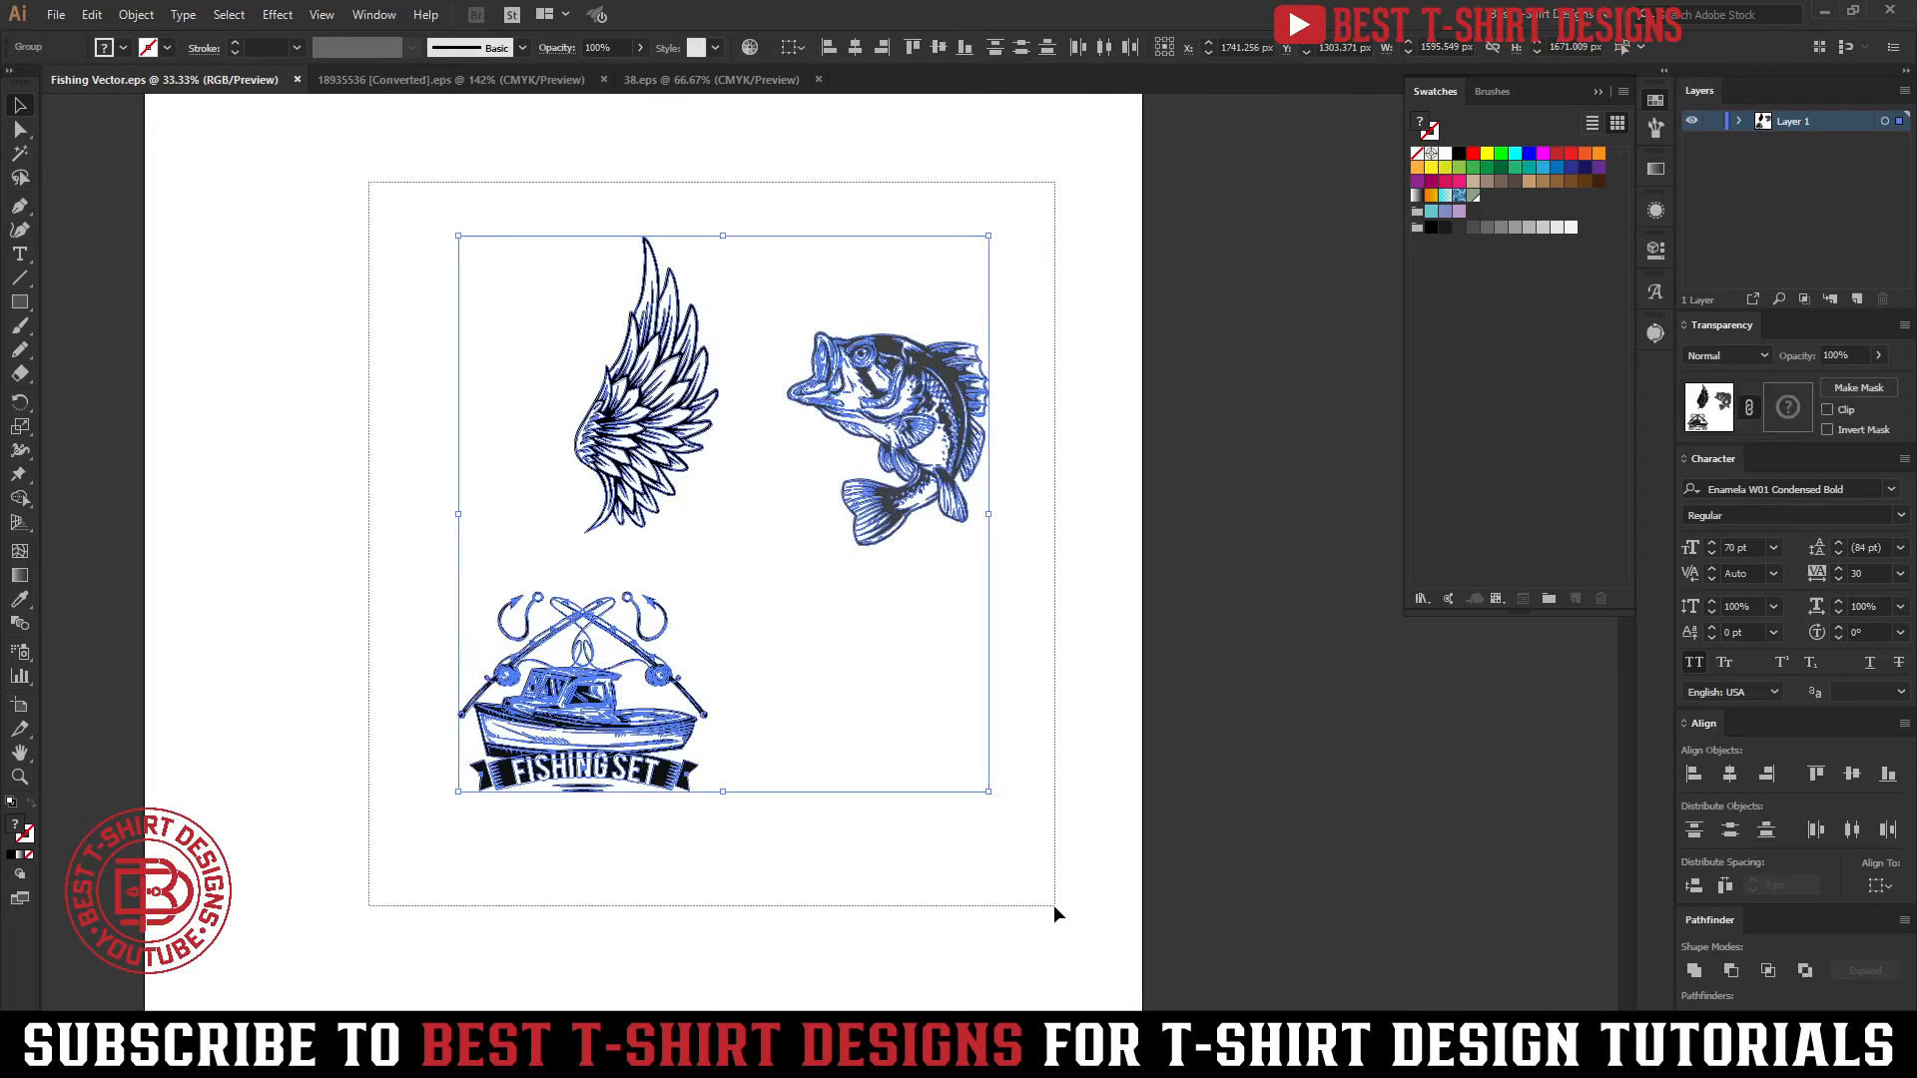
Examine the three supplied graphics on the artboard: the wing, the bass and the fishing-boat badge
click(1049, 691)
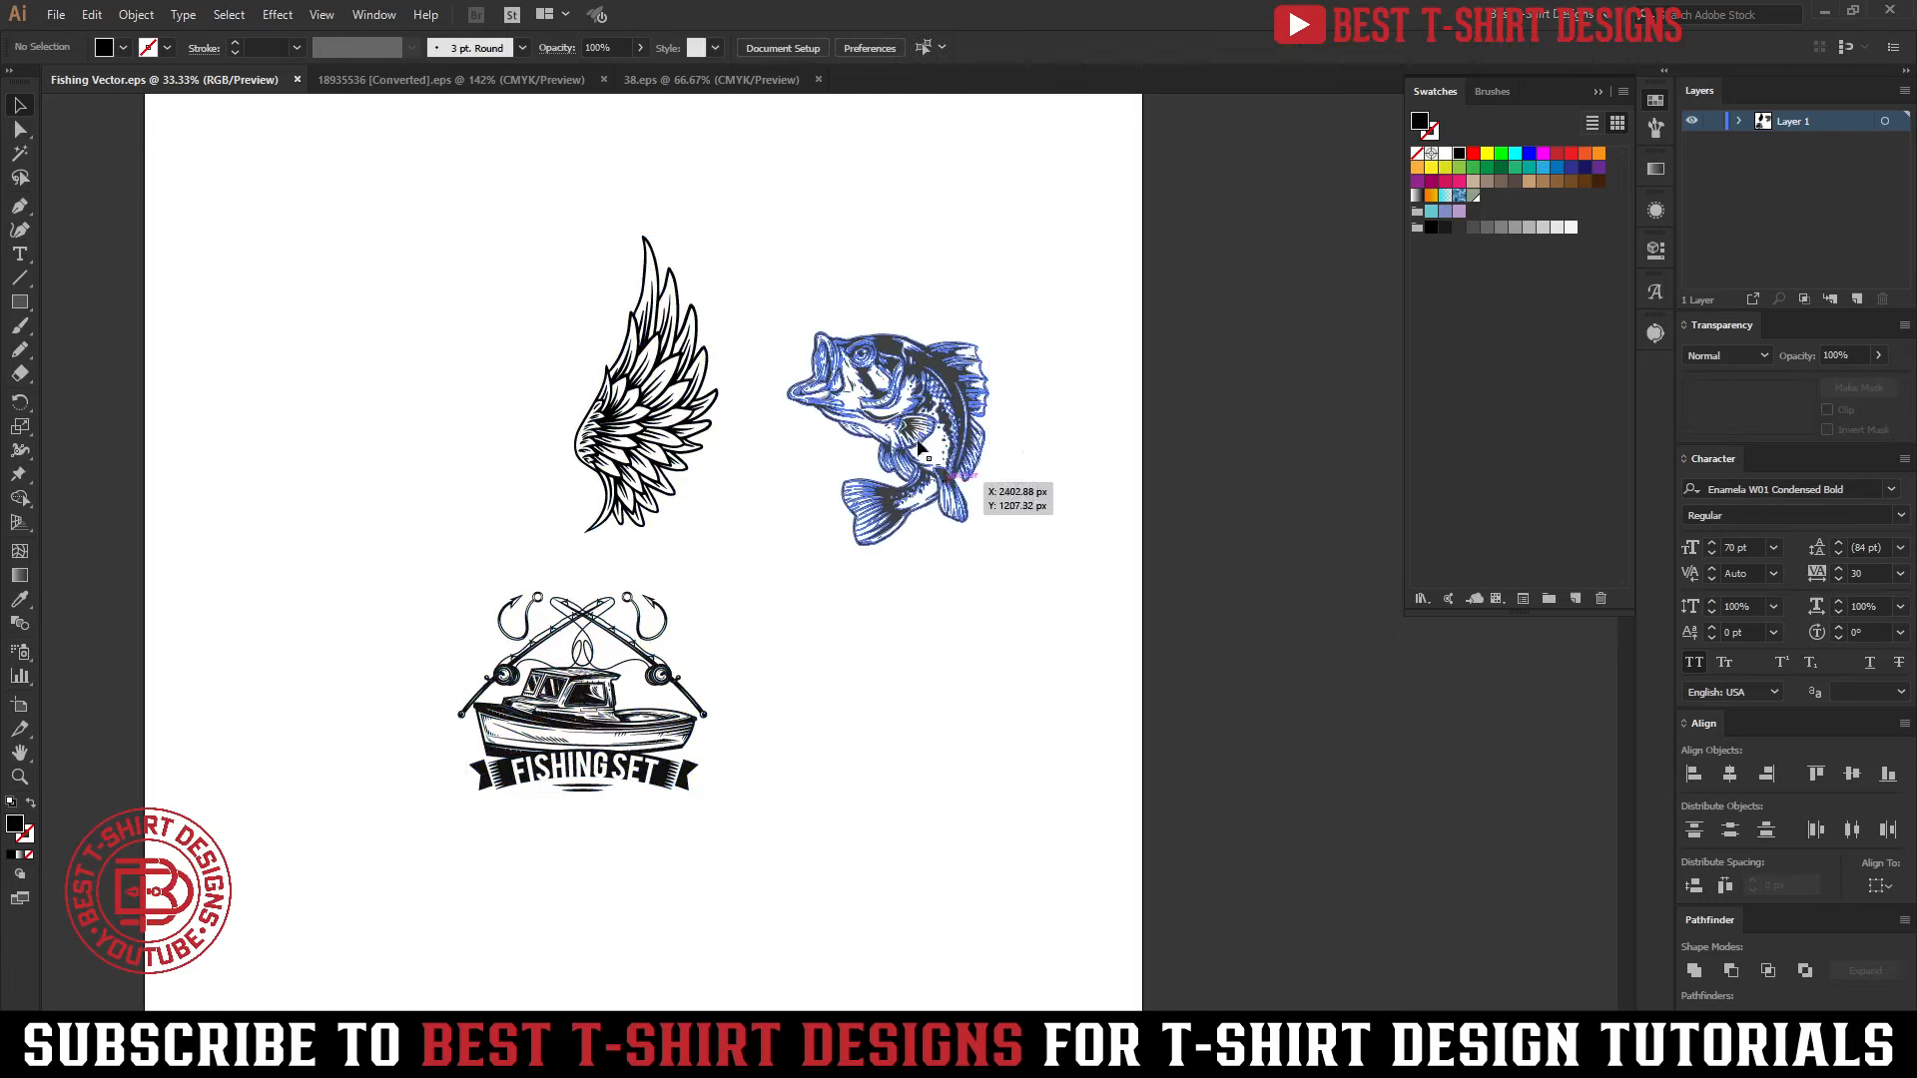
drag(356, 200, 1086, 913)
click(1029, 676)
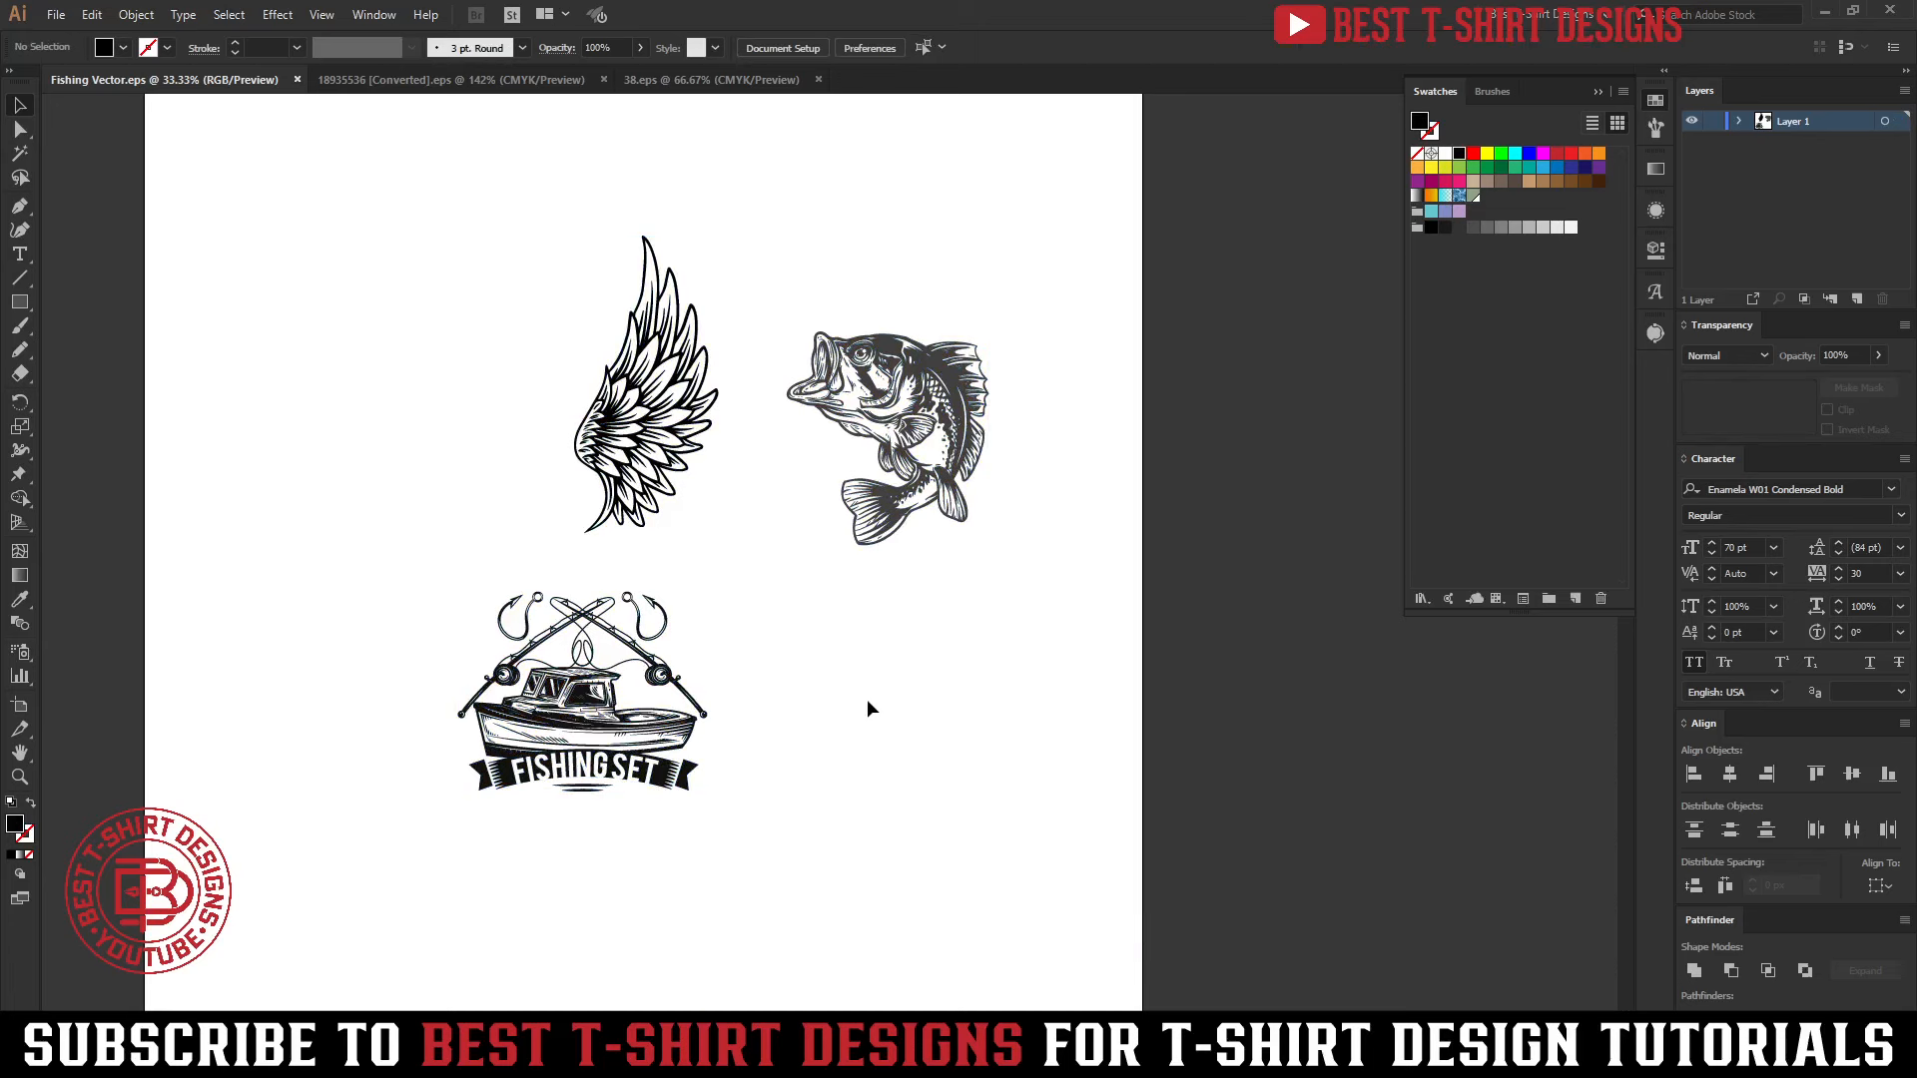
click(886, 455)
click(630, 726)
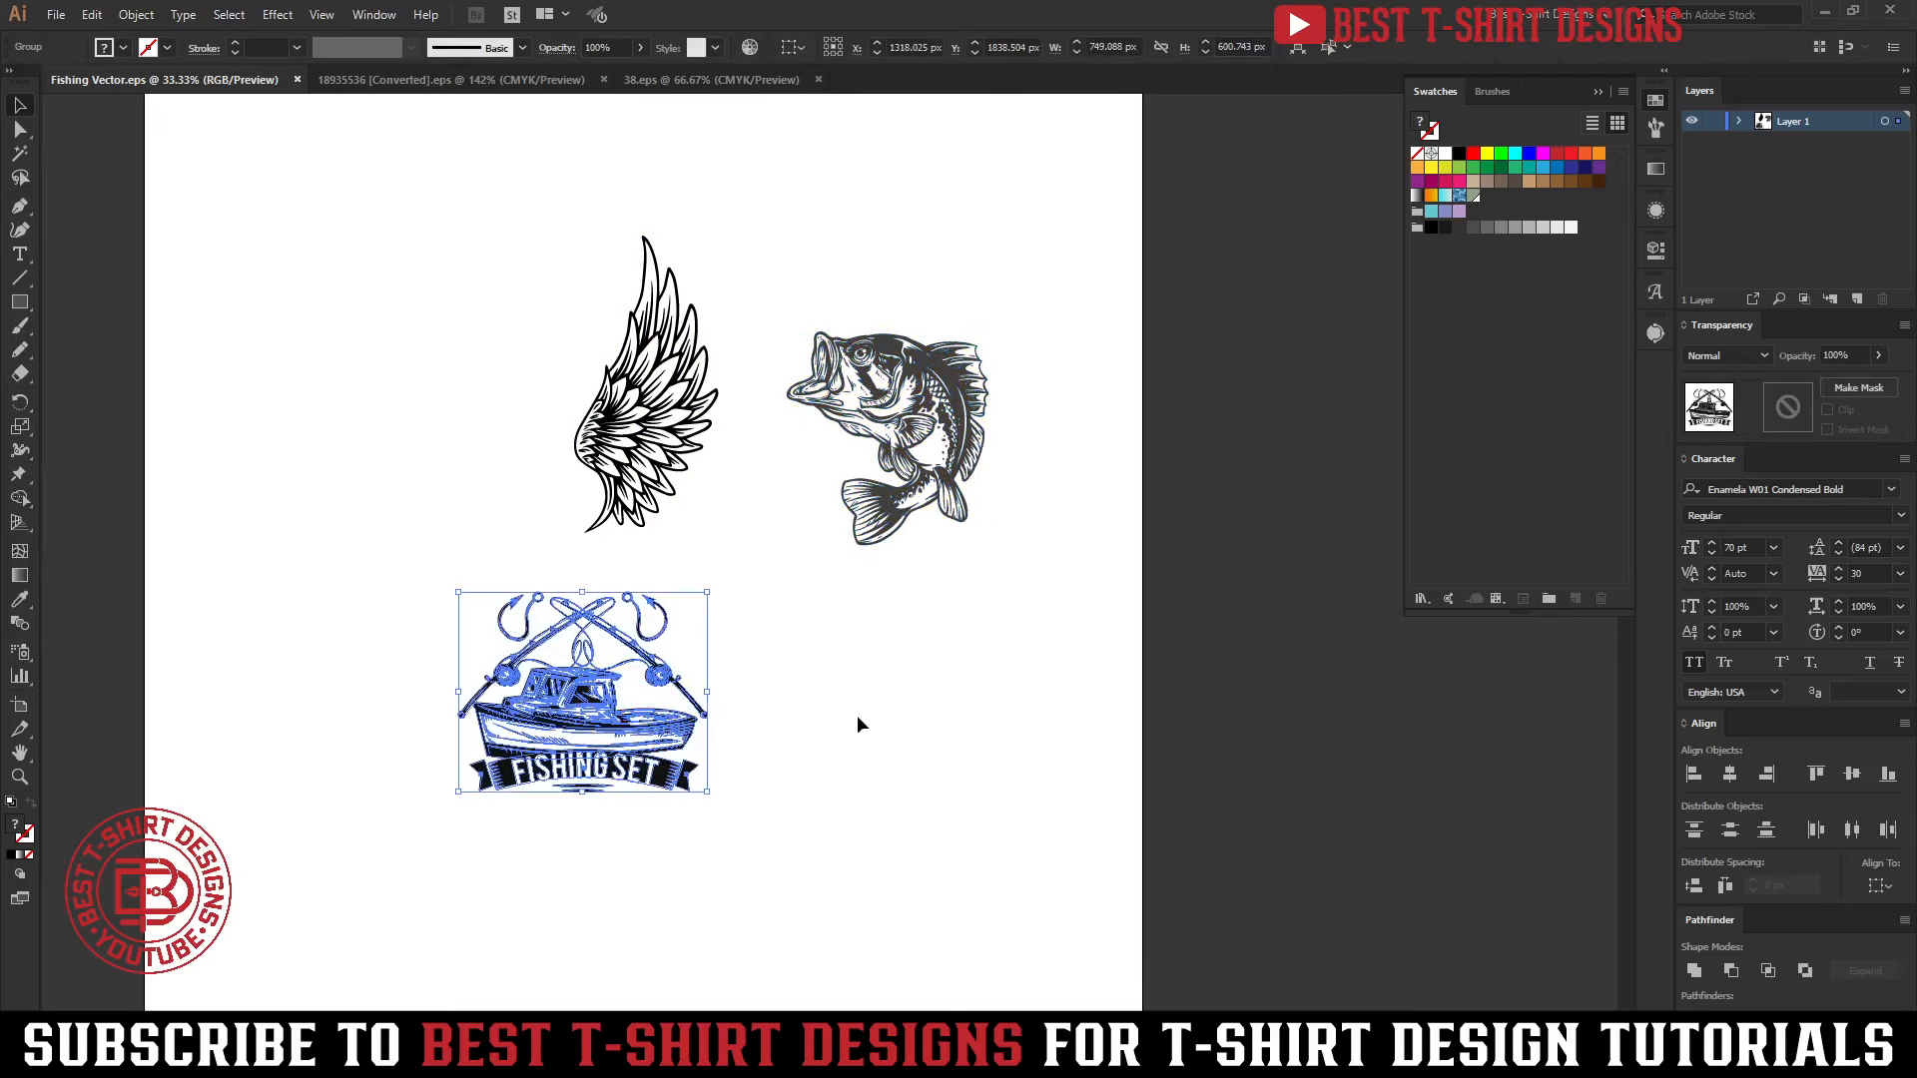
click(692, 473)
click(633, 384)
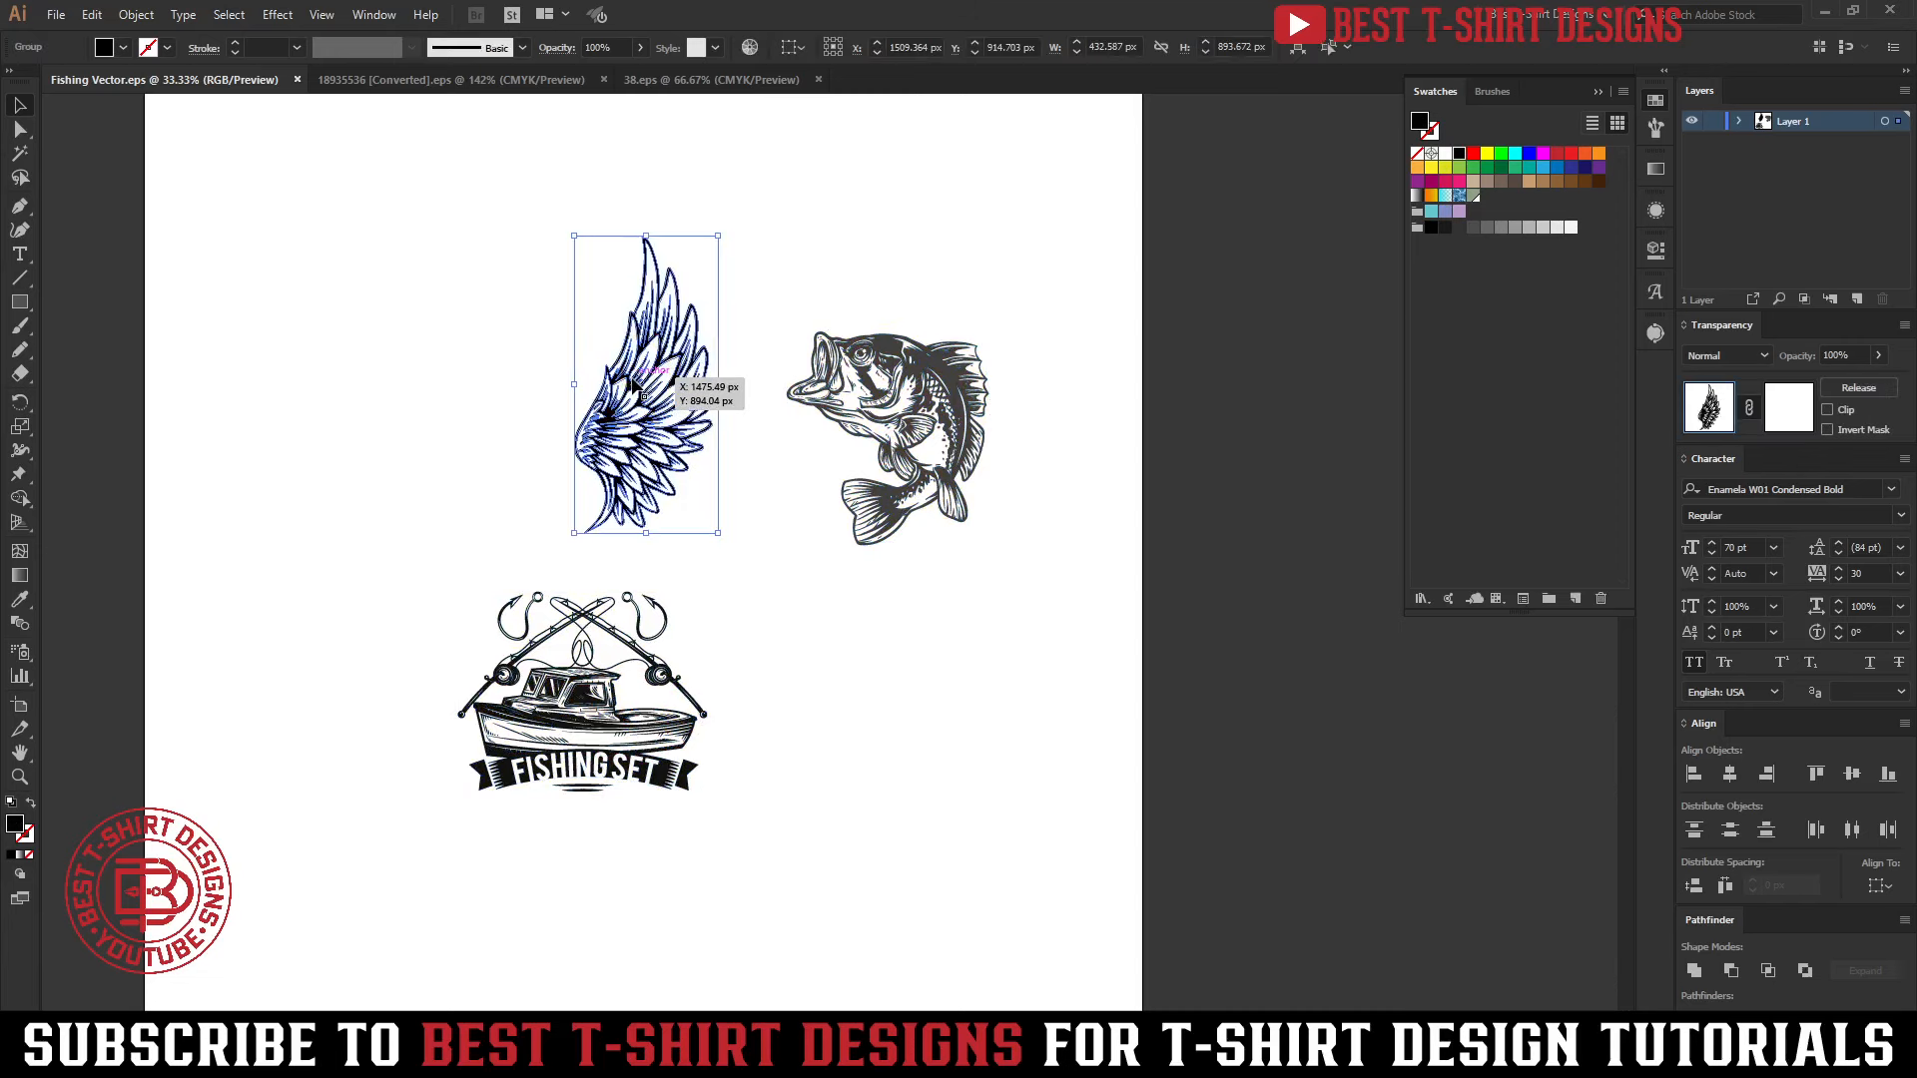
drag(465, 253, 759, 557)
click(464, 199)
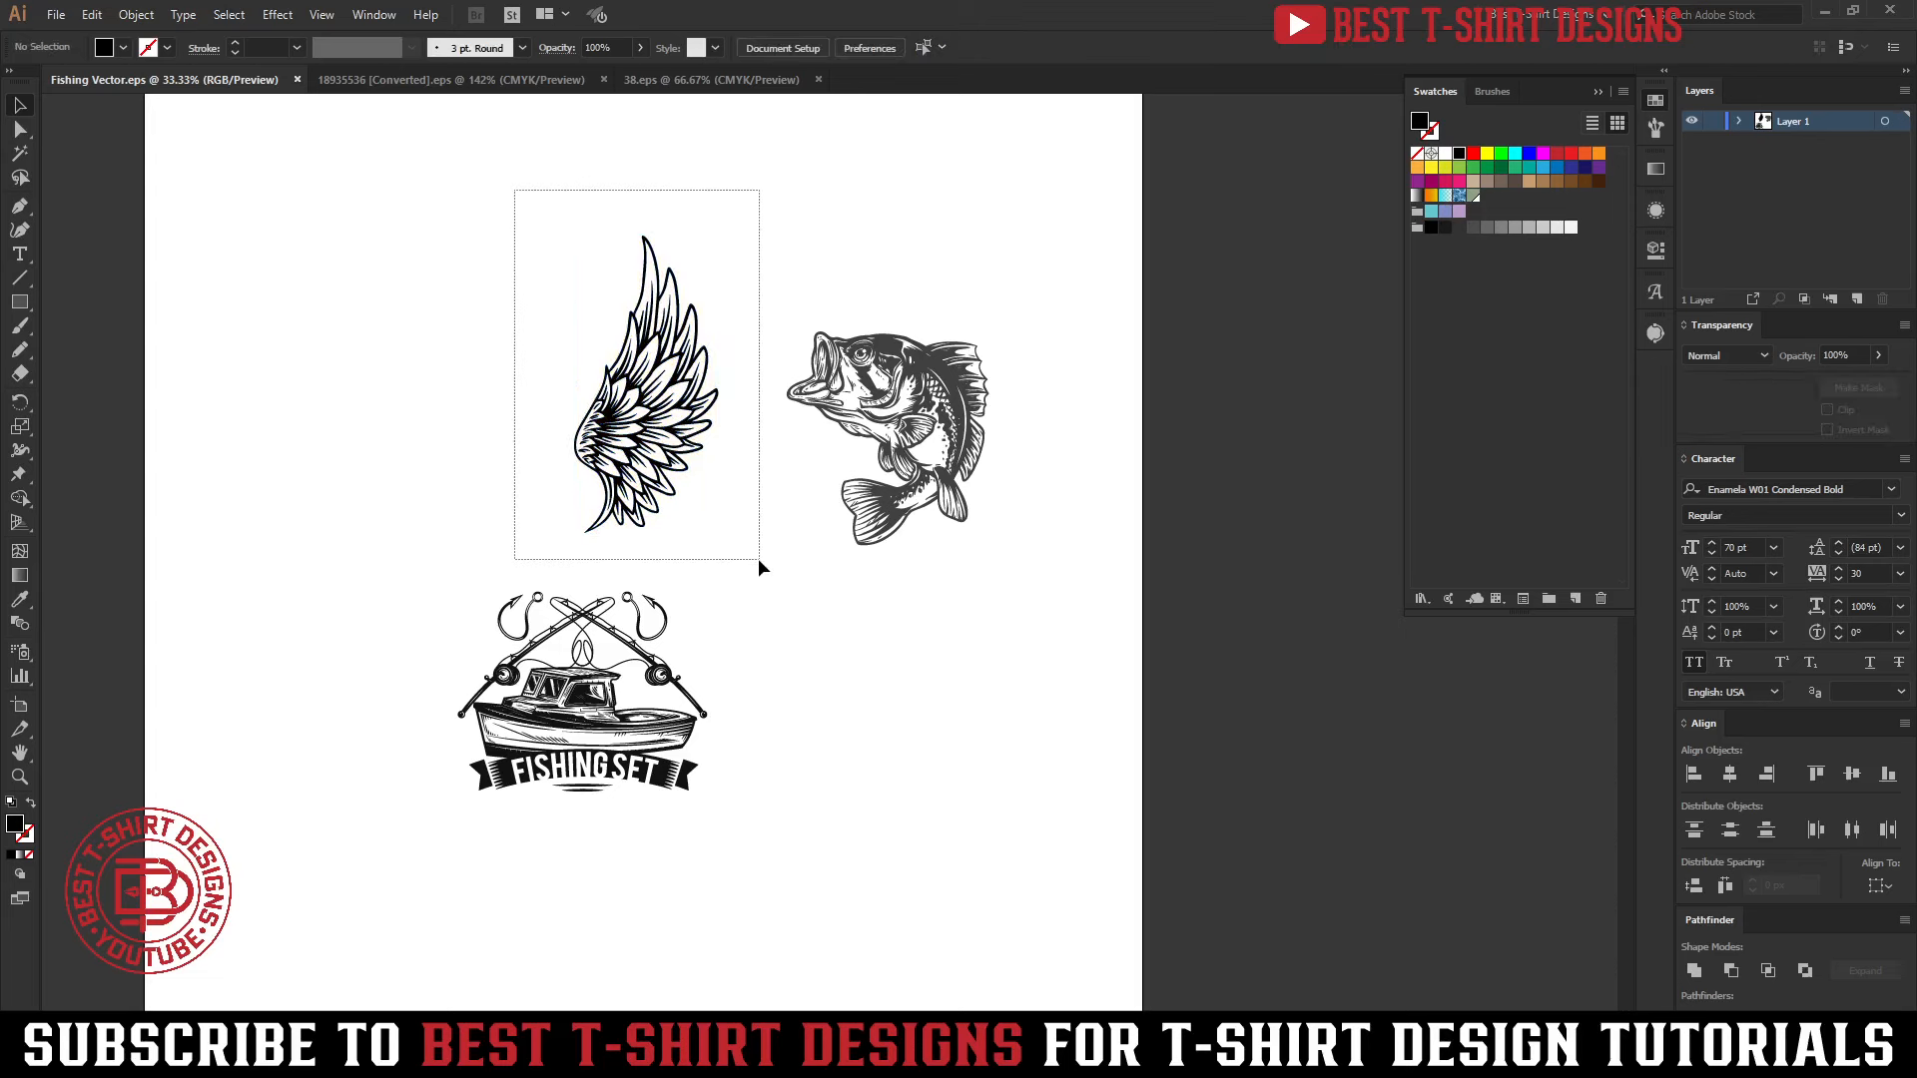
Move the wing graphic to the artboard's left edge to clear the space above the fishing-boat badge
drag(758, 559, 758, 559)
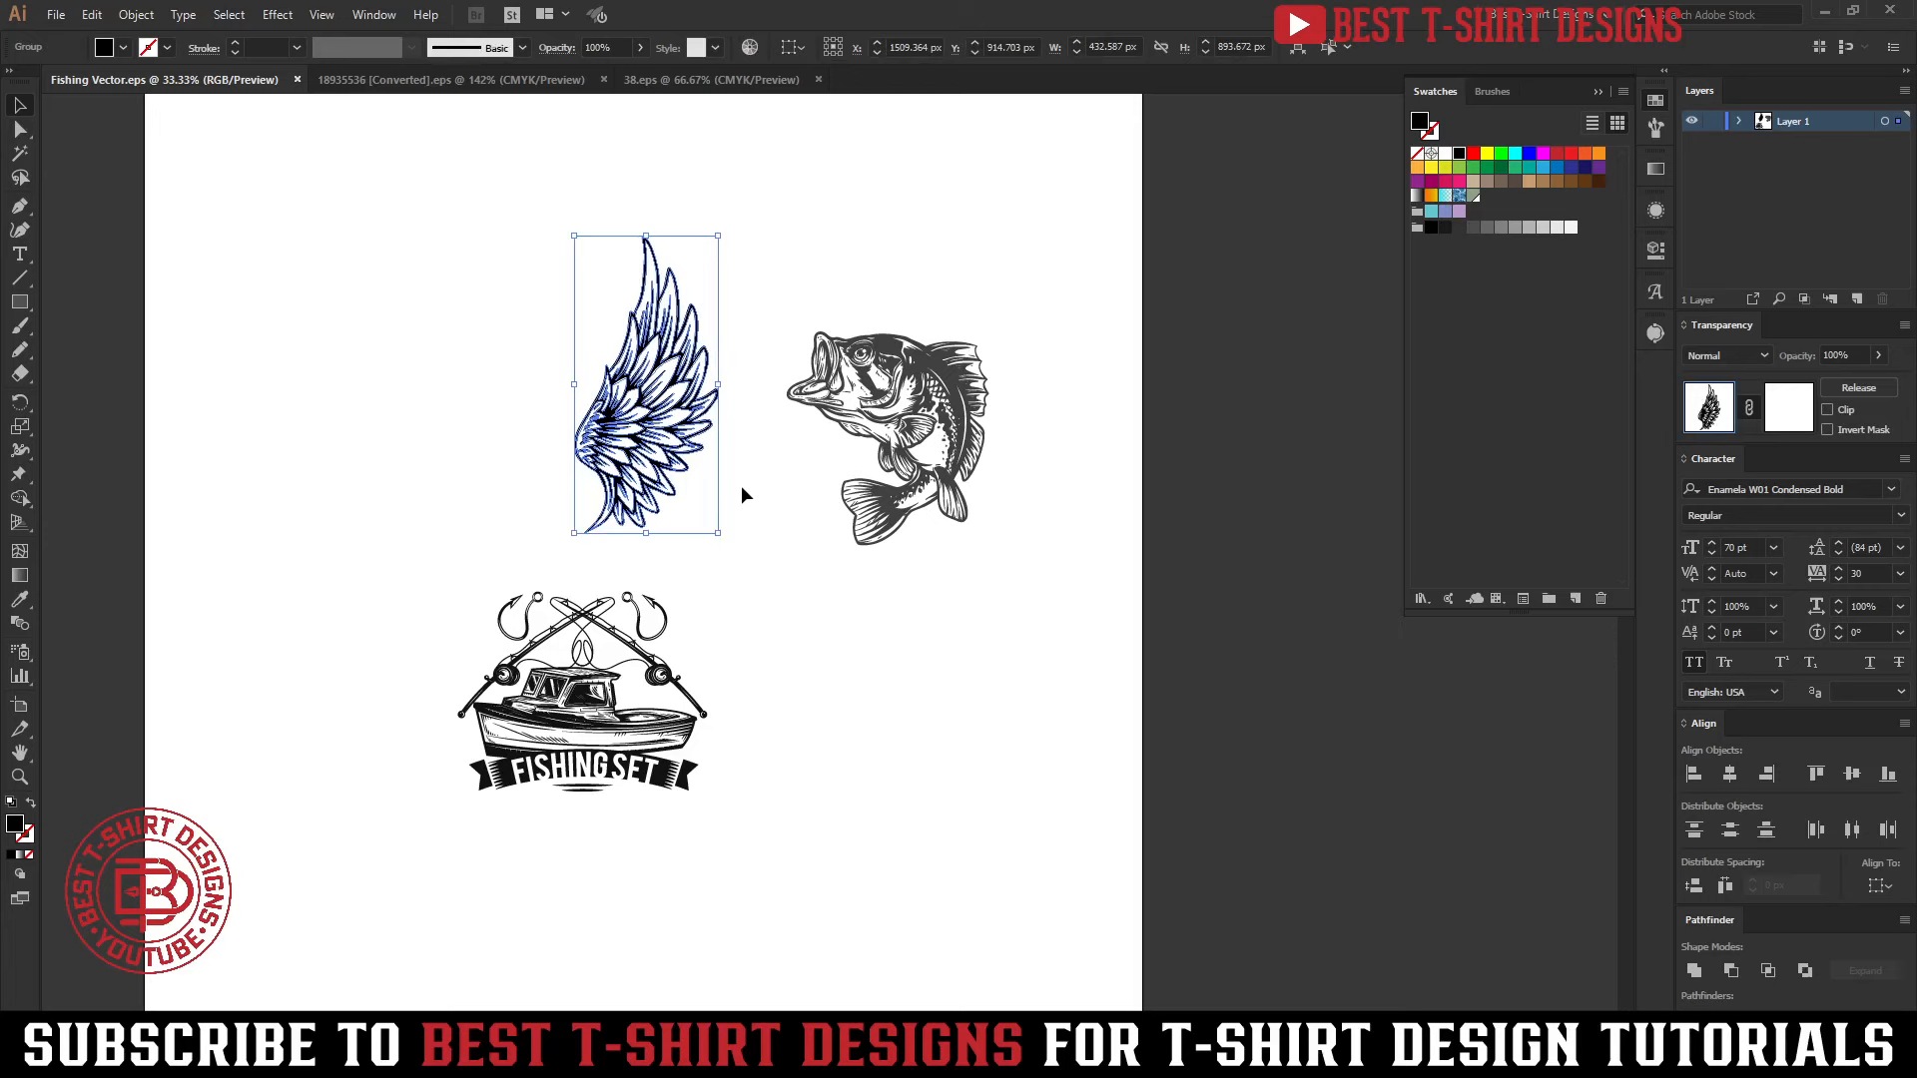
click(699, 449)
drag(692, 446, 326, 413)
click(512, 430)
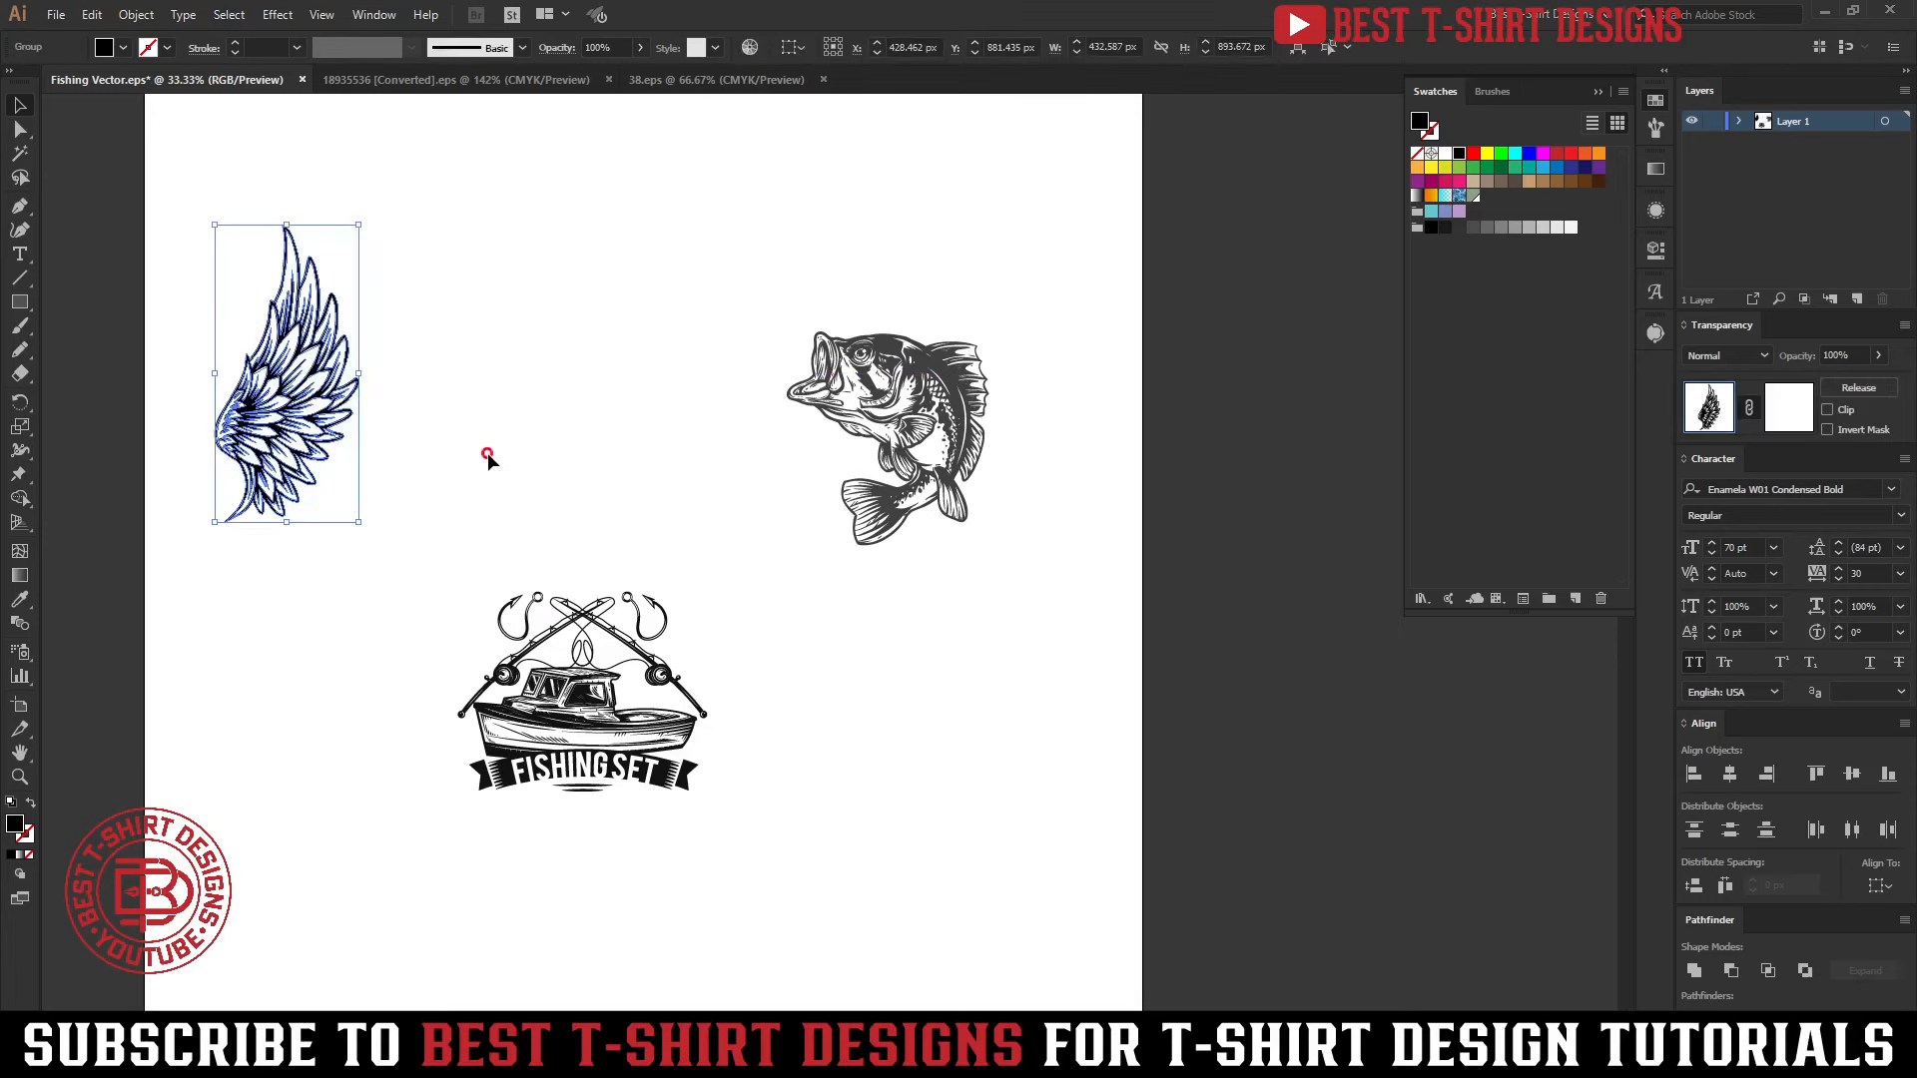
click(487, 452)
click(557, 471)
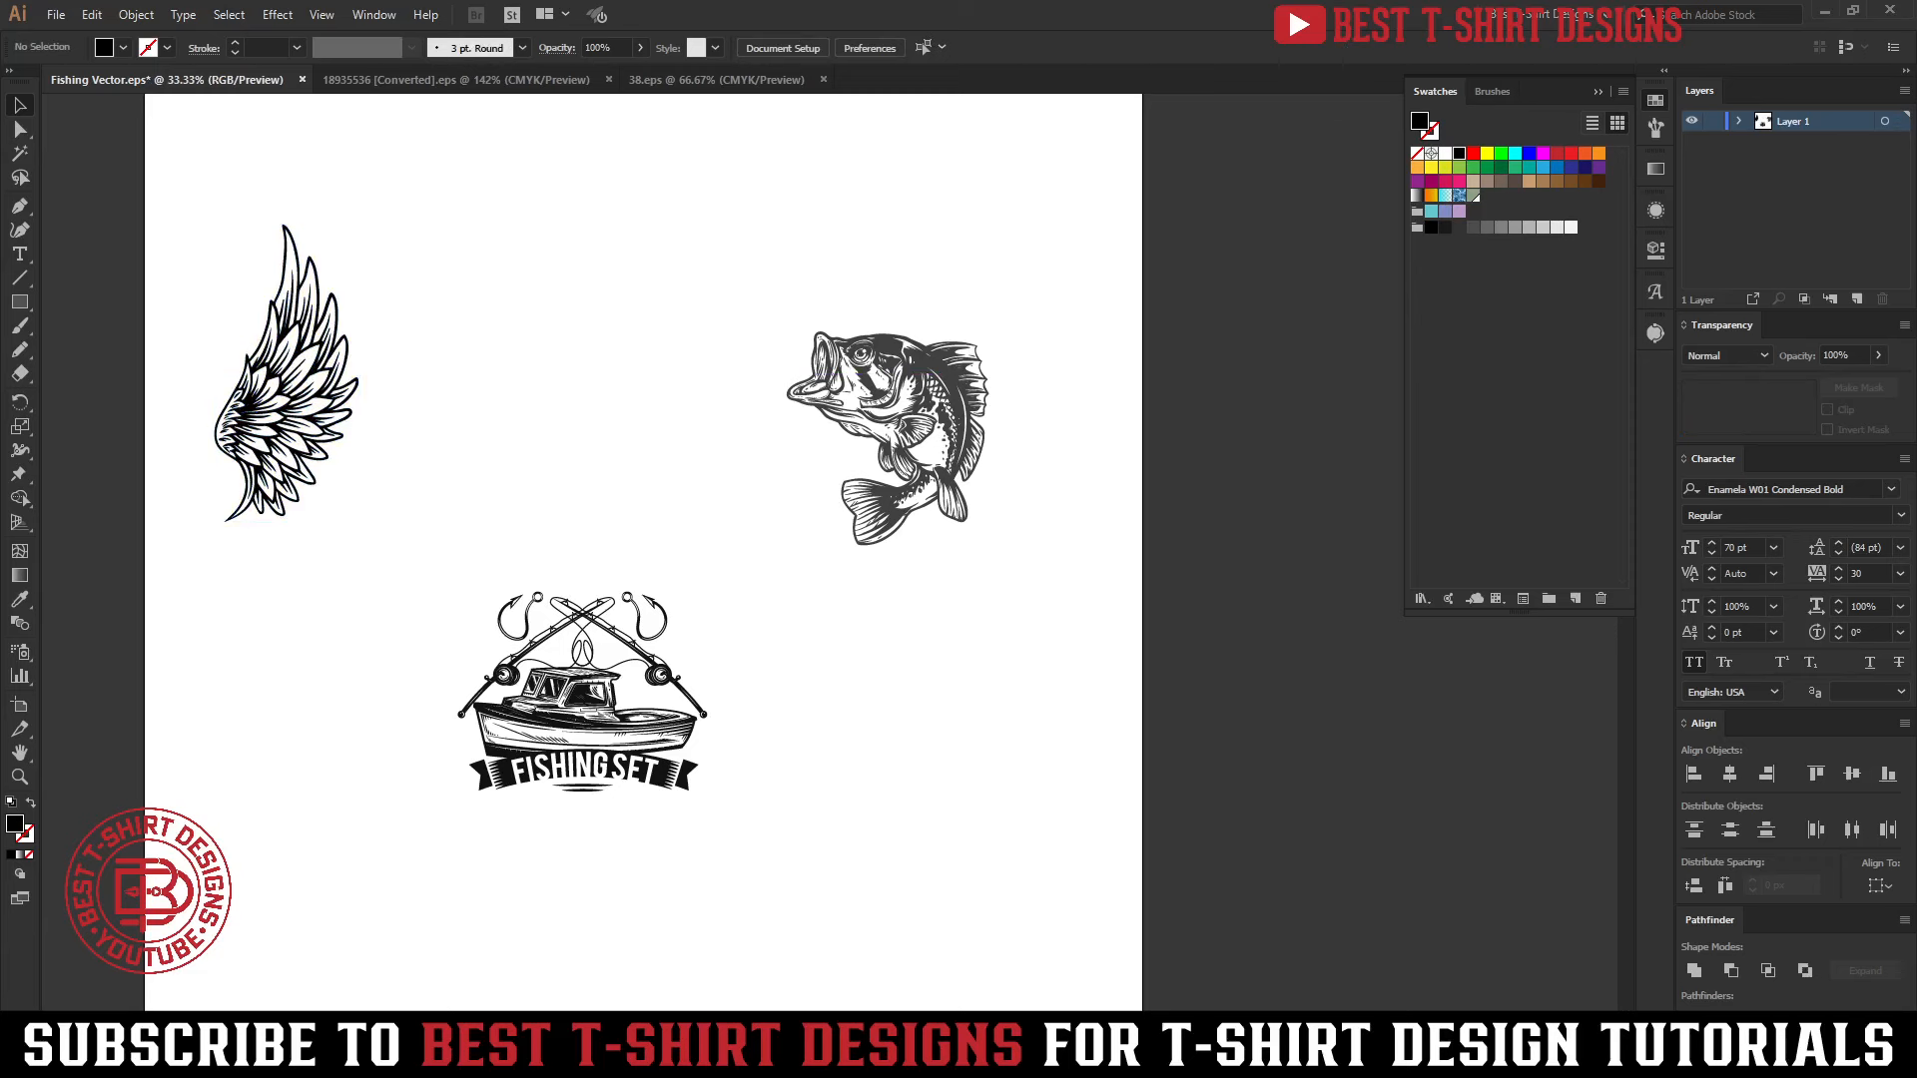
Switch to Notepad to read through the lines of the shirt slogan, and return to the Illustrator artwork
click(738, 1058)
click(837, 334)
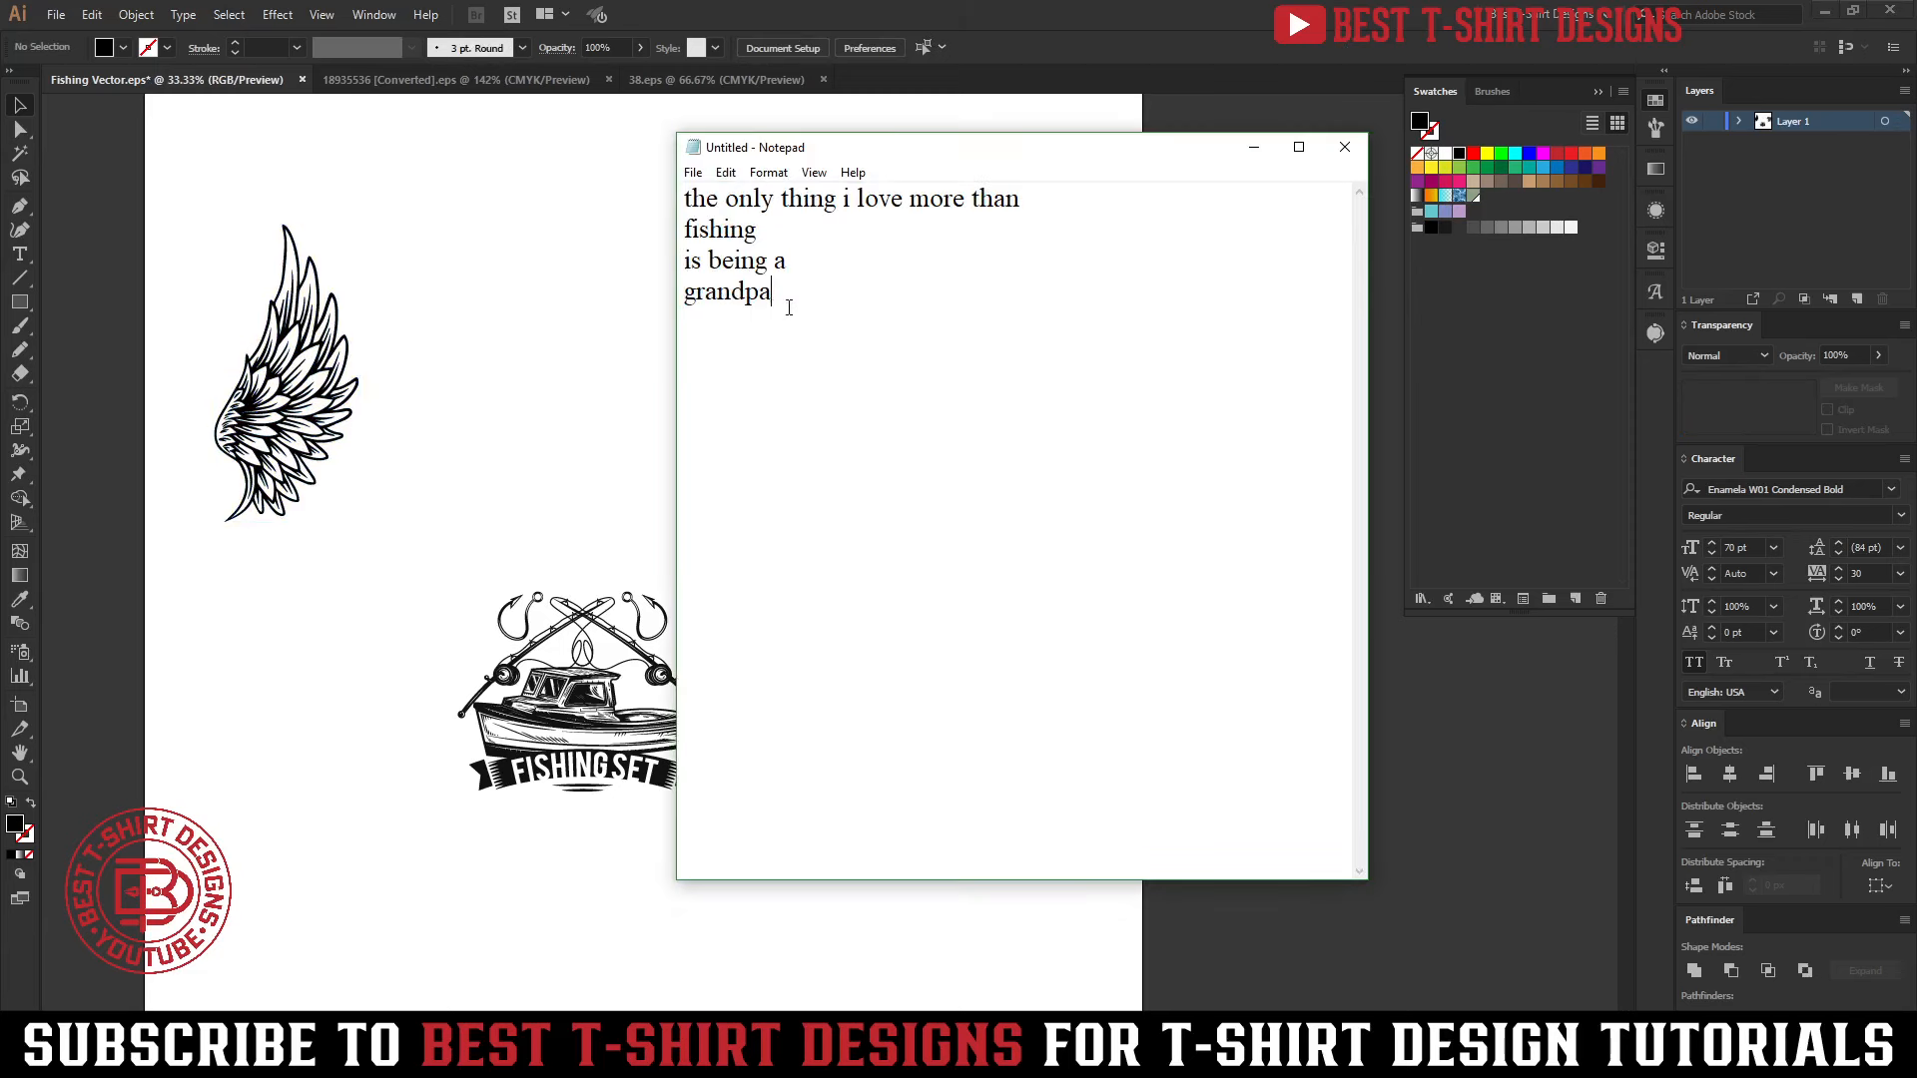
drag(794, 296, 637, 204)
click(869, 265)
drag(761, 227, 650, 226)
click(765, 228)
click(765, 227)
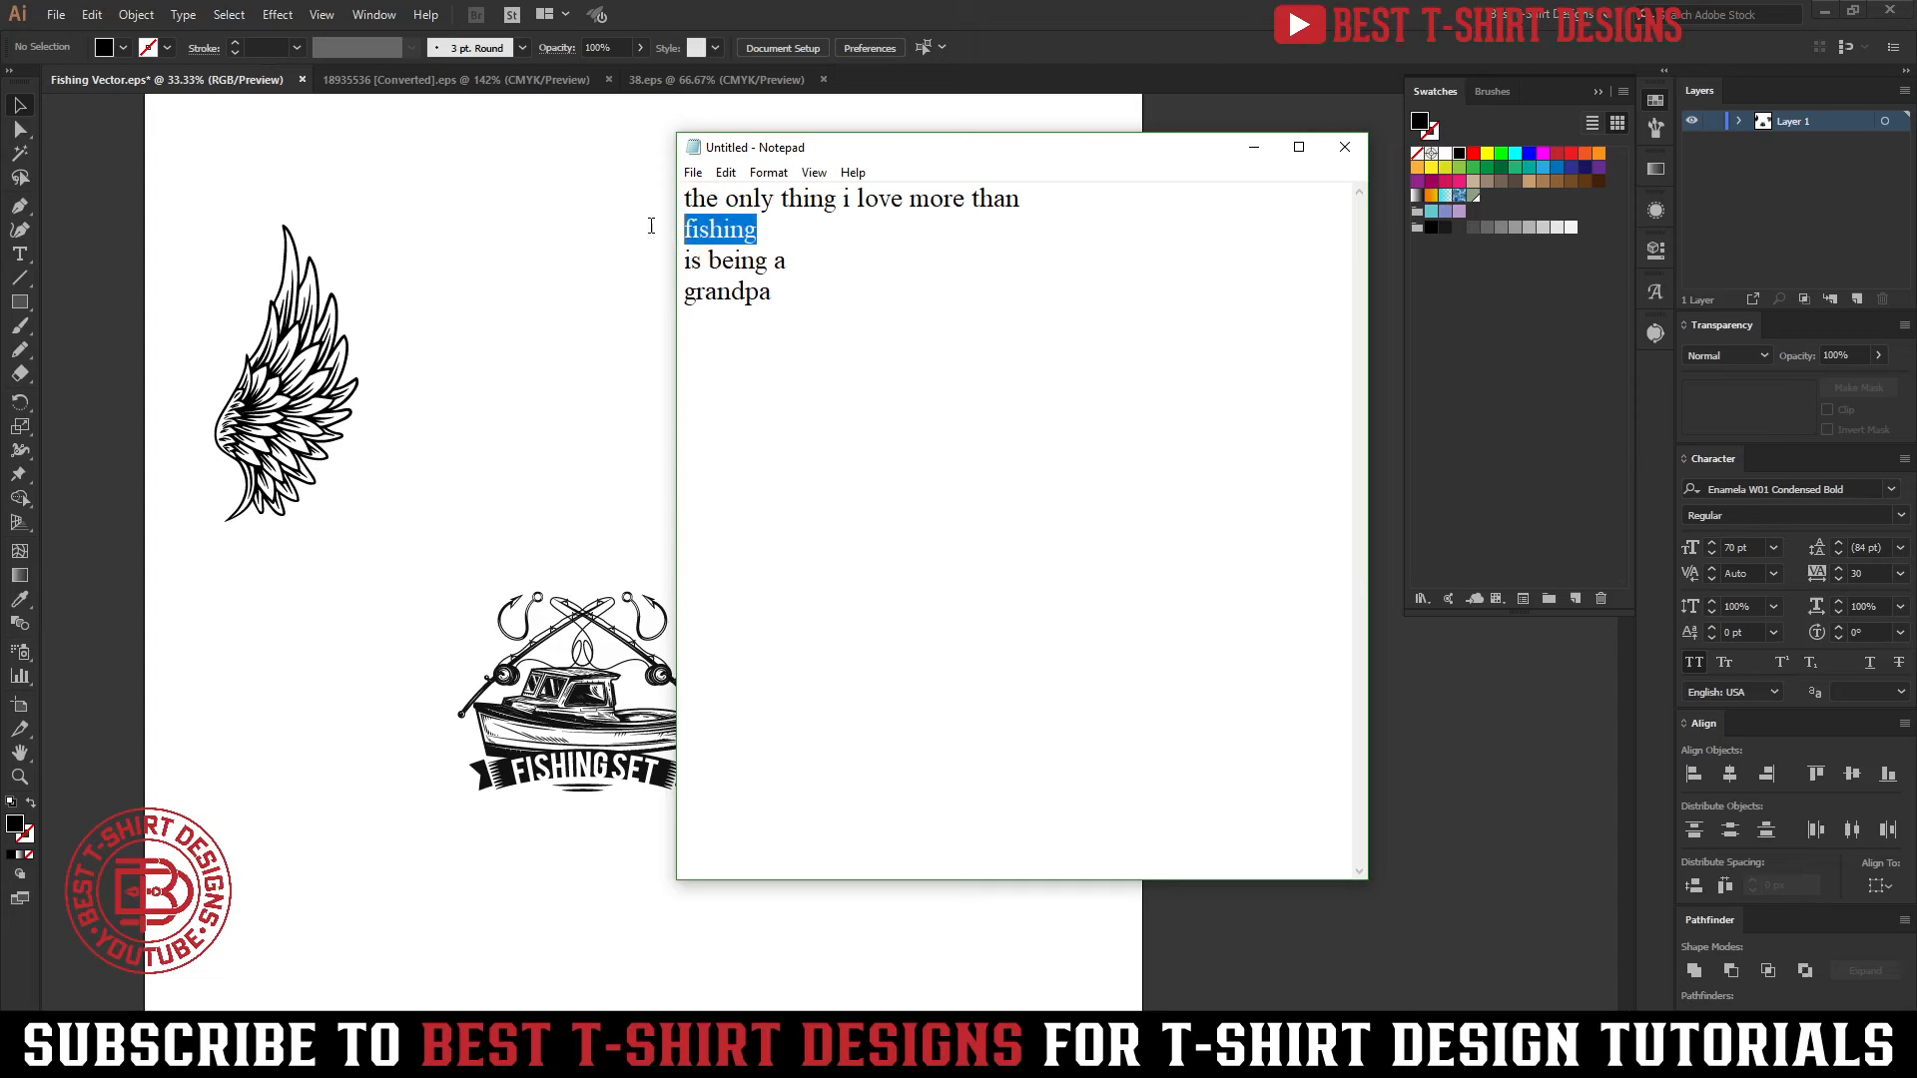
click(785, 299)
drag(785, 300, 625, 299)
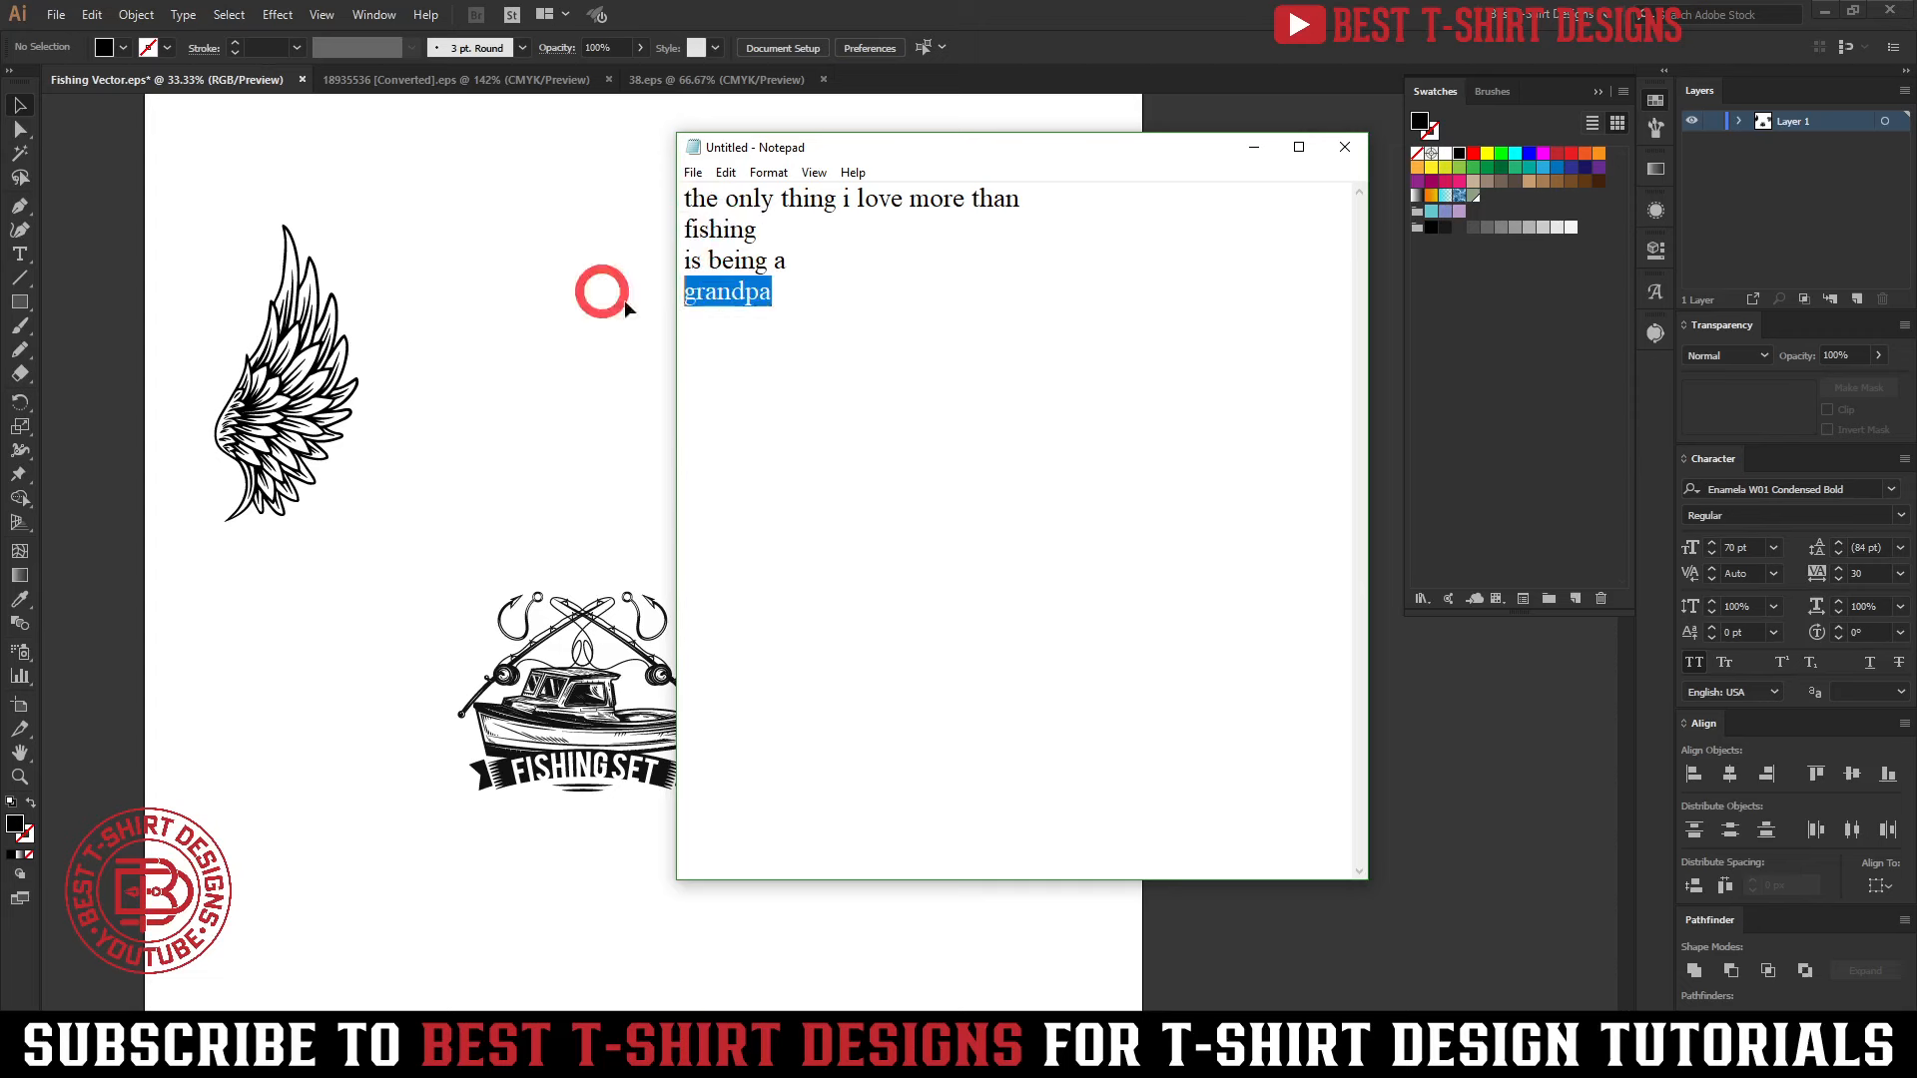
click(727, 236)
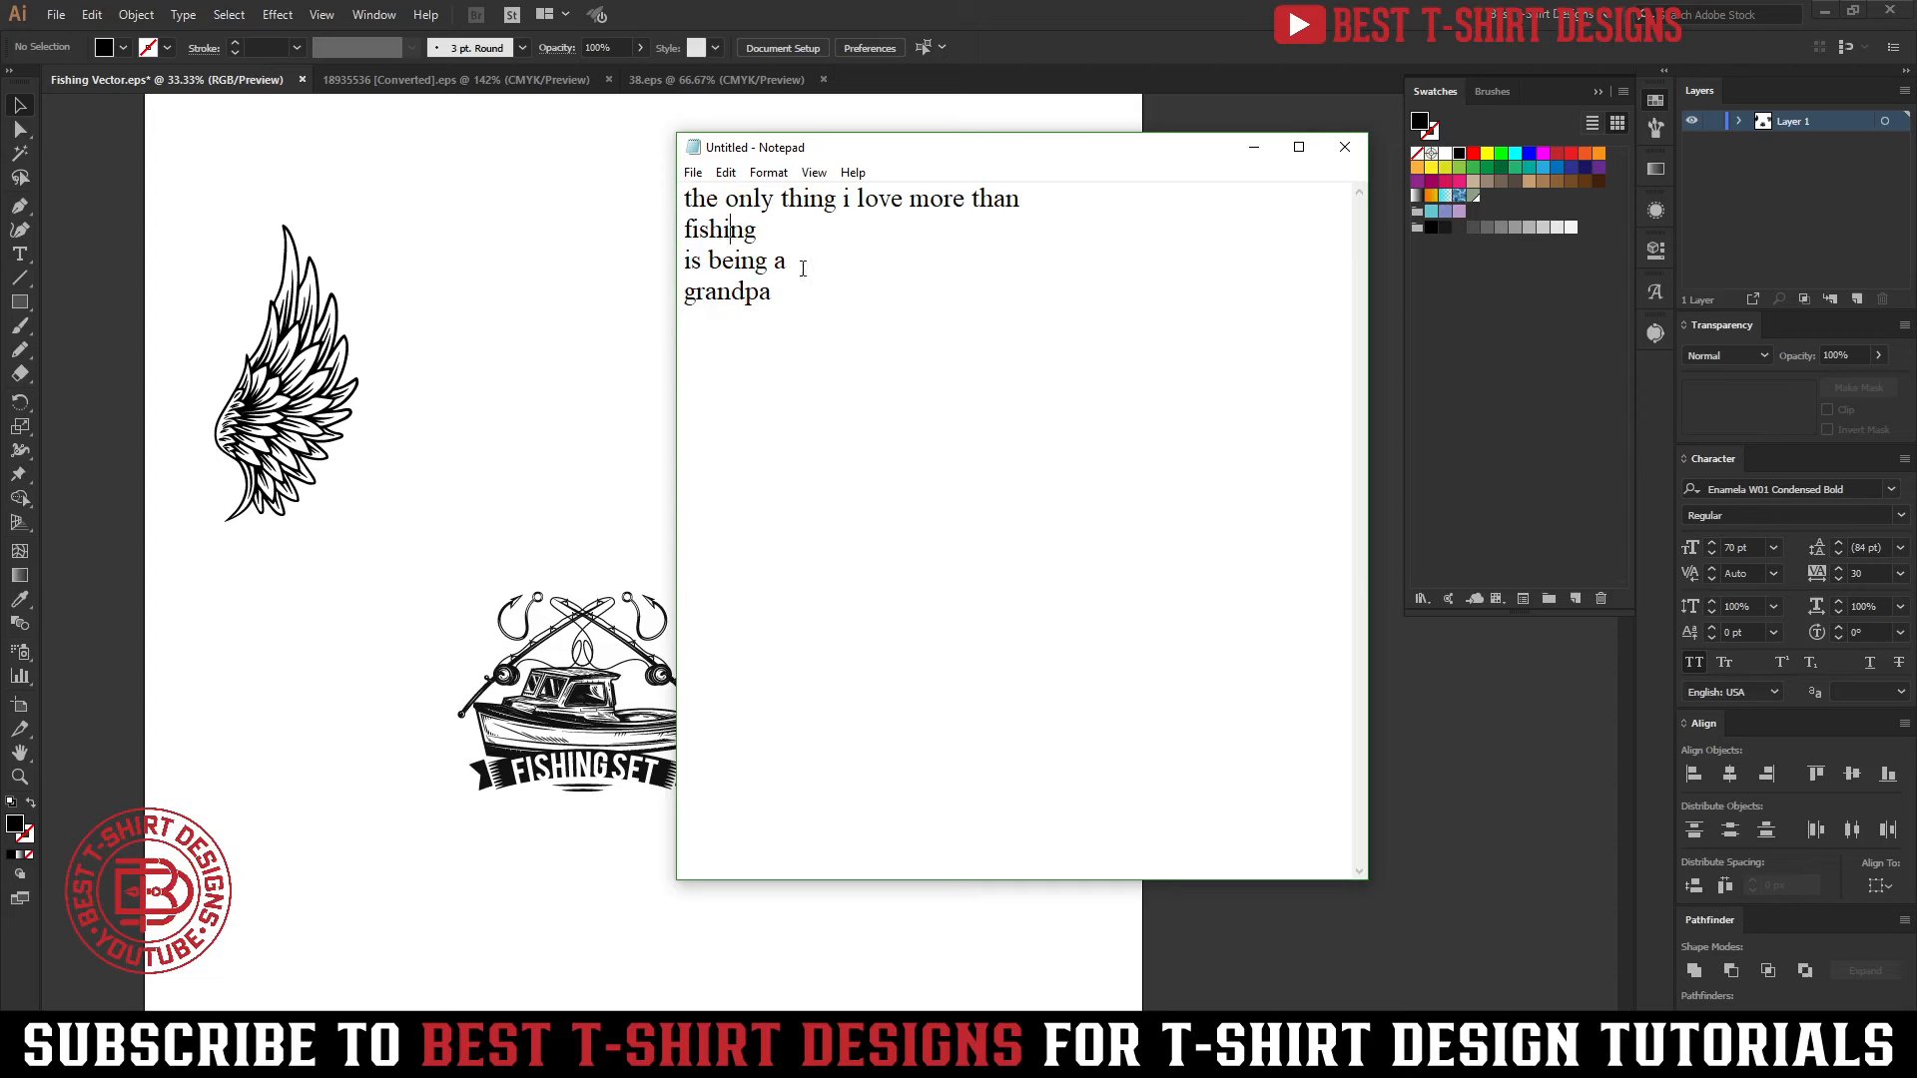
drag(794, 261, 663, 262)
click(716, 188)
drag(892, 334, 633, 193)
click(932, 260)
click(646, 380)
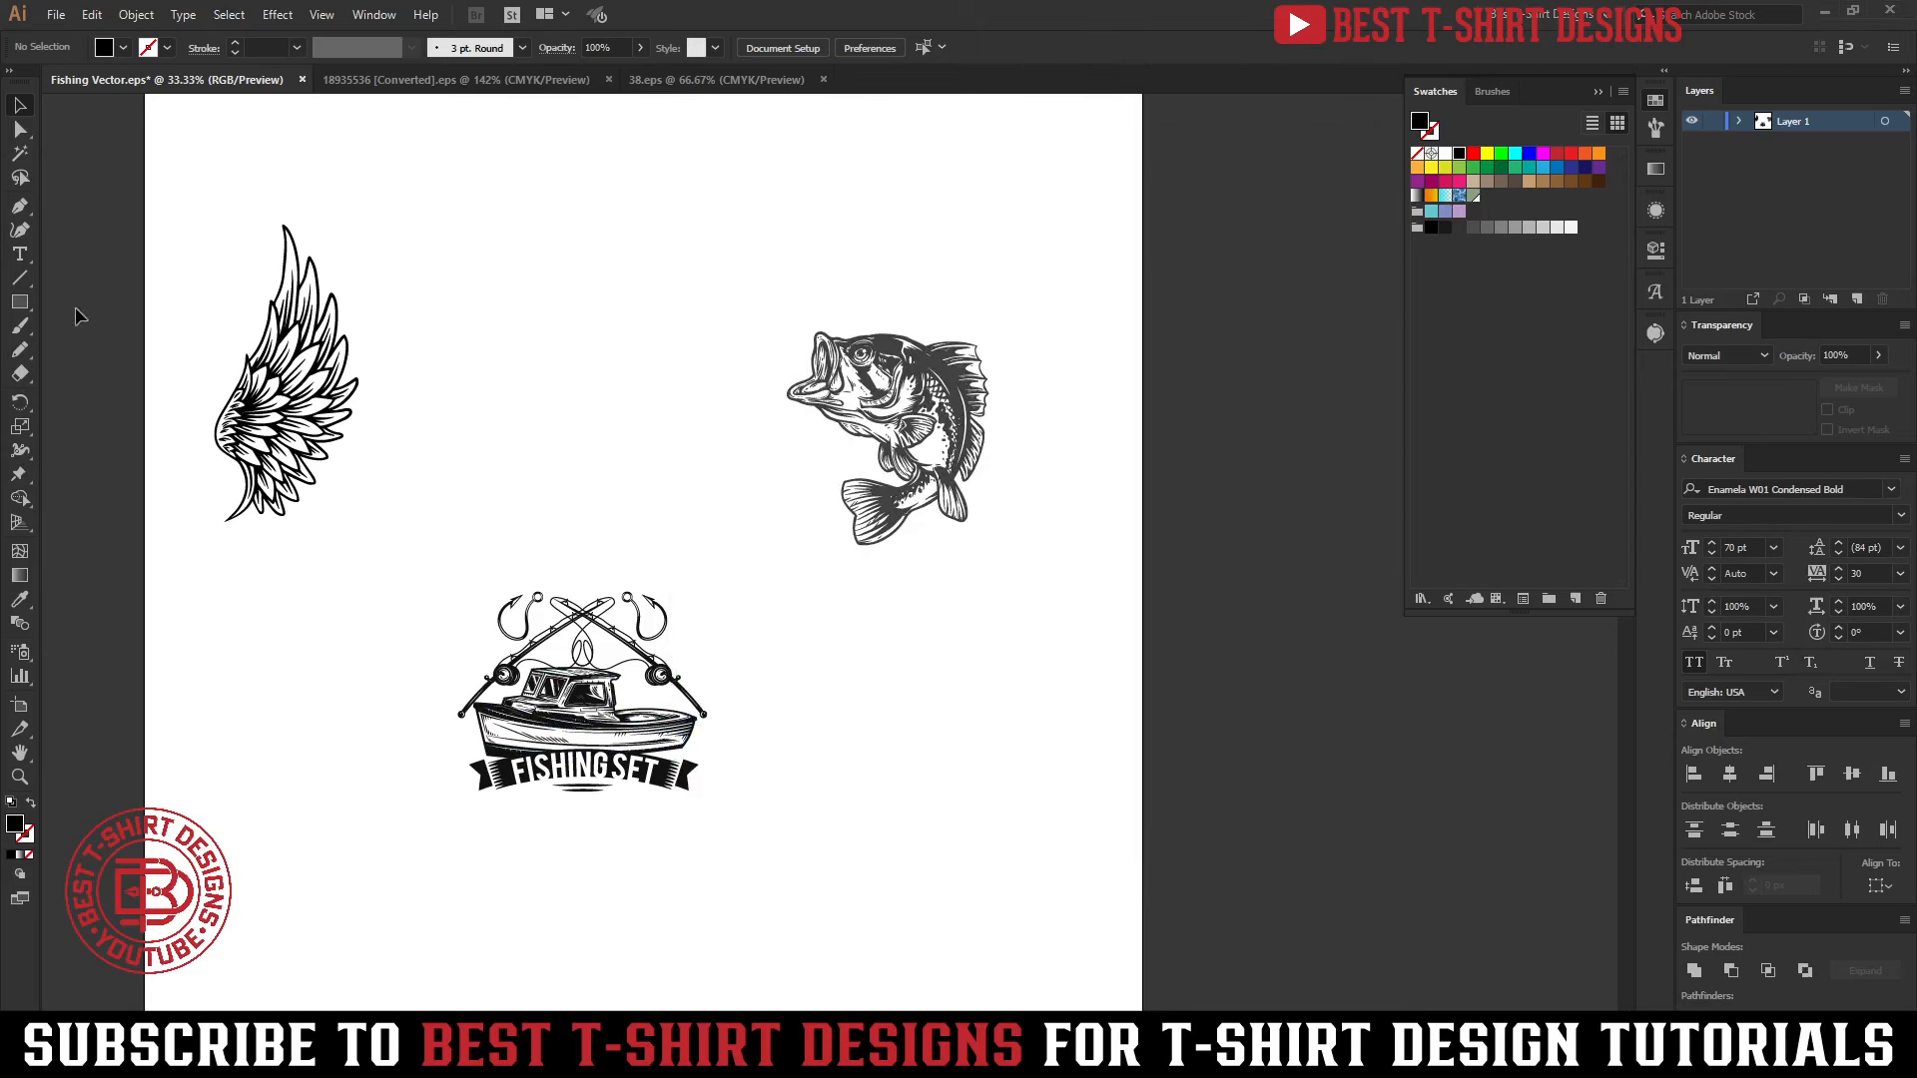
Draw a circle about 769 px in diameter above the boat badge, with no fill and a 20 pt black stroke
click(20, 302)
click(90, 352)
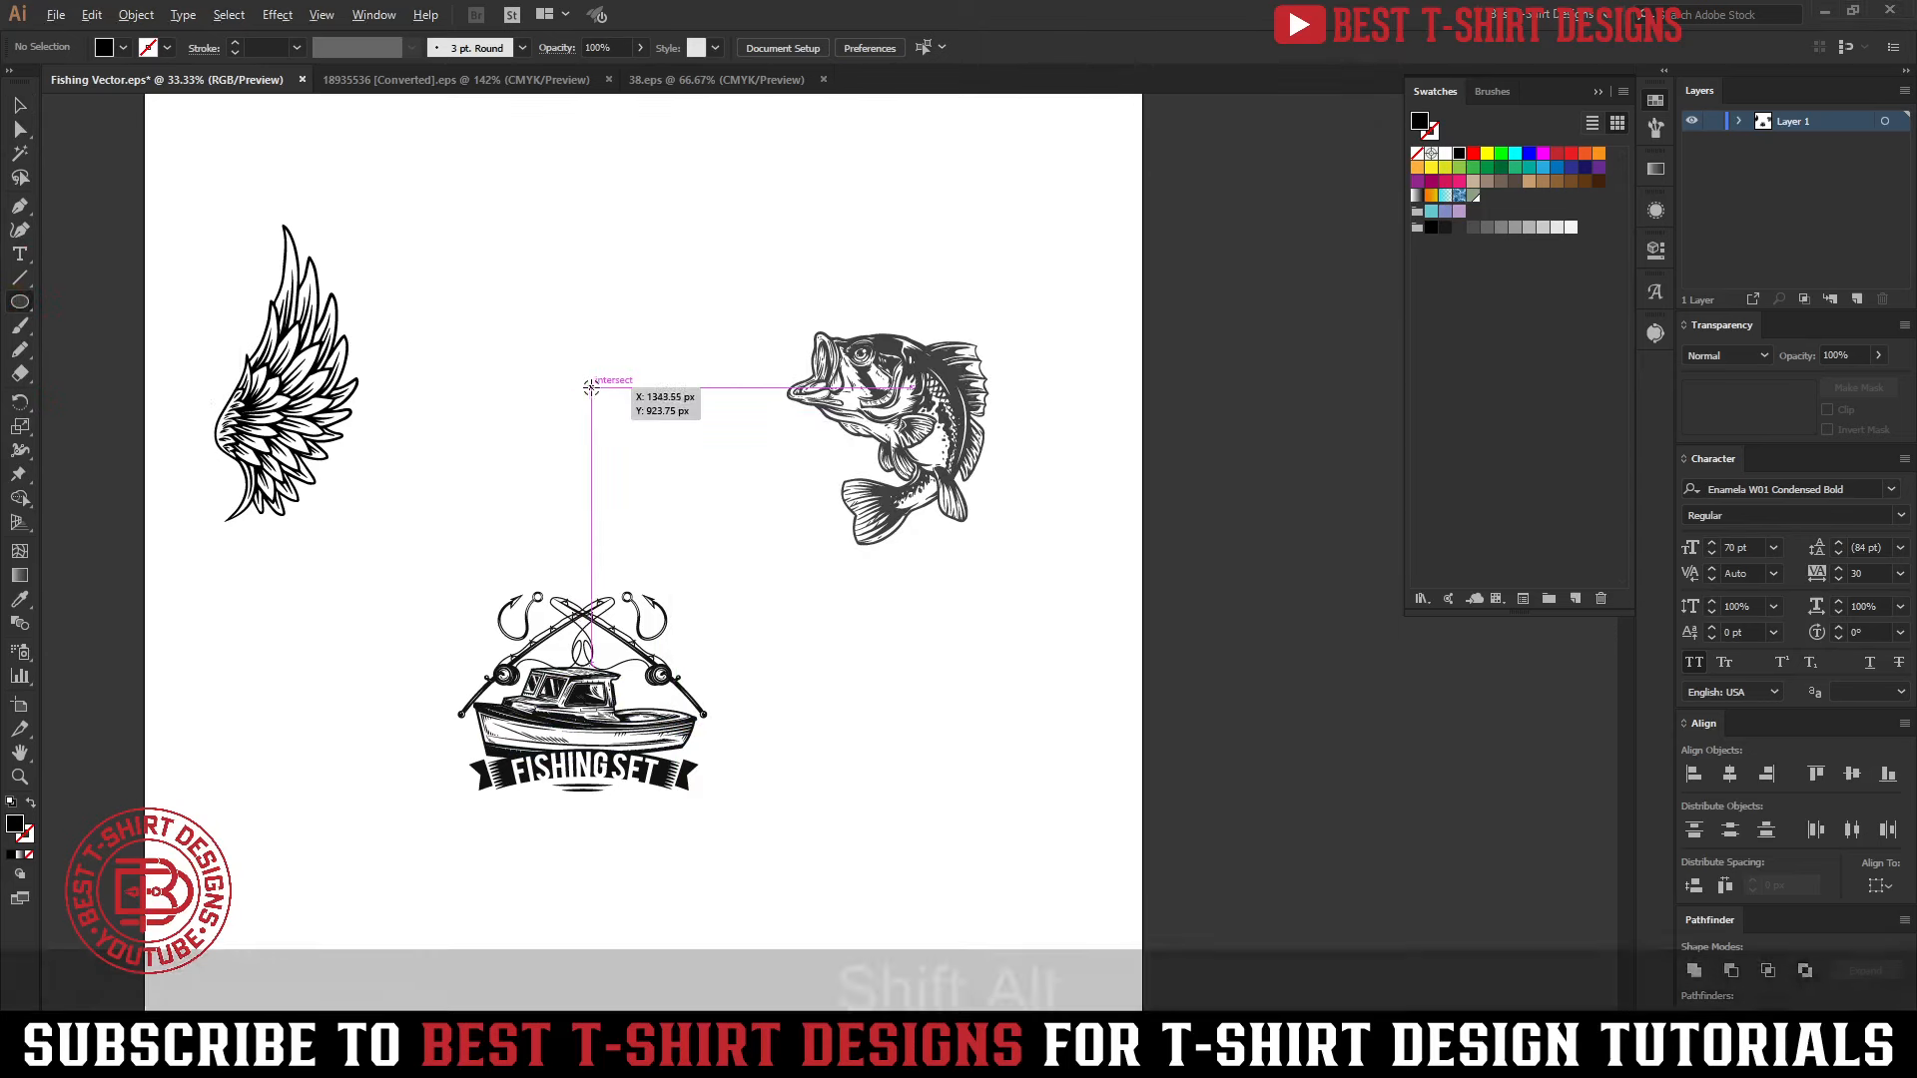
drag(591, 386, 692, 514)
key(shift+x)
key(v)
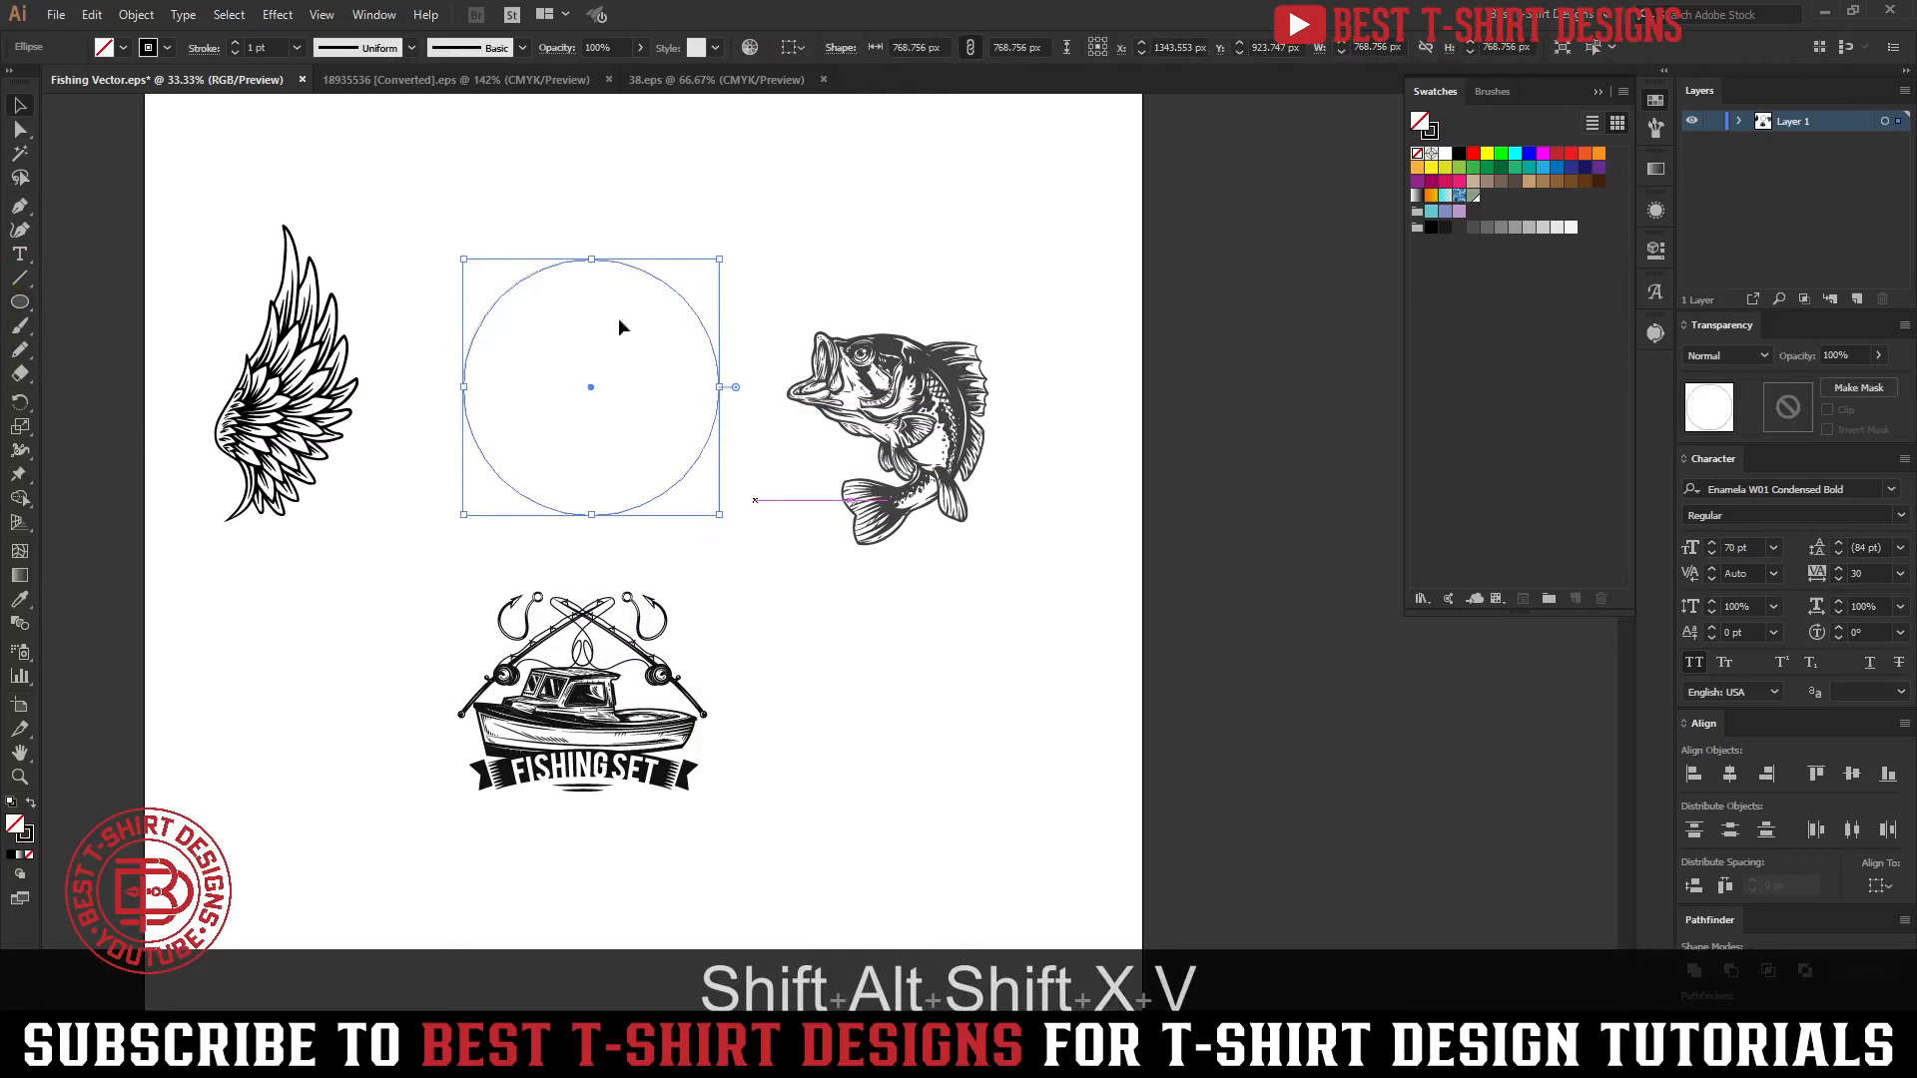
scroll(257, 48, up, 2)
click(779, 204)
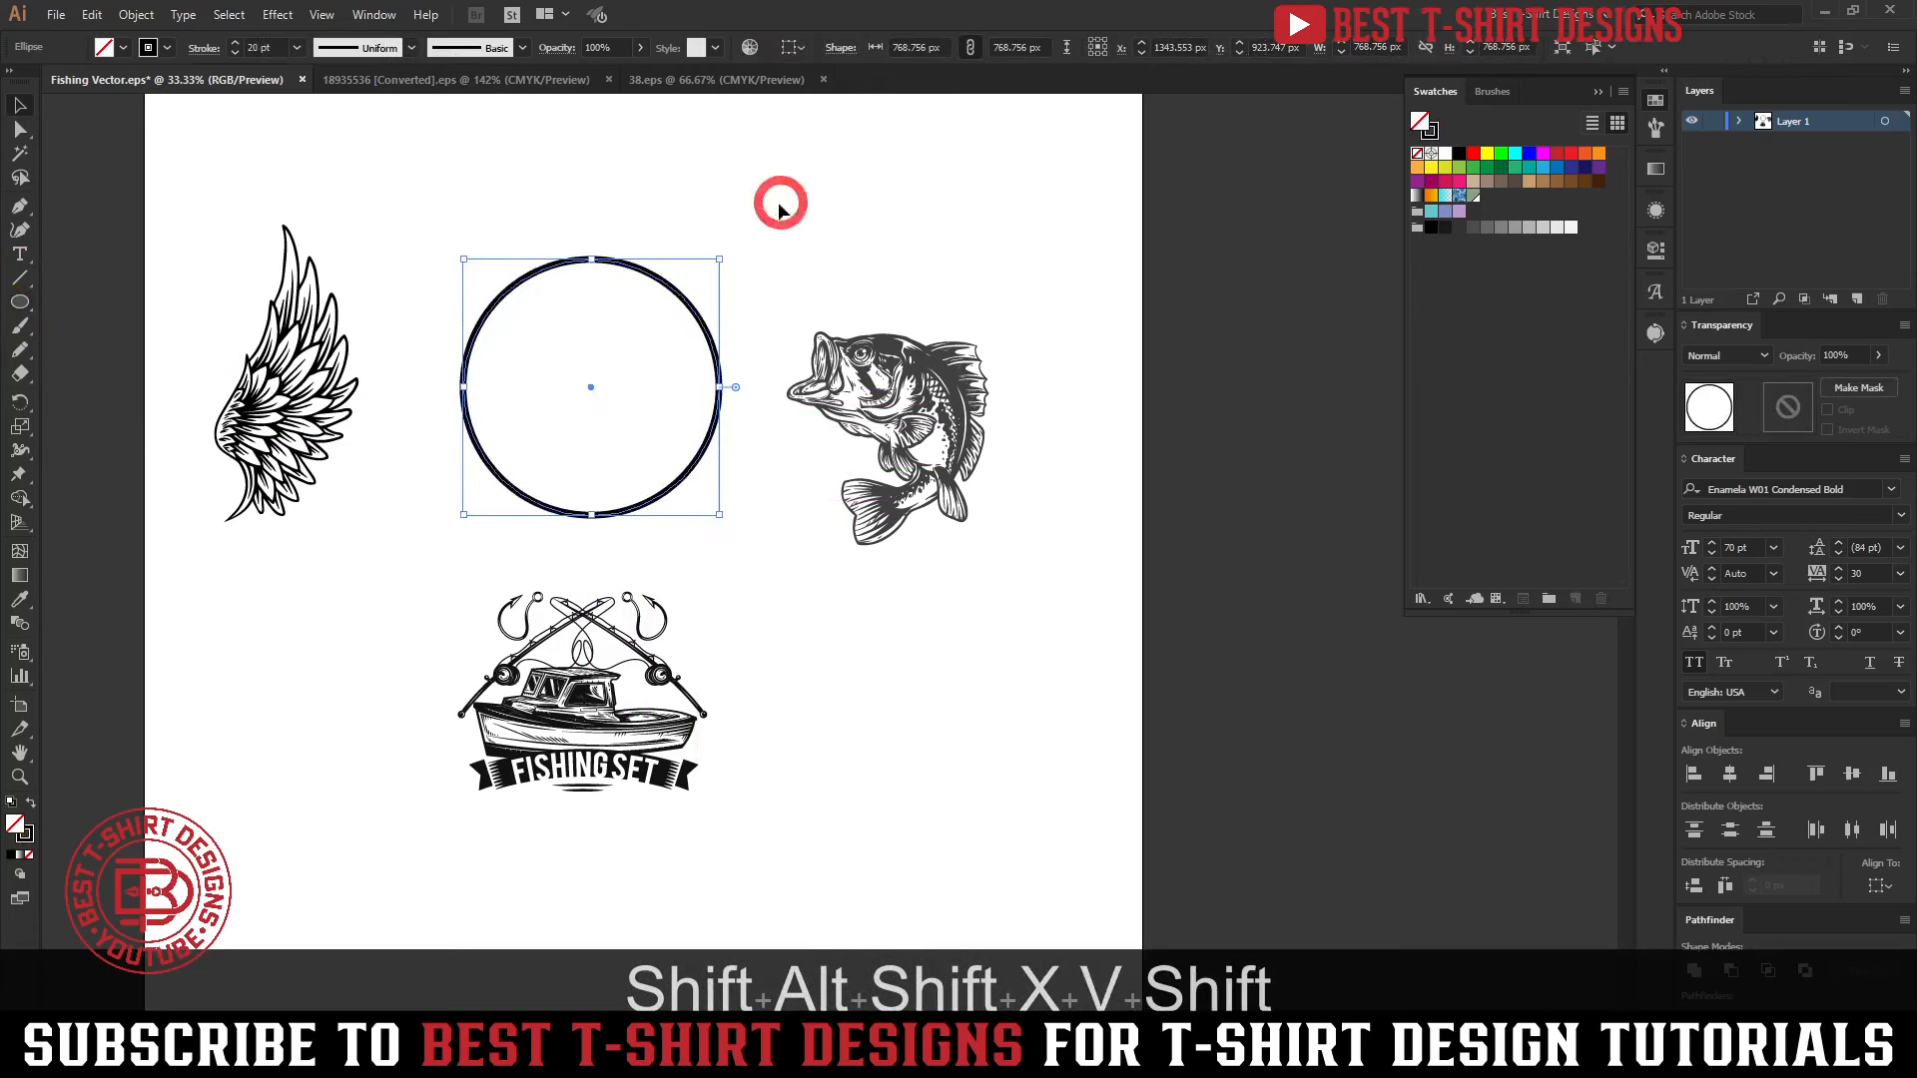
Try the bass illustration inside the circle
drag(558, 205, 685, 419)
drag(951, 437, 627, 373)
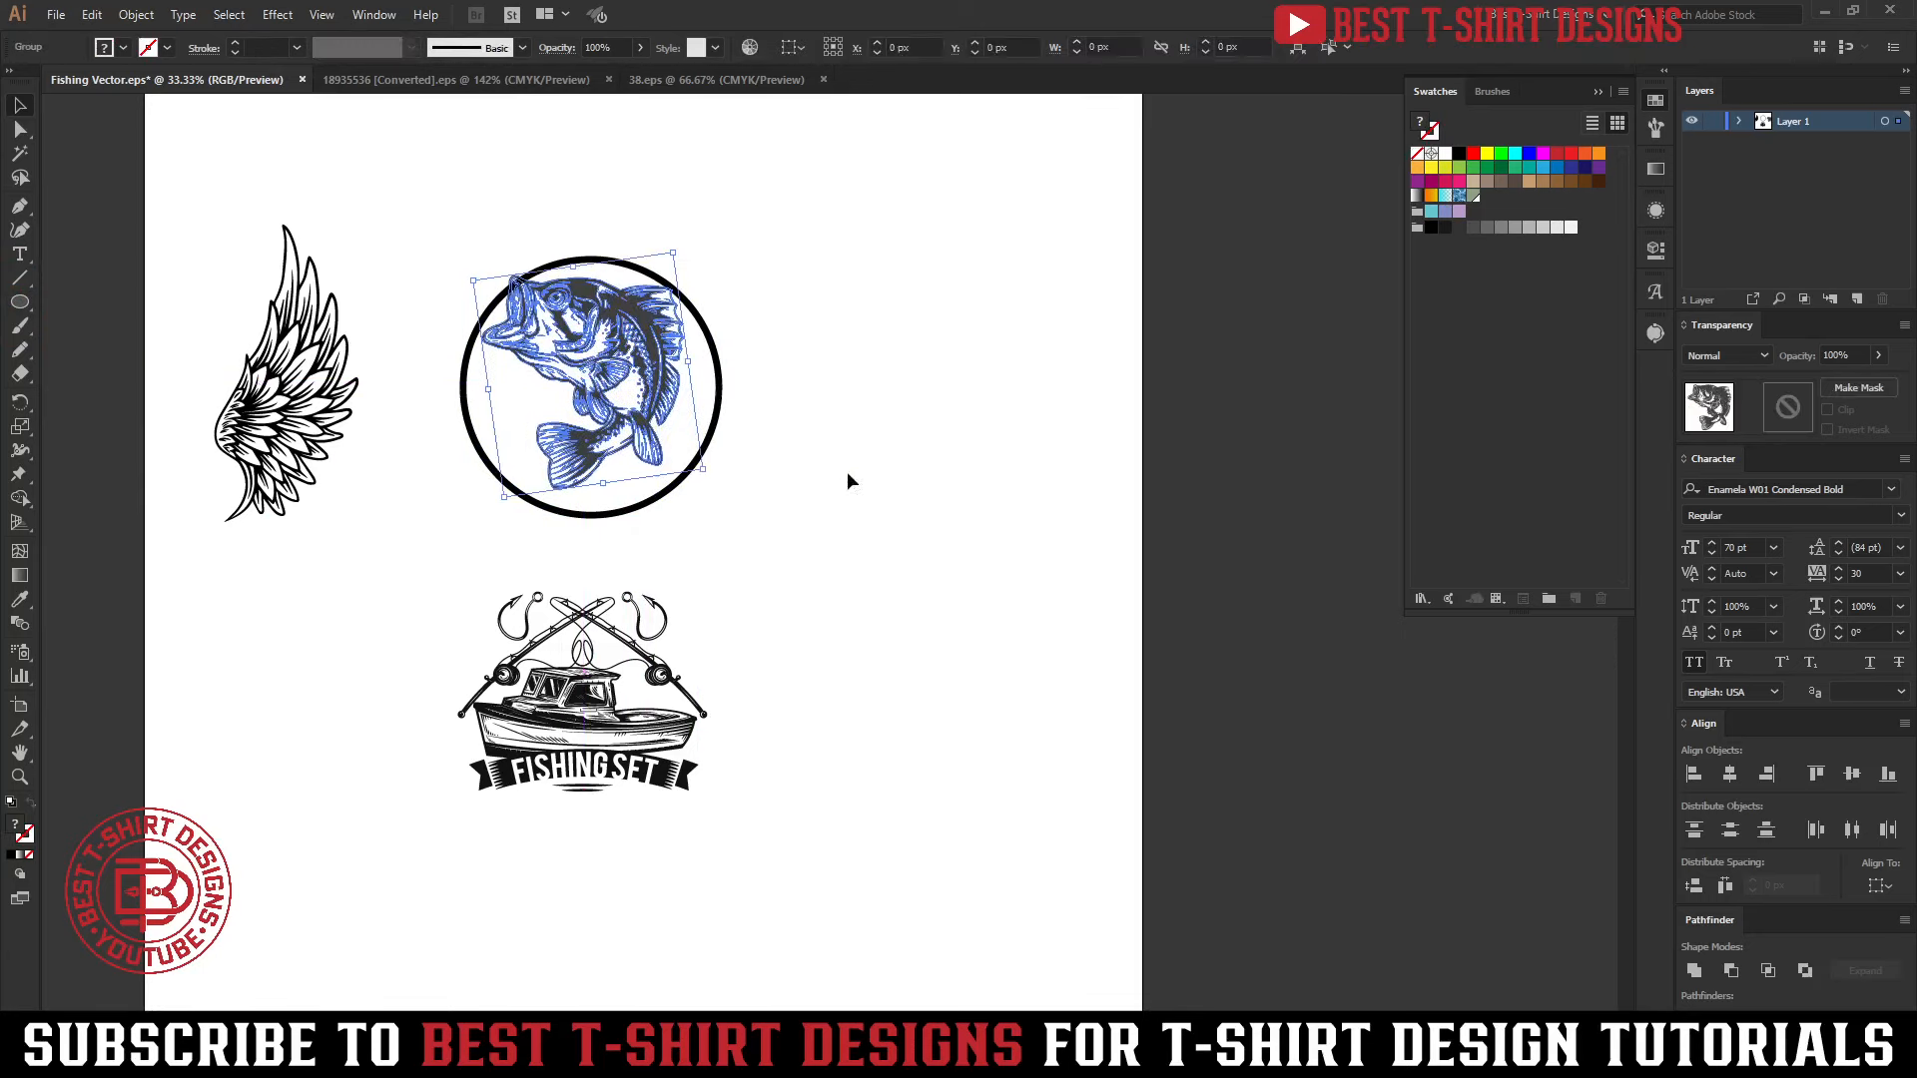
click(848, 476)
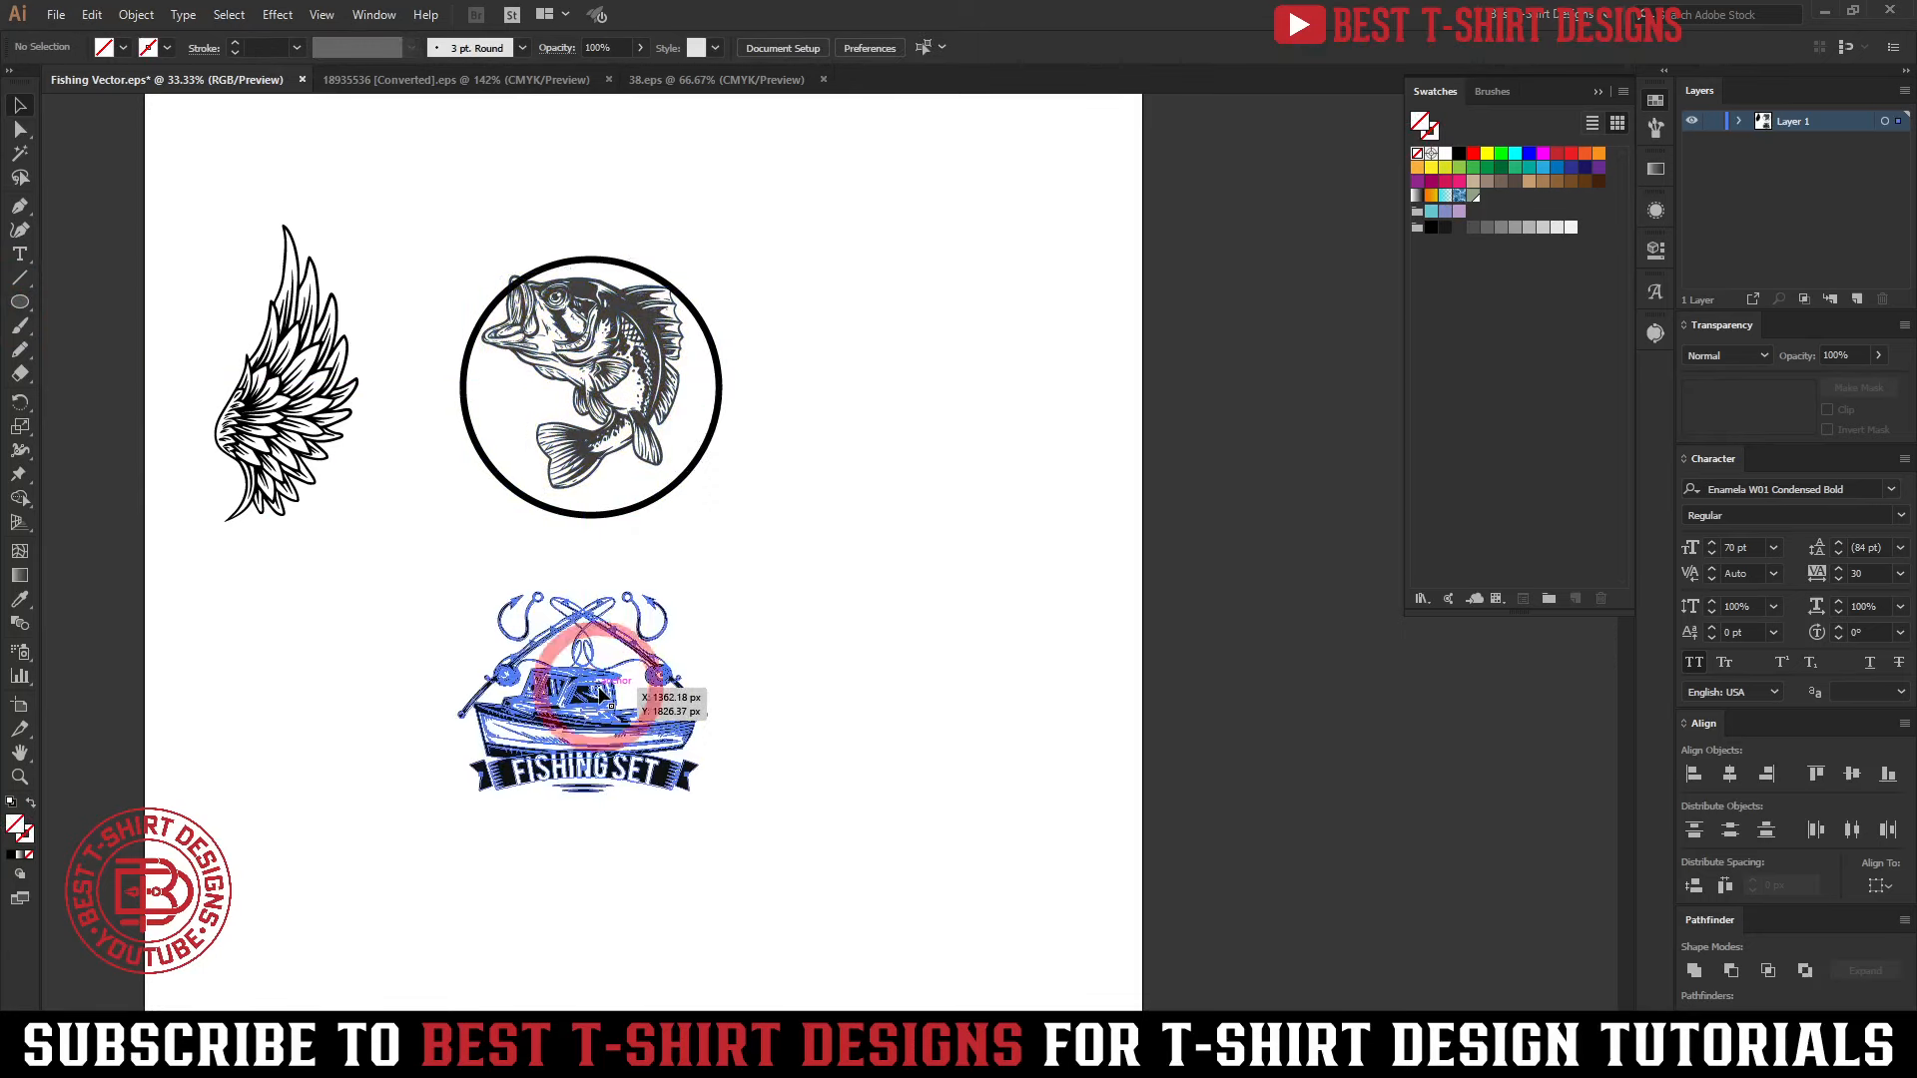
Spread the graphics around the circle: boat badge slightly lower, wing to the right, bass past the artboard's lower right edge
drag(600, 695, 607, 734)
drag(316, 450, 1039, 507)
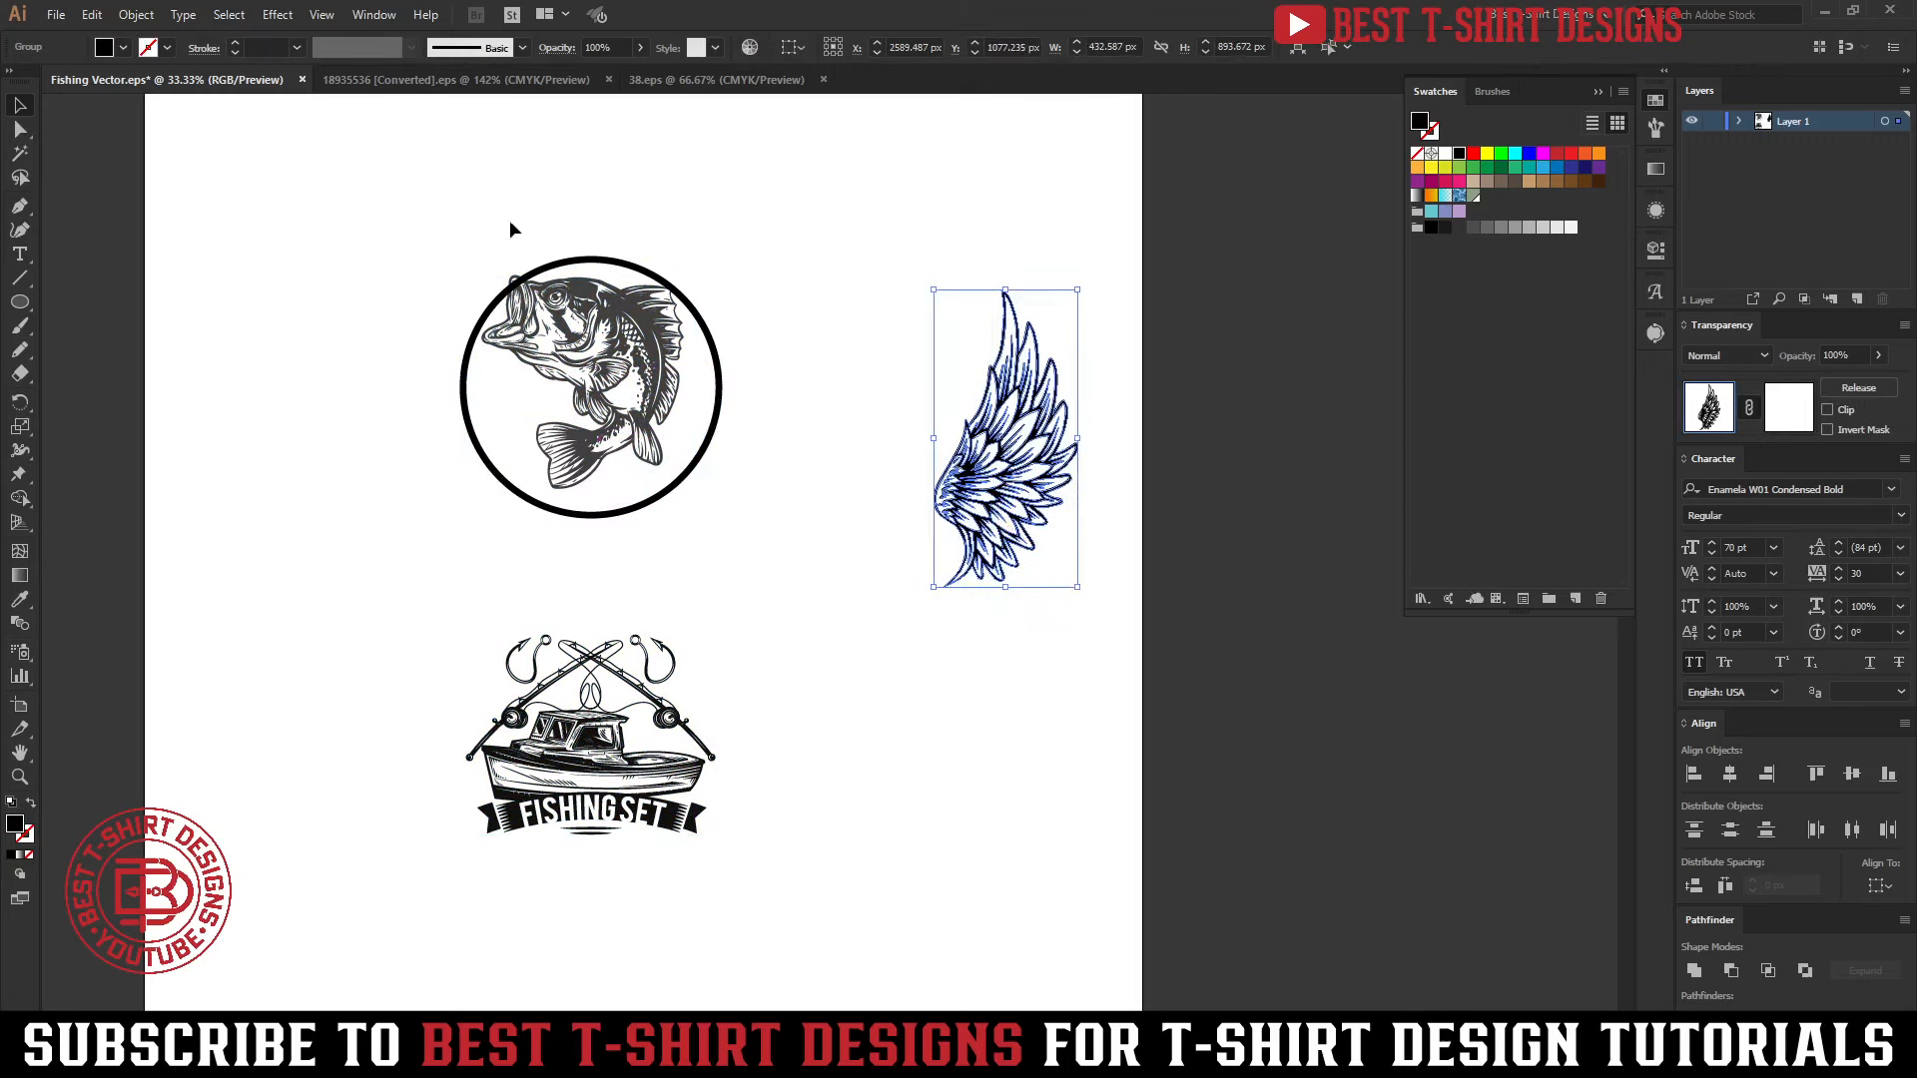
drag(696, 420, 1220, 838)
click(818, 470)
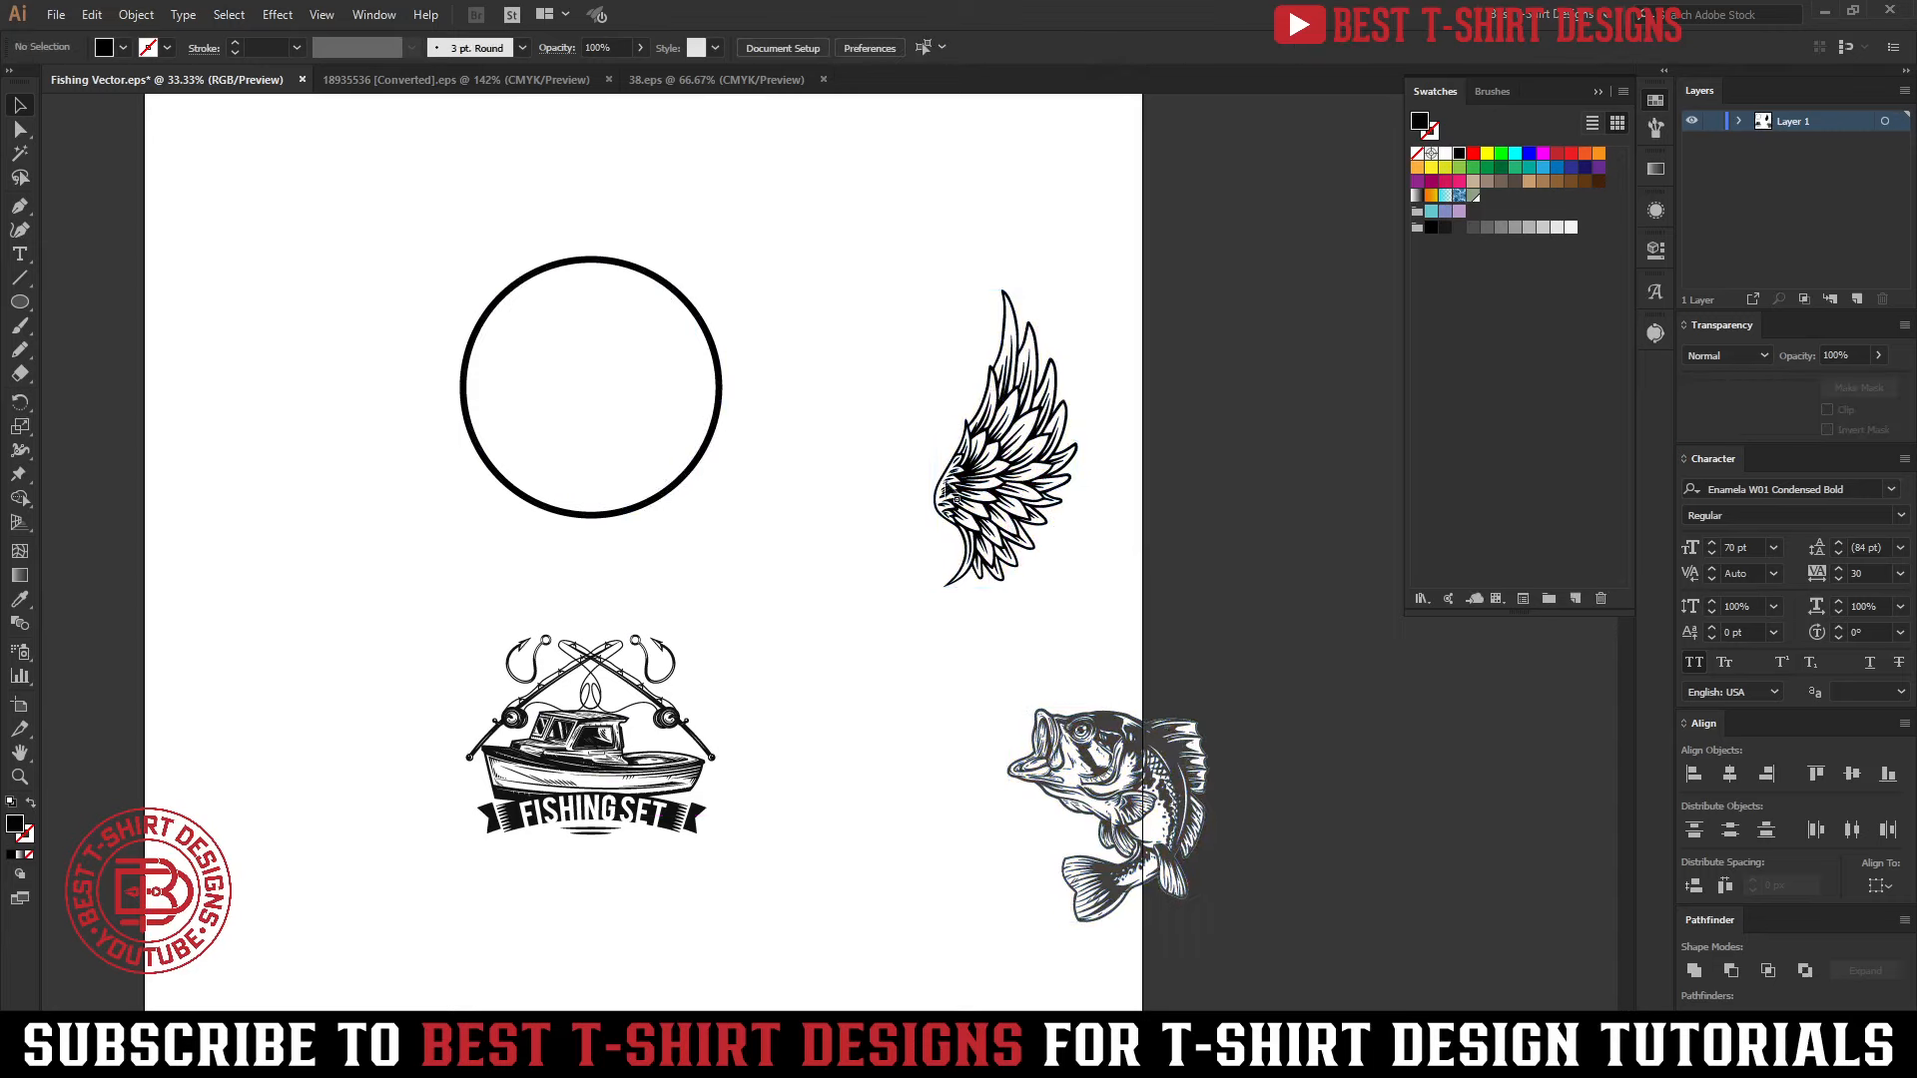
Place the wing so it overlaps the circle's right edge and rotate it slightly counterclockwise
drag(986, 498, 772, 410)
scroll(637, 358, up, 1)
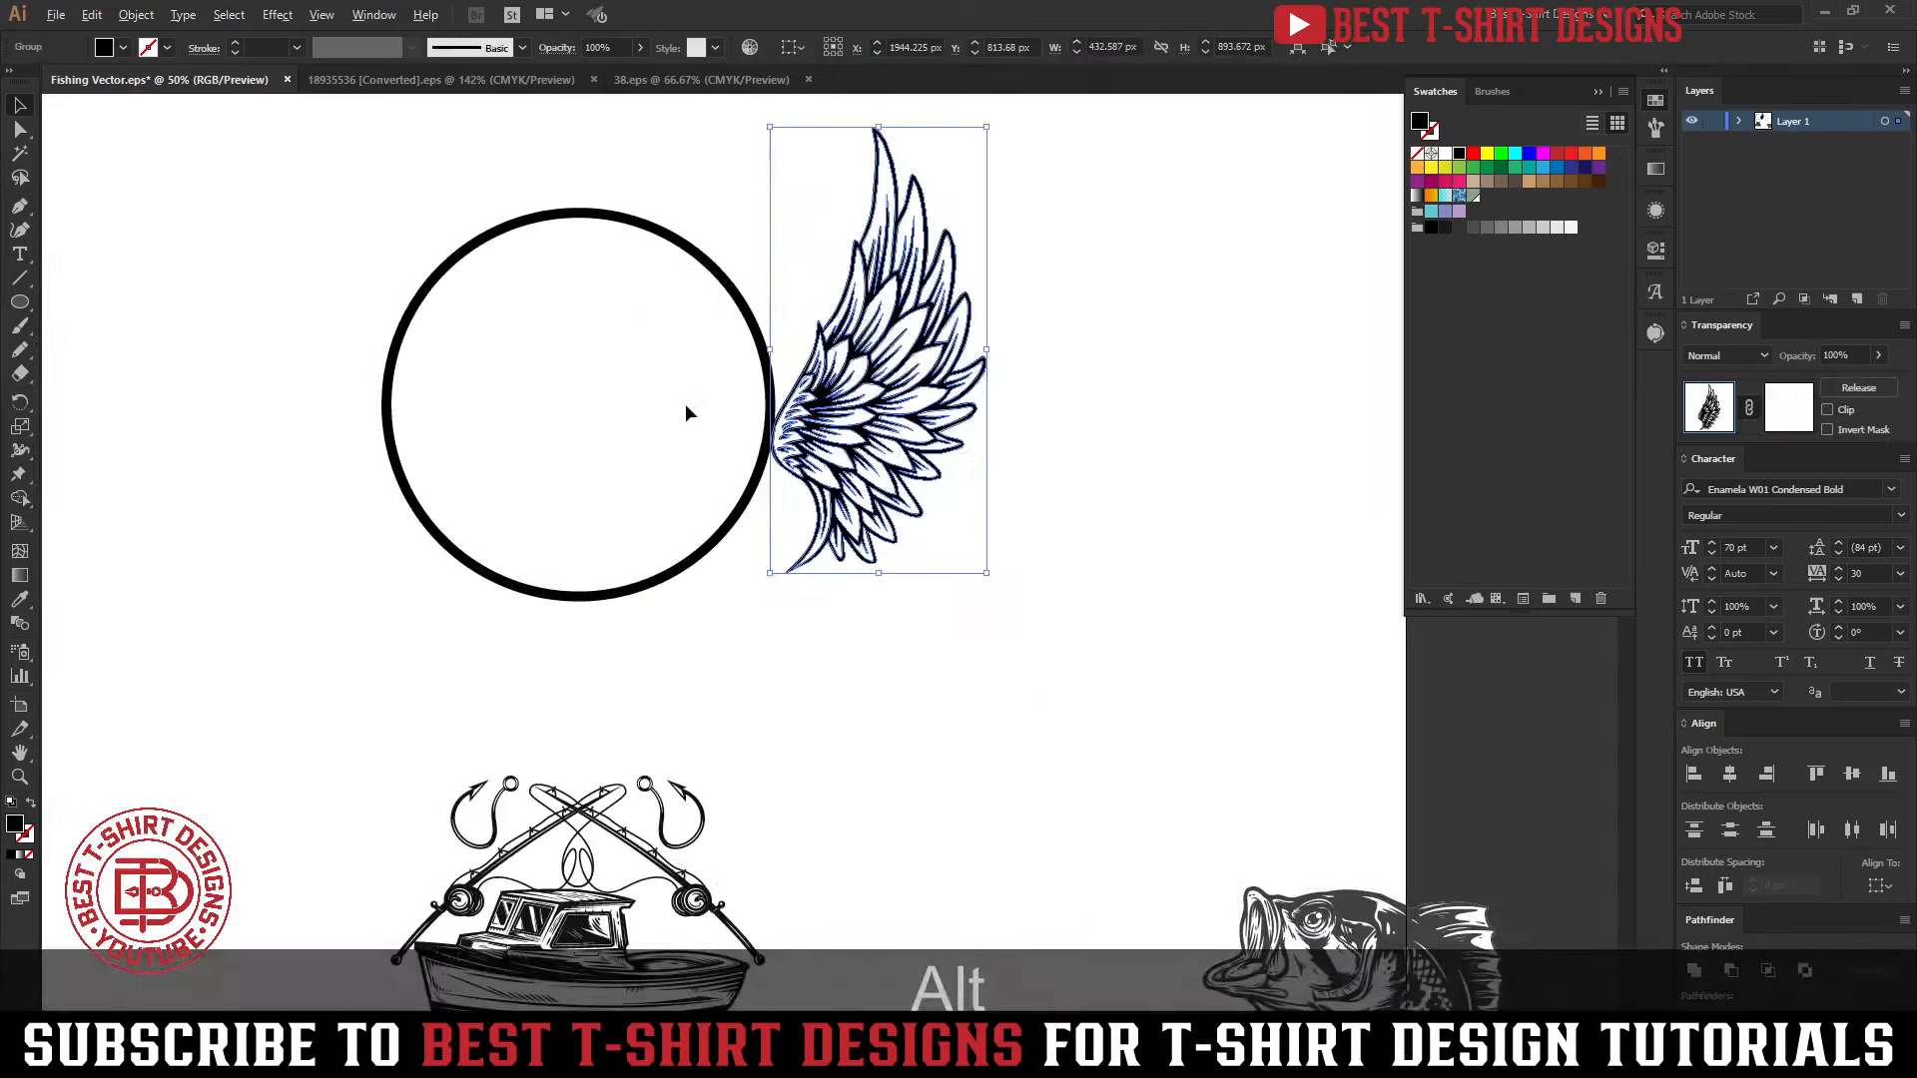
drag(895, 424, 813, 457)
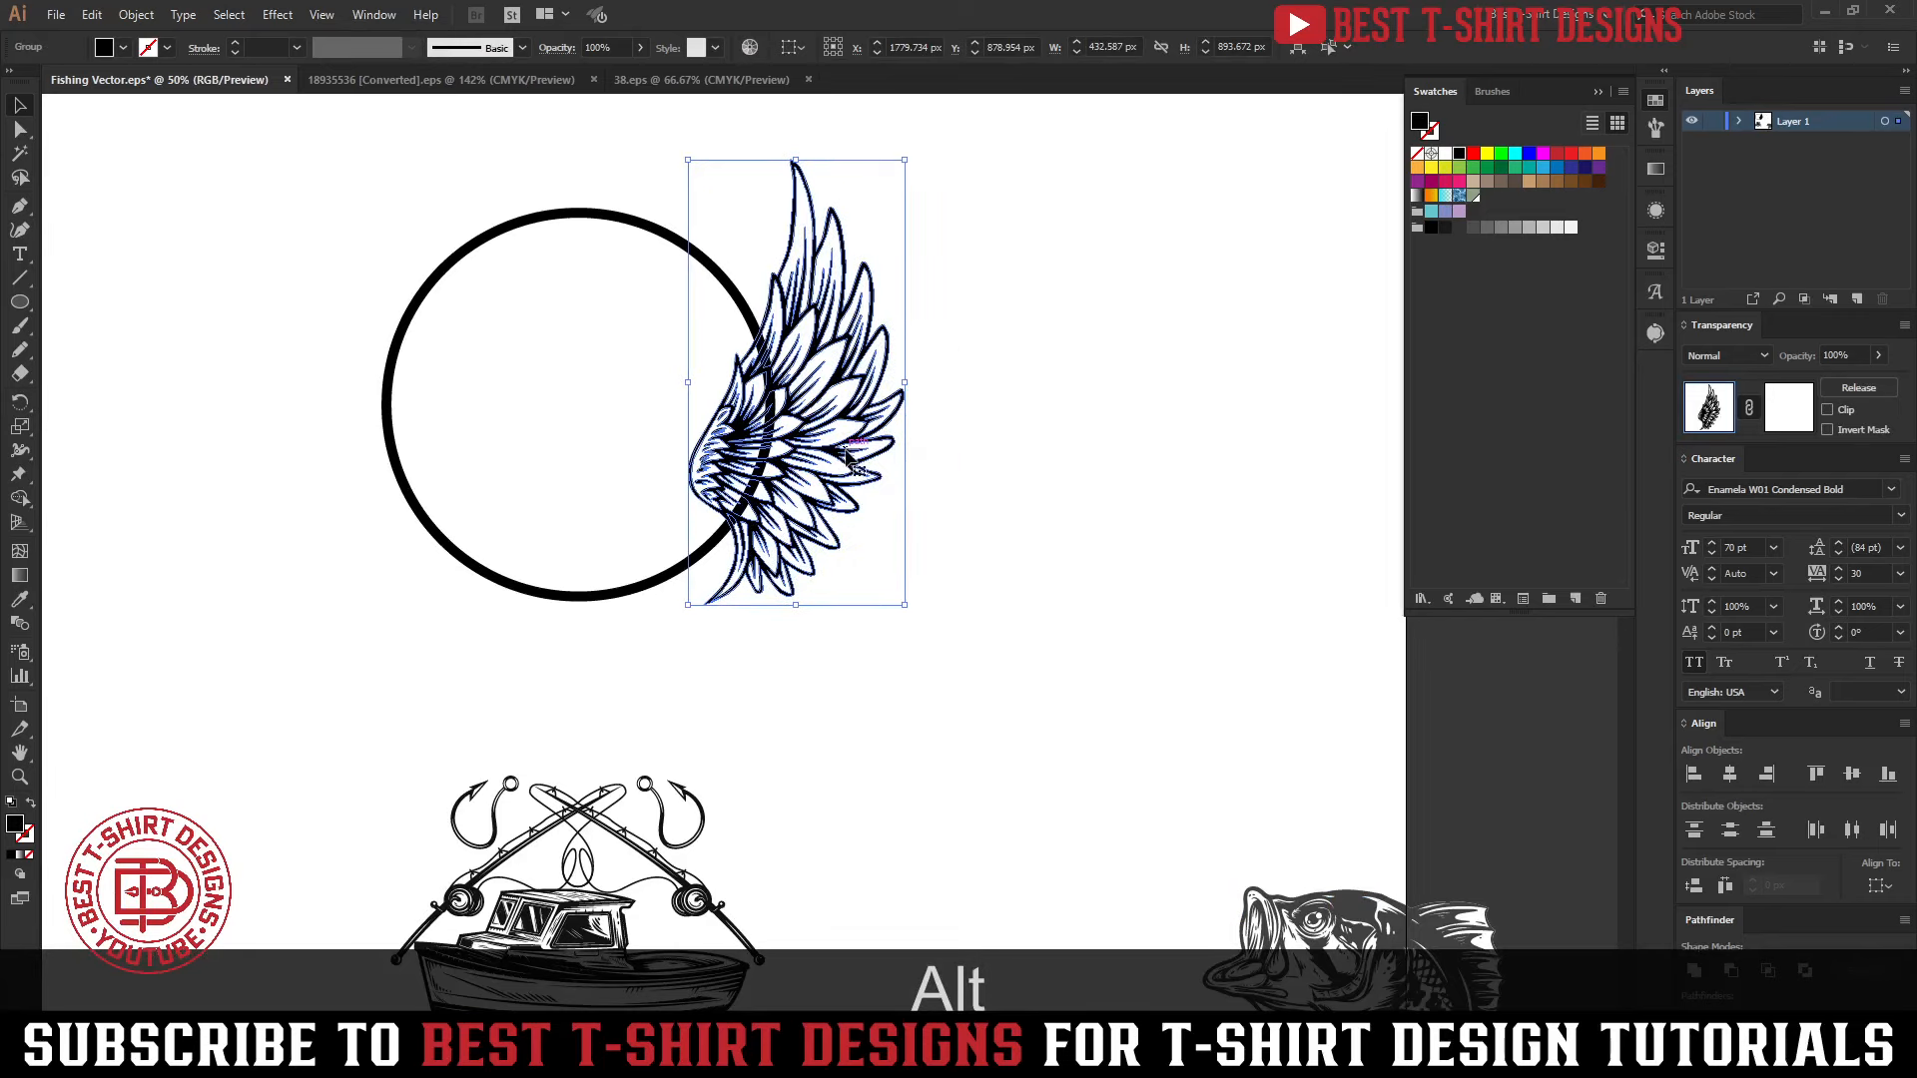
drag(915, 388, 913, 374)
click(1052, 488)
Duplicate the wing onto the circle's left edge and reflect the copy across the vertical axis
drag(834, 477, 391, 466)
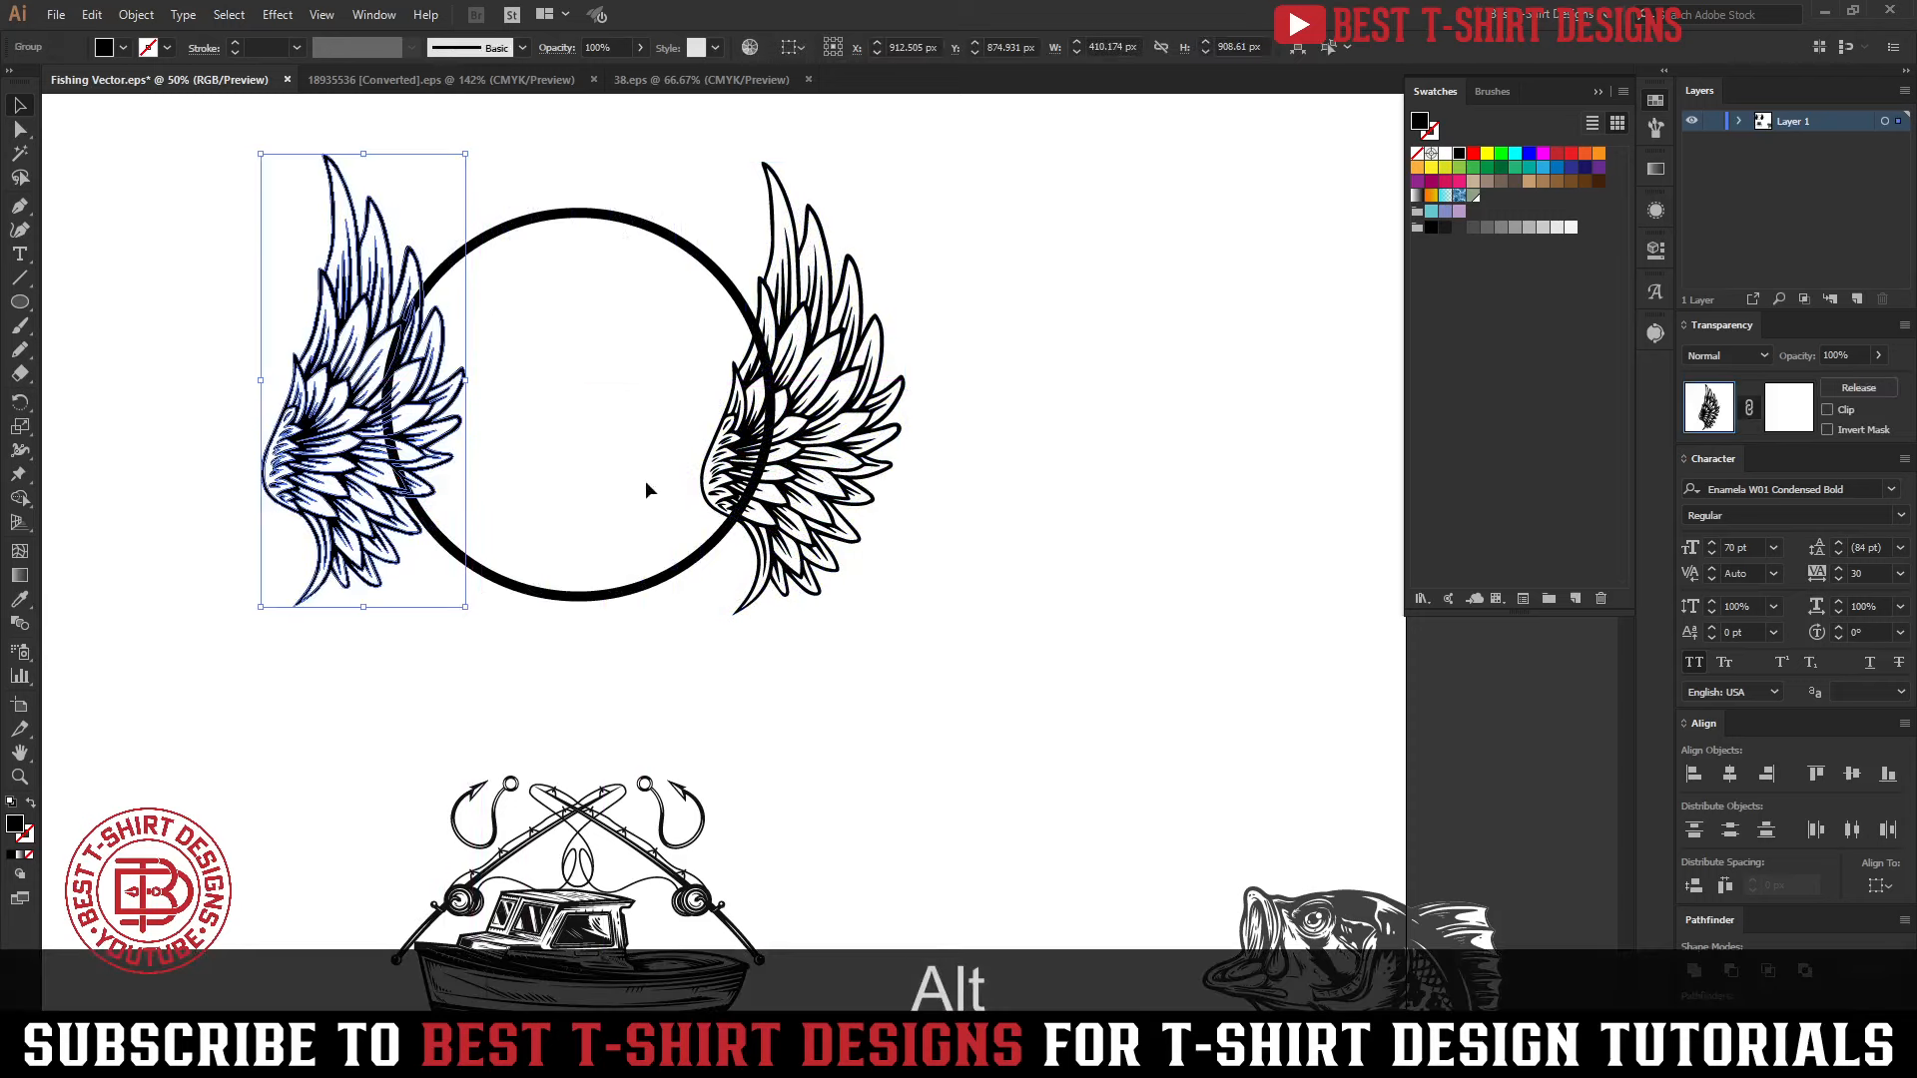
key(ctrl+alt+r)
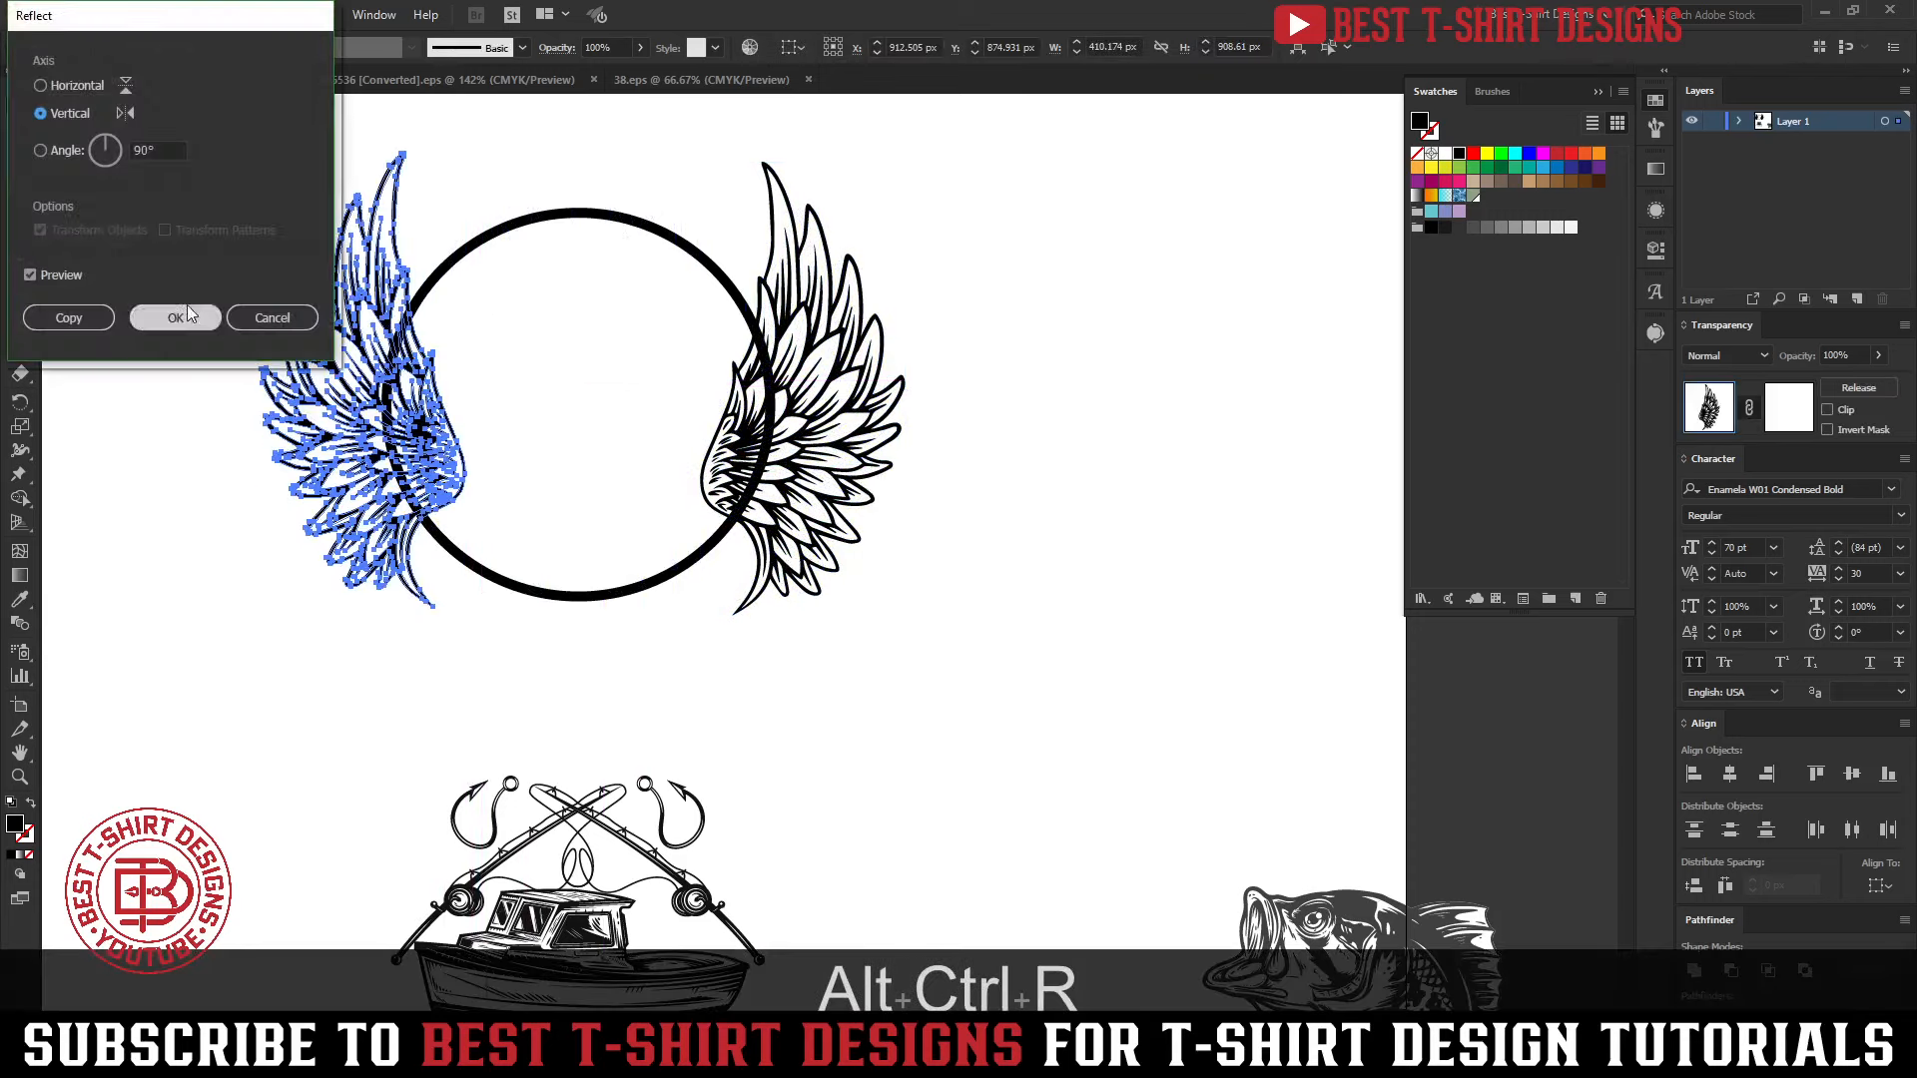
click(172, 318)
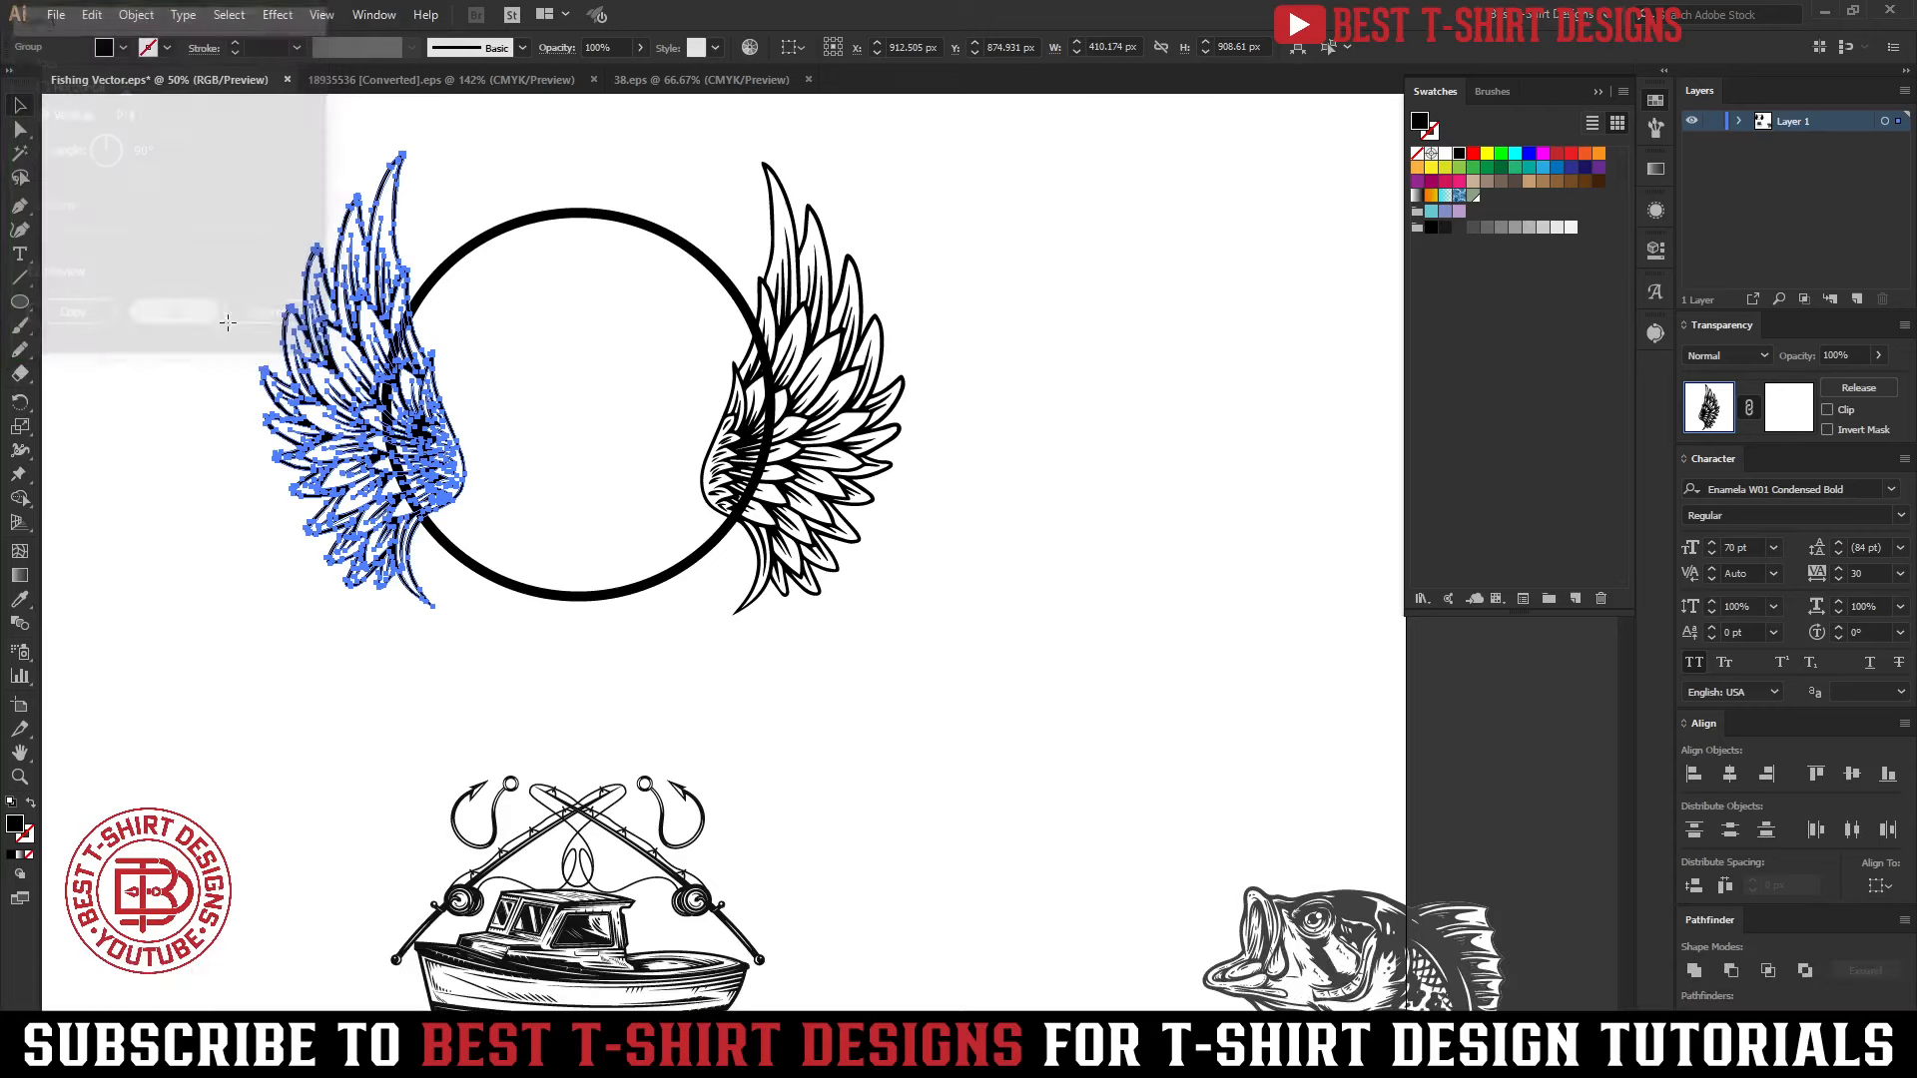
scroll(428, 219, up, 2)
Align the two wings on their vertical centres and lower the pair by 40 px against the circle
drag(244, 201, 898, 281)
click(932, 47)
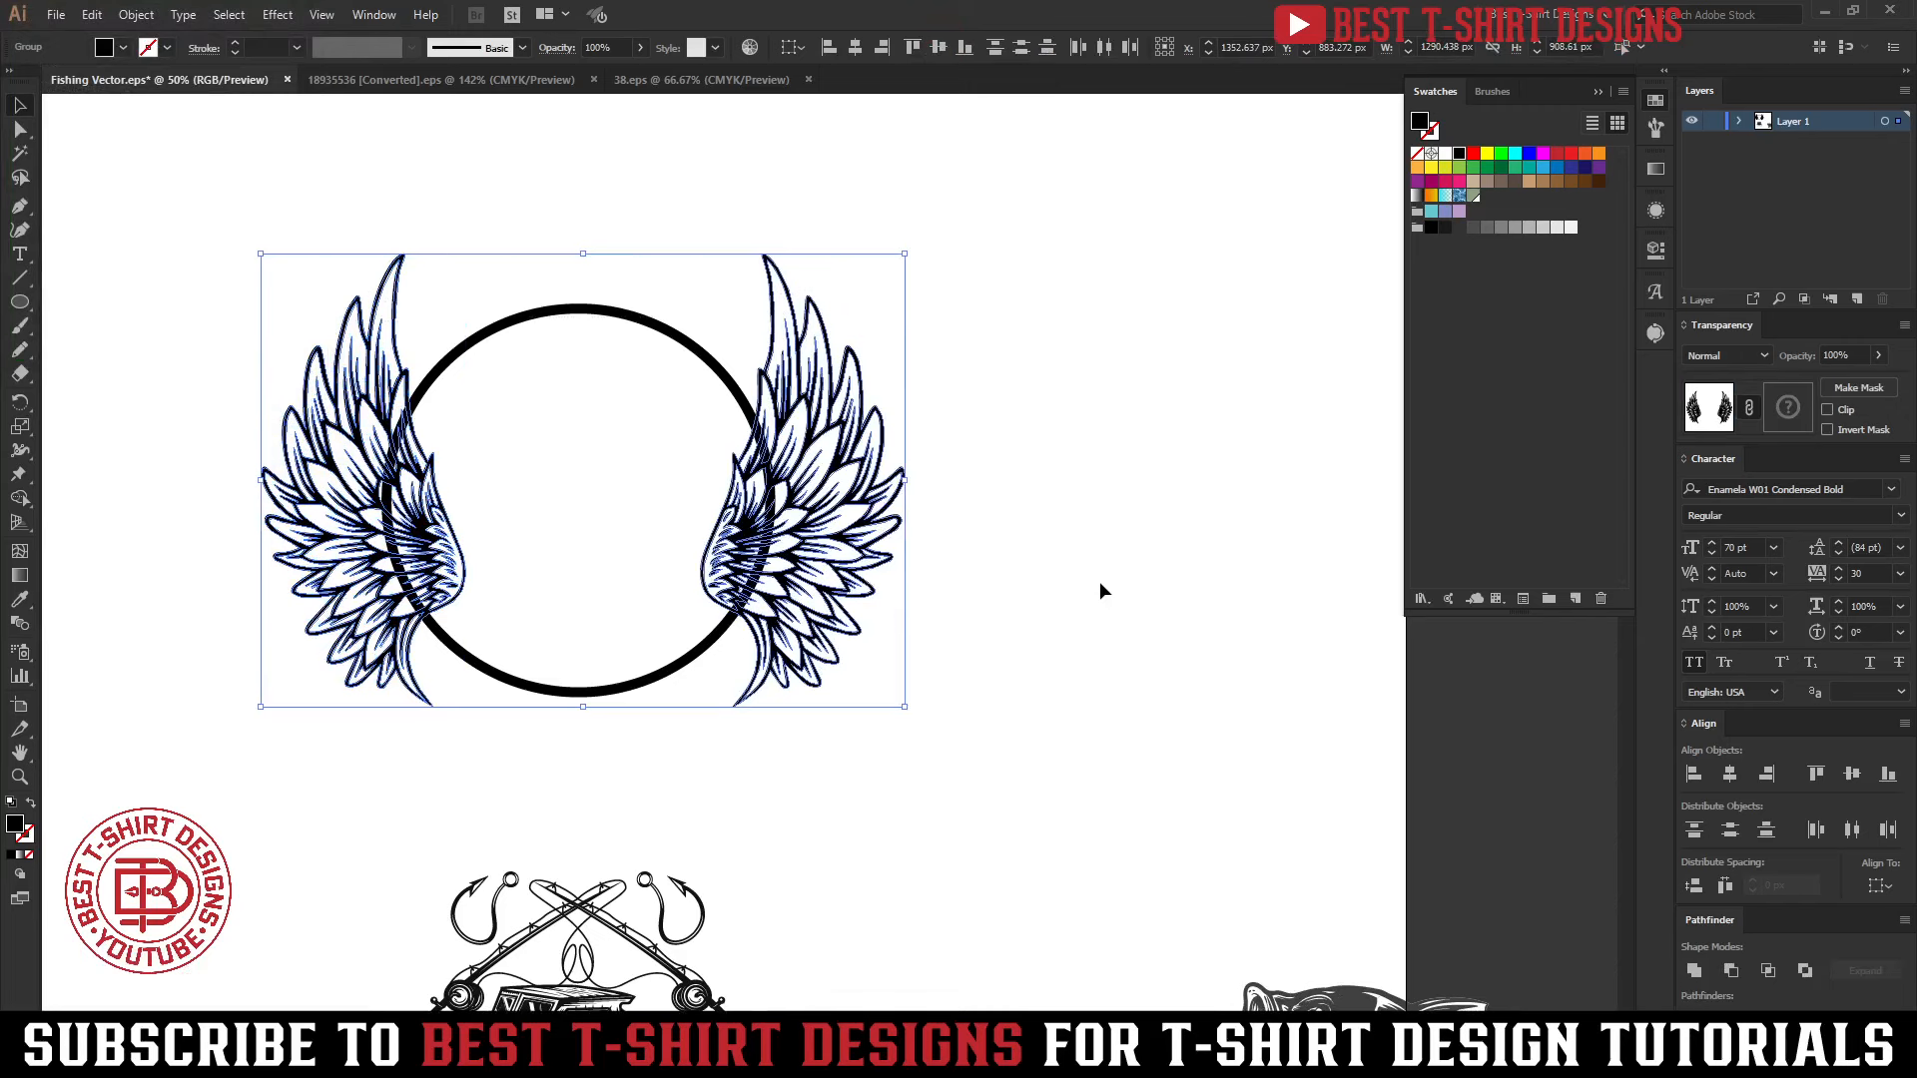
key(shift+Down)
key(shift+Down)
key(shift+Down)
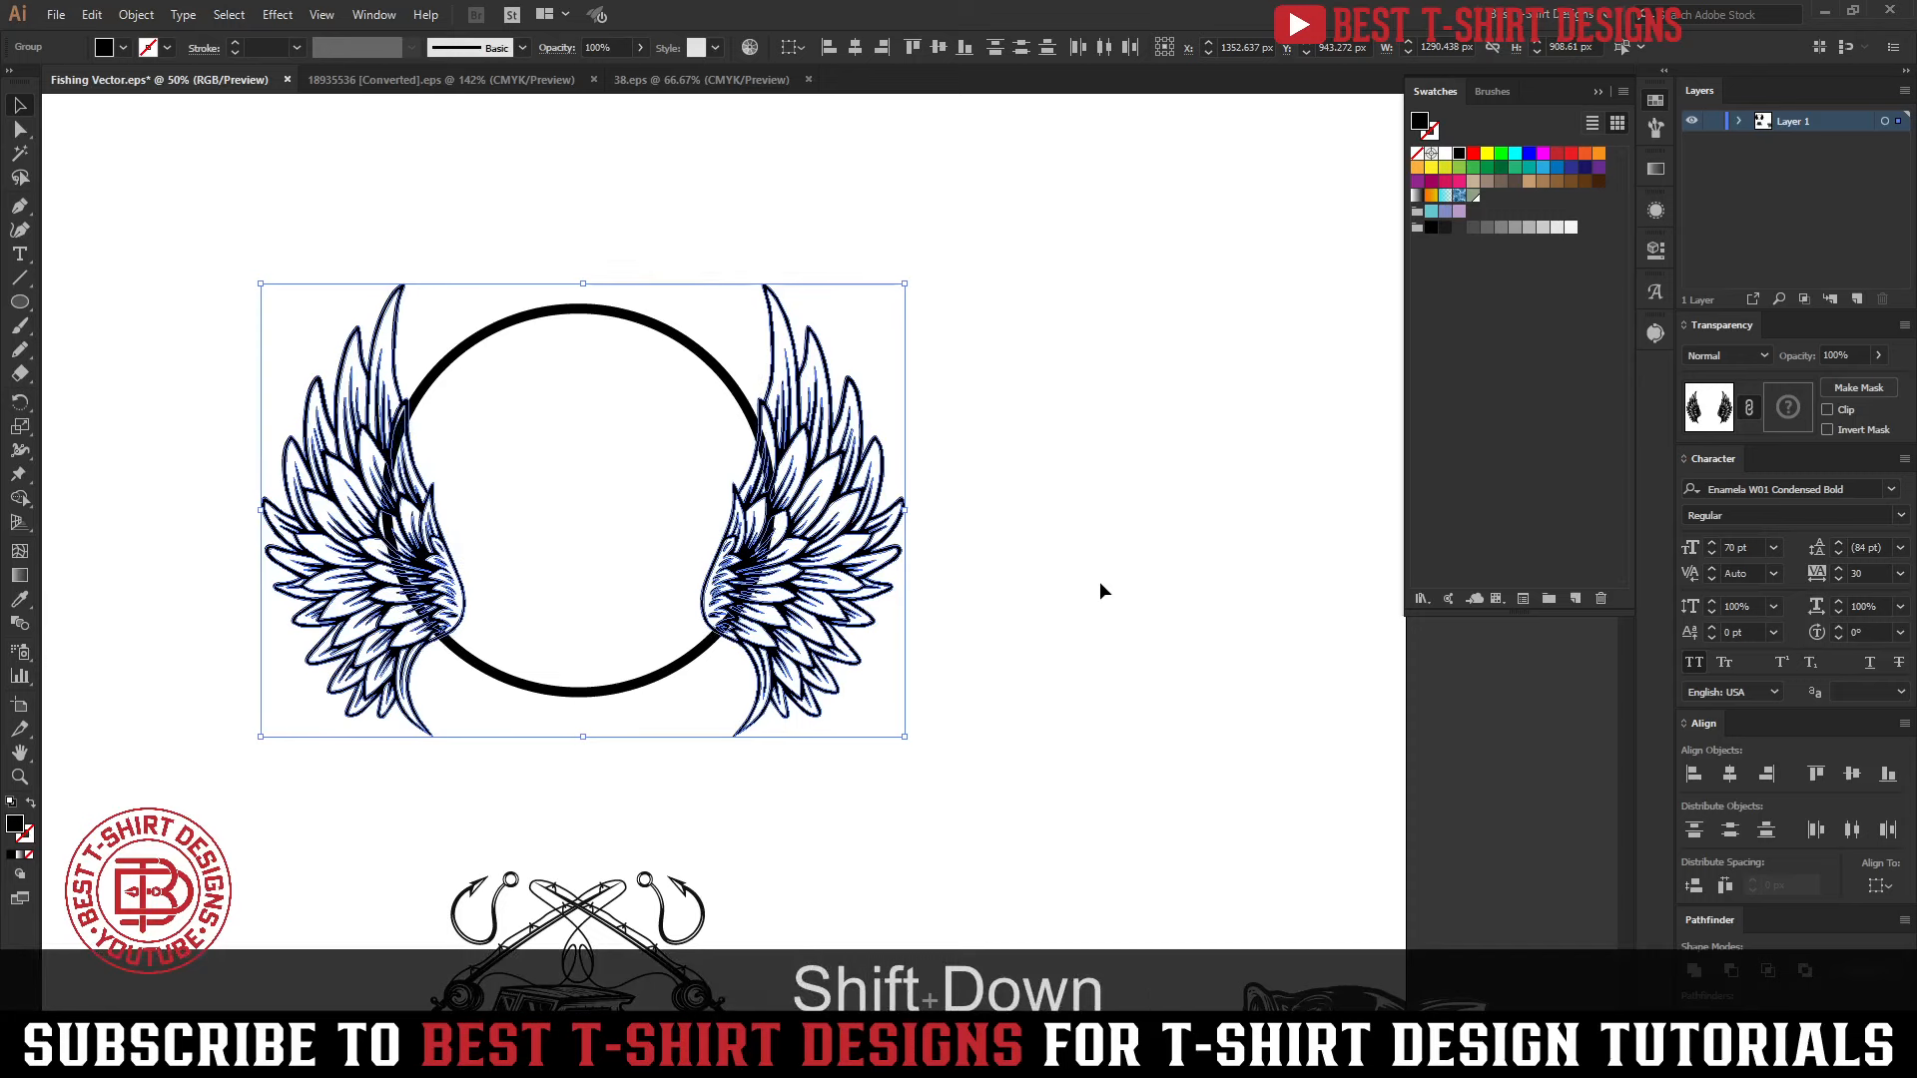
key(shift+Up)
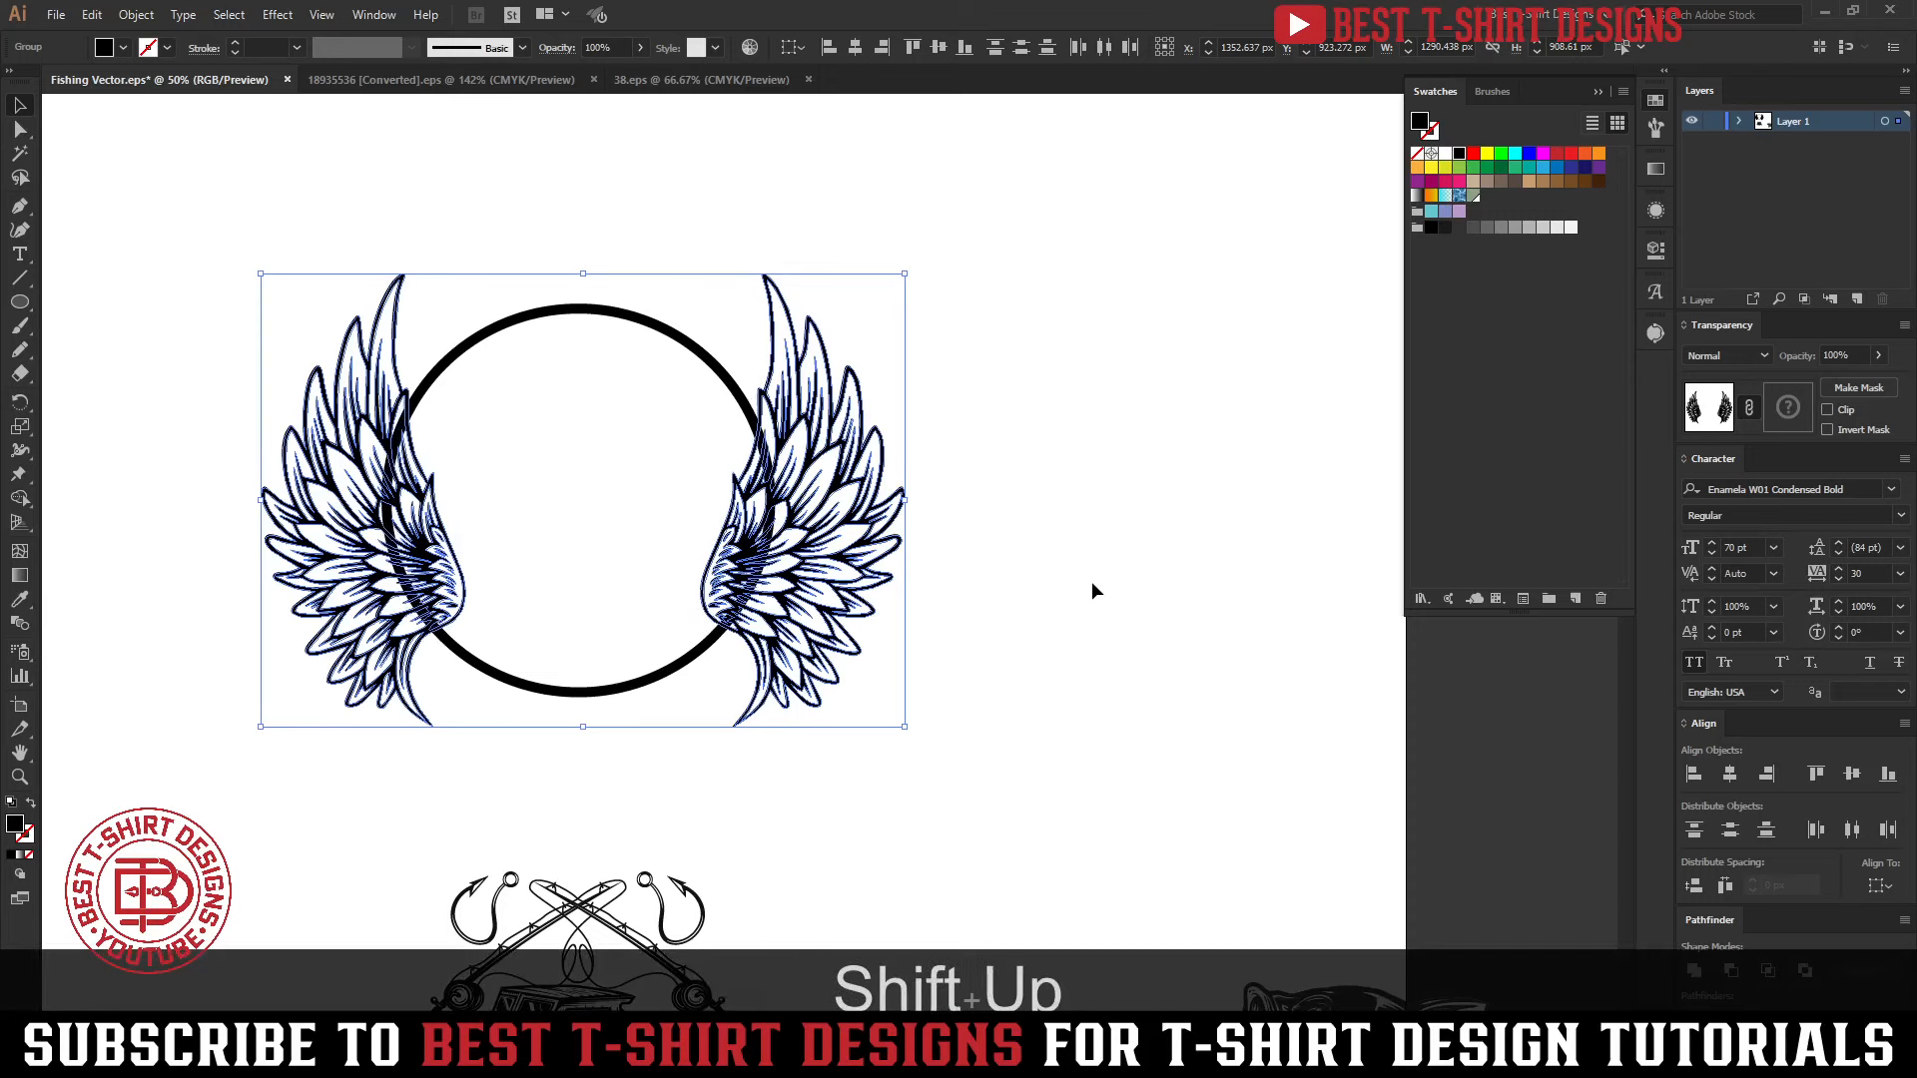
Rotate the right wing slightly clockwise and delete the left wing
click(869, 589)
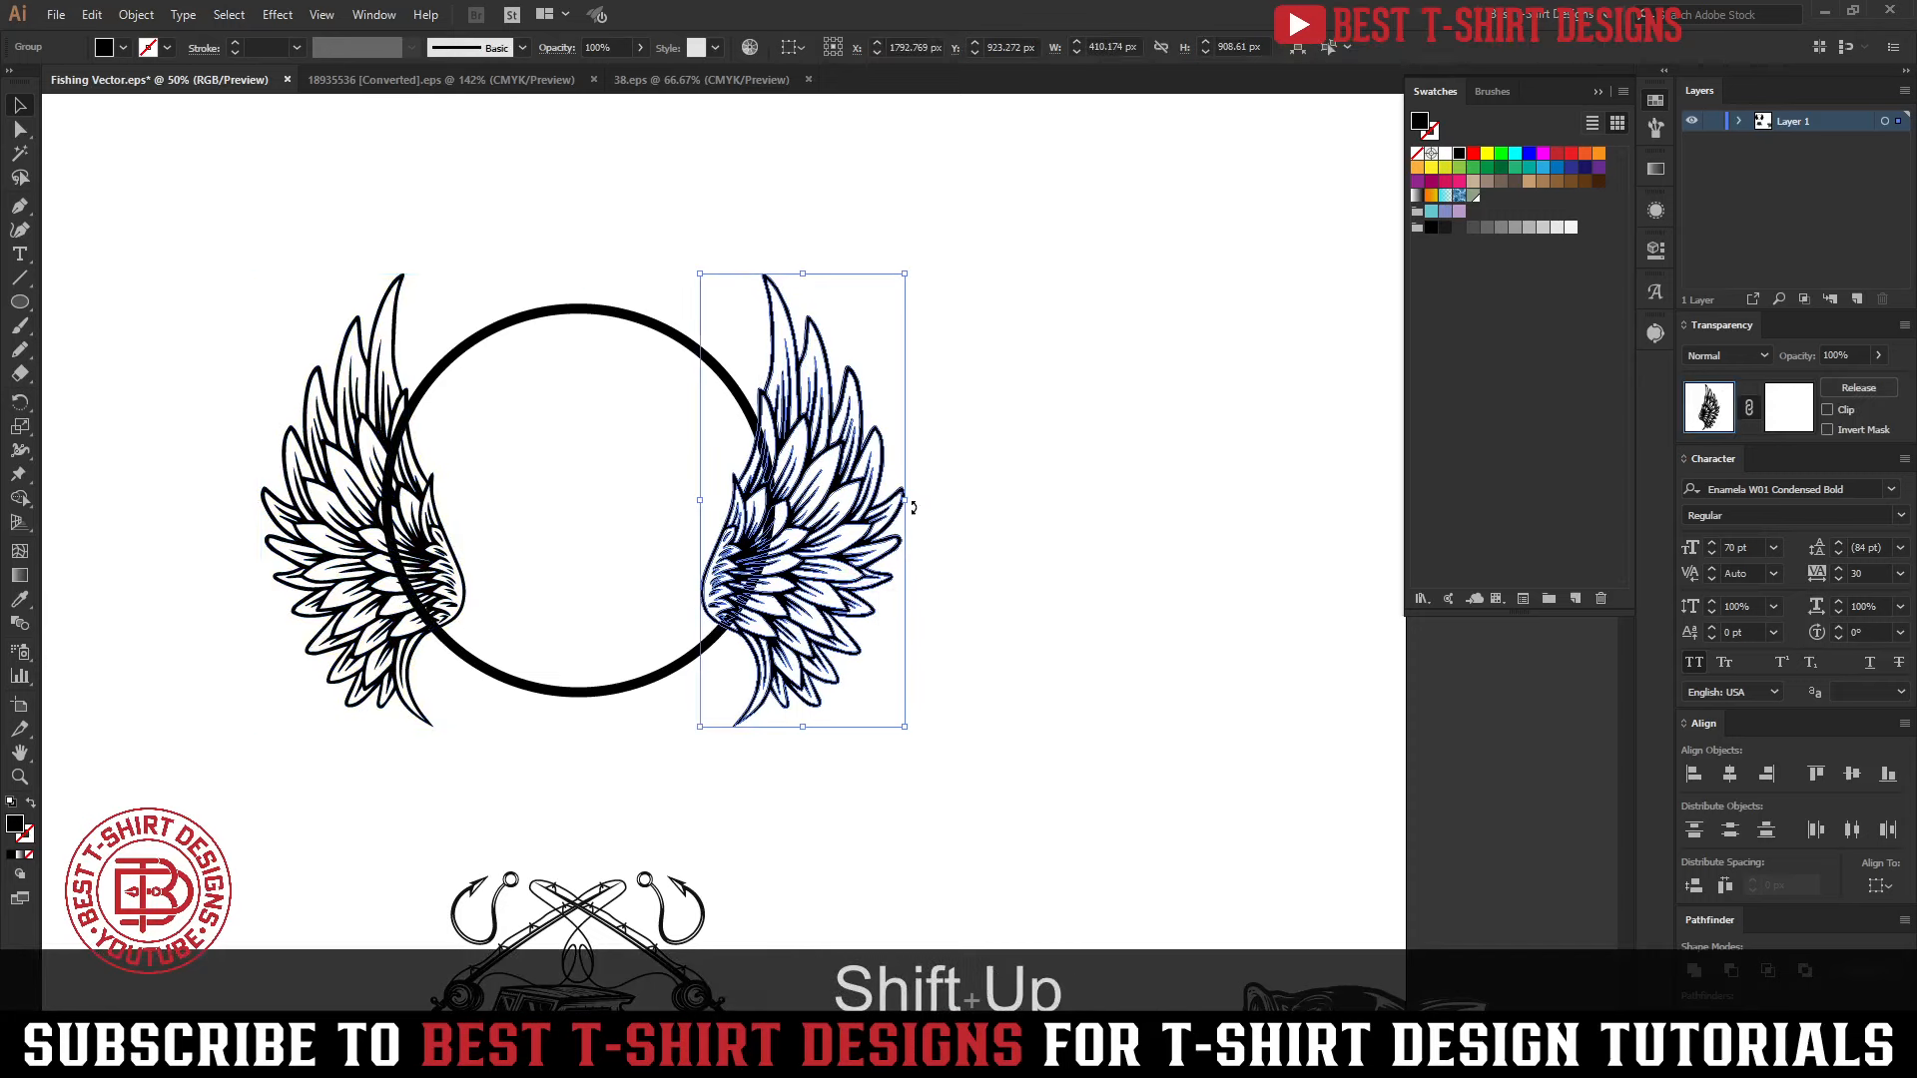
mouse_move(913, 507)
mouse_down()
mouse_move(948, 520)
mouse_move(909, 521)
mouse_up()
click(369, 562)
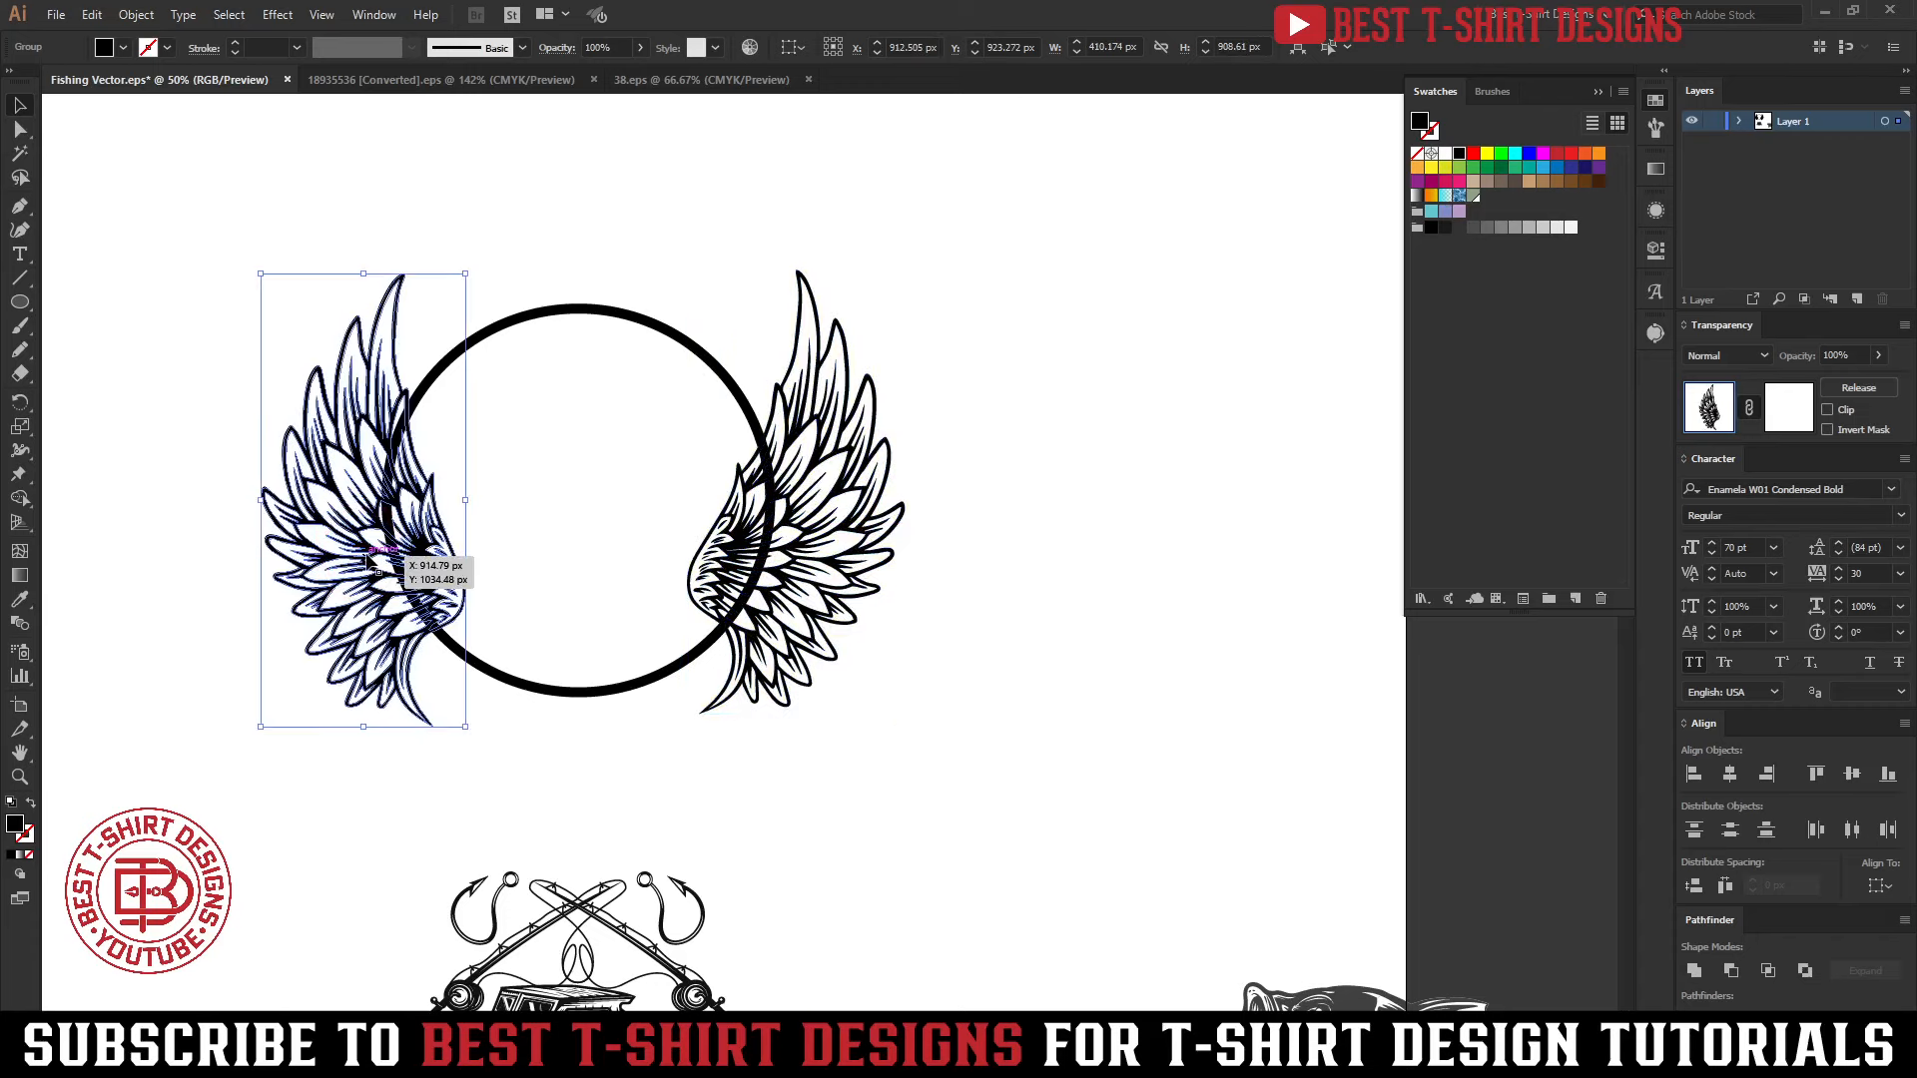
key(Delete)
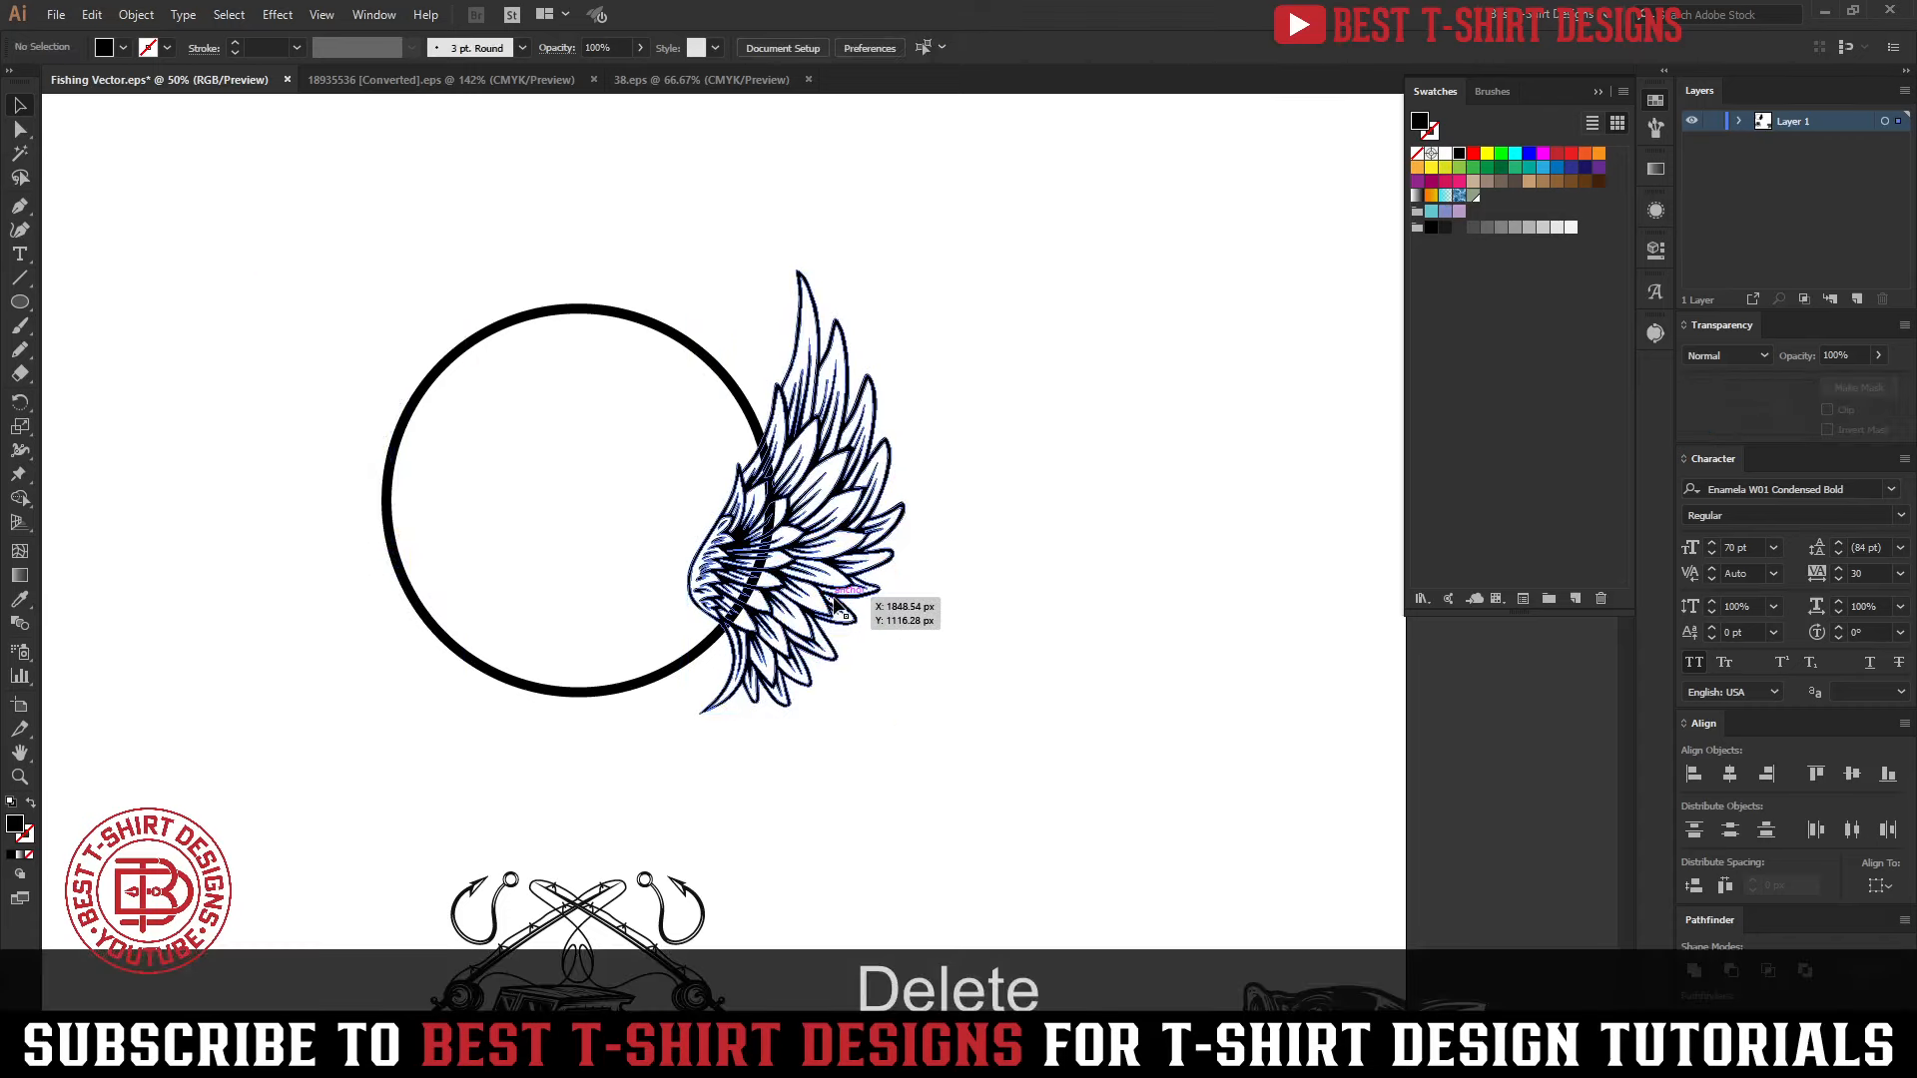
Copy the rotated right wing to the circle's left side and mirror the copy across the vertical axis
drag(836, 606, 430, 614)
key(ctrl+alt+r)
click(173, 316)
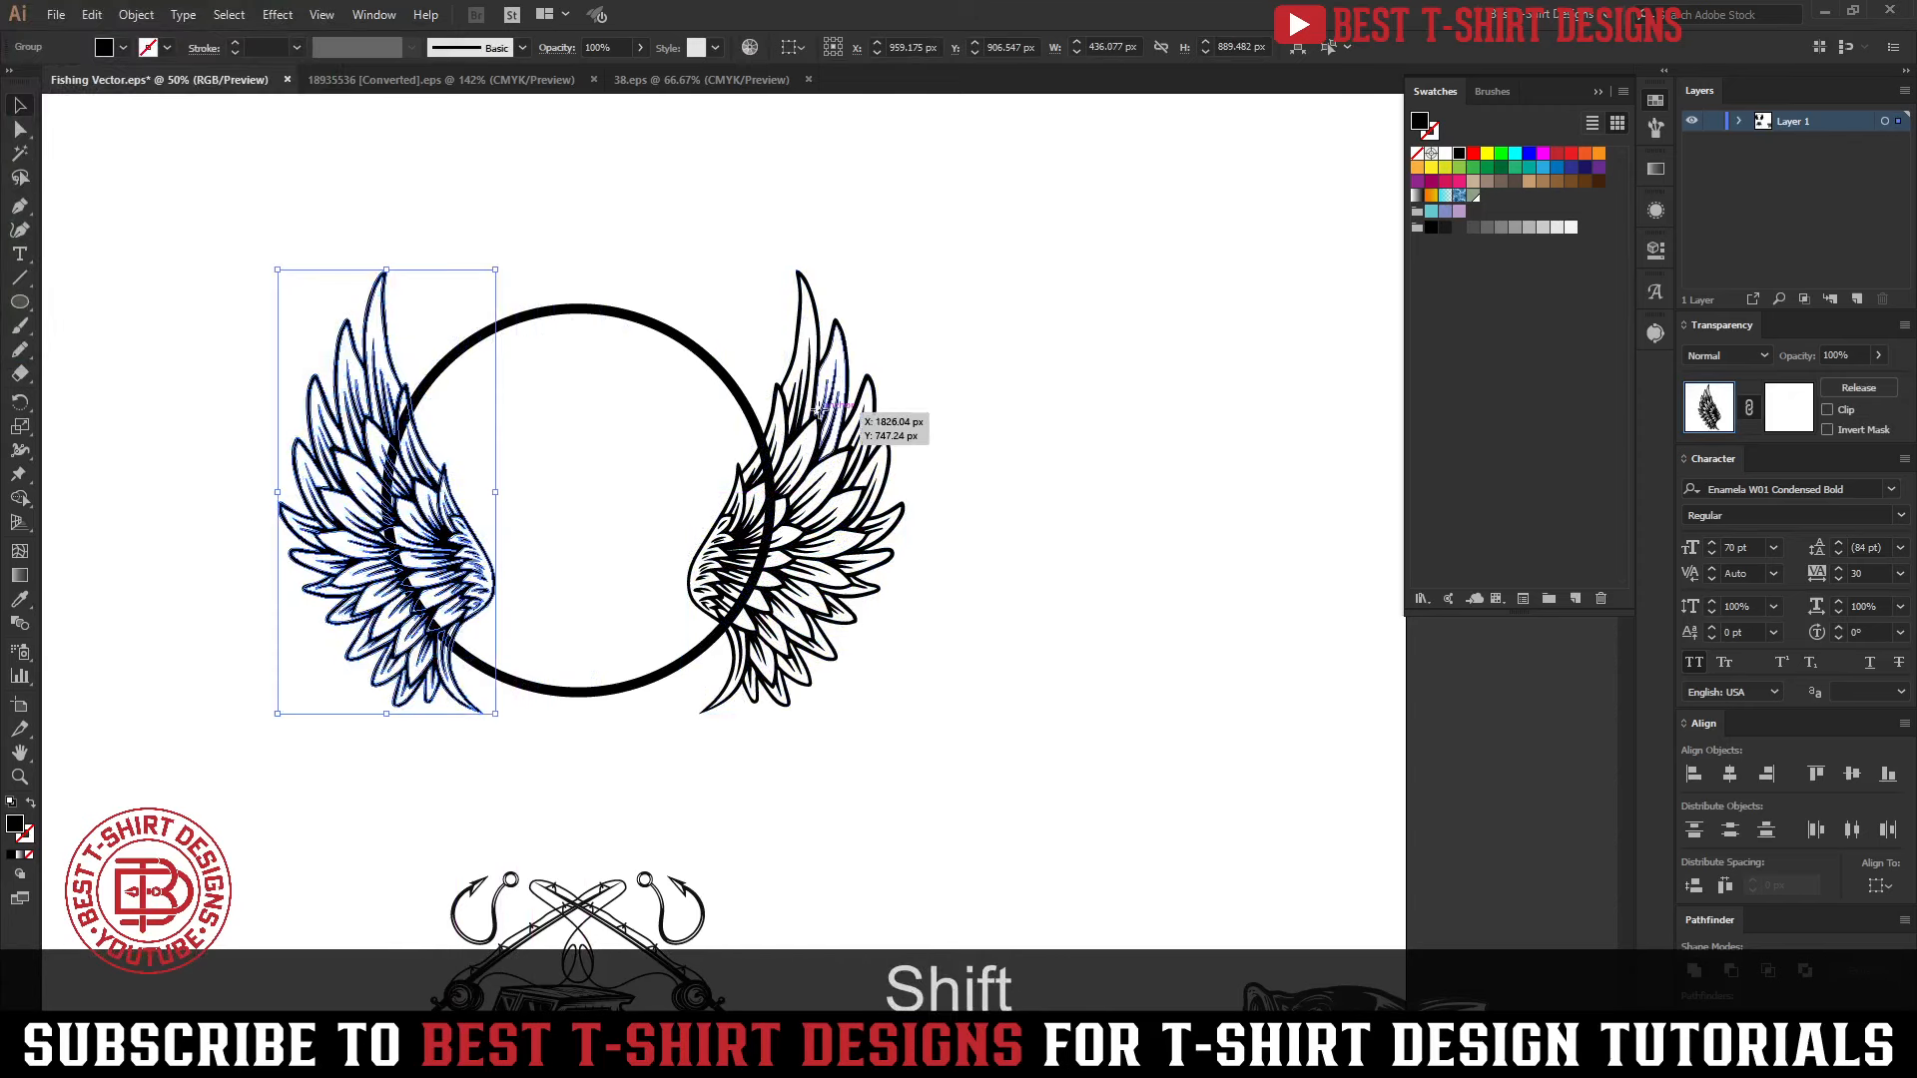
Align both wings on their vertical centres and group them
shift+click(820, 408)
click(944, 51)
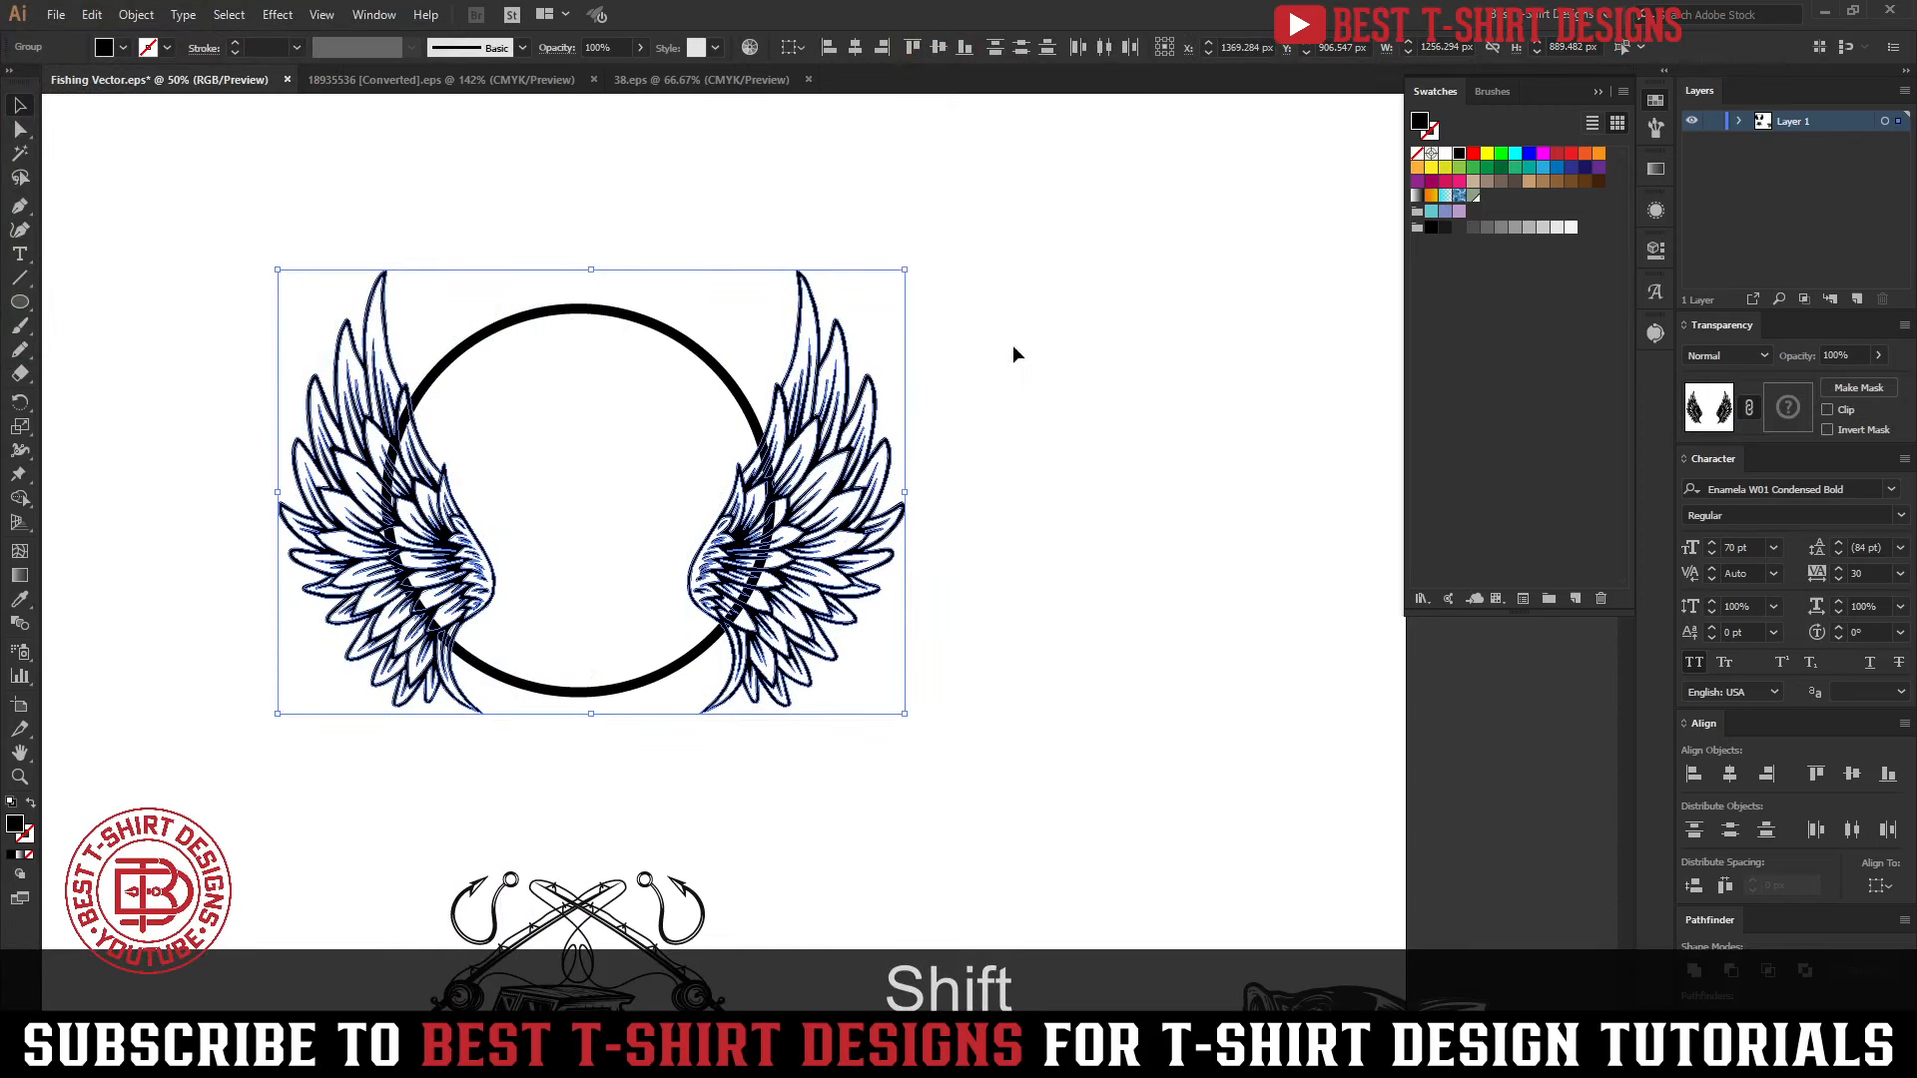
key(ctrl+g)
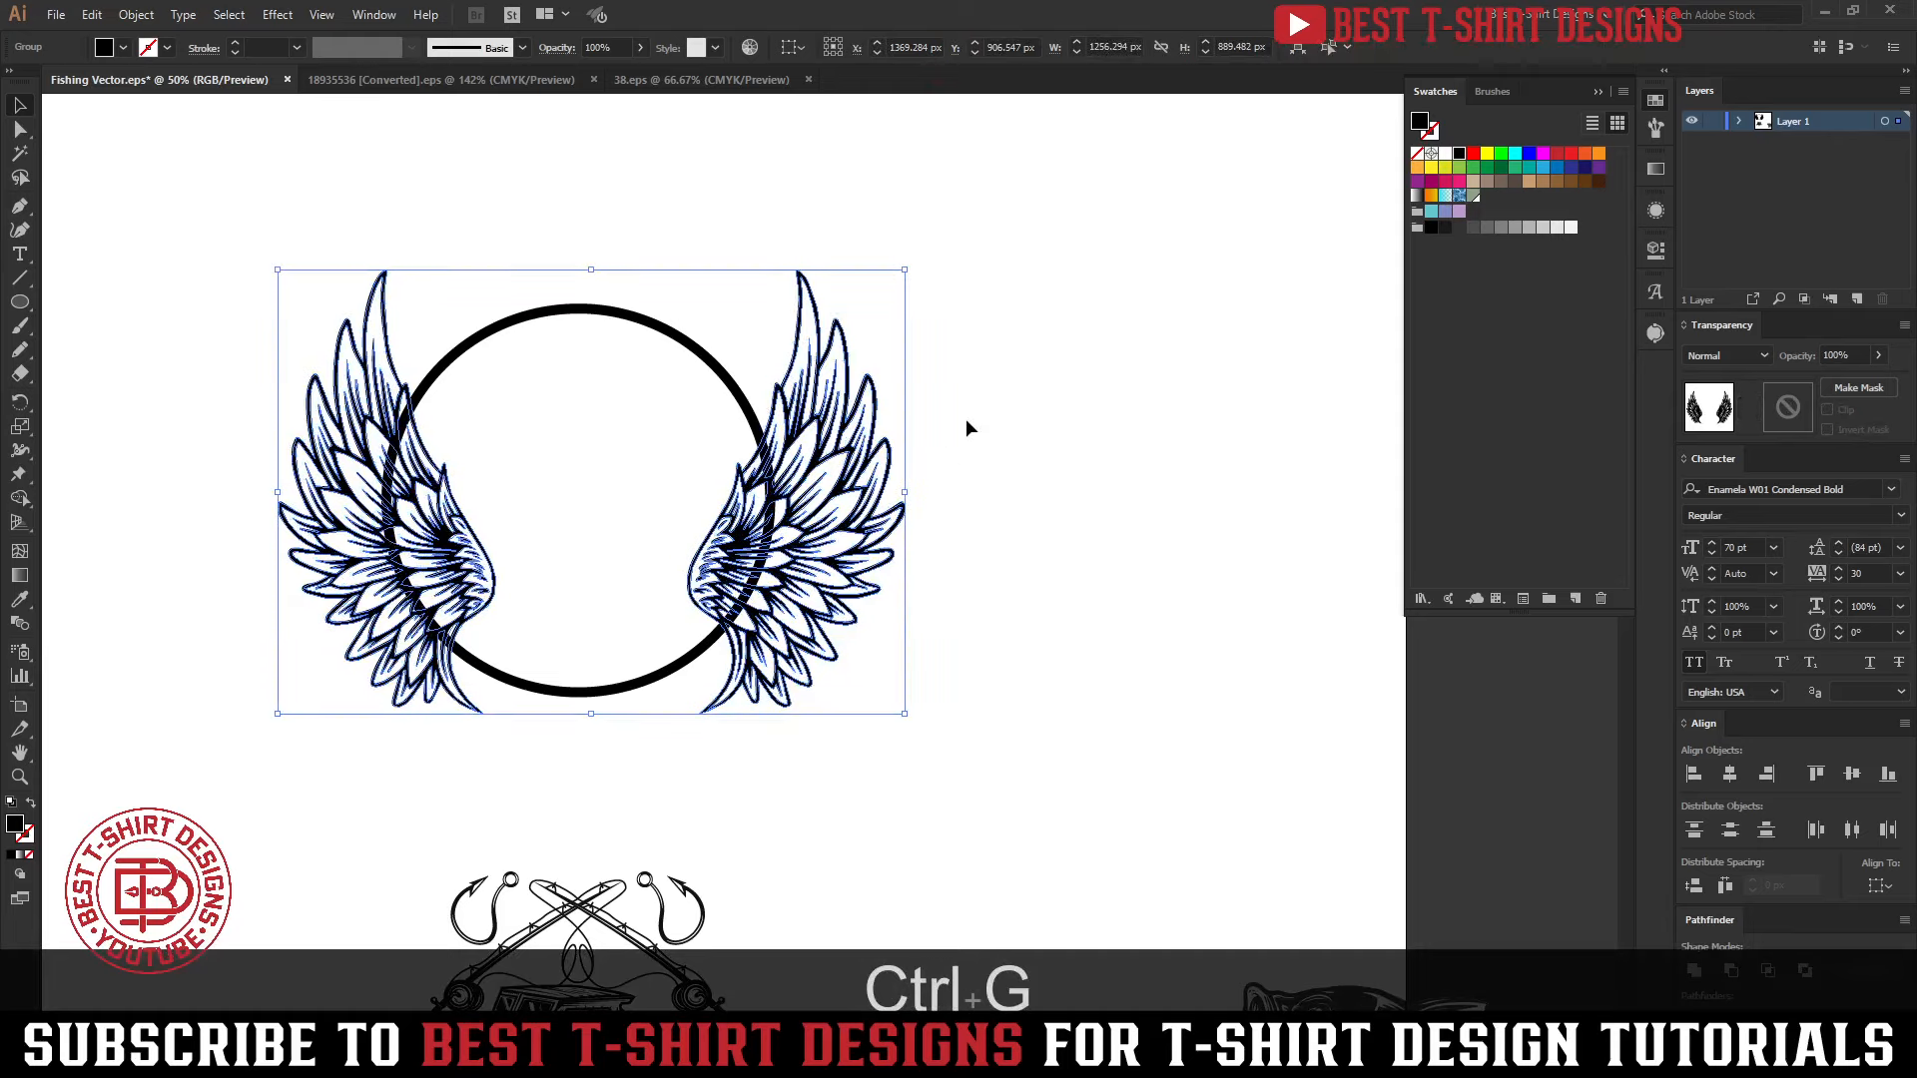
Align the circle and the grouped wings on their horizontal centres
click(963, 420)
click(824, 409)
drag(206, 236, 929, 539)
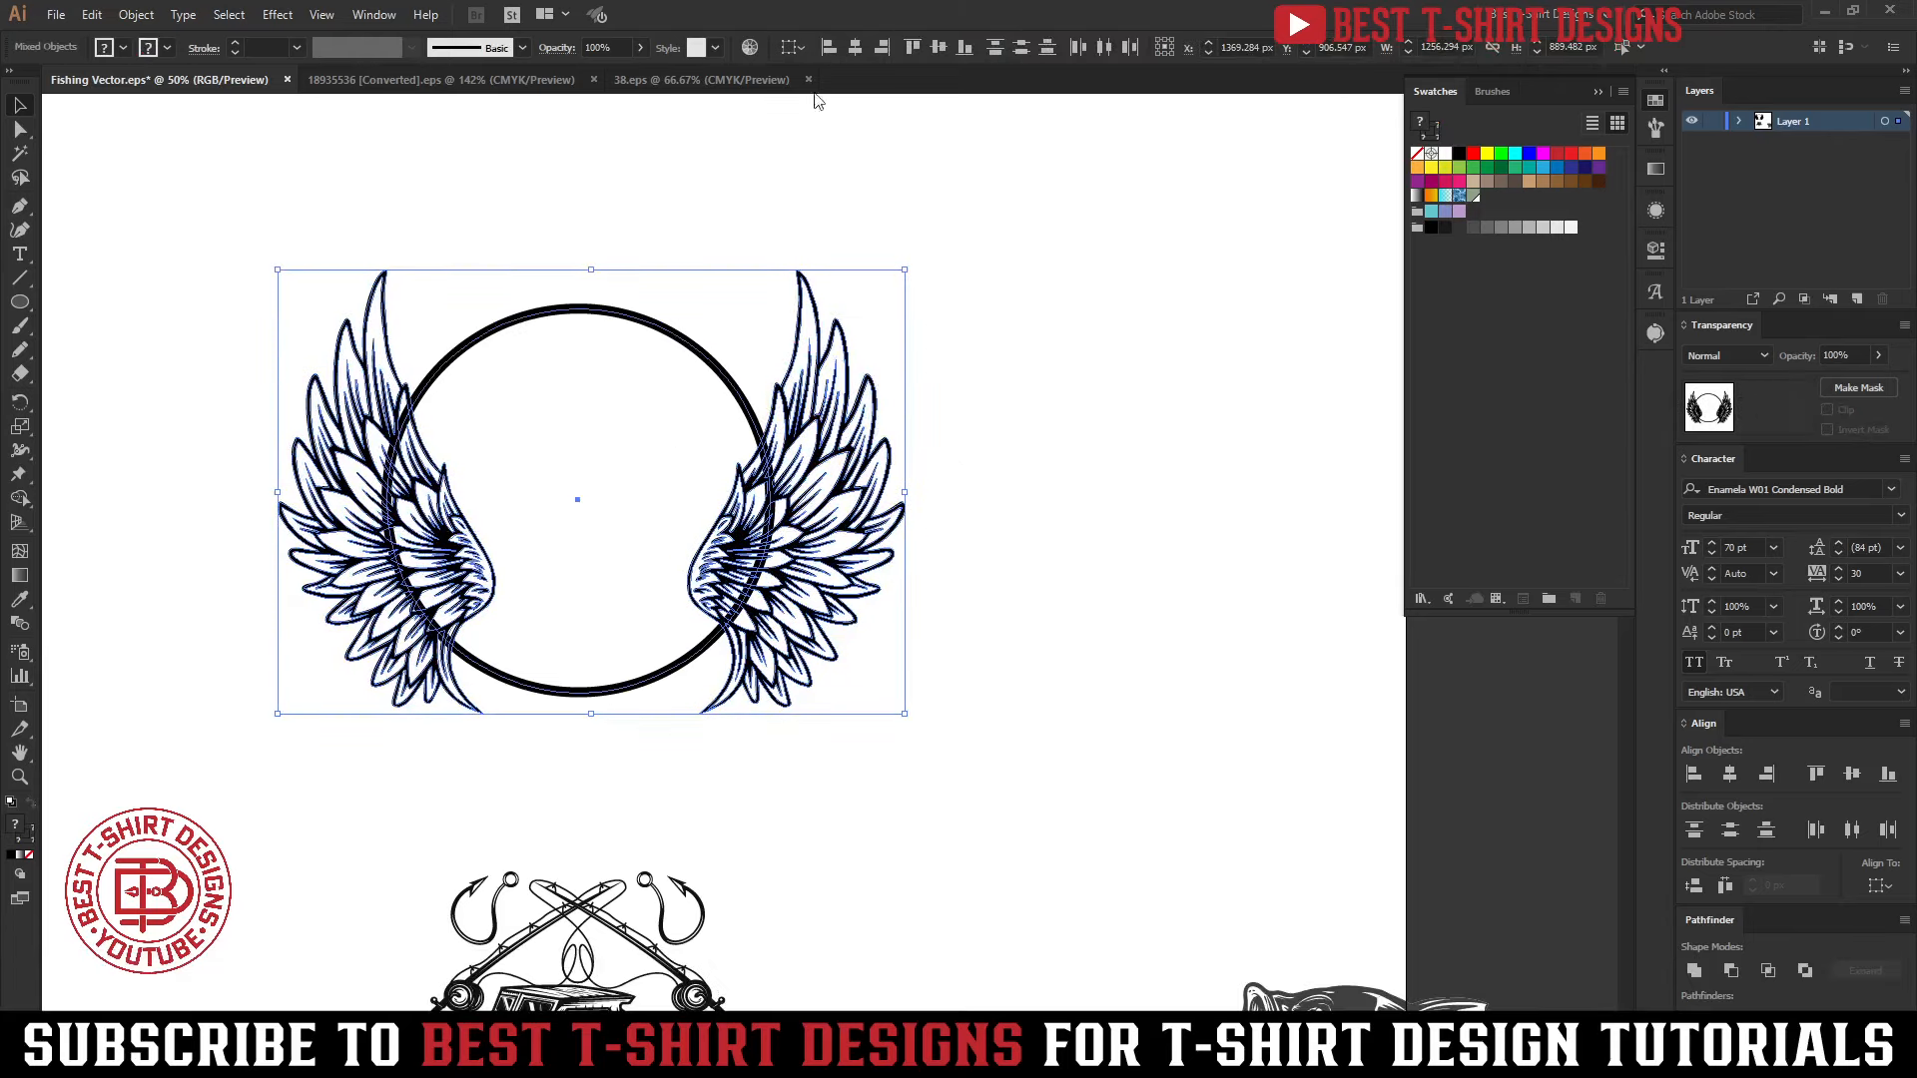
click(854, 47)
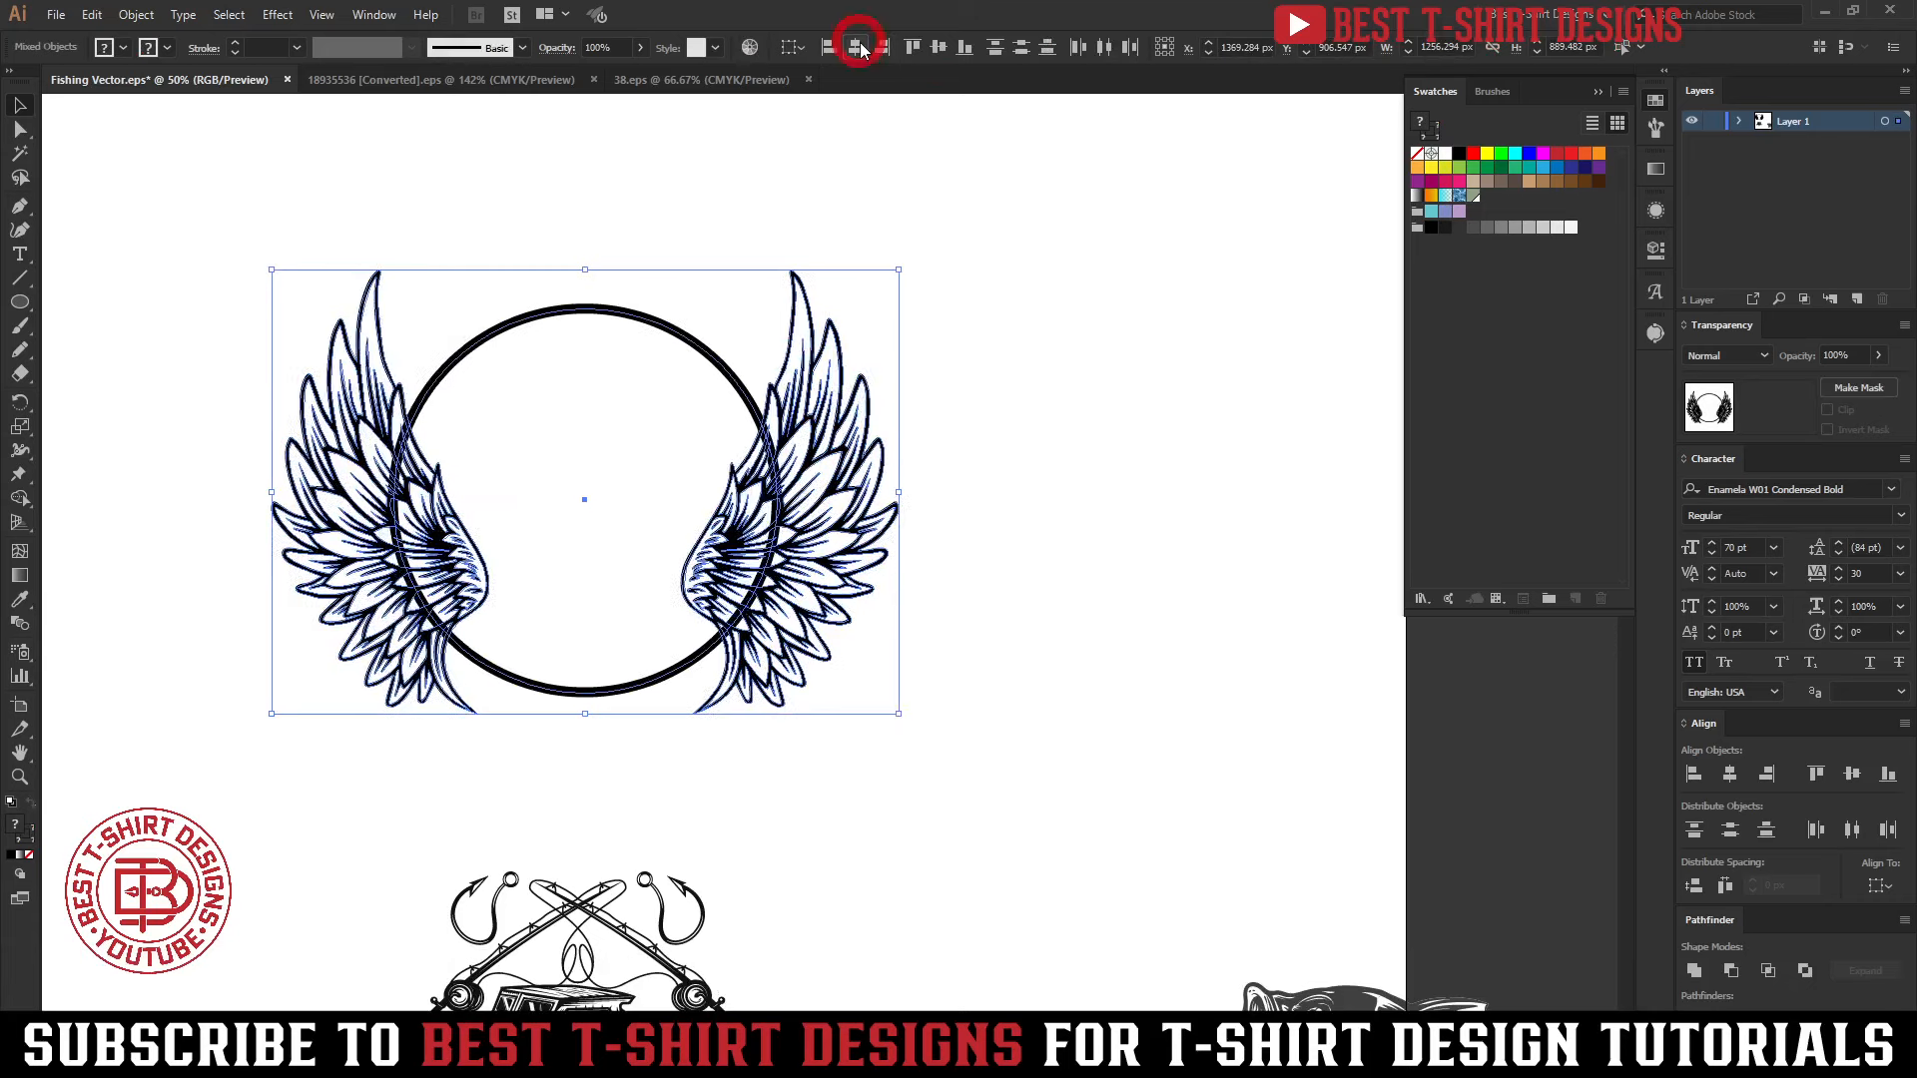
click(602, 373)
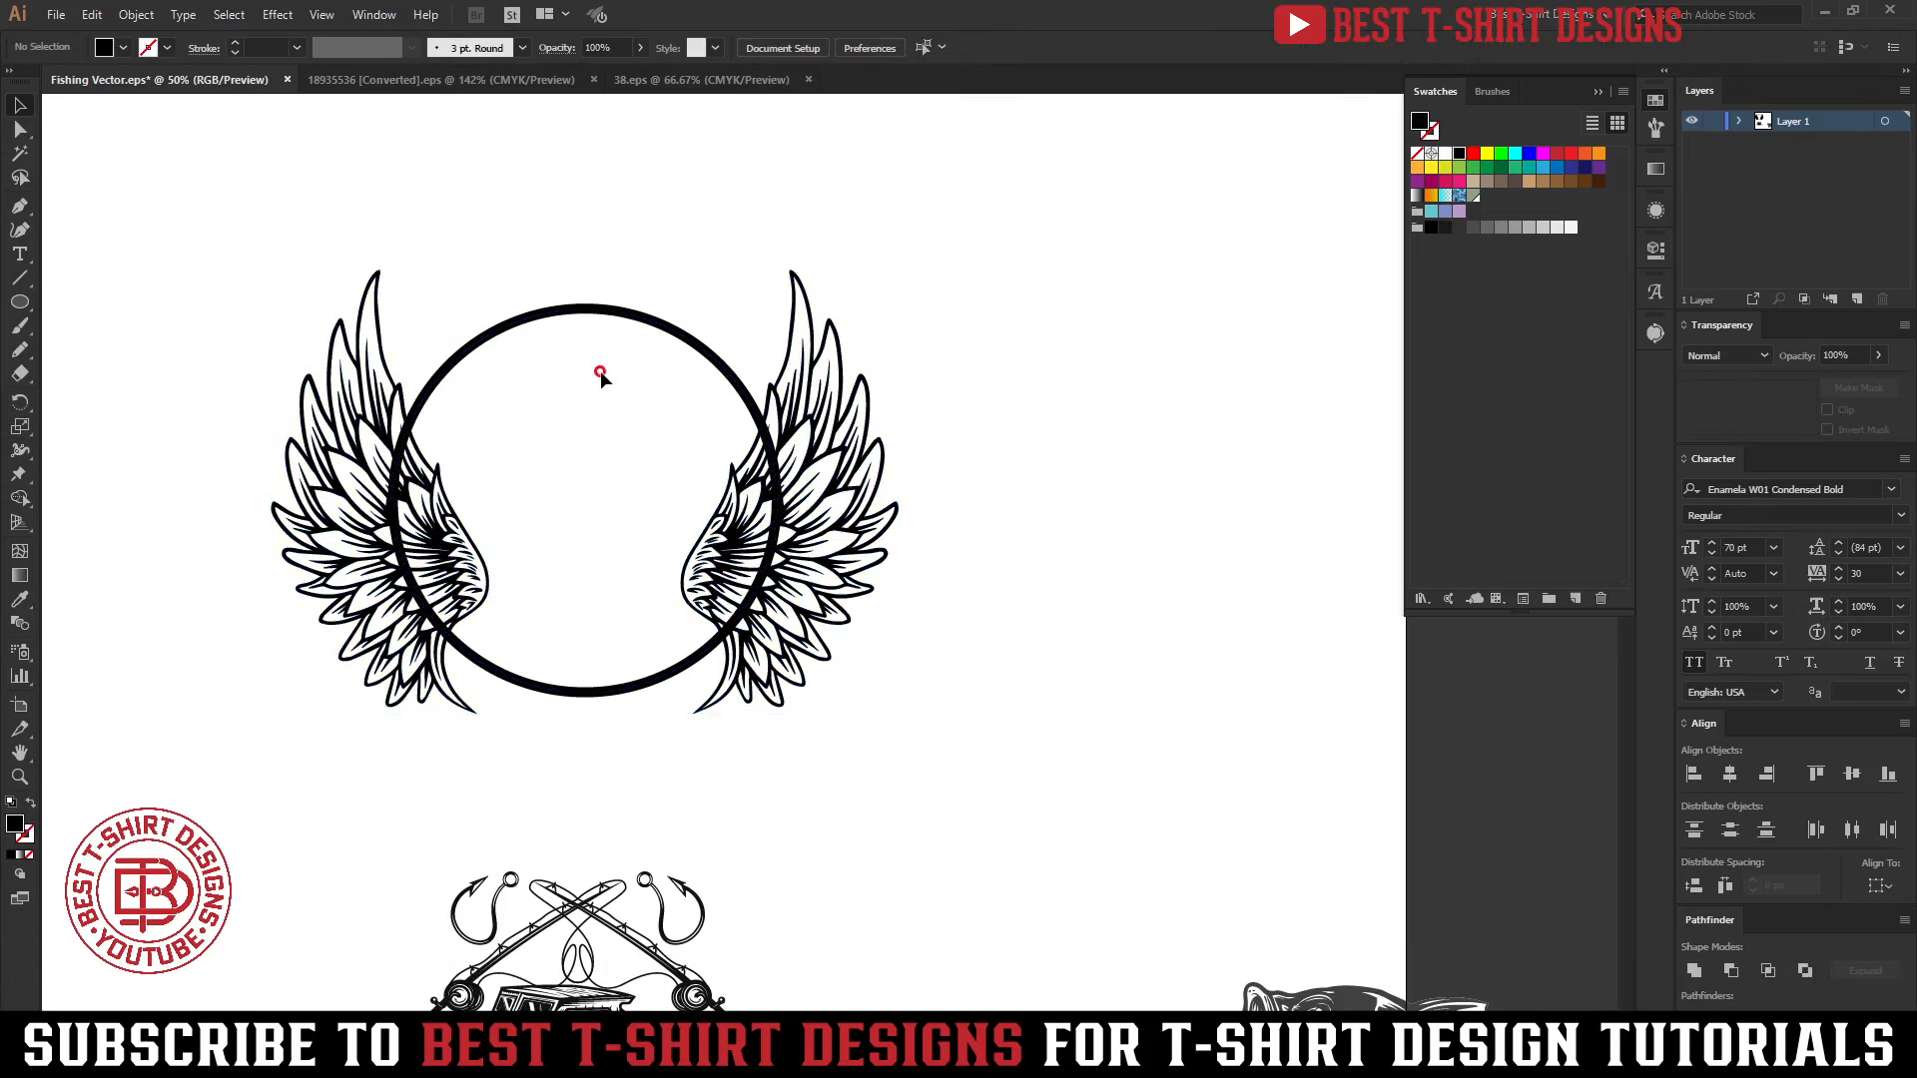
Copy the circle and add an opacity mask with Clip turned off to the grouped wings
click(581, 307)
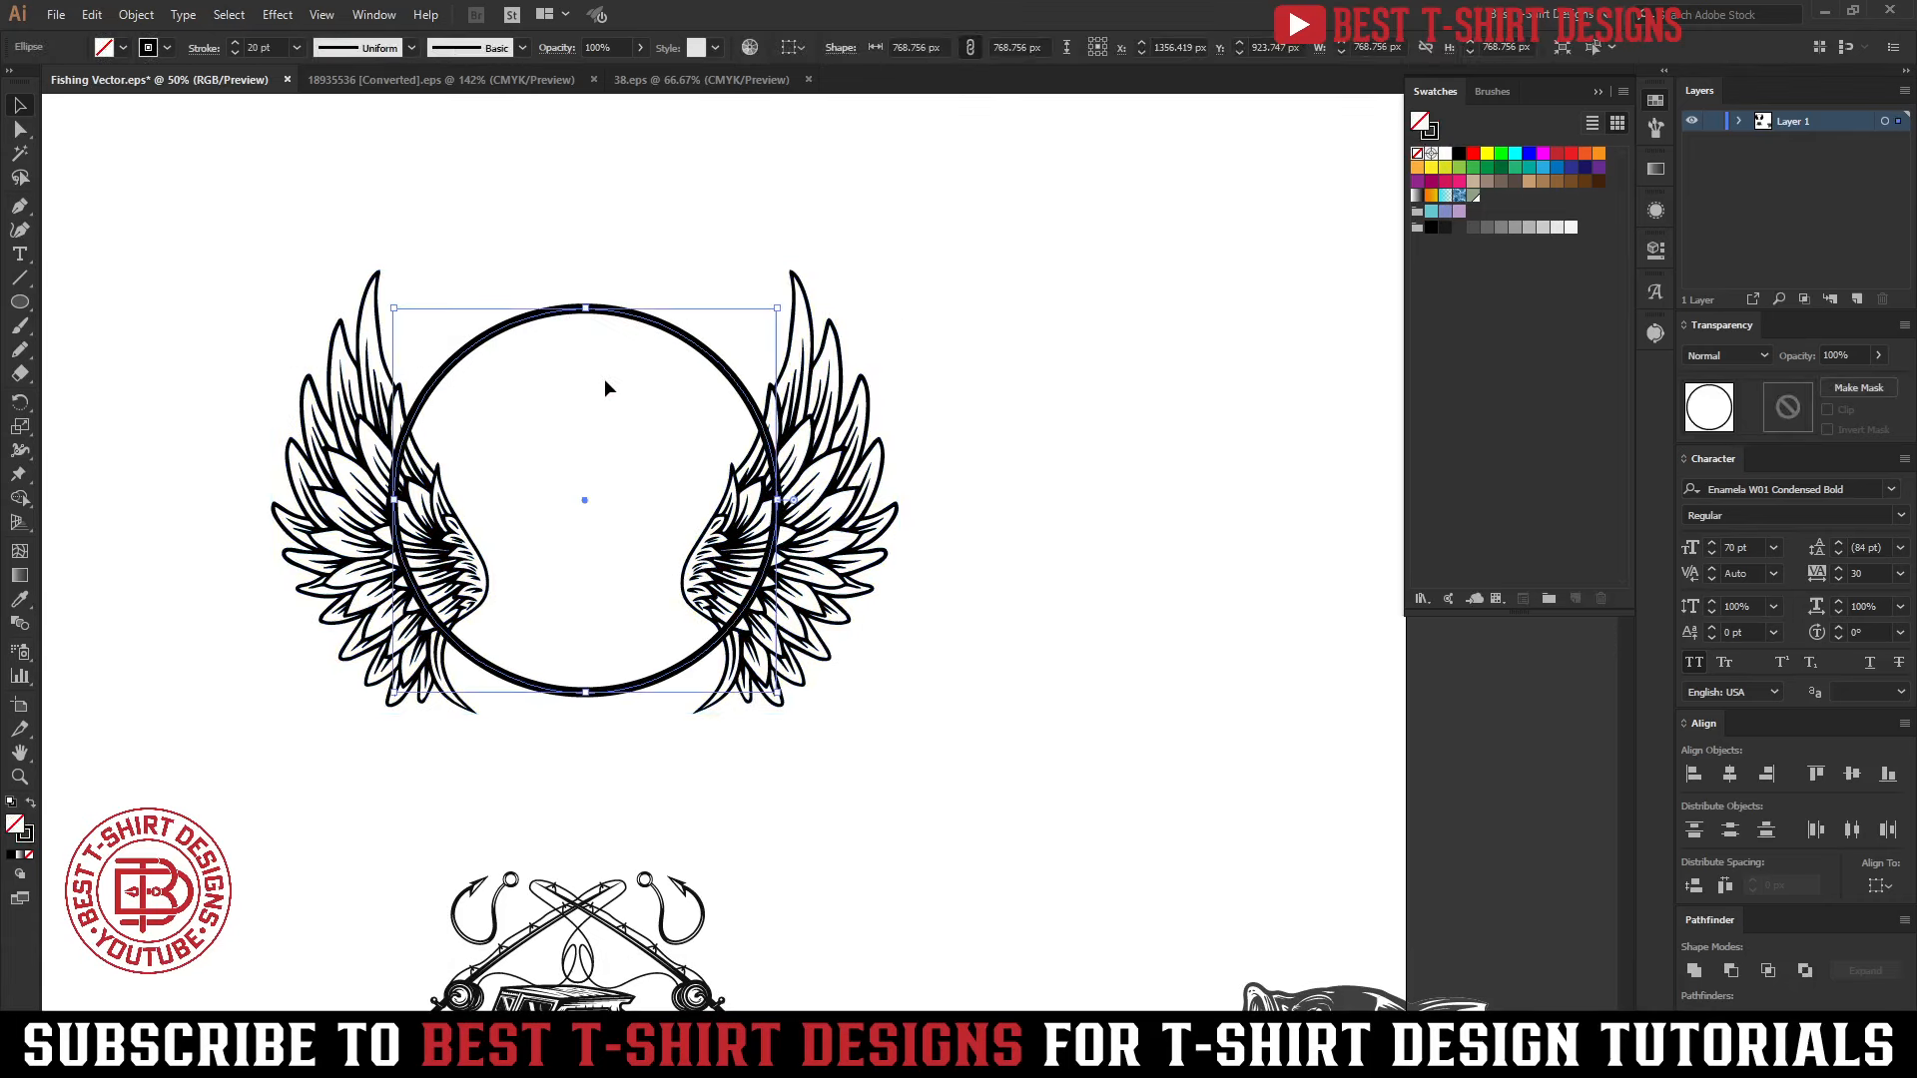
key(ctrl+c)
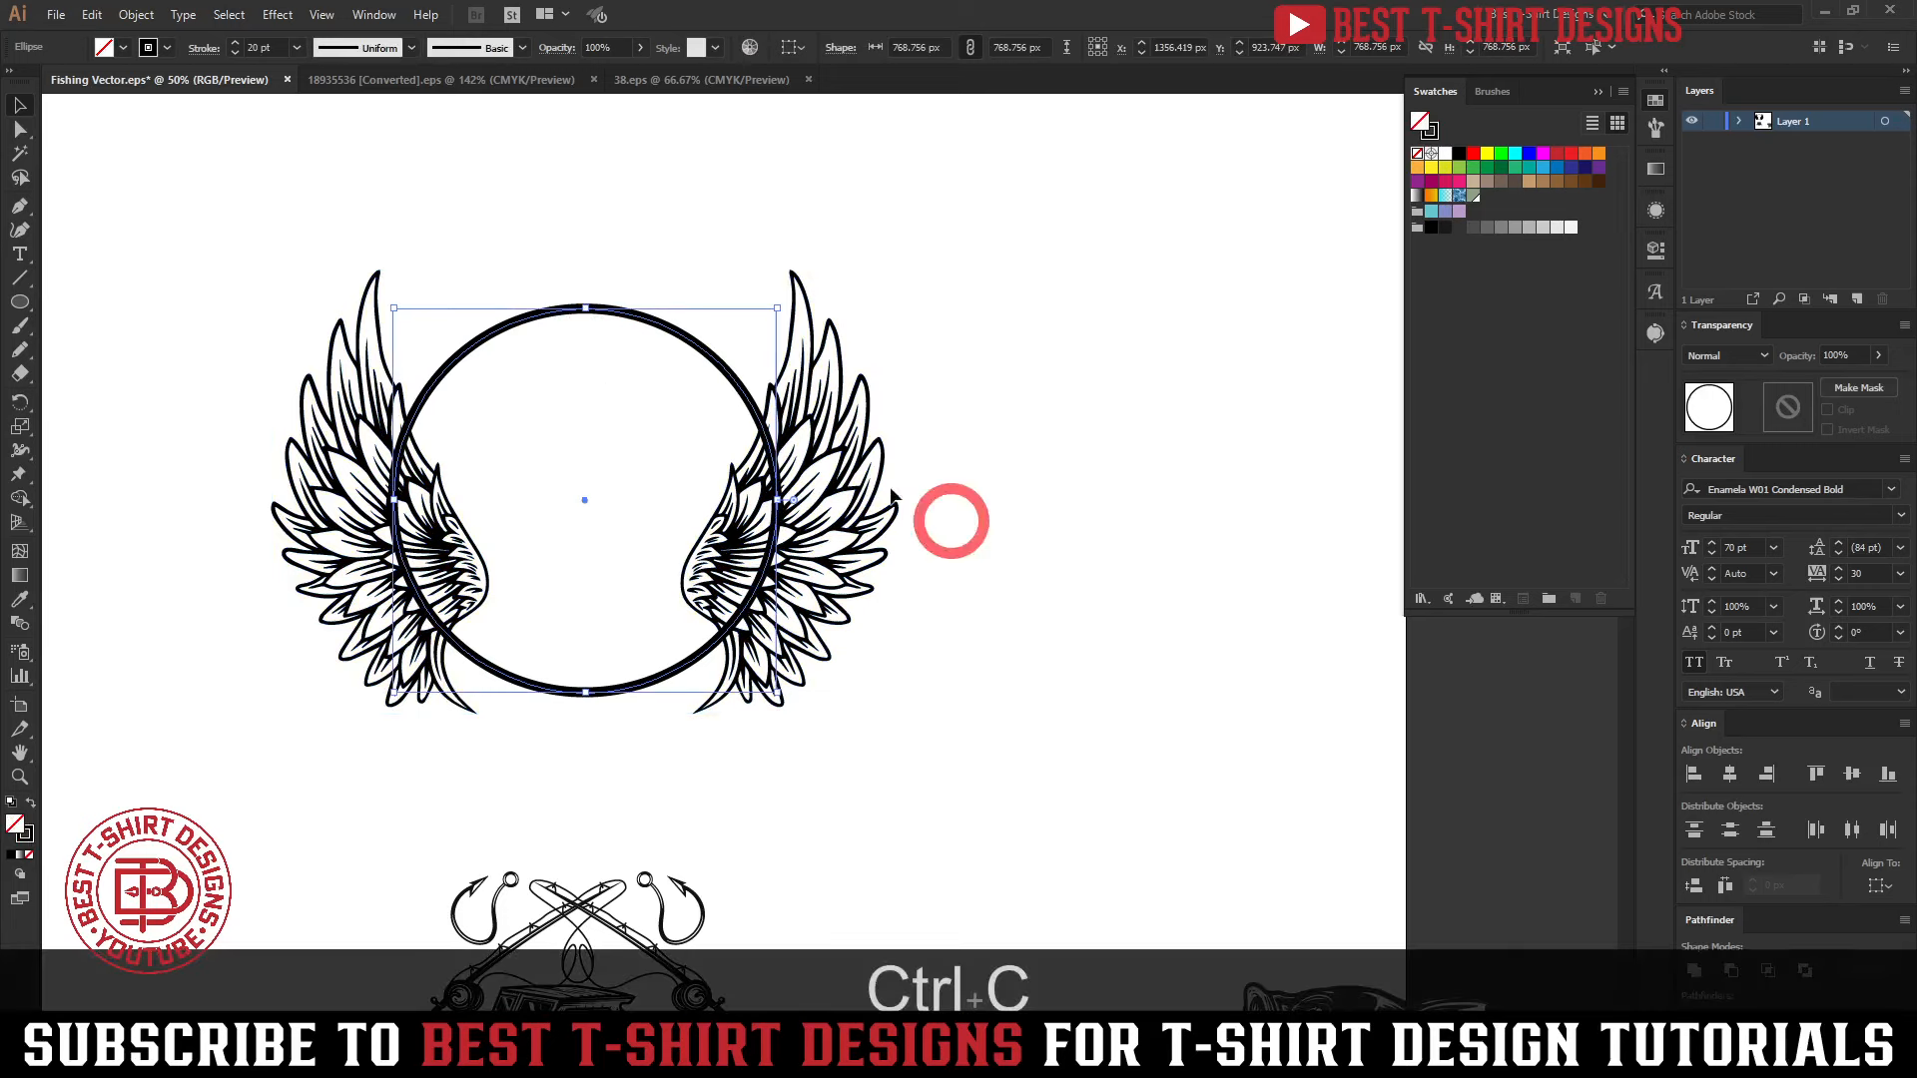
click(892, 494)
click(867, 481)
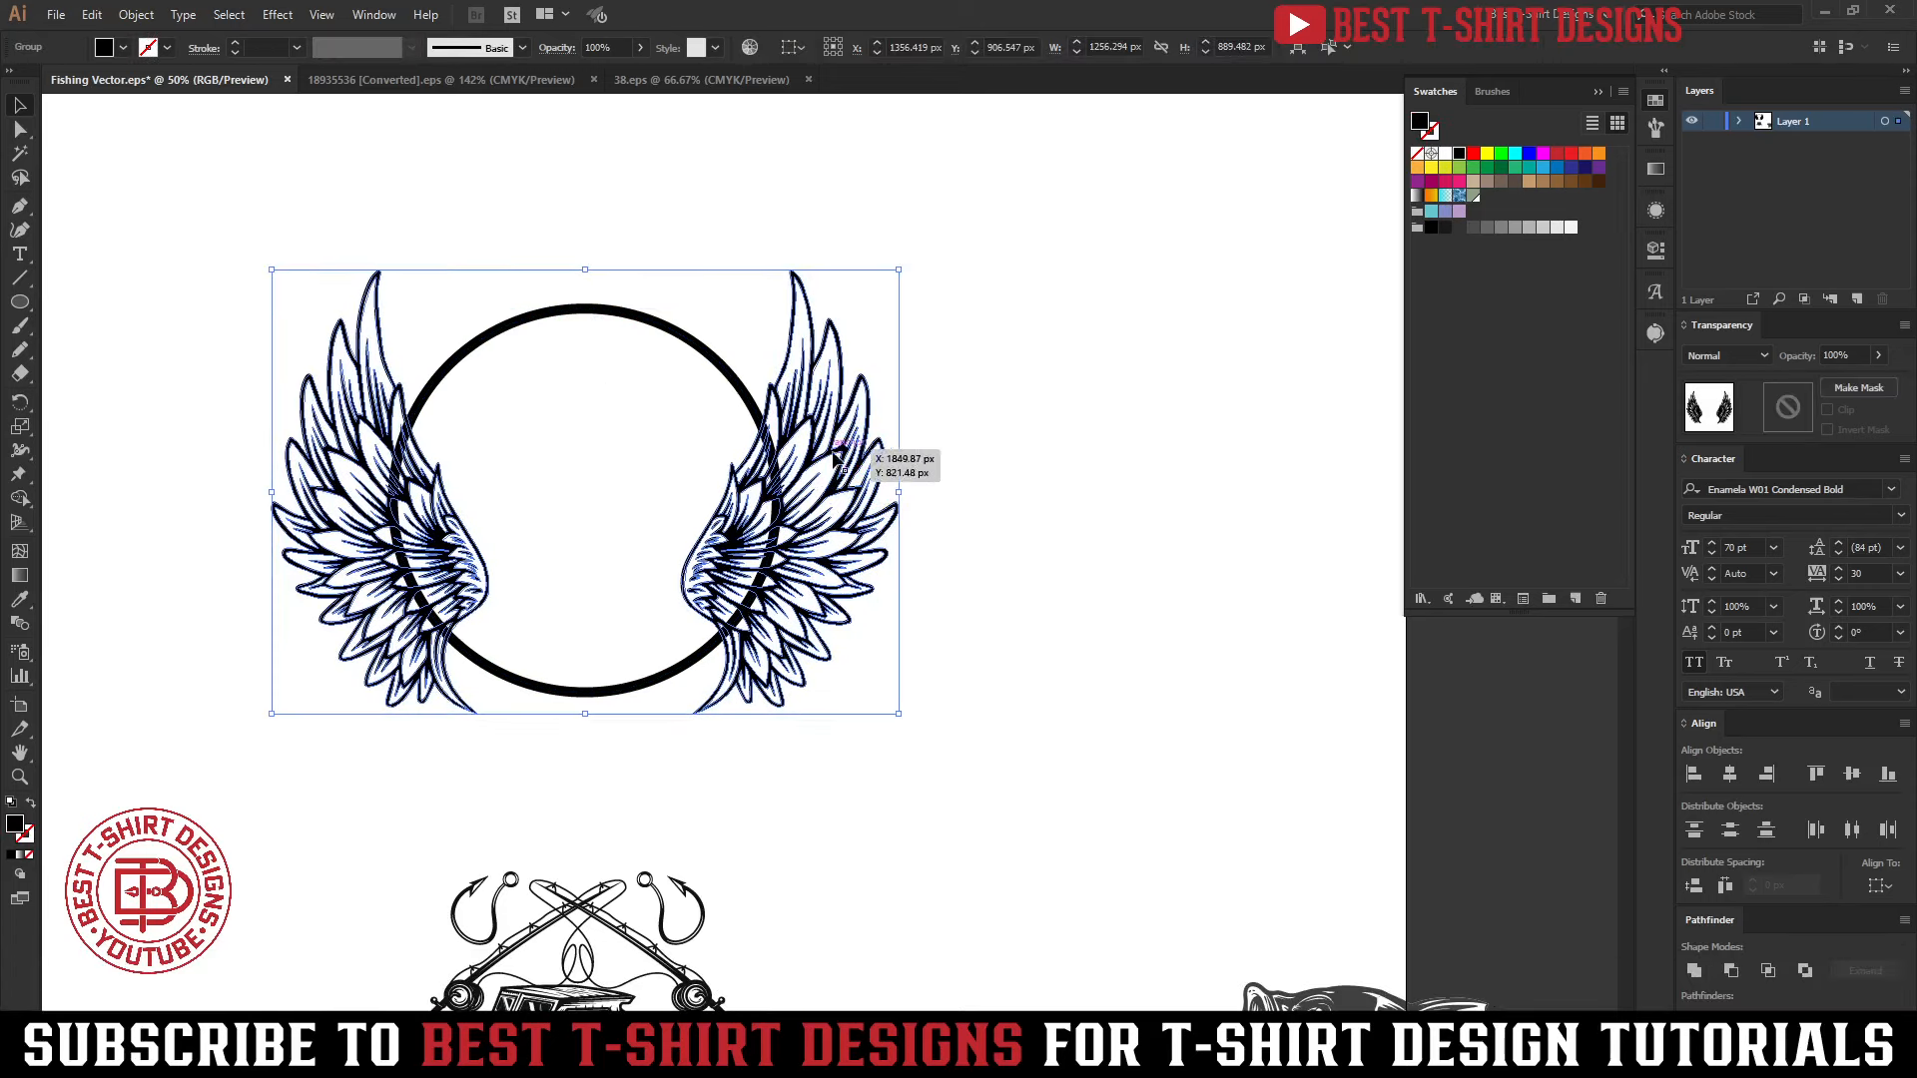
double_click(1788, 413)
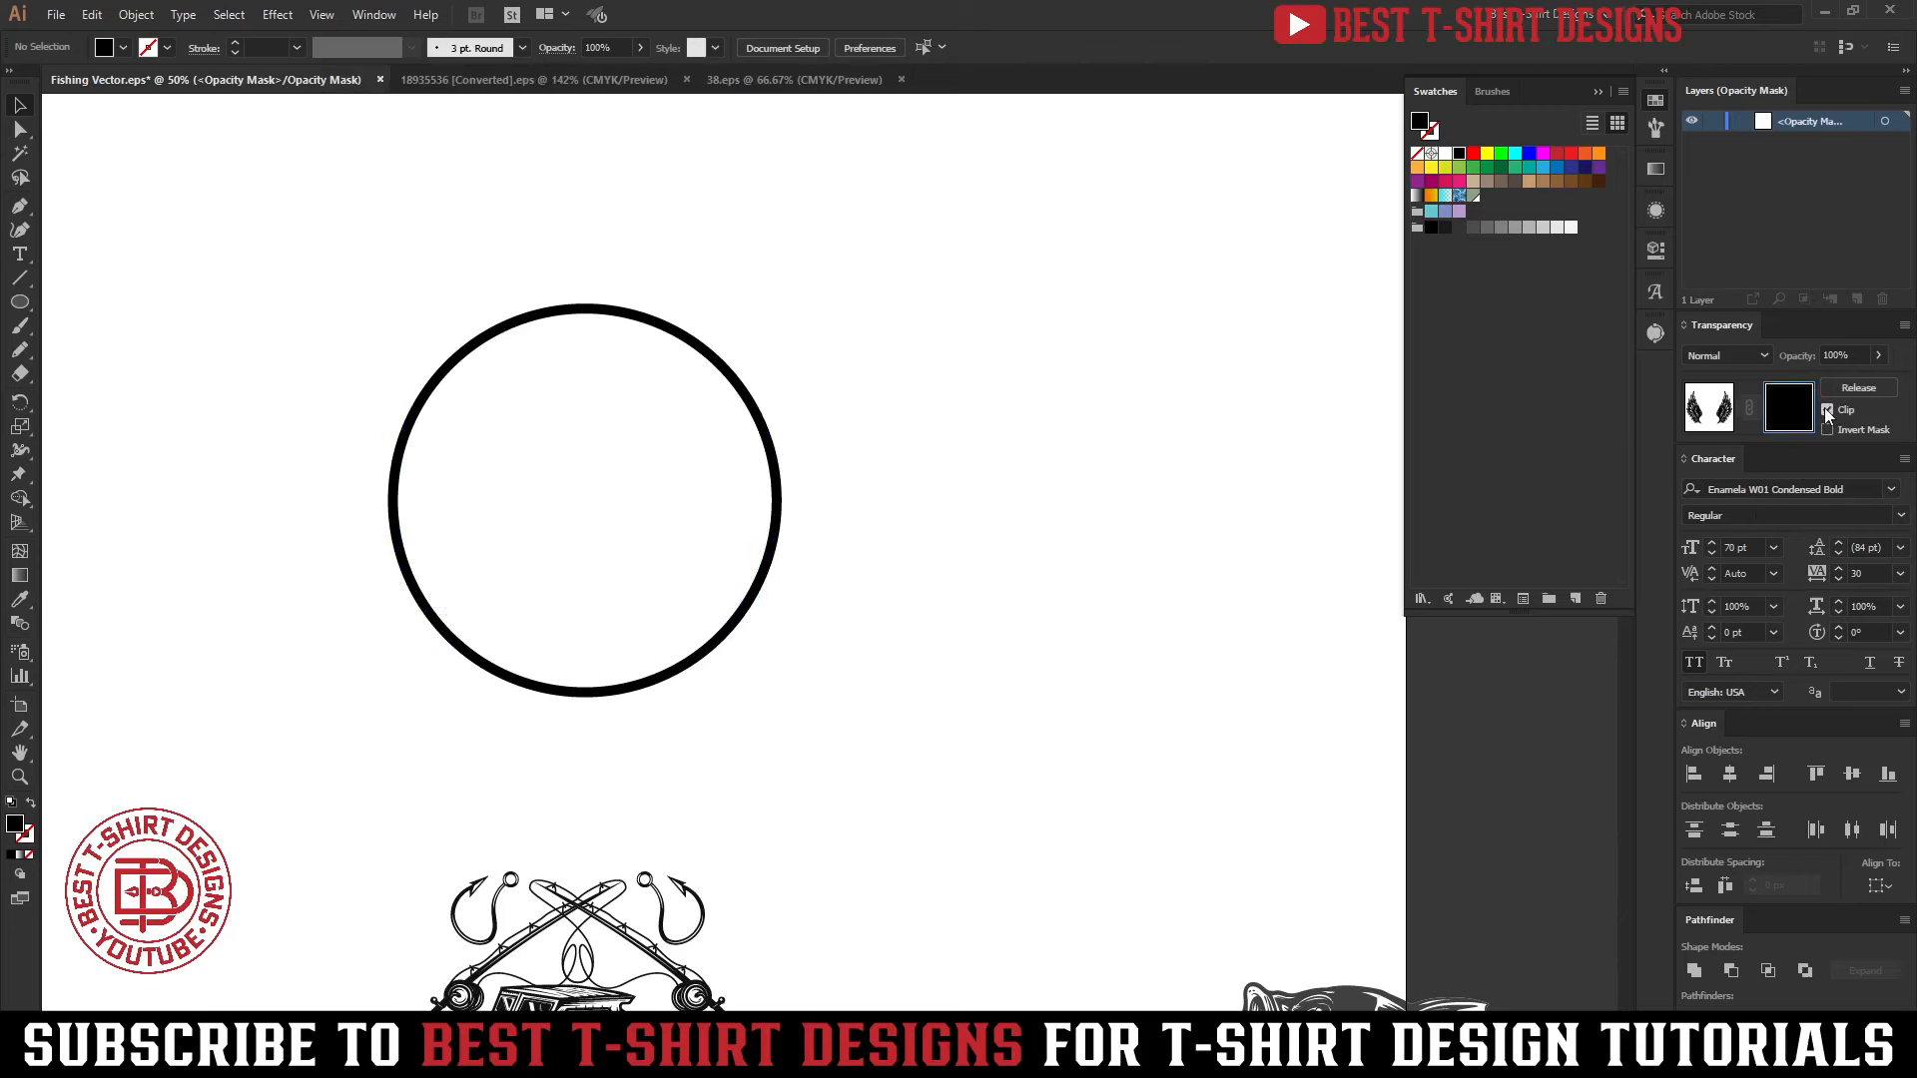
click(1827, 411)
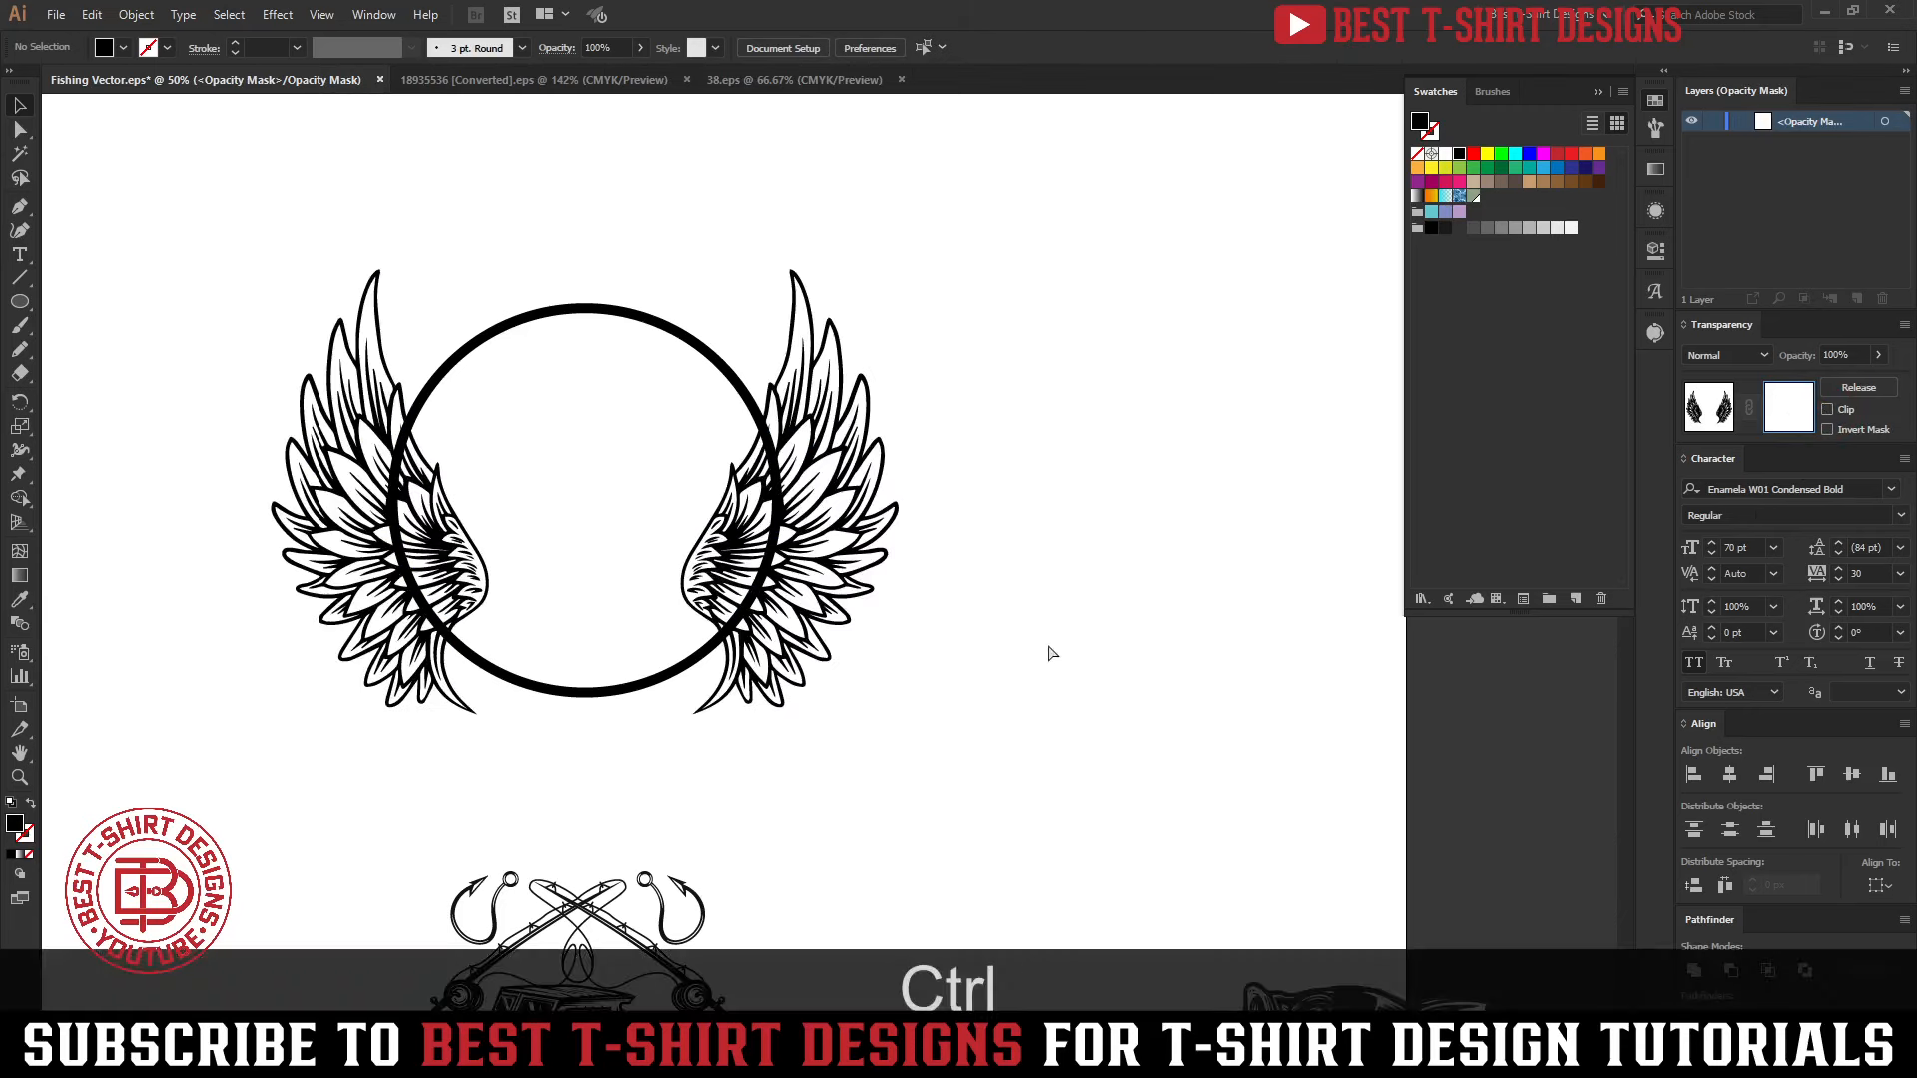
Paste the circle in place inside the opacity mask, swap its black stroke to a fill, and exit mask editing
key(ctrl+f)
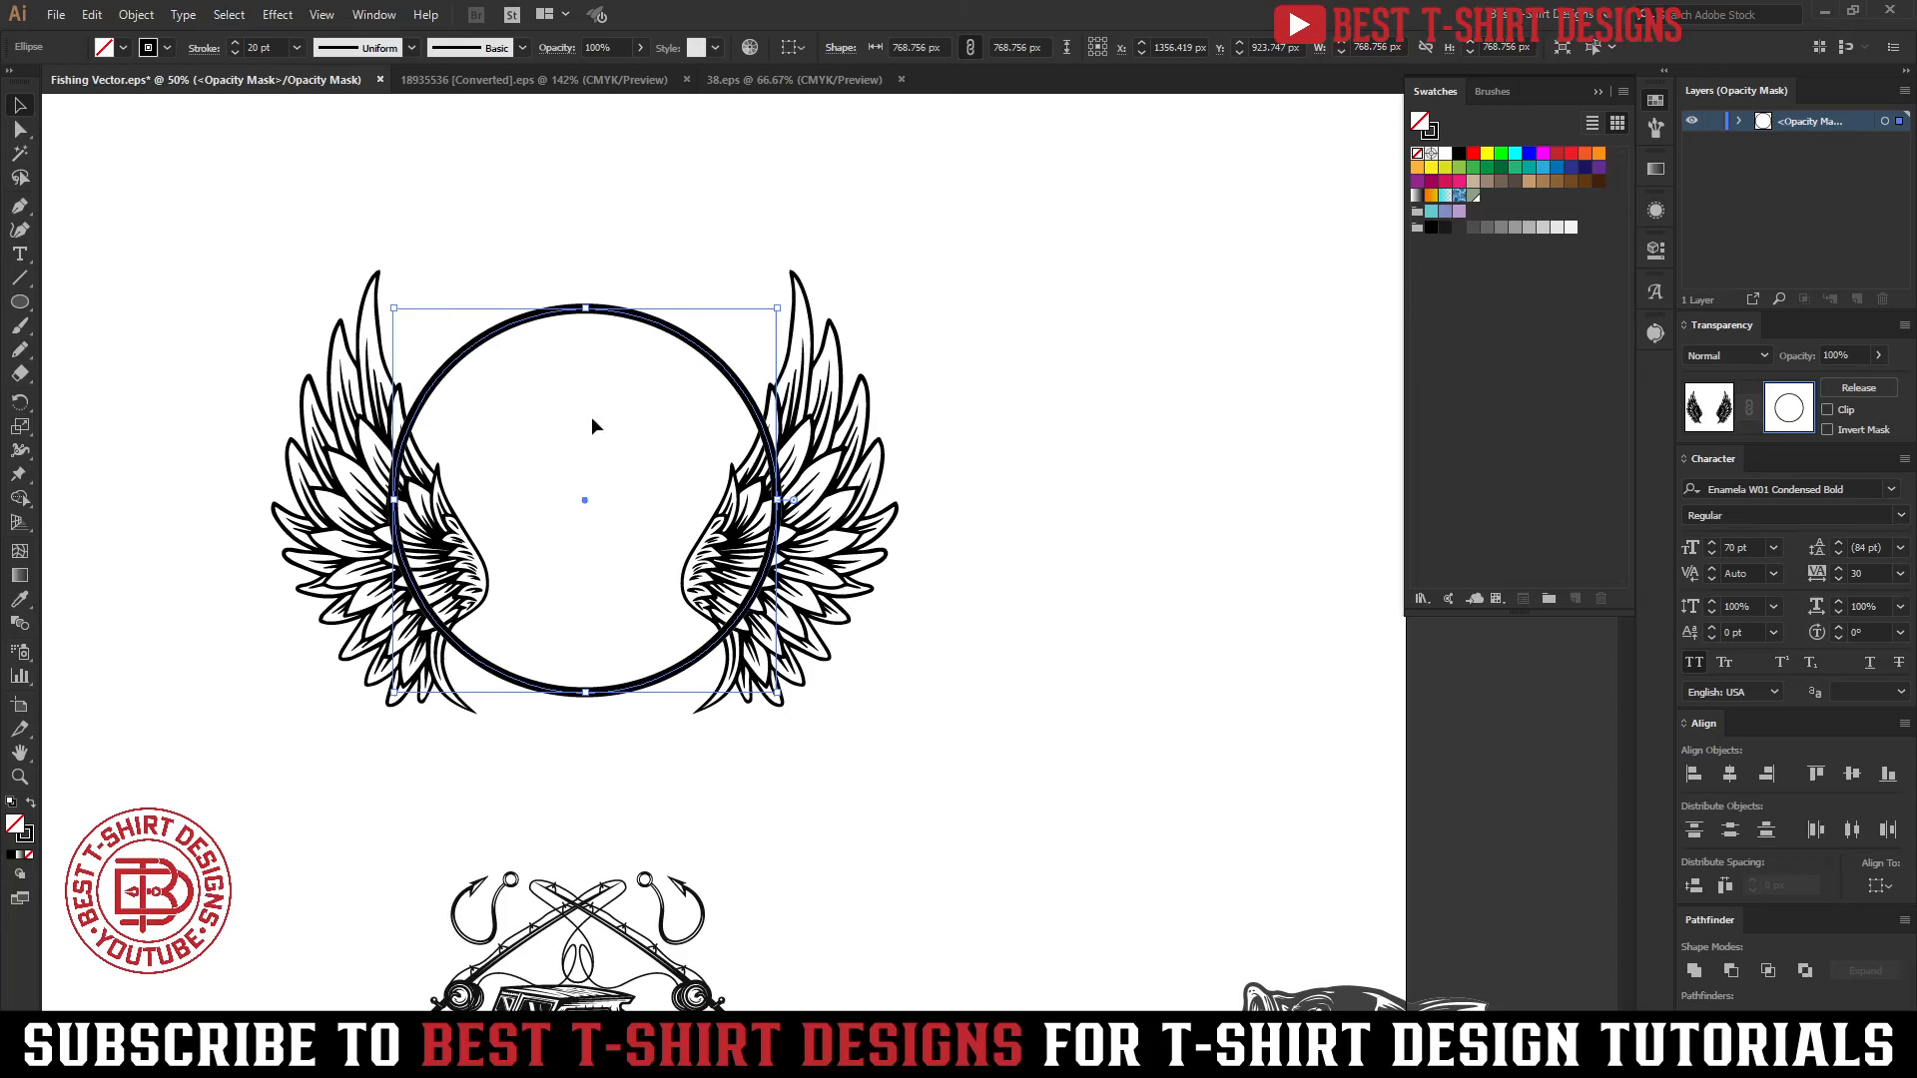
key(shift+x)
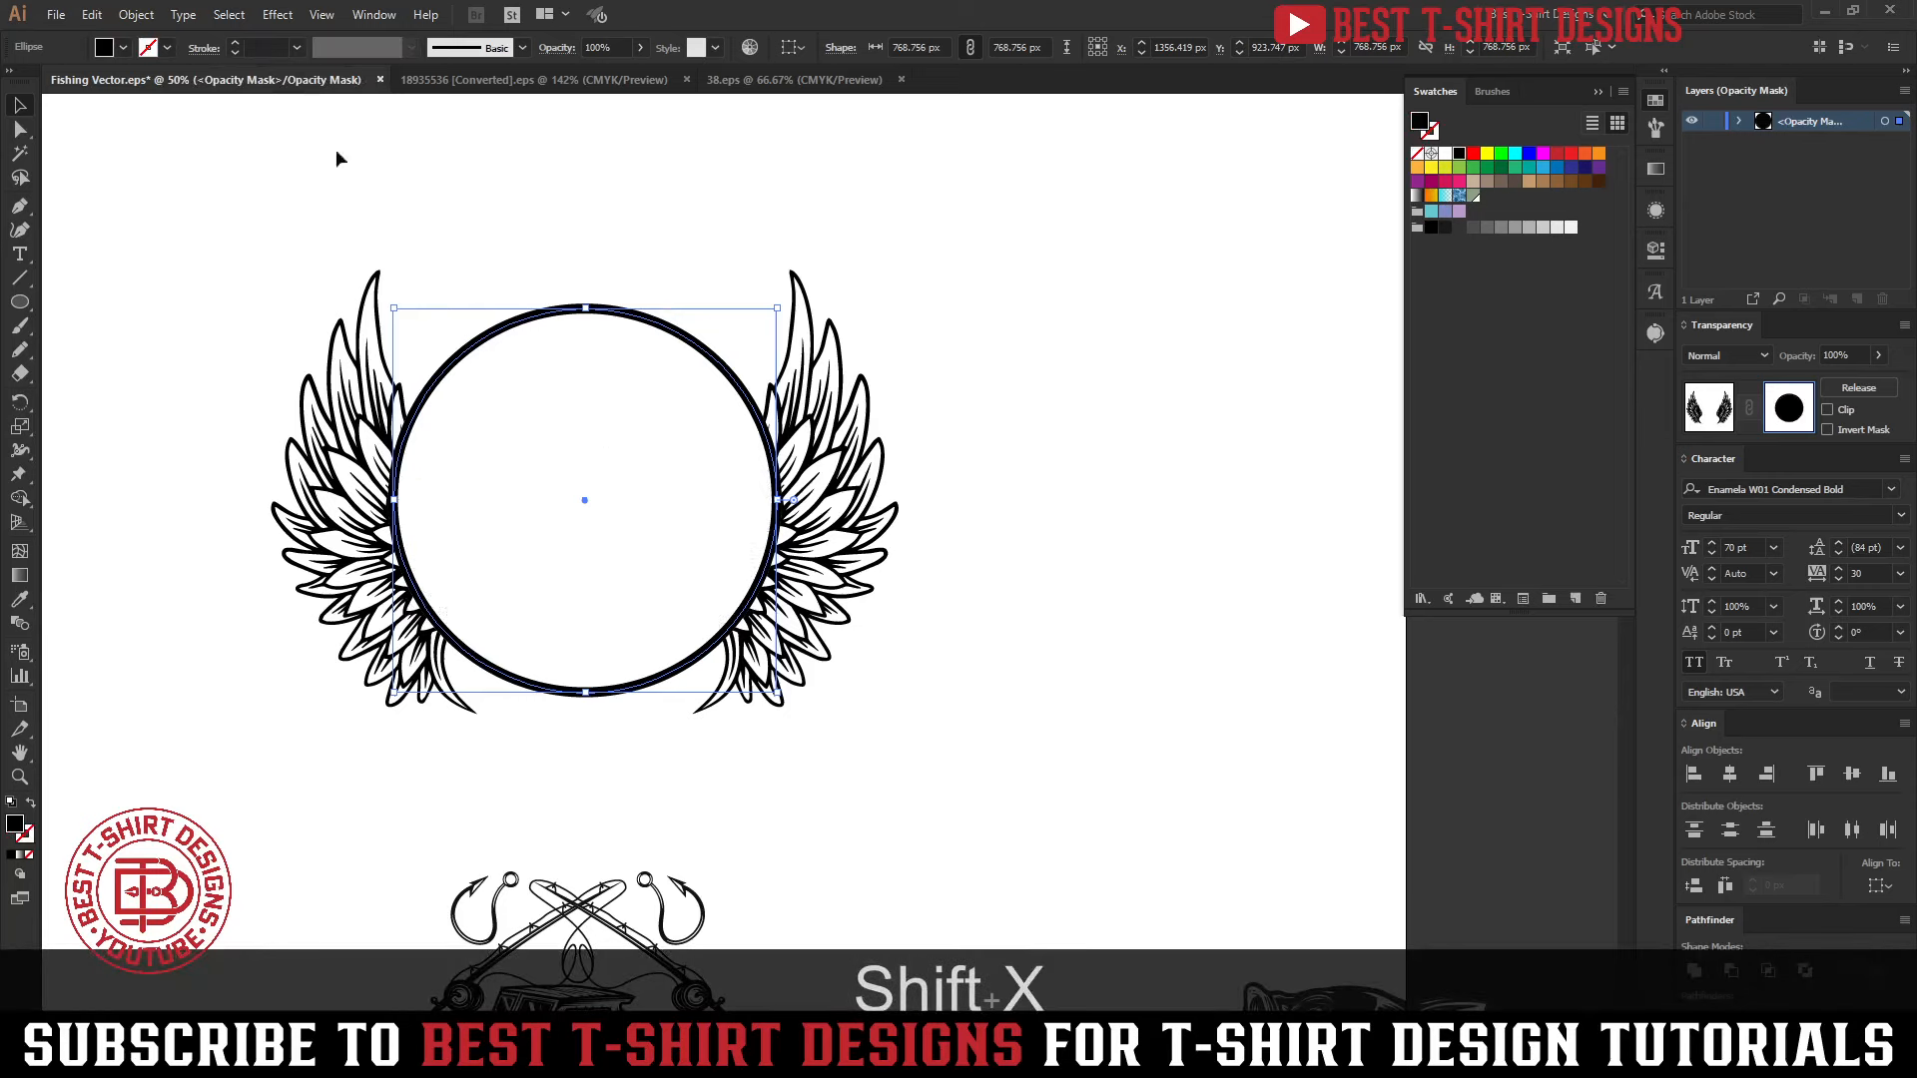
click(1069, 528)
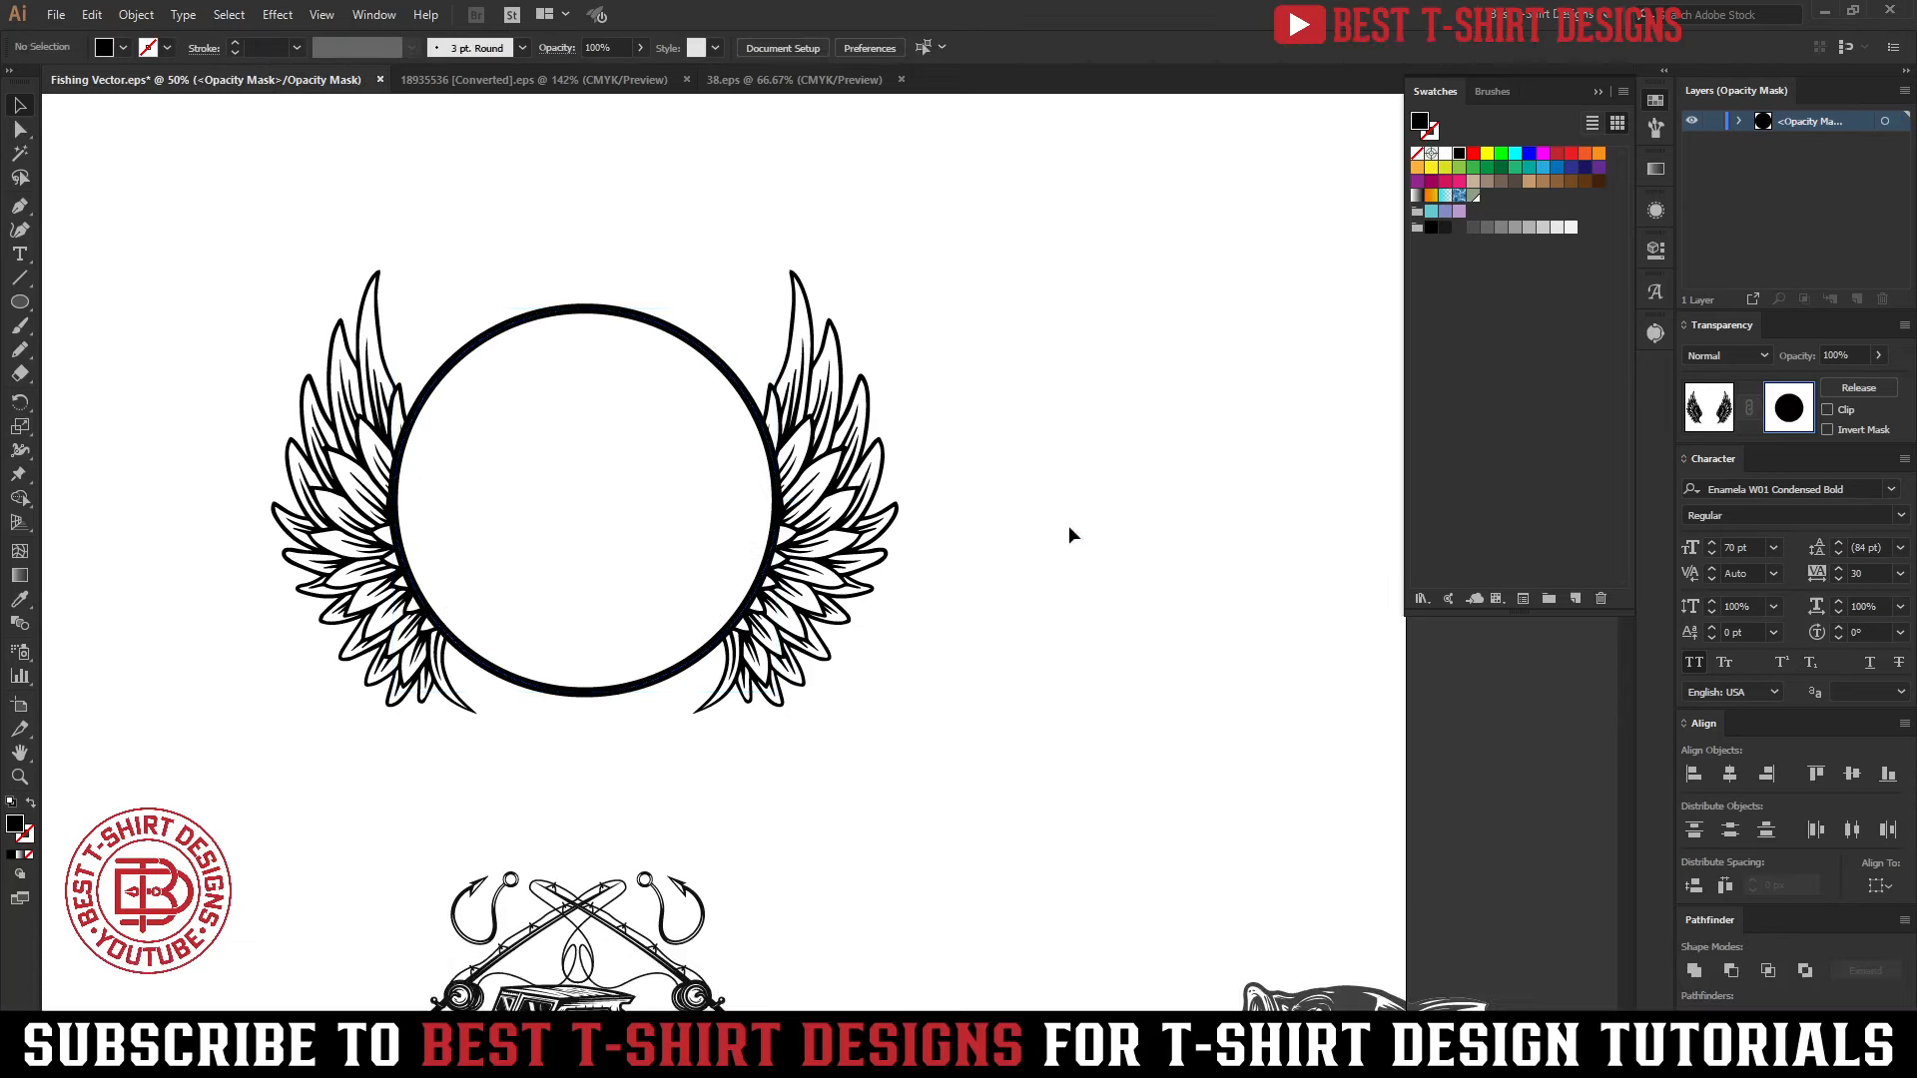
click(453, 542)
click(1047, 566)
click(1721, 409)
click(1051, 590)
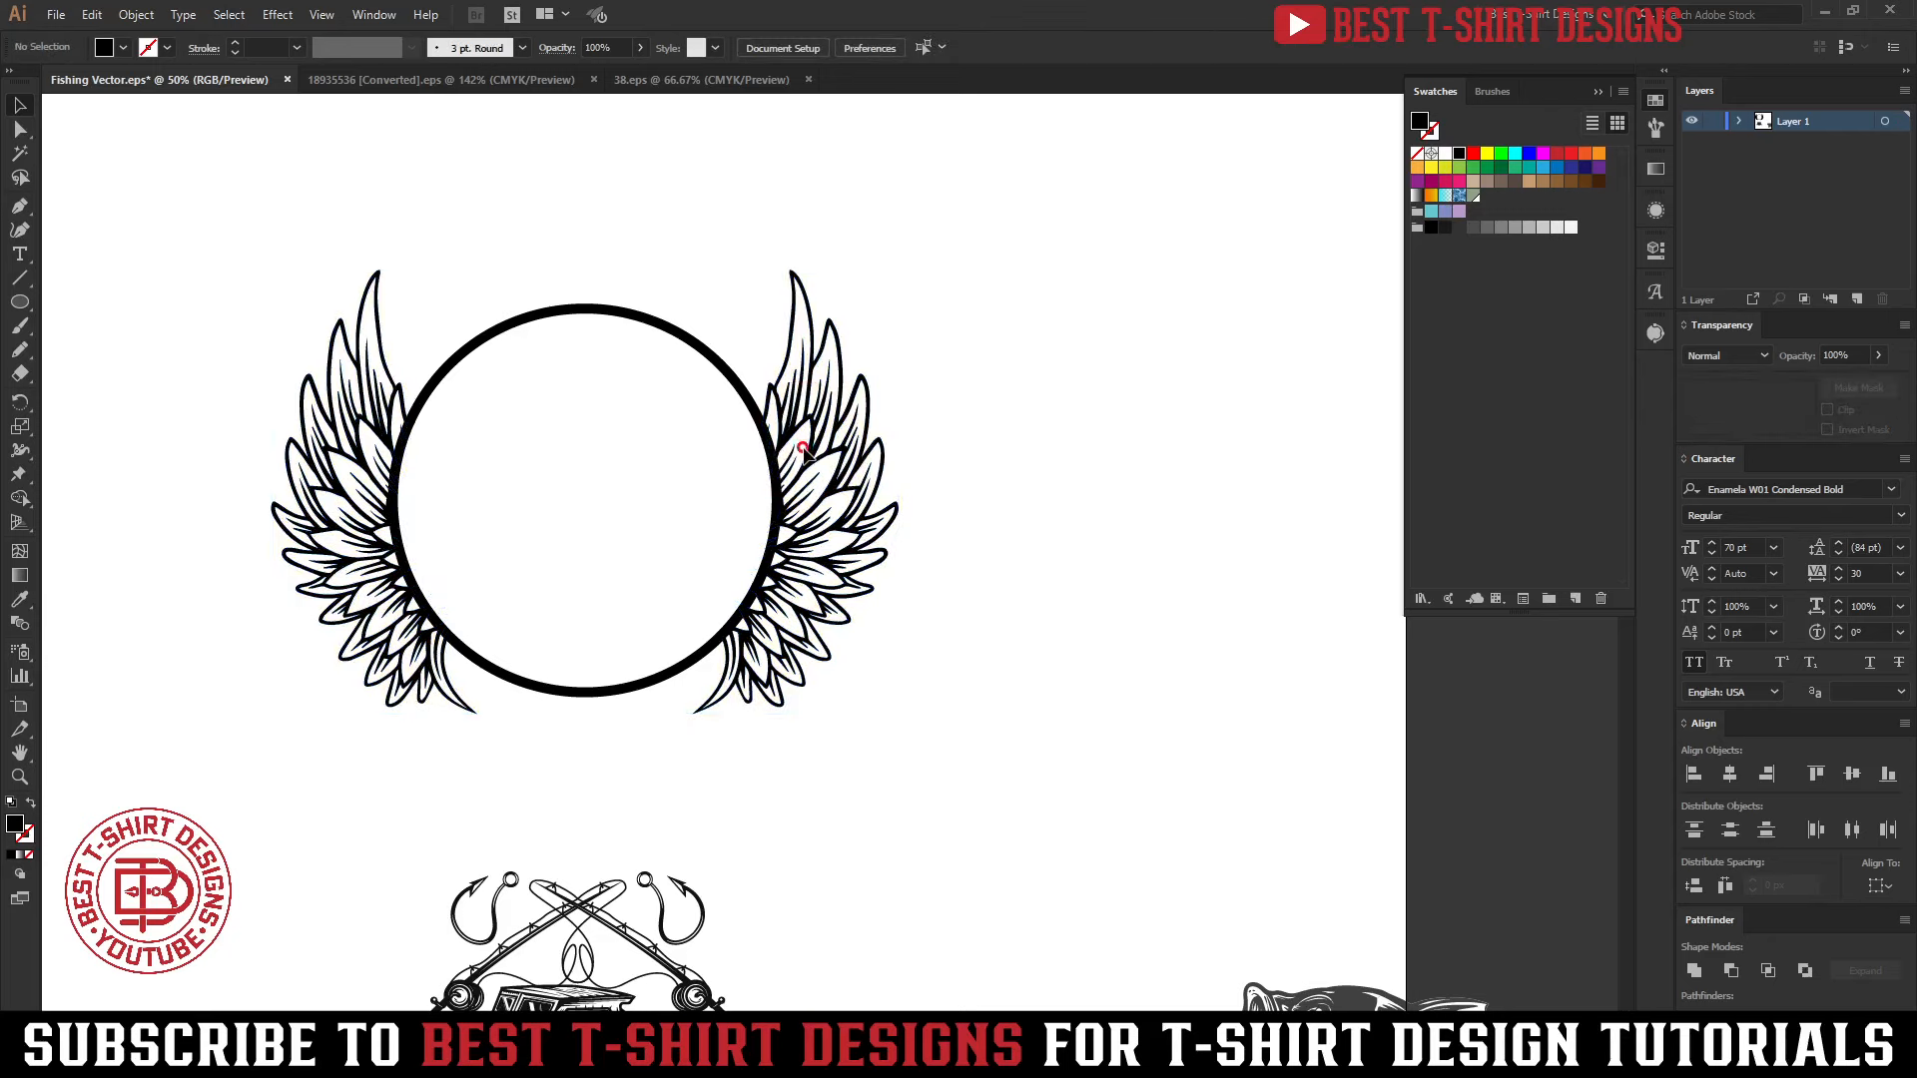
Inspect the masked wings by isolating the right wing's group, and return to the full artwork
click(801, 449)
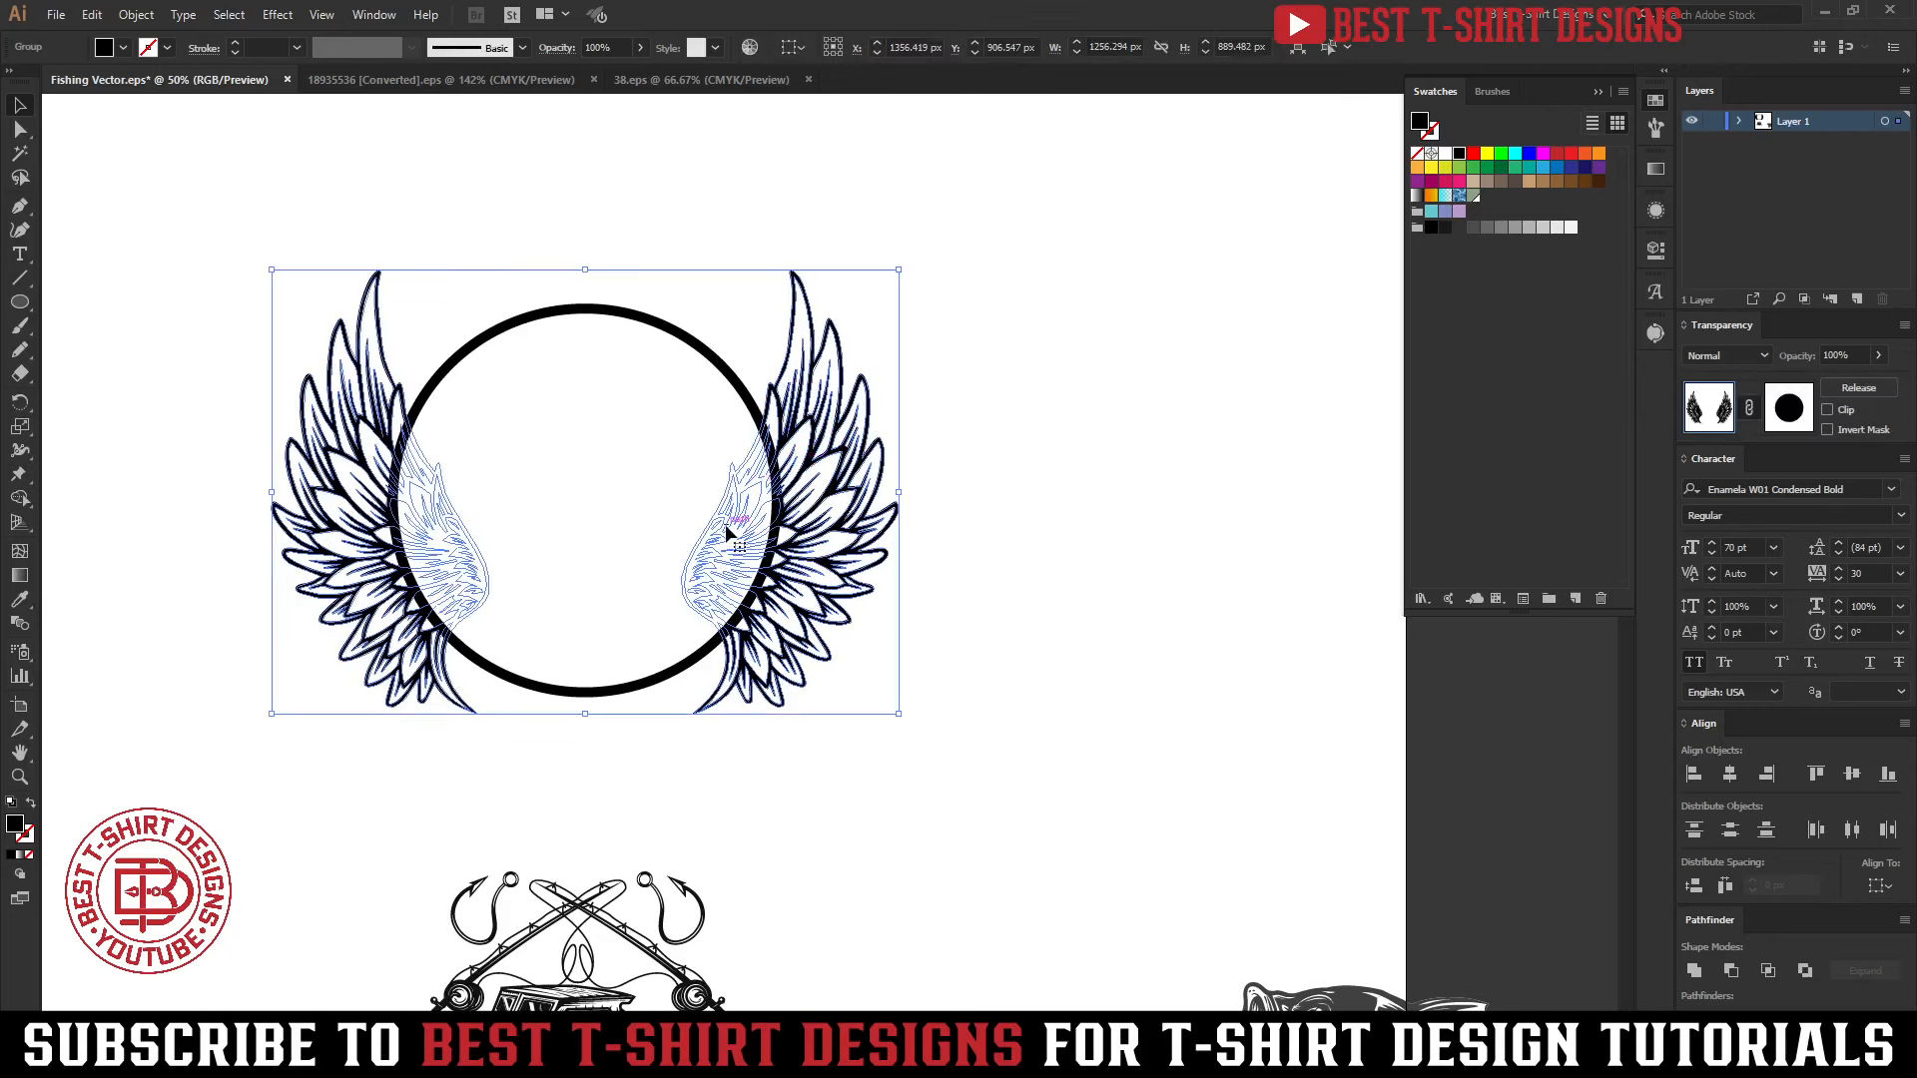
double_click(817, 450)
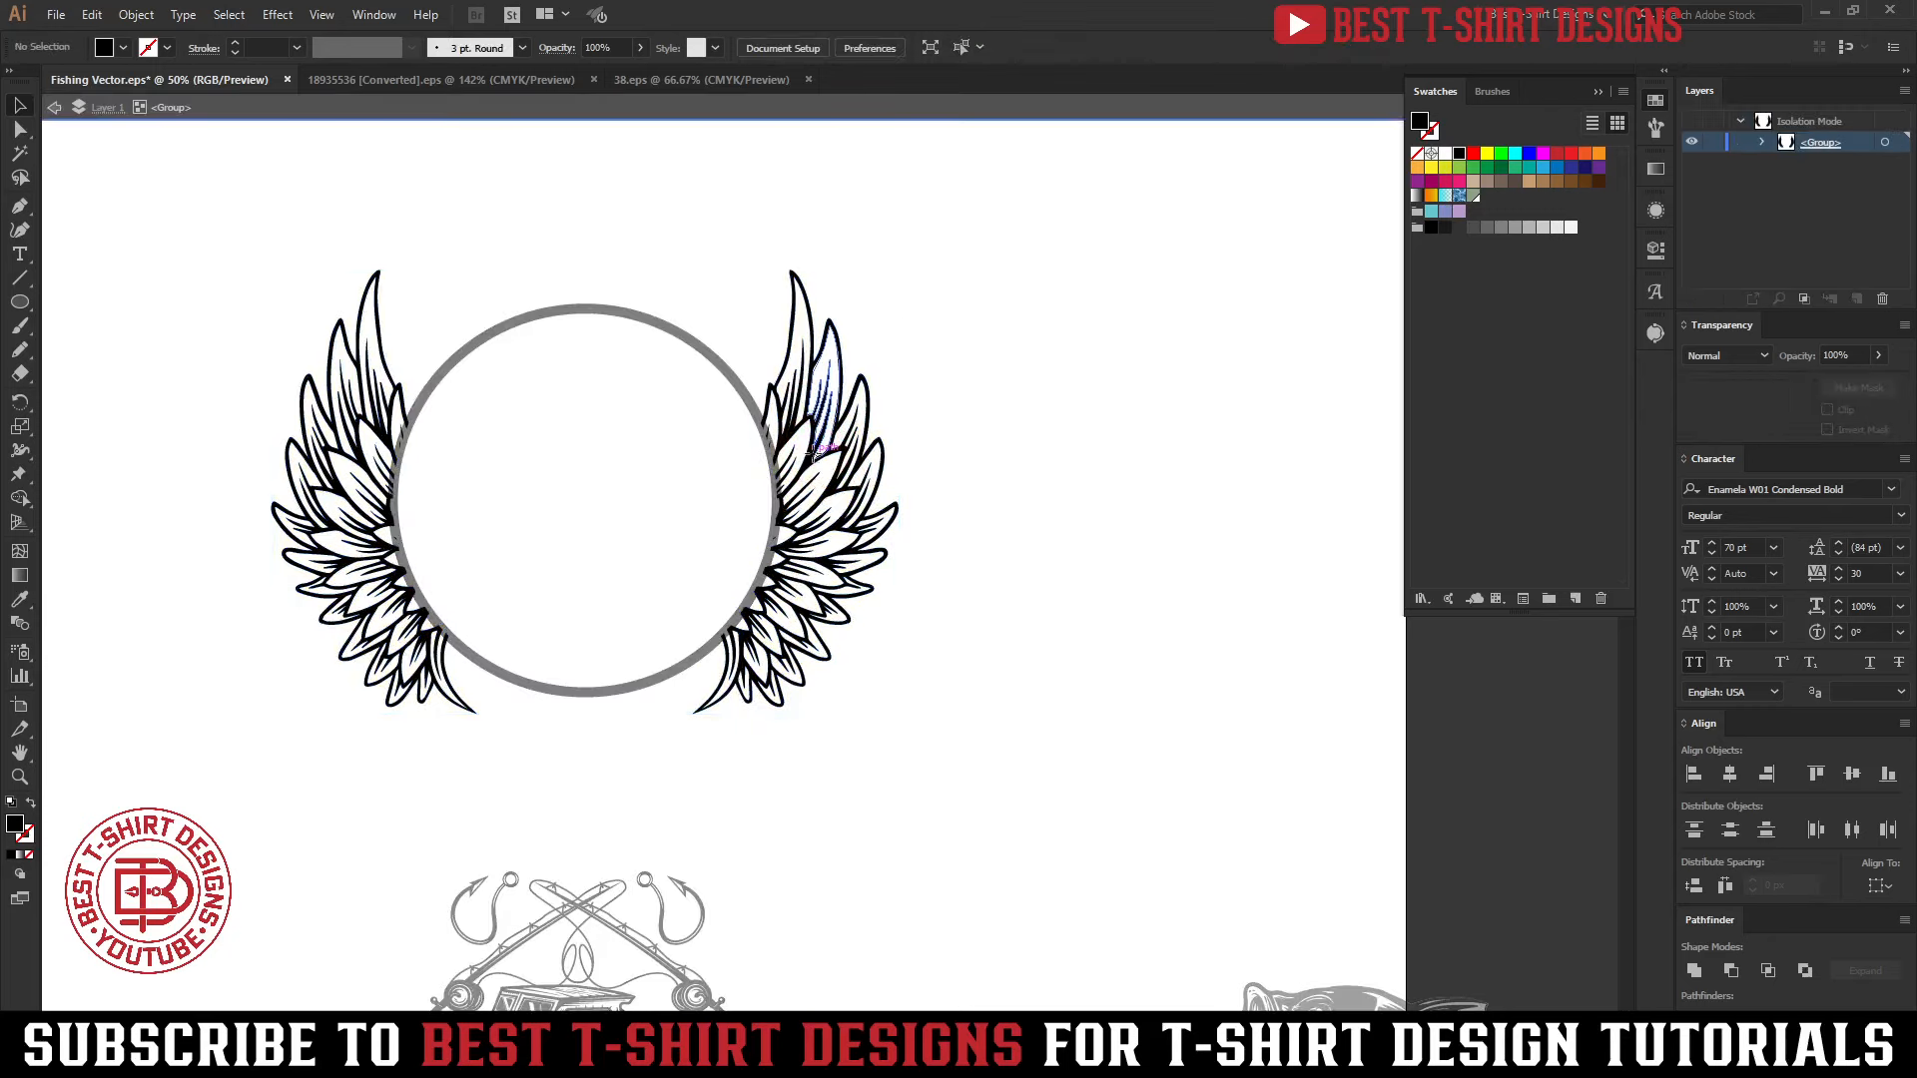
double_click(817, 450)
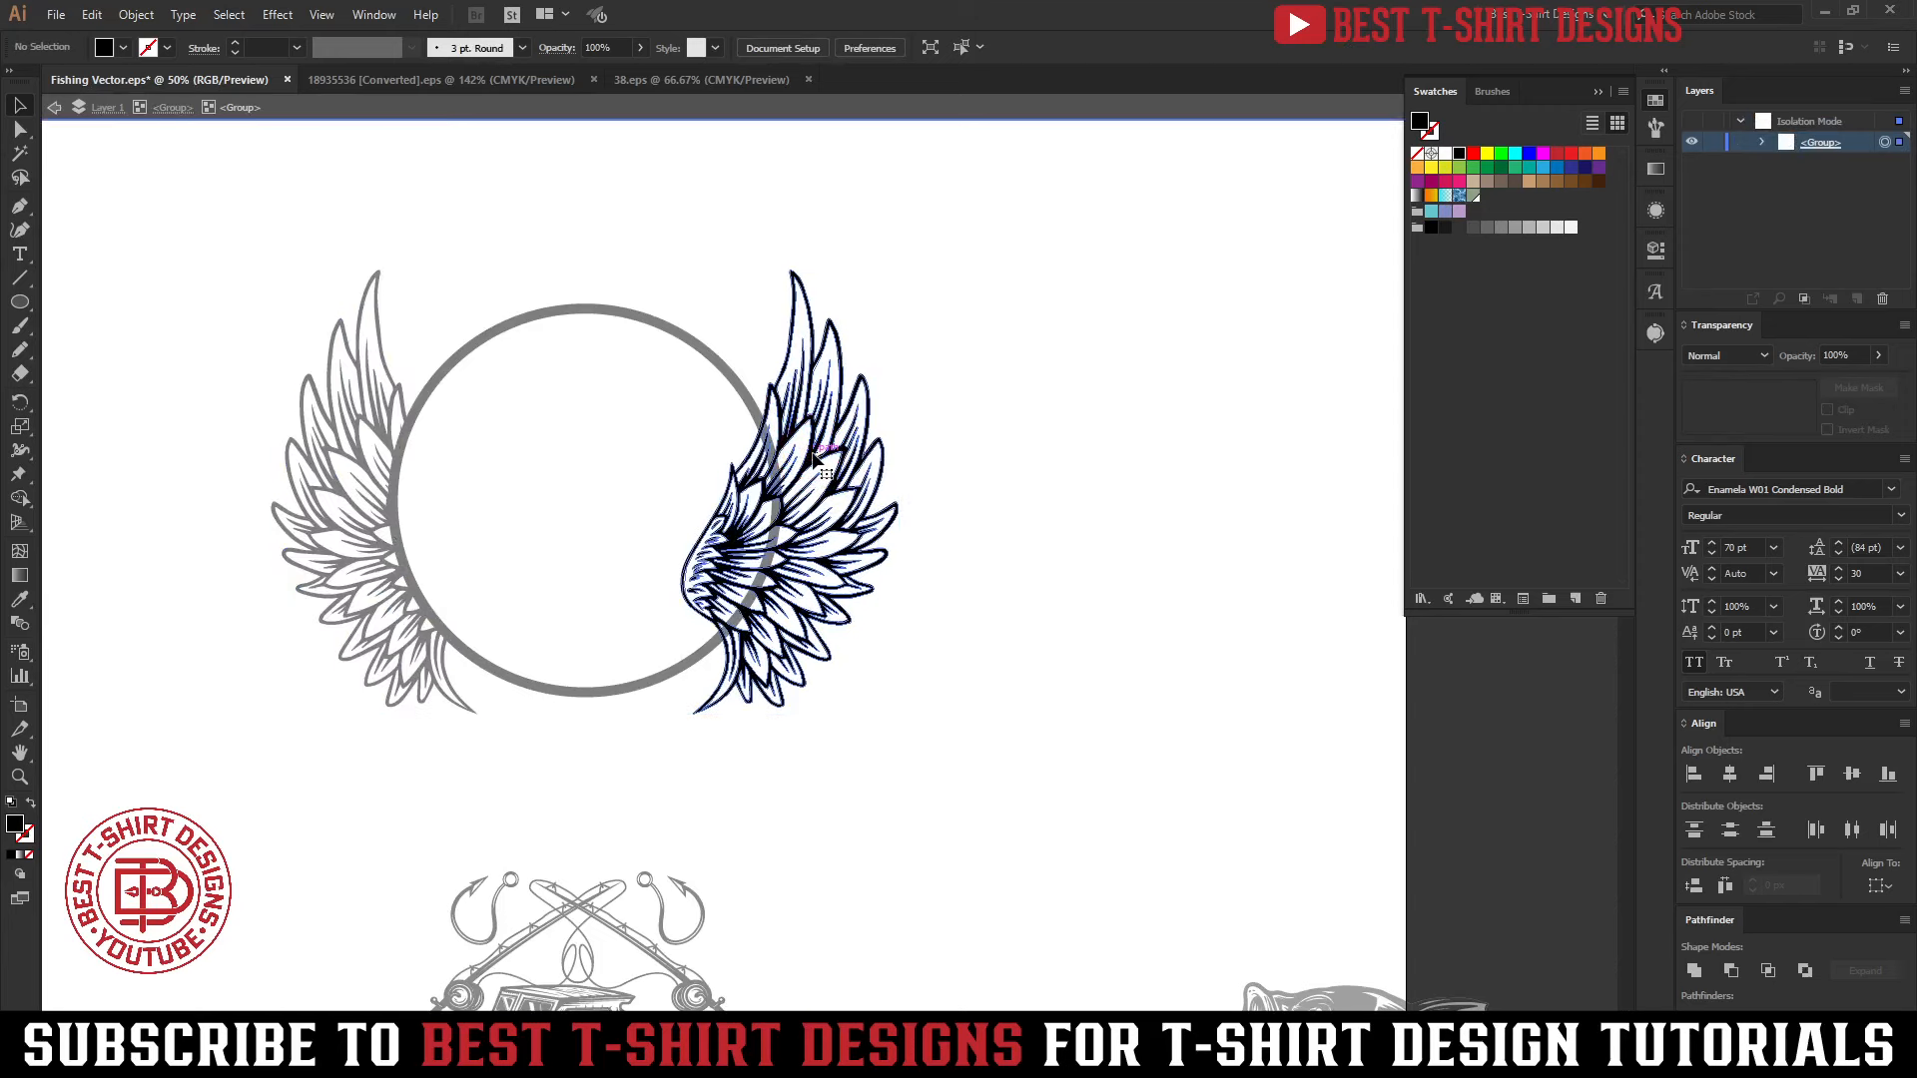
click(813, 451)
drag(1119, 827, 492, 190)
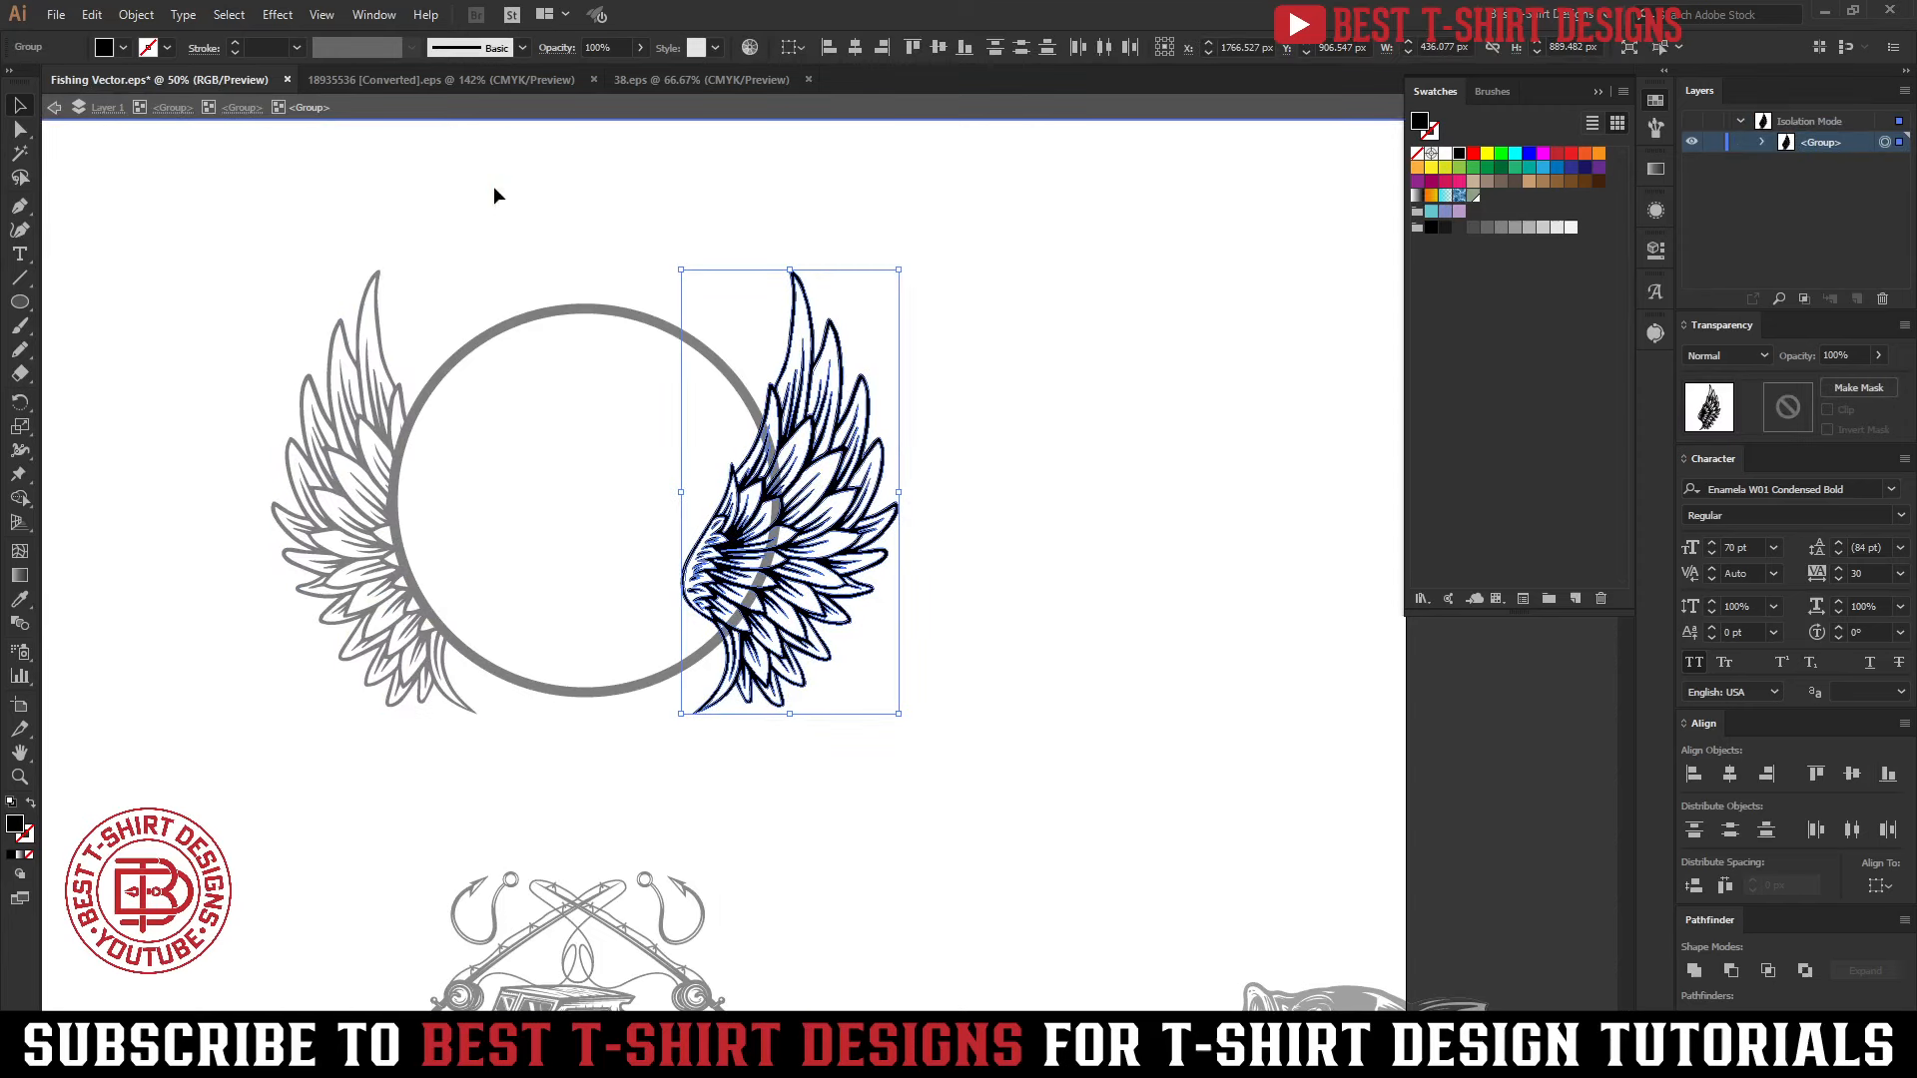
double_click(1001, 540)
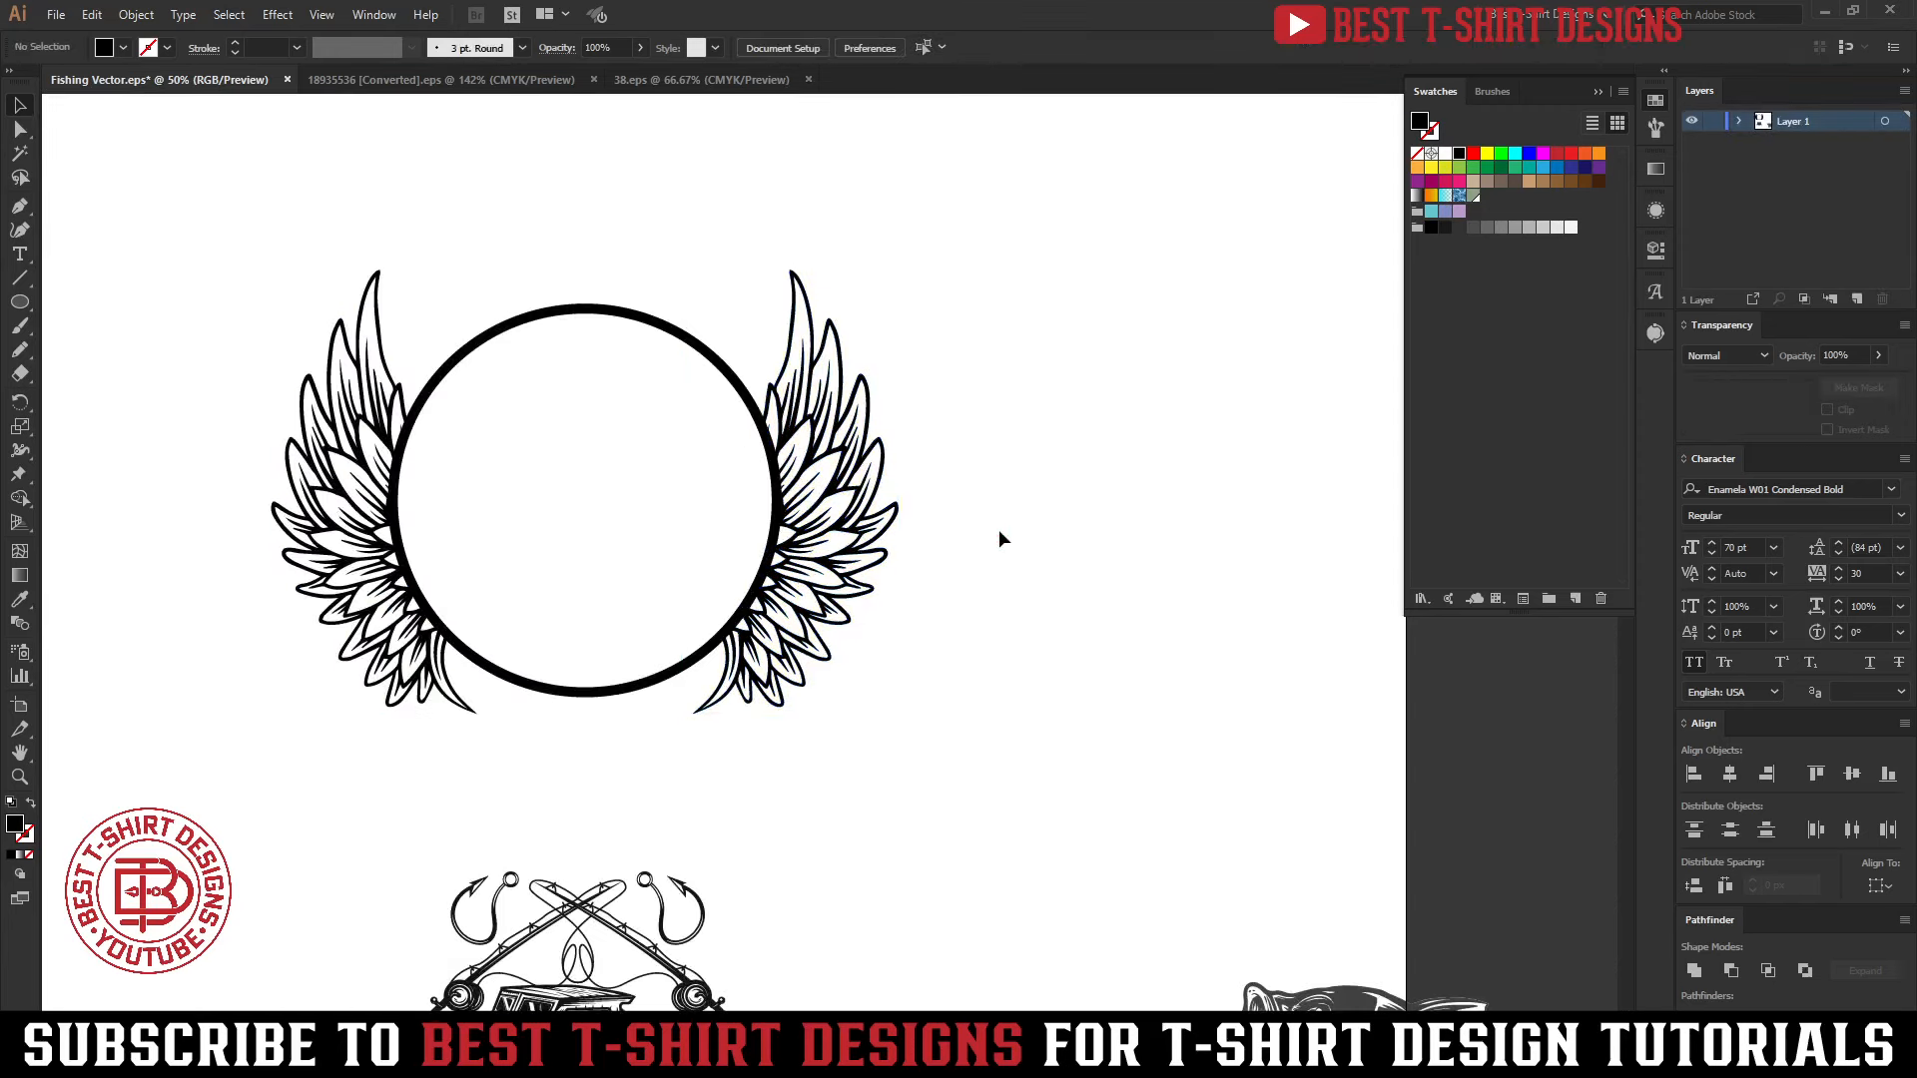
click(621, 408)
Isolate the boat badge group and delete its "FISHING SET" banner
scroll(1034, 619, down, 2)
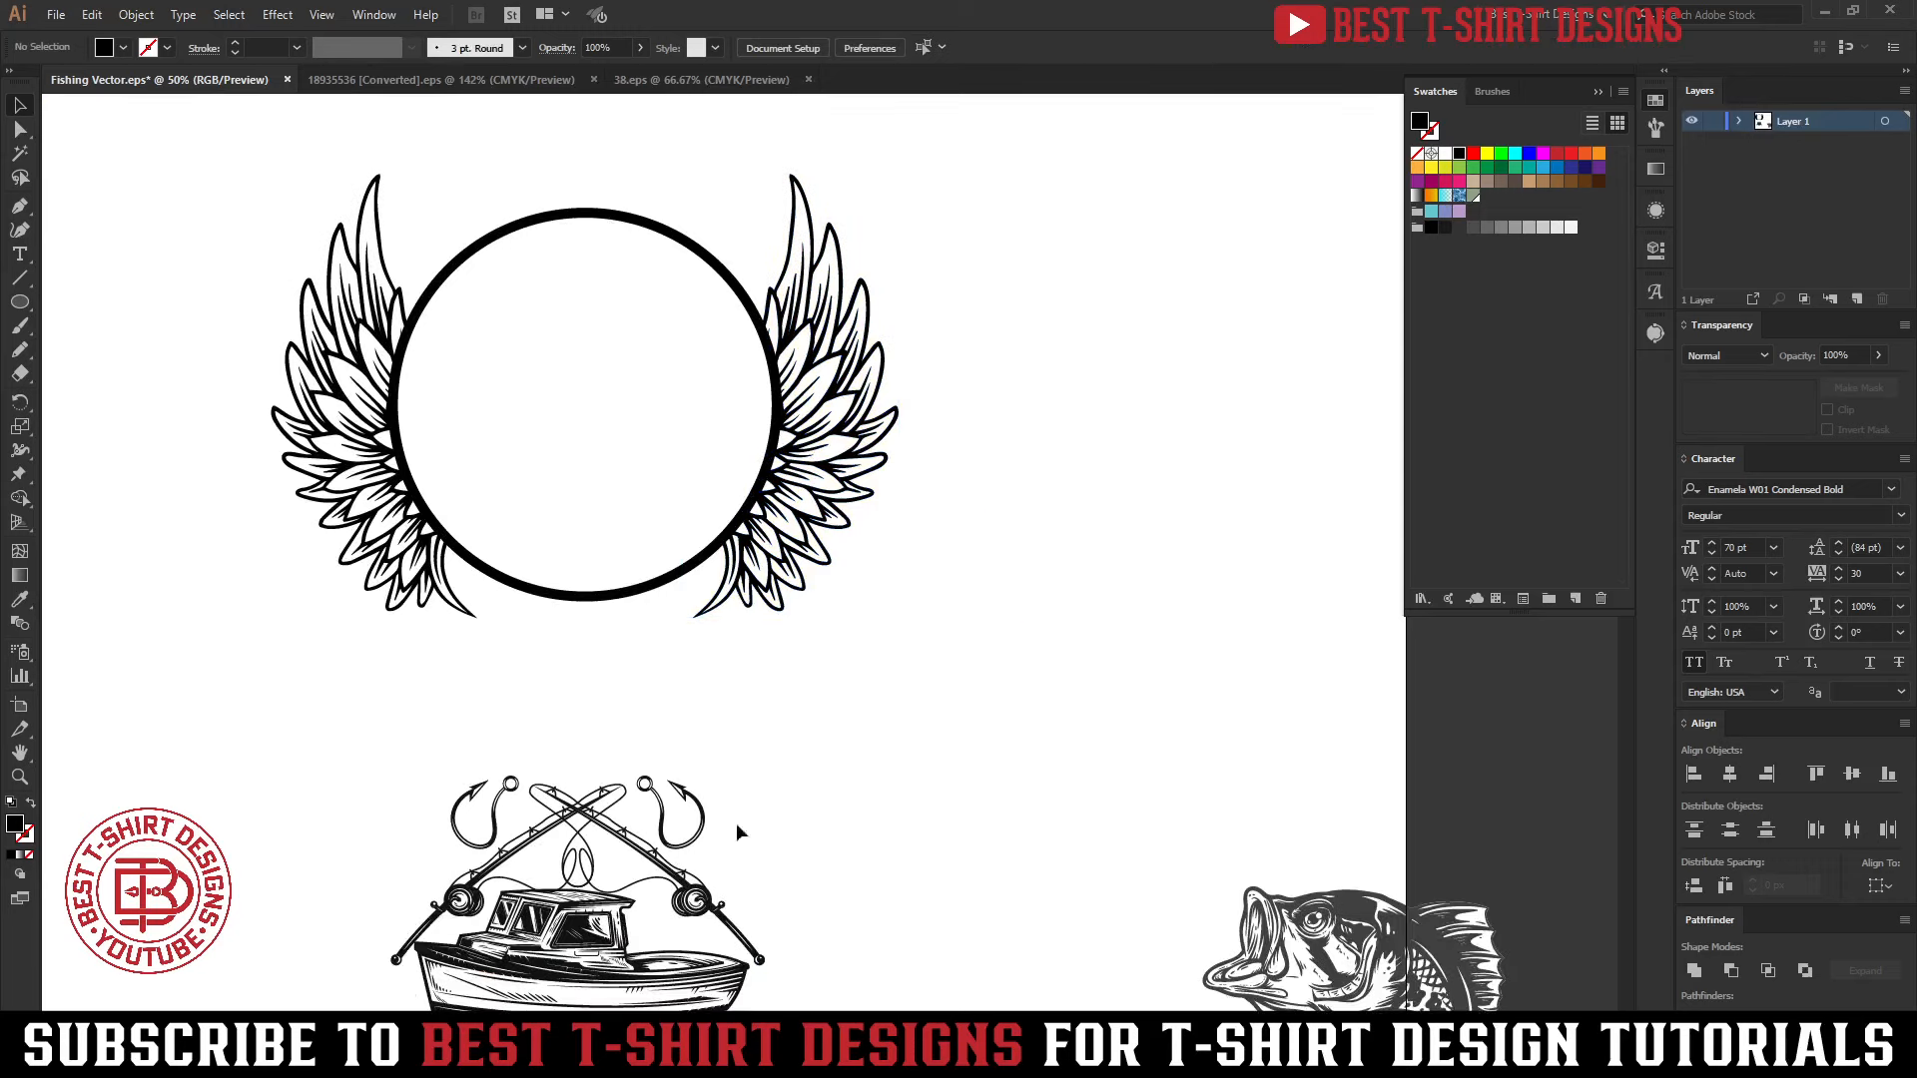
click(677, 877)
scroll(679, 879, down, 4)
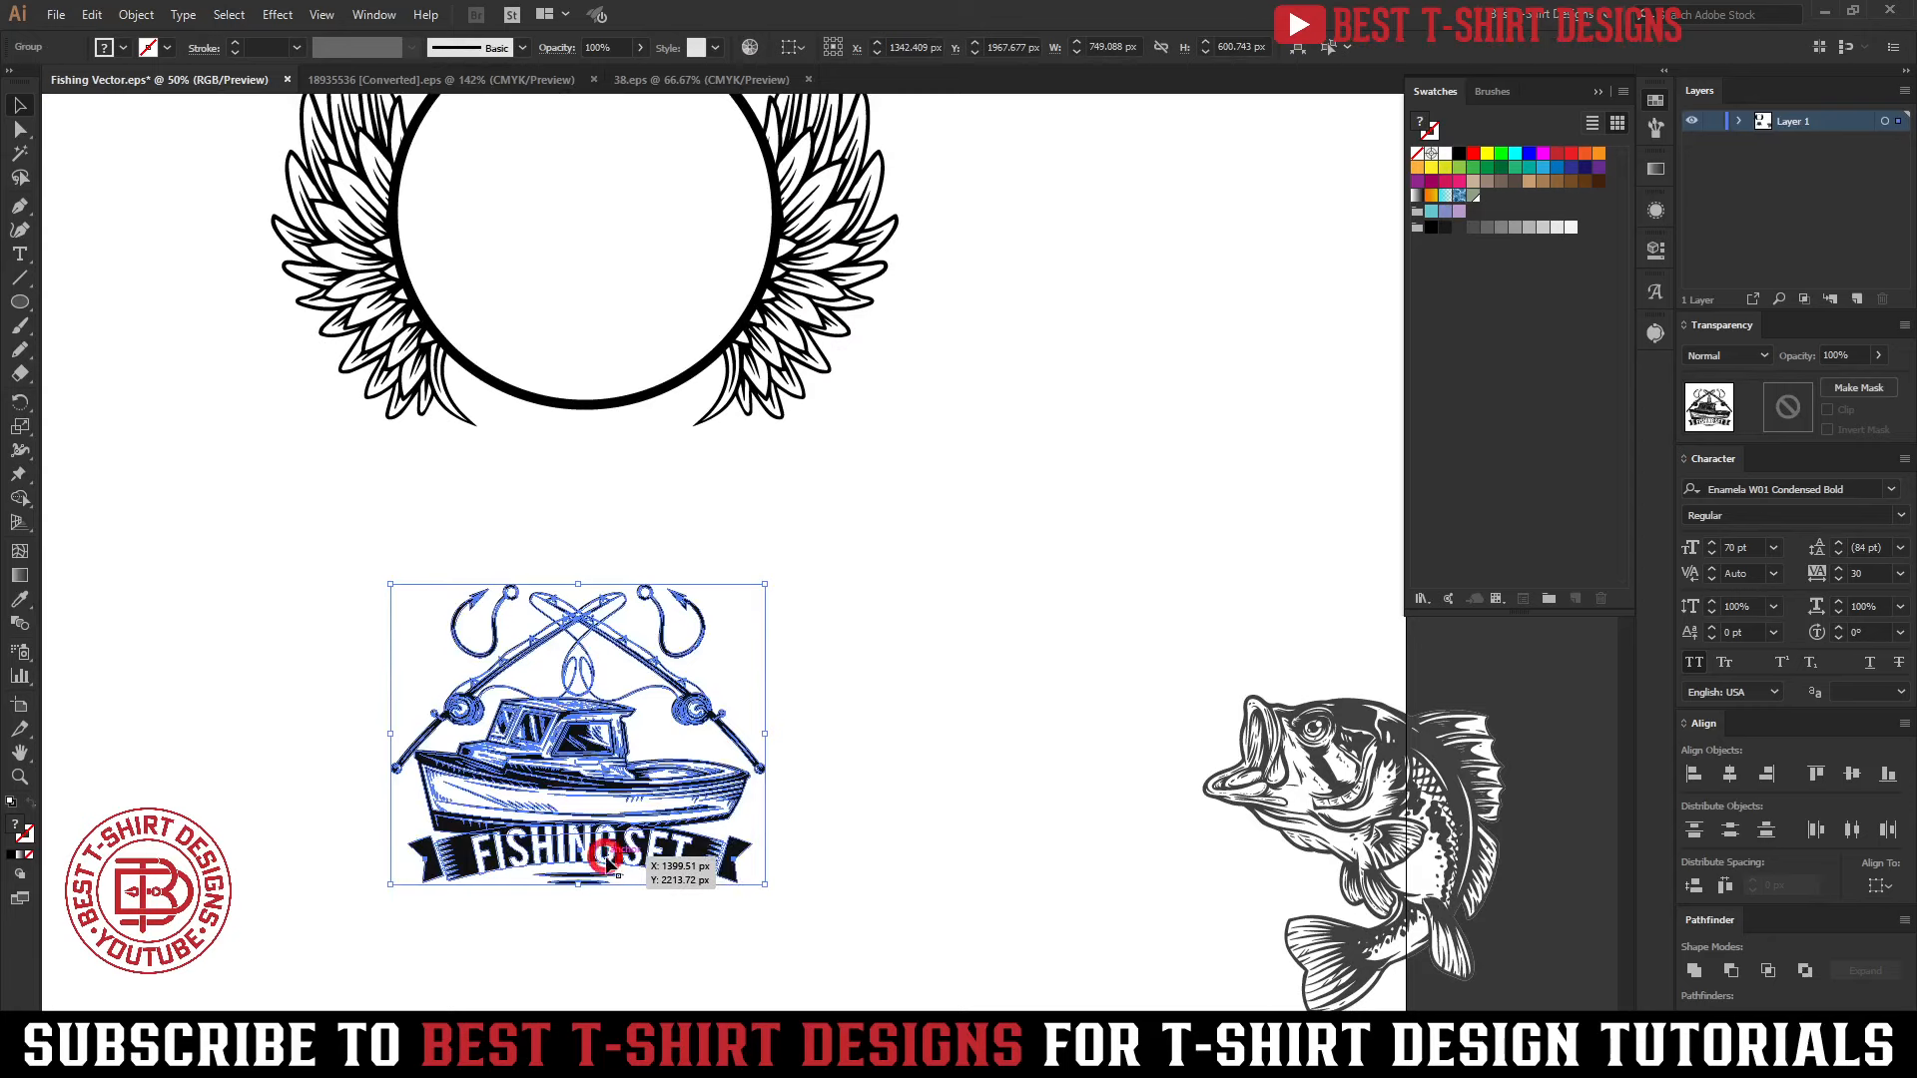
double_click(507, 888)
scroll(506, 889, up, 2)
drag(280, 804, 1111, 925)
key(Delete)
Select the crossed rods and hooks within the badge group and move them above the boat
scroll(684, 798, up, 2)
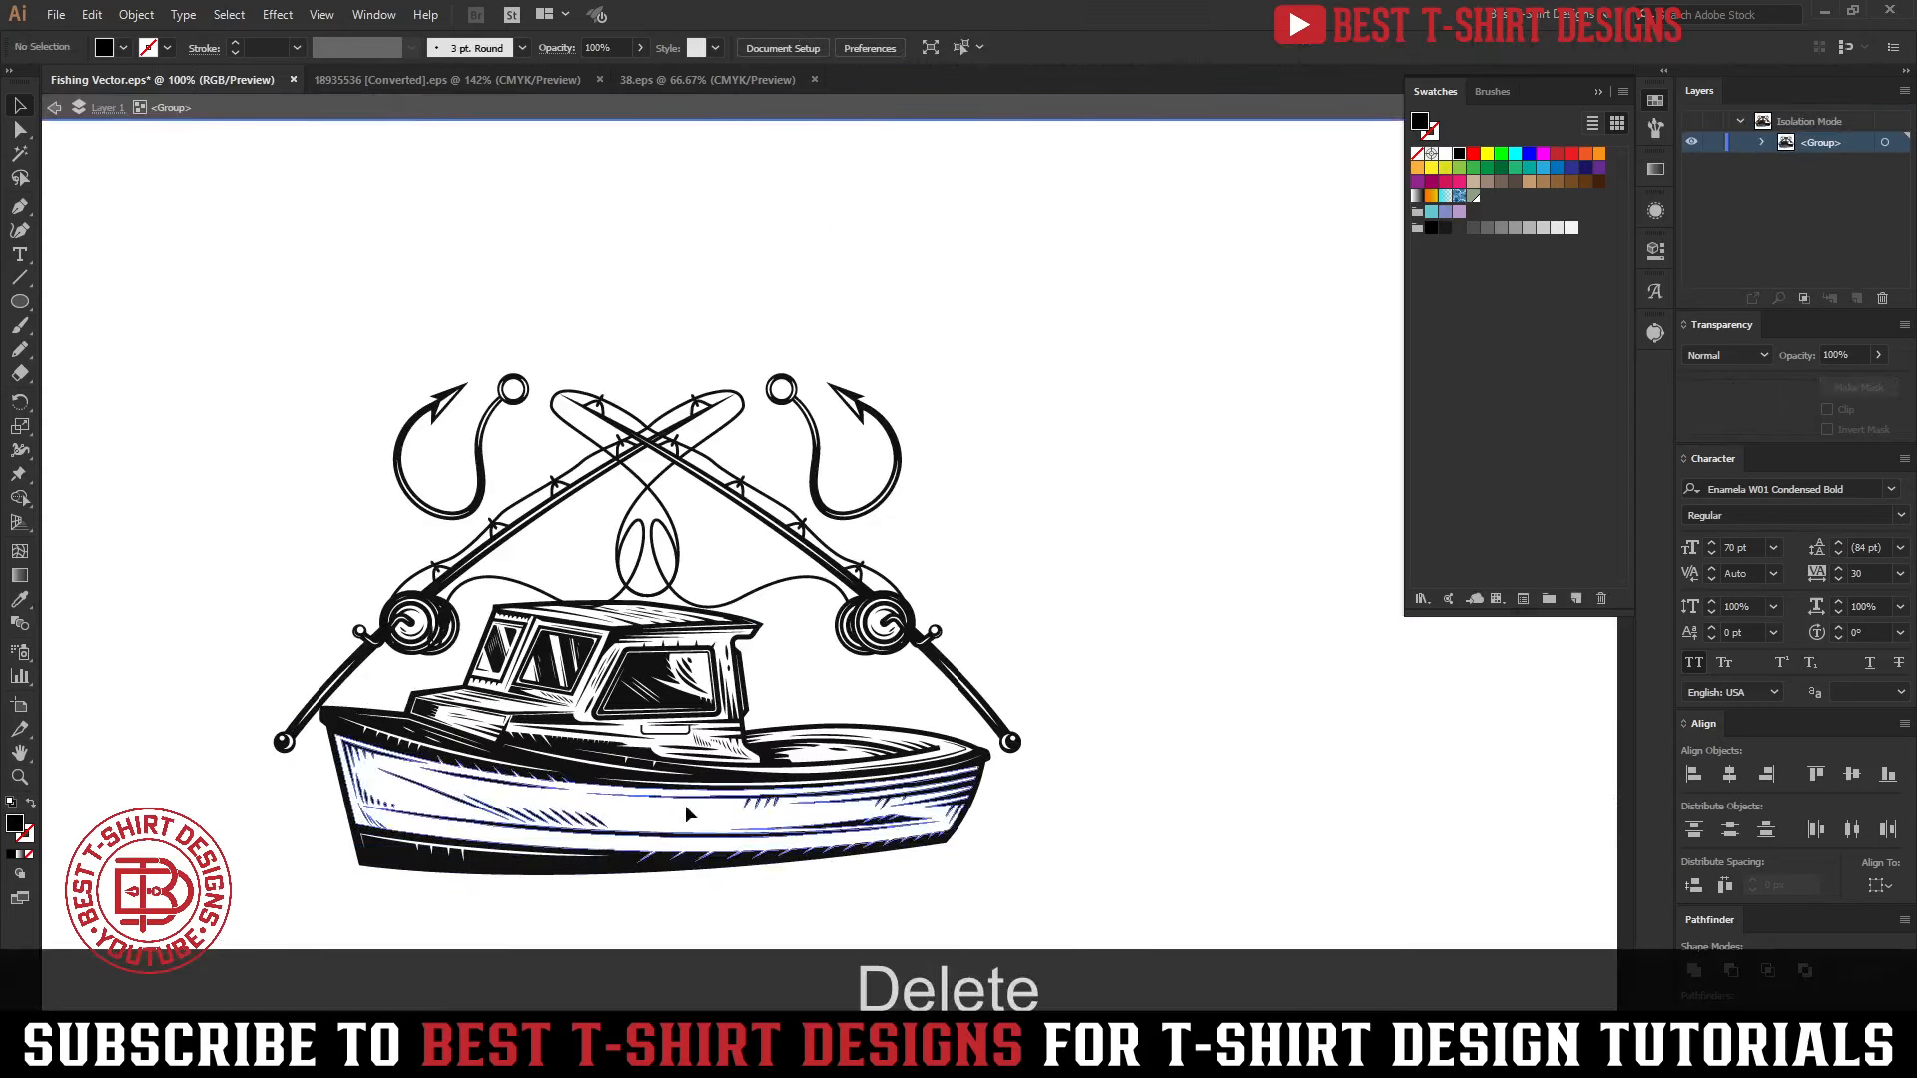
click(894, 636)
double_click(894, 636)
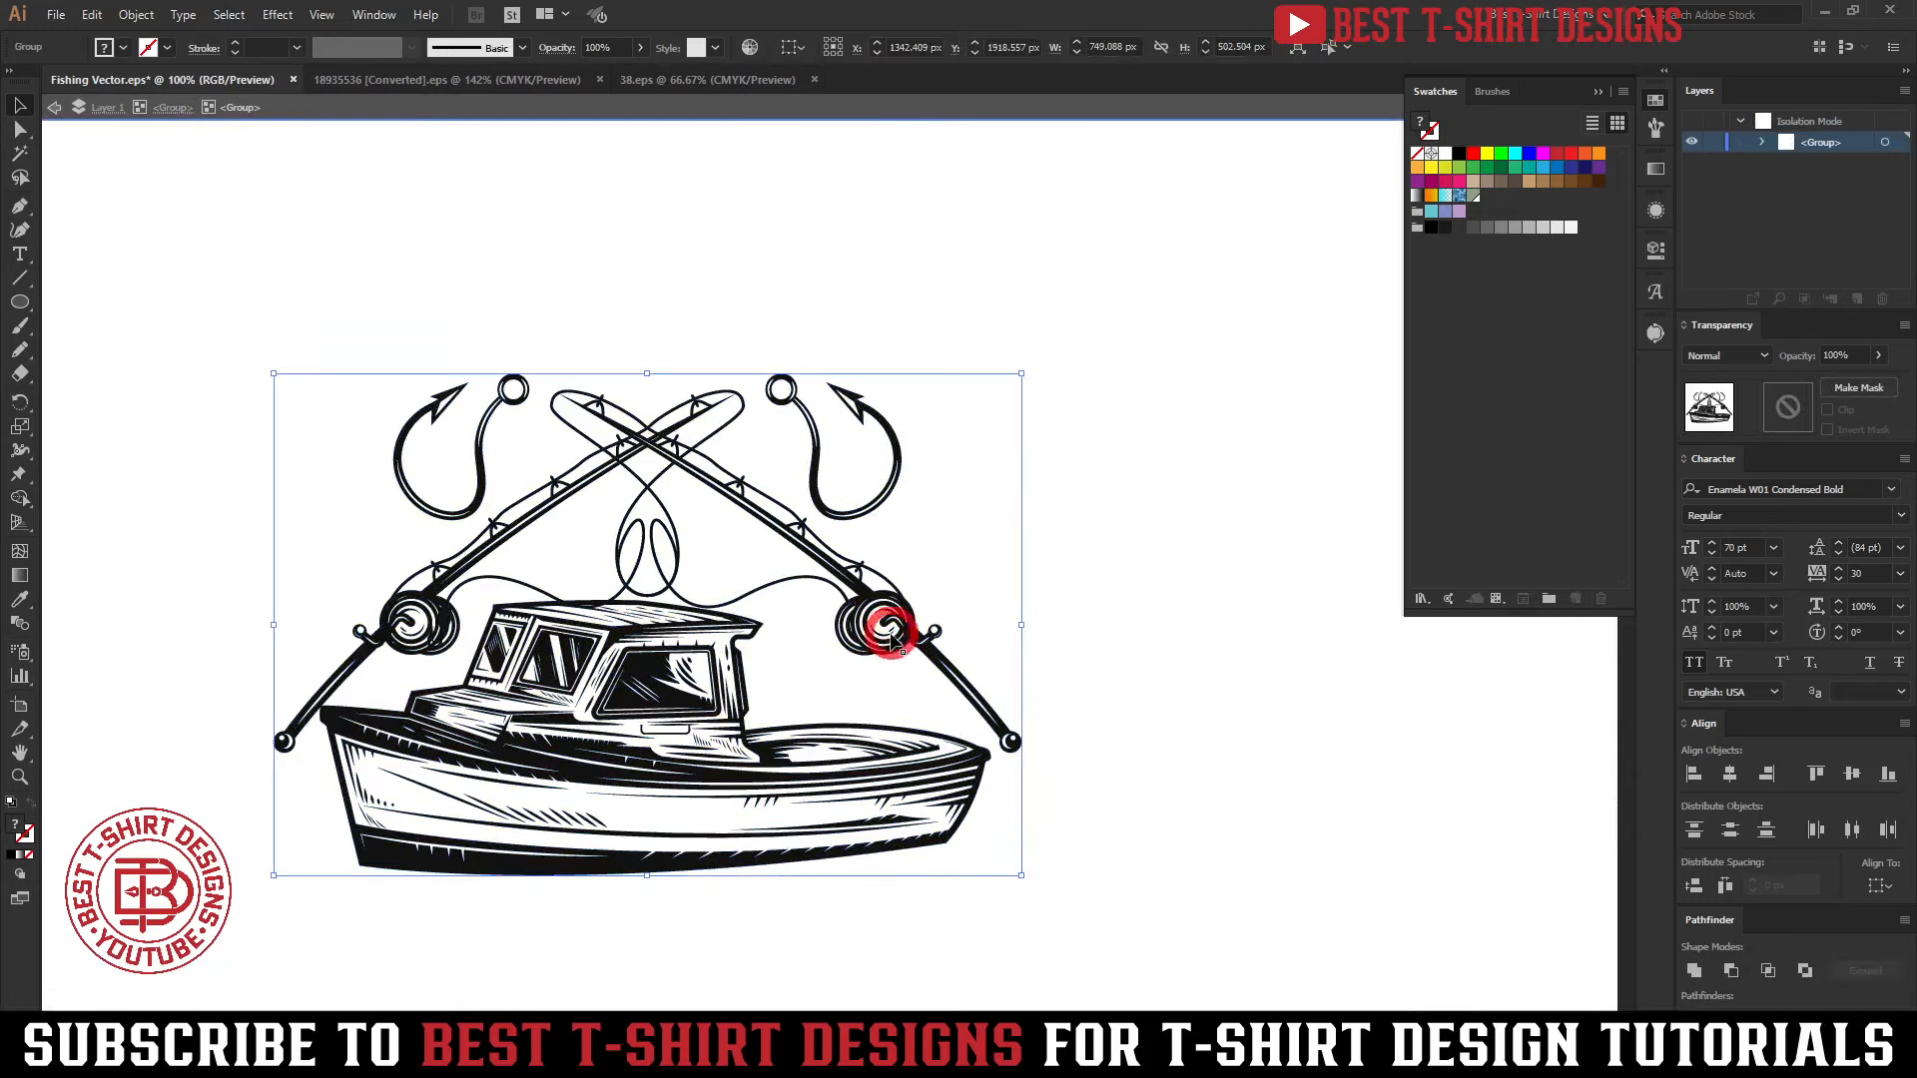
drag(277, 336, 956, 555)
click(723, 530)
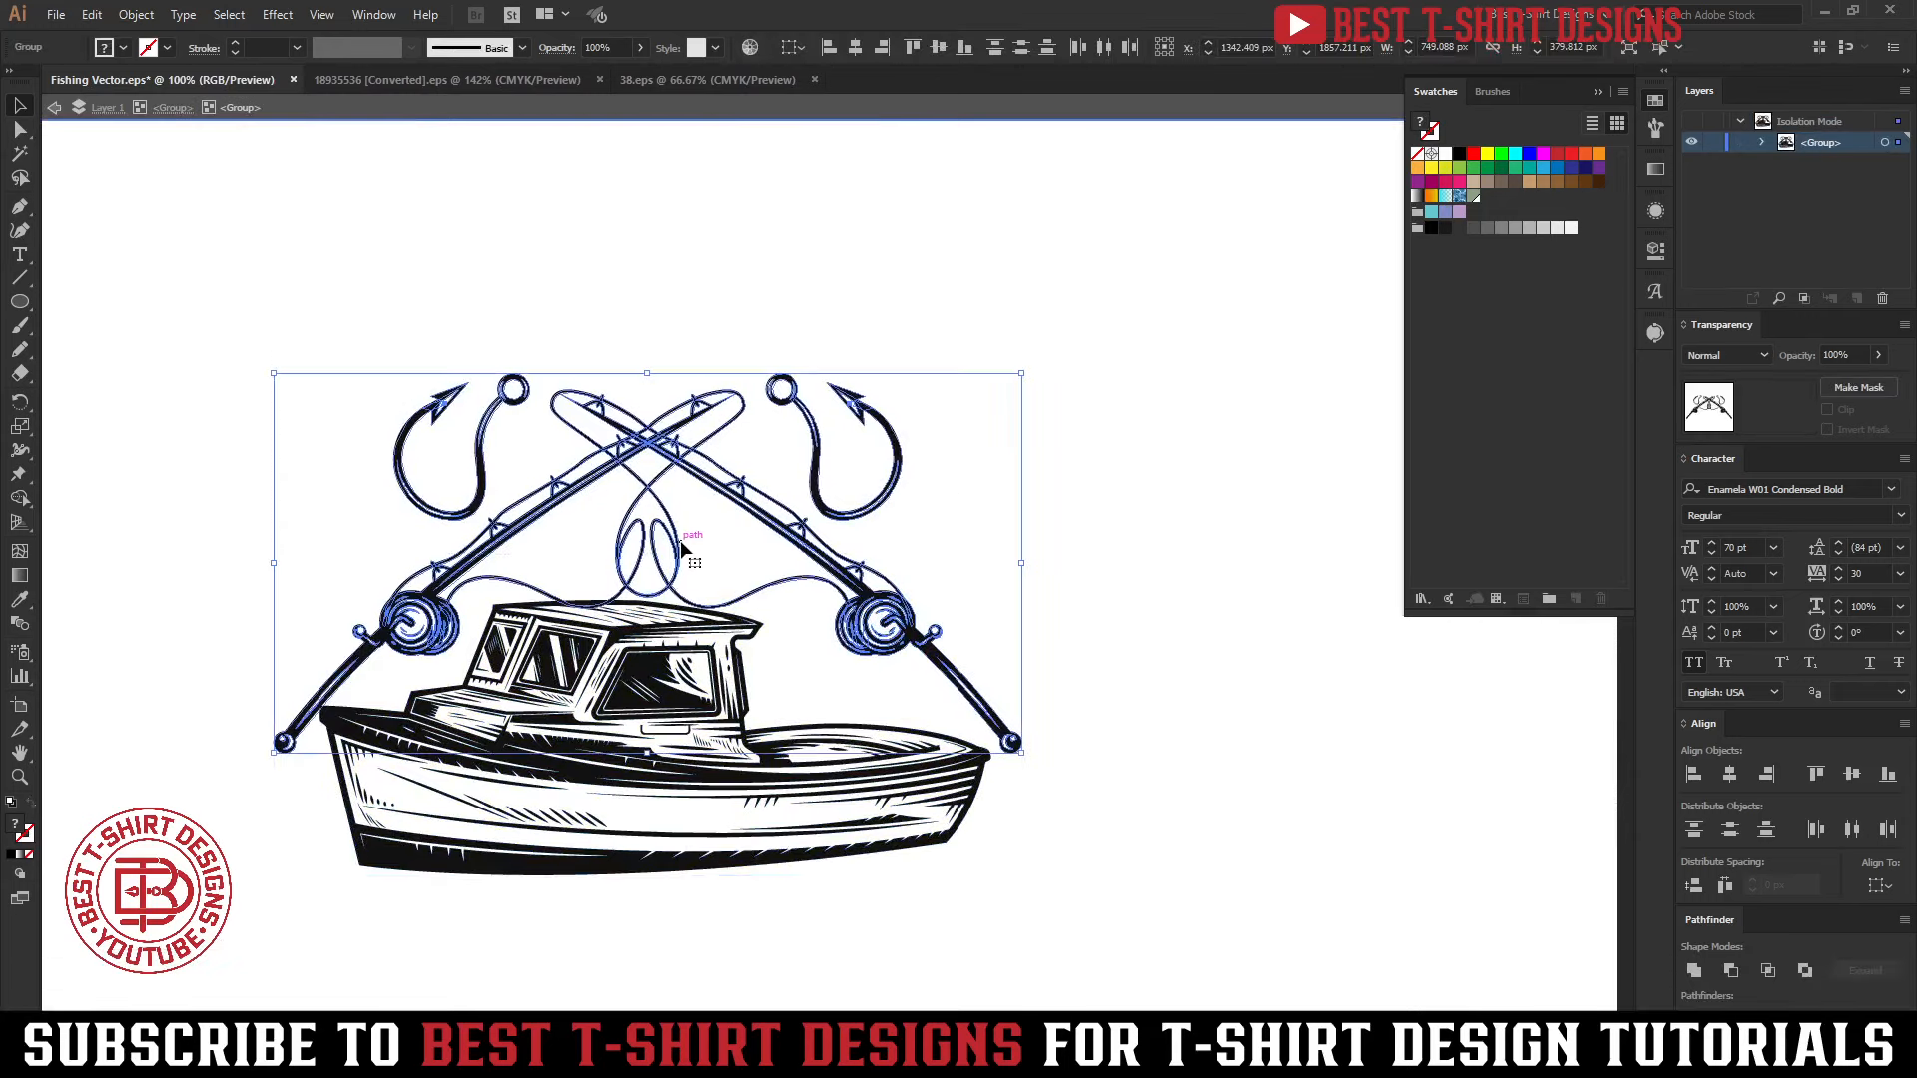
drag(680, 545, 696, 377)
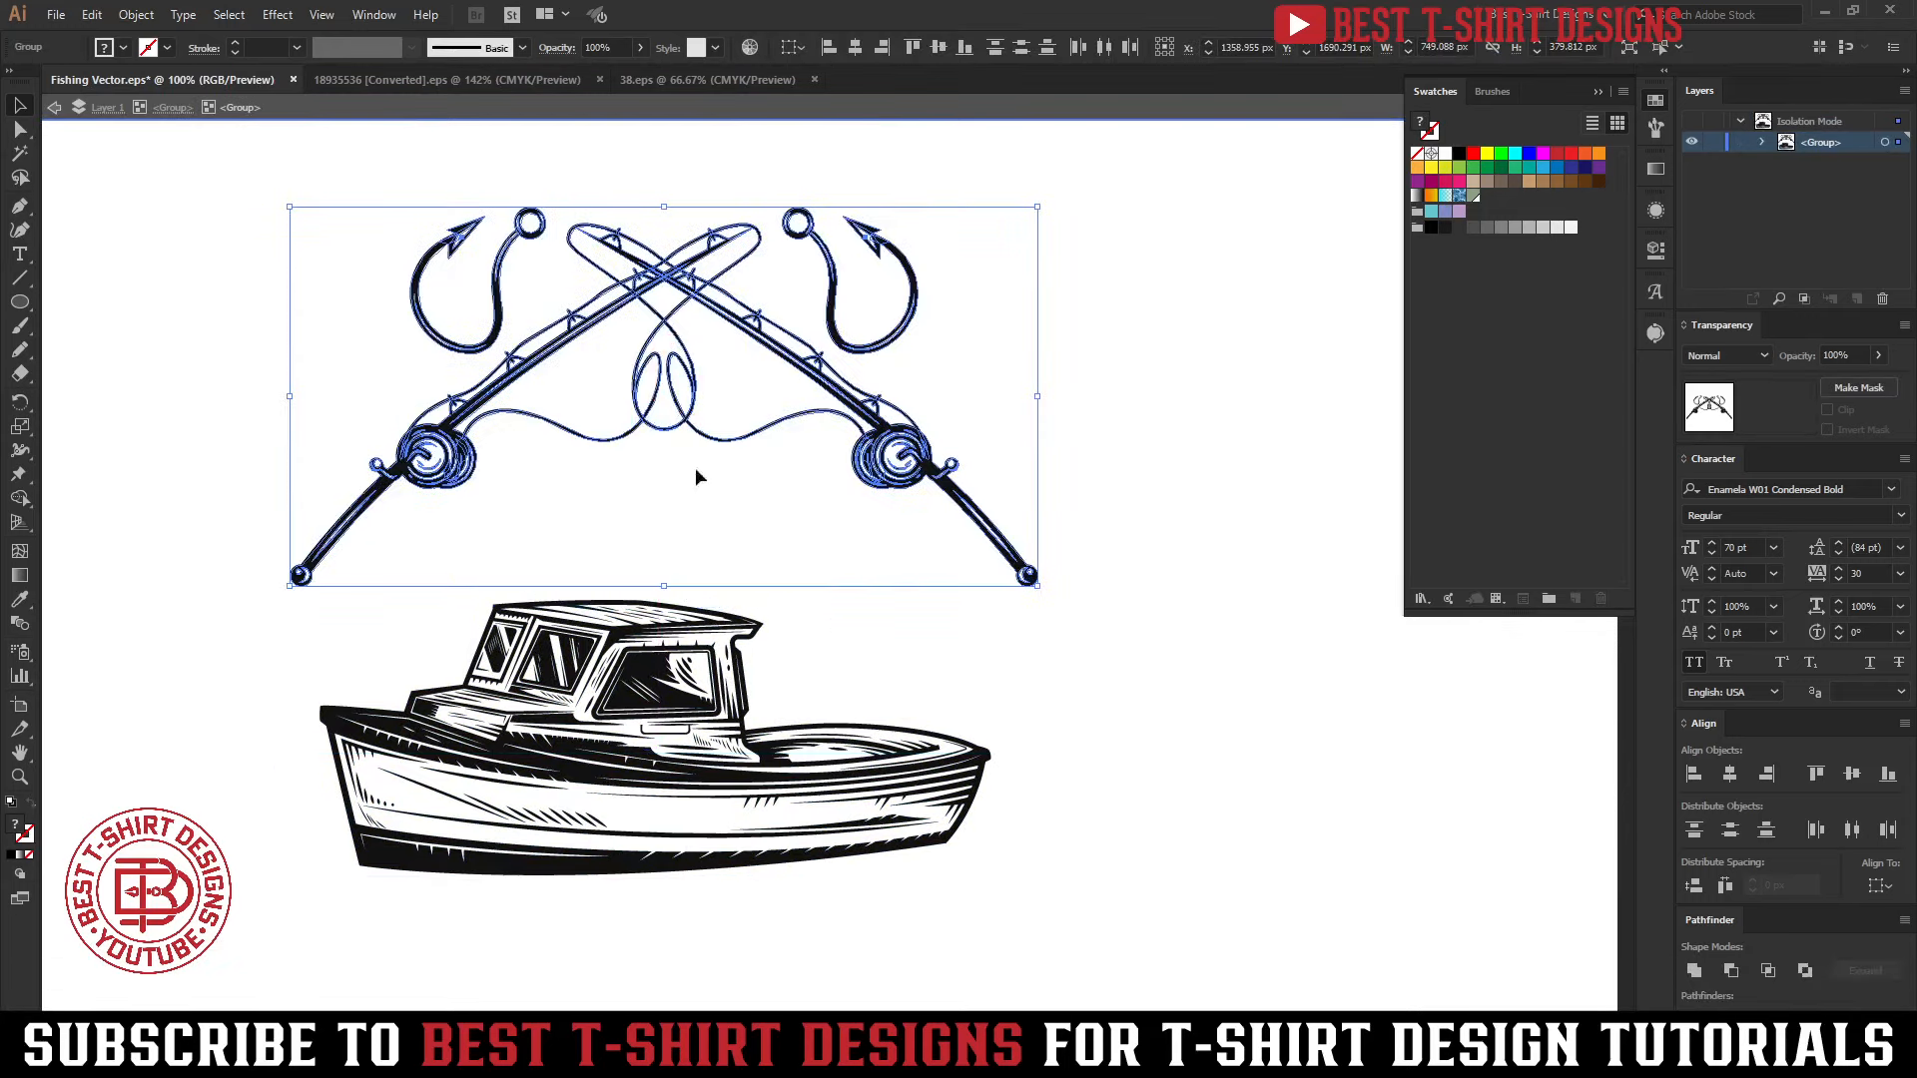
Cut the rods and hooks out of the badge group, paste them outside it, and place them off the artboard's left side
scroll(889, 607, down, 1)
key(ctrl+alt+x)
key(ctrl+x)
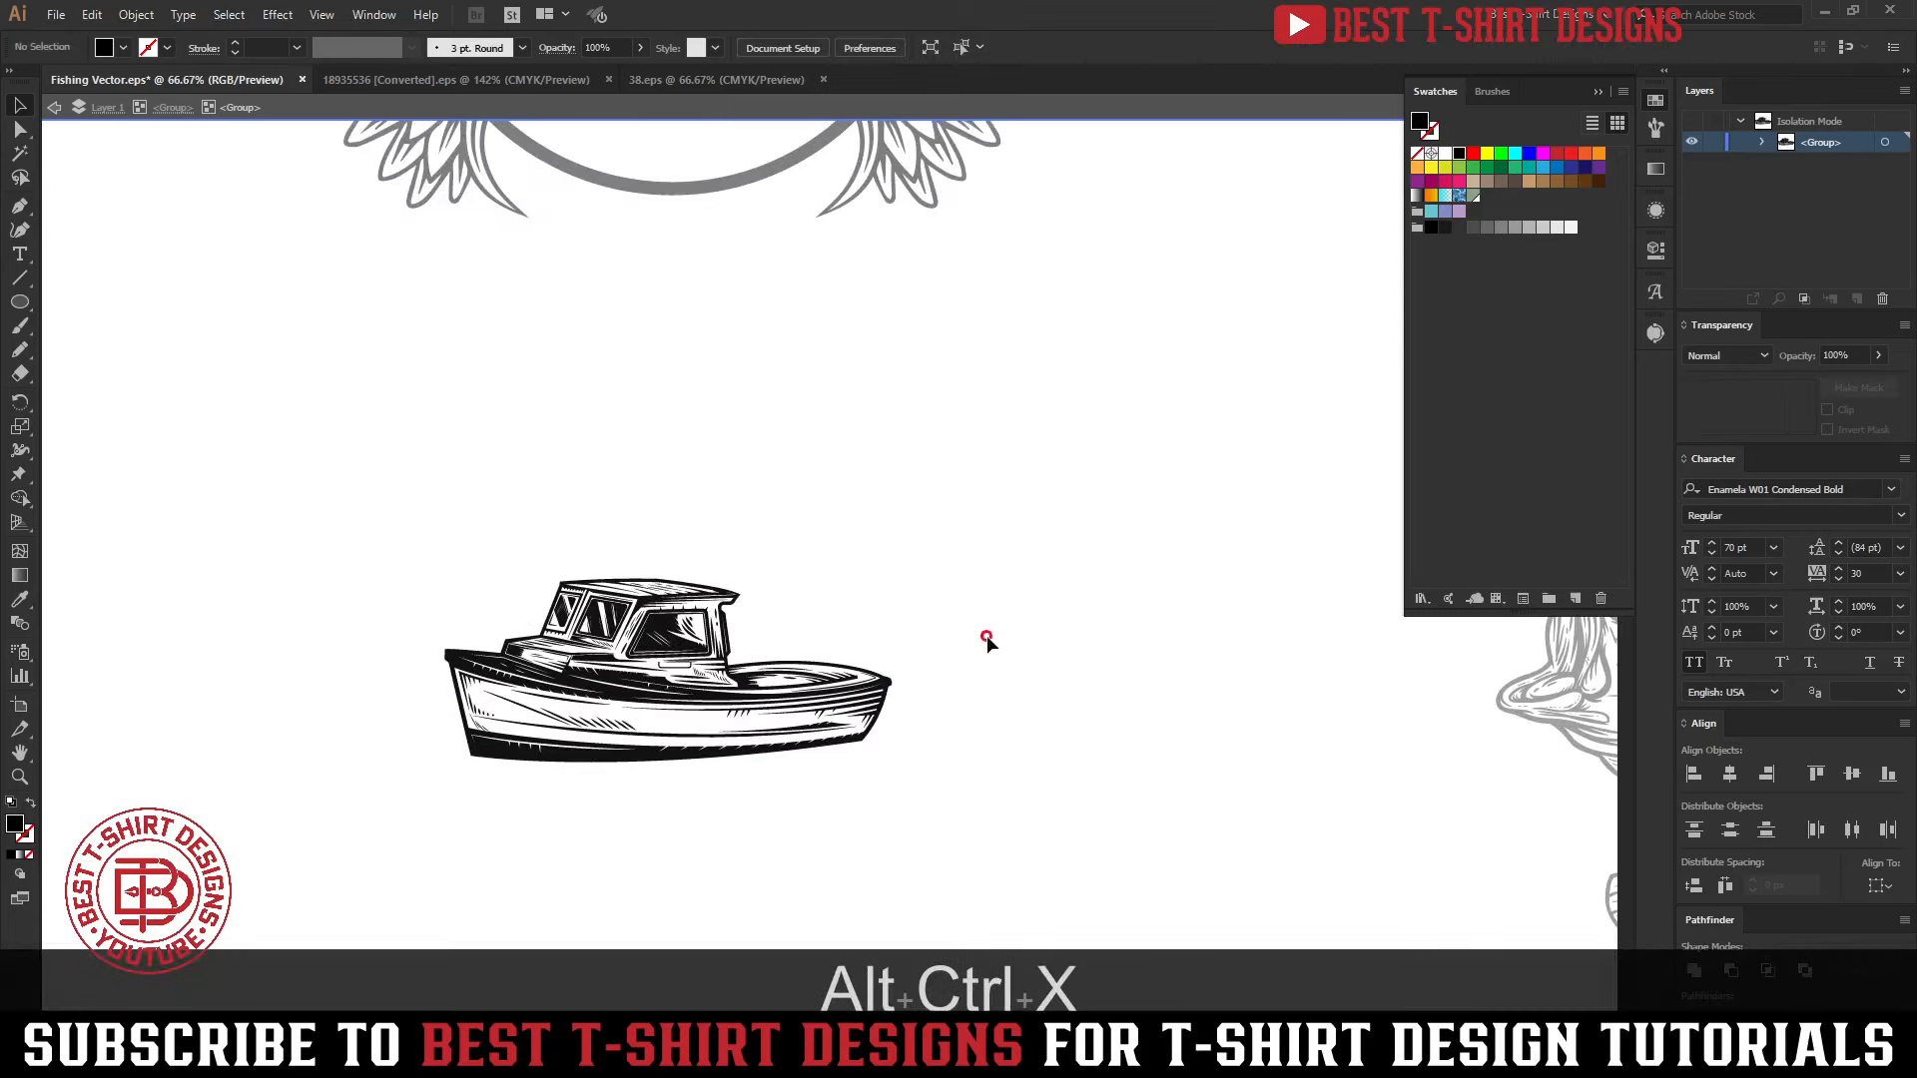
key(Escape)
key(ctrl+v)
scroll(899, 531, down, 1)
scroll(899, 531, down, 1)
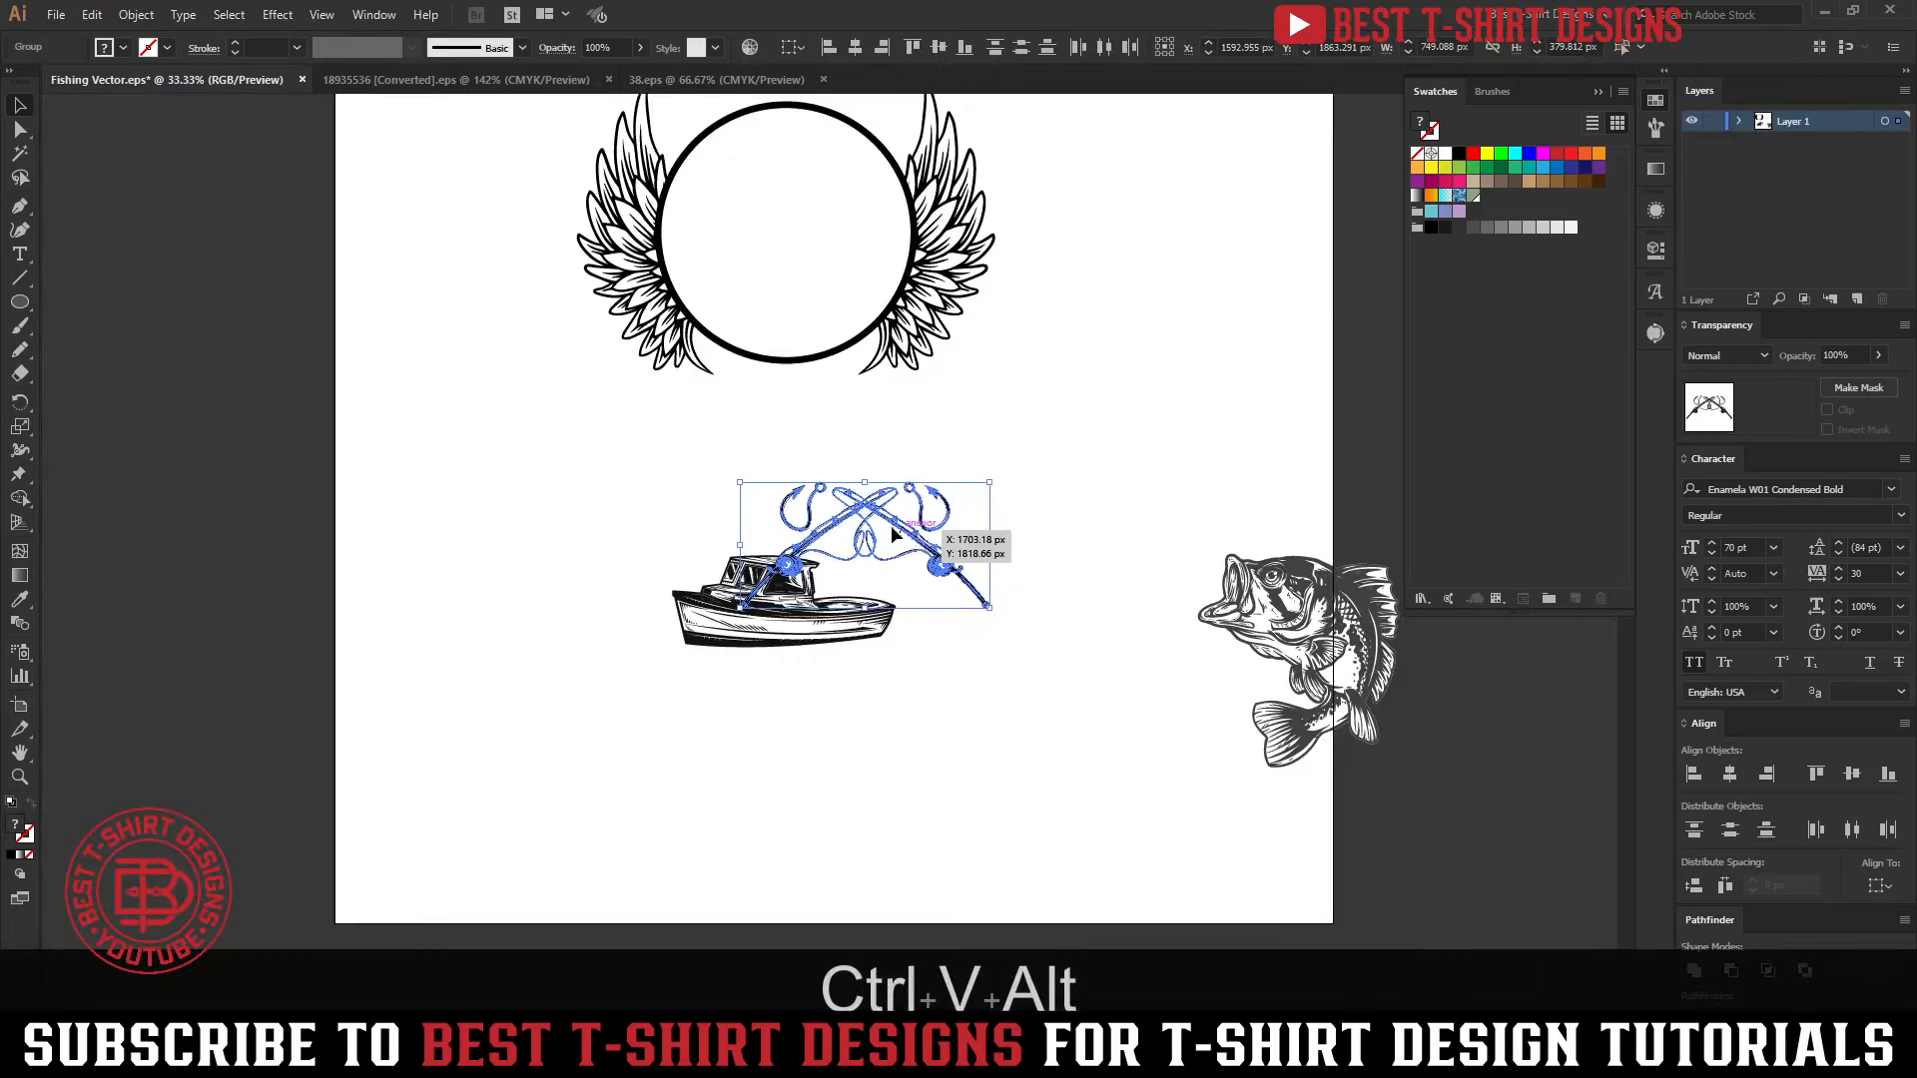
drag(899, 532, 201, 541)
click(492, 695)
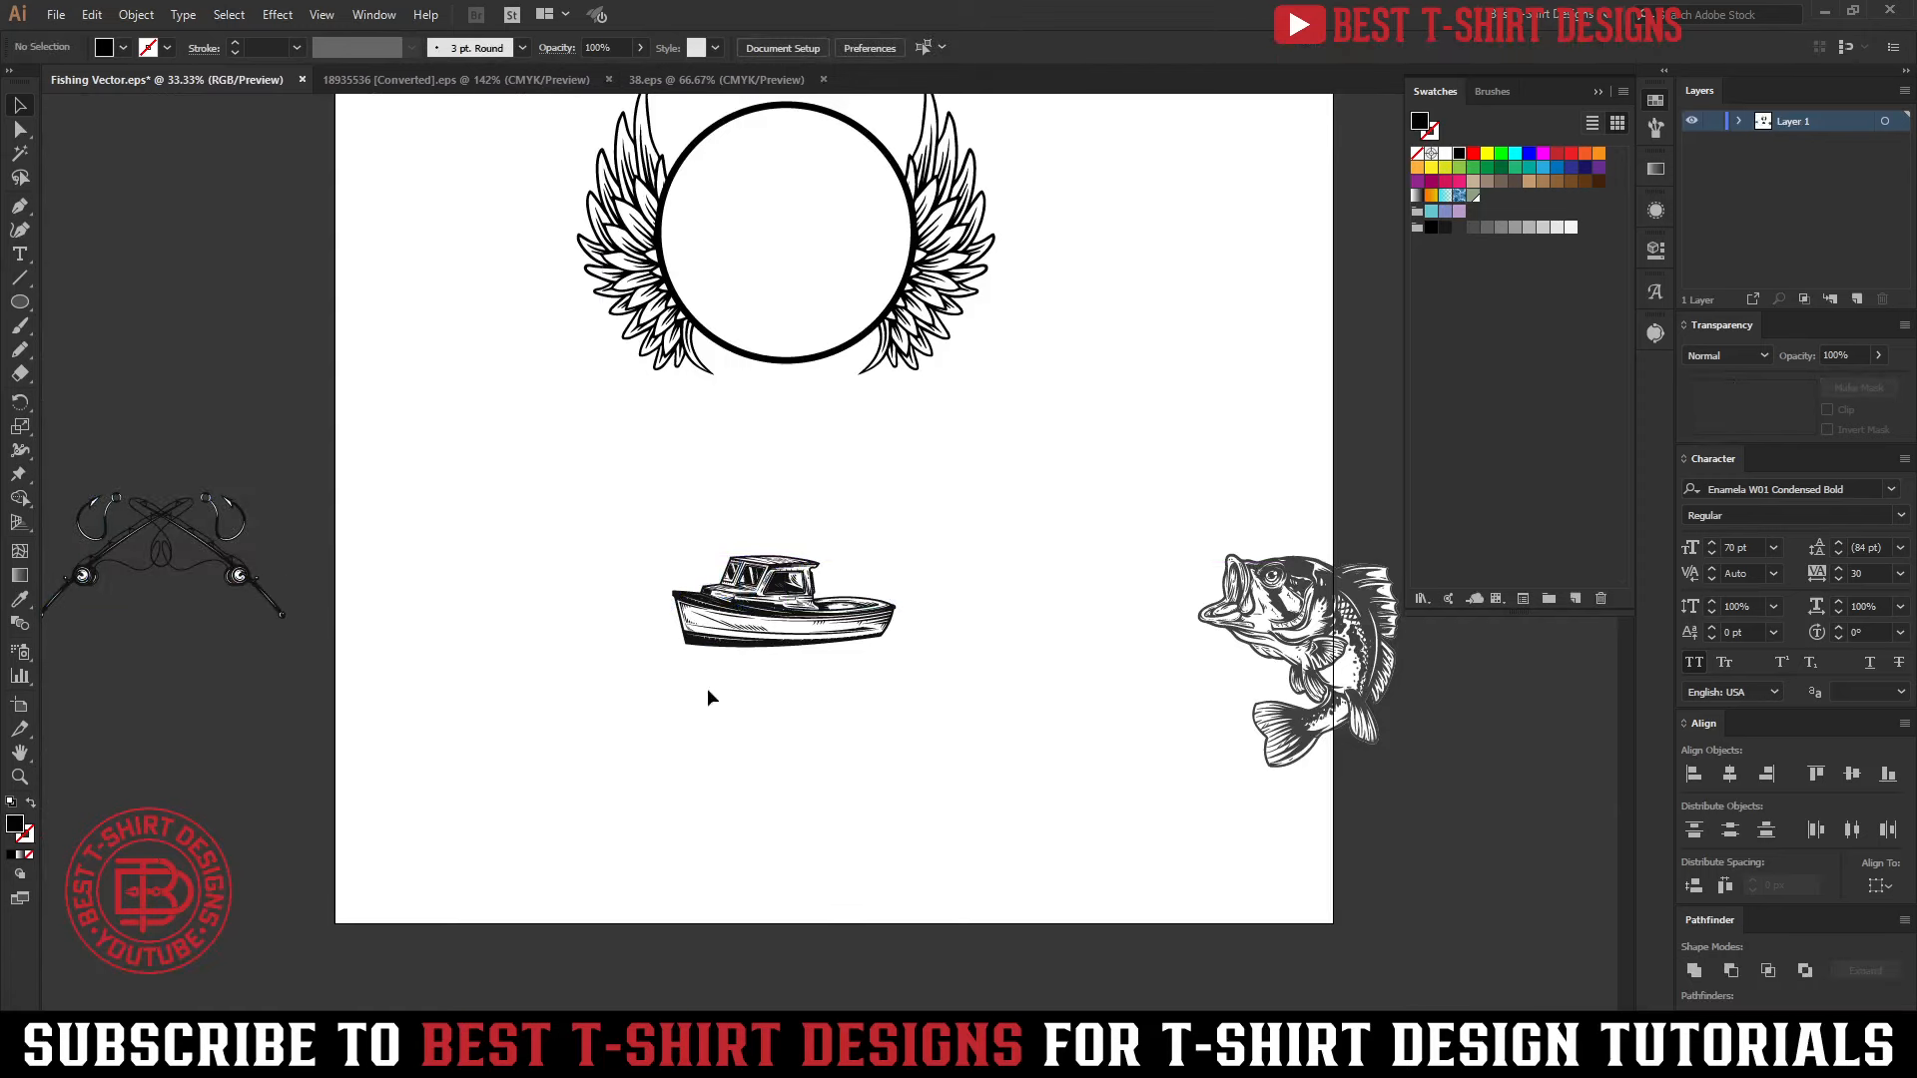
Reposition the winged circle on the artboard and move the boat onto the pasteboard beyond the artboard's left edge
scroll(120, 593, up, 2)
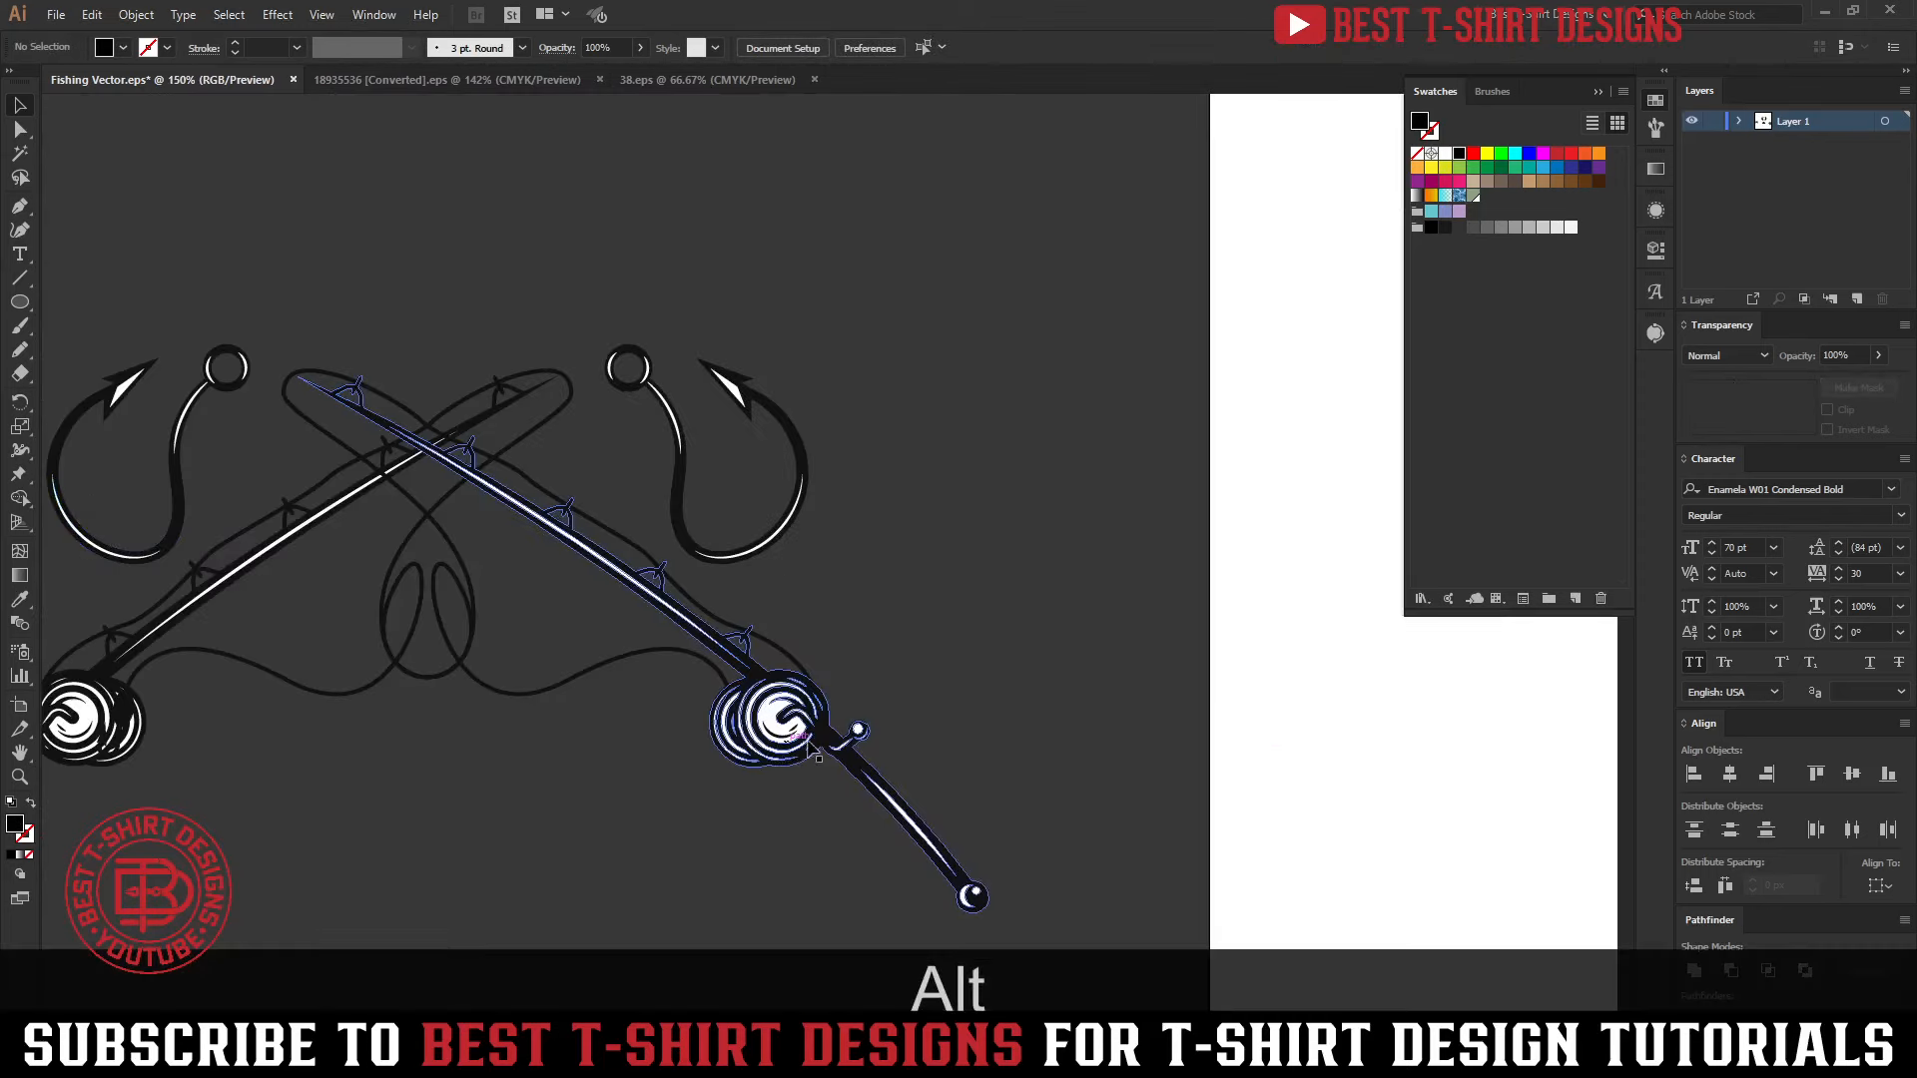
scroll(468, 418, down, 2)
scroll(805, 538, down, 1)
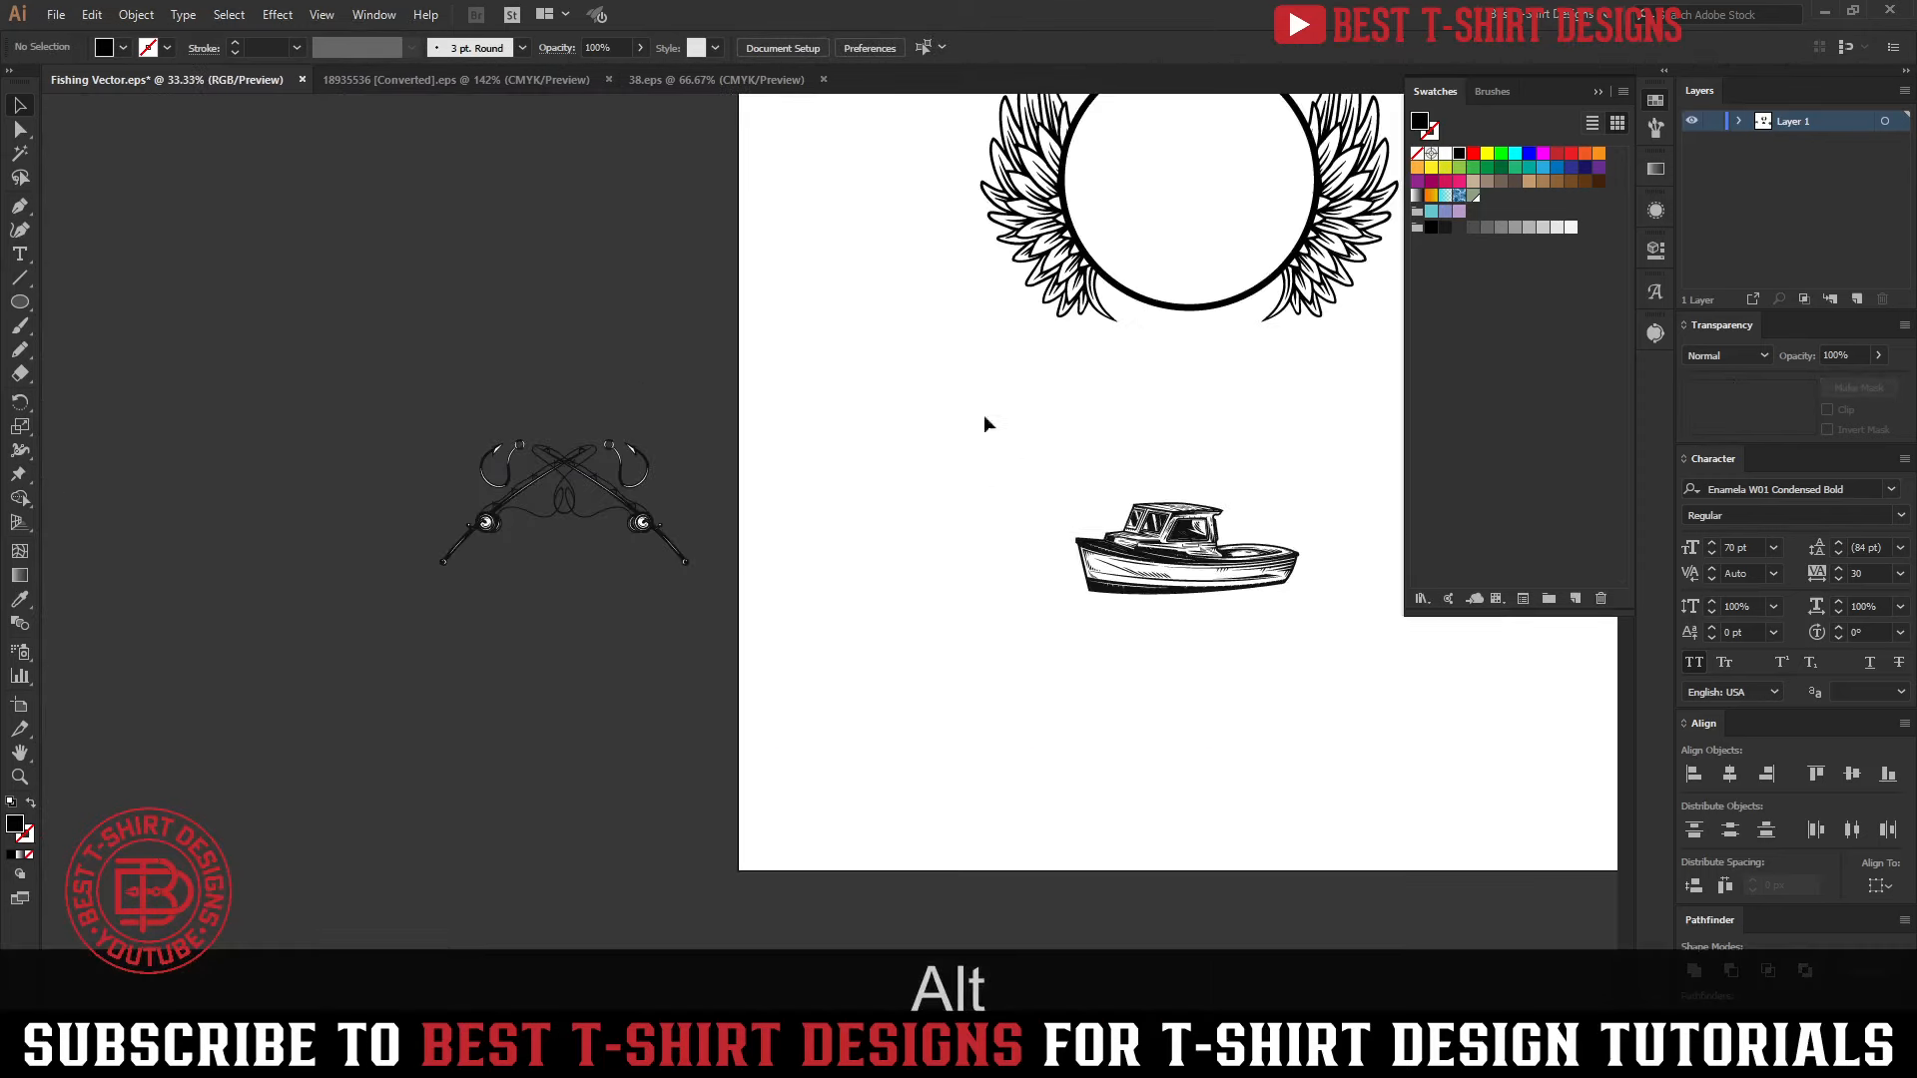
drag(984, 415, 825, 769)
drag(1195, 537, 427, 466)
click(637, 625)
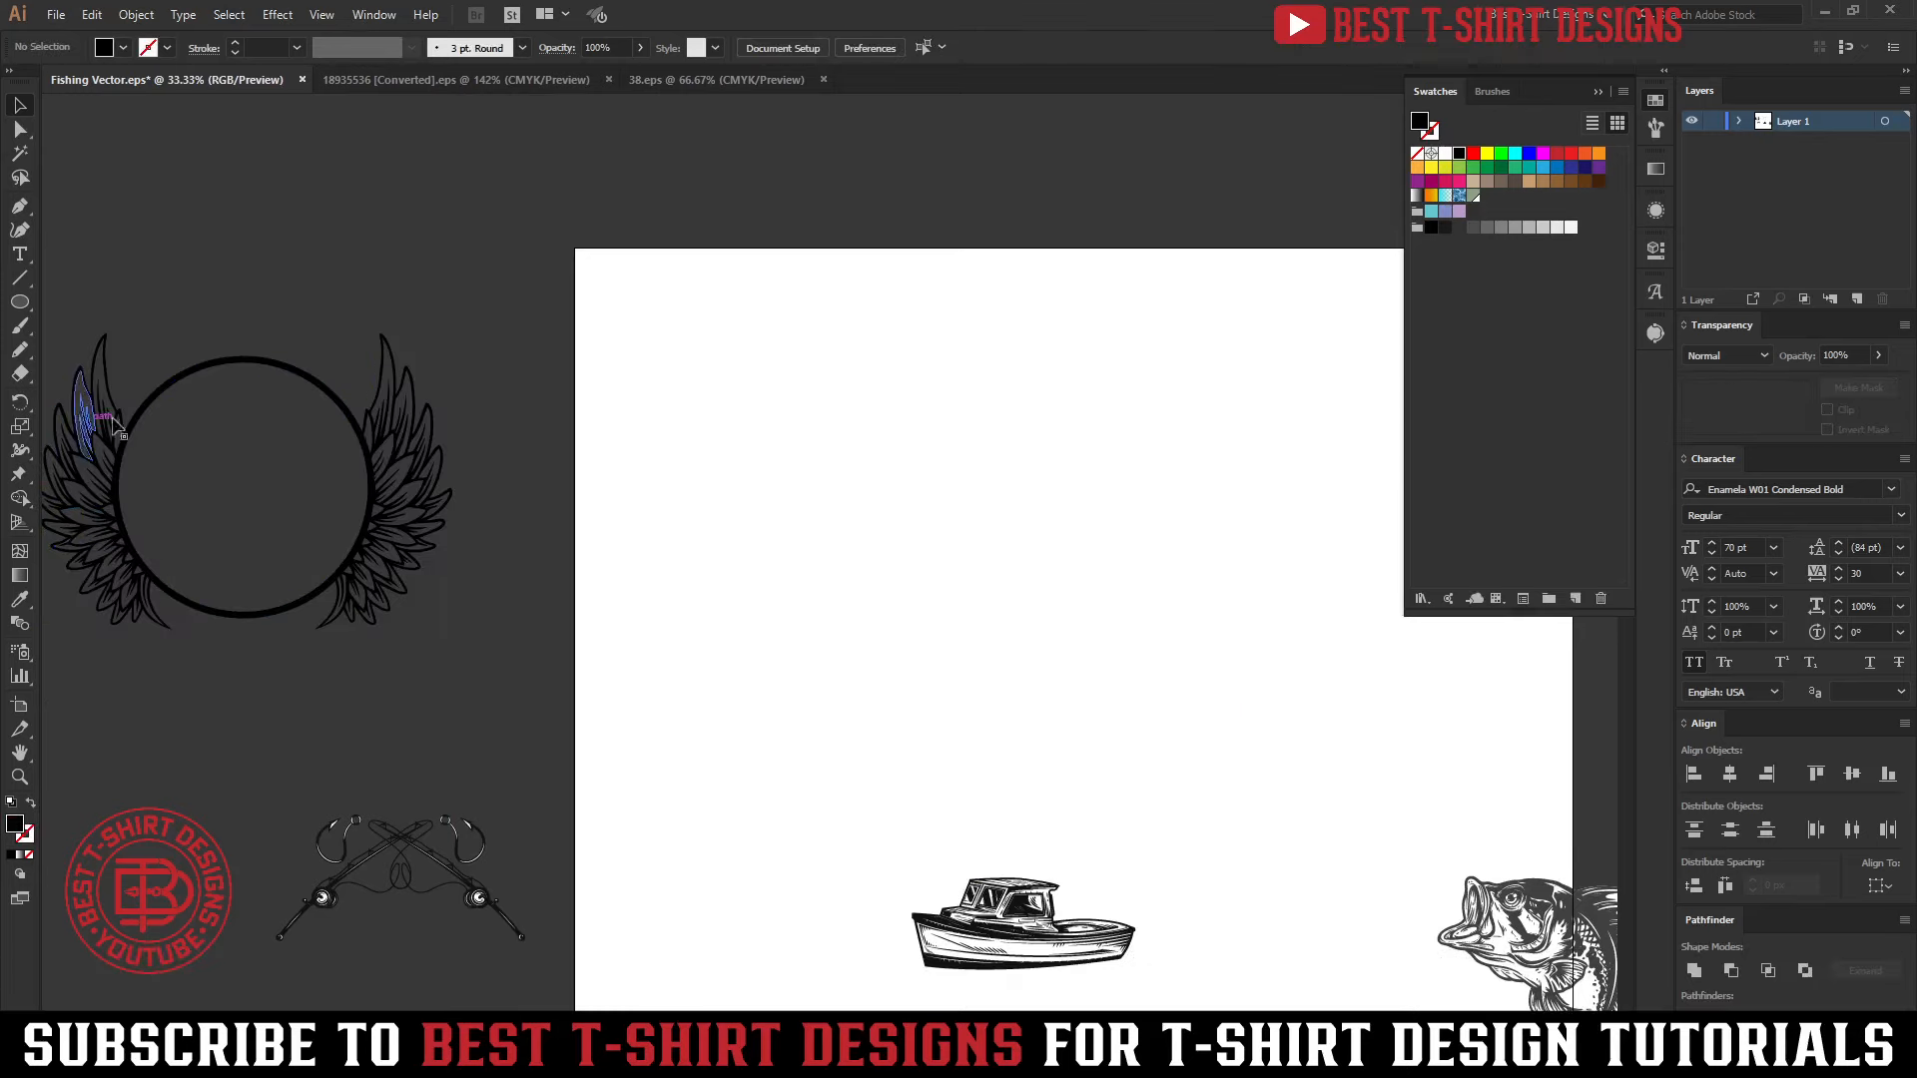
drag(83, 287, 1228, 499)
drag(1056, 927, 355, 409)
Isolate the boat group, select all its white shapes with the Magic Wand, and delete them
scroll(354, 409, up, 3)
scroll(569, 526, up, 1)
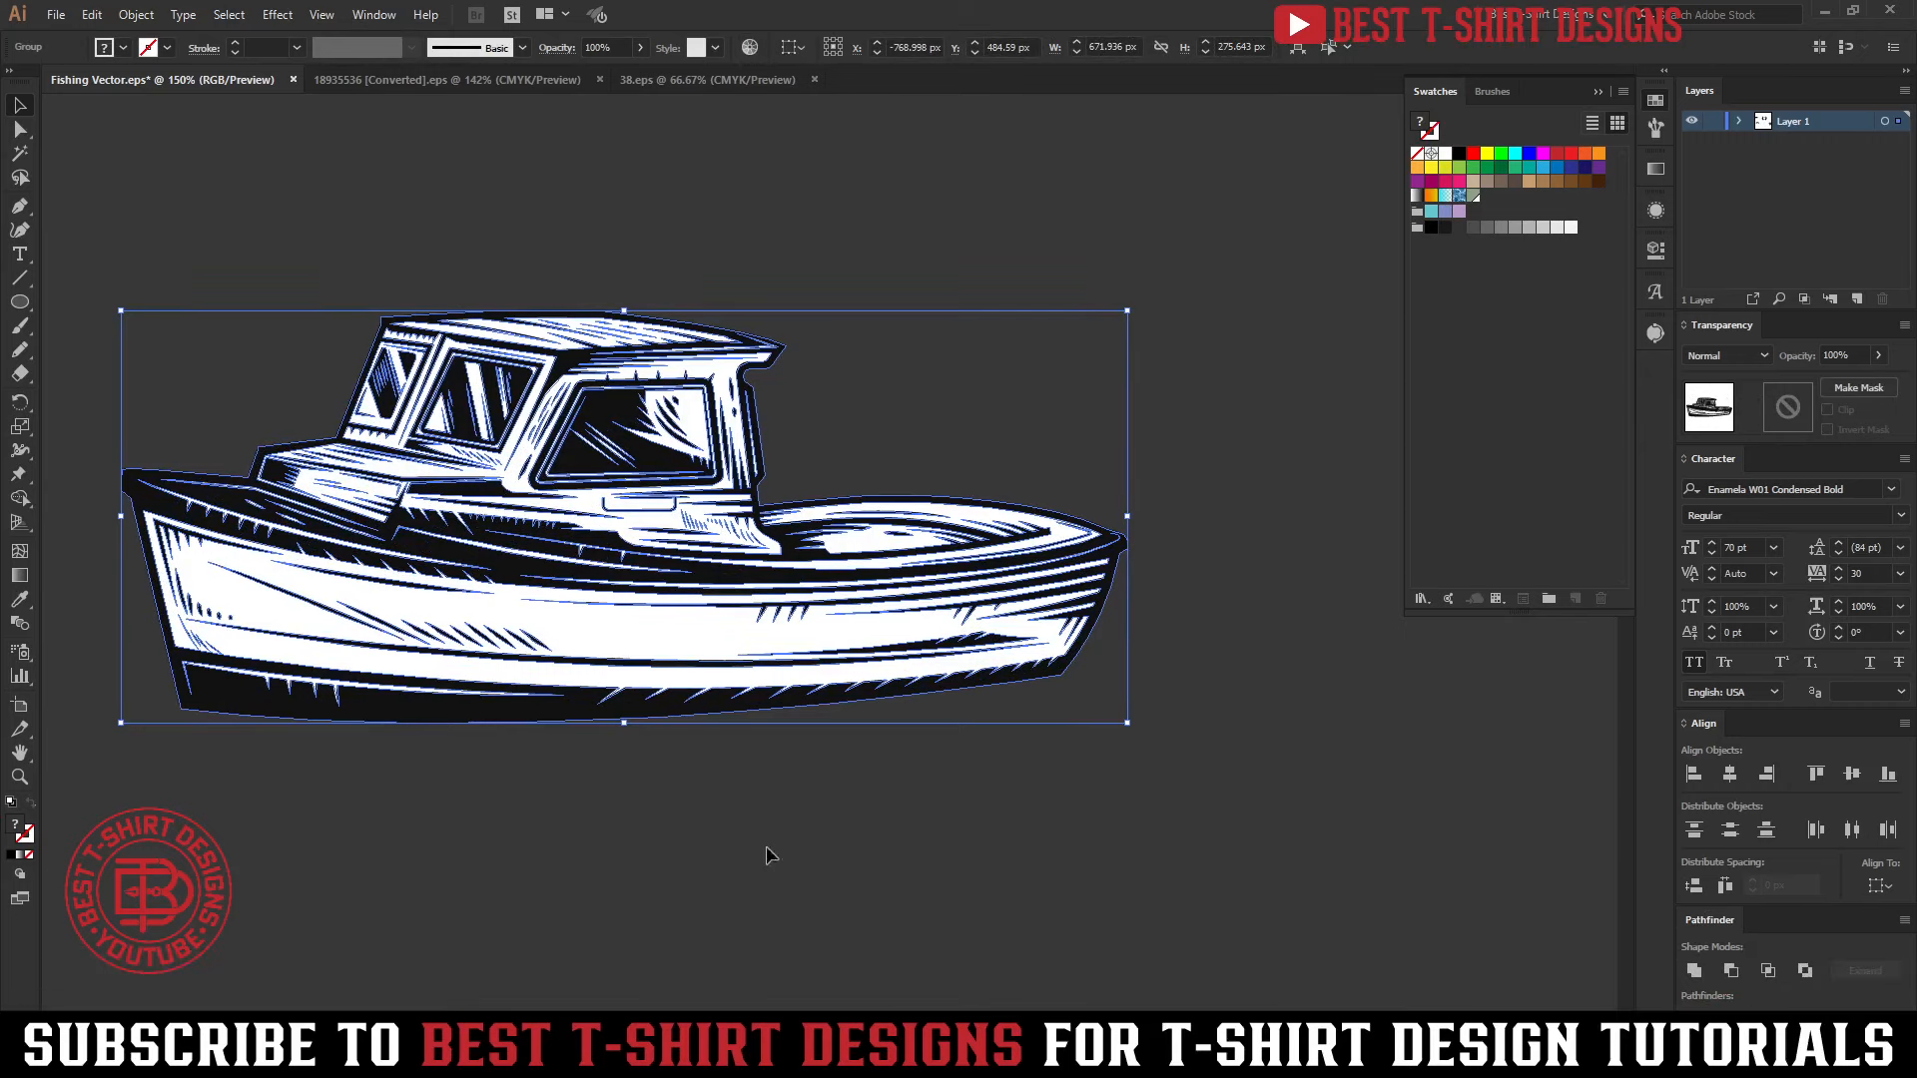
double_click(691, 644)
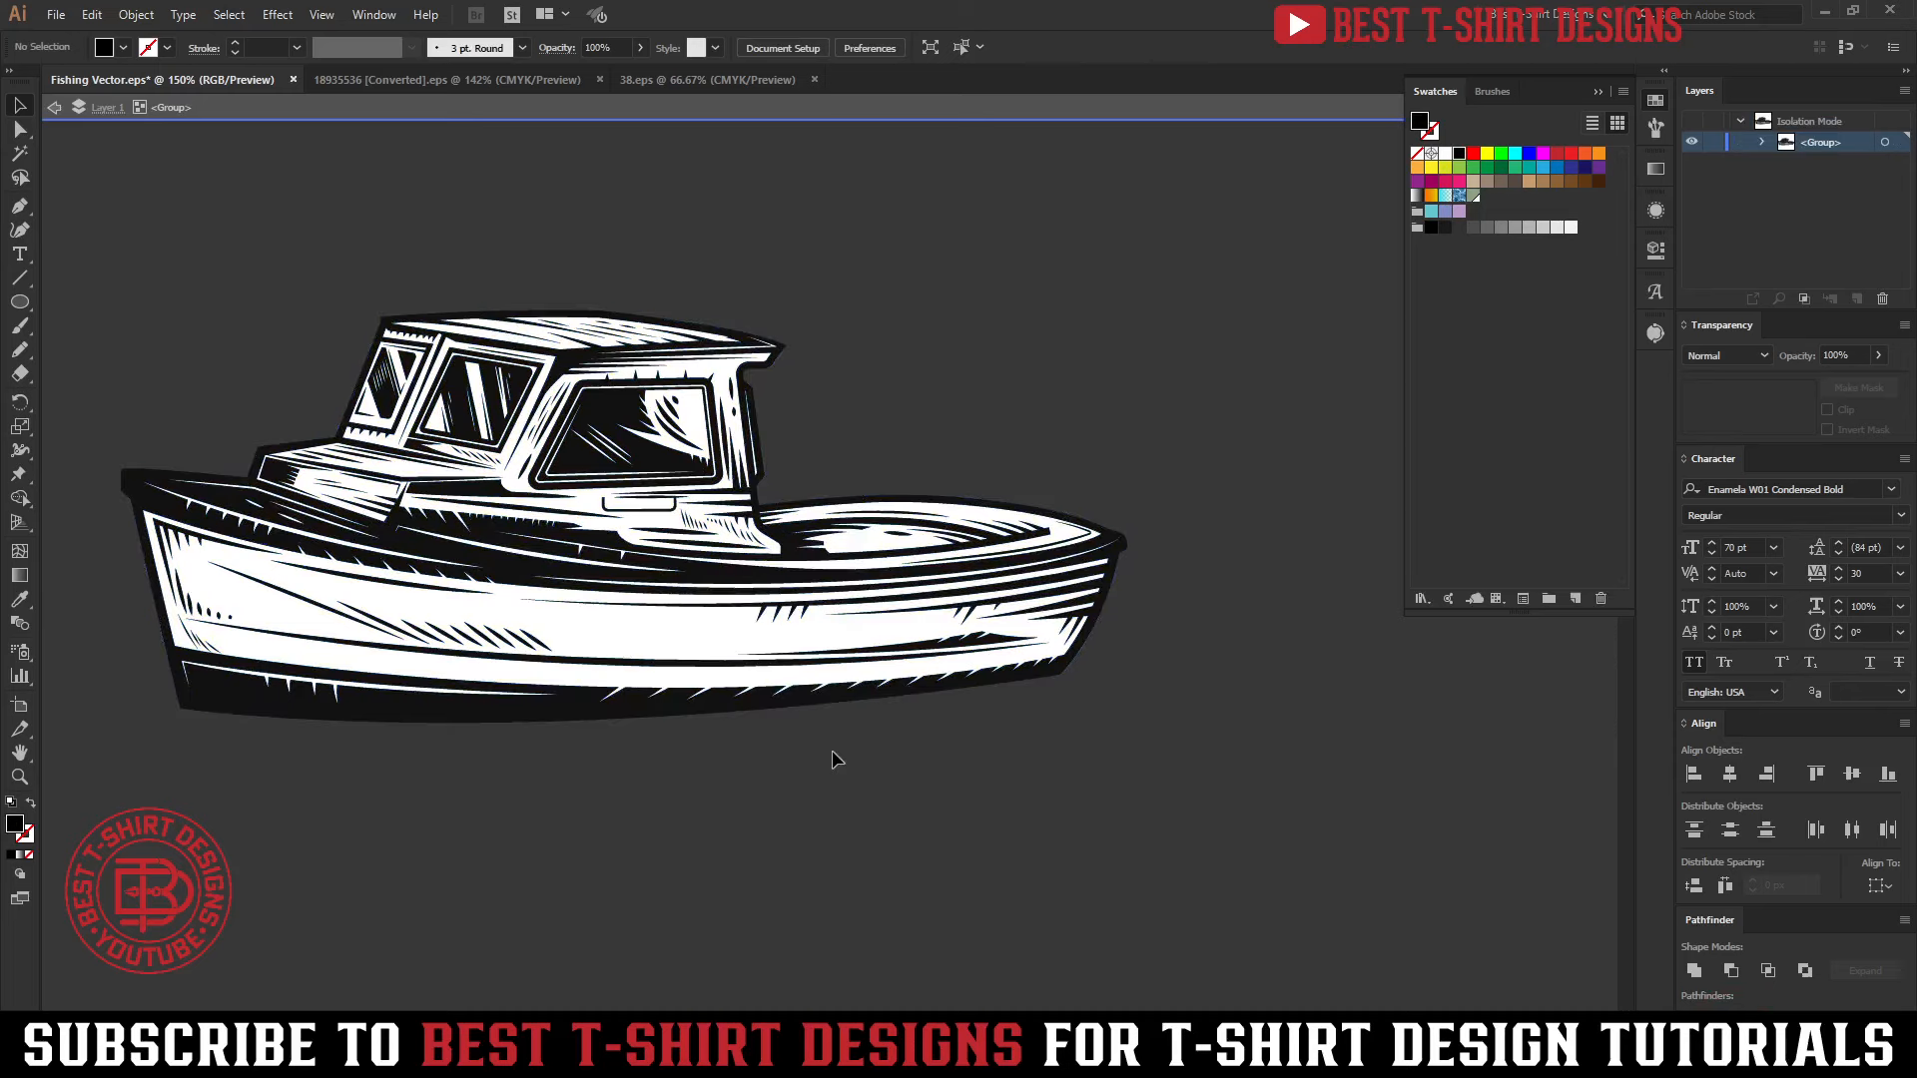
key(y)
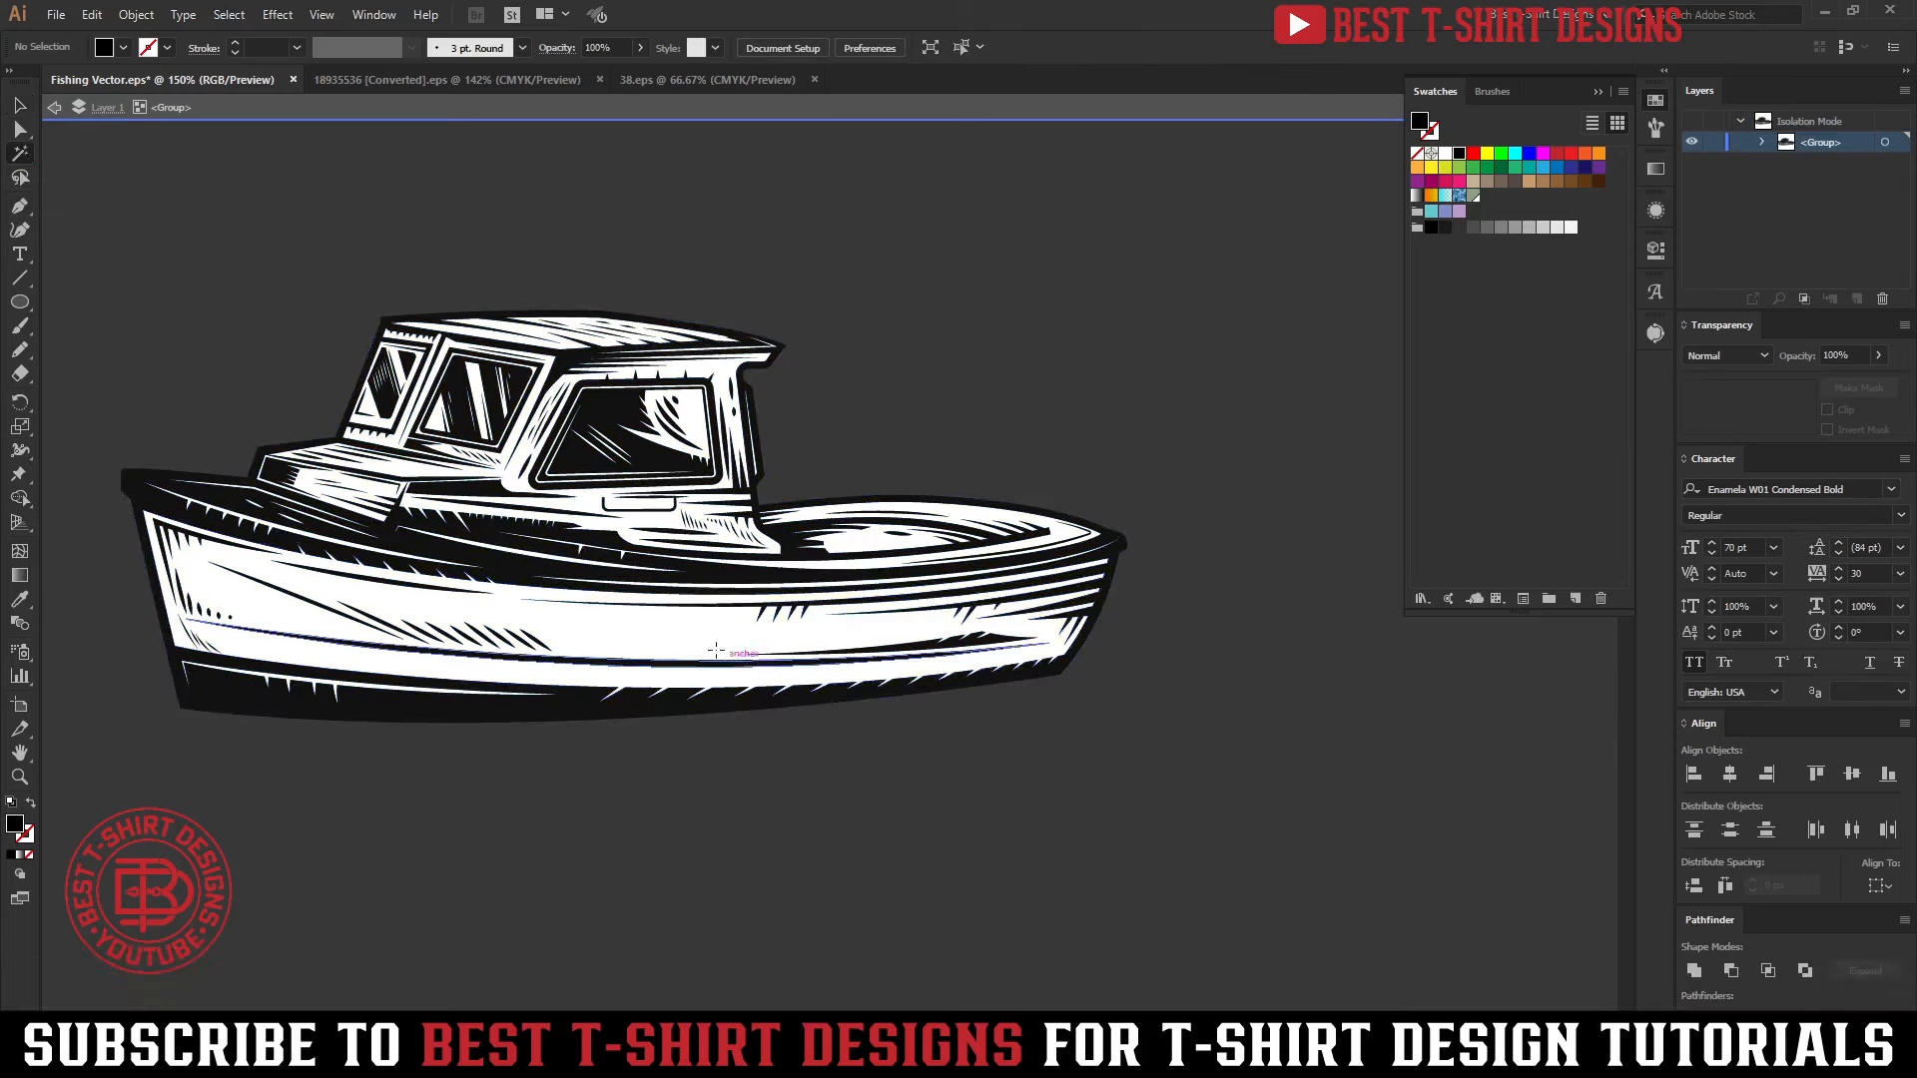
click(678, 621)
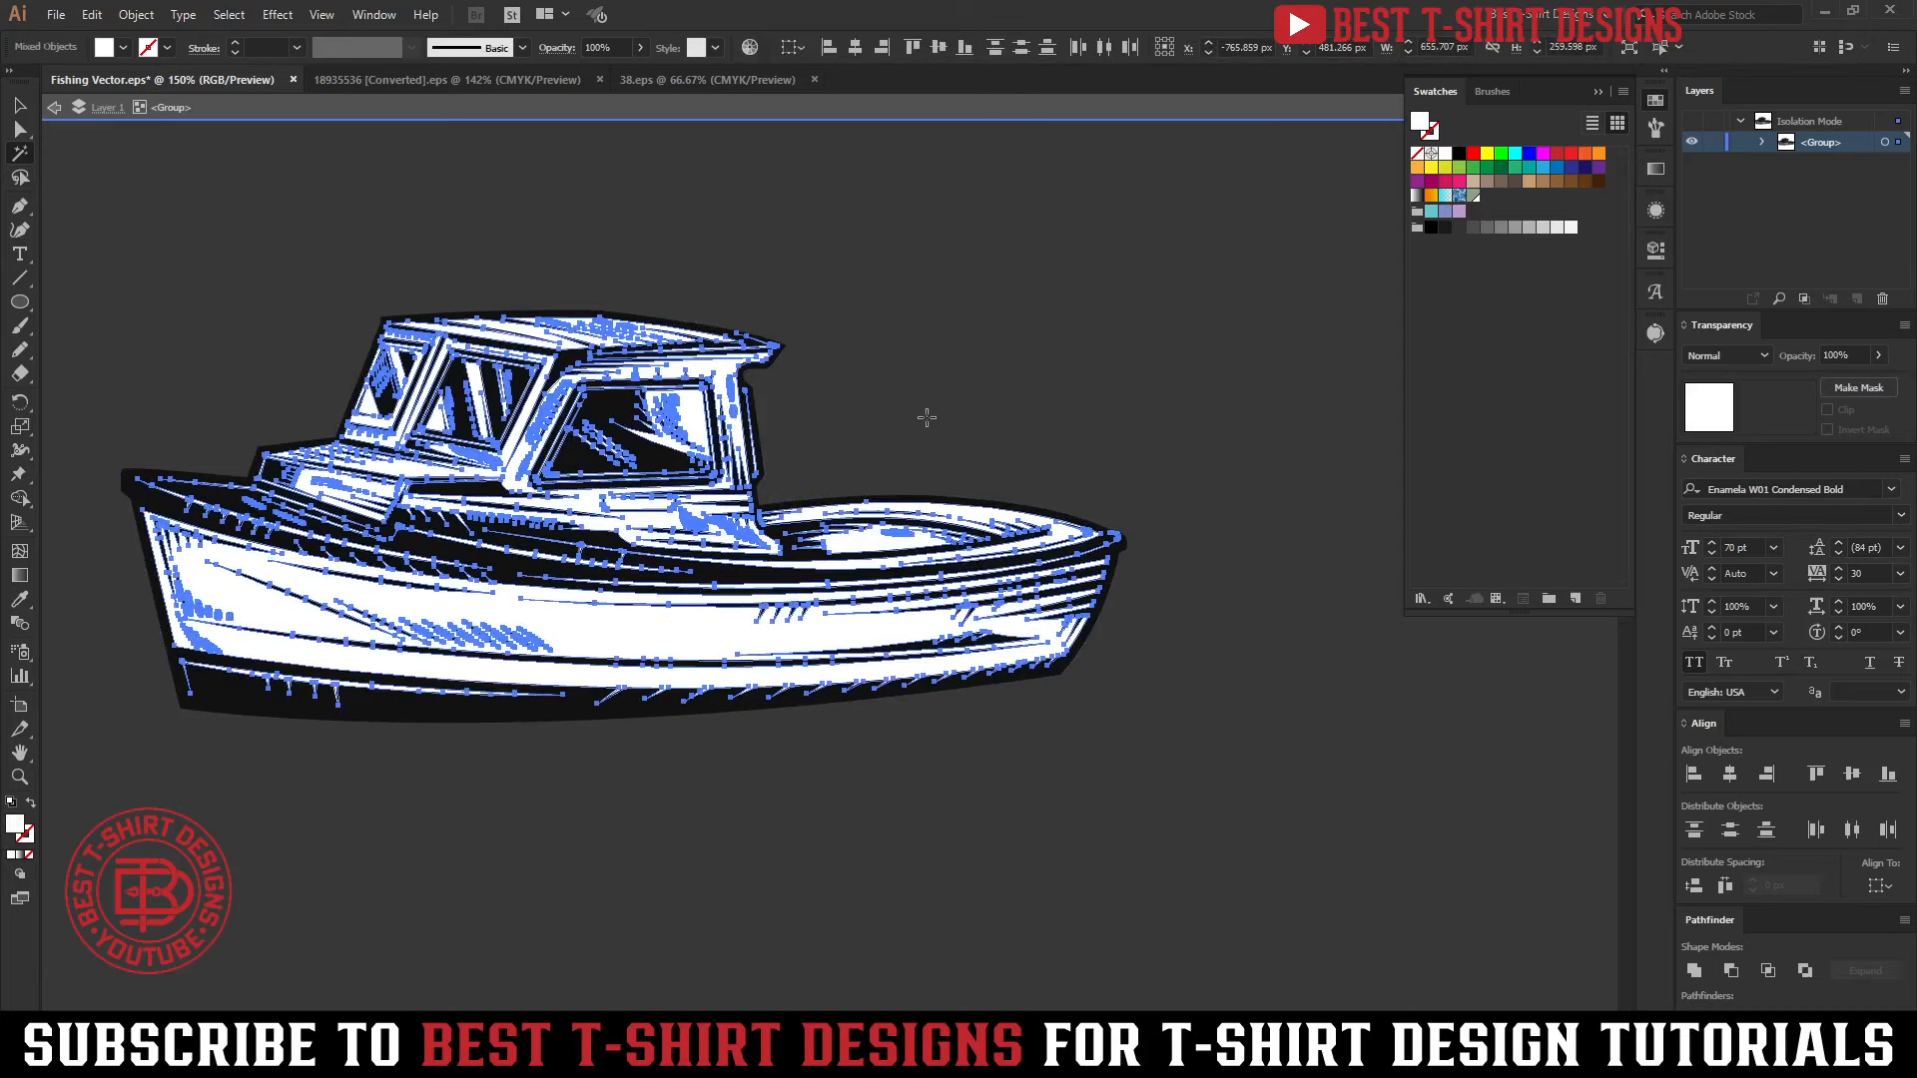
key(Delete)
Select all the remaining linework in the isolated boat group, fill it with black, and exit isolation mode
key(v)
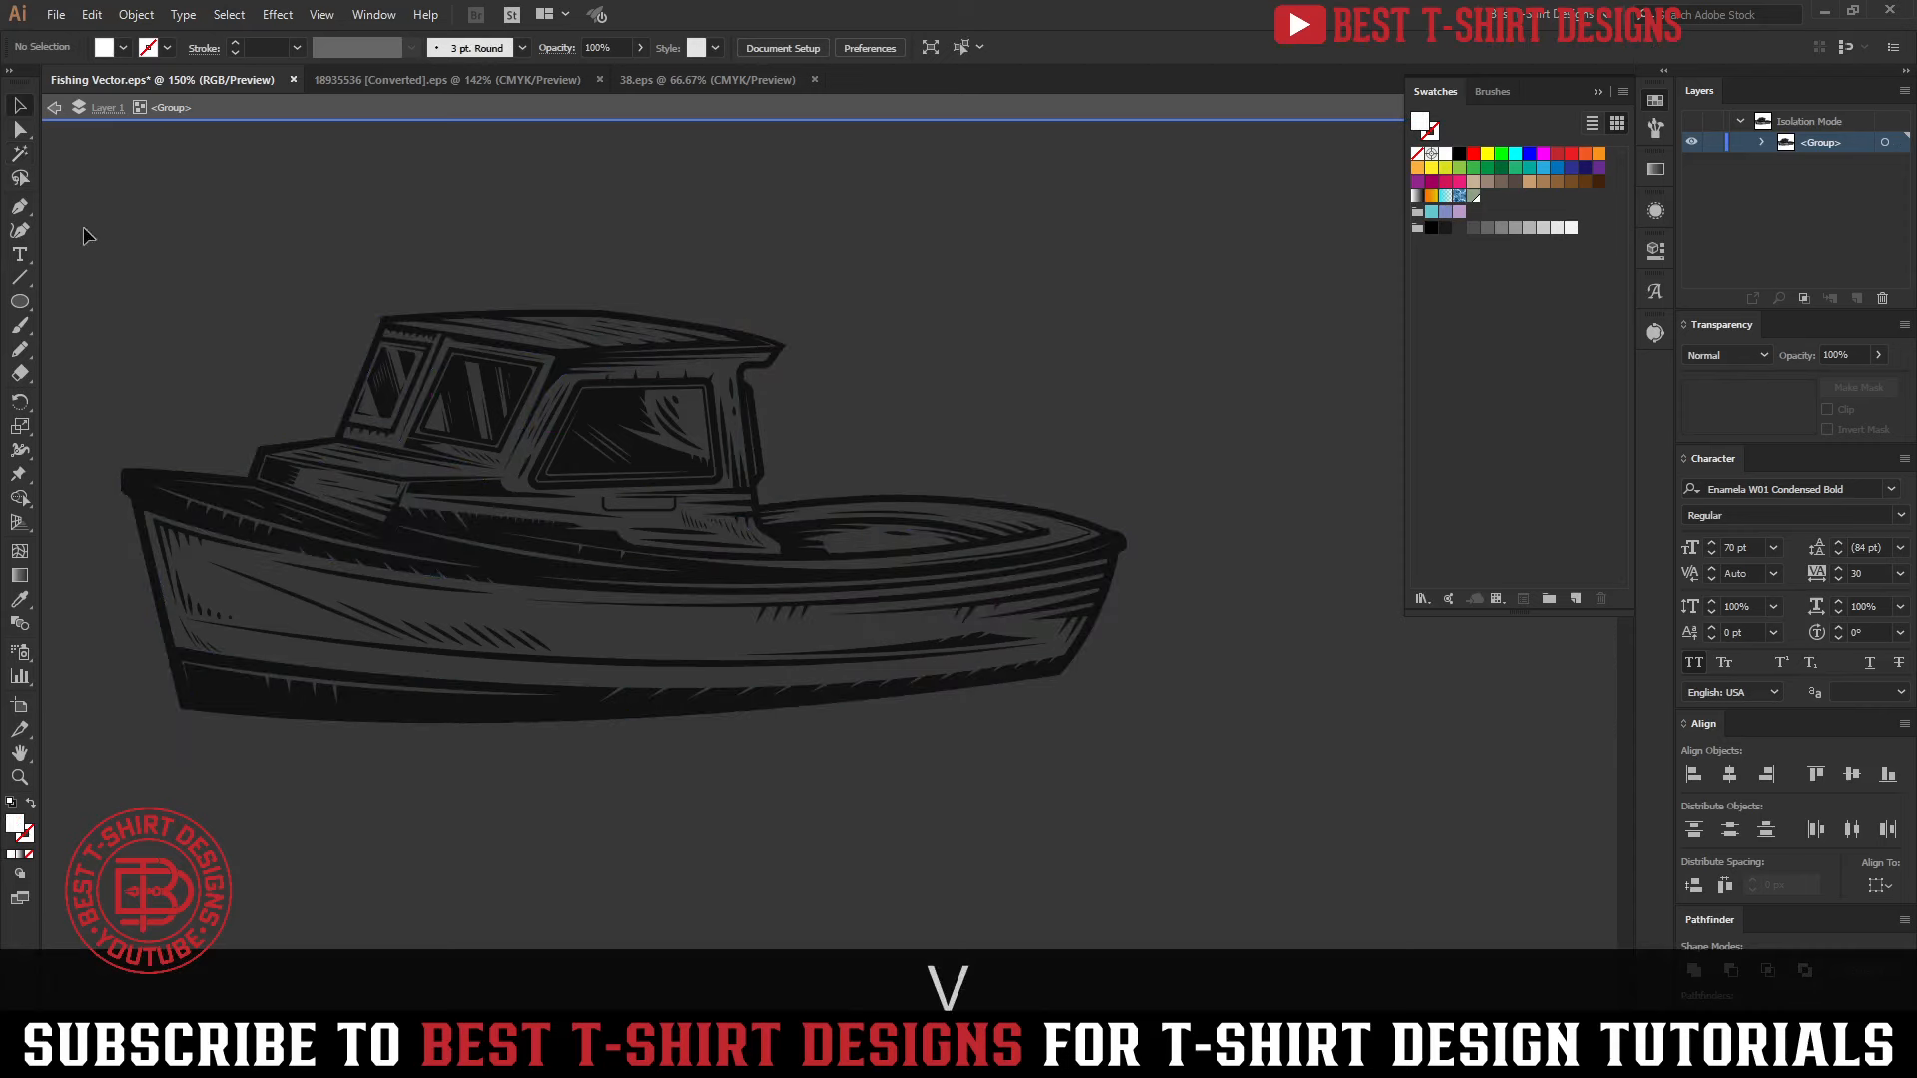
drag(84, 235, 1258, 934)
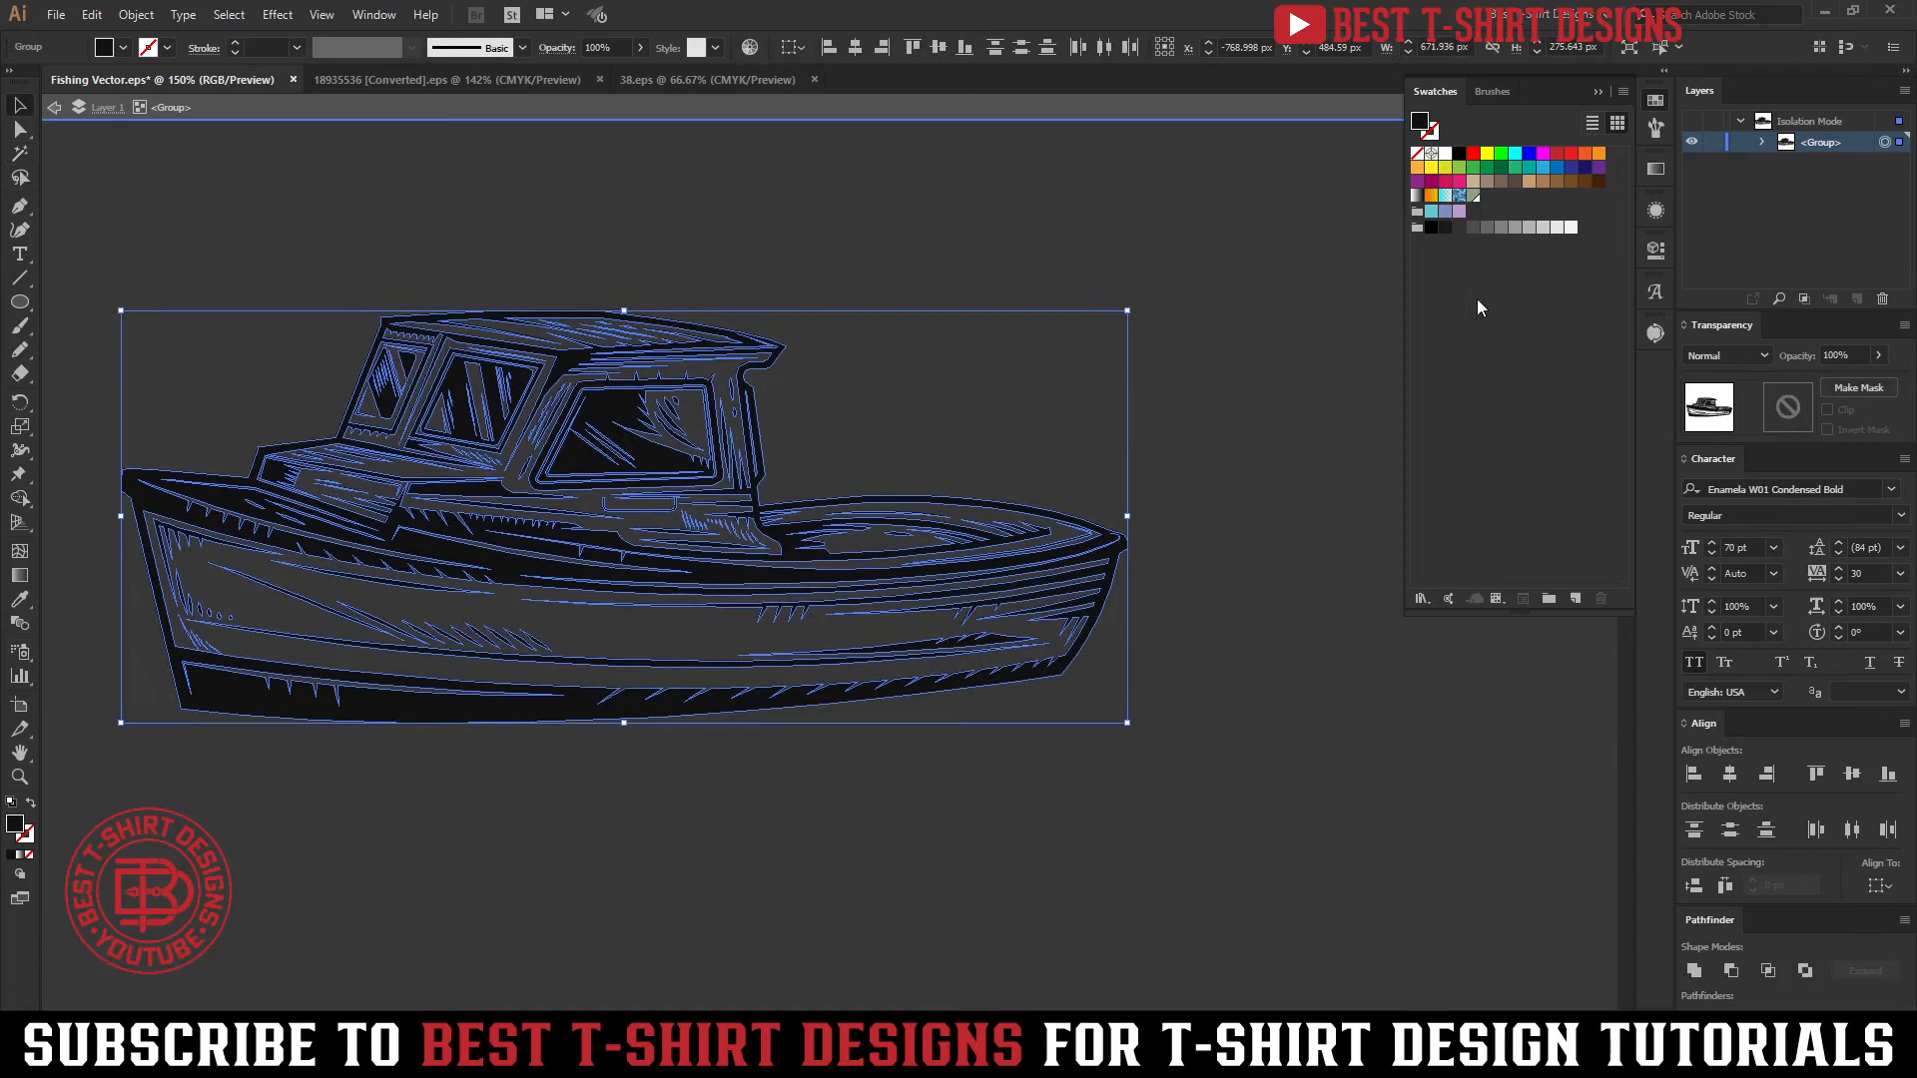
click(1459, 154)
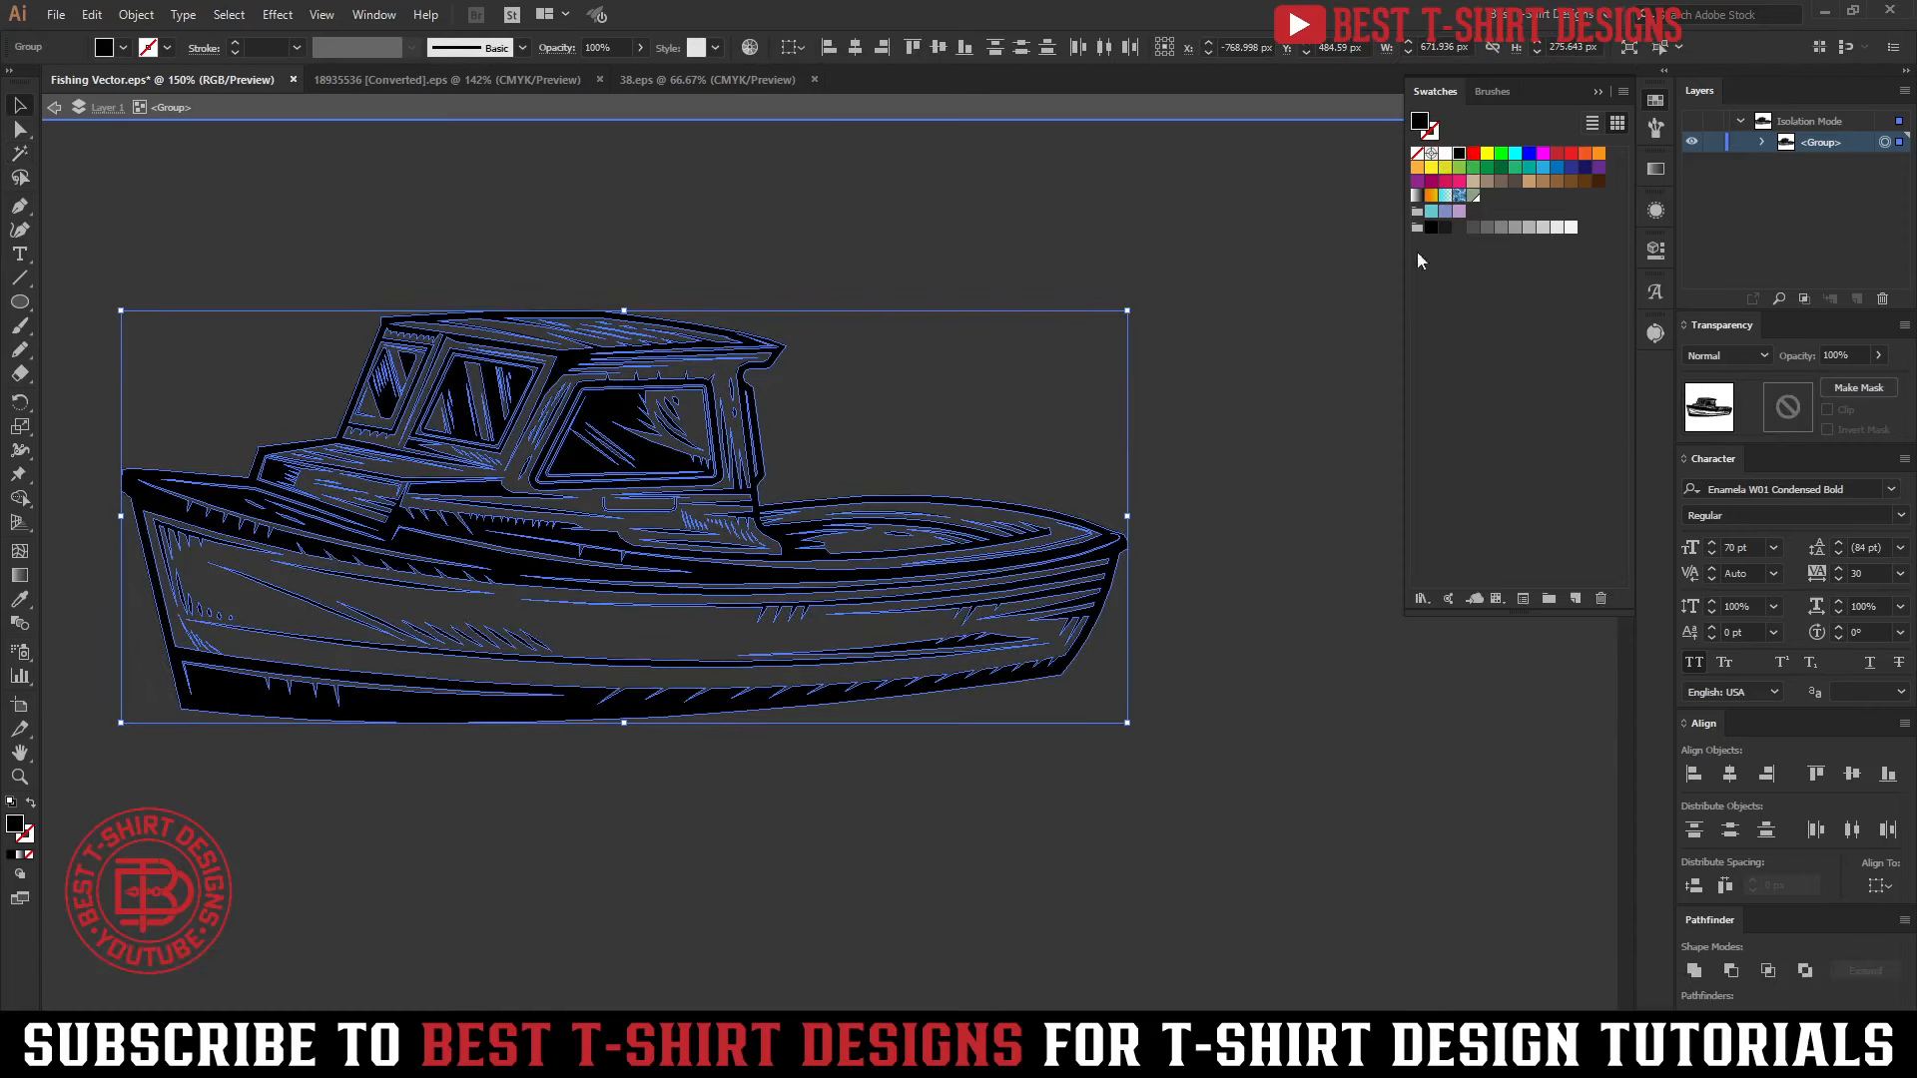
double_click(1255, 633)
Move the boat from the pasteboard onto the artboard and place it over the lower part of the winged circle
scroll(590, 514, down, 3)
click(590, 513)
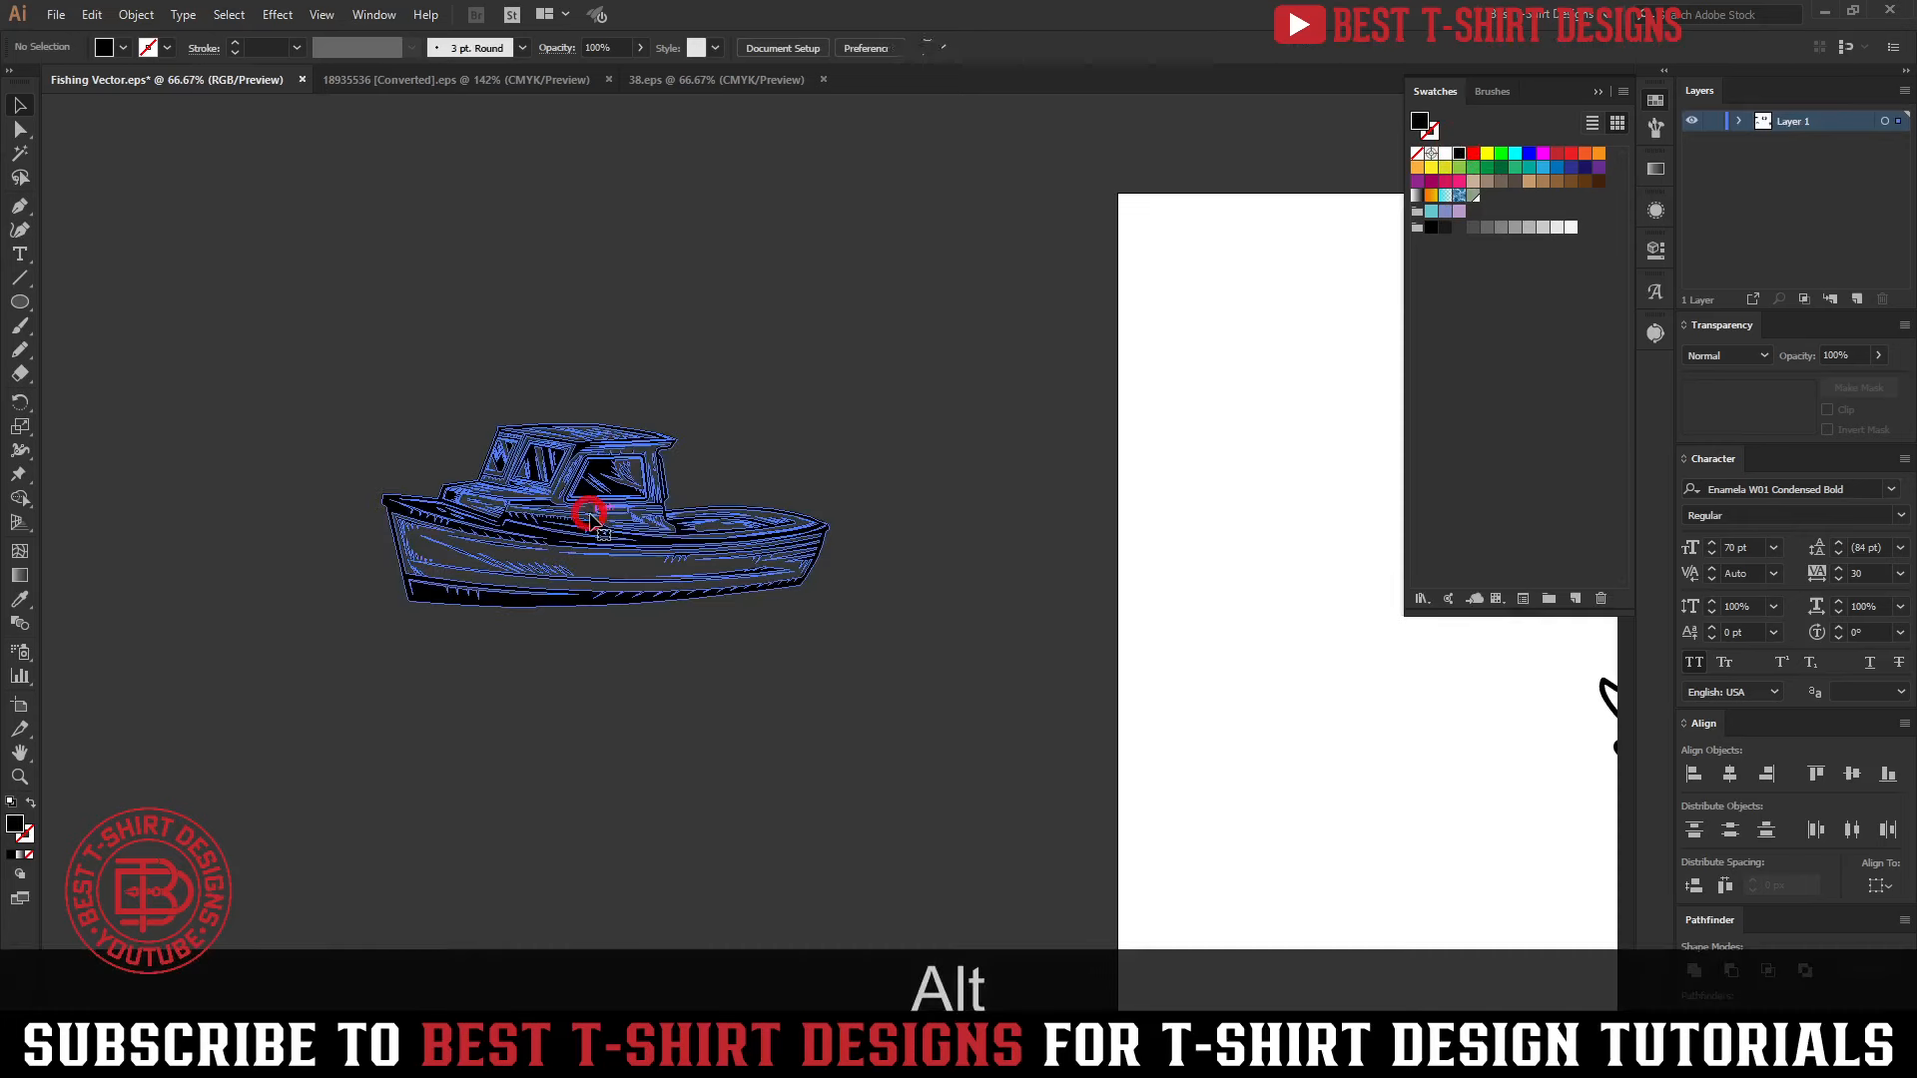
scroll(396, 487, down, 2)
drag(511, 519, 1264, 857)
key(space)
drag(1461, 850, 1231, 780)
click(1302, 758)
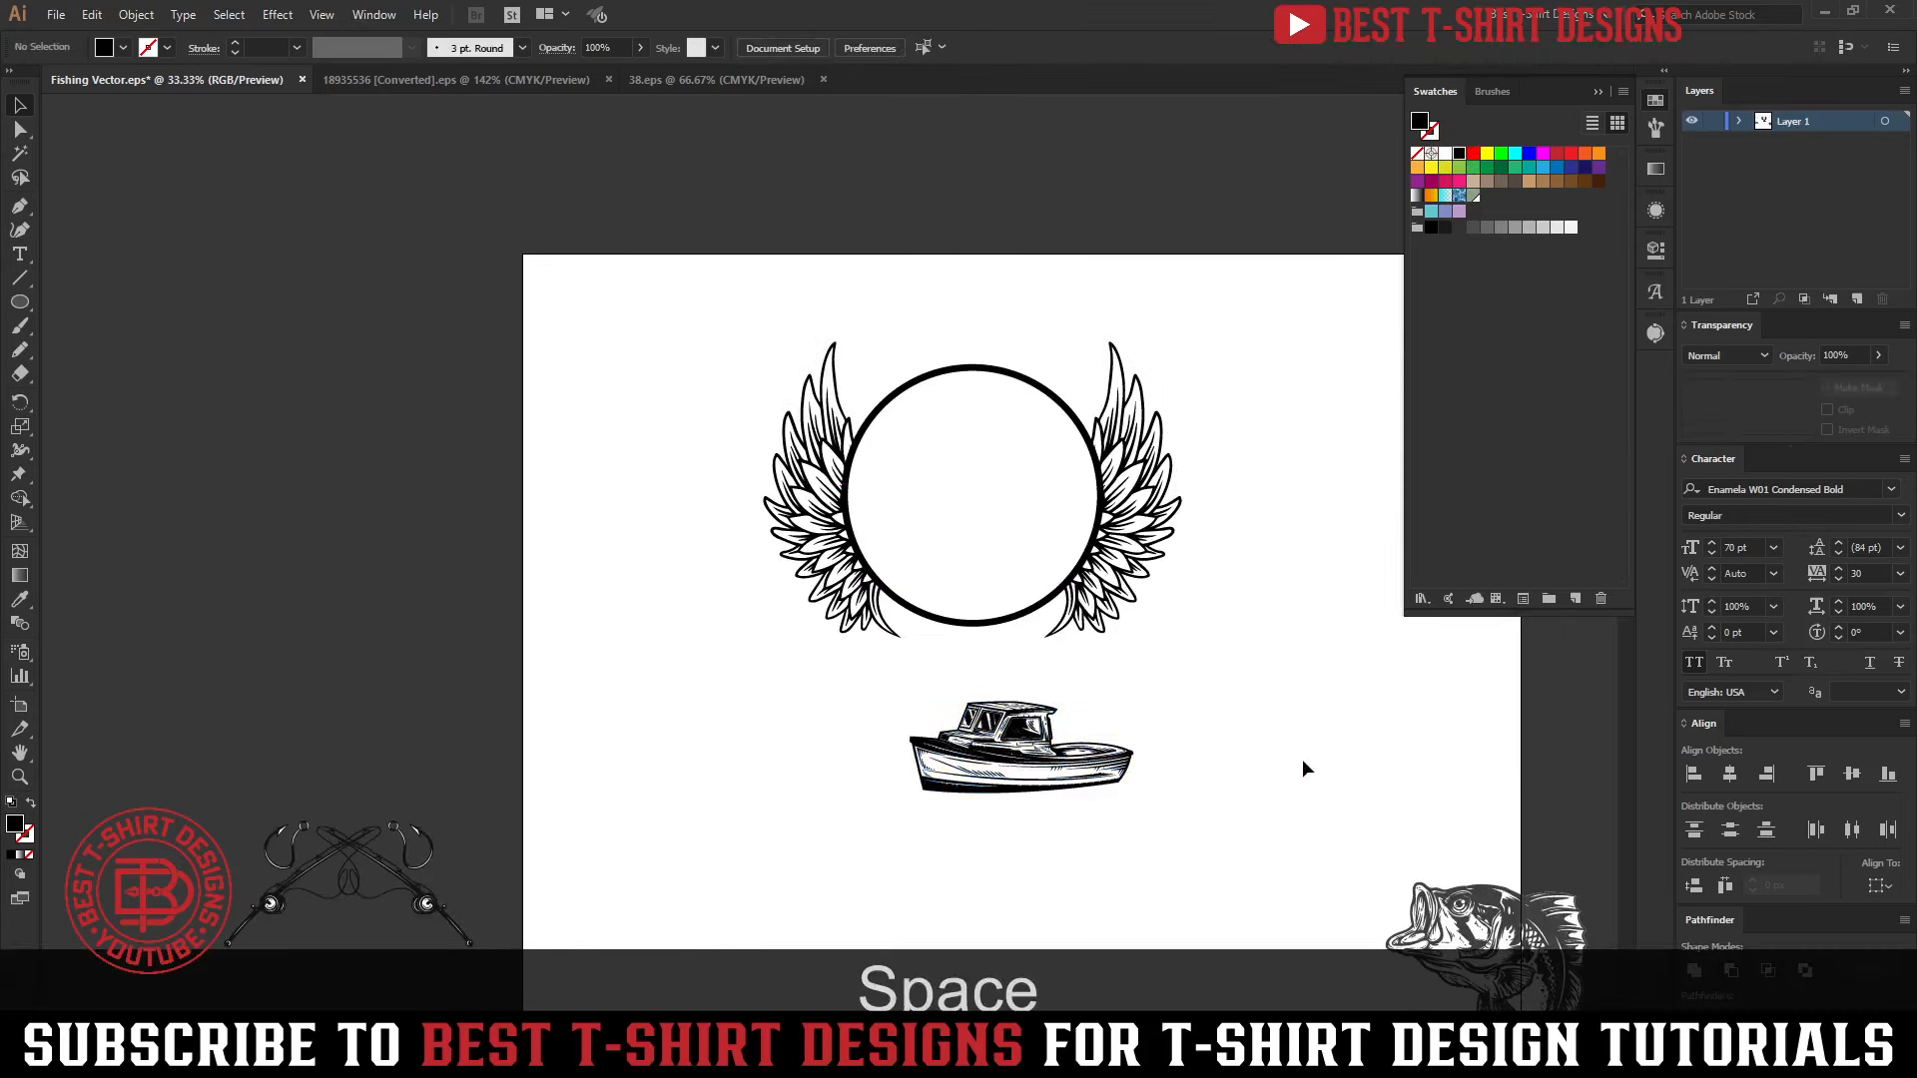
drag(1076, 796, 1035, 609)
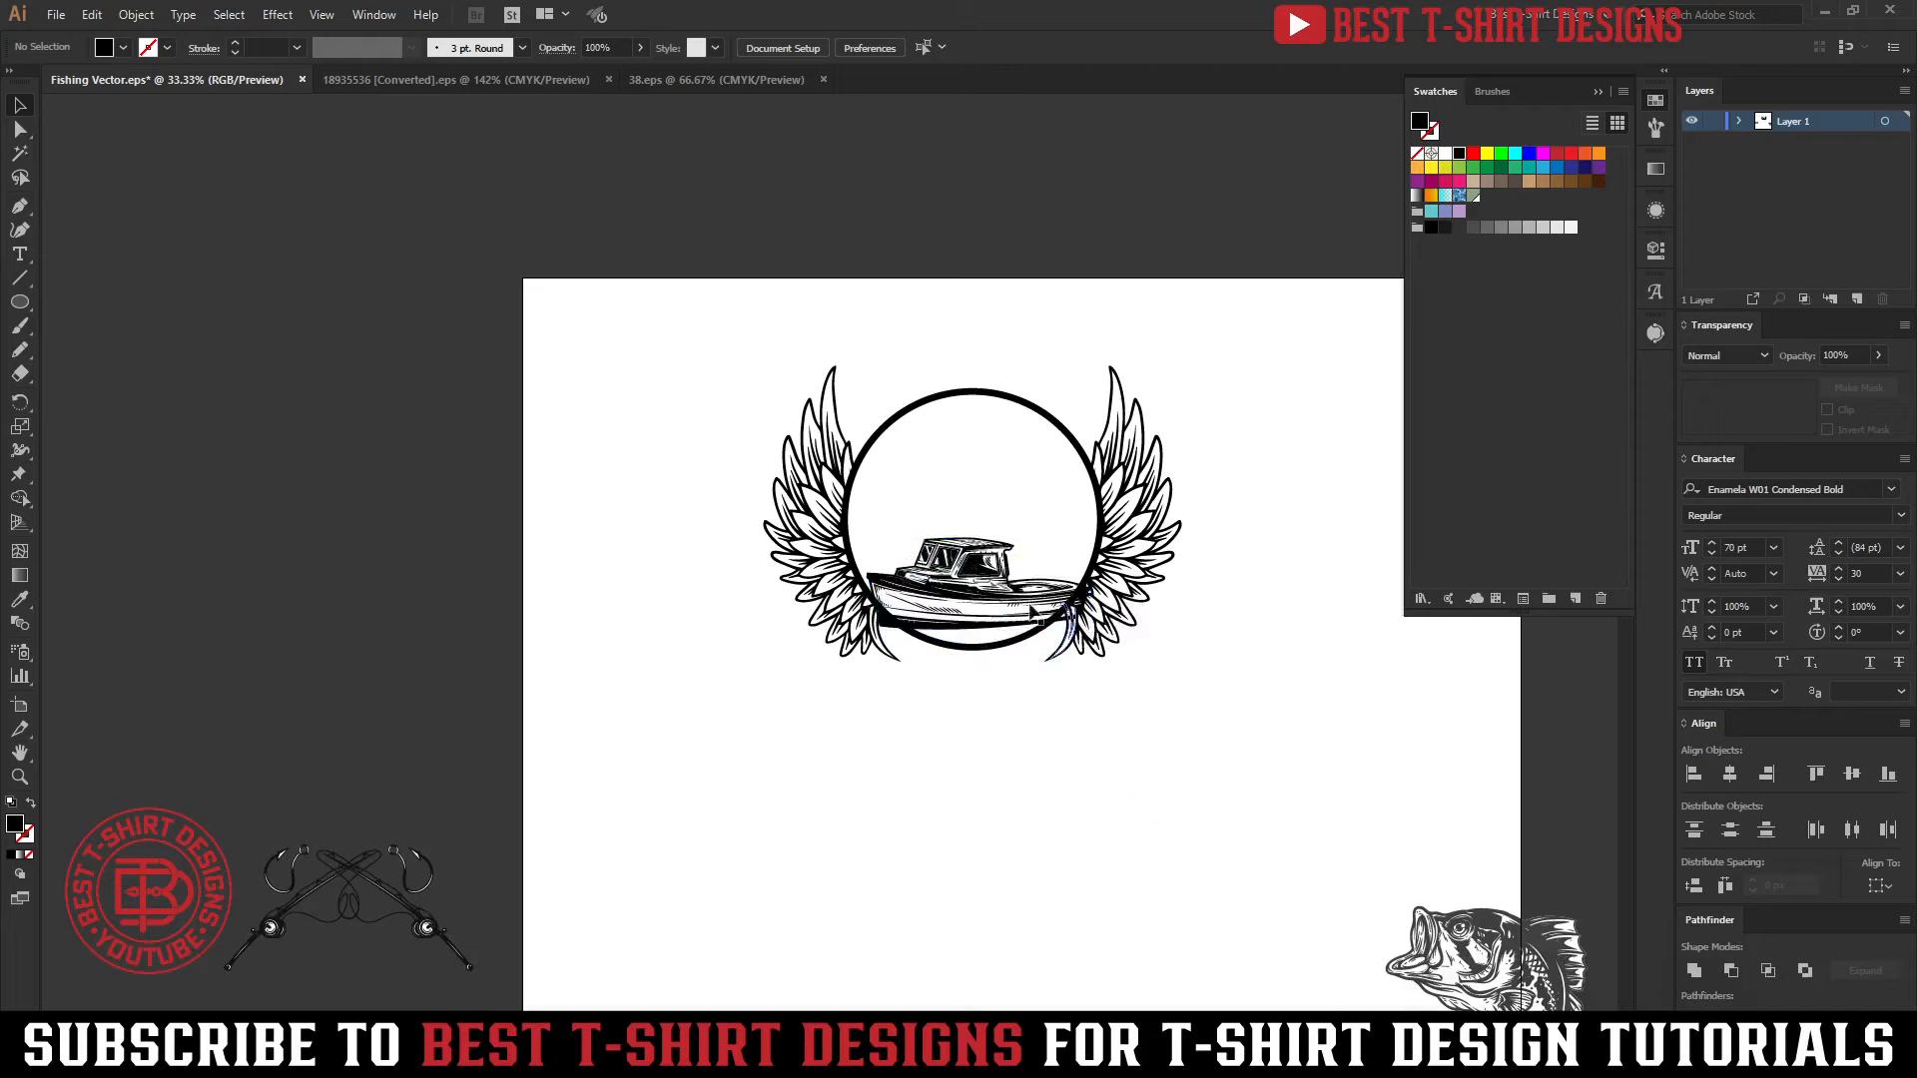
Scale the boat down proportionally from its center to about 496 px wide so it fits inside the circle
scroll(1029, 601, up, 3)
click(1026, 602)
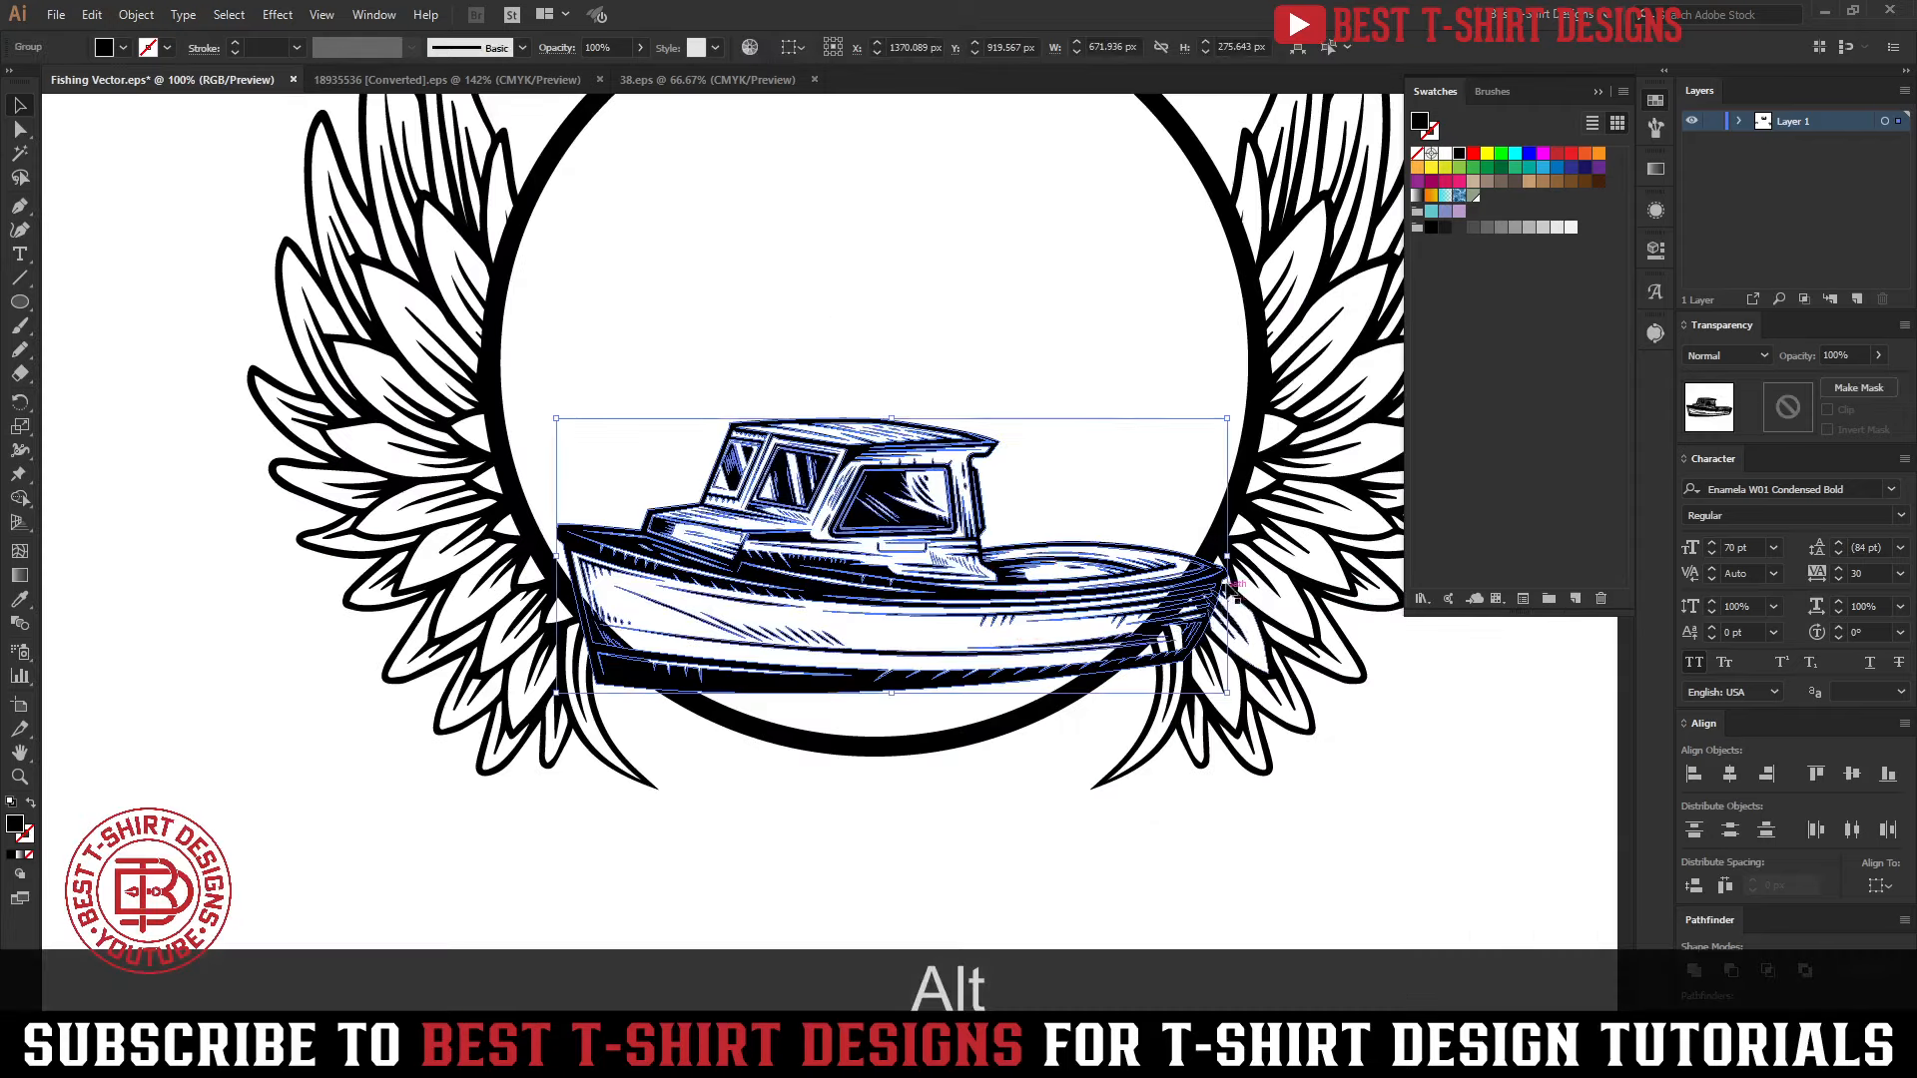
drag(1228, 550, 1148, 549)
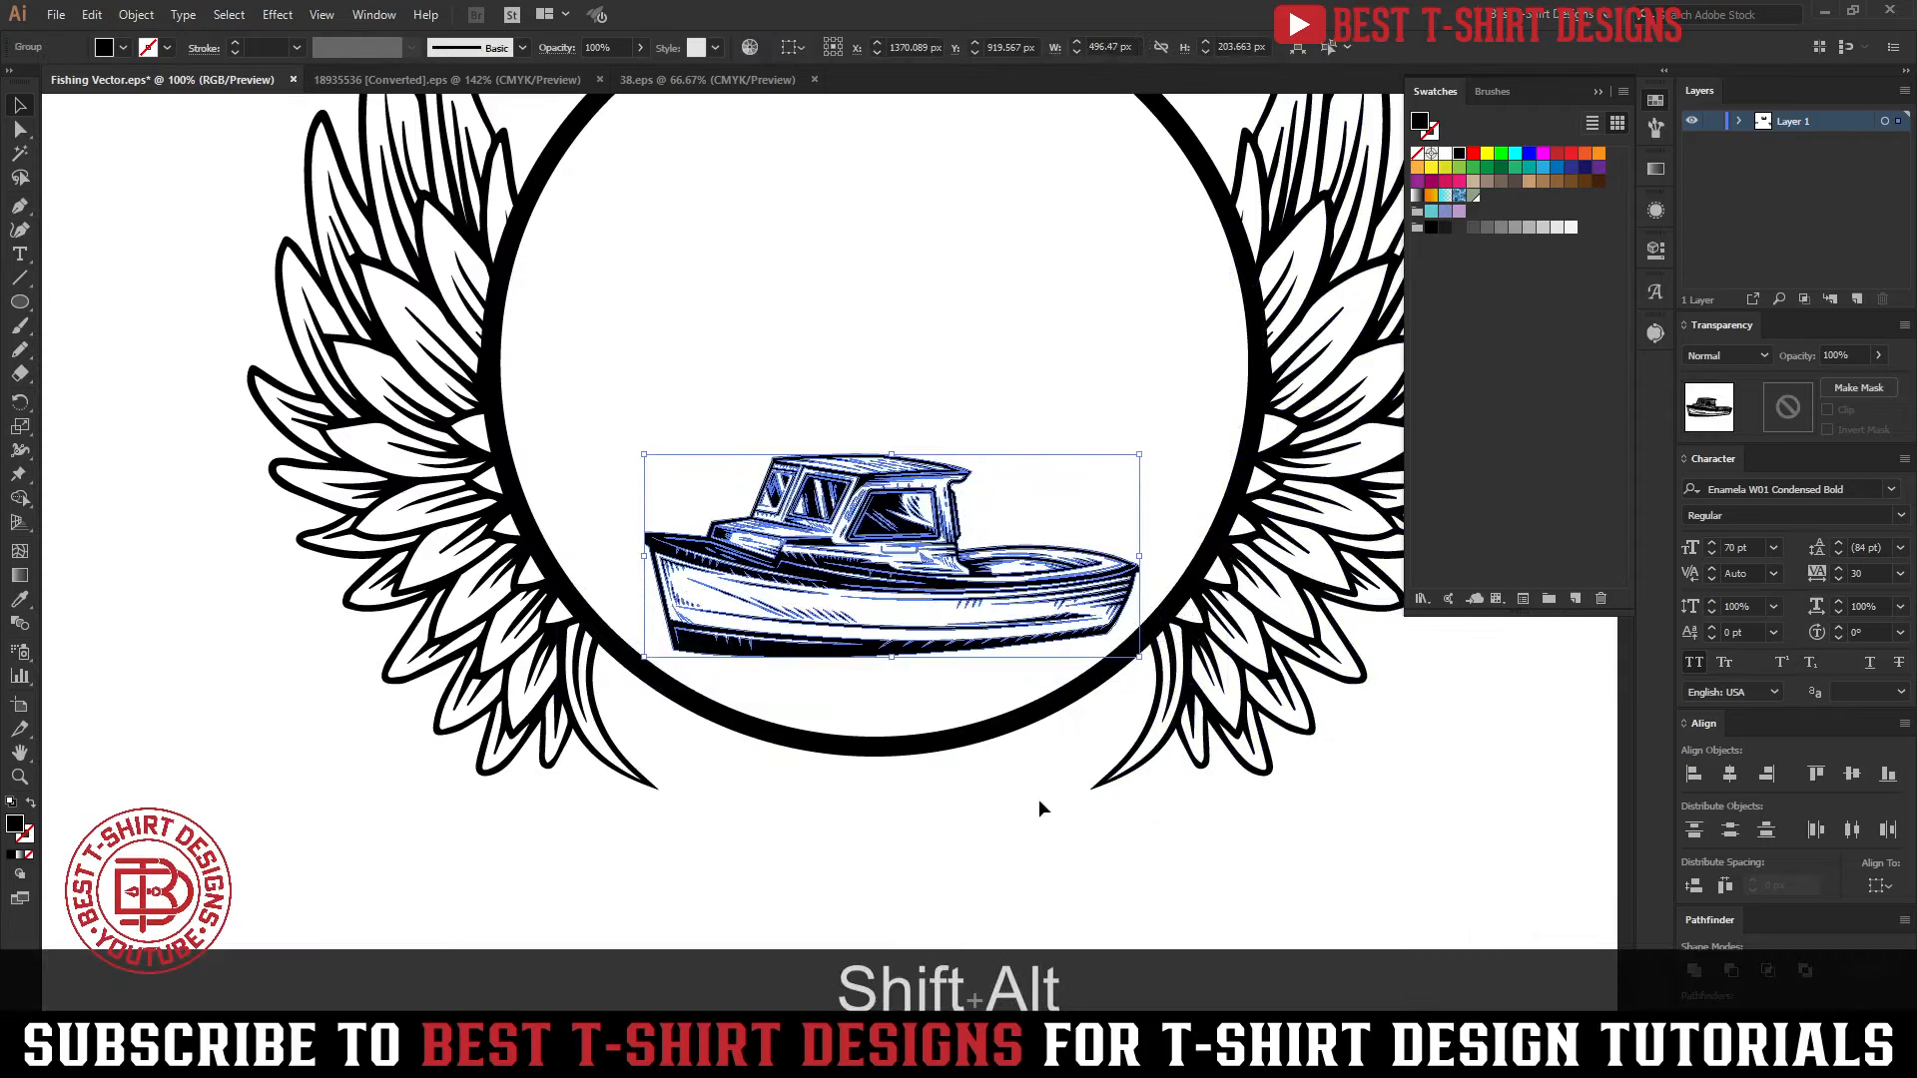
click(1038, 805)
Isolate the bass group, select all its white shapes with the Magic Wand, and delete them
drag(1018, 835, 955, 765)
scroll(956, 764, down, 3)
double_click(1038, 689)
key(y)
click(1038, 689)
key(v)
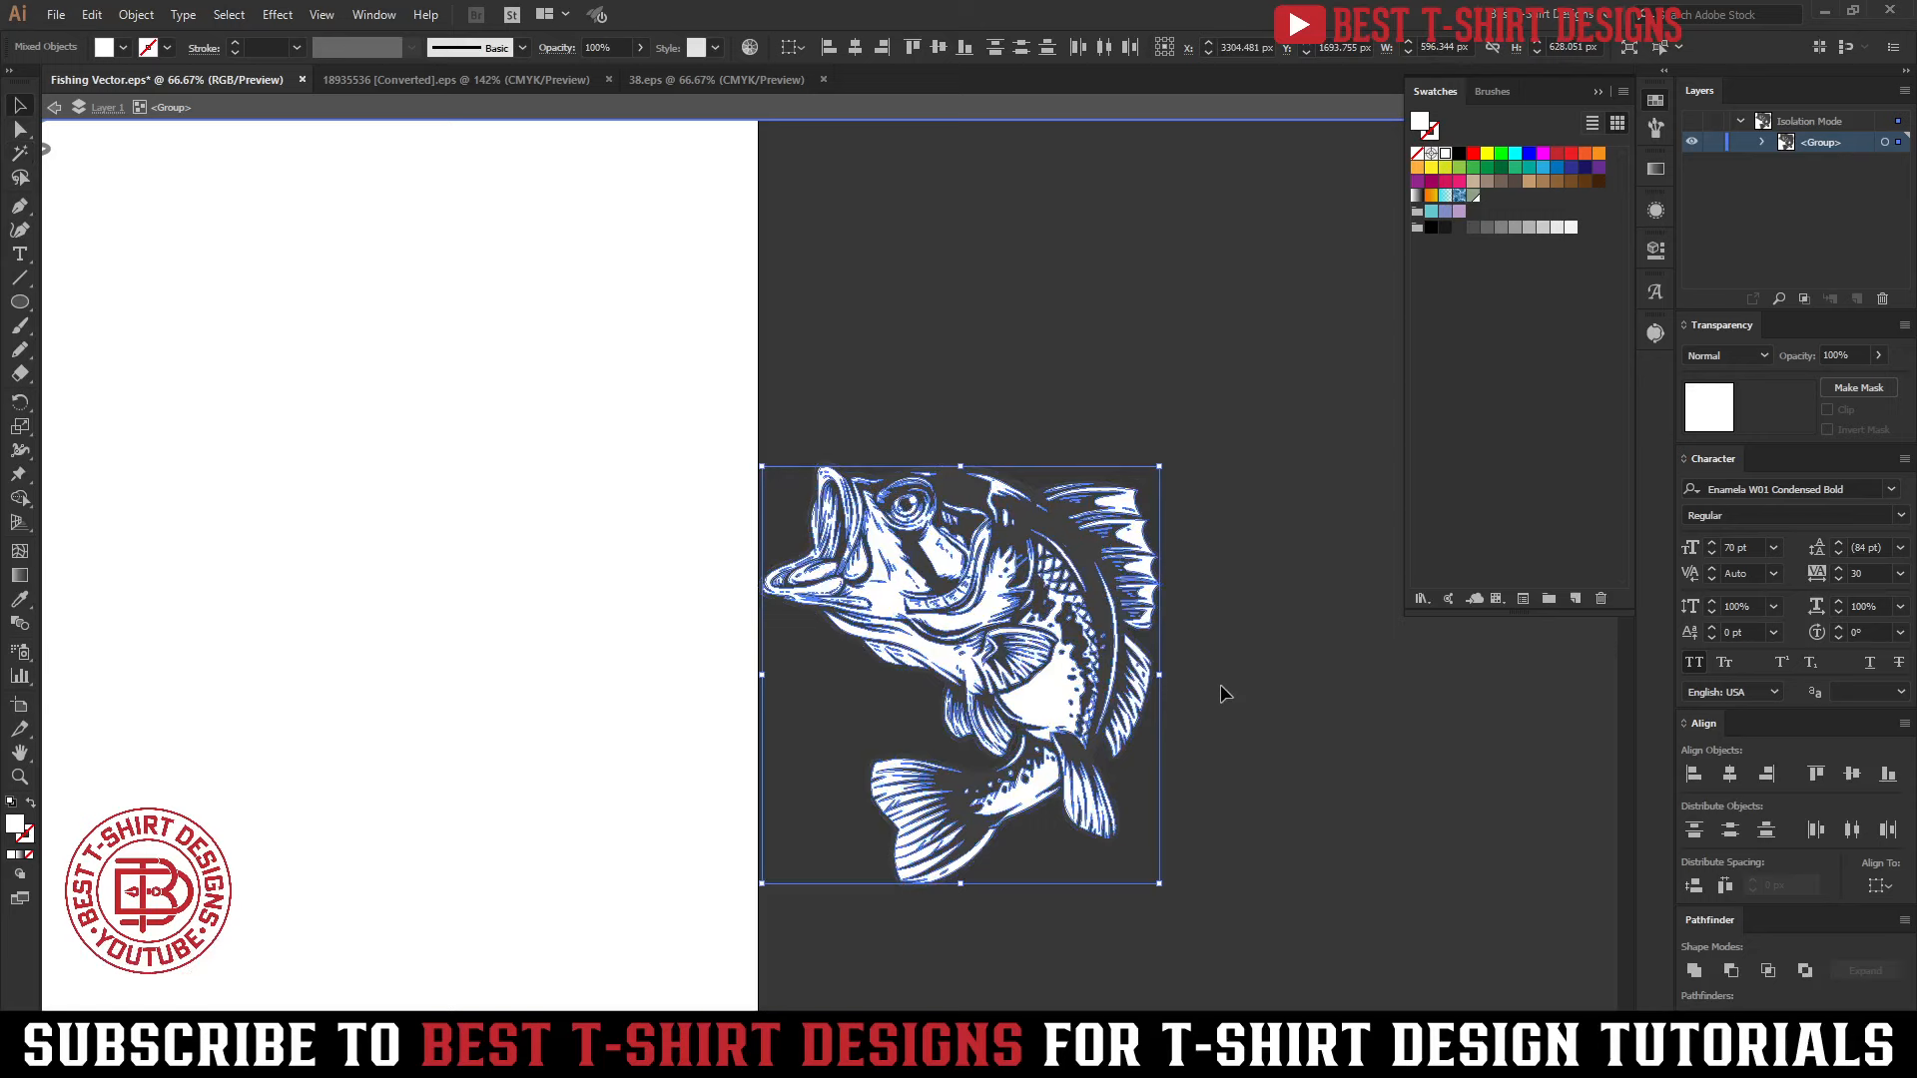
key(Delete)
Select the bass's remaining linework, fill it with black, and exit isolation mode
key(v)
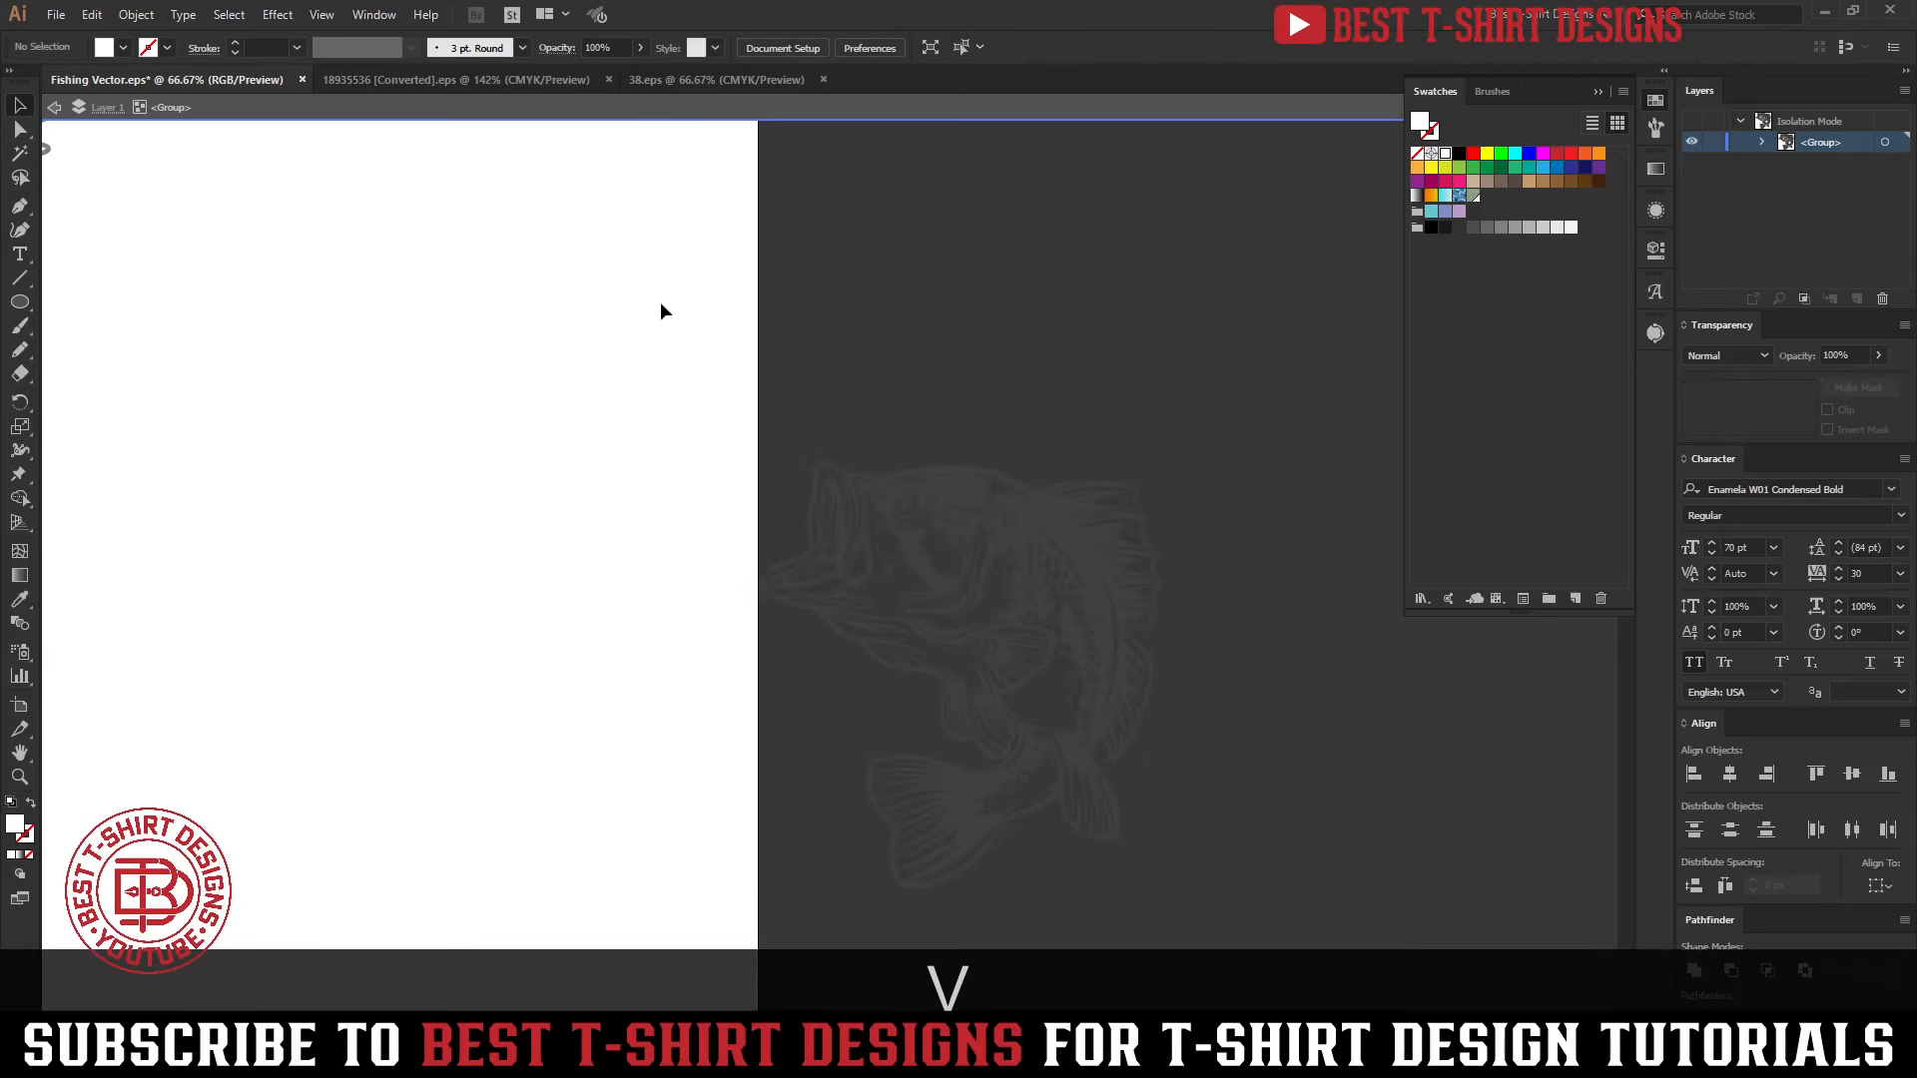
drag(661, 304, 1238, 914)
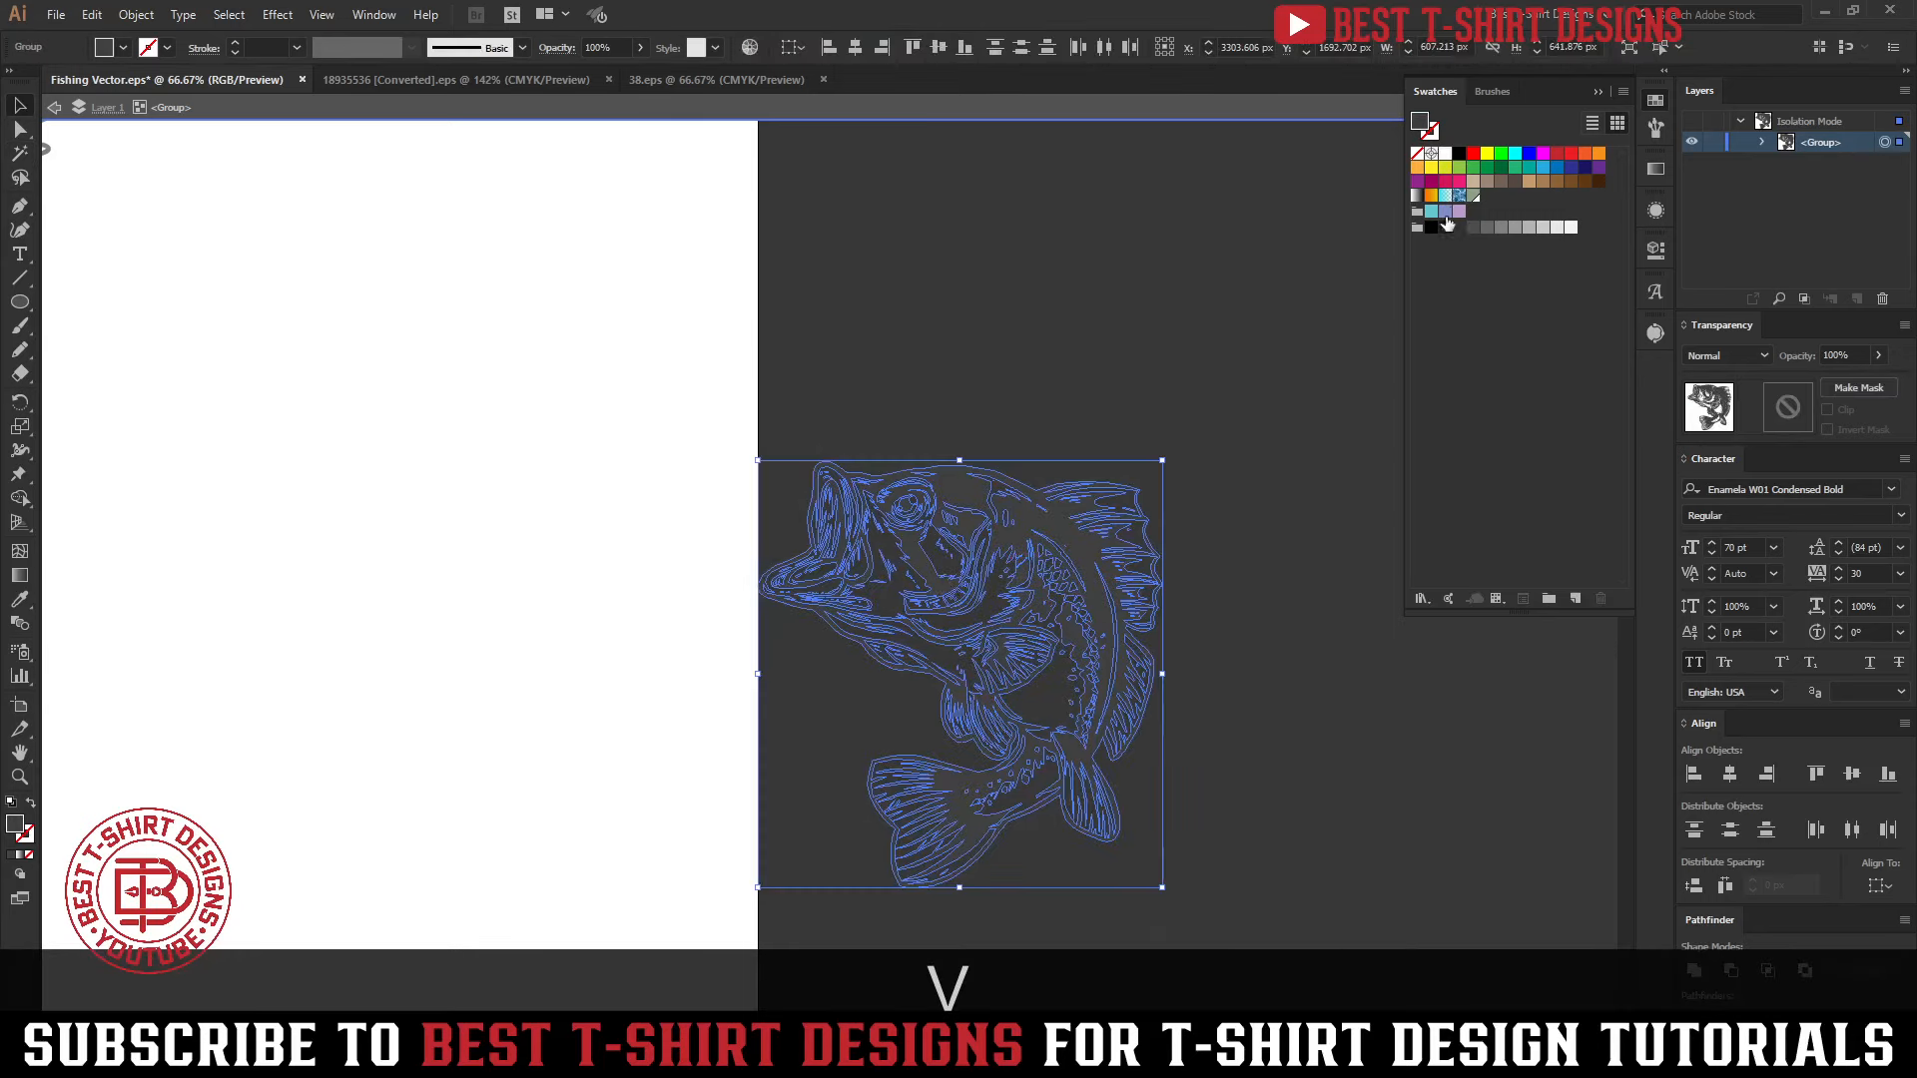
click(1461, 155)
double_click(1303, 831)
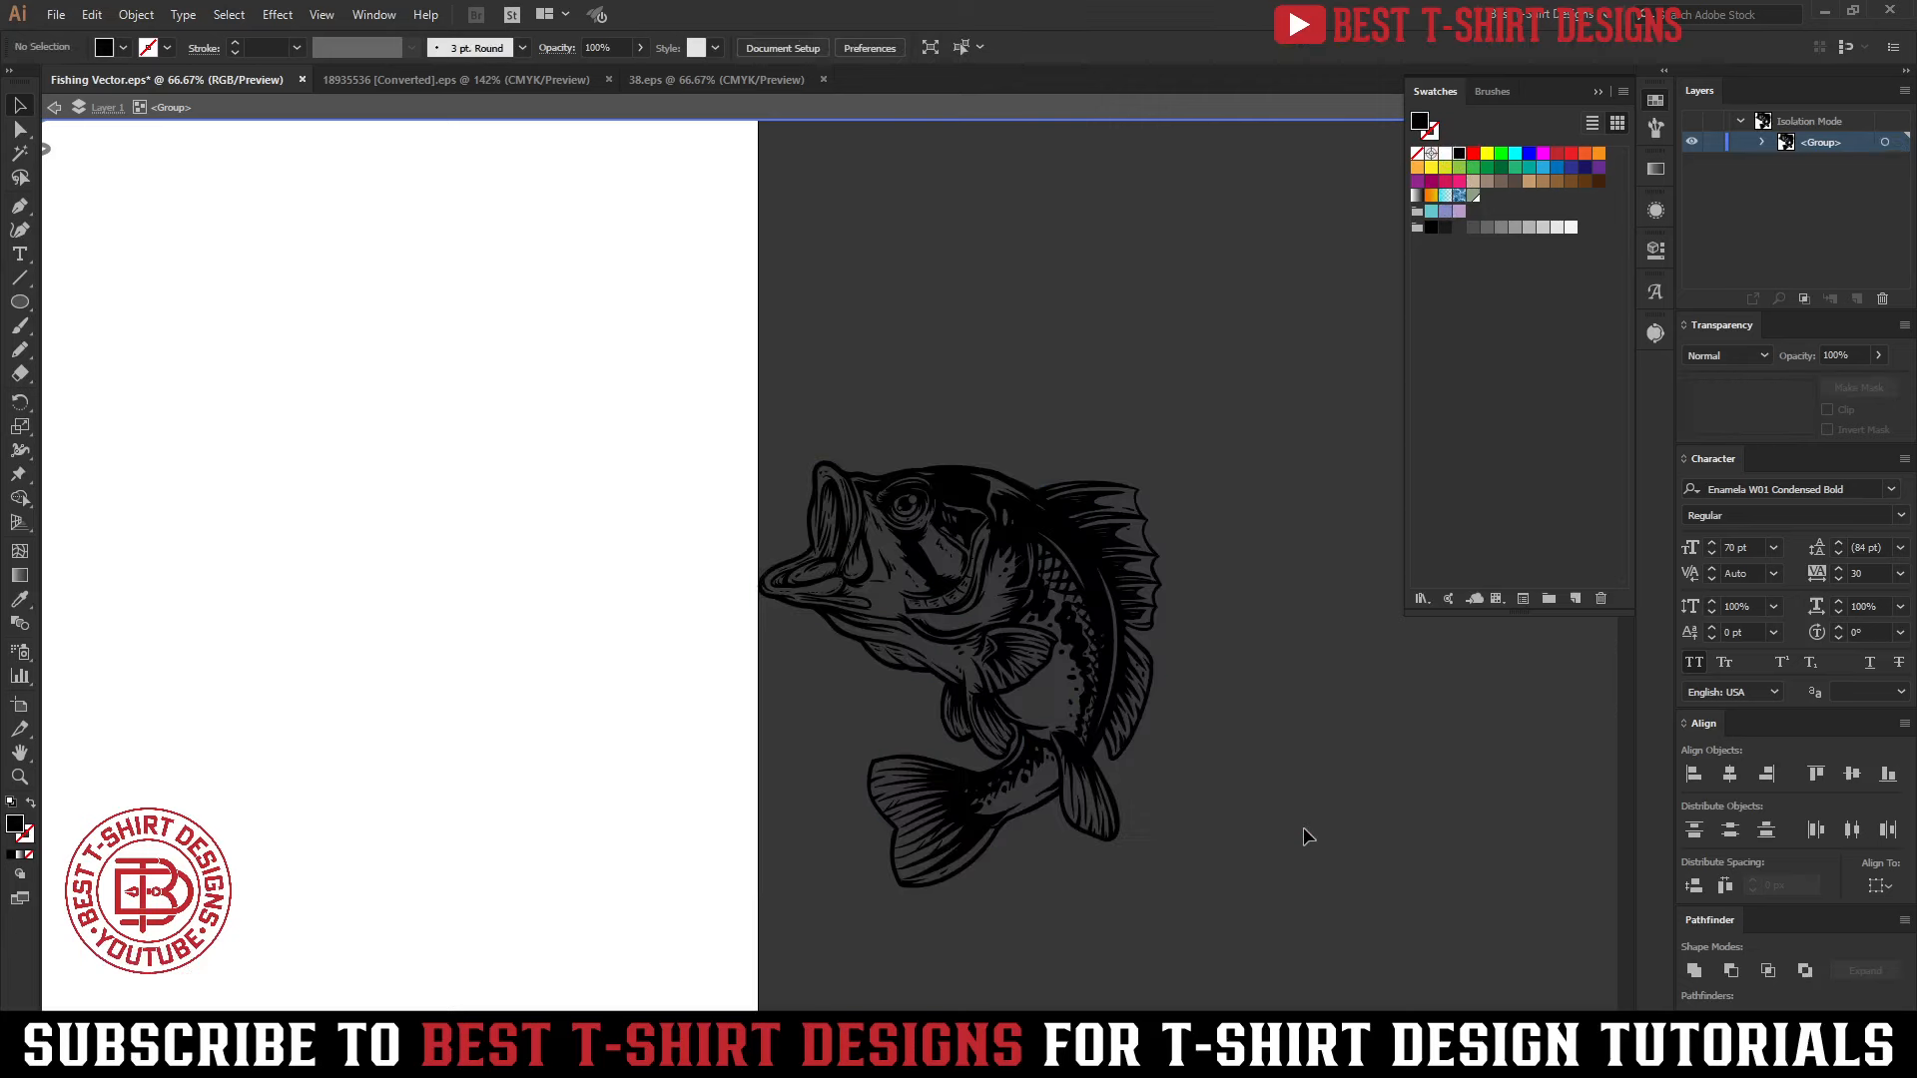
Move the bass from the pasteboard onto the artboard and into the circle above the boat
click(1102, 625)
scroll(1102, 627, down, 2)
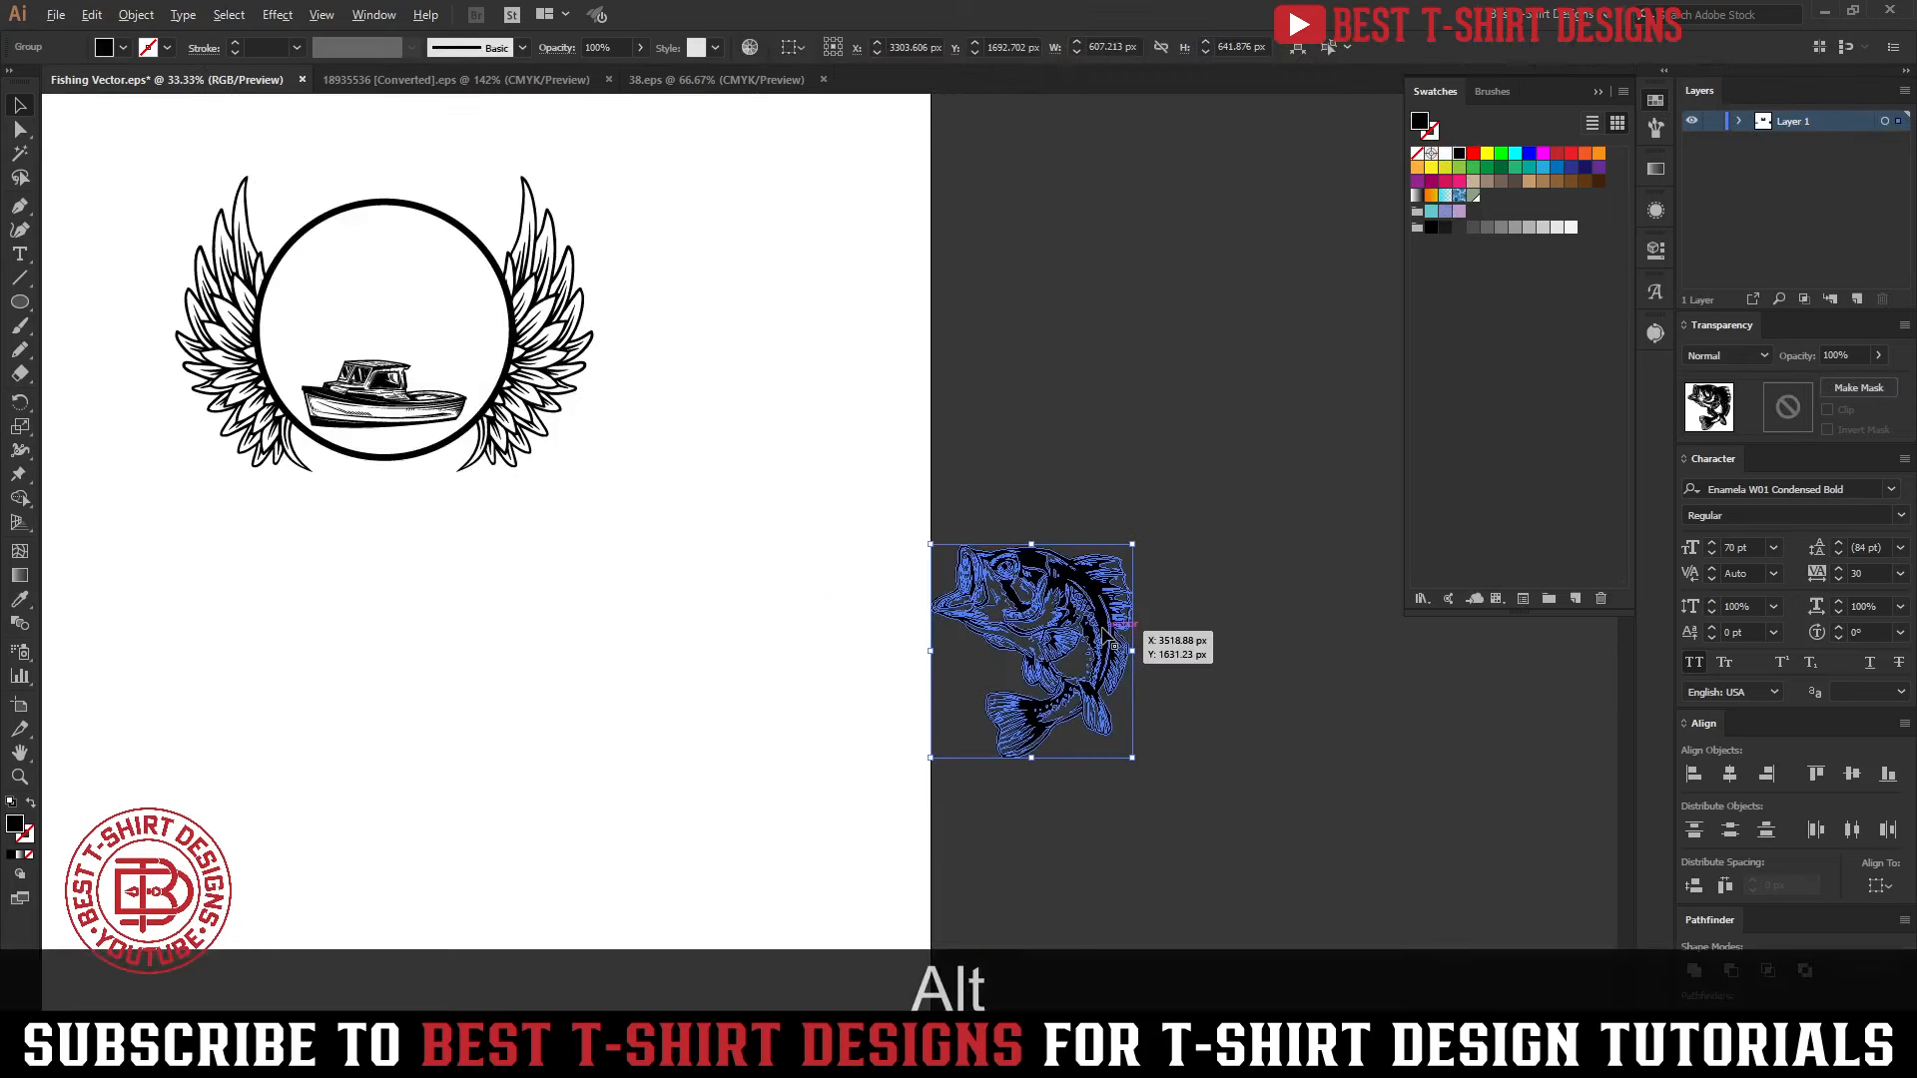
drag(1001, 623, 804, 581)
click(529, 736)
drag(456, 709, 774, 821)
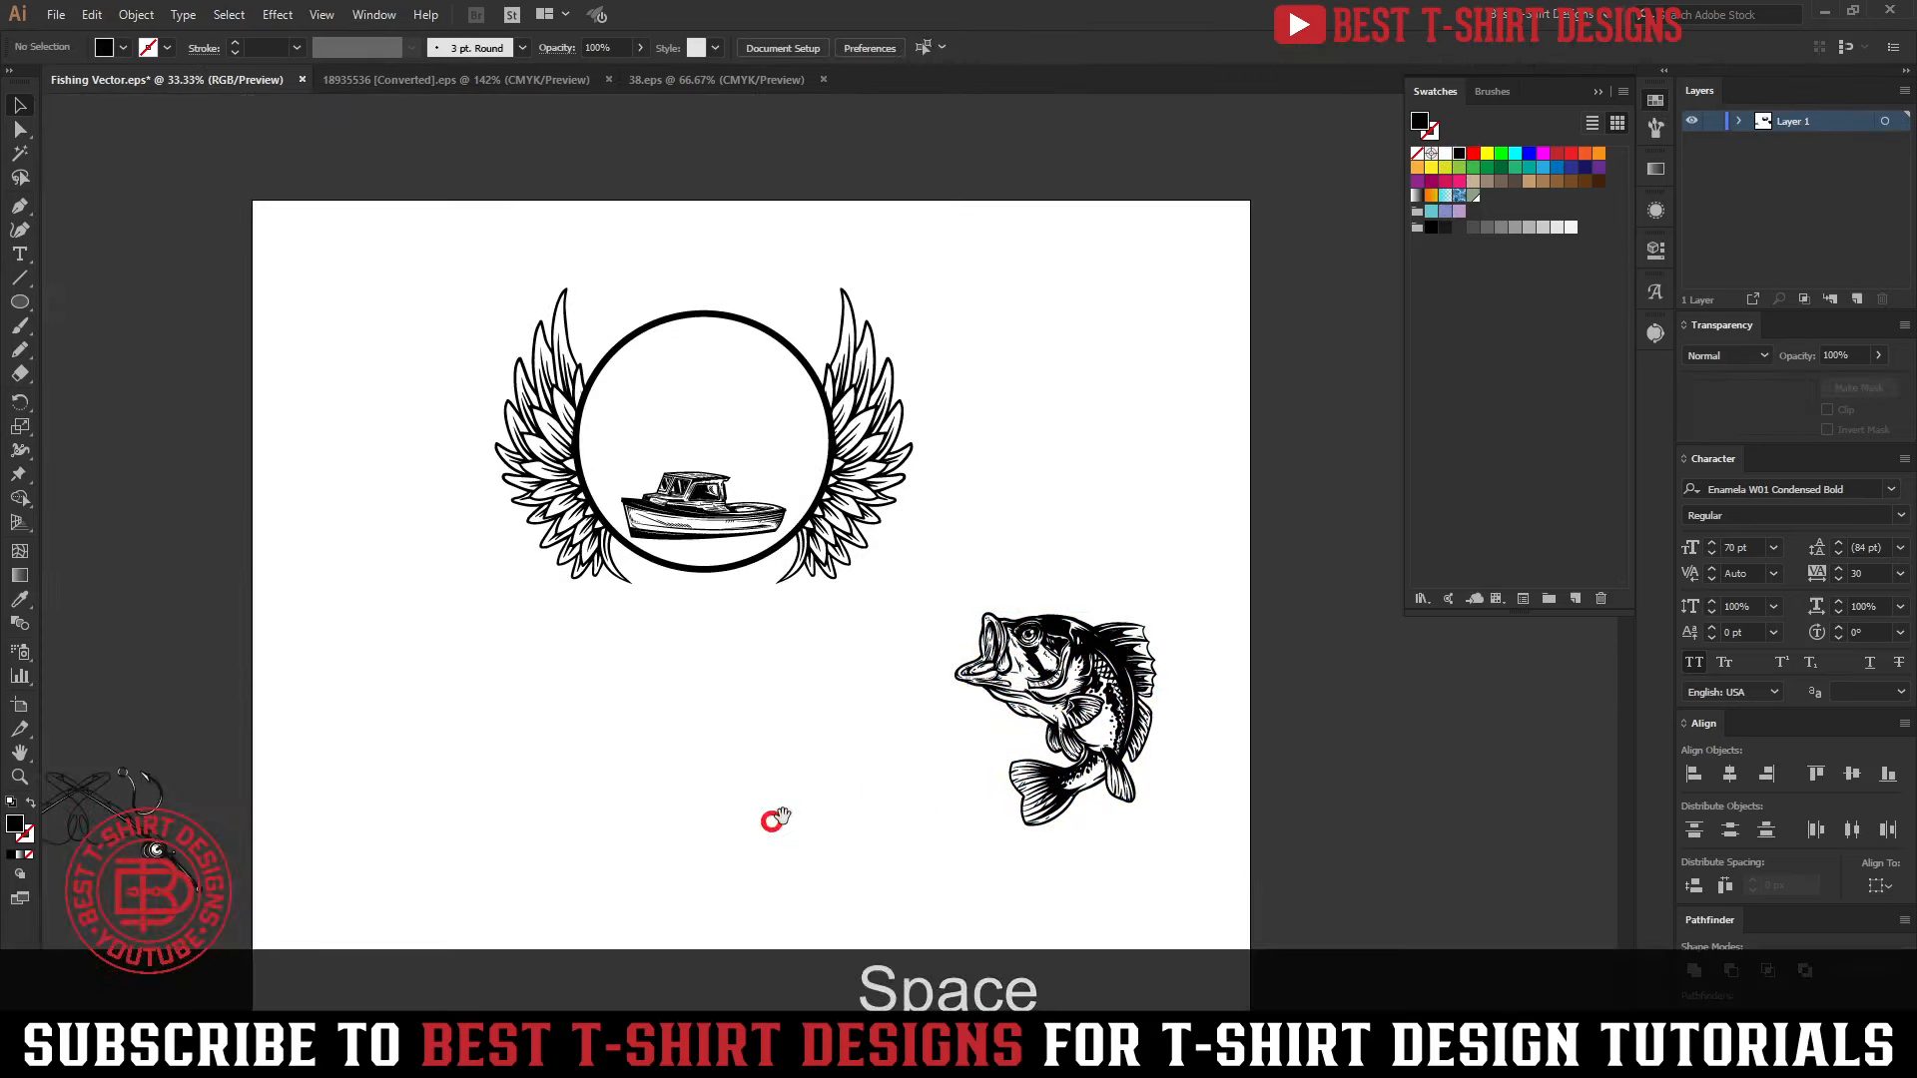
drag(1102, 655, 708, 357)
Resize the bass proportionally to about 489 px wide and nudge it up so it overlaps the circle's upper edge and the boat's cabin
scroll(671, 276, up, 2)
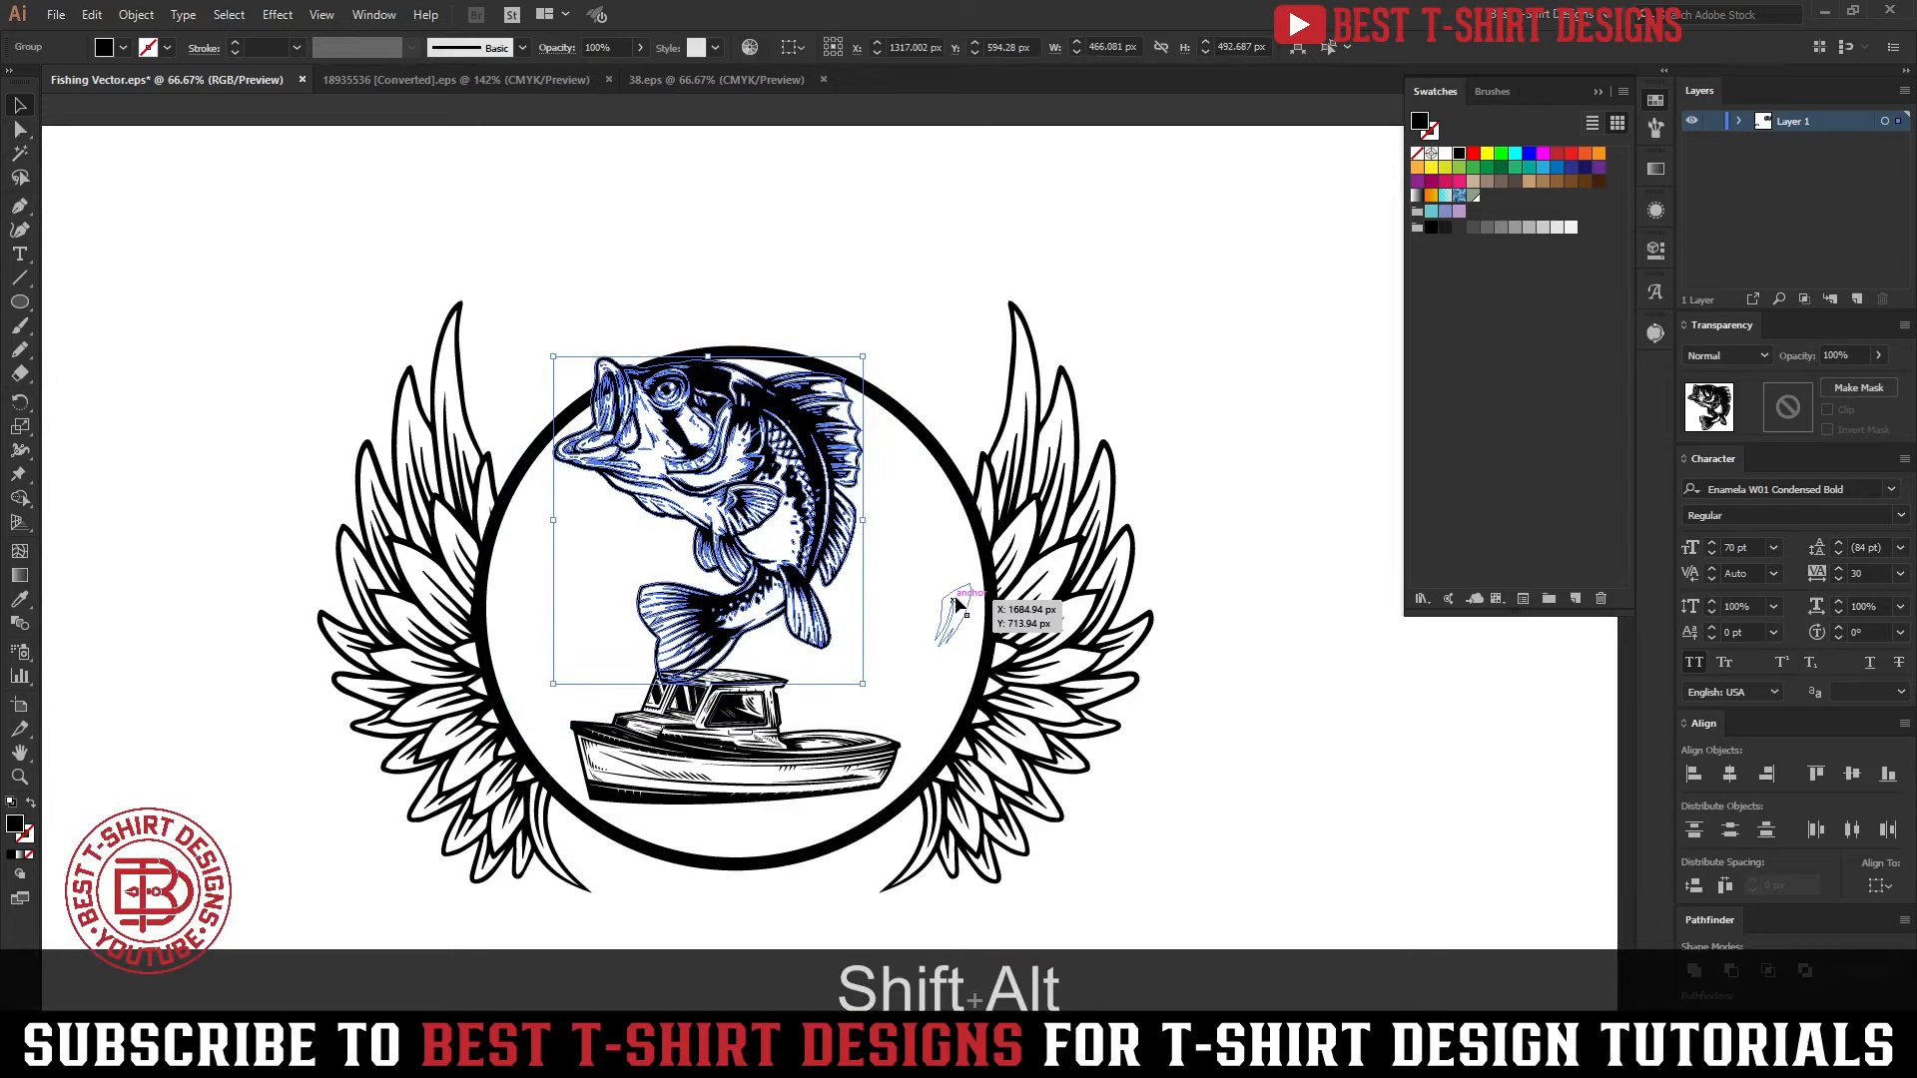
click(901, 553)
click(697, 373)
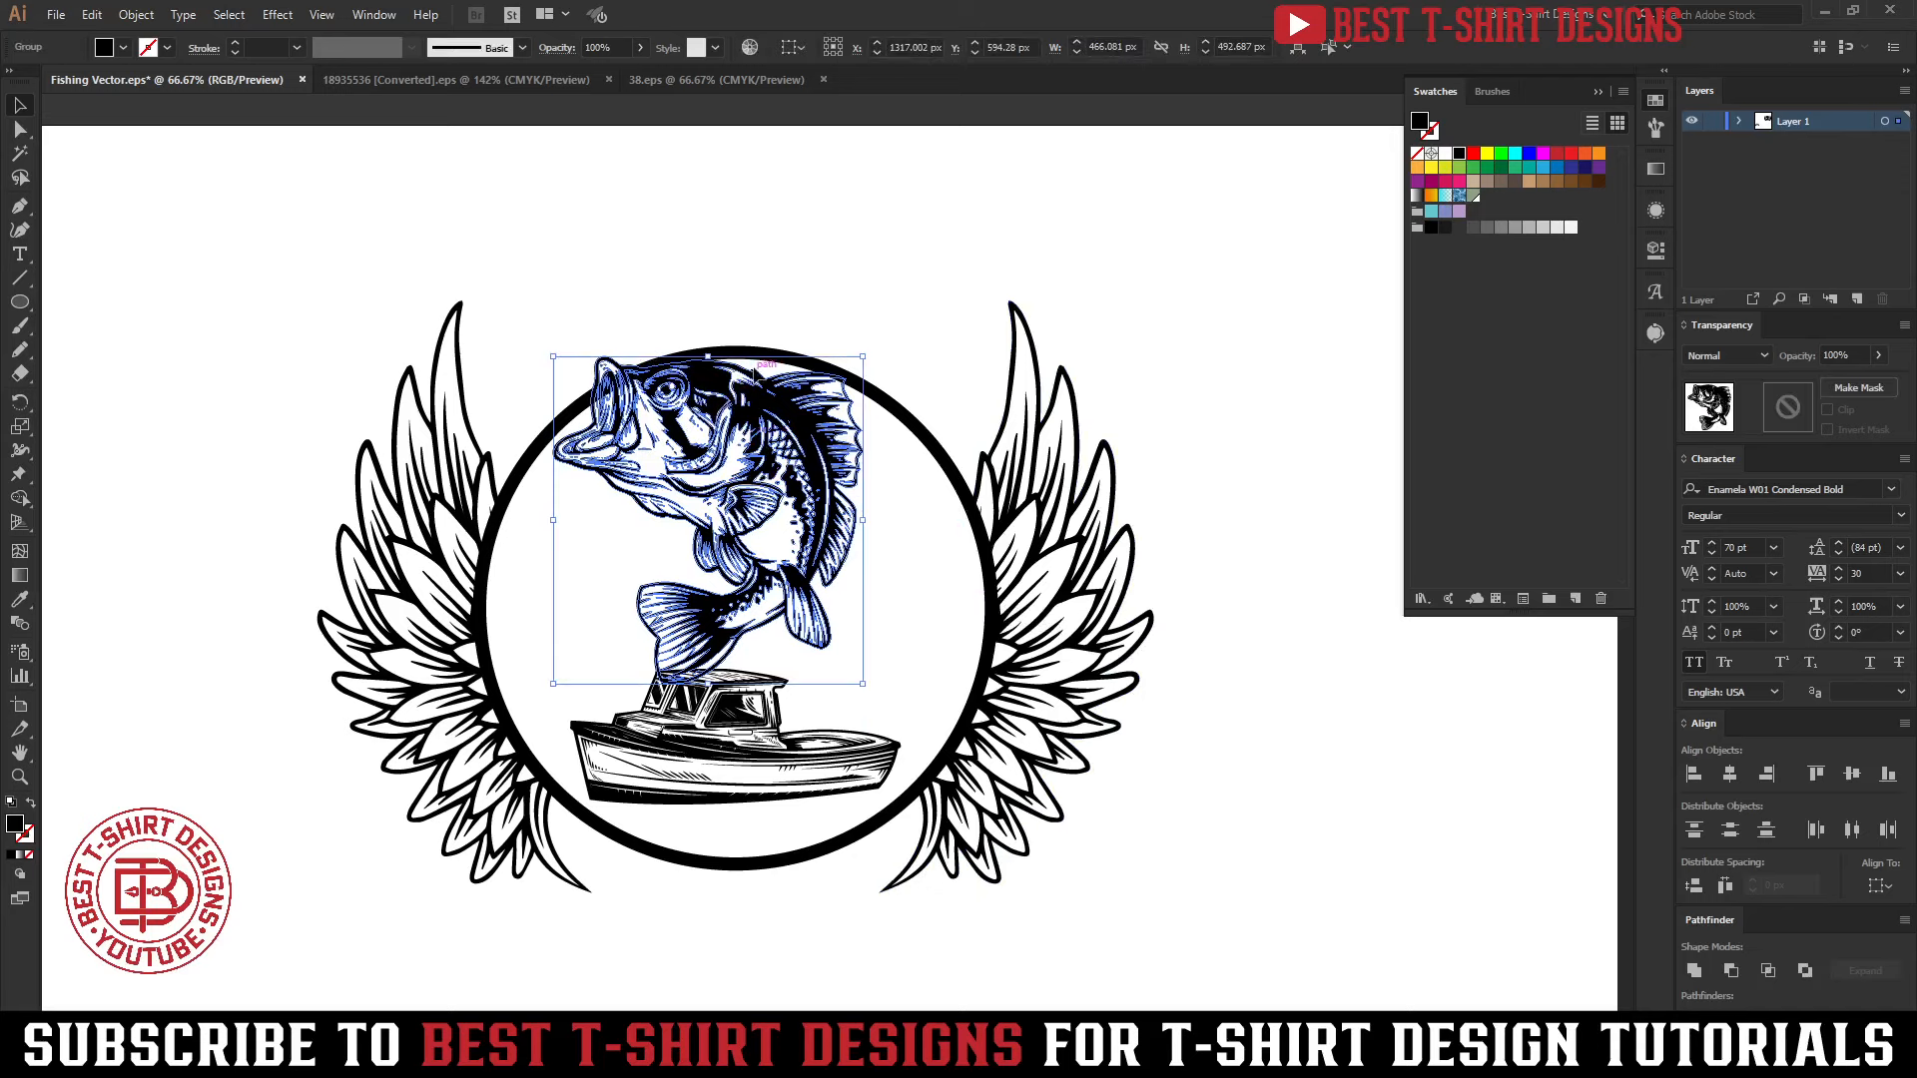
drag(710, 352, 703, 384)
key(shift+Up)
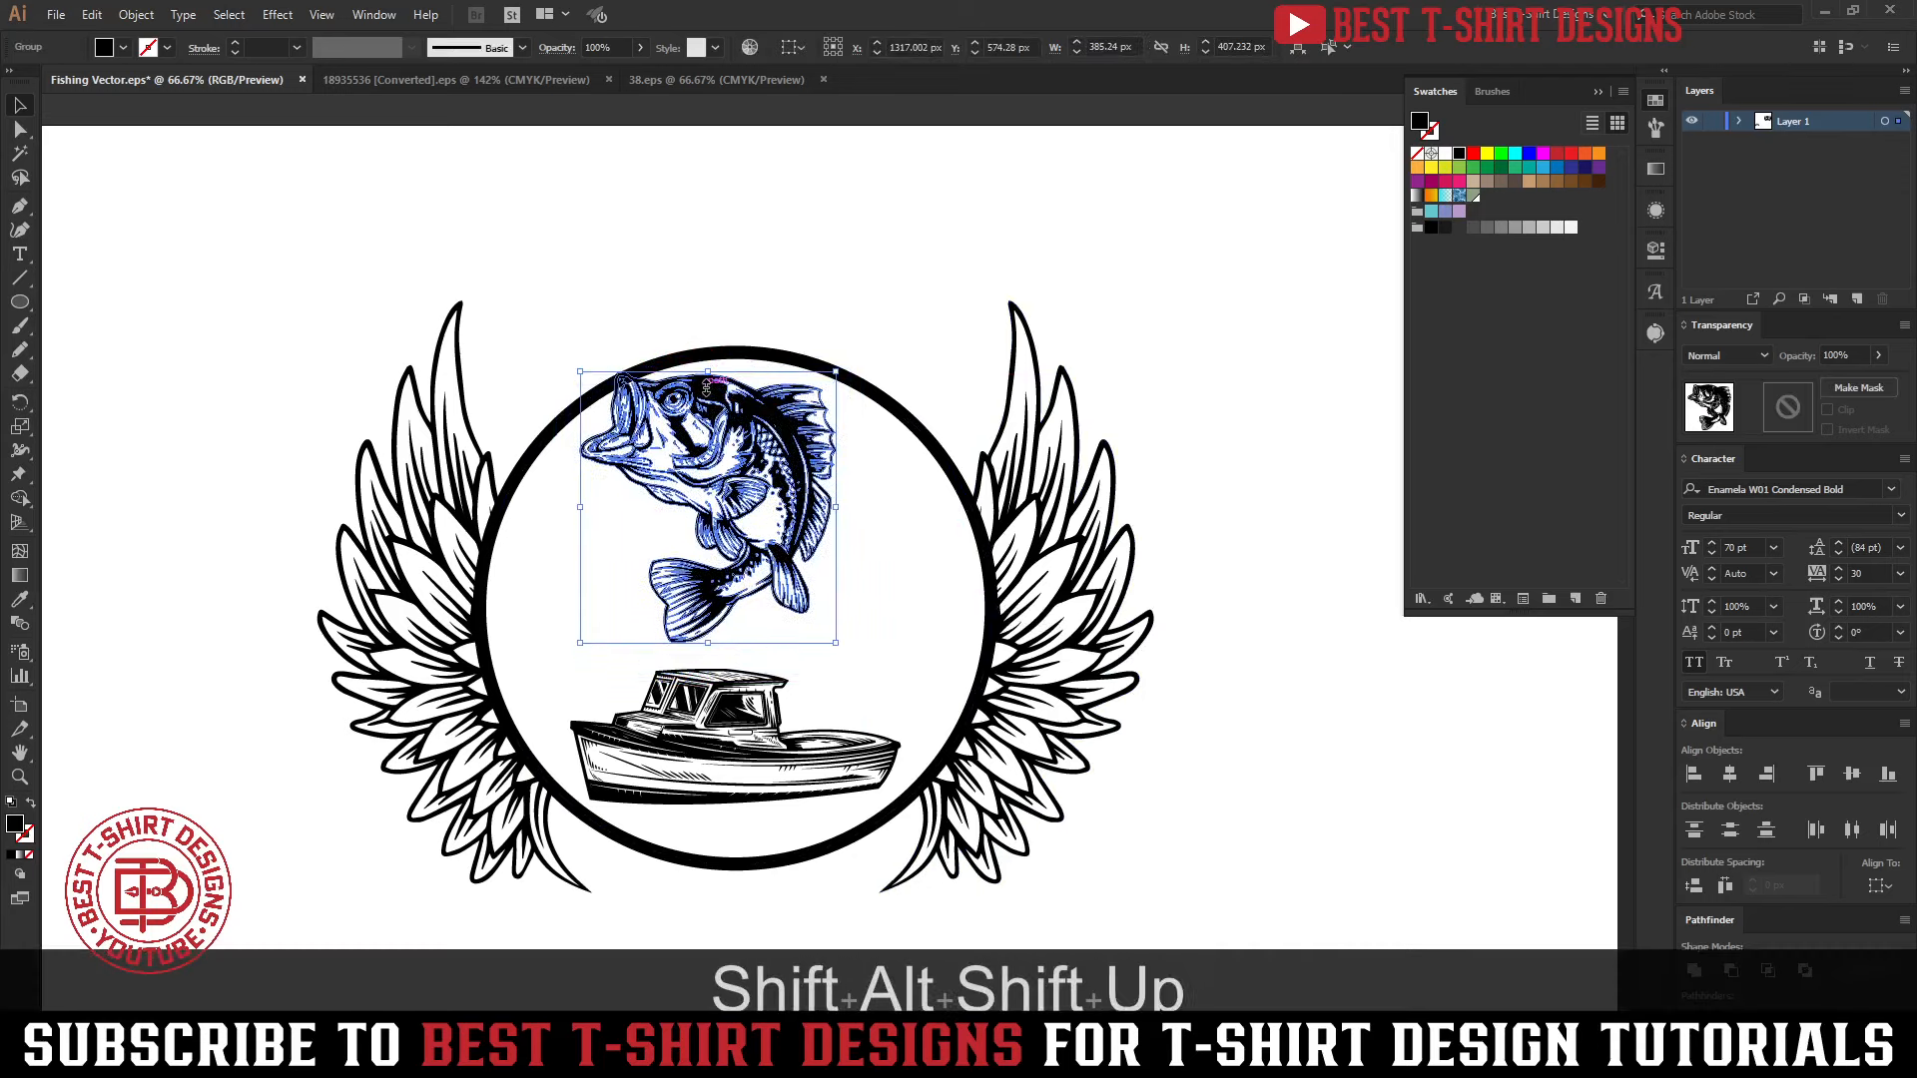
key(Up)
key(Up)
key(Up)
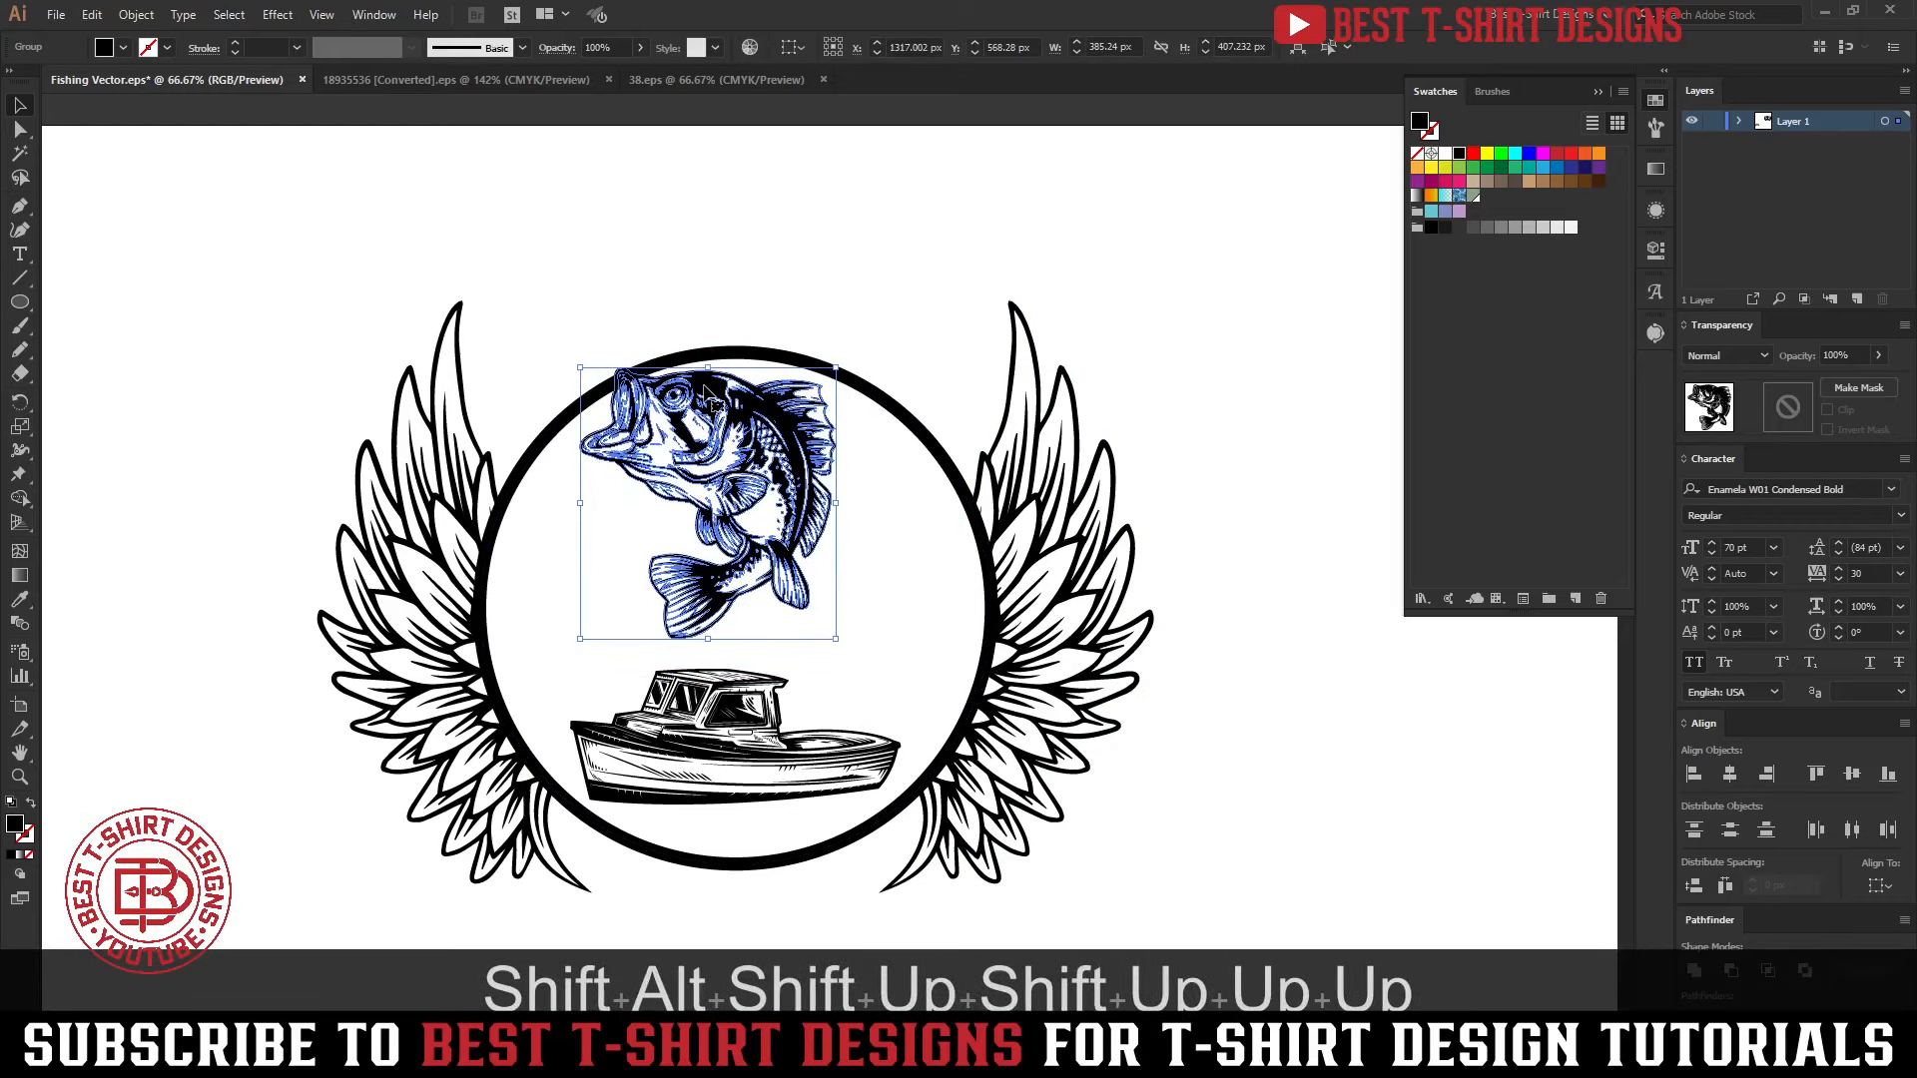
drag(708, 638, 712, 710)
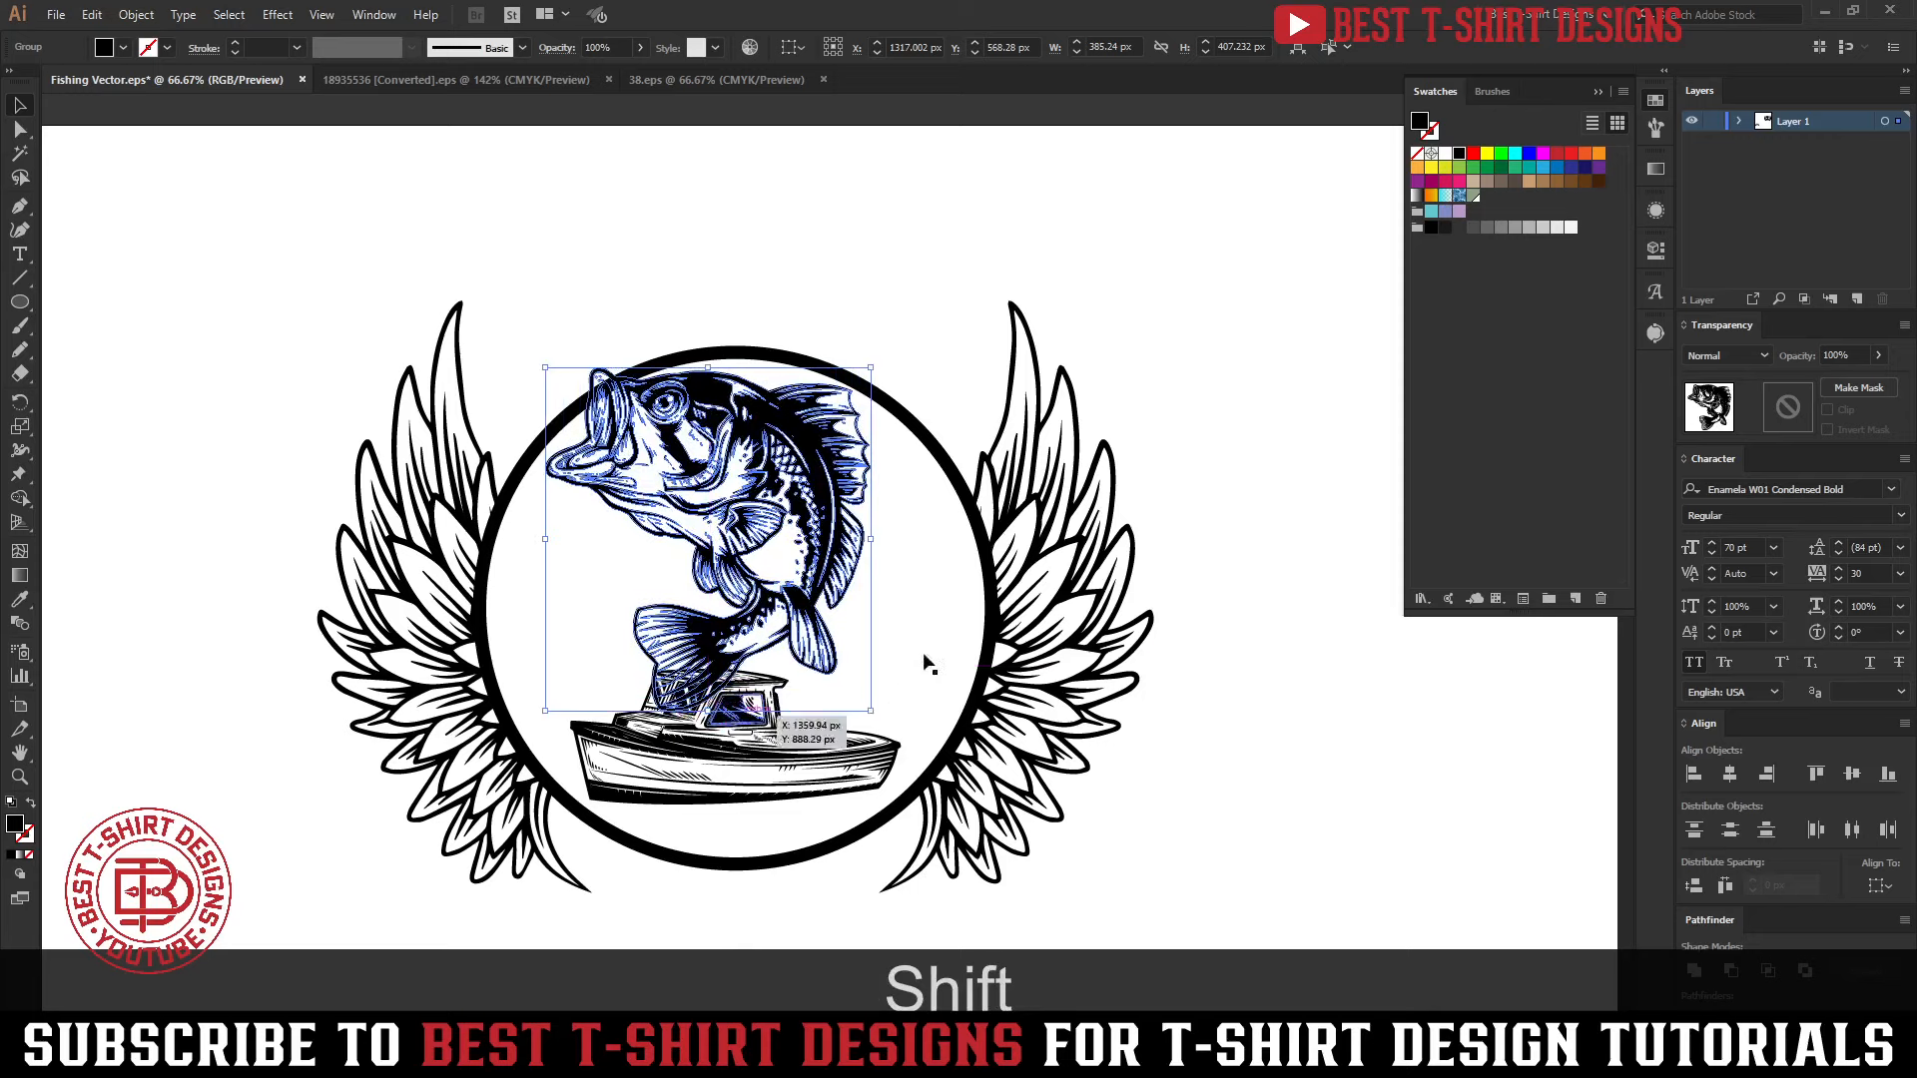
click(924, 651)
Copy the bass, add an opacity mask to the circle with Clip turned off, and paste the bass in front inside the mask
click(889, 547)
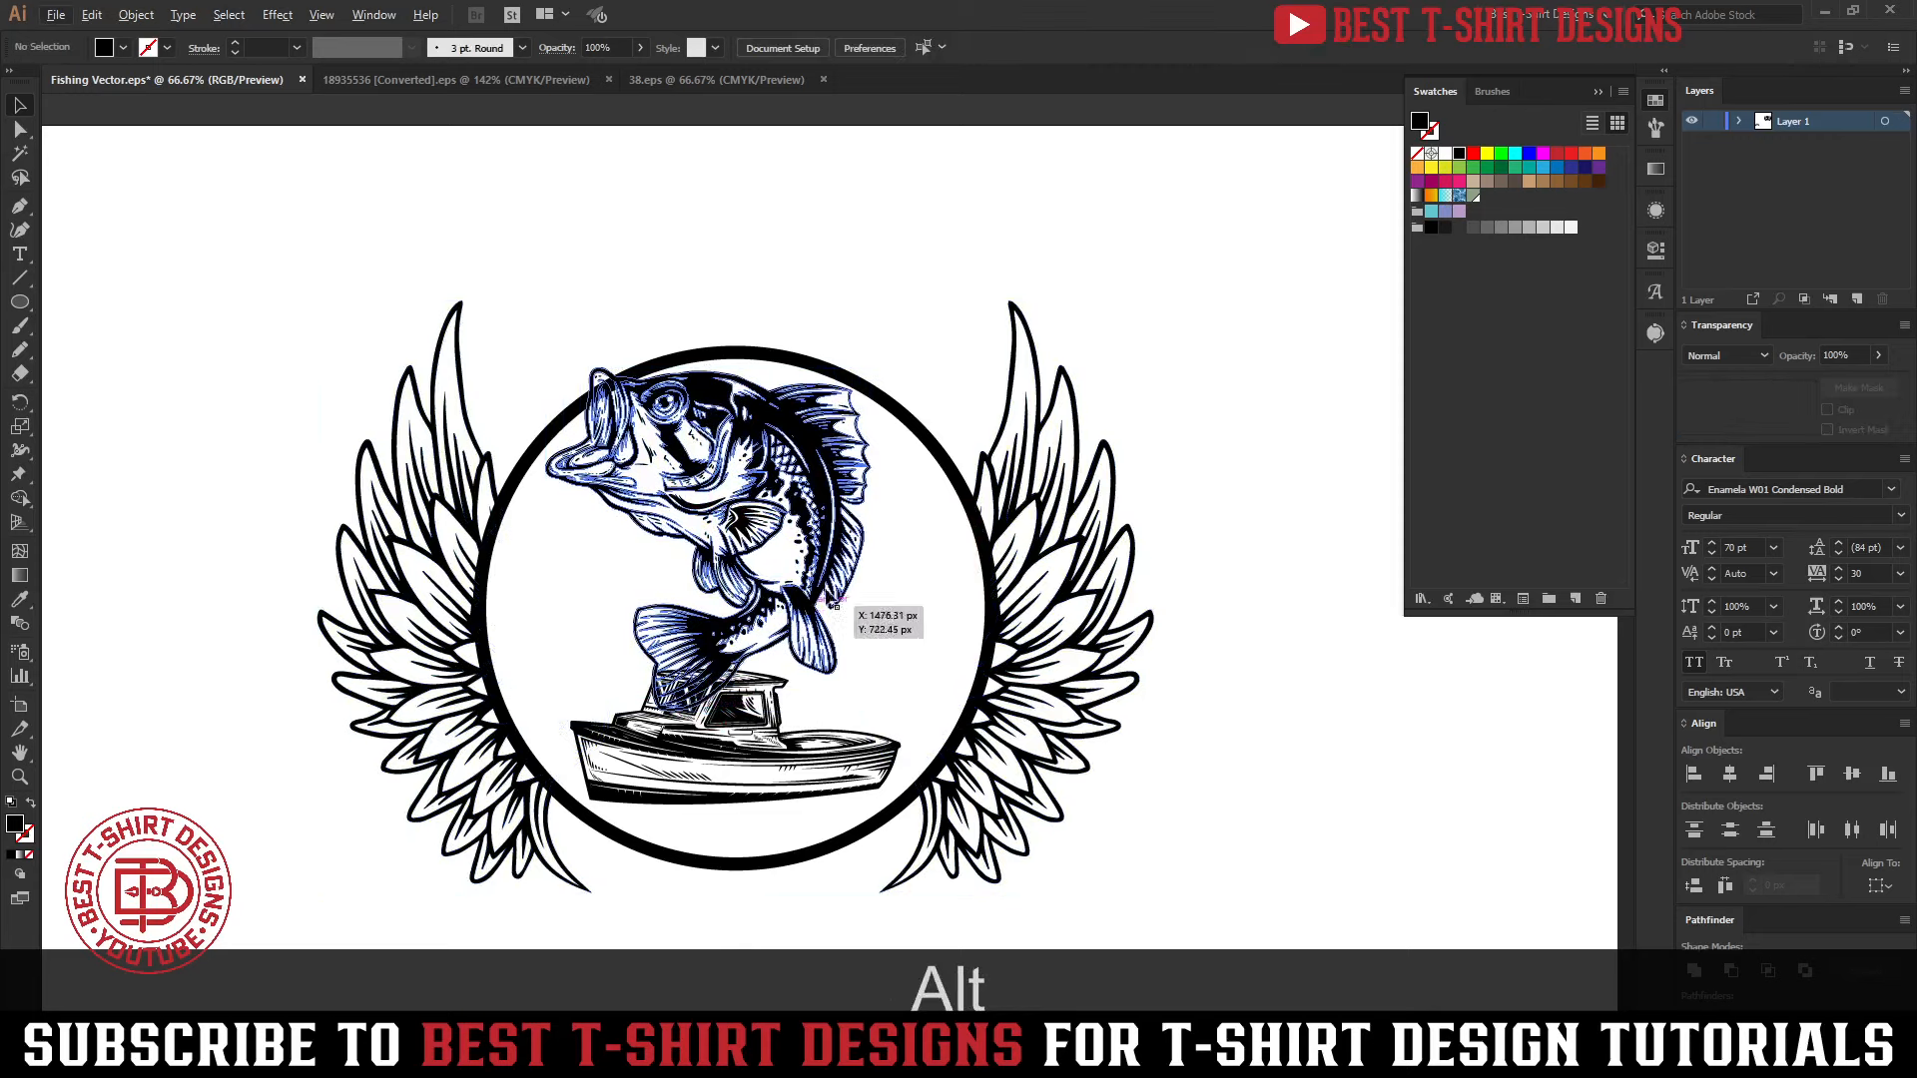
click(867, 542)
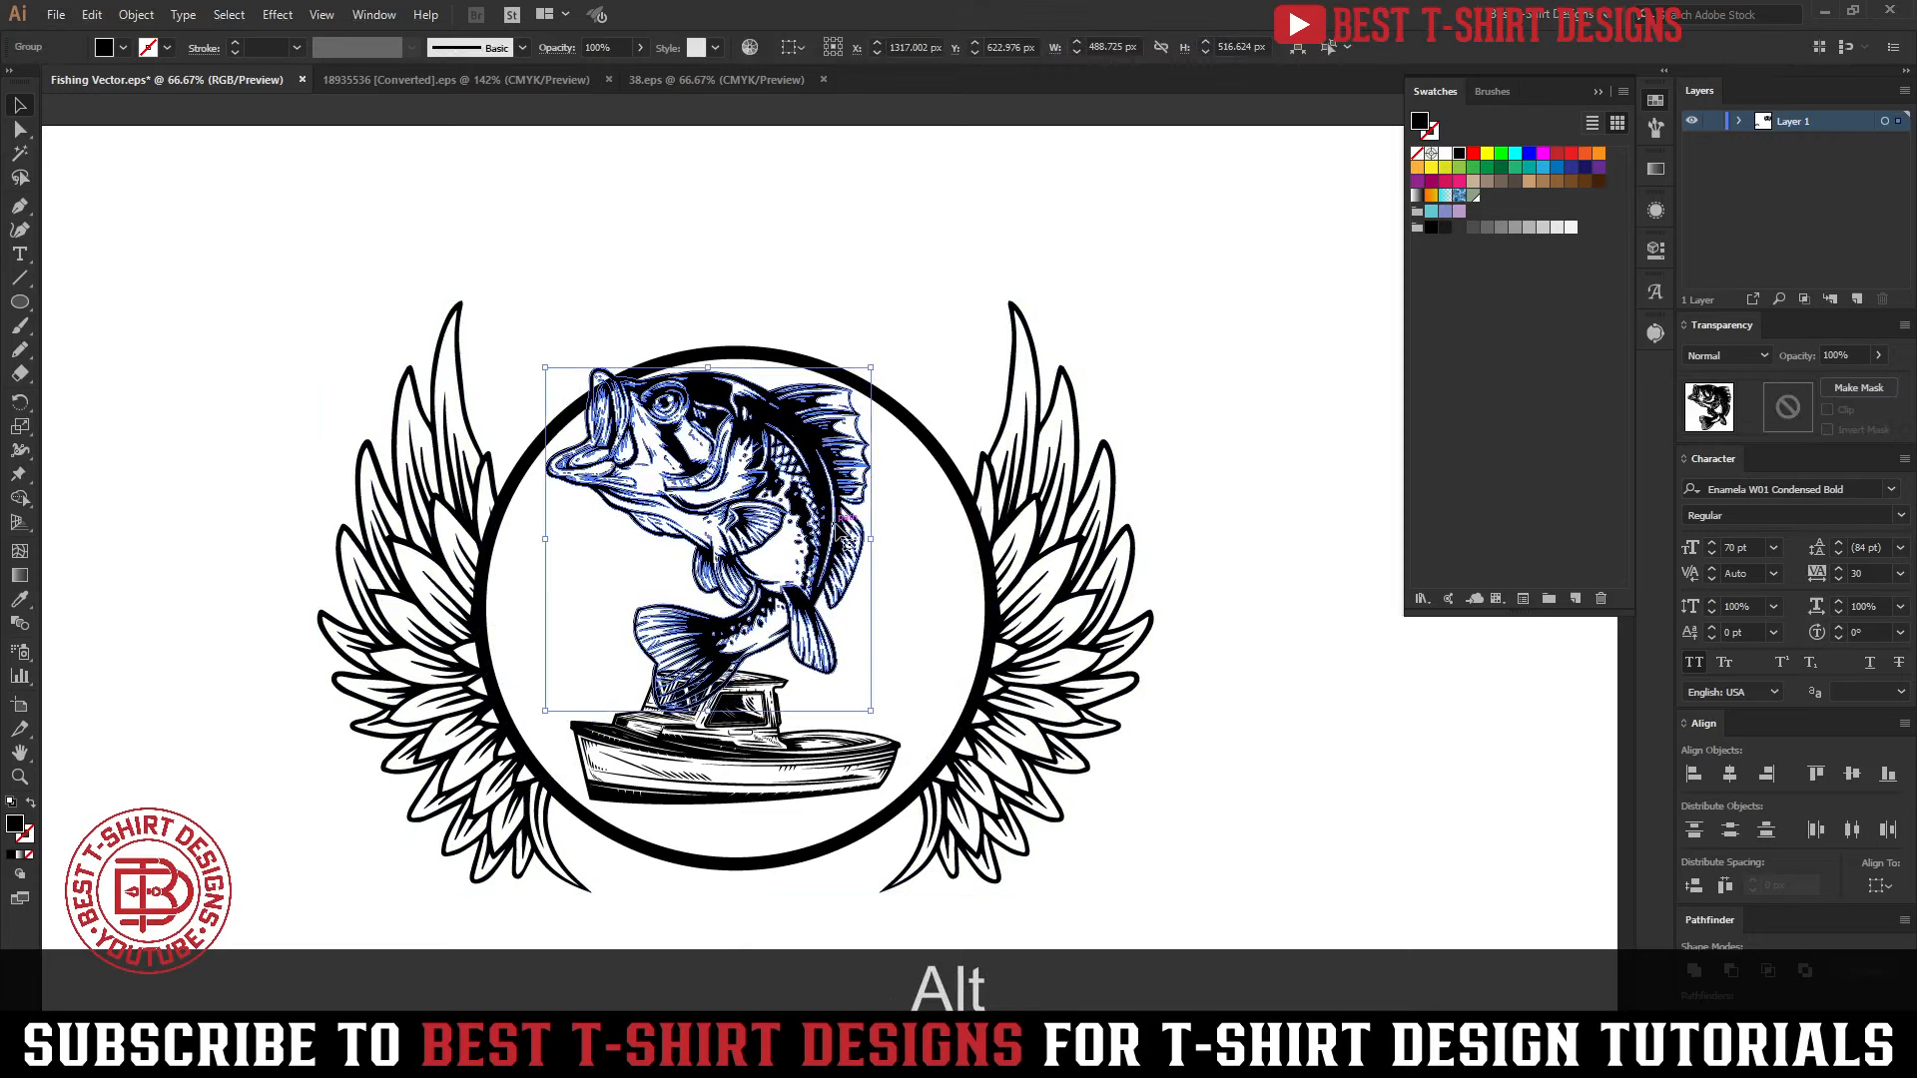
key(ctrl+c)
click(951, 464)
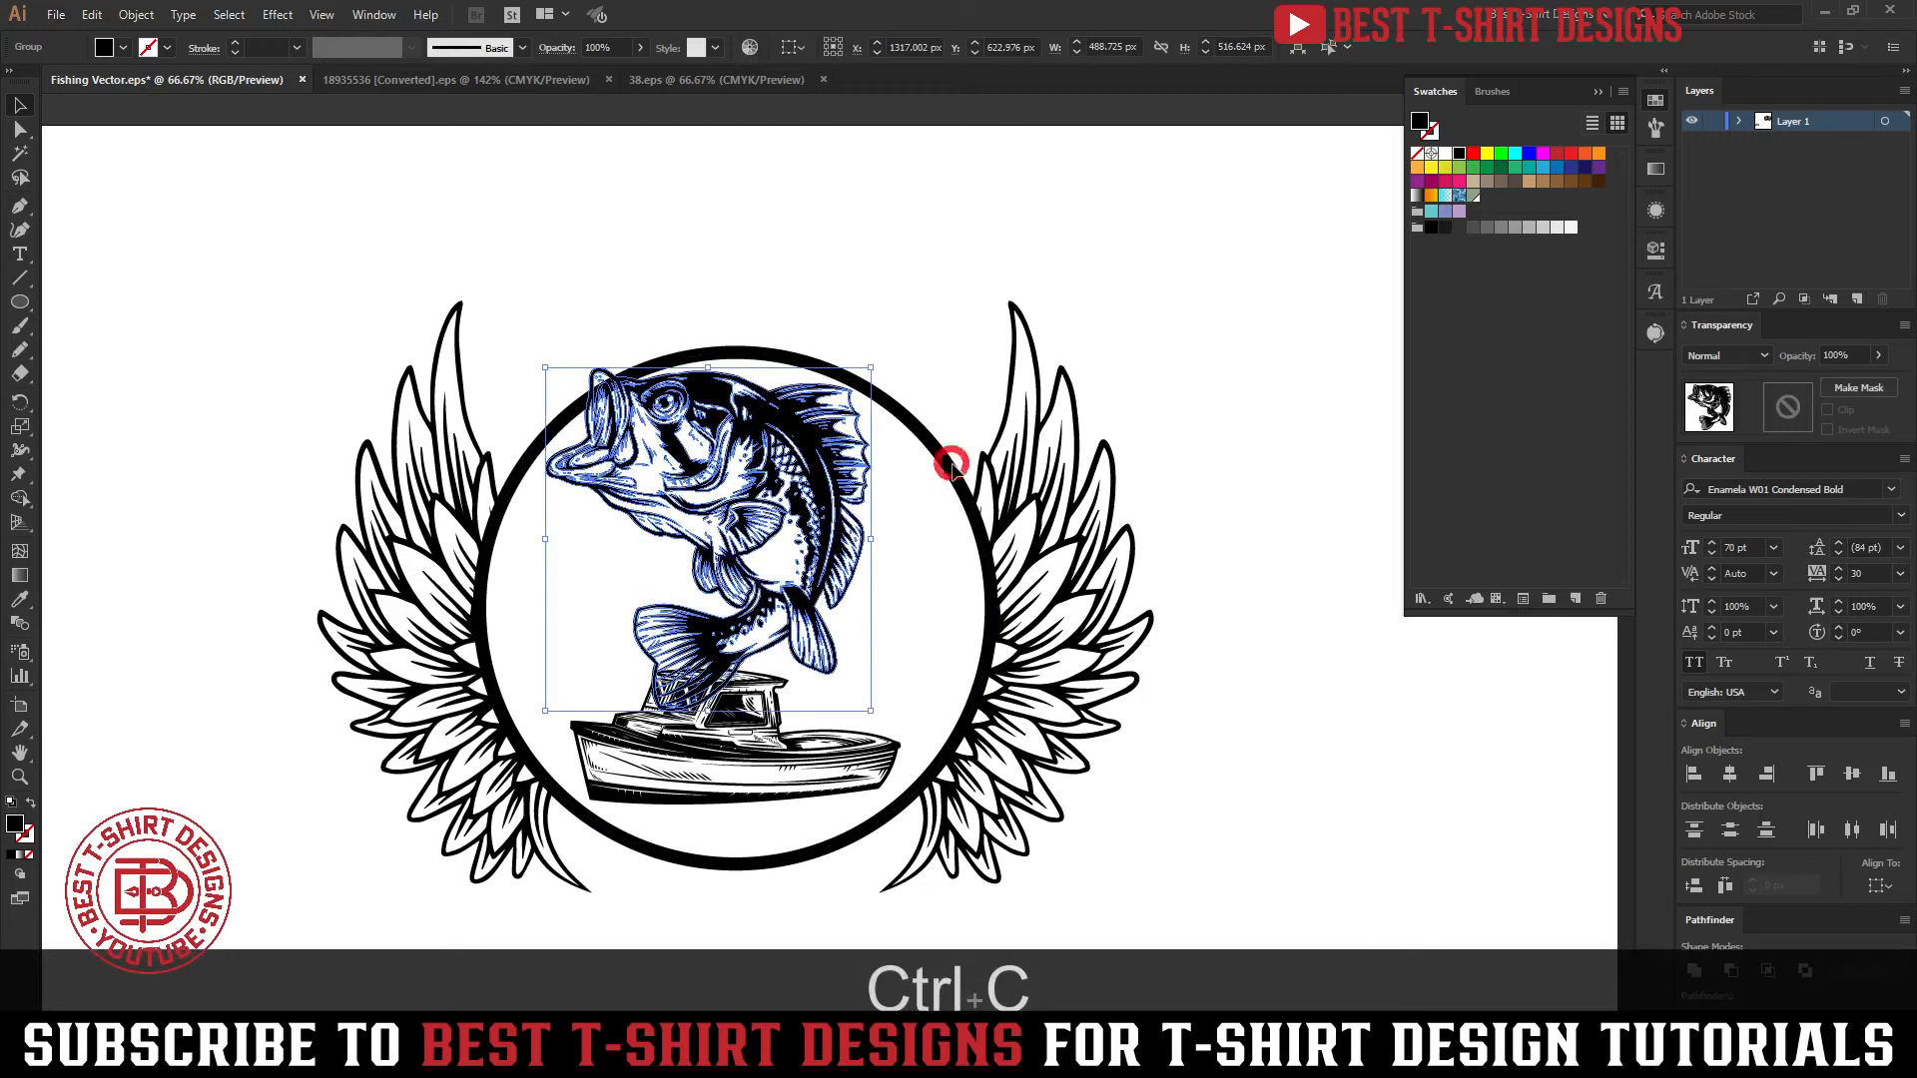
click(951, 469)
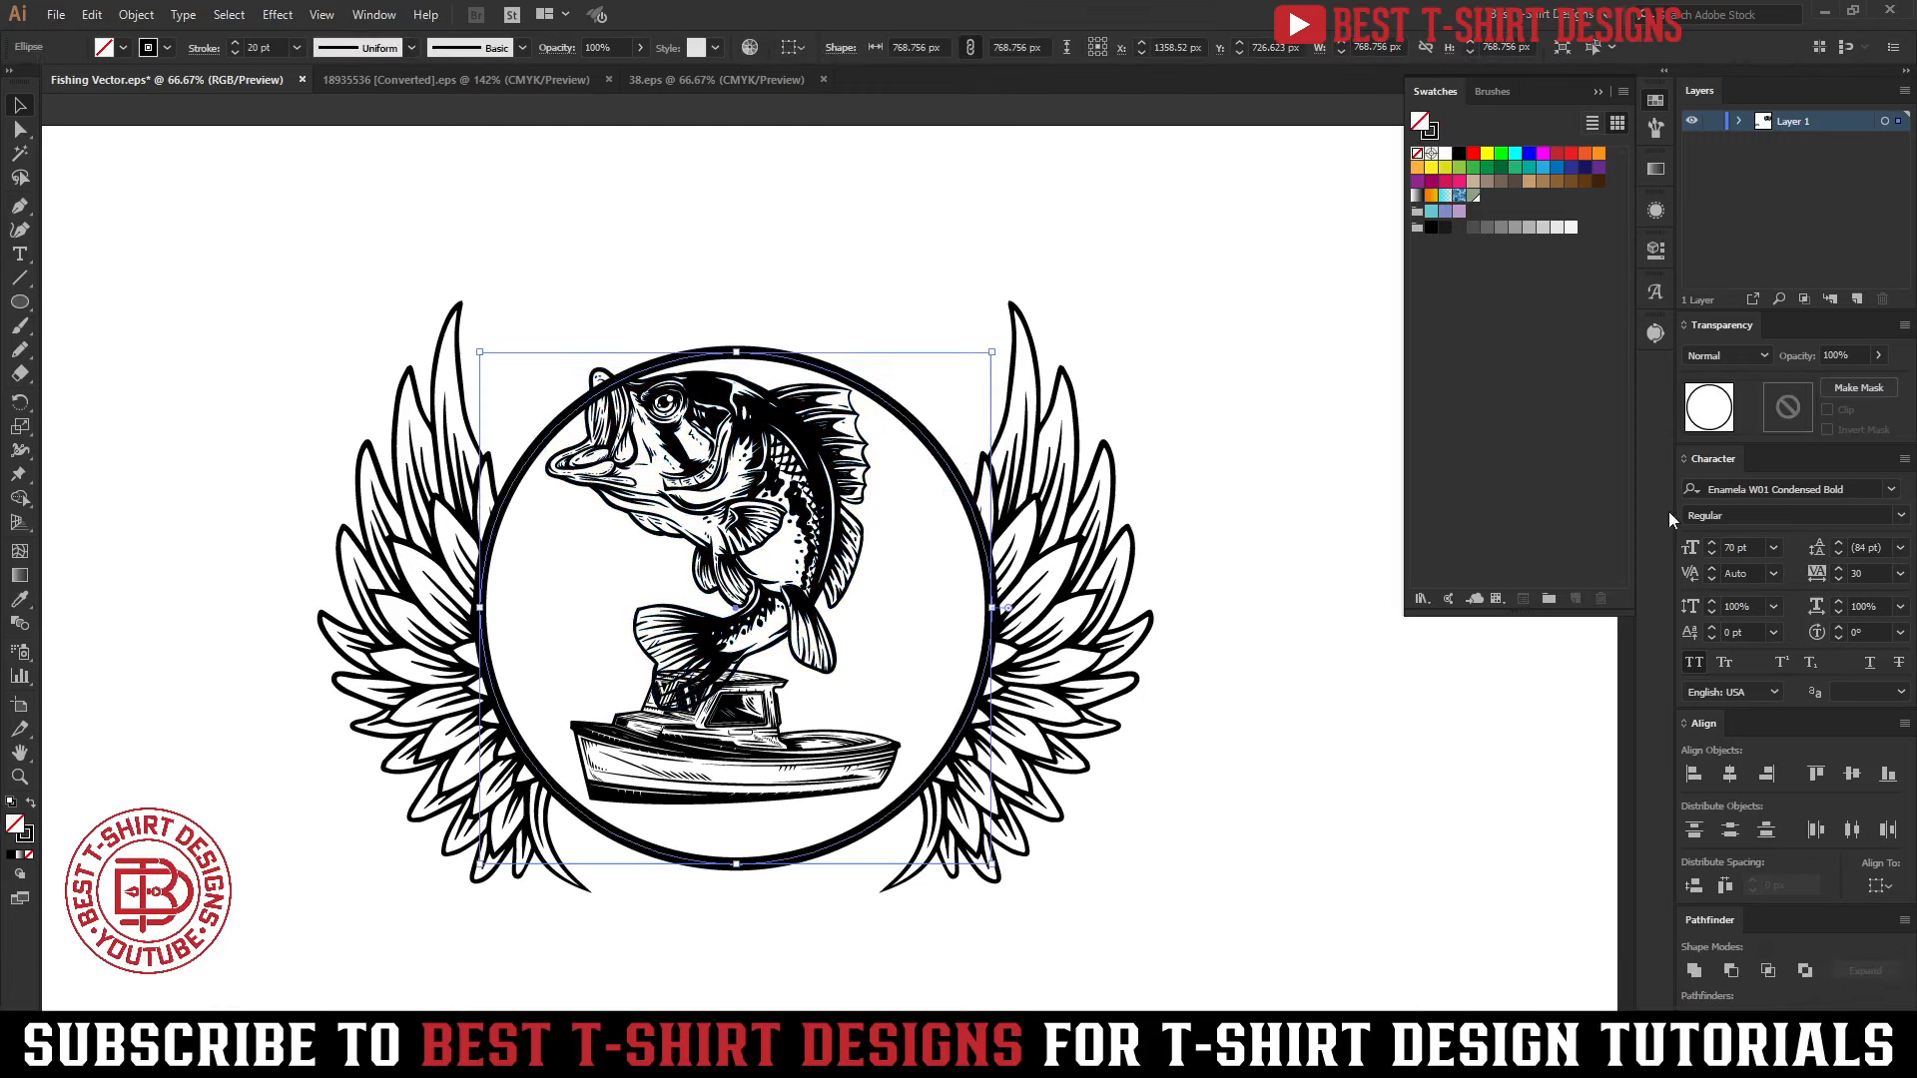
click(1794, 407)
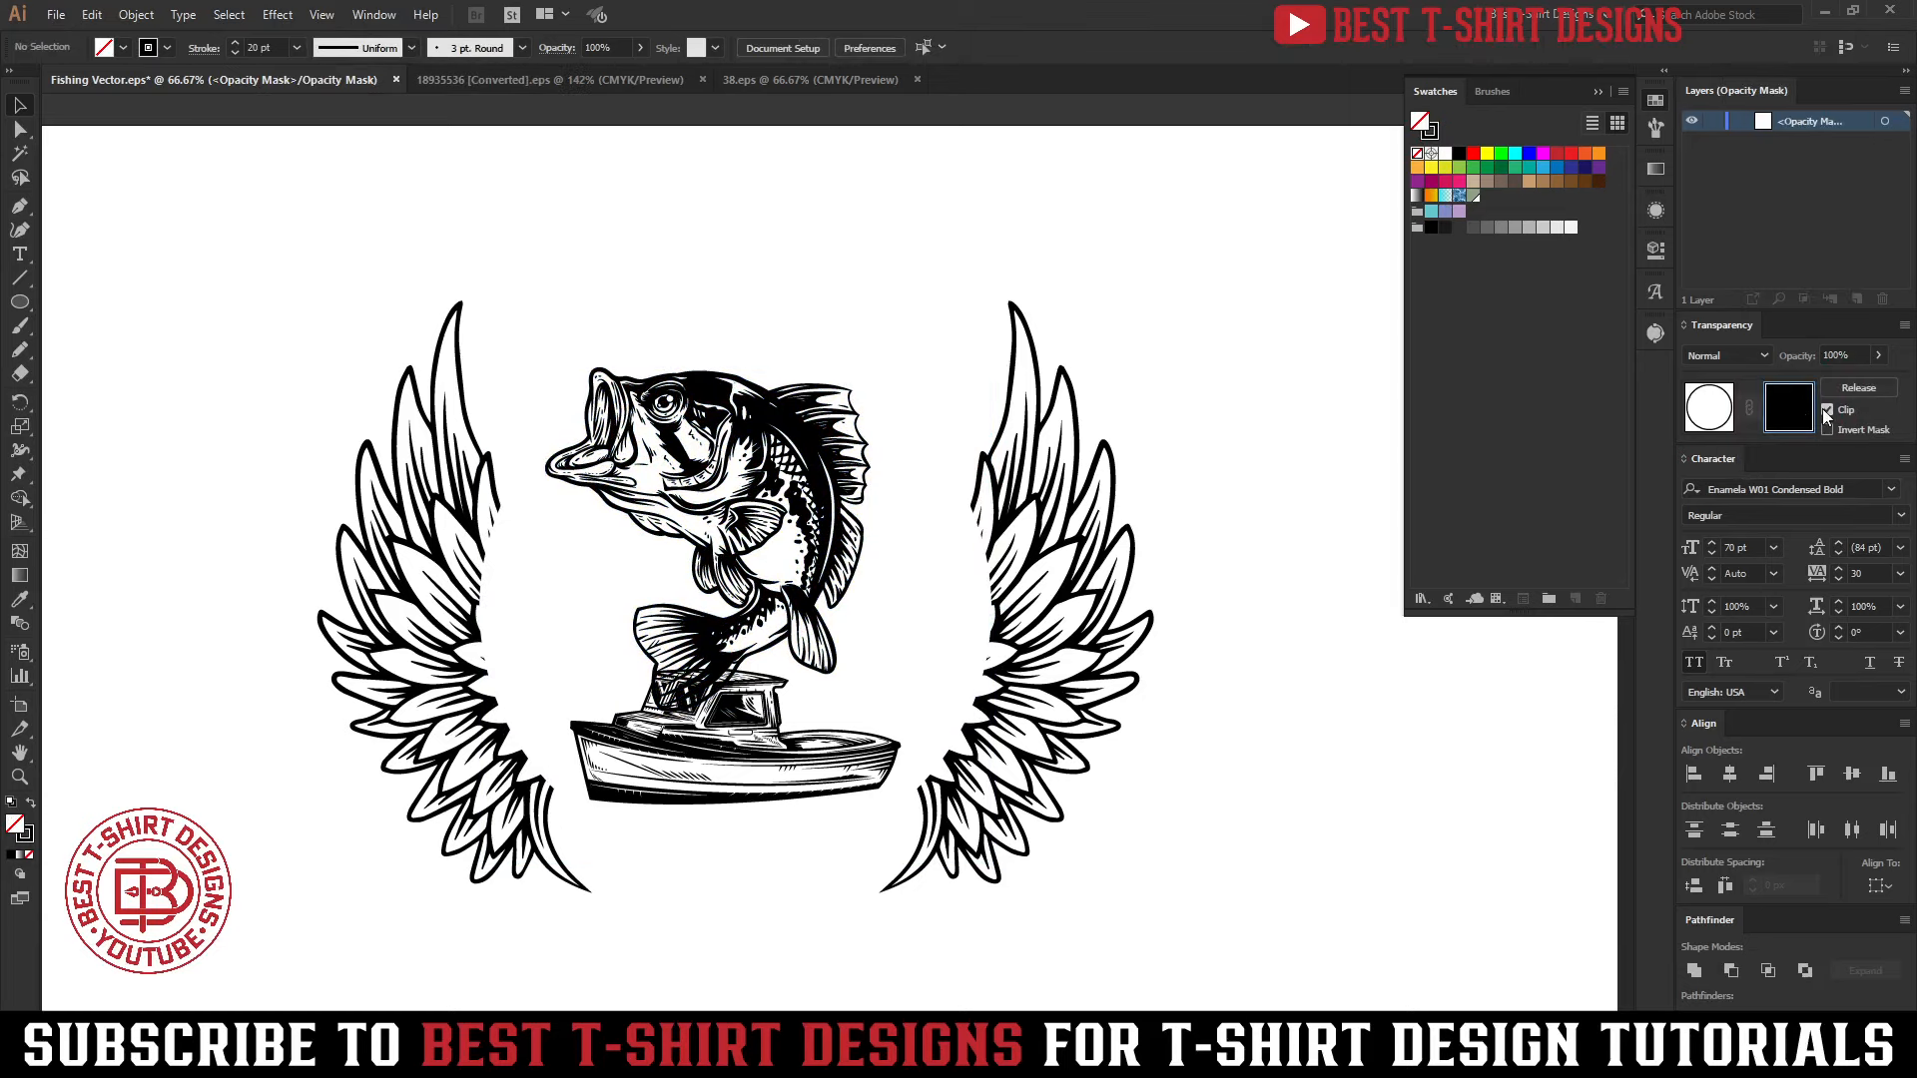
click(1826, 409)
key(ctrl+f)
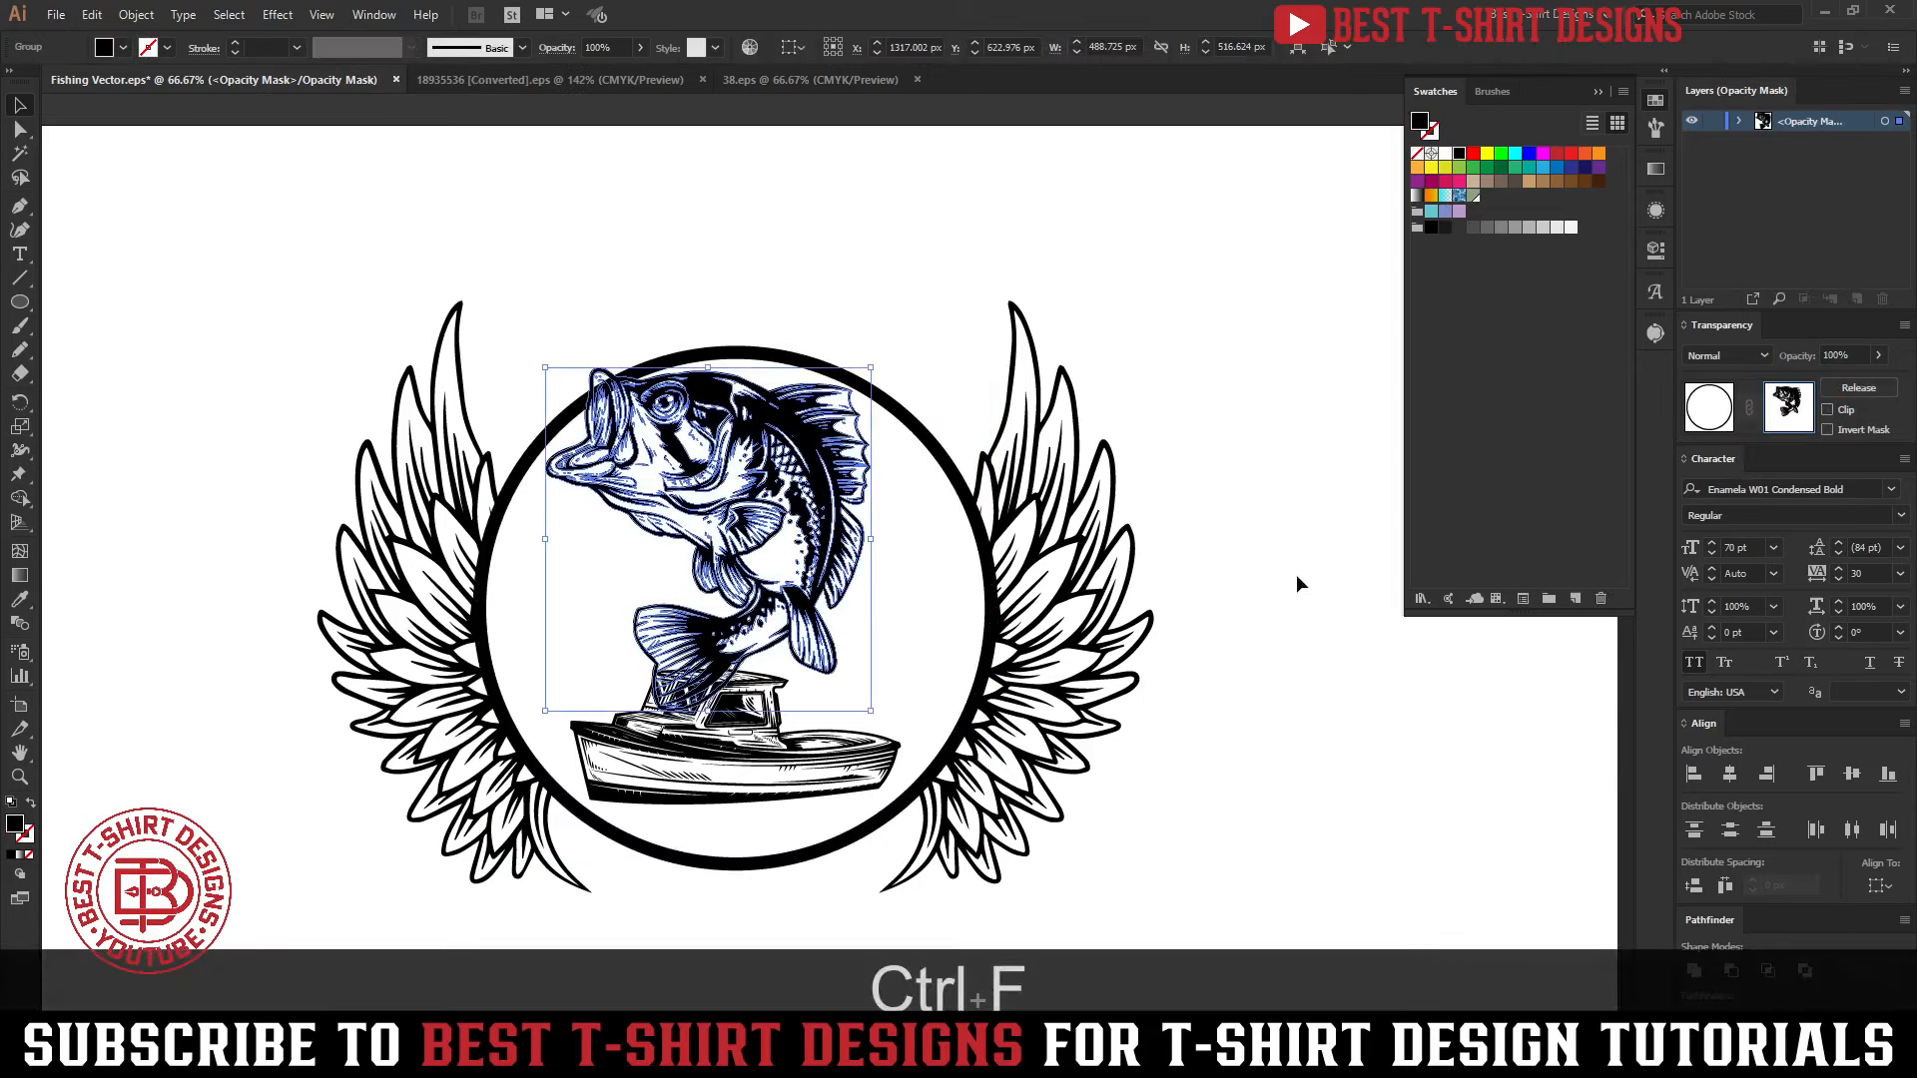
Unite the pasted bass in the circle's mask into a solid silhouette, and return from mask editing to the artwork
scroll(684, 429, up, 2)
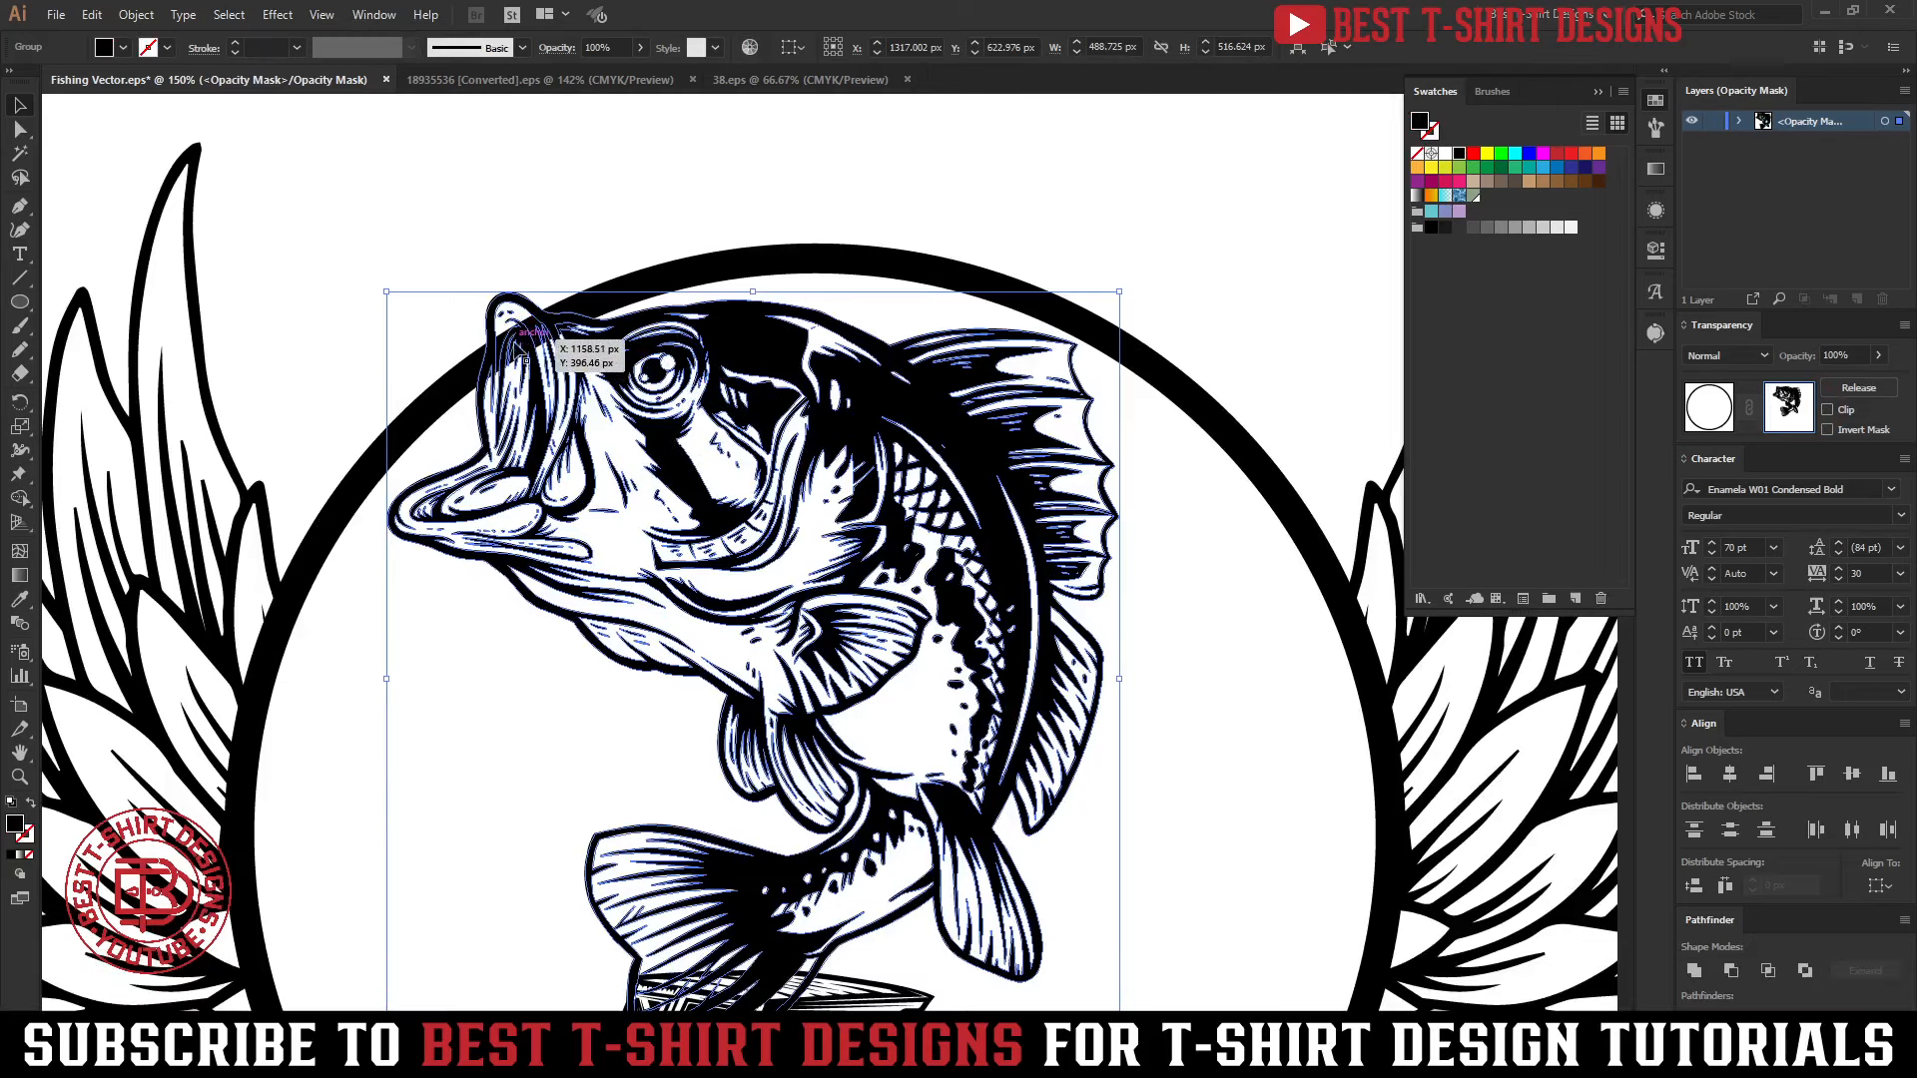
click(1694, 970)
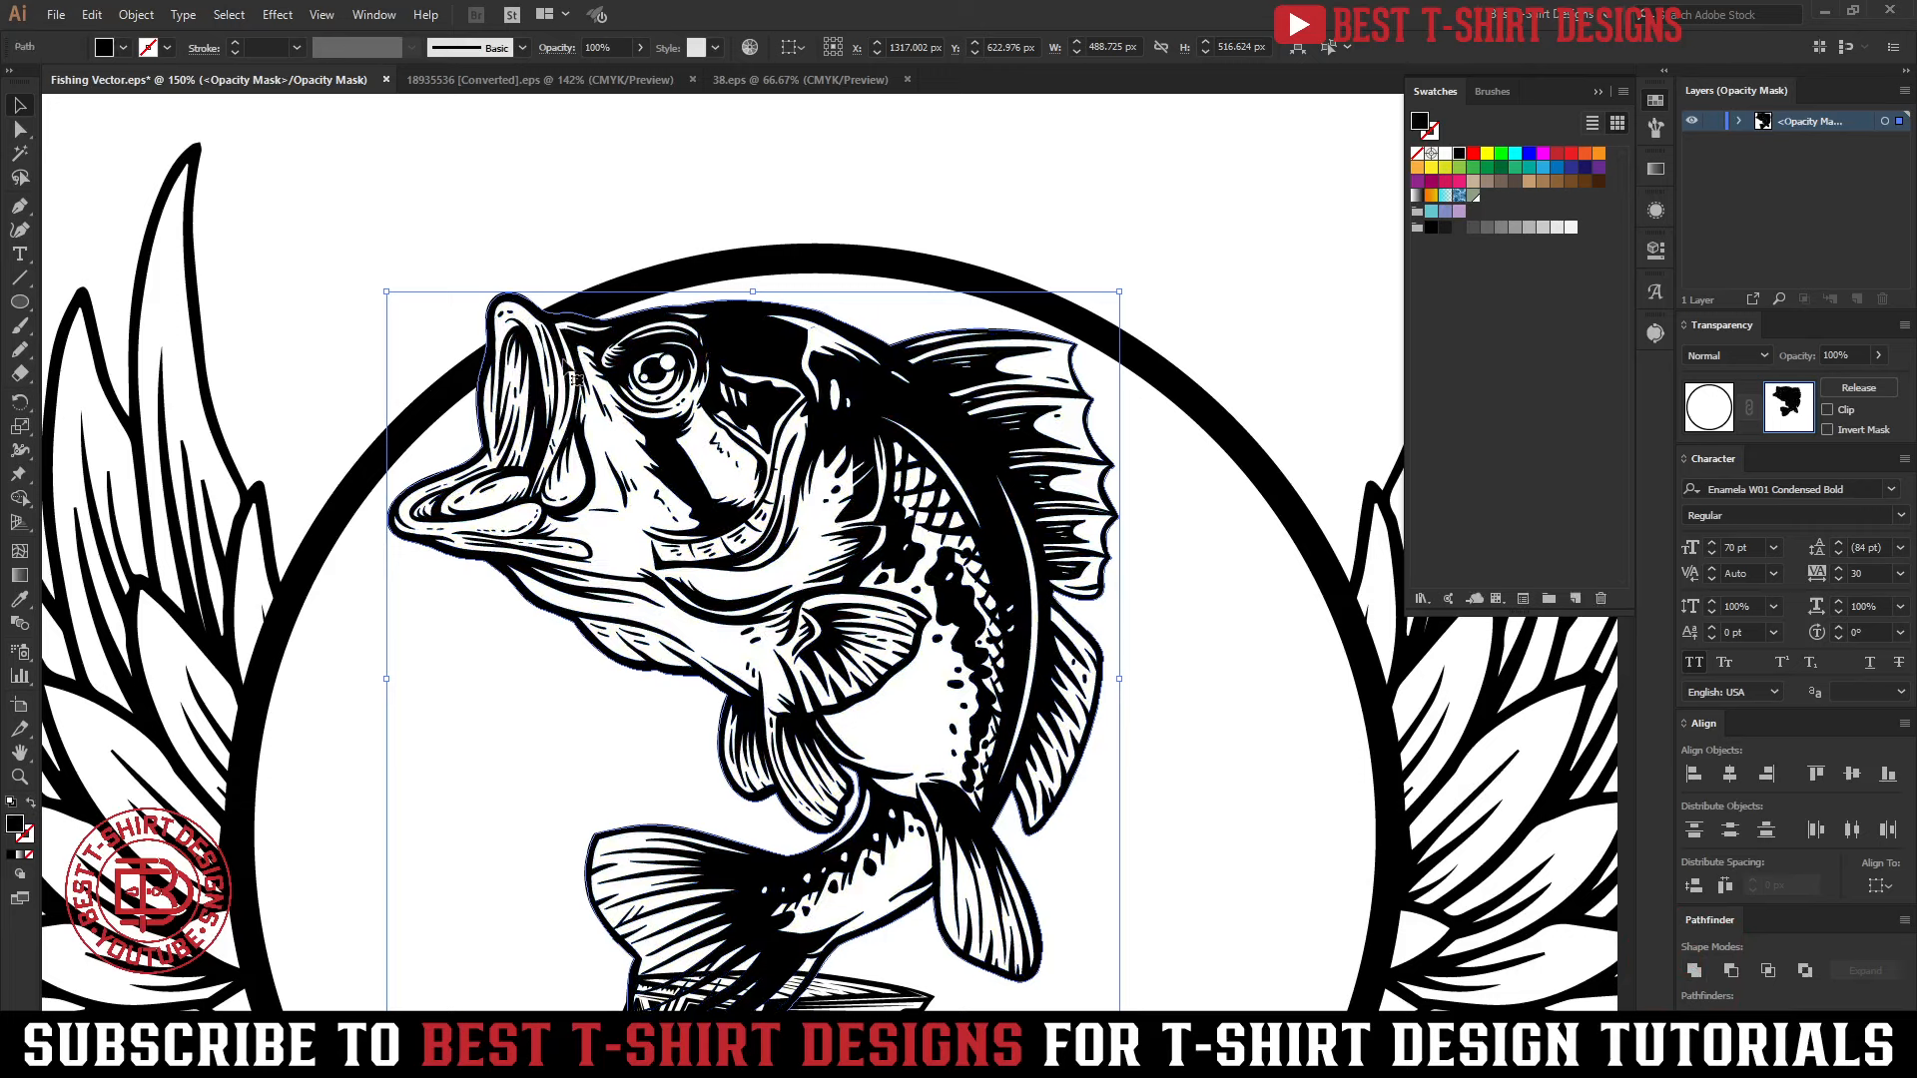
click(914, 189)
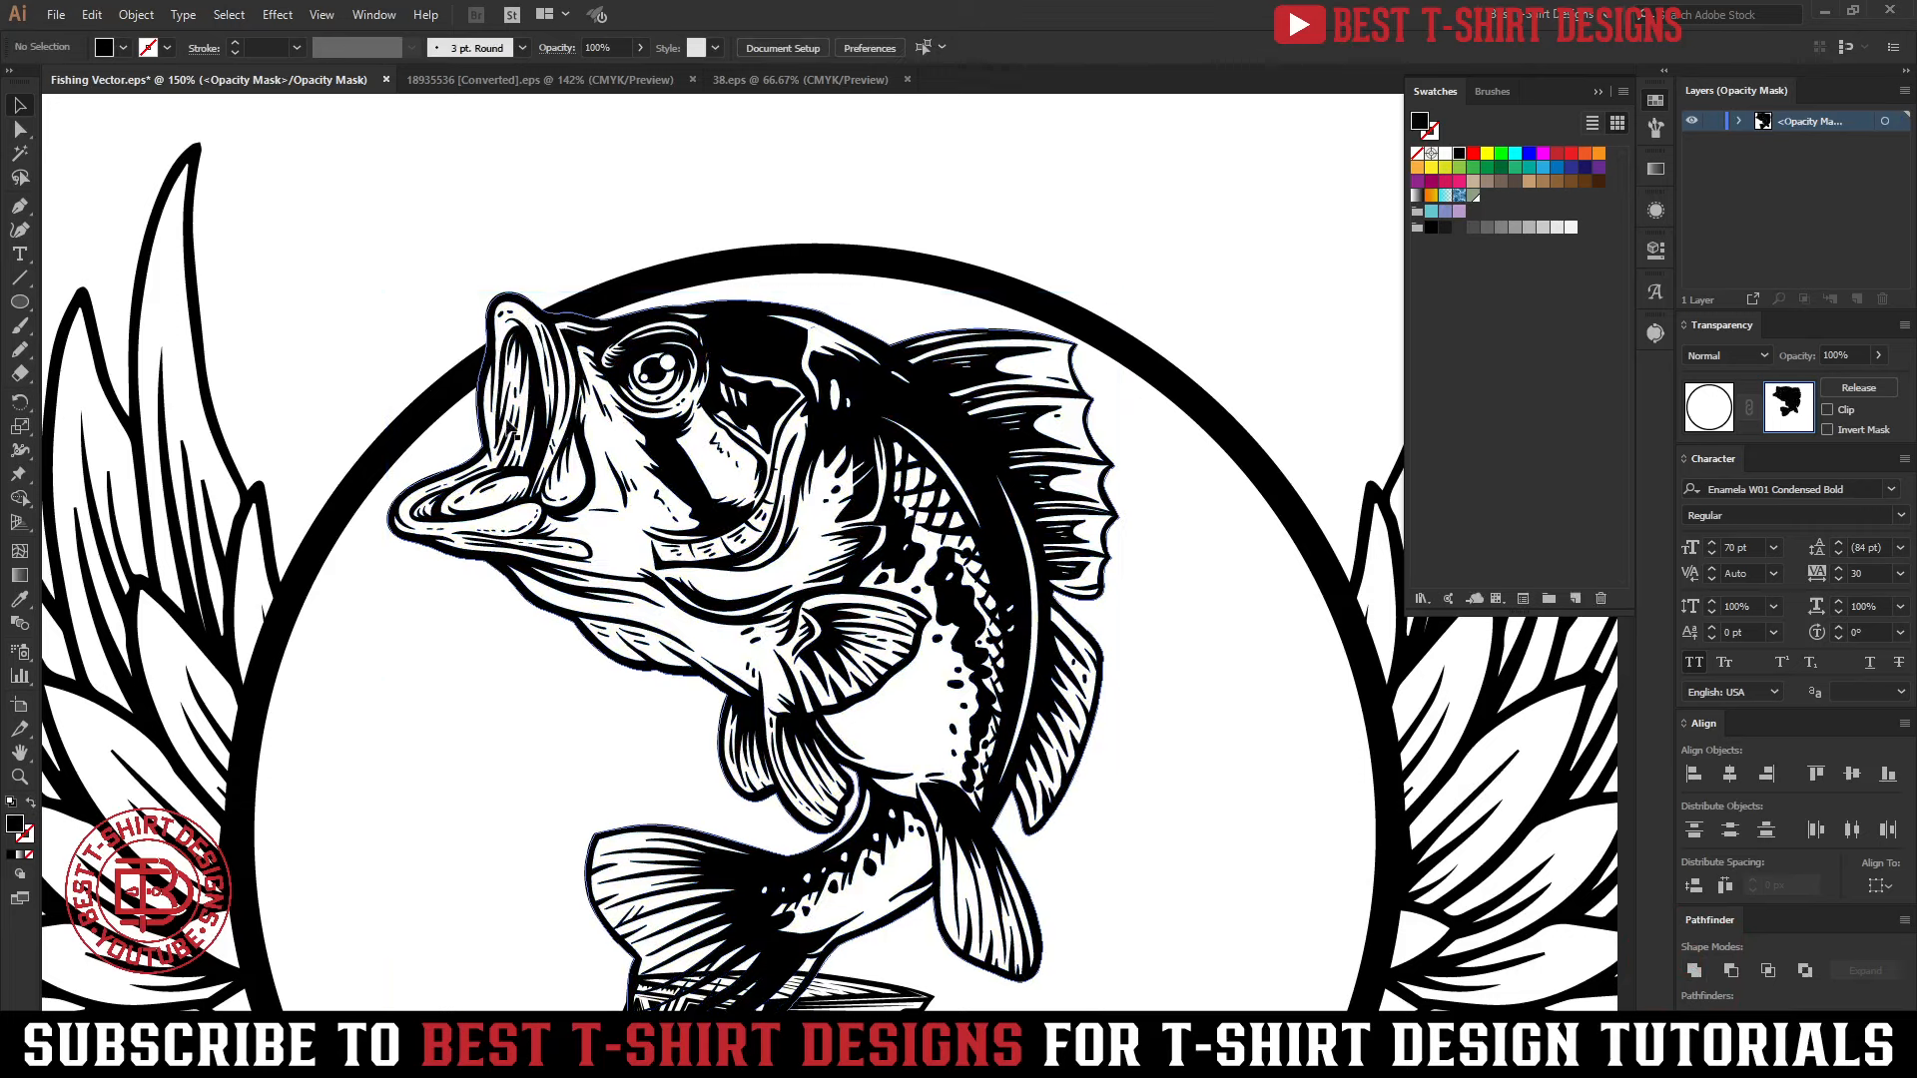
scroll(824, 539, down, 2)
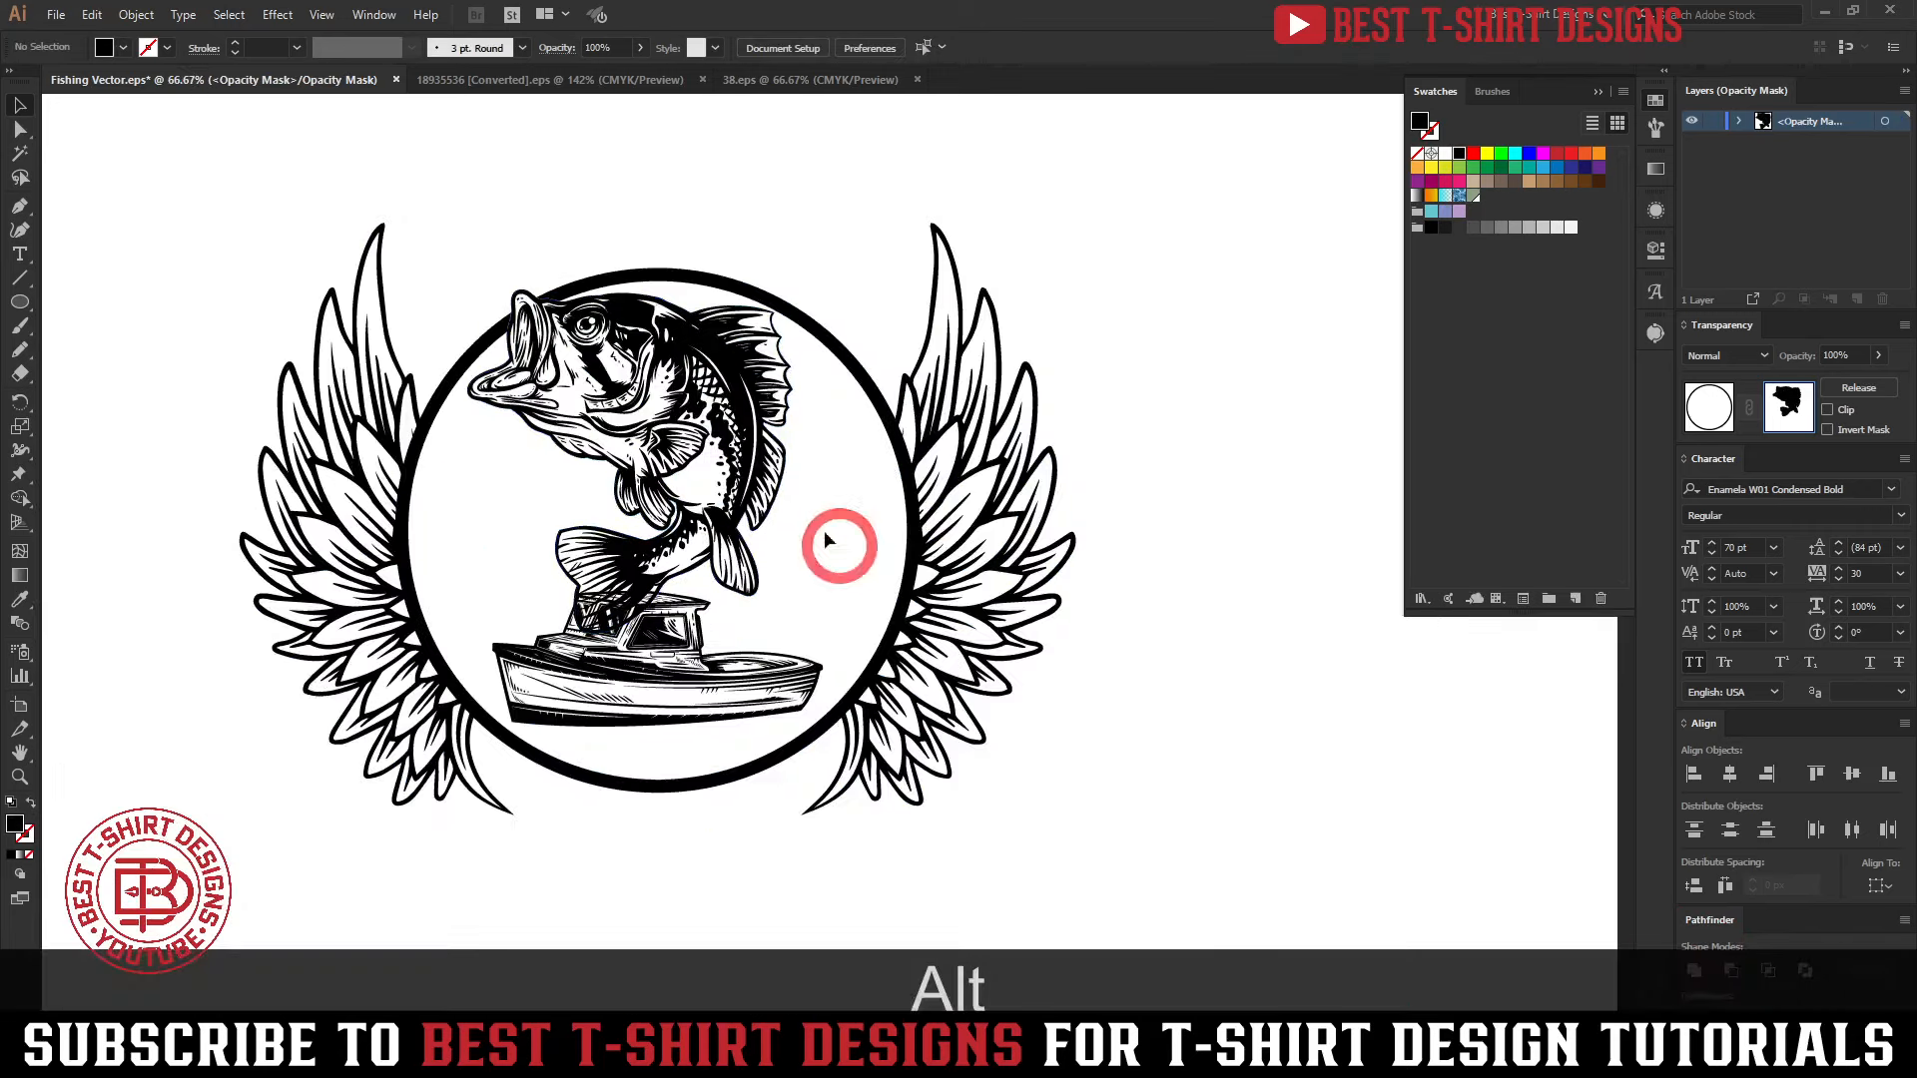
scroll(567, 324, up, 2)
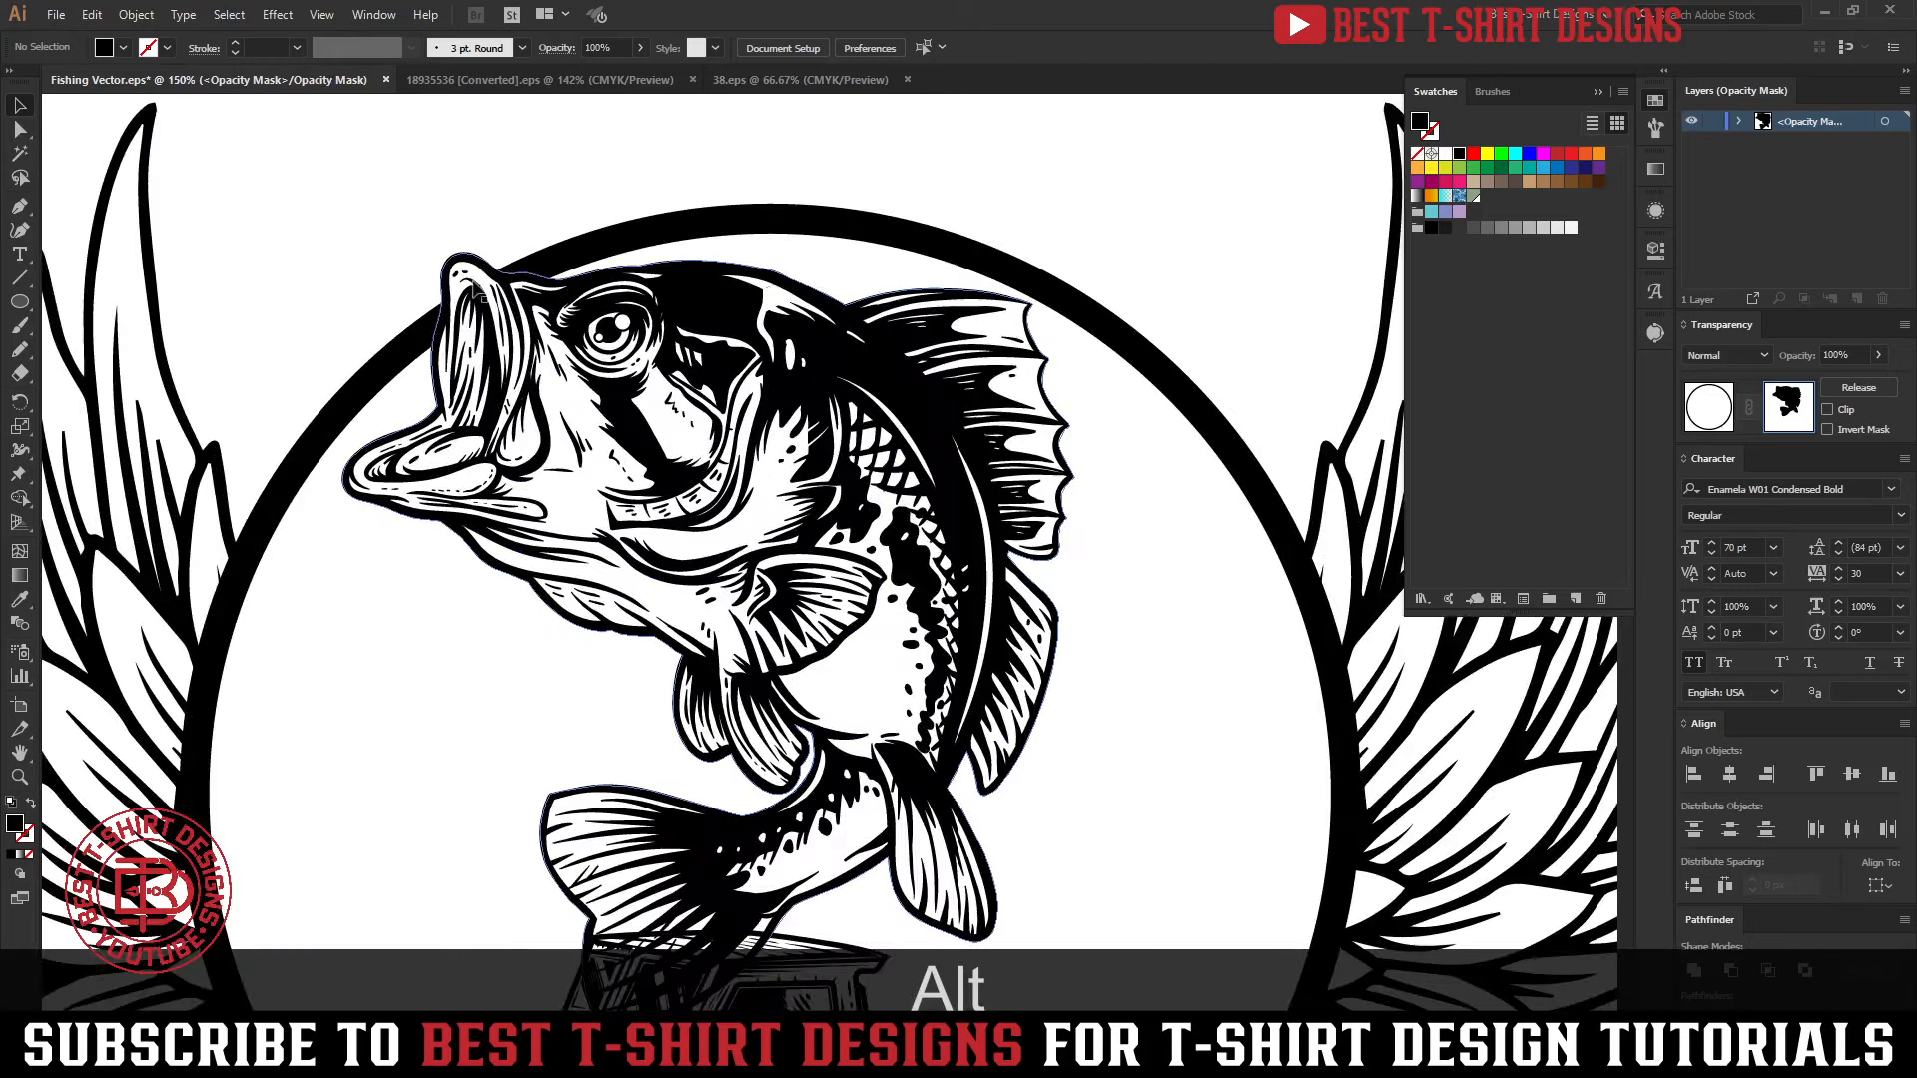
scroll(545, 323, down, 1)
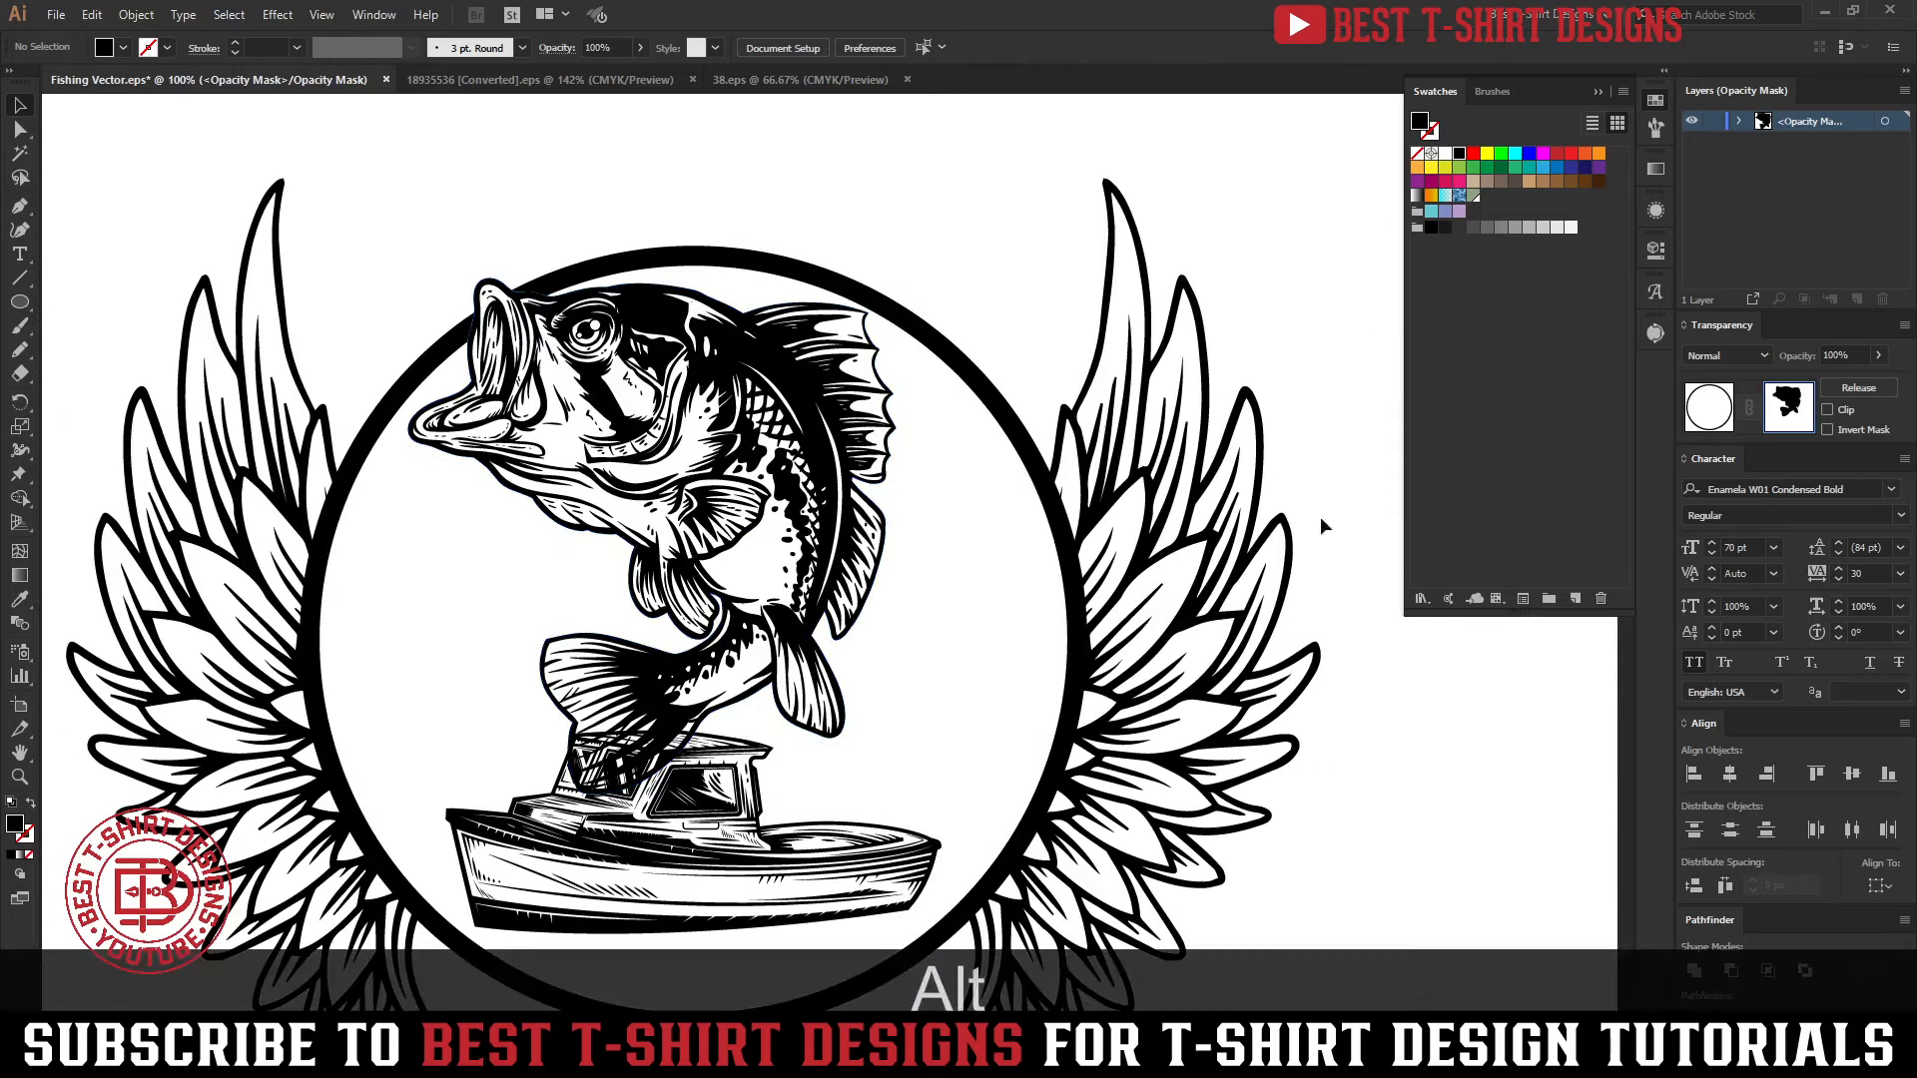
click(1705, 418)
Copy the boat and add an opacity mask to the bass with Clip turned off
scroll(699, 499, down, 2)
click(774, 784)
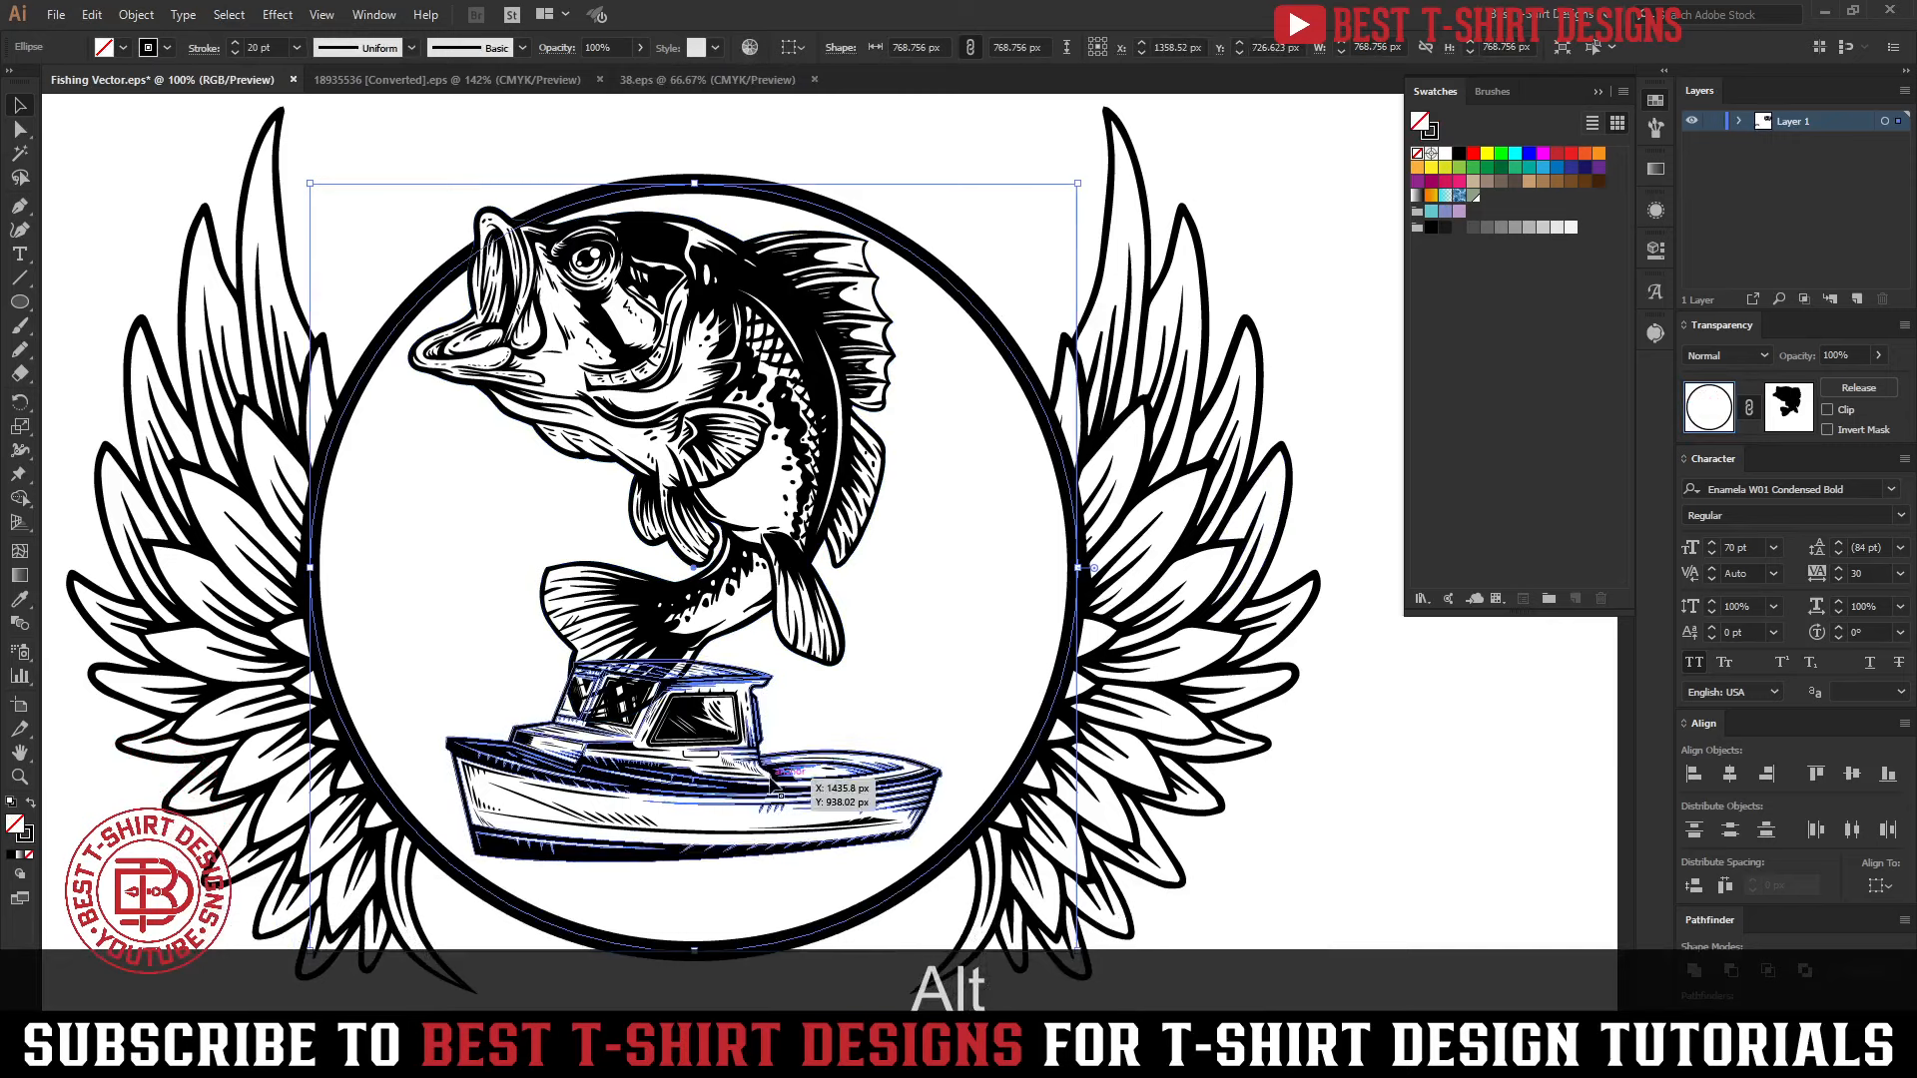
key(ctrl+c)
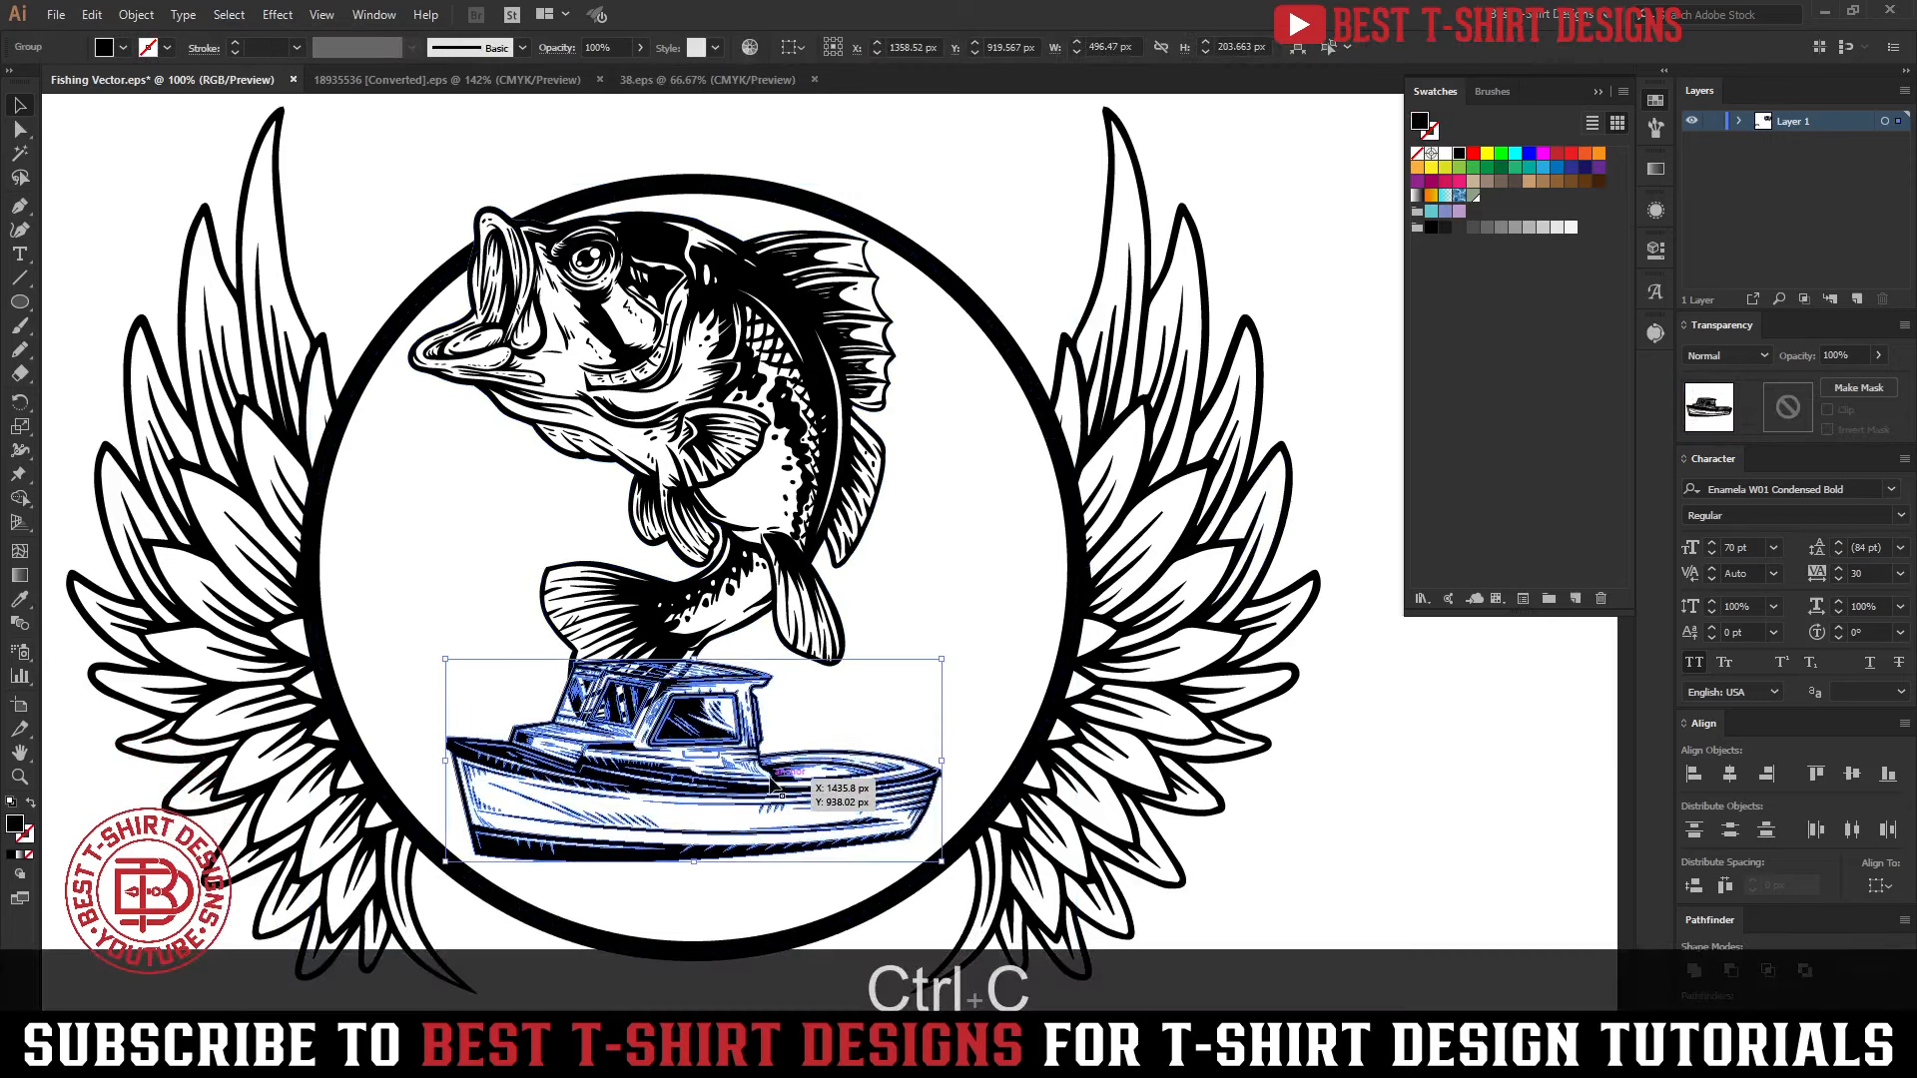
click(837, 629)
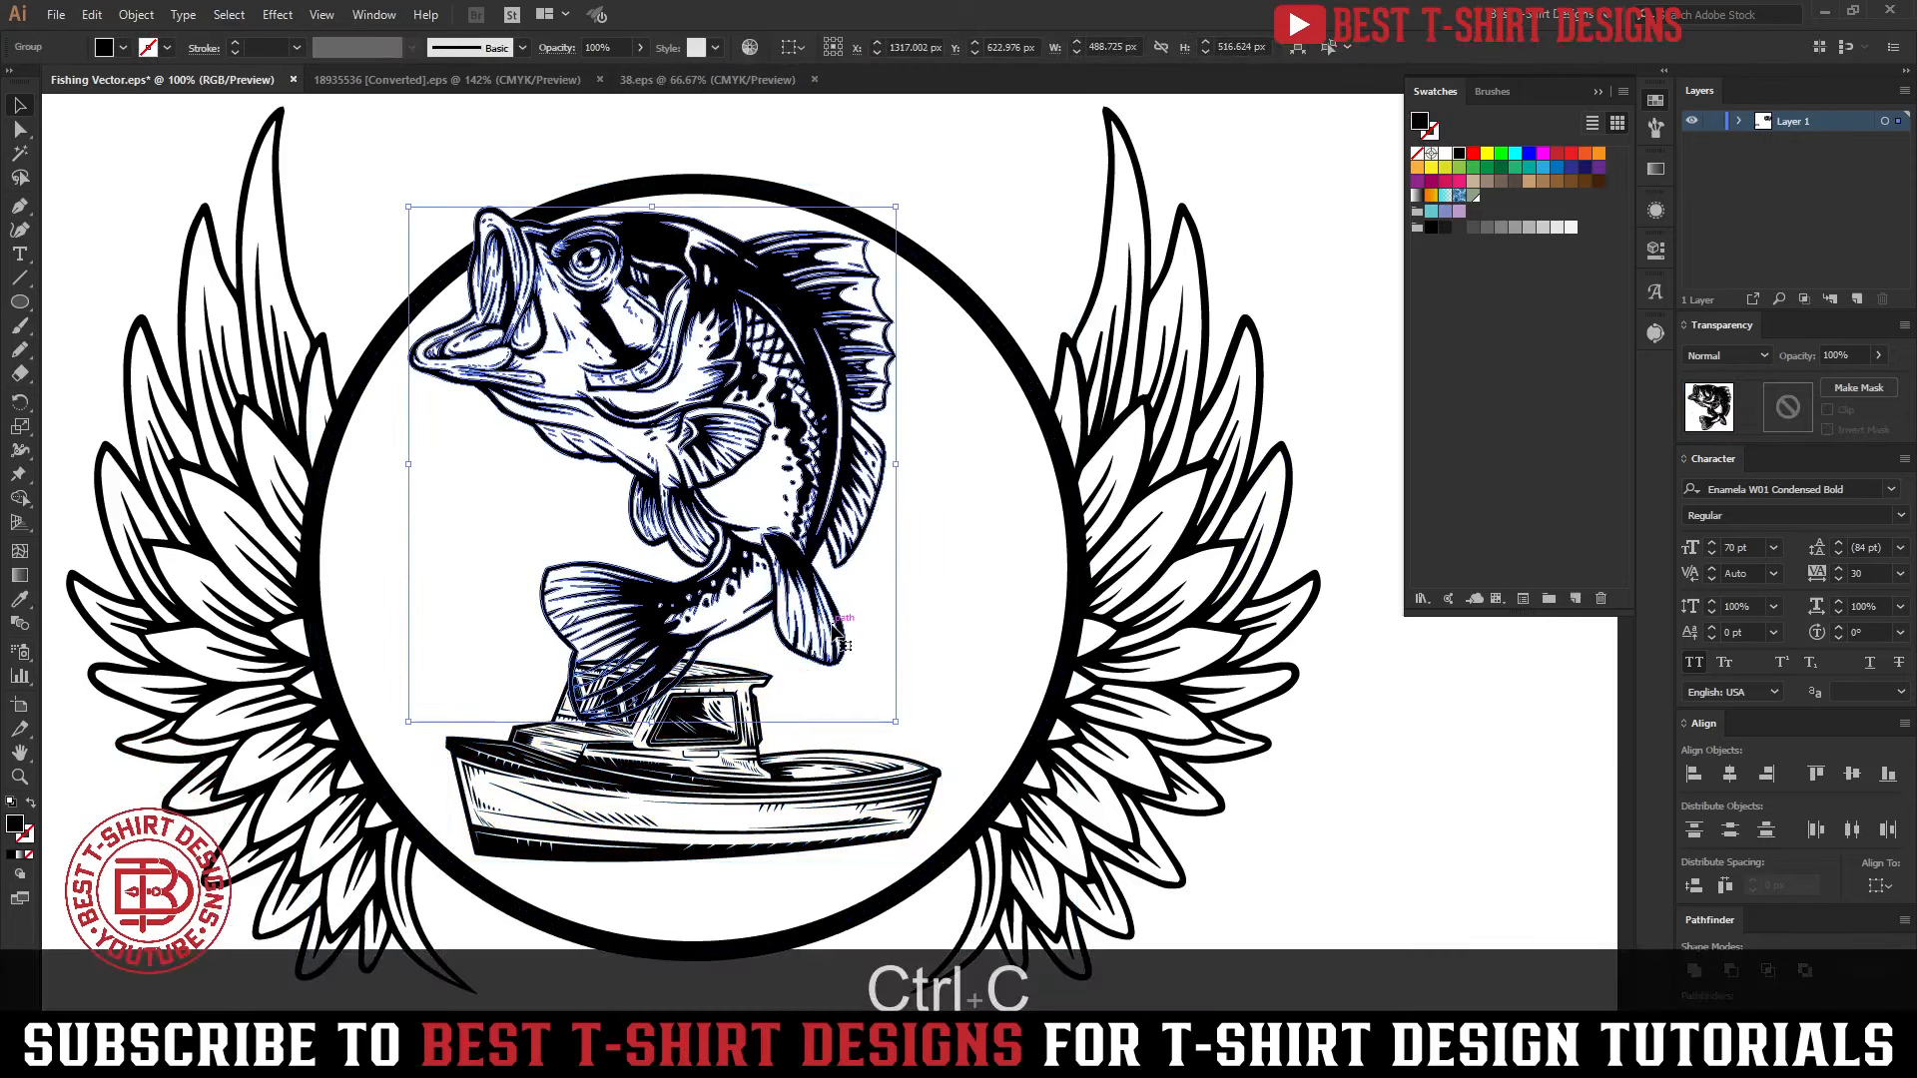
click(1775, 415)
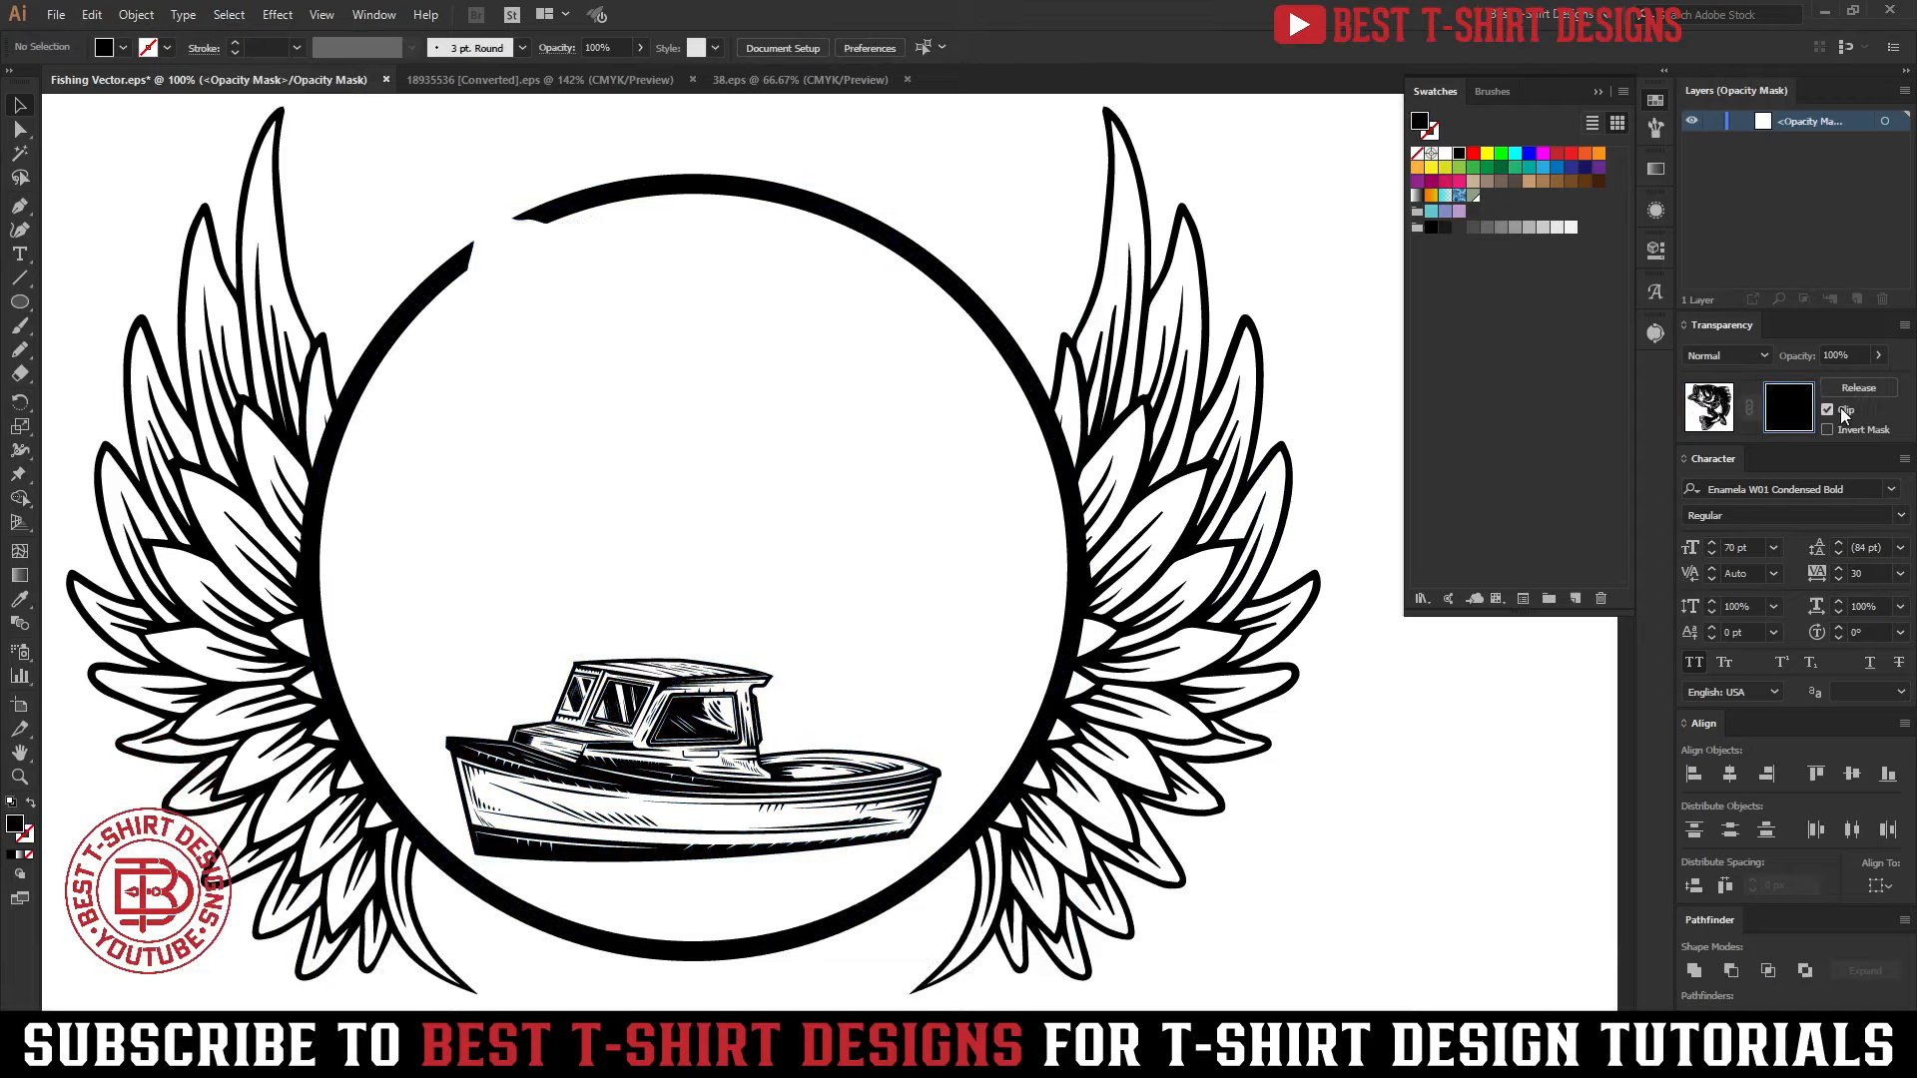
click(1827, 409)
Paste the boat in front inside the bass's mask and unite it into a solid silhouette
key(ctrl+f)
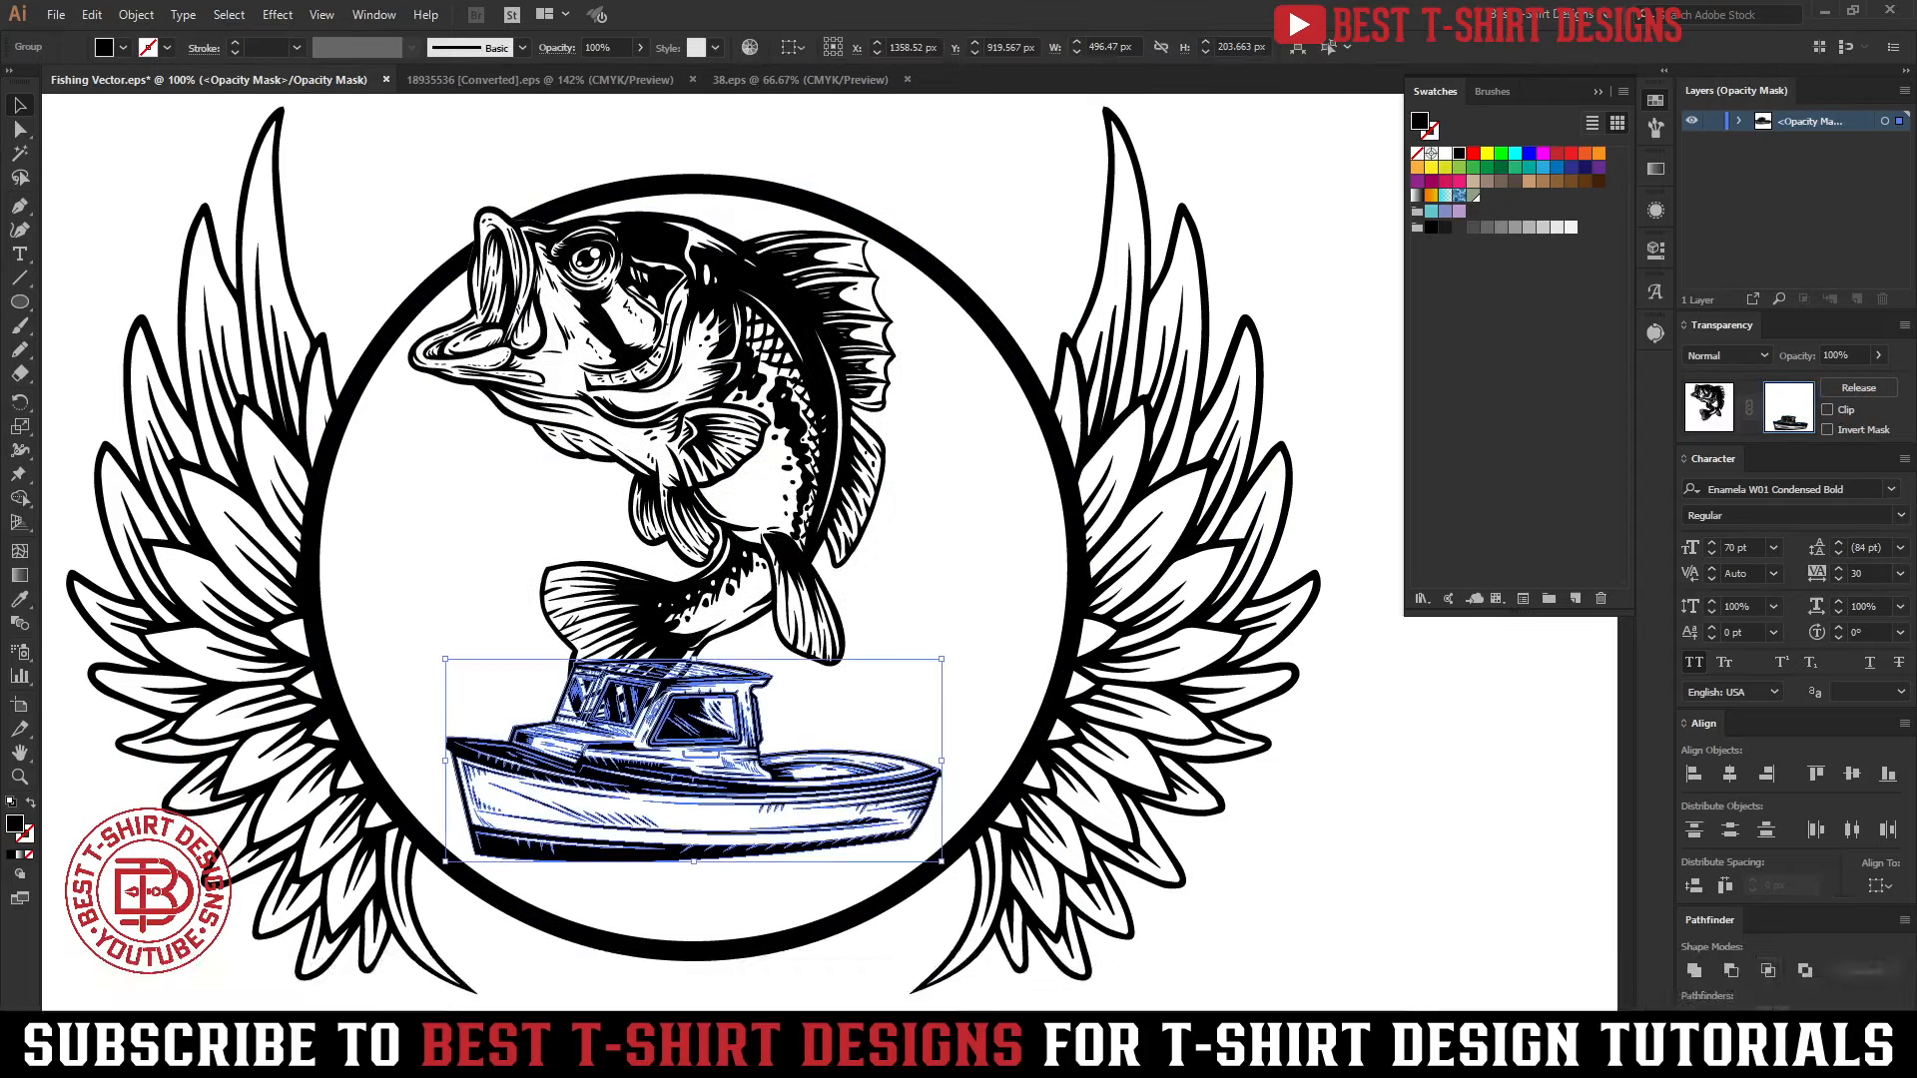
click(1693, 971)
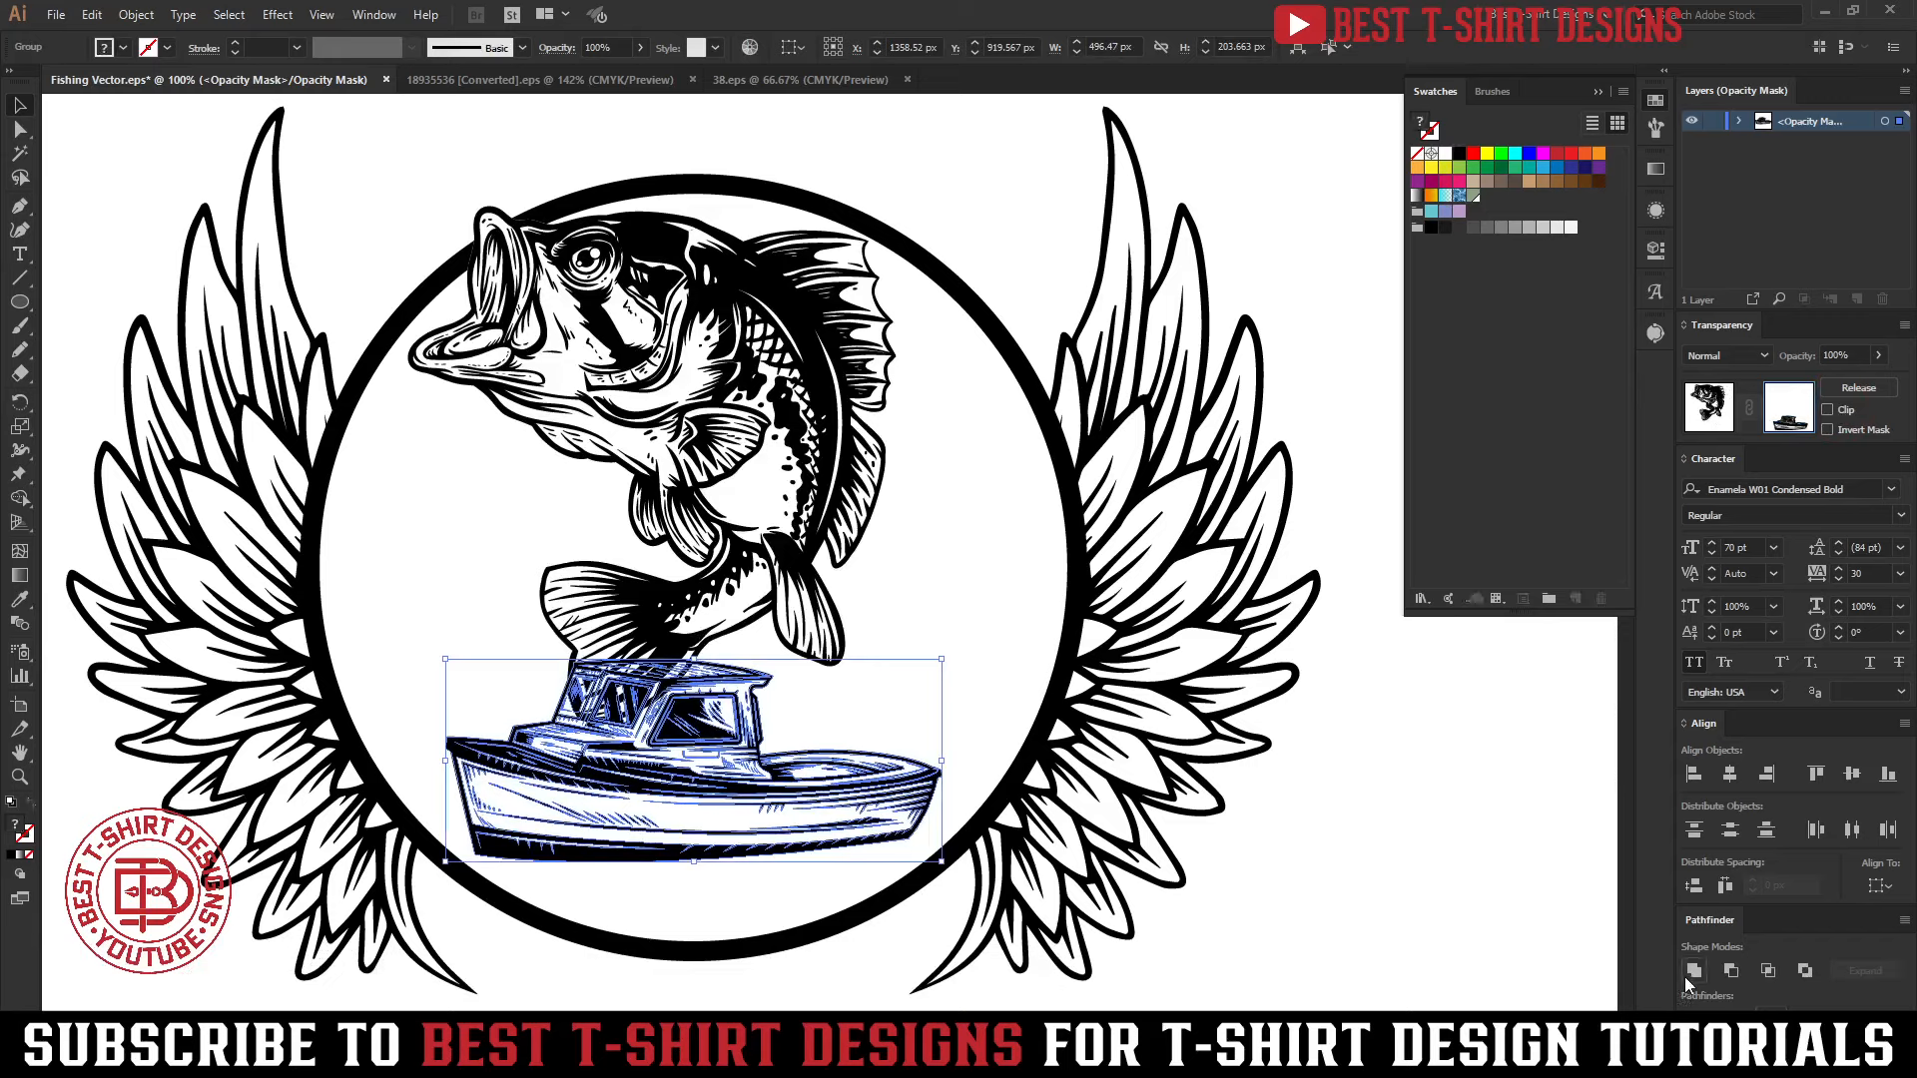
click(1226, 919)
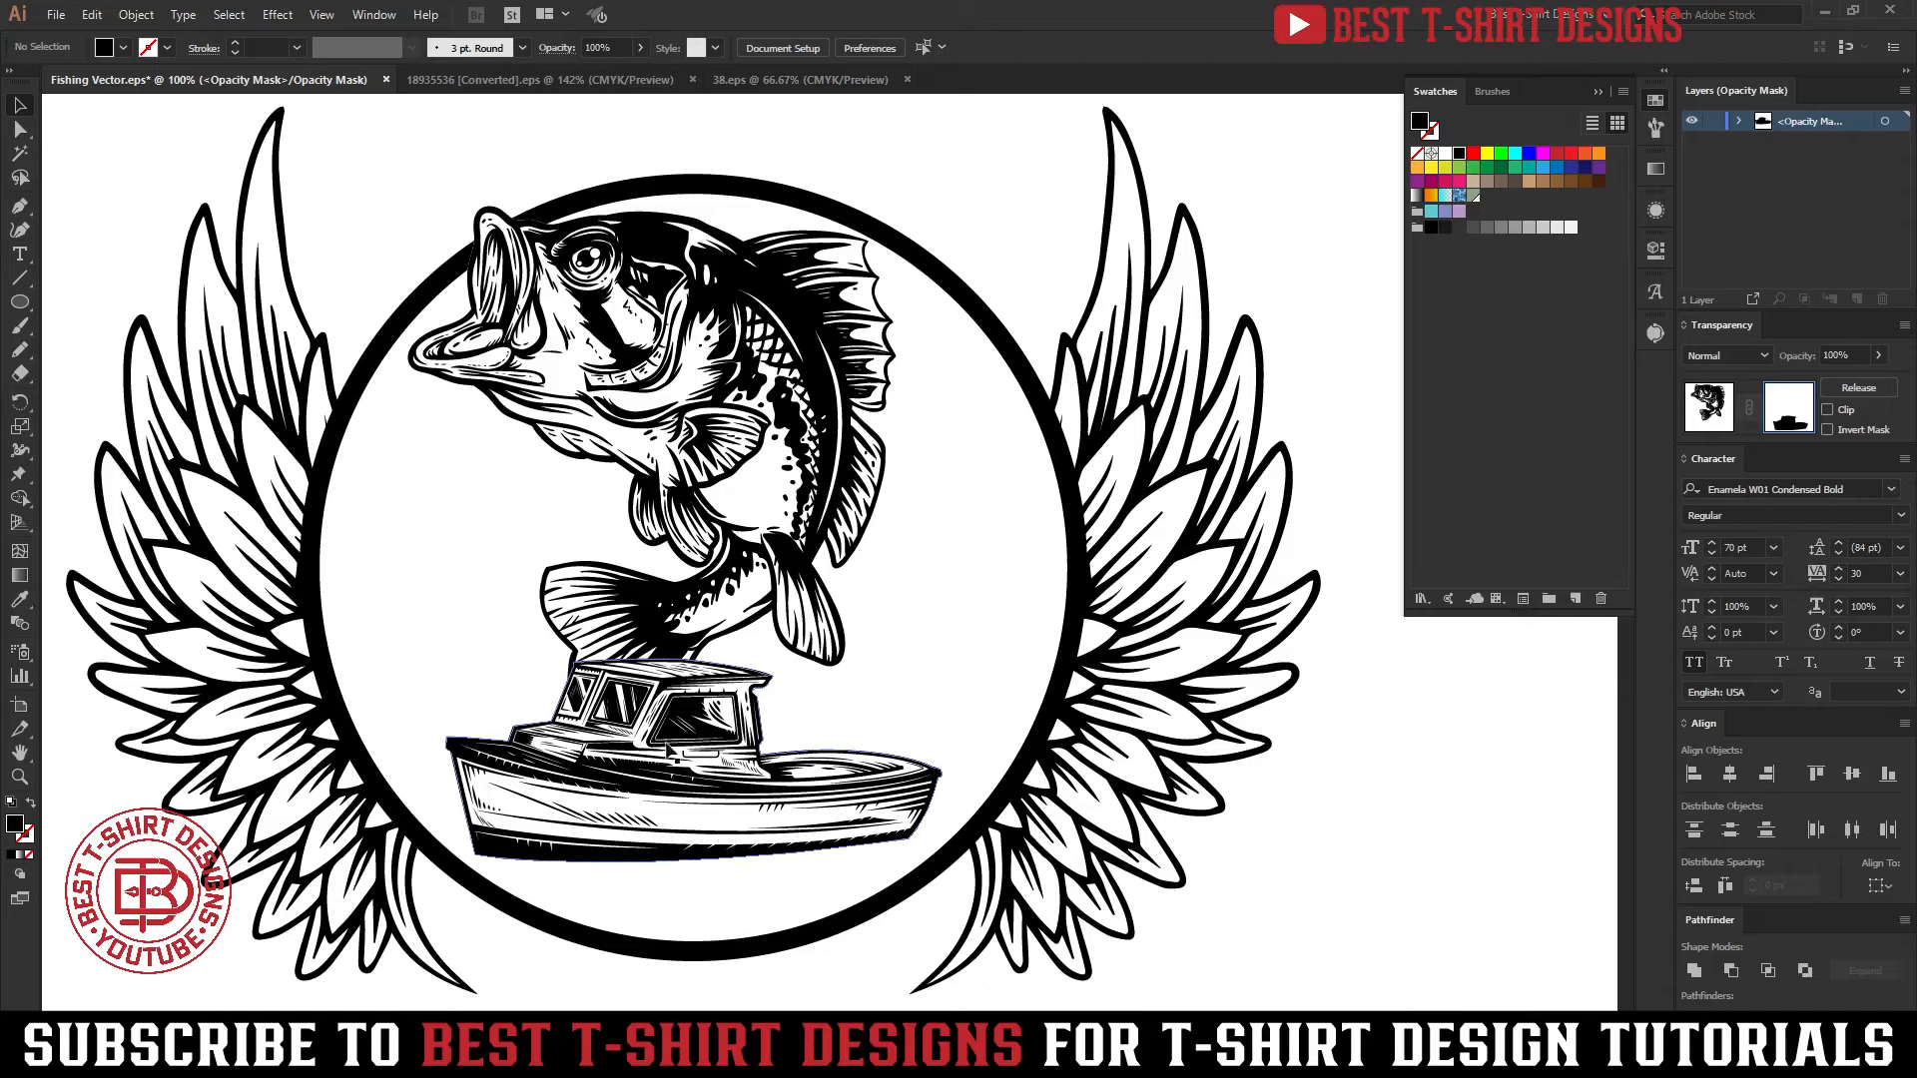
Try a 4 px path offset with Miter joins on the boat silhouette in the mask, with Preview on
scroll(627, 717, up, 2)
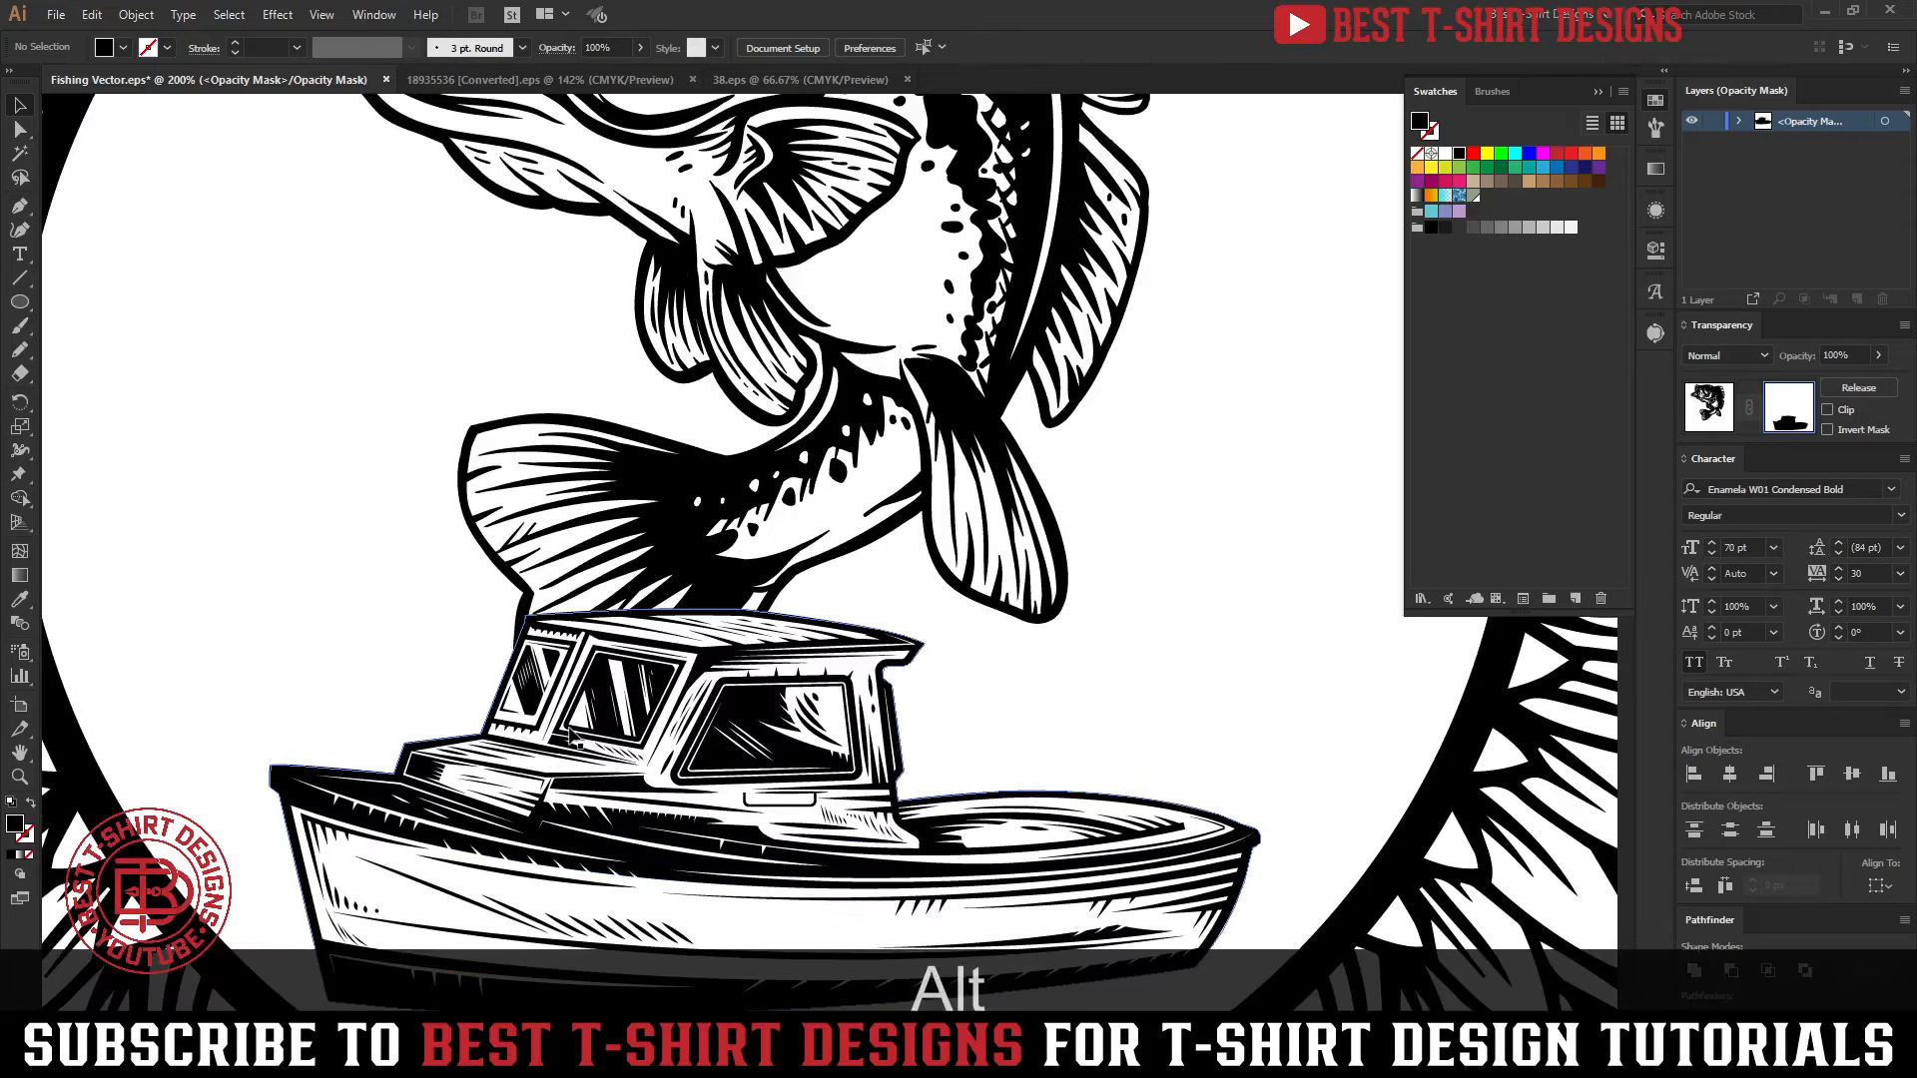
scroll(571, 734, down, 2)
click(967, 605)
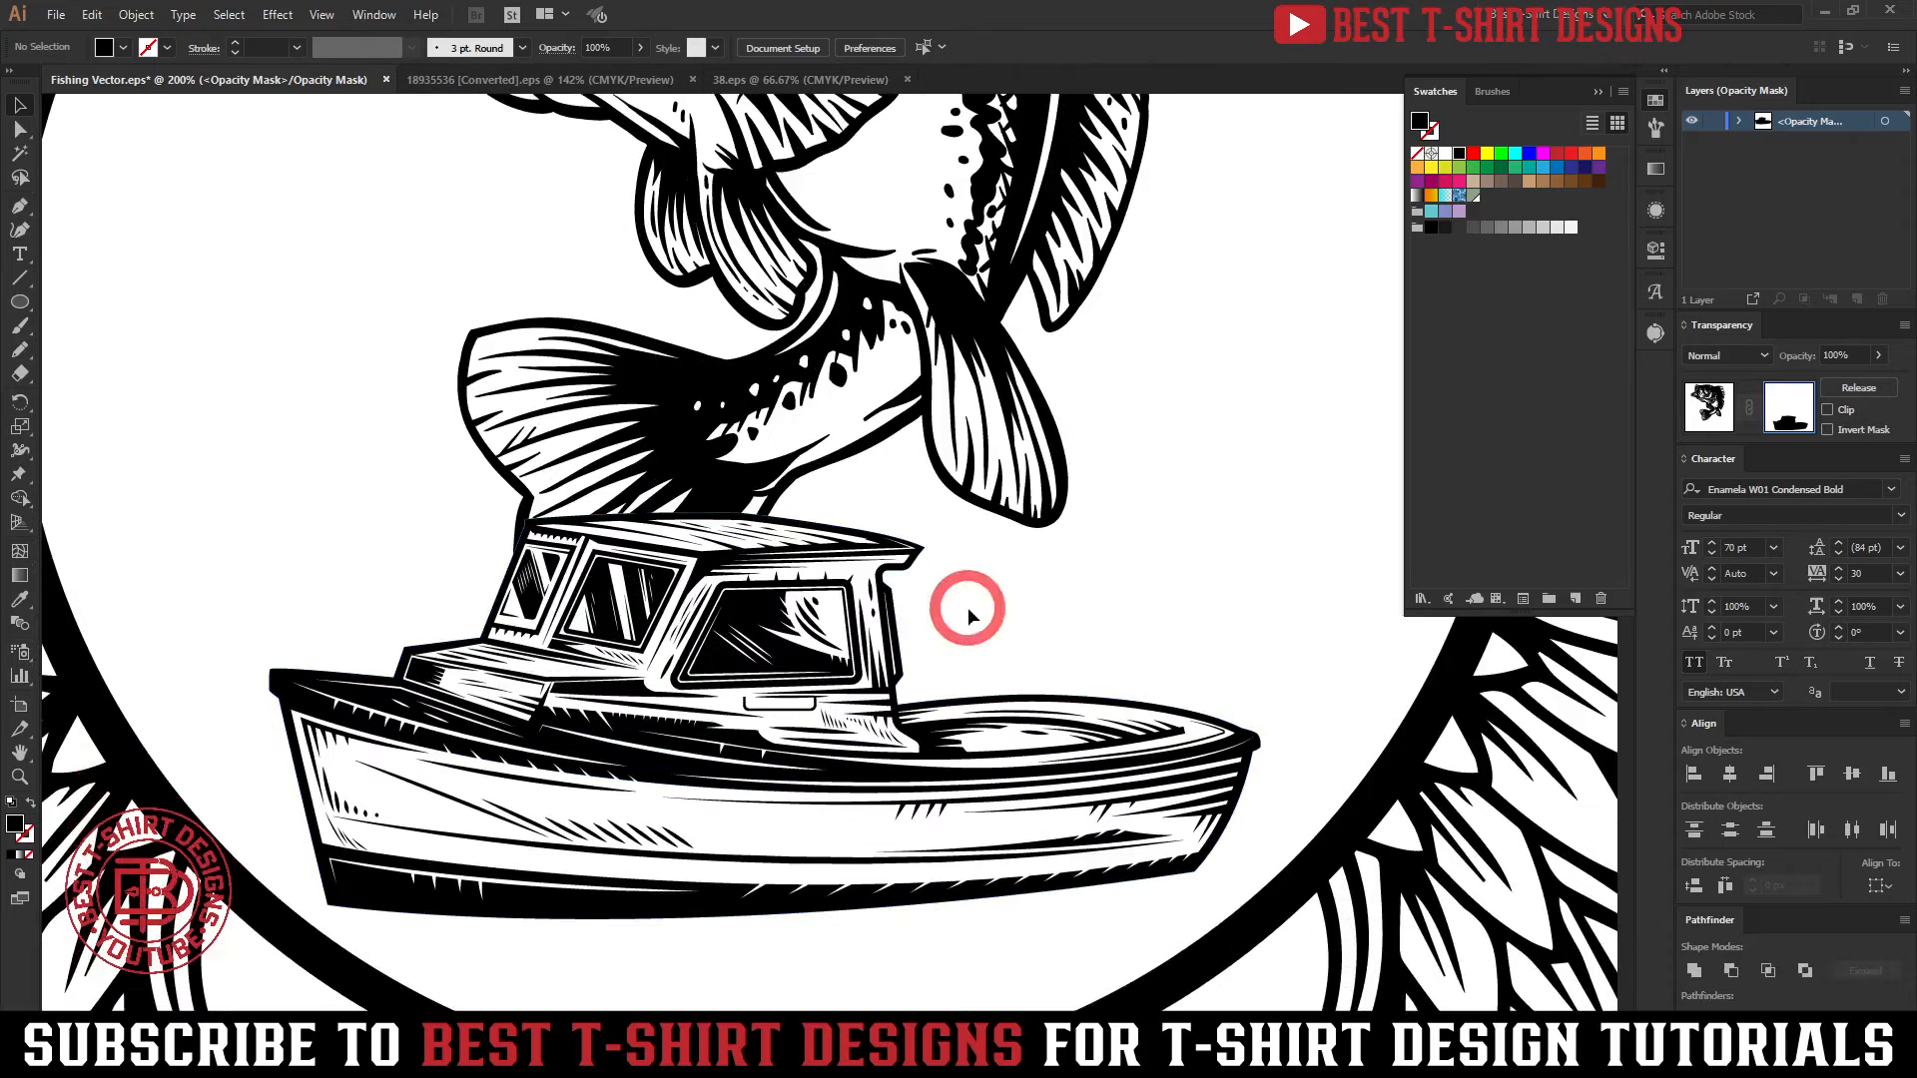
click(748, 652)
key(ctrl+alt+f)
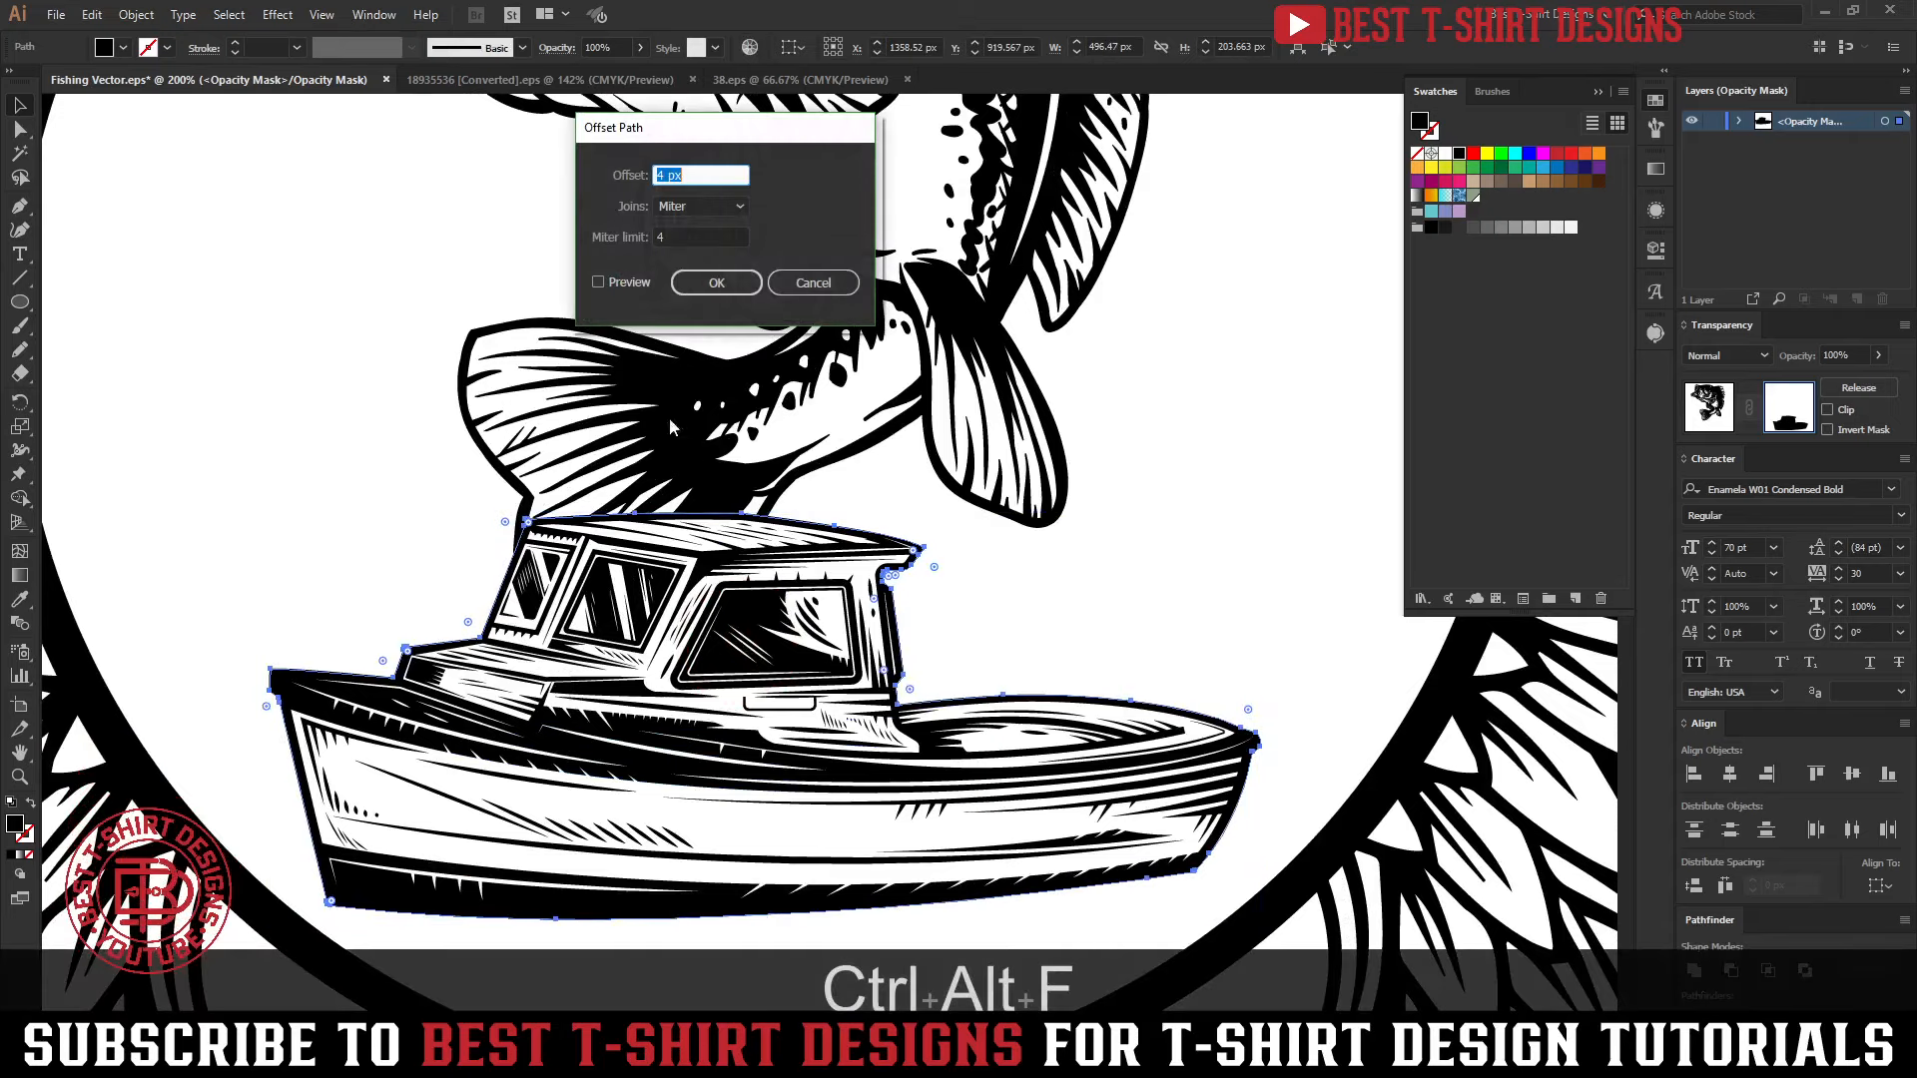
click(628, 282)
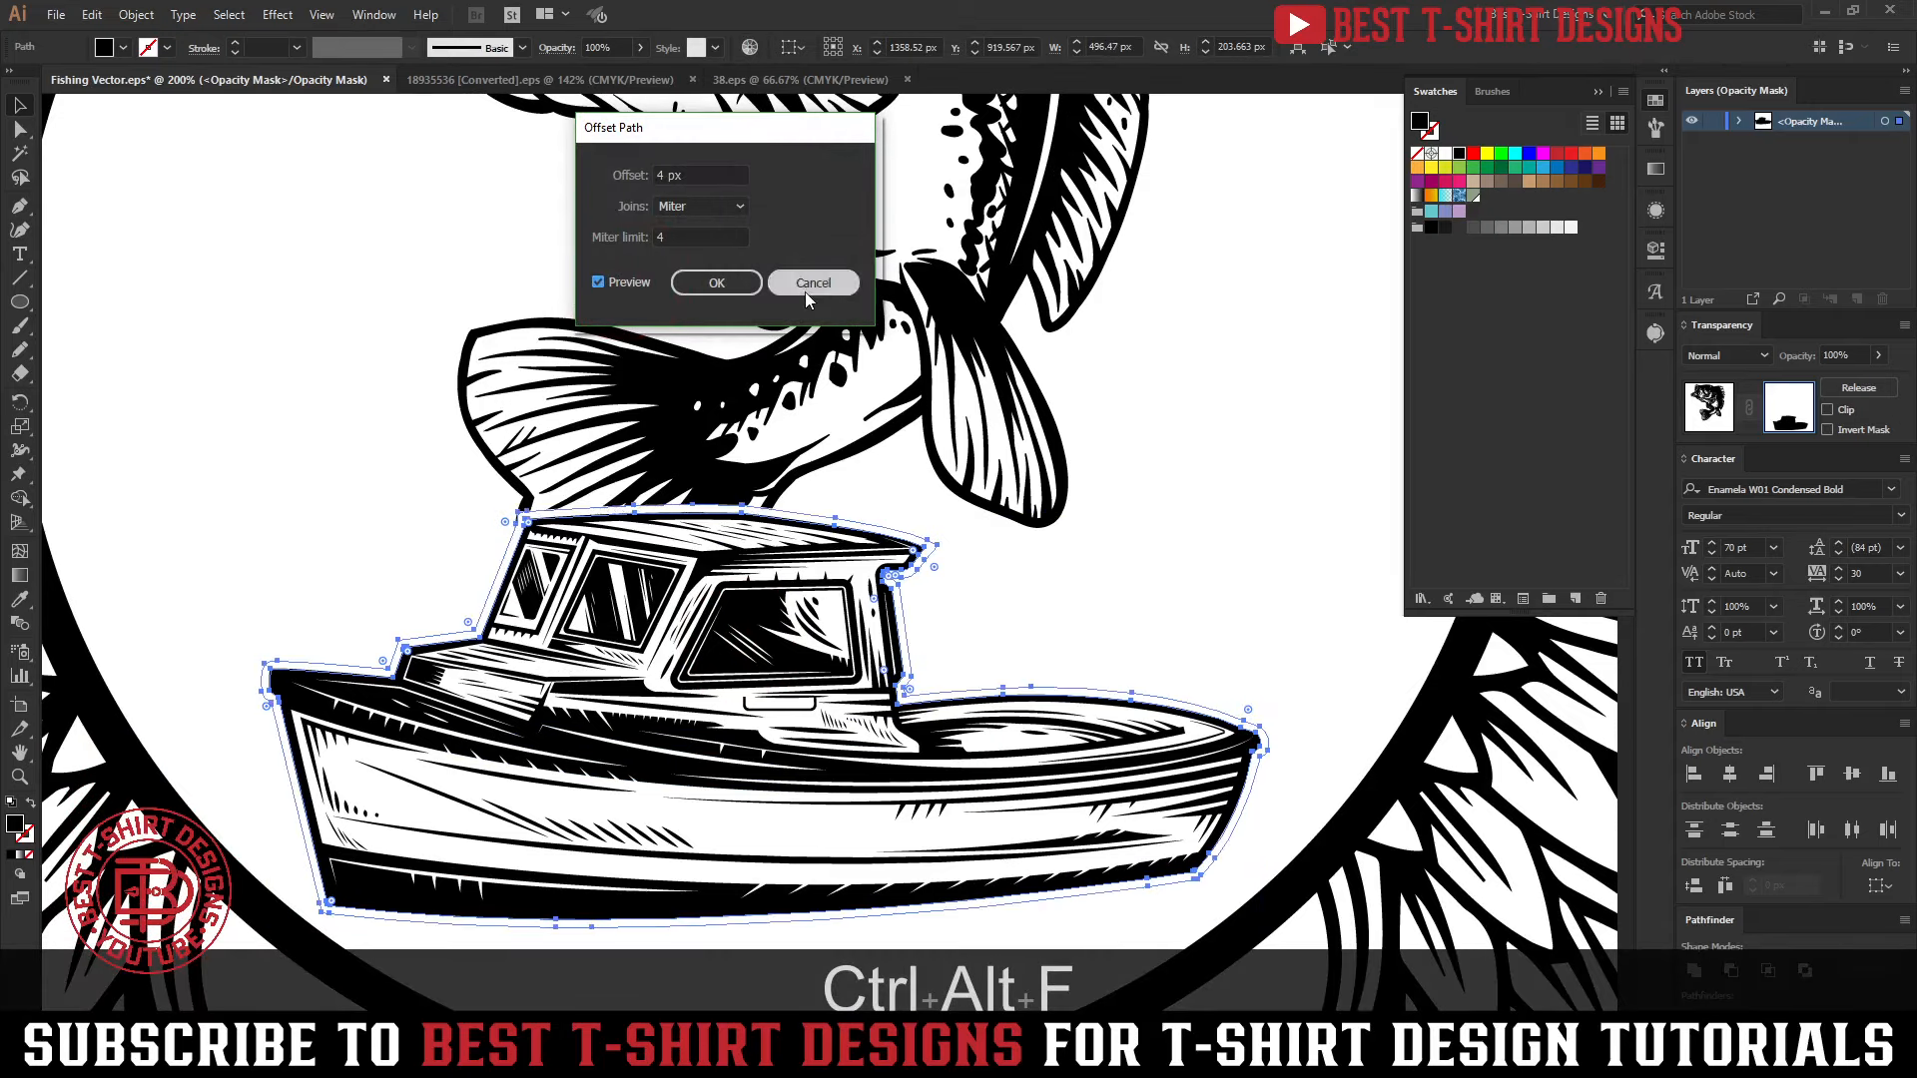
key(Return)
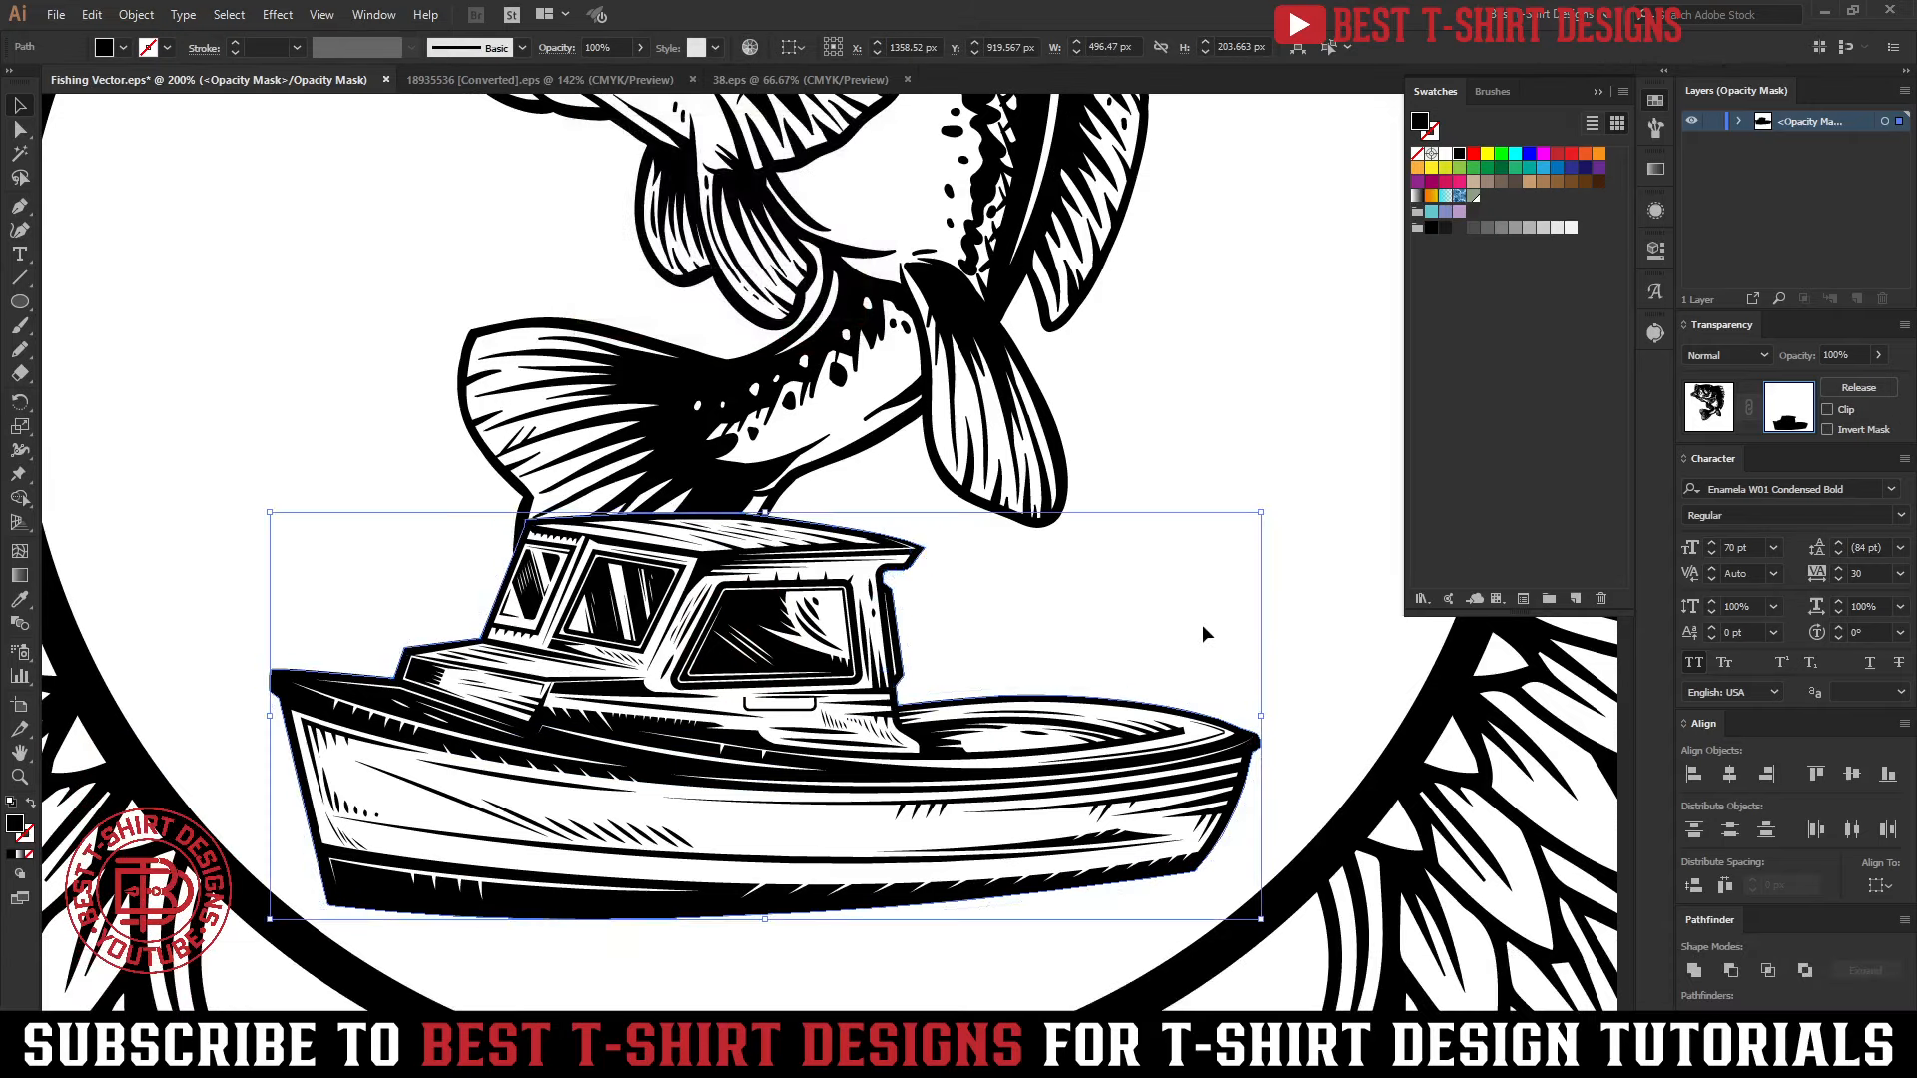
Delete the boat silhouette from the bass's mask and return from mask editing to the artwork
key(Delete)
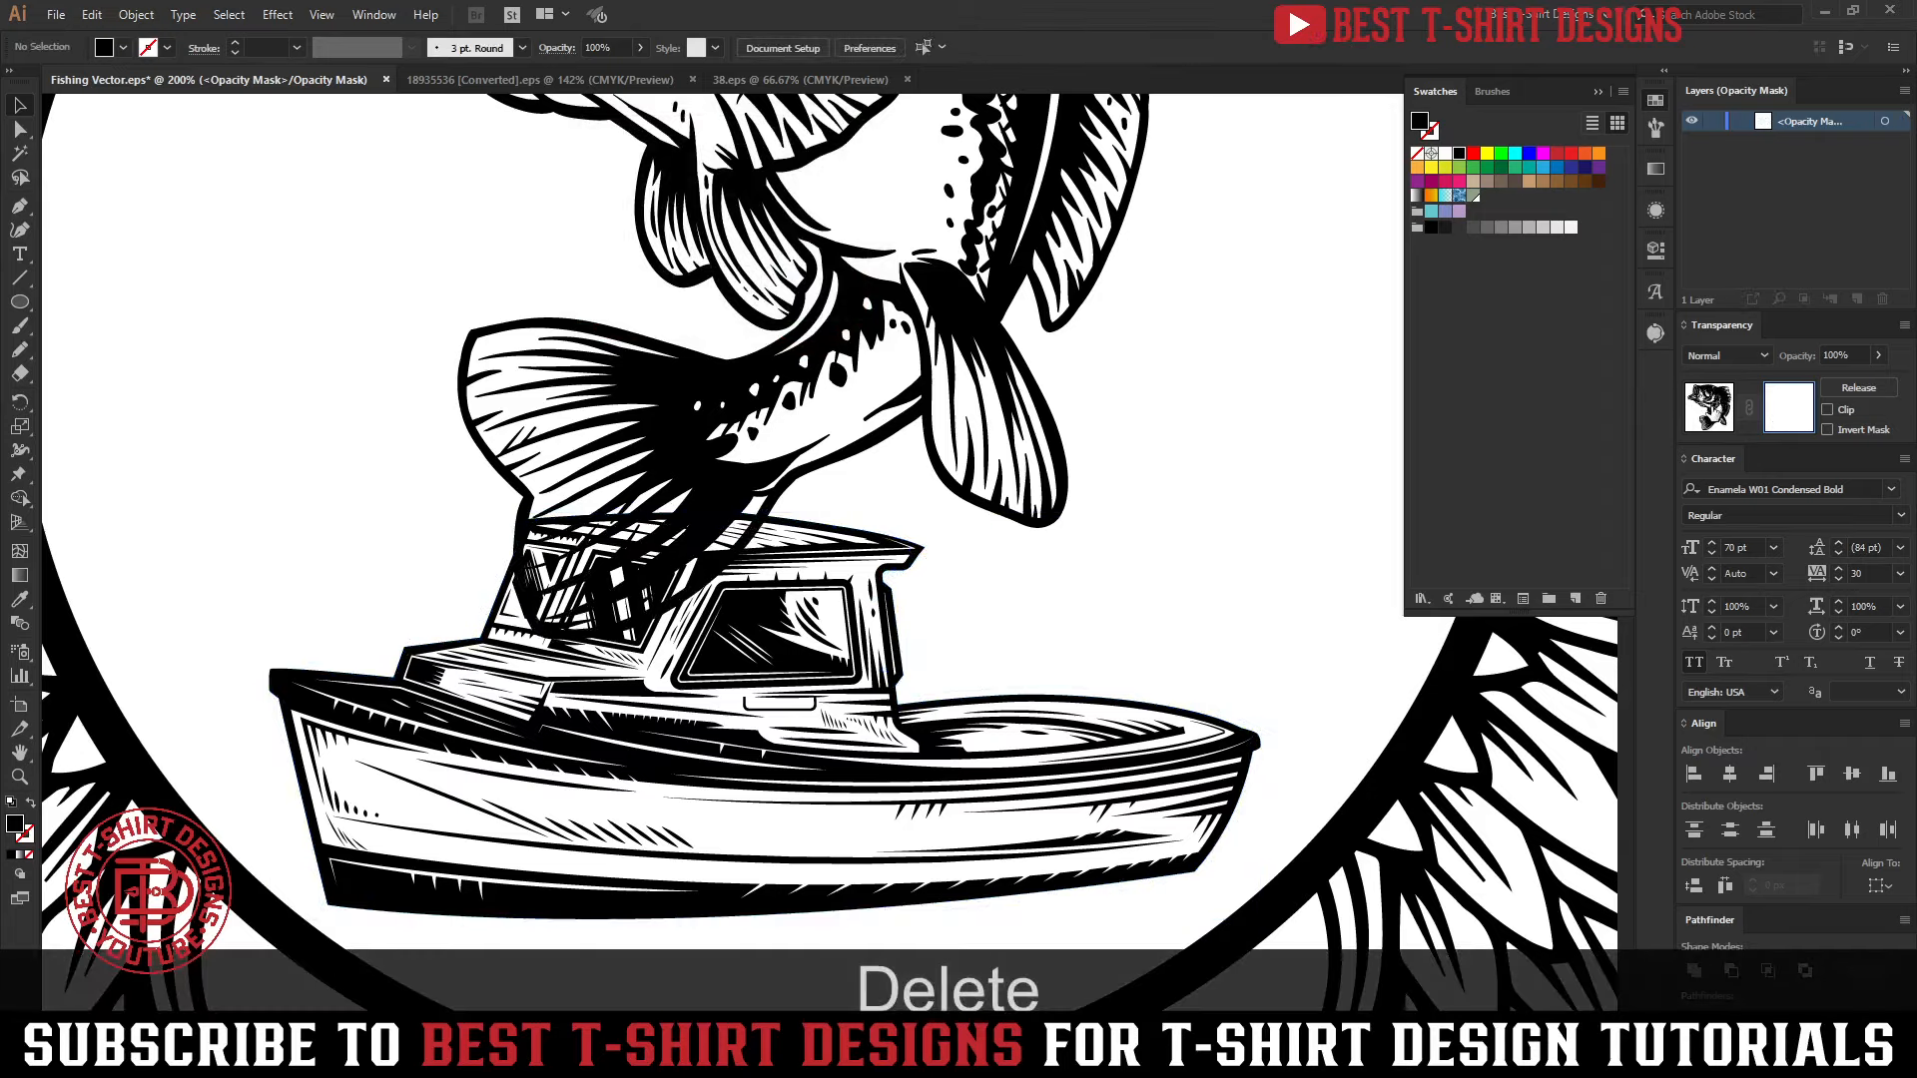
click(1706, 409)
scroll(707, 635, down, 3)
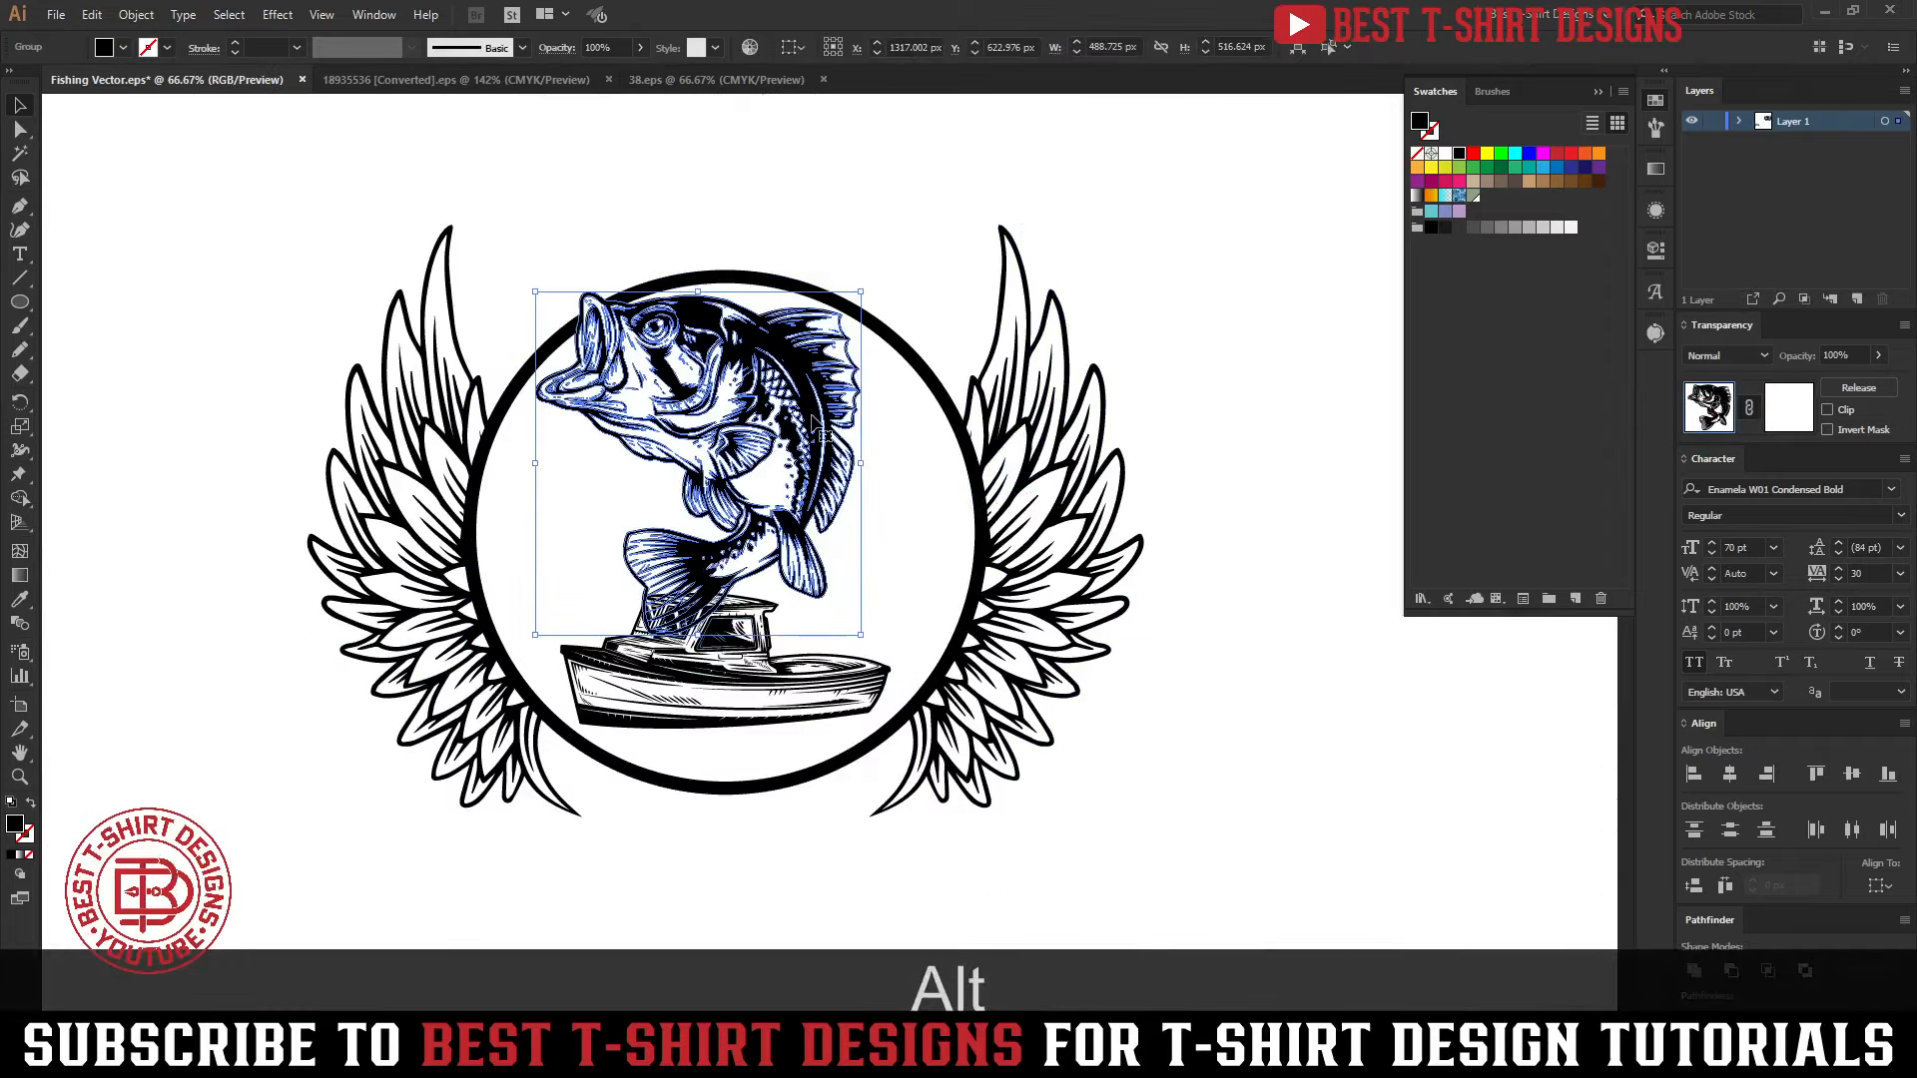
Start an Offset Path operation on the bass artwork
scroll(704, 344, up, 3)
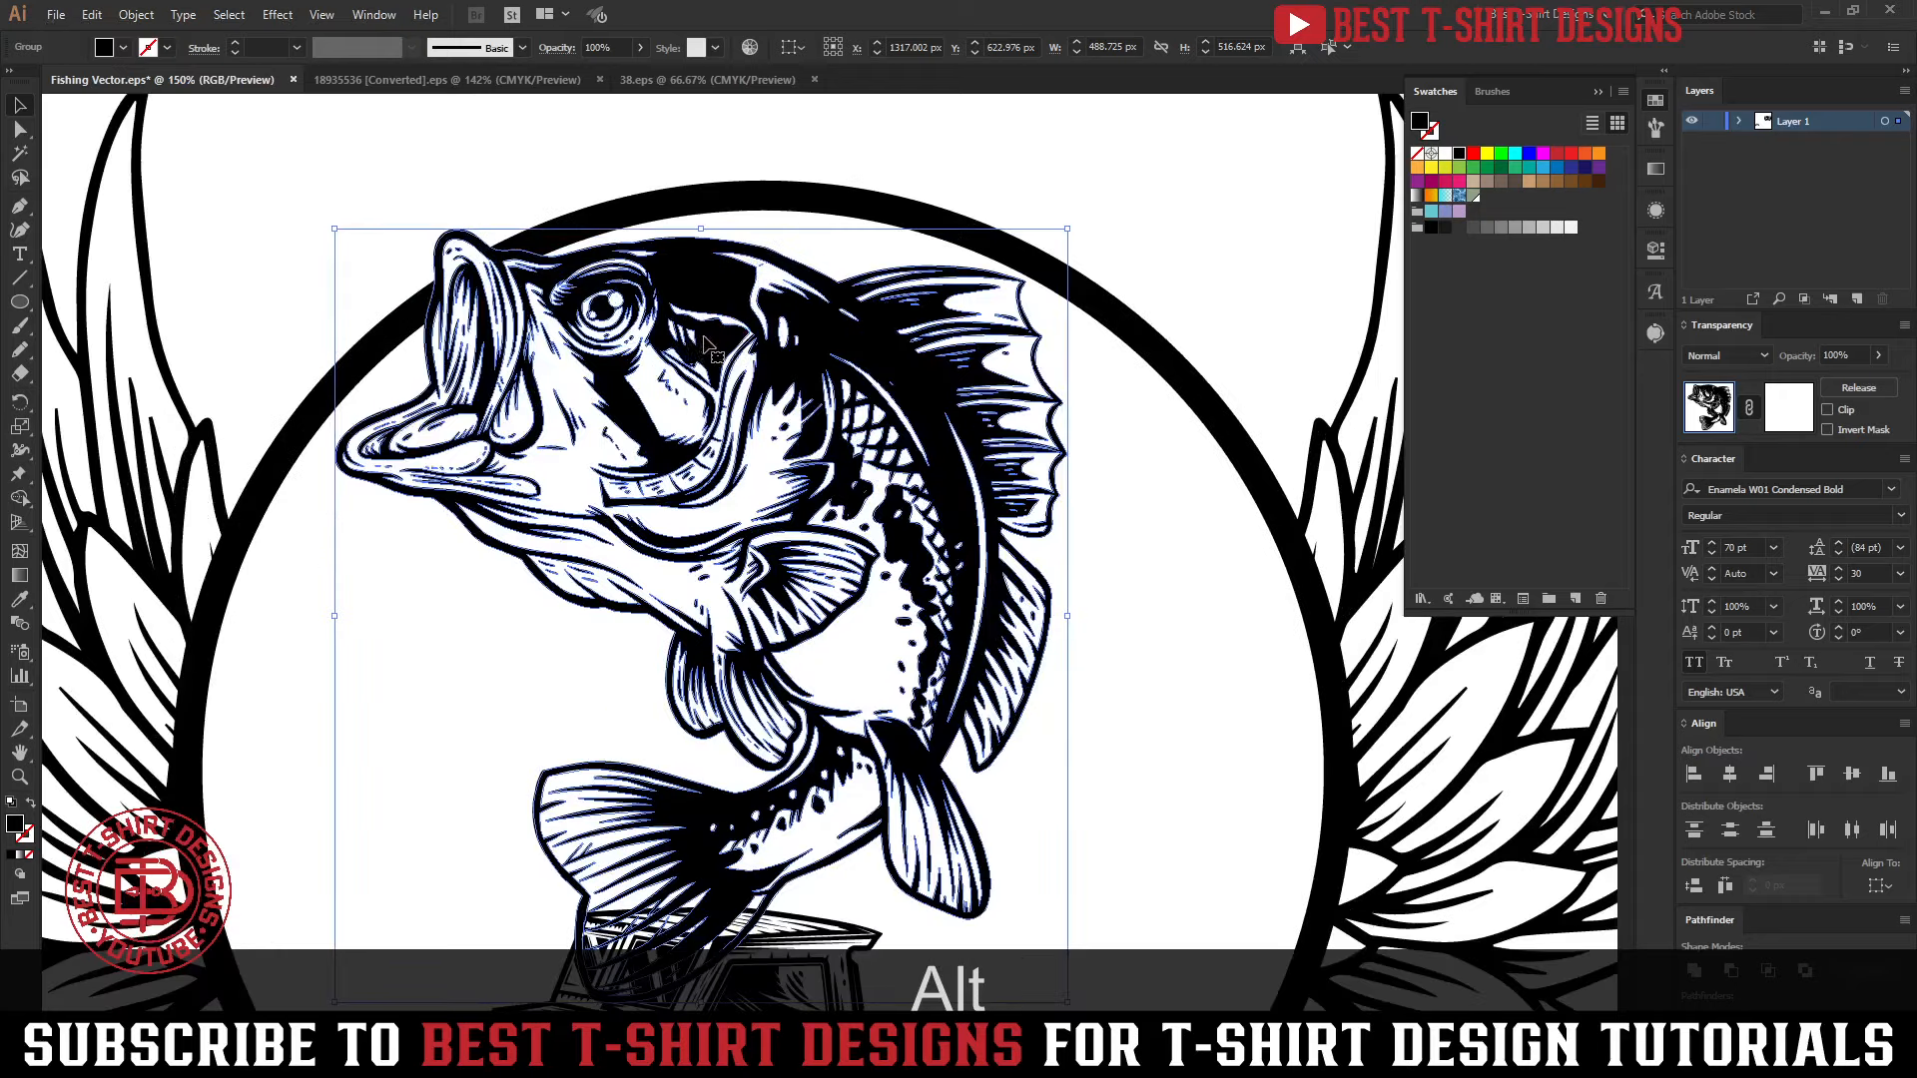
scroll(430, 329, up, 2)
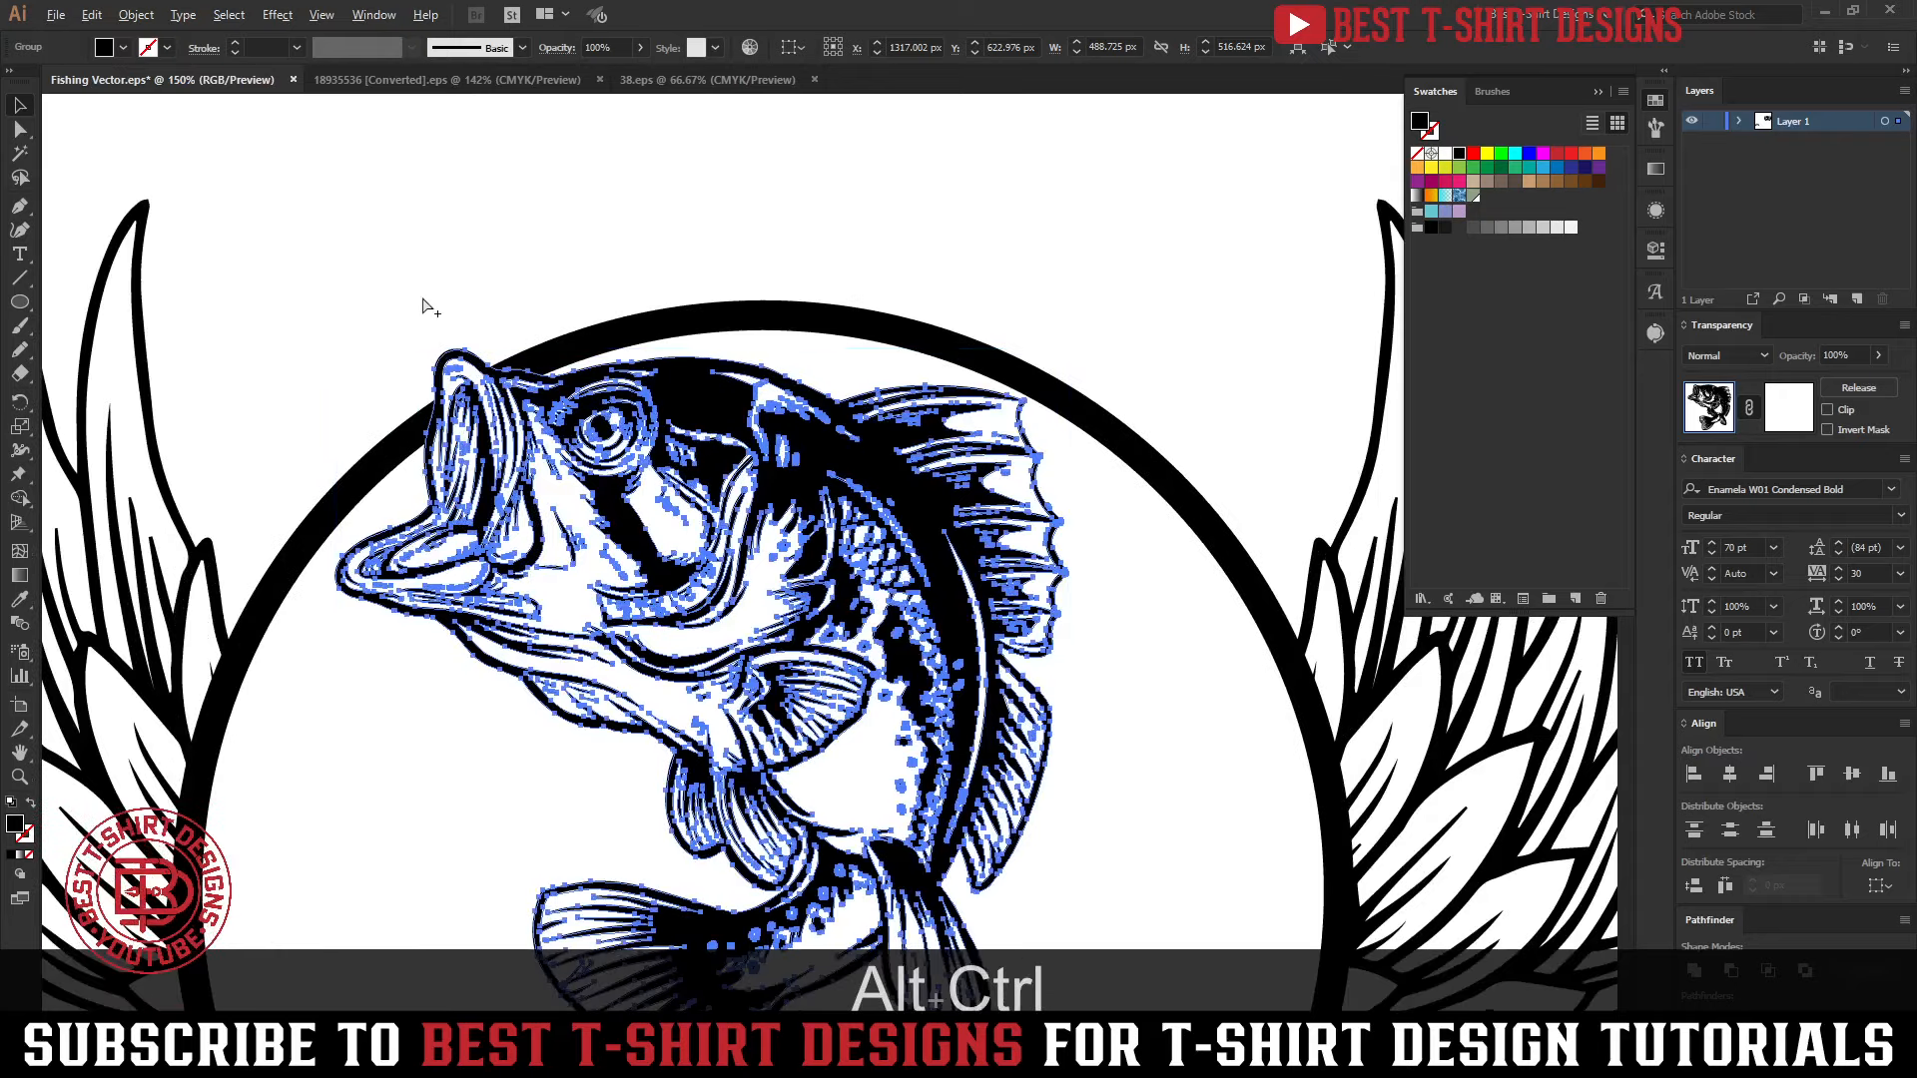
click(136, 14)
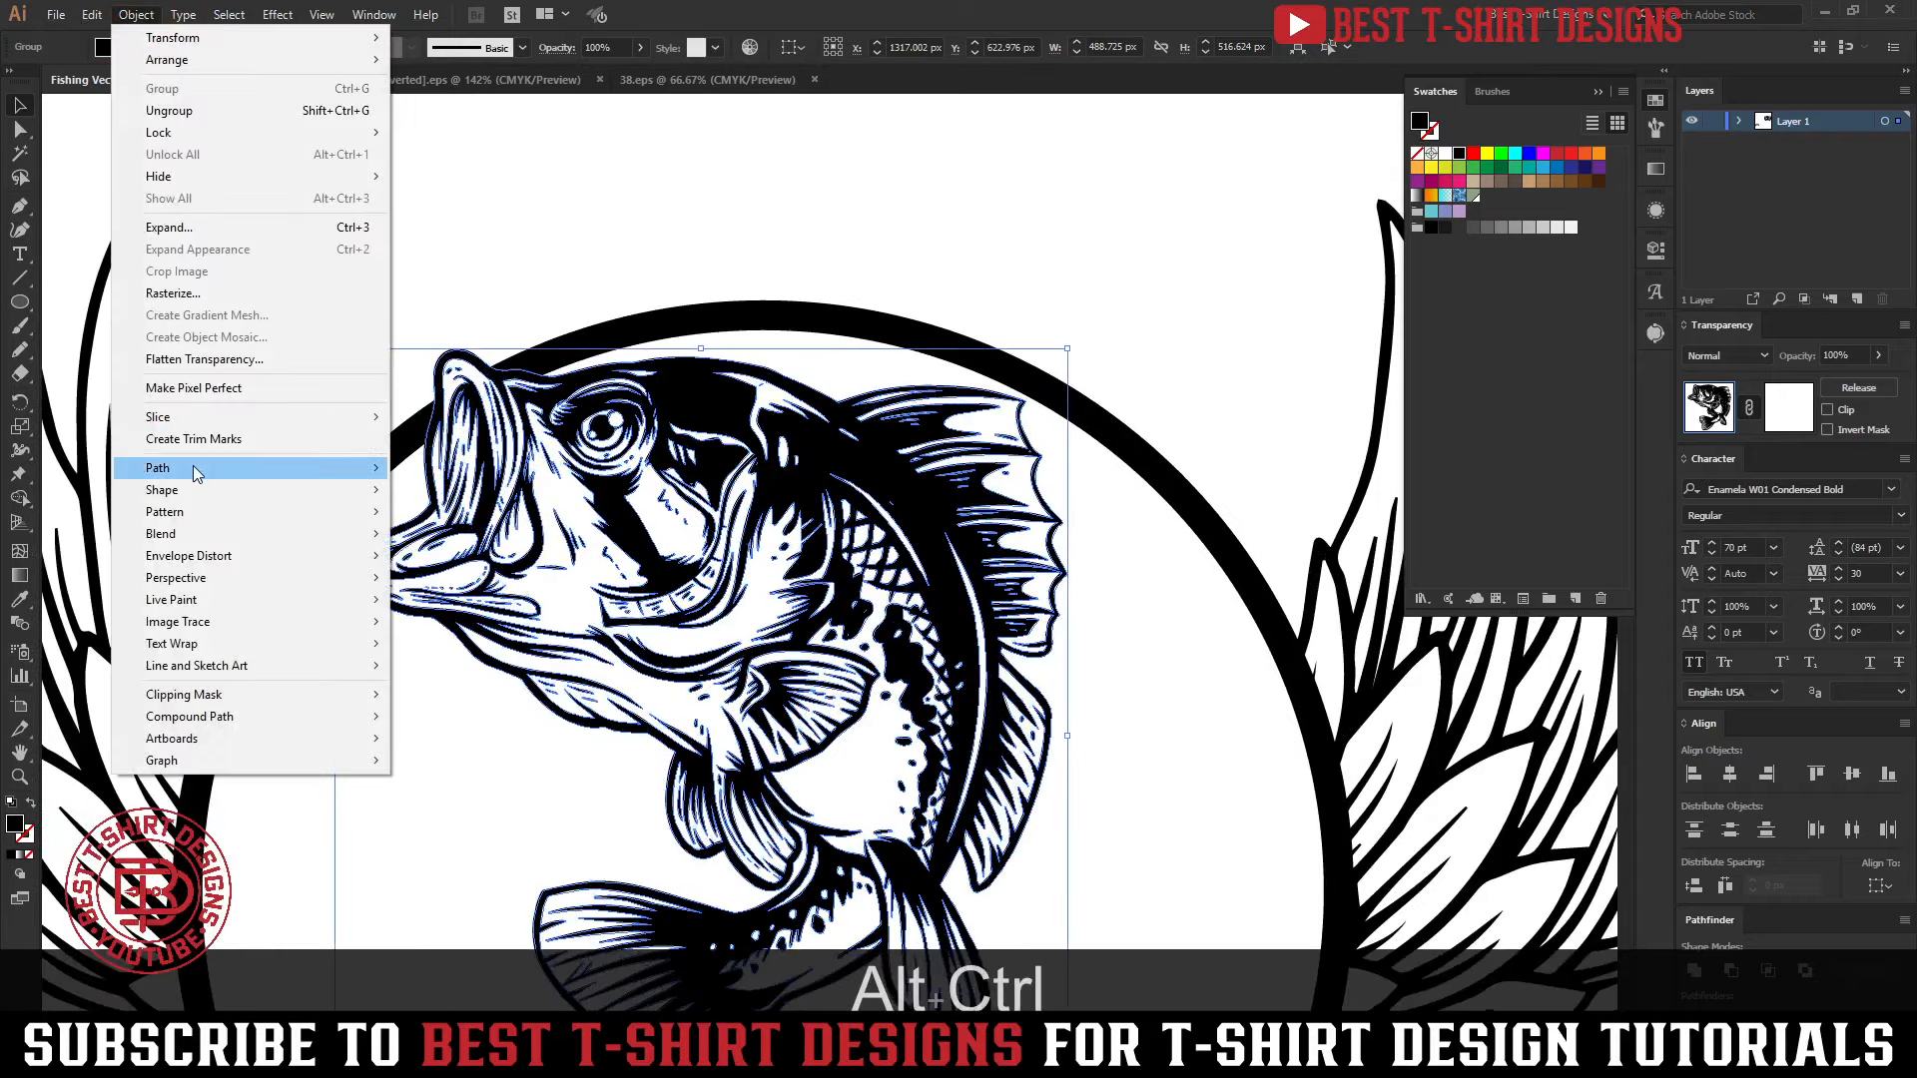
mouse_move(196, 473)
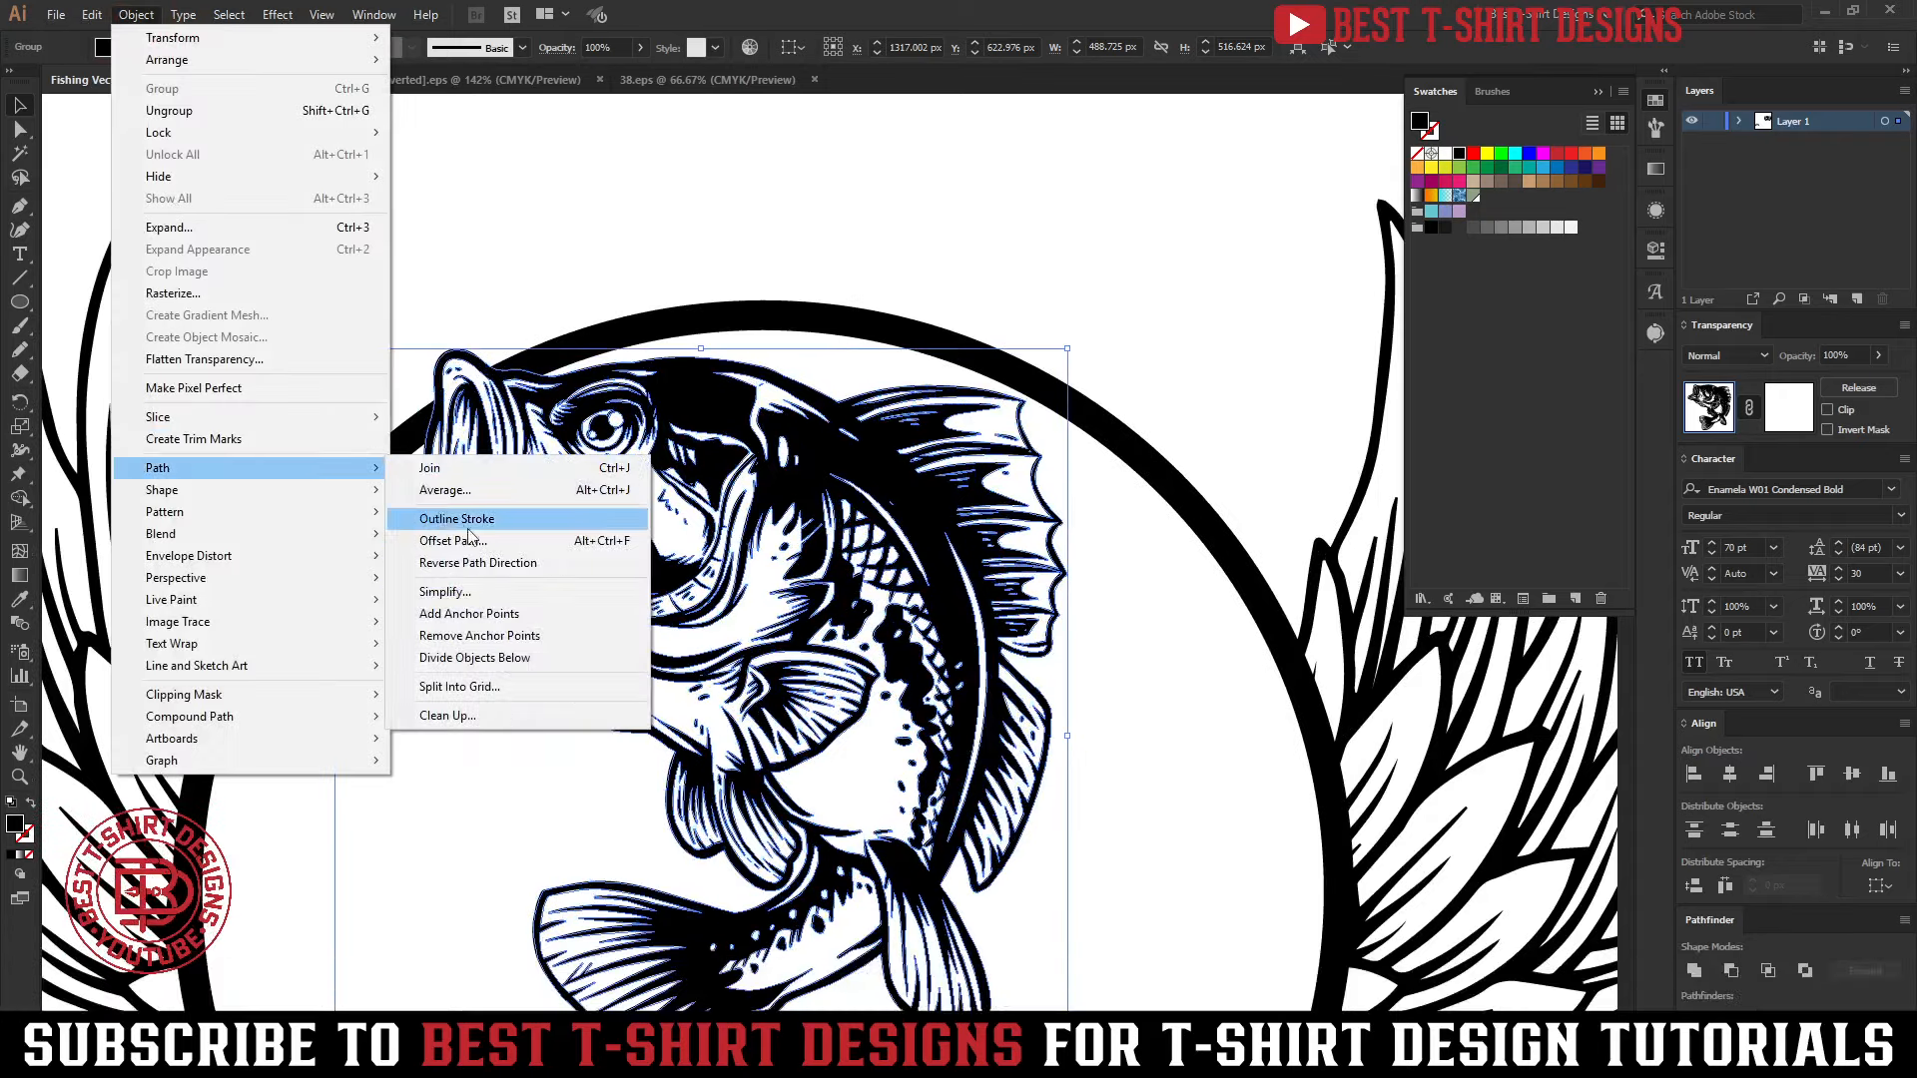
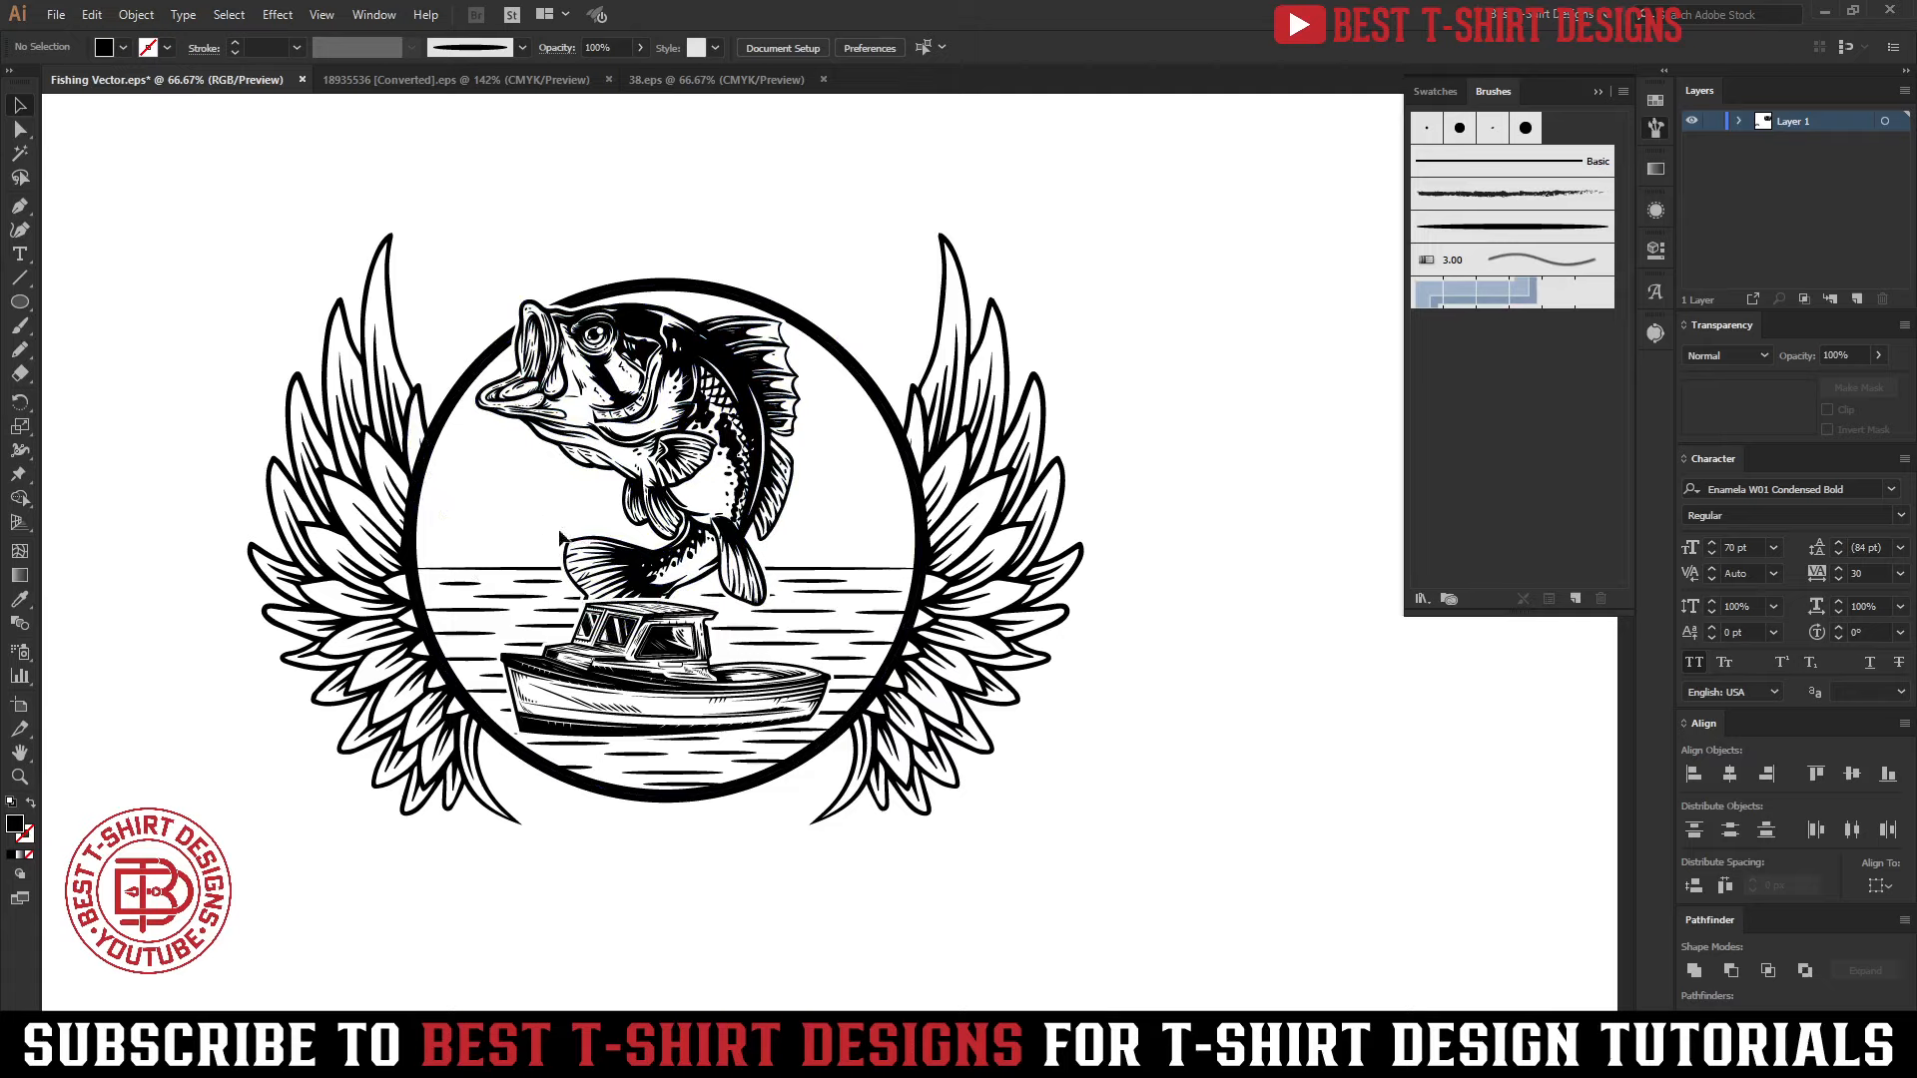
Isolate the water lines group and sketch jagged black treeline shapes above the horizon with the Pencil tool, on both sides of the bass
scroll(489, 527, up, 3)
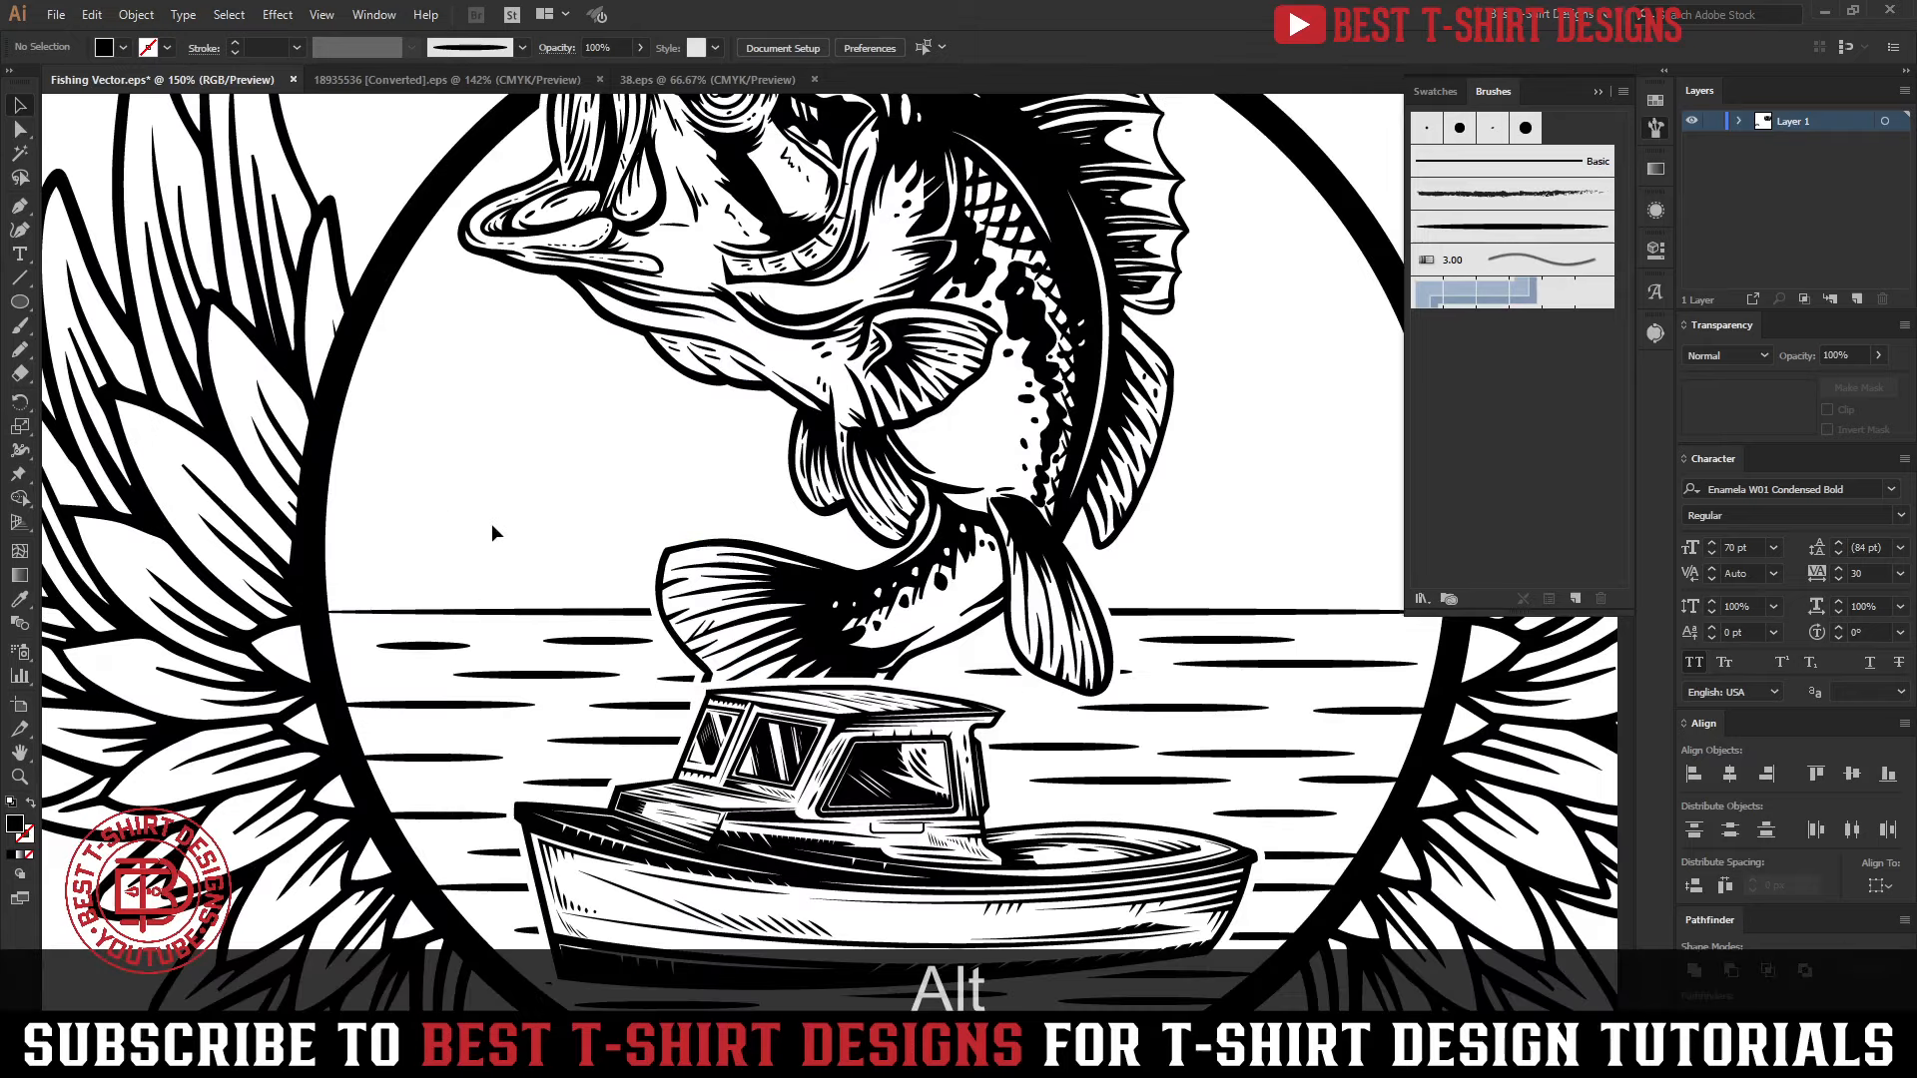
double_click(483, 610)
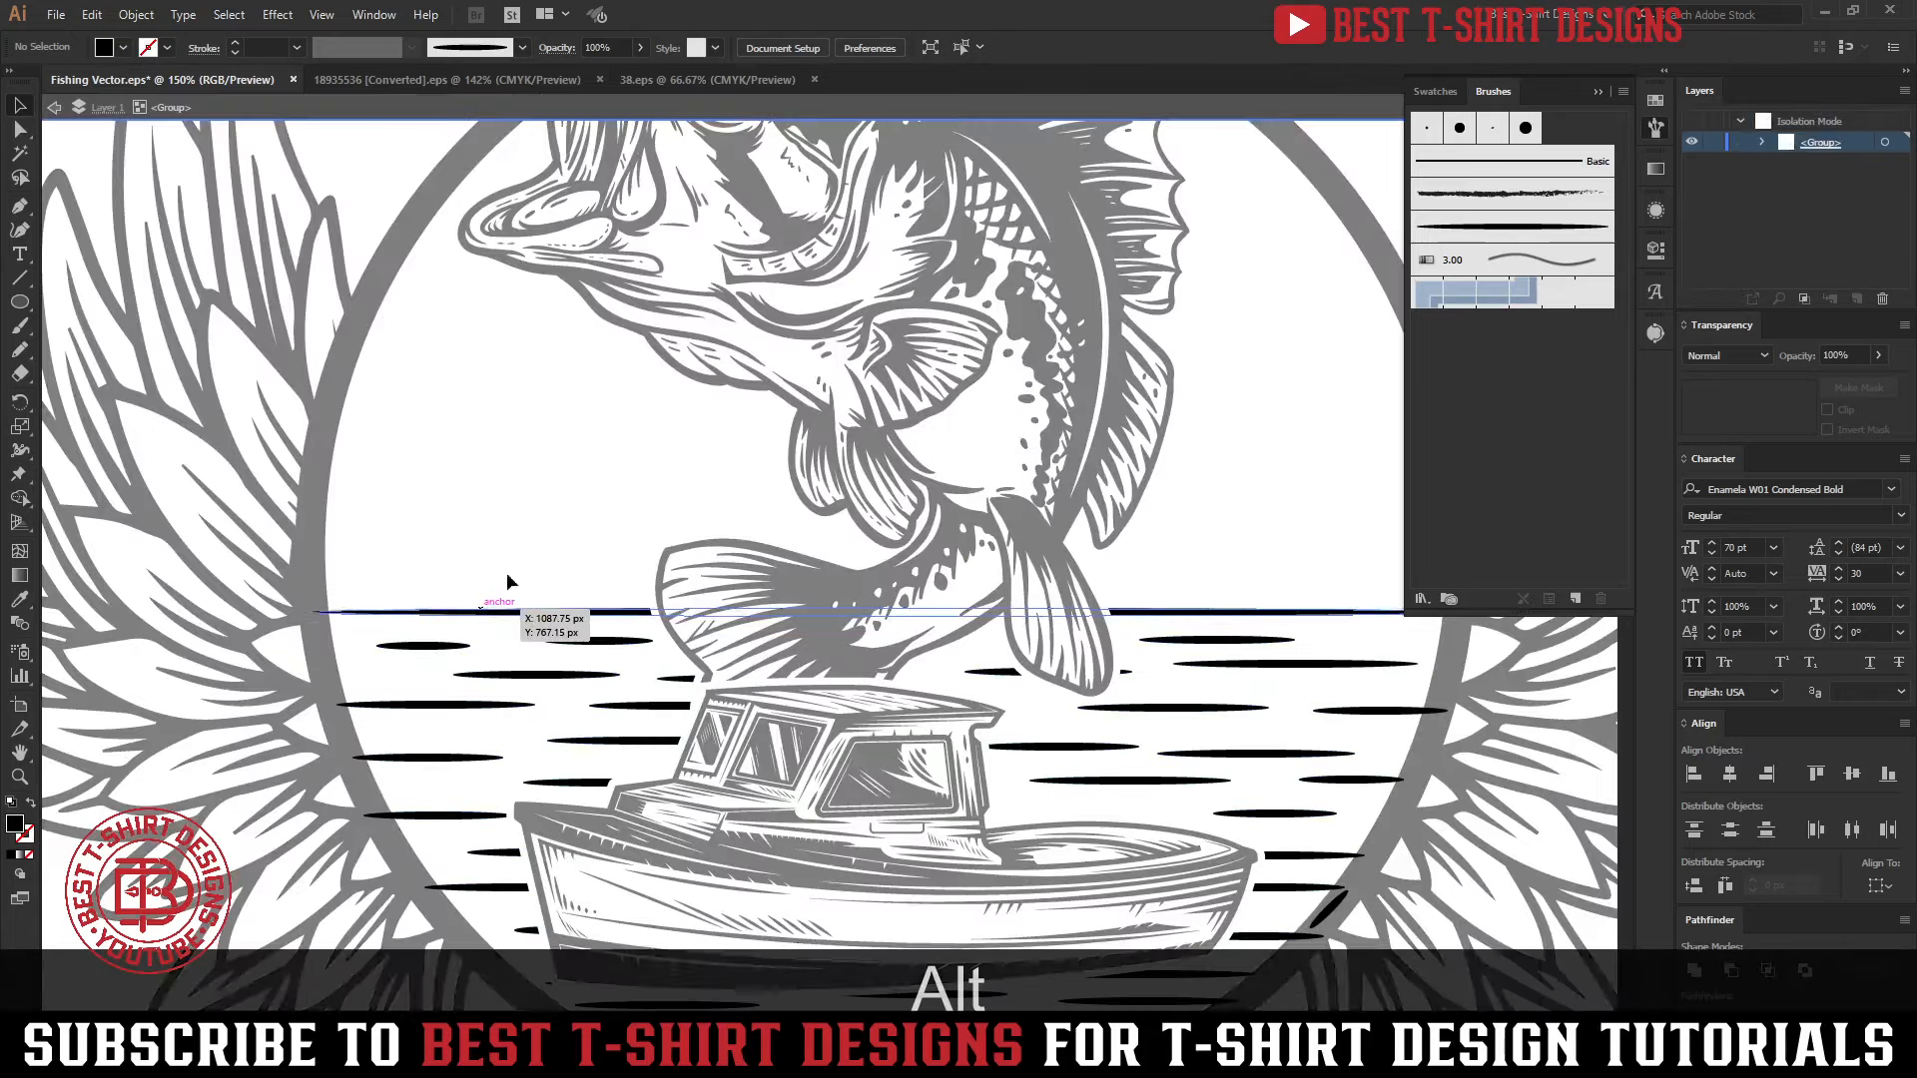
click(533, 521)
key(n)
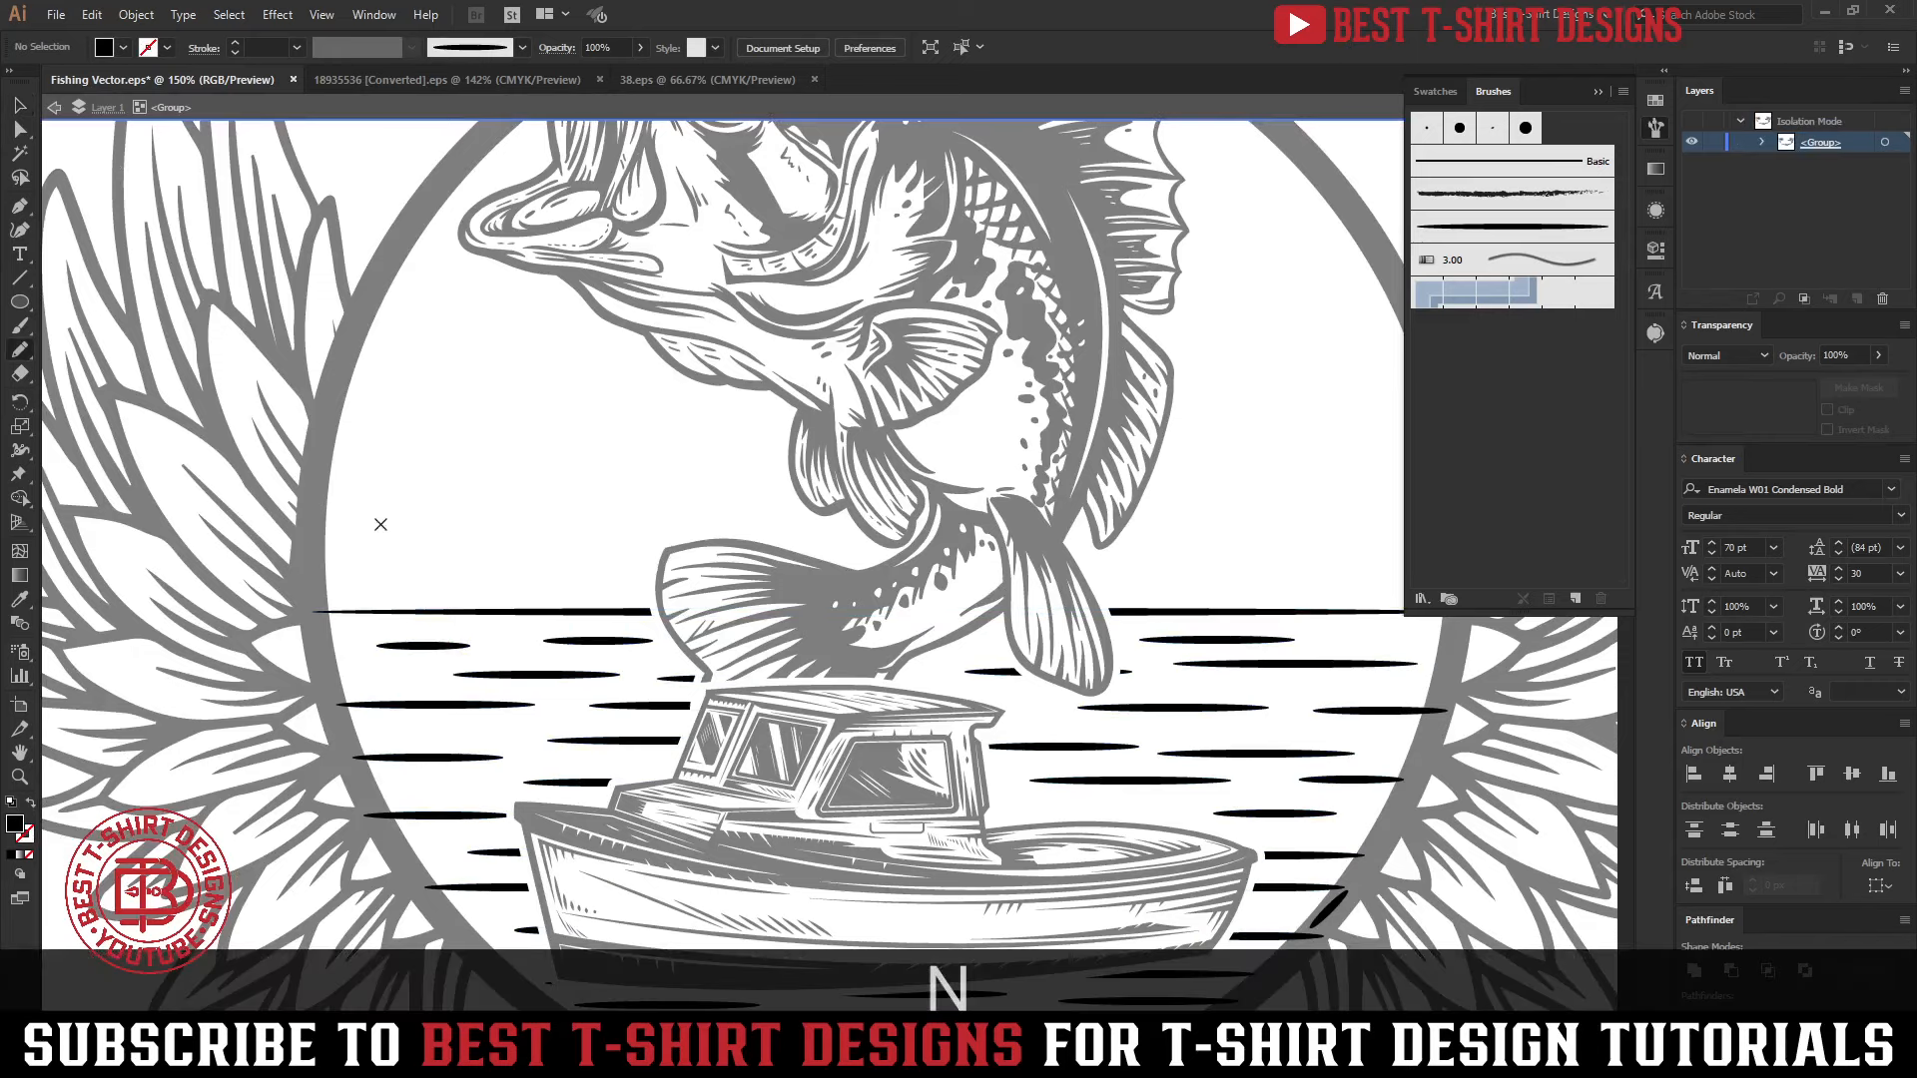
mouse_move(389, 534)
mouse_down()
mouse_move(446, 546)
mouse_move(463, 478)
mouse_move(494, 545)
mouse_move(552, 528)
mouse_move(583, 481)
mouse_move(649, 536)
mouse_move(684, 496)
mouse_move(730, 493)
mouse_move(793, 536)
mouse_up()
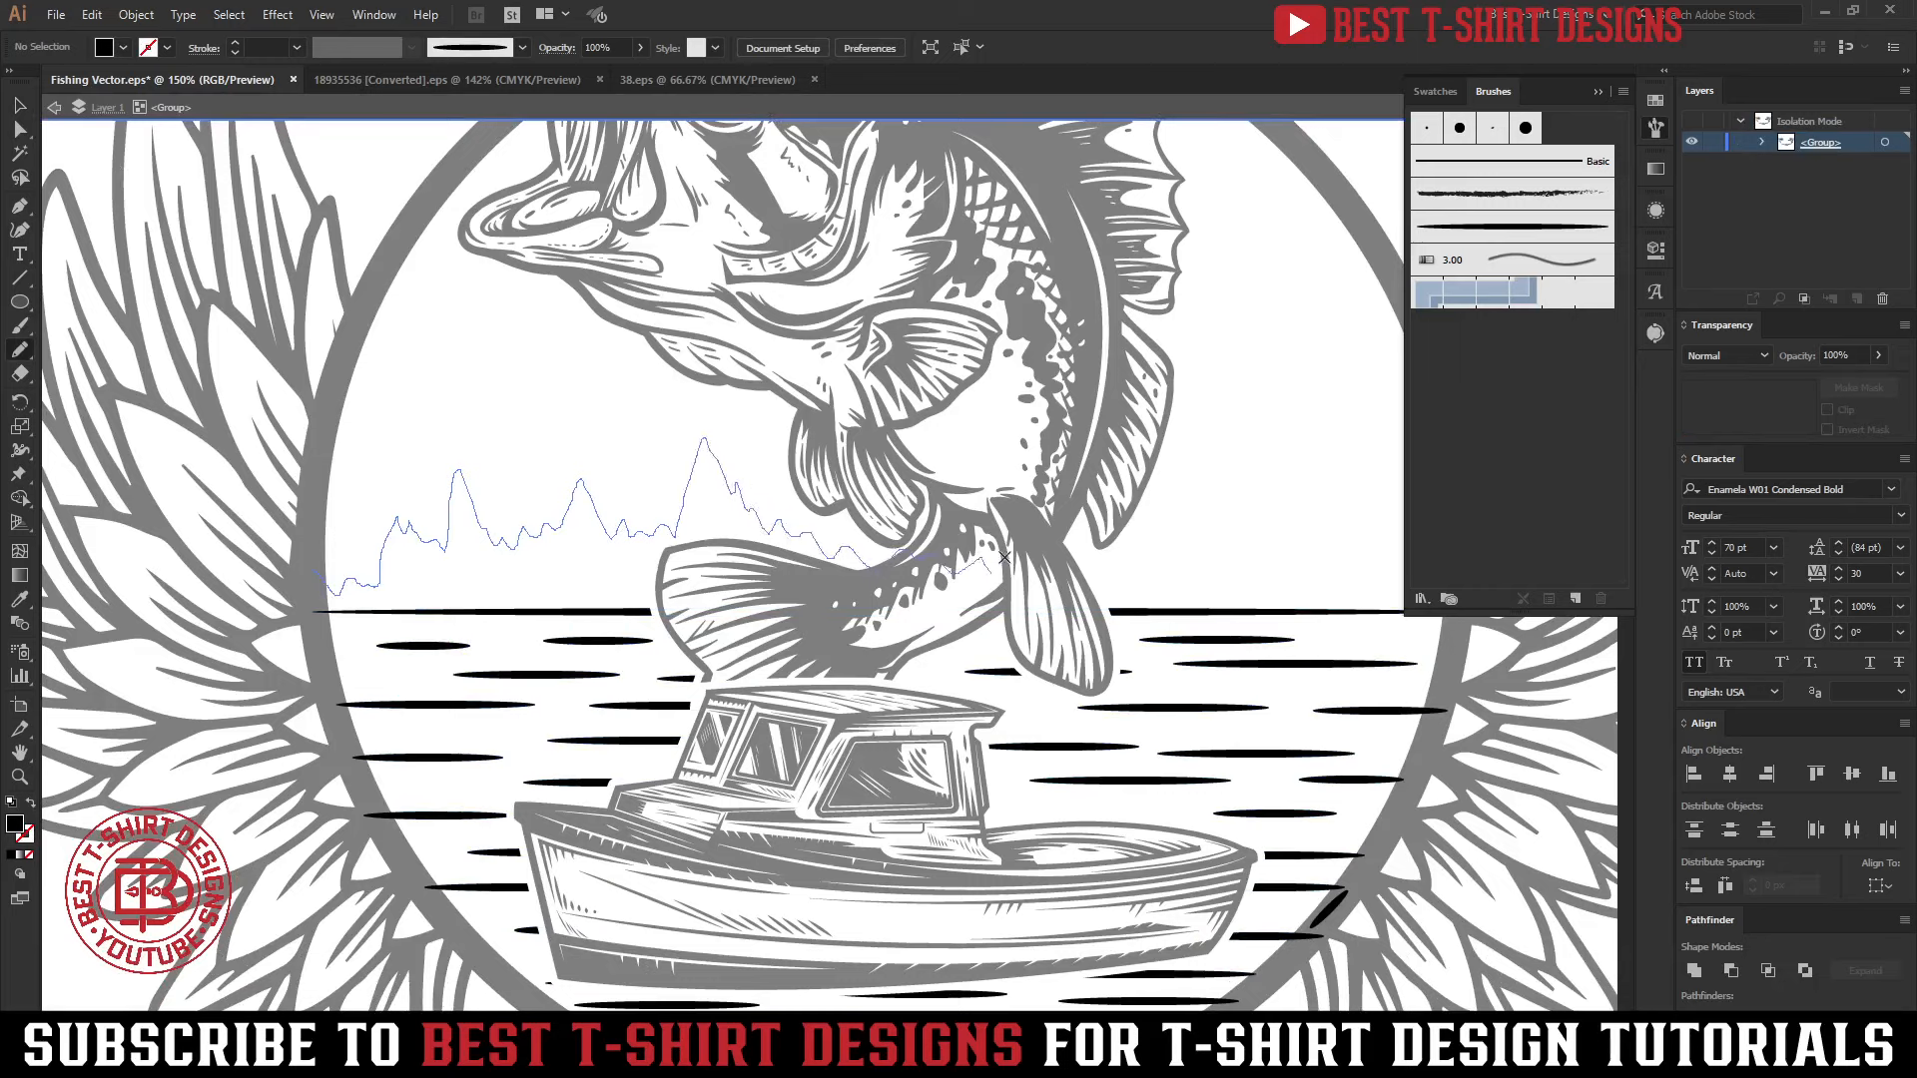
drag(1100, 547, 1173, 481)
mouse_move(1388, 520)
mouse_down()
mouse_move(1433, 546)
mouse_move(1462, 606)
mouse_up()
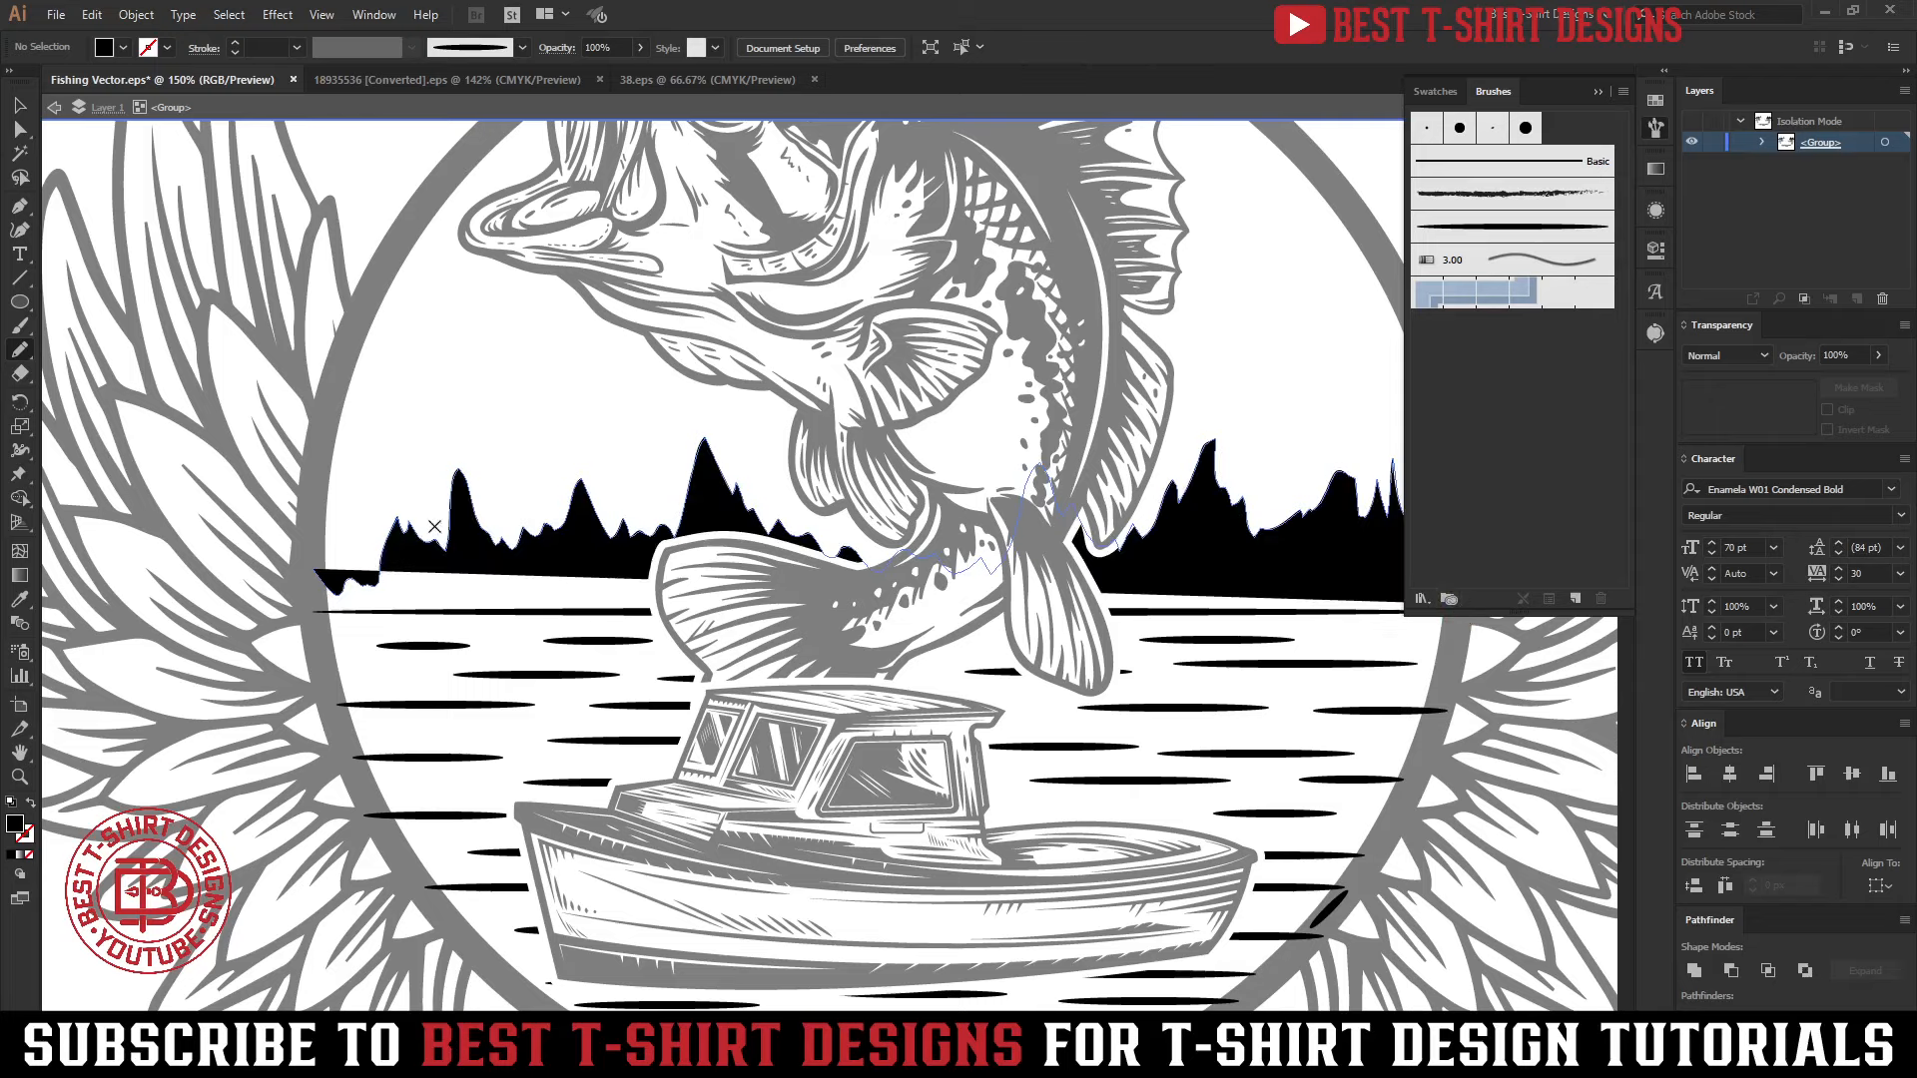
Draw more filled Pencil shapes to close the gaps at the treeline's left end and down to the horizon line
scroll(385, 502, down, 1)
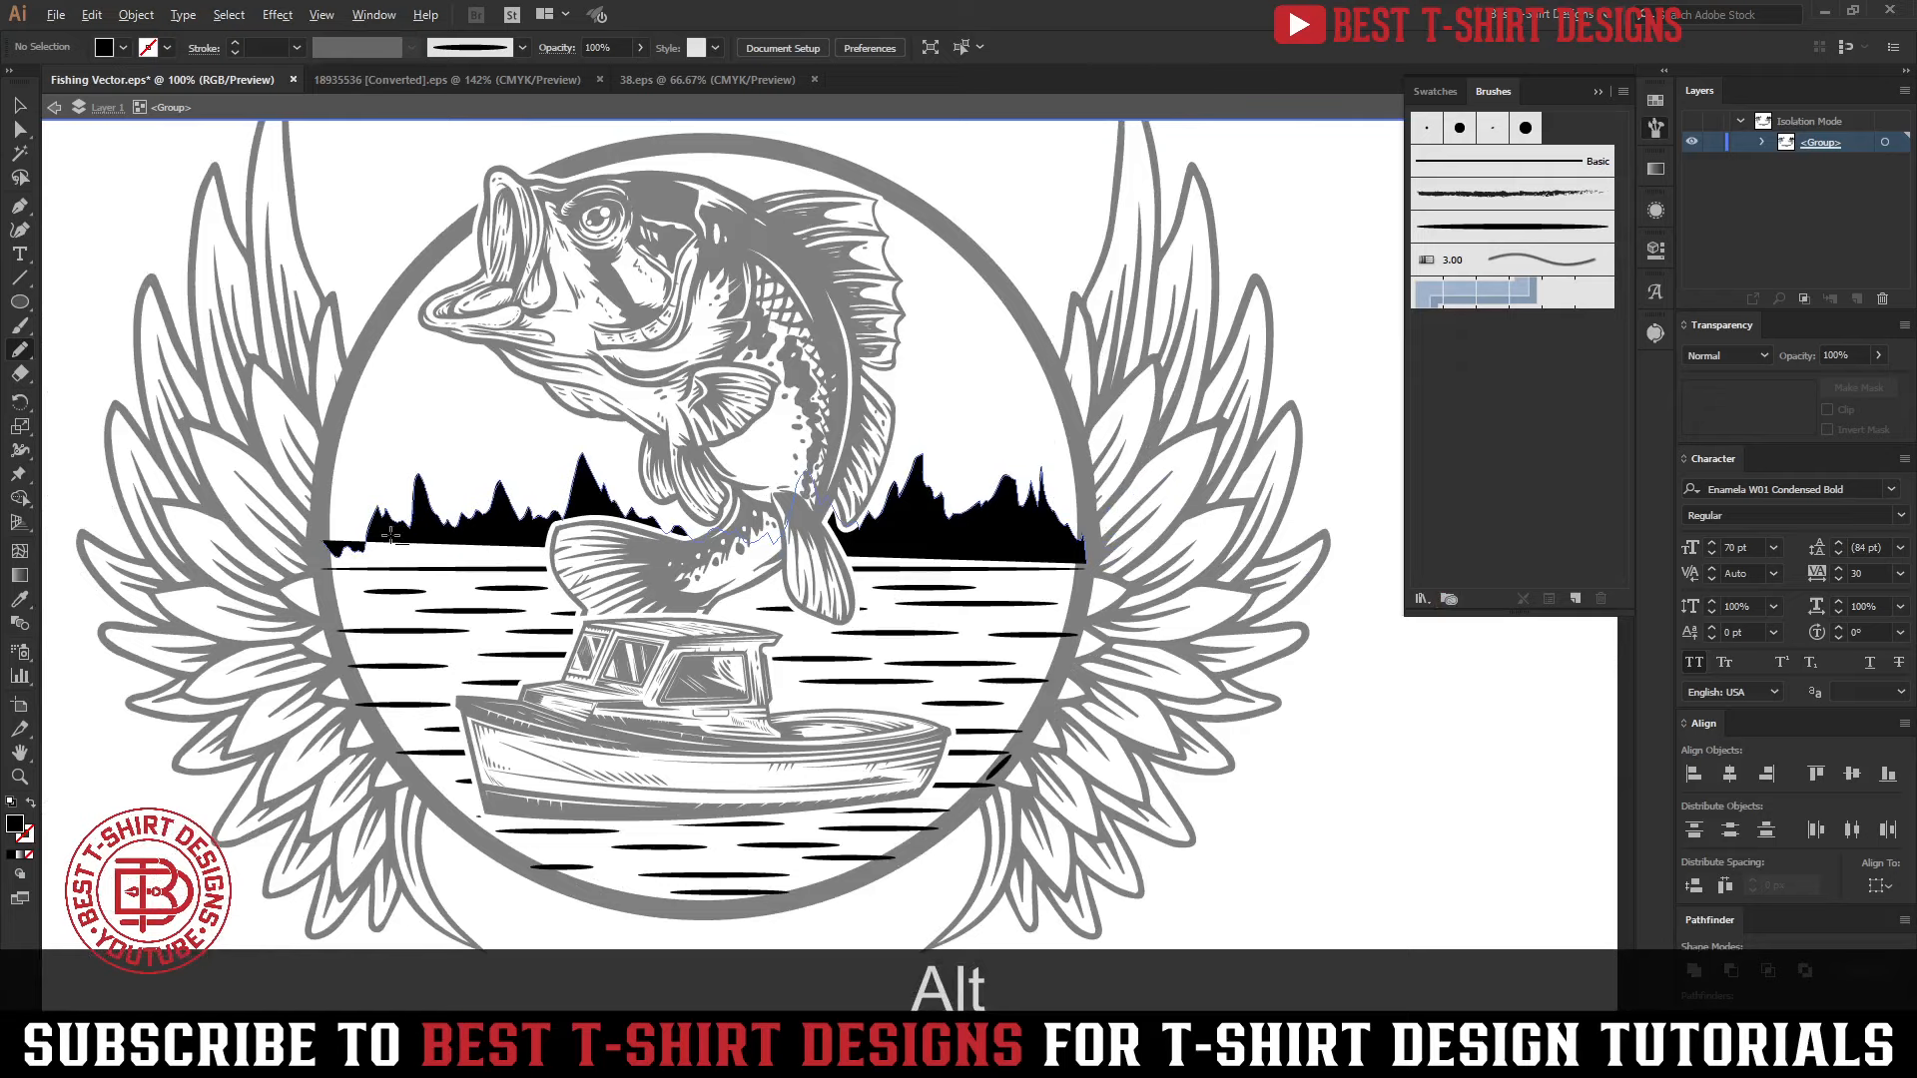
scroll(390, 536, up, 1)
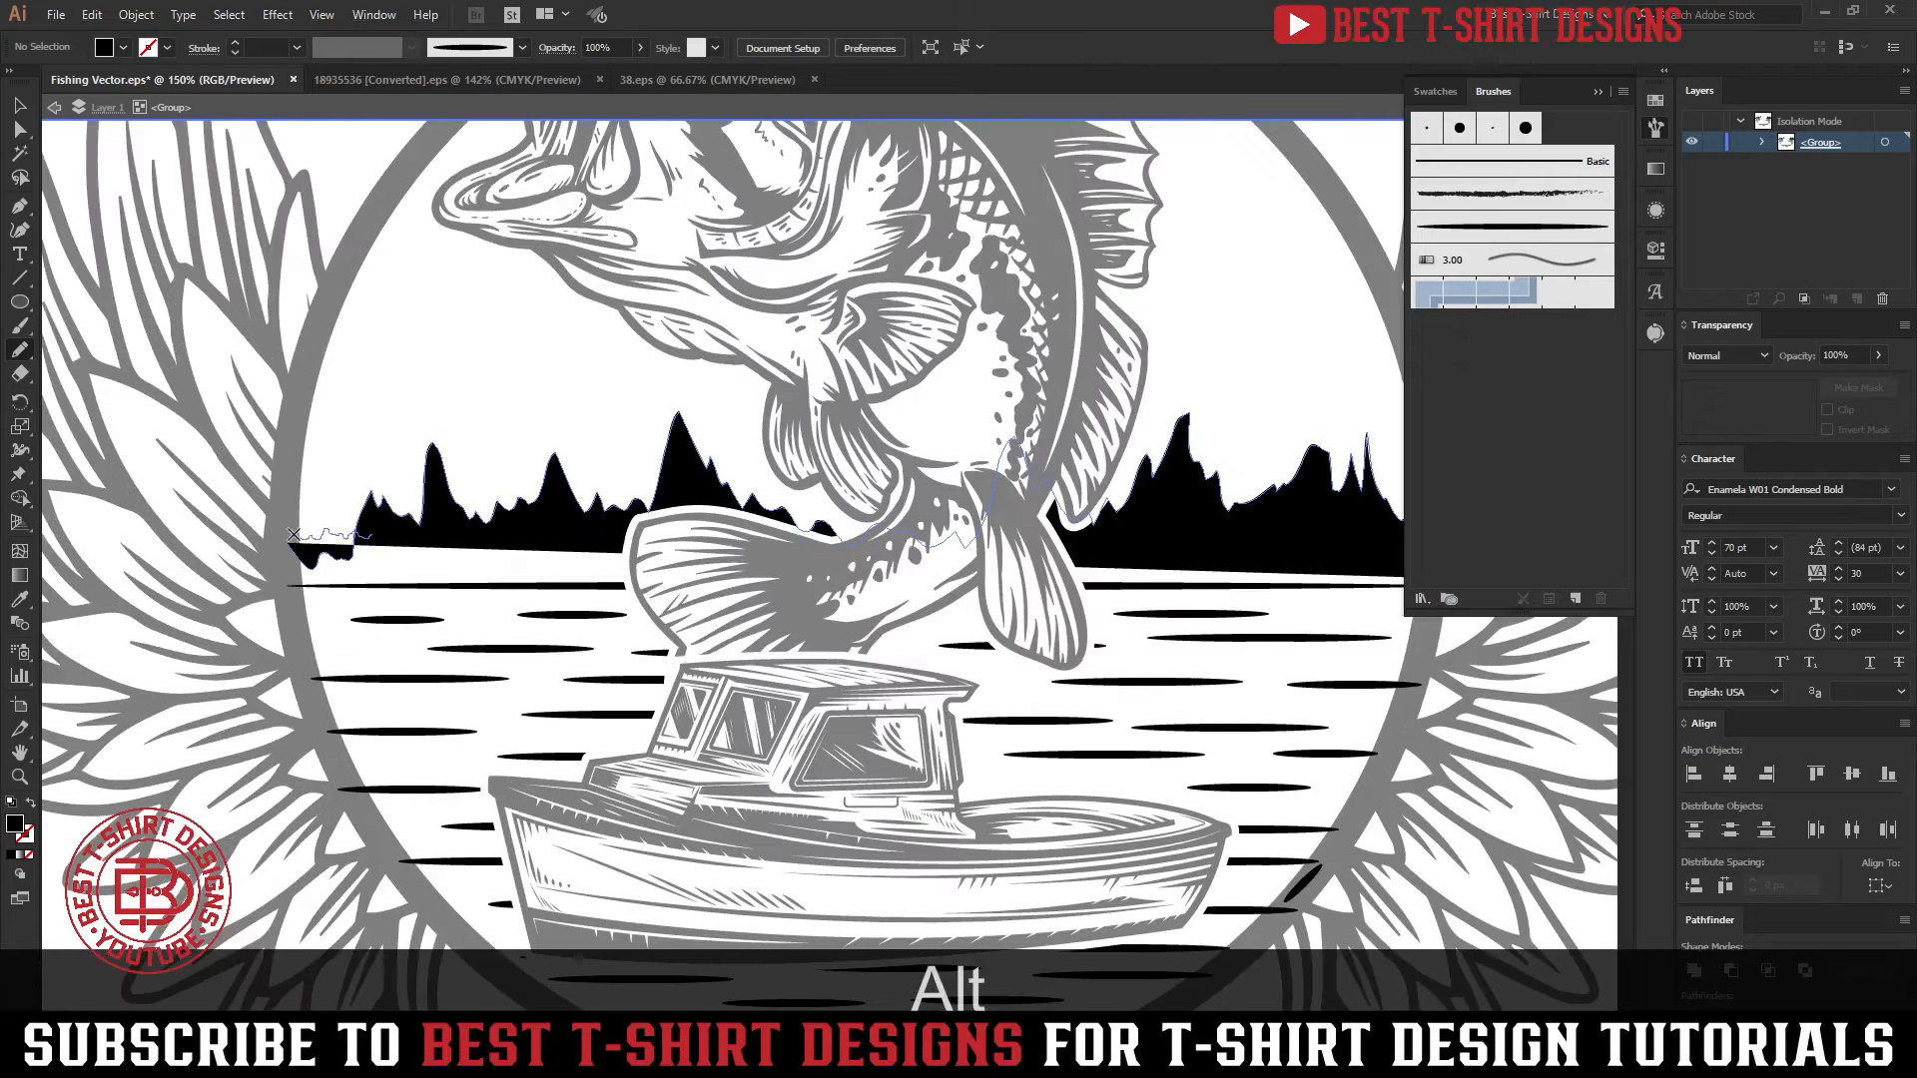
mouse_move(287, 576)
mouse_down()
mouse_move(1432, 584)
mouse_move(1415, 560)
mouse_move(375, 540)
mouse_move(459, 562)
mouse_move(695, 559)
mouse_move(414, 545)
mouse_up()
key(v)
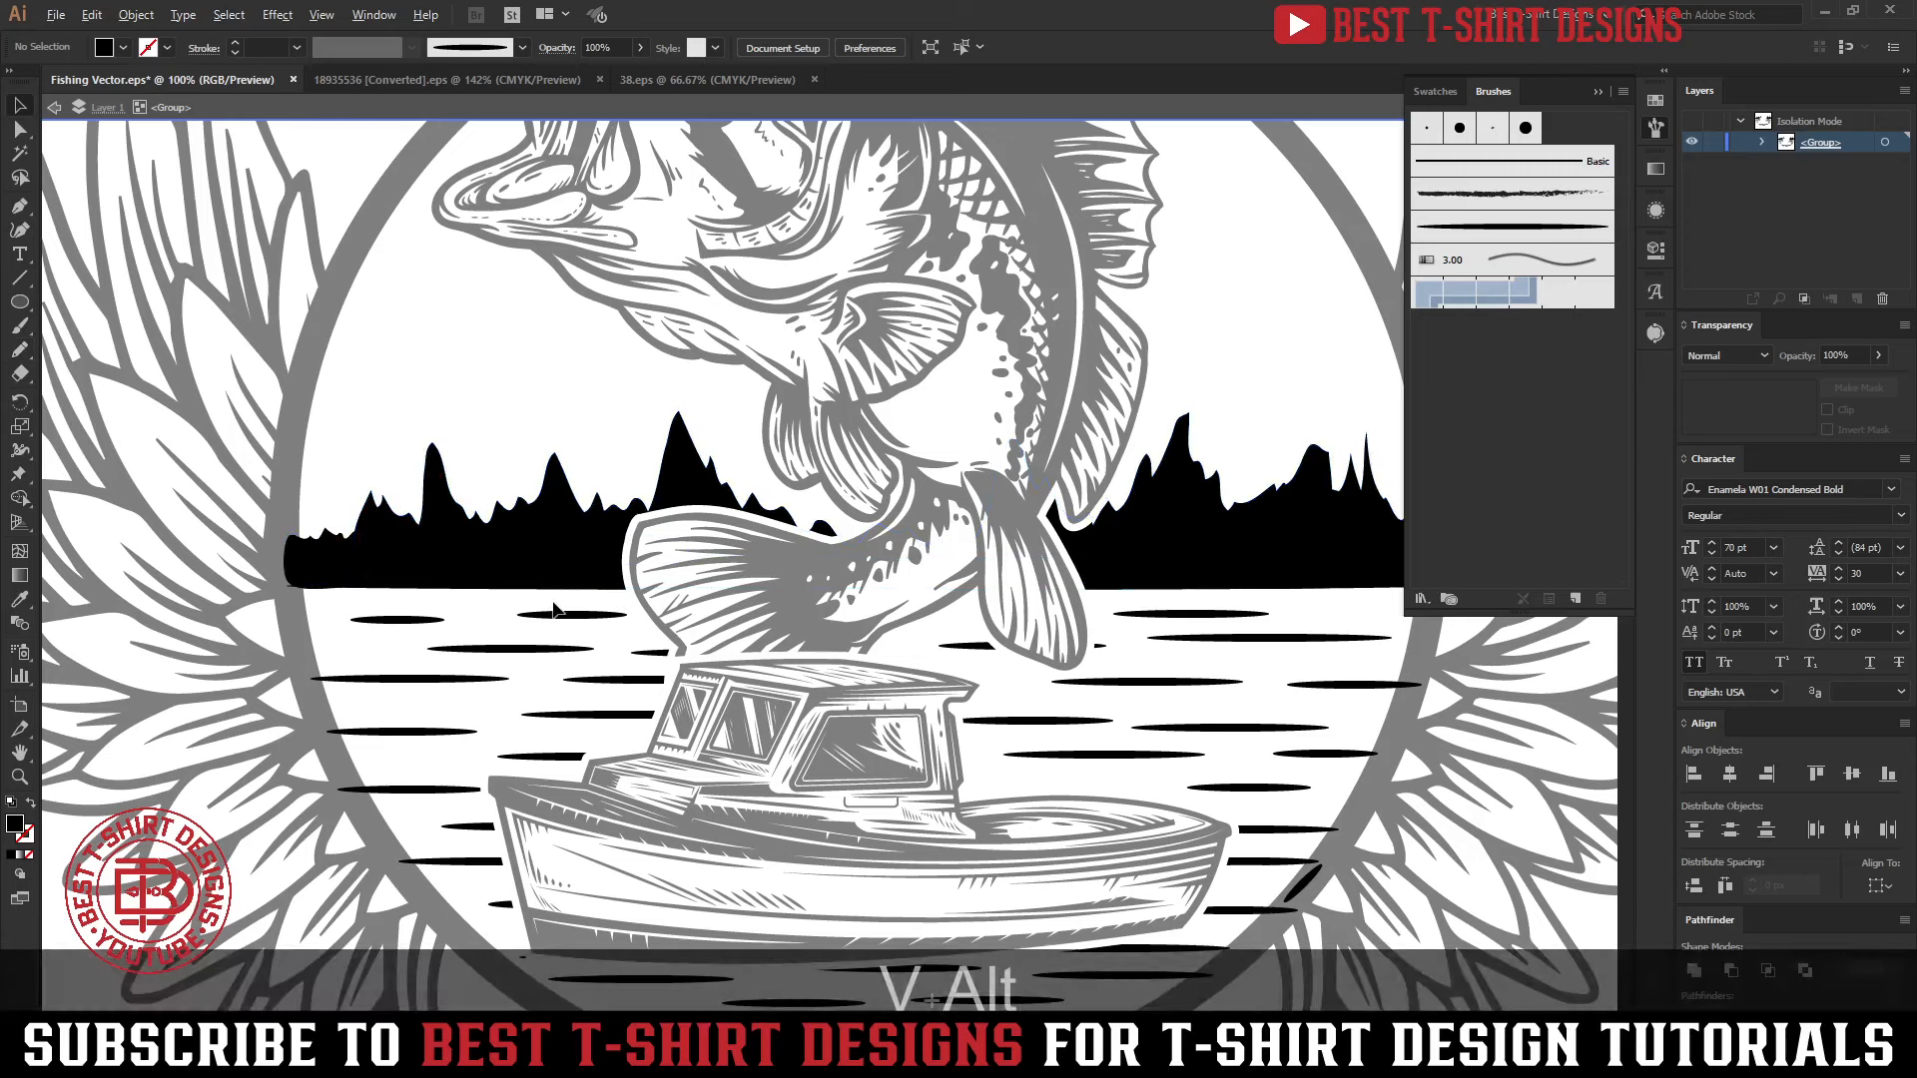
scroll(1011, 657, down, 3)
click(1139, 543)
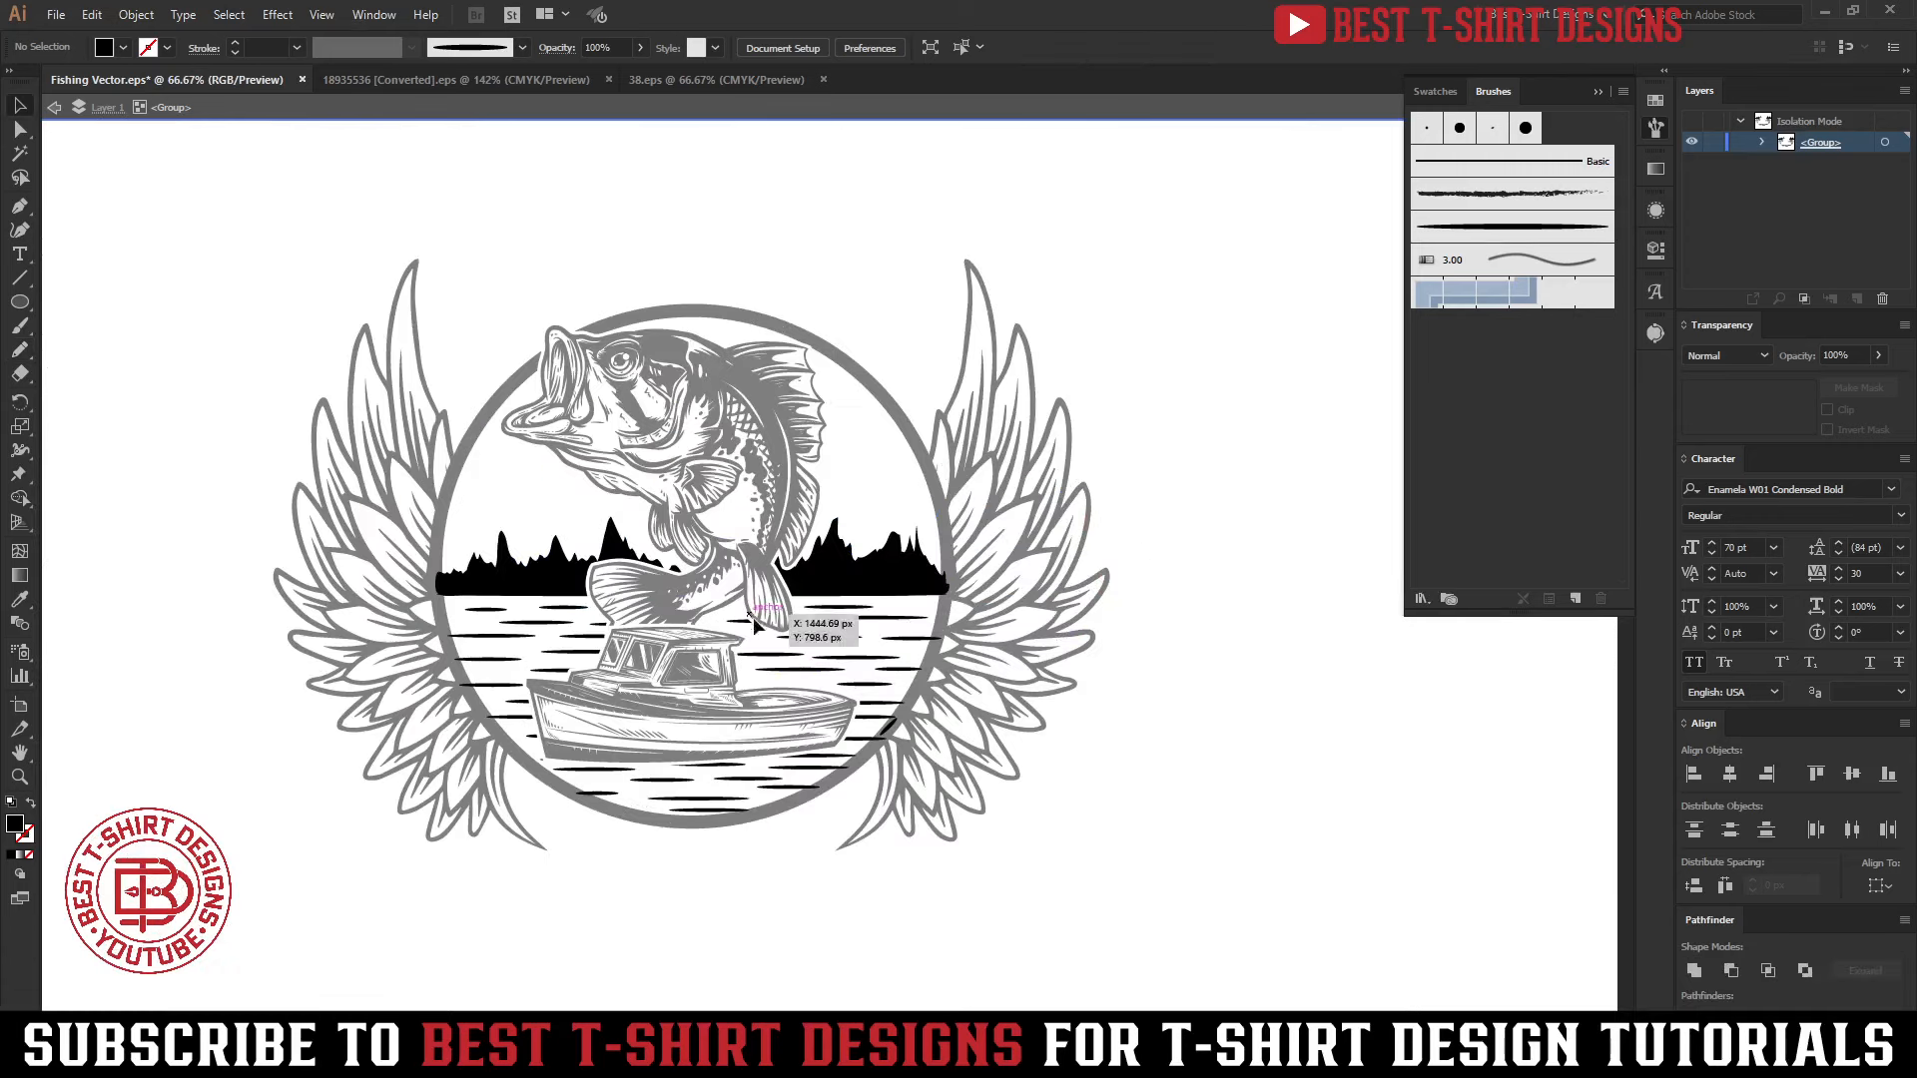
Select all shapes in the isolated water and treeline group to check them, deselect, and return to the full artwork
scroll(834, 635, up, 1)
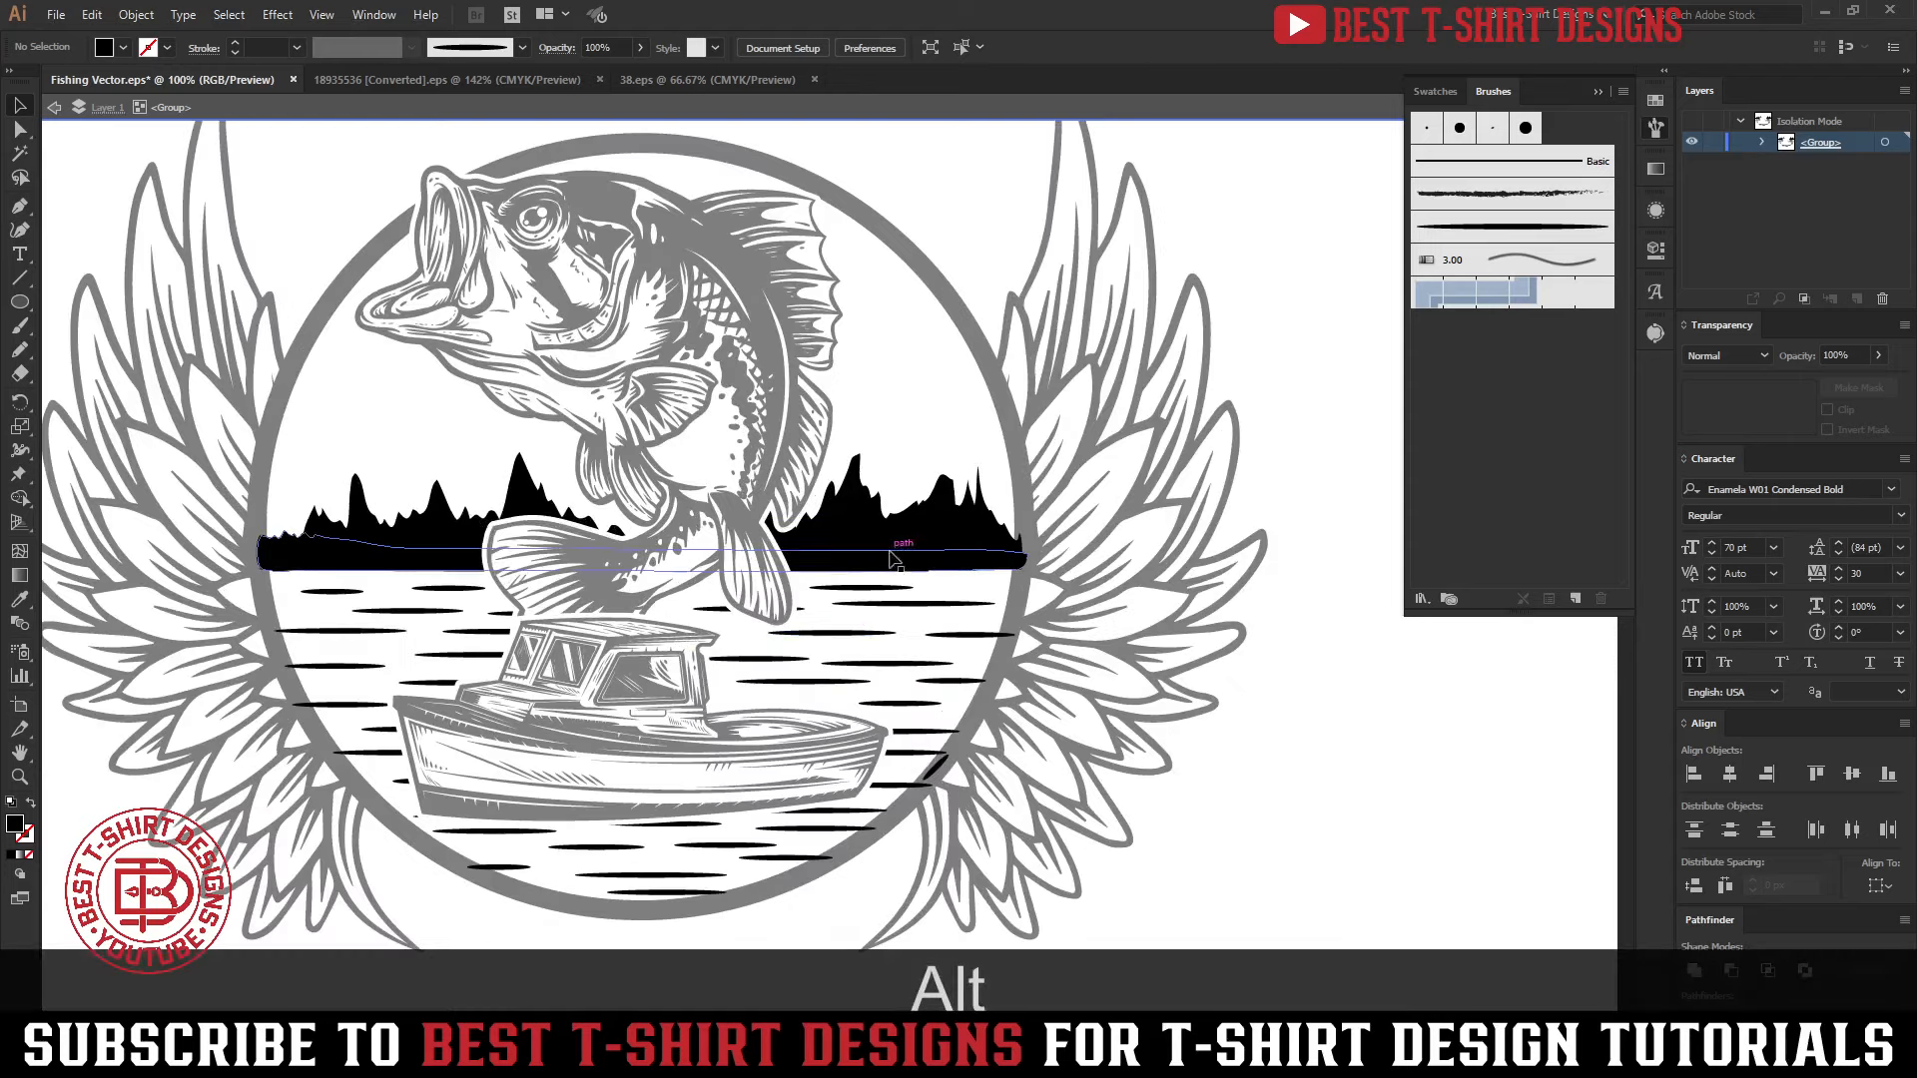
alt+click(820, 634)
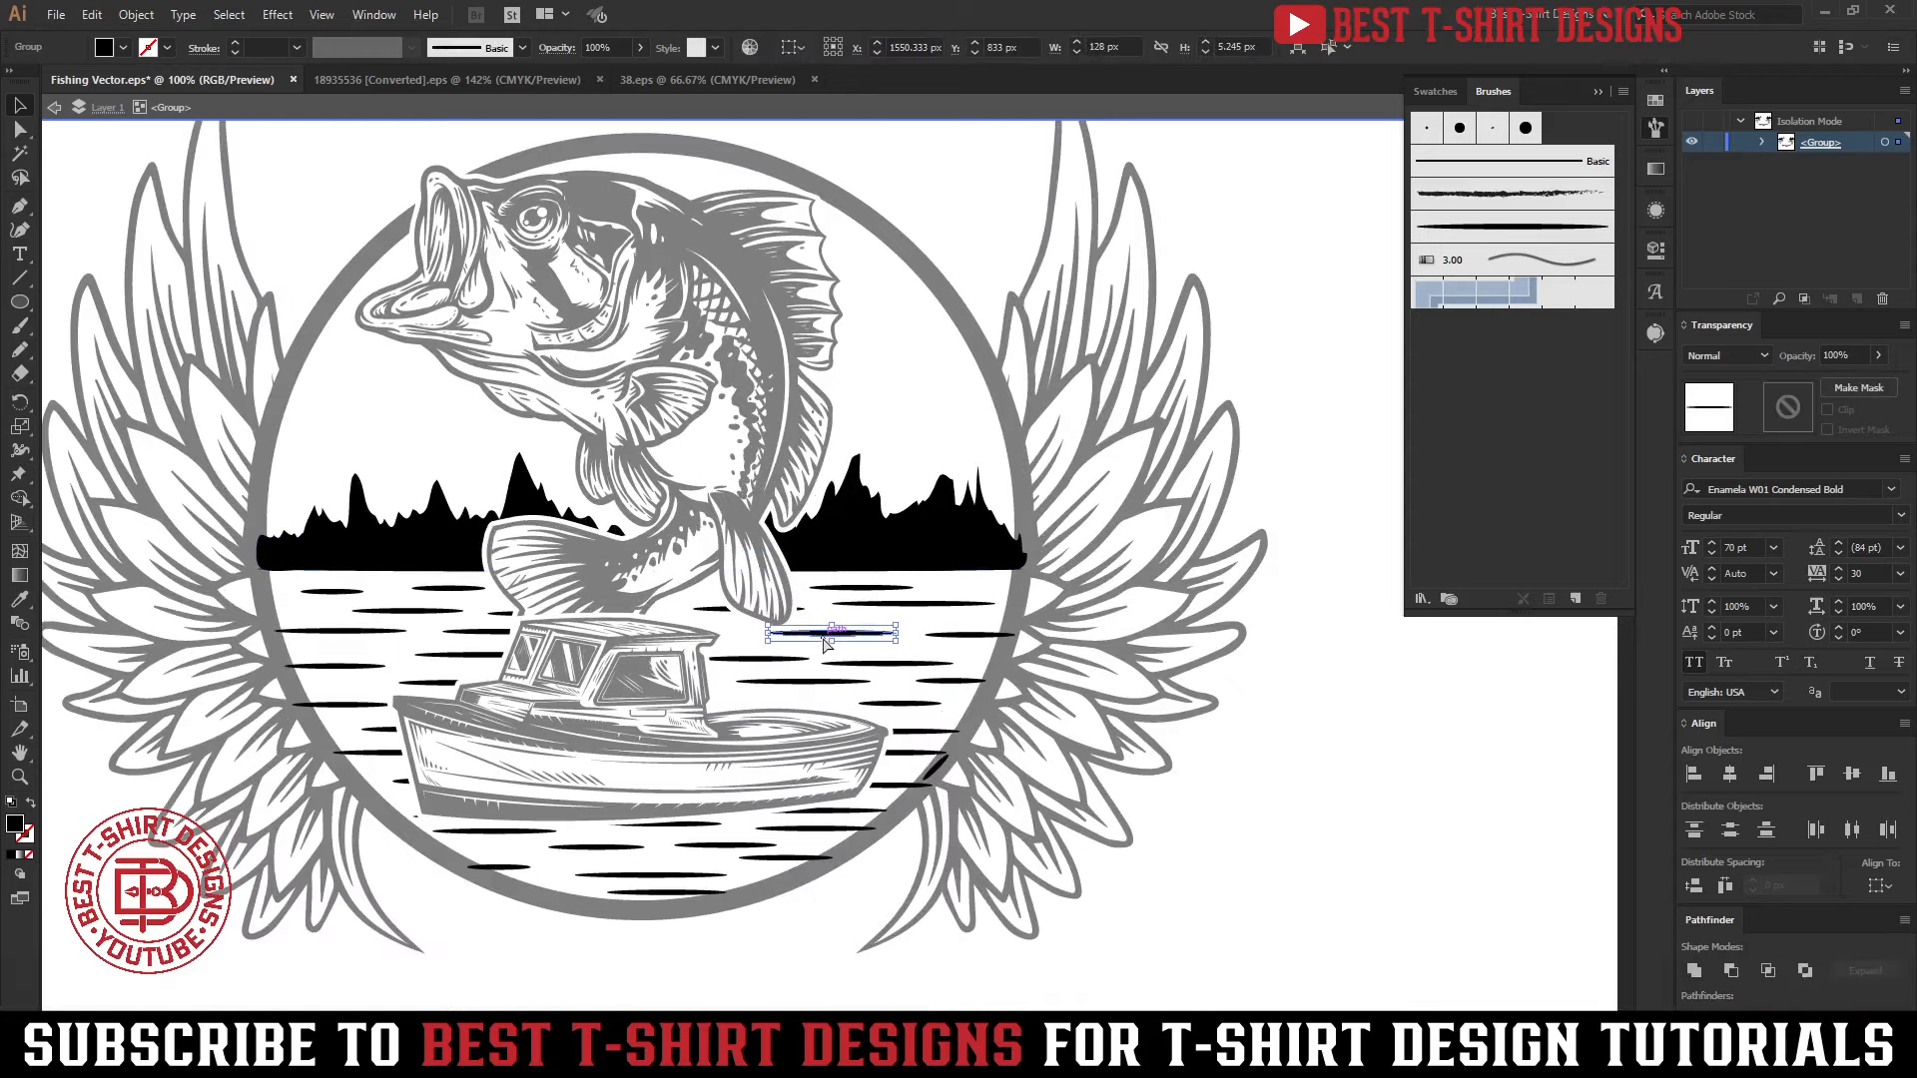
key(ctrl+a)
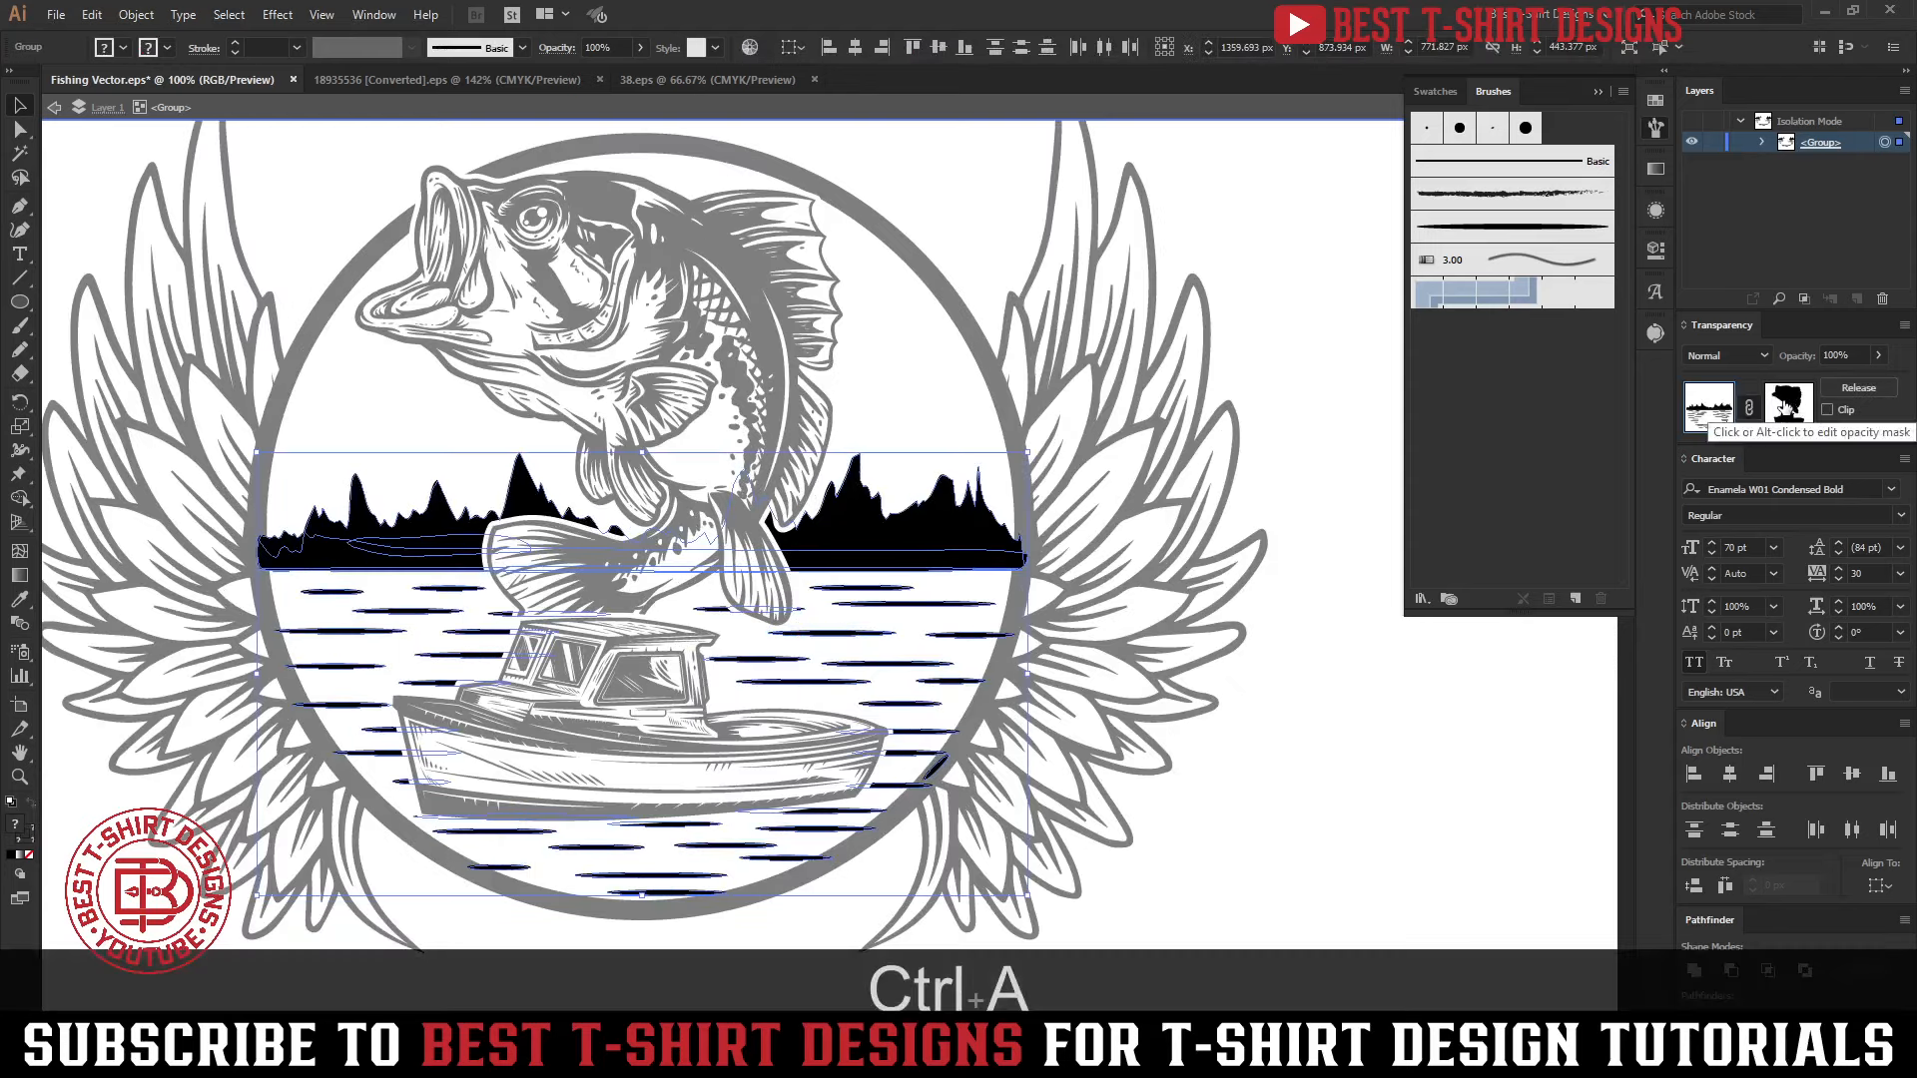
click(873, 412)
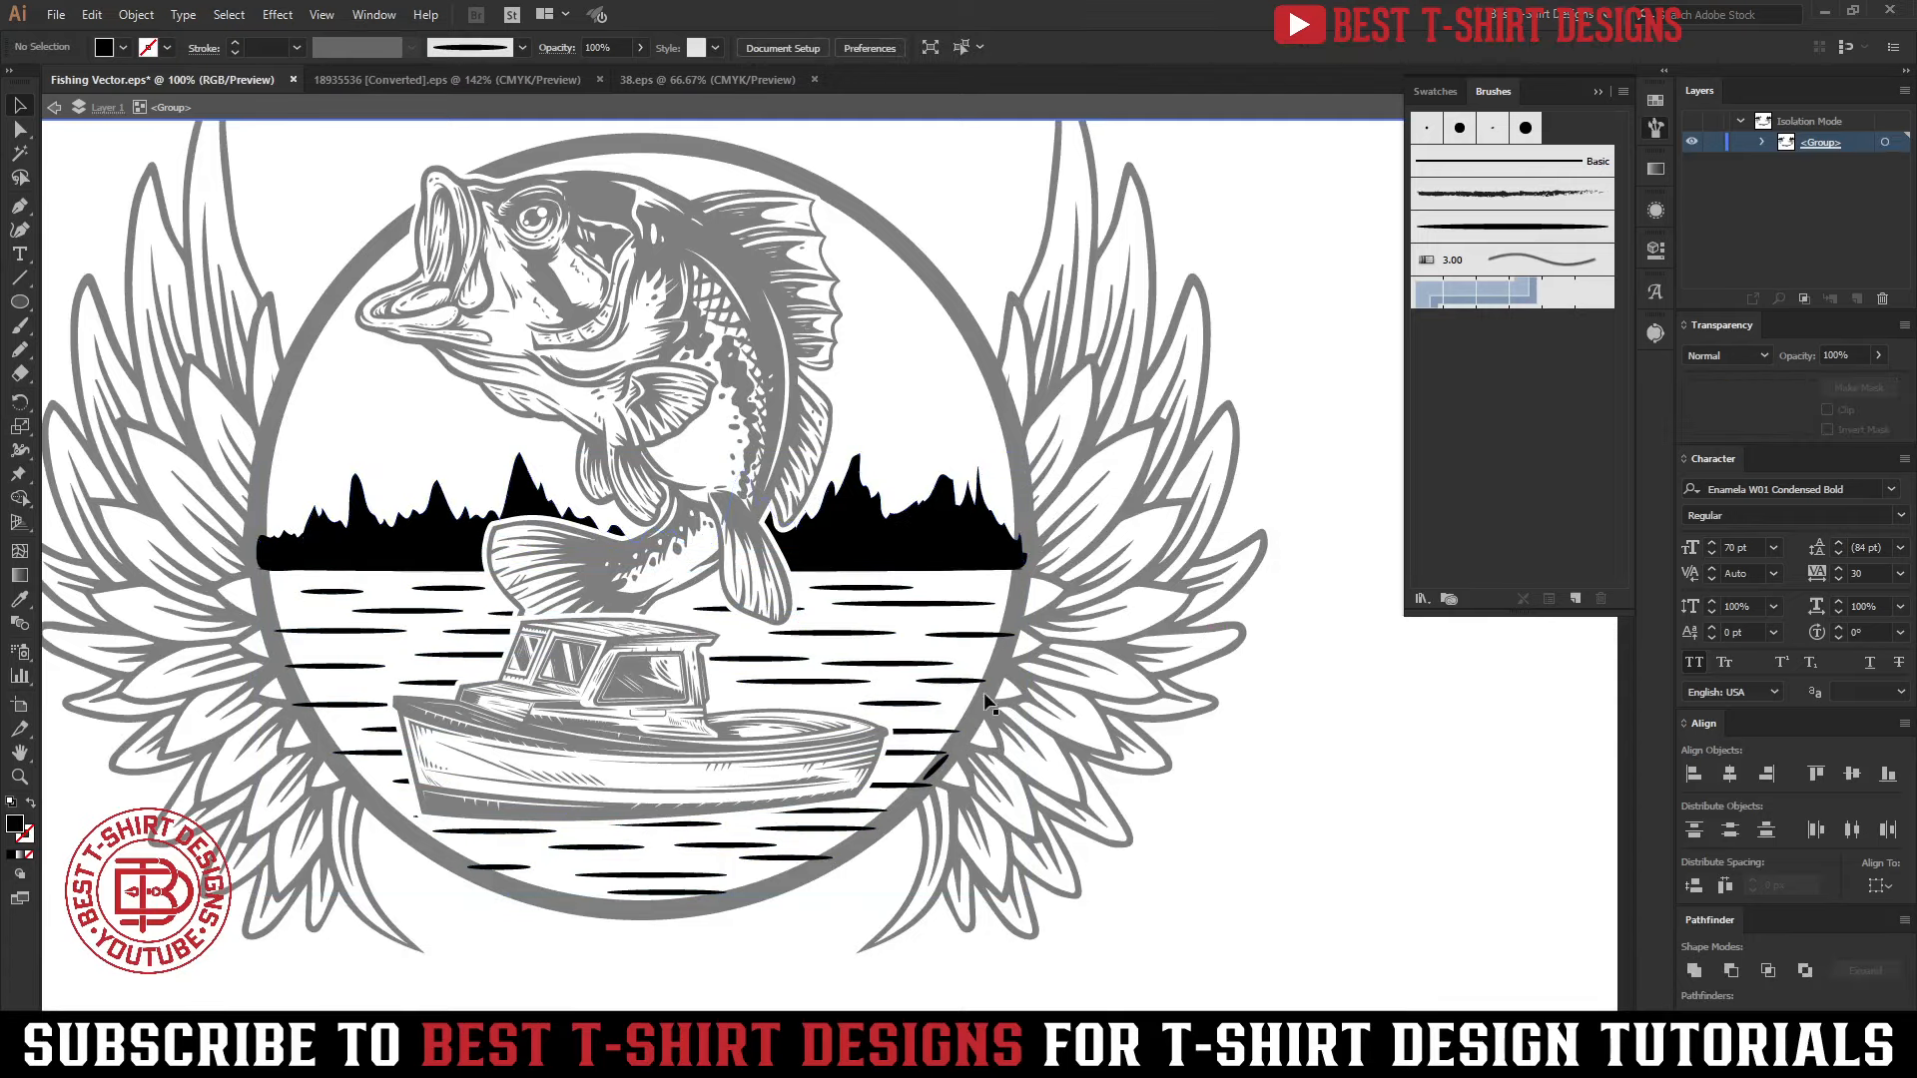
double_click(1244, 763)
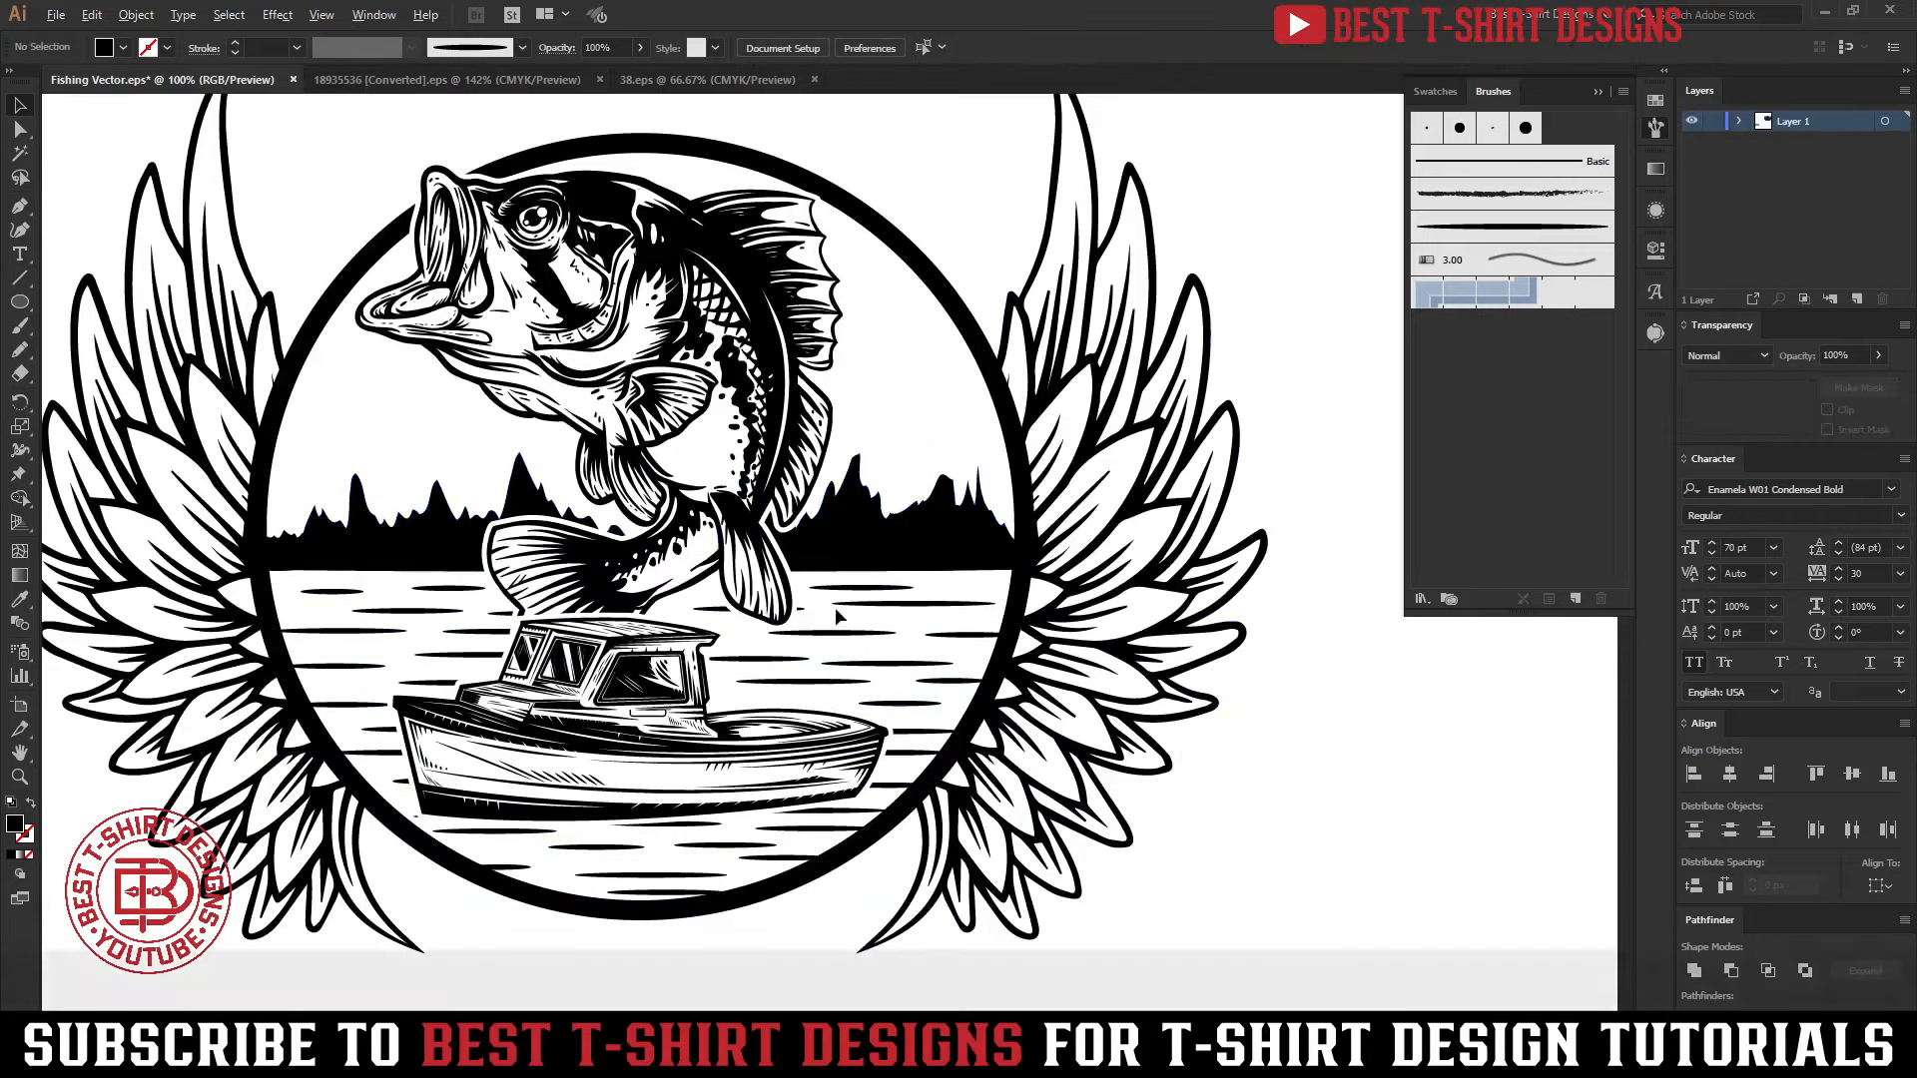
Select the whole winged emblem and expand its artwork, including fills and strokes, repeating the expansion on the full selection
scroll(1068, 698, down, 1)
scroll(1194, 705, down, 1)
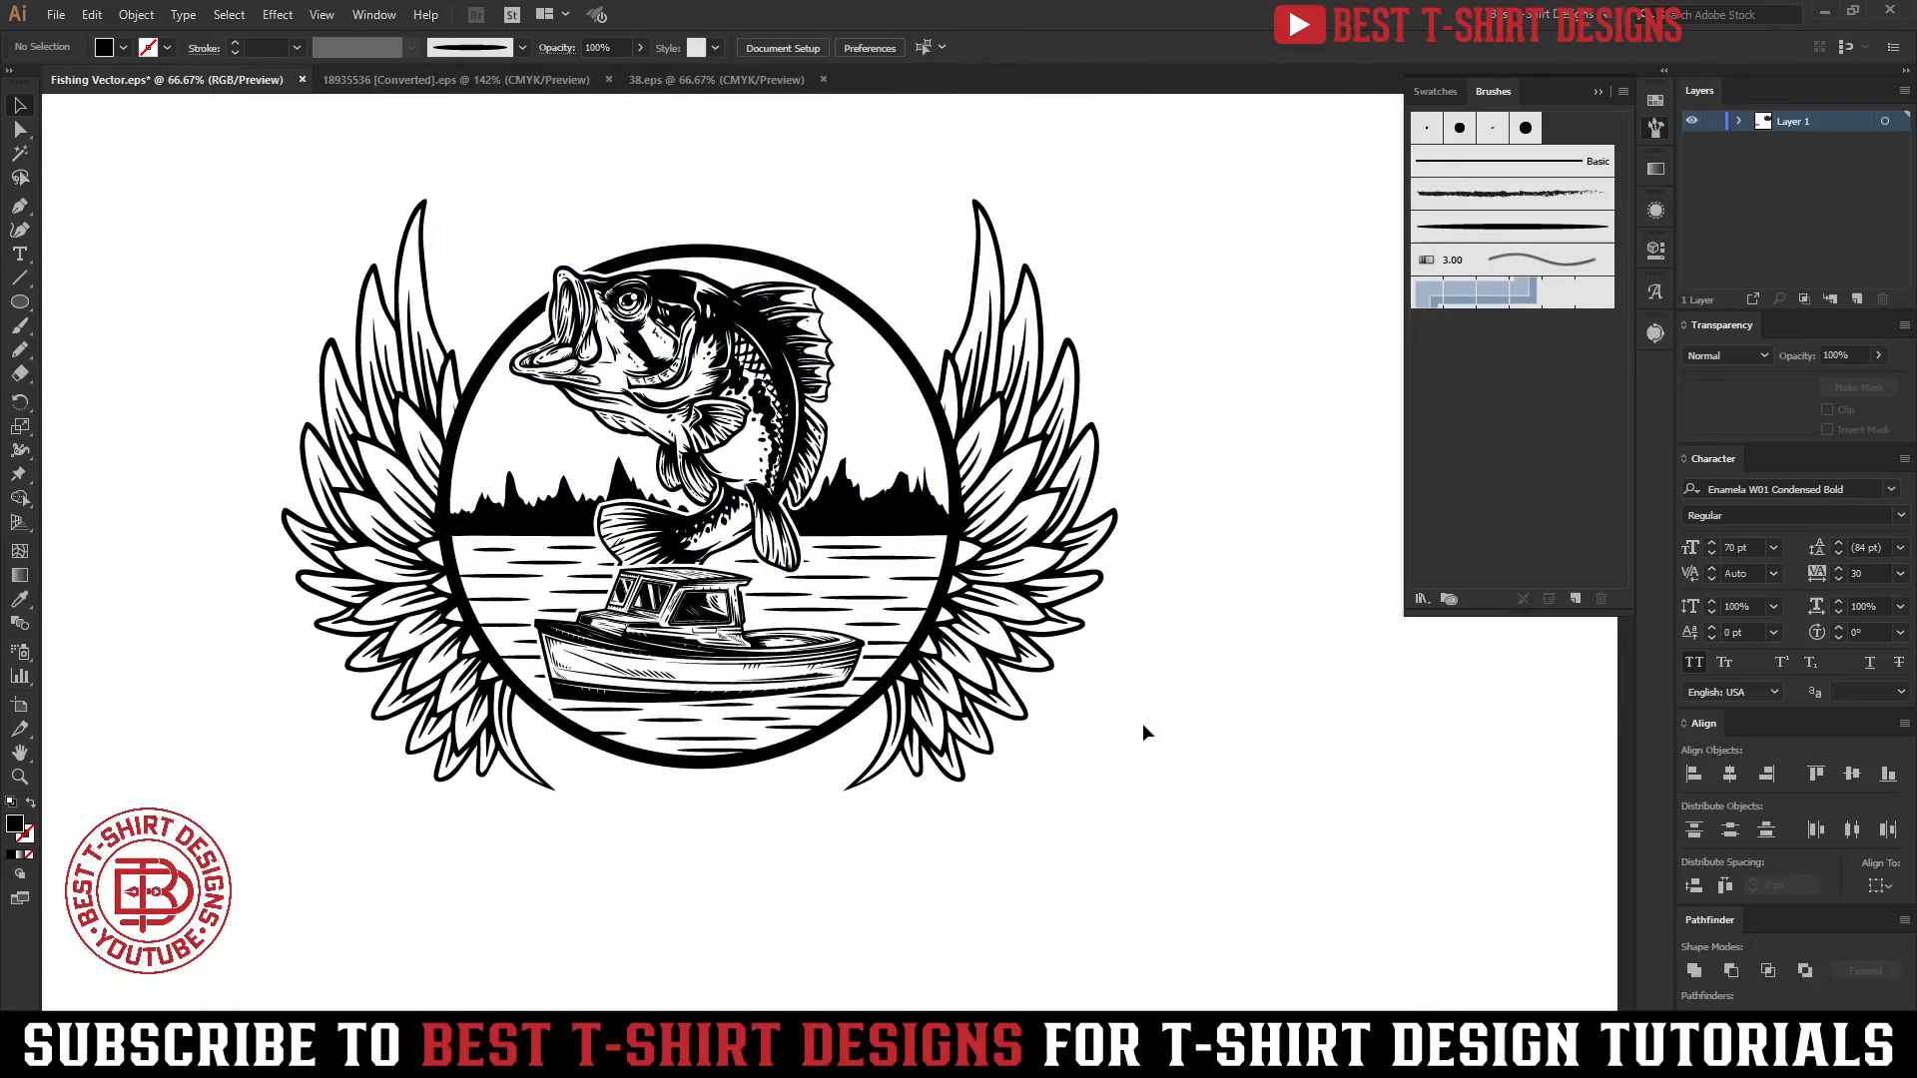
scroll(1136, 723, down, 1)
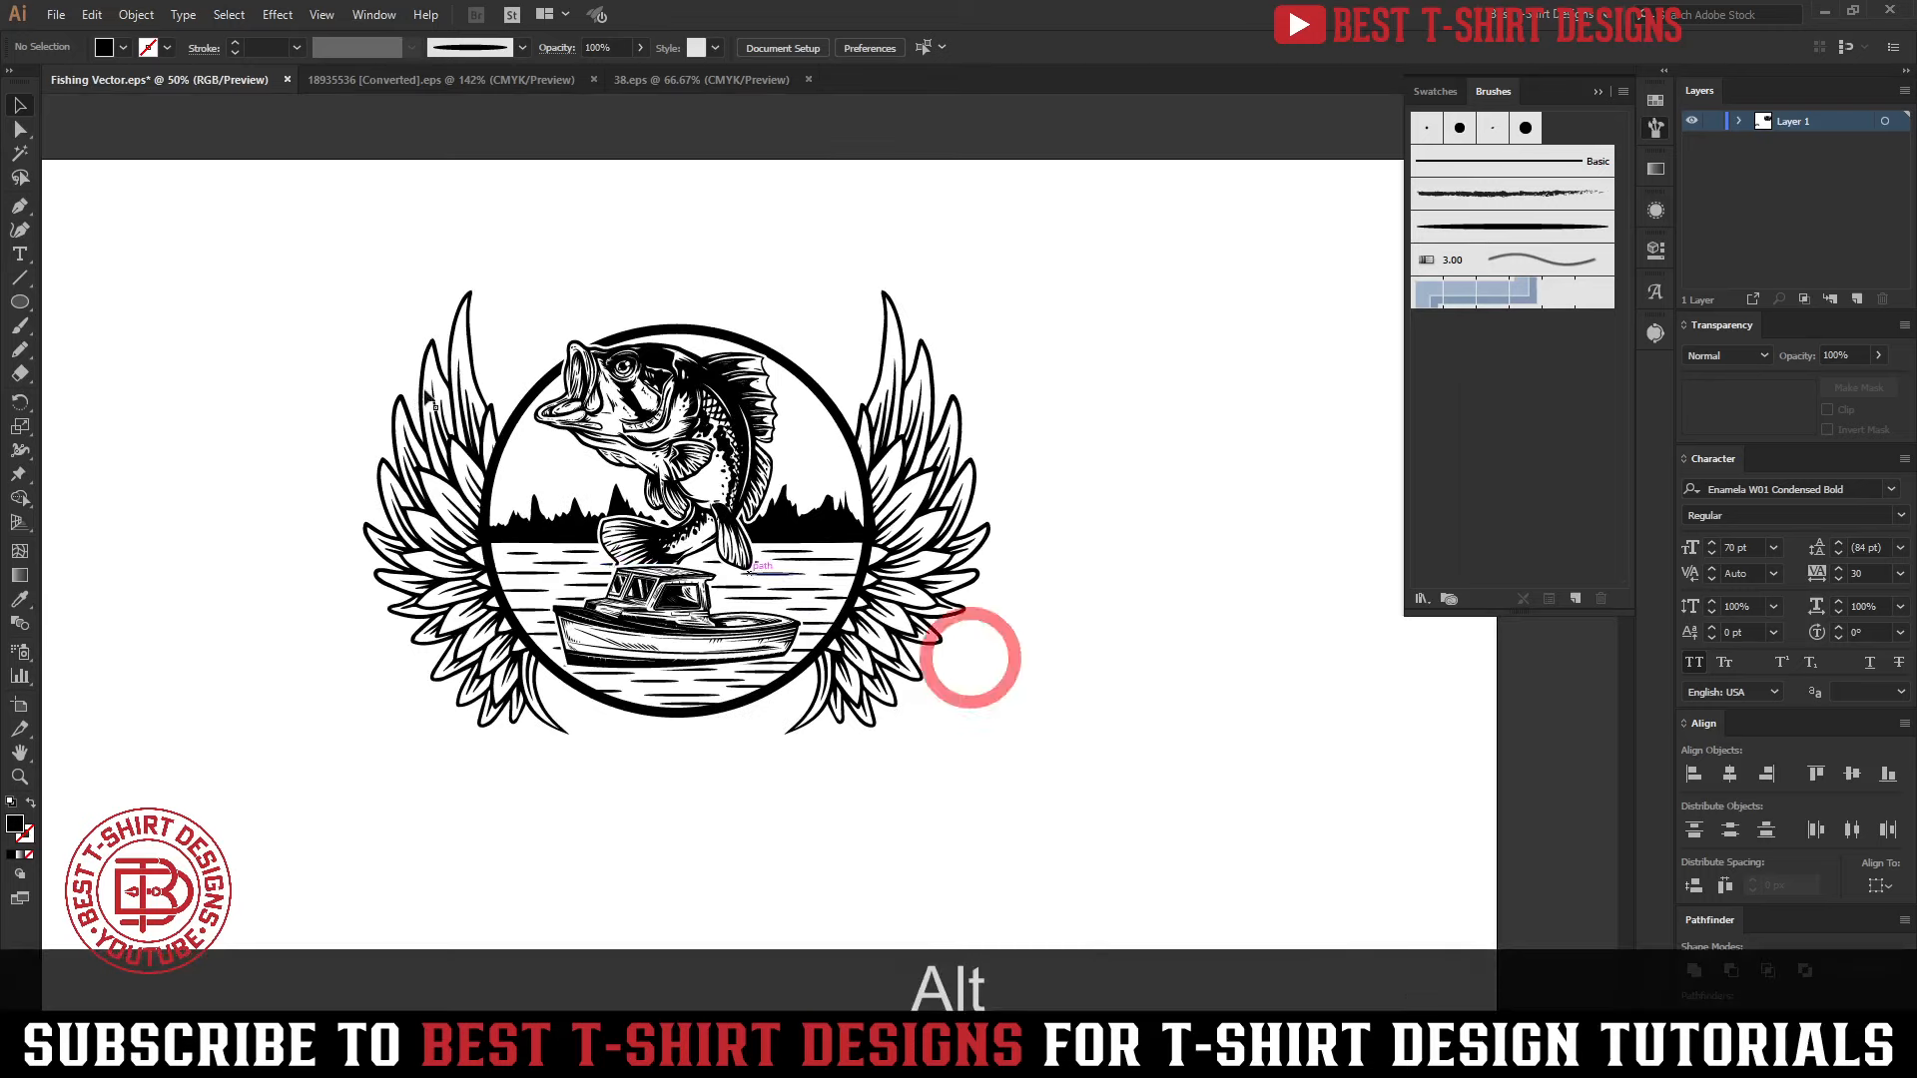
drag(317, 250, 1029, 823)
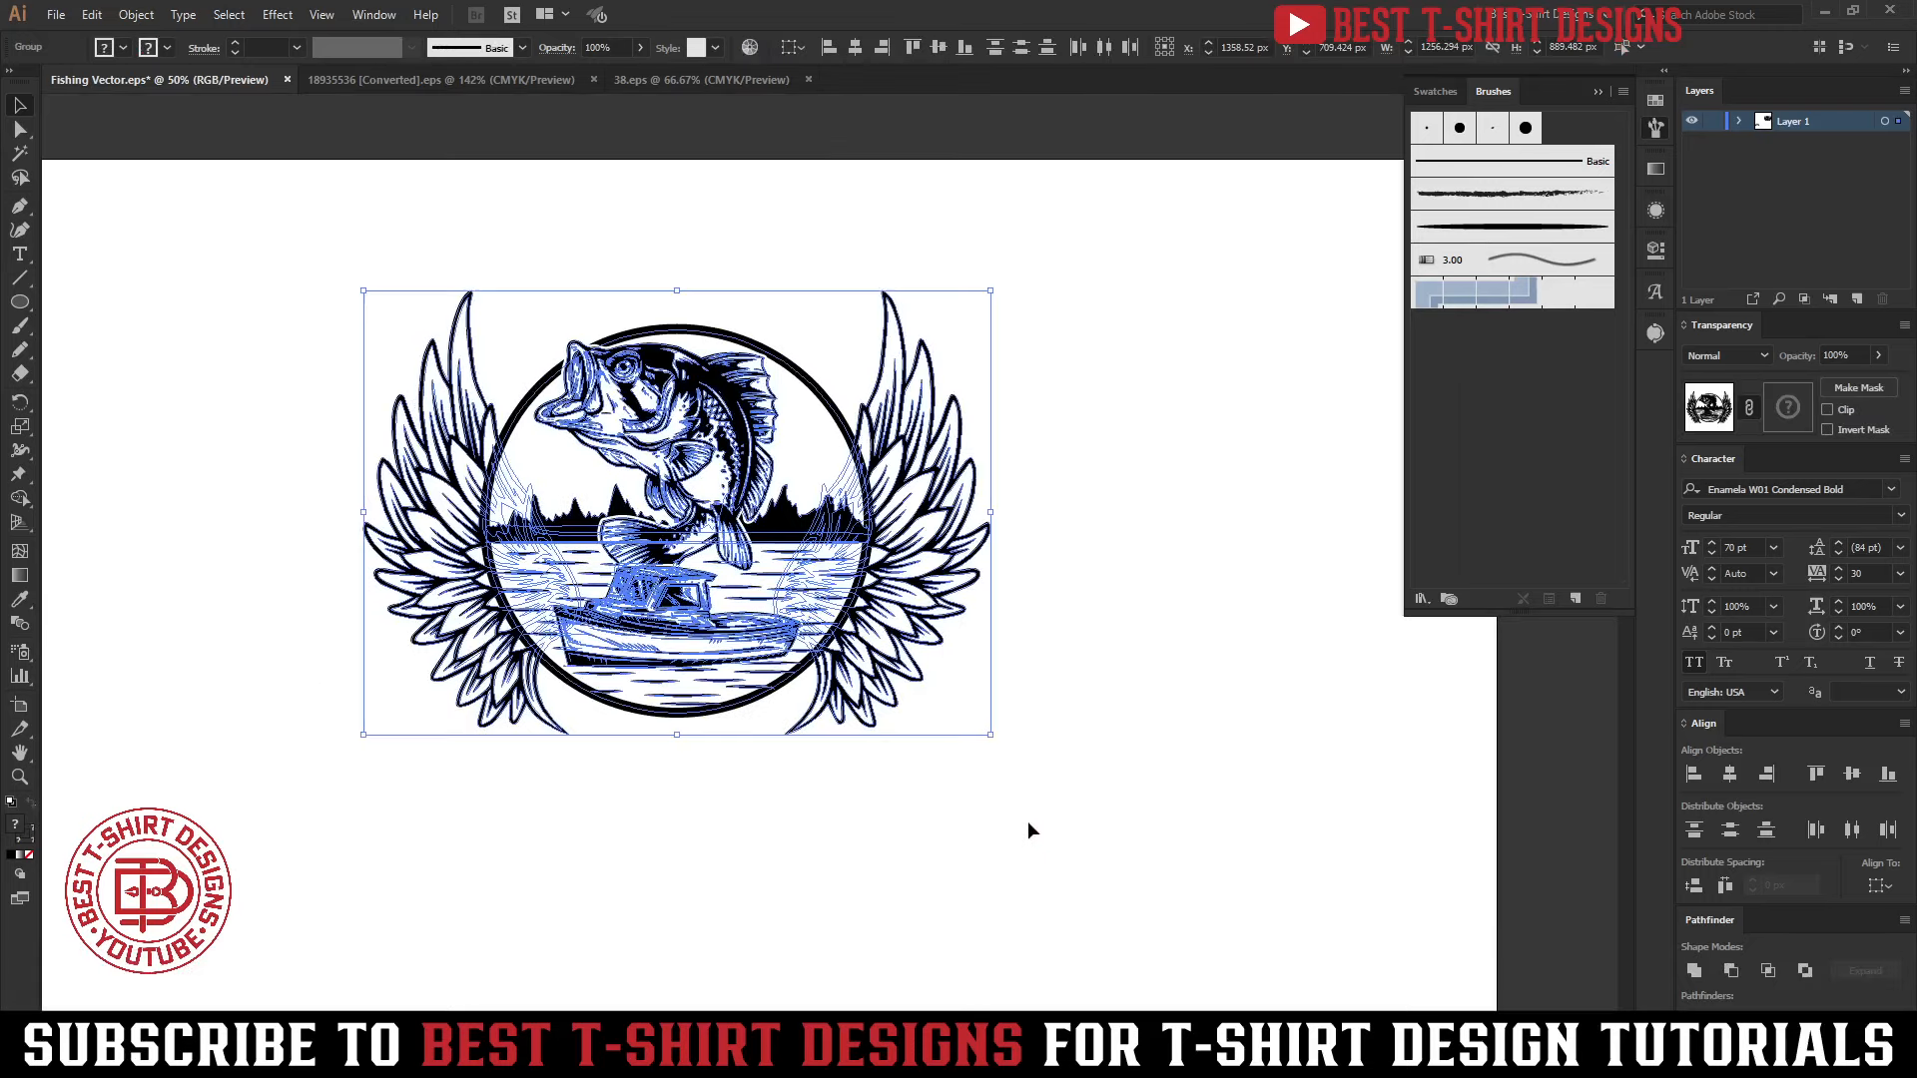
key(ctrl+2)
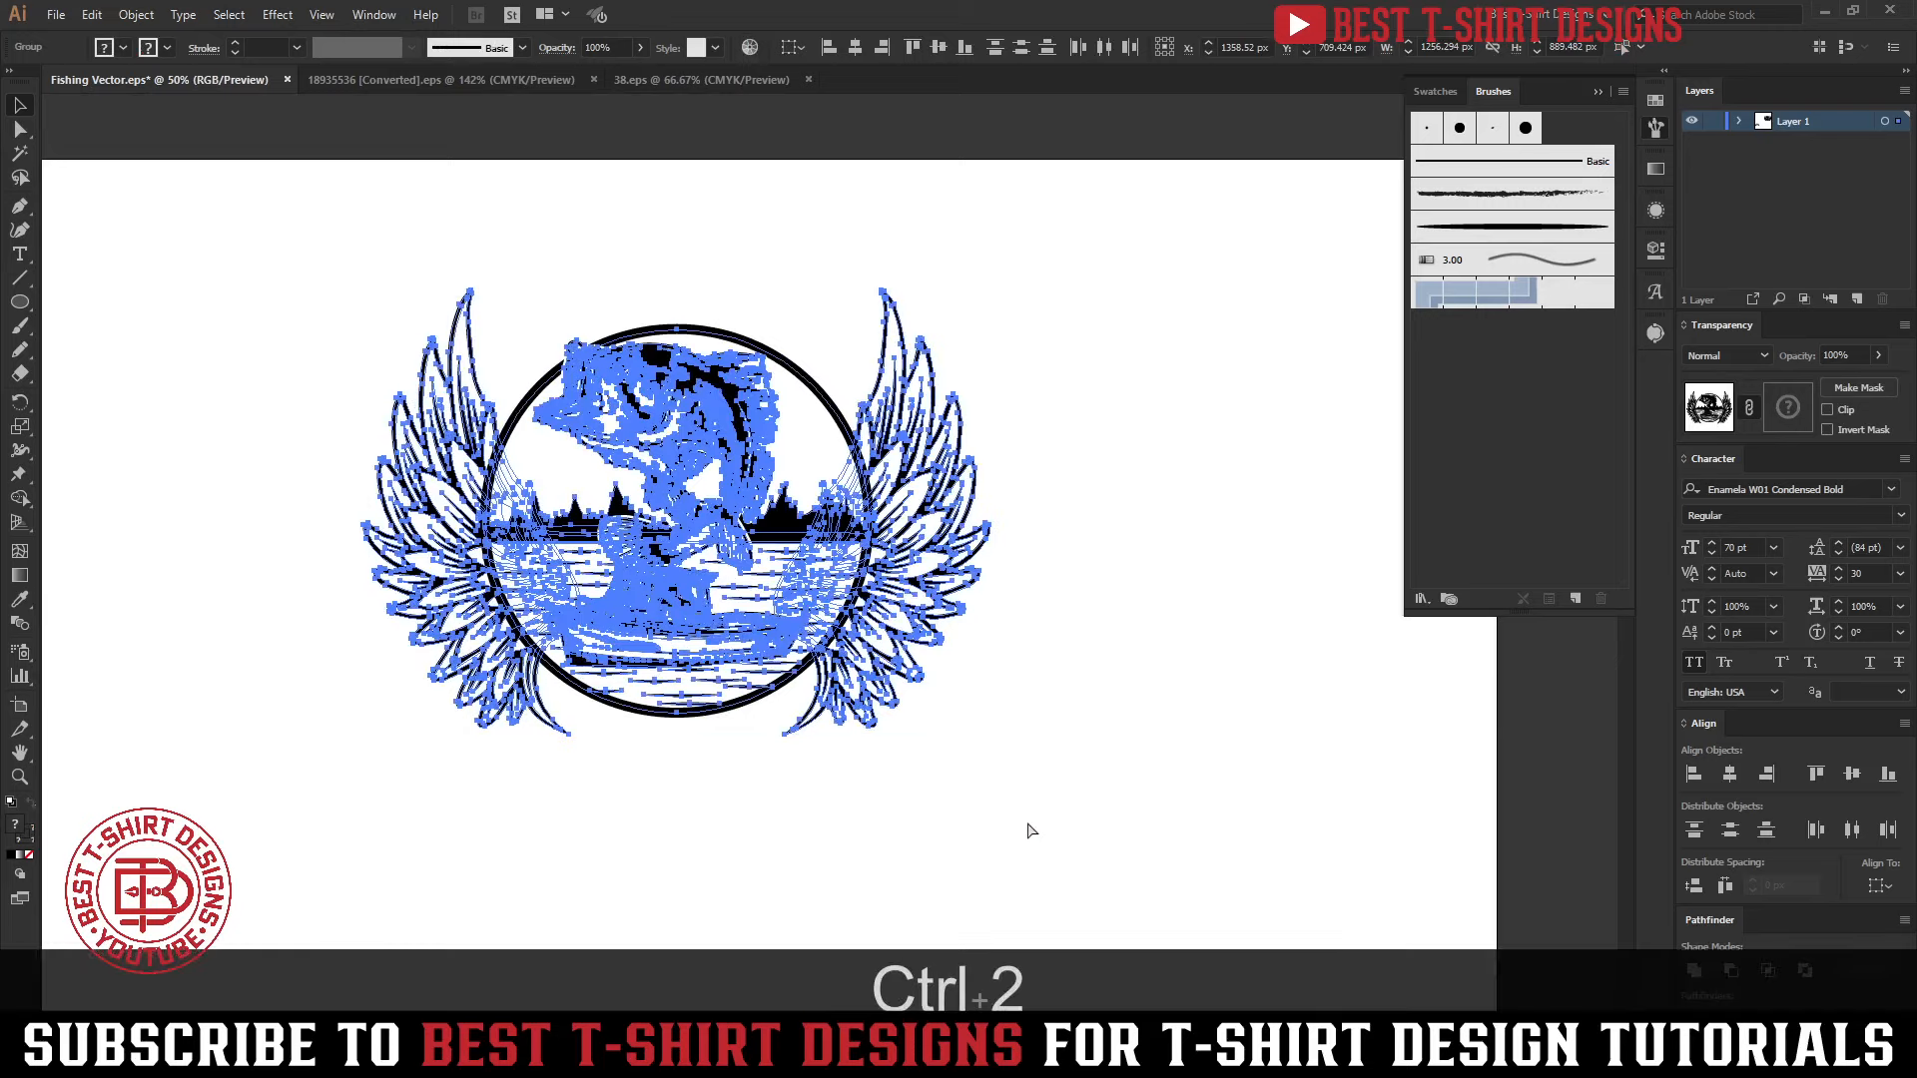
key(ctrl+3)
click(651, 402)
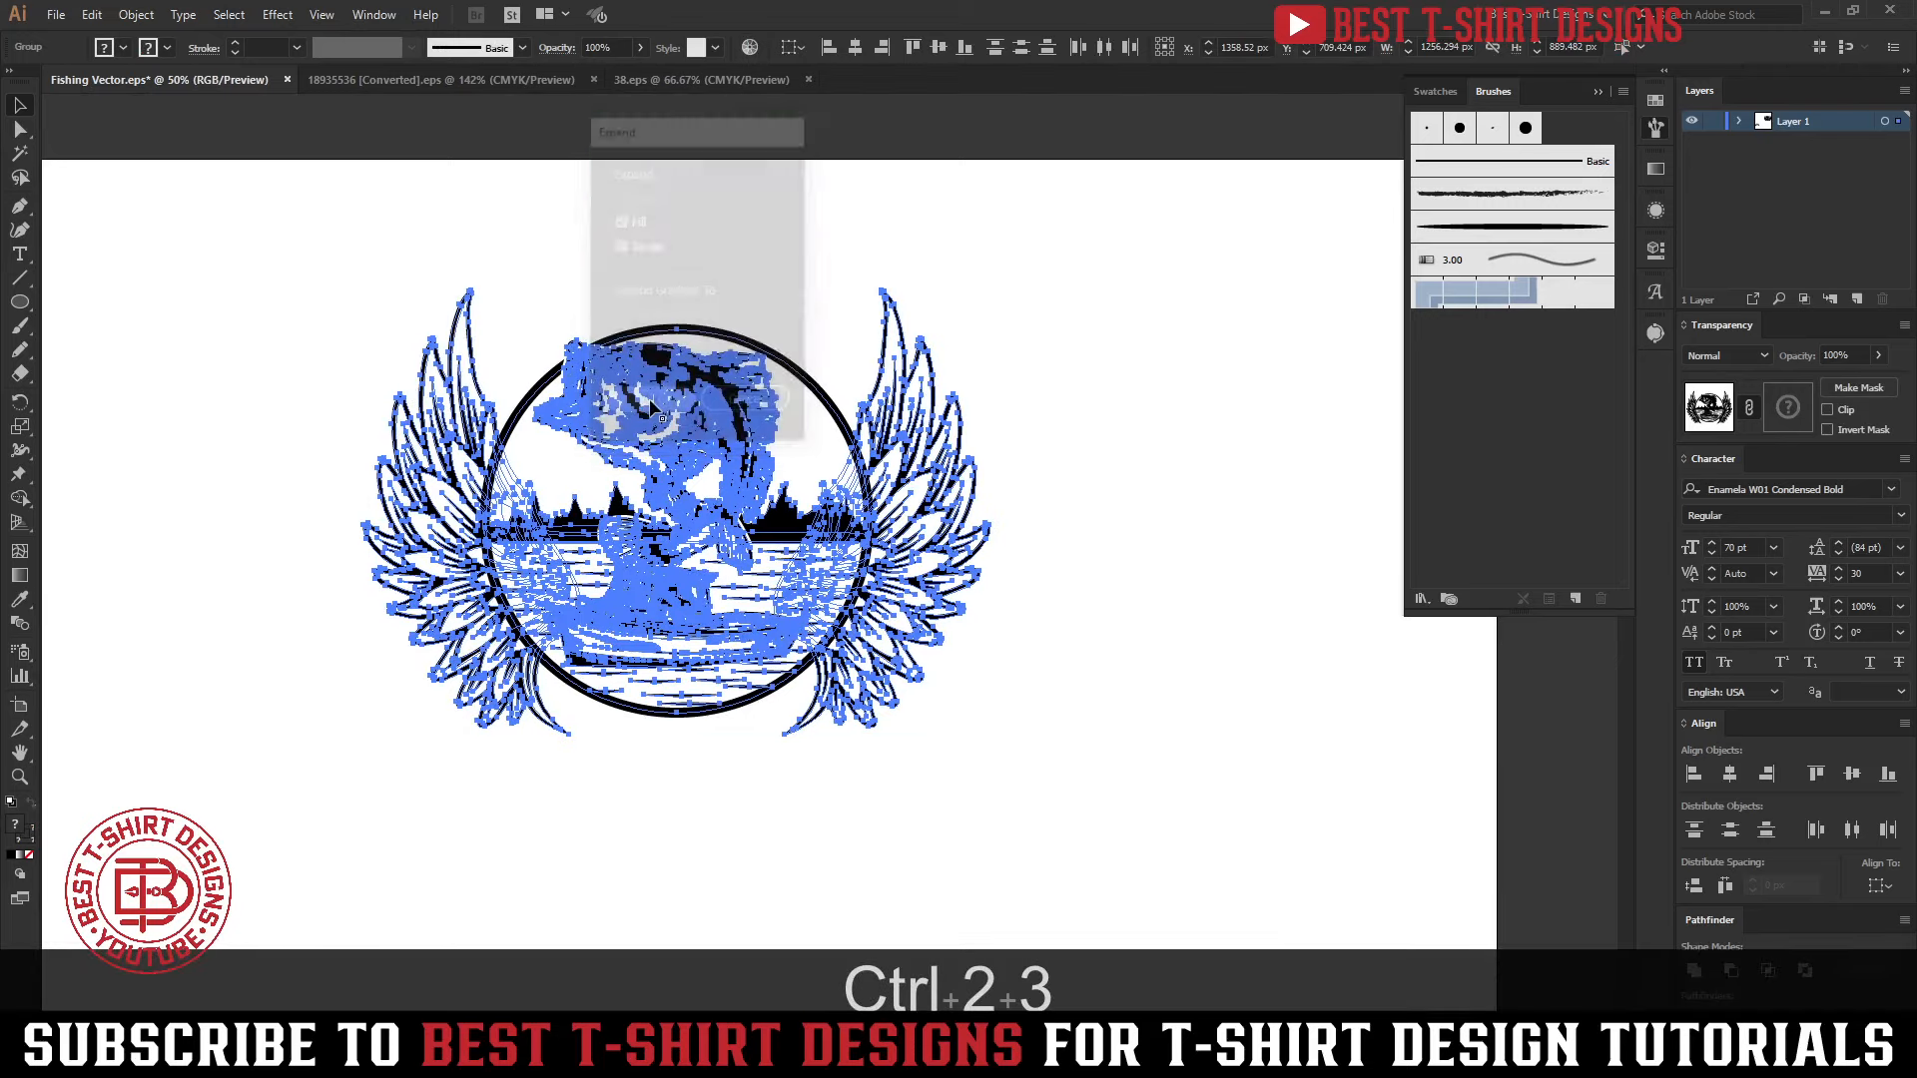
drag(296, 231, 1217, 889)
key(ctrl+2)
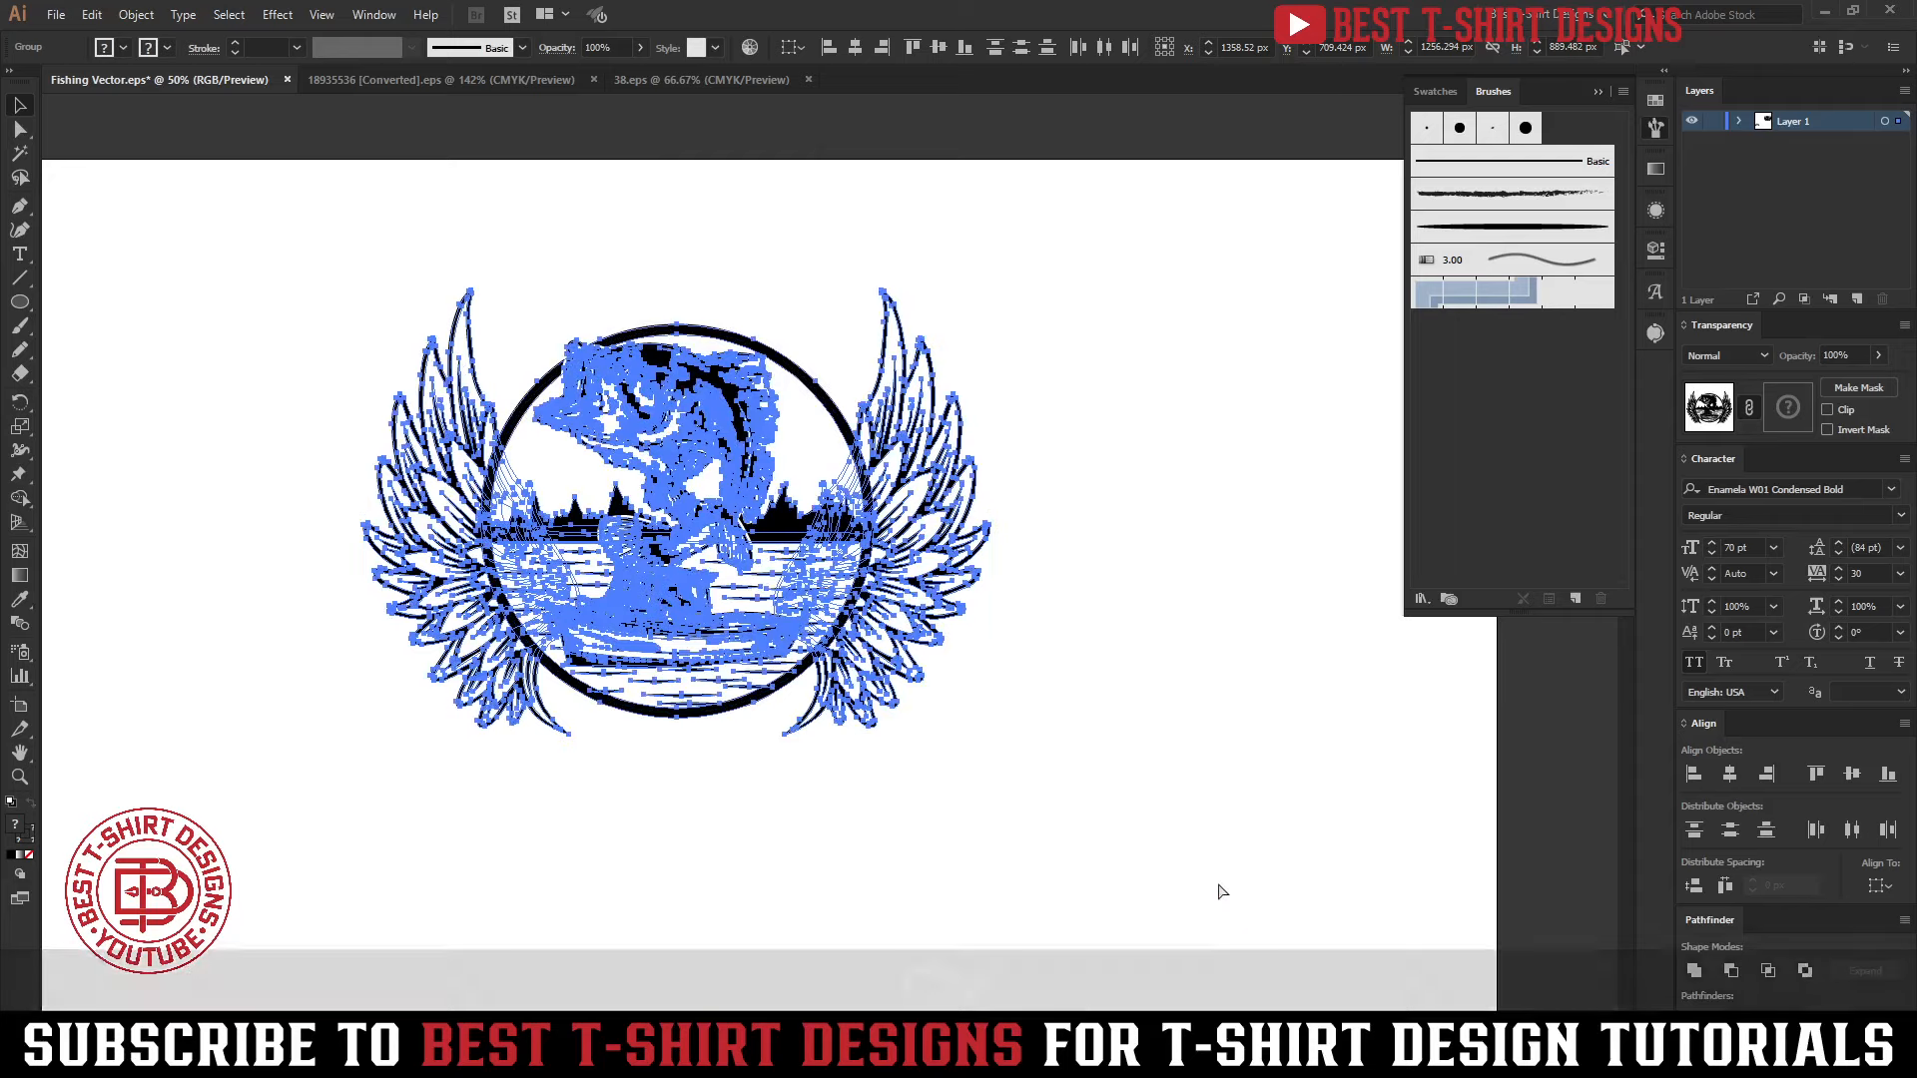
key(ctrl+3)
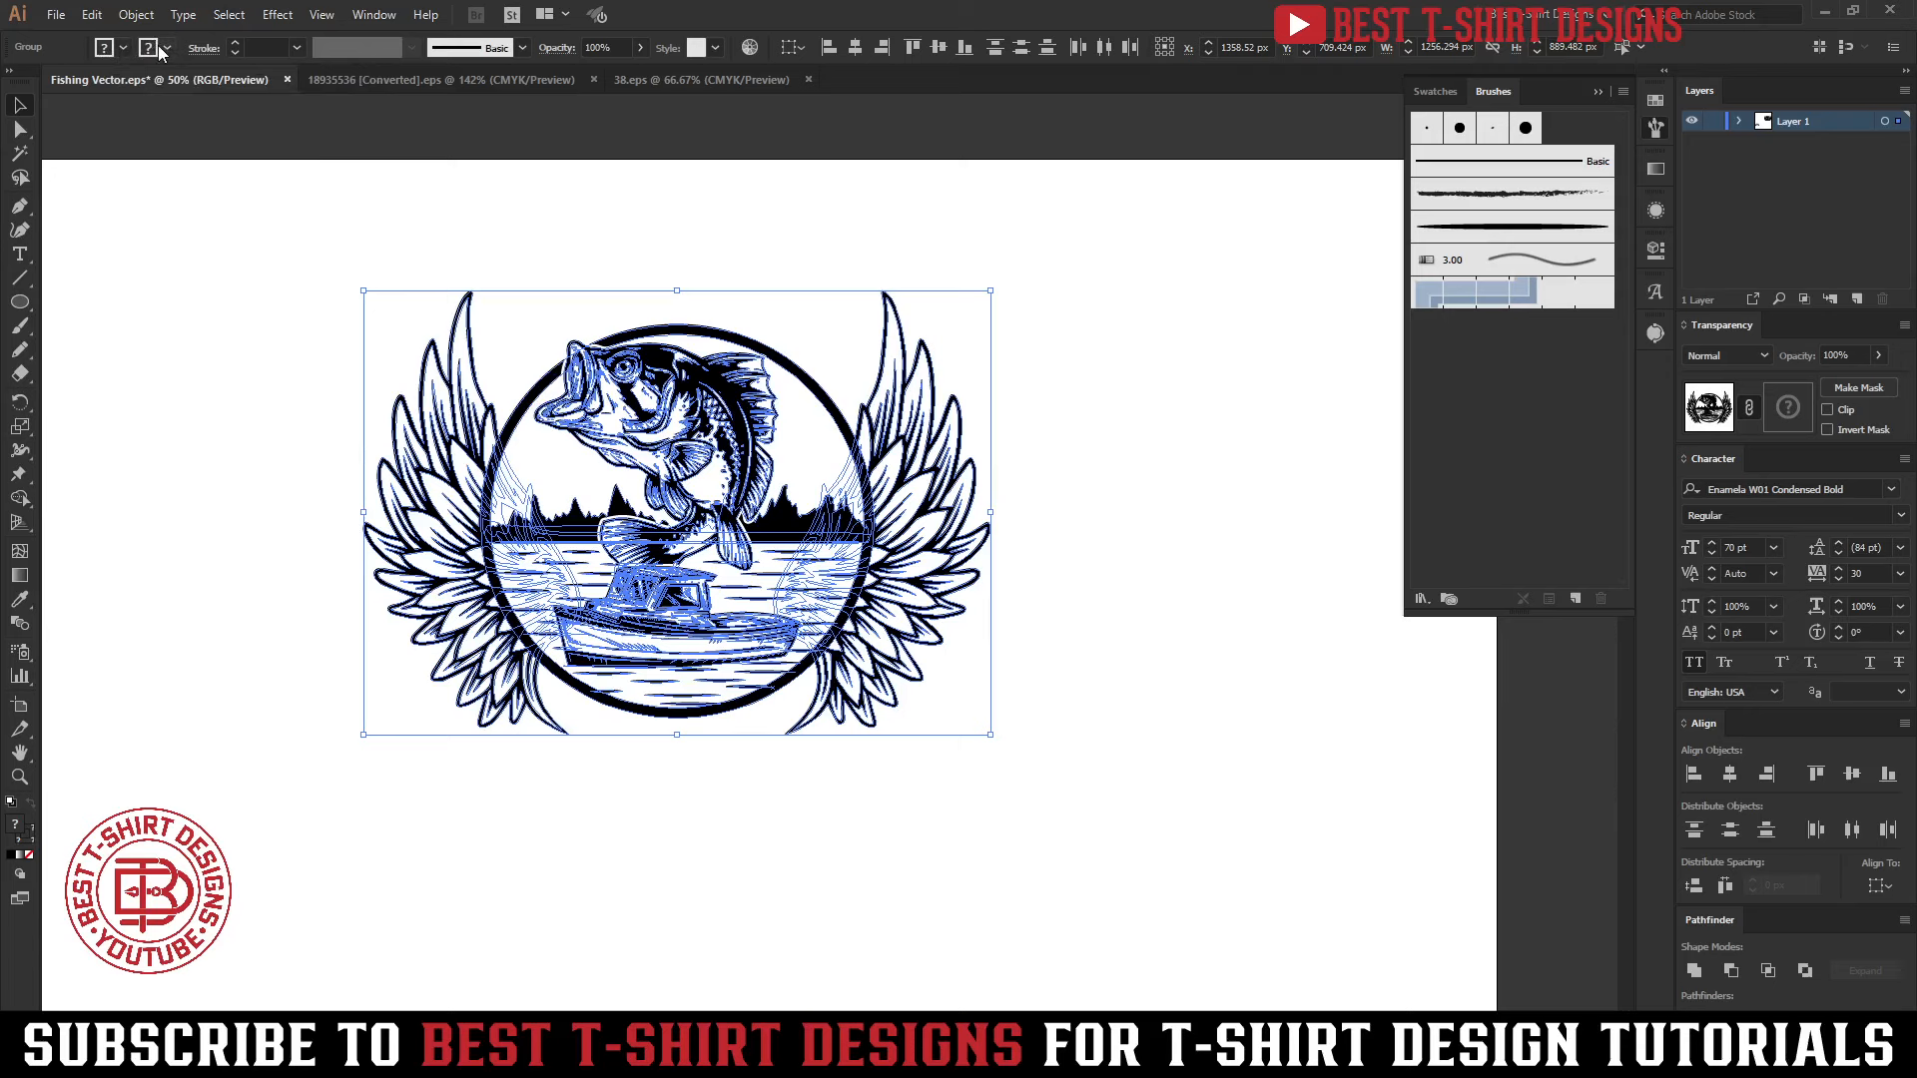
Draw a horizontal path about 248 px long above the left wing with the Pen tool and set its fill to None
click(329, 344)
click(26, 206)
click(230, 255)
click(354, 255)
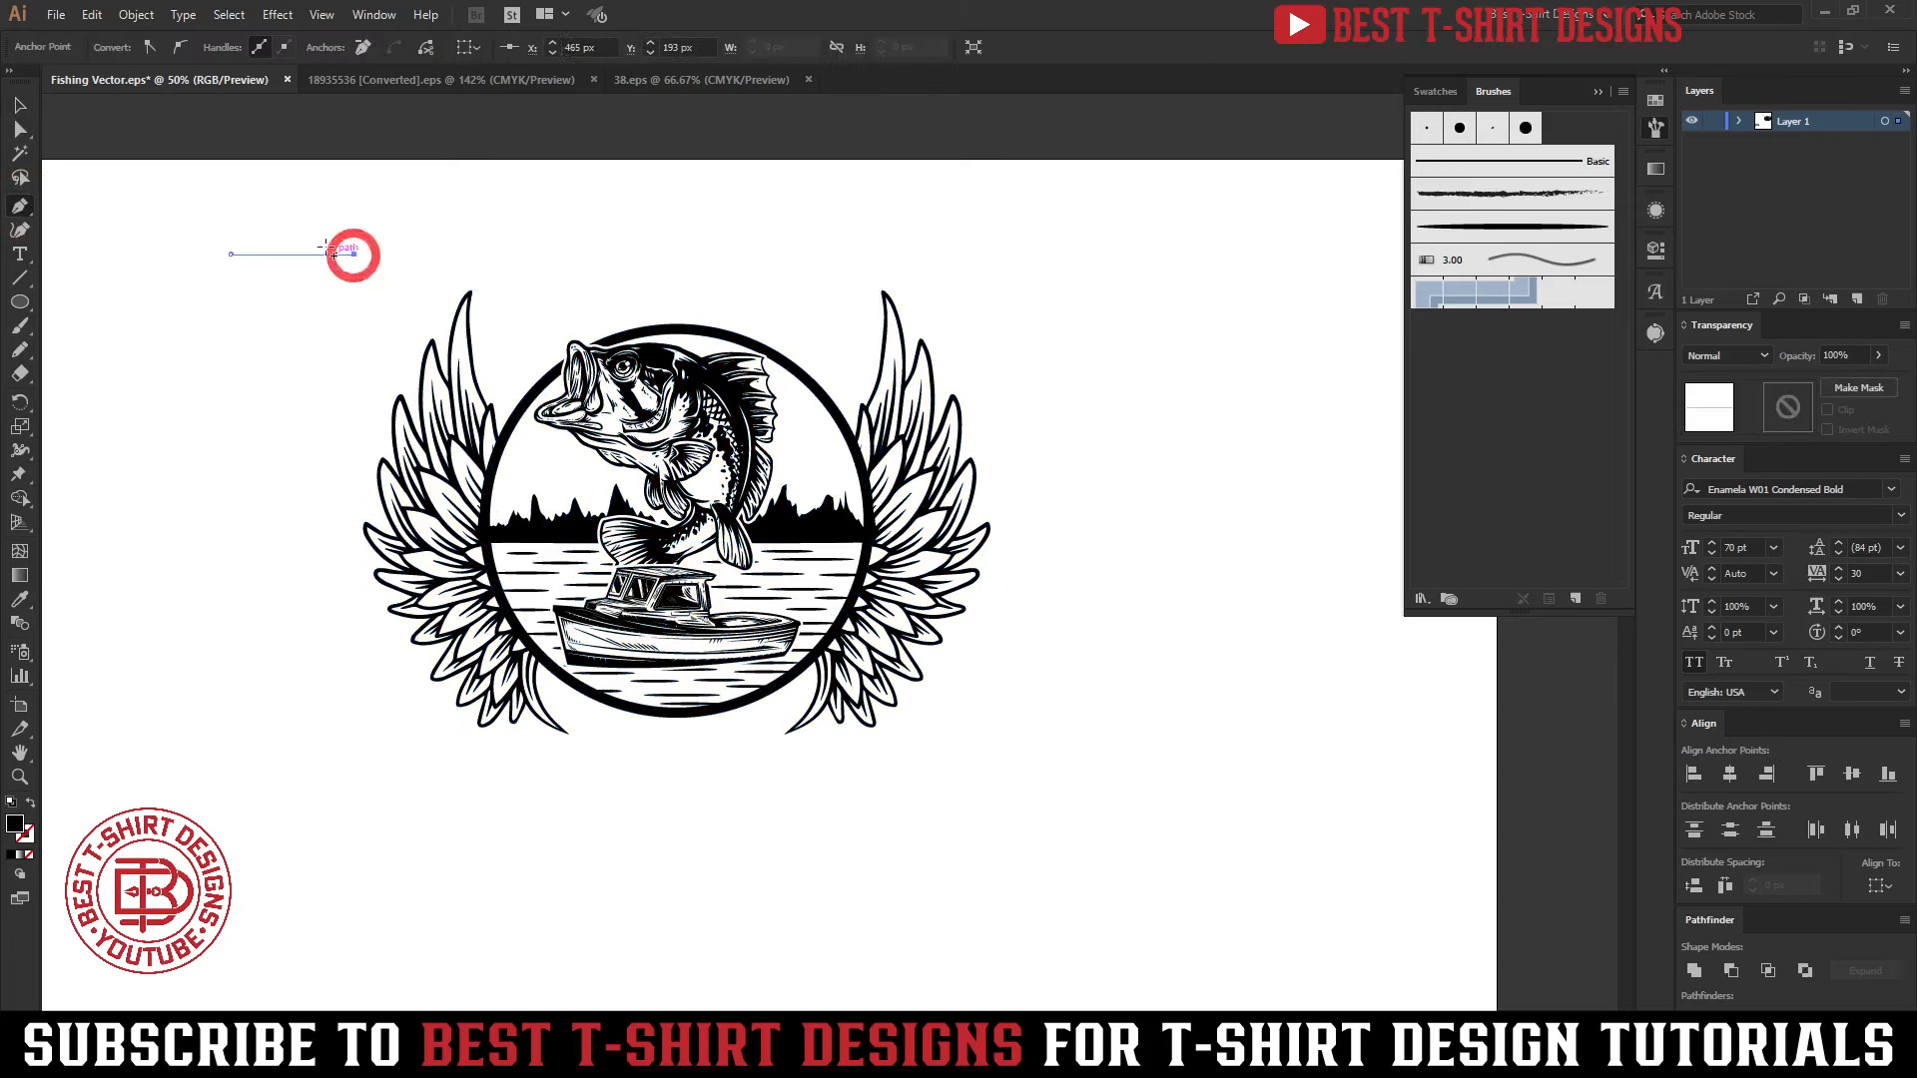
key(v)
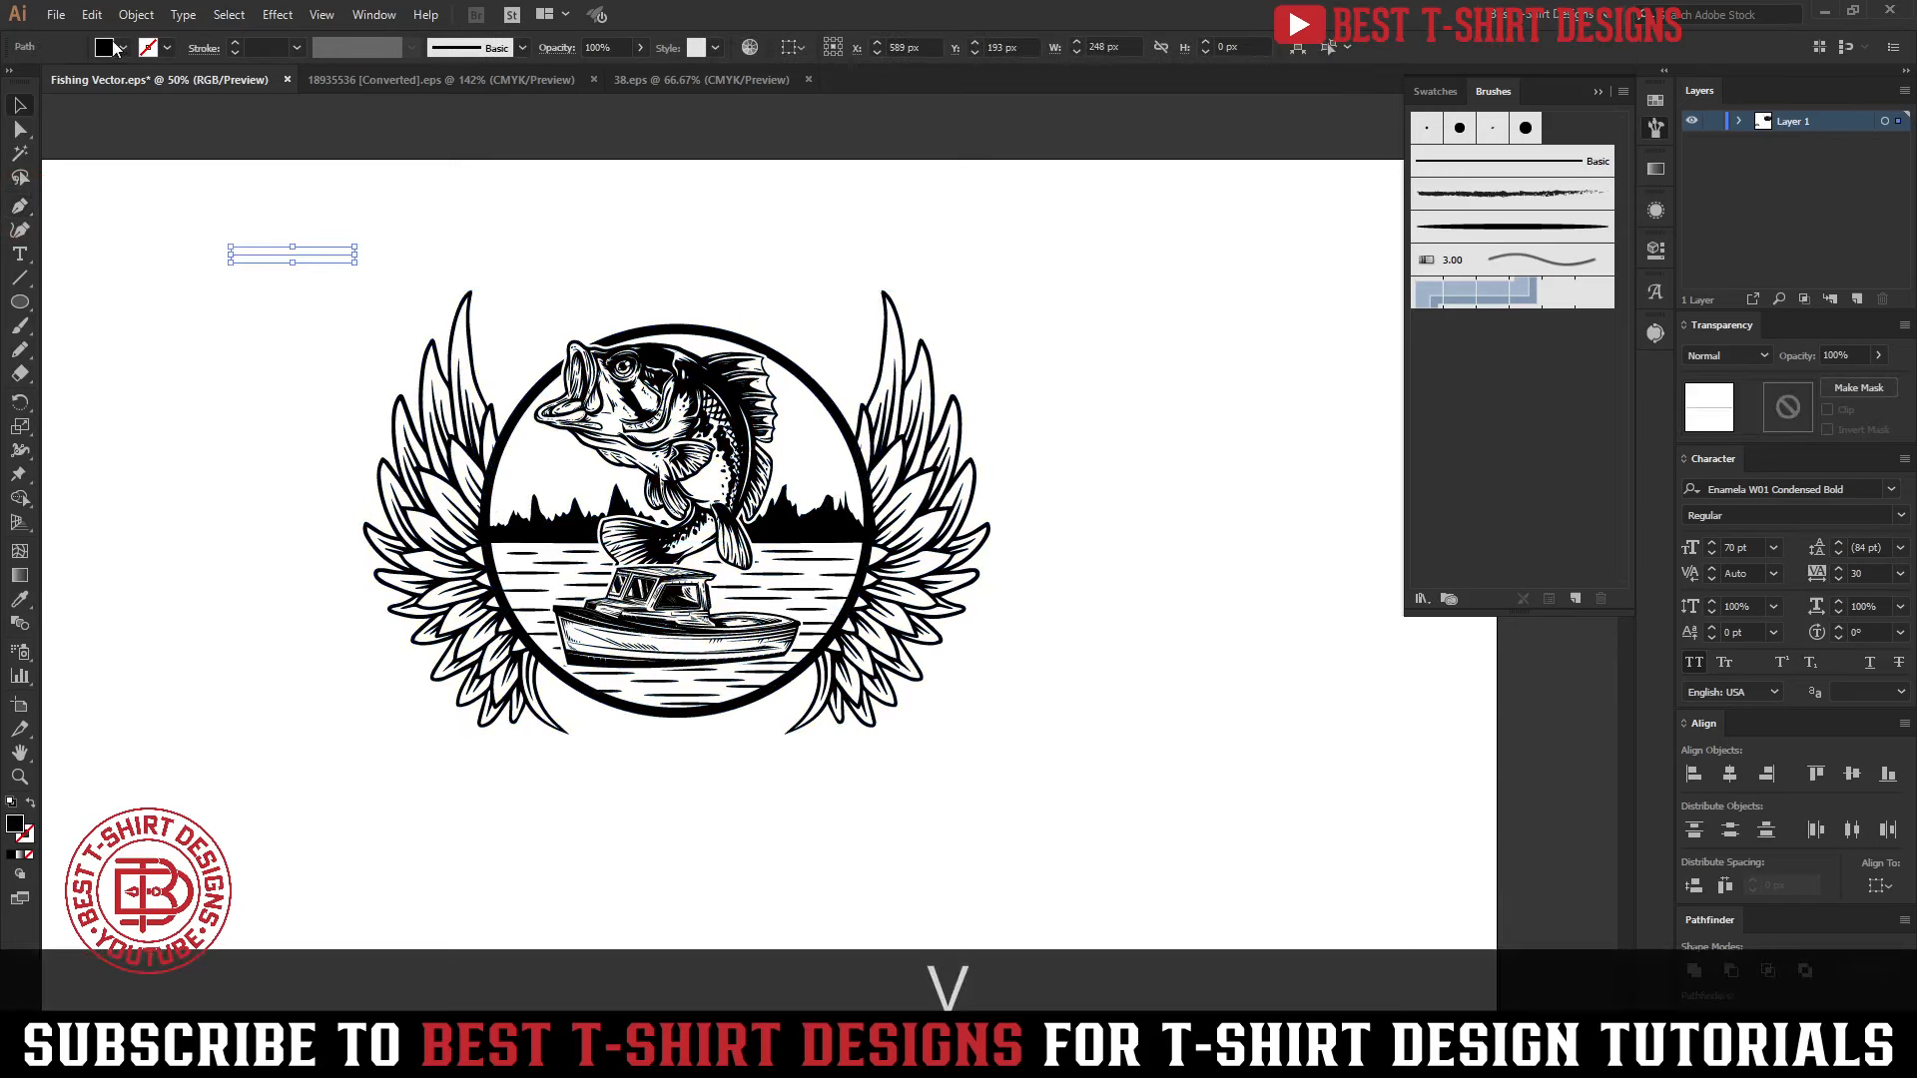
click(113, 44)
click(14, 80)
click(182, 321)
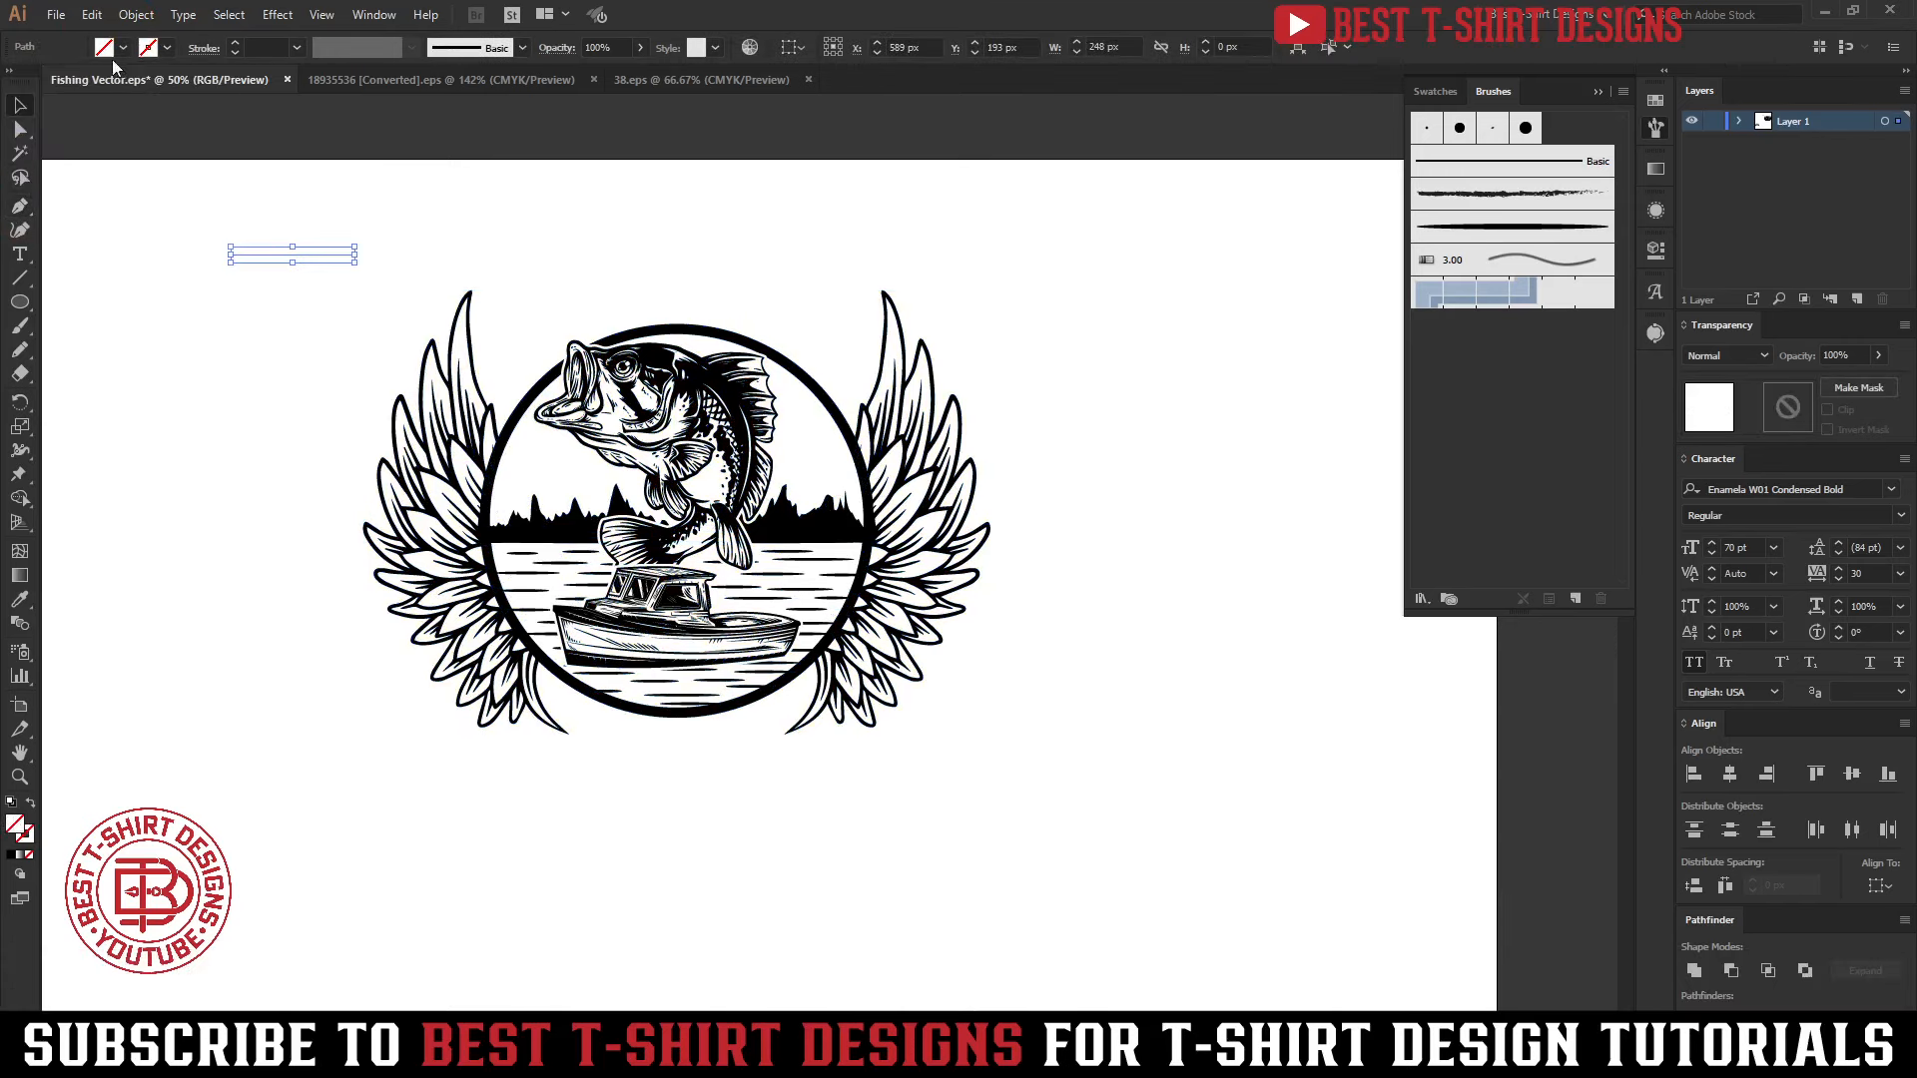
Select all paths without fill or stroke by sampling the short line with the Magic Wand, and delete them
click(20, 153)
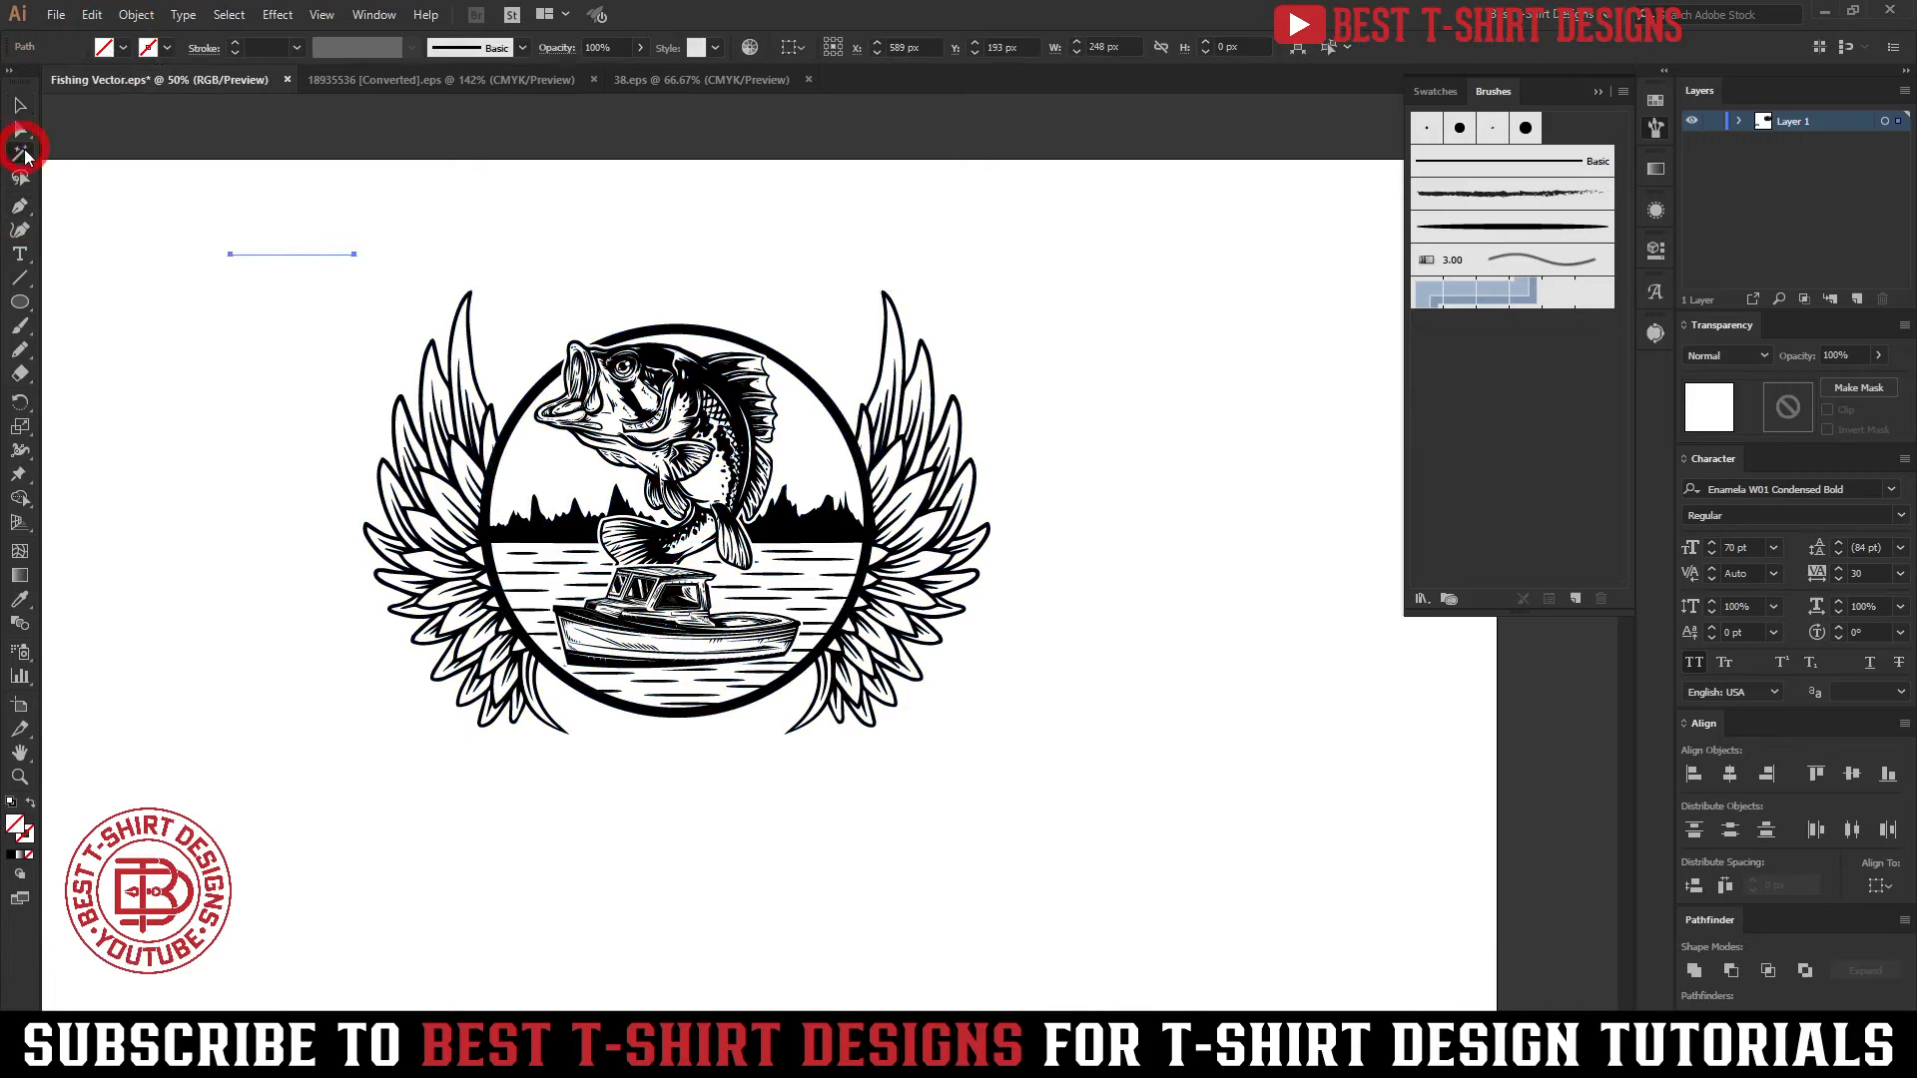
click(300, 255)
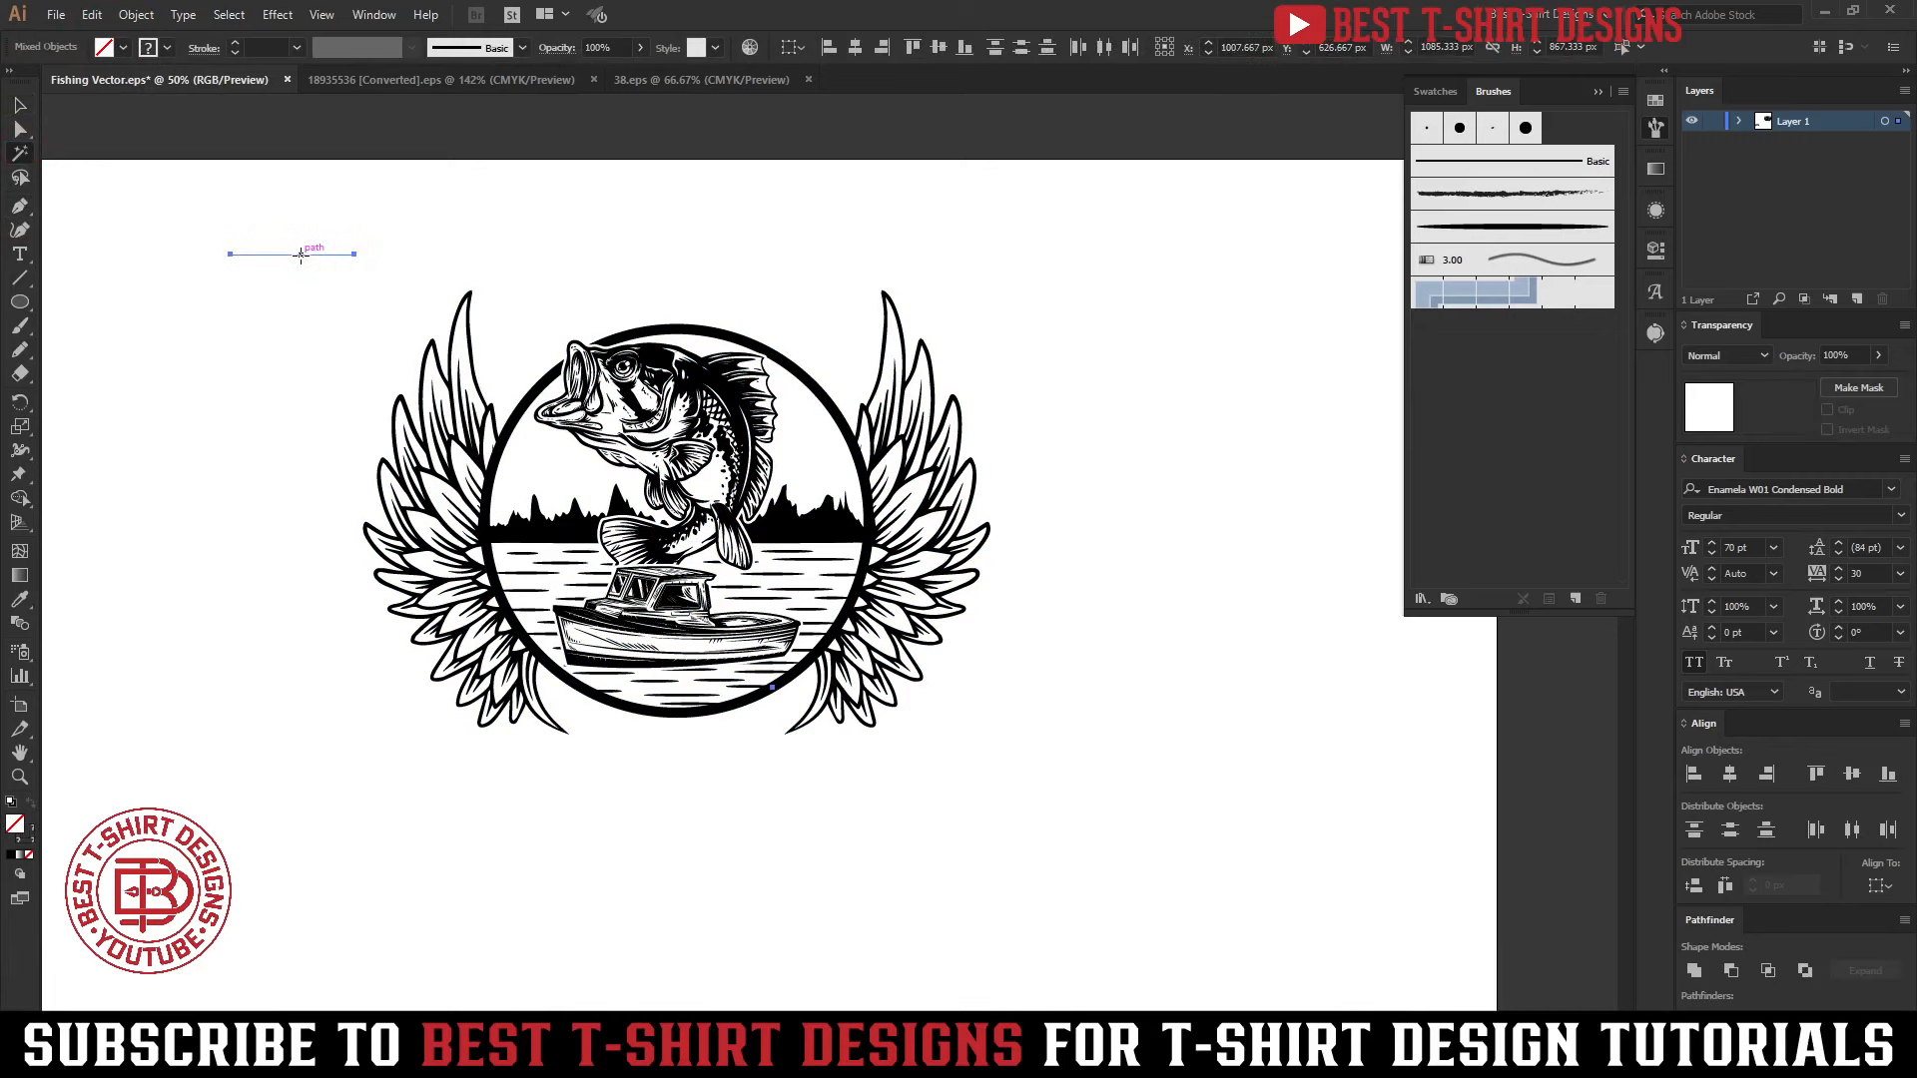
click(312, 256)
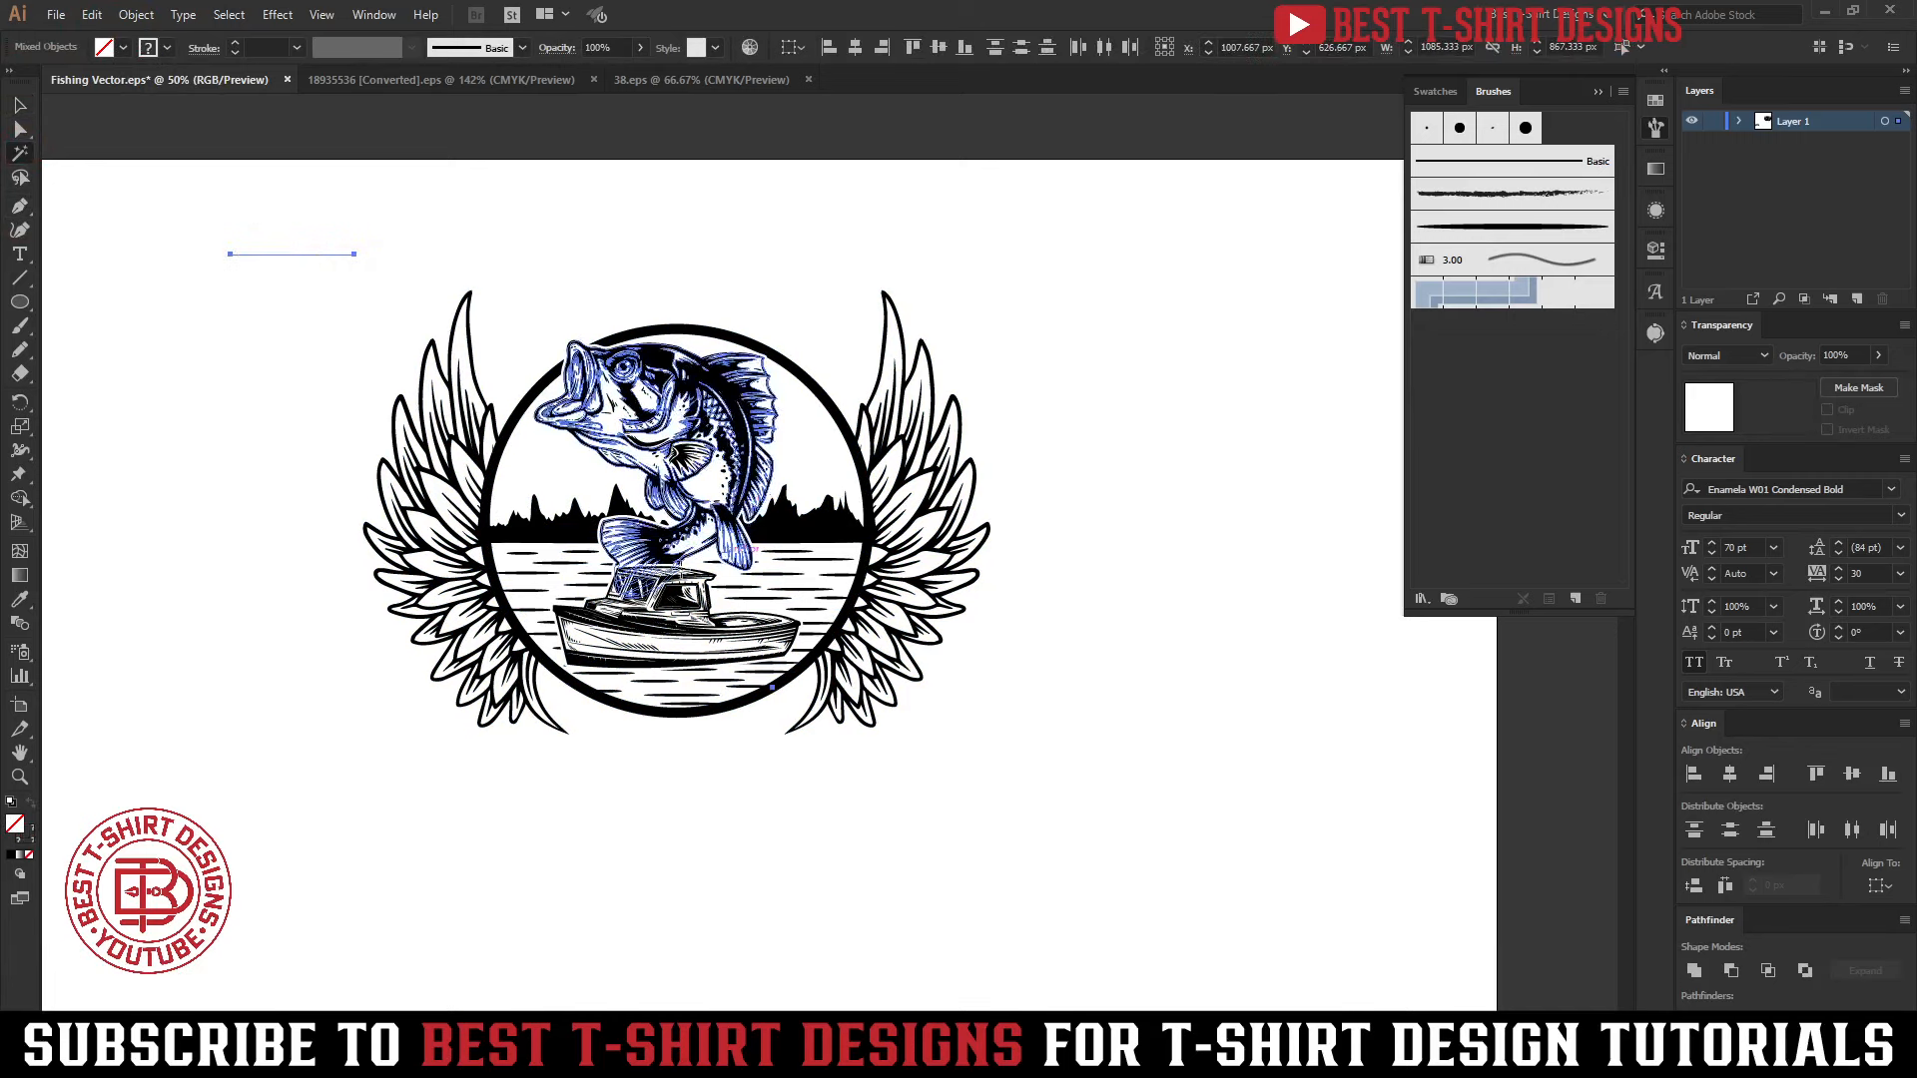
key(Delete)
key(v)
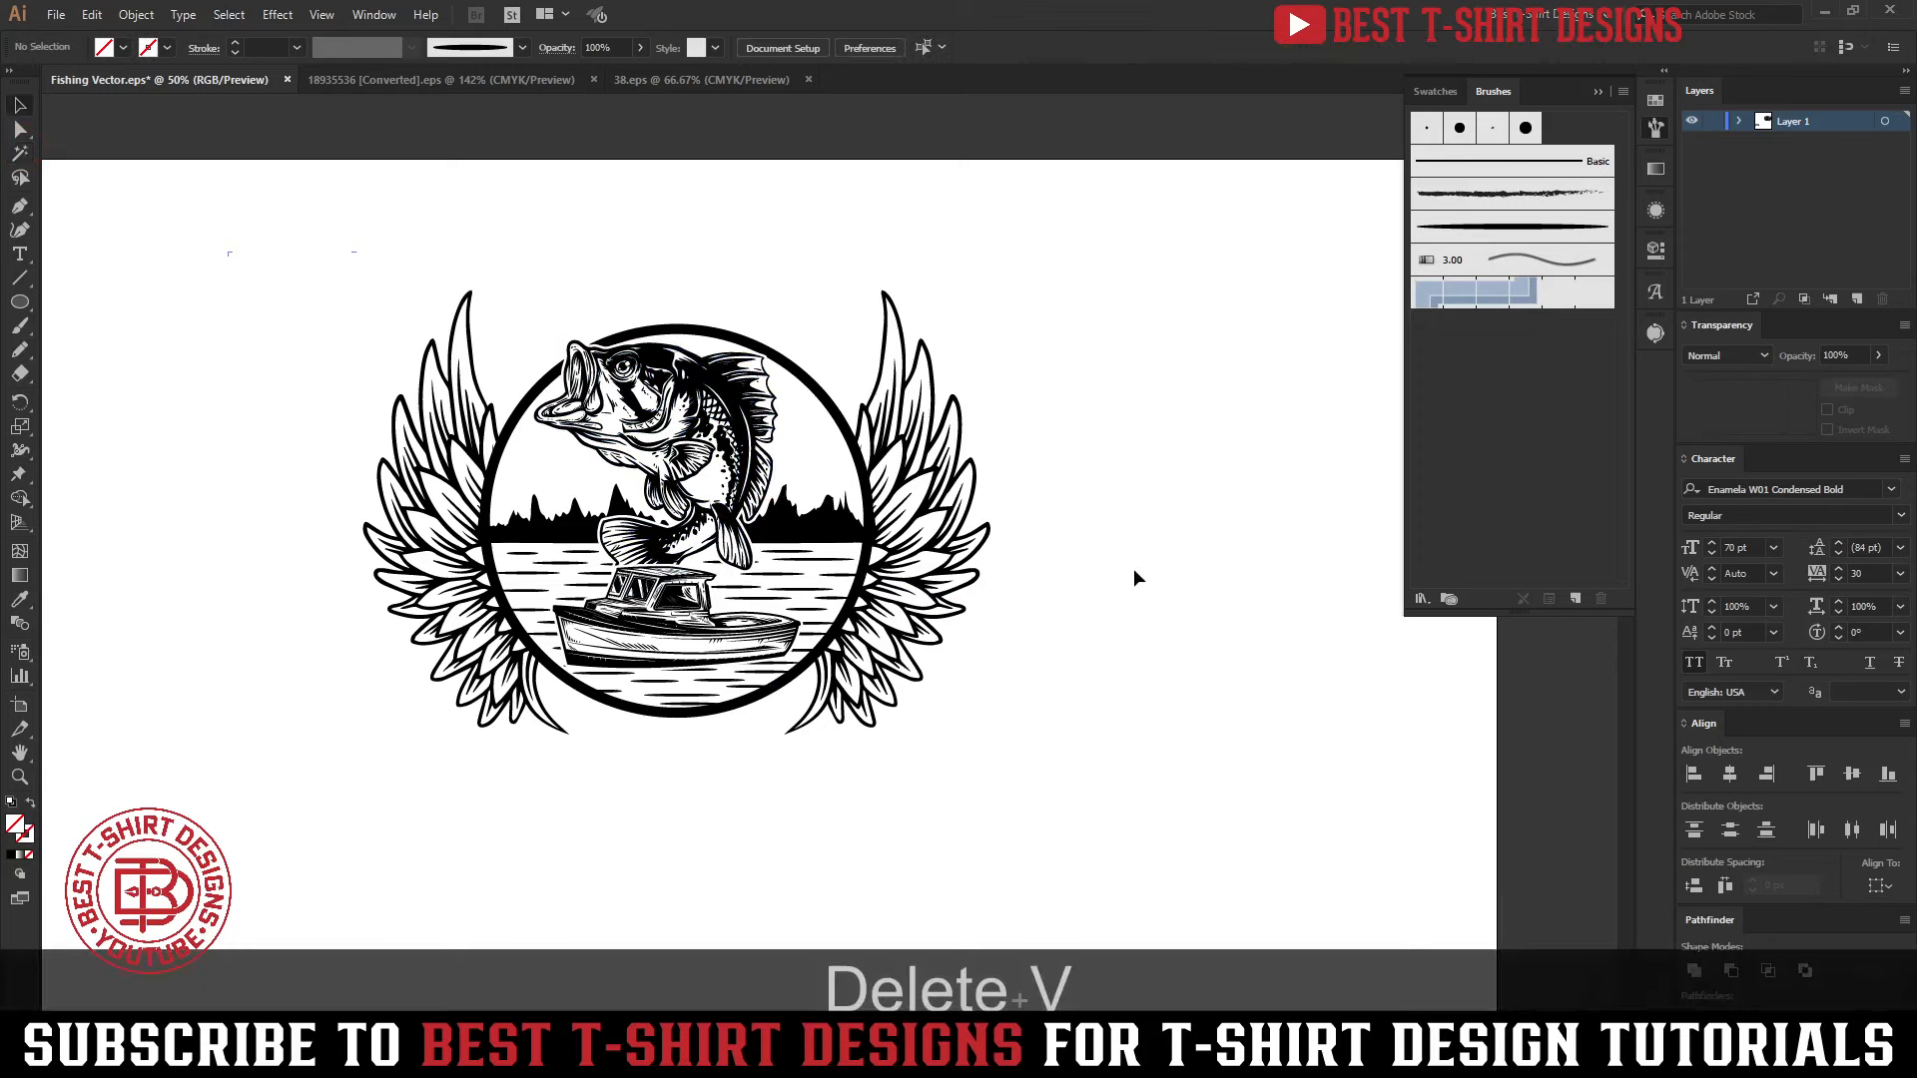
Try a red fill on the whole emblem and set the fill back to black
drag(254, 210, 1084, 789)
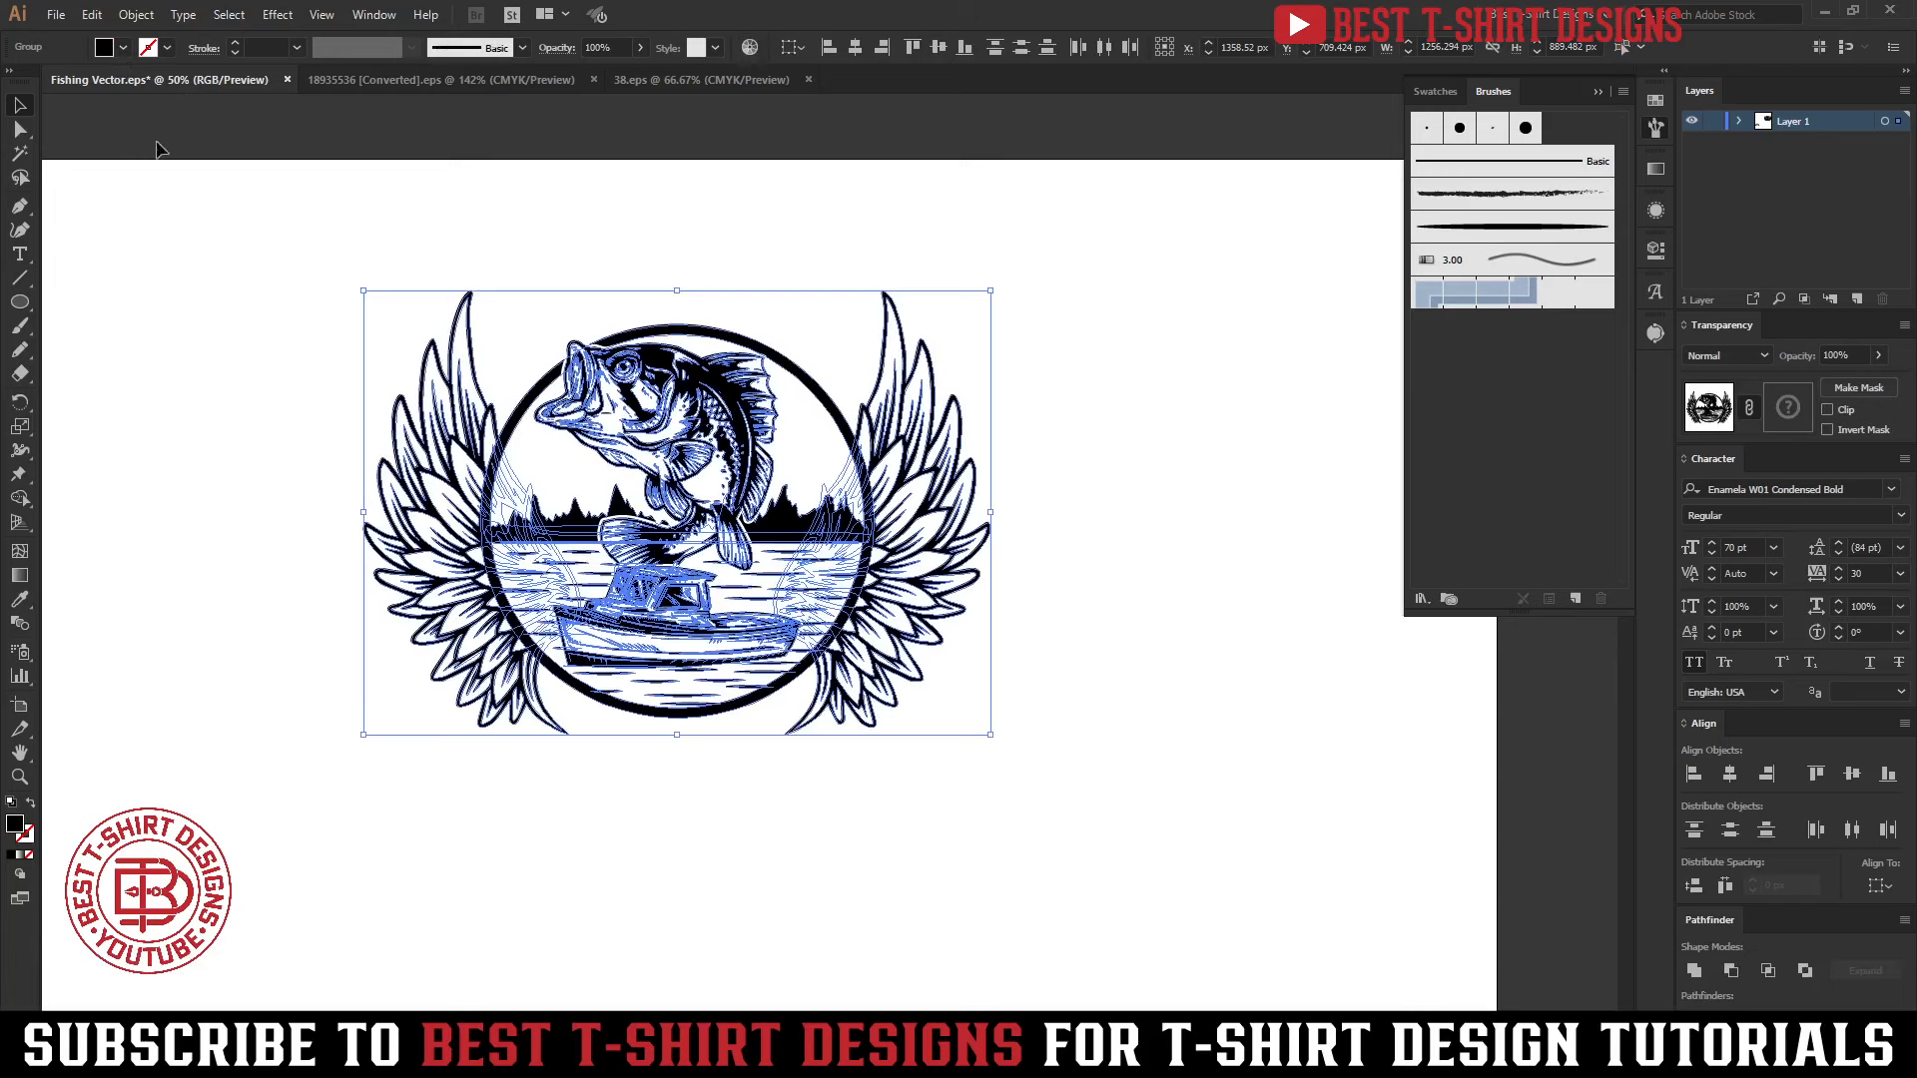
drag(250, 248, 1125, 822)
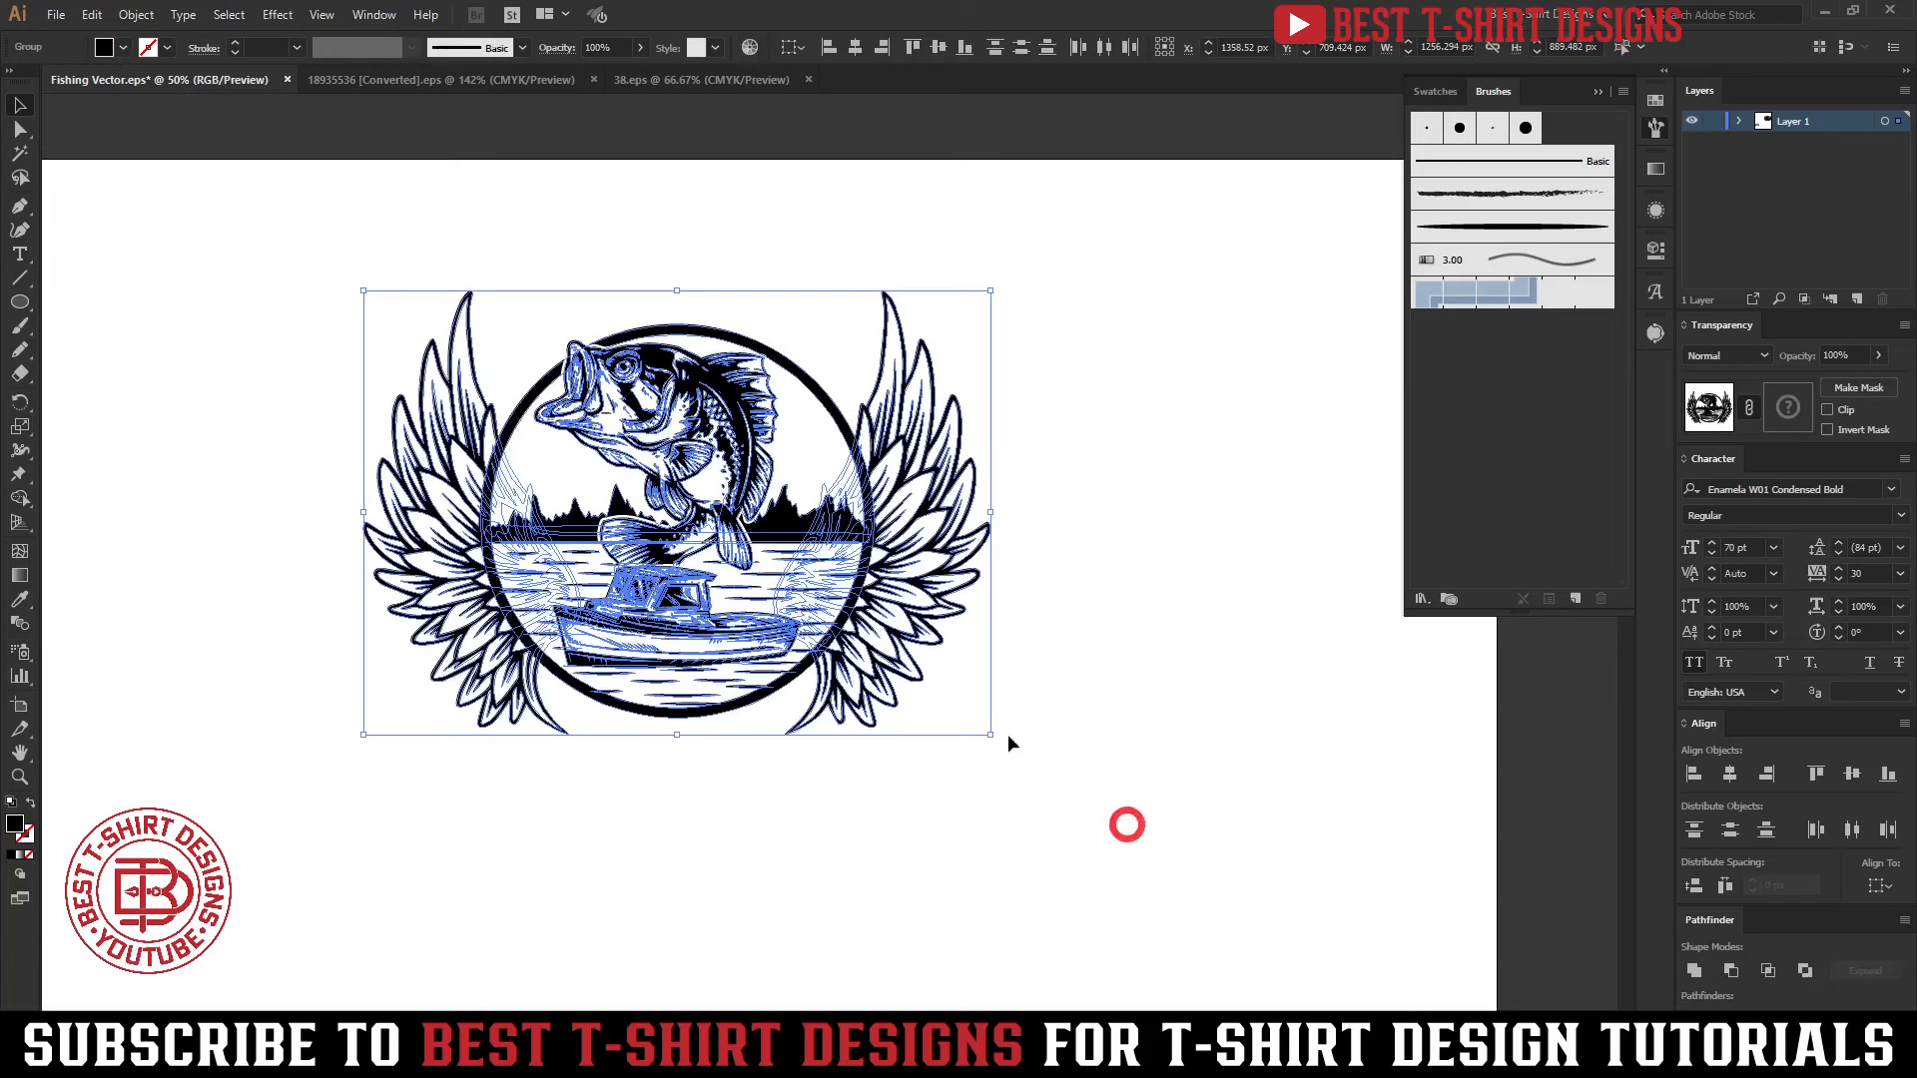
click(121, 51)
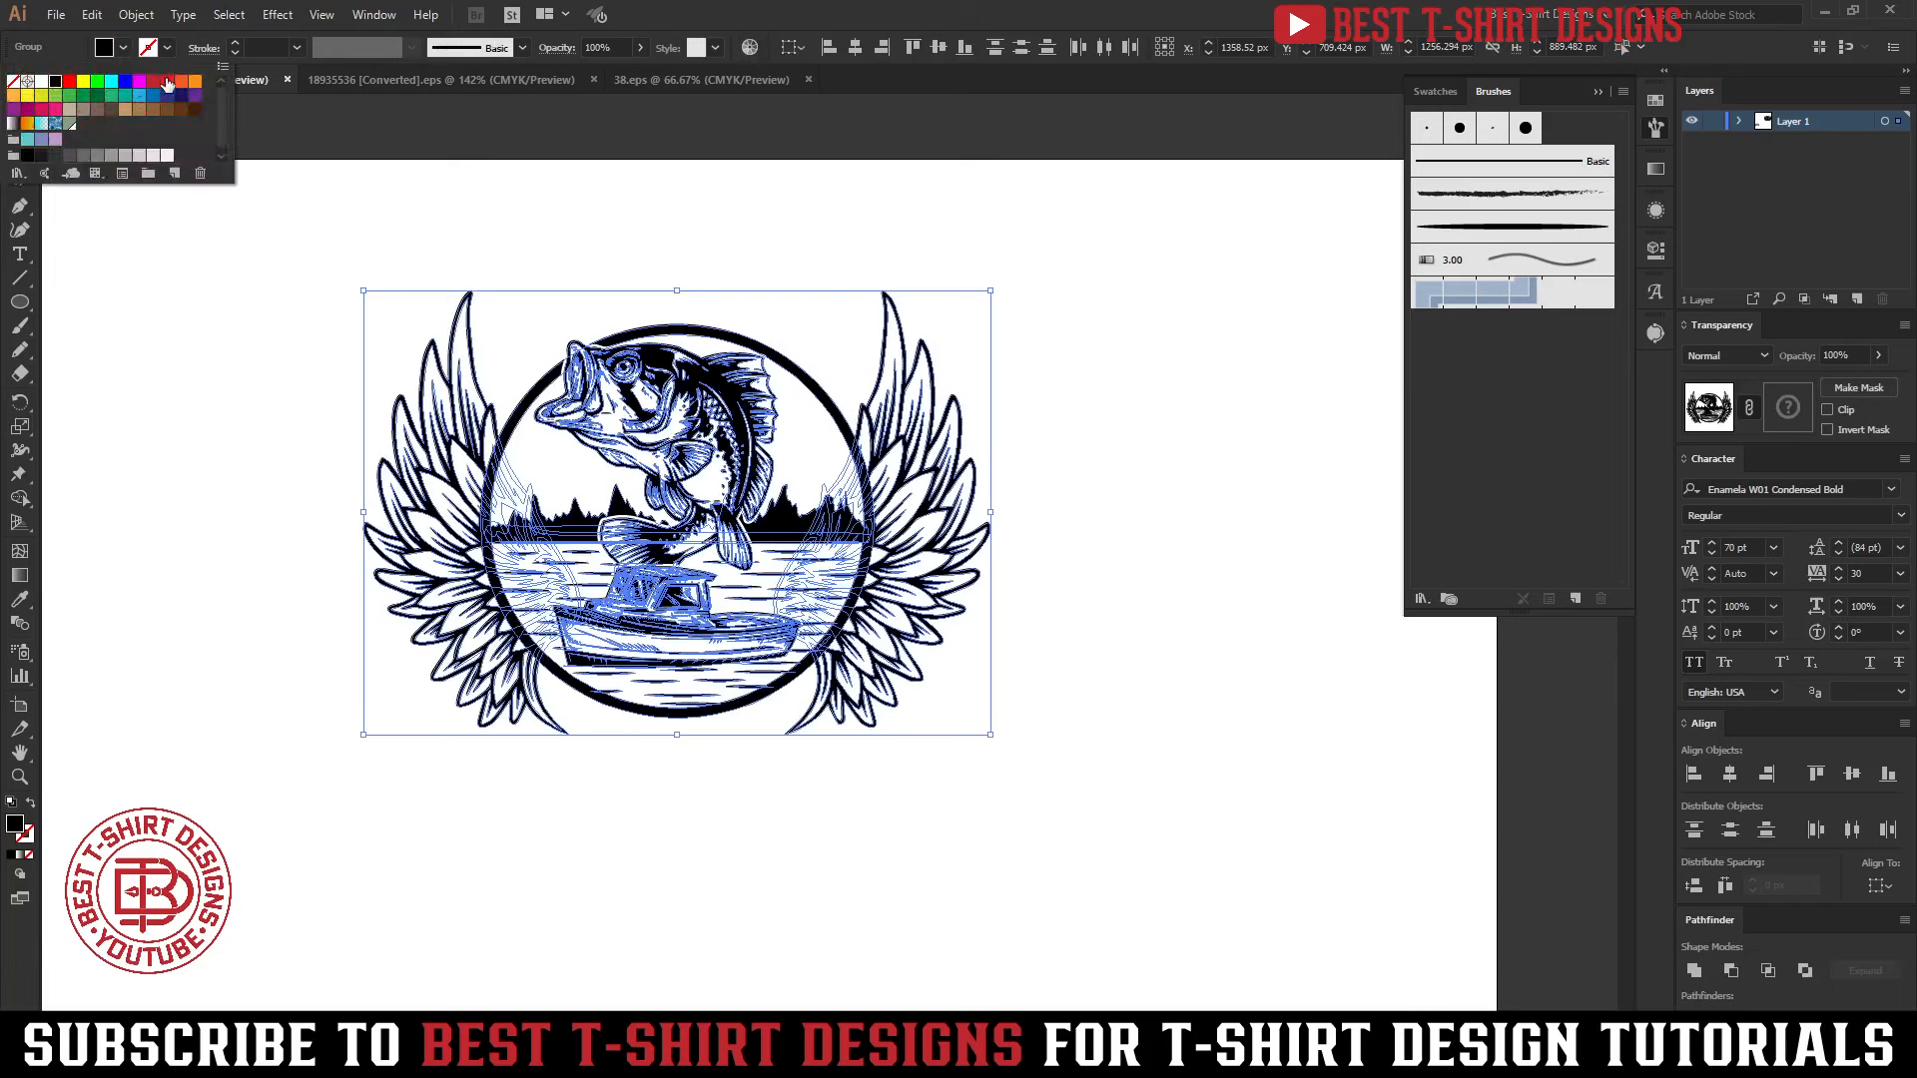
click(154, 81)
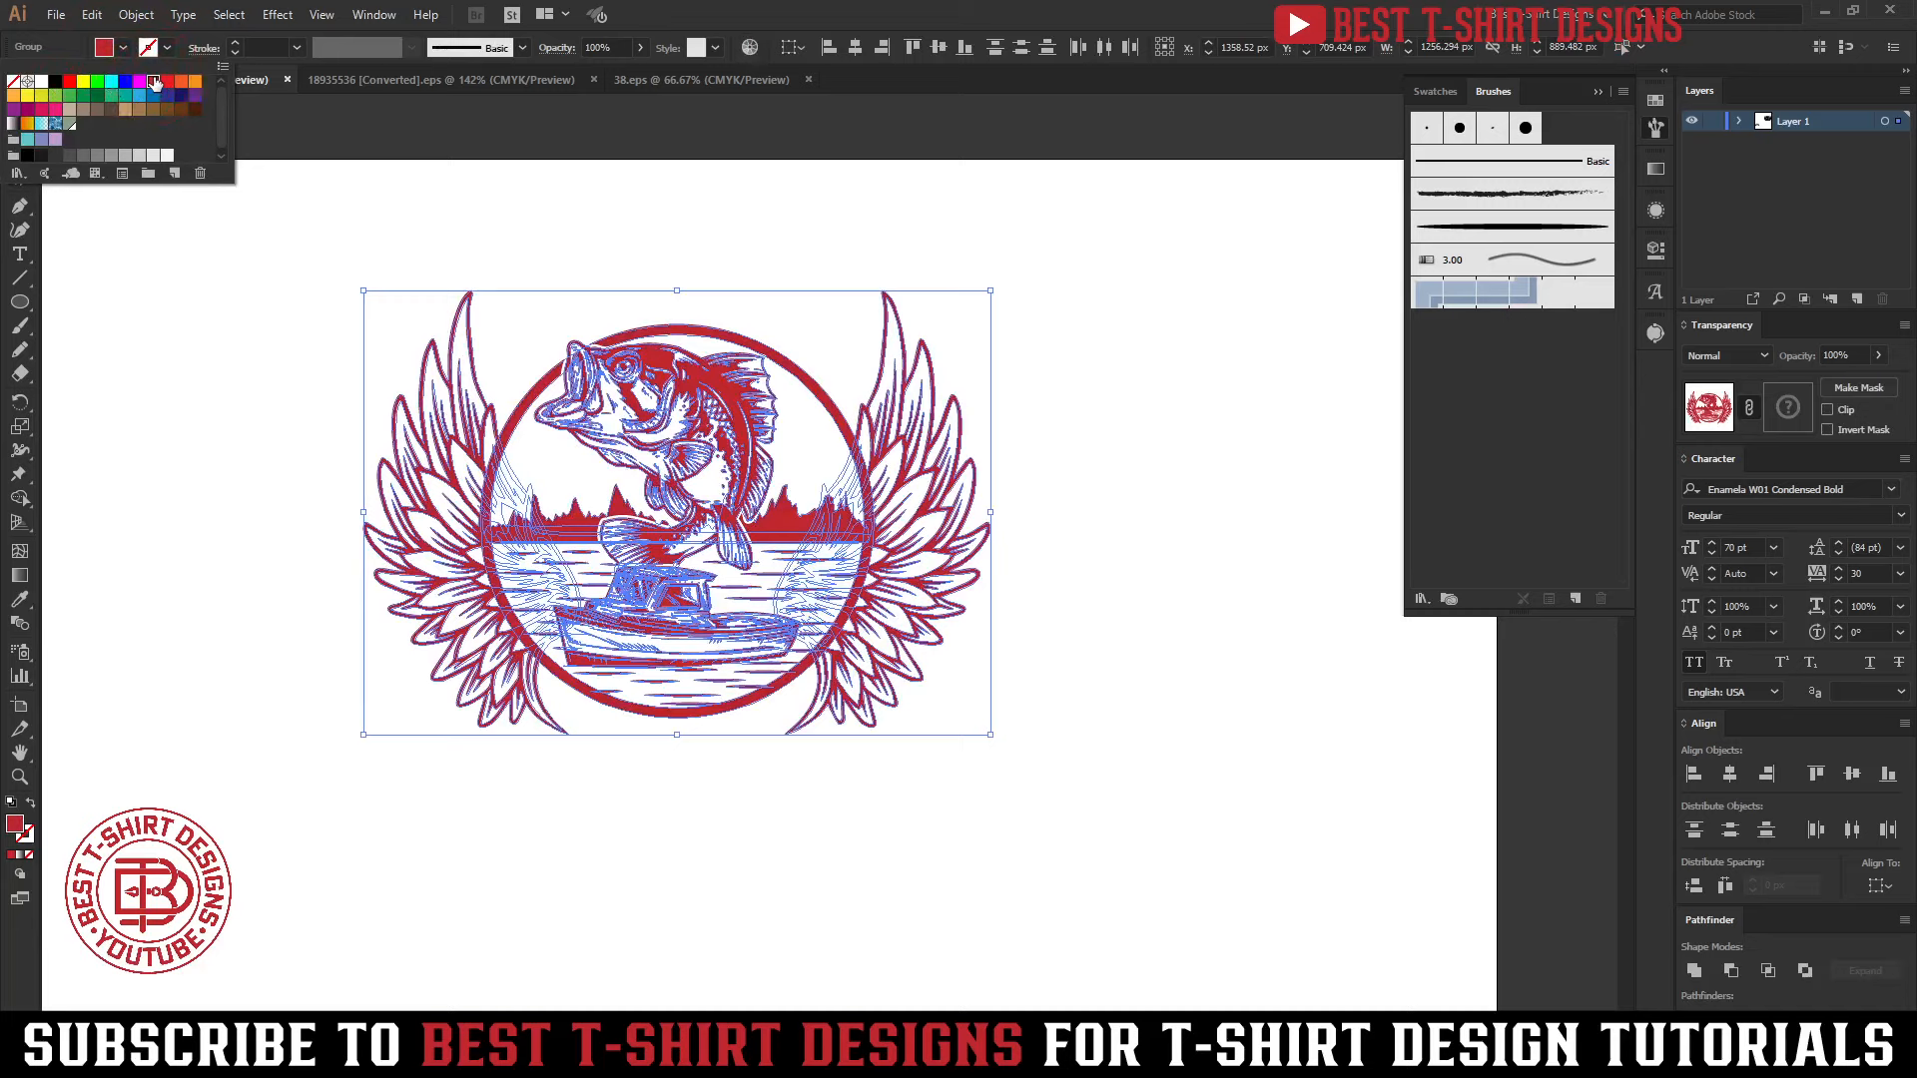
click(58, 84)
click(1098, 604)
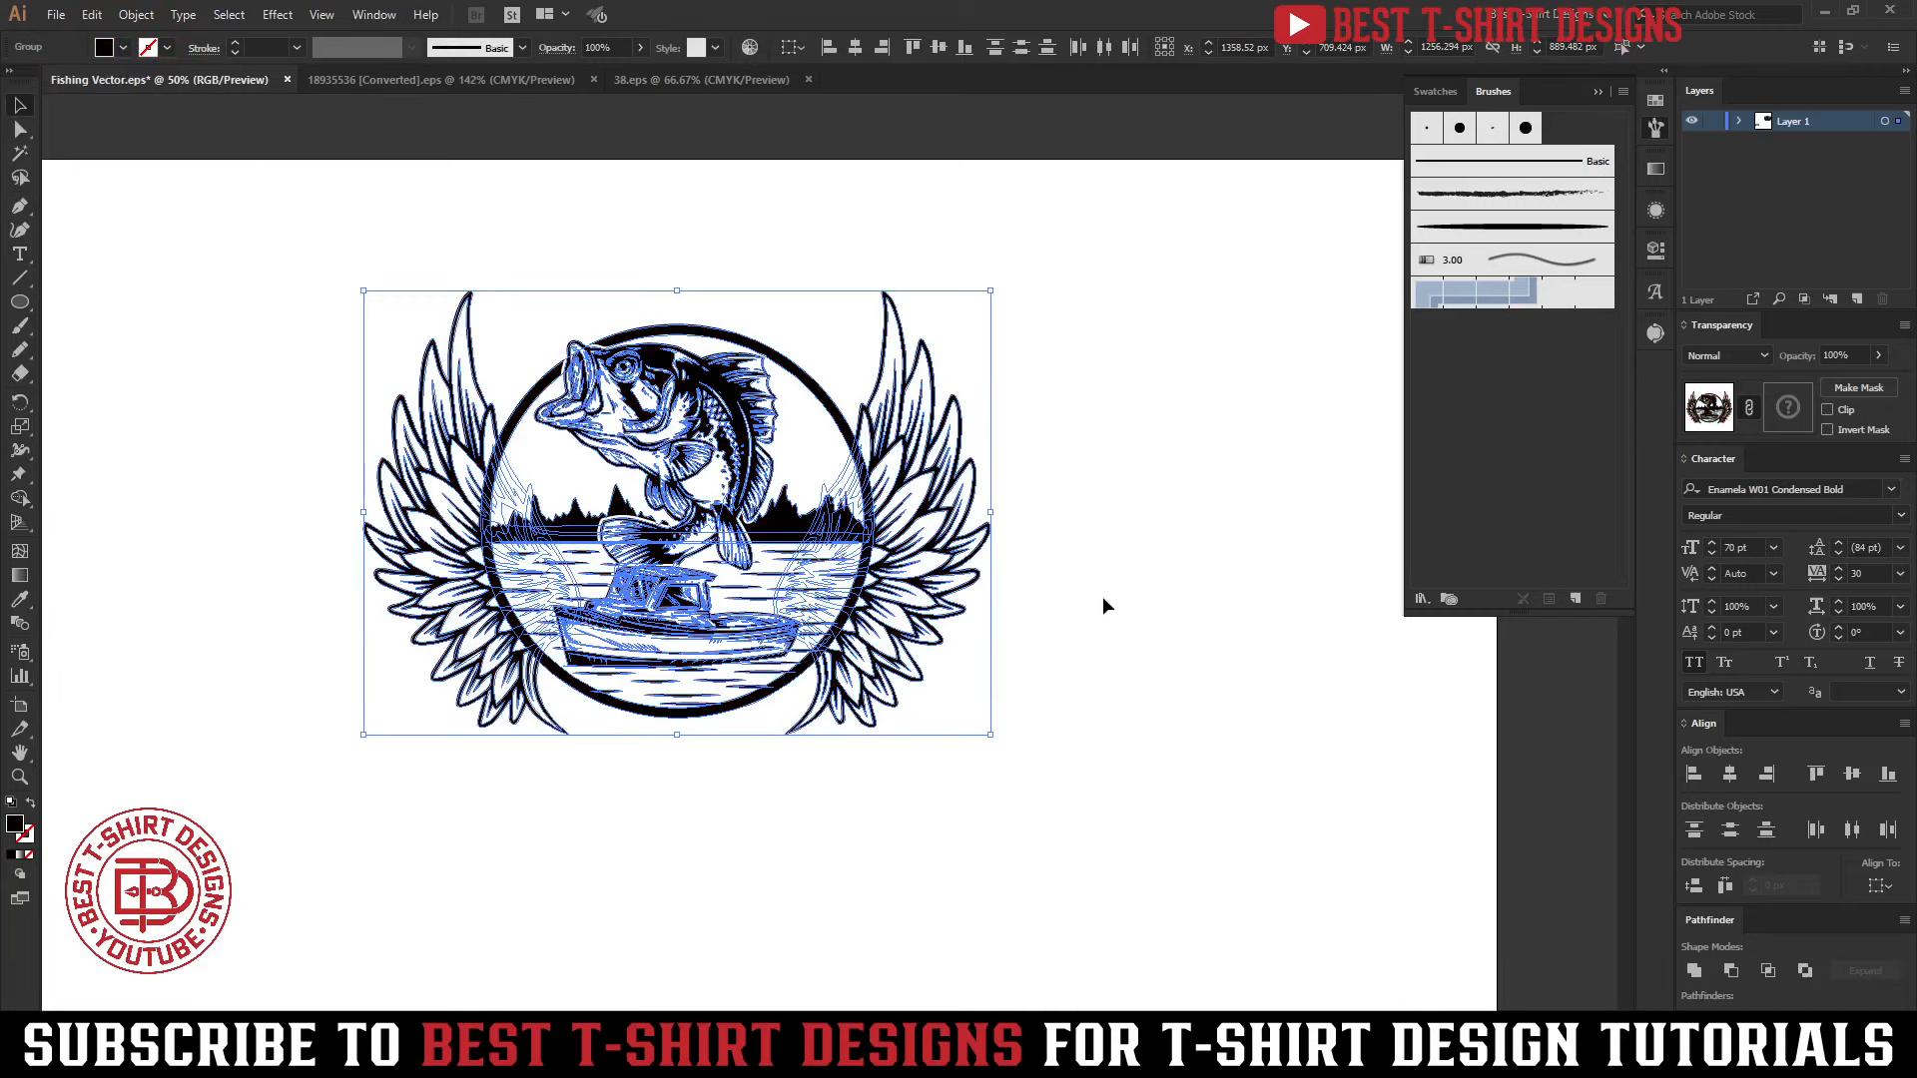
Group the emblem artwork and move it down toward the middle of the artboard
key(ctrl+g)
click(1102, 596)
scroll(711, 438, down, 2)
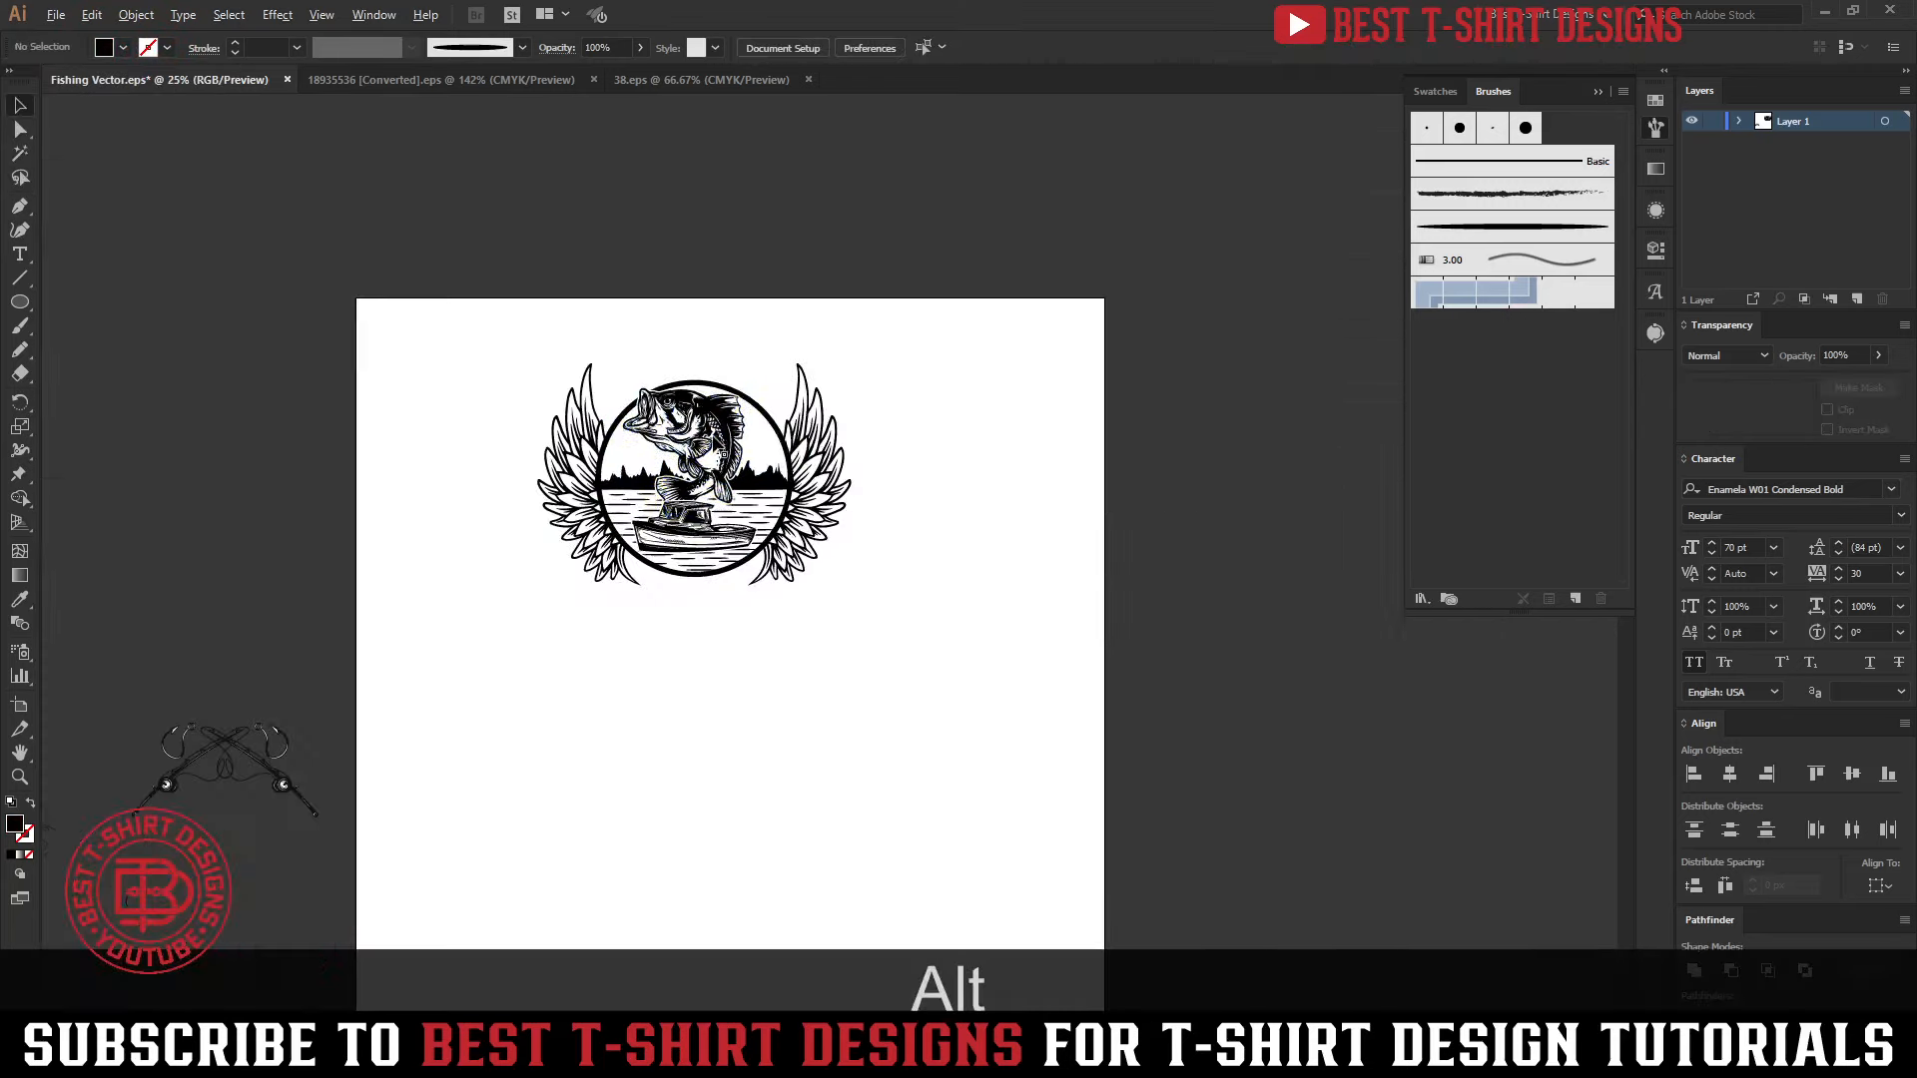
drag(712, 439, 736, 595)
click(1057, 663)
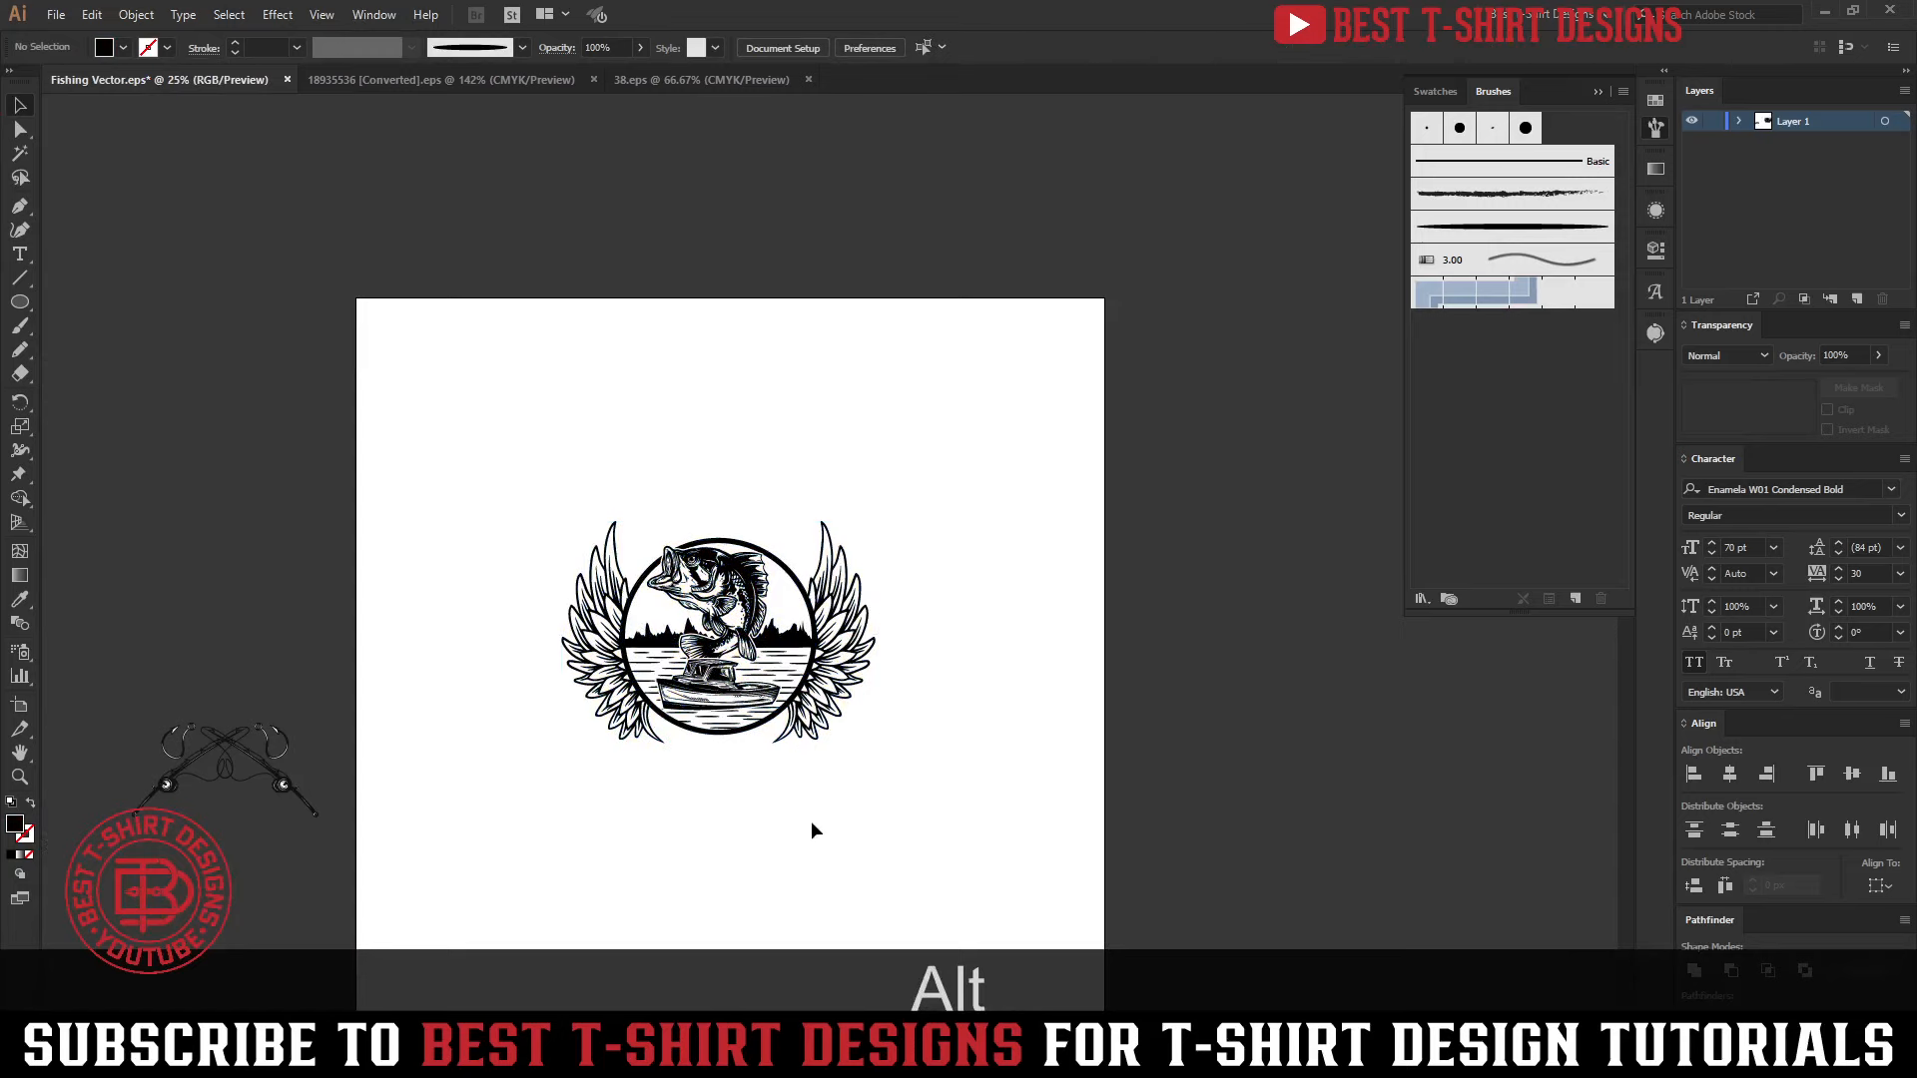
scroll(775, 821, up, 1)
scroll(781, 787, down, 2)
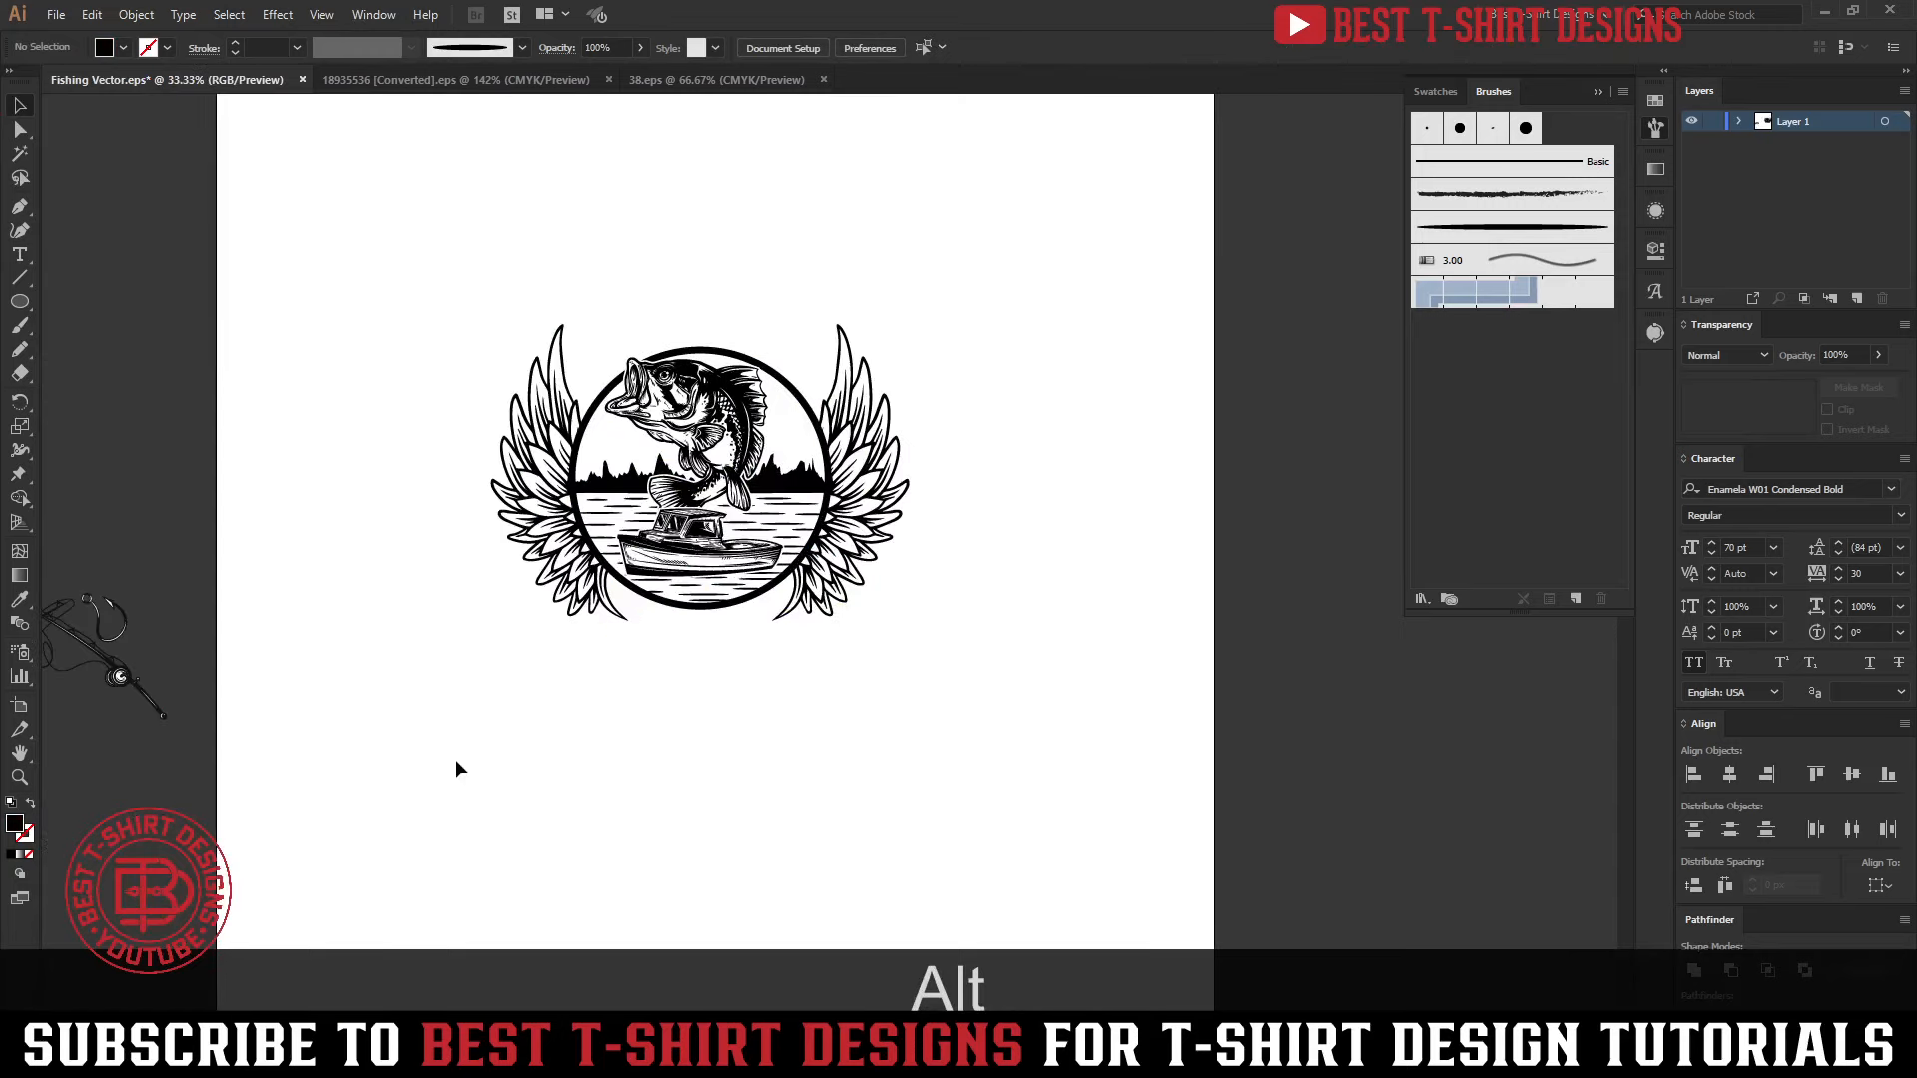
Copy the whole slogan "the only thing i love more than fishing is being a grandpa" from Notepad and paste it into the Illustrator document
click(639, 1056)
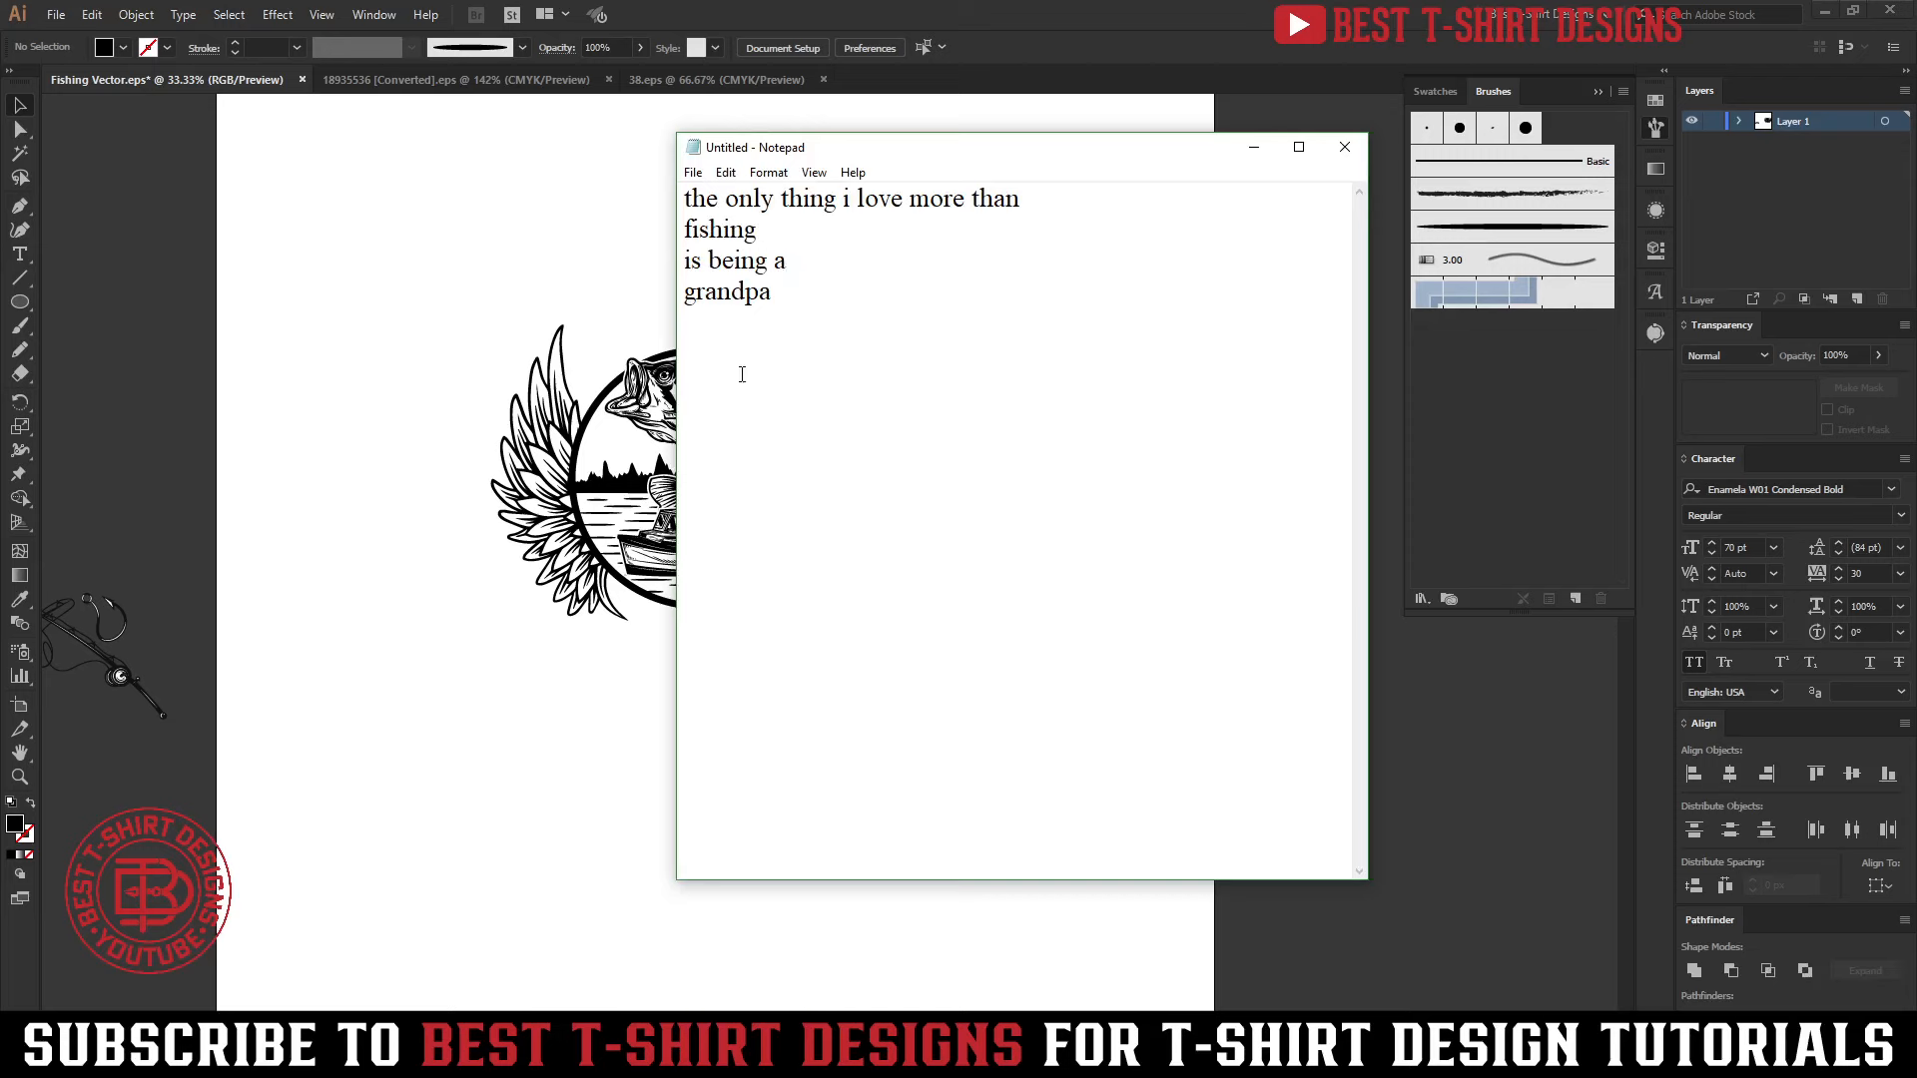
drag(741, 375, 599, 201)
key(ctrl+c)
click(429, 505)
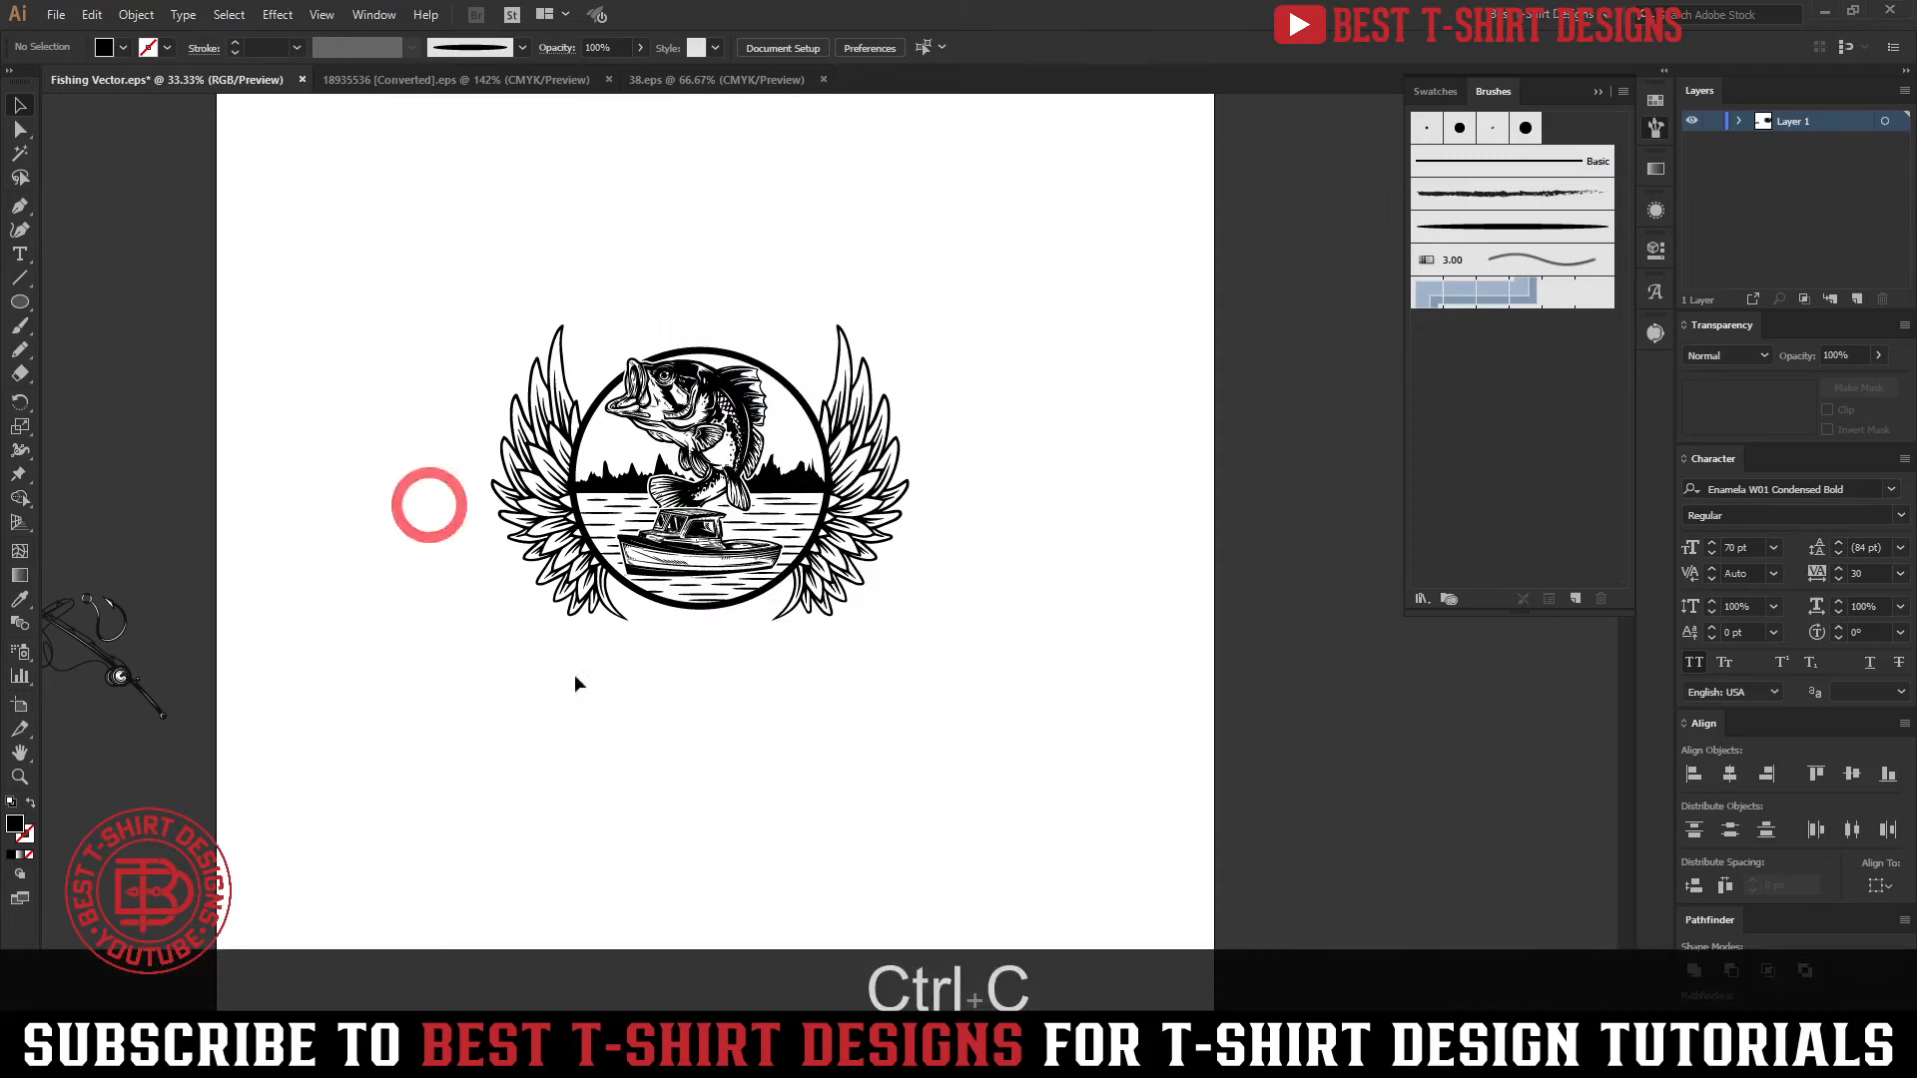
key(ctrl+v)
Scale the pasted slogan text to about 102 pt and place it below the winged emblem
drag(877, 587, 1239, 802)
drag(1064, 568, 719, 746)
scroll(732, 749, down, 2)
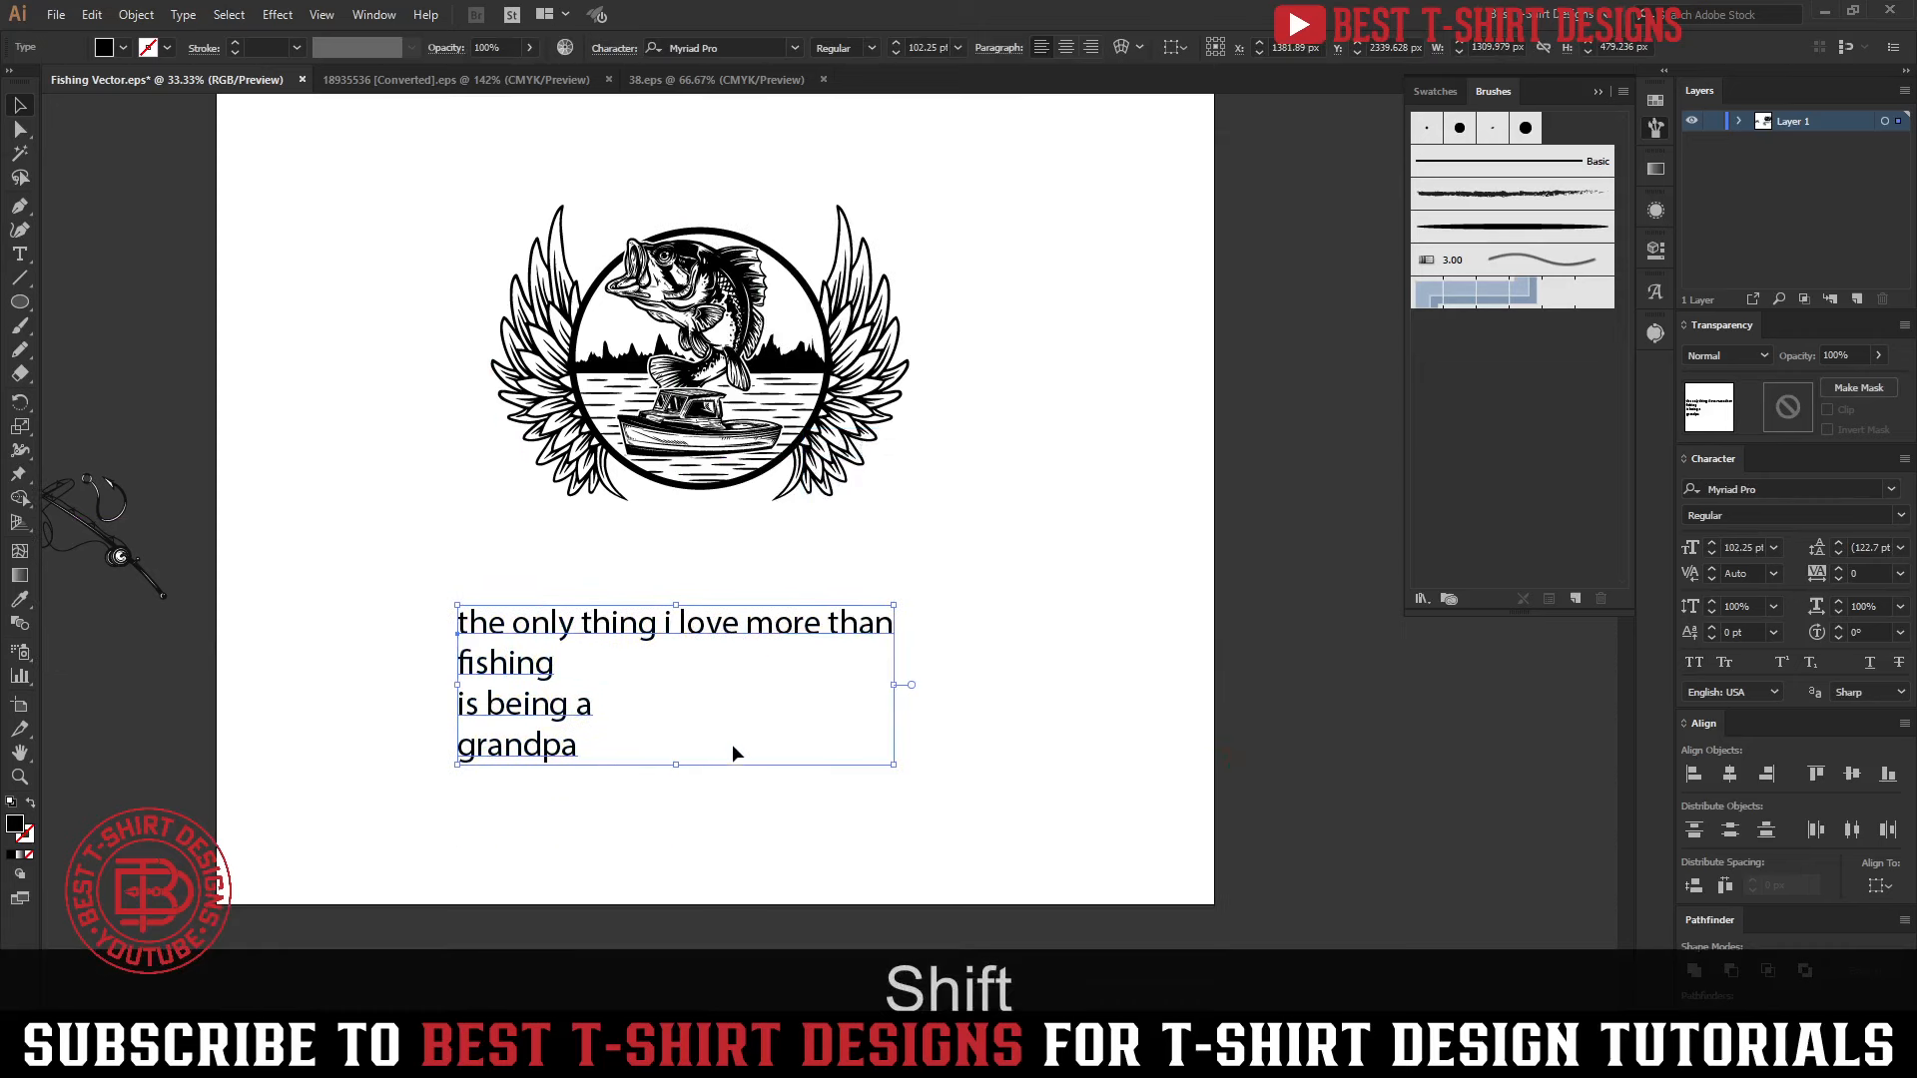
Run the divideTextFrame script on the slogan to split it into separate text lines
click(55, 14)
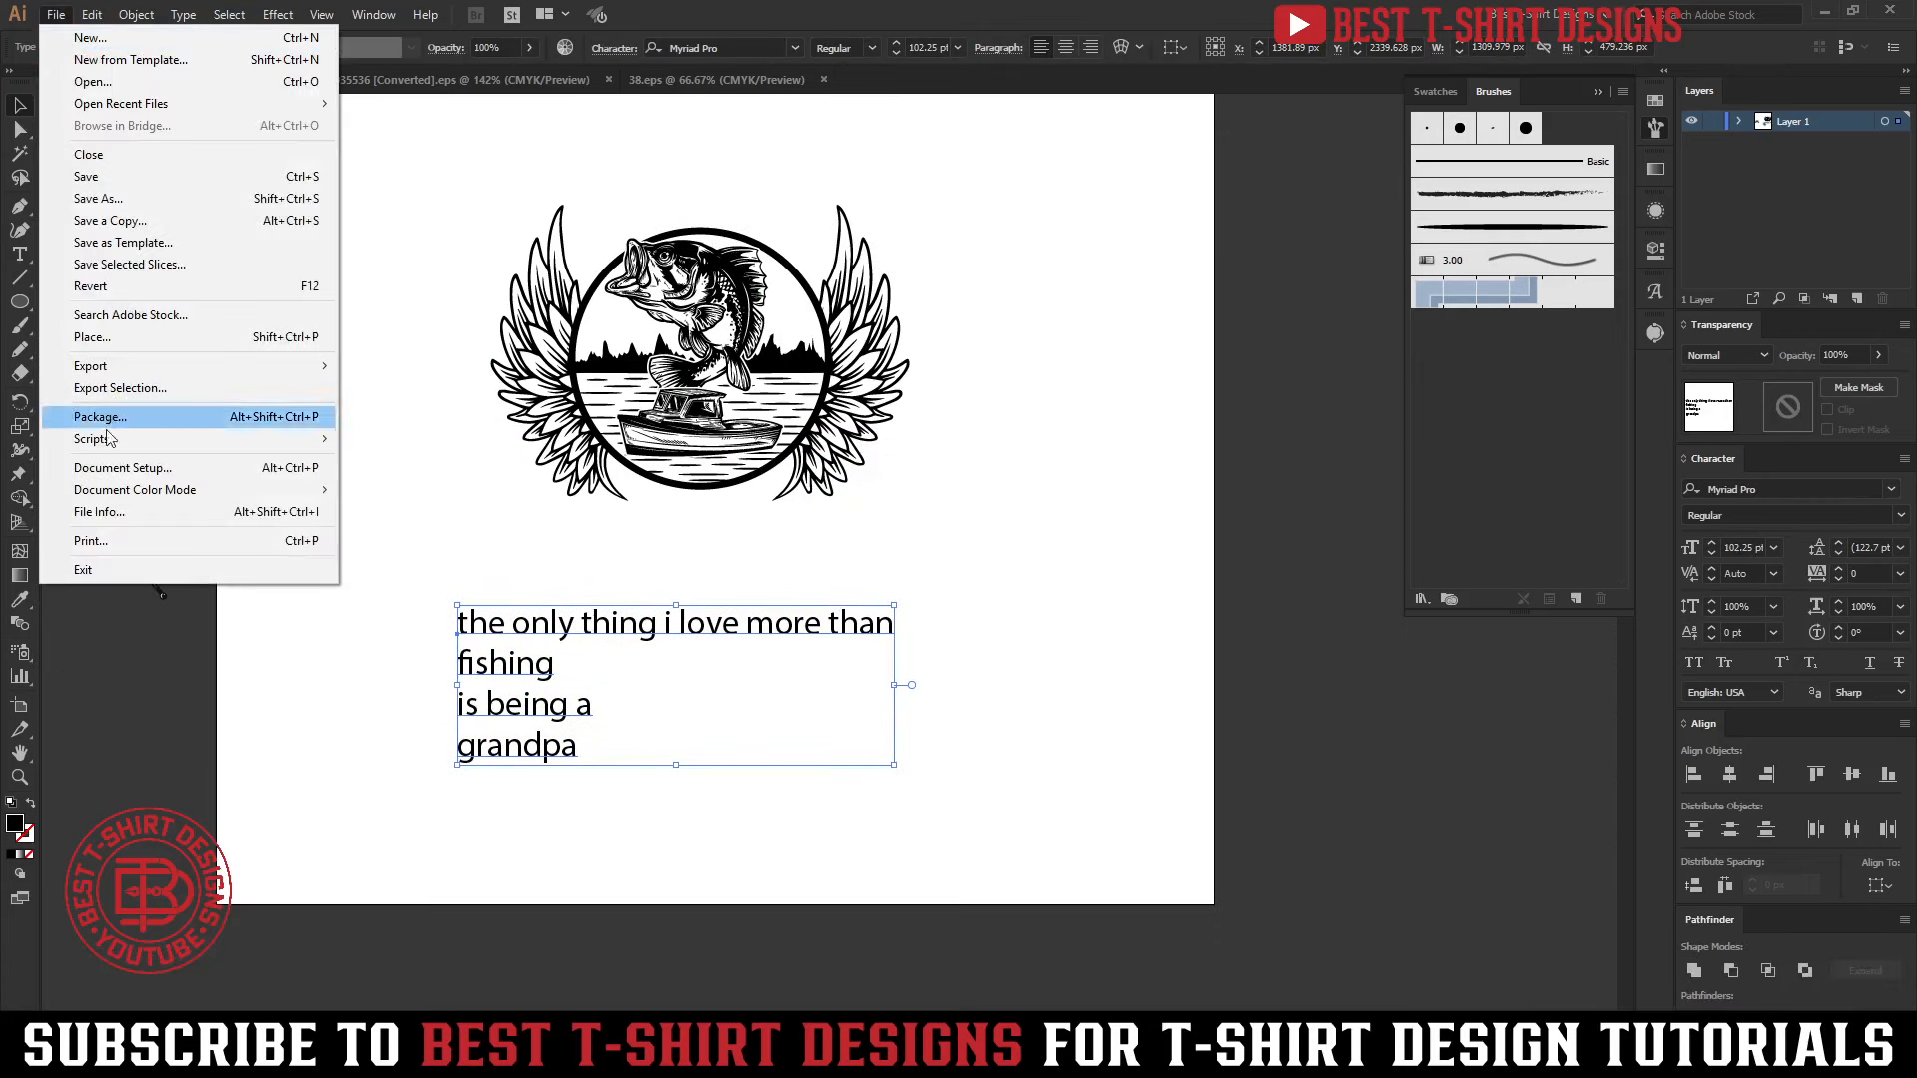
mouse_move(108, 440)
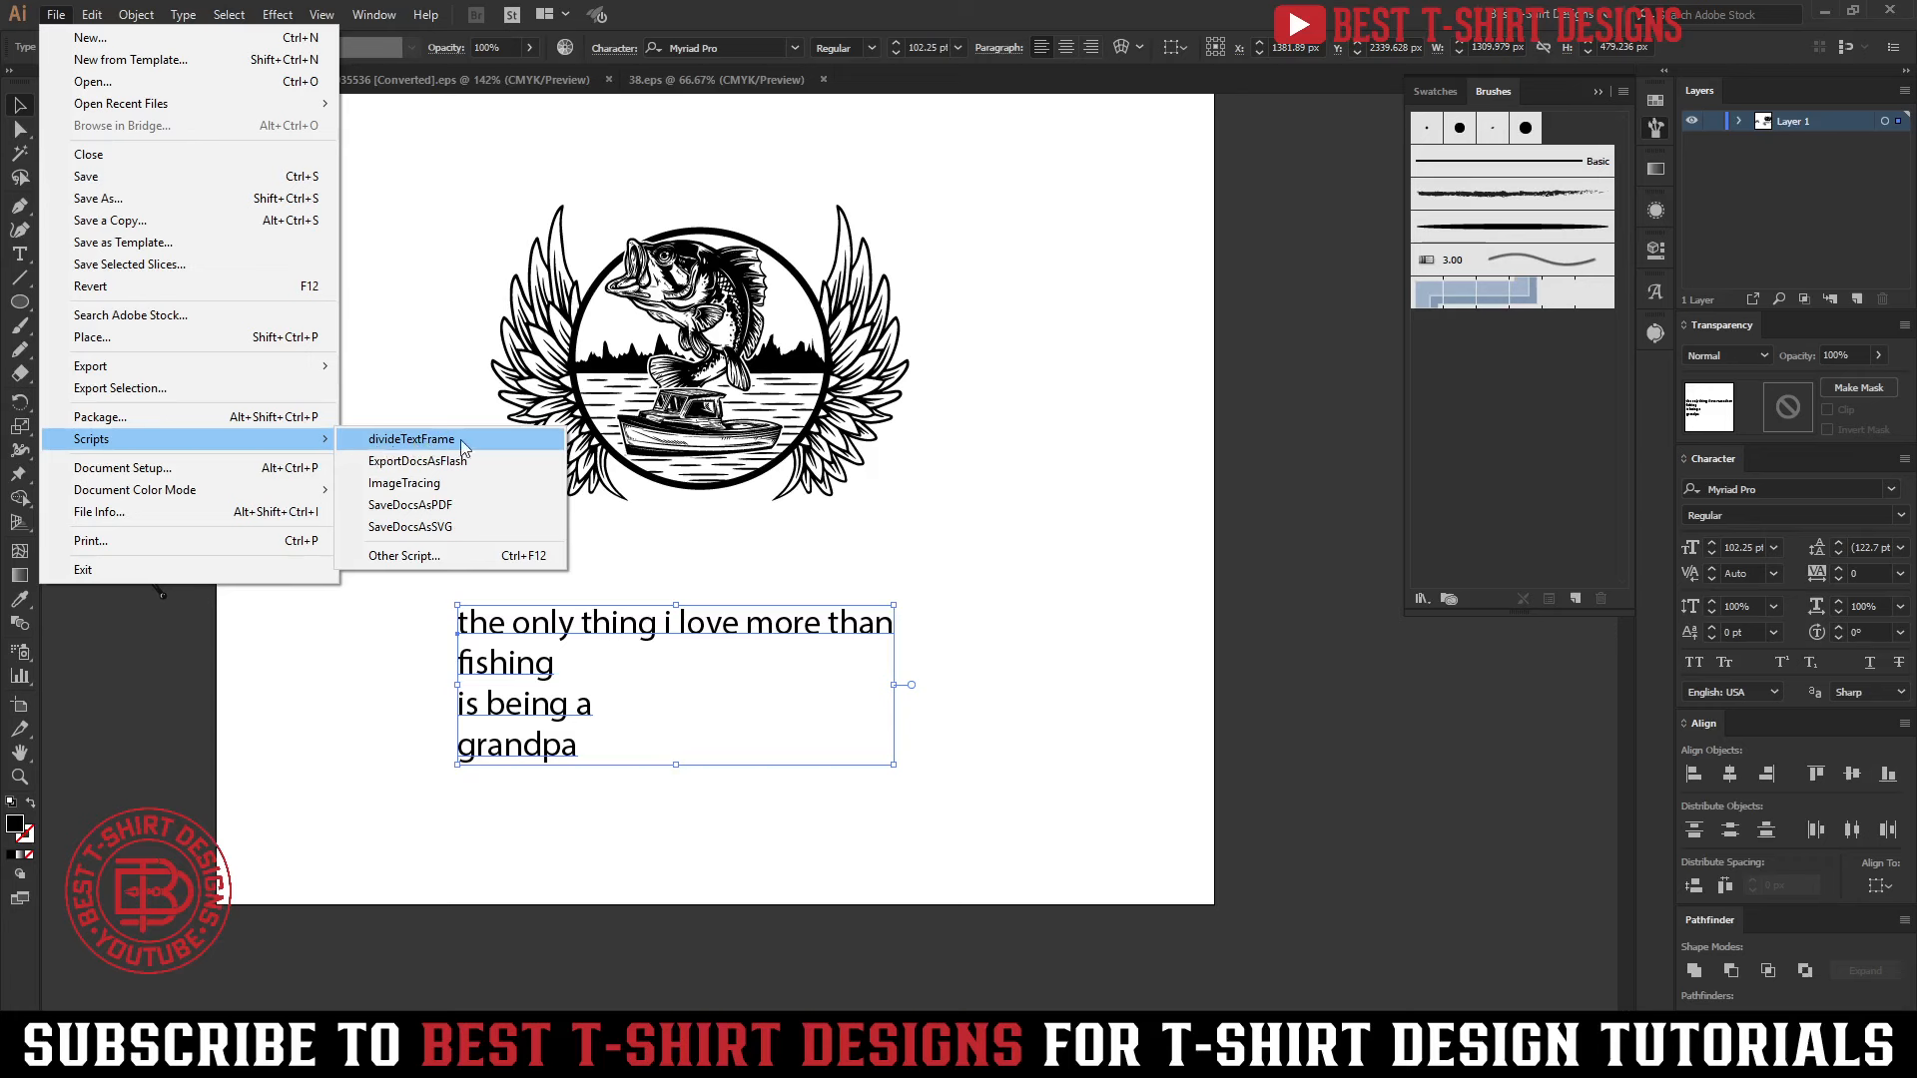
click(412, 441)
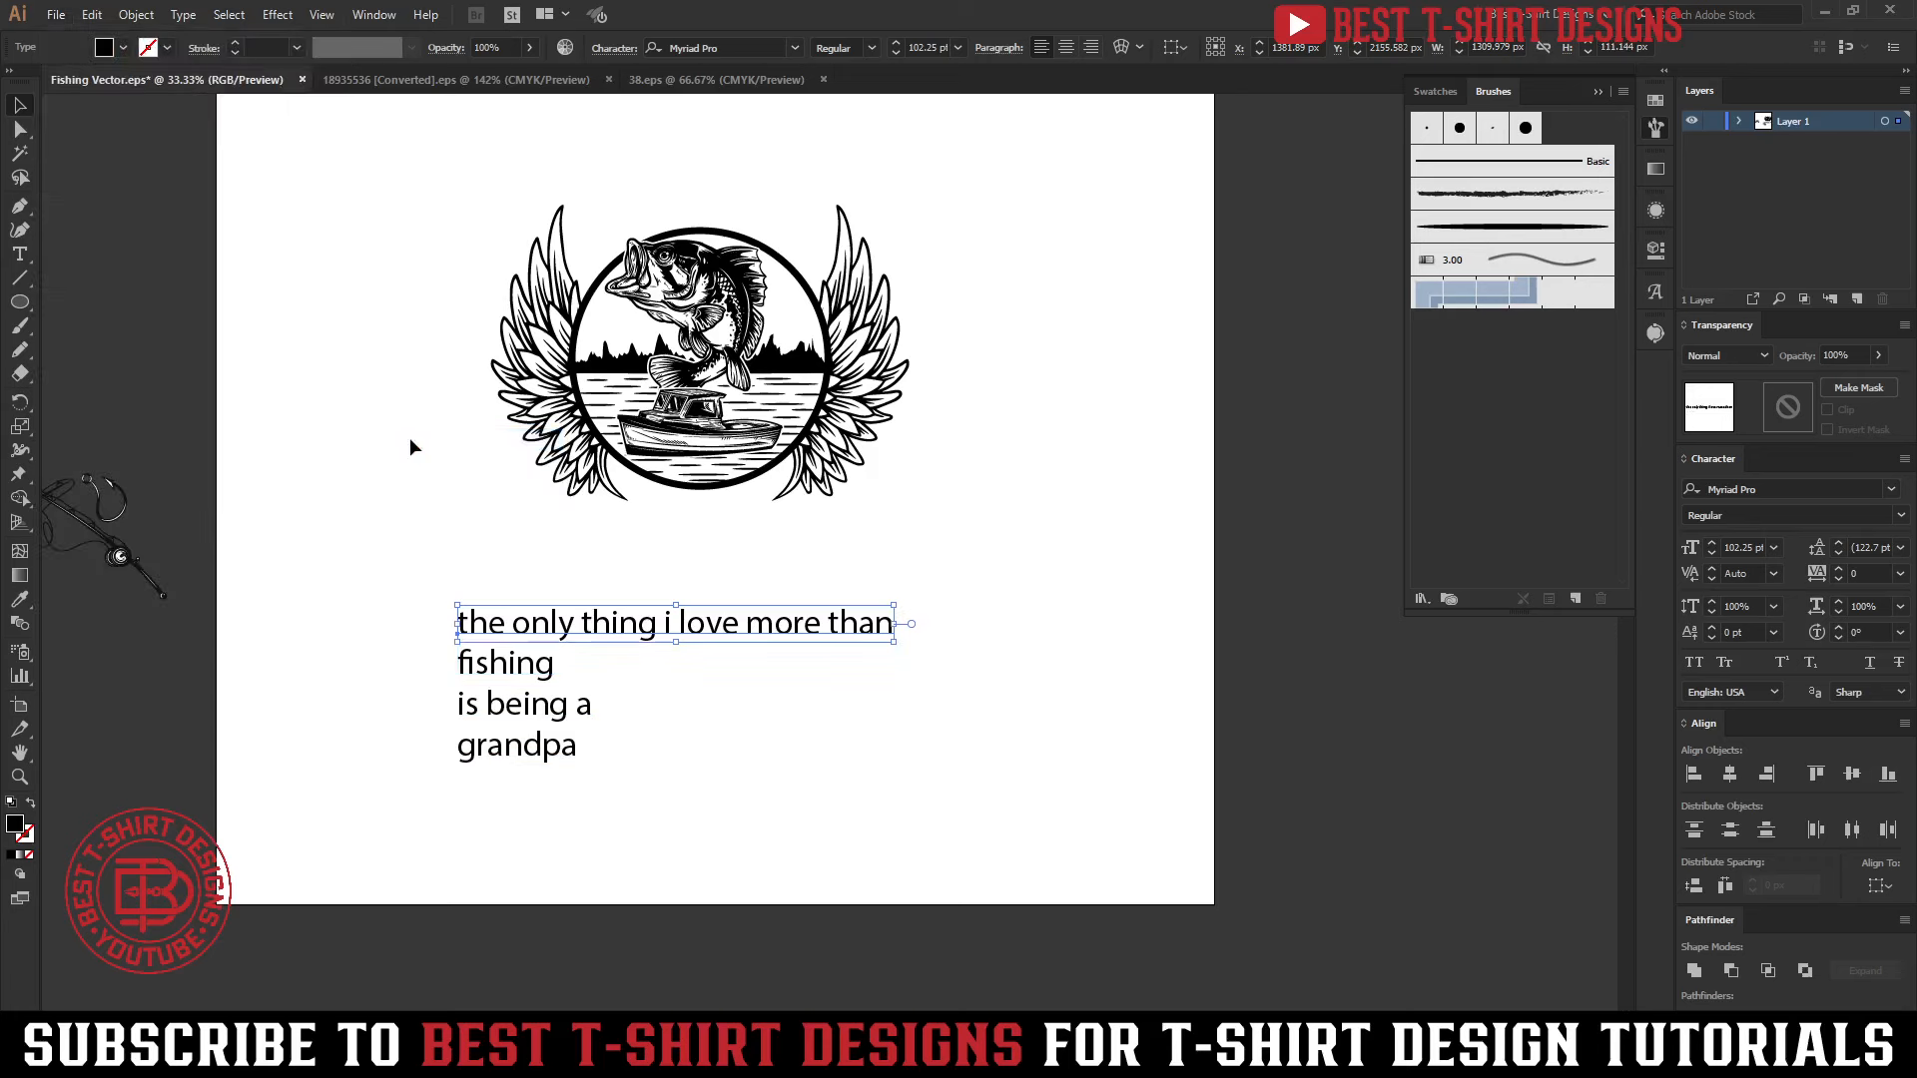
Shift the slogan lines toward the artboard's left edge and pull "fishing" out to their lower right
drag(380, 573, 818, 871)
drag(637, 635, 844, 789)
click(874, 735)
mouse_move(410, 709)
mouse_down()
mouse_move(582, 710)
mouse_move(378, 712)
mouse_up()
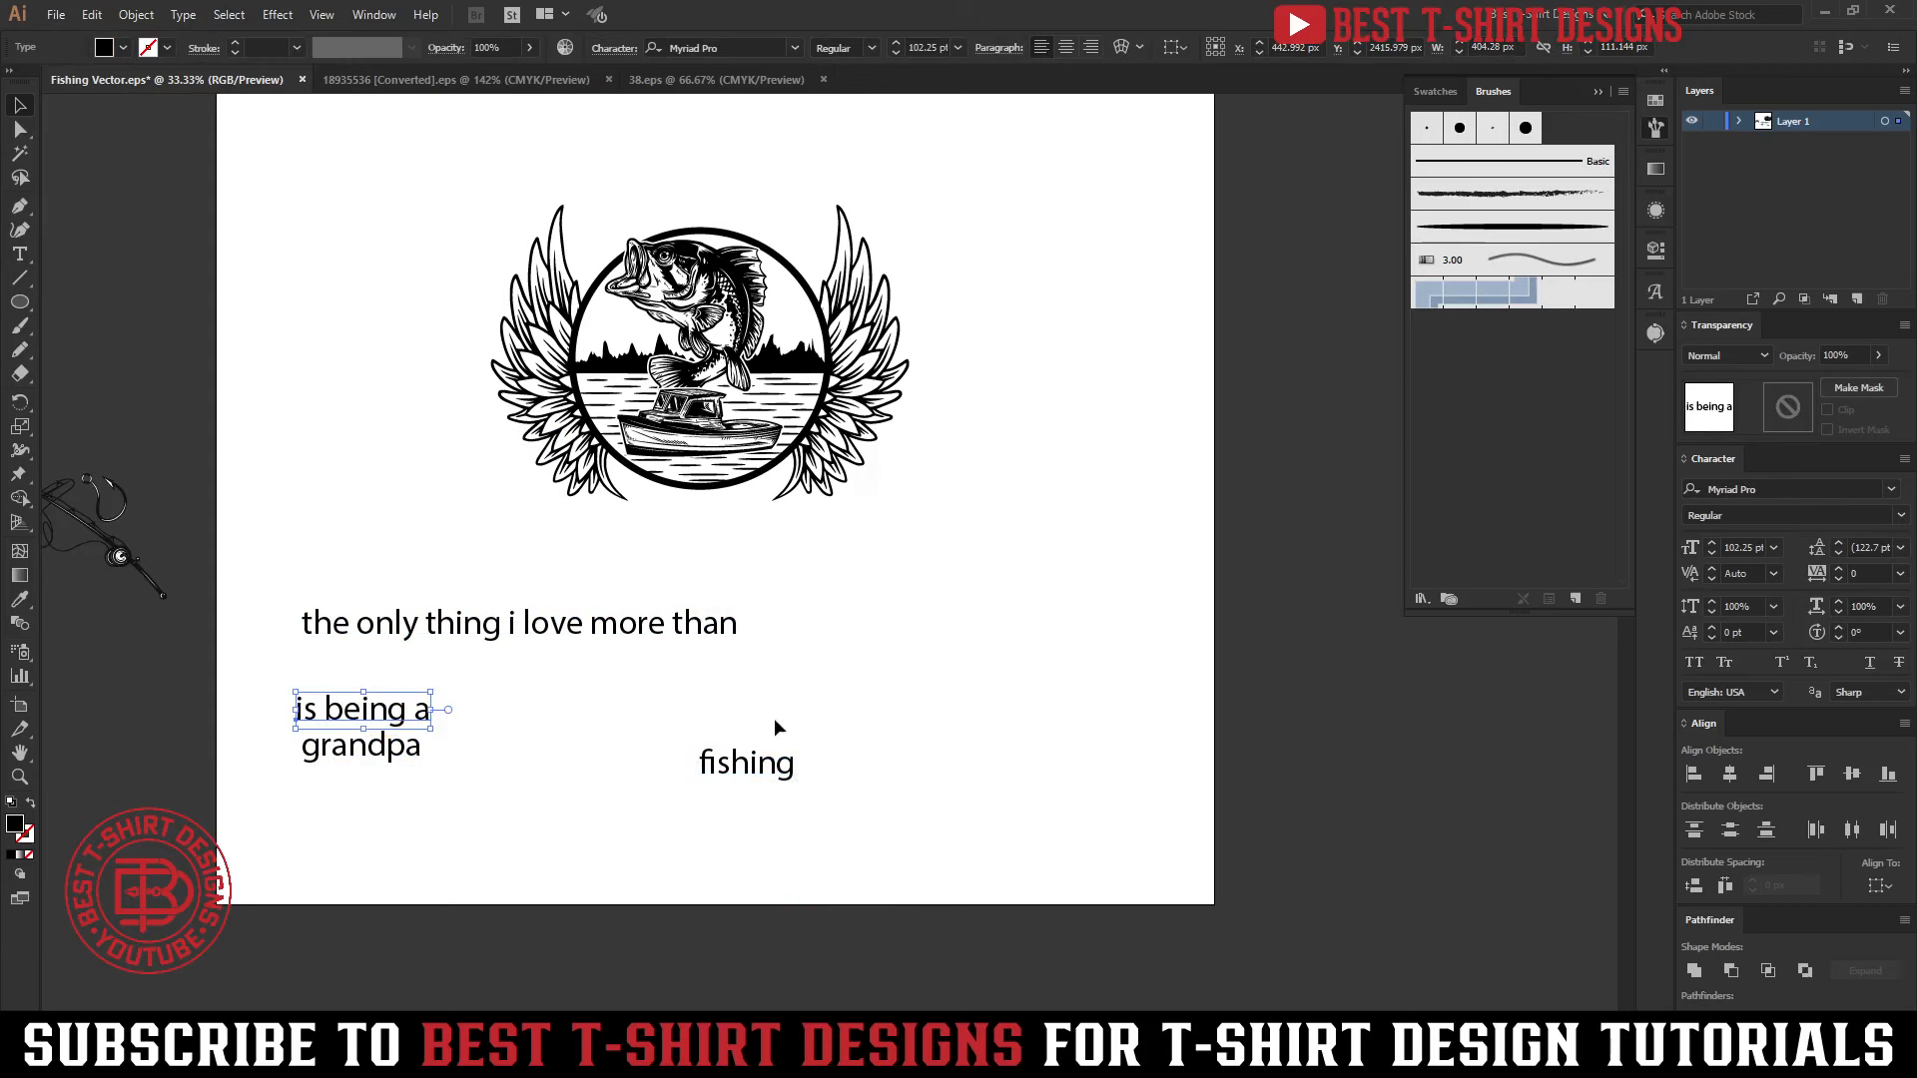
Set "fishing" in Enamela W01 Condensed Bold with All Caps and enlarge it to about 306 pt
click(749, 761)
scroll(991, 651, up, 1)
scroll(990, 651, up, 2)
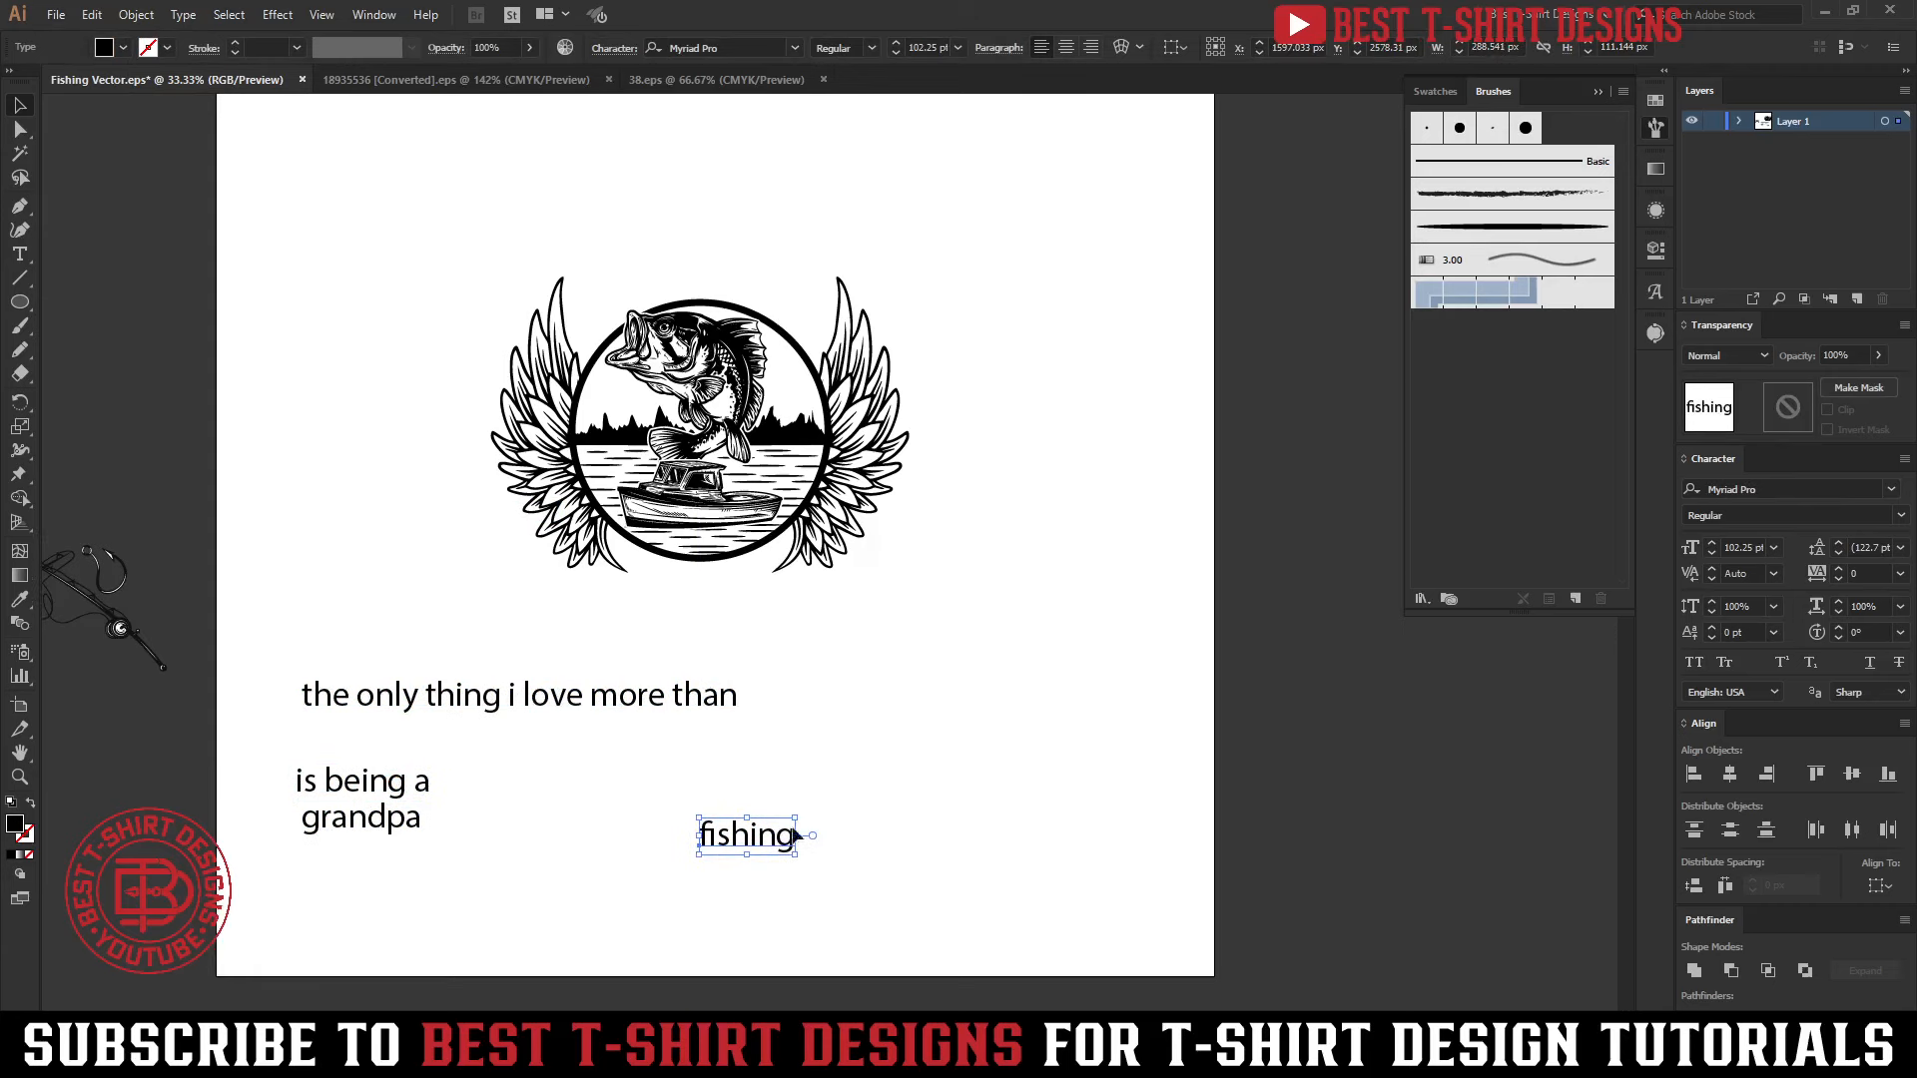
right_click(751, 844)
mouse_move(863, 547)
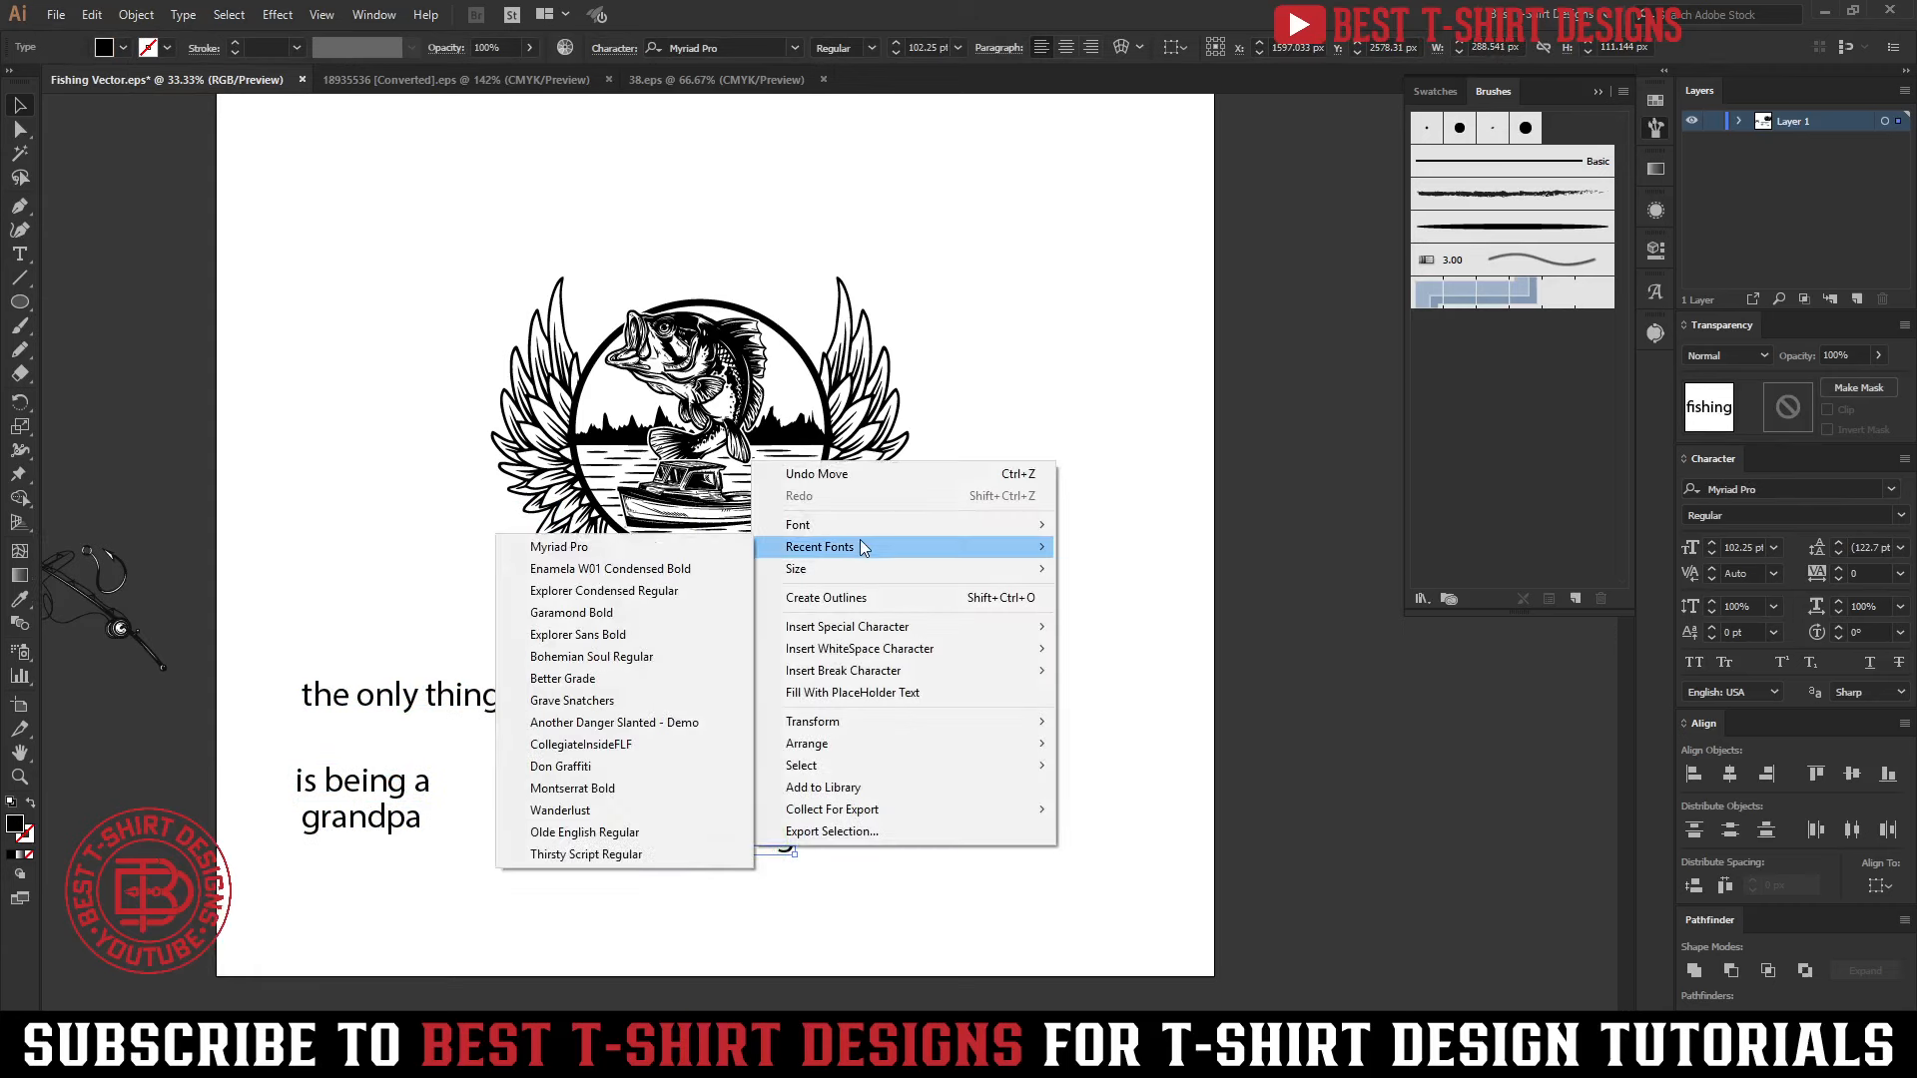
click(610, 569)
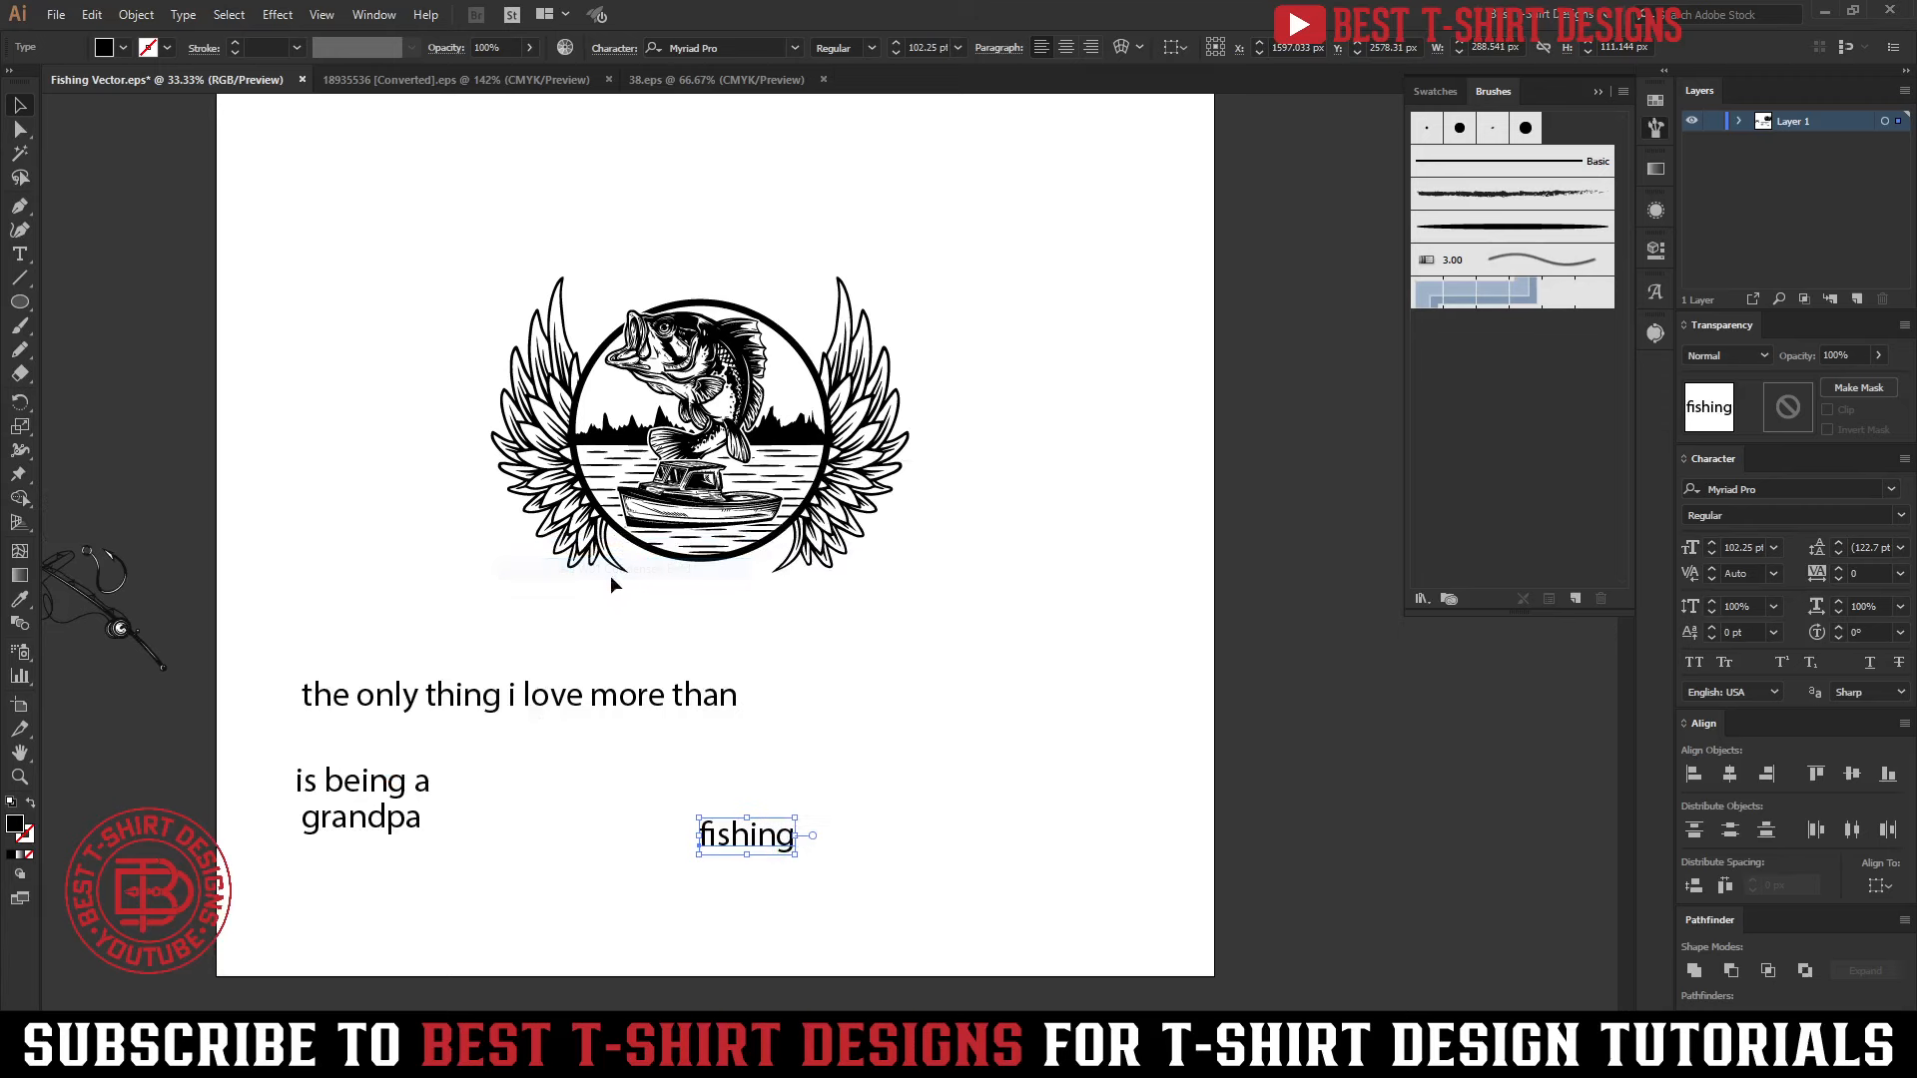
click(1694, 663)
drag(804, 840, 1002, 834)
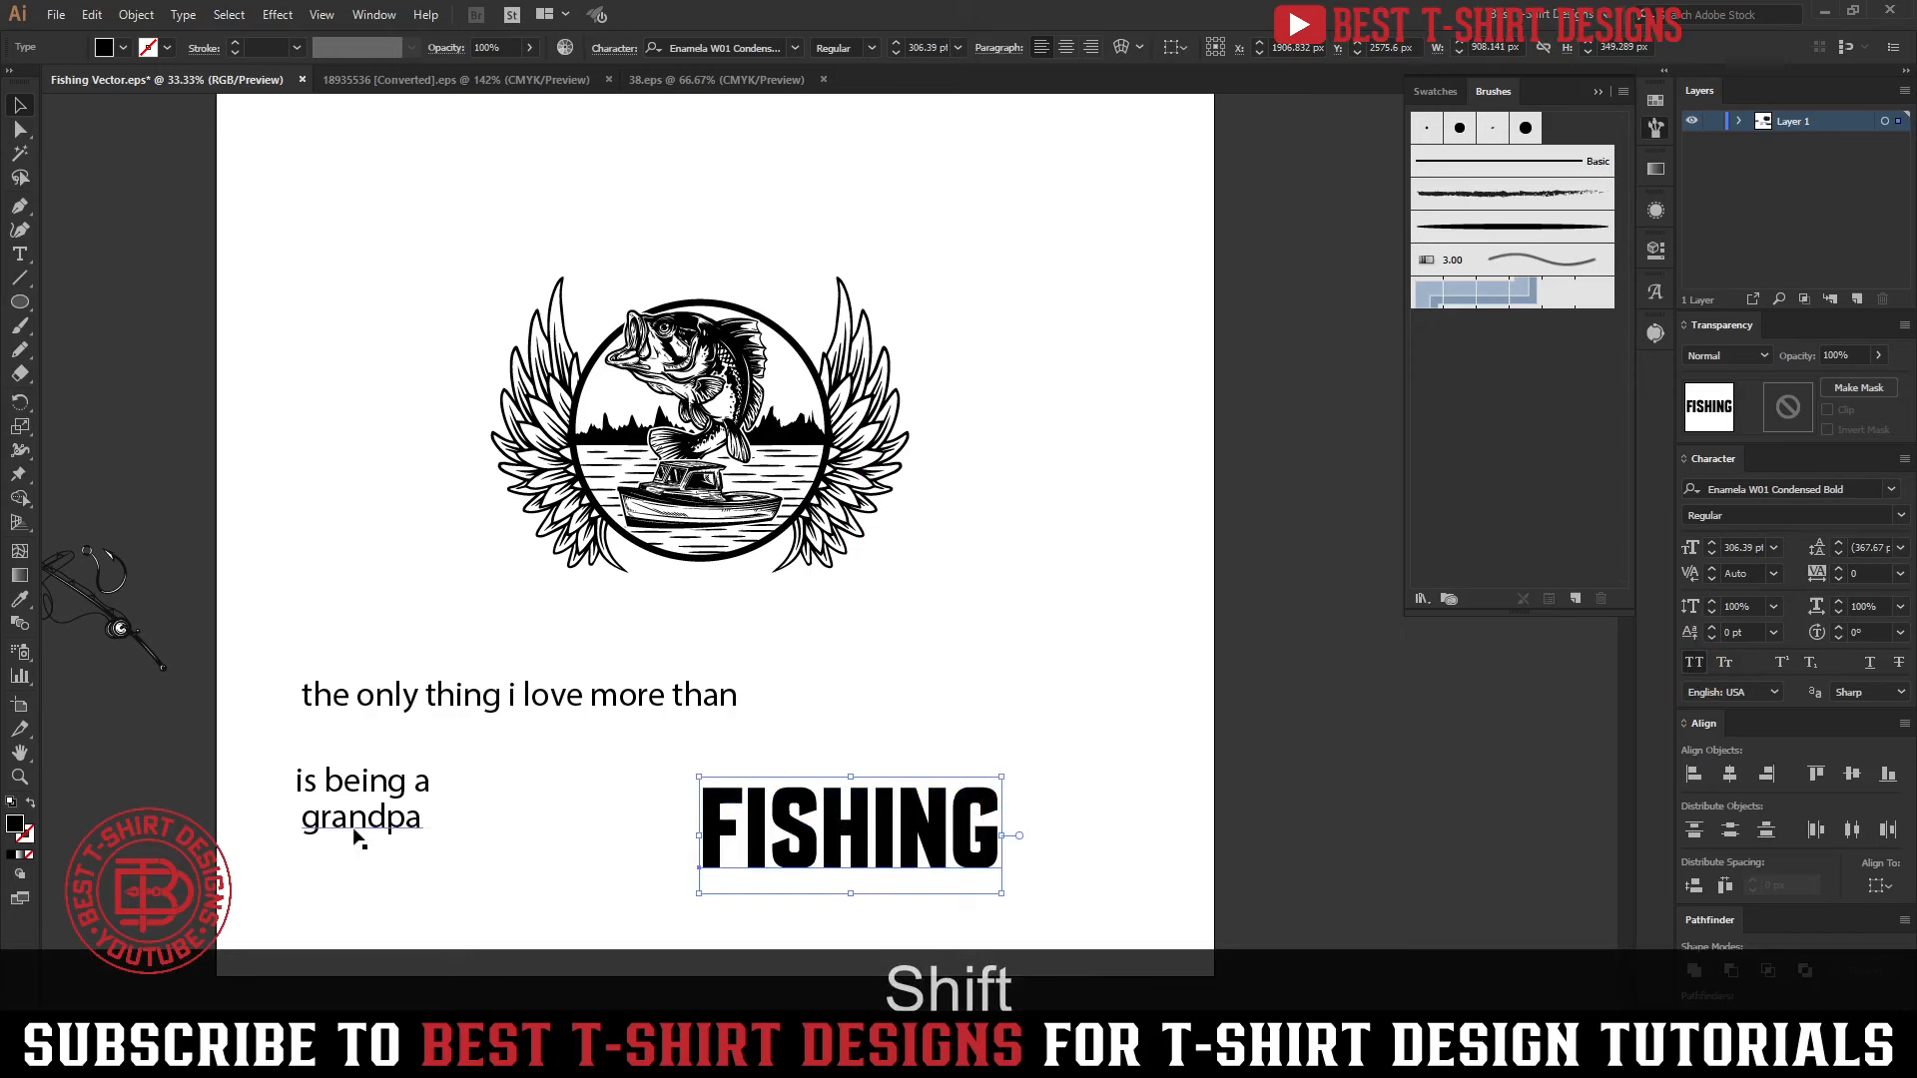
Match the "grandpa" text to the FISHING style with the Eyedropper and place it below "is being a"
drag(357, 836, 359, 877)
key(i)
click(812, 805)
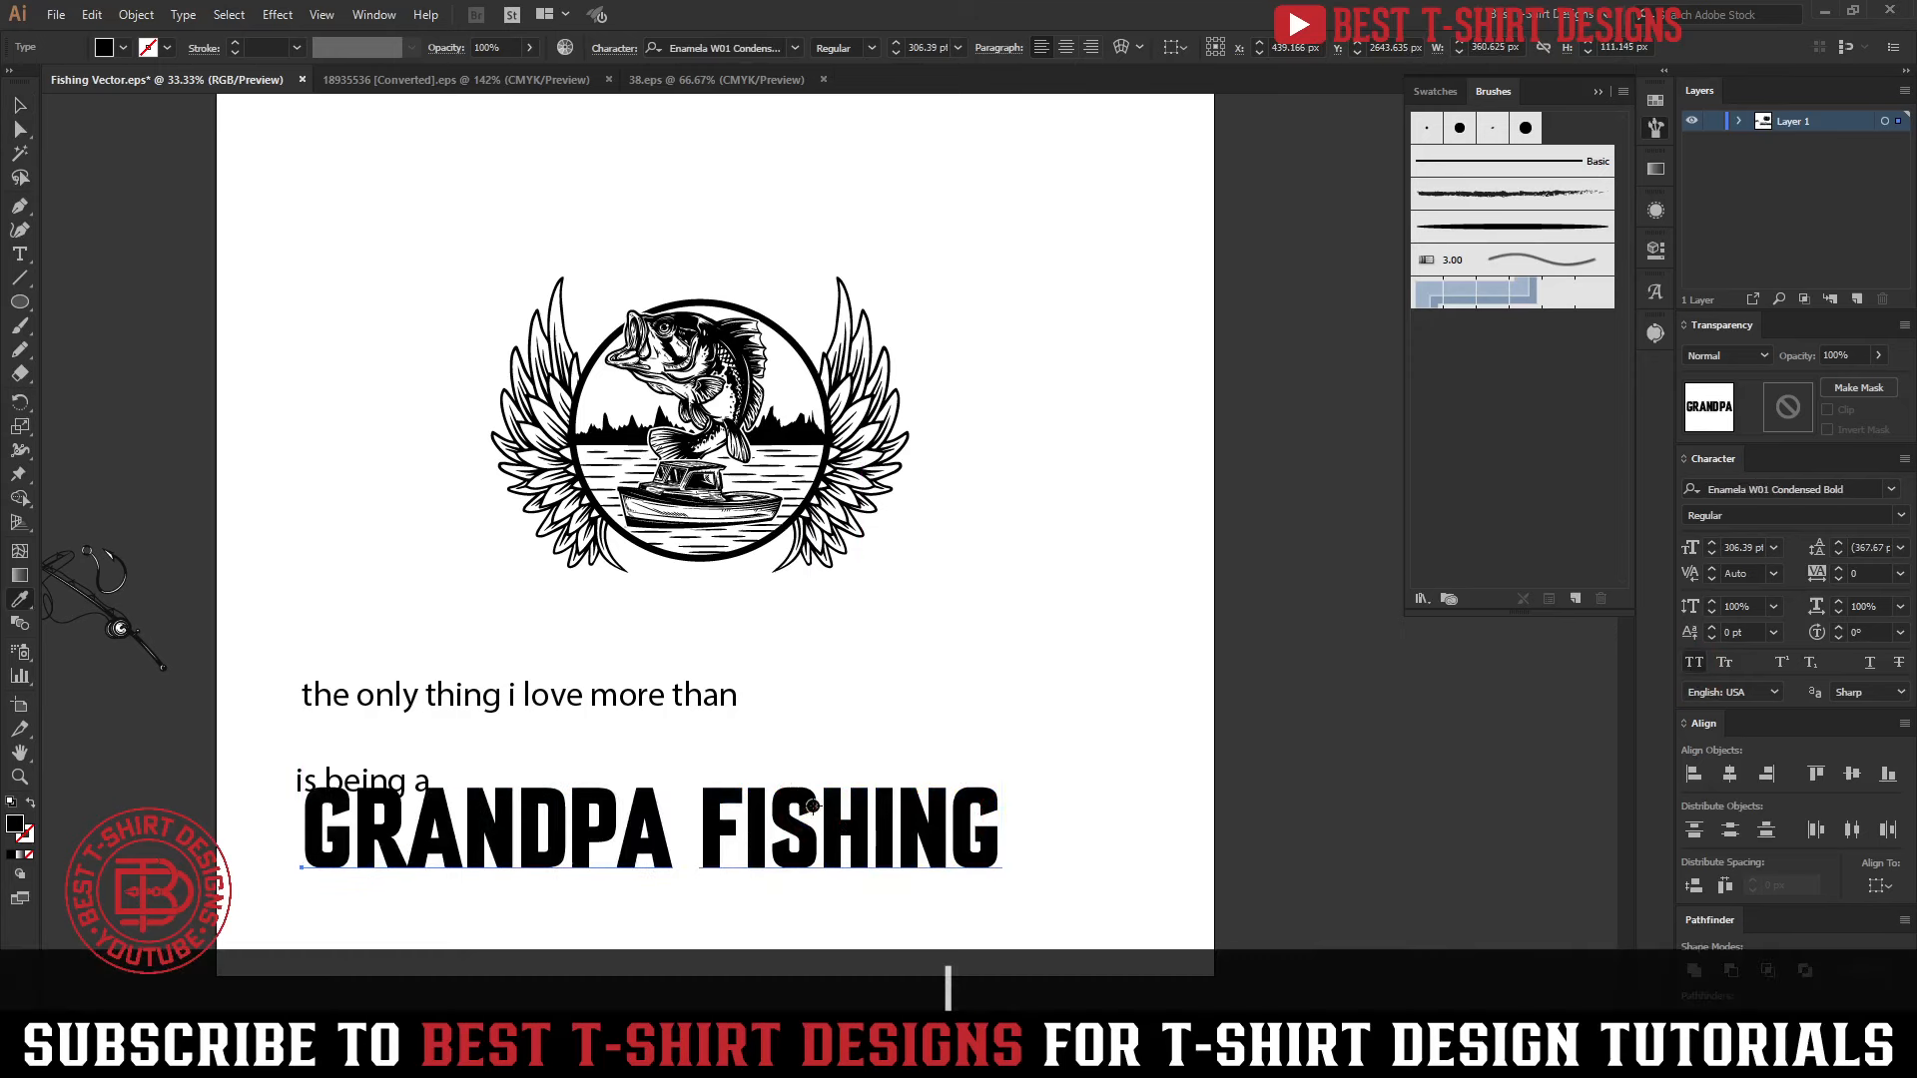
key(v)
drag(469, 829, 447, 874)
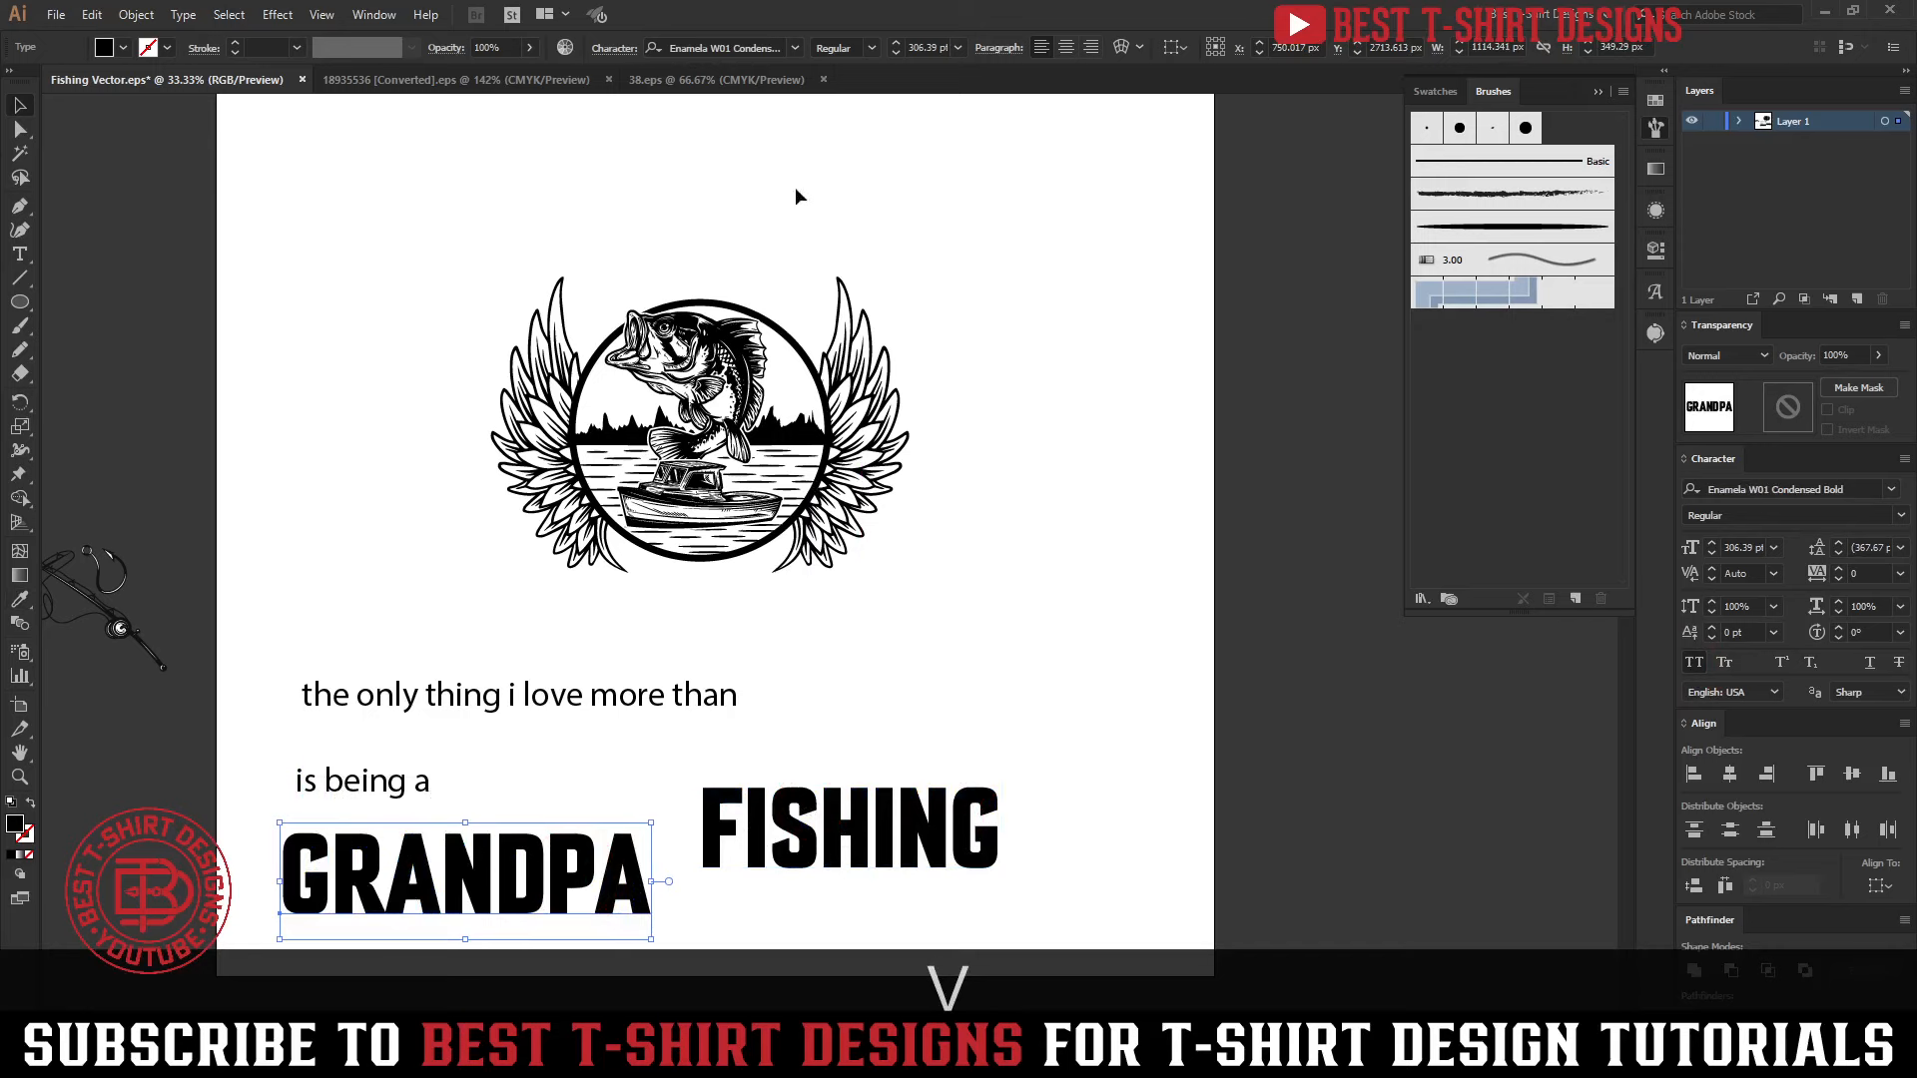
Change GRANDPA's font to Poster Gothic ATF Heavy and match FISHING to it with the Eyedropper
click(732, 48)
text(pos)
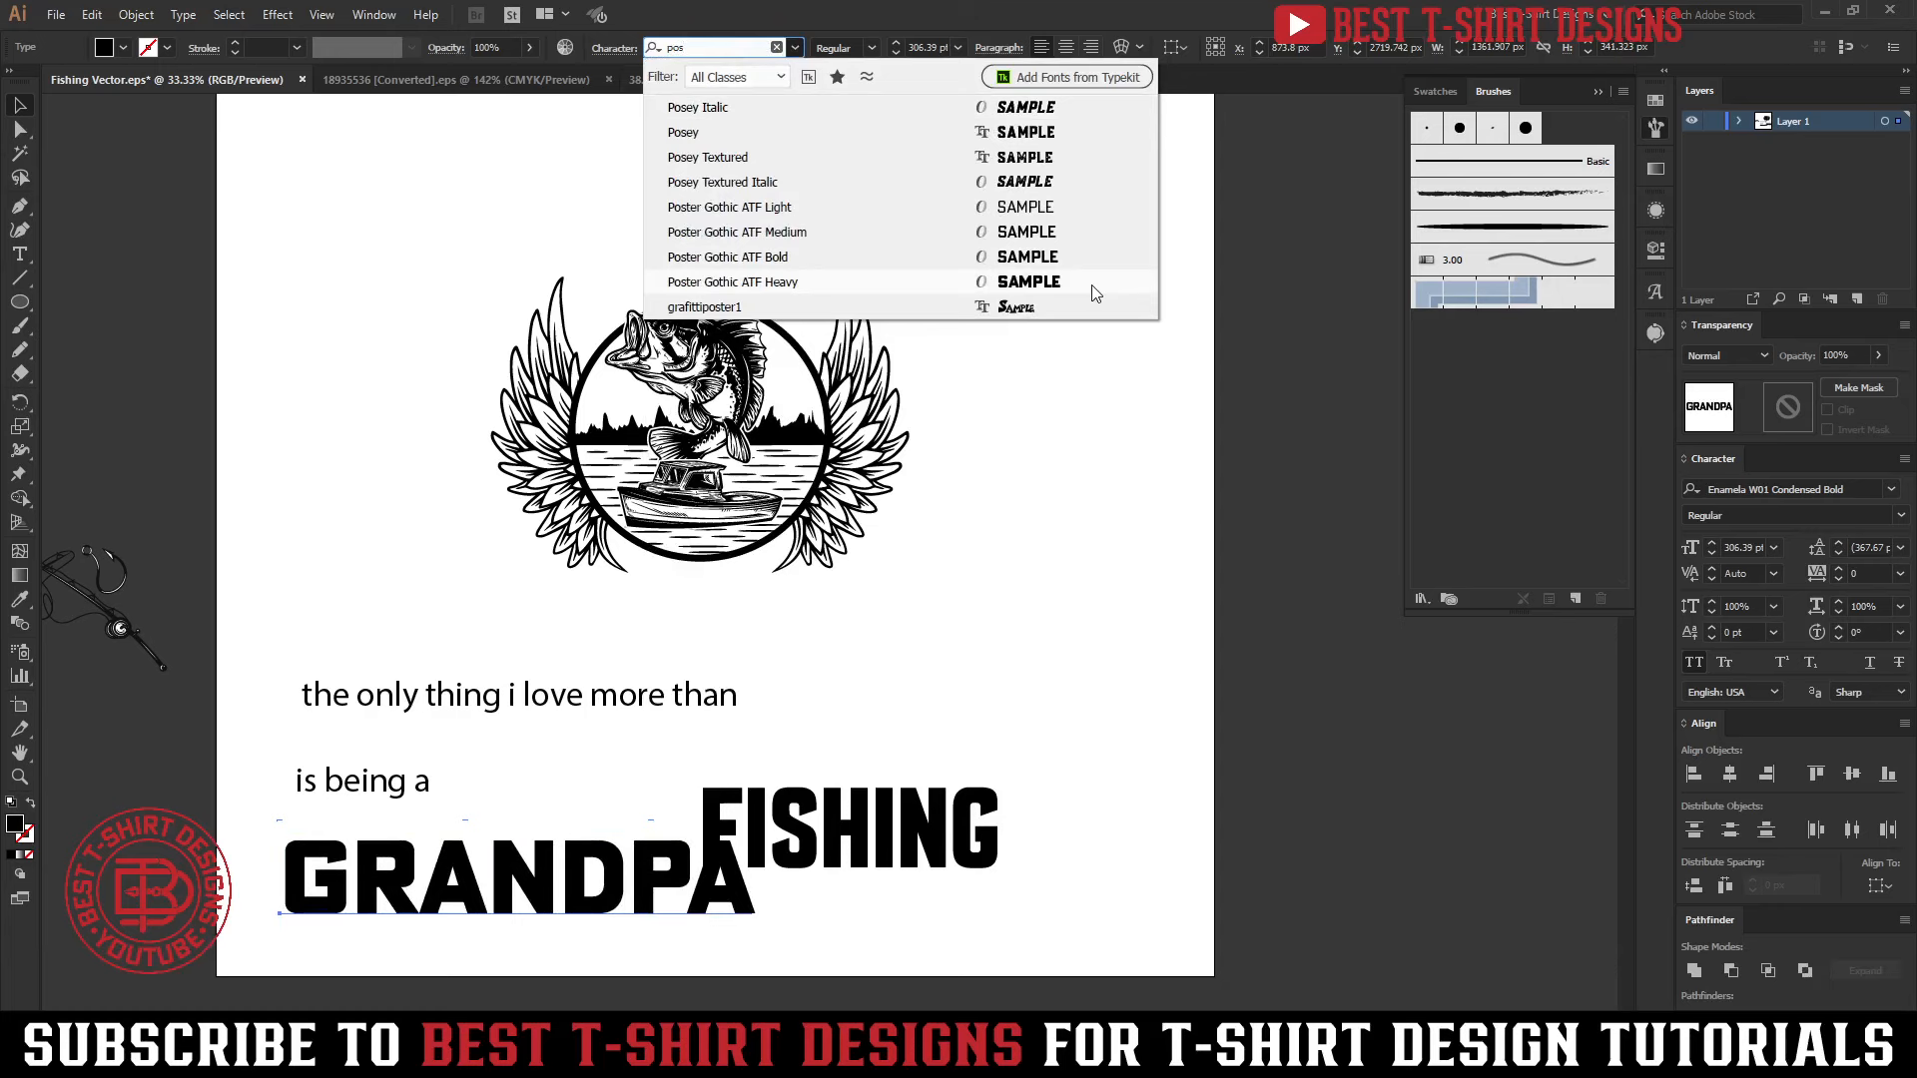
key(Escape)
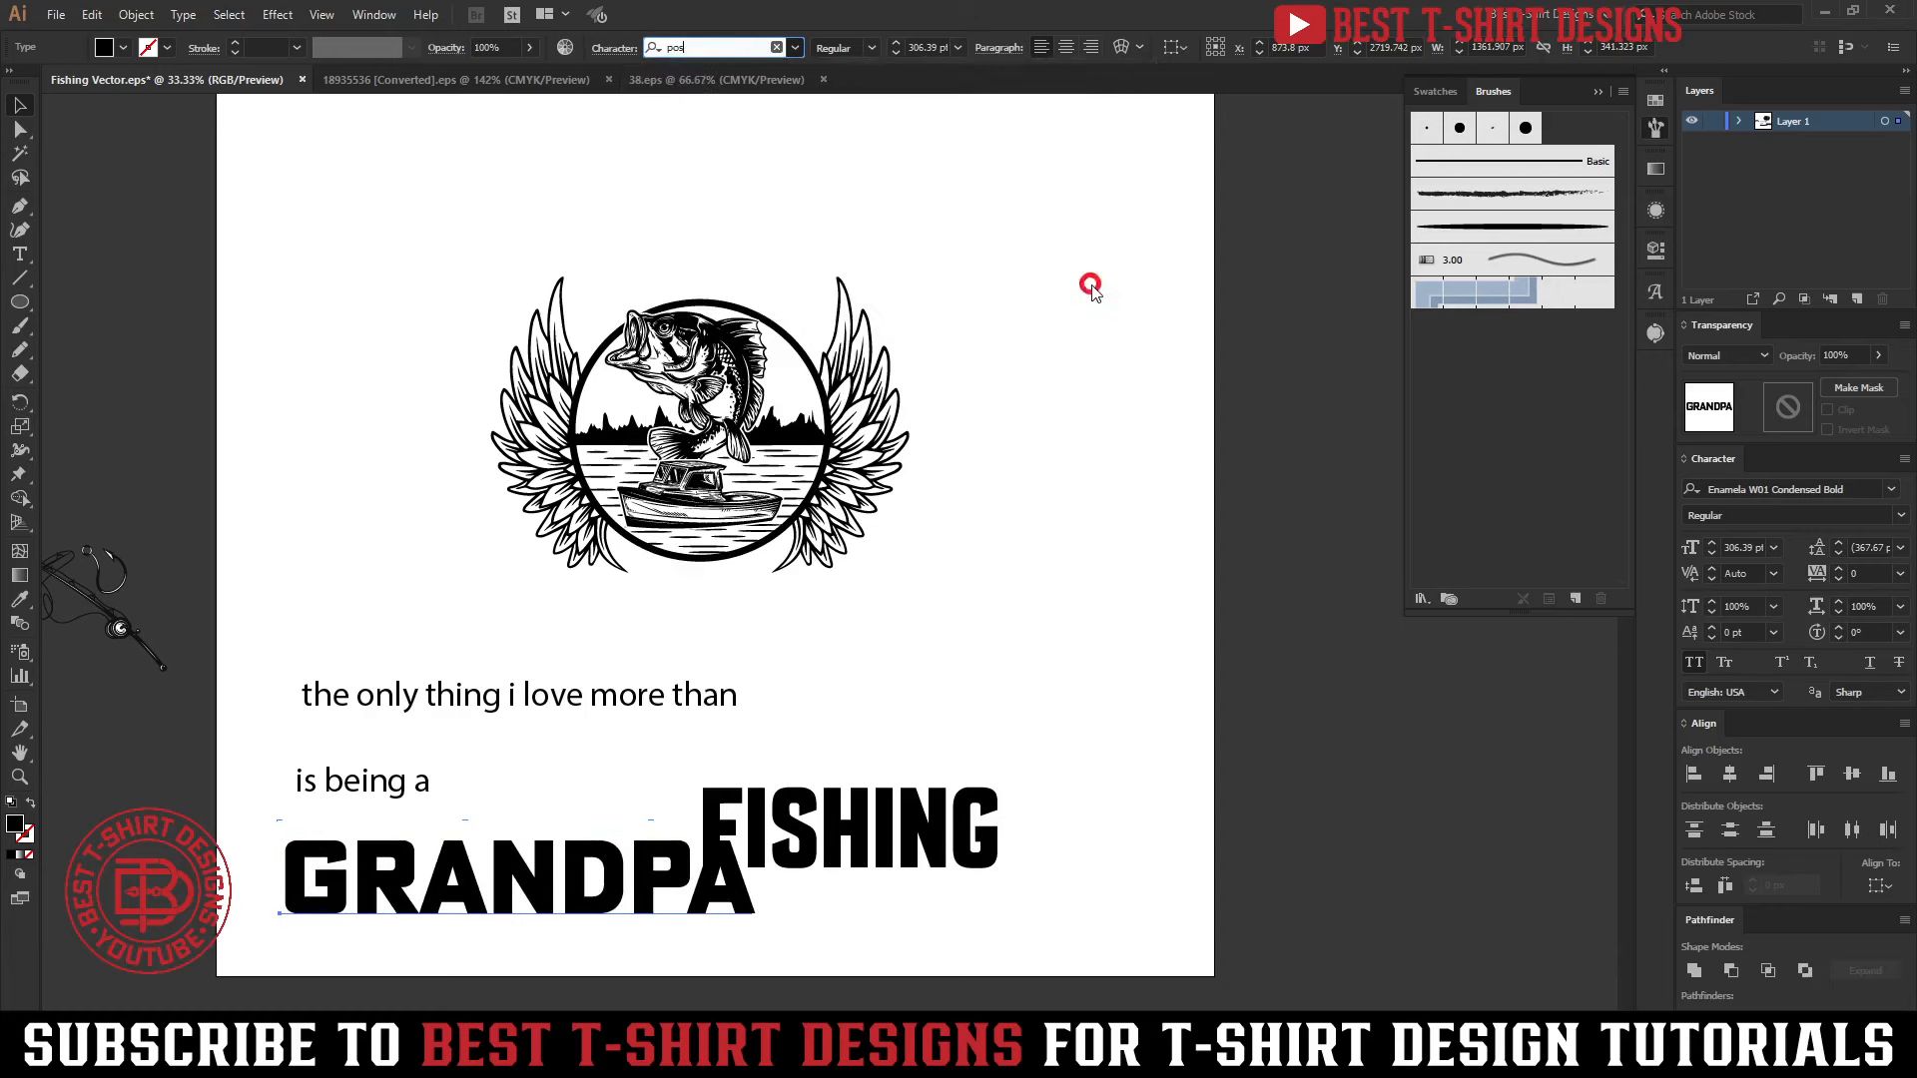
click(778, 864)
key(i)
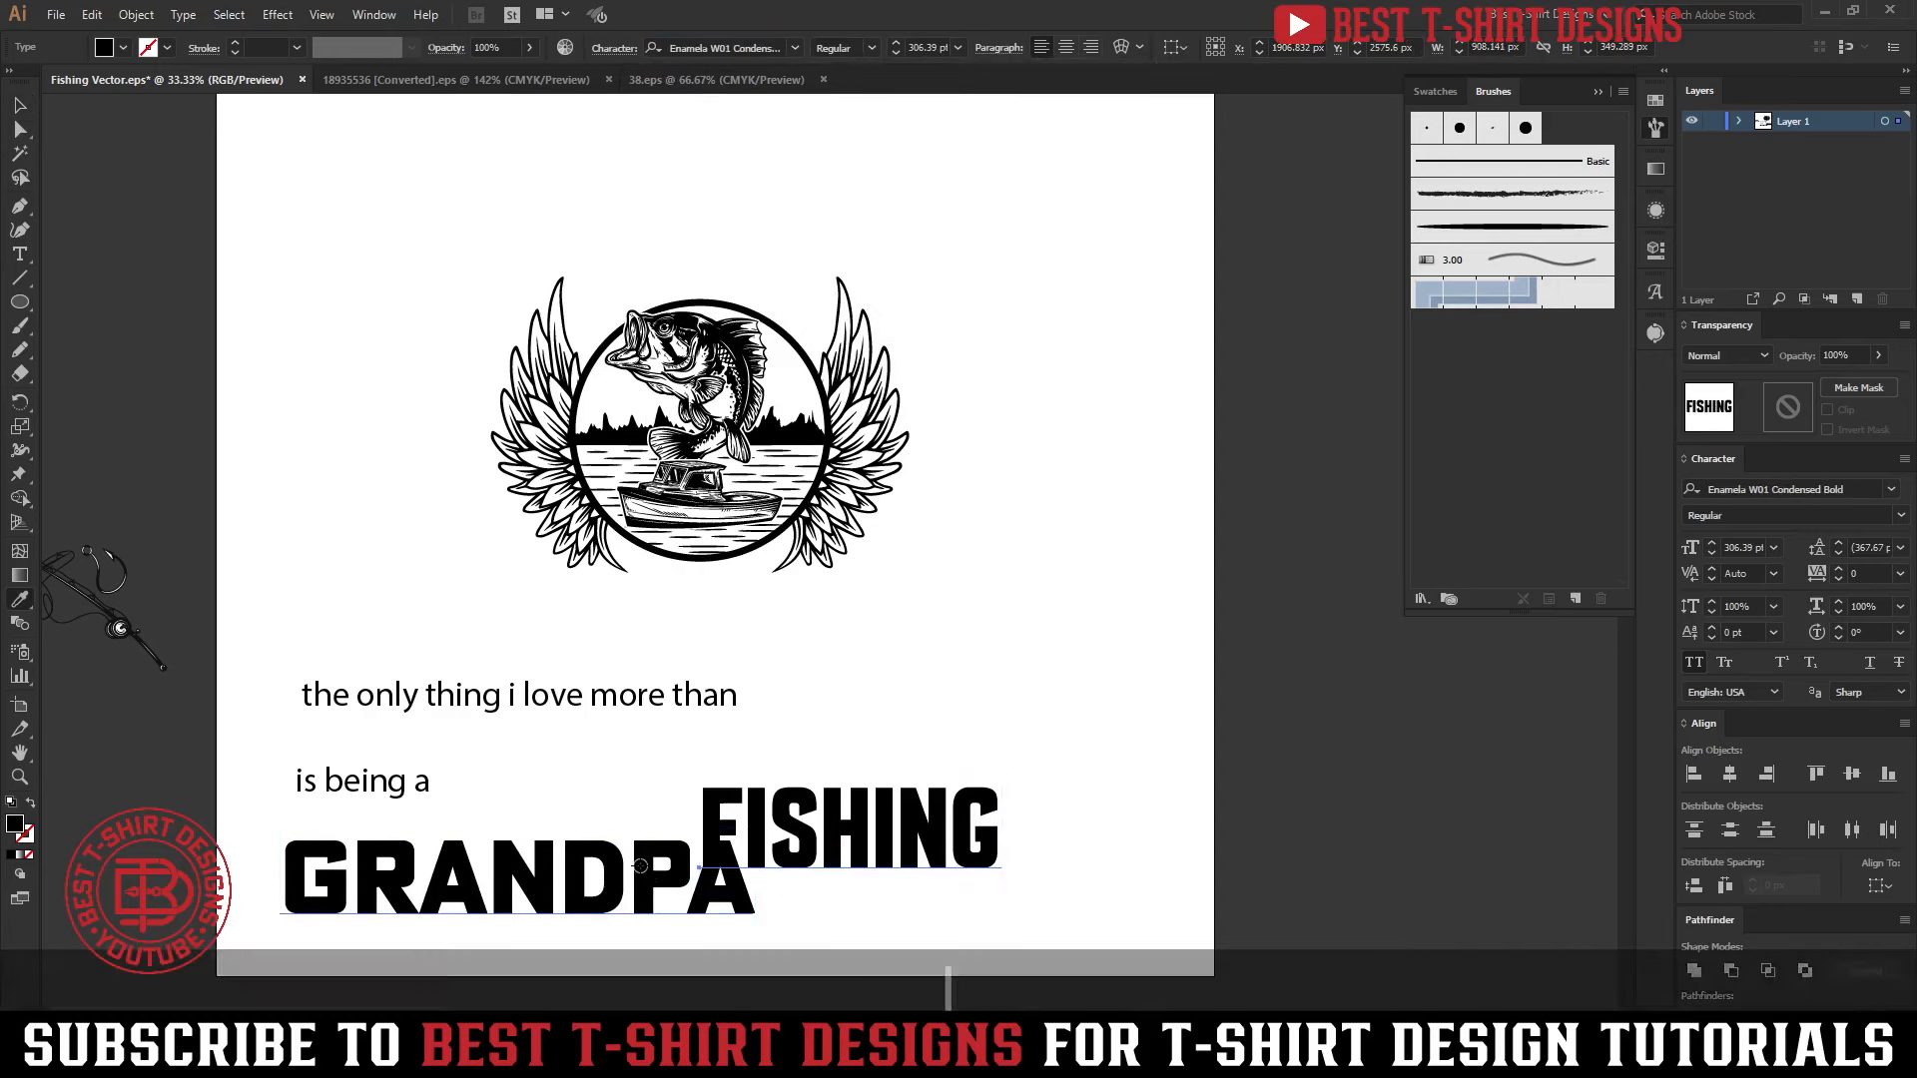
click(621, 834)
key(v)
Match "the only thing i love more than" and "is being a" to the FISHING style and shrink both lines to about 39 pt
drag(485, 799, 369, 687)
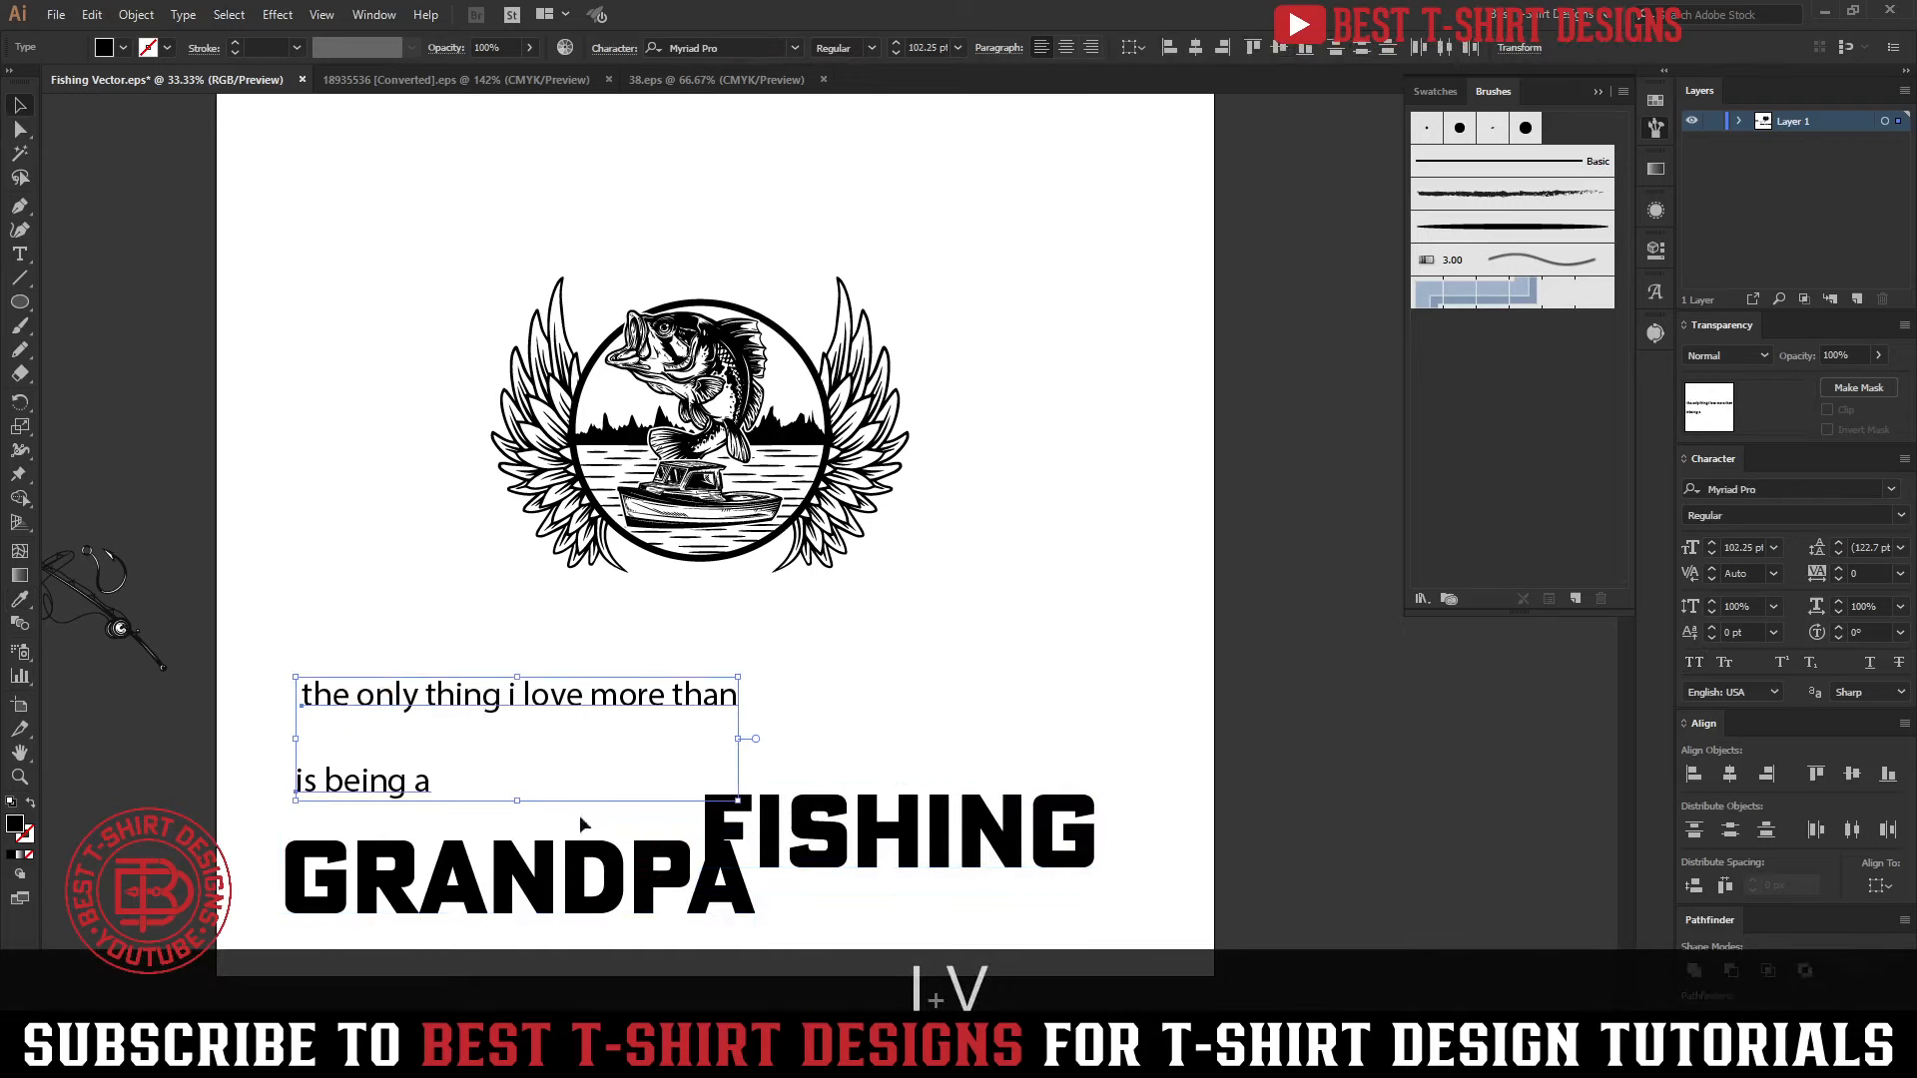
key(i)
click(813, 831)
key(v)
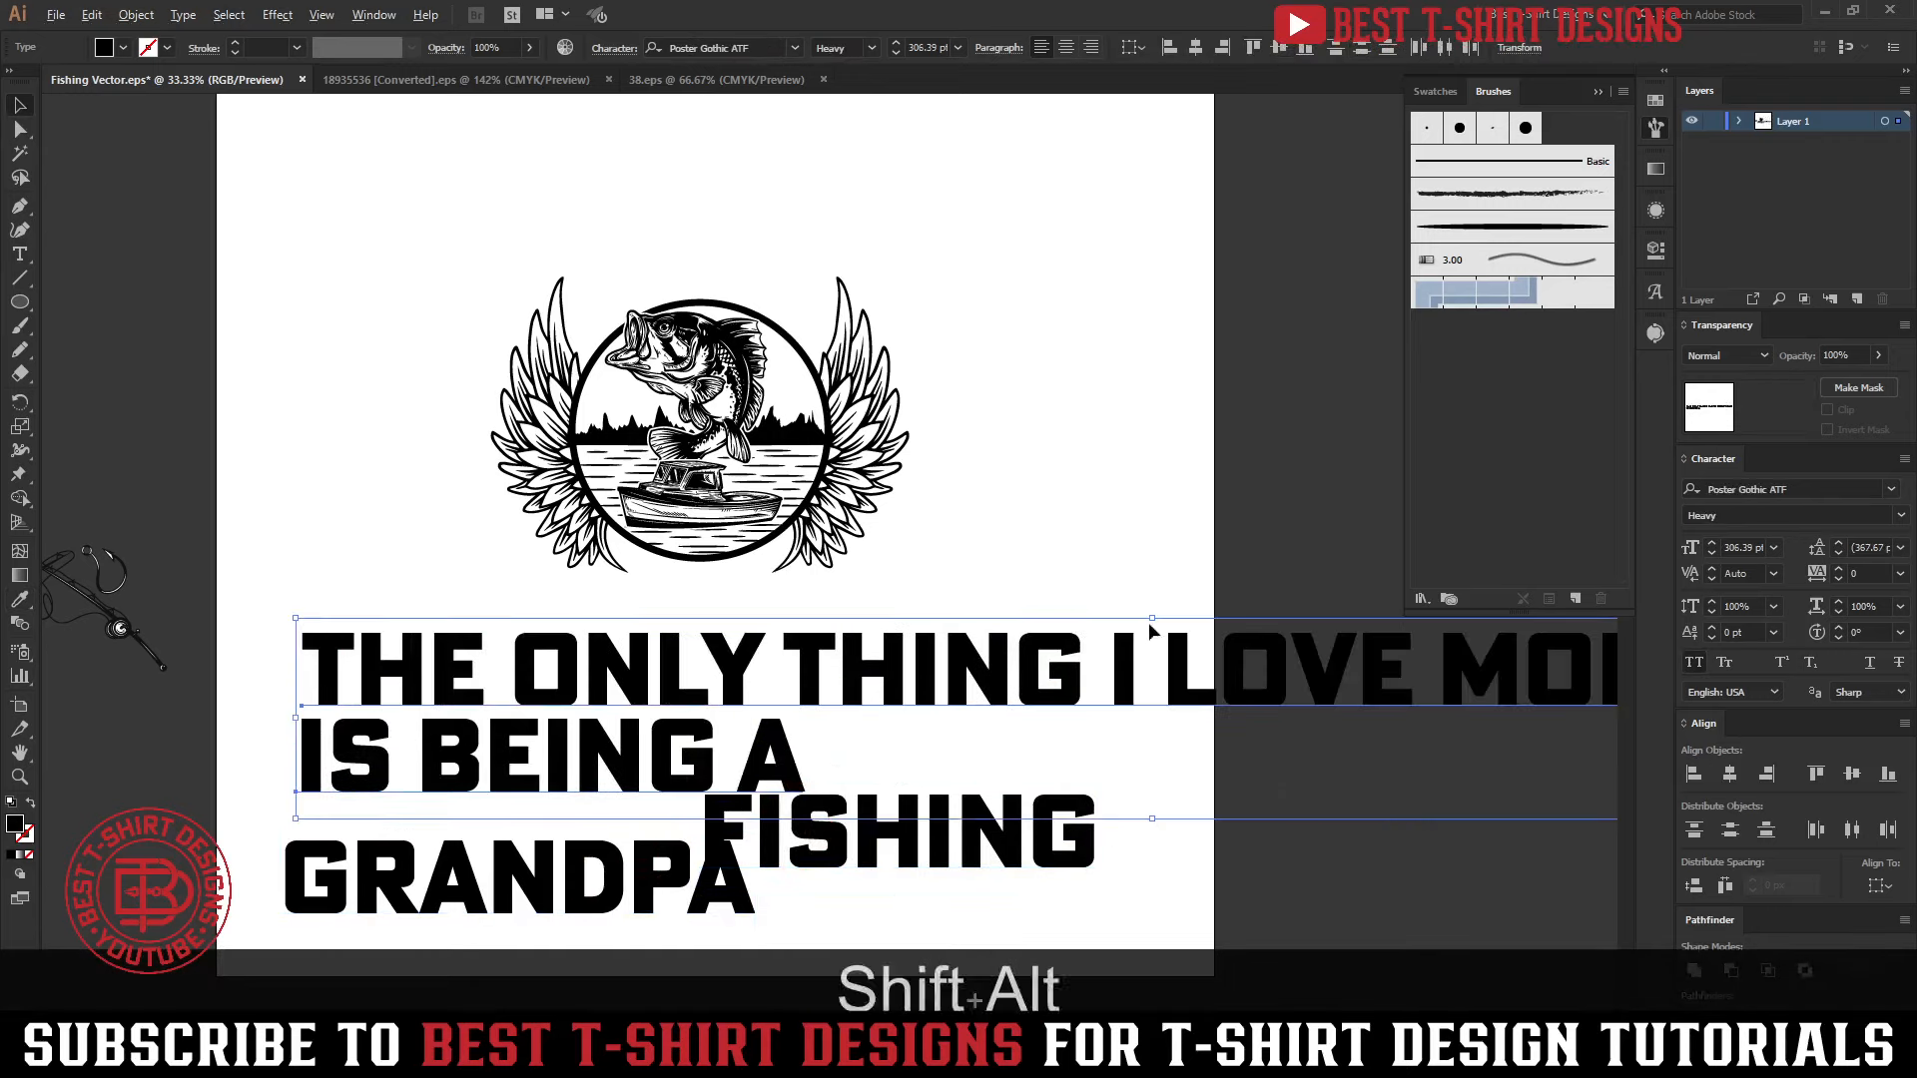
drag(1152, 619, 625, 729)
Move FISHING above the emblem's circle and reduce it to about 265 pt, resting just over the circle's upper edge
drag(1002, 835, 790, 260)
scroll(678, 214, up, 3)
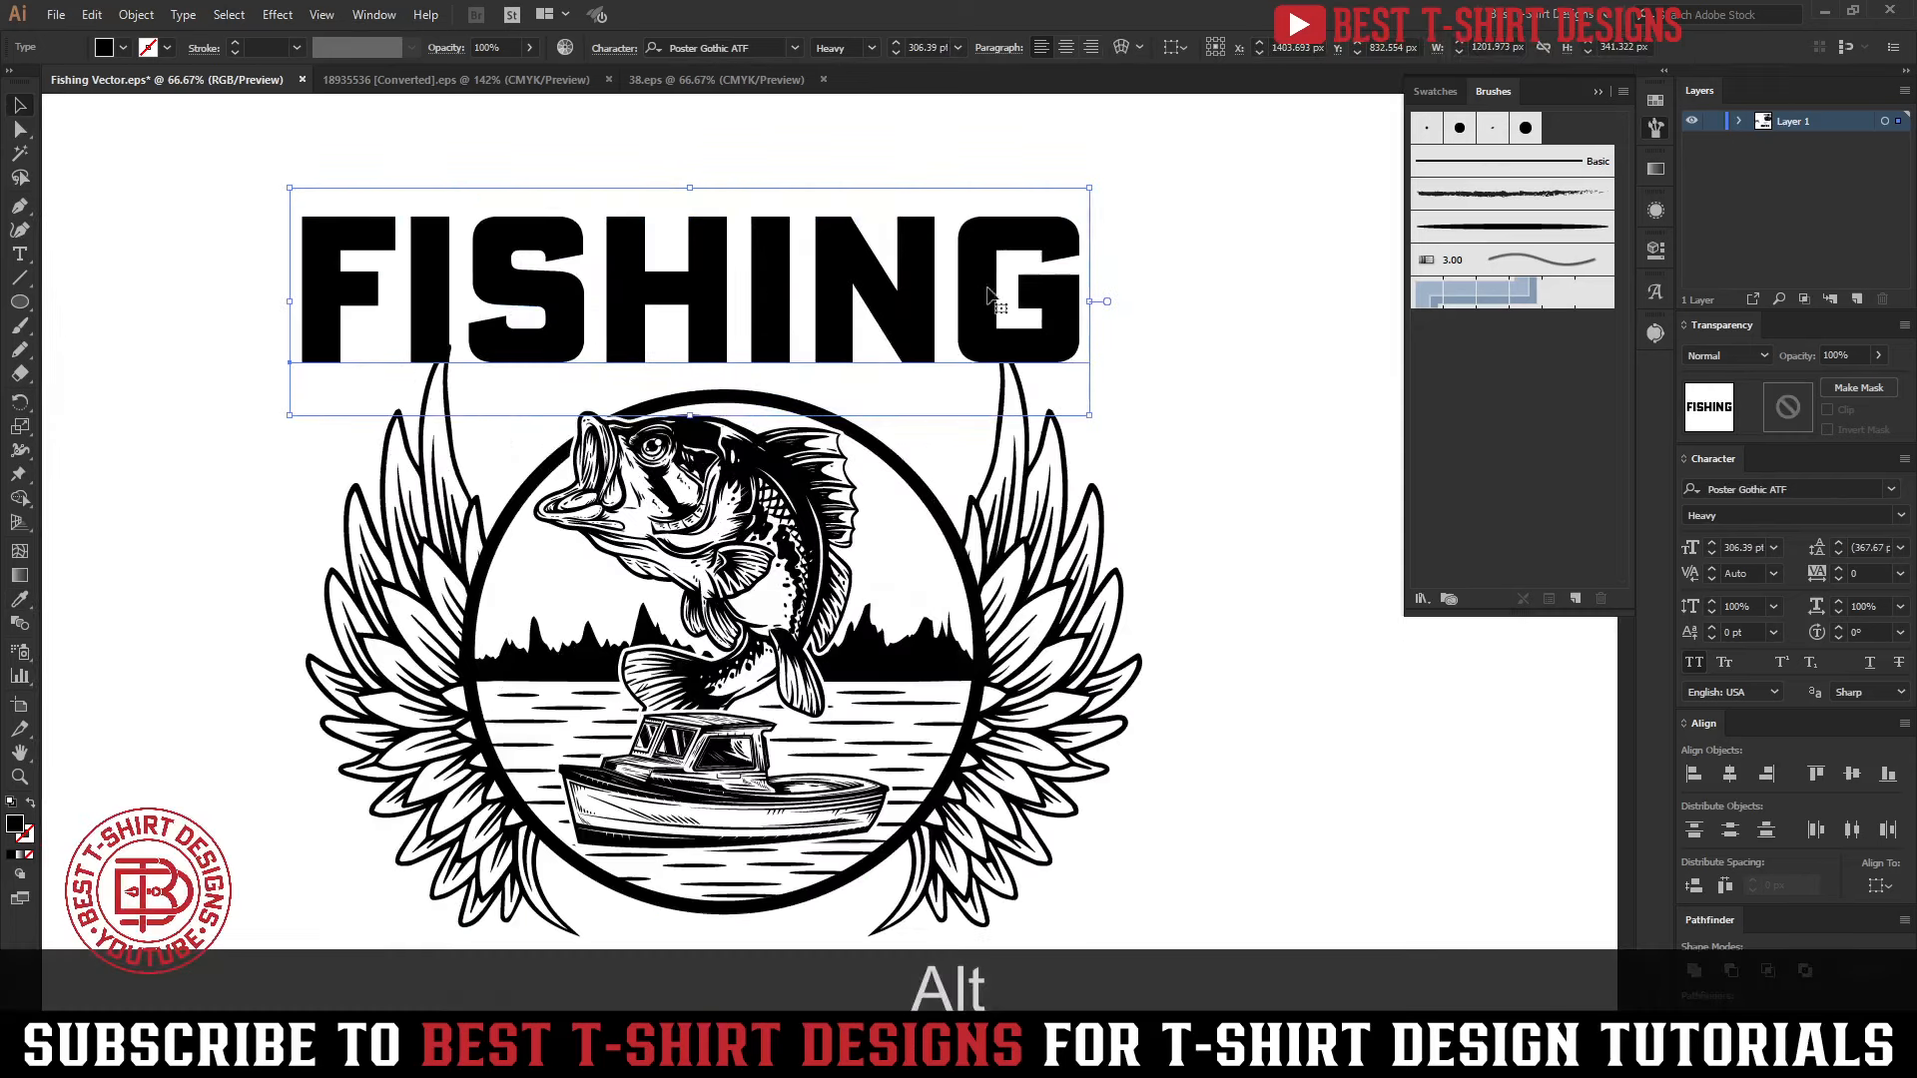
drag(1089, 301, 1039, 298)
drag(914, 291, 912, 335)
Move GRANDPA directly below the emblem and match its text size to FISHING with the Eyedropper
scroll(705, 333, down, 1)
scroll(582, 569, down, 4)
scroll(582, 569, down, 1)
drag(582, 832, 768, 556)
key(i)
click(740, 197)
key(v)
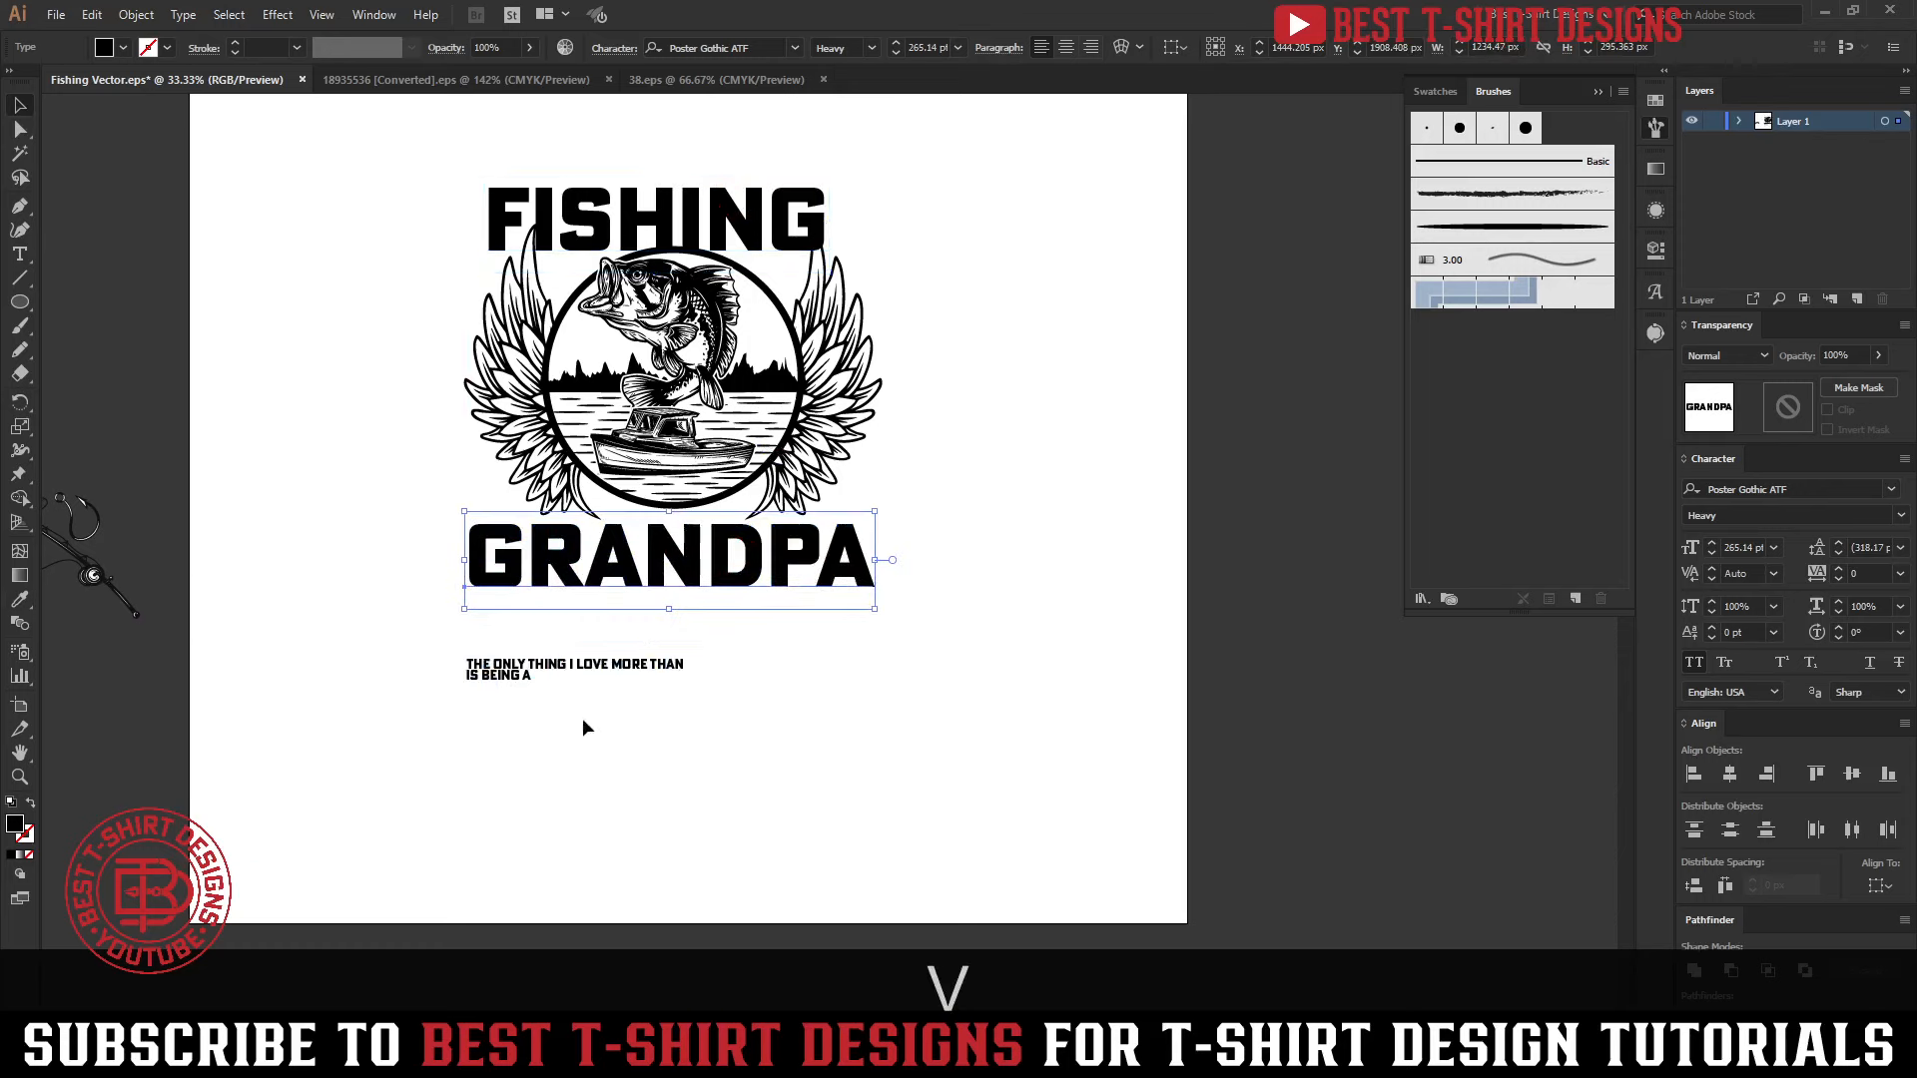
Move the two small slogan lines down near the artboard's lower edge
click(559, 670)
drag(584, 678, 639, 851)
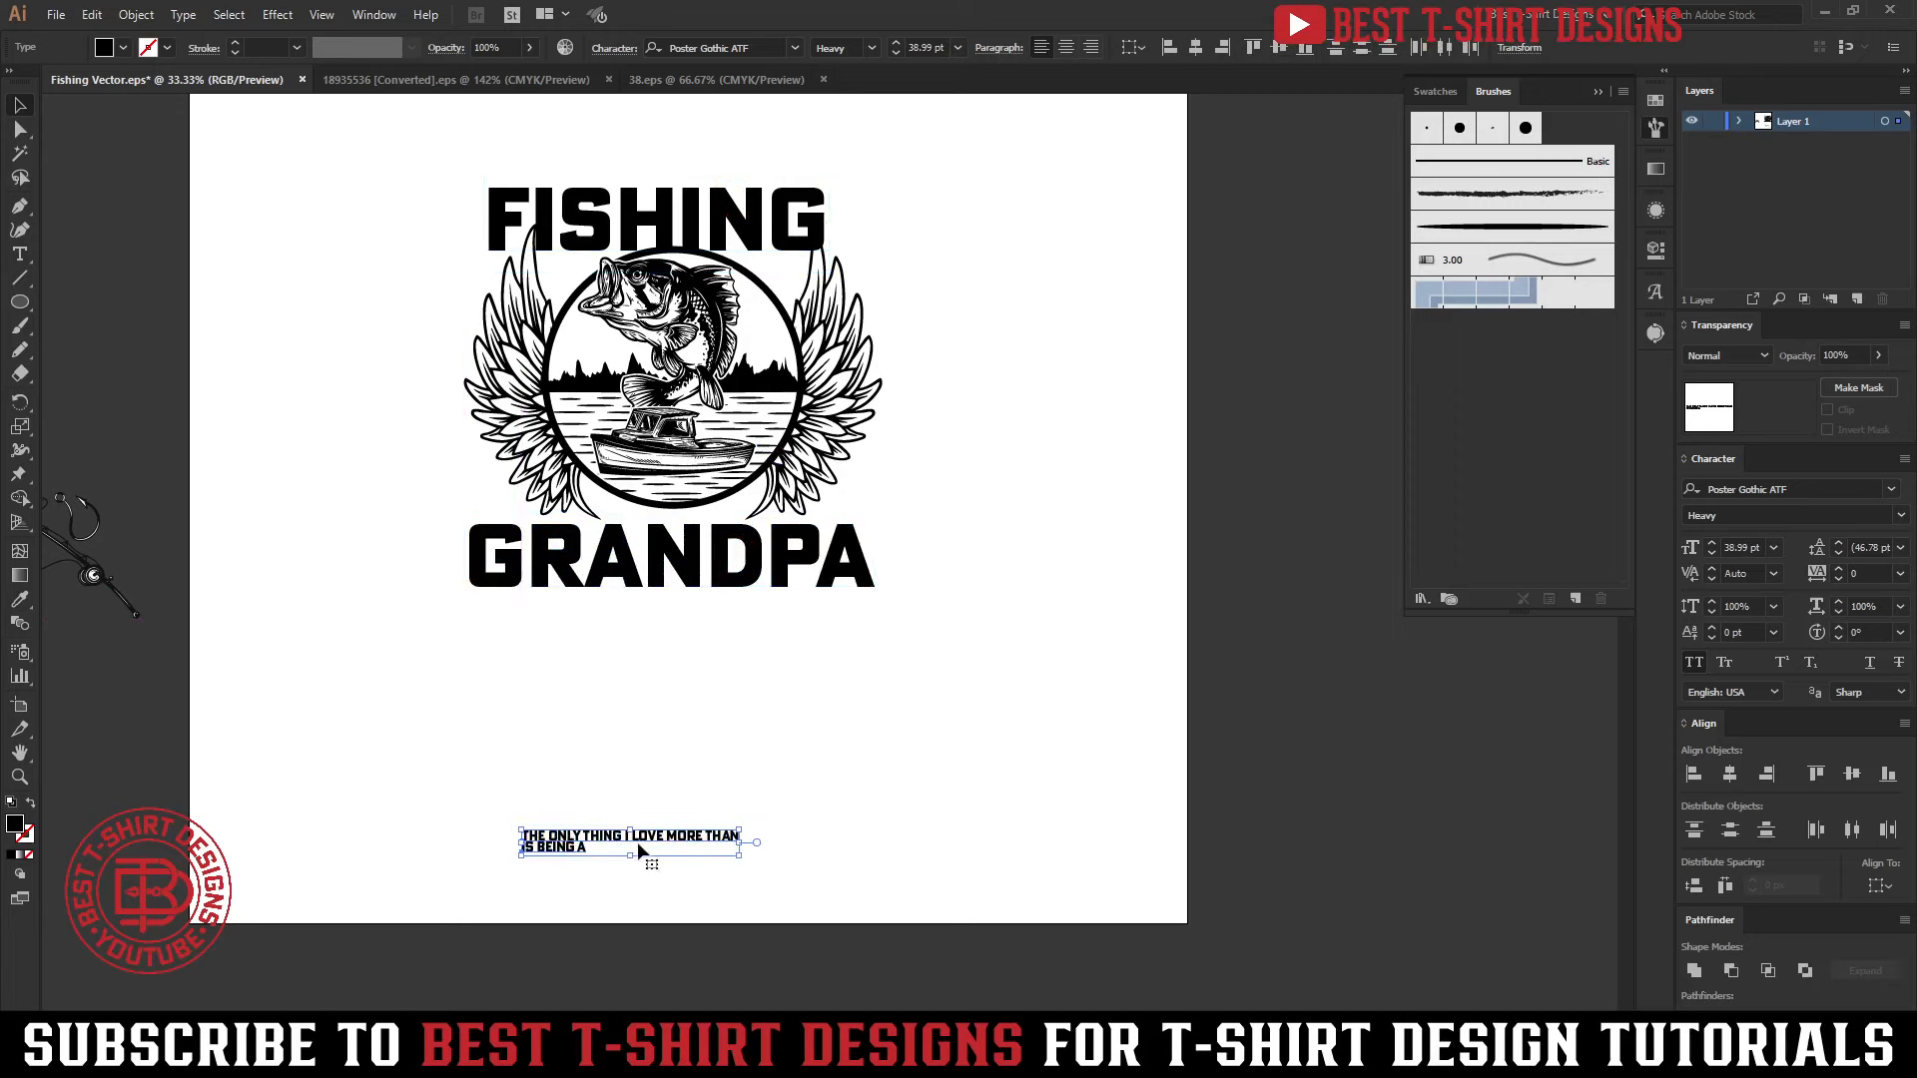
click(887, 732)
Convert the FISHING text above the emblem to outlines
scroll(656, 239, up, 1)
scroll(656, 240, up, 2)
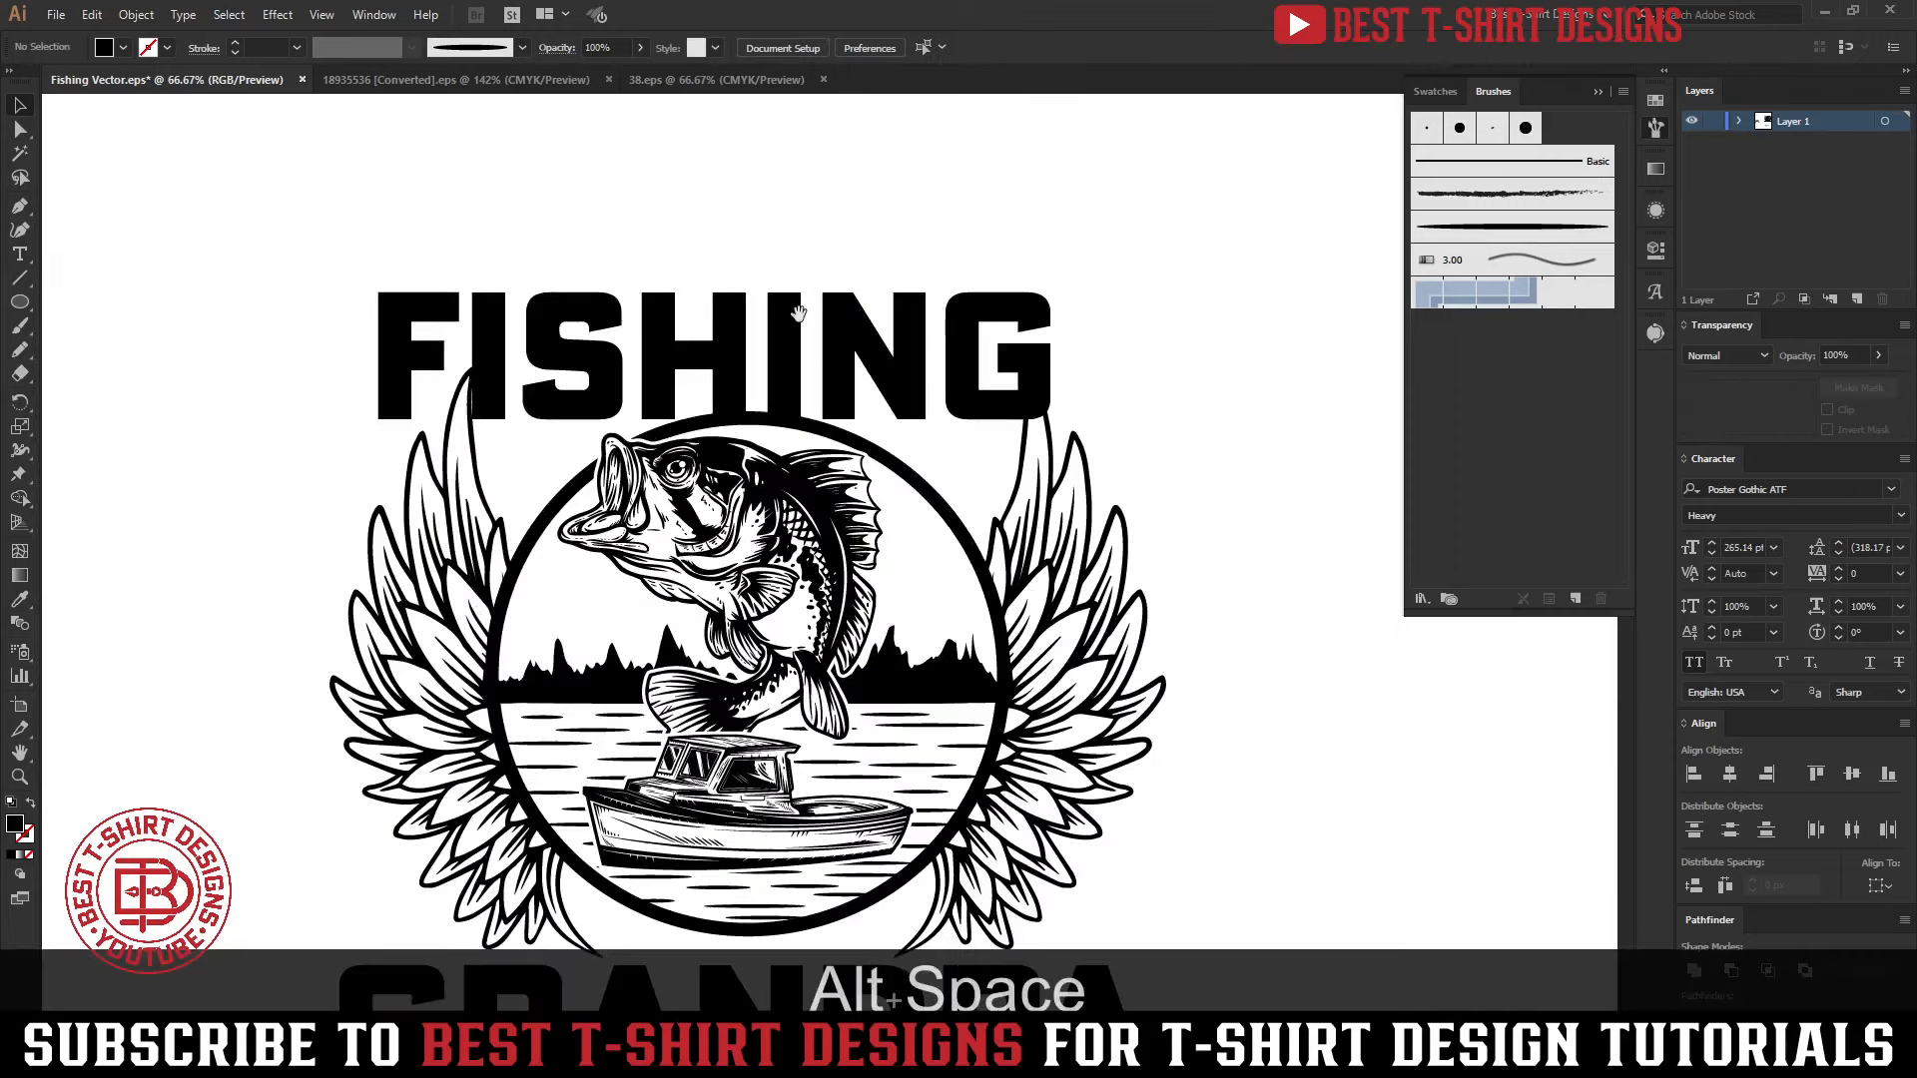
drag(799, 313, 722, 225)
click(763, 270)
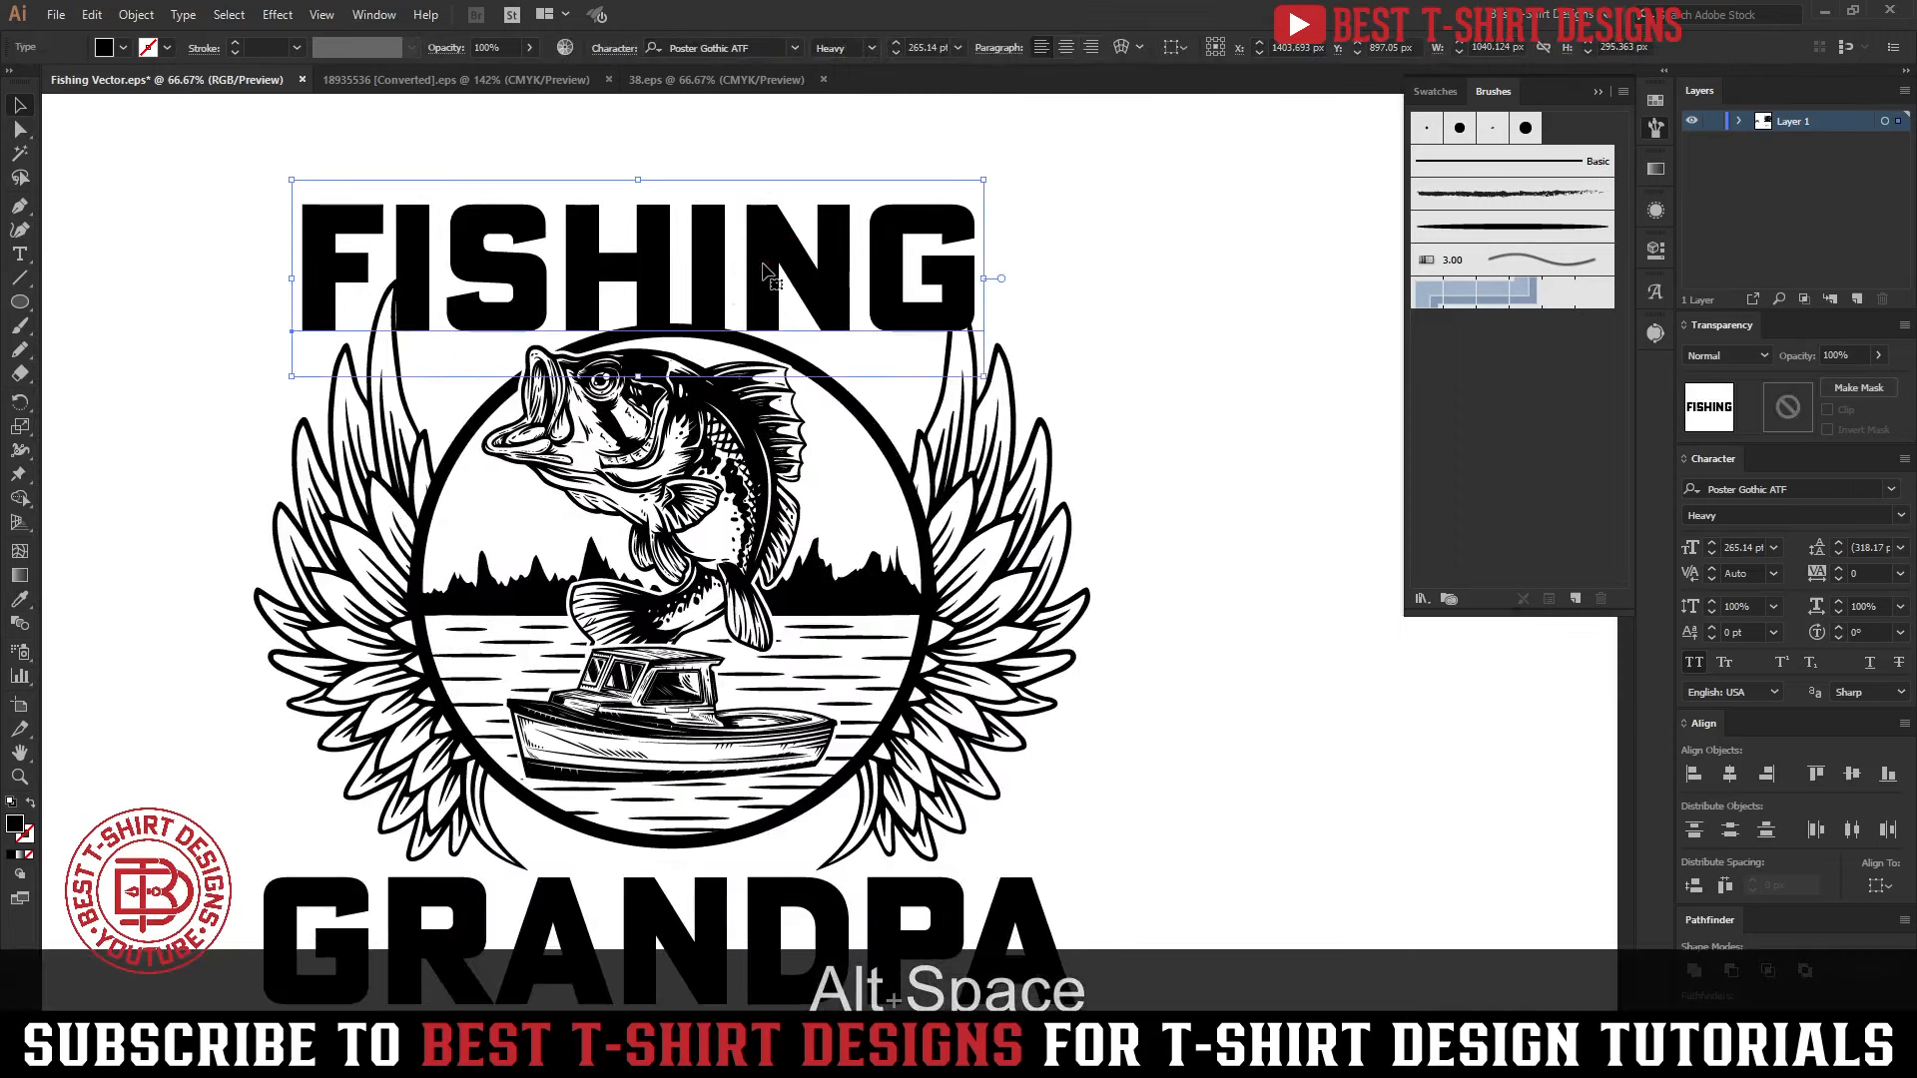
right_click(764, 269)
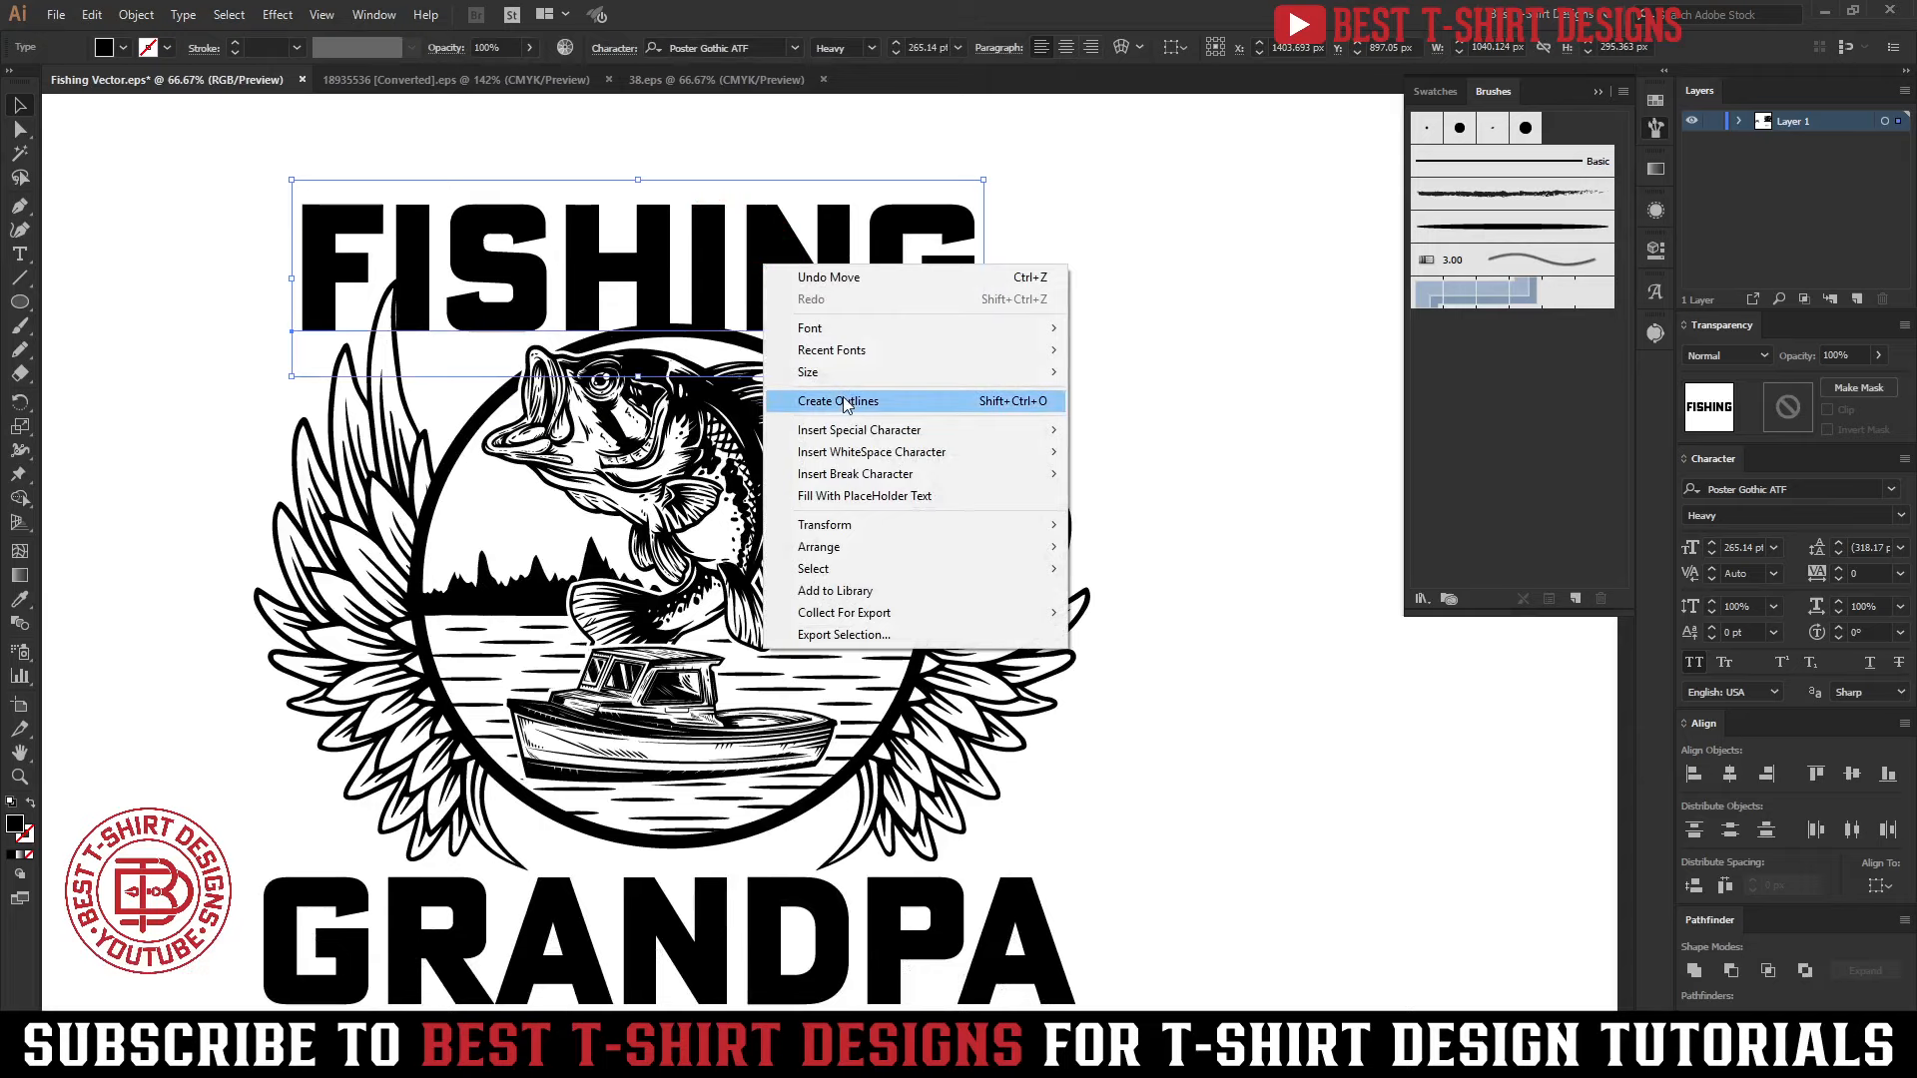
click(844, 401)
Align the FISHING lettering and the winged emblem to each other by their horizontal centers
drag(1166, 542, 1165, 542)
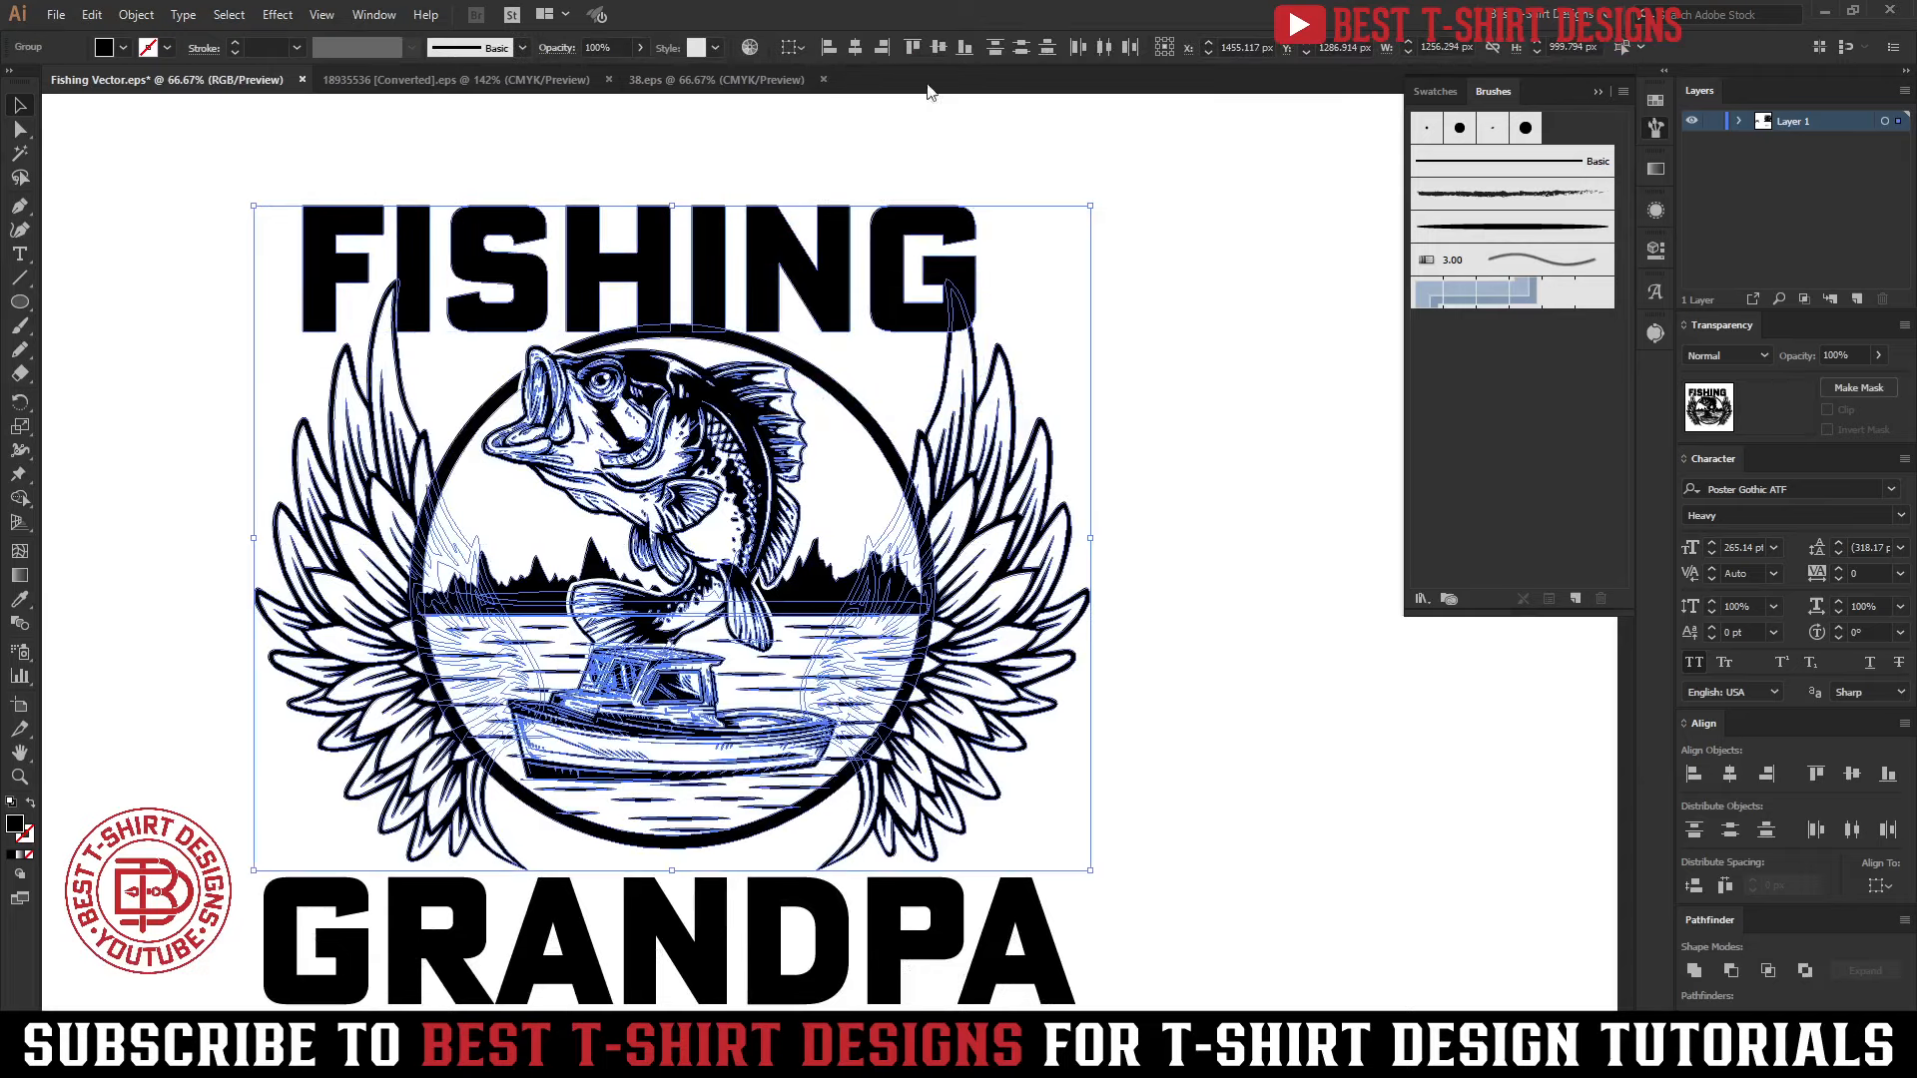
click(852, 49)
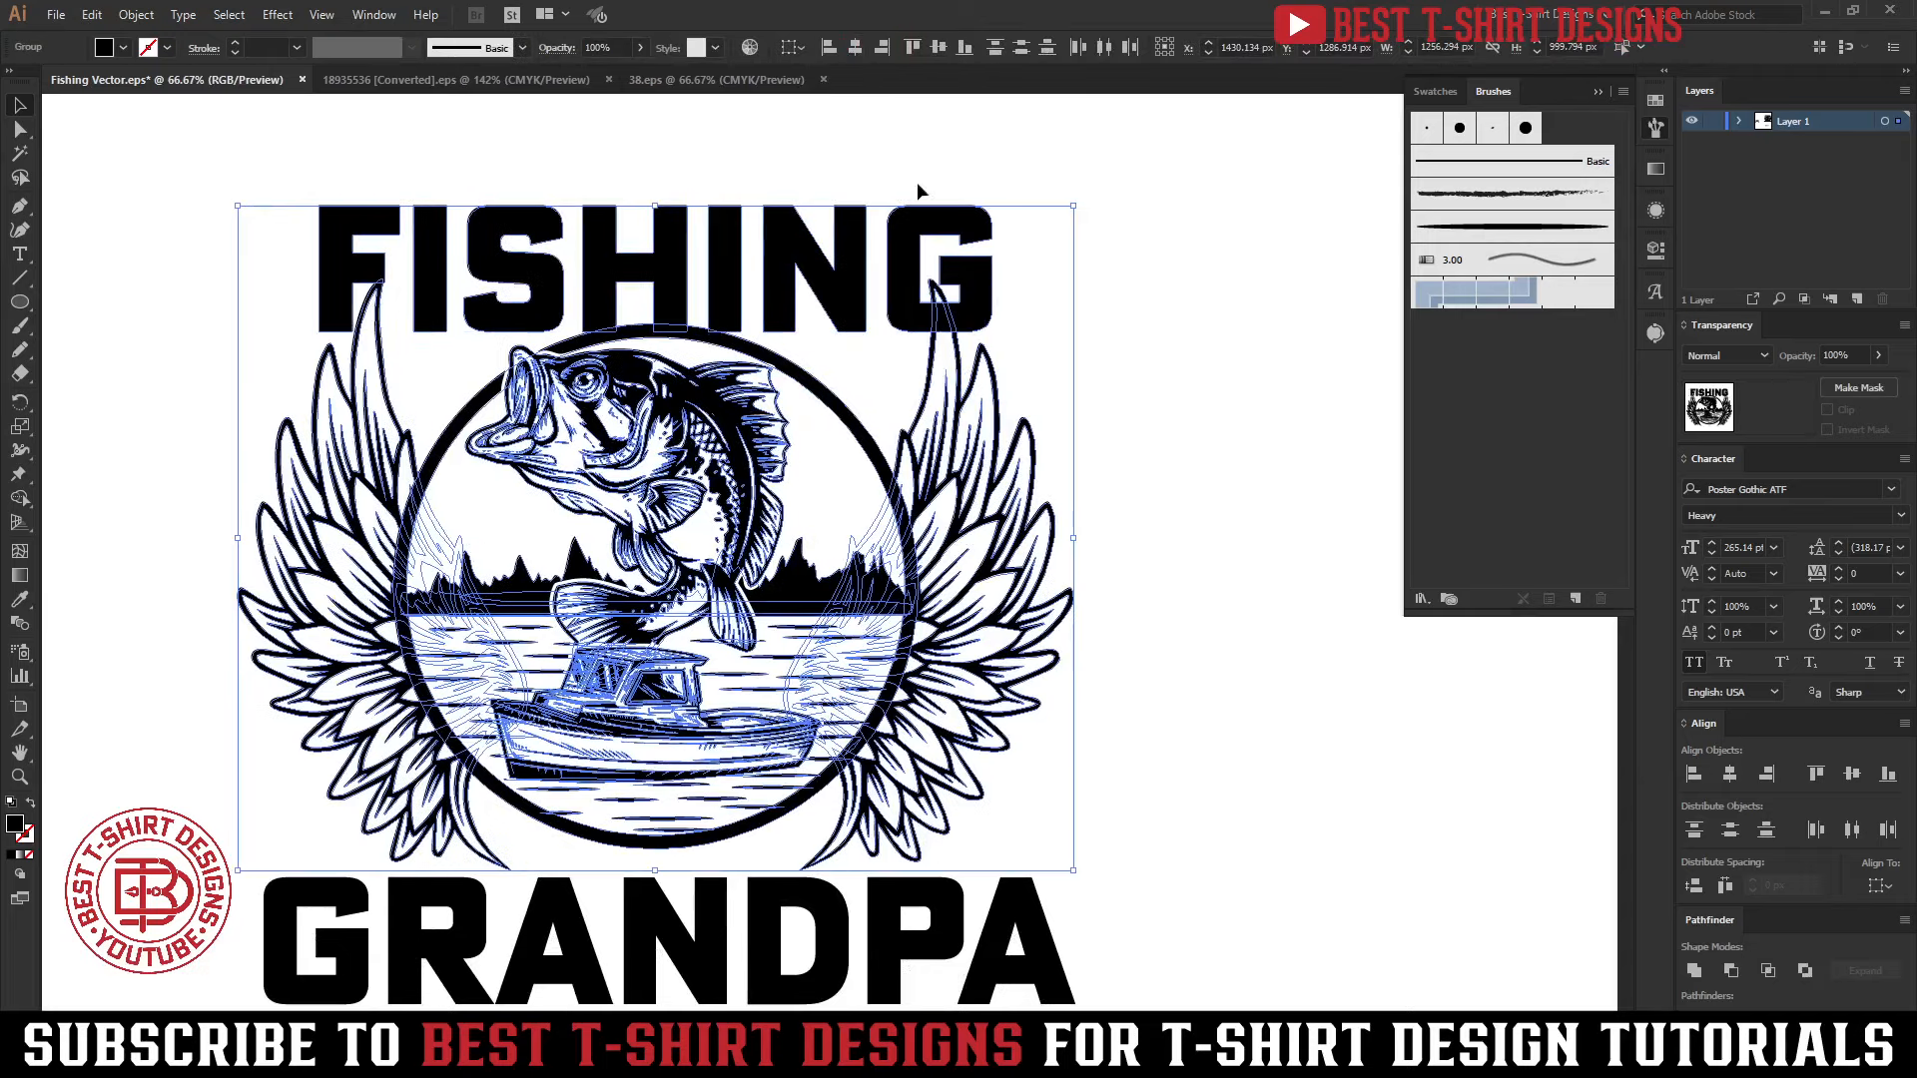
click(1170, 393)
Apply an Arc Lower warp effect to the FISHING lettering with a horizontal bend of 50%
click(903, 289)
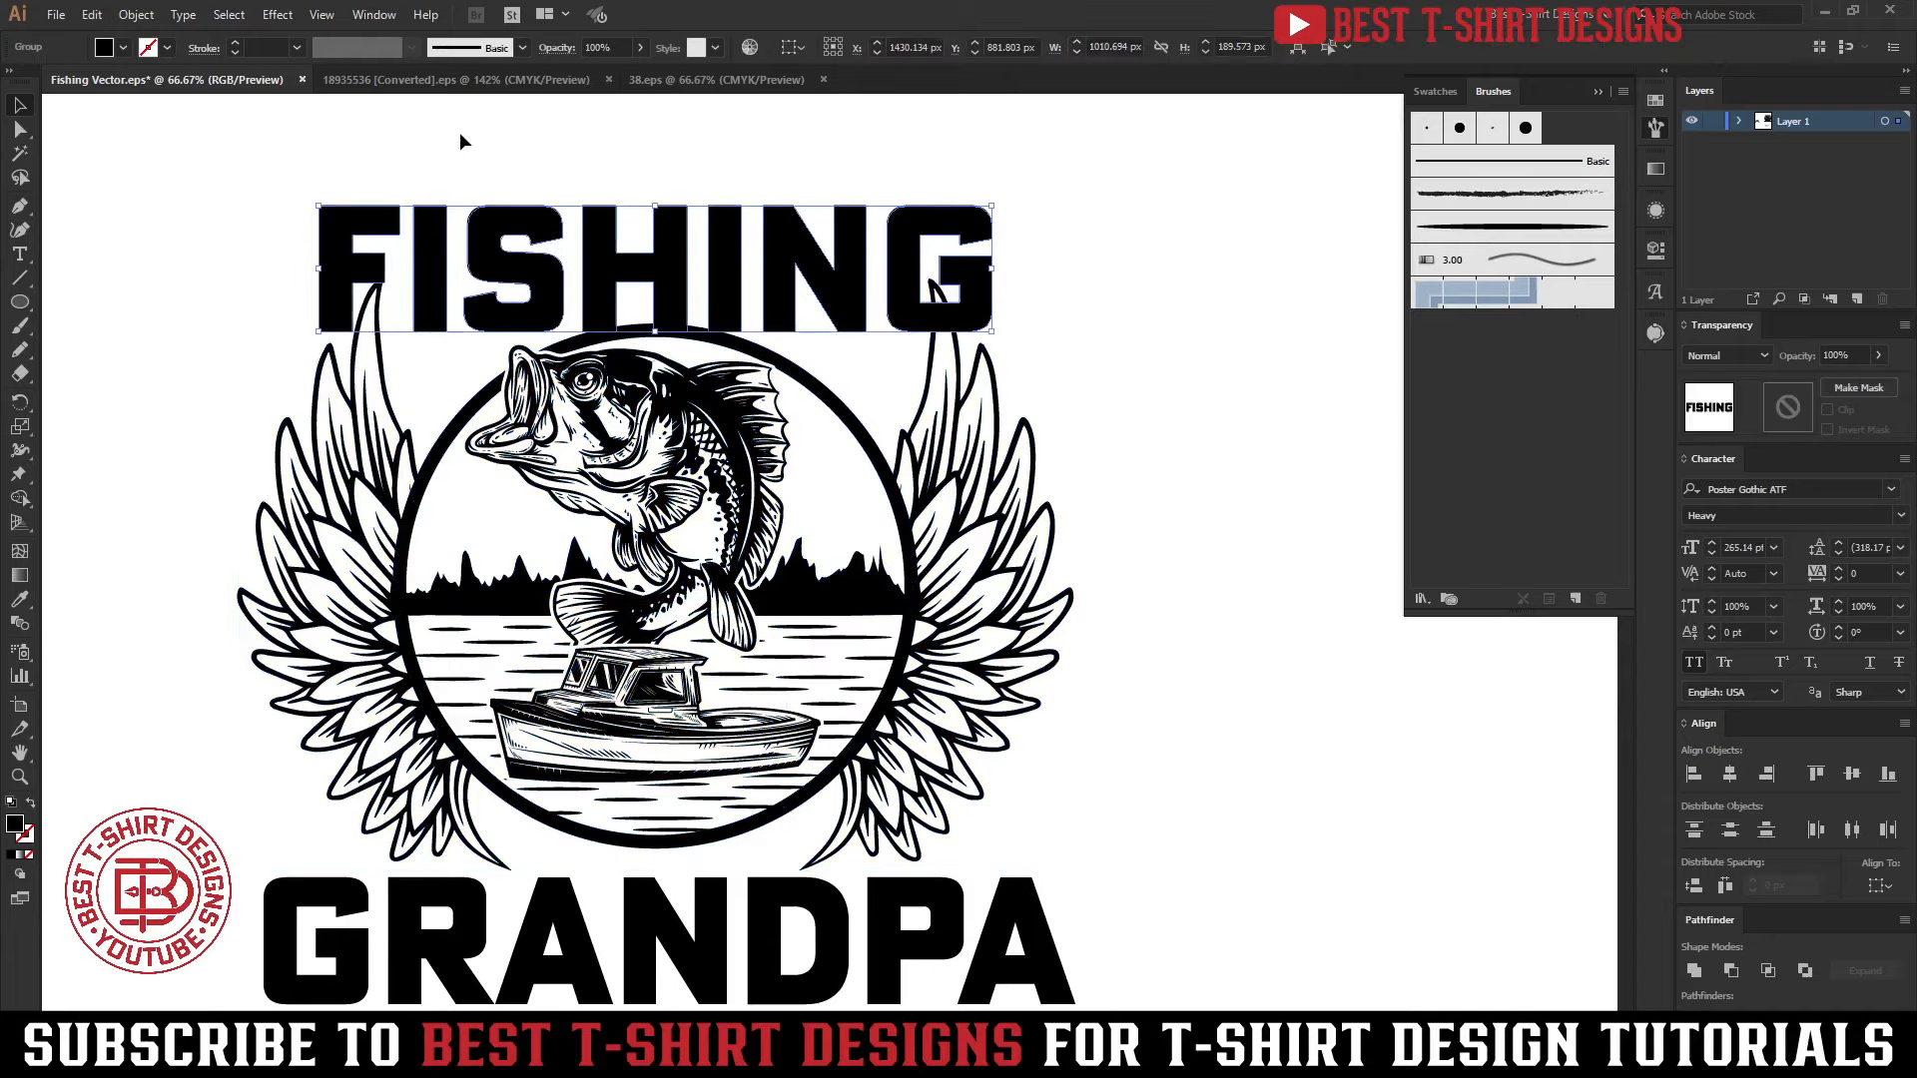
click(277, 15)
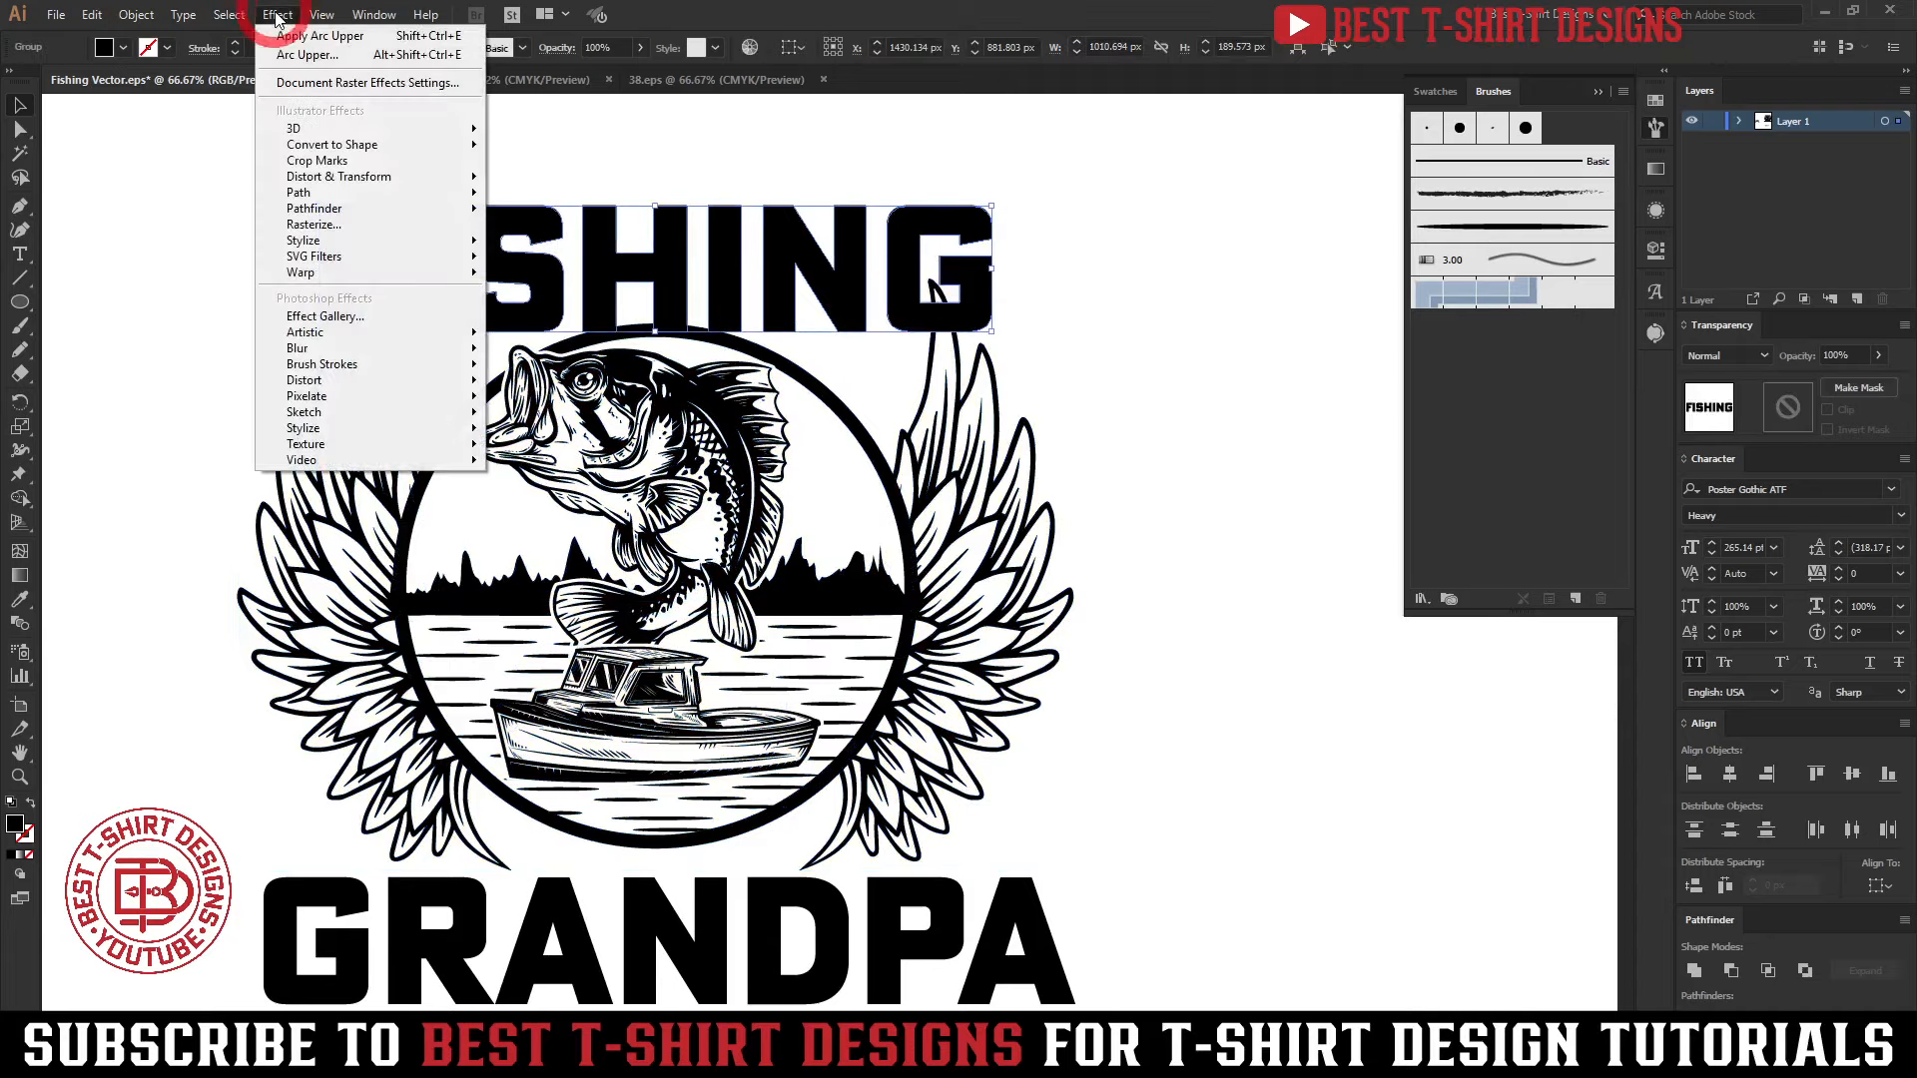
mouse_move(319, 280)
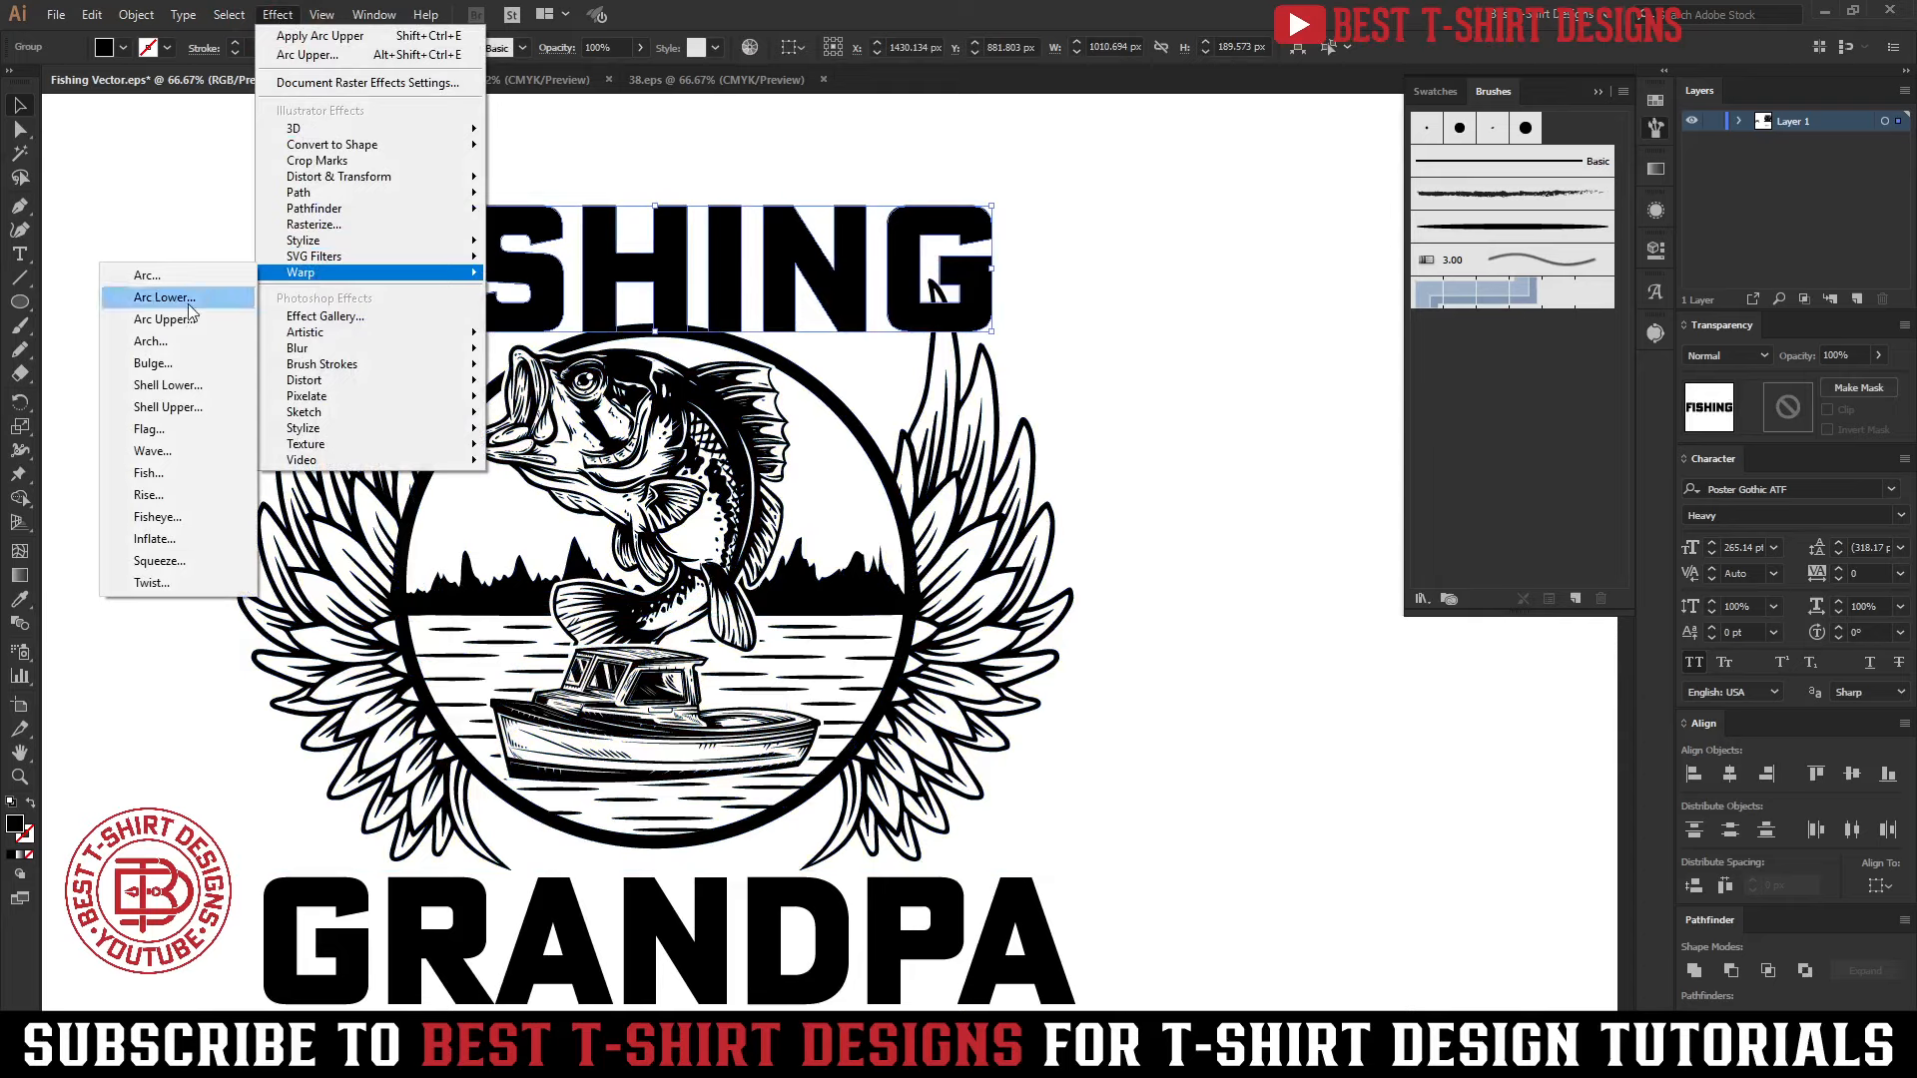
key(F10)
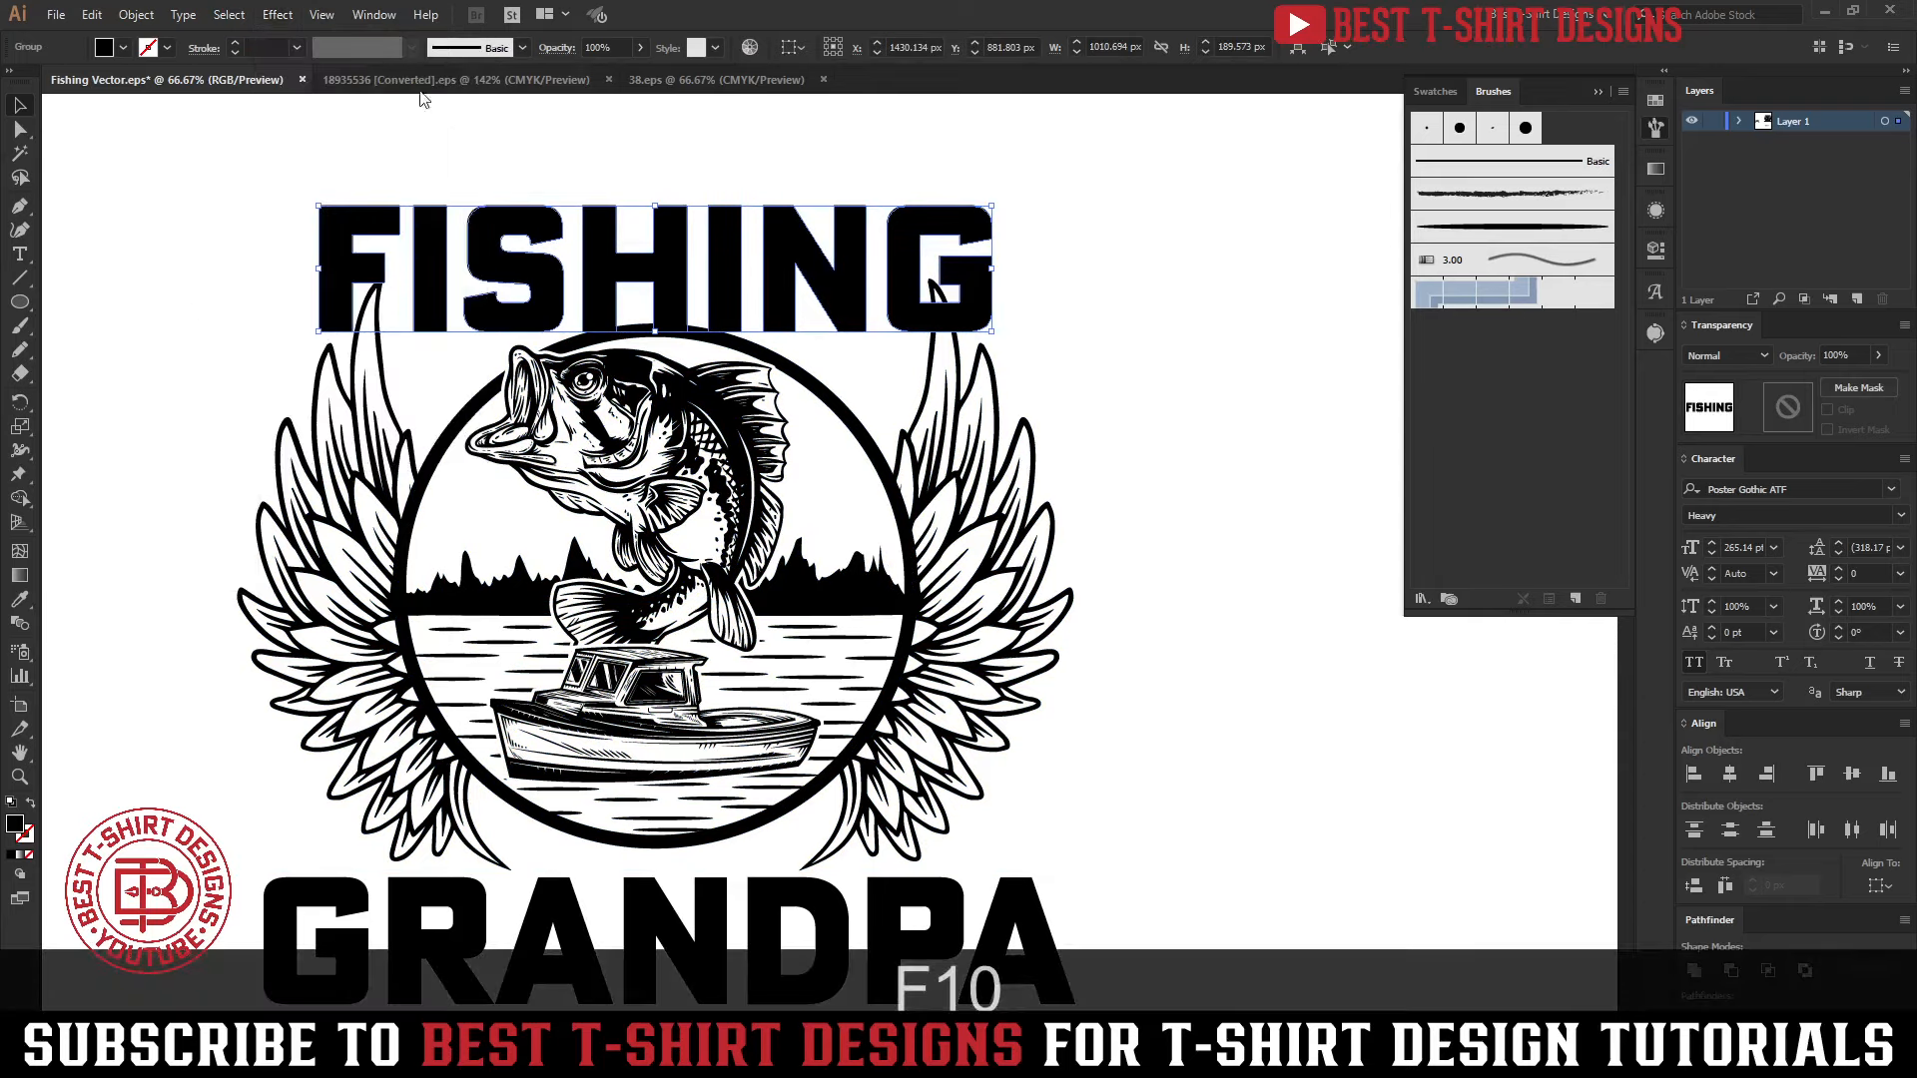
click(278, 15)
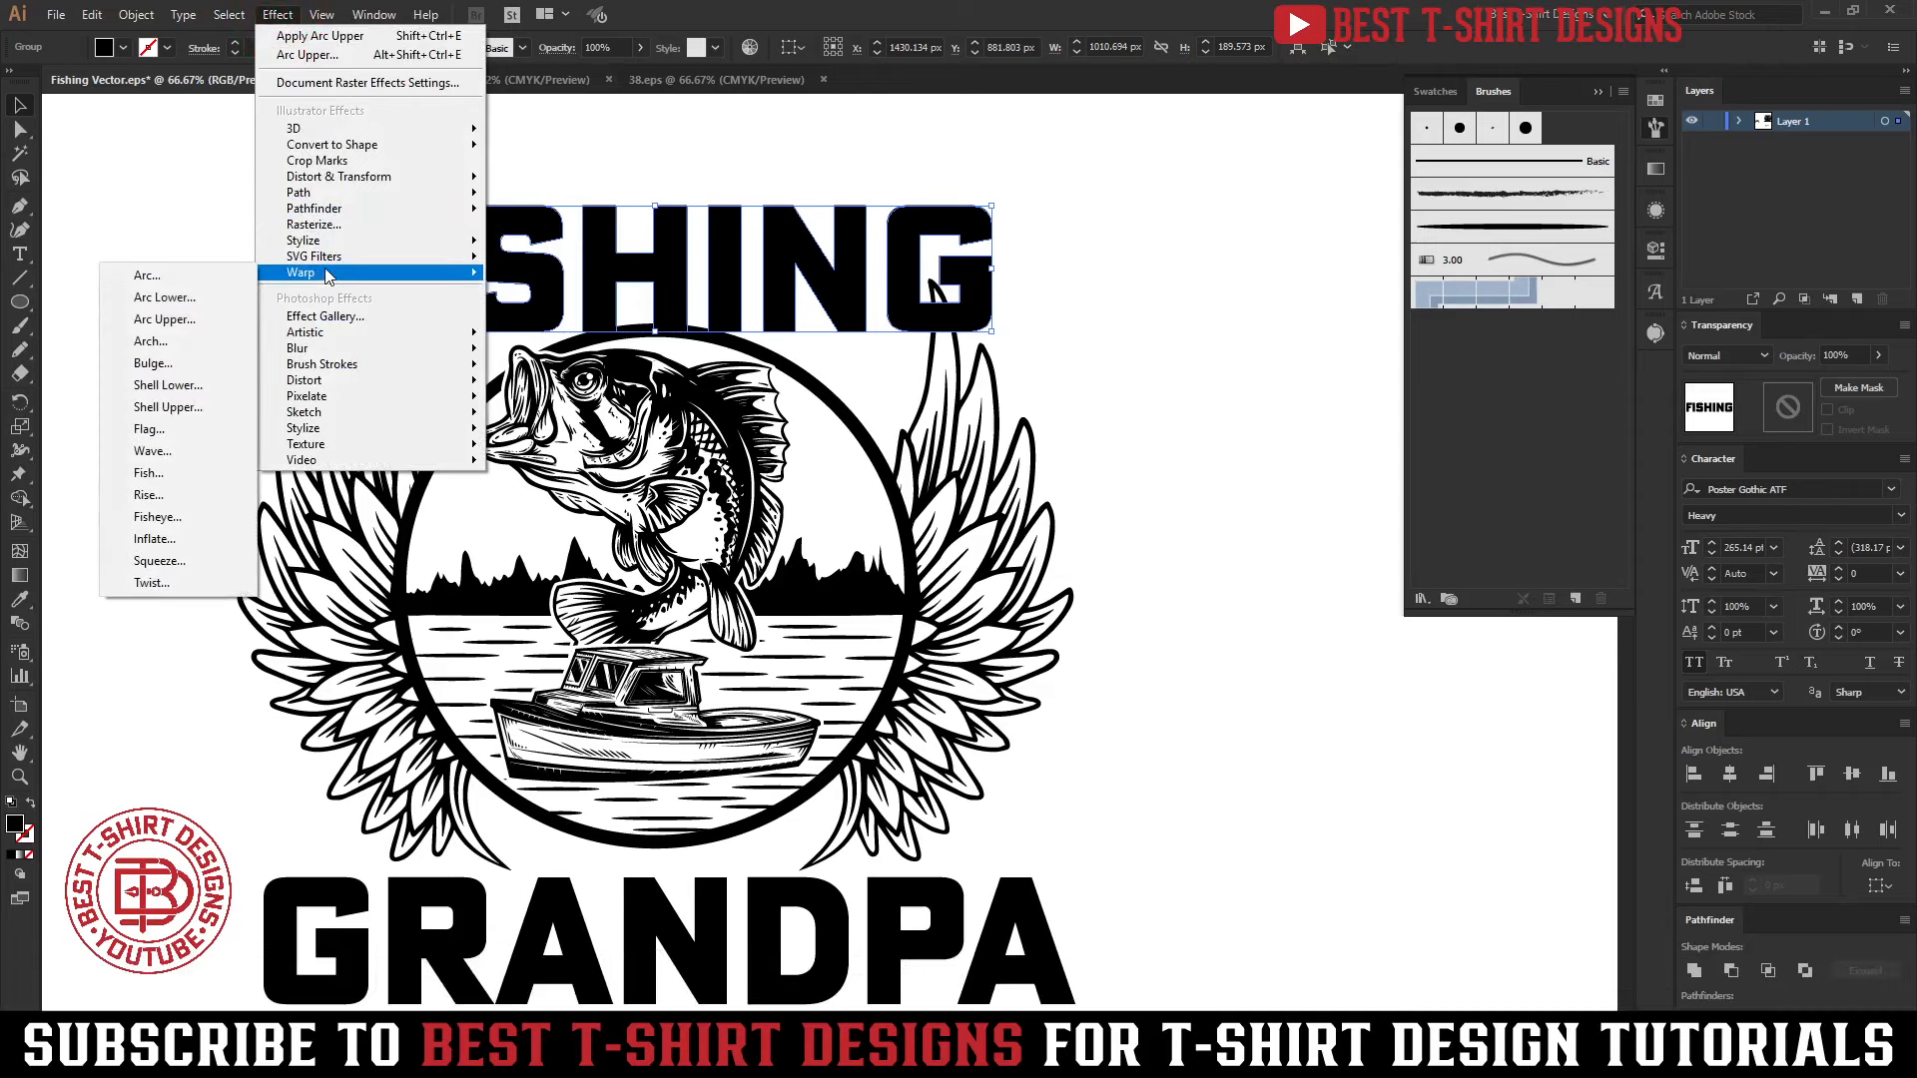
click(201, 298)
drag(359, 436, 1111, 311)
text(50)
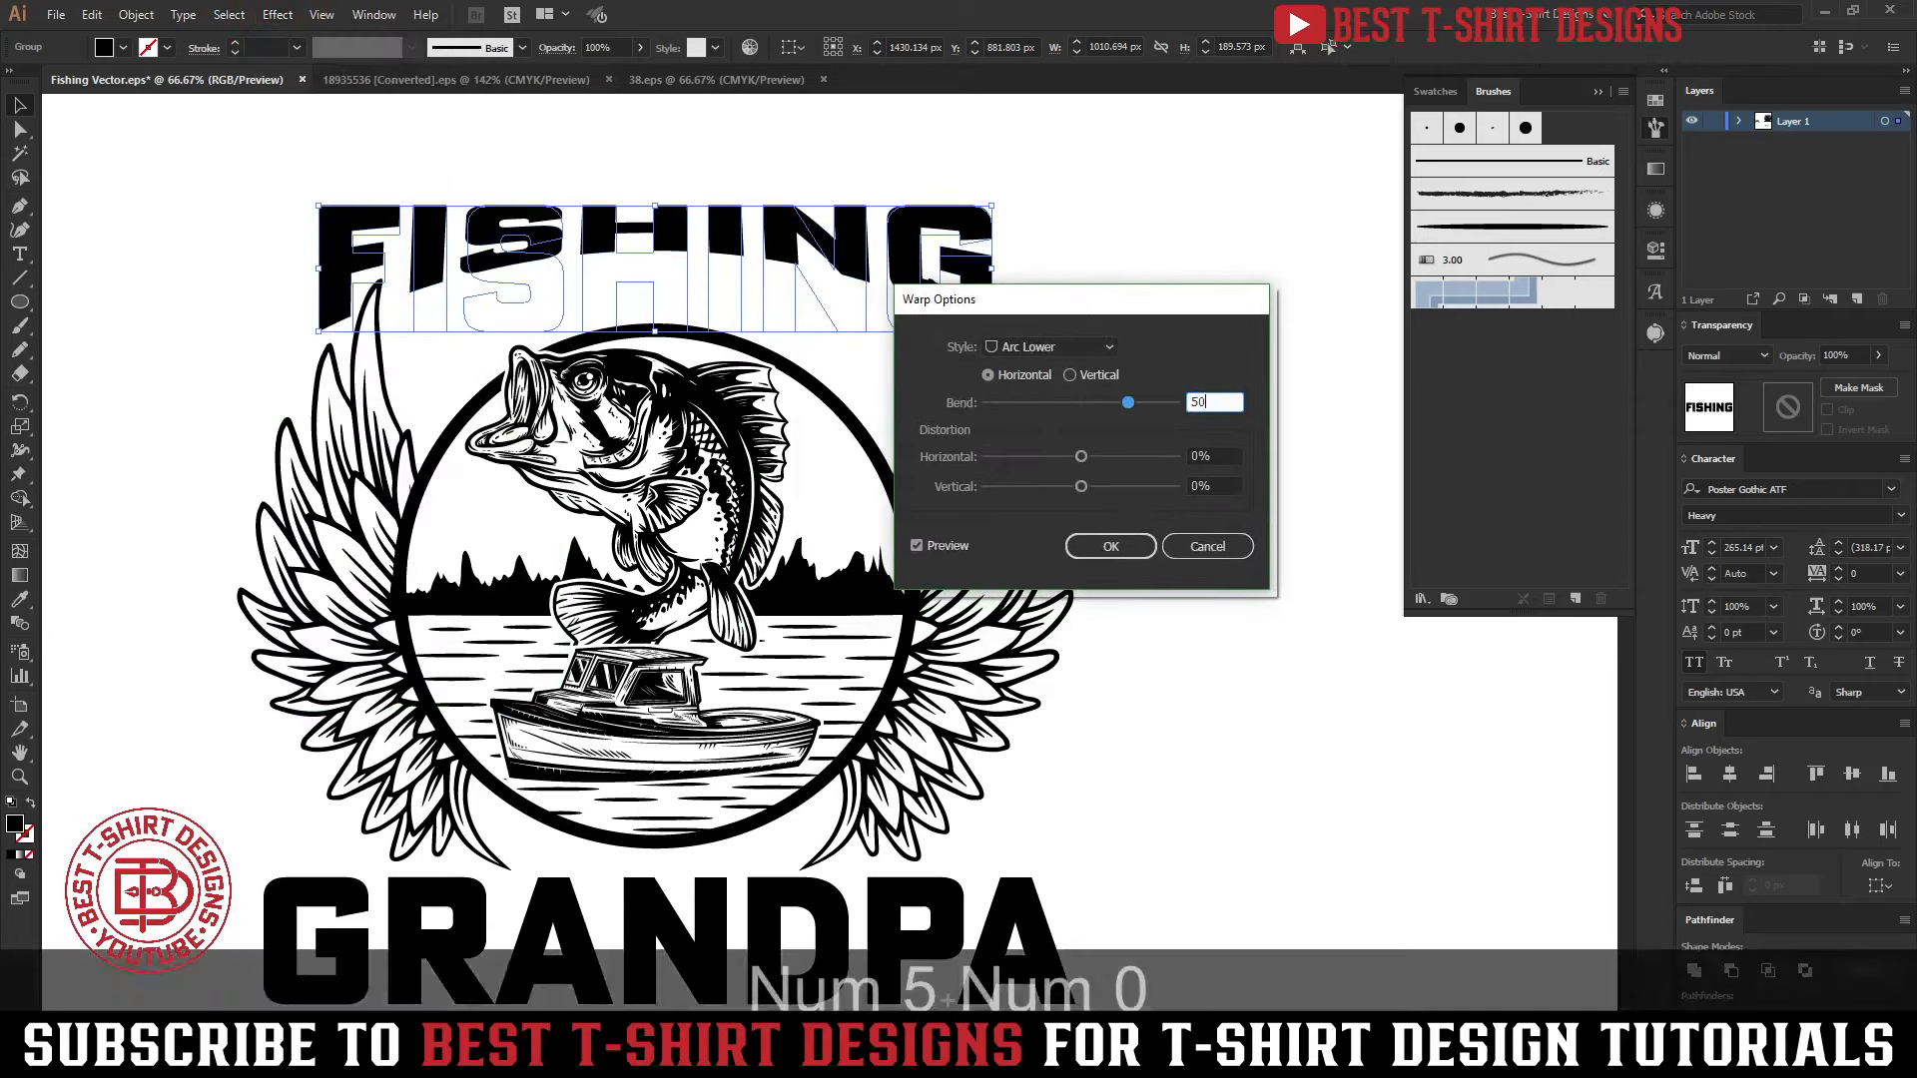
key(Tab)
Set the Arc Lower warp's horizontal bend on the FISHING lettering to -20%
drag(1160, 313, 924, 530)
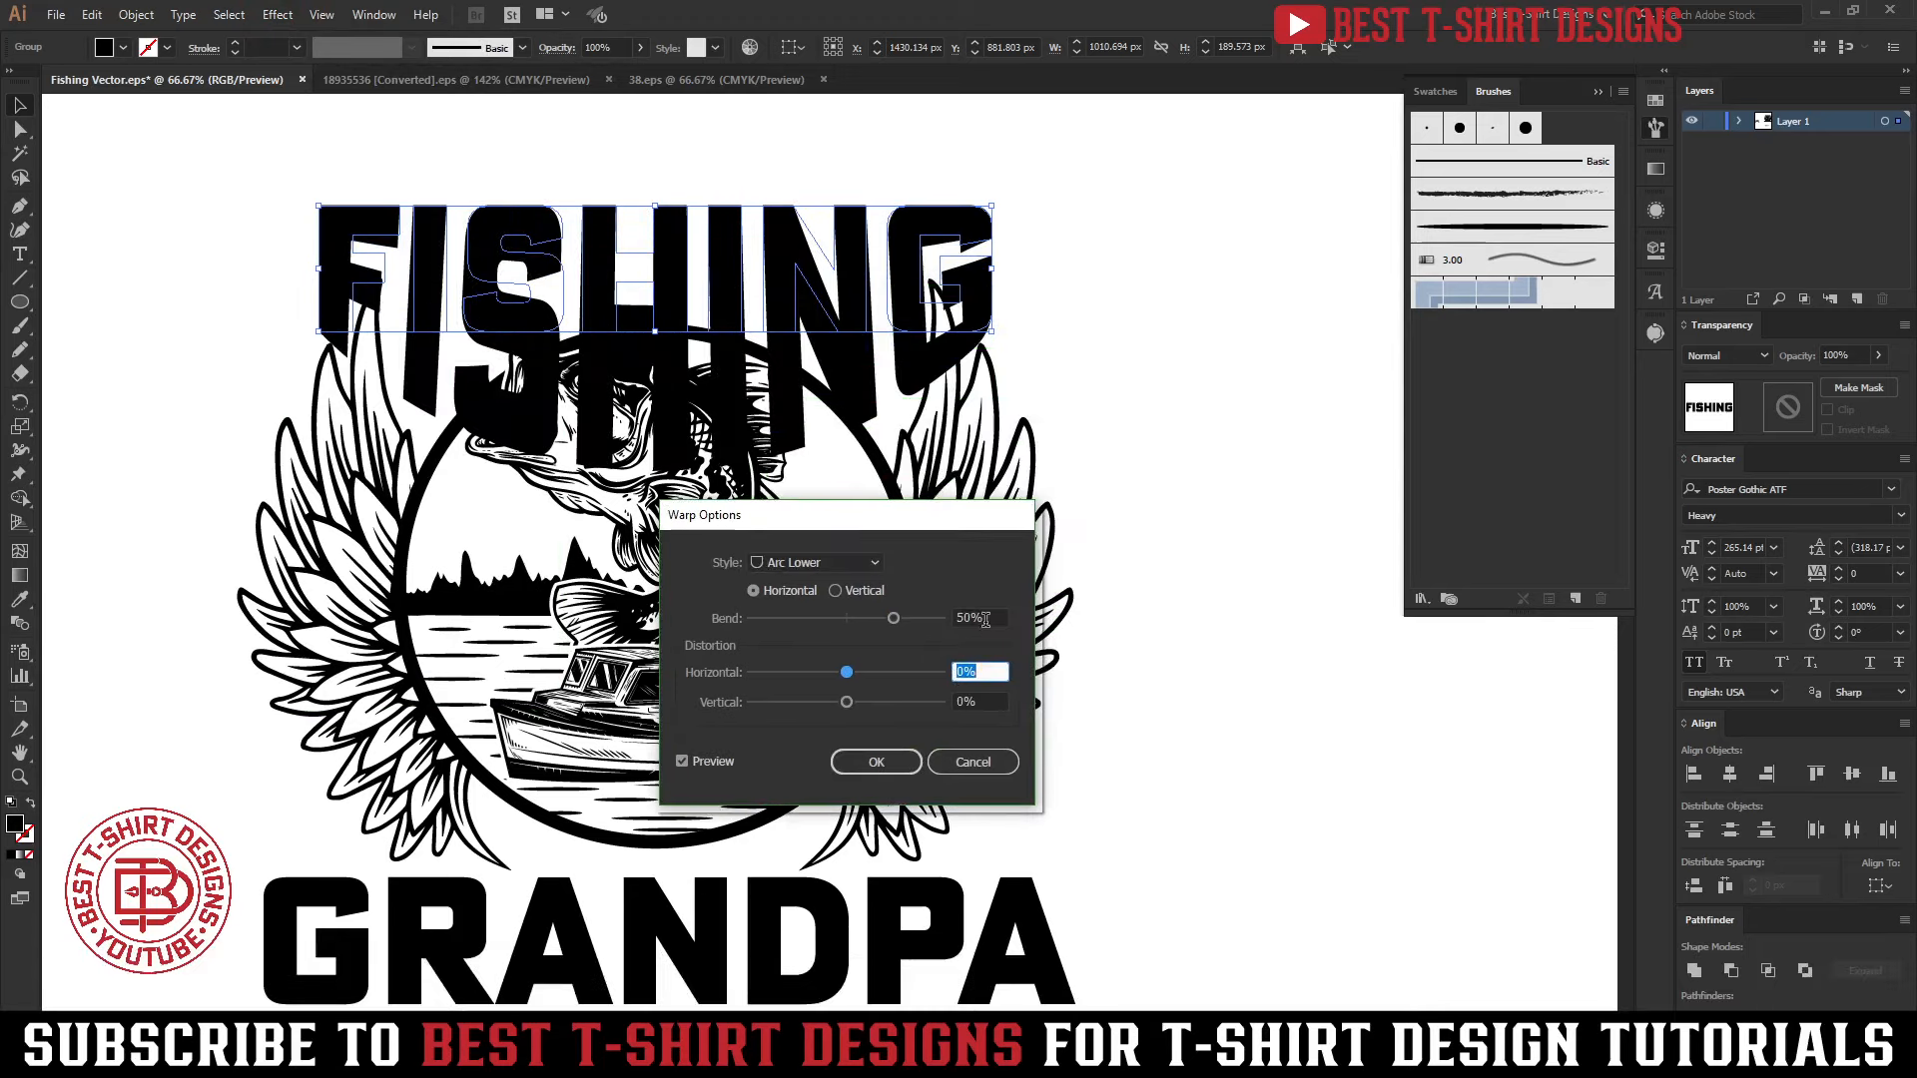
click(986, 620)
key(shift+Down)
key(shift+Down)
key(shift+Down)
key(shift+Down)
key(shift+Down)
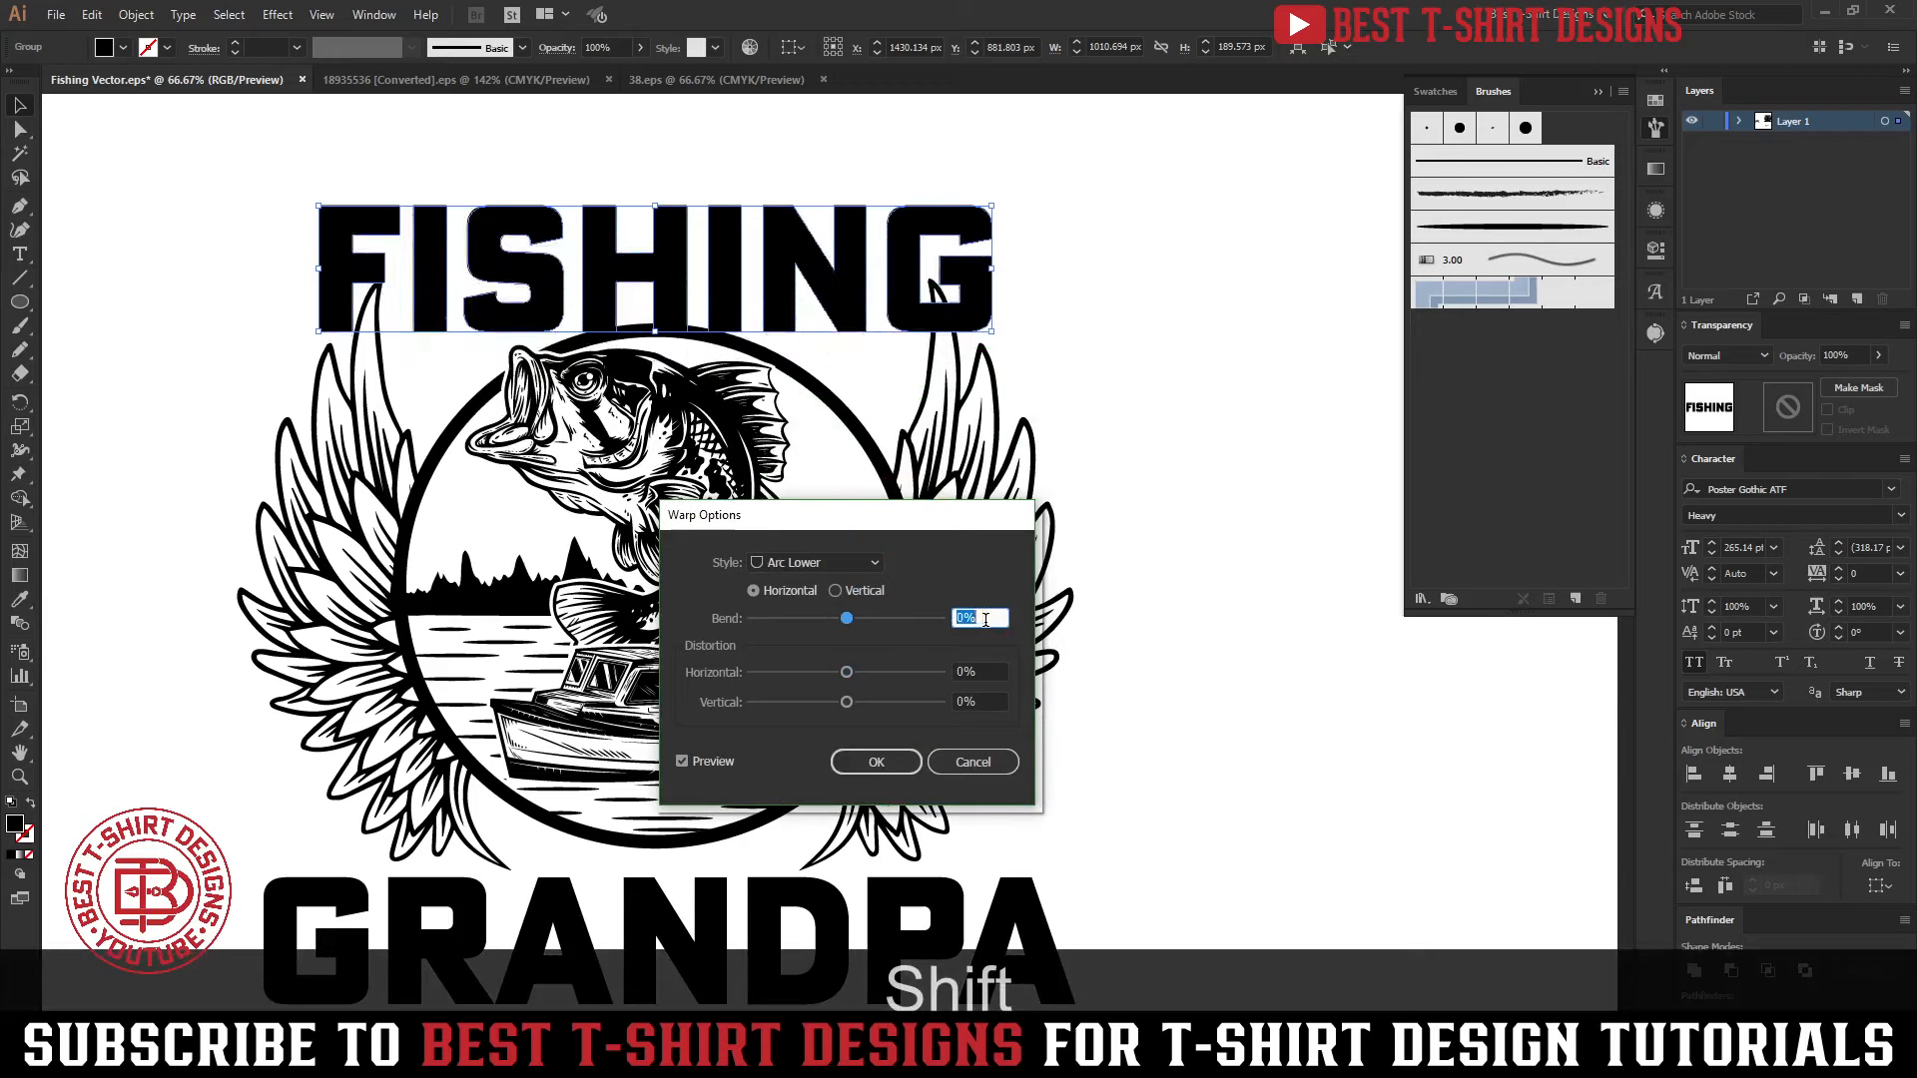
key(shift+Down)
key(shift+Down)
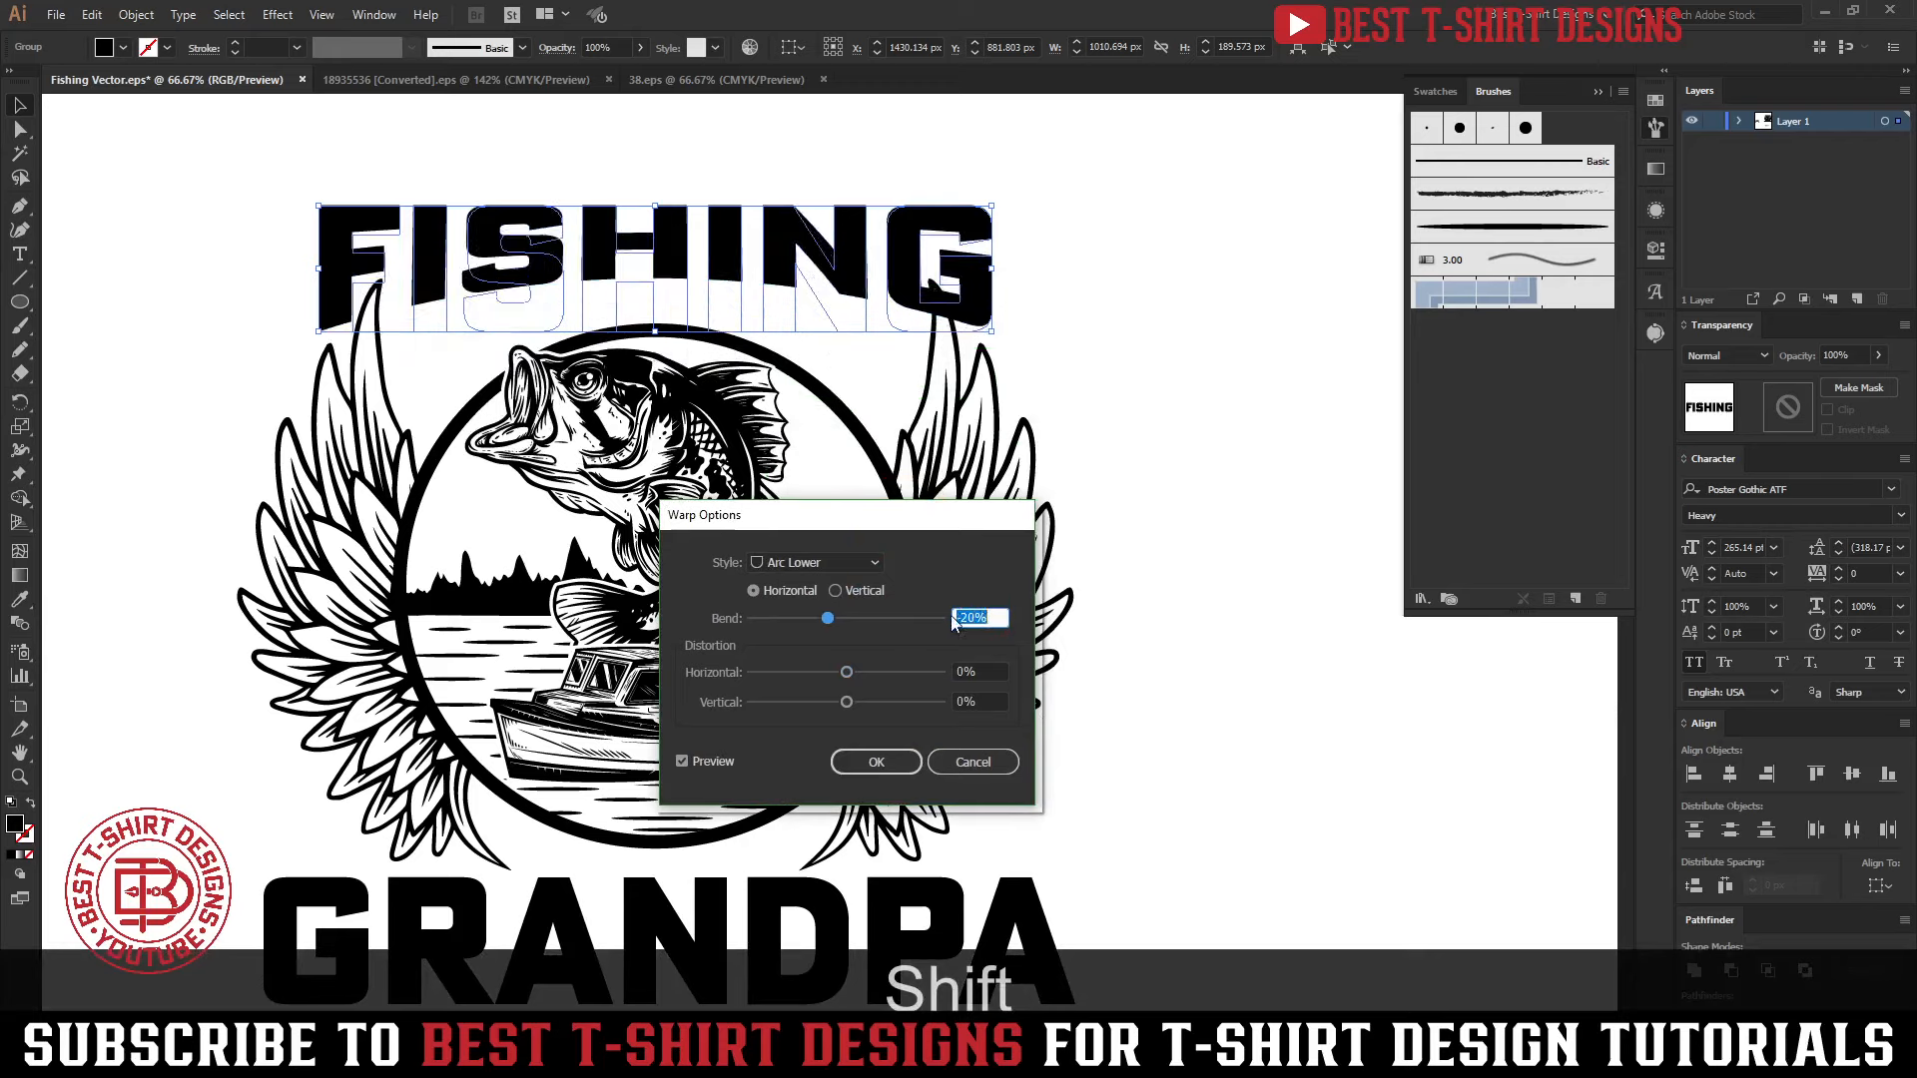
click(876, 763)
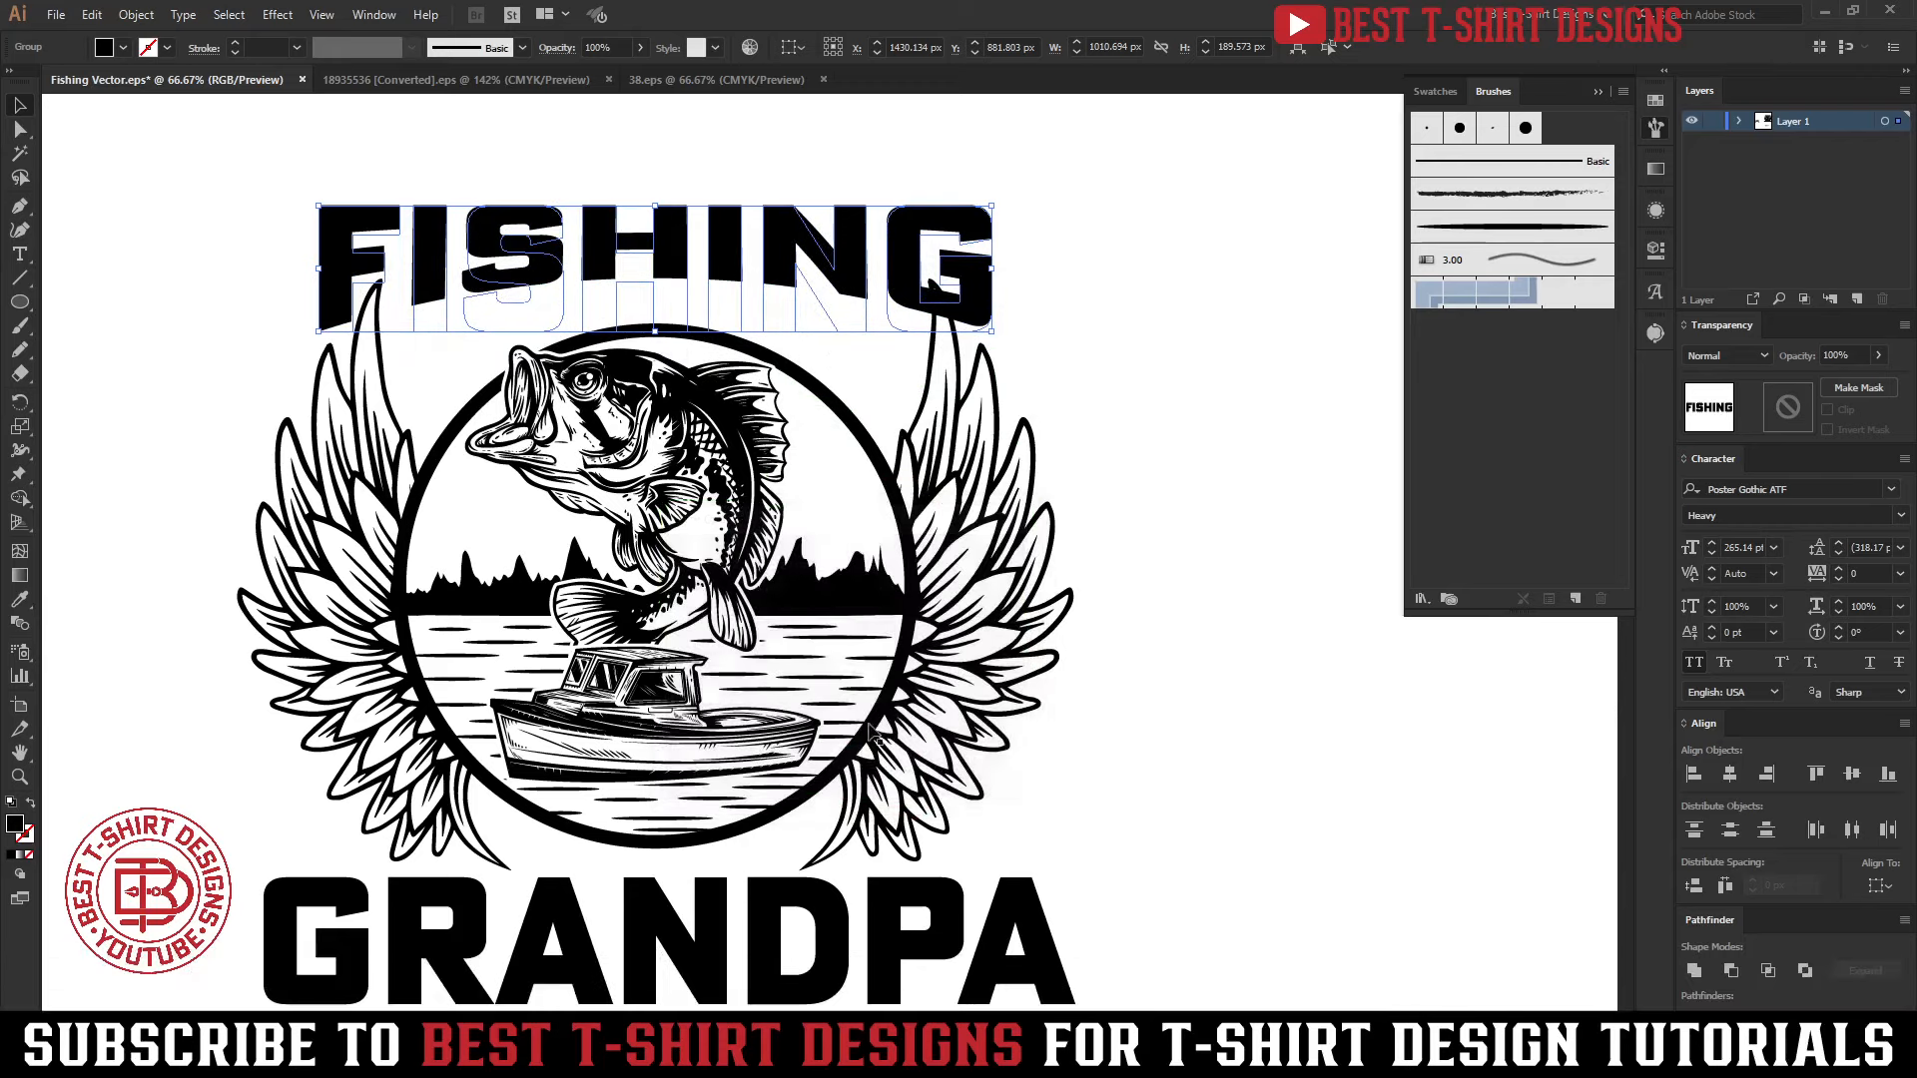
Stretch the warped FISHING lettering downward to about 267 px tall, keeping its width
drag(655, 331, 654, 384)
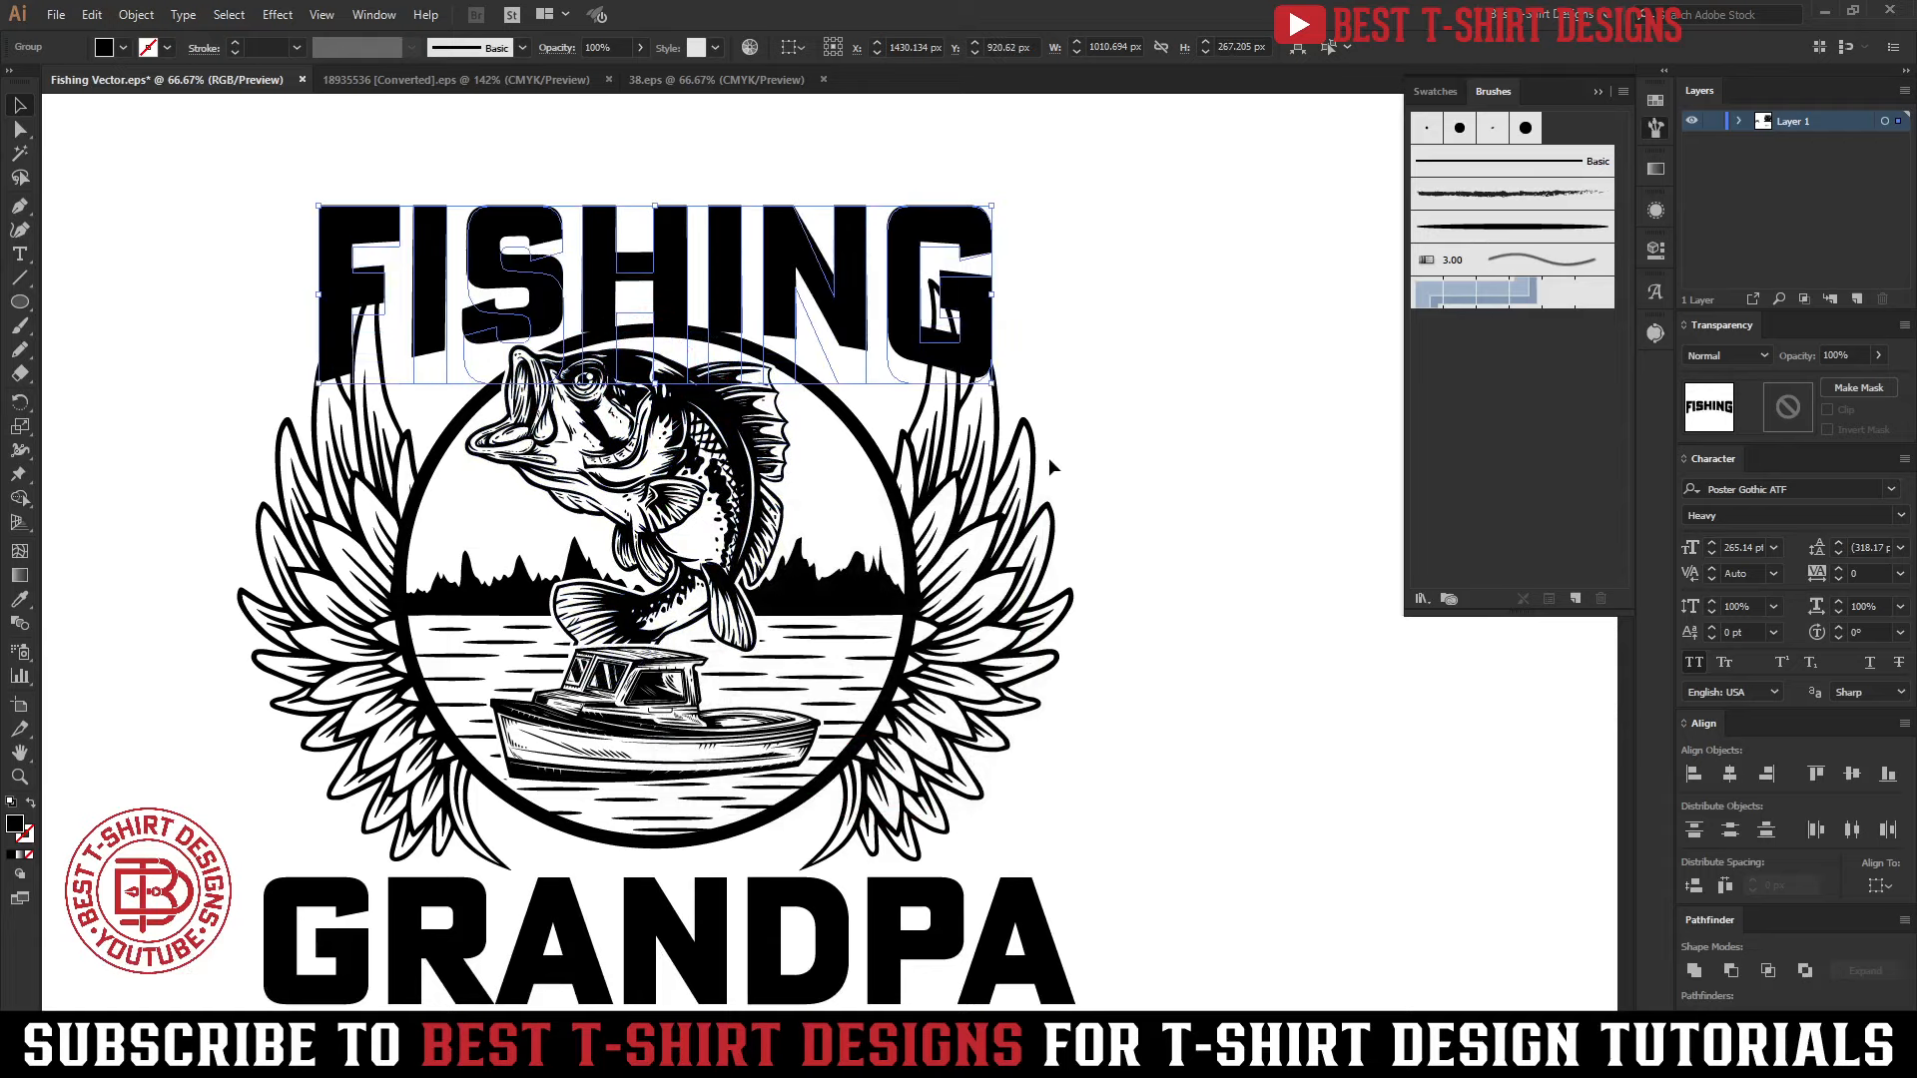
click(1222, 367)
Reopen the FISHING lettering's Arc Lower warp effect and set its bend to -30%
scroll(1220, 361, up, 2)
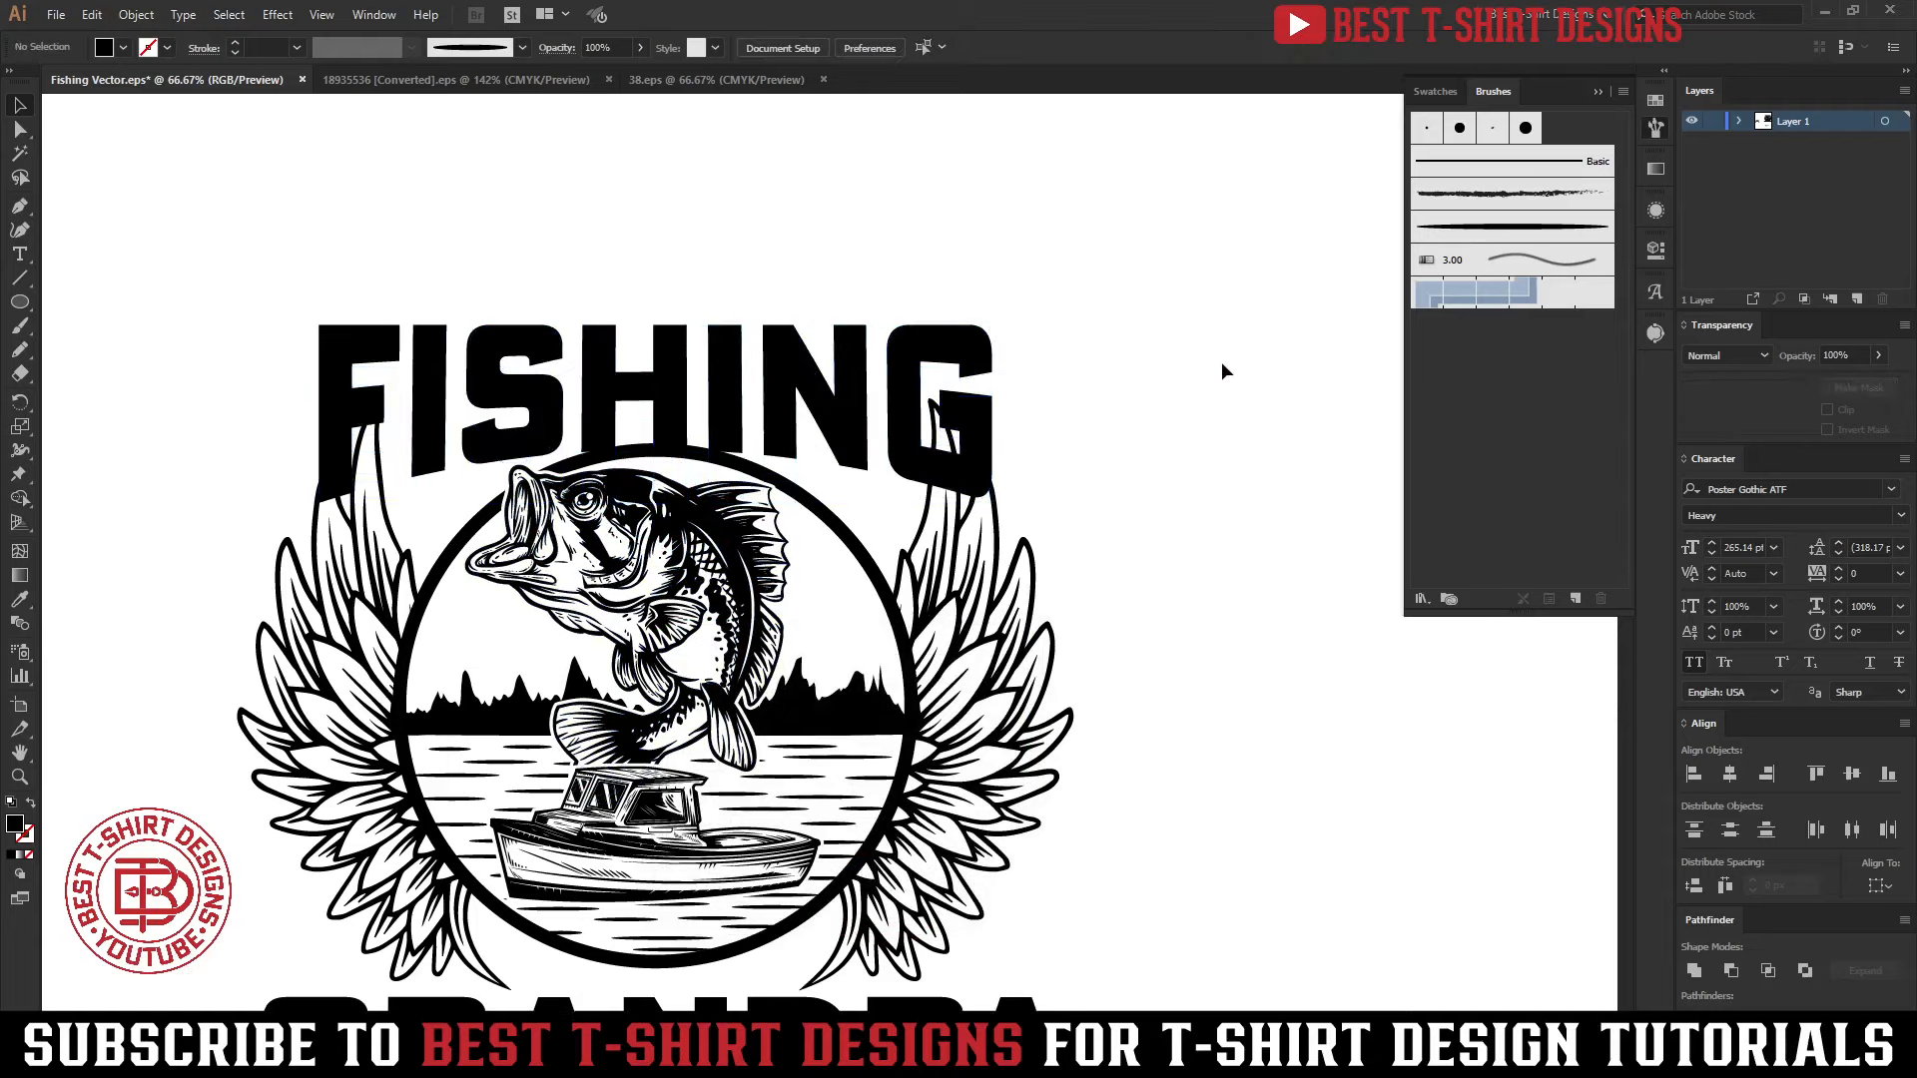
click(798, 372)
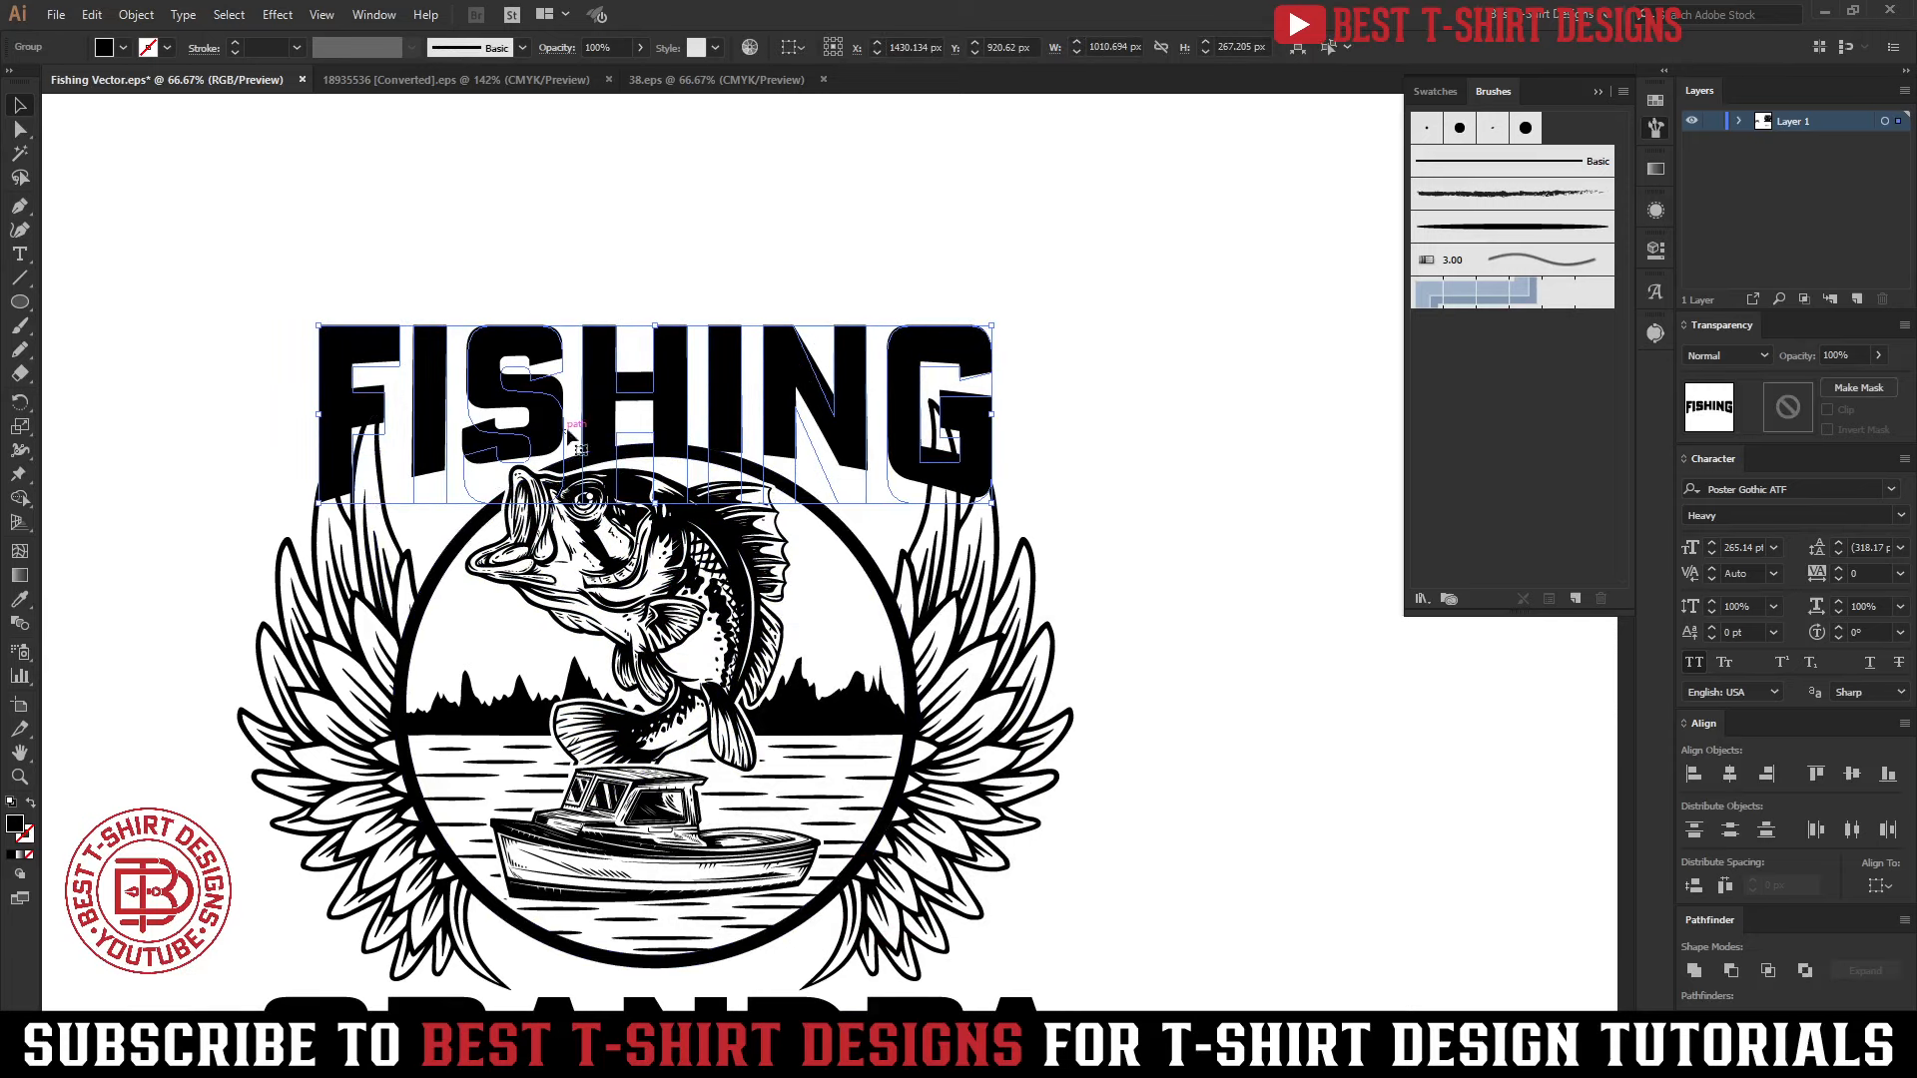
click(1657, 252)
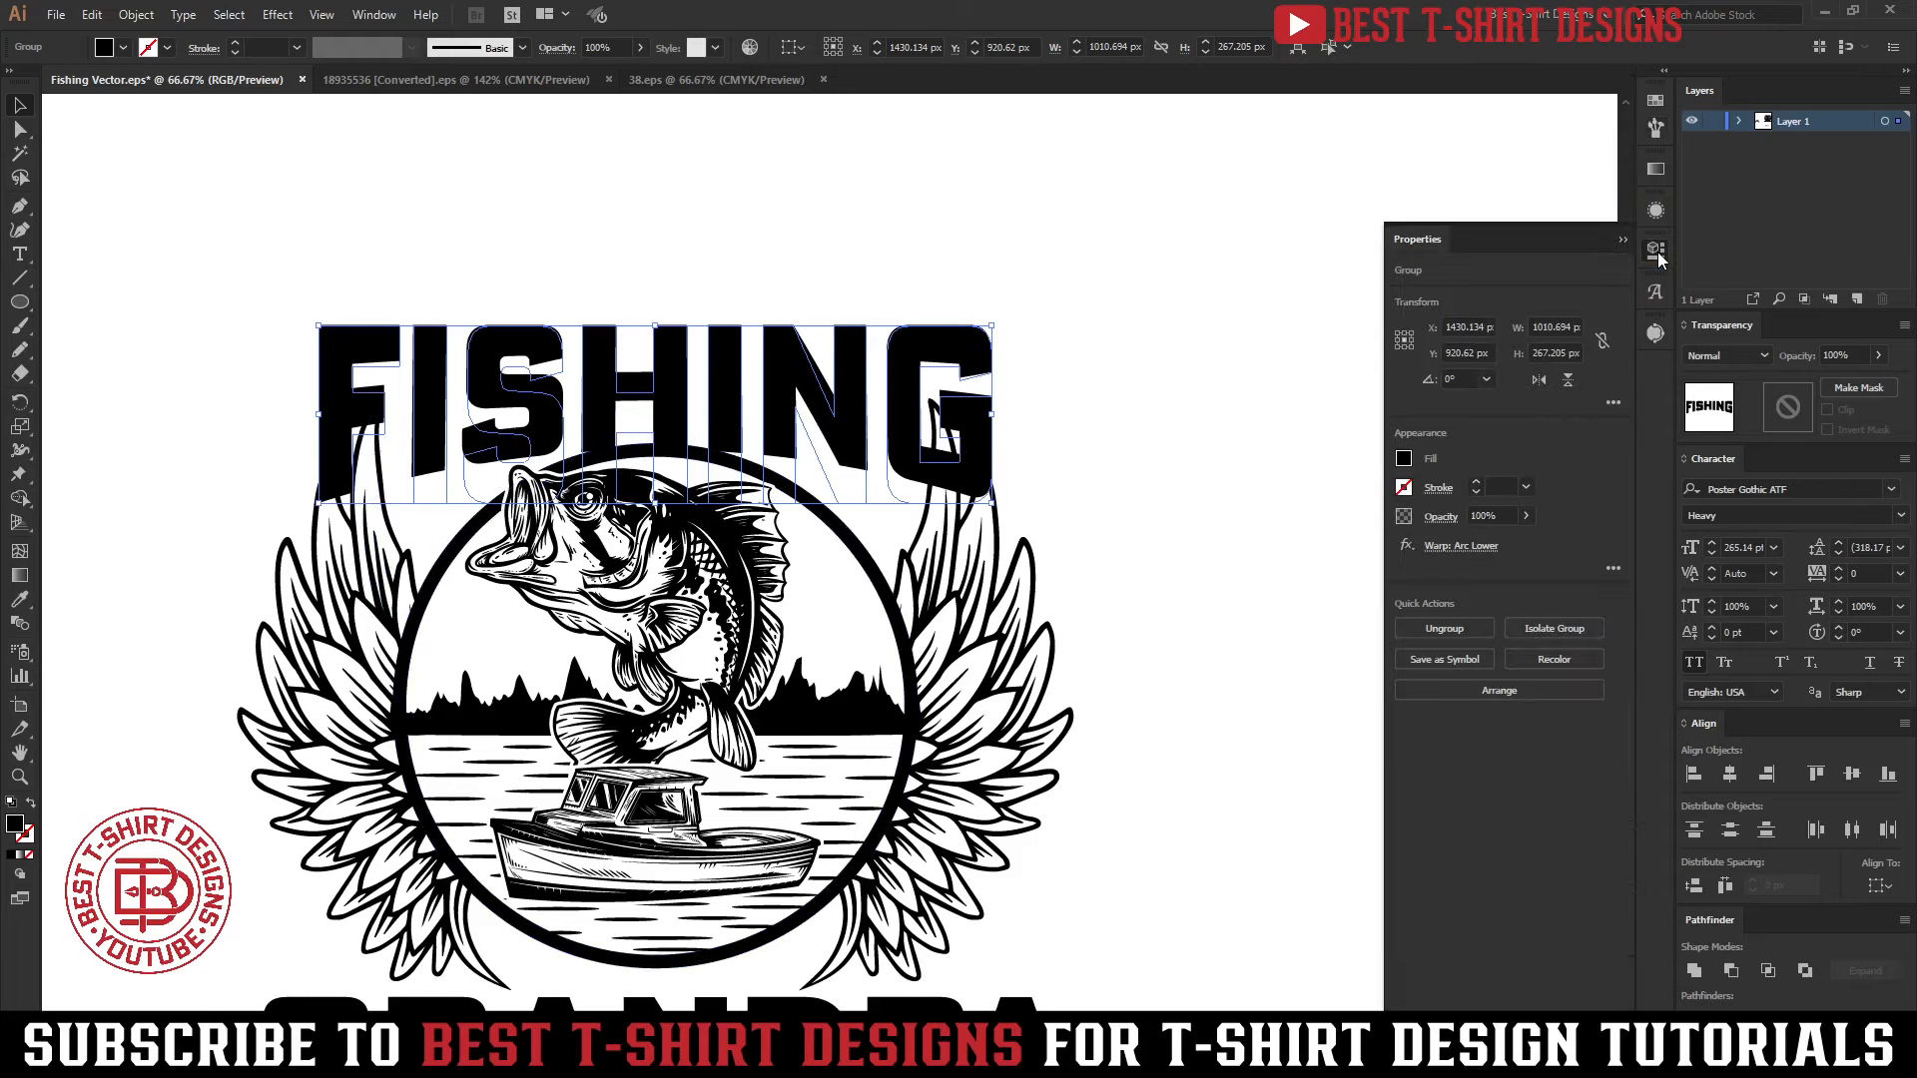
click(357, 17)
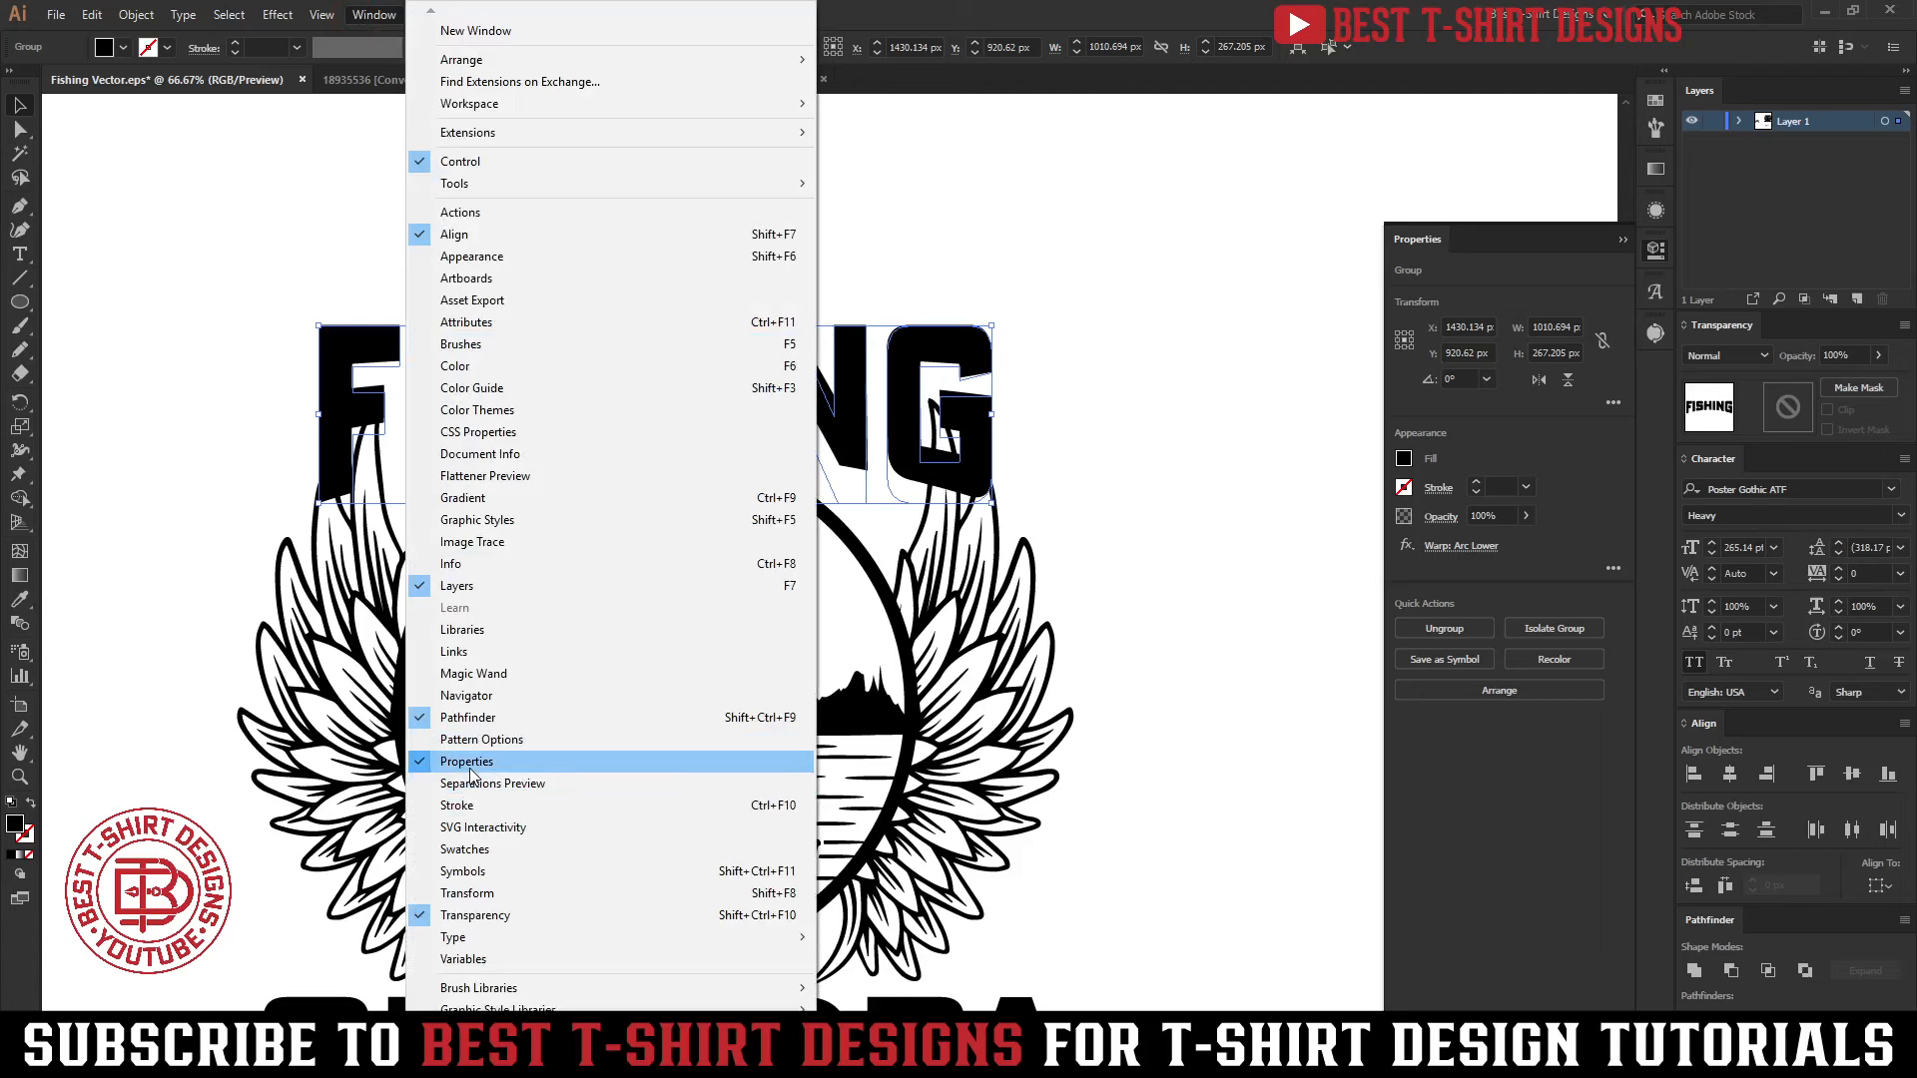
click(1101, 5)
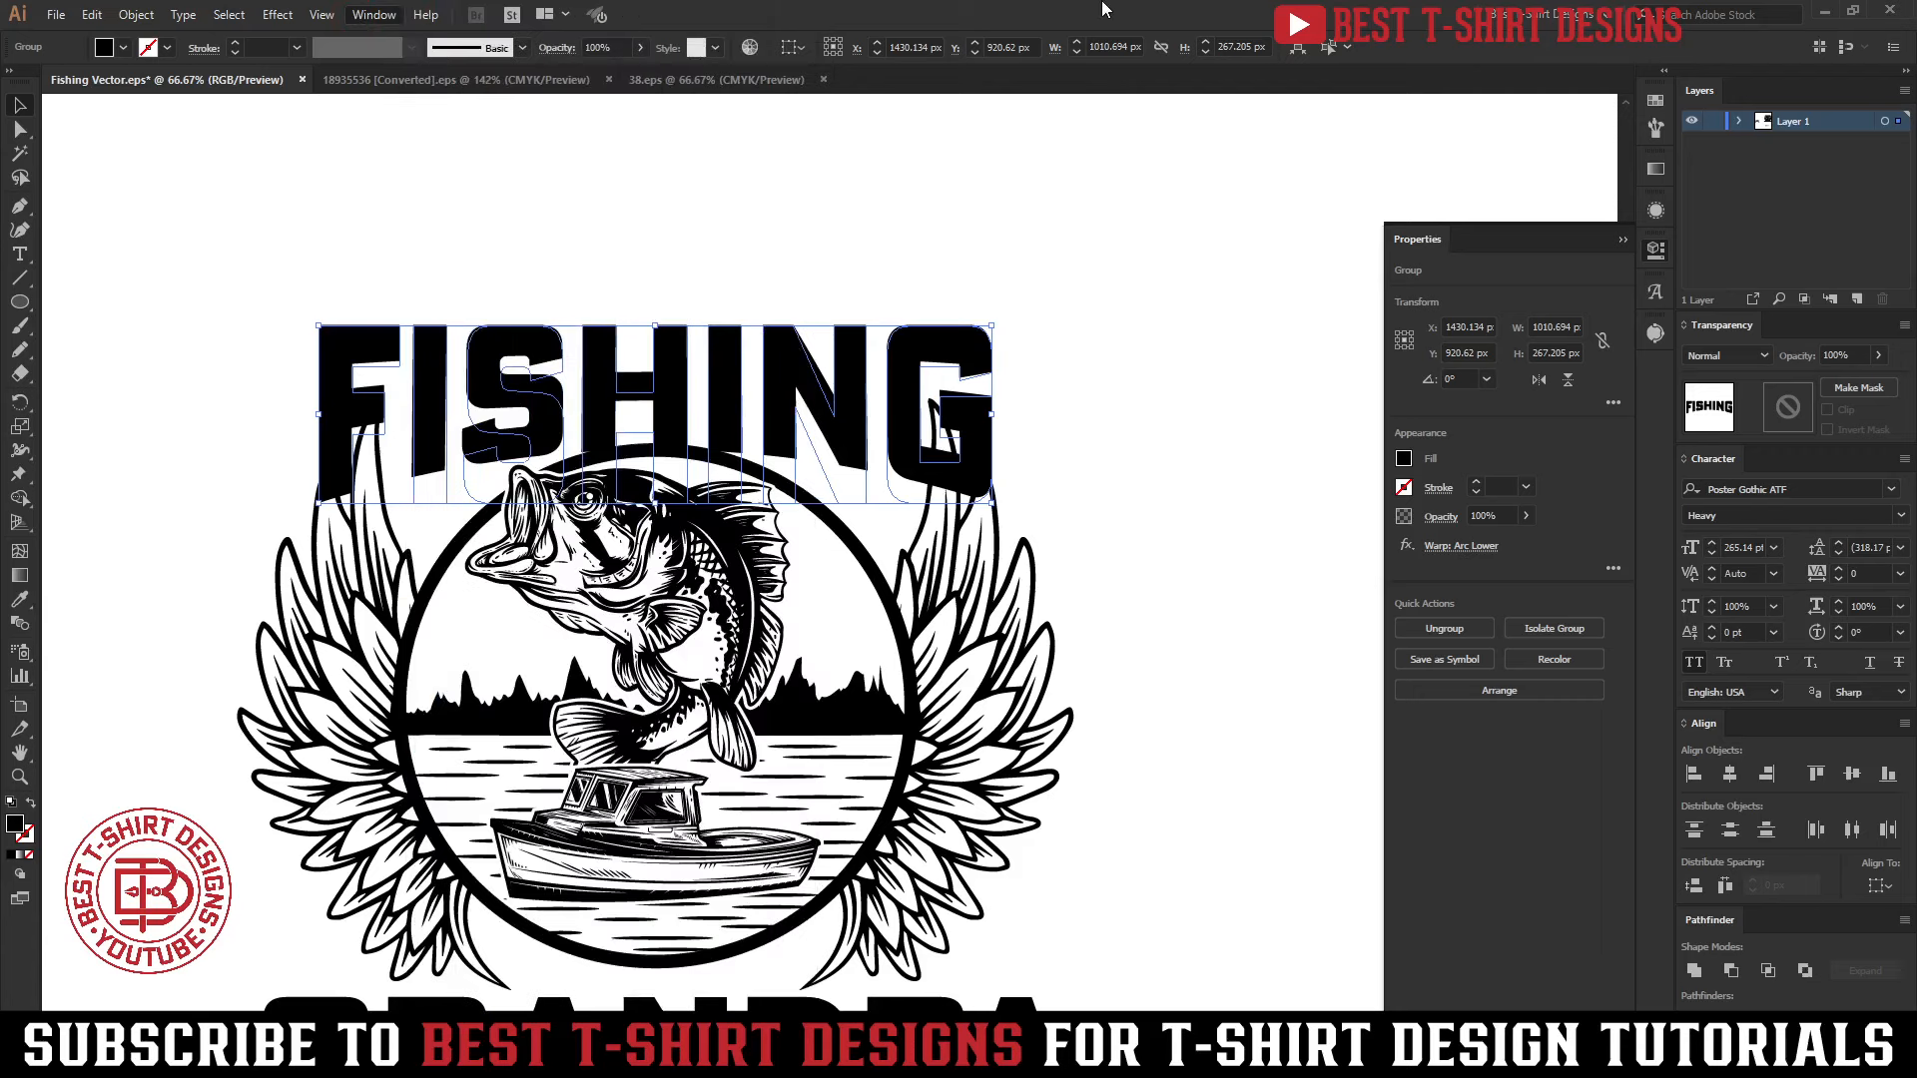
click(1475, 548)
drag(930, 521, 1320, 313)
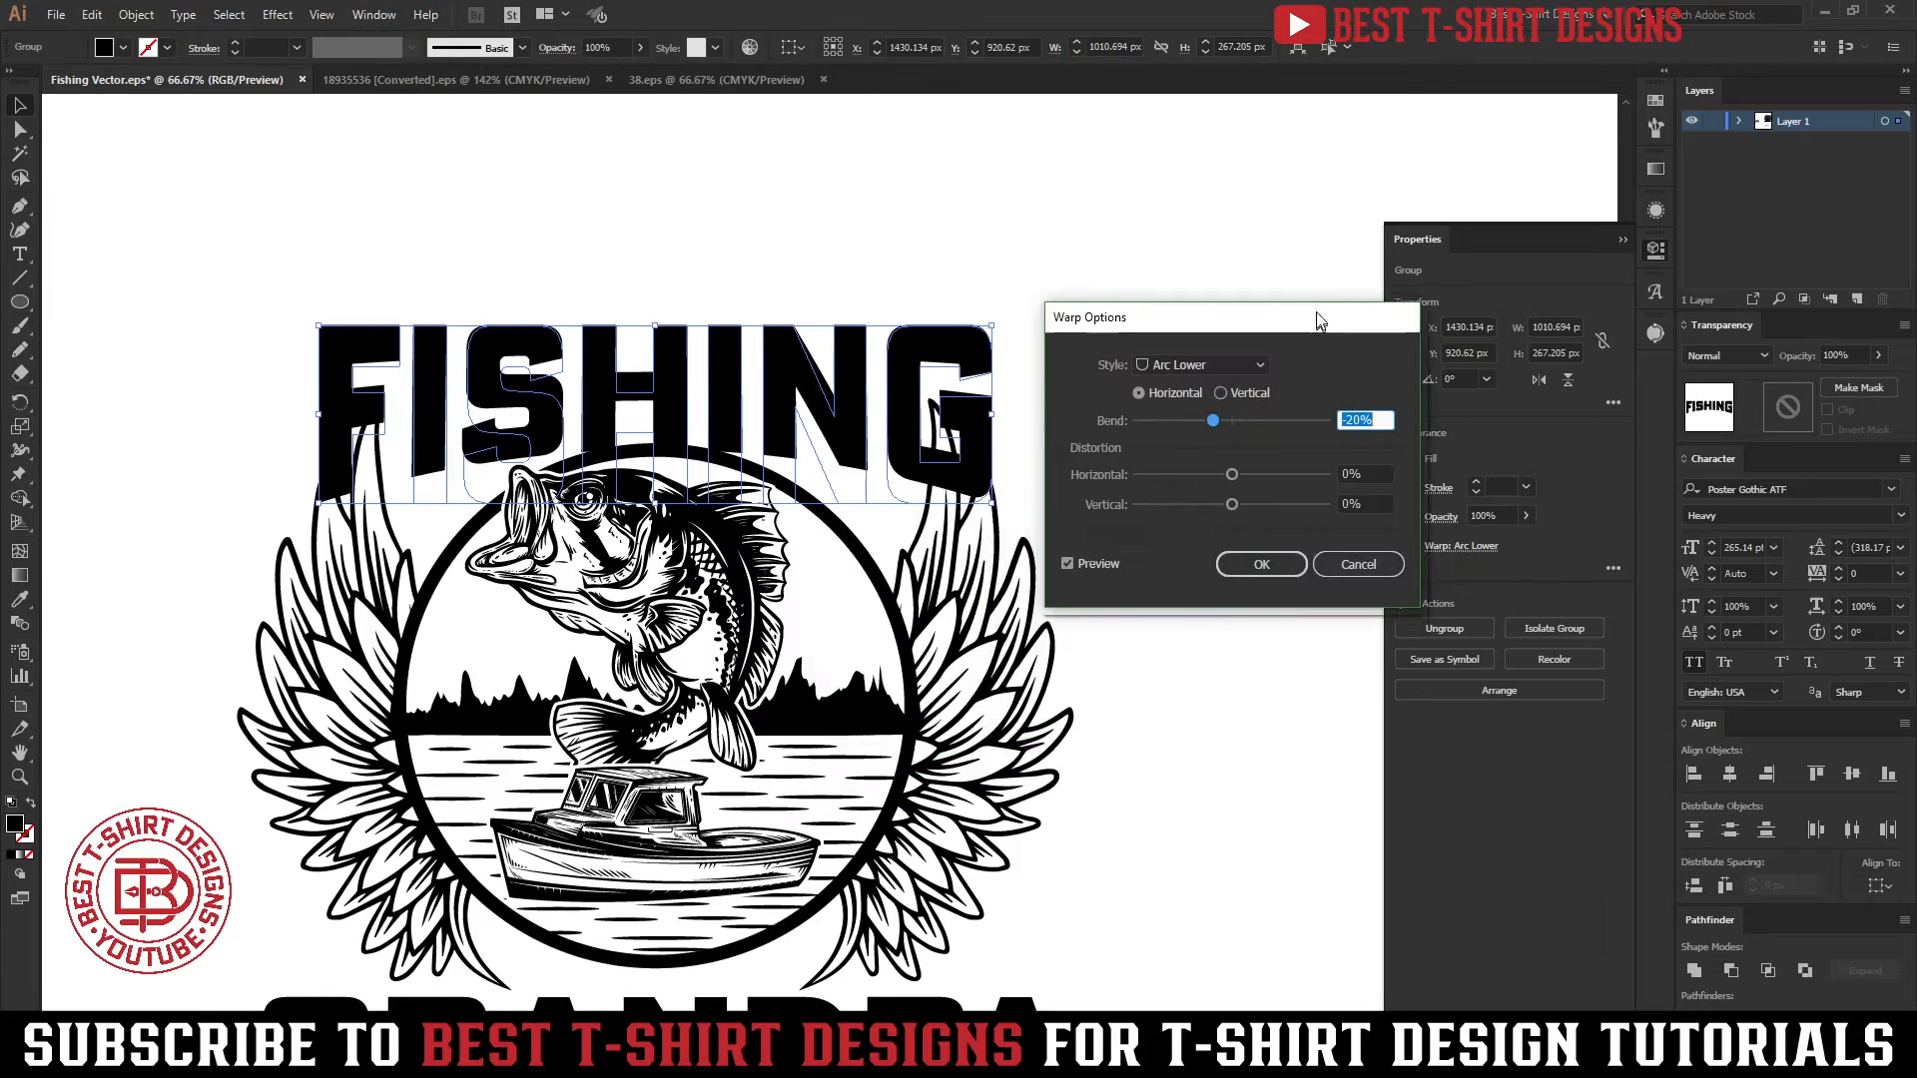
key(shift+Down)
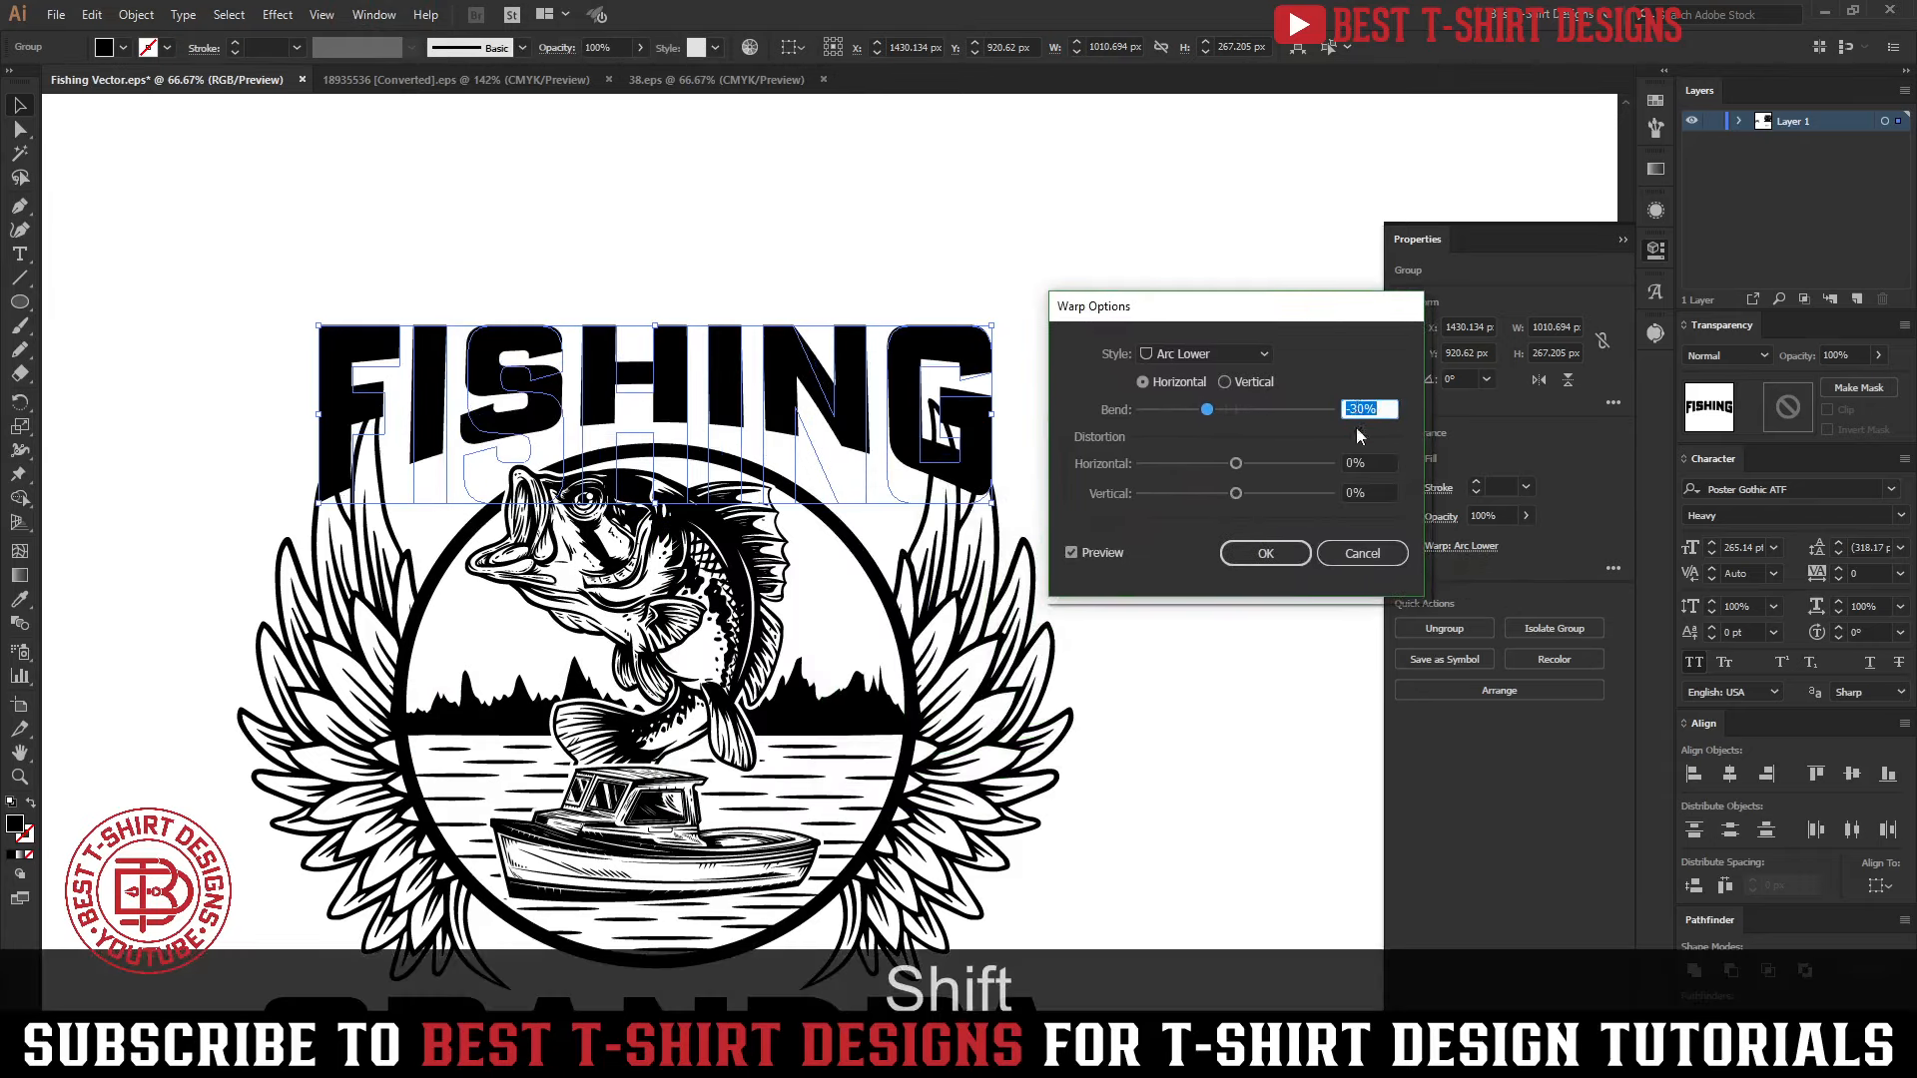
click(1265, 554)
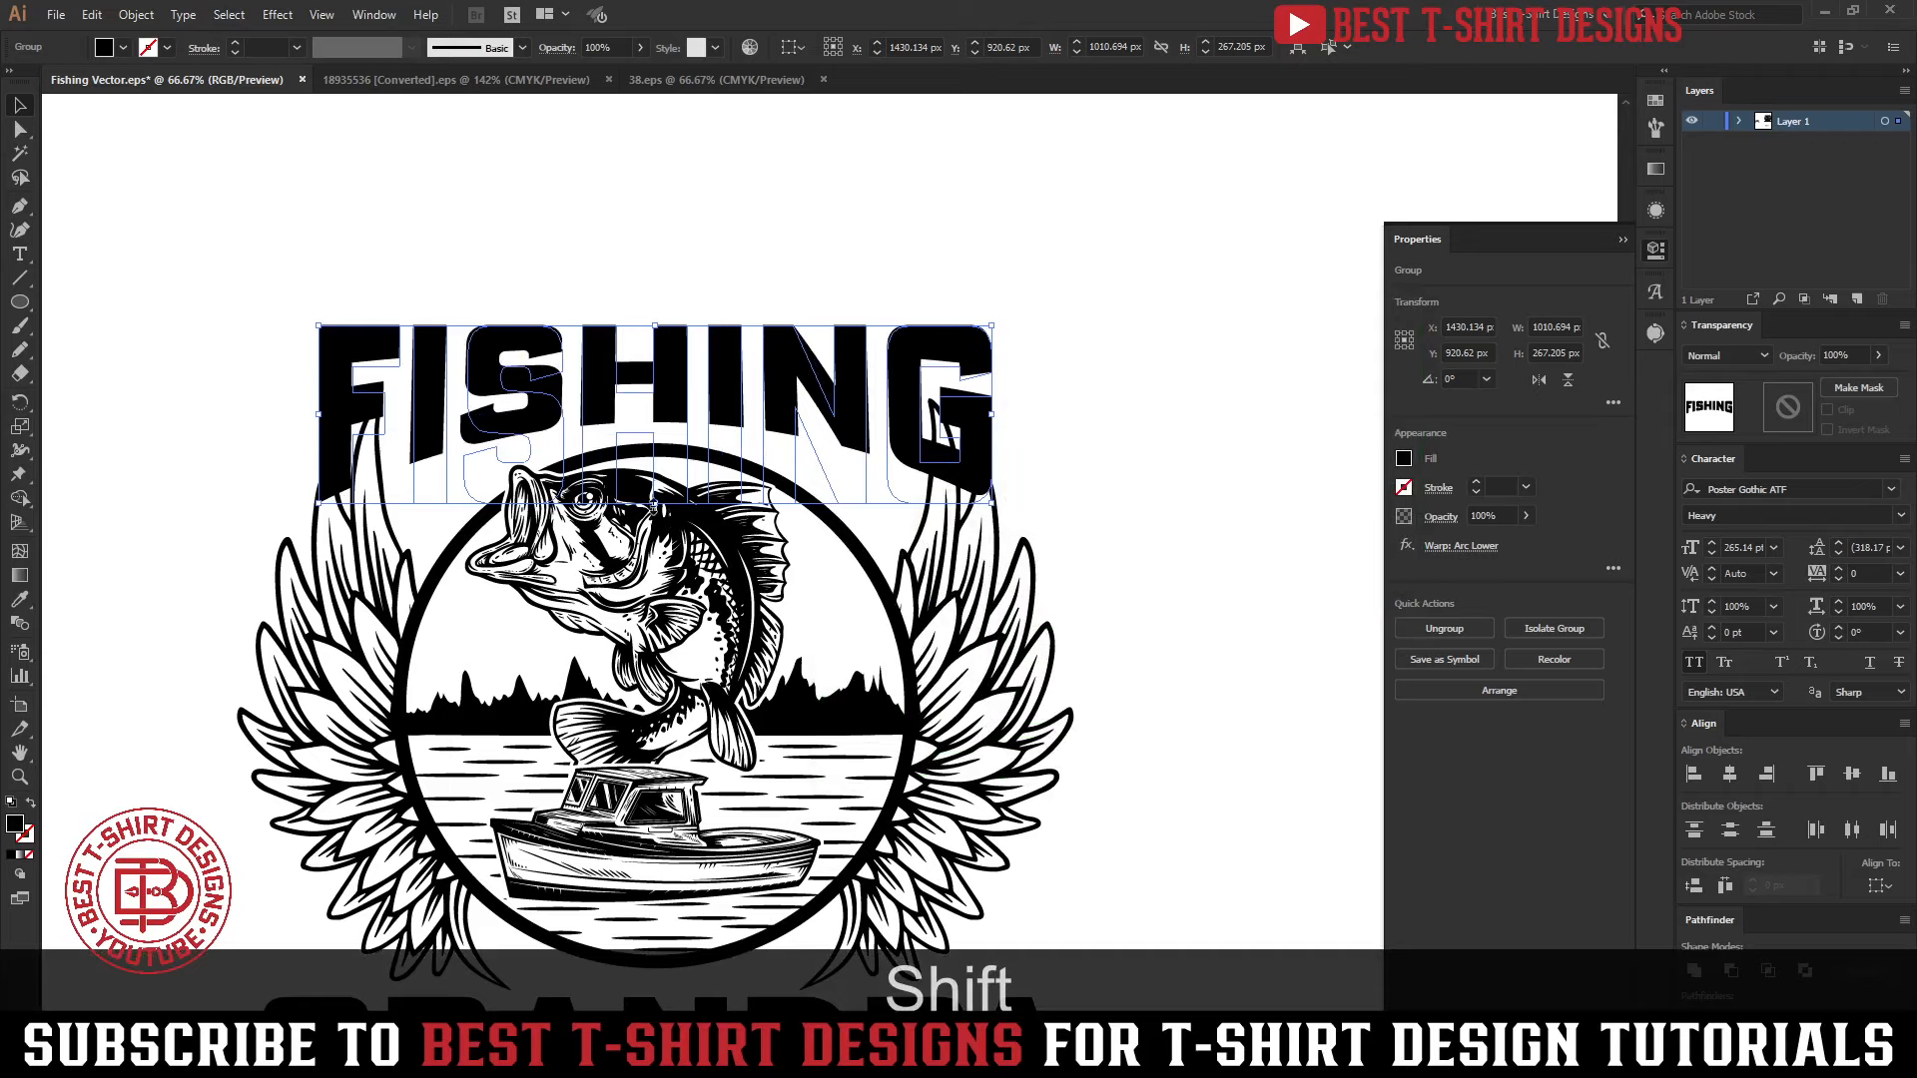
Stretch the FISHING lettering to about 283 px tall and nudge it up 20 px above the emblem
key(shift)
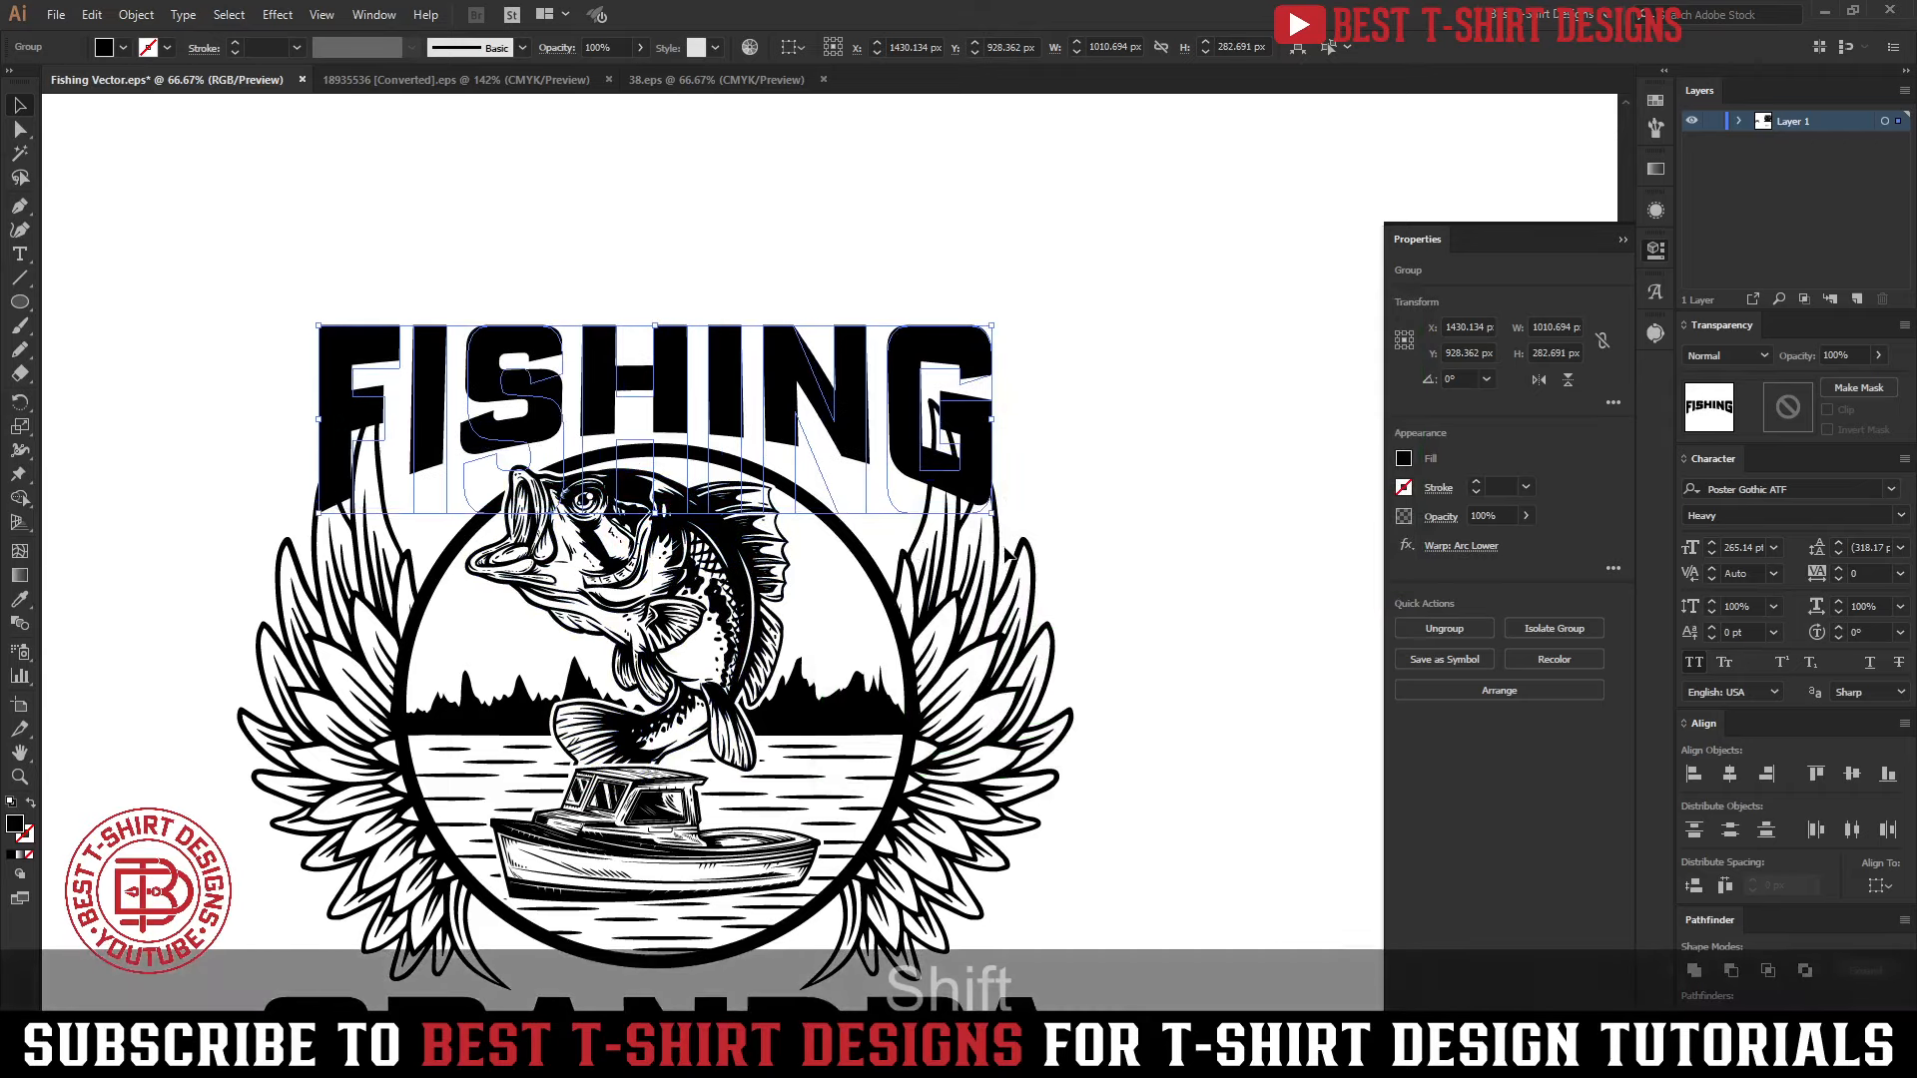
key(shift+Up)
key(shift+Down)
key(shift+Down)
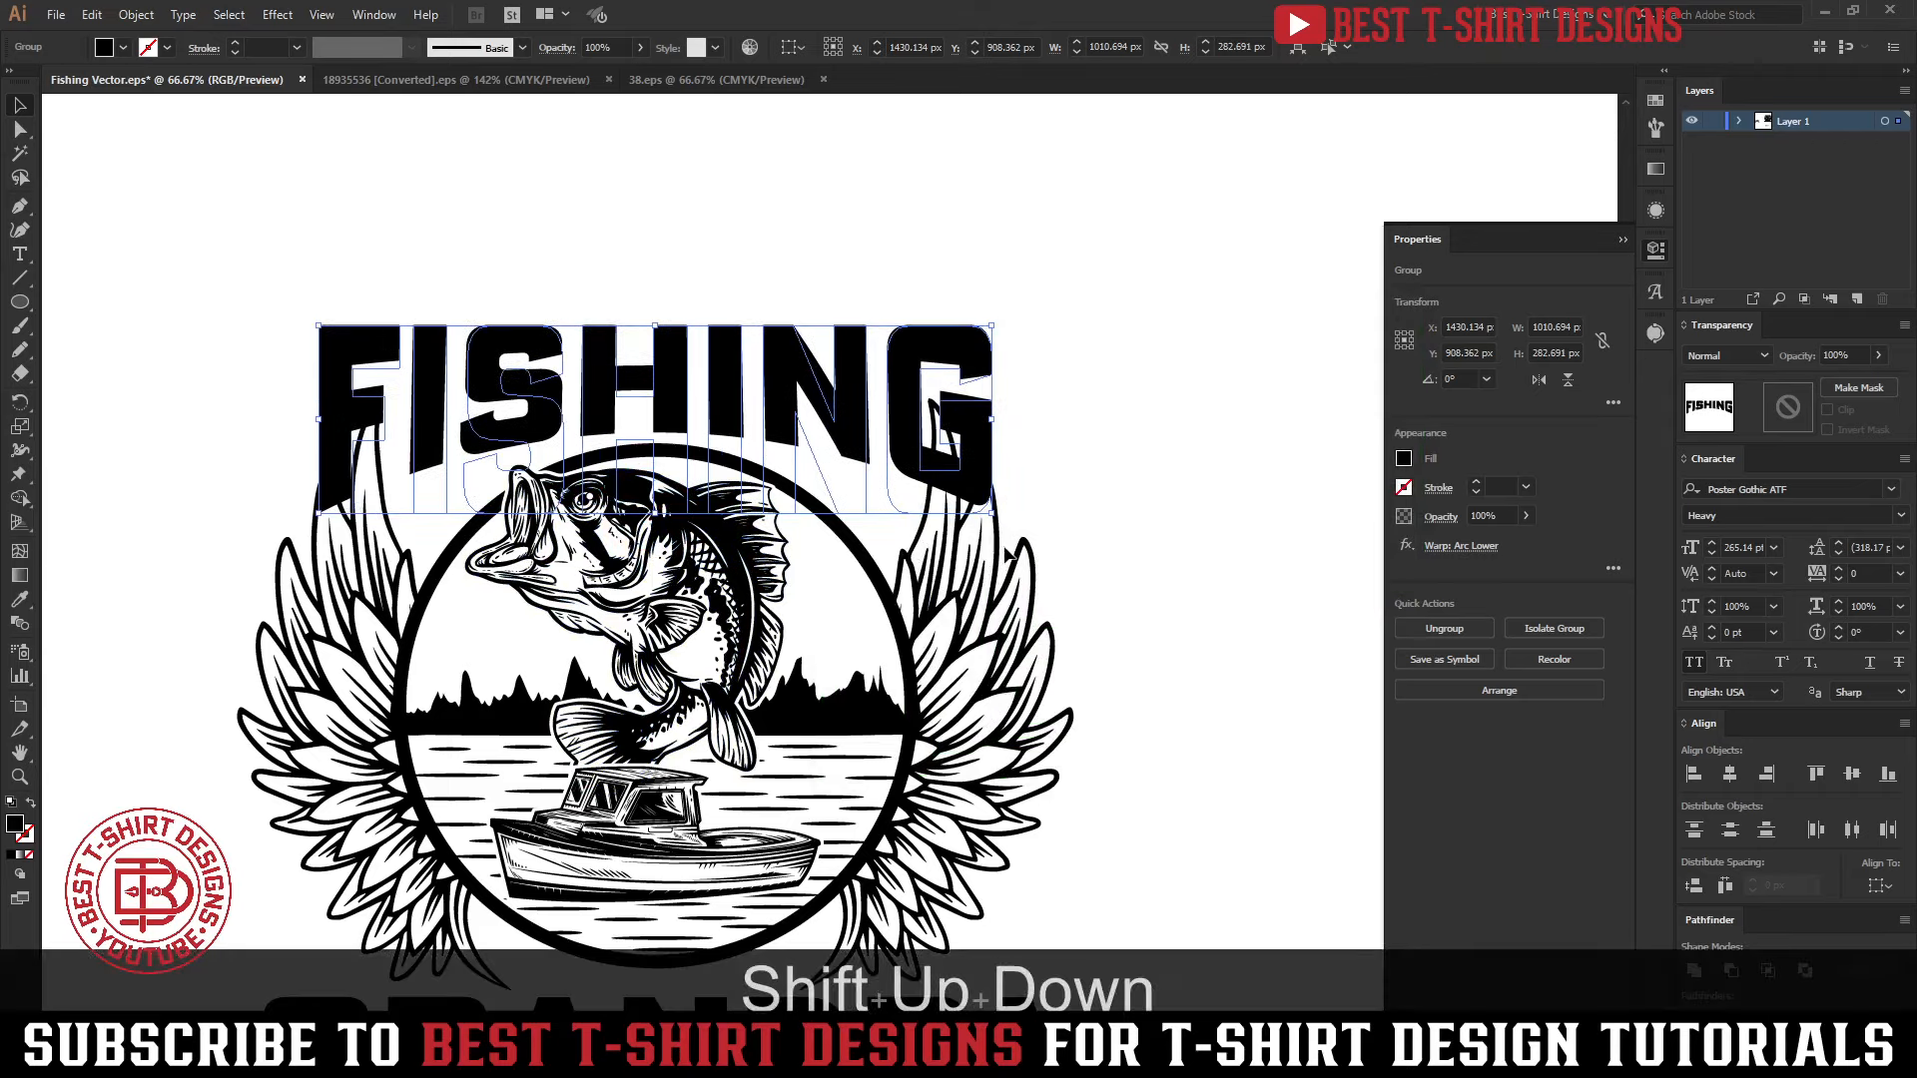
key(shift+Up)
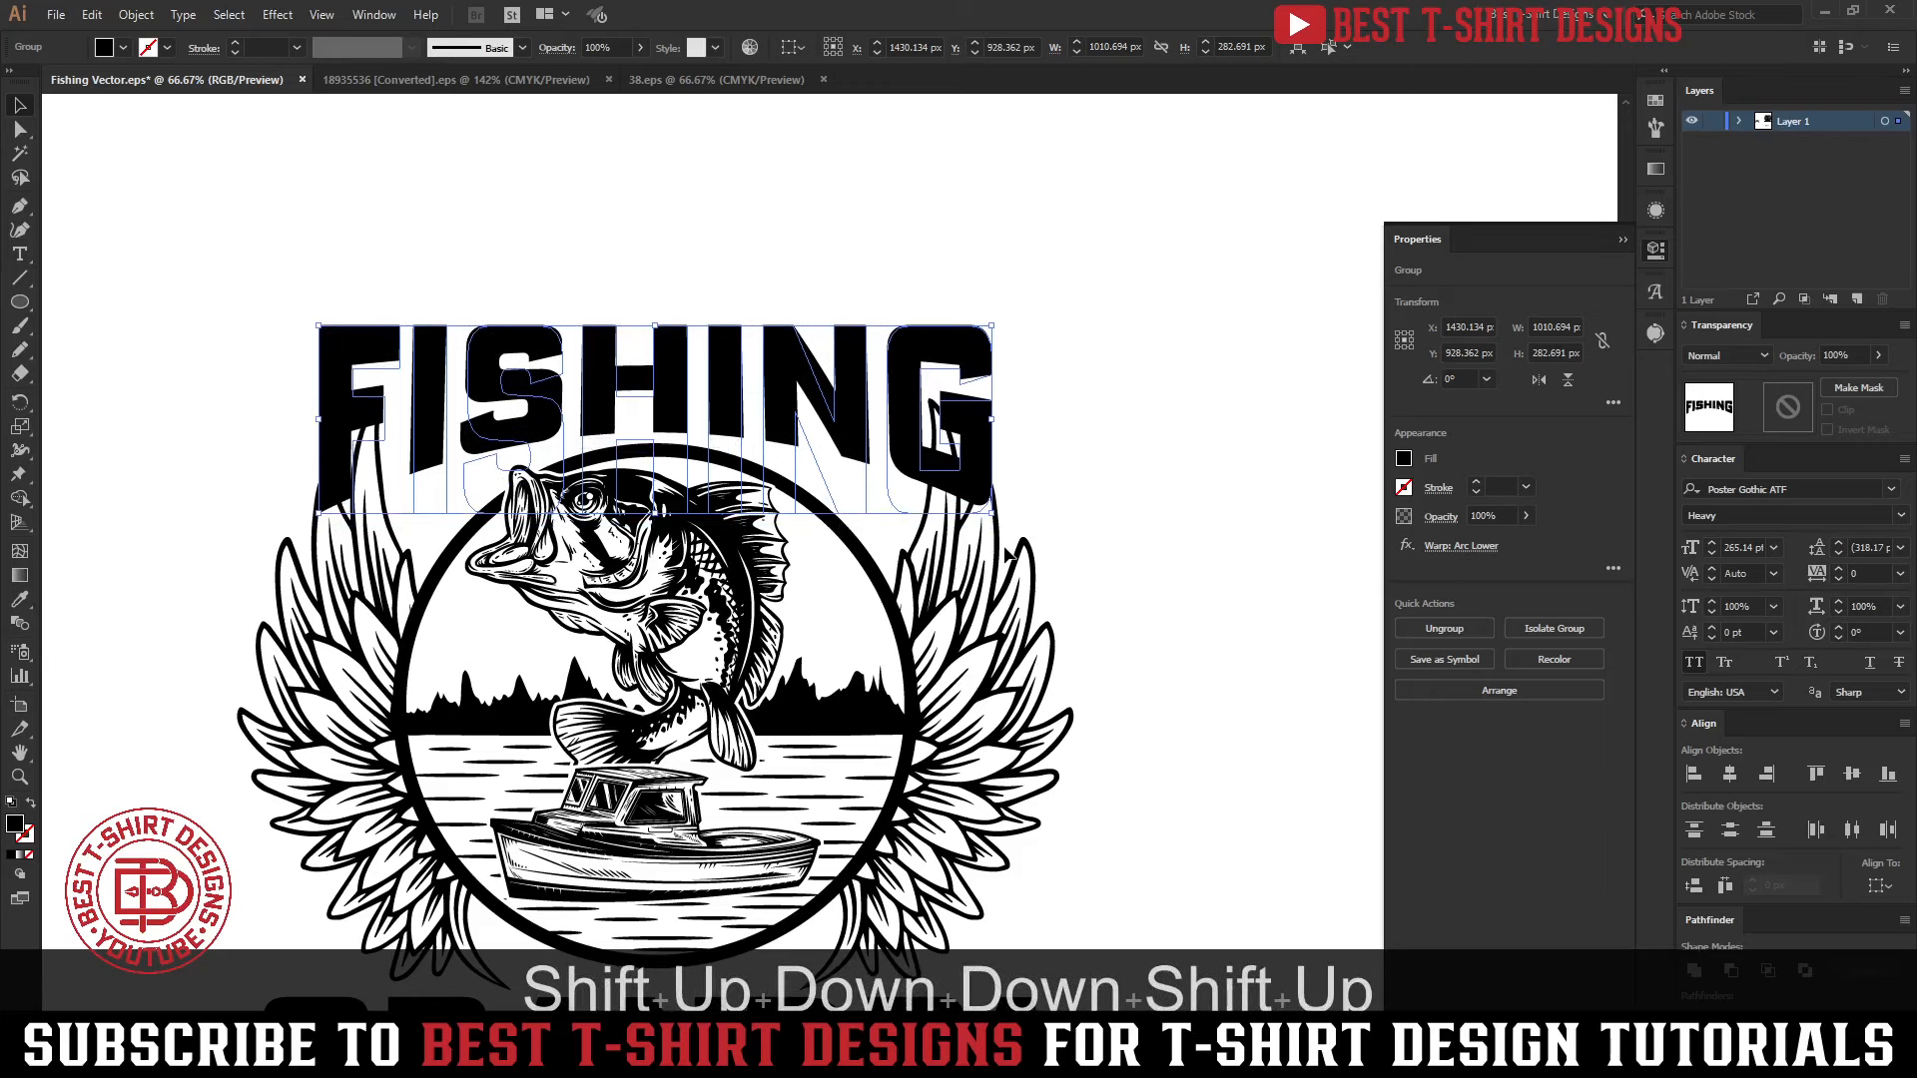
scroll(1070, 422, down, 1)
key(shift+Up)
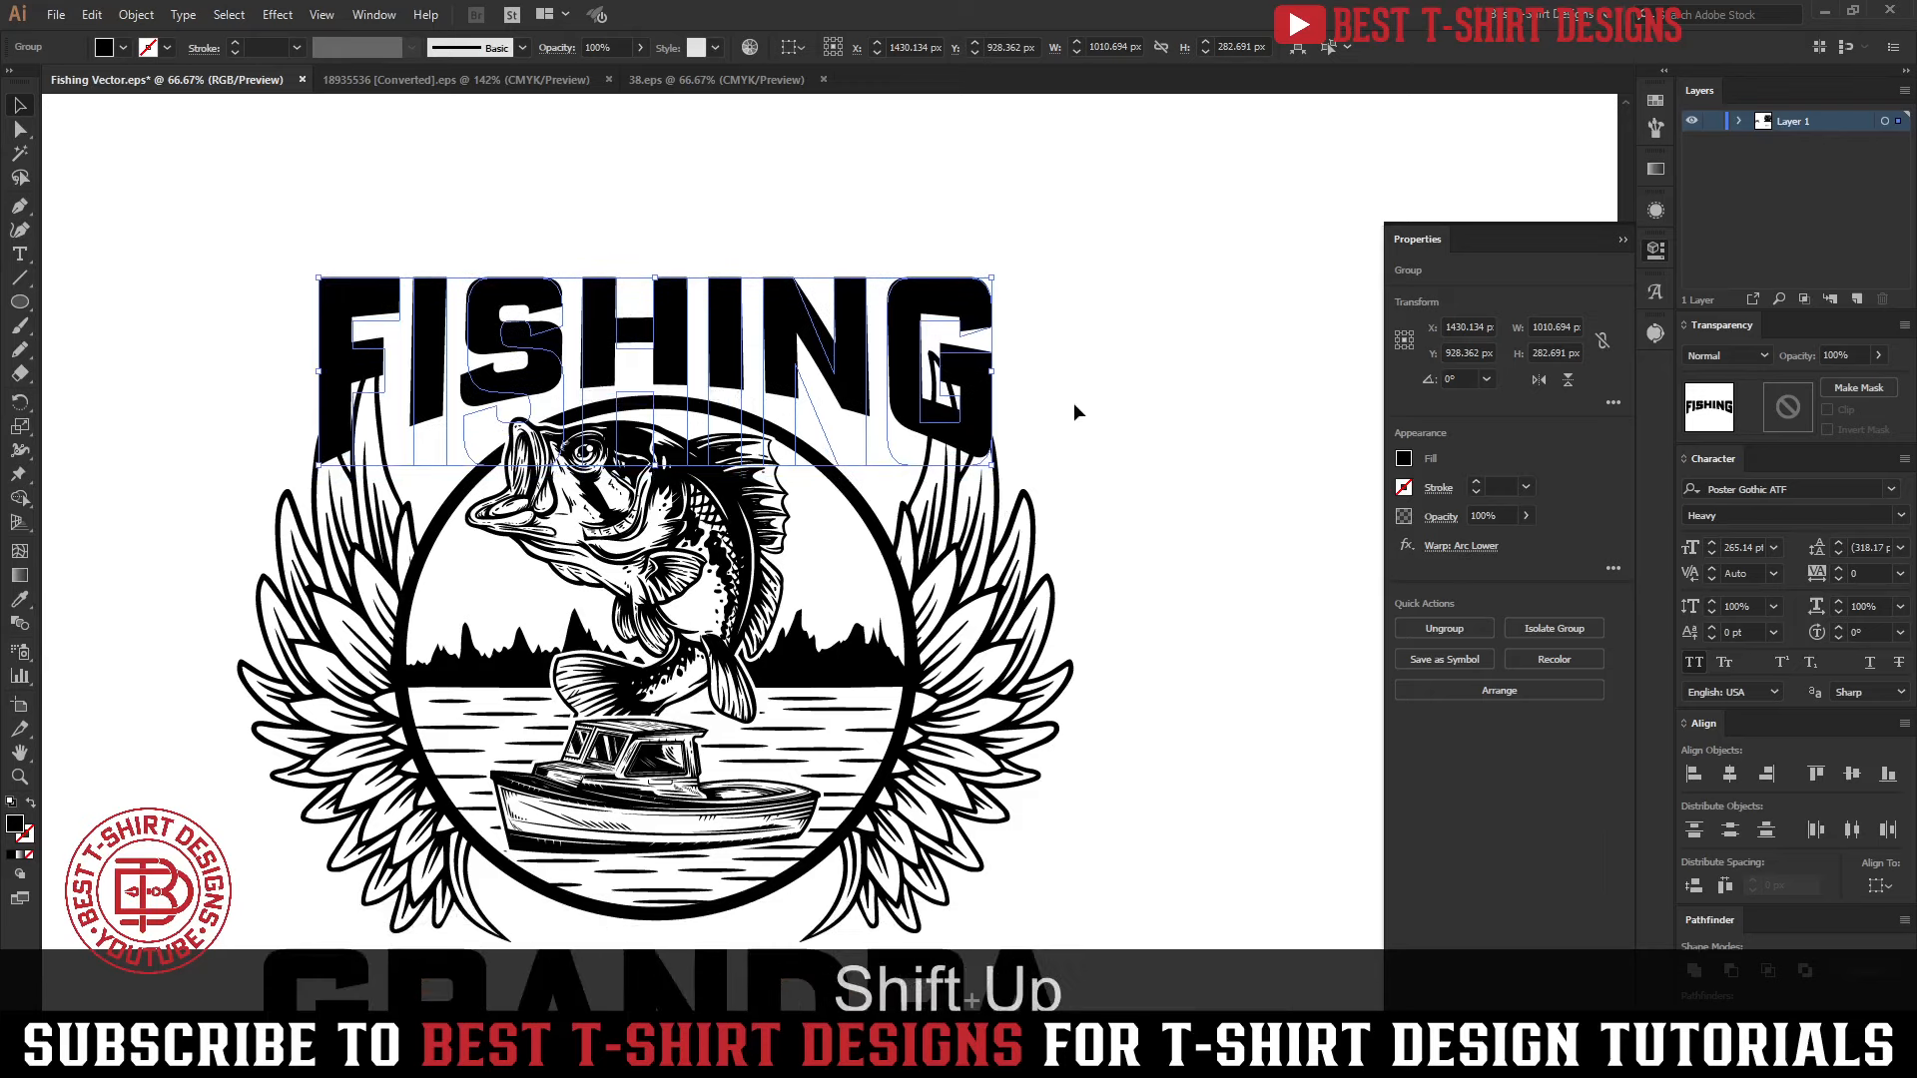
Expand the FISHING lettering's warp effect into plain shapes and nudge the lettering down 20 px onto the emblem
key(ctrl)
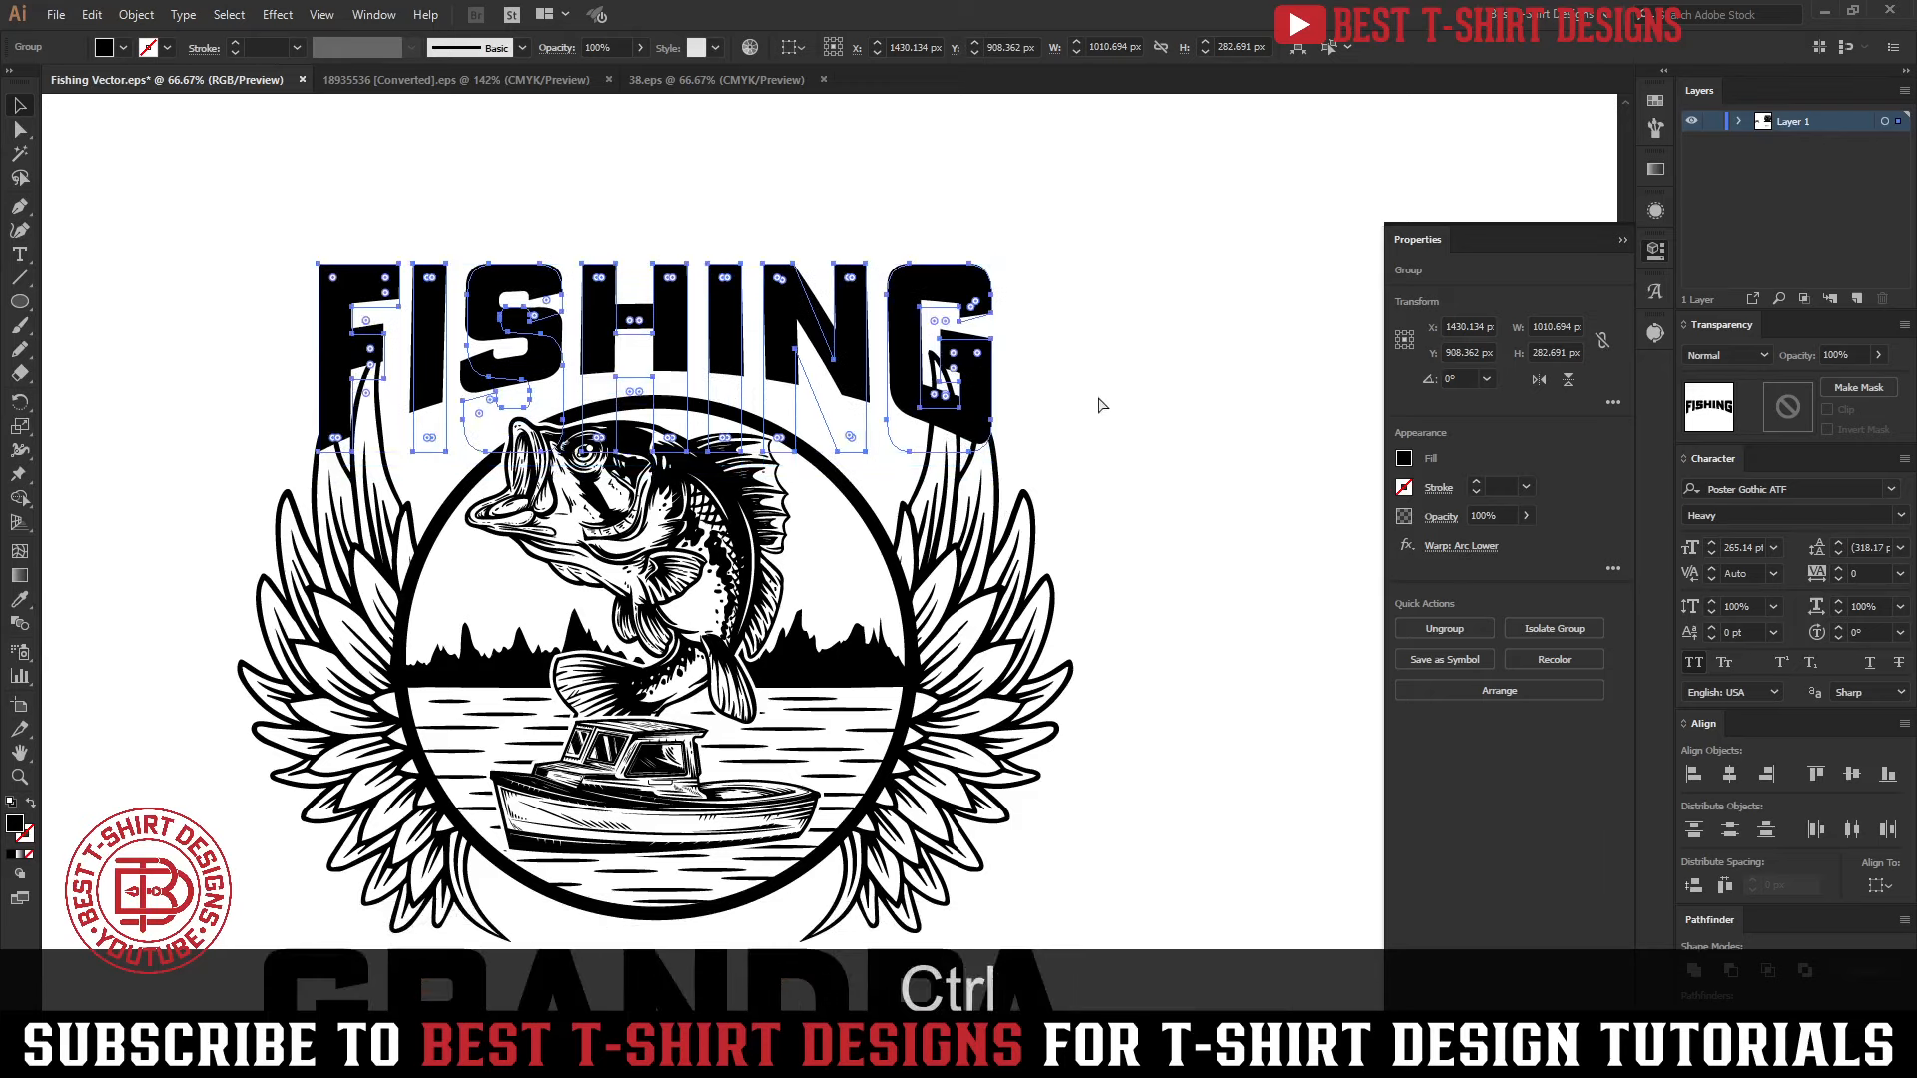
key(ctrl+2)
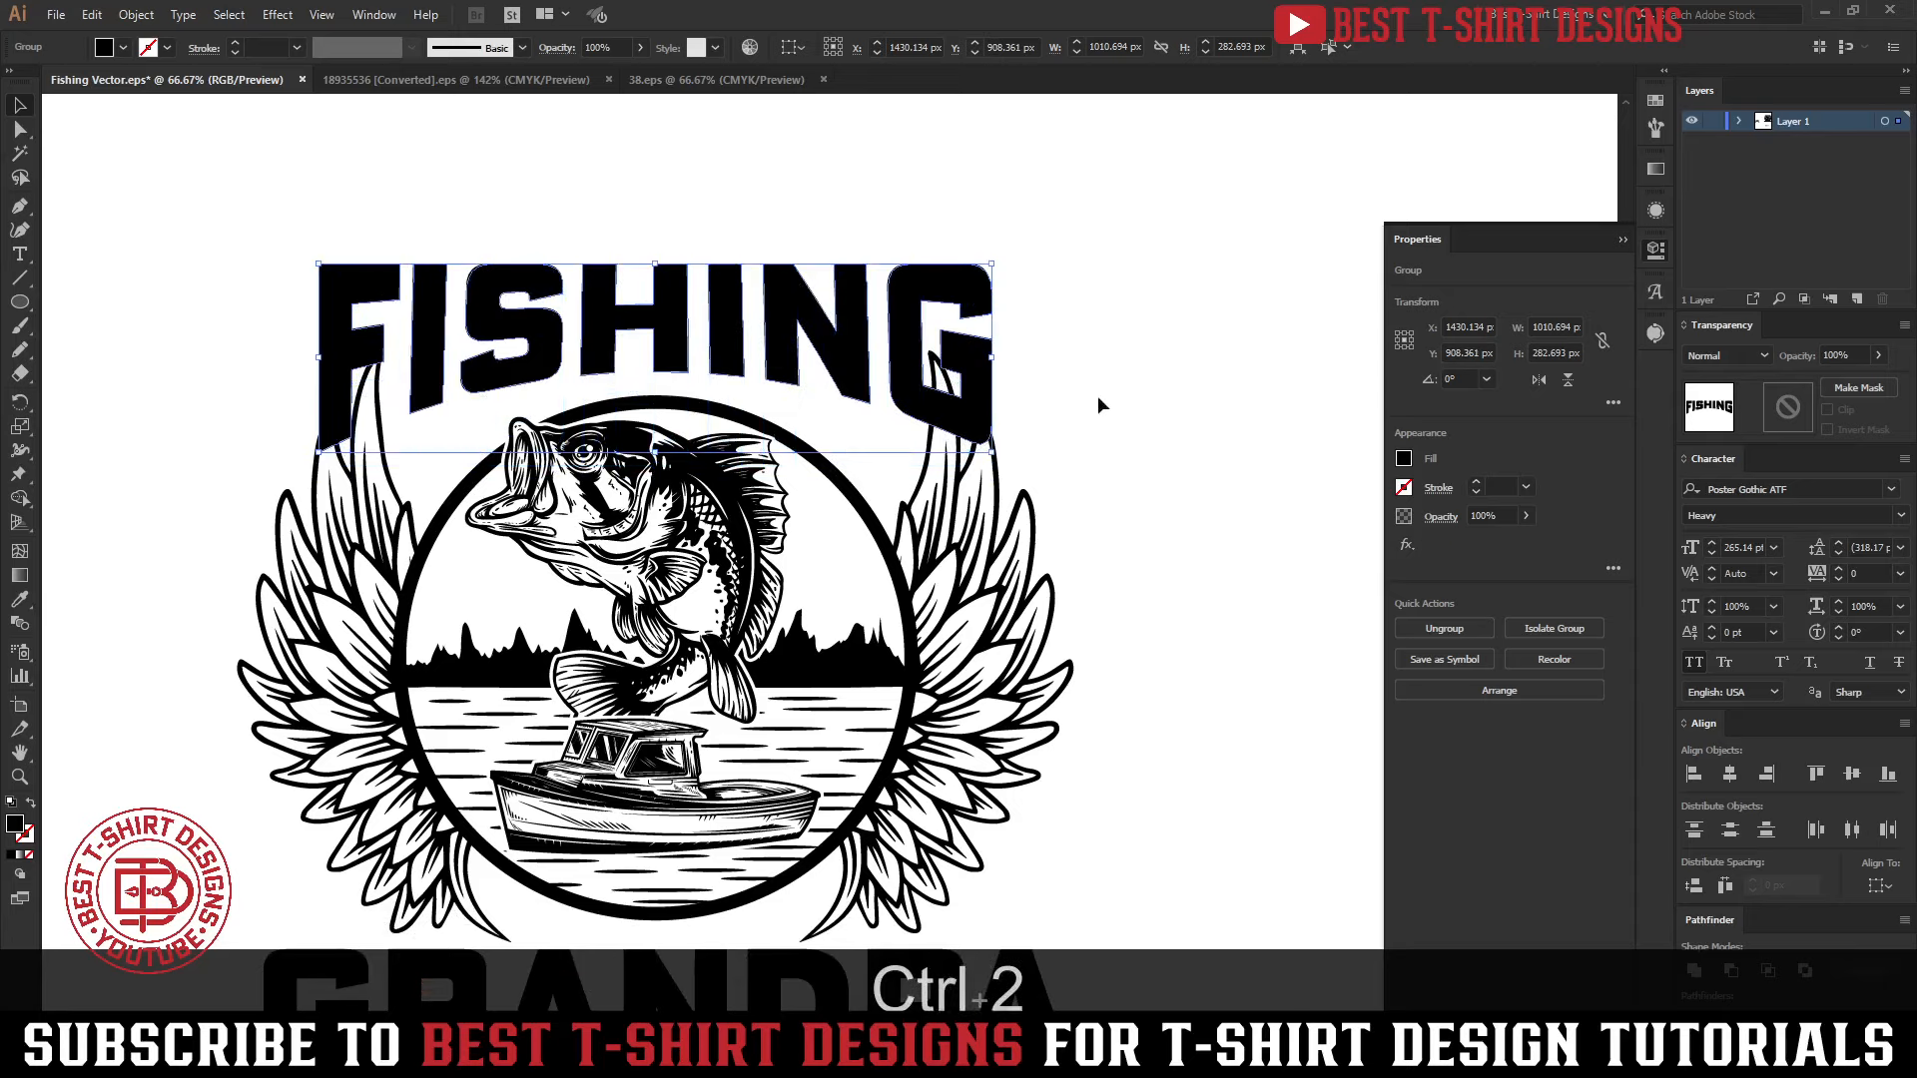
drag(1077, 309, 717, 217)
key(shift+Down)
scroll(717, 217, down, 1)
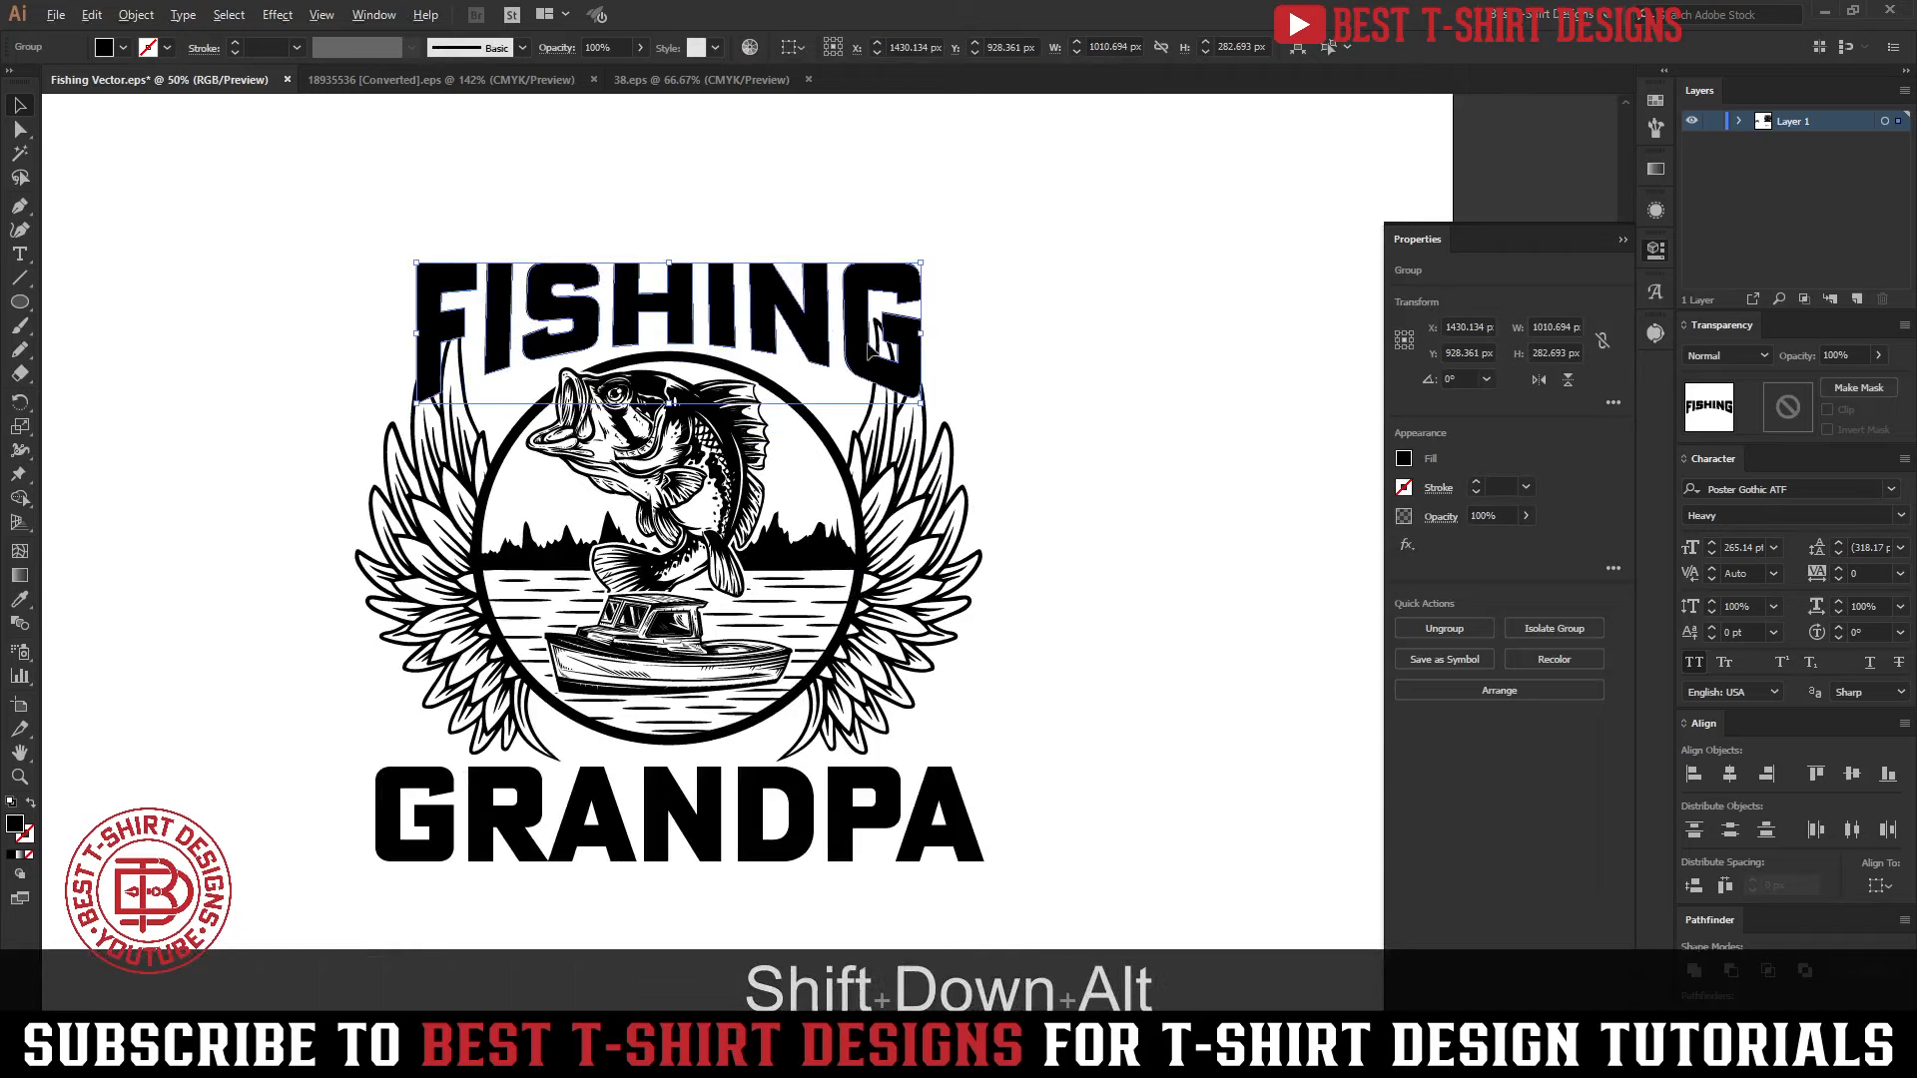
click(1040, 407)
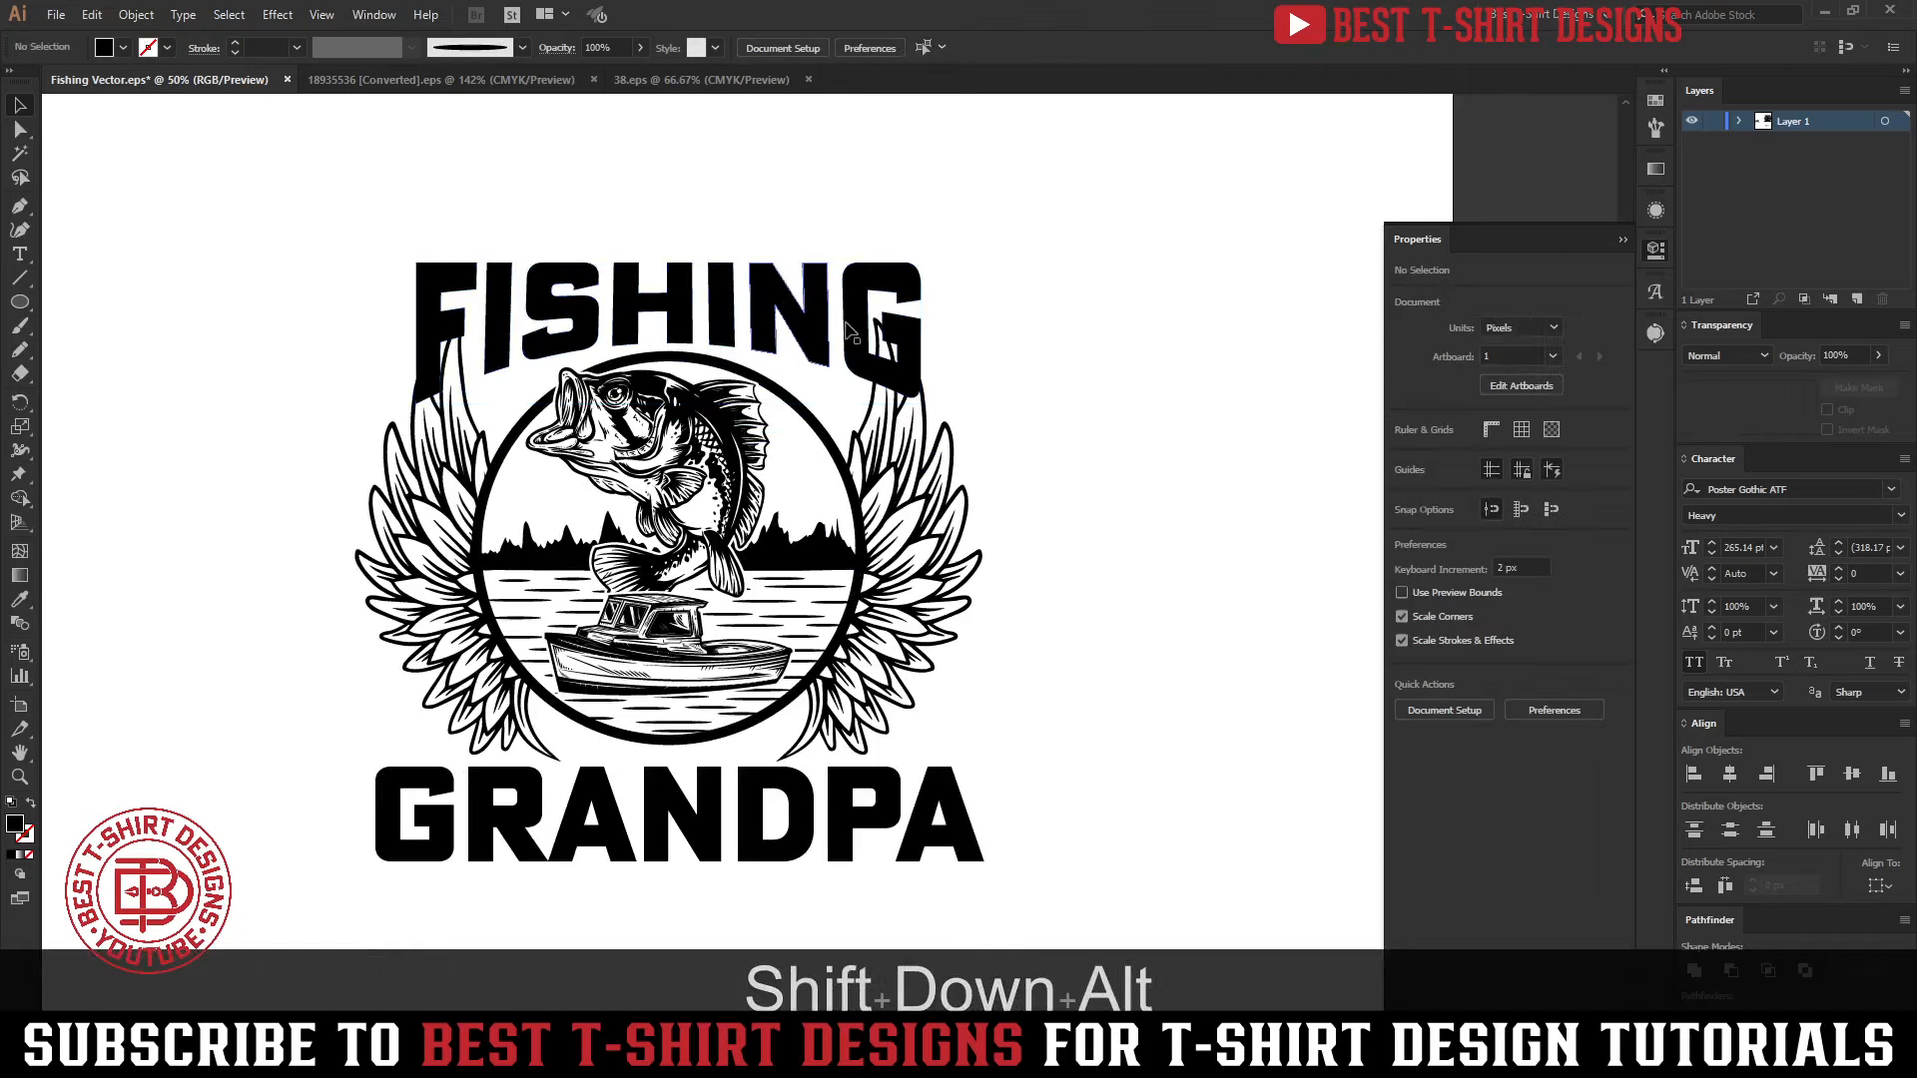
click(764, 311)
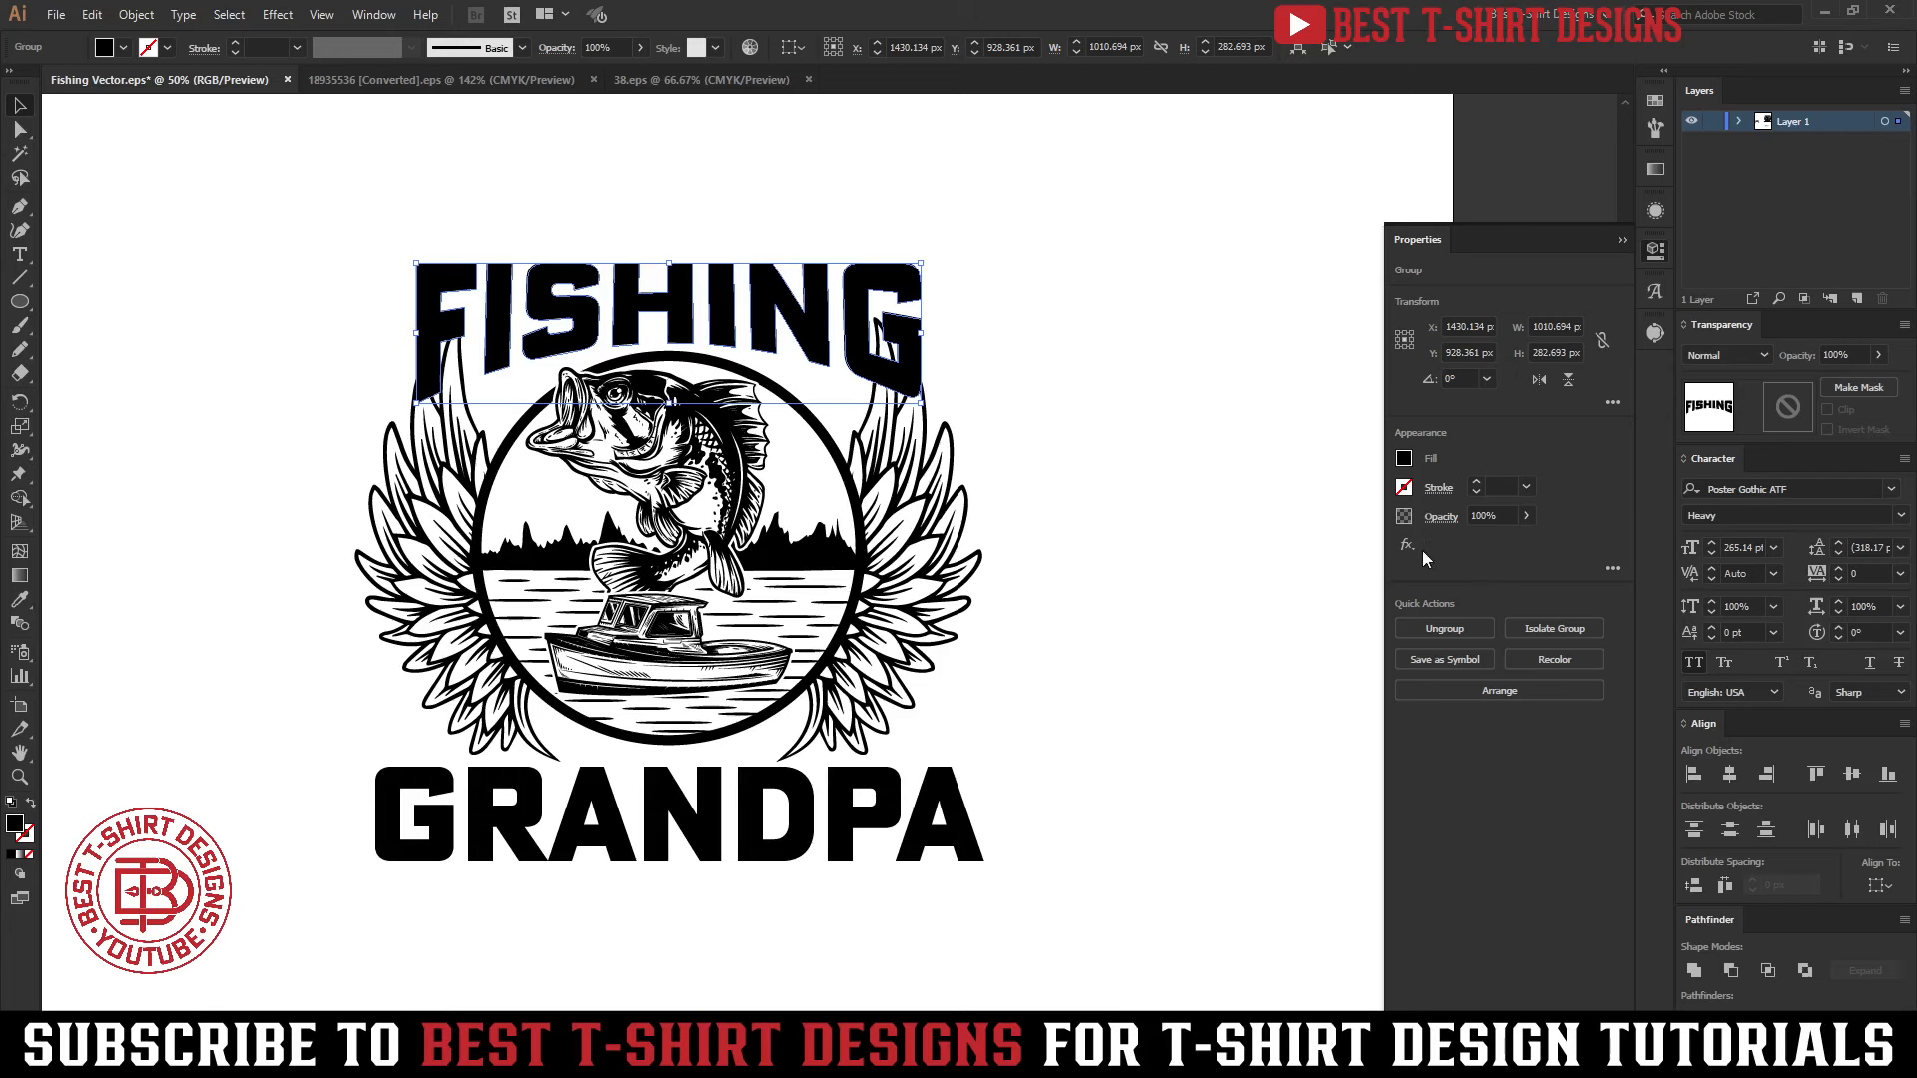
click(1657, 254)
click(1174, 410)
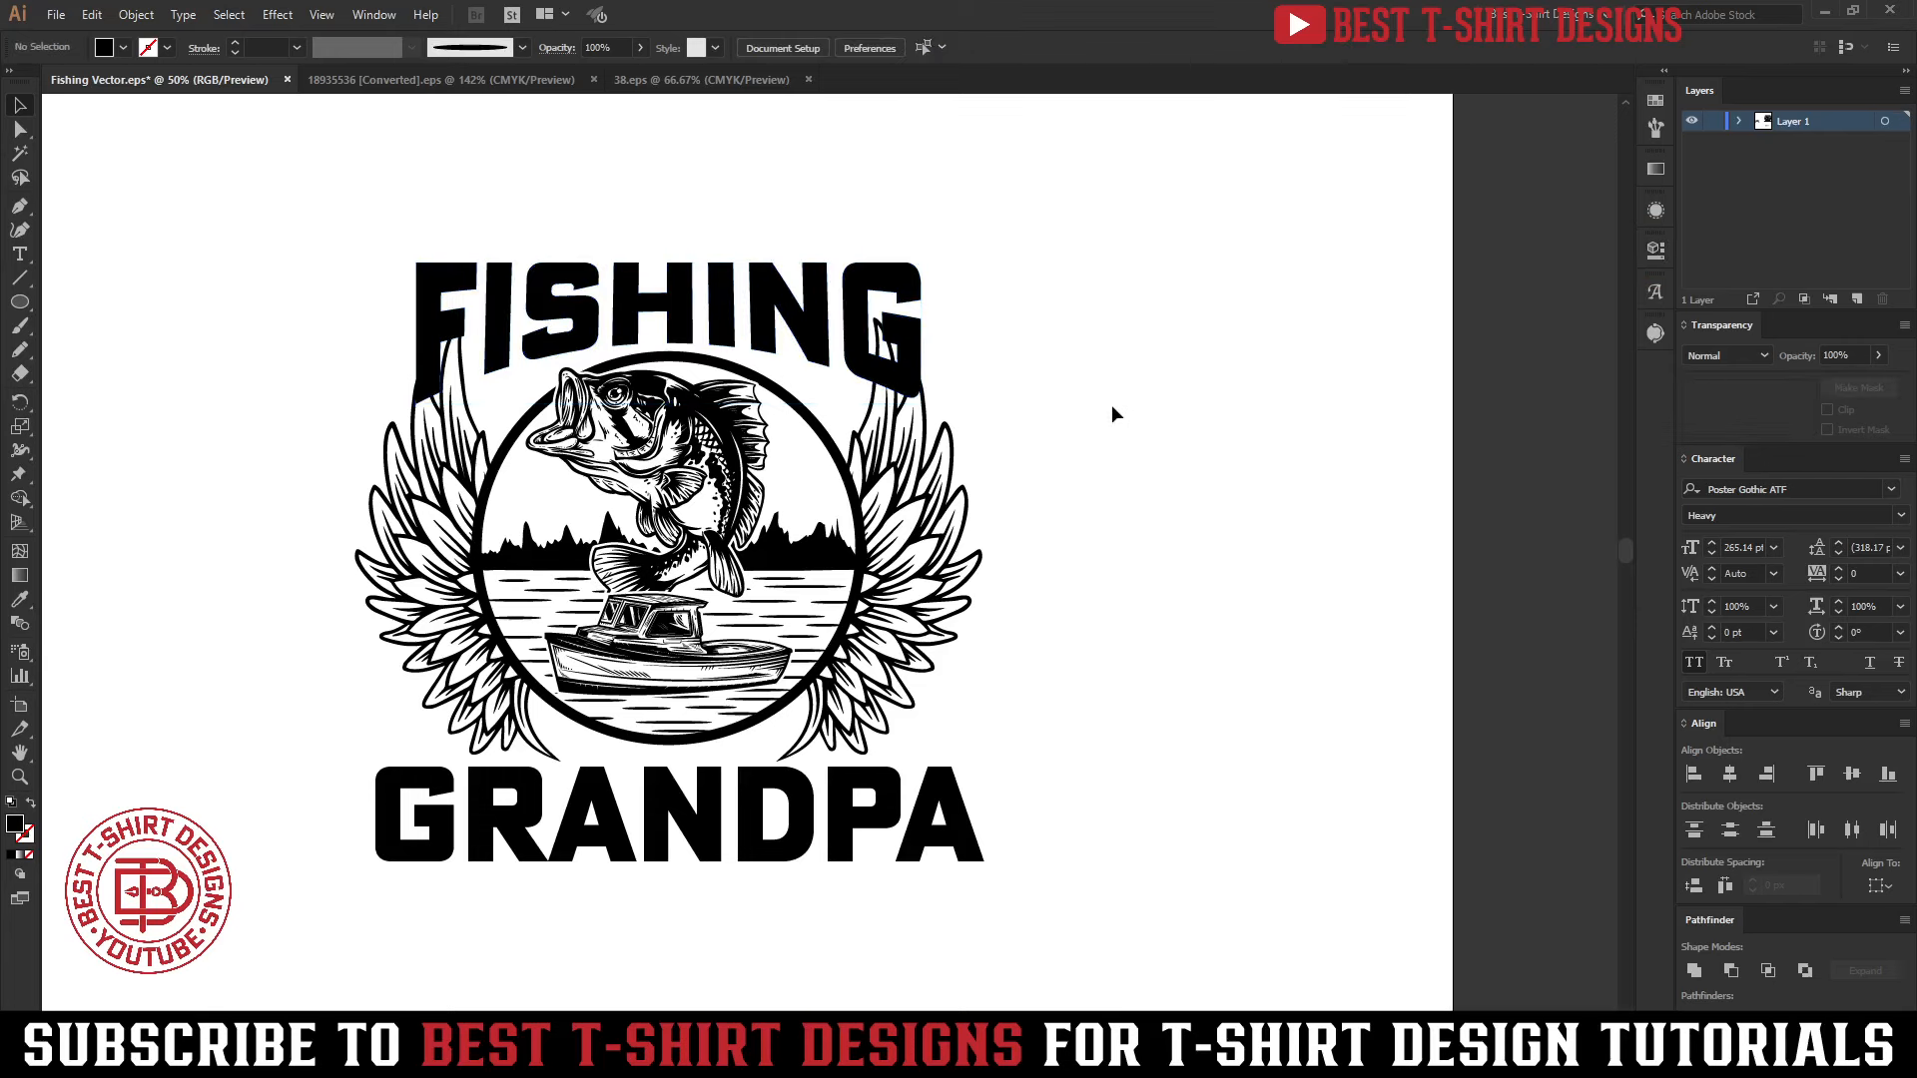
Move GRANDPA further below the emblem and place the line THE ONLY THING I LOVE MORE THAN just above FISHING
drag(807, 821, 827, 951)
scroll(676, 527, down, 1)
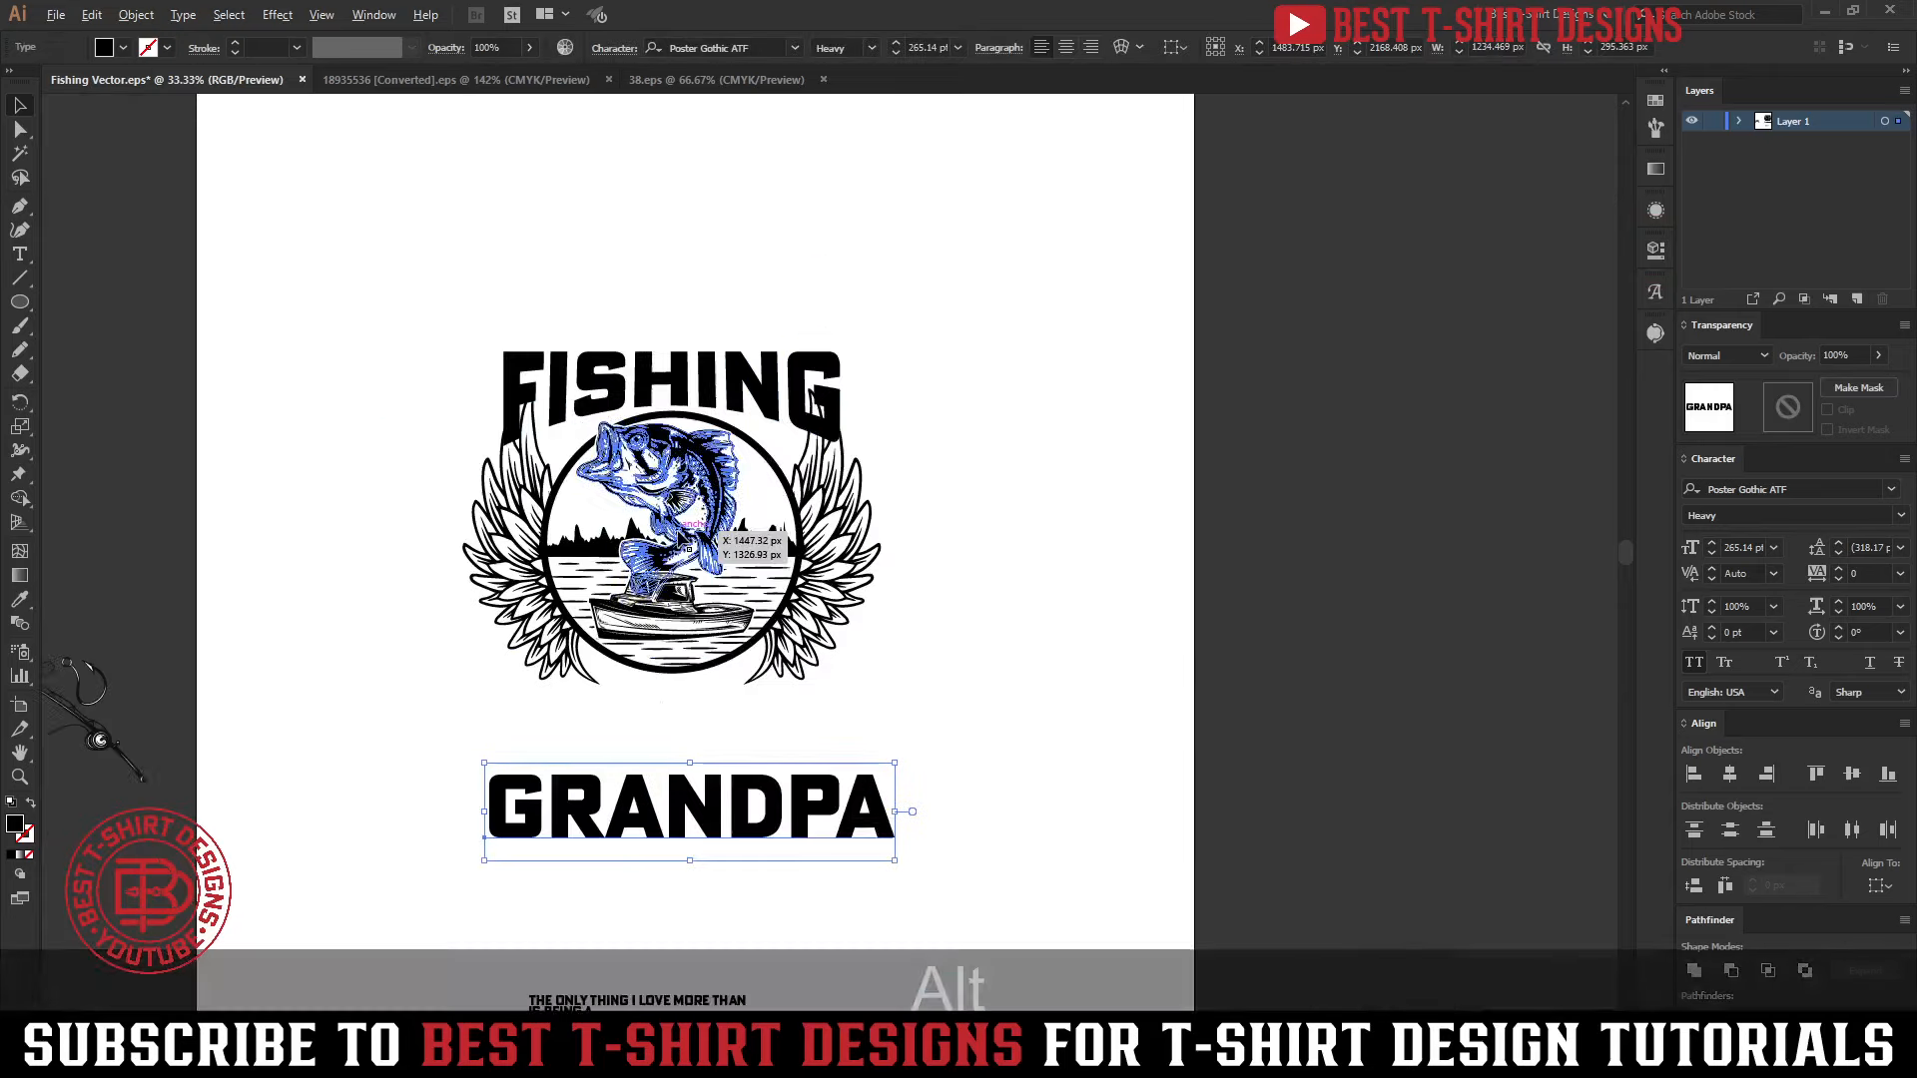
scroll(679, 847, down, 1)
drag(694, 905, 726, 250)
scroll(697, 203, up, 2)
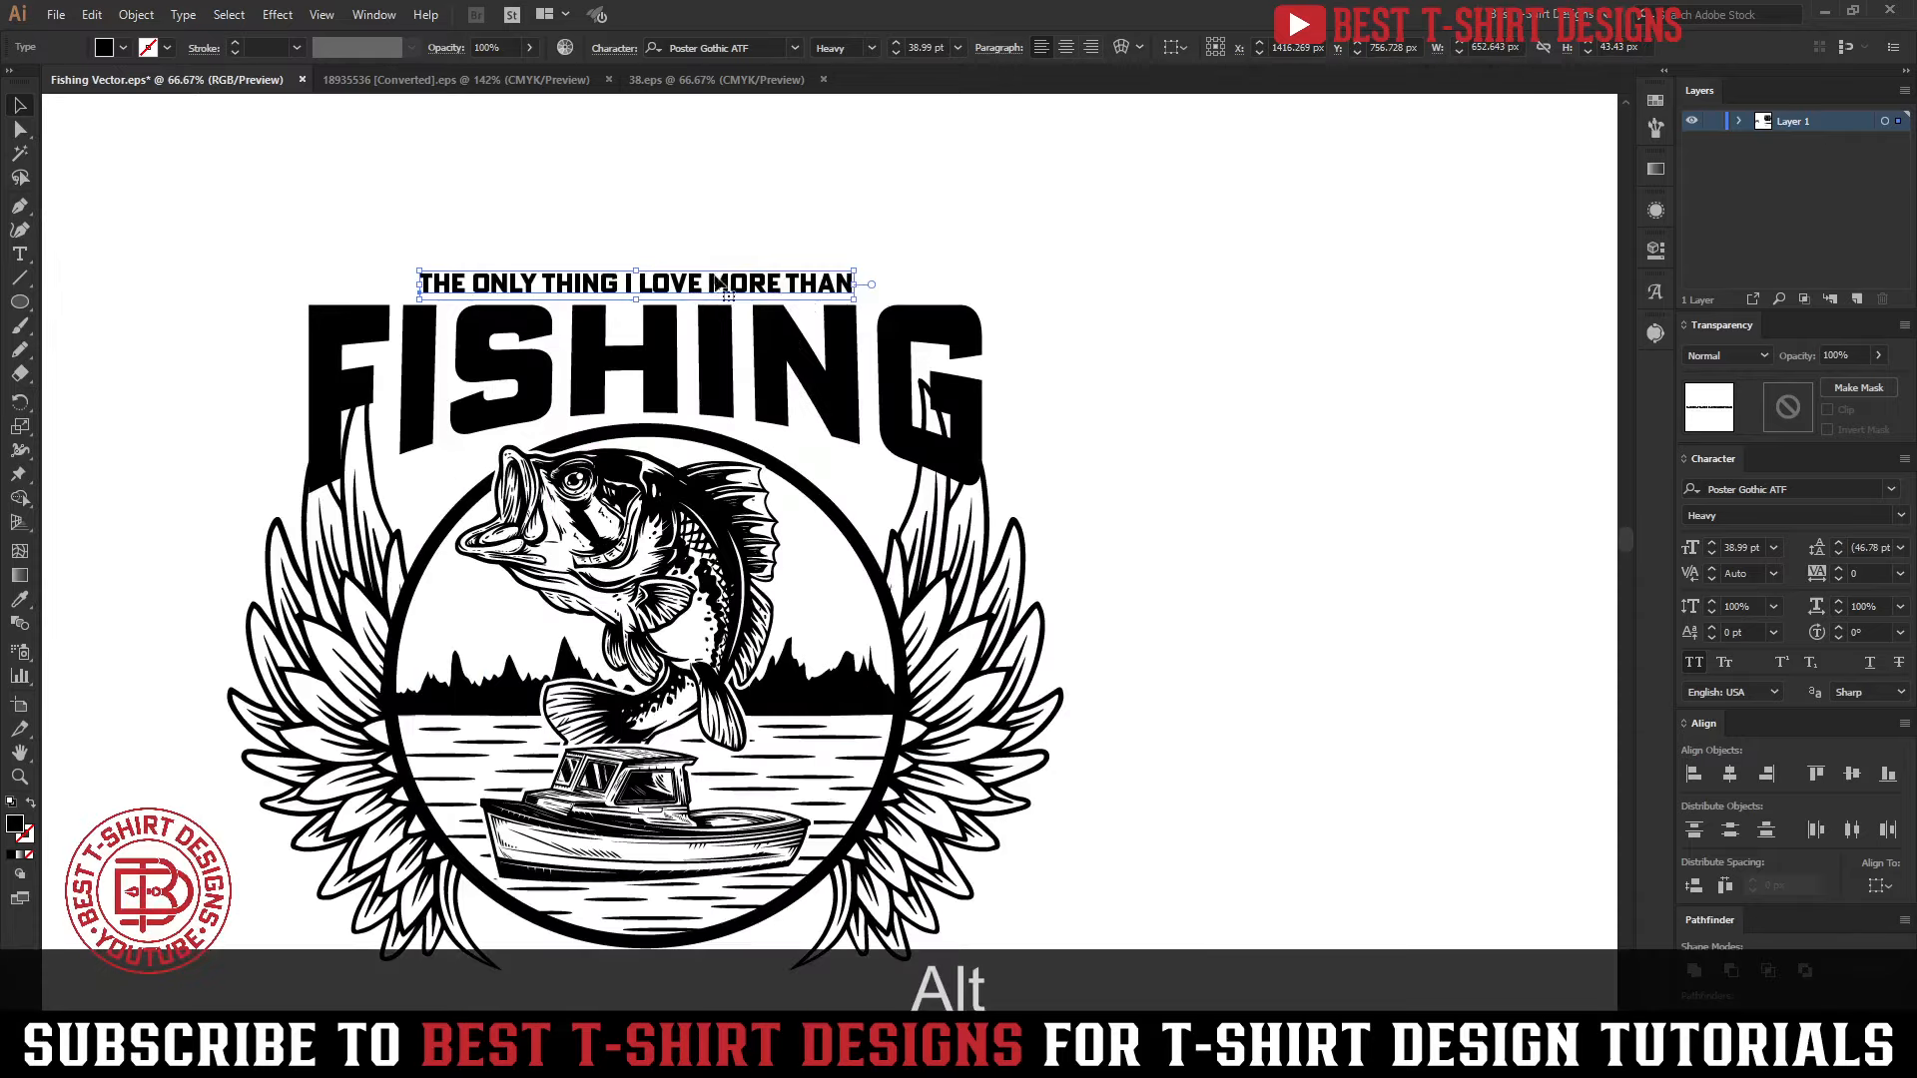
Convert the line above FISHING to outlines and enlarge it to FISHING's full width, leaving a small gap between them
right_click(715, 291)
click(784, 429)
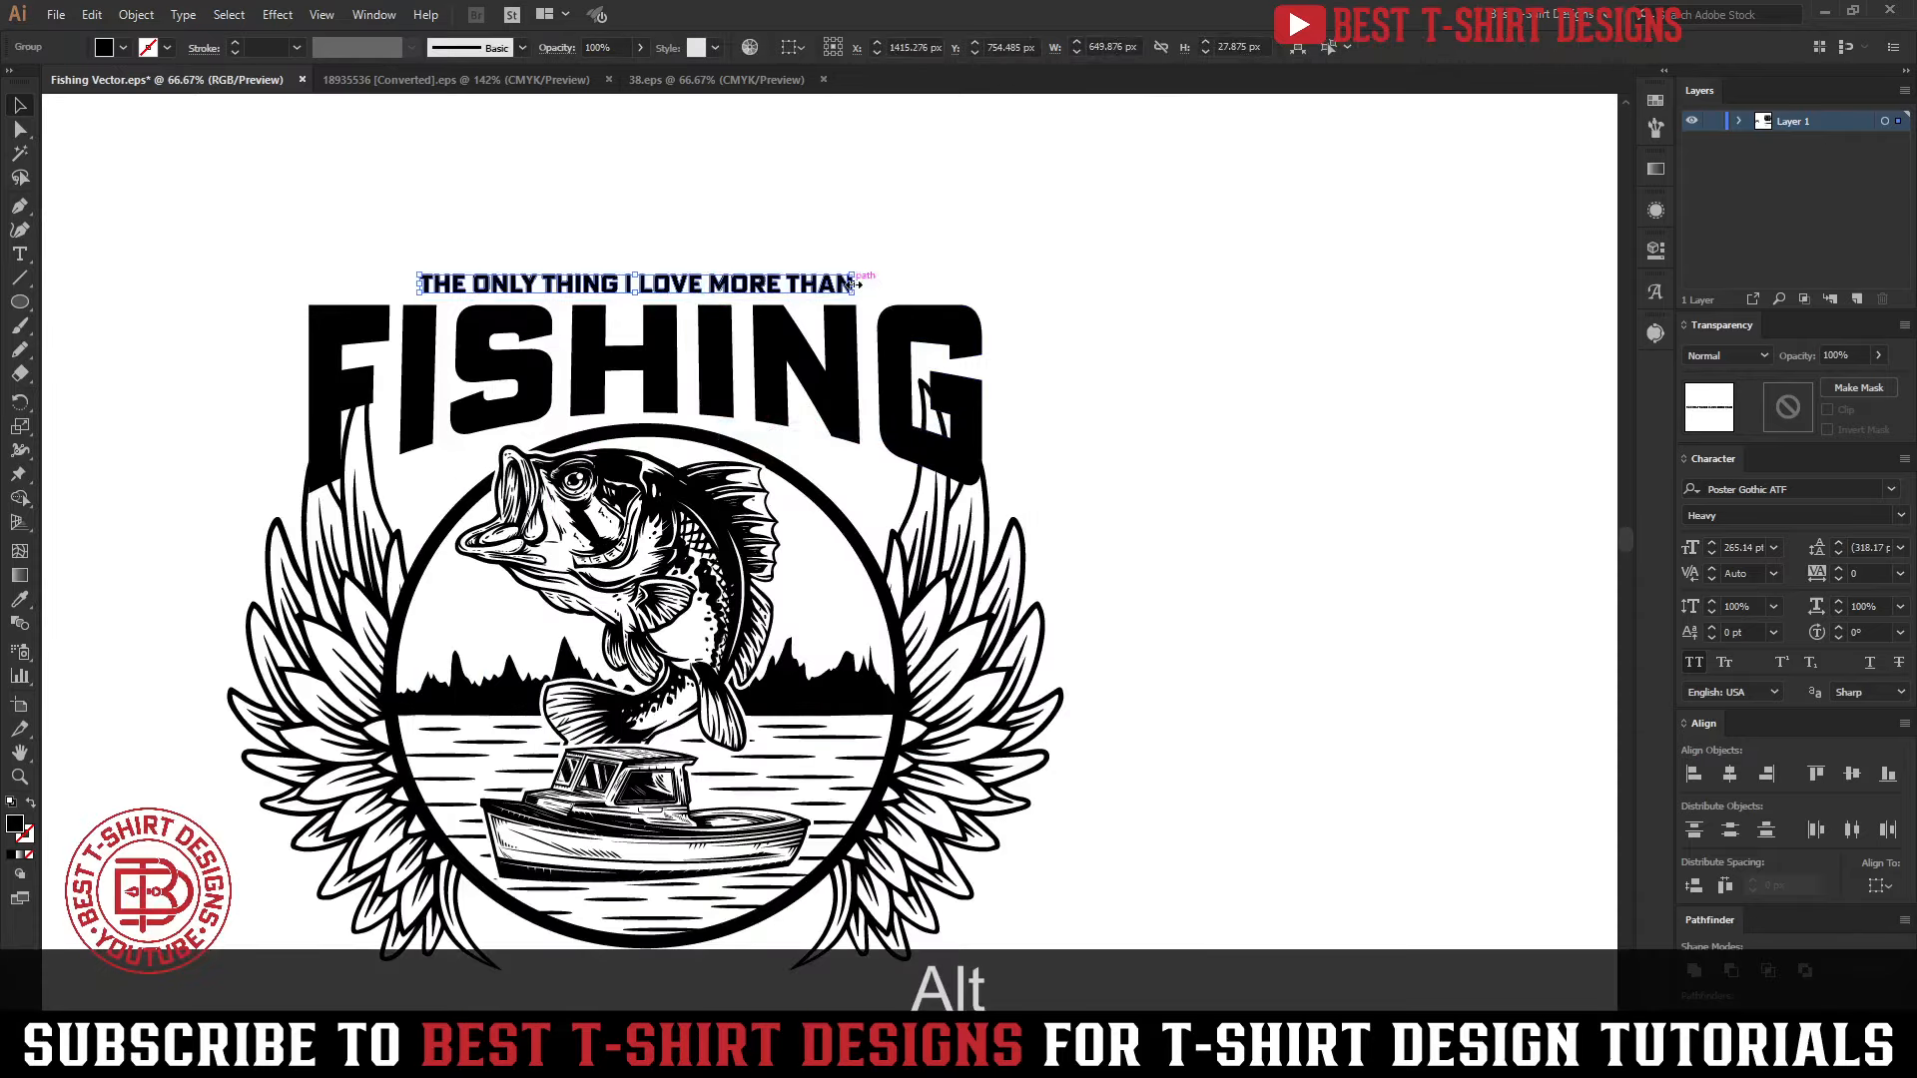
drag(854, 283, 985, 285)
drag(423, 284, 311, 284)
key(shift+Up)
key(shift+Up)
key(shift+Up)
key(shift+Up)
key(shift+Up)
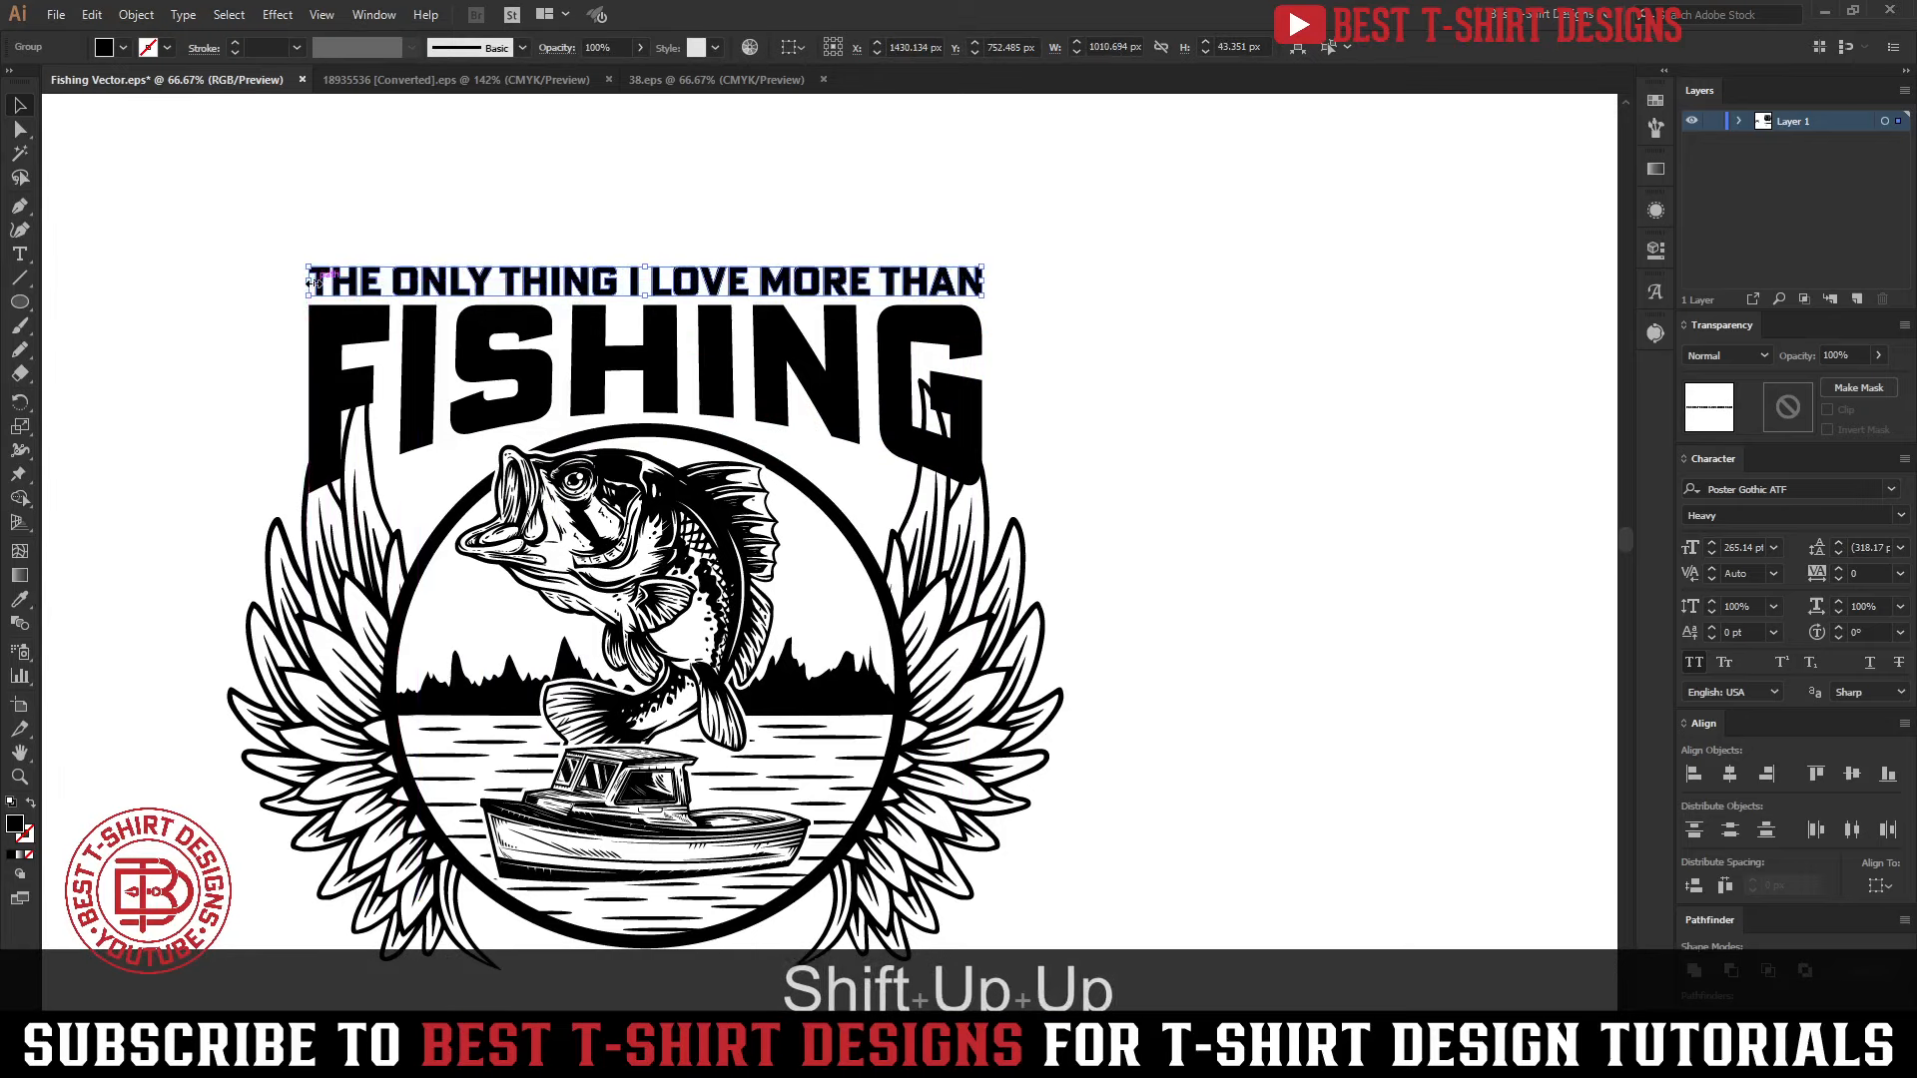
click(1279, 428)
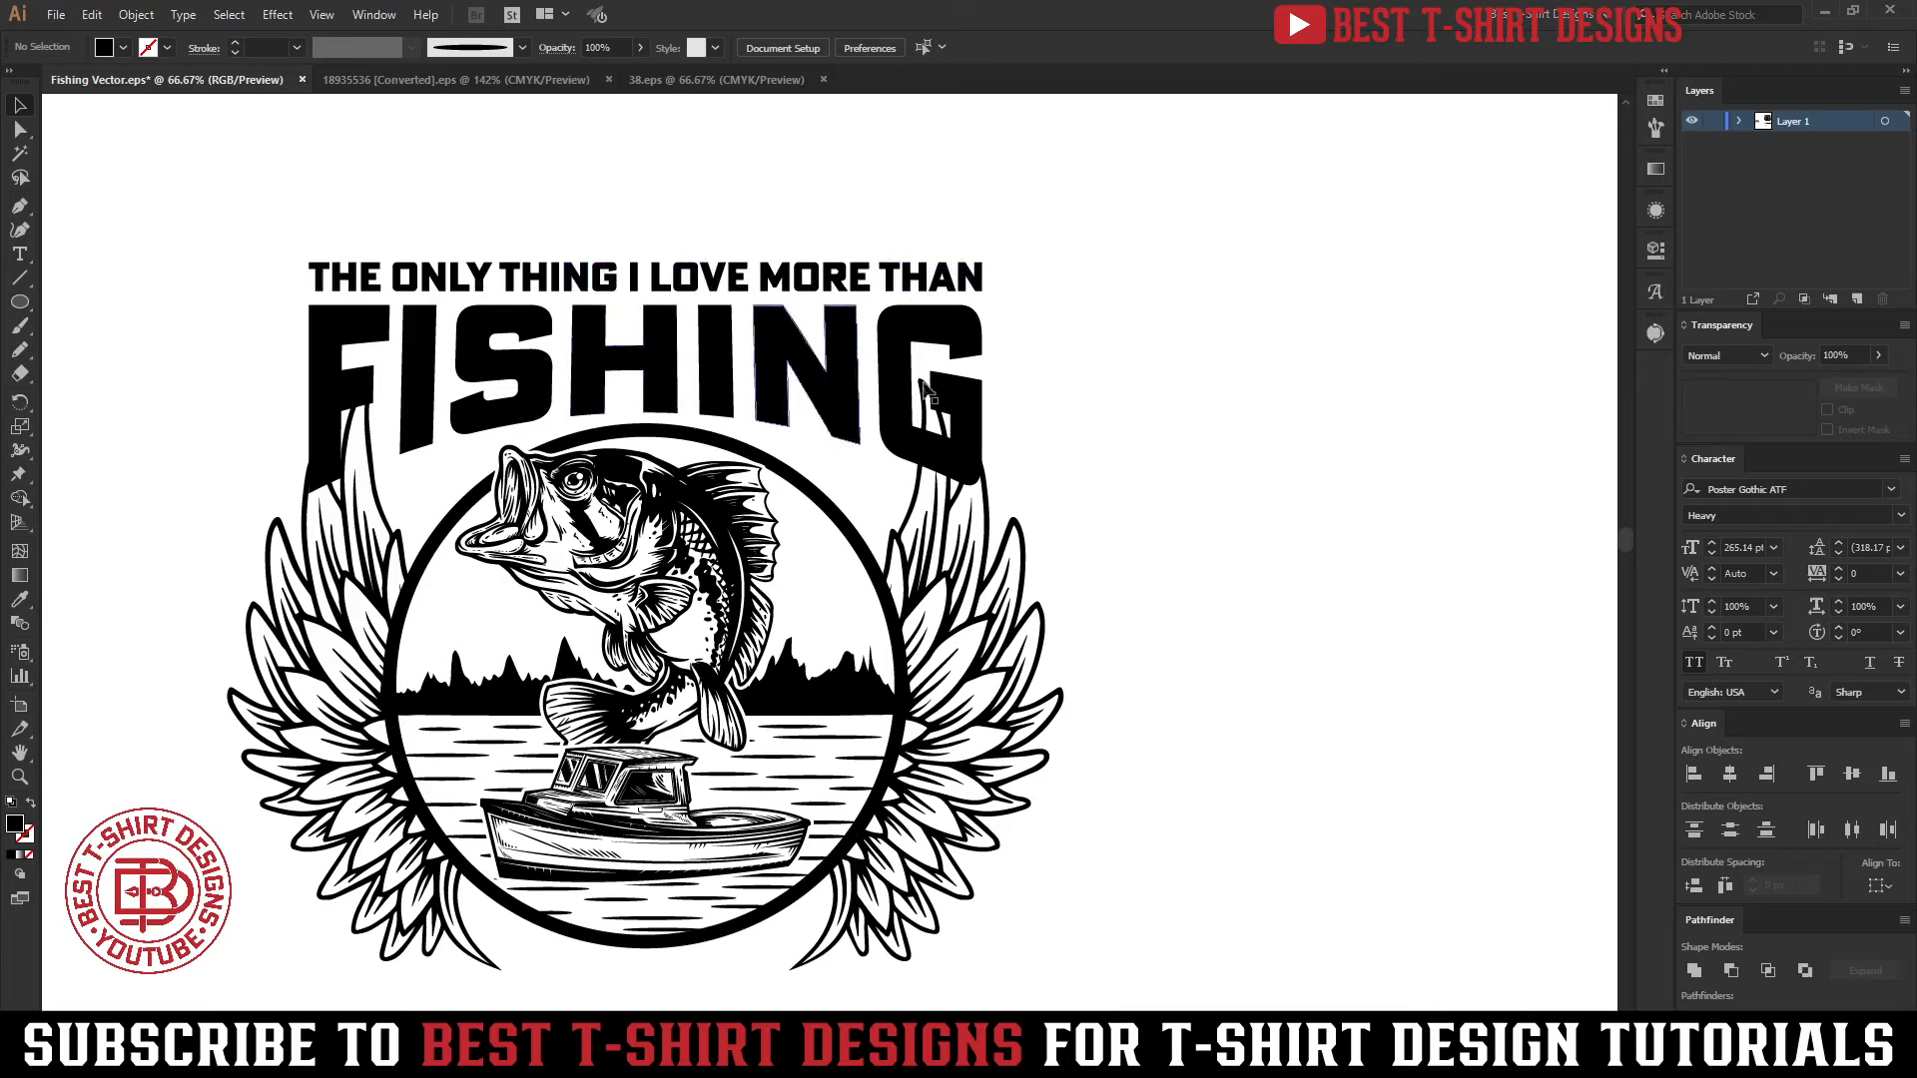
Move the small IS BEING A line into the space between the emblem and GRANDPA, just above GRANDPA
click(1098, 380)
alt+scroll(788, 490, down, 1)
scroll(1096, 559, down, 3)
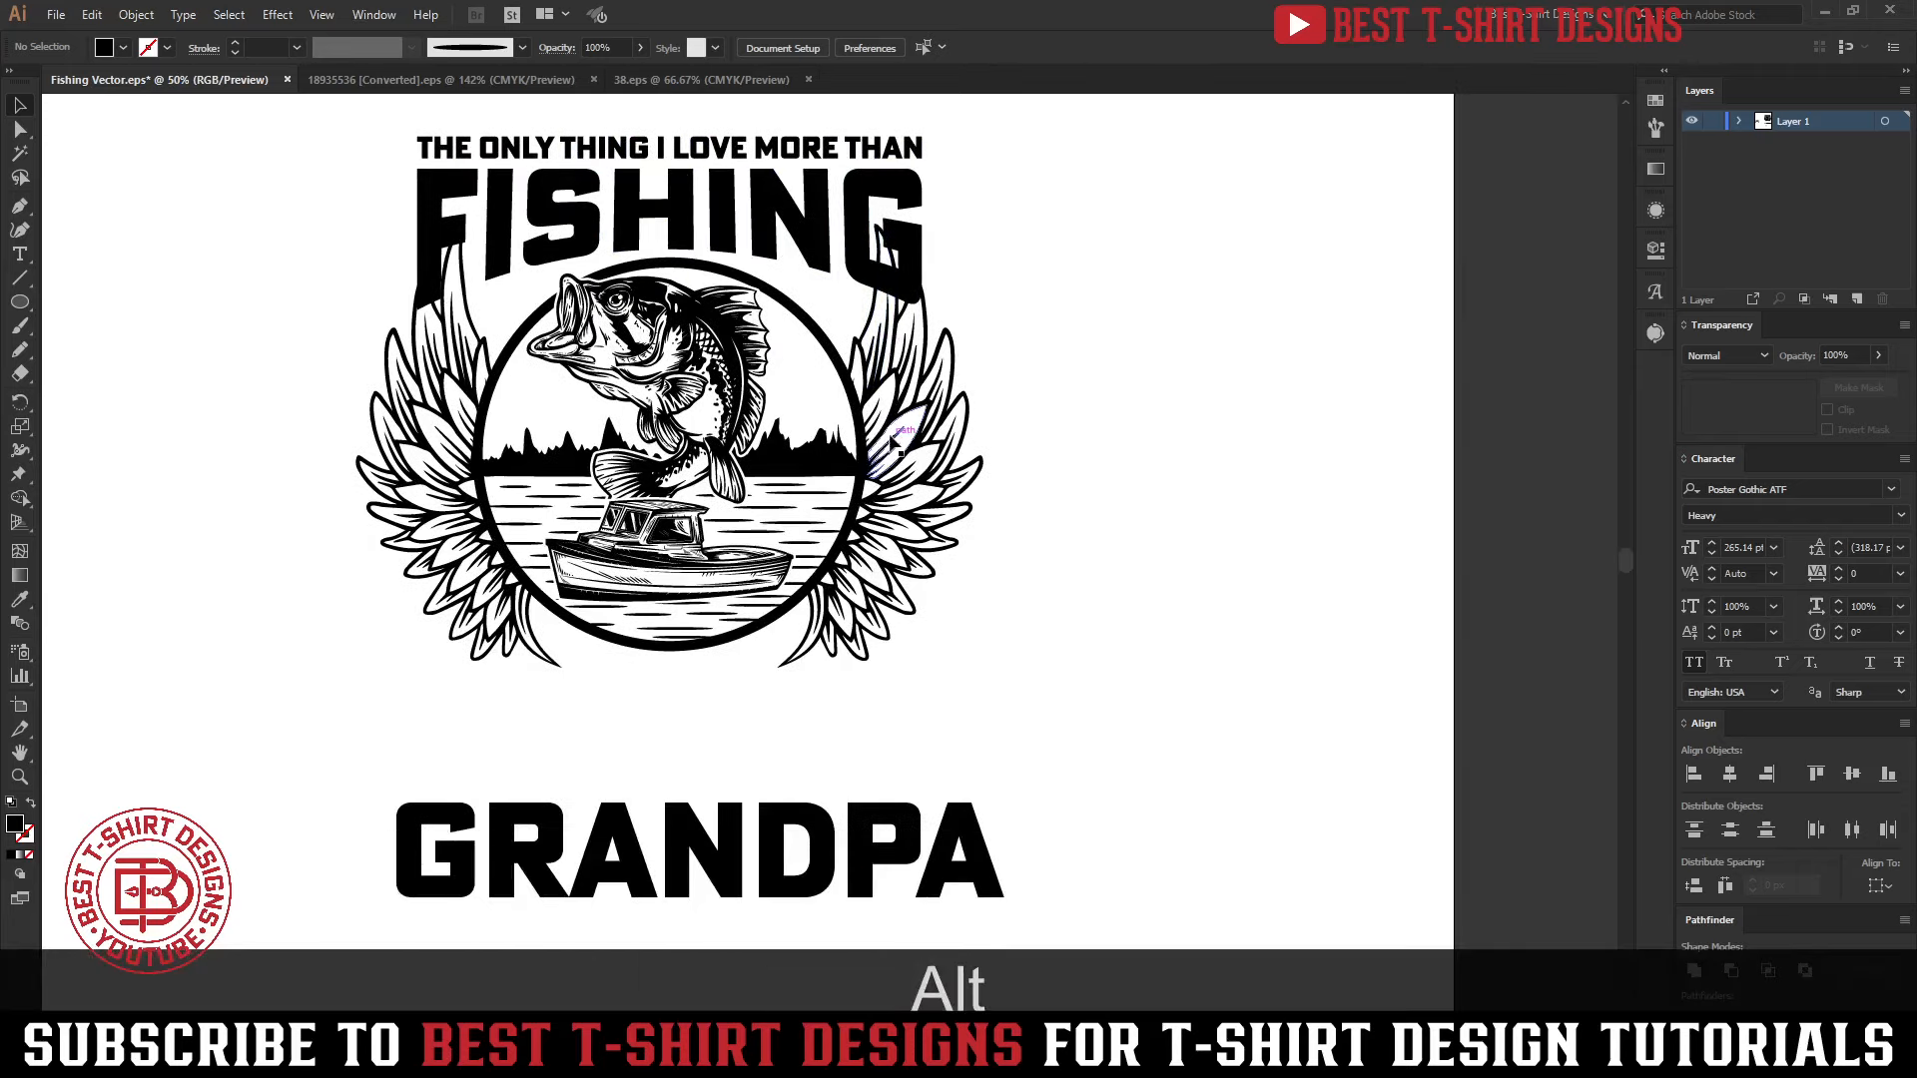
scroll(1096, 559, up, 2)
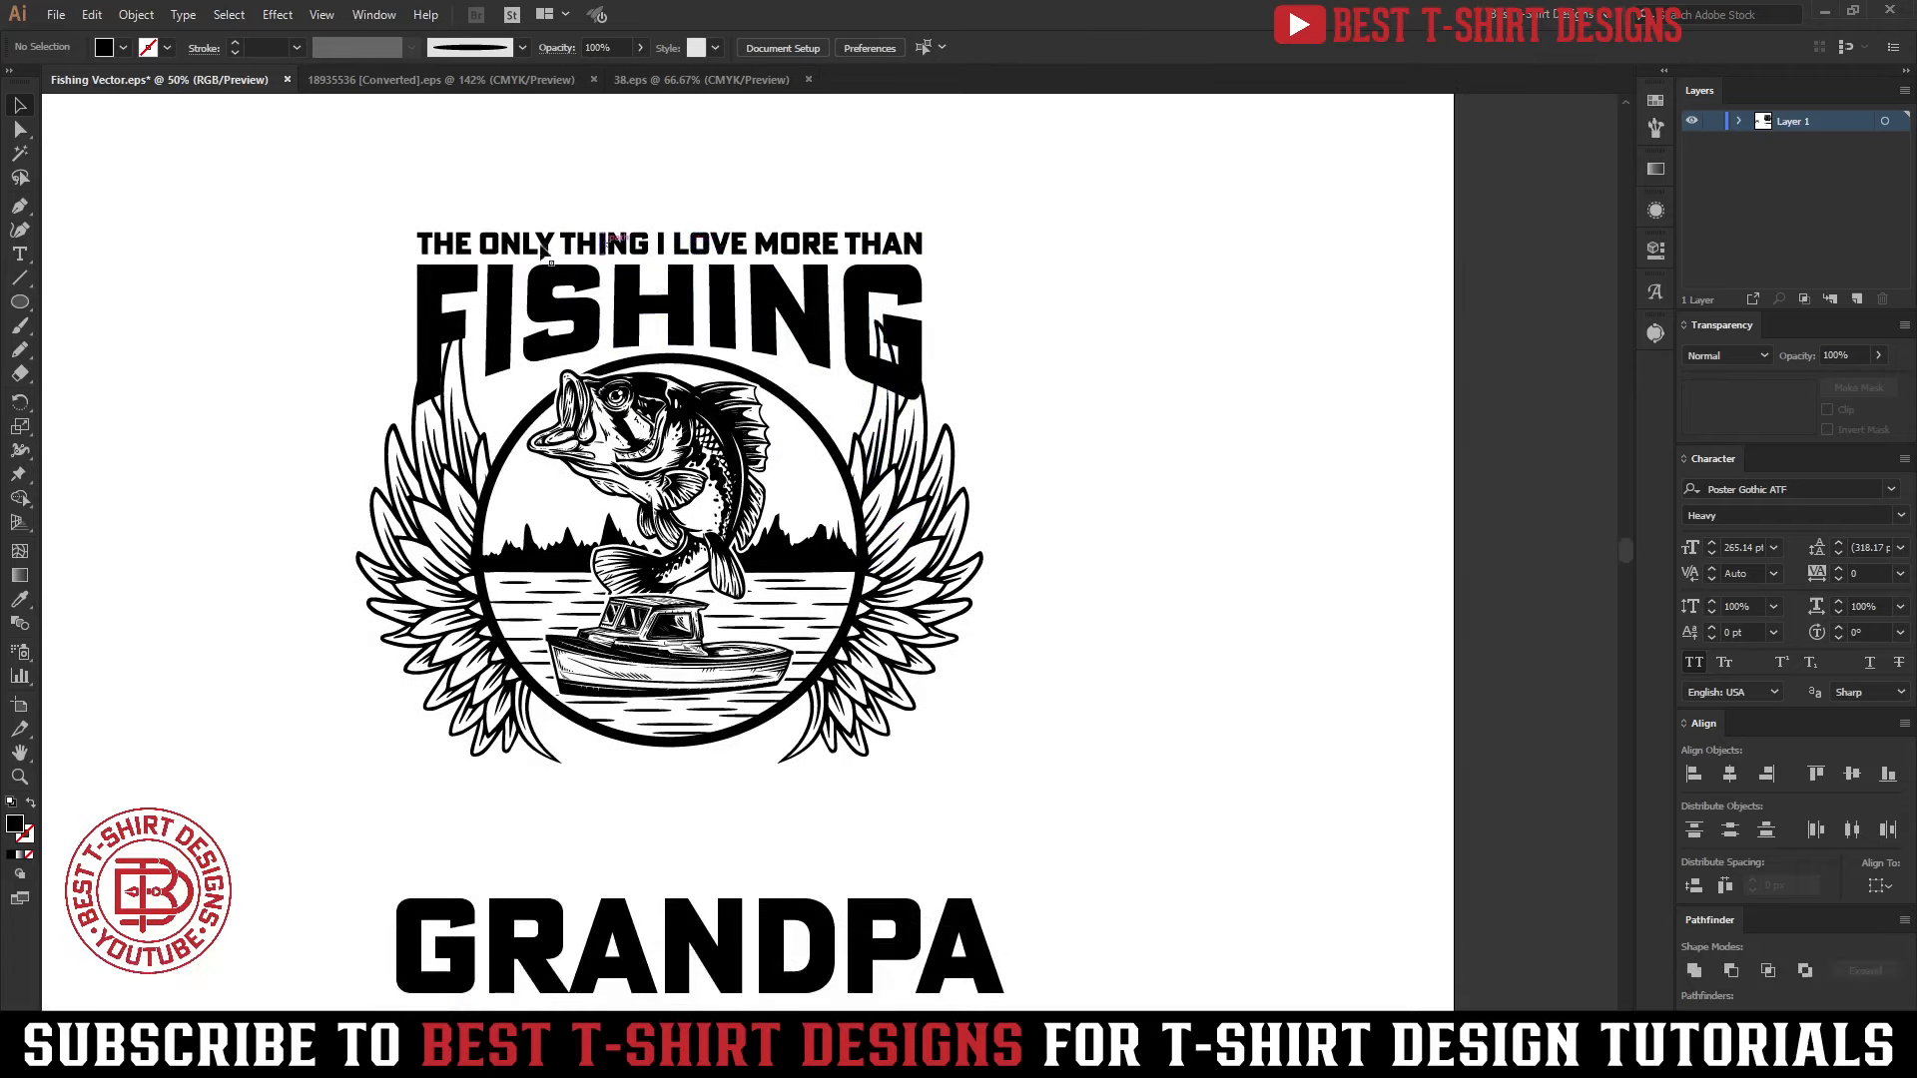
click(650, 309)
click(811, 859)
scroll(811, 859, down, 3)
drag(520, 945, 698, 480)
scroll(699, 559, up, 2)
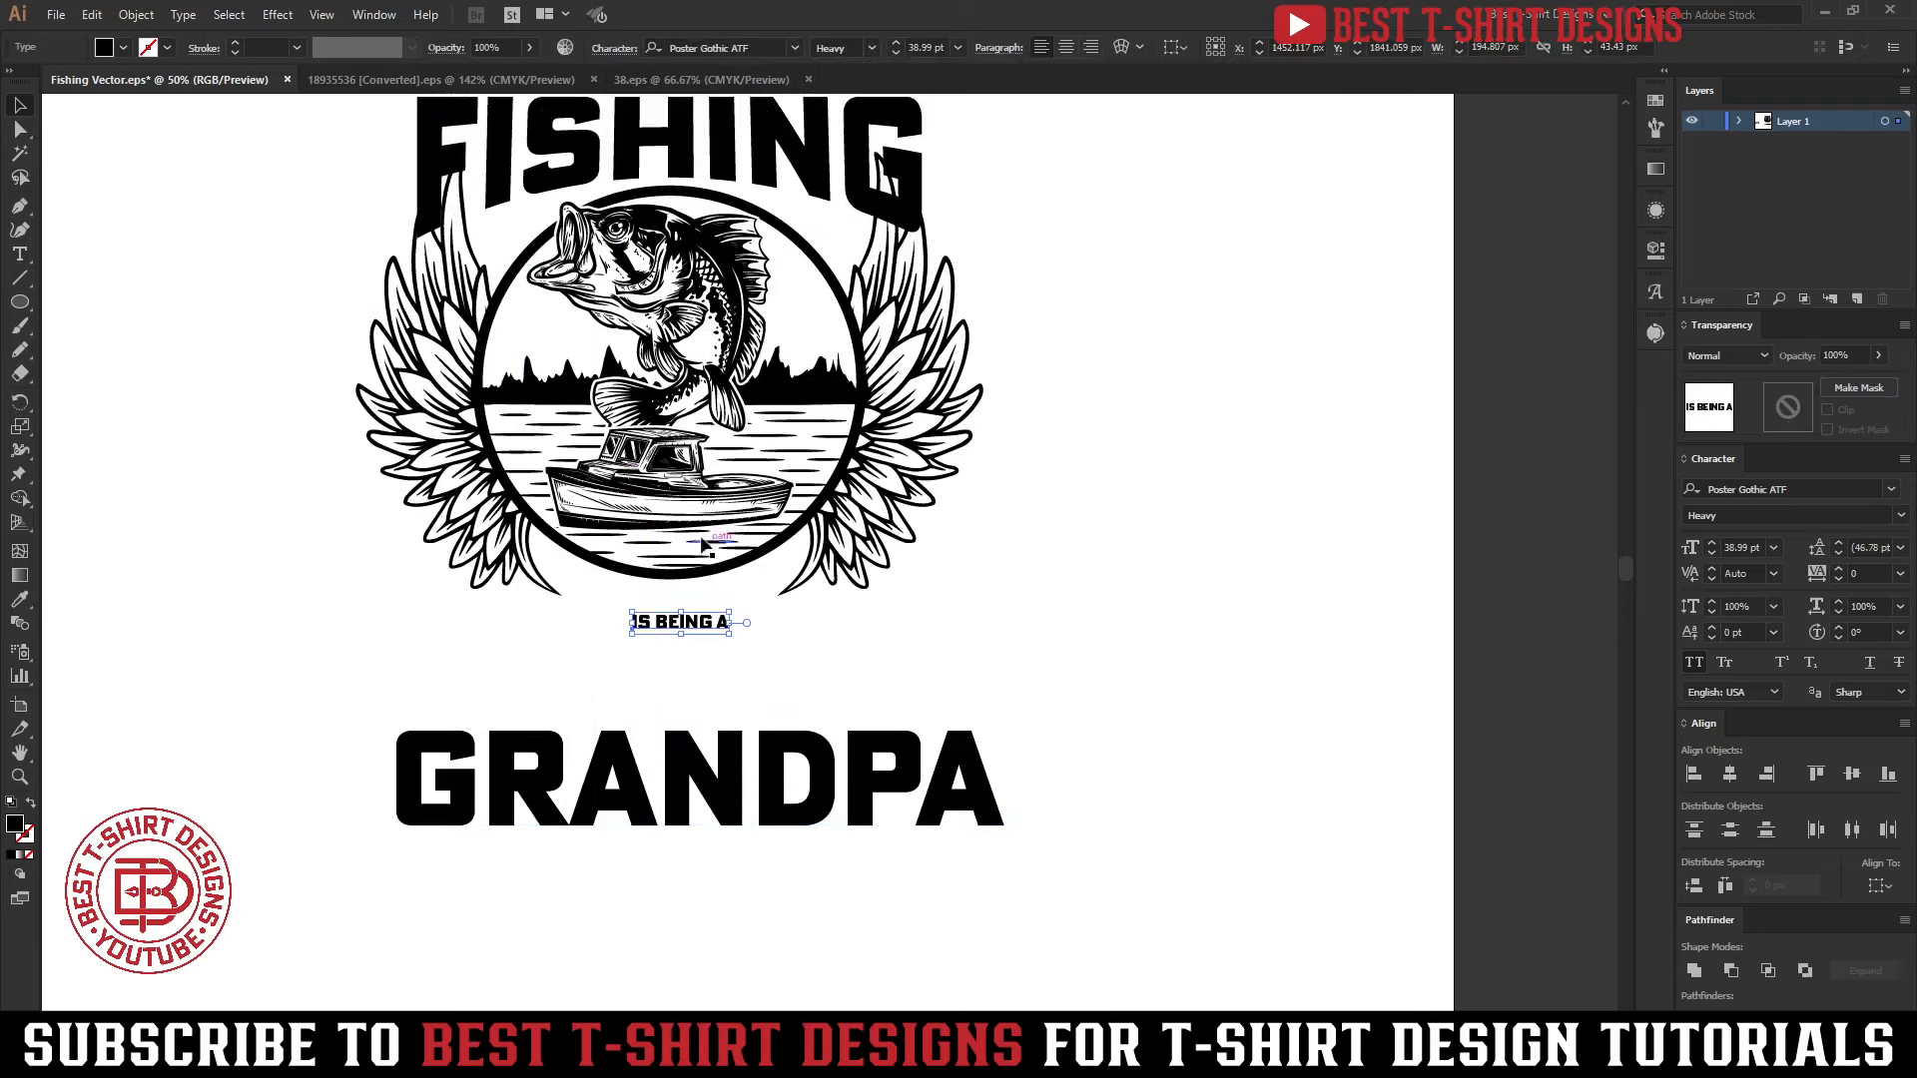
scroll(687, 531, up, 2)
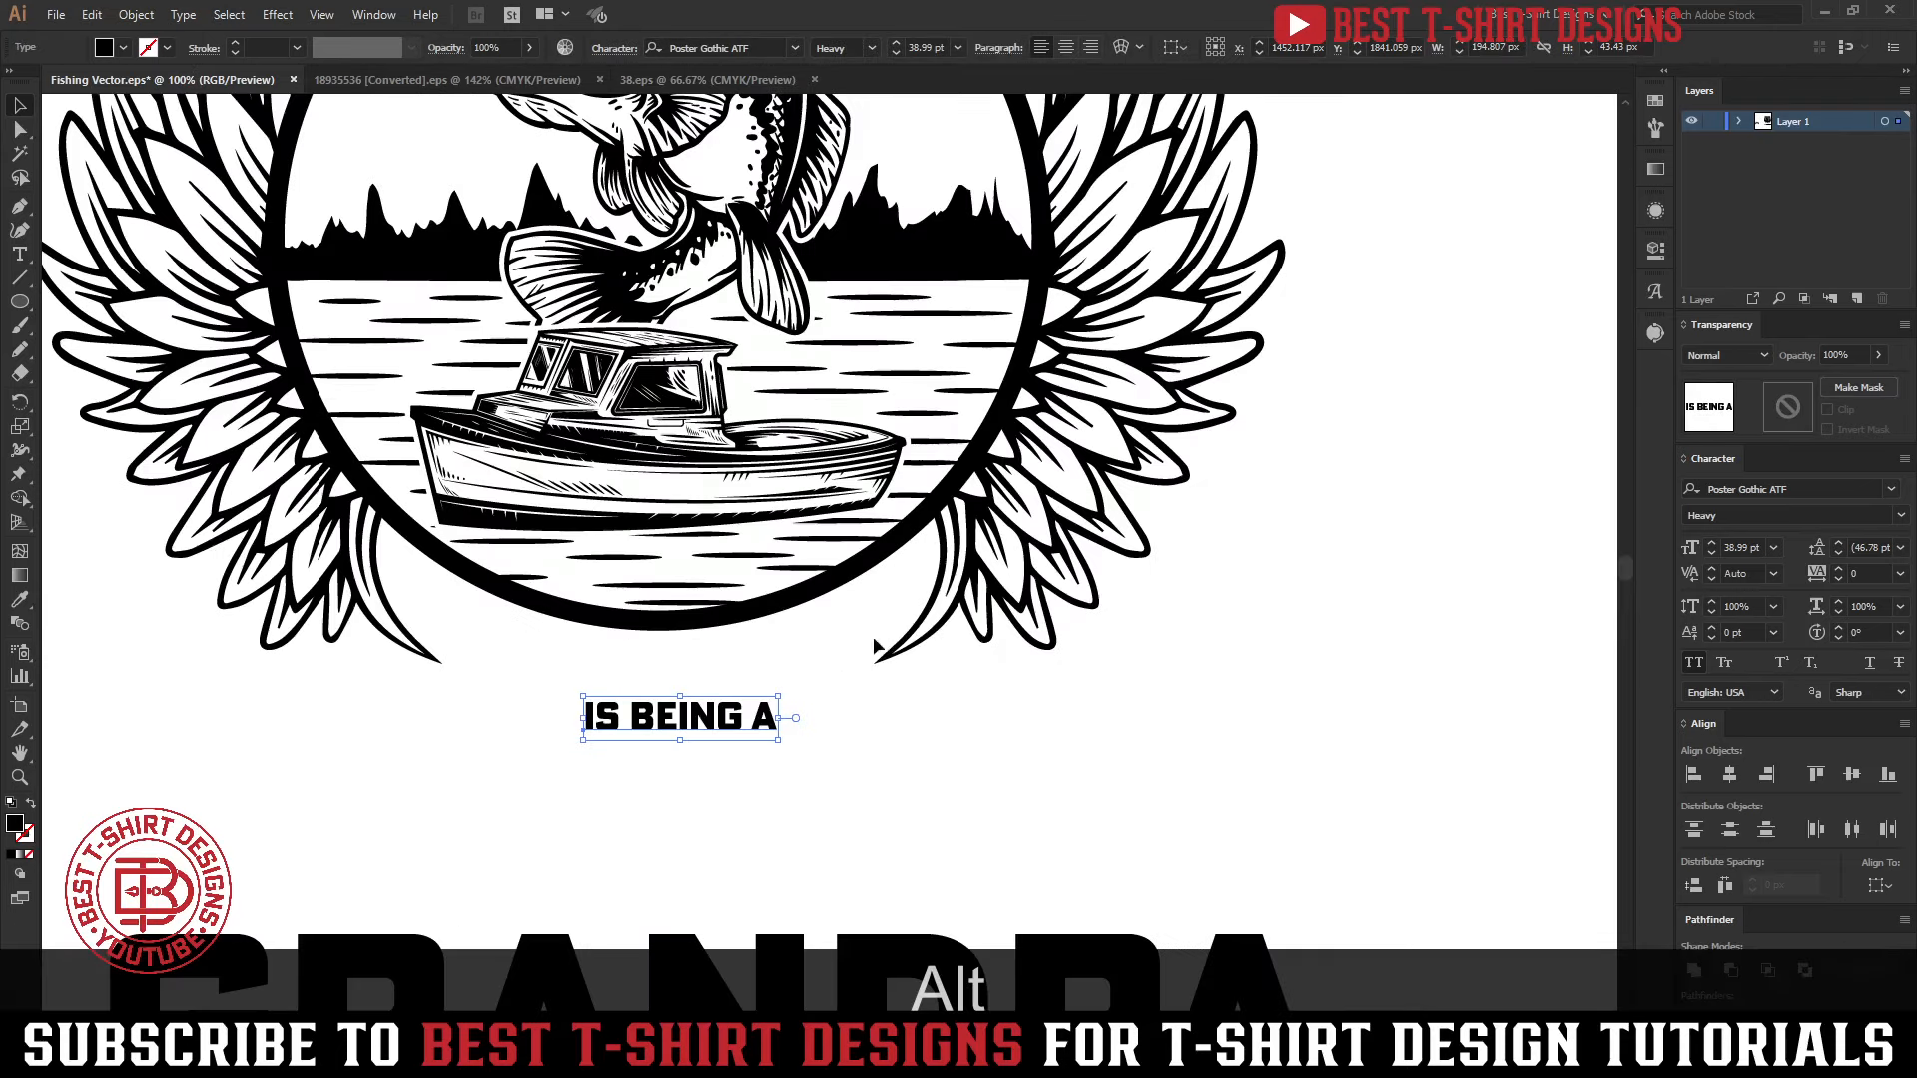
drag(664, 731, 653, 862)
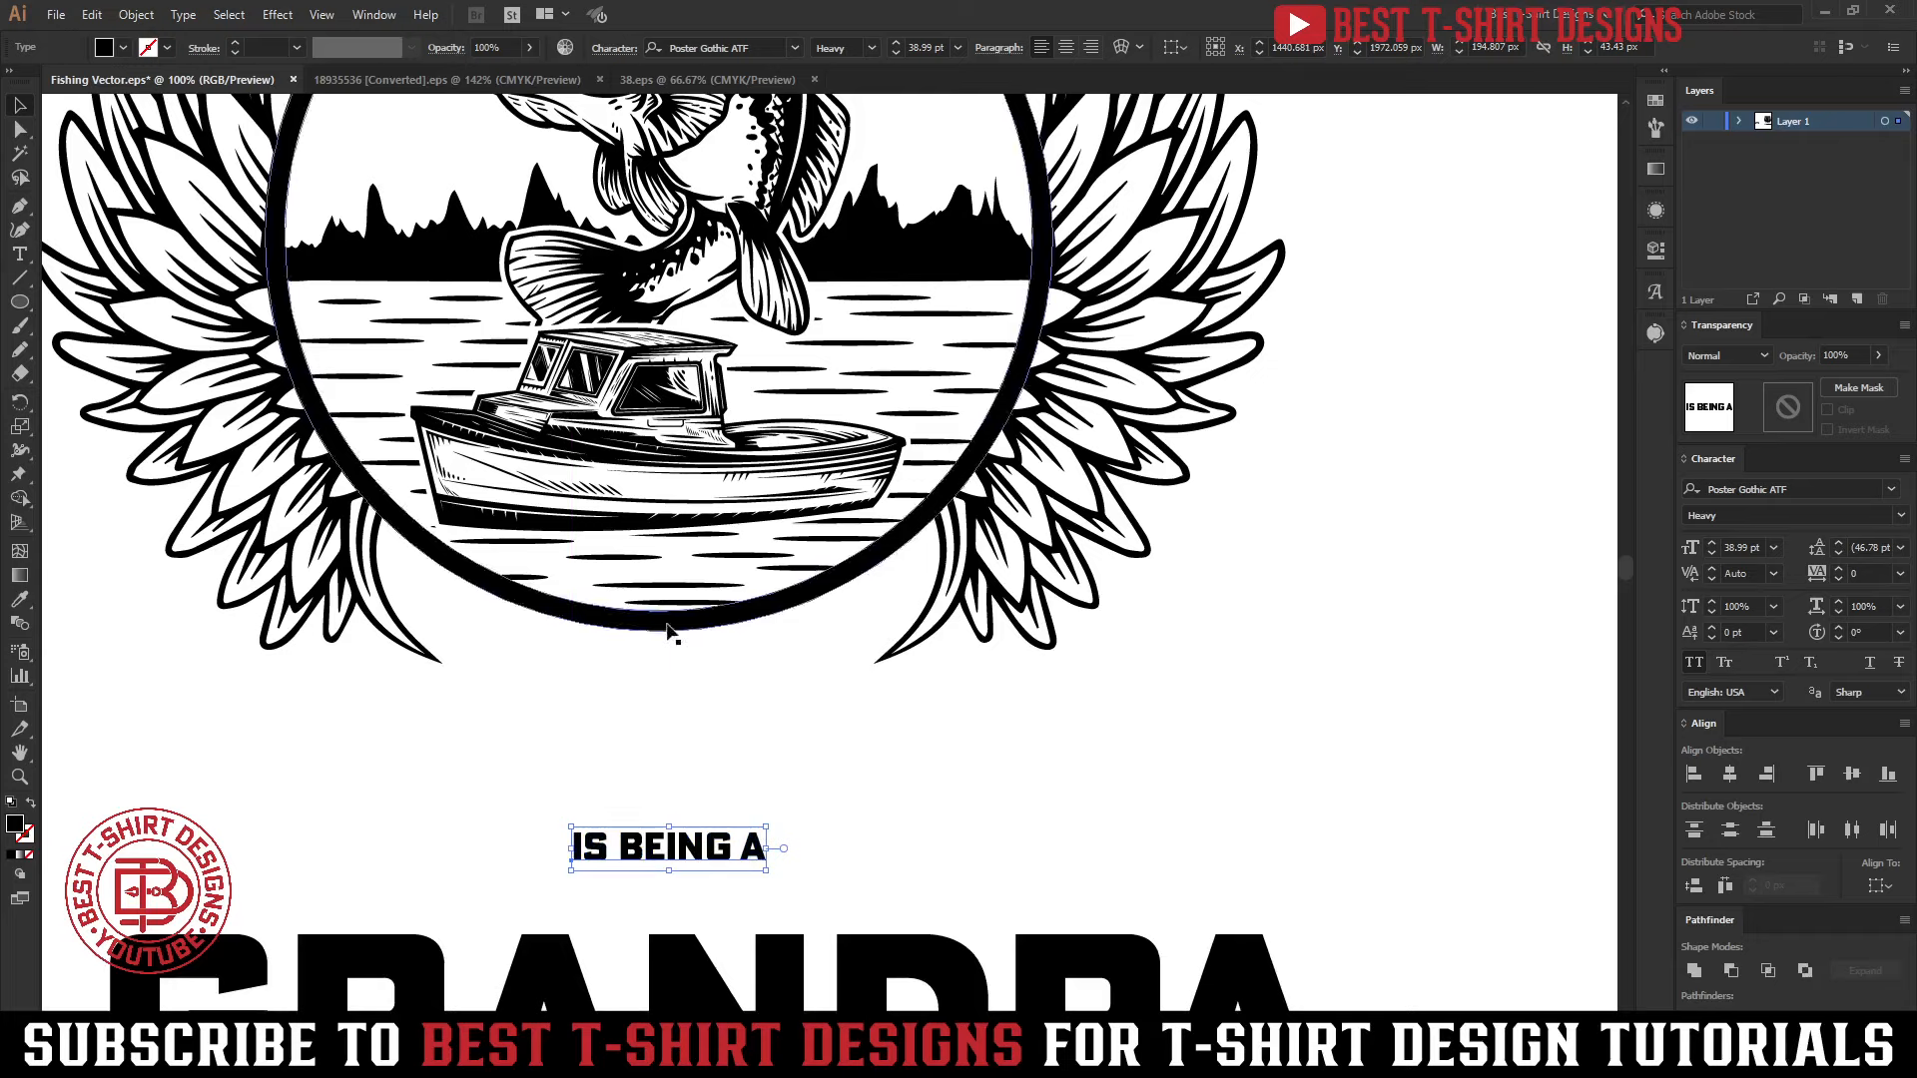
Draw a black circle about 904 px in diameter from the center of the emblem, extending beyond its ring
scroll(632, 757, down, 1)
key(l)
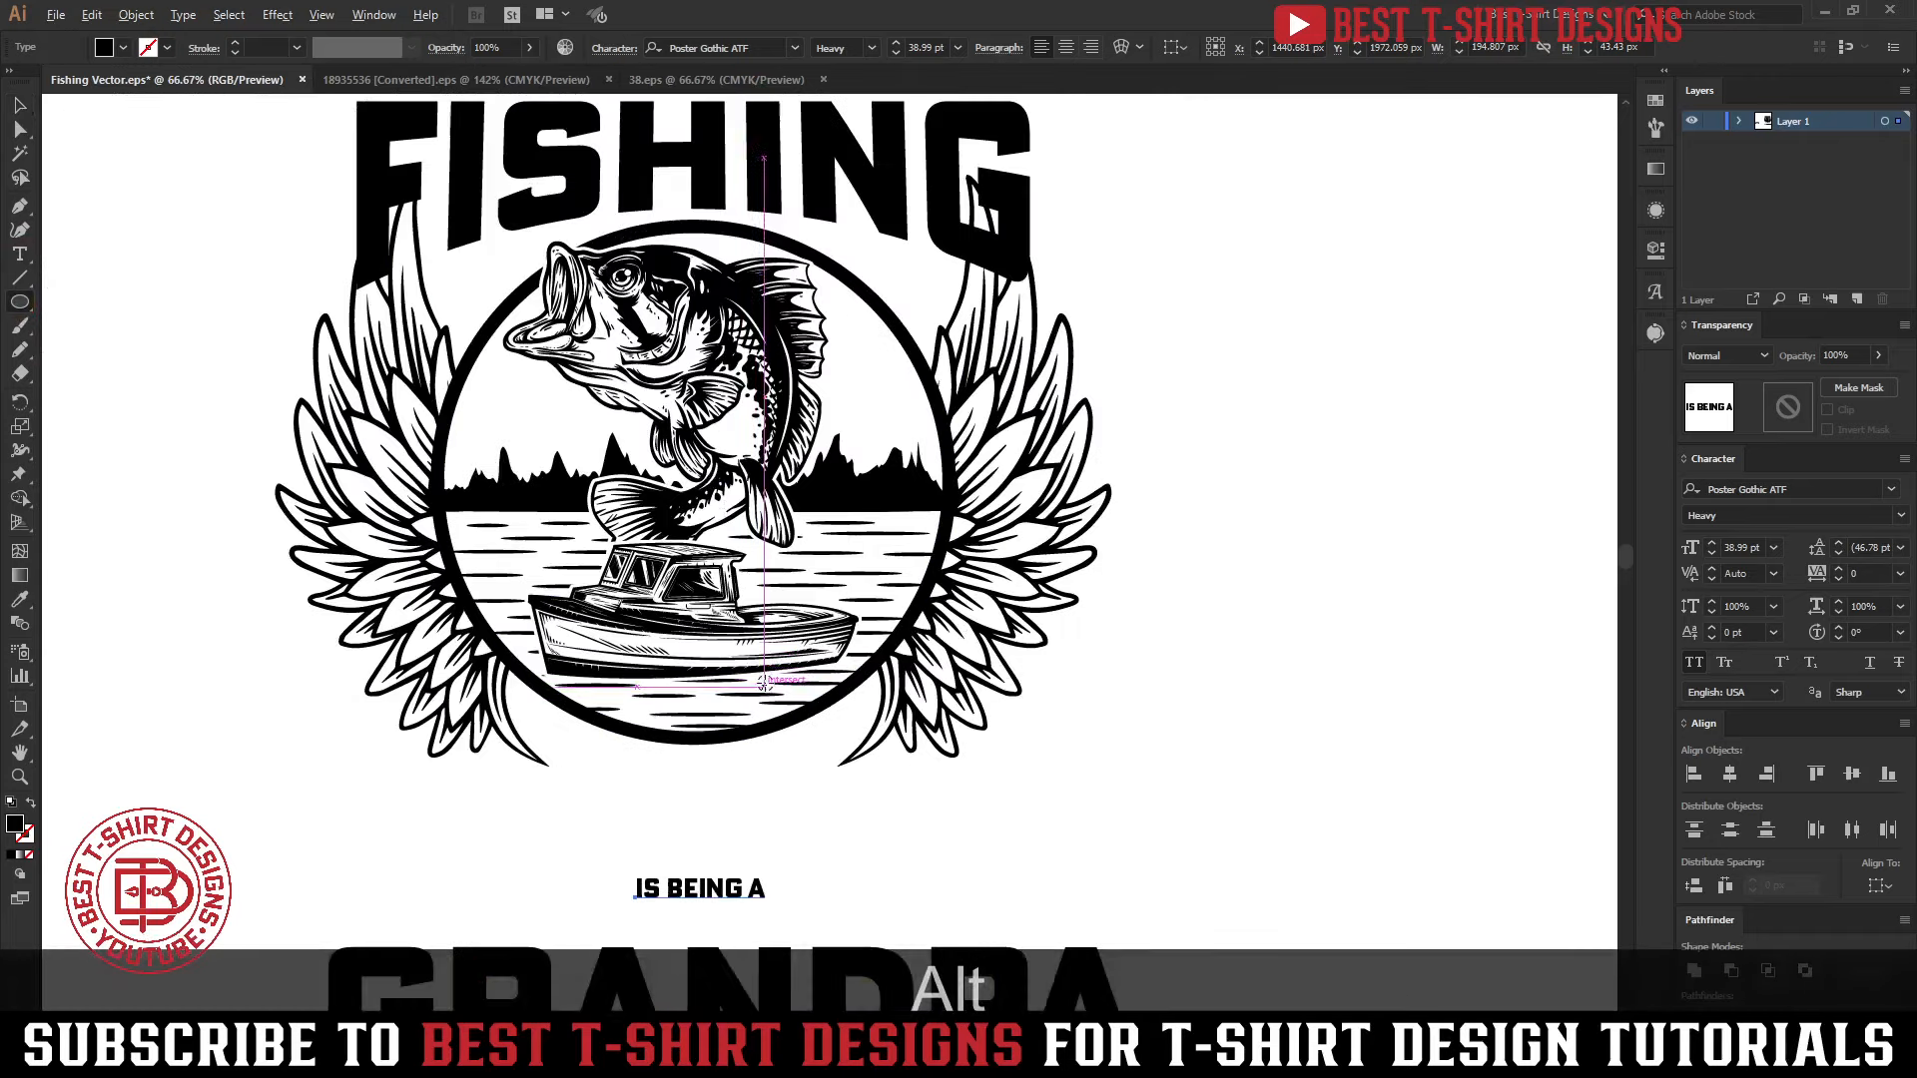
drag(696, 461, 939, 761)
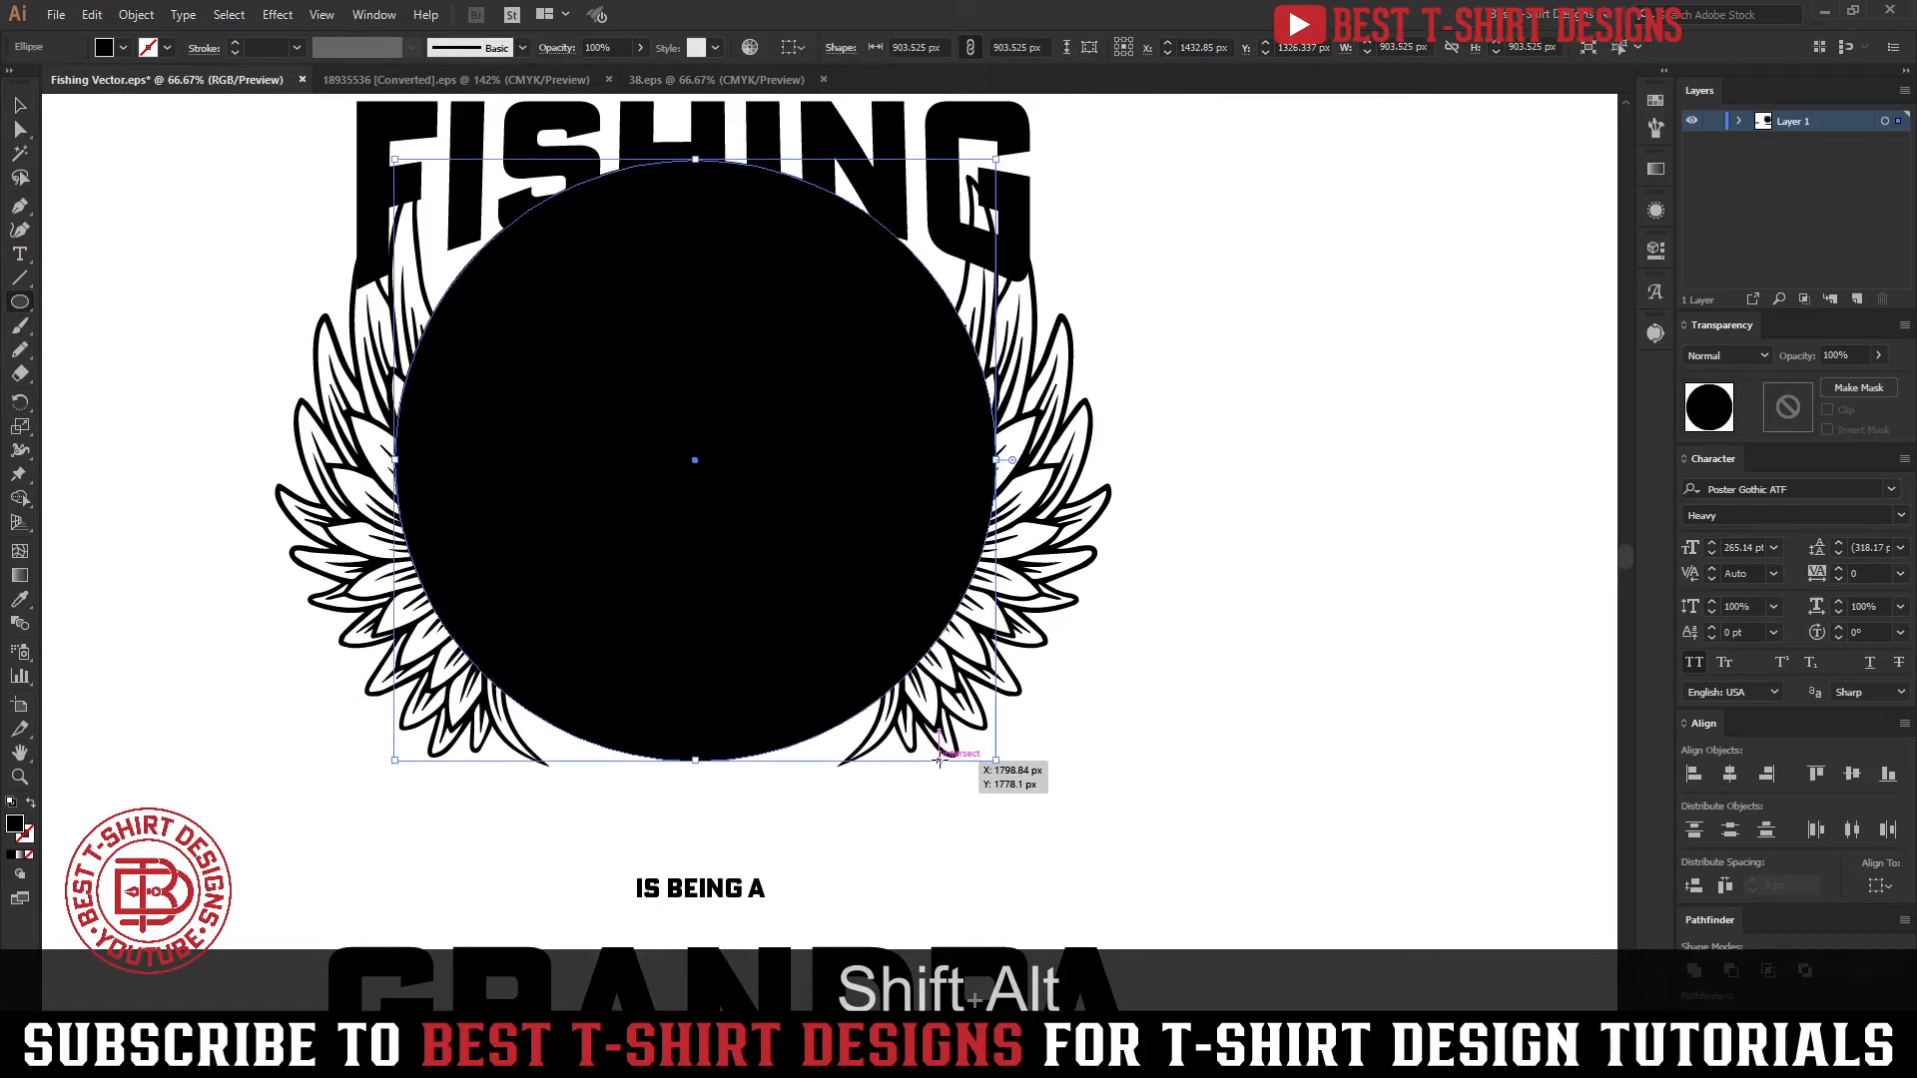
Turn the large circle's black fill into a black stroke and move it into the emblem's nested ring group, keeping its position
key(shift+x)
key(v)
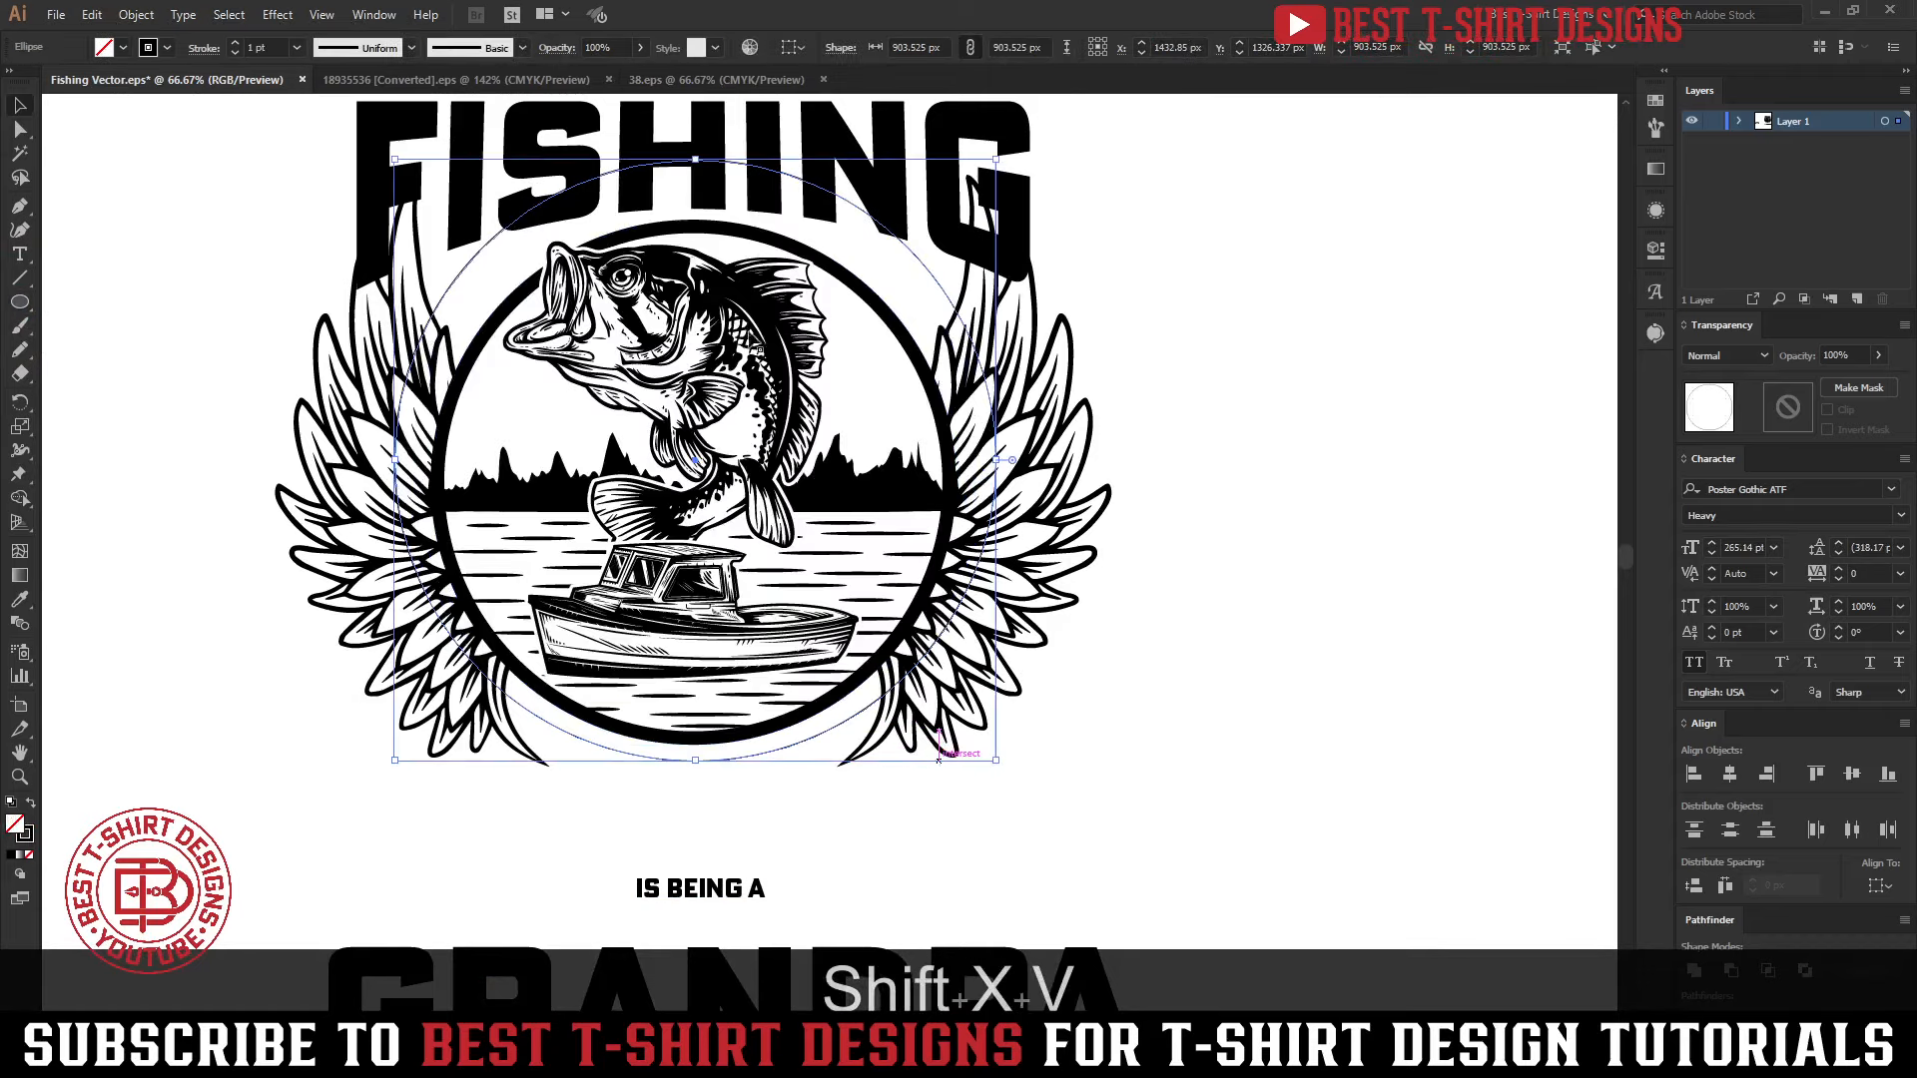
key(ctrl+x)
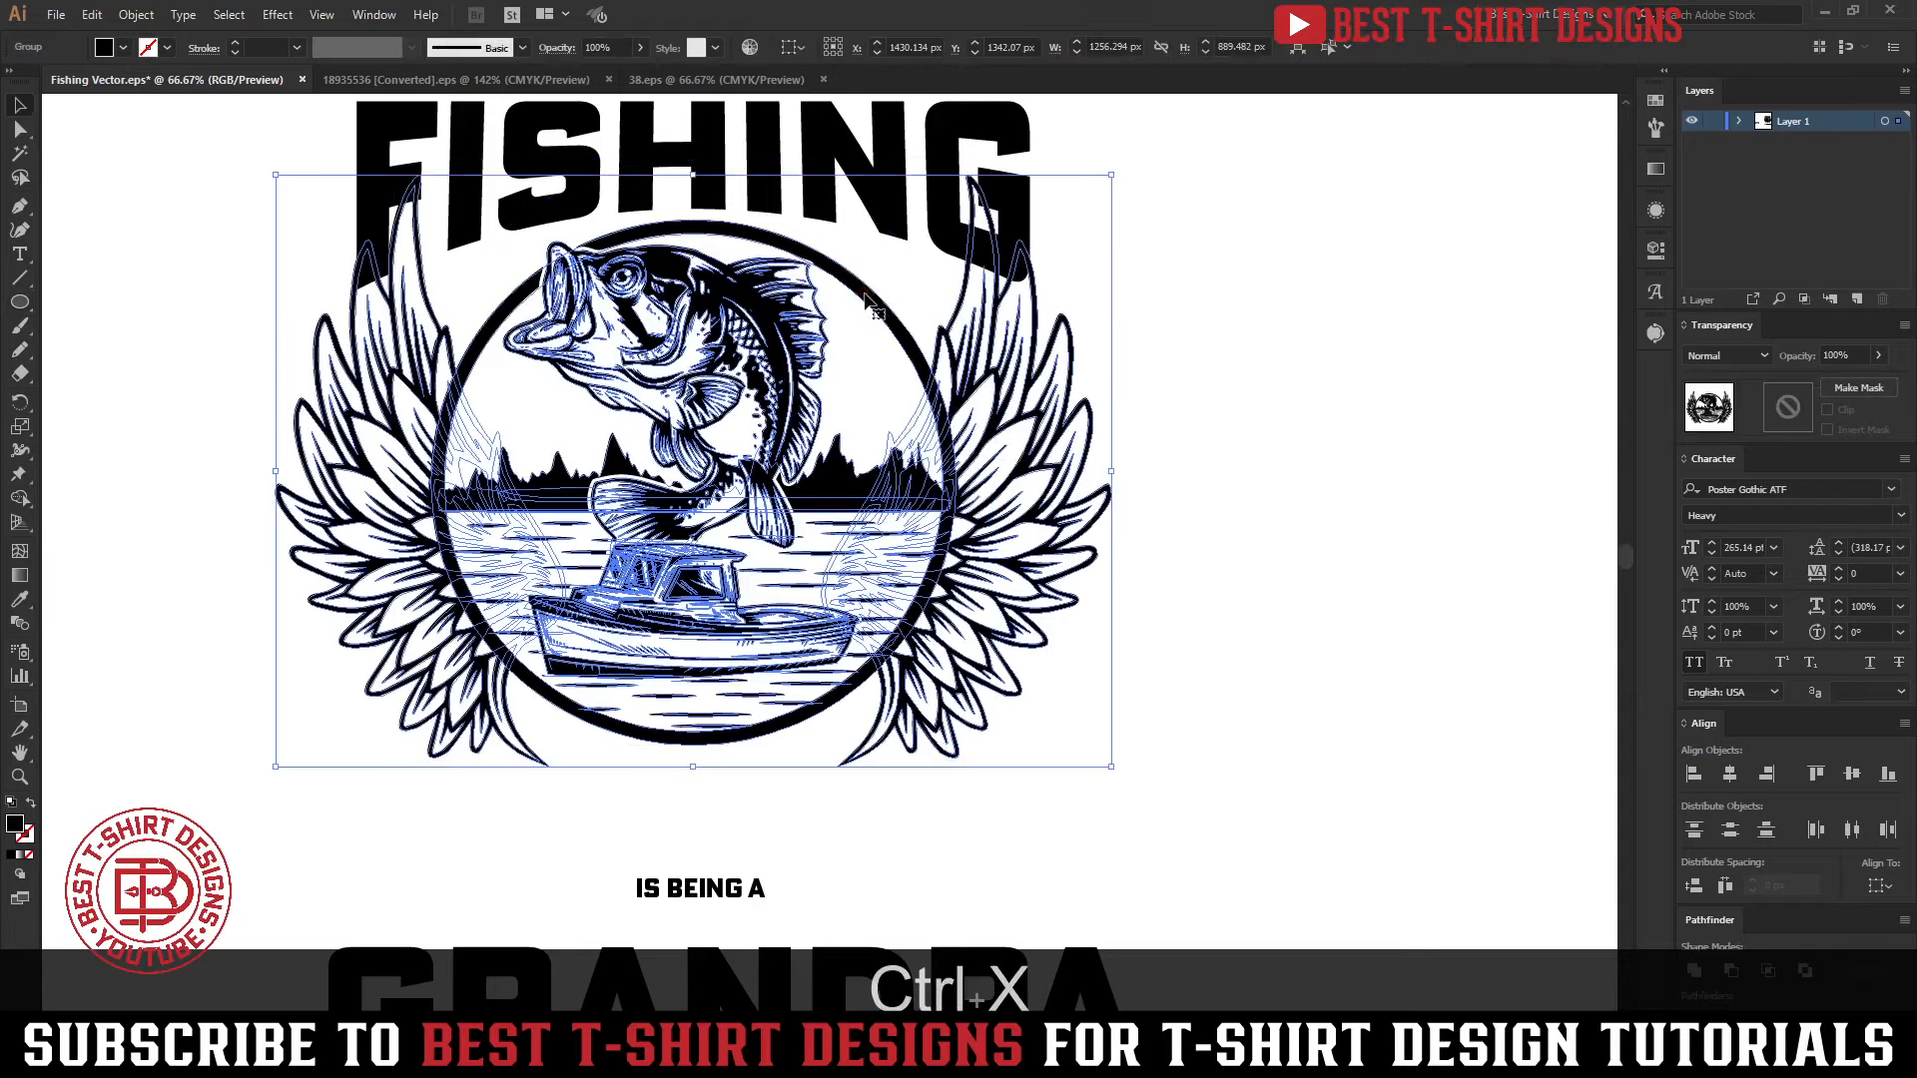
double_click(865, 298)
click(864, 298)
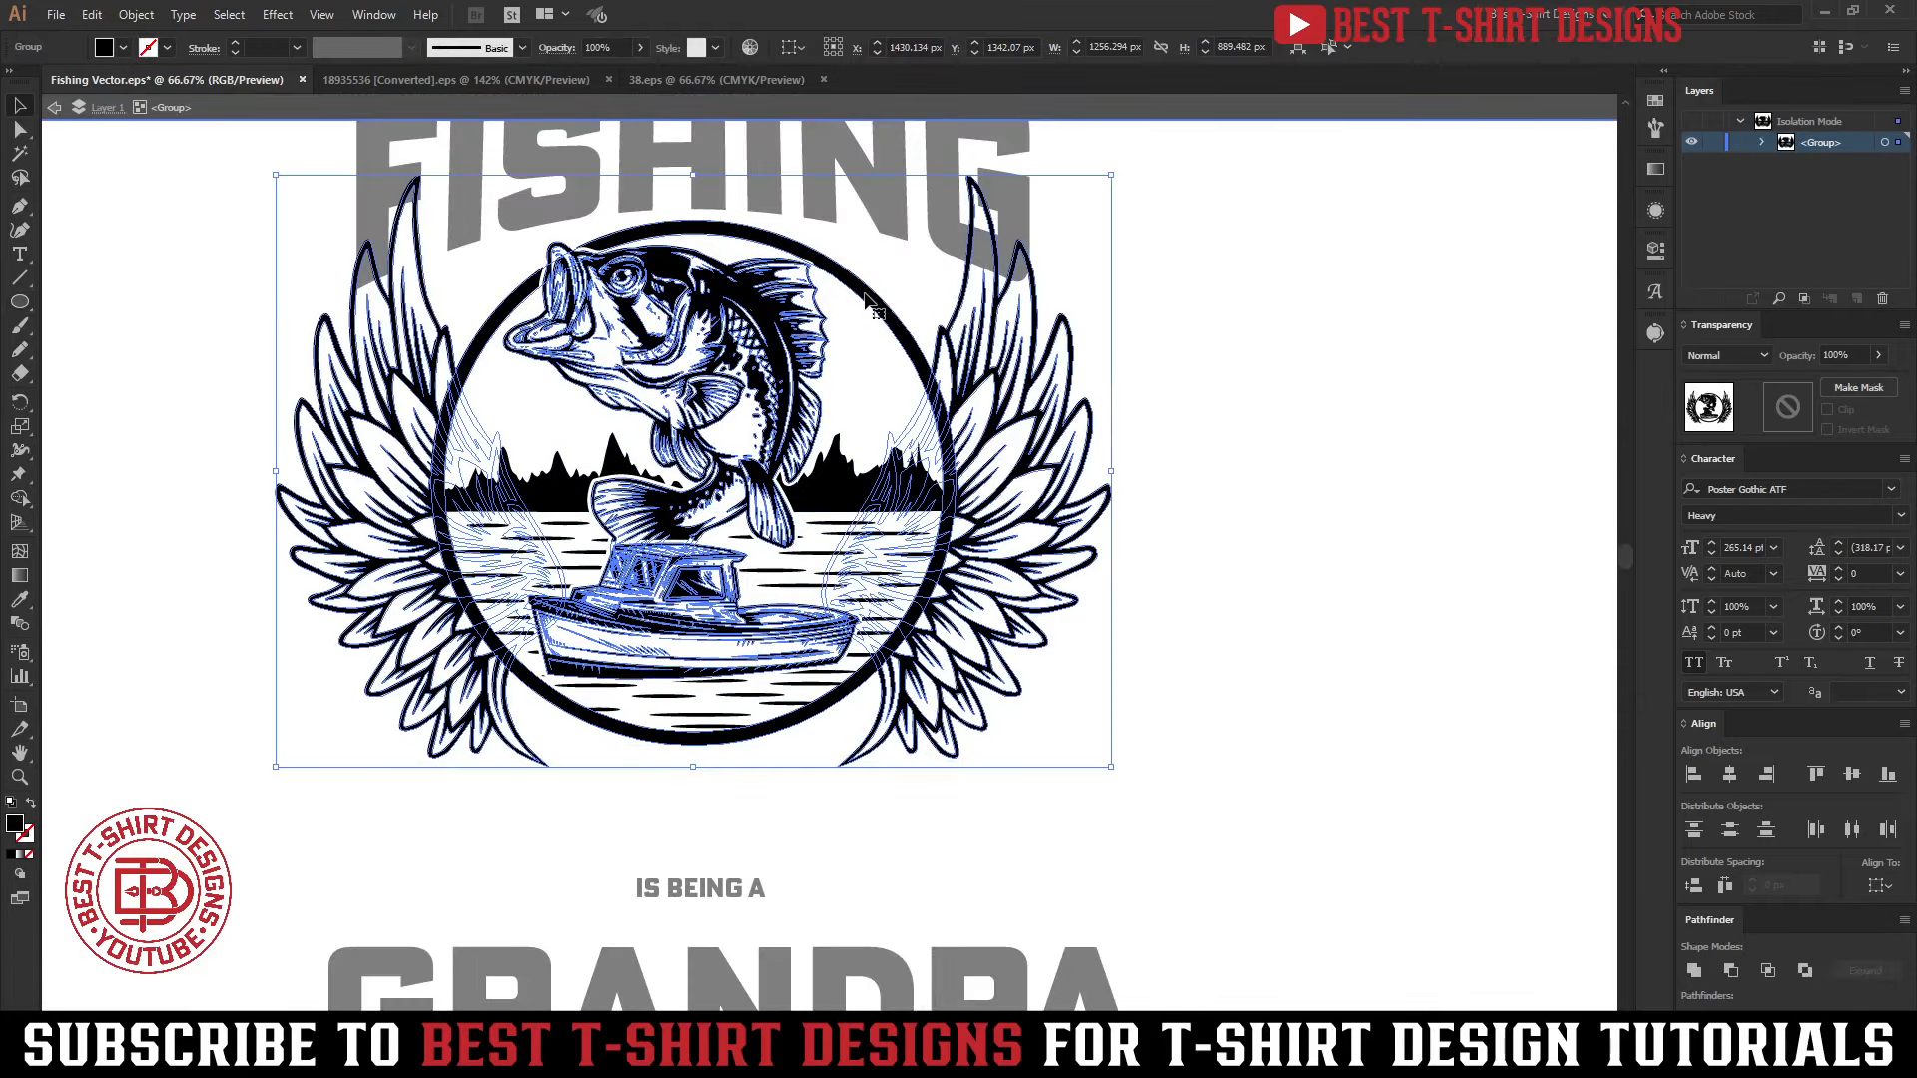
double_click(864, 297)
click(865, 298)
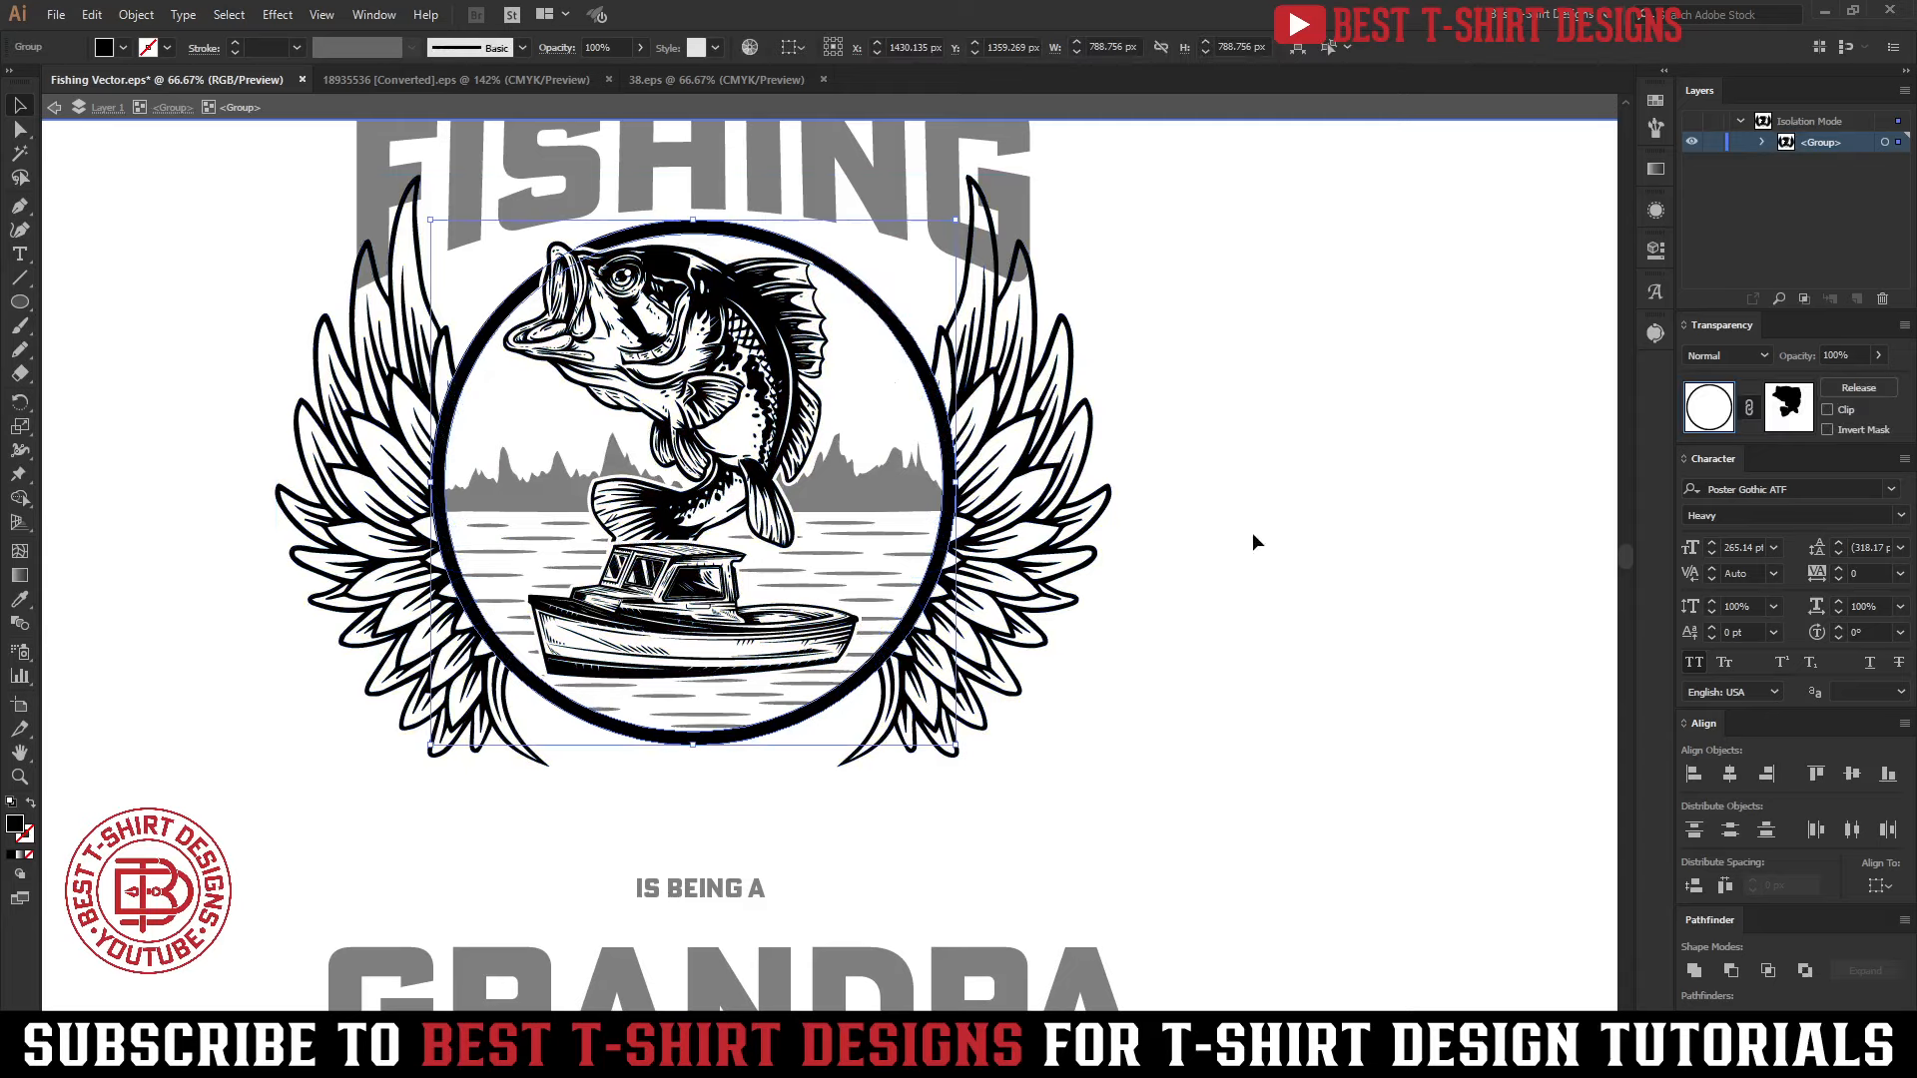
key(ctrl)
key(ctrl+f)
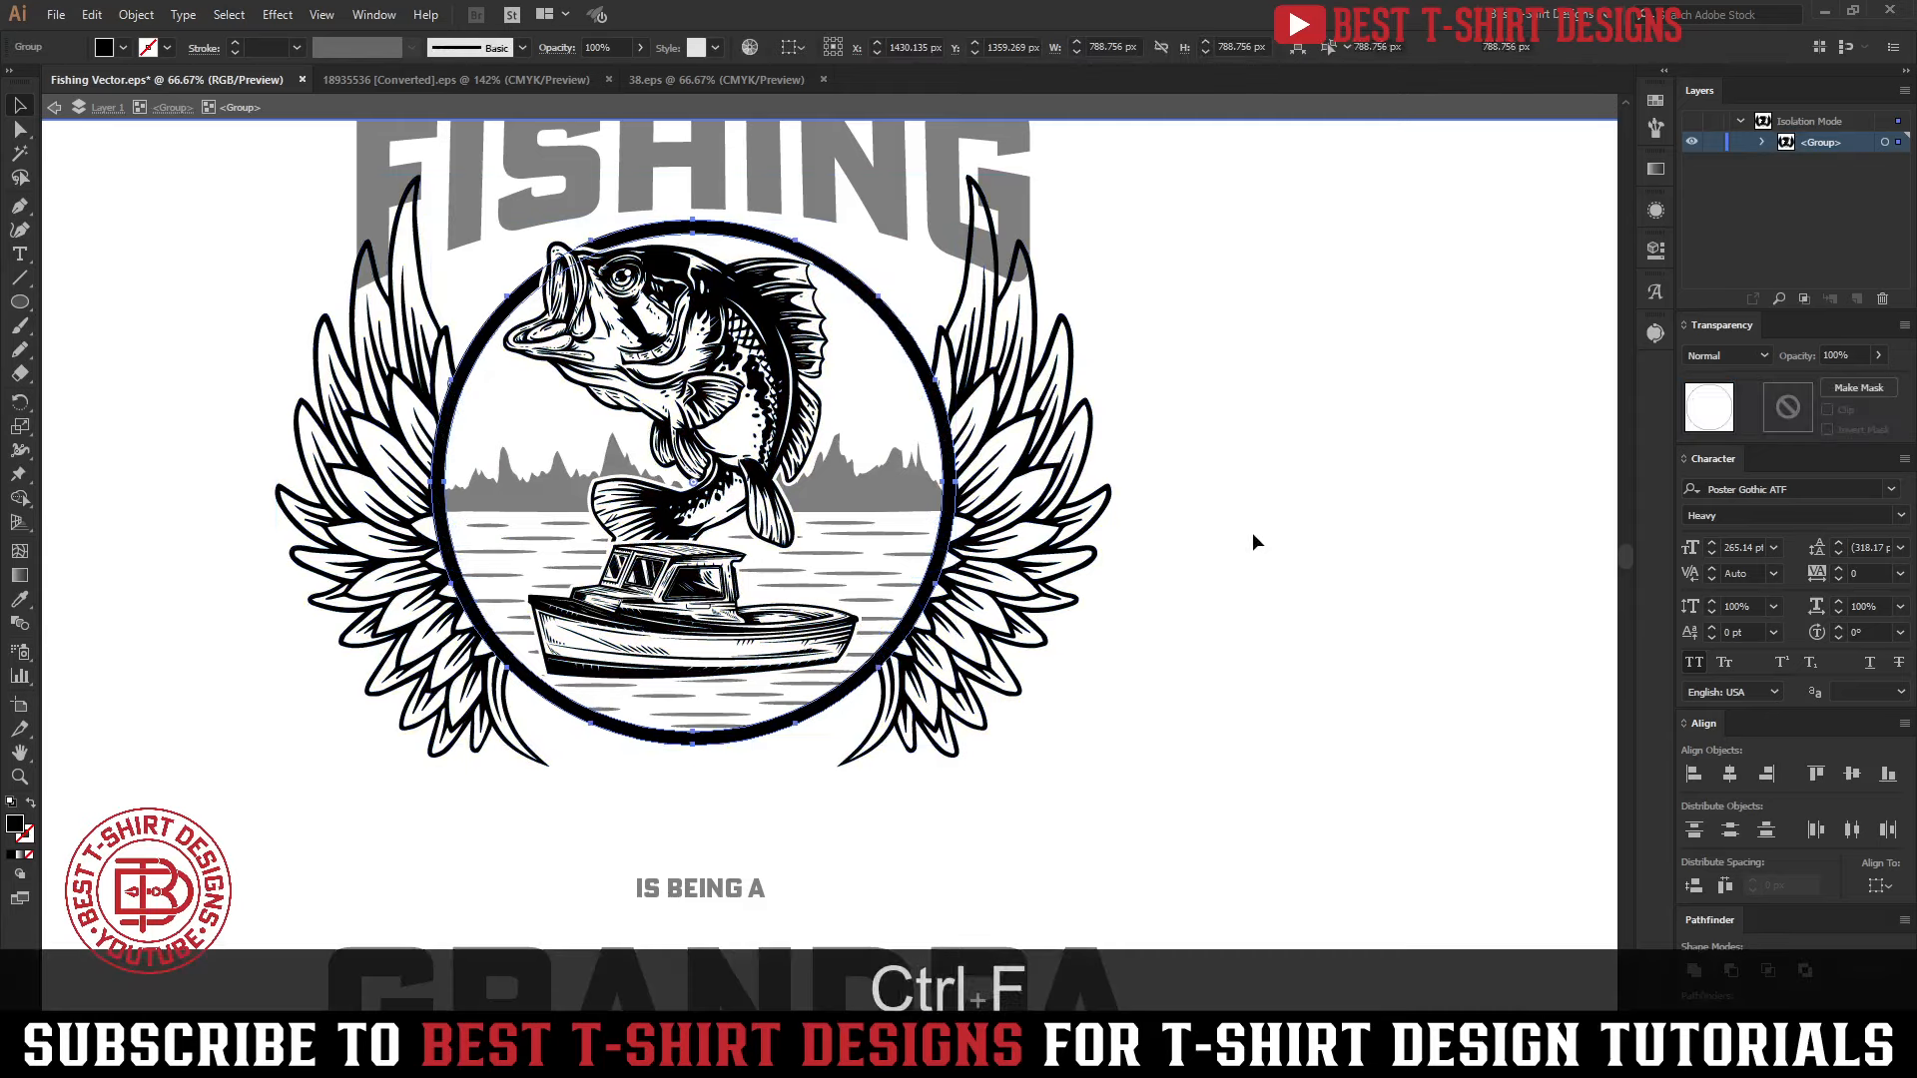
click(1254, 535)
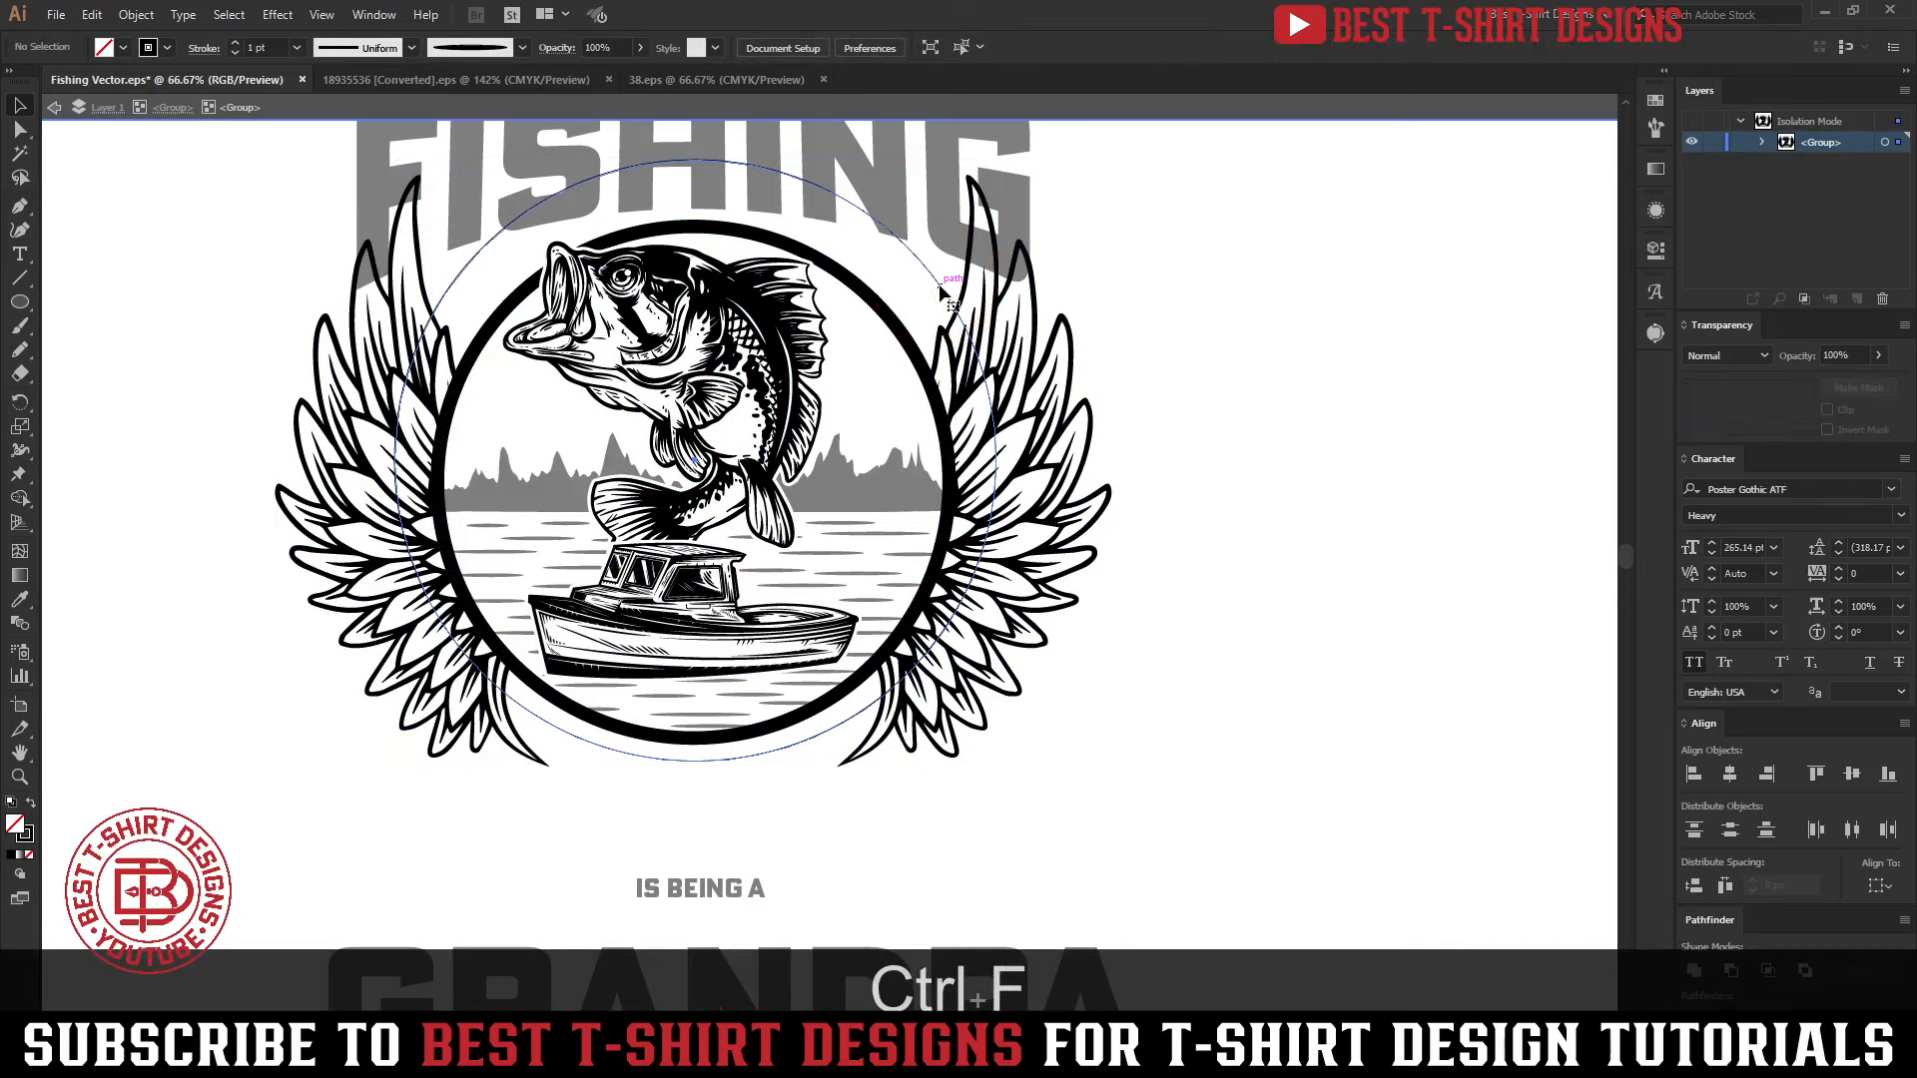
Give the large circle a 10 pt stroke and align it horizontally and vertically to the center of the emblem's ring
click(941, 290)
key(shift)
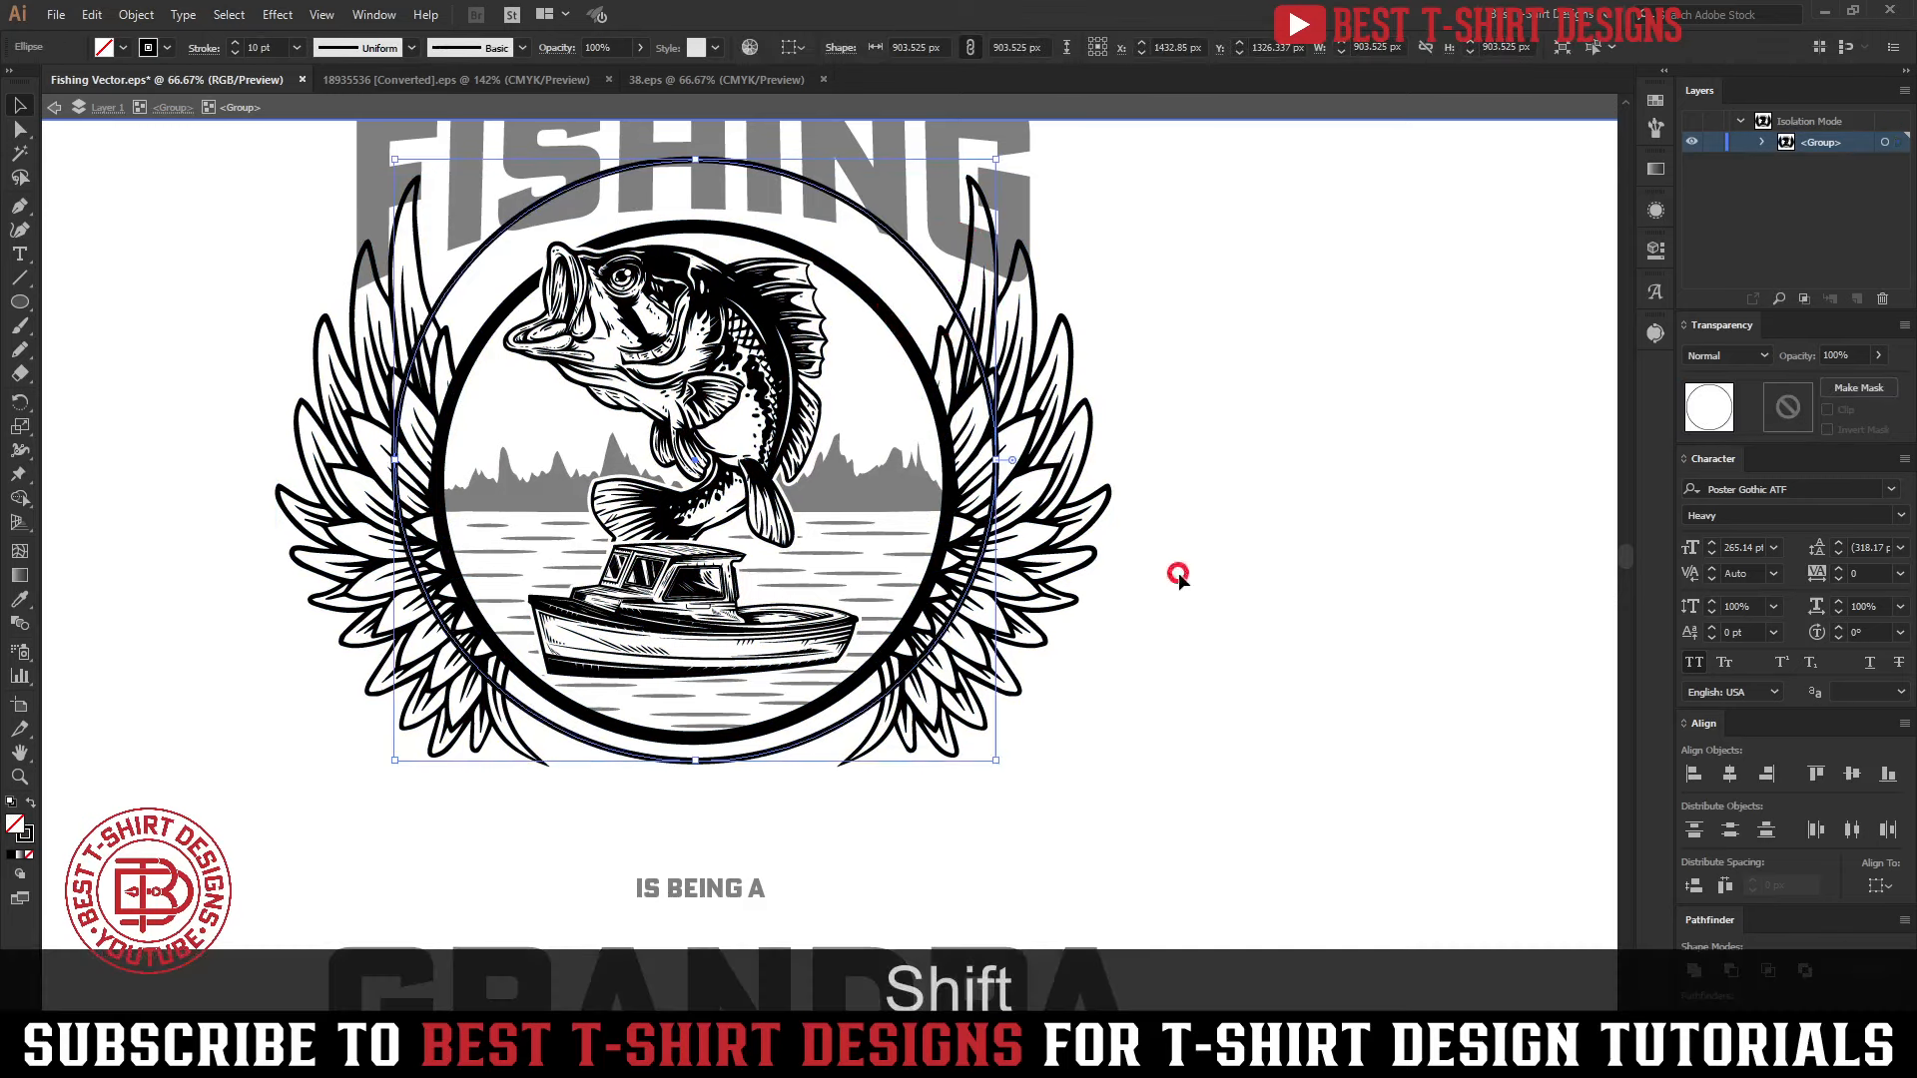
key(shift)
shift+click(886, 311)
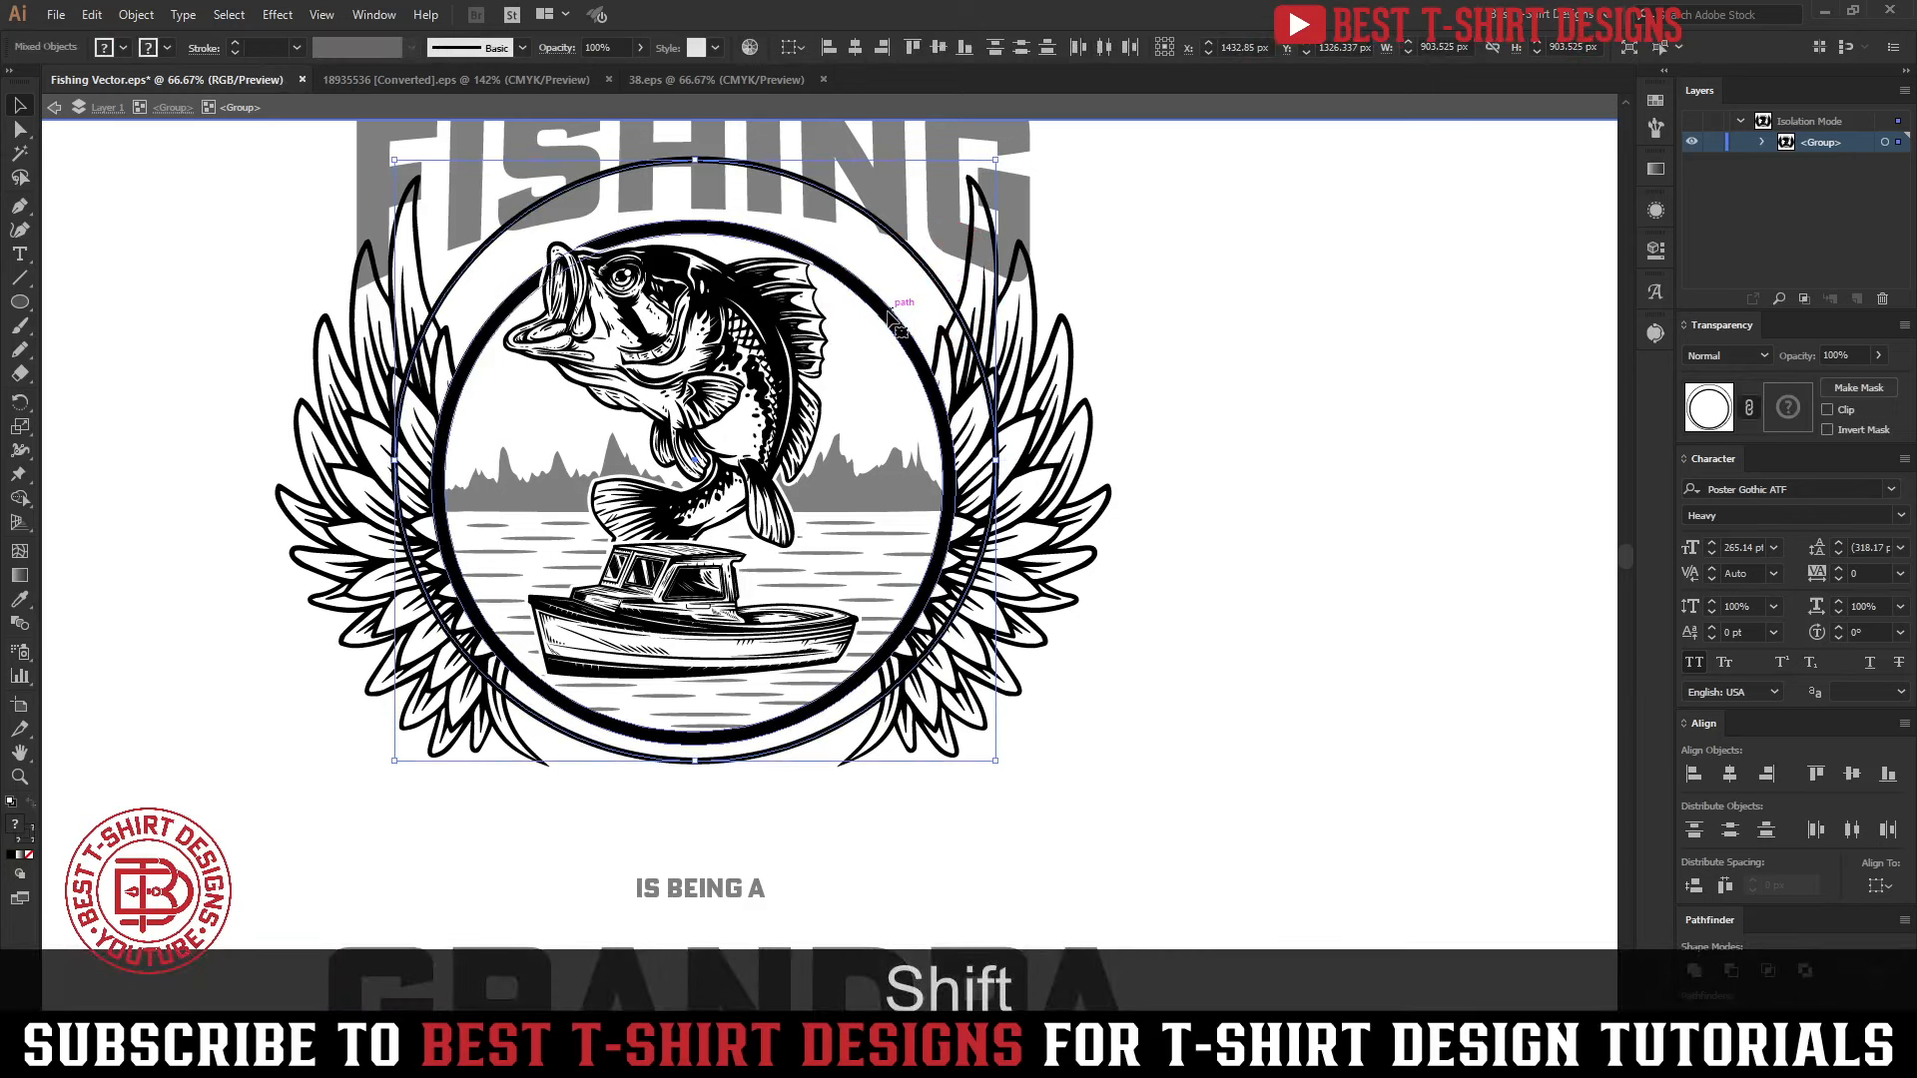
click(864, 298)
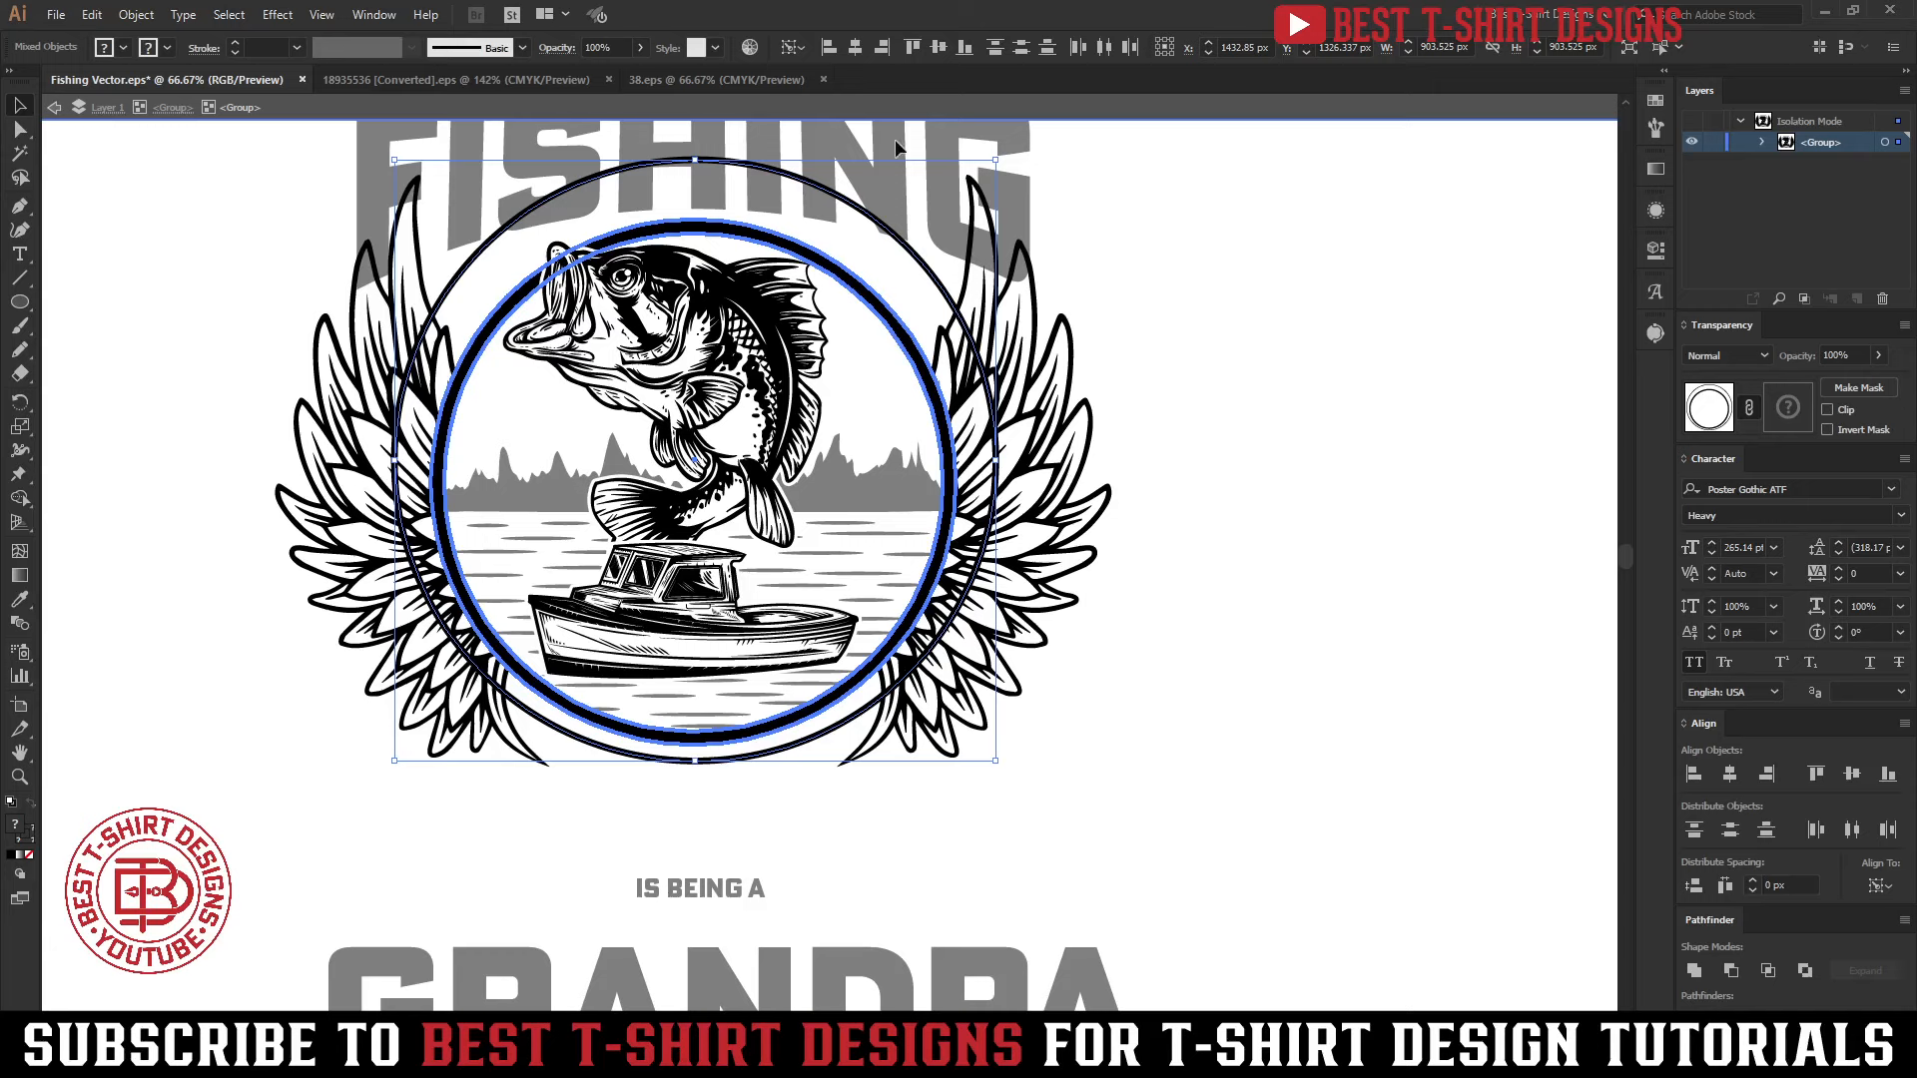
click(856, 48)
click(934, 48)
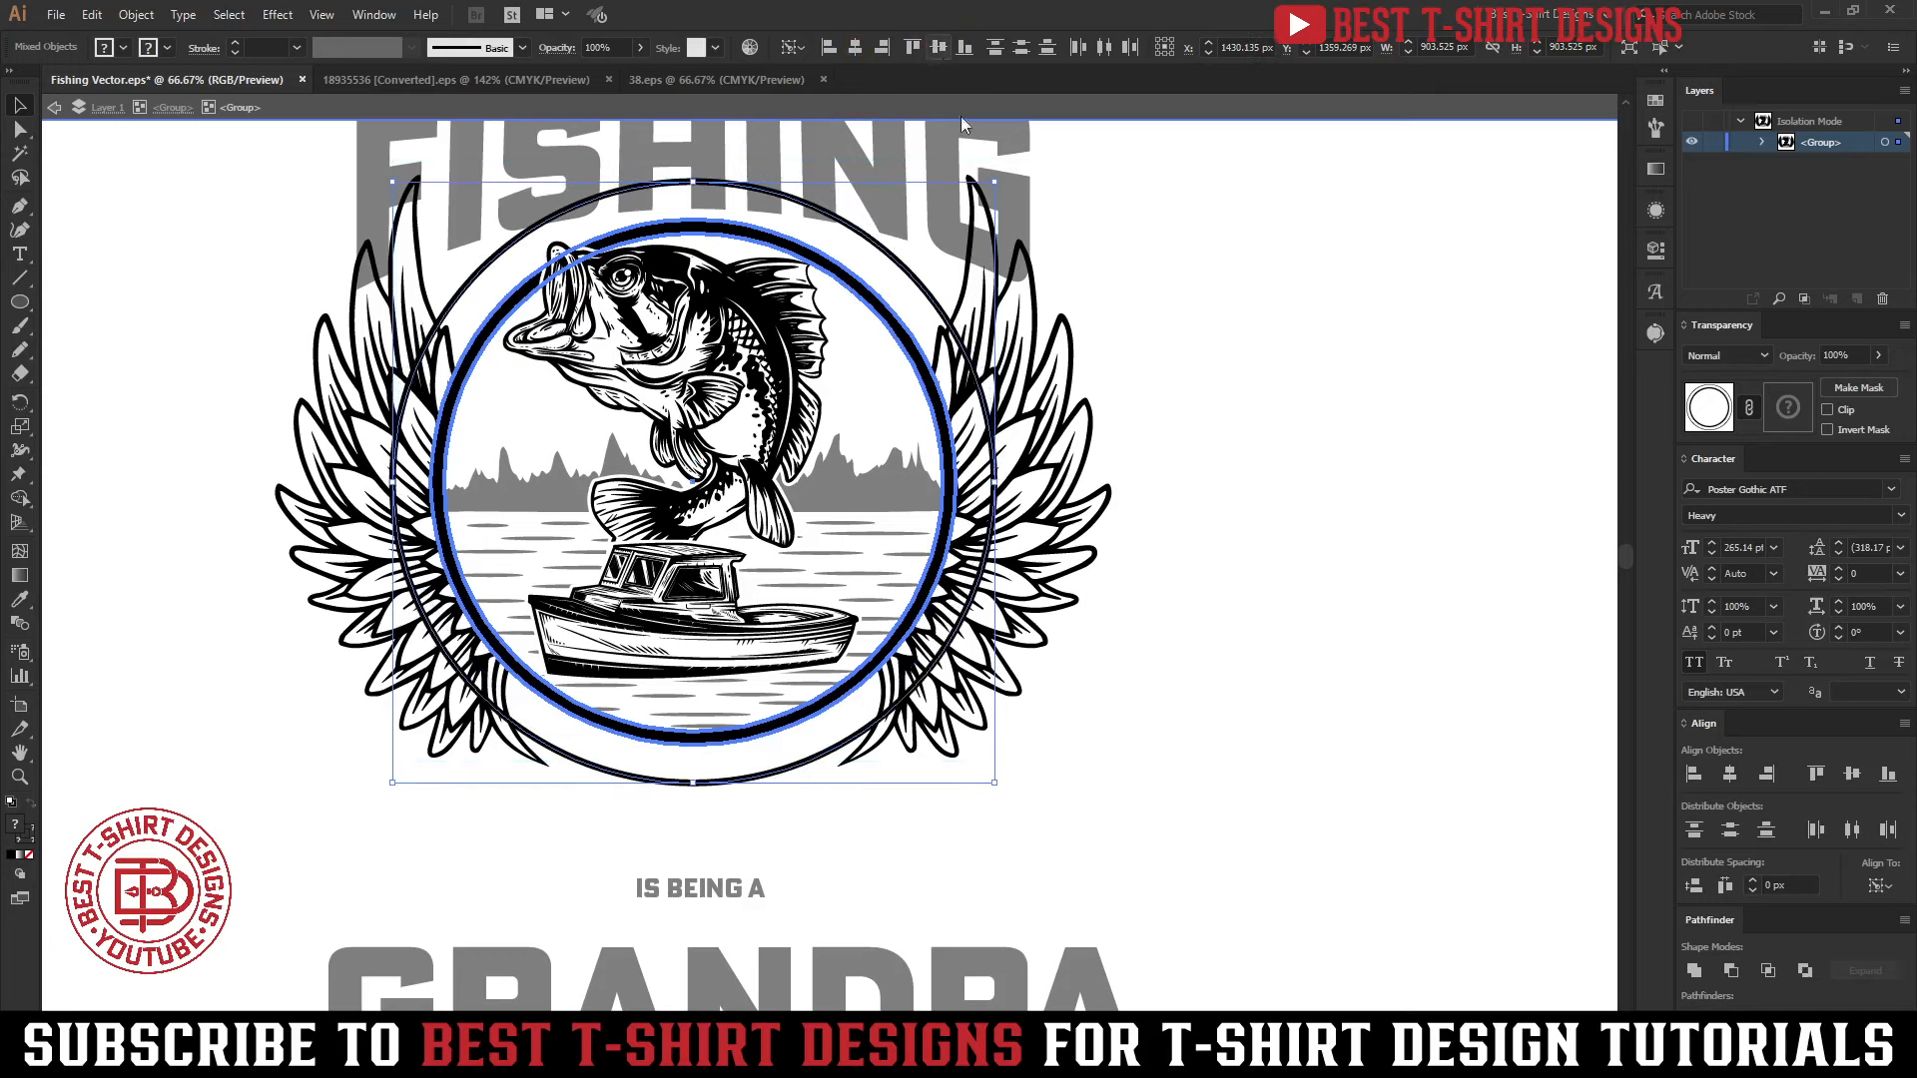
click(1303, 531)
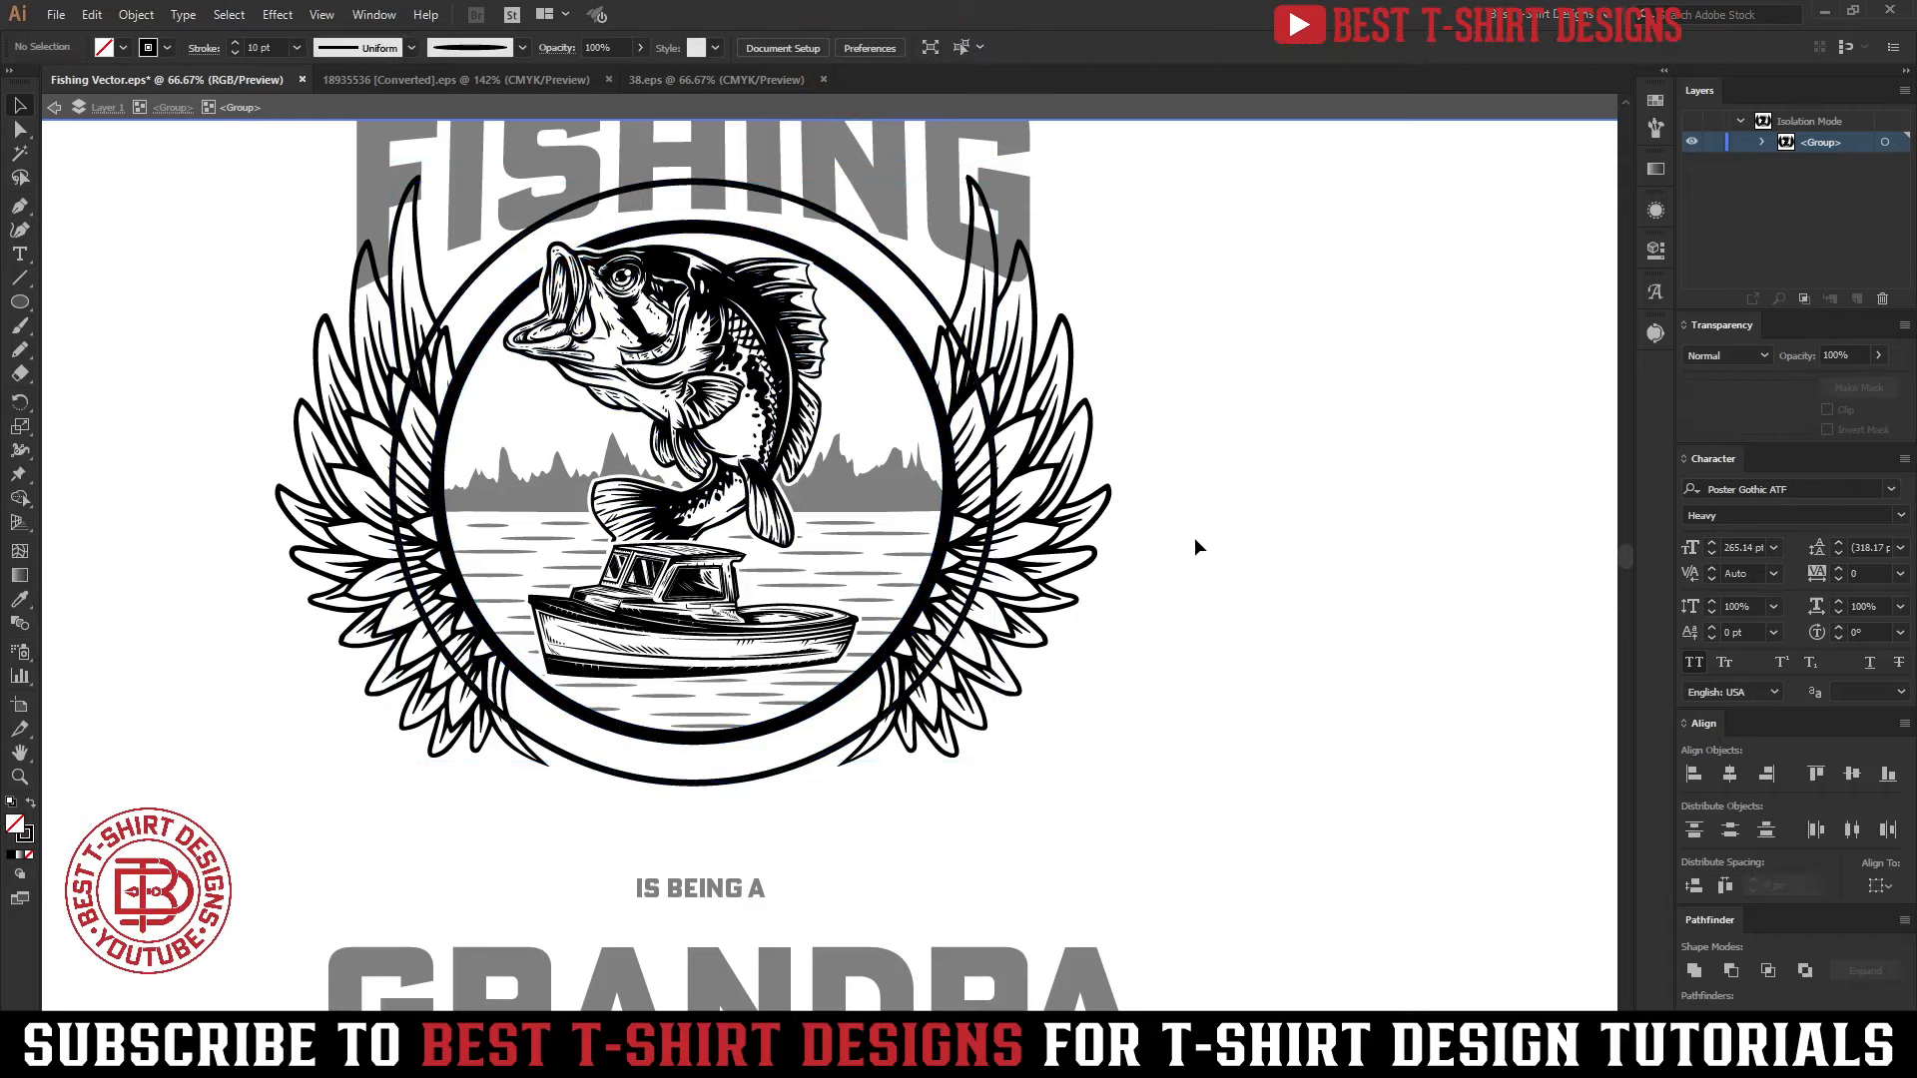
Use Type on a Path to add the text IS BEING A along the large circle, starting at its leftmost point
click(675, 787)
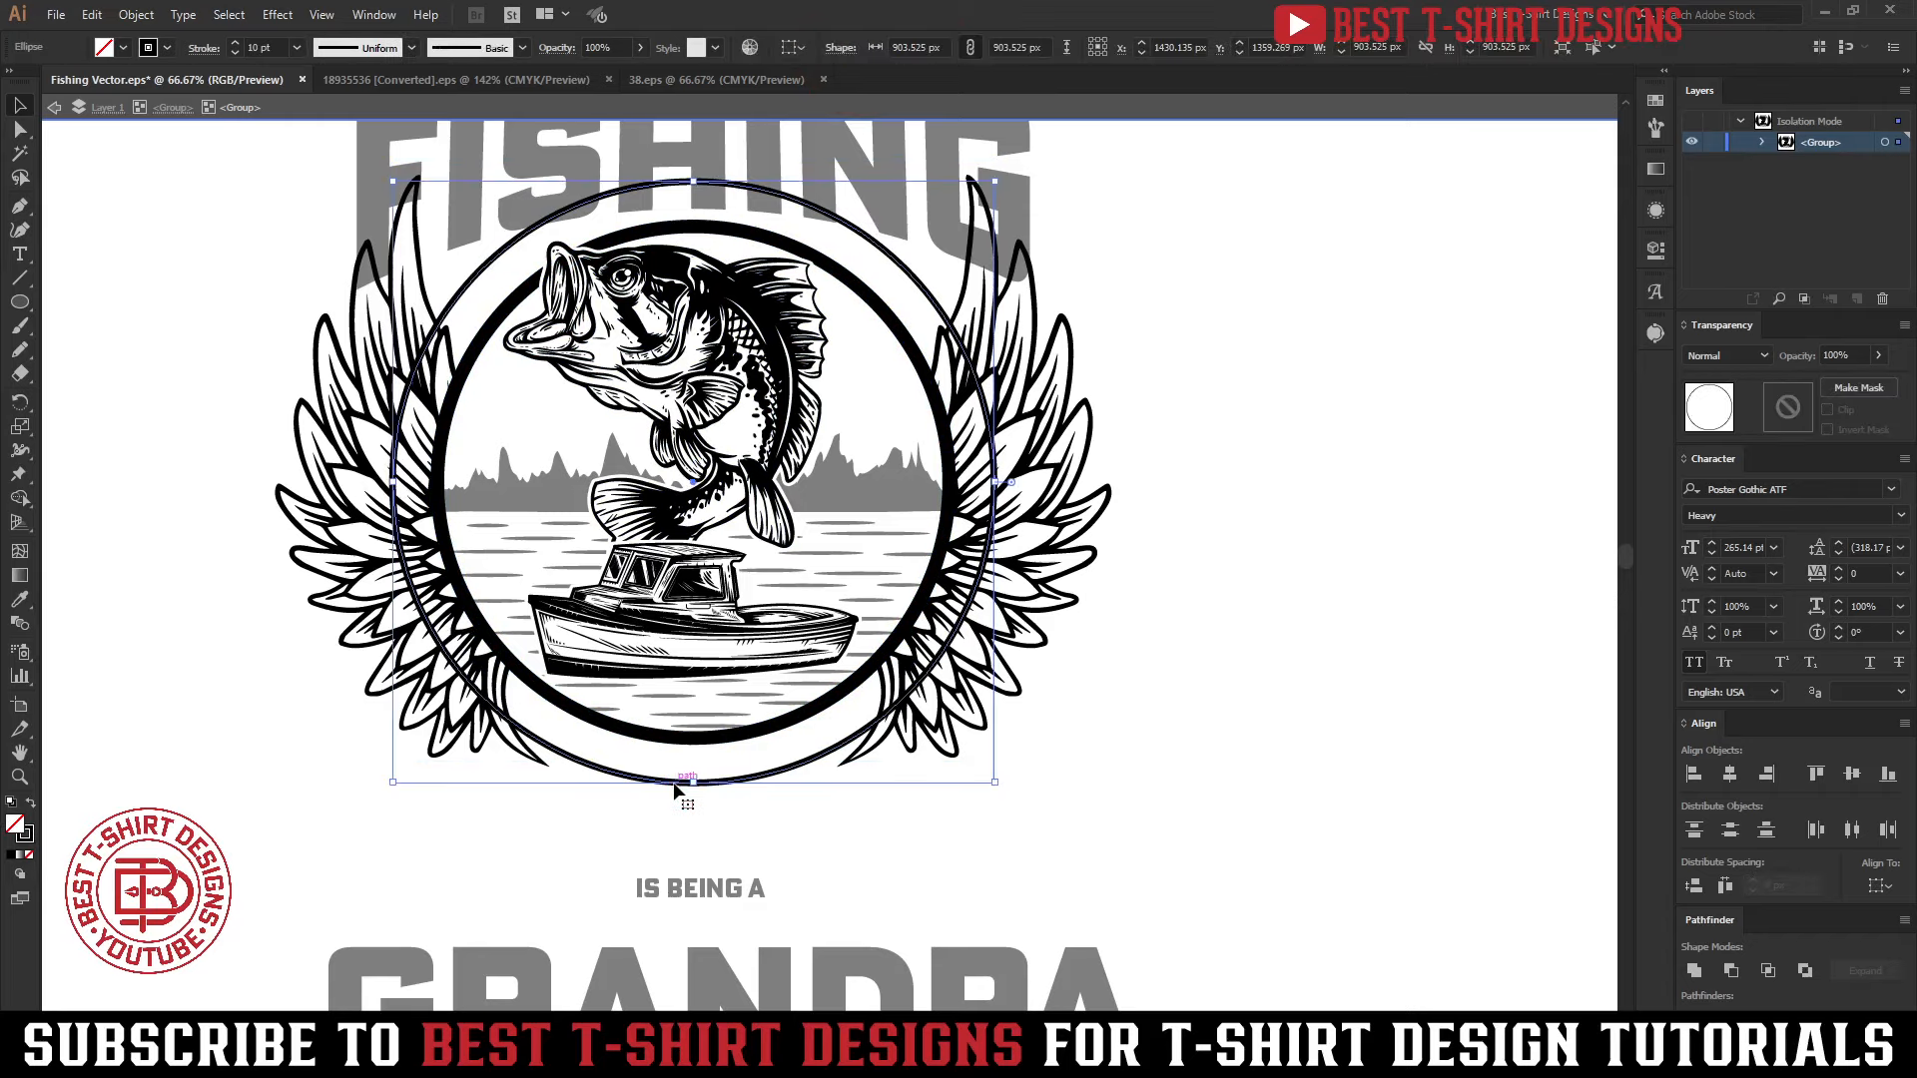
drag(22, 257, 116, 311)
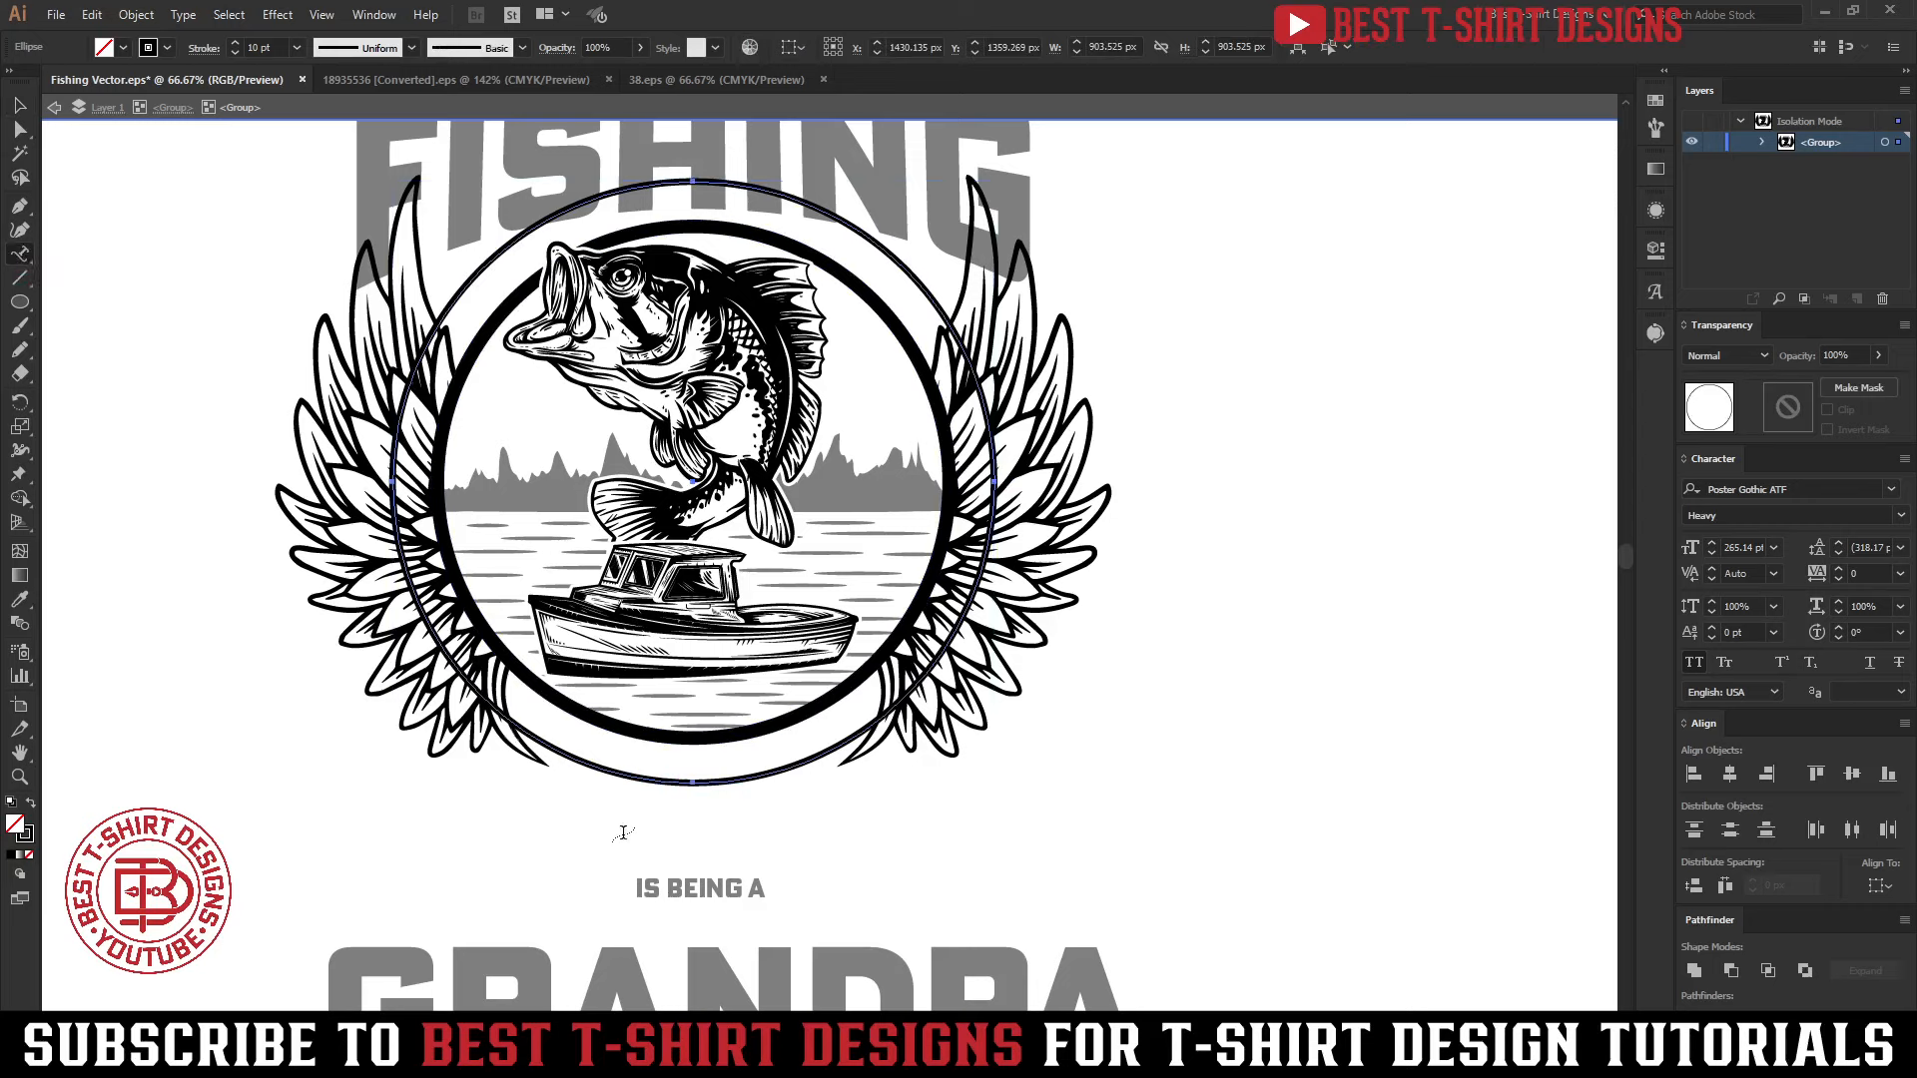
click(690, 886)
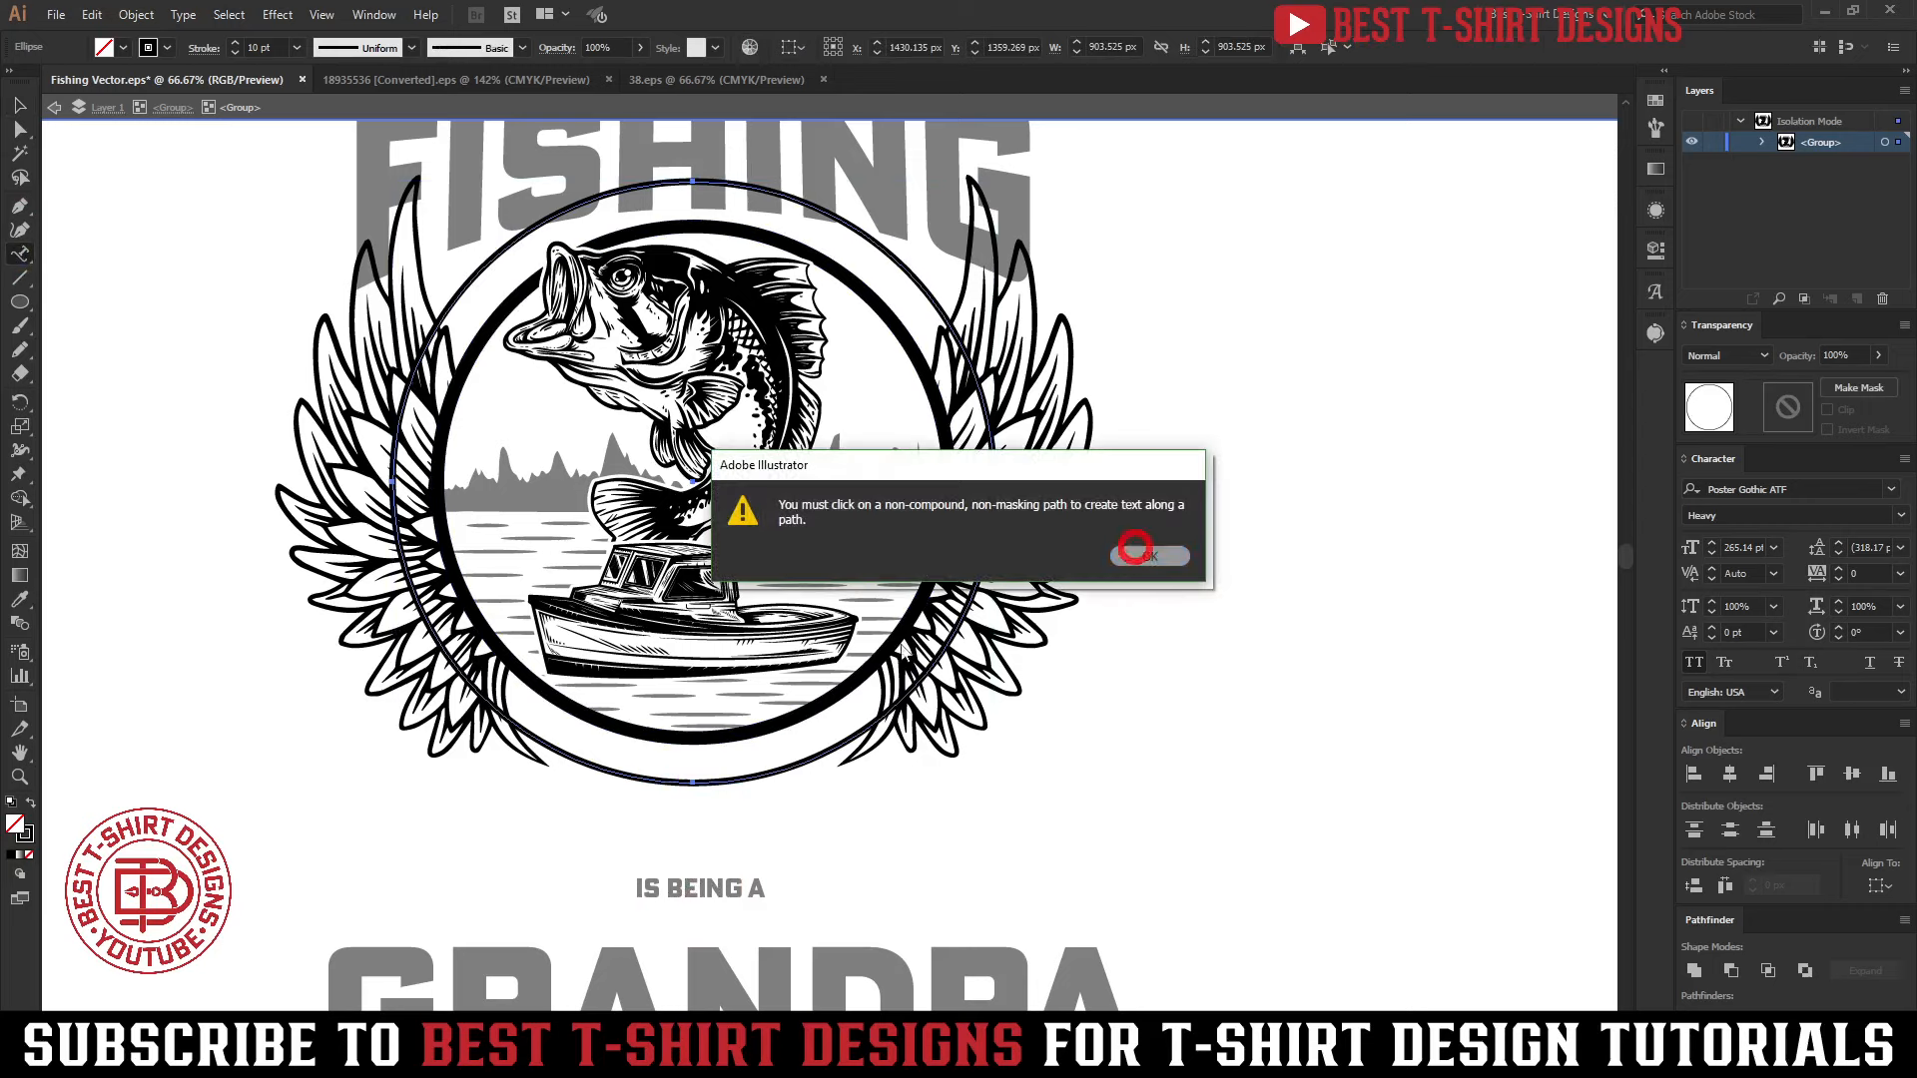
click(1131, 556)
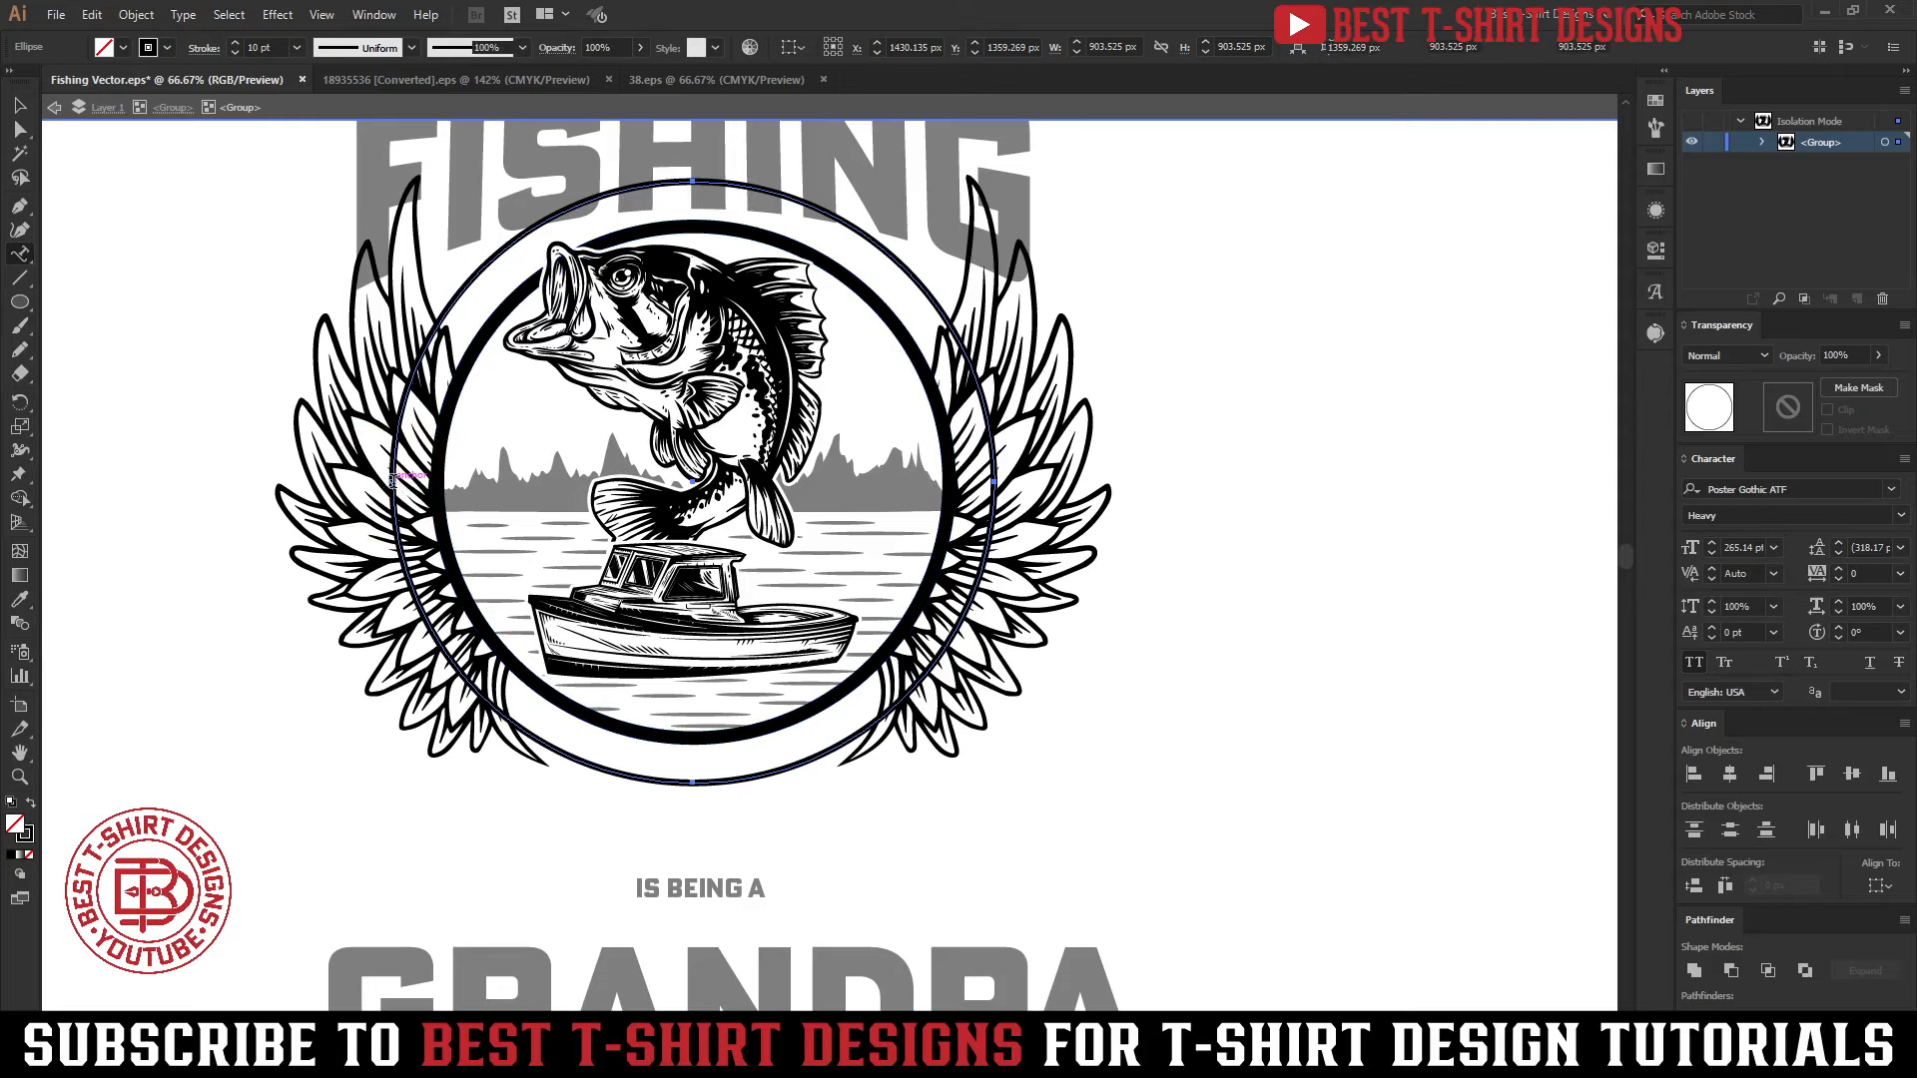
click(393, 481)
text(IS BEING A)
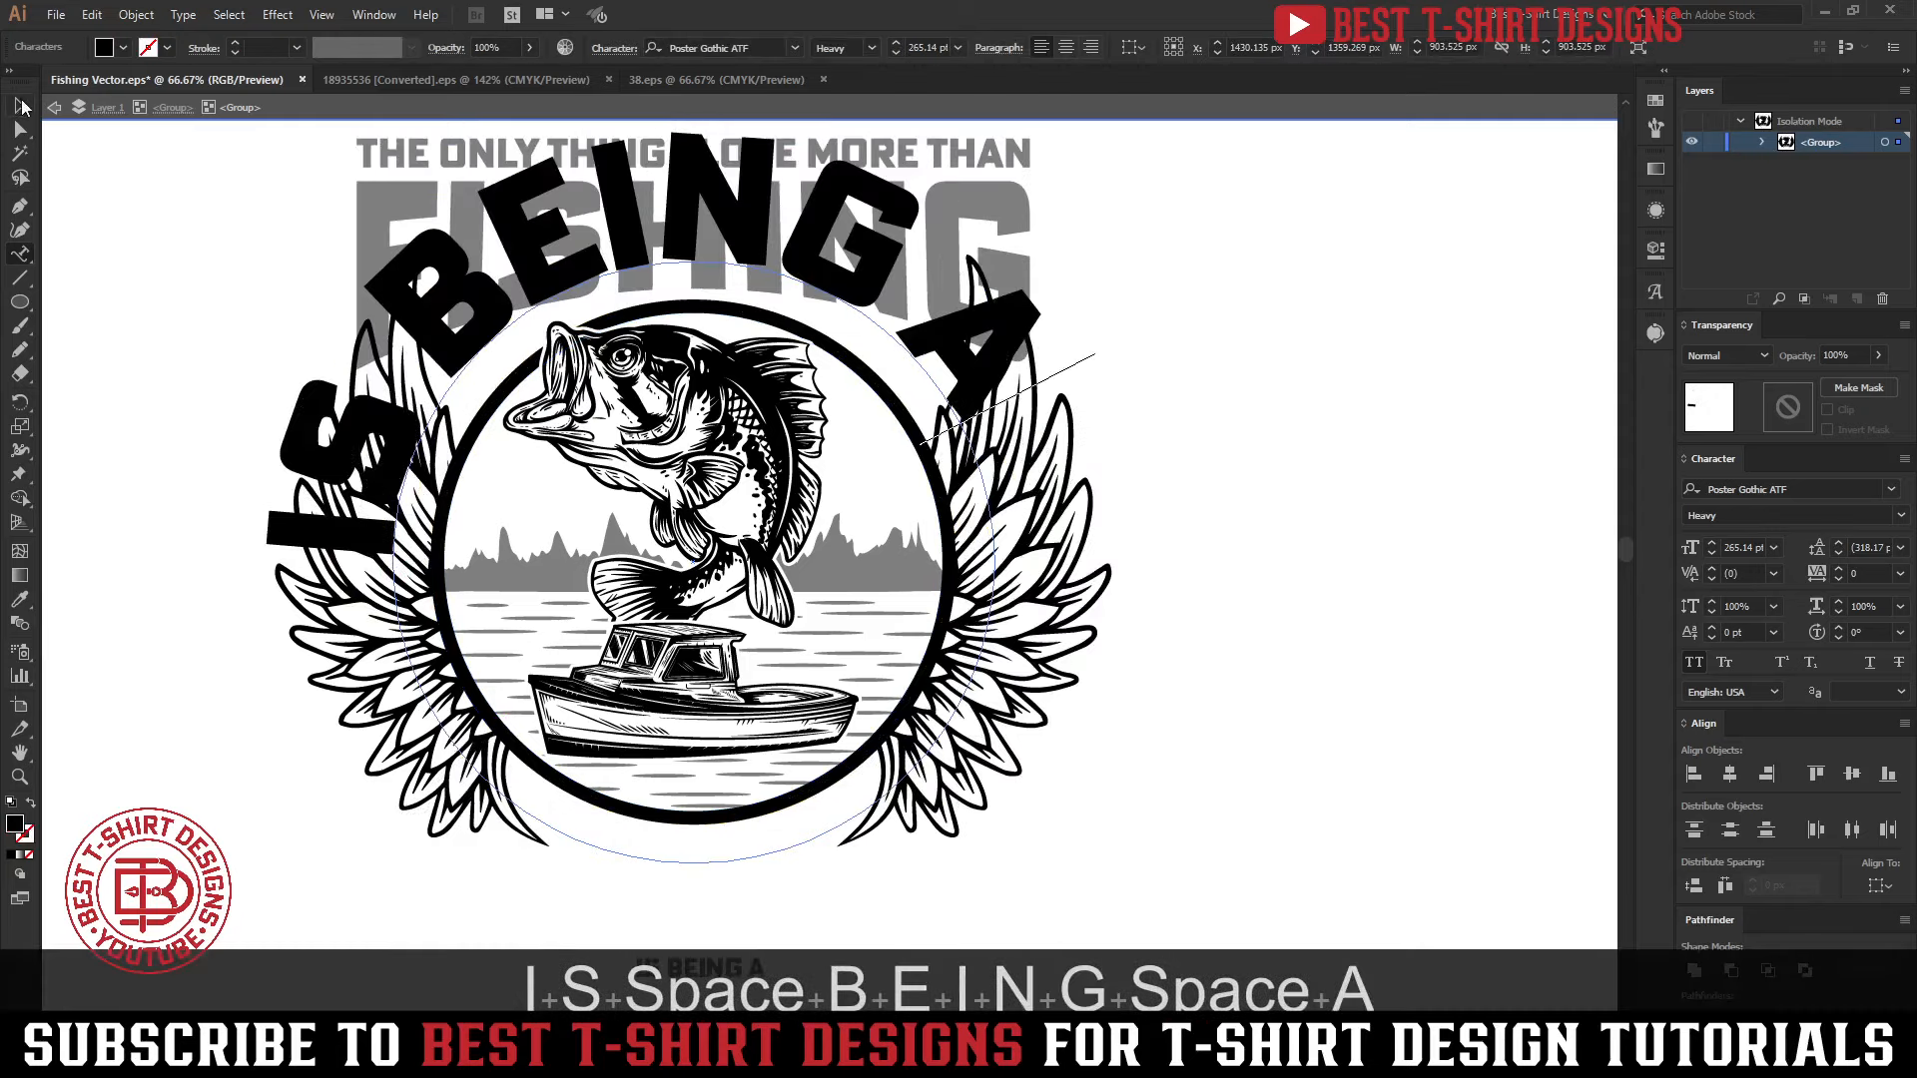
key(Escape)
Set the curved text to 130 pt and center-align it at the top of the circle
scroll(937, 47, down, 14)
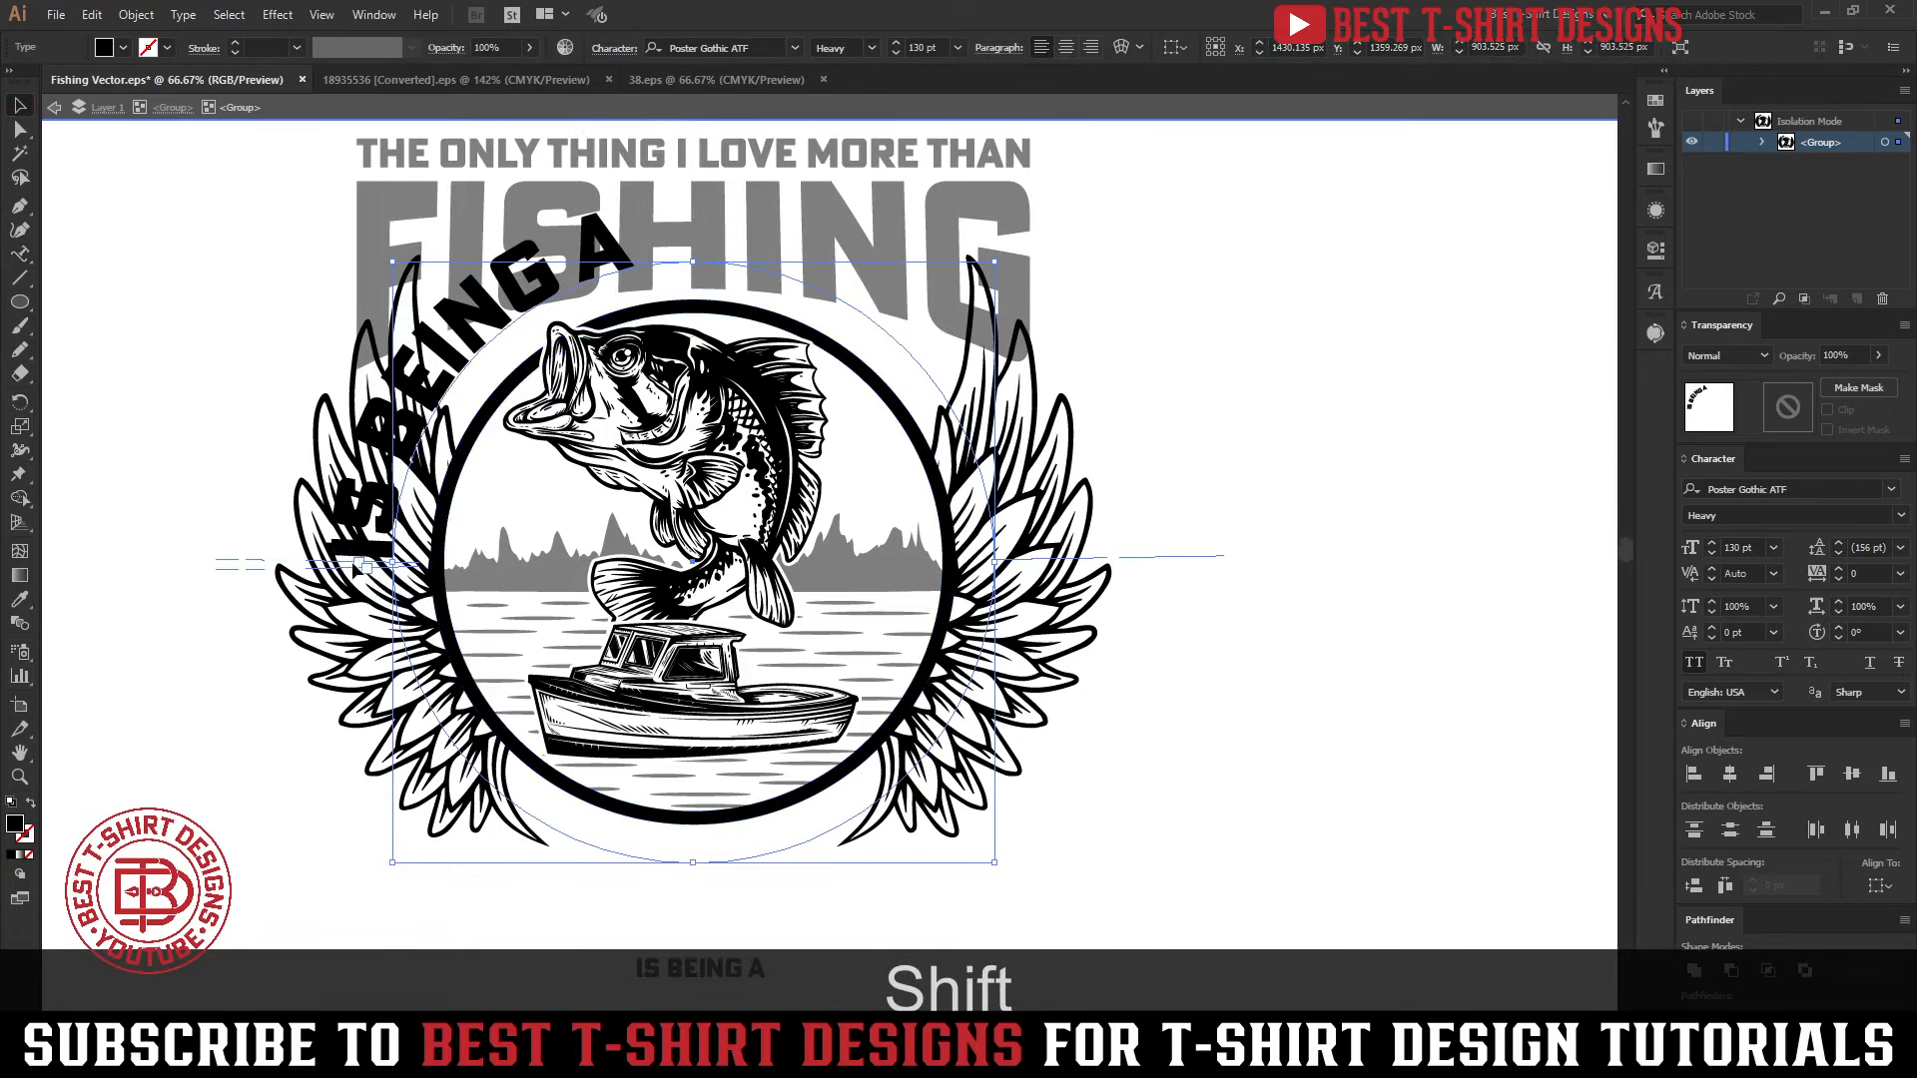
drag(354, 579, 1142, 556)
click(1067, 47)
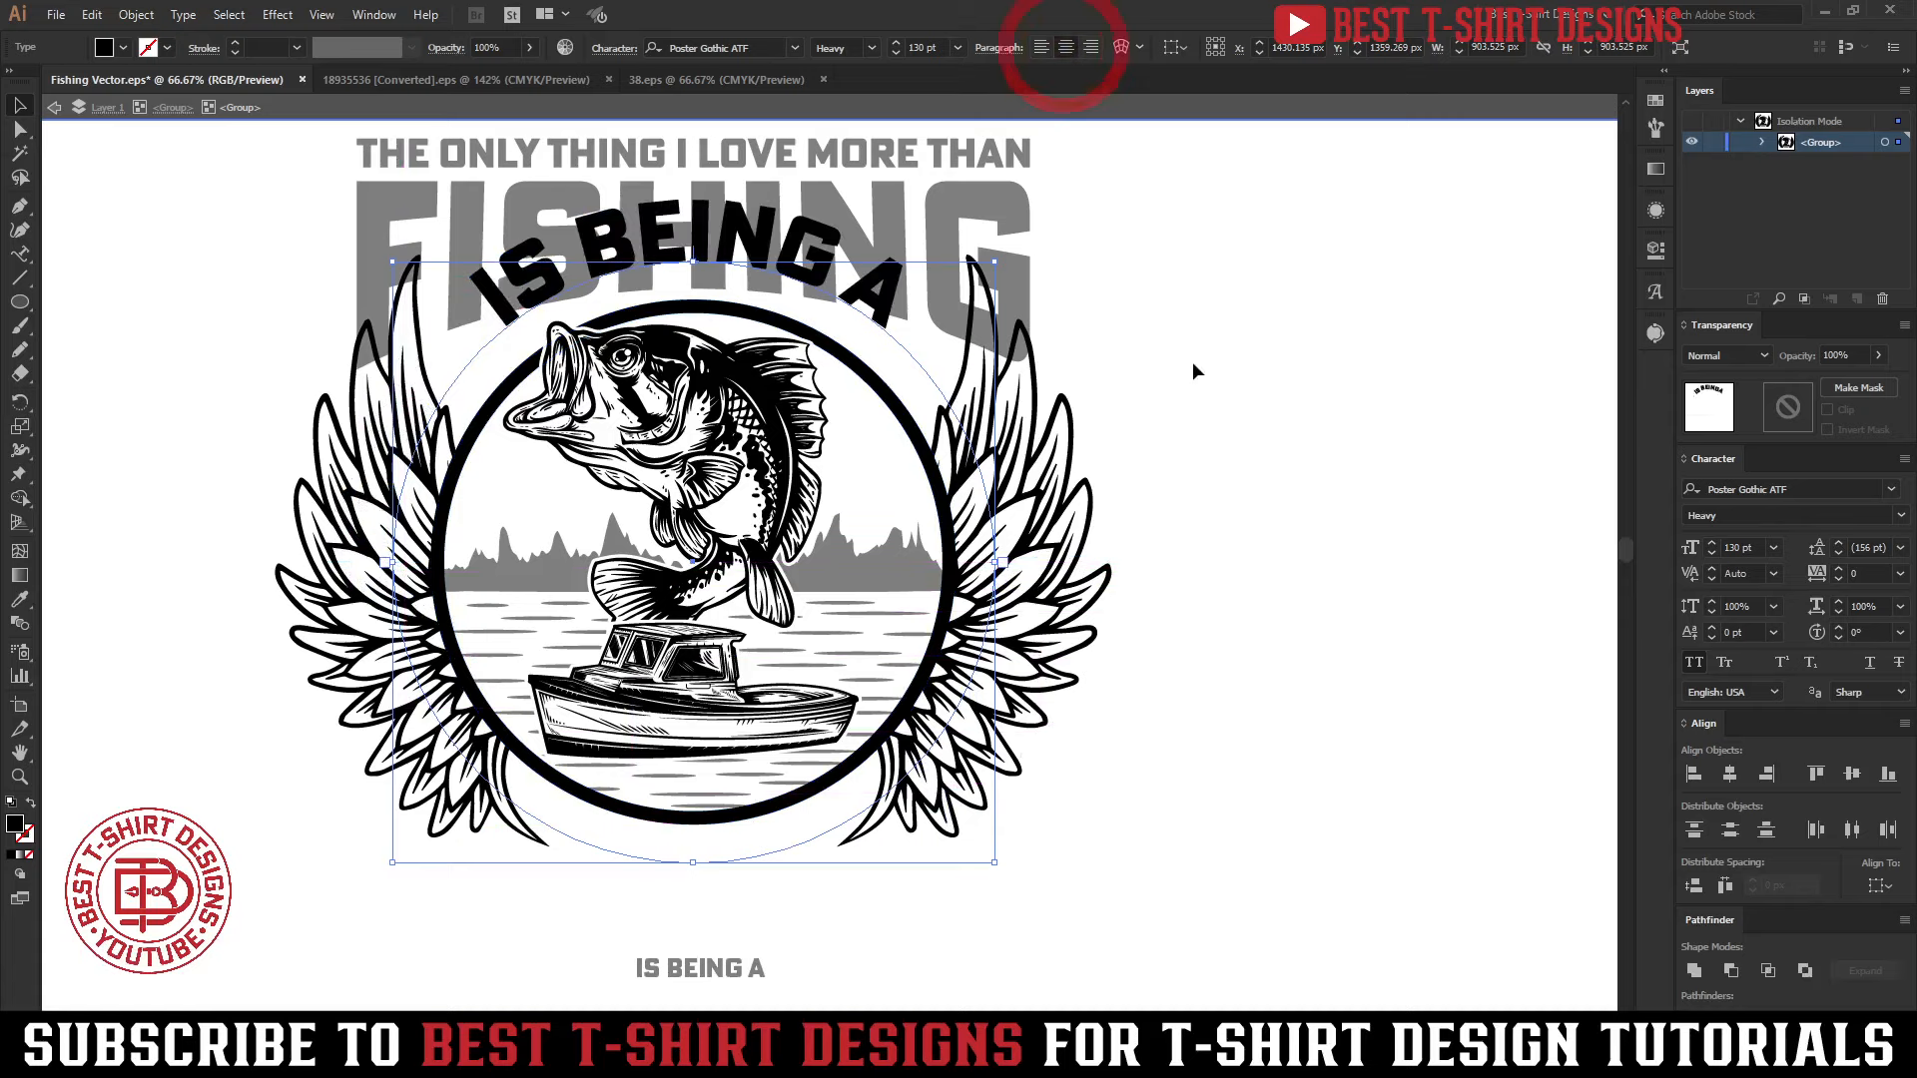
Set the curved text's Align to Path option to Center
click(184, 15)
mouse_move(249, 205)
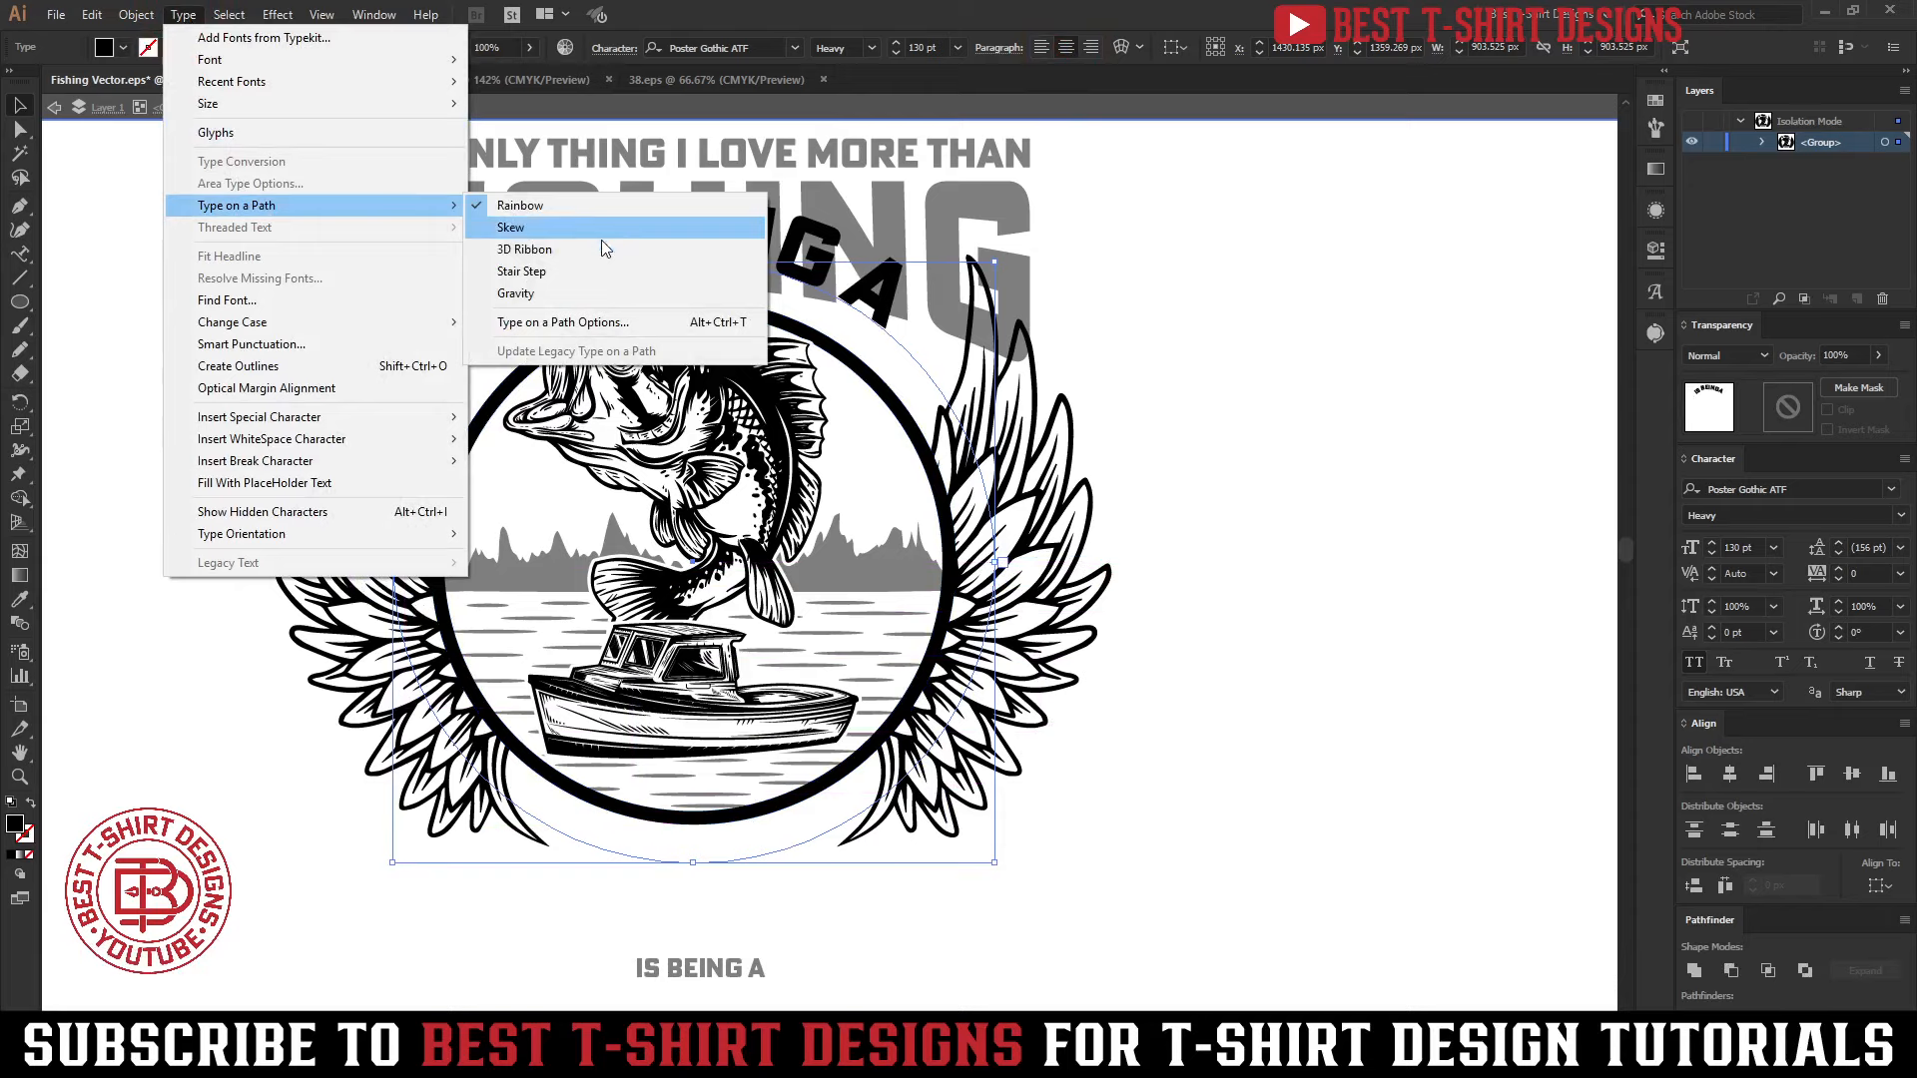
click(586, 322)
click(145, 93)
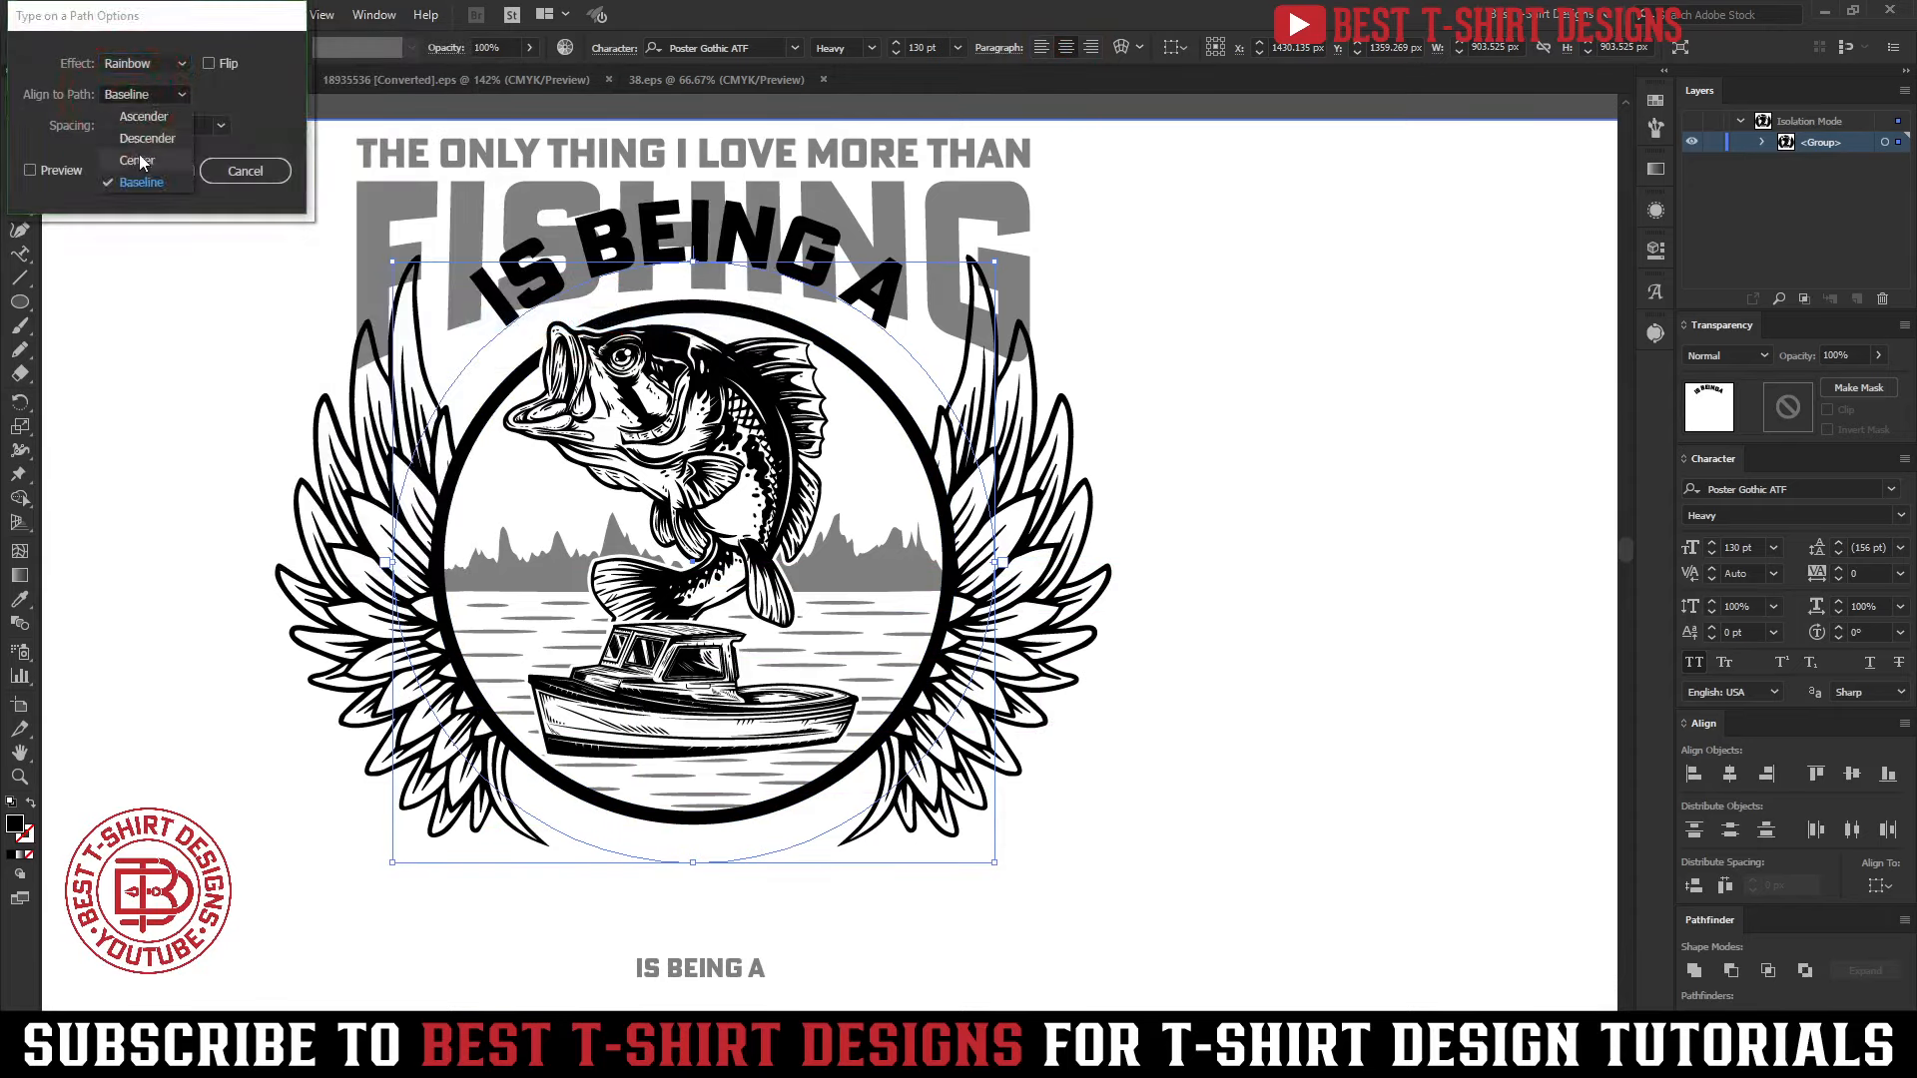
click(140, 162)
click(151, 171)
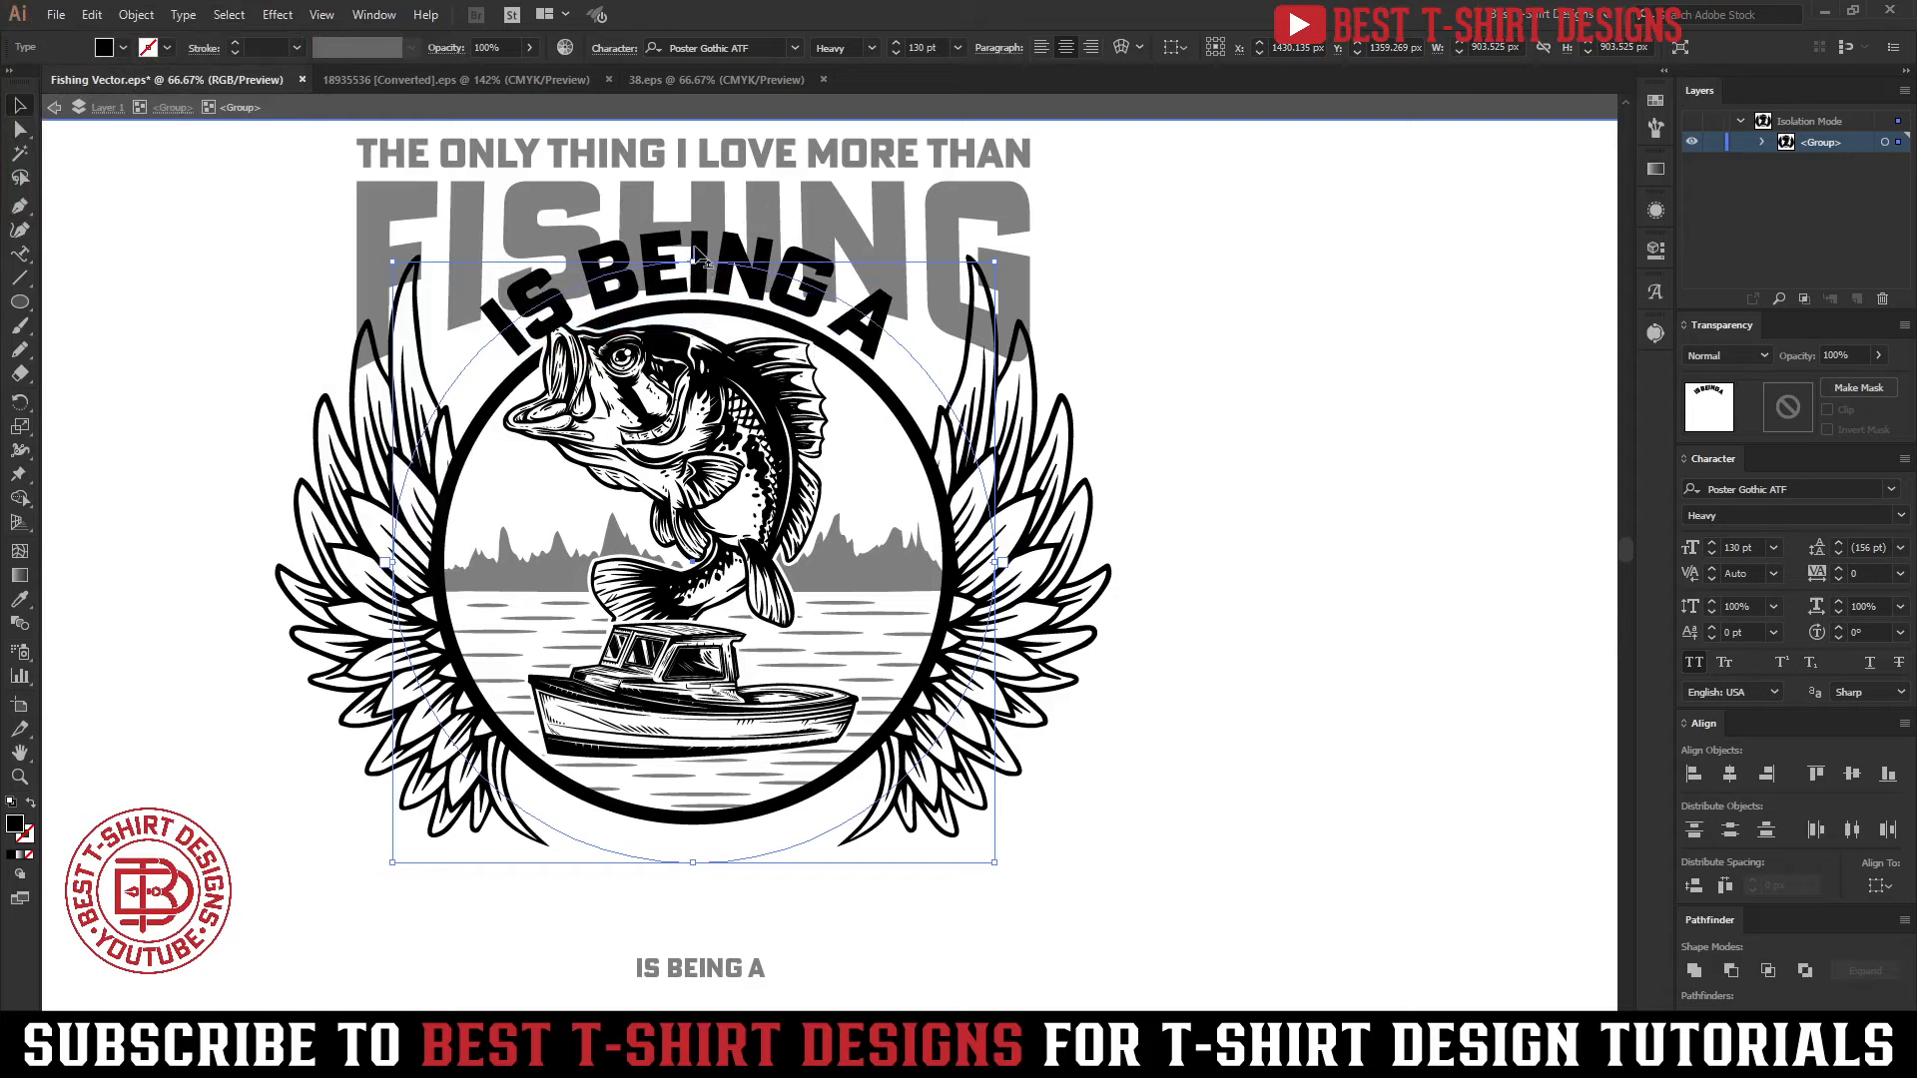
Flip the curved IS BEING A to the bottom of the circle so it reads upright, and reduce it to 80 pt
drag(696, 251, 704, 795)
scroll(931, 46, down, 3)
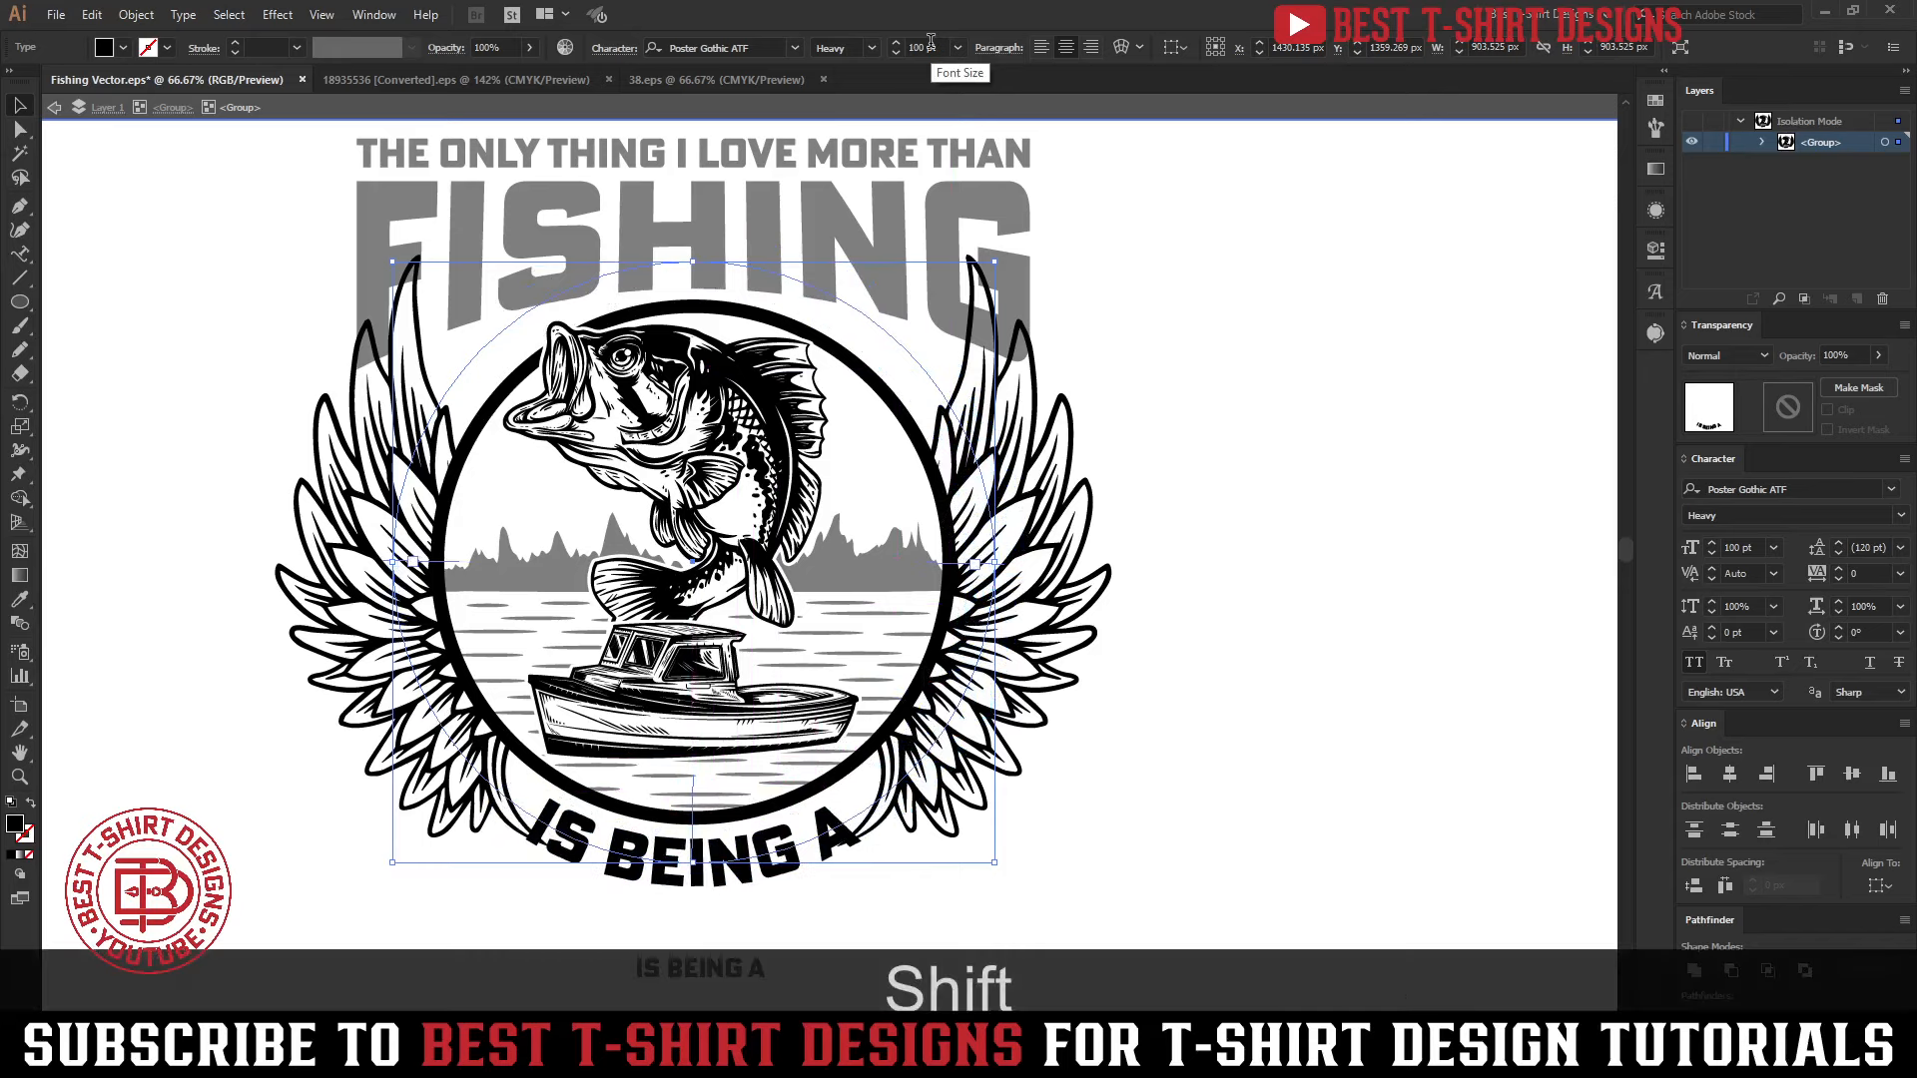
scroll(931, 40, down, 1)
scroll(931, 42, down, 1)
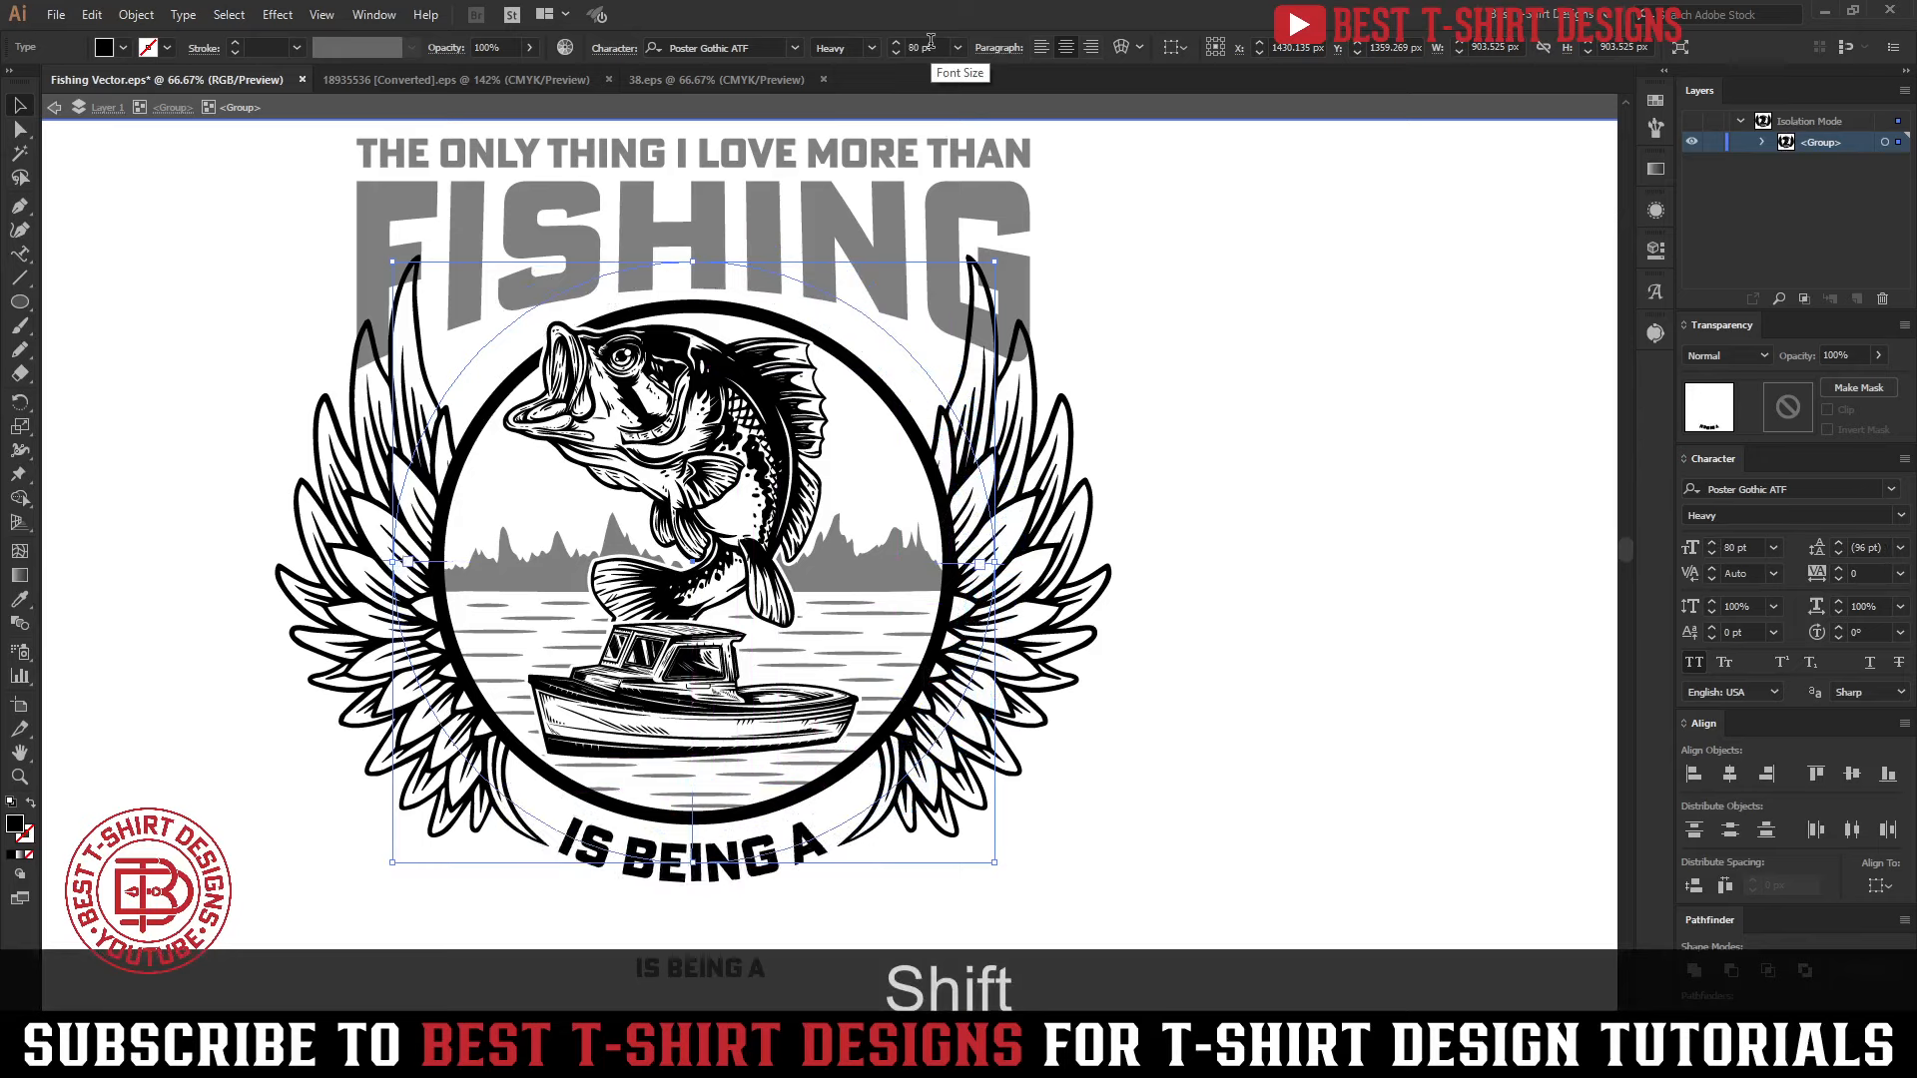
click(1281, 652)
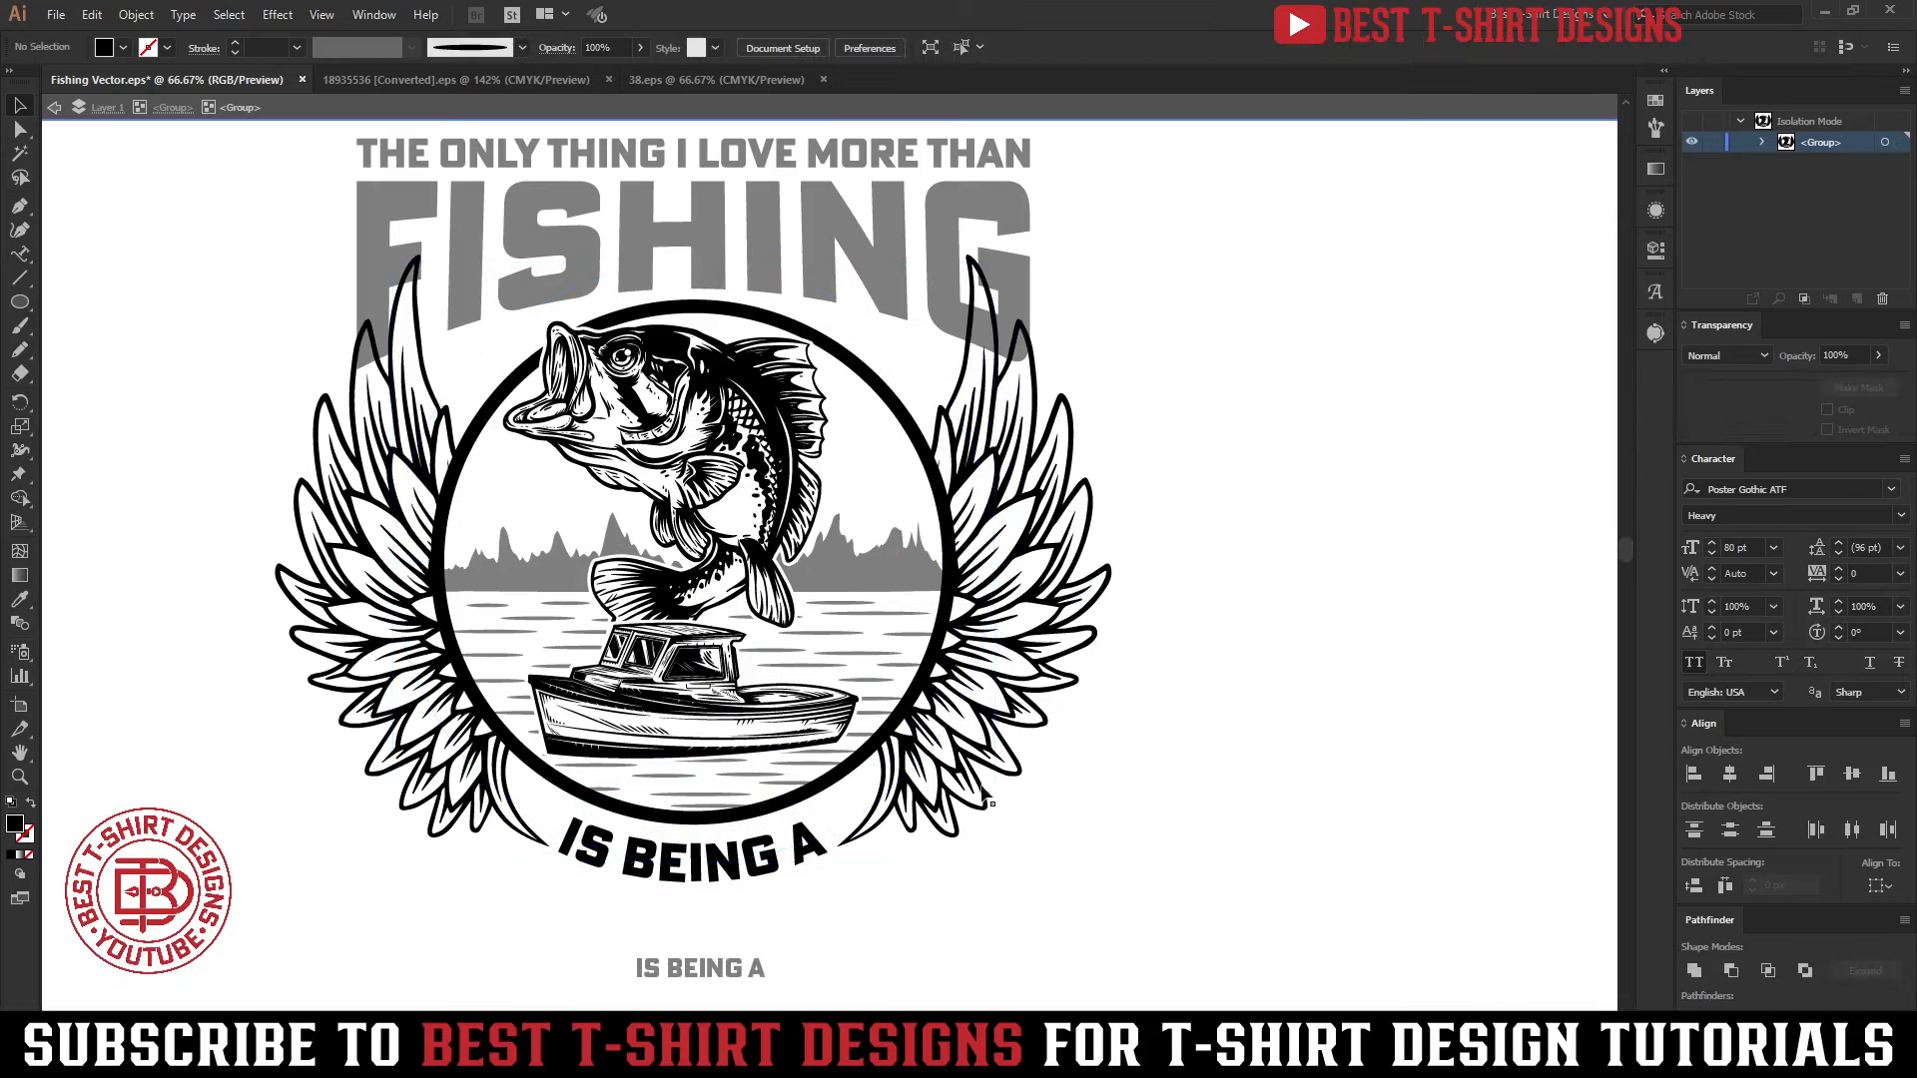
Move the curved text out of the isolated emblem group onto the main artwork, pasting it in front at the same position
click(679, 884)
key(ctrl+x)
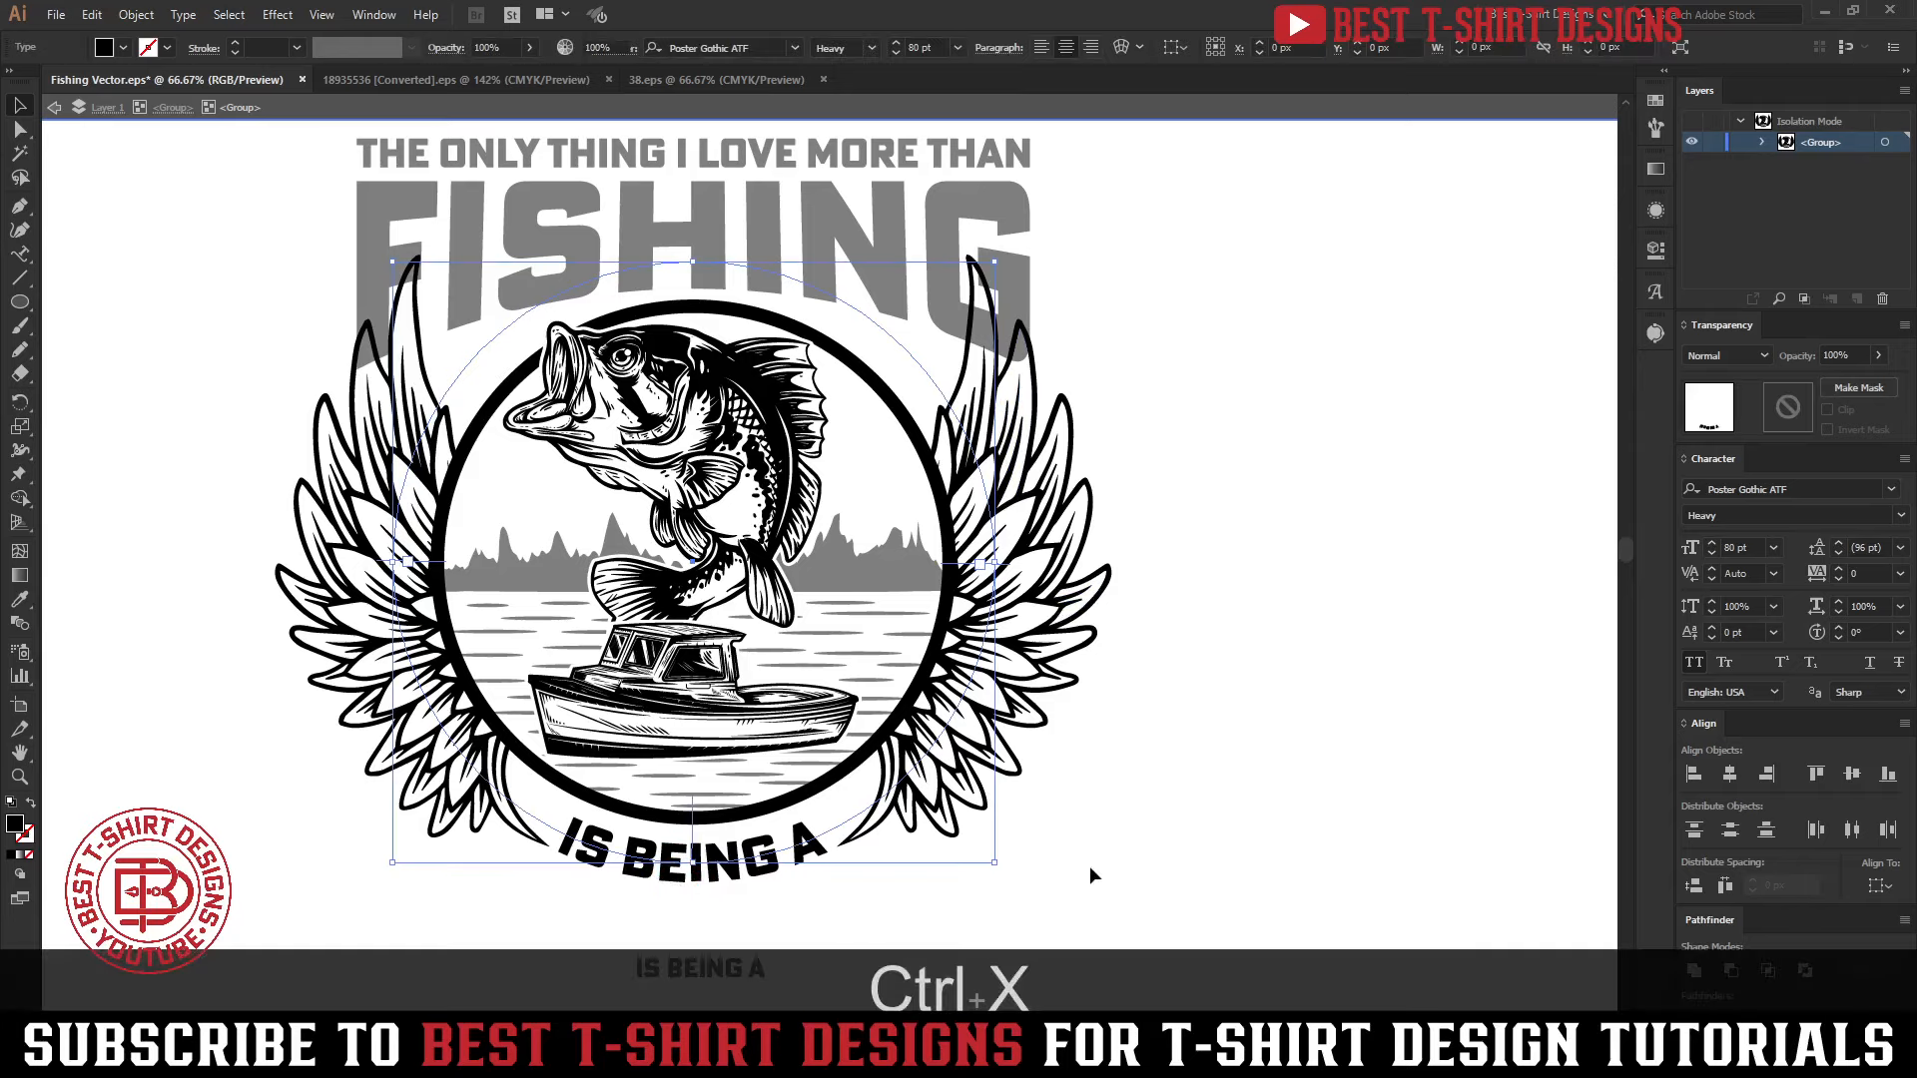
double_click(1091, 869)
scroll(1027, 799, down, 2)
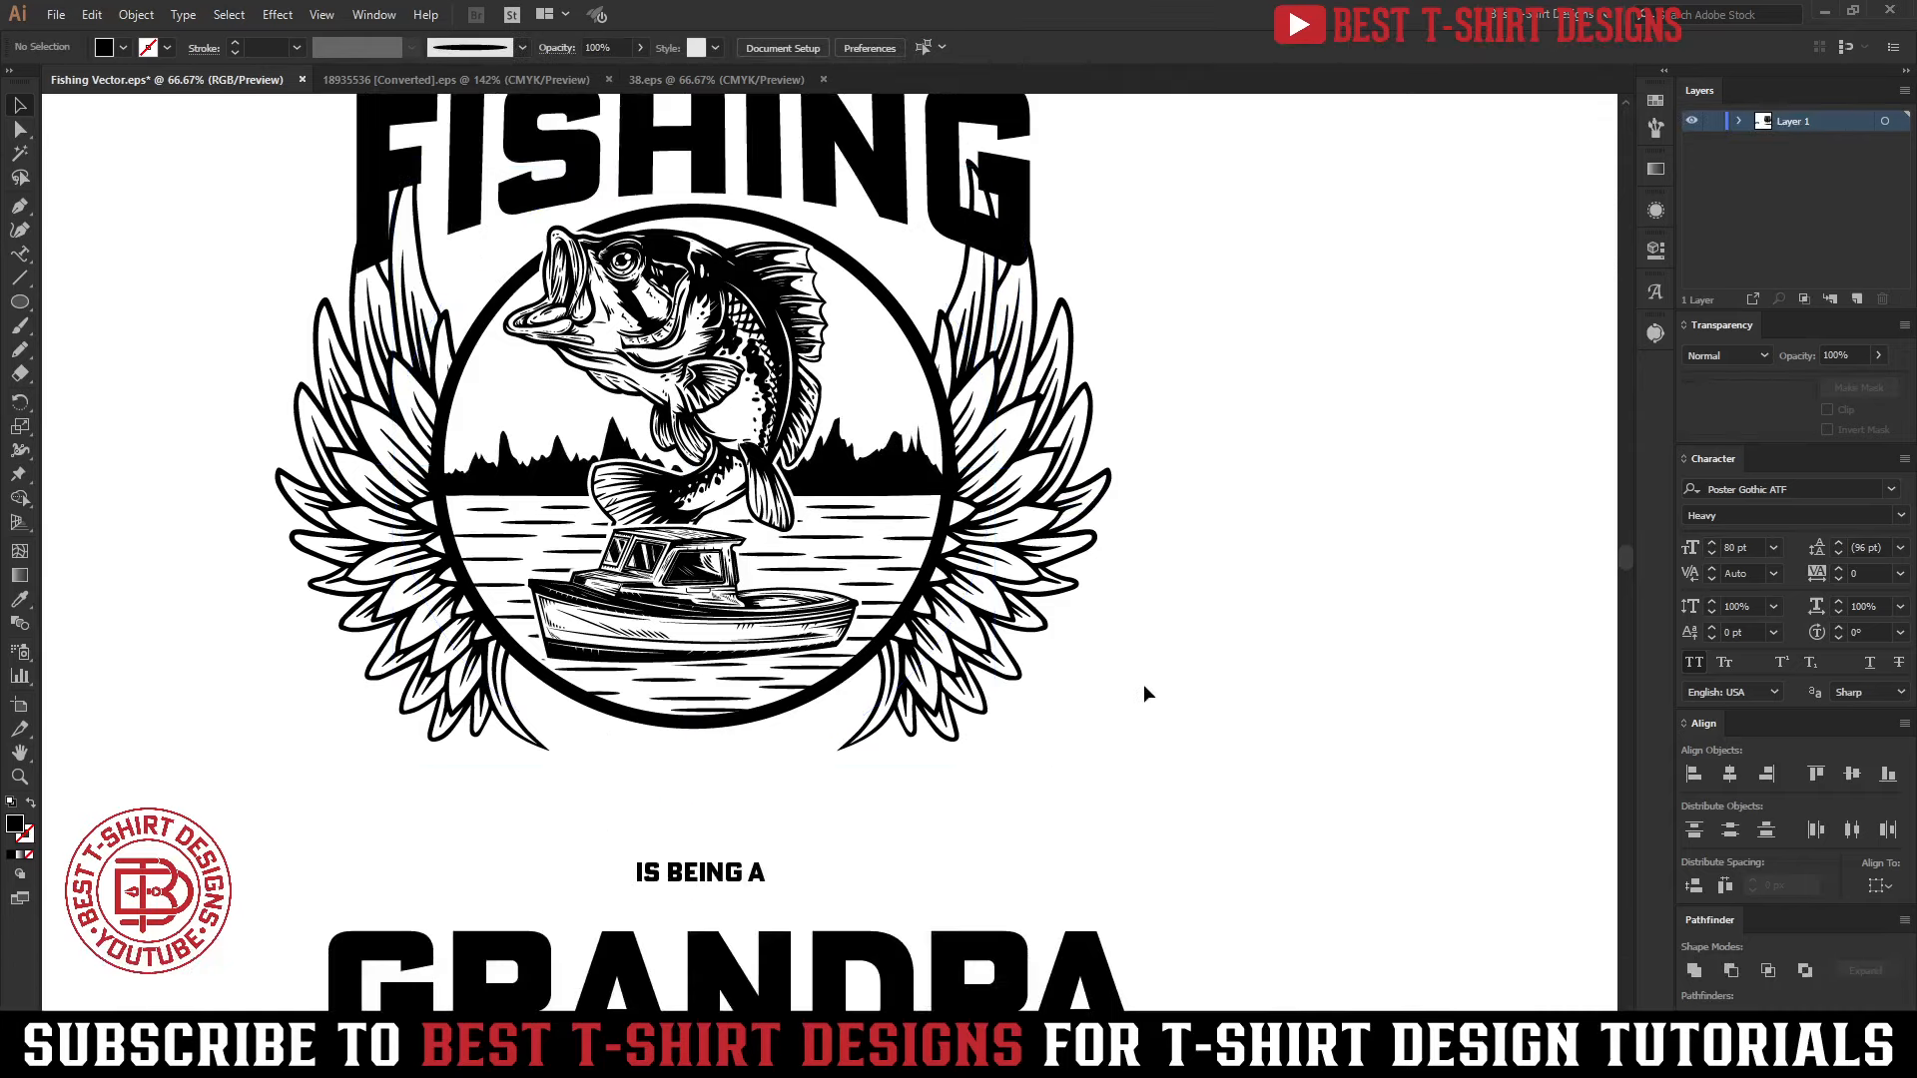
scroll(1159, 676, up, 2)
key(ctrl+f)
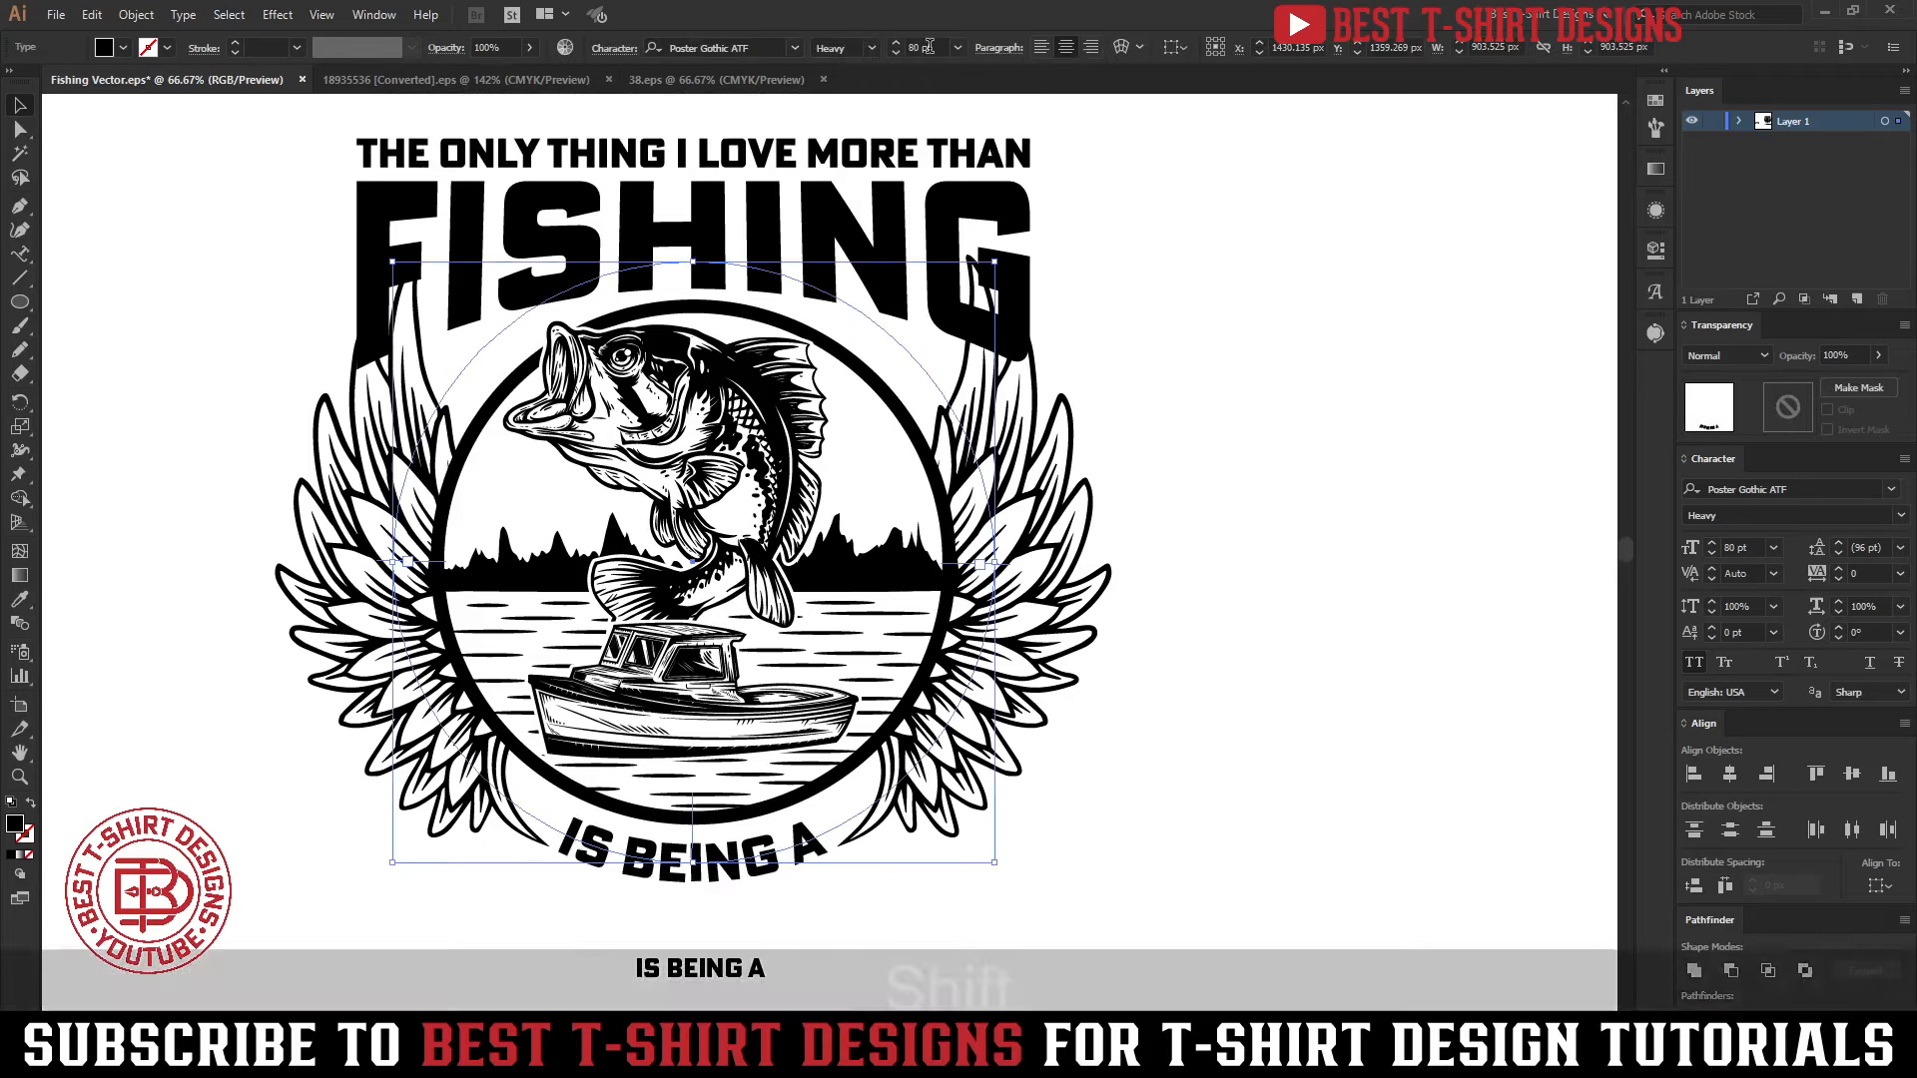
Enlarge the curved text to about 114.5 pt, with its circular path scaled from the center to about 932 px across
scroll(930, 47, up, 1)
key(Up)
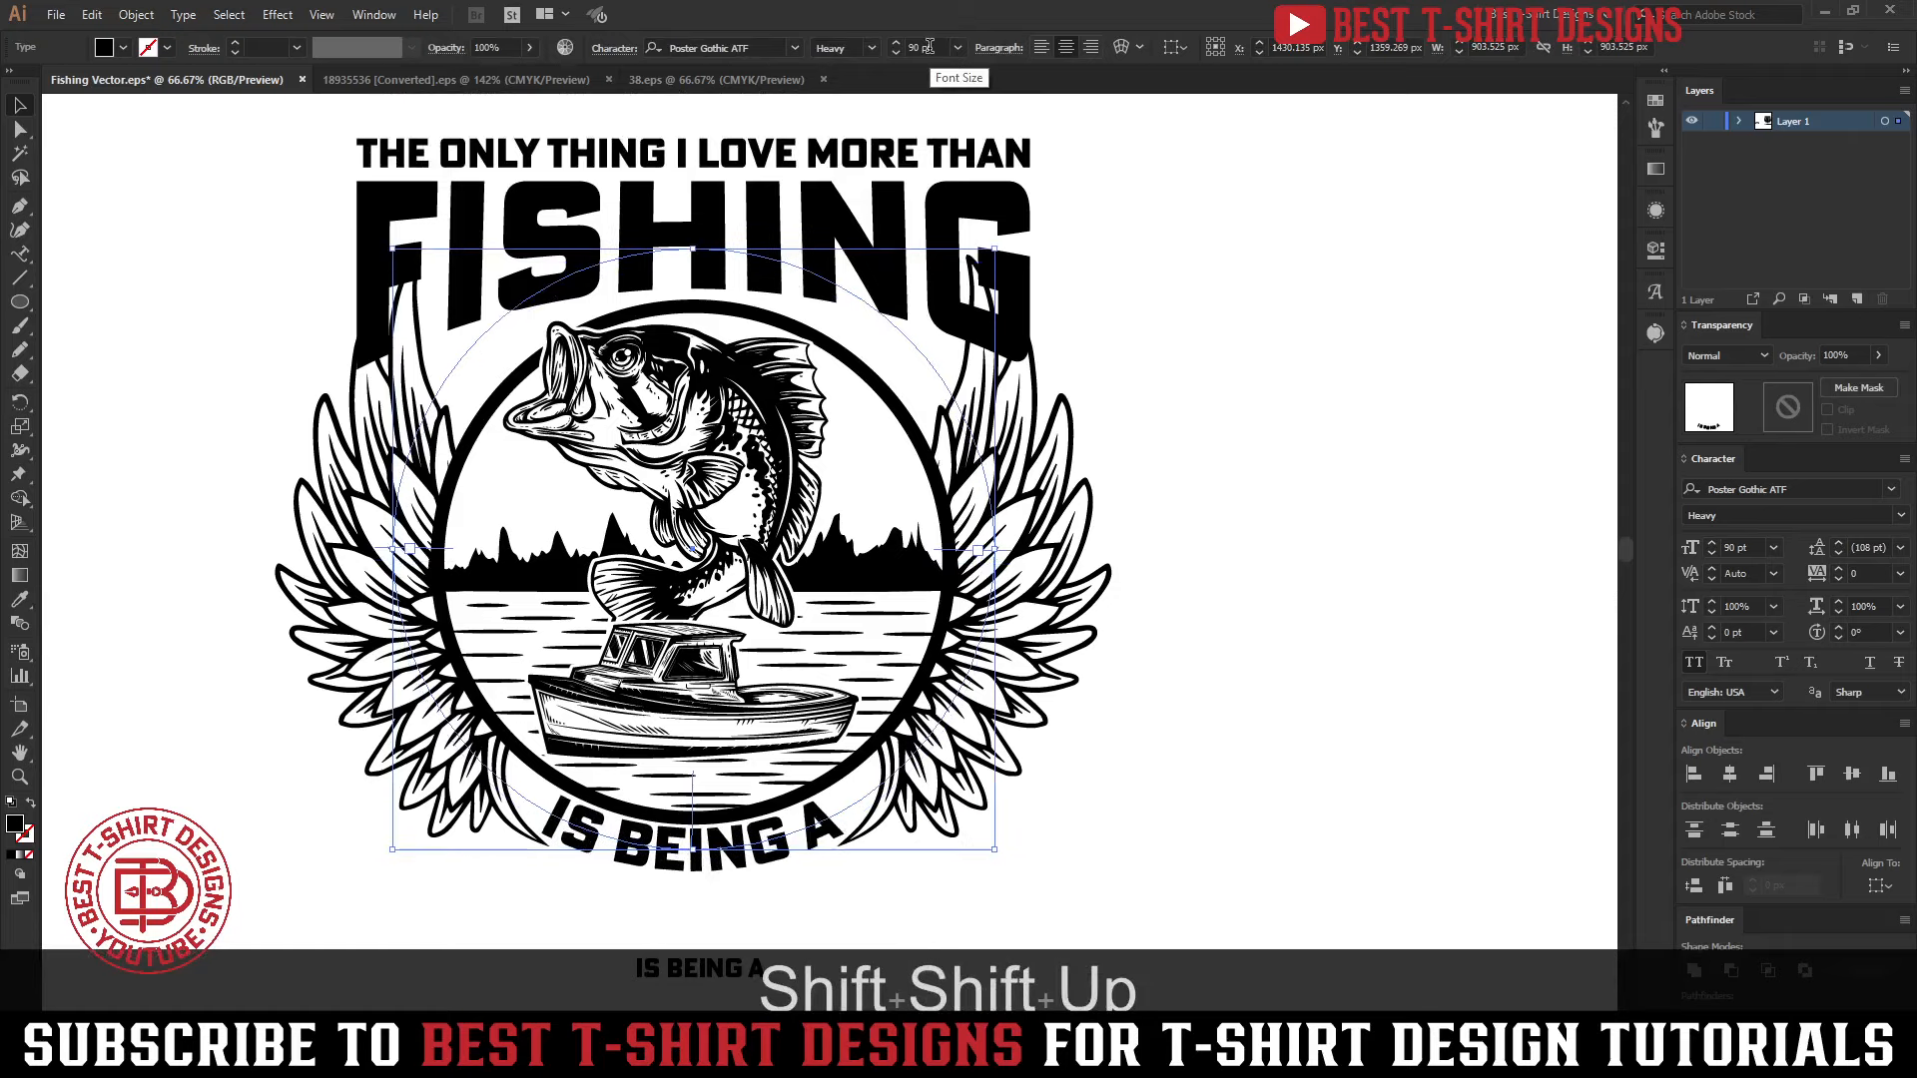
key(Down)
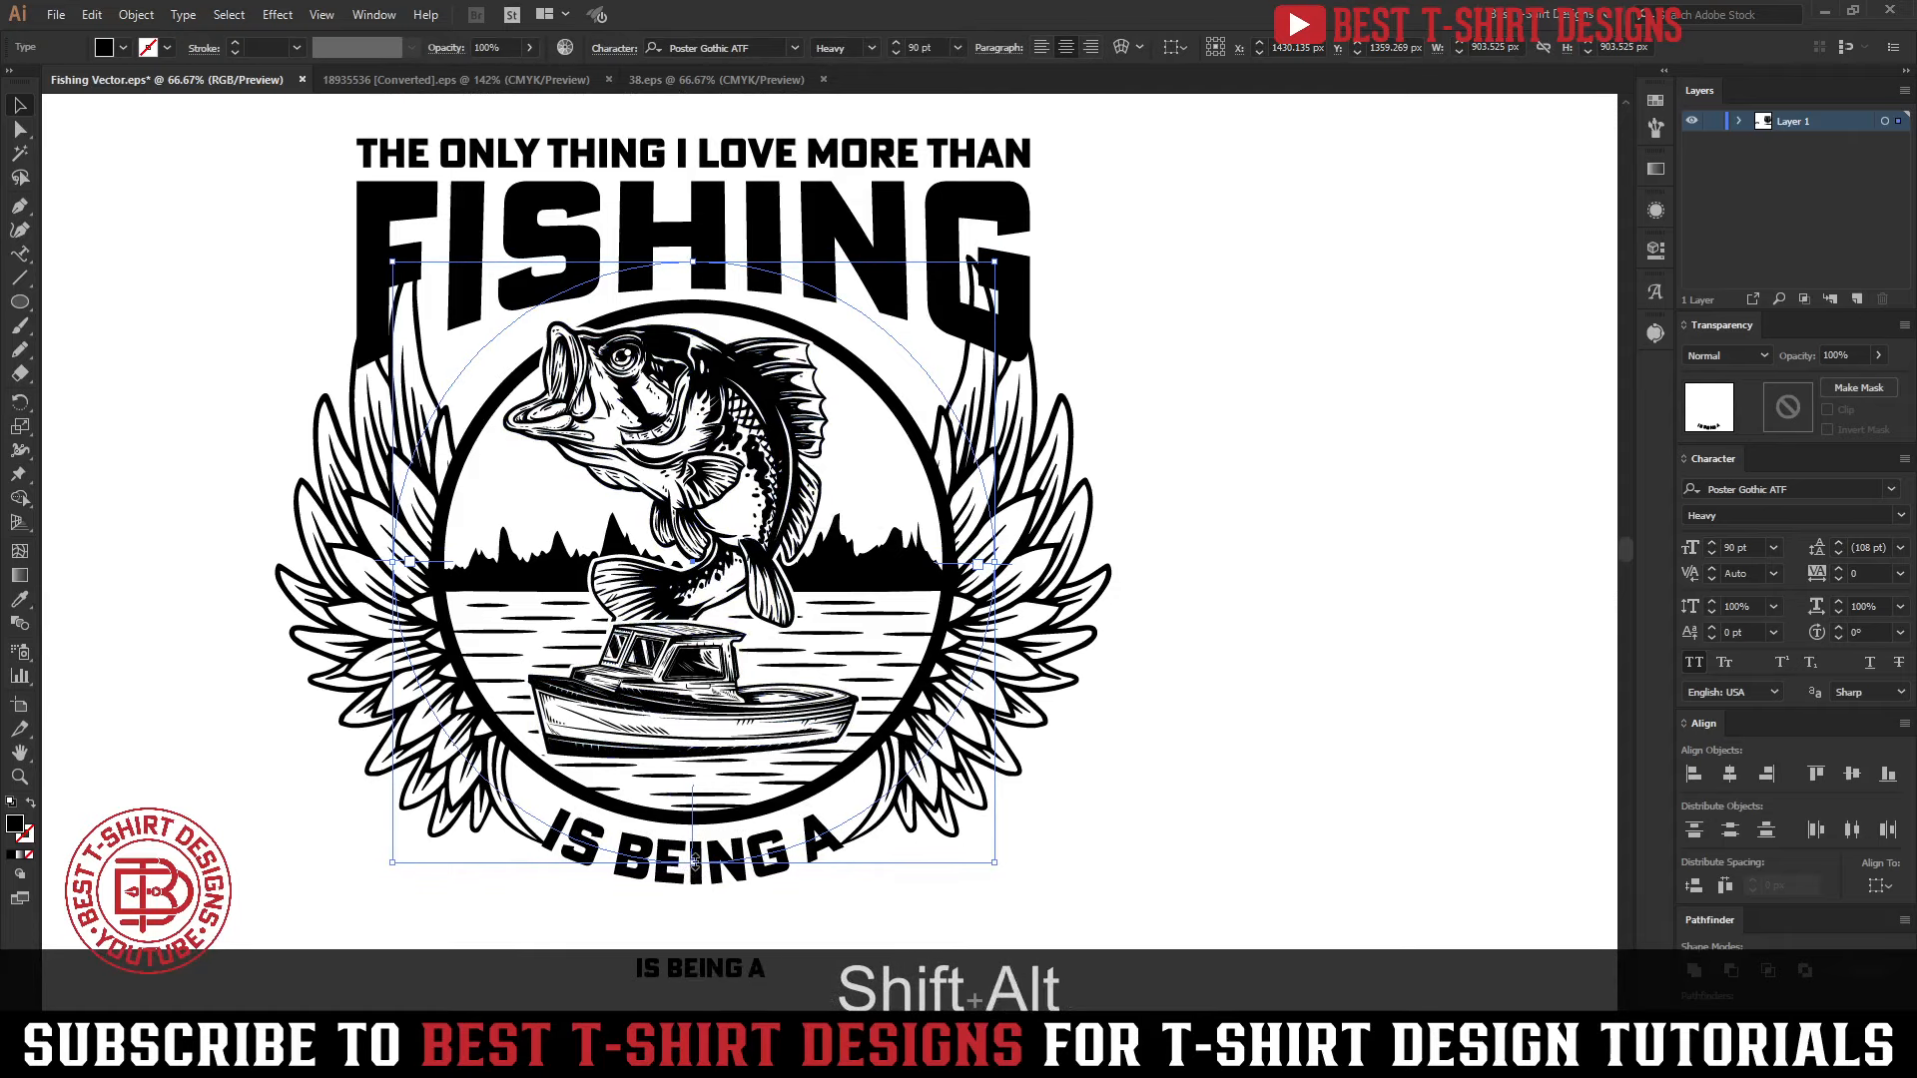
drag(693, 862, 693, 853)
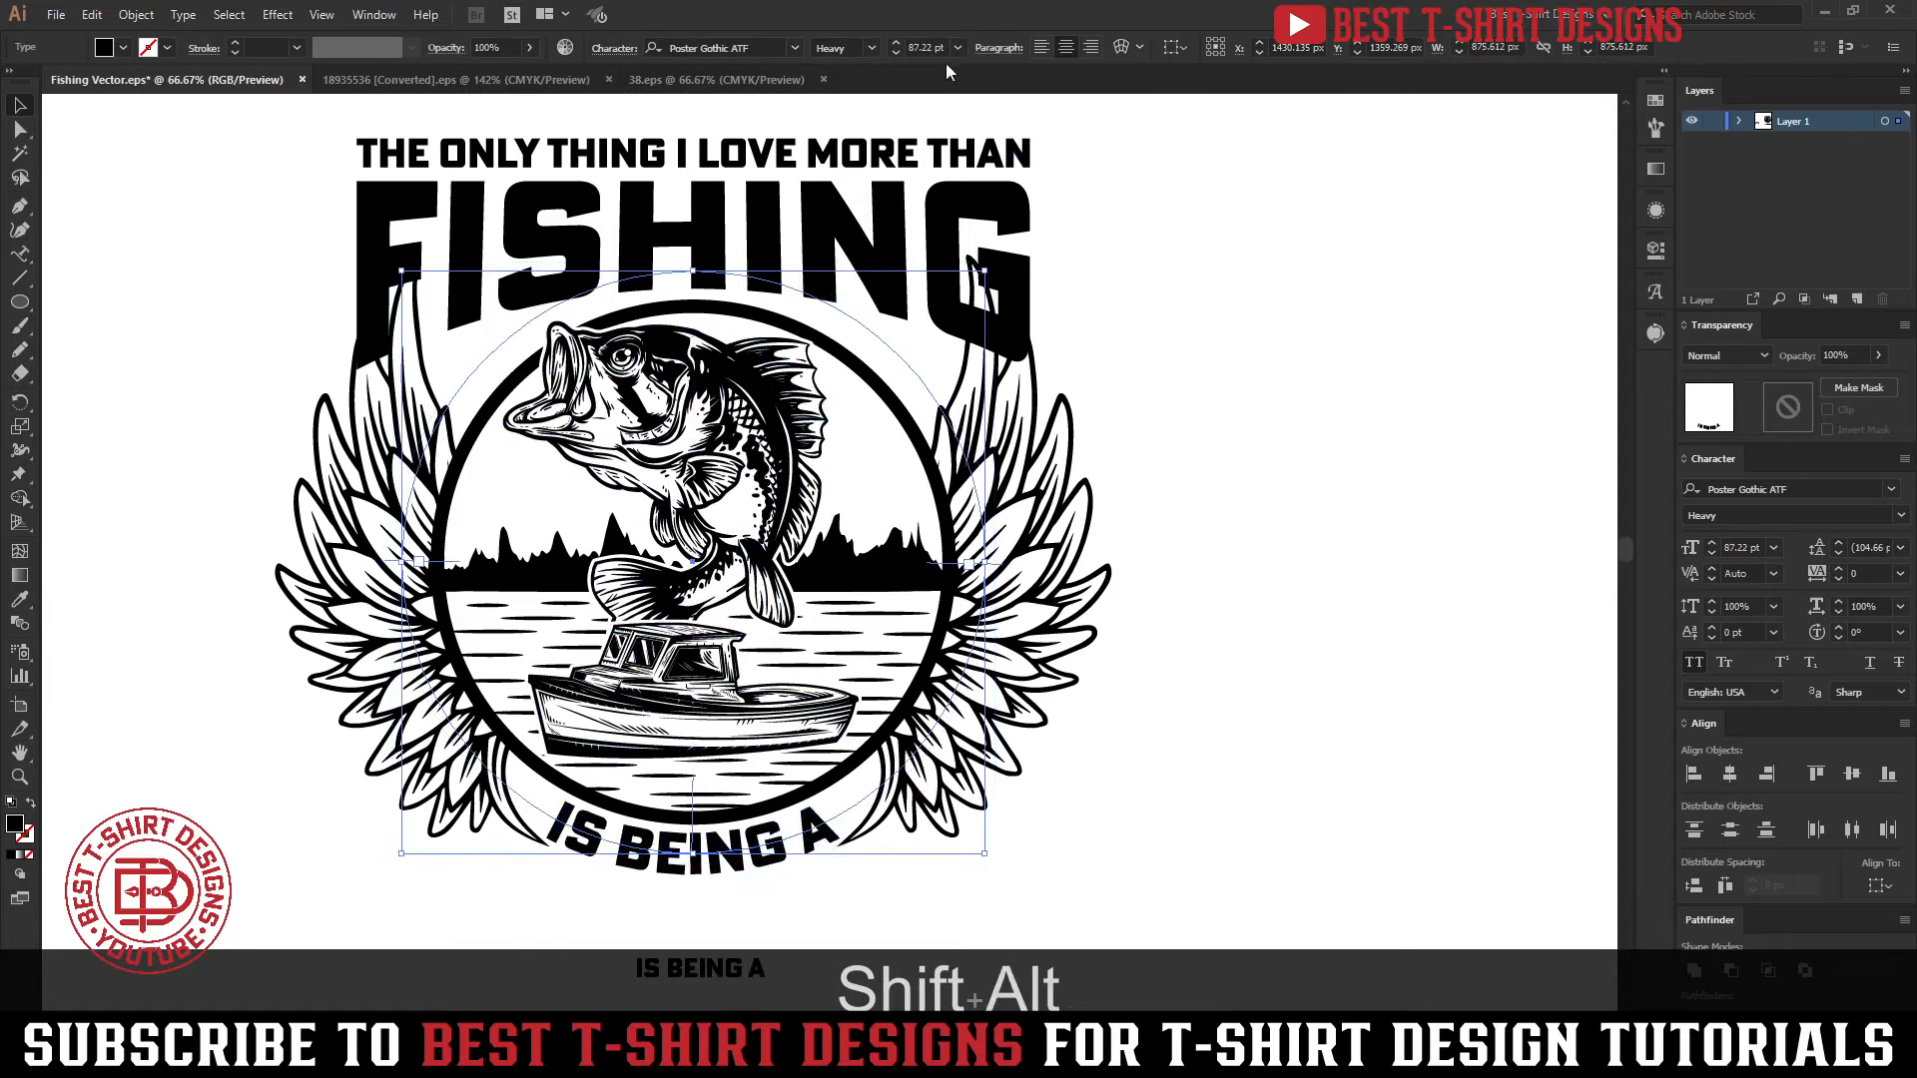
scroll(929, 47, up, 3)
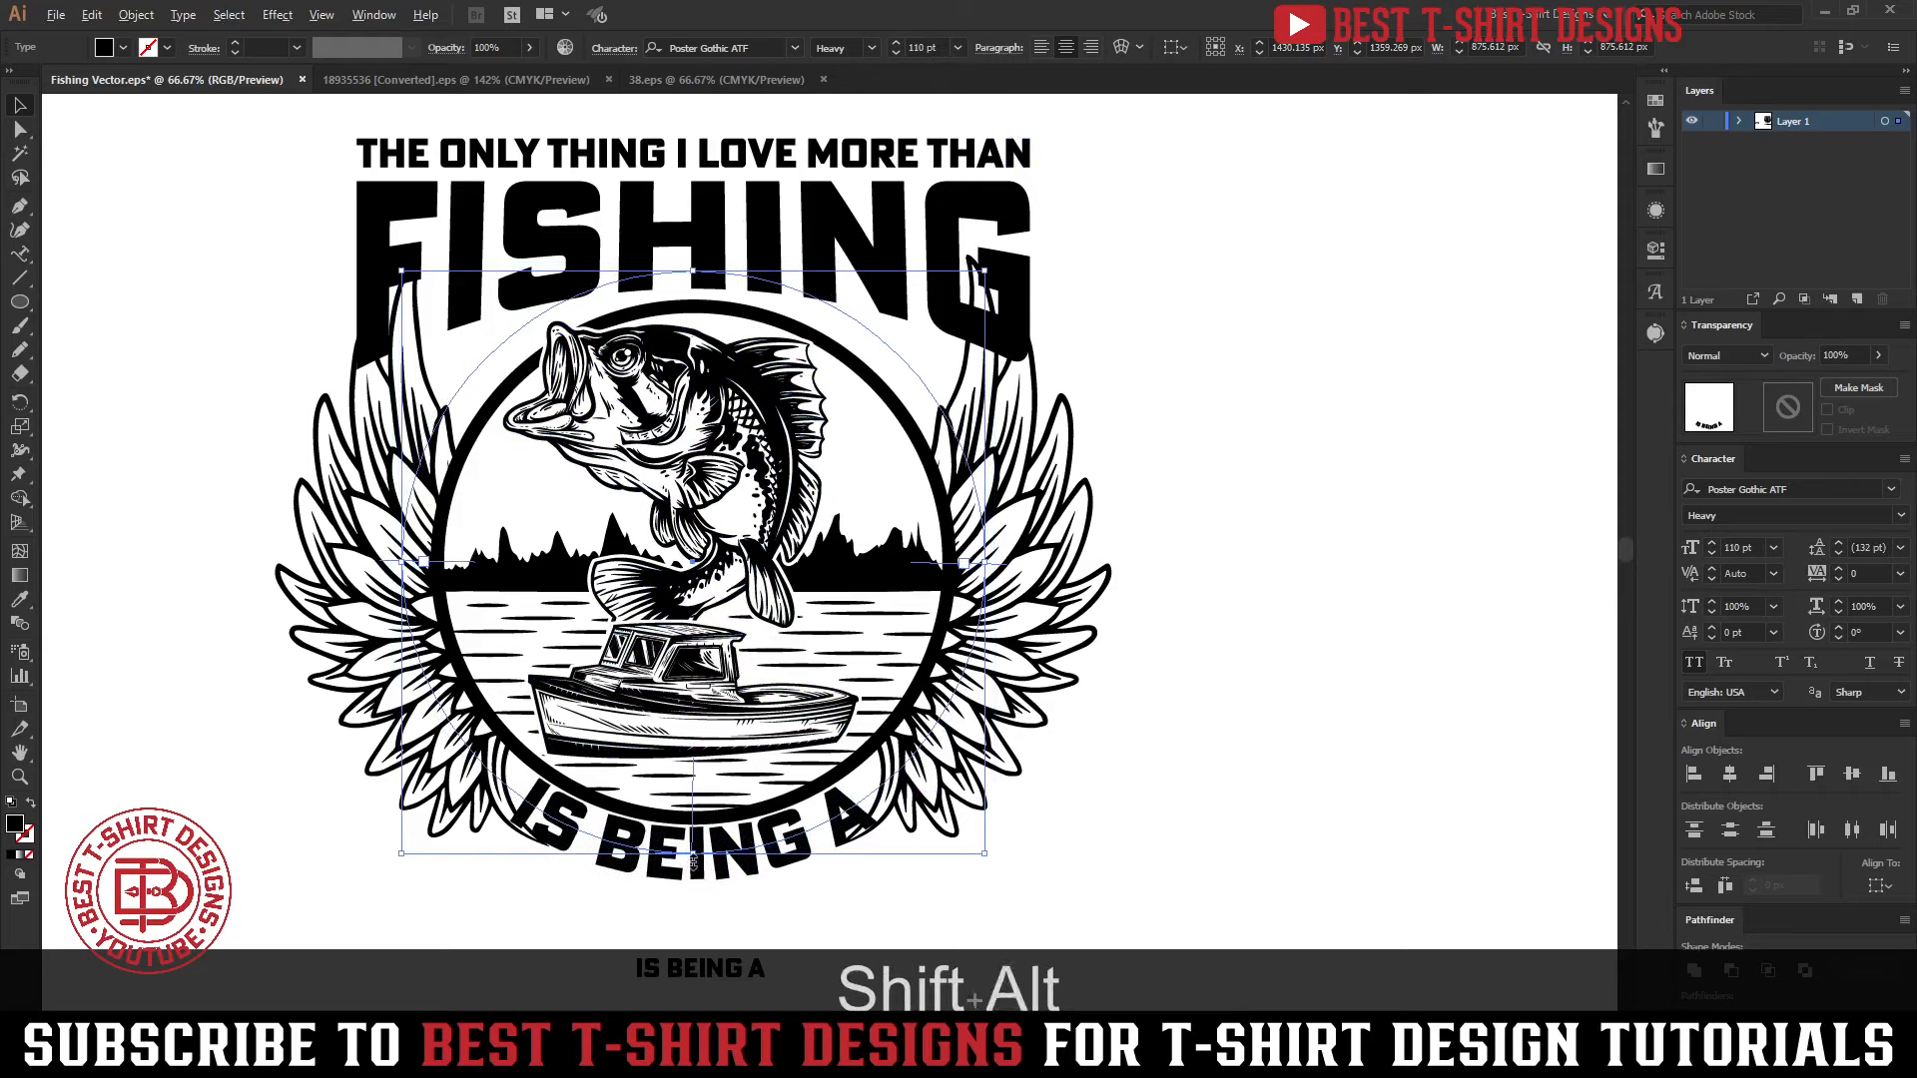
drag(692, 855, 693, 867)
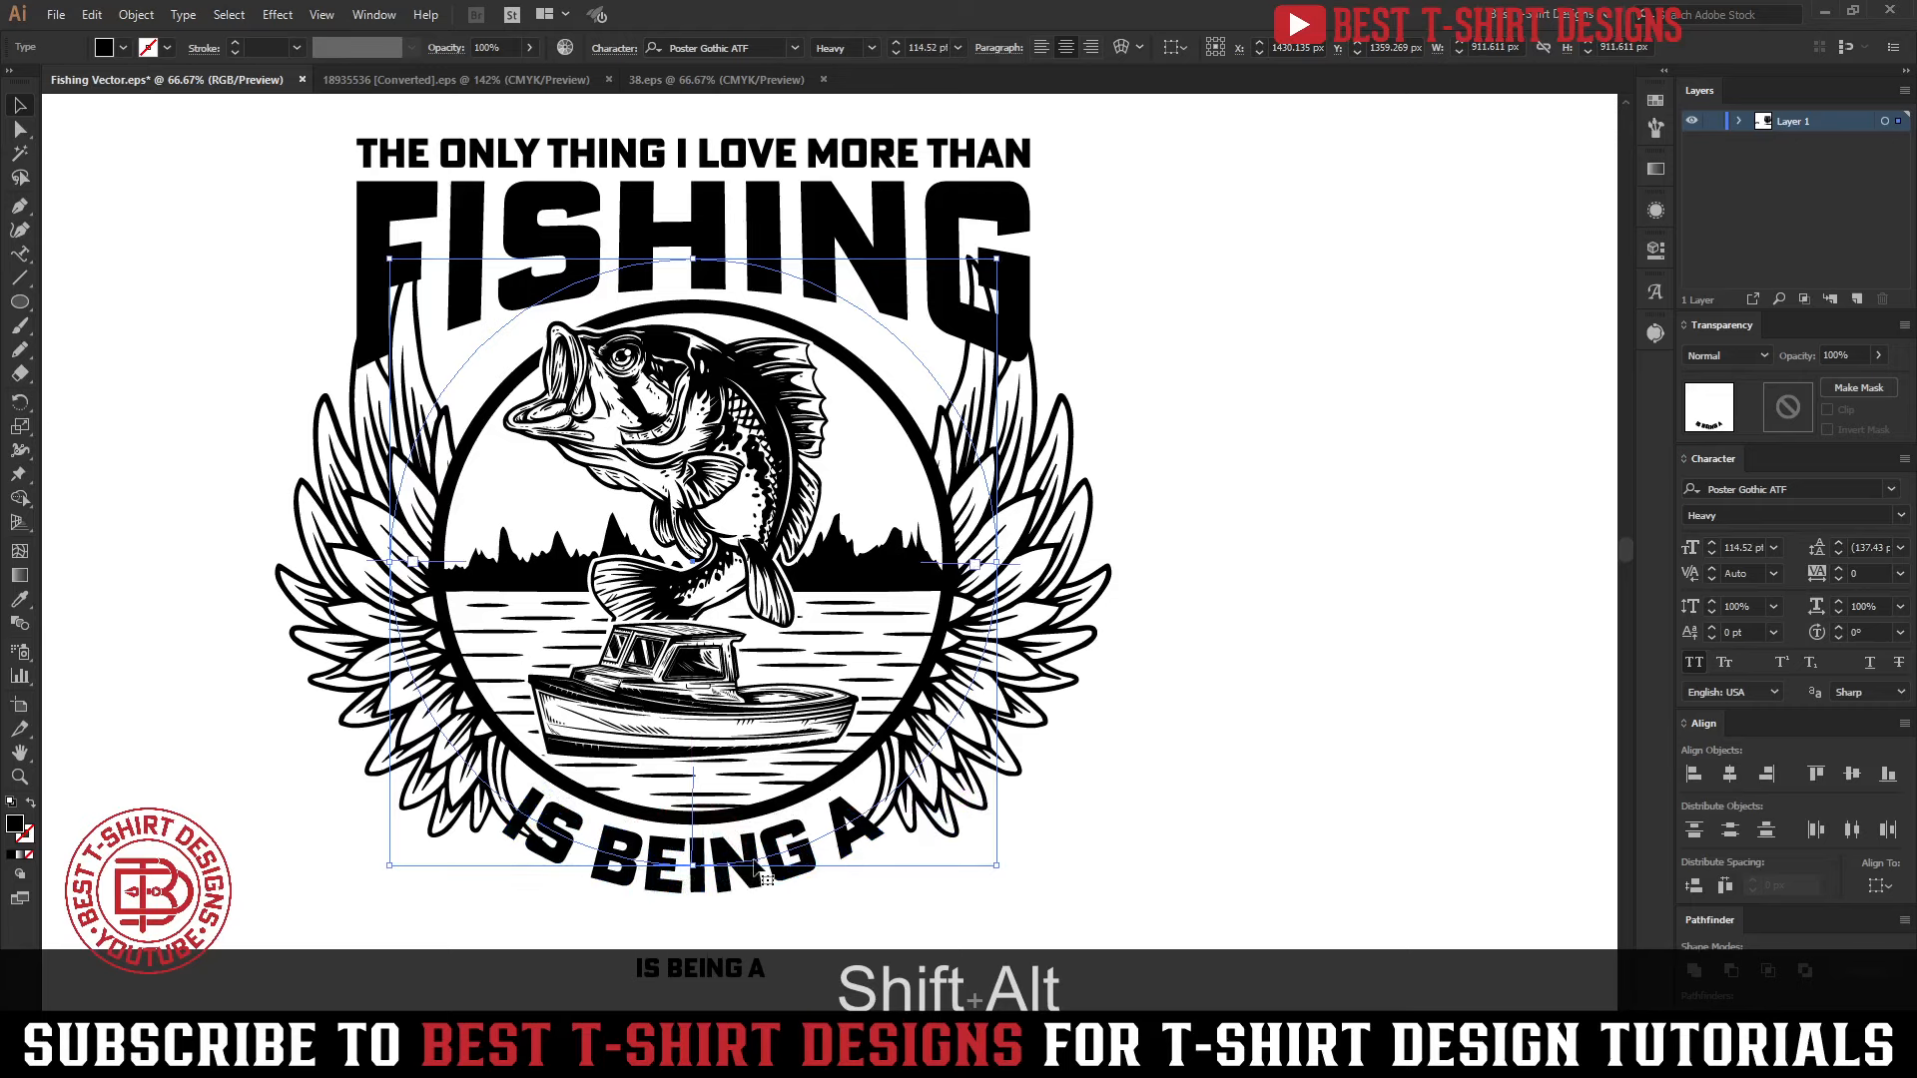
Convert the curved IS BEING A below the emblem to outlines
scroll(752, 864, down, 3)
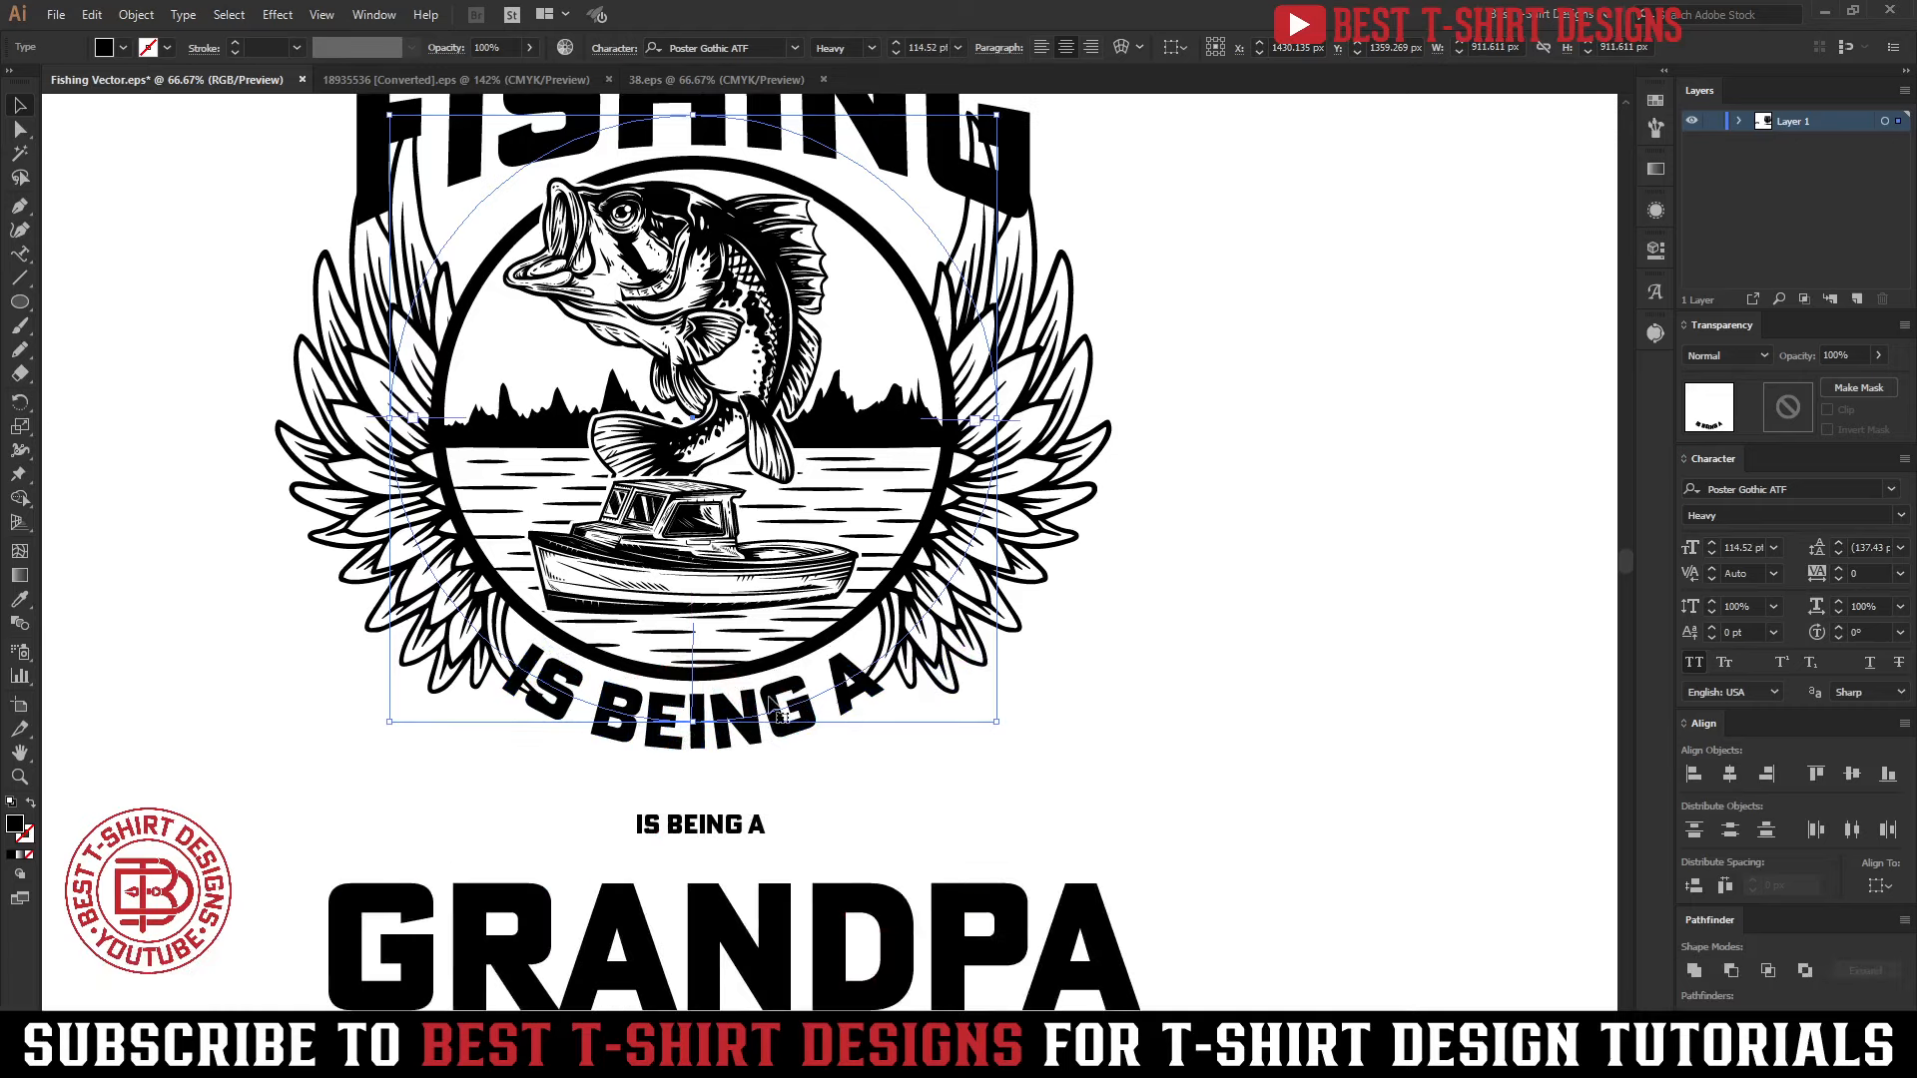
right_click(778, 714)
click(859, 451)
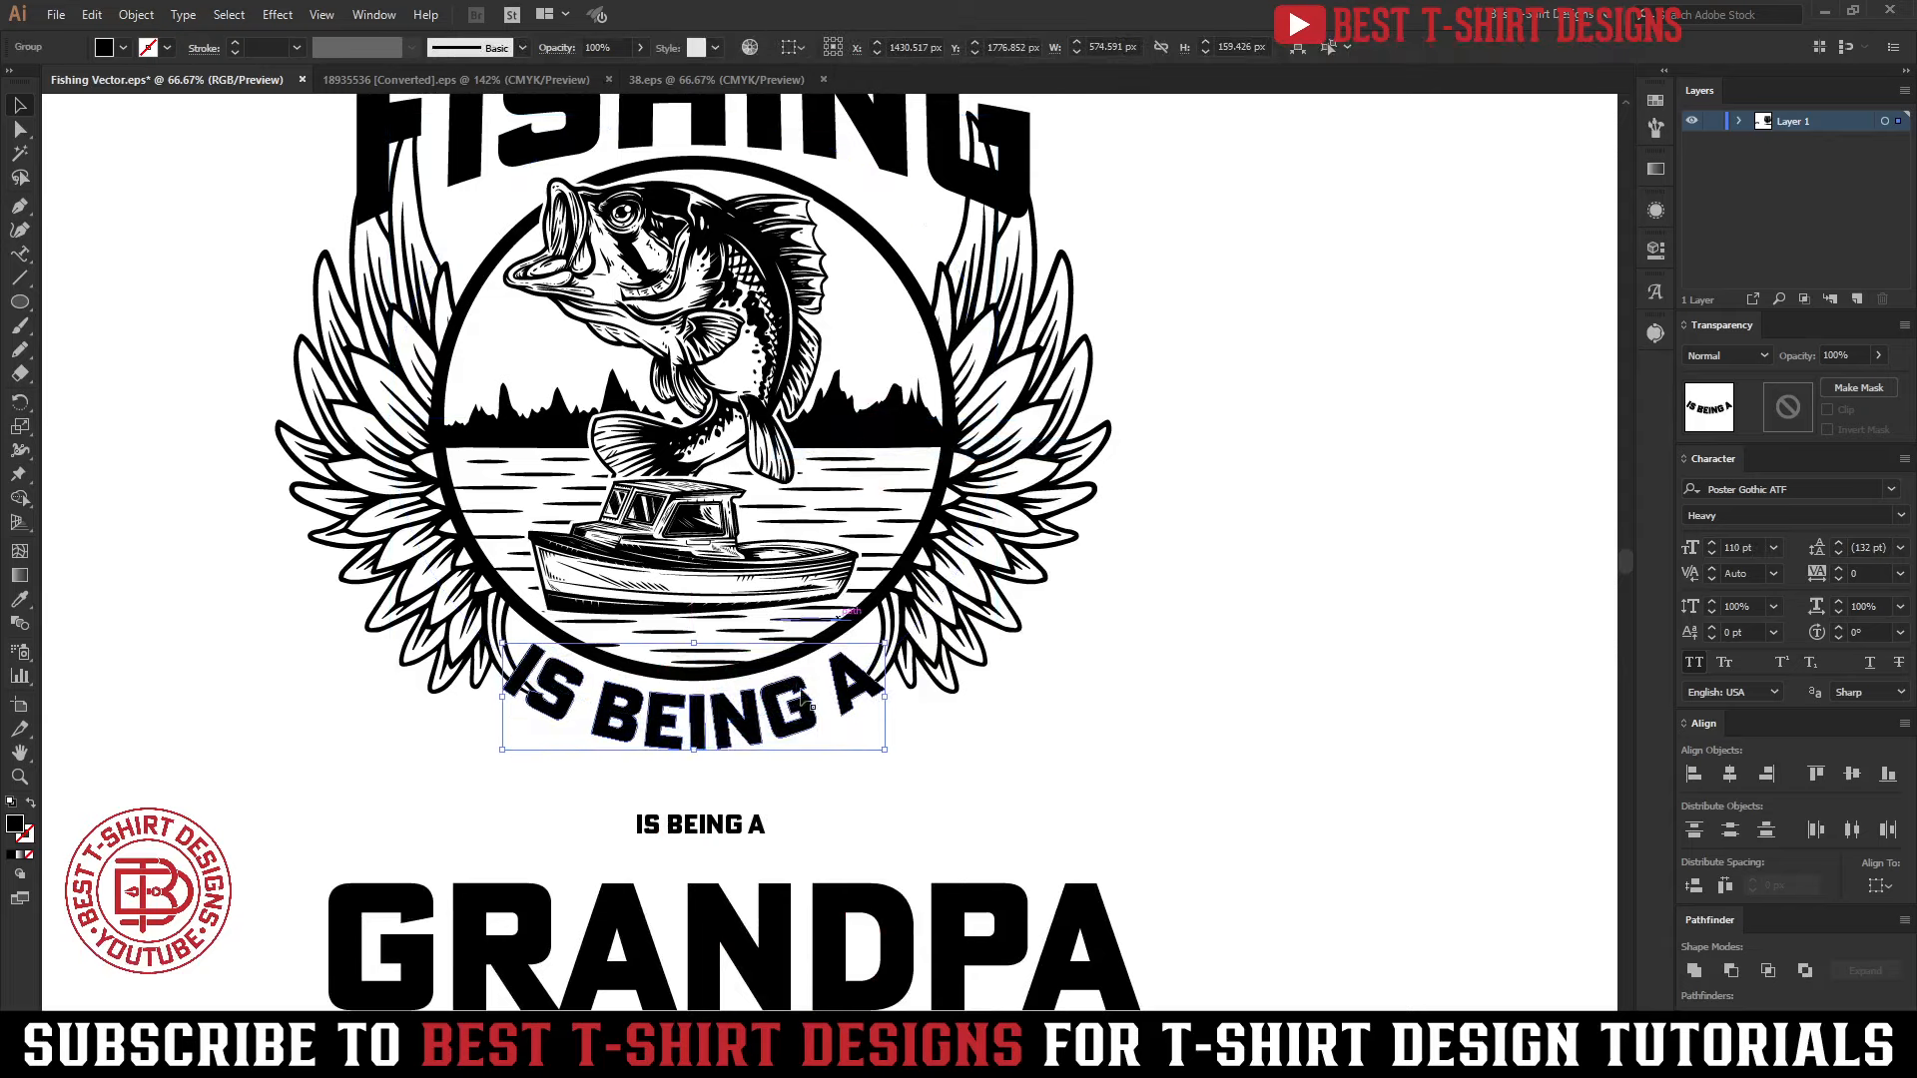
Create a 10 px offset outline with round joins around the curved IS BEING A and cut it
scroll(699, 715, up, 2)
key(ctrl+alt+f)
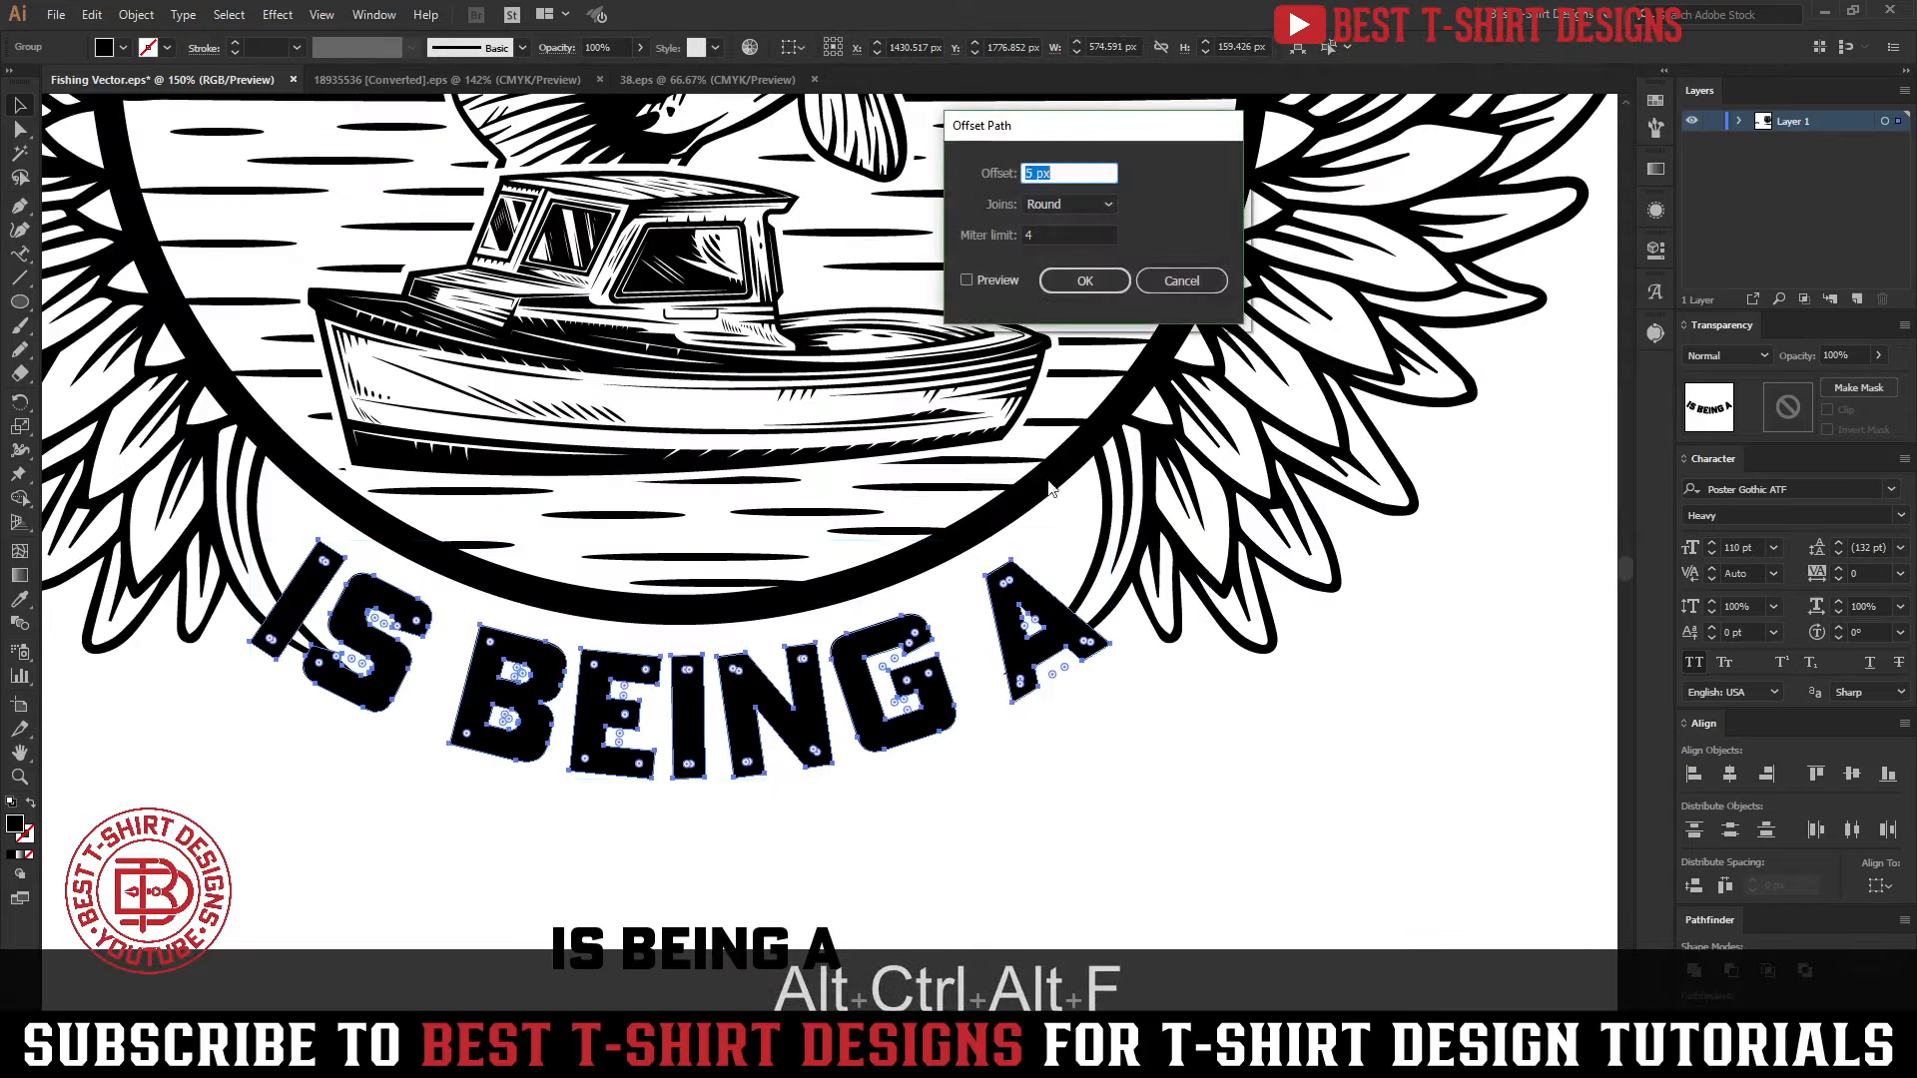
click(985, 280)
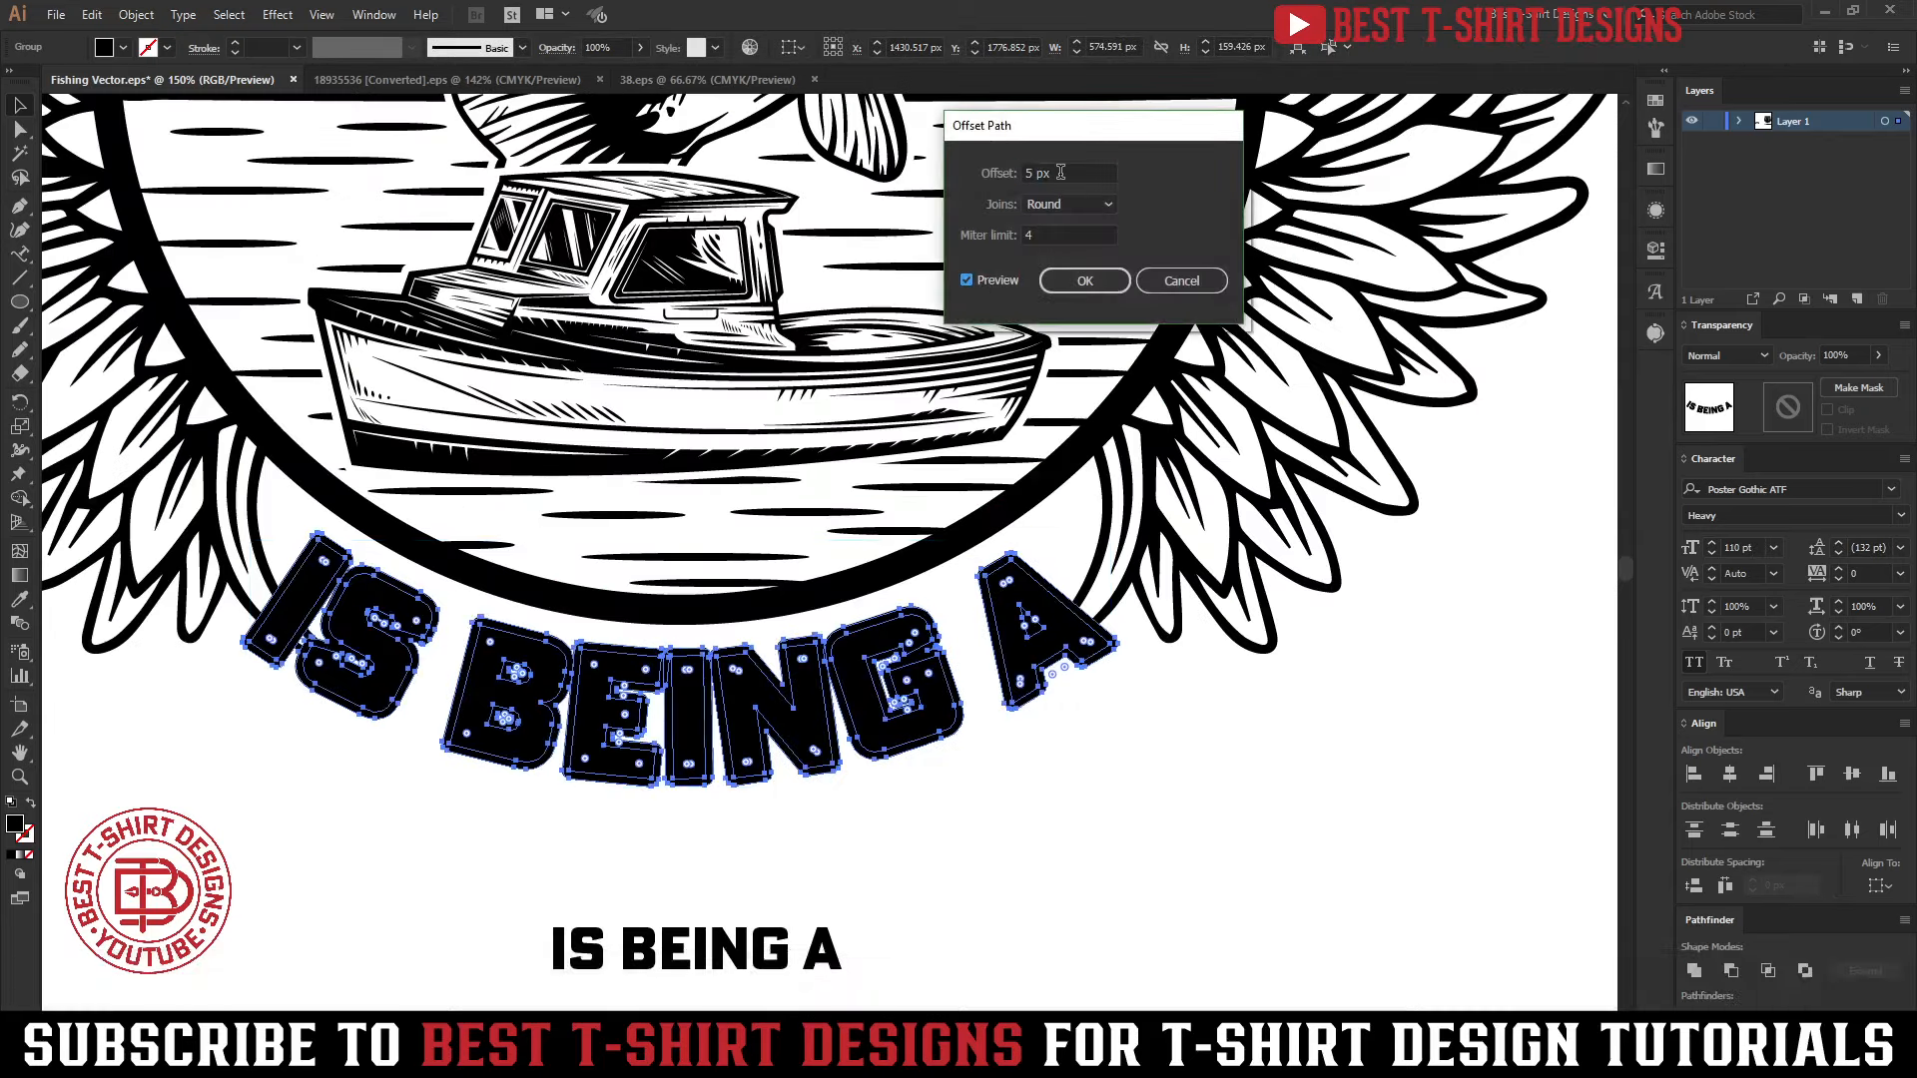
scroll(1060, 172, up, 1)
click(1067, 284)
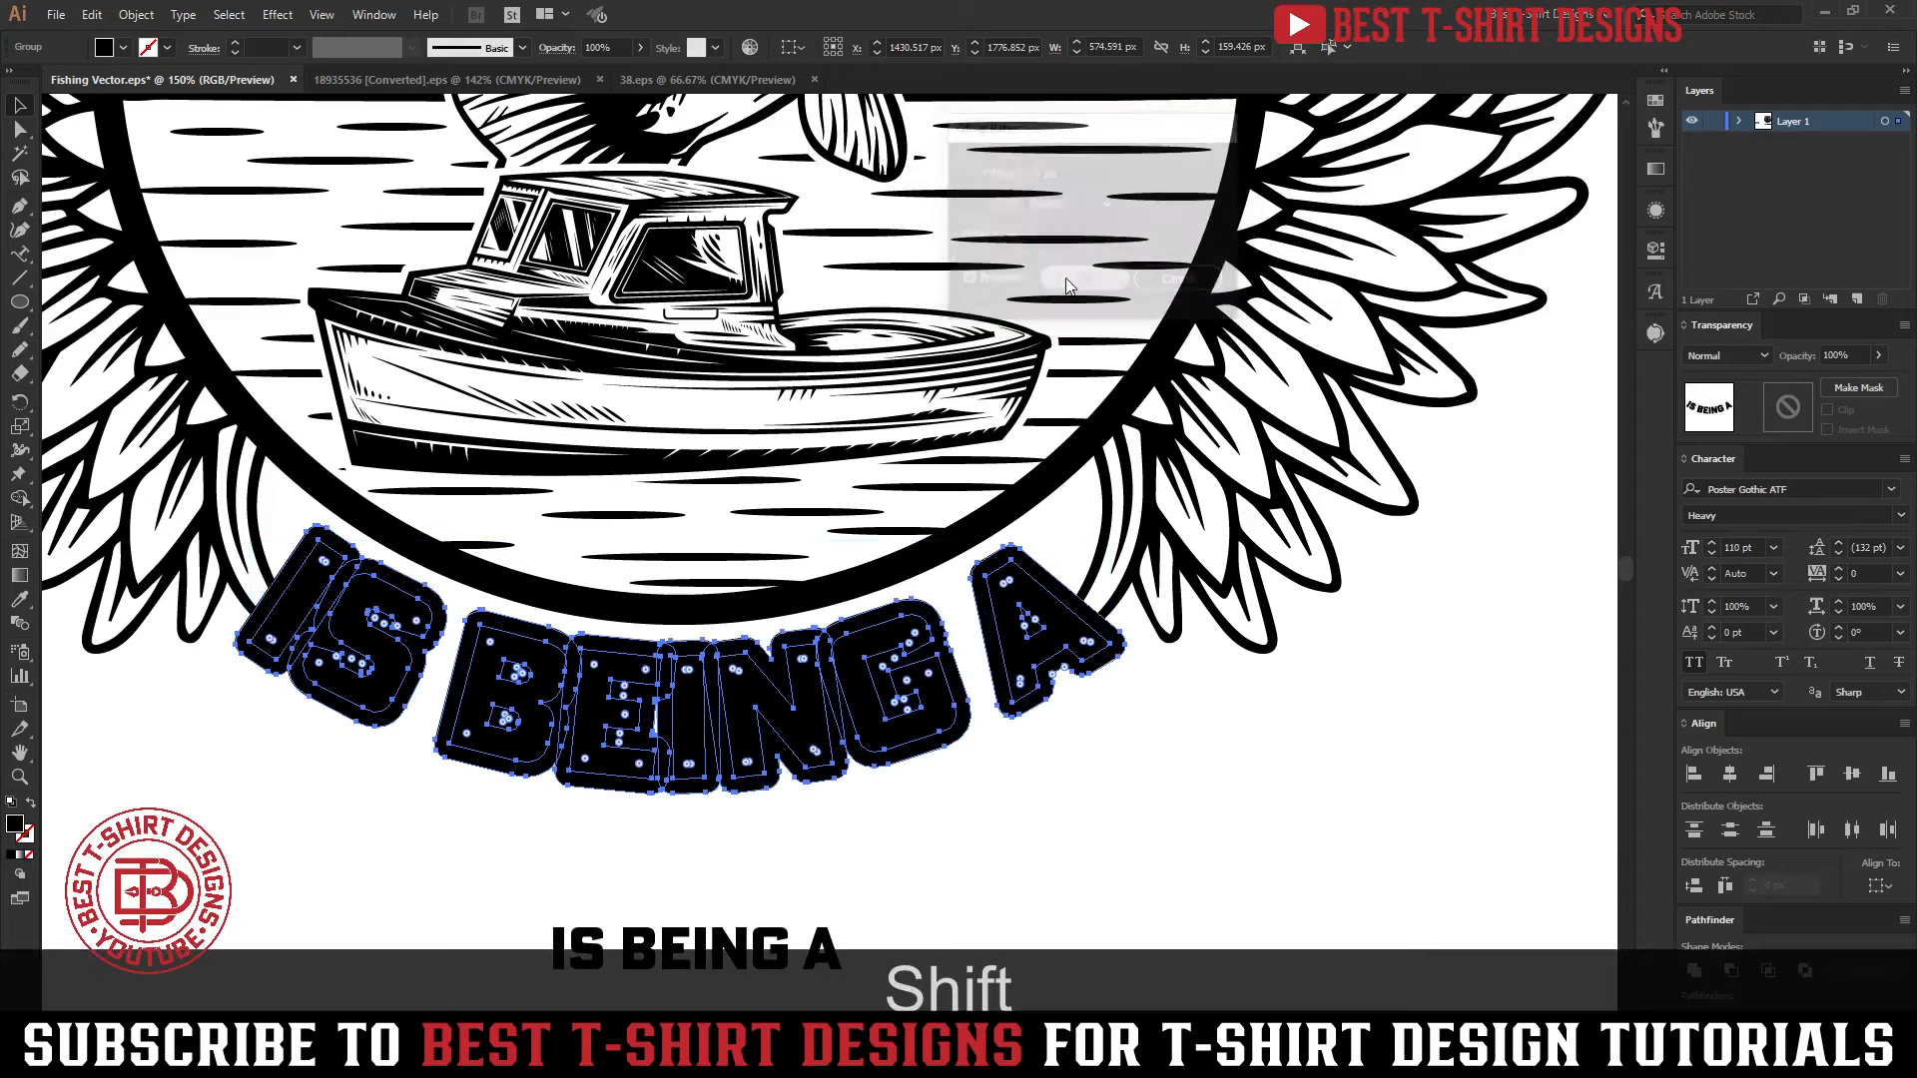
key(ctrl+x)
Paste the cut offset shapes in front inside the wings' opacity mask to knock the feathers out around the letters, and exit the mask
click(1137, 587)
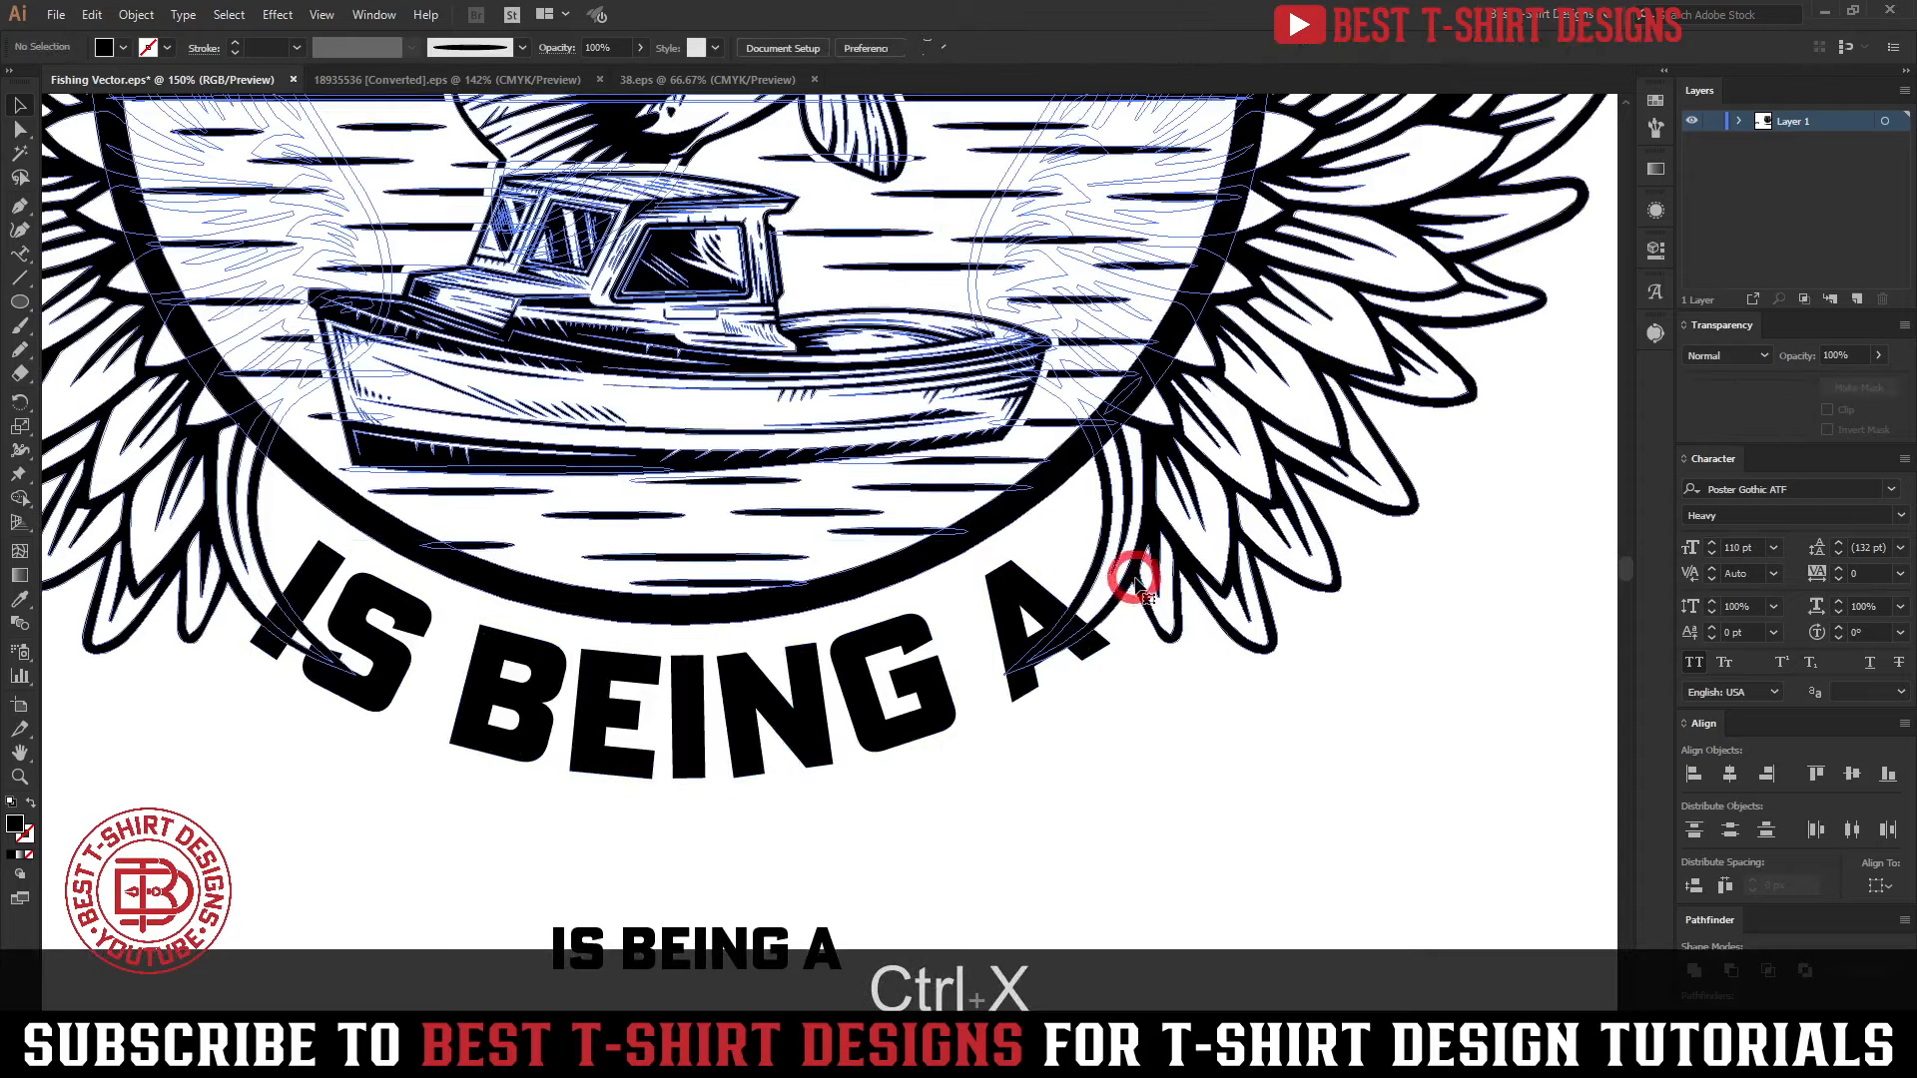
double_click(1138, 589)
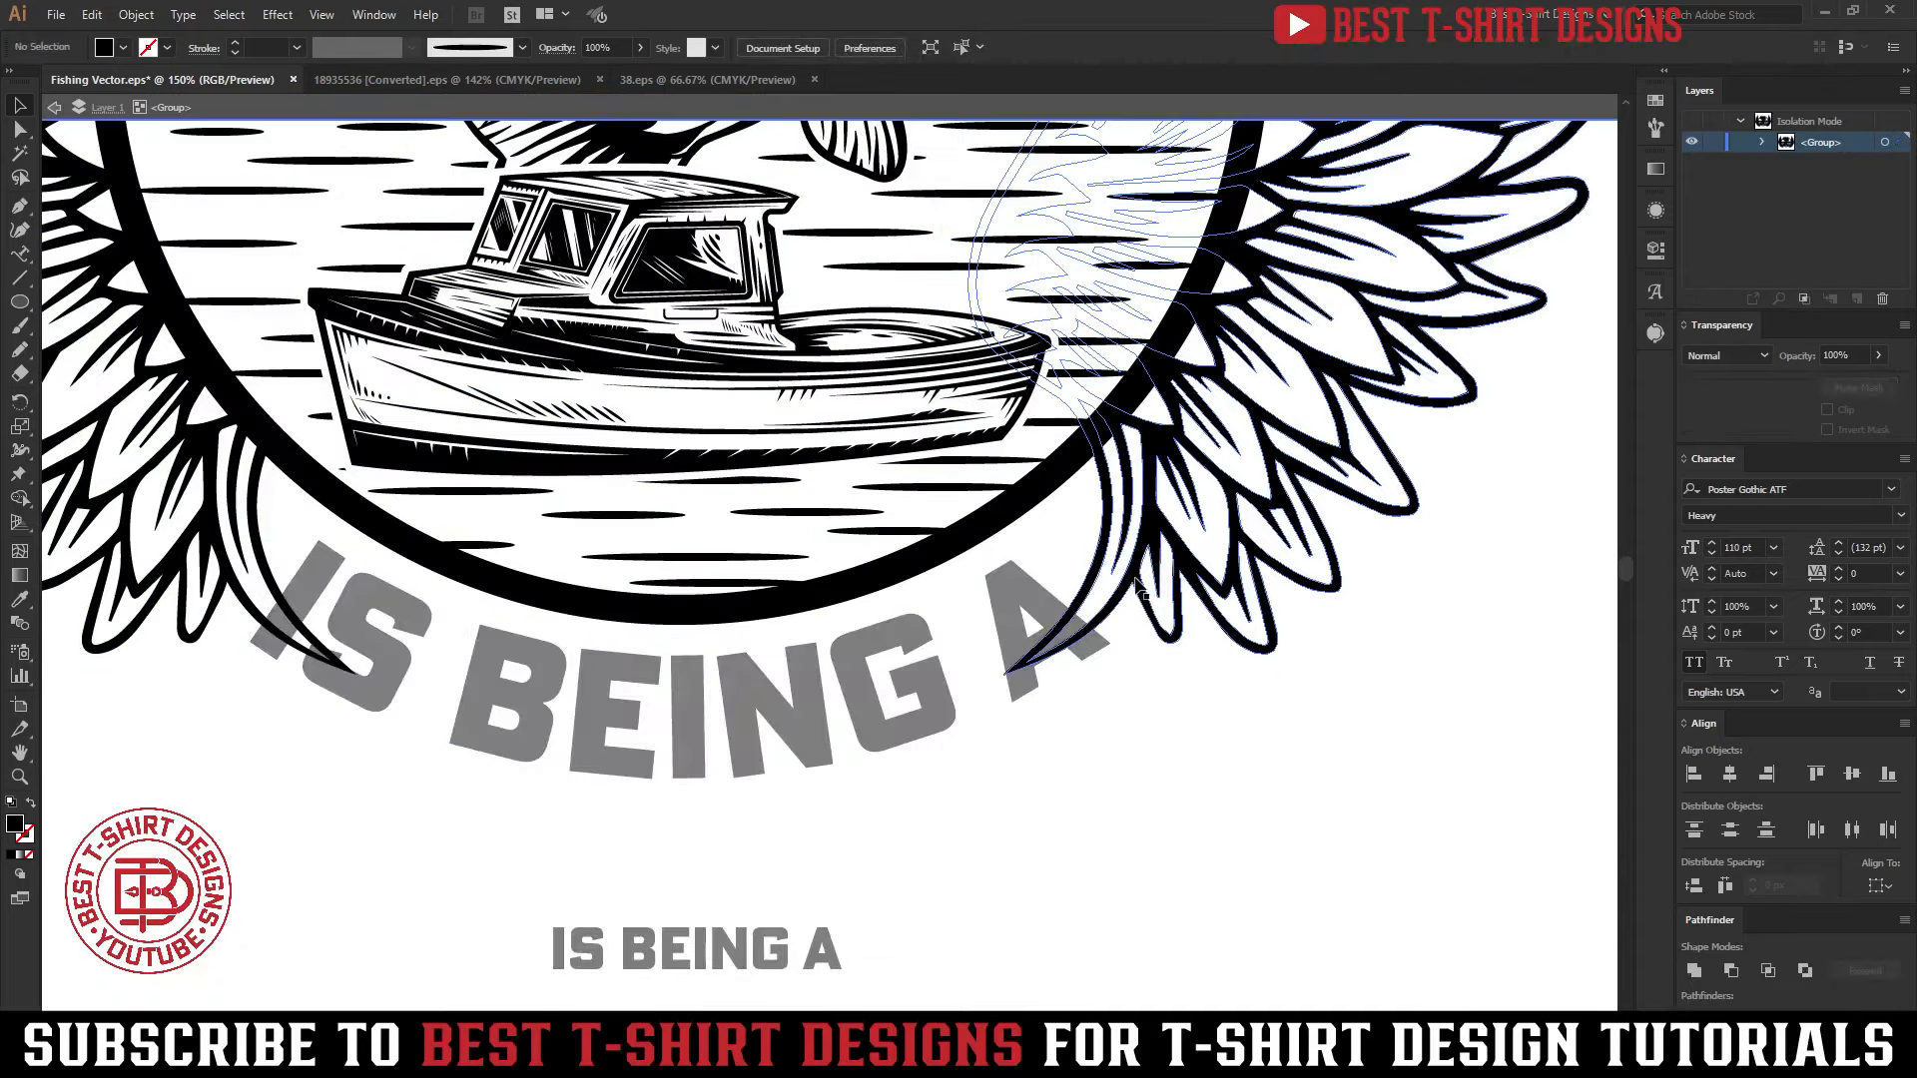
key(ctrl+a)
double_click(1138, 586)
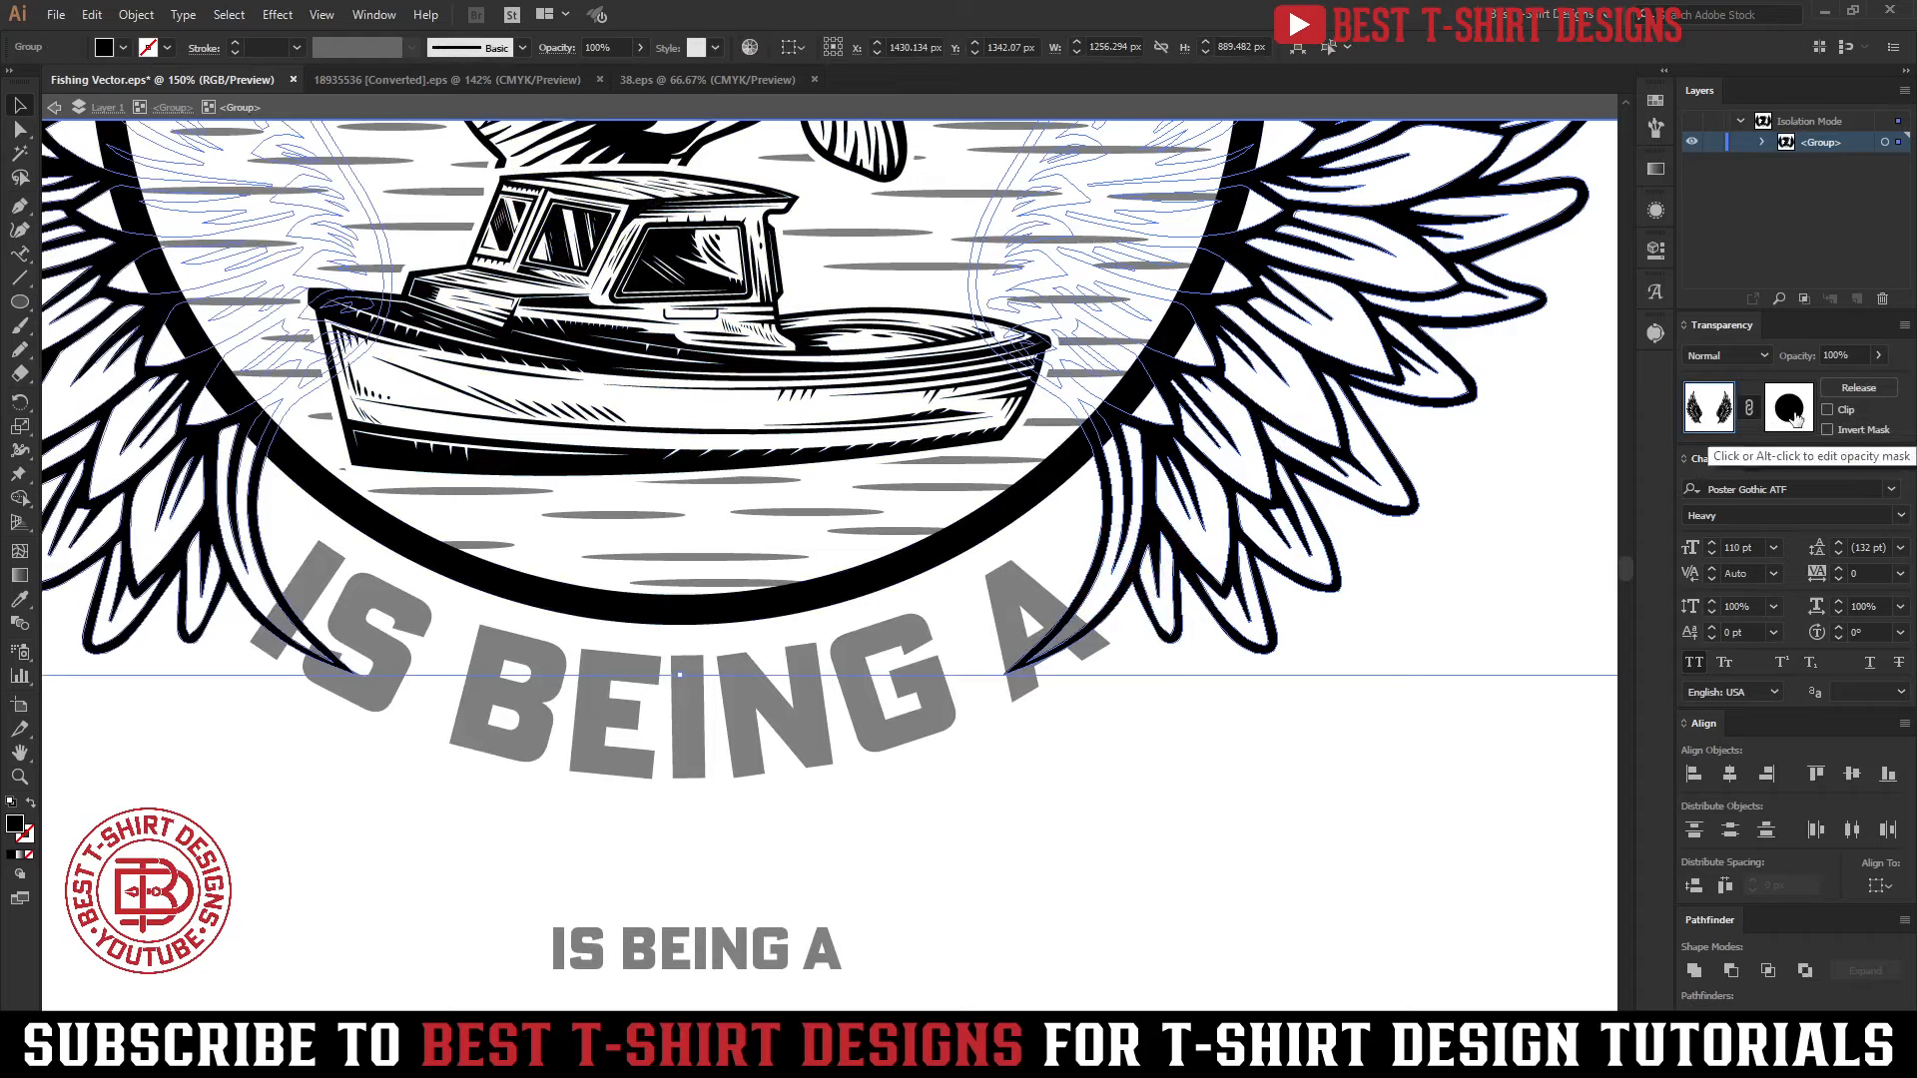
click(1790, 412)
key(ctrl+f)
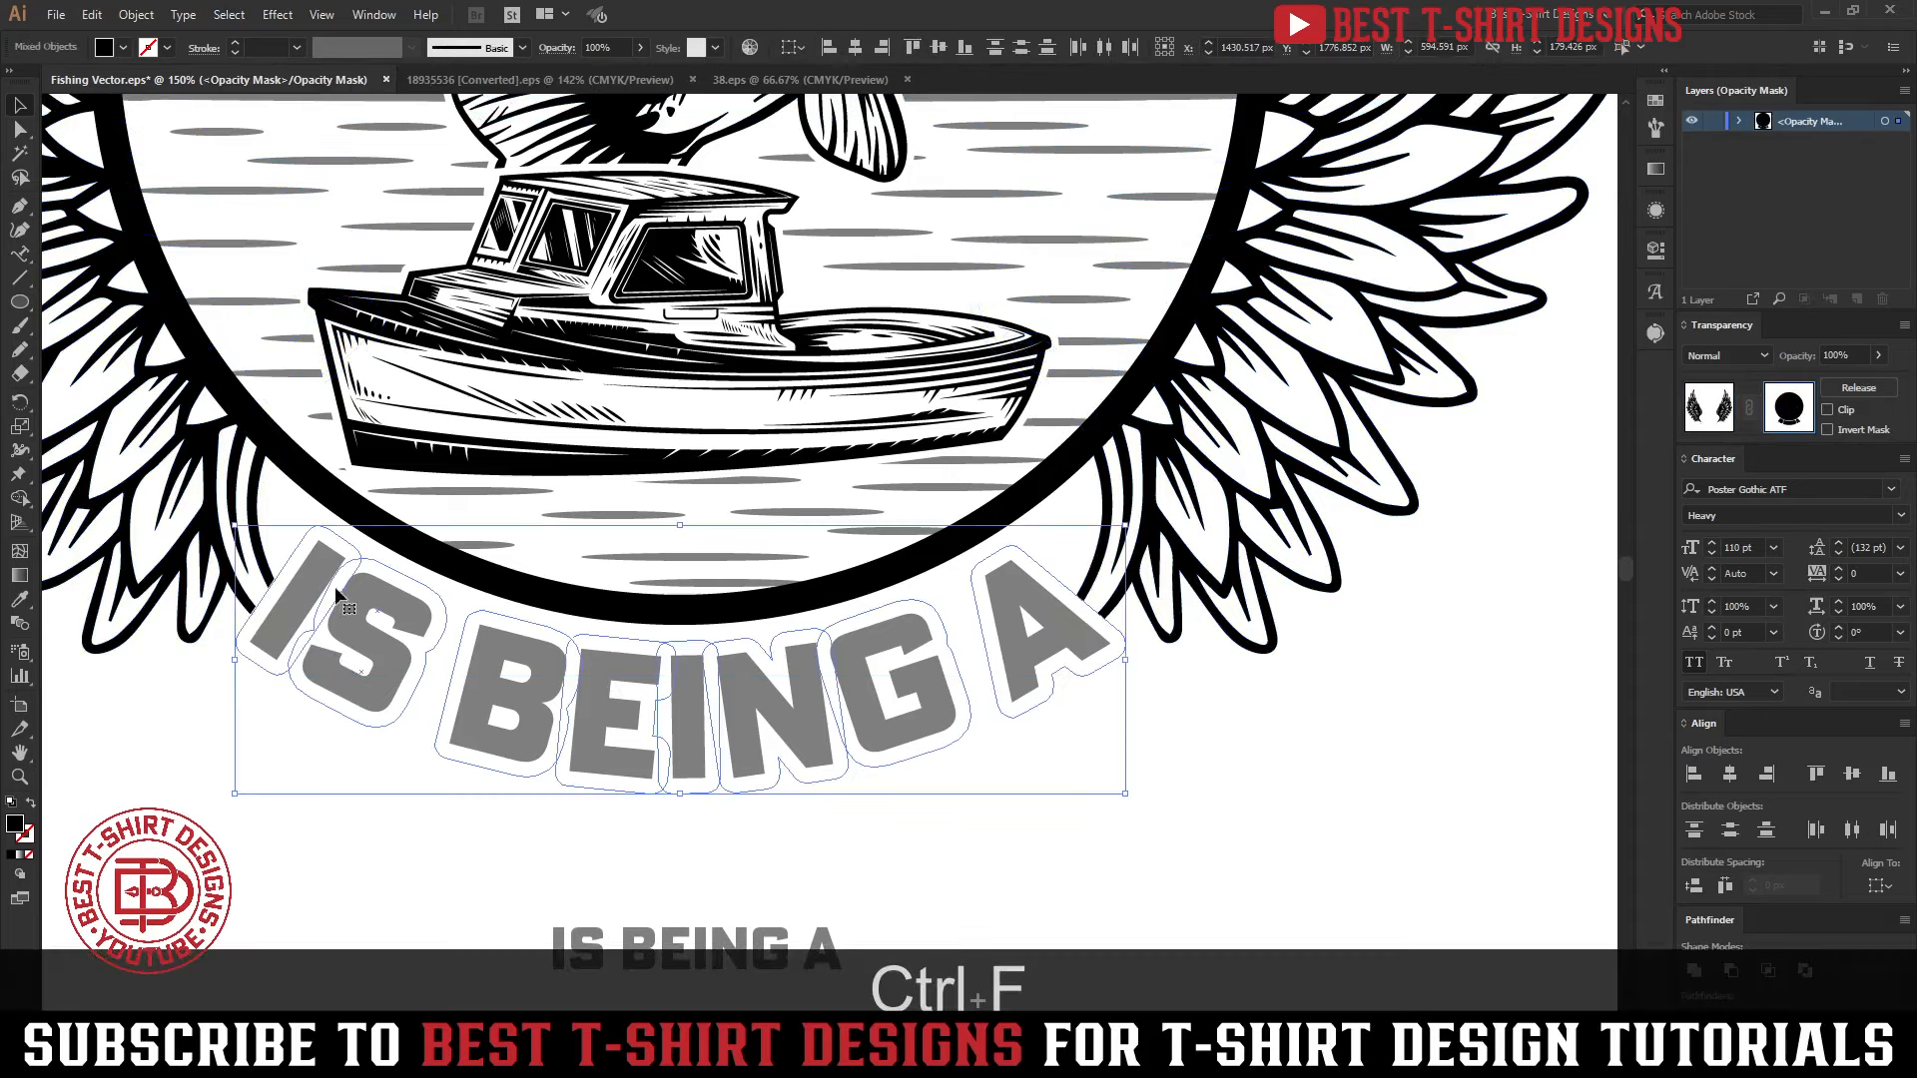
click(1517, 617)
click(1712, 404)
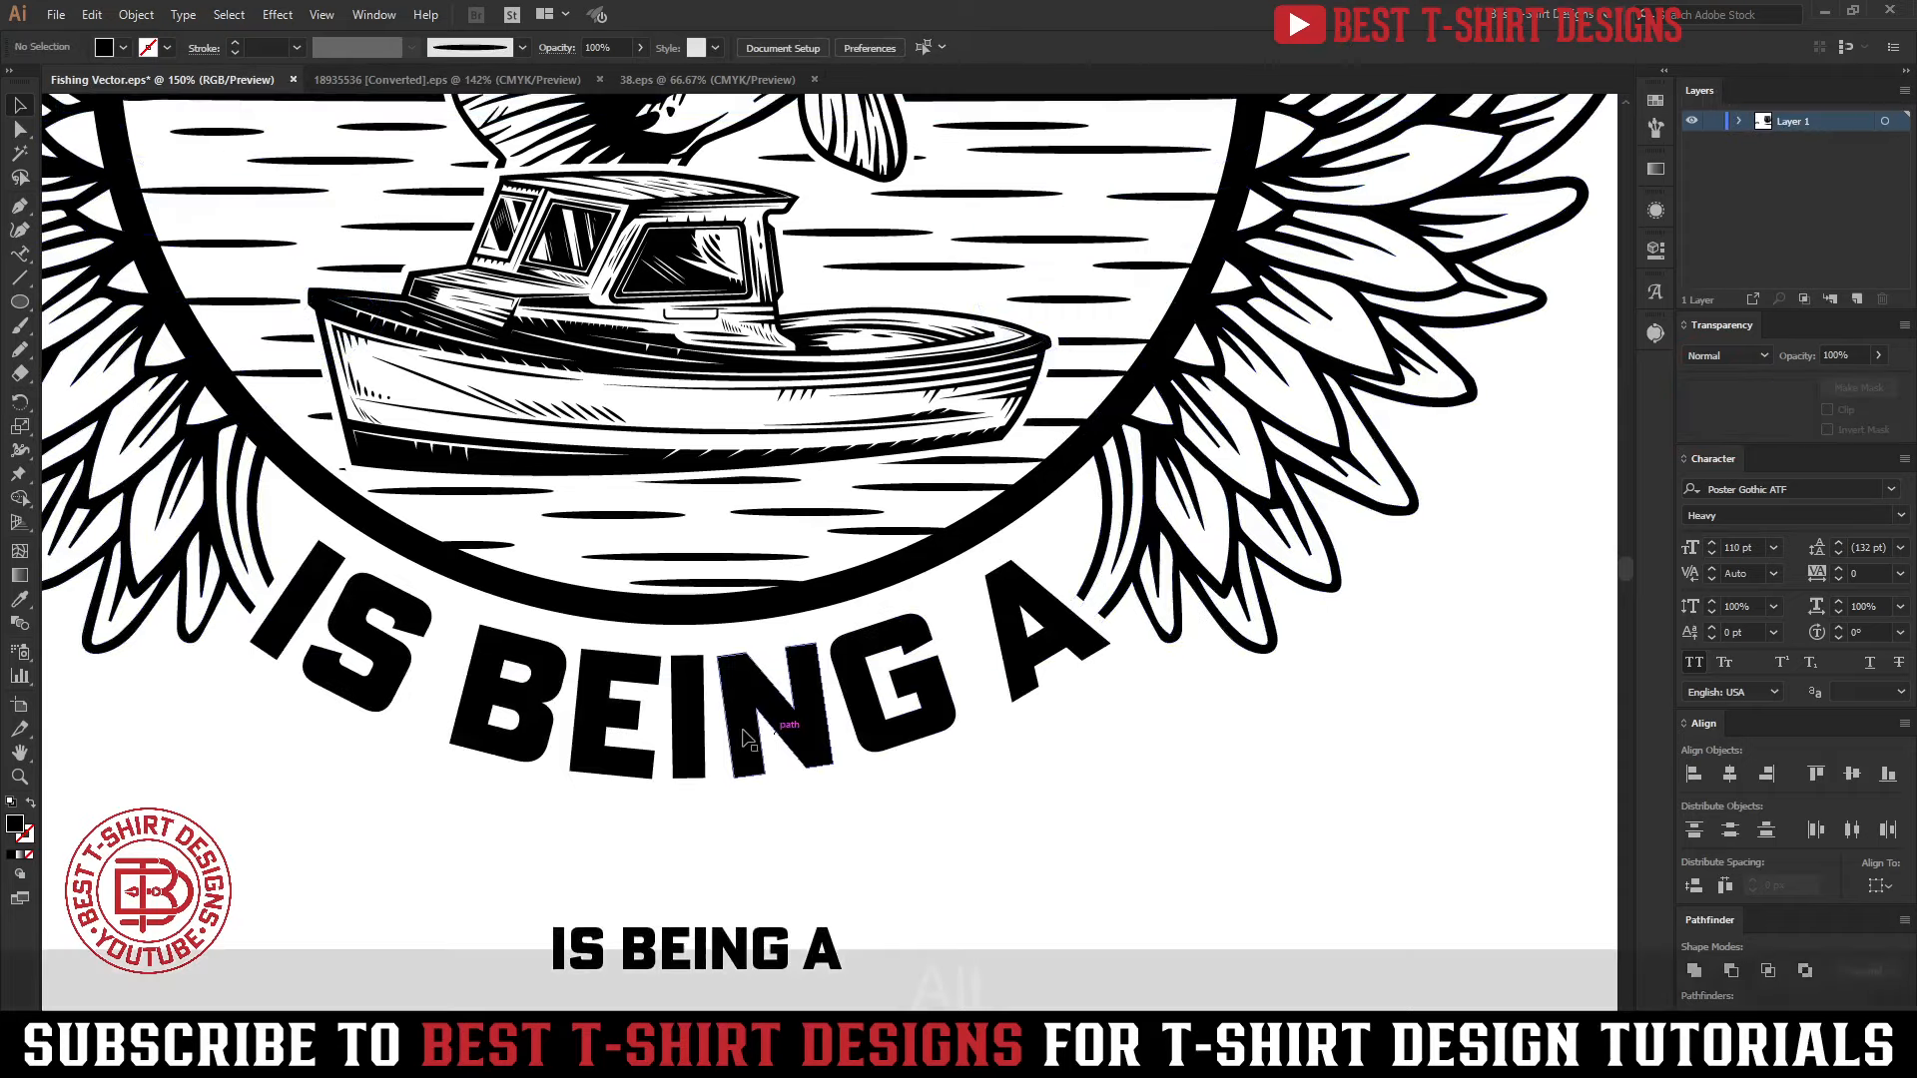
Move the spare straight IS BEING A out from above GRANDPA to the blank area right of the emblem
scroll(743, 731, down, 3)
drag(763, 804, 1188, 721)
drag(1302, 466, 1302, 467)
scroll(723, 448, down, 1)
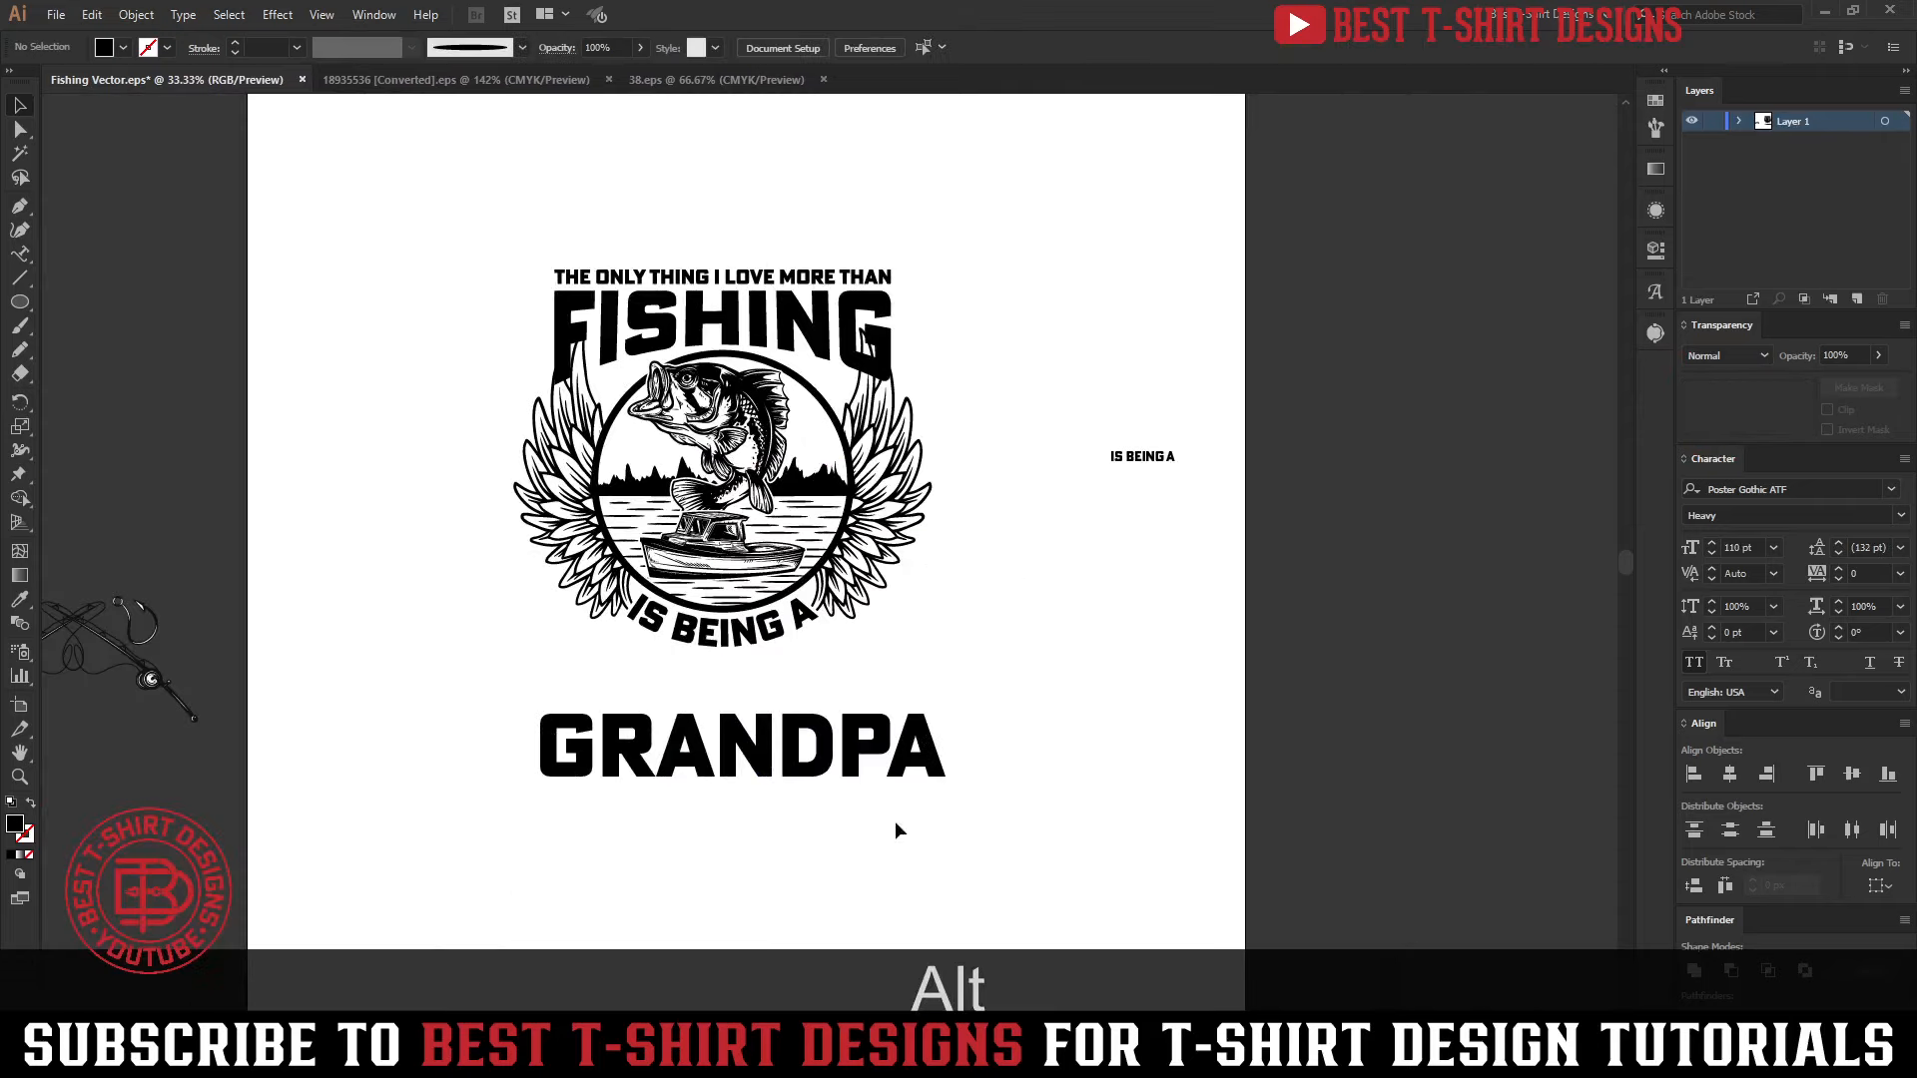
Move GRANDPA up directly beneath the curved IS BEING A and convert it to outlines
drag(832, 766, 821, 714)
right_click(820, 714)
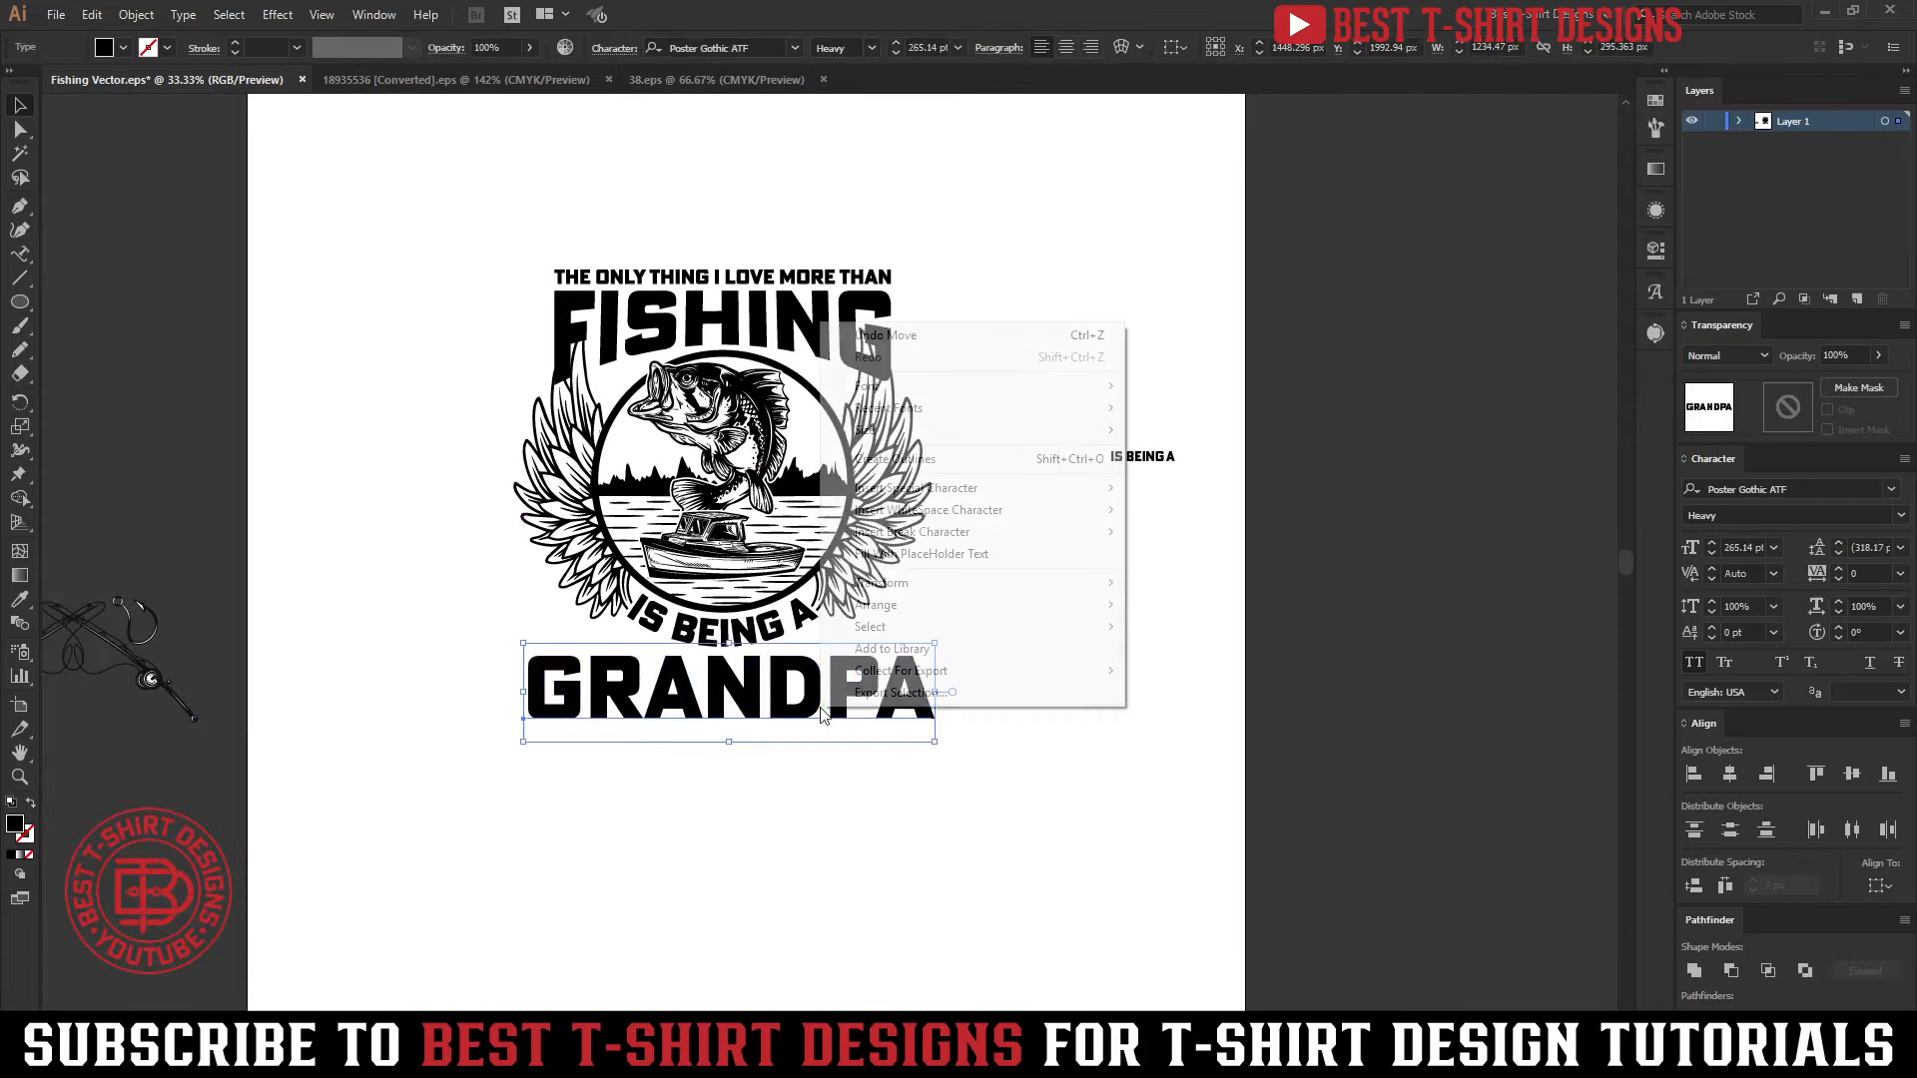
click(924, 460)
Scale GRANDPA proportionally to match FISHING's edges, about 1011 px wide, and nudge it up 20 px
scroll(839, 539, up, 1)
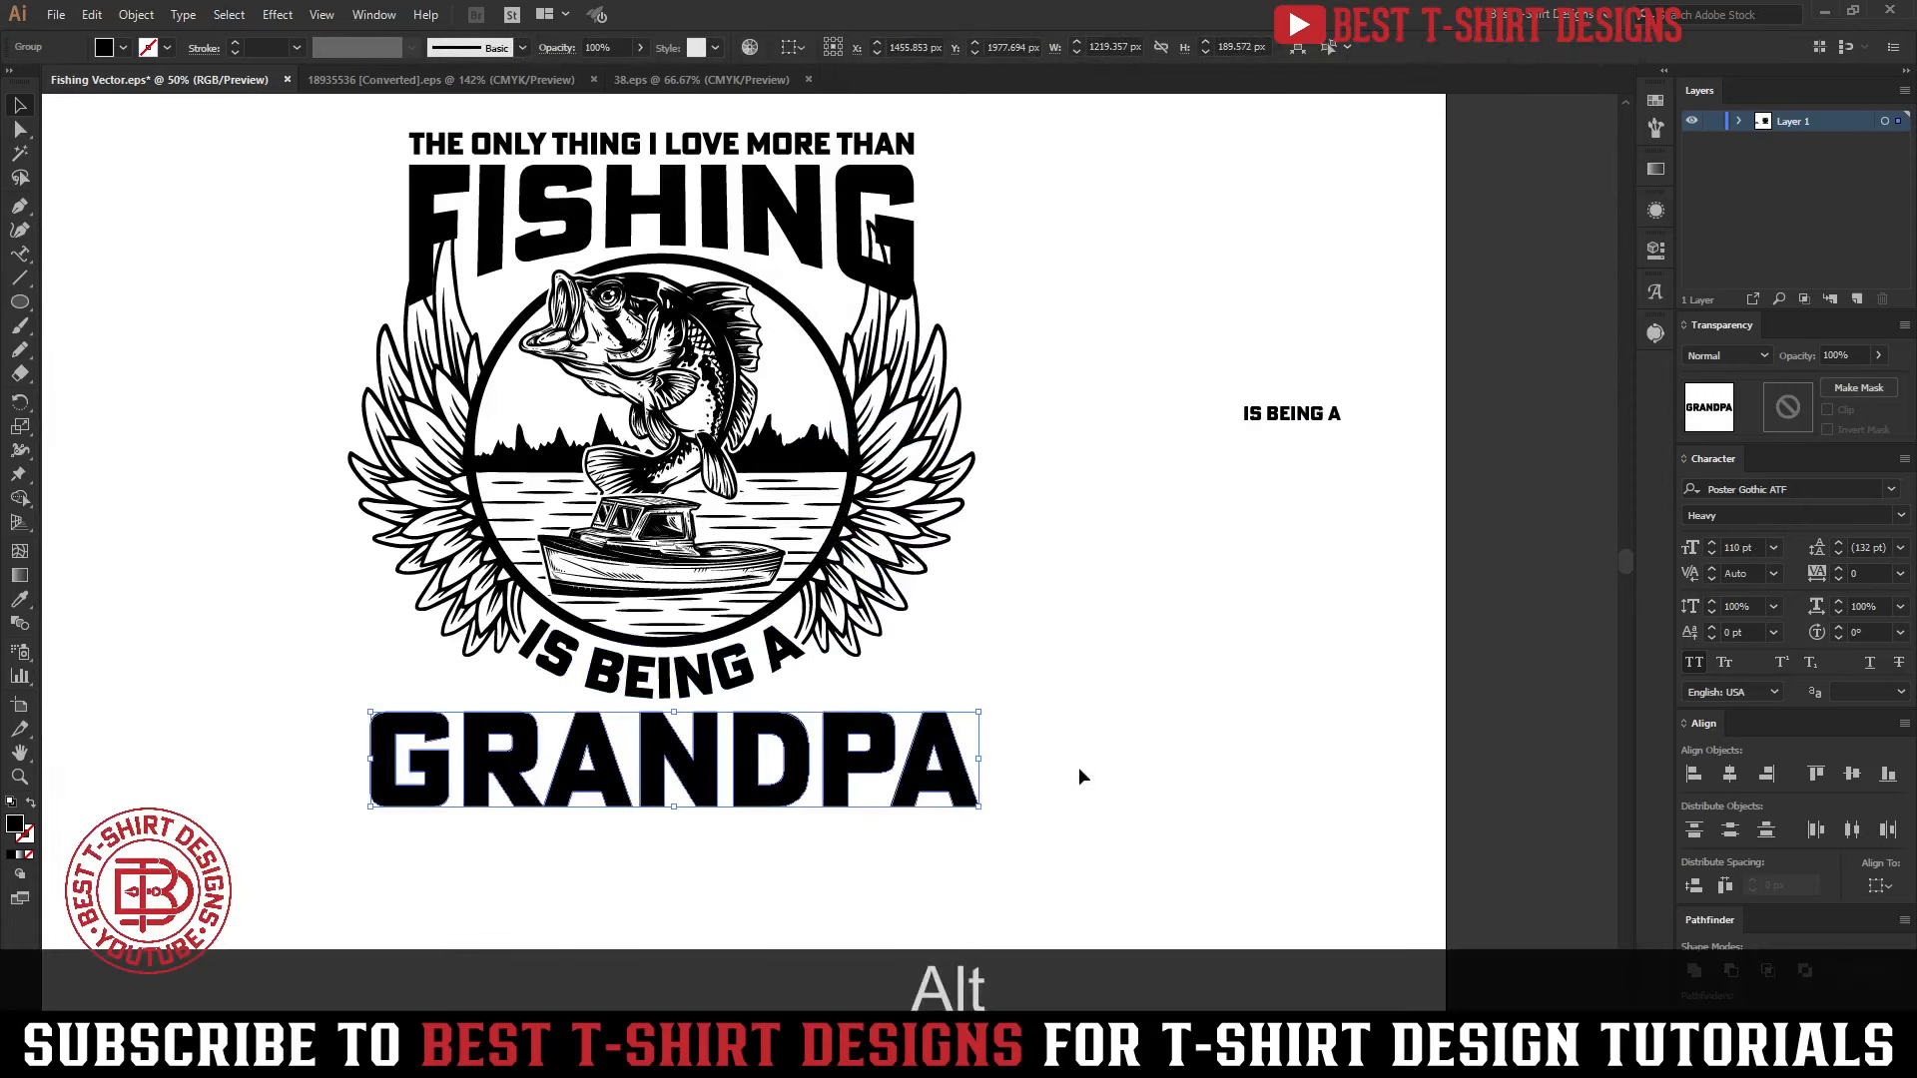
drag(983, 761, 913, 754)
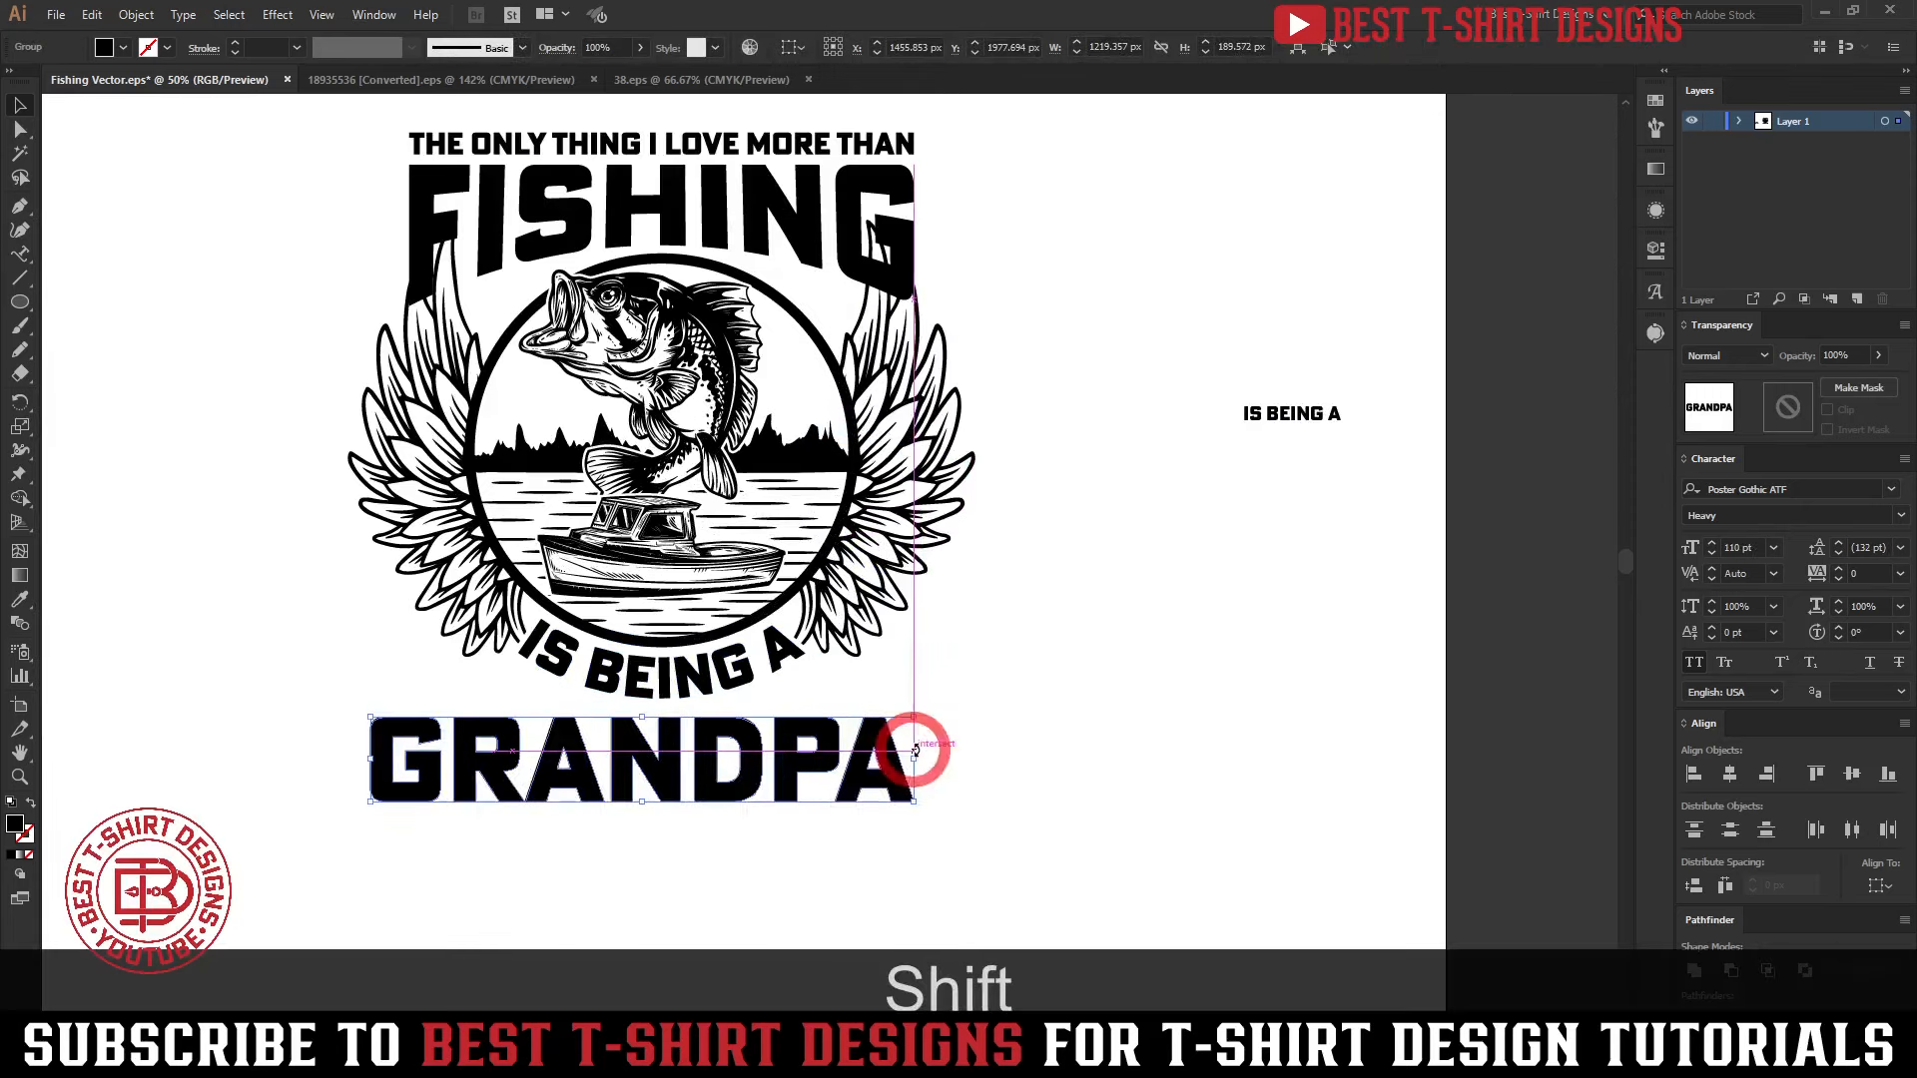
mouse_move(378, 762)
mouse_down()
mouse_move(462, 757)
mouse_move(410, 751)
mouse_up()
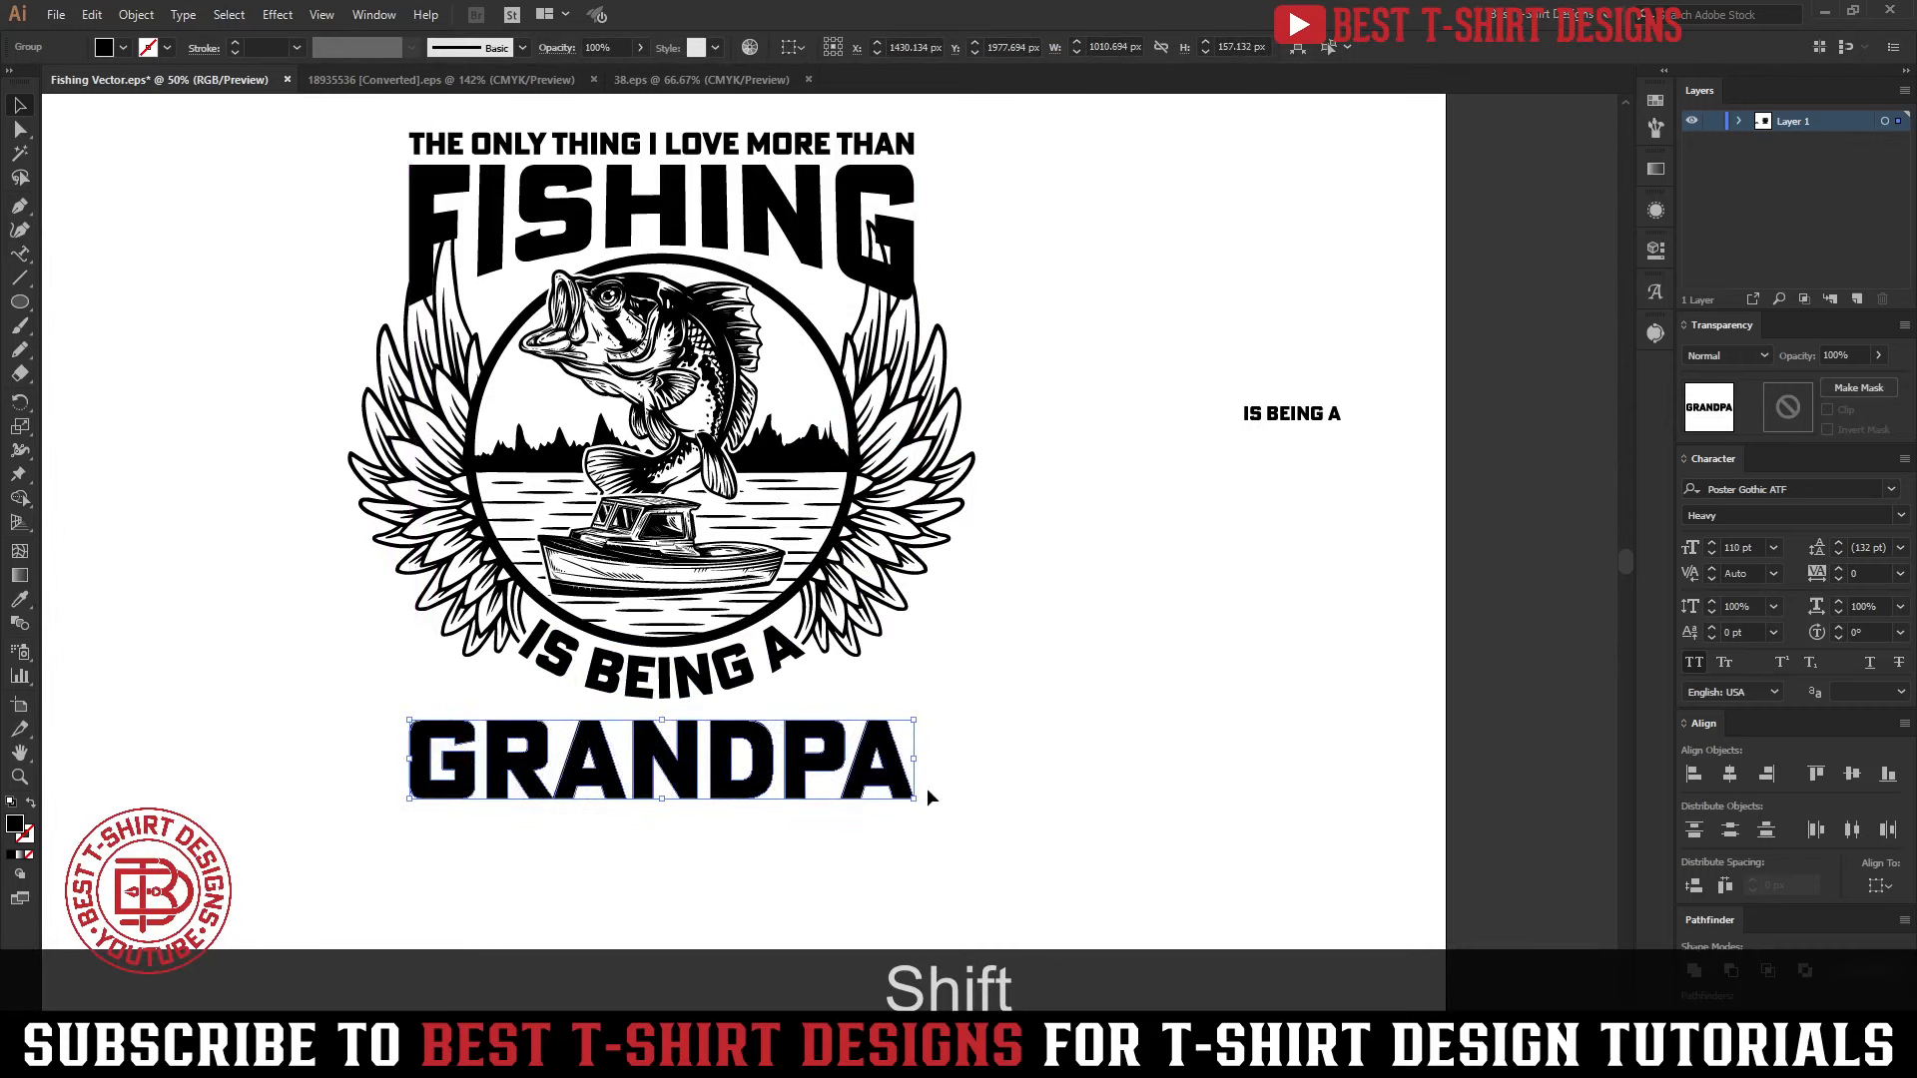
key(shift+Up)
scroll(1070, 709, up, 3)
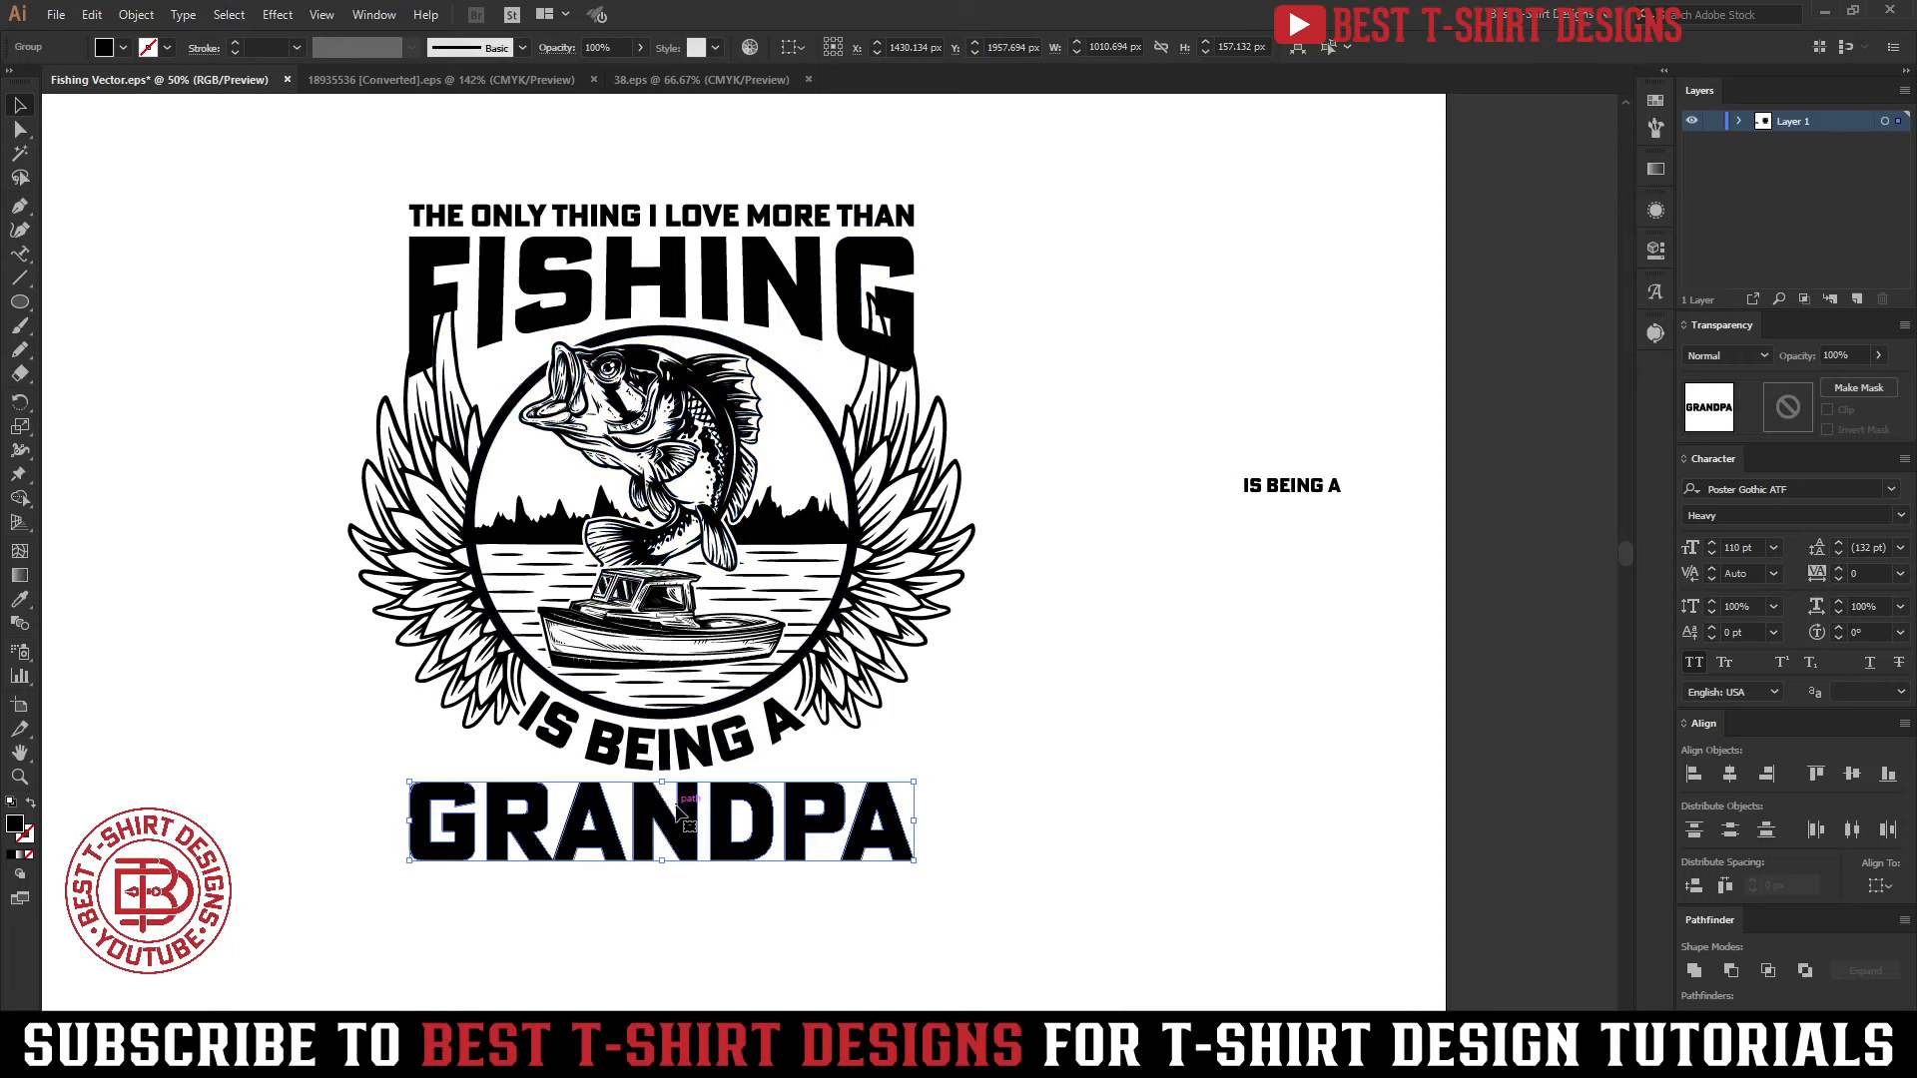
Apply a horizontal Arc Upper warp with a -20% bend to GRANDPA
click(277, 14)
mouse_move(315, 274)
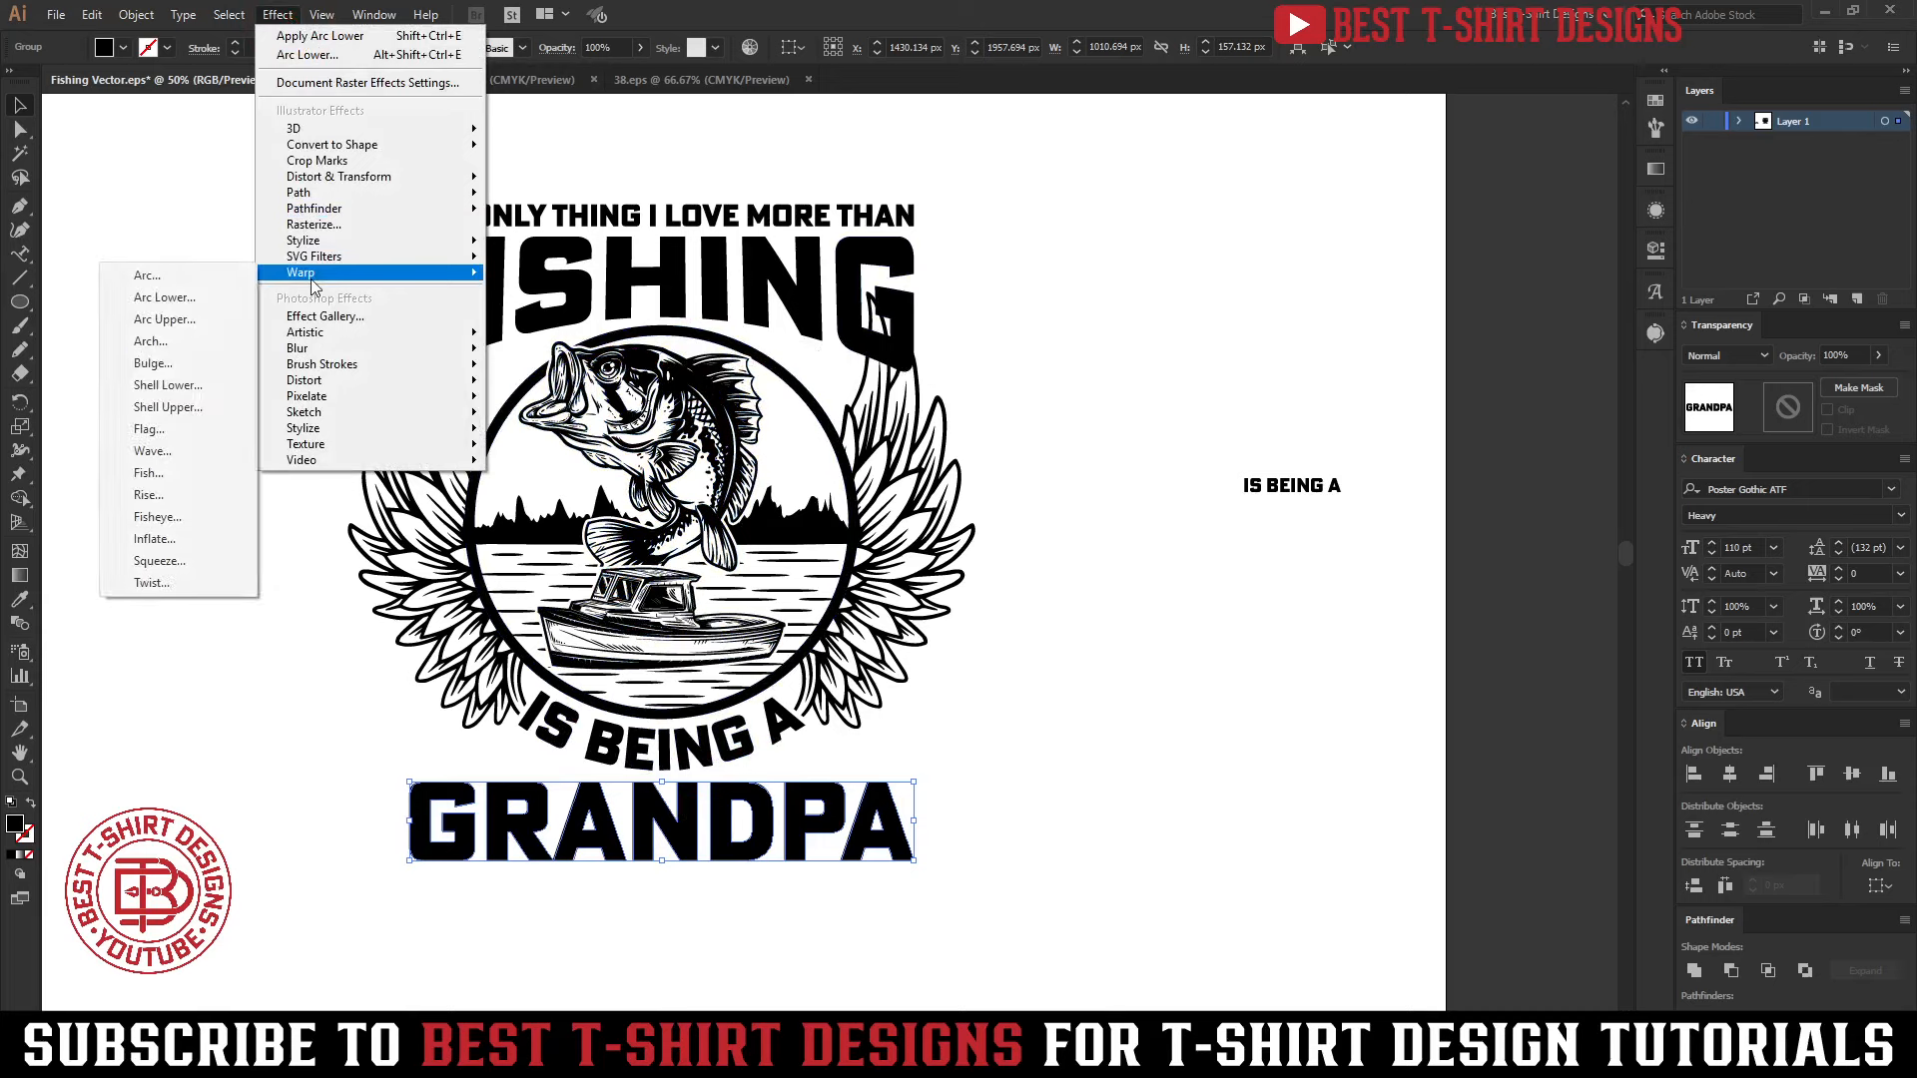
click(180, 299)
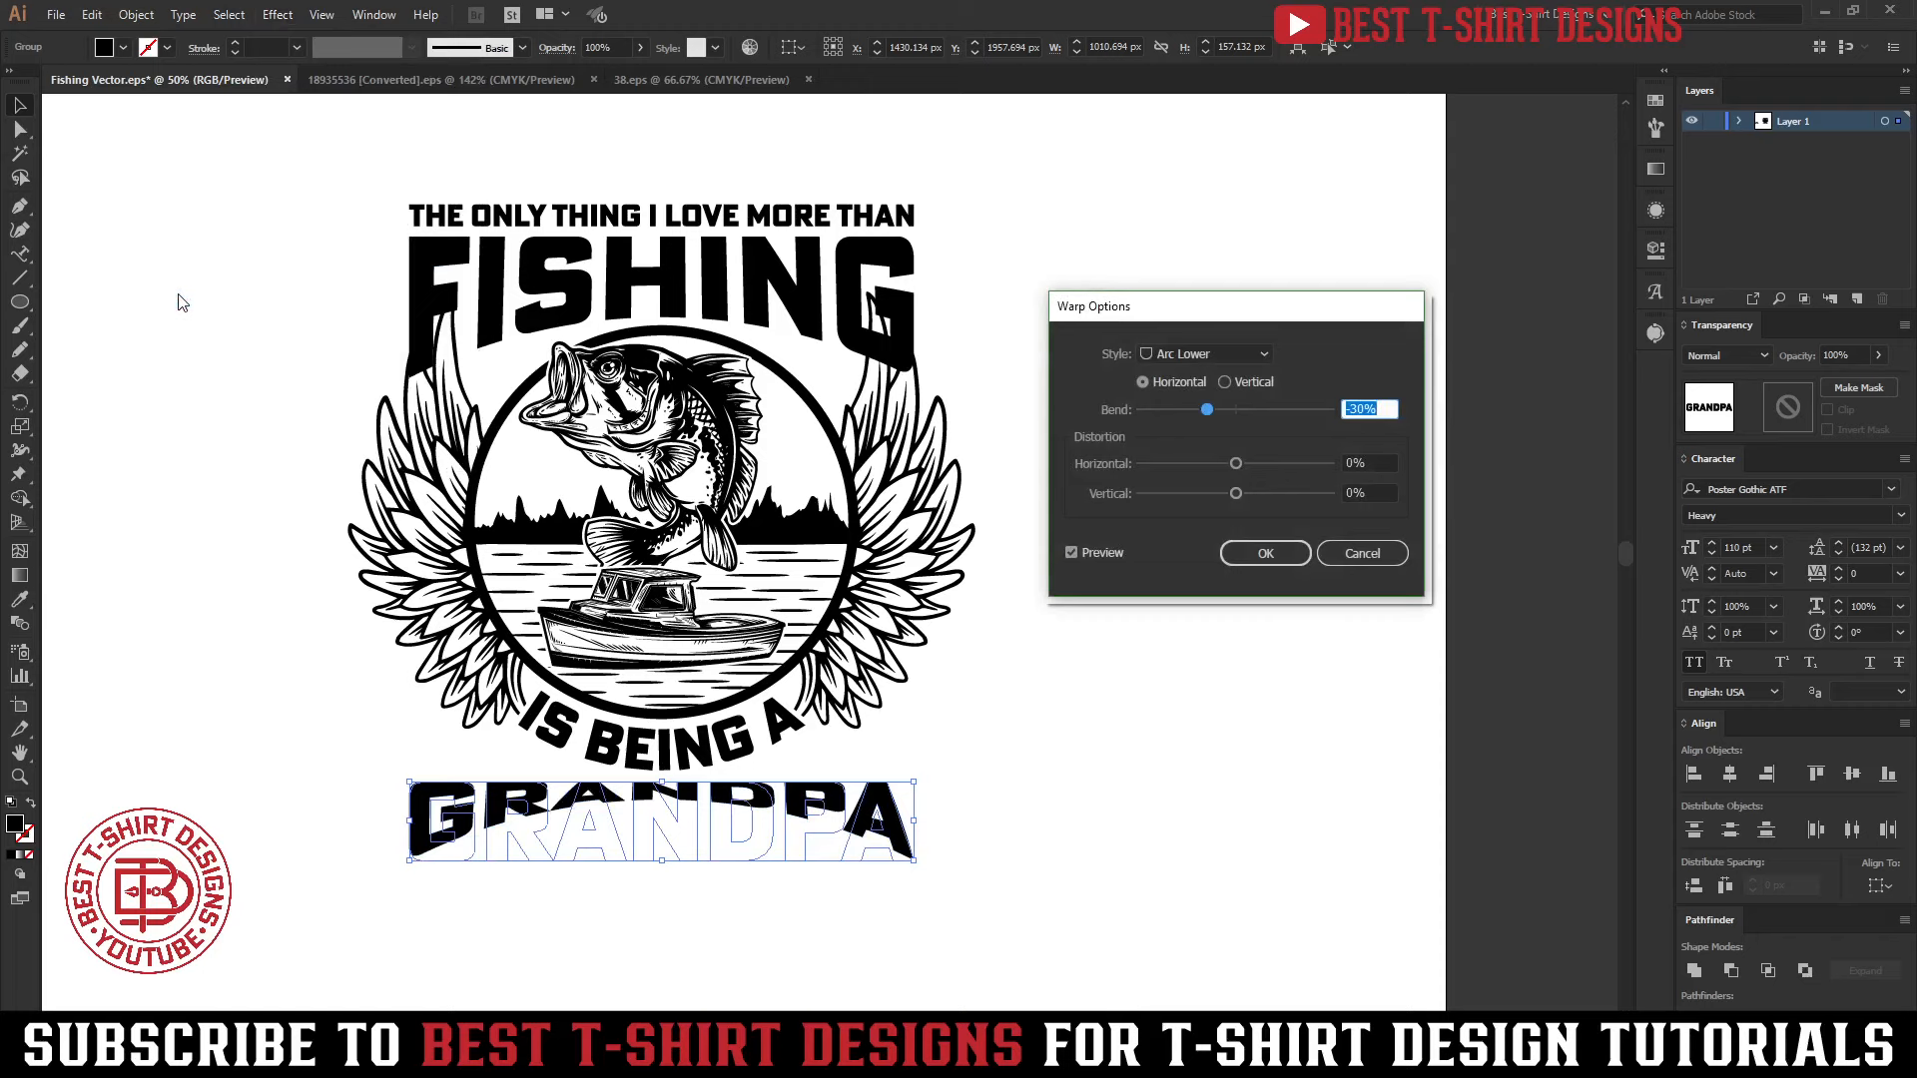
click(1195, 357)
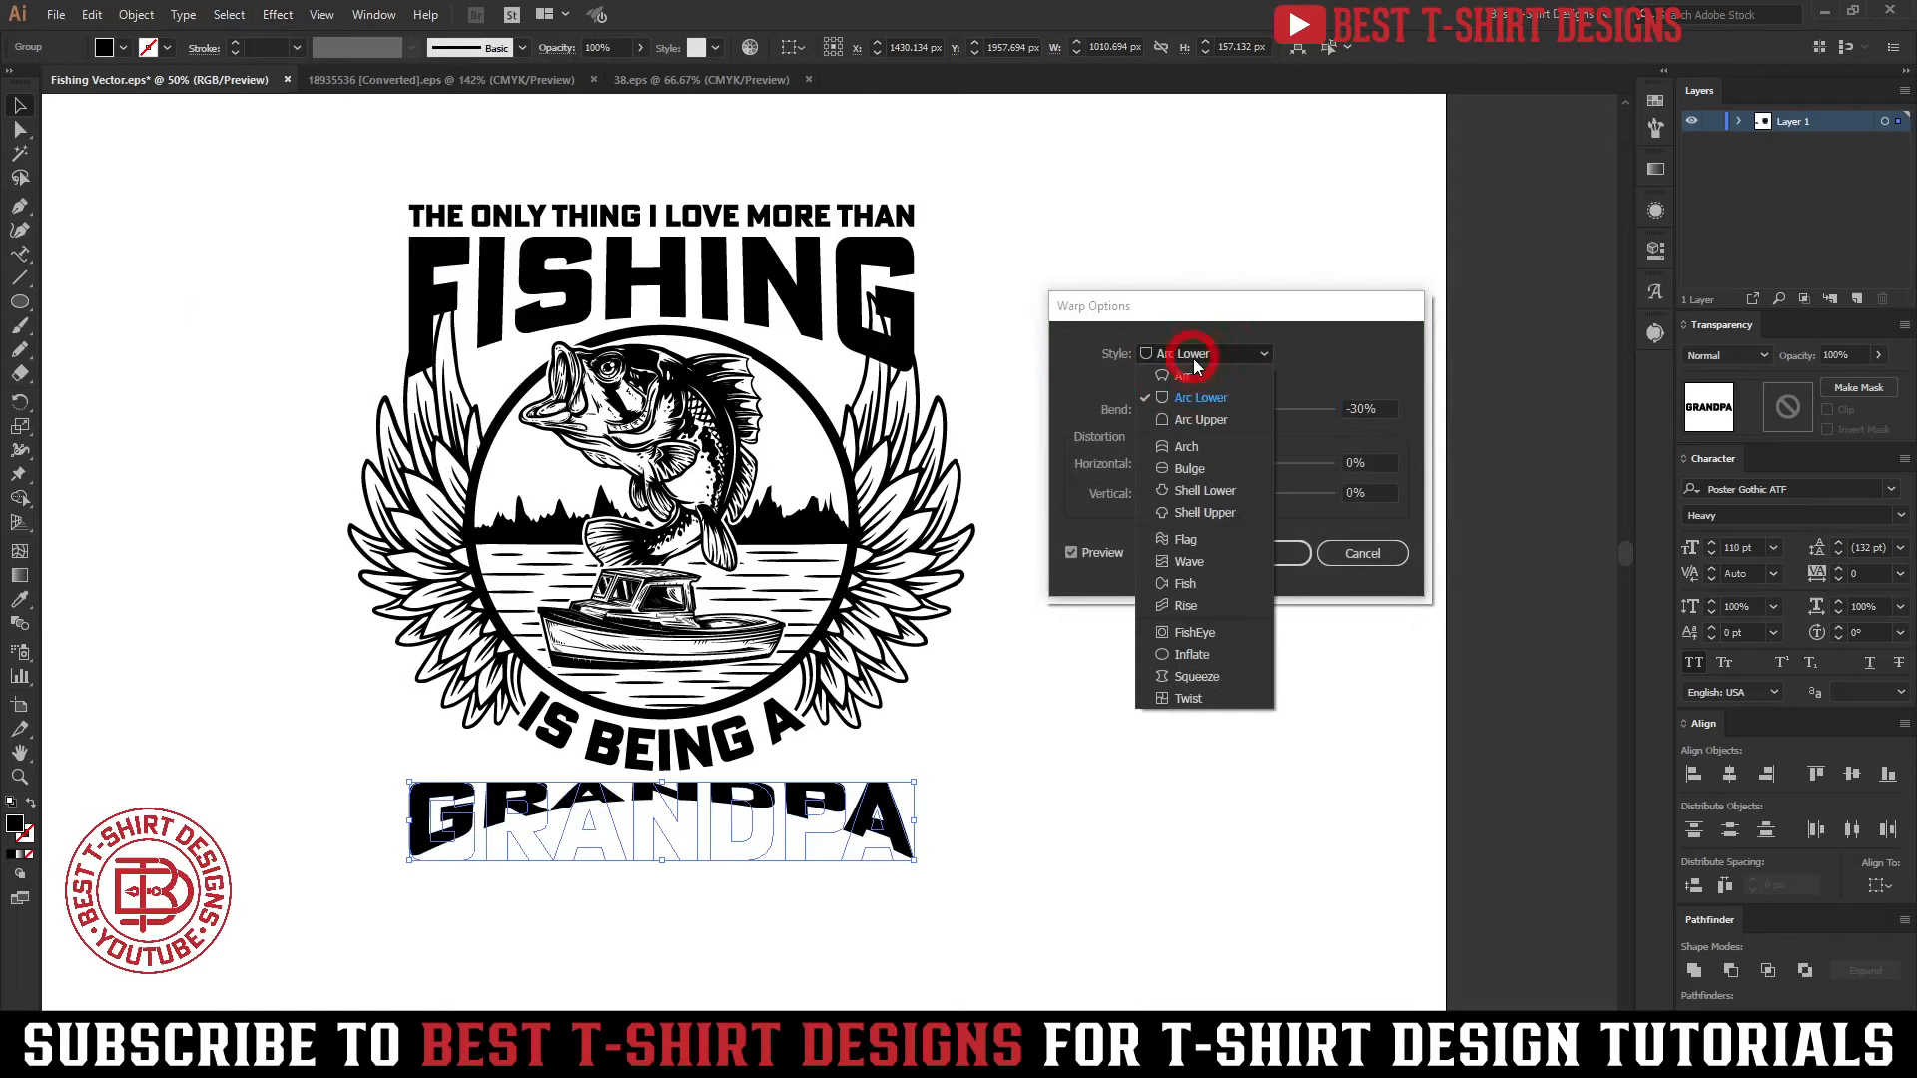
click(1189, 426)
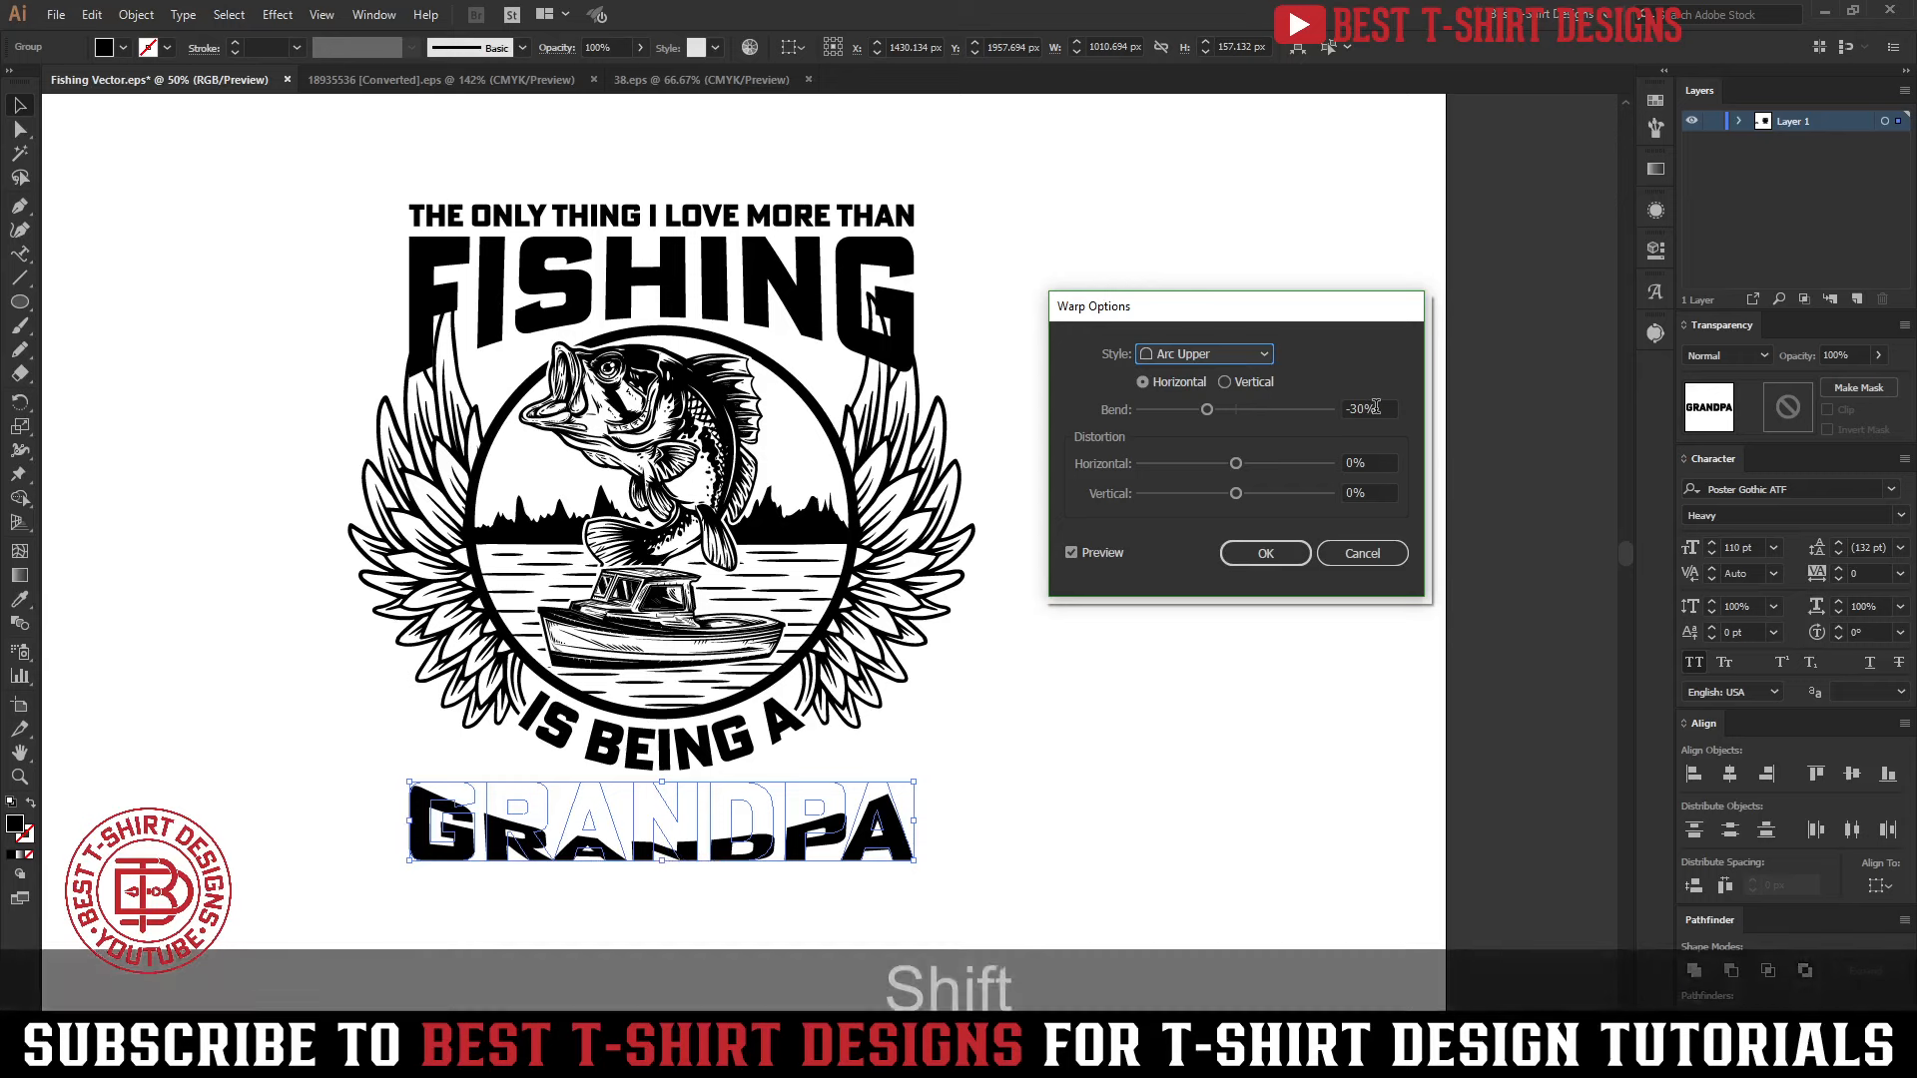
scroll(1376, 407, up, 1)
click(1266, 553)
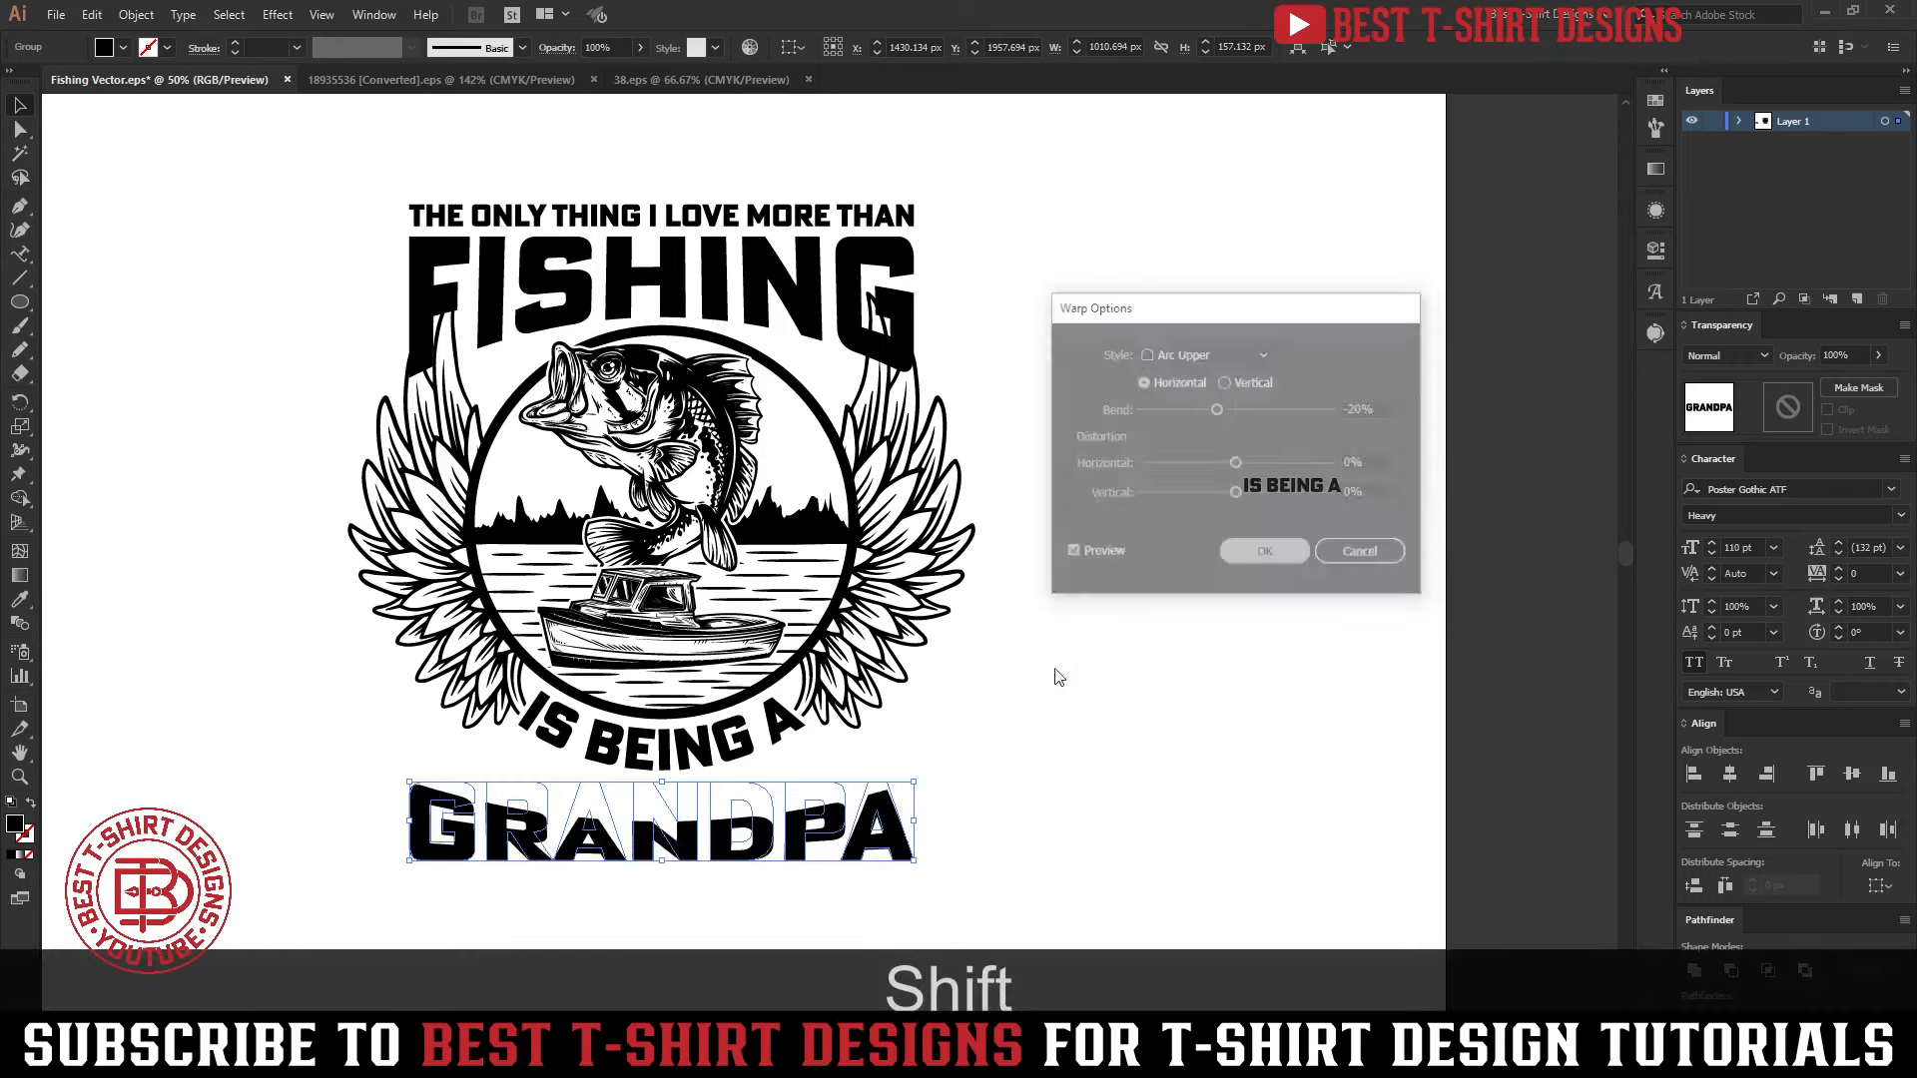
Stretch the warped GRANDPA upward to about 212 px high and nudge it up snugly beneath the curved IS BEING A
drag(660, 780, 660, 753)
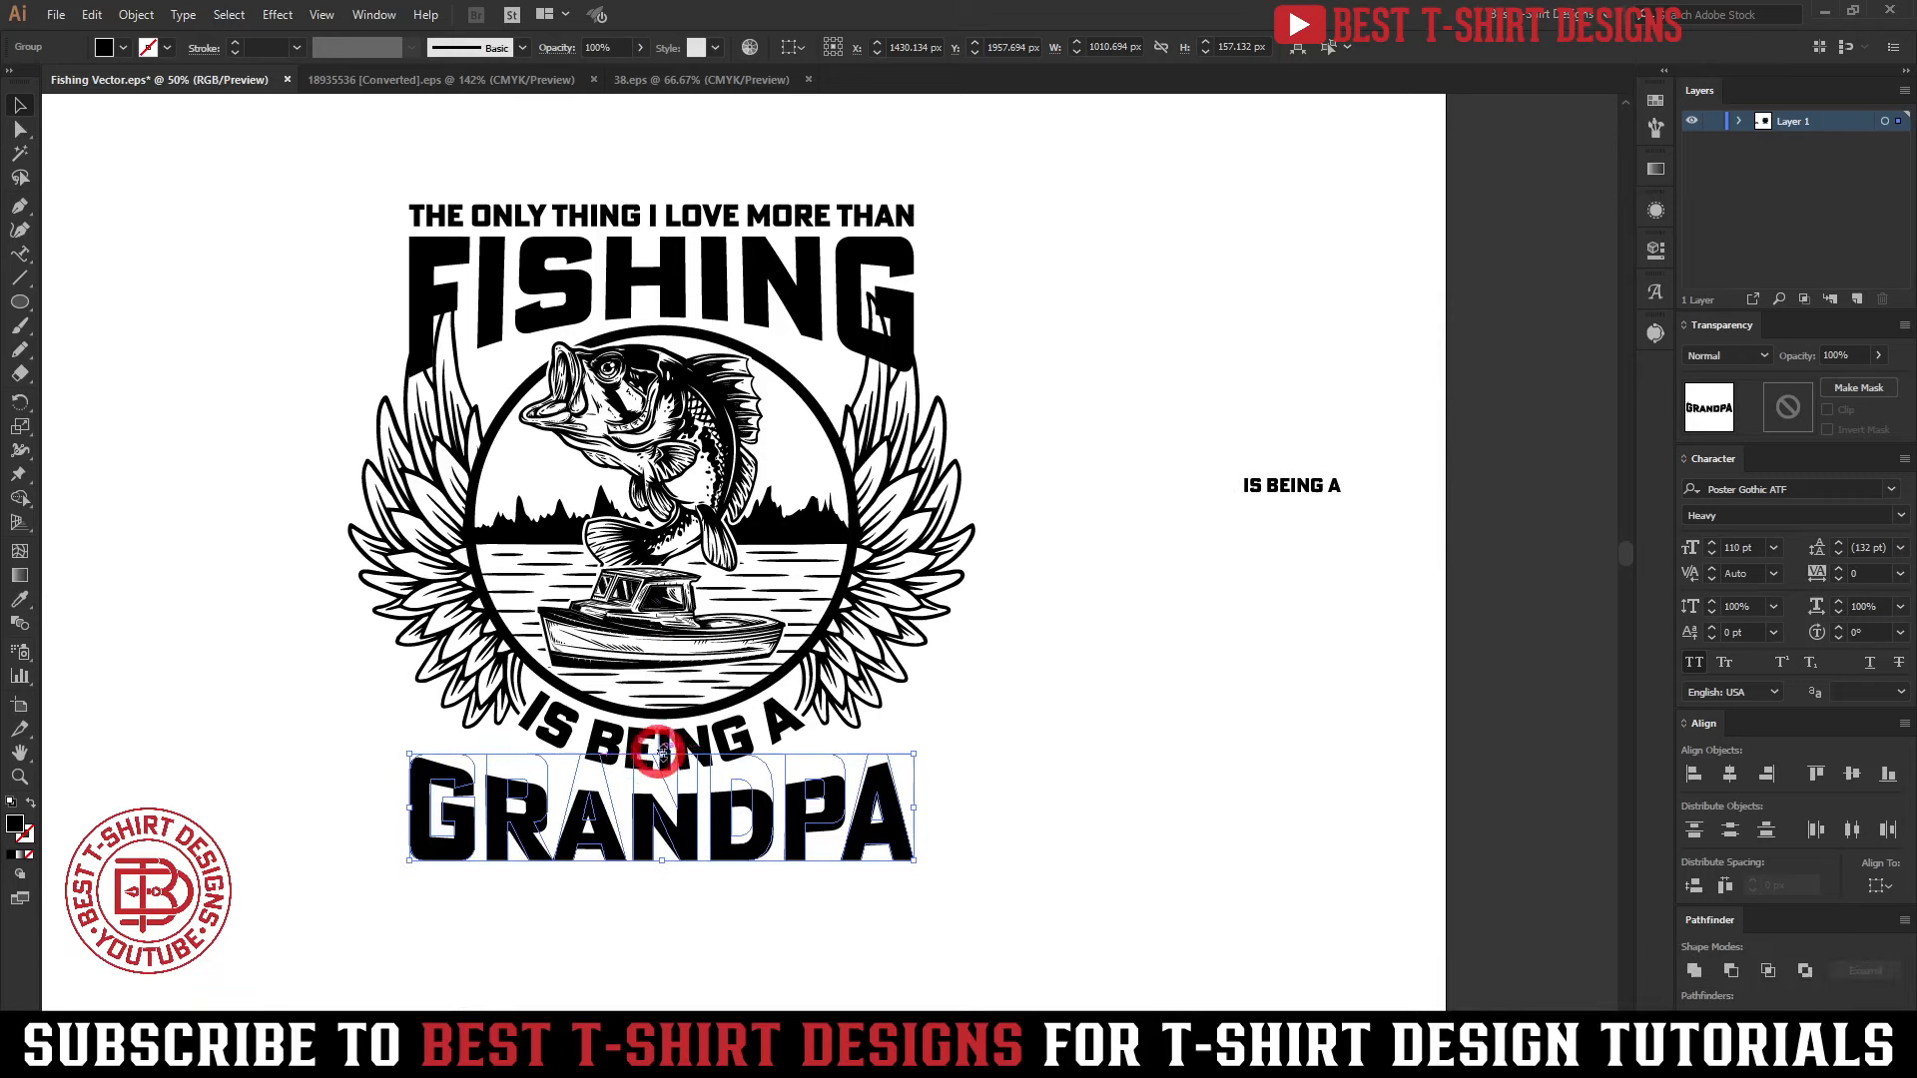
key(shift+Up)
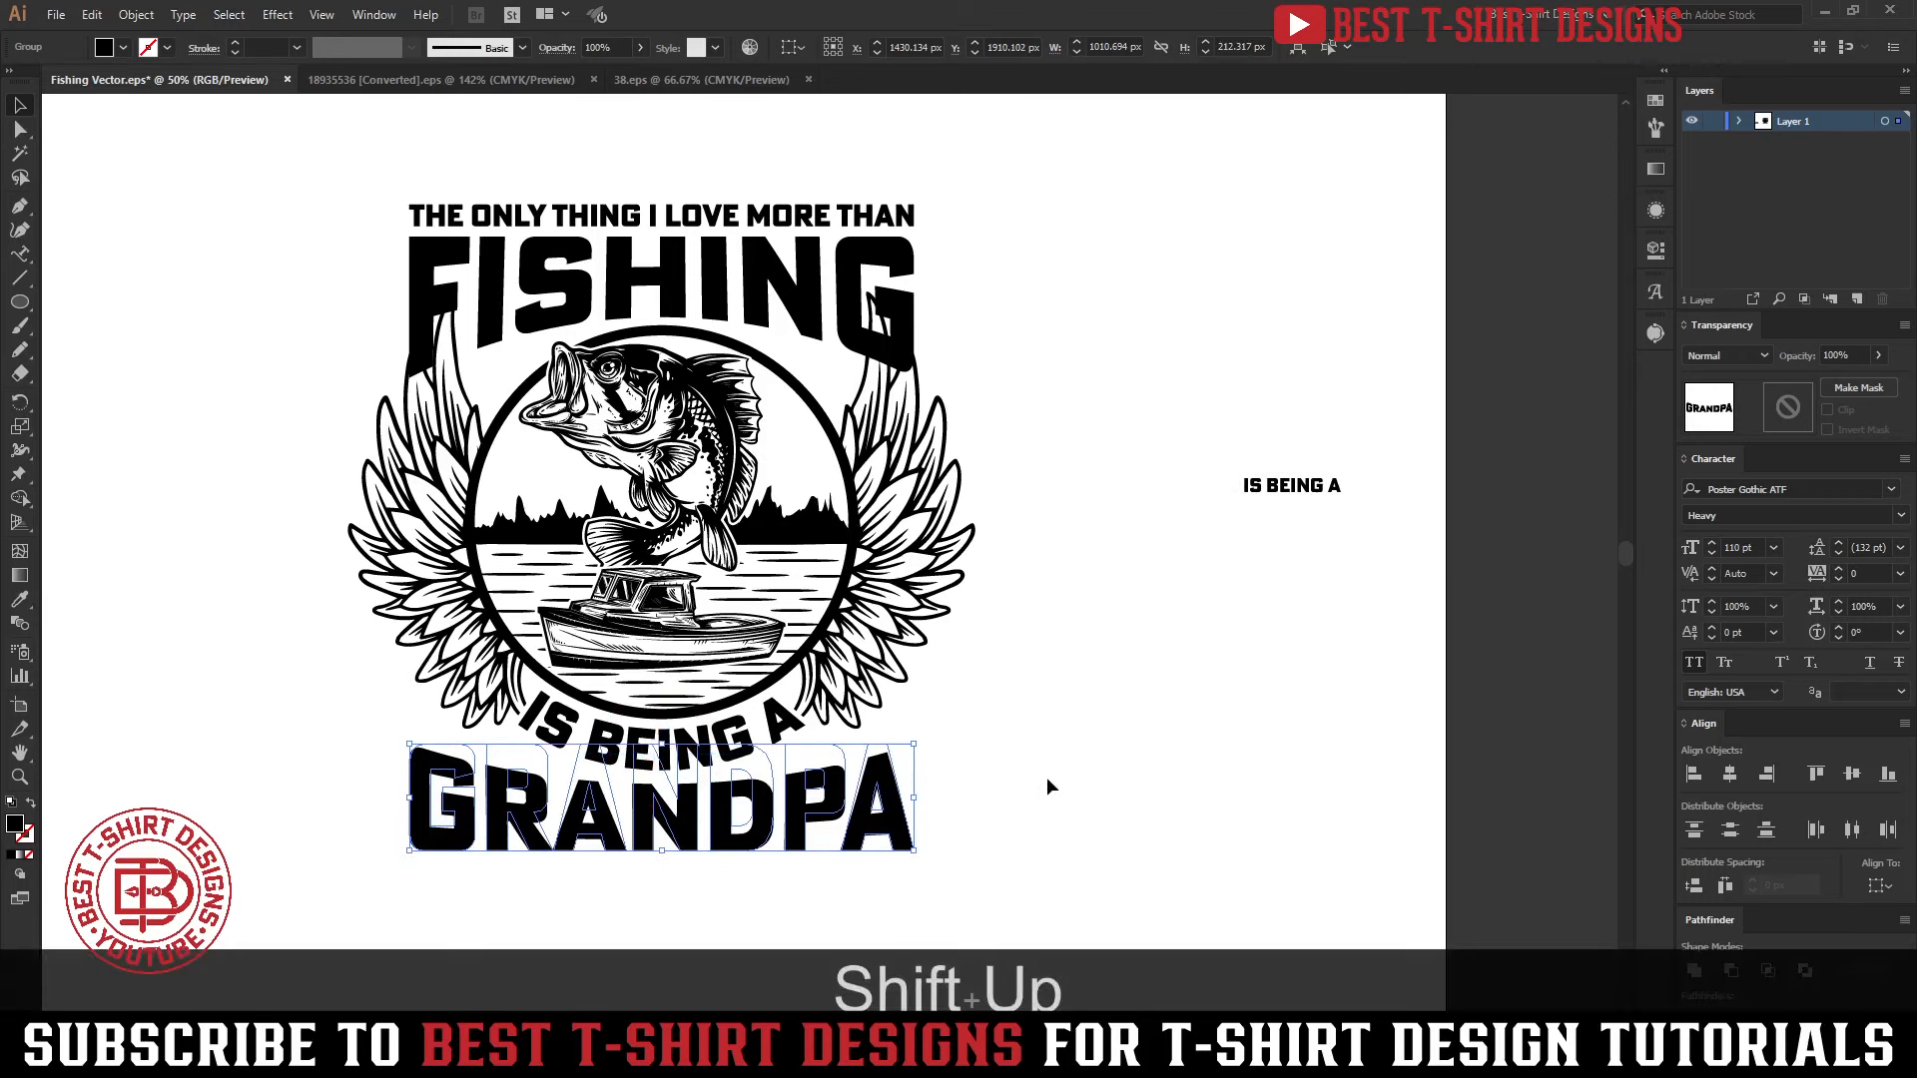
key(shift+Up)
key(shift+Up)
key(shift+Up)
key(shift+Up)
key(shift+Up)
key(shift+Up)
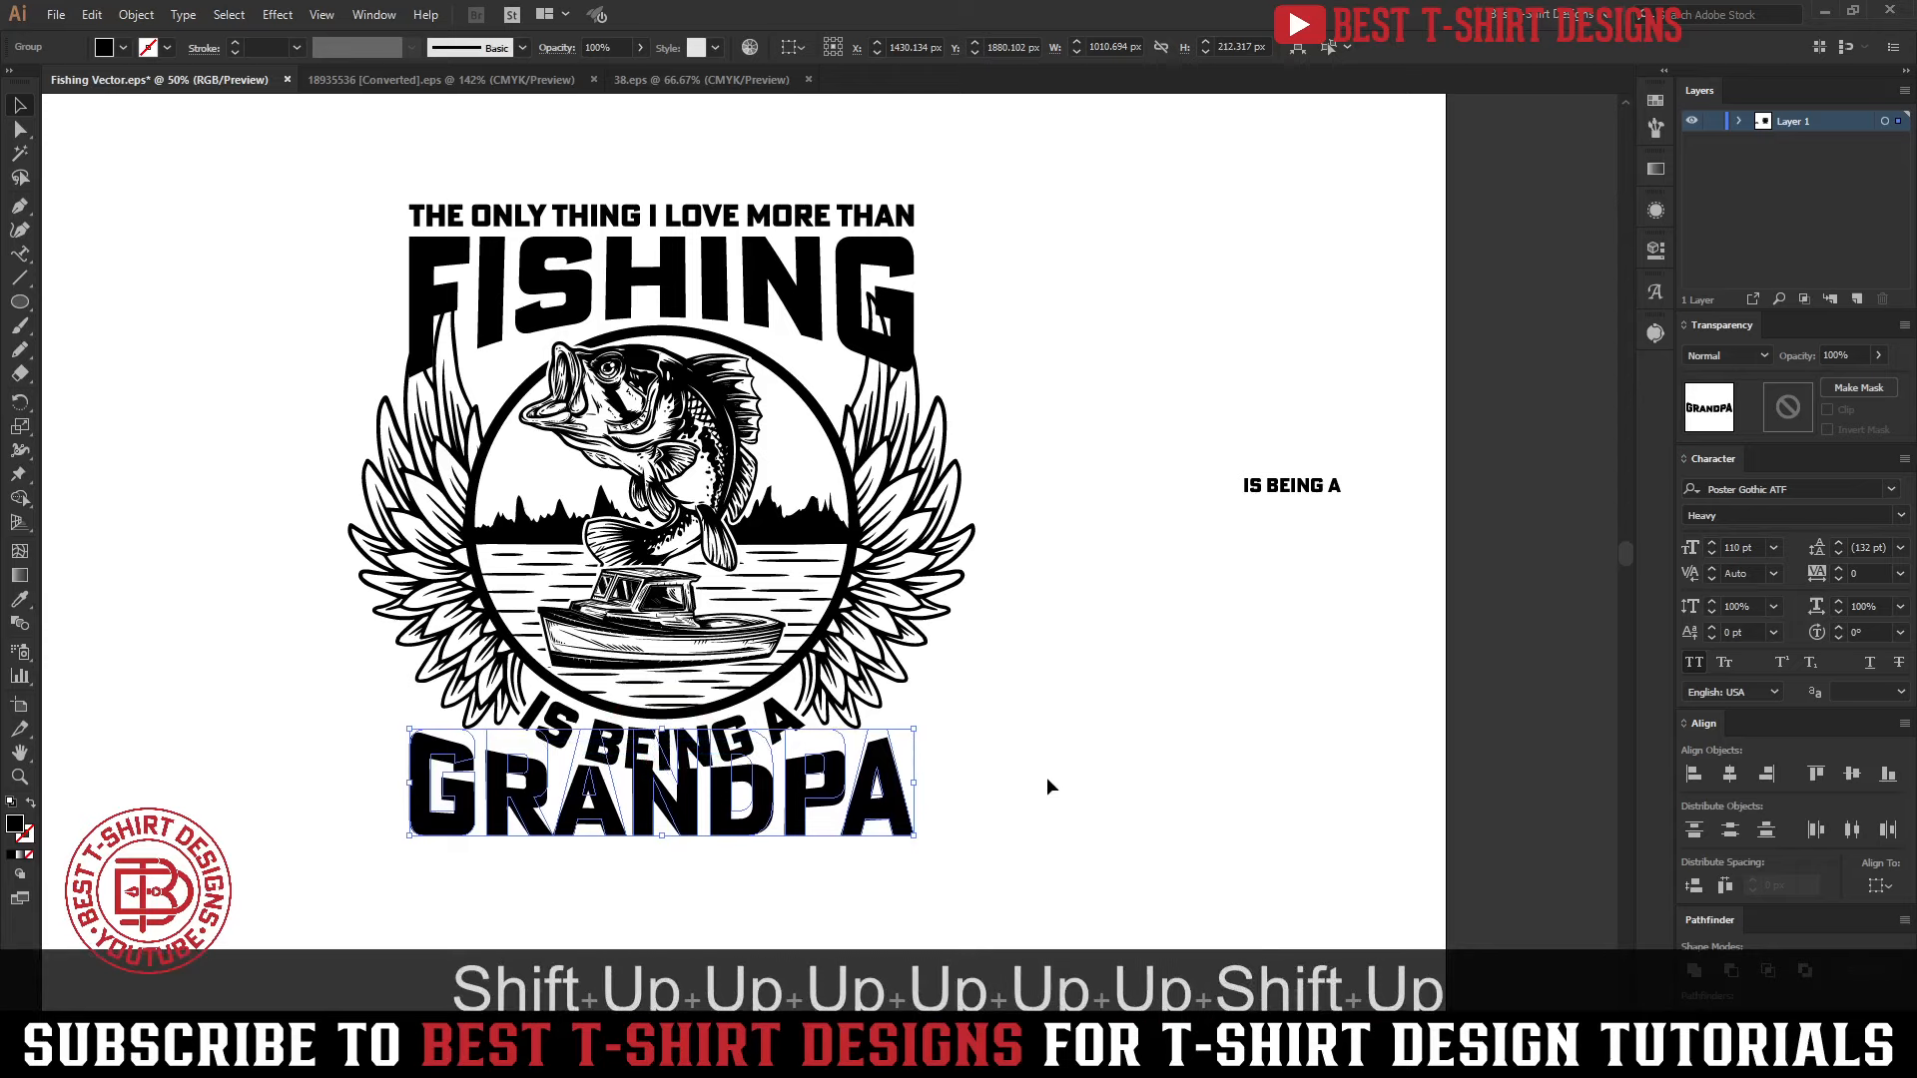
key(shift+Down)
key(Up)
click(1046, 776)
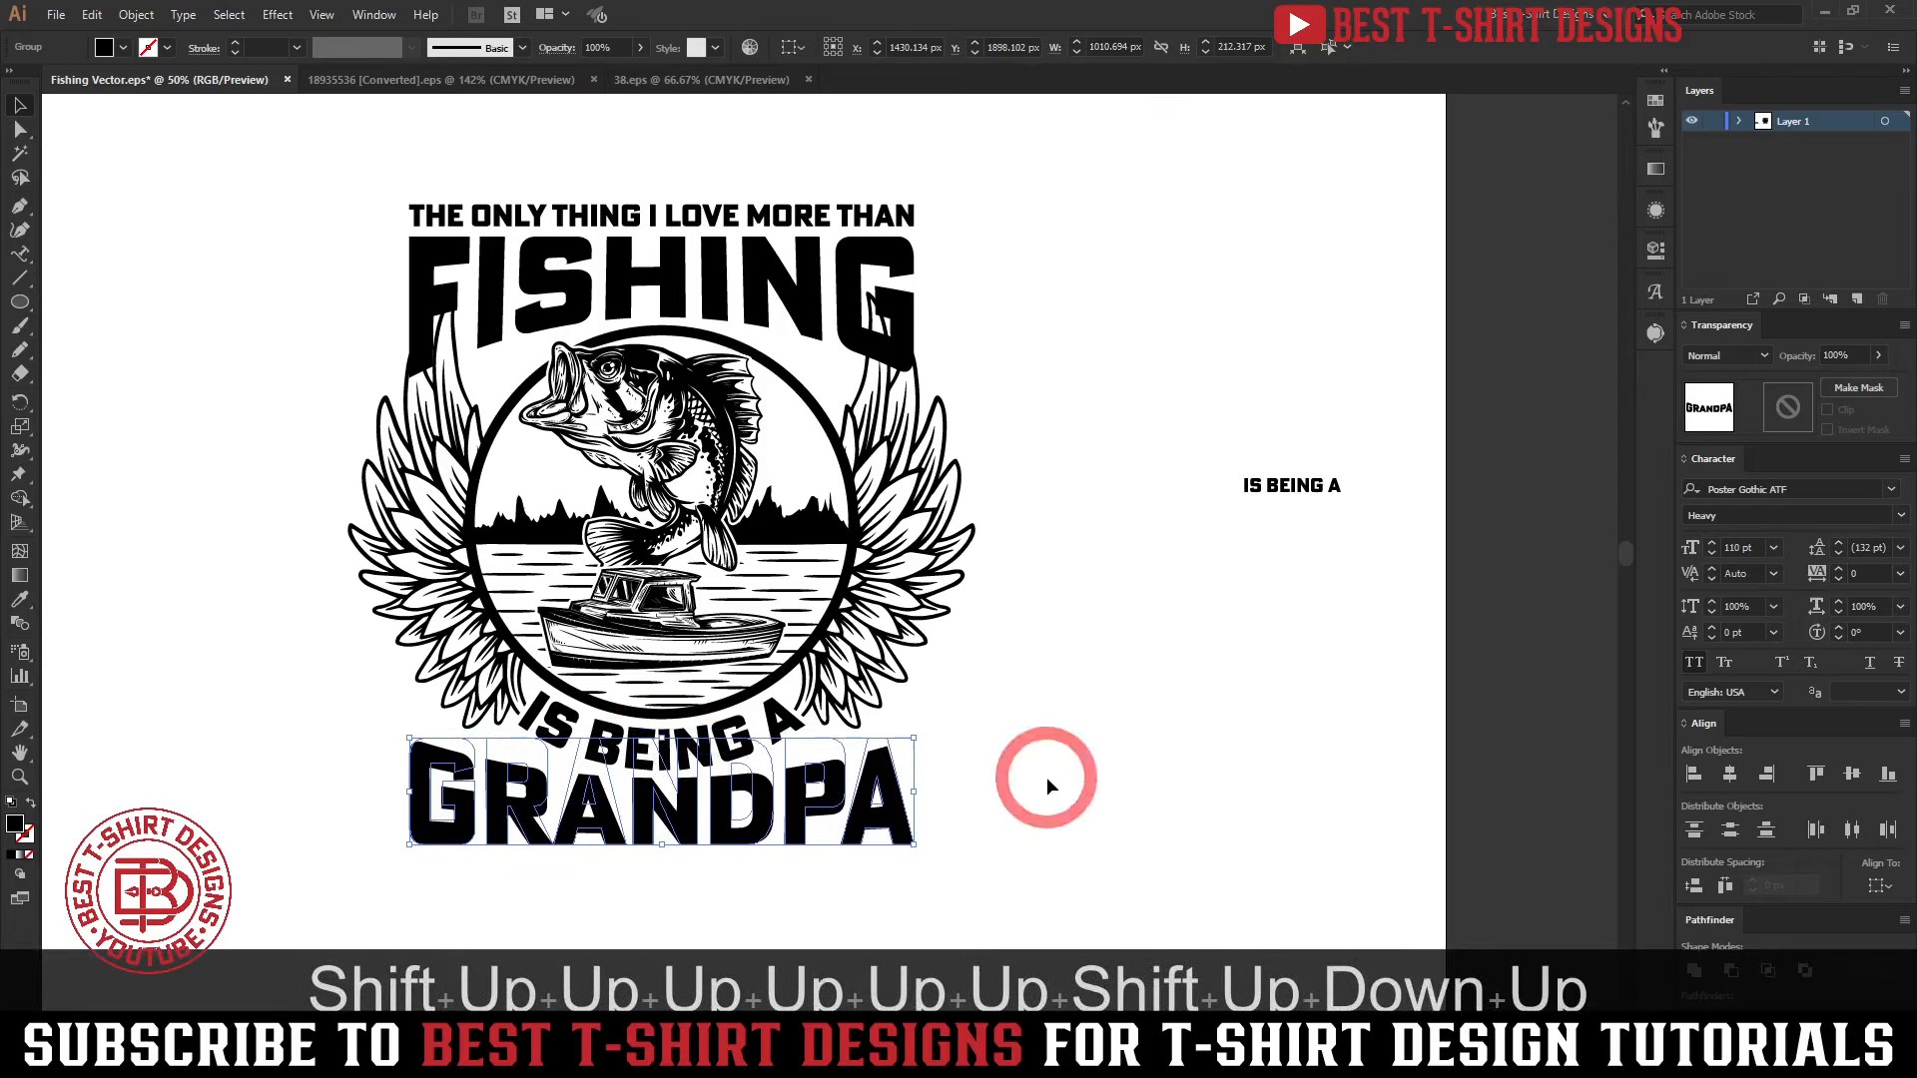
scroll(1047, 777, down, 1)
click(1049, 776)
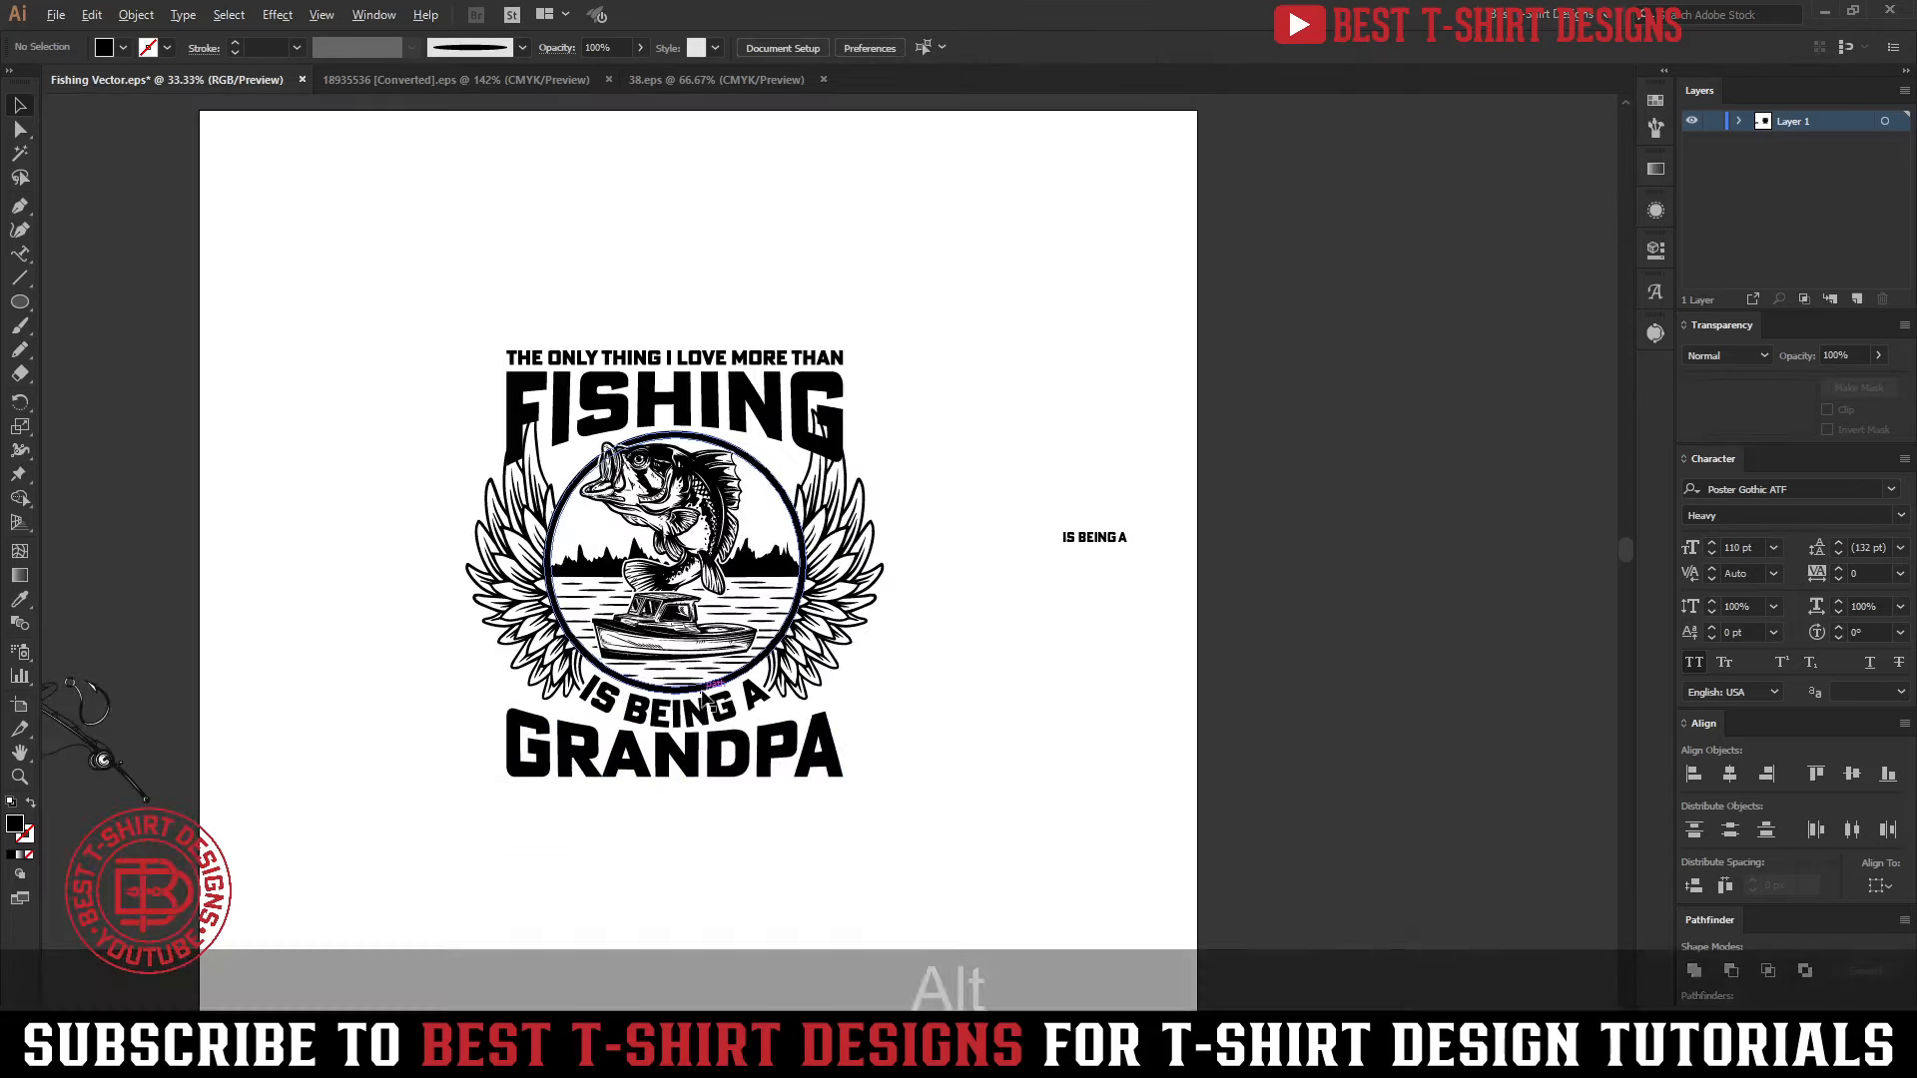
Expand the warped GRANDPA's appearance and move the spare straight IS BEING A to the artboard's right edge
scroll(708, 699, down, 1)
drag(978, 853, 802, 742)
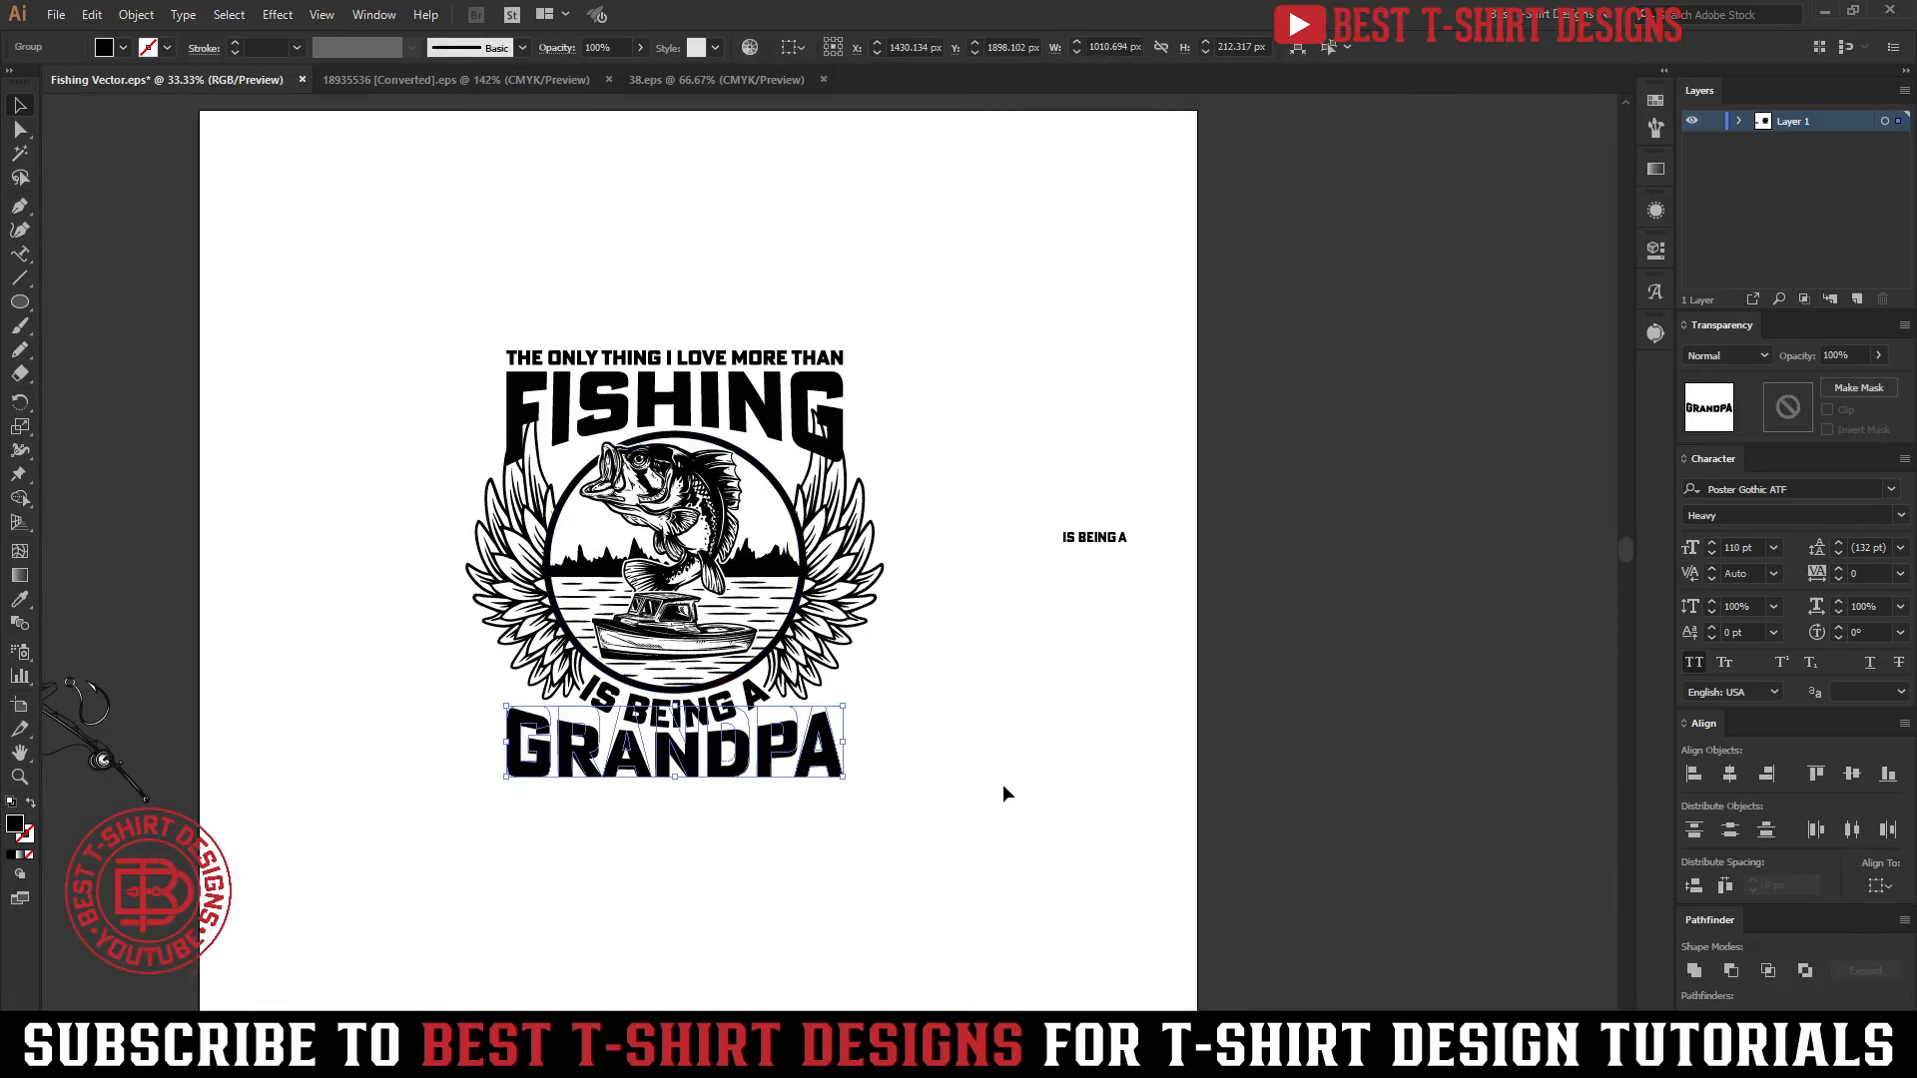
key(ctrl+2)
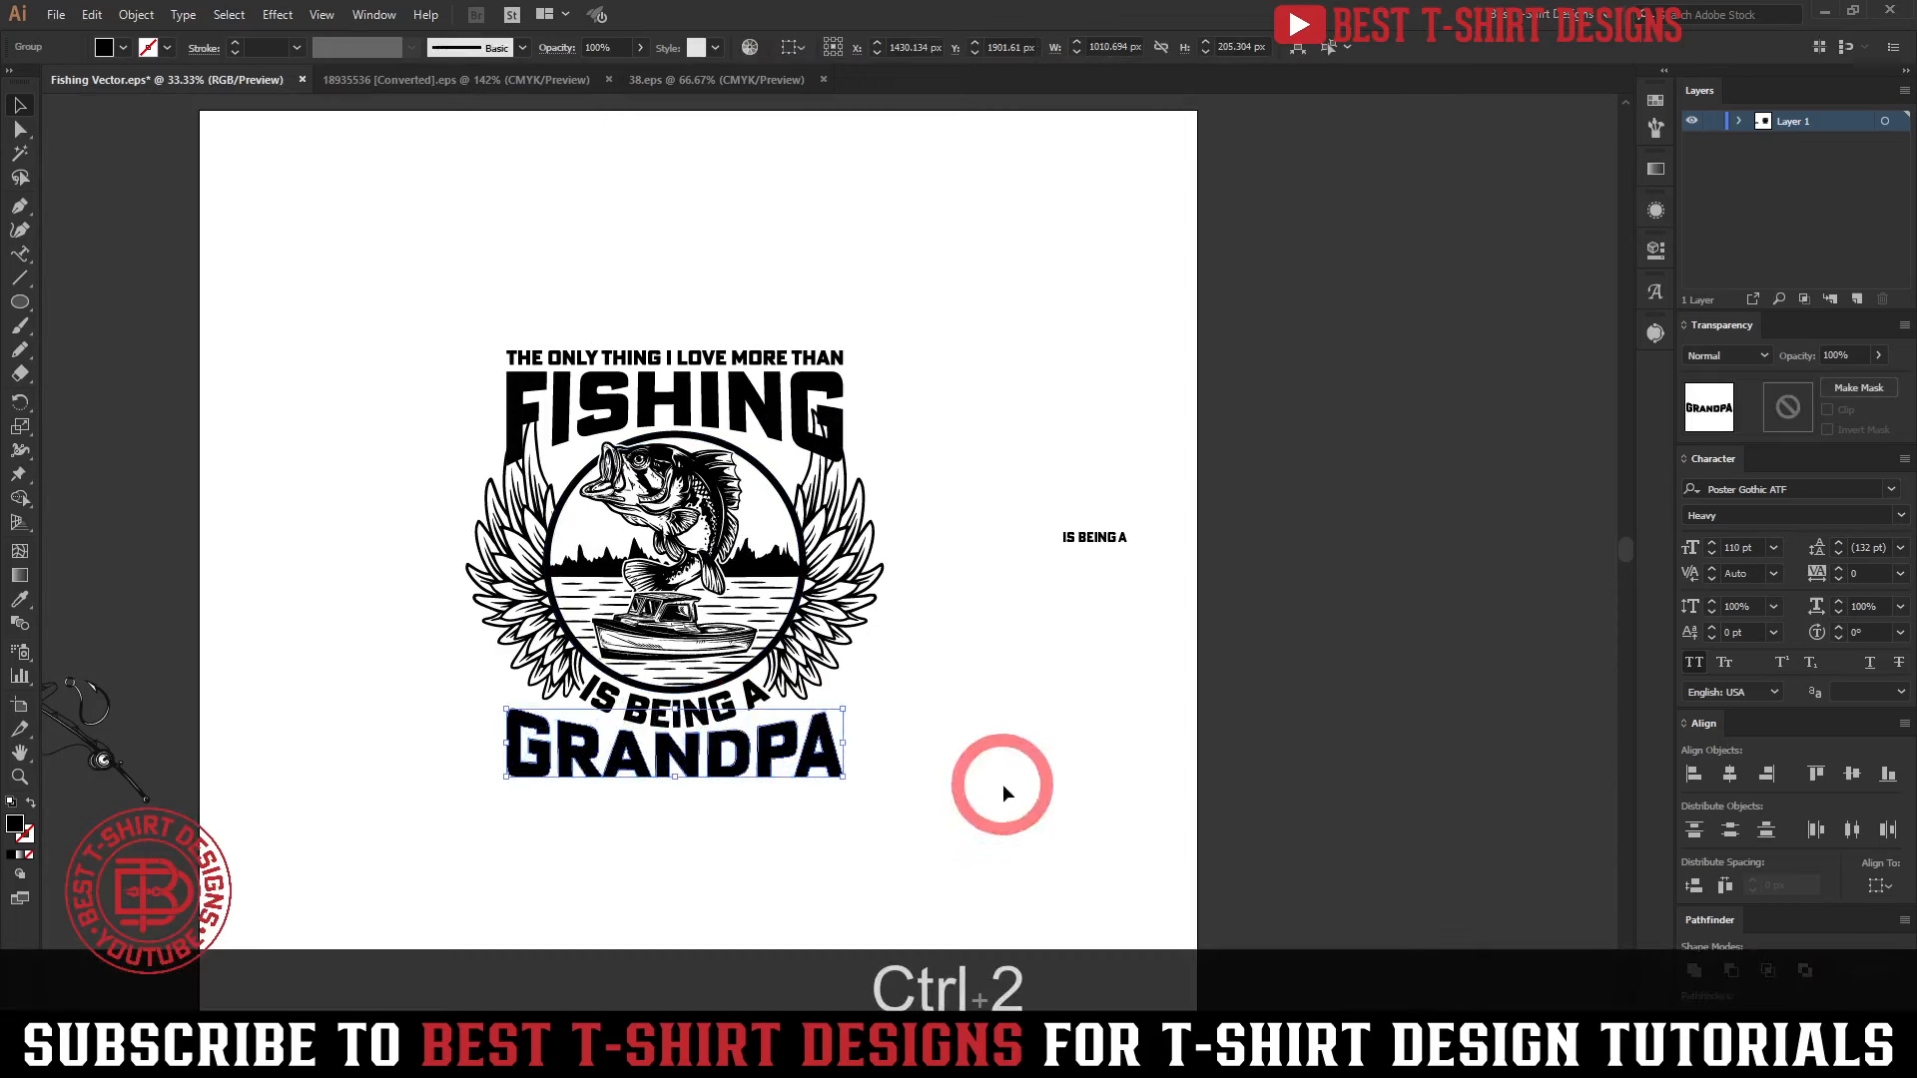
drag(1113, 539, 1231, 375)
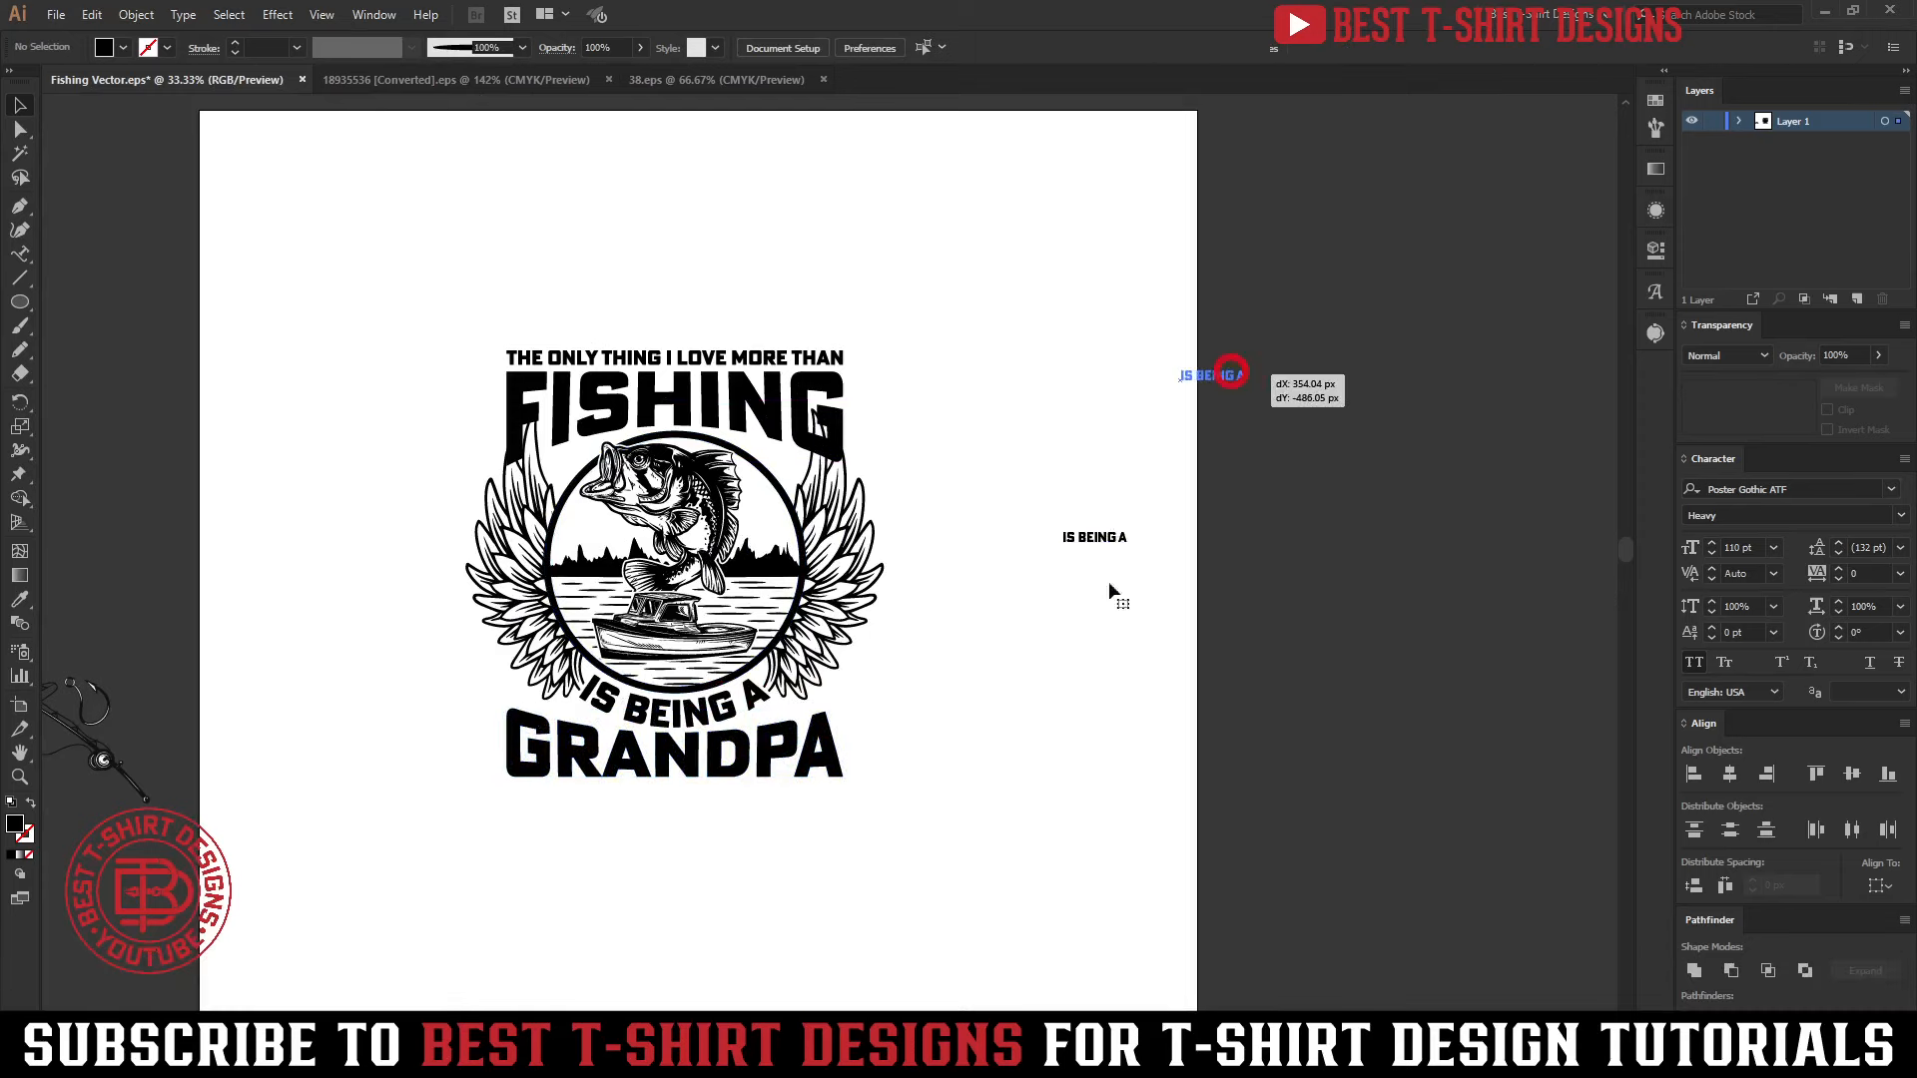
Split THE ONLY THING out of the top line into its own group and place it to the right of FISHING
scroll(1051, 685, up, 1)
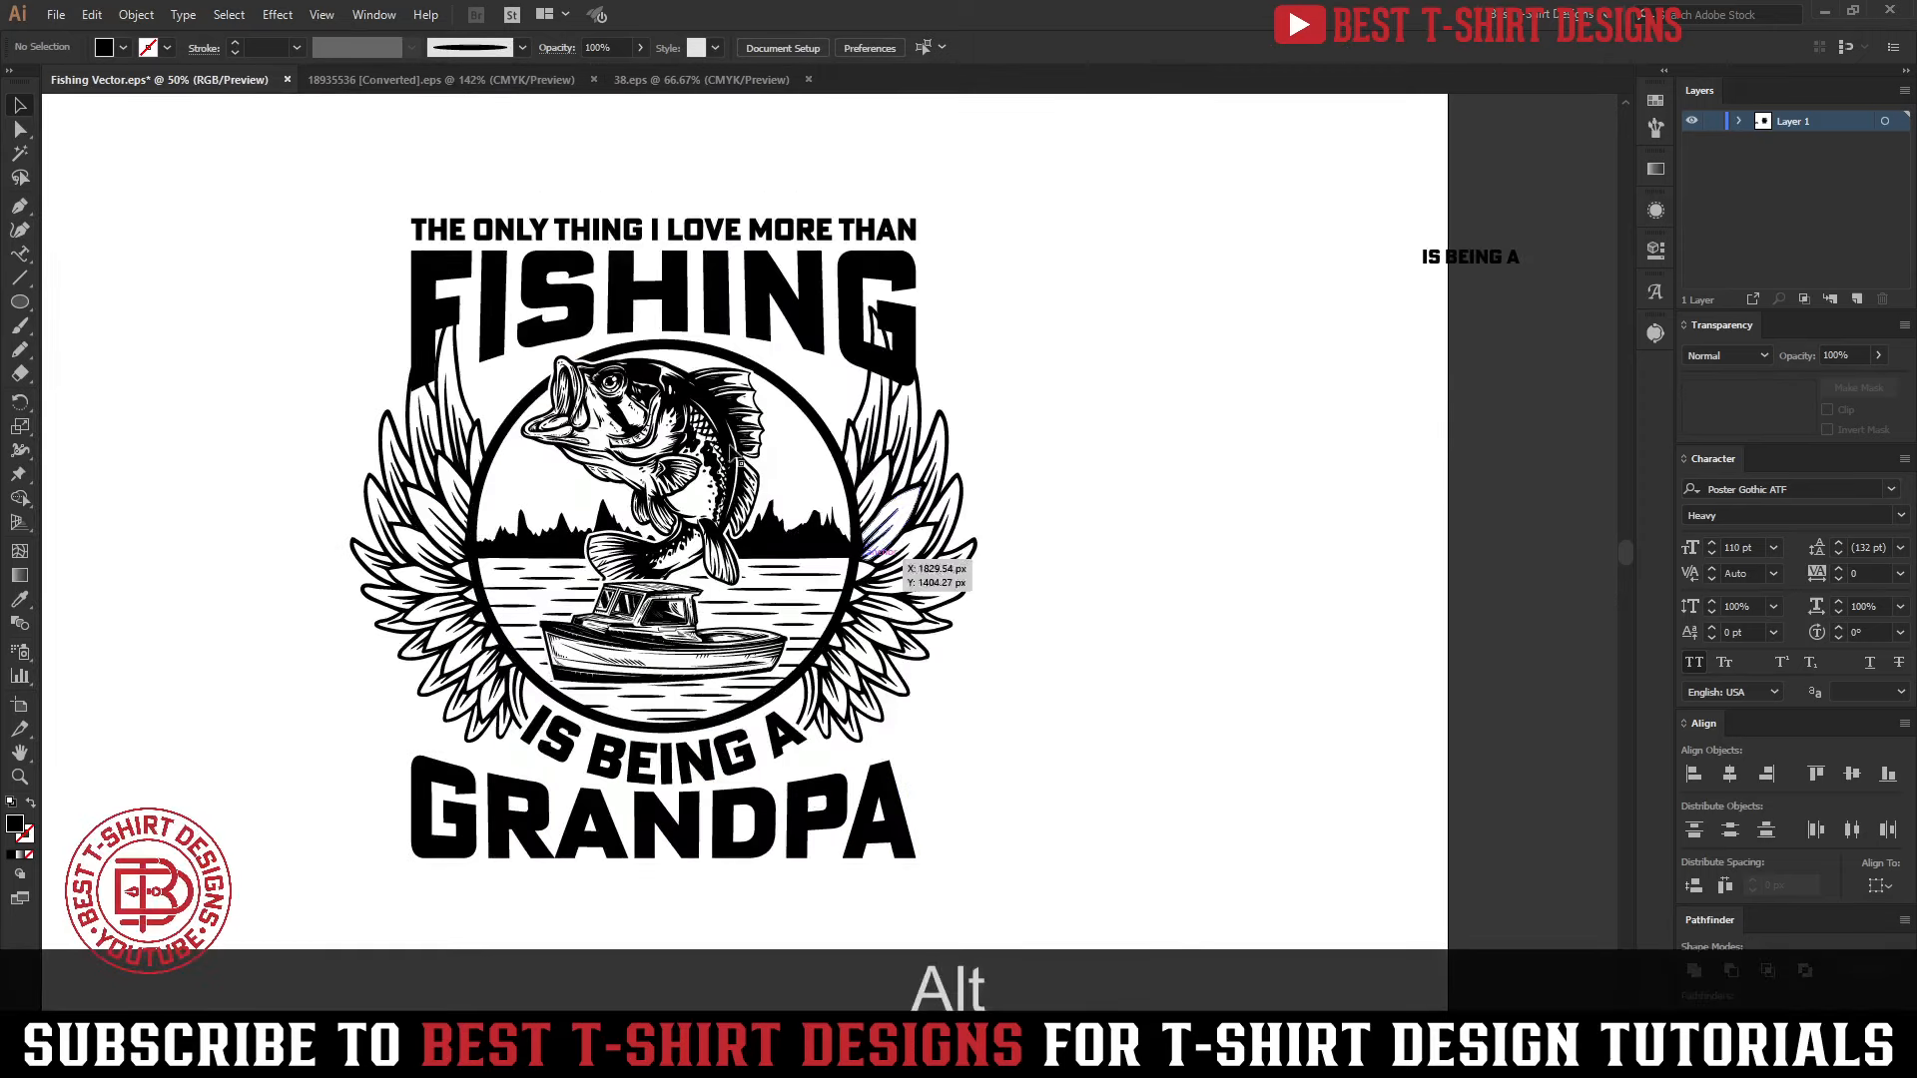
double_click(655, 227)
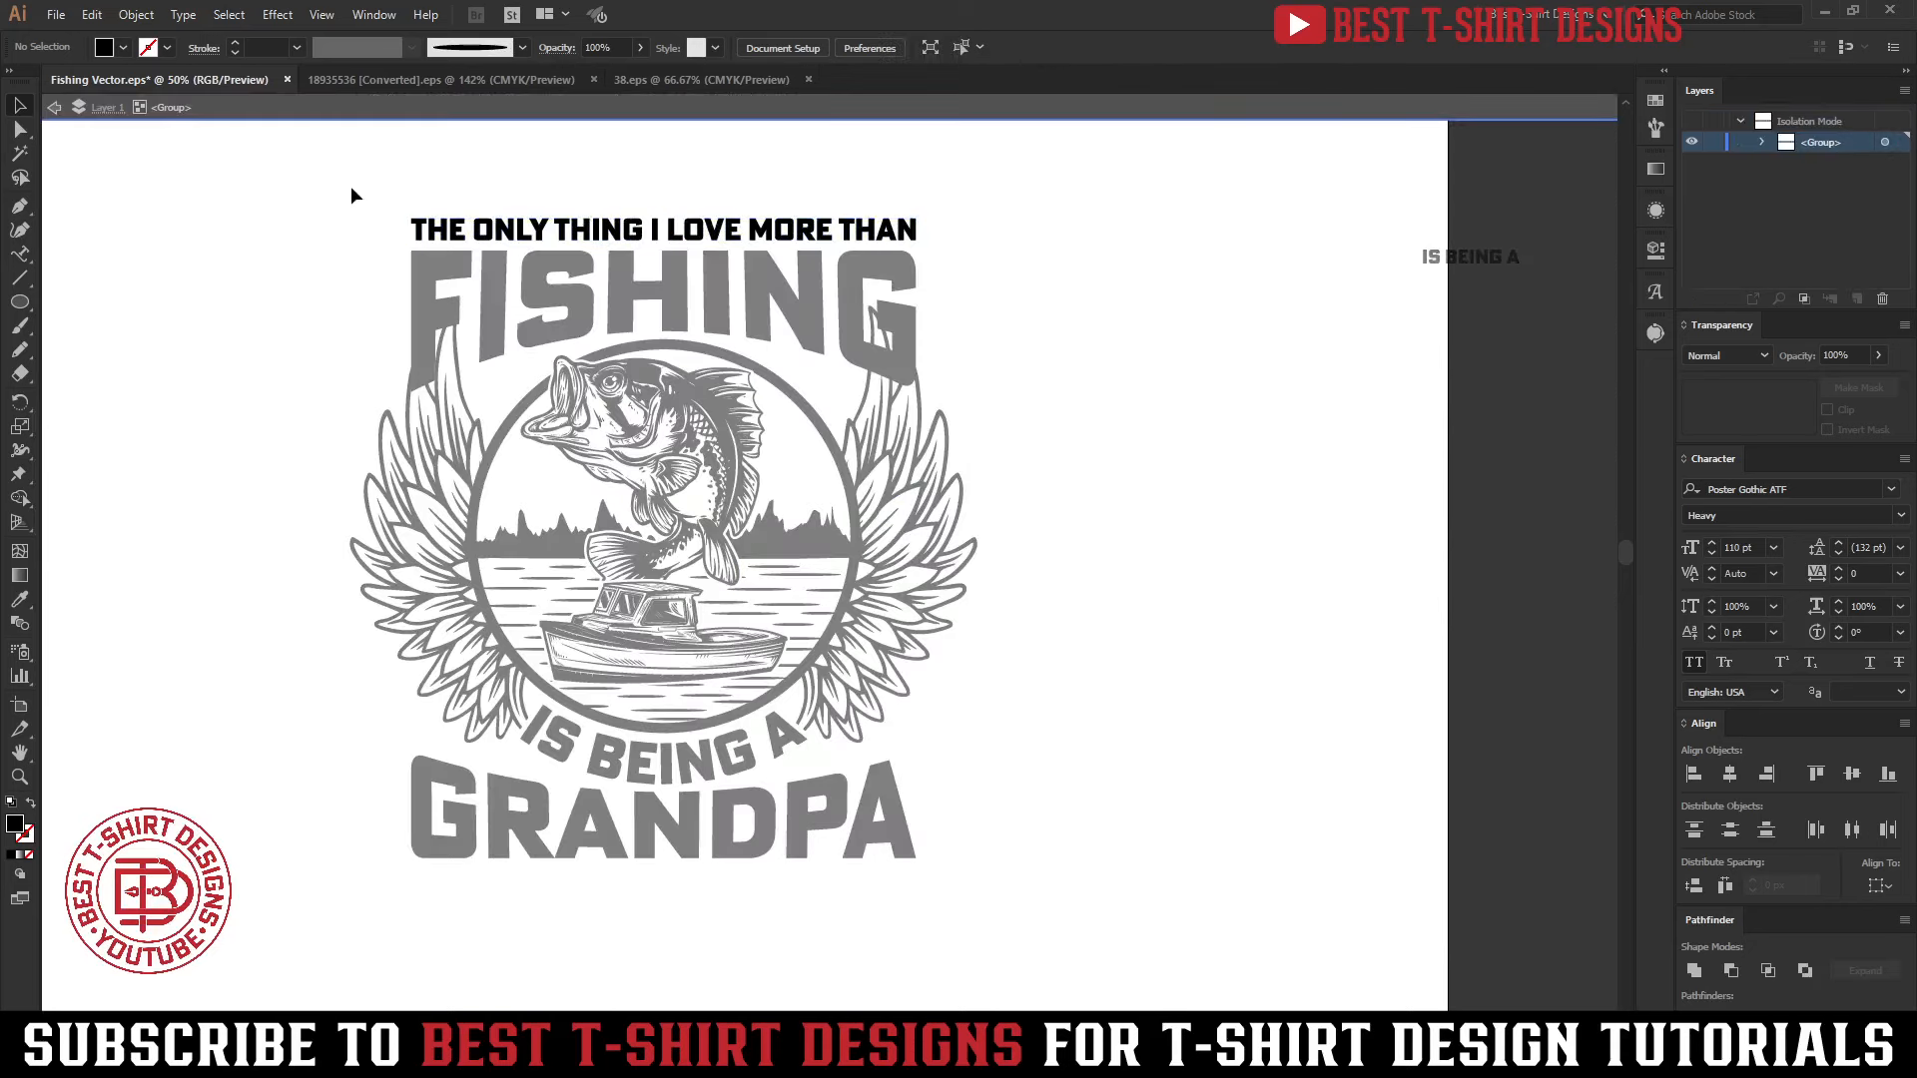
drag(351, 187, 647, 310)
key(ctrl+x)
double_click(1070, 478)
key(ctrl+v)
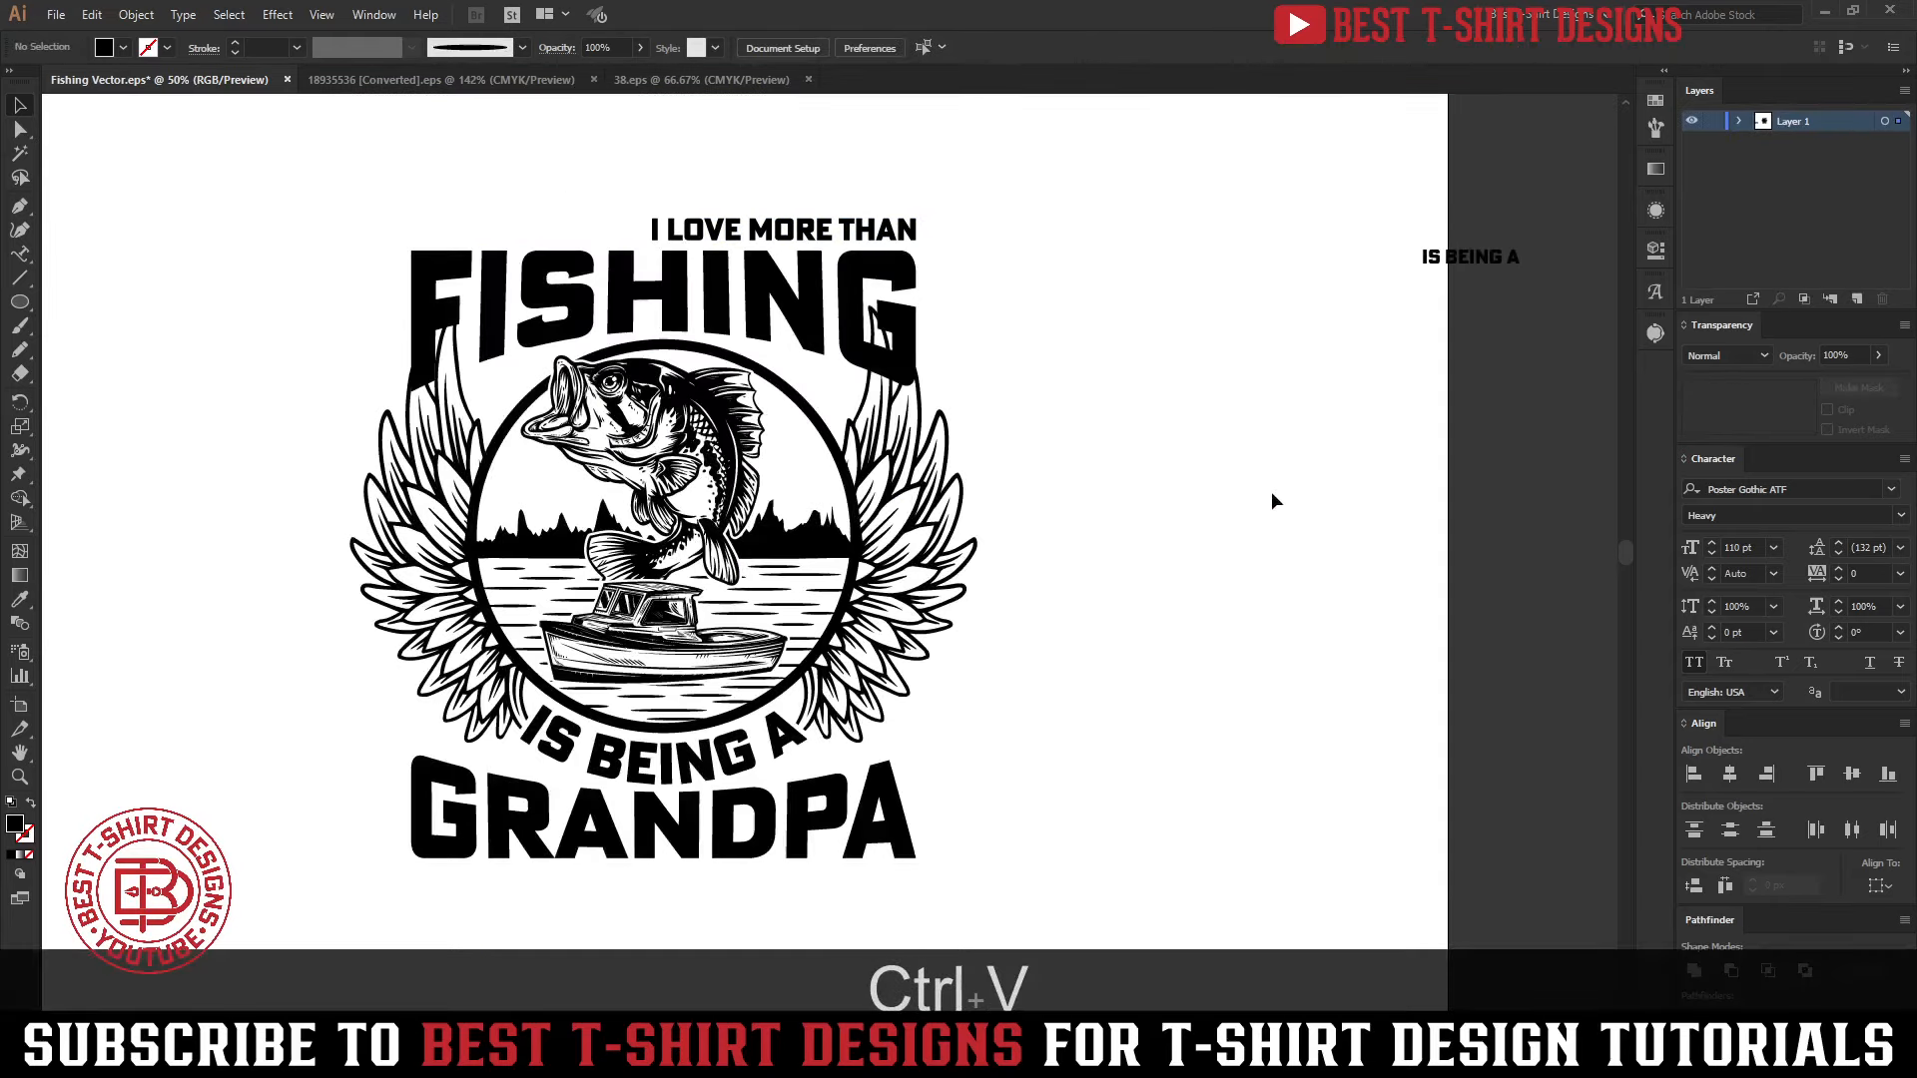
key(ctrl+g)
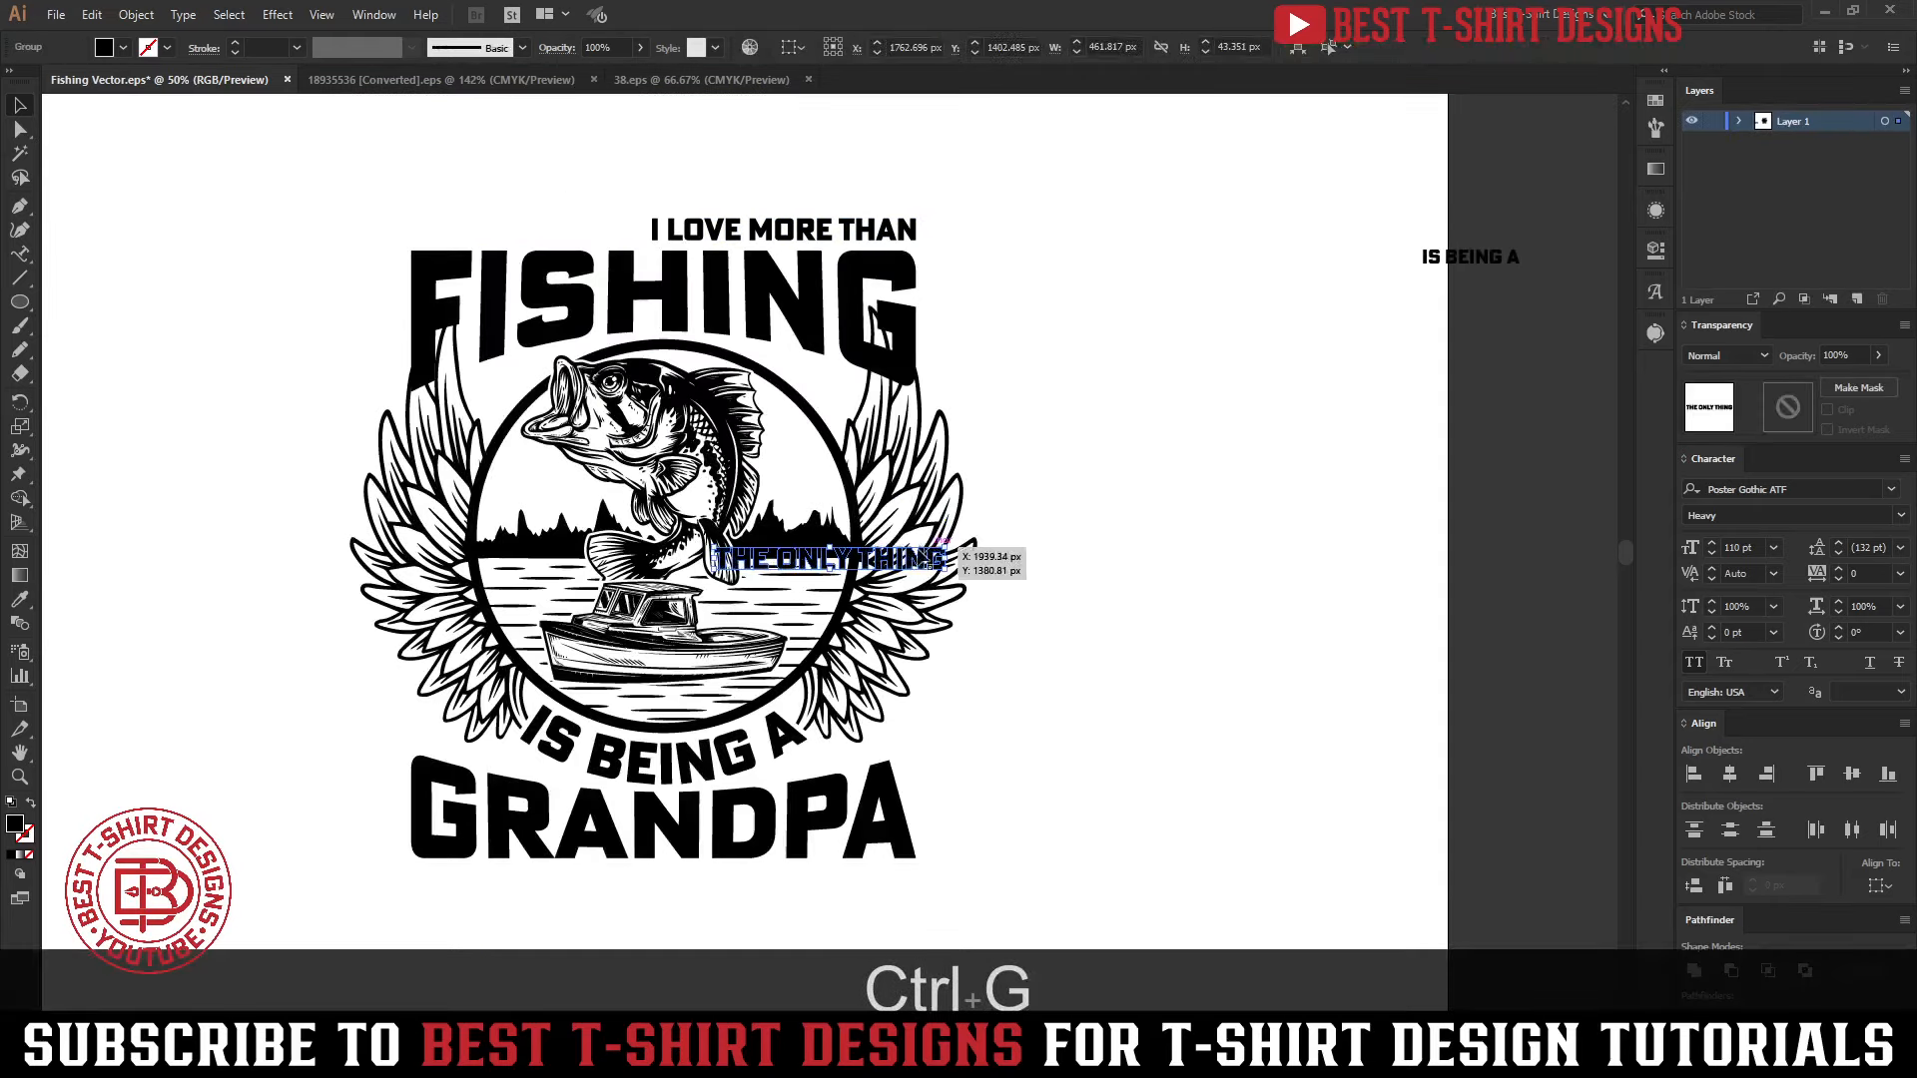
drag(939, 547, 1198, 250)
Center I LOVE MORE THAN horizontally over FISHING and enlarge it proportionally to about 892 px wide
click(784, 237)
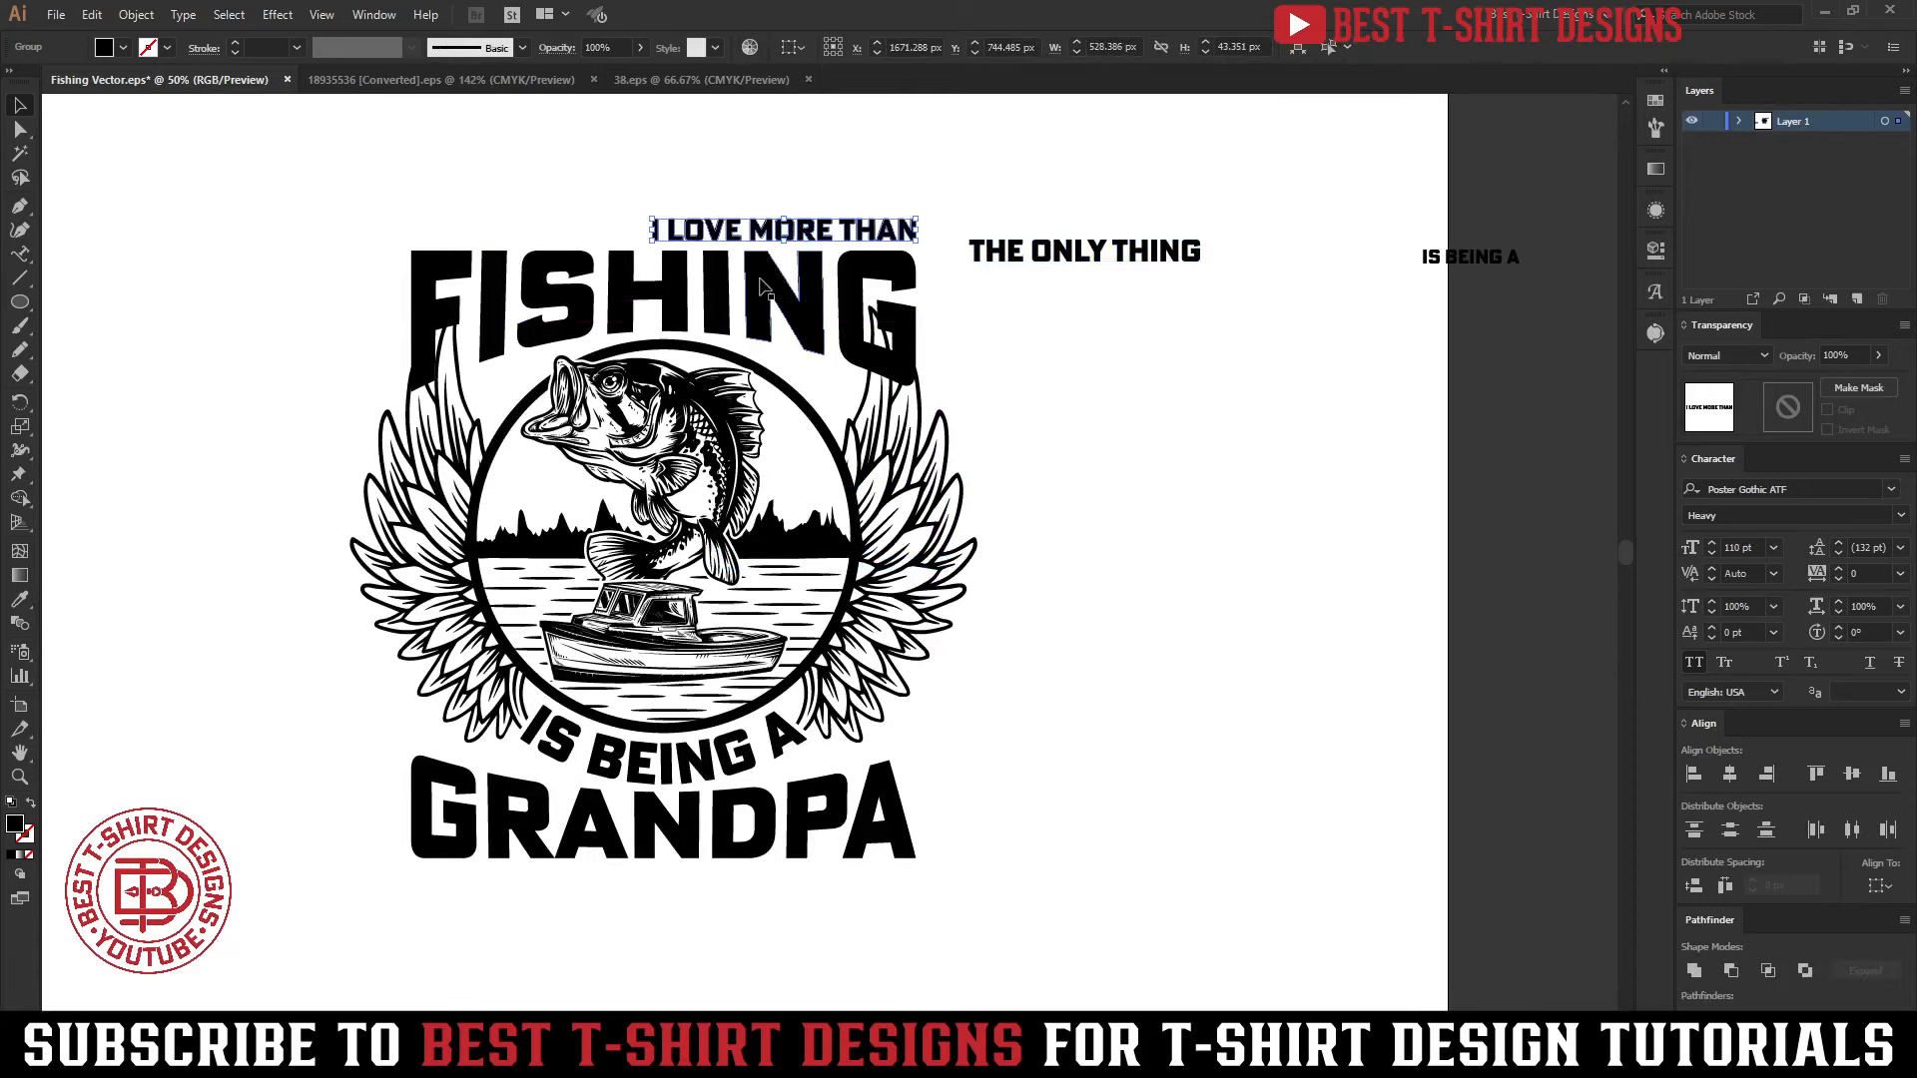
shift+click(763, 283)
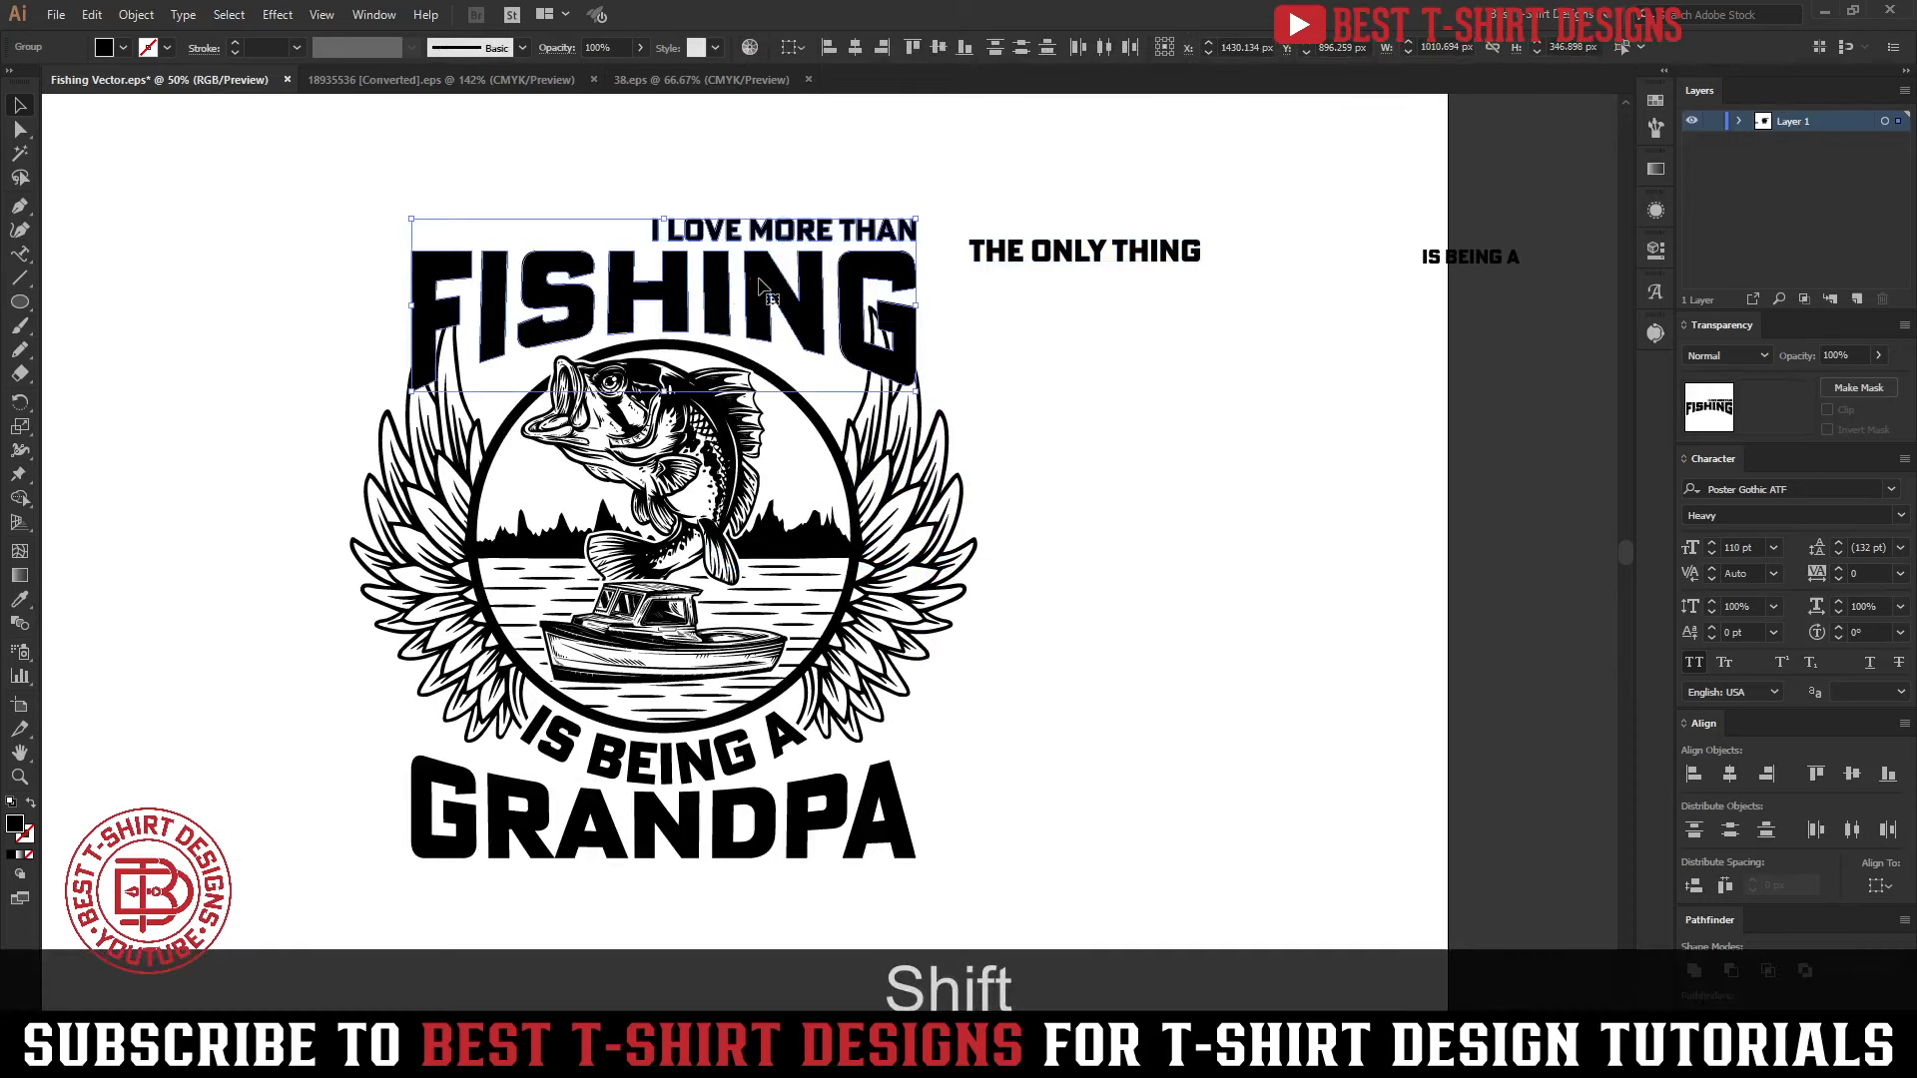
click(859, 46)
click(869, 159)
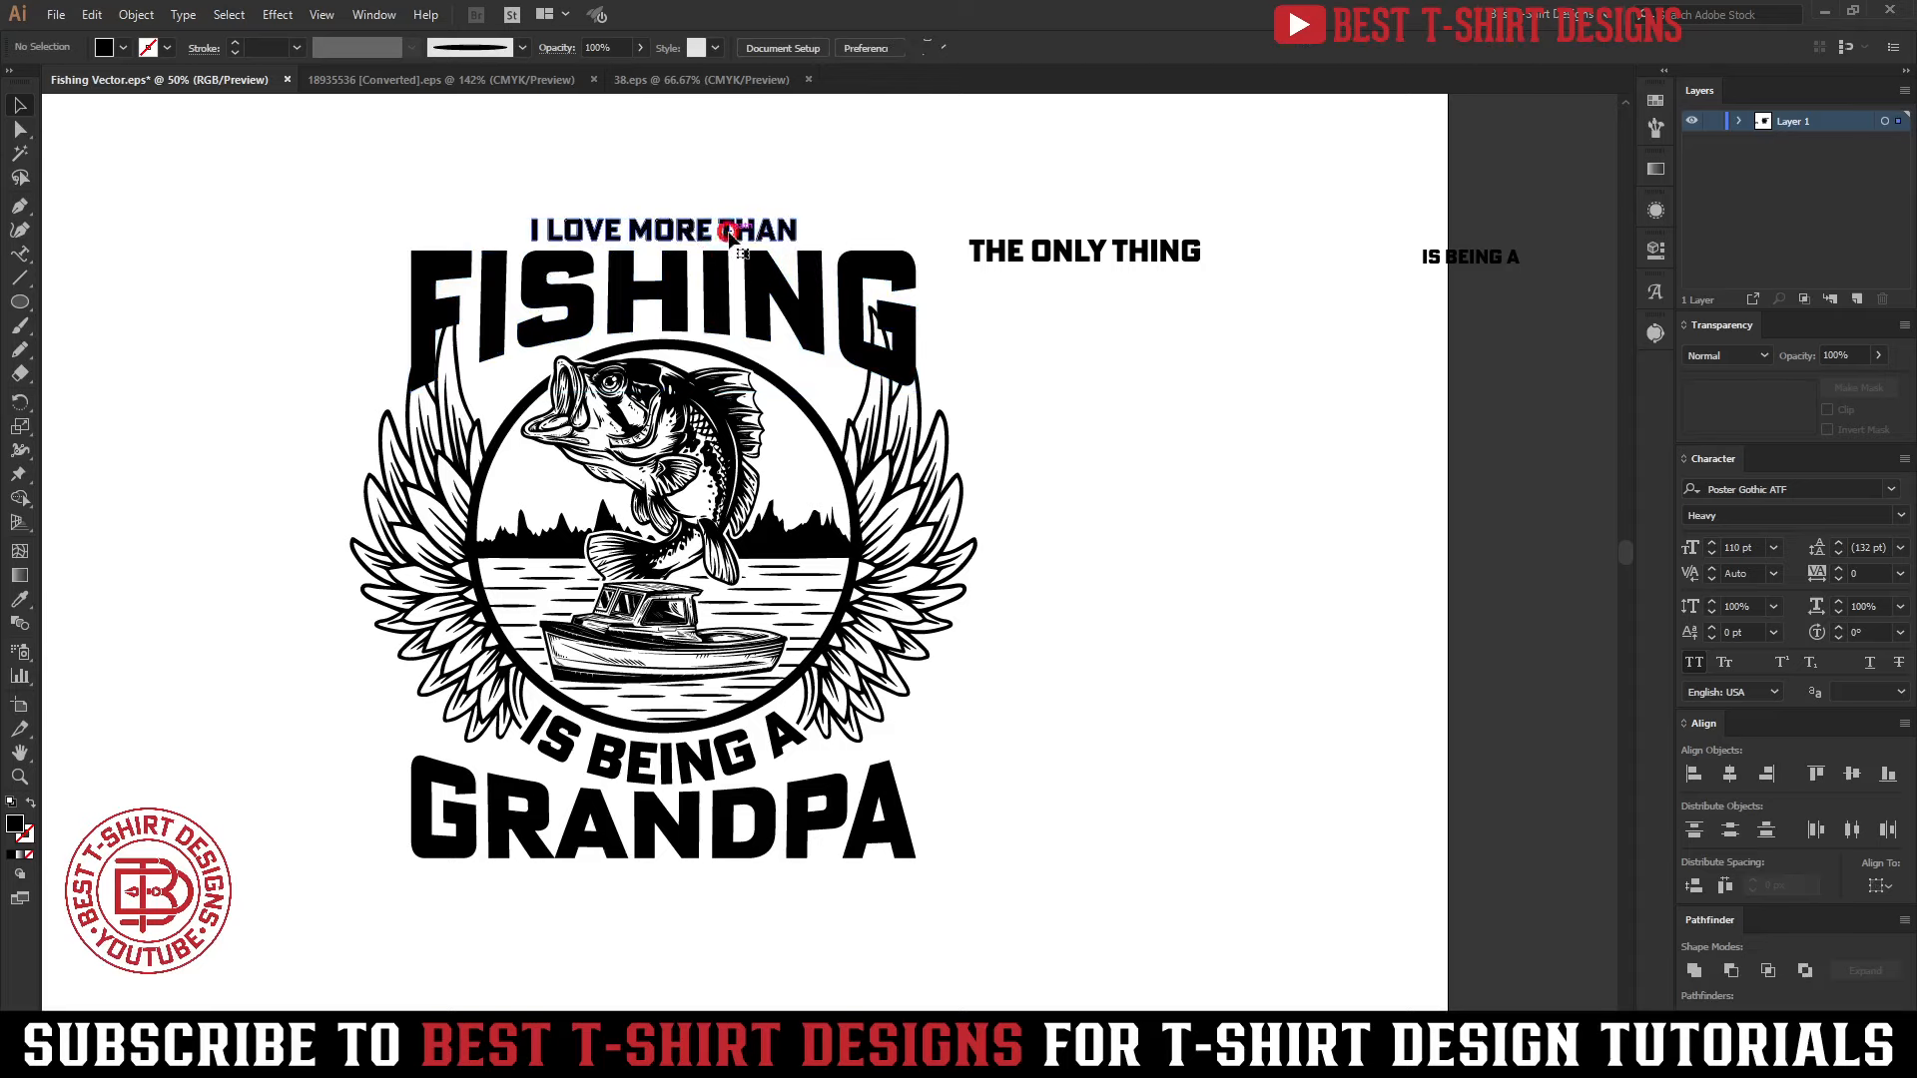
click(732, 234)
drag(797, 244, 886, 240)
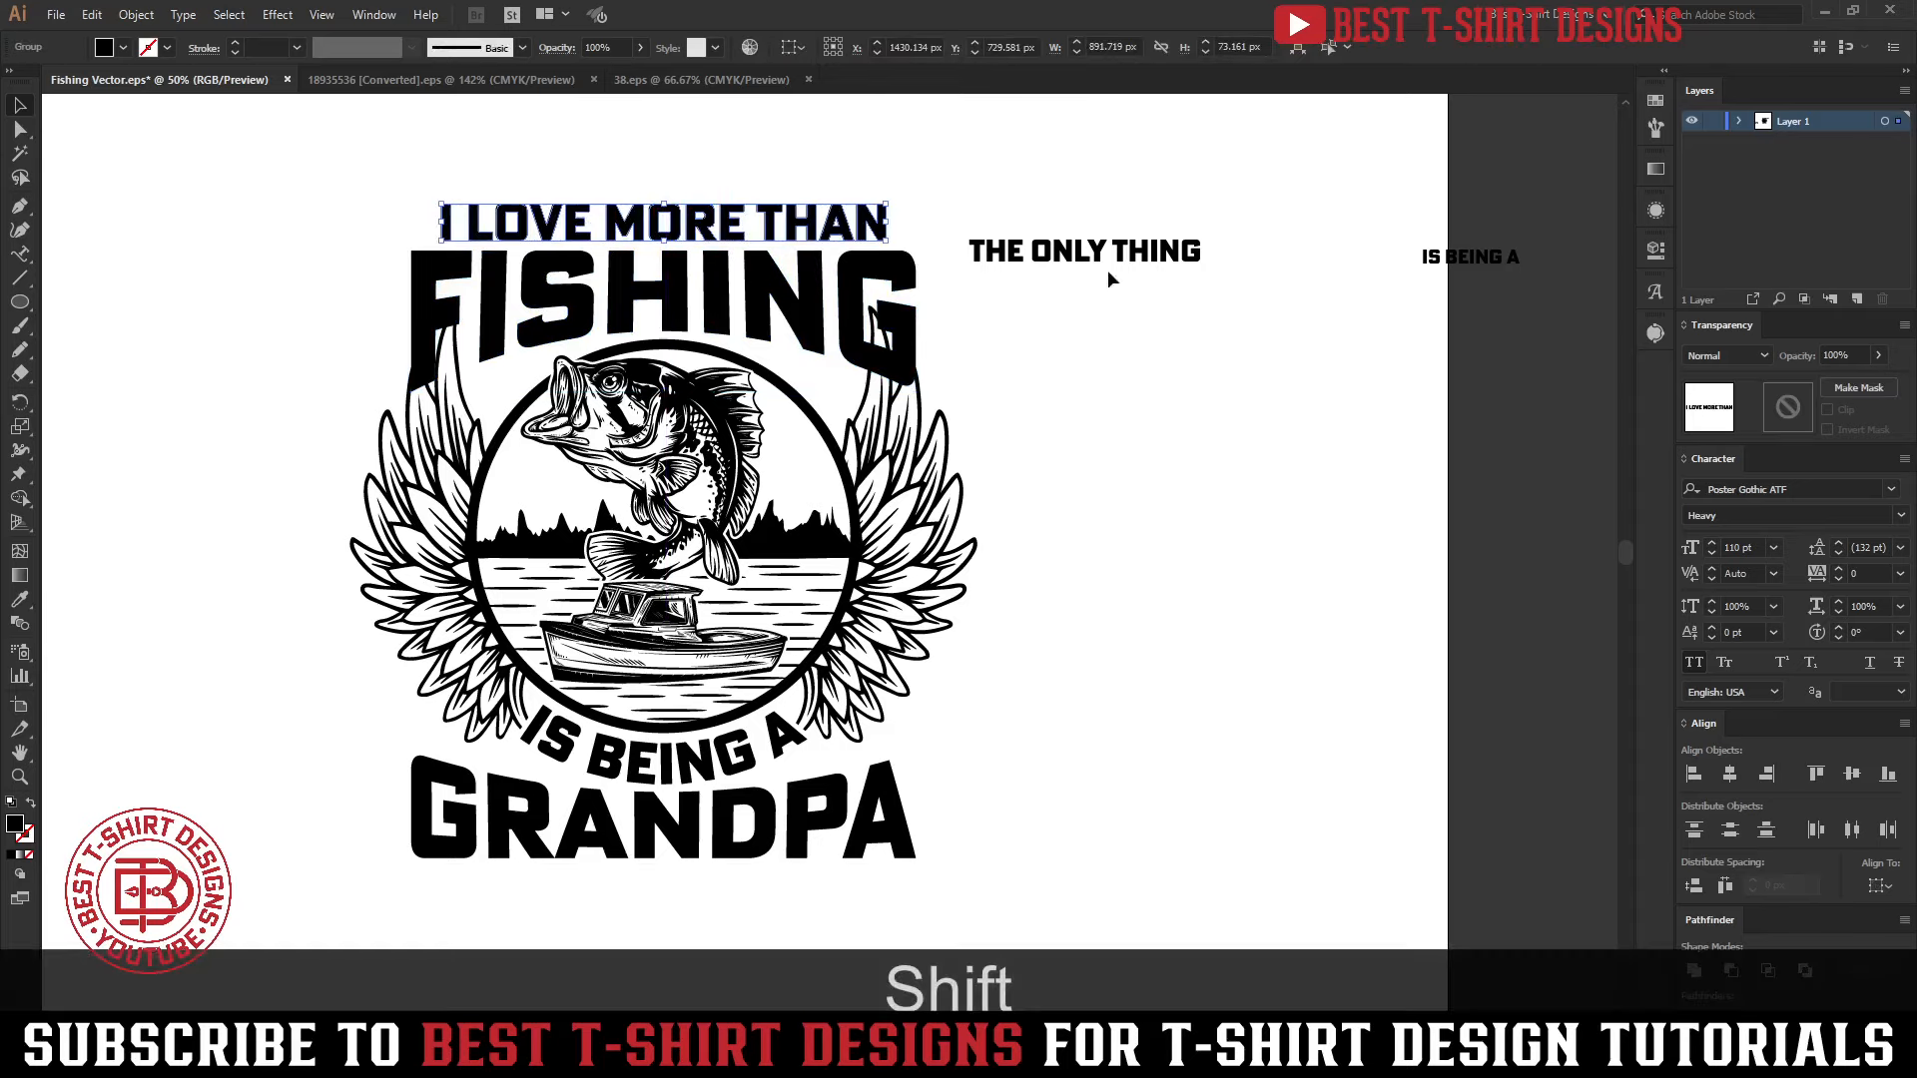
Center THE ONLY THING above I LOVE MORE THAN and scale it proportionally to about 606 px wide
drag(1108, 262, 675, 168)
key(shift+Up)
key(shift+Up)
key(shift+Up)
key(shift+Up)
key(shift+Up)
key(shift+Up)
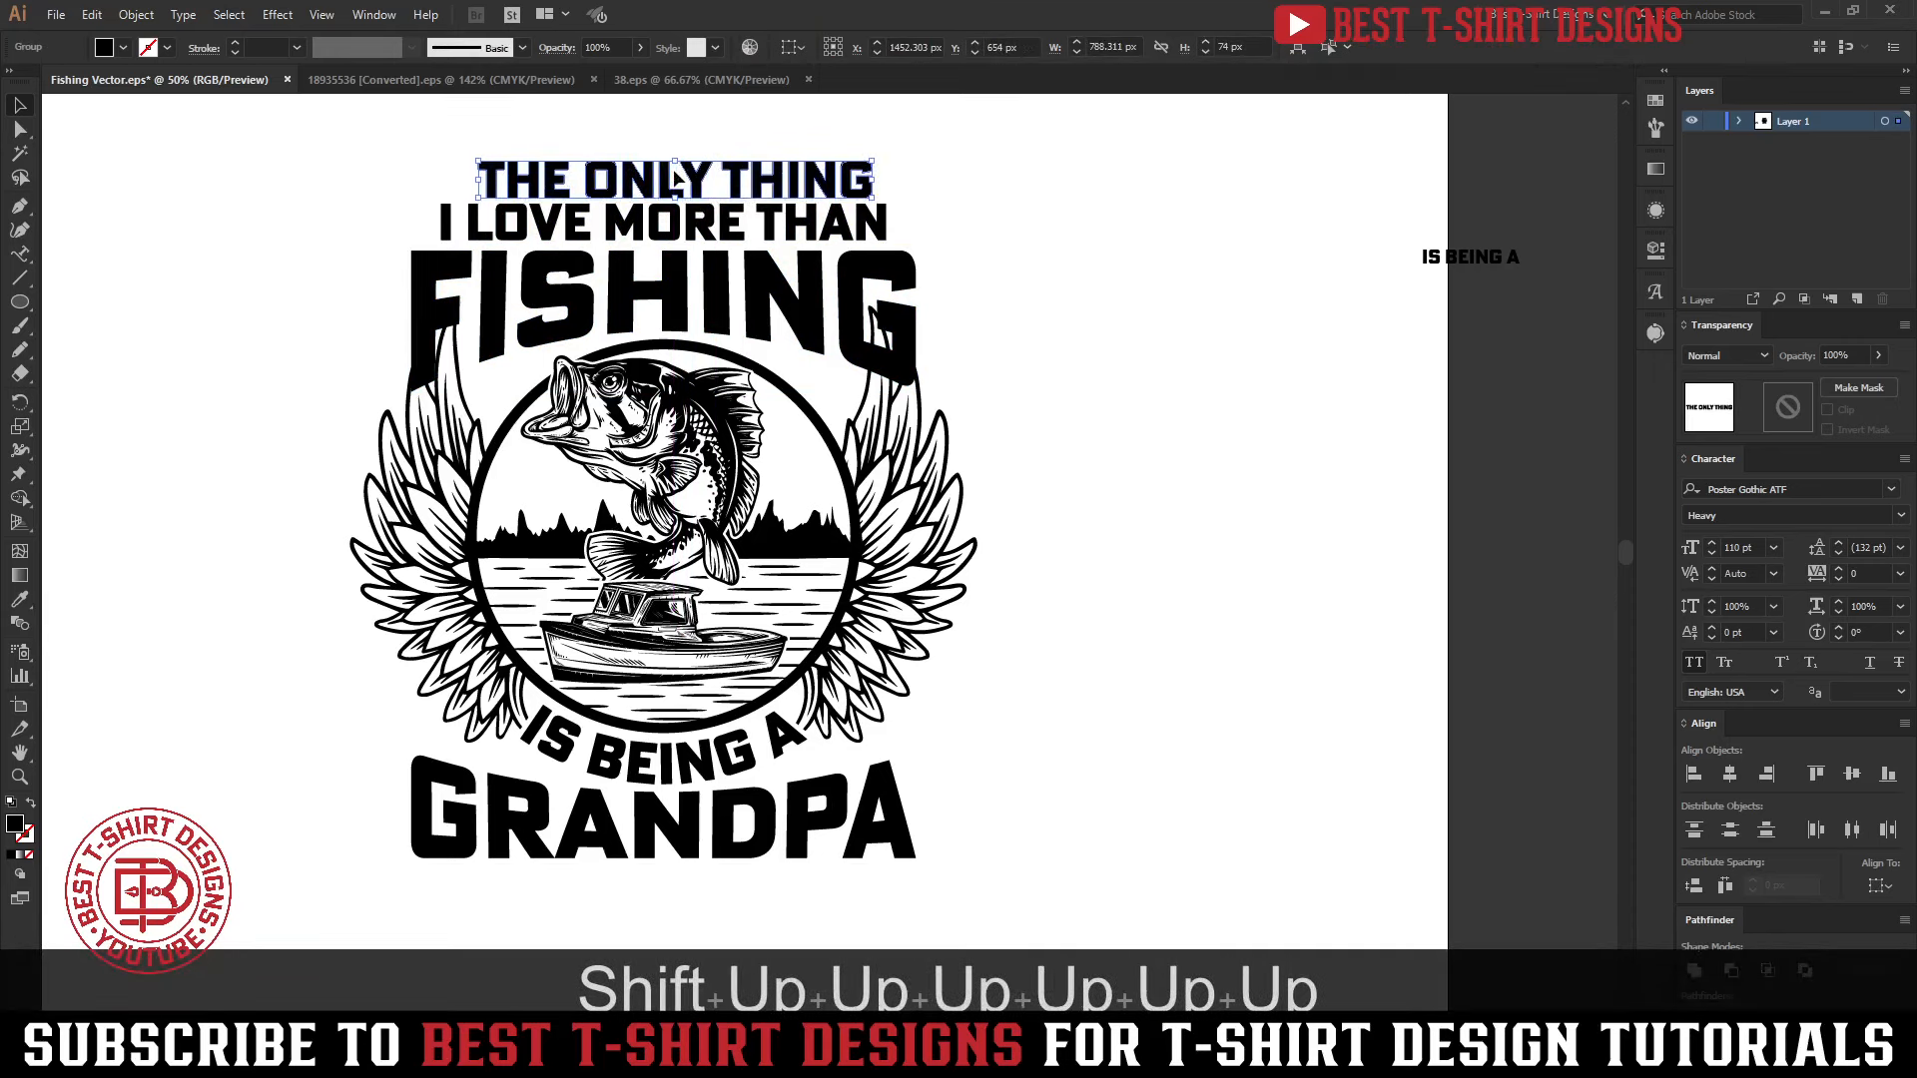
drag(675, 161, 675, 169)
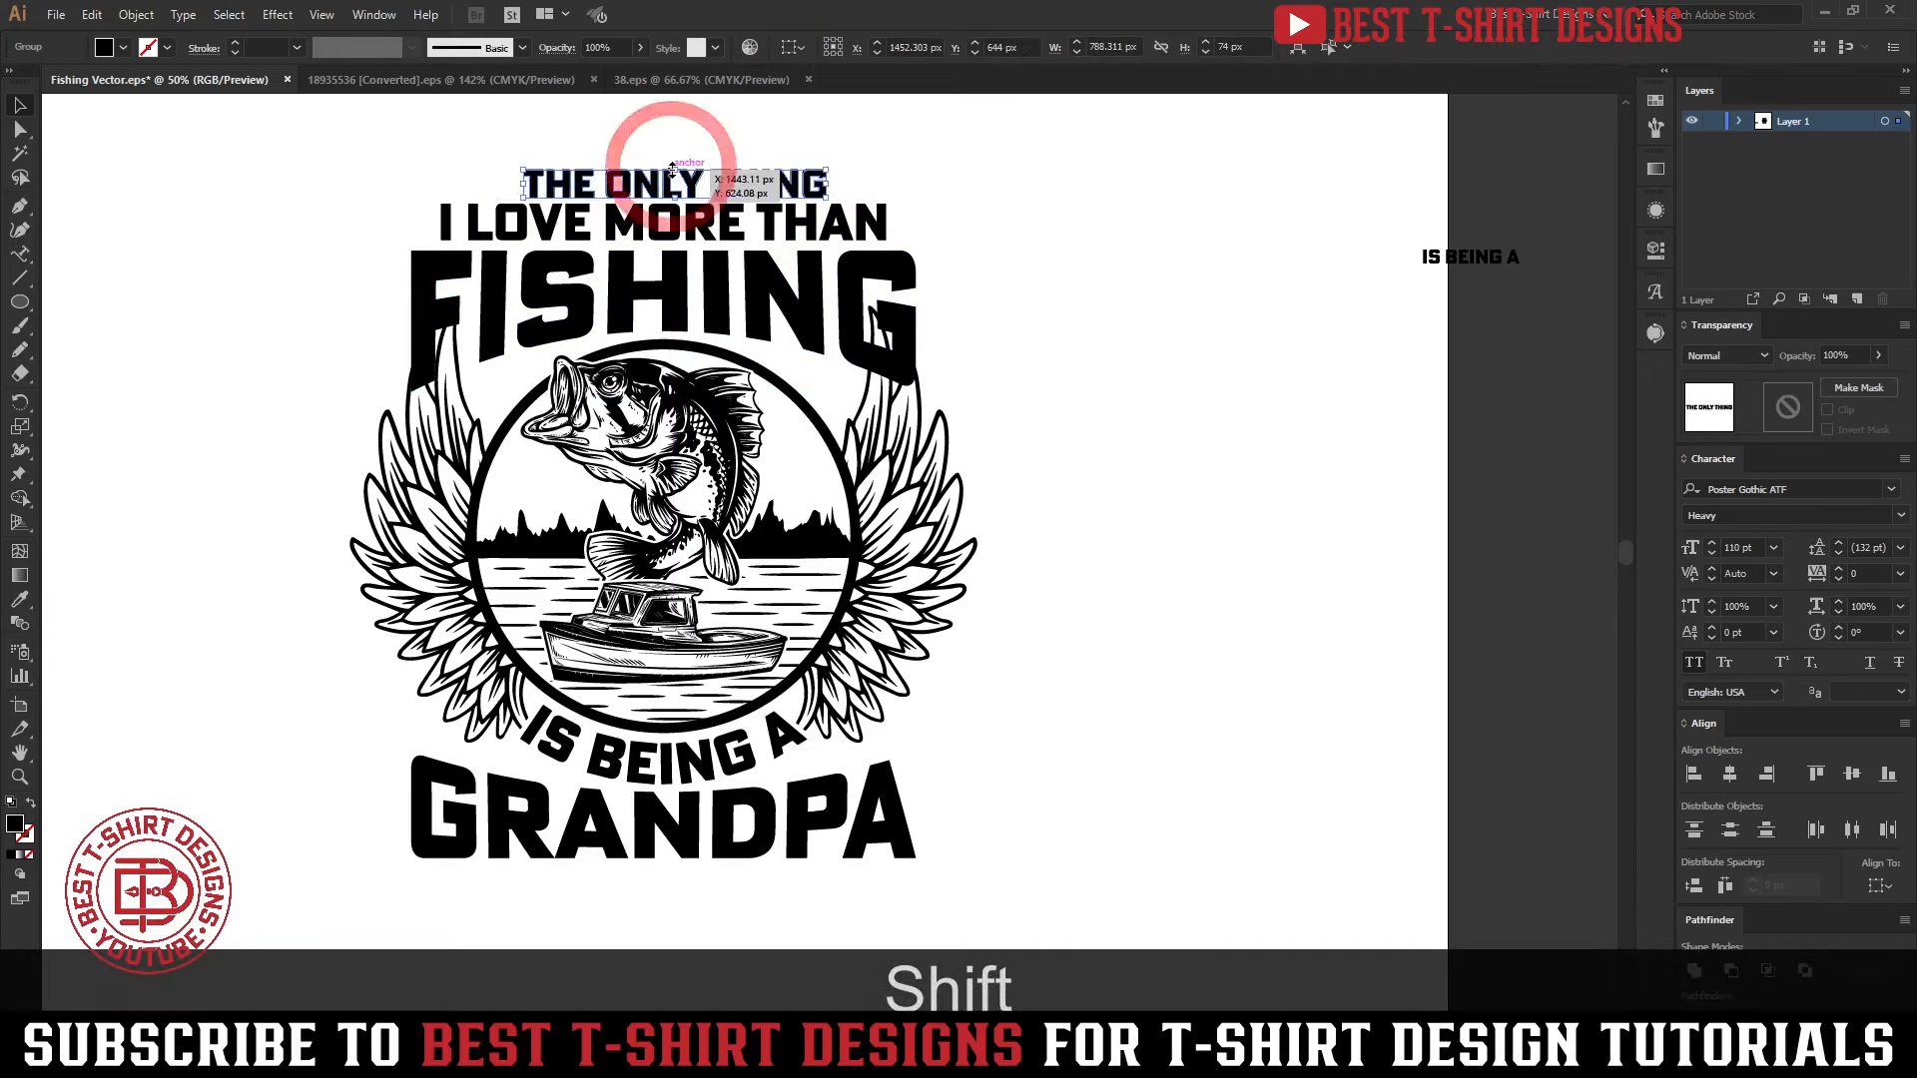
Group the curved IS BEING A with the winged bass-and-boat emblem
drag(345, 139, 1064, 880)
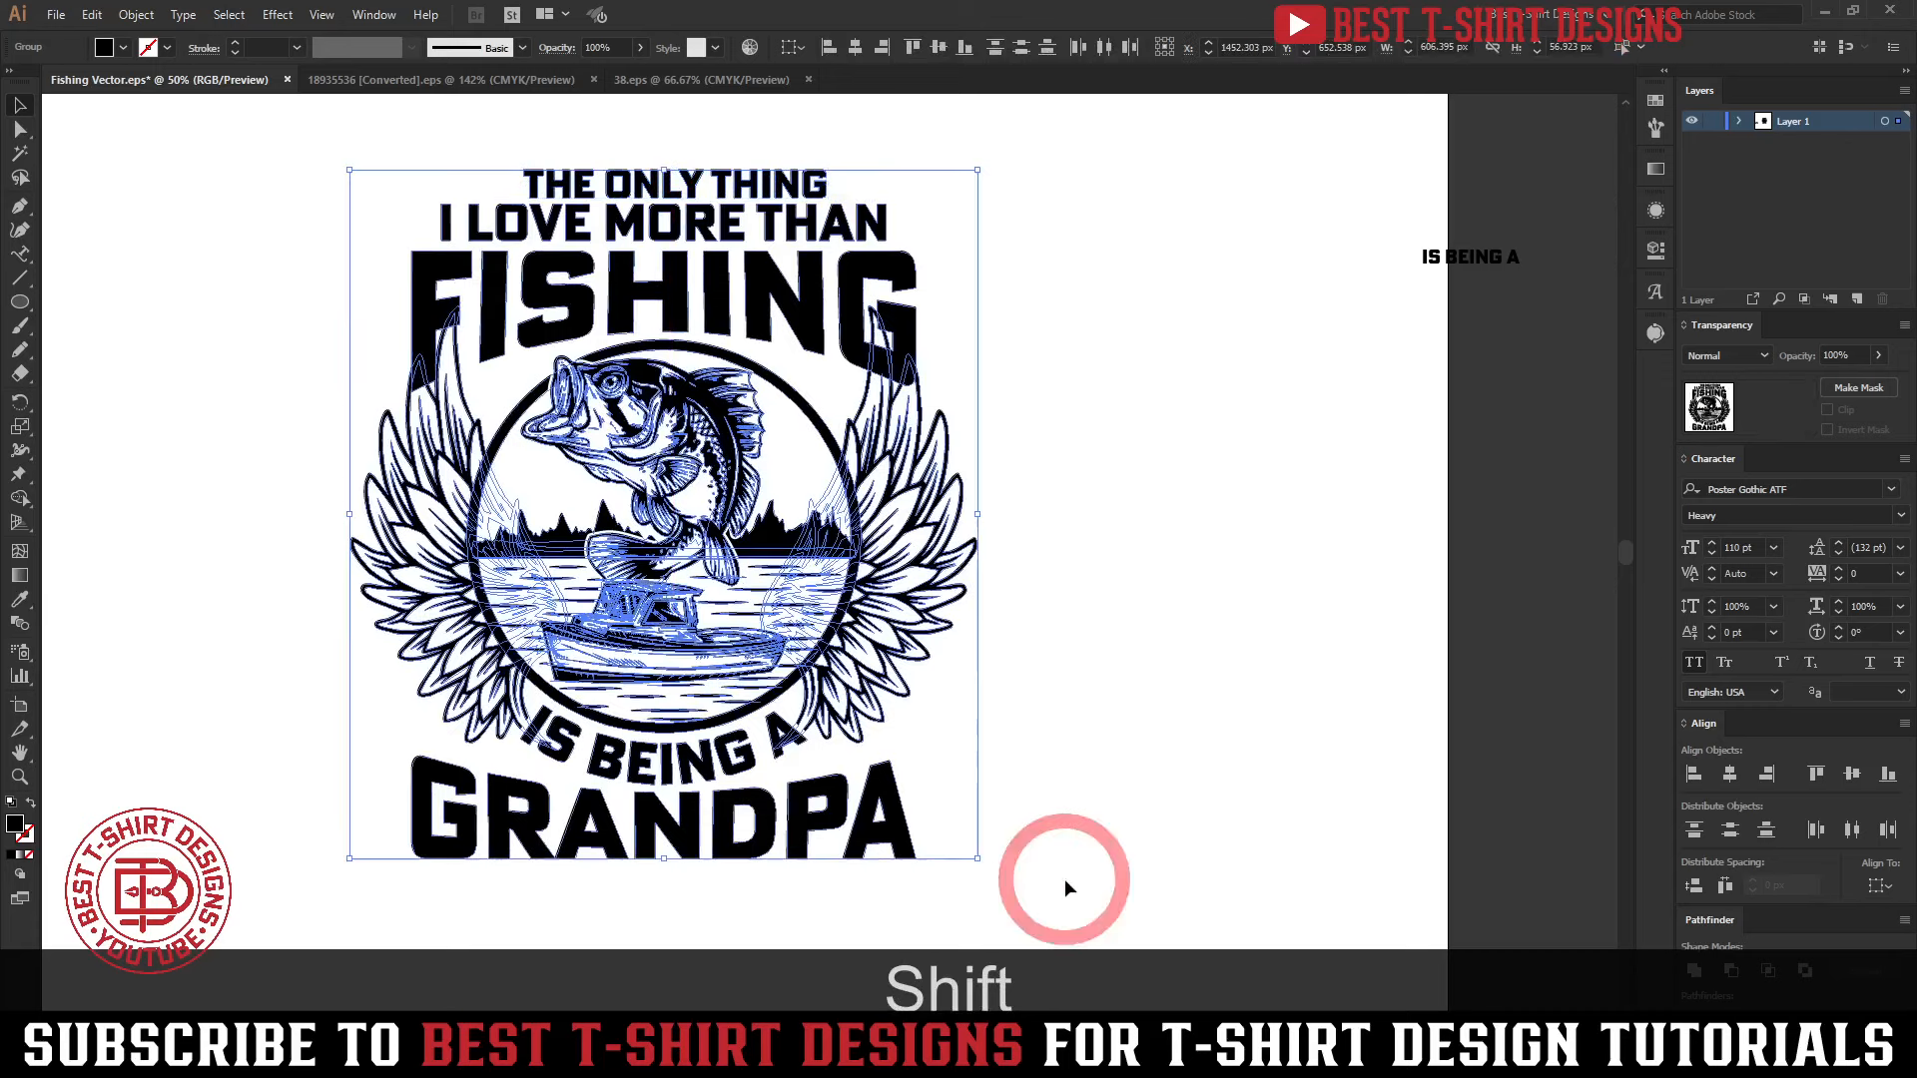
click(753, 765)
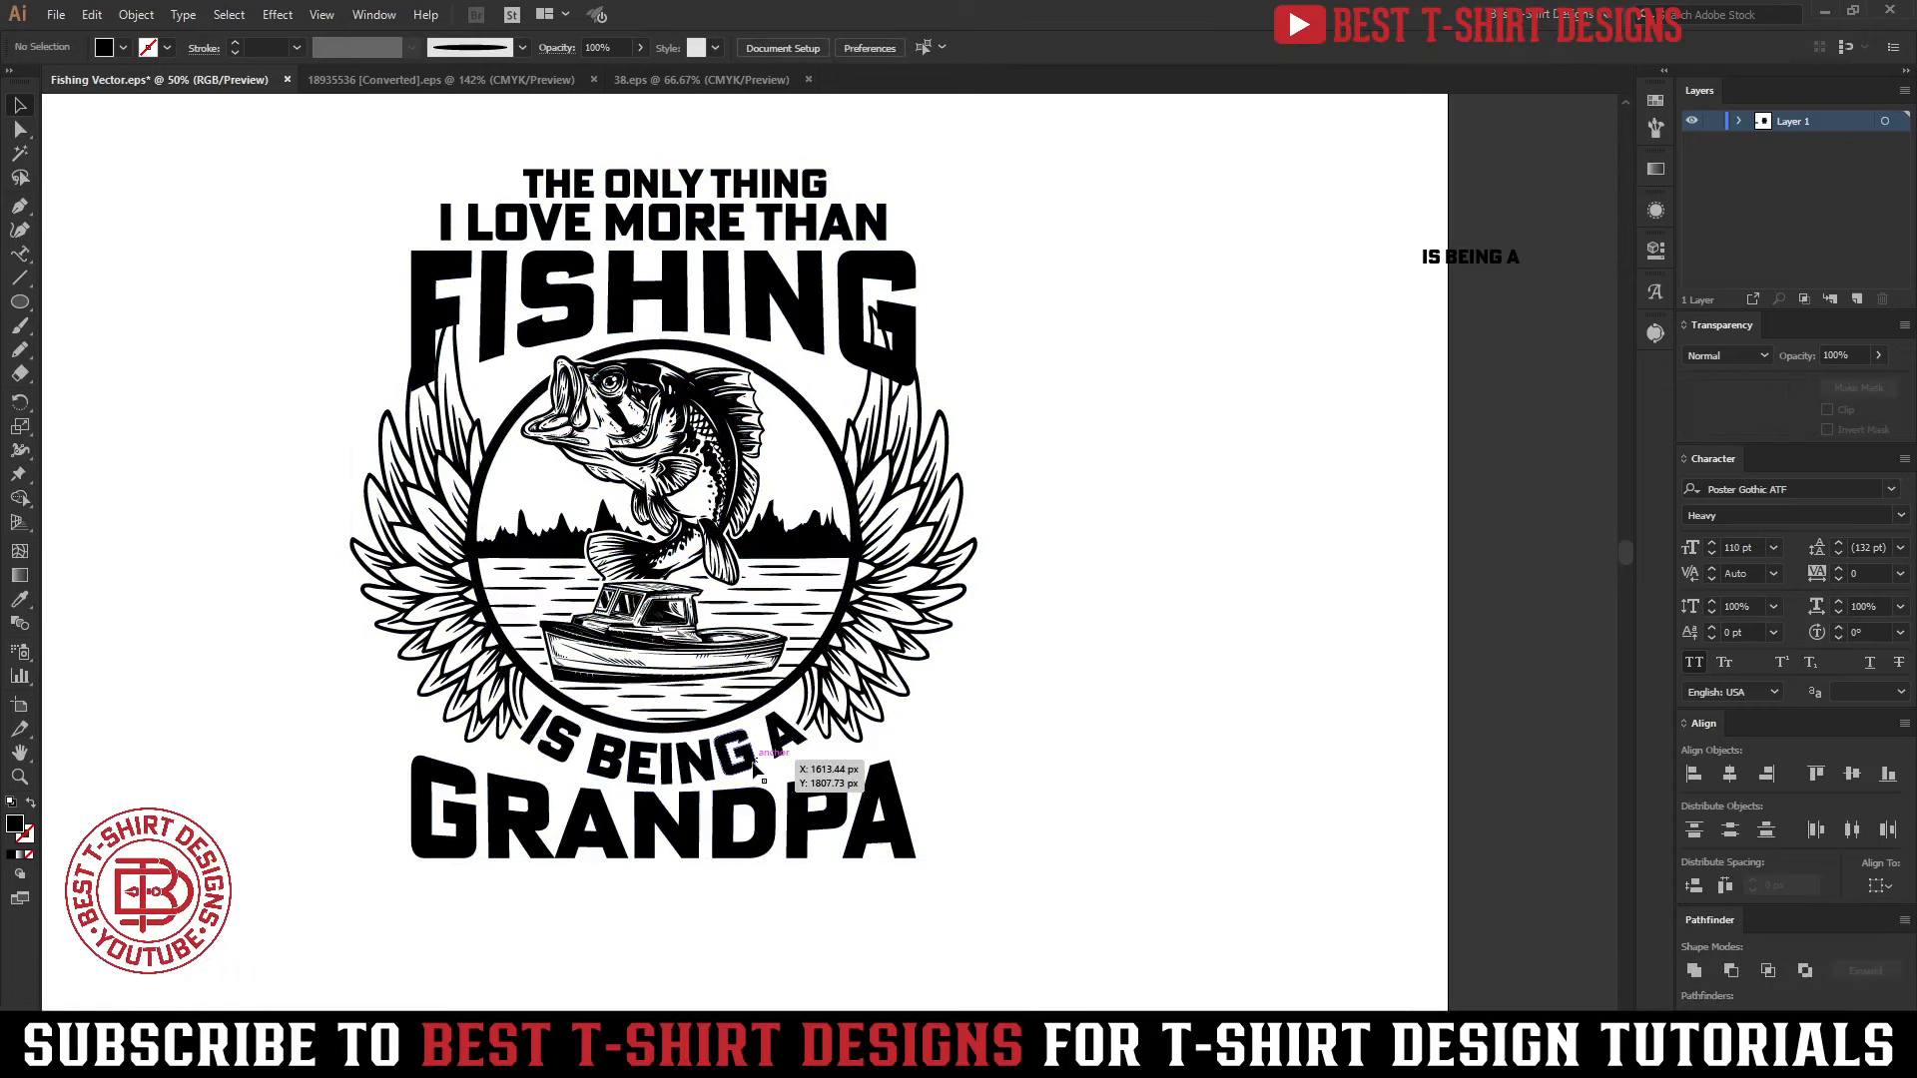
shift+click(868, 651)
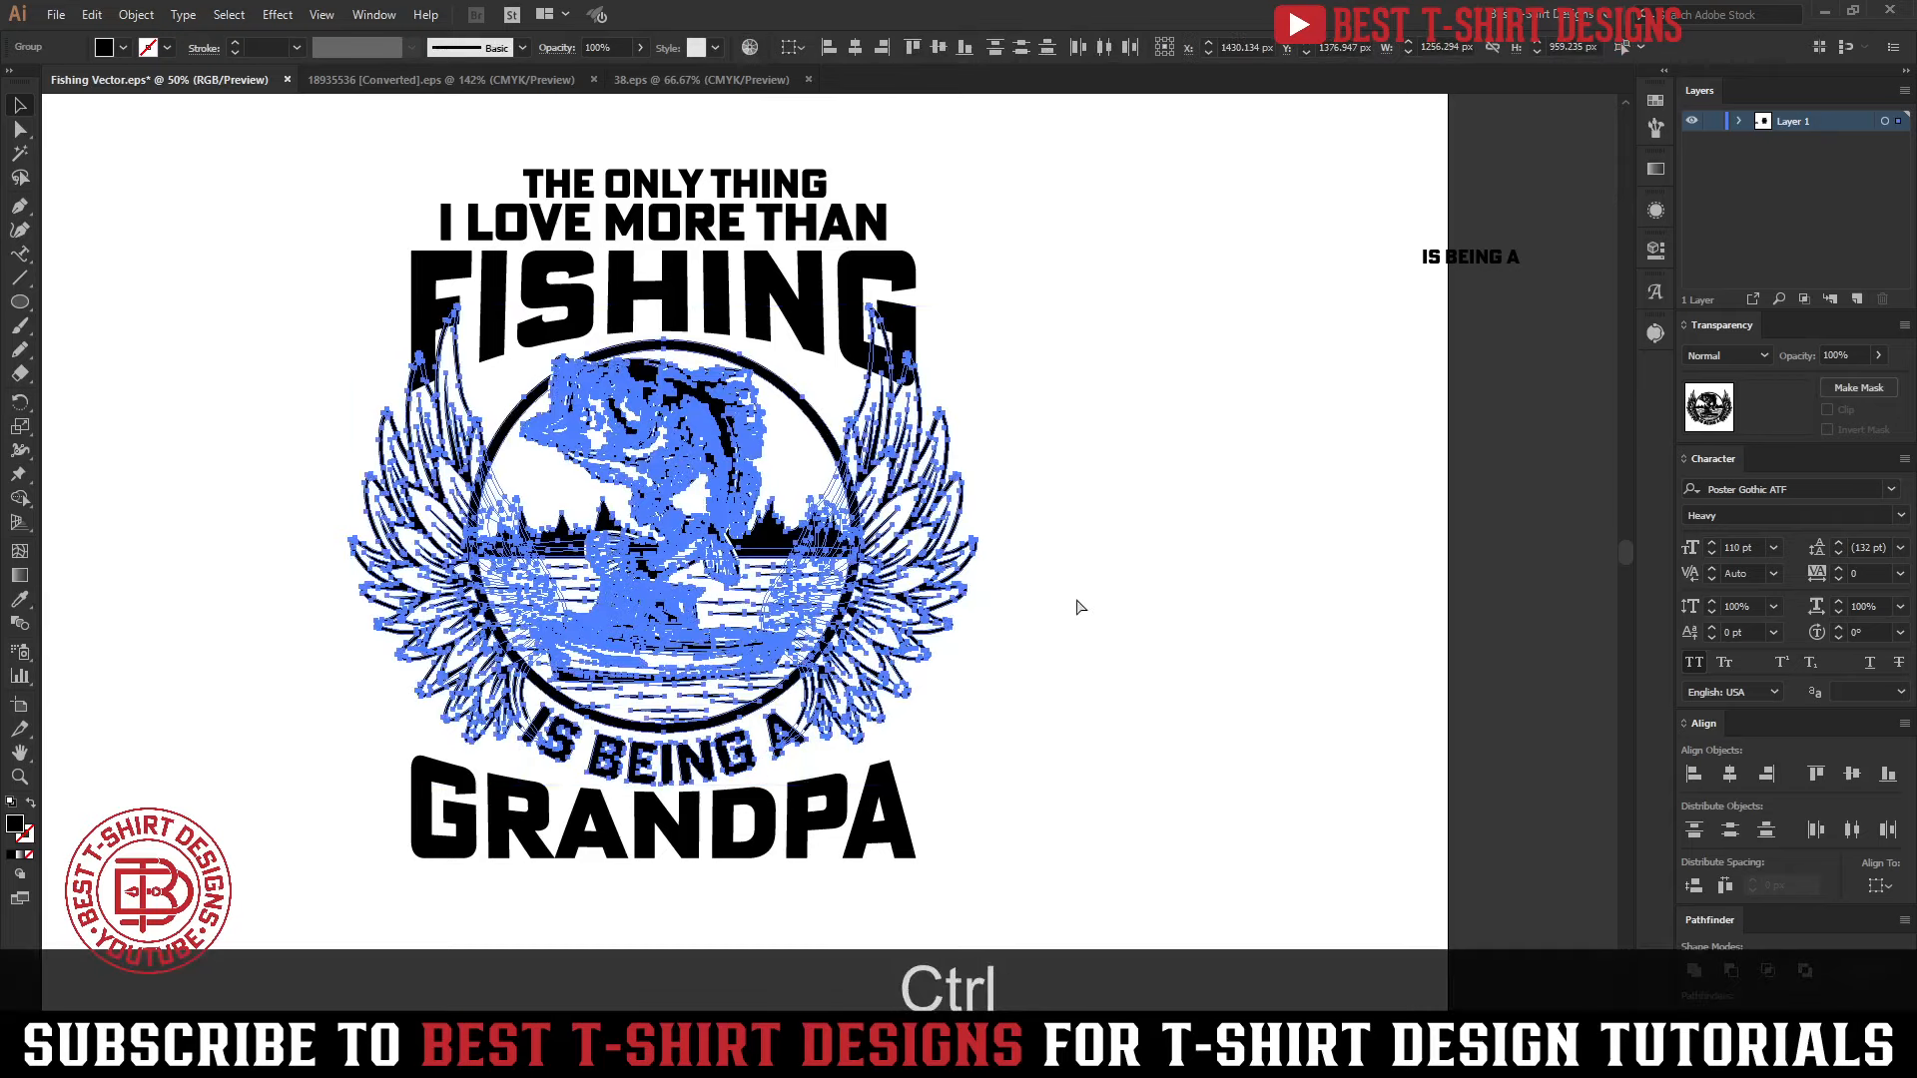
key(ctrl+g)
scroll(829, 650, down, 1)
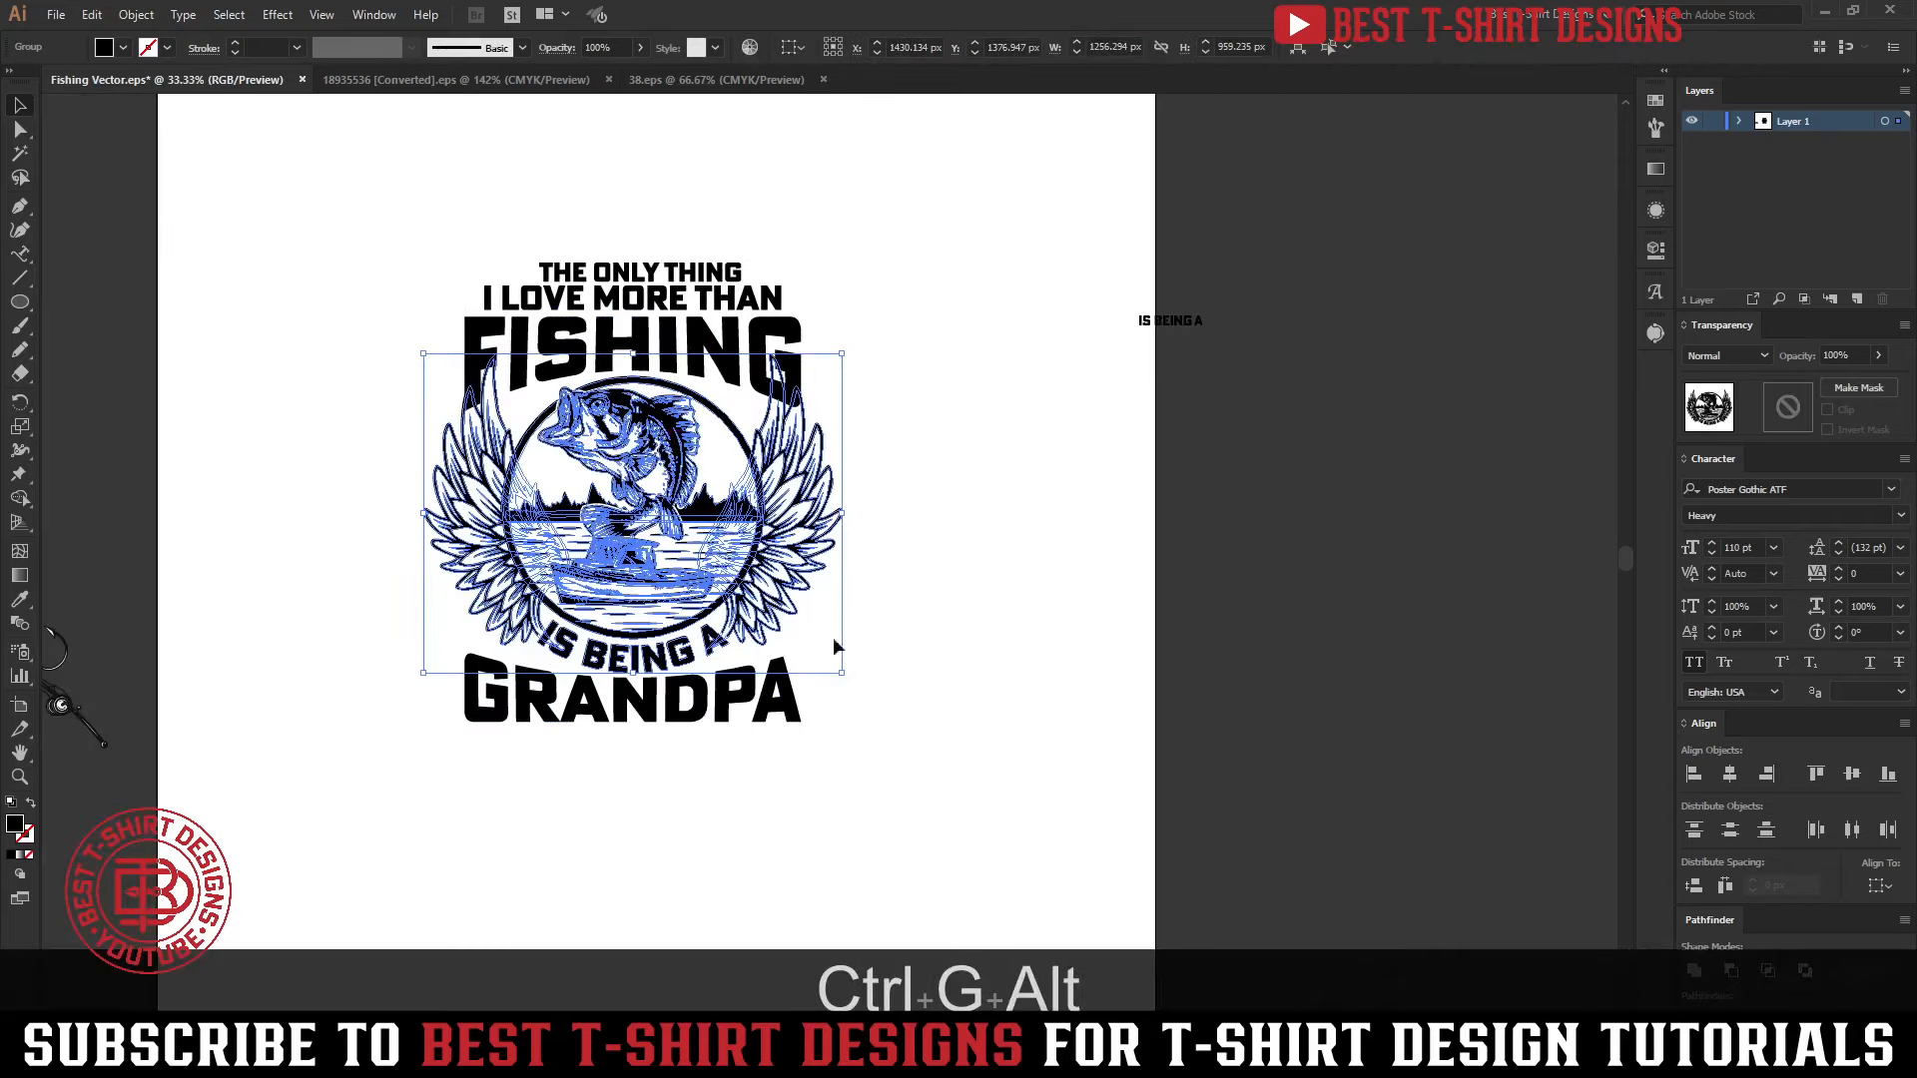
Align all slogan lines and the emblem group to a common horizontal center
drag(955, 778, 389, 176)
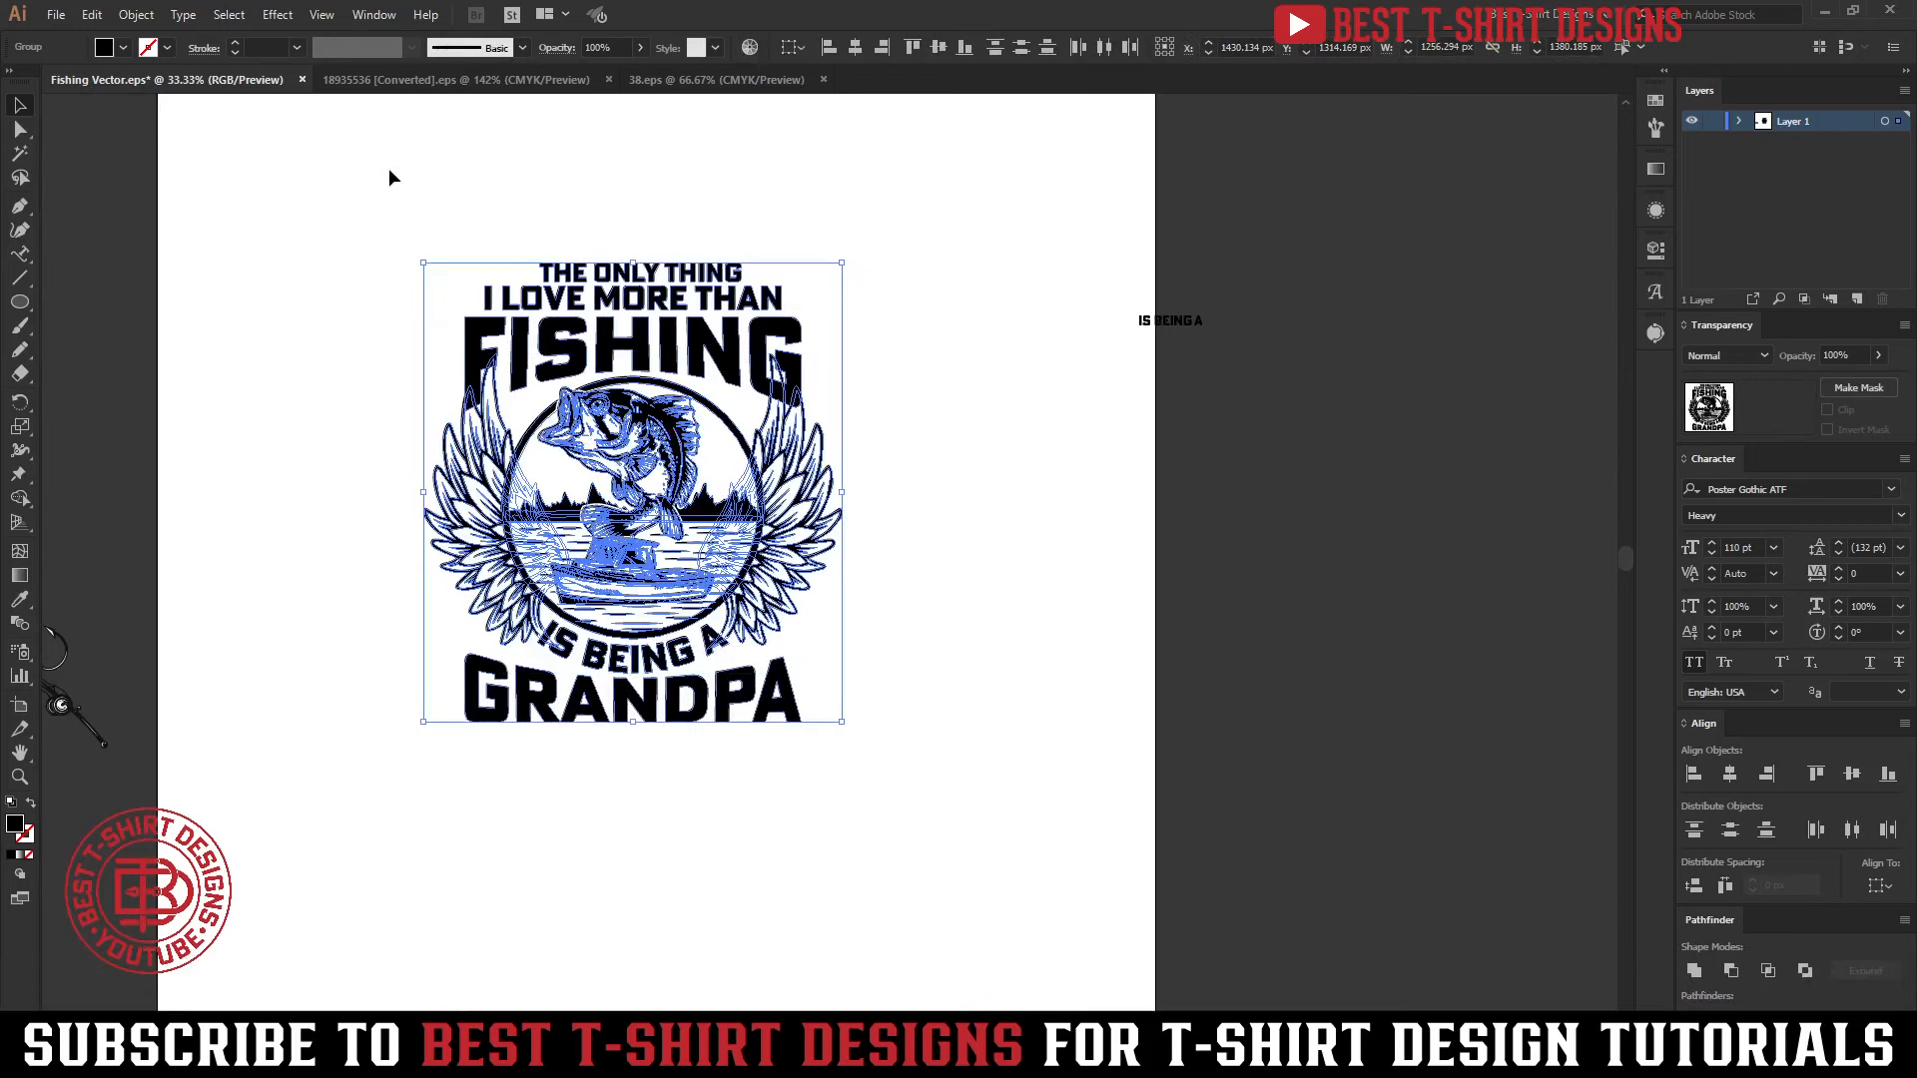
click(859, 44)
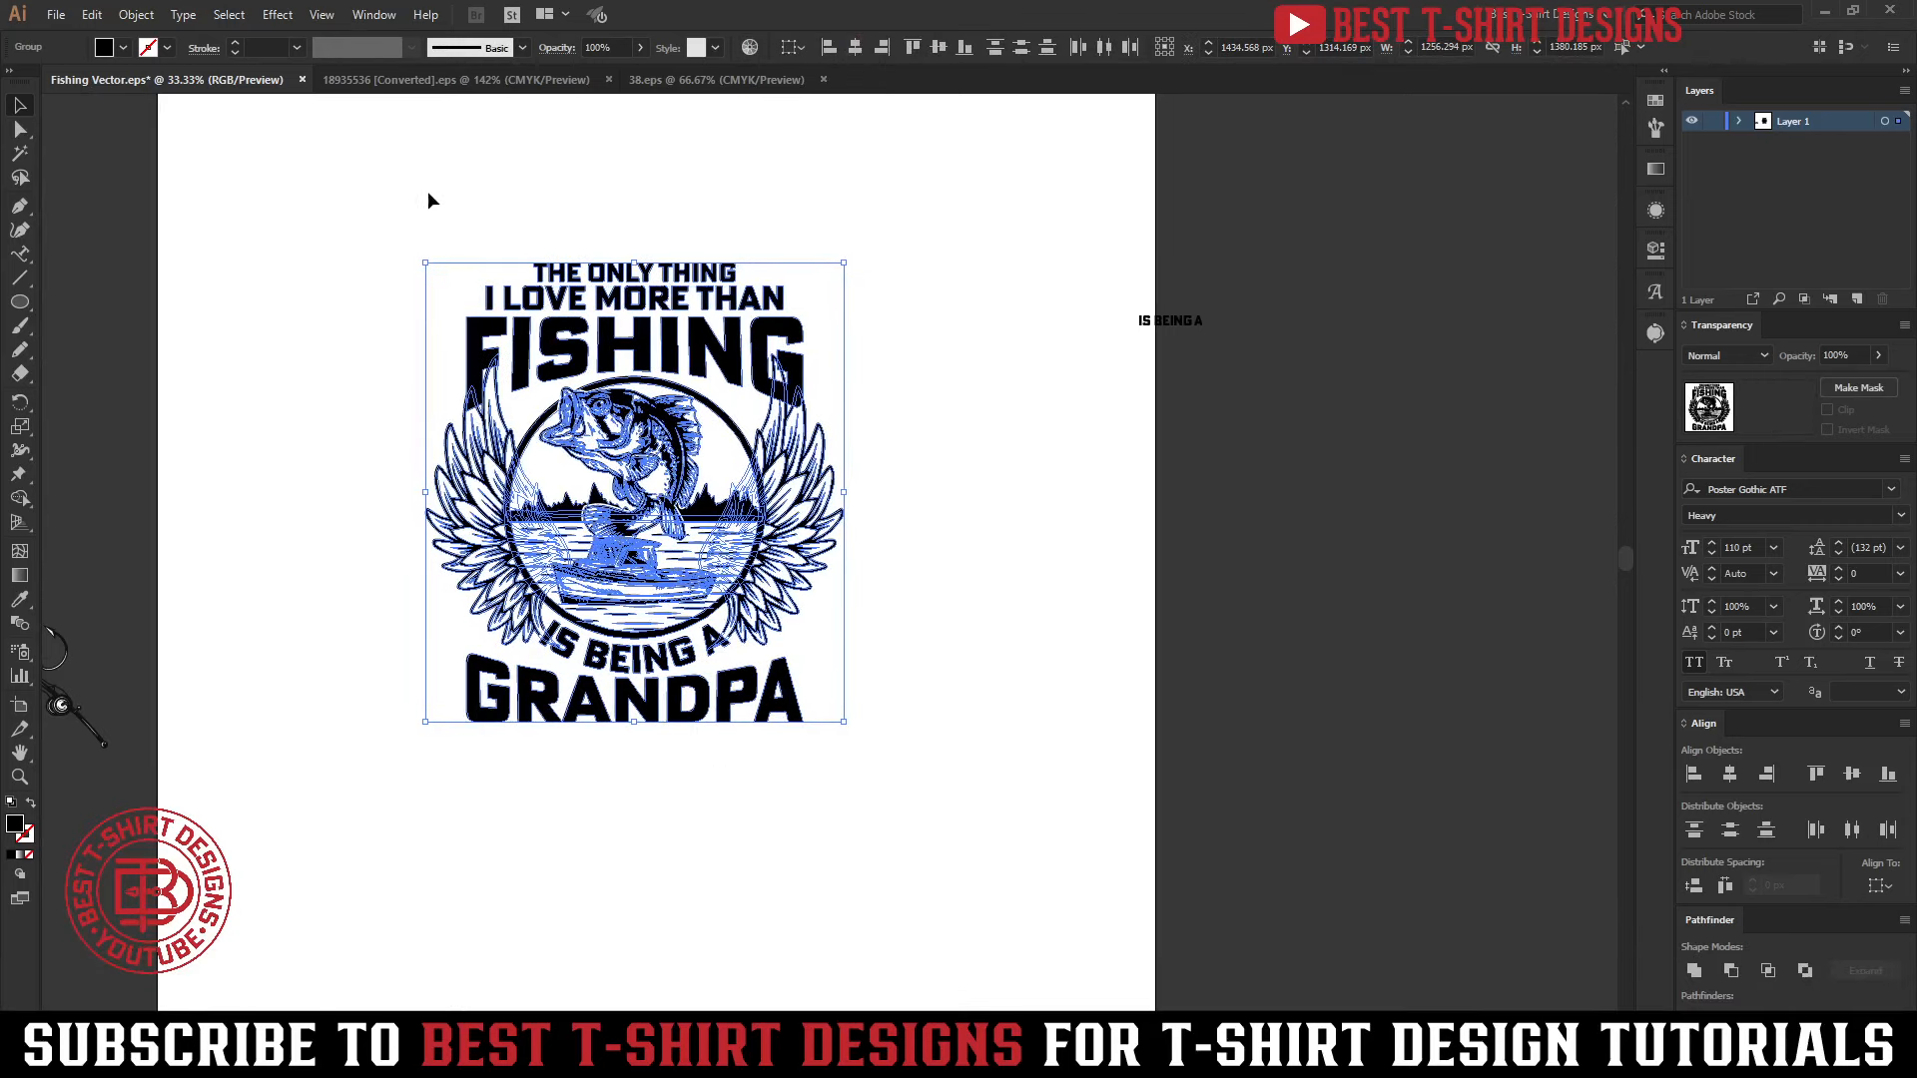
click(1061, 507)
Show the rulers and place vertical guides at the outer tips of both wings
scroll(665, 452, up, 1)
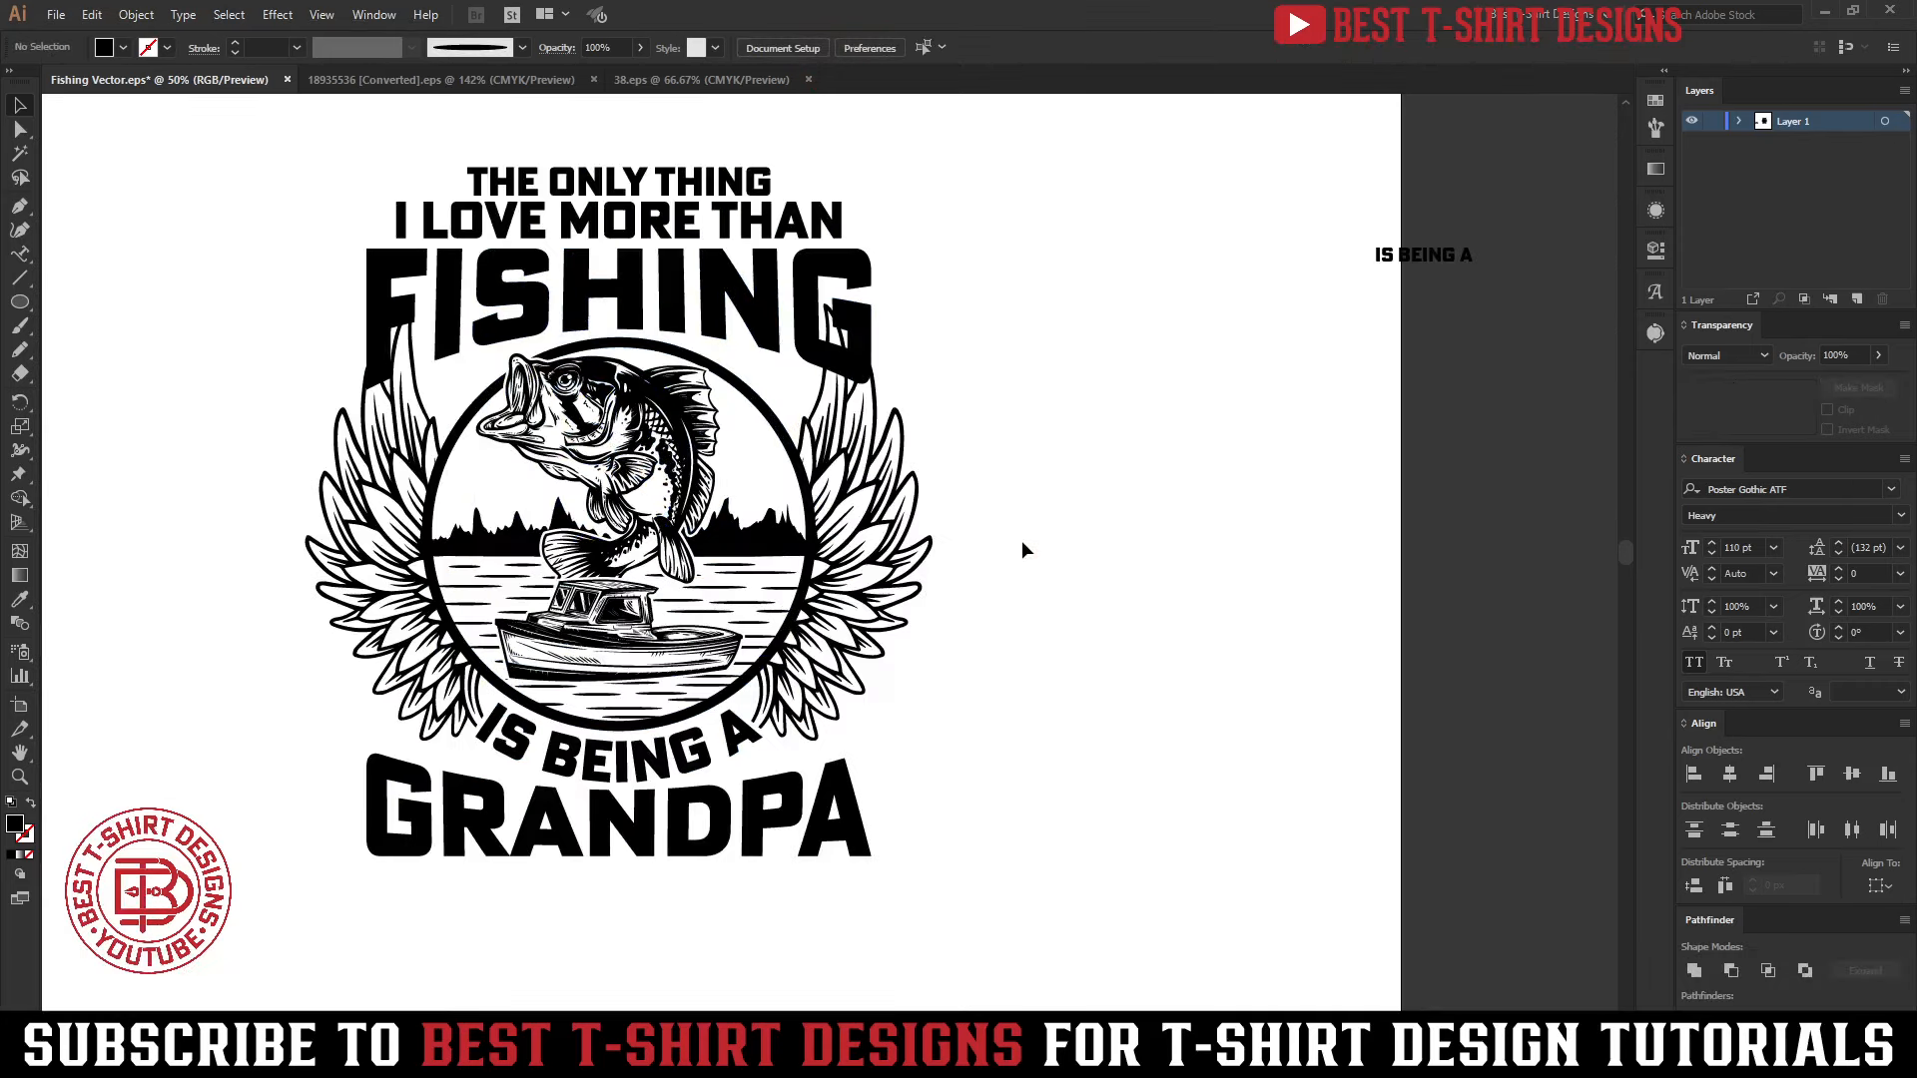
key(ctrl+shift+r)
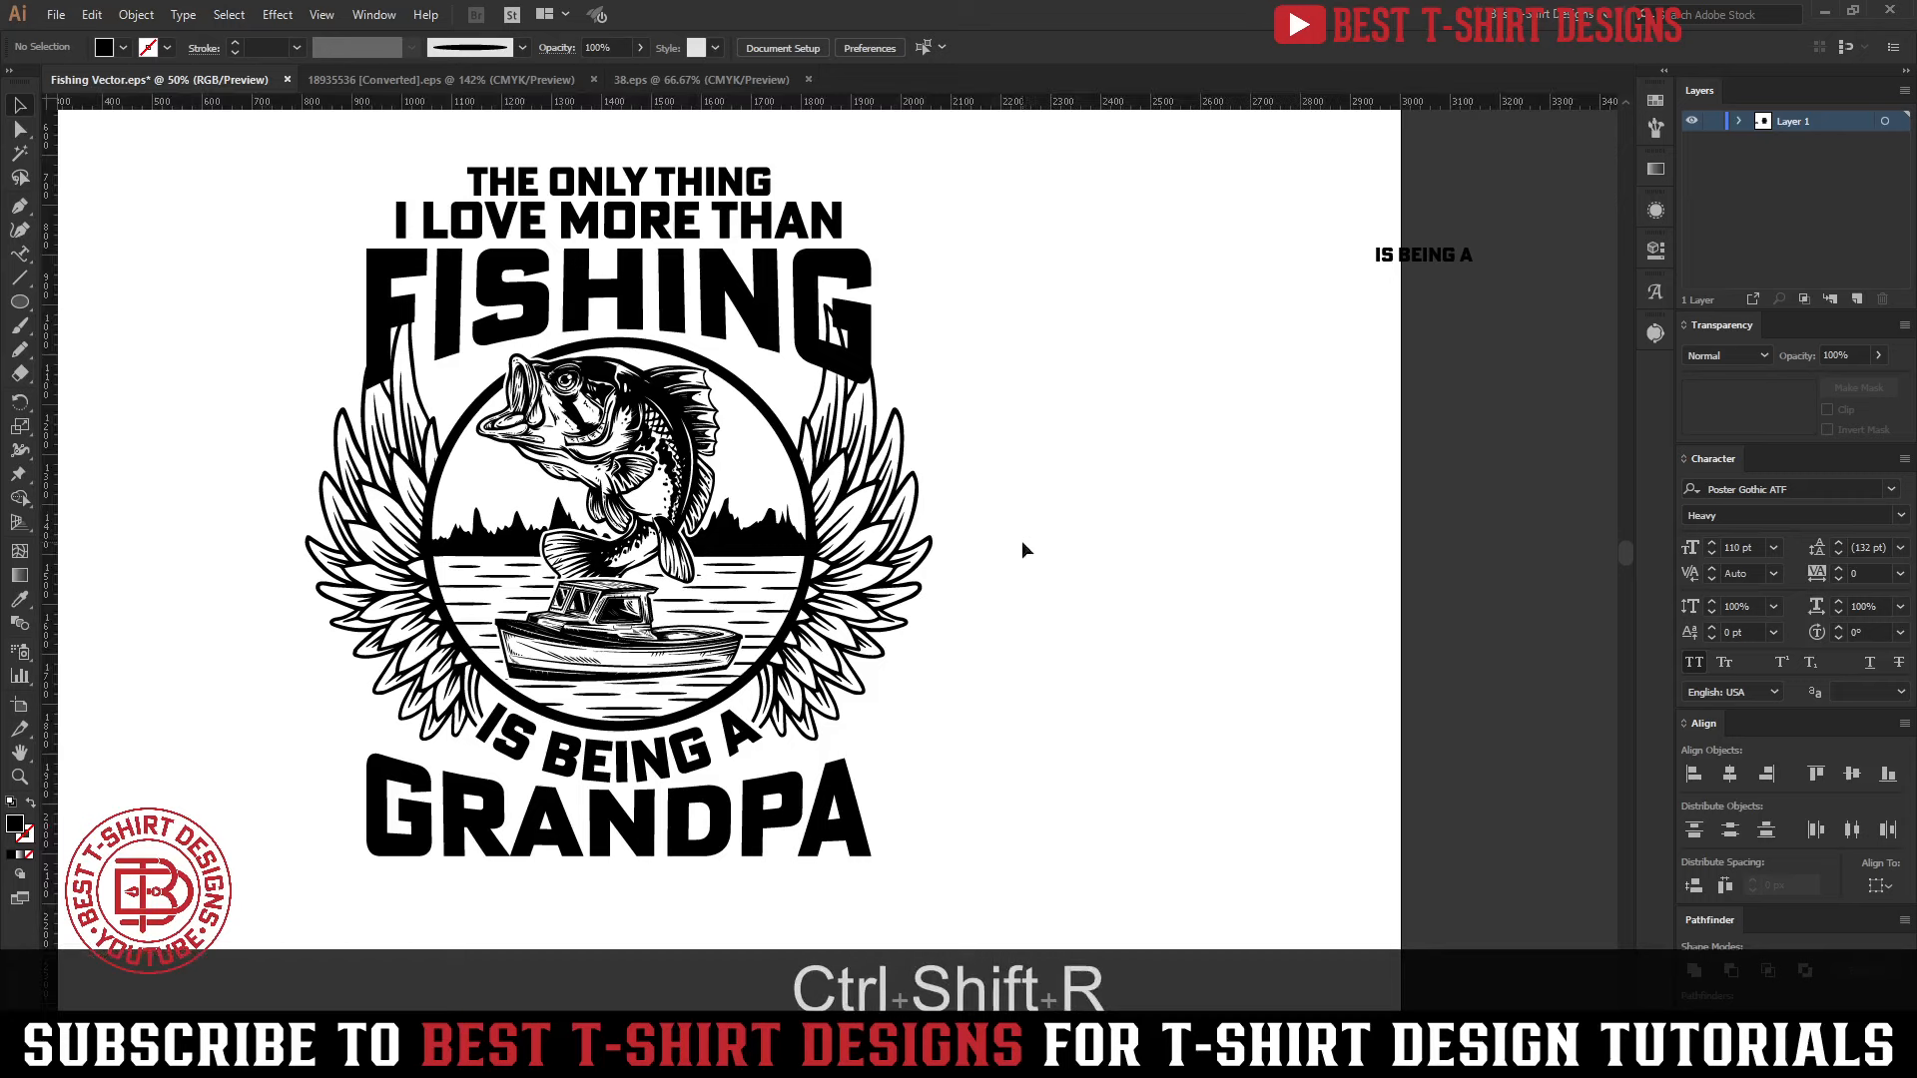
drag(1015, 149, 932, 576)
drag(933, 644, 306, 652)
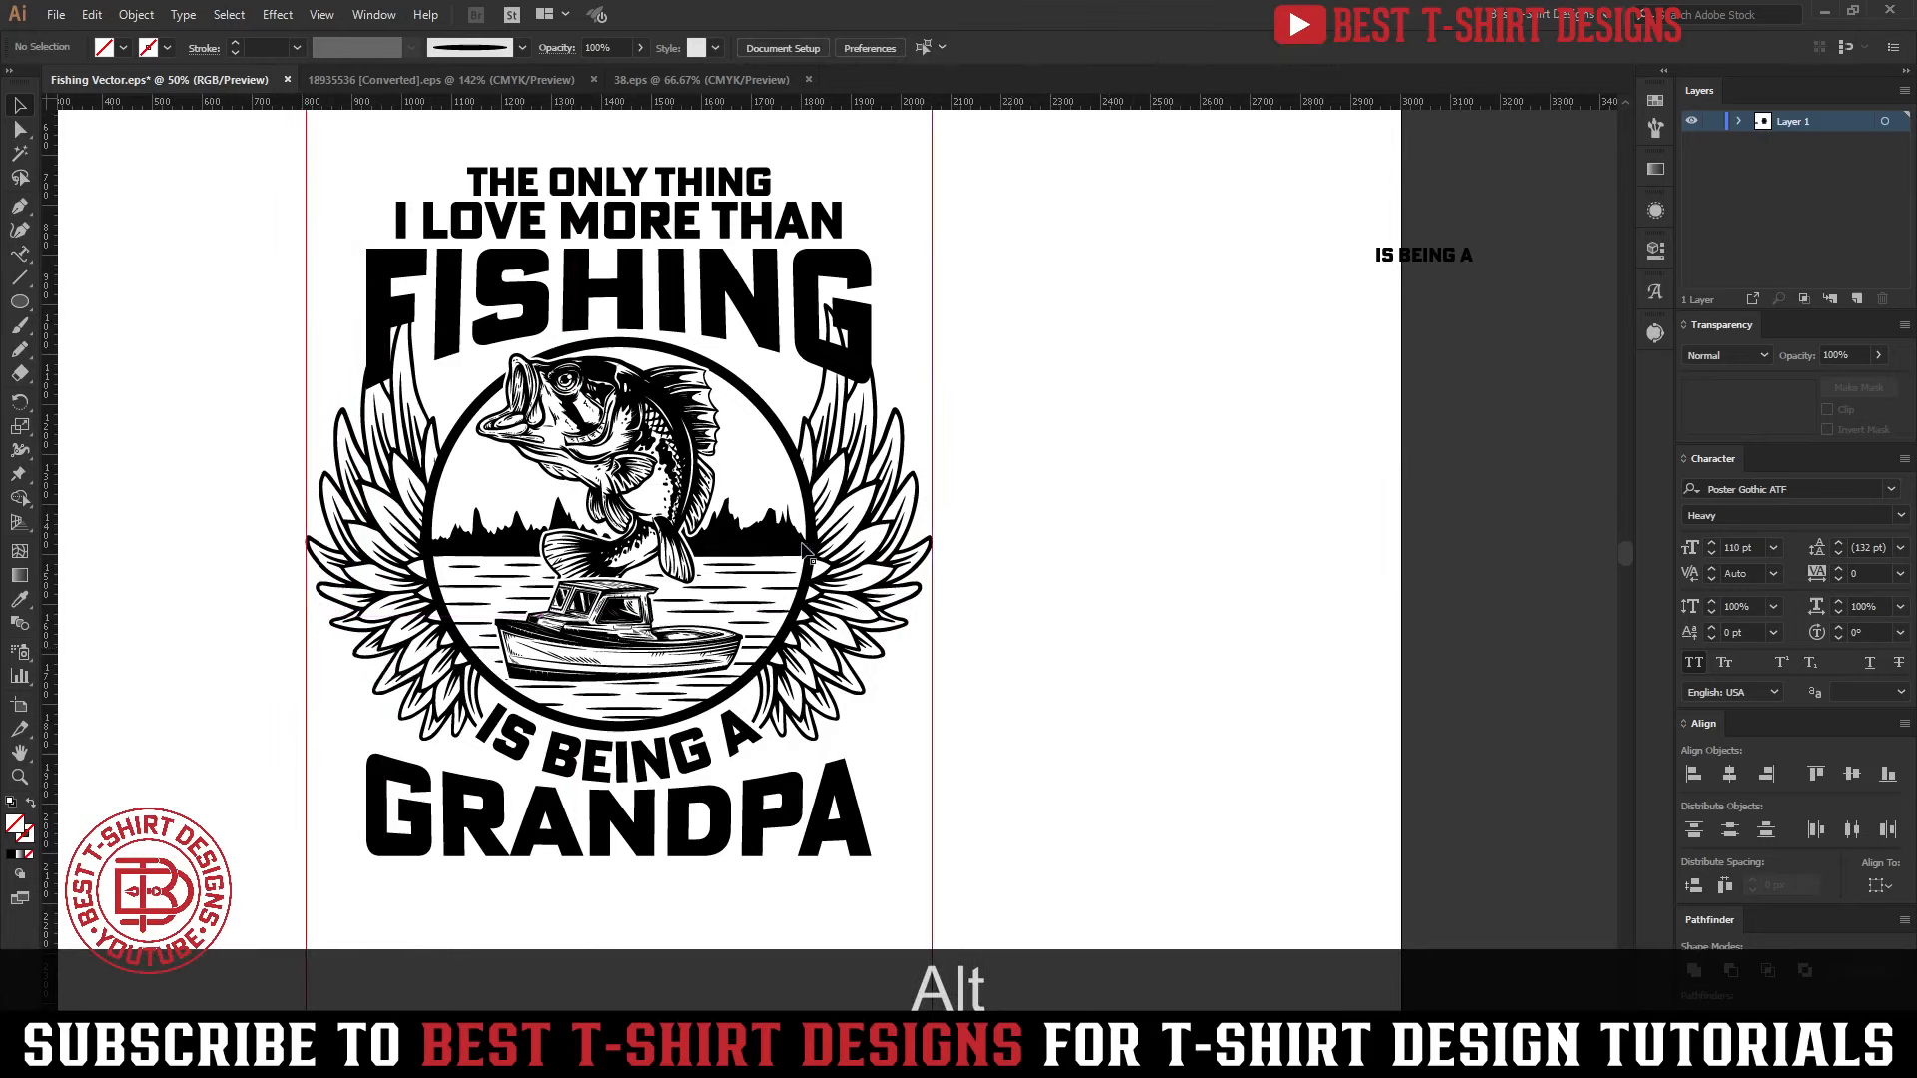
Enlarge the three top lines together proportionally to about 1166 px wide and shift them down closer to the emblem
scroll(1016, 651, down, 1)
scroll(1016, 644, up, 1)
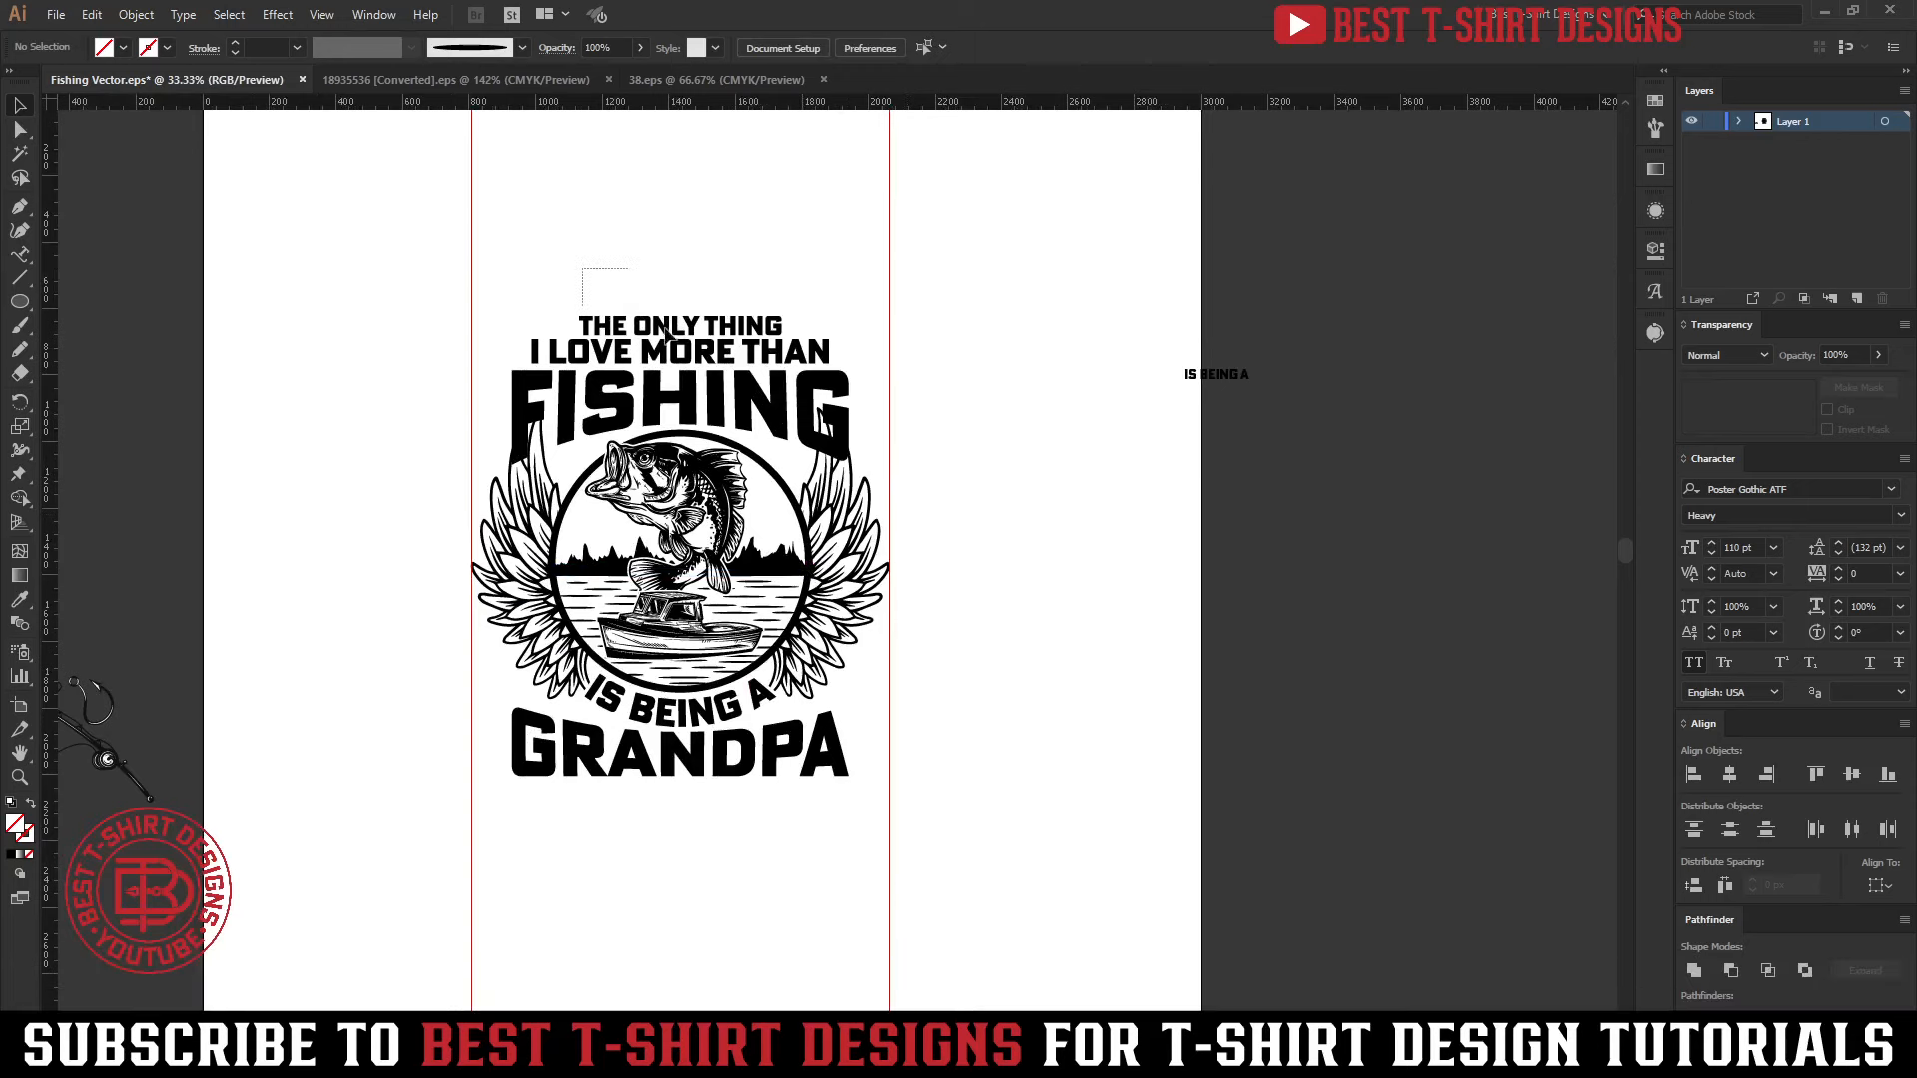
drag(663, 327, 745, 383)
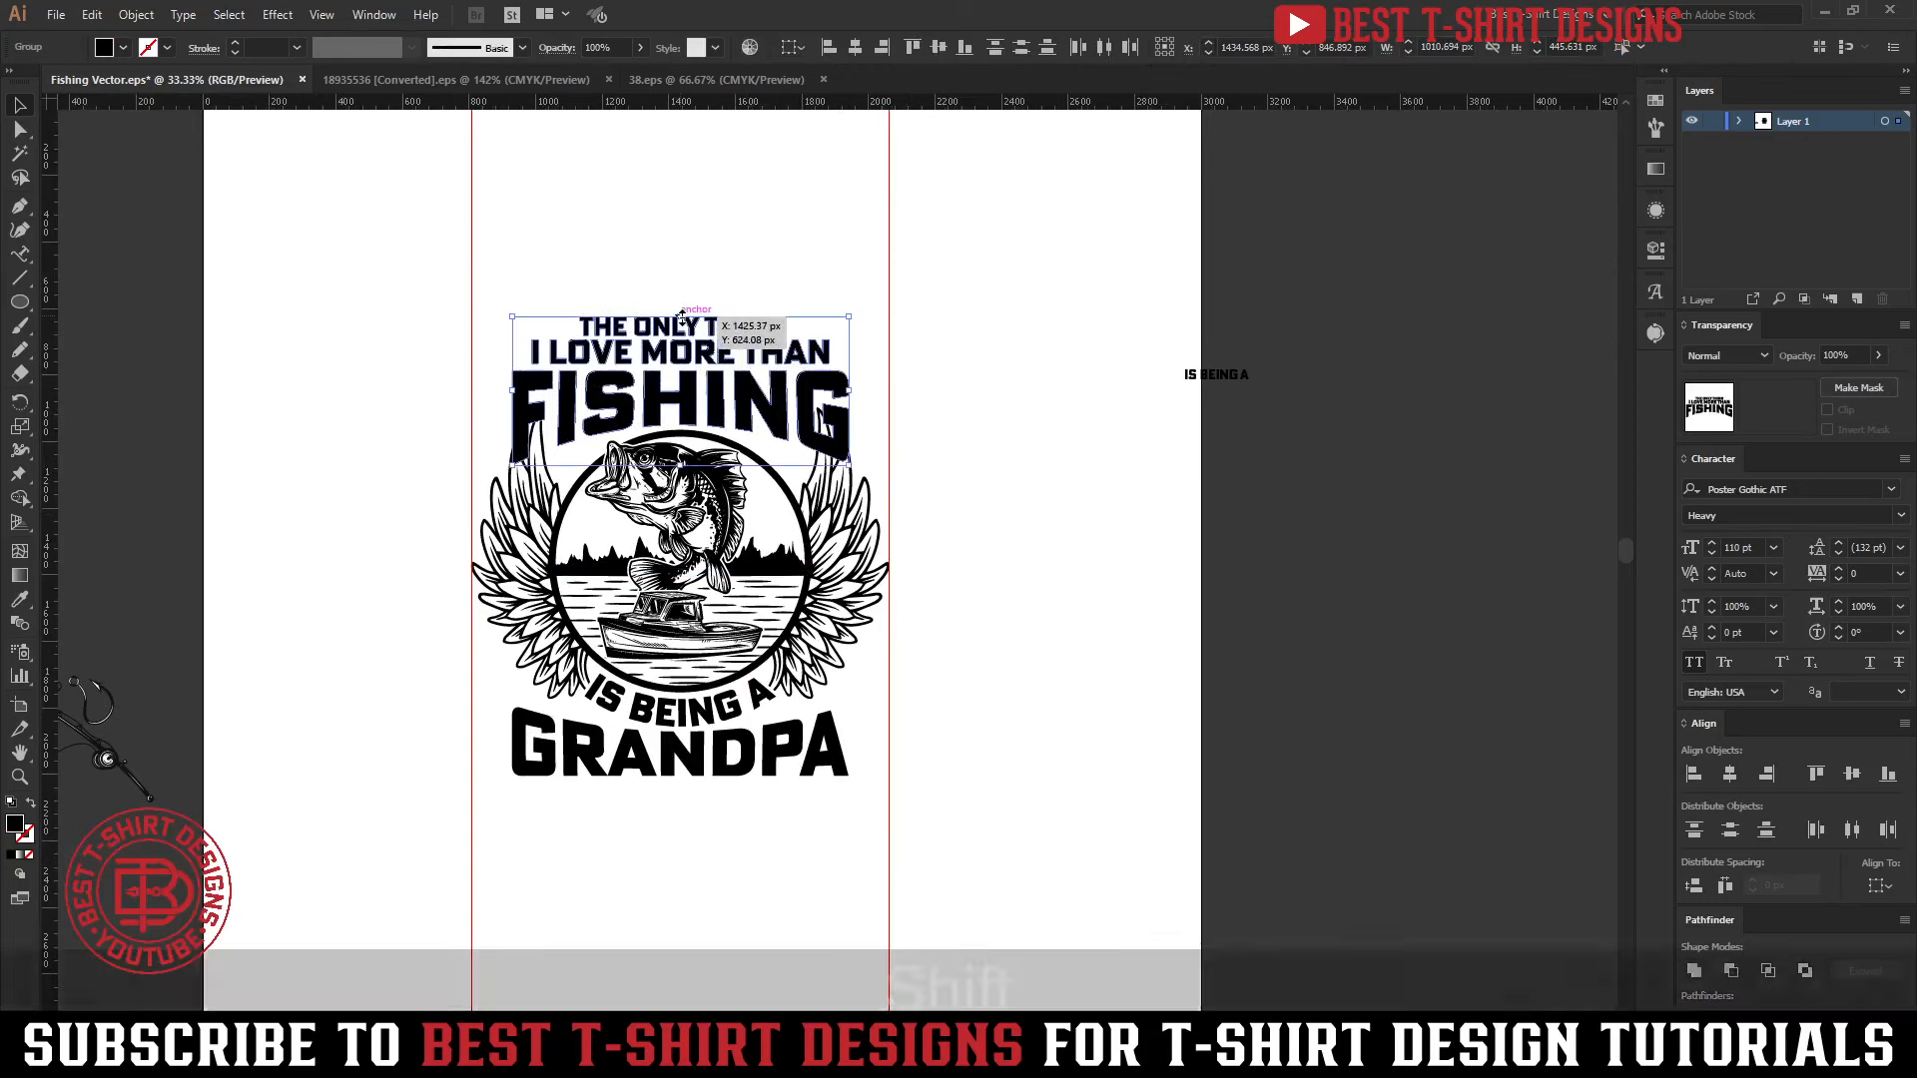
drag(682, 316, 681, 300)
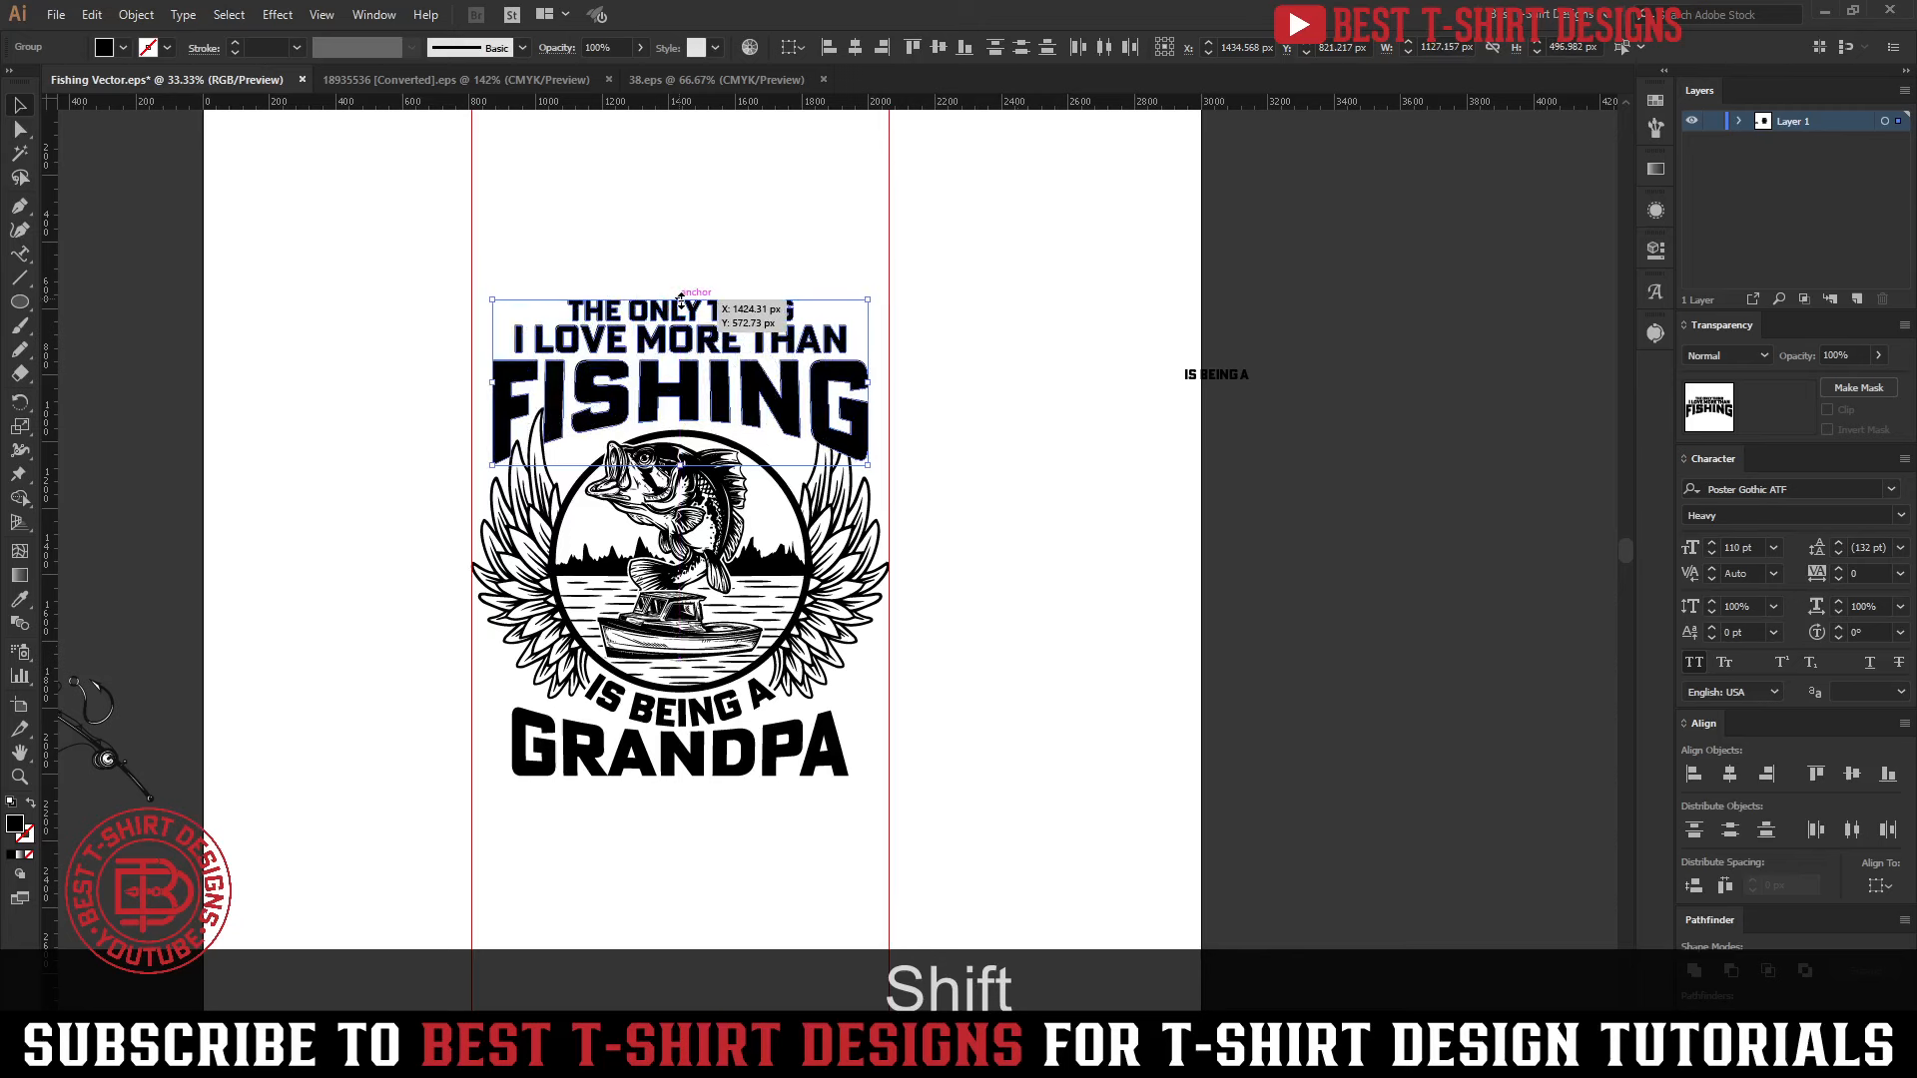
key(shift+Down)
key(shift+Down)
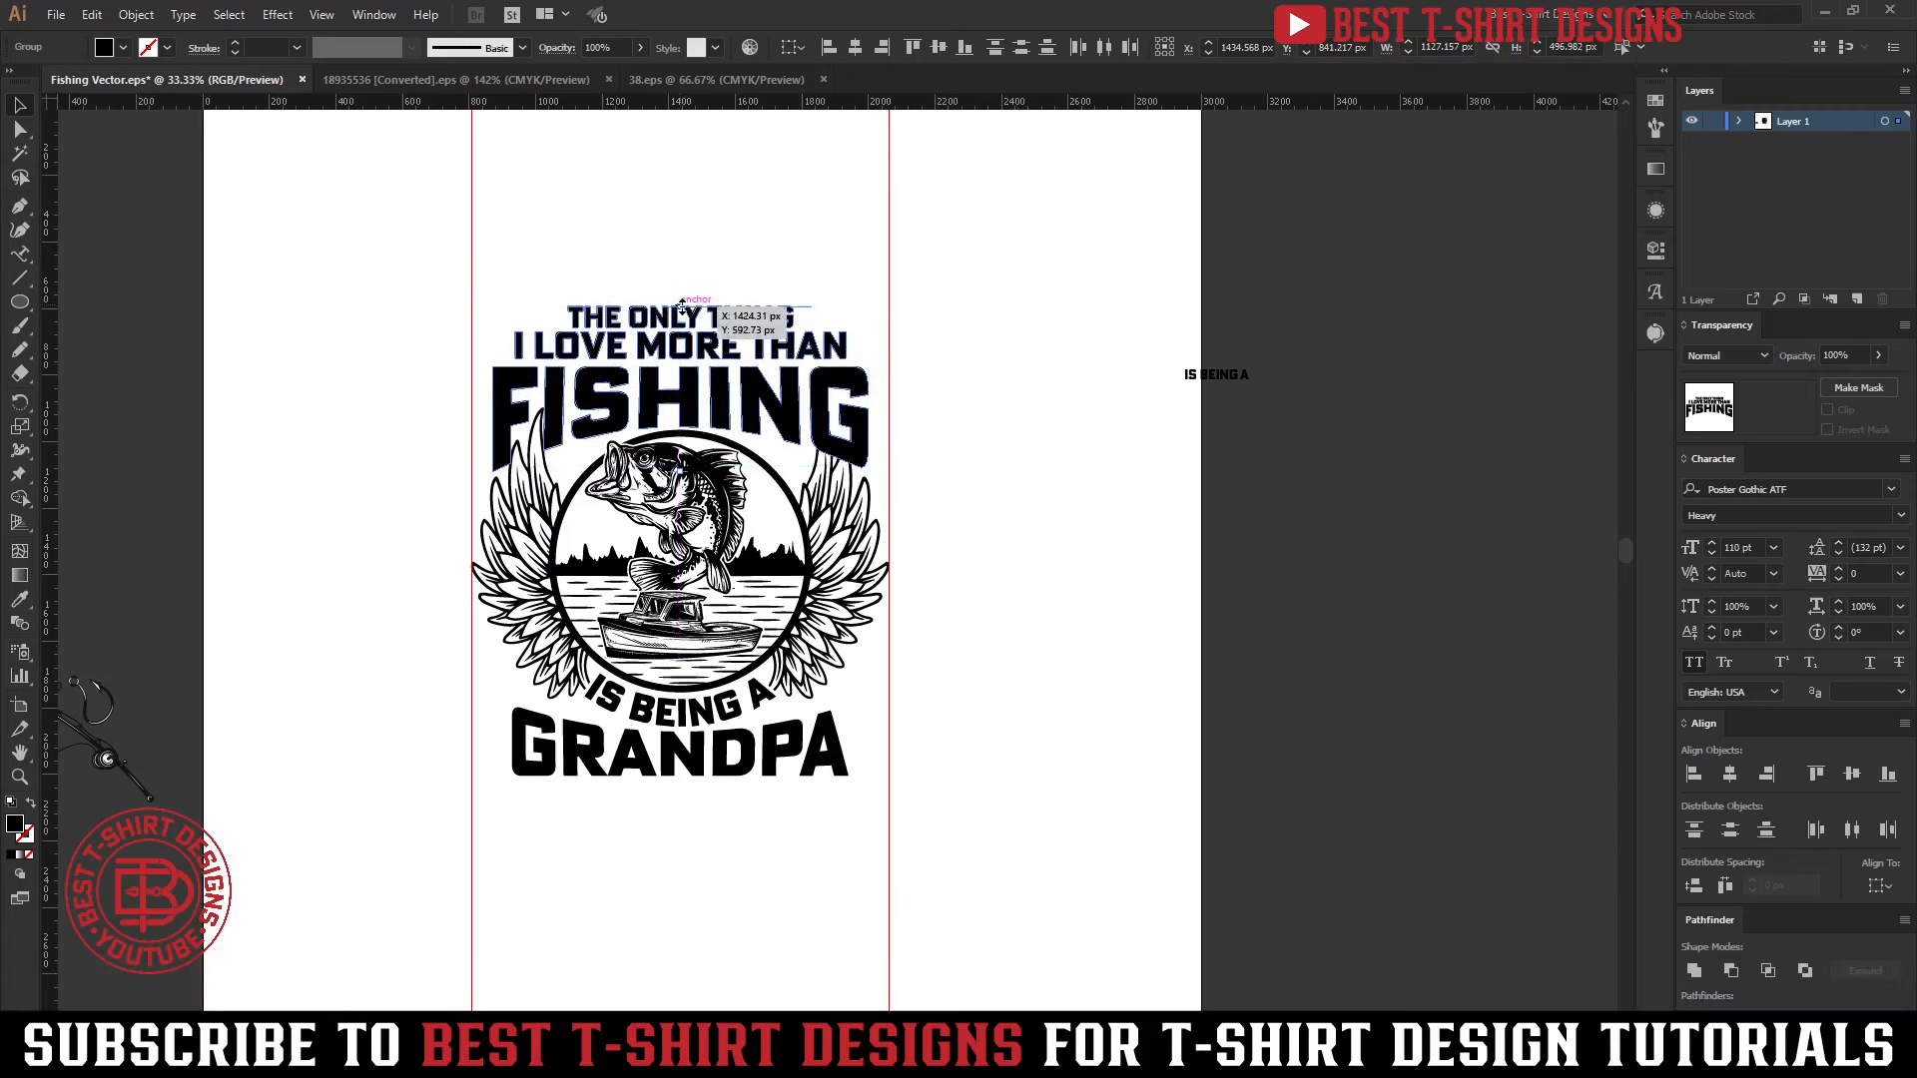
drag(682, 302, 681, 296)
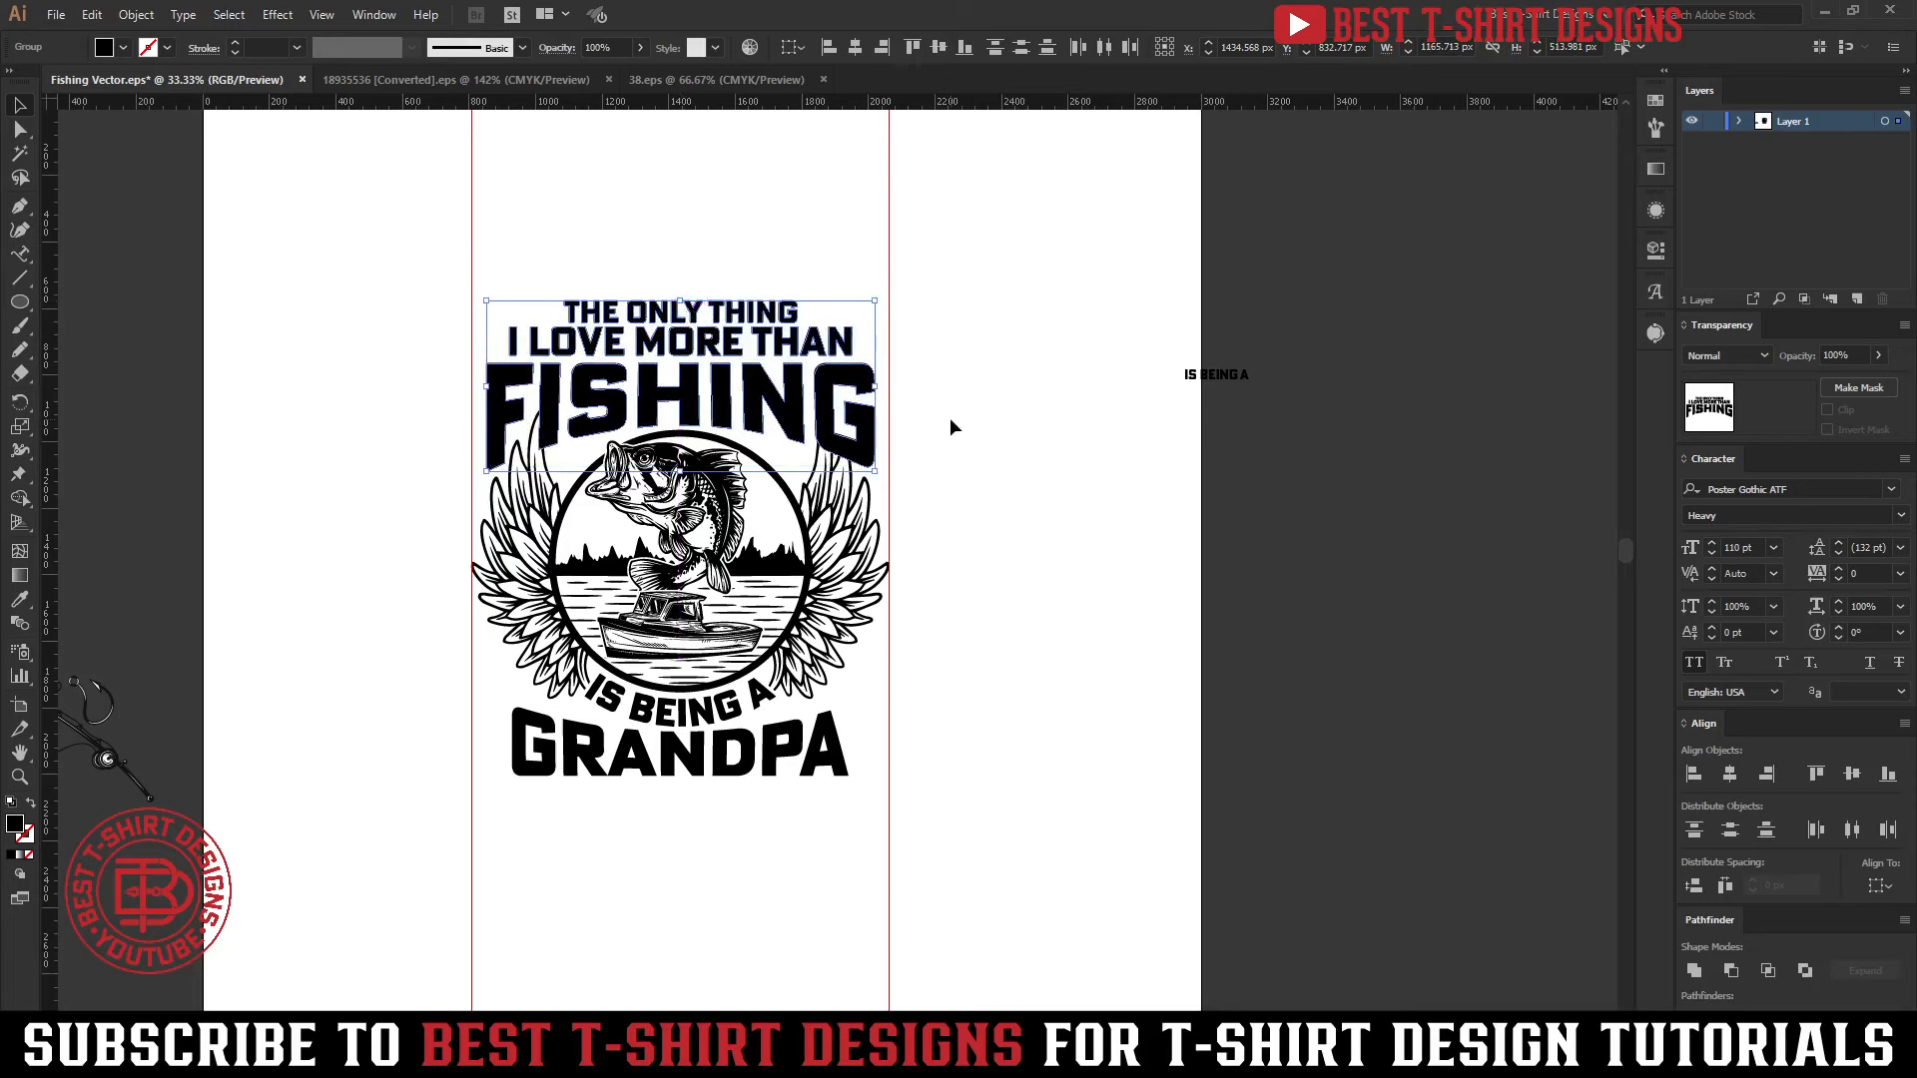
Enlarge GRANDPA proportionally to about 1166 px wide to match FISHING and nudge it down 10 px
click(784, 756)
drag(851, 744, 878, 742)
drag(511, 738, 486, 738)
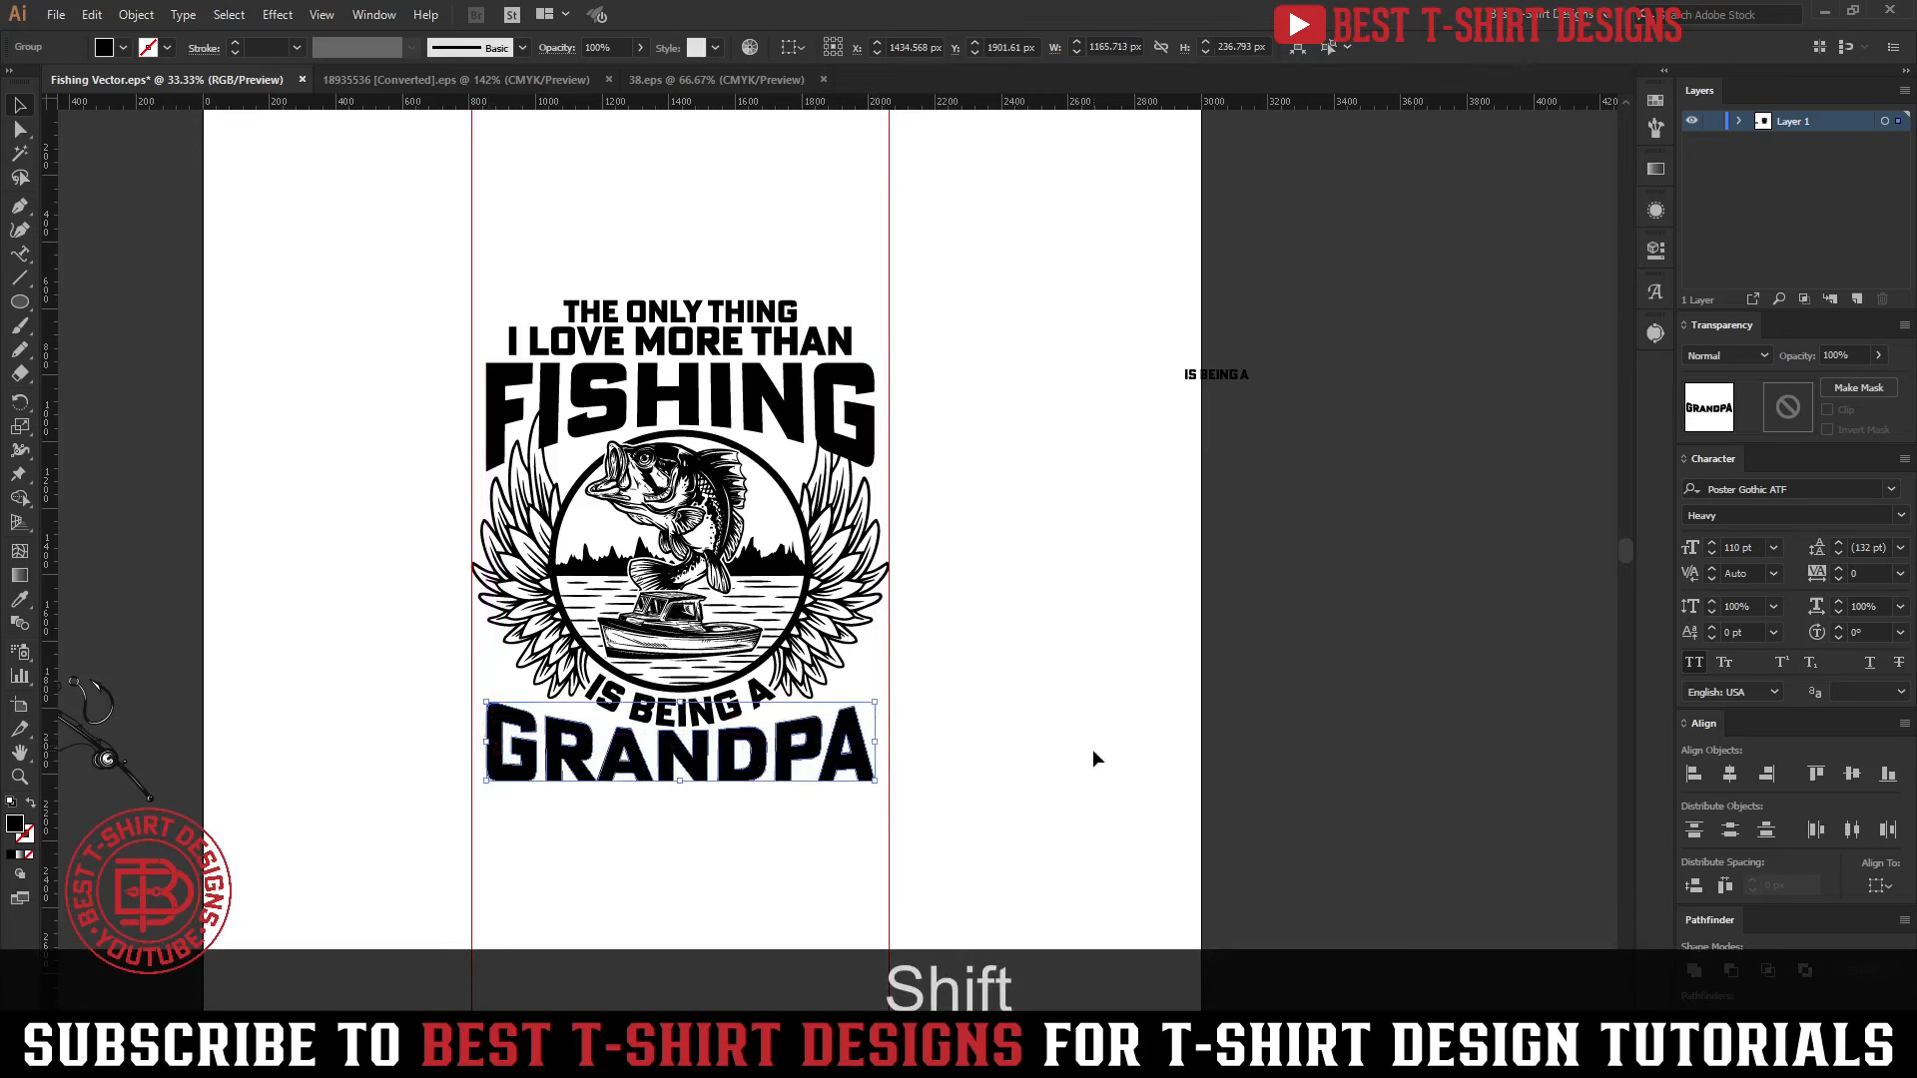
key(Down)
key(Down)
key(Down)
key(Down)
key(Down)
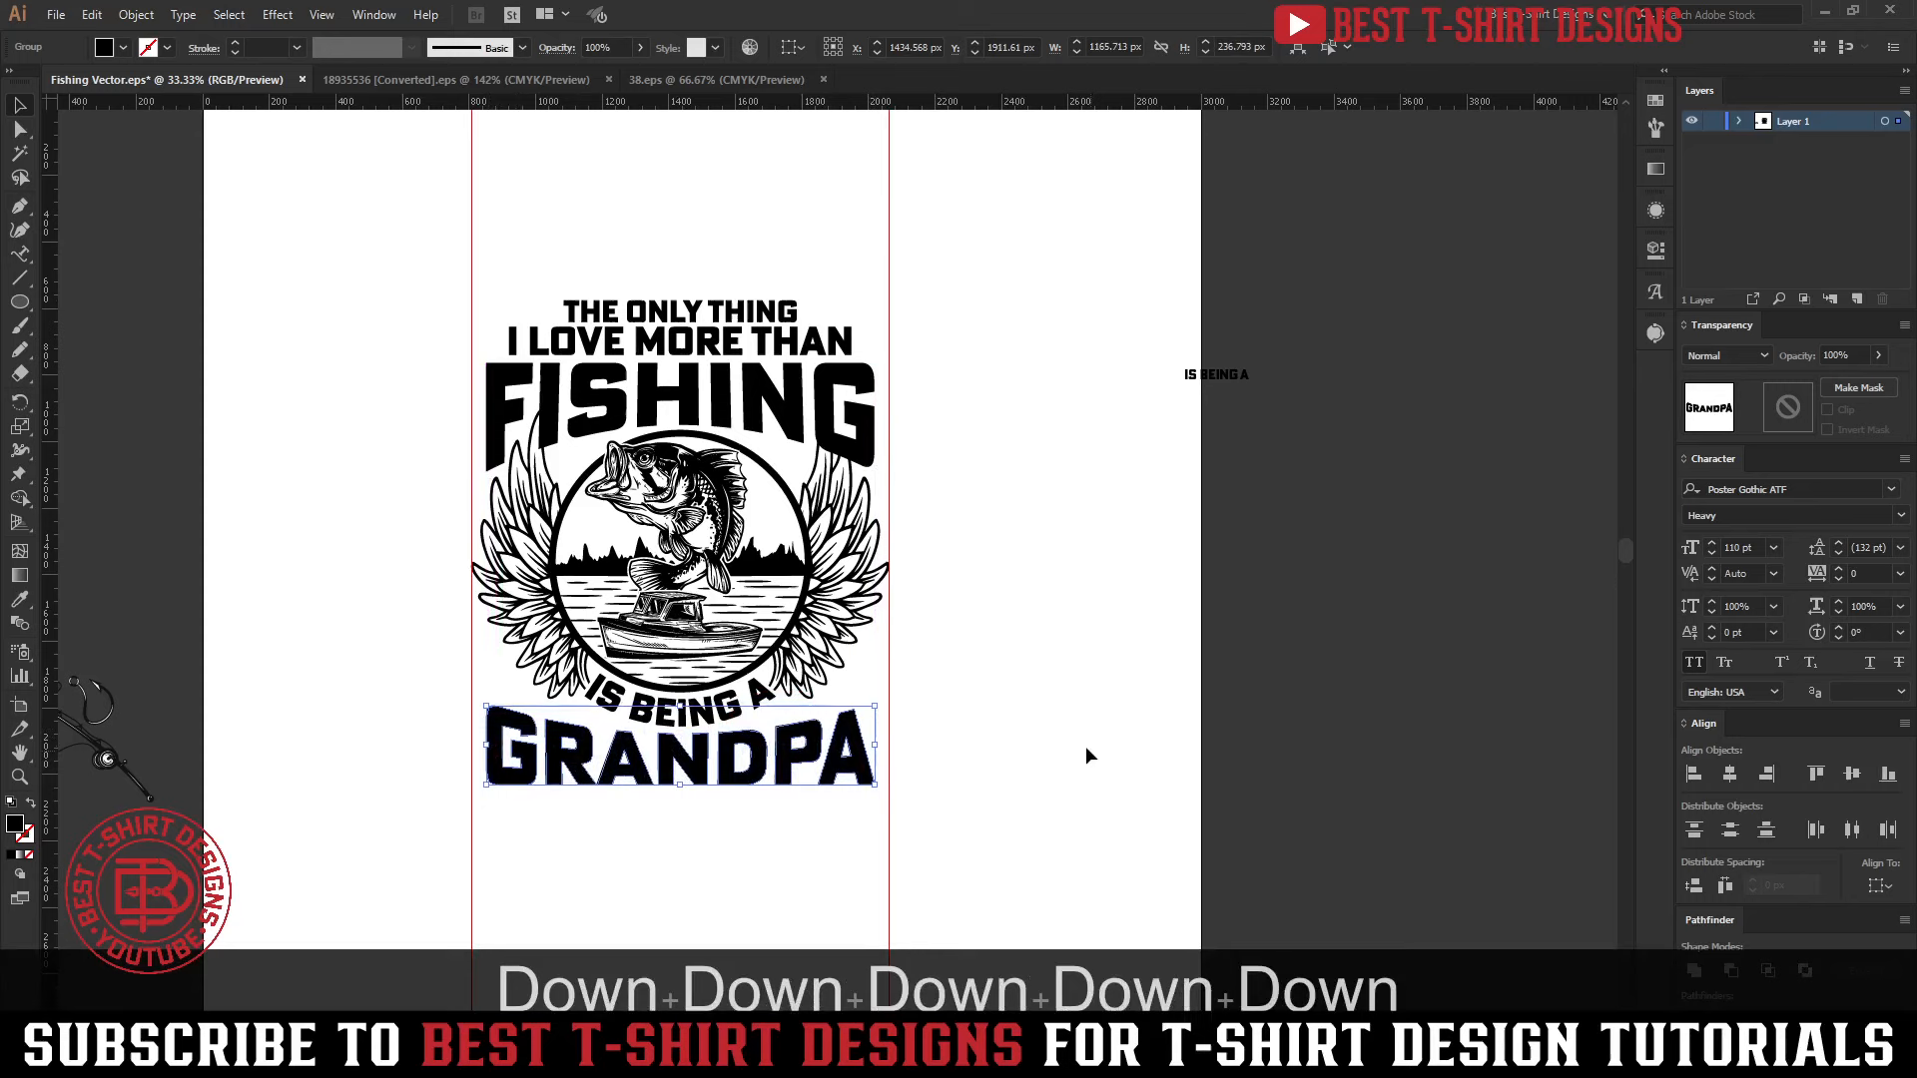
click(1083, 743)
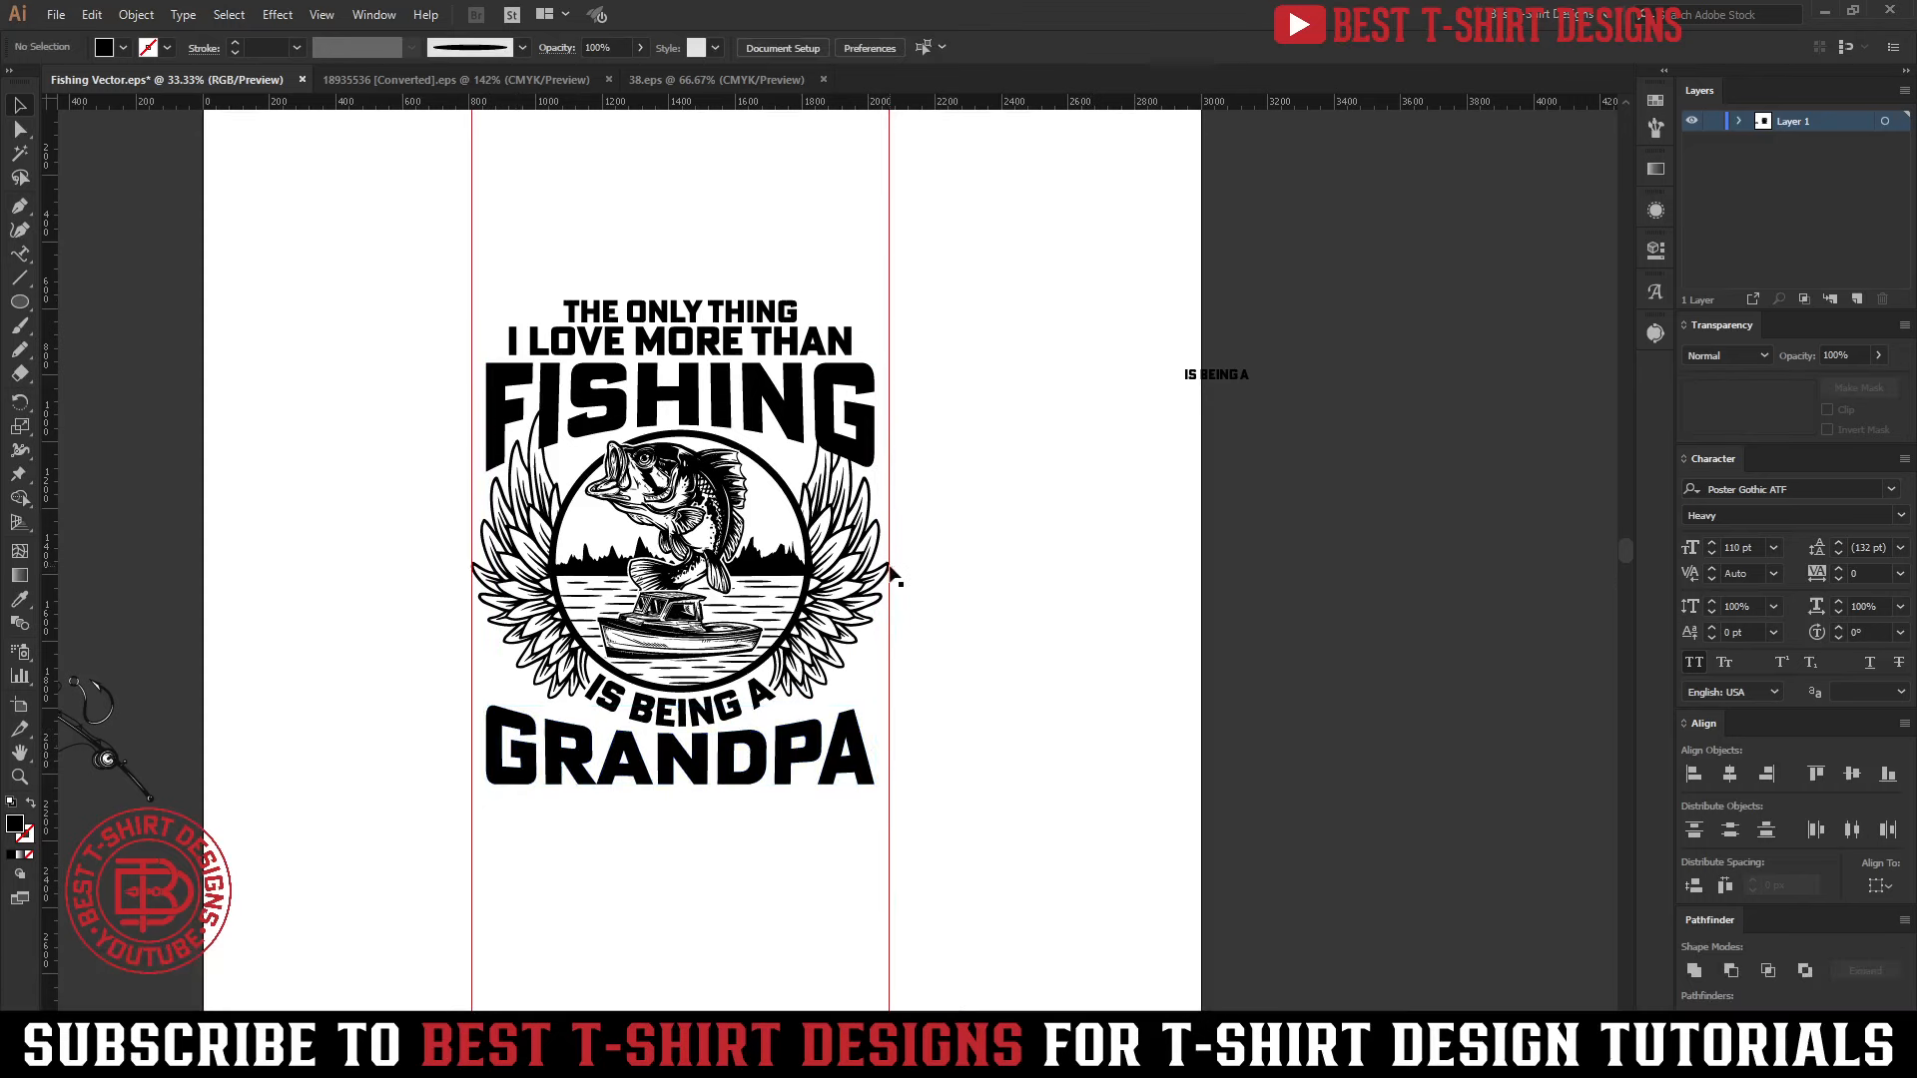
Enlarge the three top lines together proportionally to about 1200 px wide, ending slightly inside the two guides
click(942, 513)
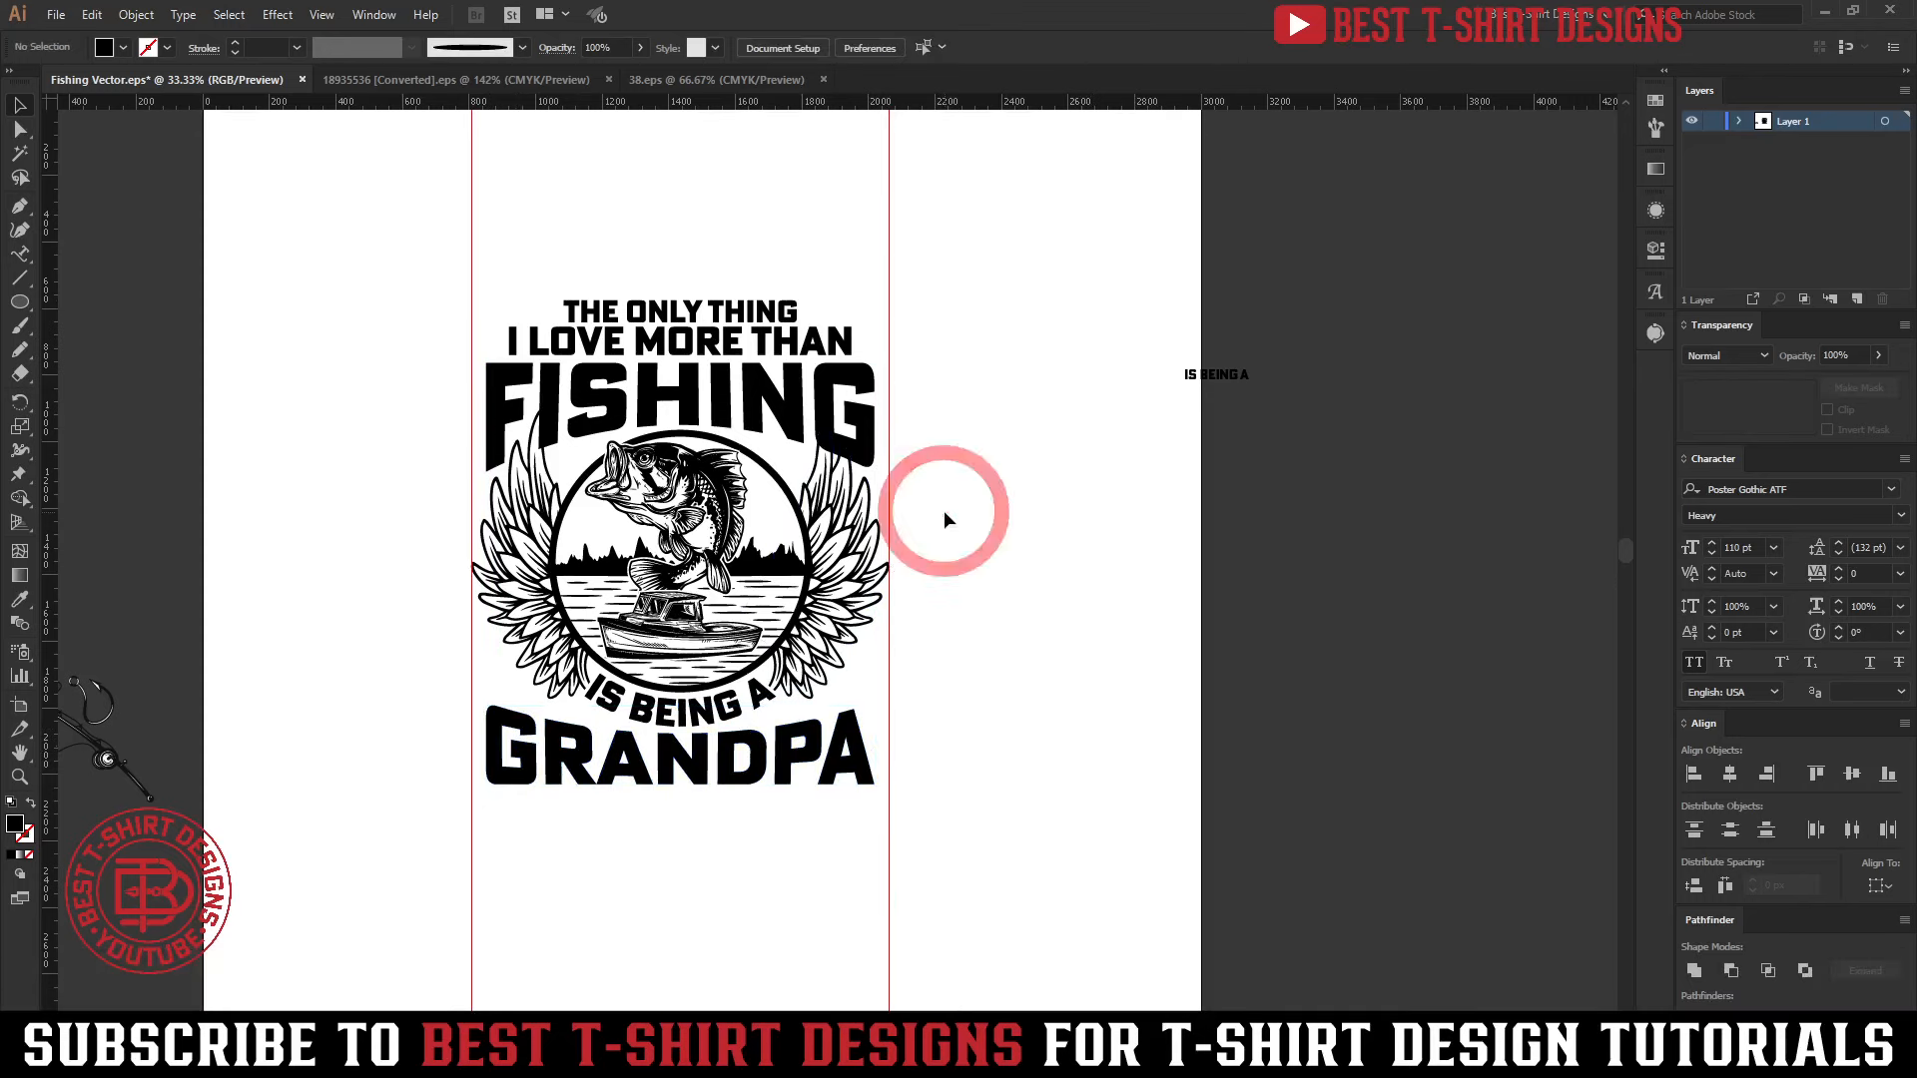
click(748, 395)
drag(888, 385, 889, 384)
drag(486, 389, 472, 388)
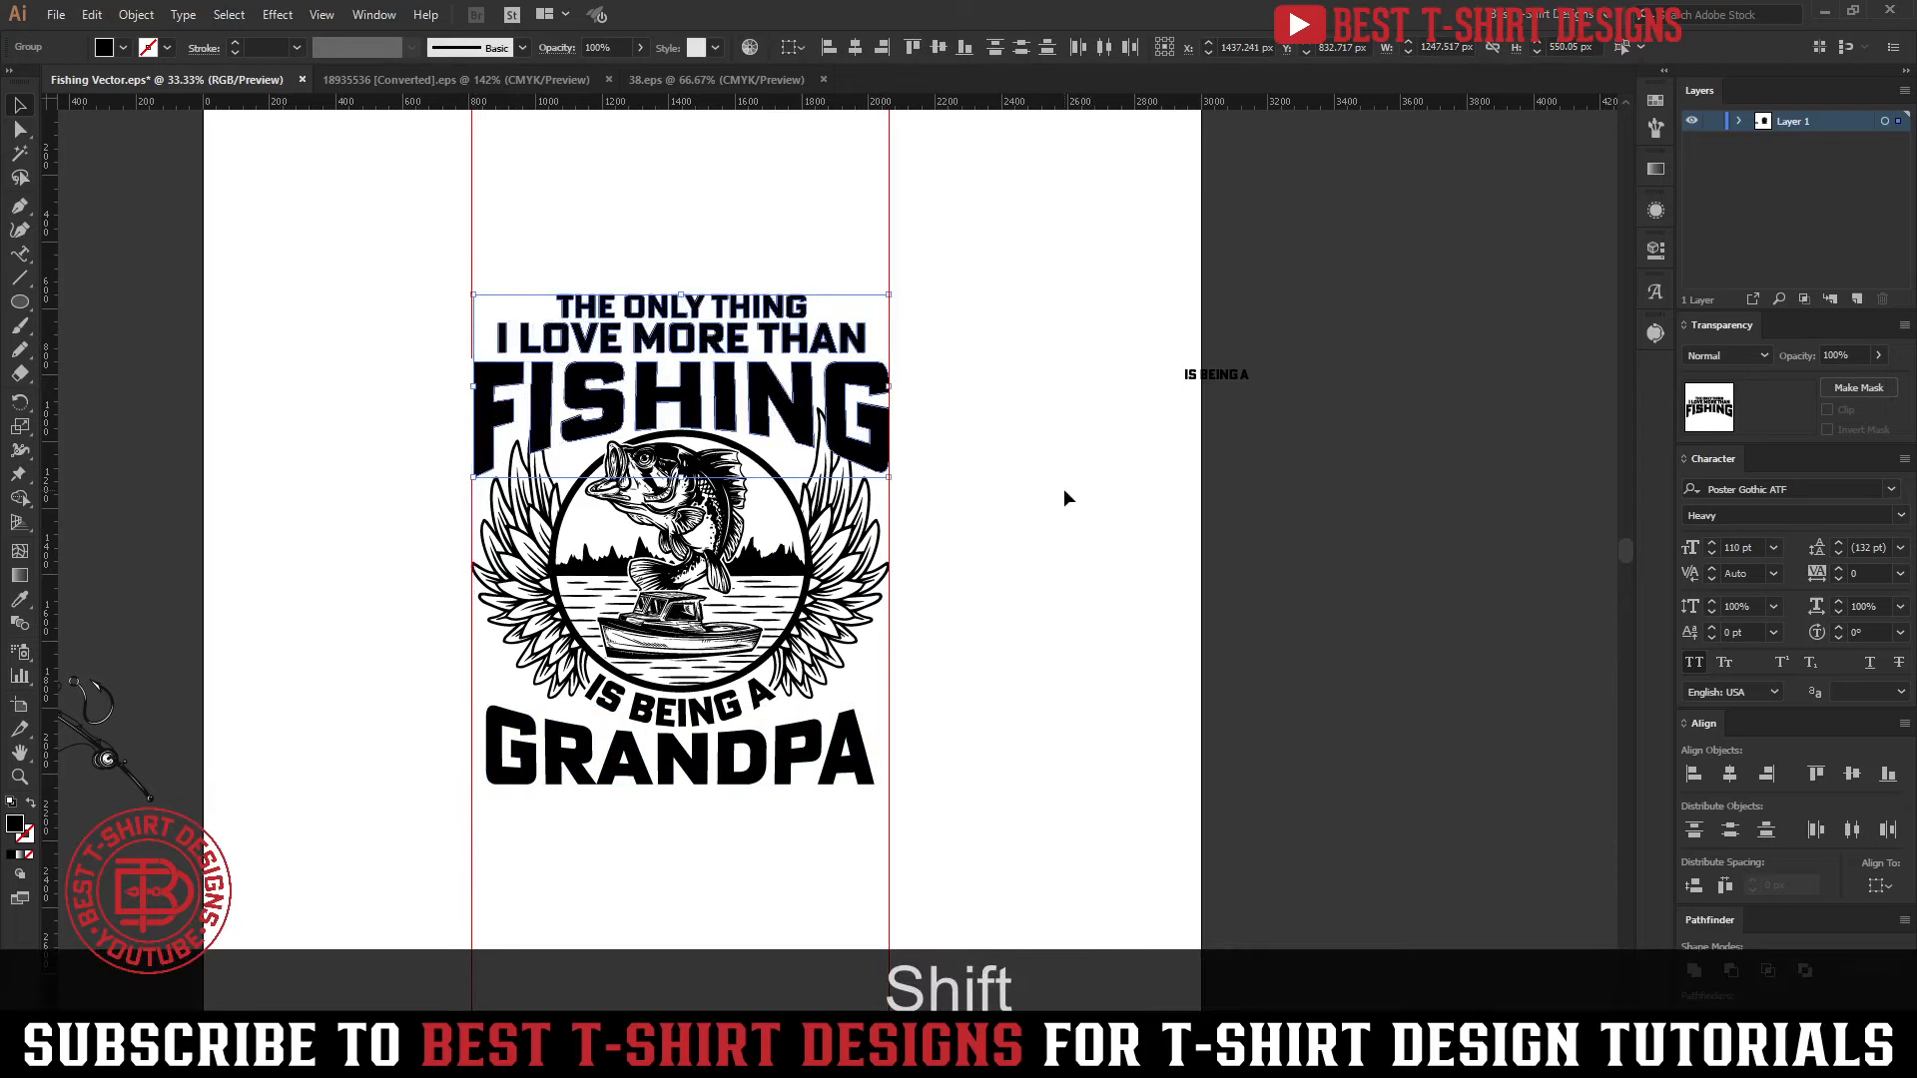
key(ctrl)
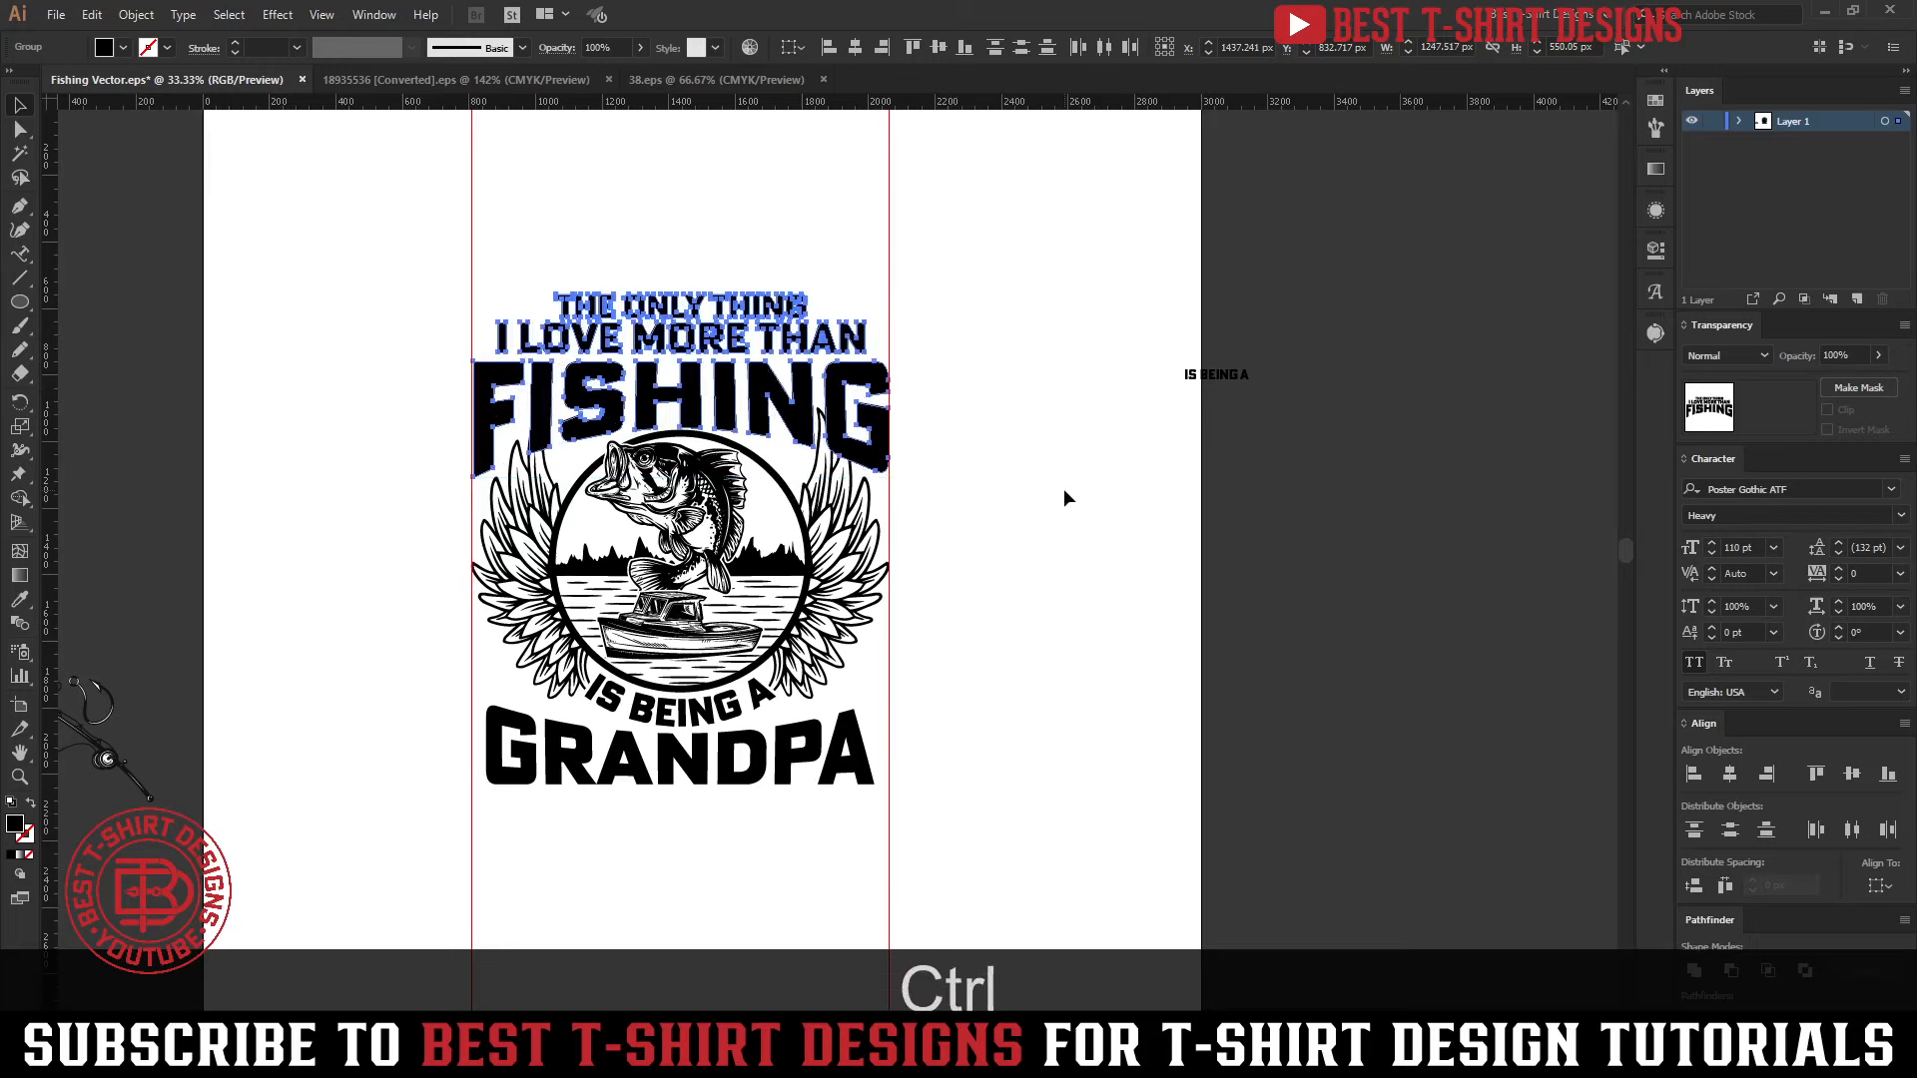
scroll(482, 404, up, 3)
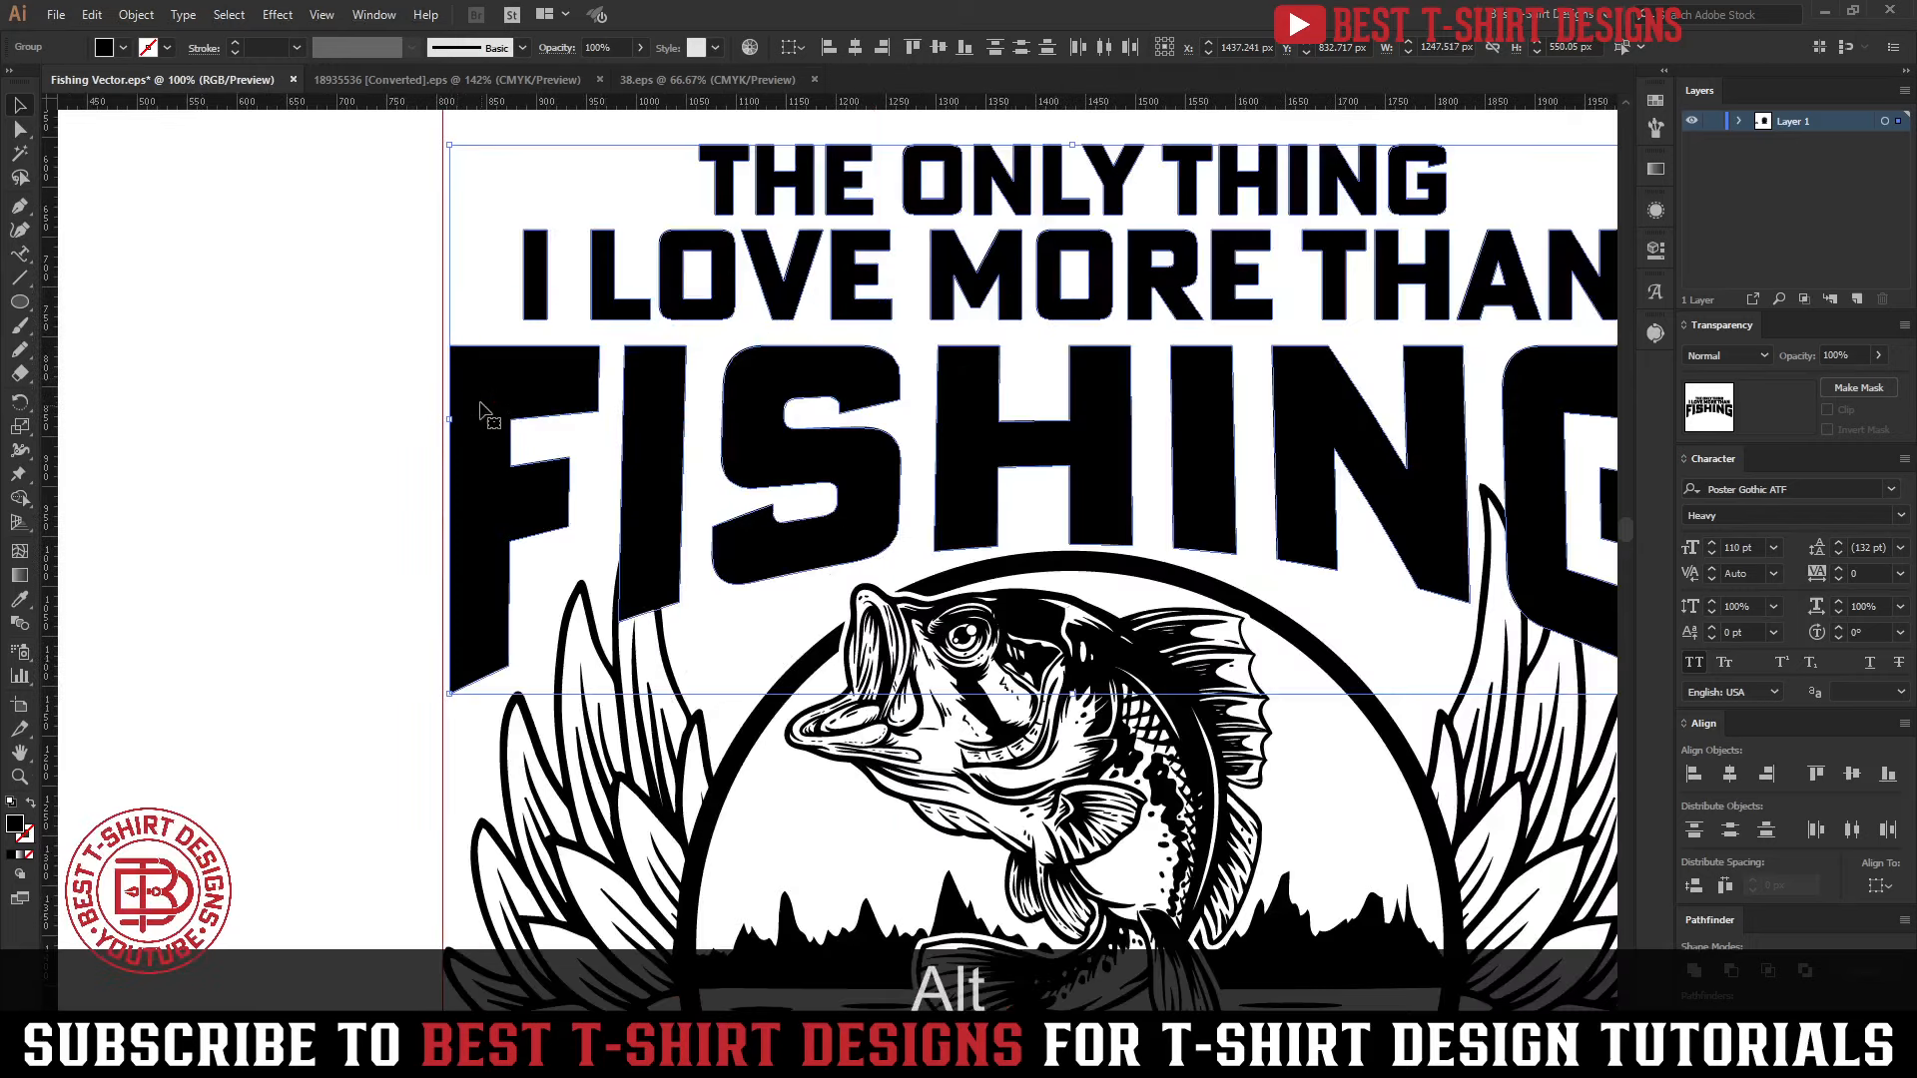
drag(449, 420, 445, 419)
scroll(587, 383, down, 2)
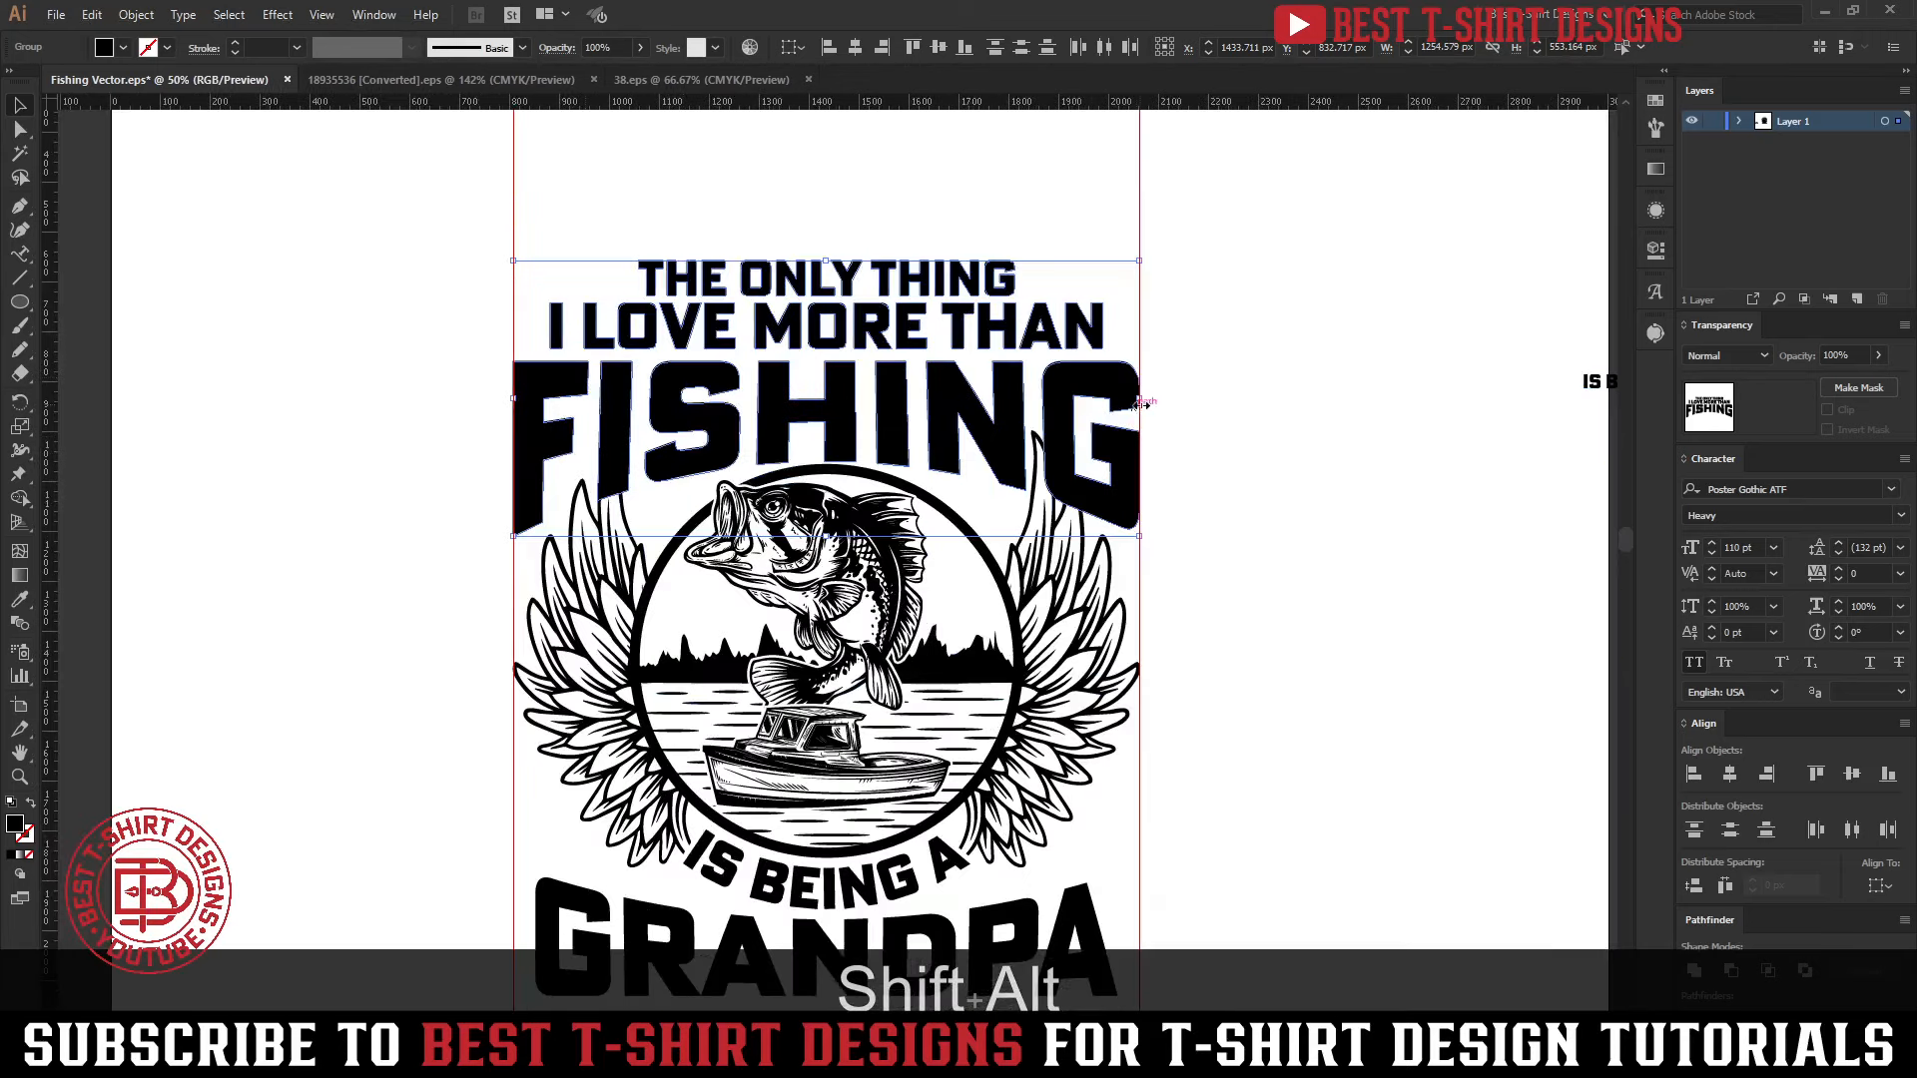
drag(1139, 399, 1129, 392)
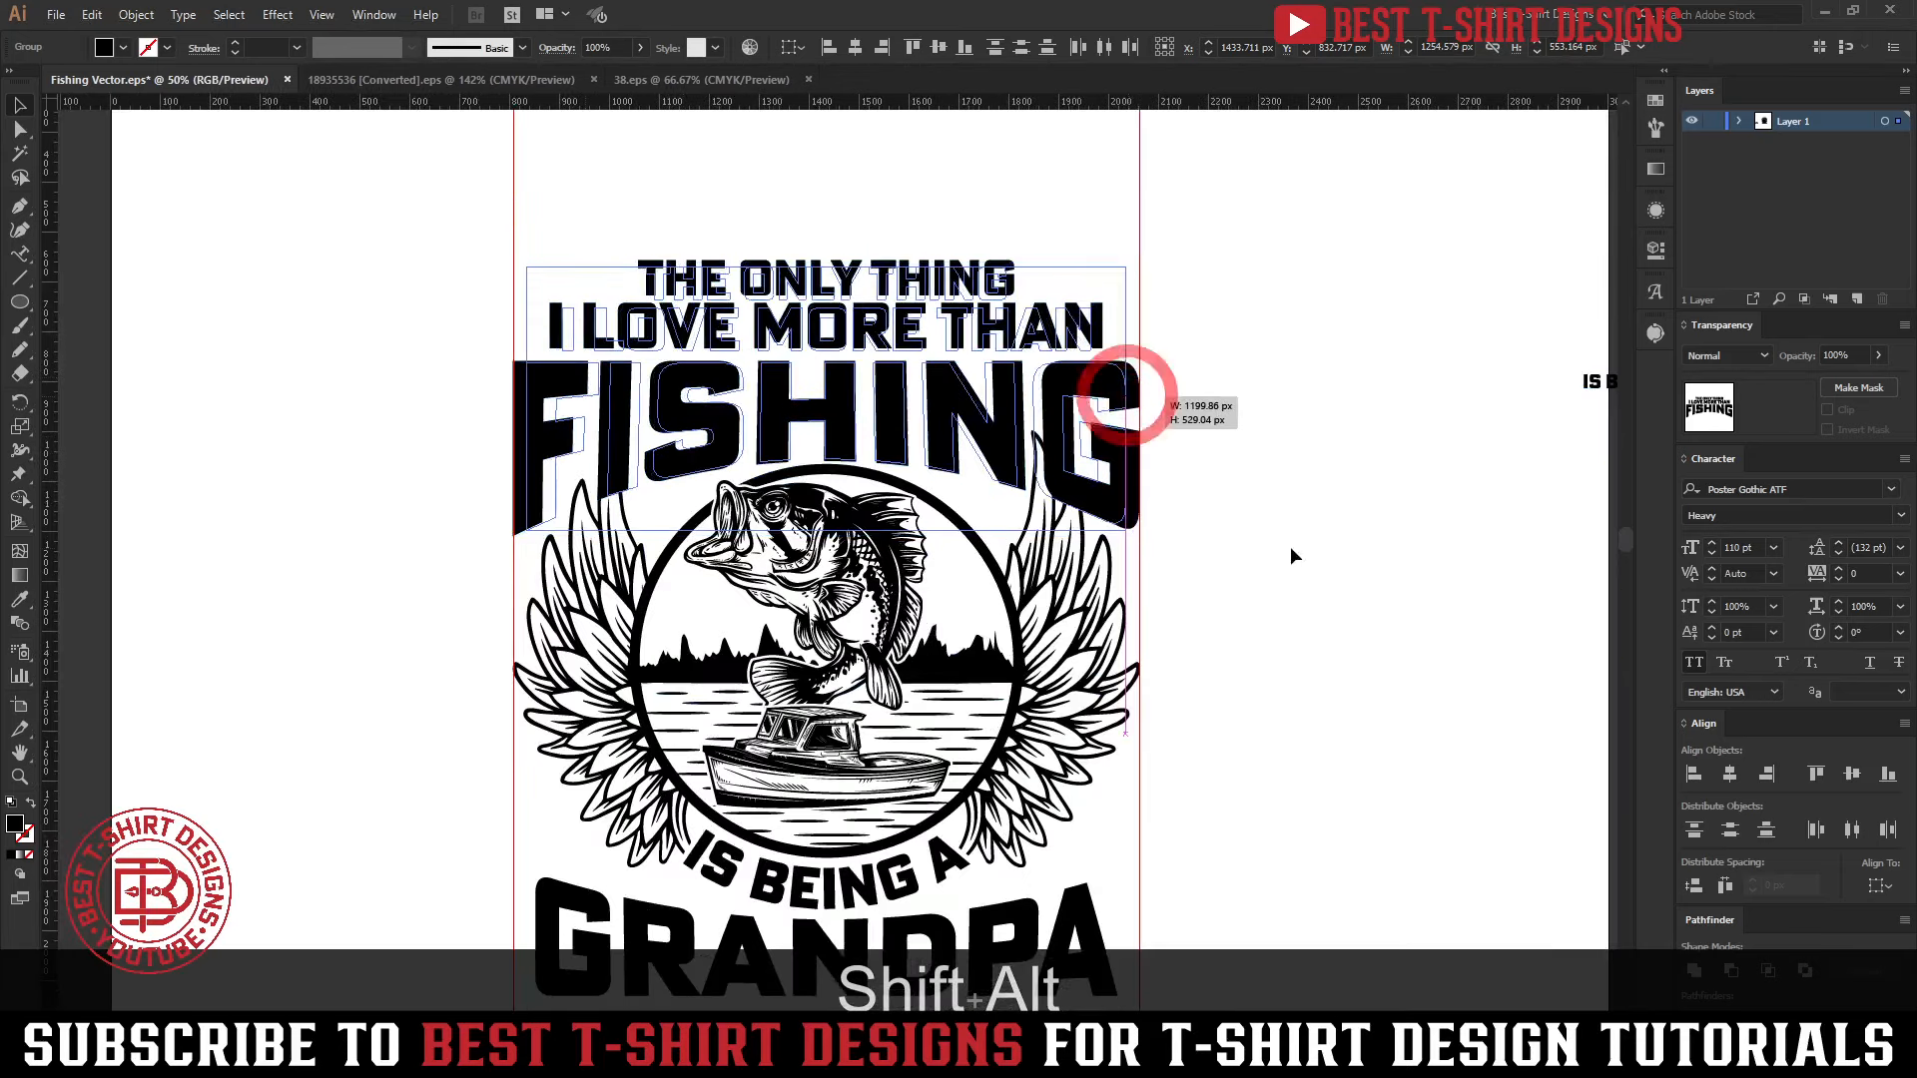
click(1290, 547)
Enlarge GRANDPA proportionally to about 1200 px wide so its edges line up with FISHING
scroll(960, 727, down, 1)
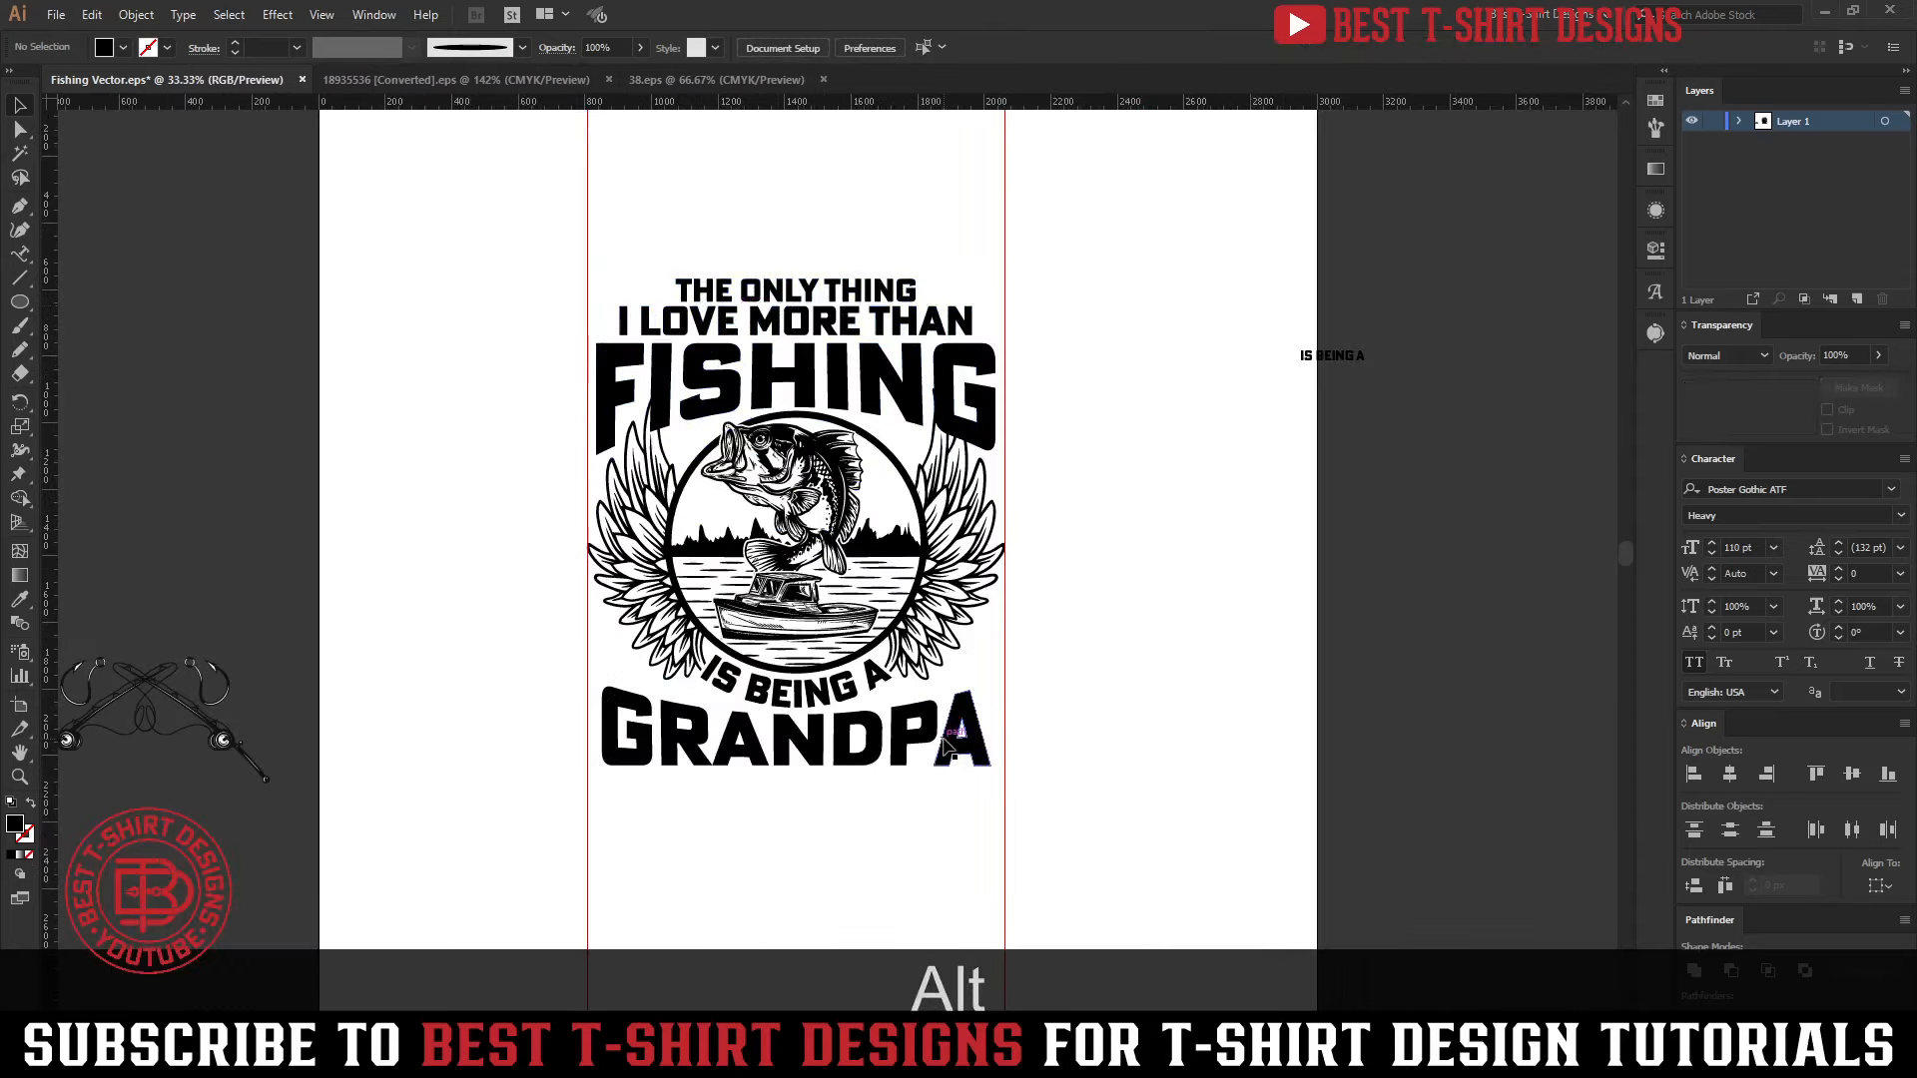
click(991, 727)
drag(995, 725, 996, 726)
drag(600, 728, 595, 728)
click(1087, 663)
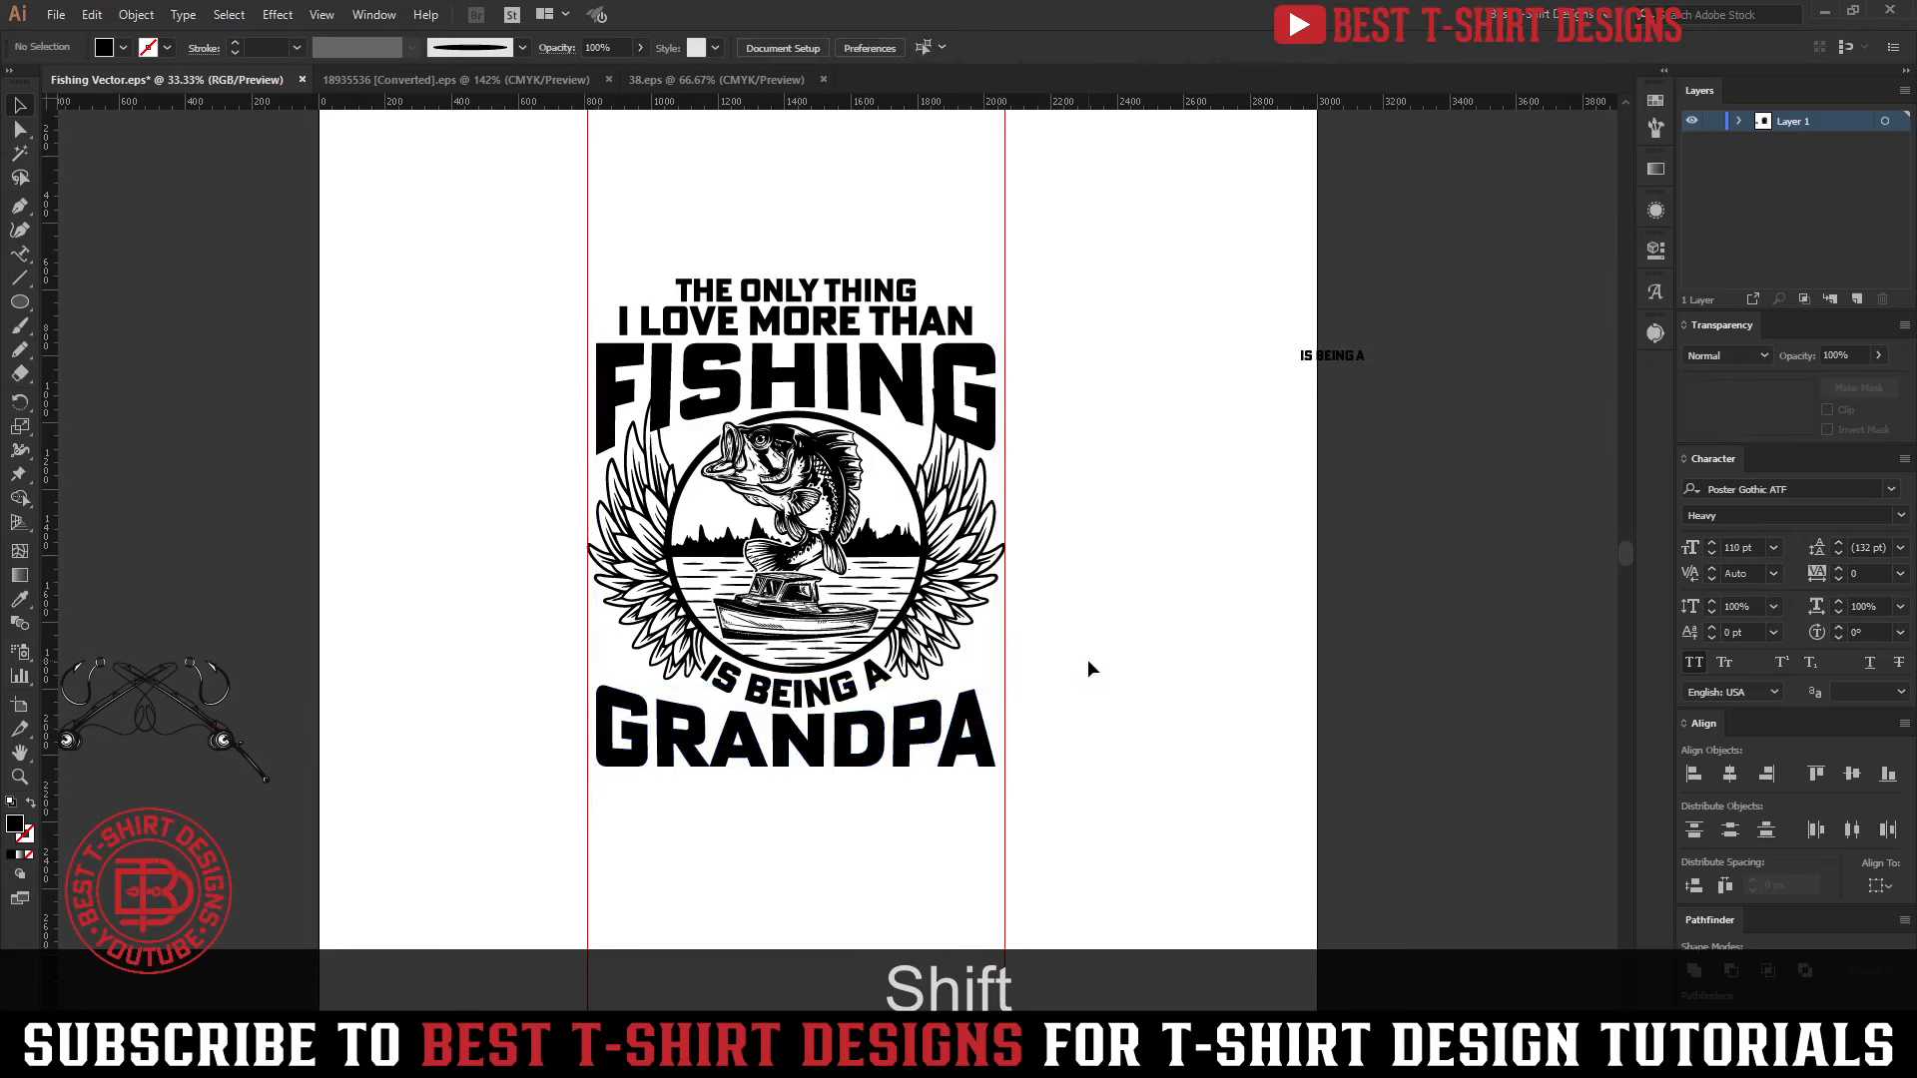
Try moving GRANDPA slightly lower beneath the curved IS BEING A
scroll(1089, 661, up, 2)
scroll(1099, 559, up, 1)
click(1099, 557)
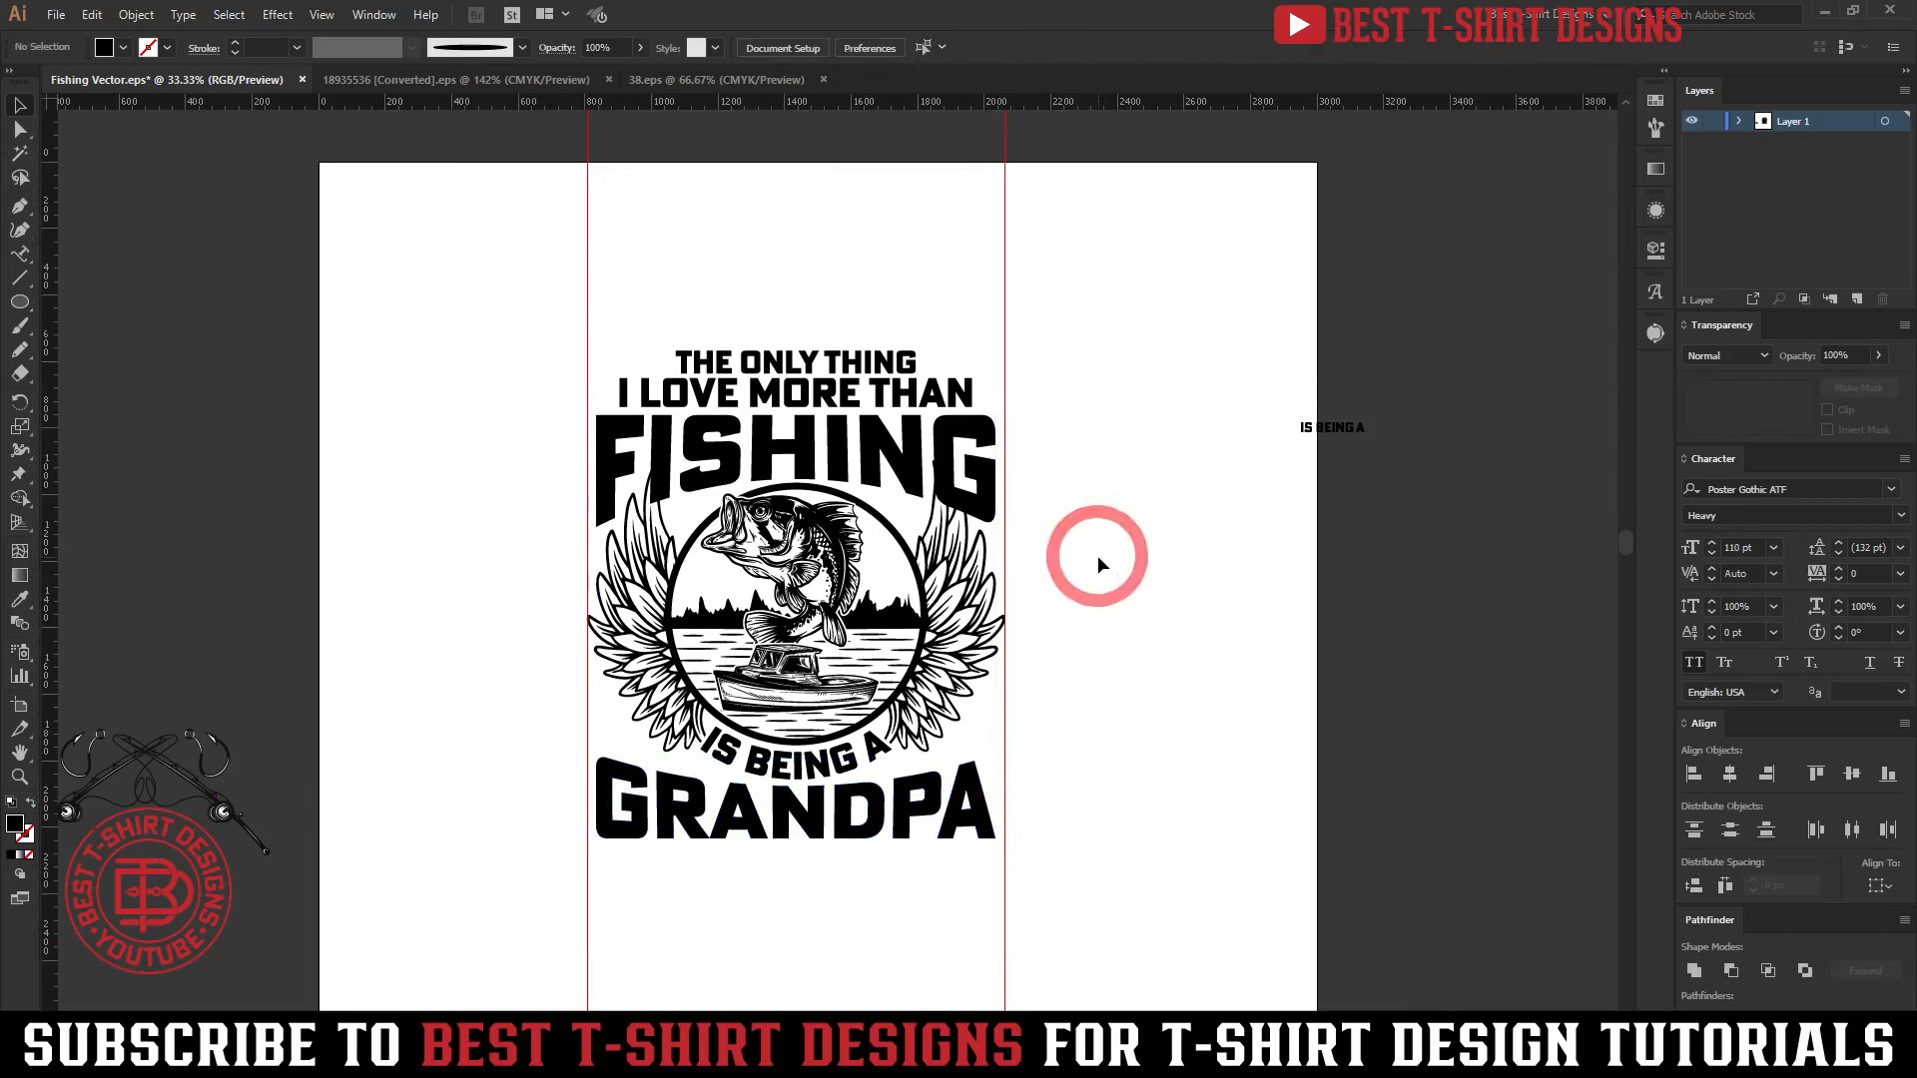
scroll(1098, 557, down, 2)
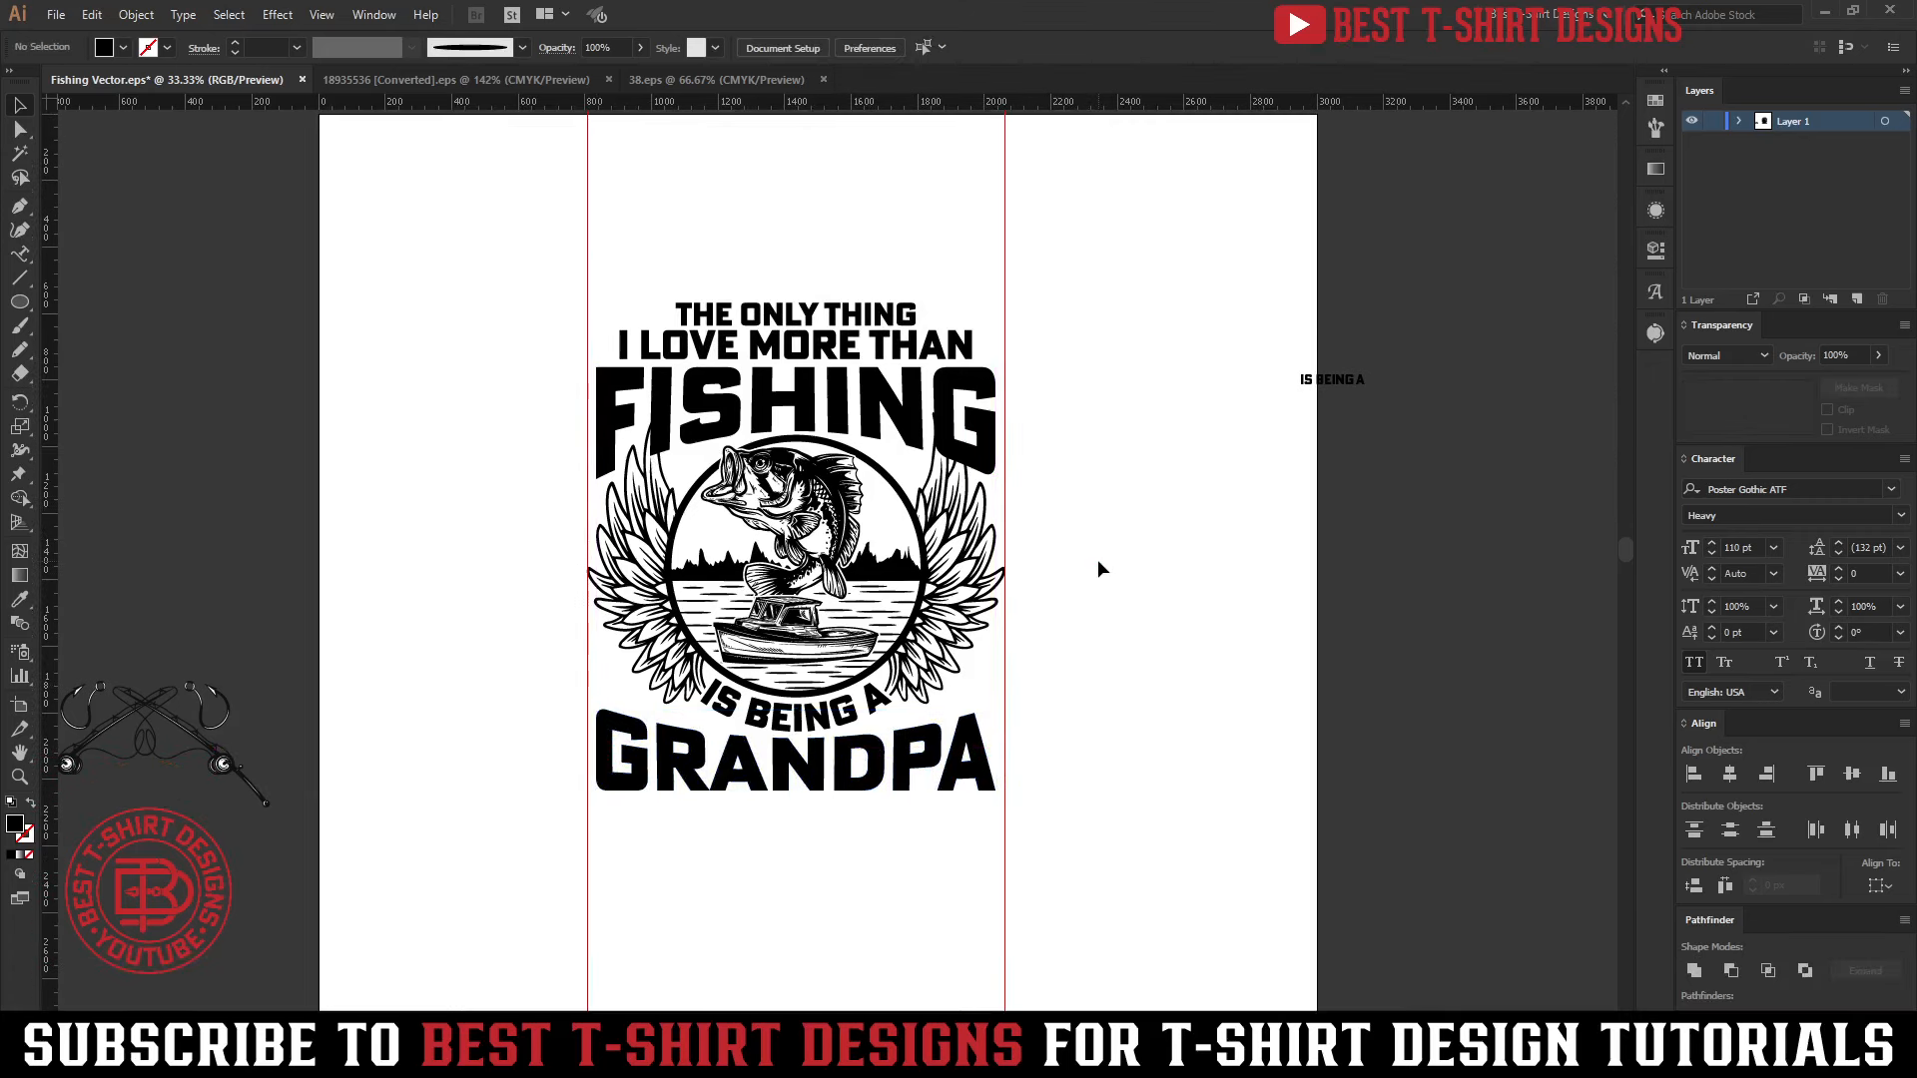
click(857, 759)
key(Down)
key(Down)
key(Down)
key(Down)
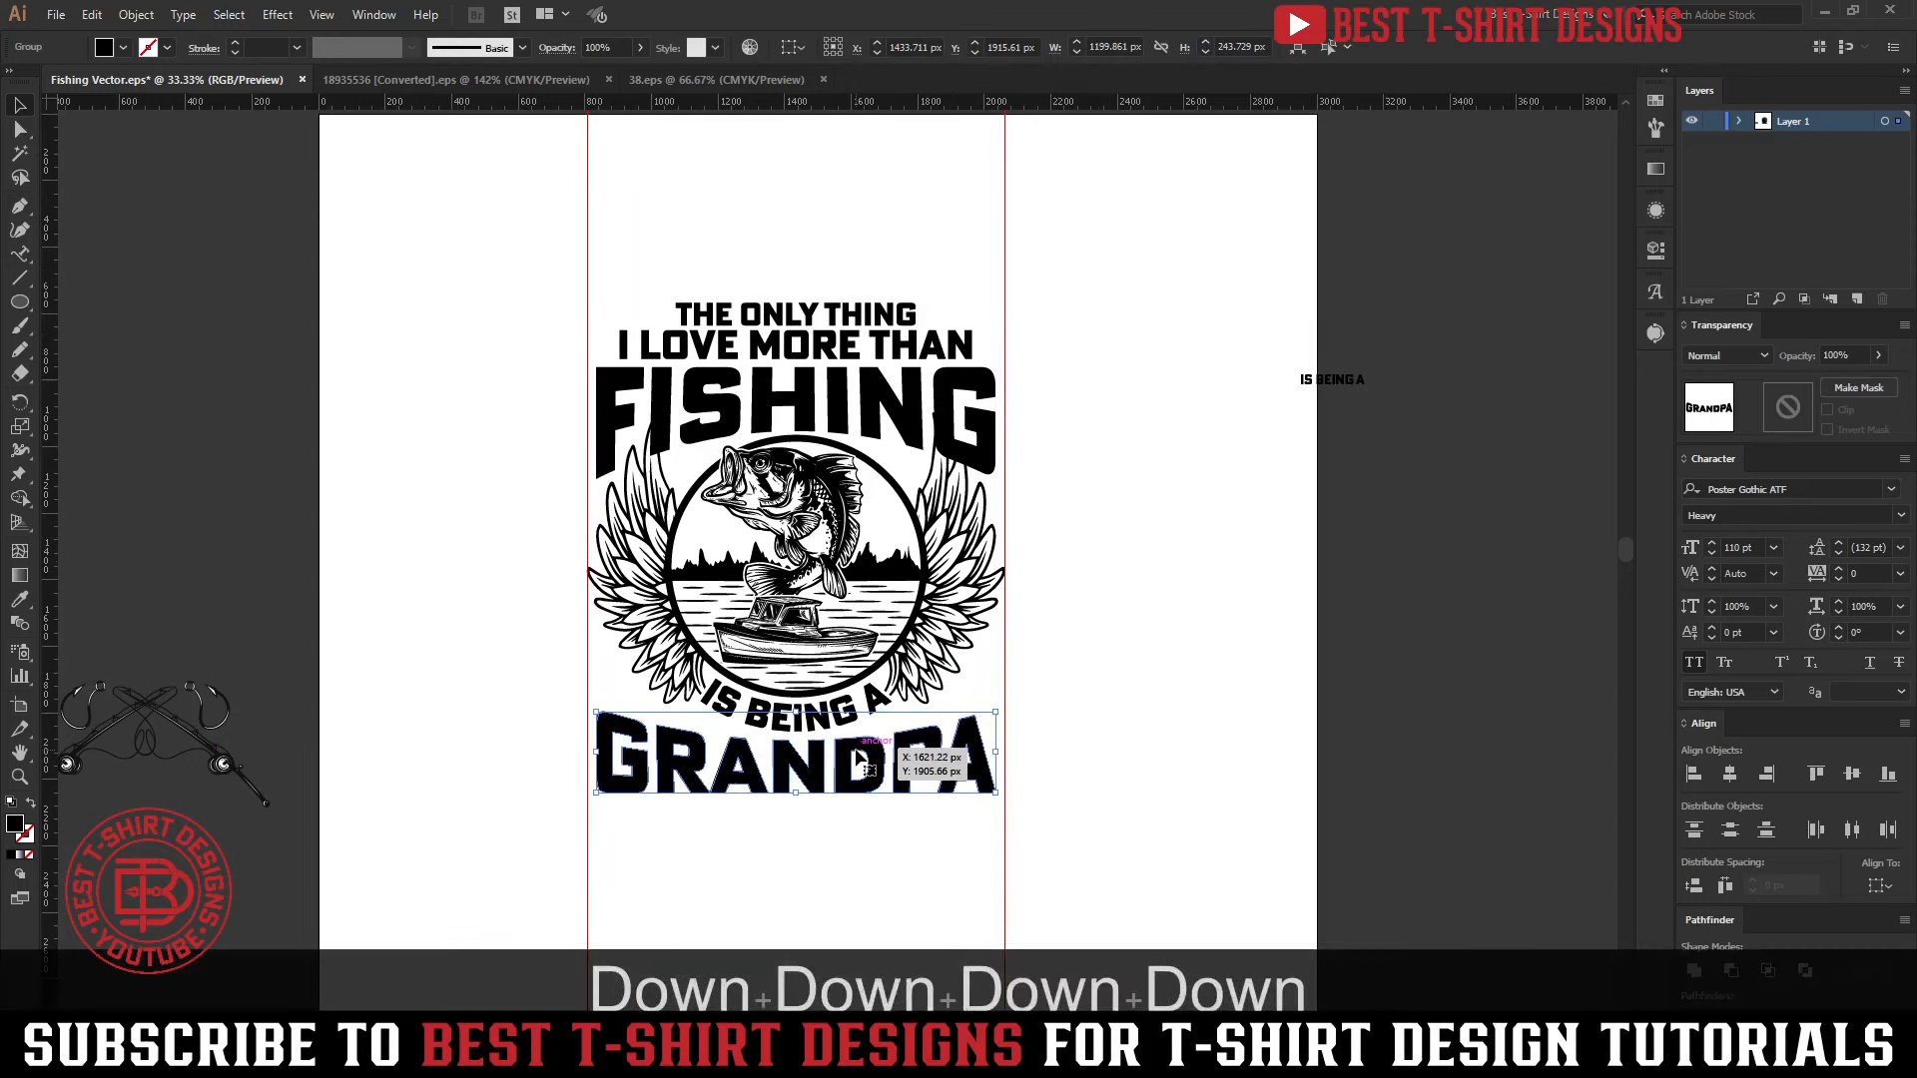
key(Down)
key(shift+Down)
key(shift+Up)
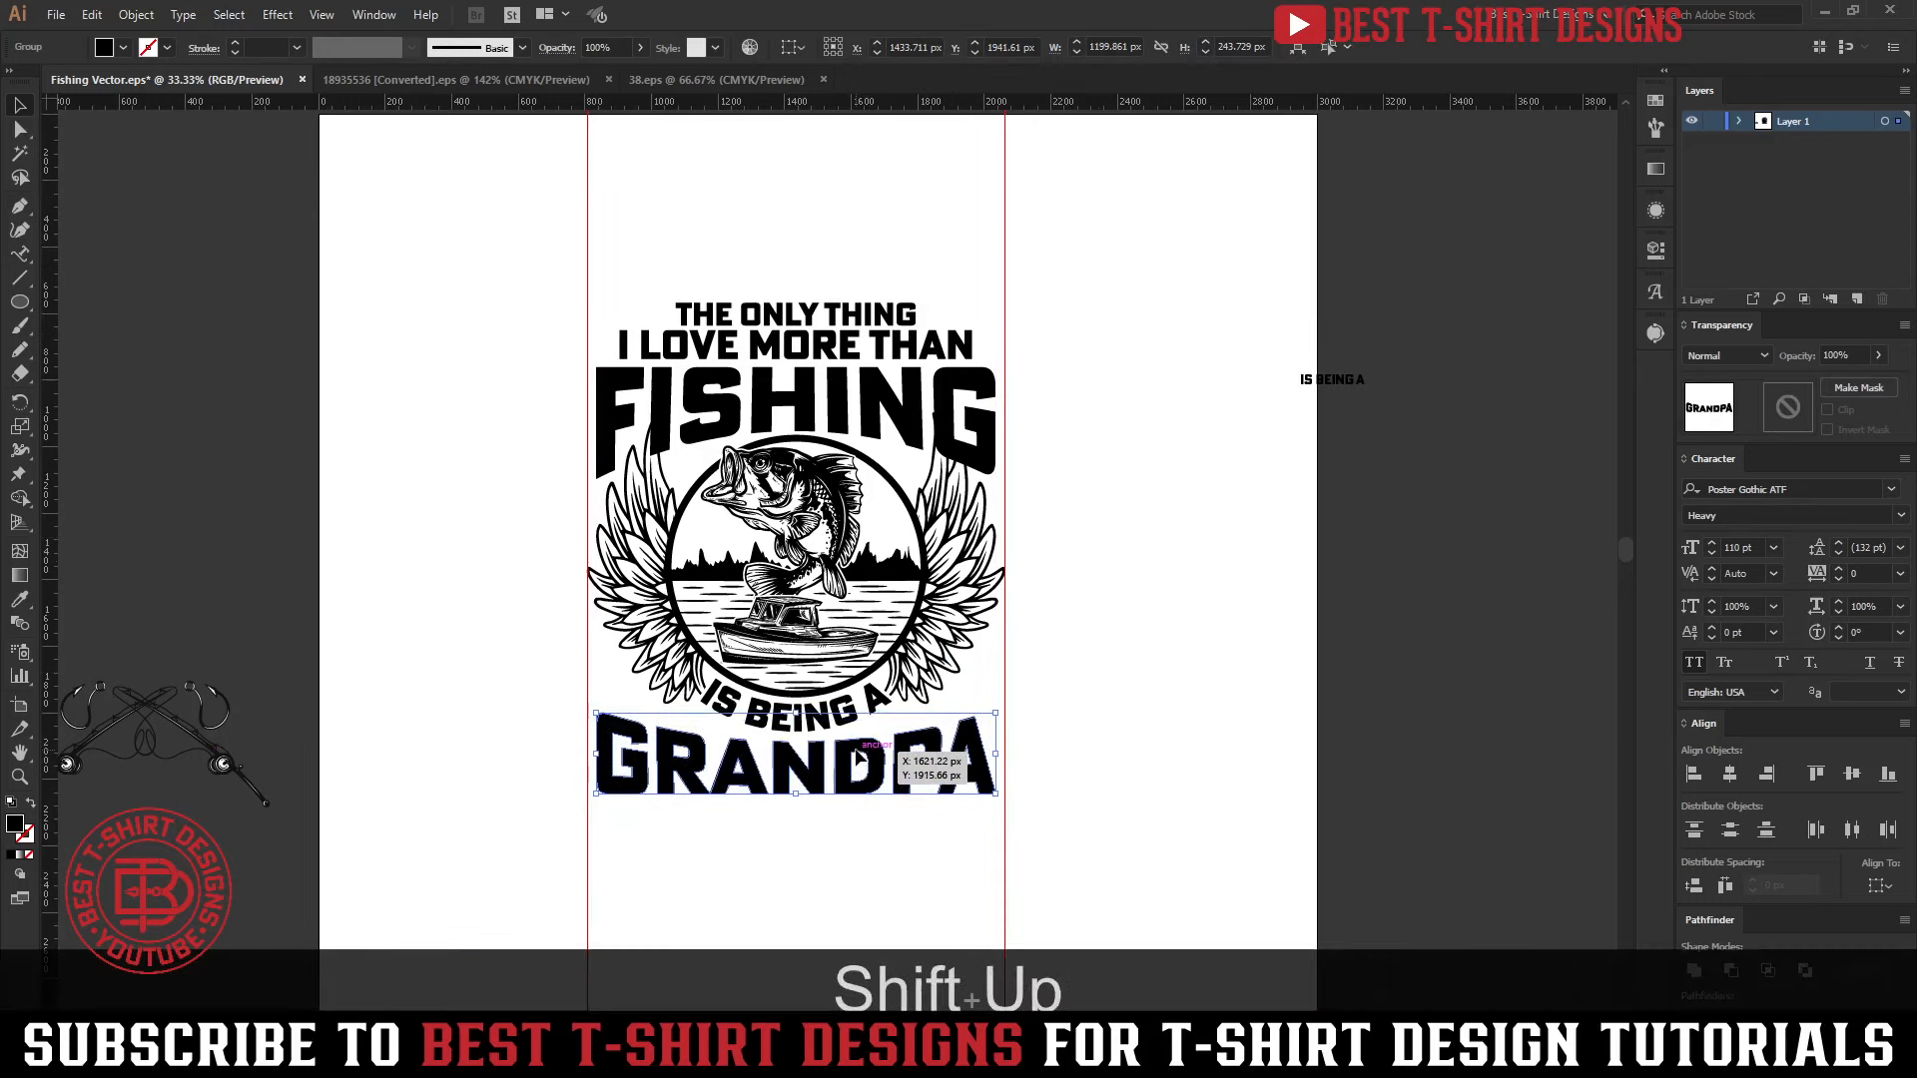
key(shift+Up)
key(shift+Up)
key(shift+Up)
key(shift+Up)
key(shift+Up)
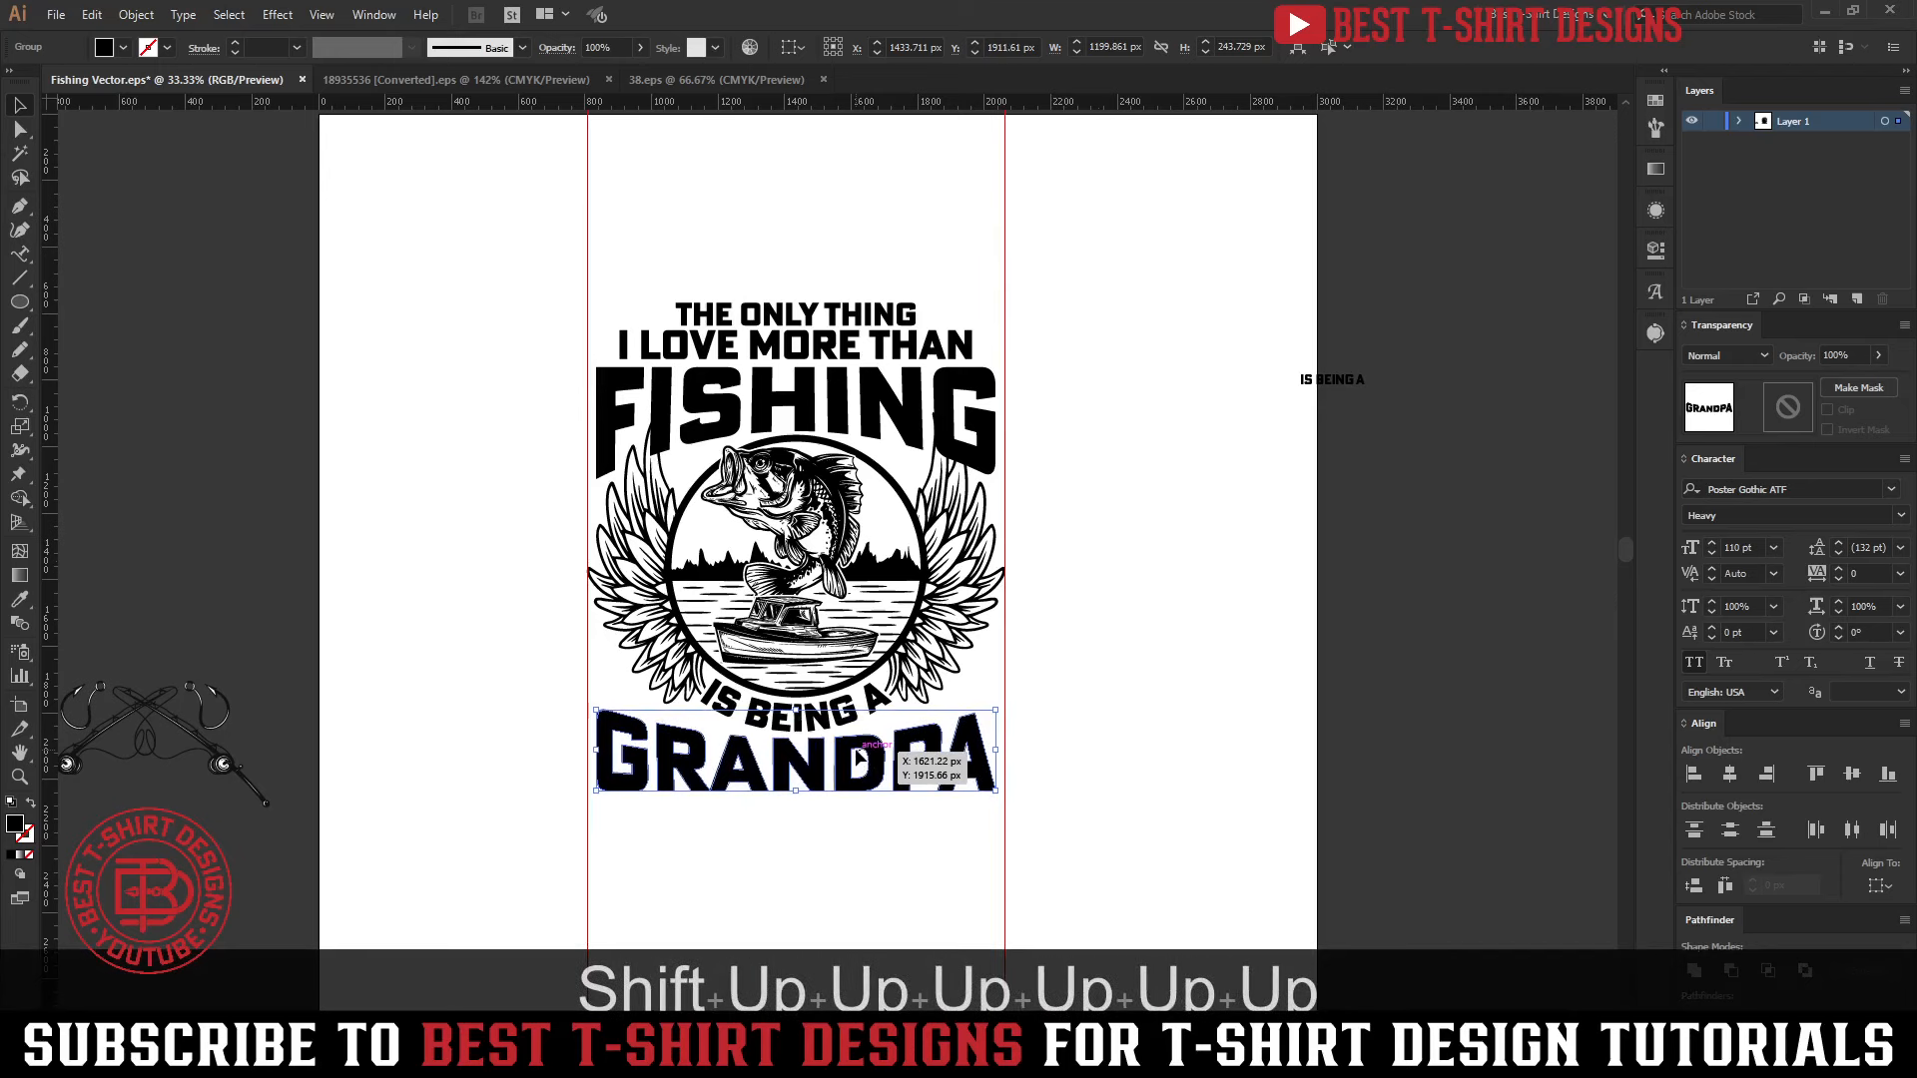
Distribute THE ONLY THING, I LOVE MORE THAN and FISHING with equal vertical spacing
click(877, 400)
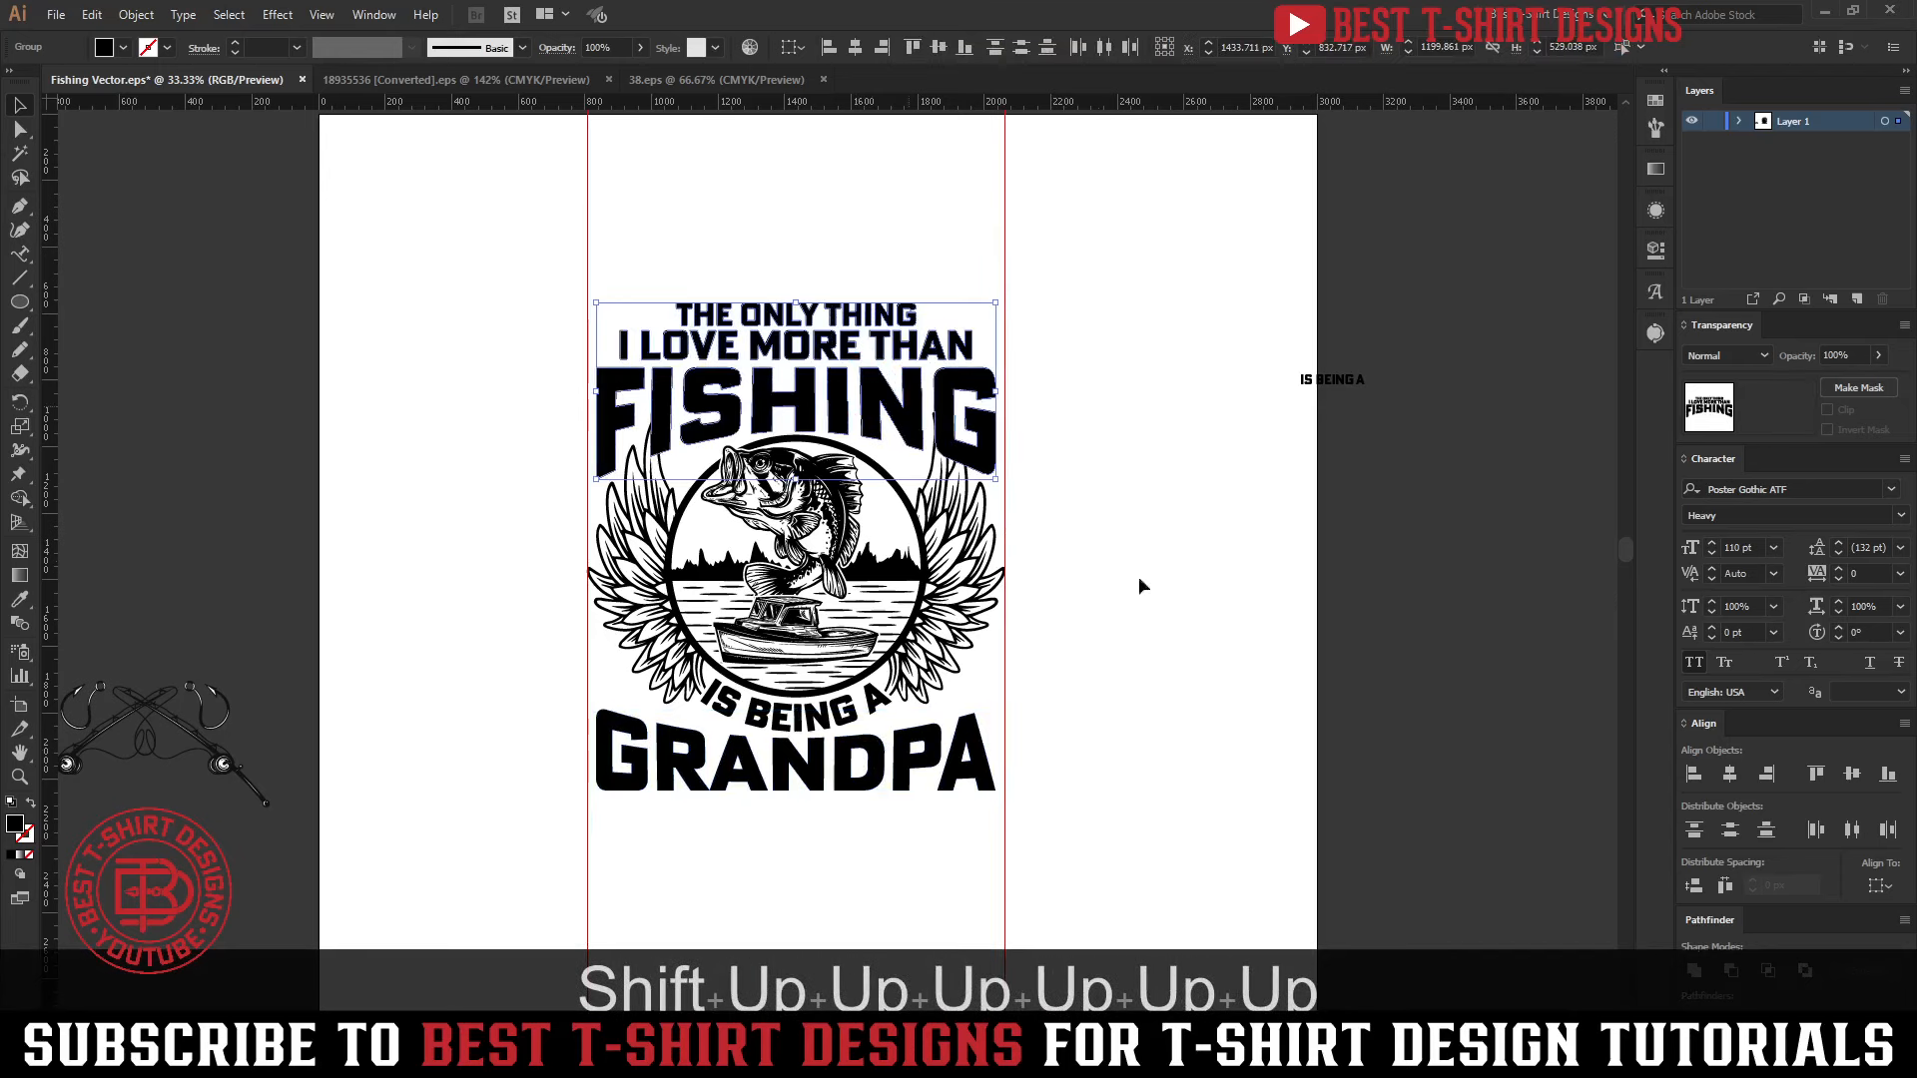
click(1693, 888)
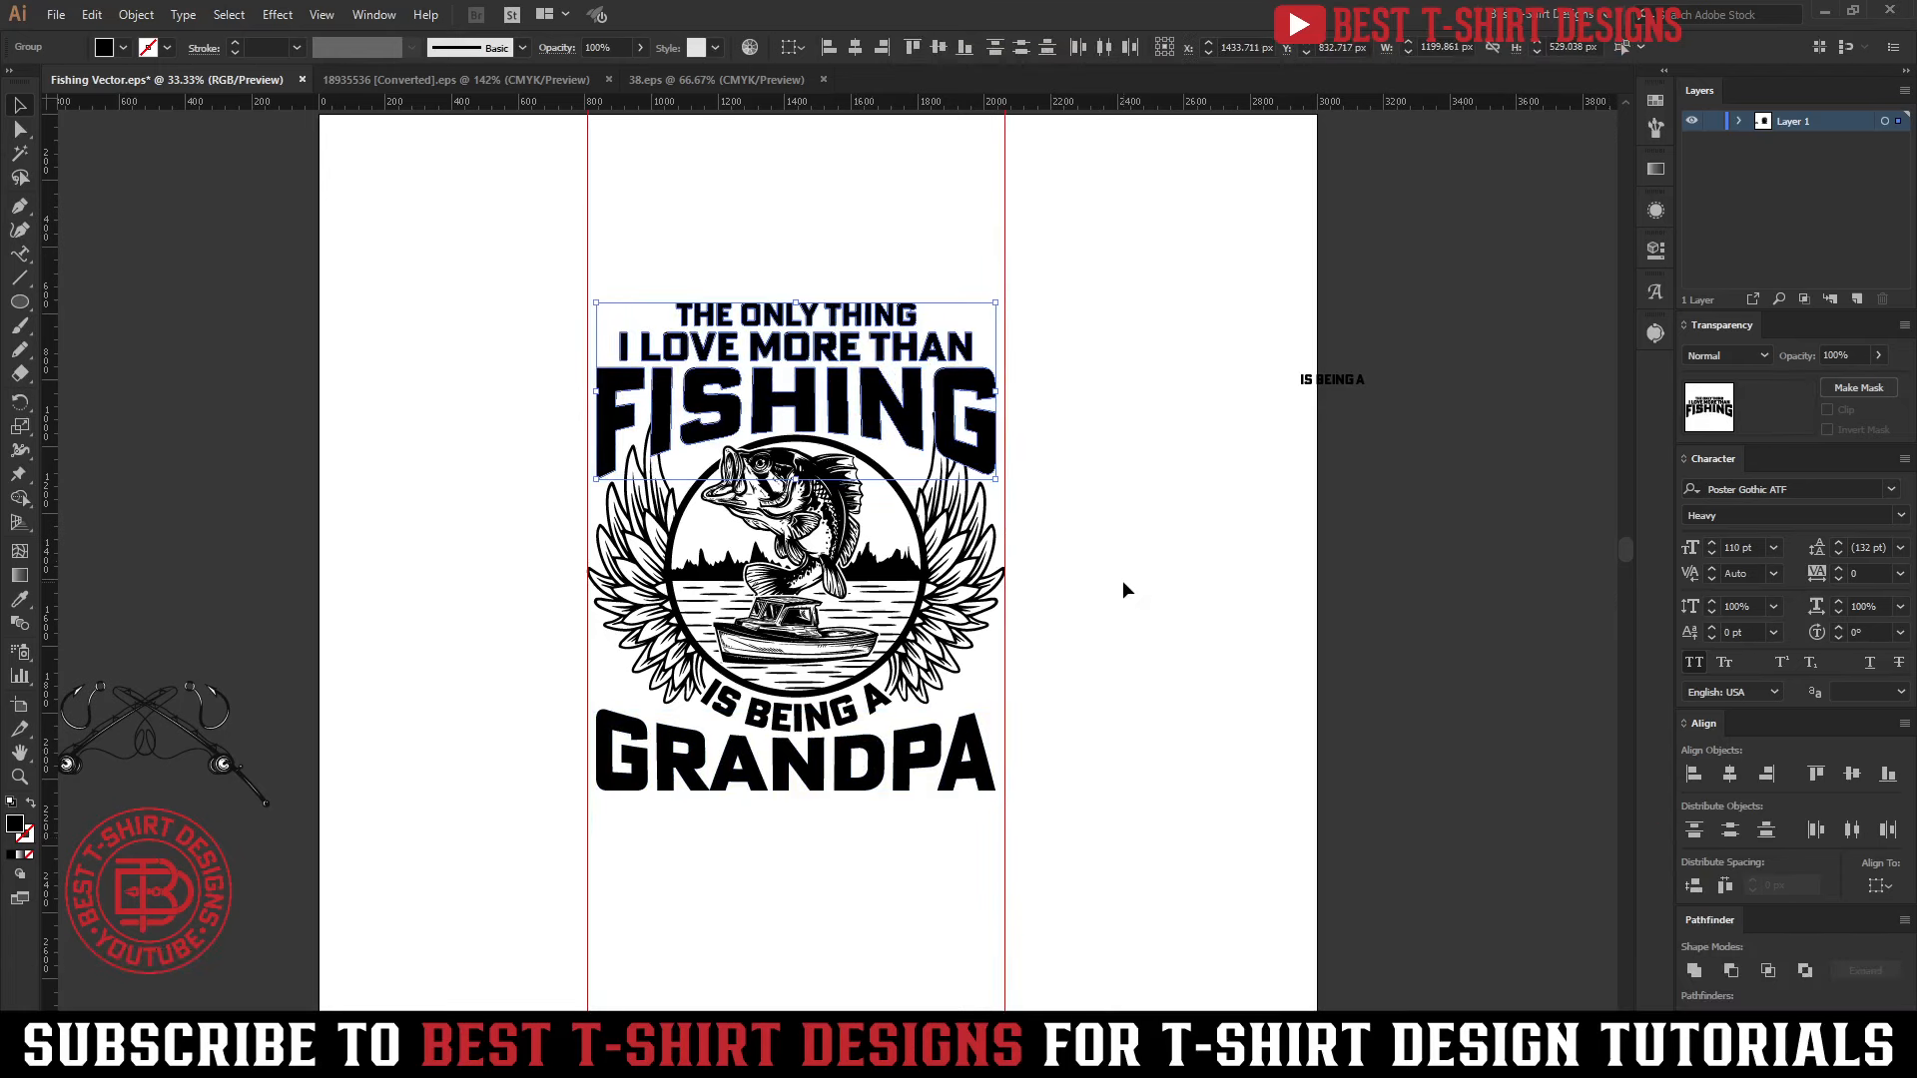
click(715, 213)
scroll(847, 321, up, 1)
click(798, 197)
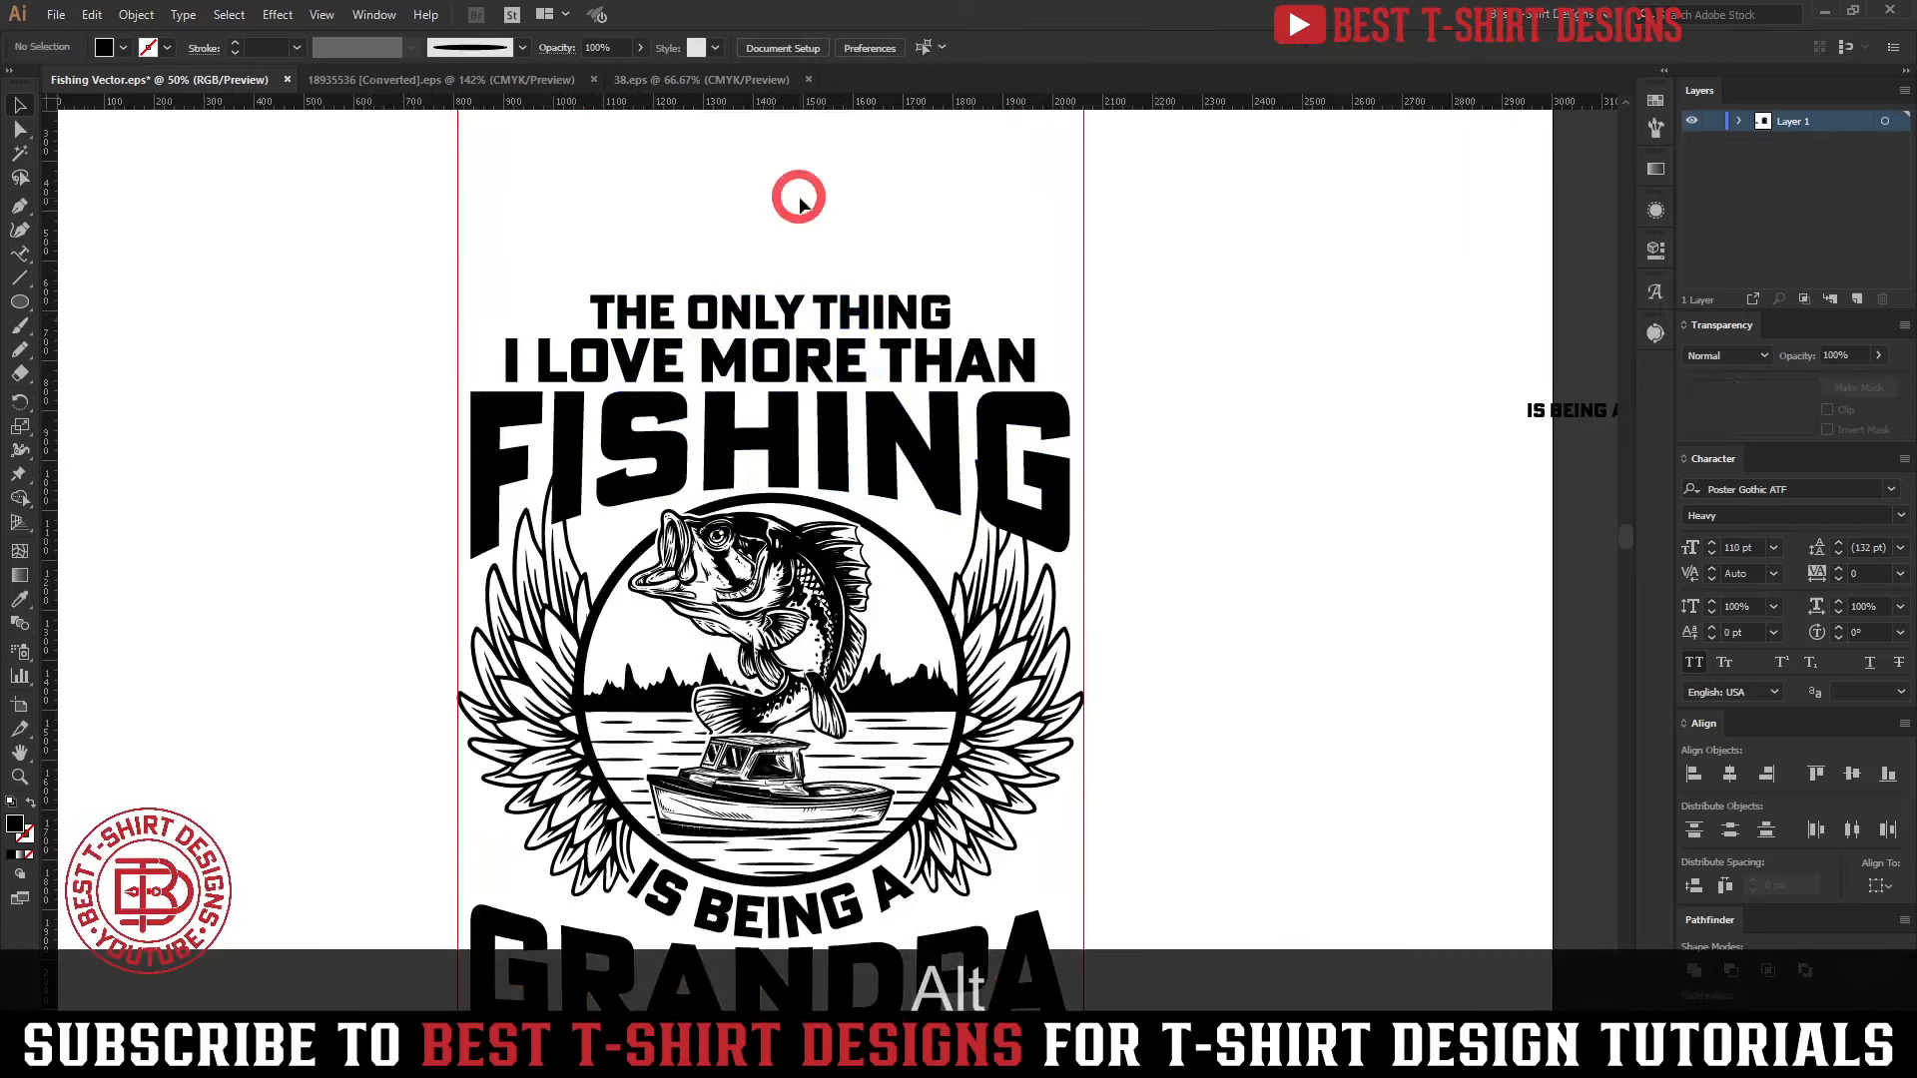
scroll(929, 489, down, 1)
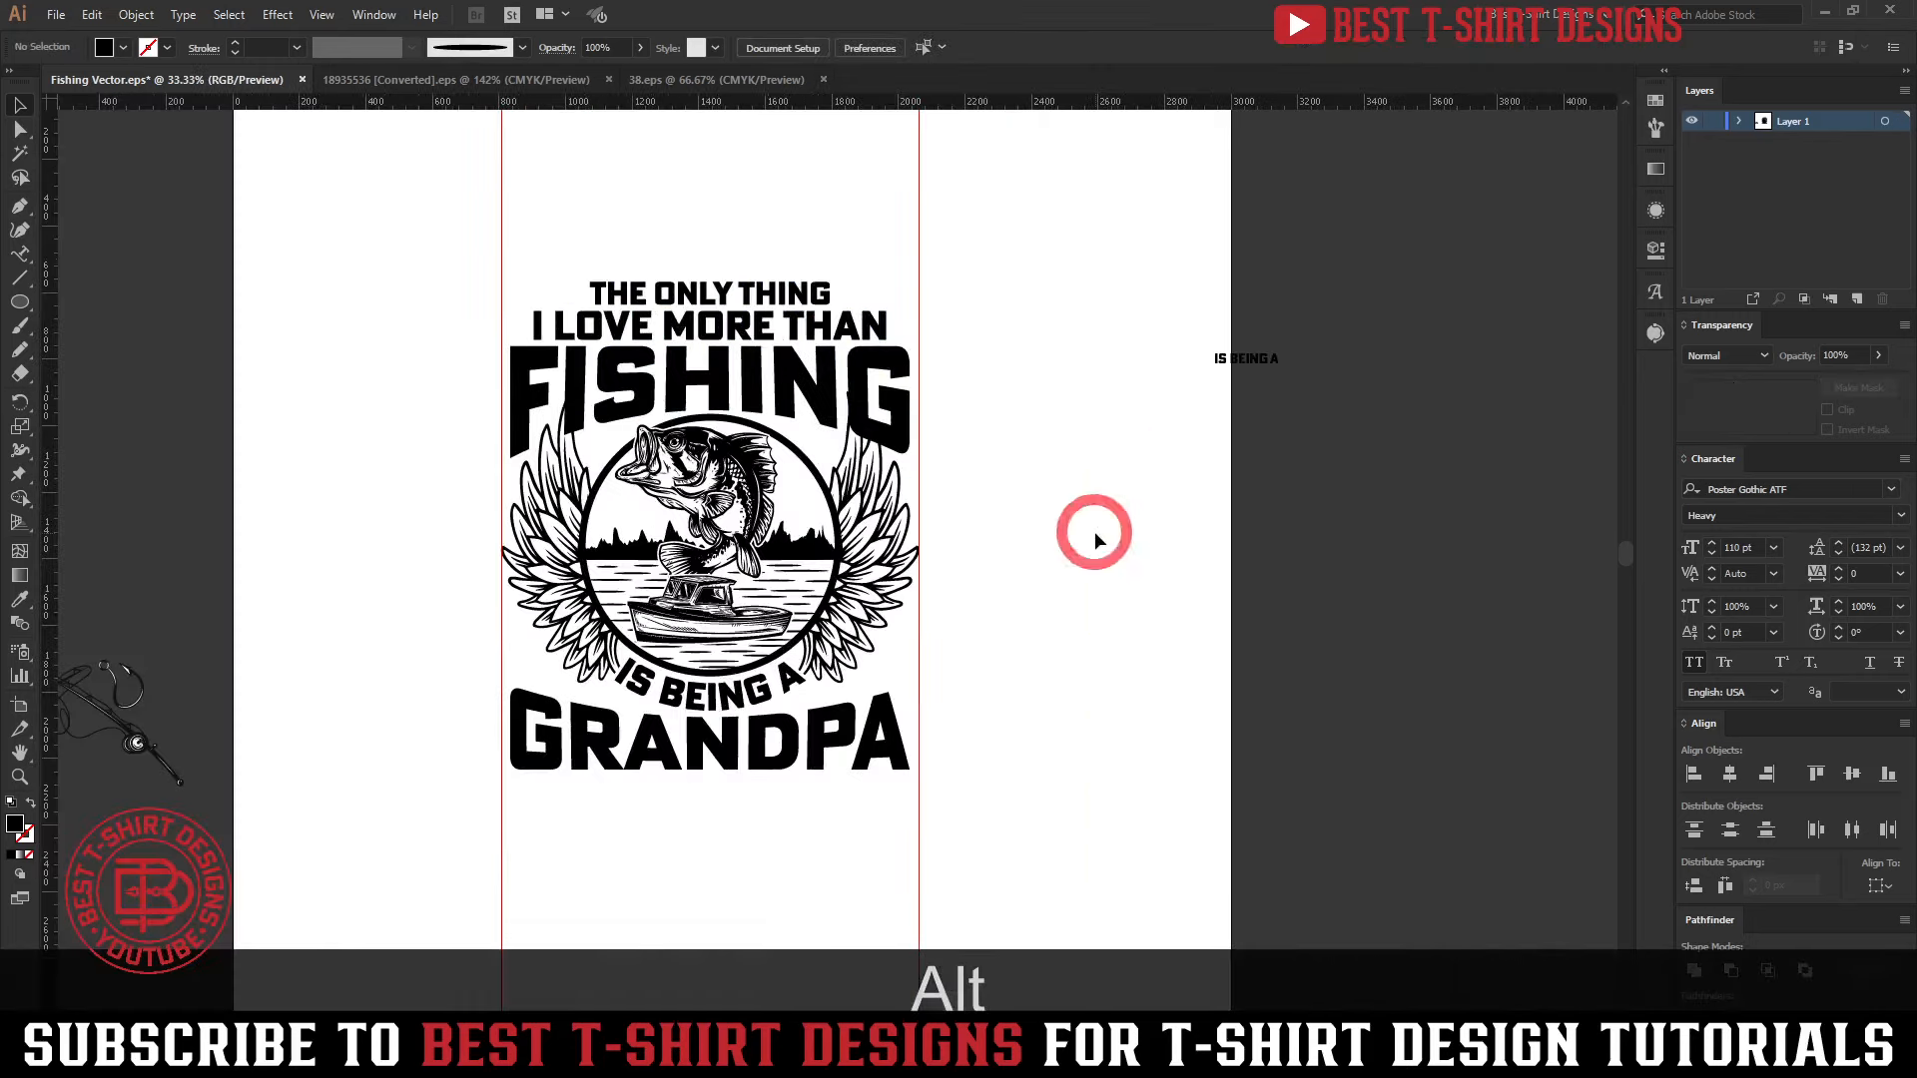
scroll(585, 479, up, 1)
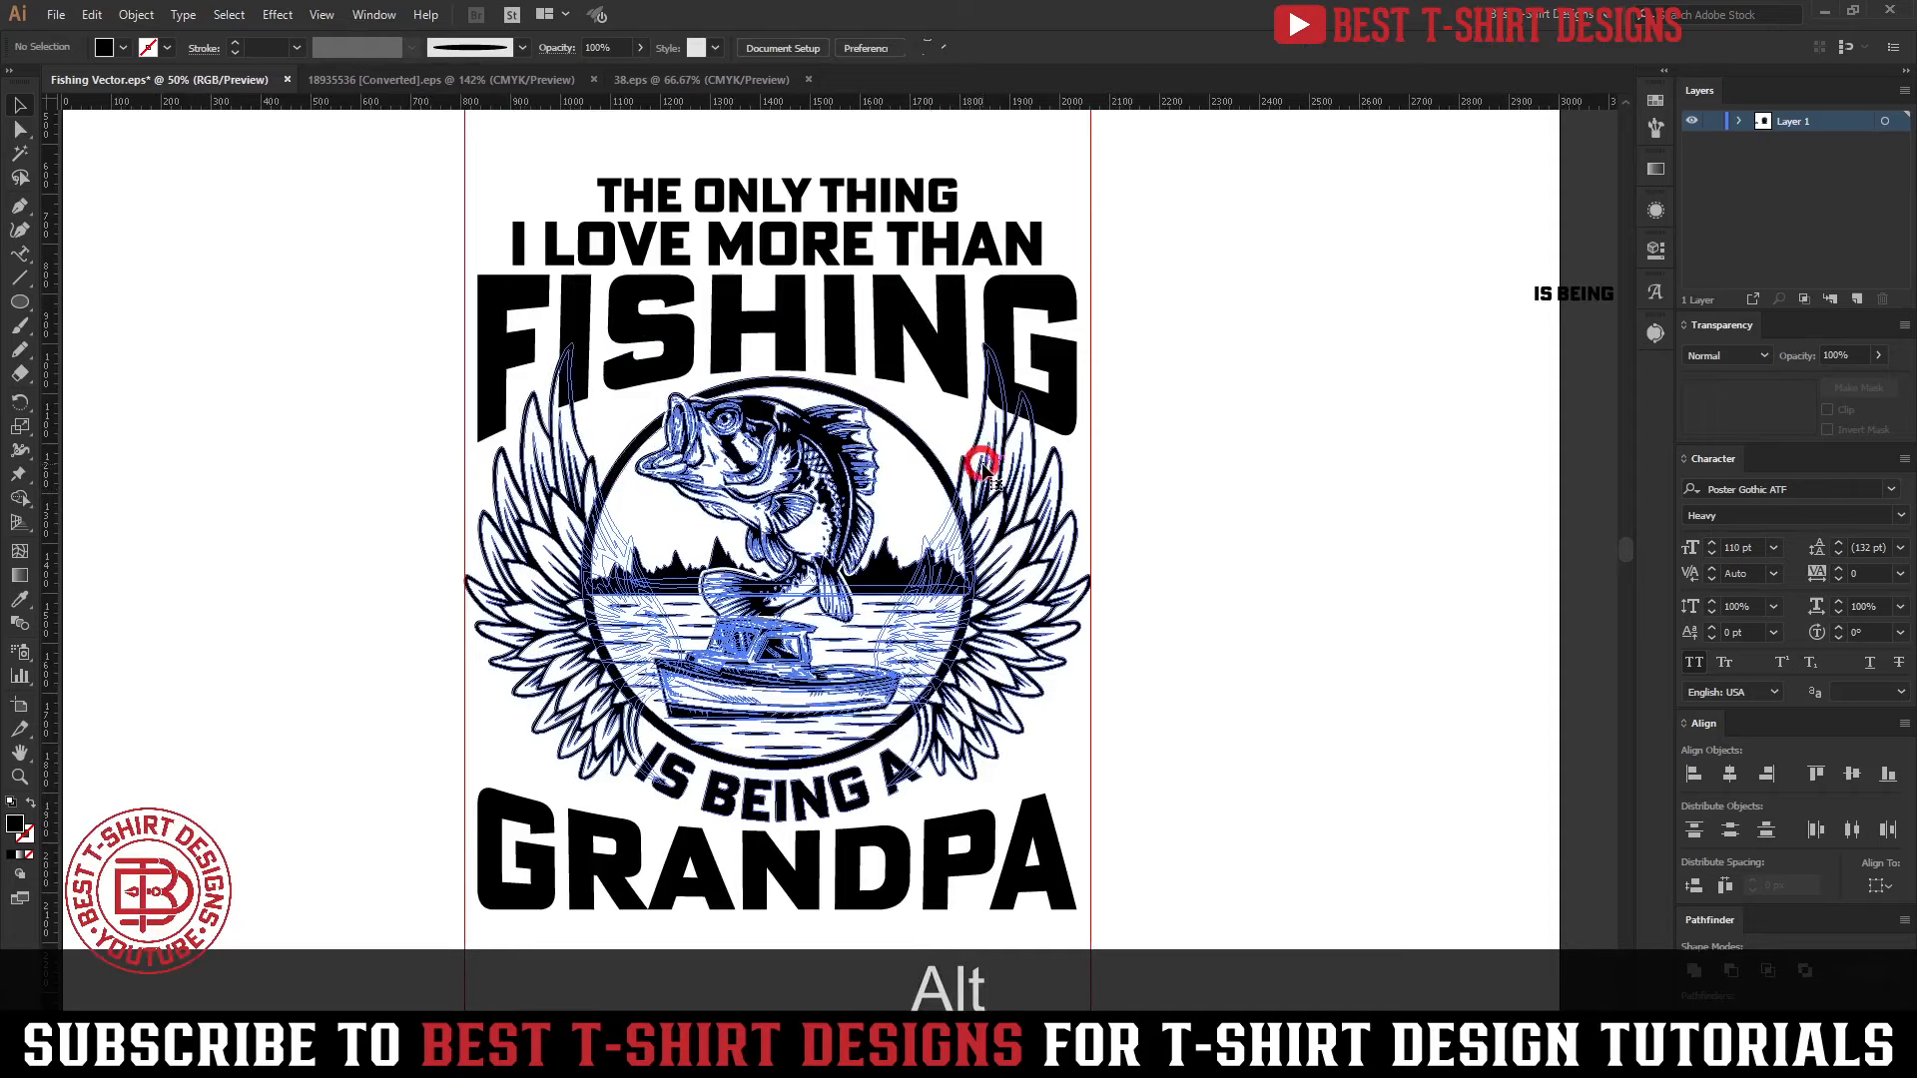
click(984, 464)
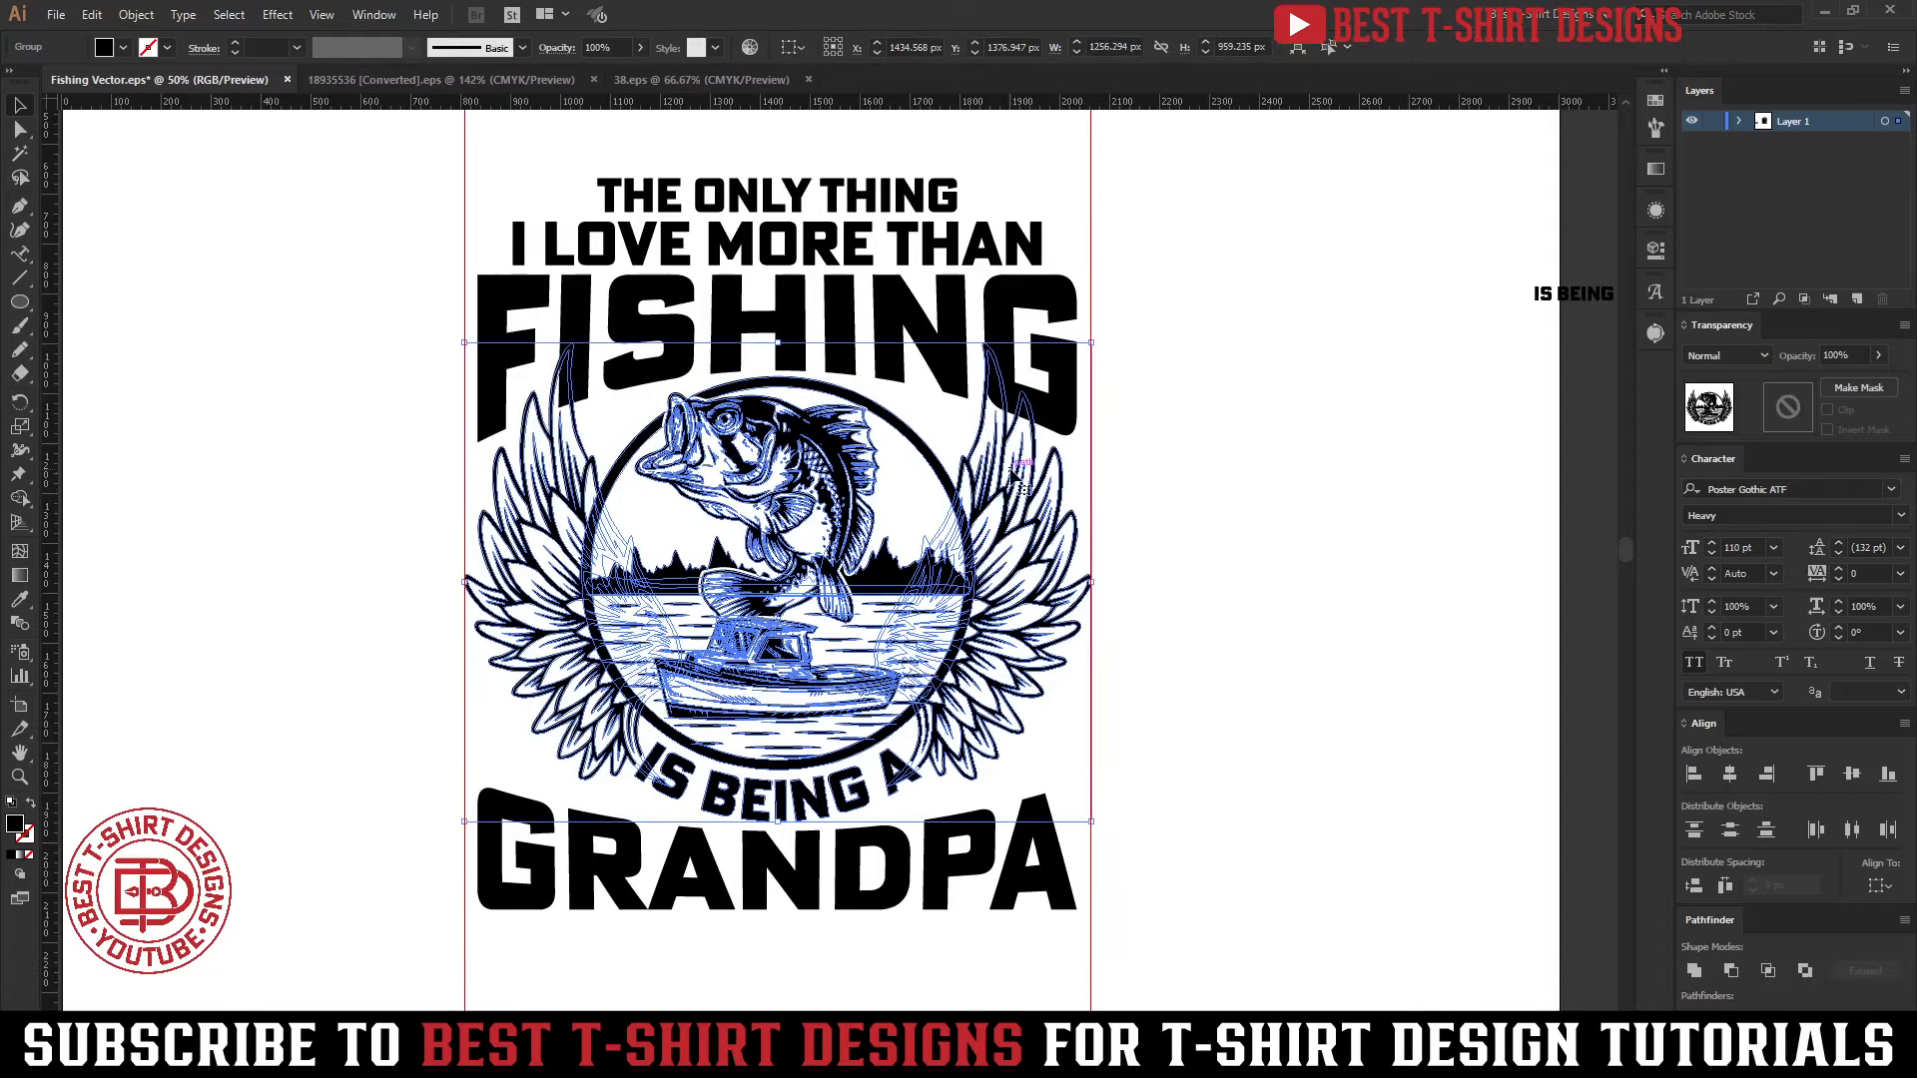
key(ctrl+alt)
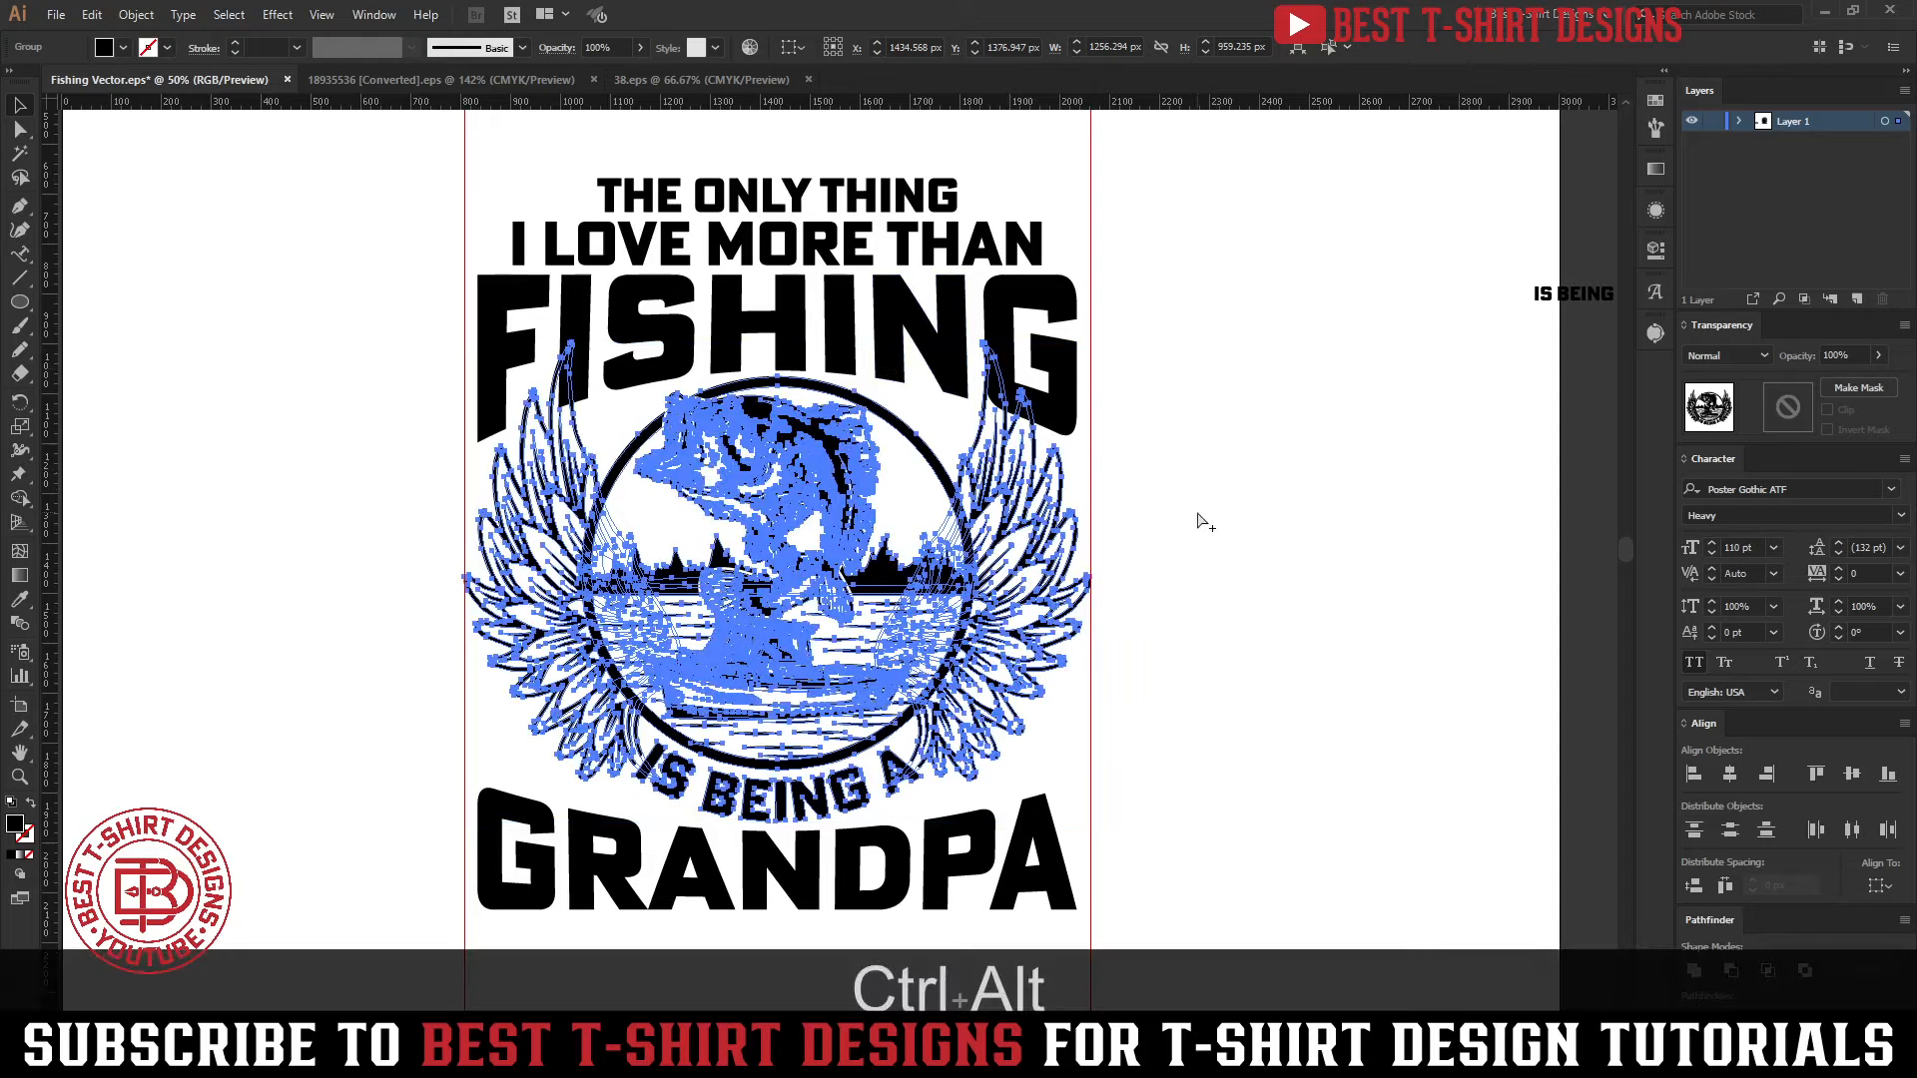
key(ctrl+alt+f)
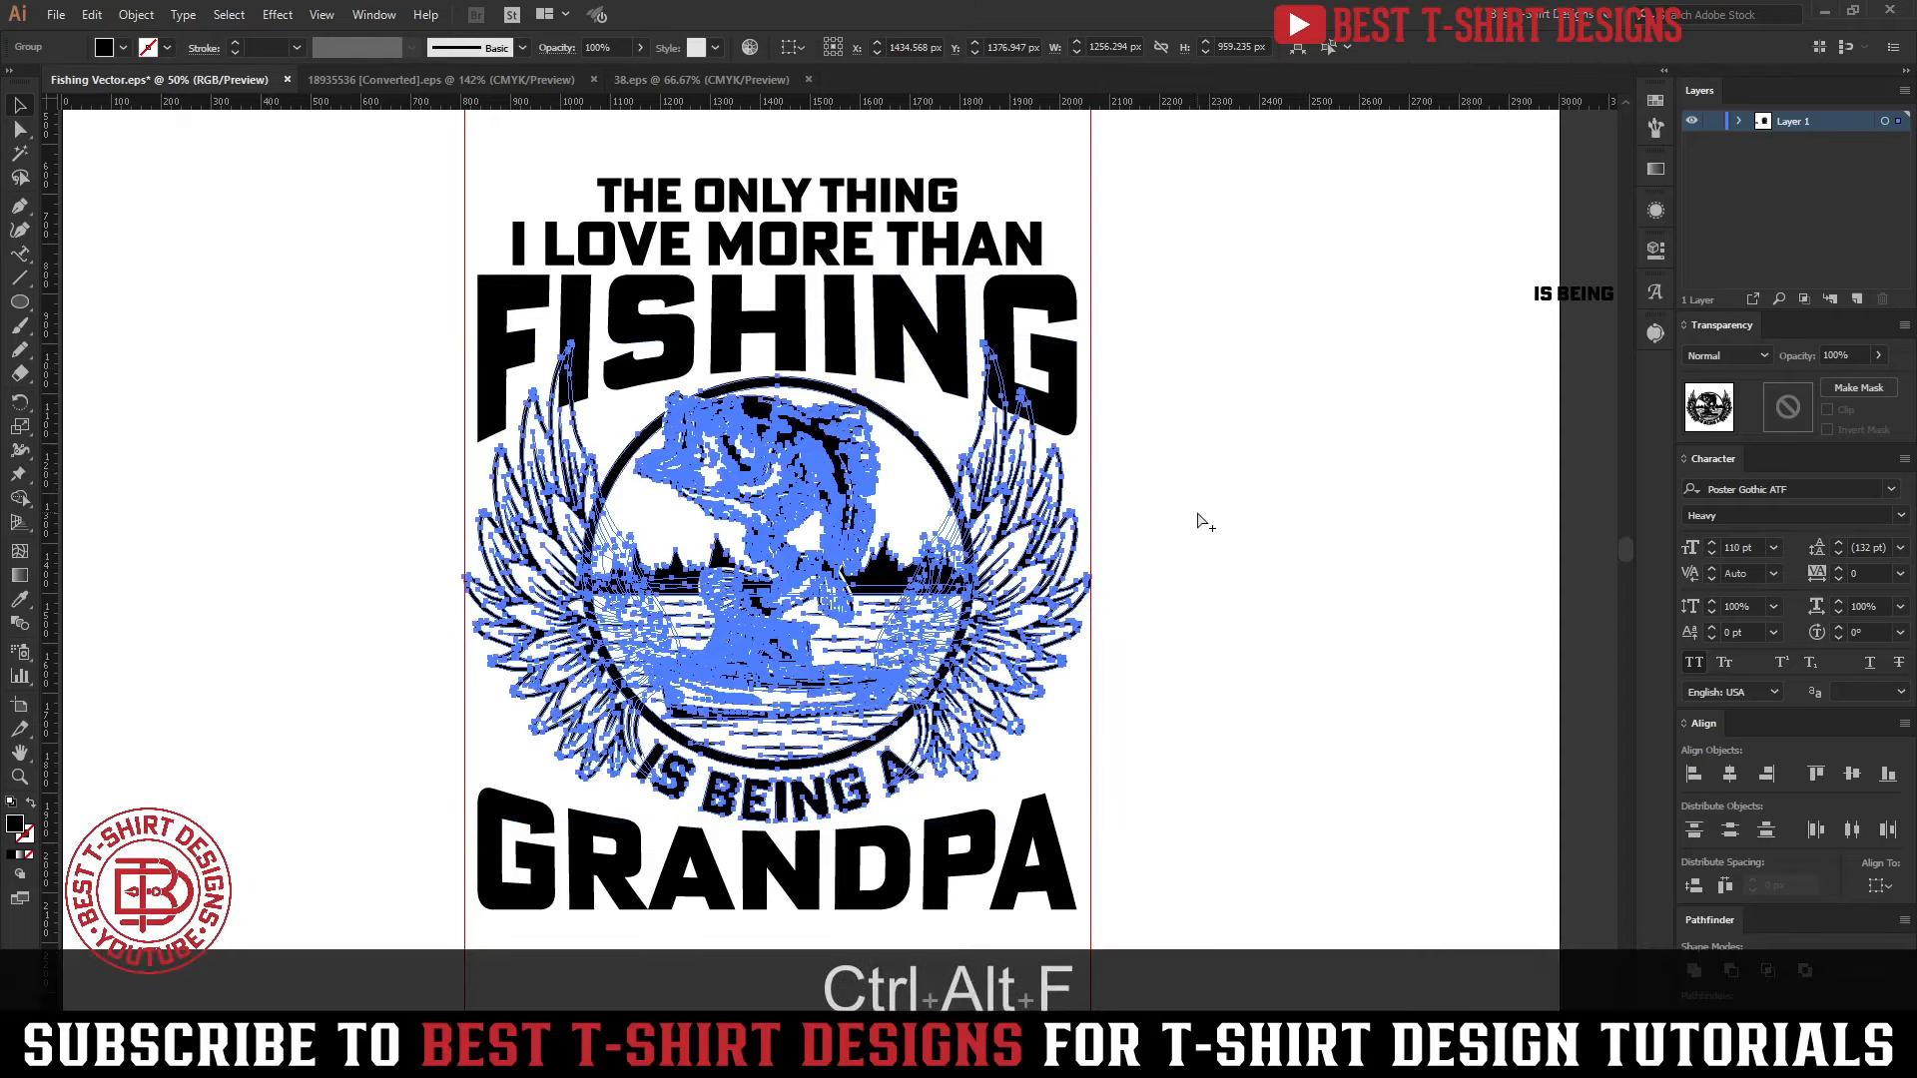
click(989, 279)
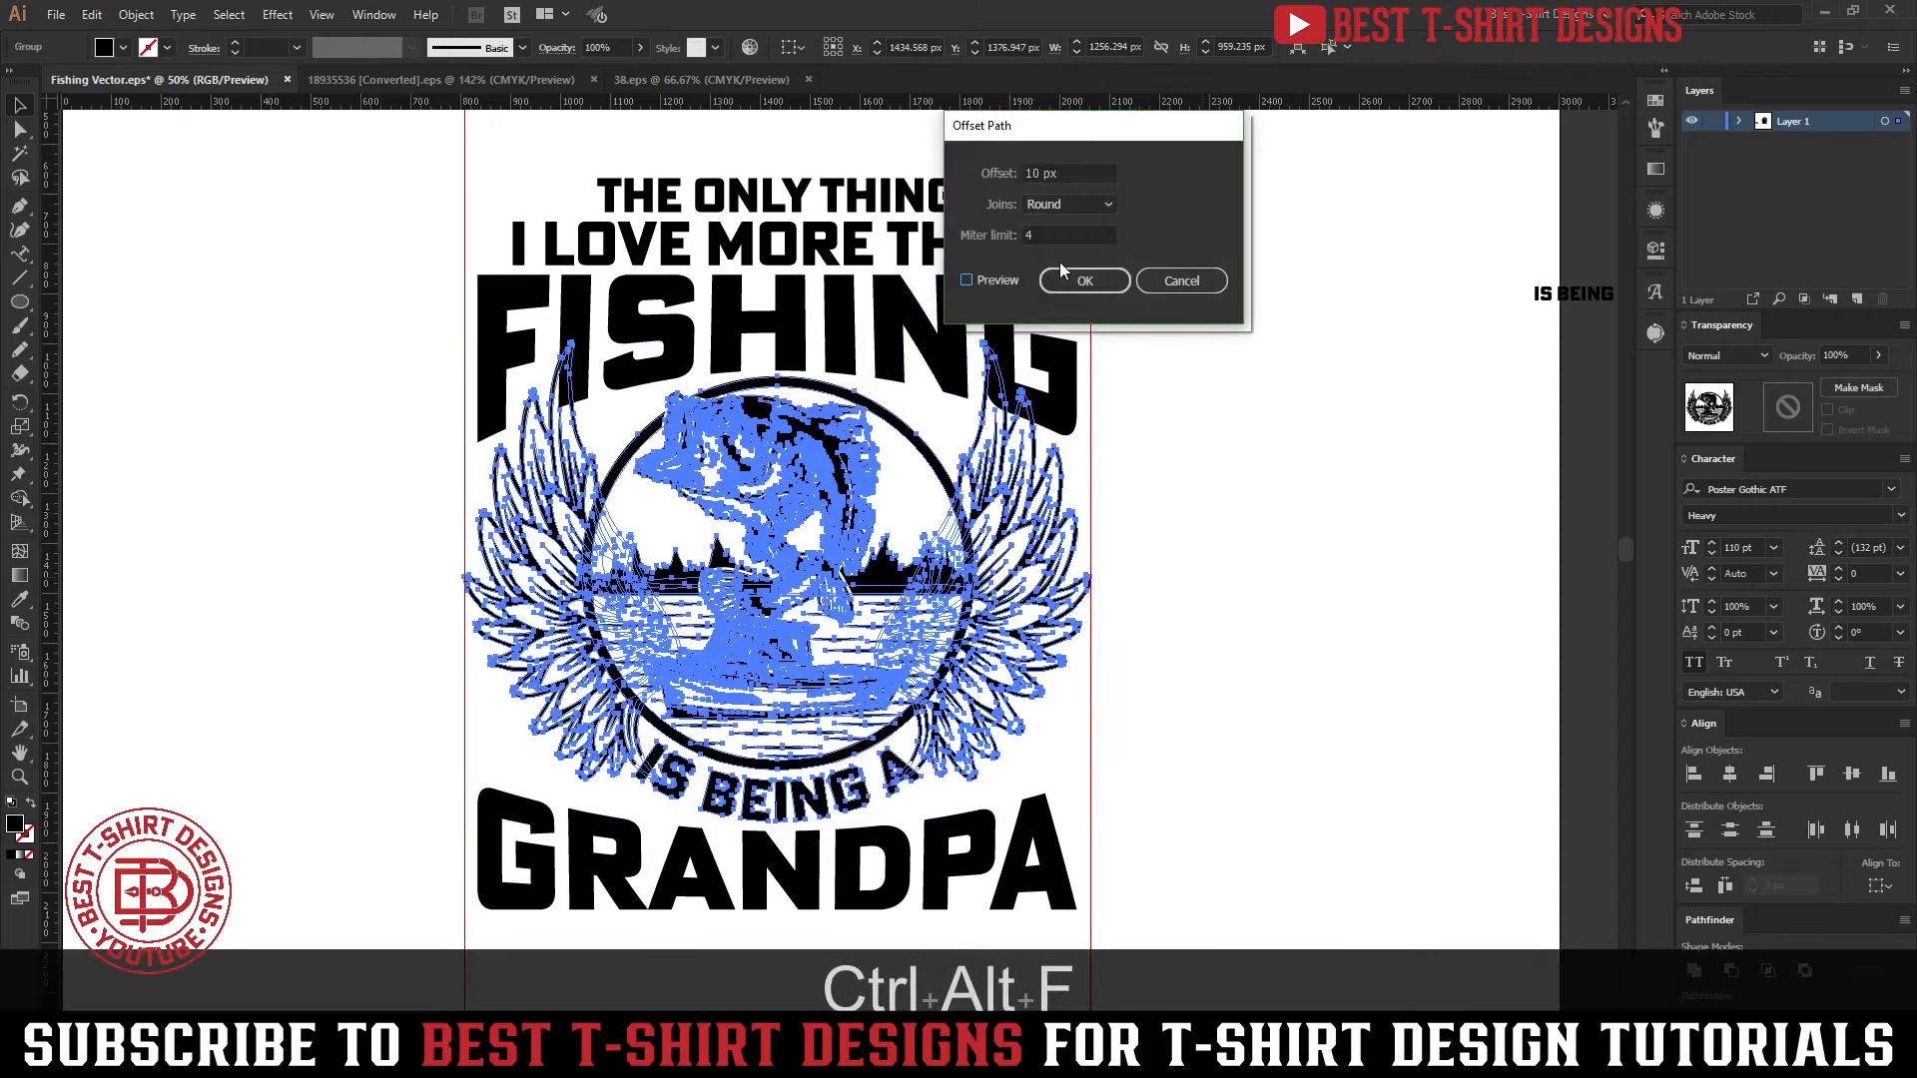
click(1174, 288)
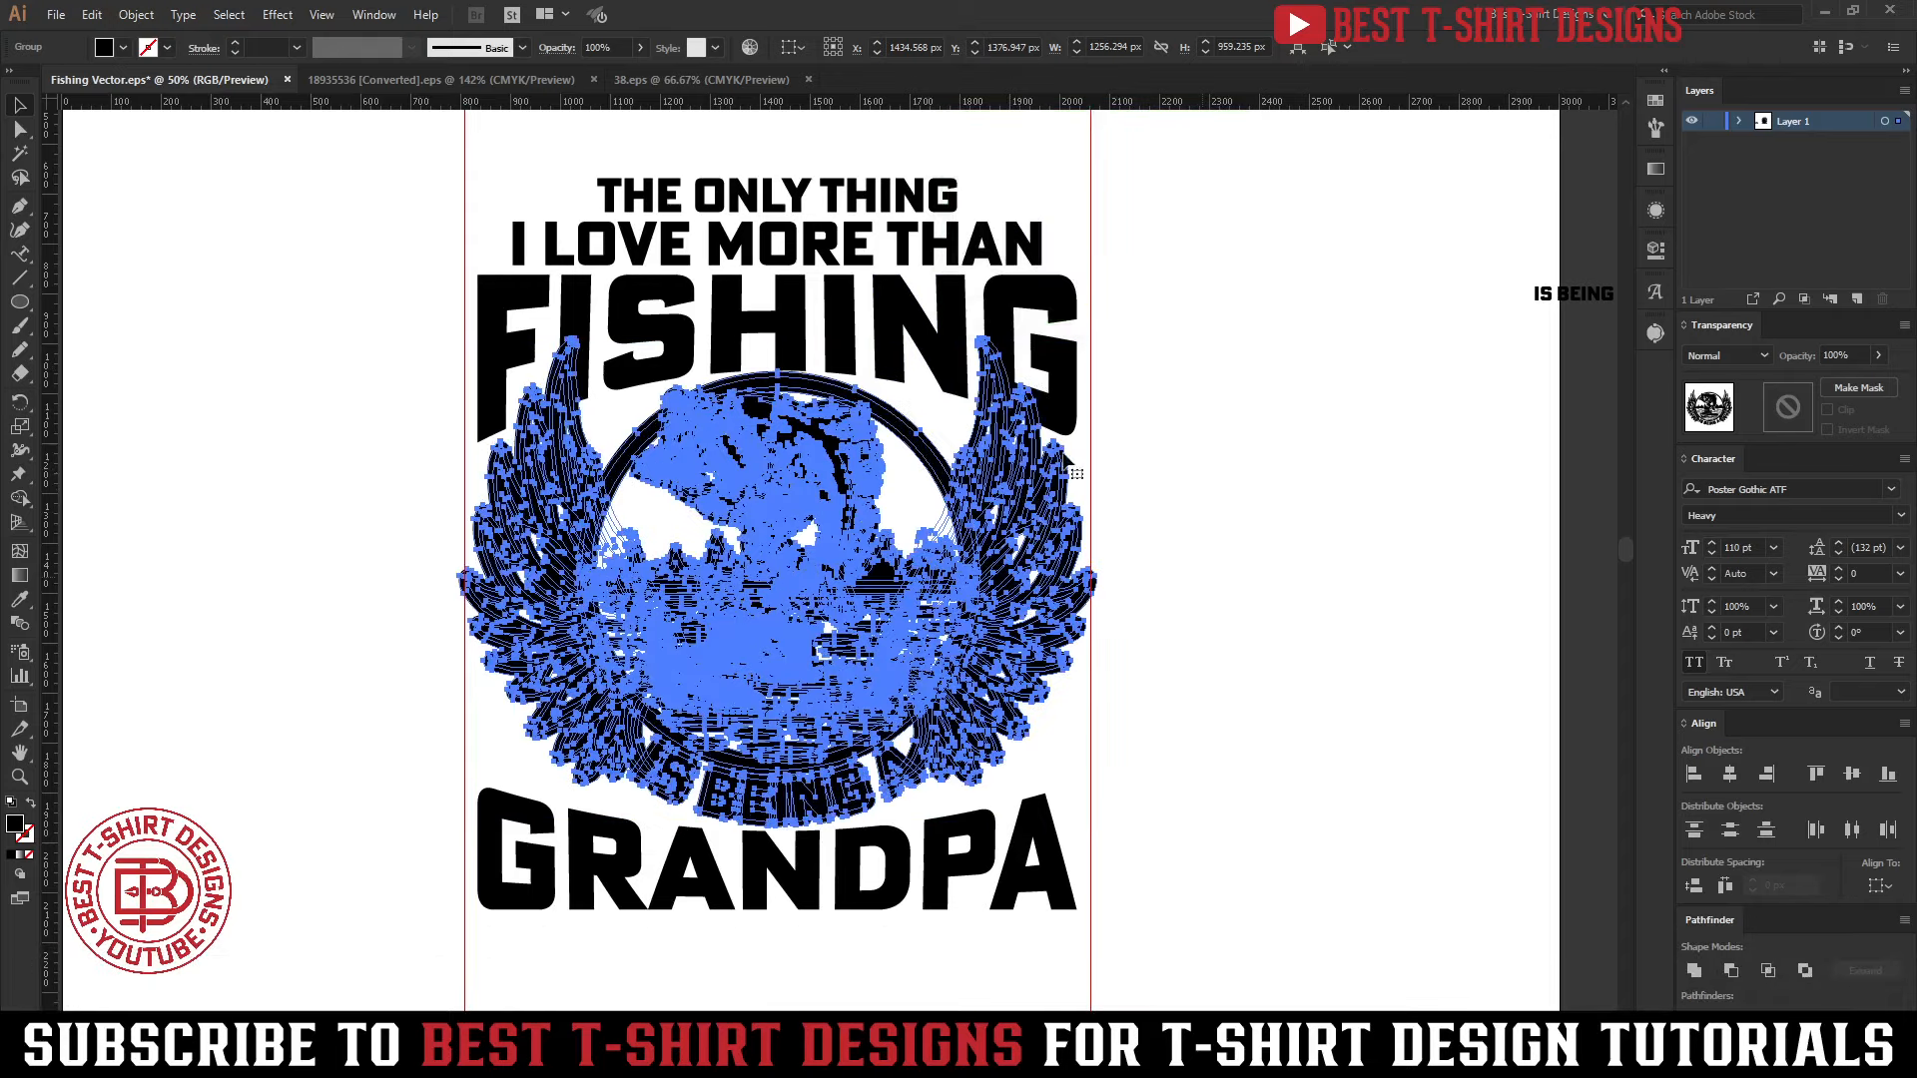
Isolate the nested group inside the emblem that holds only the two wings
double_click(1038, 464)
double_click(1030, 456)
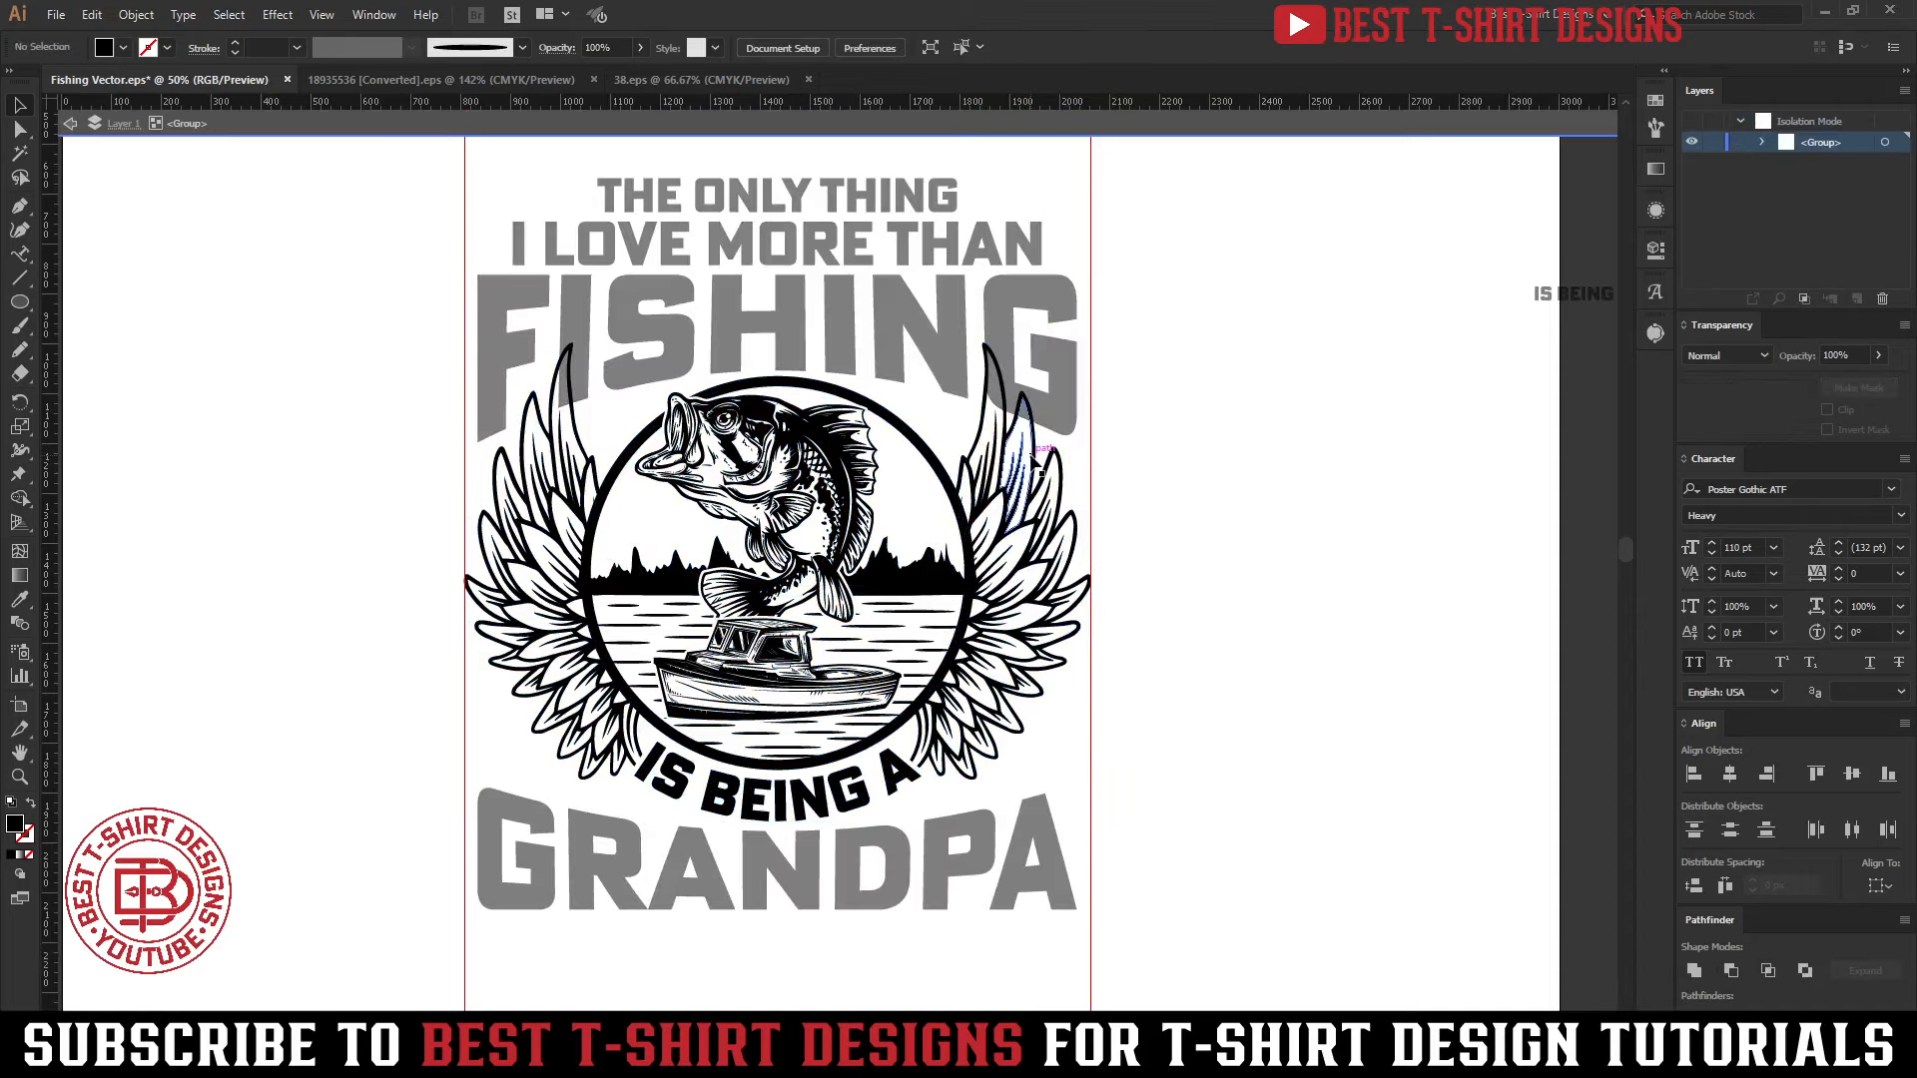
double_click(1033, 459)
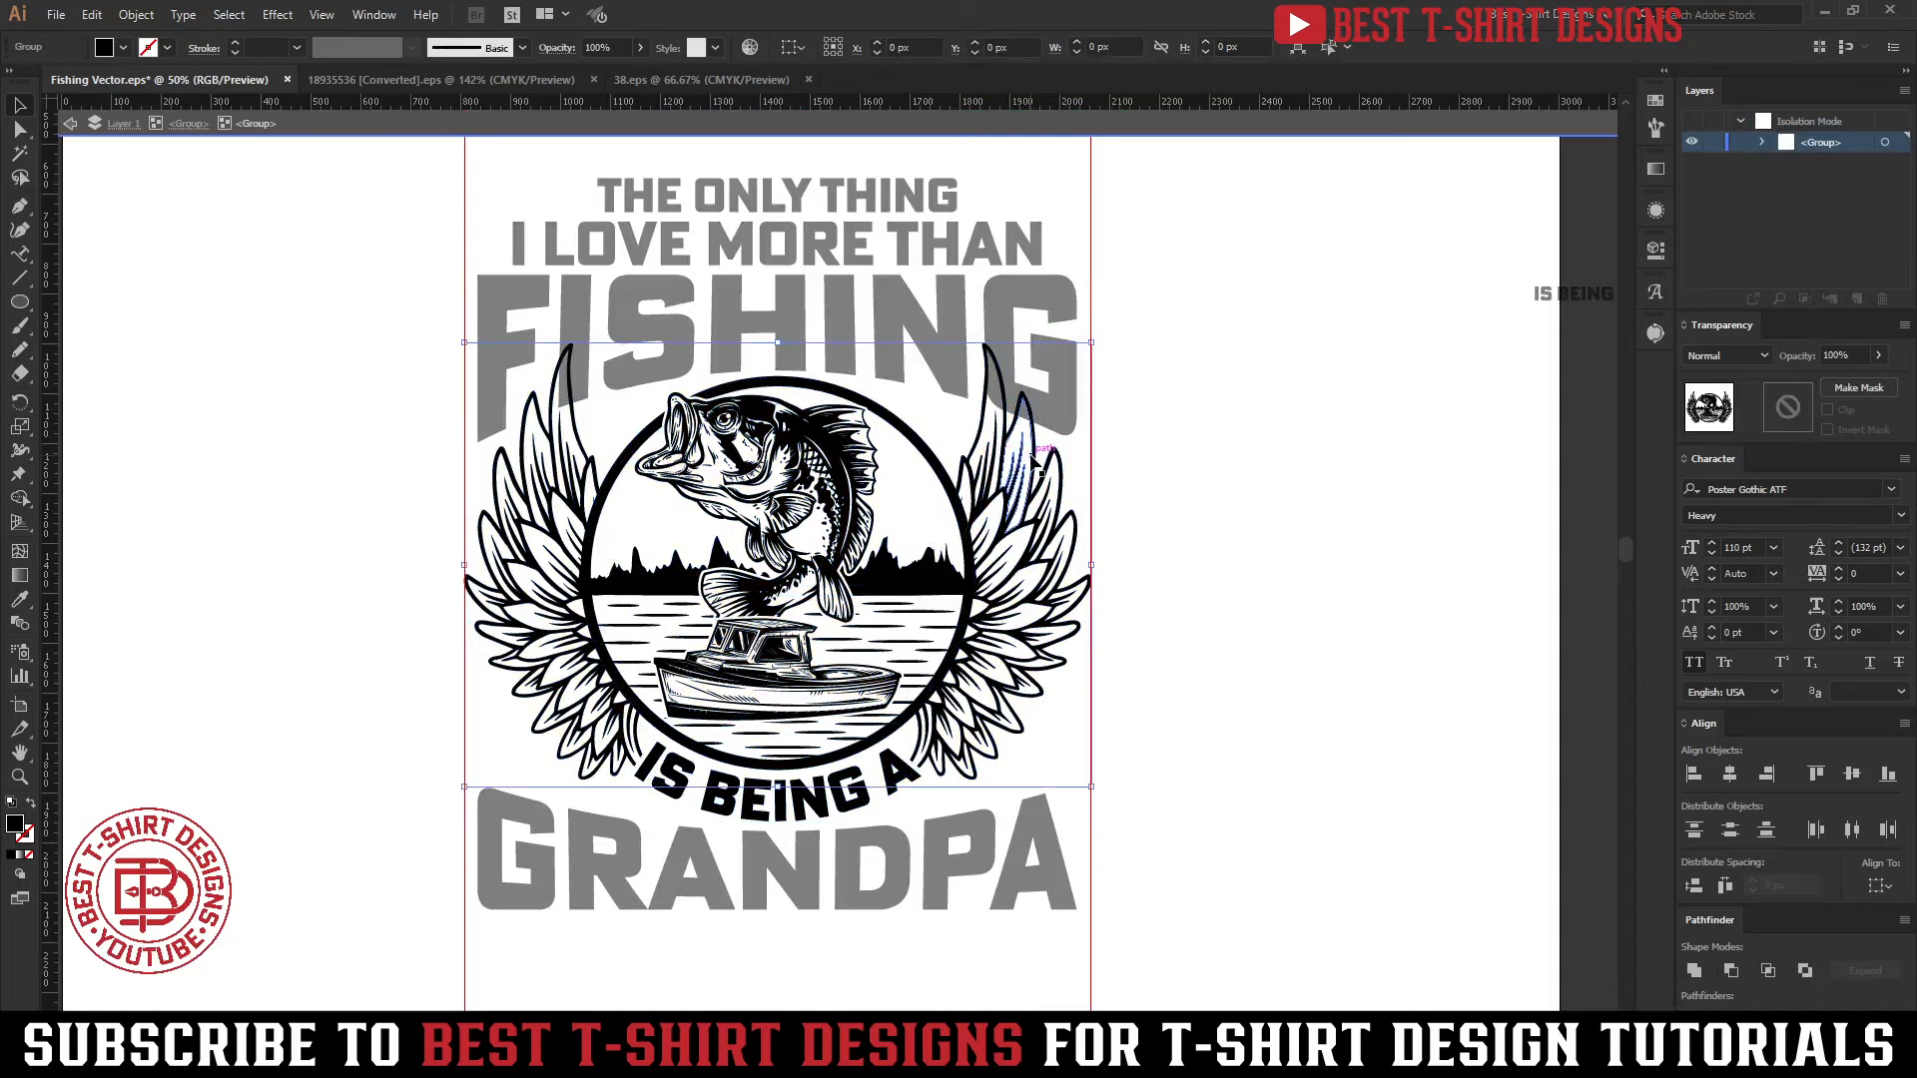
double_click(1034, 459)
double_click(1033, 457)
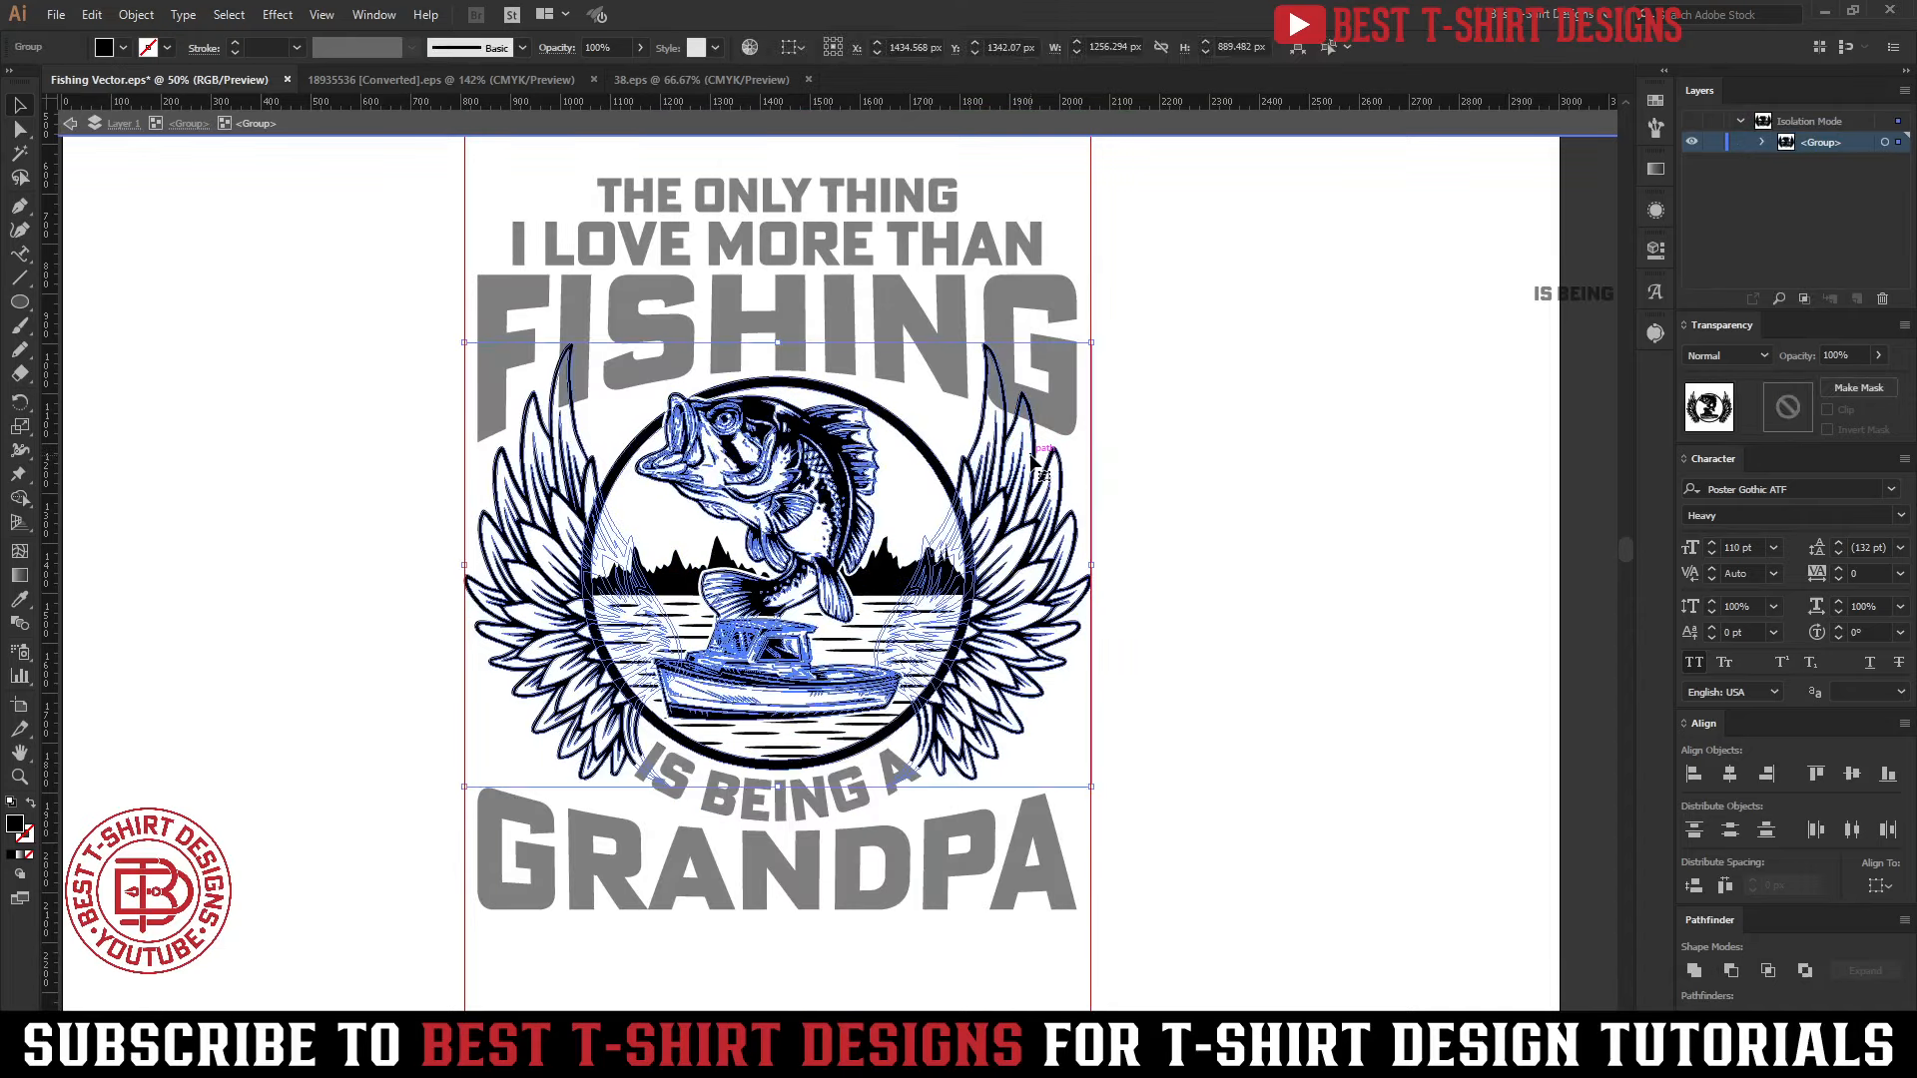
double_click(1038, 459)
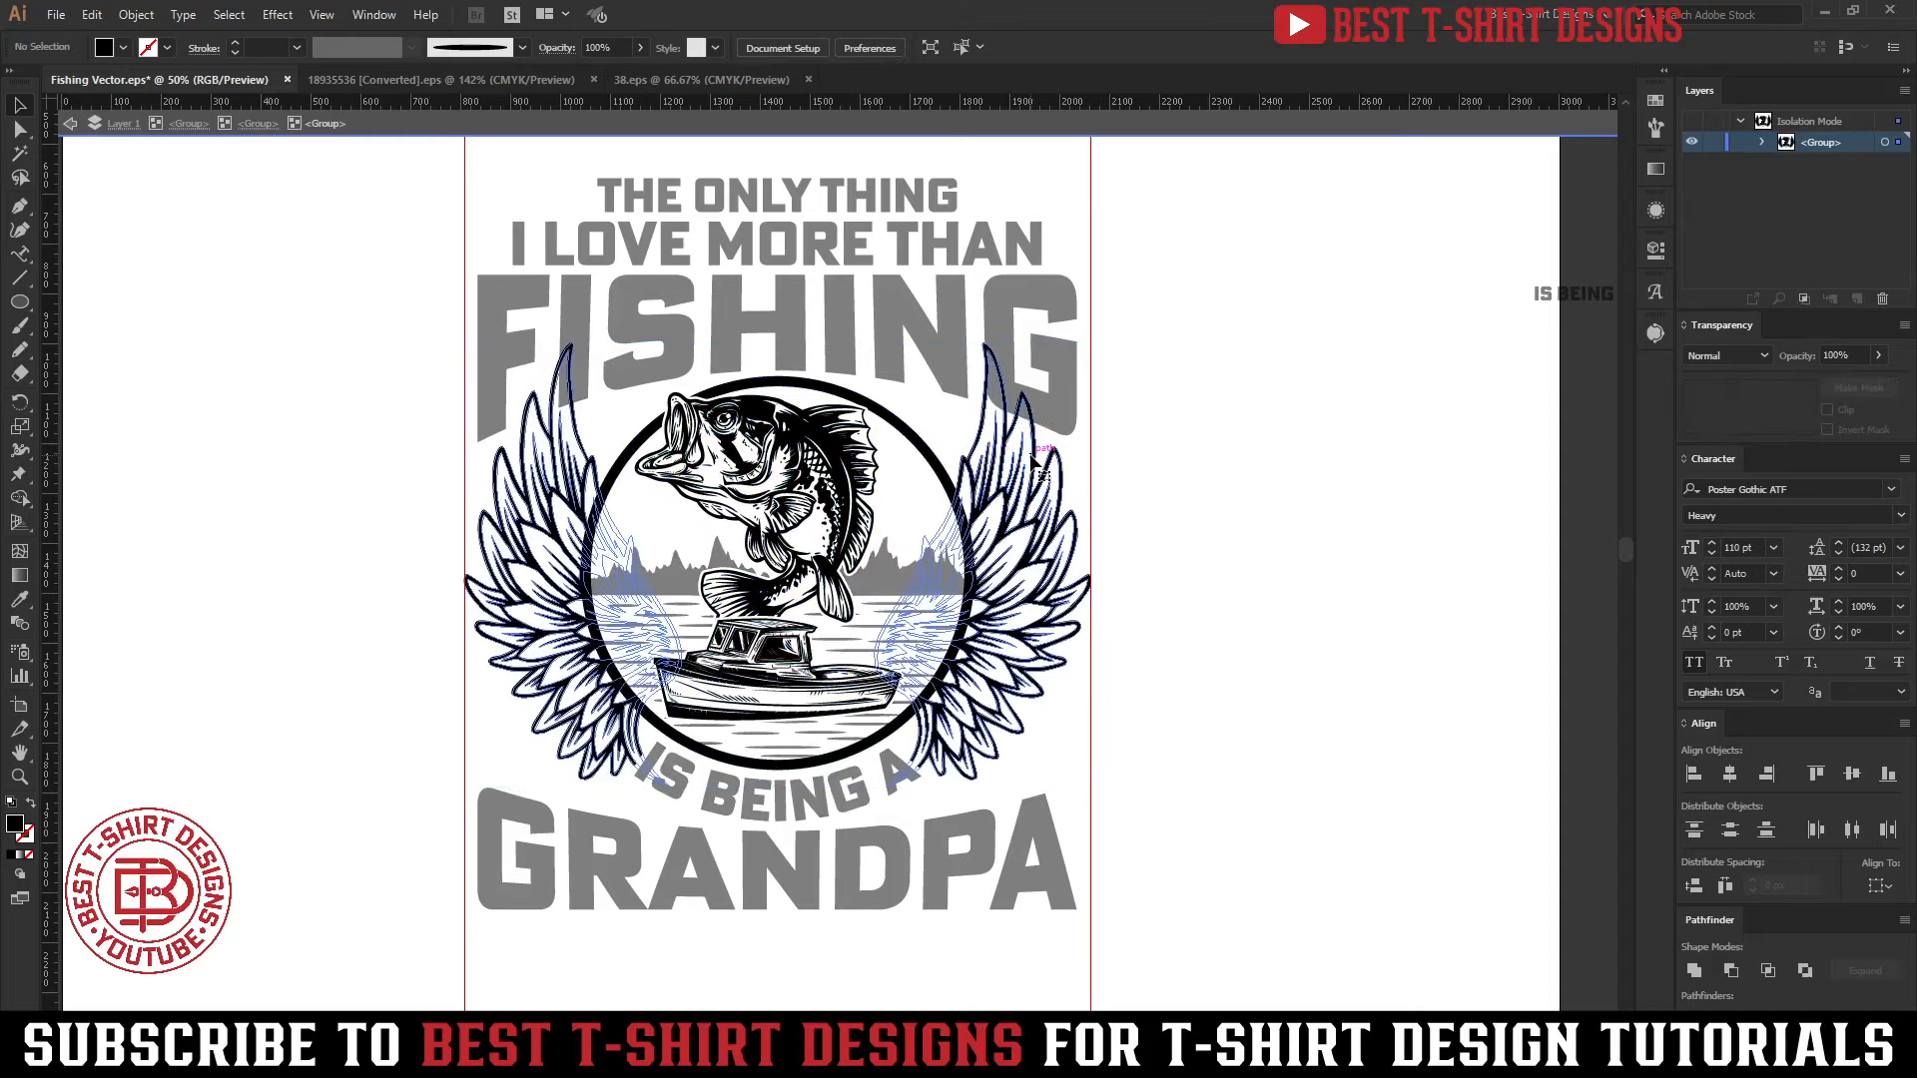
Offset the paths of both wings outward by 5 px with round joins
click(1039, 459)
key(ctrl+alt+f)
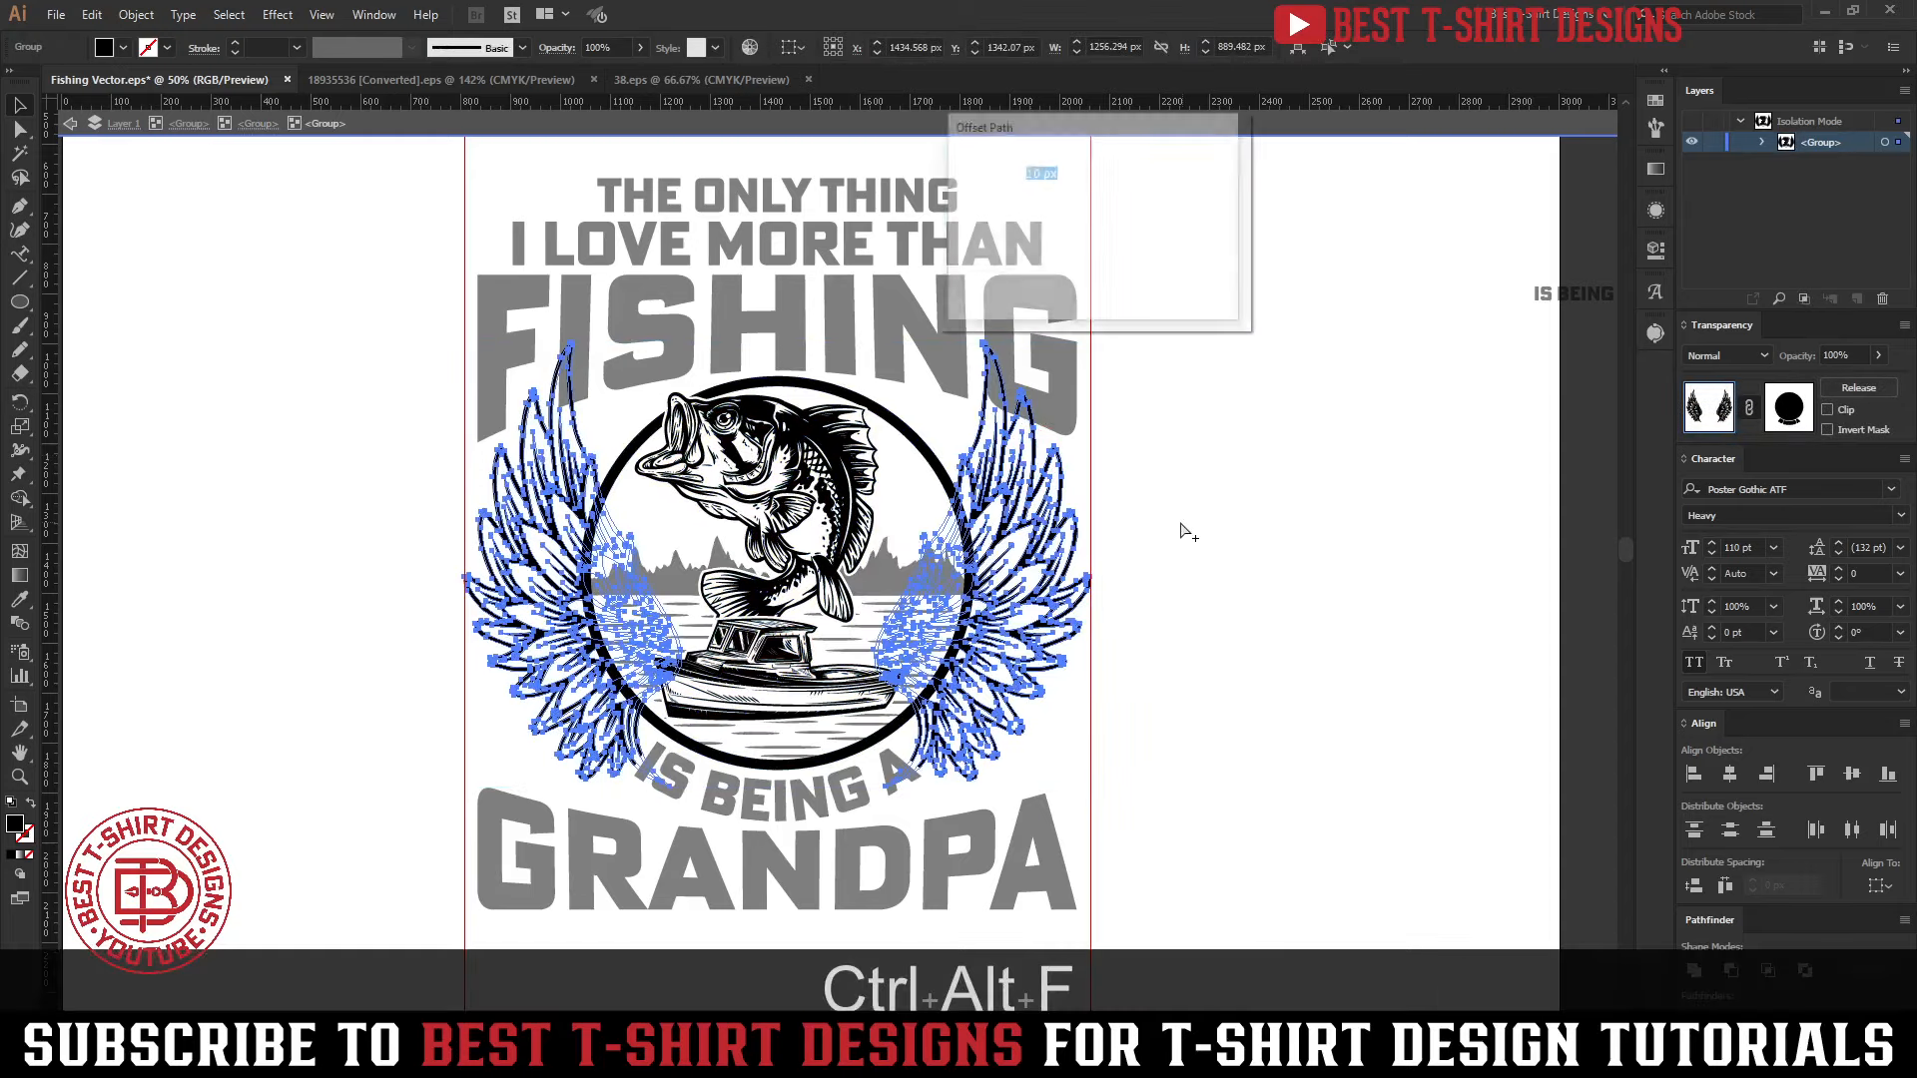
click(988, 281)
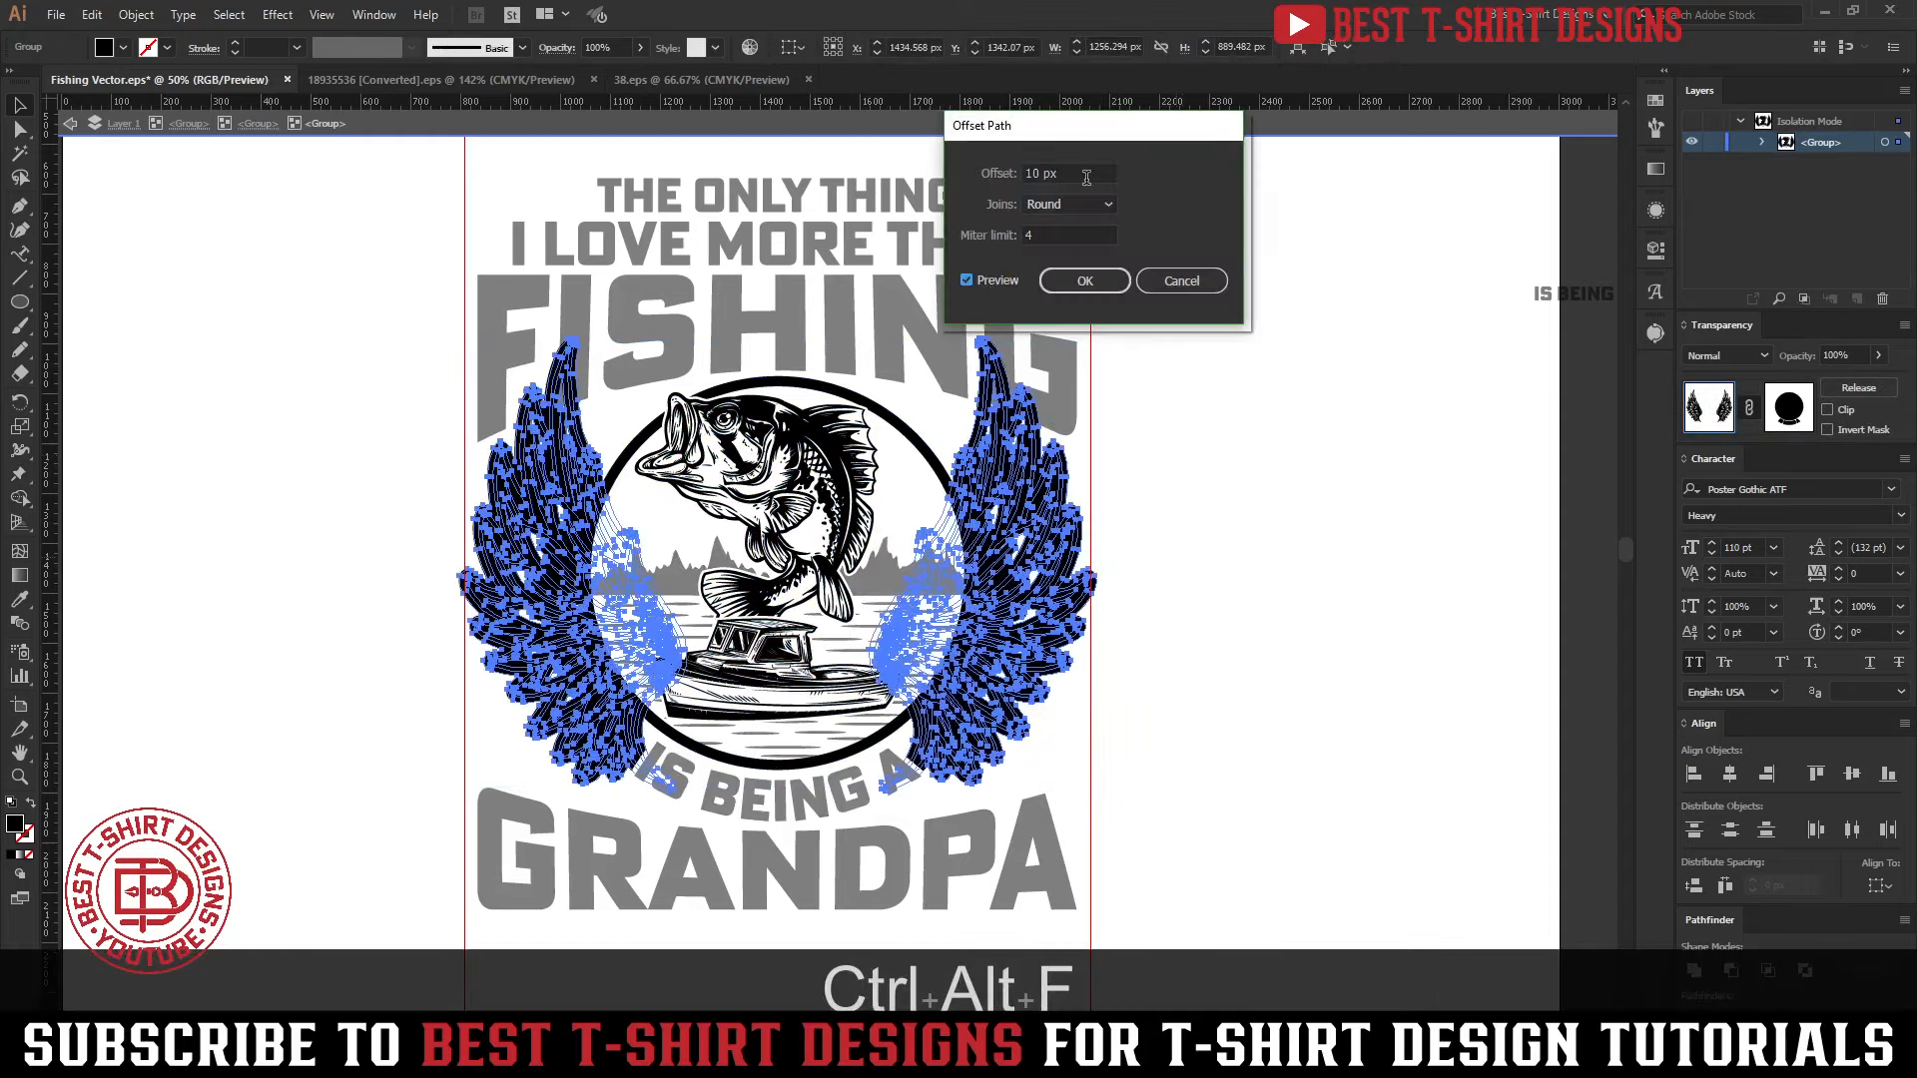
click(966, 173)
text(5)
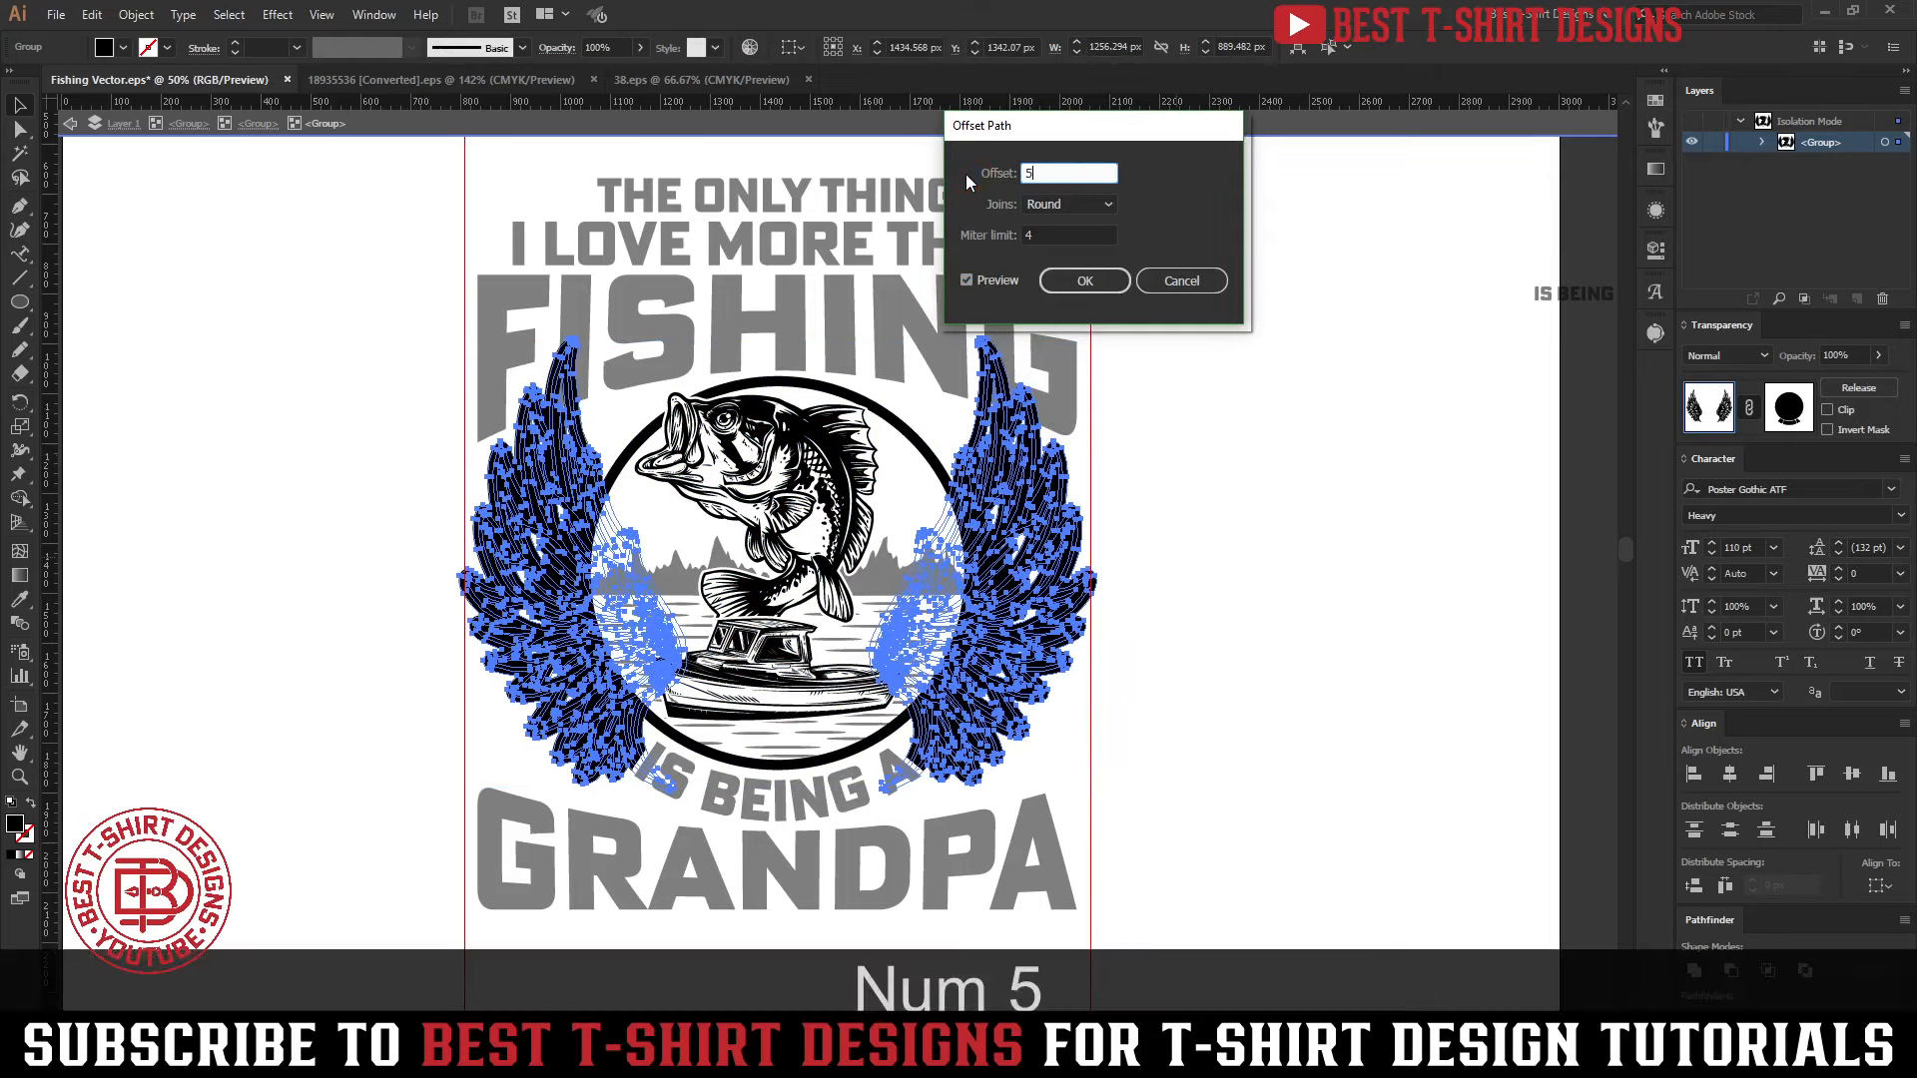
click(1084, 280)
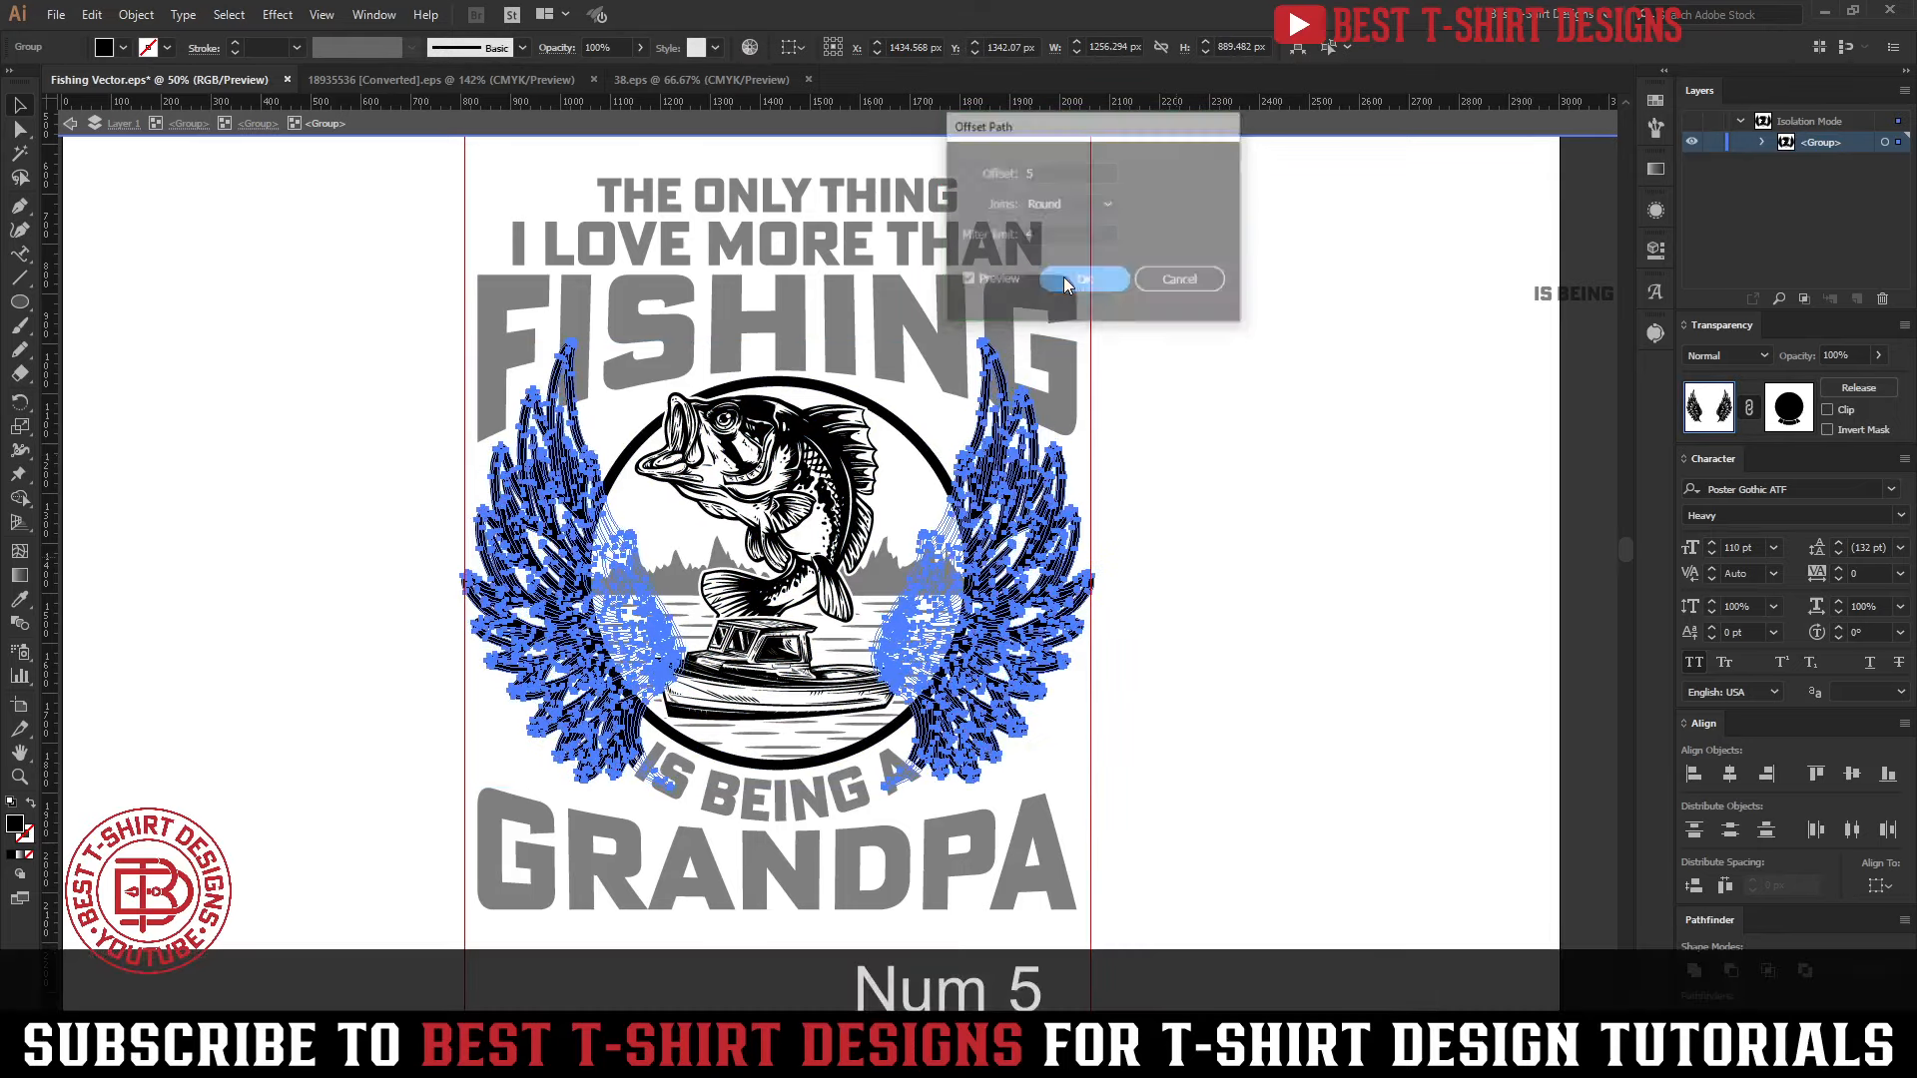
Cut the offset wing shapes out of the emblem and return to the full artwork
key(ctrl+x)
click(1296, 557)
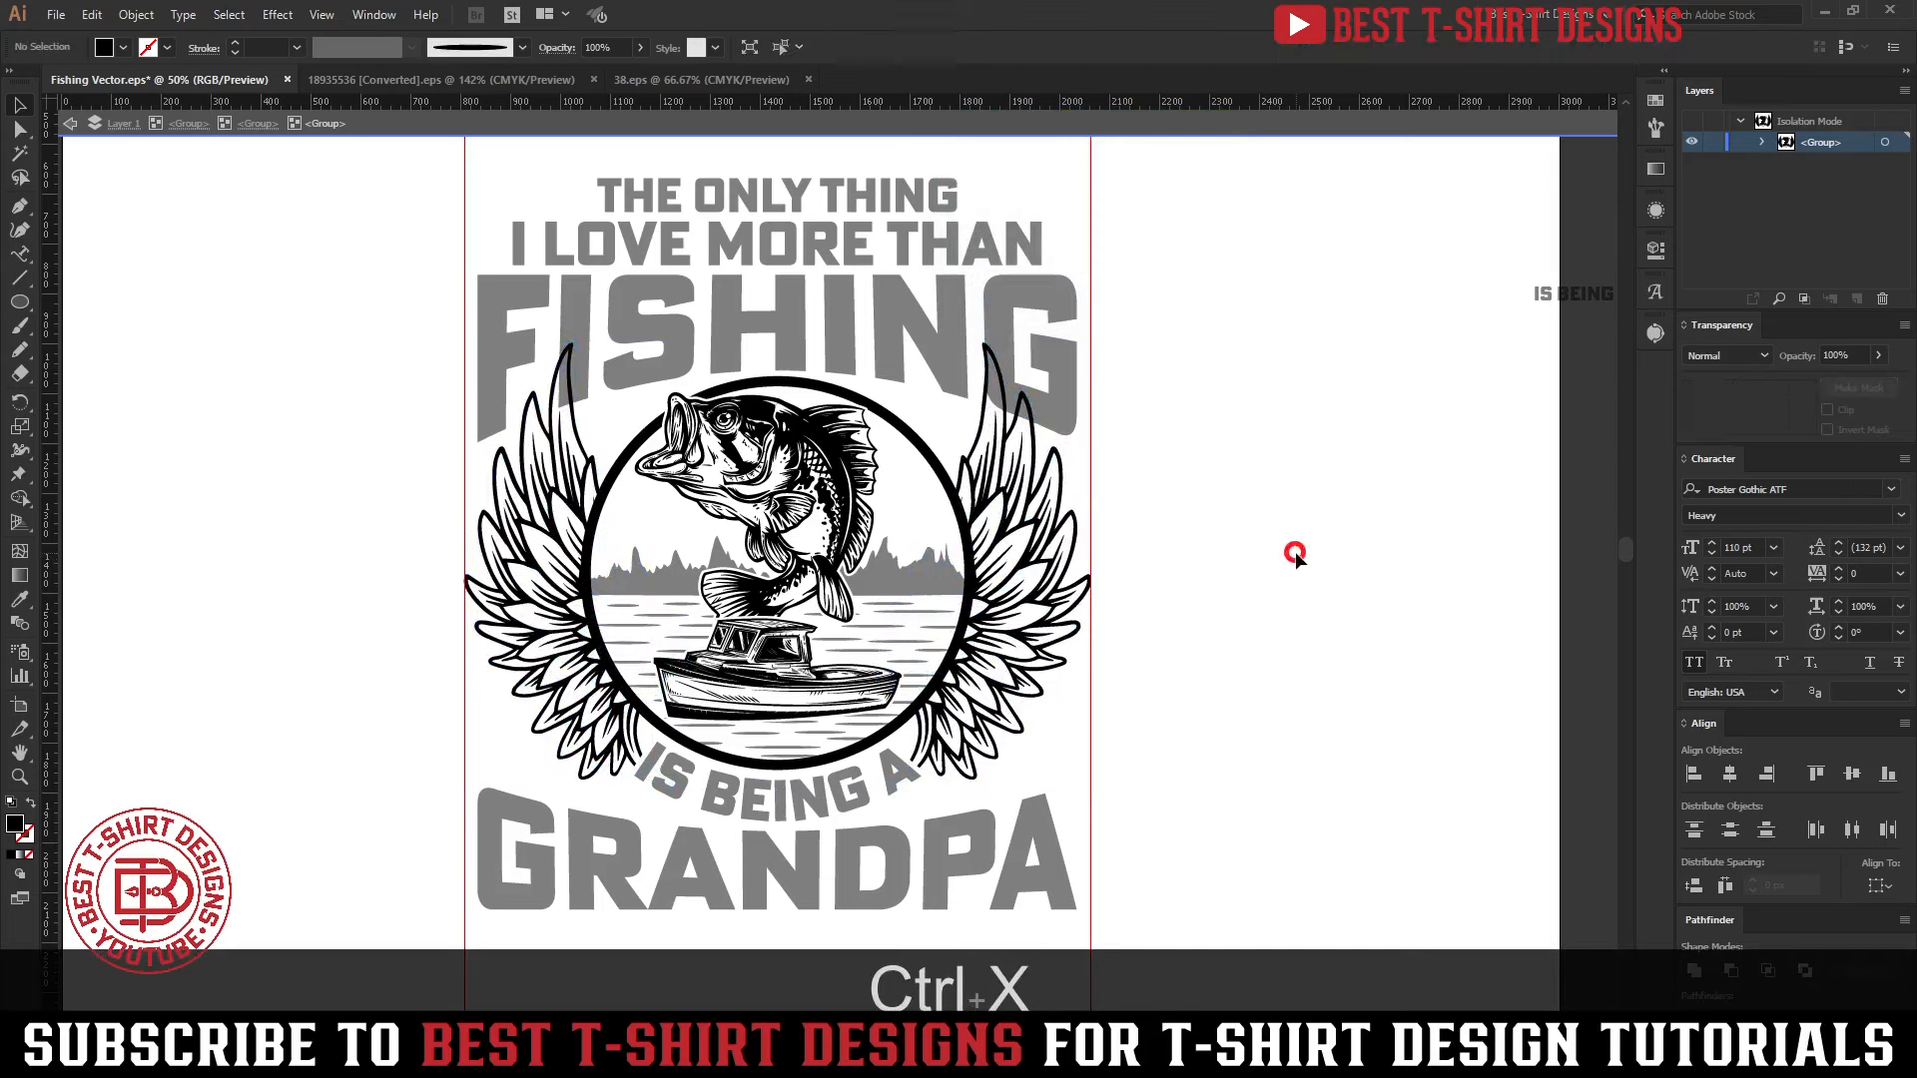
double_click(1296, 554)
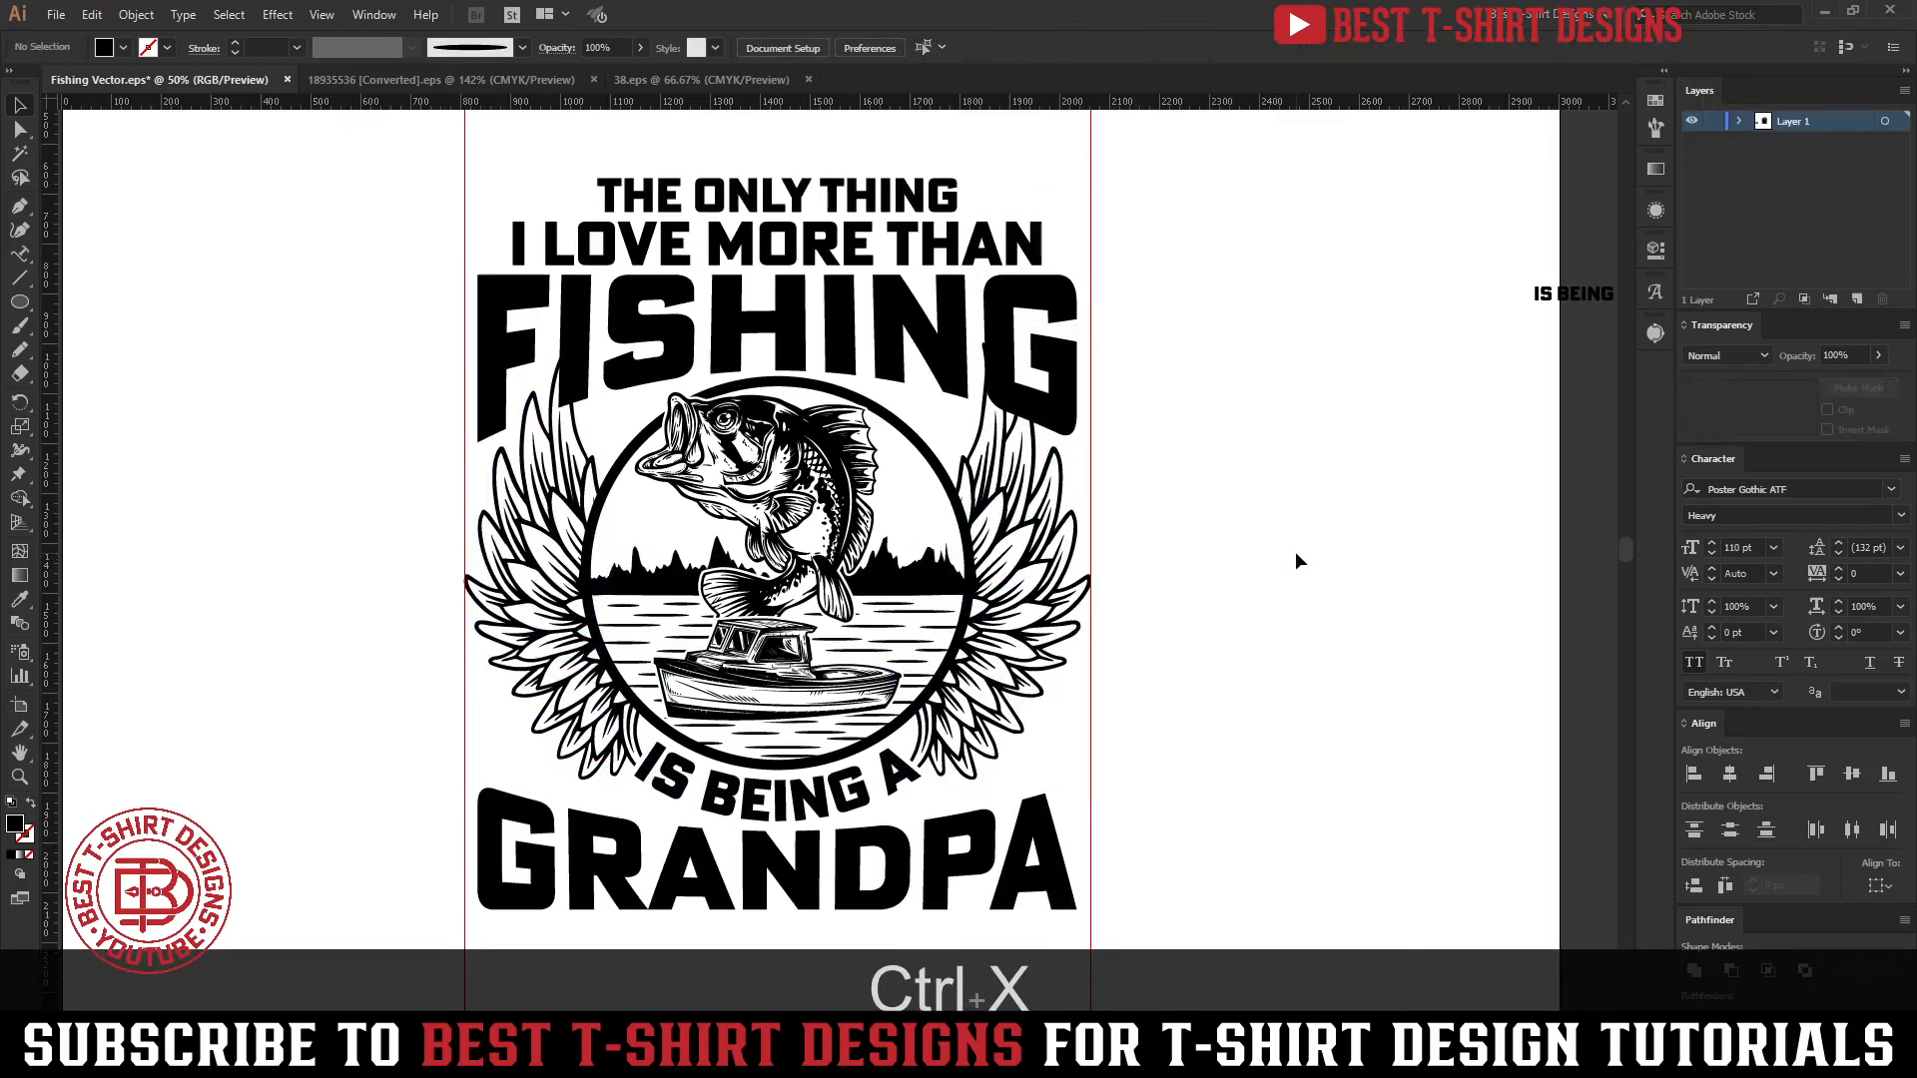
Create an opacity mask on FISHING and paste the cut wing shapes into it in place
click(1060, 390)
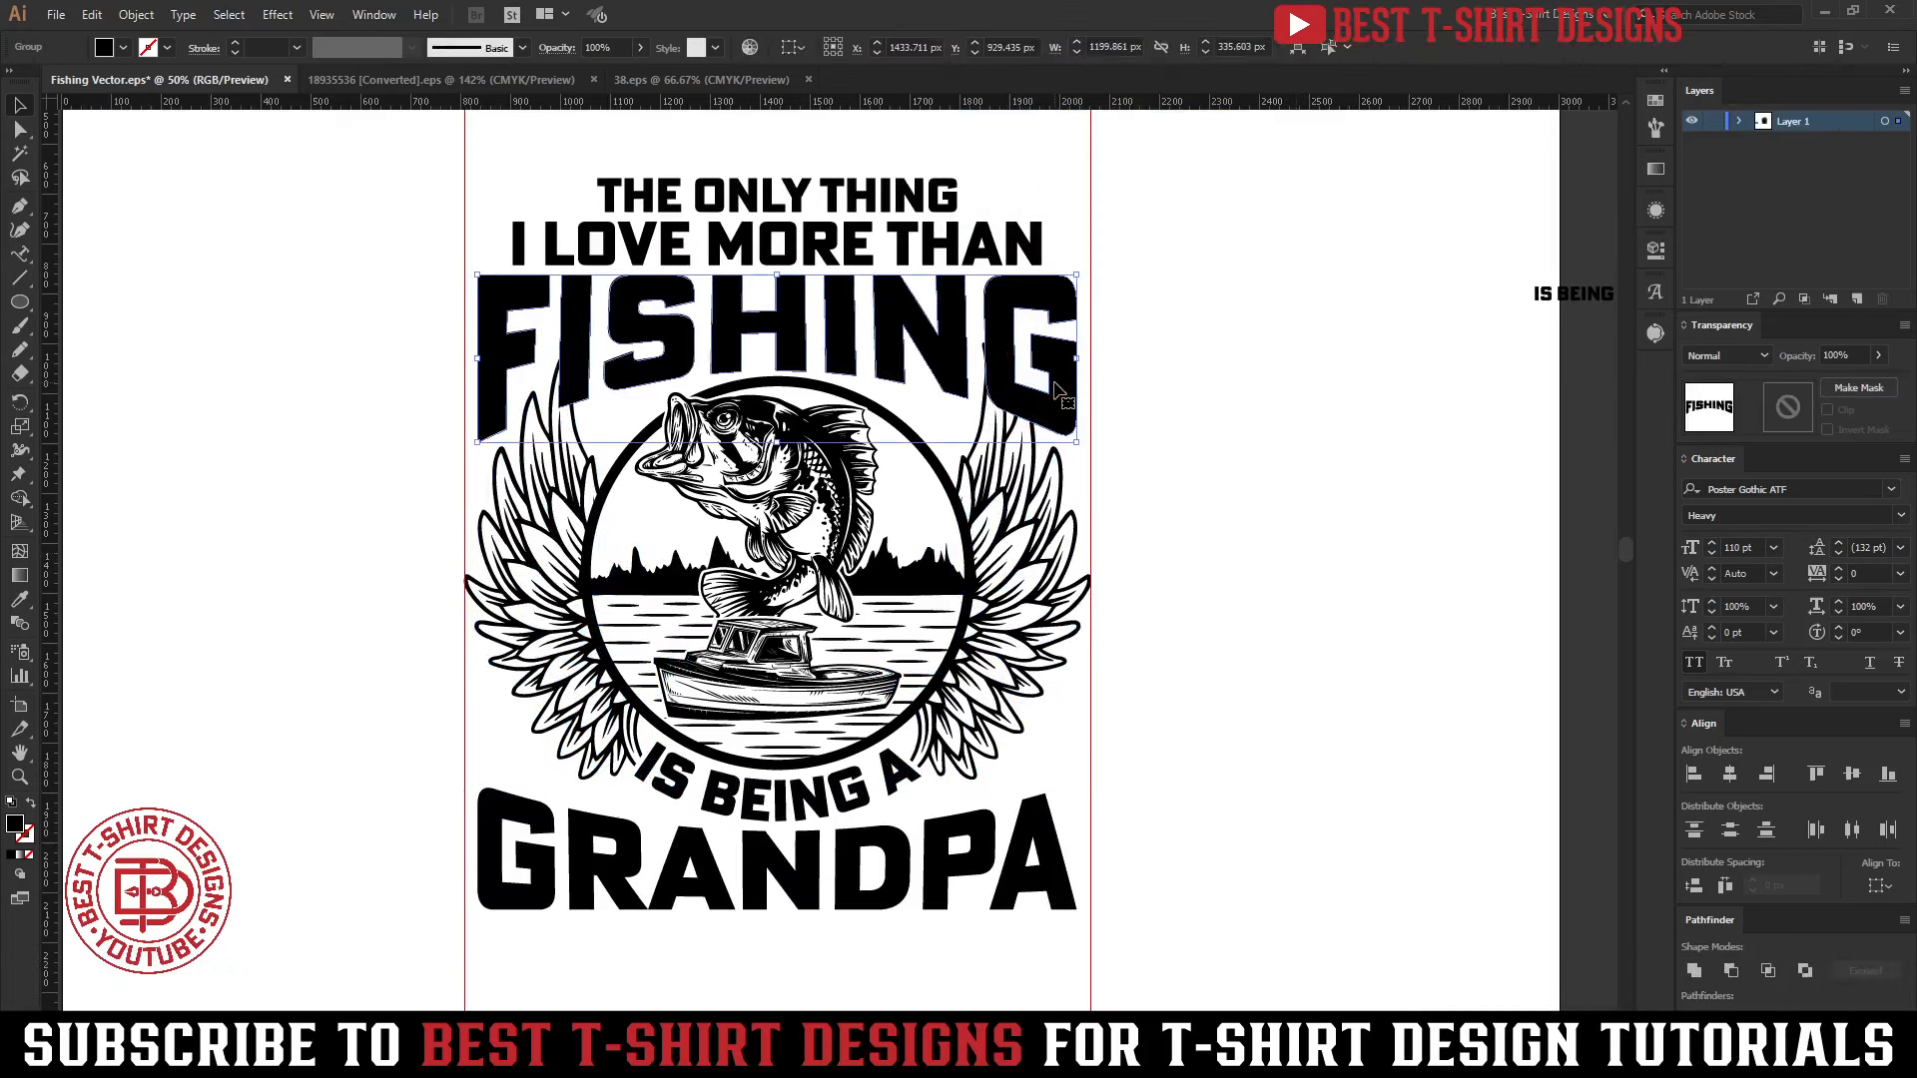
click(1782, 423)
key(ctrl+f)
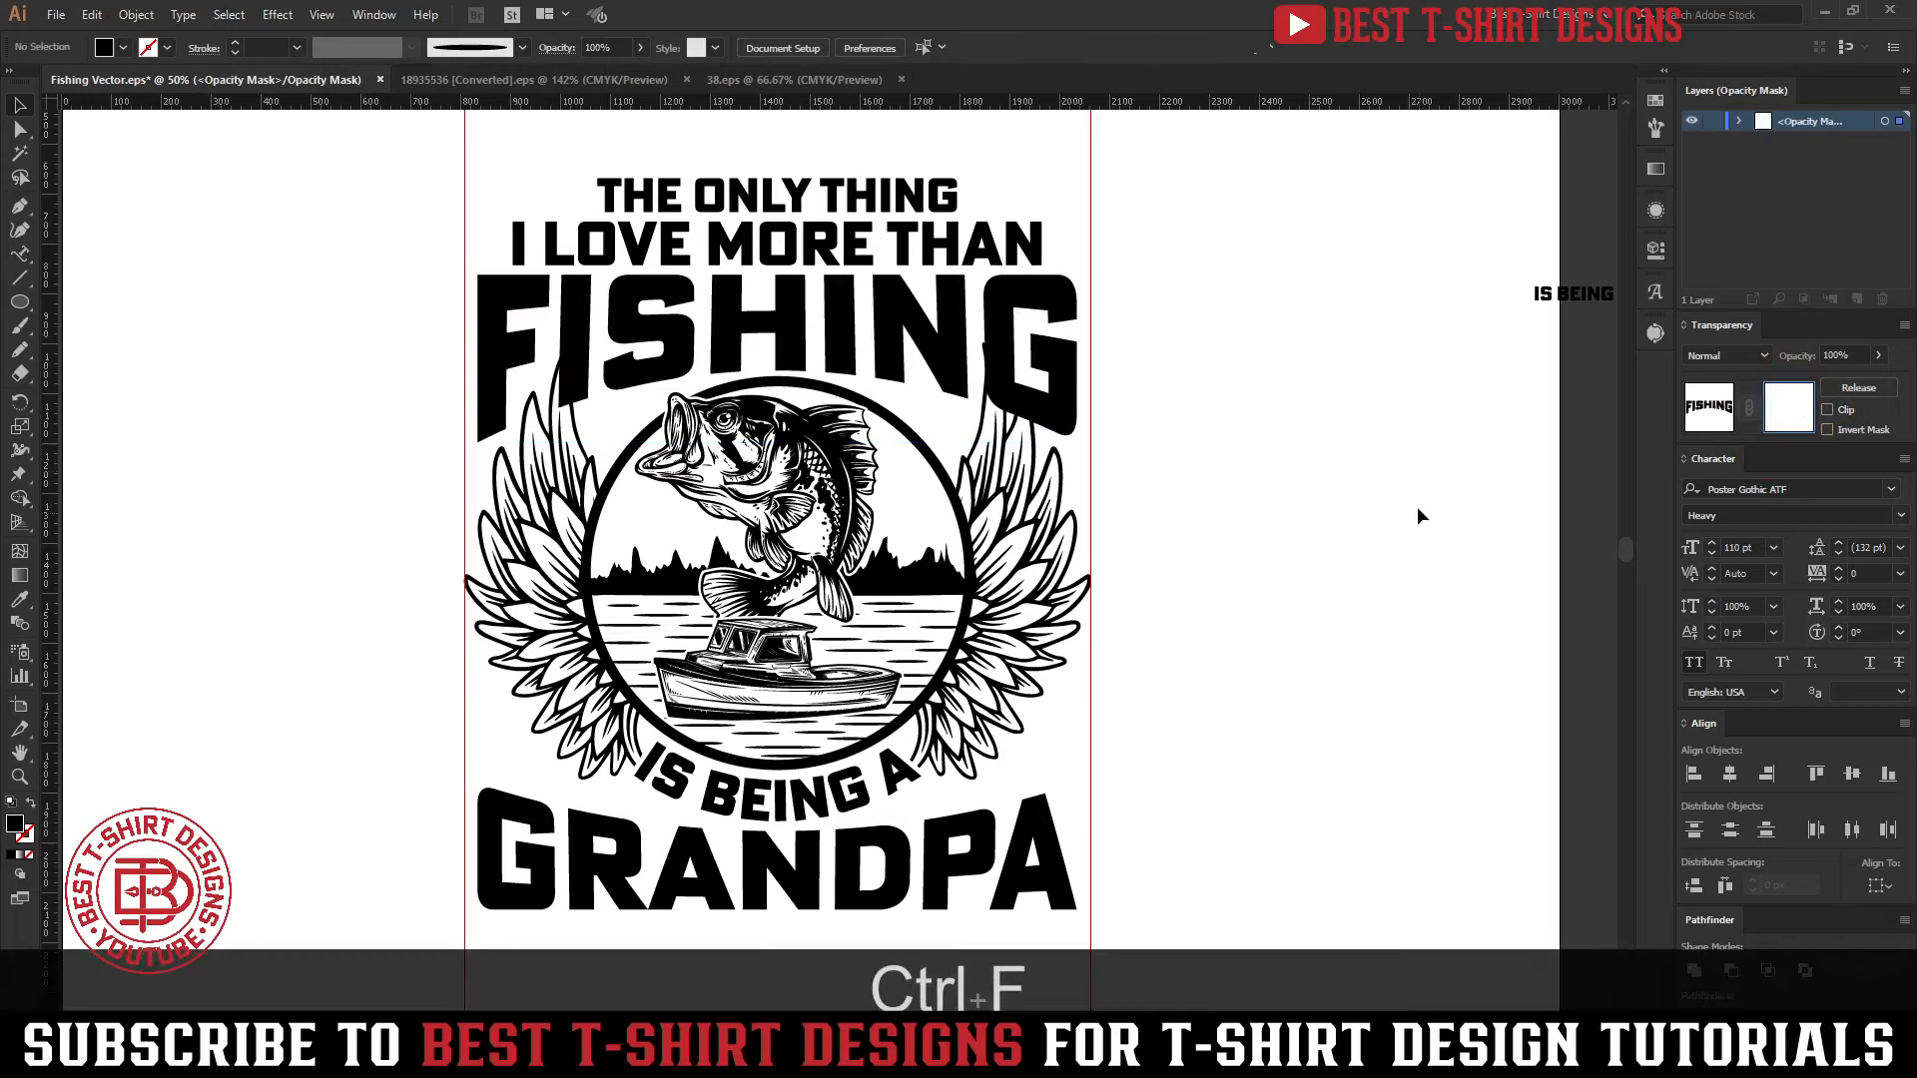
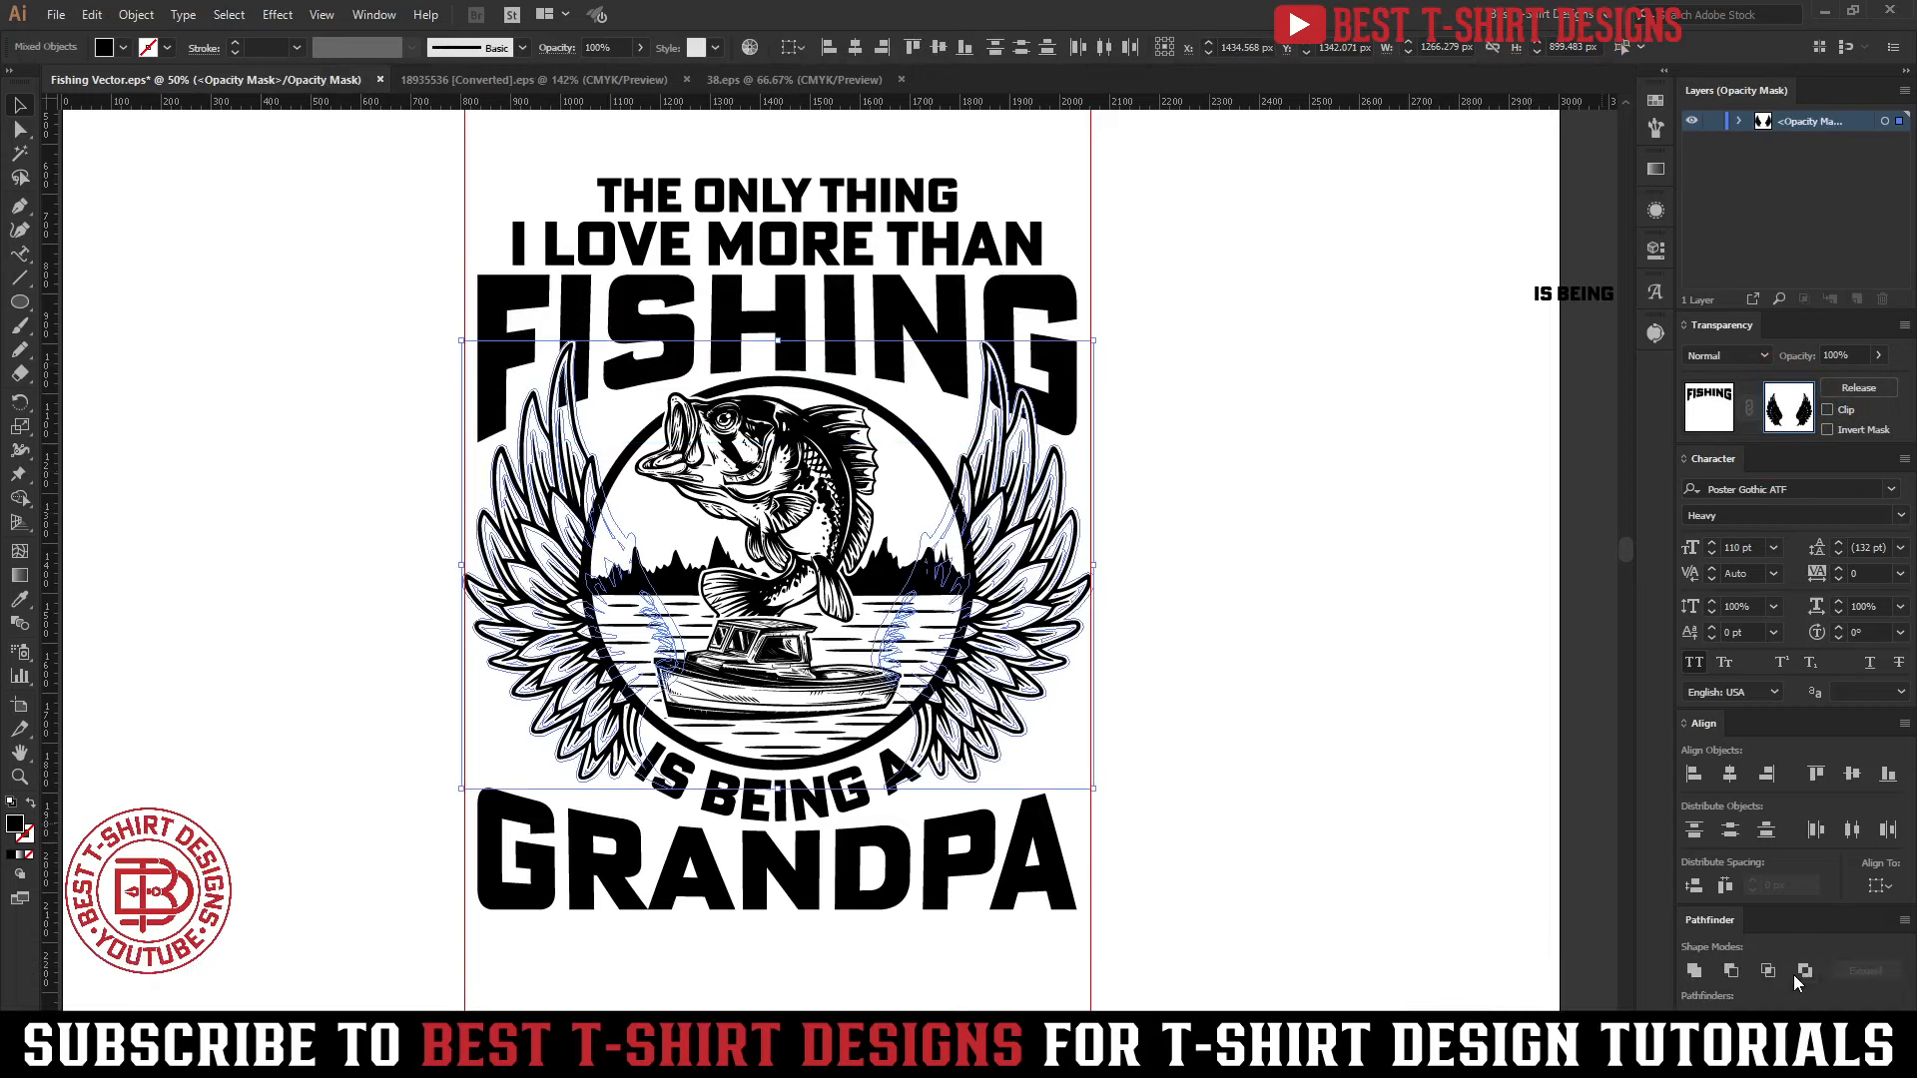
Unite the wing shapes inside FISHING's opacity mask and return to editing the artwork
click(1693, 970)
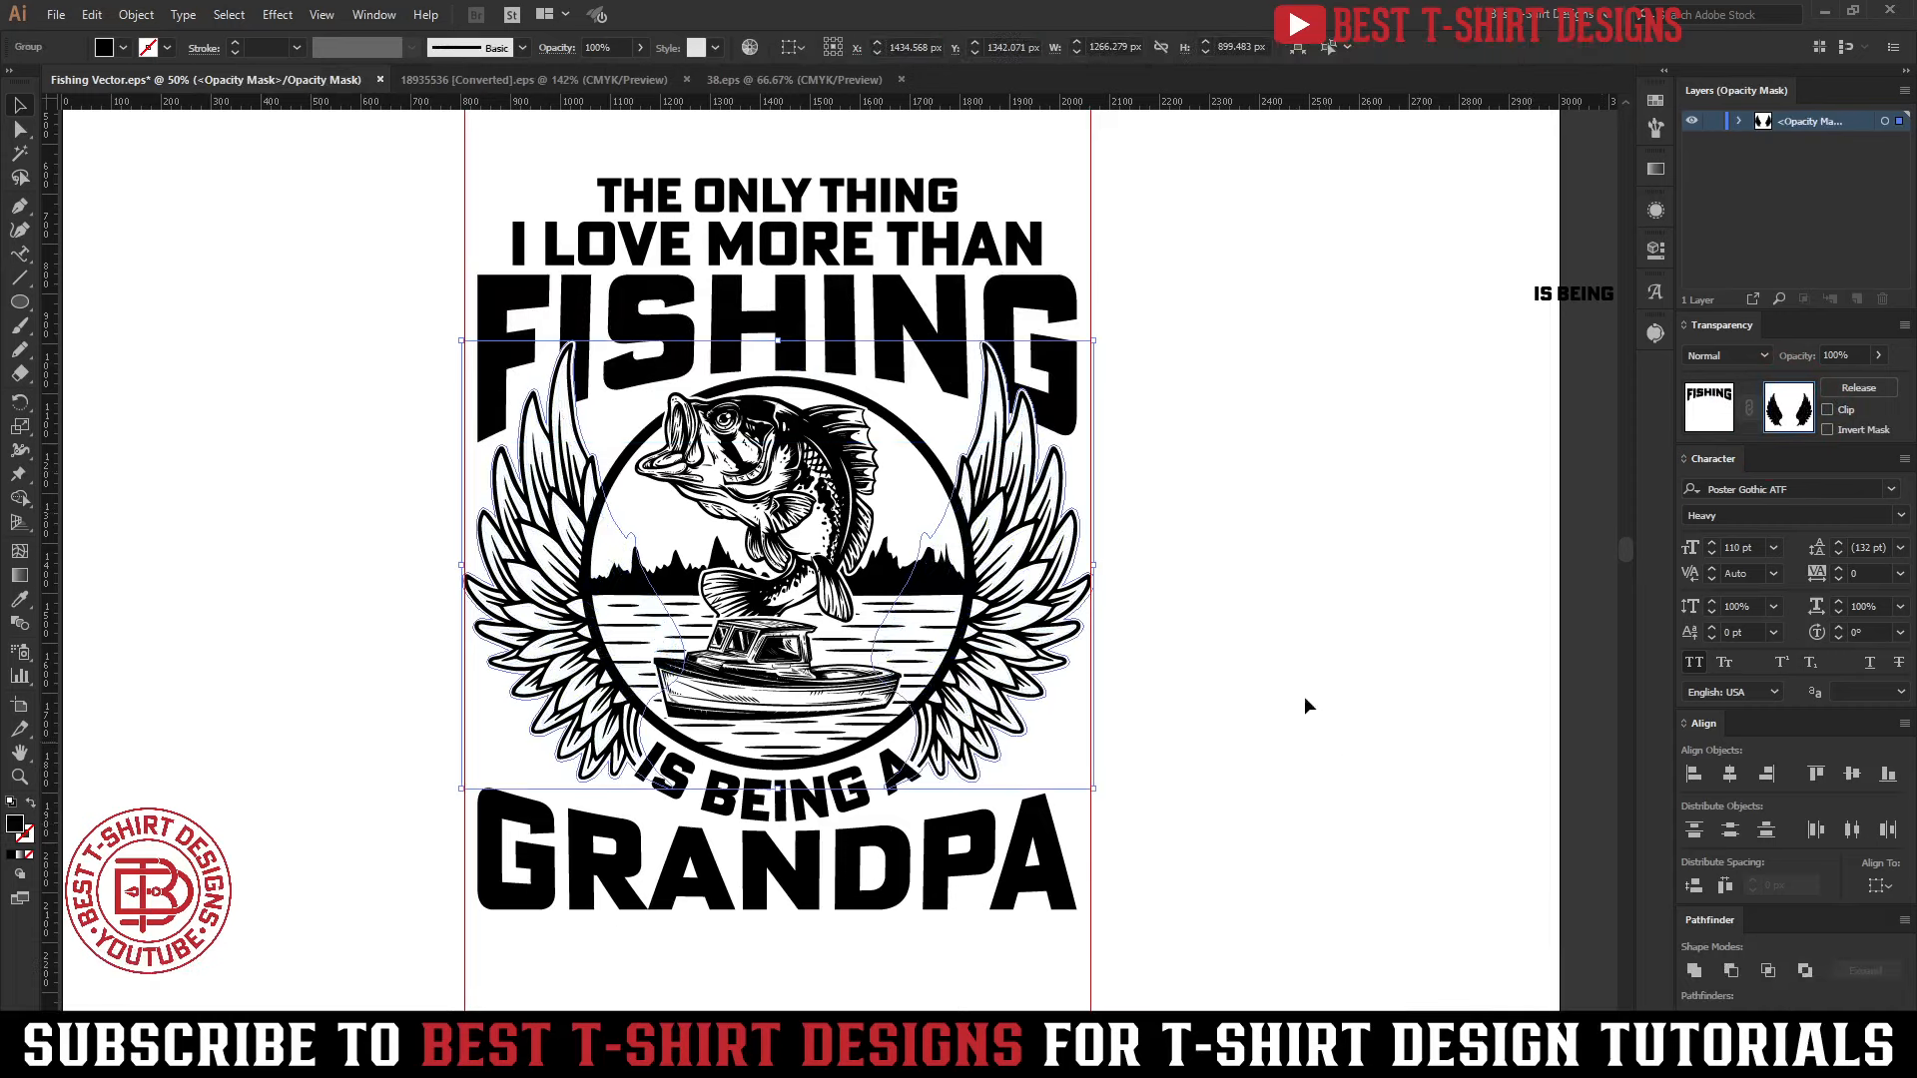
click(1231, 511)
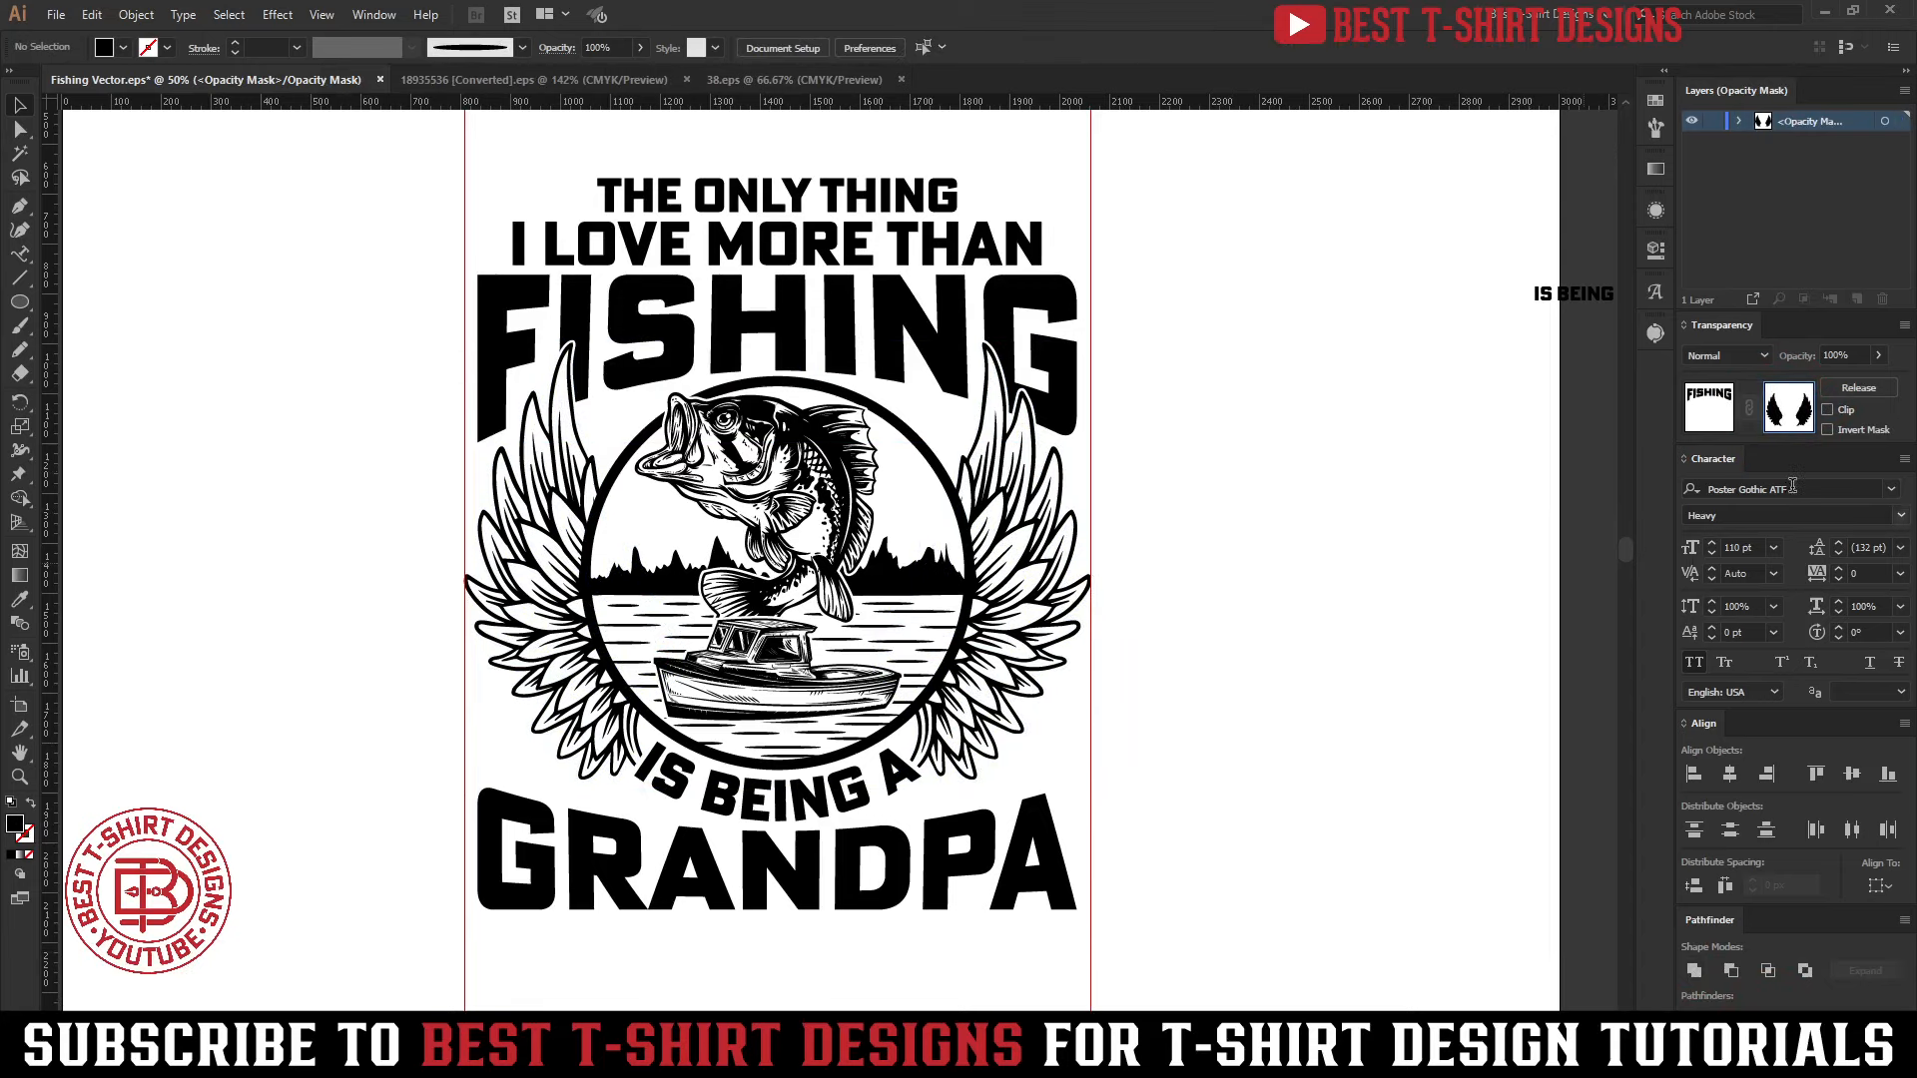
click(1246, 527)
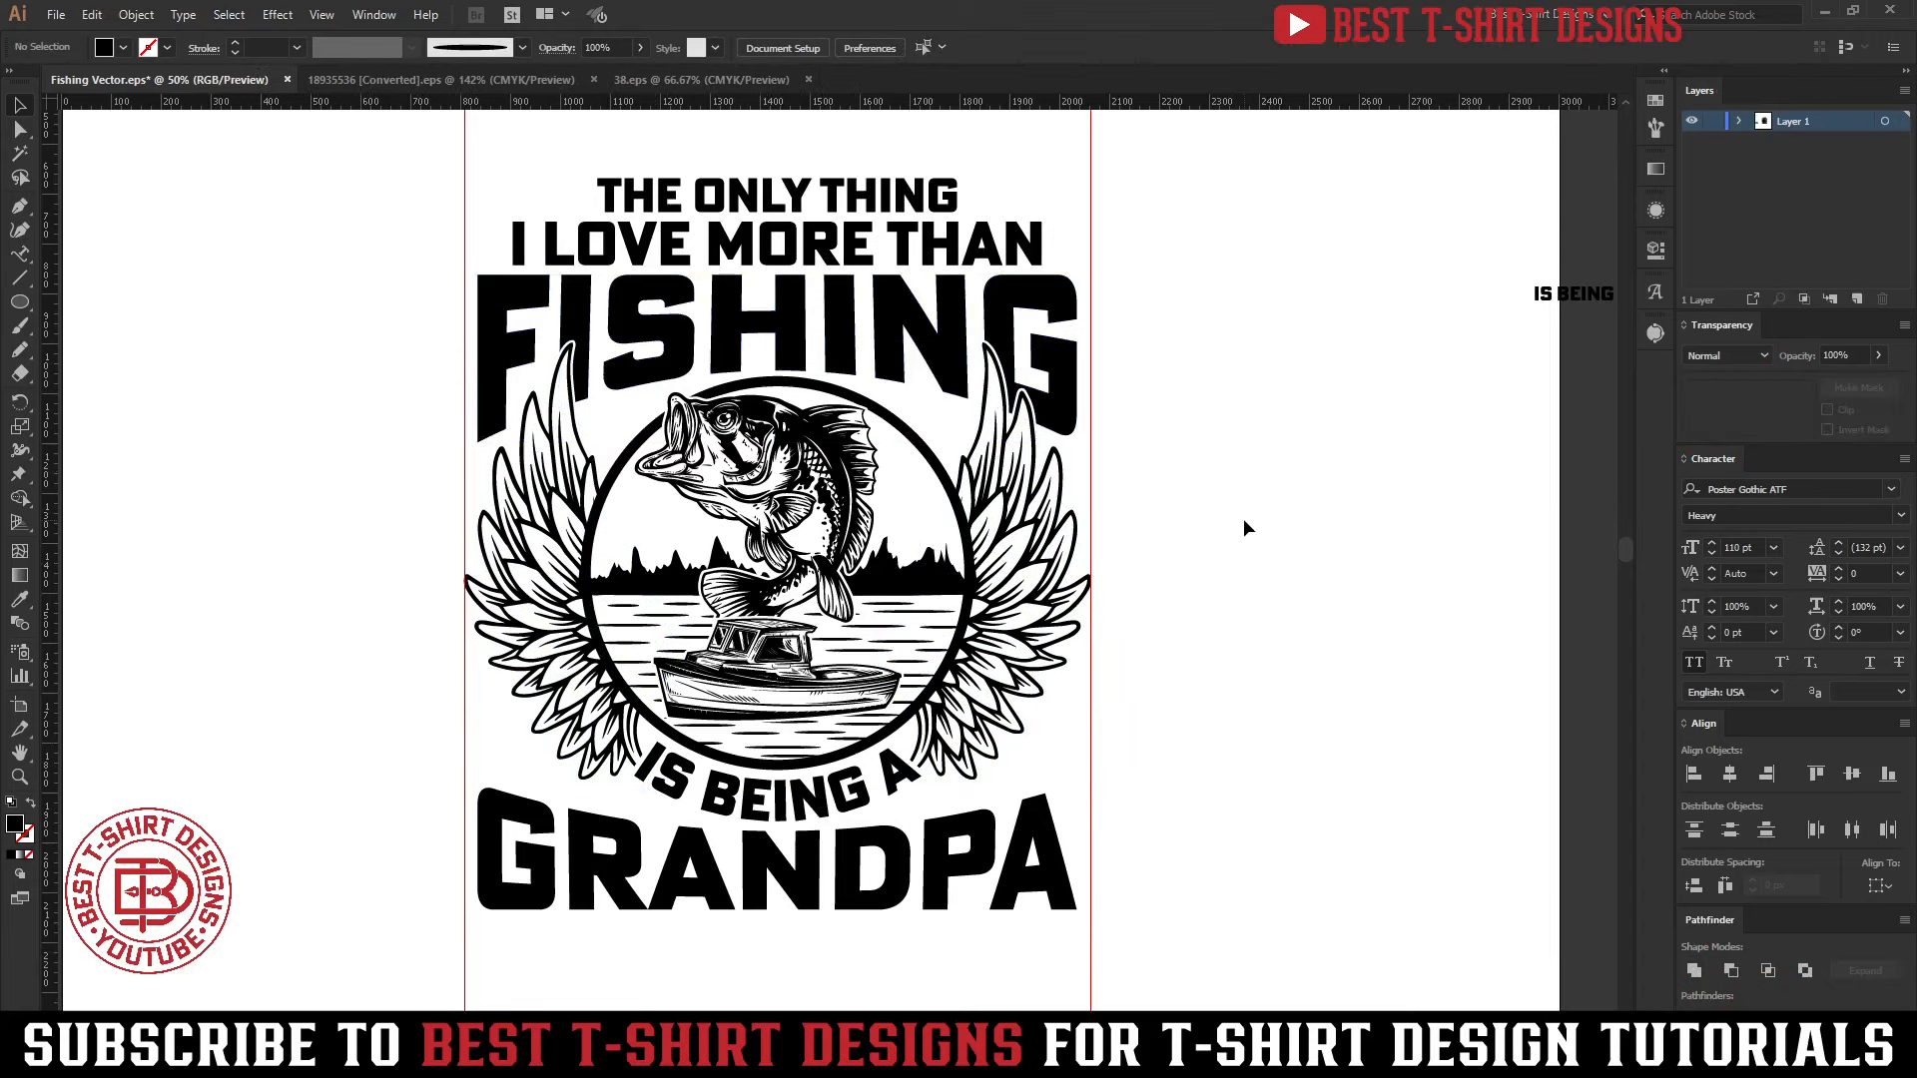
Move the crossed fishing rods from beside the artboard to the blank area right of GRANDPA
scroll(1096, 655, down, 1)
scroll(1097, 655, down, 2)
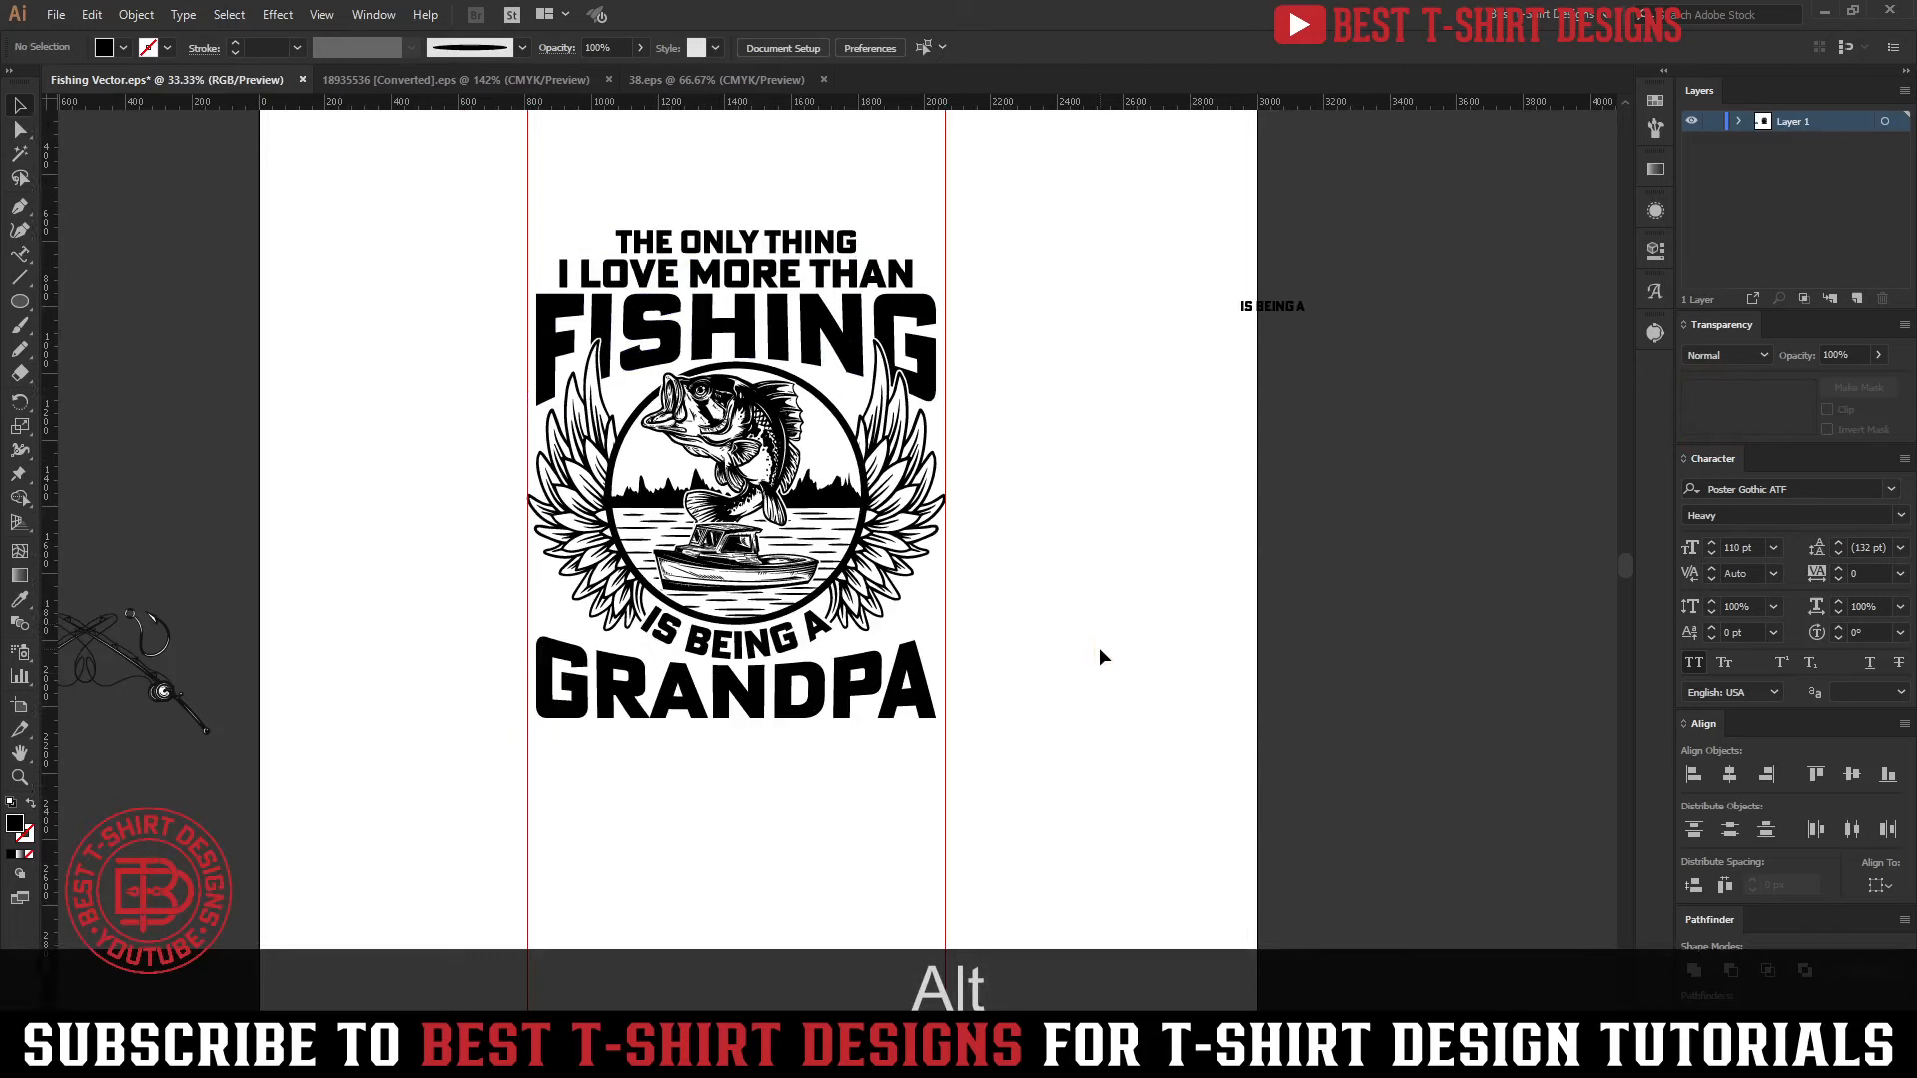
drag(197, 685, 1333, 713)
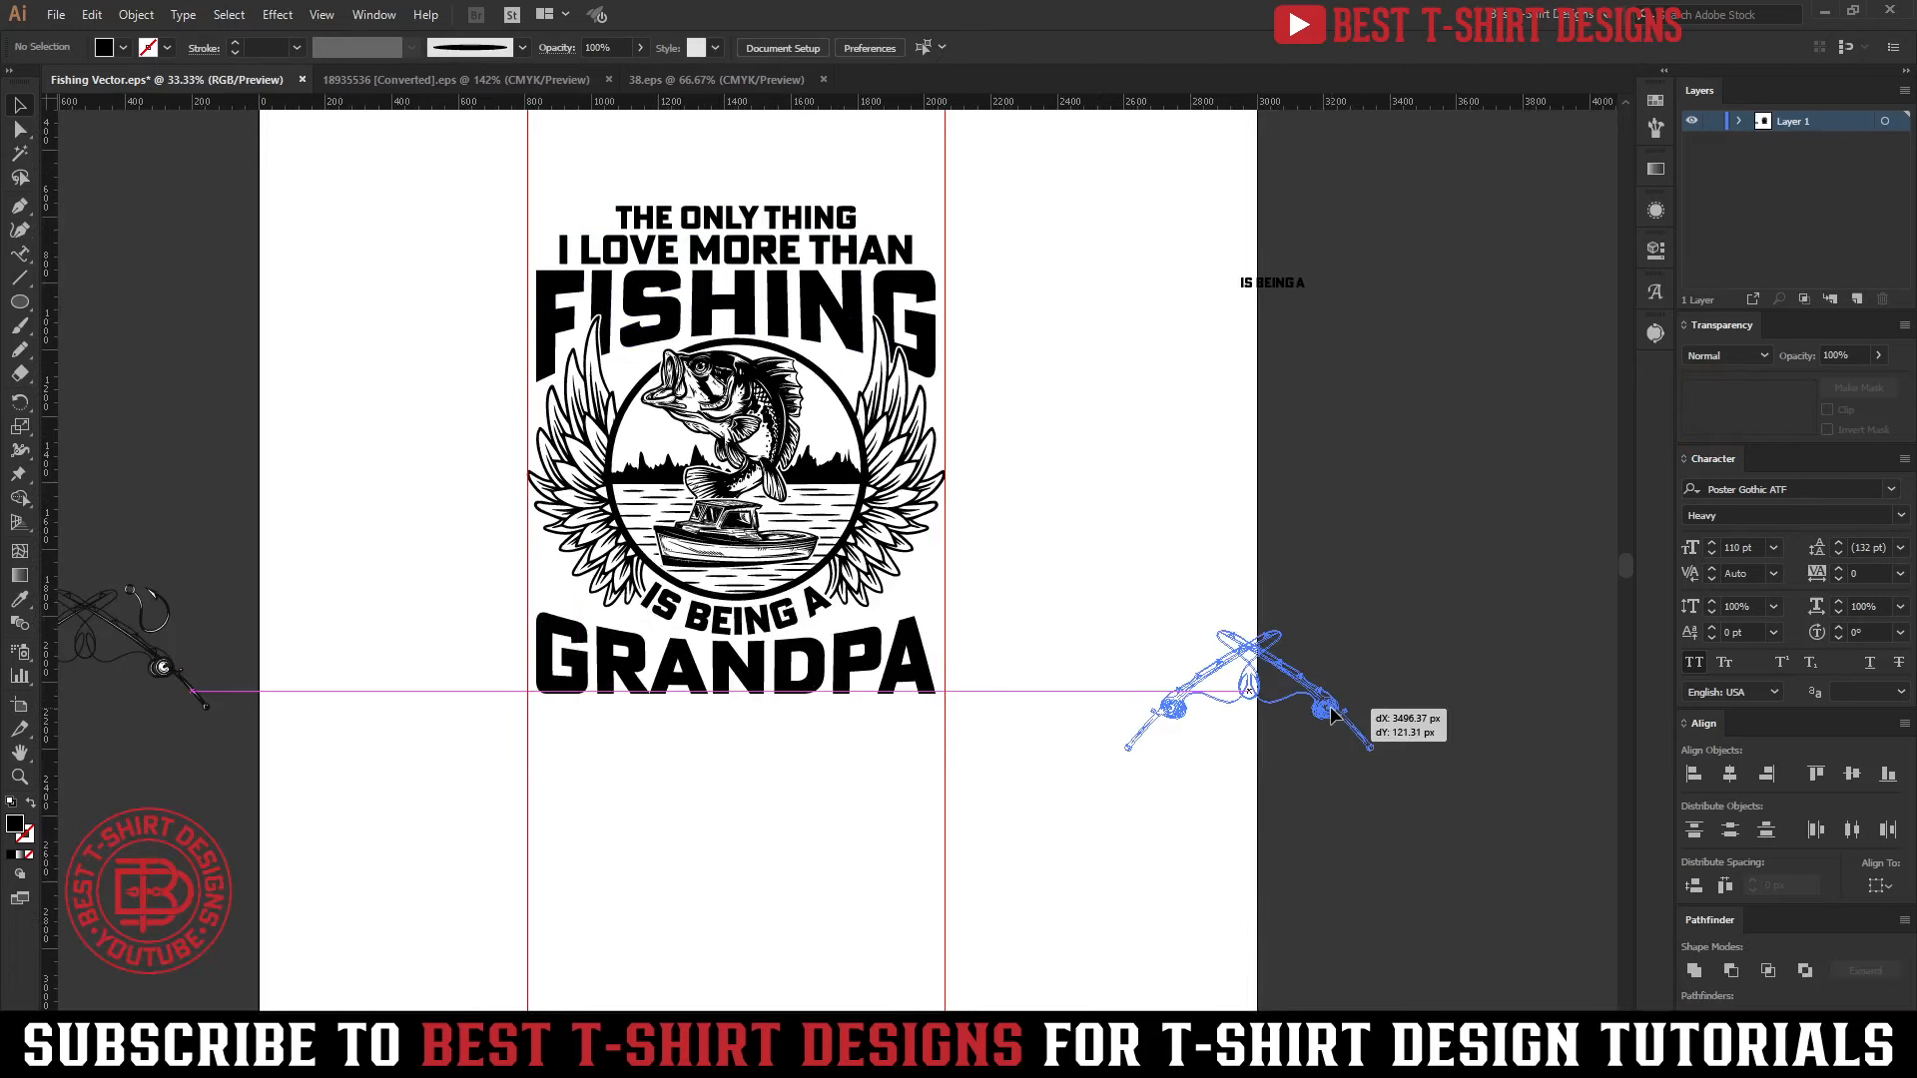
drag(1226, 794, 1226, 792)
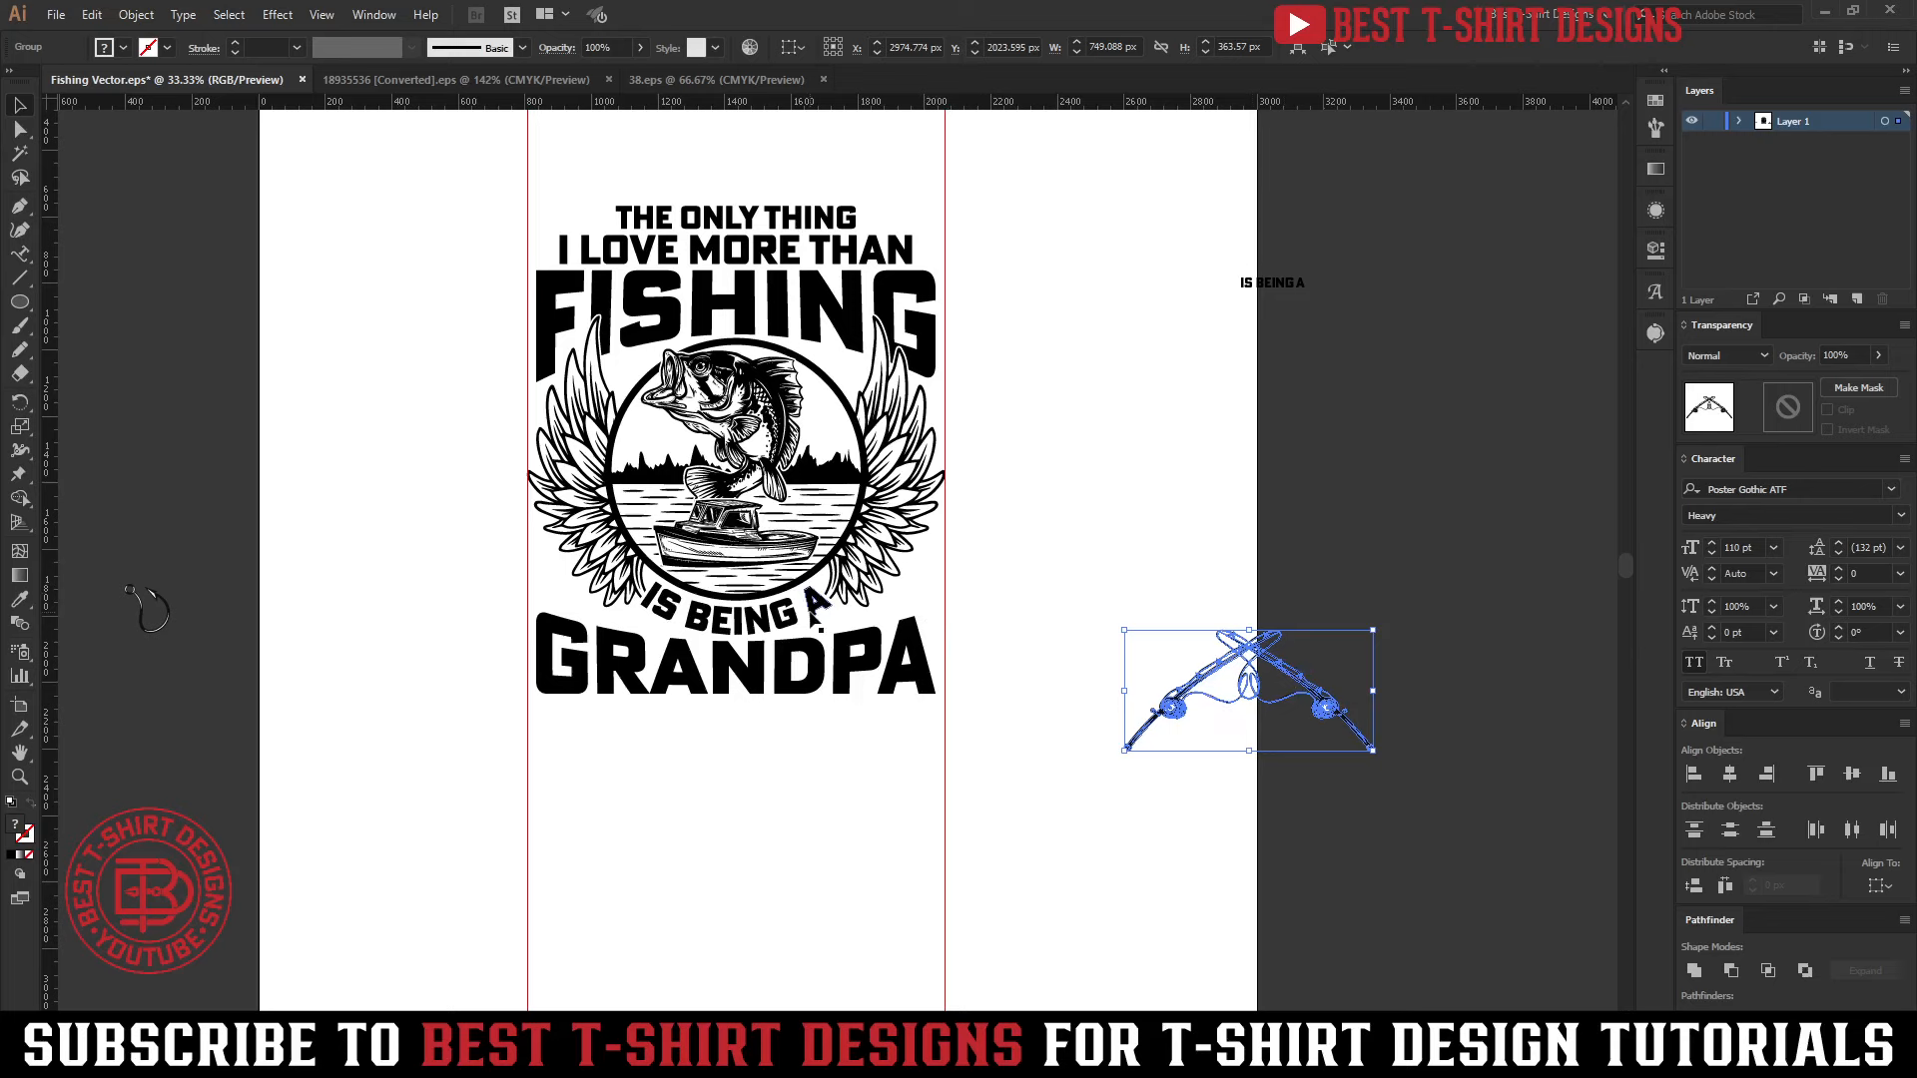
Move the pair of fish hooks onto the artboard, into the empty space below GRANDPA
scroll(206, 613, down, 1)
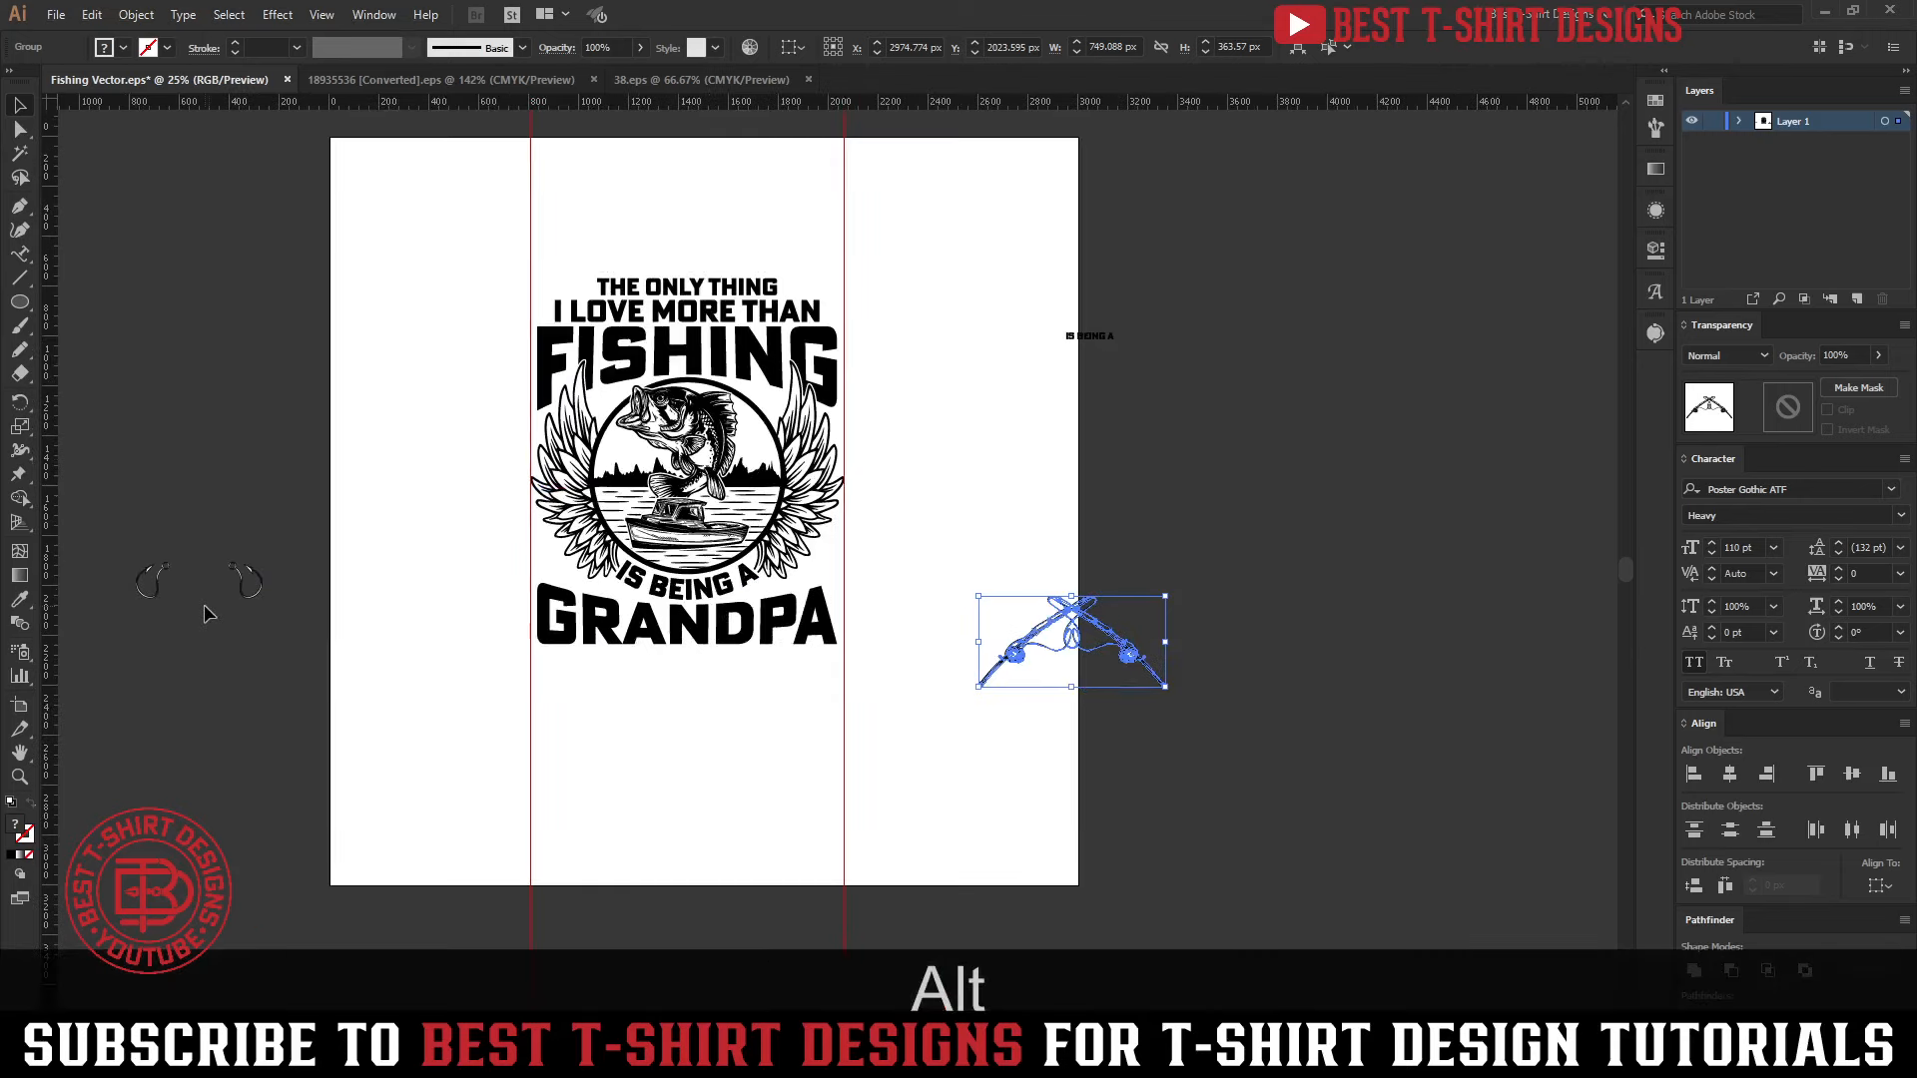
click(255, 600)
drag(254, 599, 738, 755)
scroll(738, 754, up, 5)
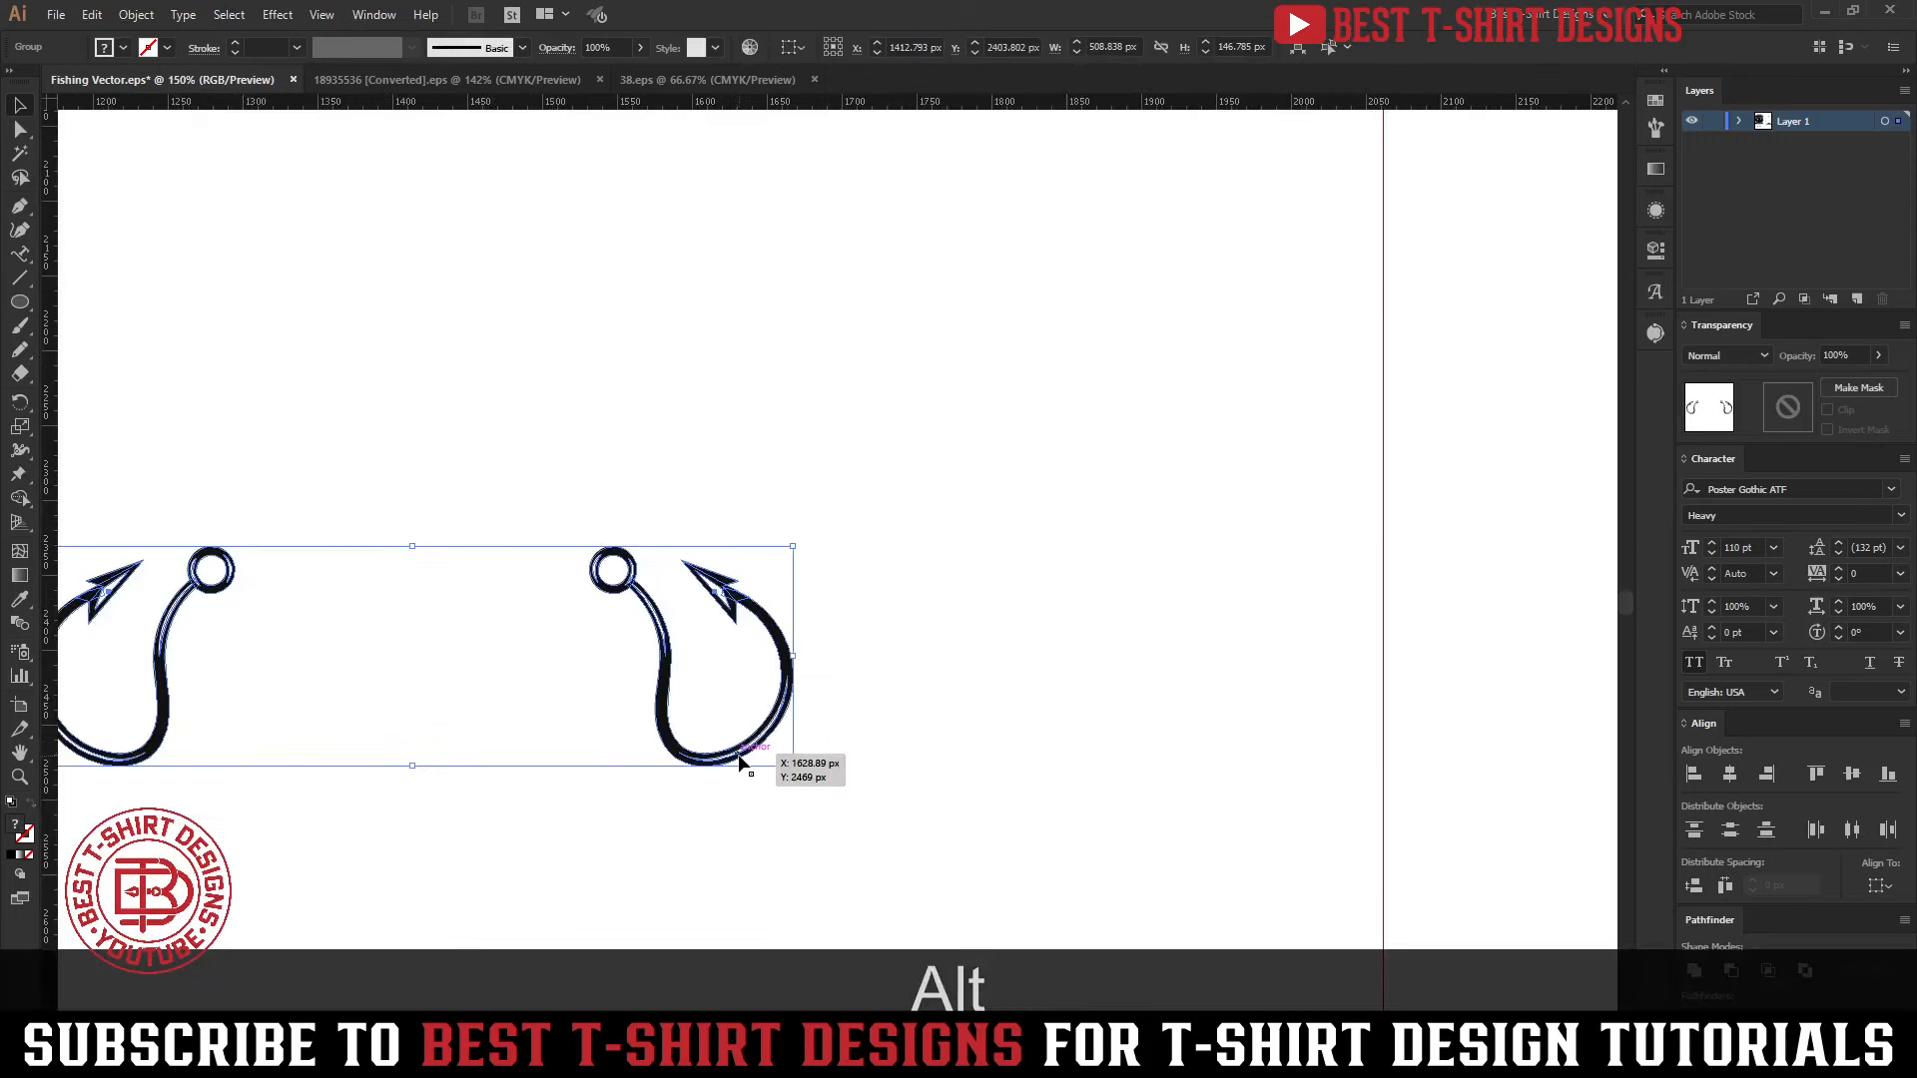
Erase the left hook of the pair so that only the right hook remains
key(shift+e)
drag(286, 587, 556, 578)
drag(185, 480, 587, 815)
key(v)
scroll(1108, 671, up, 3)
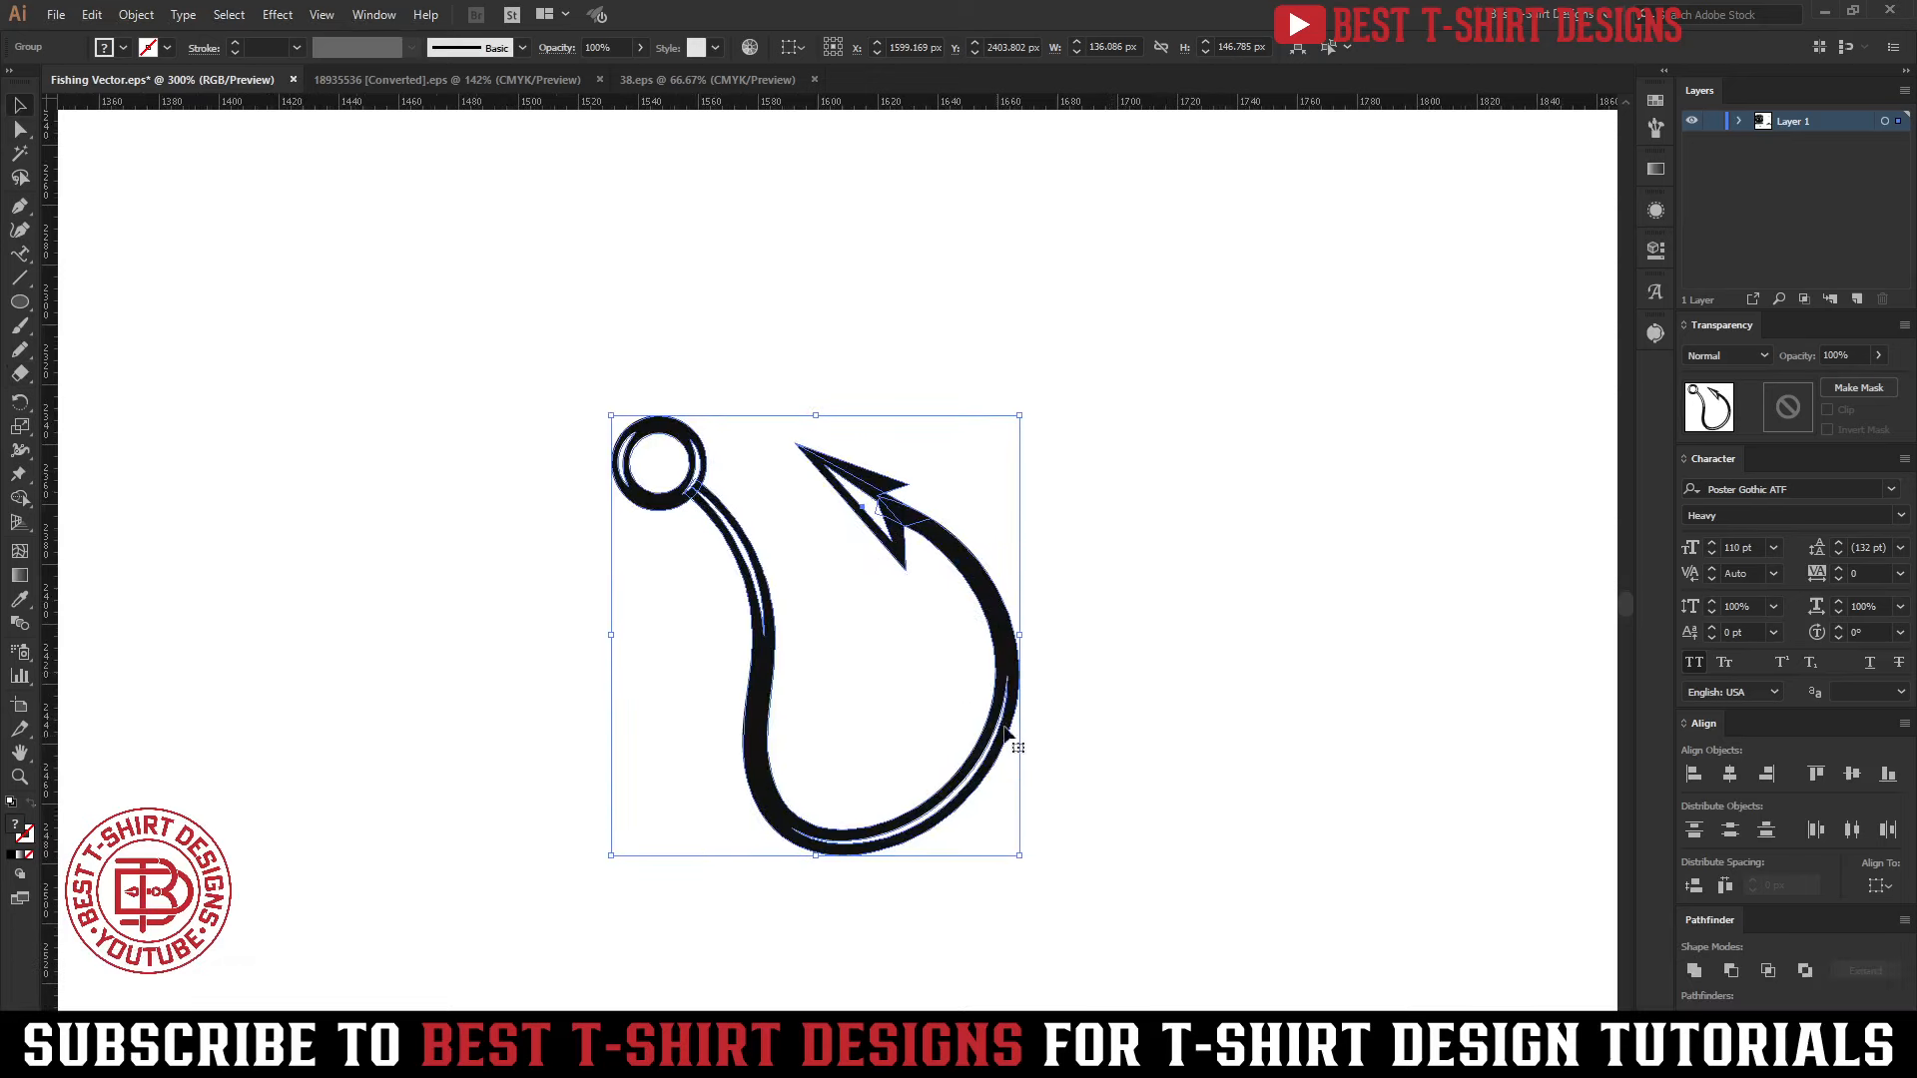
Merge the white highlight slivers in the hook's ring and shank into the black shape with the Shape Builder tool
scroll(879, 537, down, 3)
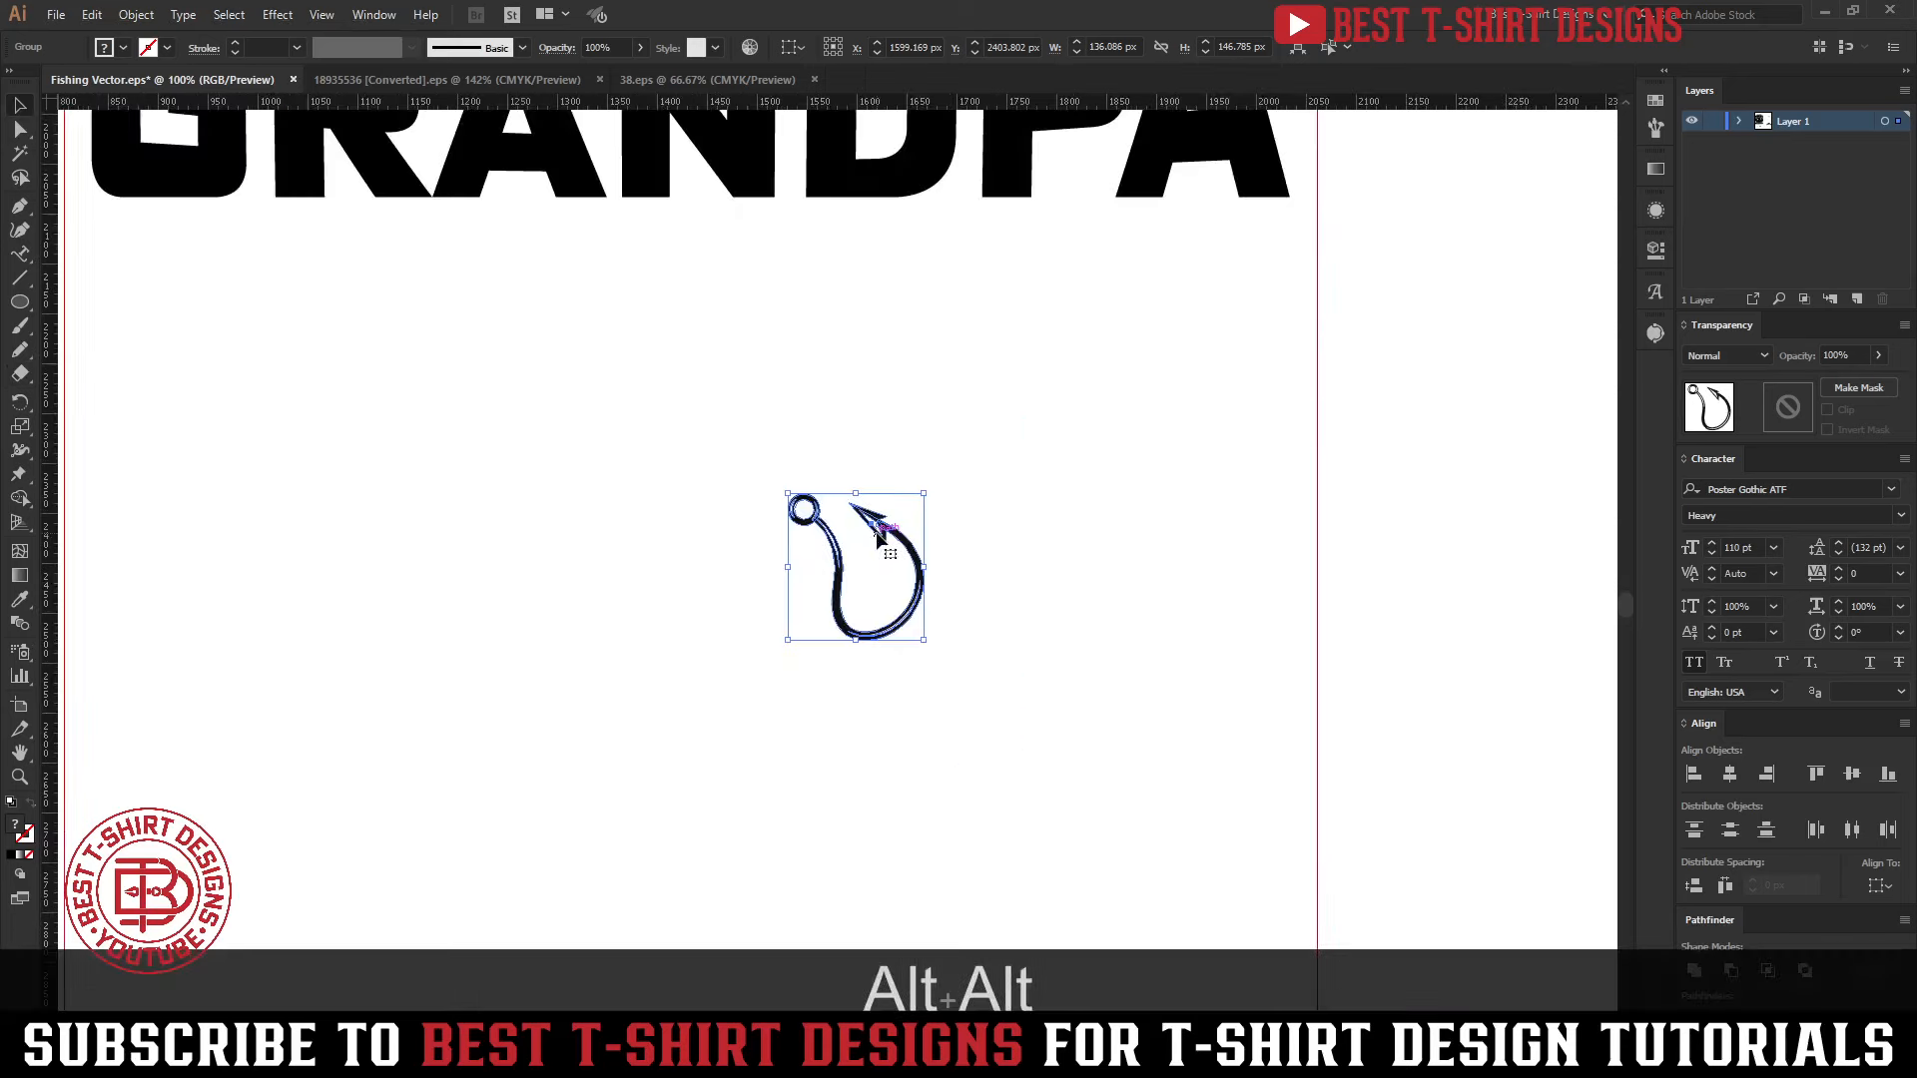
scroll(881, 537, down, 2)
scroll(966, 487, up, 3)
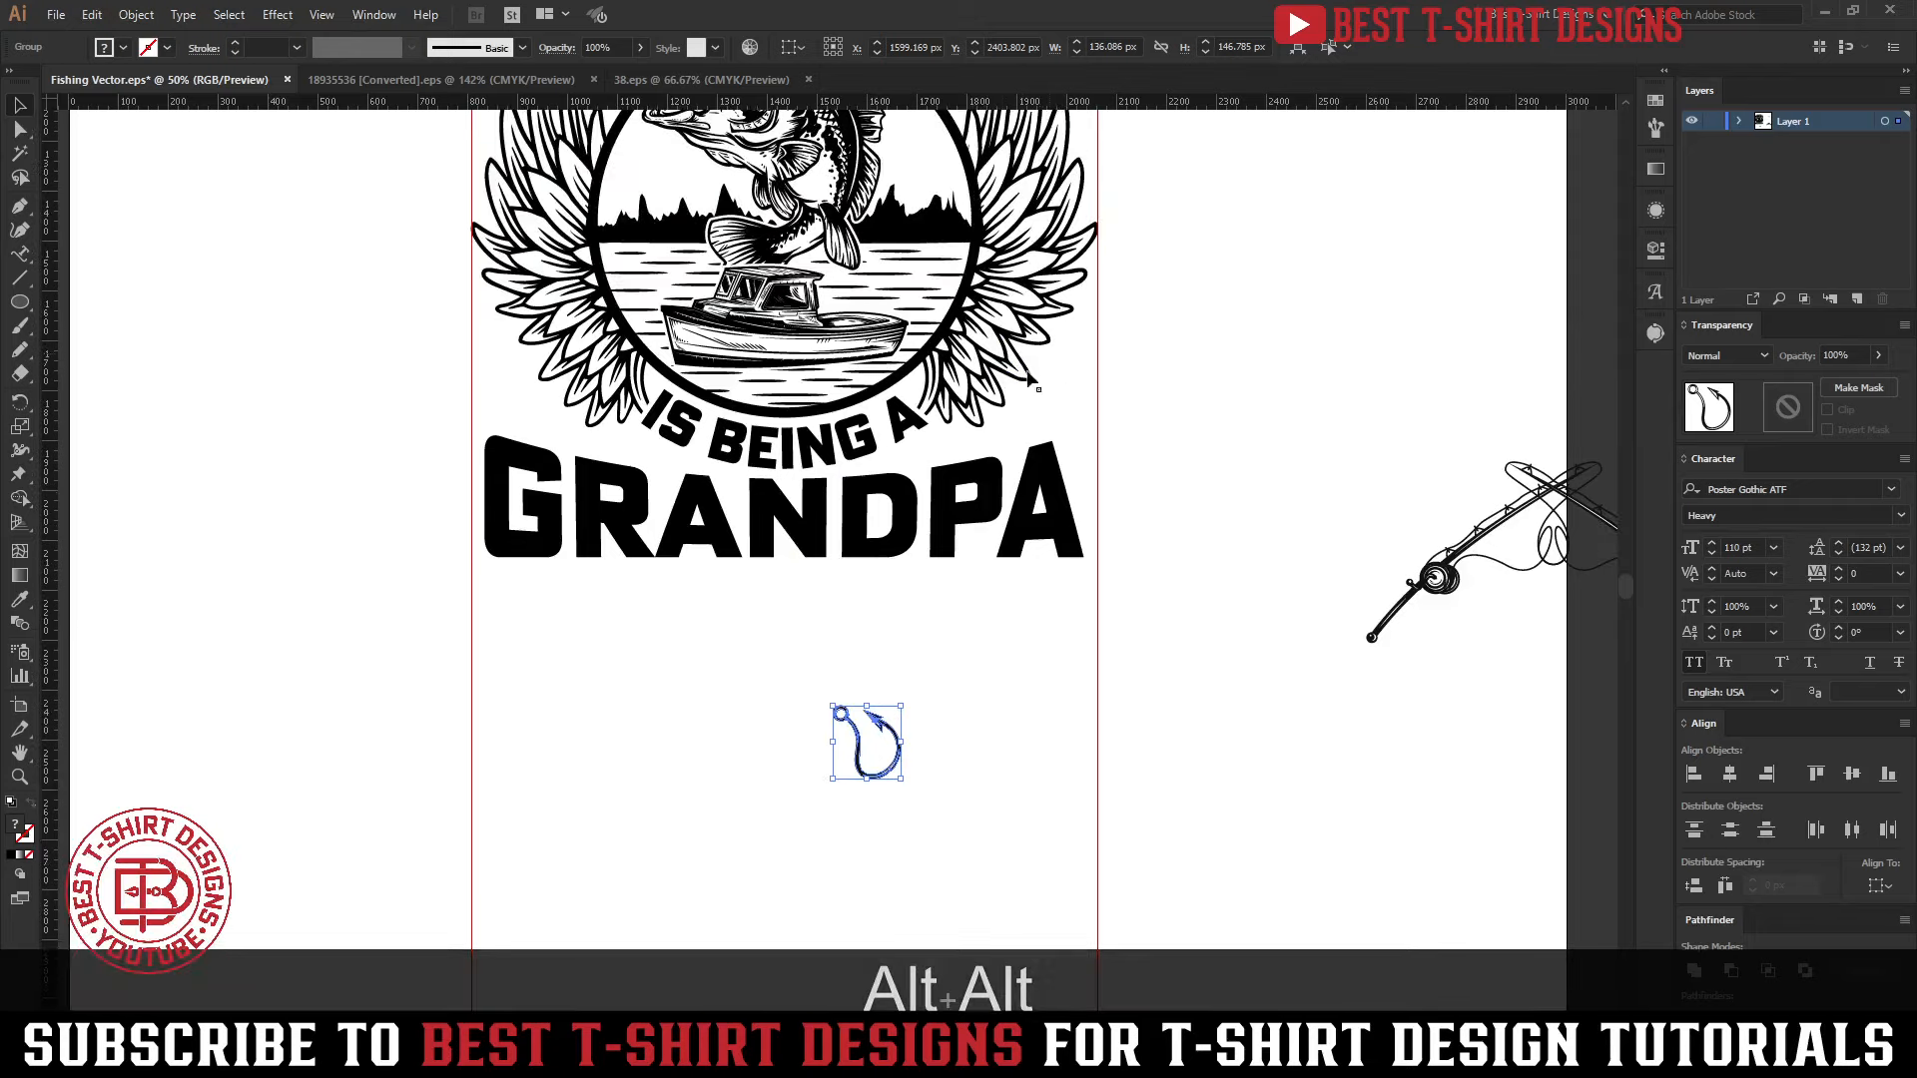
key(alt)
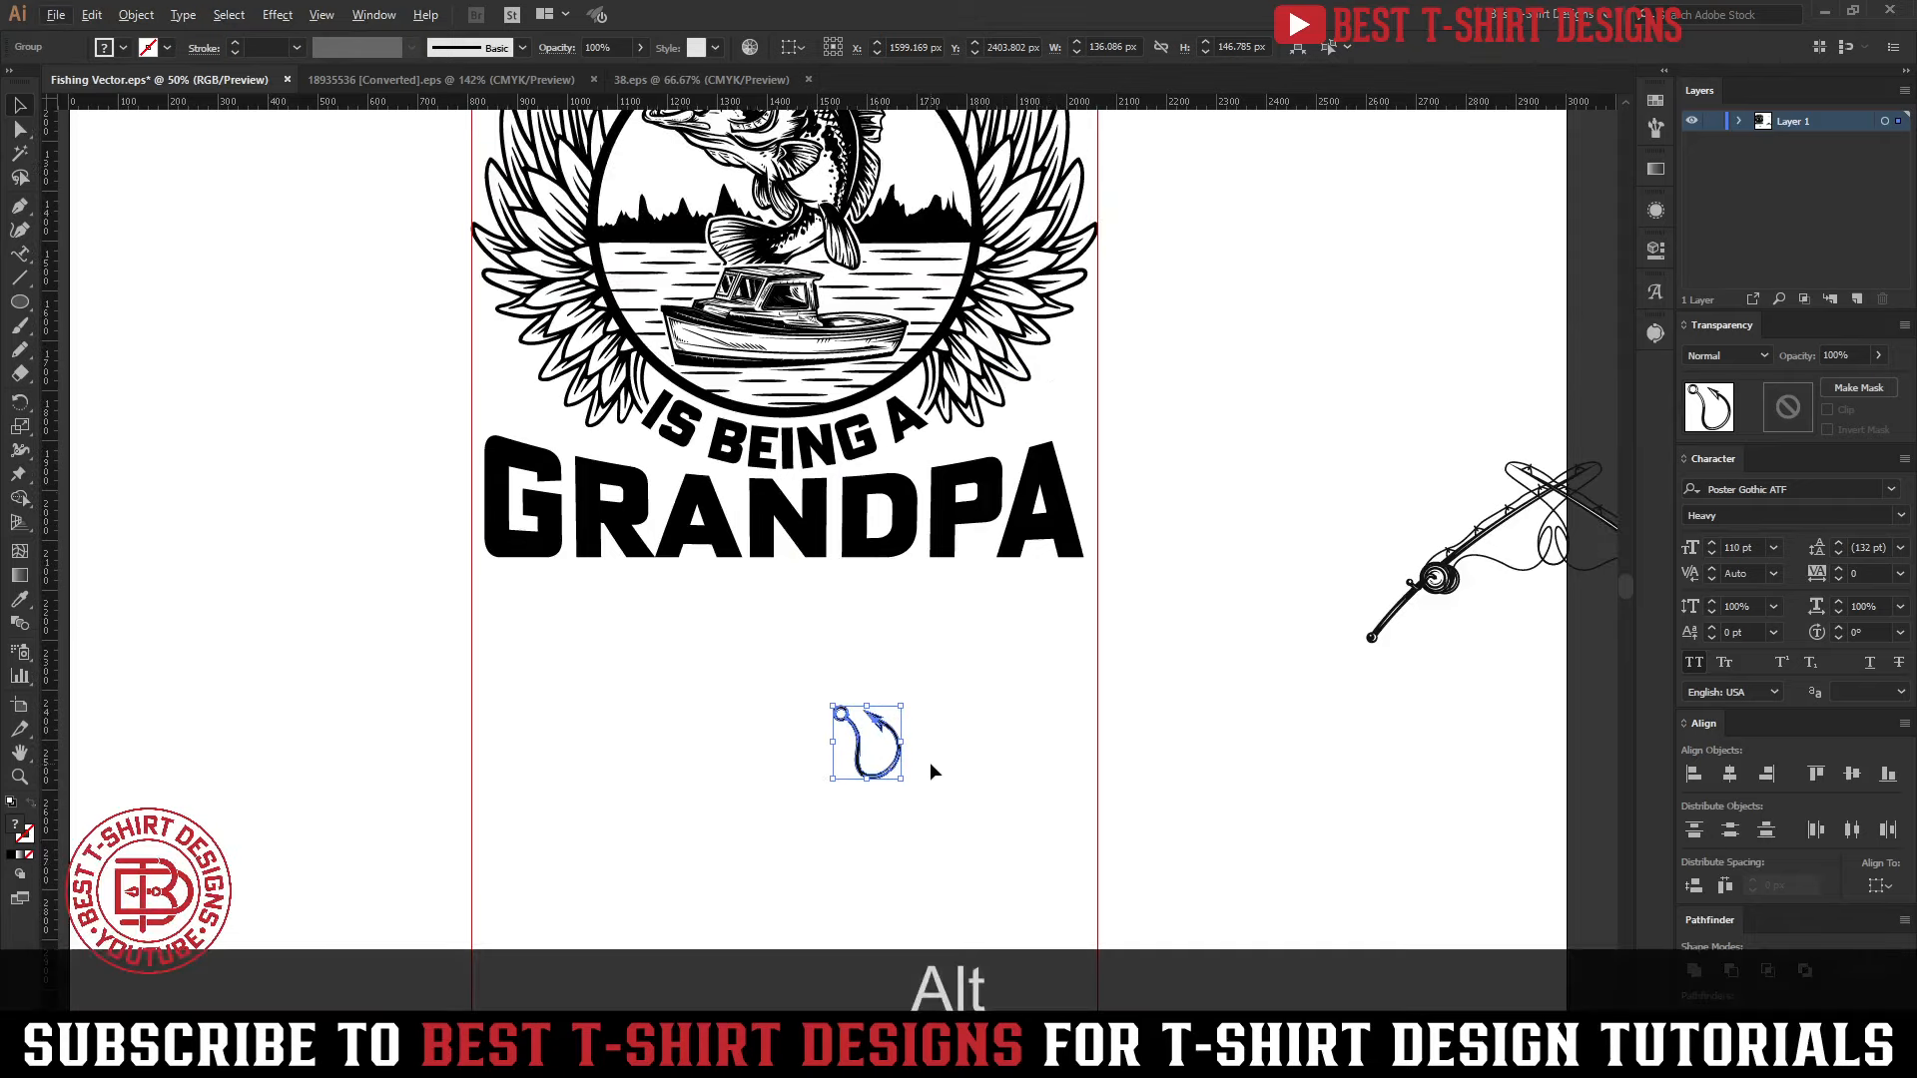
scroll(907, 755, up, 4)
key(alt+shift+m)
scroll(670, 573, up, 3)
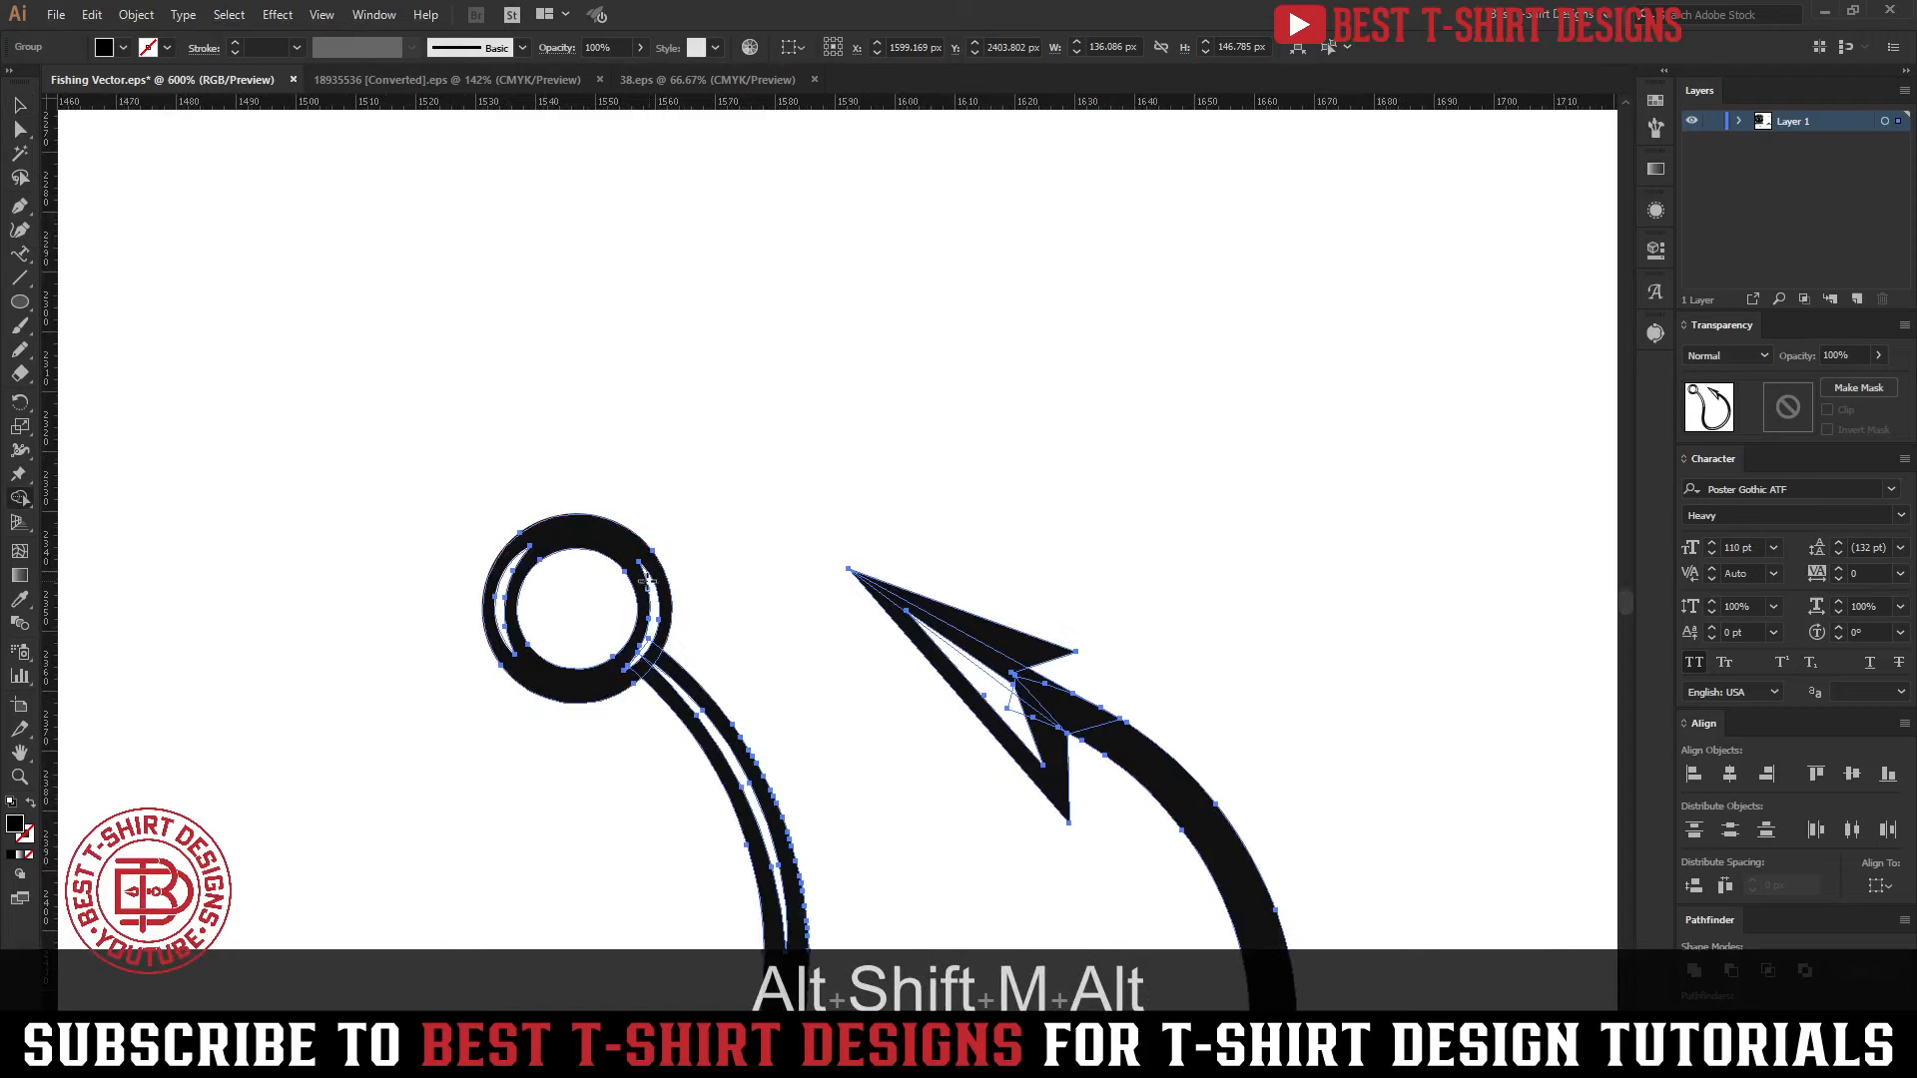
click(641, 654)
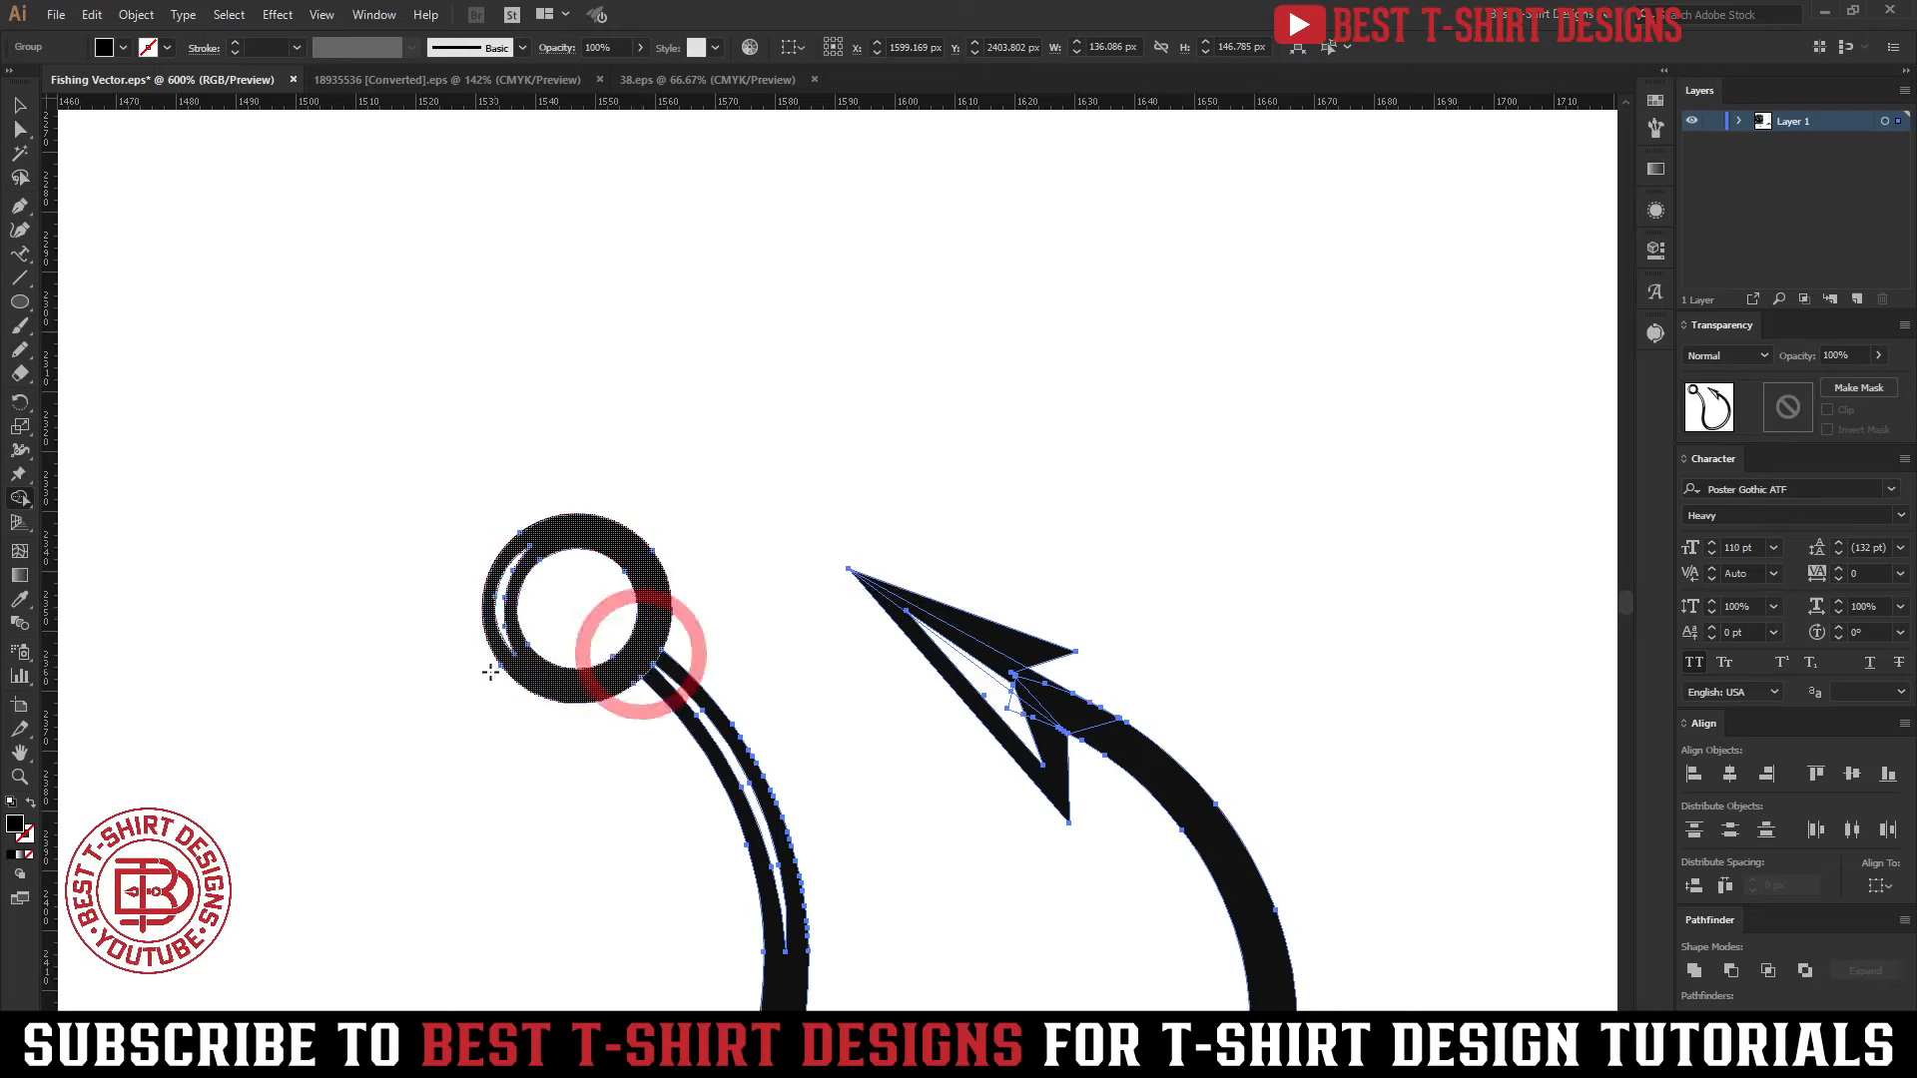
click(499, 621)
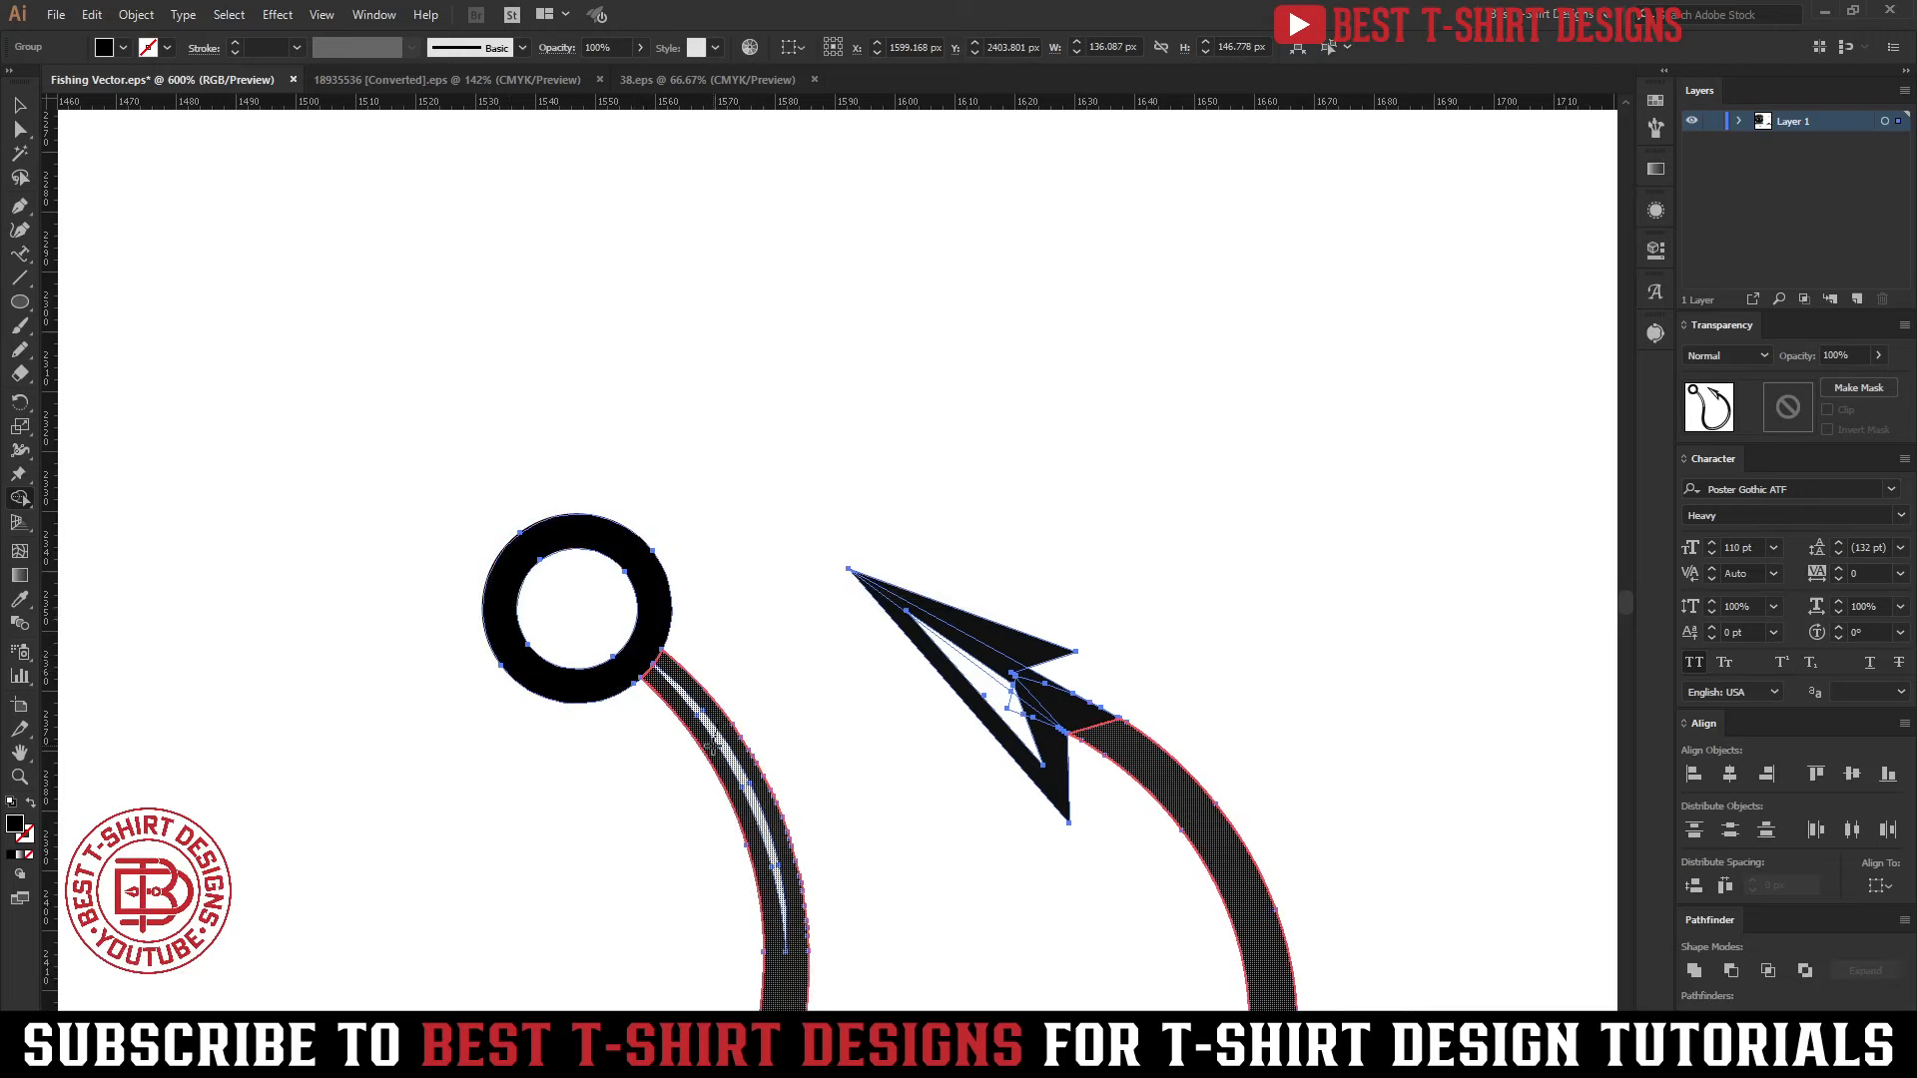
click(712, 747)
key(space)
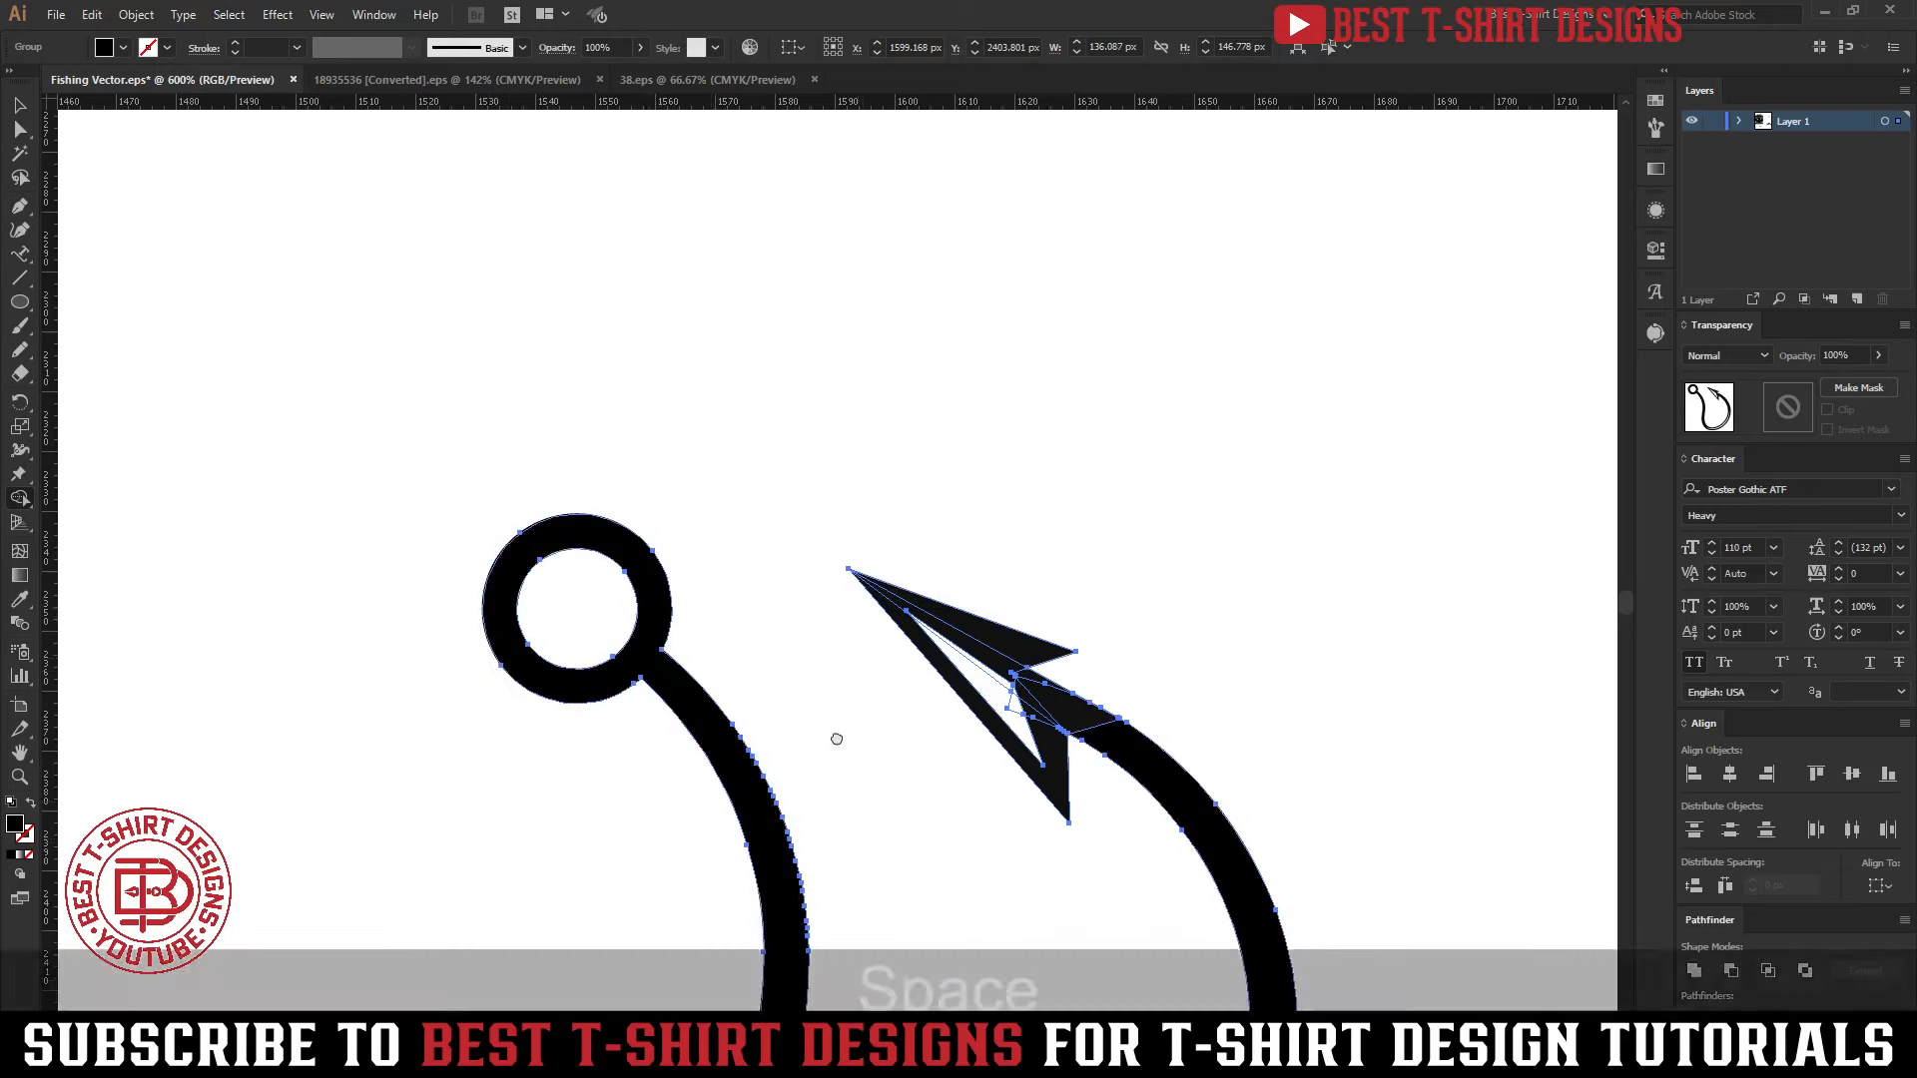
Merge the white gap and loose segments at the hook's barb into the solid hook shape
drag(836, 739, 726, 365)
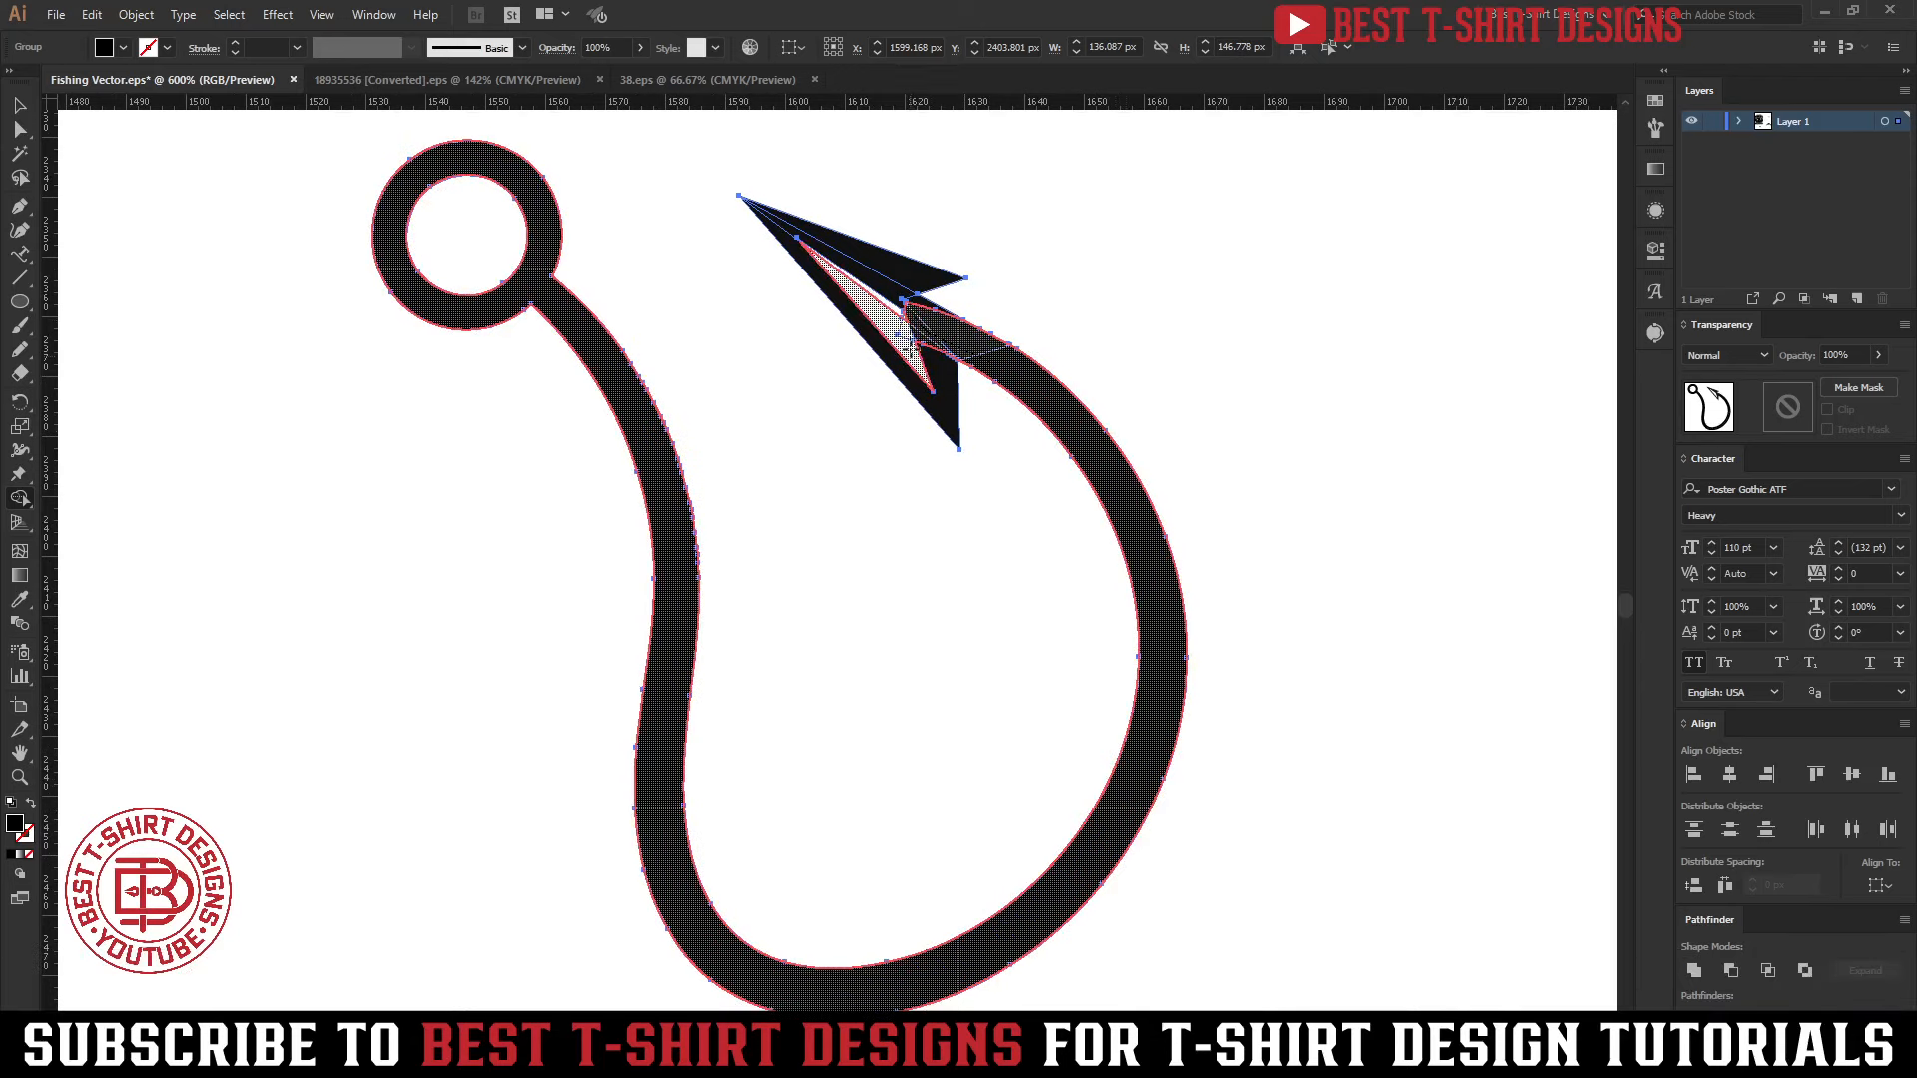
drag(911, 340, 887, 274)
drag(914, 351, 936, 388)
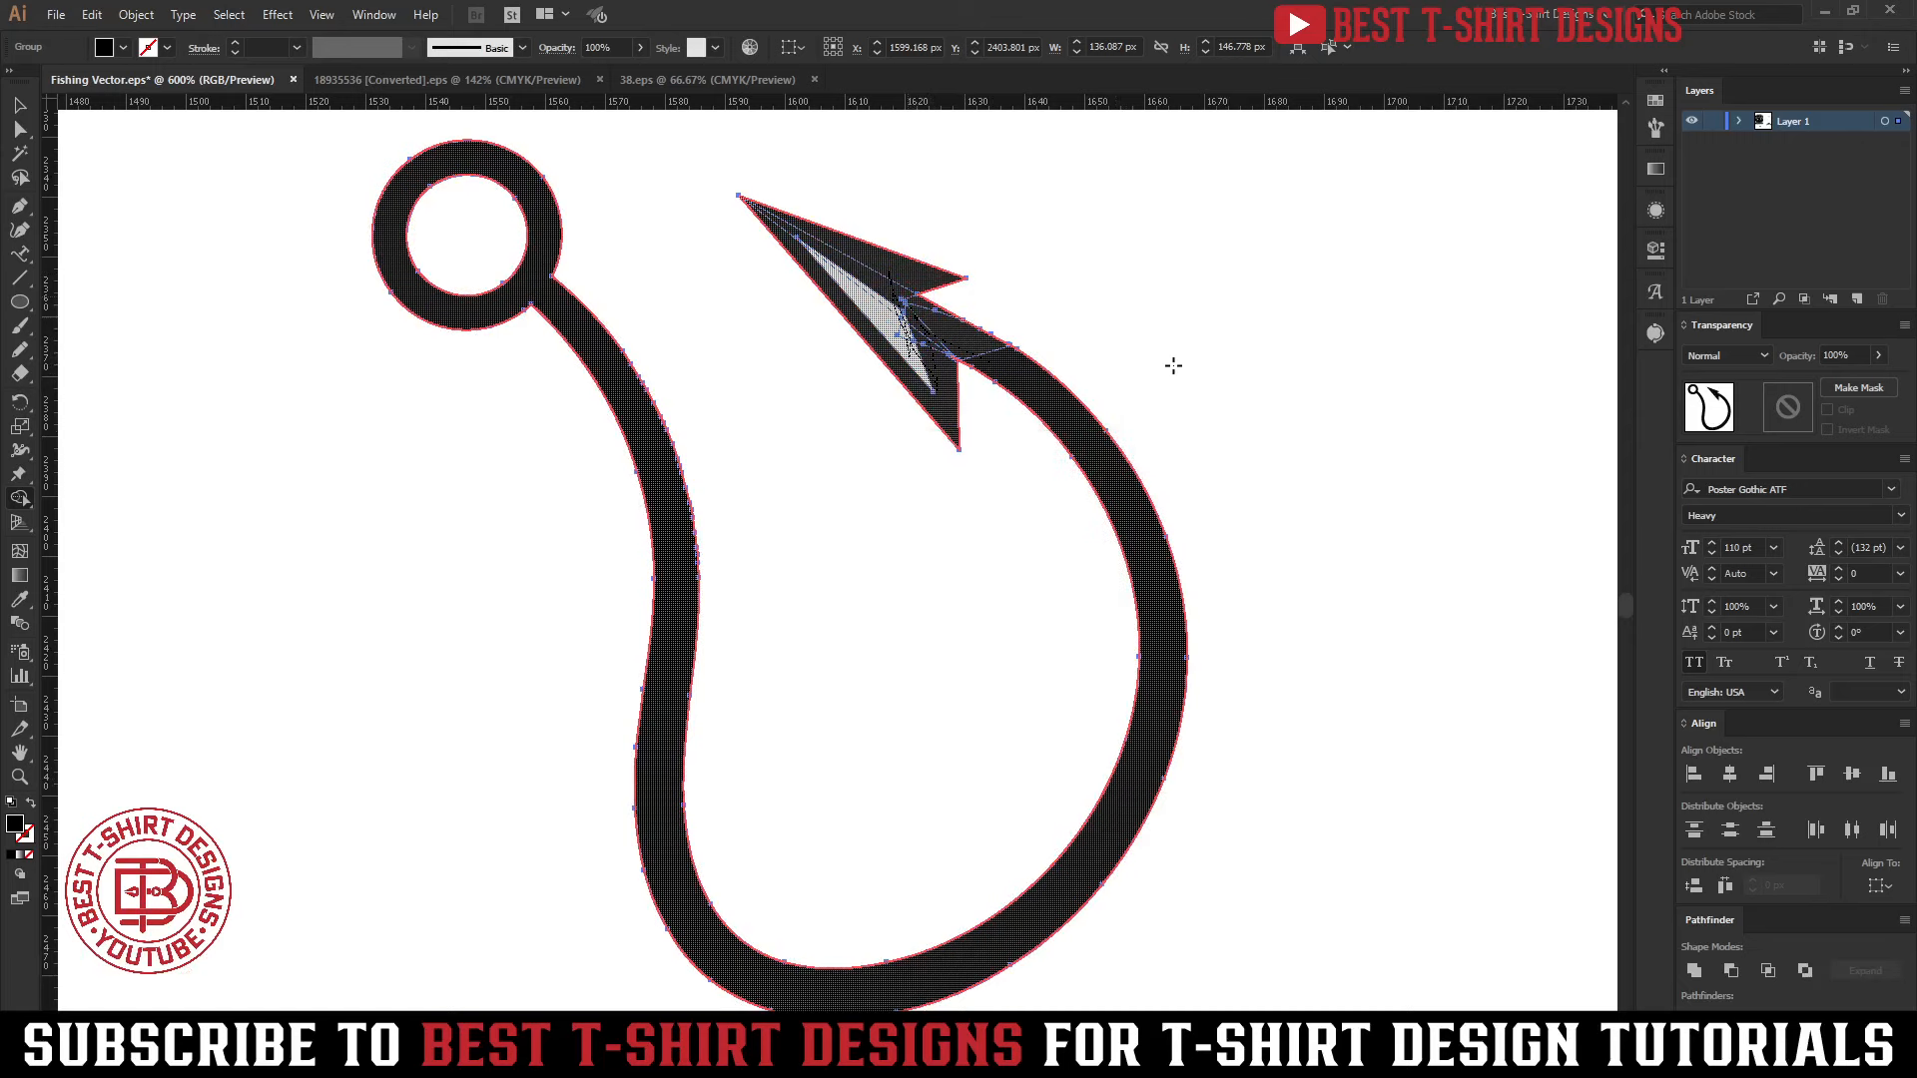
key(v)
scroll(741, 499, down, 3)
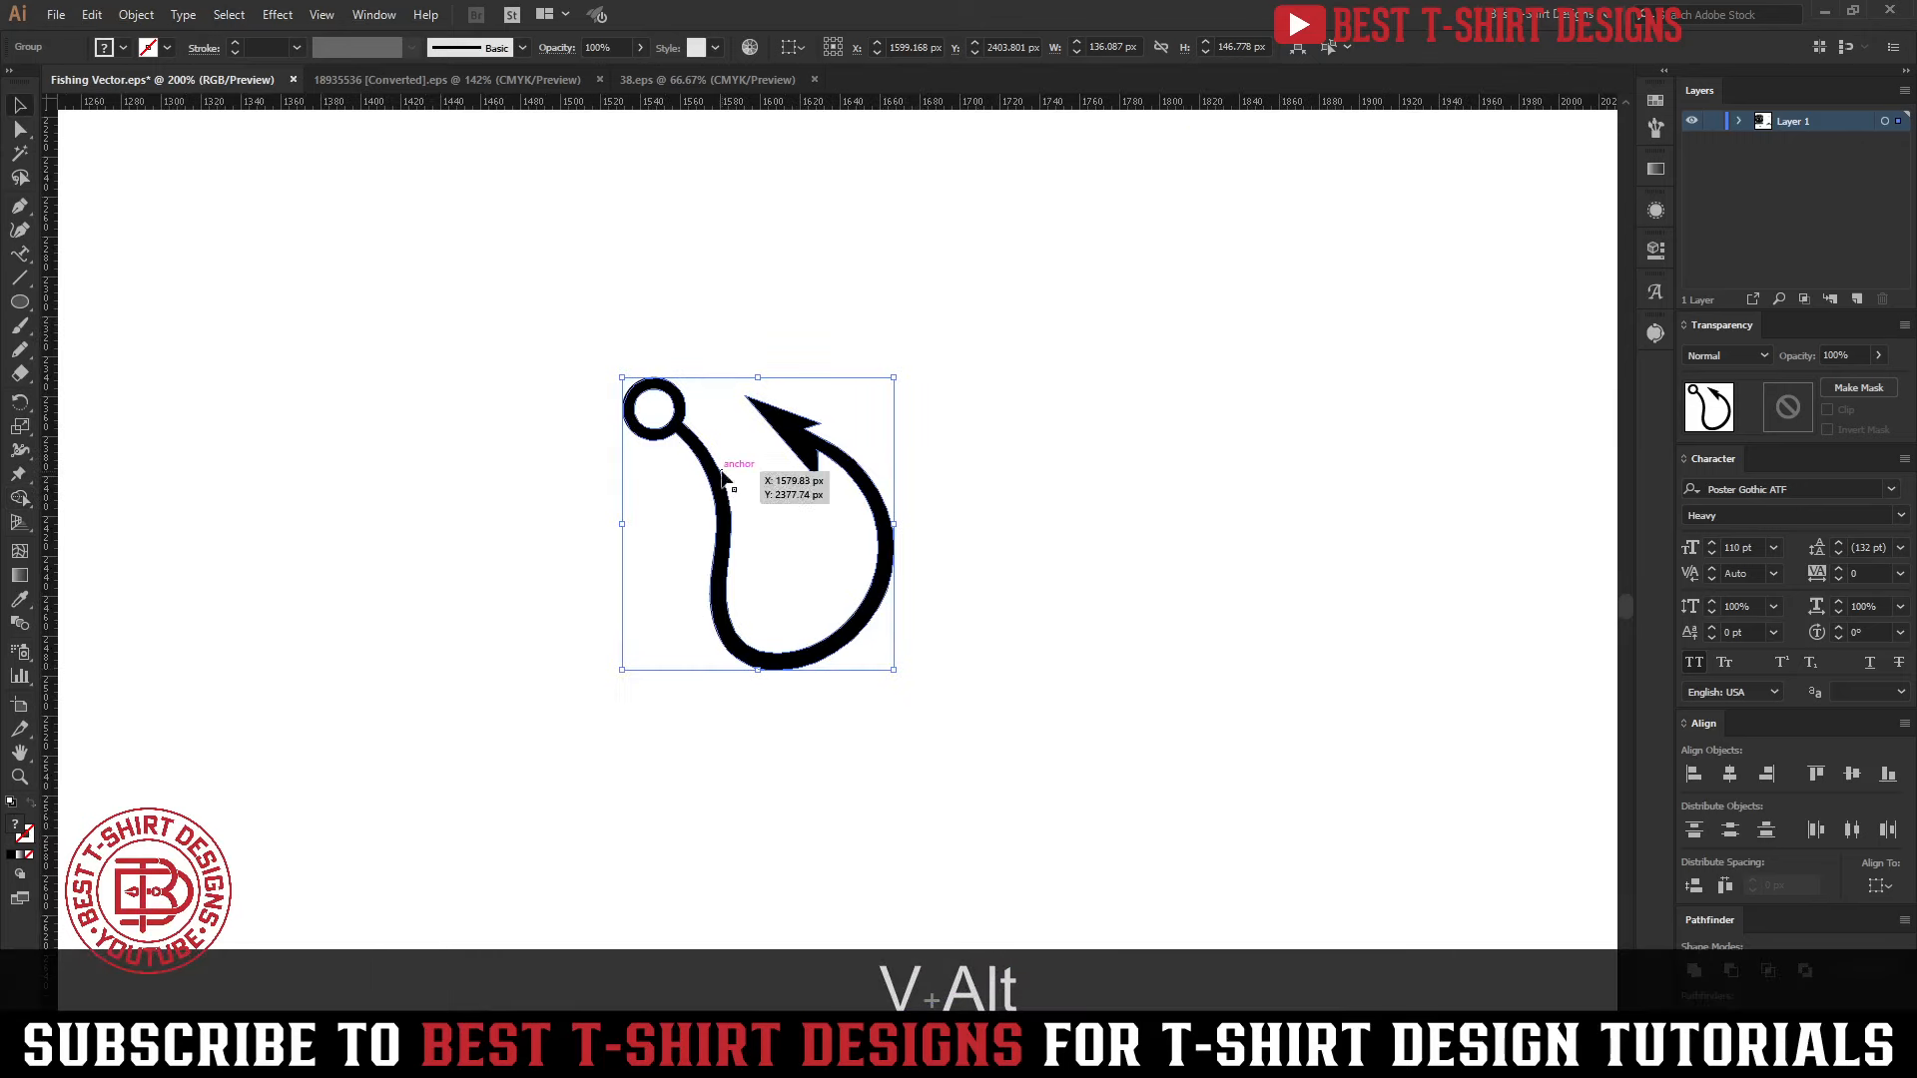
Unite all parts of the hook into one shape and fill it with black
drag(432, 357, 1126, 785)
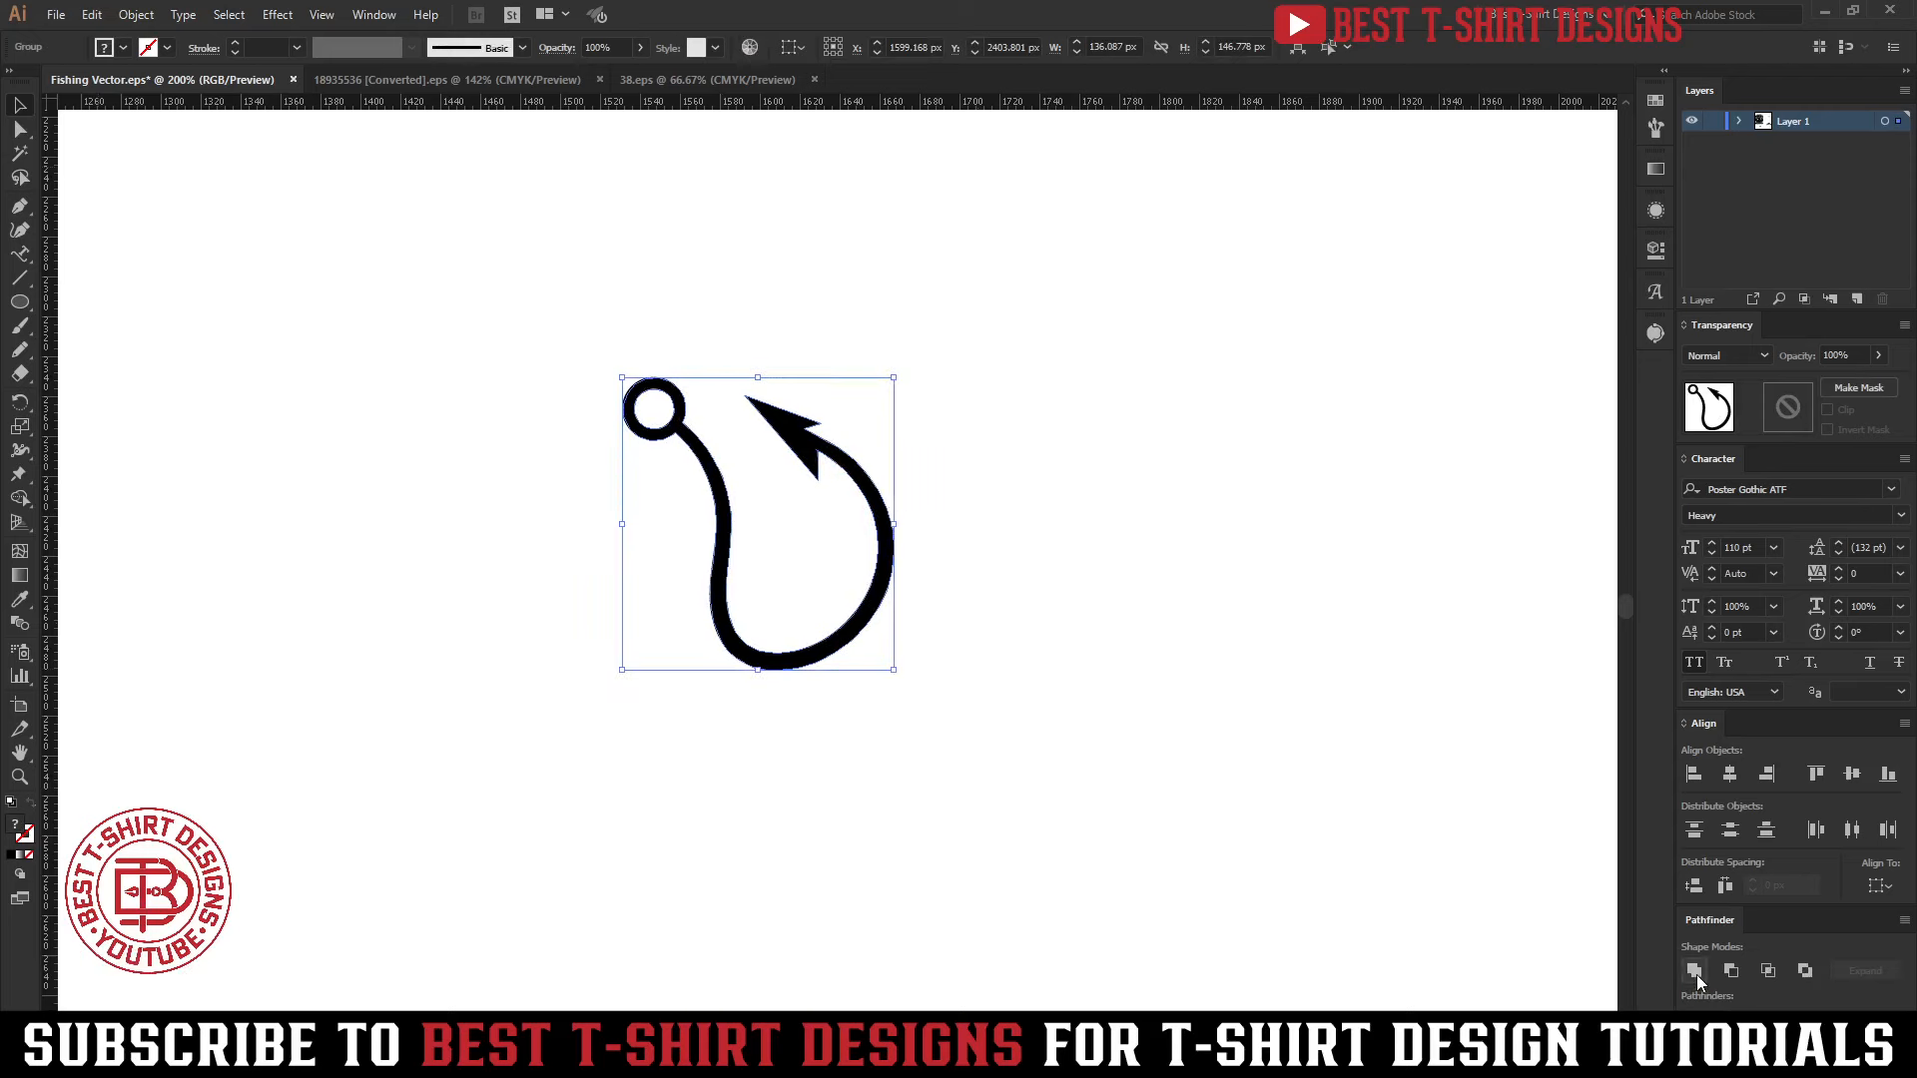
click(807, 539)
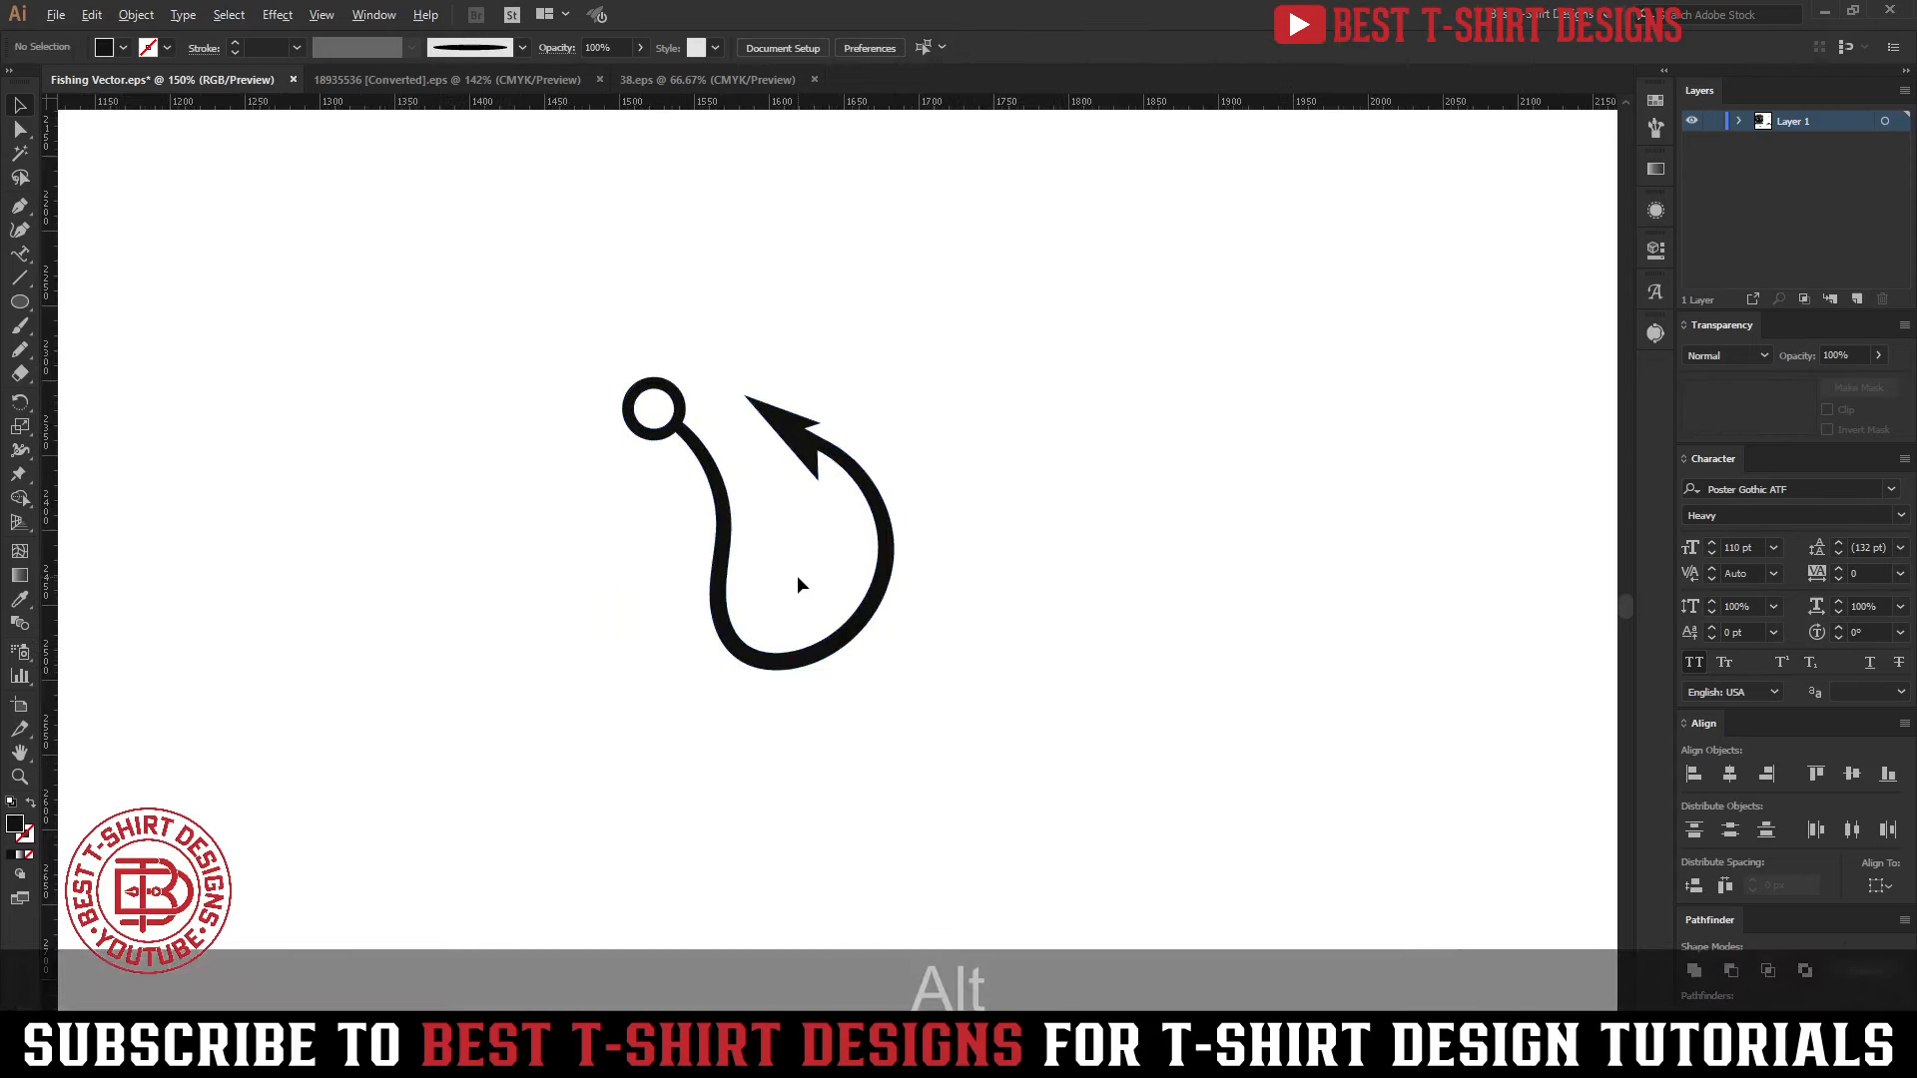
scroll(796, 582, down, 1)
drag(592, 400, 894, 726)
click(123, 48)
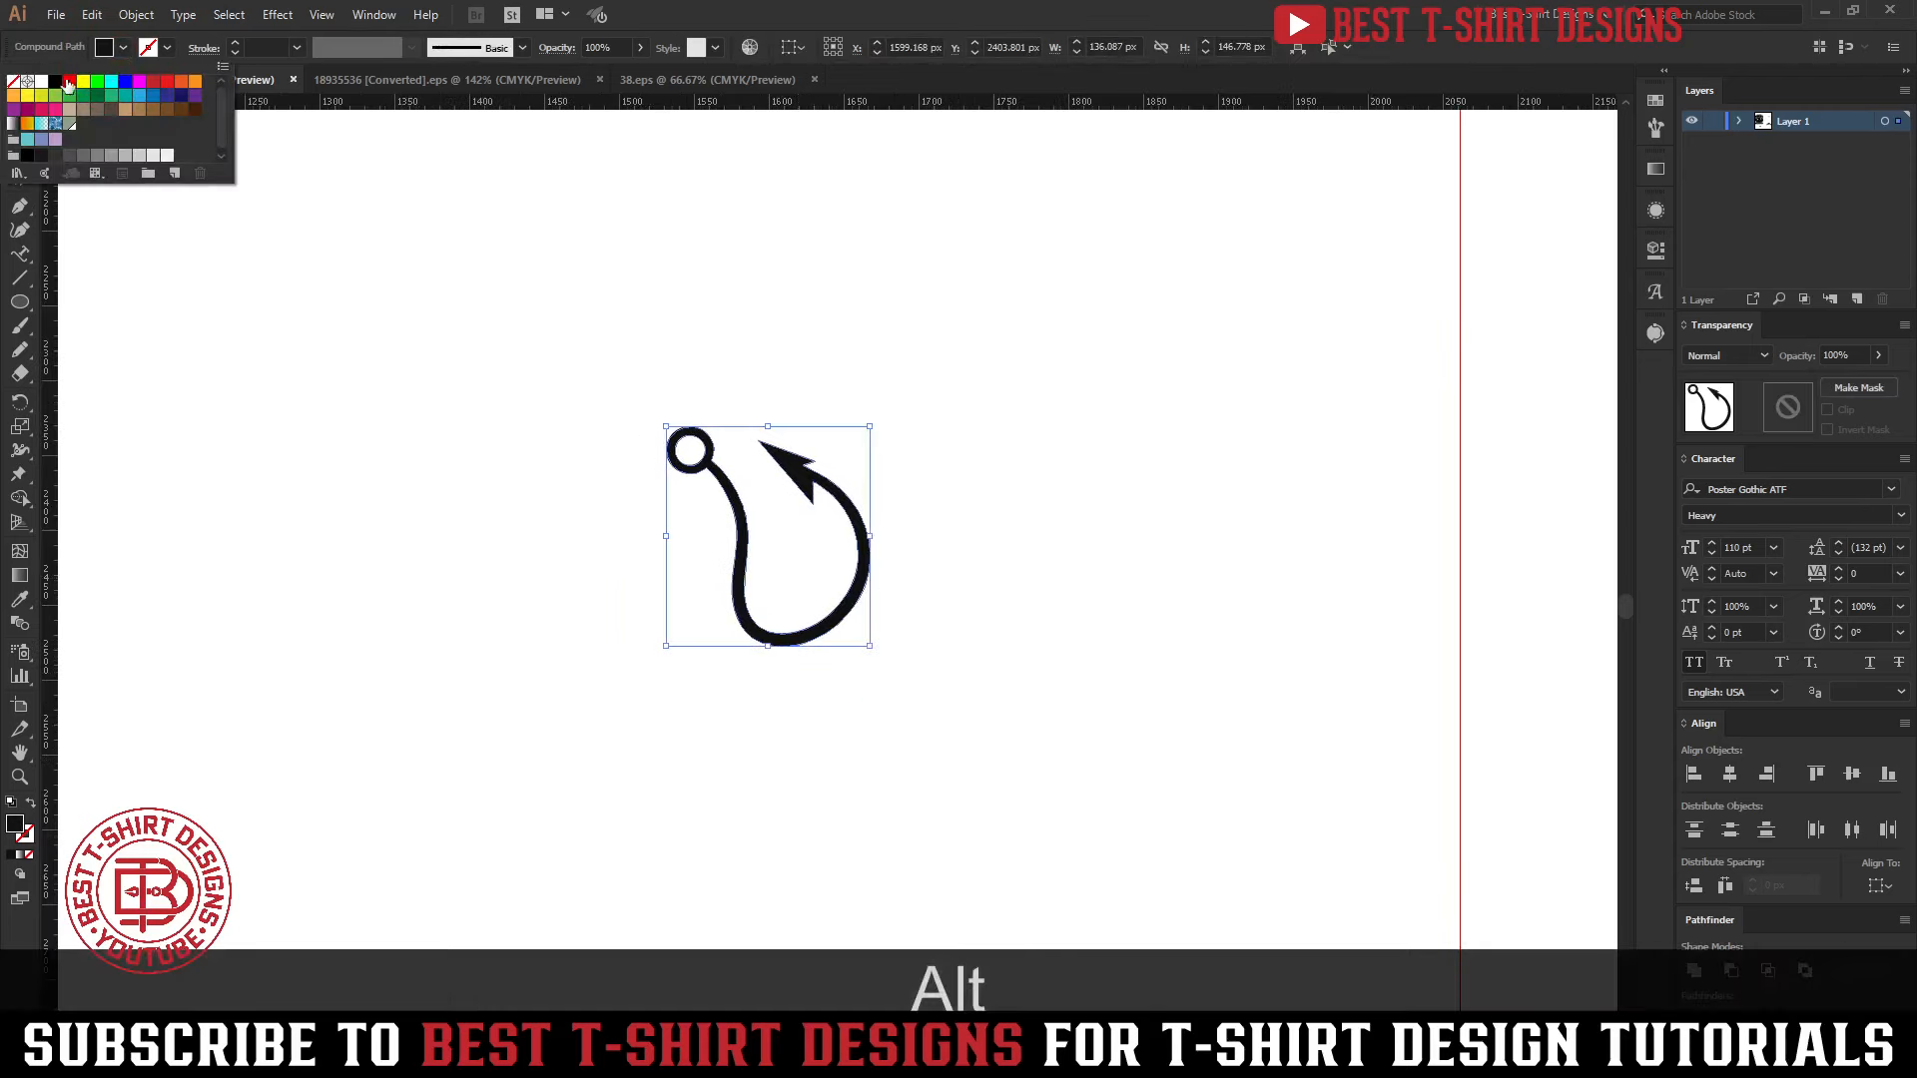
click(52, 84)
click(305, 393)
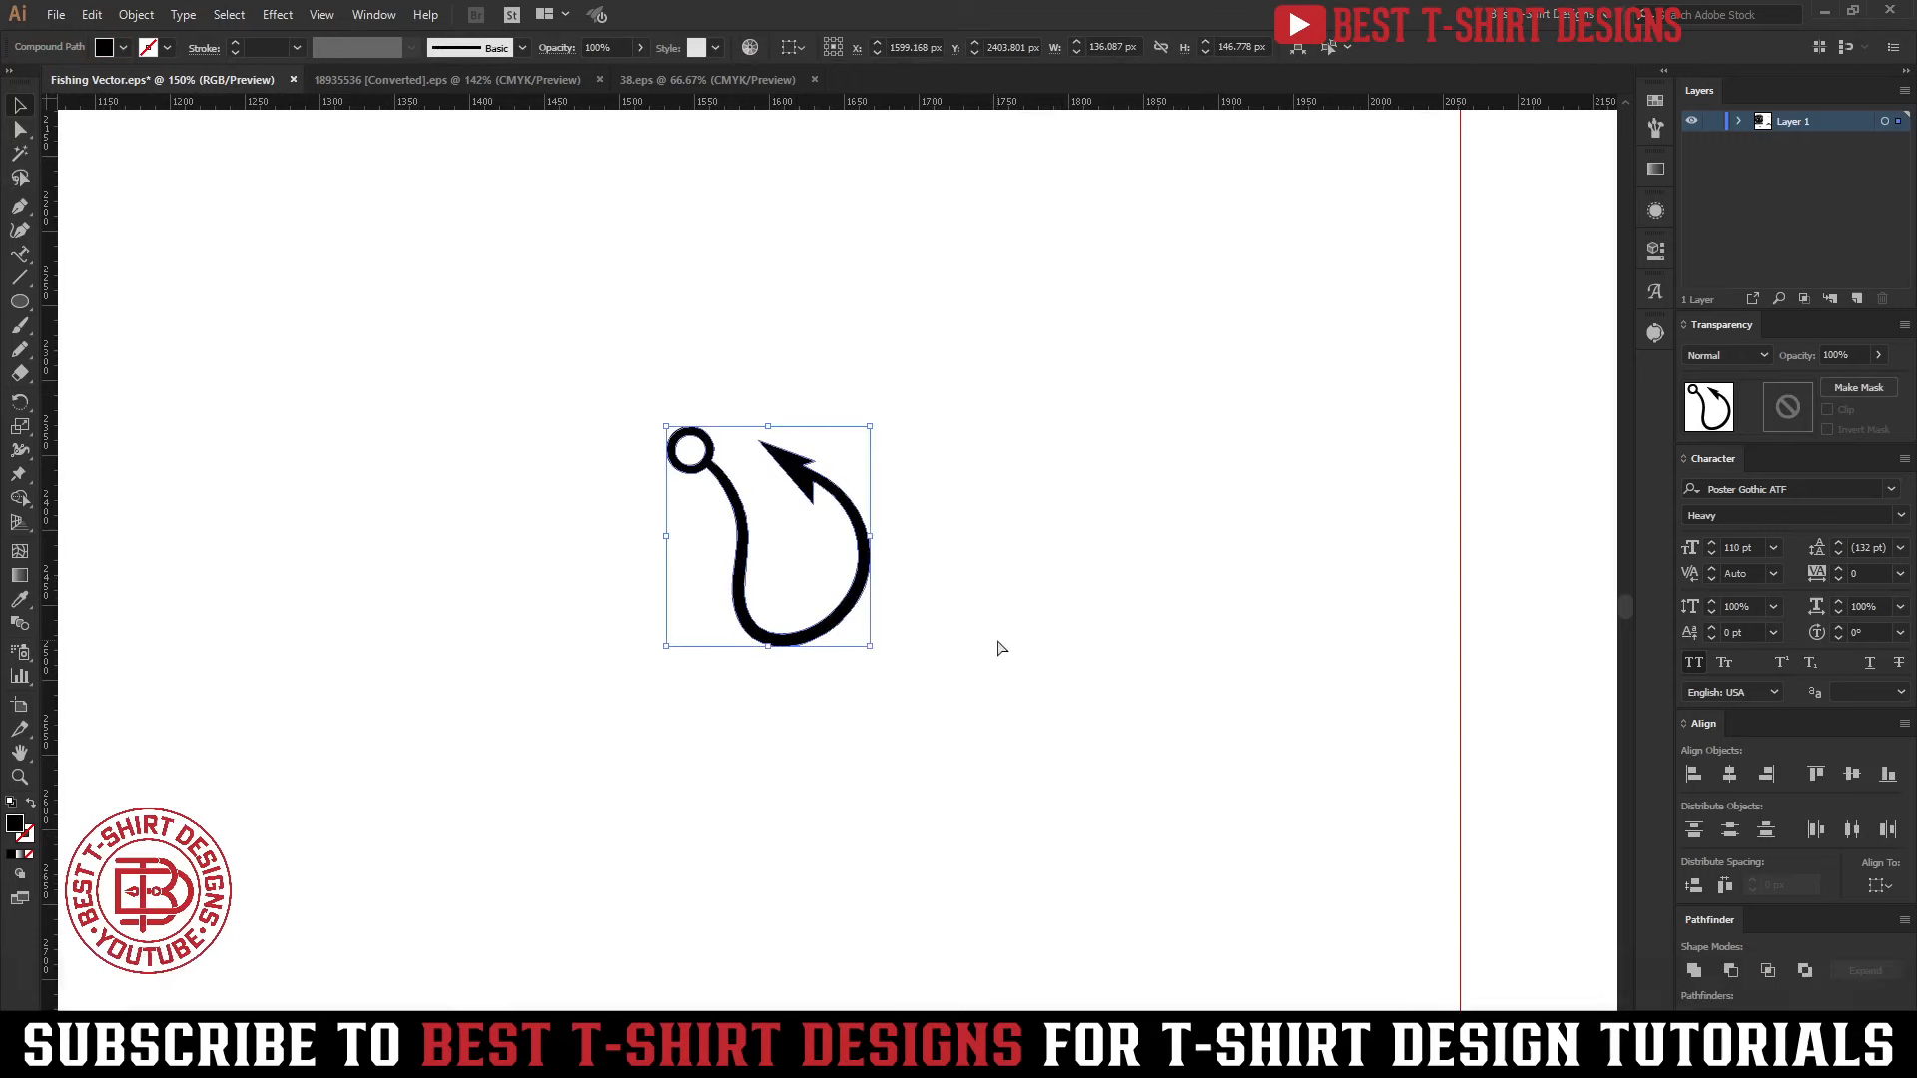
Copy the hook in place and reflect the copy across the vertical axis
key(ctrl+c)
key(ctrl+f)
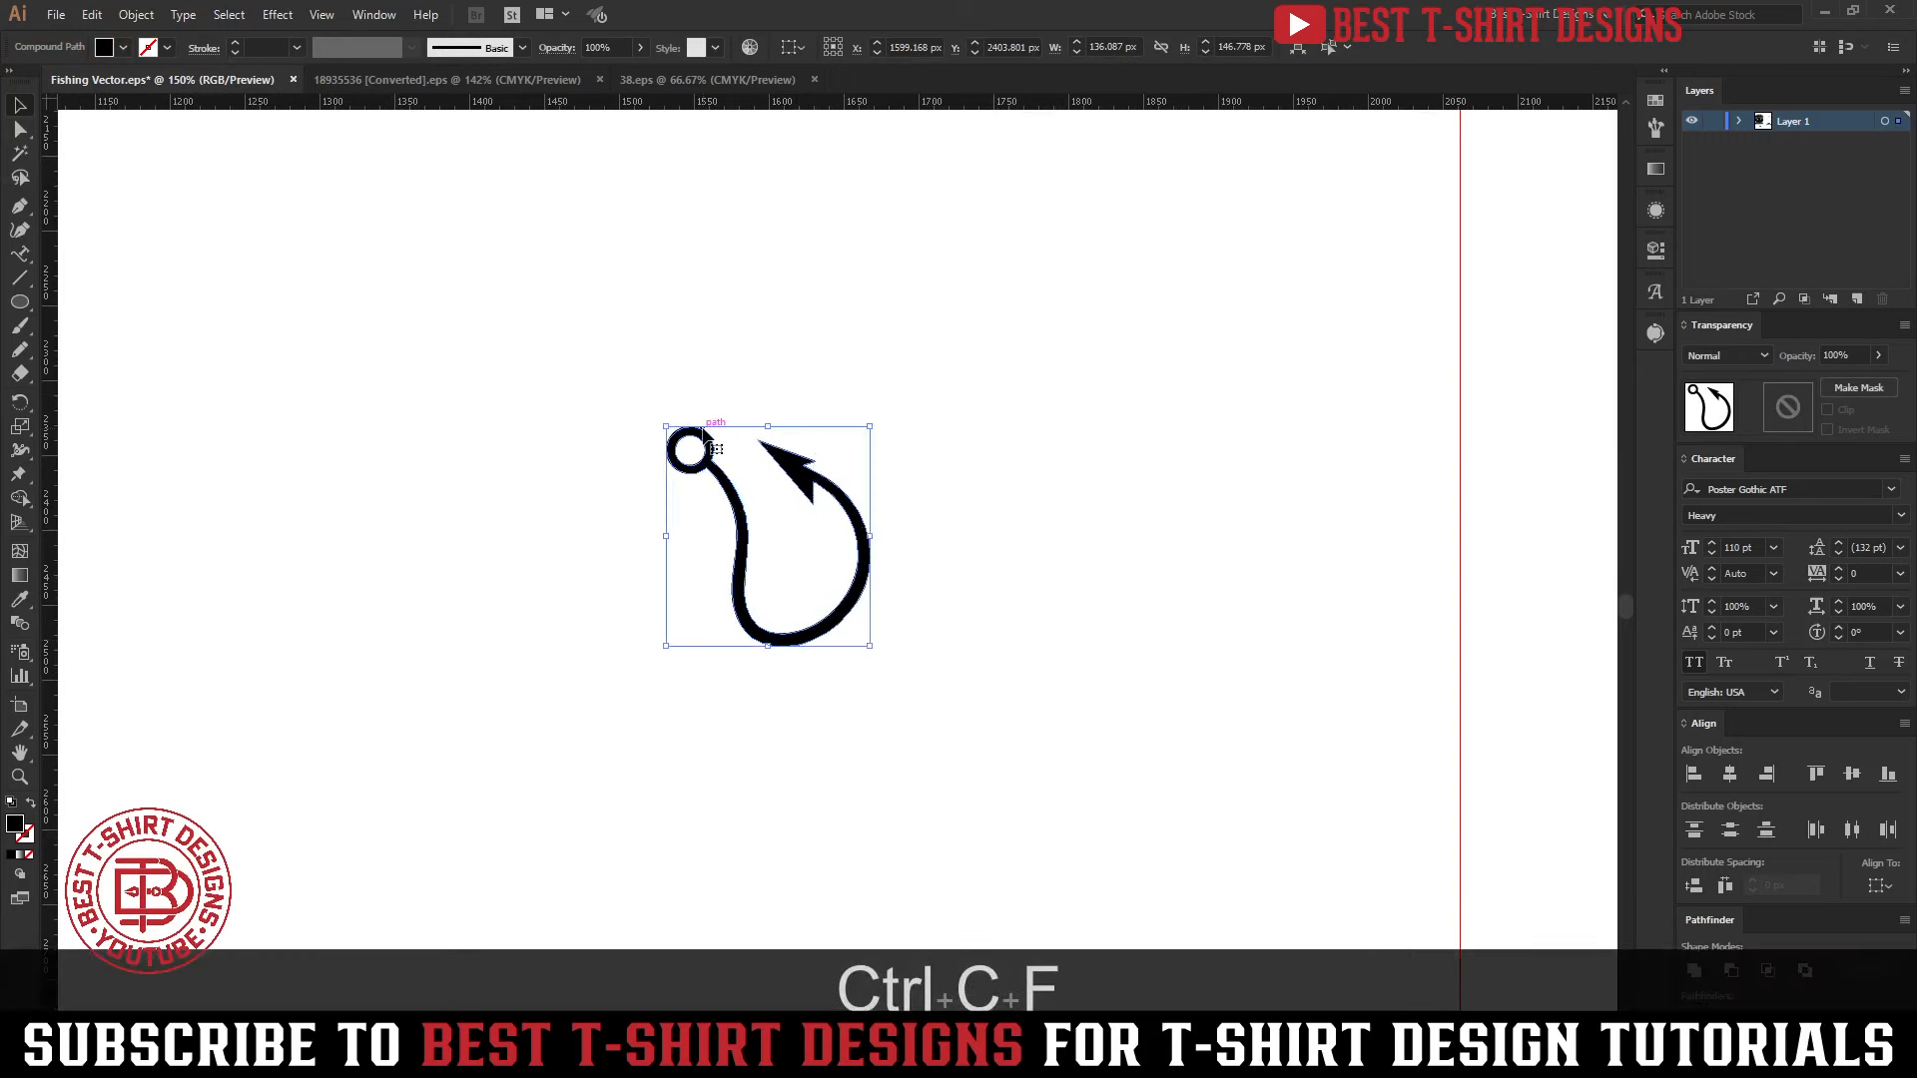
key(ctrl+r)
click(190, 321)
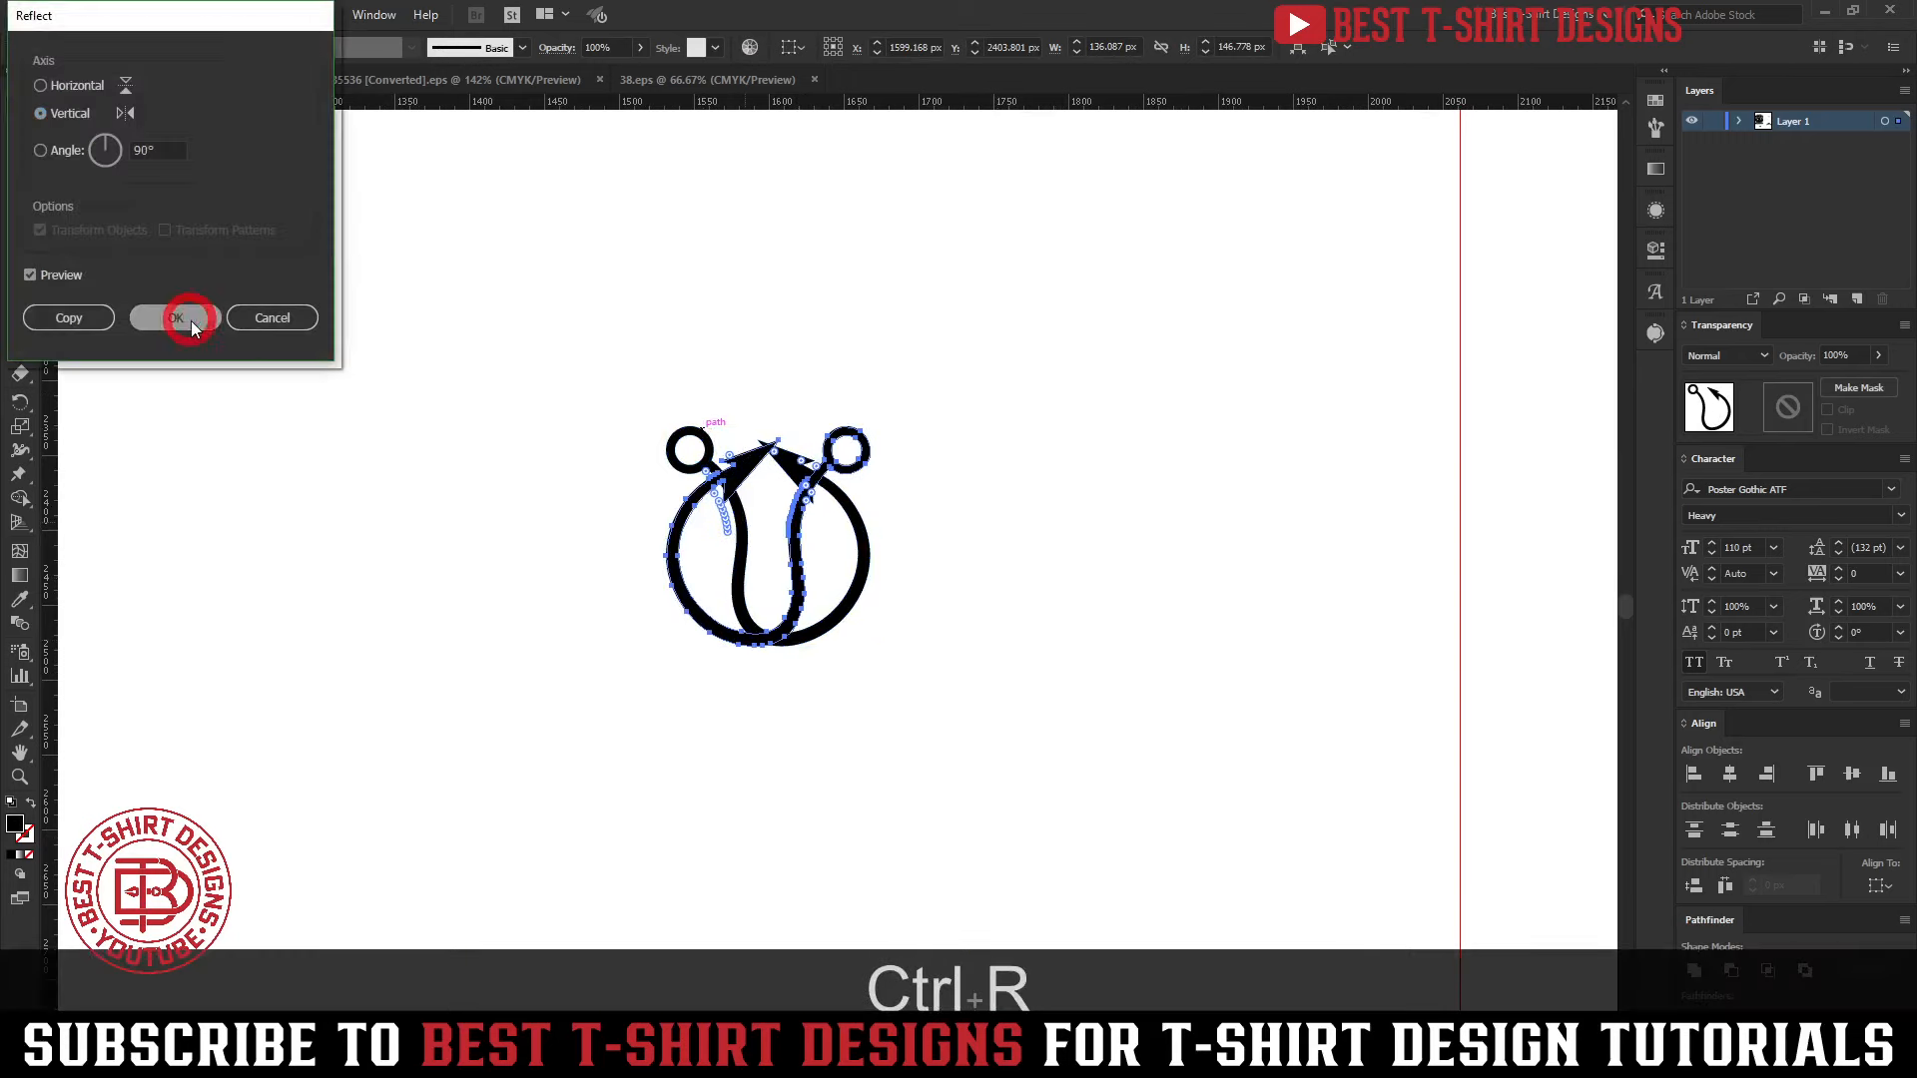
Shift the mirrored hook copy left until its ring coincides with the original hook's ring
key(shift+Left)
key(shift+Left)
key(shift+Left)
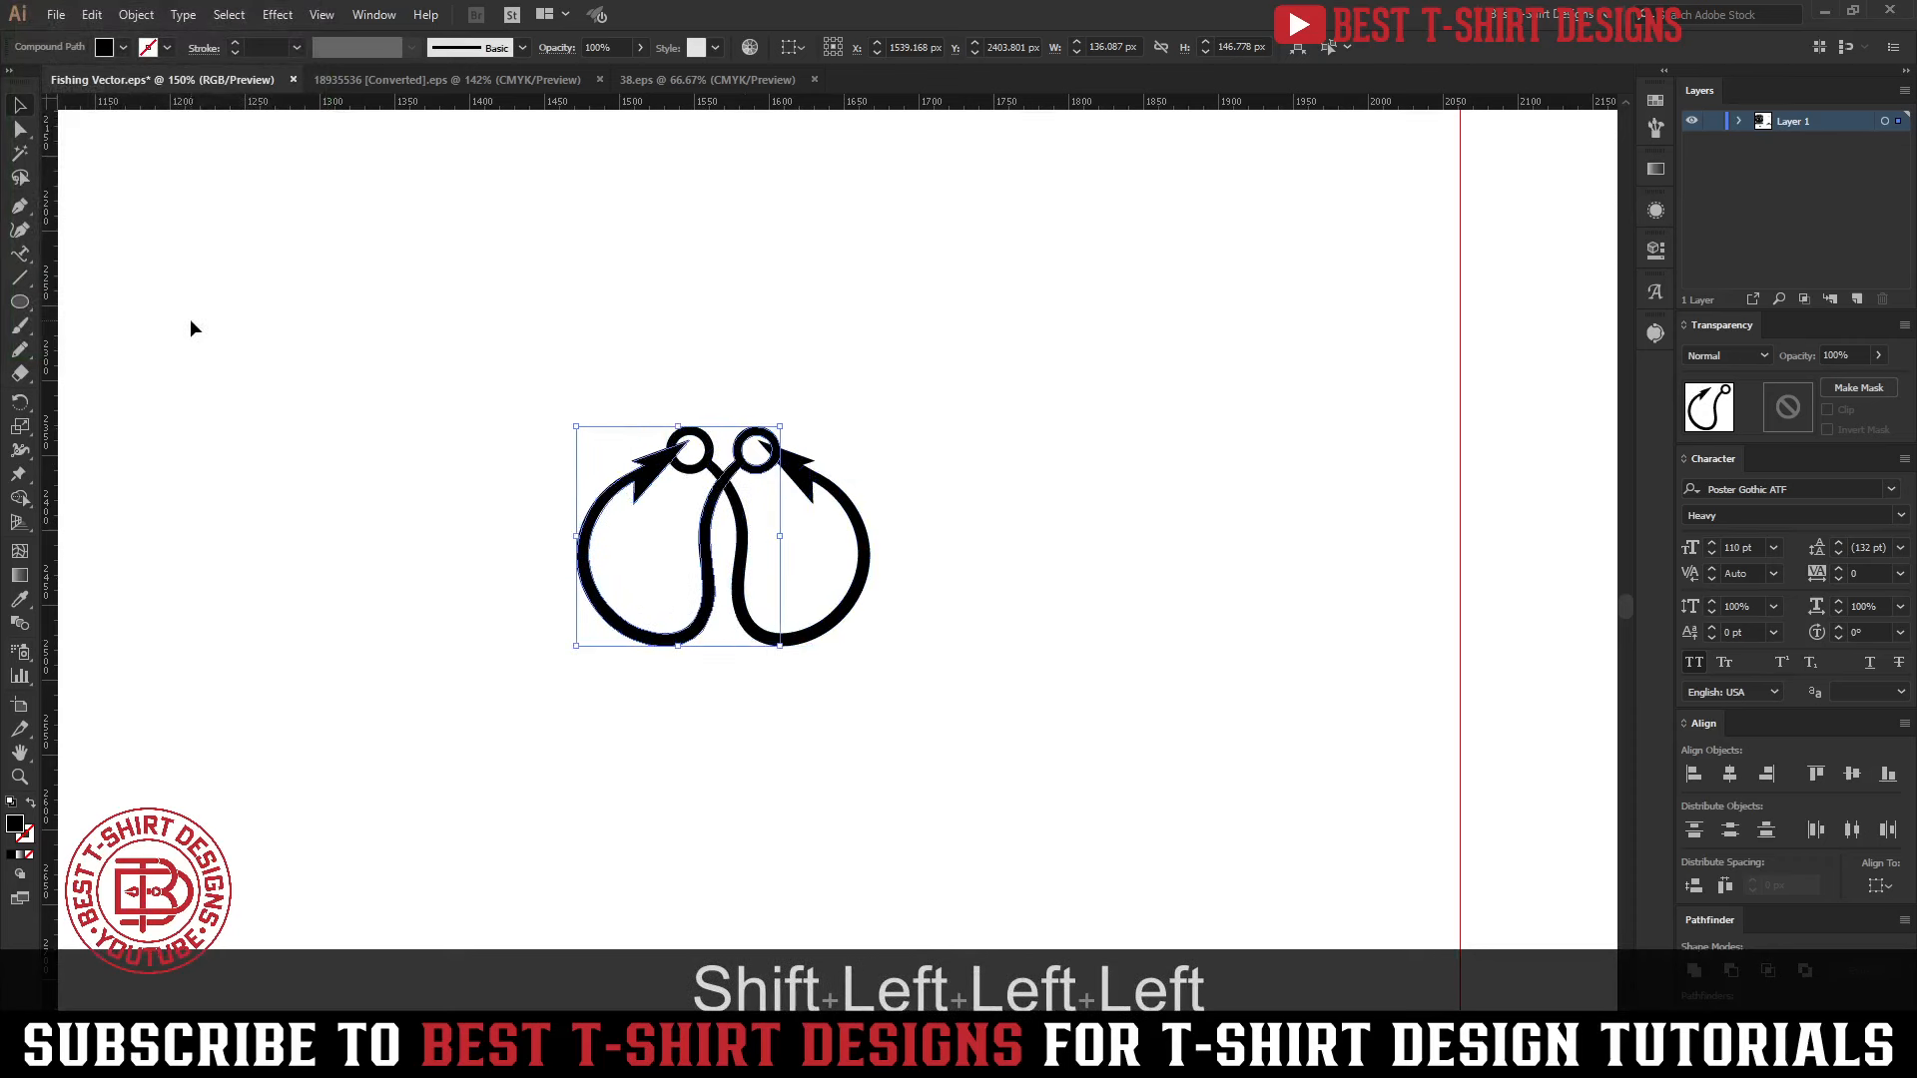
key(shift+Left)
key(shift+Left)
key(shift+Left)
key(shift+Left)
key(shift+Left)
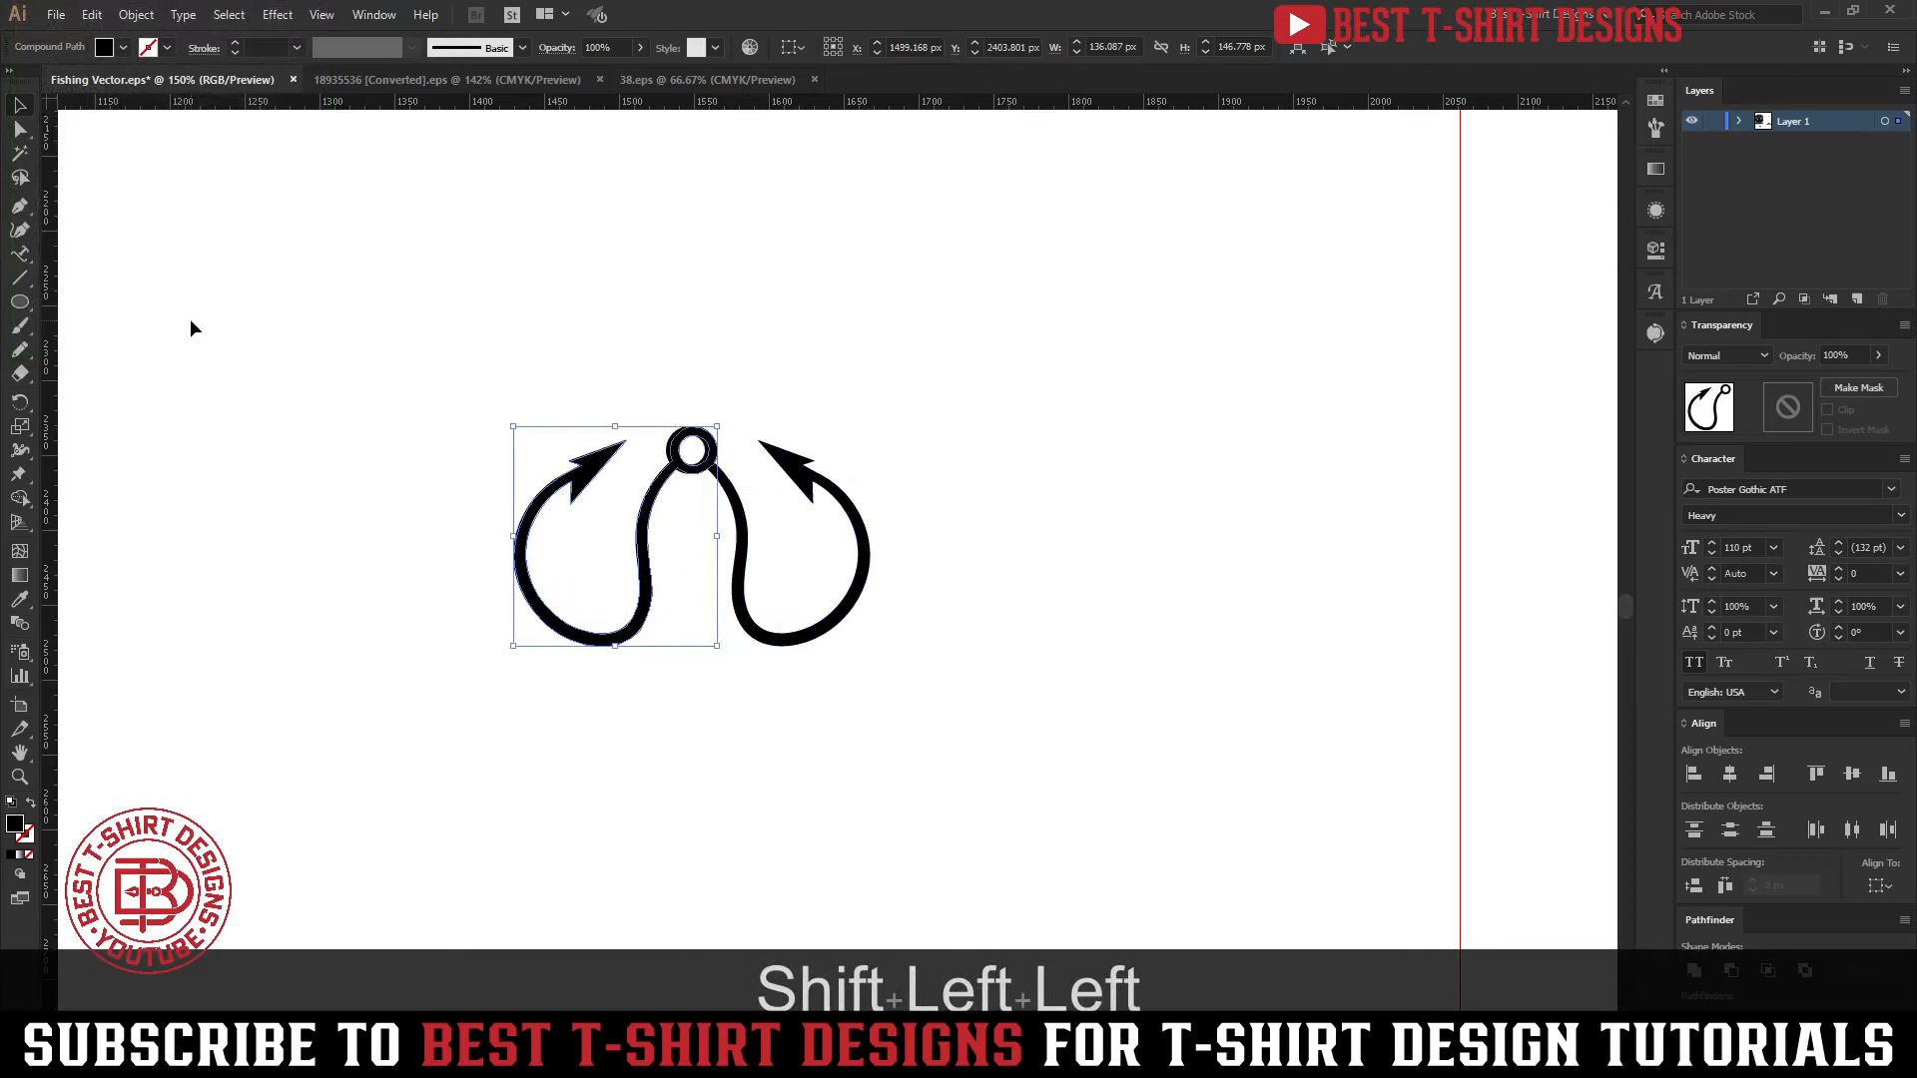
key(Right)
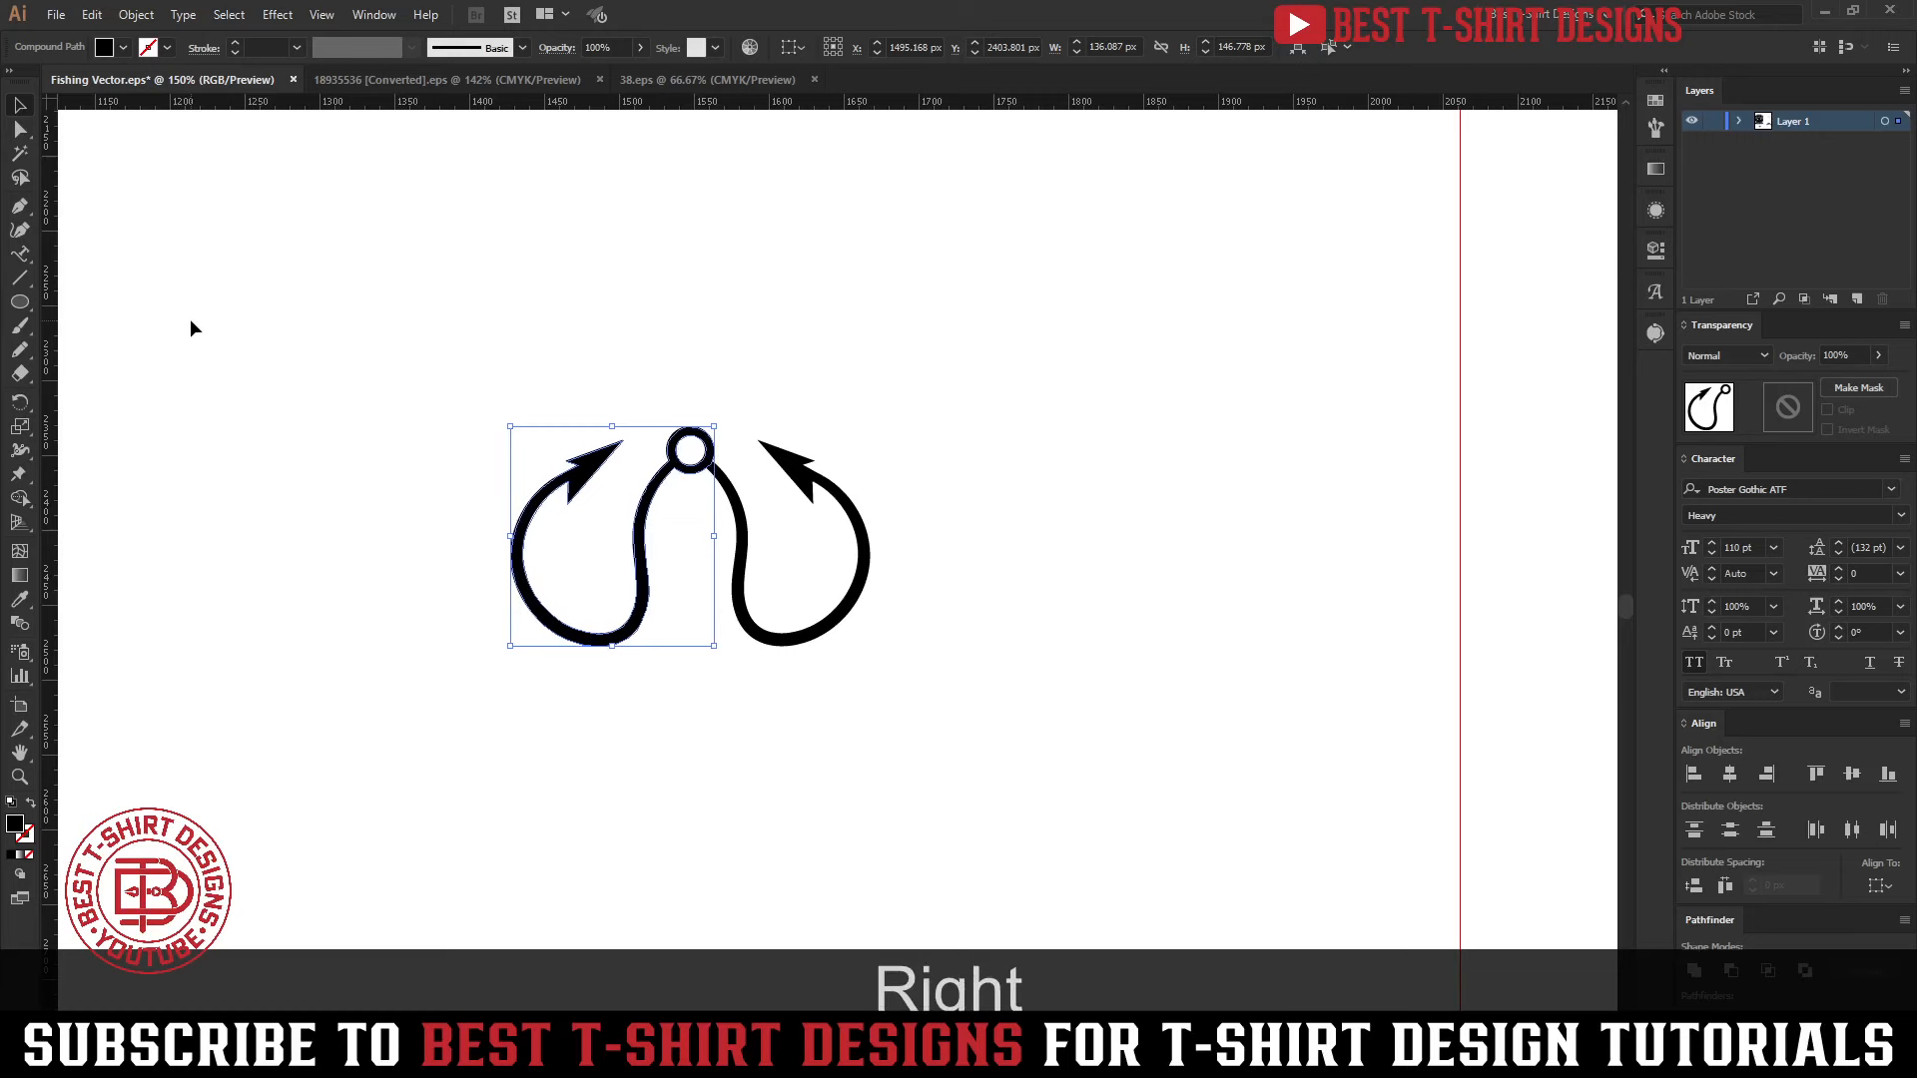
click(917, 709)
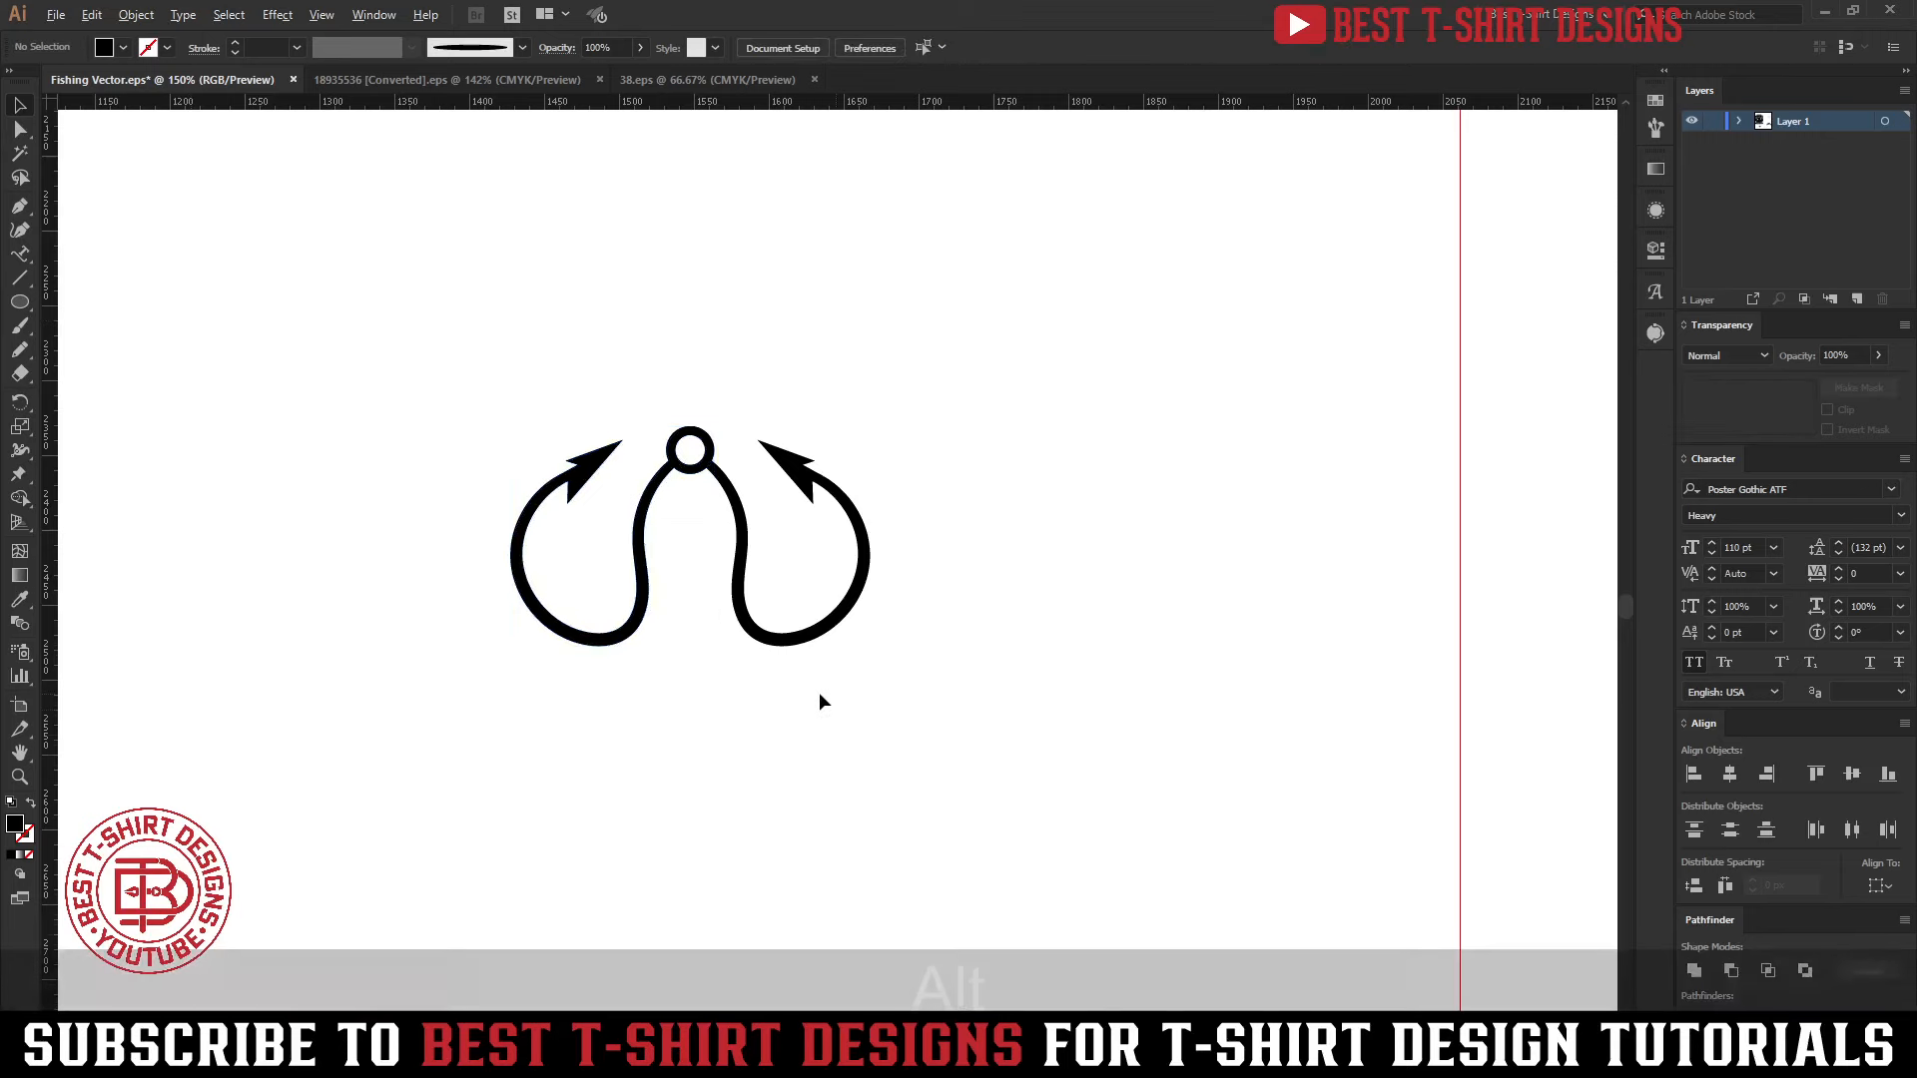
Rotate the right hook slightly counterclockwise and delete the mirrored left copy
scroll(818, 692, down, 2)
scroll(839, 675, up, 2)
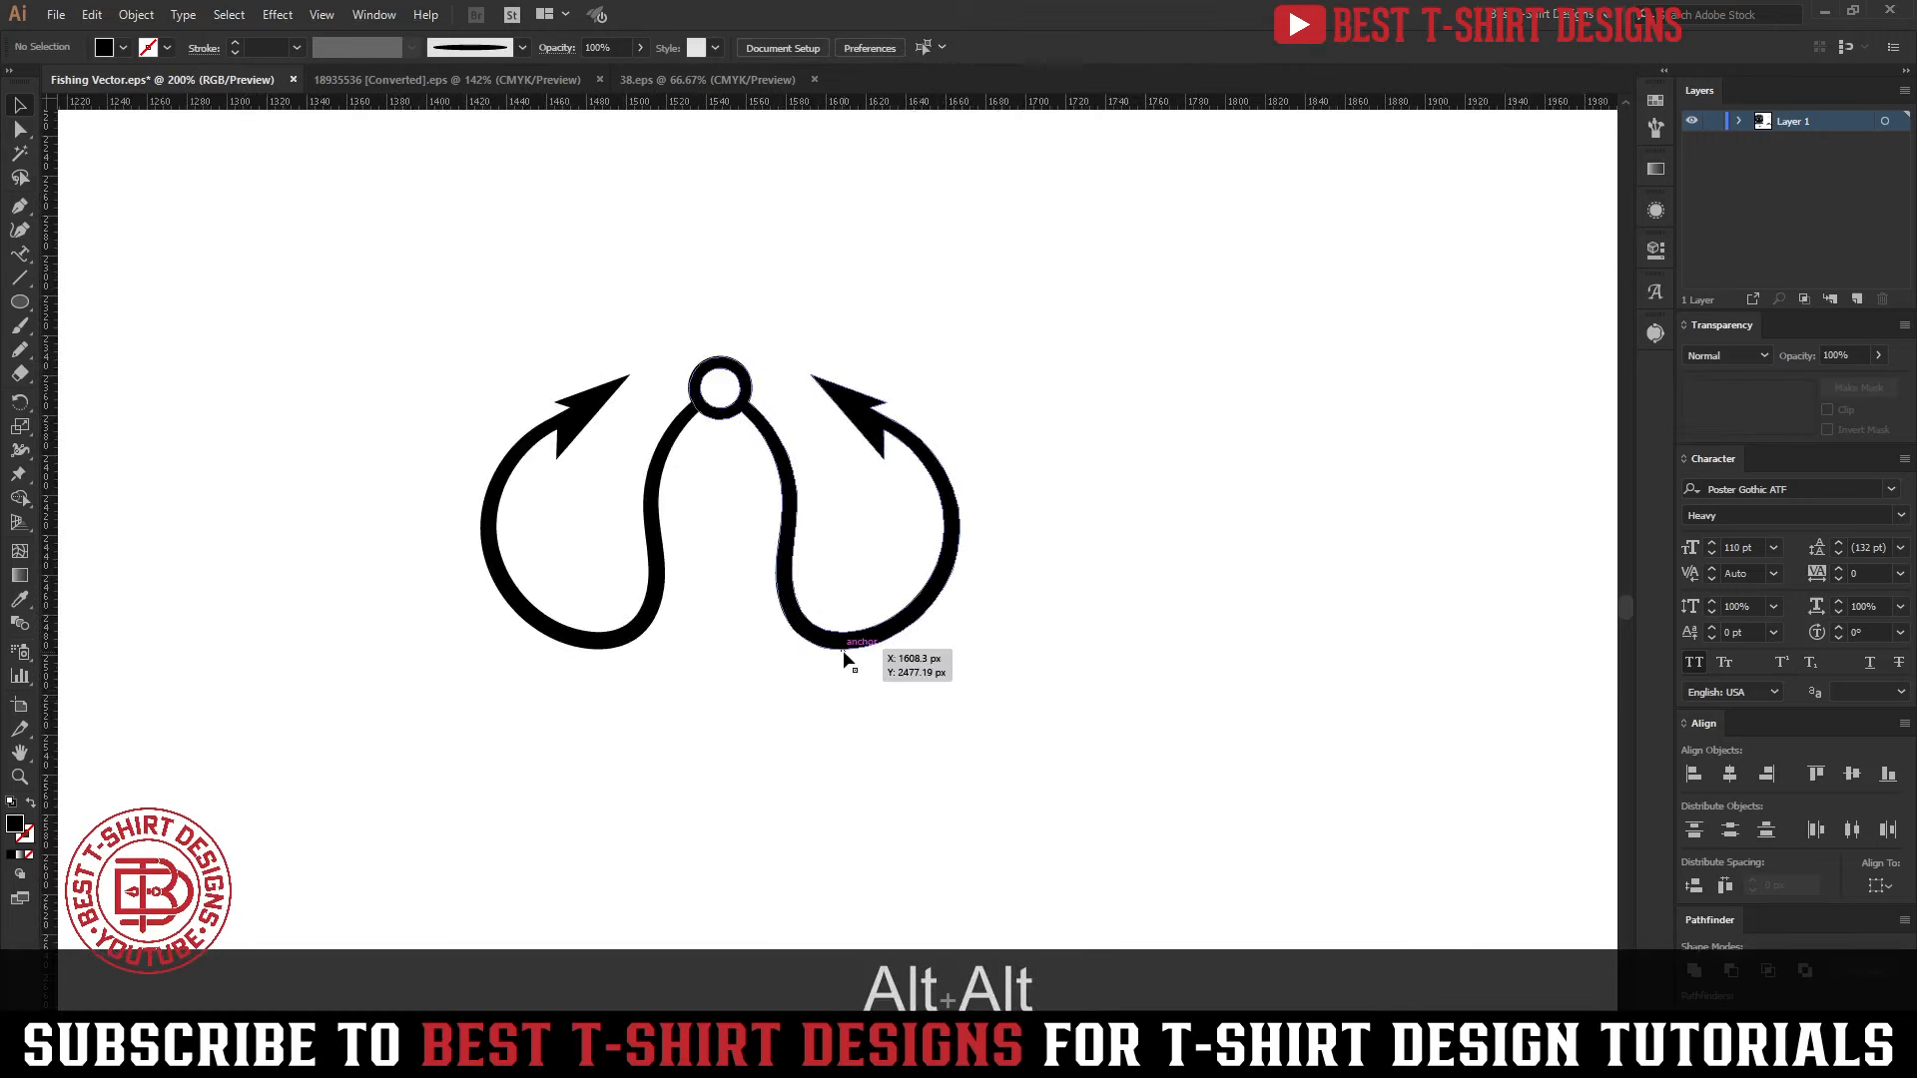
click(831, 647)
drag(960, 661, 1020, 603)
click(651, 616)
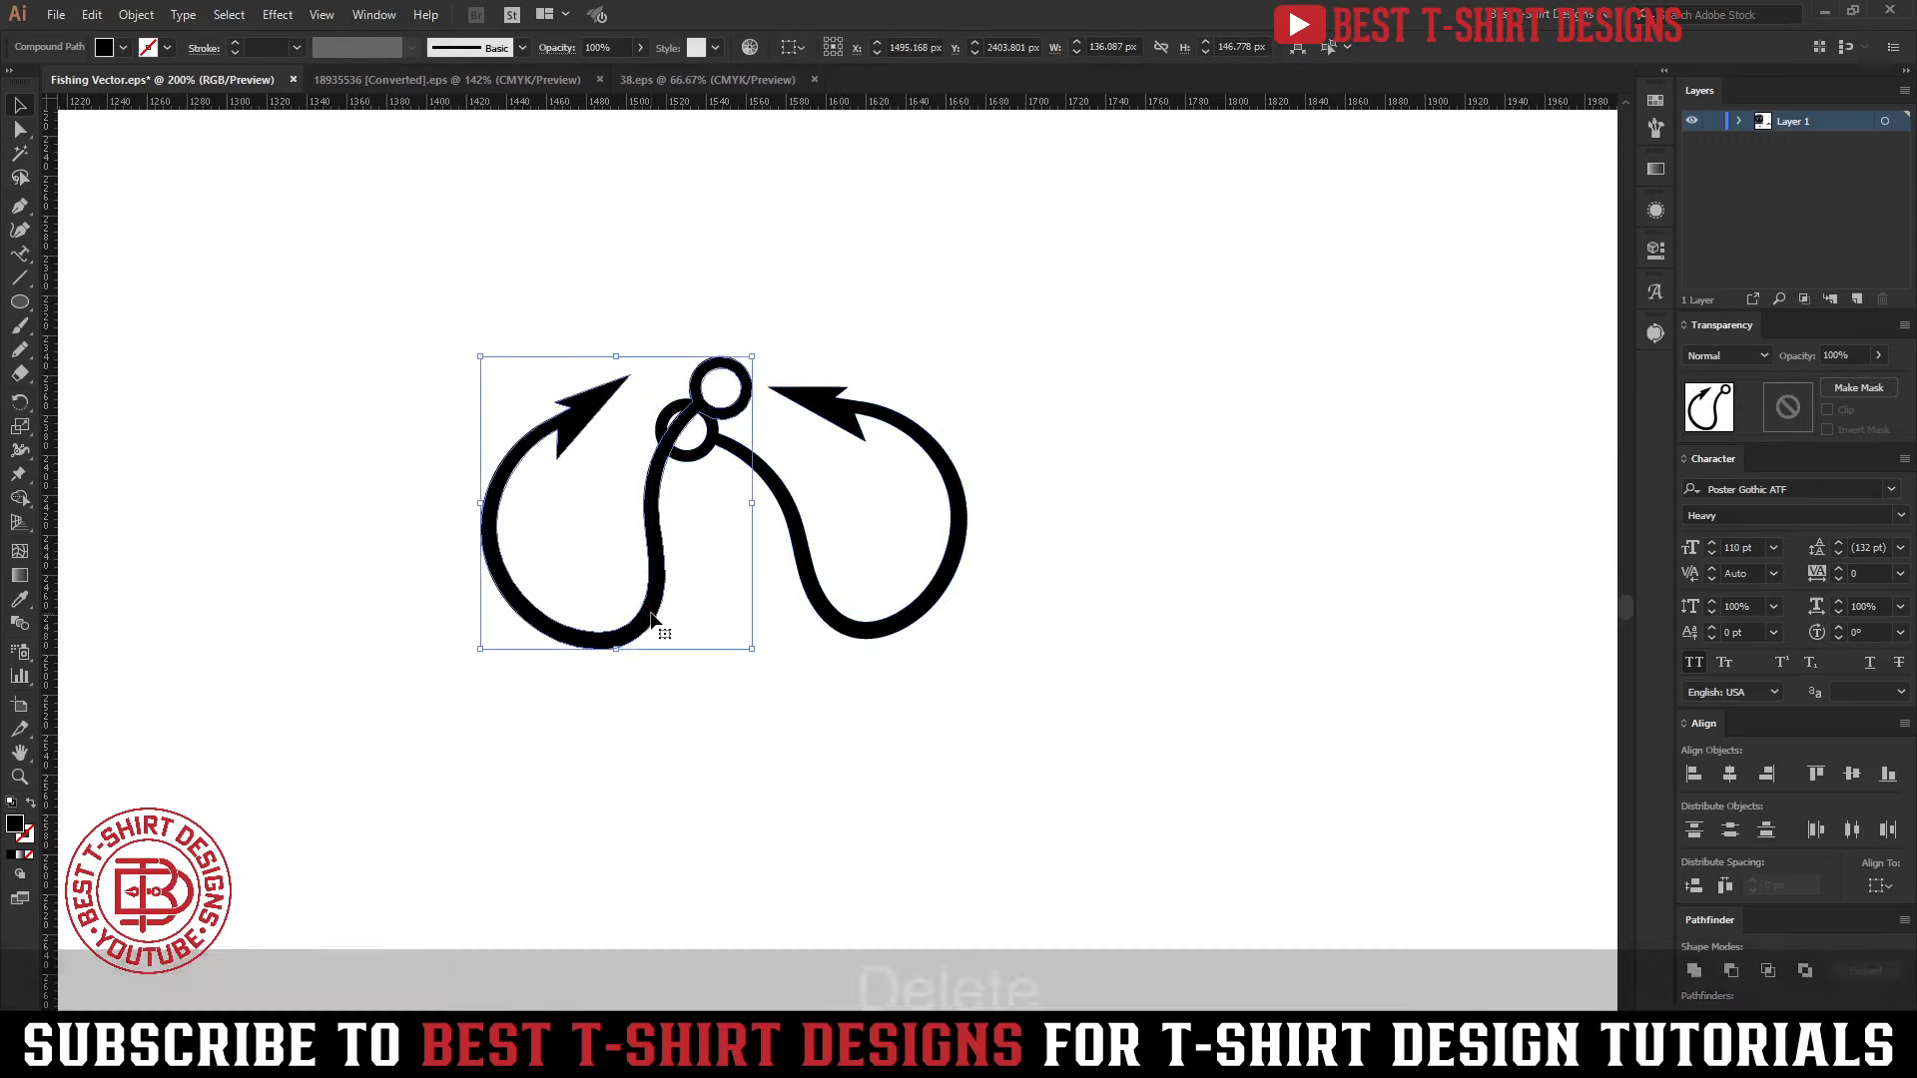
key(Delete)
Duplicate the tilted hook in place and reflect the duplicate across the vertical axis
click(837, 635)
key(ctrl+c)
key(ctrl+f)
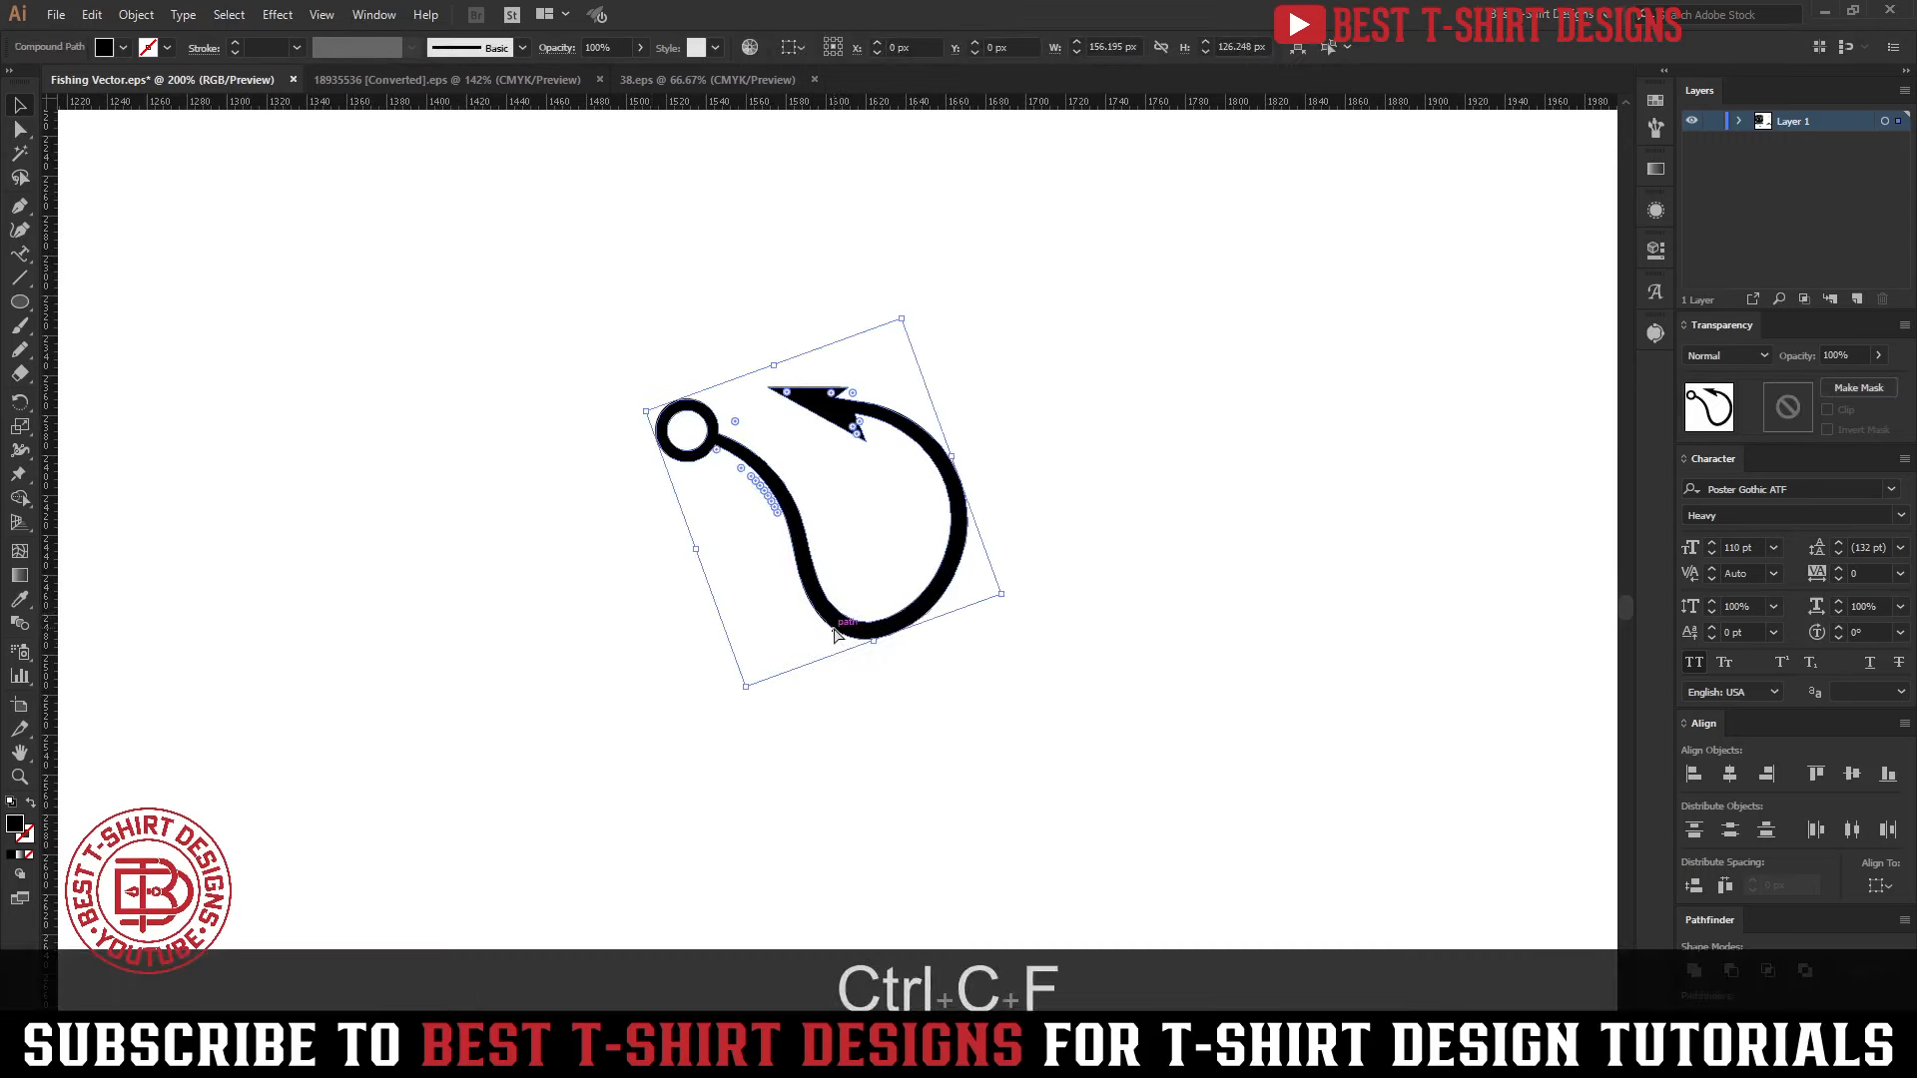
key(r)
click(172, 314)
Nudge the reflected hook left until its ring overlaps the ring of the original hook
key(shift+Left)
key(shift+Left)
key(shift+Left)
key(shift+Left)
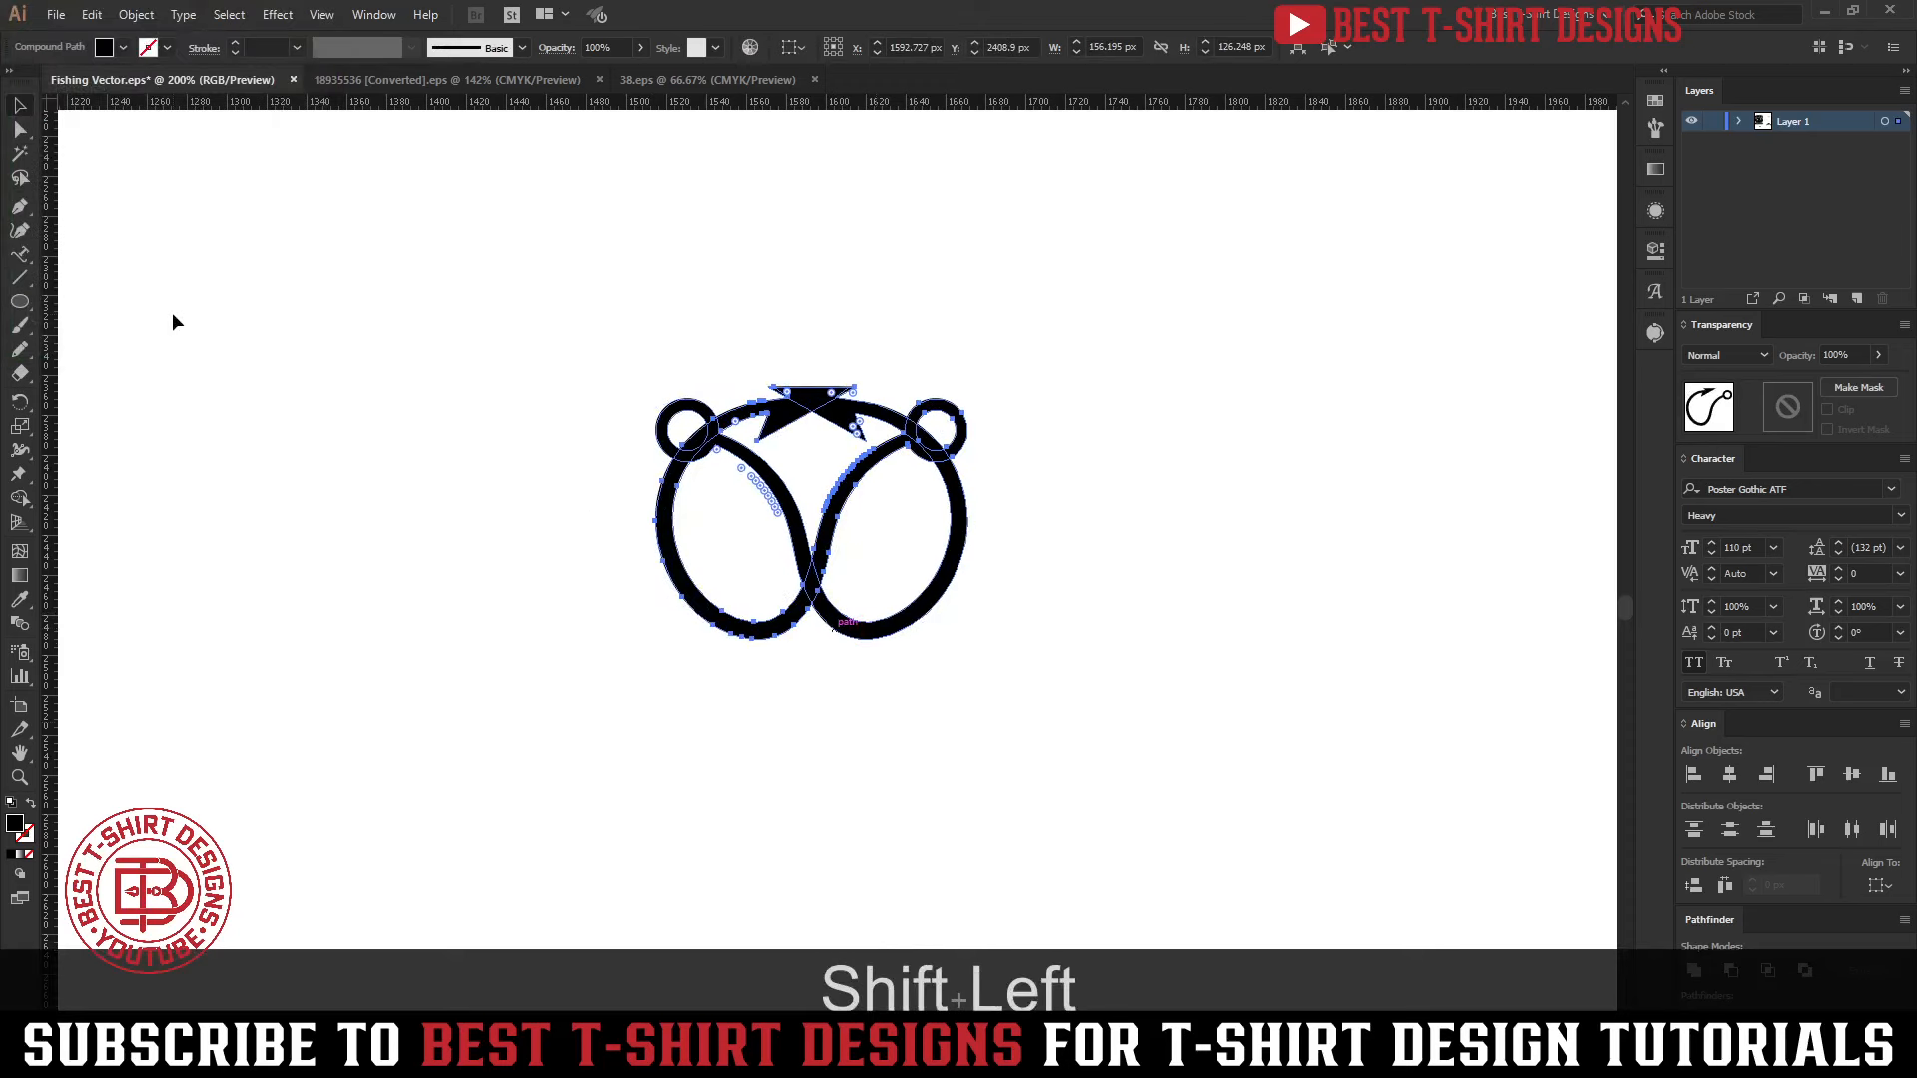
key(shift+Left)
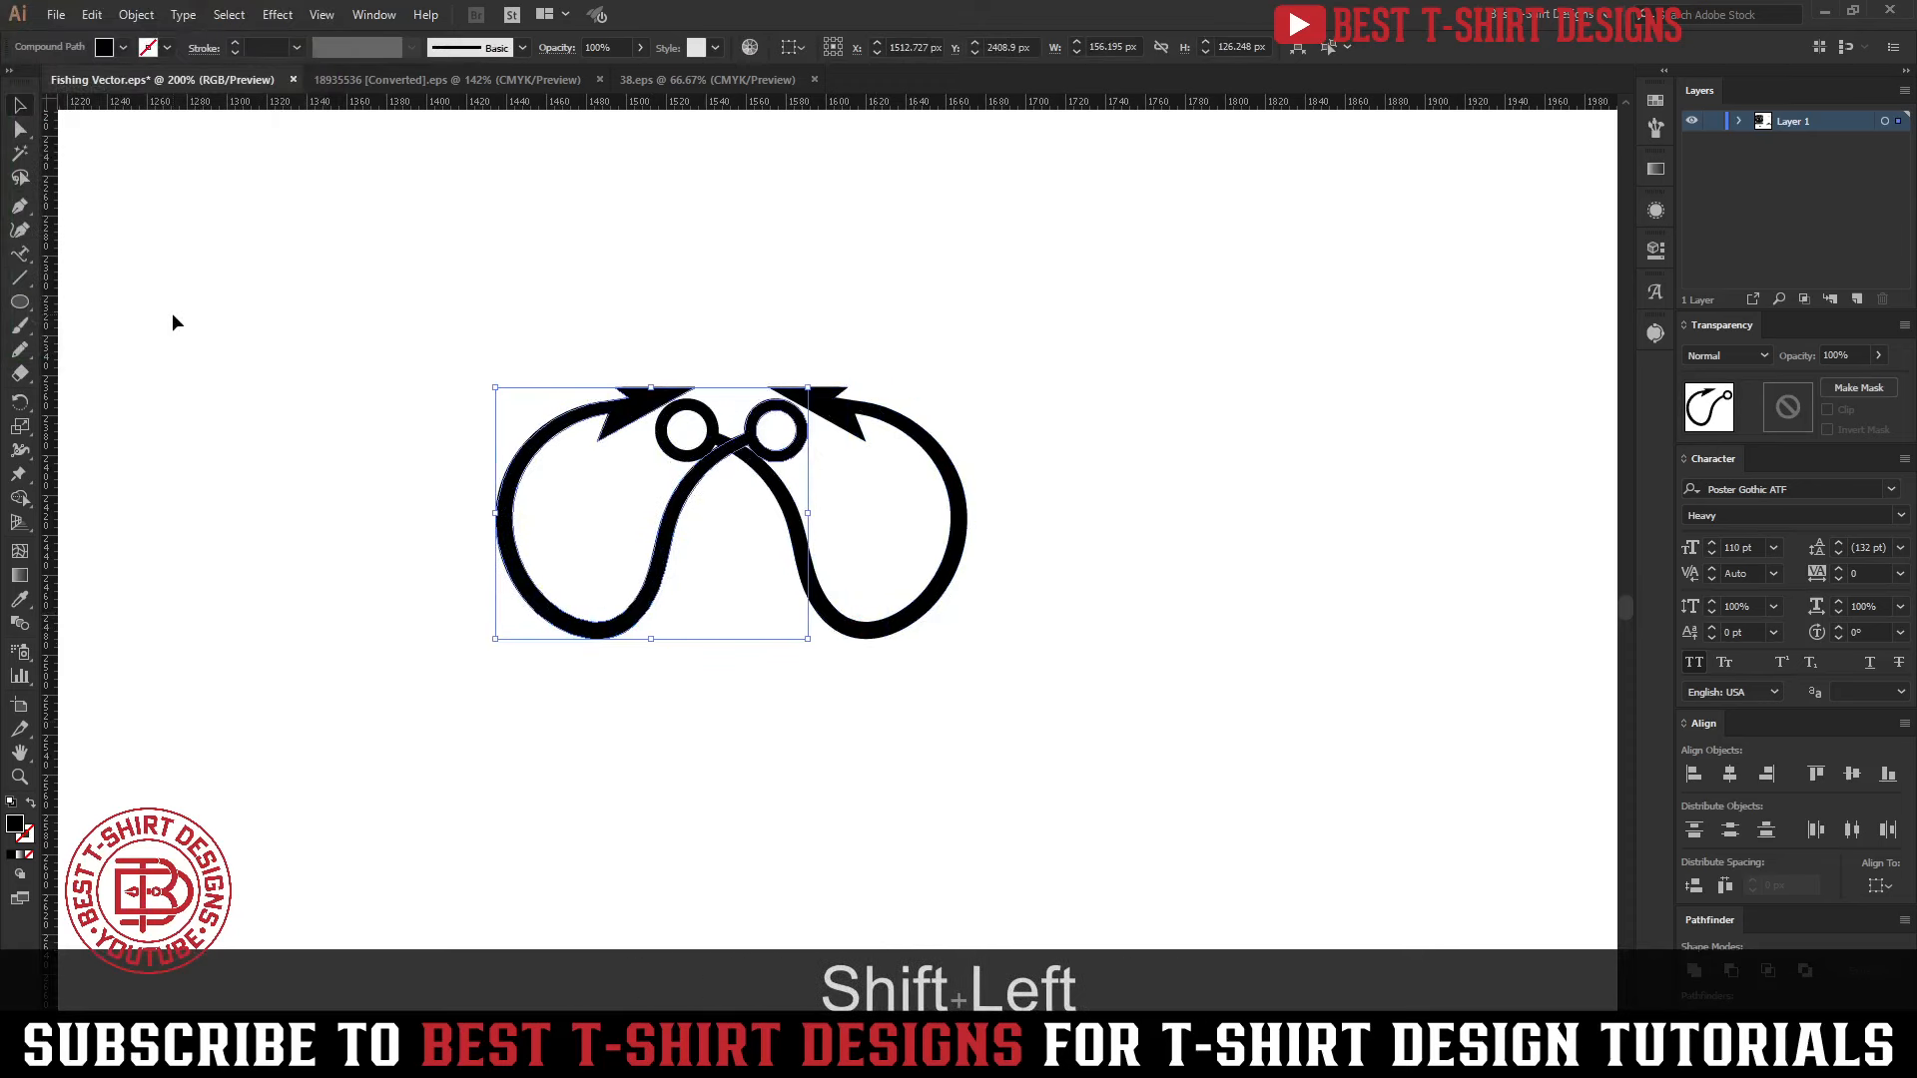
key(shift+Right)
key(shift+Left)
key(shift+Left)
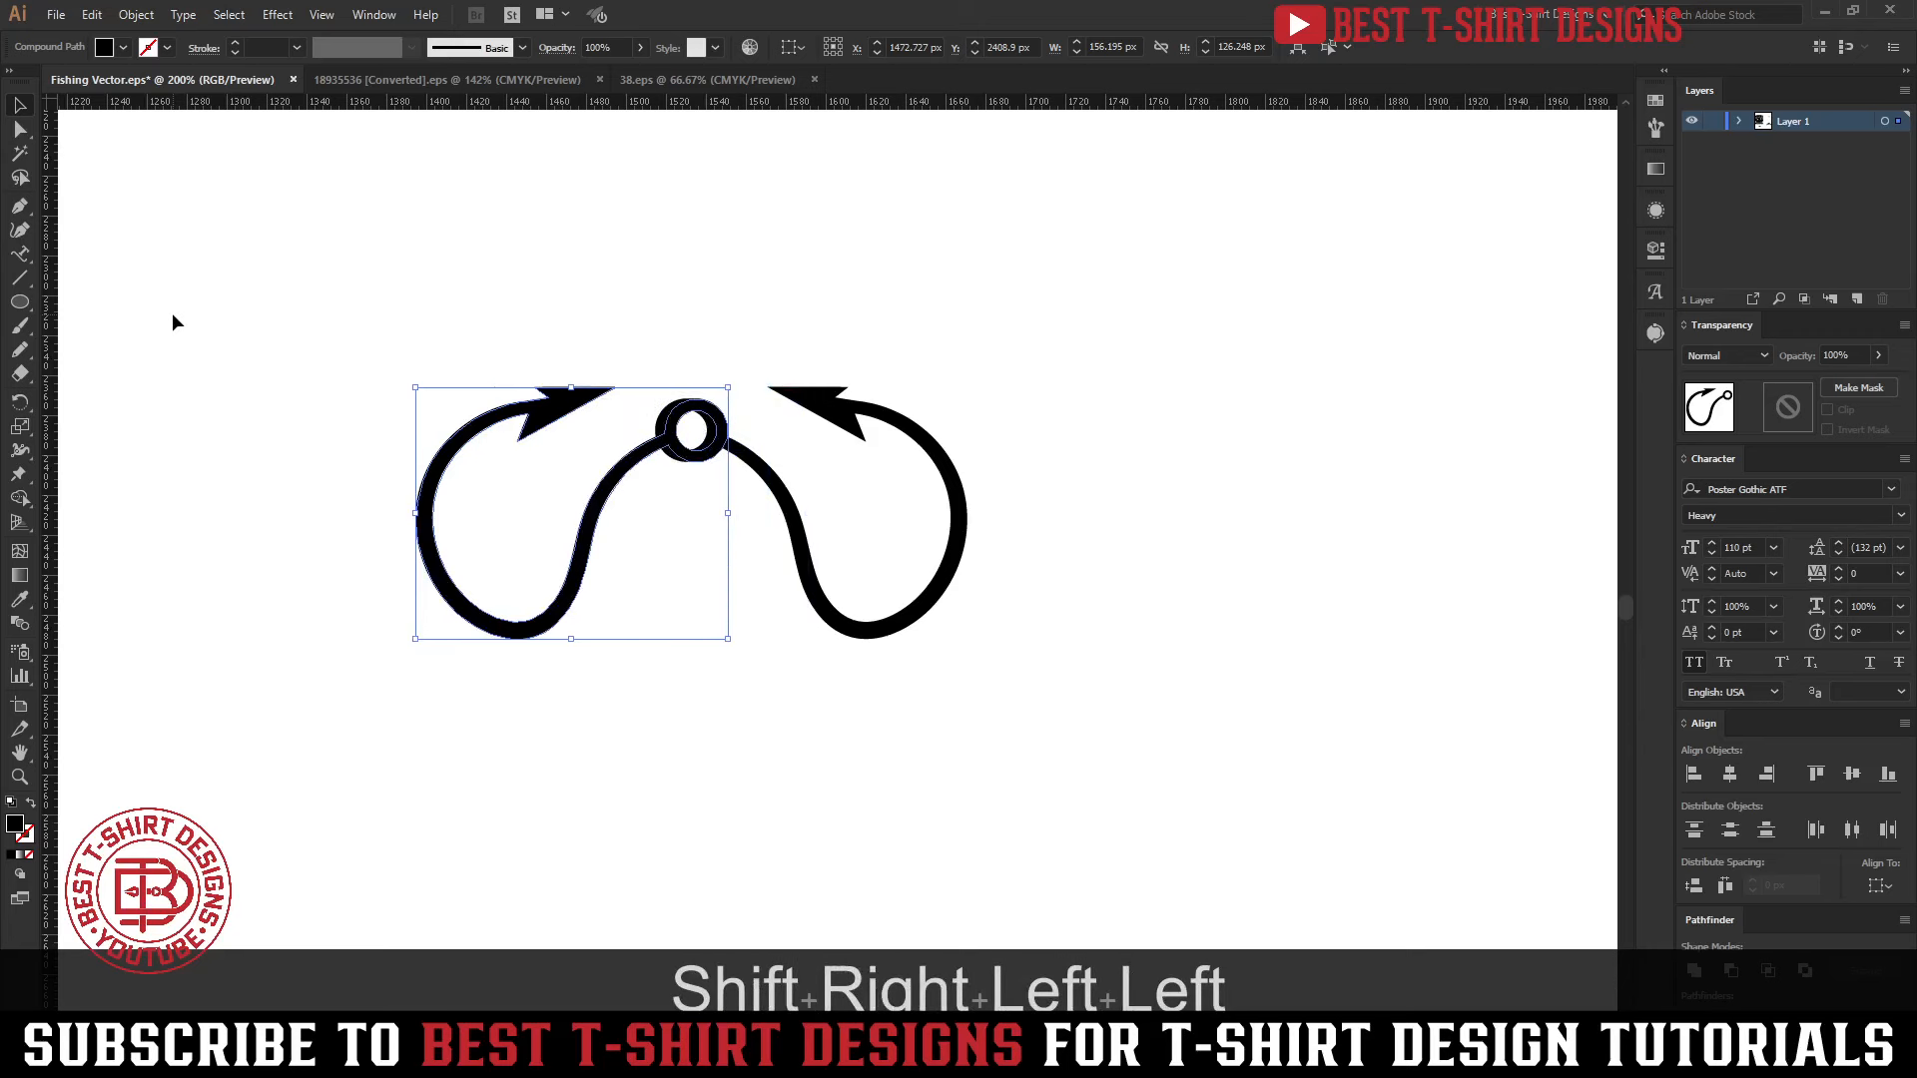
key(shift+Right)
key(shift+Right)
key(shift+Right)
key(Left)
key(Left)
key(Left)
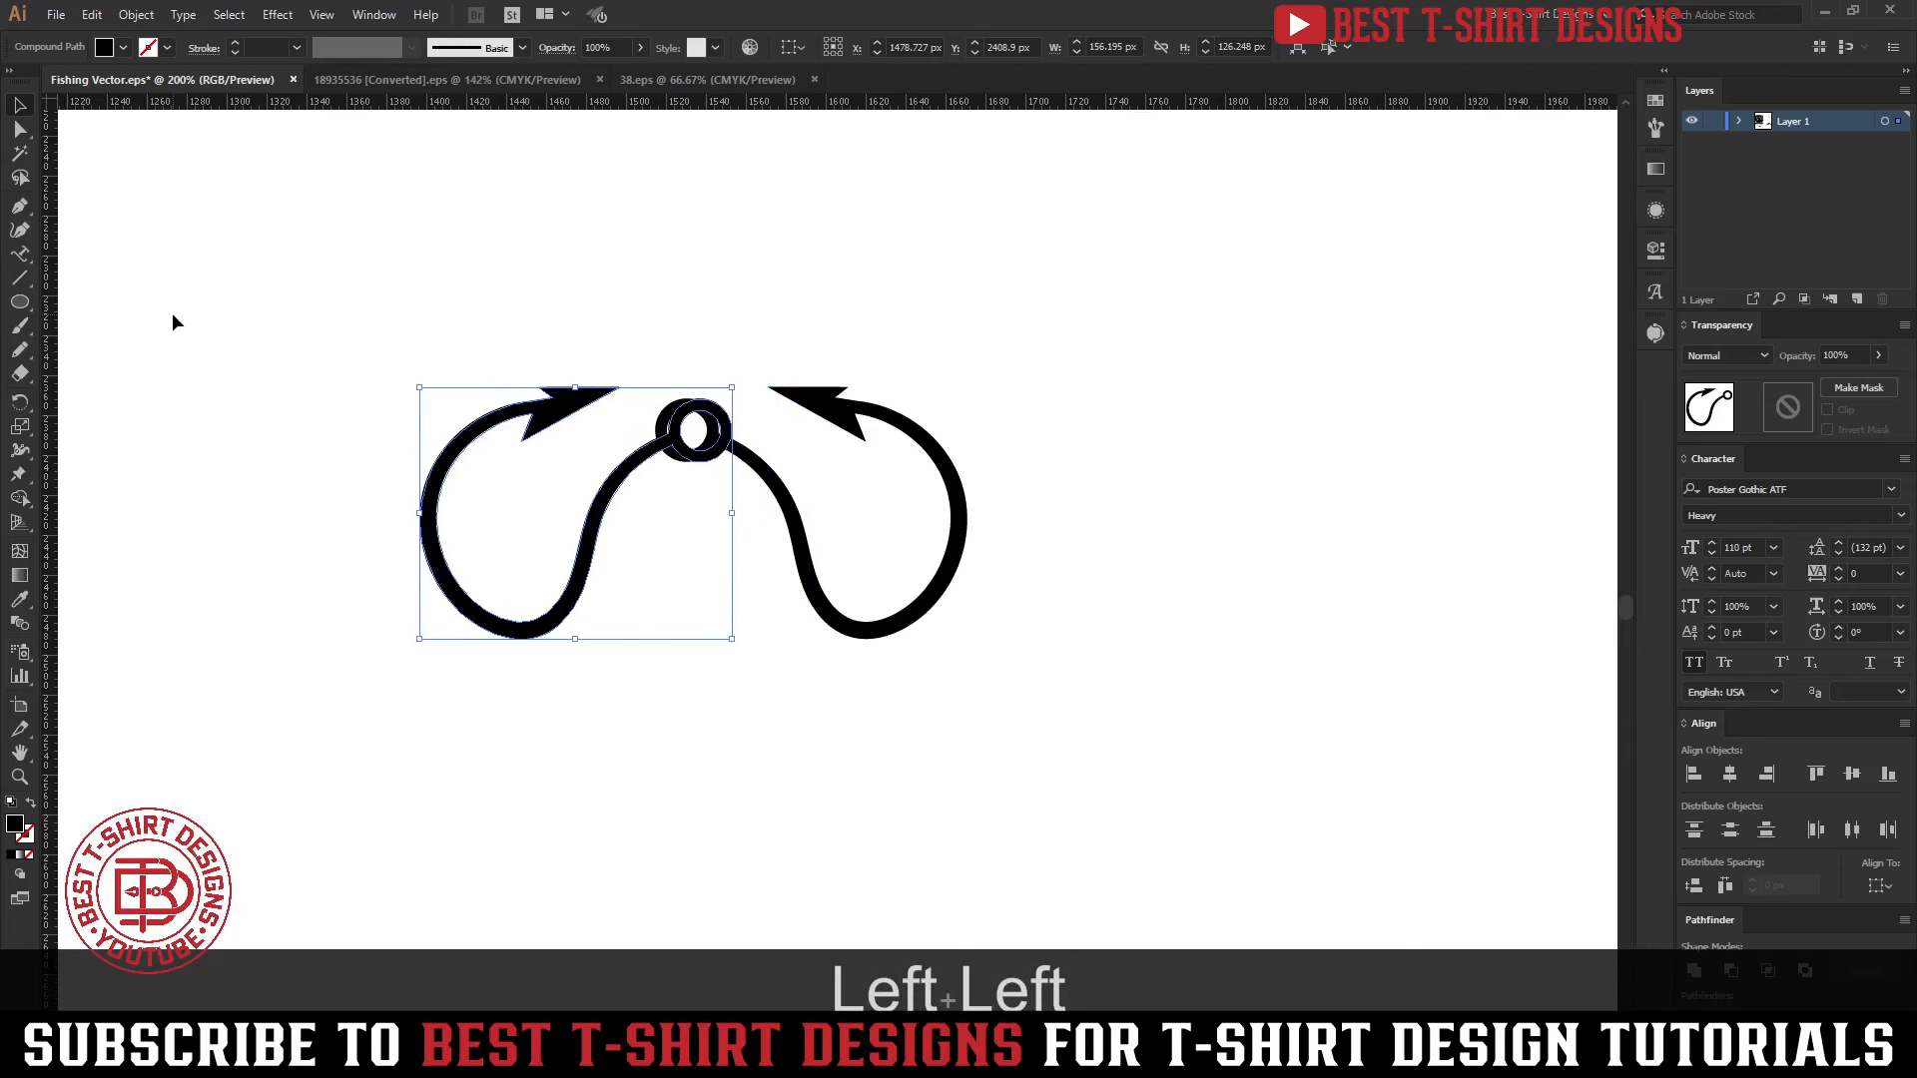
Try rotating and repositioning the mirrored hook so that its shank crosses the other hook
drag(589, 565, 734, 624)
drag(884, 573, 923, 531)
drag(730, 619, 766, 651)
drag(891, 597, 891, 551)
click(887, 565)
scroll(845, 524, up, 1)
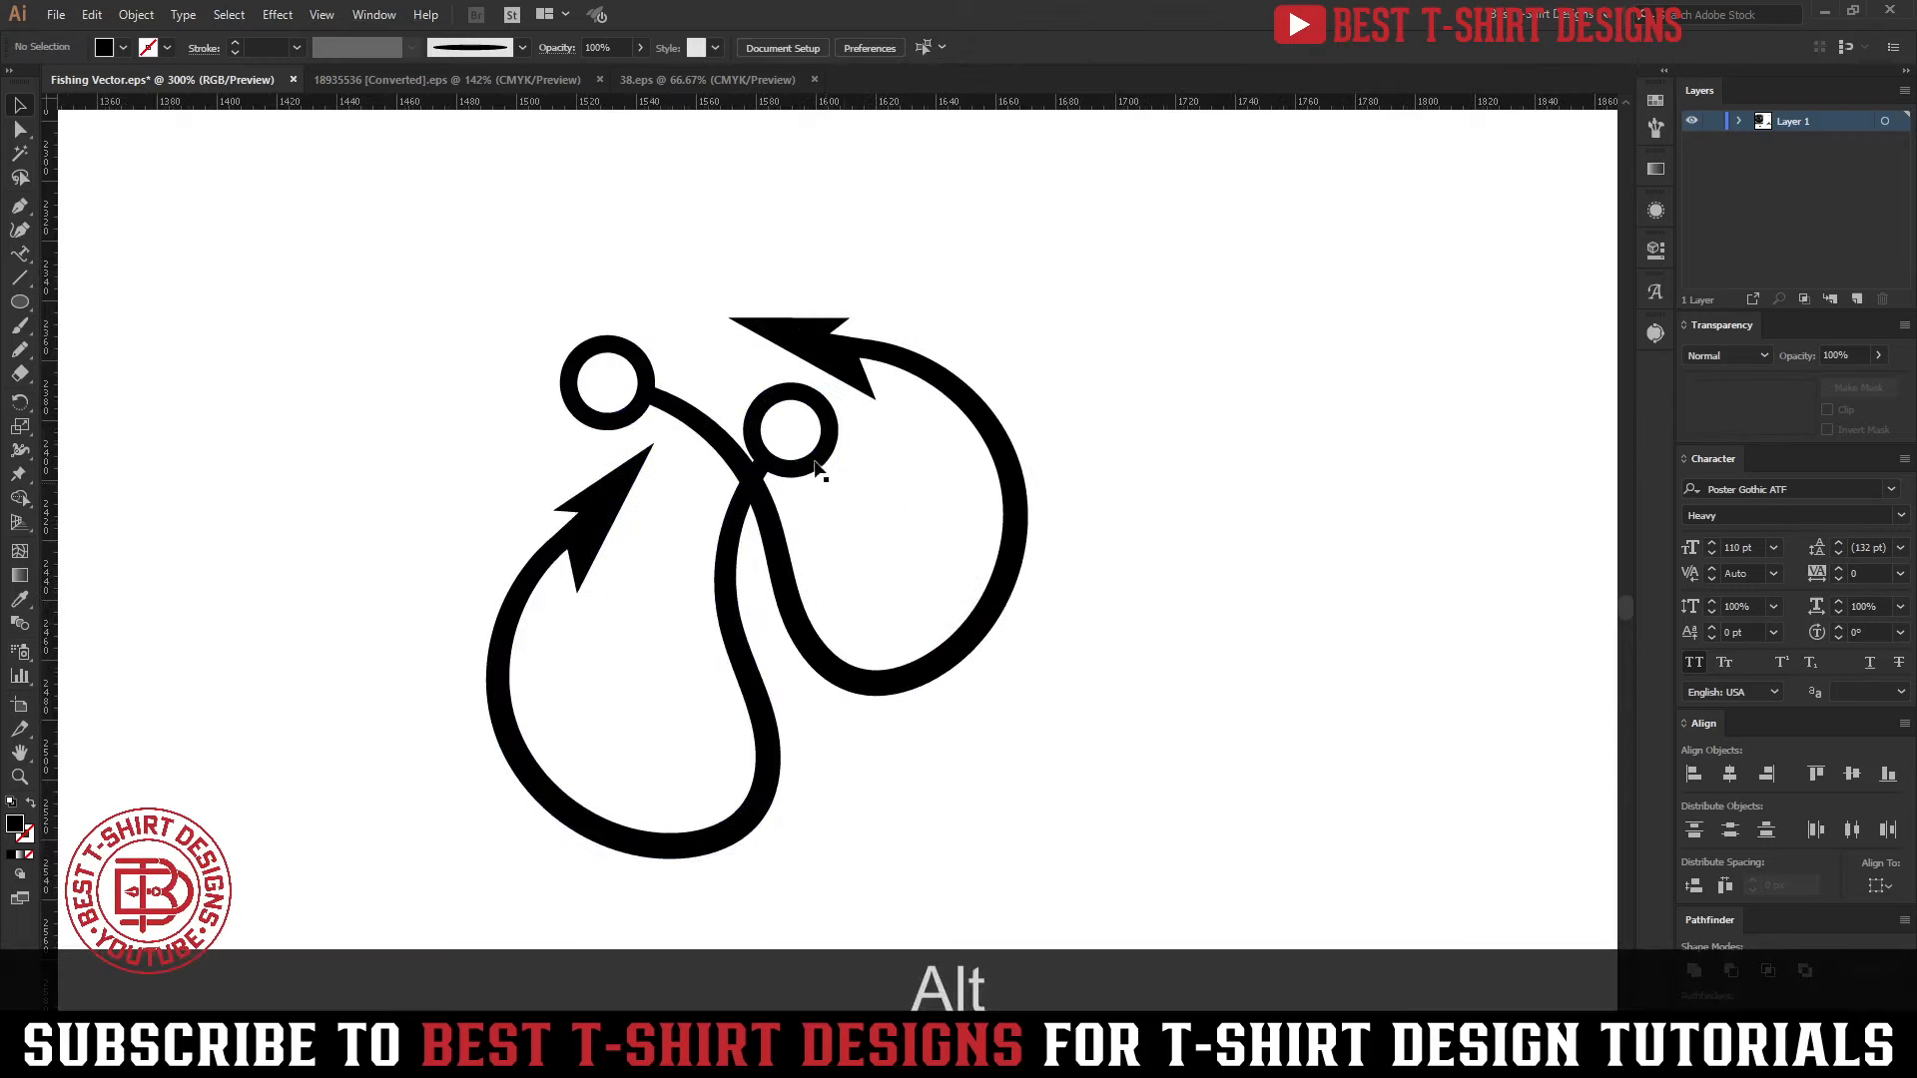
drag(809, 457, 837, 462)
click(942, 516)
Select both hooks below GRANDPA and delete them
scroll(723, 456, down, 2)
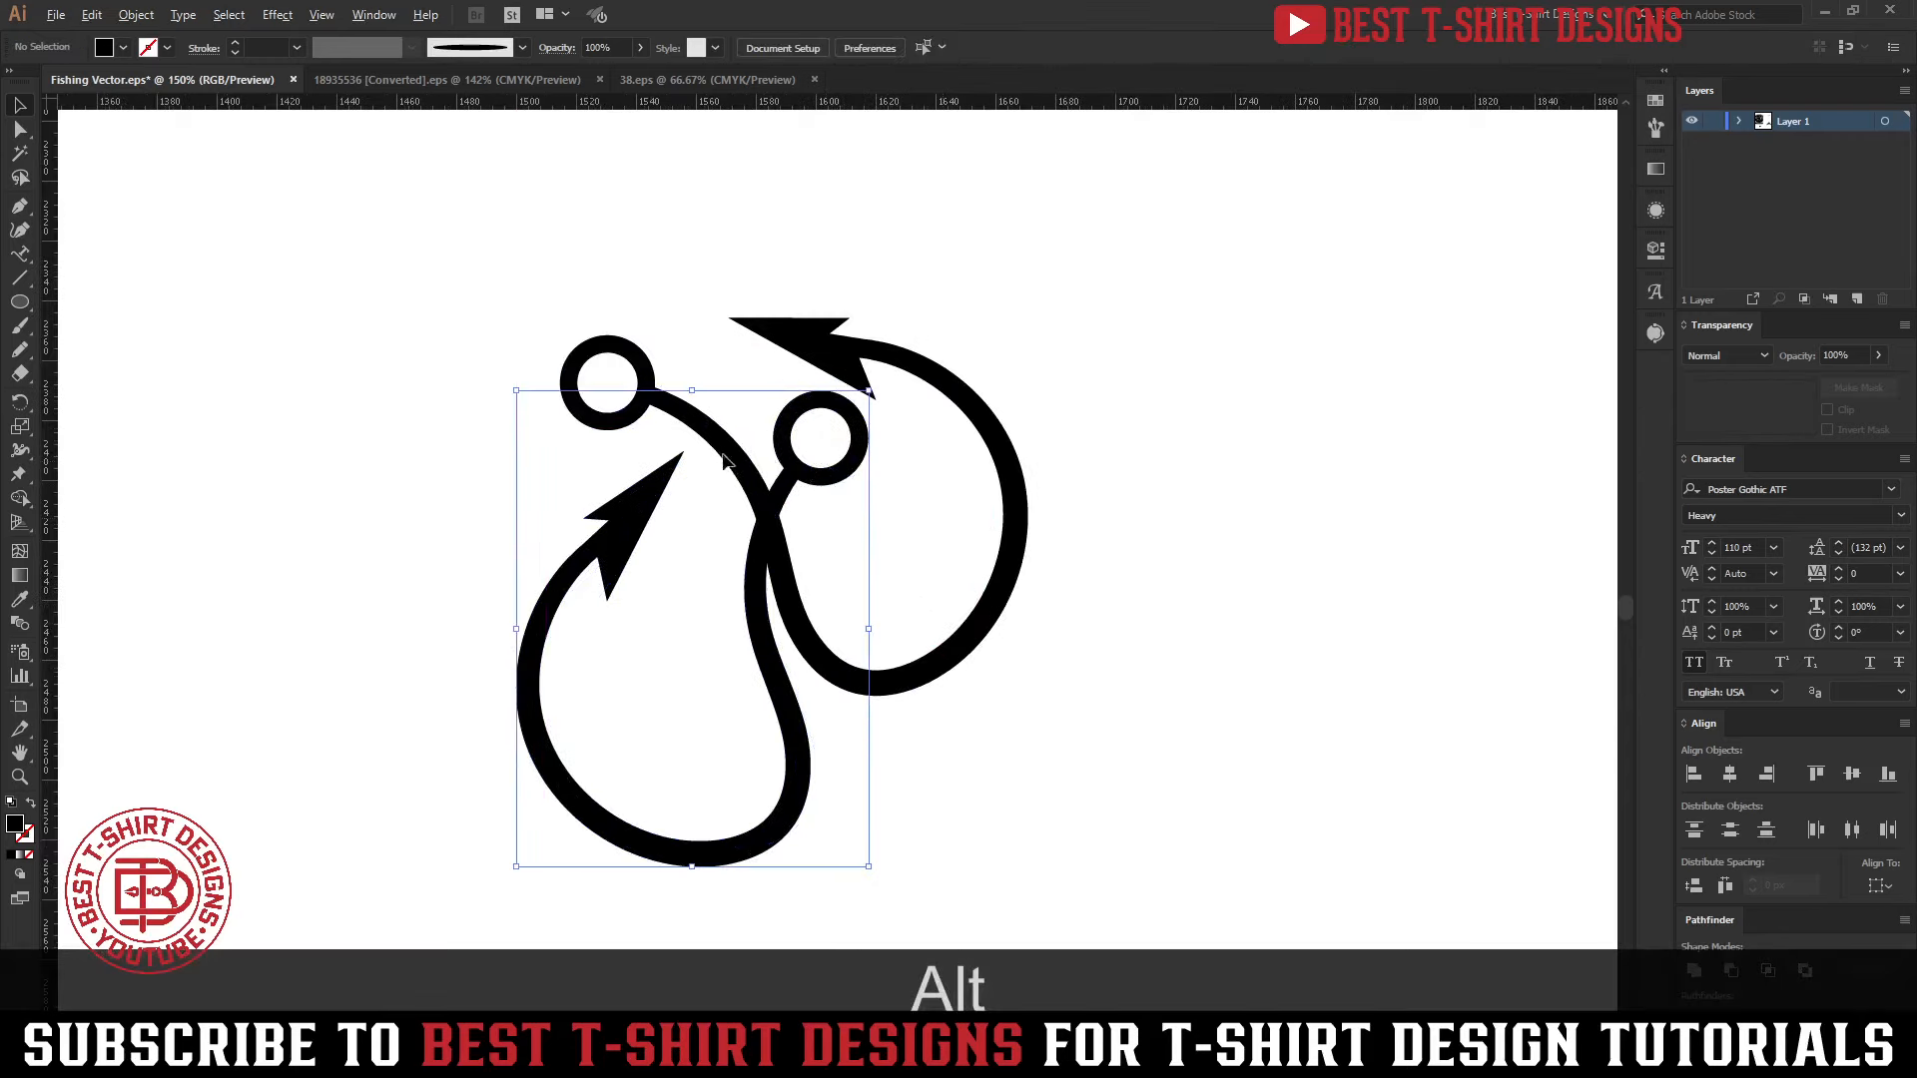
scroll(868, 538, down, 1)
drag(802, 529, 858, 561)
drag(888, 621, 763, 463)
key(Delete)
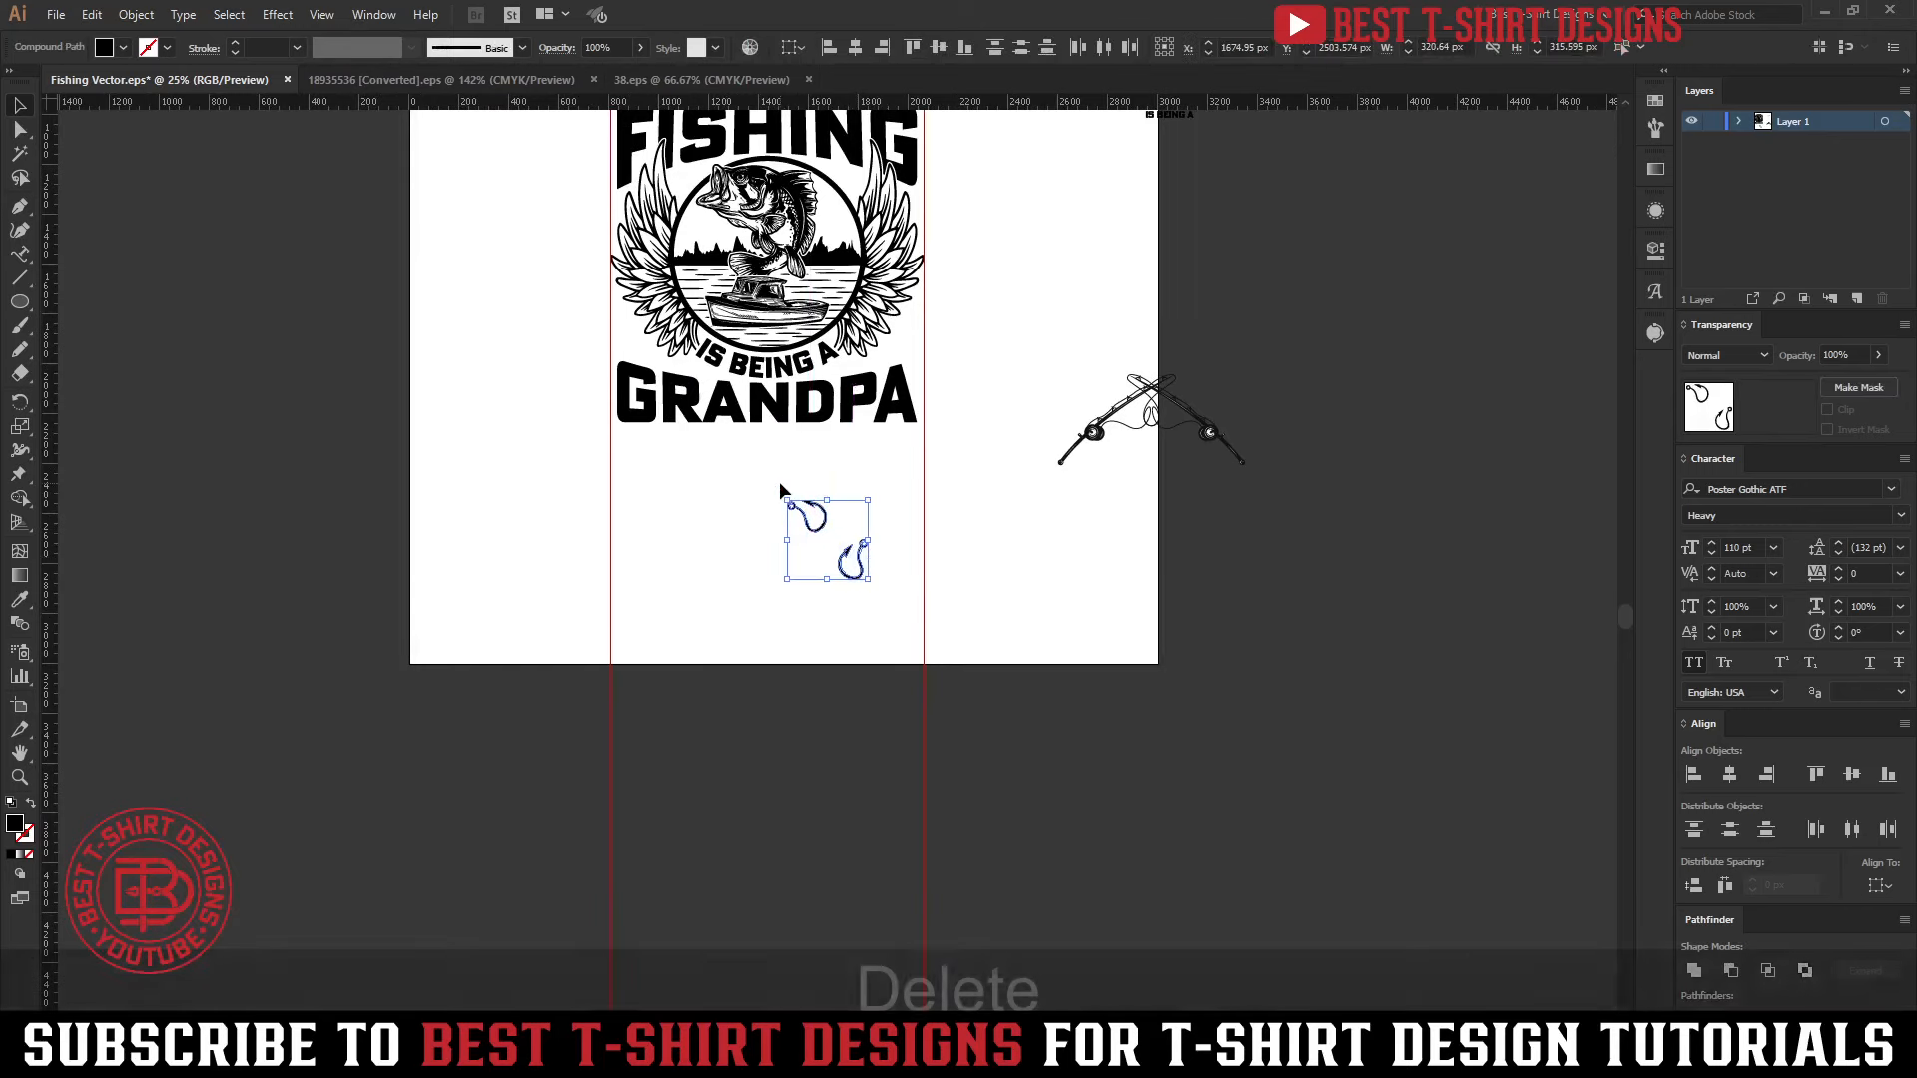
Draw a black five-pointed star about 120 px wide beneath the left wing and copy it horizontally to beneath the right wing
scroll(779, 482, up, 2)
scroll(935, 362, up, 1)
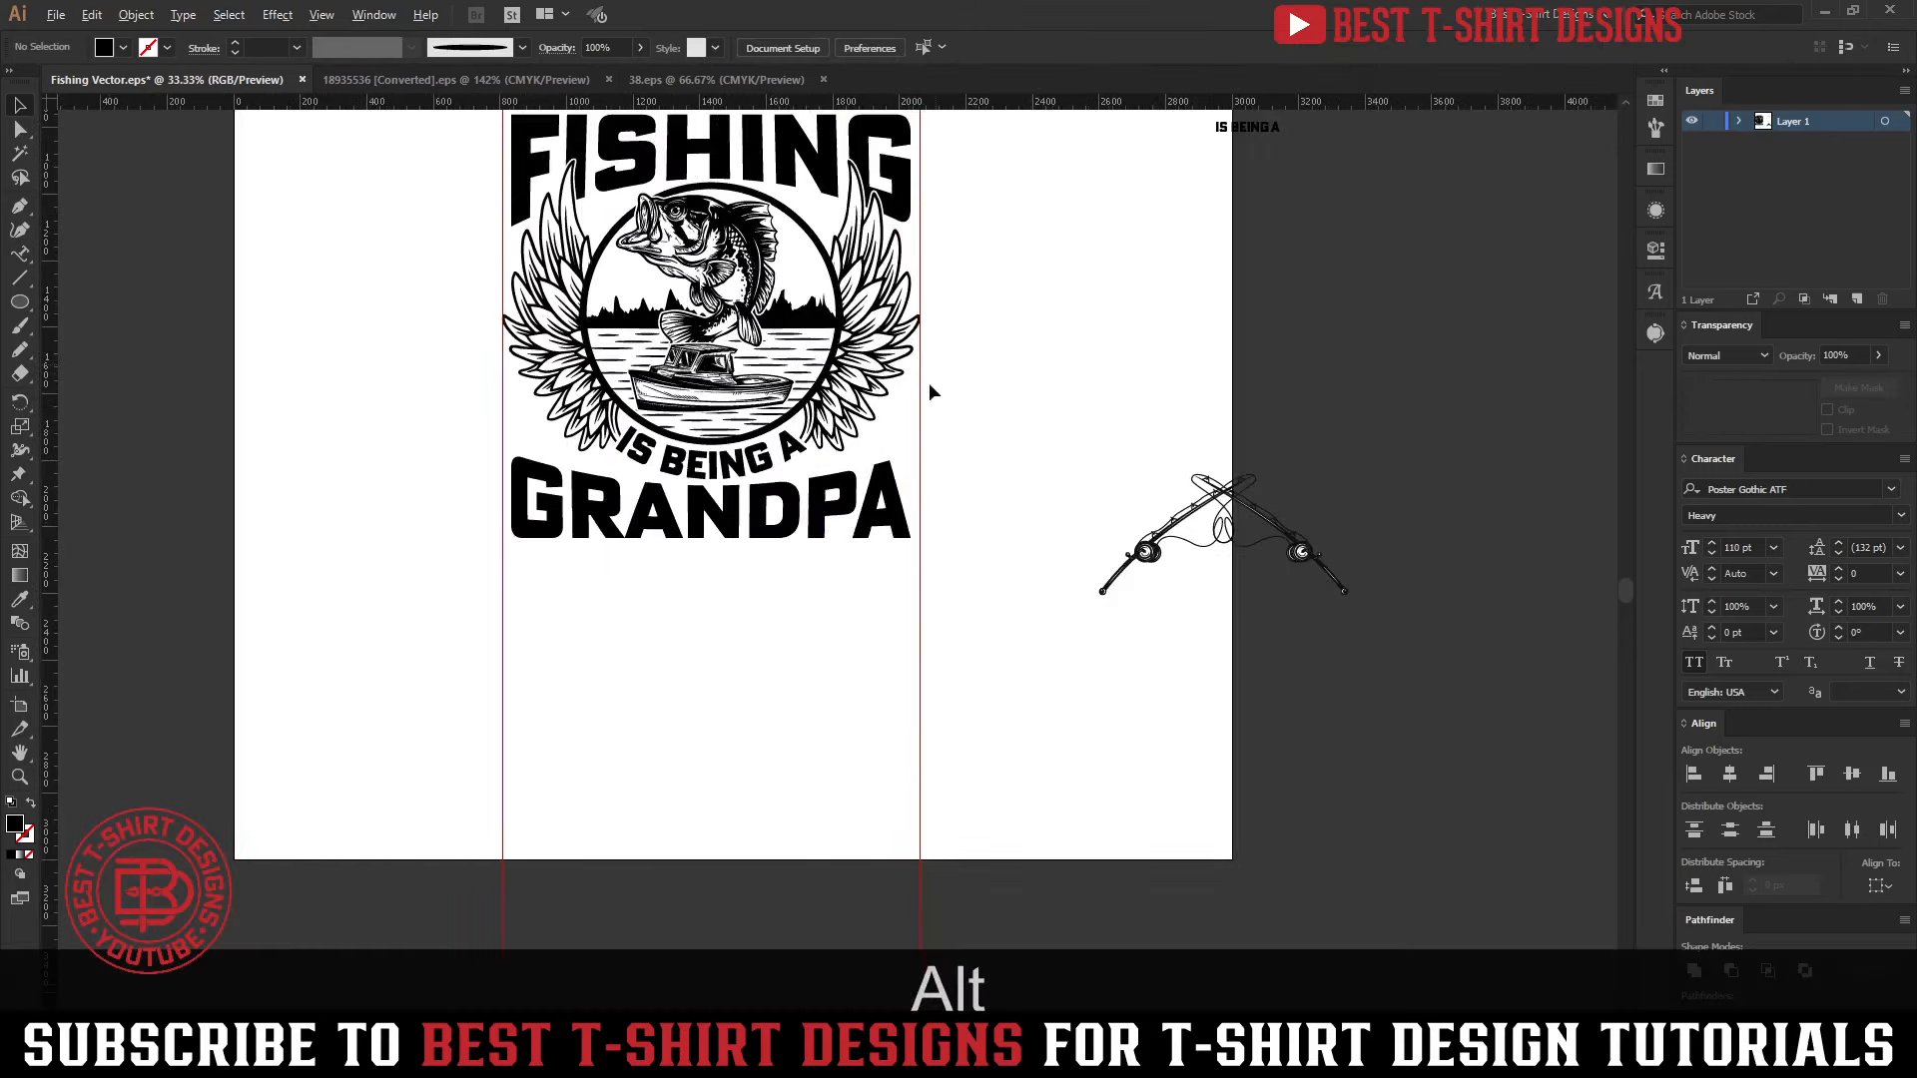
scroll(808, 524, up, 3)
scroll(619, 322, up, 2)
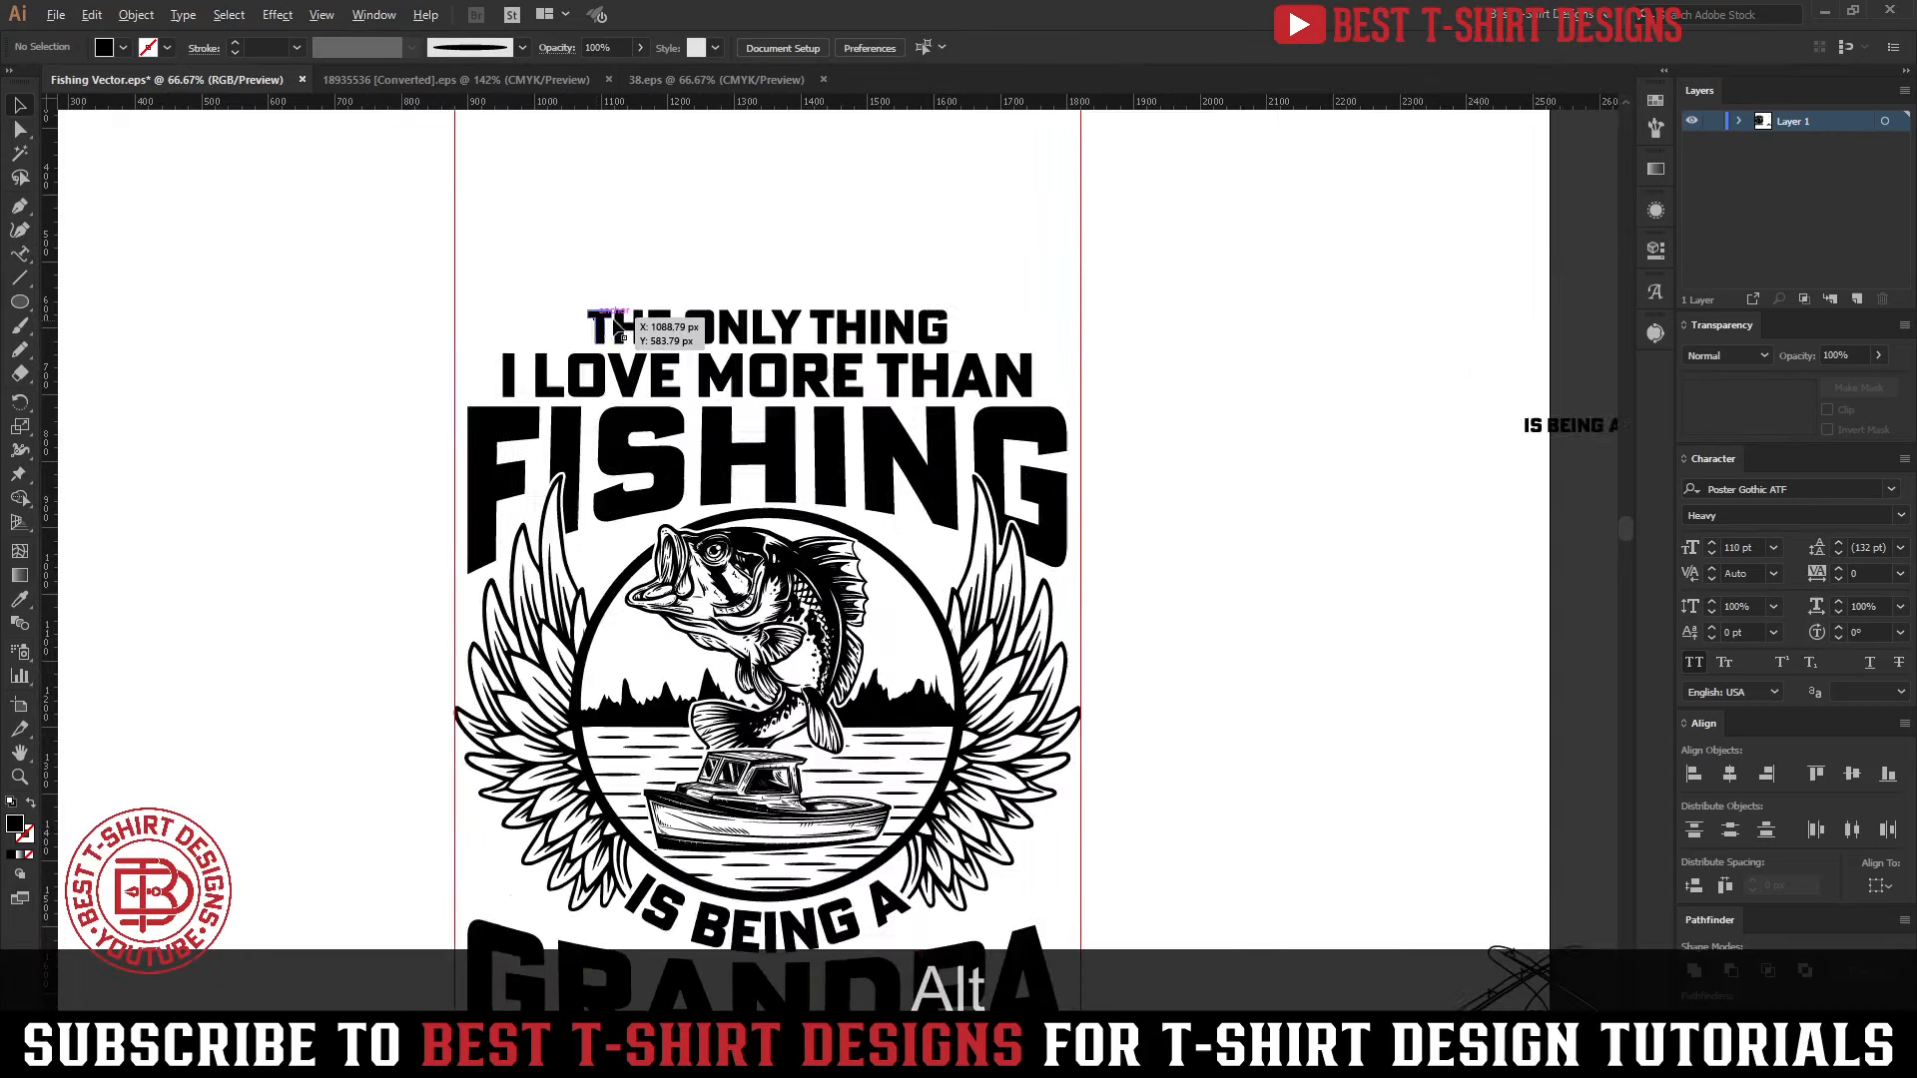
drag(22, 304, 140, 397)
scroll(416, 554, down, 2)
scroll(417, 554, down, 1)
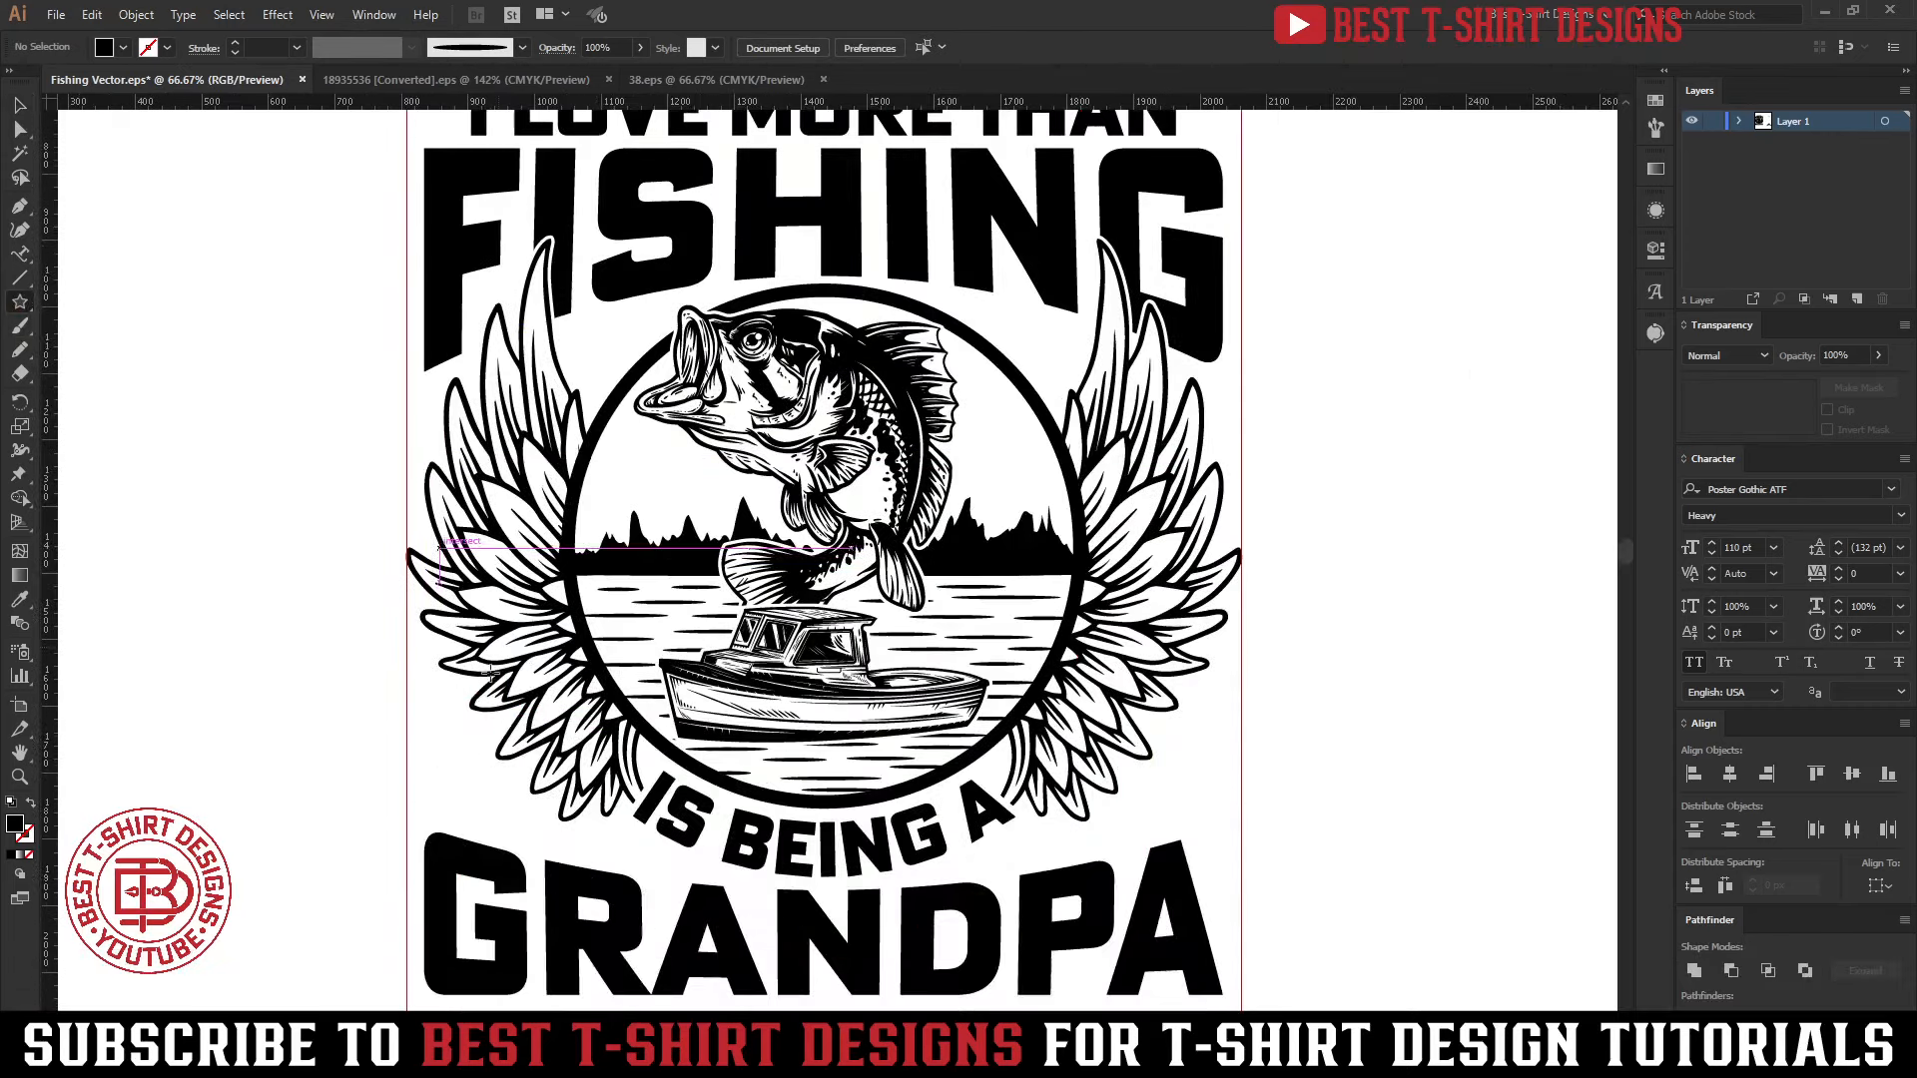
drag(463, 766, 1184, 767)
key(v)
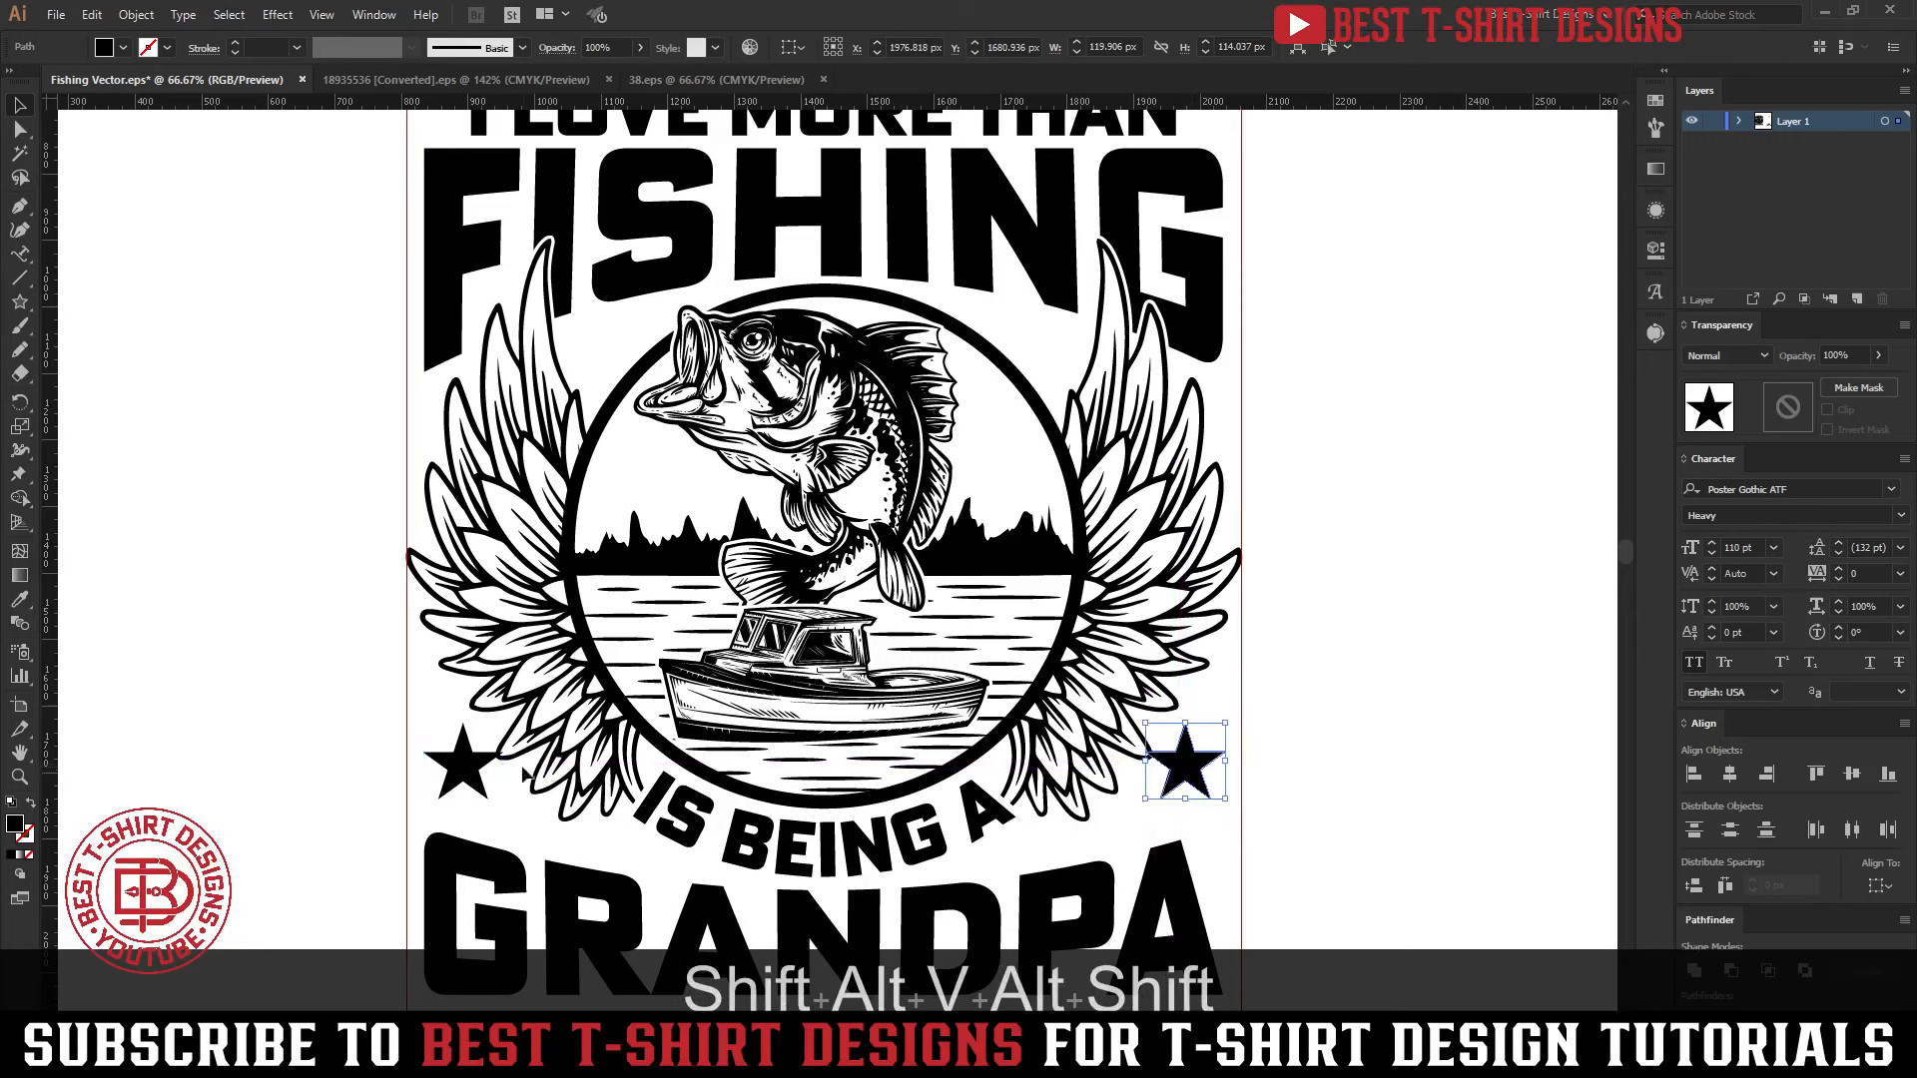
Group the two stars and center the group horizontally on the word FISHING
shift+click(467, 765)
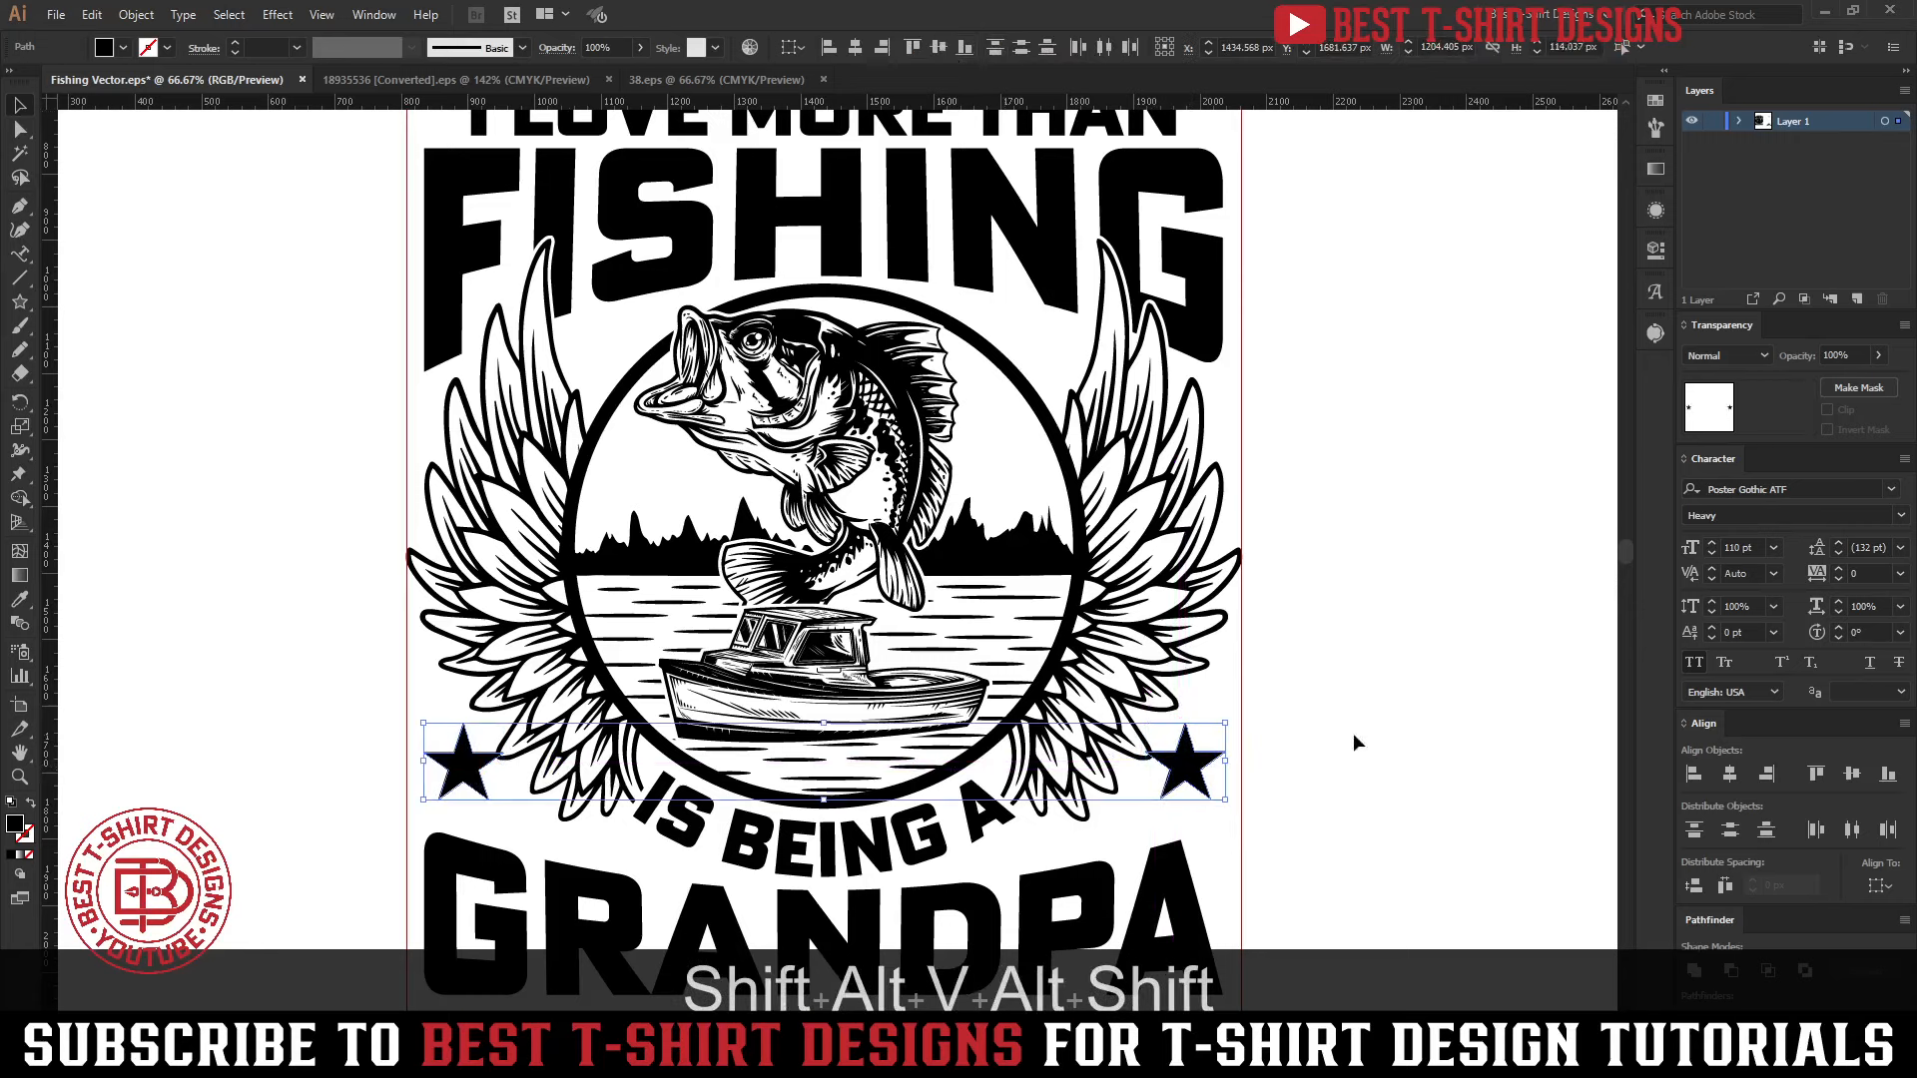
key(ctrl+g)
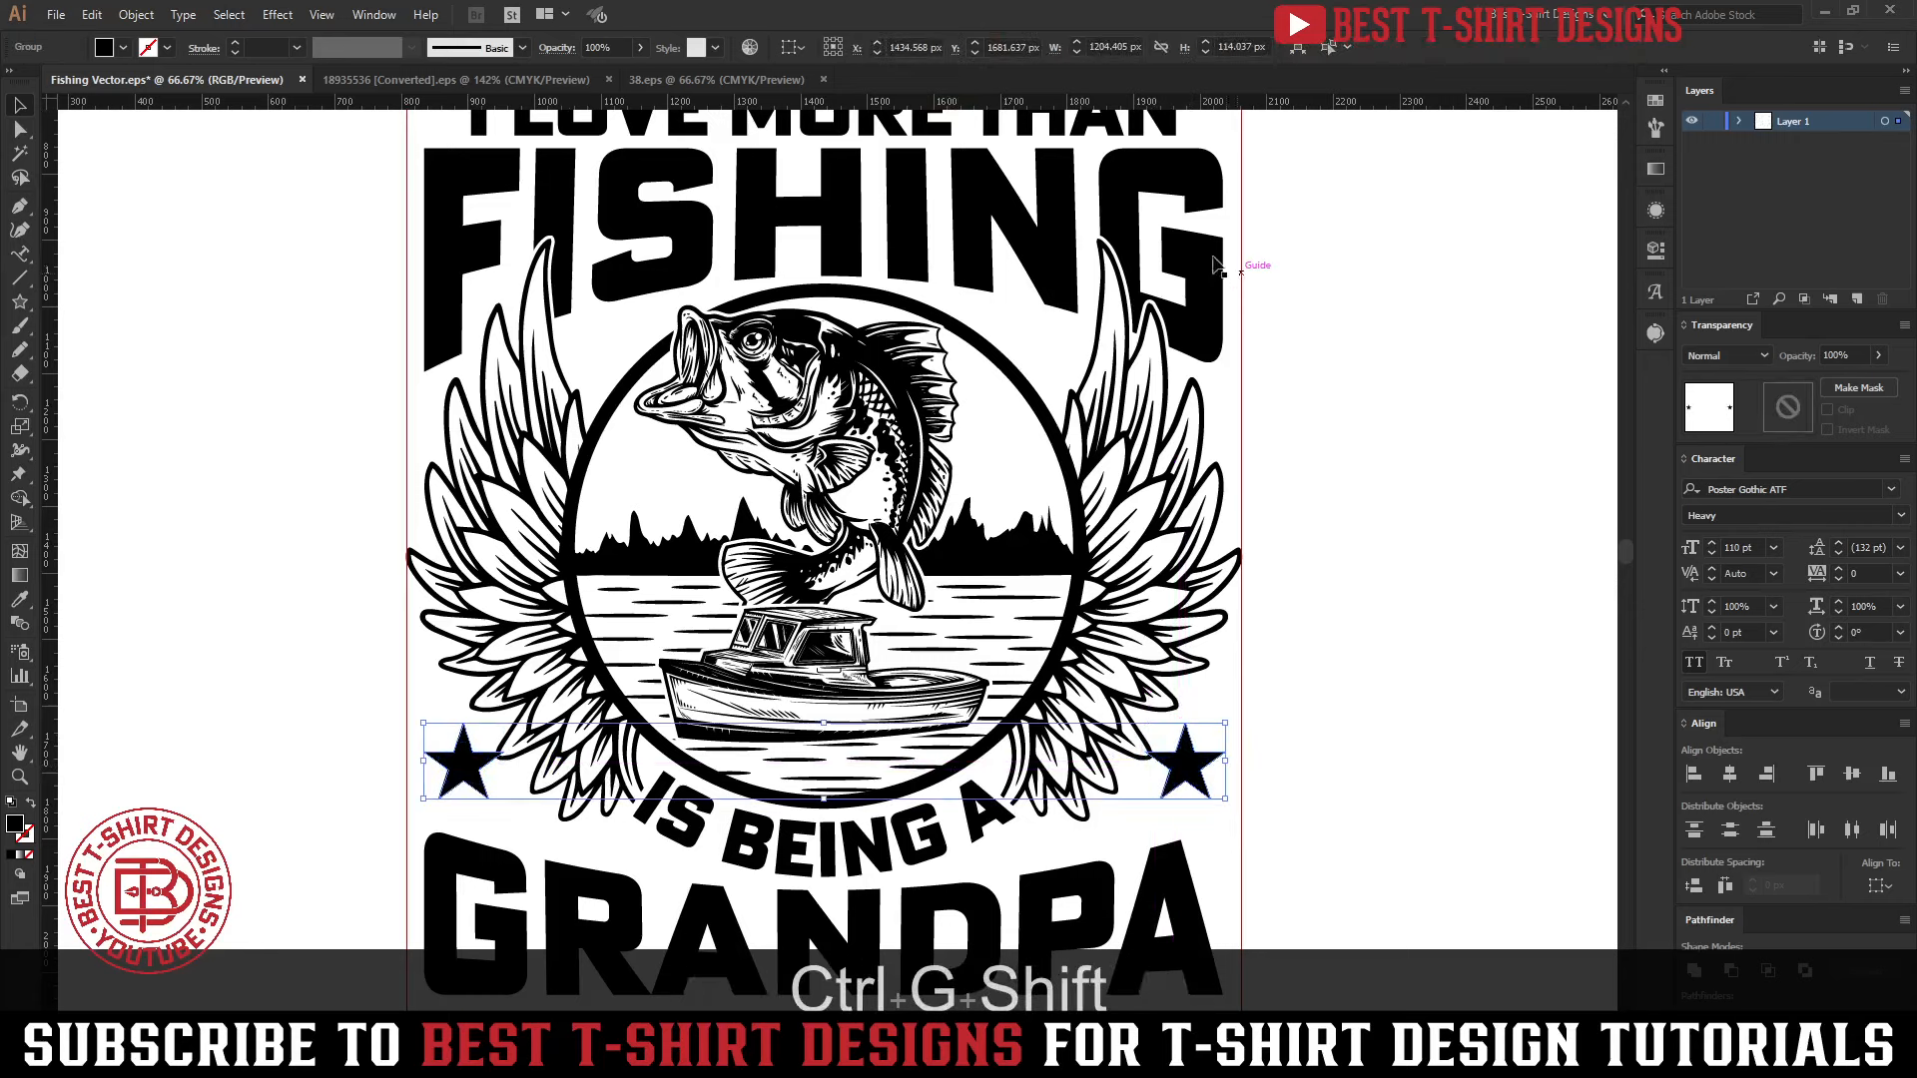
shift+click(1212, 256)
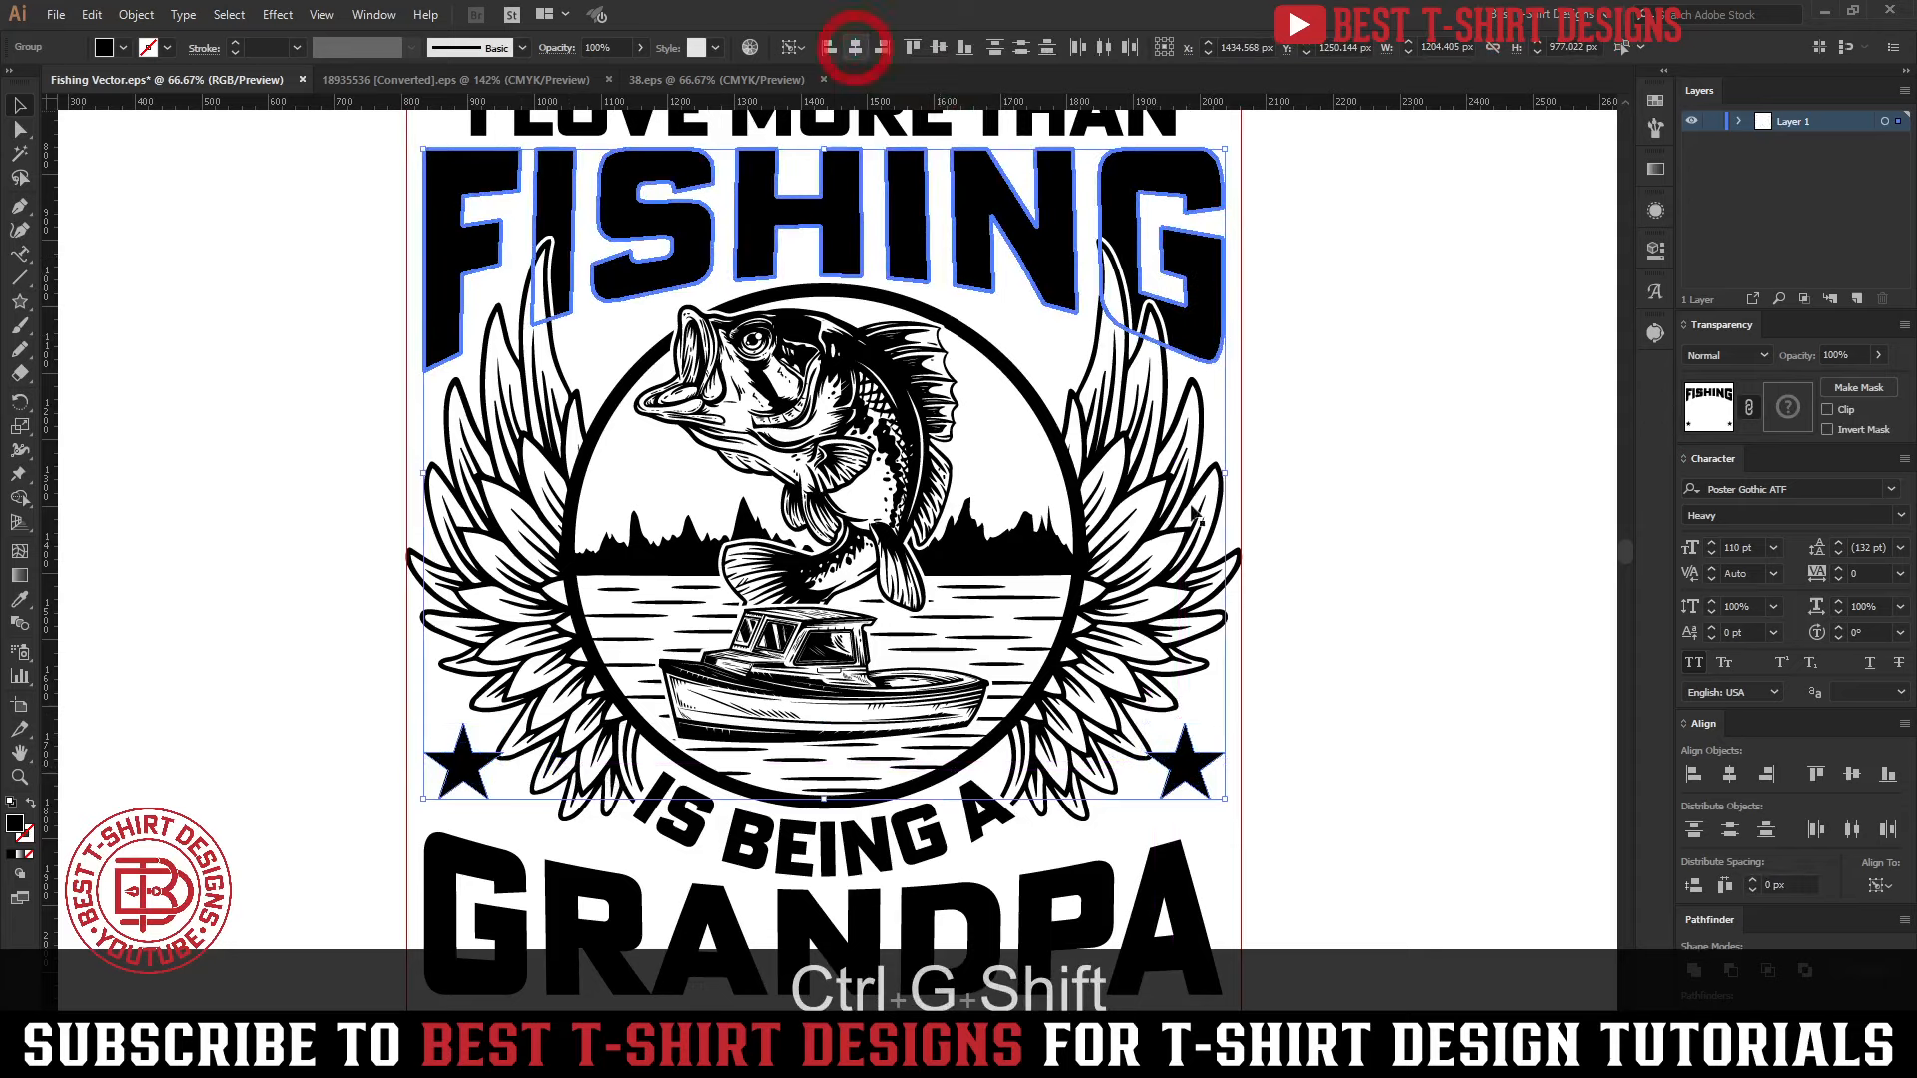
click(1320, 641)
Offset the star group's paths by 10 px with Miter joins and cut the resulting outlines
scroll(1320, 641, down, 1)
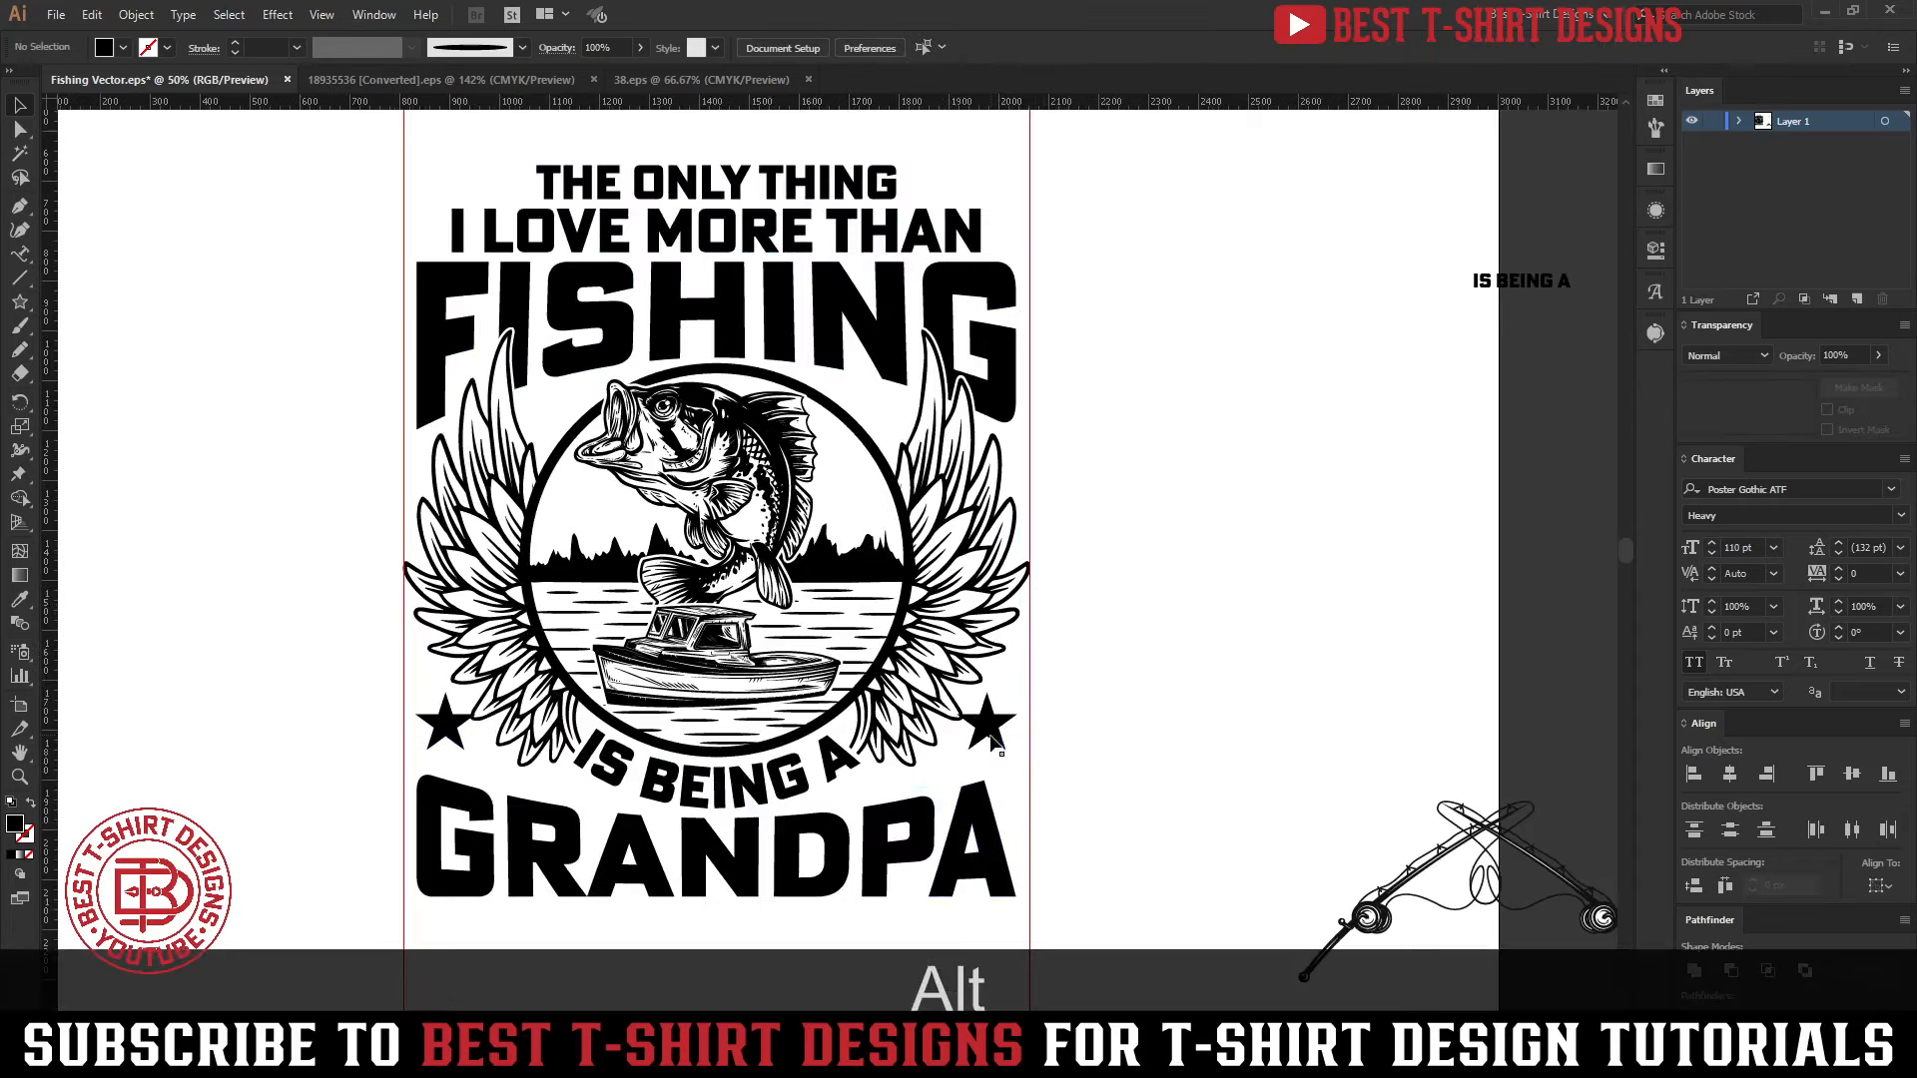
click(988, 734)
key(ctrl+alt+f)
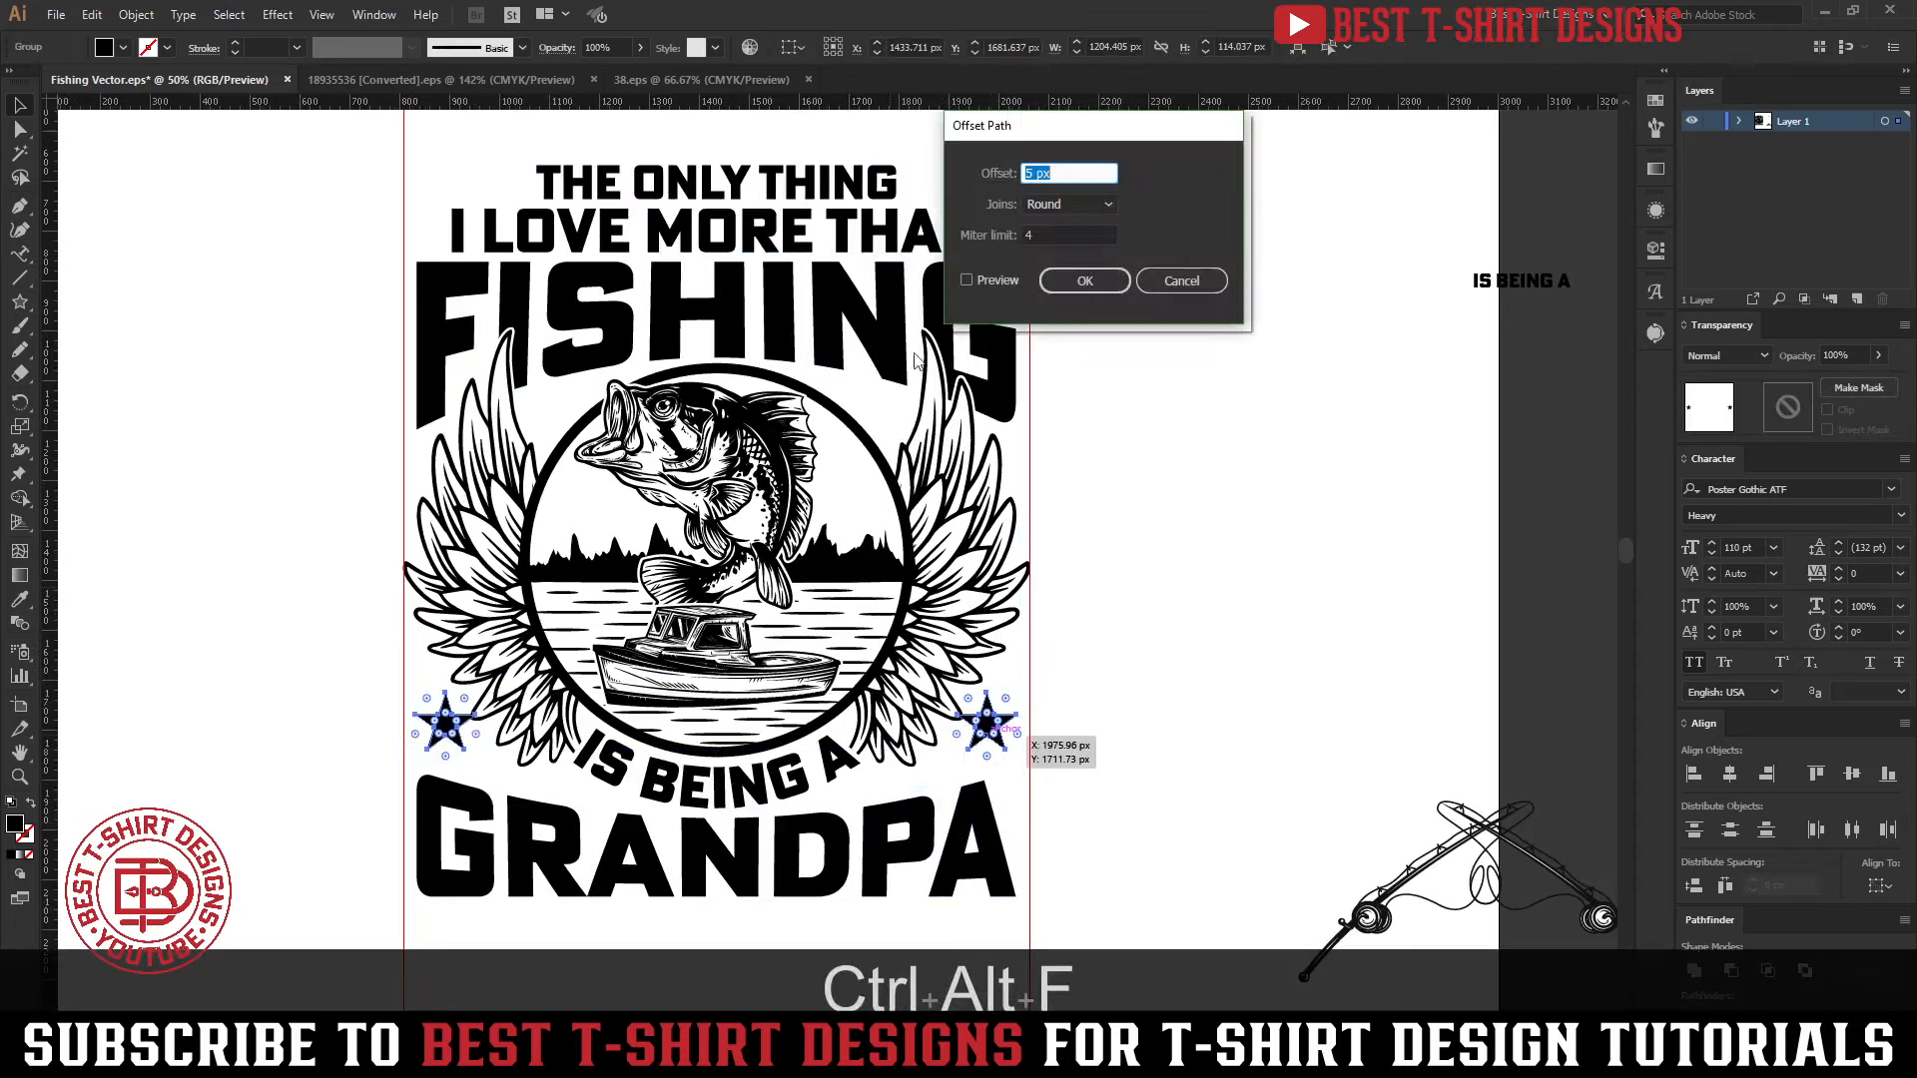
click(966, 280)
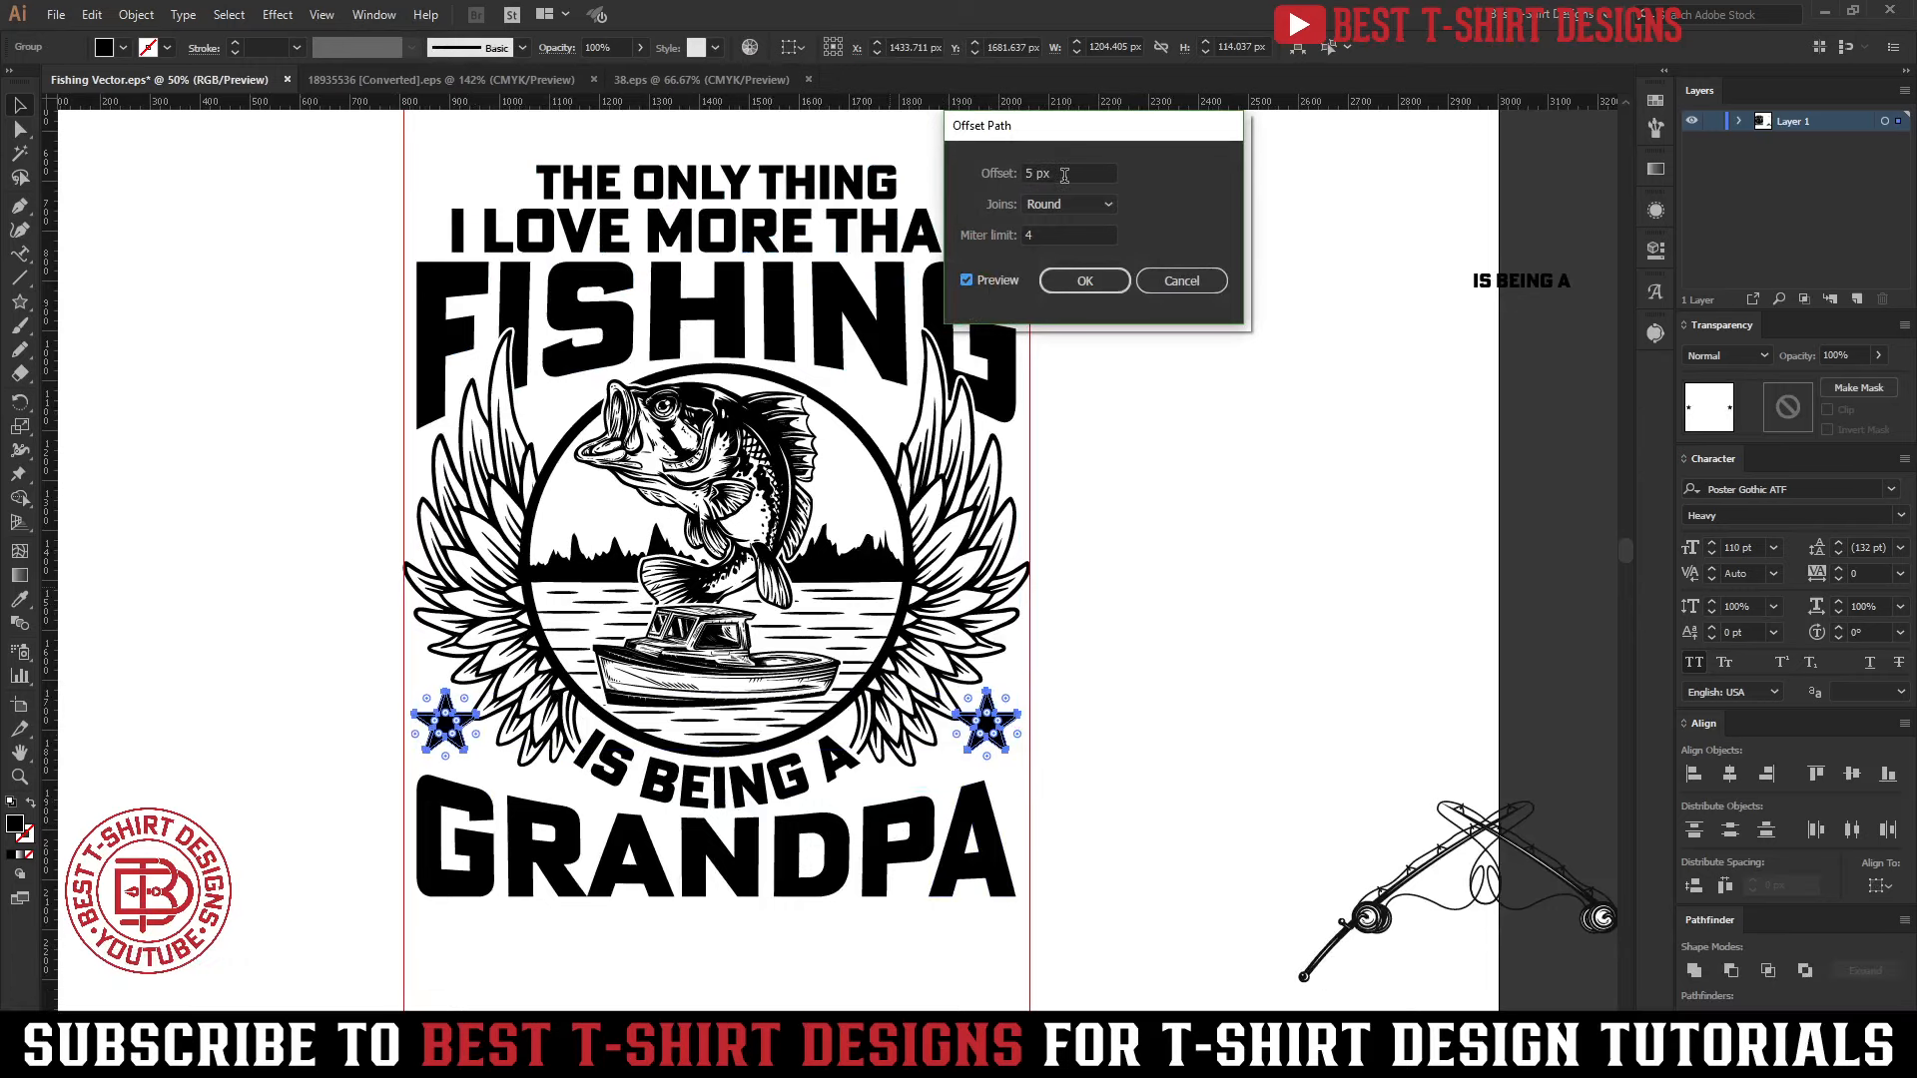
scroll(1064, 176, up, 1)
click(1059, 206)
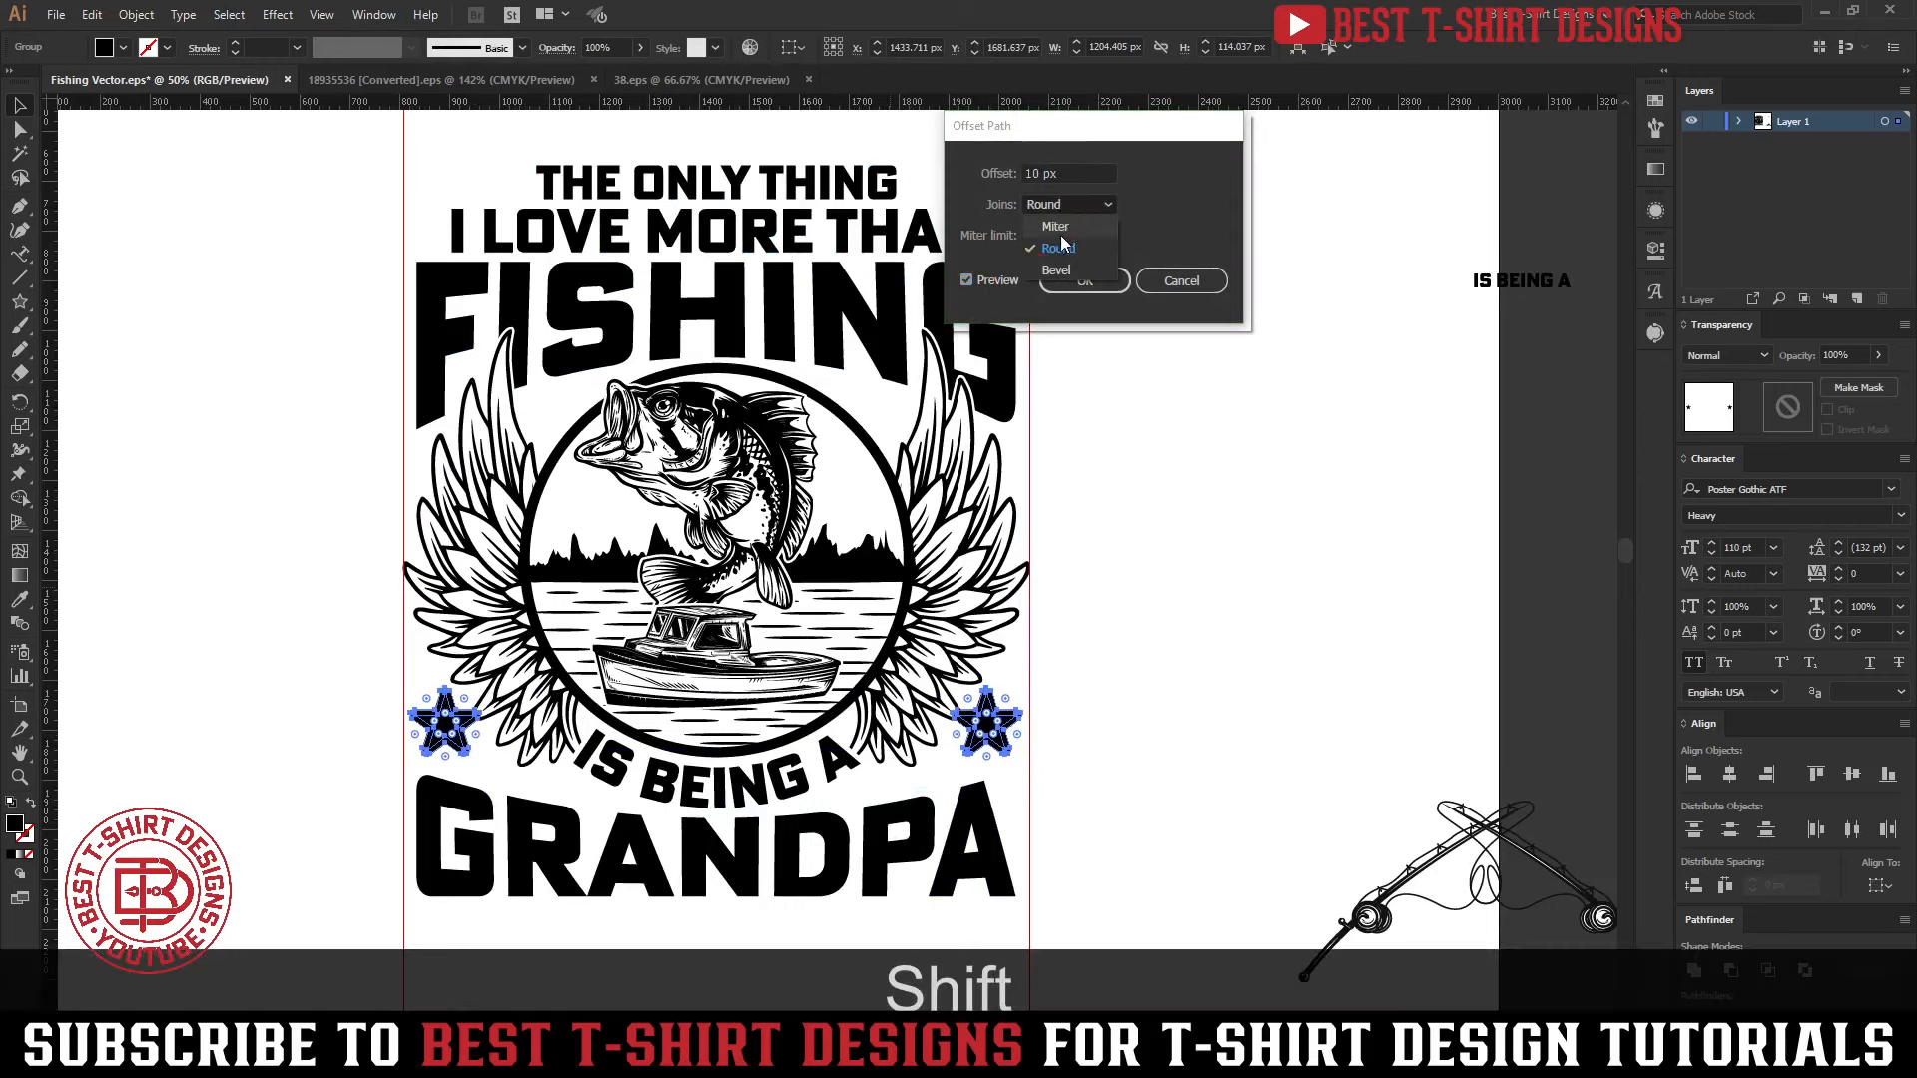
click(1058, 228)
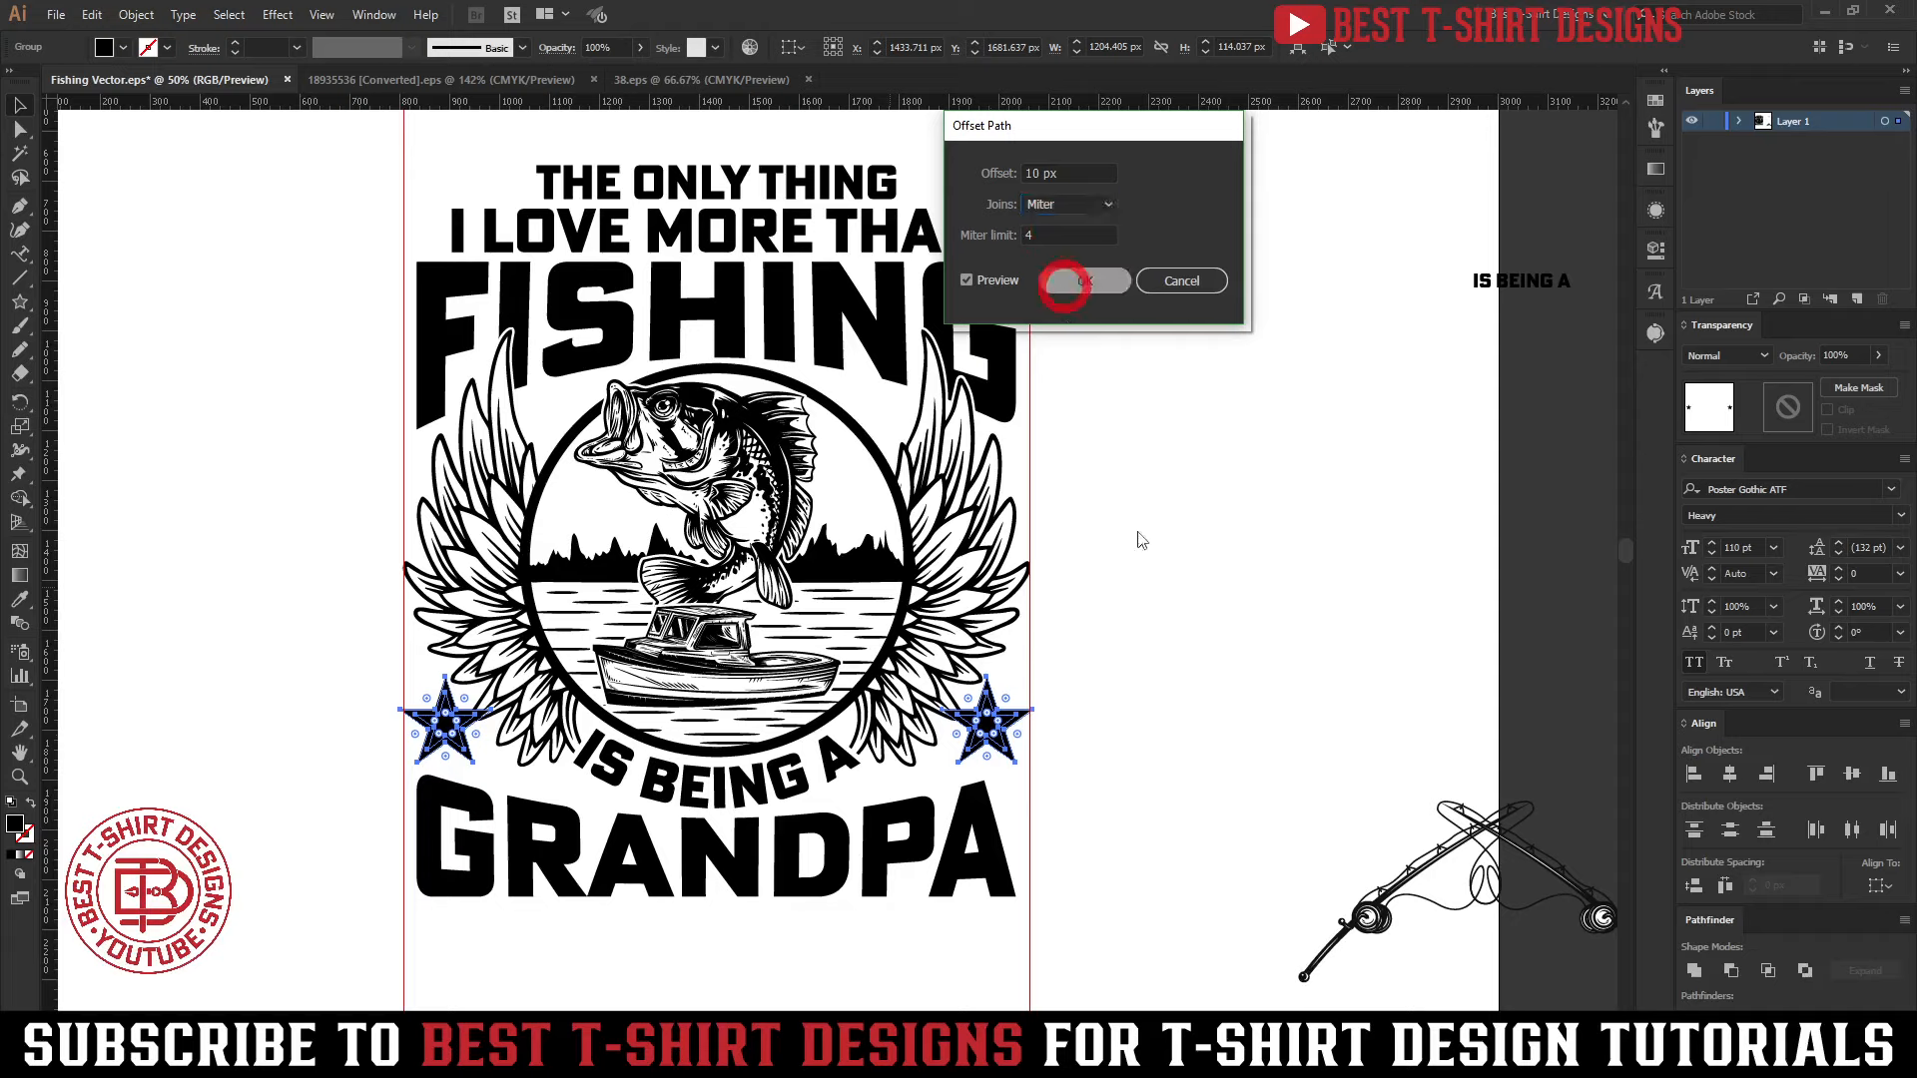
key(ctrl+x)
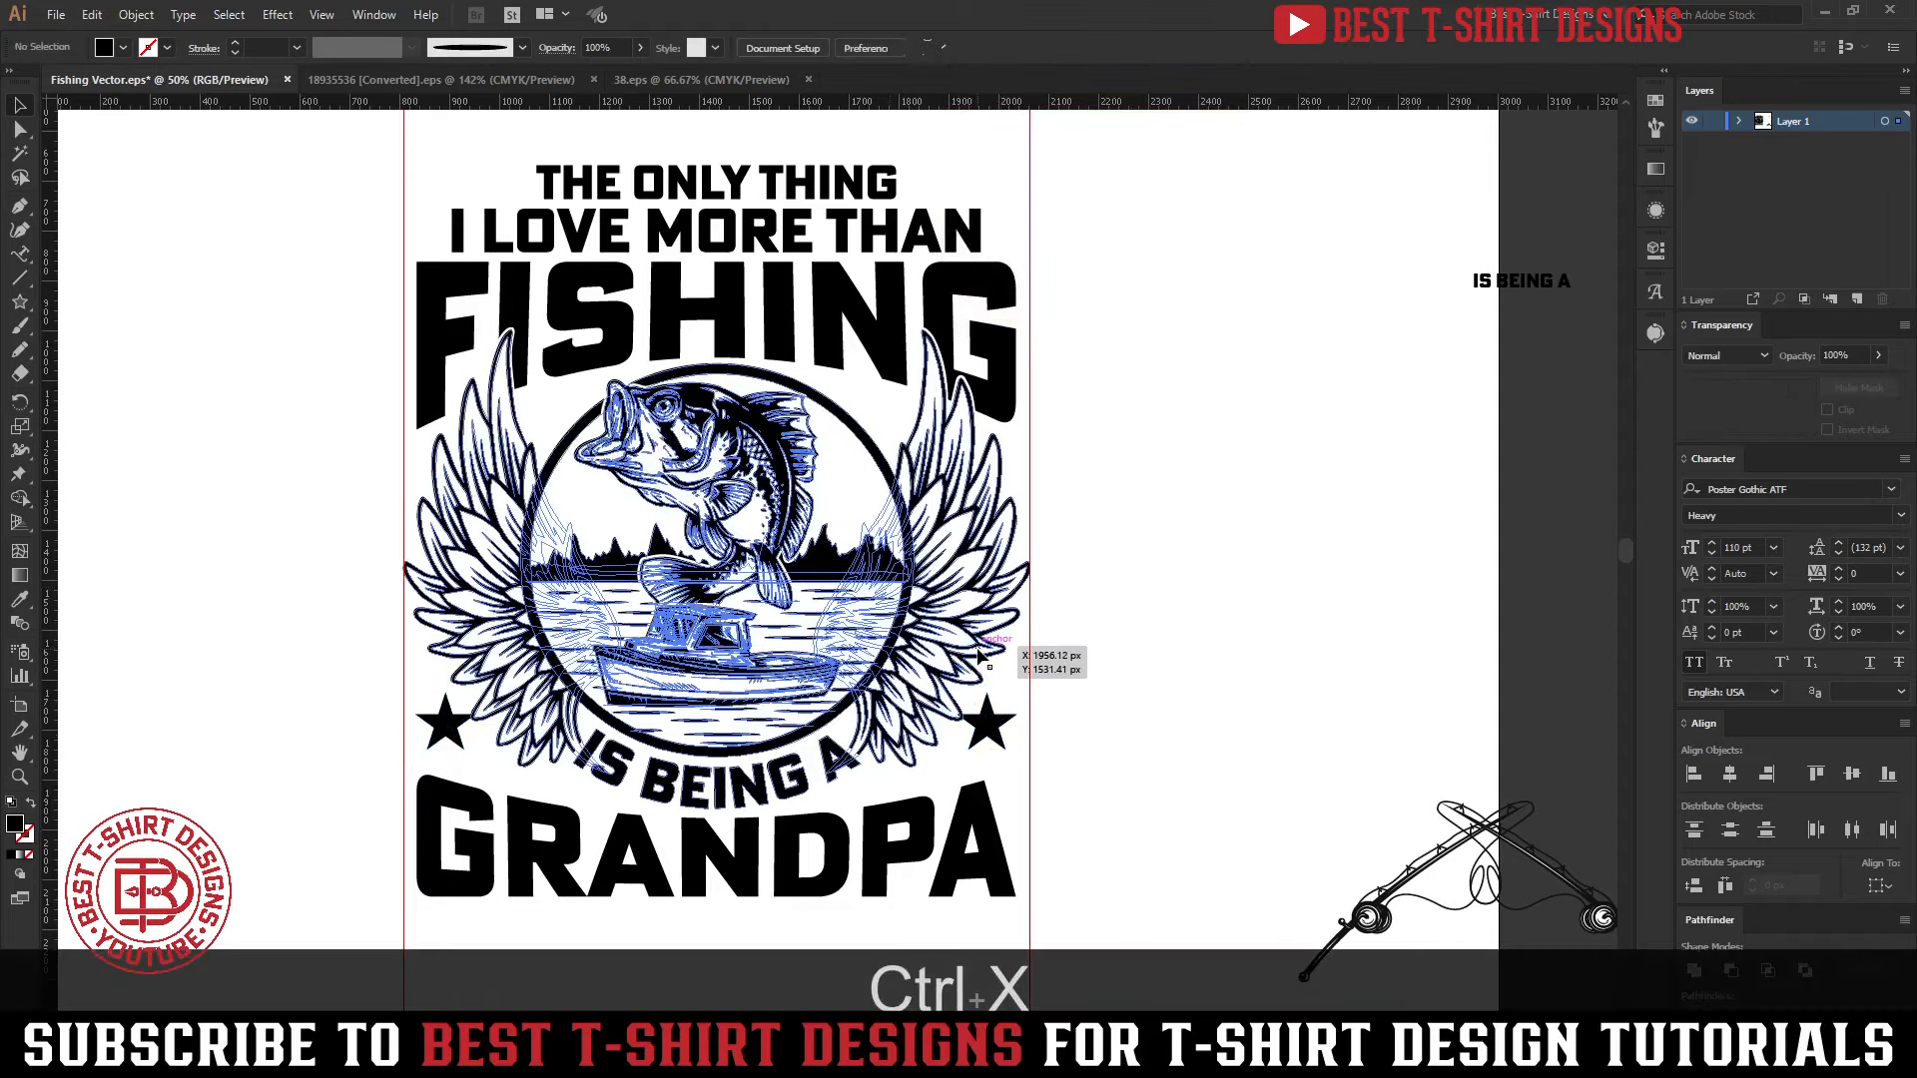
Paste the cut star outlines in place inside the wings' opacity mask and exit mask editing
double_click(979, 653)
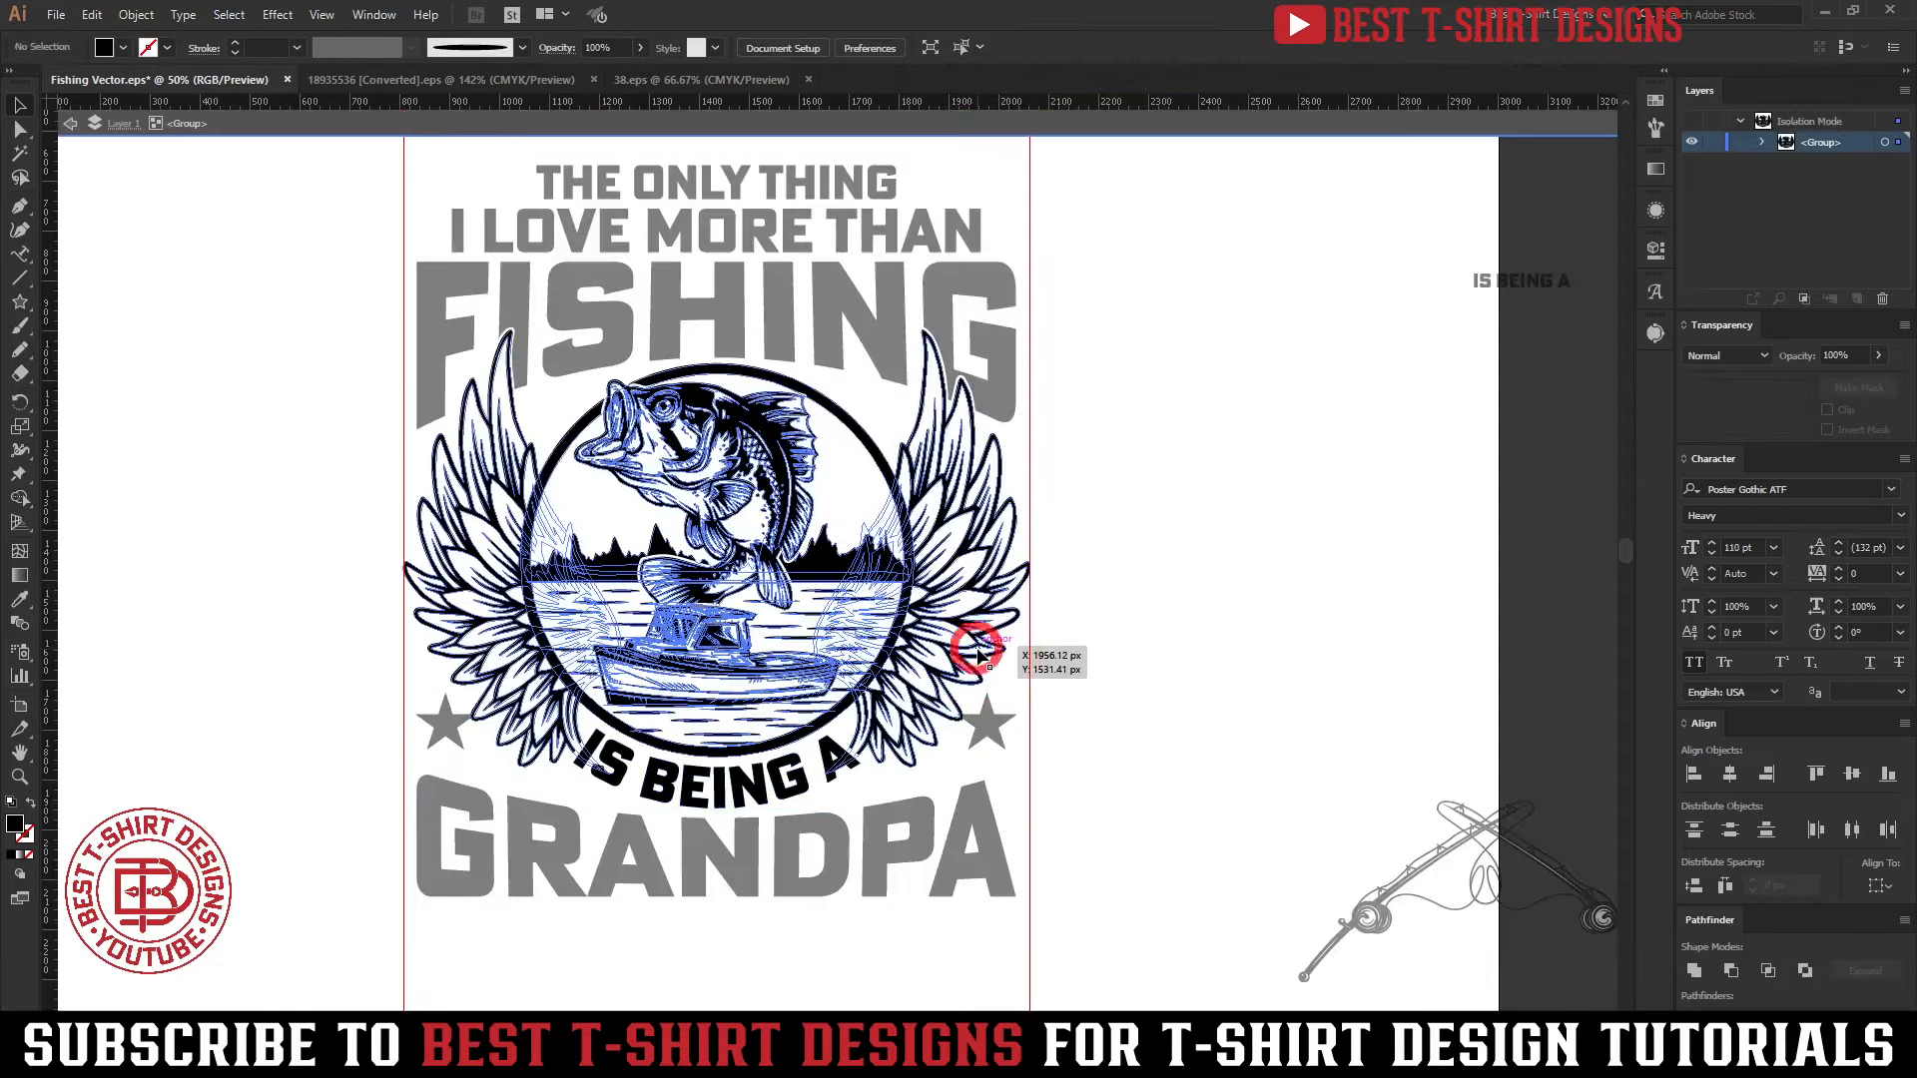
double_click(978, 653)
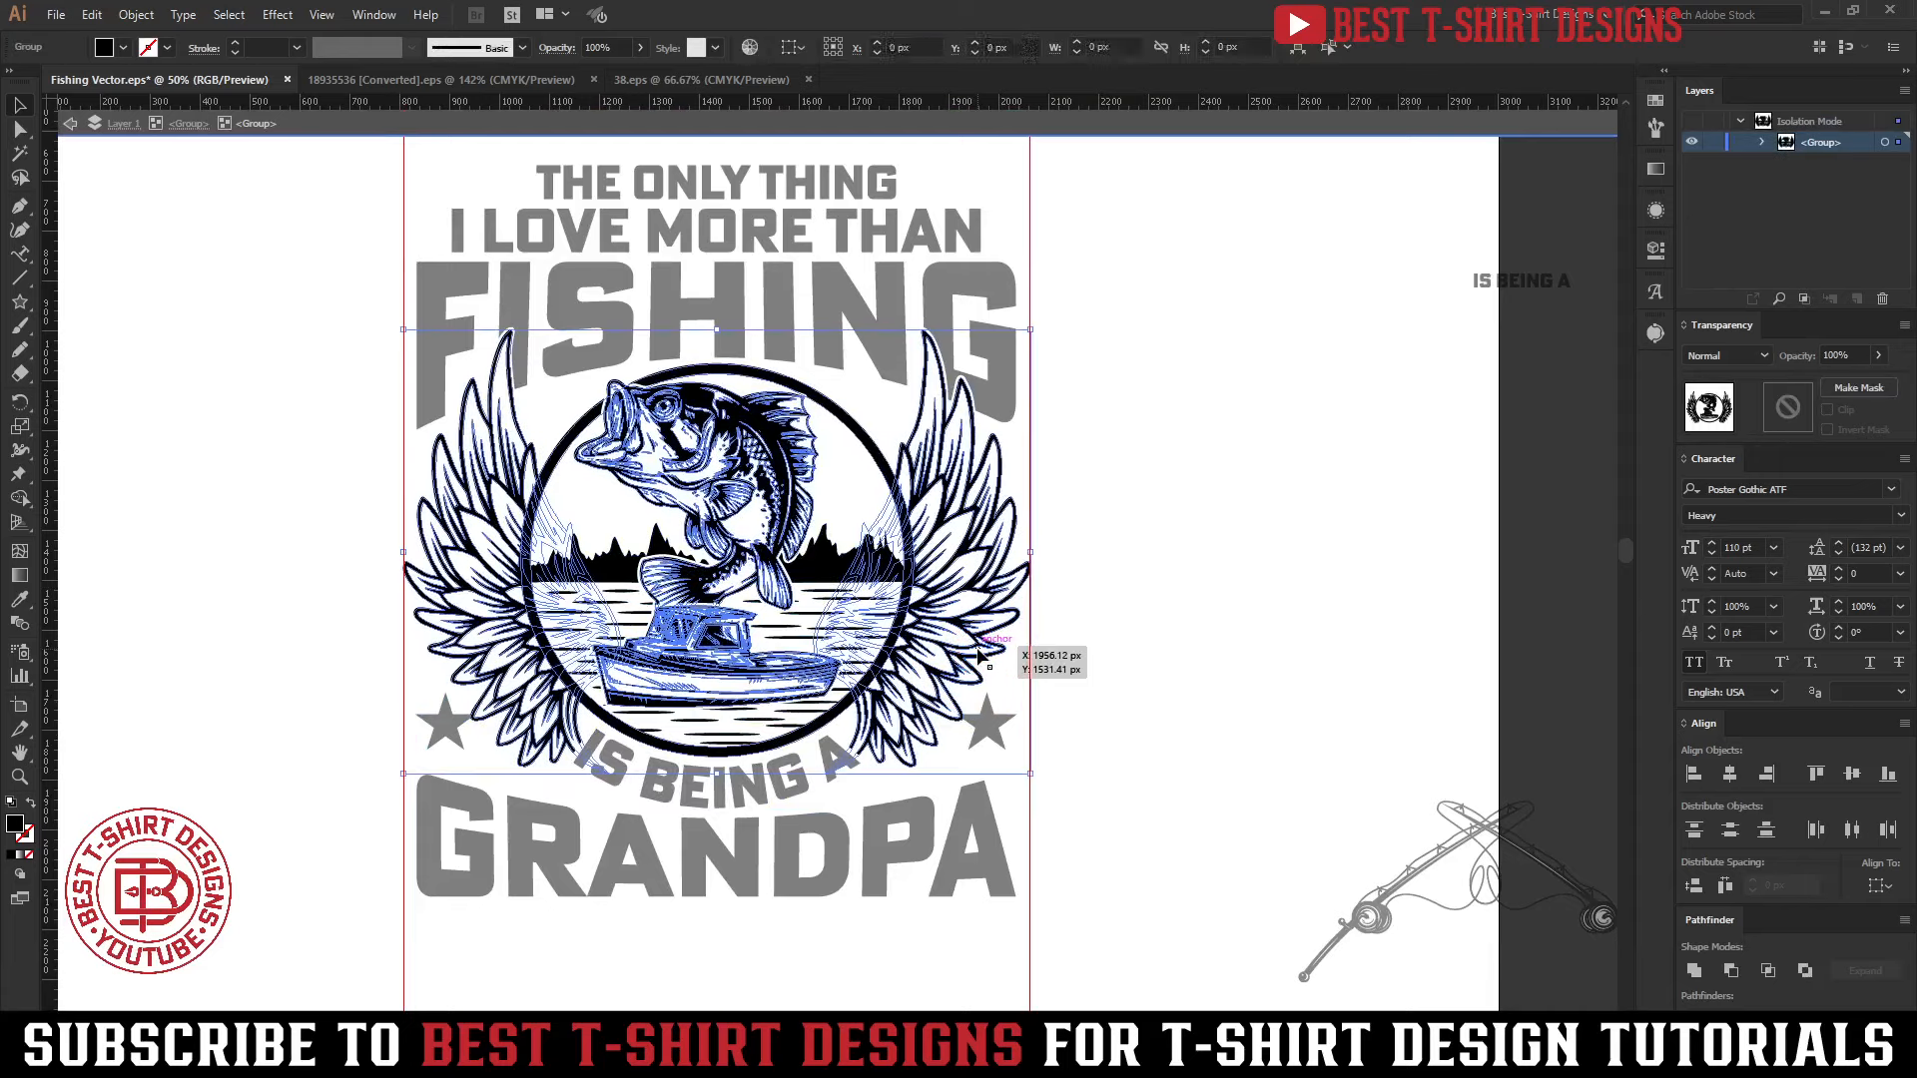
double_click(978, 653)
click(1788, 408)
key(ctrl+f)
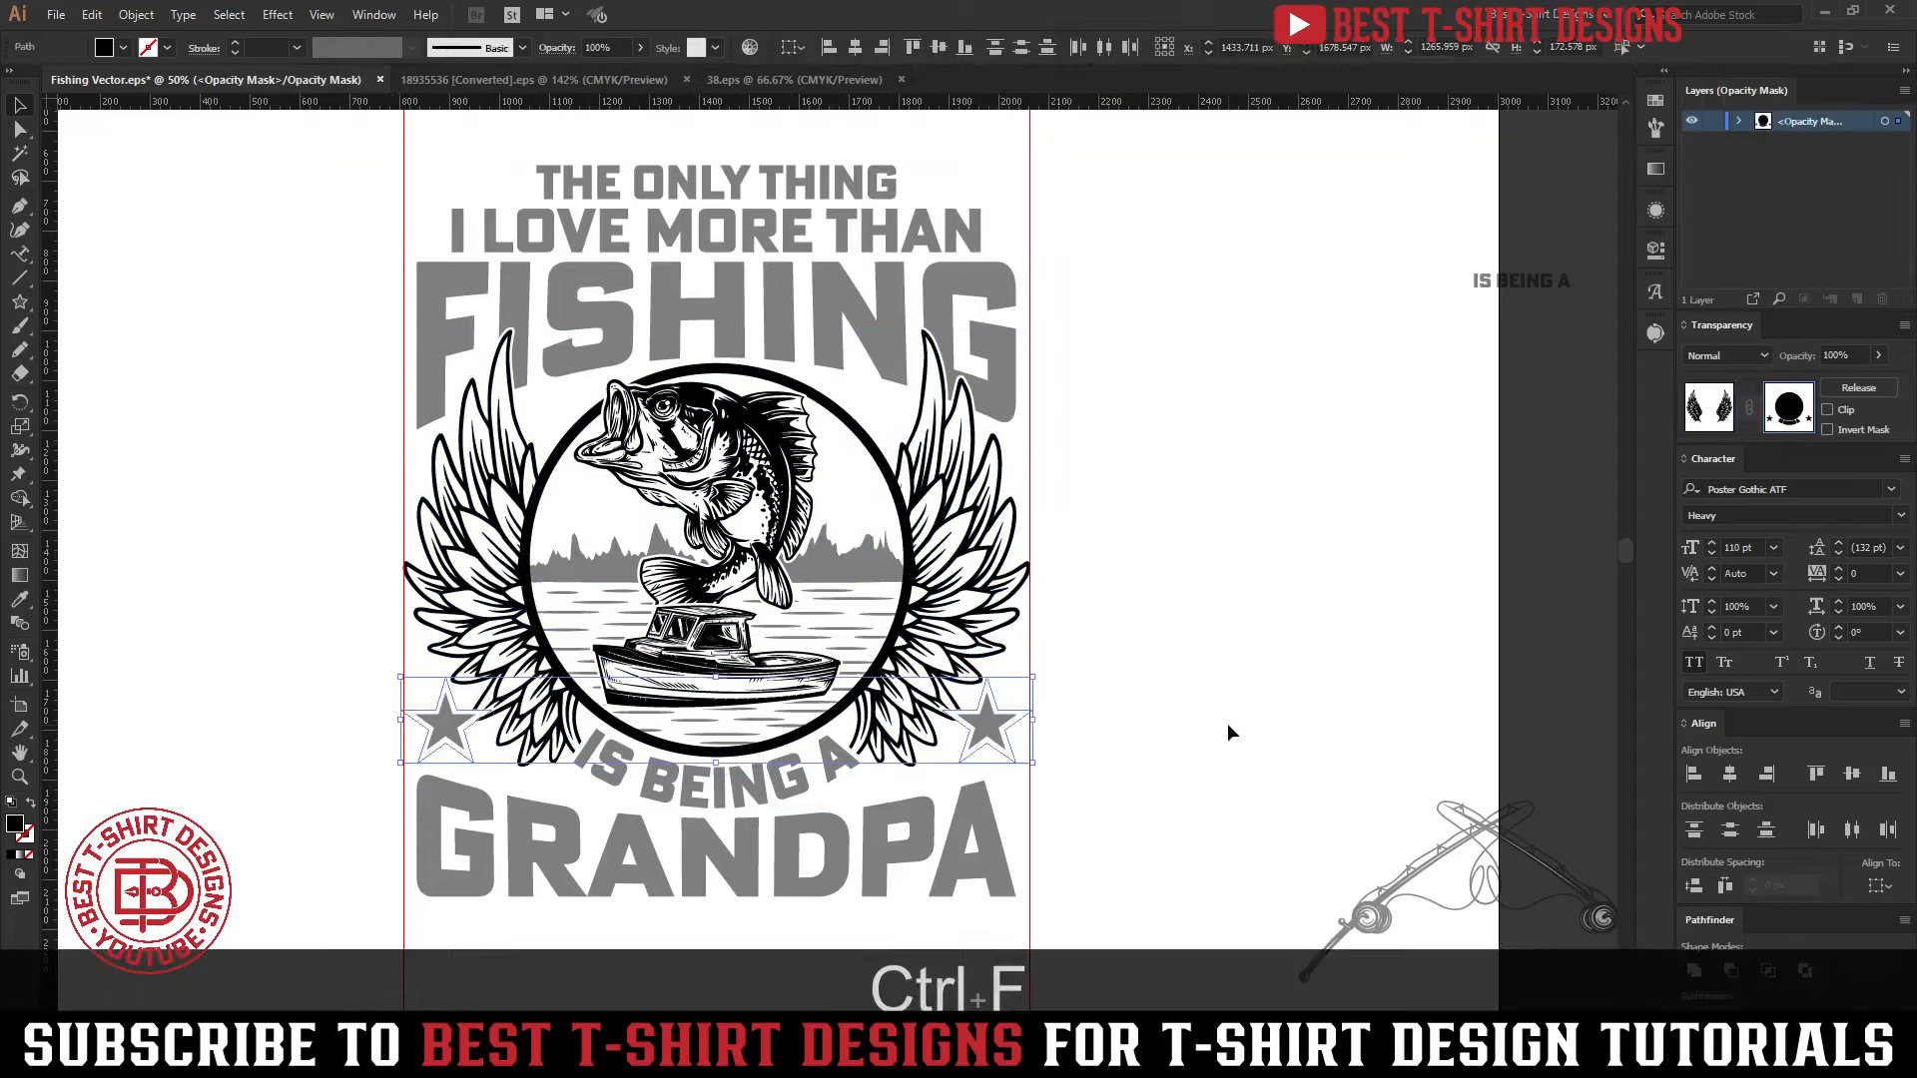
click(1232, 715)
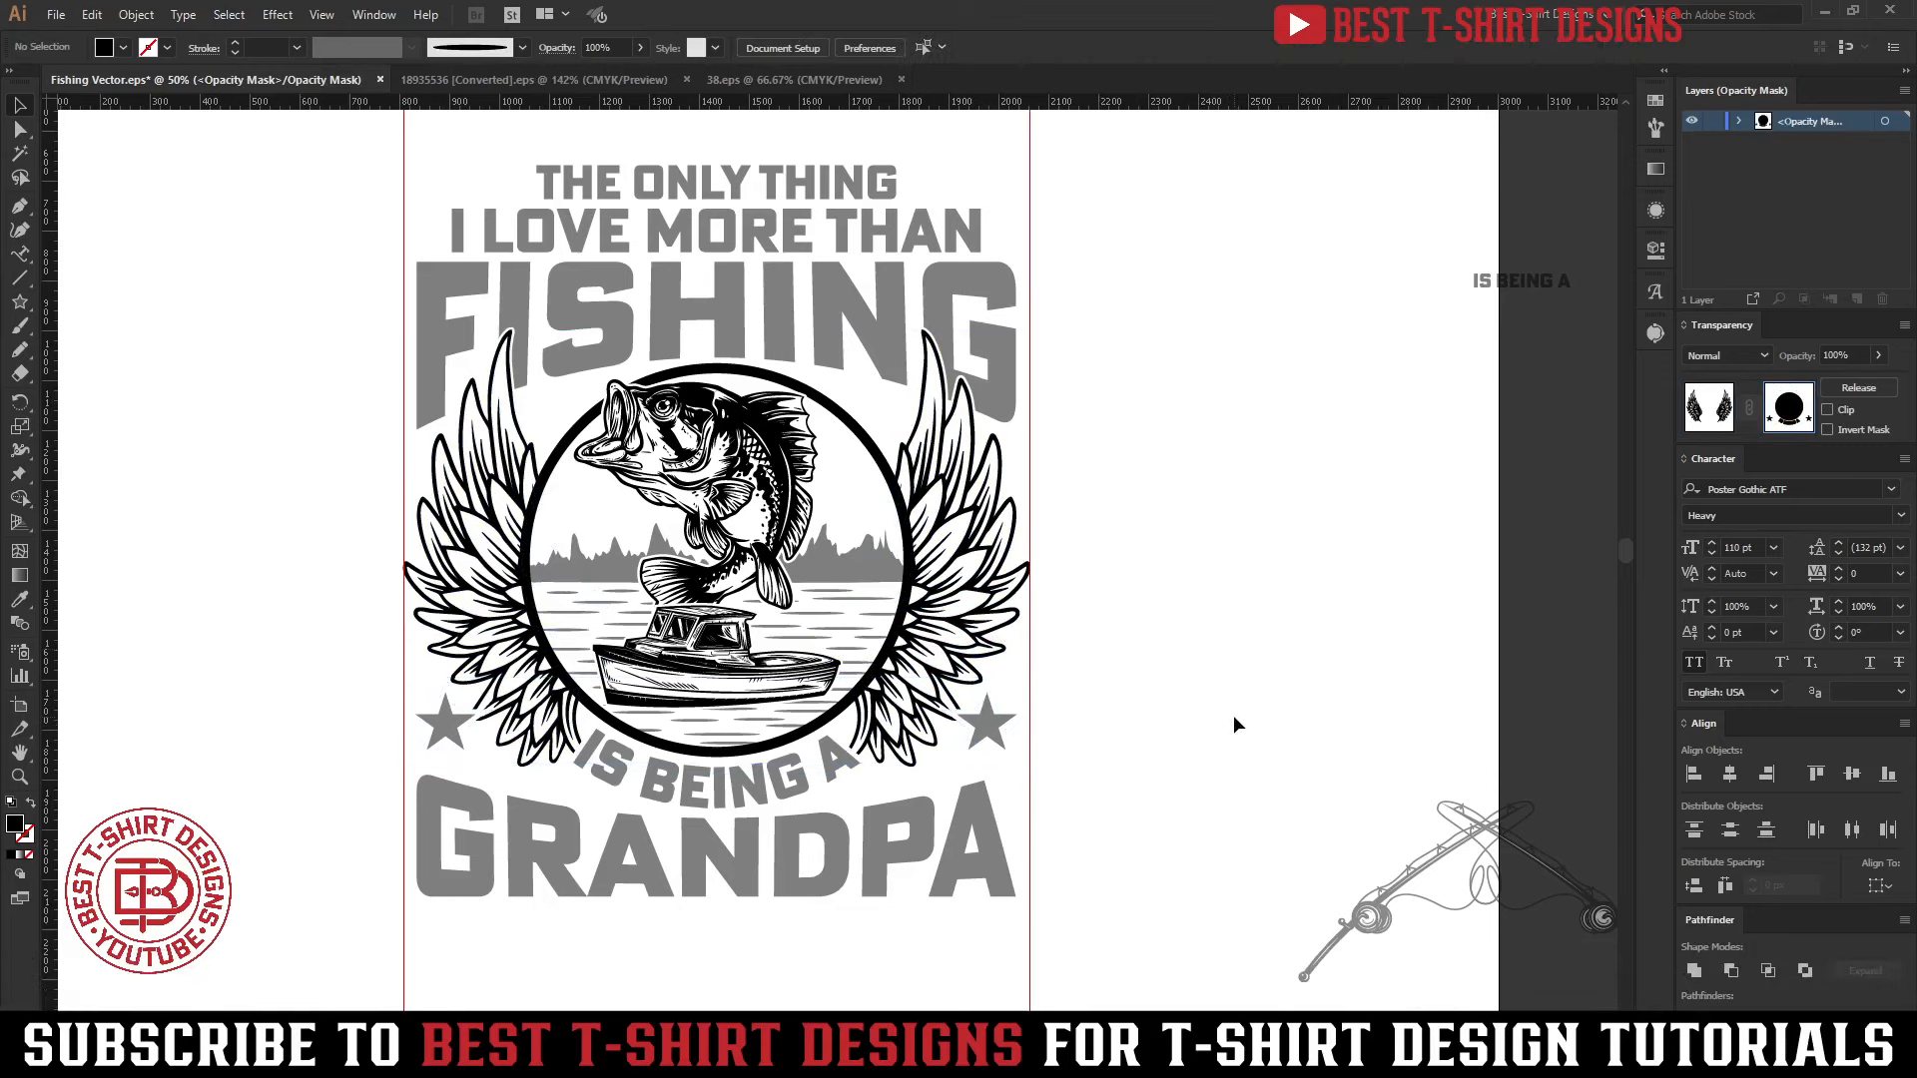
double_click(1092, 678)
Delete the two vertical guides on either side of the design
scroll(1039, 648, down, 1)
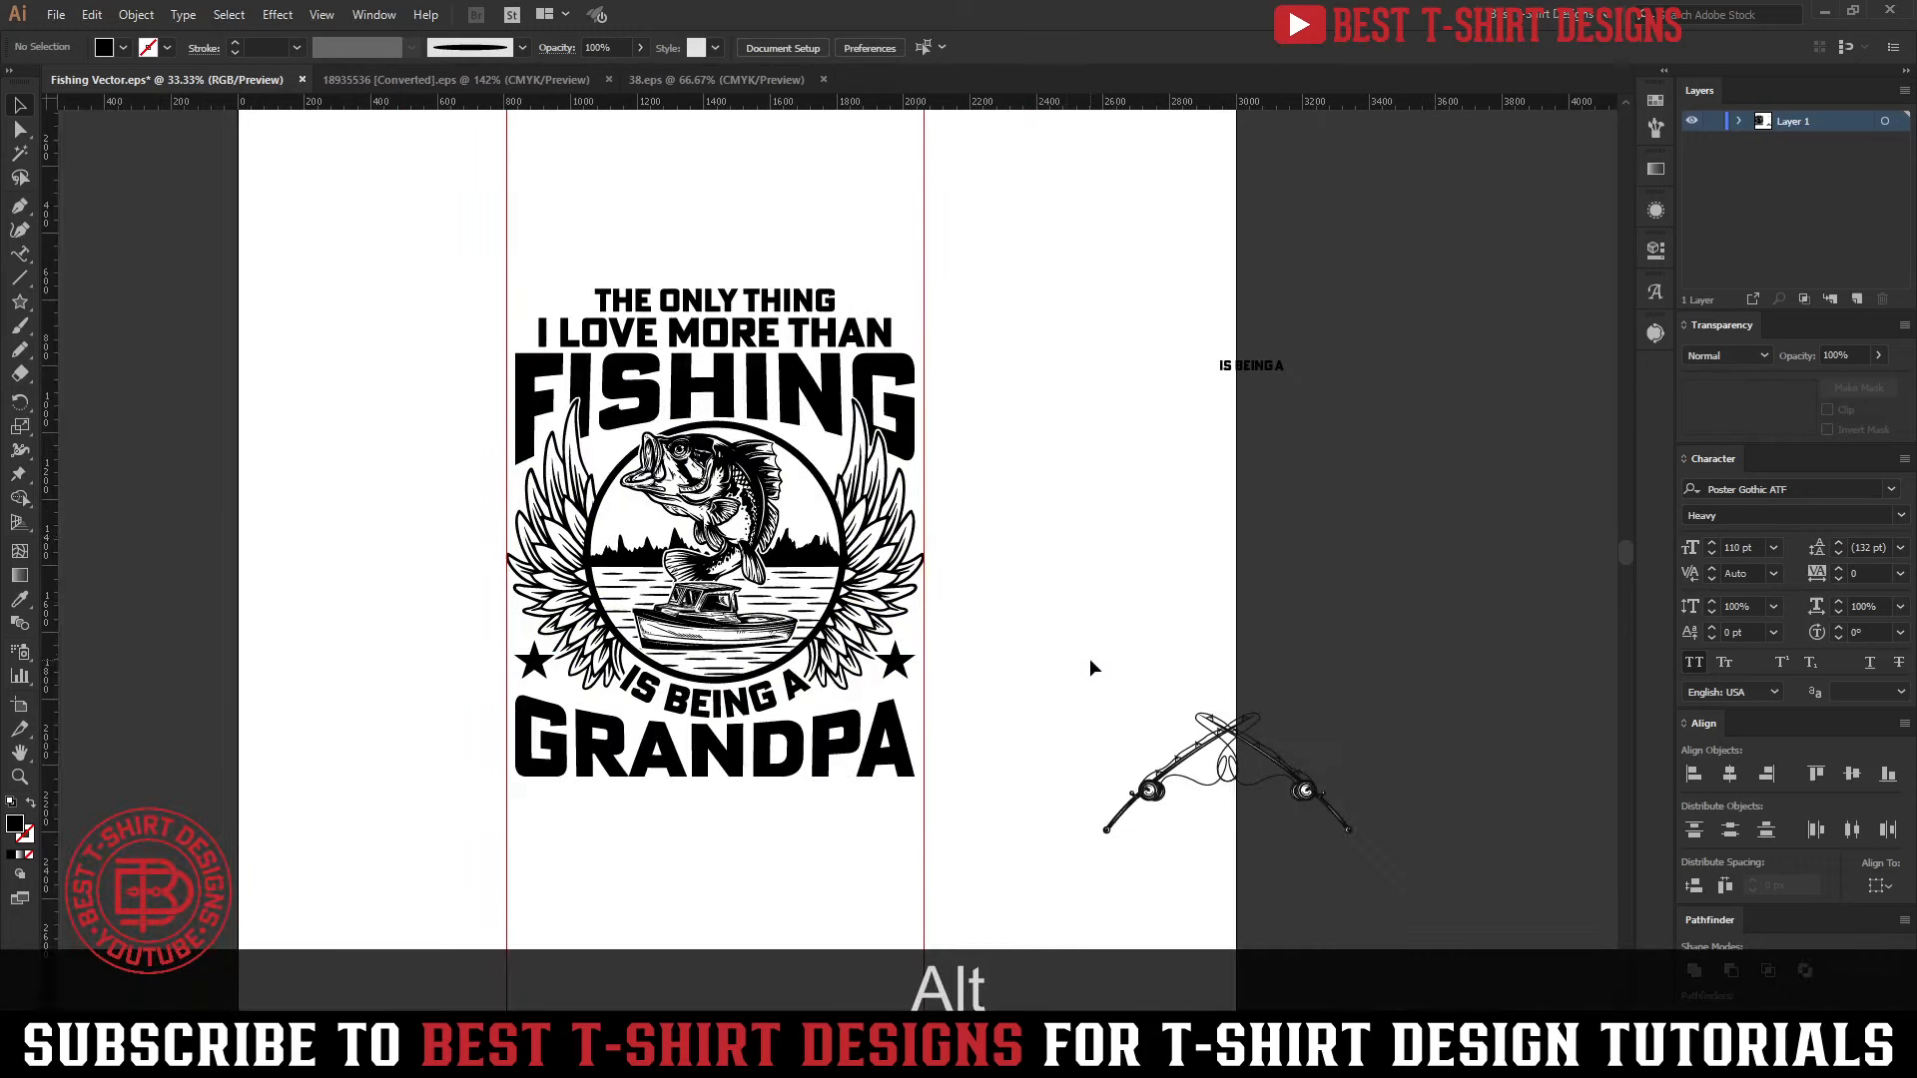
click(1080, 908)
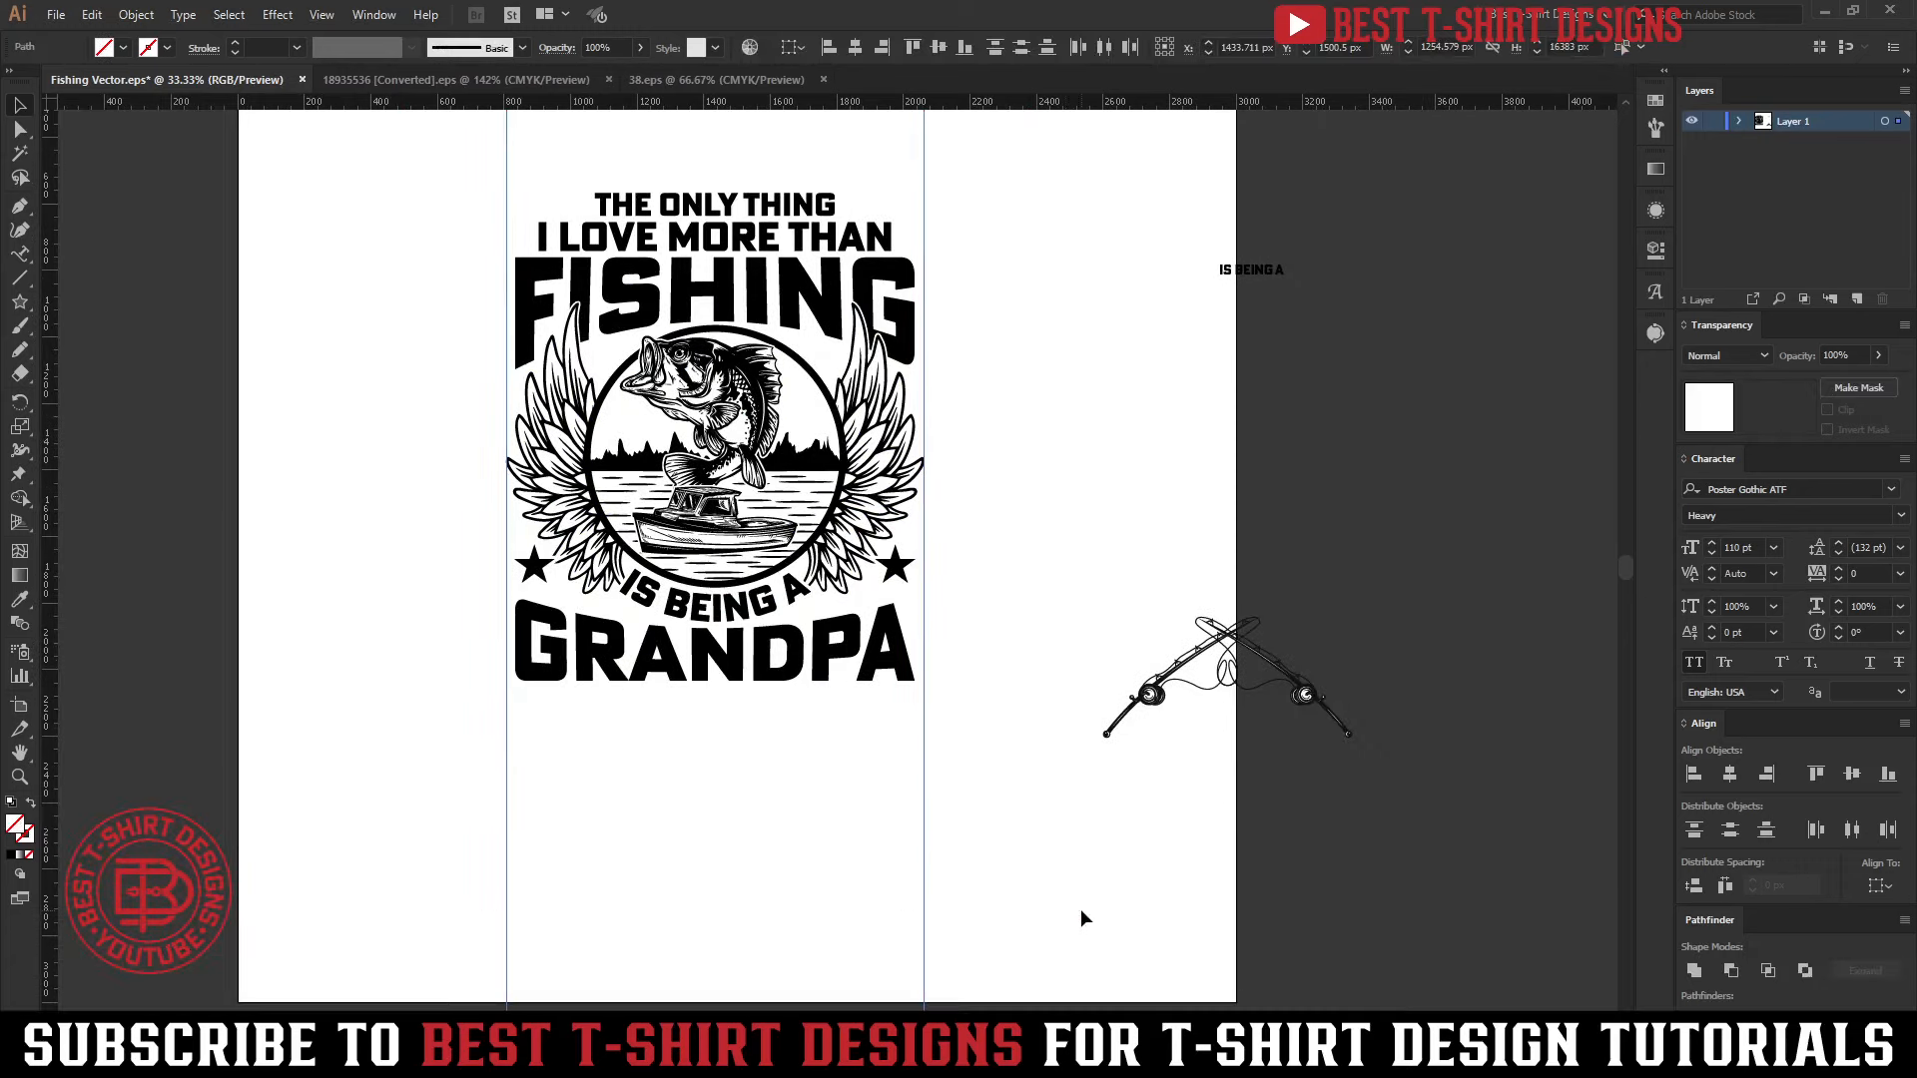
key(Delete)
scroll(1075, 901, up, 1)
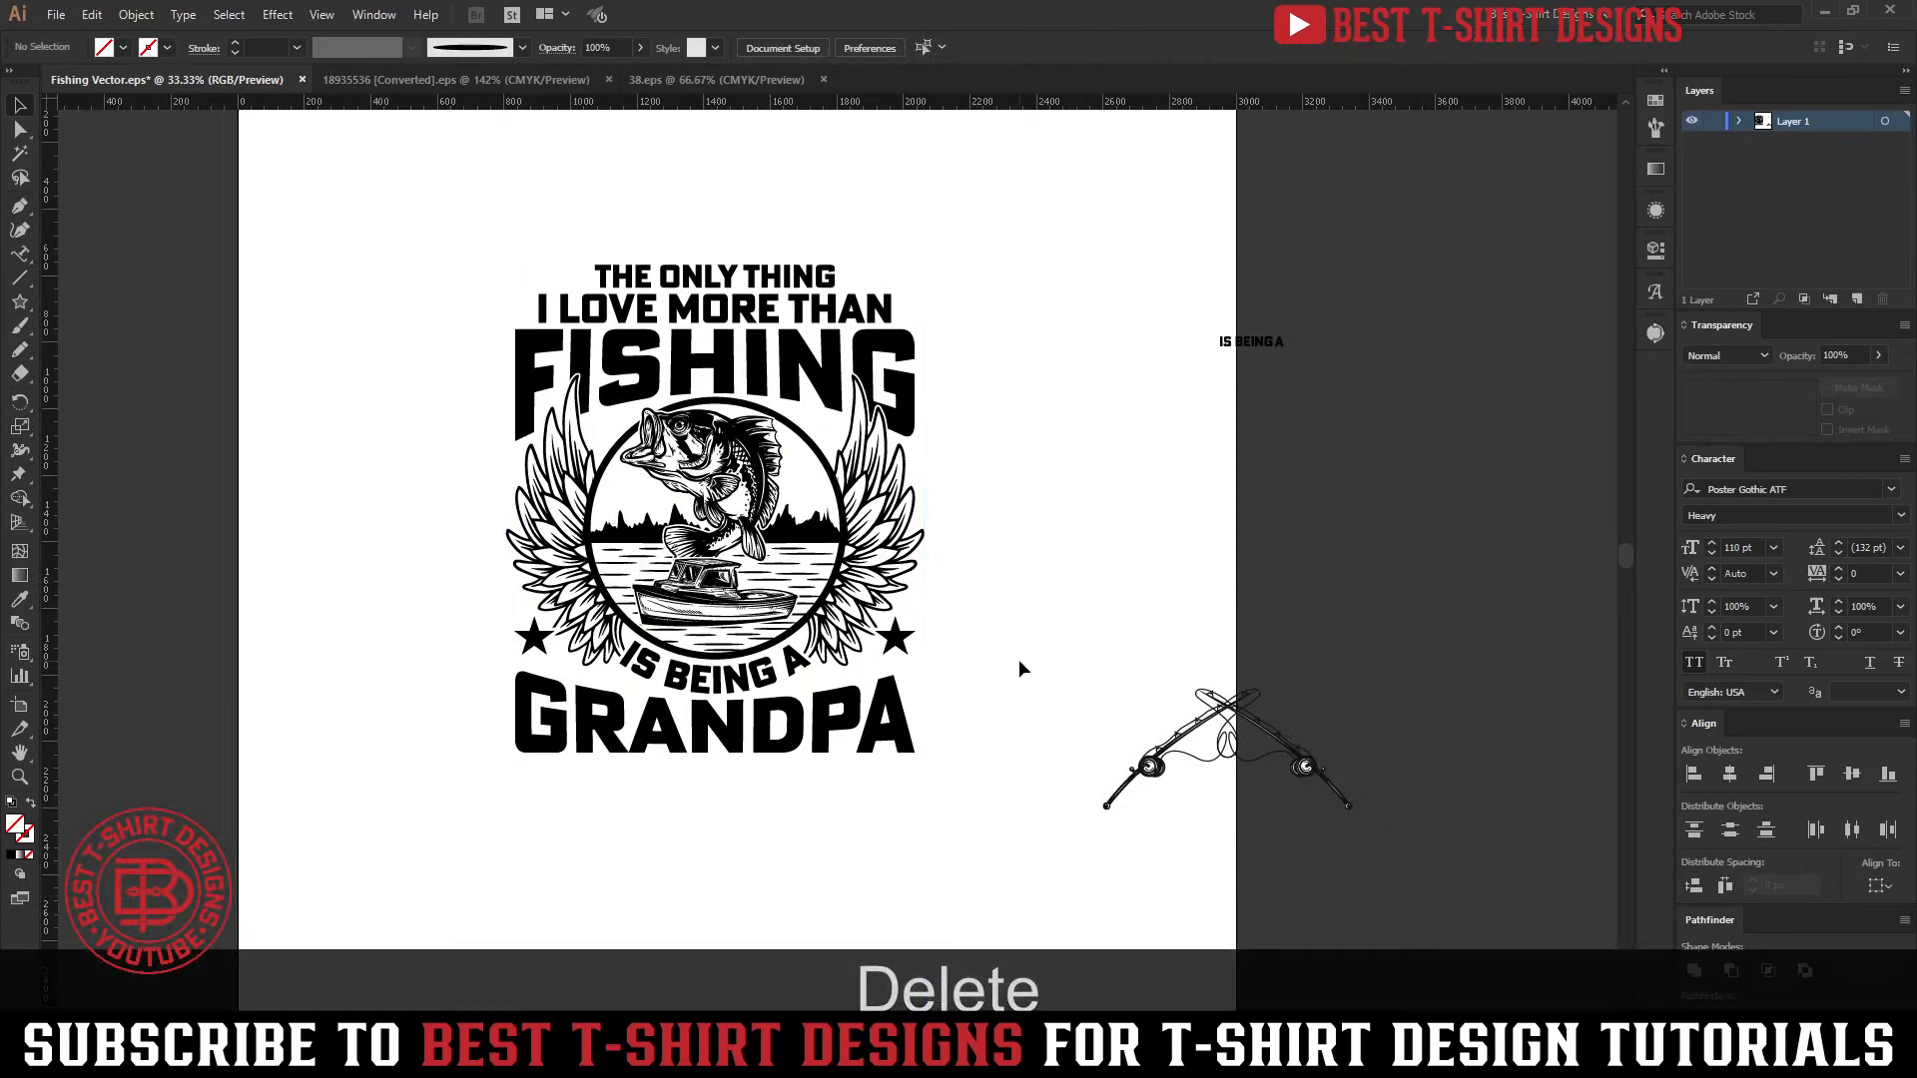
drag(401, 213, 979, 811)
scroll(1025, 605, up, 1)
click(1002, 591)
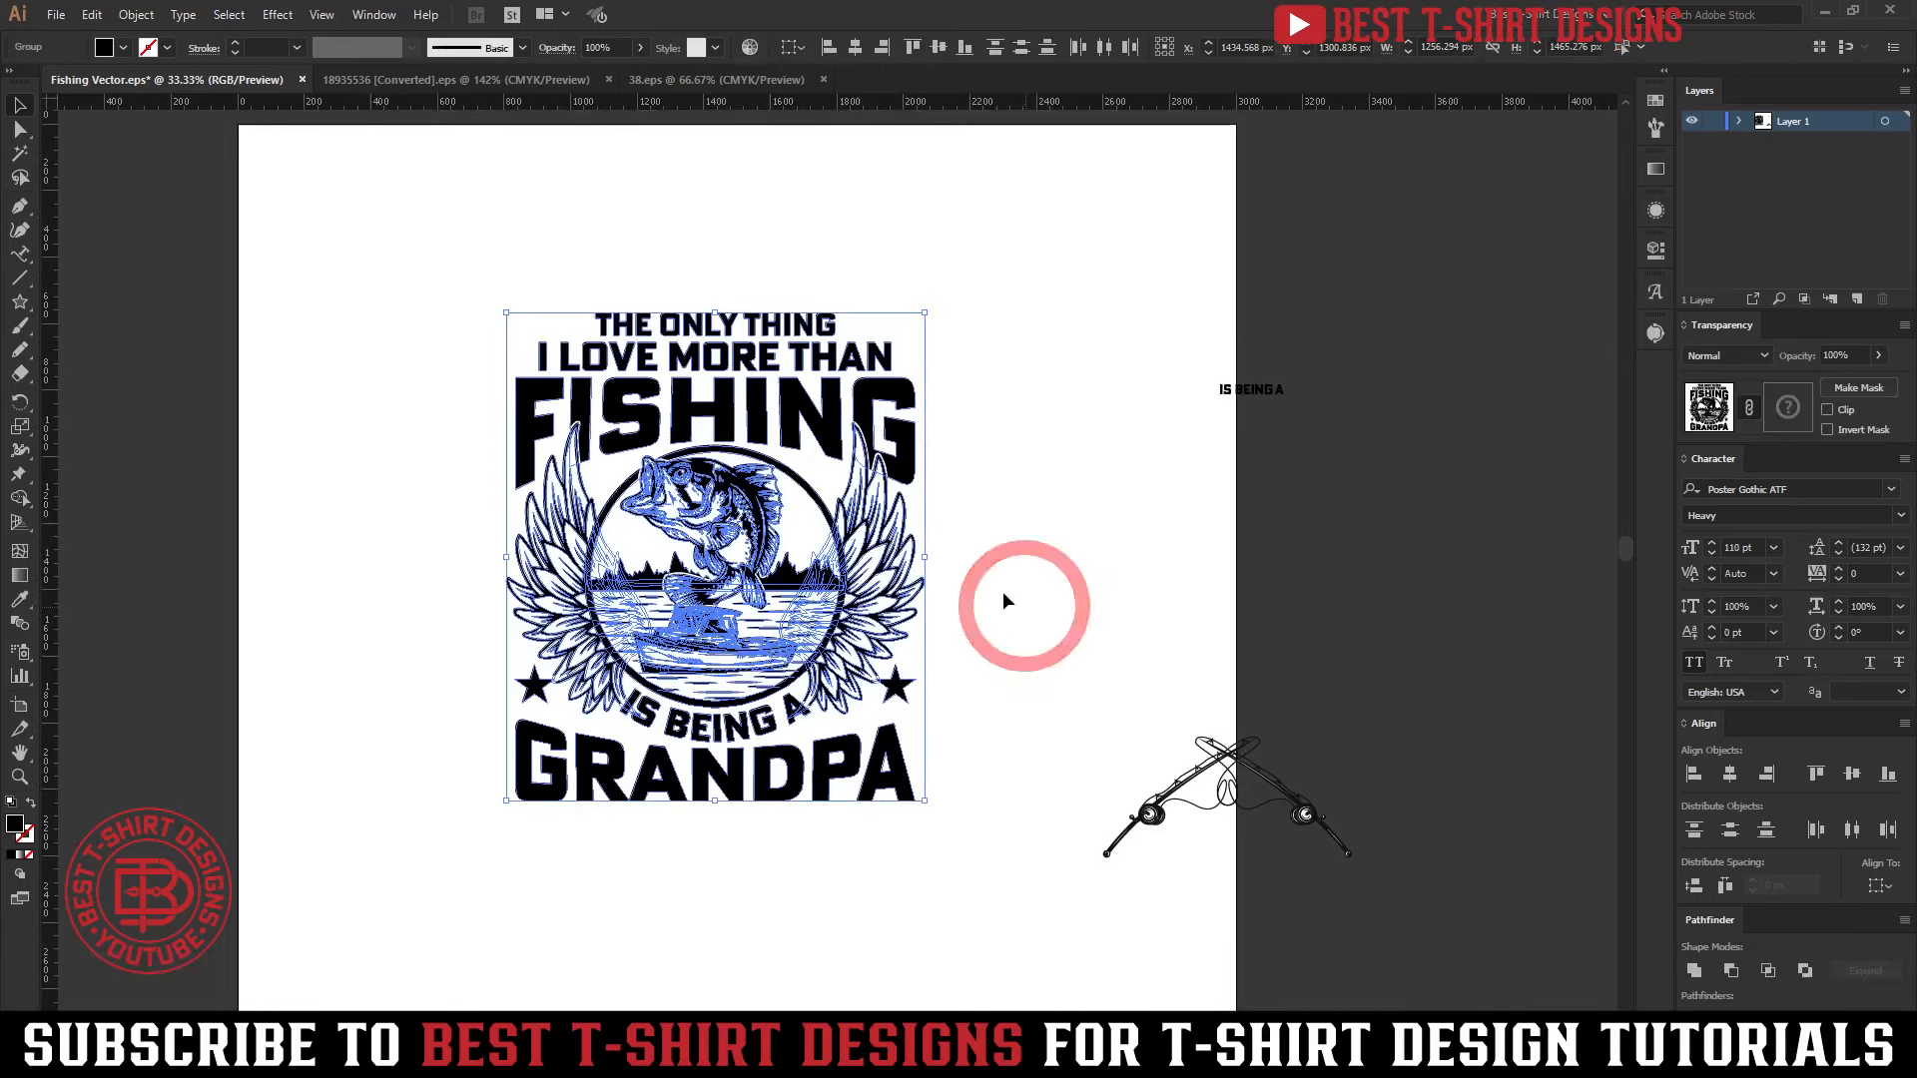
click(1075, 633)
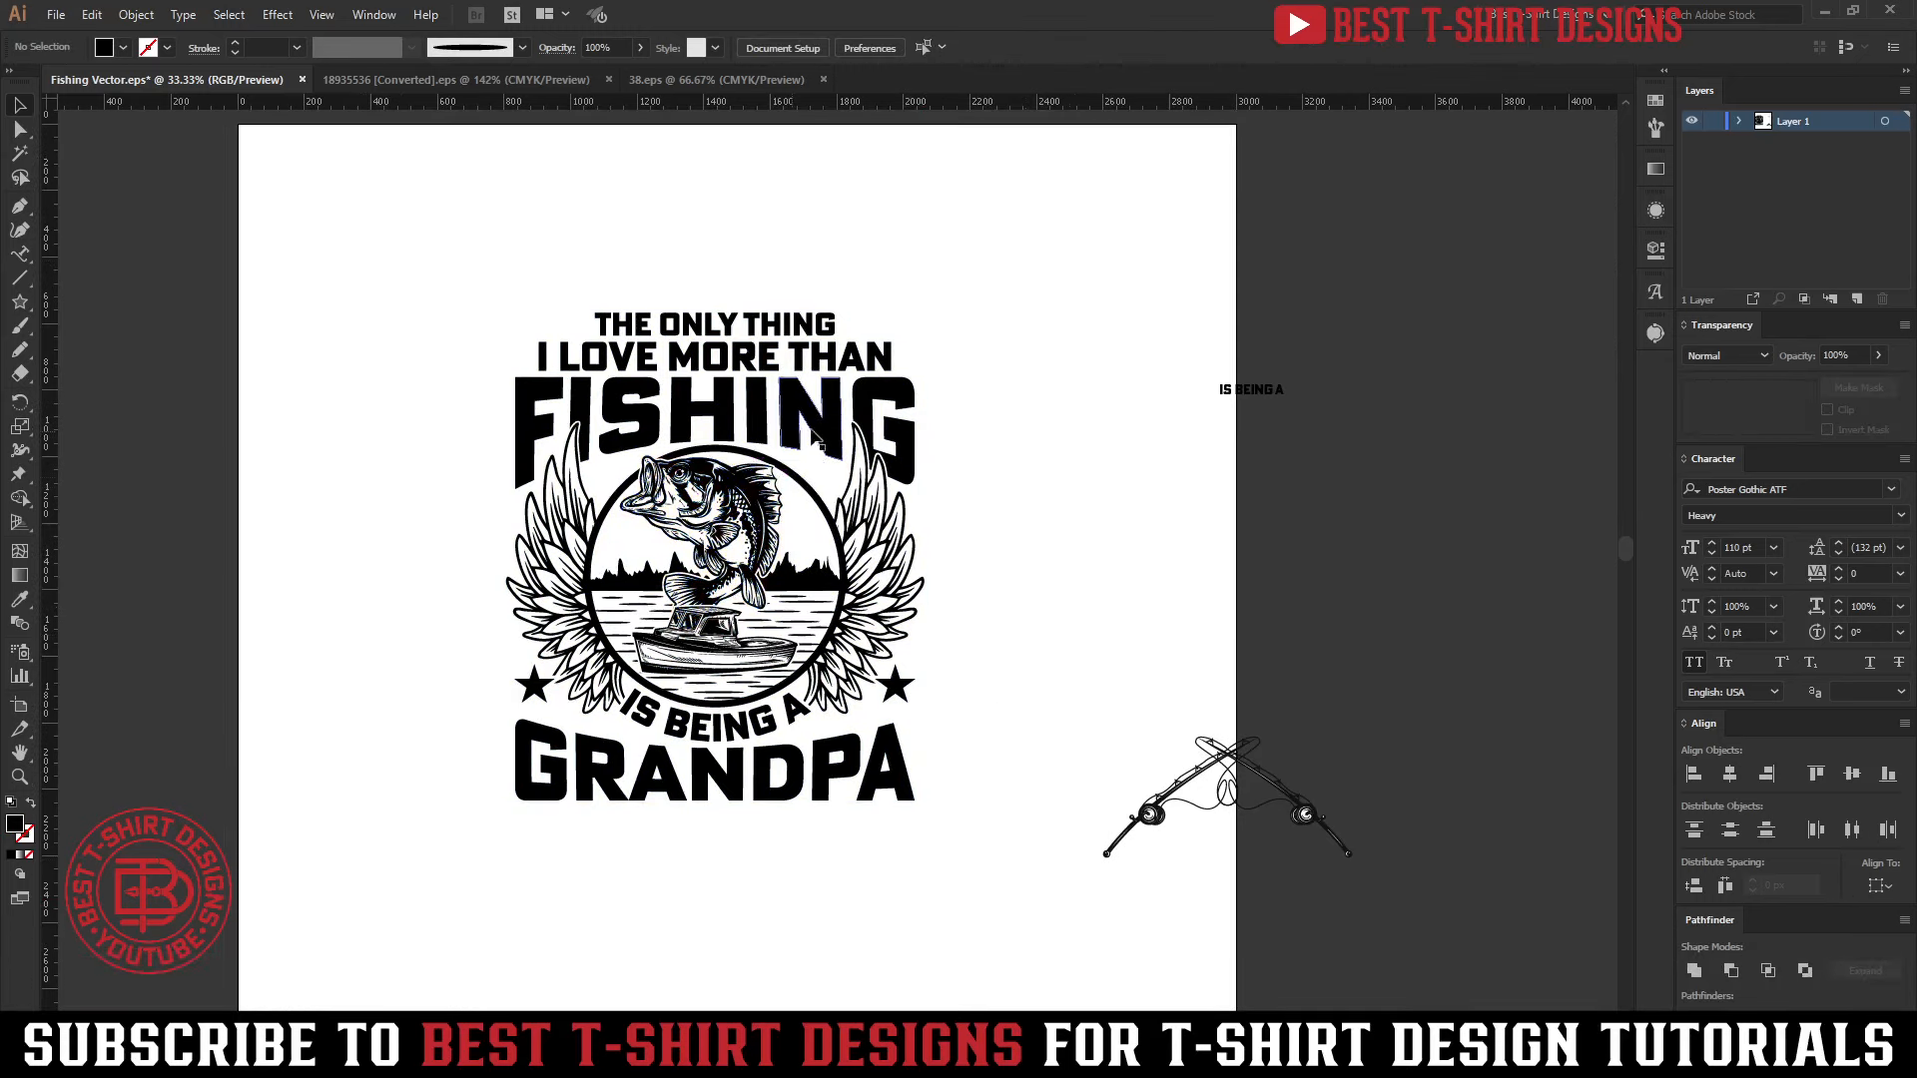
Isolate the FISHING lettering group and stretch the letter G slightly downward
scroll(811, 437, up, 2)
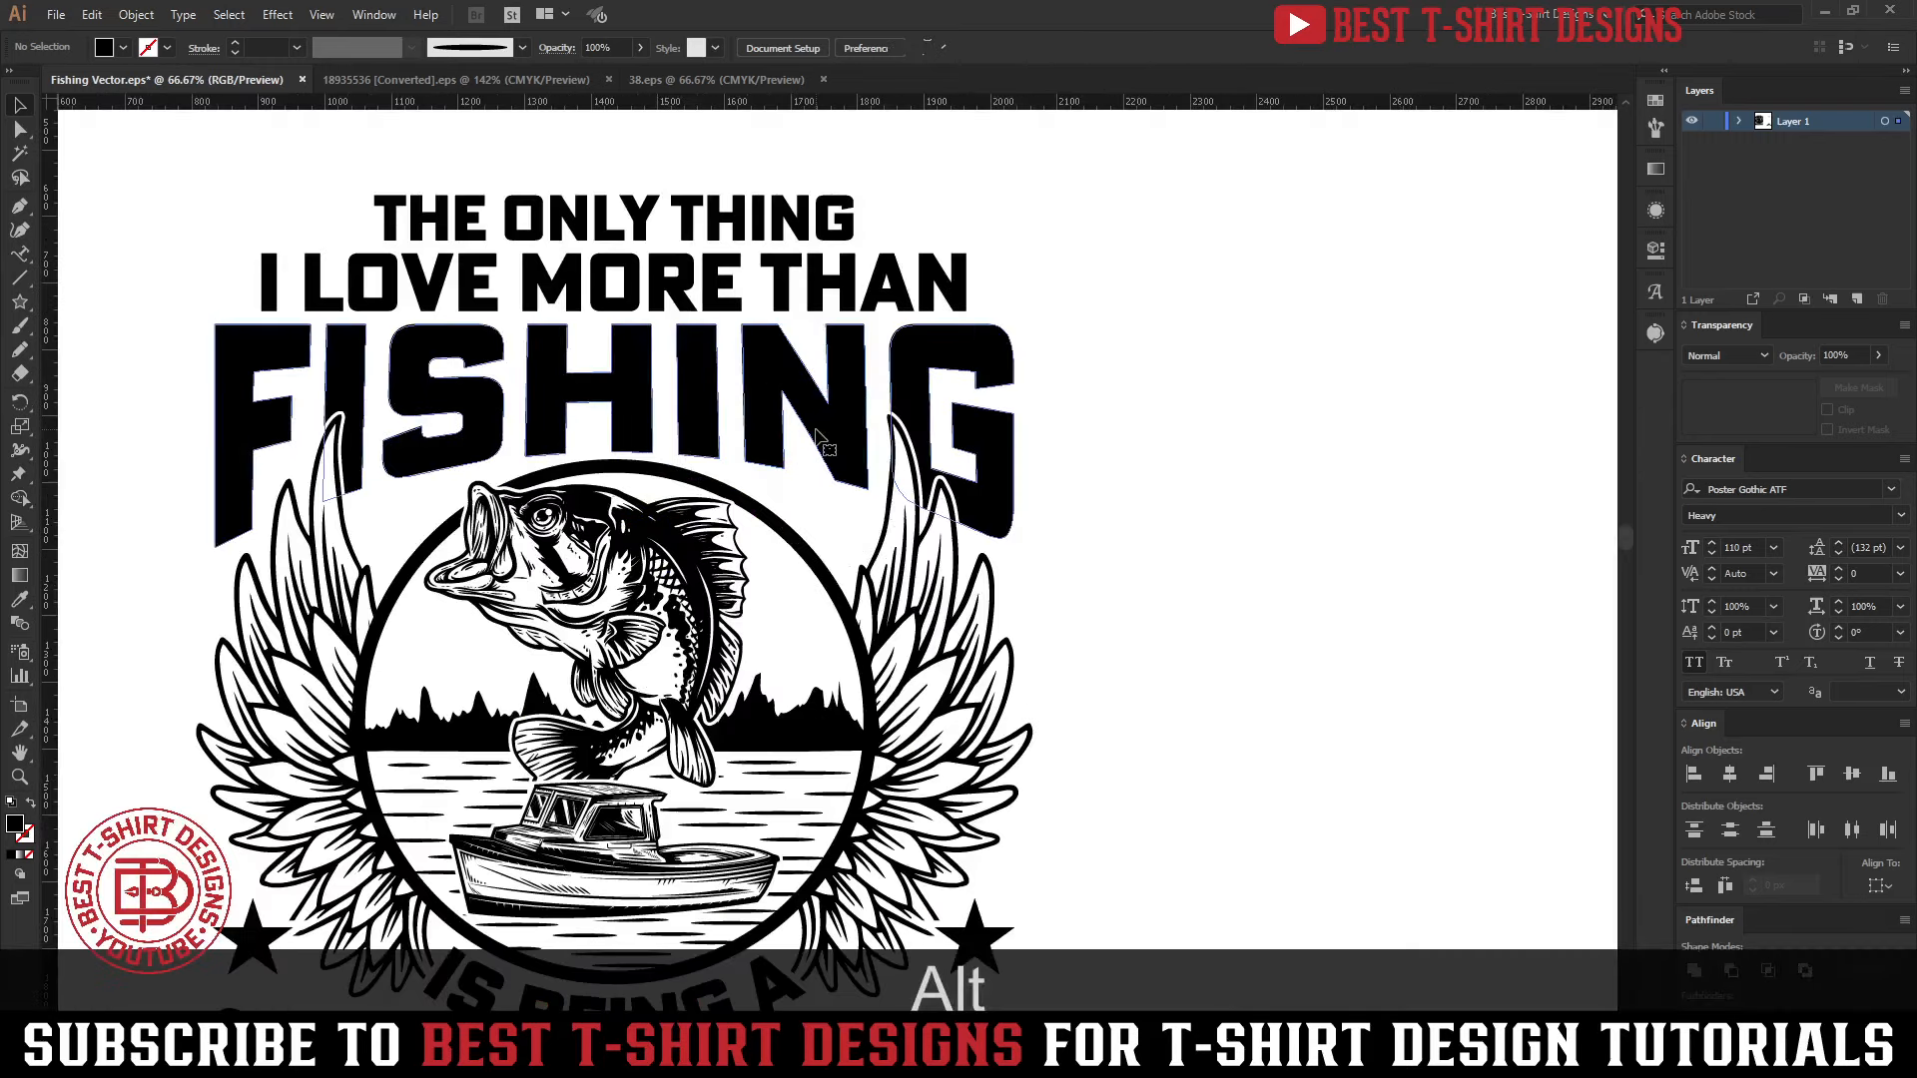
double_click(815, 437)
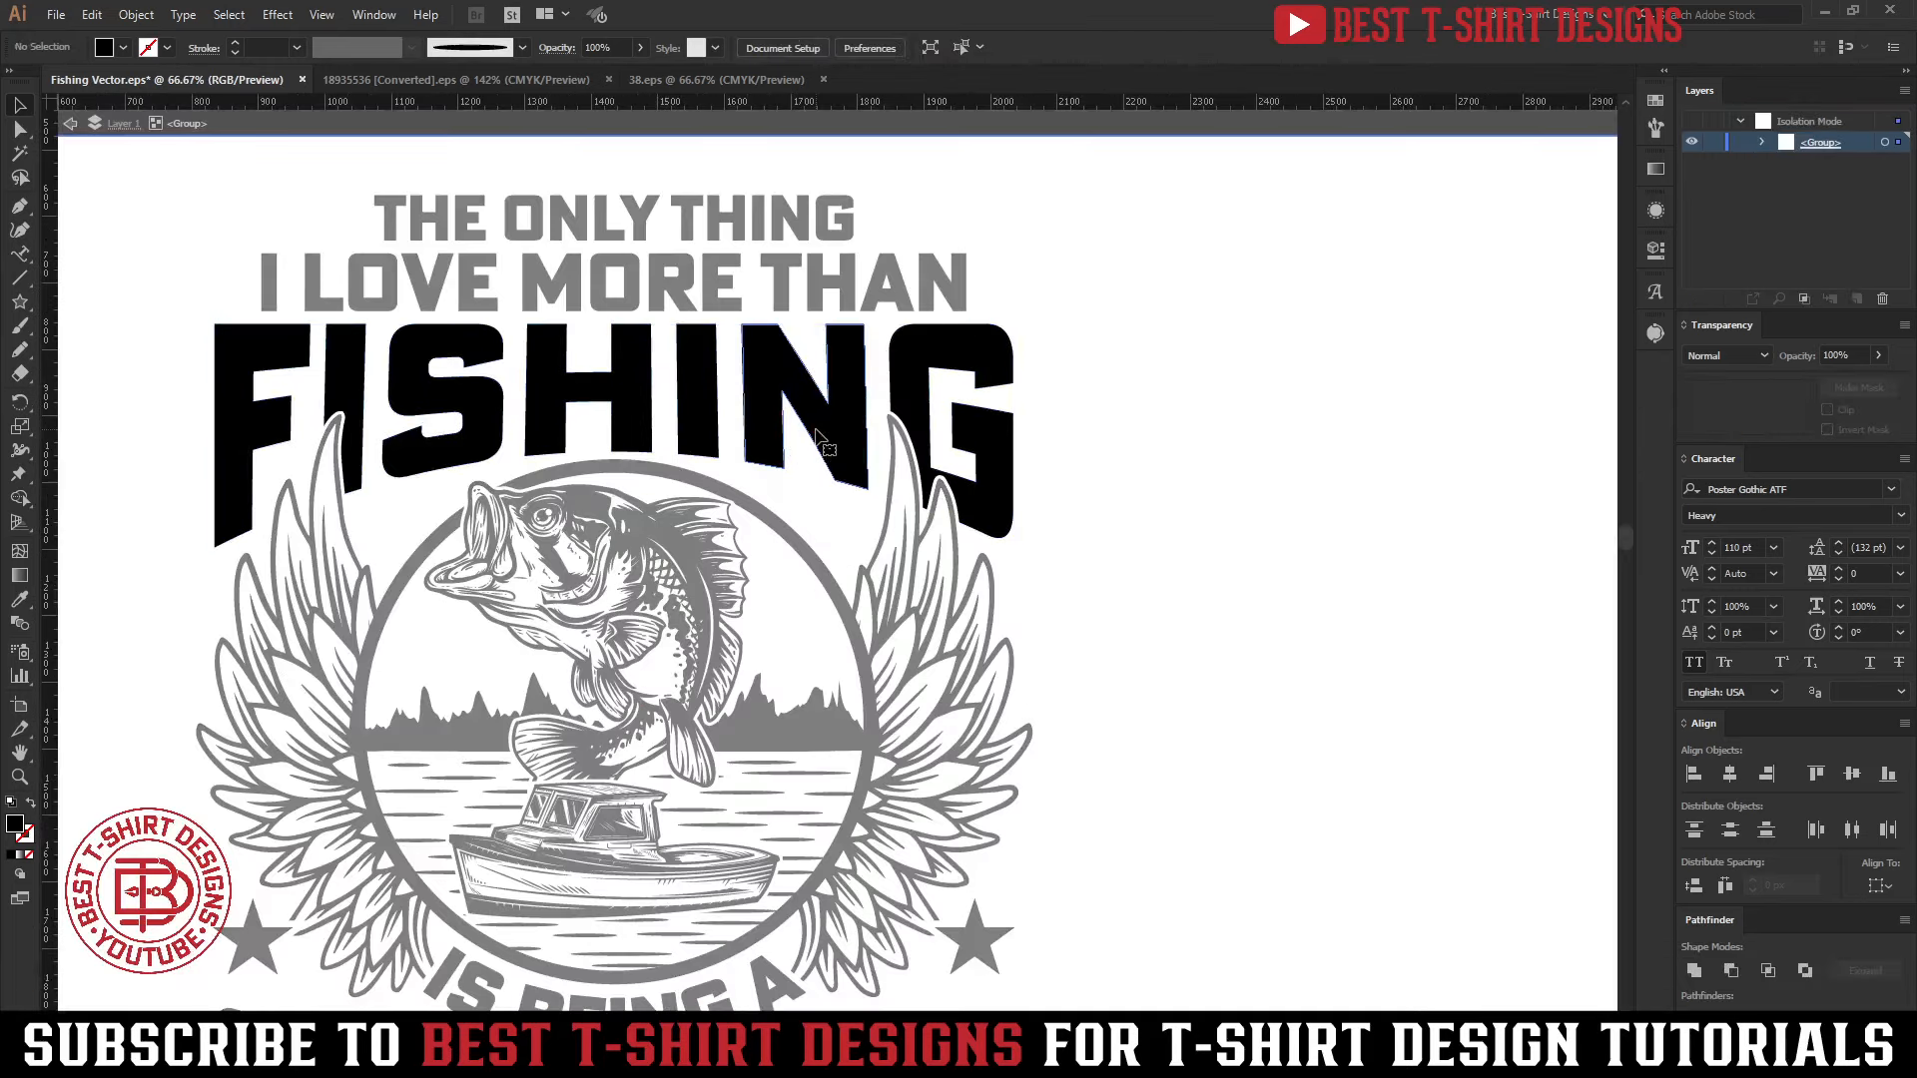
click(816, 437)
click(994, 507)
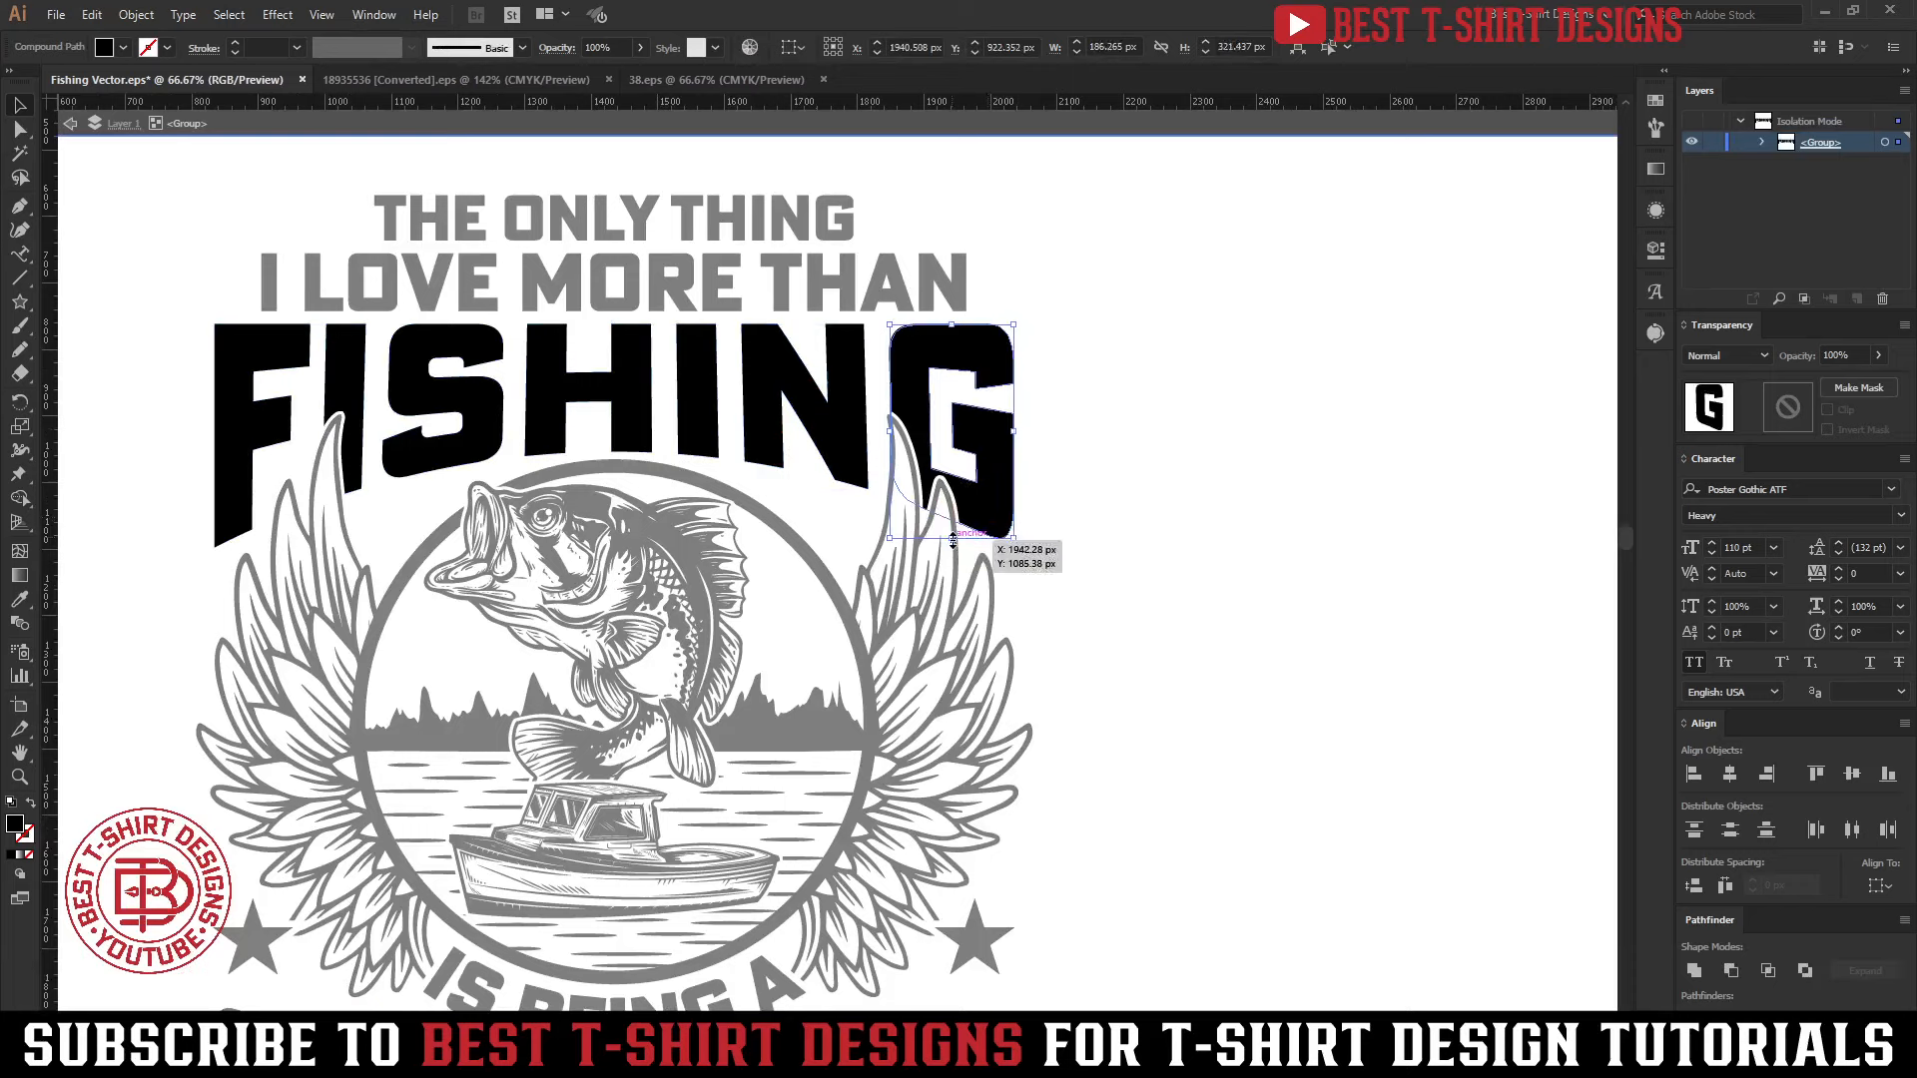
drag(158, 274, 1095, 413)
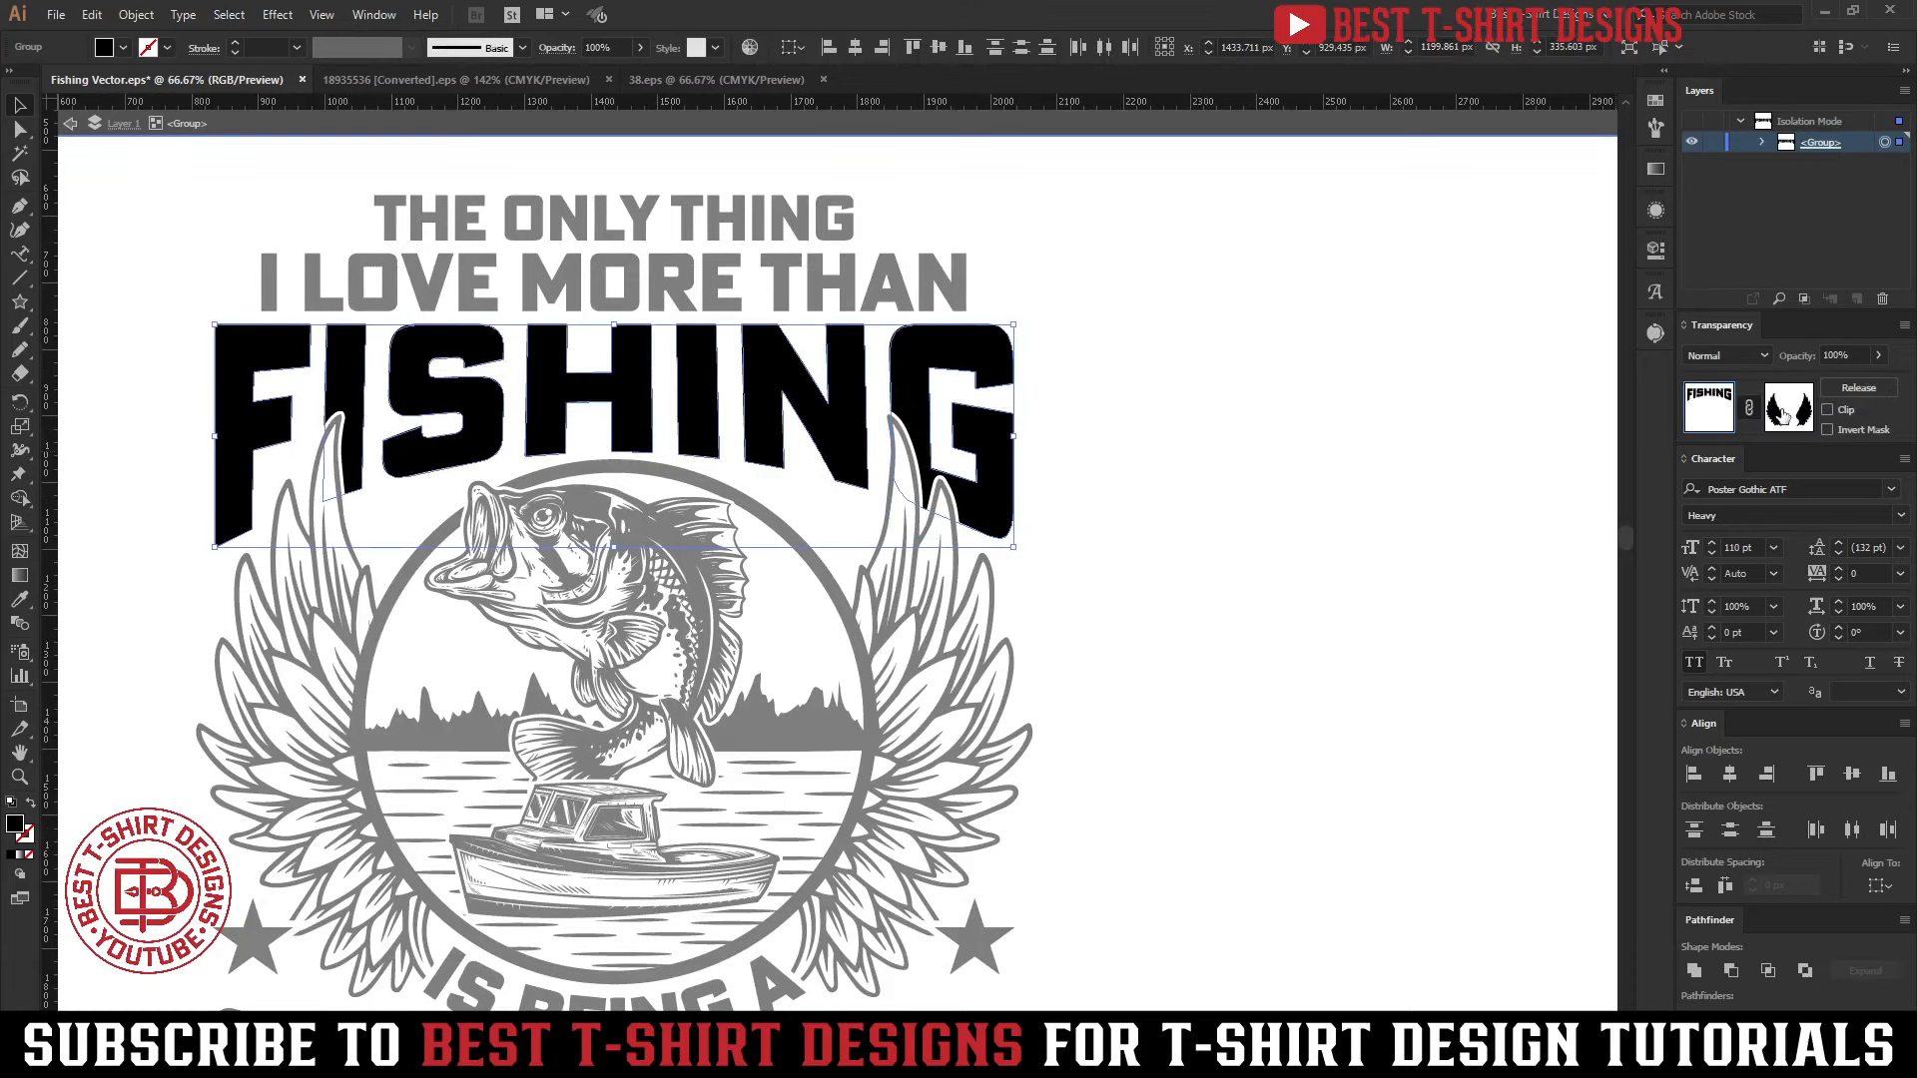
click(1114, 564)
click(973, 504)
drag(950, 537, 951, 564)
Stretch the F of FISHING slightly downward and lengthen the S to about 254 px tall
click(237, 480)
mouse_move(263, 549)
mouse_down()
mouse_move(252, 589)
mouse_move(248, 503)
mouse_move(261, 551)
mouse_up()
click(438, 456)
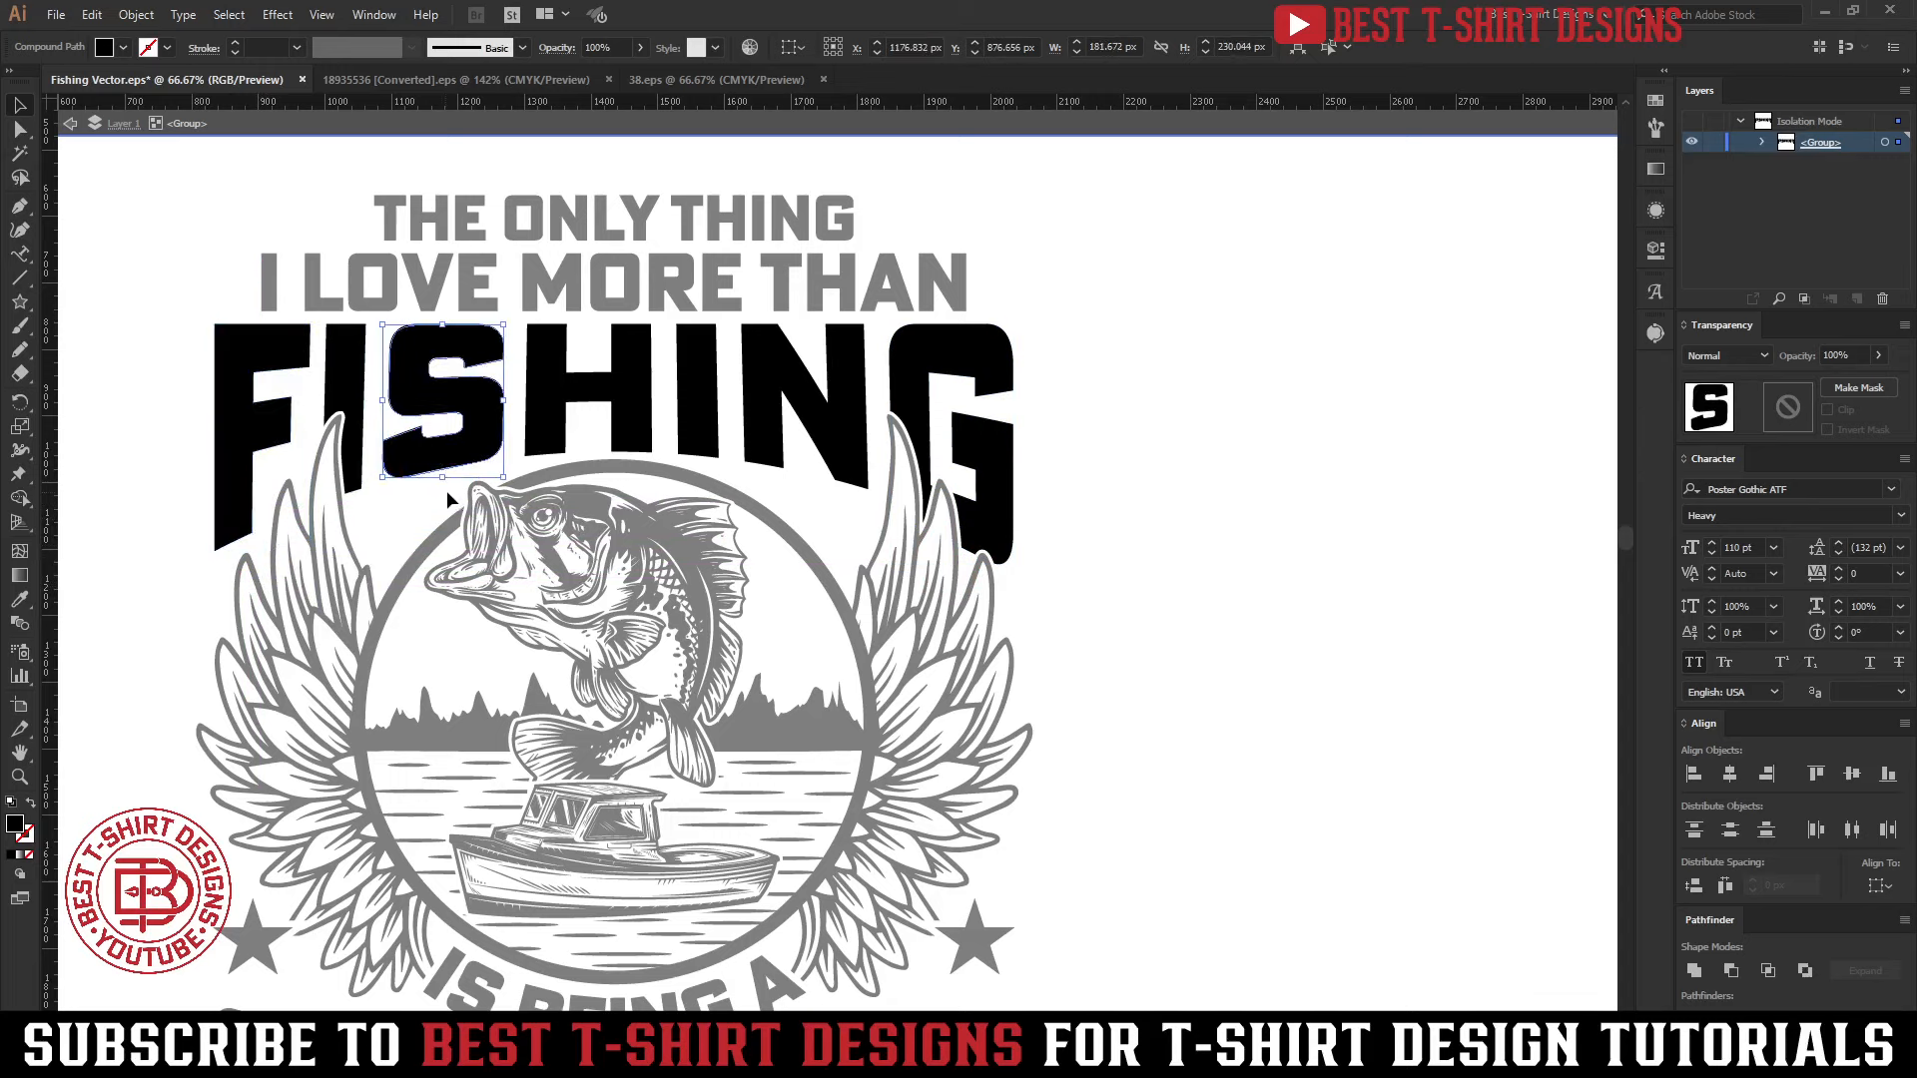
drag(443, 485, 443, 499)
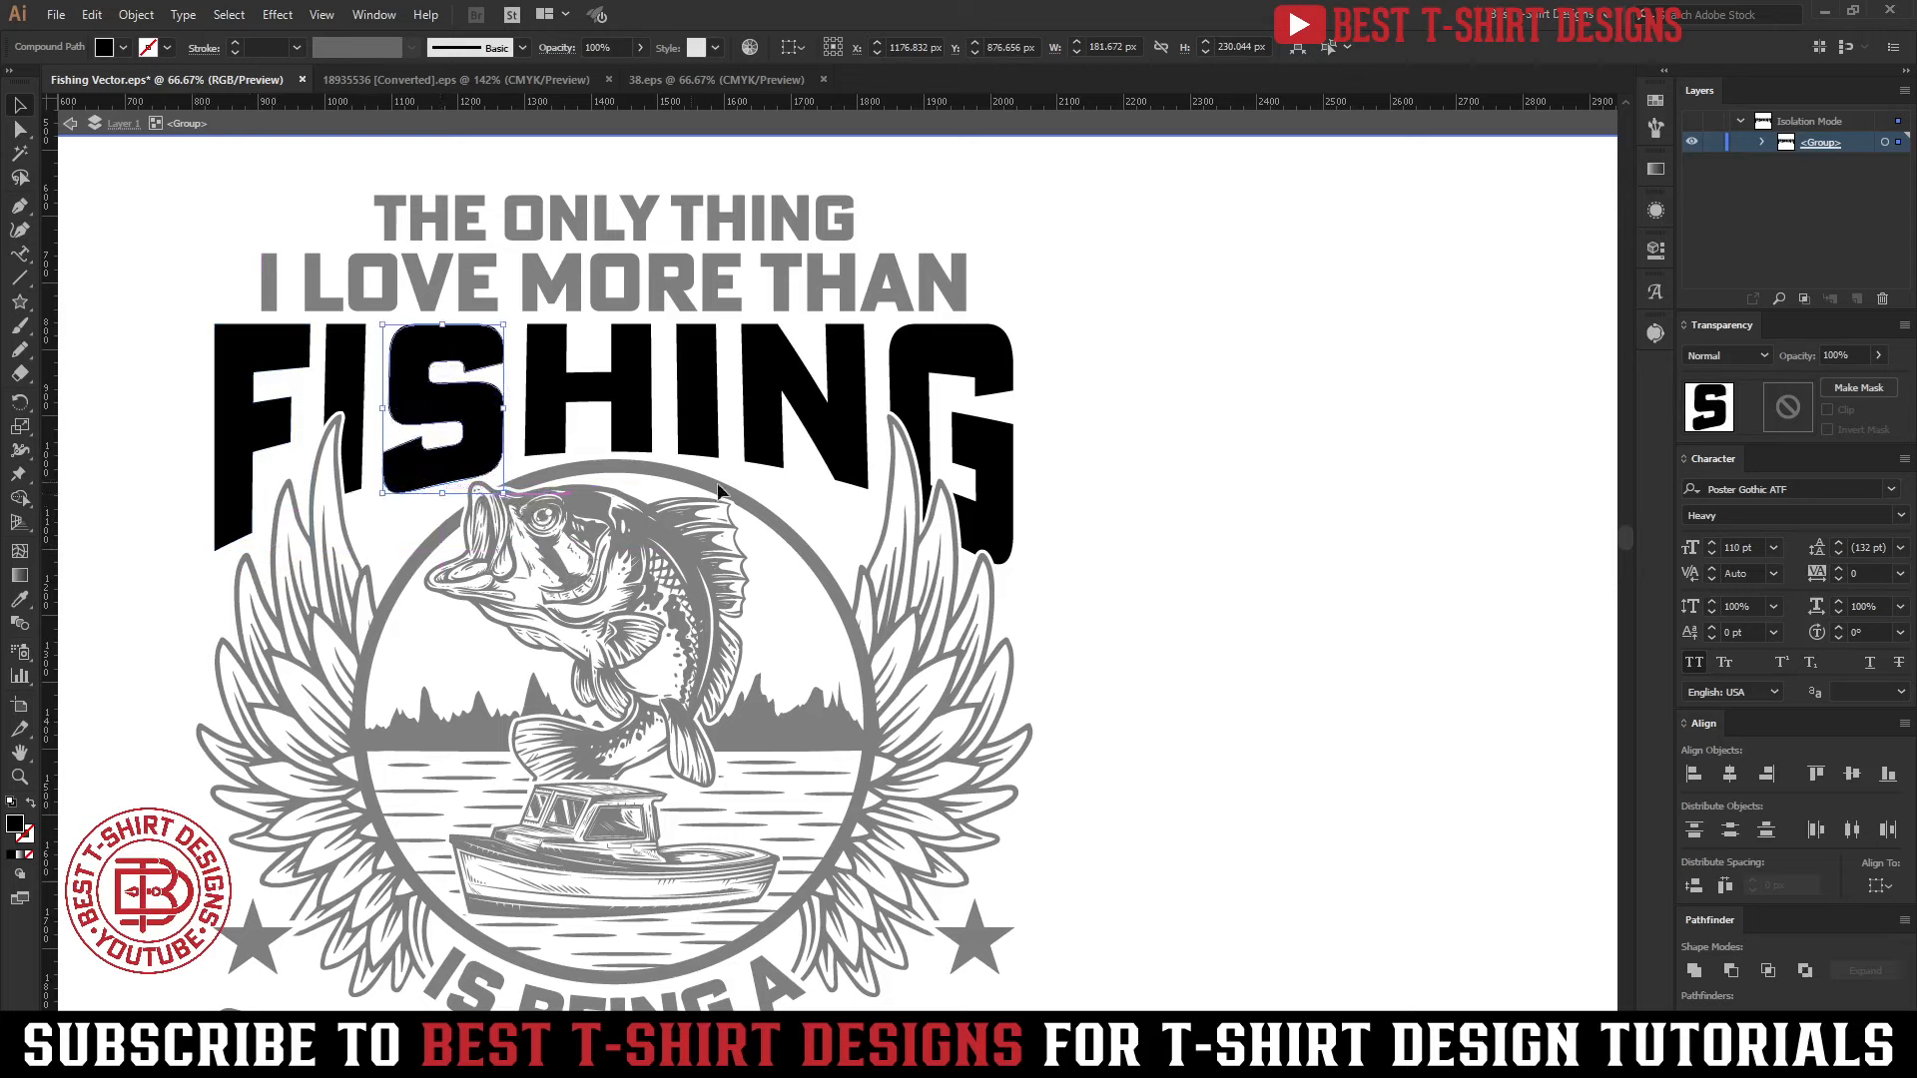
Try to stretch the N, both I's and the H of FISHING slightly downward, making the N about 263 px tall
click(801, 446)
drag(804, 487, 803, 499)
click(348, 487)
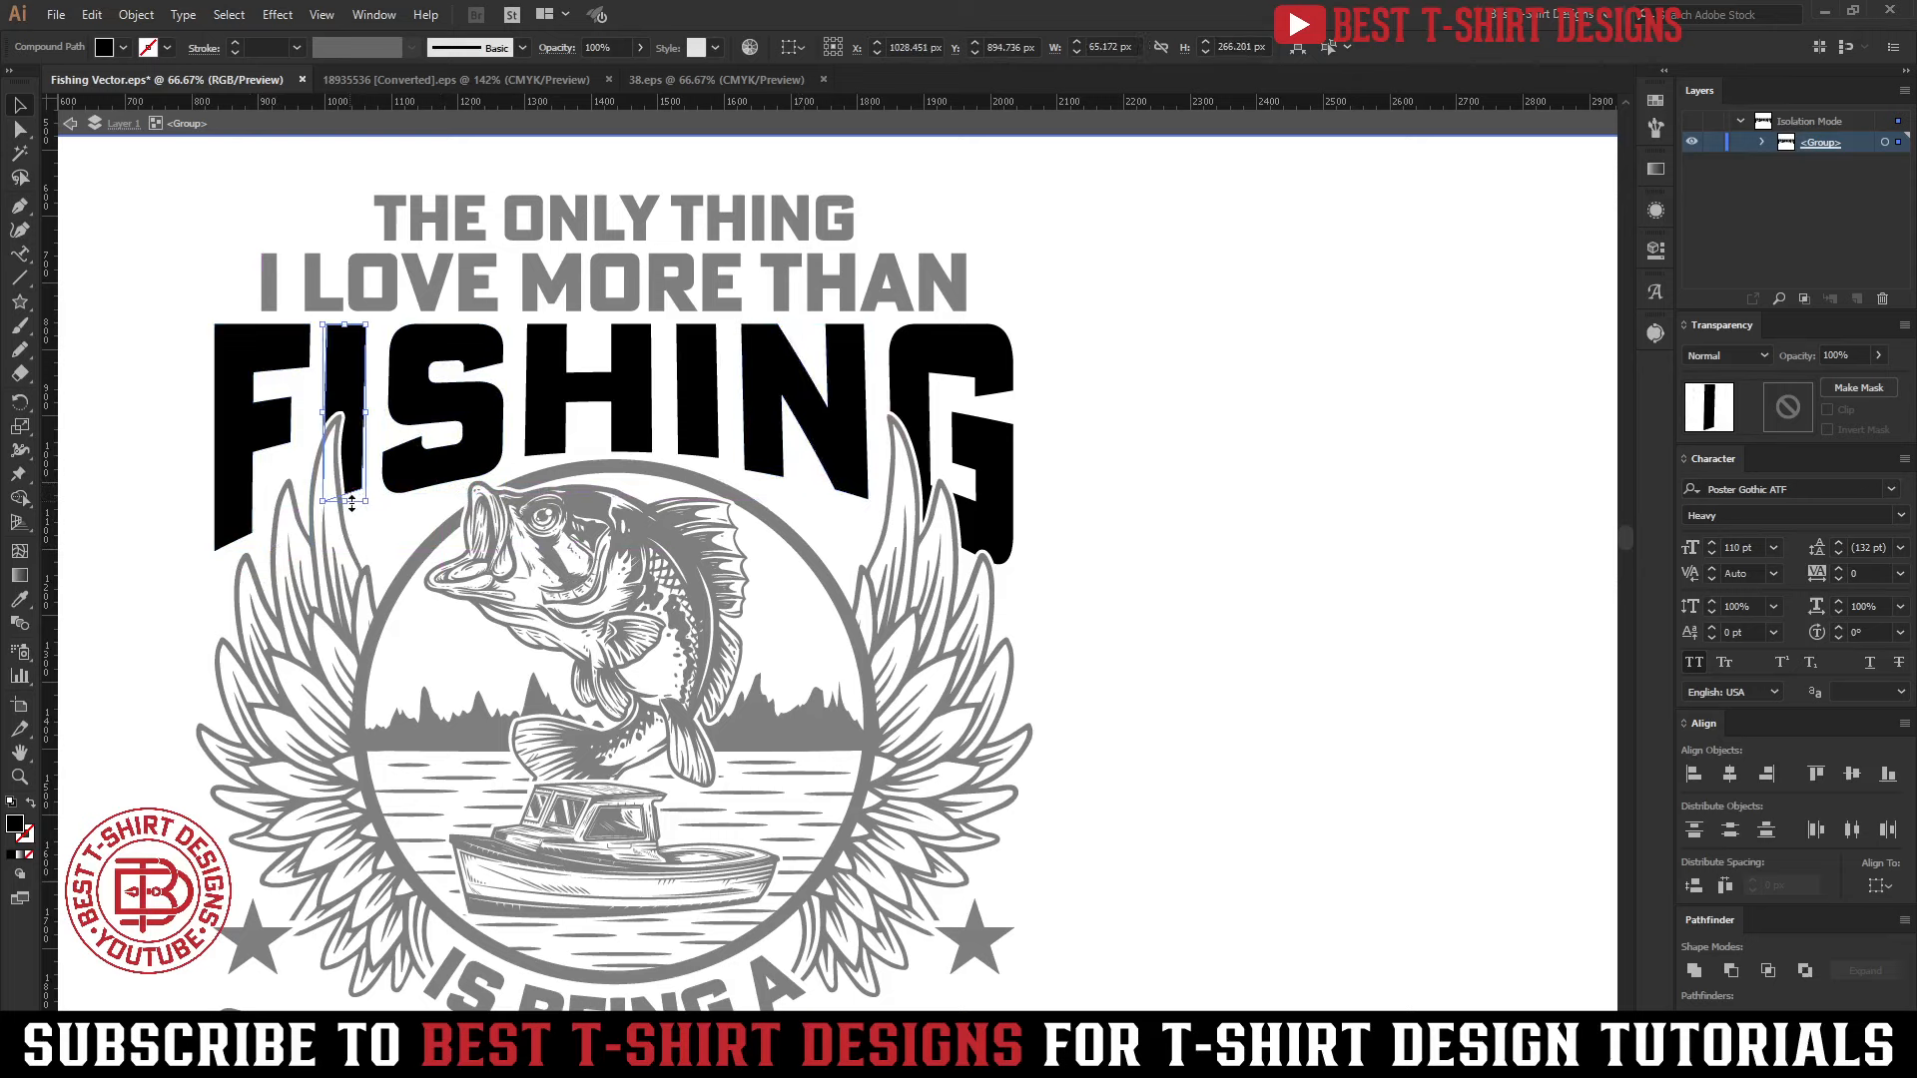
click(546, 438)
drag(587, 456, 583, 473)
click(713, 446)
drag(696, 458, 696, 481)
click(764, 449)
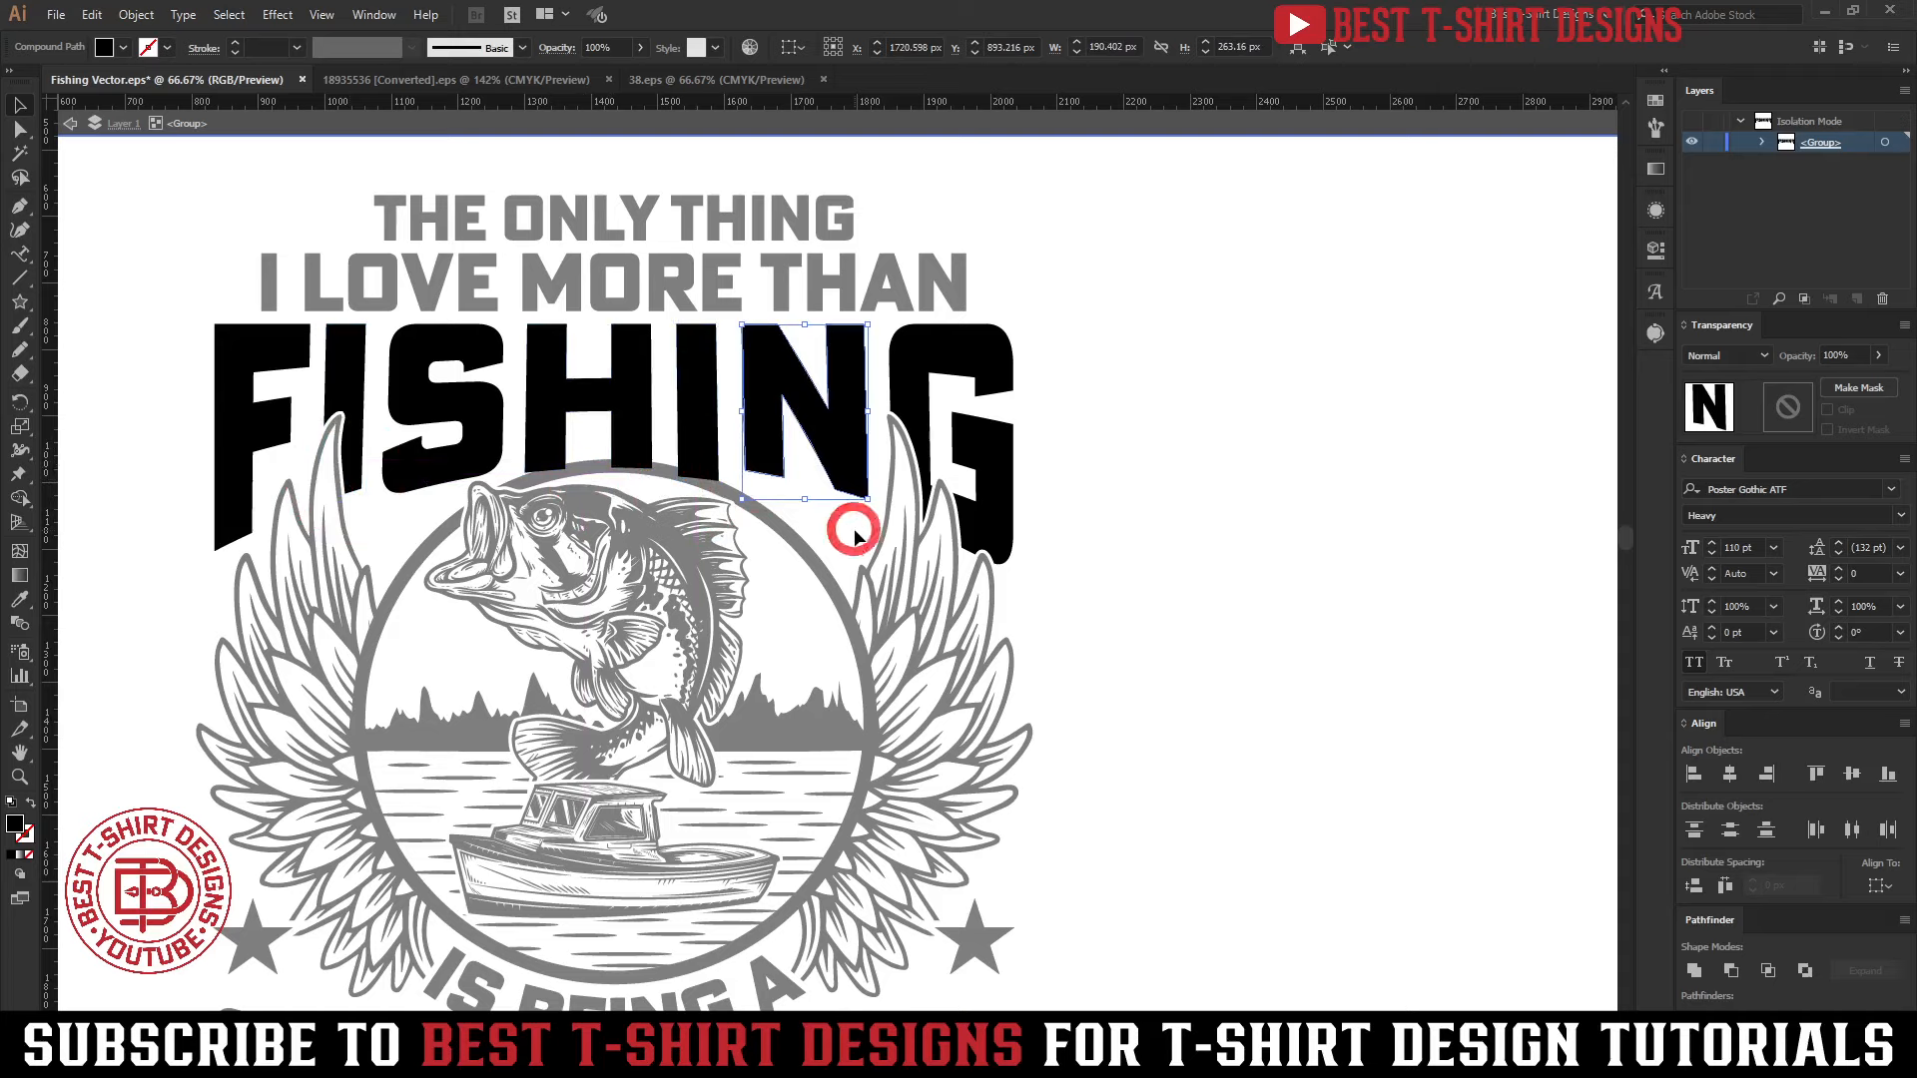
Try to lengthen the left leg of the N in FISHING by moving its lower anchor points down
click(855, 531)
key(a)
drag(798, 496, 736, 450)
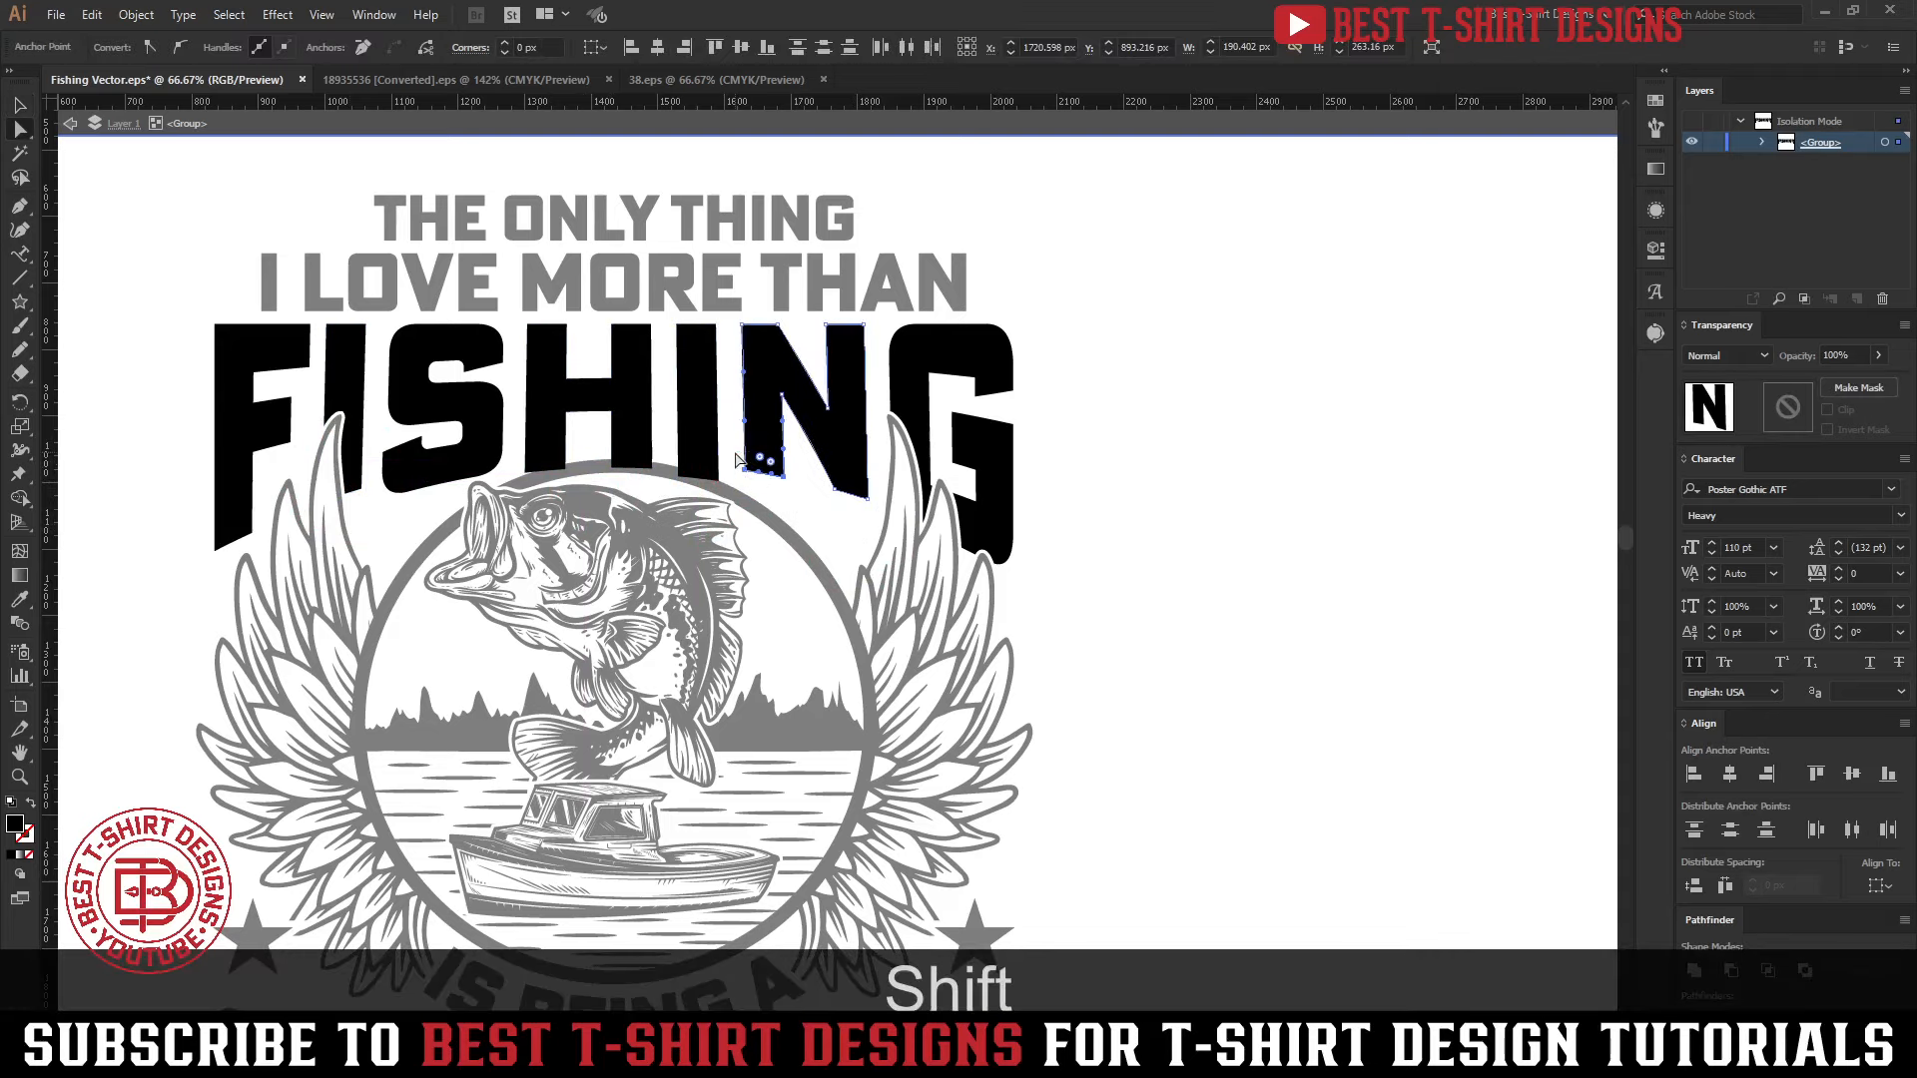
key(shift+Down)
key(shift+Down)
key(shift+Down)
key(shift+Down)
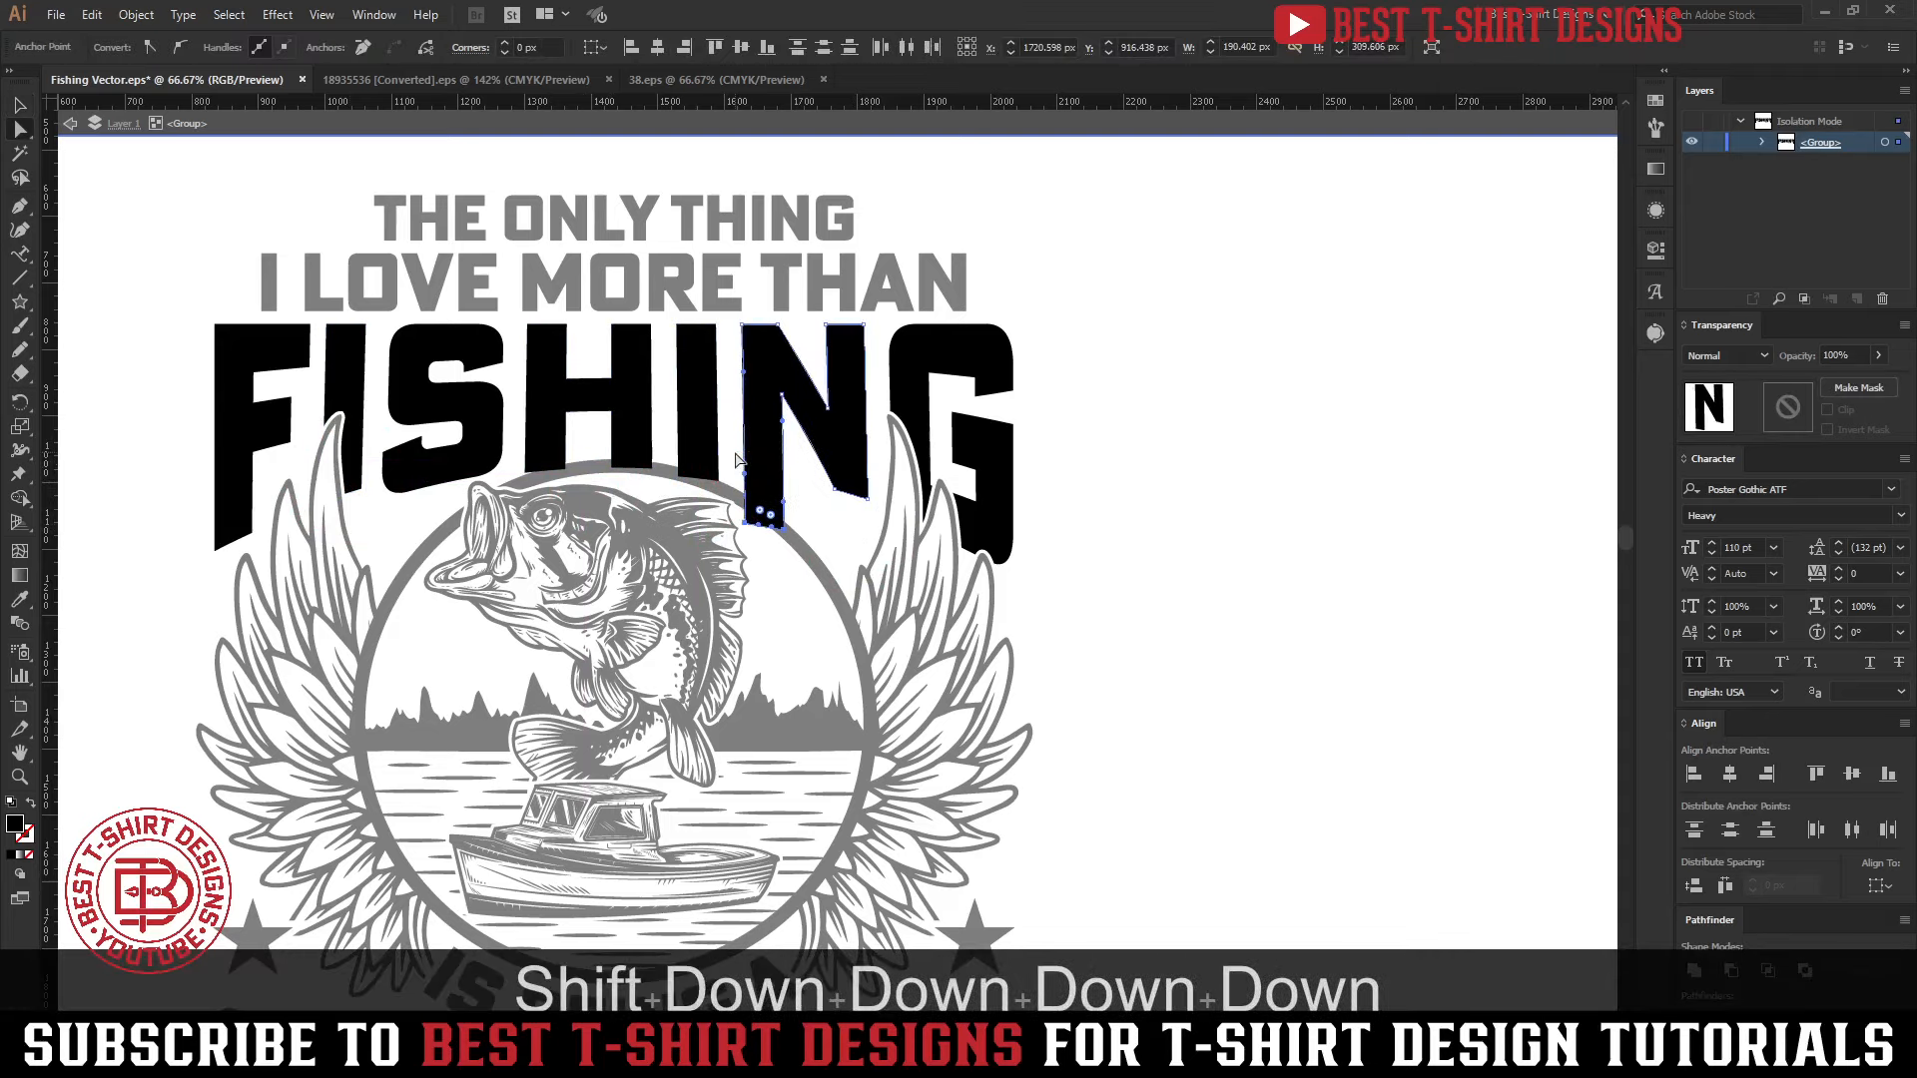
key(v)
click(1168, 614)
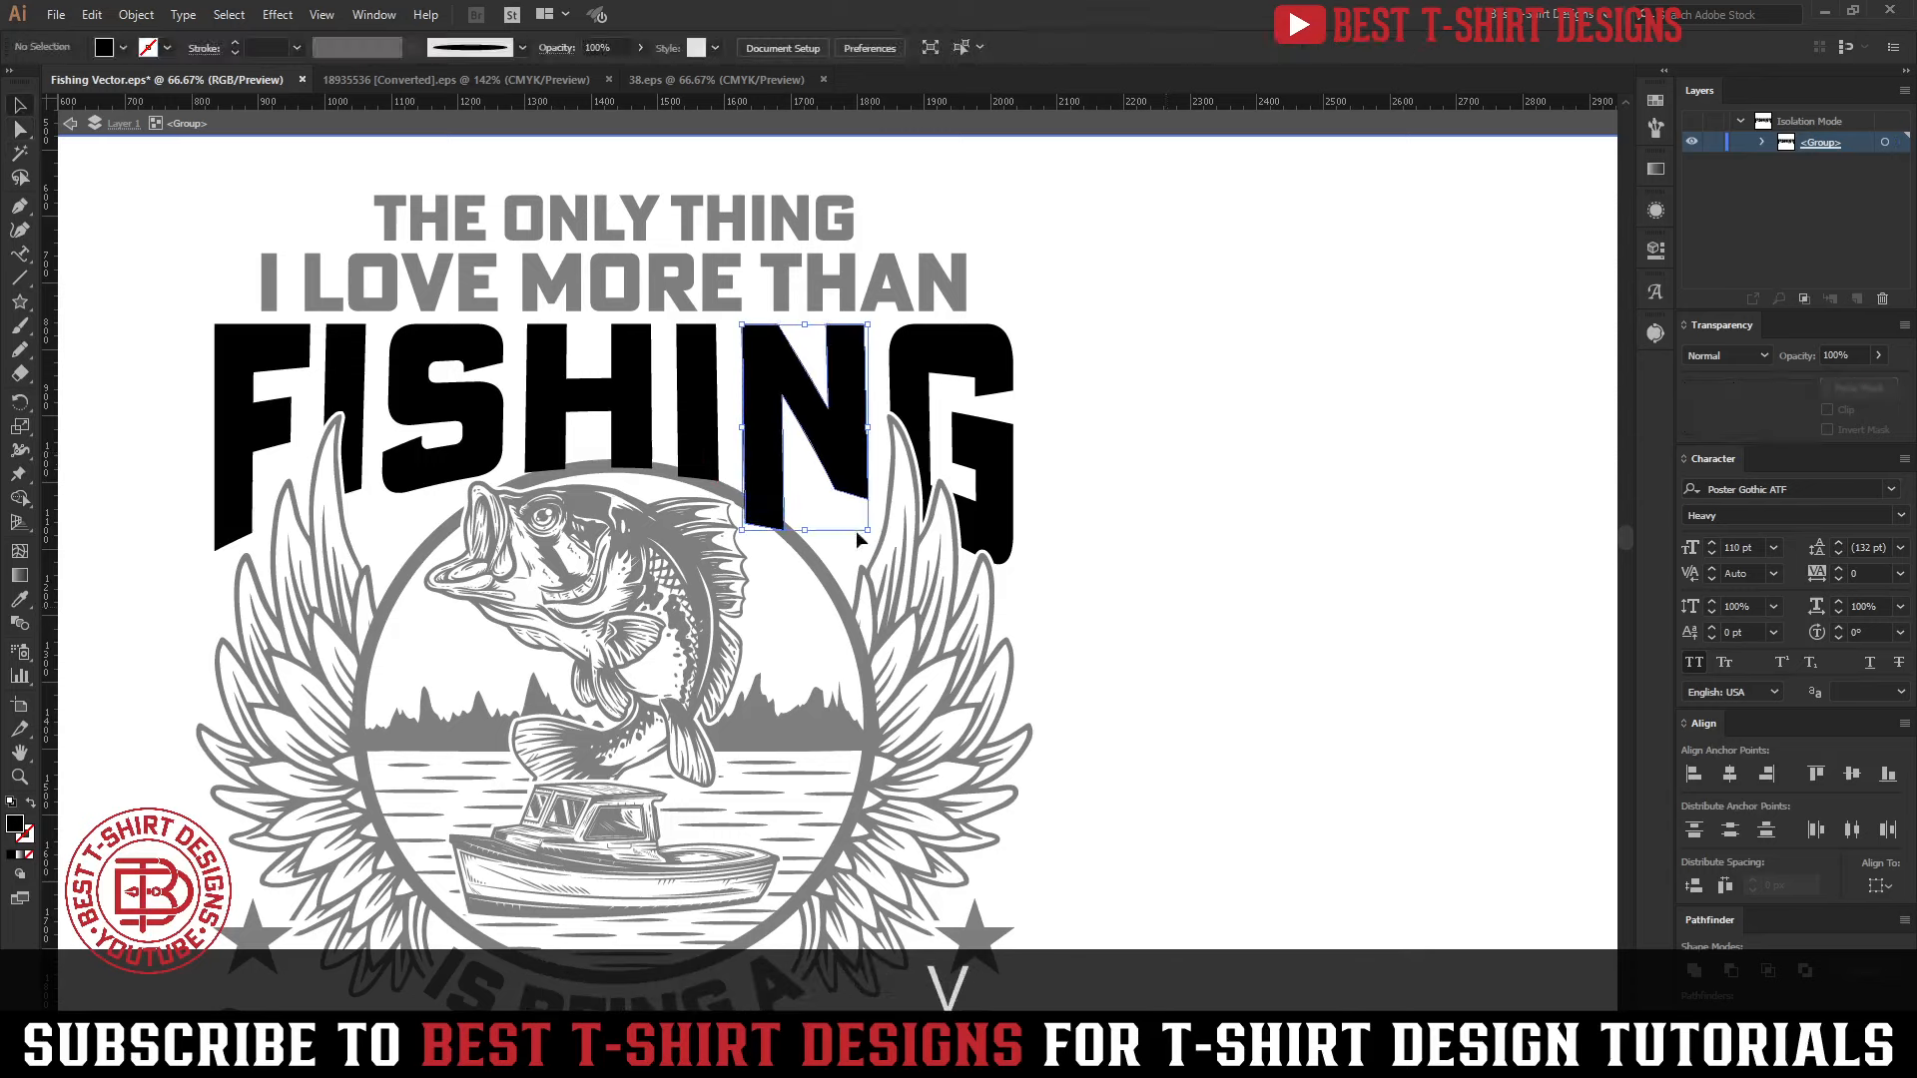
Try to extend the first I of FISHING to about 386 px tall by lowering its bottom anchor points, and leave the isolated group
key(a)
drag(366, 517, 312, 459)
key(shift+Down)
key(shift+Down)
key(shift+Down)
key(shift+Down)
key(shift+Down)
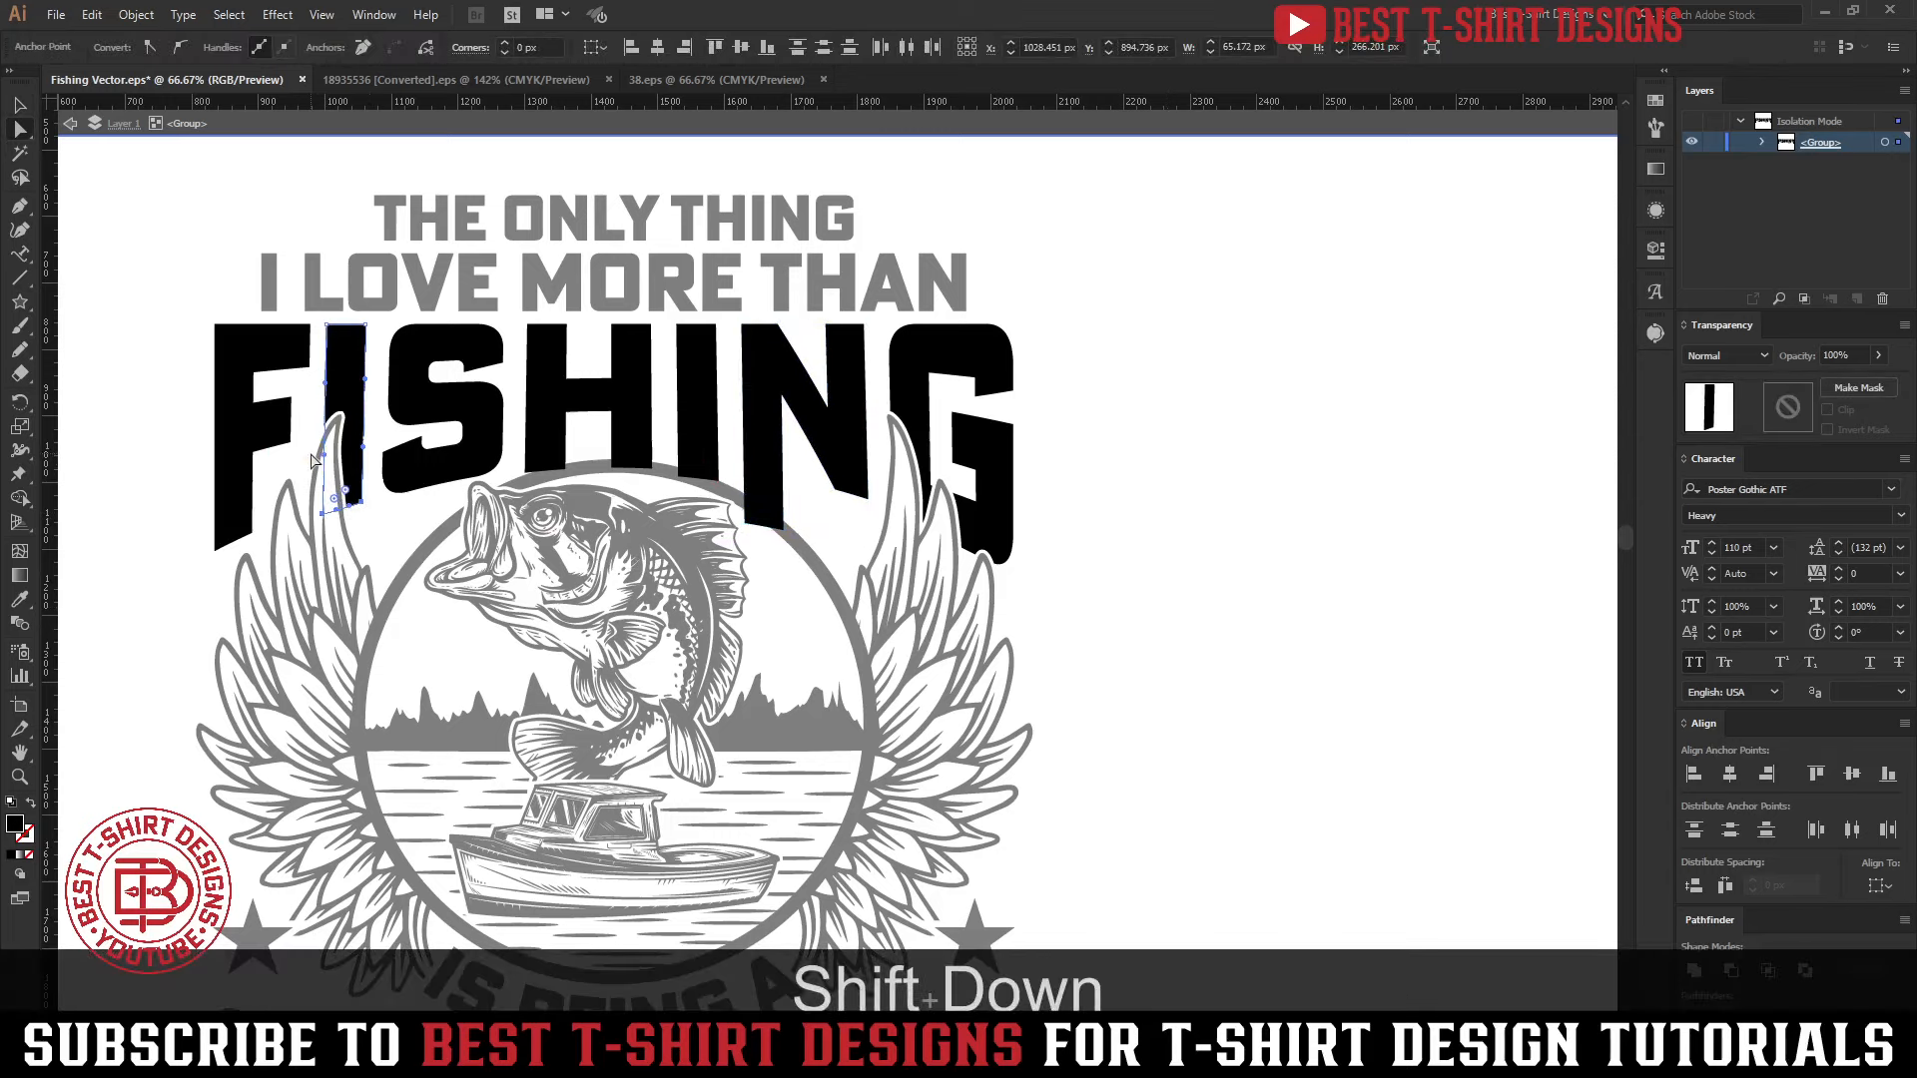
key(shift+Down)
key(v)
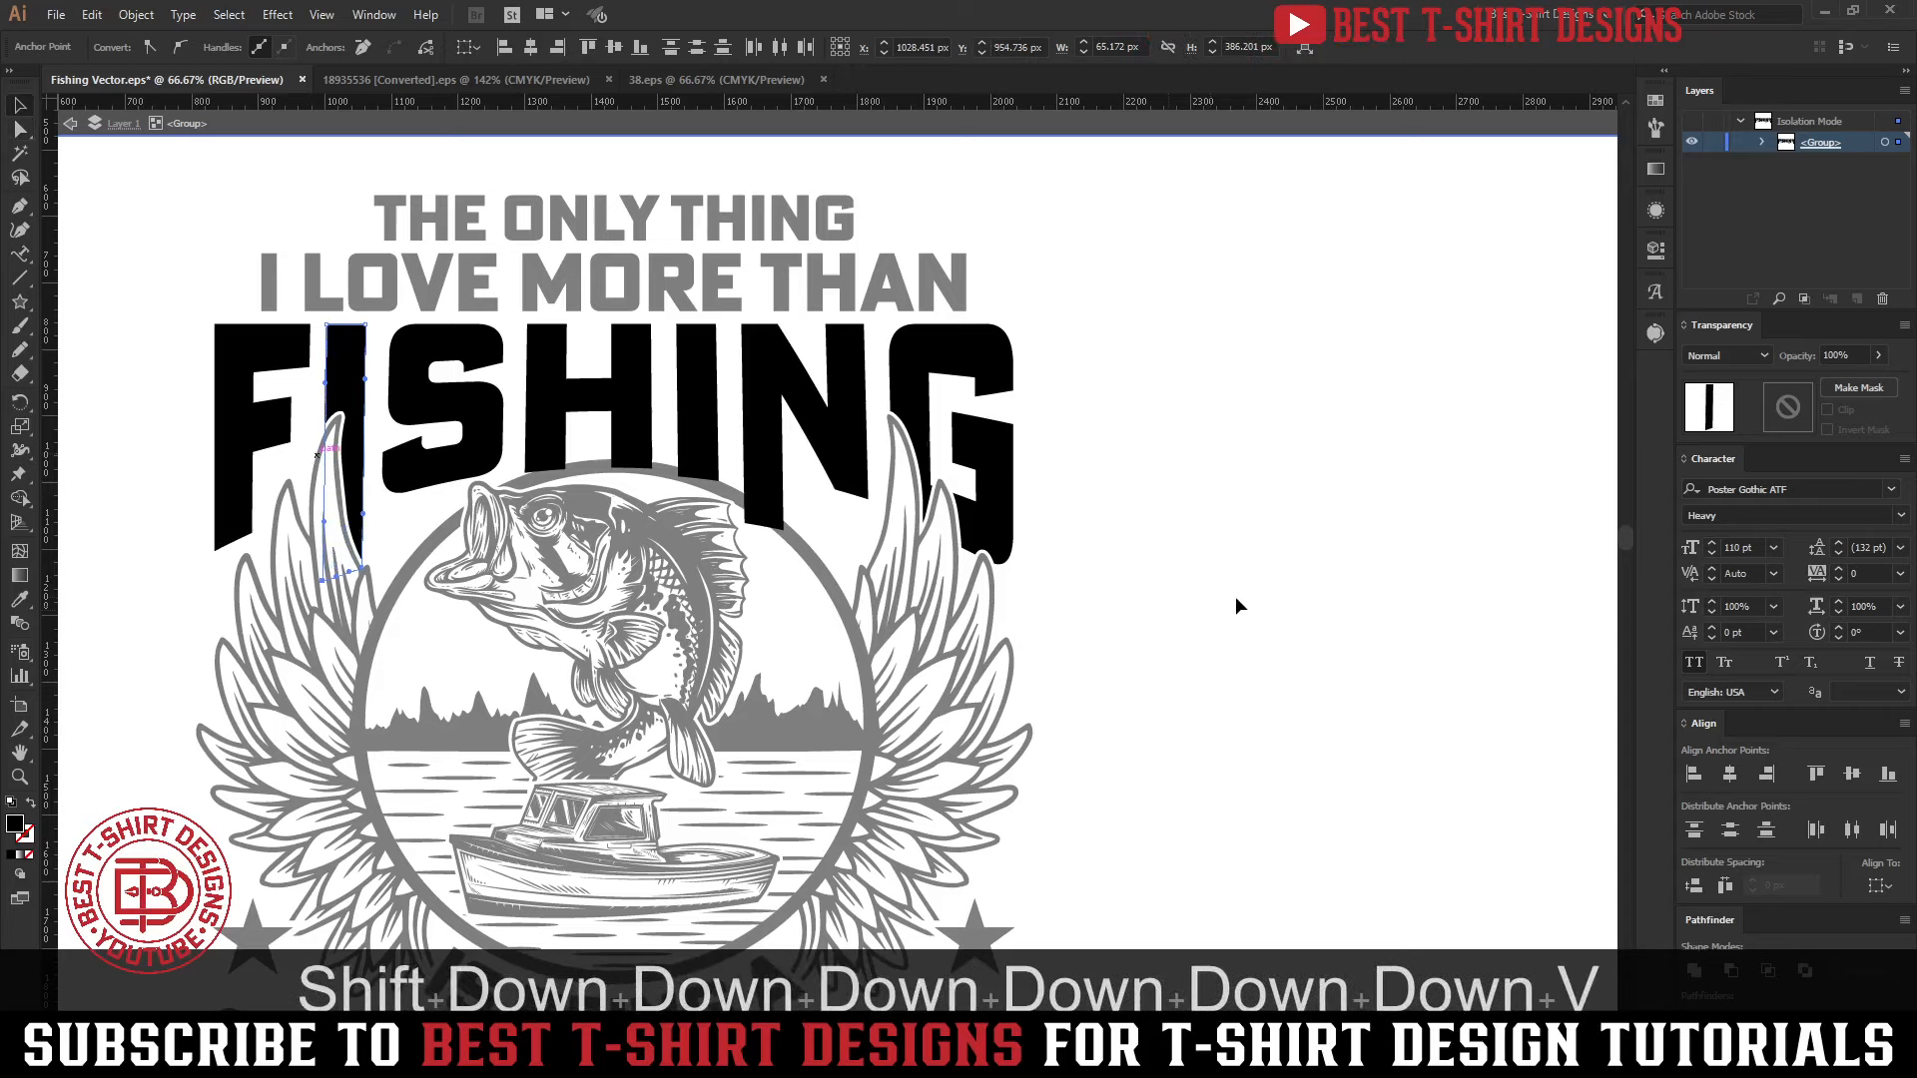
double_click(1237, 593)
Undo the anchor point moves and the stretching of the N, H and I letters in FISHING
scroll(1081, 552, down, 1)
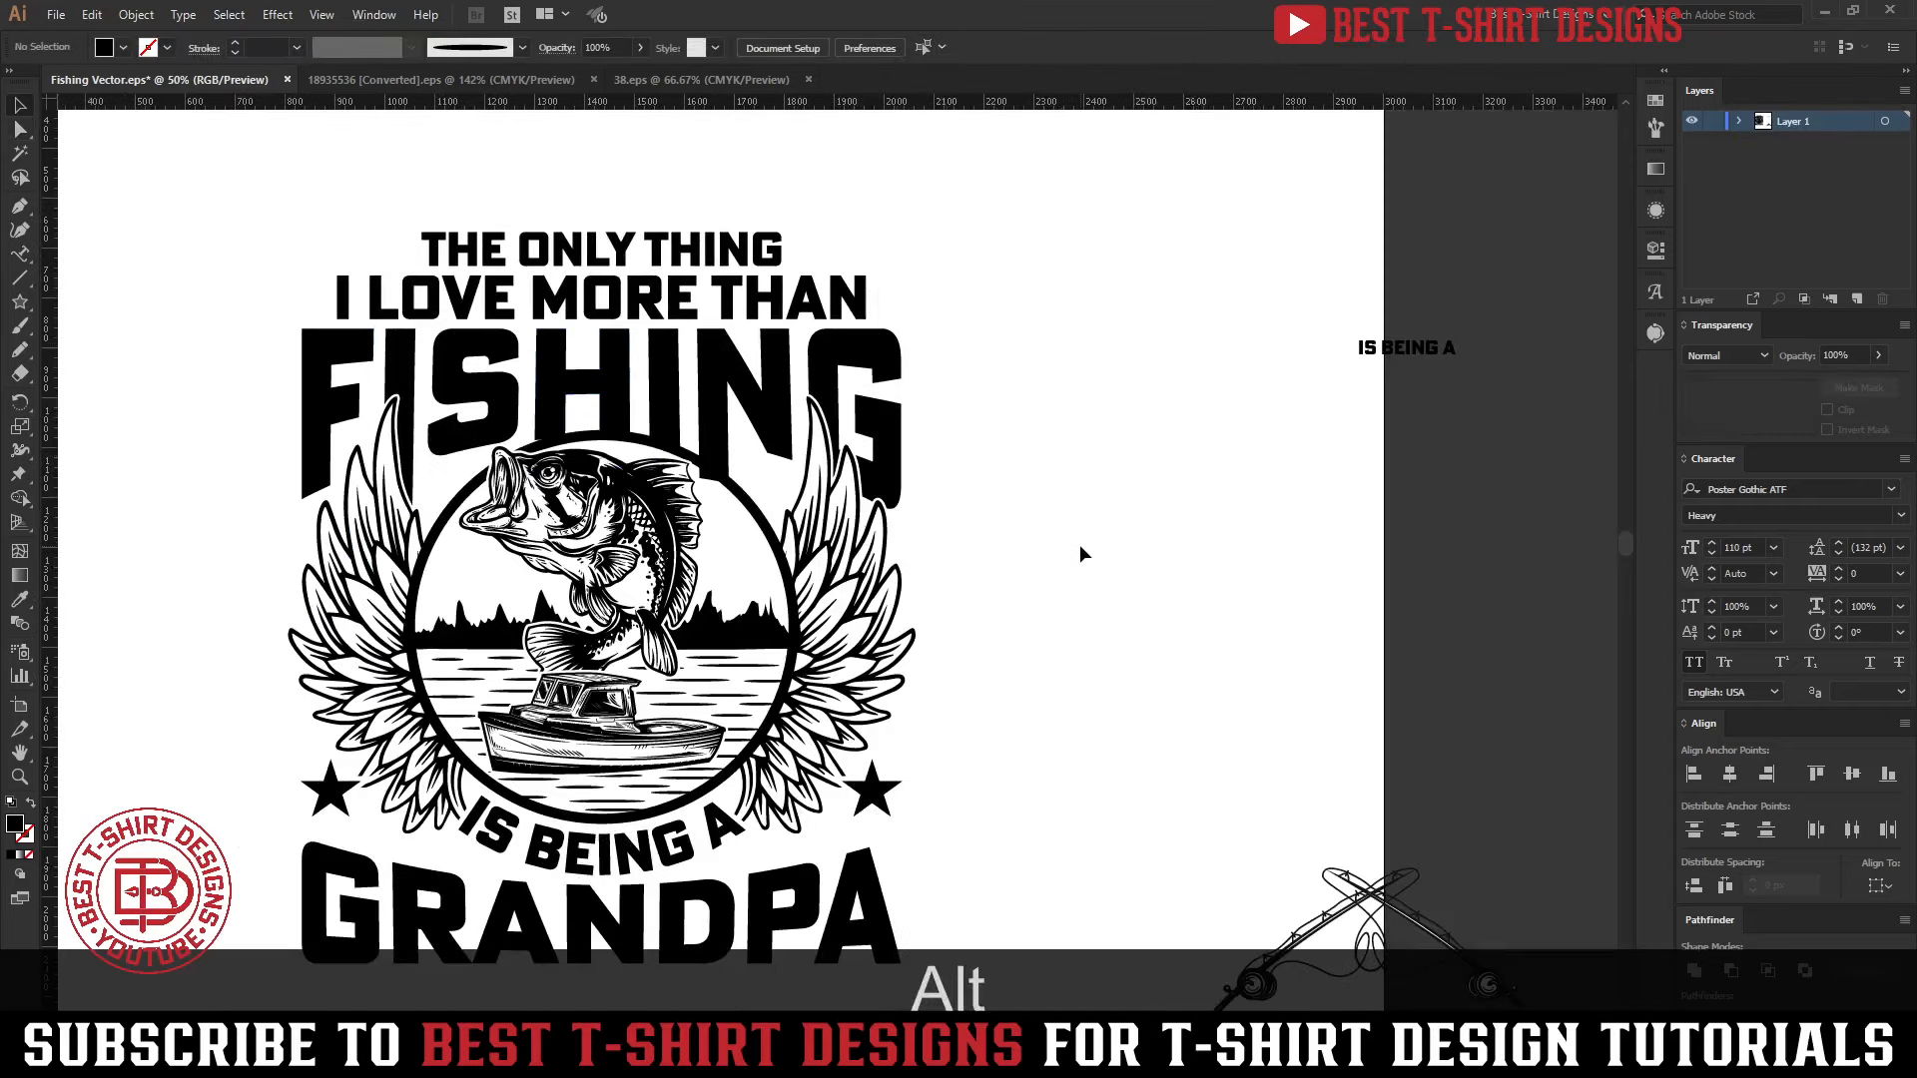
key(ctrl+z)
key(ctrl+z)
key(ctrl+z)
key(ctrl+z)
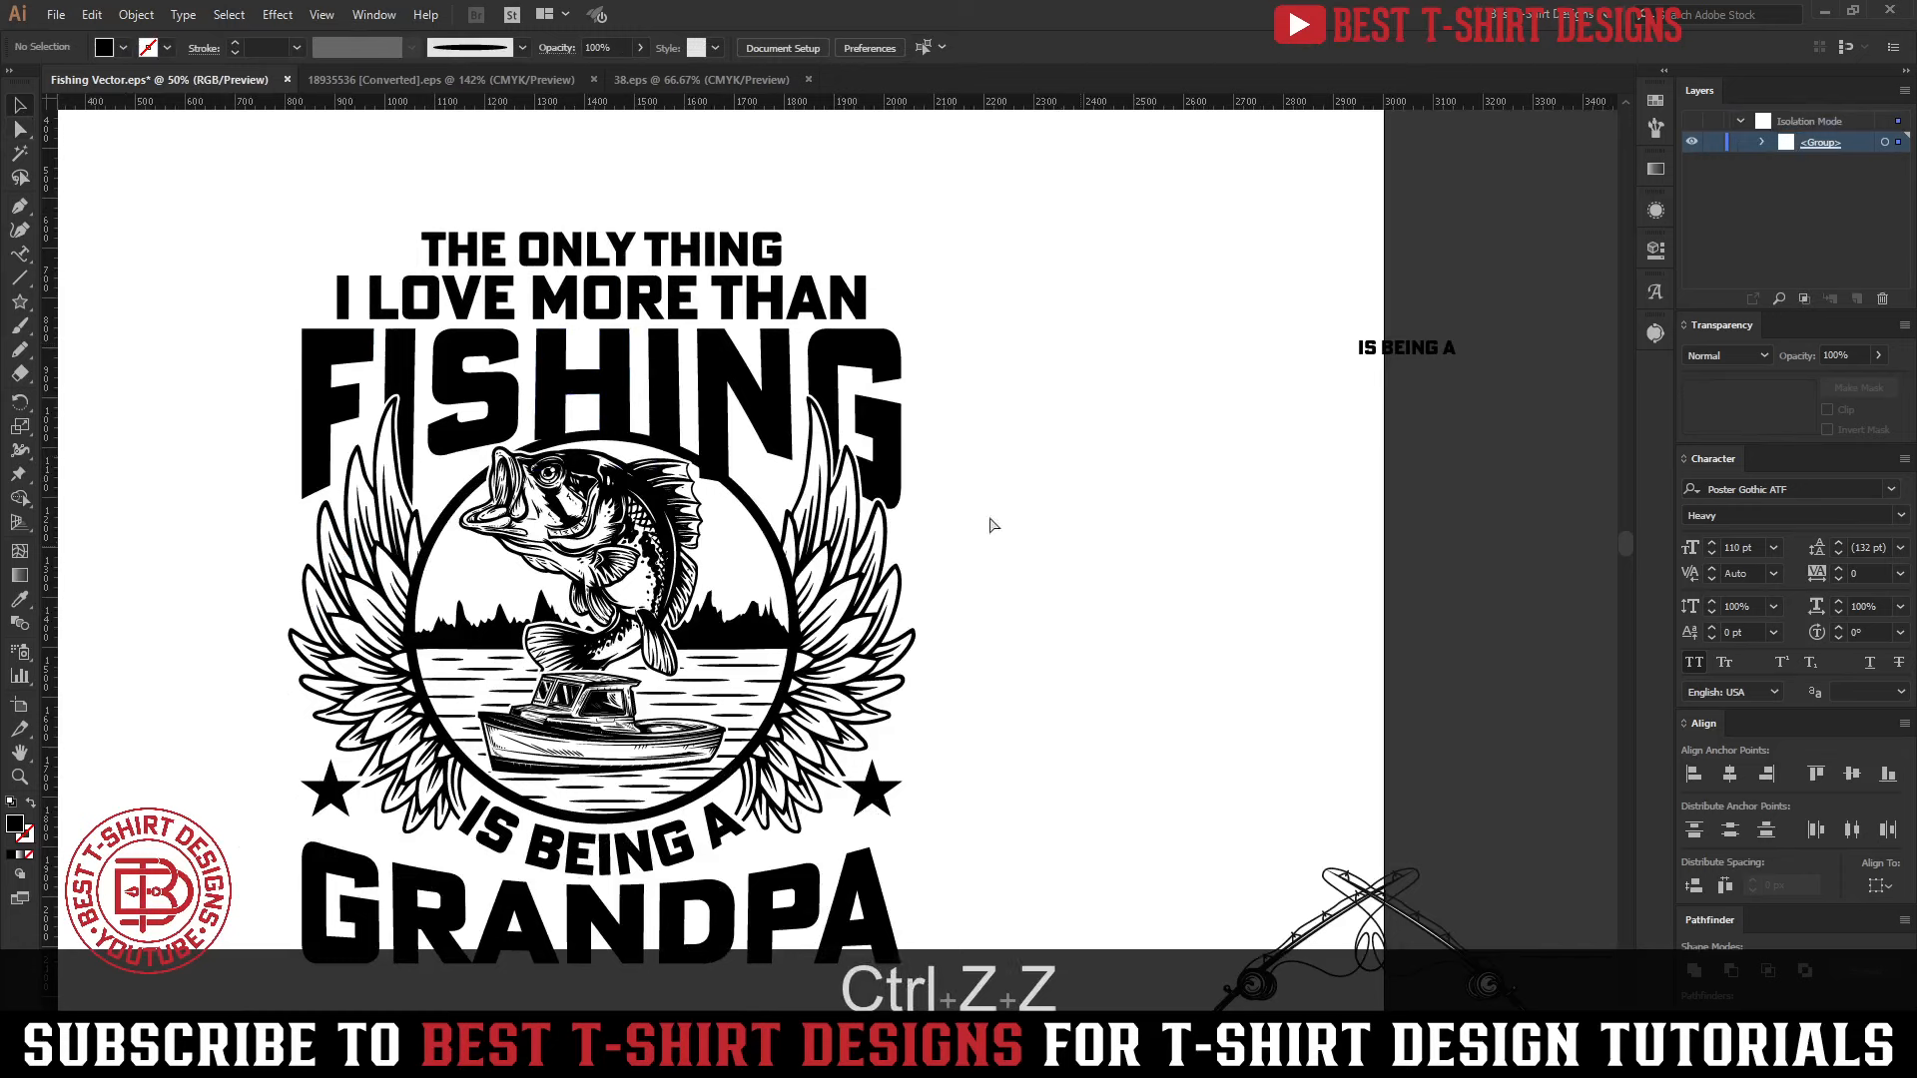
key(ctrl+z)
key(ctrl+z)
key(ctrl+z)
key(ctrl+z)
key(ctrl+z)
key(ctrl+z)
key(ctrl+z)
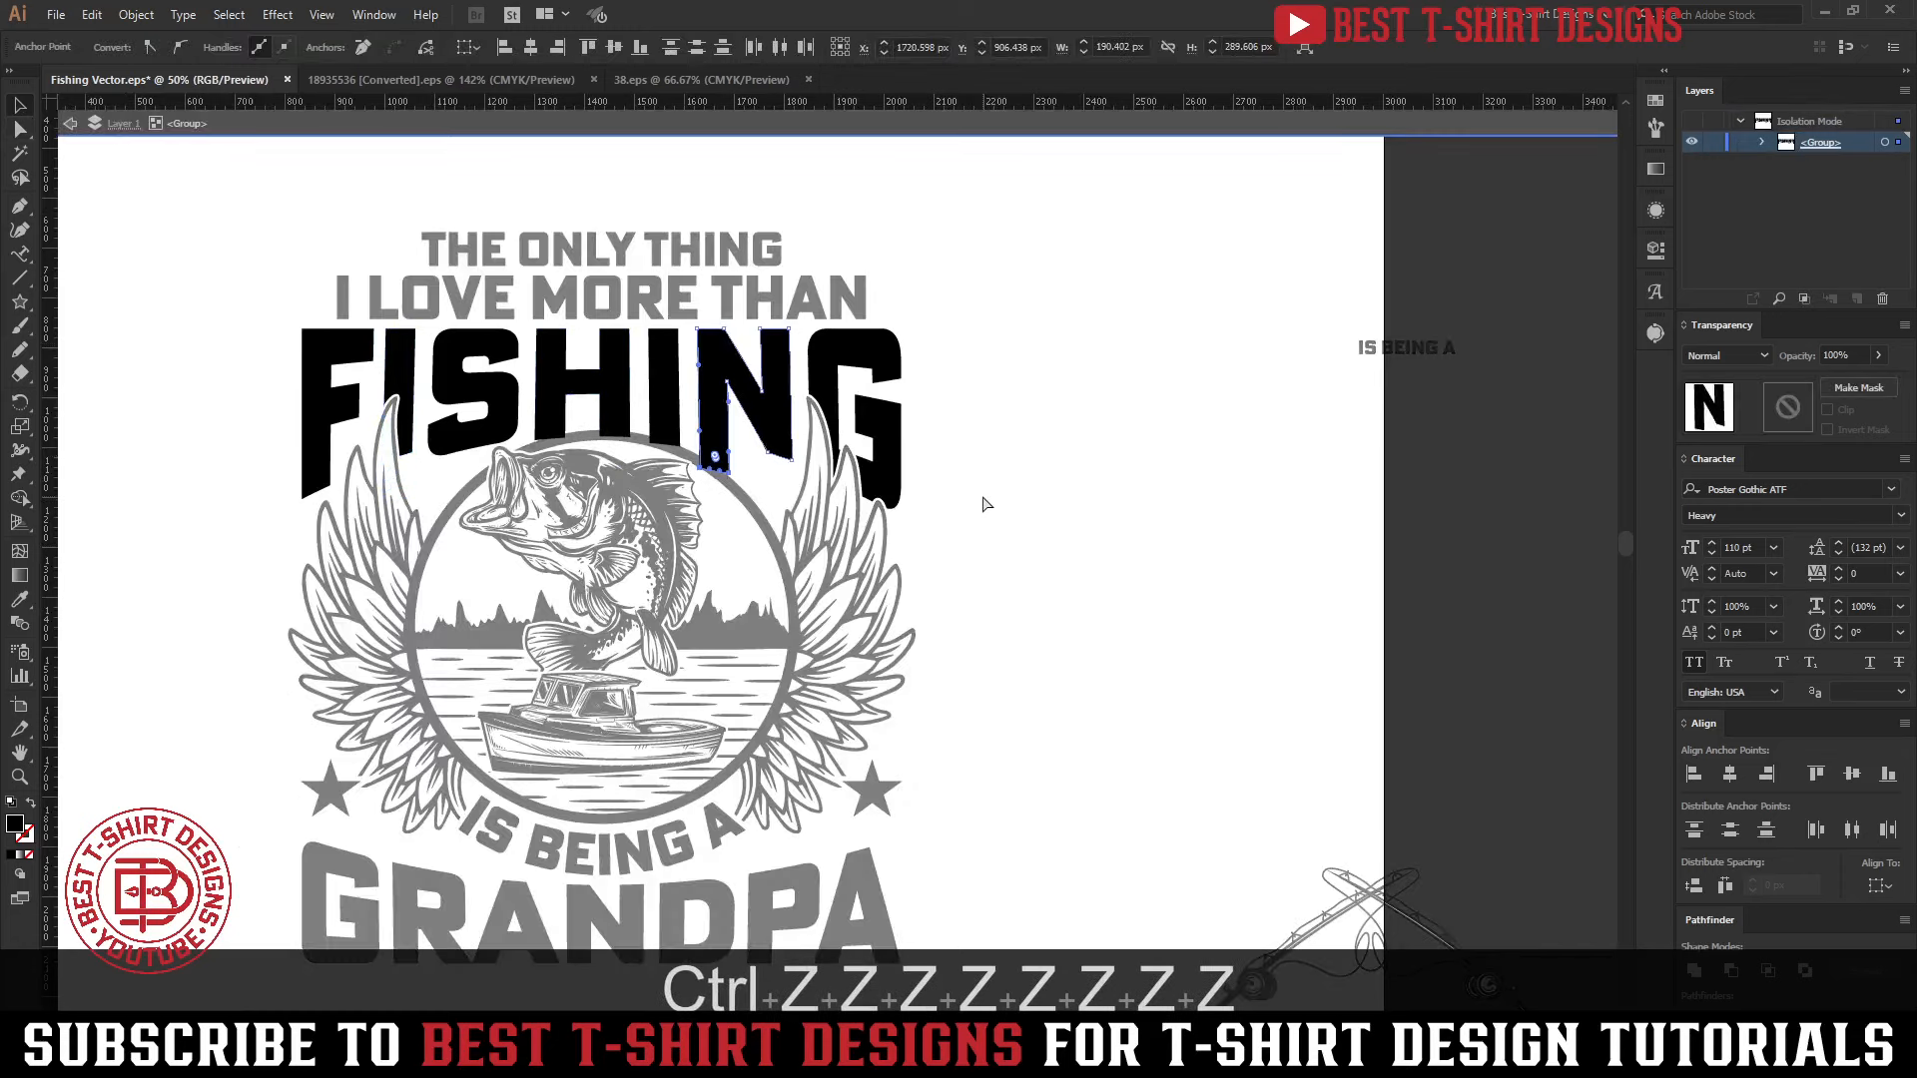
key(ctrl+z)
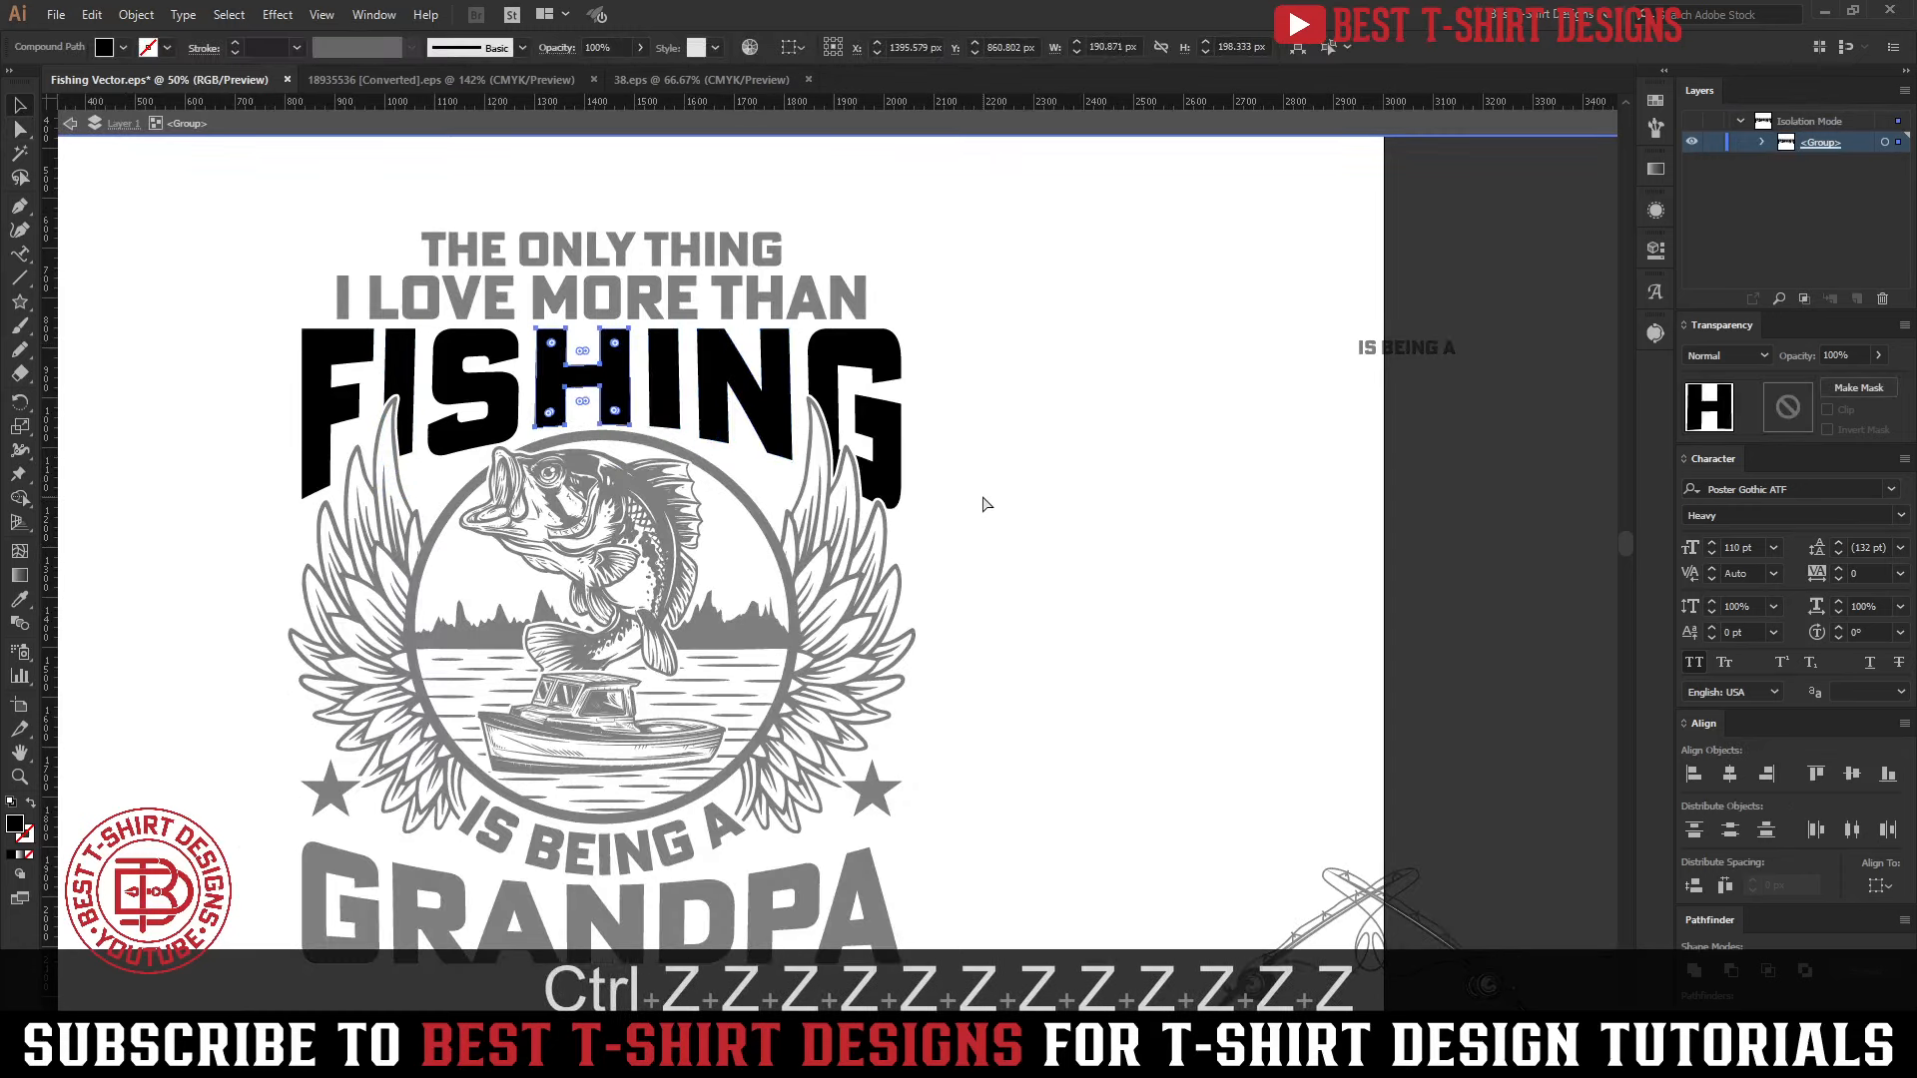
key(ctrl+z)
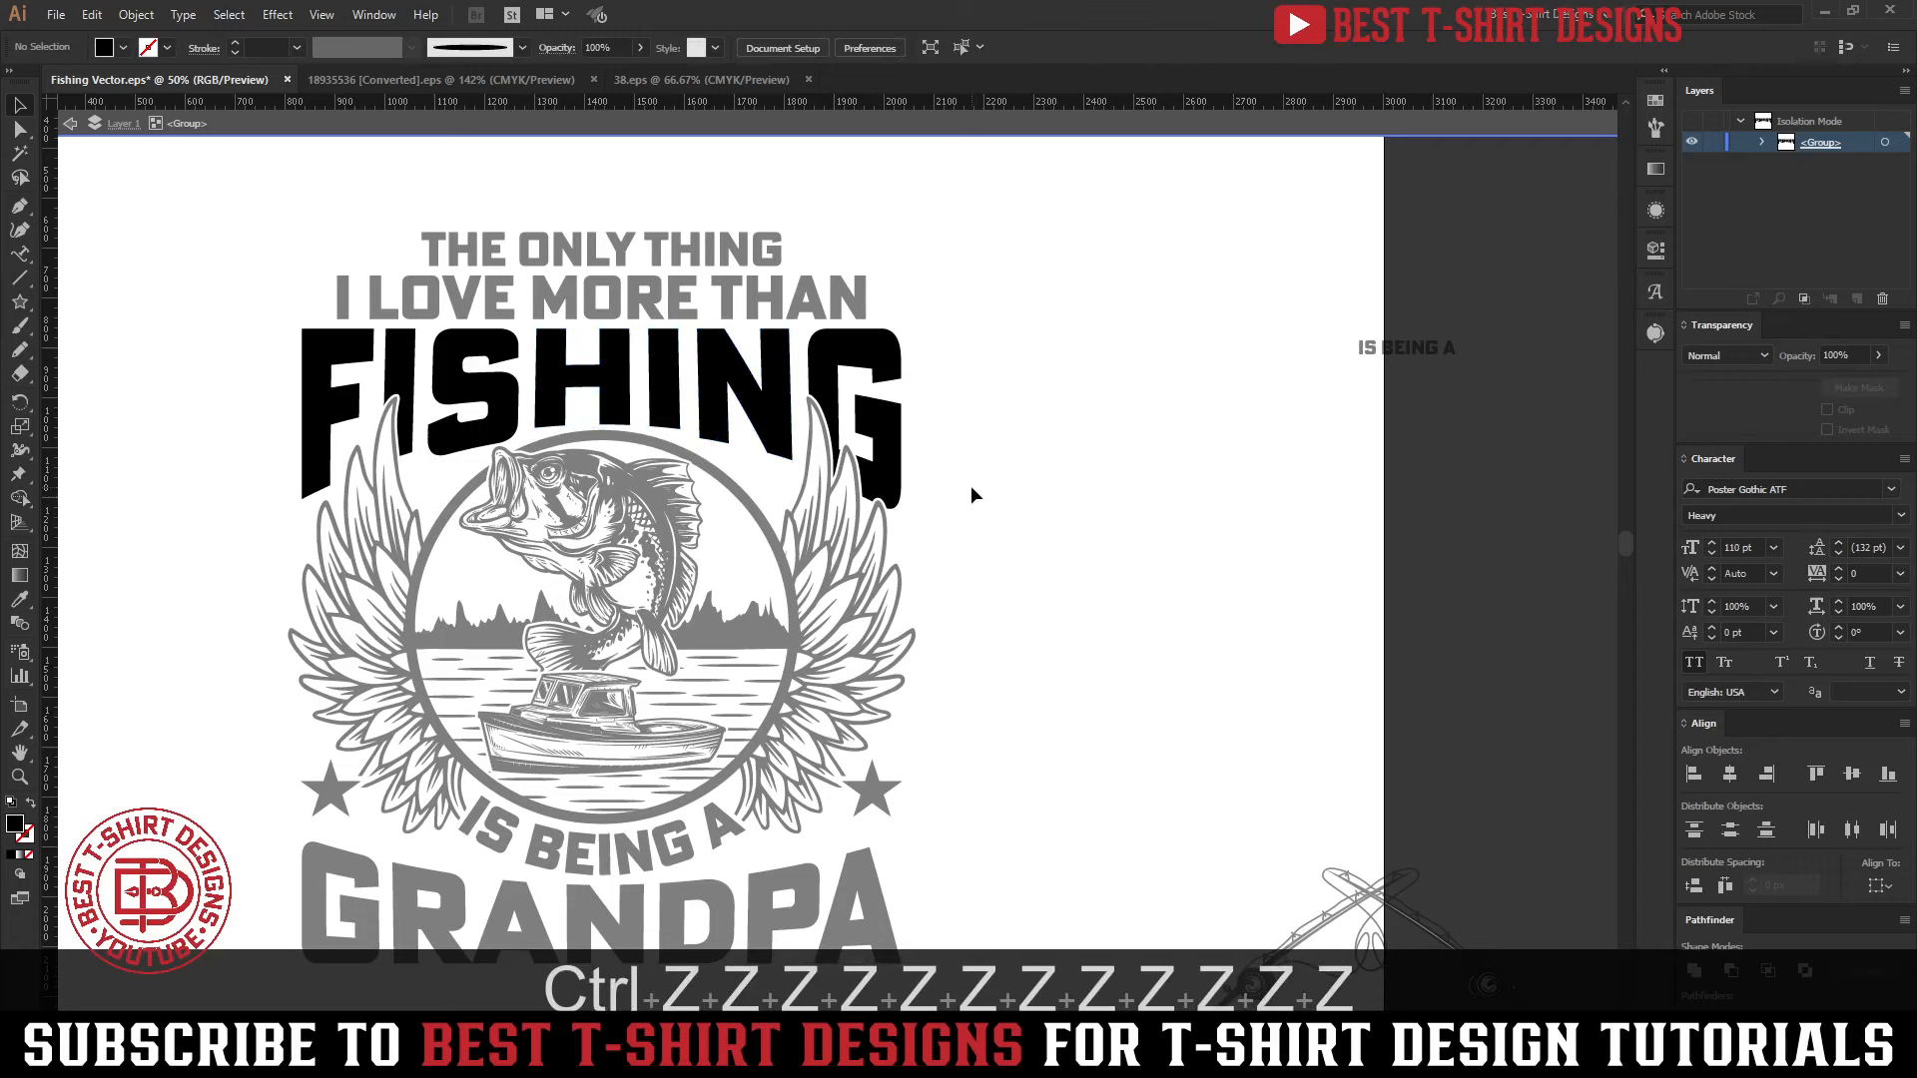
key(ctrl+z)
key(ctrl+z)
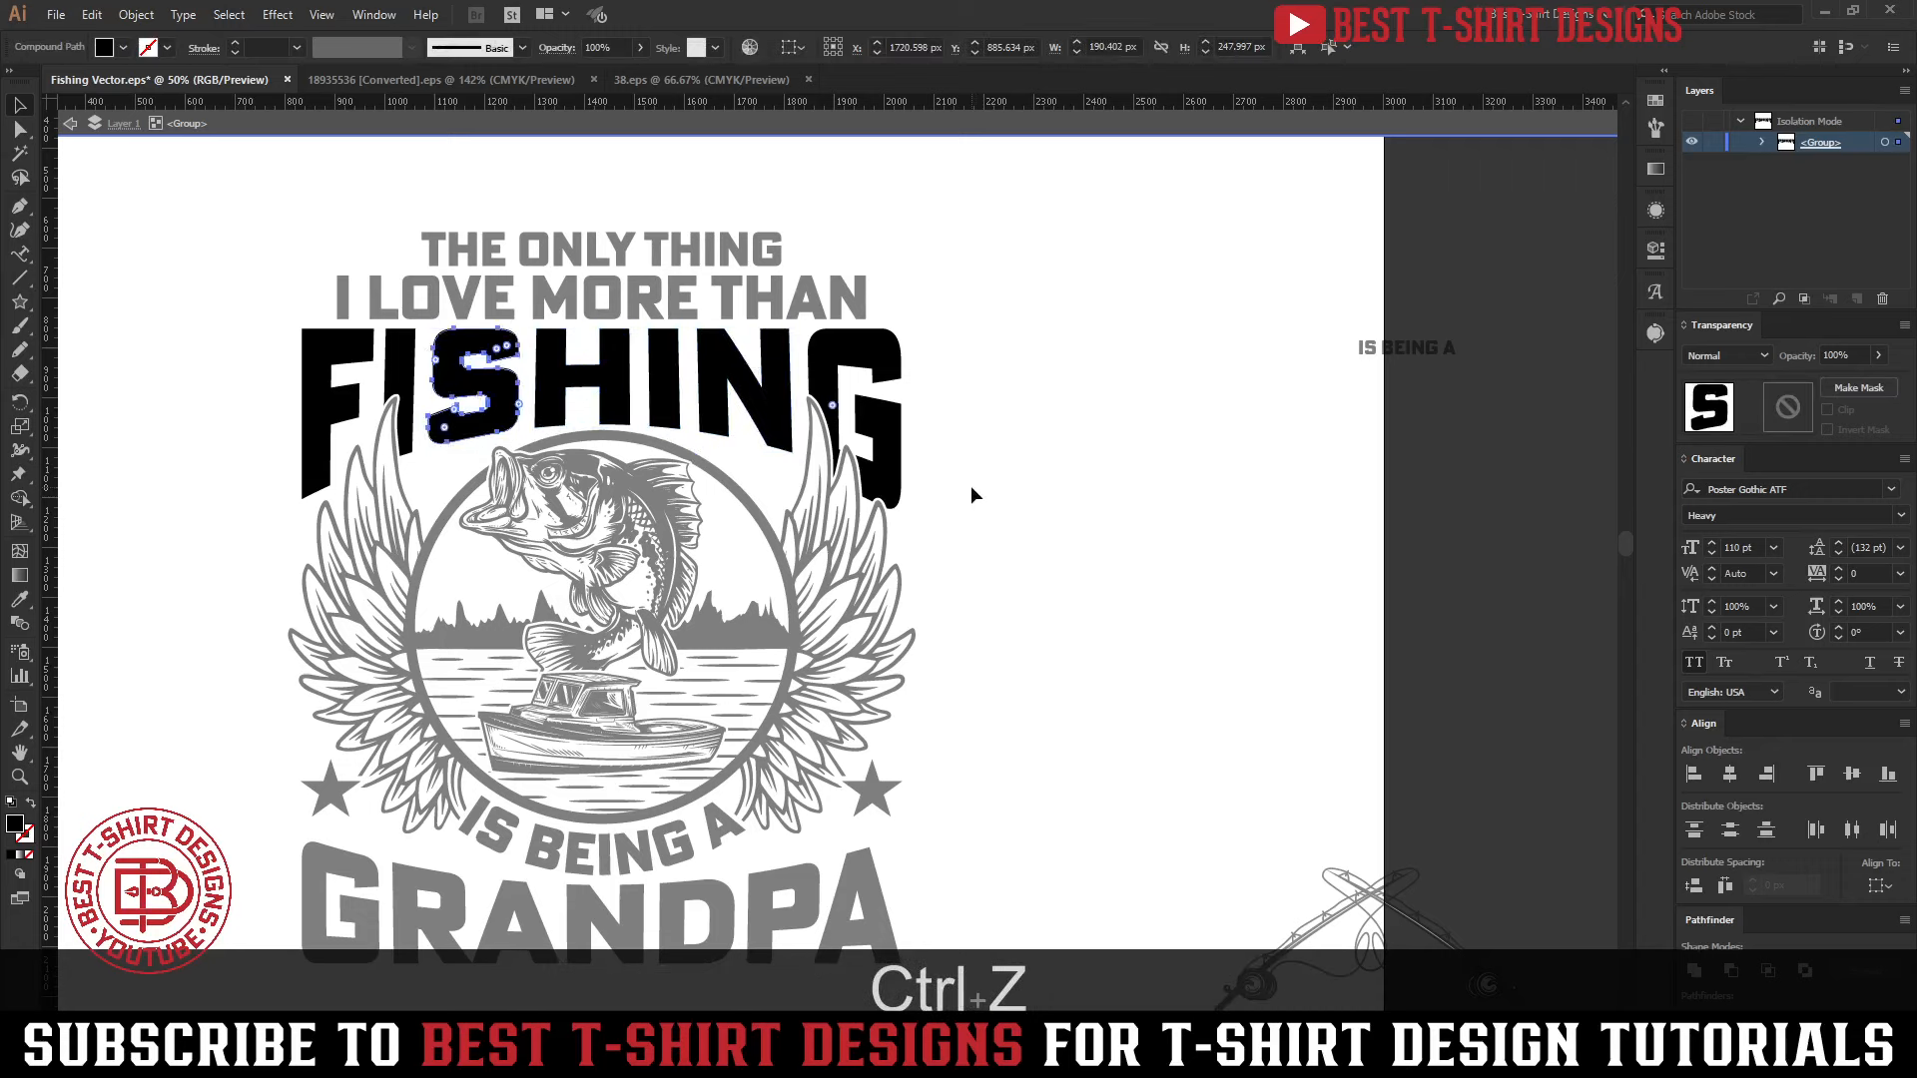
Leave the isolated FISHING lettering group
click(966, 477)
double_click(965, 474)
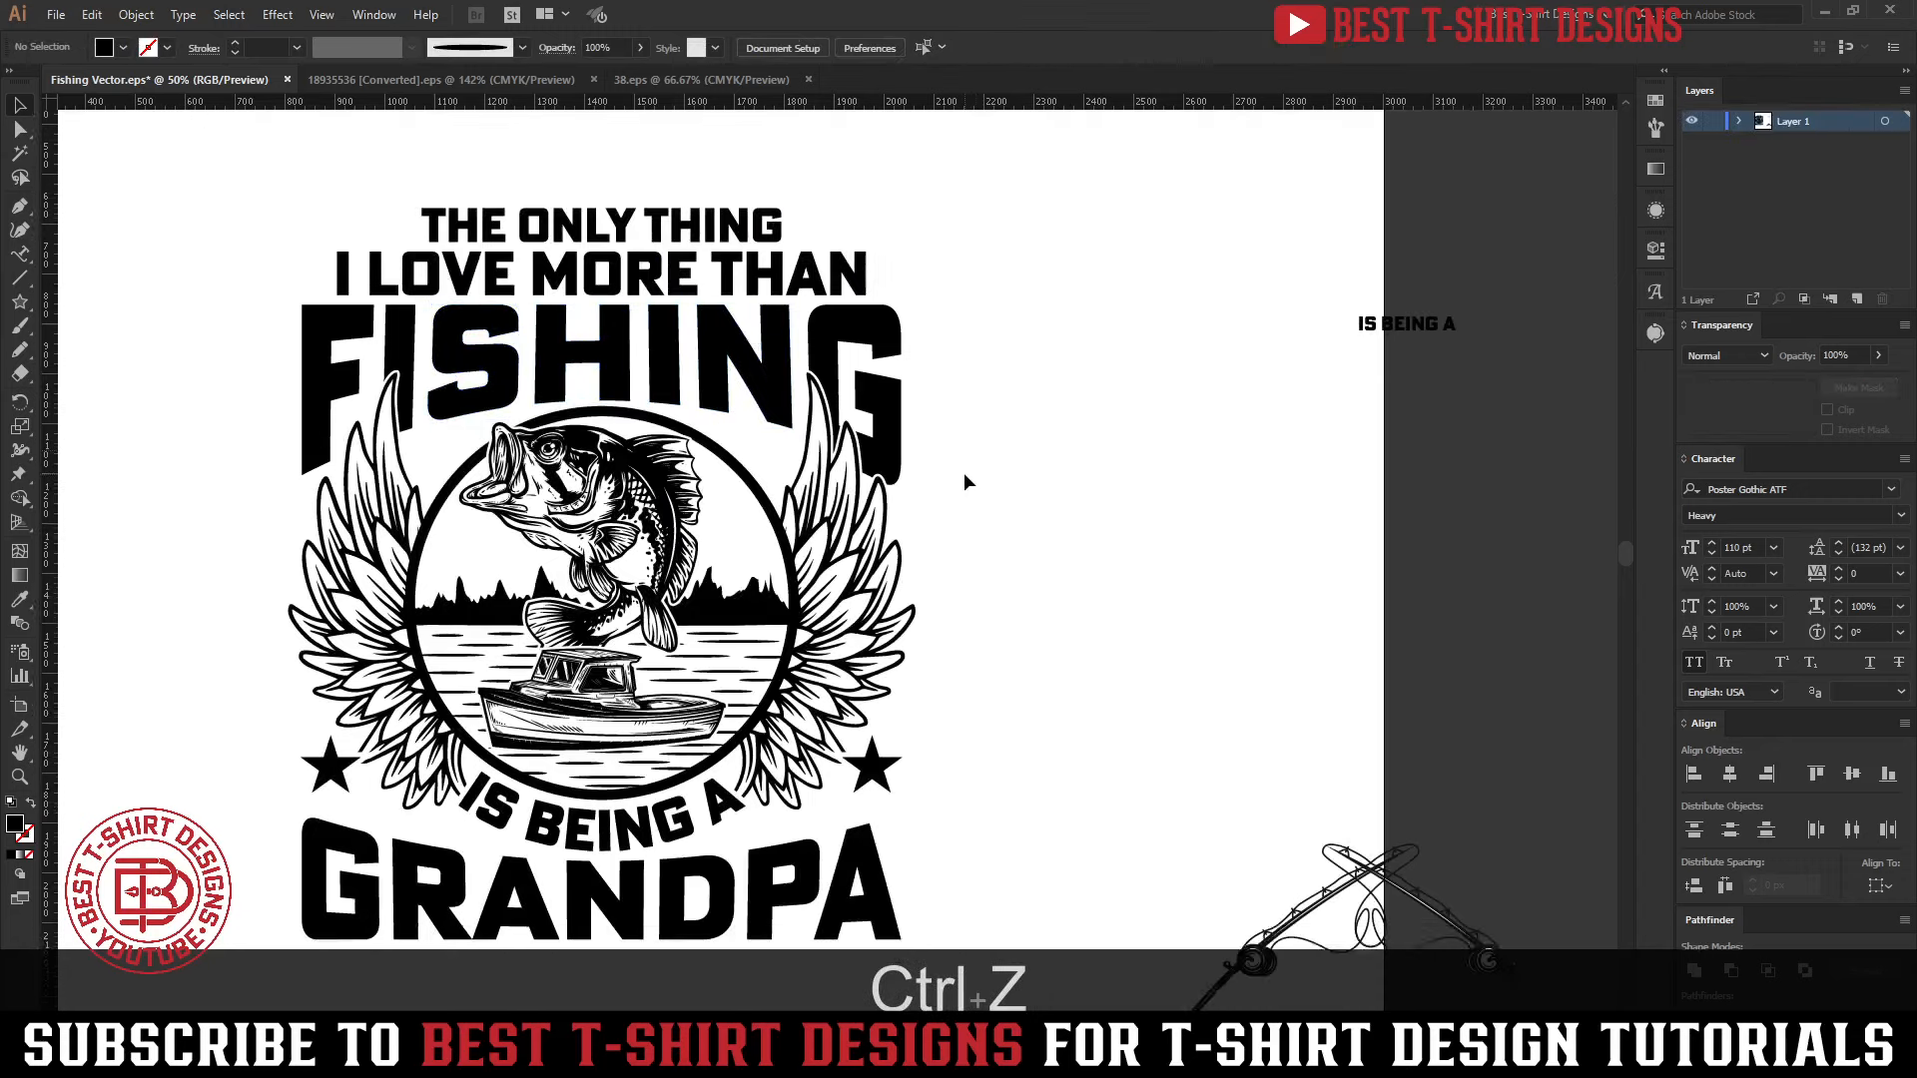
scroll(964, 476, down, 3)
scroll(964, 474, up, 6)
alt+scroll(444, 332, down, 1)
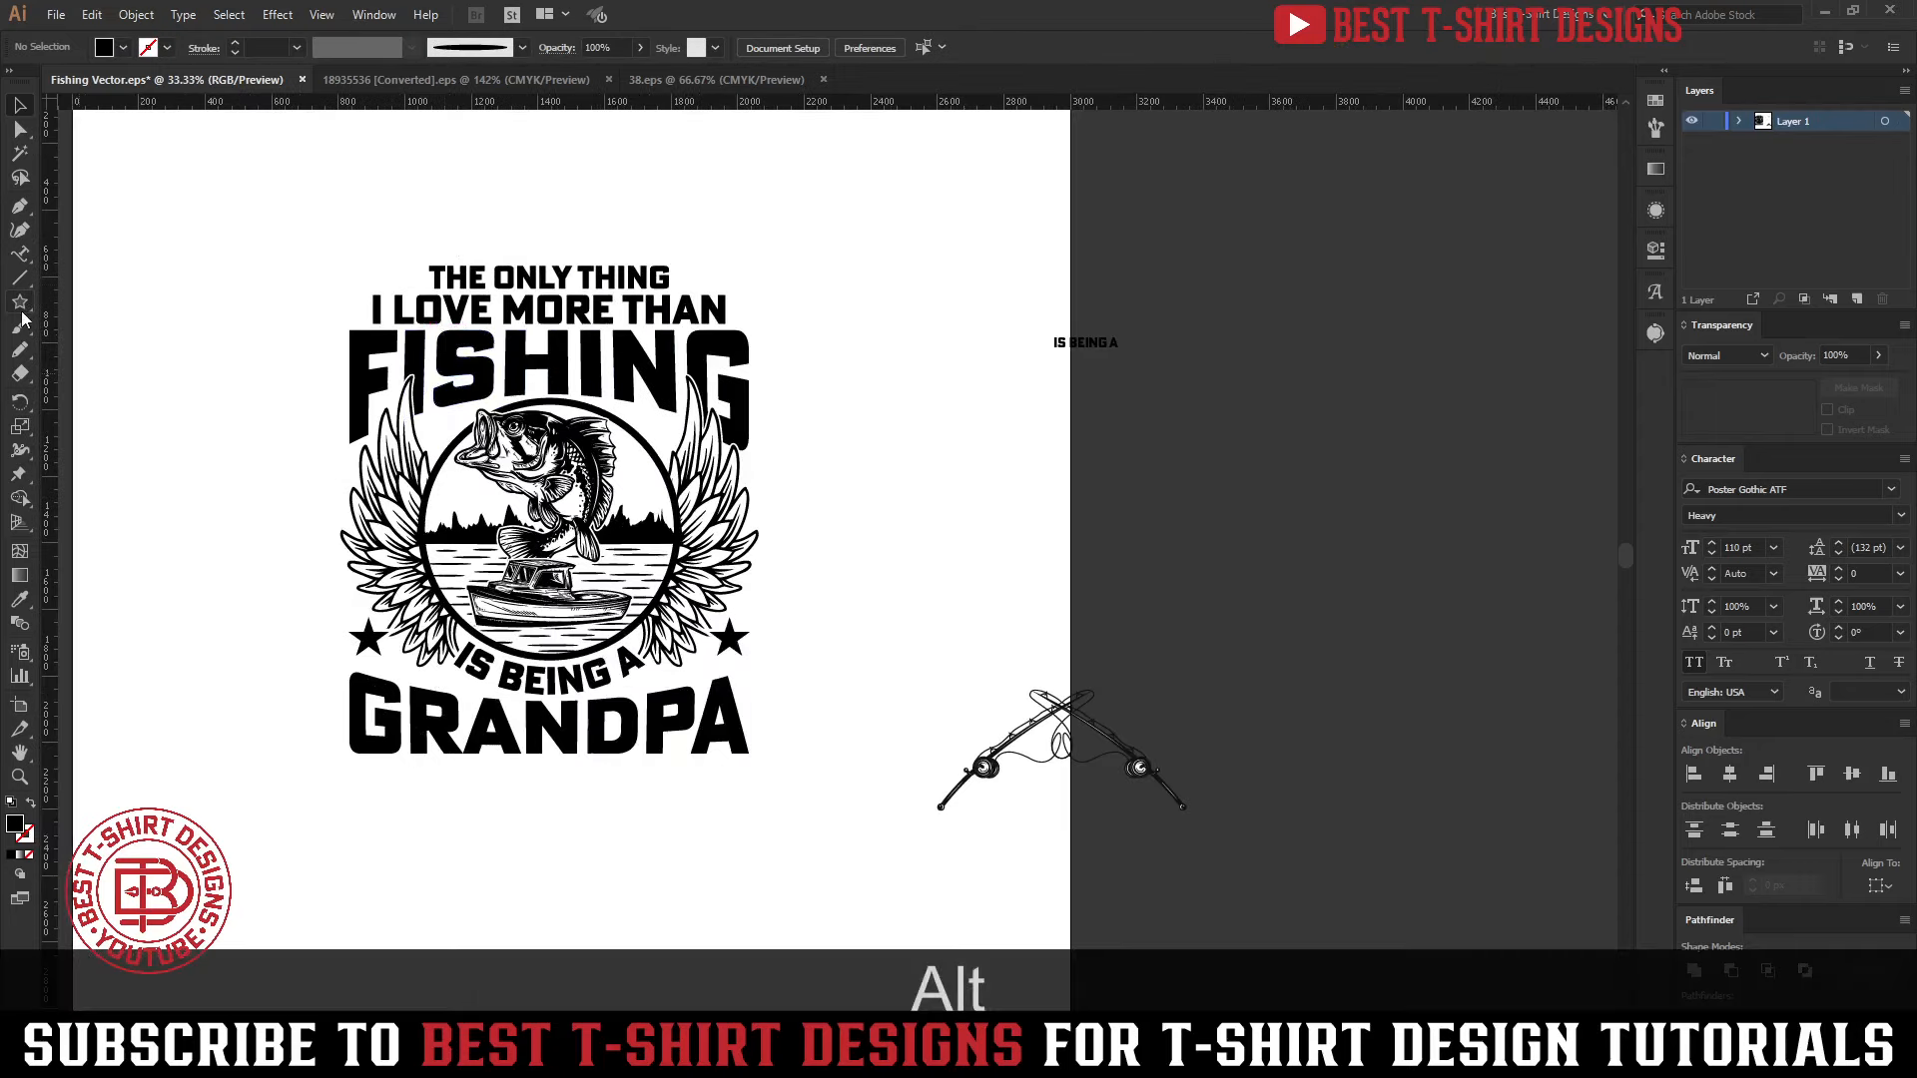
Fill the two upper slogan lines, FISHING, GRANDPA and both stars with green 6daf75
click(551, 309)
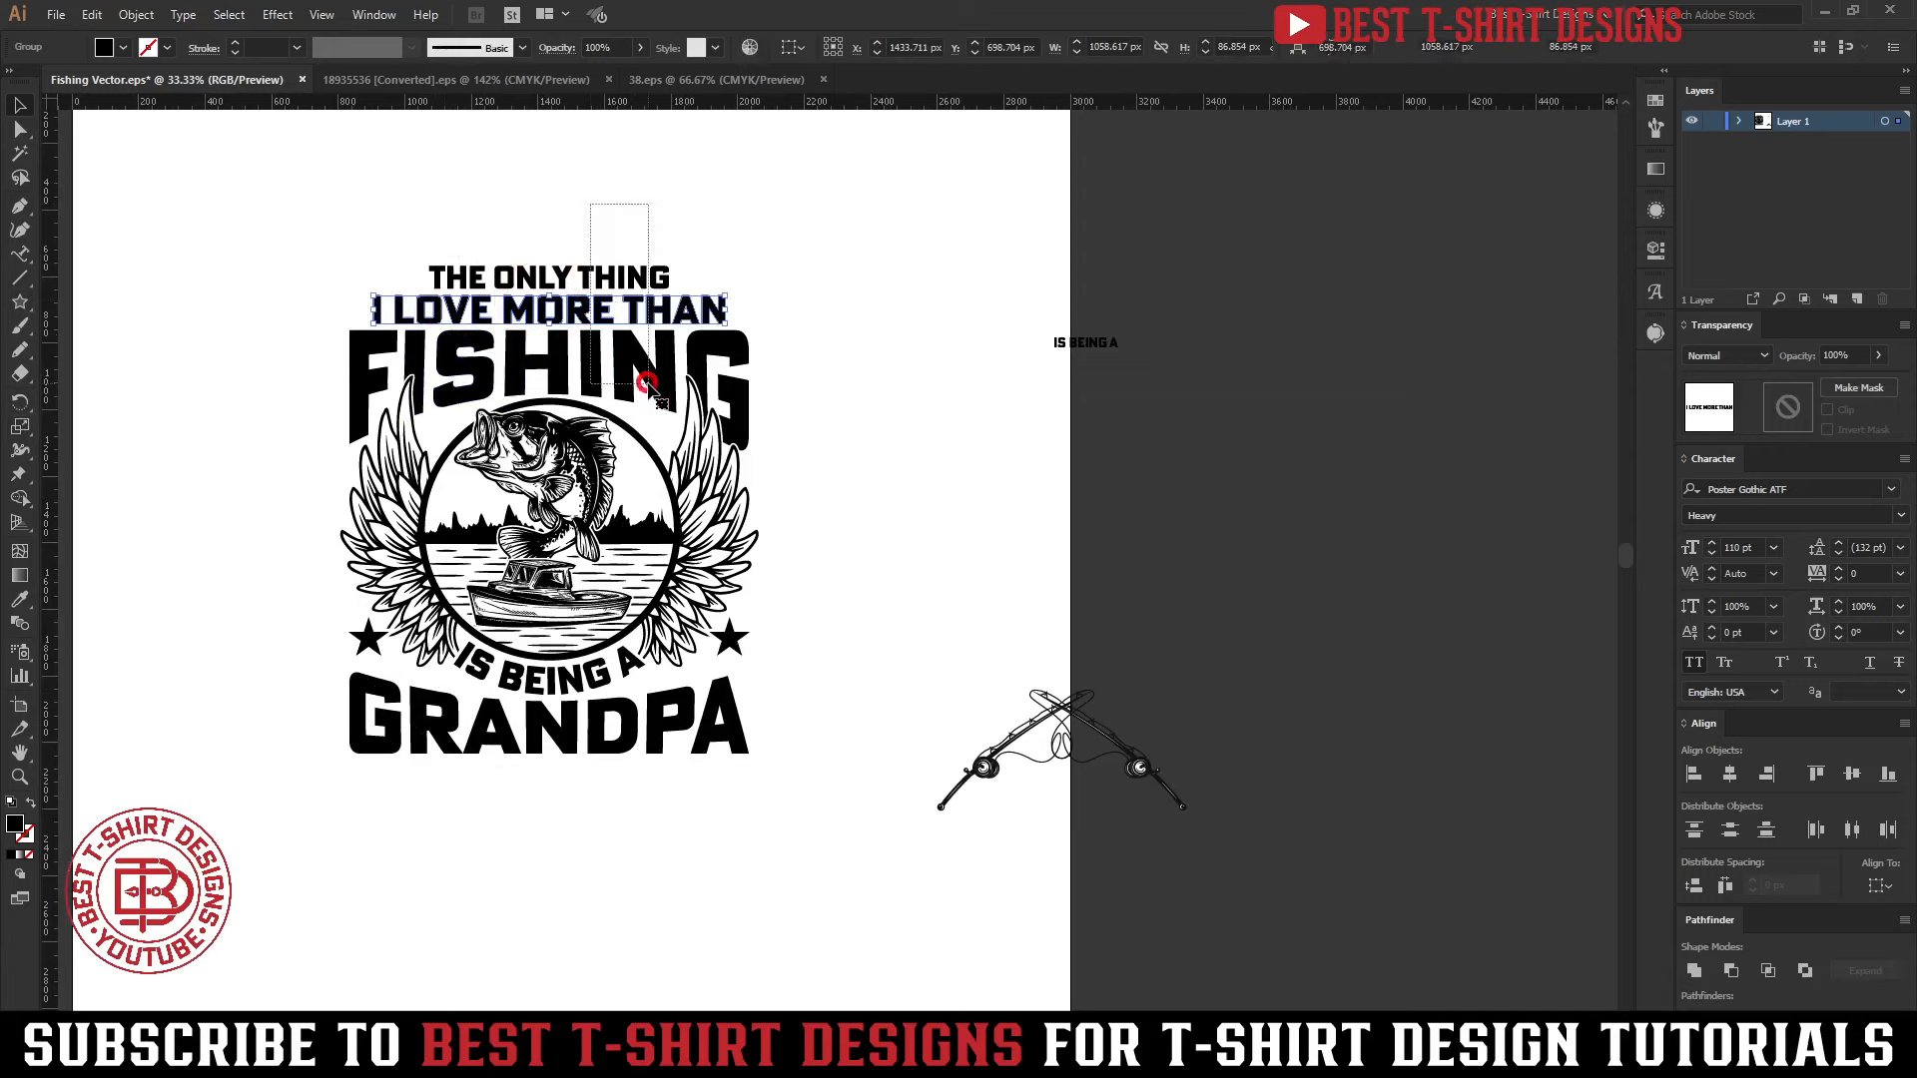
drag(647, 380, 648, 382)
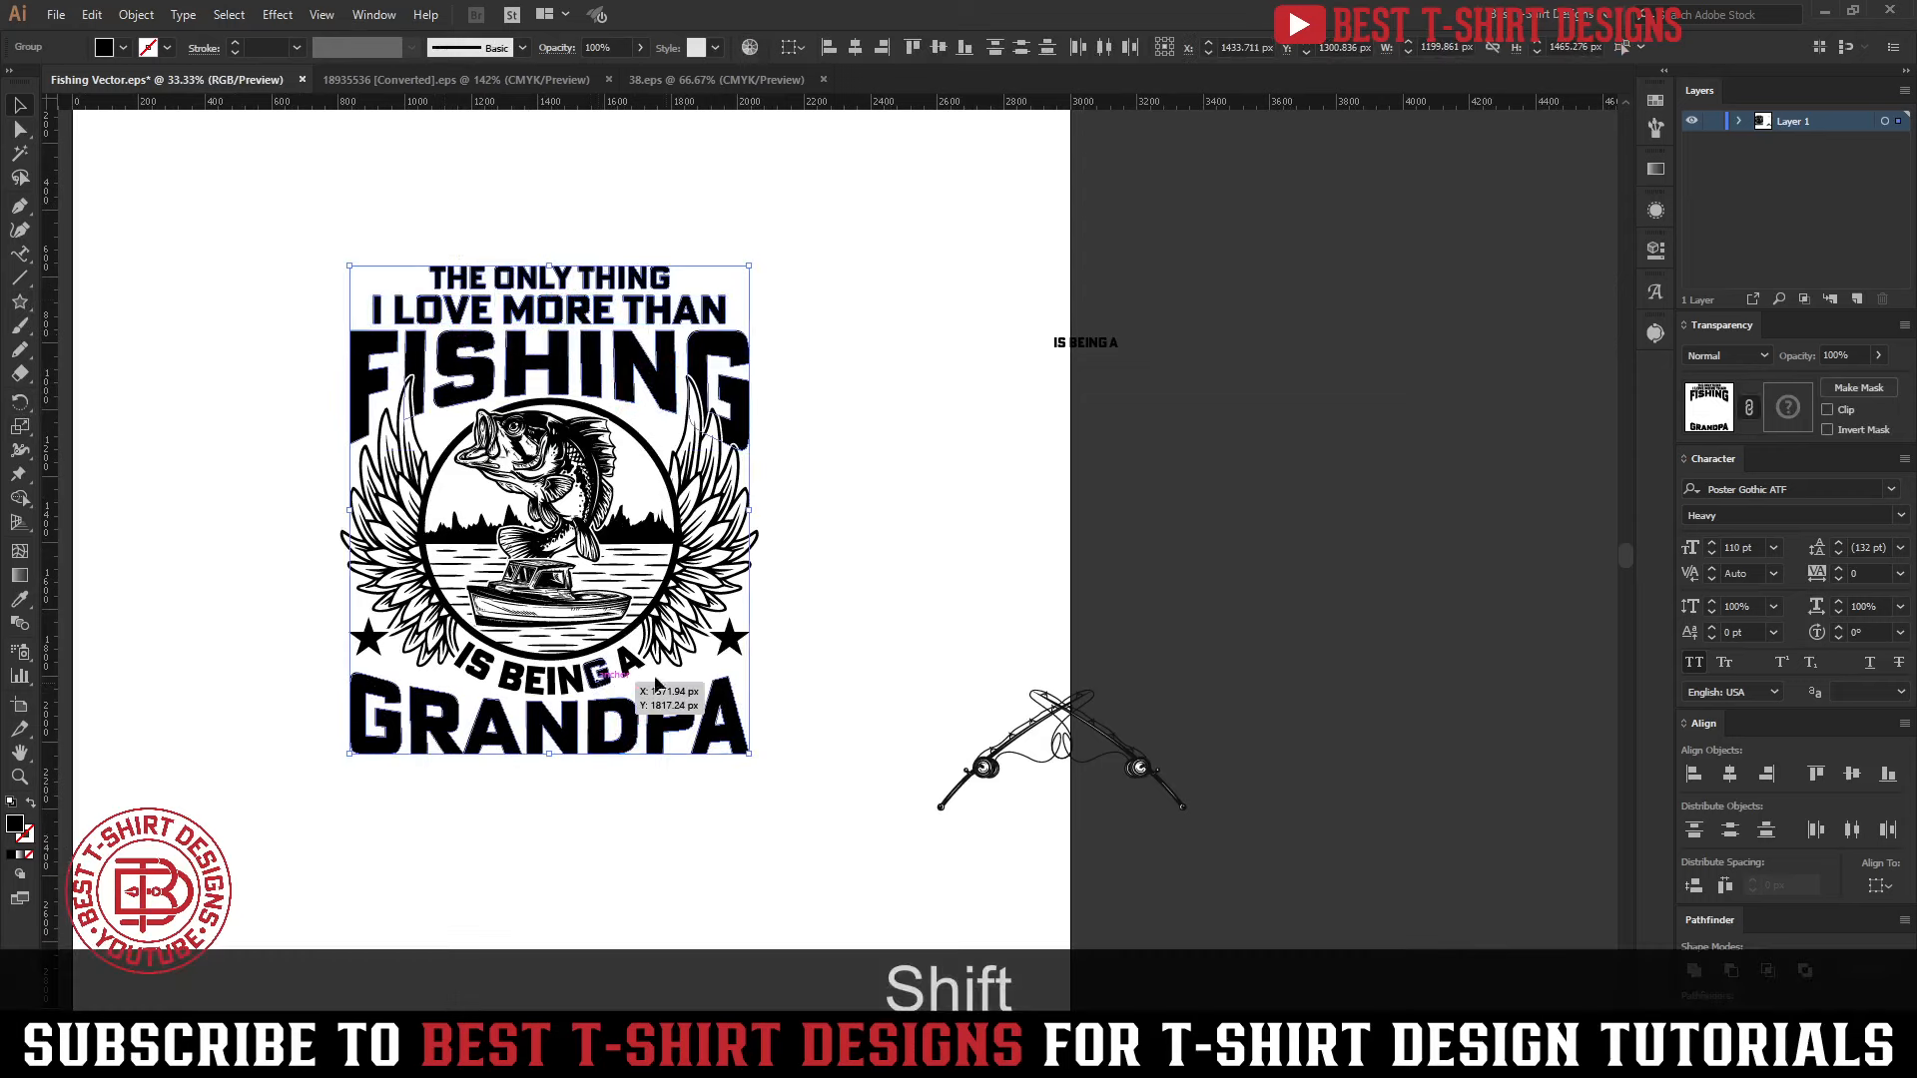
shift+click(728, 644)
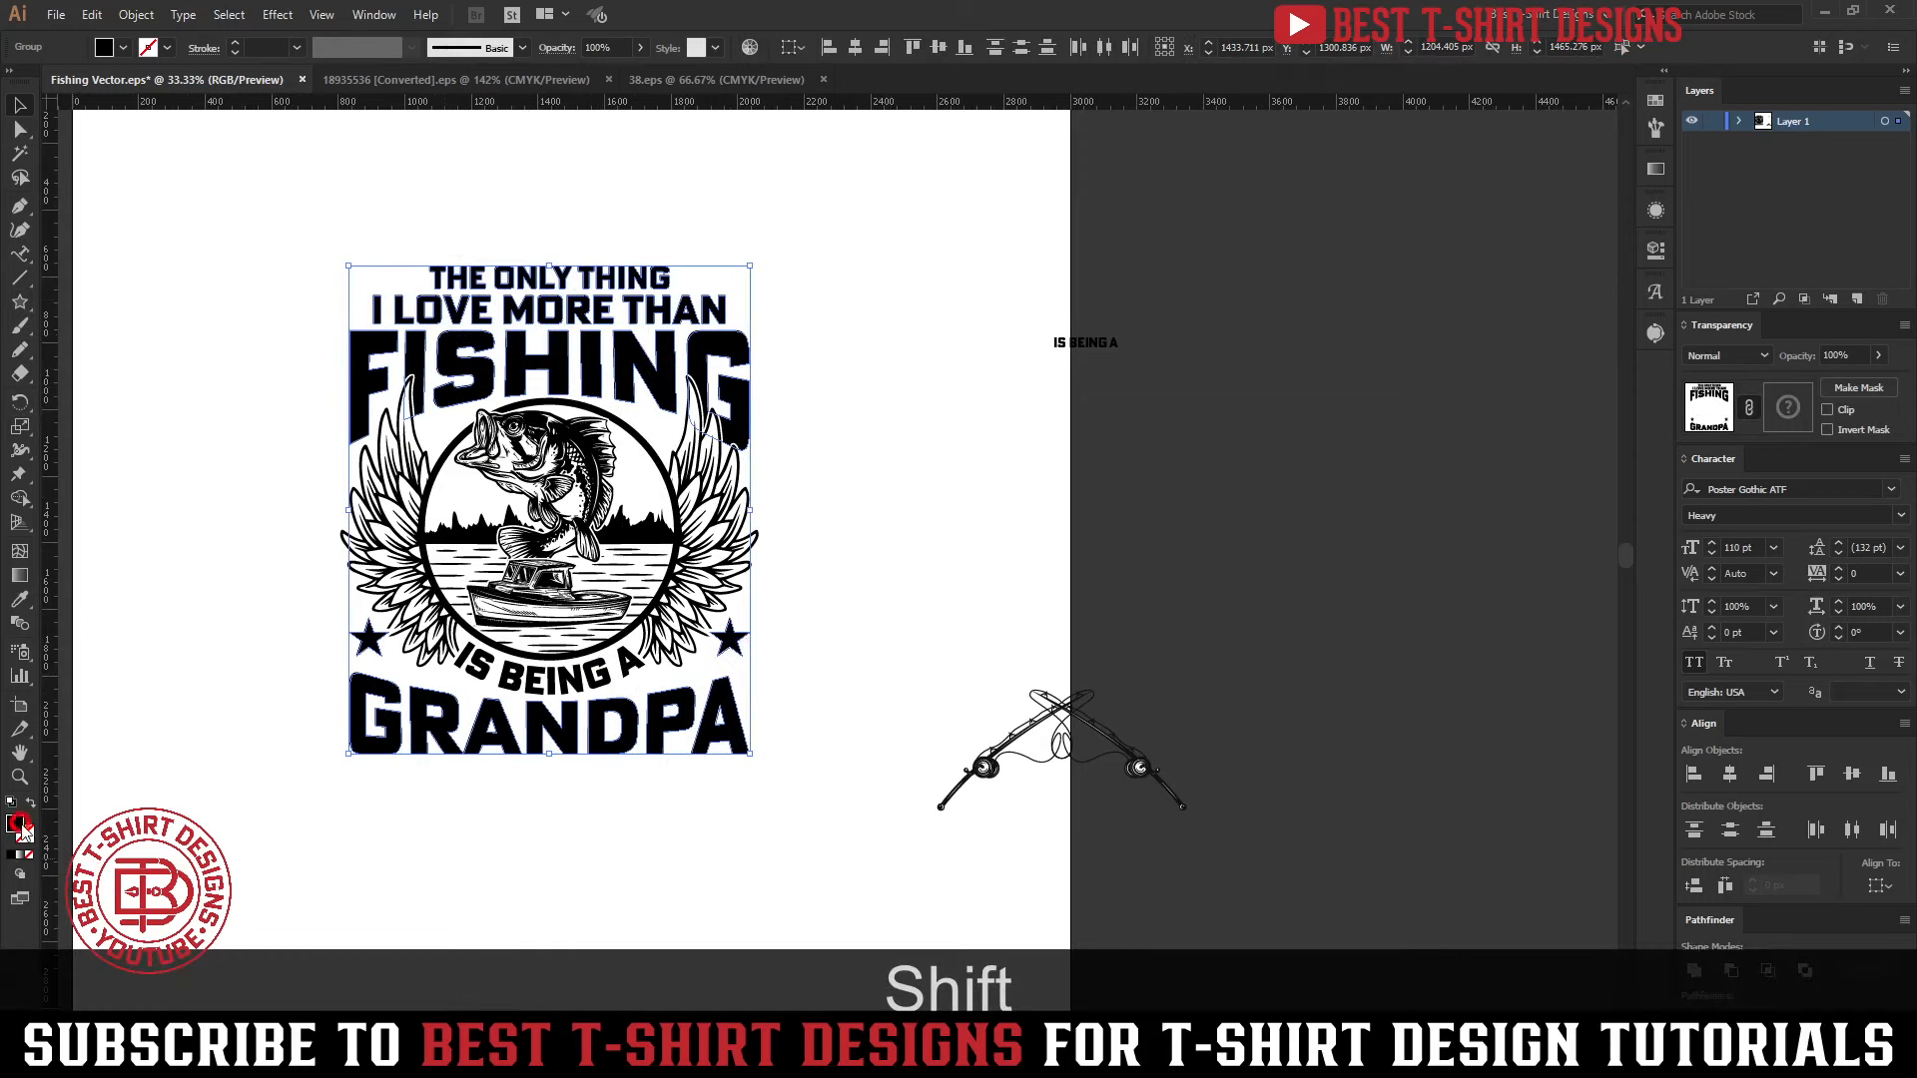
double_click(18, 823)
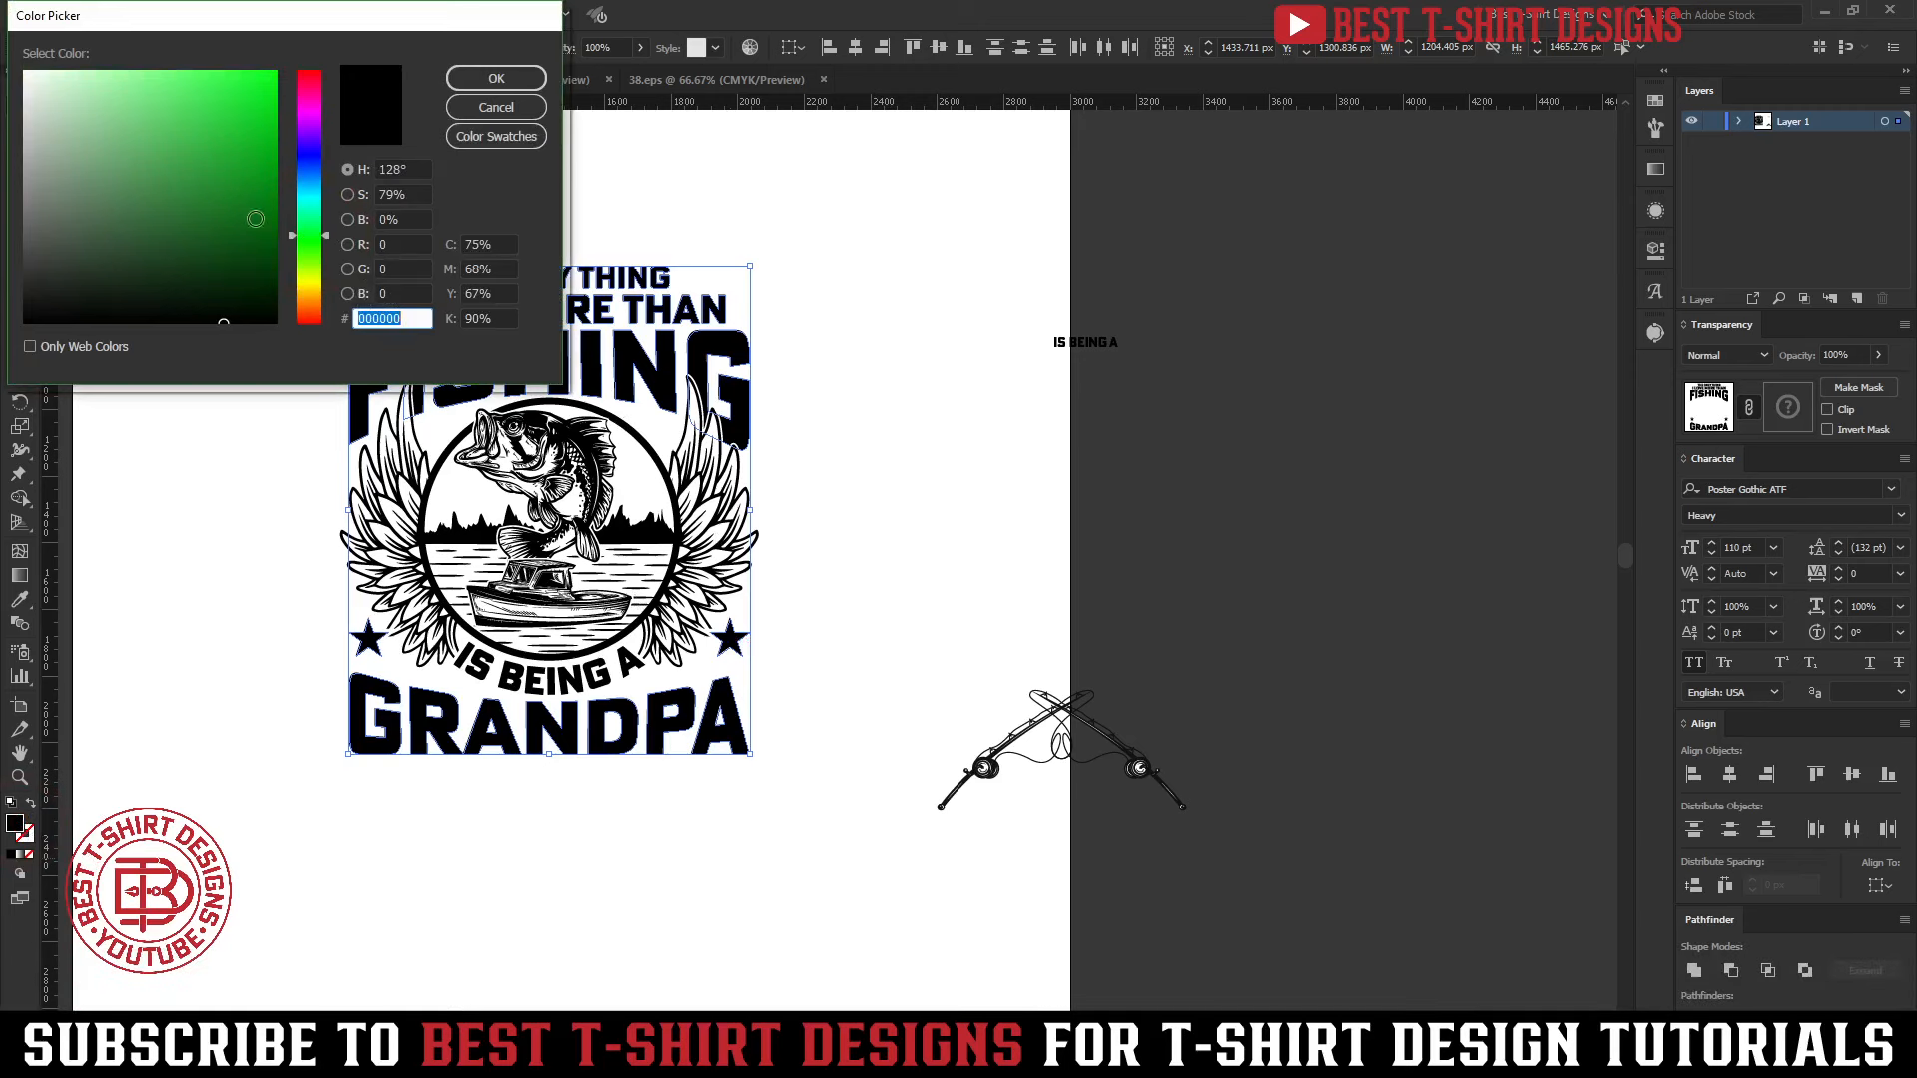
drag(105, 128, 95, 120)
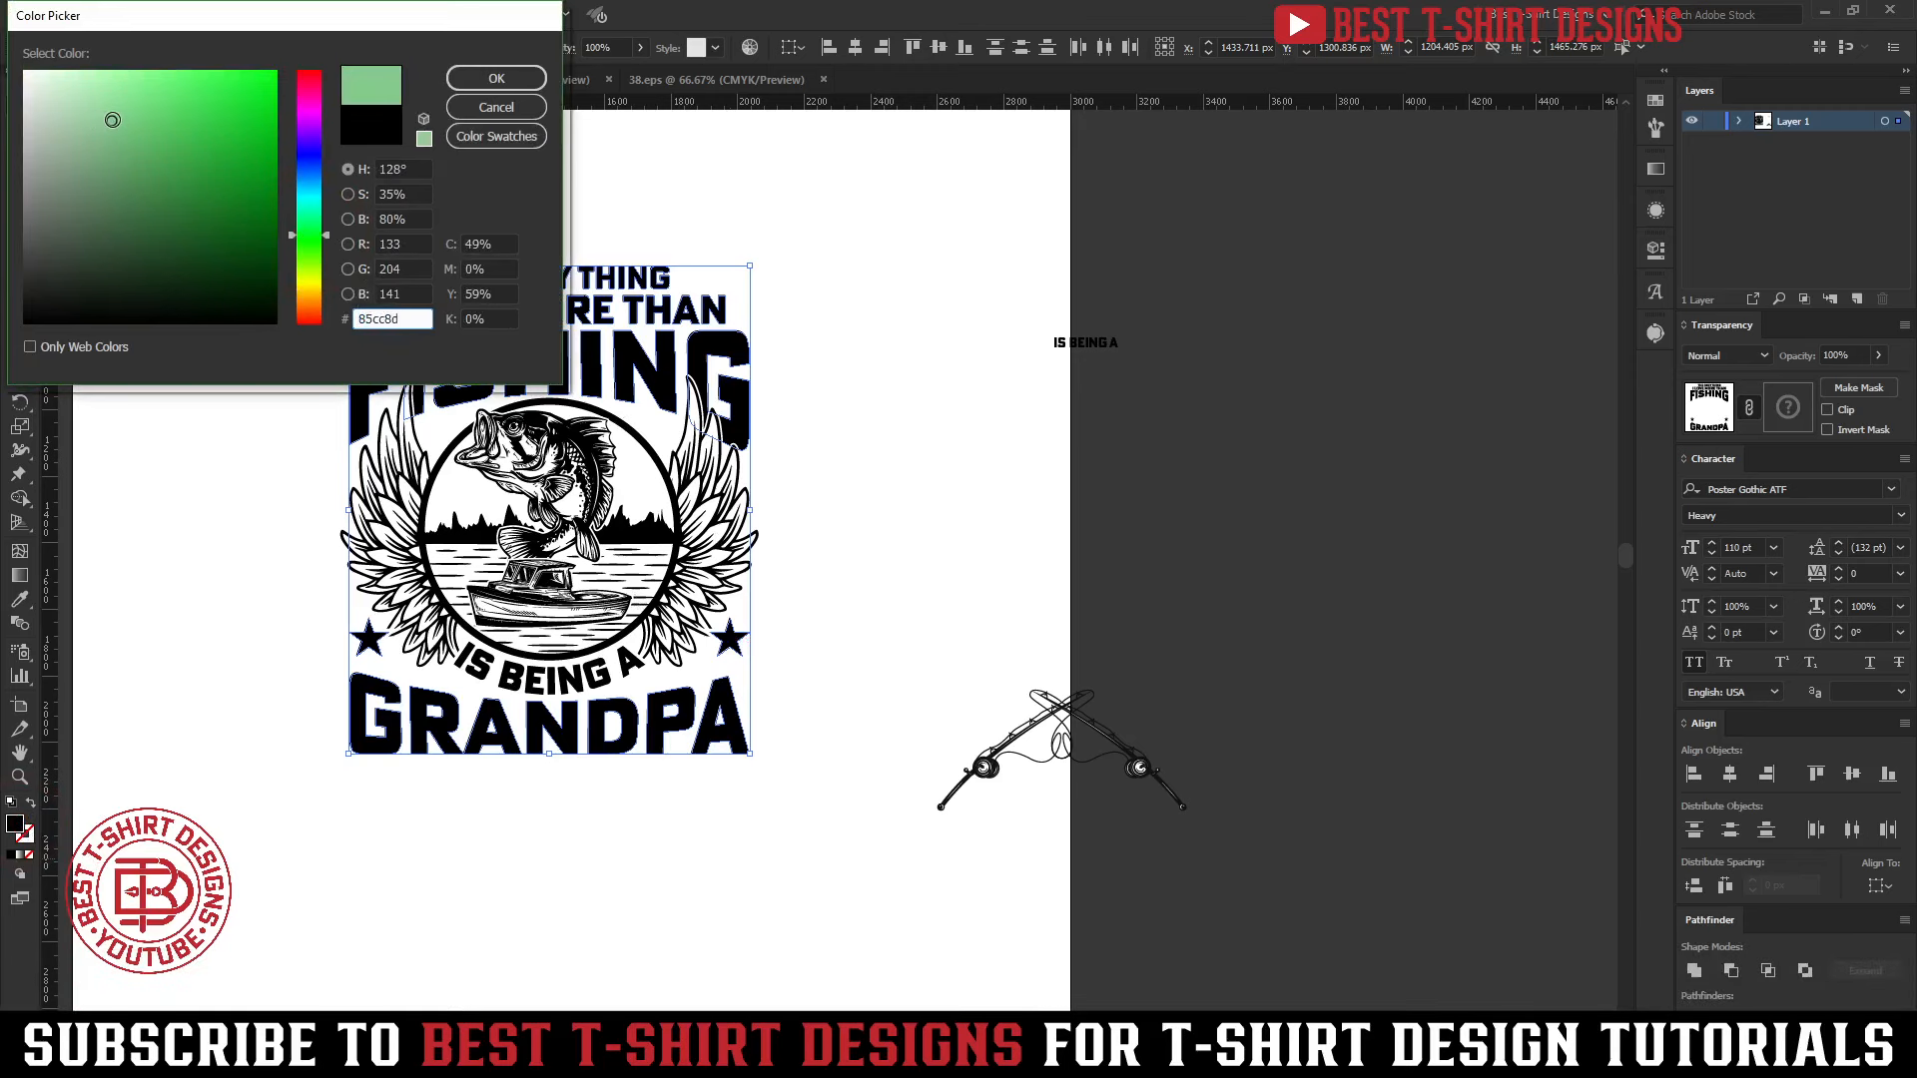
drag(116, 122, 115, 135)
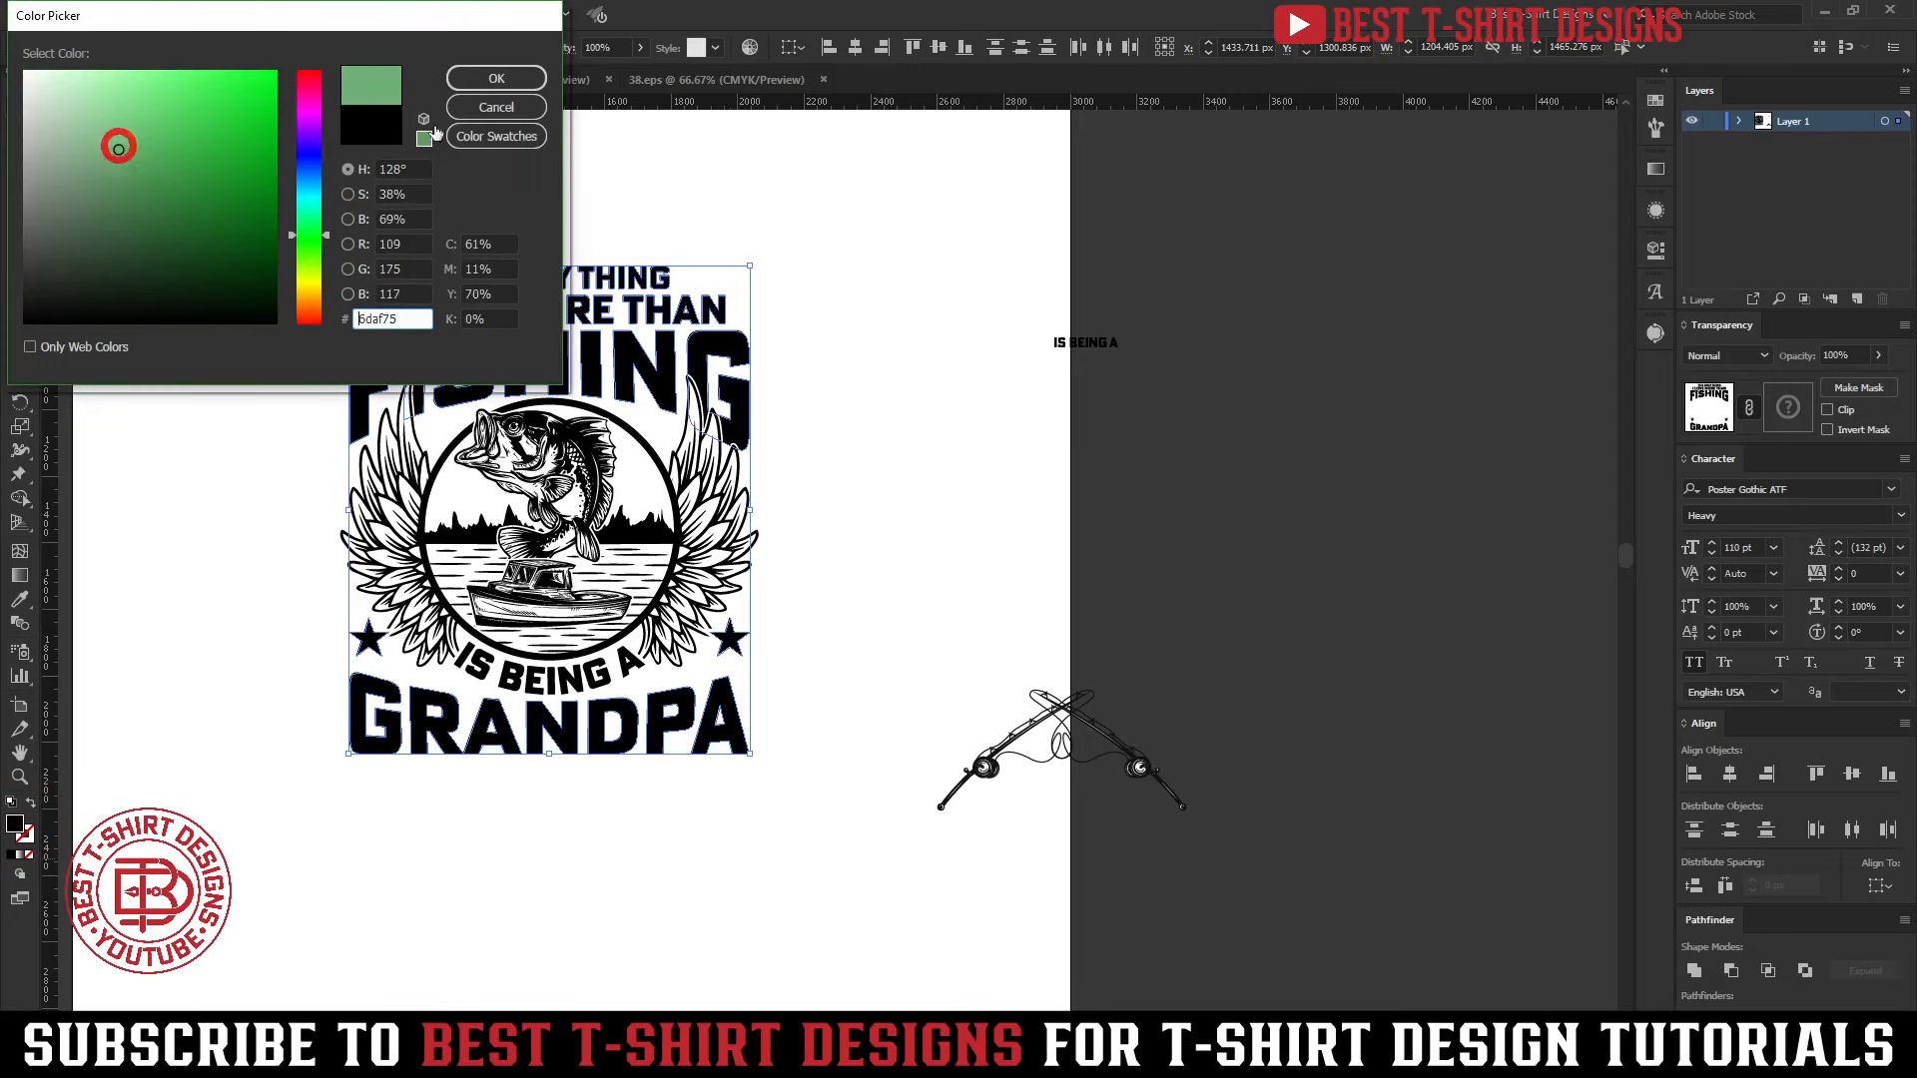
click(497, 78)
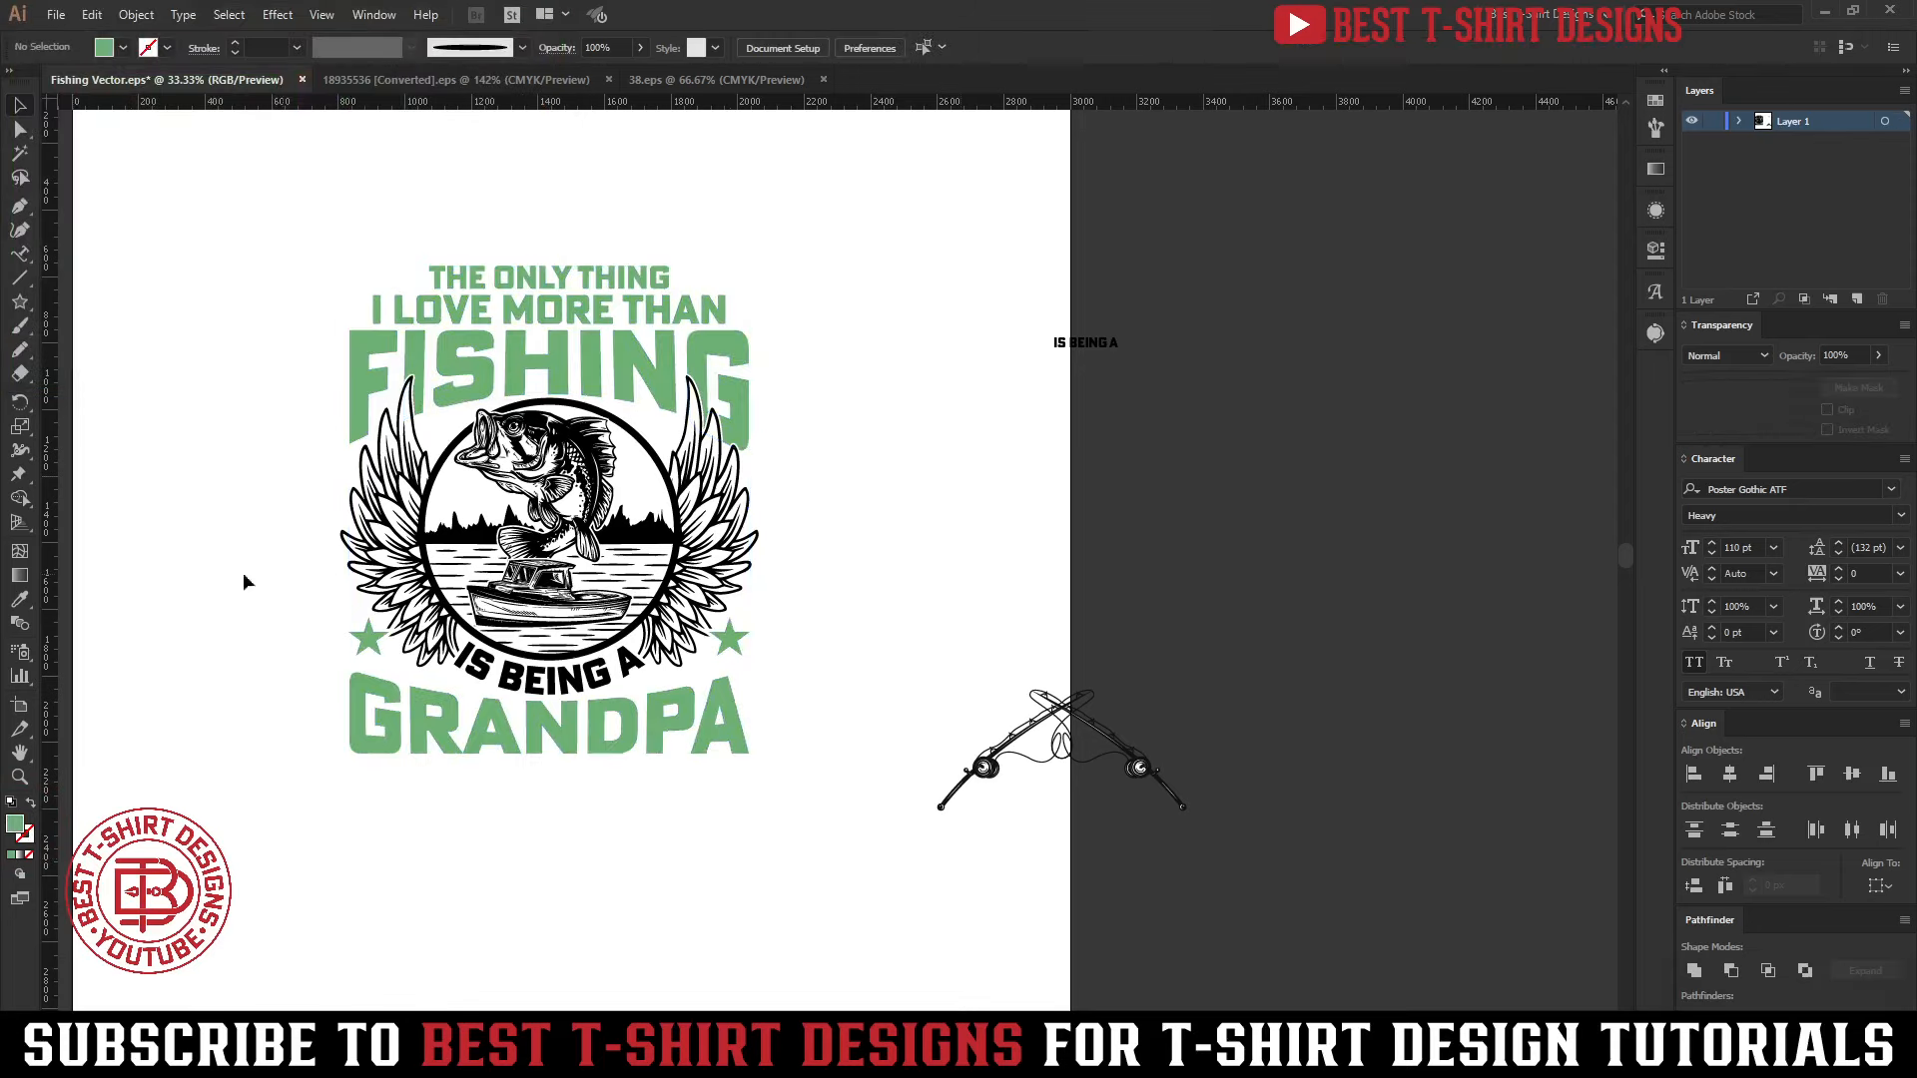
Draw a rectangle of about 2052 × 2166 px around the whole design and send it to the back
drag(245, 481, 400, 491)
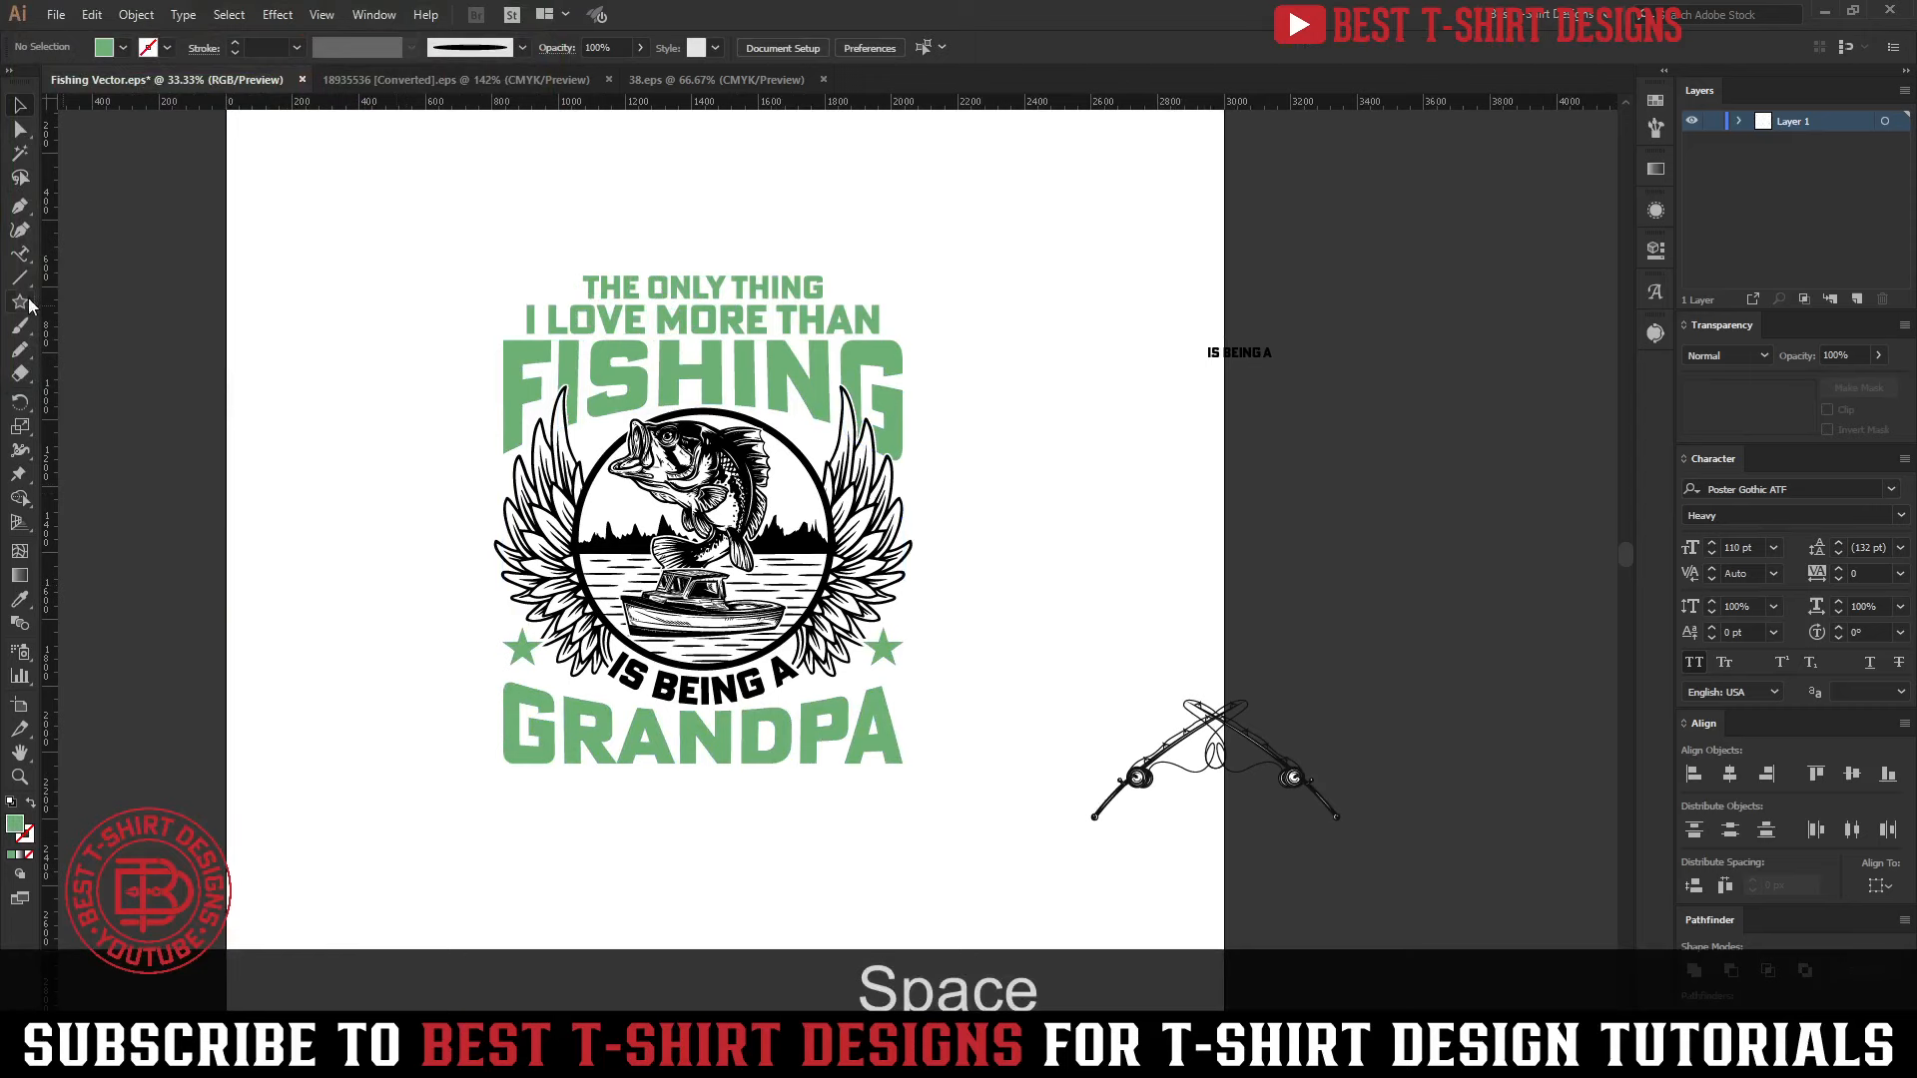
drag(20, 300, 90, 300)
drag(361, 184, 1044, 906)
key(ctrl+shift+bracketleft)
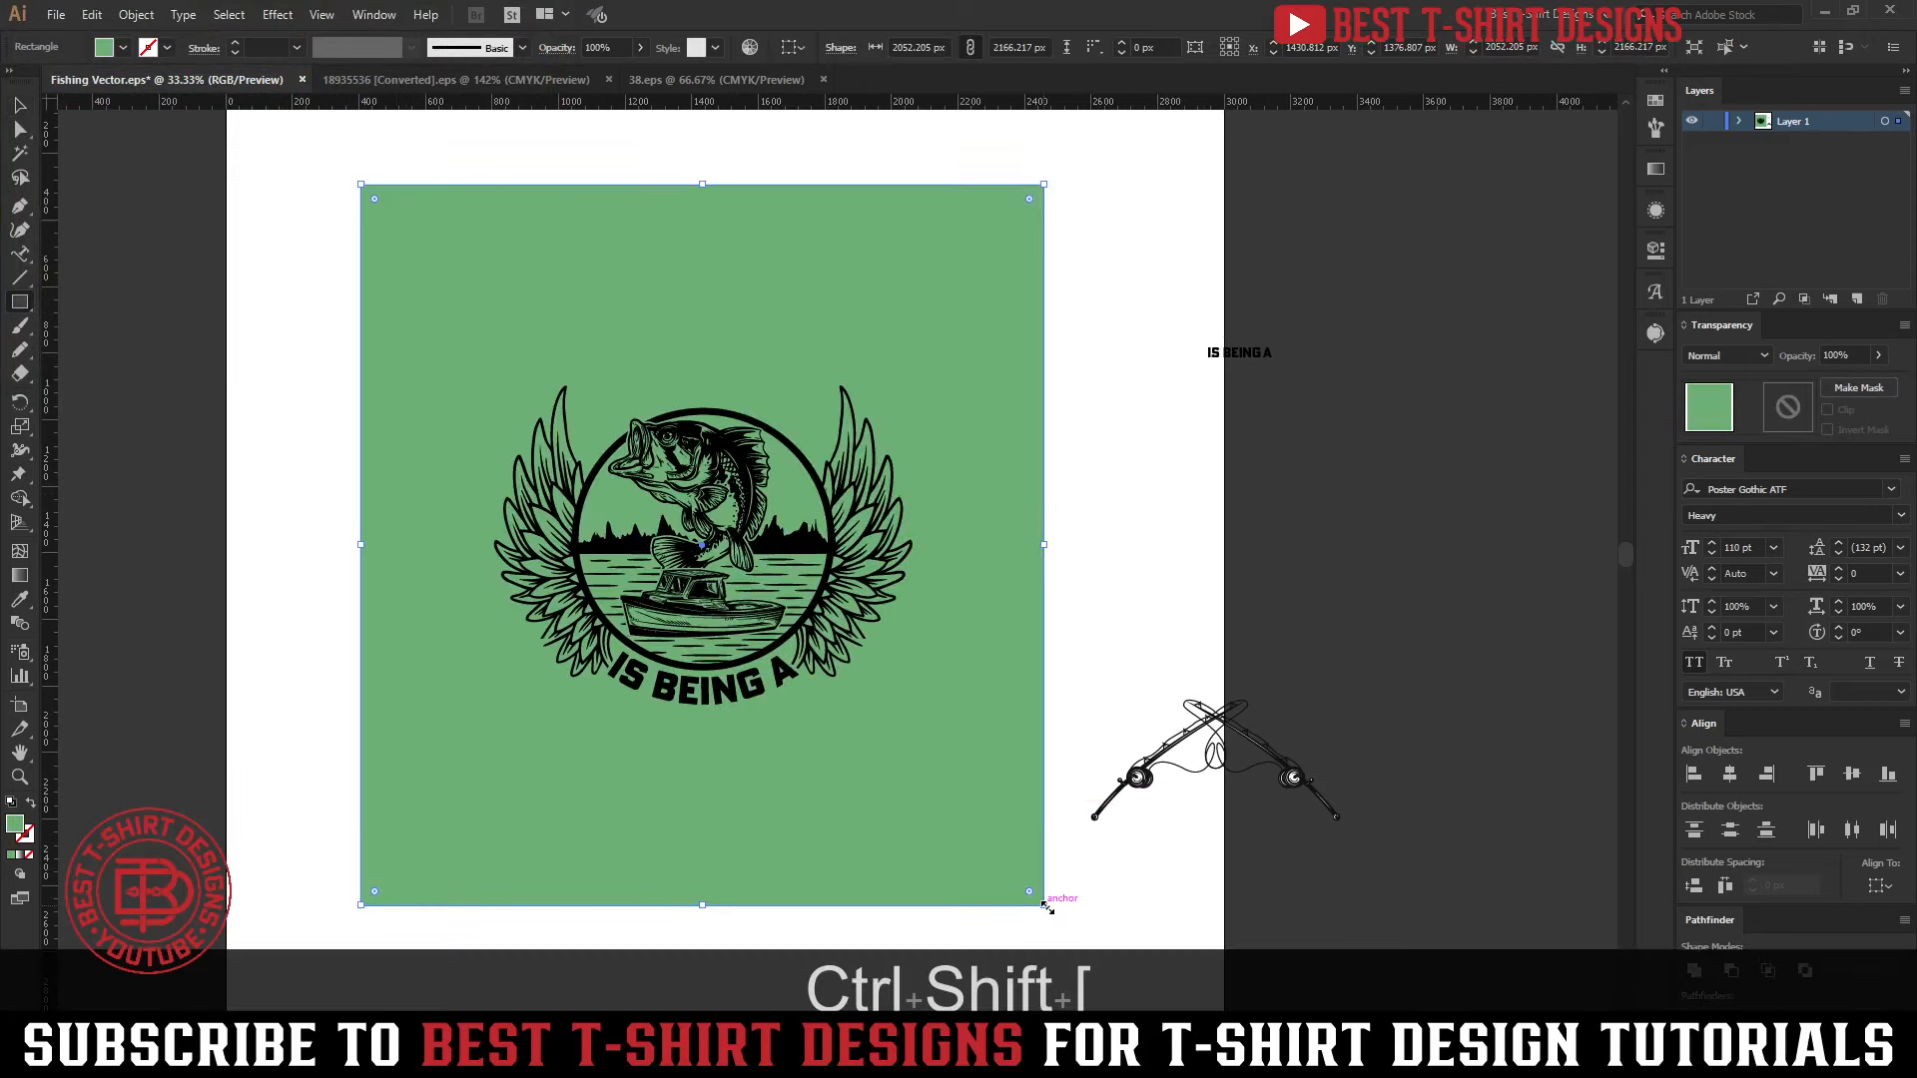
Fill the background rectangle with the fish's black using the Eyedropper and lock the rectangle
key(v)
key(i)
click(753, 495)
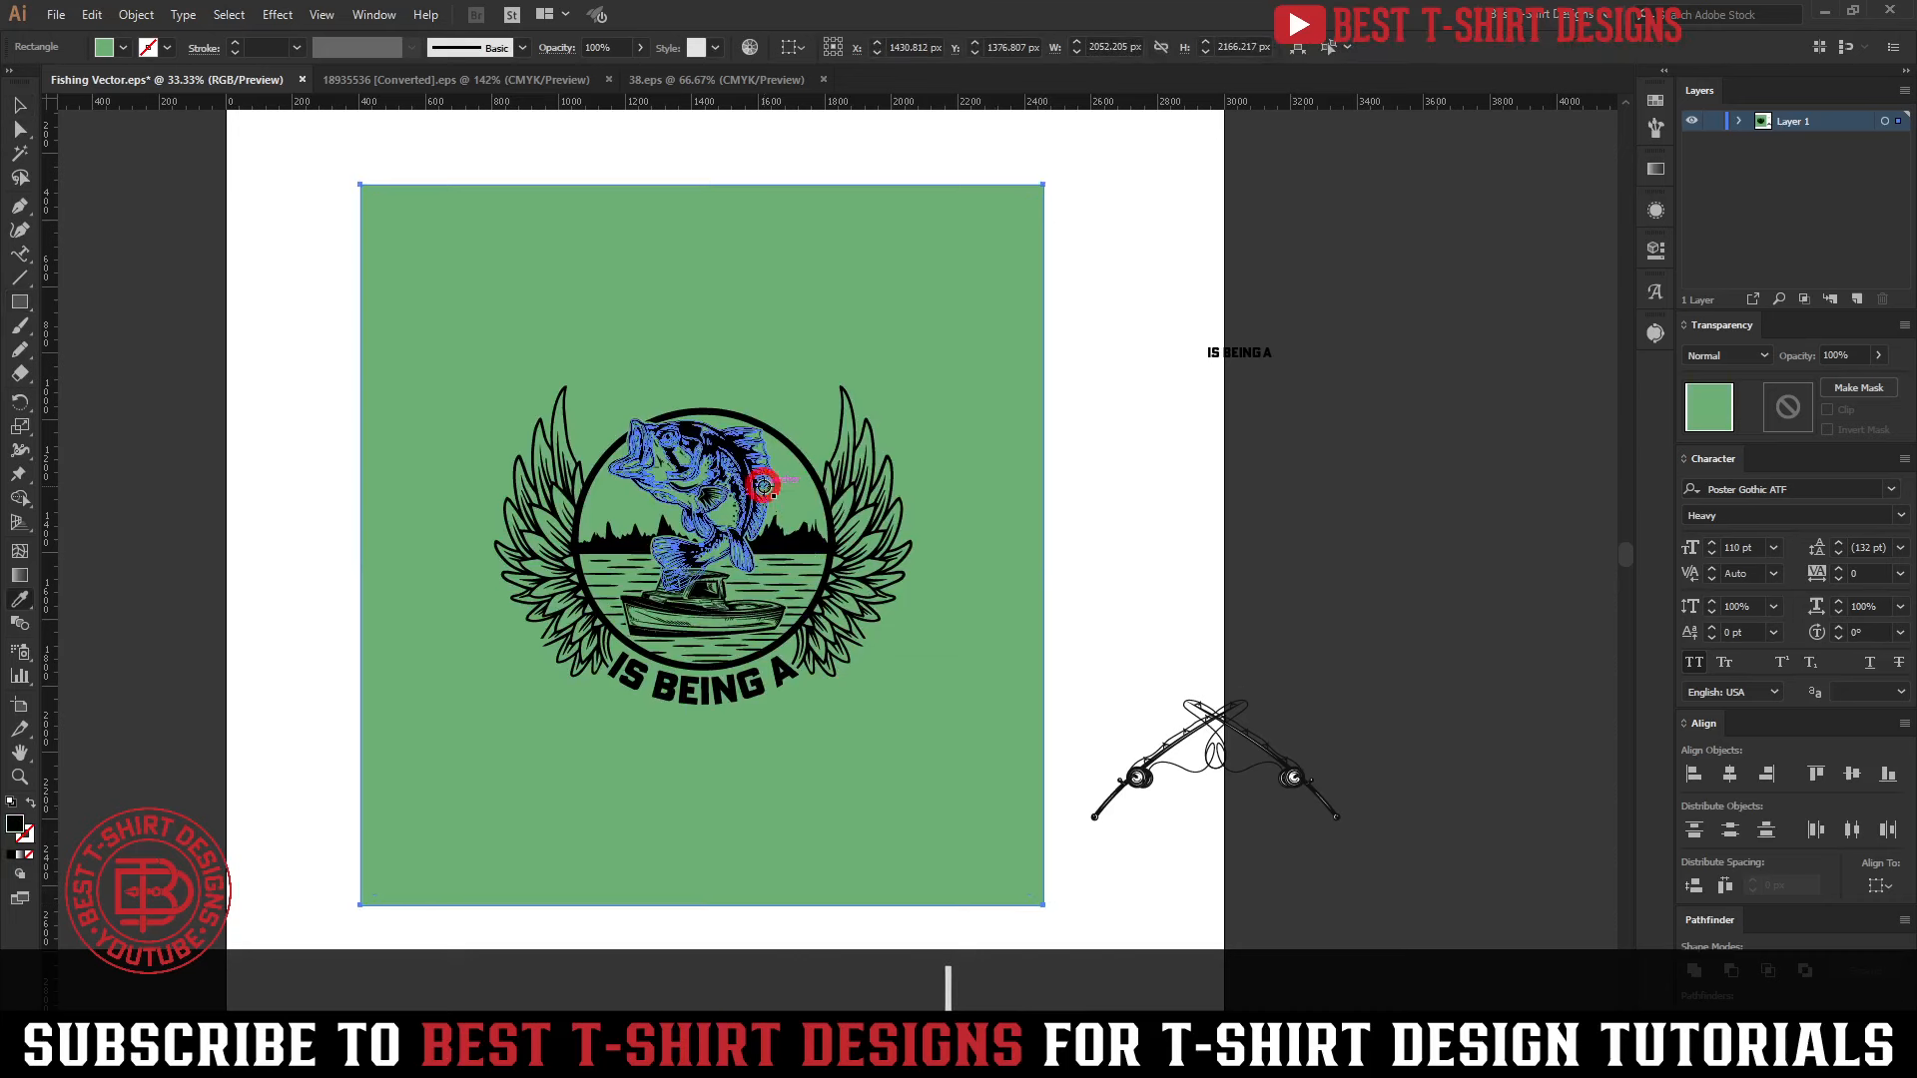
key(v)
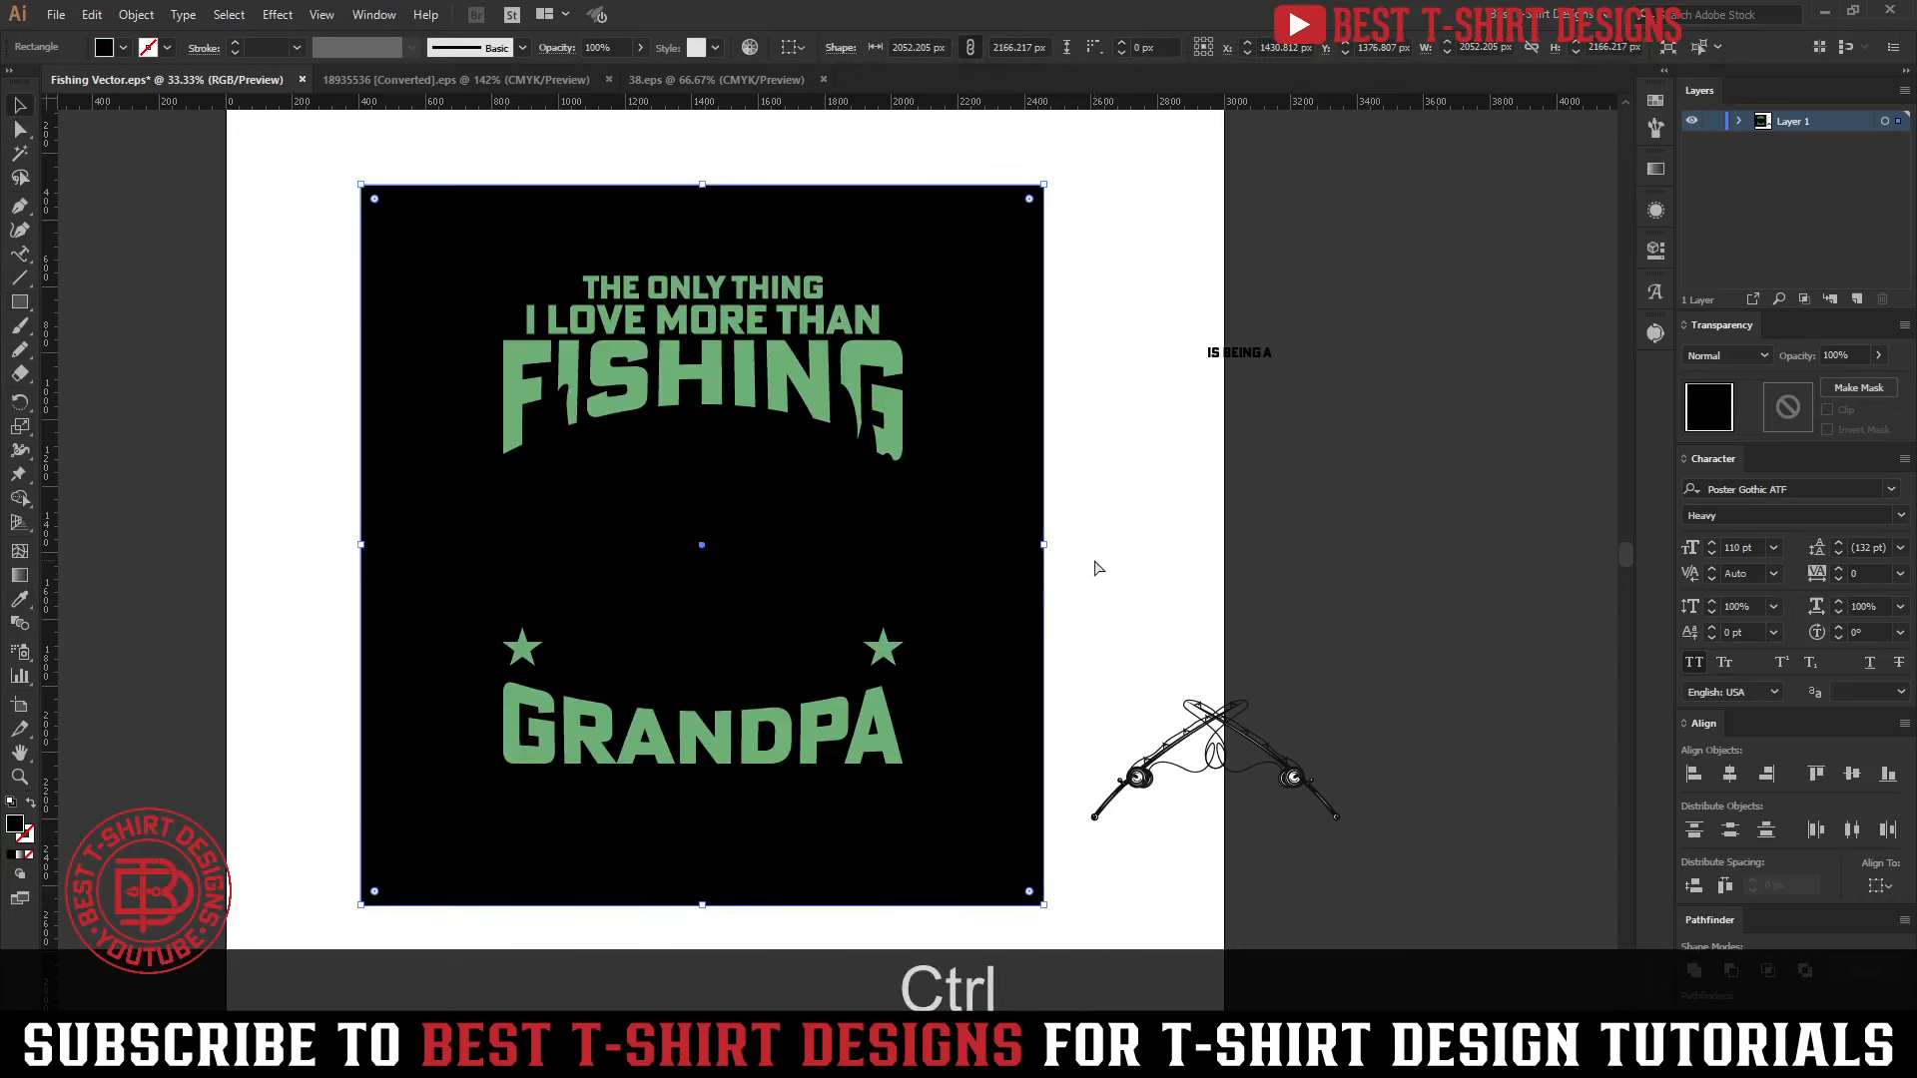
key(ctrl+1)
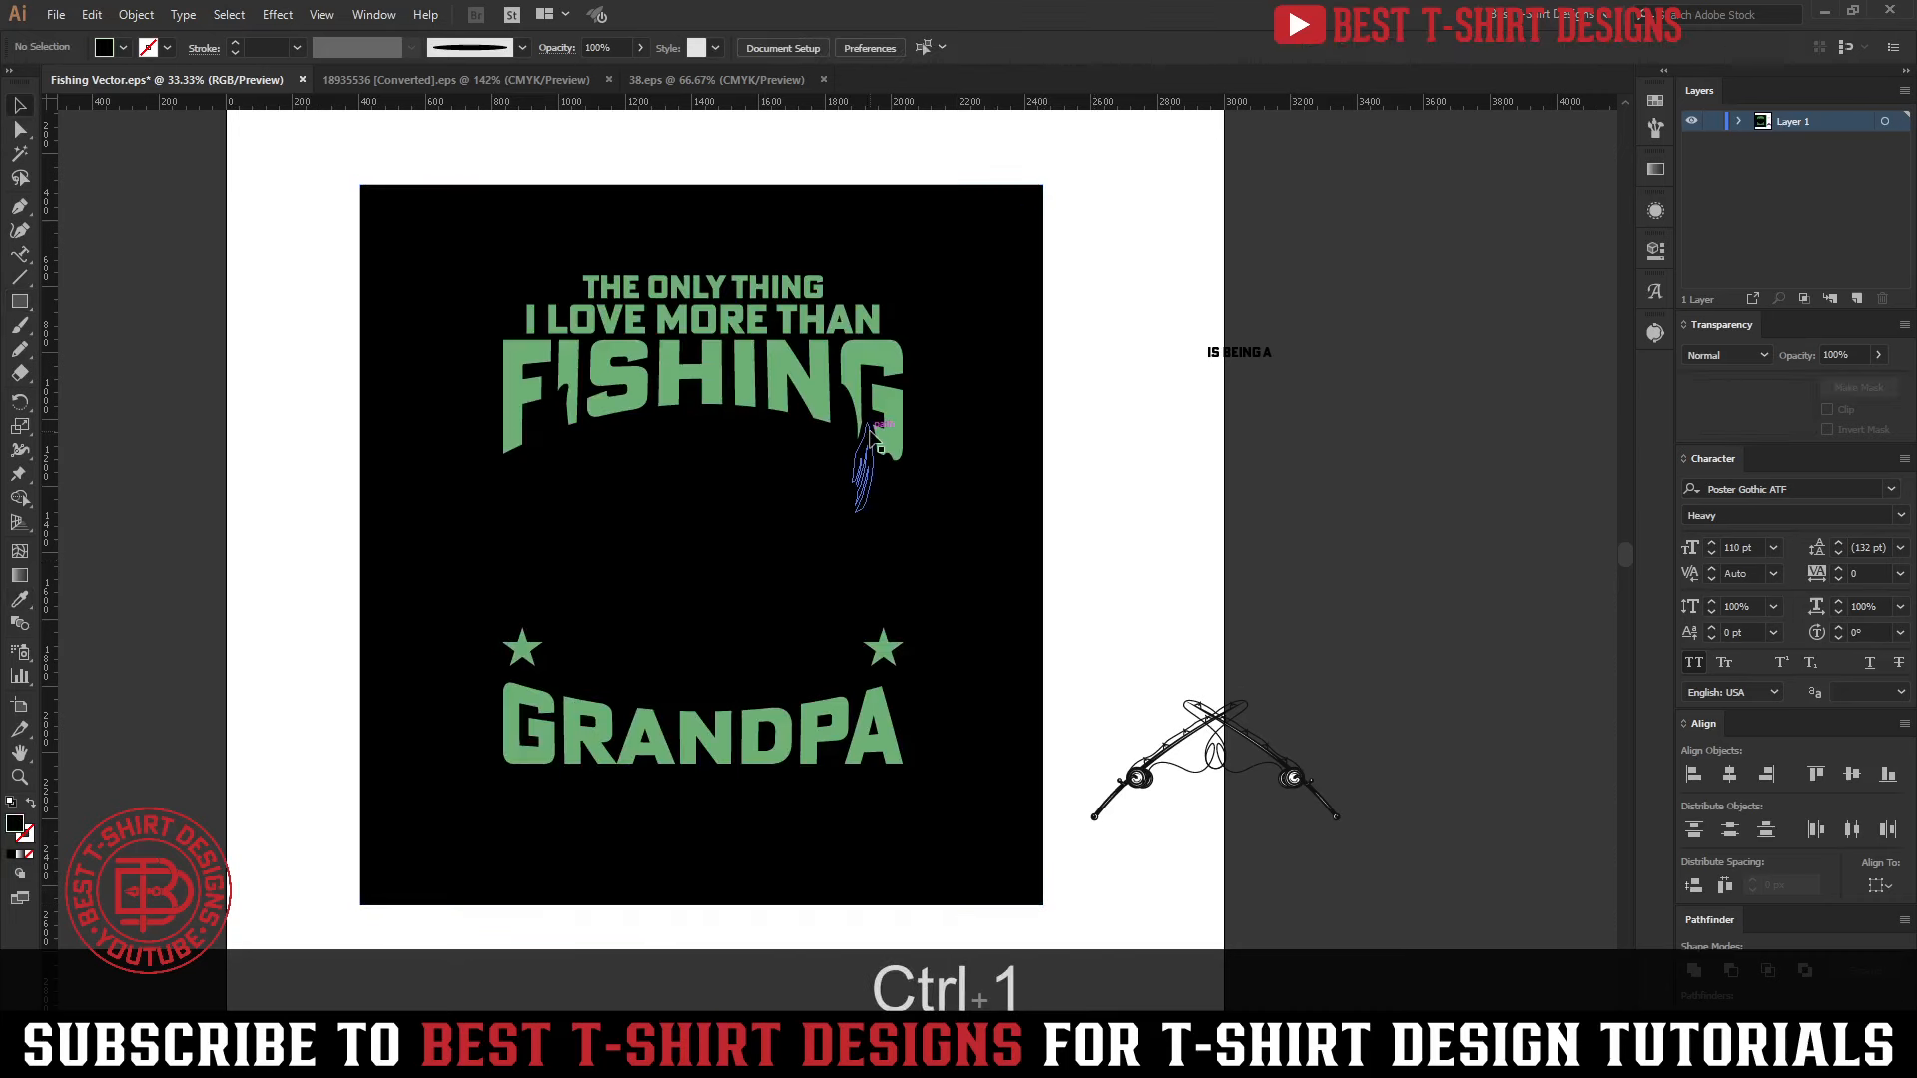
Group the winged emblem with all the lettering and both stars, leaving out the background rectangle
click(872, 424)
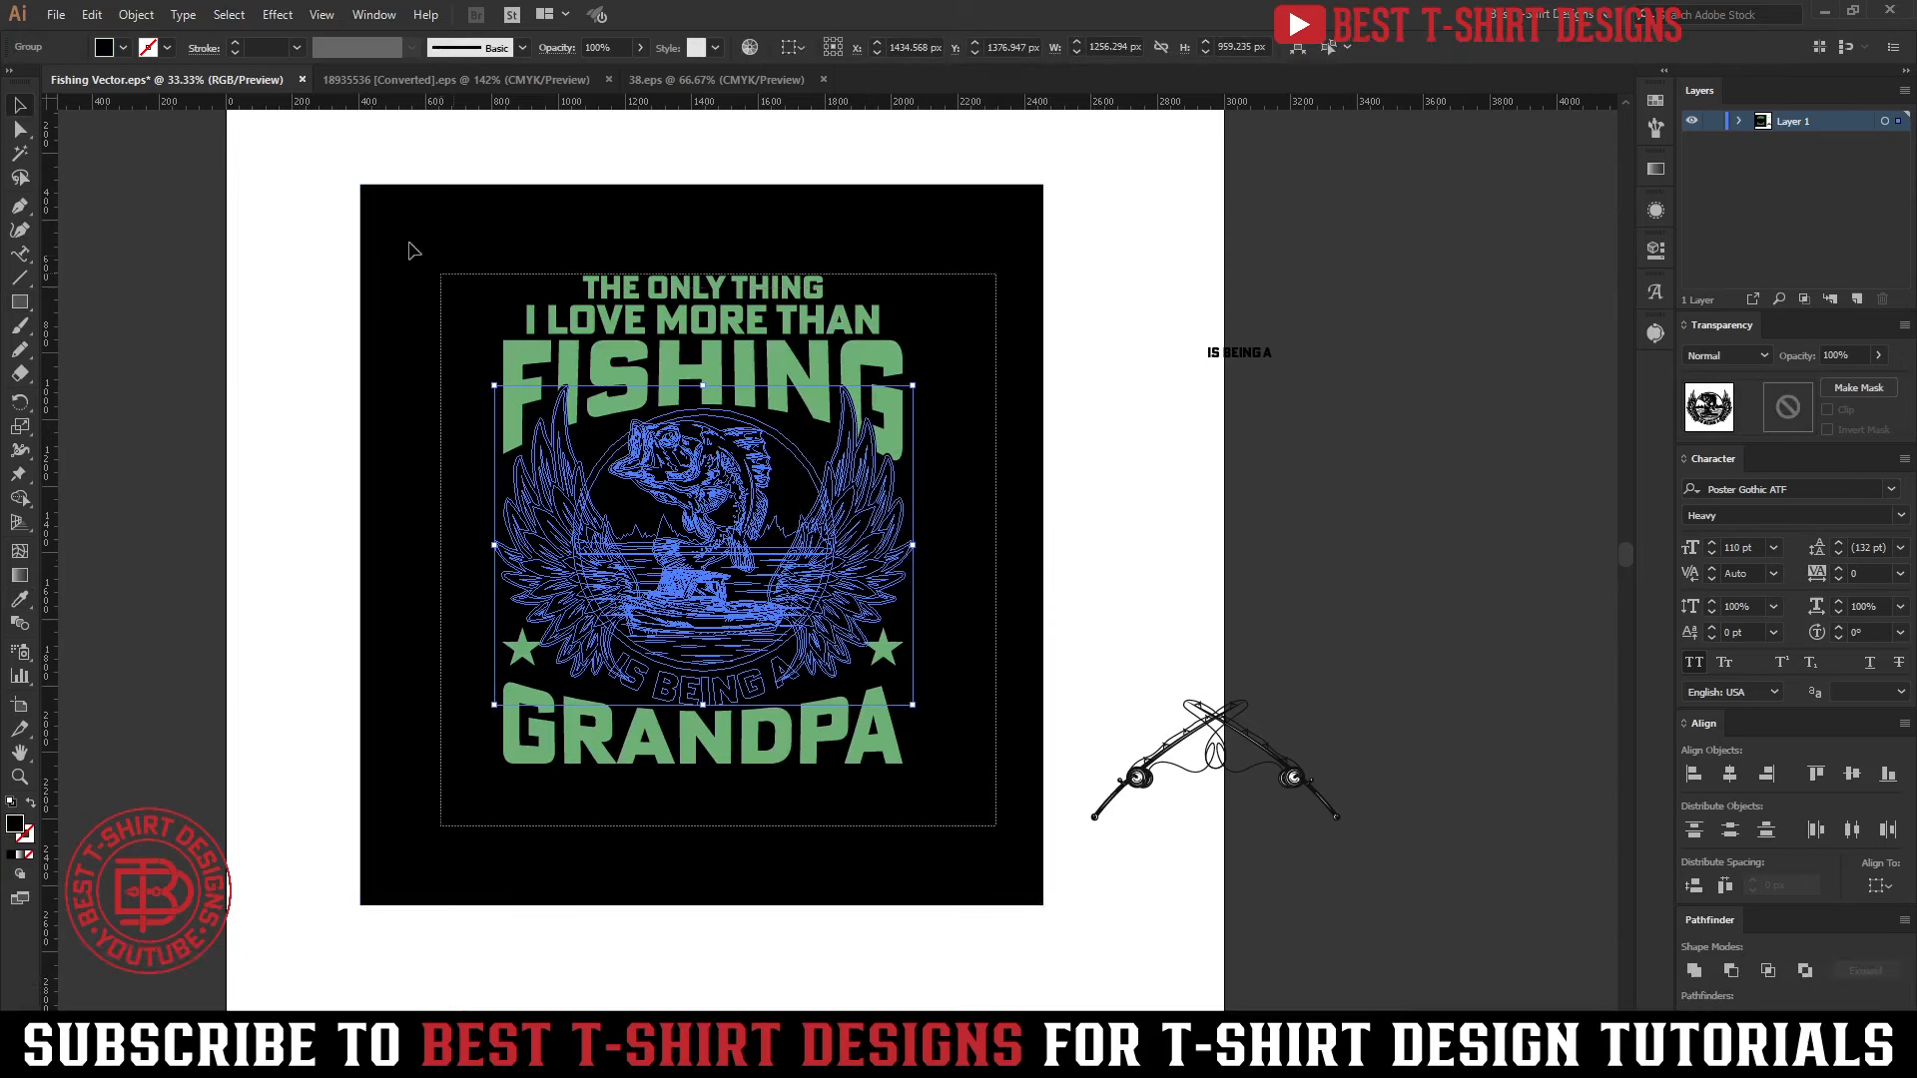
key(ctrl+g)
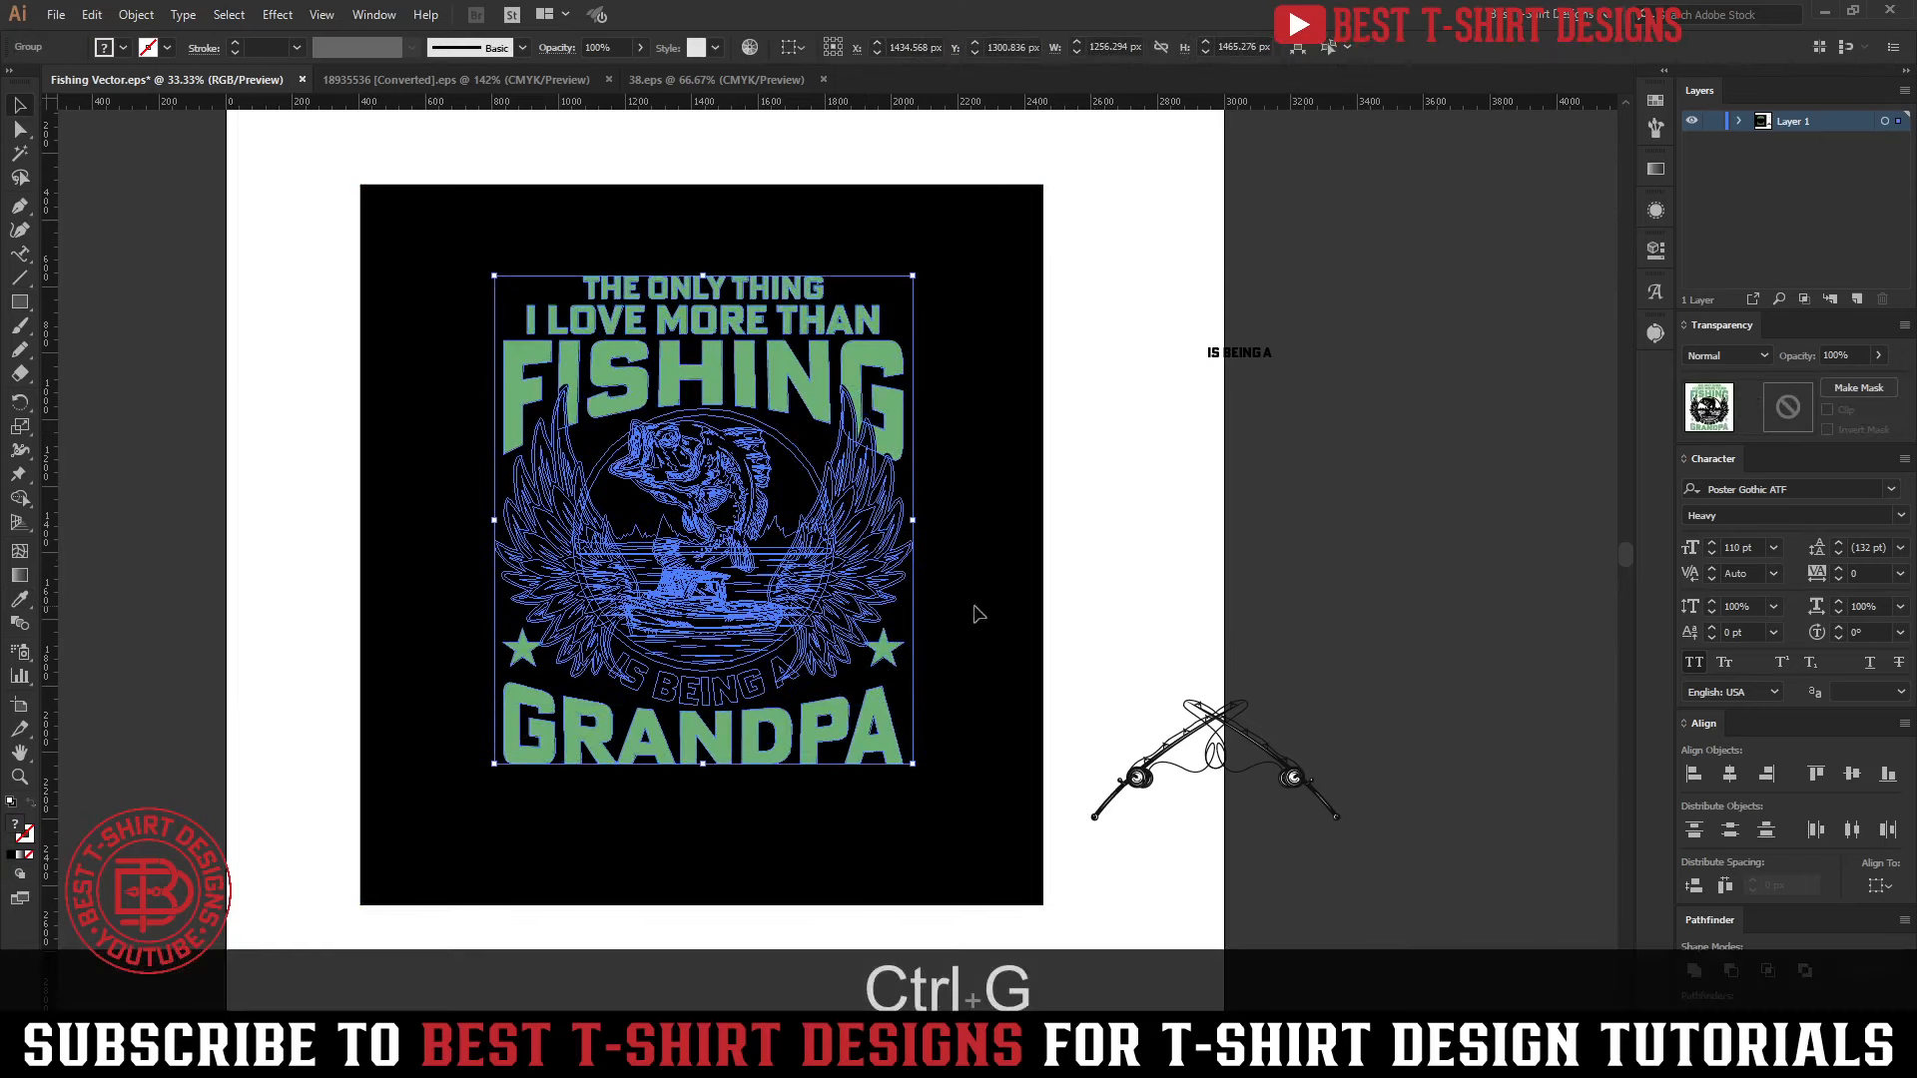
click(1052, 605)
Isolate the emblem subgroup within the design group and recolour the IS BEING A text with GRANDPA's green using the Eyedropper
double_click(734, 532)
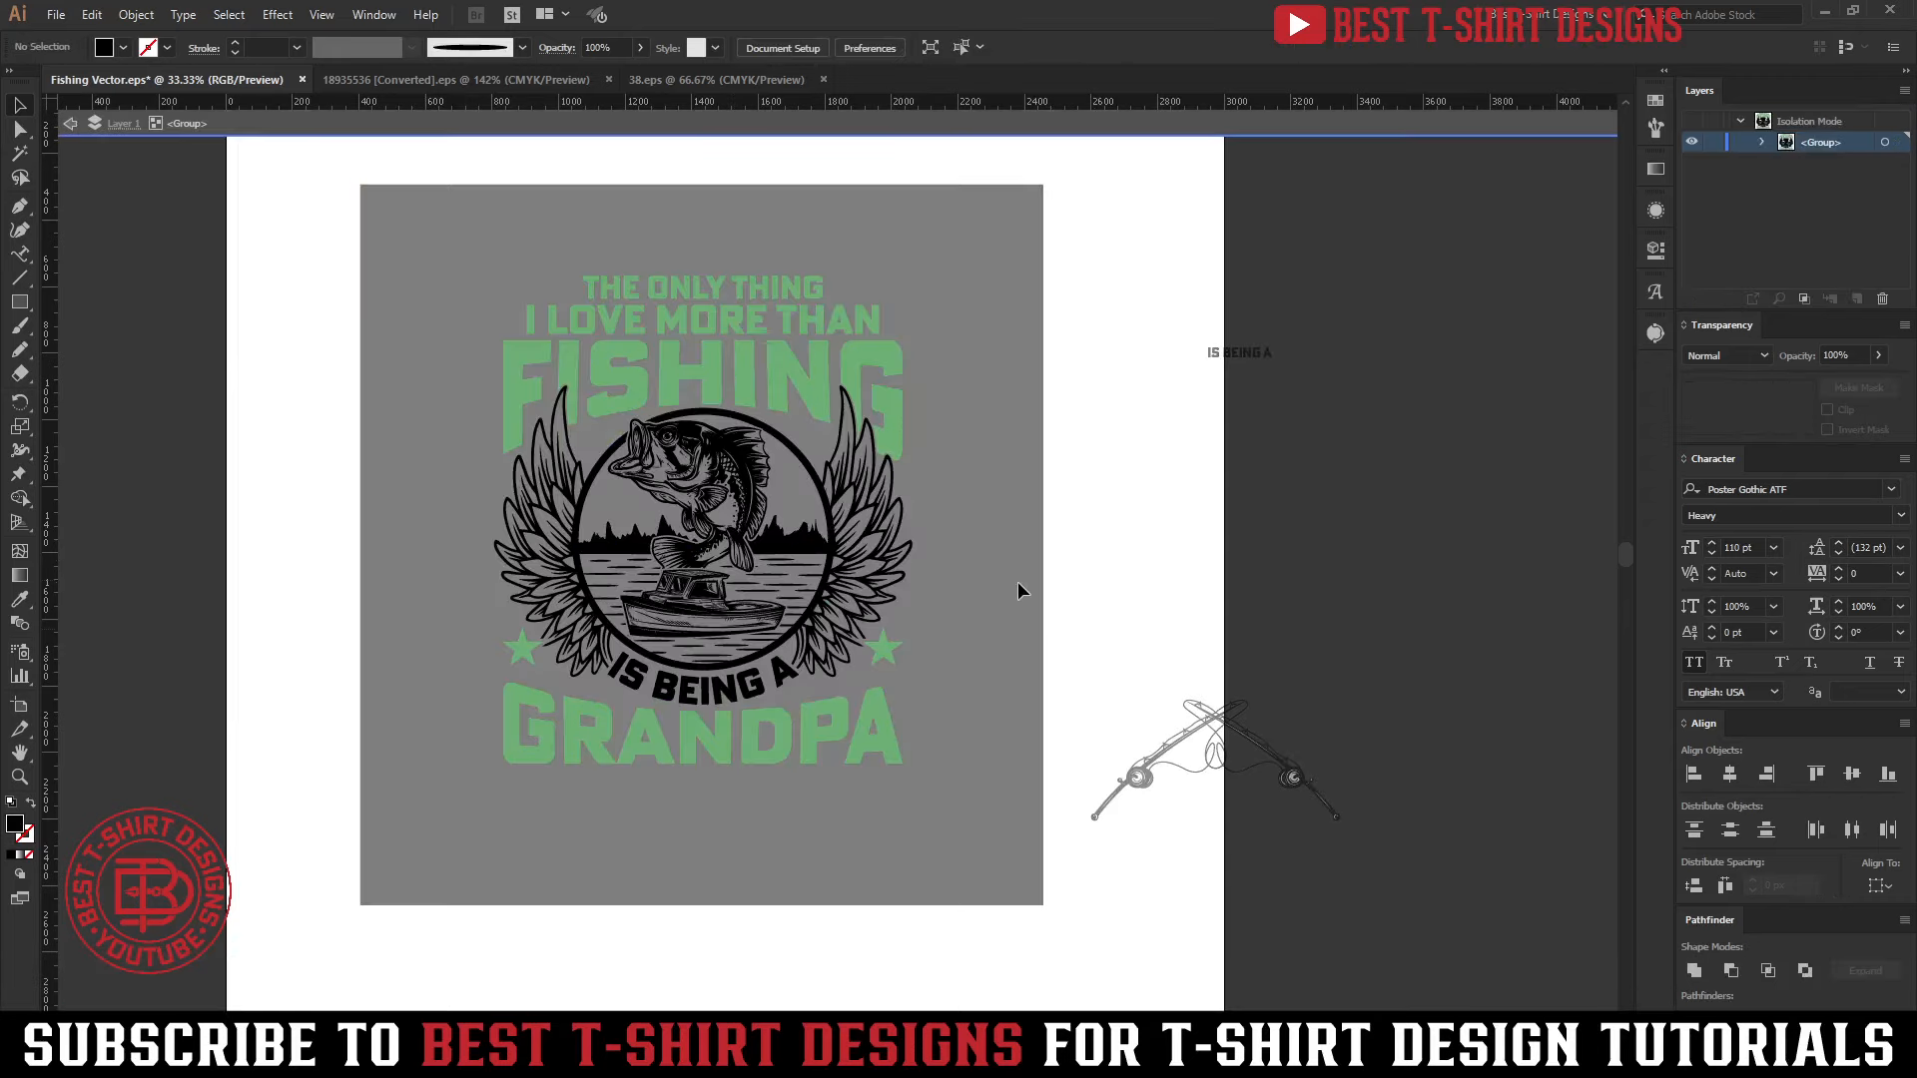
scroll(671, 556, up, 1)
scroll(672, 559, up, 1)
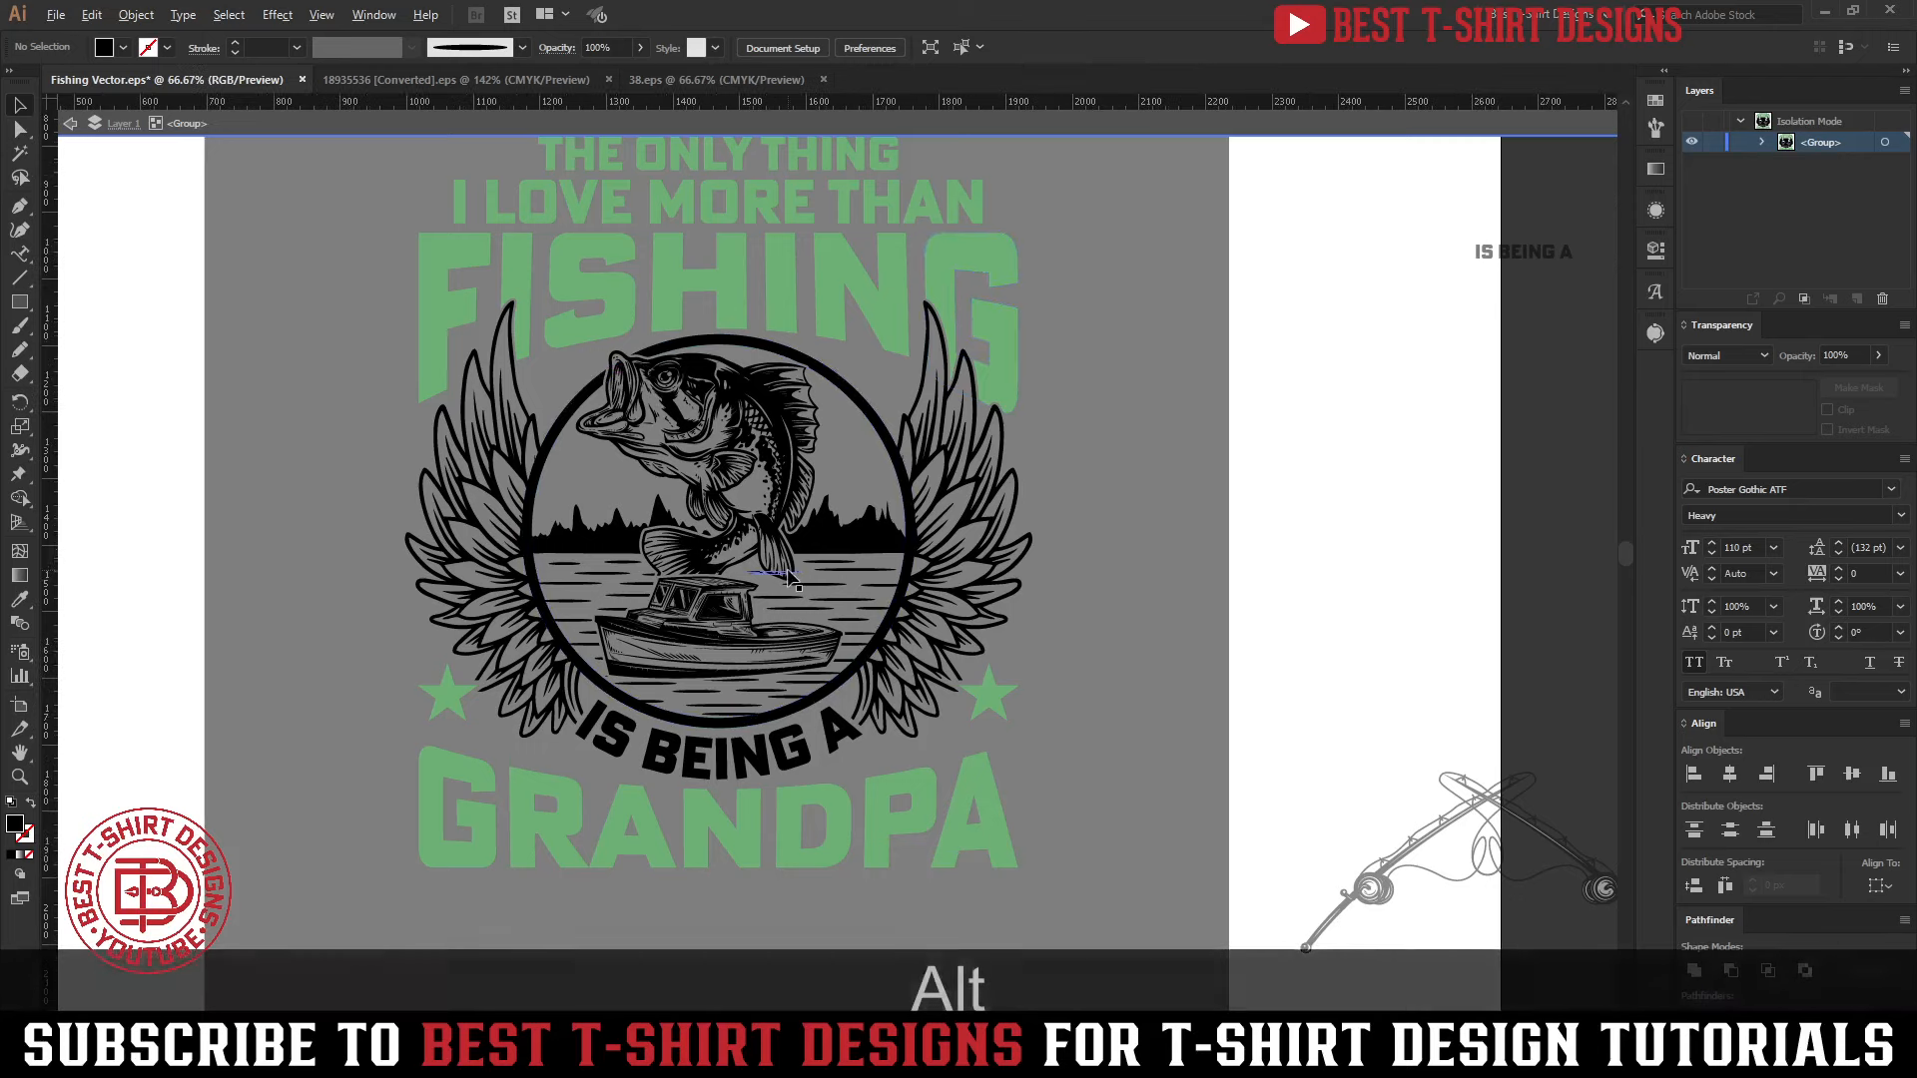
scroll(784, 569, up, 1)
scroll(1173, 599, up, 1)
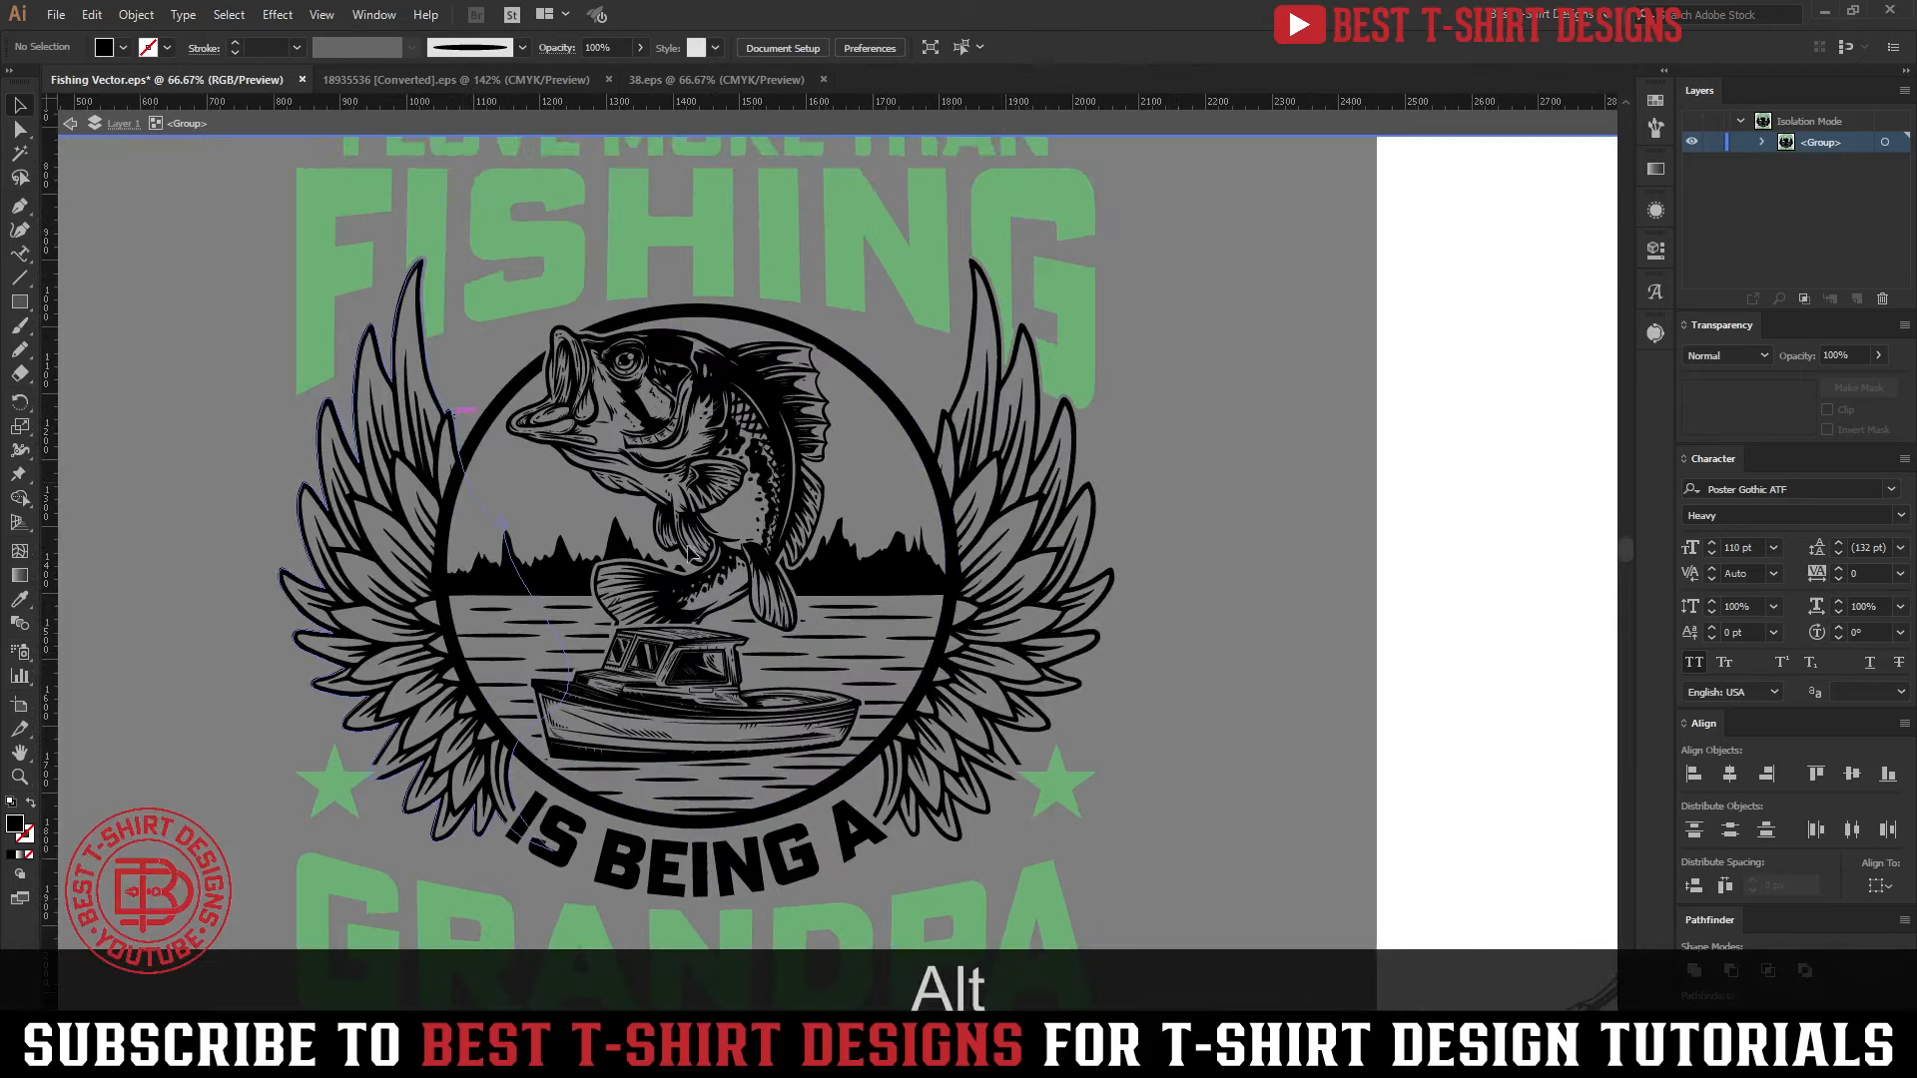
scroll(1049, 591, down, 1)
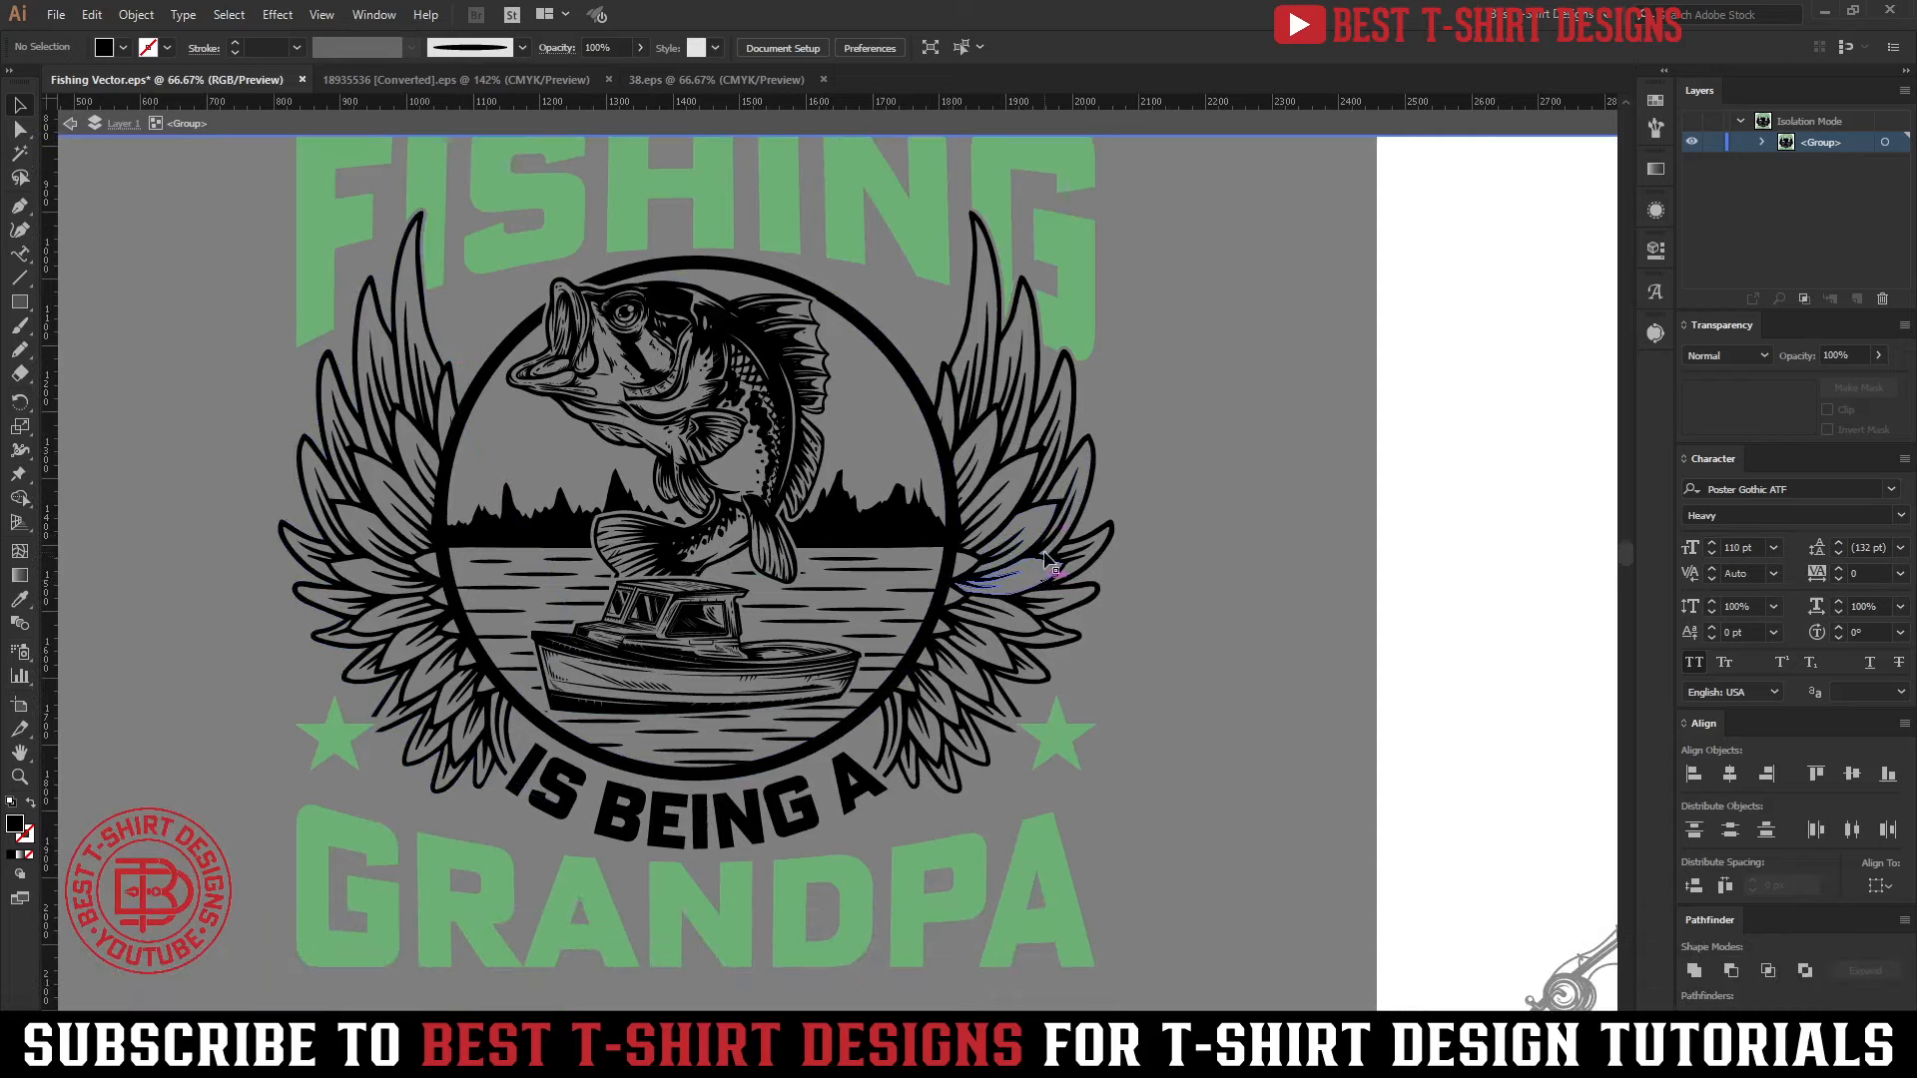
click(816, 814)
double_click(817, 821)
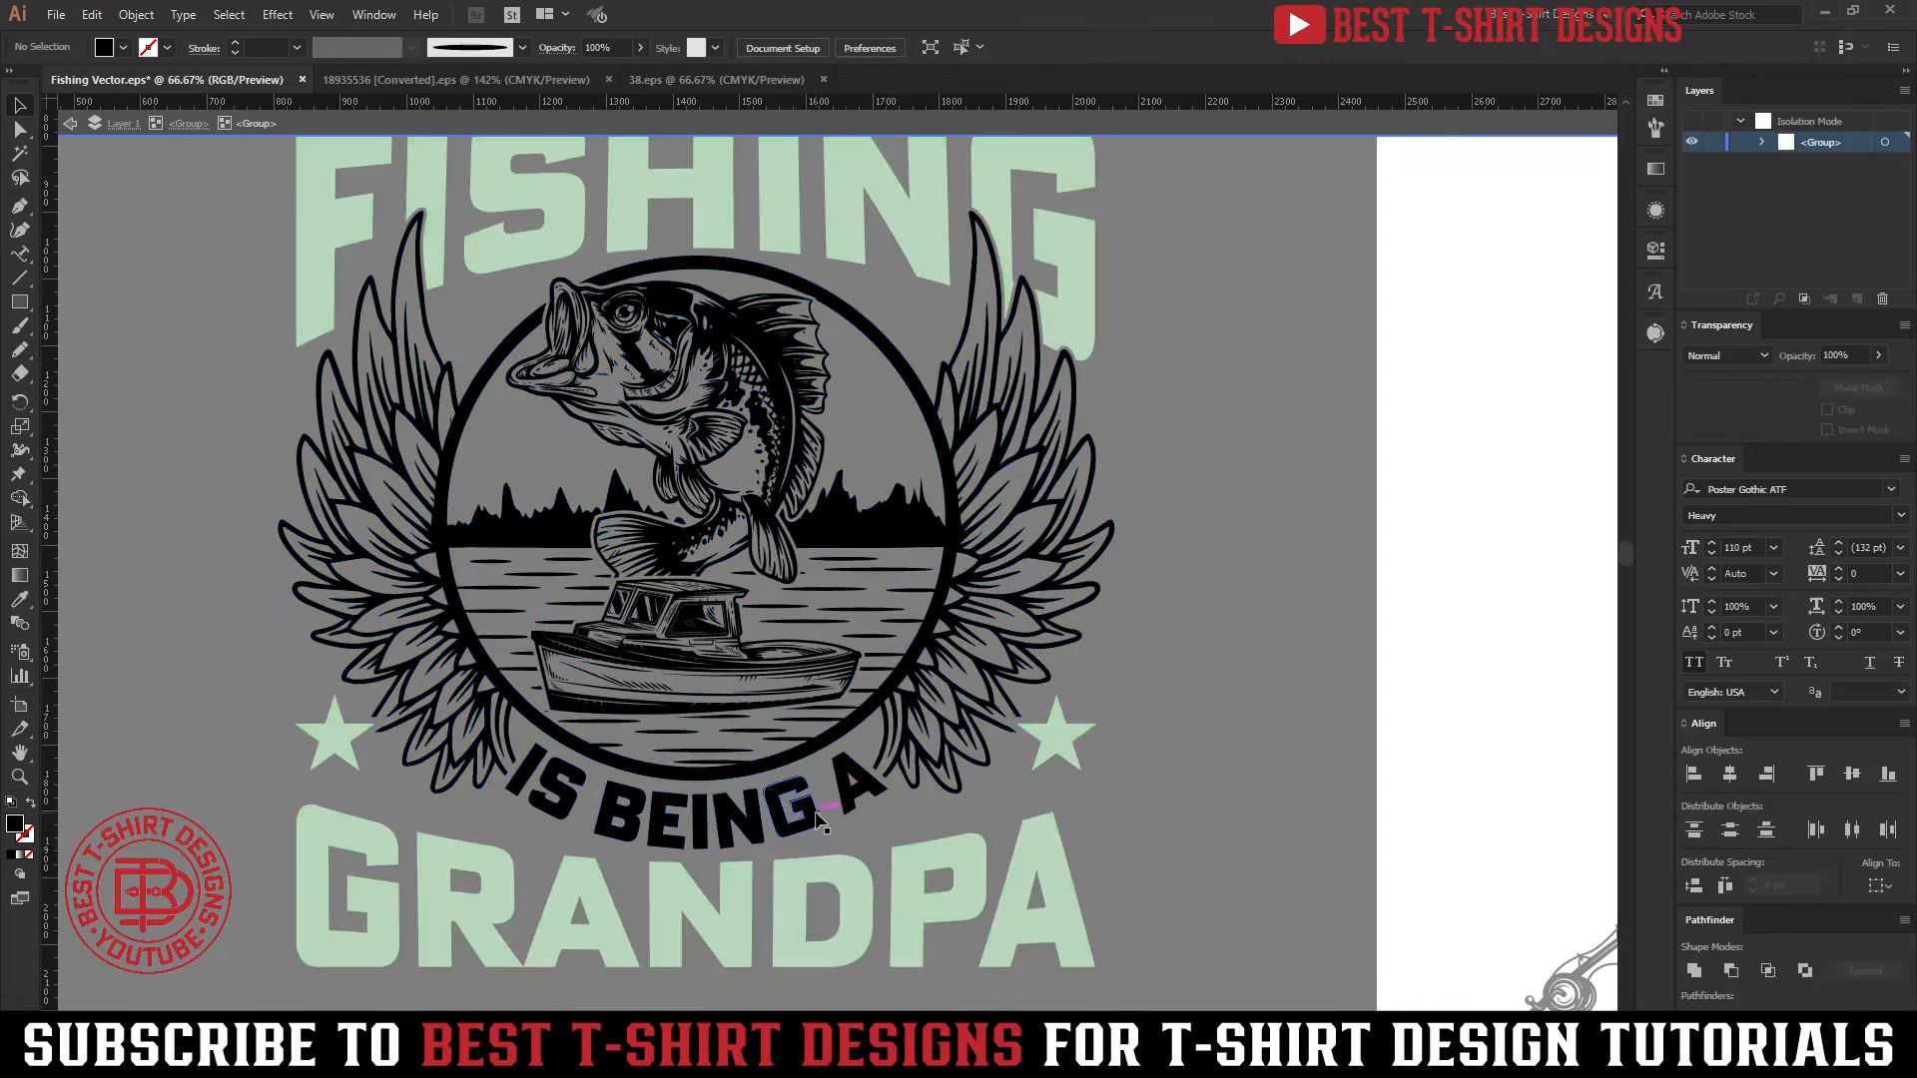
click(821, 826)
key(i)
click(990, 892)
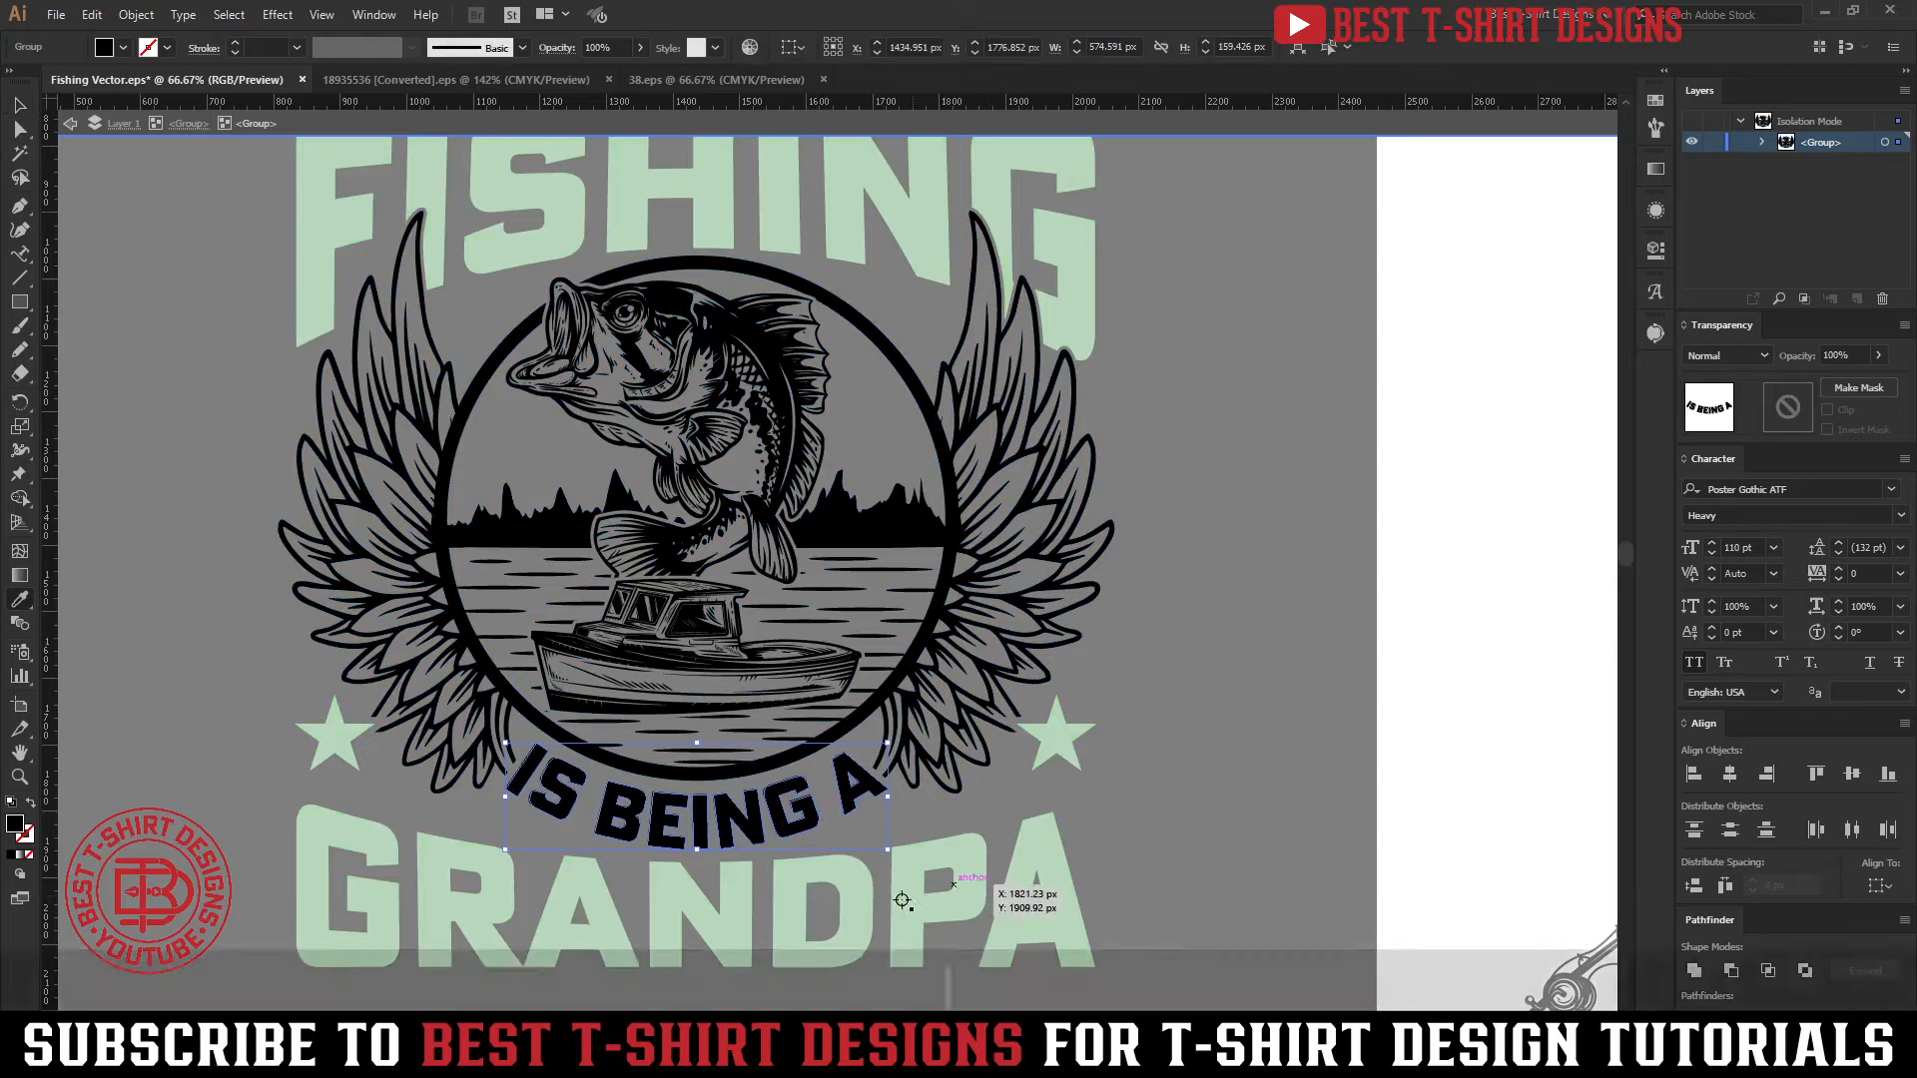
Isolate the artwork subgroup holding the ring, fish, boat and wings inside the emblem group and clear the selection
key(v)
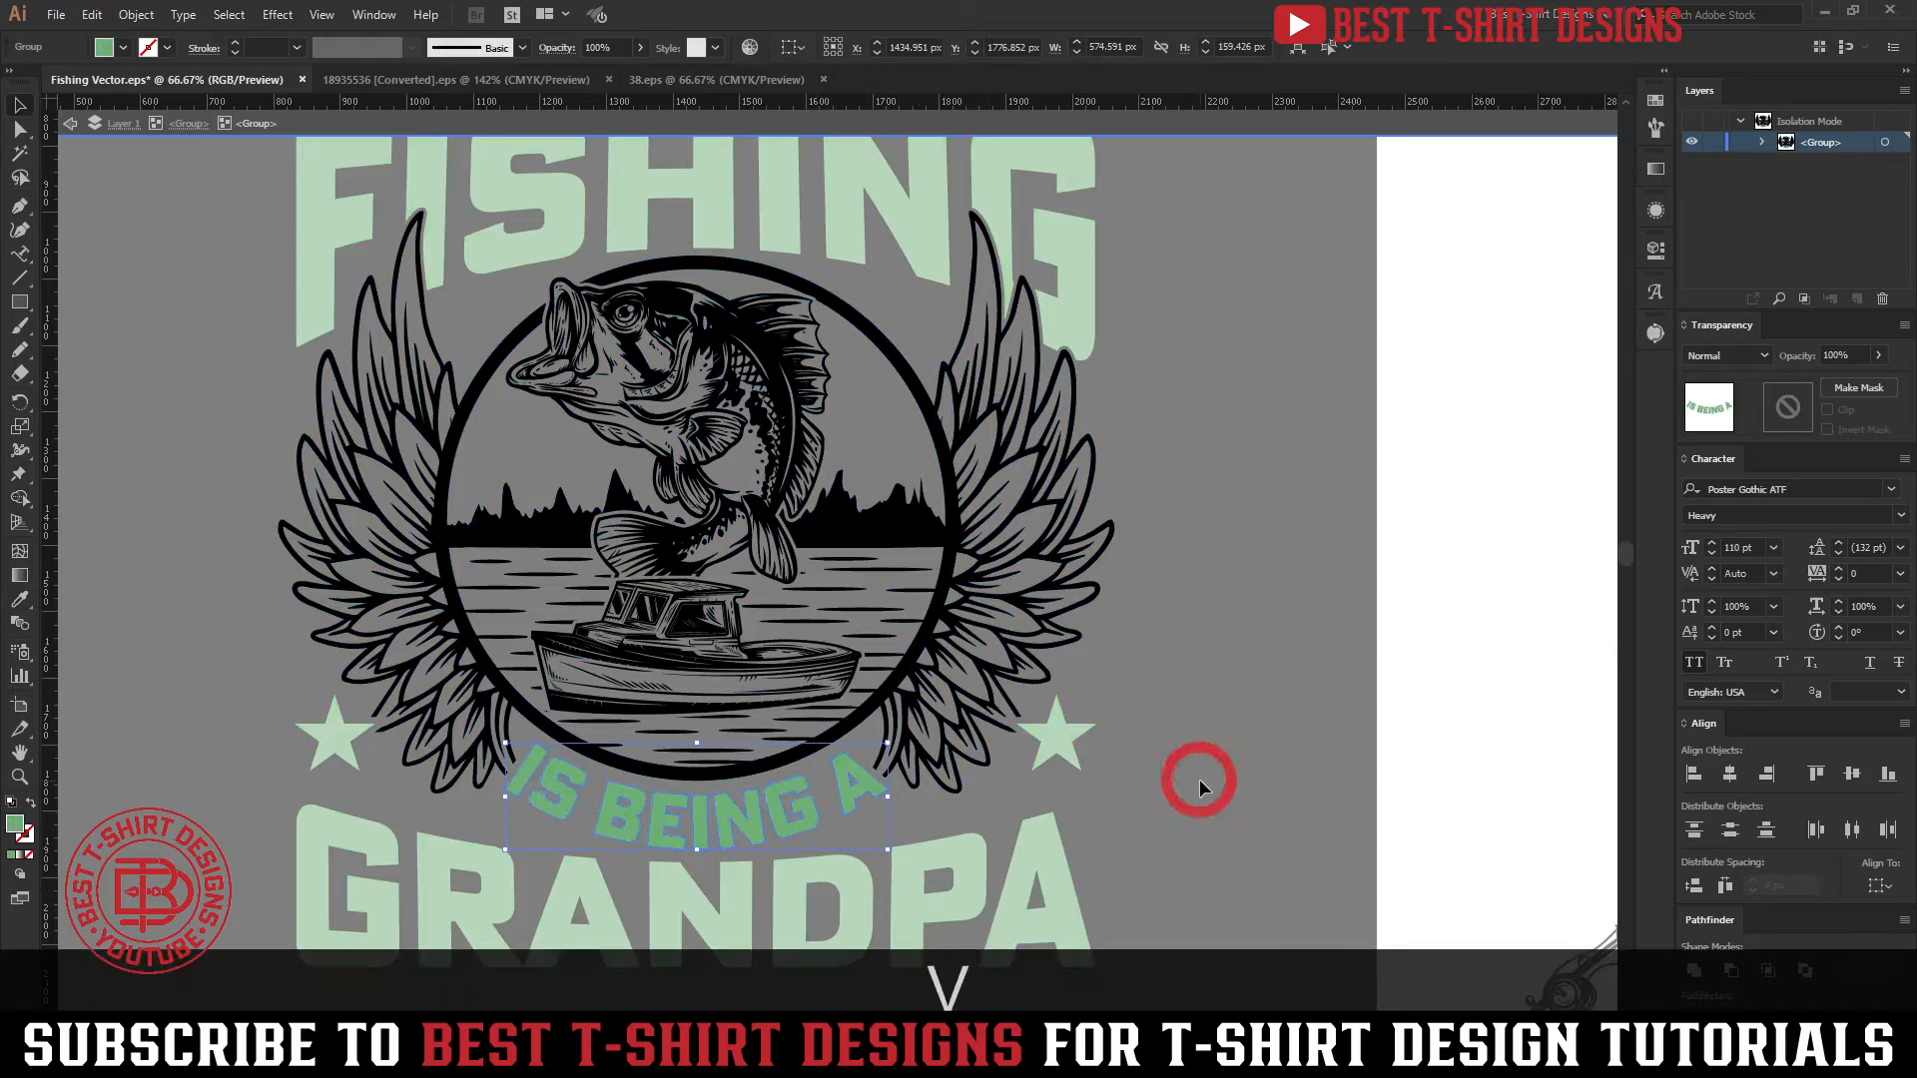
click(1200, 778)
scroll(1164, 739, up, 2)
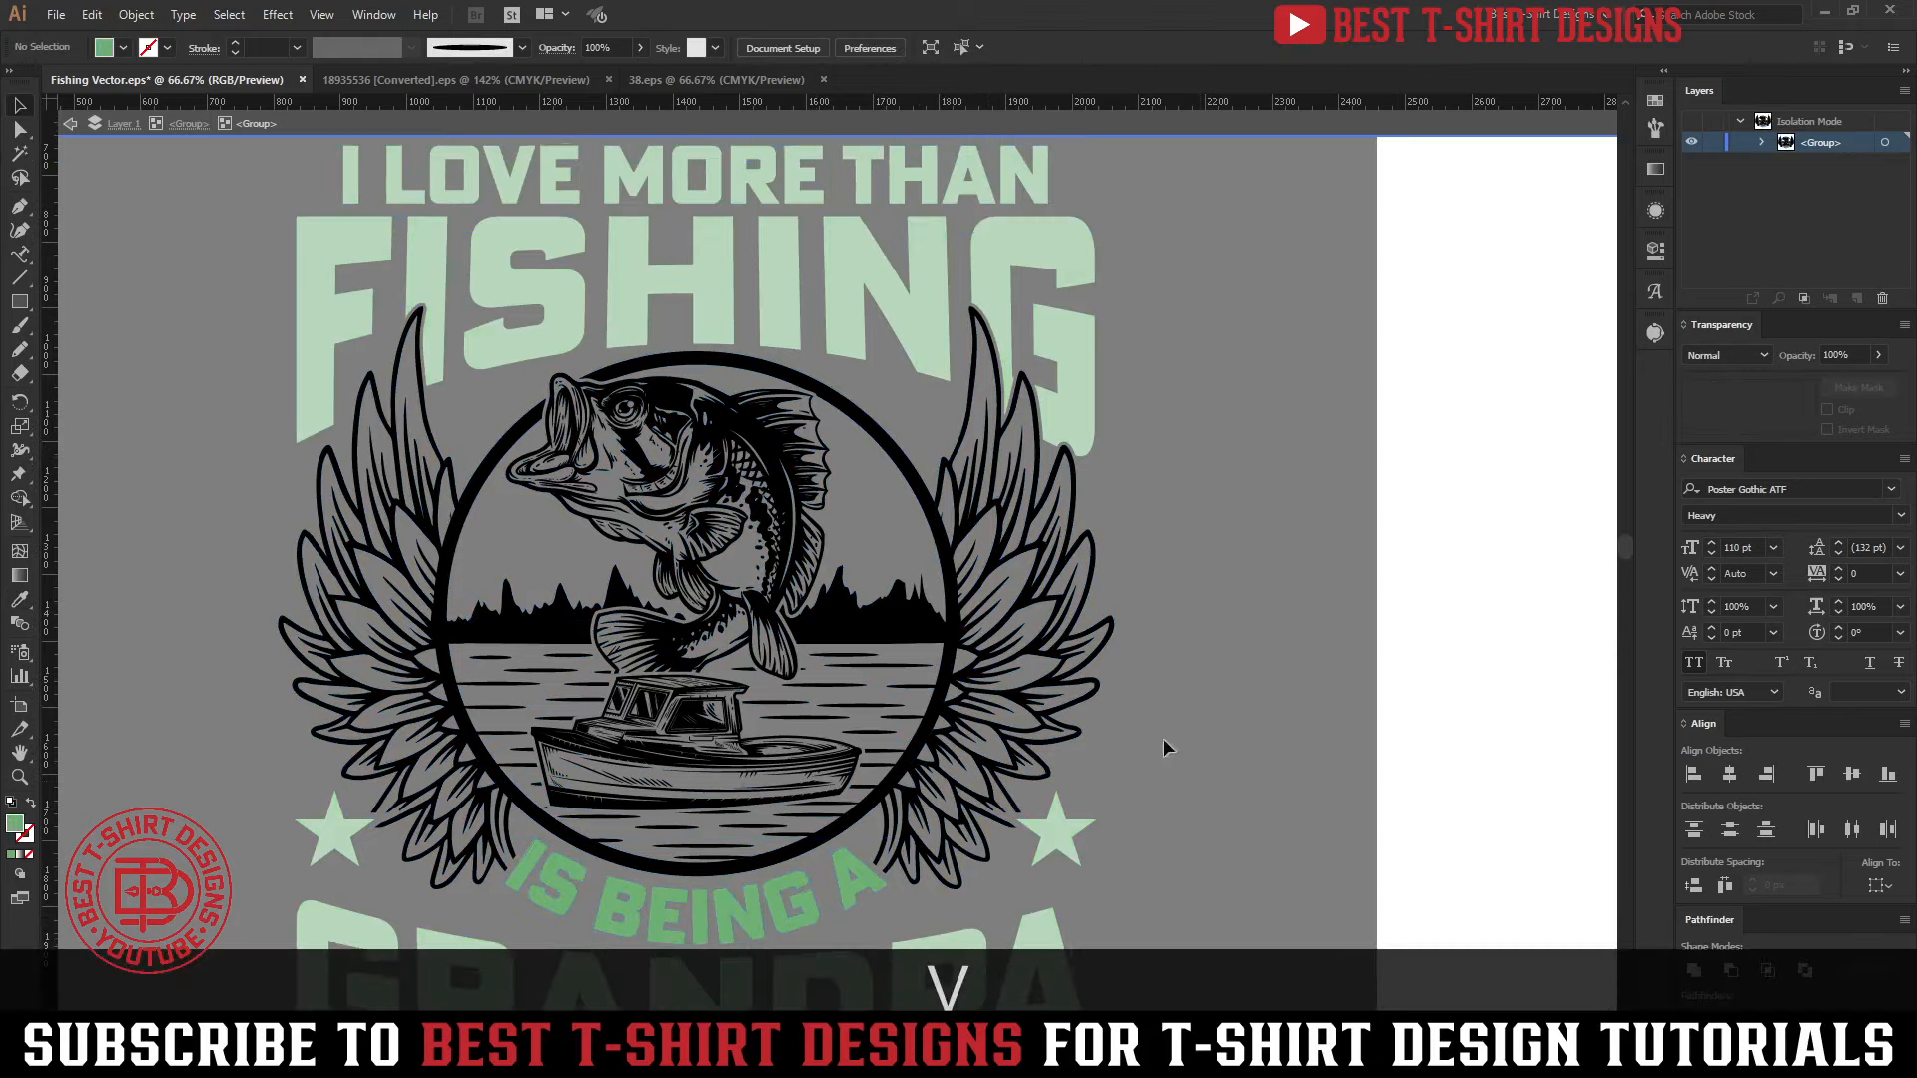
click(897, 635)
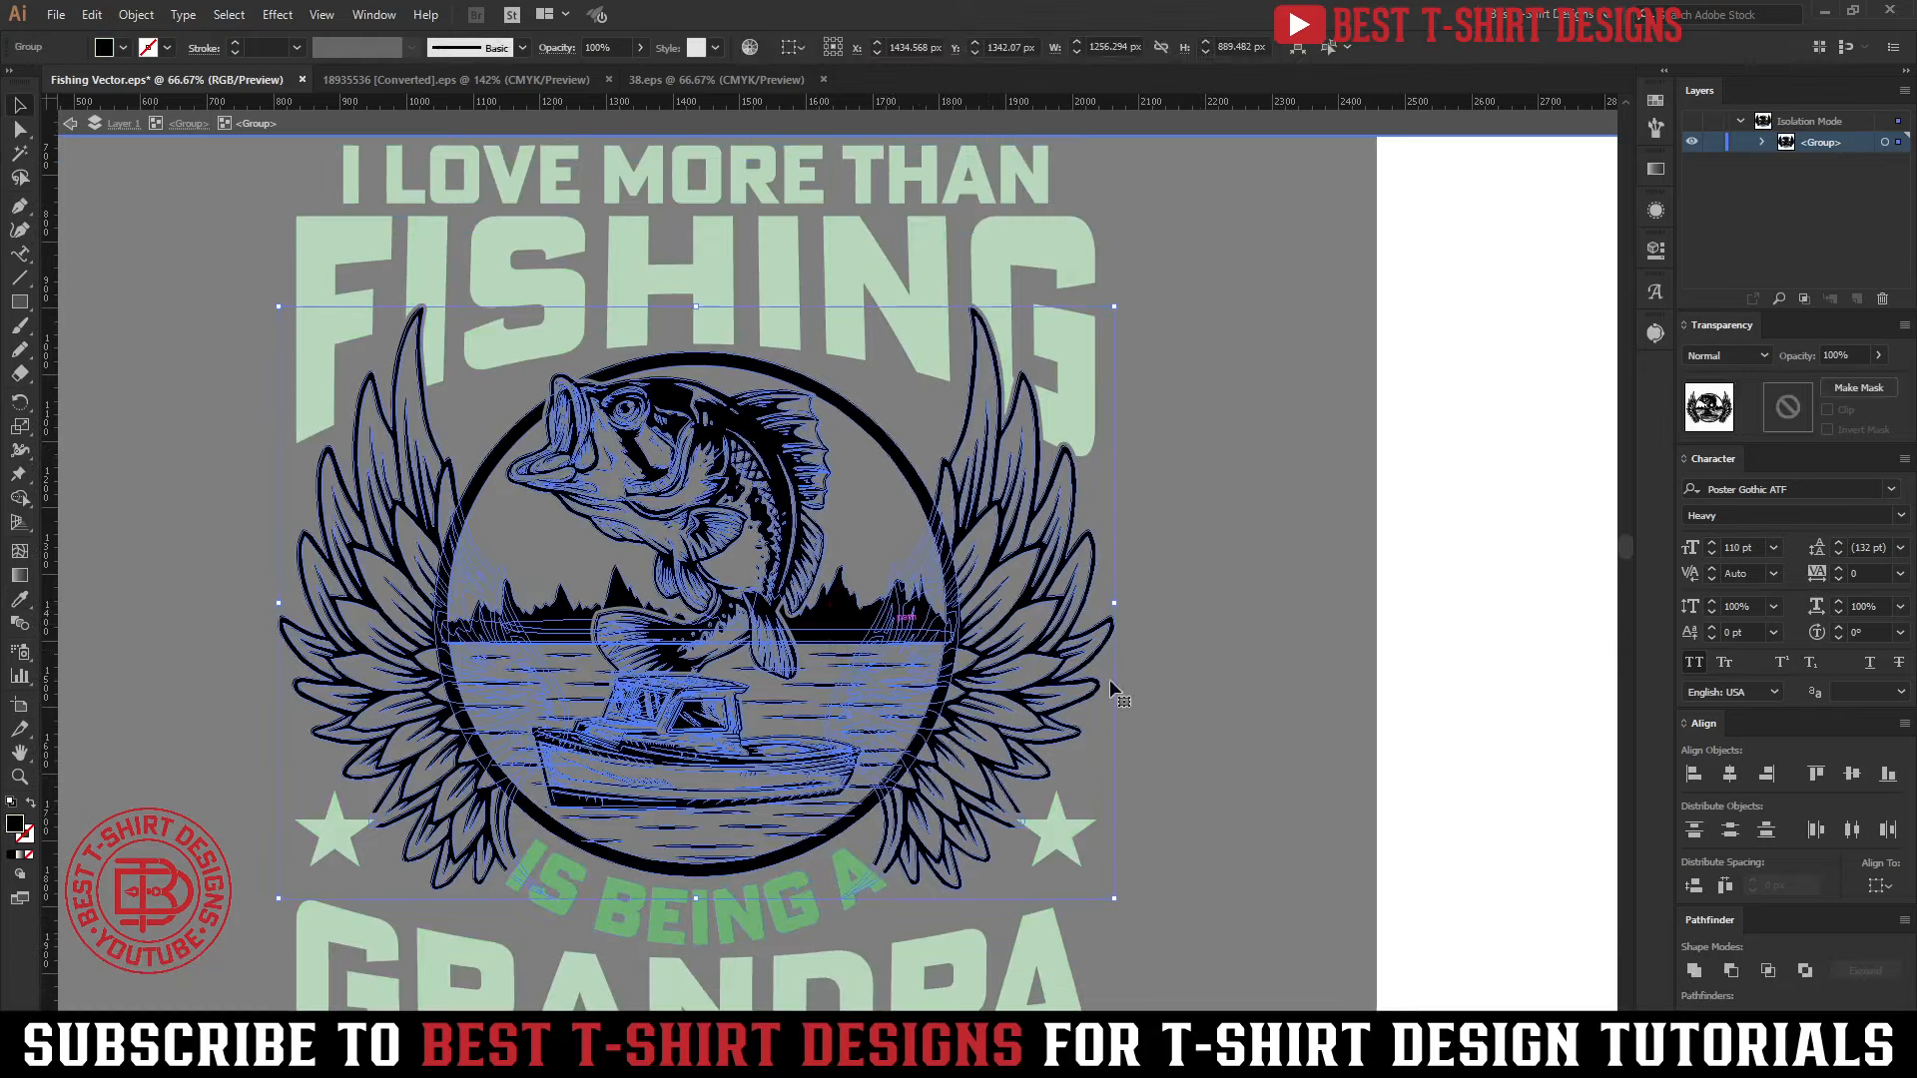
double_click(869, 633)
click(894, 452)
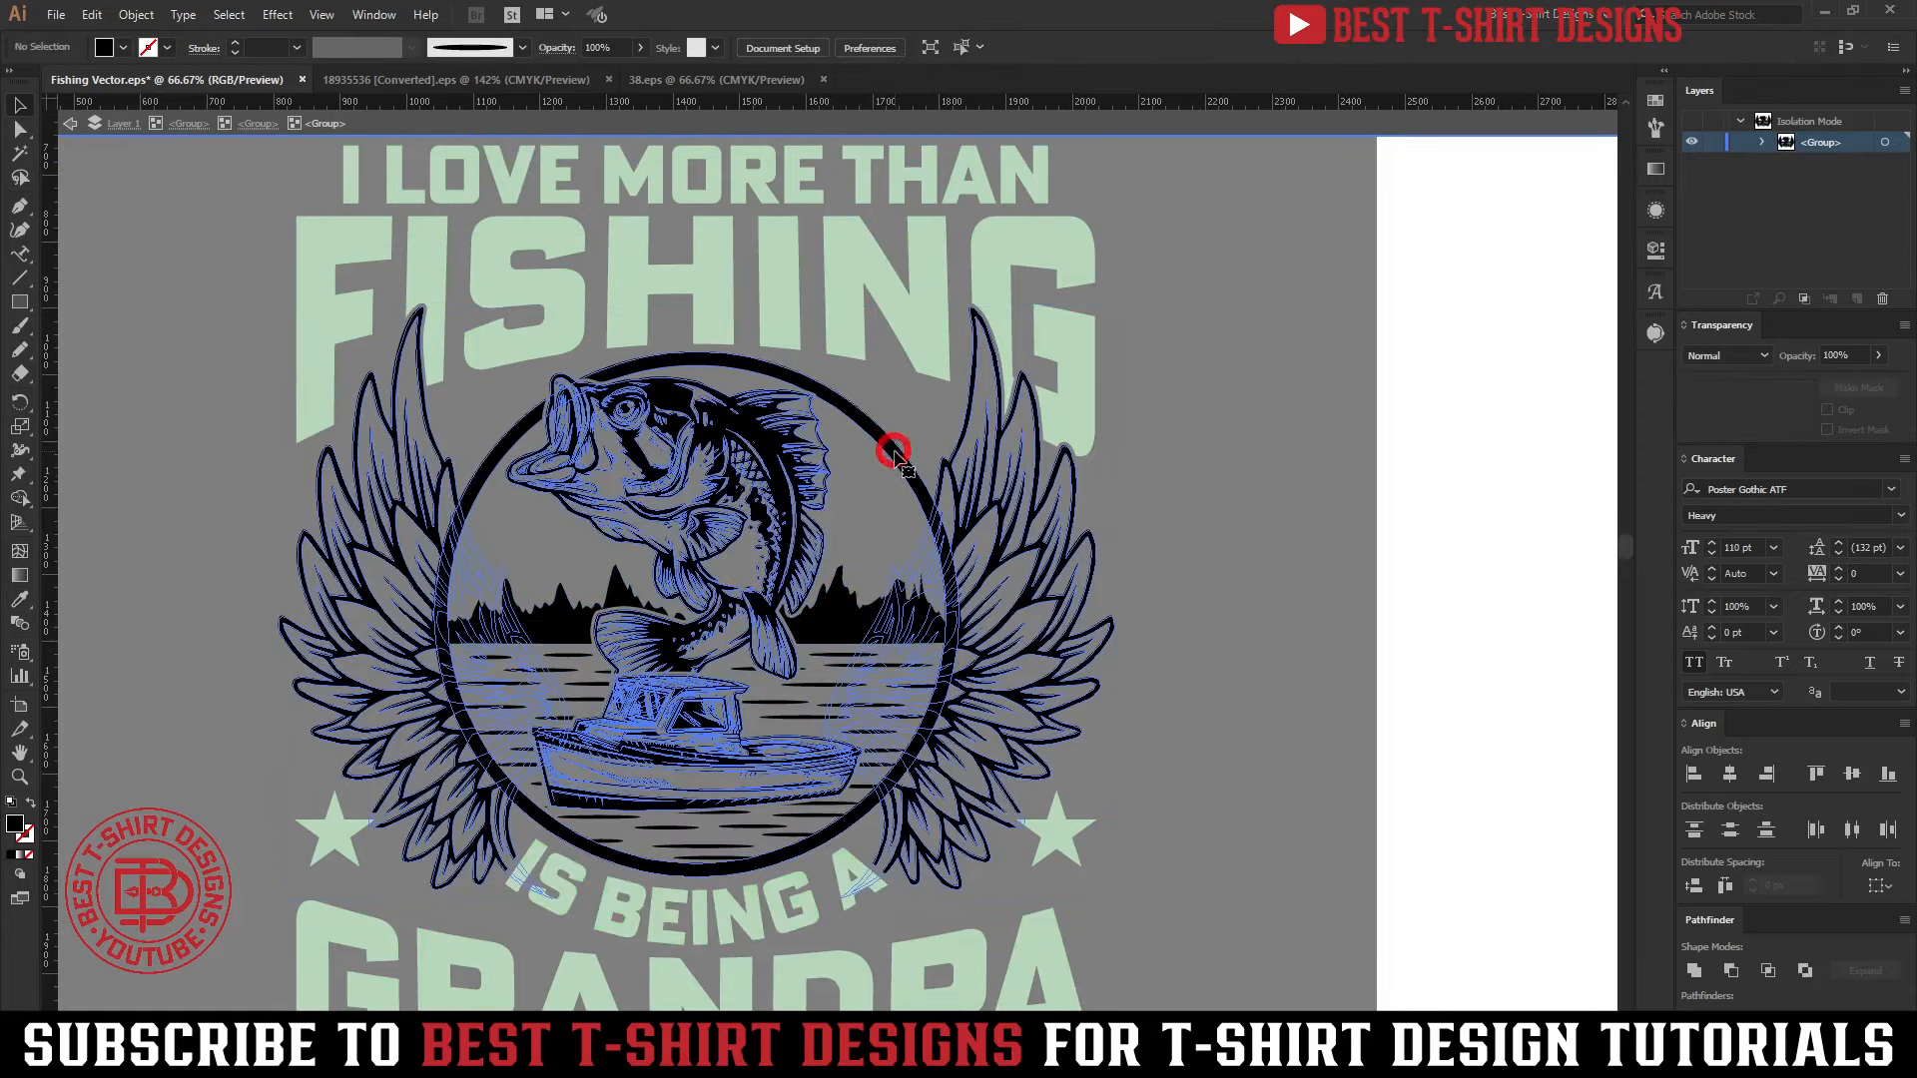
click(1078, 603)
click(1214, 651)
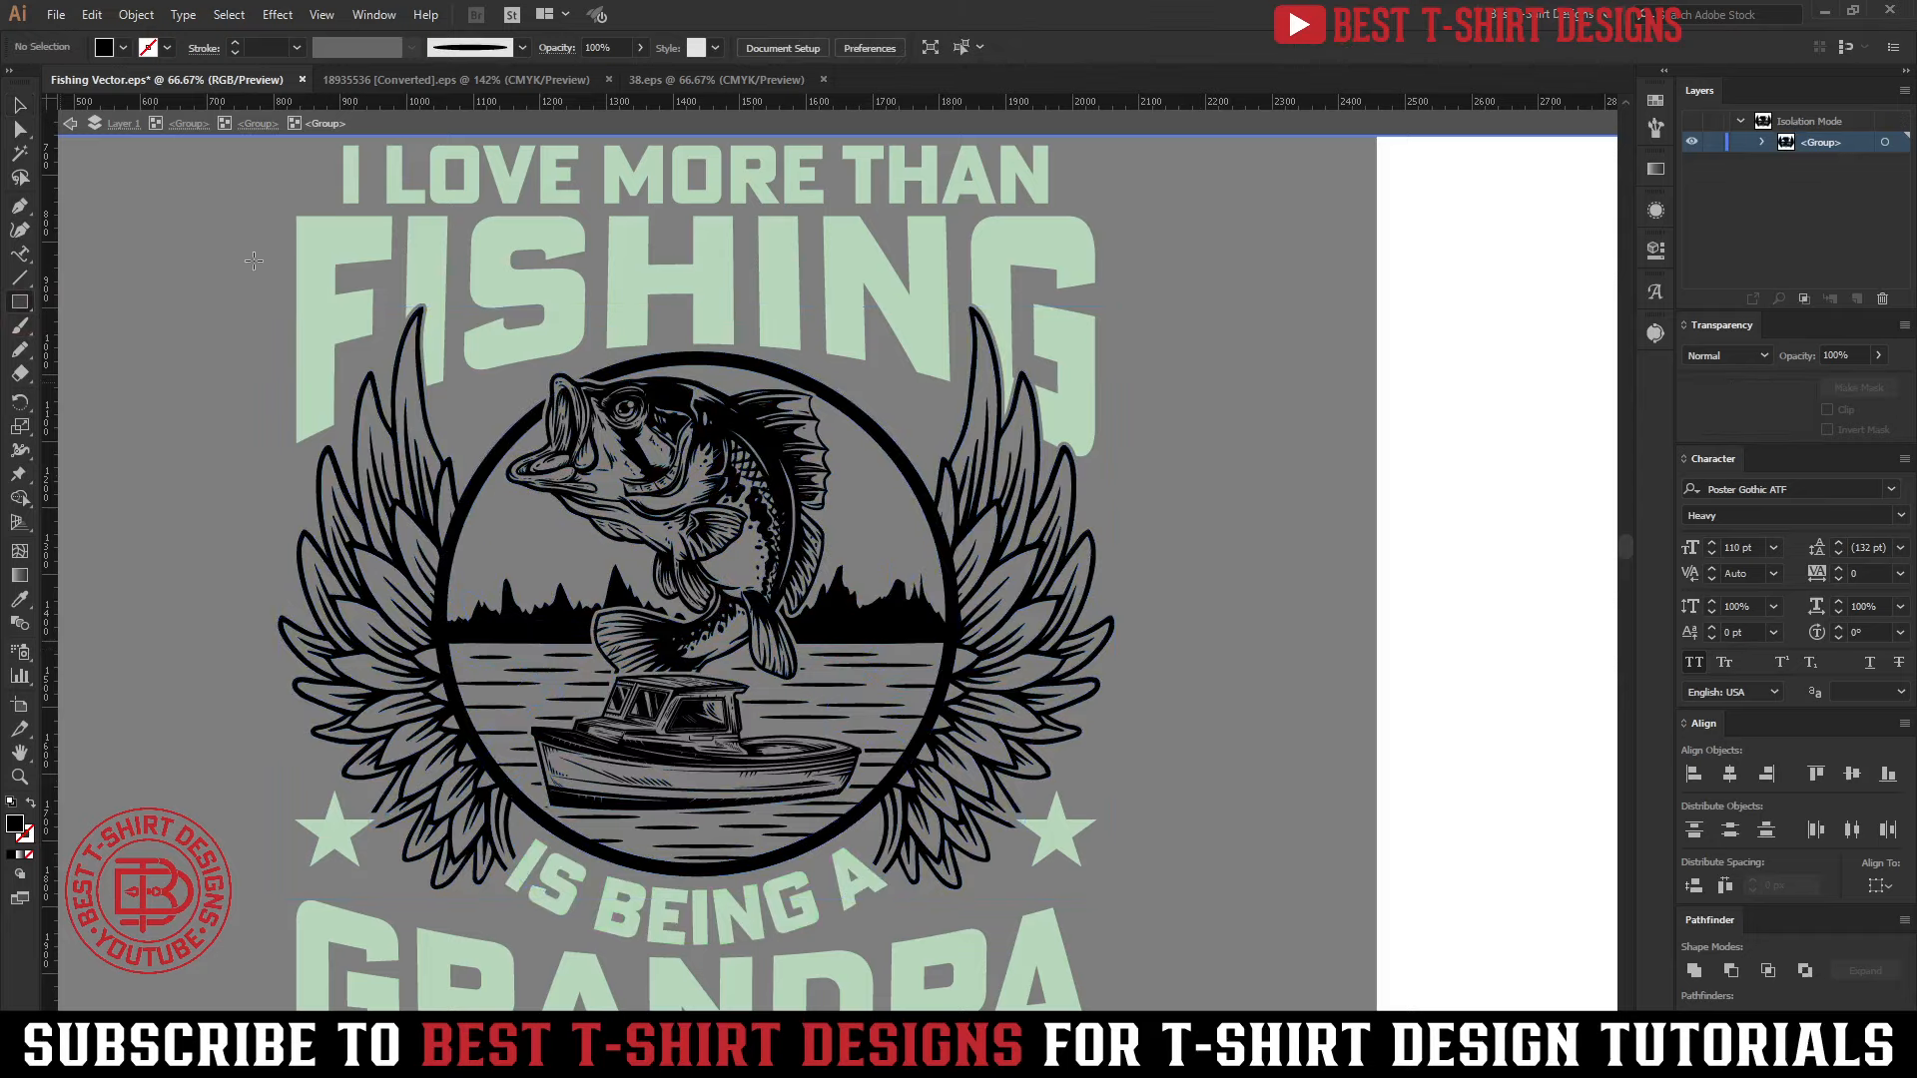
Draw a rectangle of about 1443 × 1092 px behind the emblem artwork and fill it with the lettering's green using the Eyedropper
drag(254, 261, 1210, 929)
key(ctrl+shift+bracketleft)
scroll(1035, 449, up, 3)
key(i)
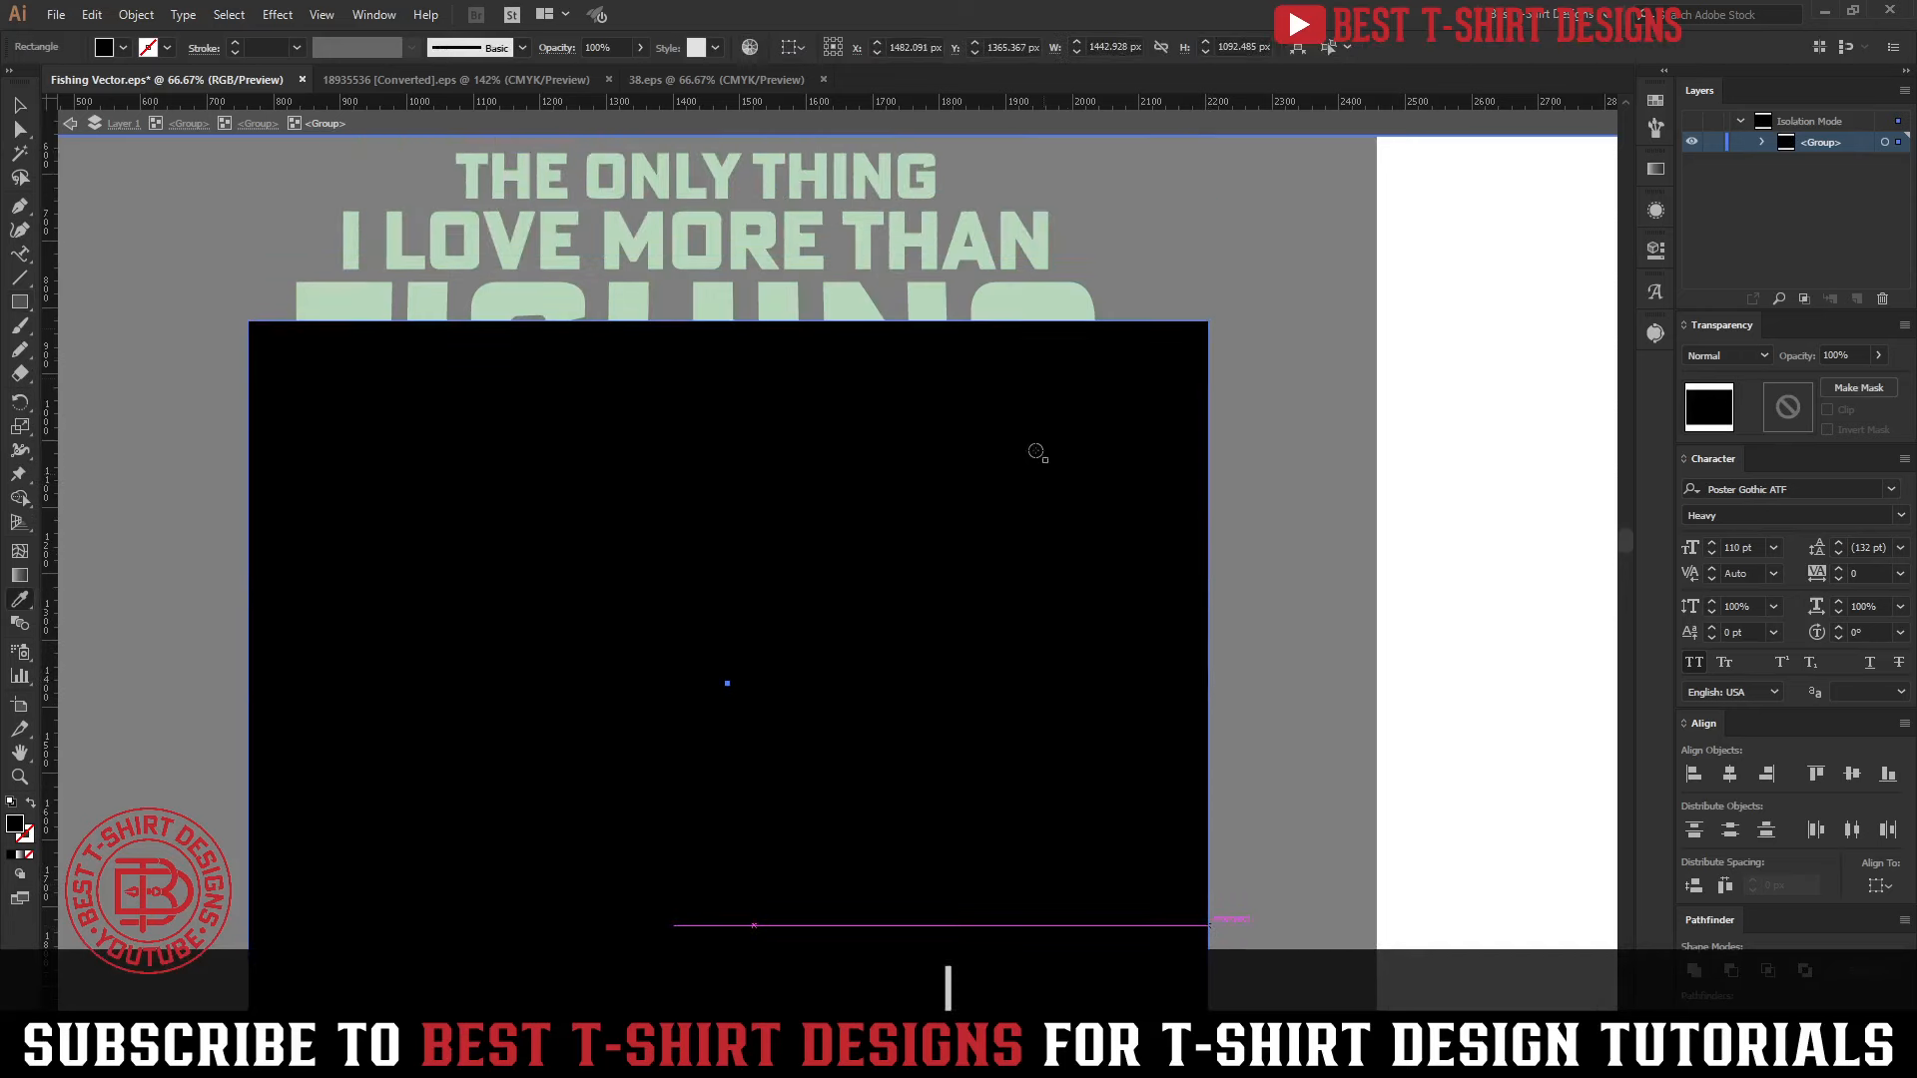
click(1001, 292)
key(v)
scroll(1294, 699, down, 3)
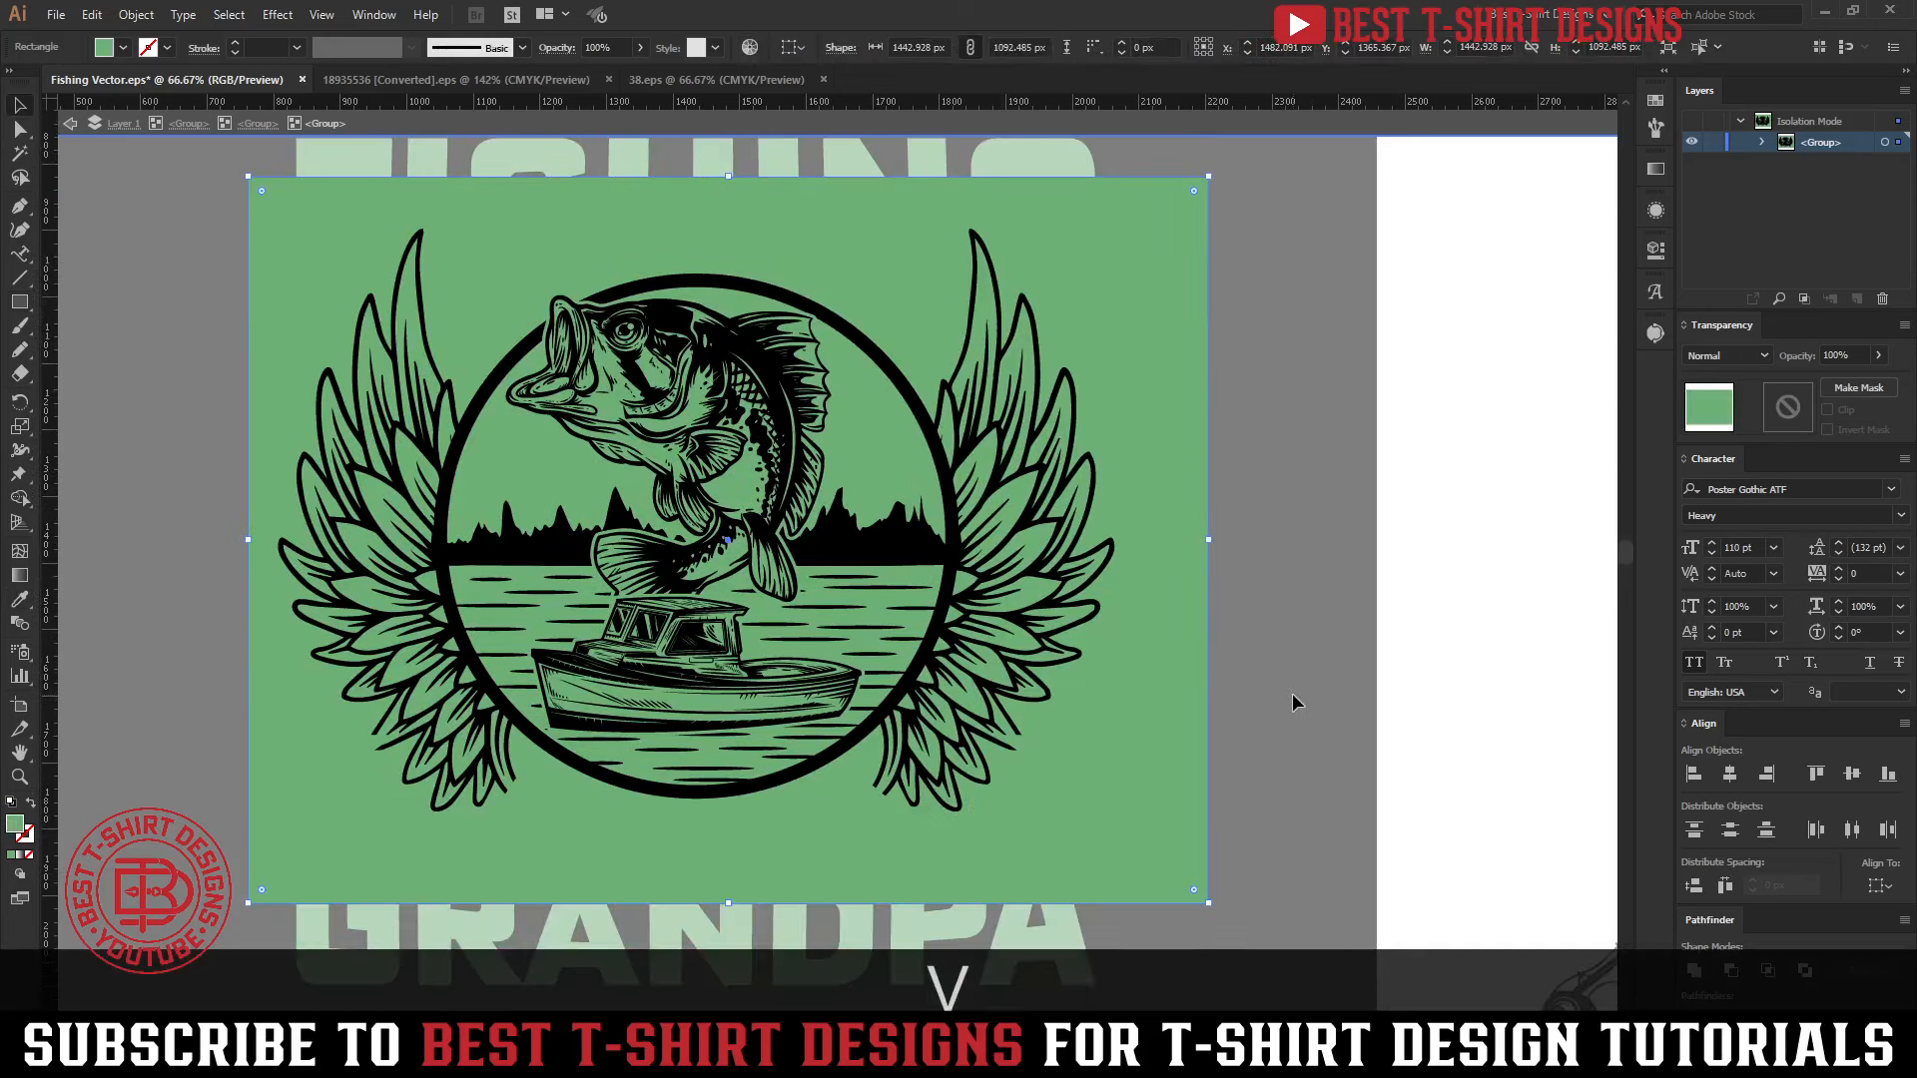
scroll(1300, 605, up, 1)
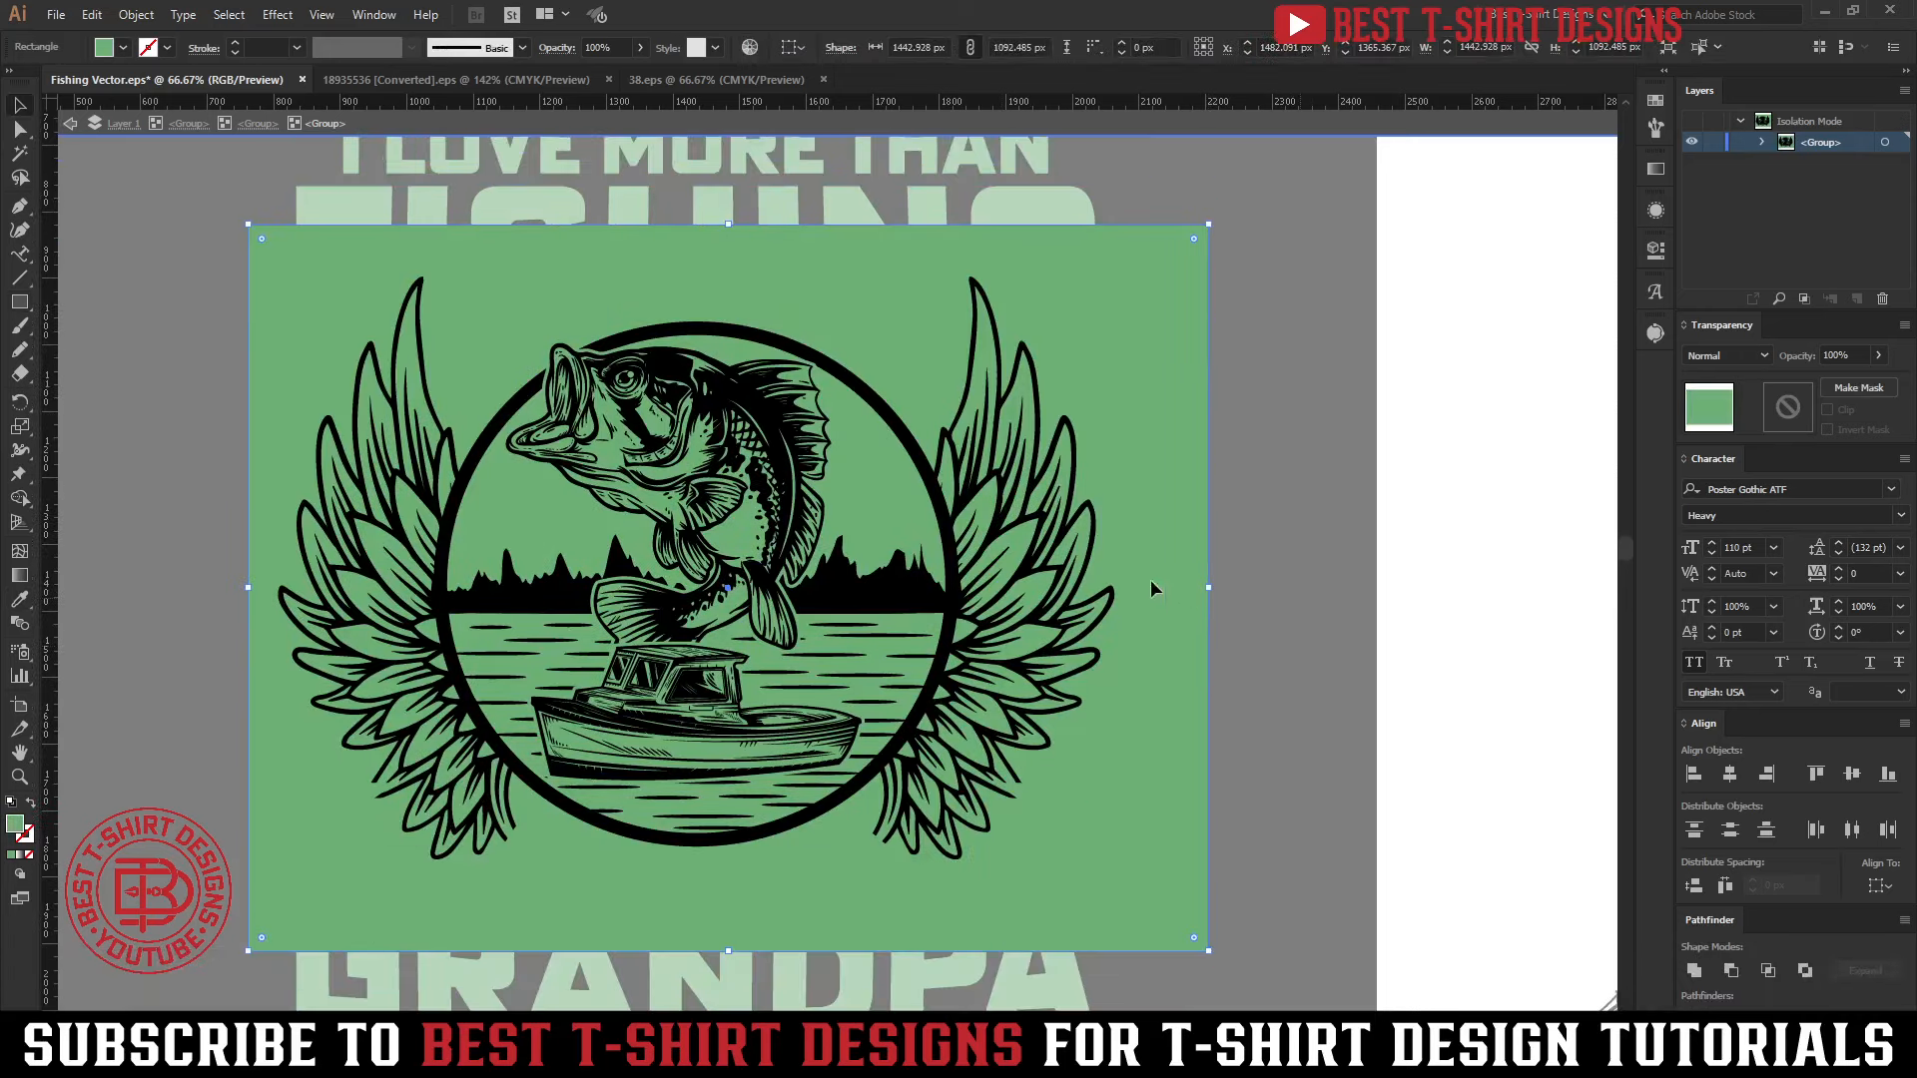
Remove the green outside the wings and ring by using the Shape Builder on the rectangle and emblem artwork, then leave isolation
key(ctrl+shift+a)
click(949, 426)
shift+click(1123, 462)
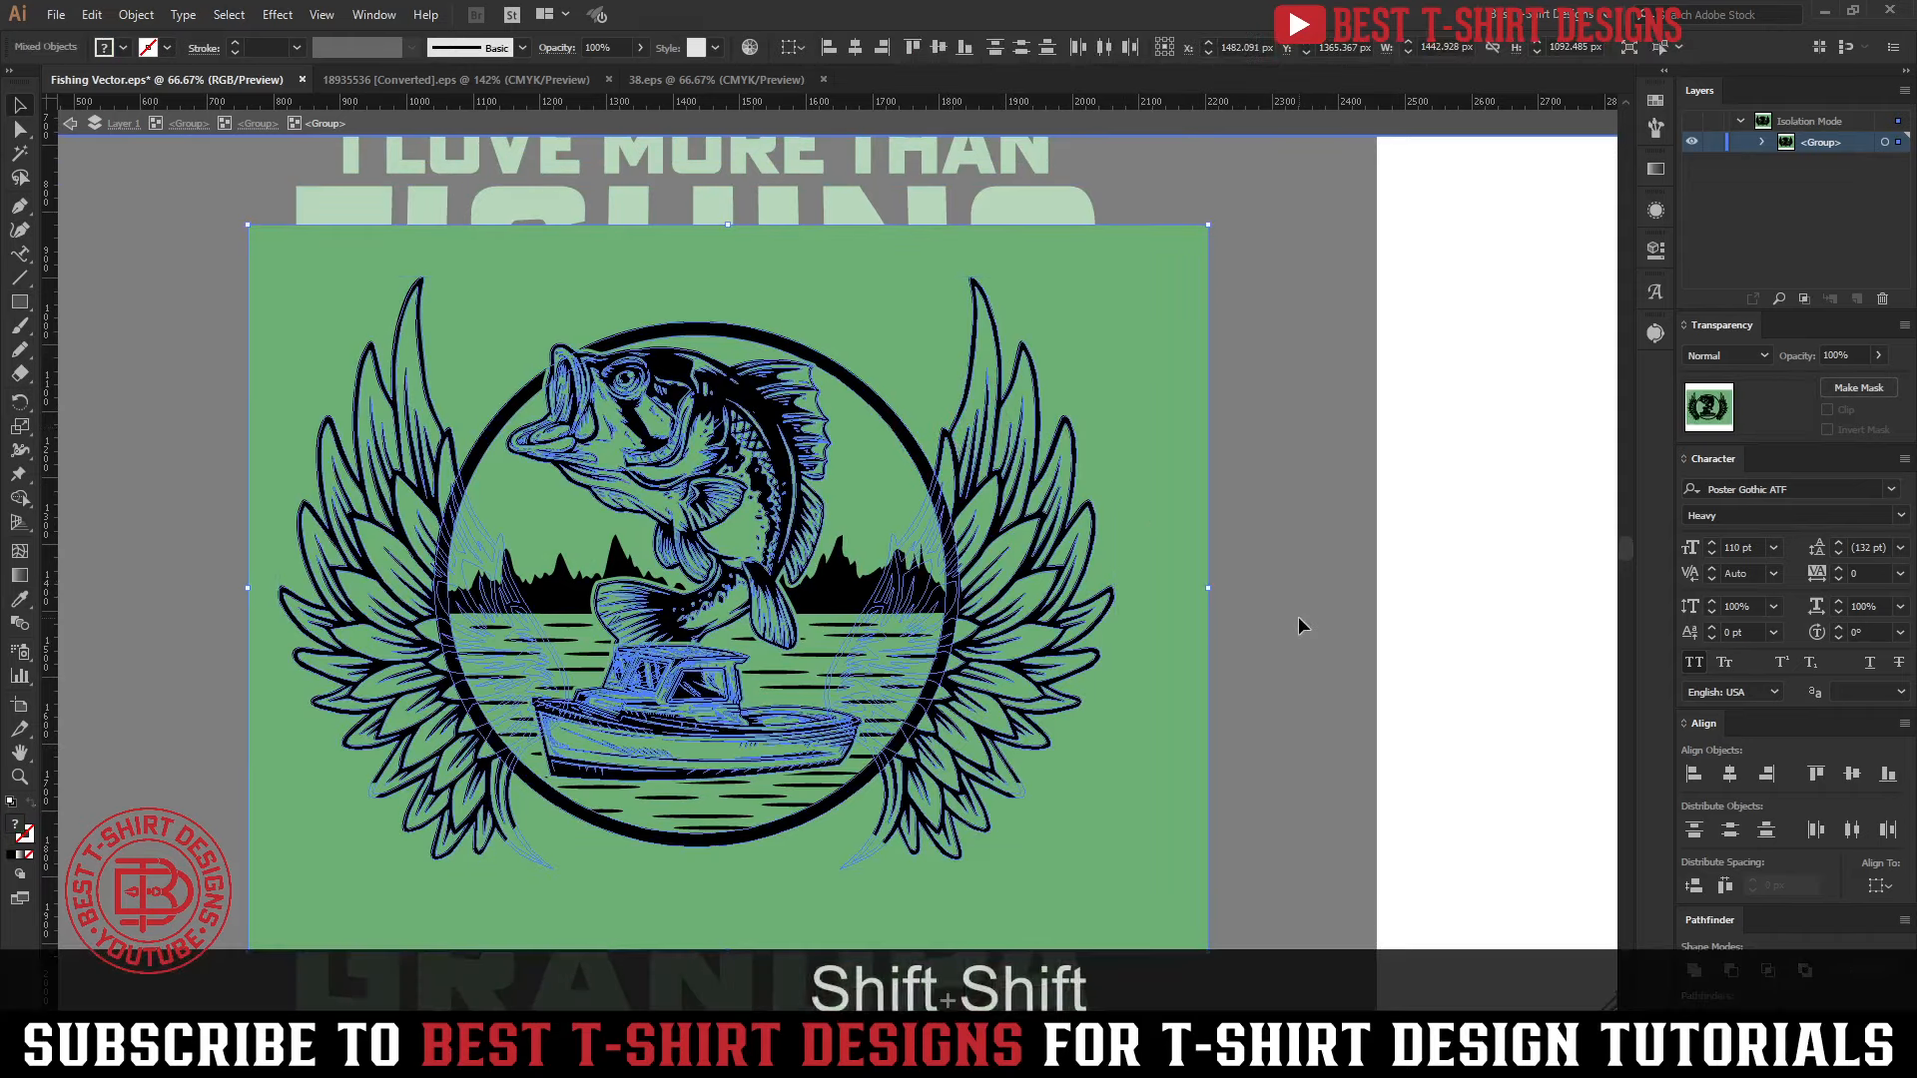
key(shift+m)
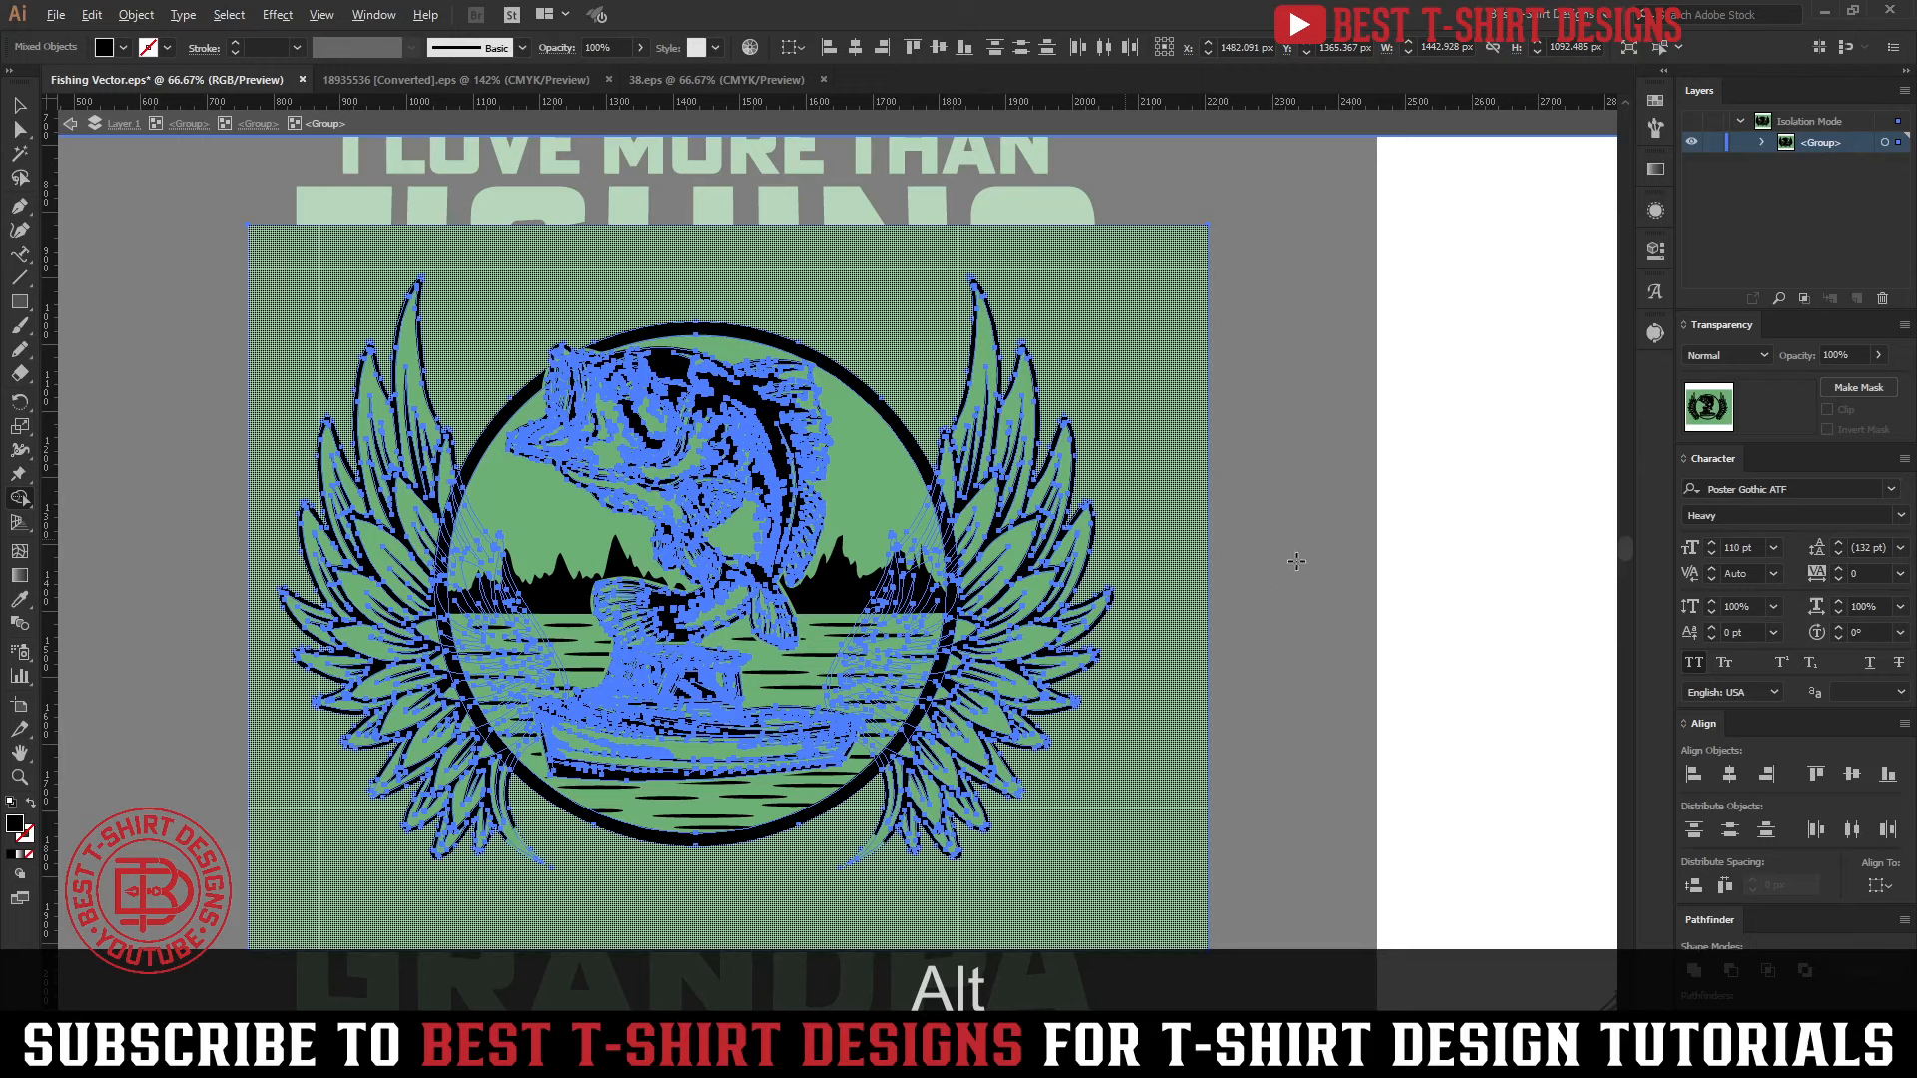
key(v)
click(1254, 405)
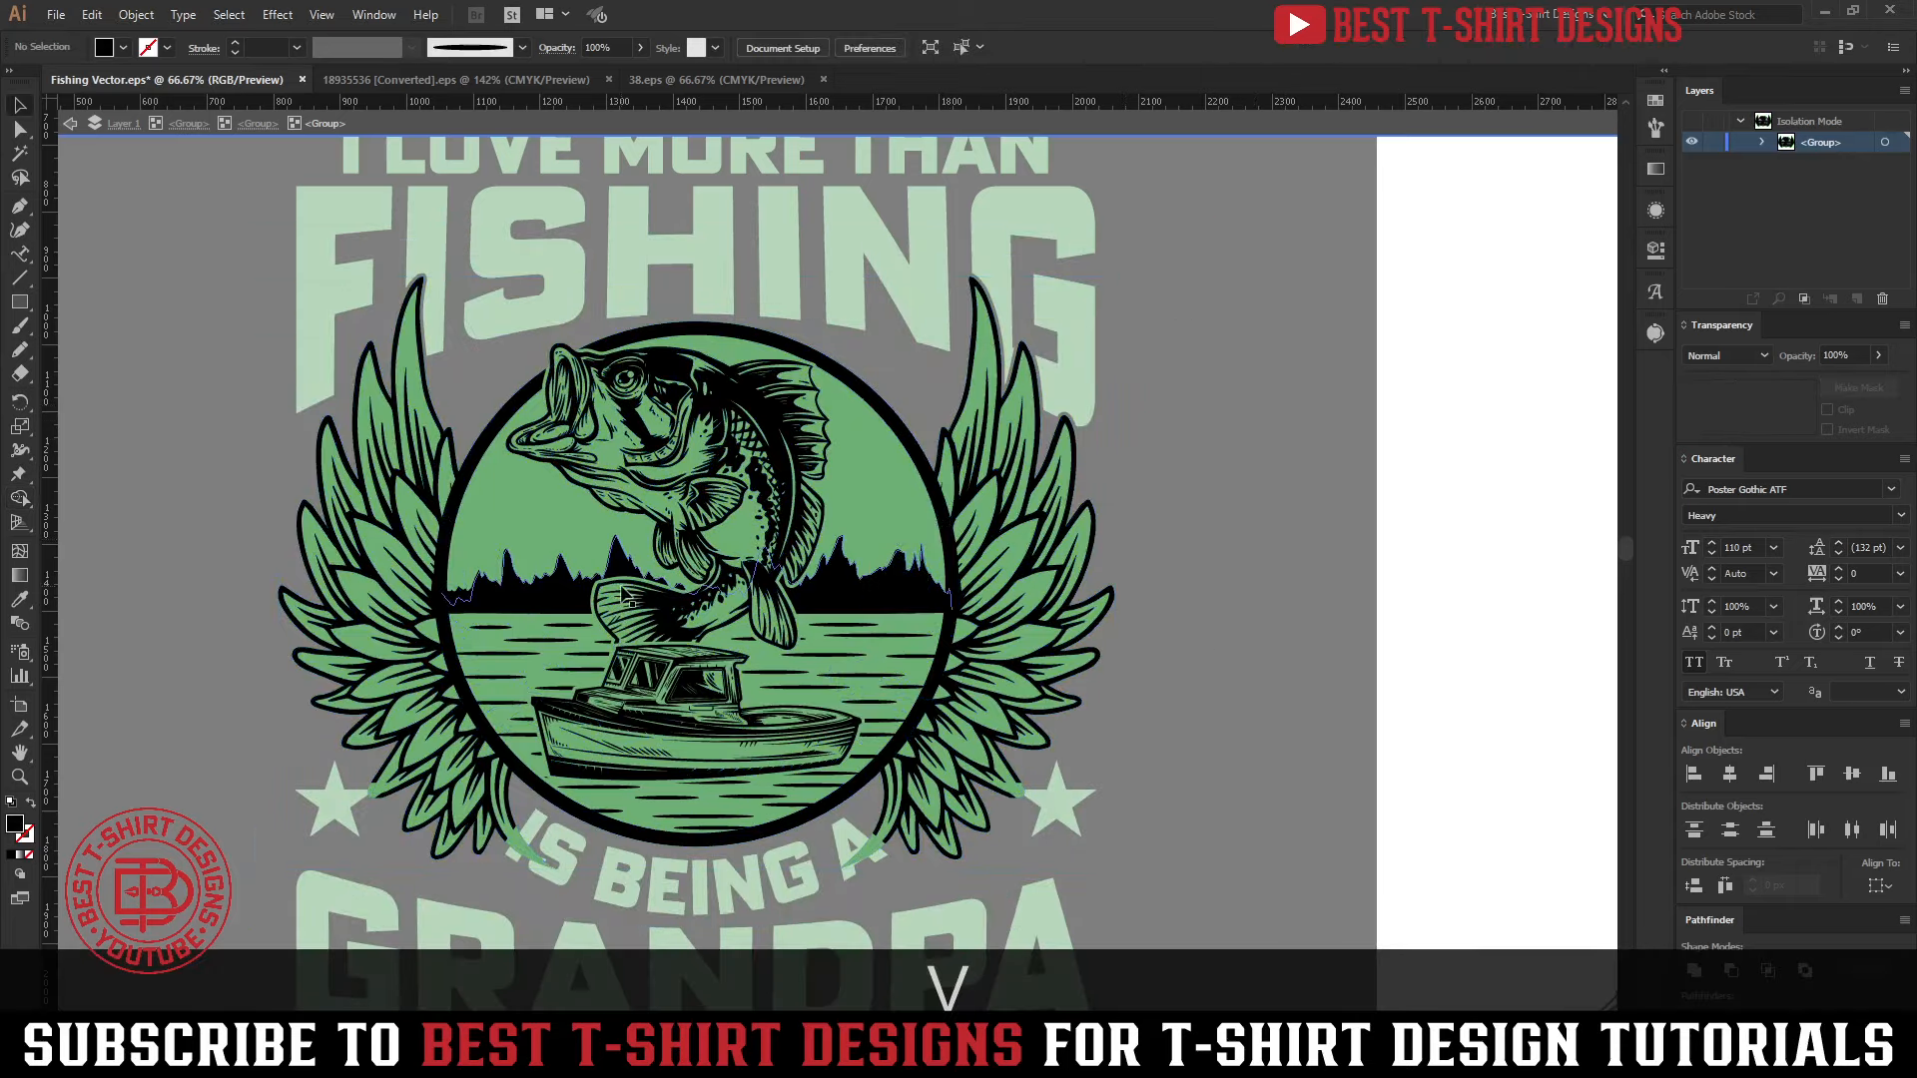
double_click(1196, 601)
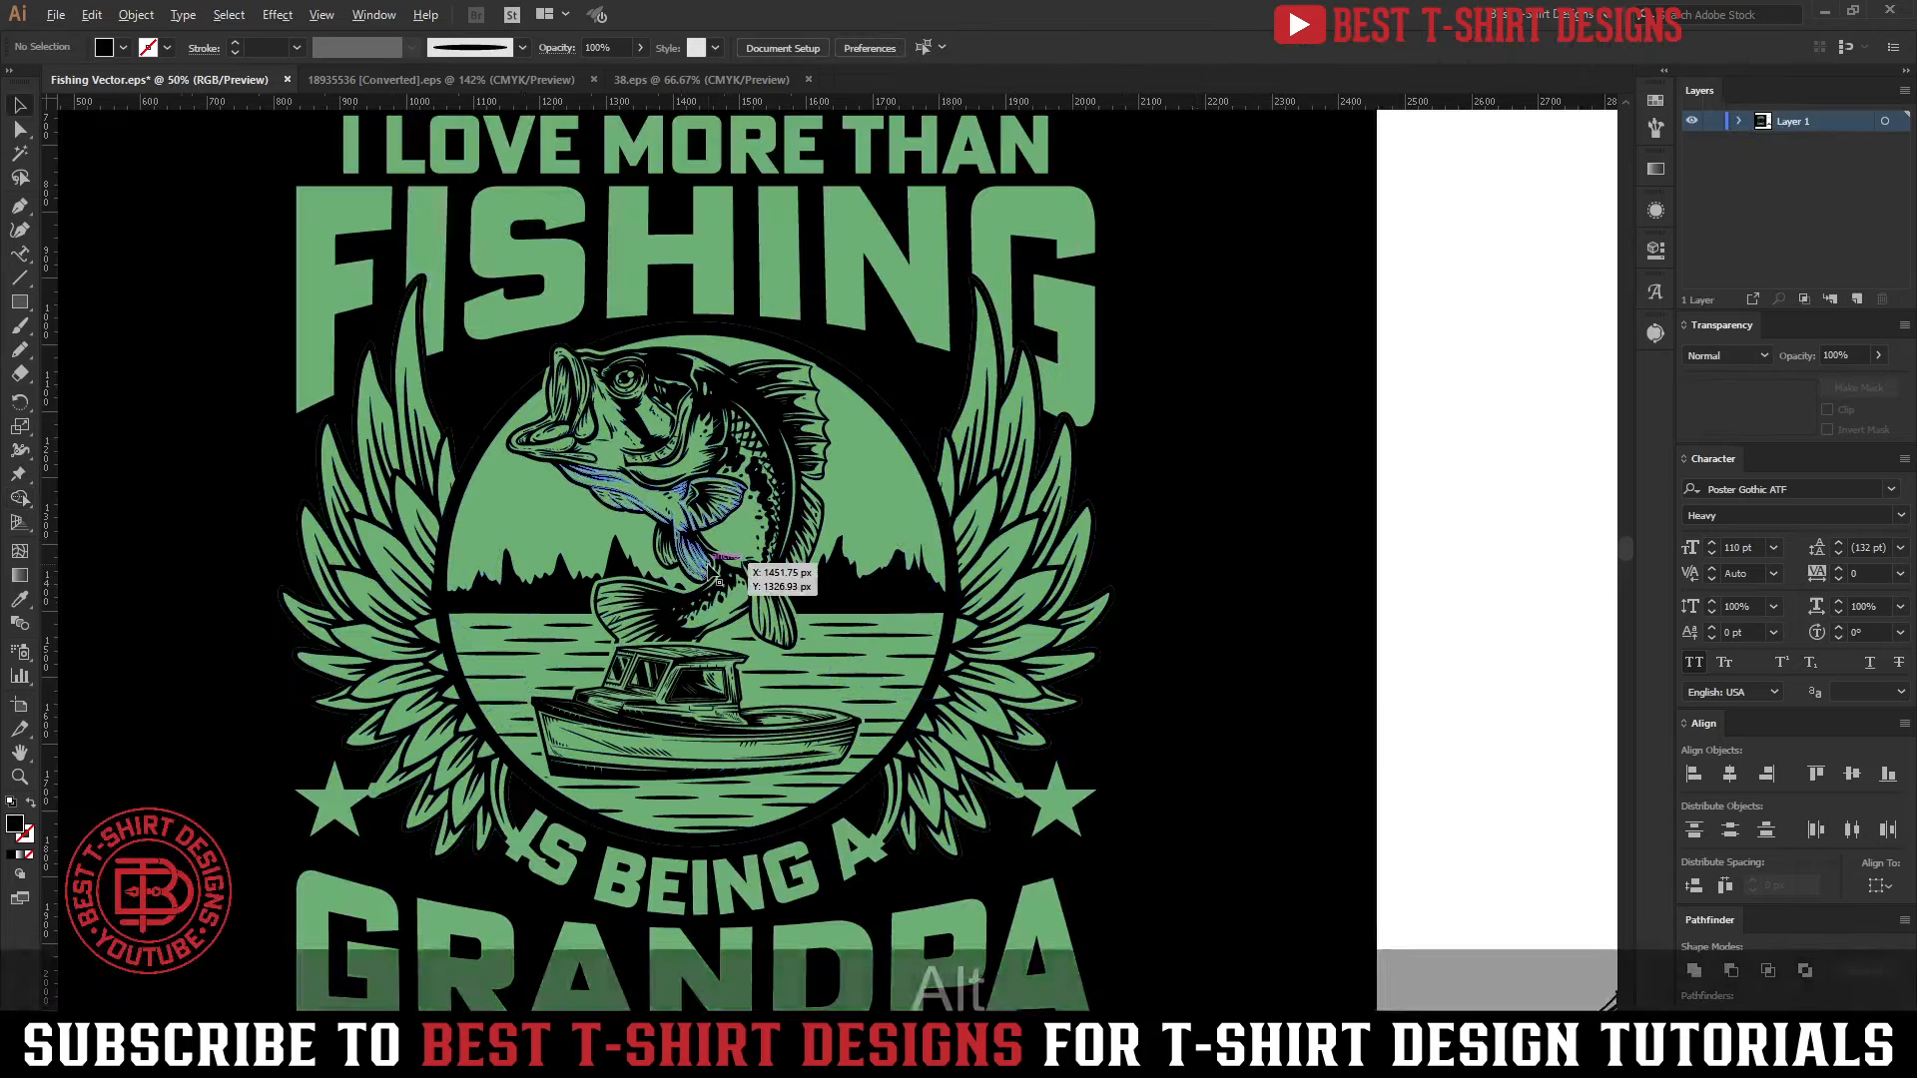
Isolate the emblem artwork subgroup again and select the green backing shape that overlaps the IS BEING A text
scroll(719, 569, down, 1)
scroll(1168, 627, down, 1)
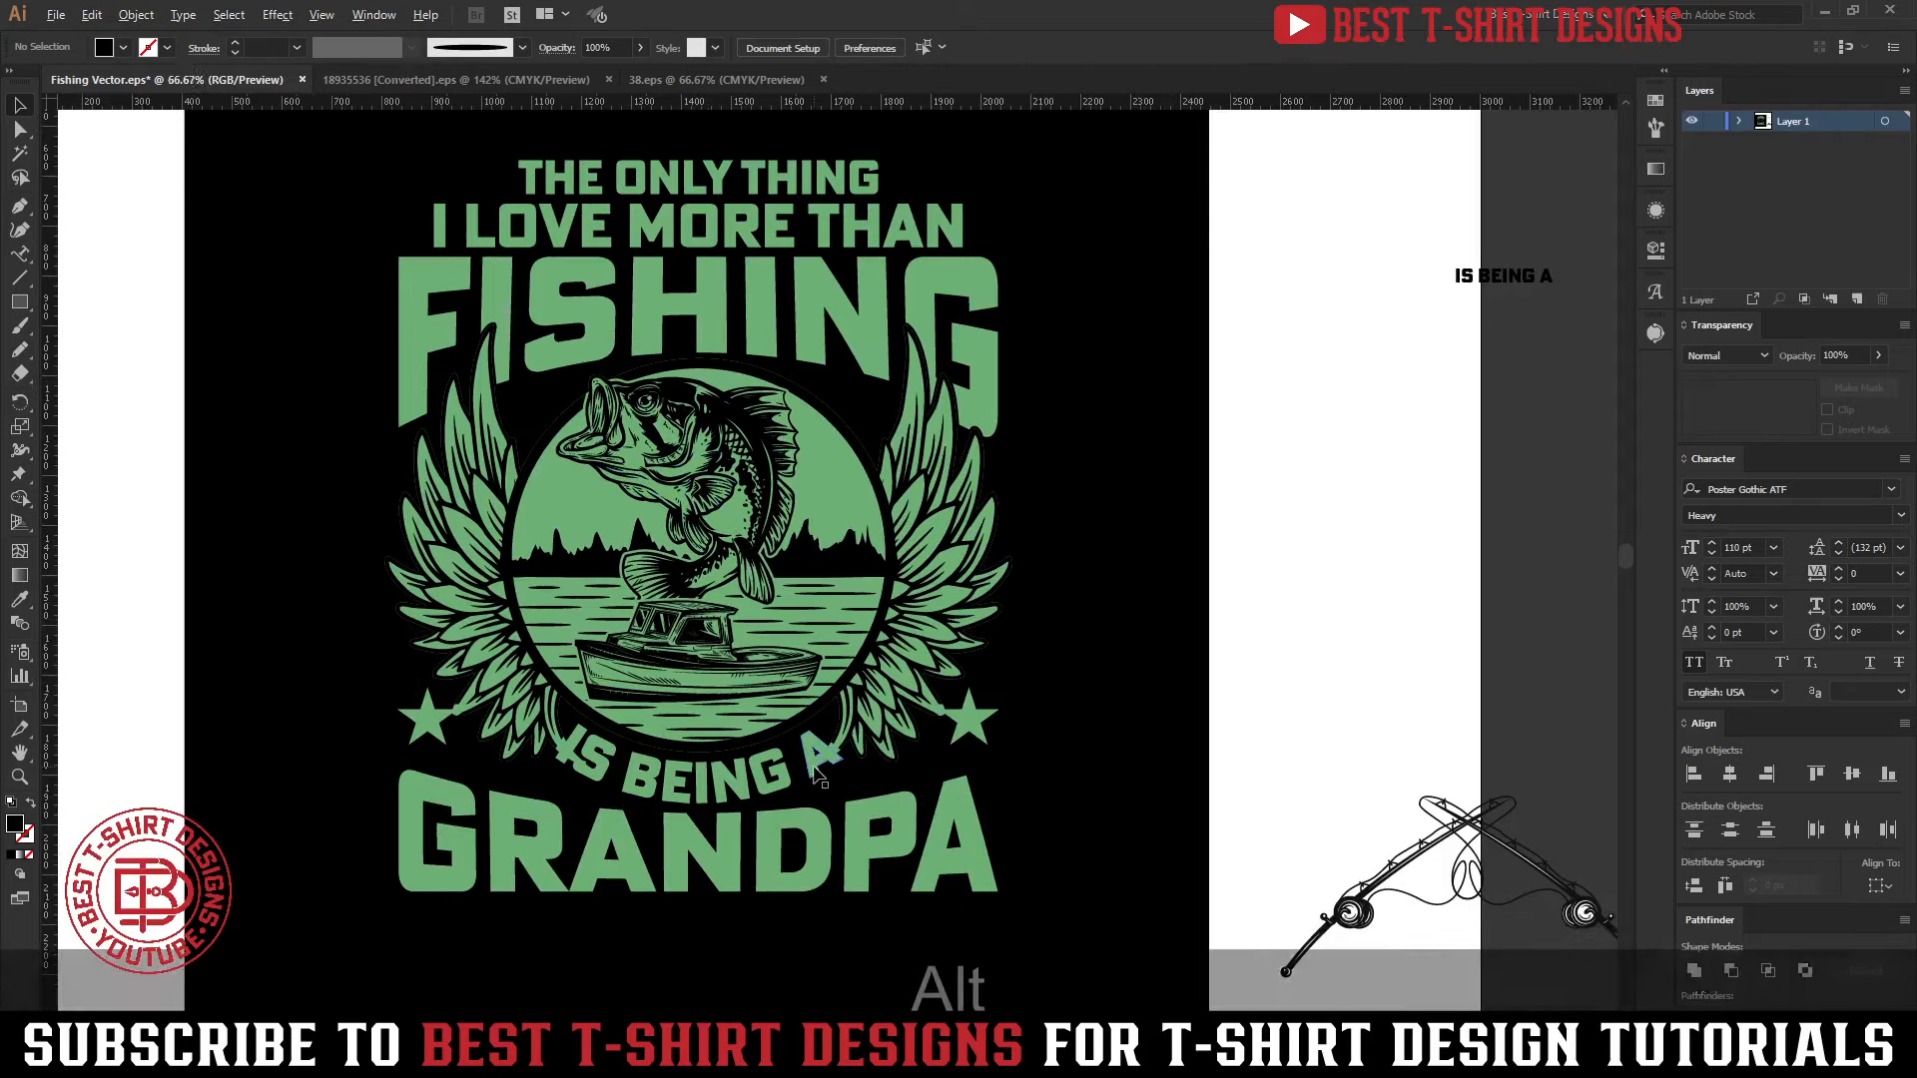
scroll(821, 771, up, 3)
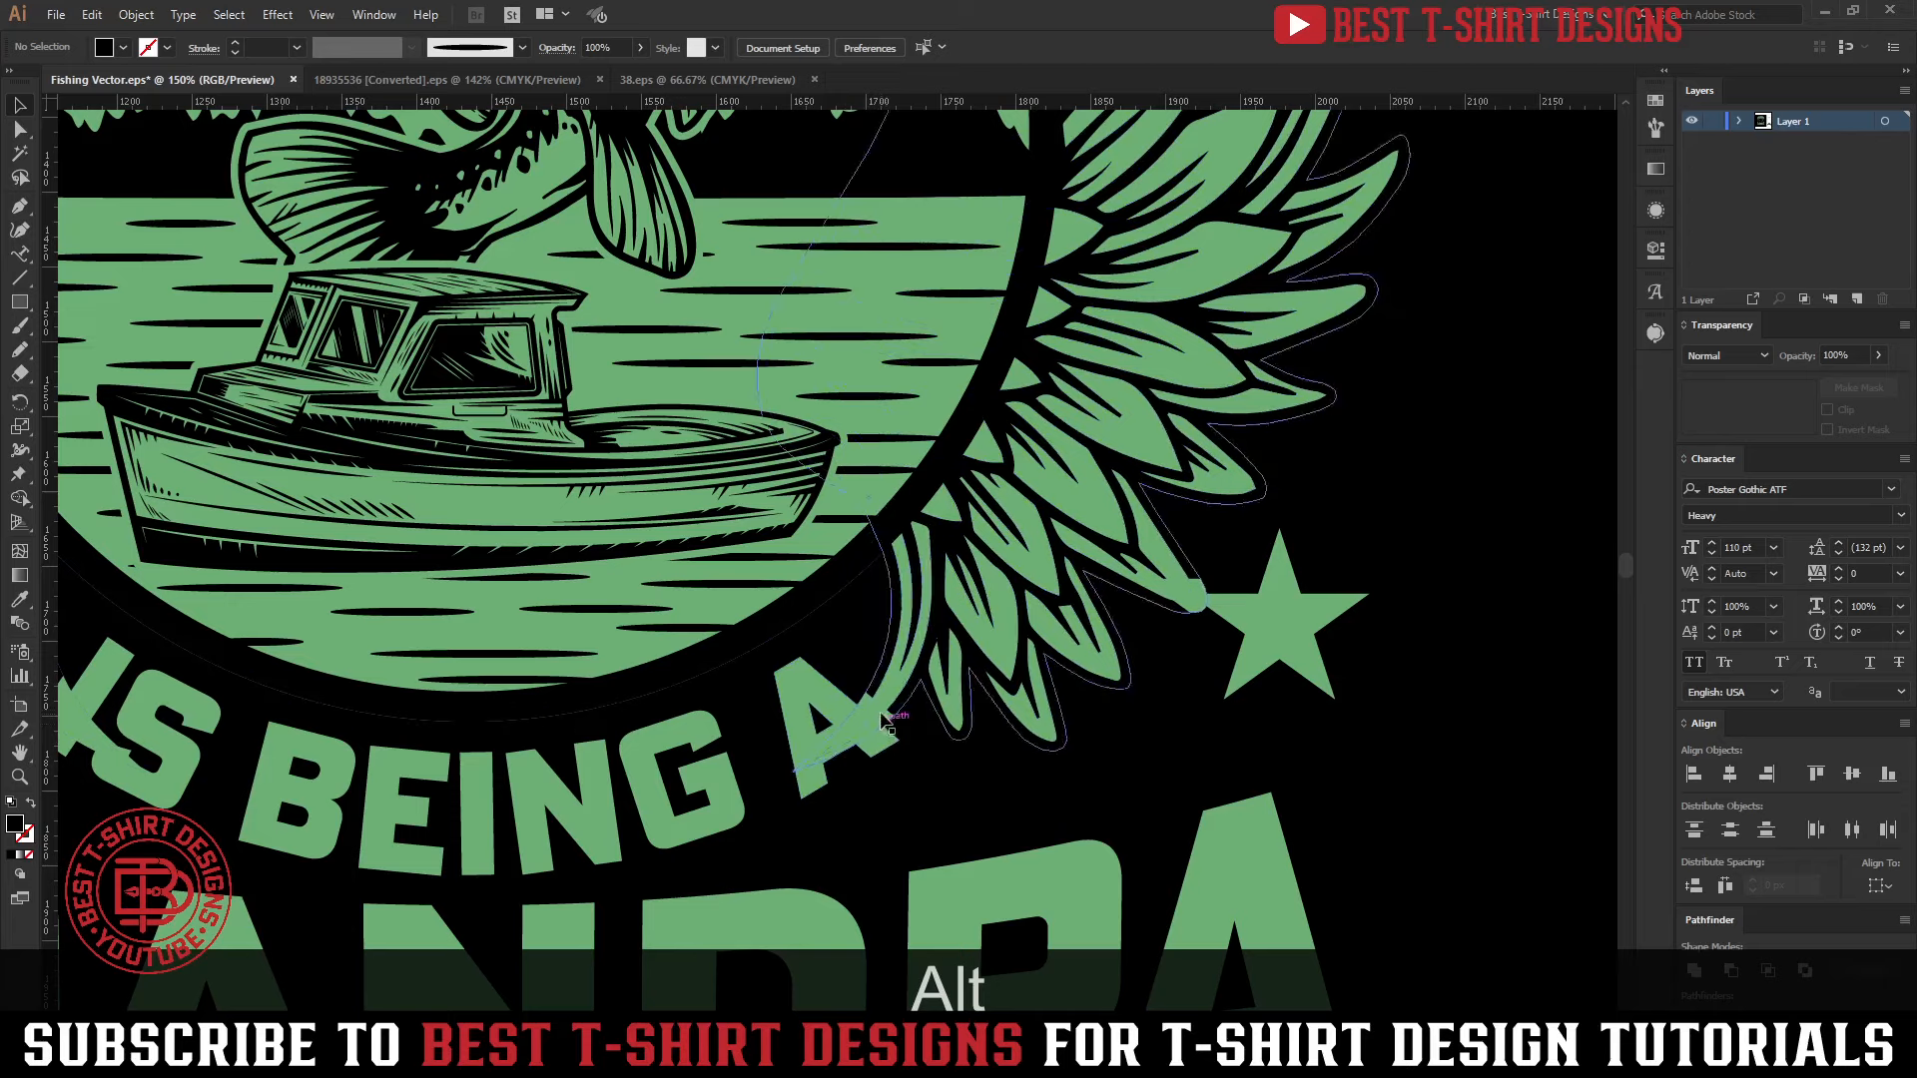
scroll(832, 714, down, 2)
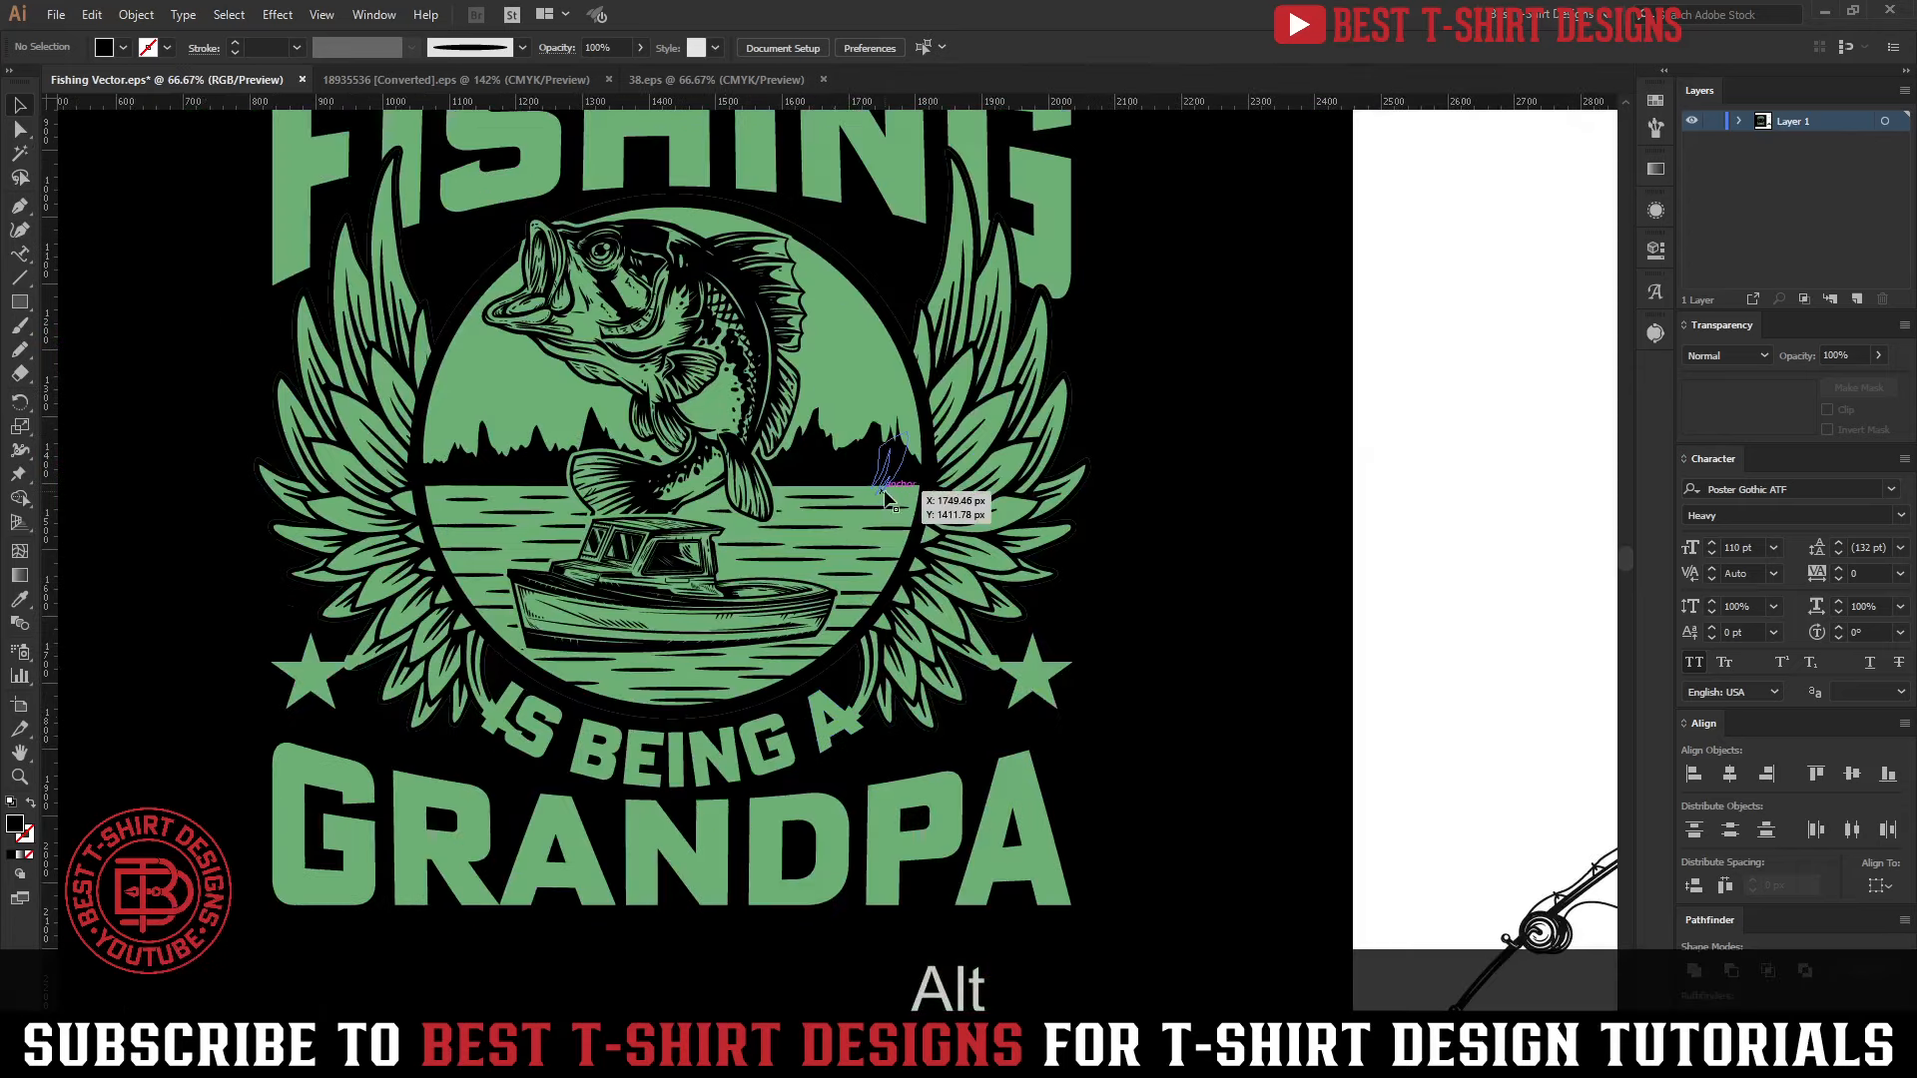
double_click(855, 395)
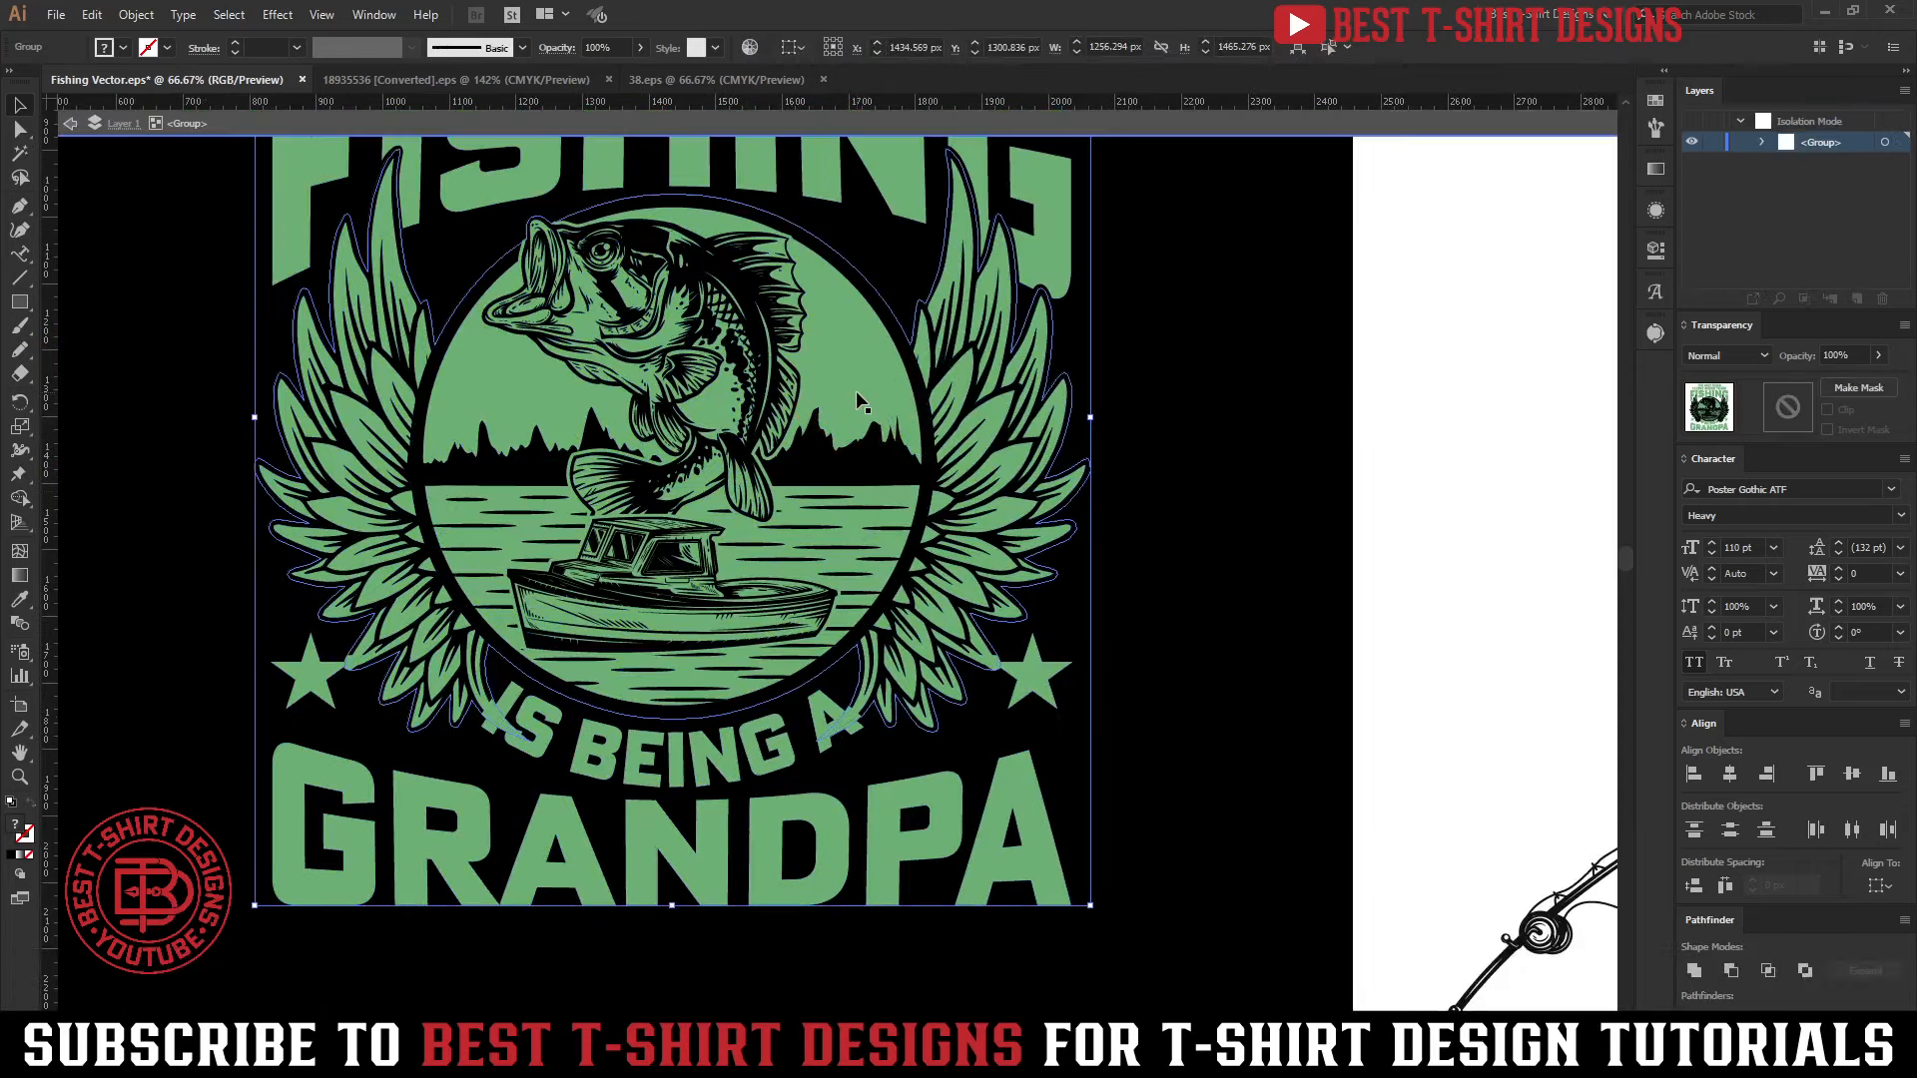
double_click(855, 395)
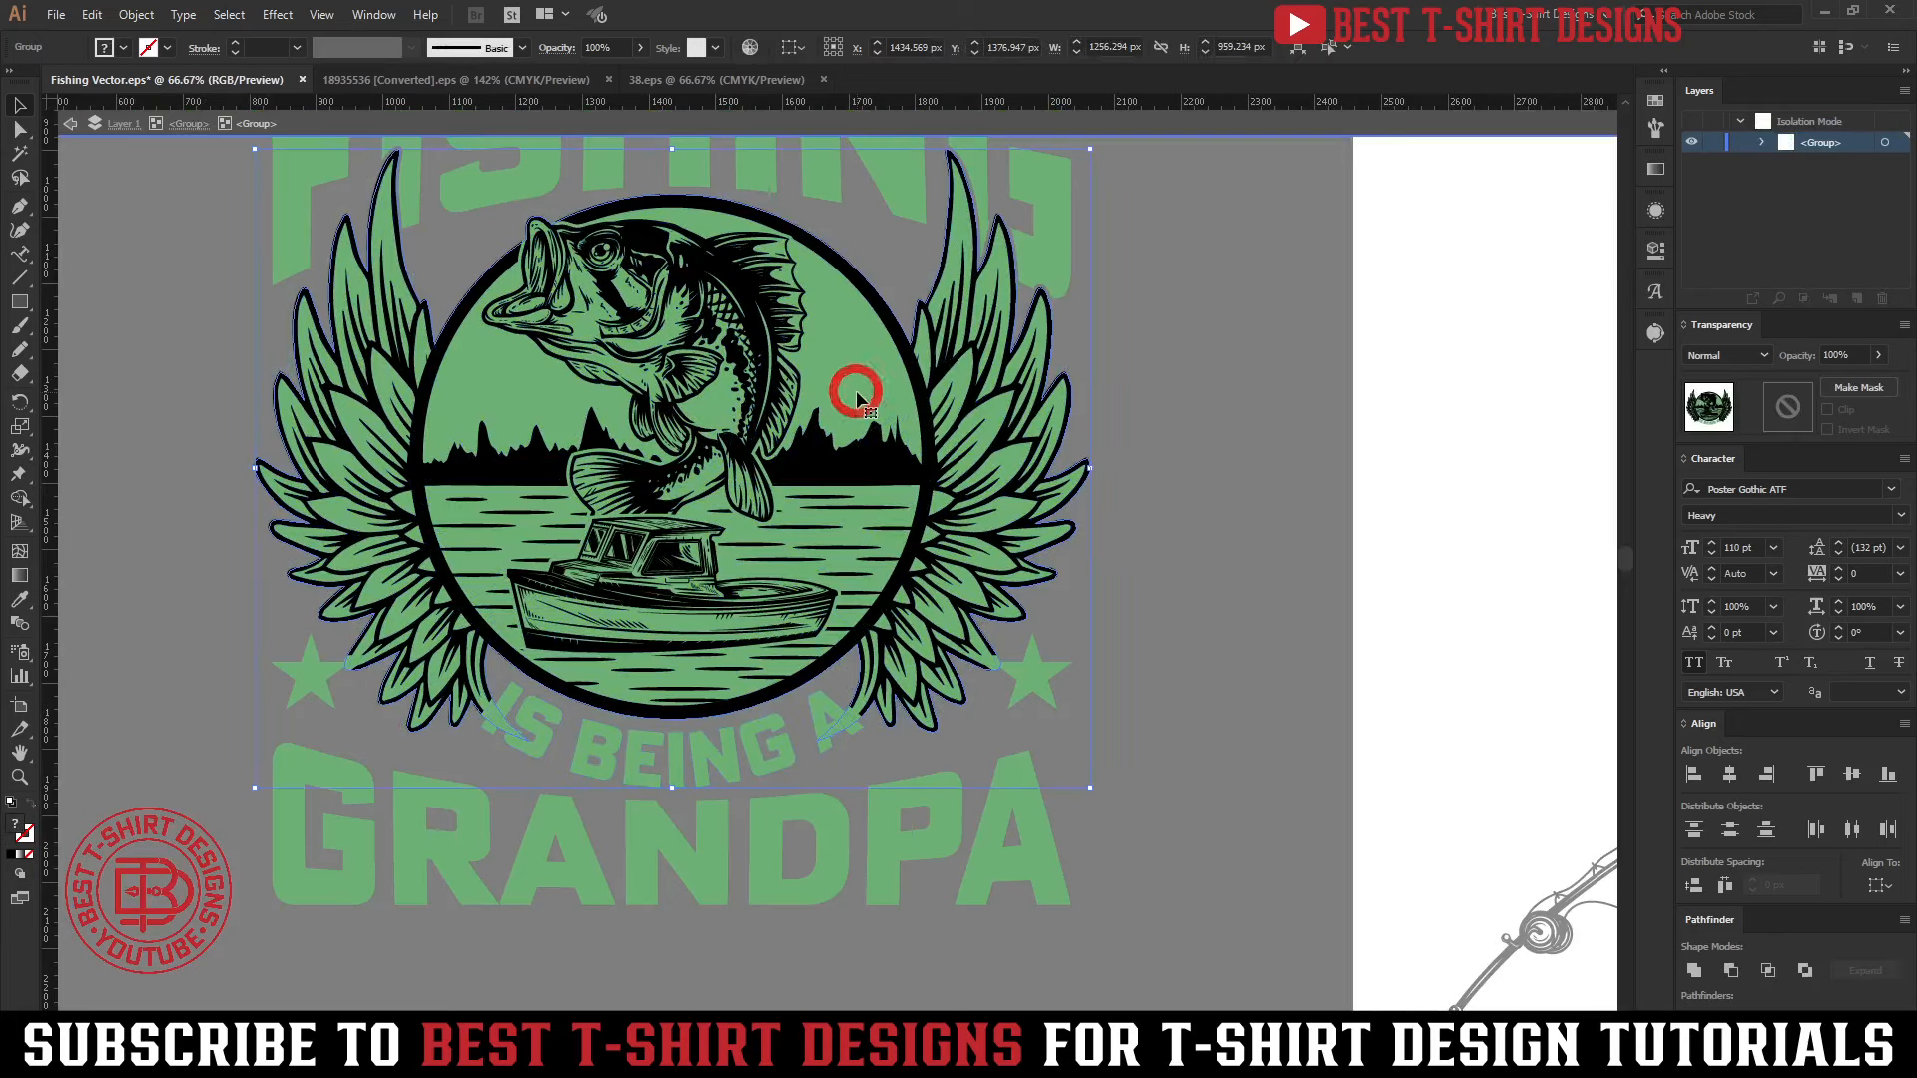
double_click(855, 392)
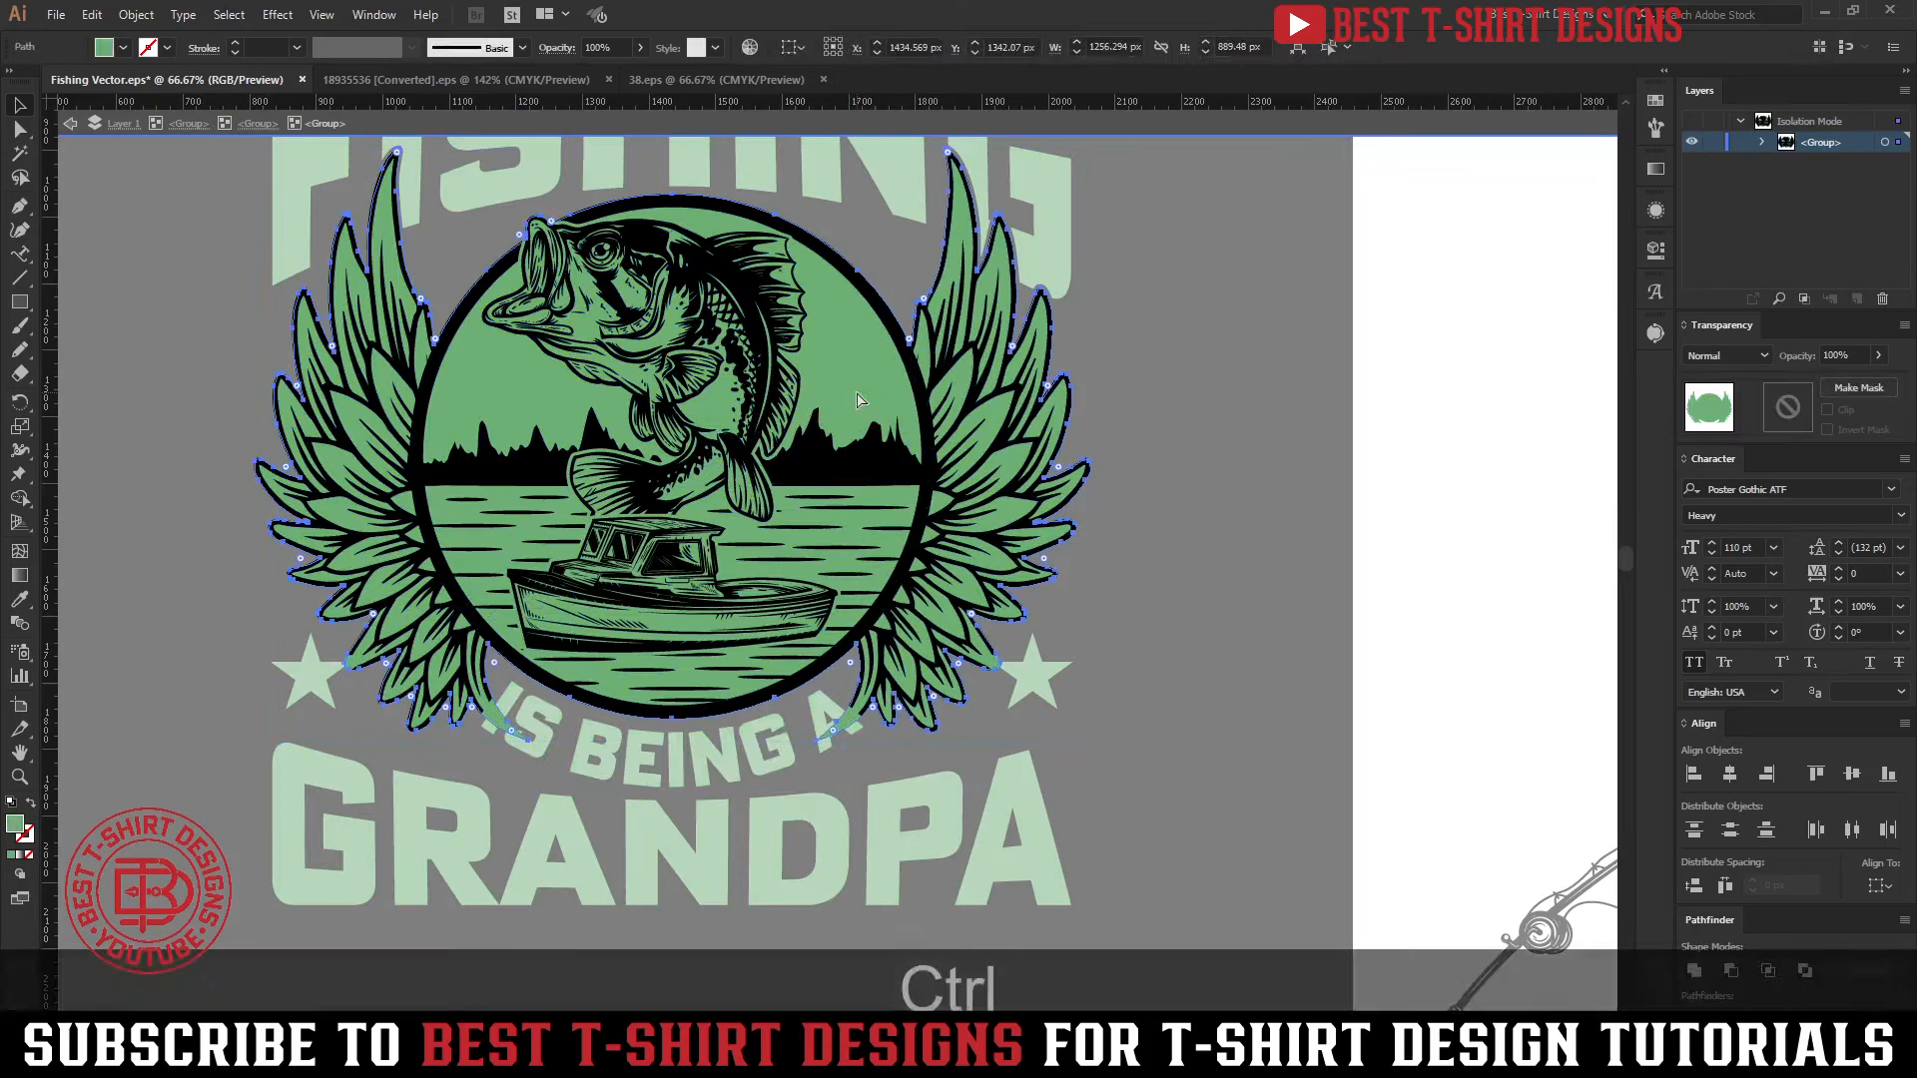
Try to move the green backing shape into the wings' group by cutting it and pasting it behind the wings
key(ctrl+x)
click(967, 501)
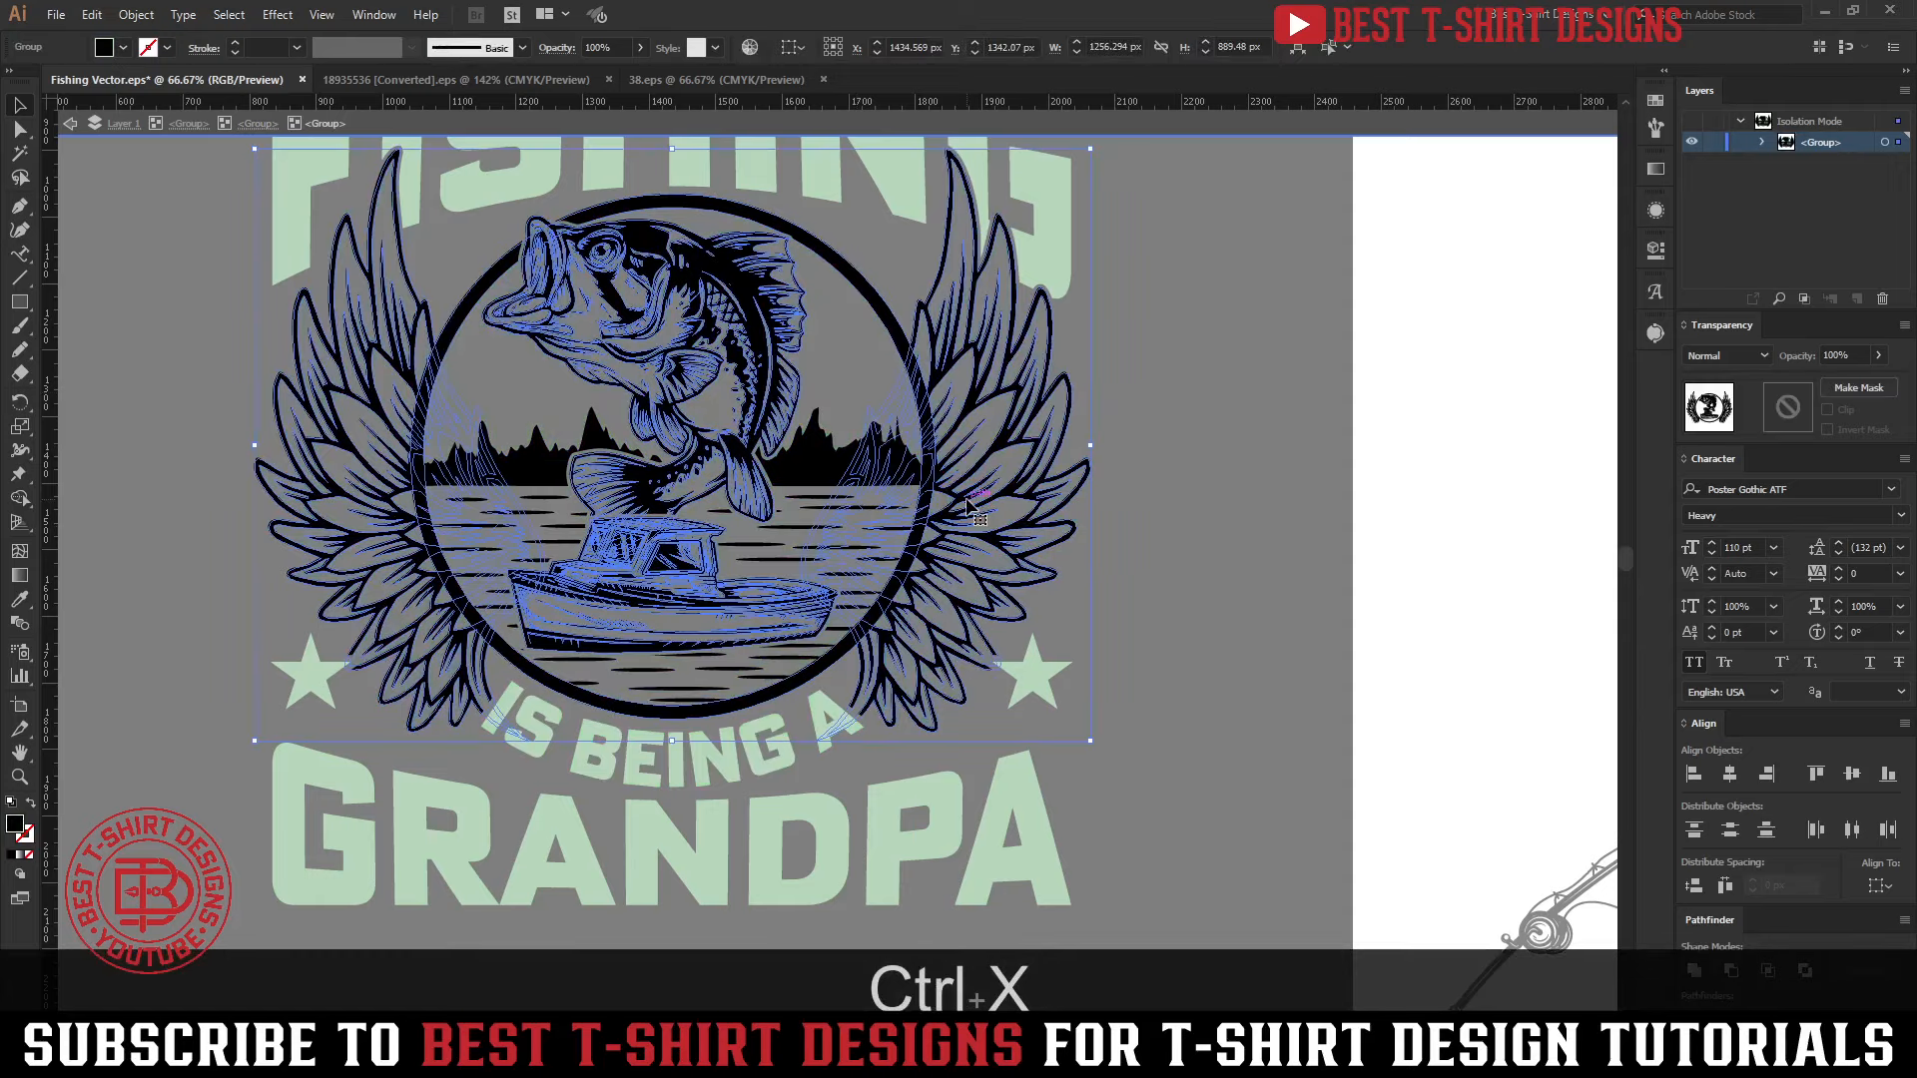
double_click(966, 500)
click(966, 500)
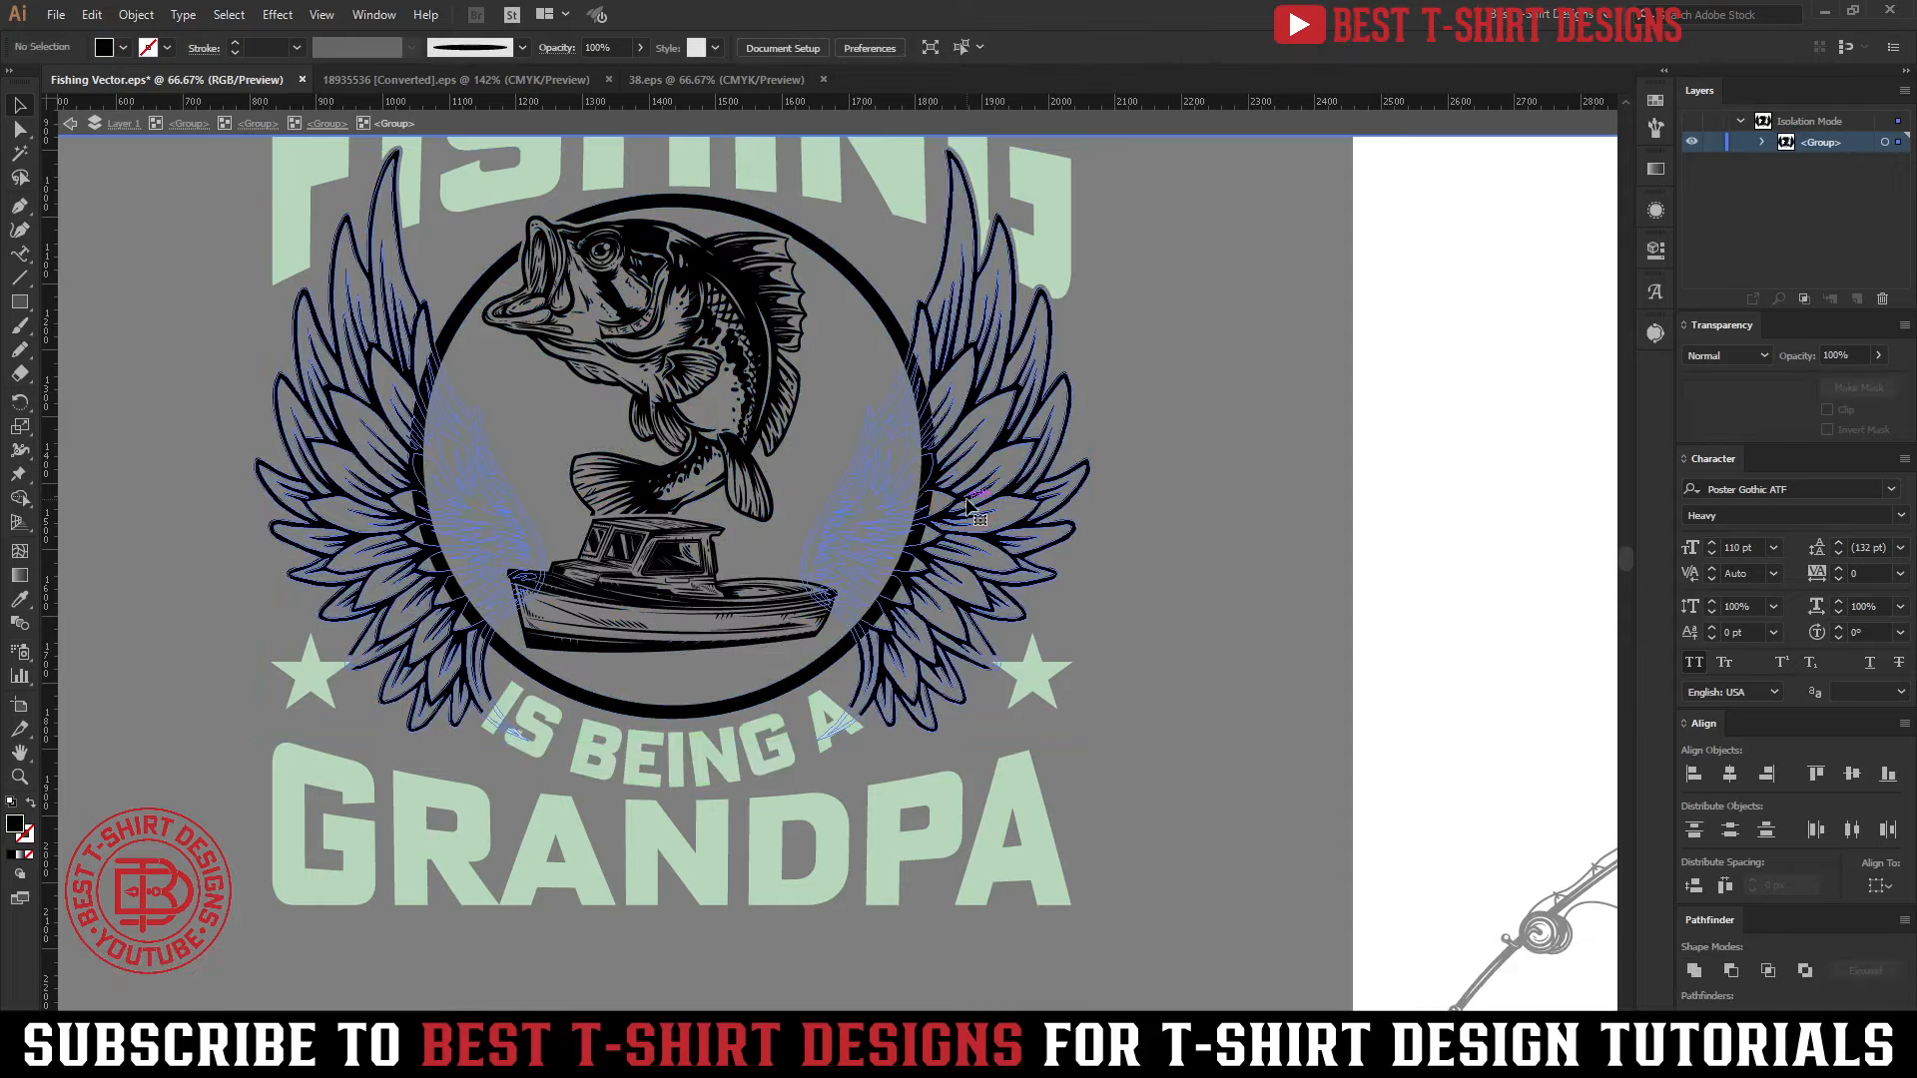
double_click(966, 501)
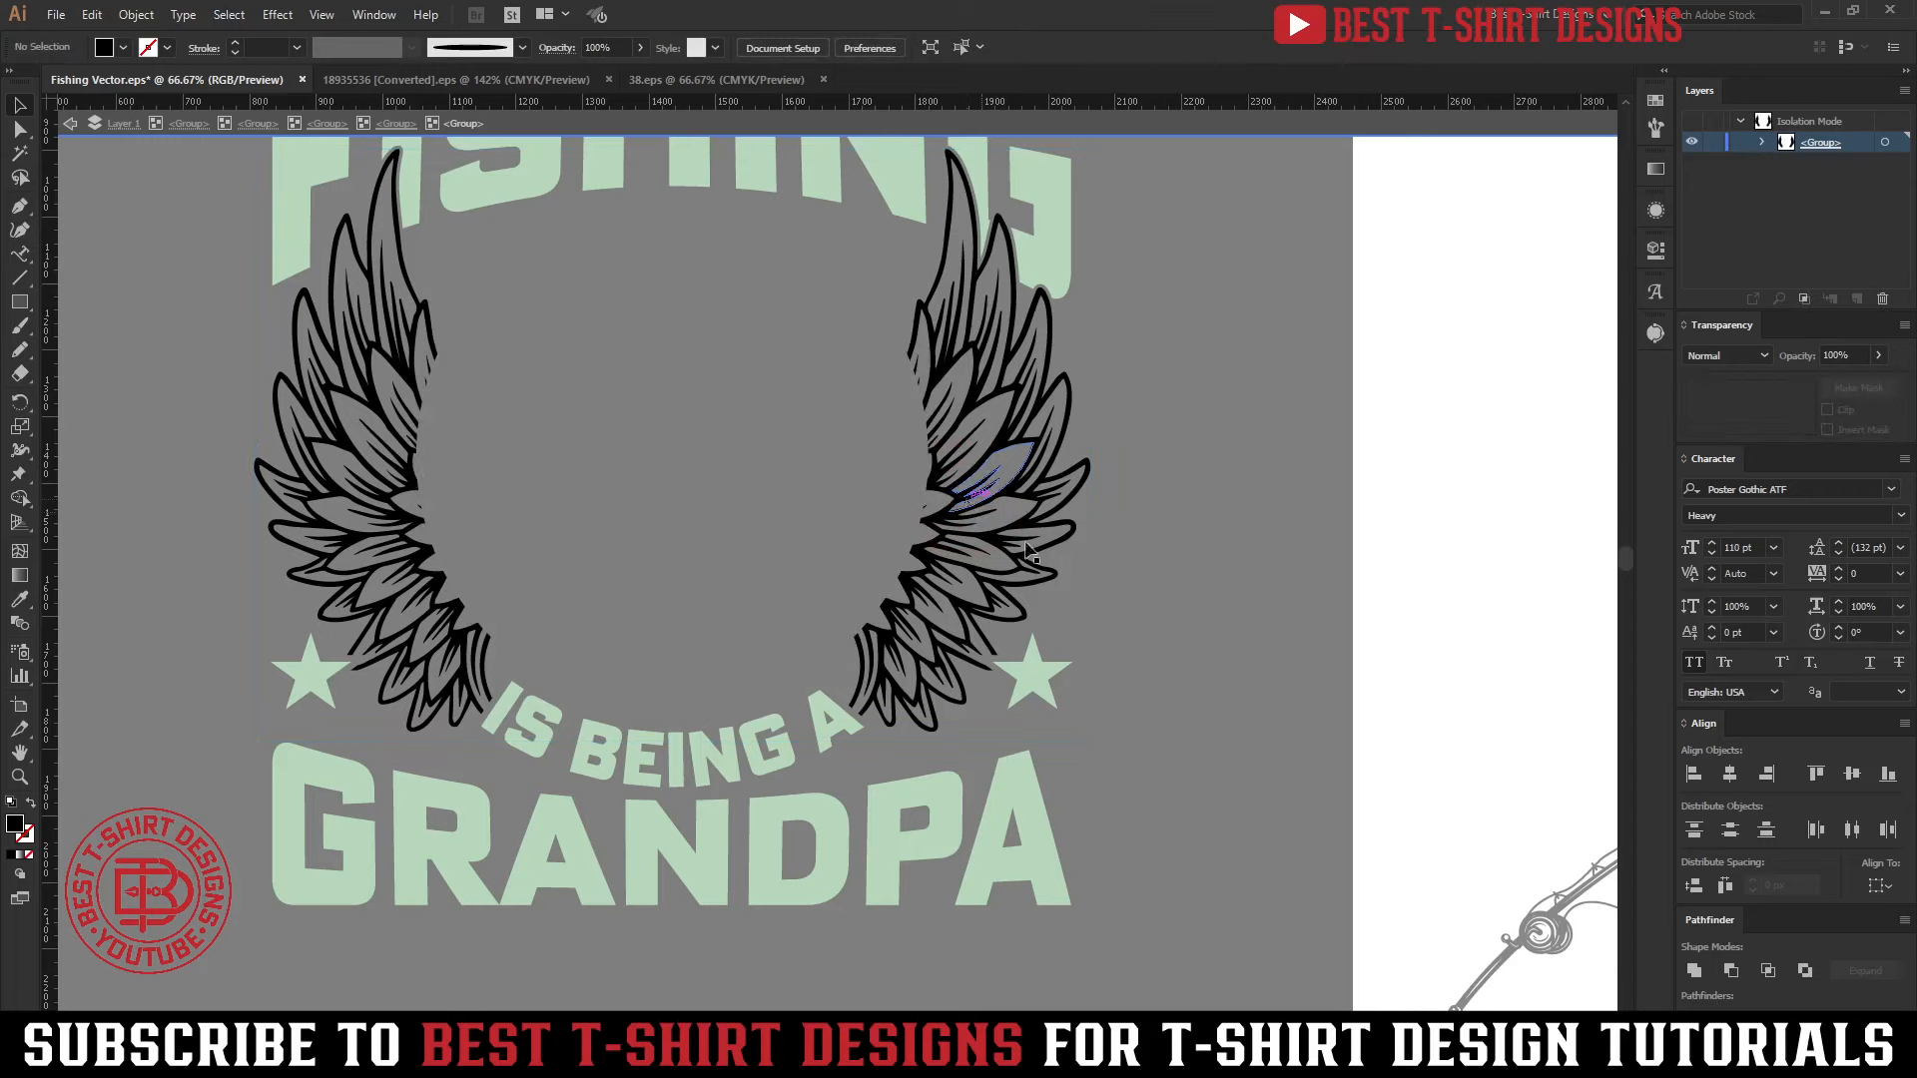
key(ctrl+b)
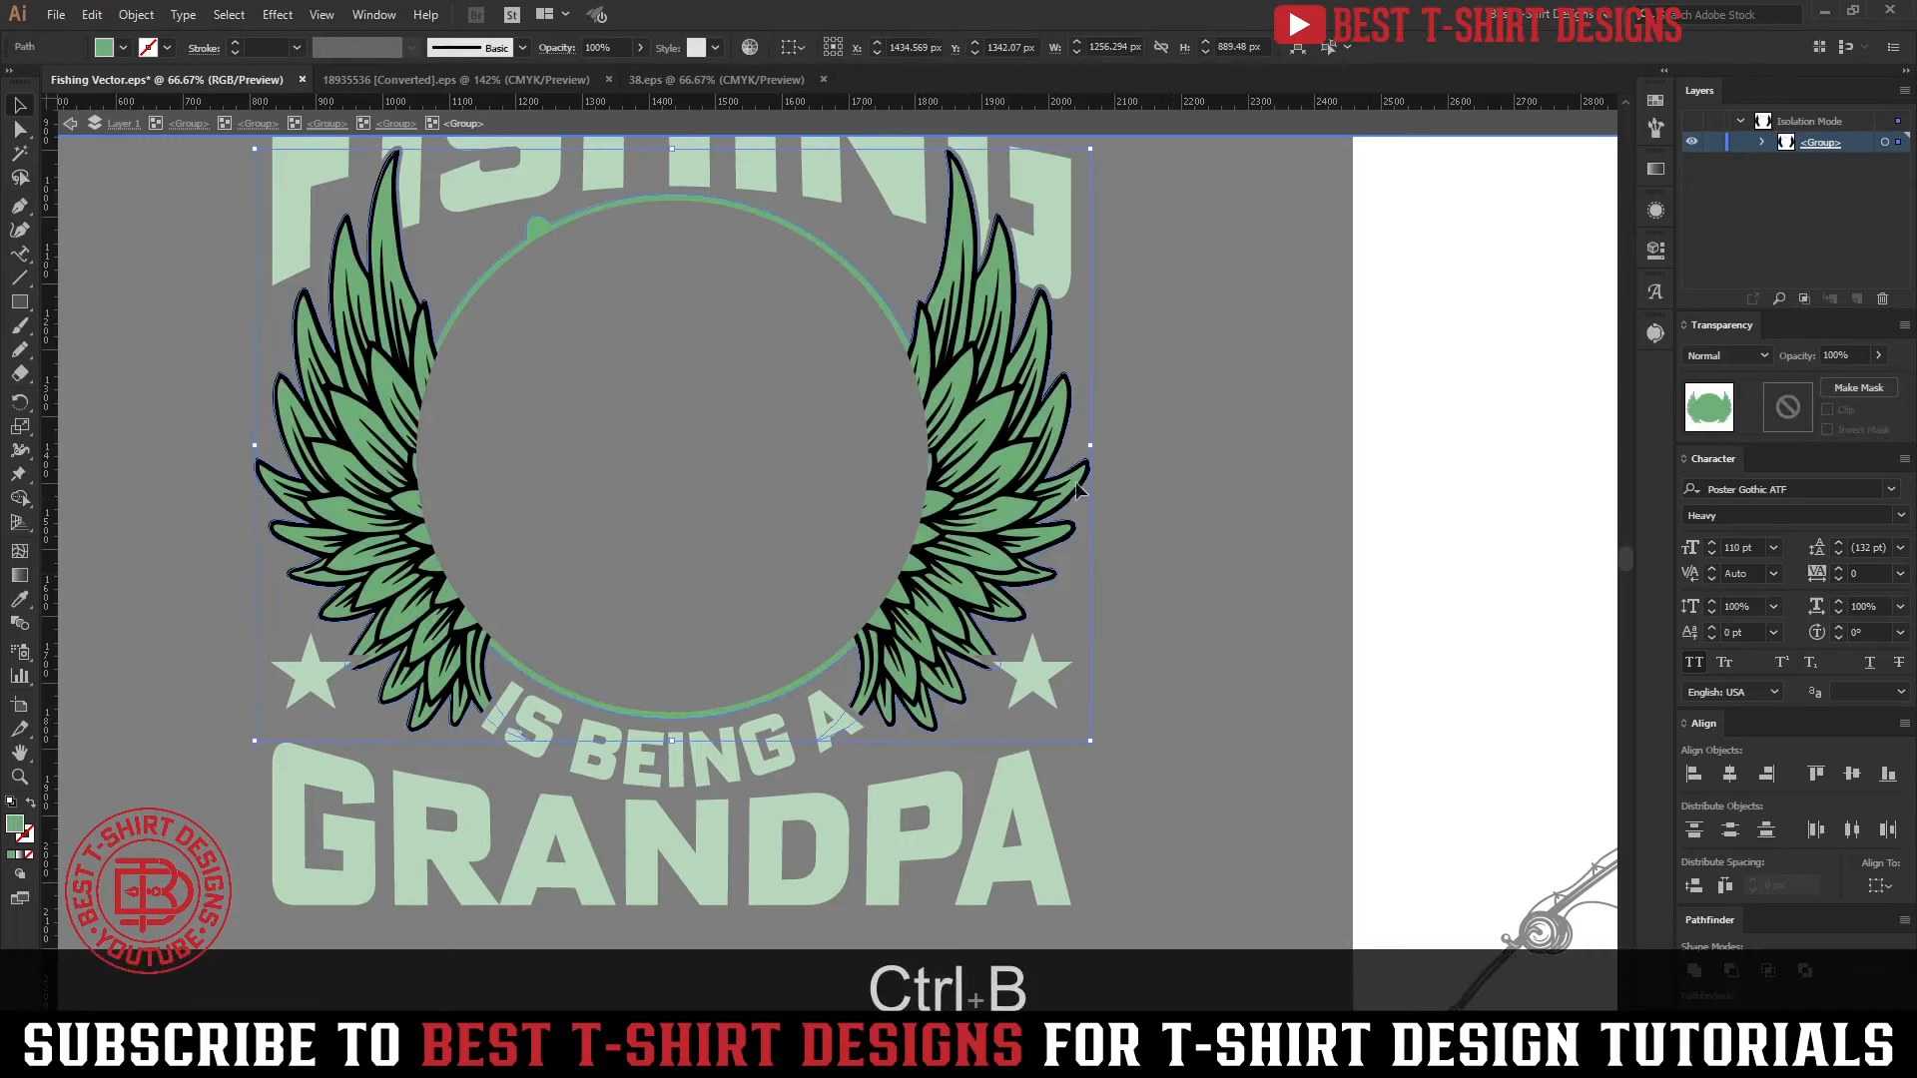
Undo the cut and paste of the green backing shape
double_click(1244, 550)
key(ctrl+z)
key(ctrl+z)
key(ctrl+z)
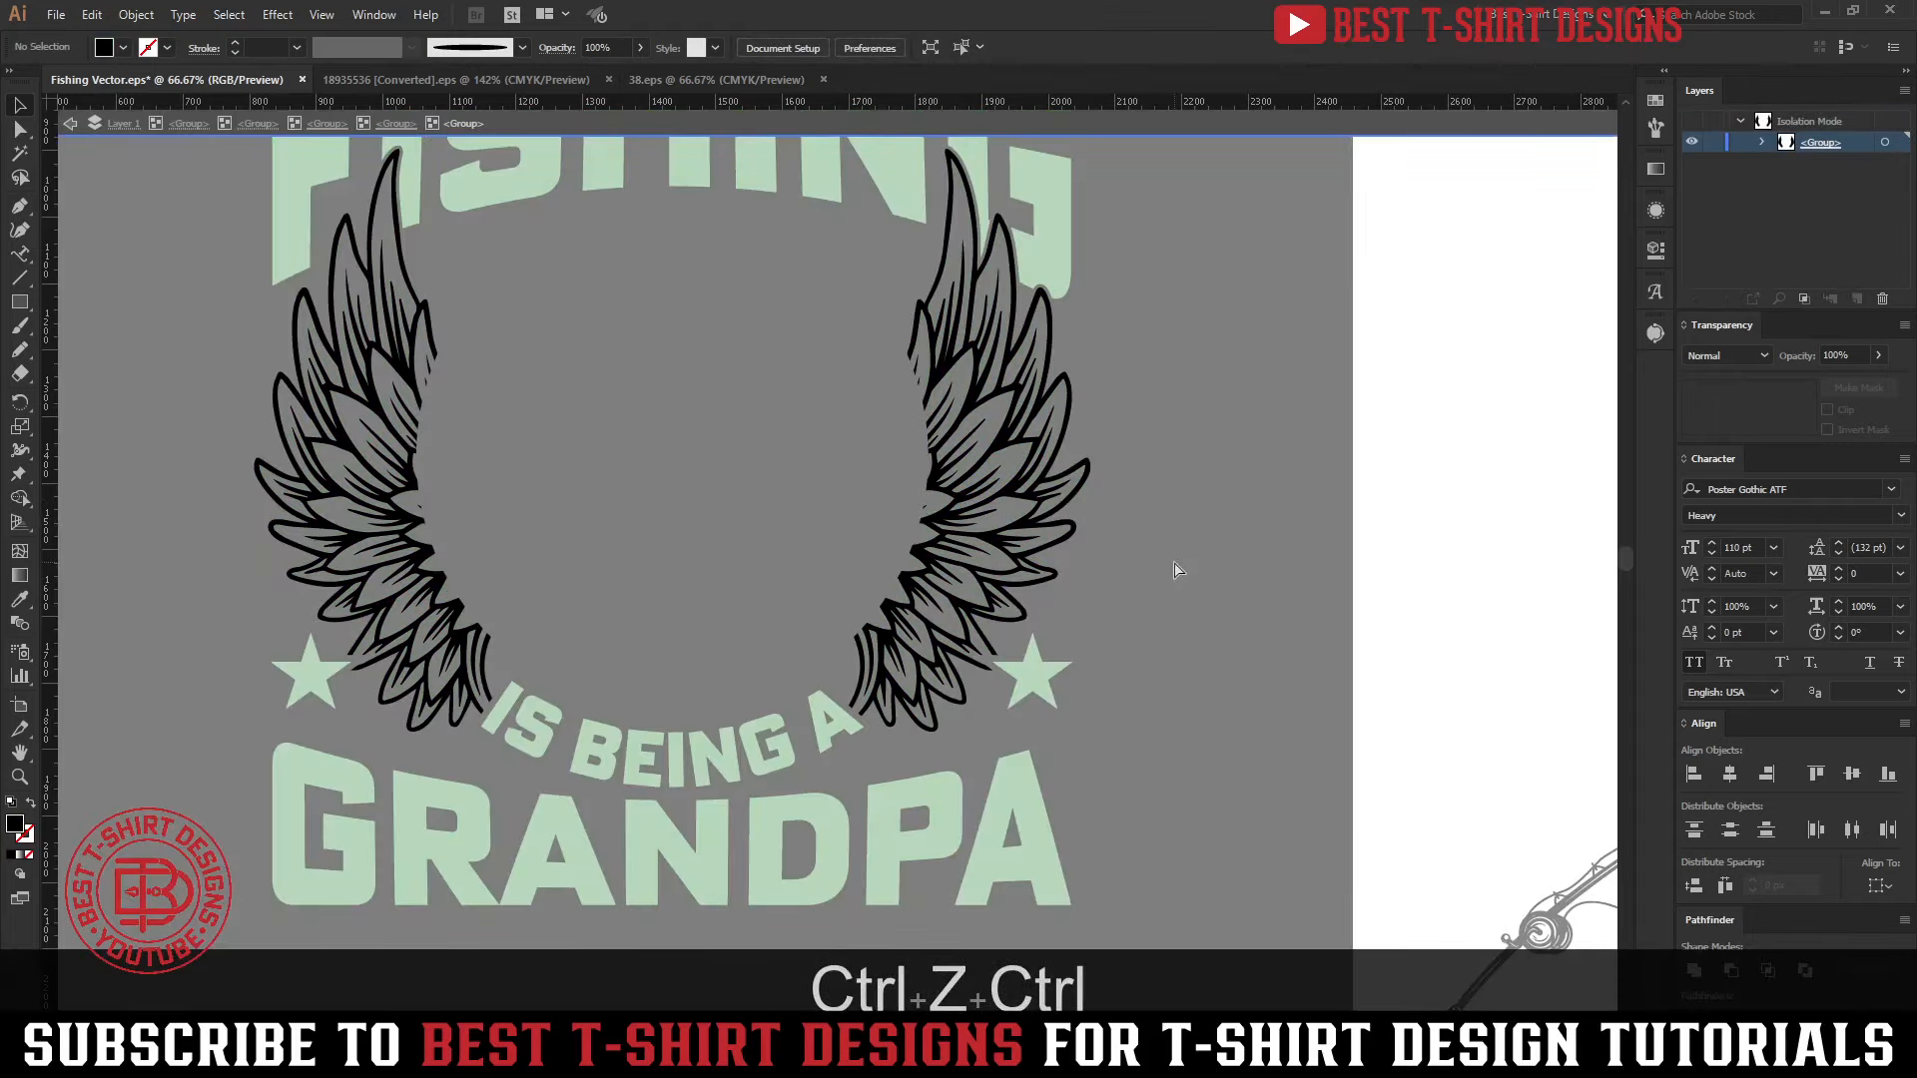
key(ctrl+z)
click(1174, 560)
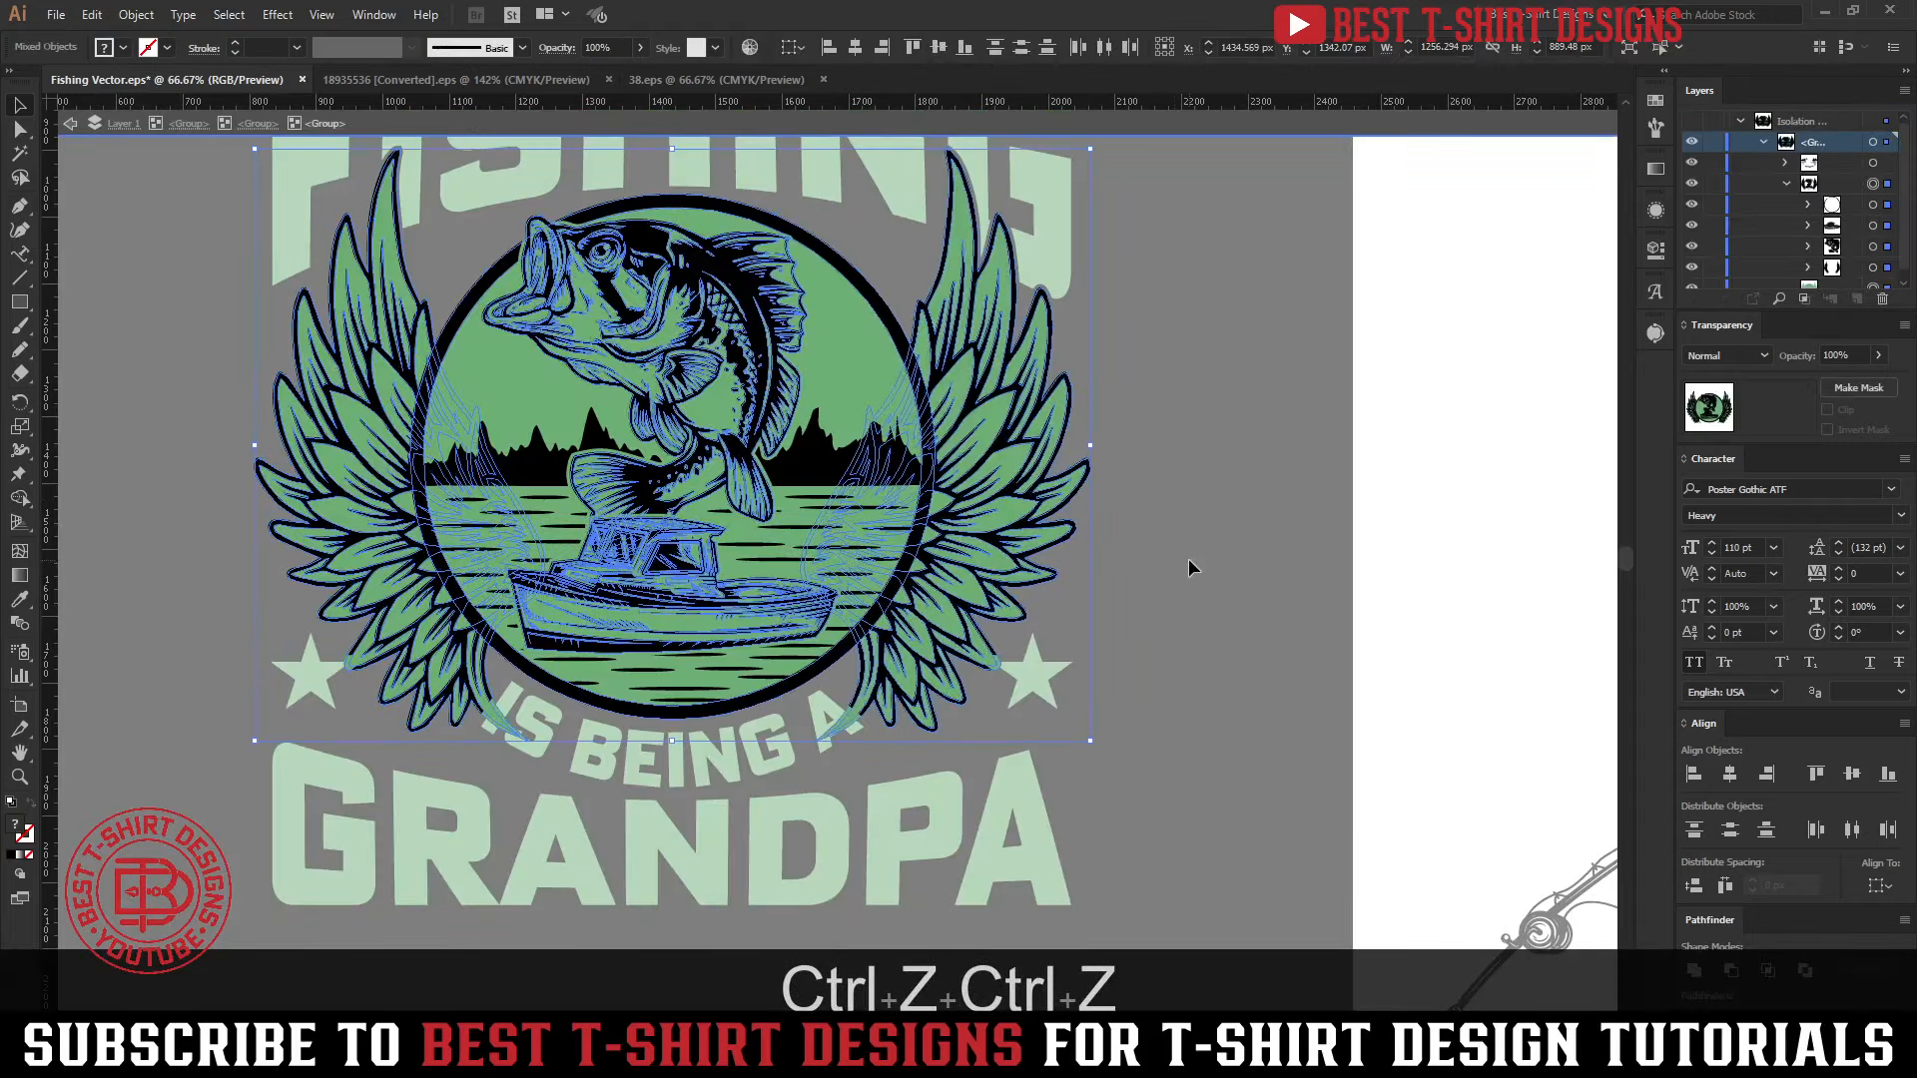
Copy the circle and IS BEING A letter shapes from the wings' opacity mask, then return to the normal artwork
click(847, 392)
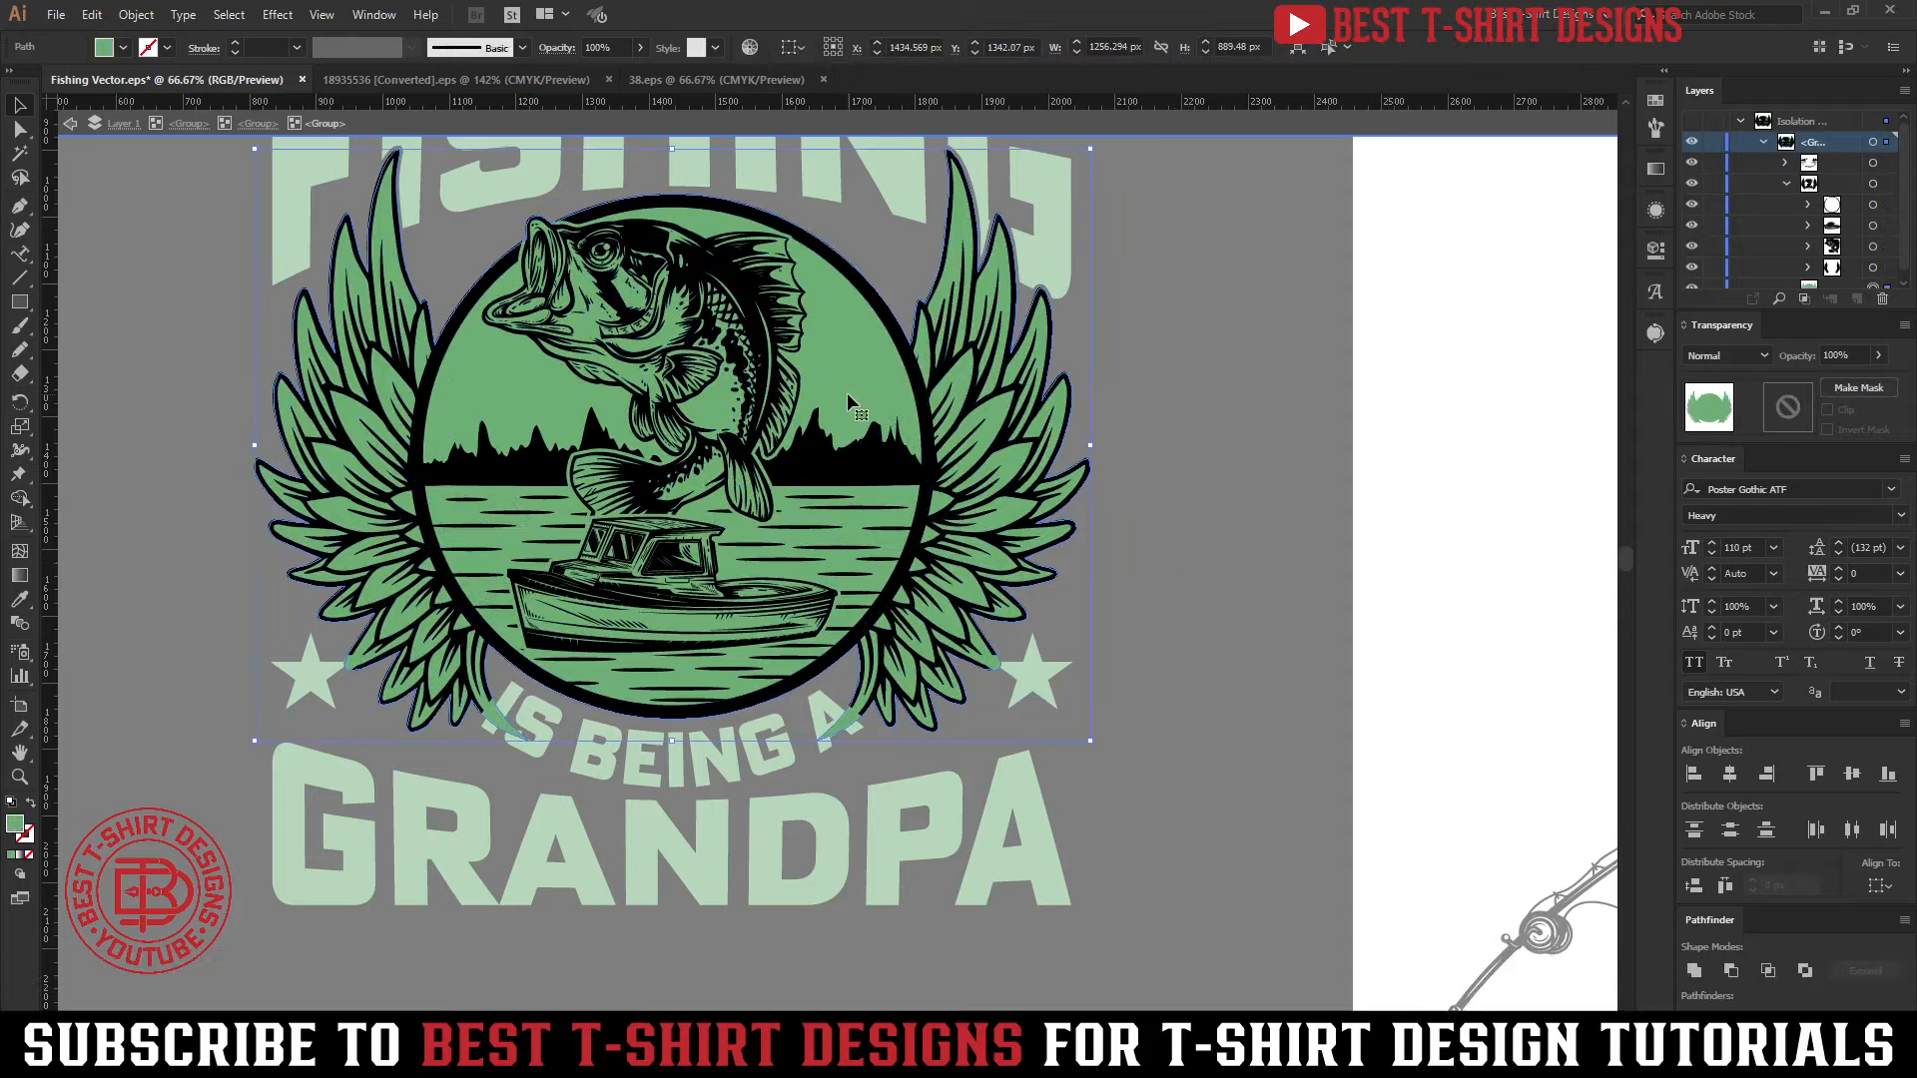
double_click(965, 651)
click(965, 651)
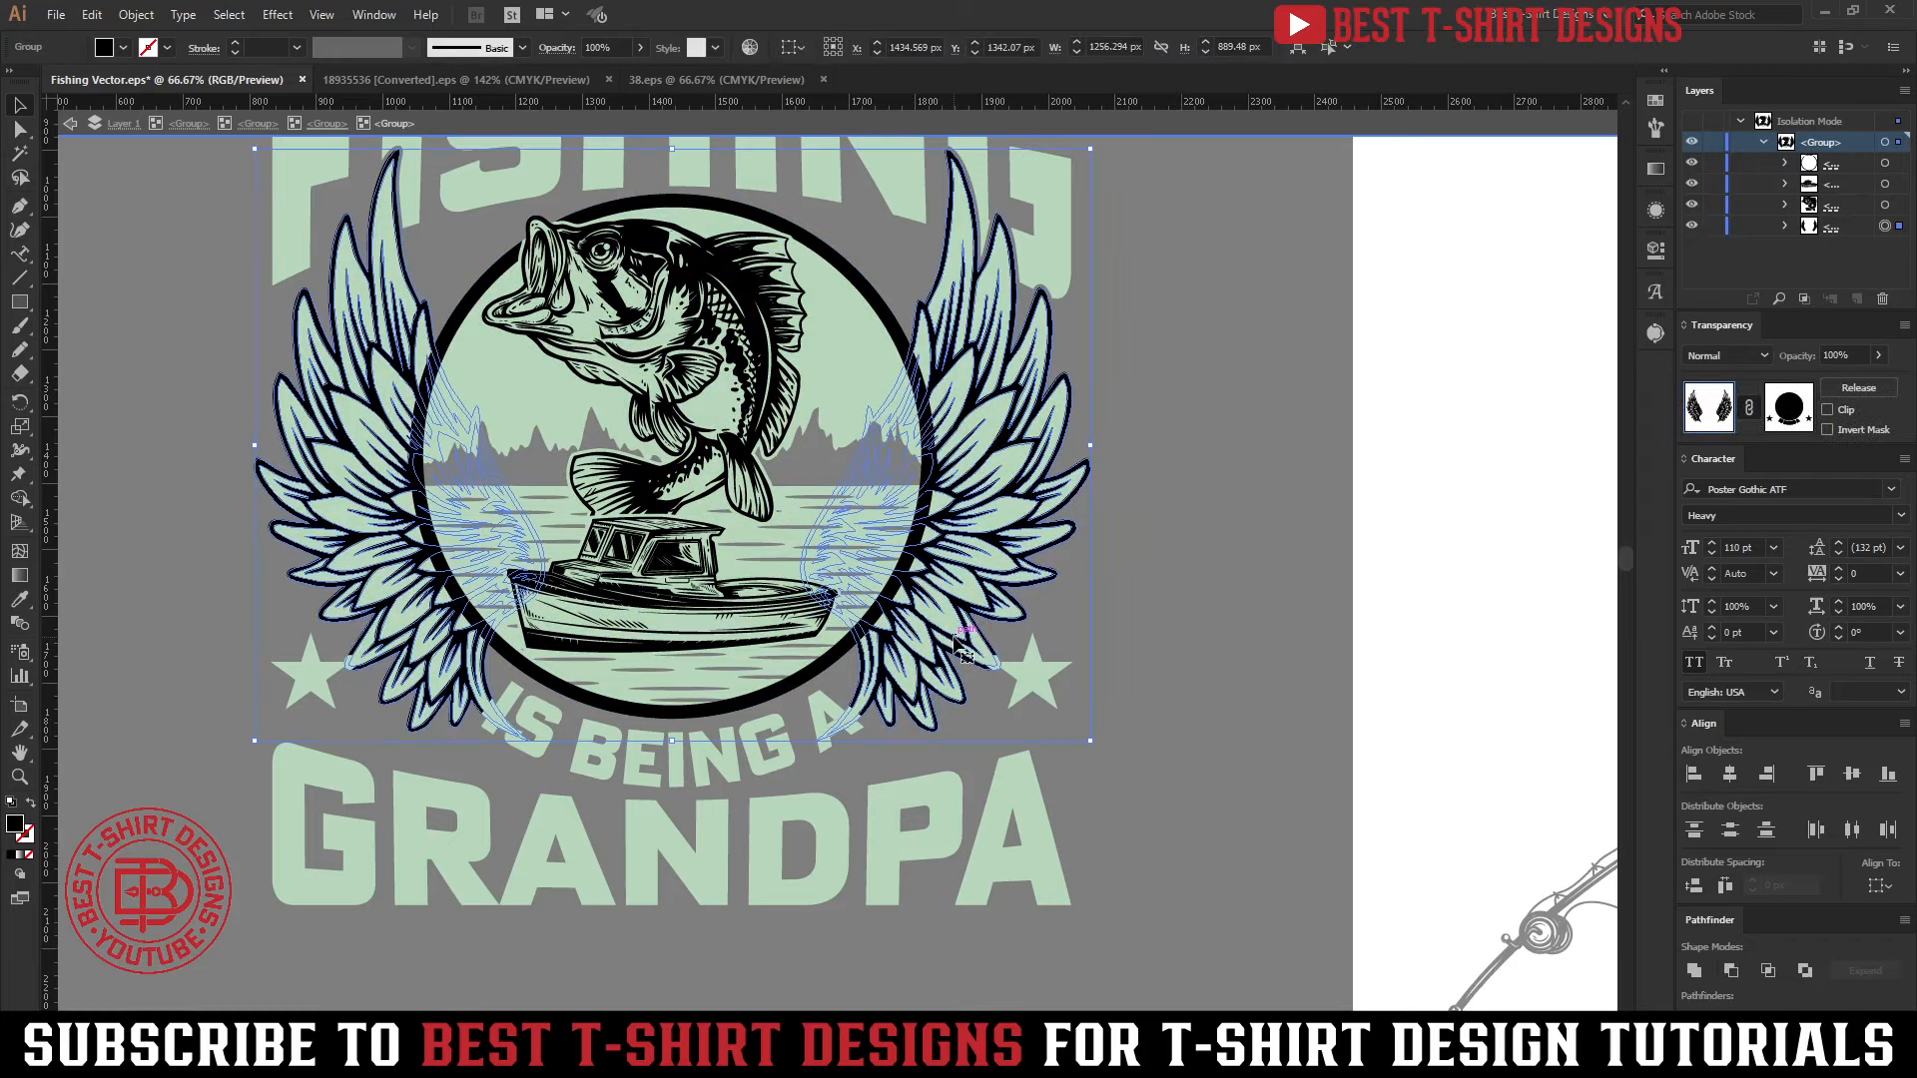
click(1792, 404)
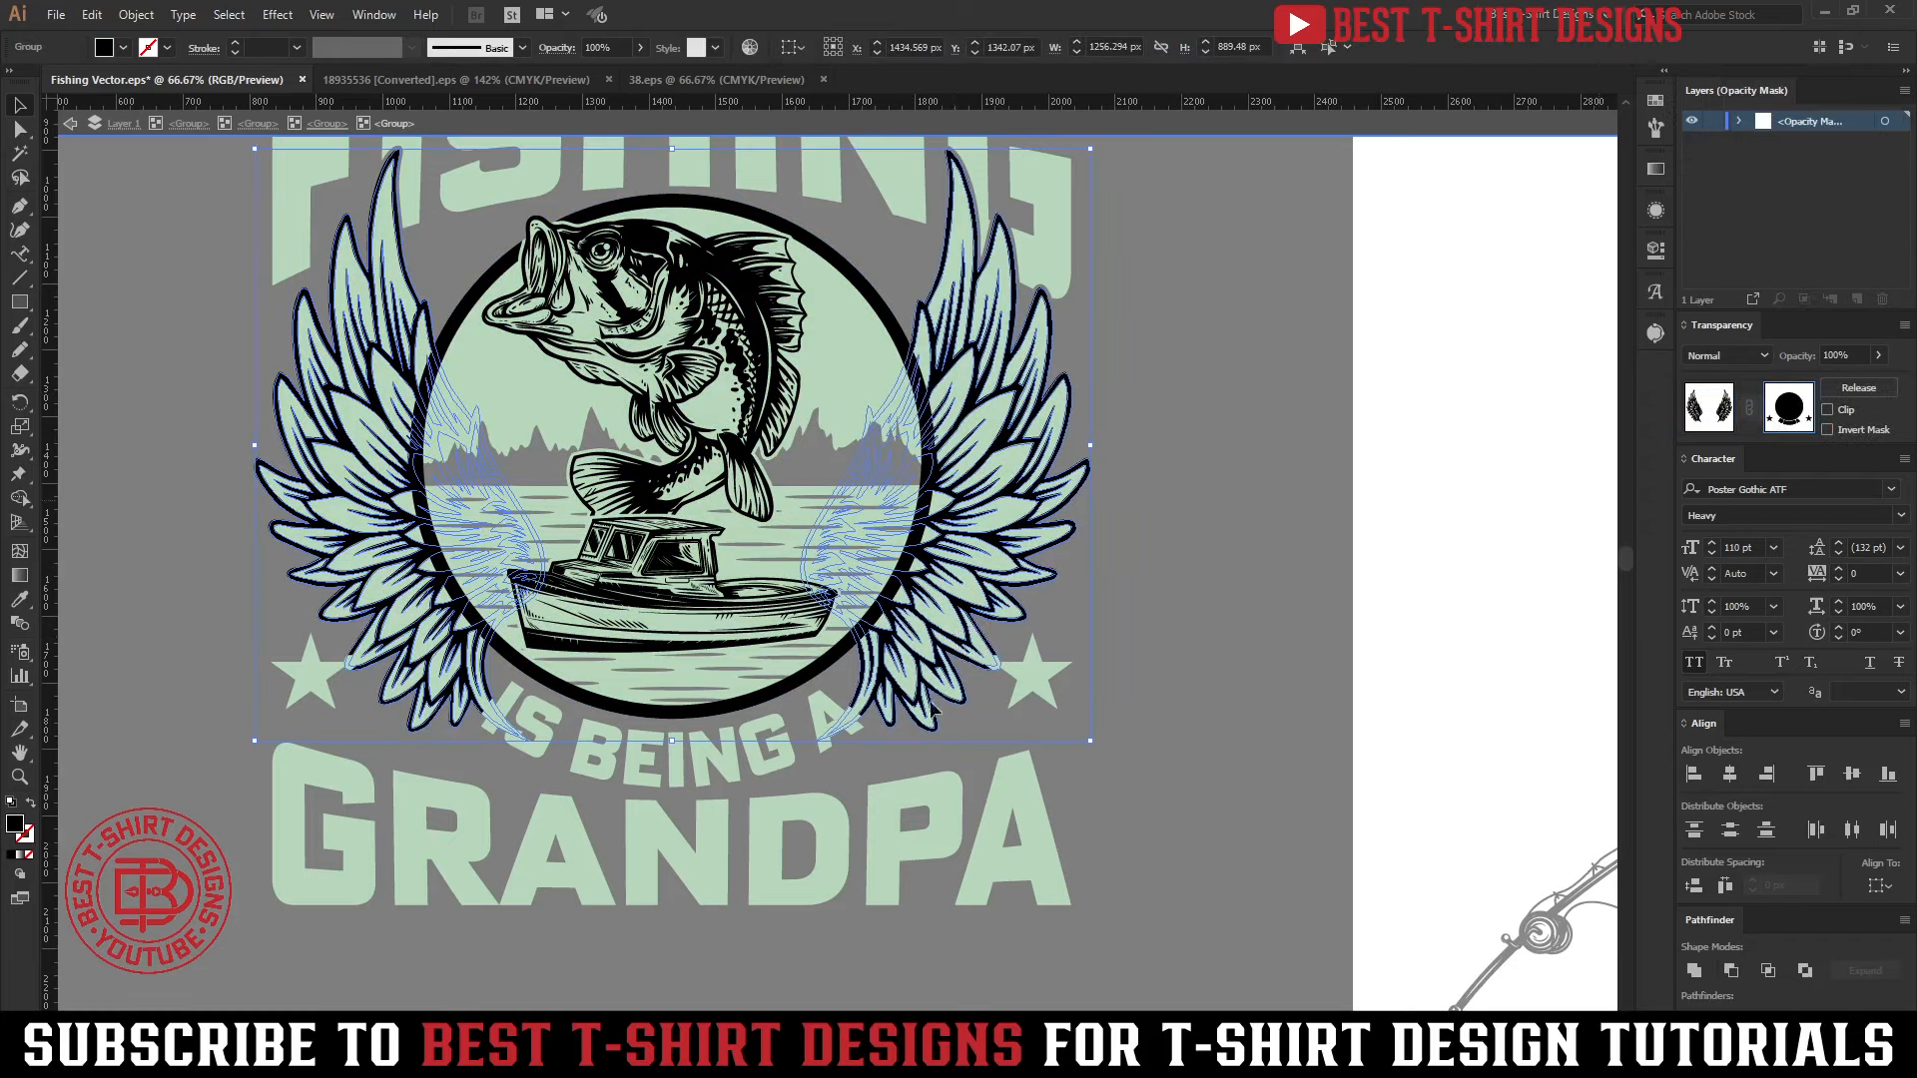
click(846, 729)
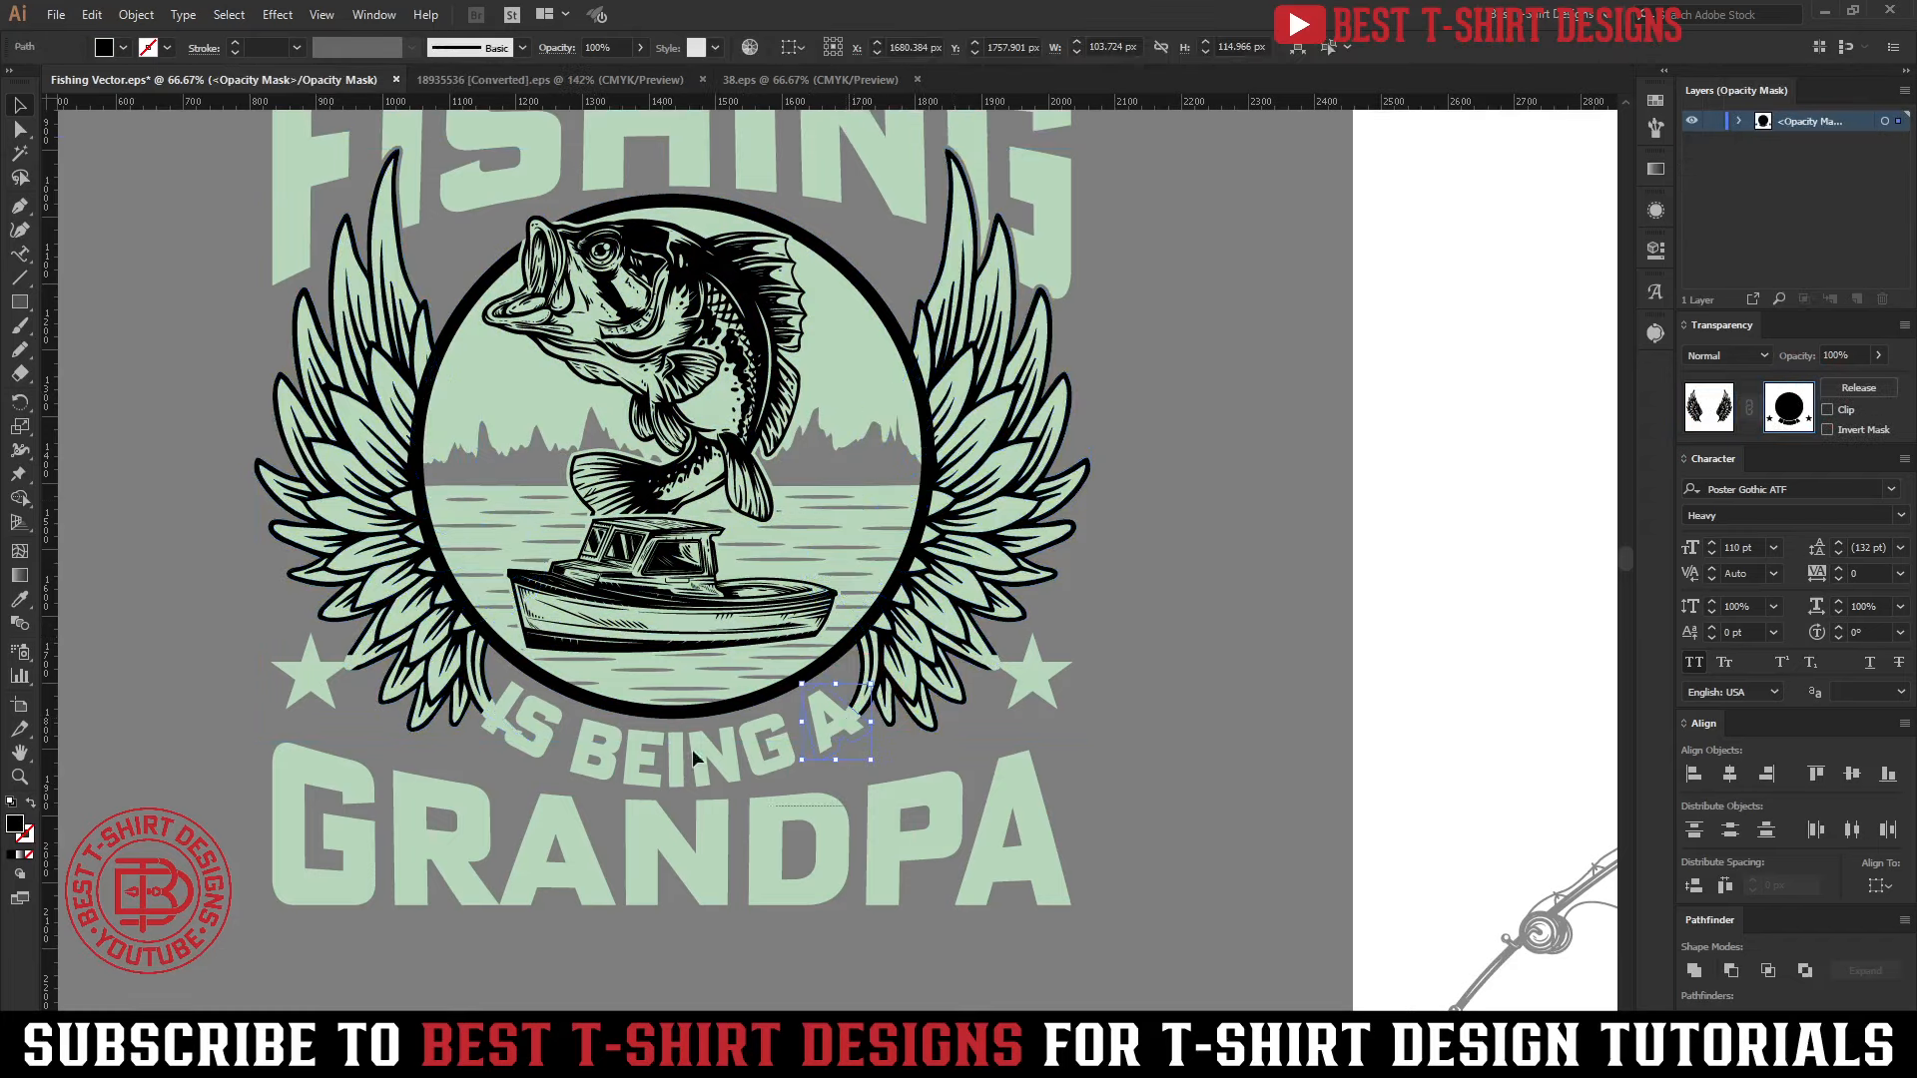
drag(501, 681, 845, 762)
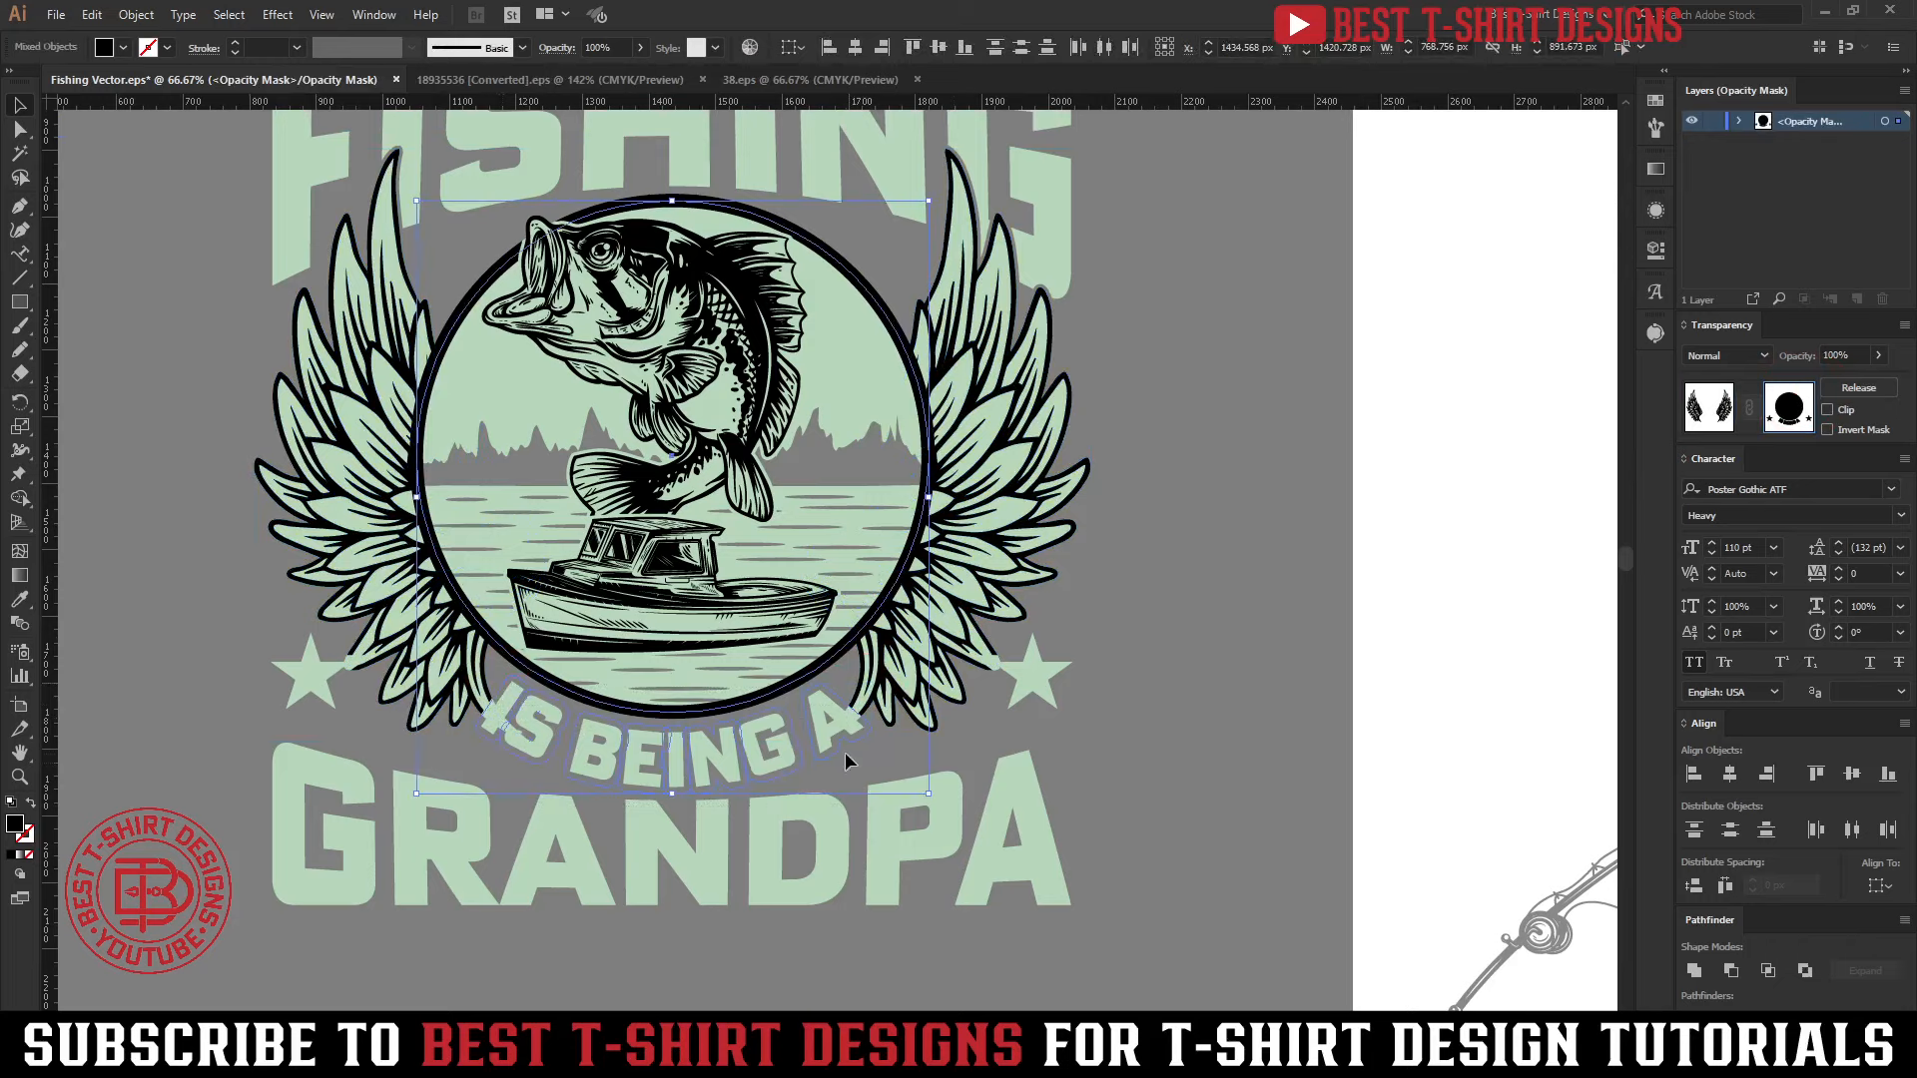
key(ctrl+c)
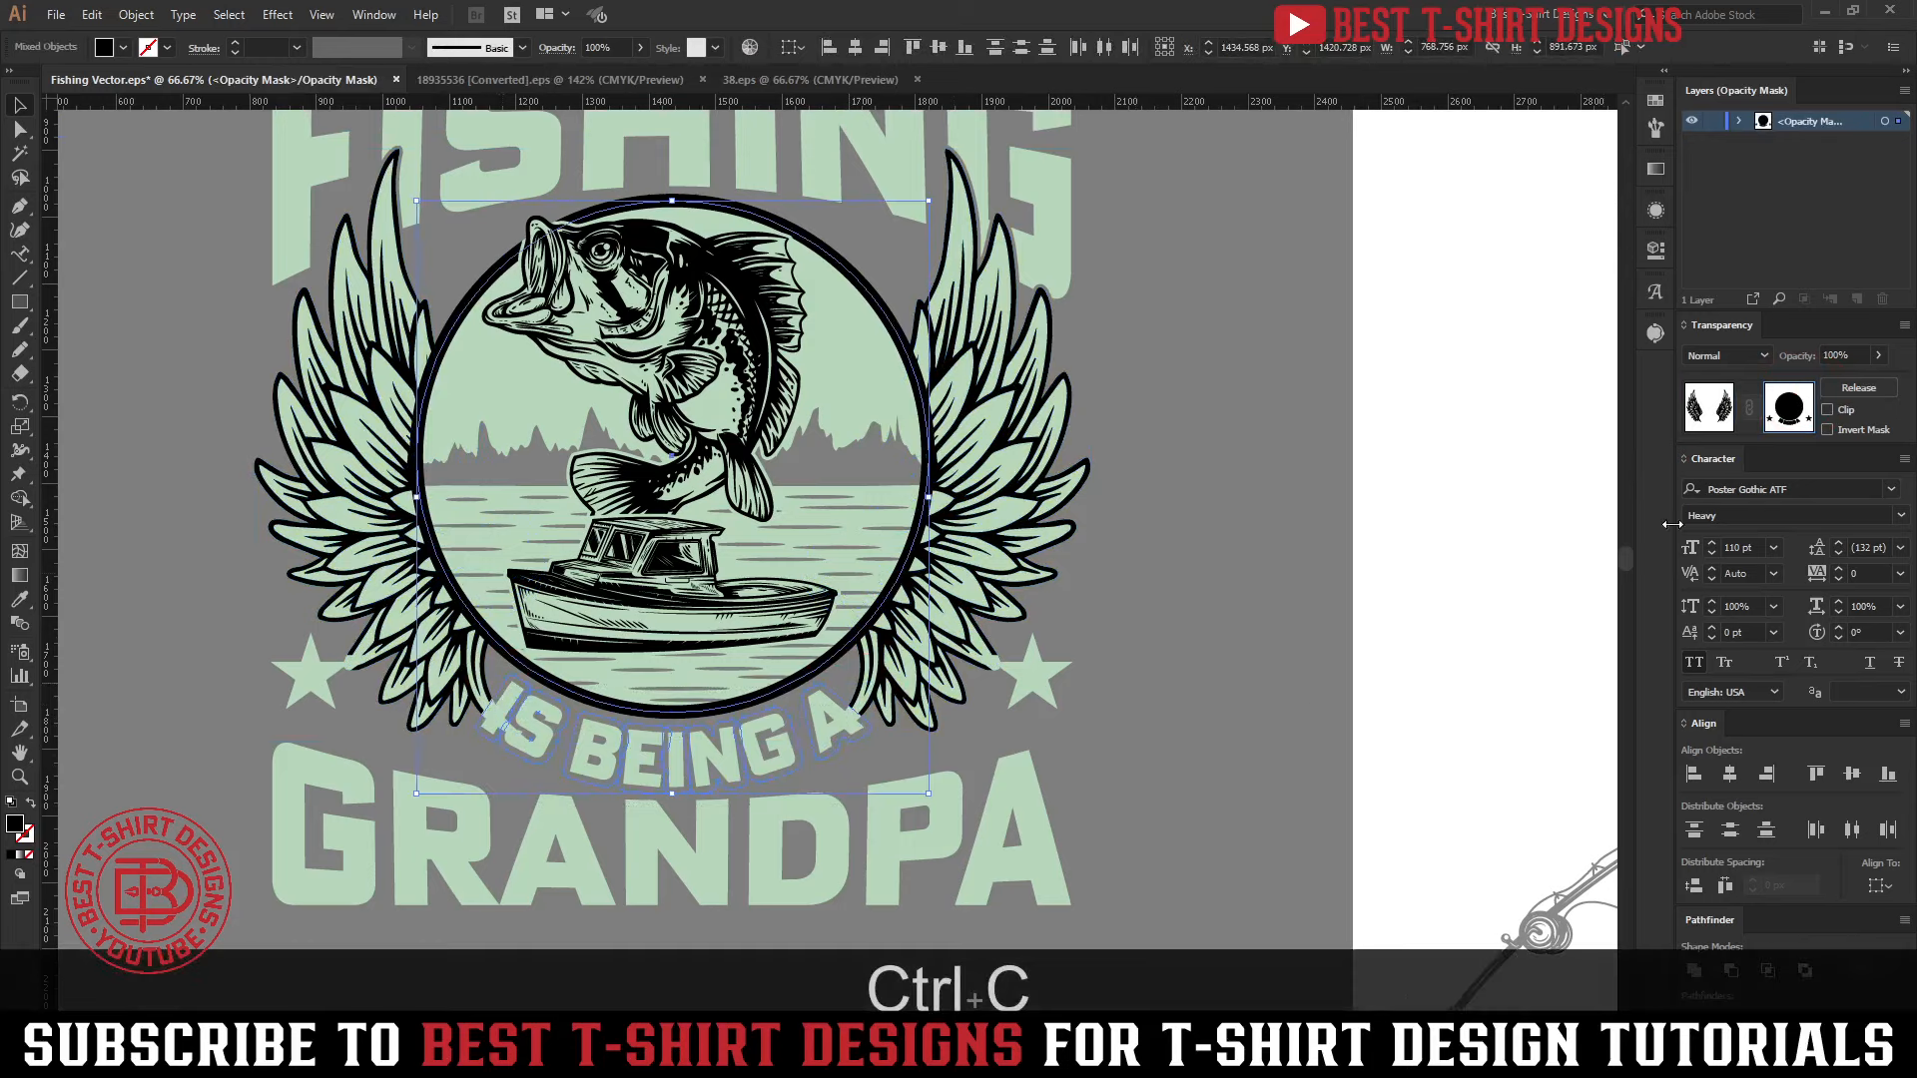
click(1709, 408)
click(1228, 547)
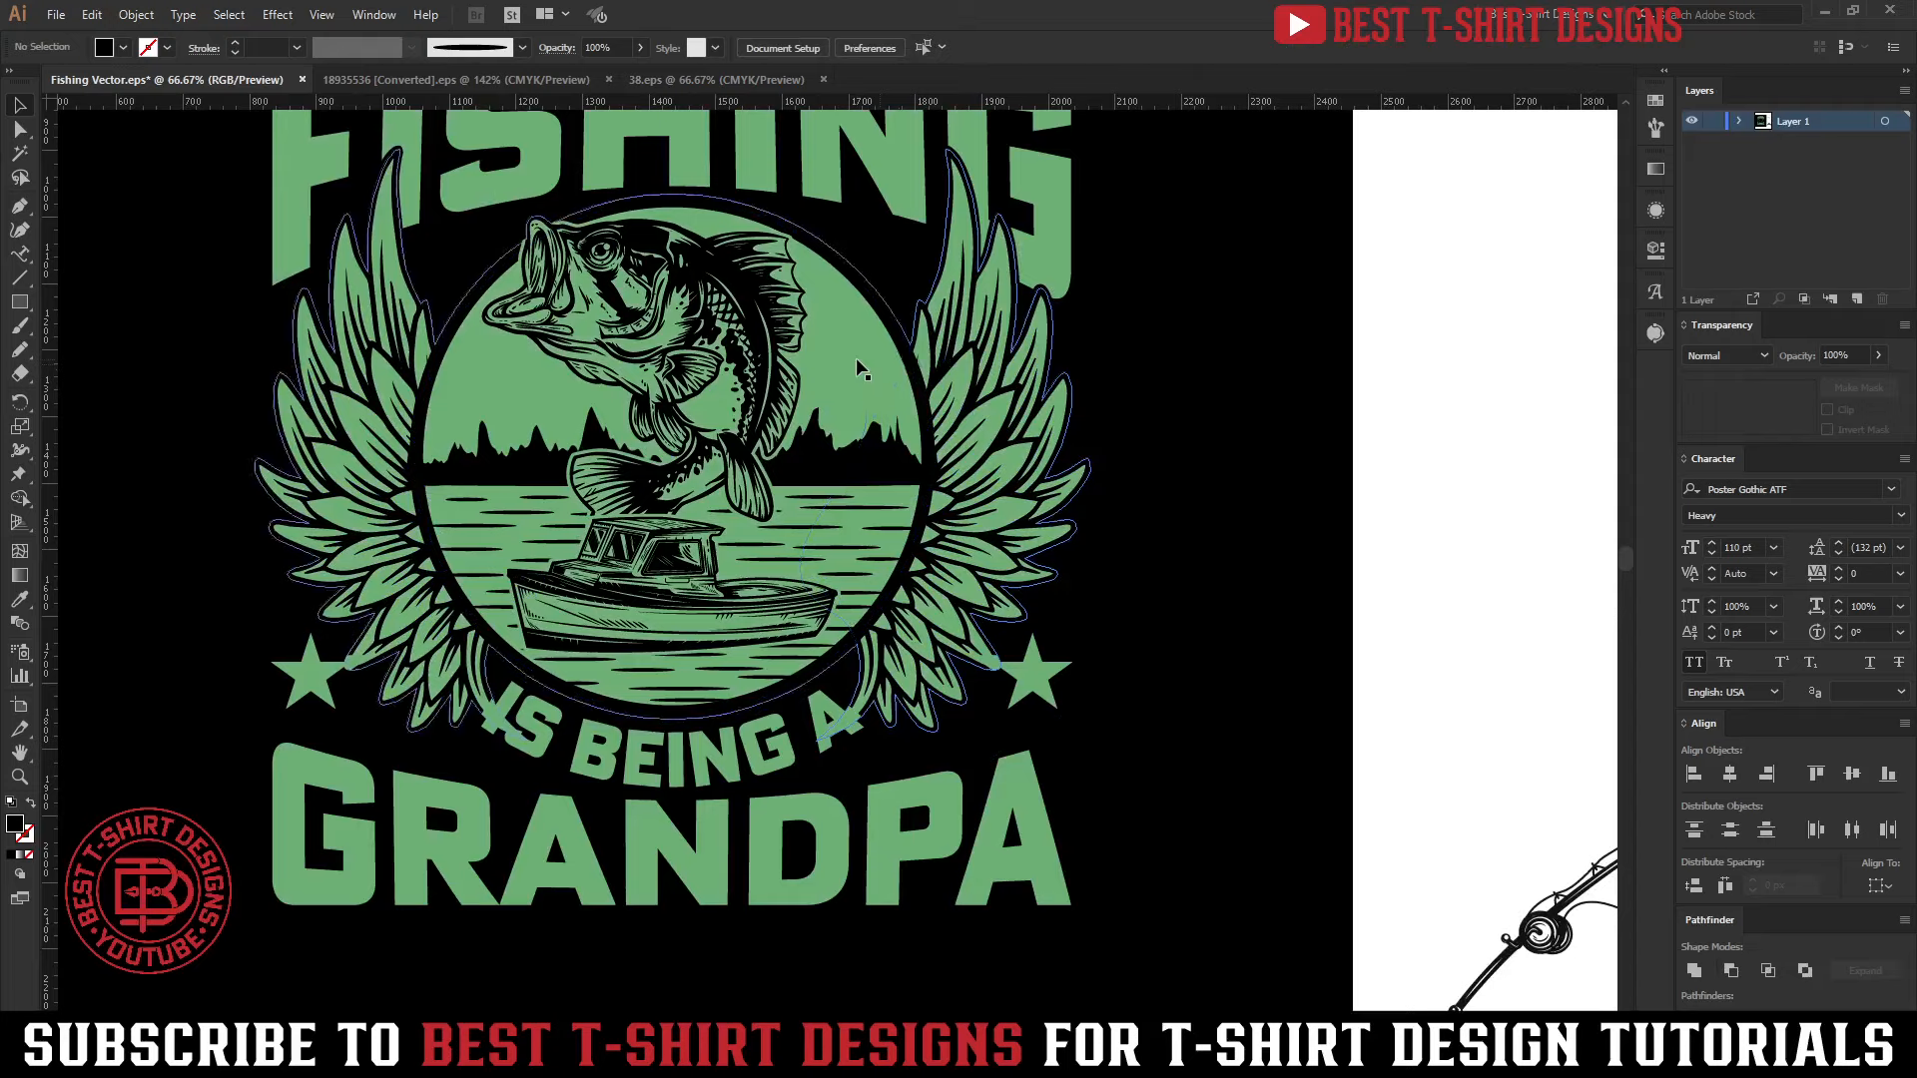
Isolate the emblem's nested artwork subgroup and select the green backing shape behind the wings
click(856, 367)
double_click(857, 367)
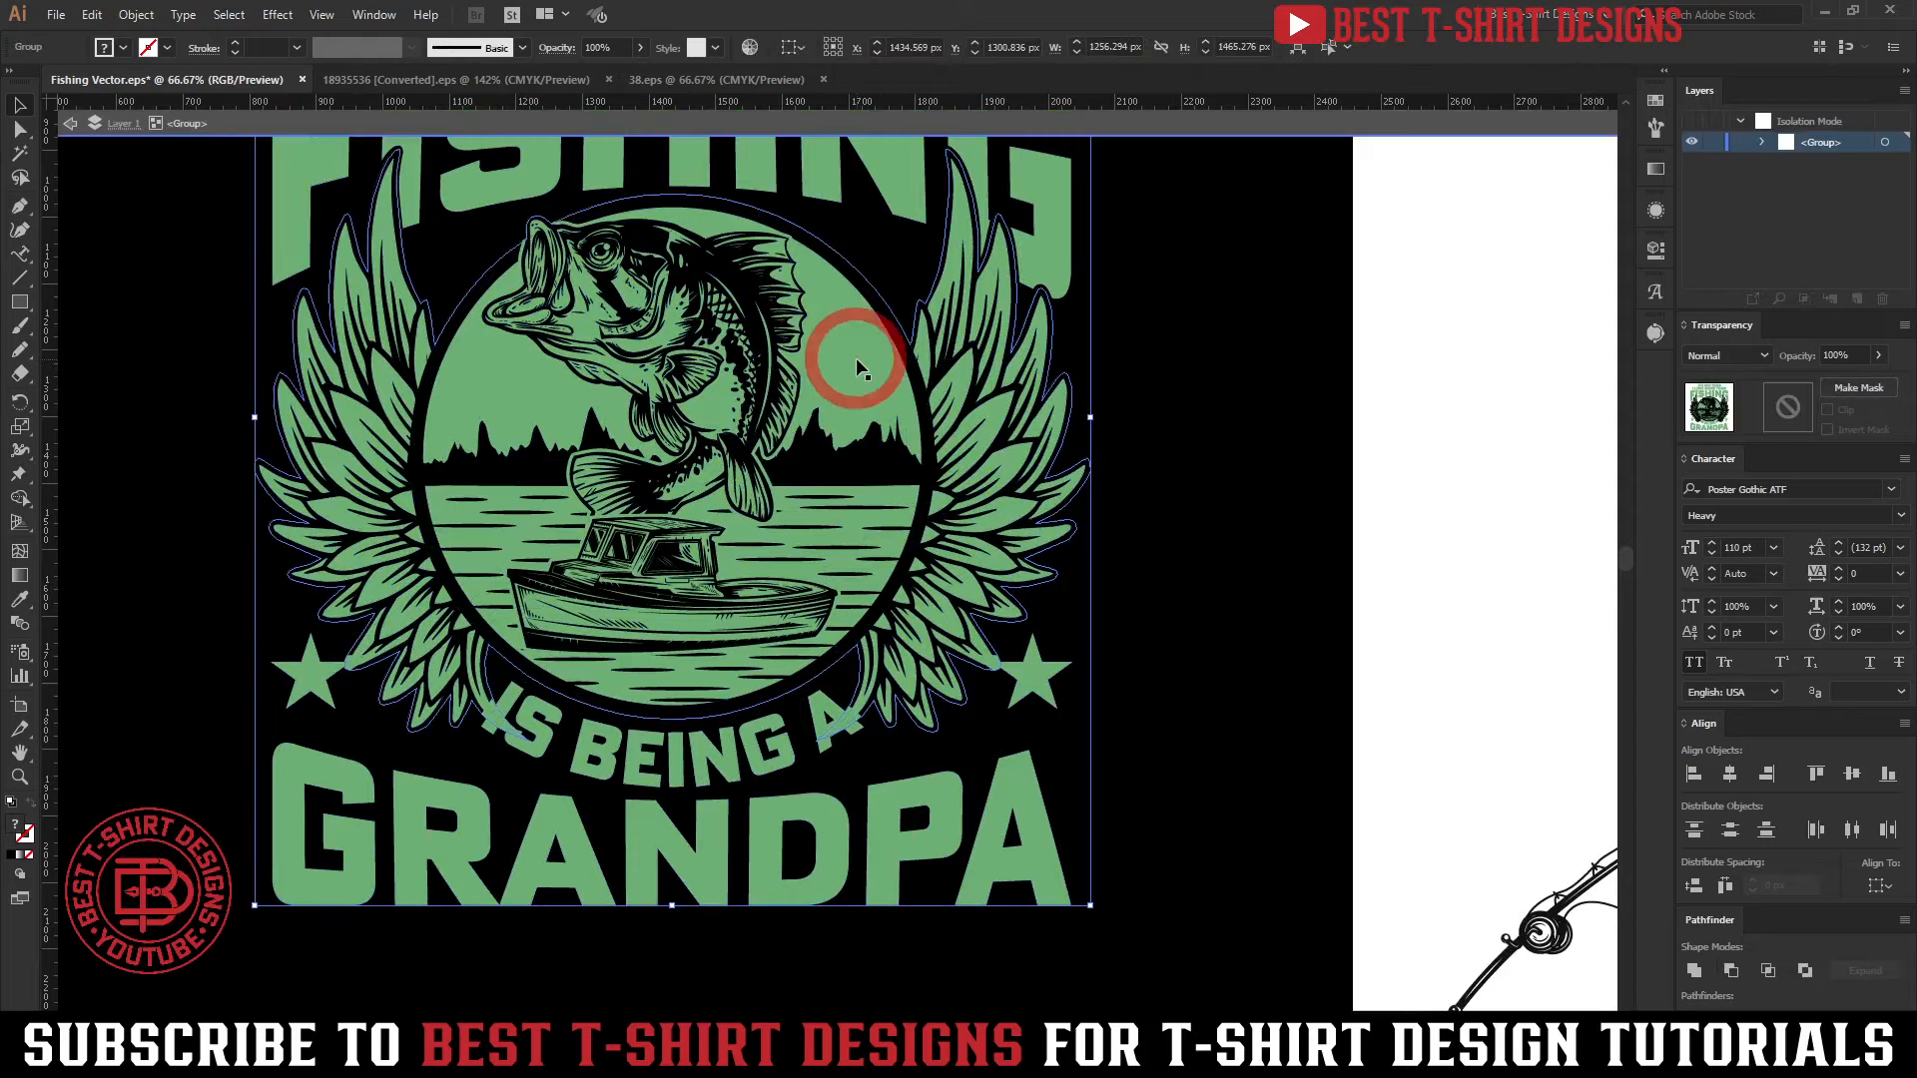
click(857, 366)
double_click(857, 365)
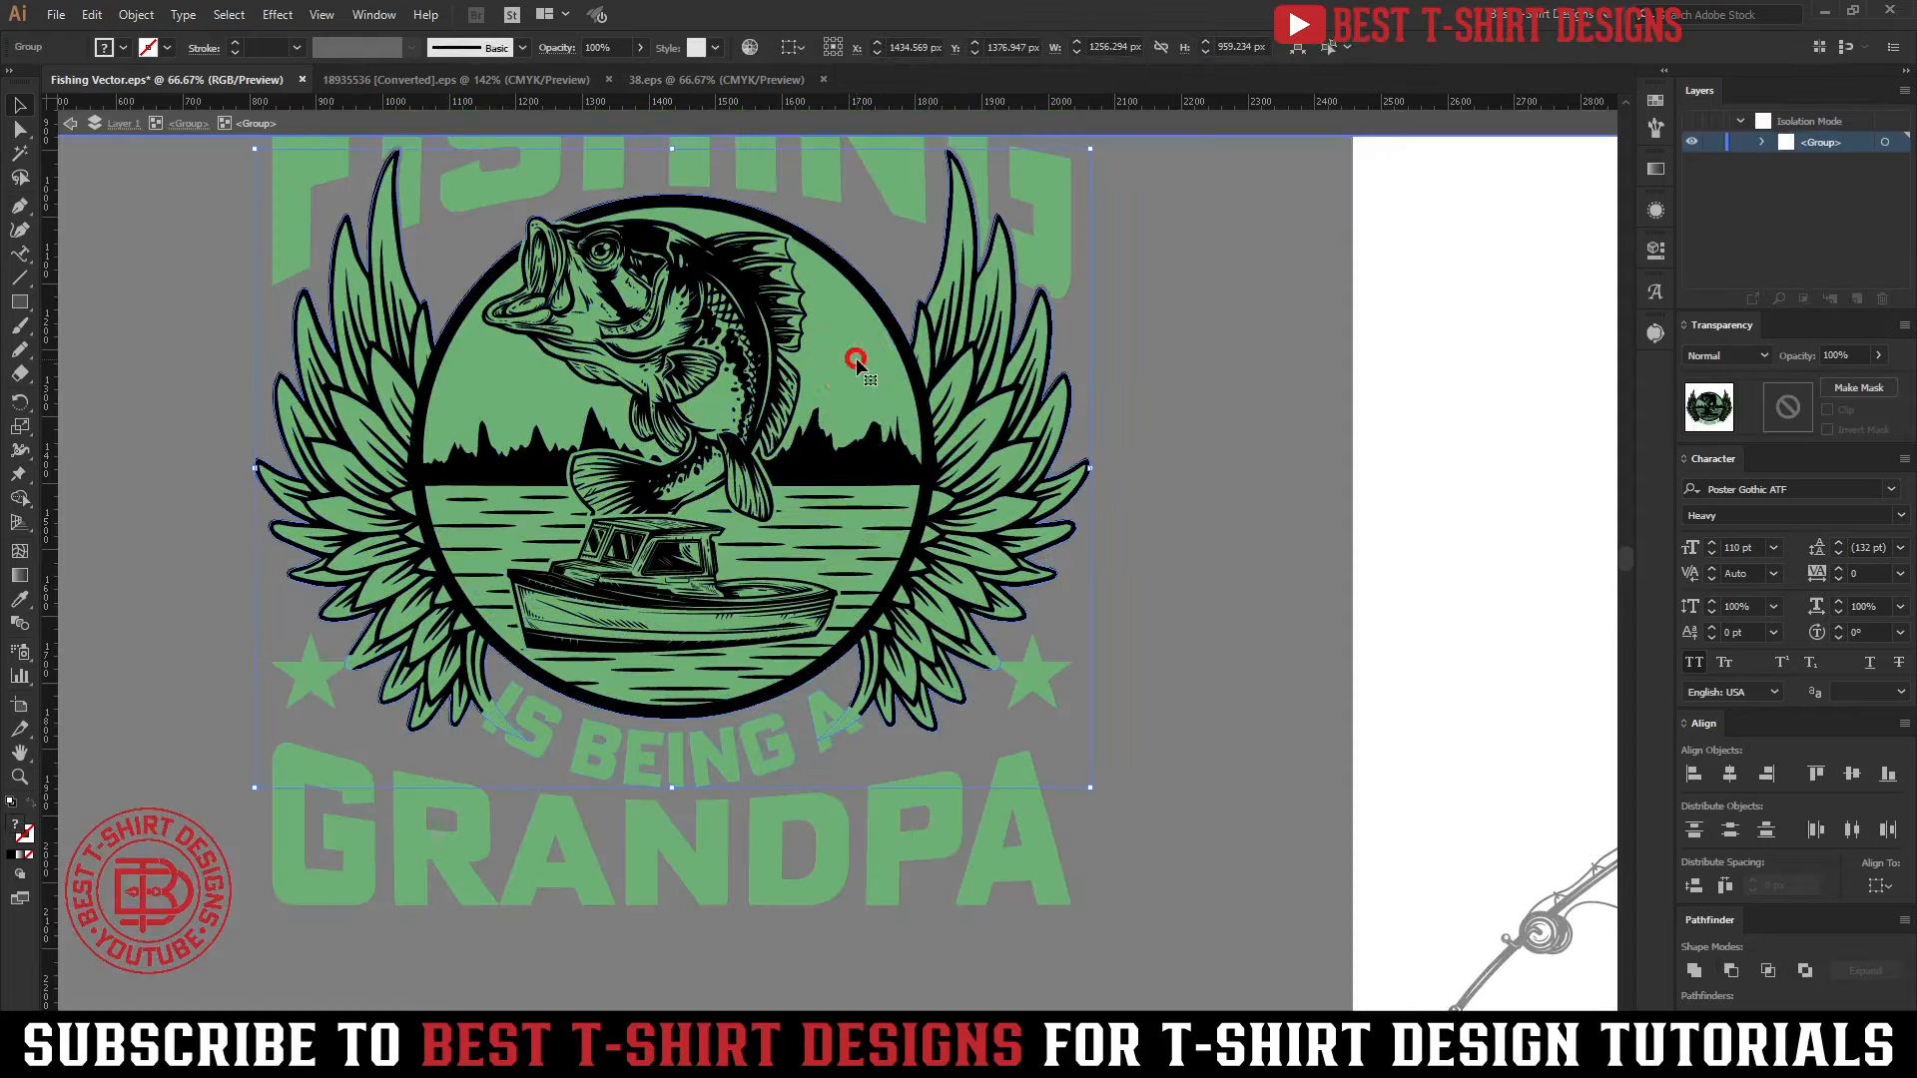
click(857, 366)
double_click(857, 366)
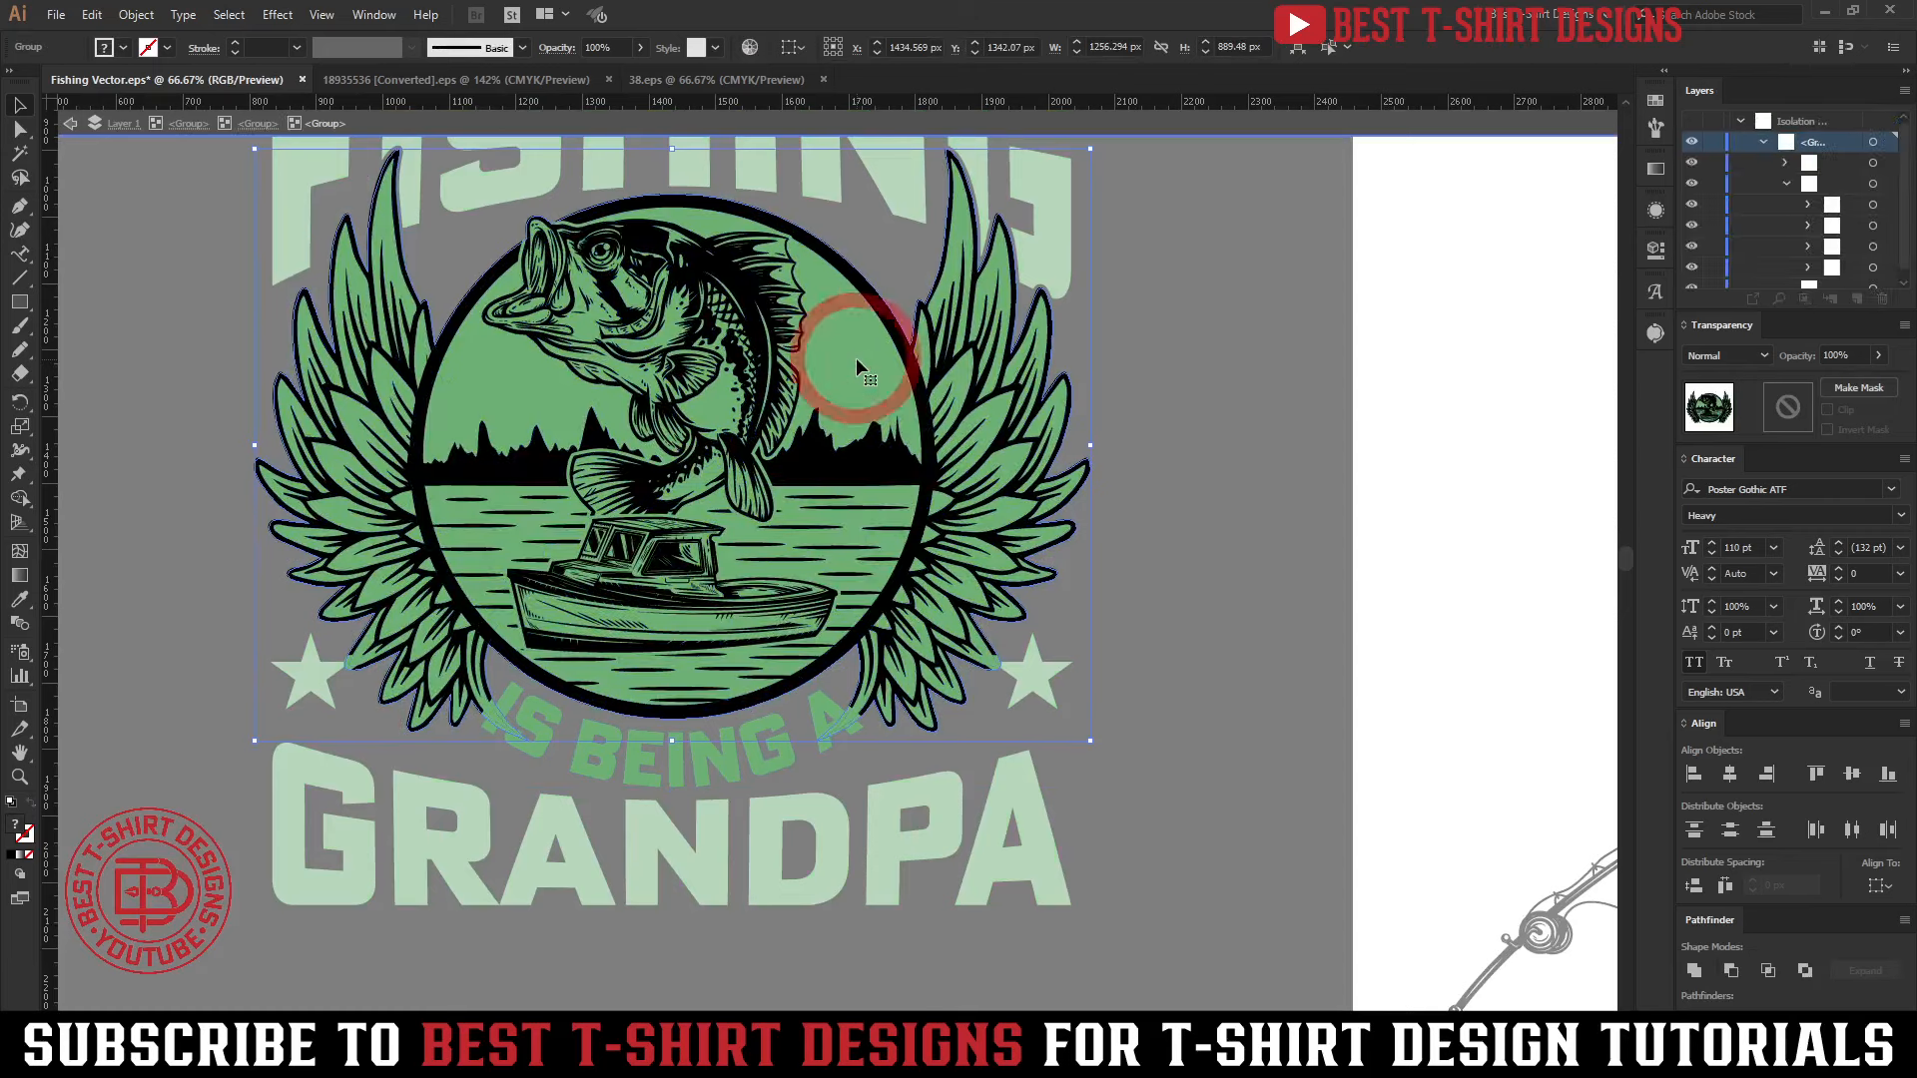
click(856, 359)
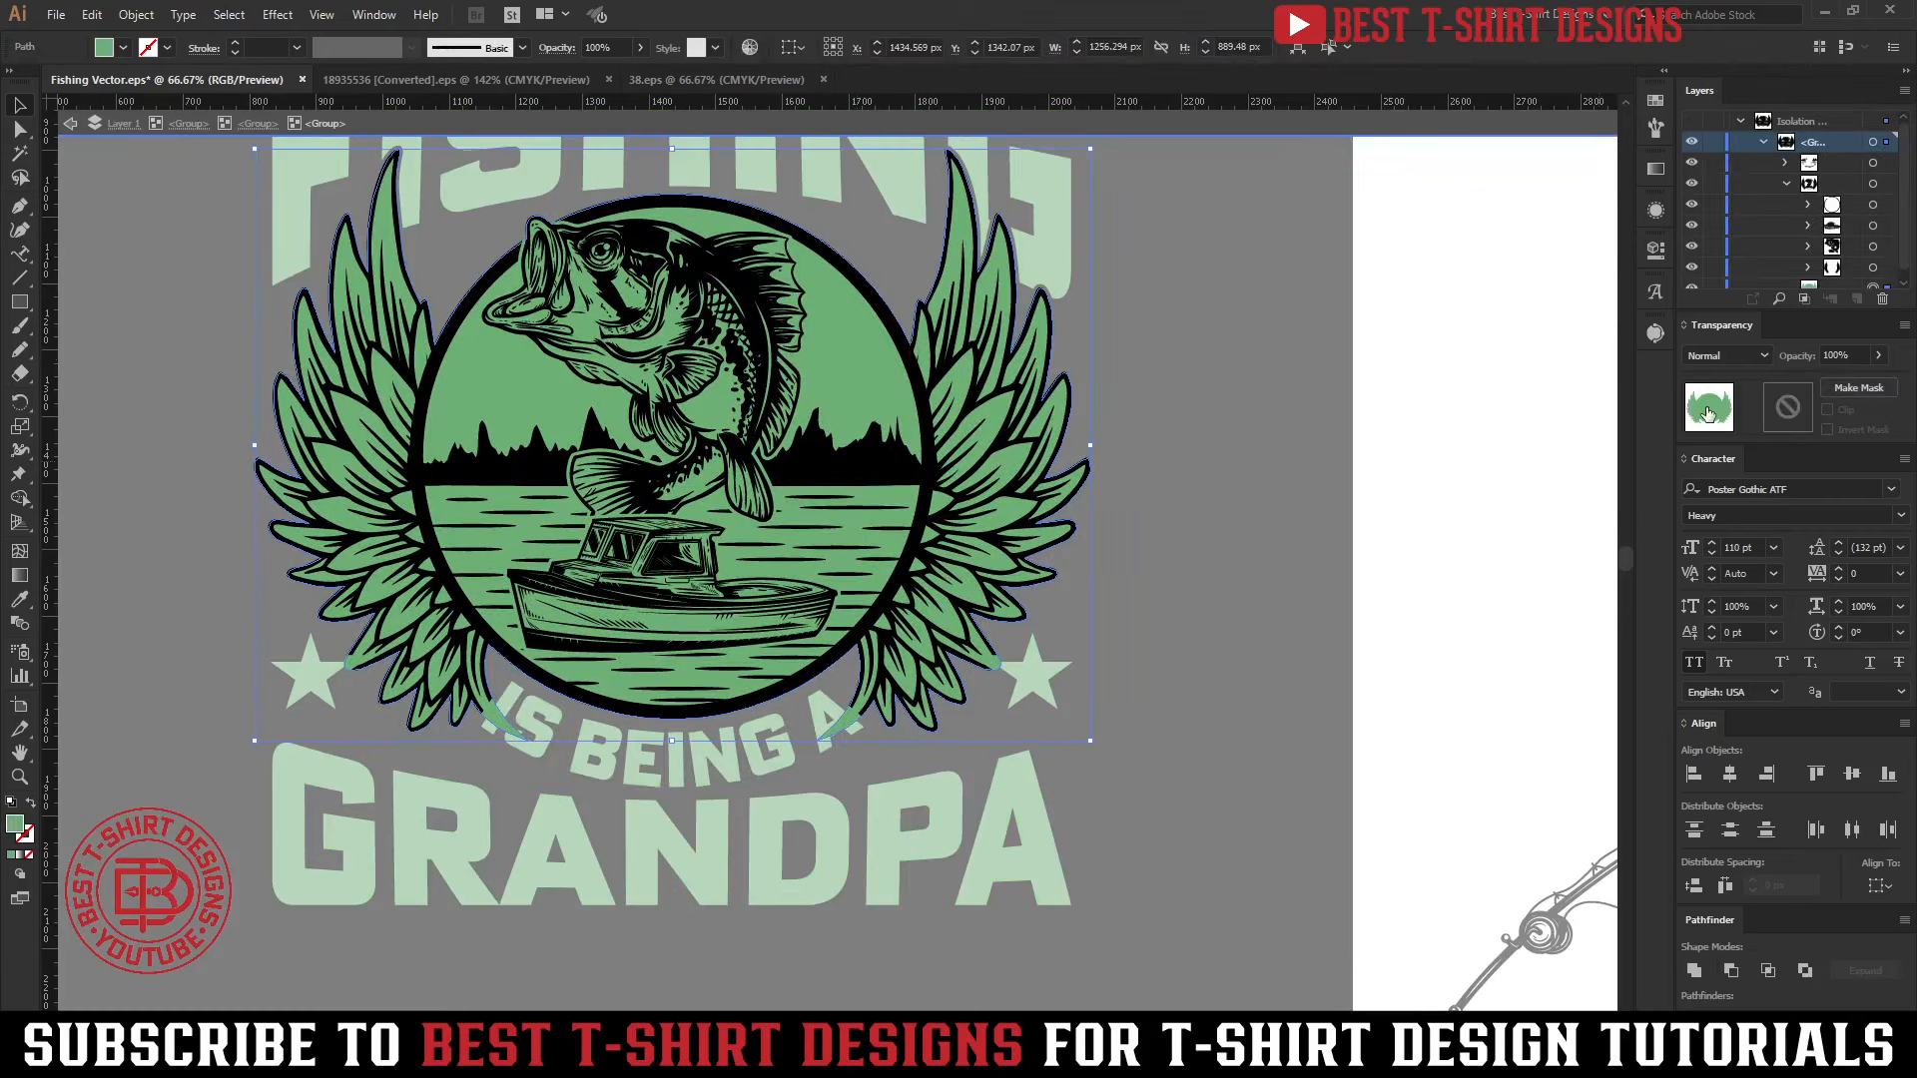
Add an opacity mask with Clip off to the green backing shape and paste the copied circle and letter shapes into it in place
click(1789, 415)
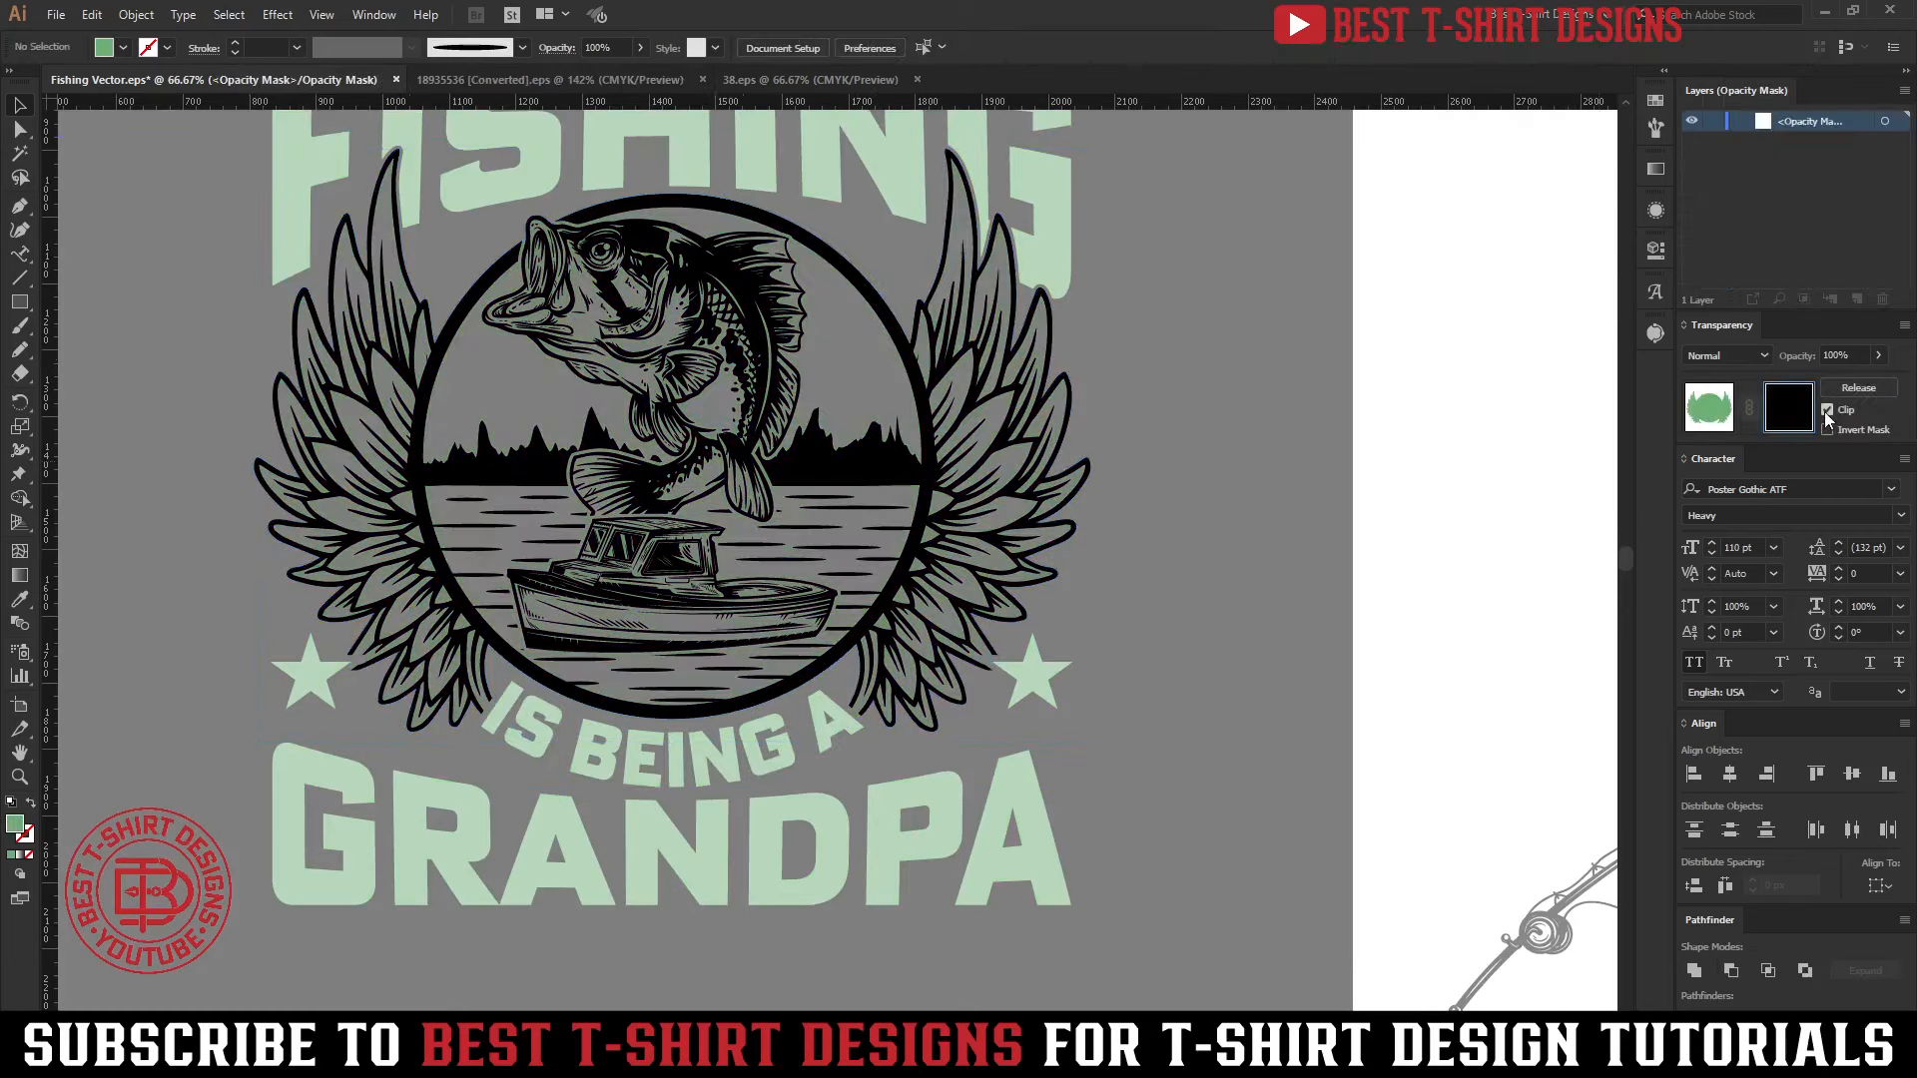
key(ctrl+f)
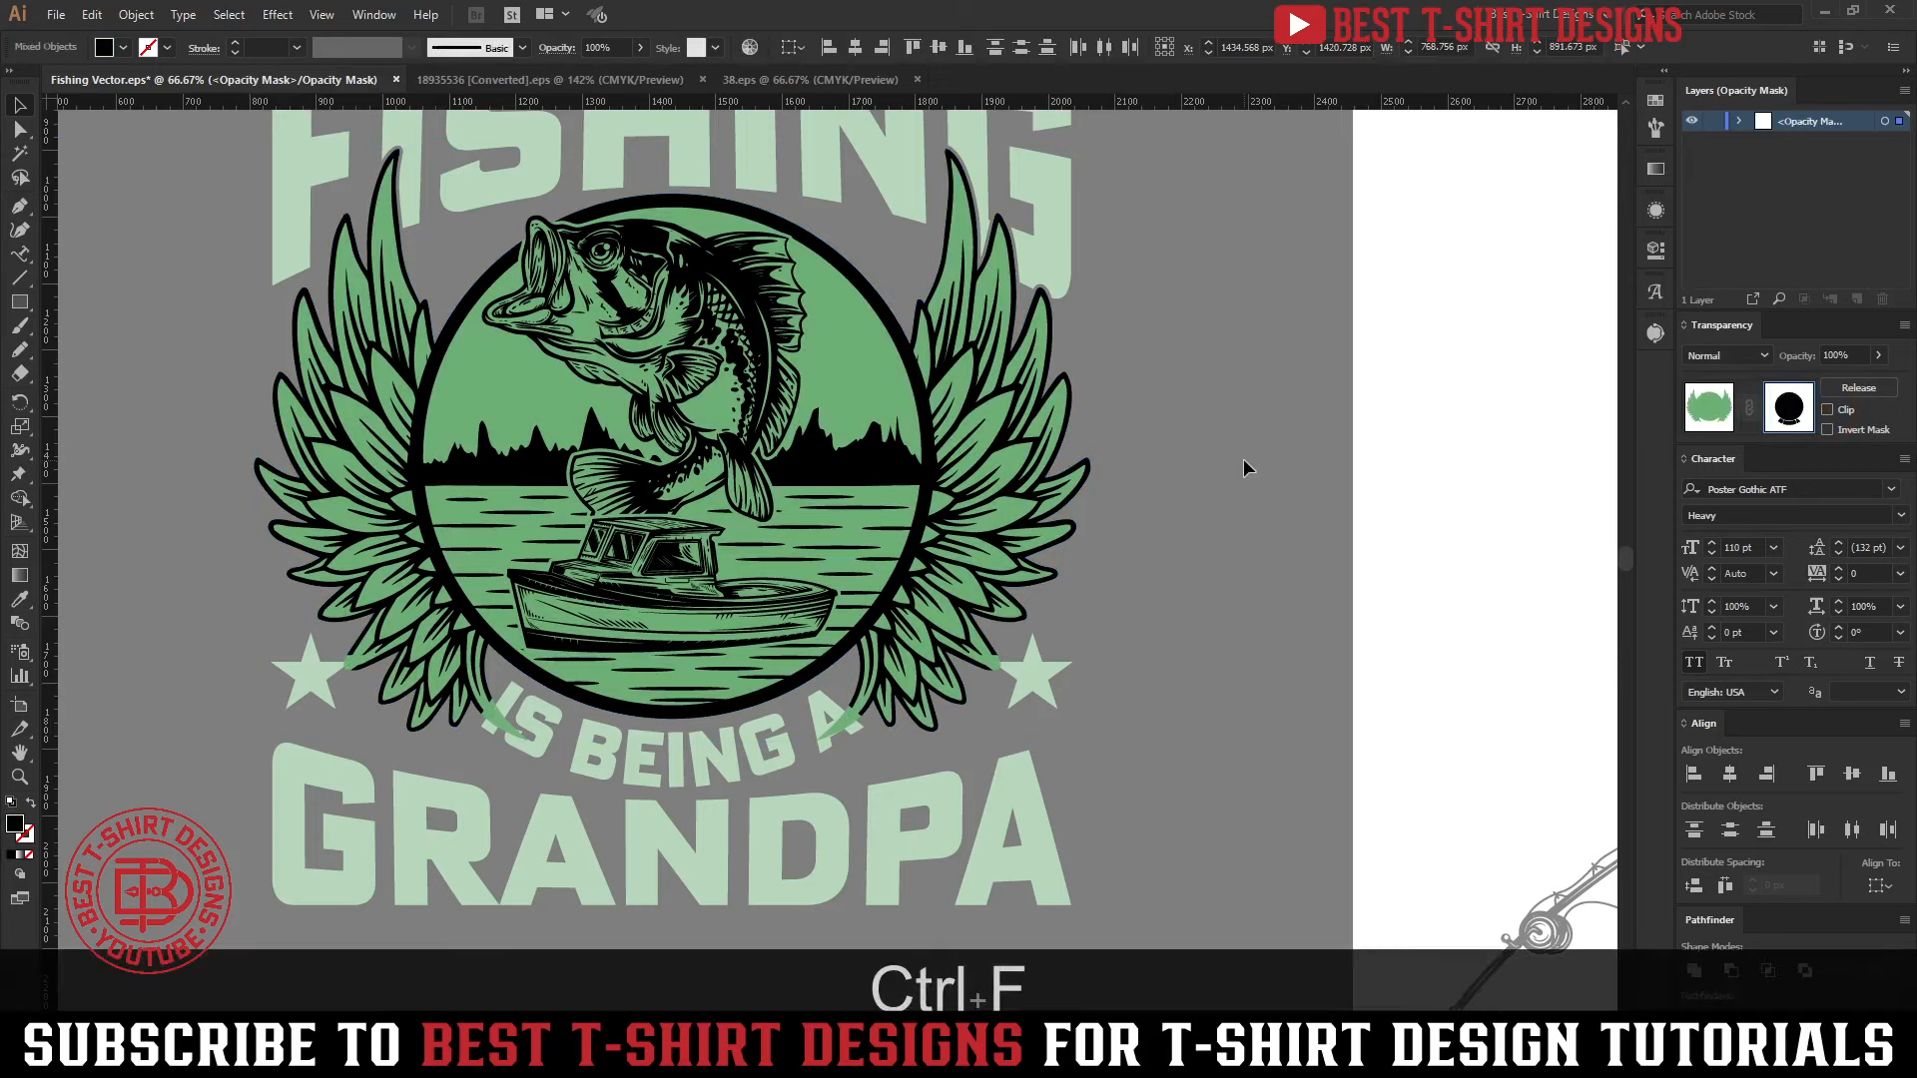
click(1245, 468)
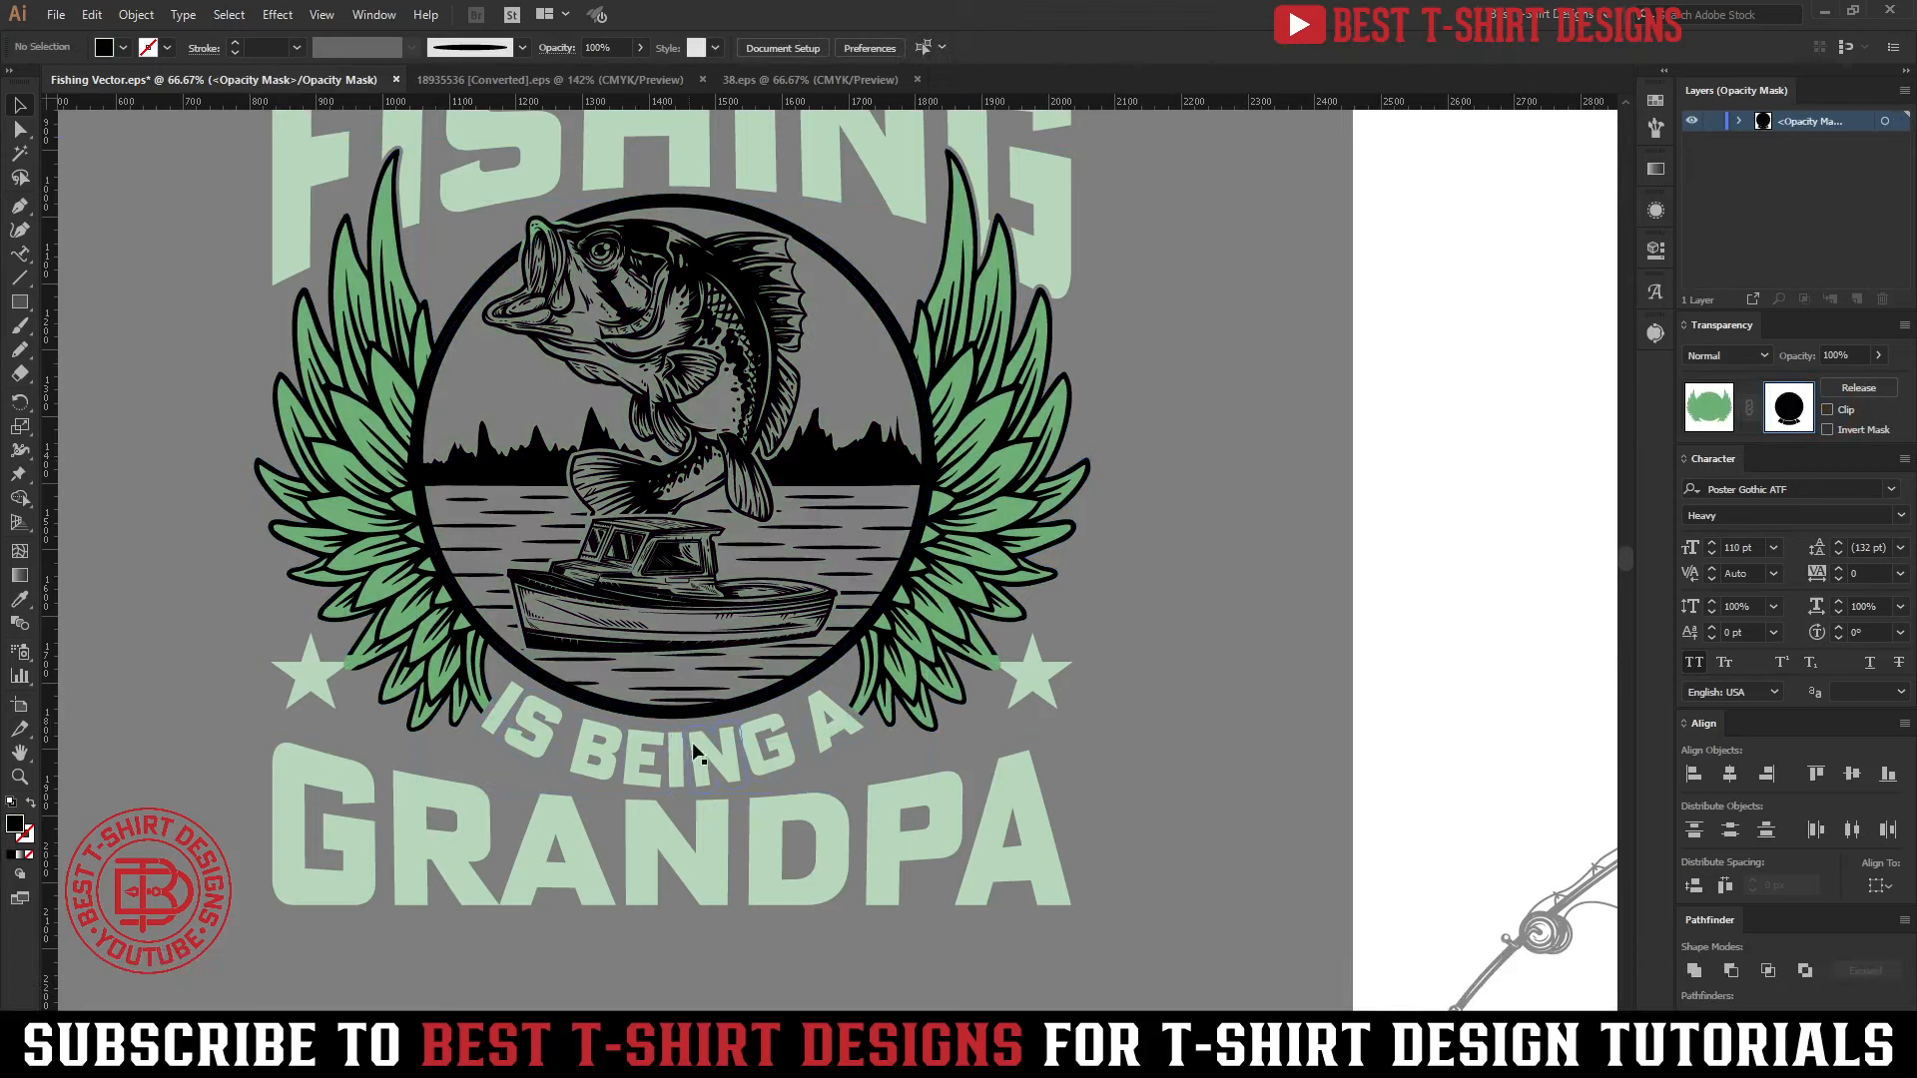
Delete the circle from the backing shape's opacity mask, keep the IS BEING A letters, and return to the normal artwork
click(817, 547)
key(Delete)
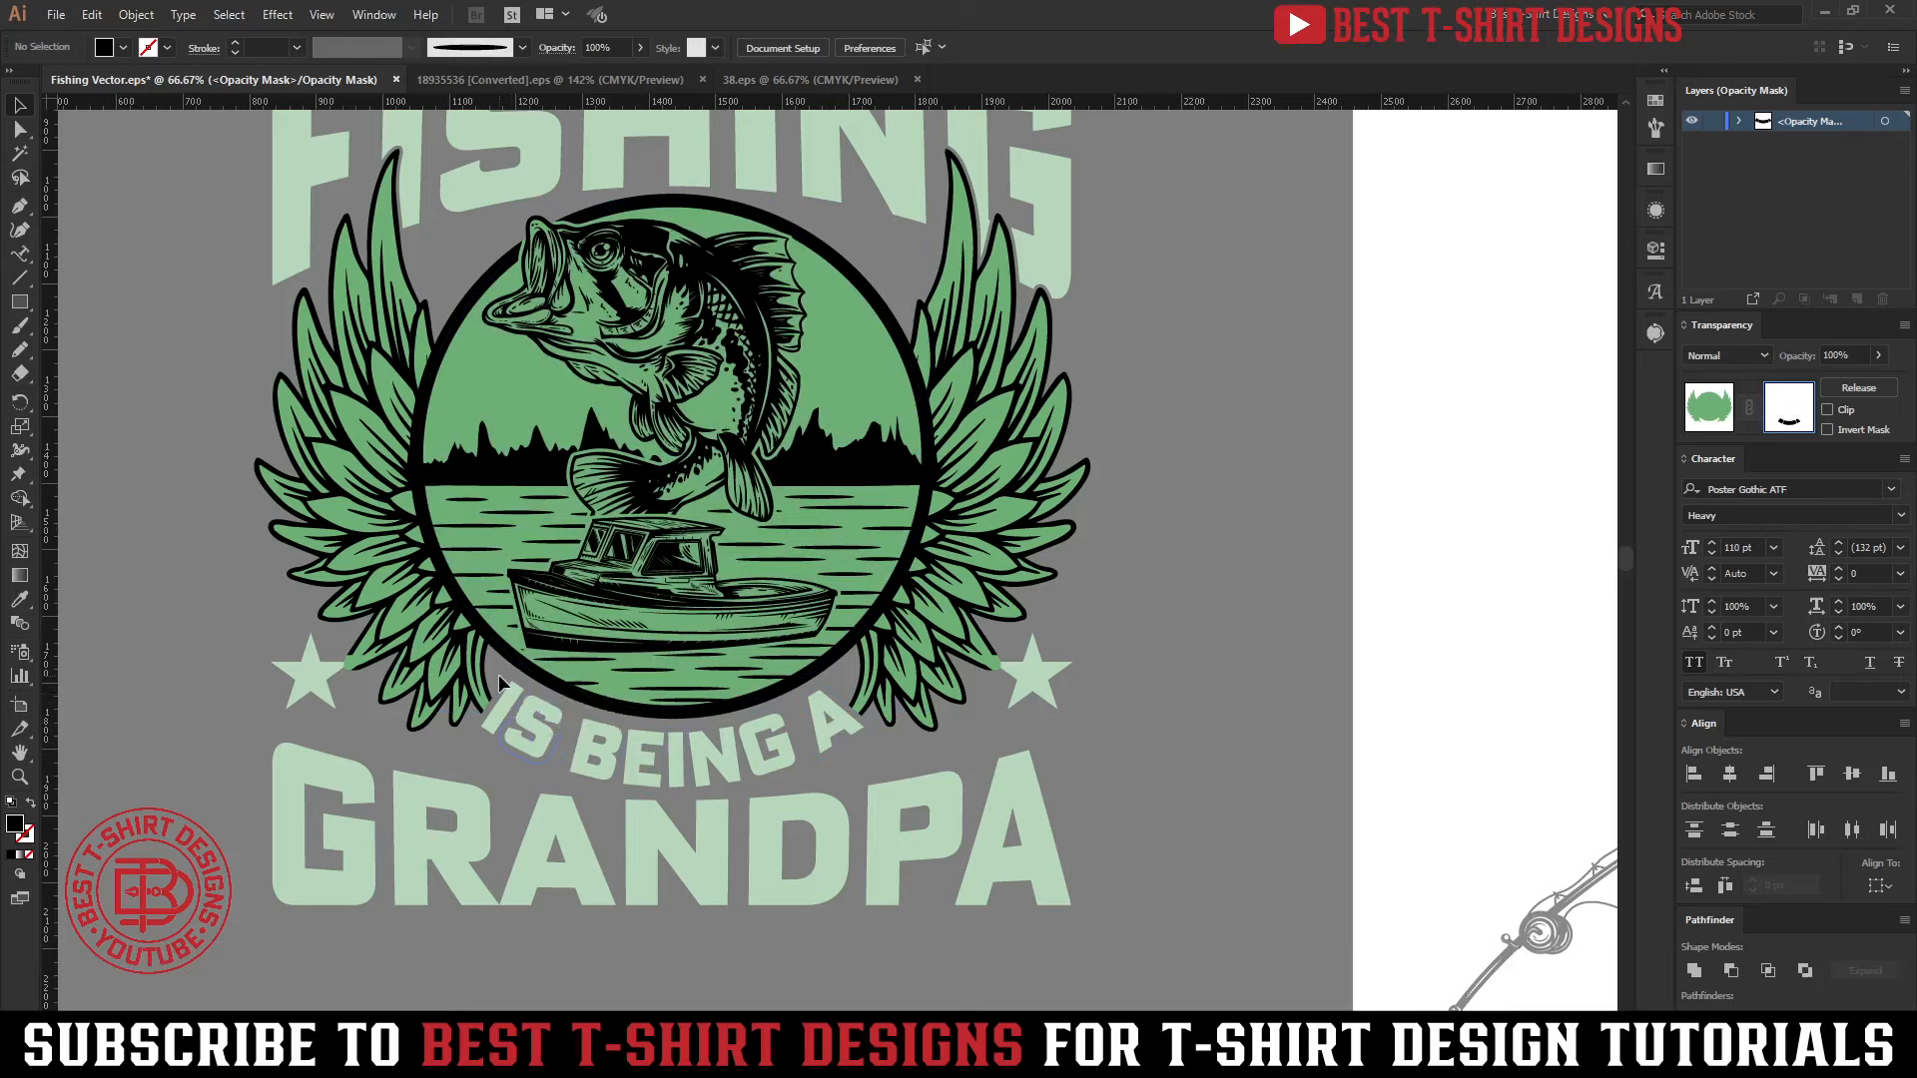
drag(498, 668, 886, 765)
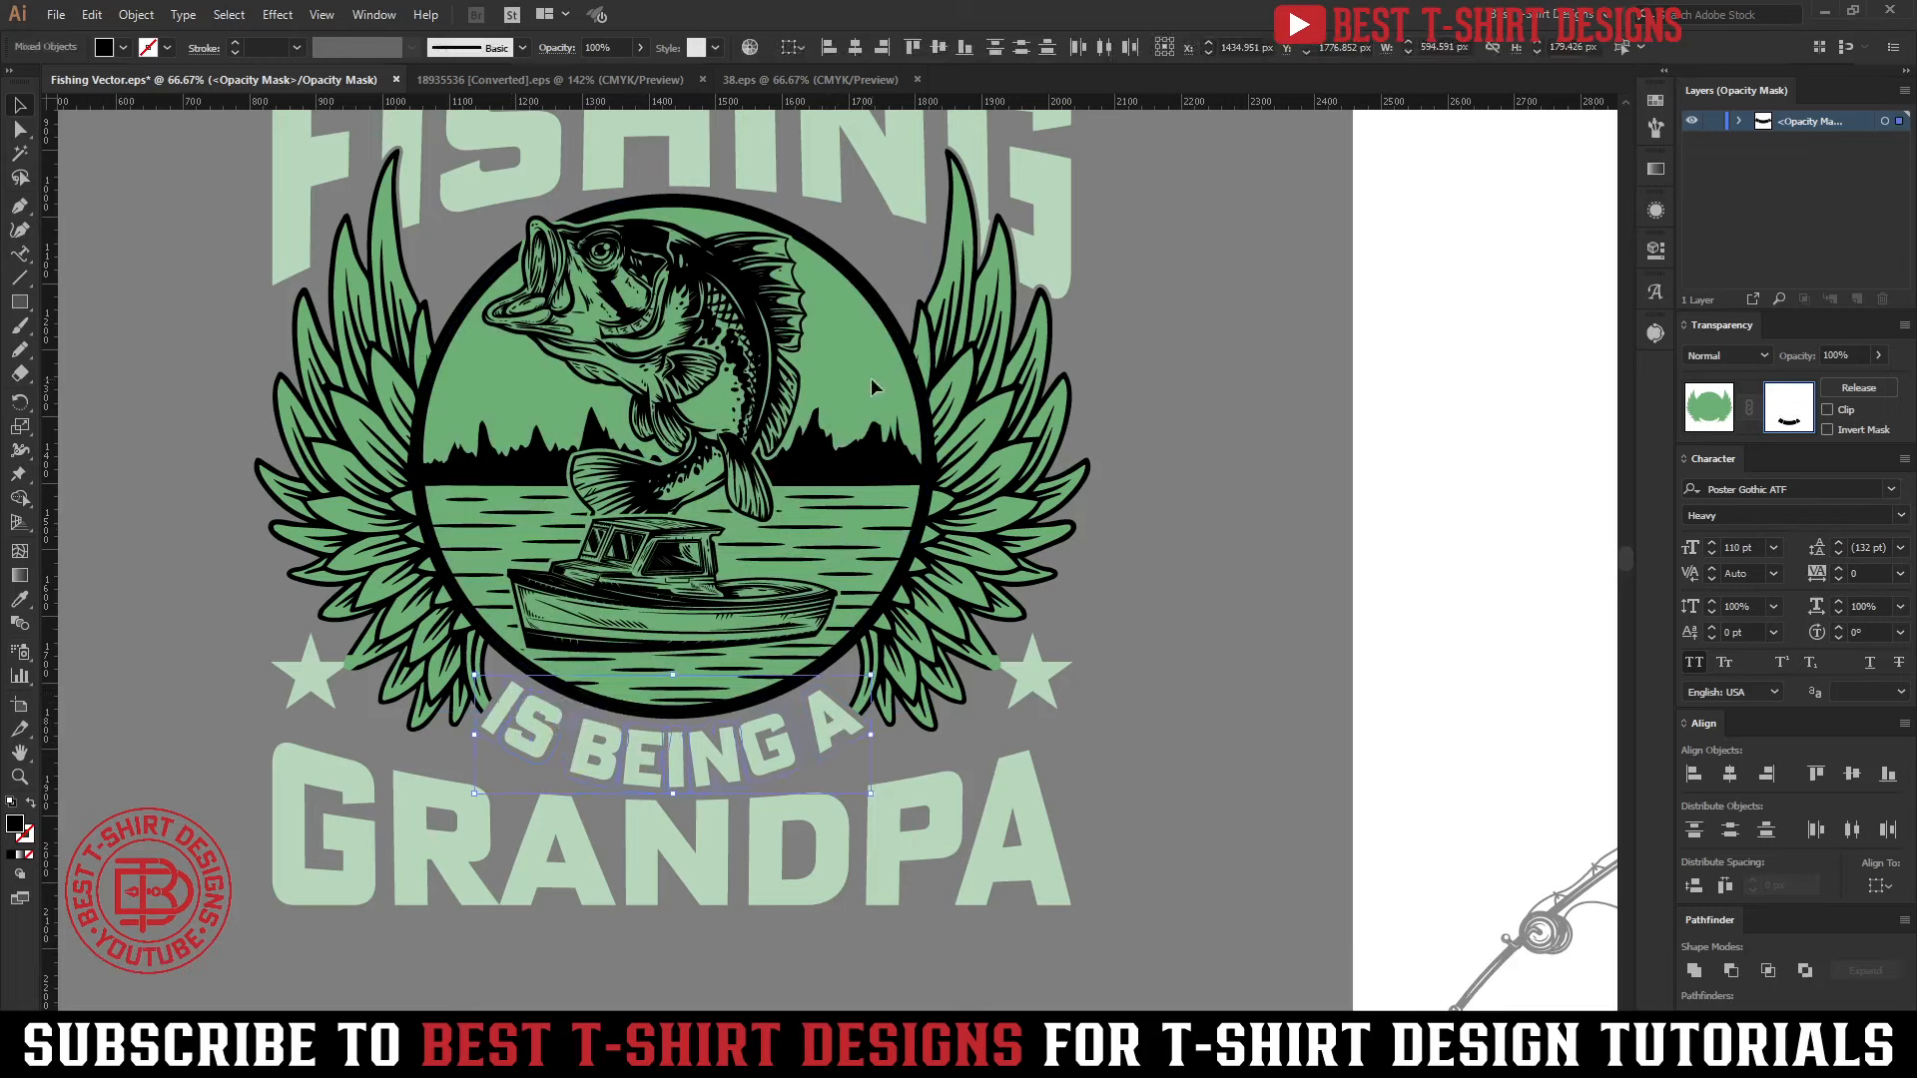
click(832, 375)
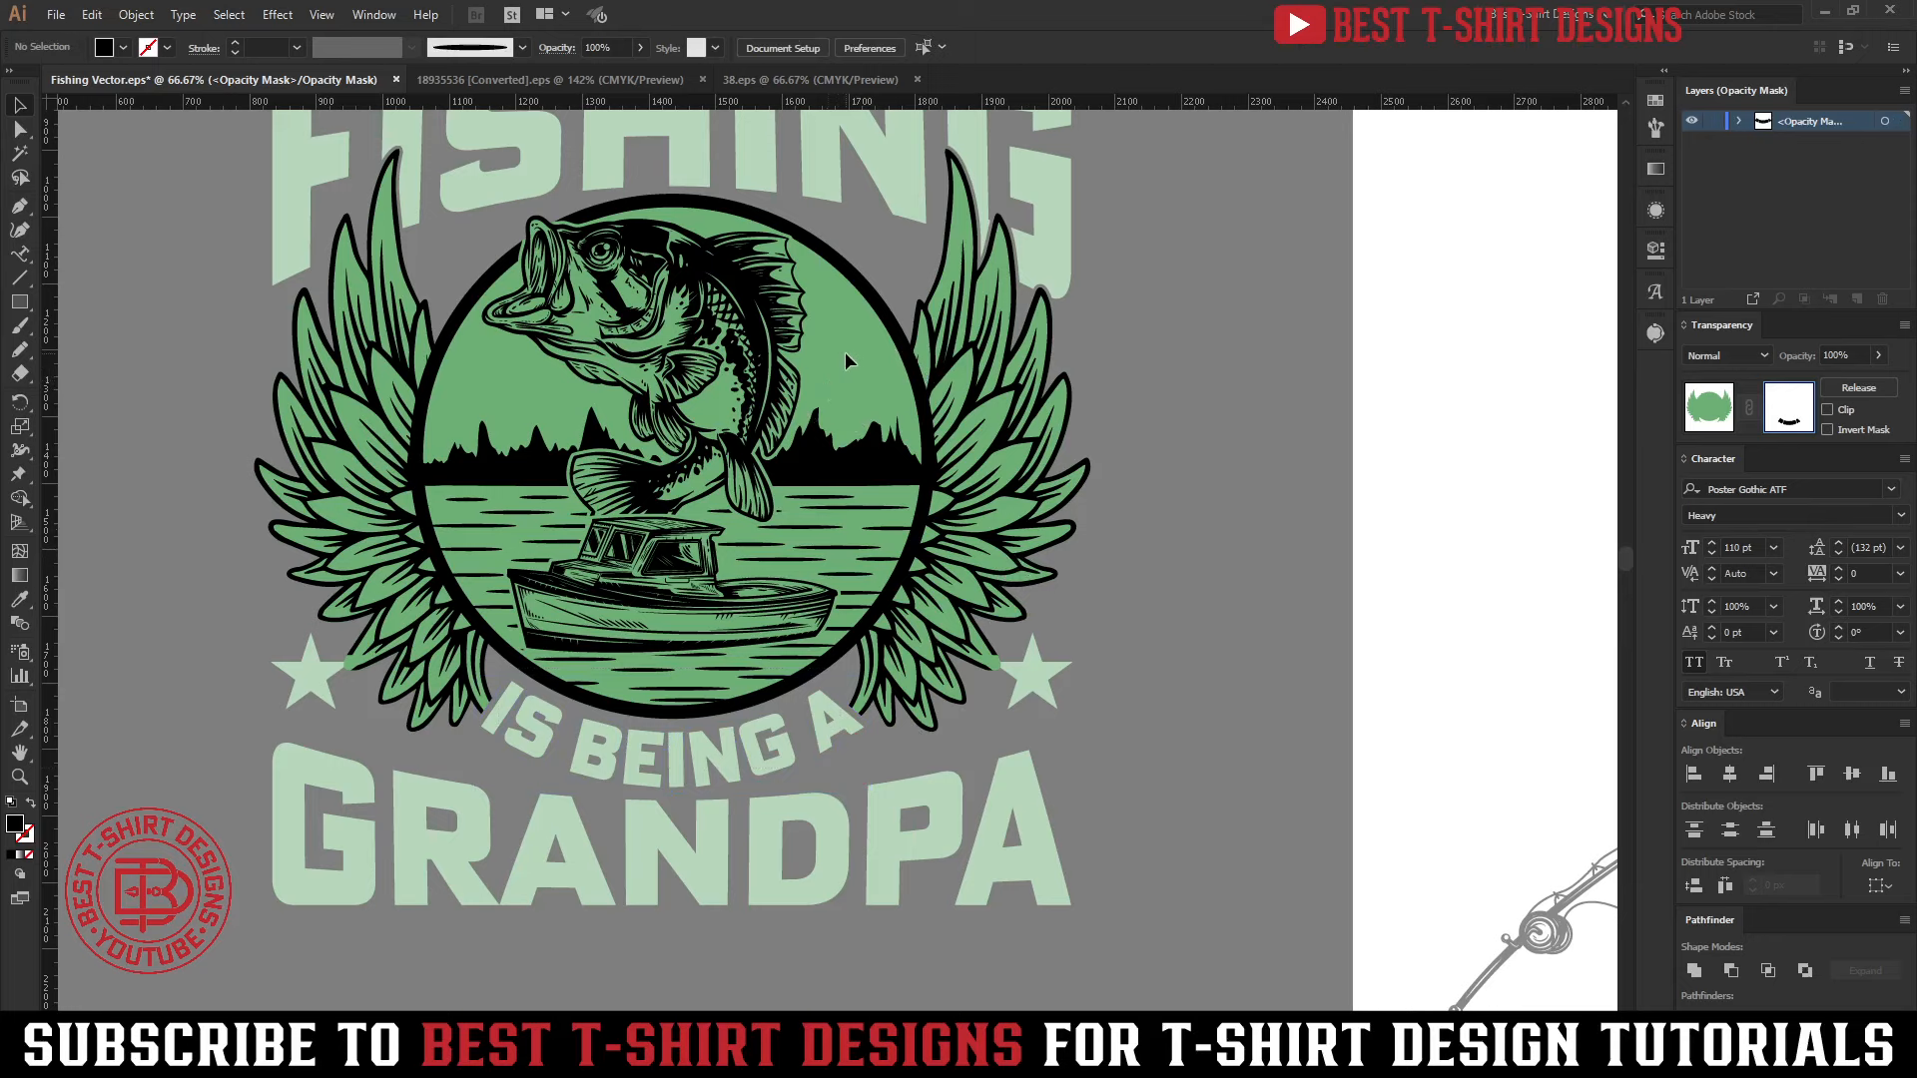
click(1705, 417)
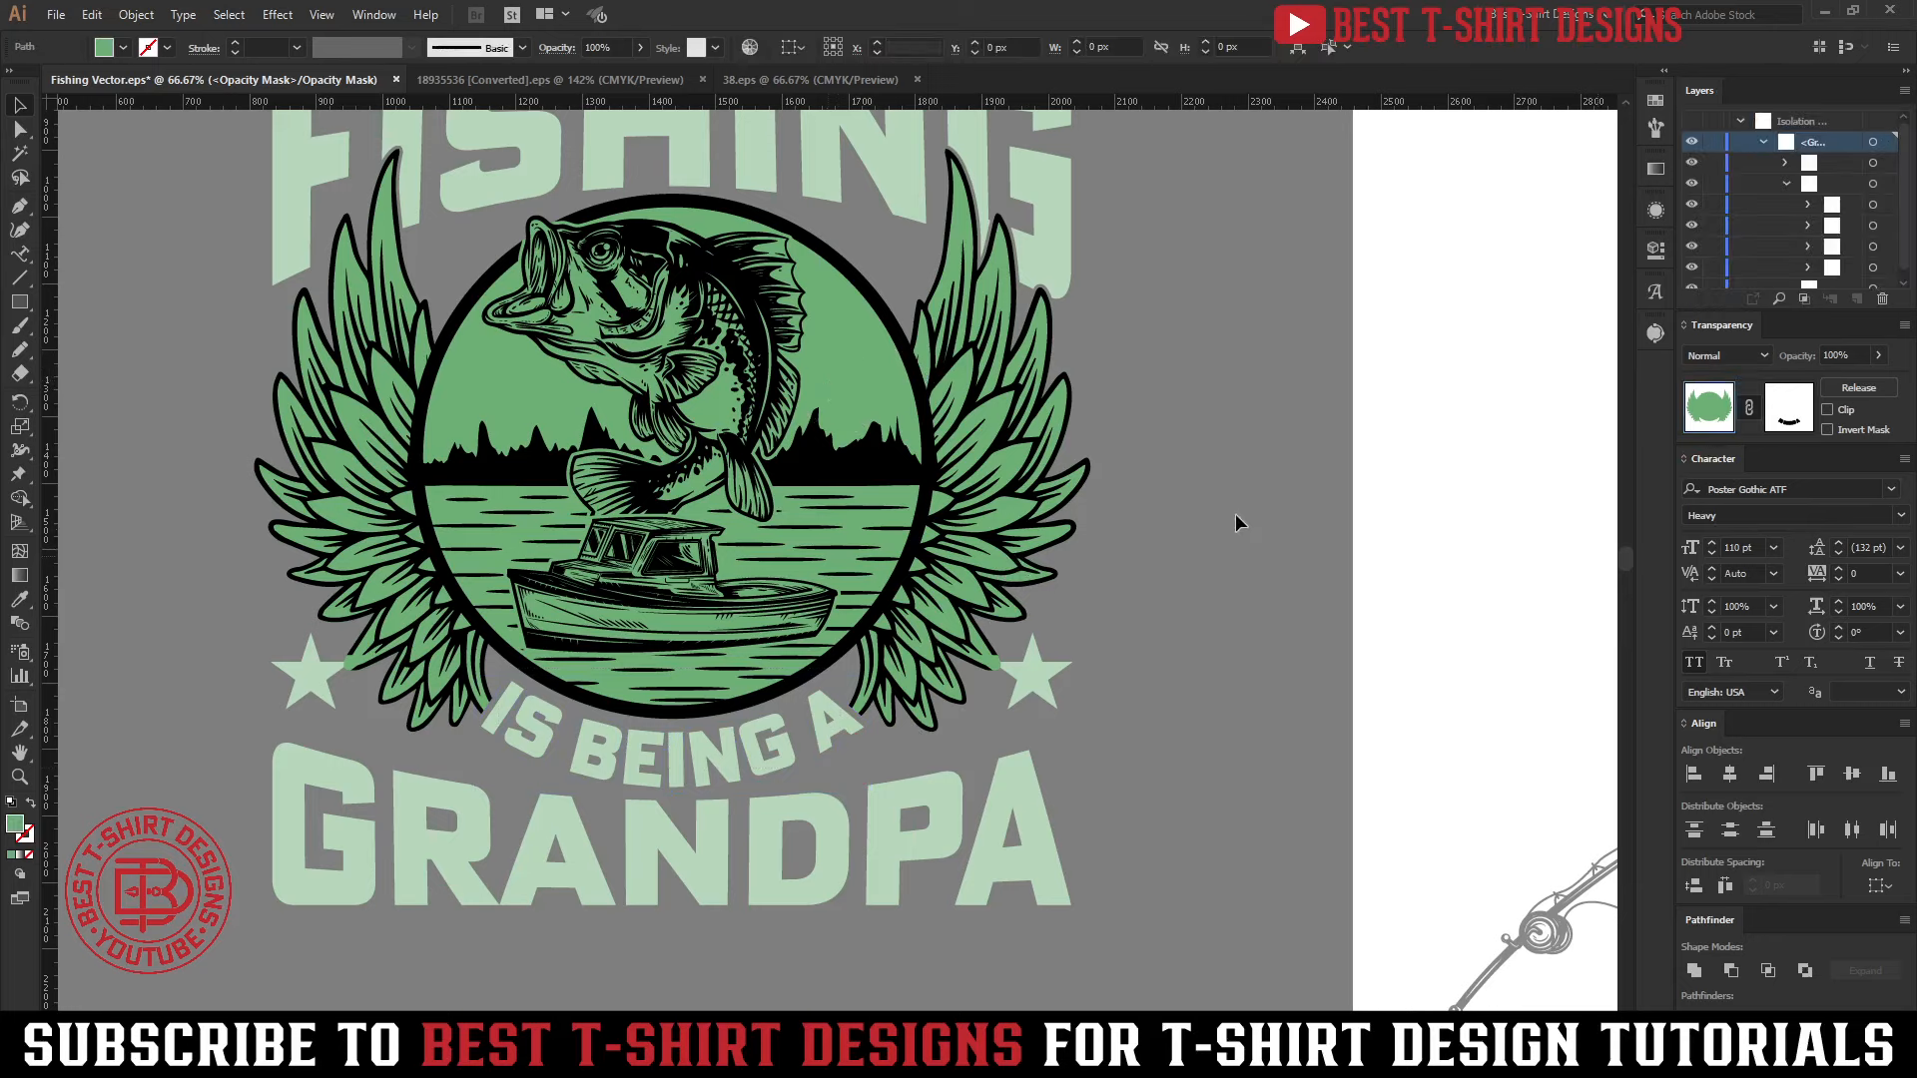
alt+scroll(1065, 707, down, 1)
scroll(1065, 707, up, 1)
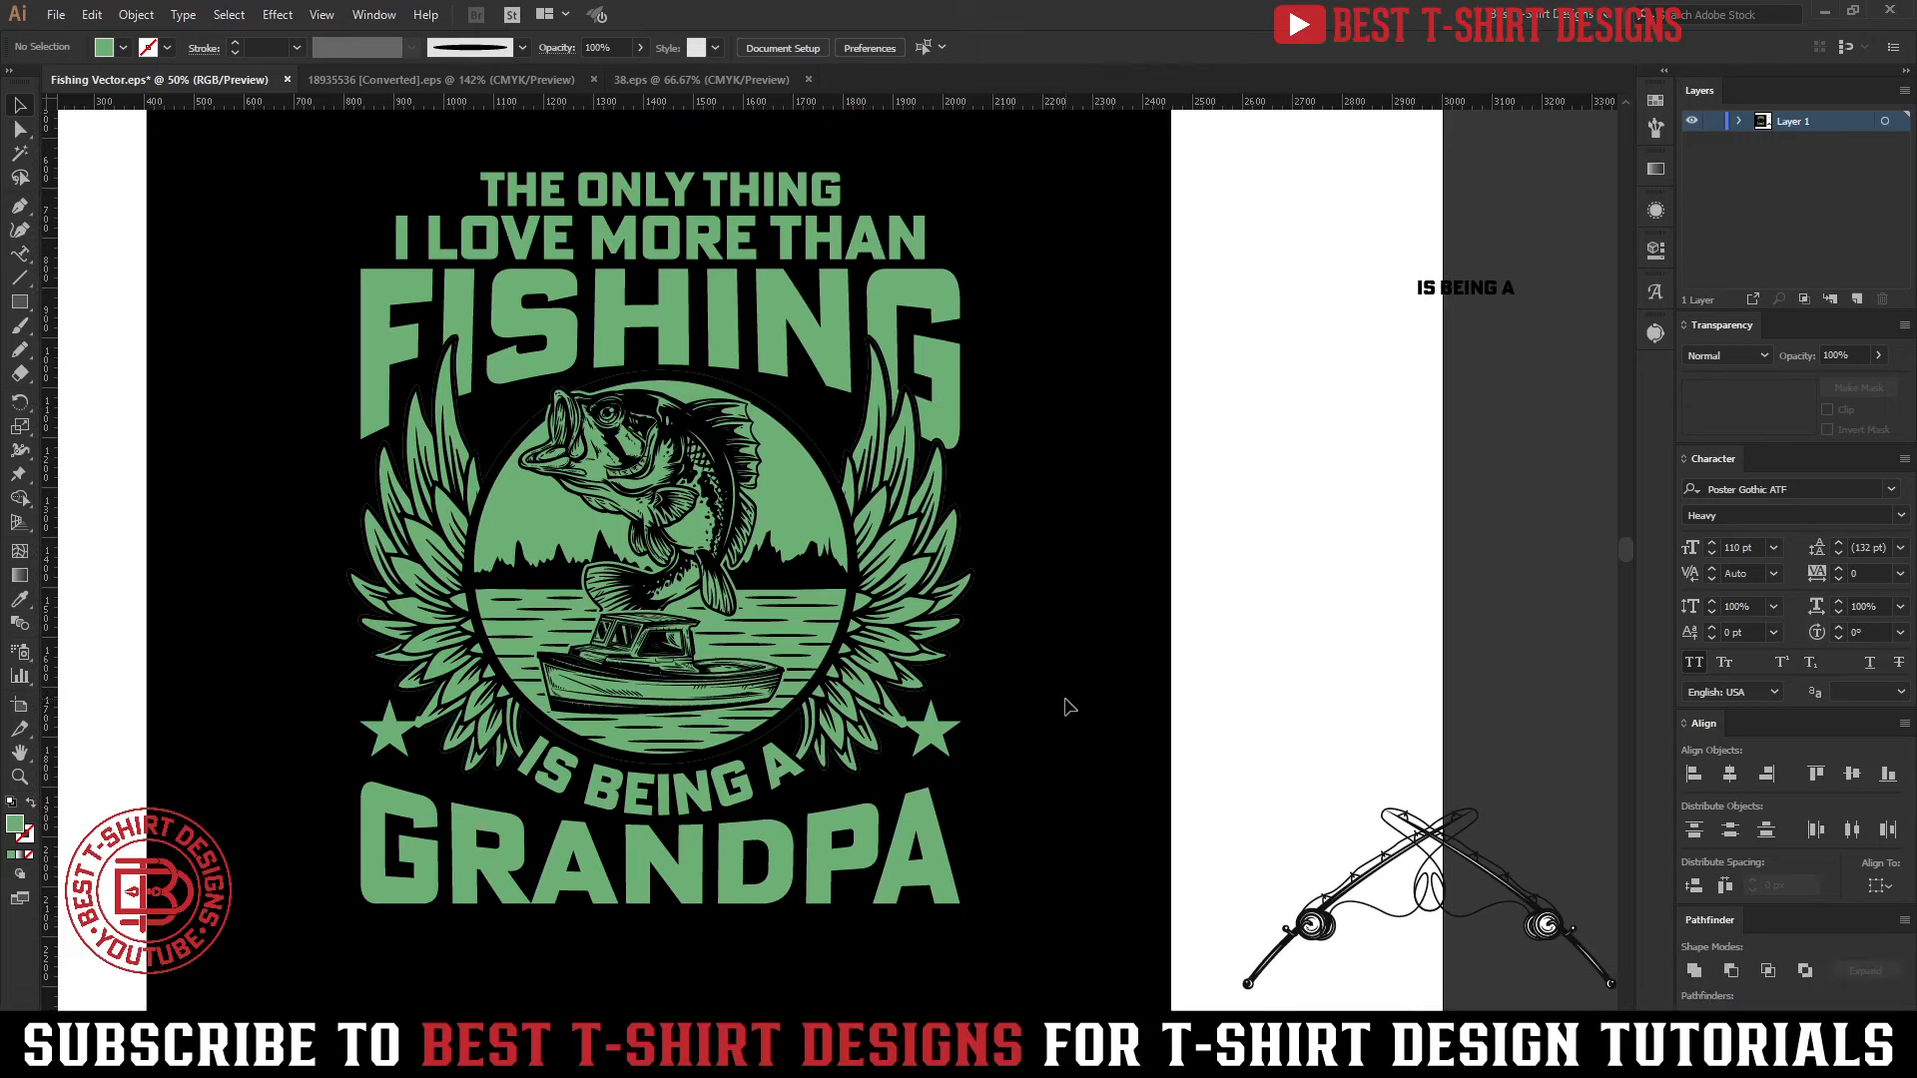
Isolate the emblem's innermost group that holds the fish, boat, ring and wings line art
double_click(734, 512)
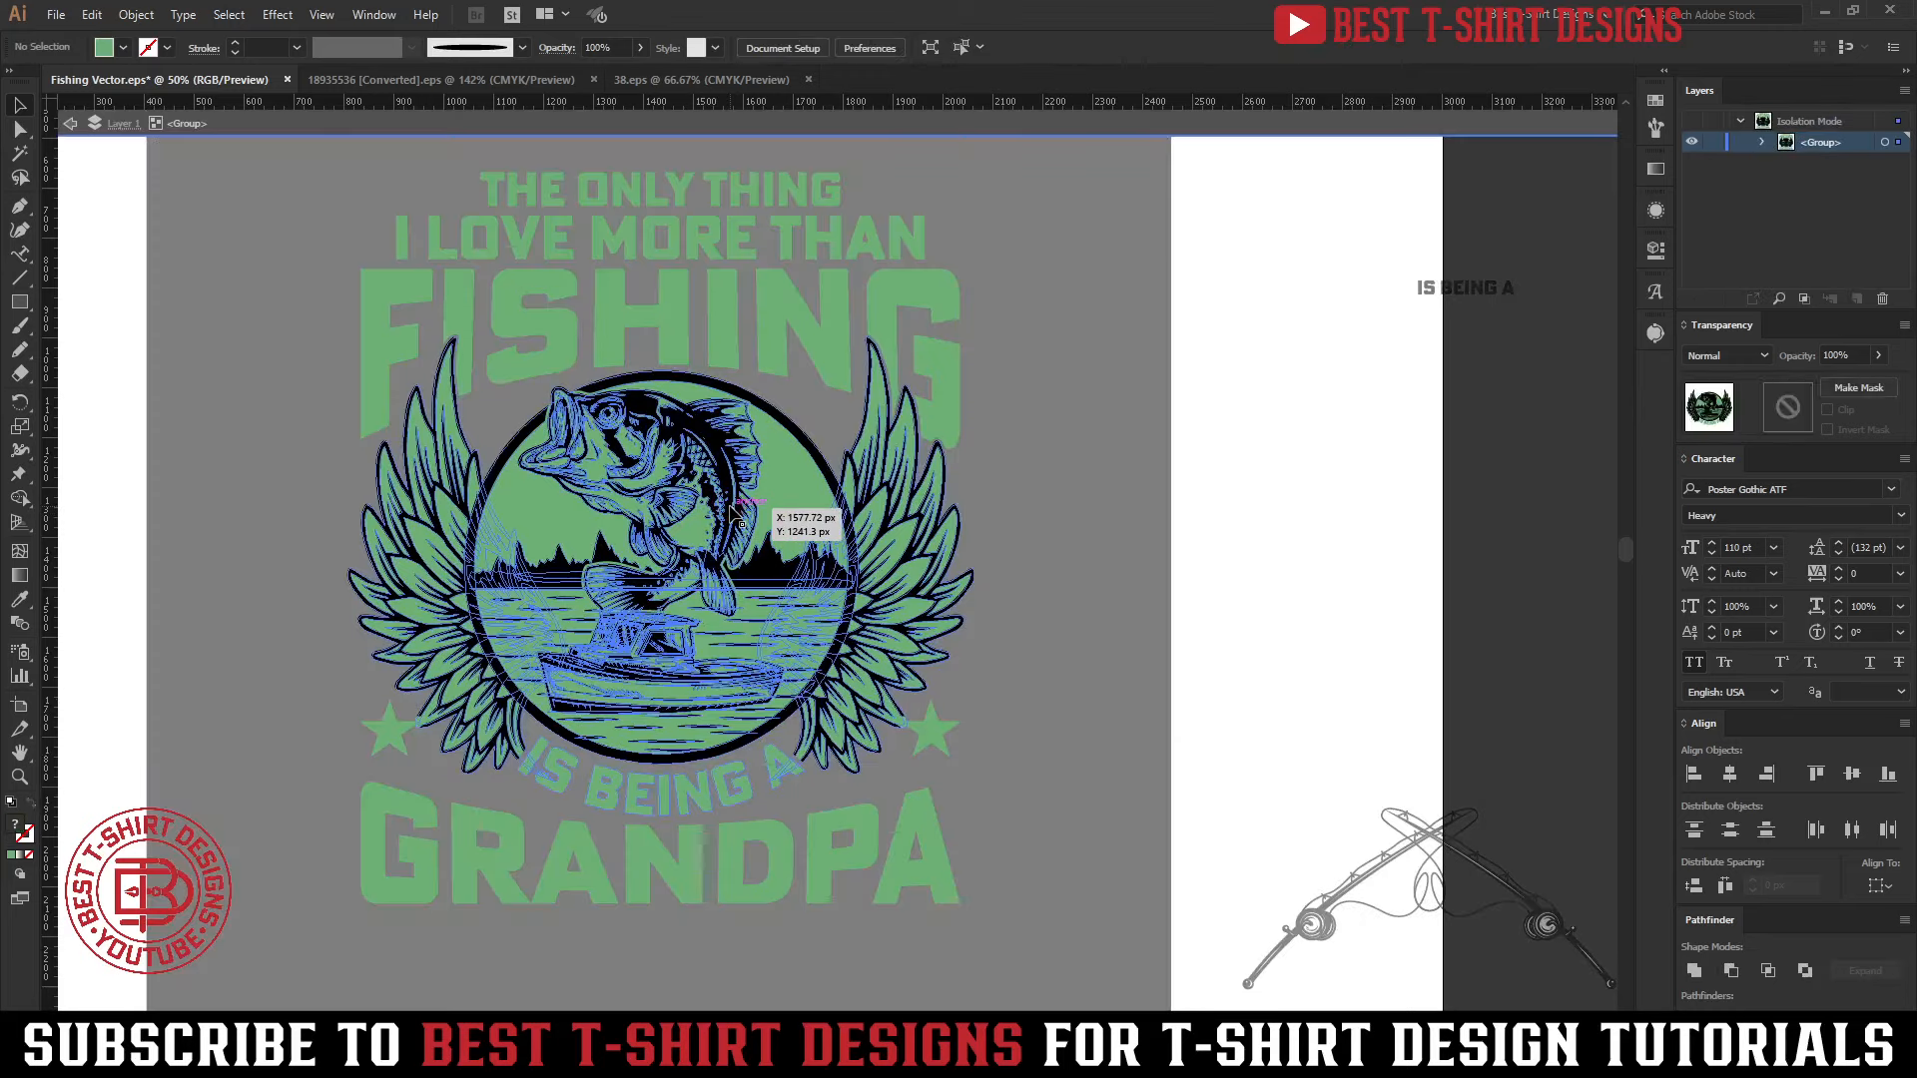
double_click(734, 513)
scroll(734, 512, up, 1)
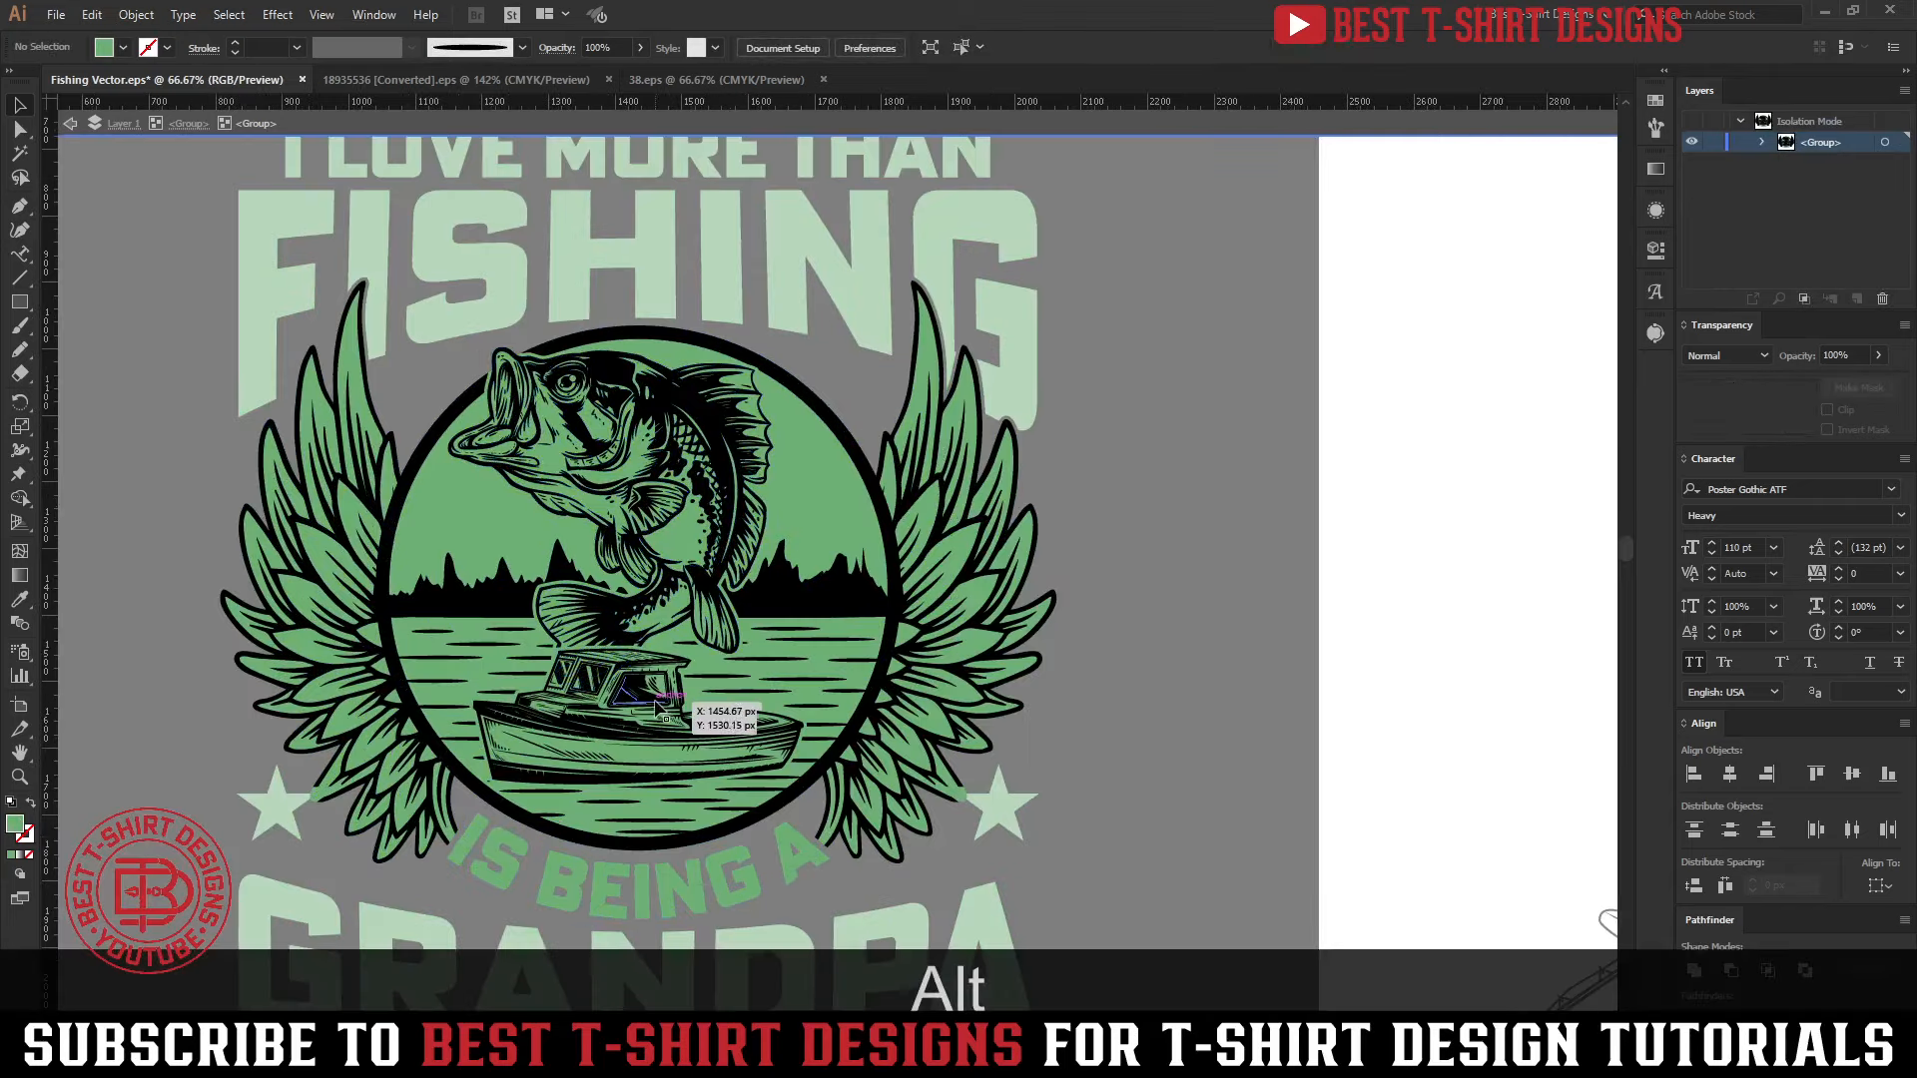
click(655, 709)
double_click(655, 707)
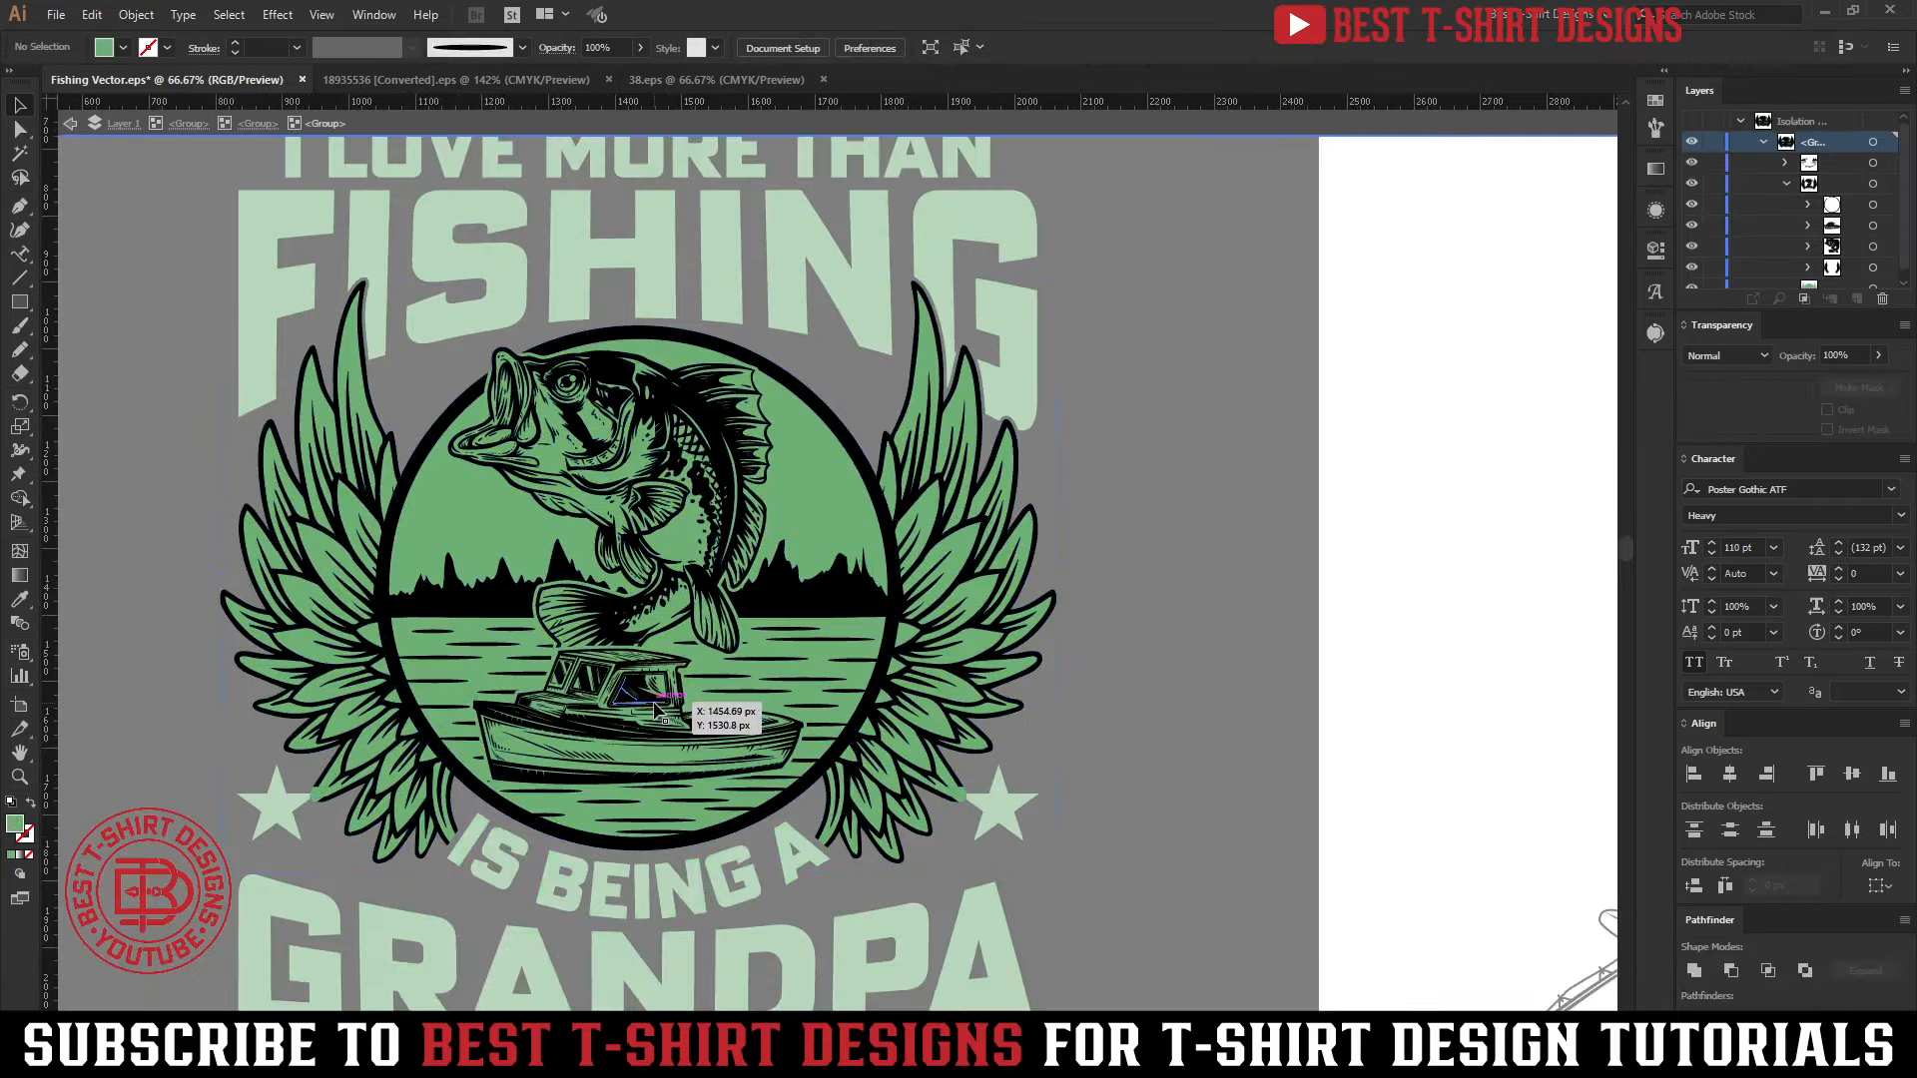
click(655, 705)
double_click(654, 703)
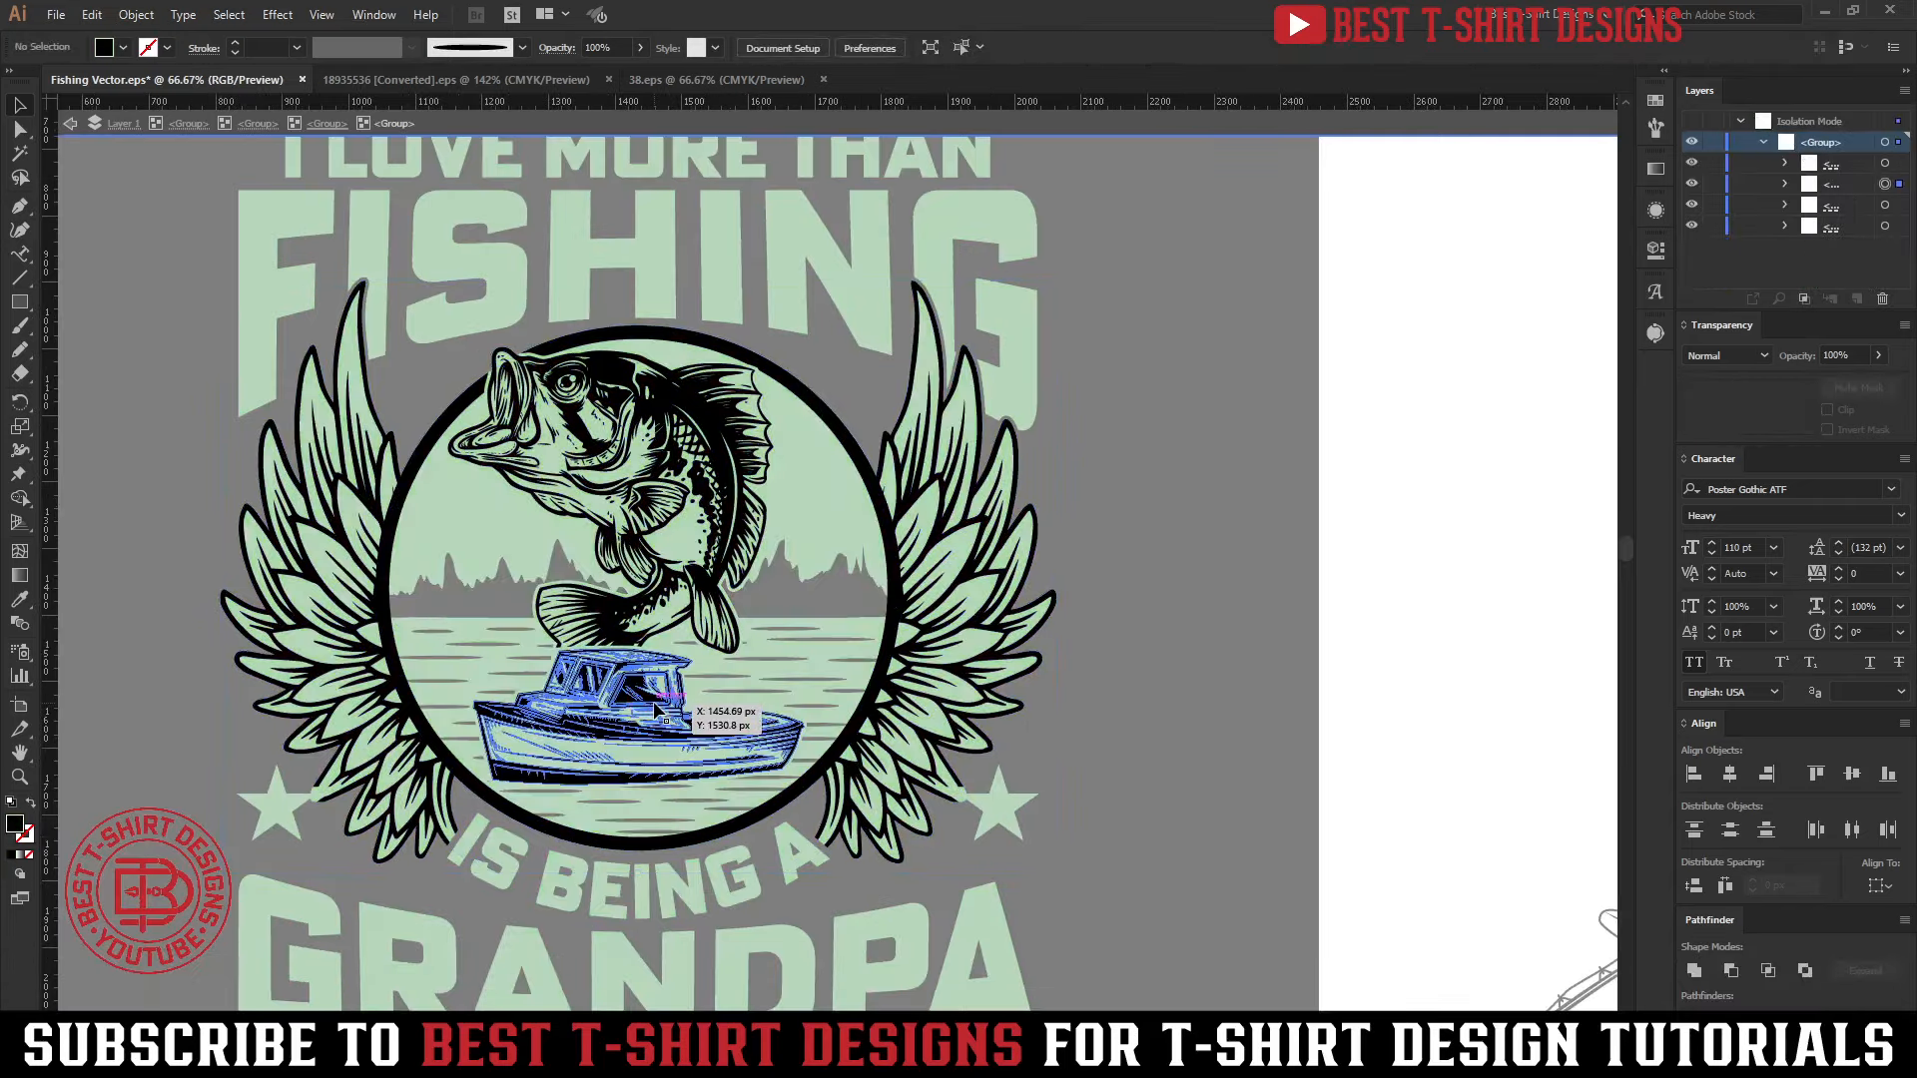
Copy the boat line art, paste it directly behind the original, and unite the copy into a solid silhouette
scroll(697, 792, up, 1)
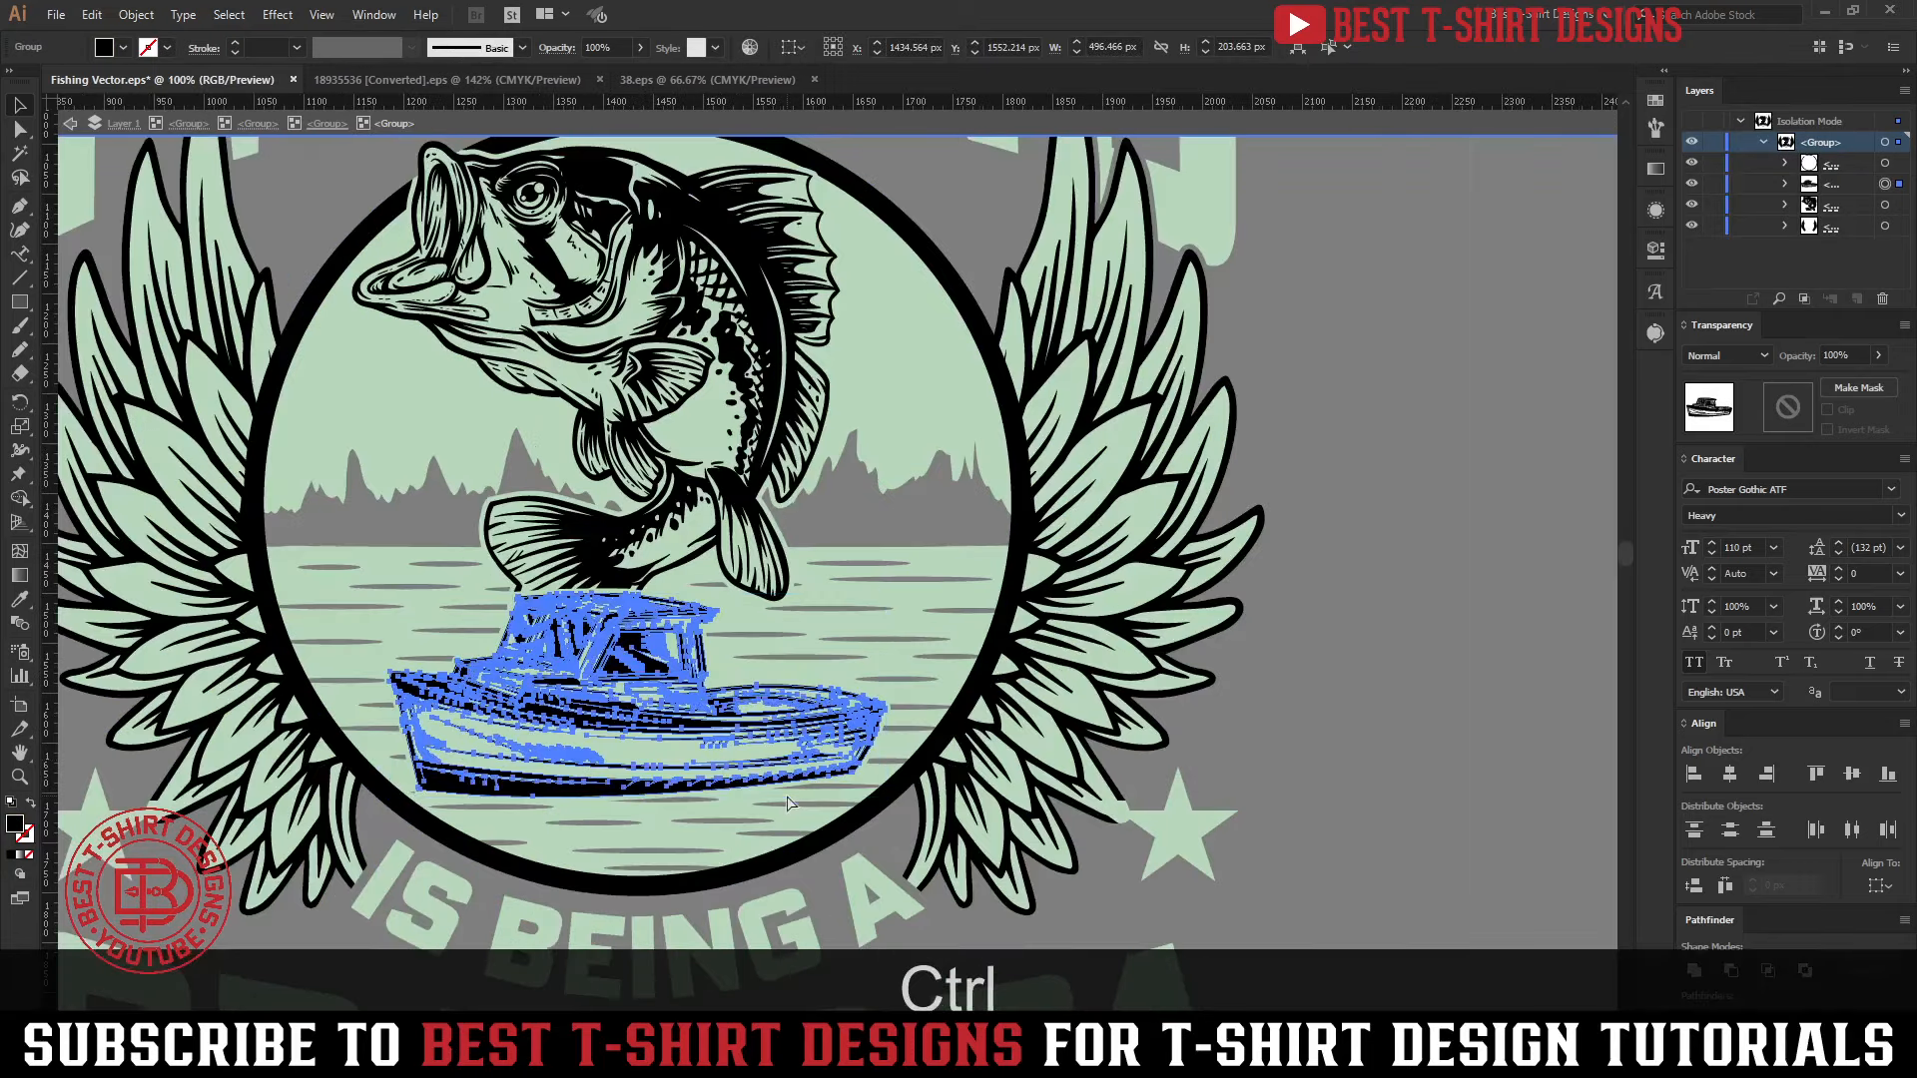
key(ctrl+c)
key(ctrl+b)
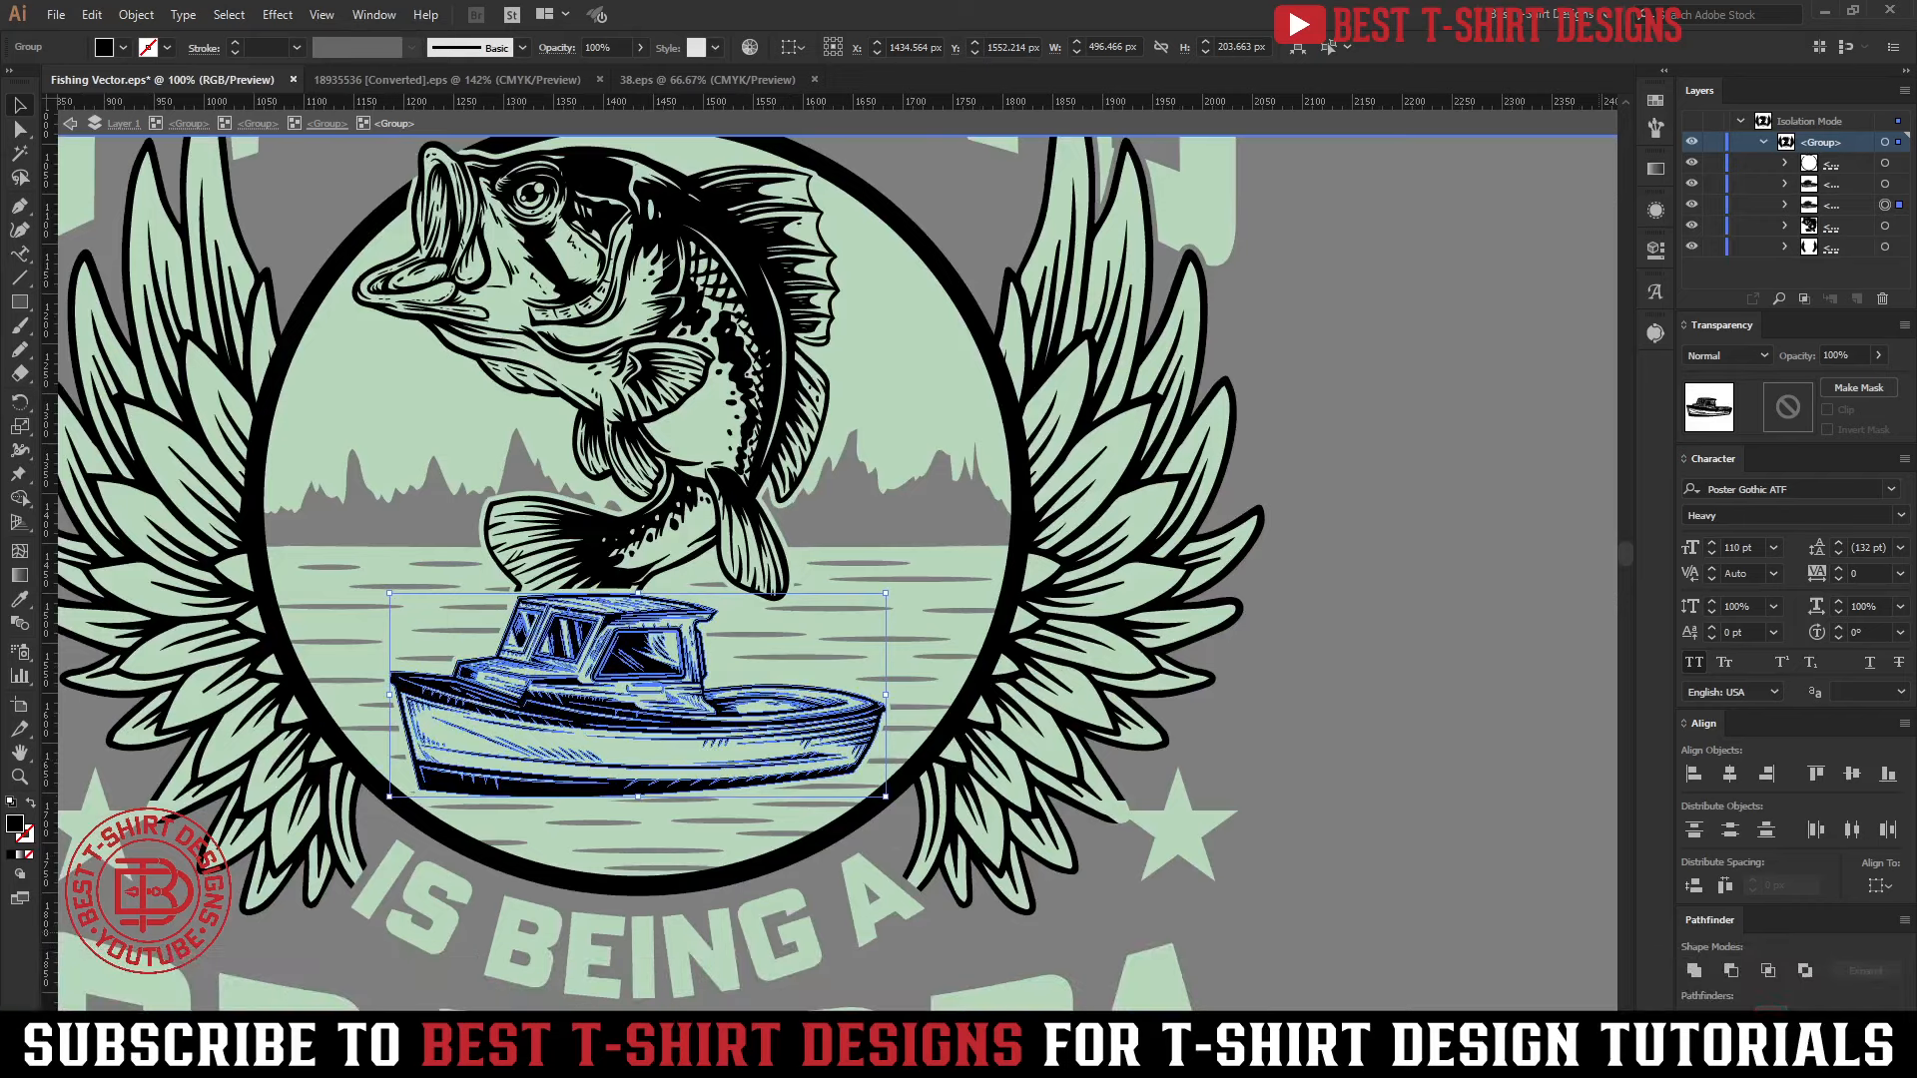
click(1694, 970)
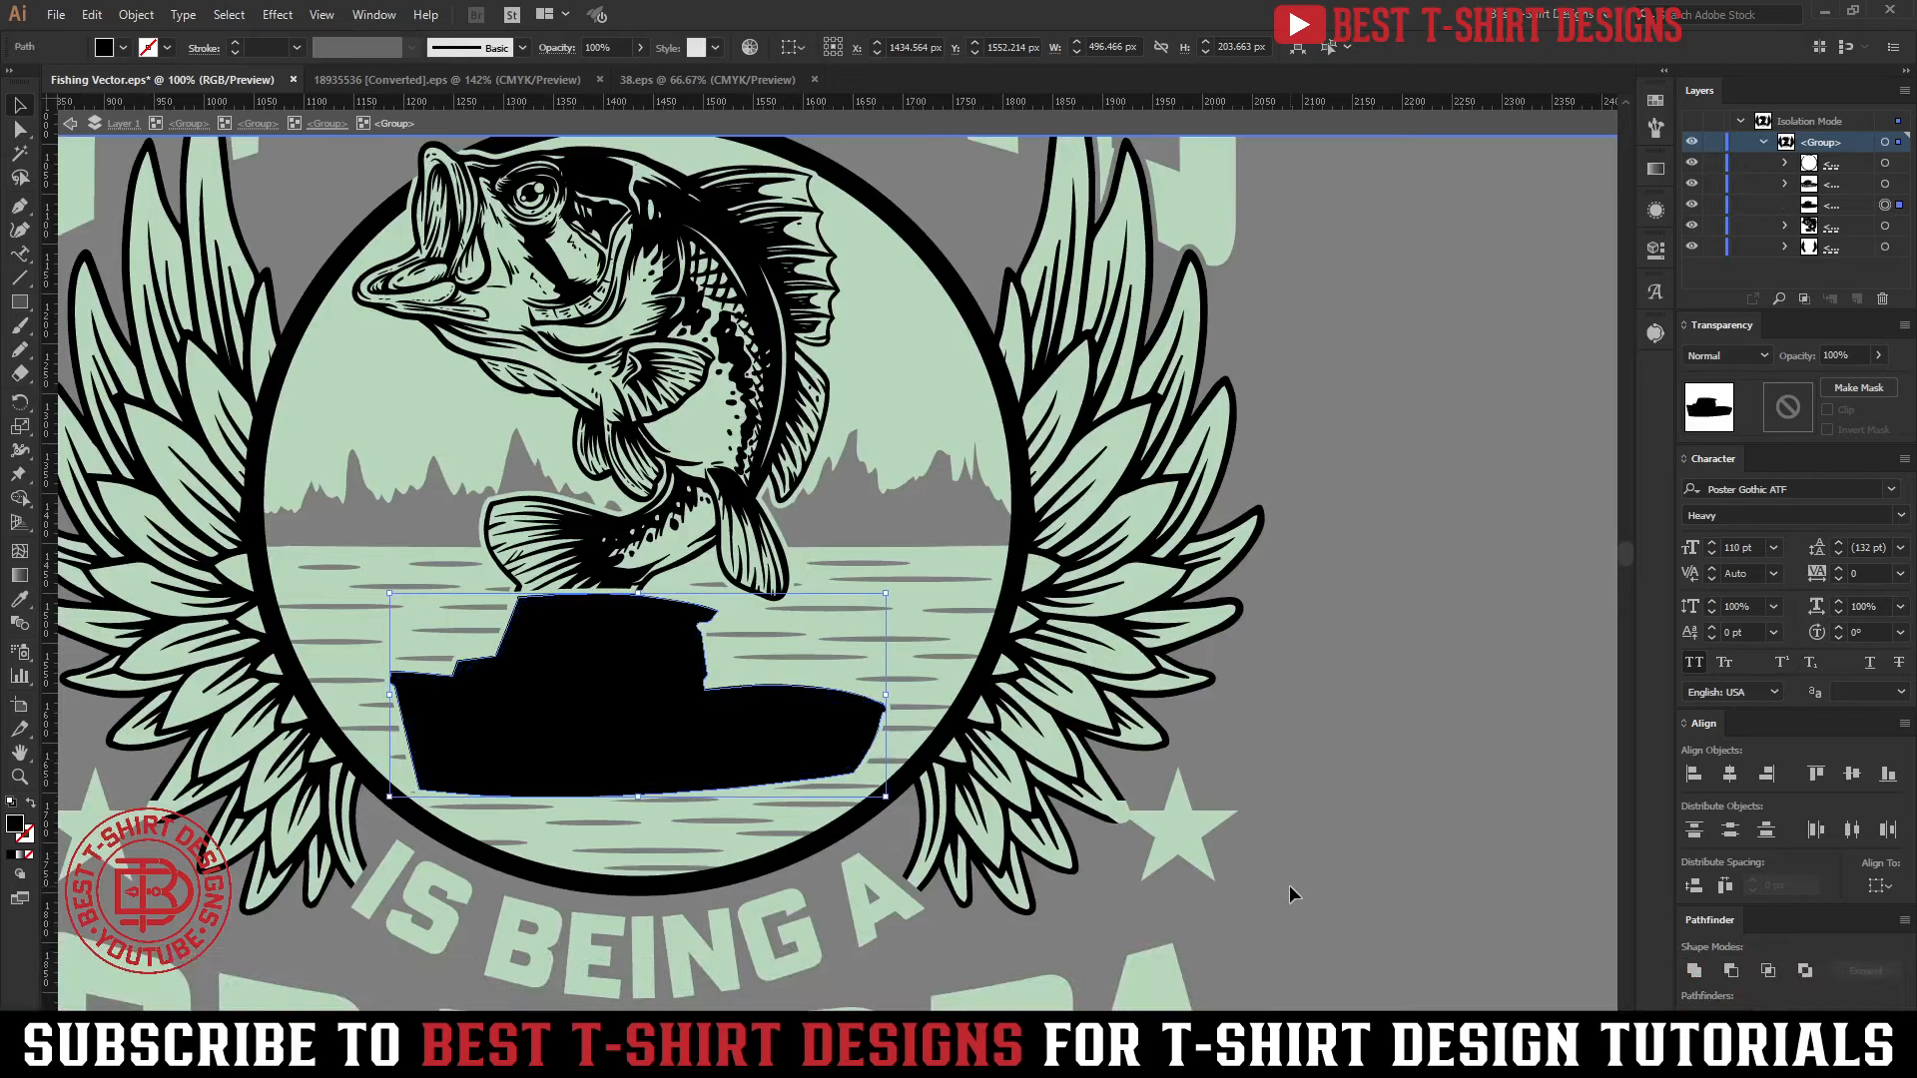
Fill the boat silhouette with the backing's green, darkened to #419349
key(i)
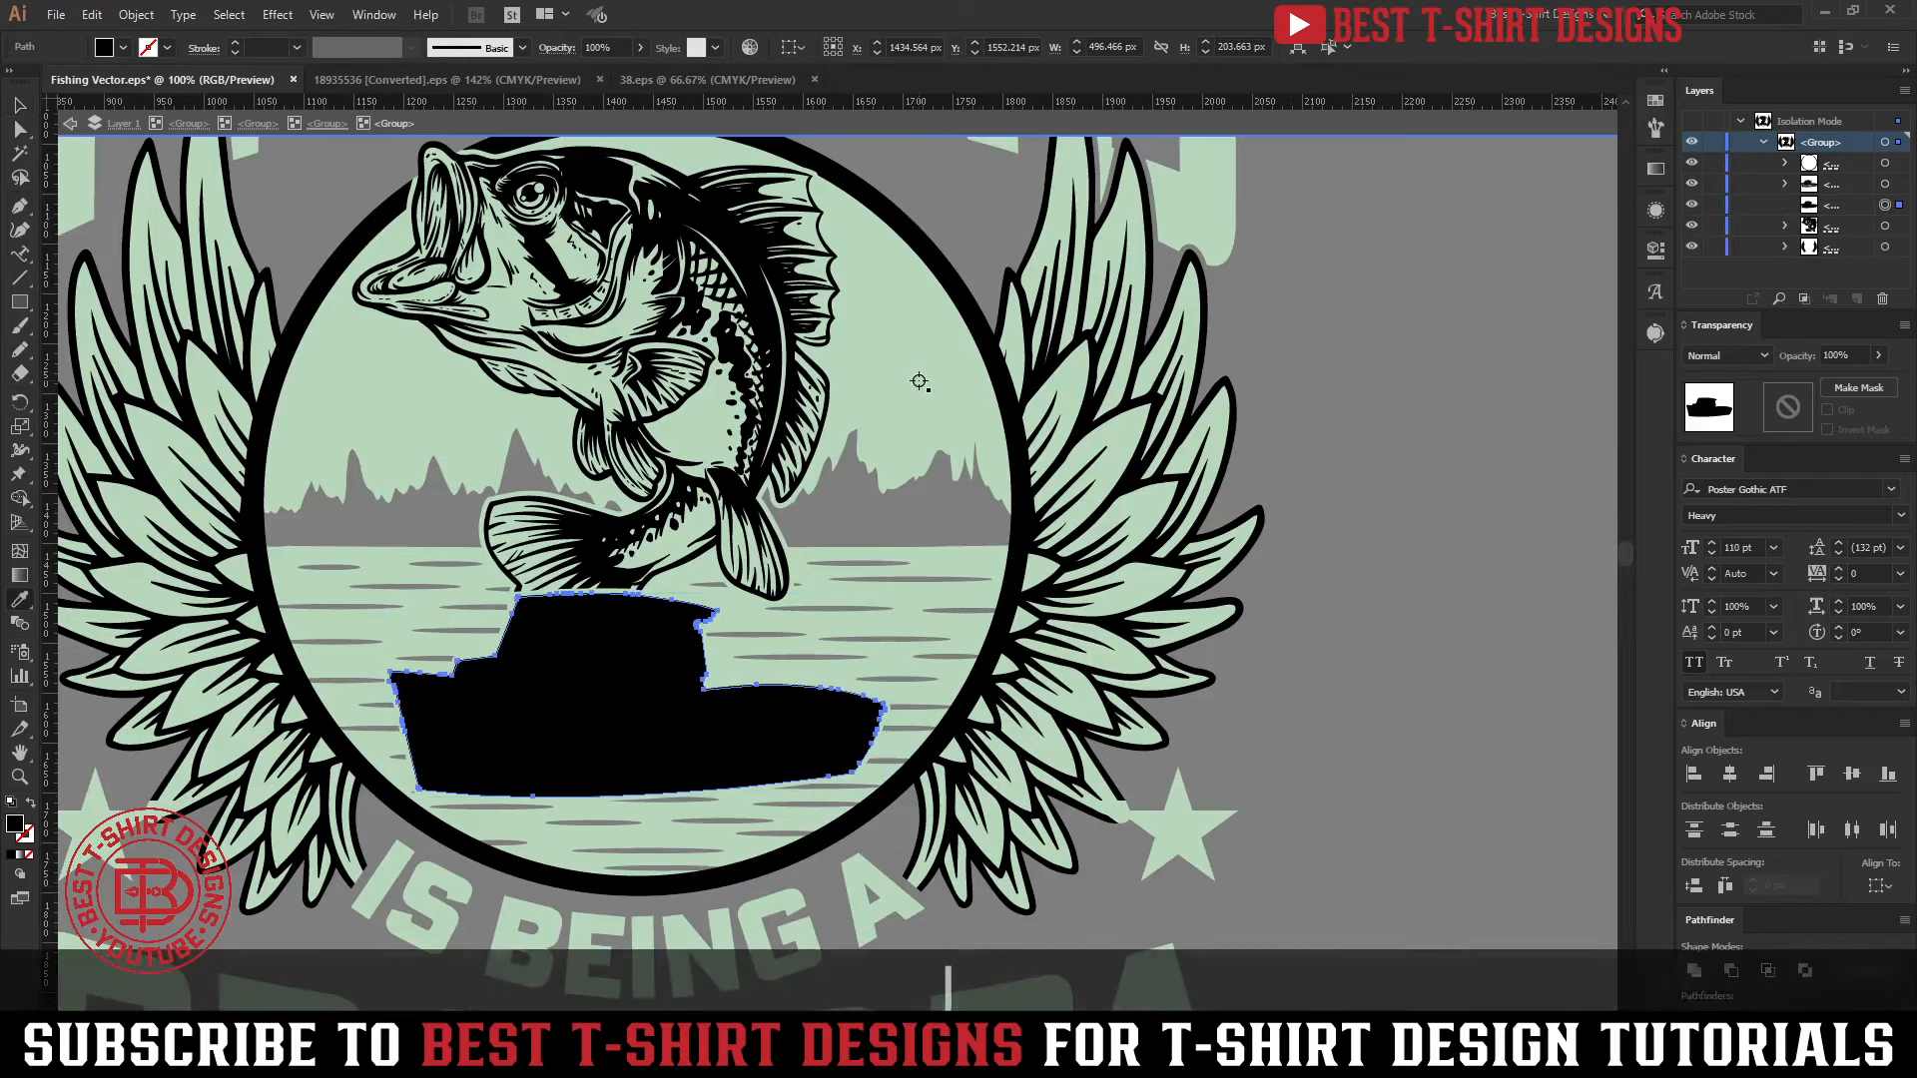
click(919, 381)
key(v)
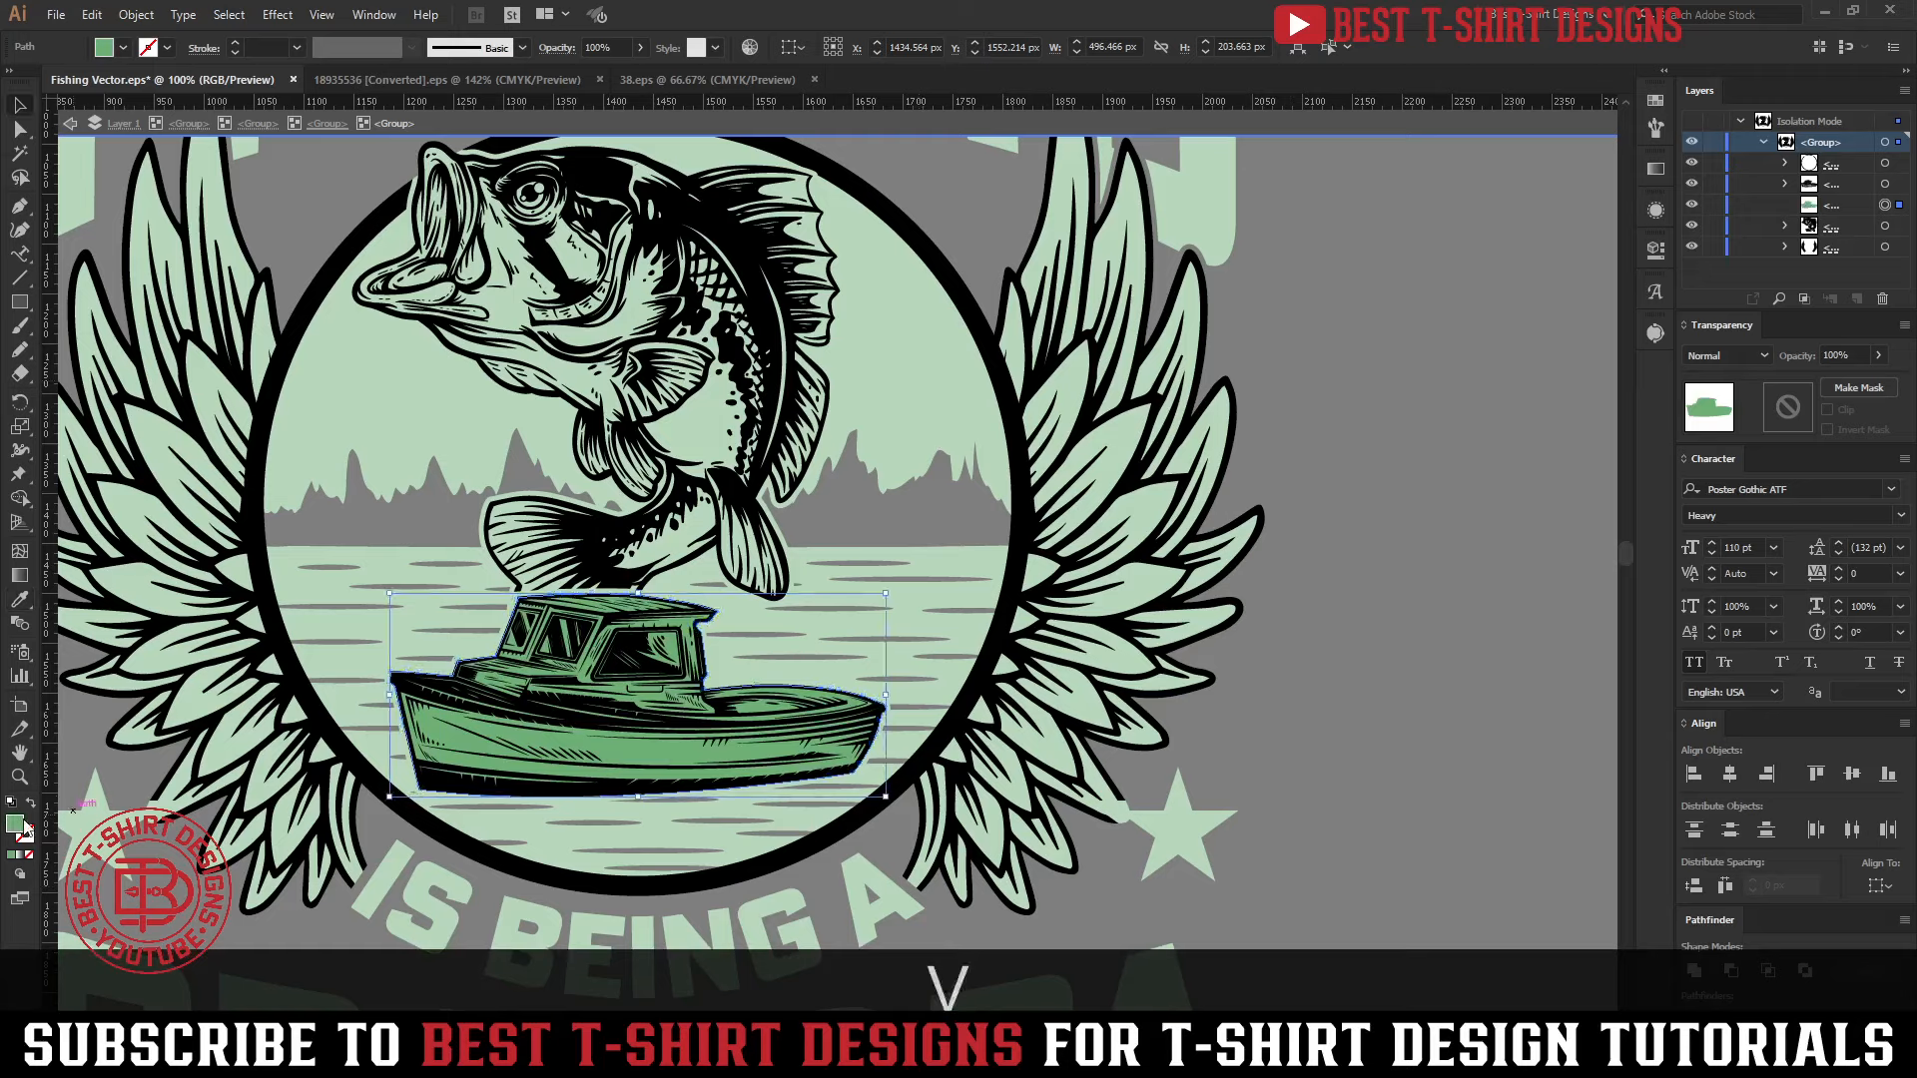
double_click(16, 823)
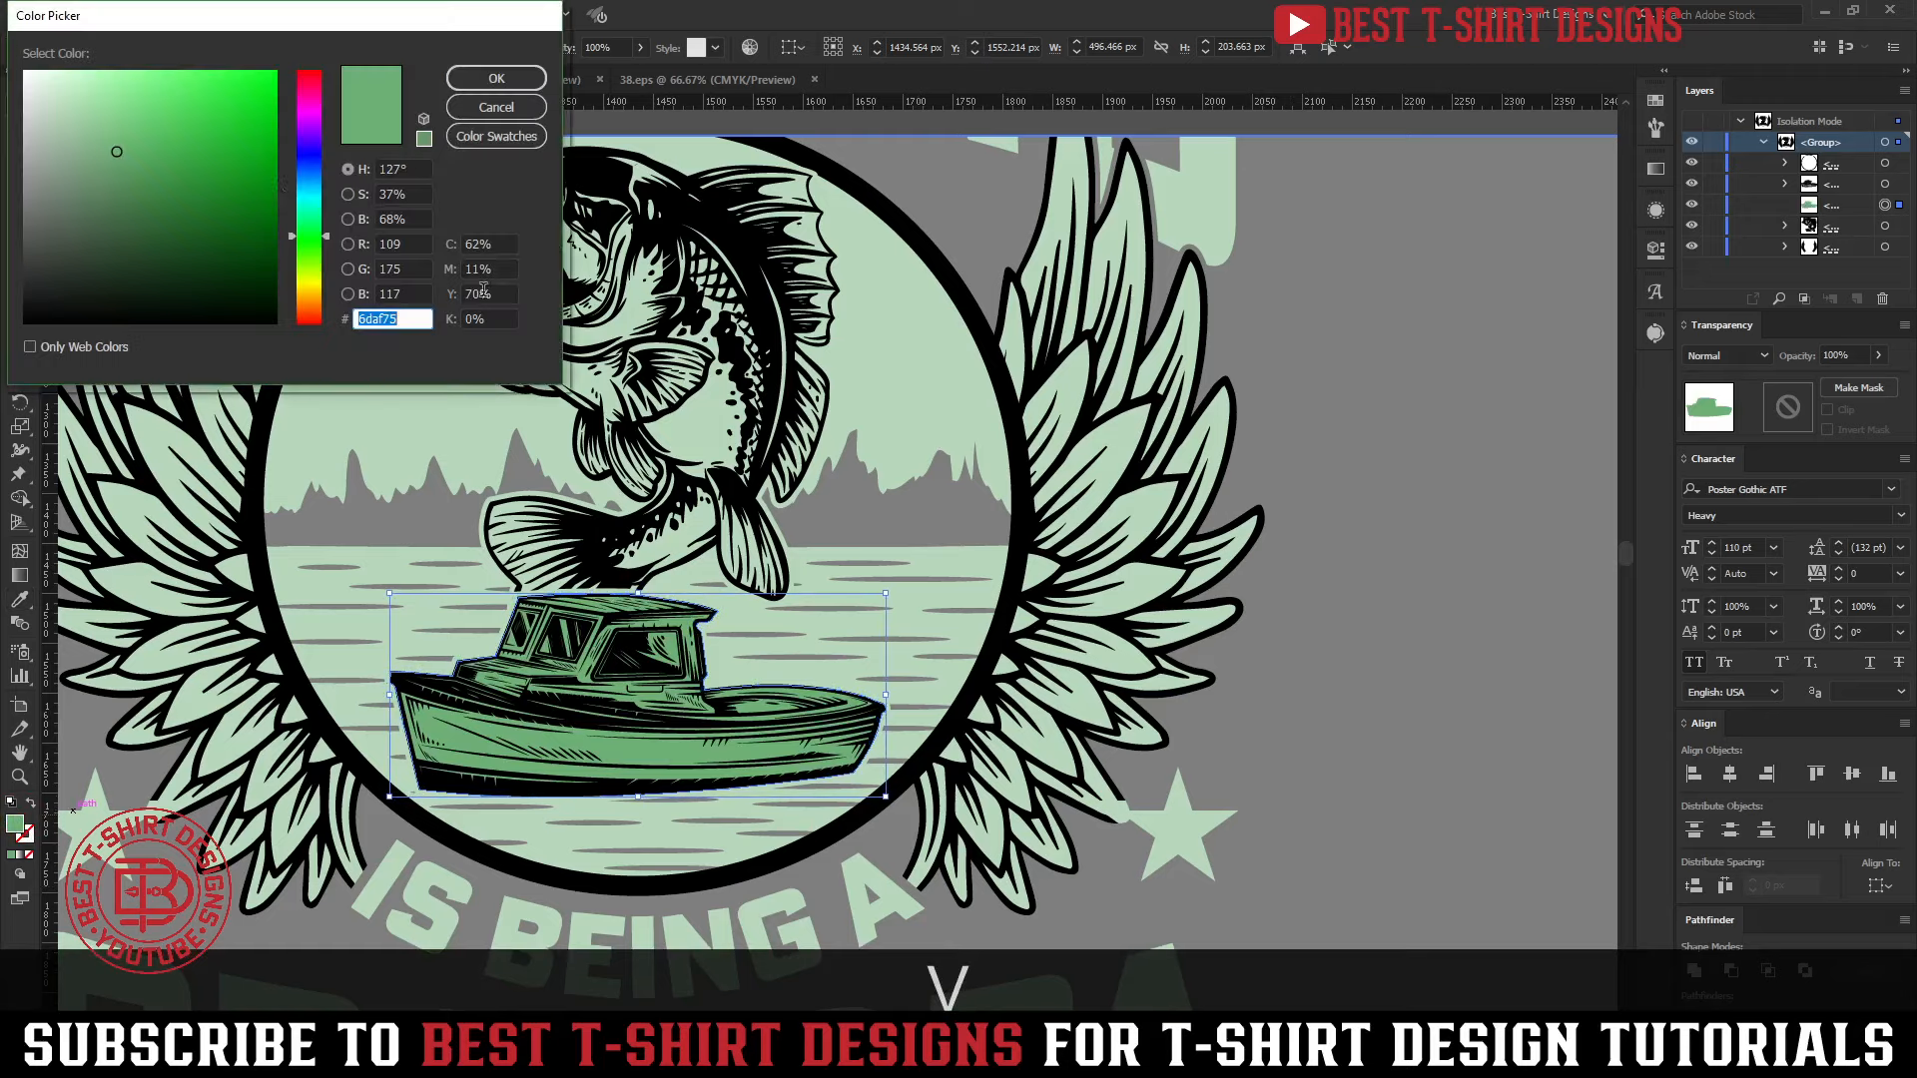
click(167, 177)
click(518, 79)
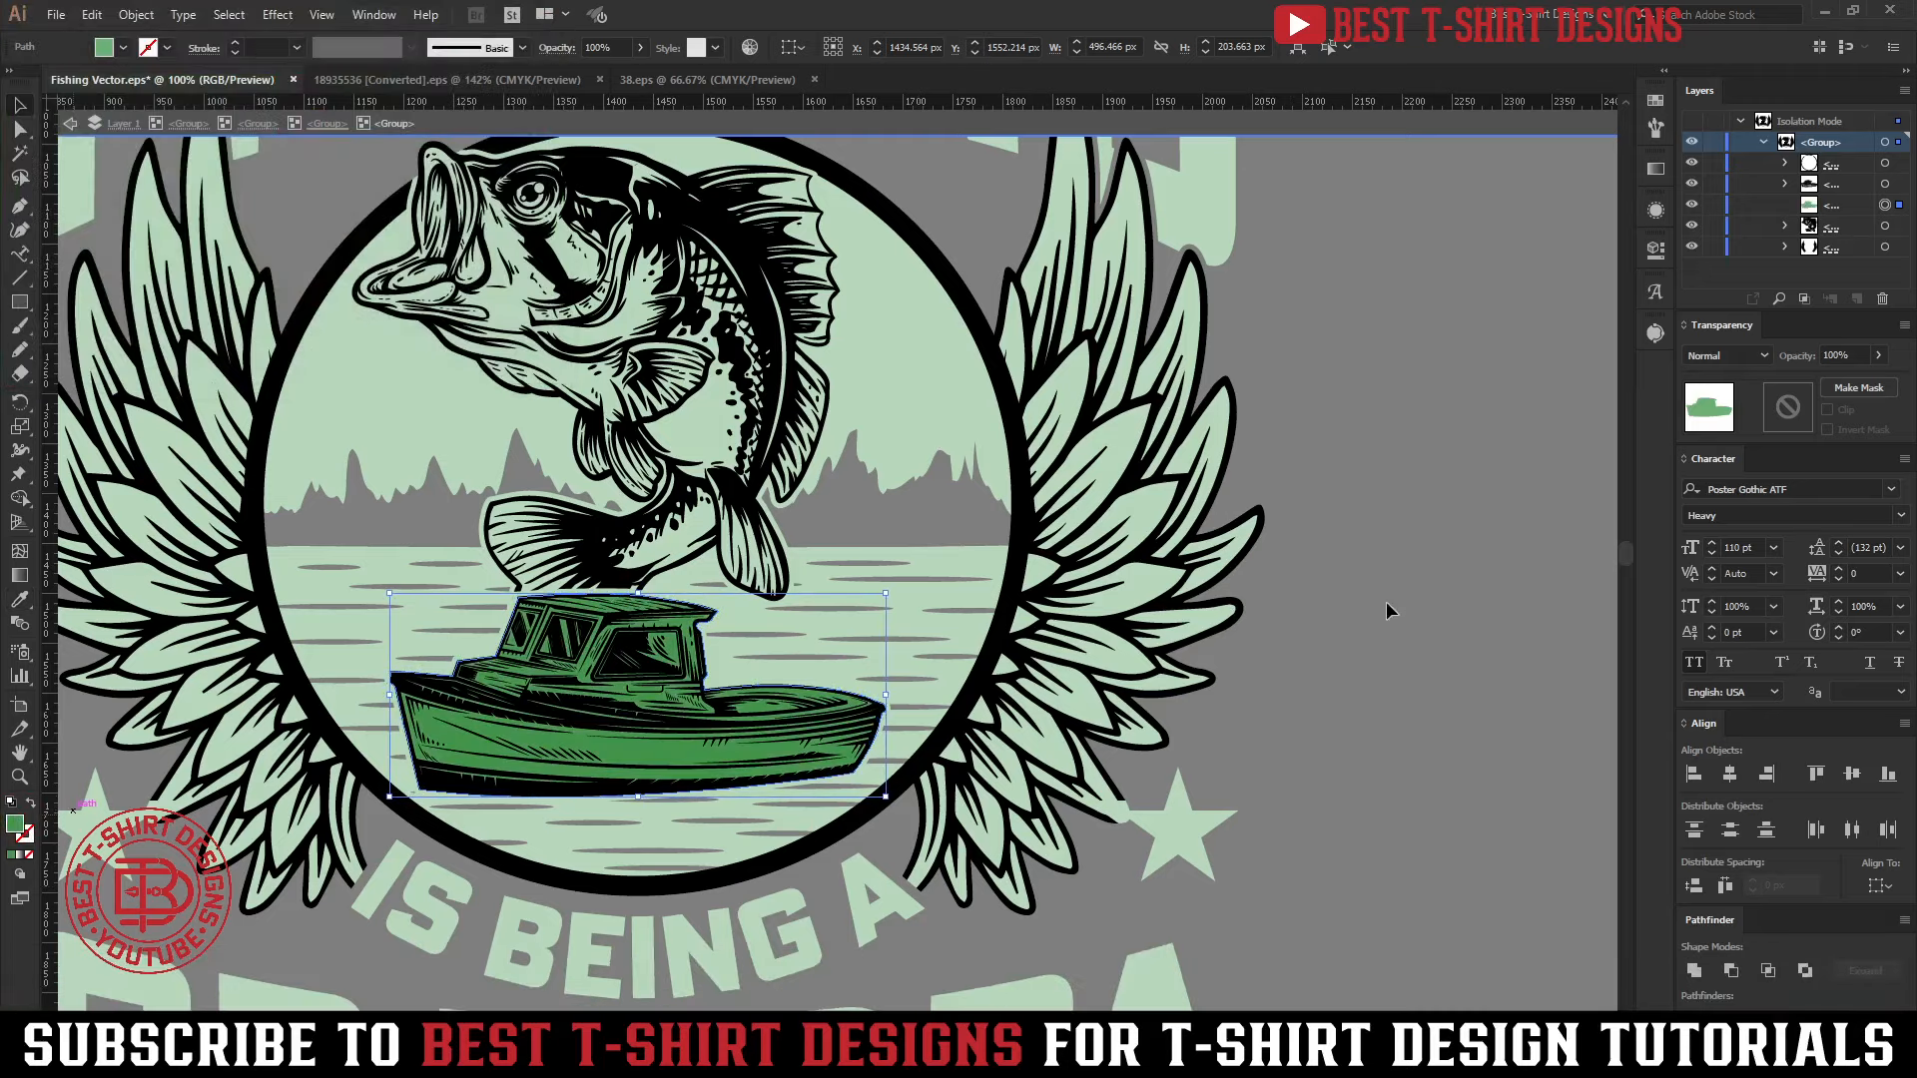
Create a united copy of the fish behind its line art and fill it with the boat's dark green
click(805, 396)
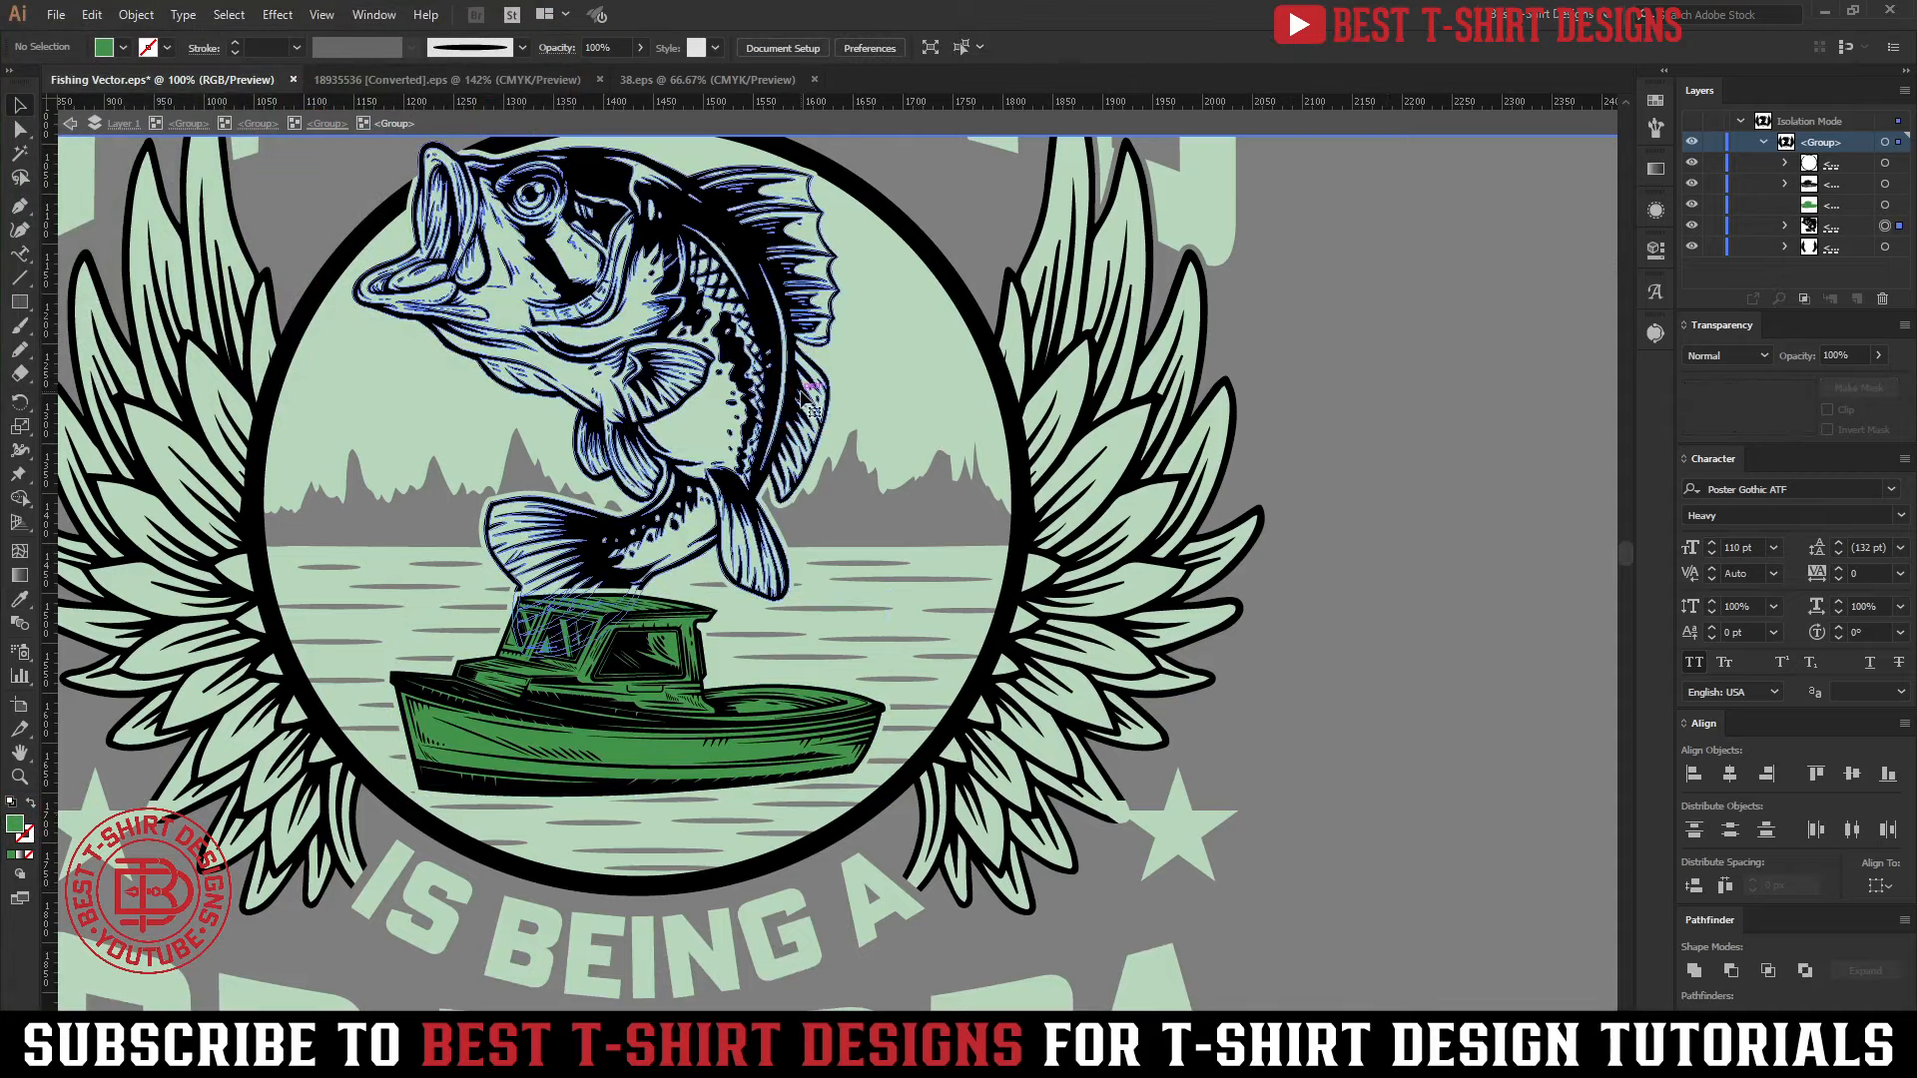
key(ctrl+c)
key(ctrl+b)
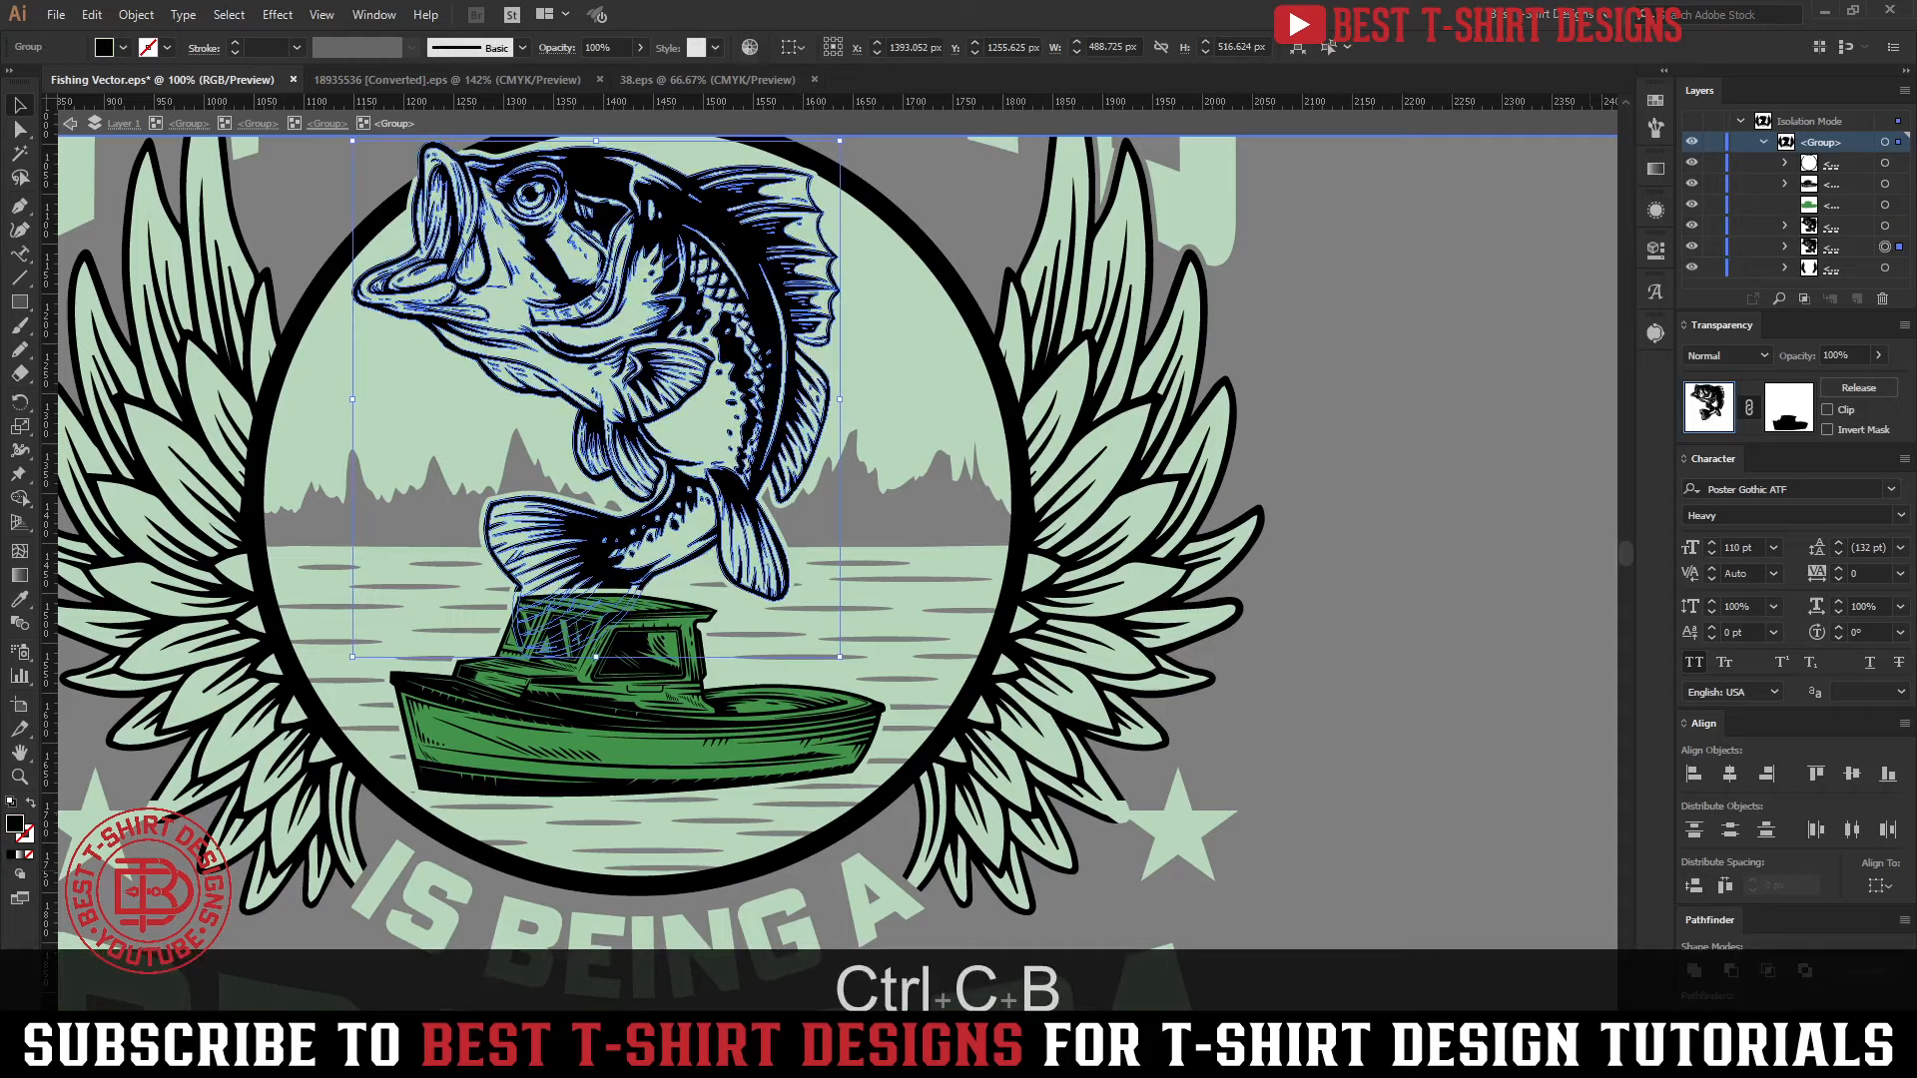
click(1694, 972)
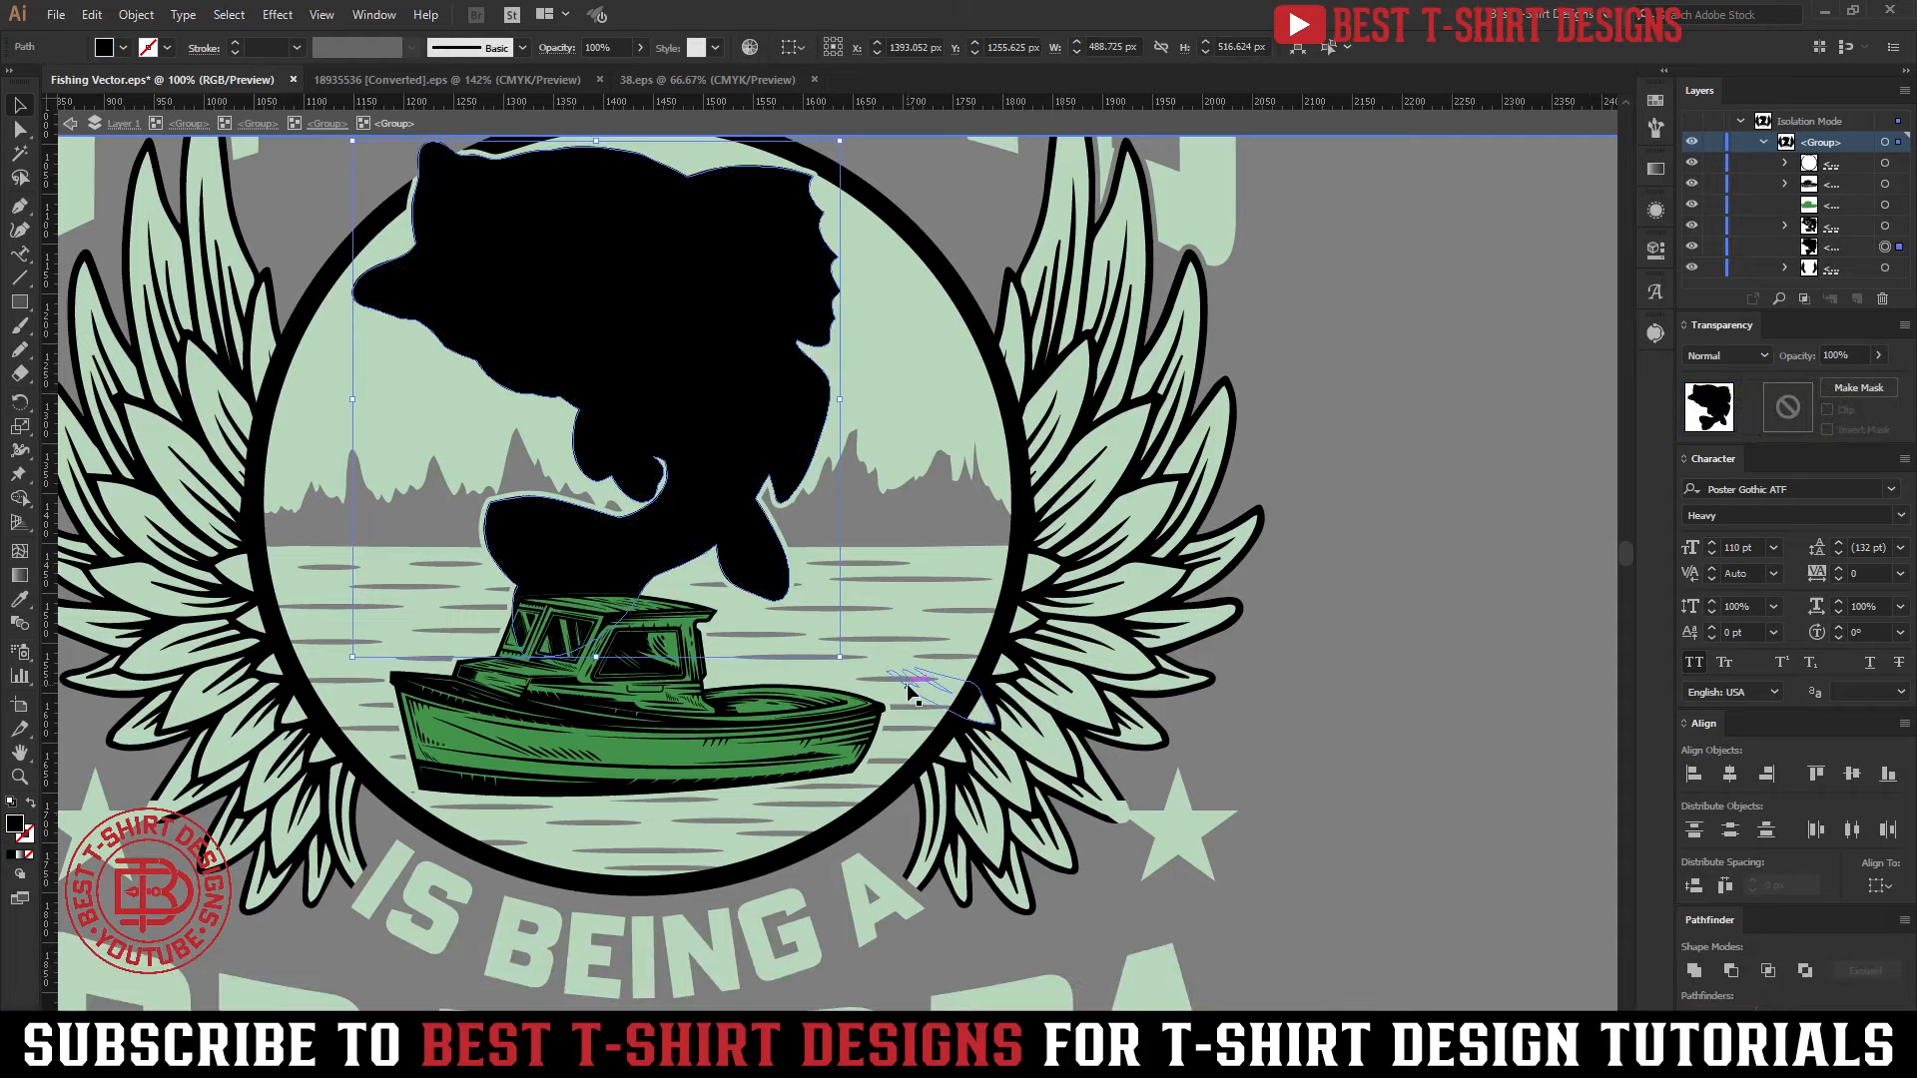
key(i)
click(621, 759)
key(v)
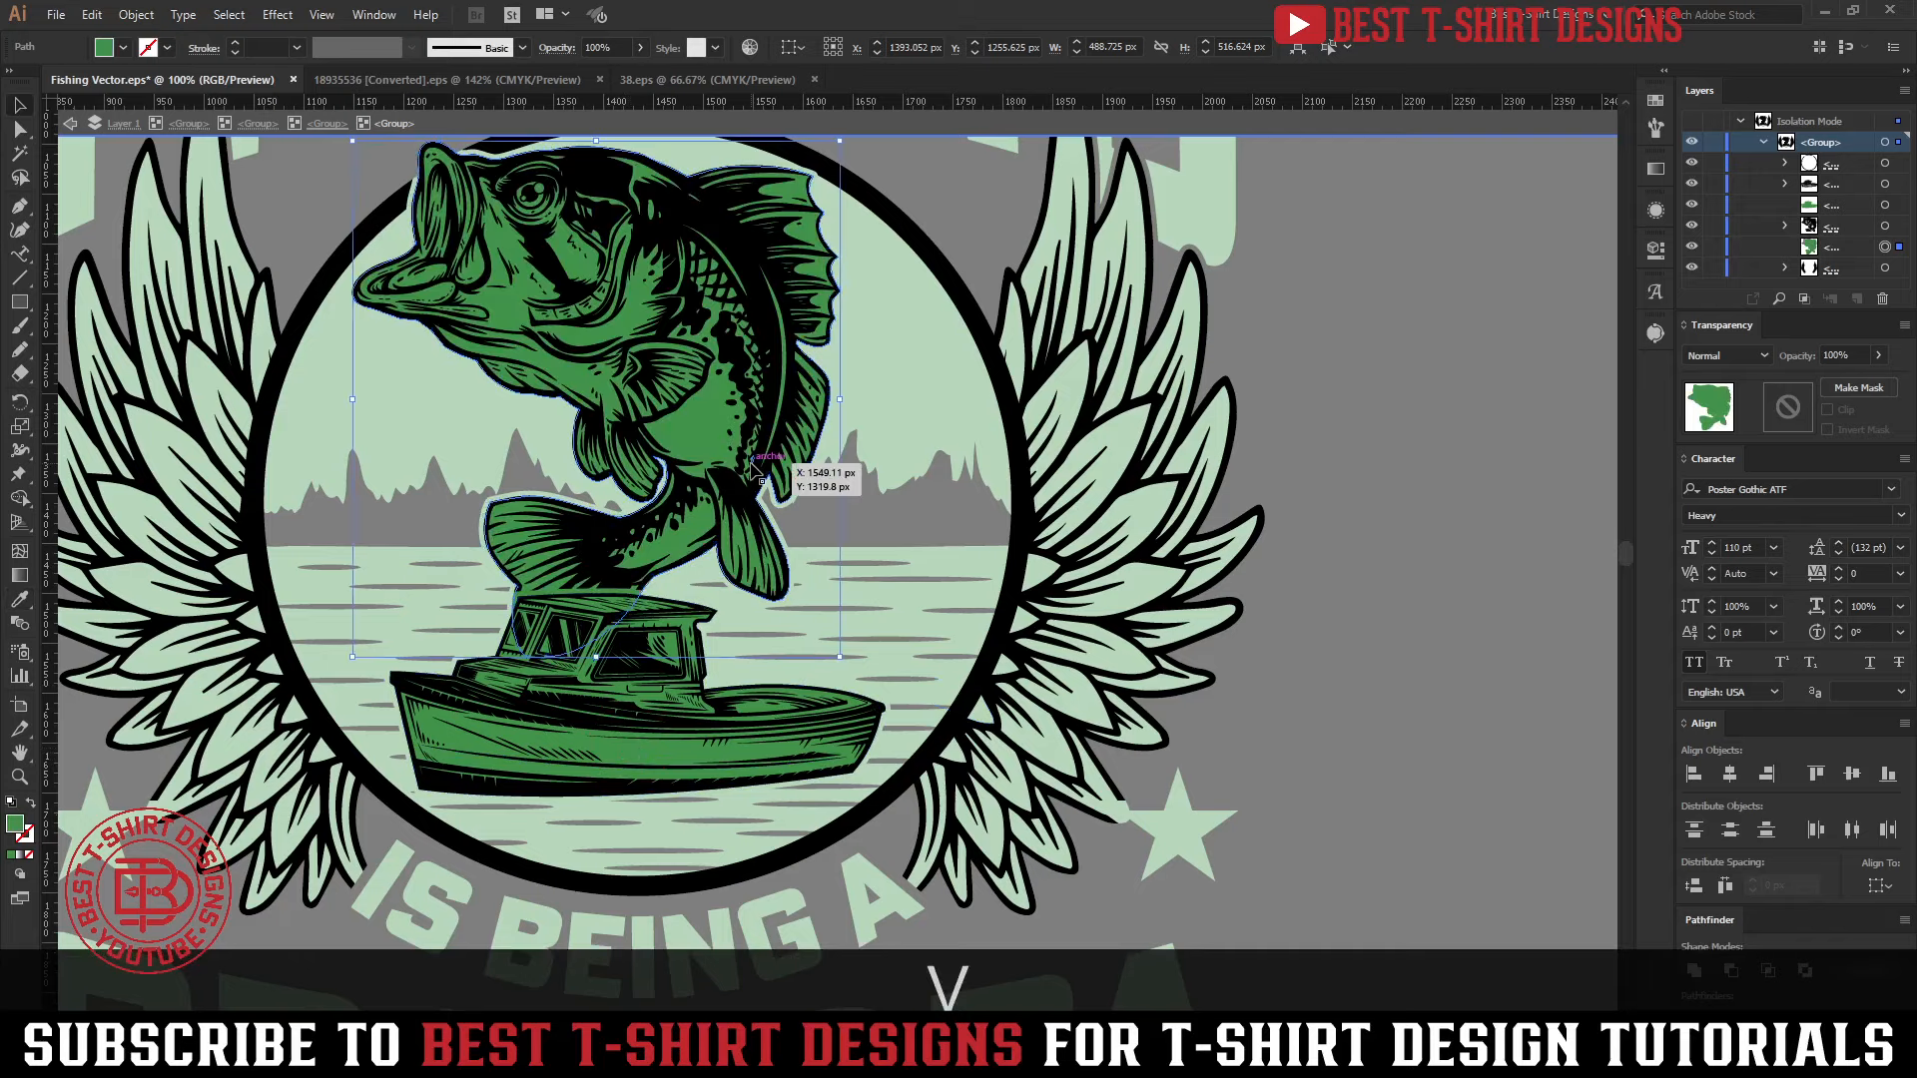
Shift the fish silhouette's fill to a teal with hue 176° and leave isolation to view the whole design
double_click(16, 825)
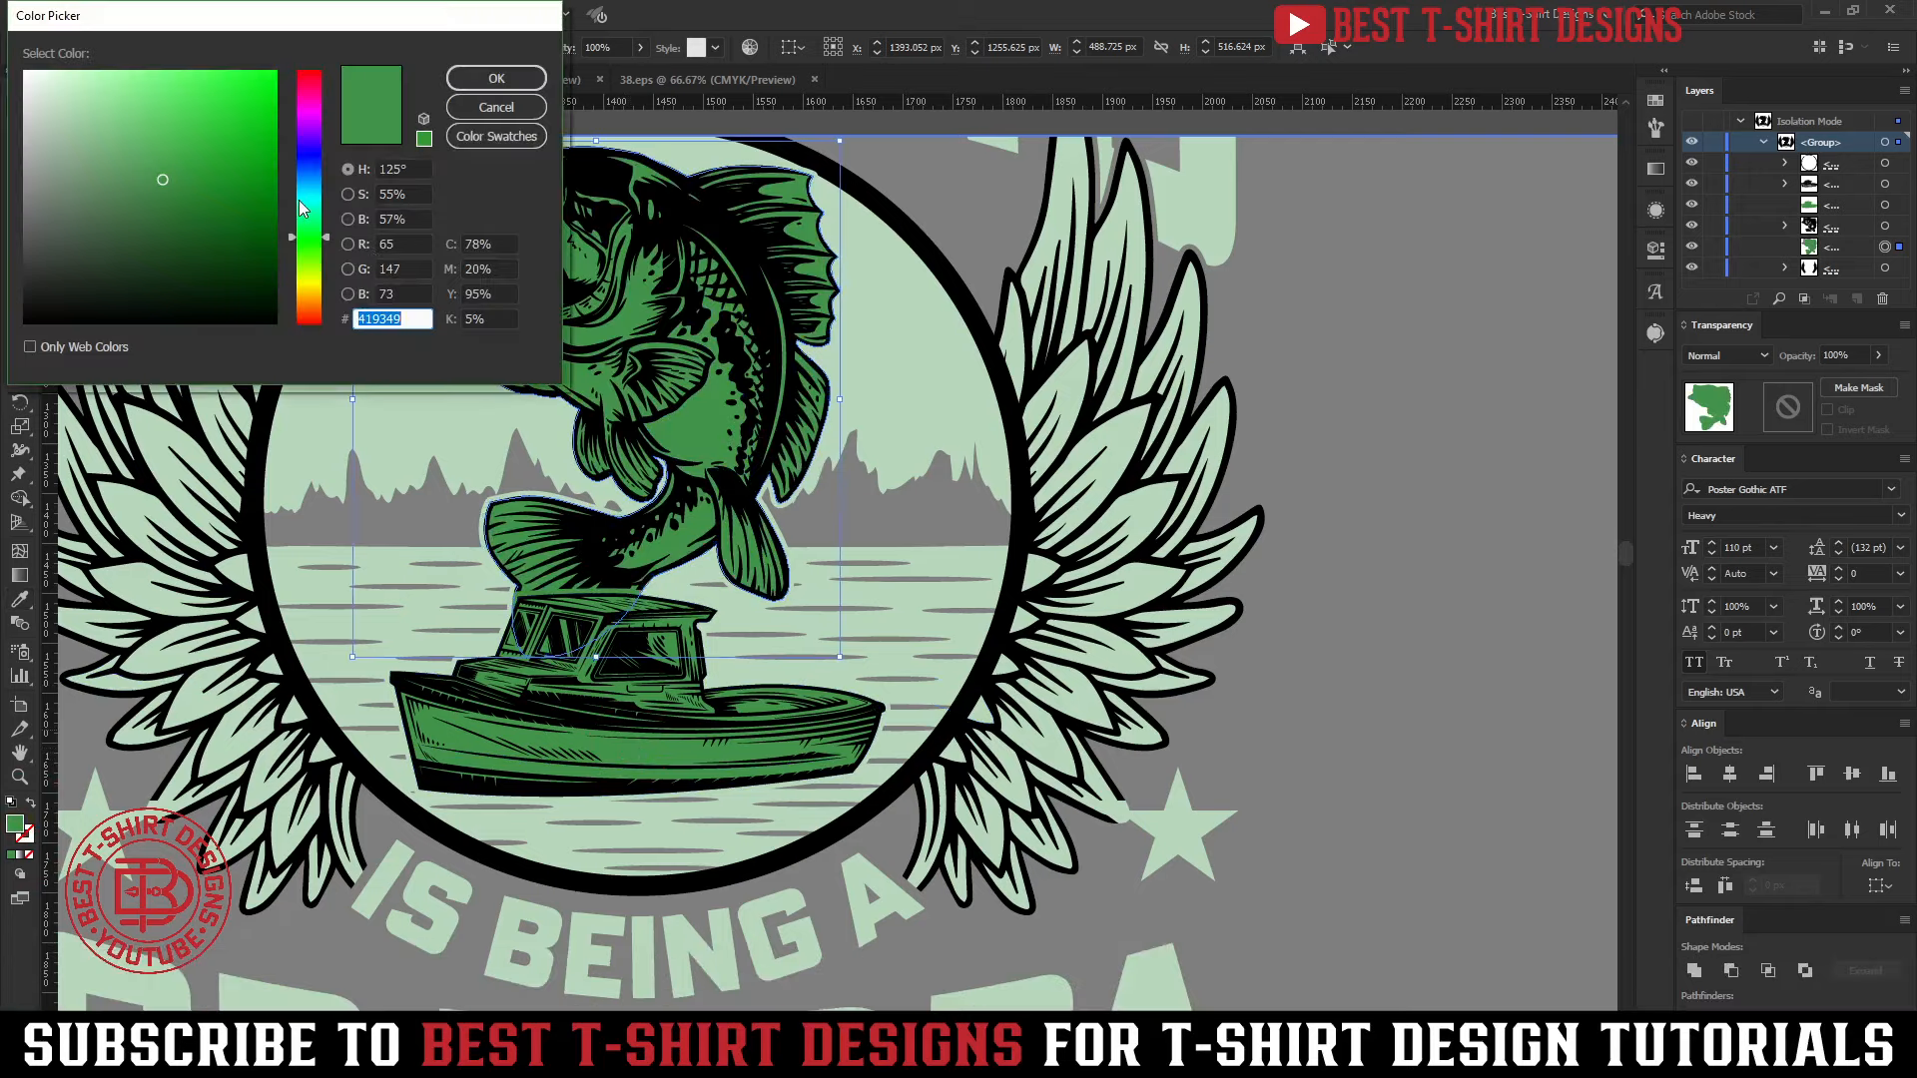
click(309, 200)
click(496, 77)
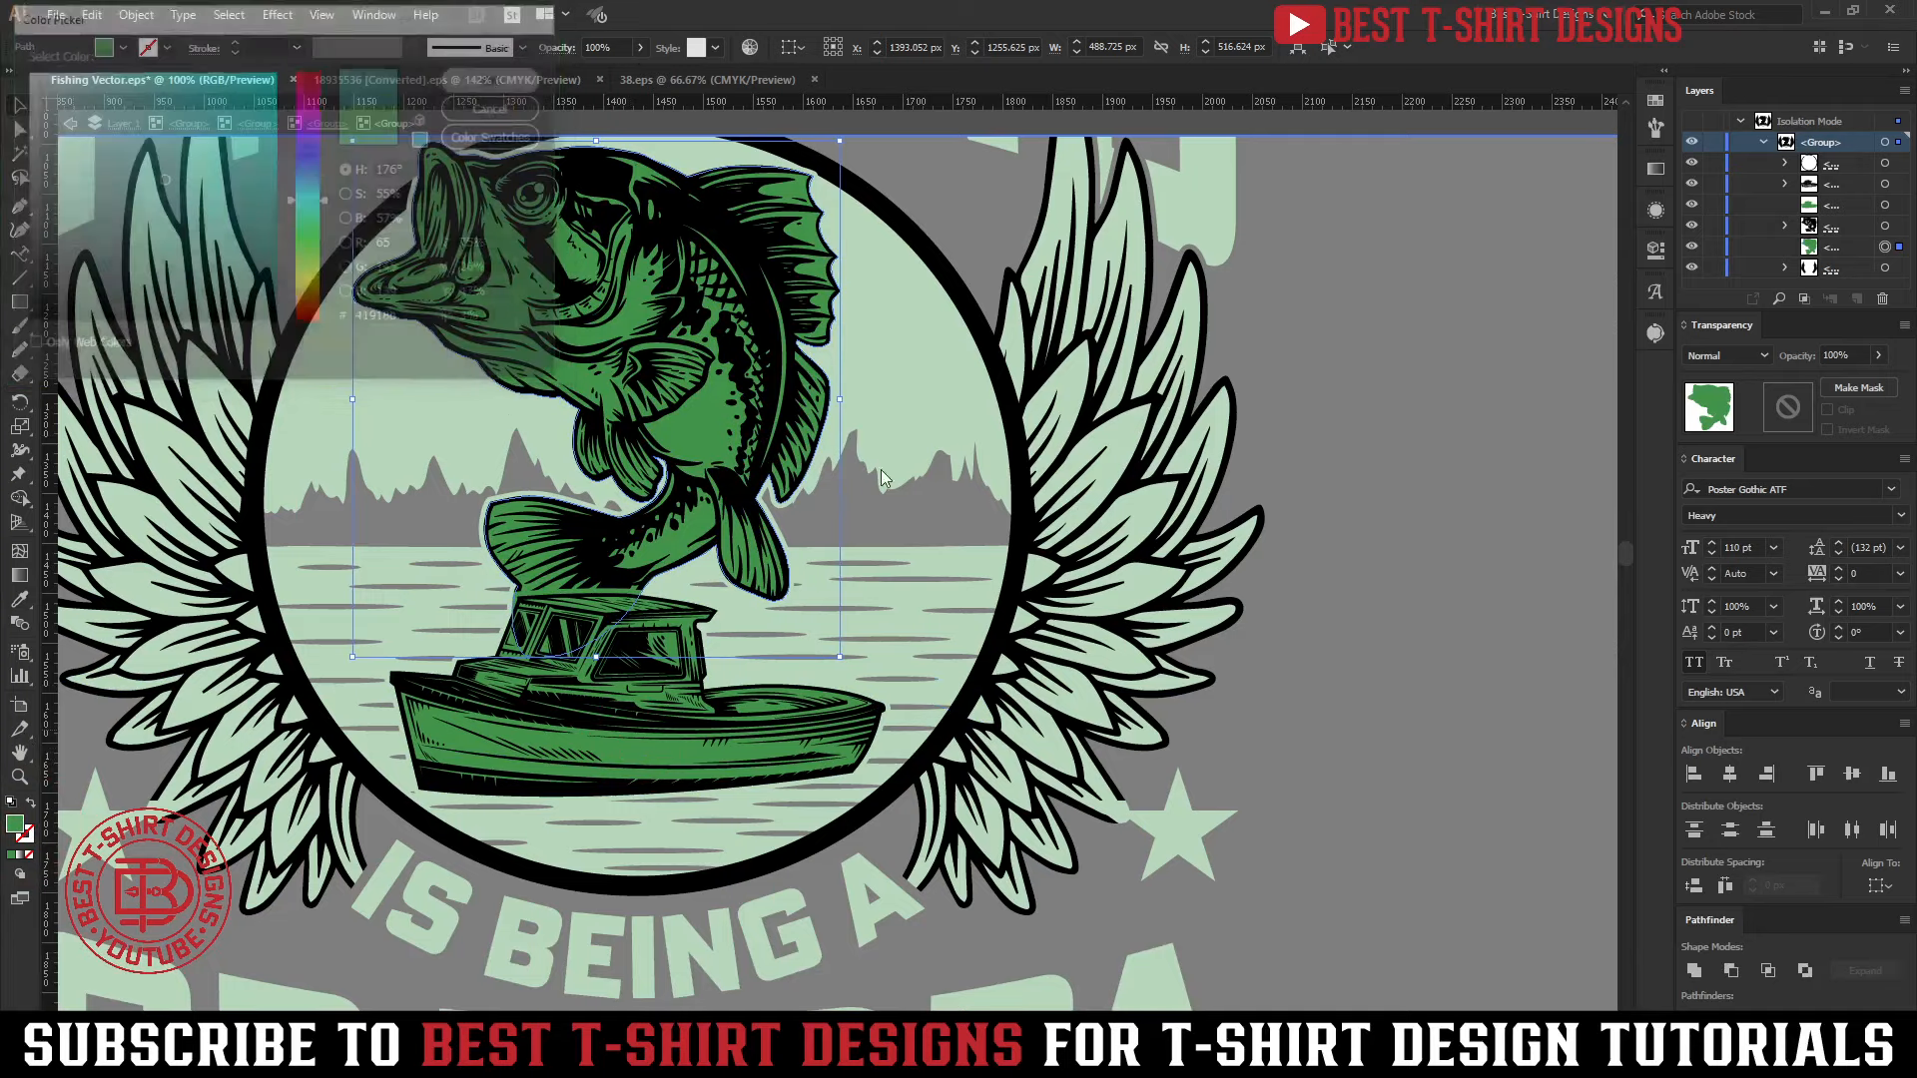
click(1459, 673)
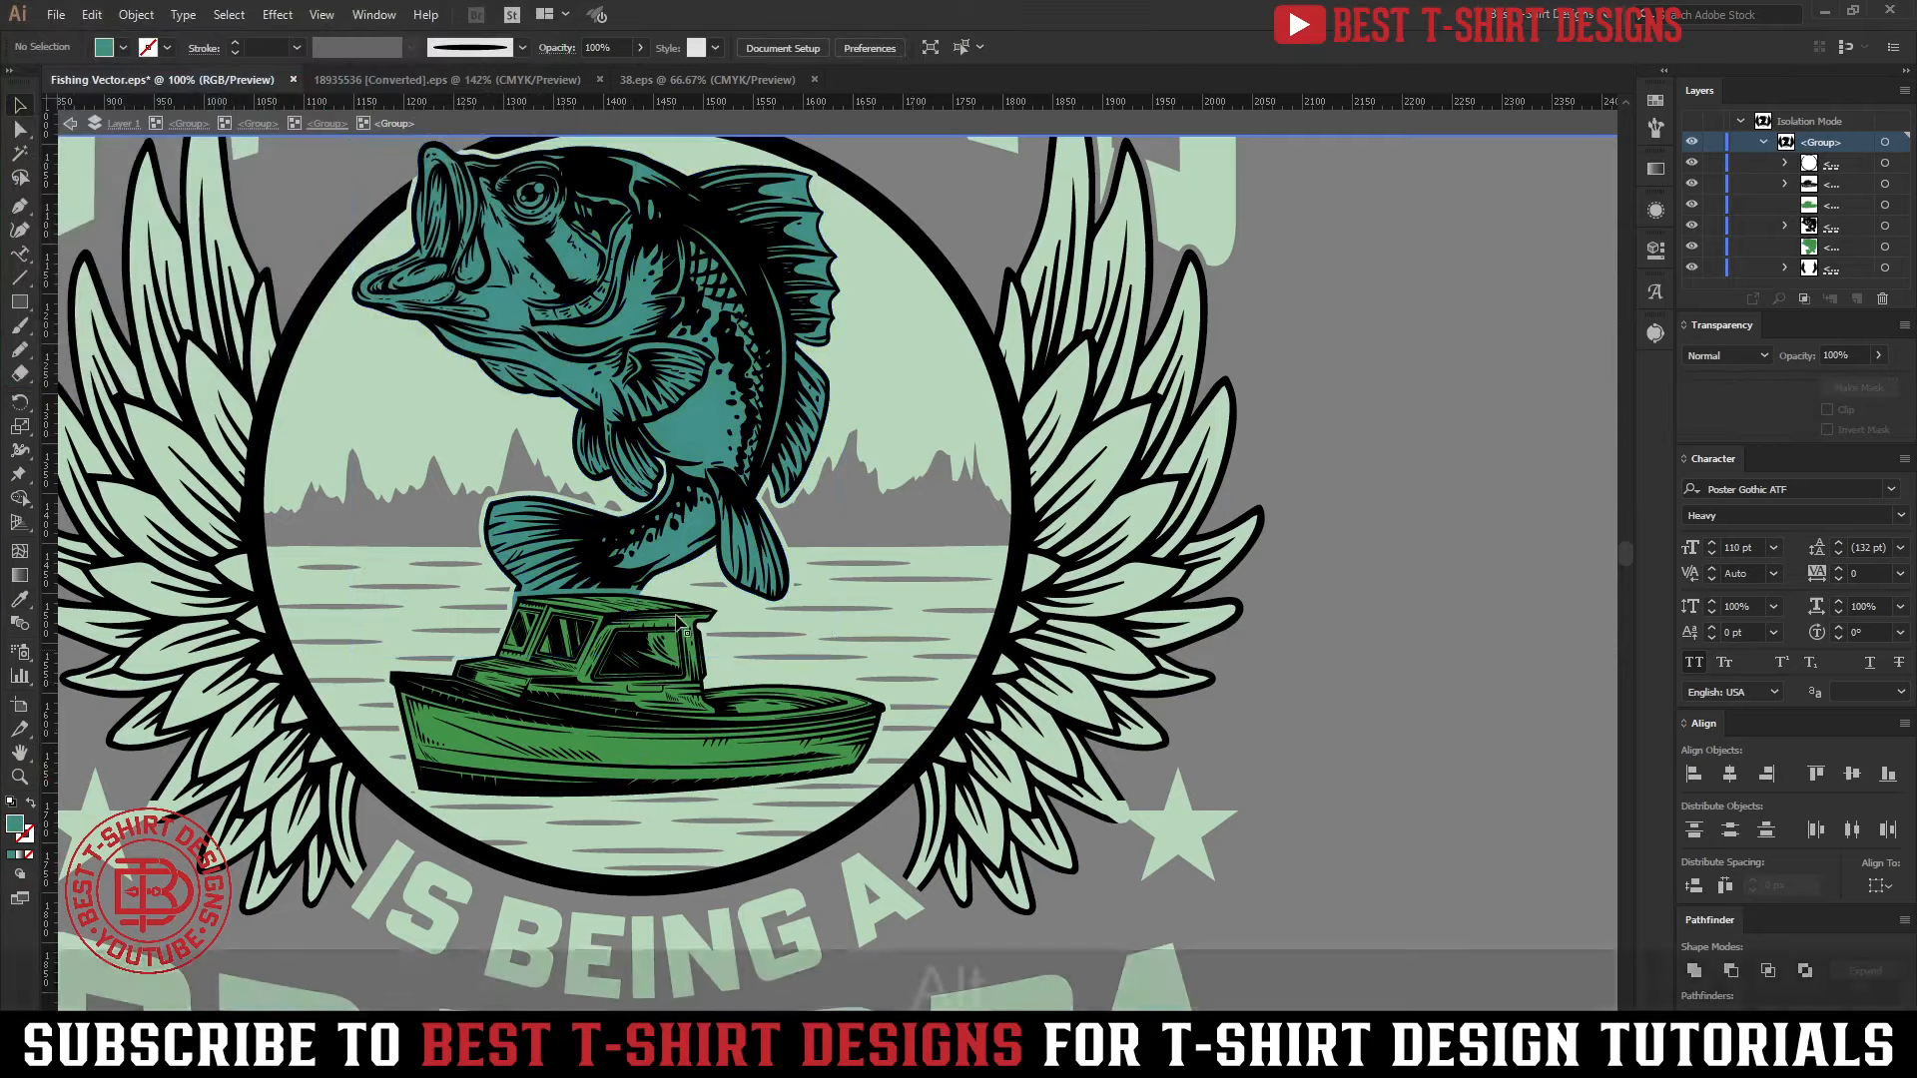
alt+scroll(707, 496, down, 1)
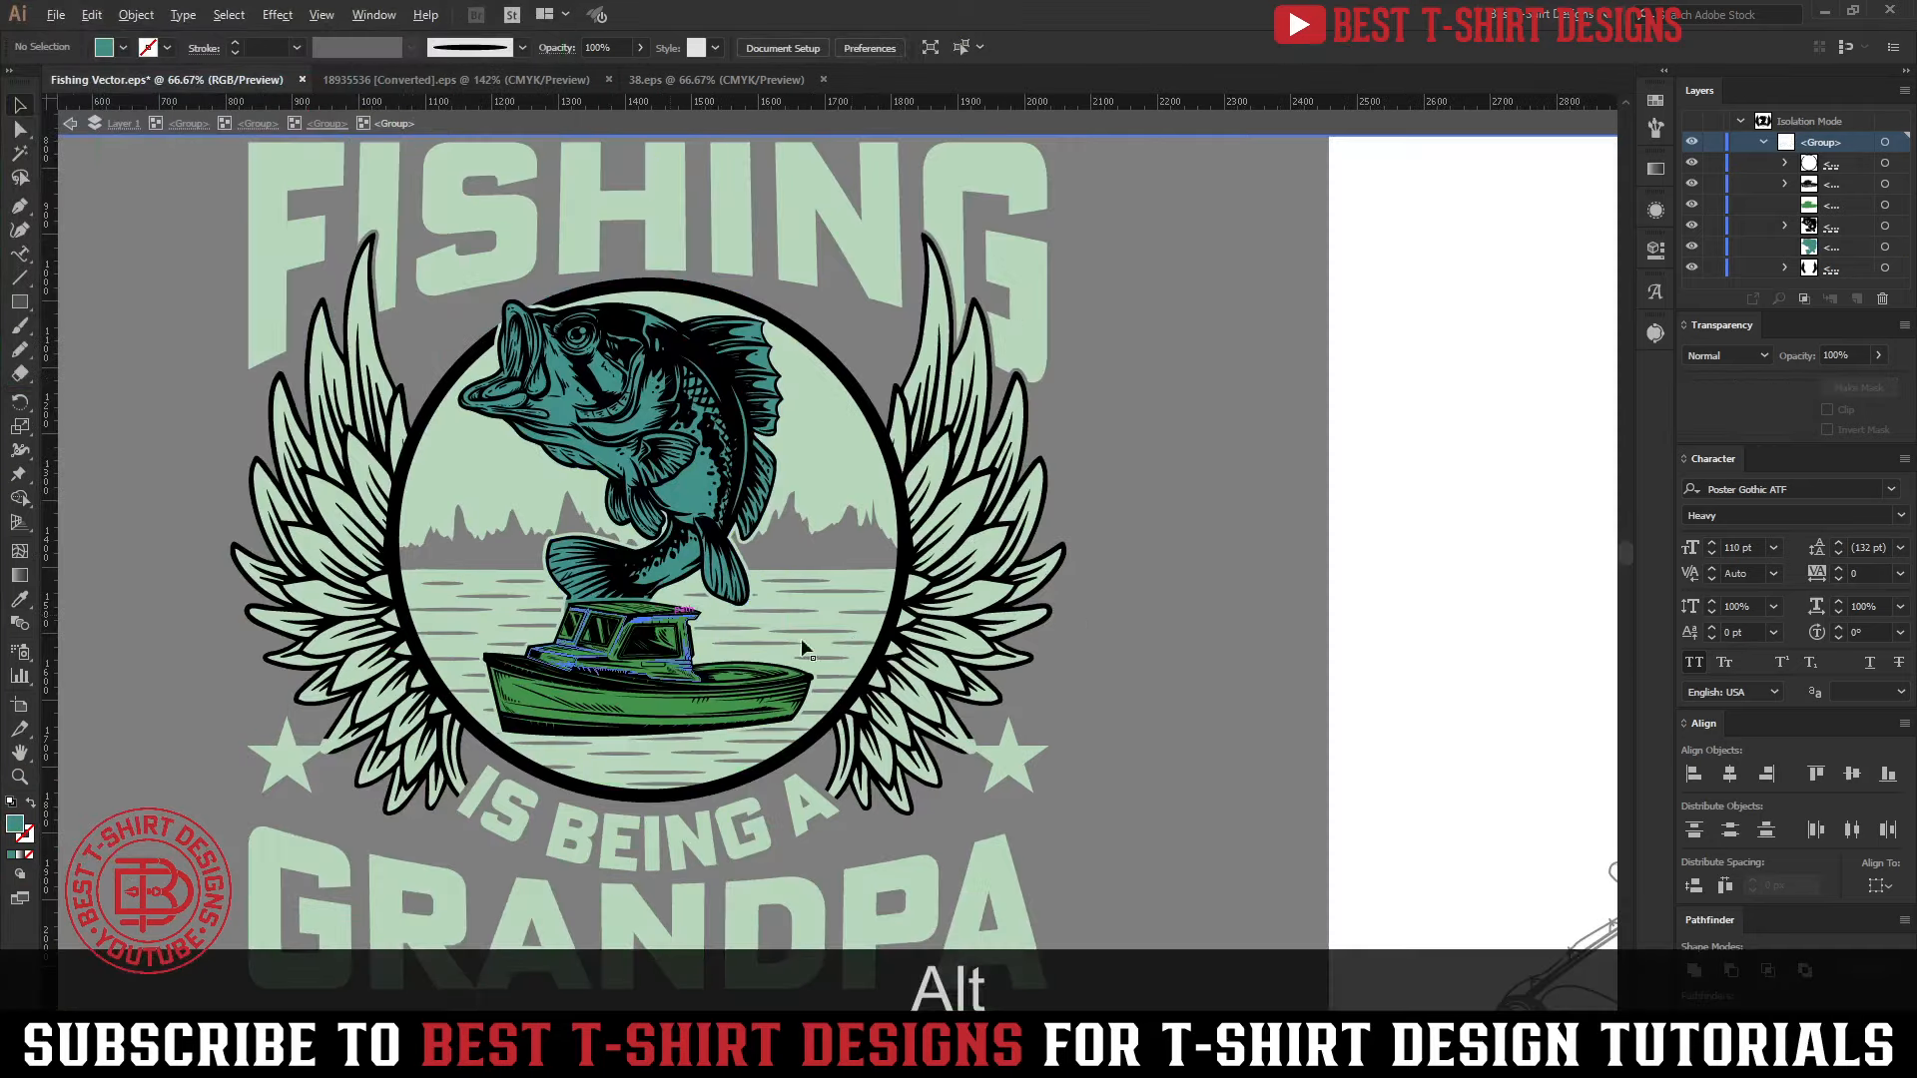
double_click(1153, 639)
alt+scroll(761, 631, down, 1)
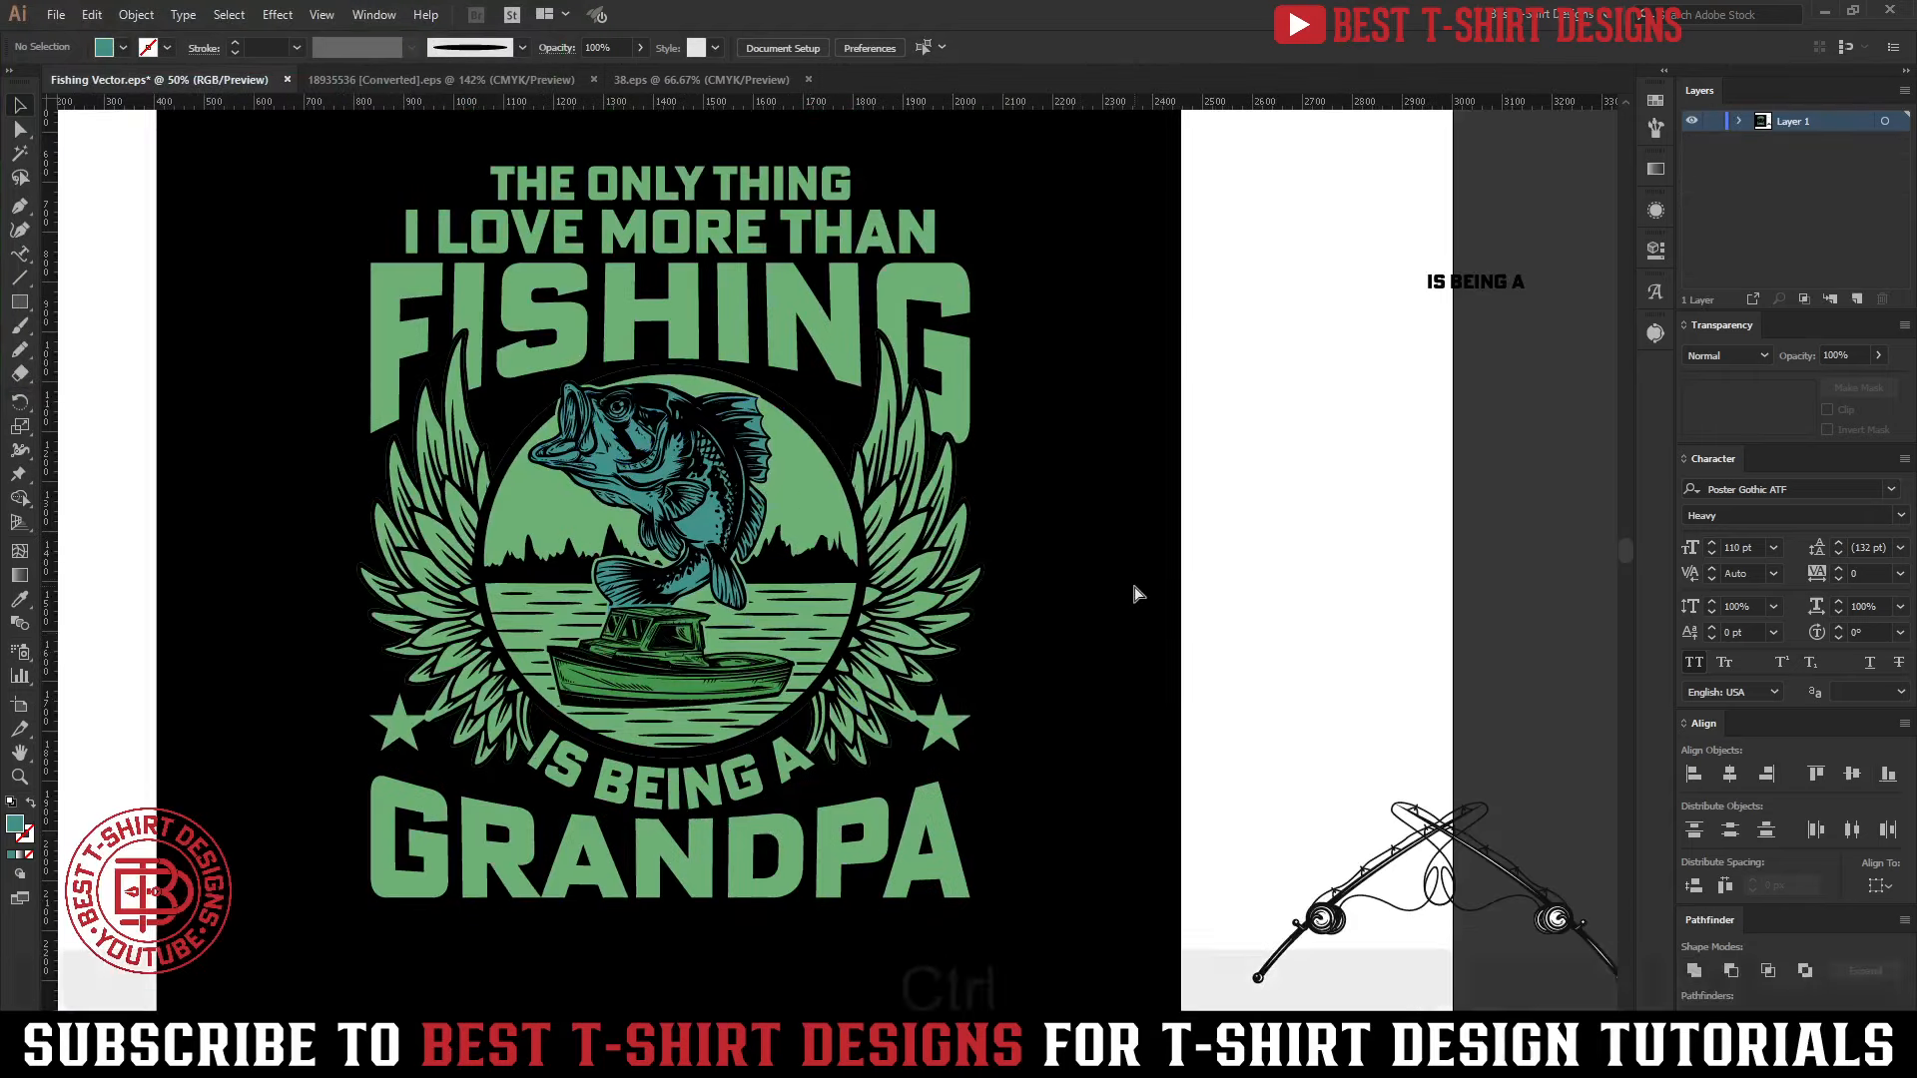
Undo the fish and boat silhouettes with their teal and green fills, and leave isolation to view the whole design
key(ctrl+z)
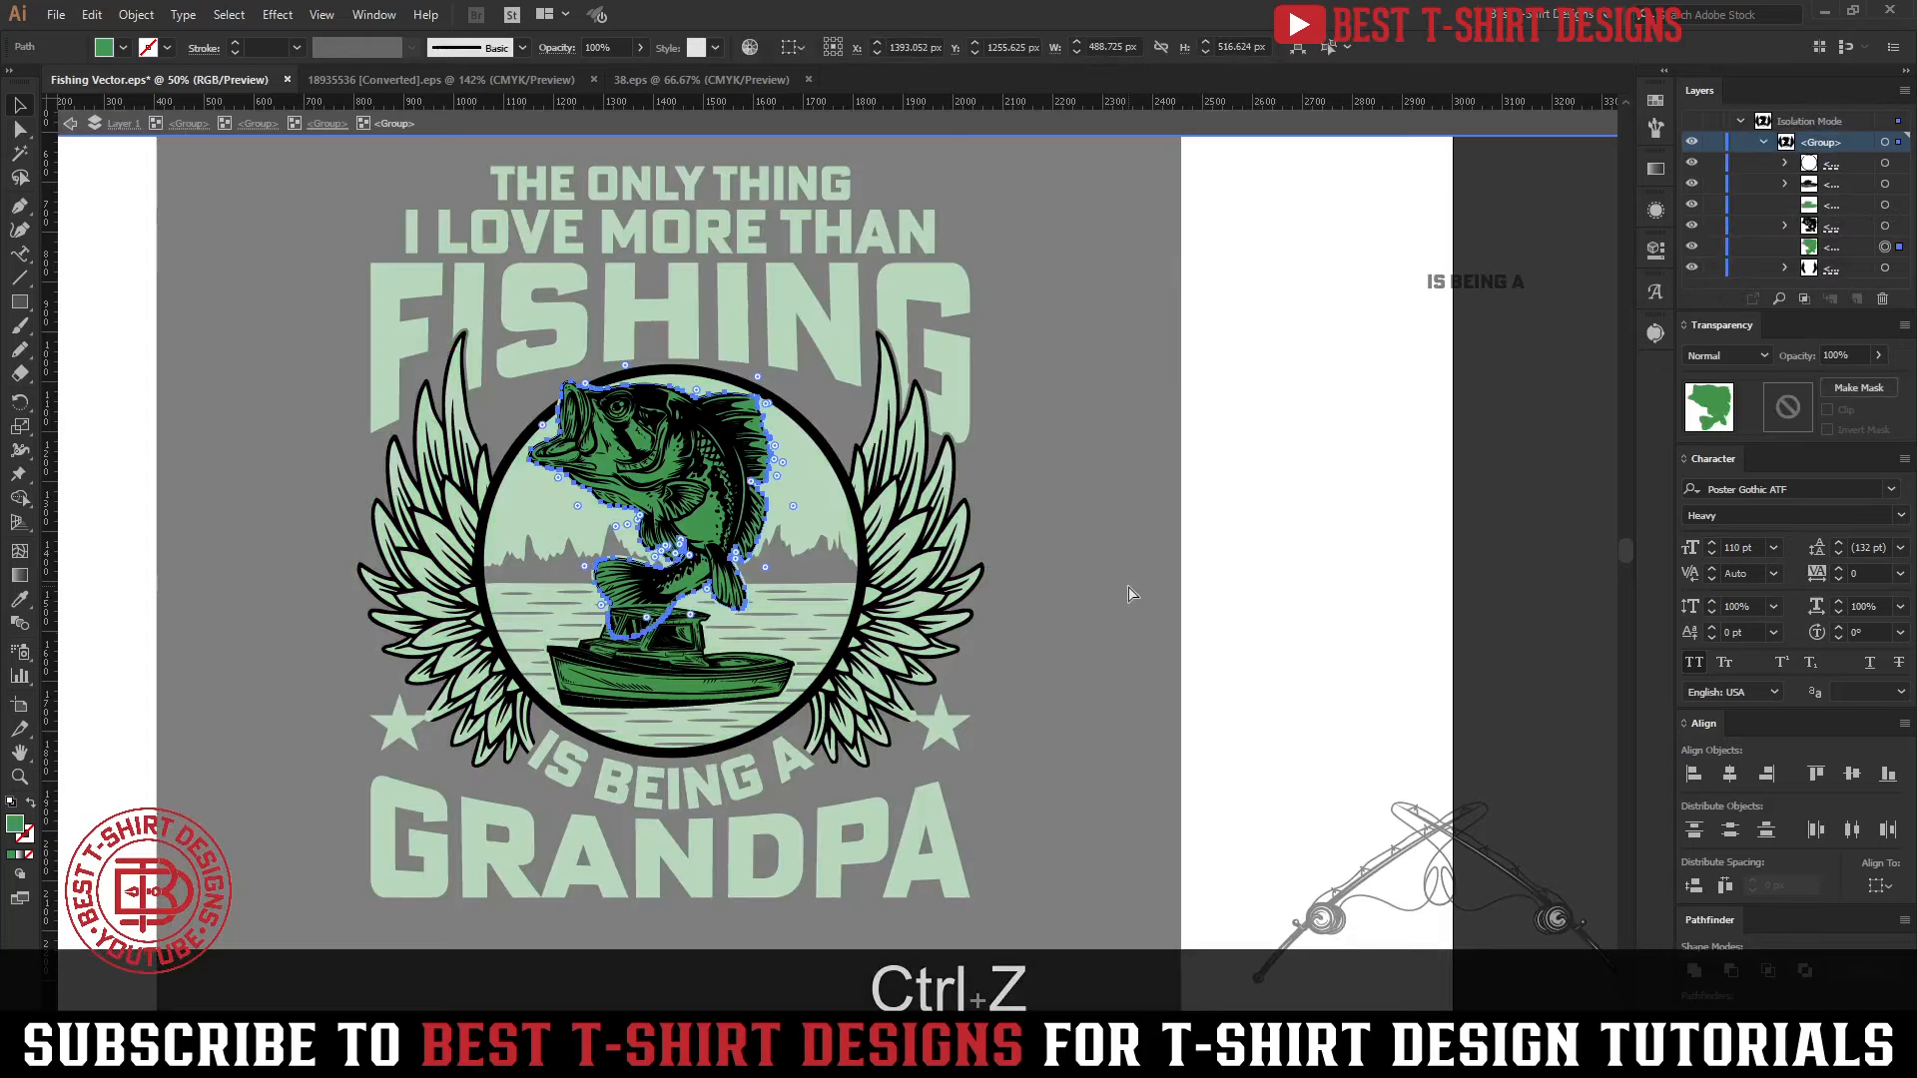
key(ctrl+z)
key(ctrl+z)
key(ctrl+z)
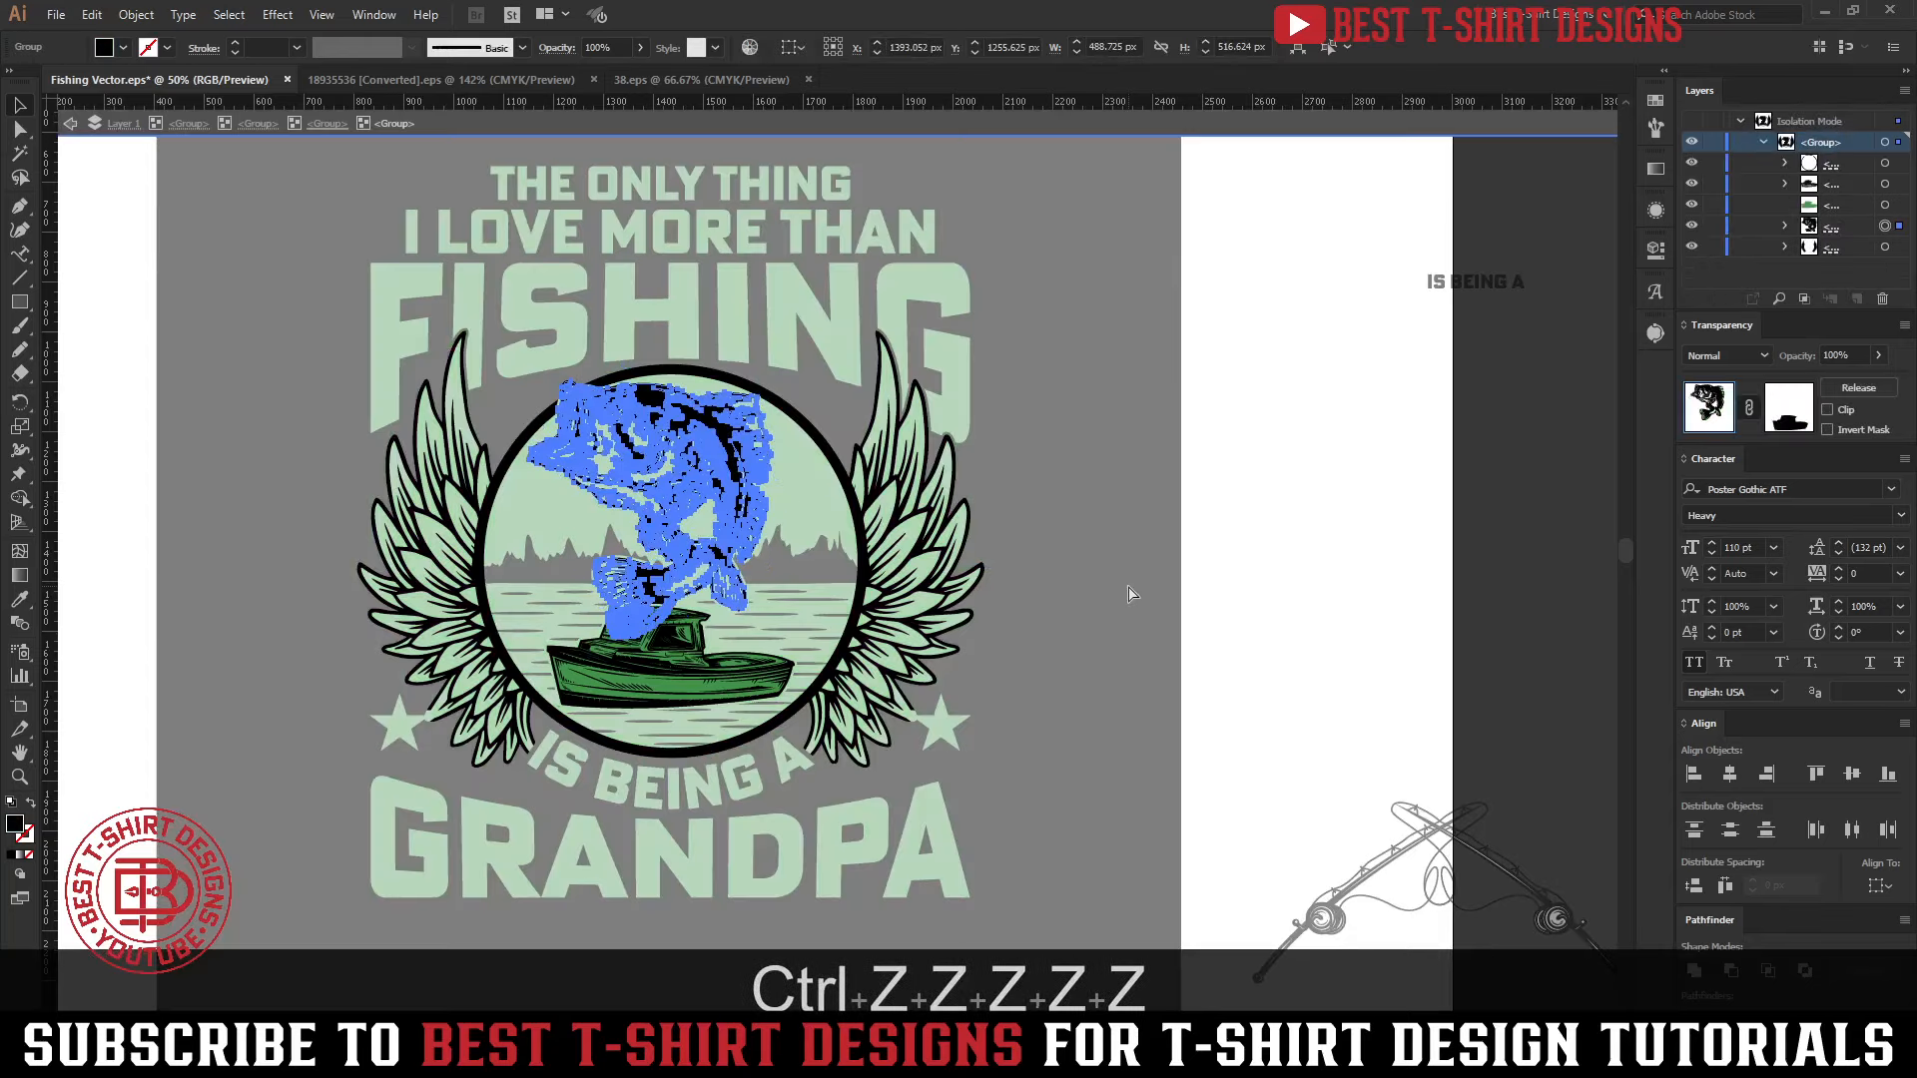
key(ctrl+z)
key(ctrl+z)
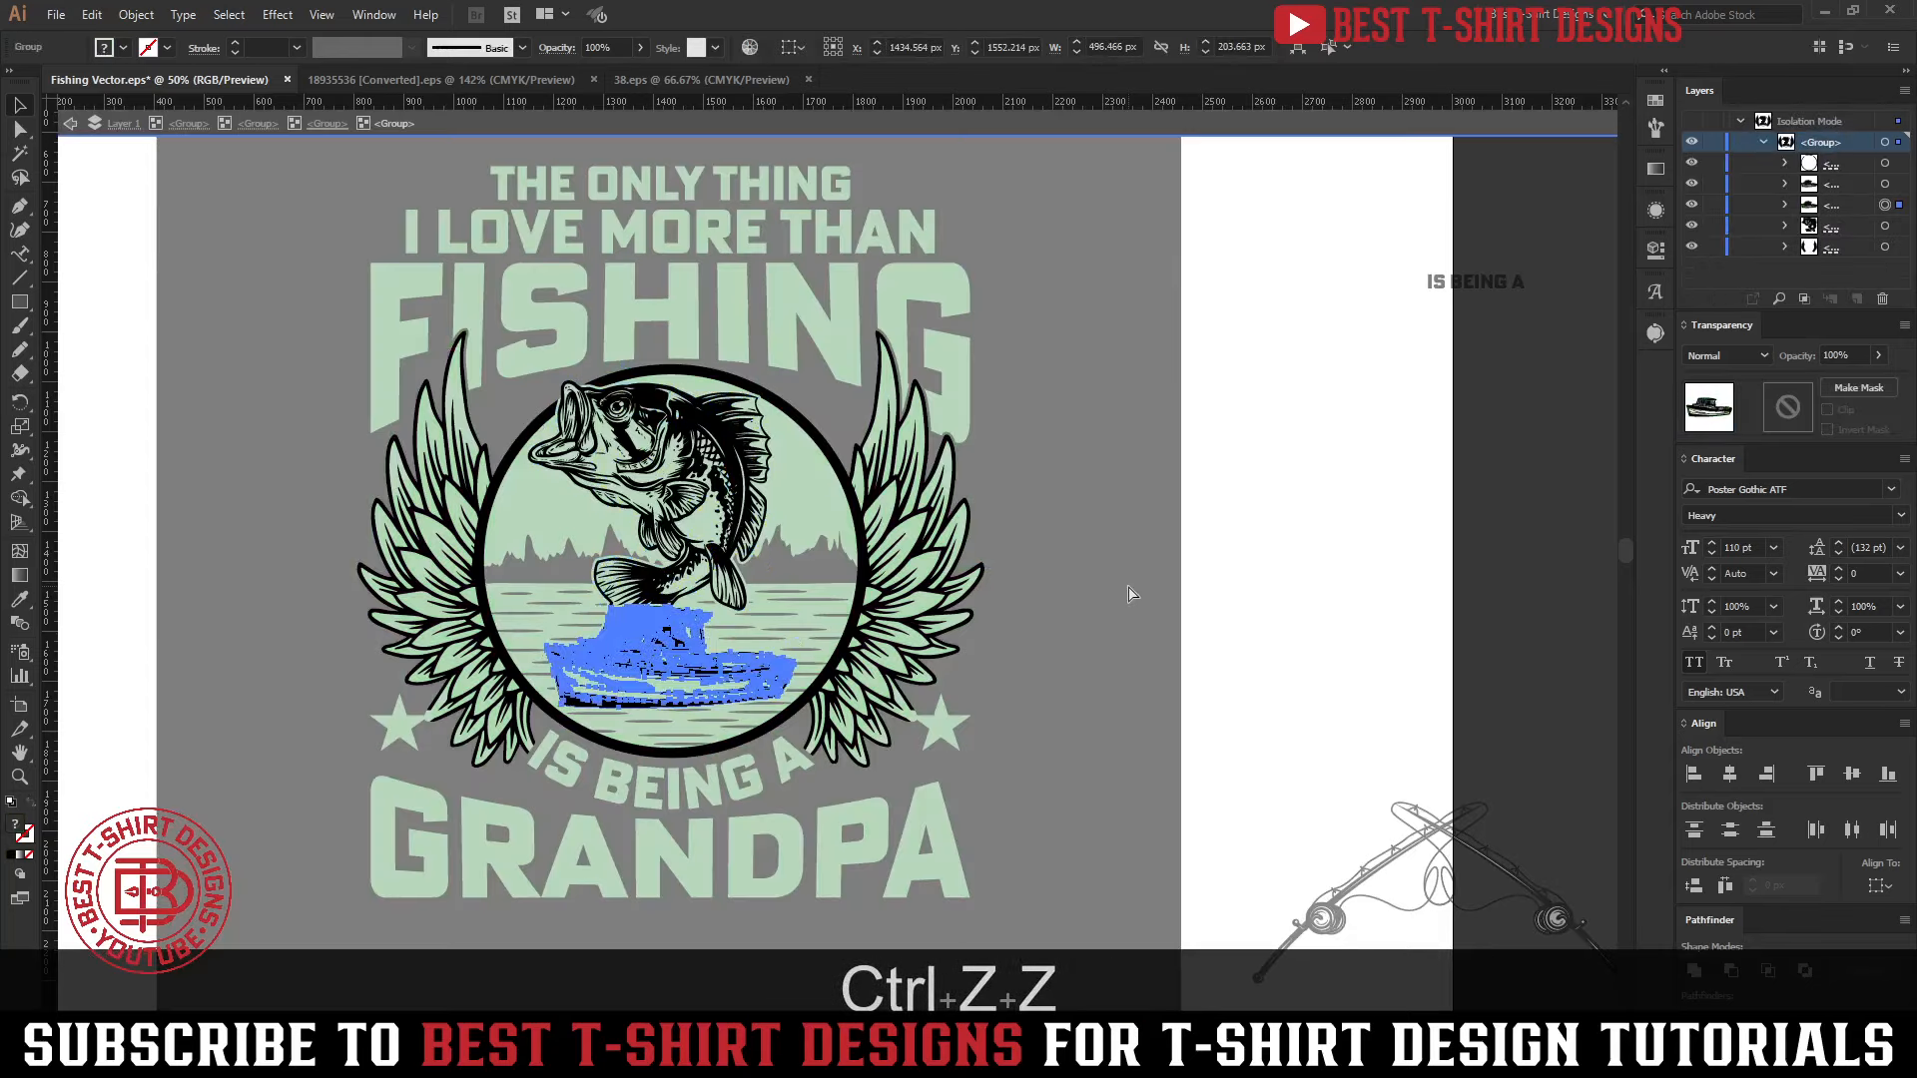
key(ctrl+z)
key(ctrl+z)
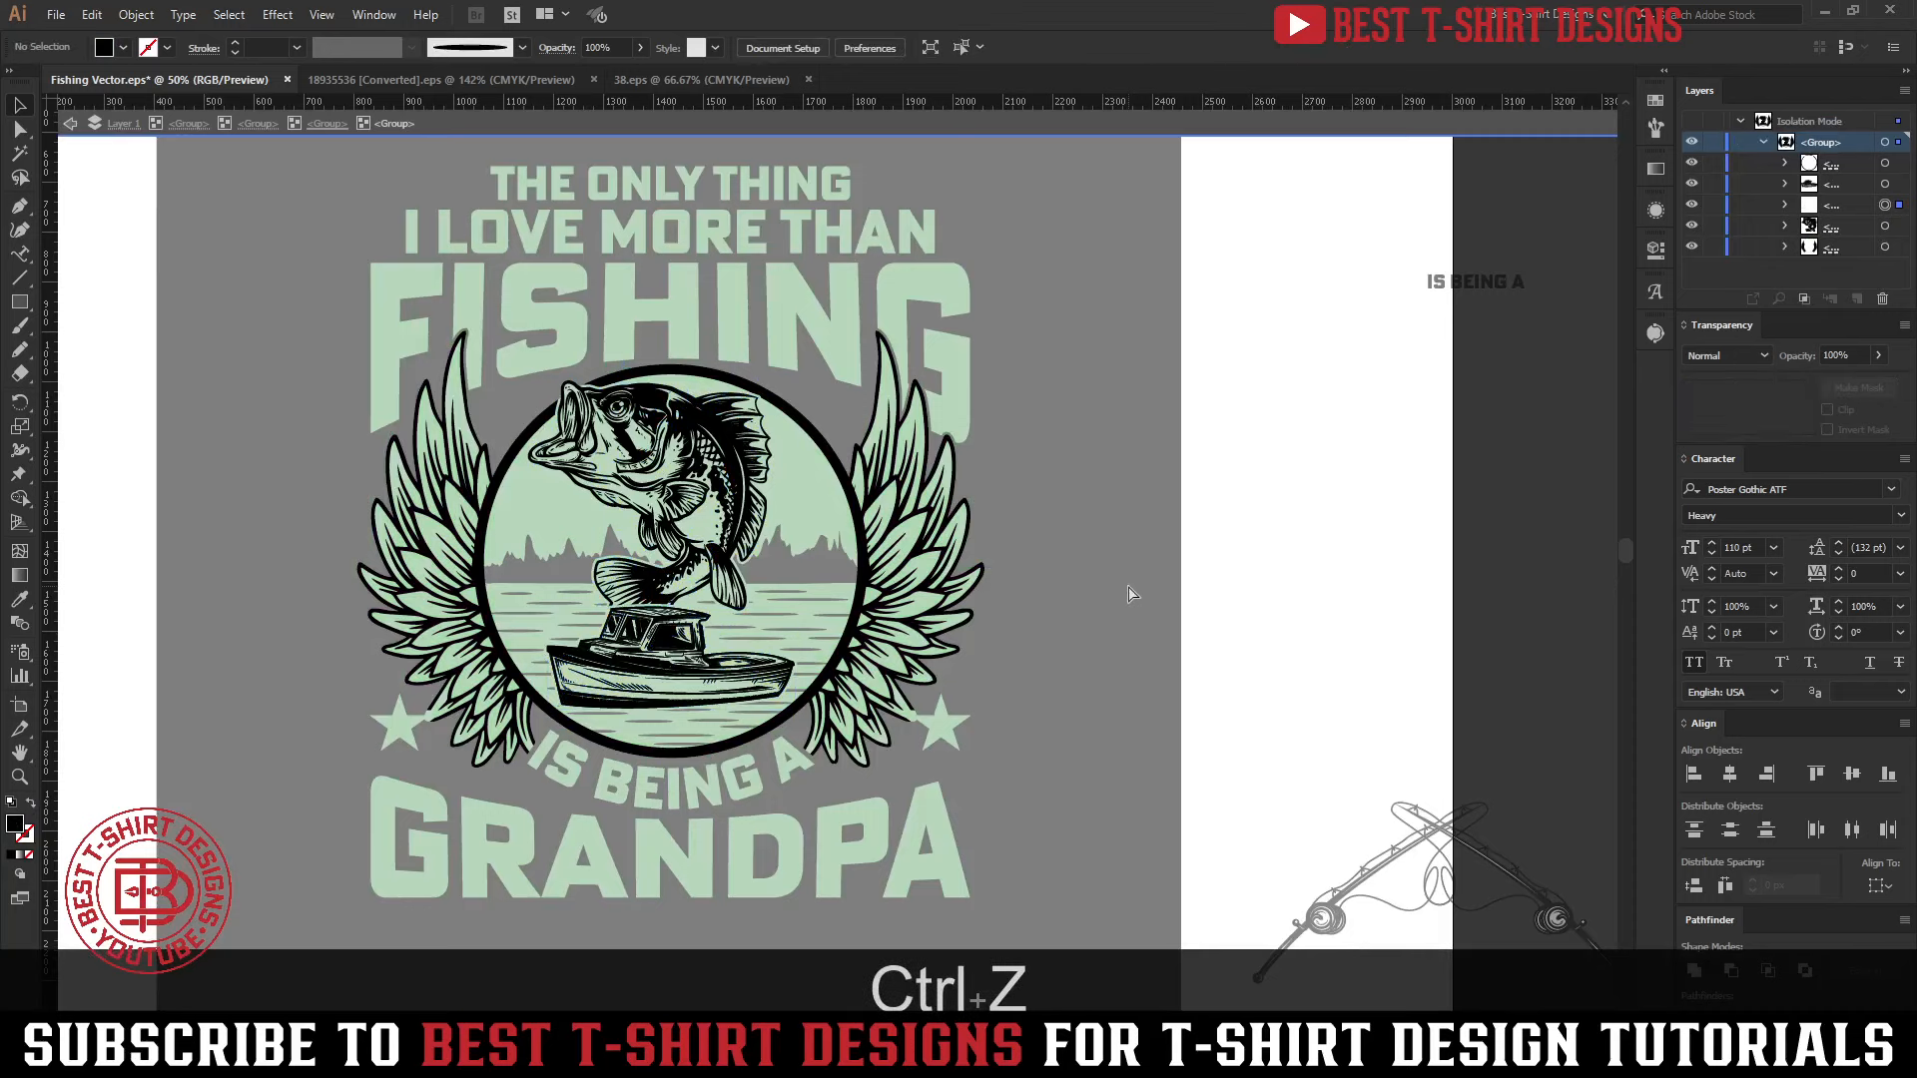
key(ctrl+z)
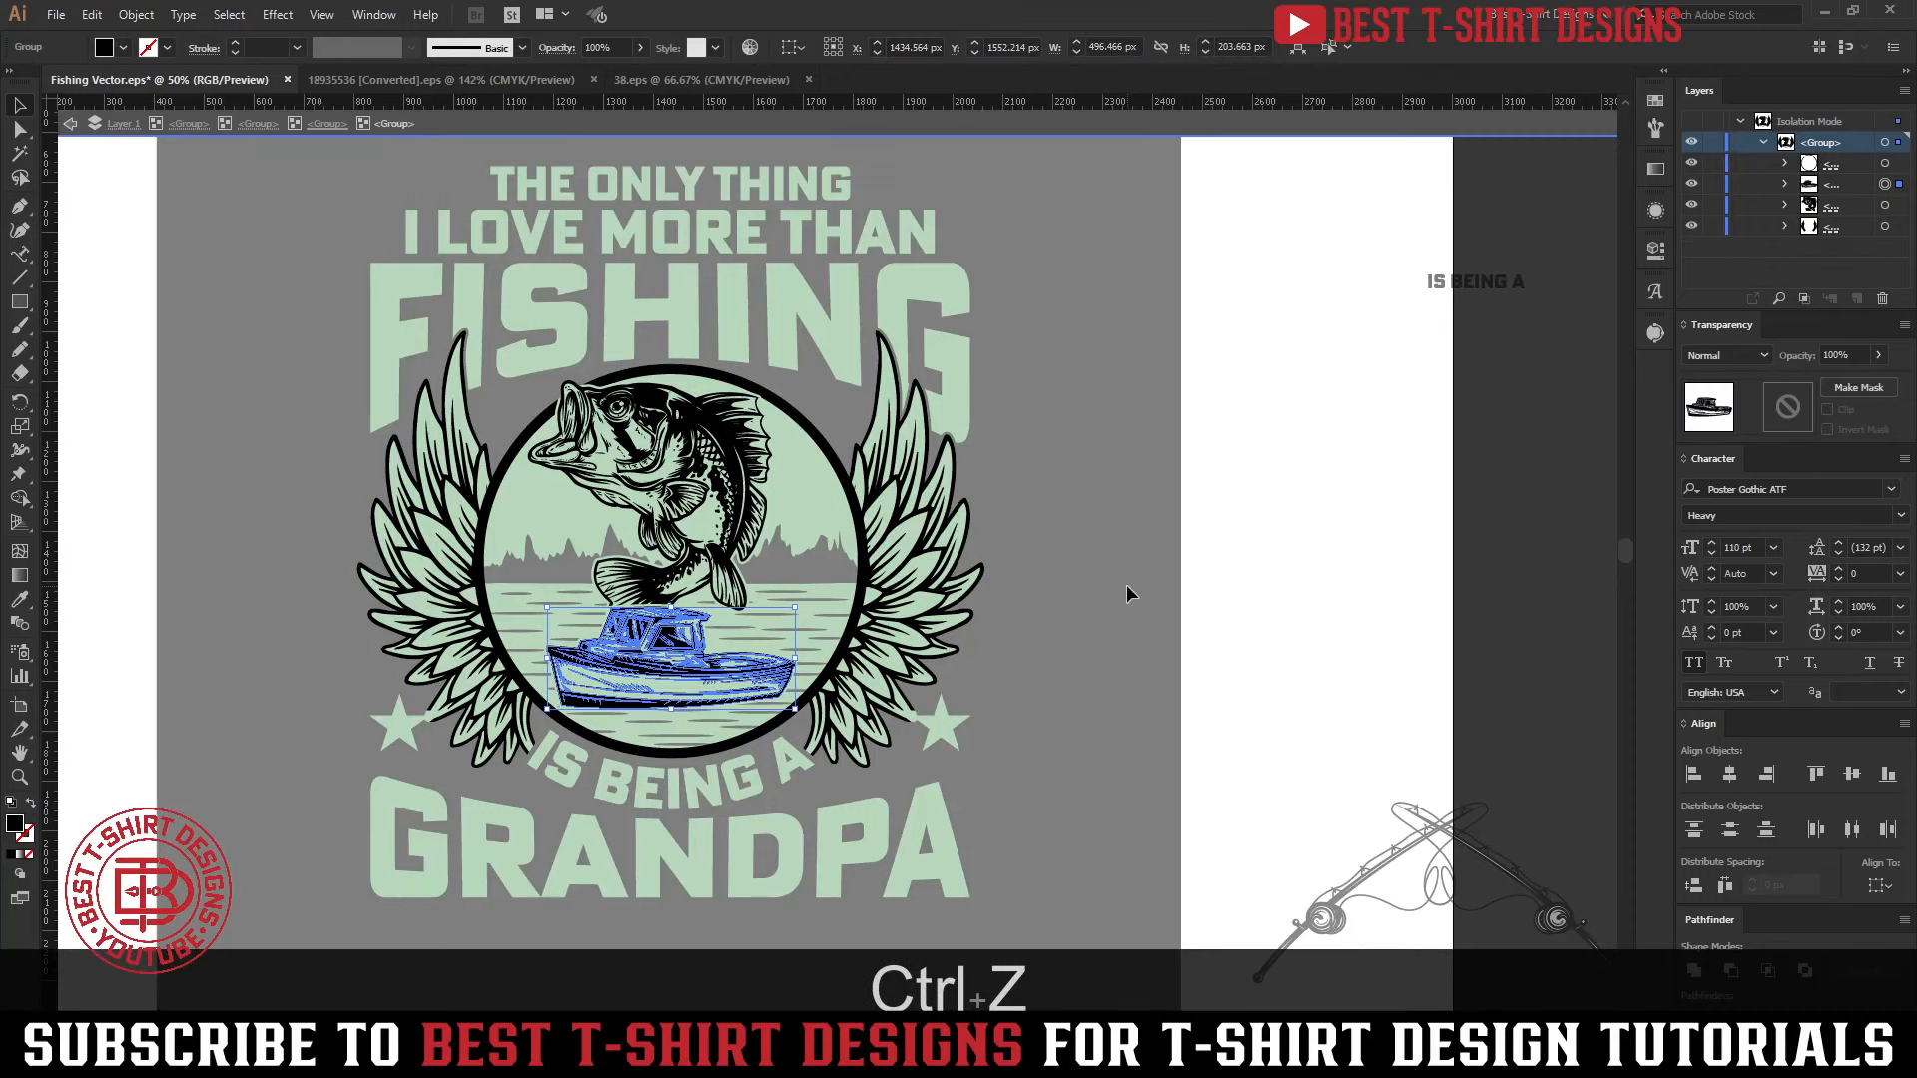
double_click(1126, 585)
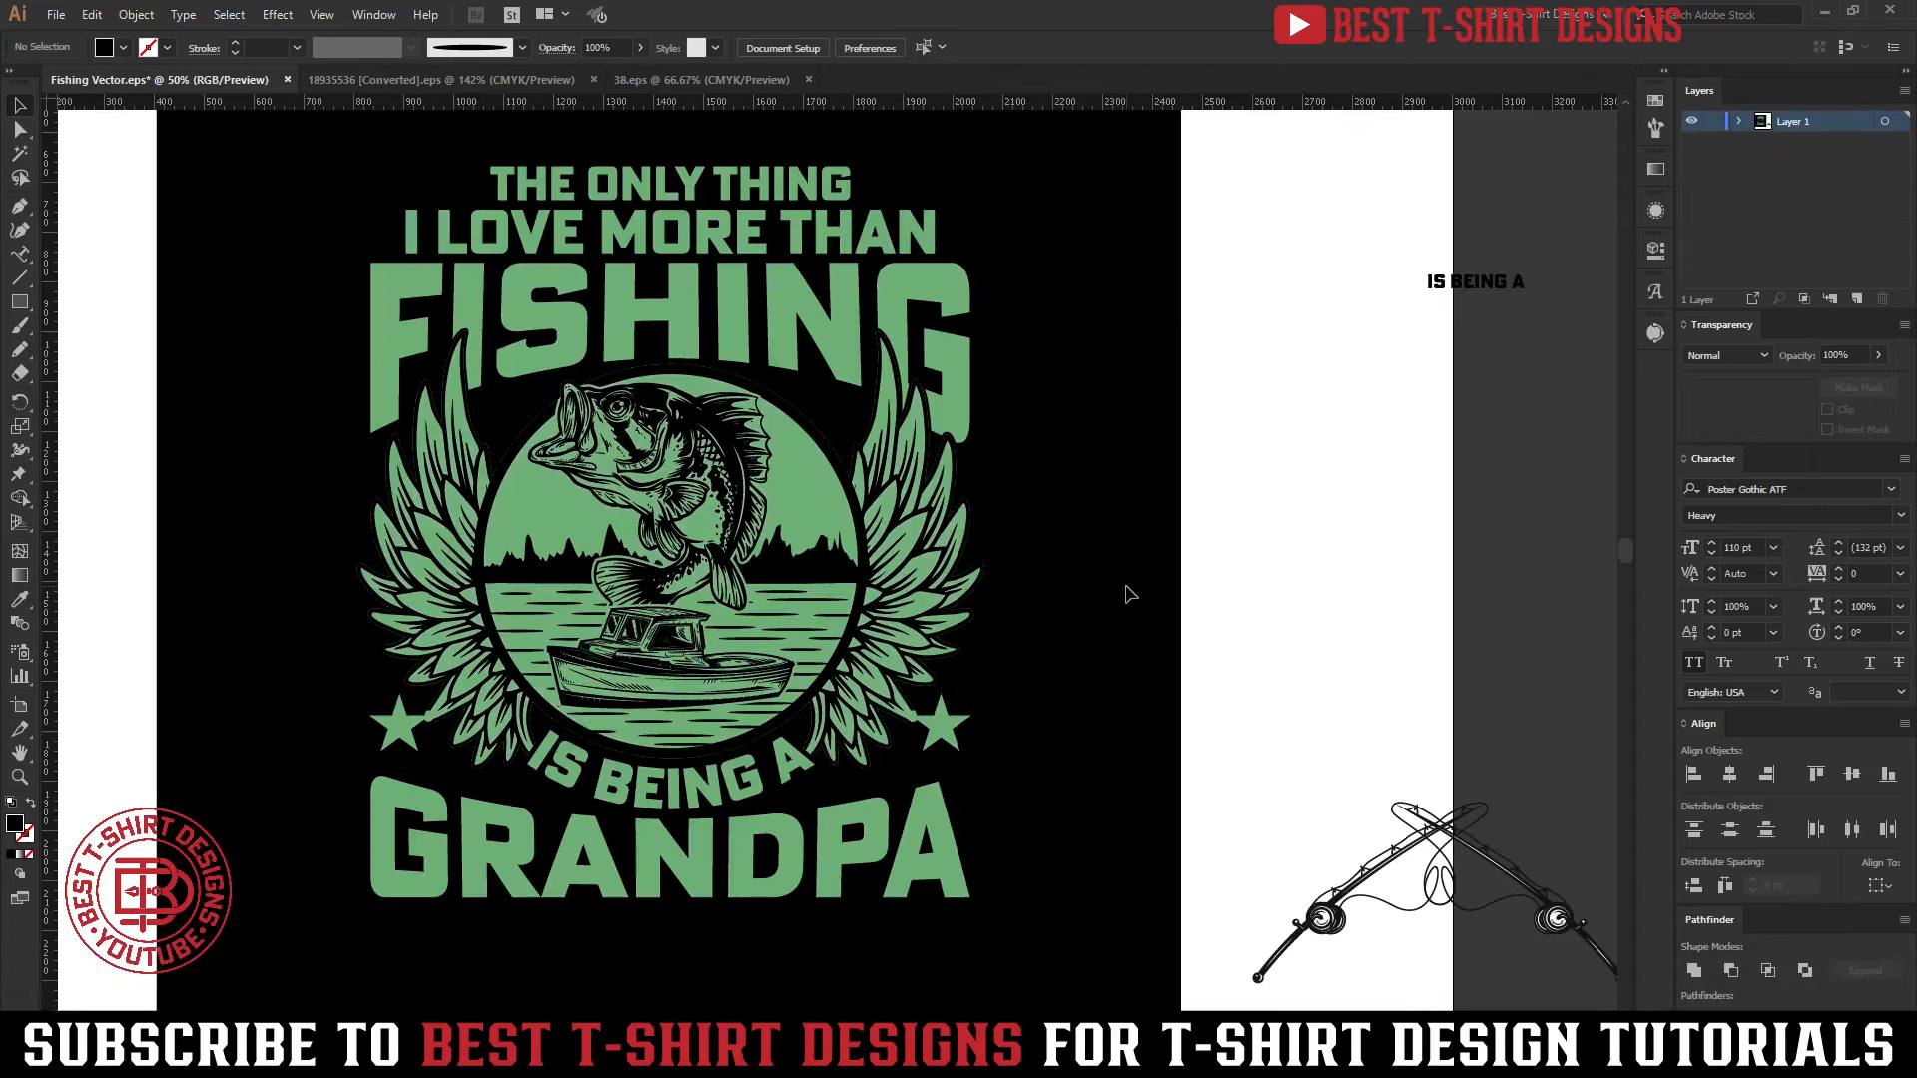
scroll(1127, 591, up, 2)
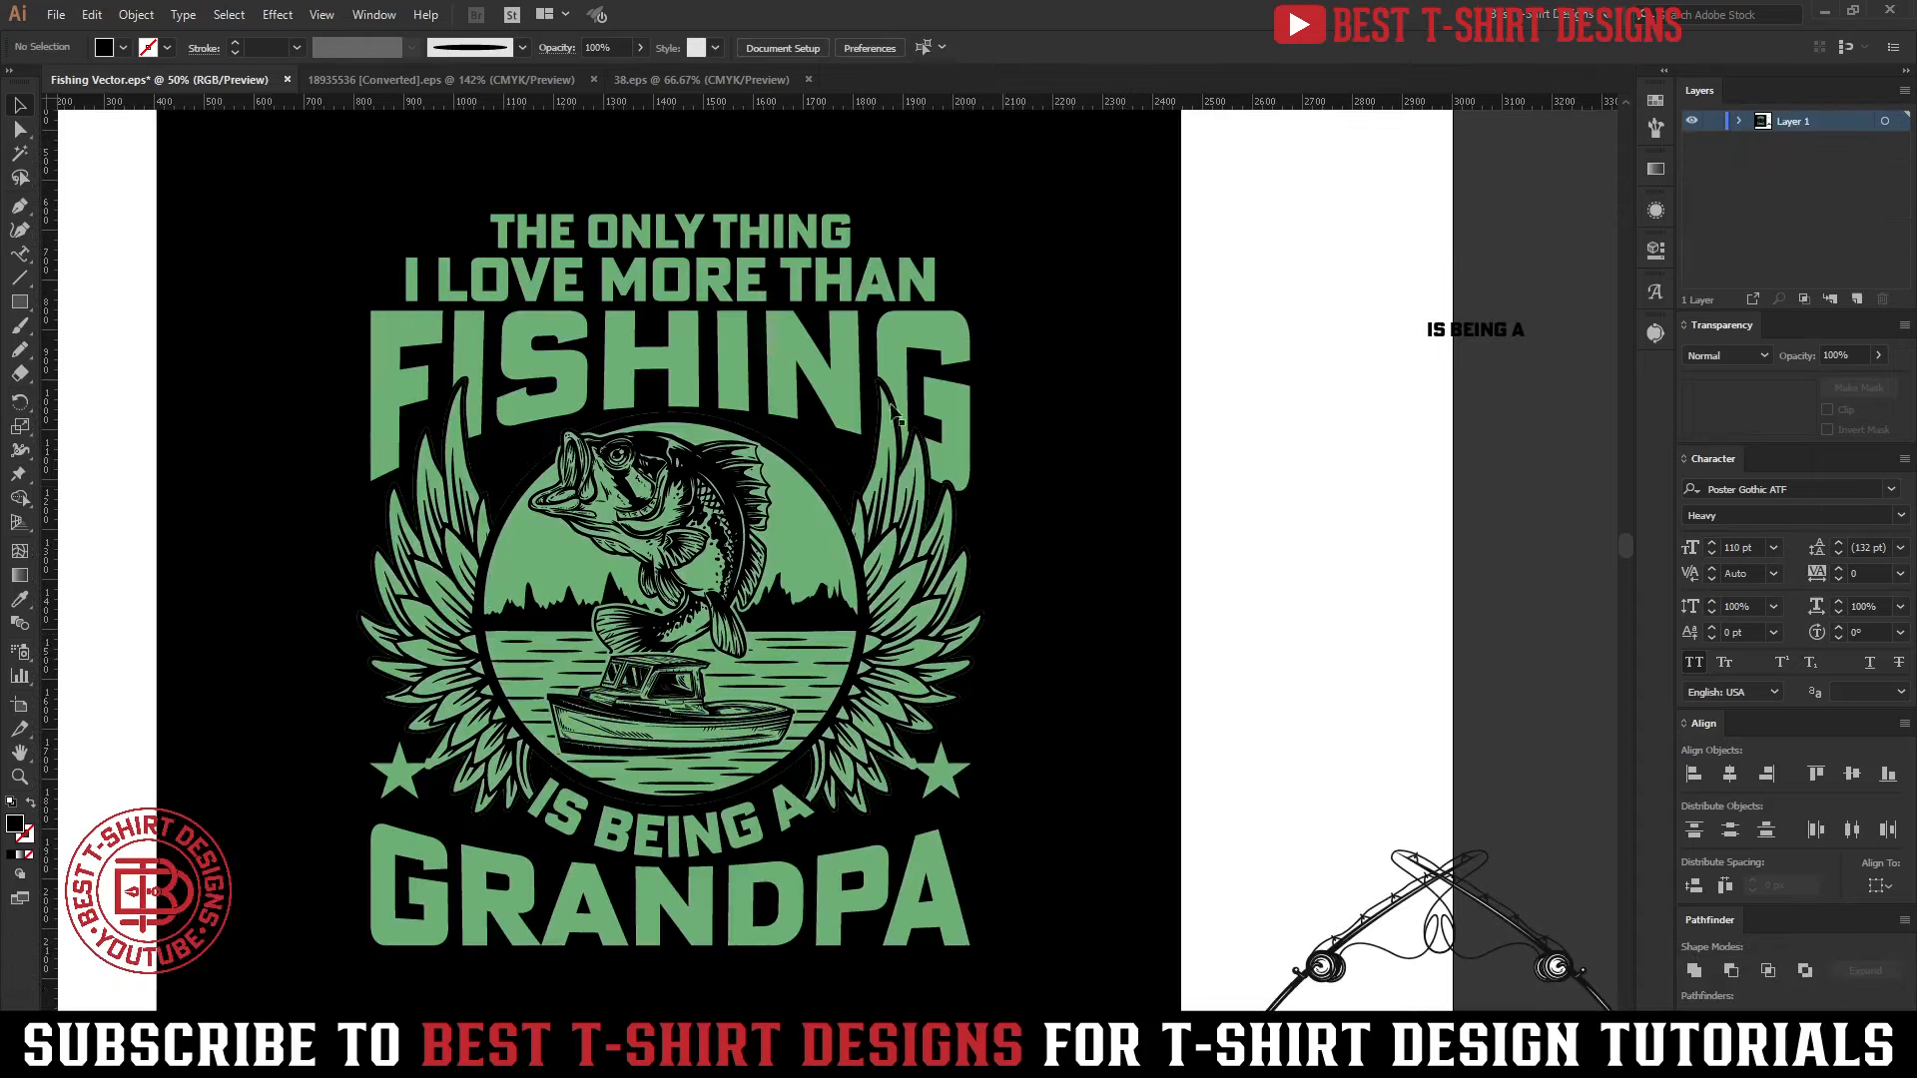
Copy the GRANDPA lettering, and turn the original into an unfilled green outline with a 10 pt stroke
double_click(810, 377)
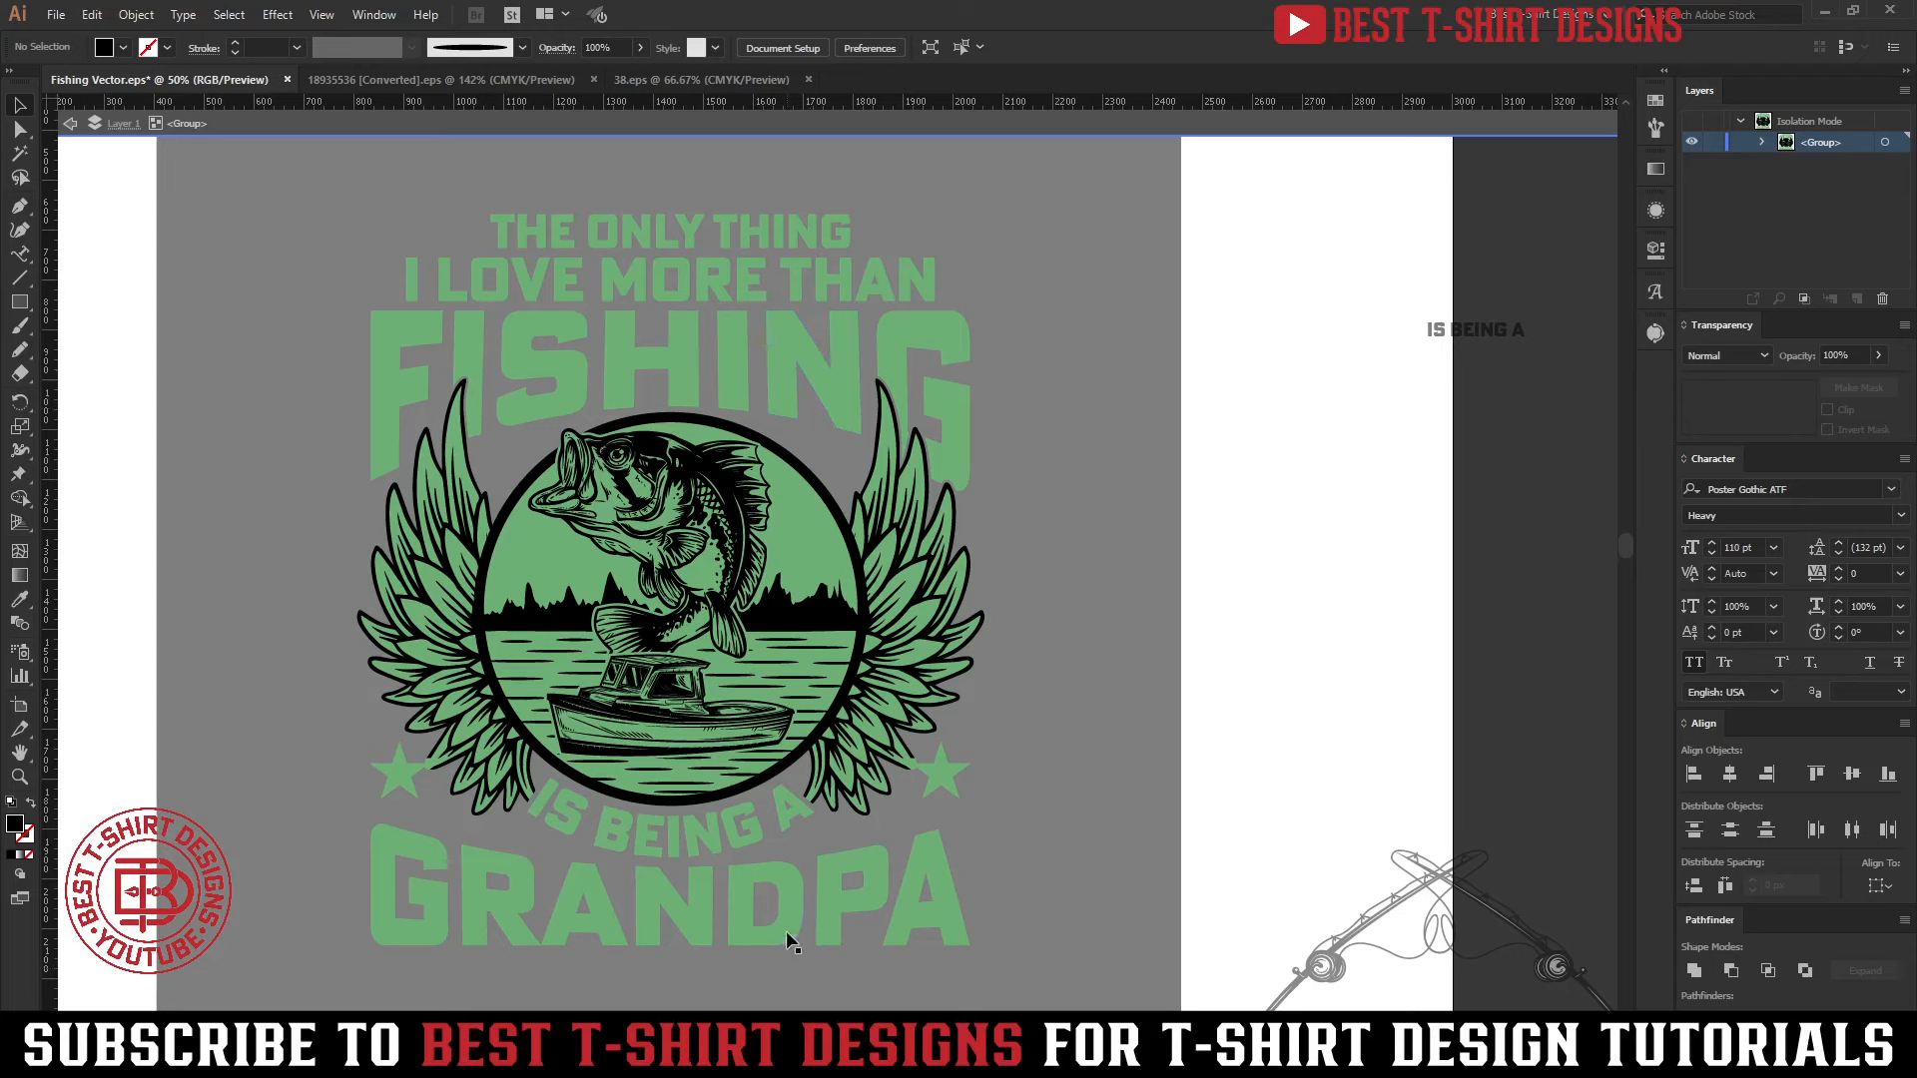
click(786, 933)
scroll(787, 937, up, 2)
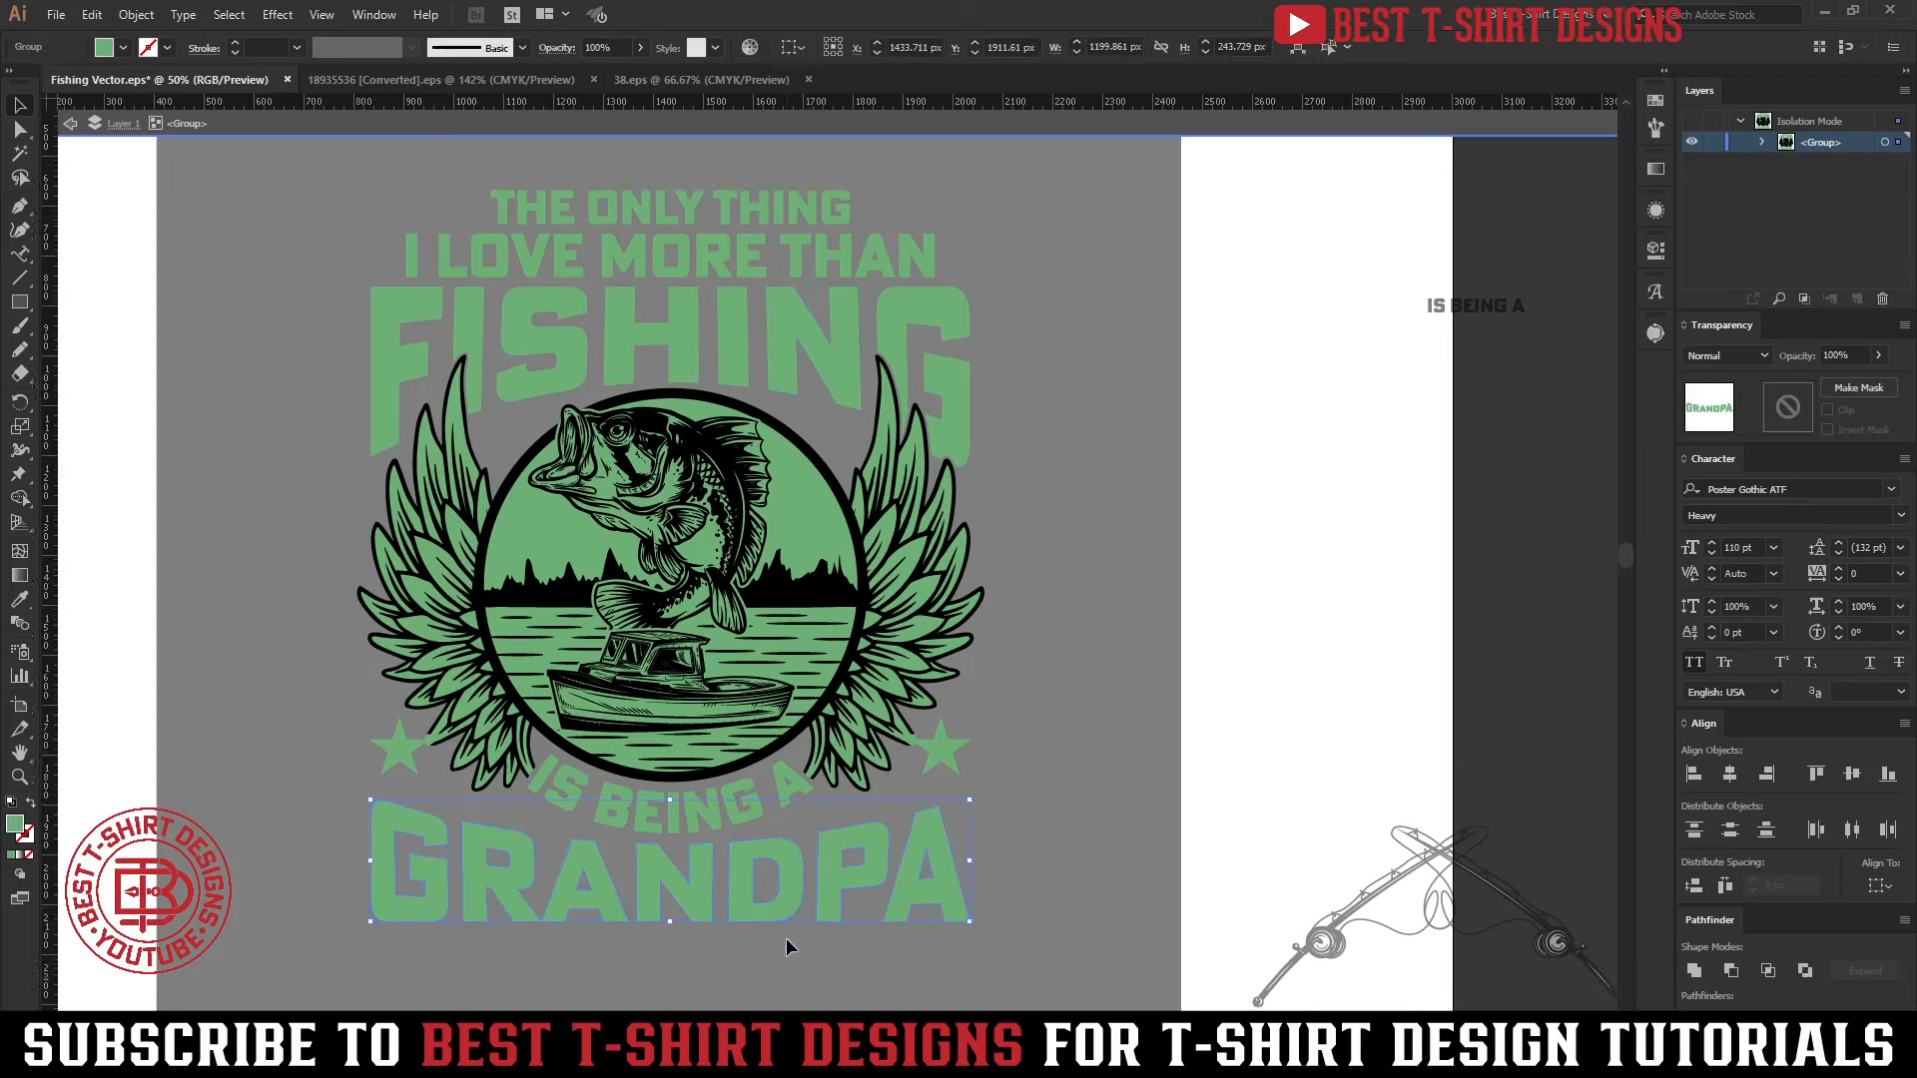
scroll(476, 860, up, 1)
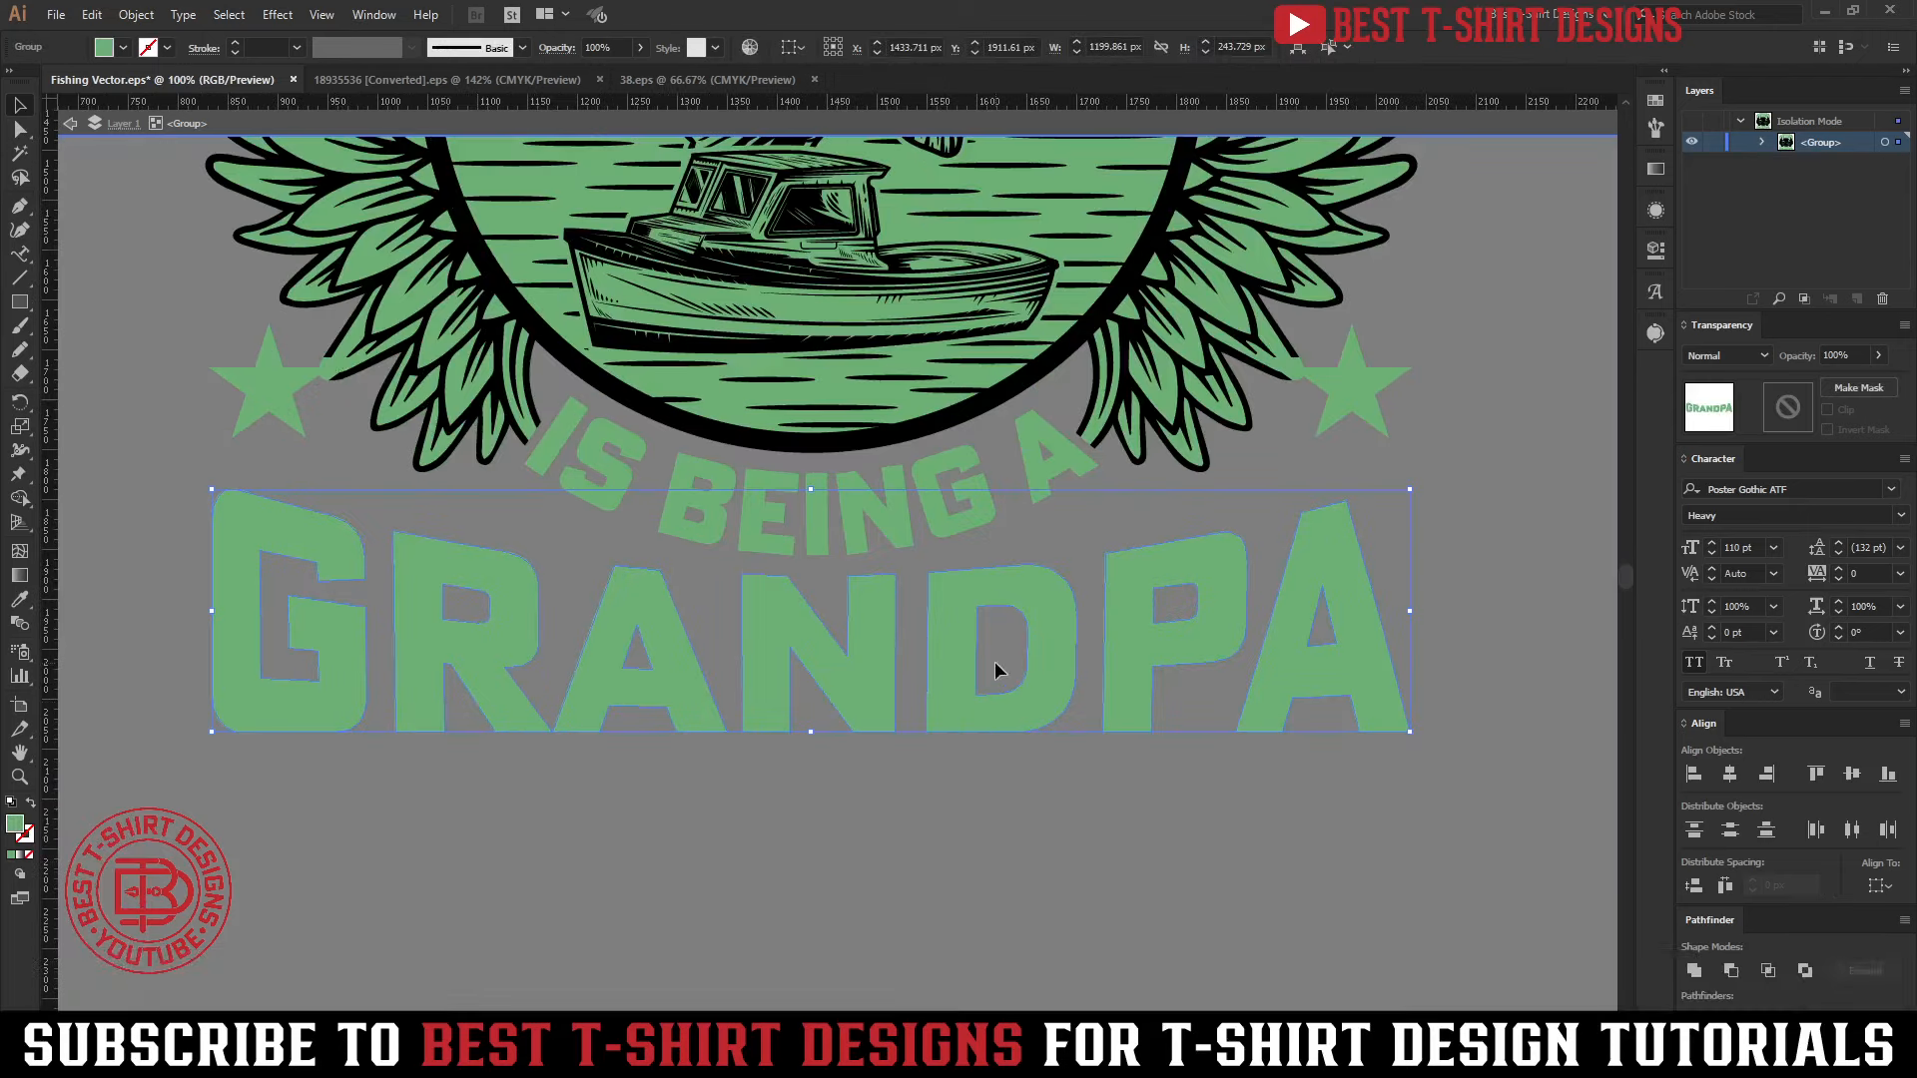
key(ctrl+c)
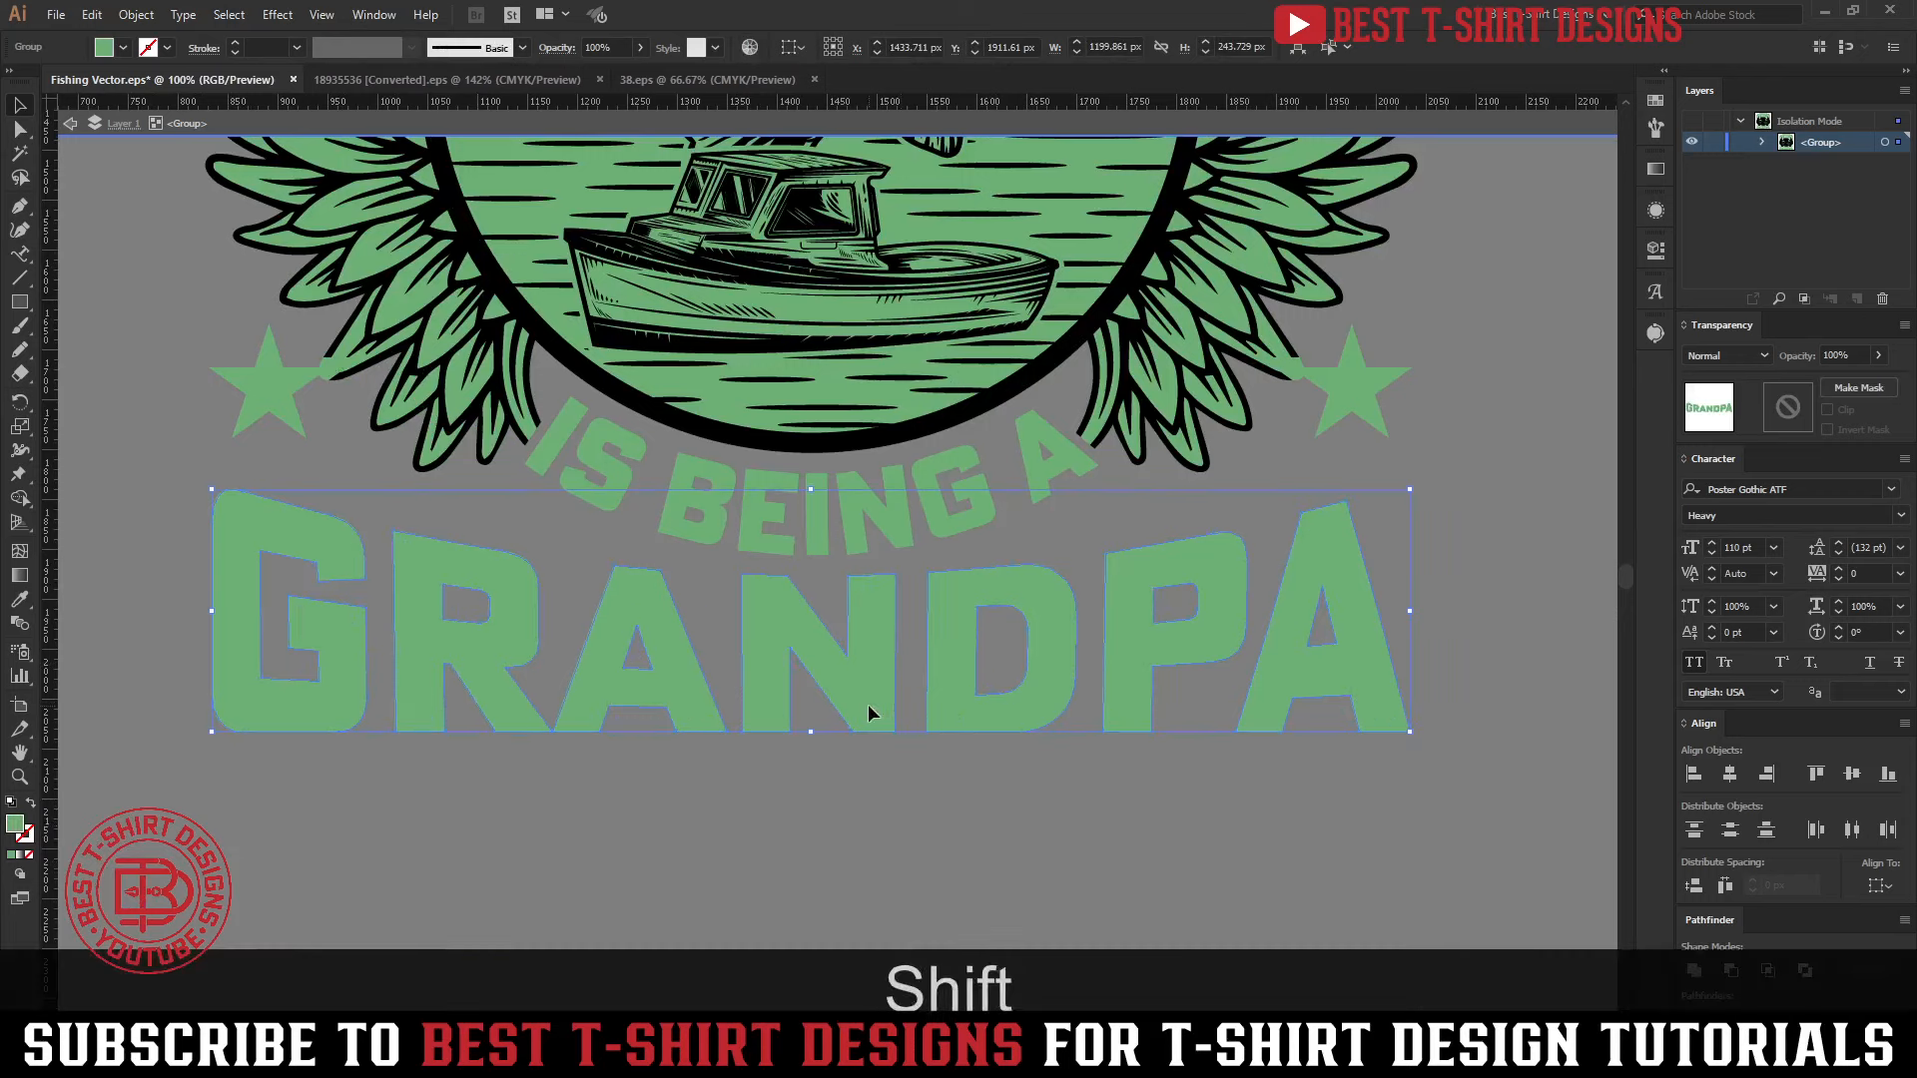
key(shift+x)
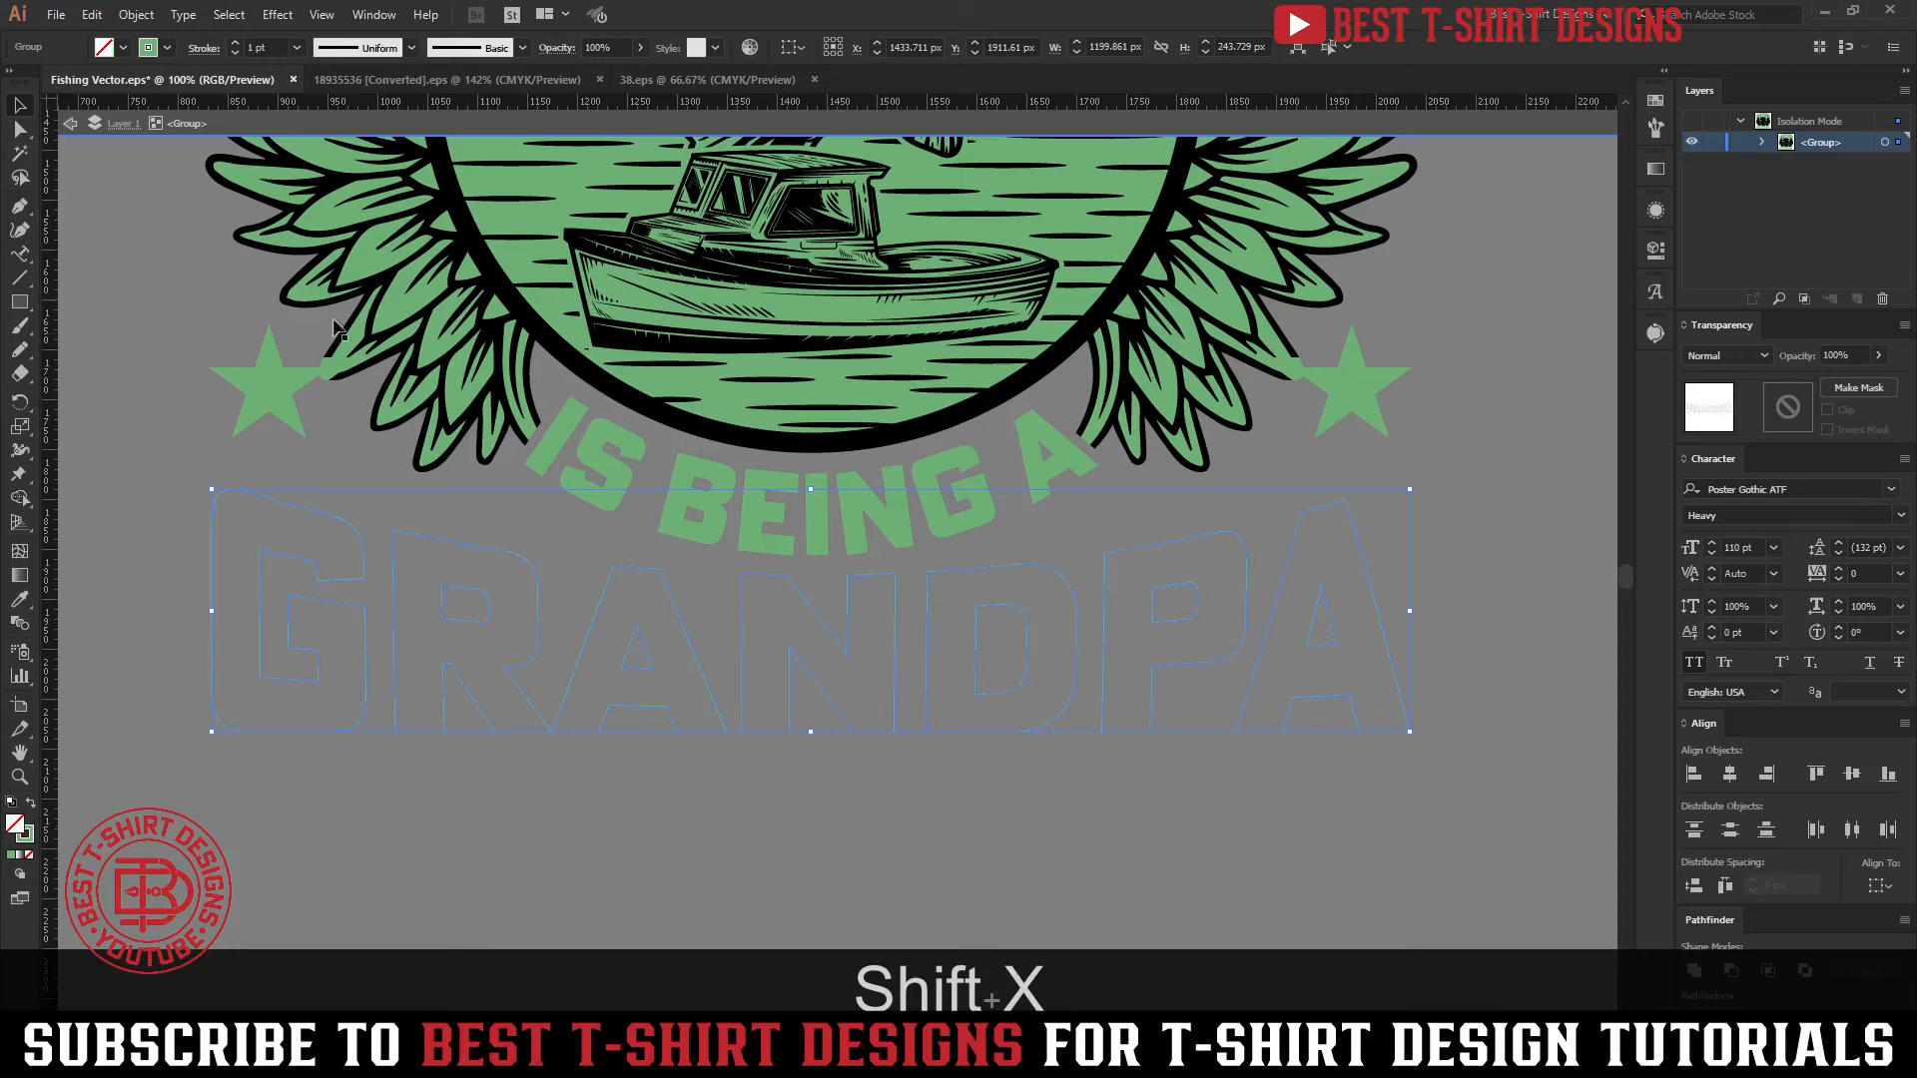
scroll(261, 50, up, 1)
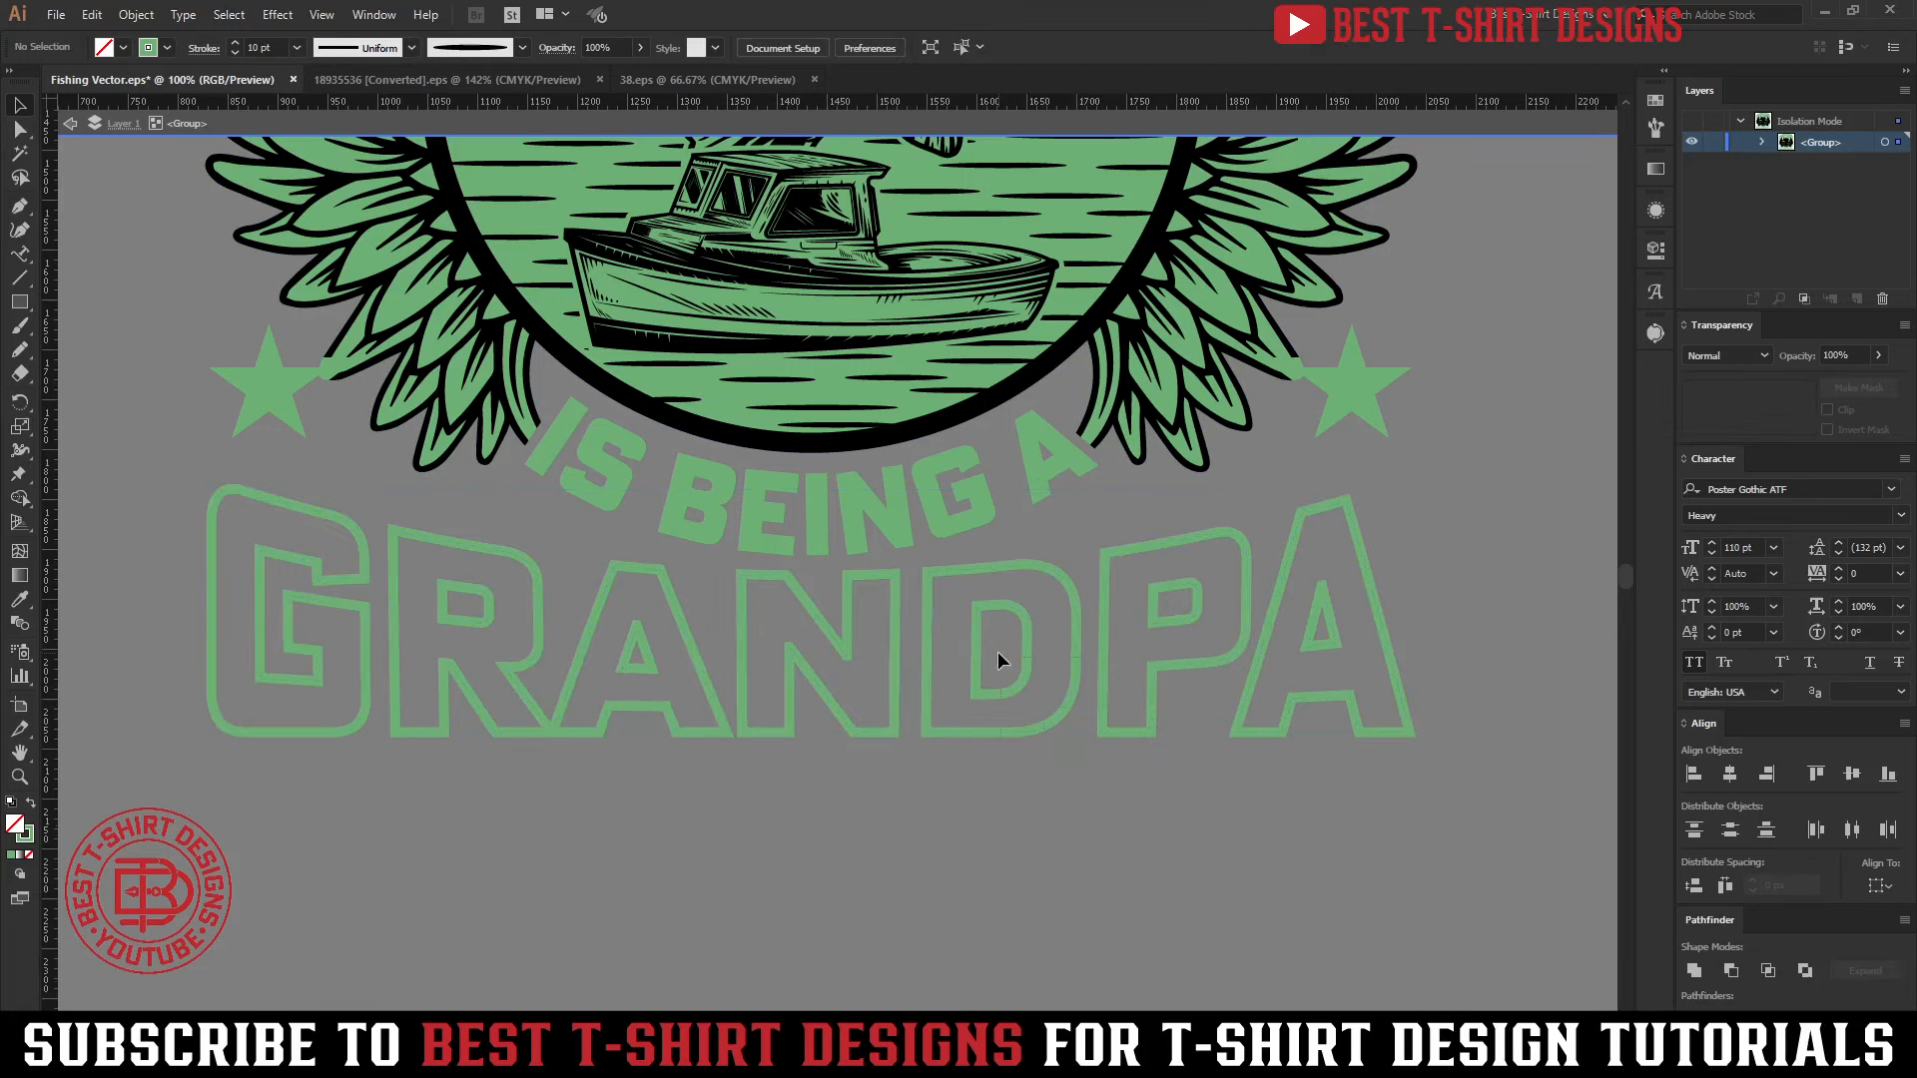
click(1076, 865)
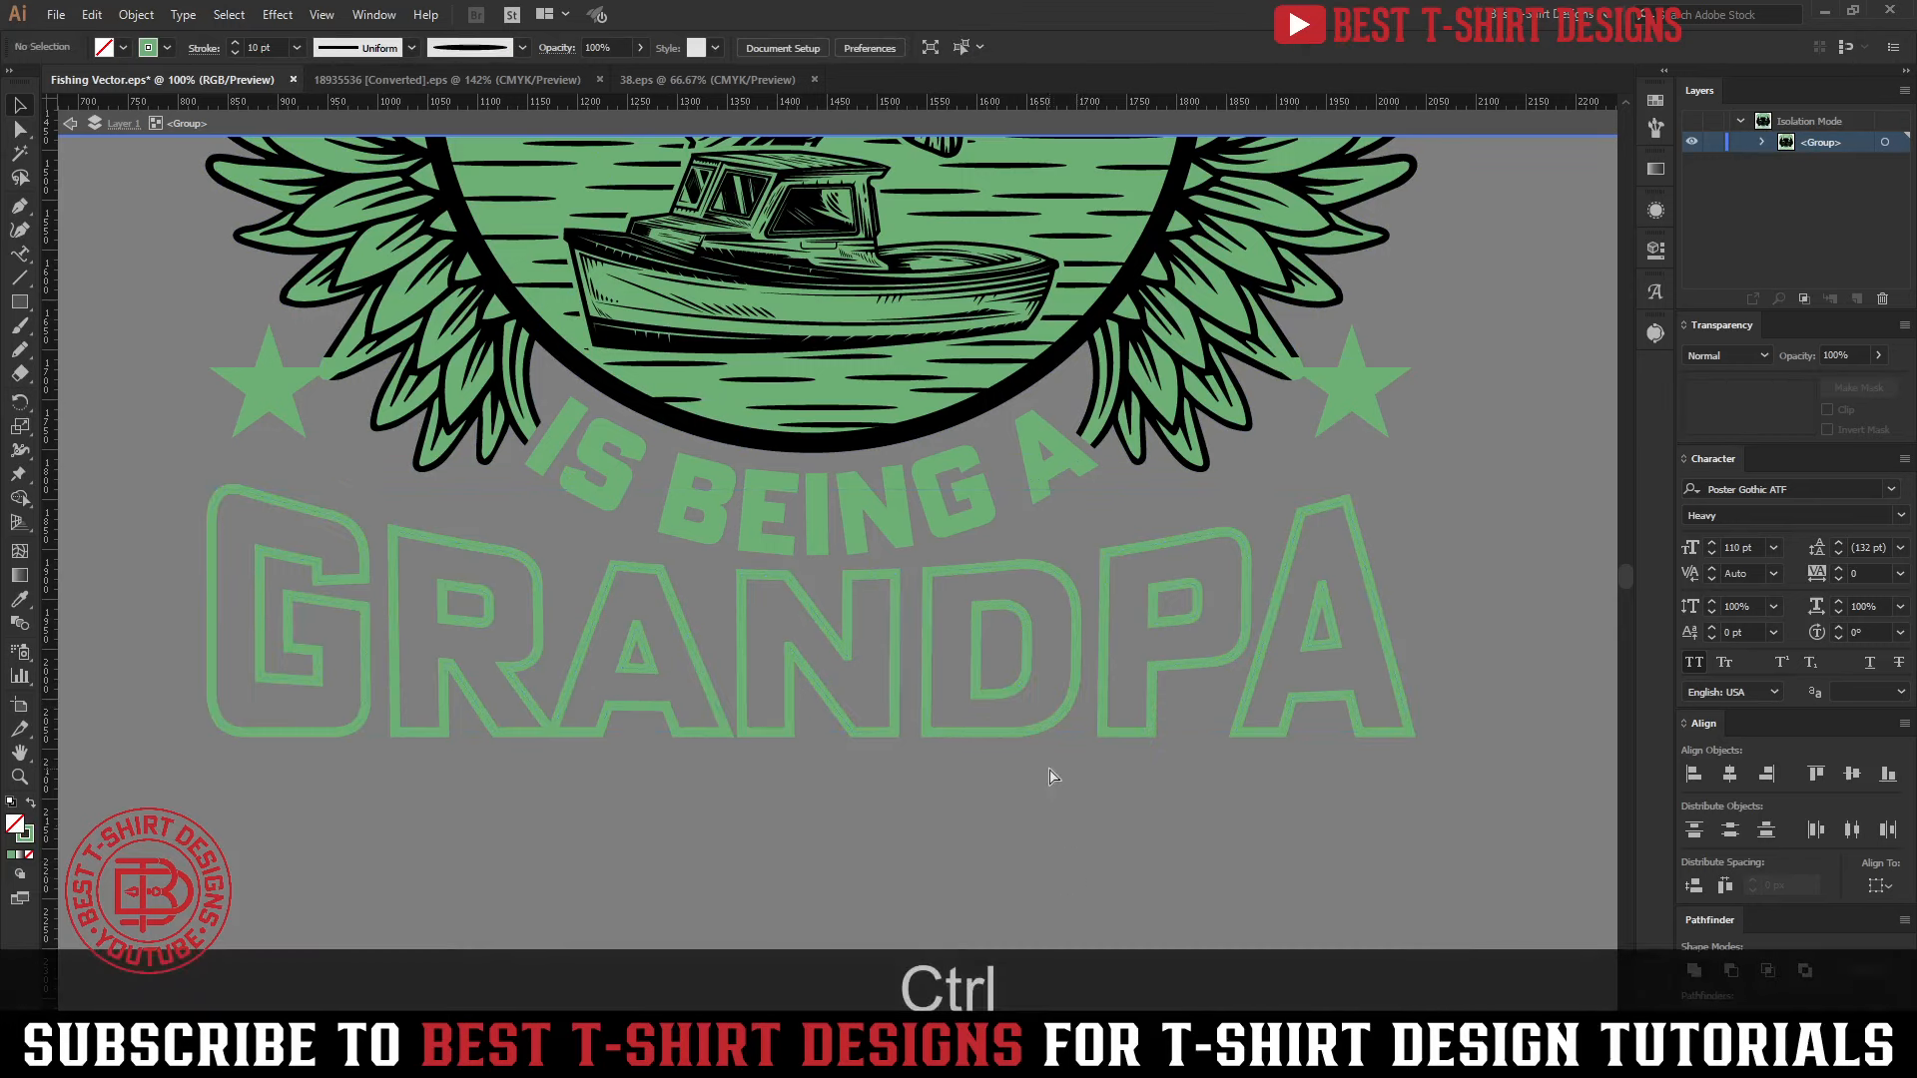
Paste the filled GRANDPA copy behind its outline and give it an opacity mask without clipping
key(ctrl+b)
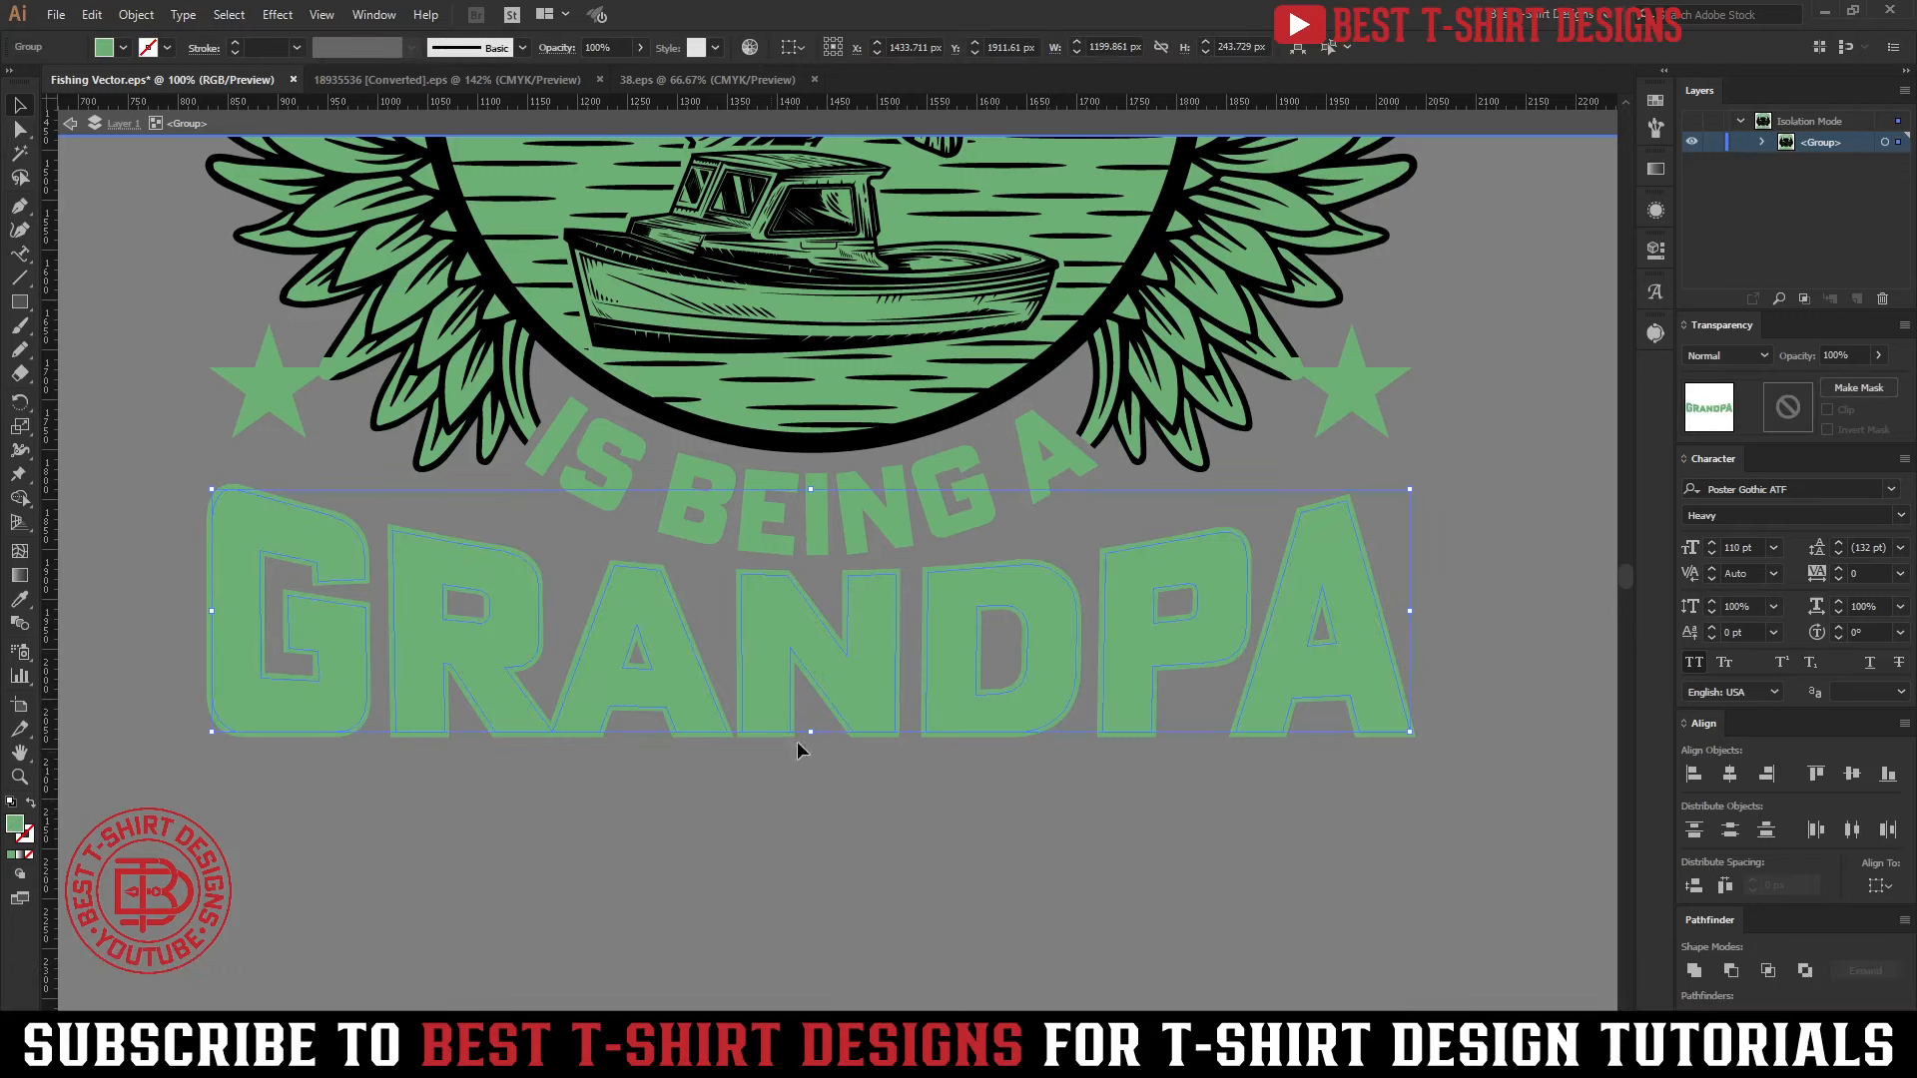
click(1788, 408)
click(1827, 409)
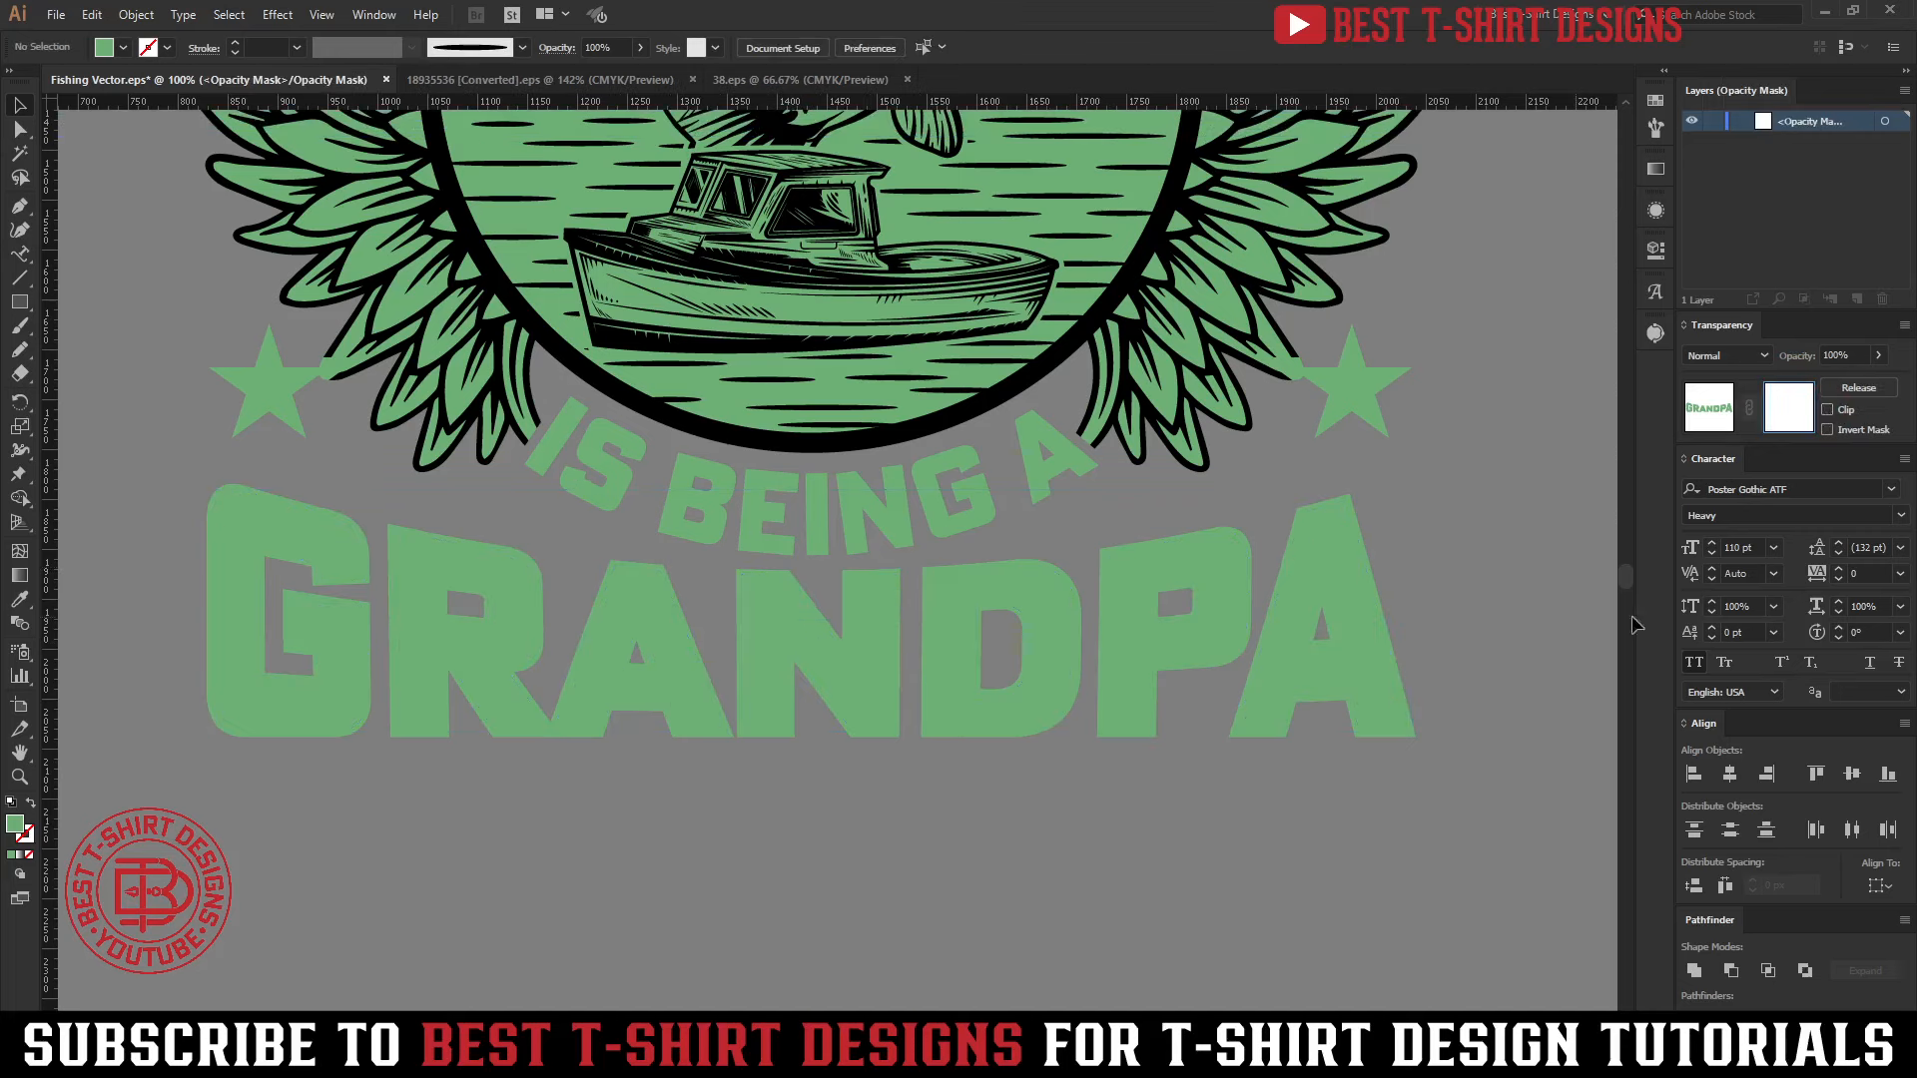
click(1708, 408)
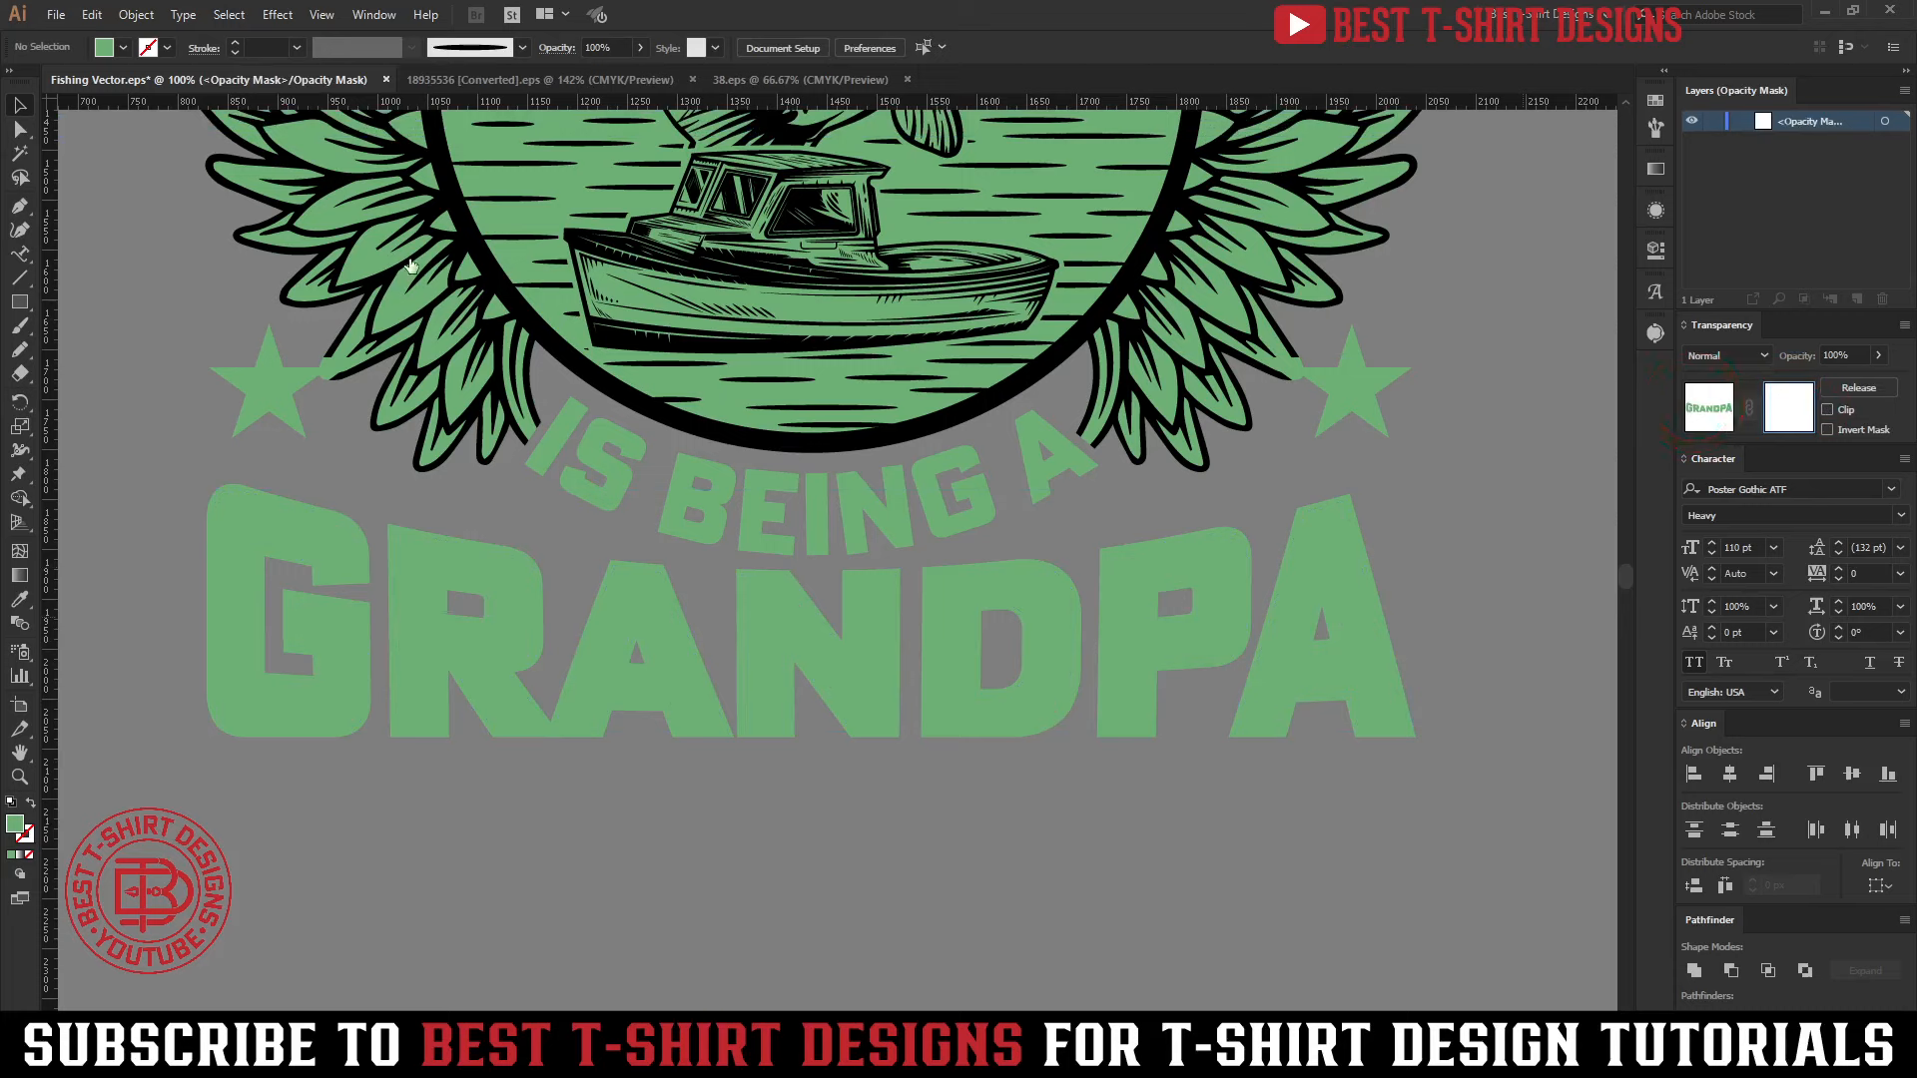
Fill the pasted GRANDPA lettering with blue to set it apart from its green outline
click(123, 47)
click(156, 111)
click(973, 805)
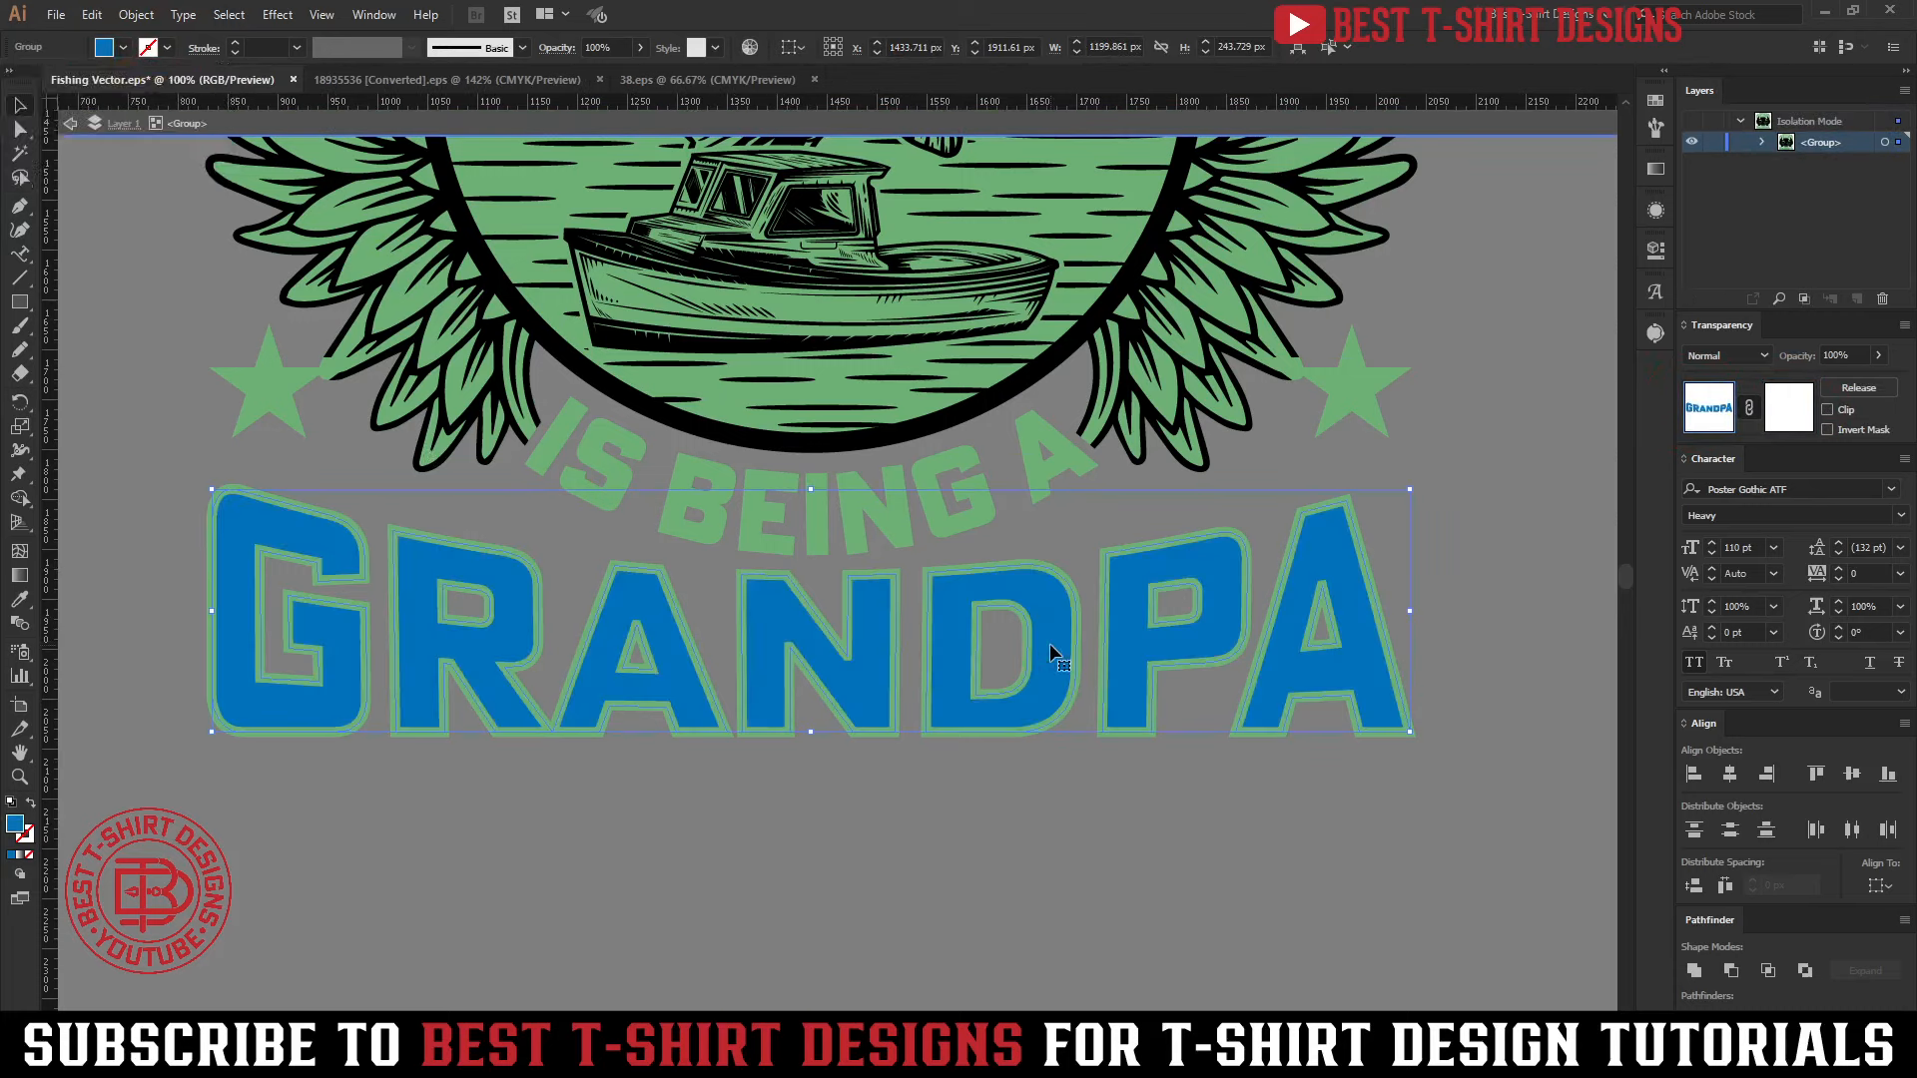
In the opacity mask, draw a rectangle about 1305 by 334 px over GRANDPA and fill it with a linear white-to-black gradient
click(1790, 409)
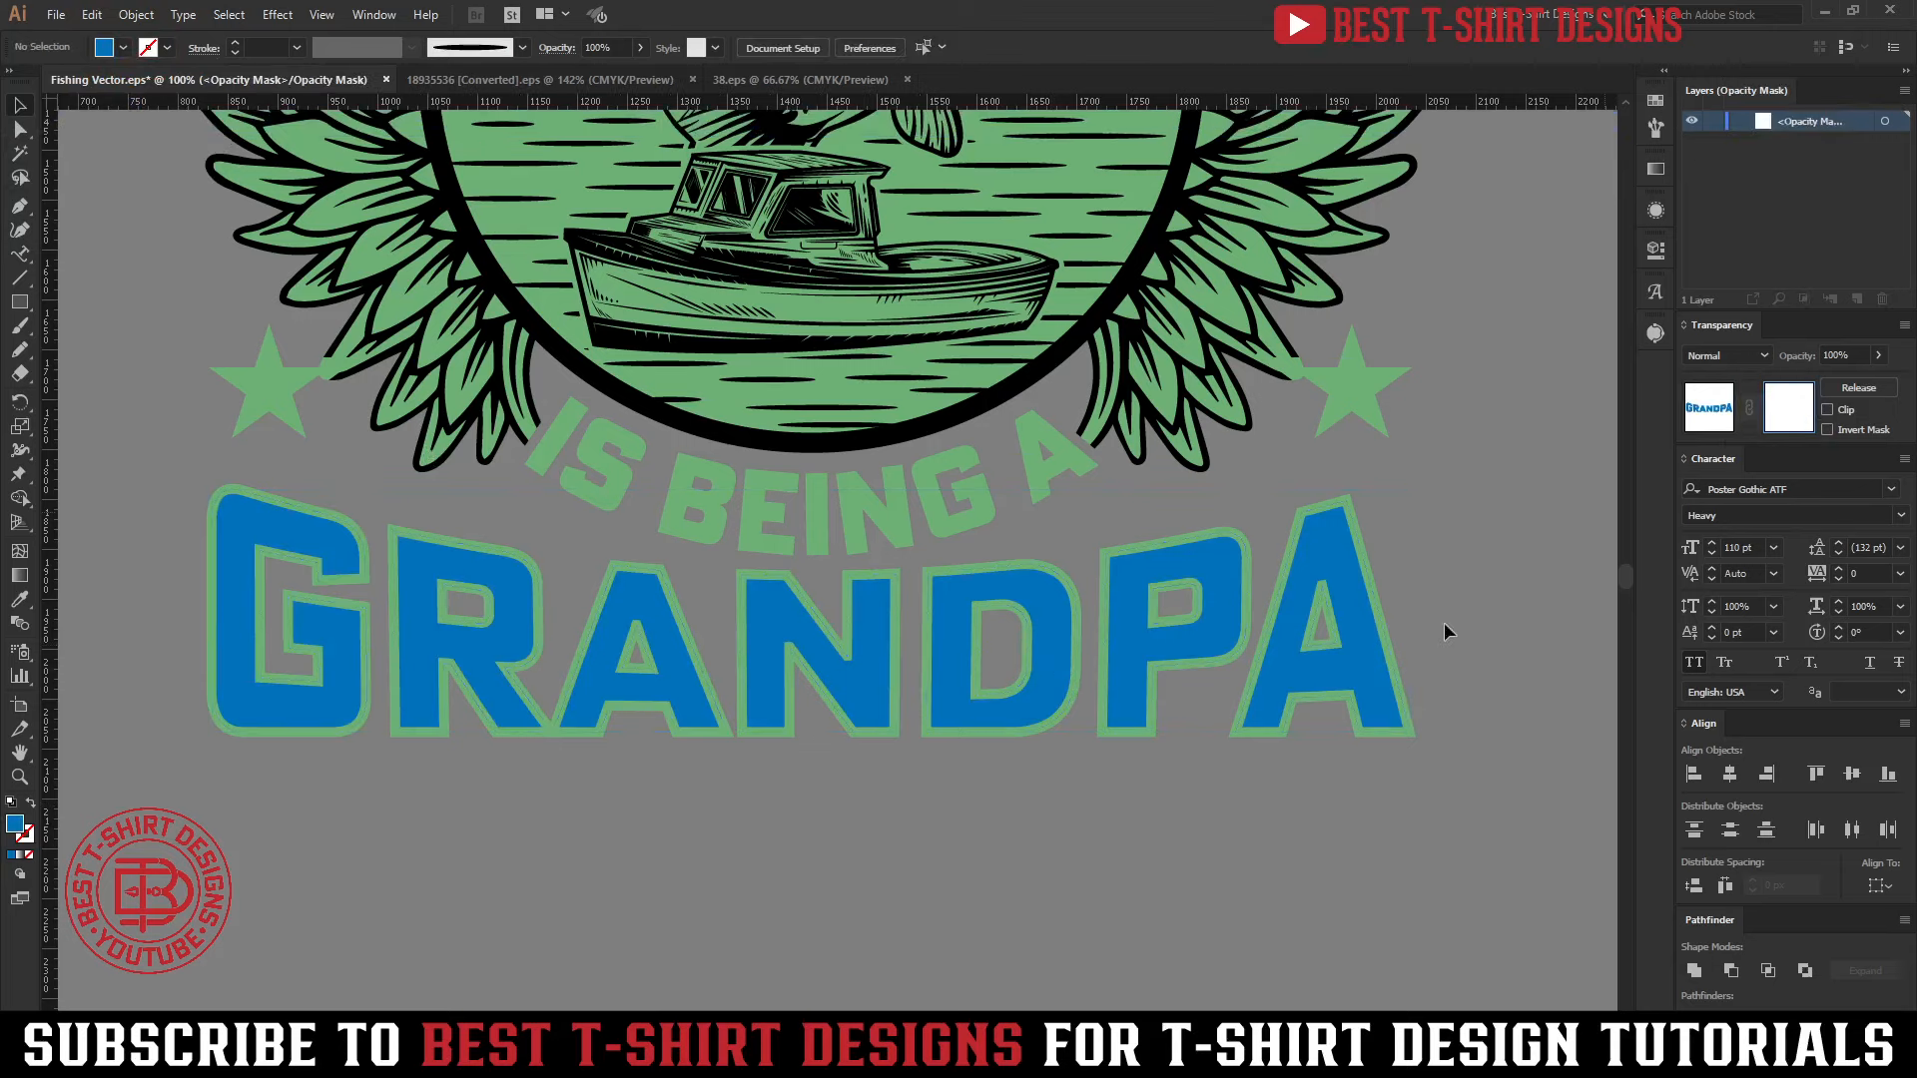
scroll(669, 800, down, 1)
click(19, 301)
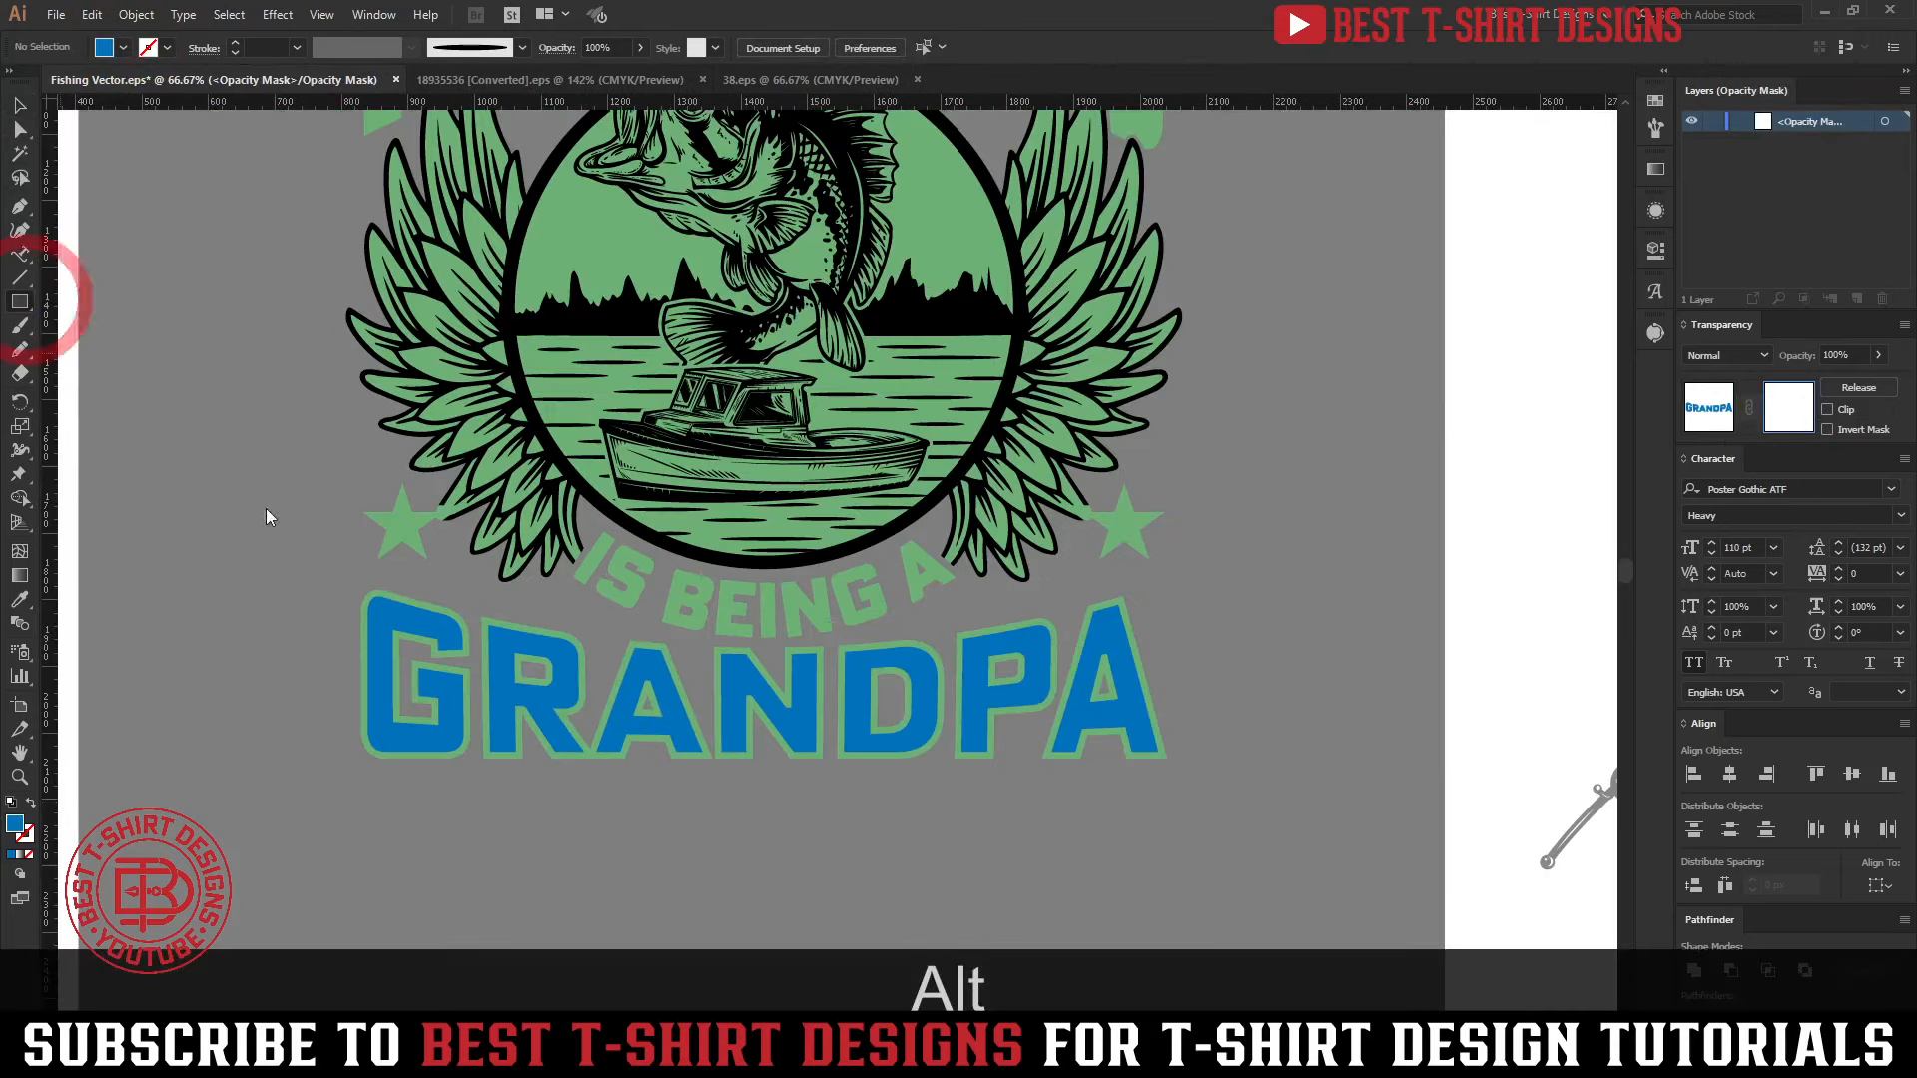
drag(341, 567, 1208, 788)
key(v)
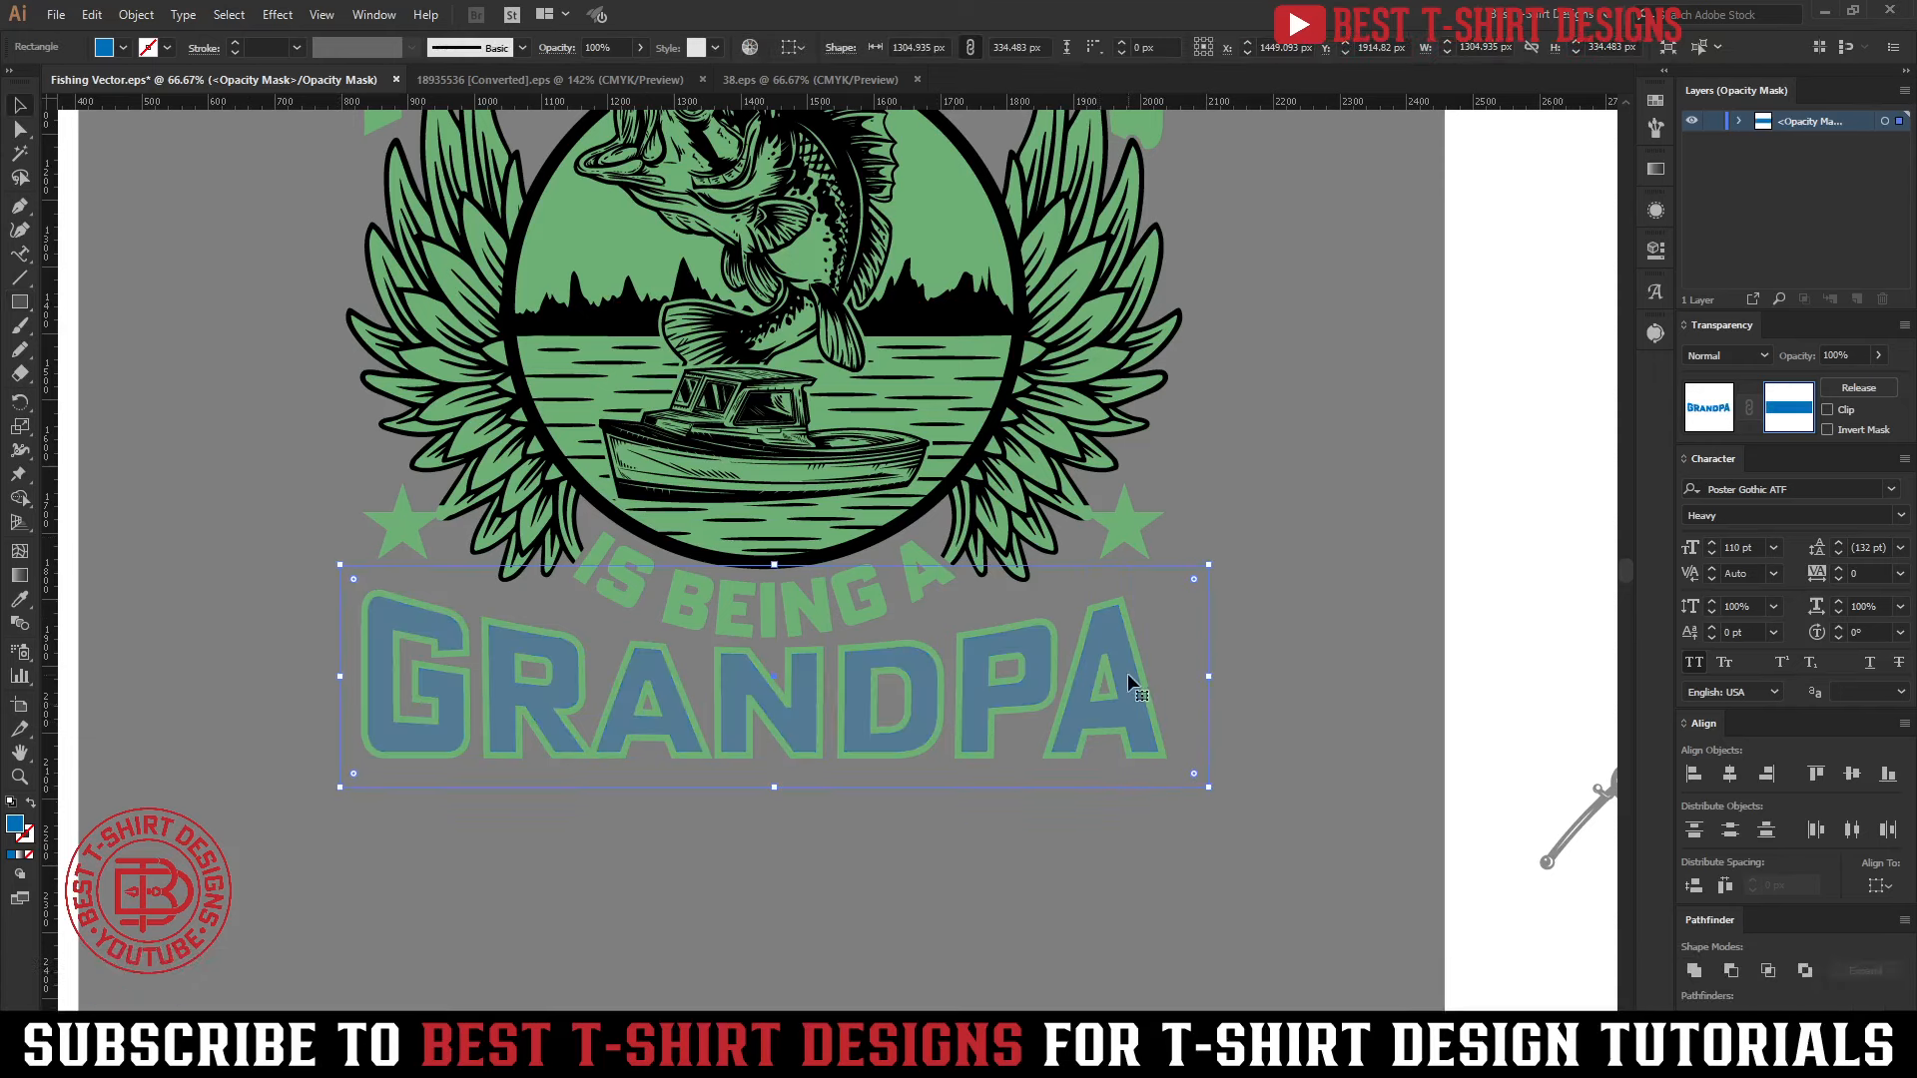
click(1657, 169)
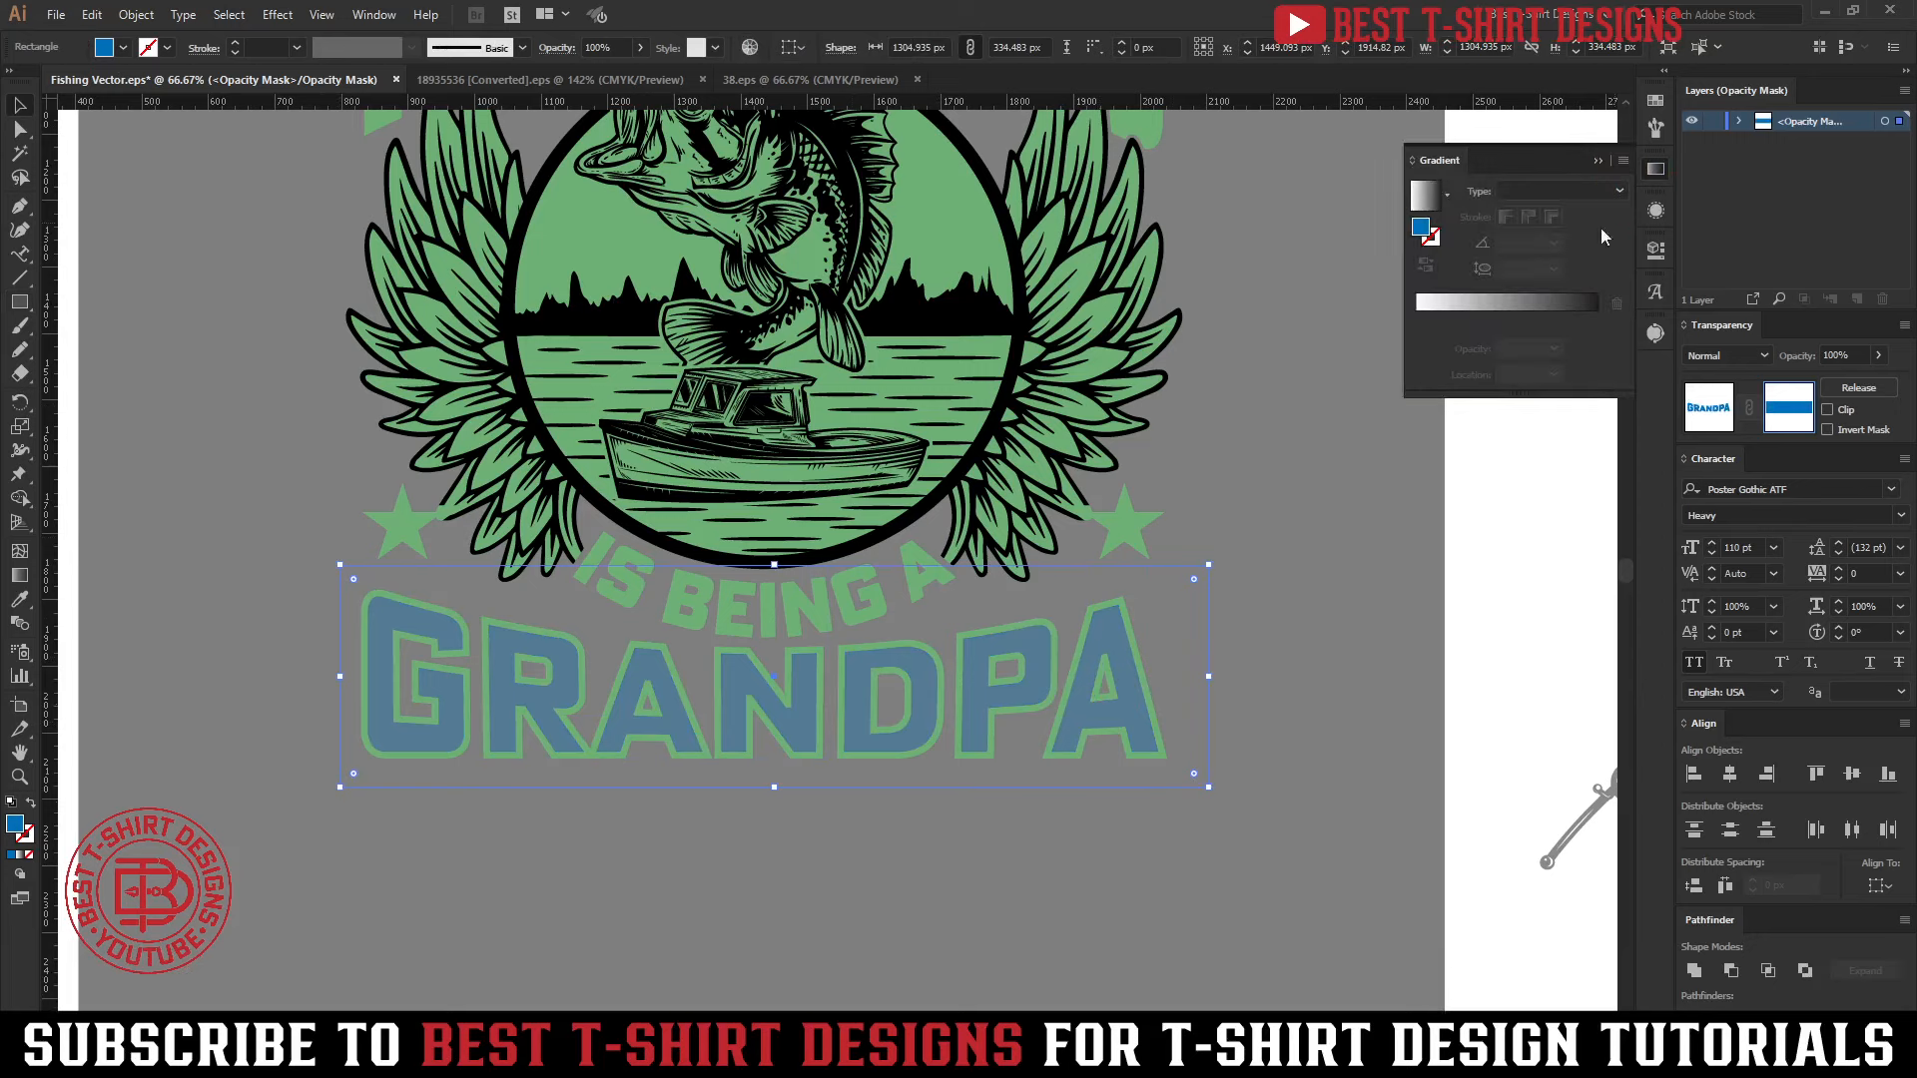
click(1513, 301)
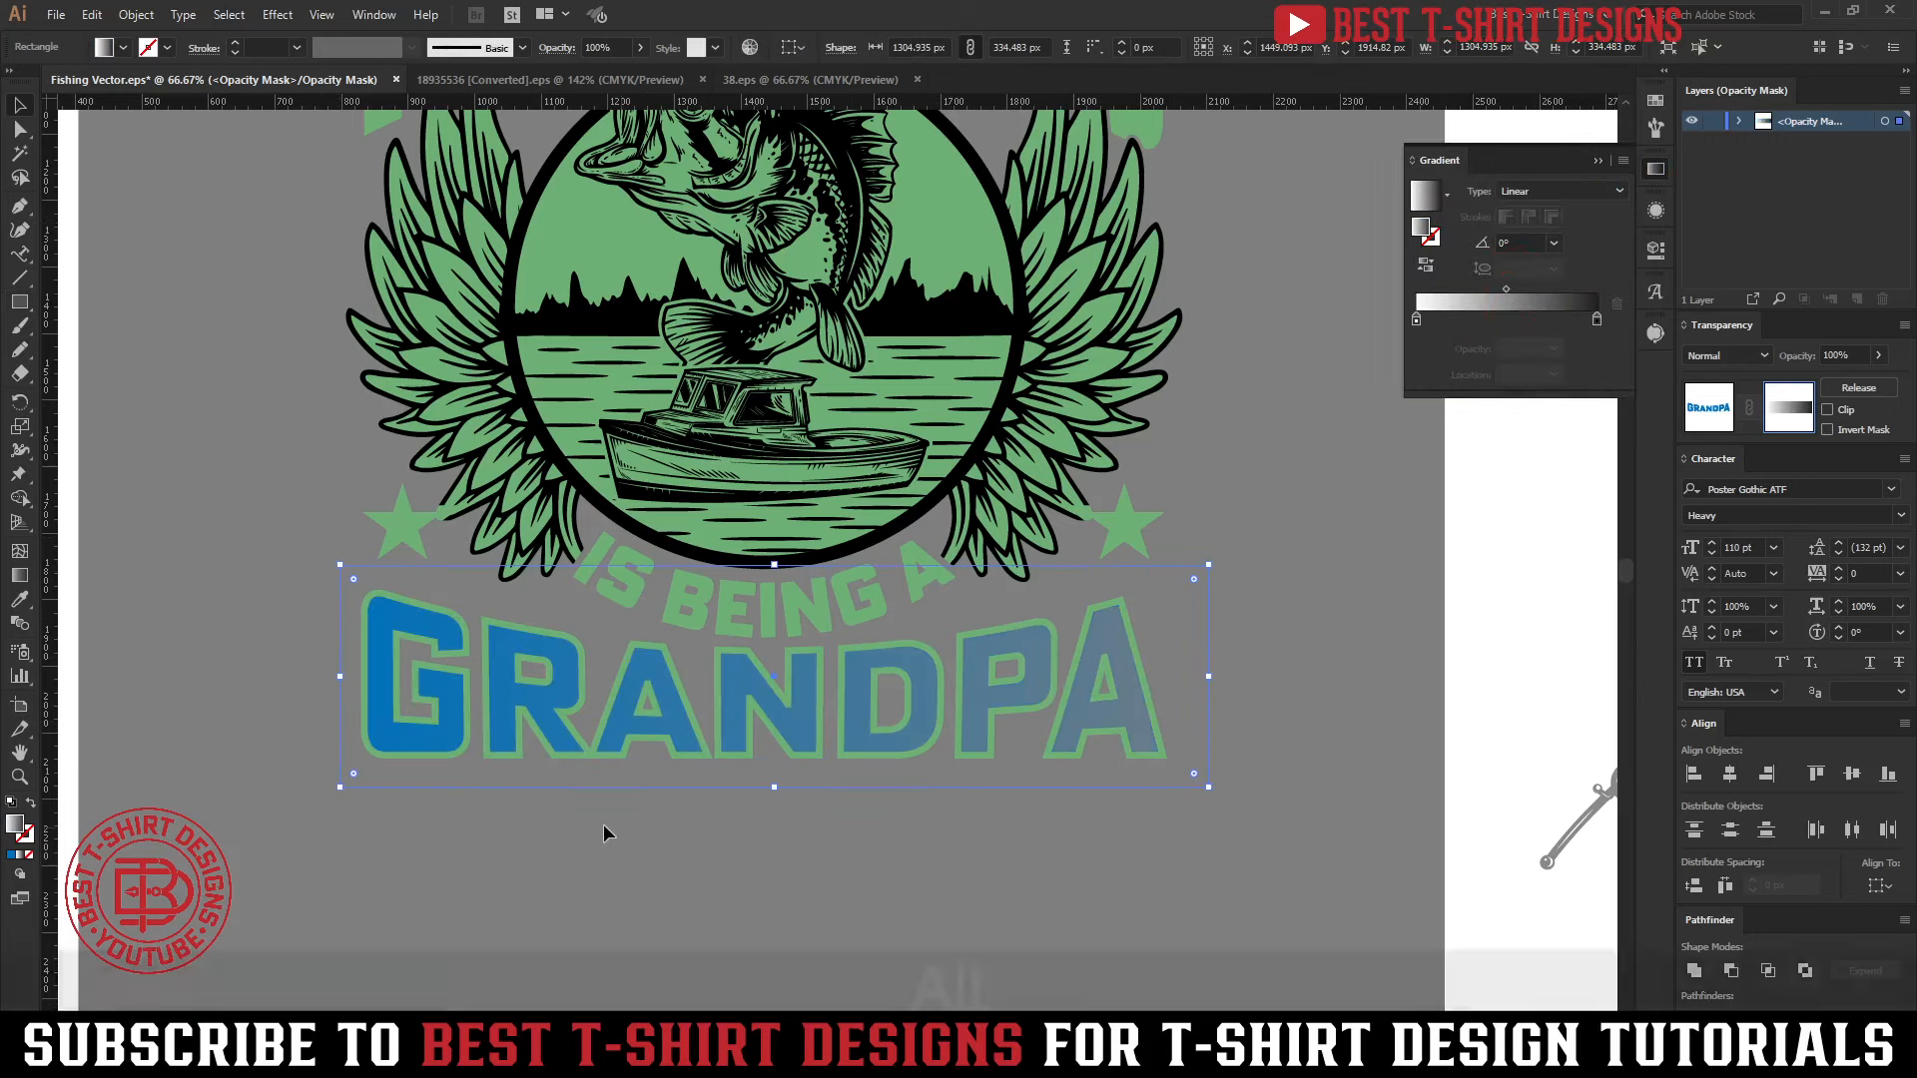
Run the mask gradient vertically at about -91°, move its white and black stops closer together, and finish editing the mask
alt+scroll(902, 809, up, 1)
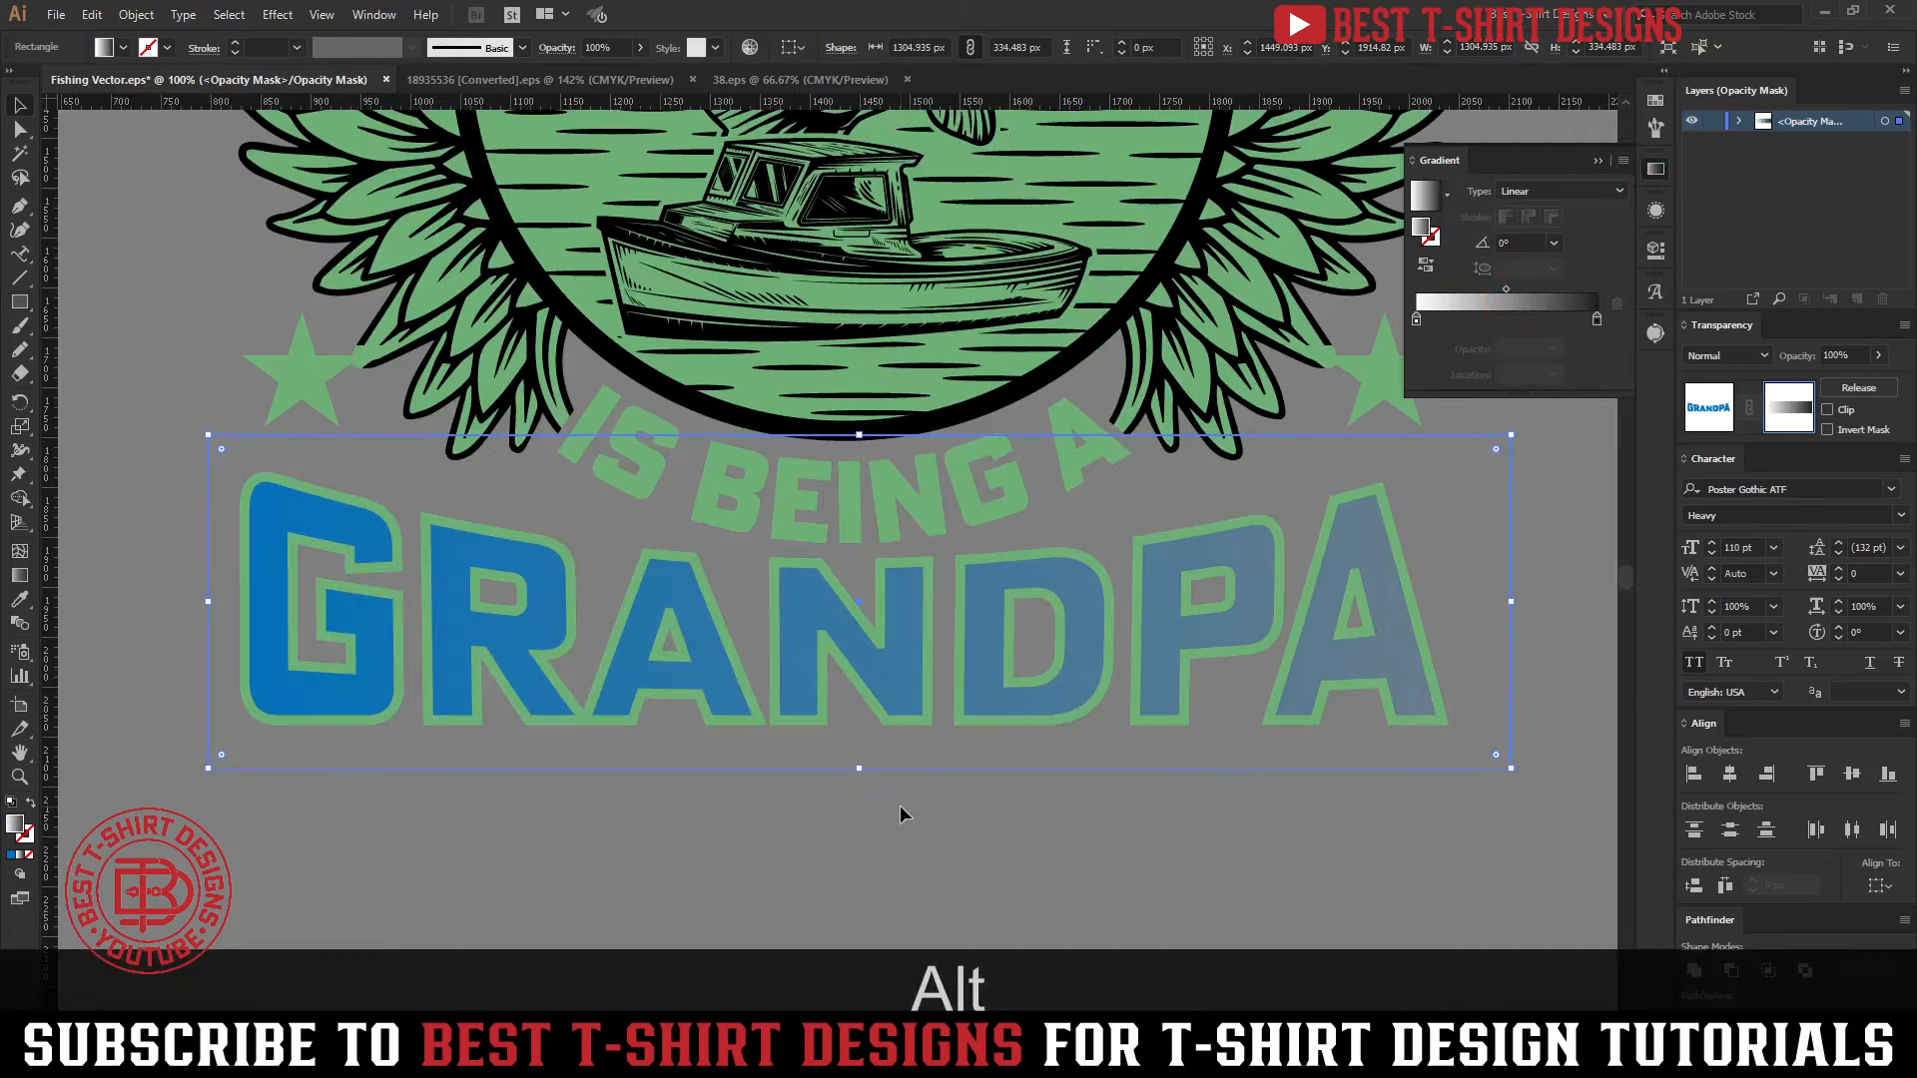
key(g)
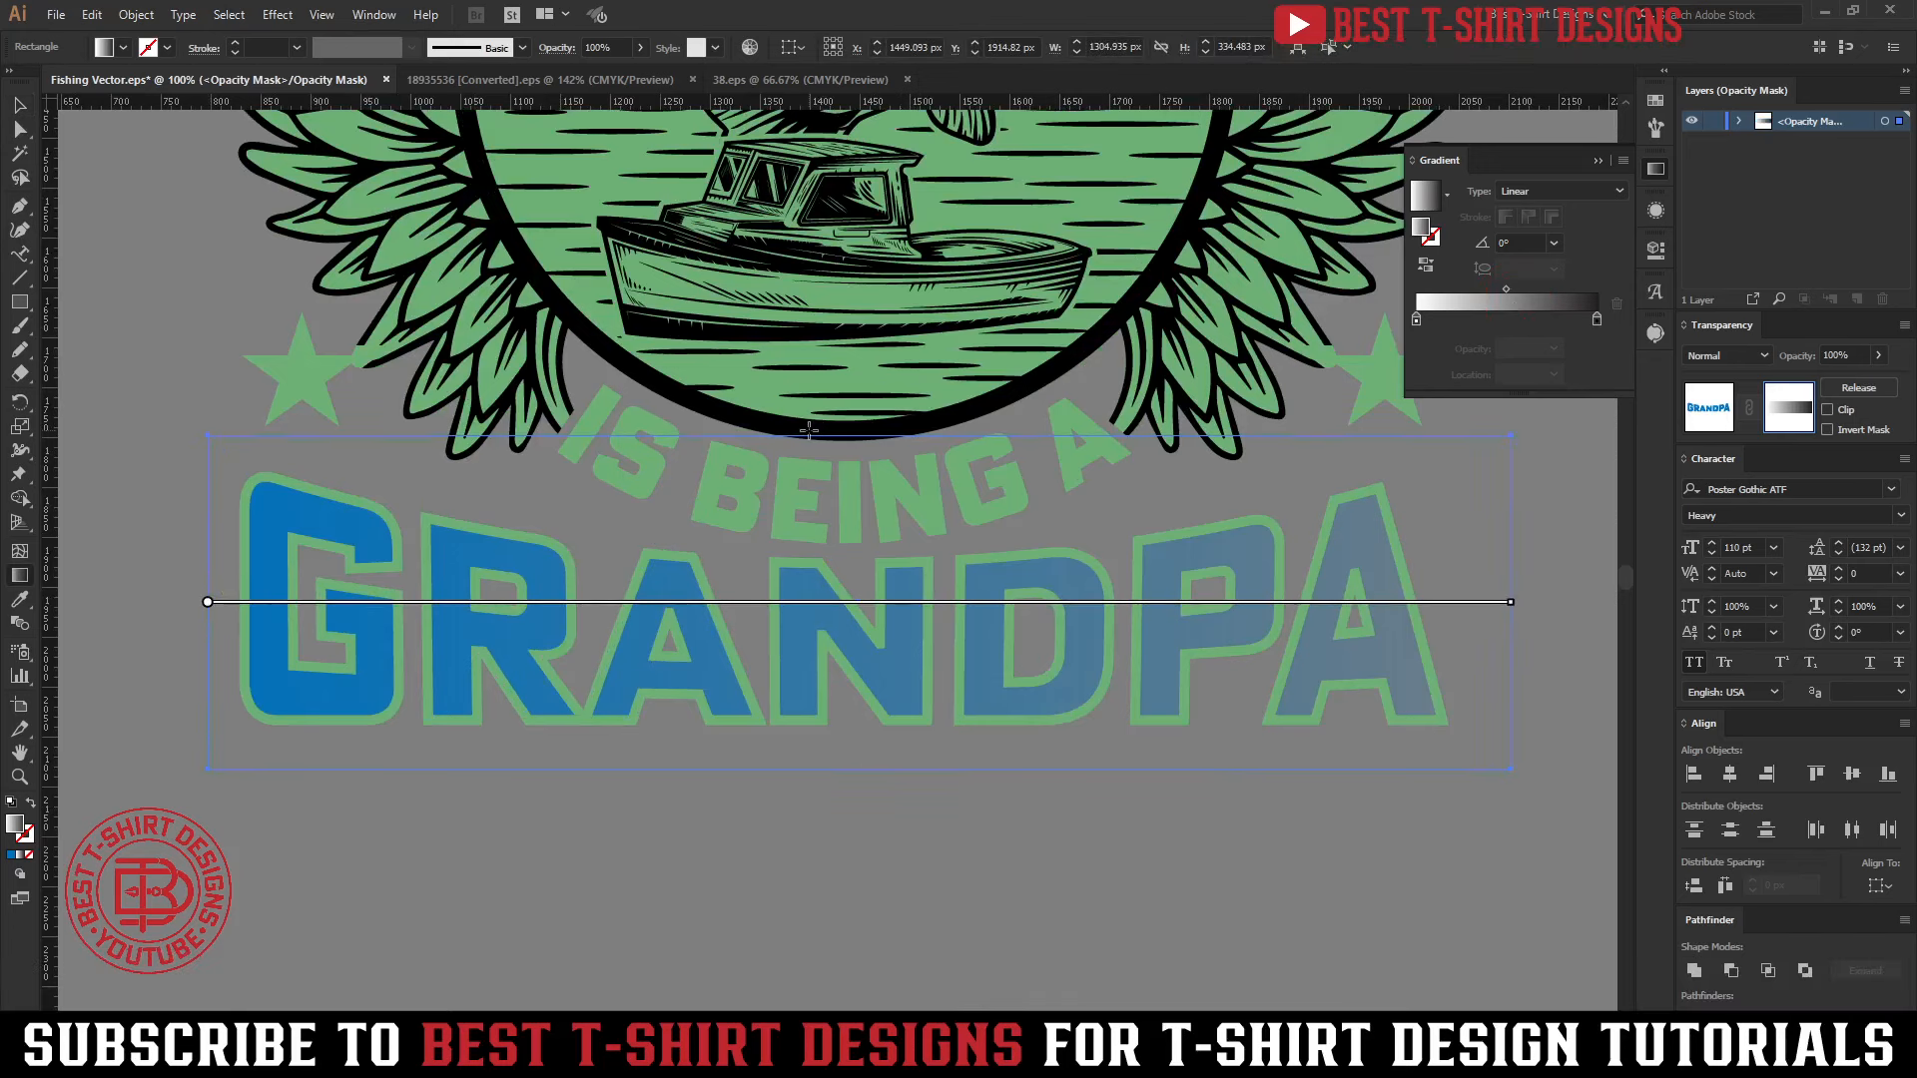
drag(808, 431, 805, 781)
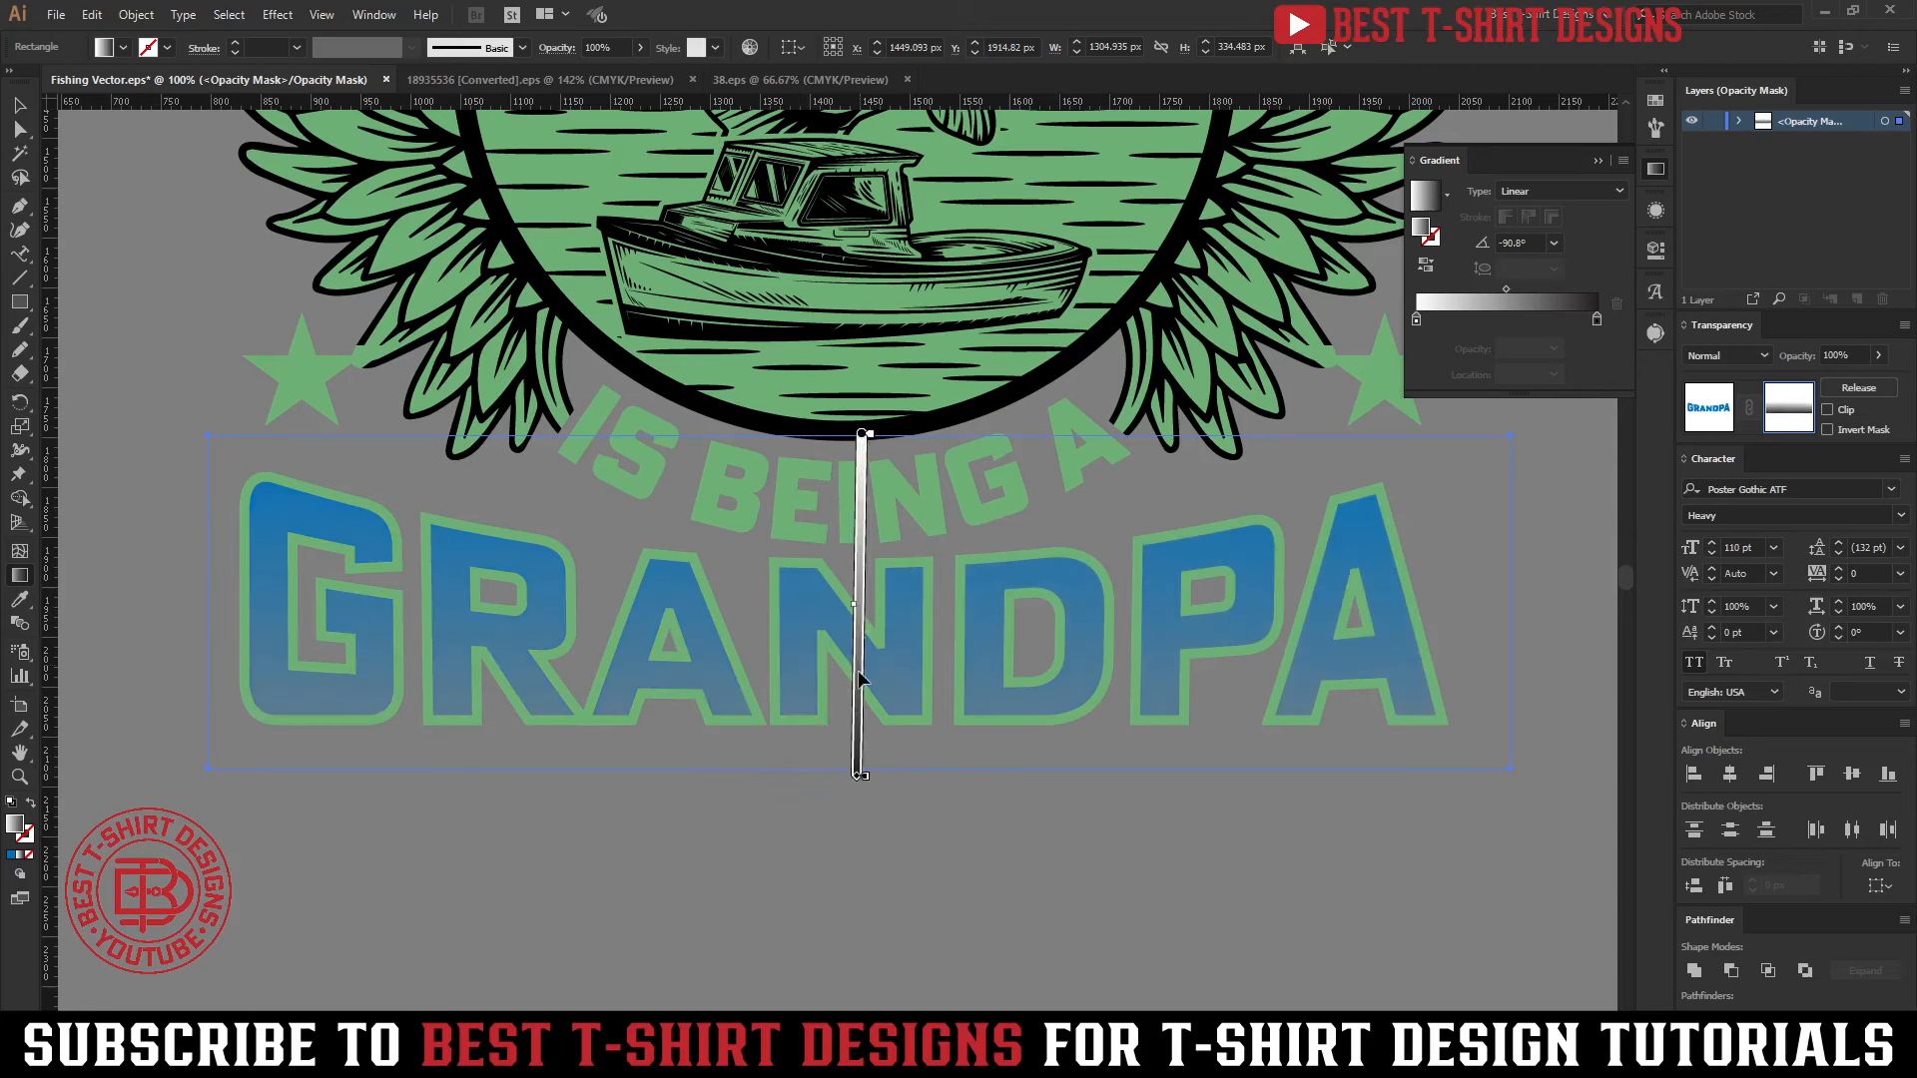
drag(863, 782, 866, 656)
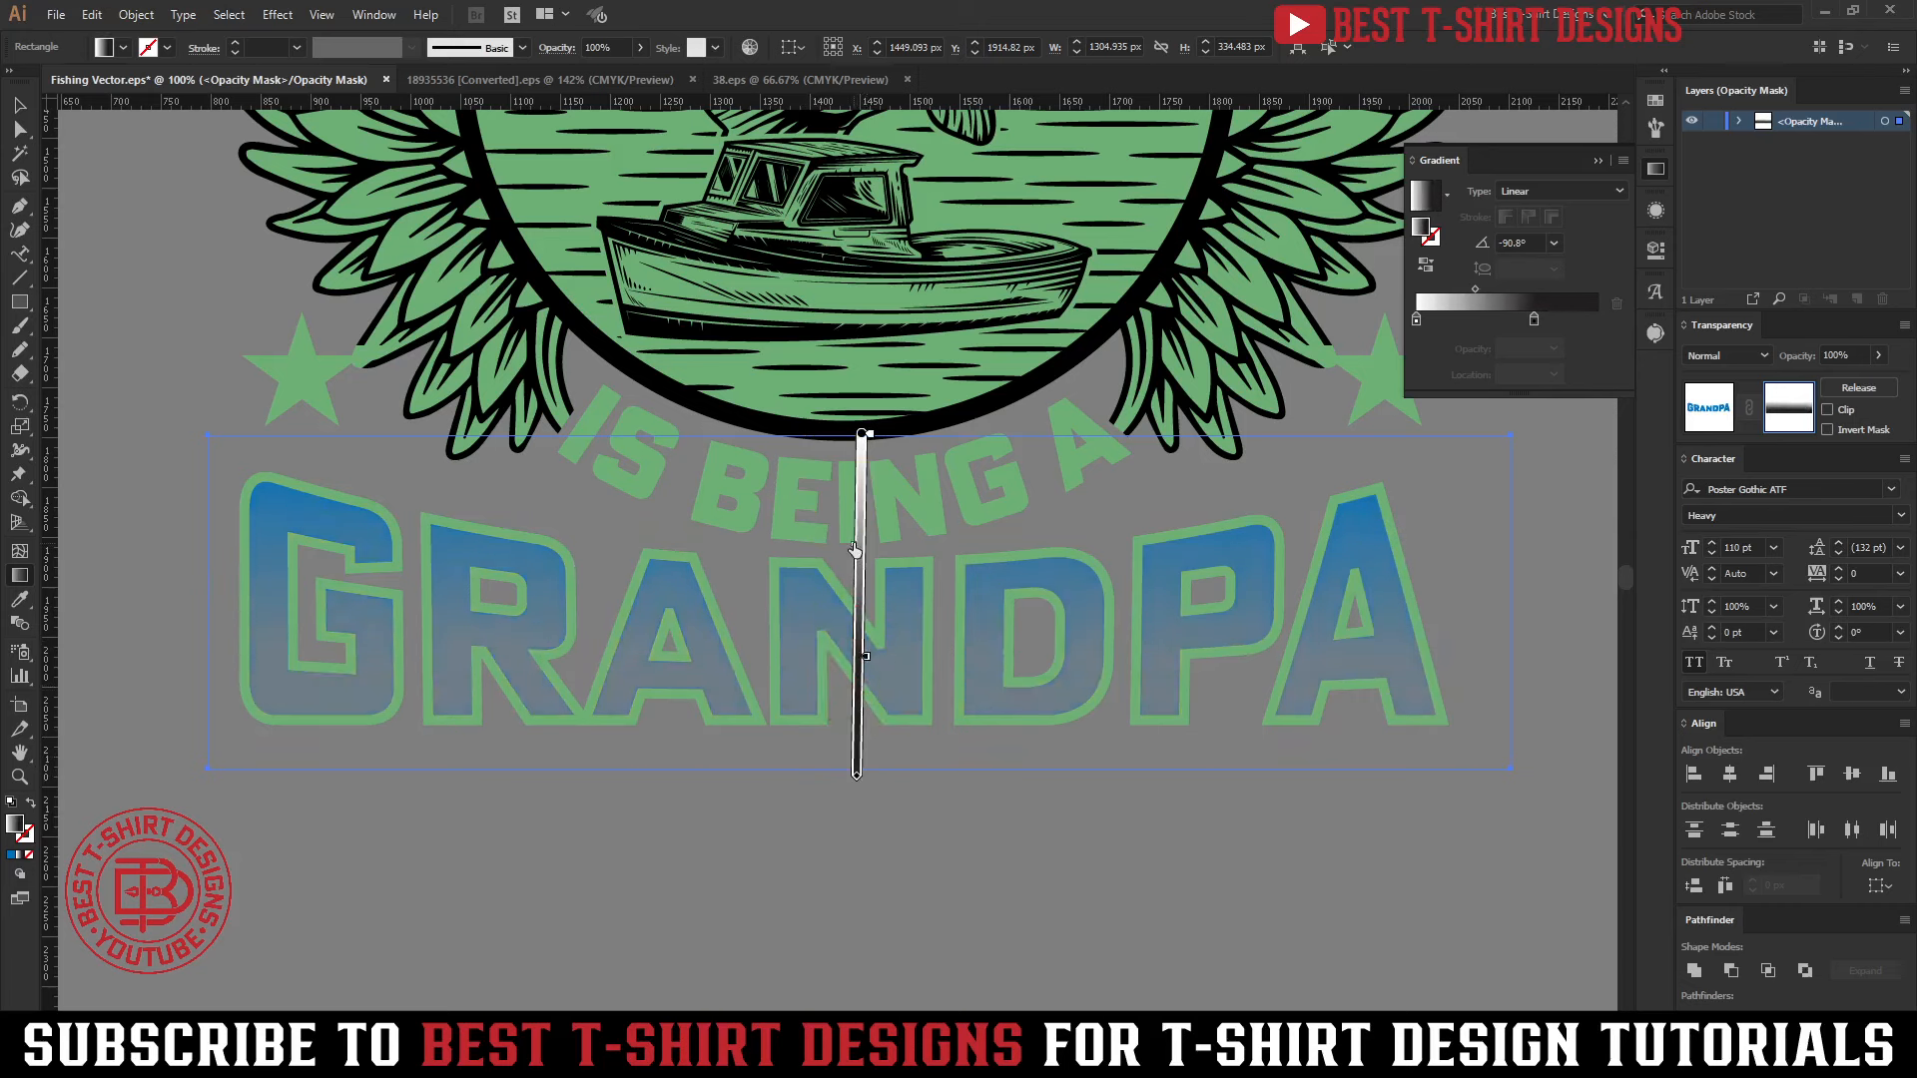
drag(855, 550, 856, 575)
drag(865, 437, 867, 486)
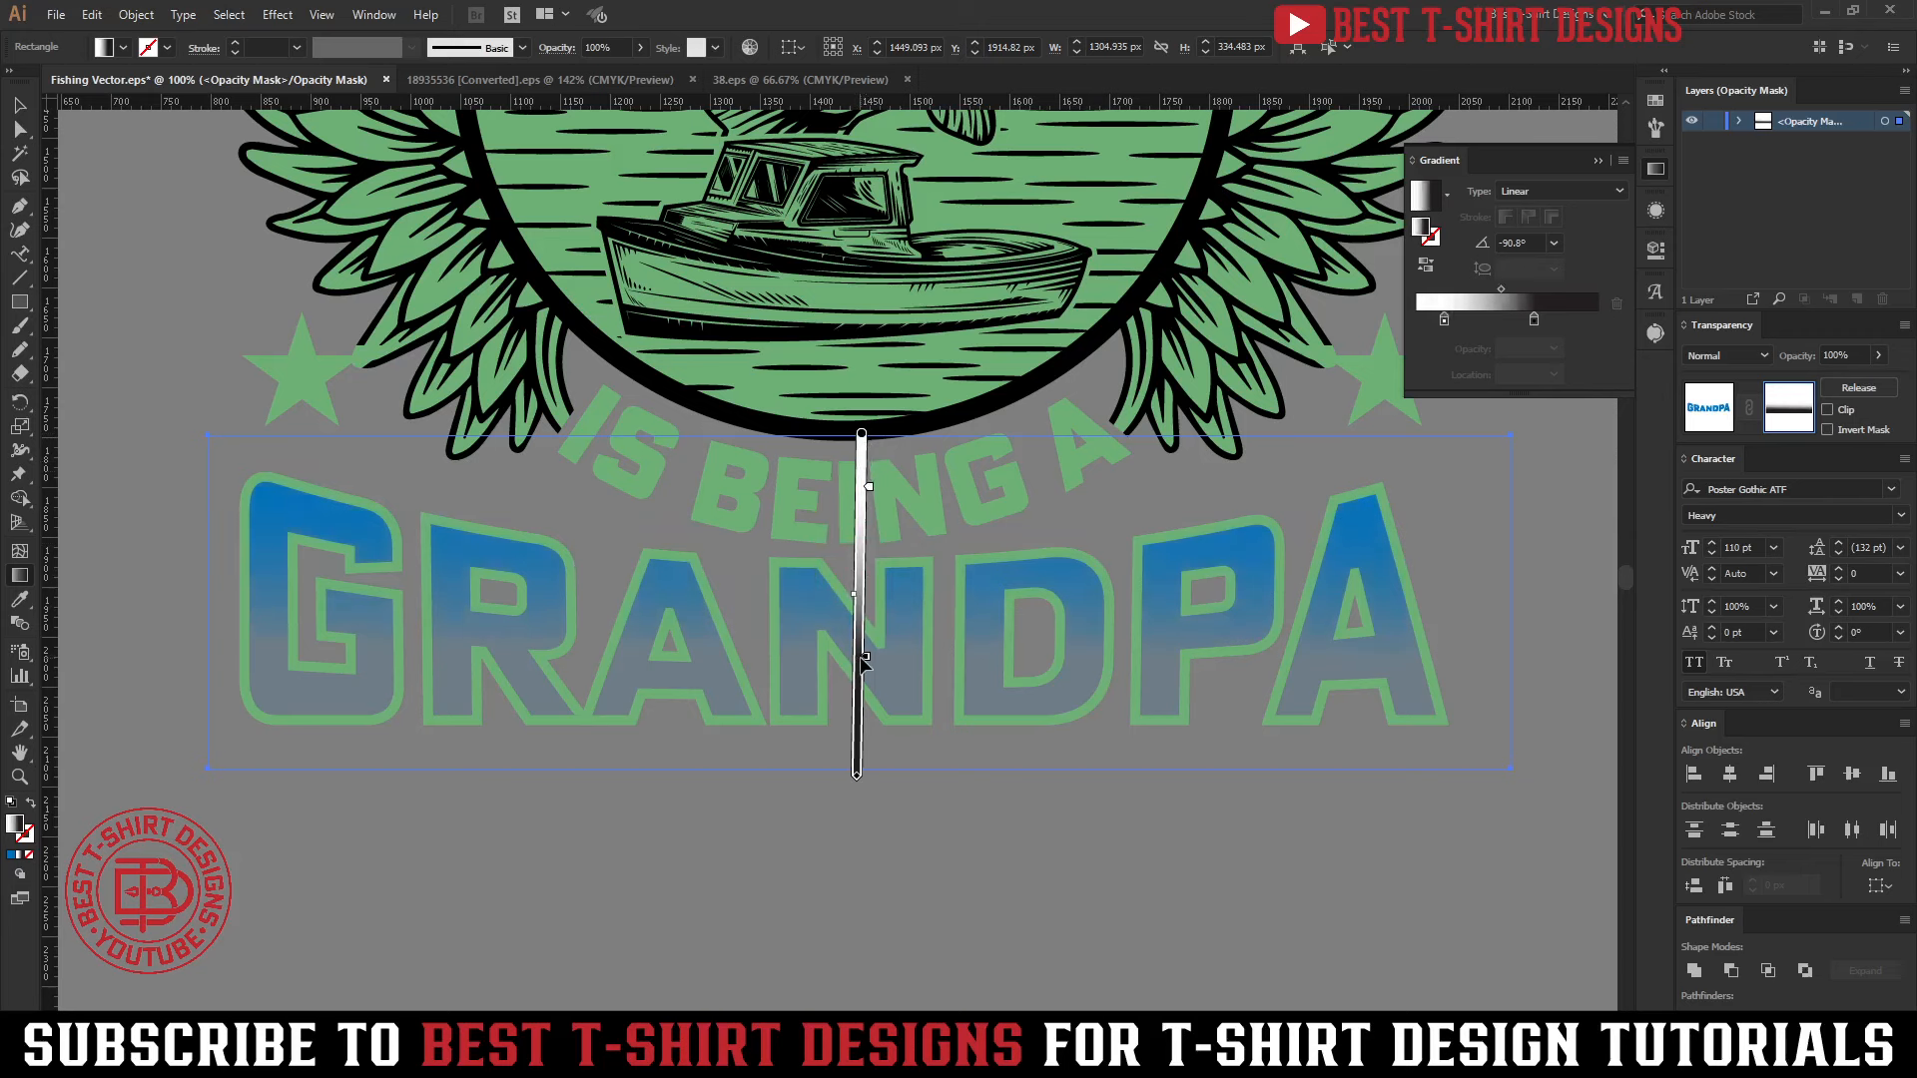
drag(864, 660, 865, 635)
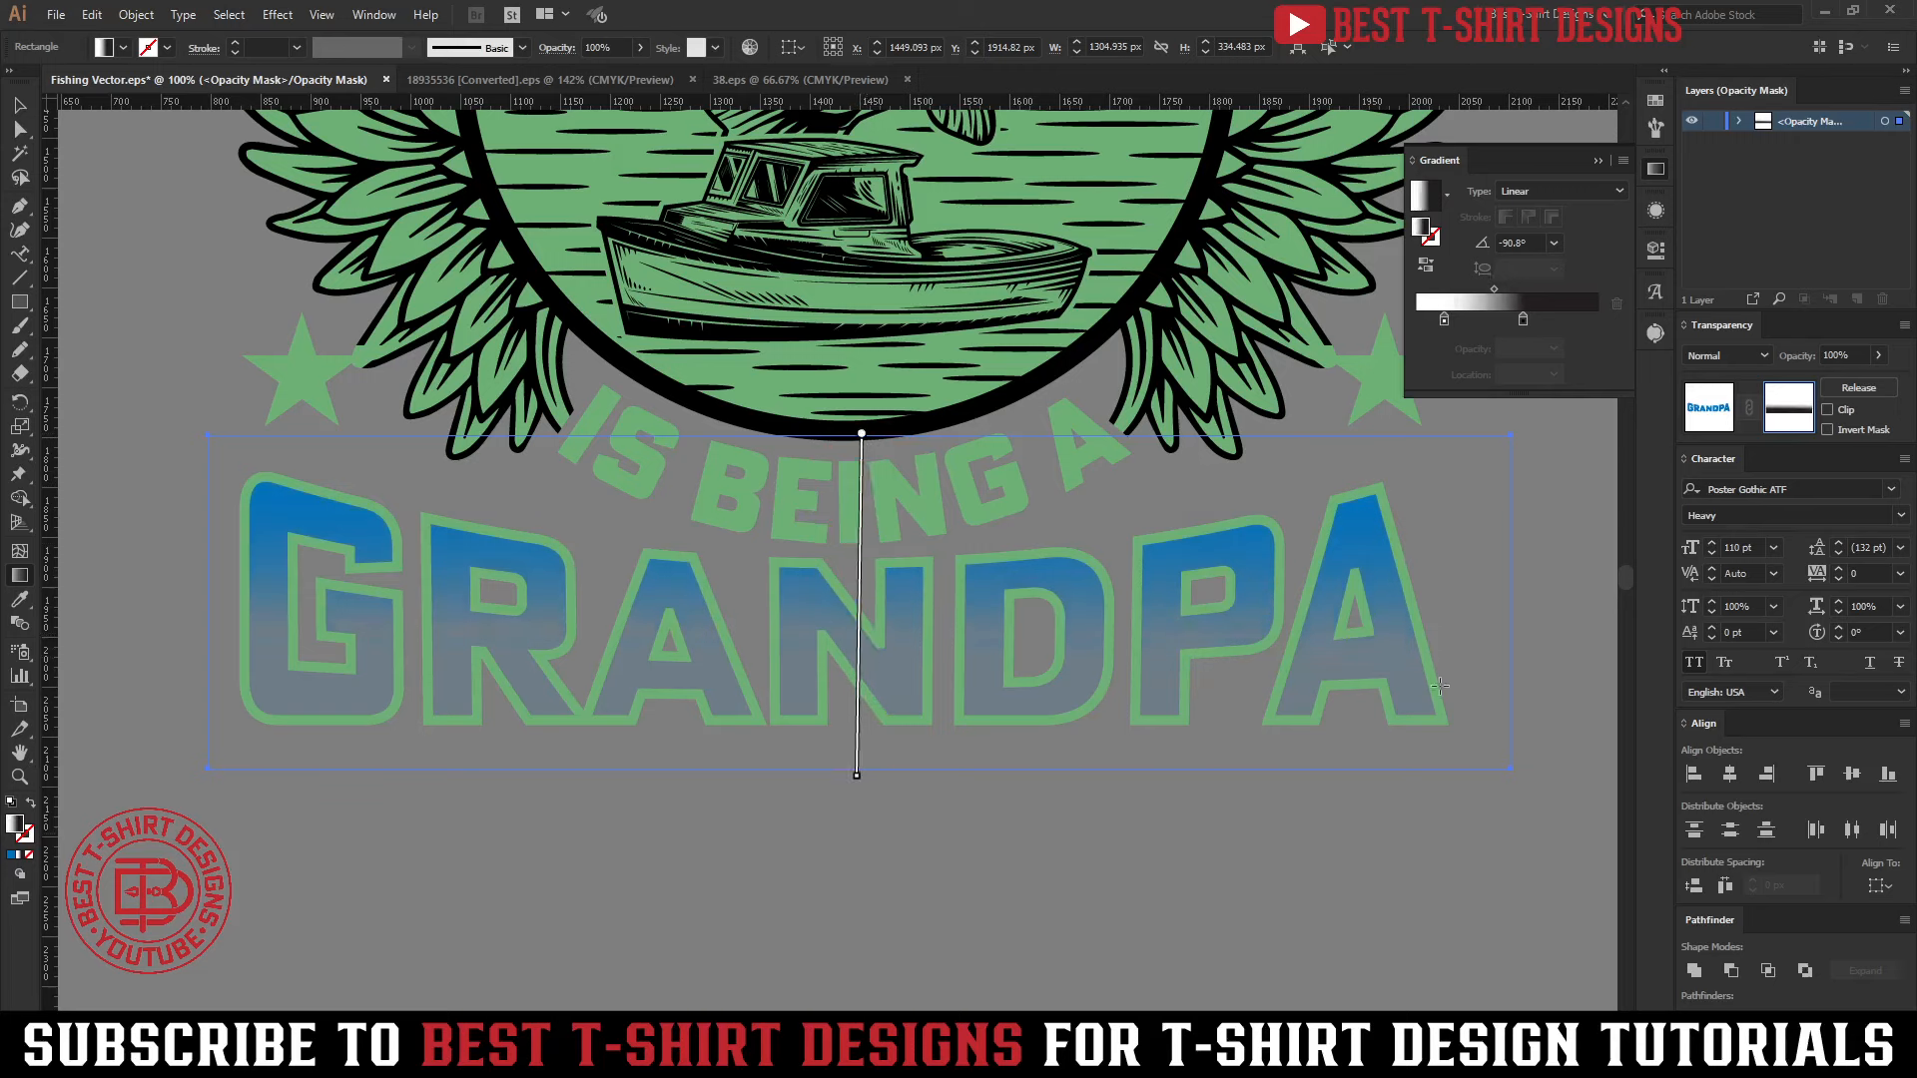
click(1710, 411)
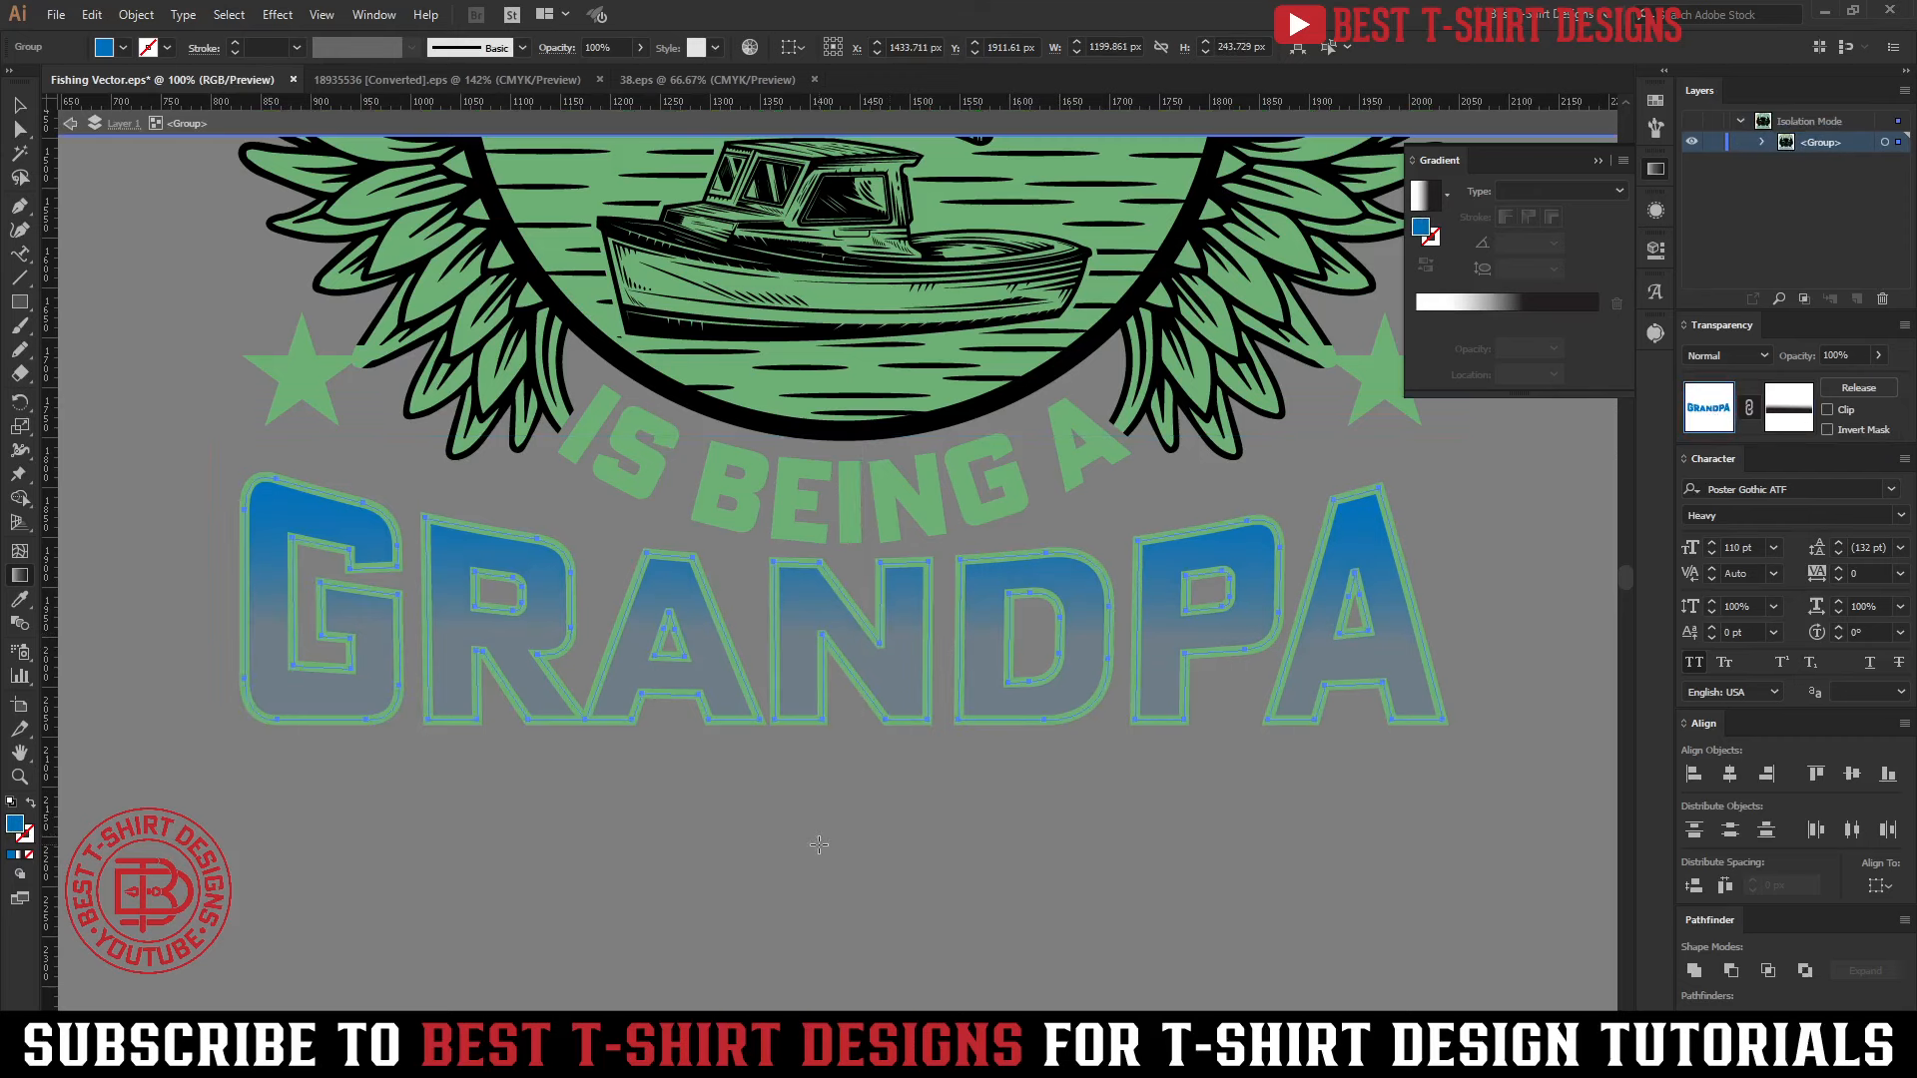
key(v)
click(861, 867)
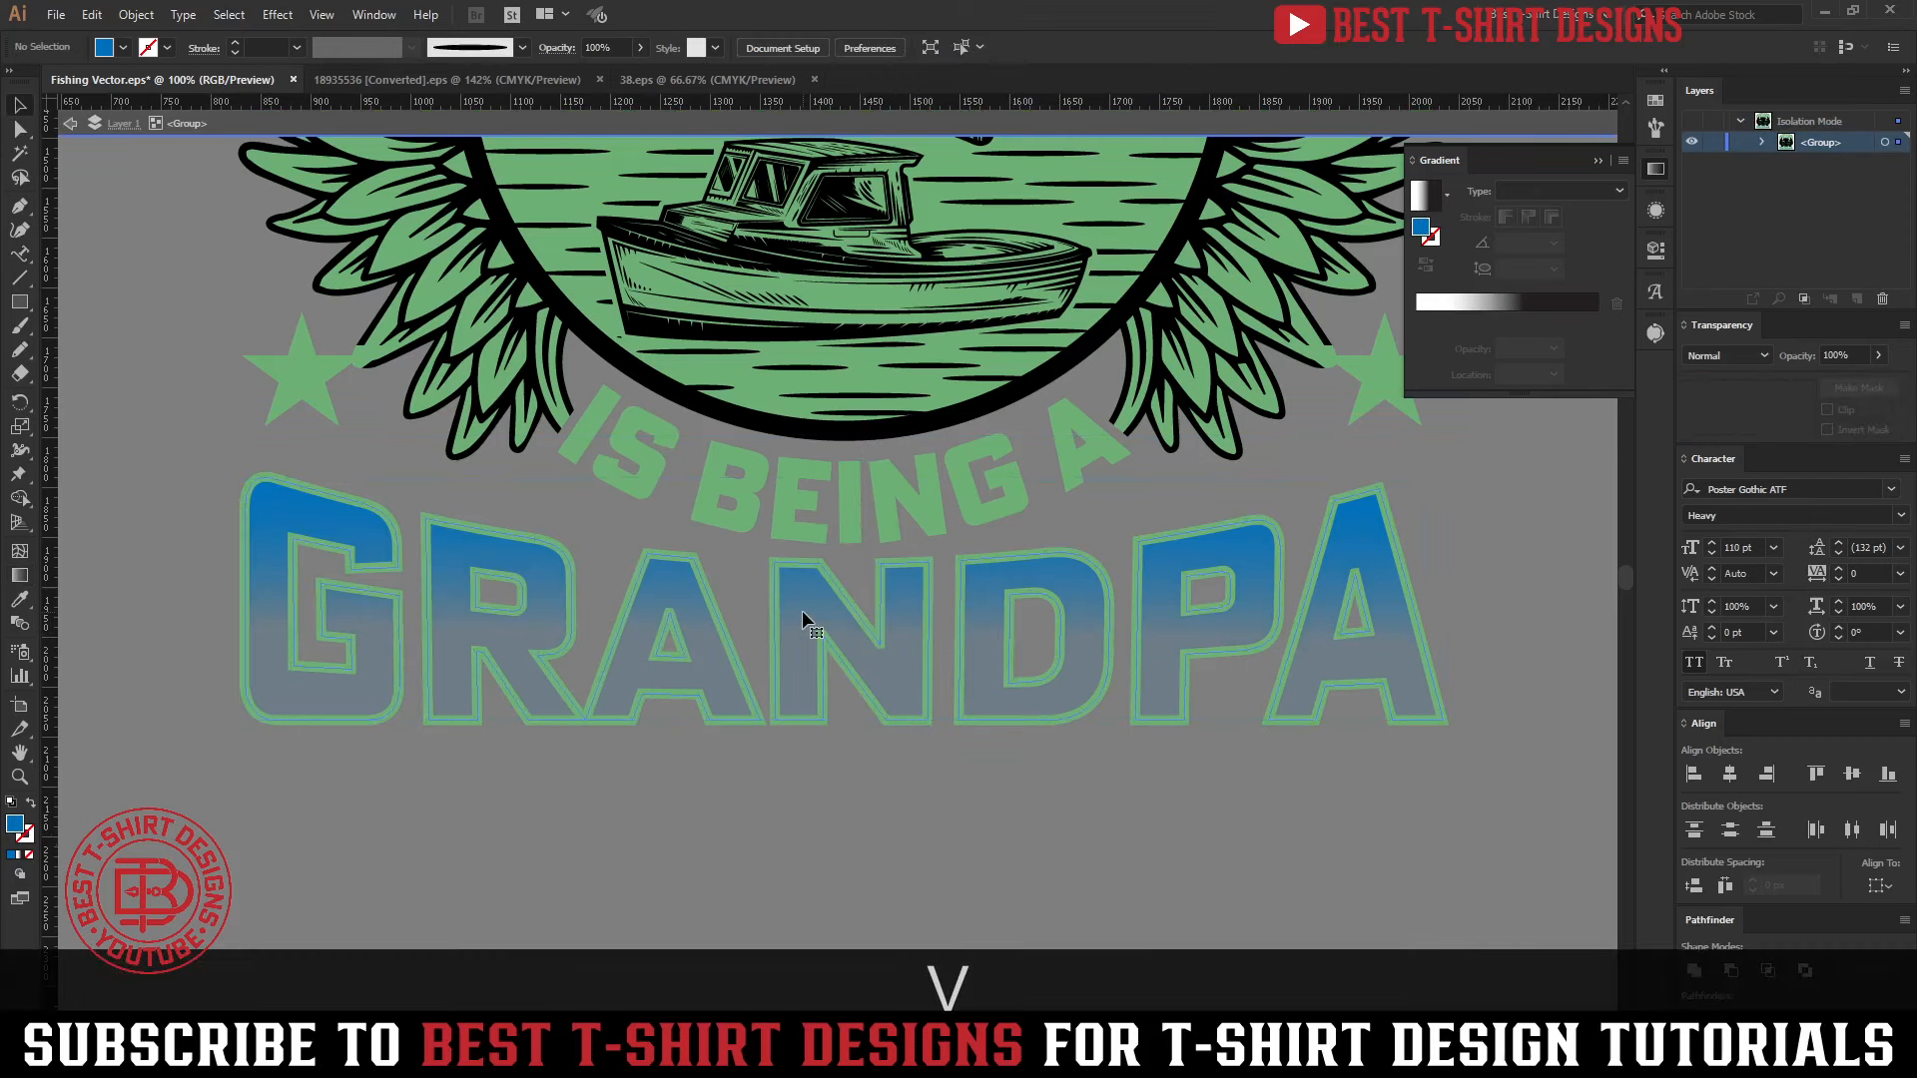
Recolor the faded GRANDPA fill with the green sampled from IS BEING A, and leave isolation to view the design
click(803, 613)
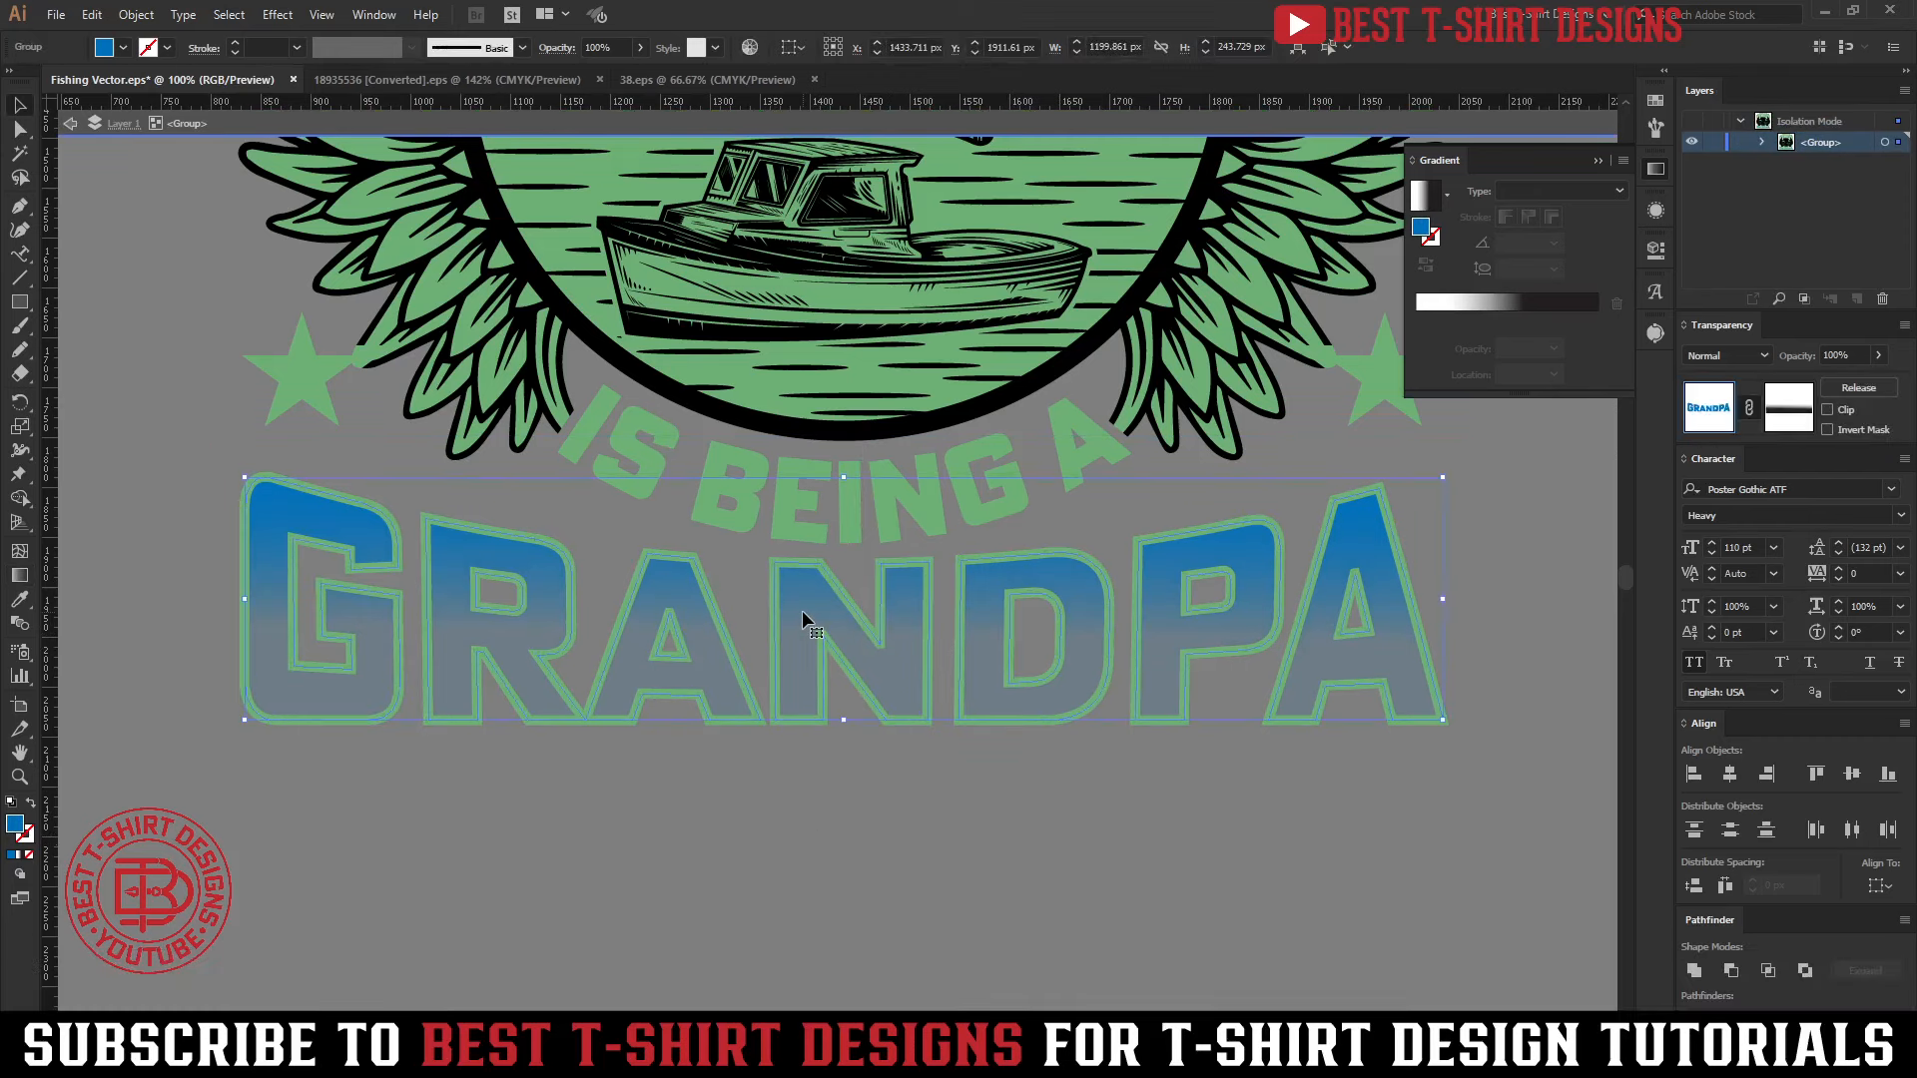
key(i)
click(755, 465)
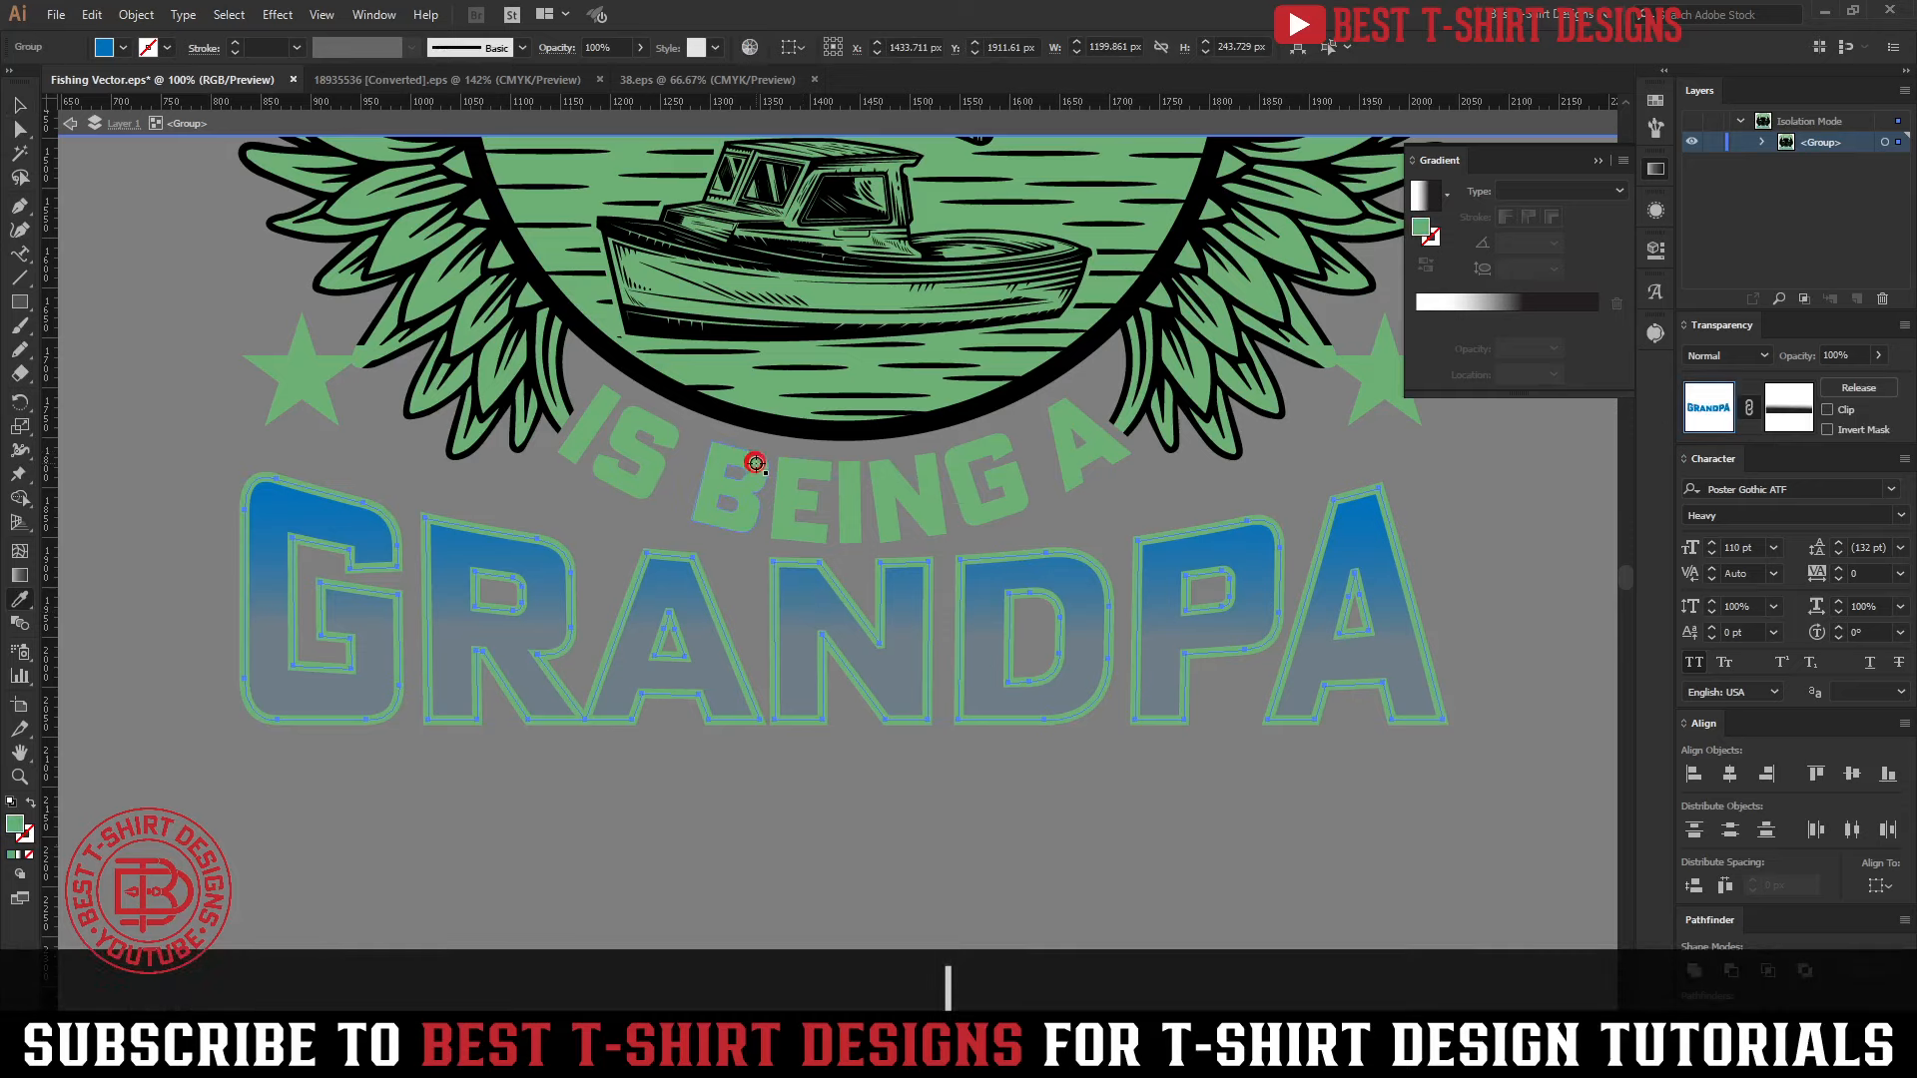
key(v)
double_click(746, 808)
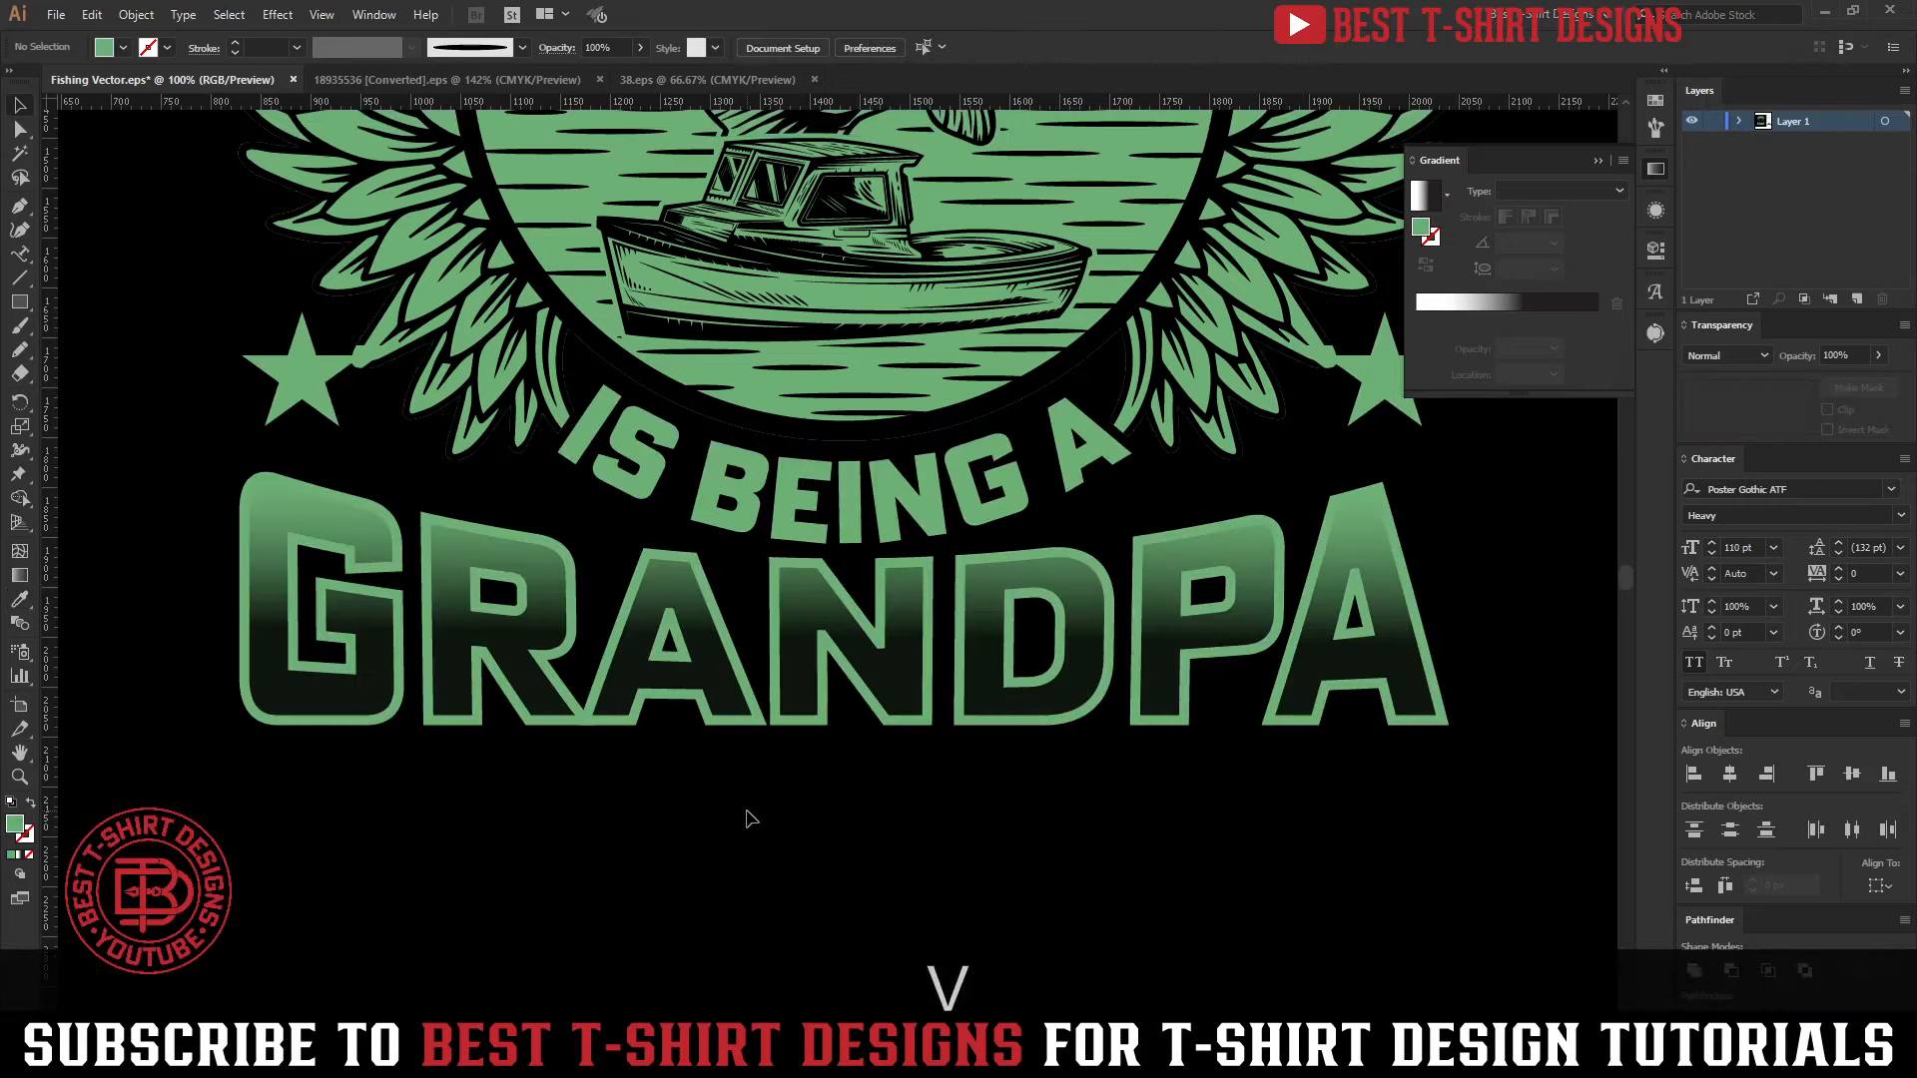
scroll(746, 811, down, 3)
scroll(808, 816, down, 1)
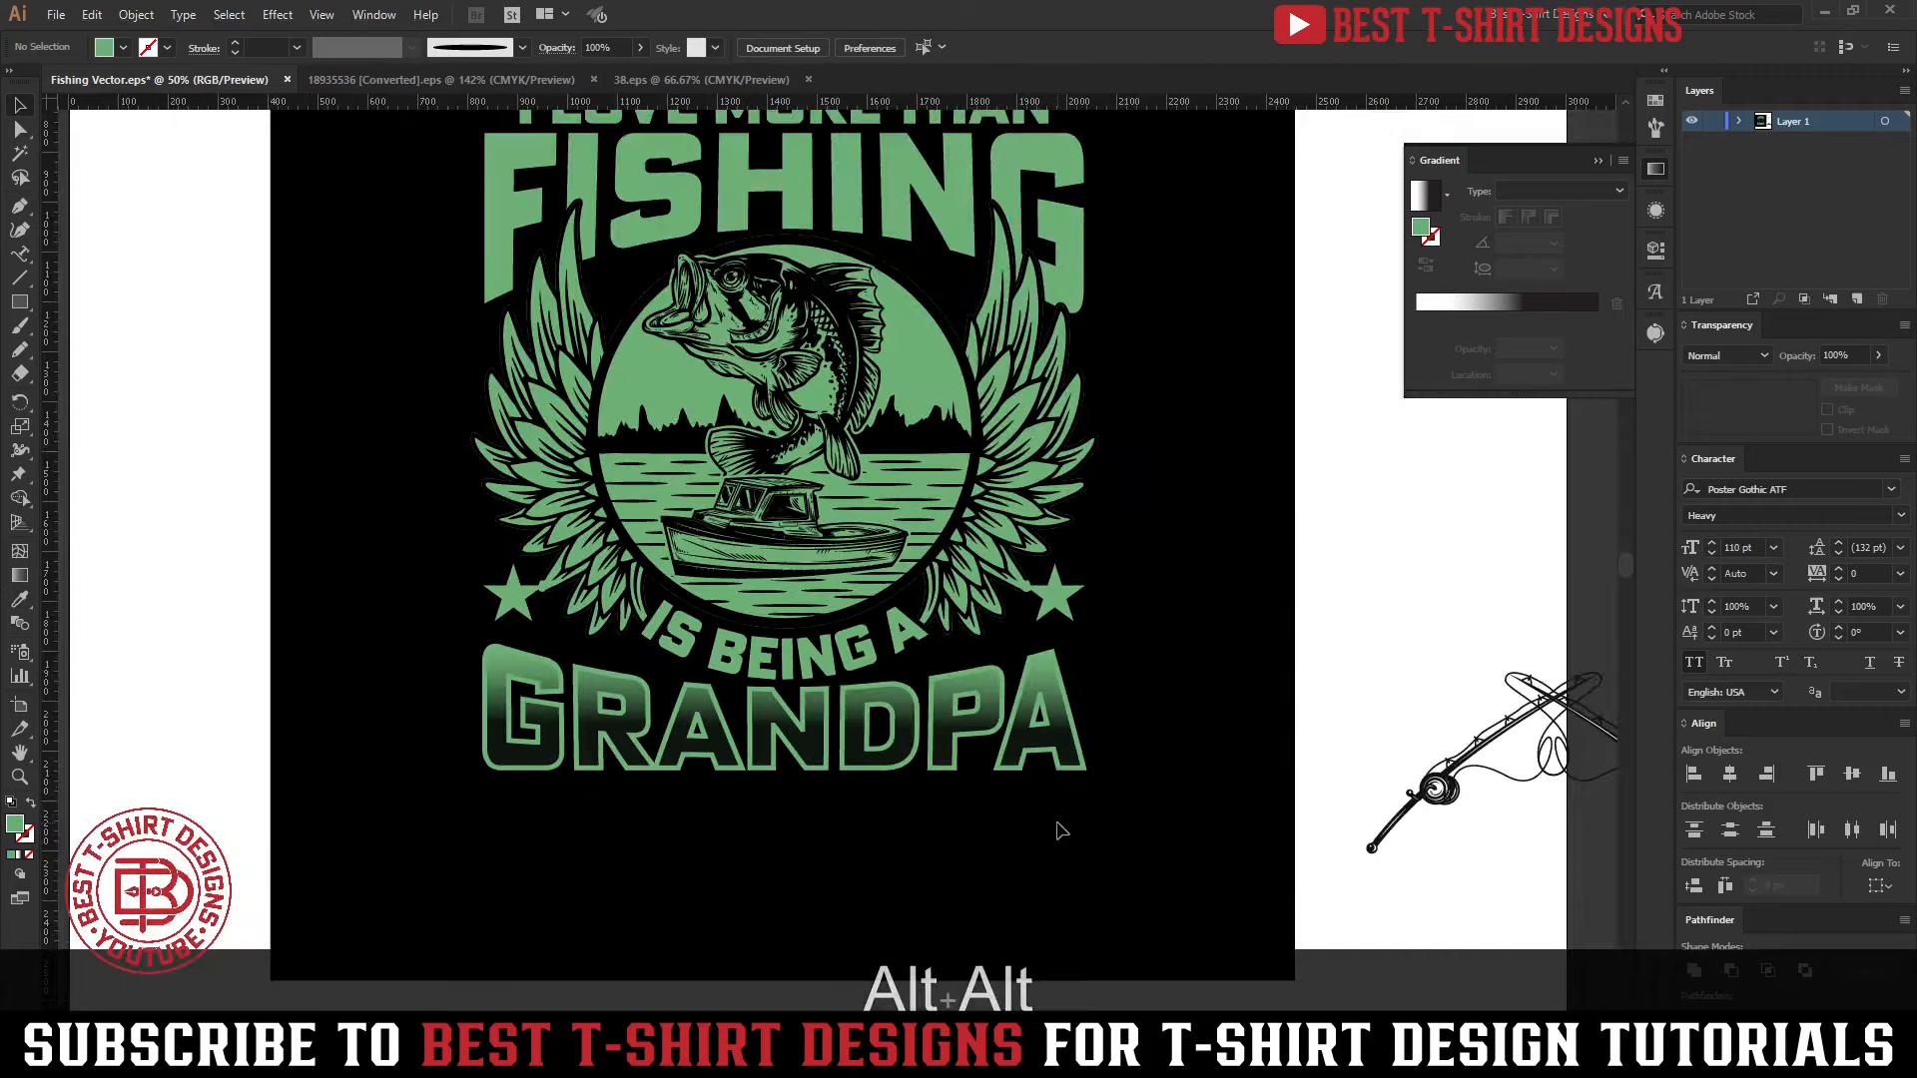
Isolate the artwork group, select the FISHING lettering and copy it
scroll(1061, 834, up, 3)
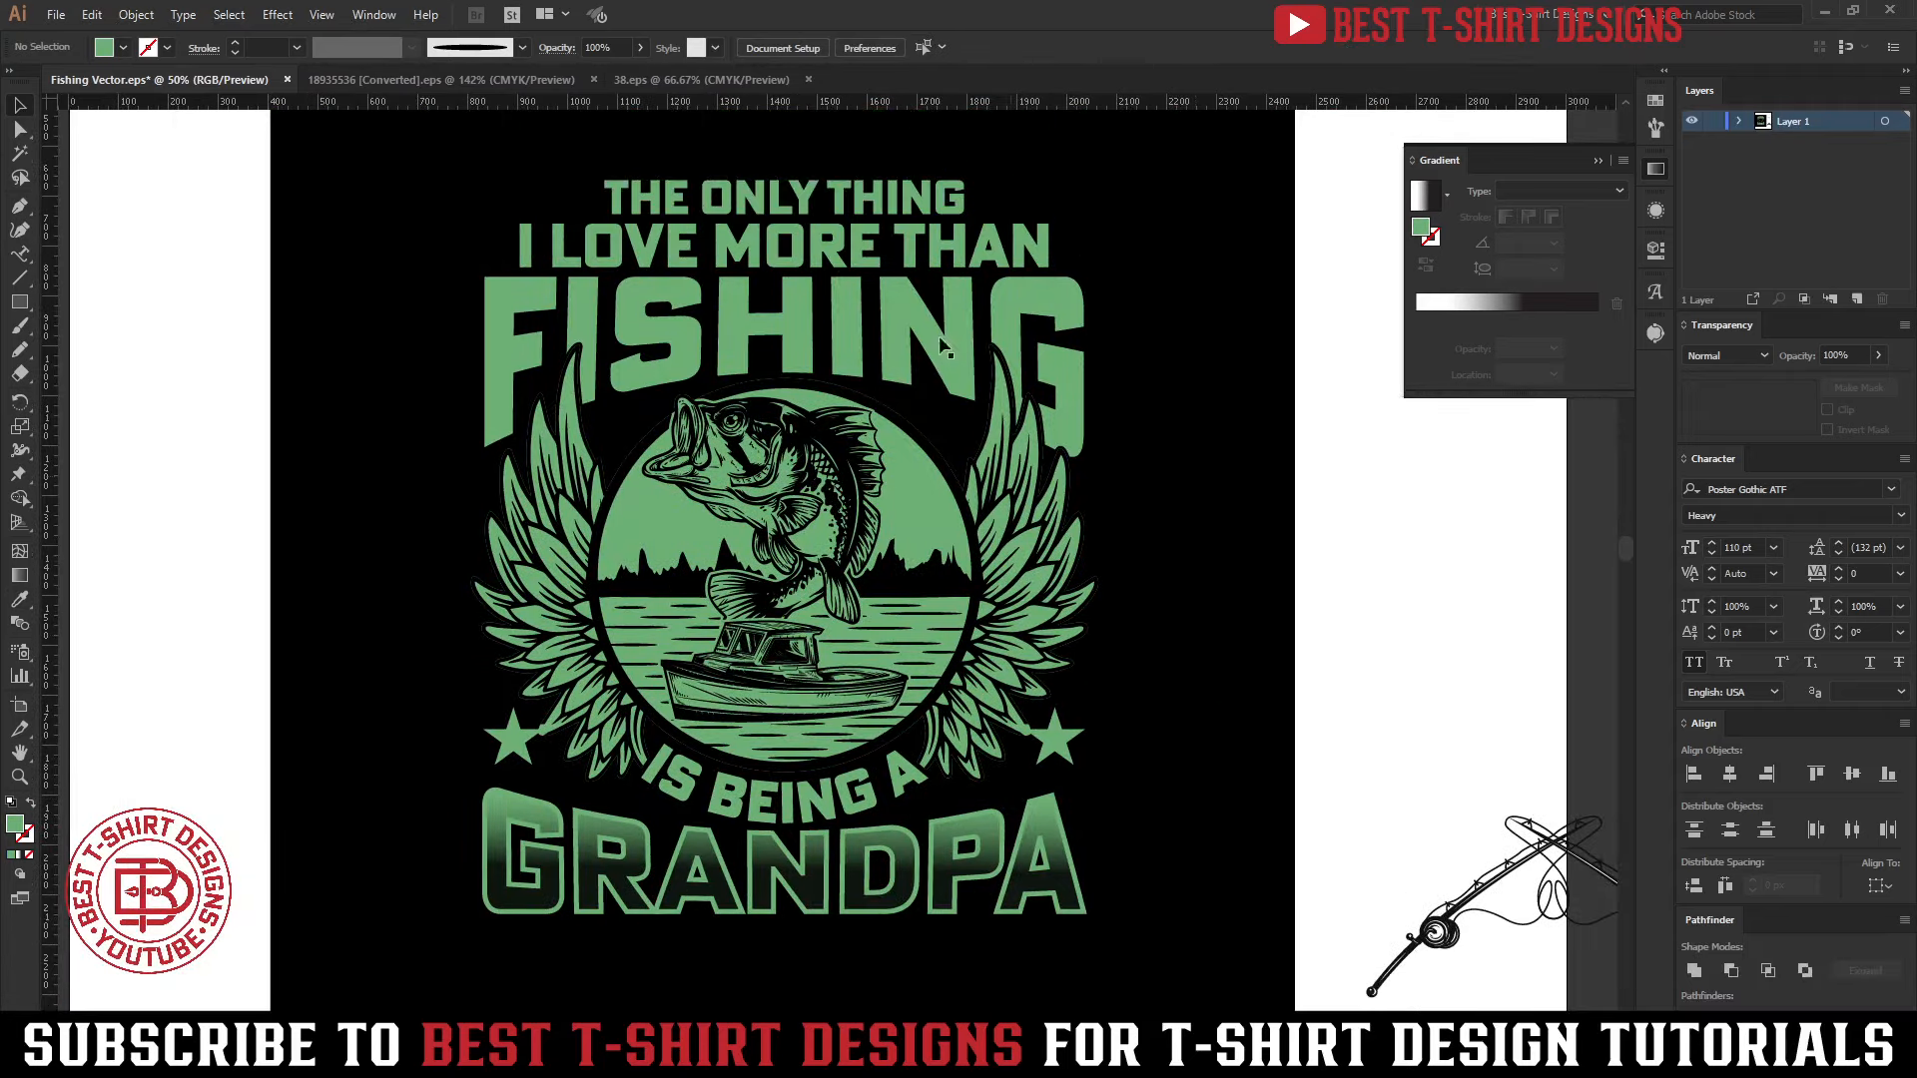
click(916, 315)
double_click(915, 311)
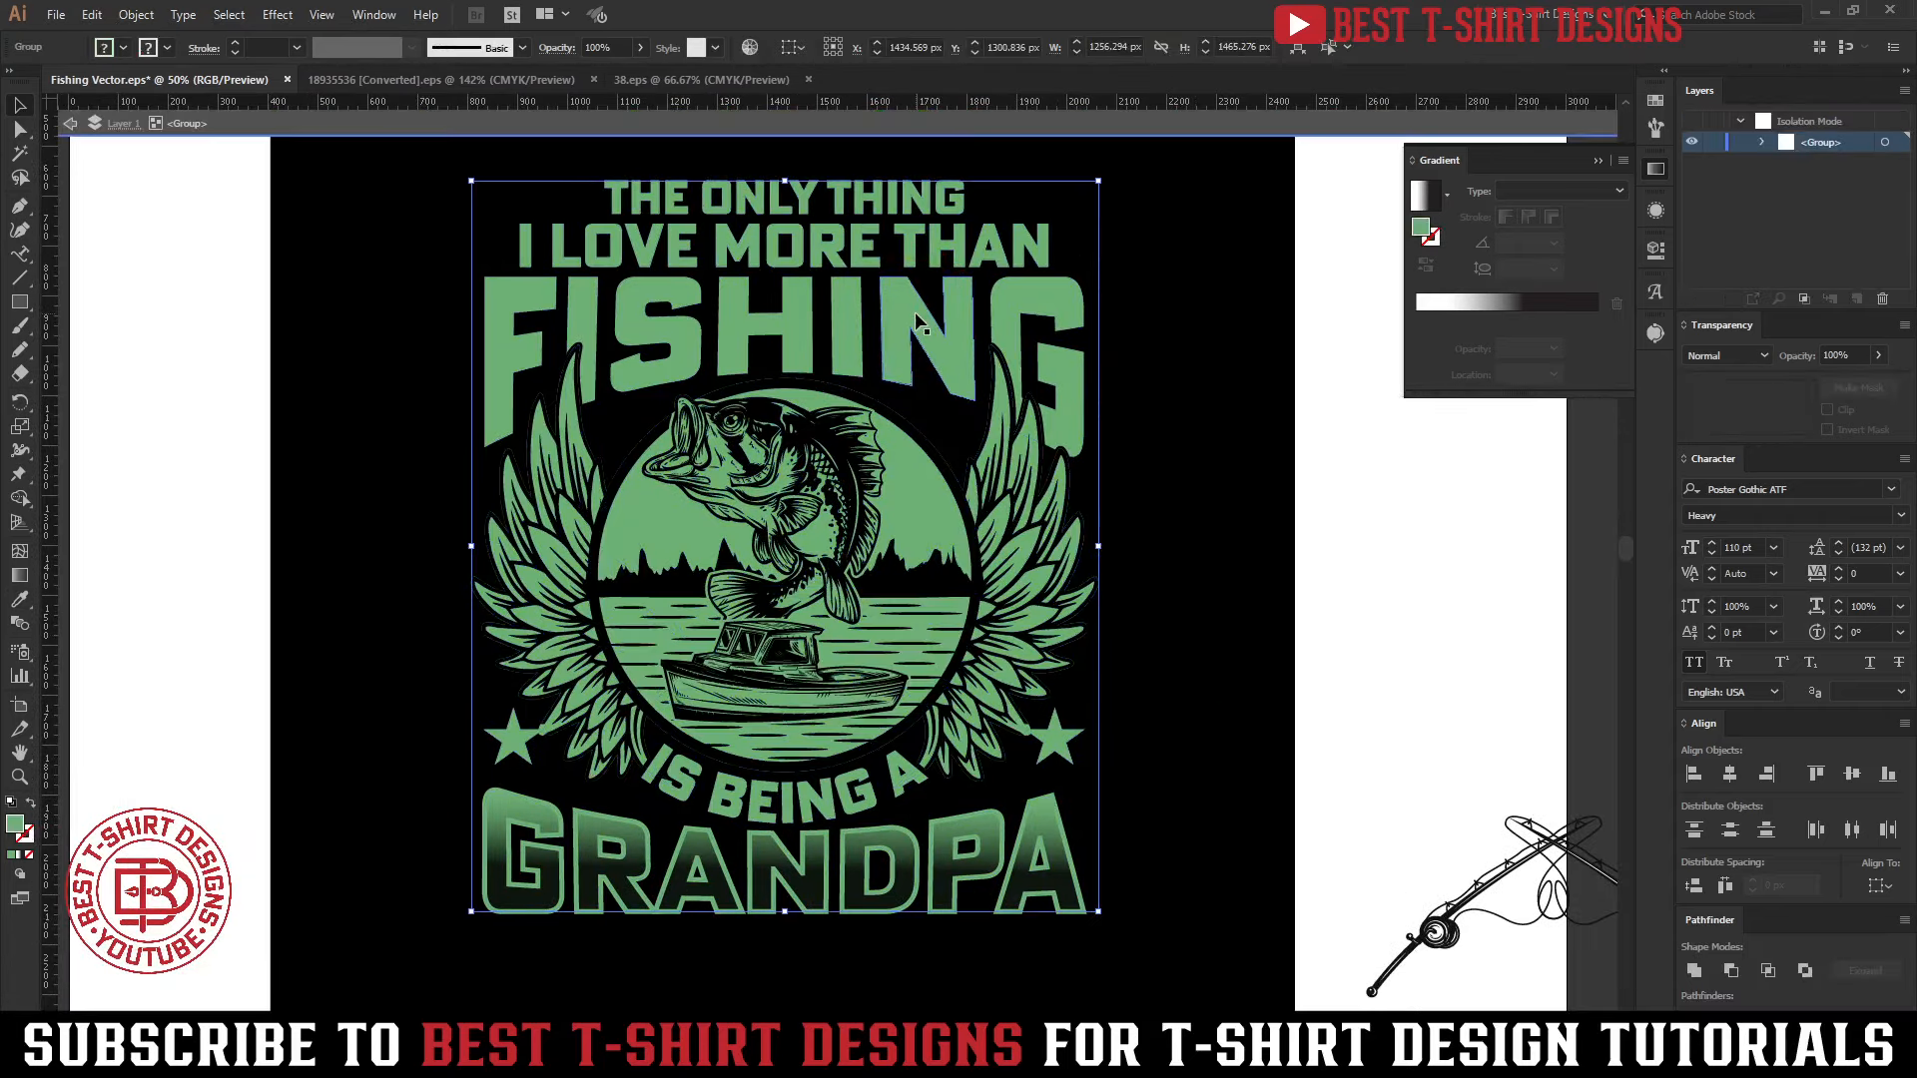
click(915, 312)
scroll(717, 236, up, 1)
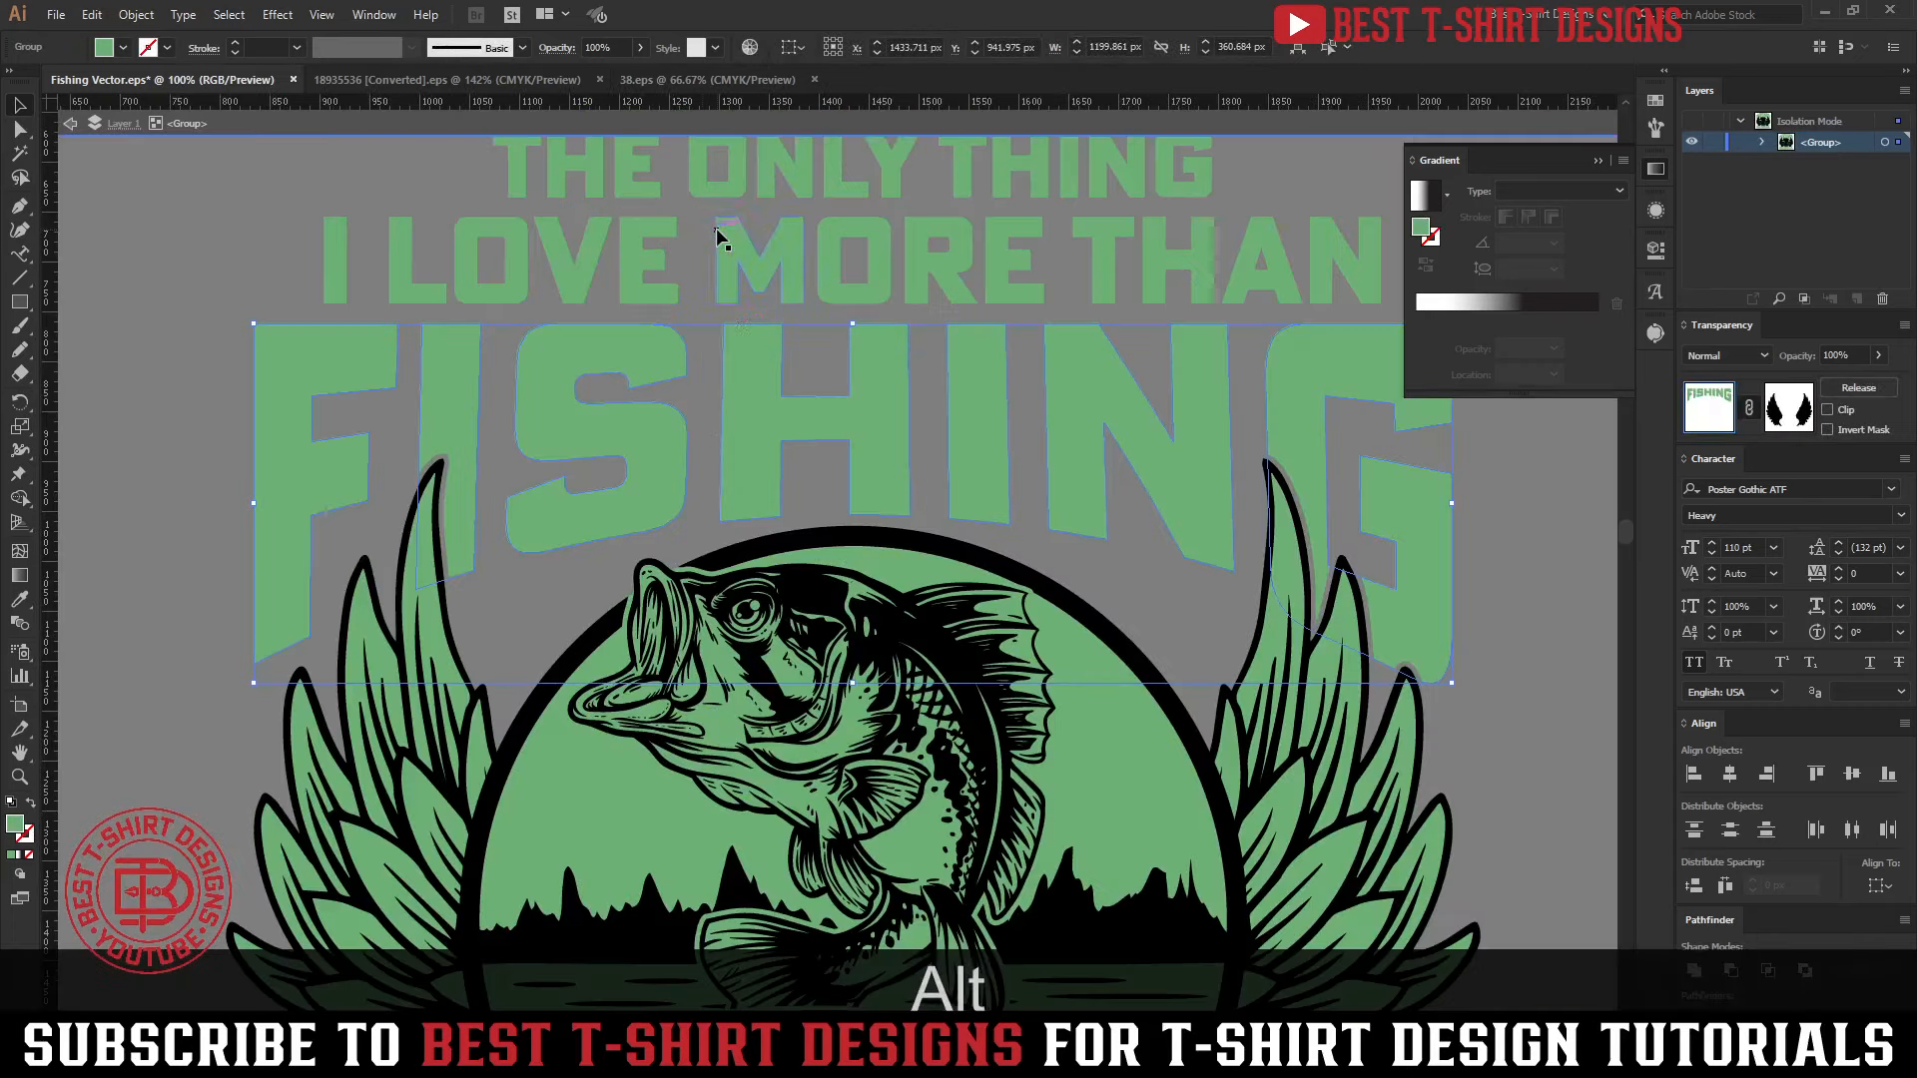
click(1653, 178)
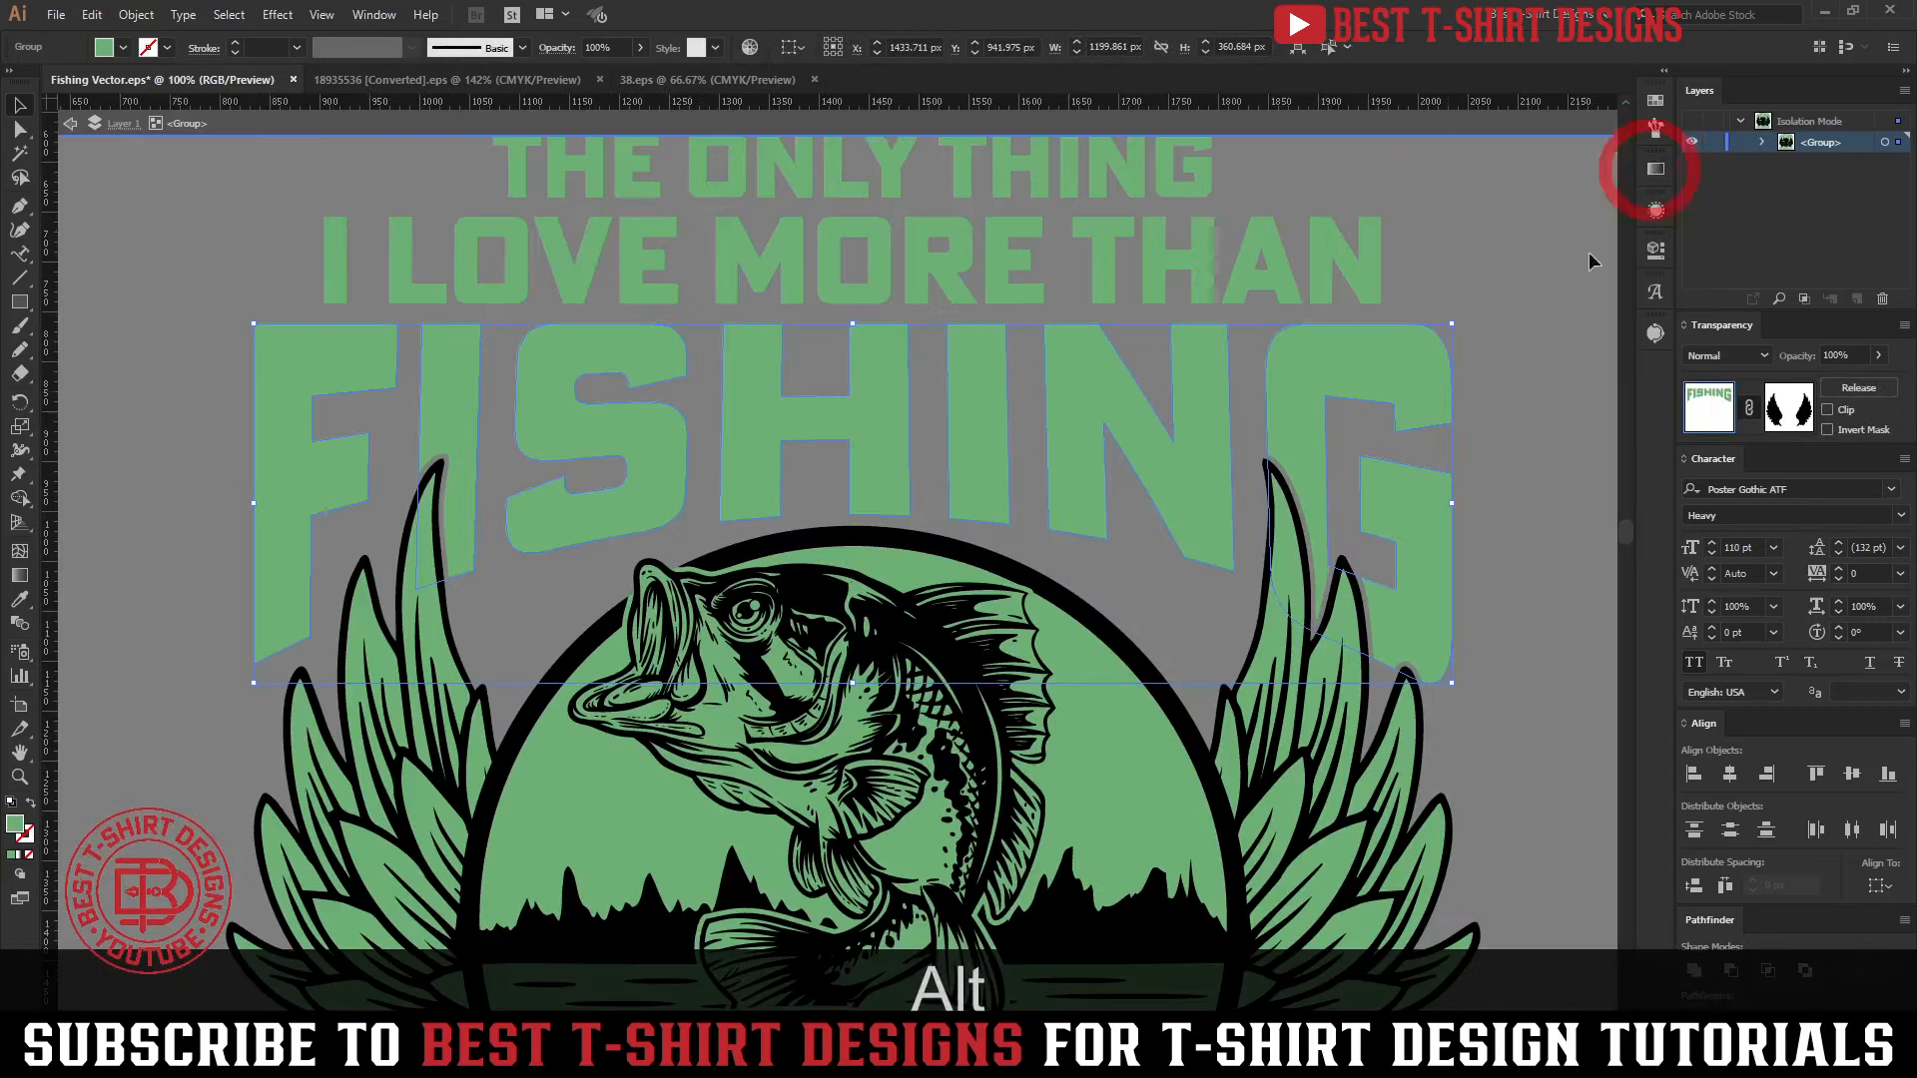
drag(1087, 484, 919, 485)
click(1409, 484)
click(1288, 381)
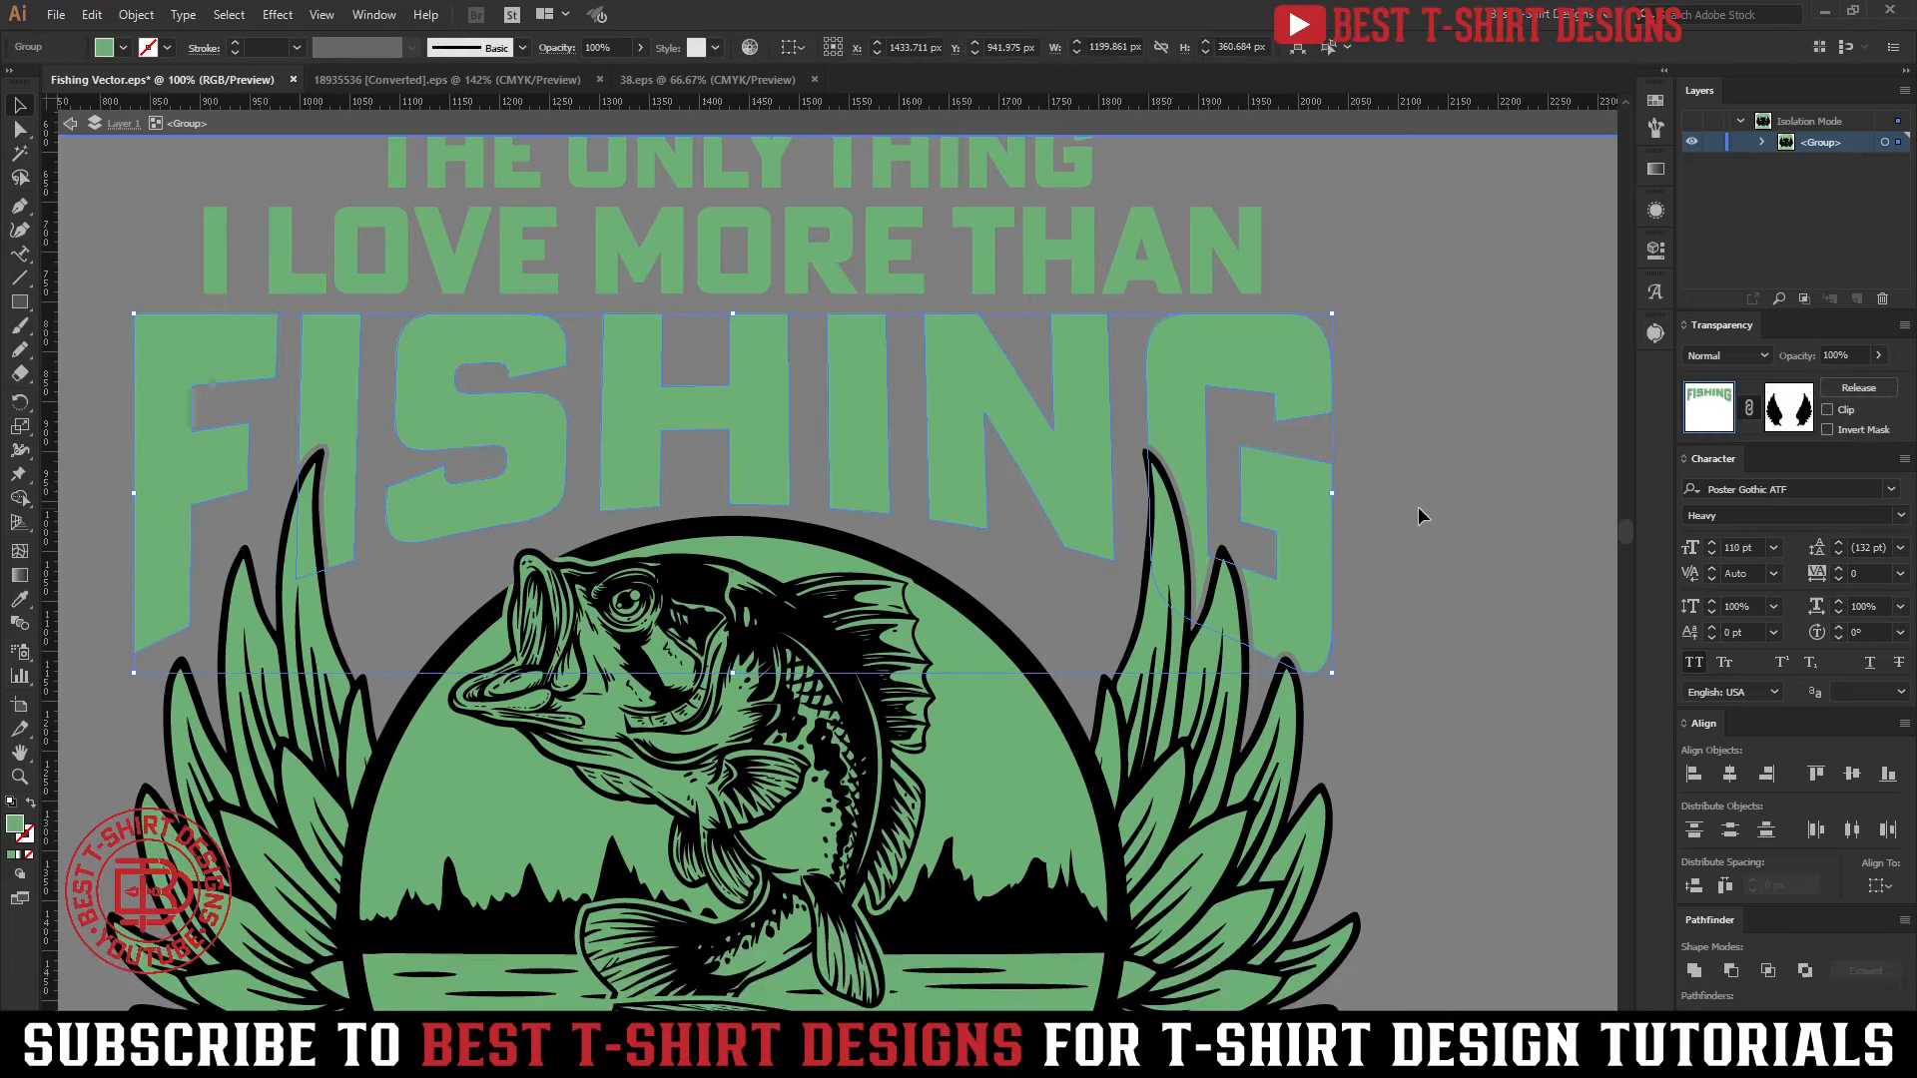
key(ctrl+c)
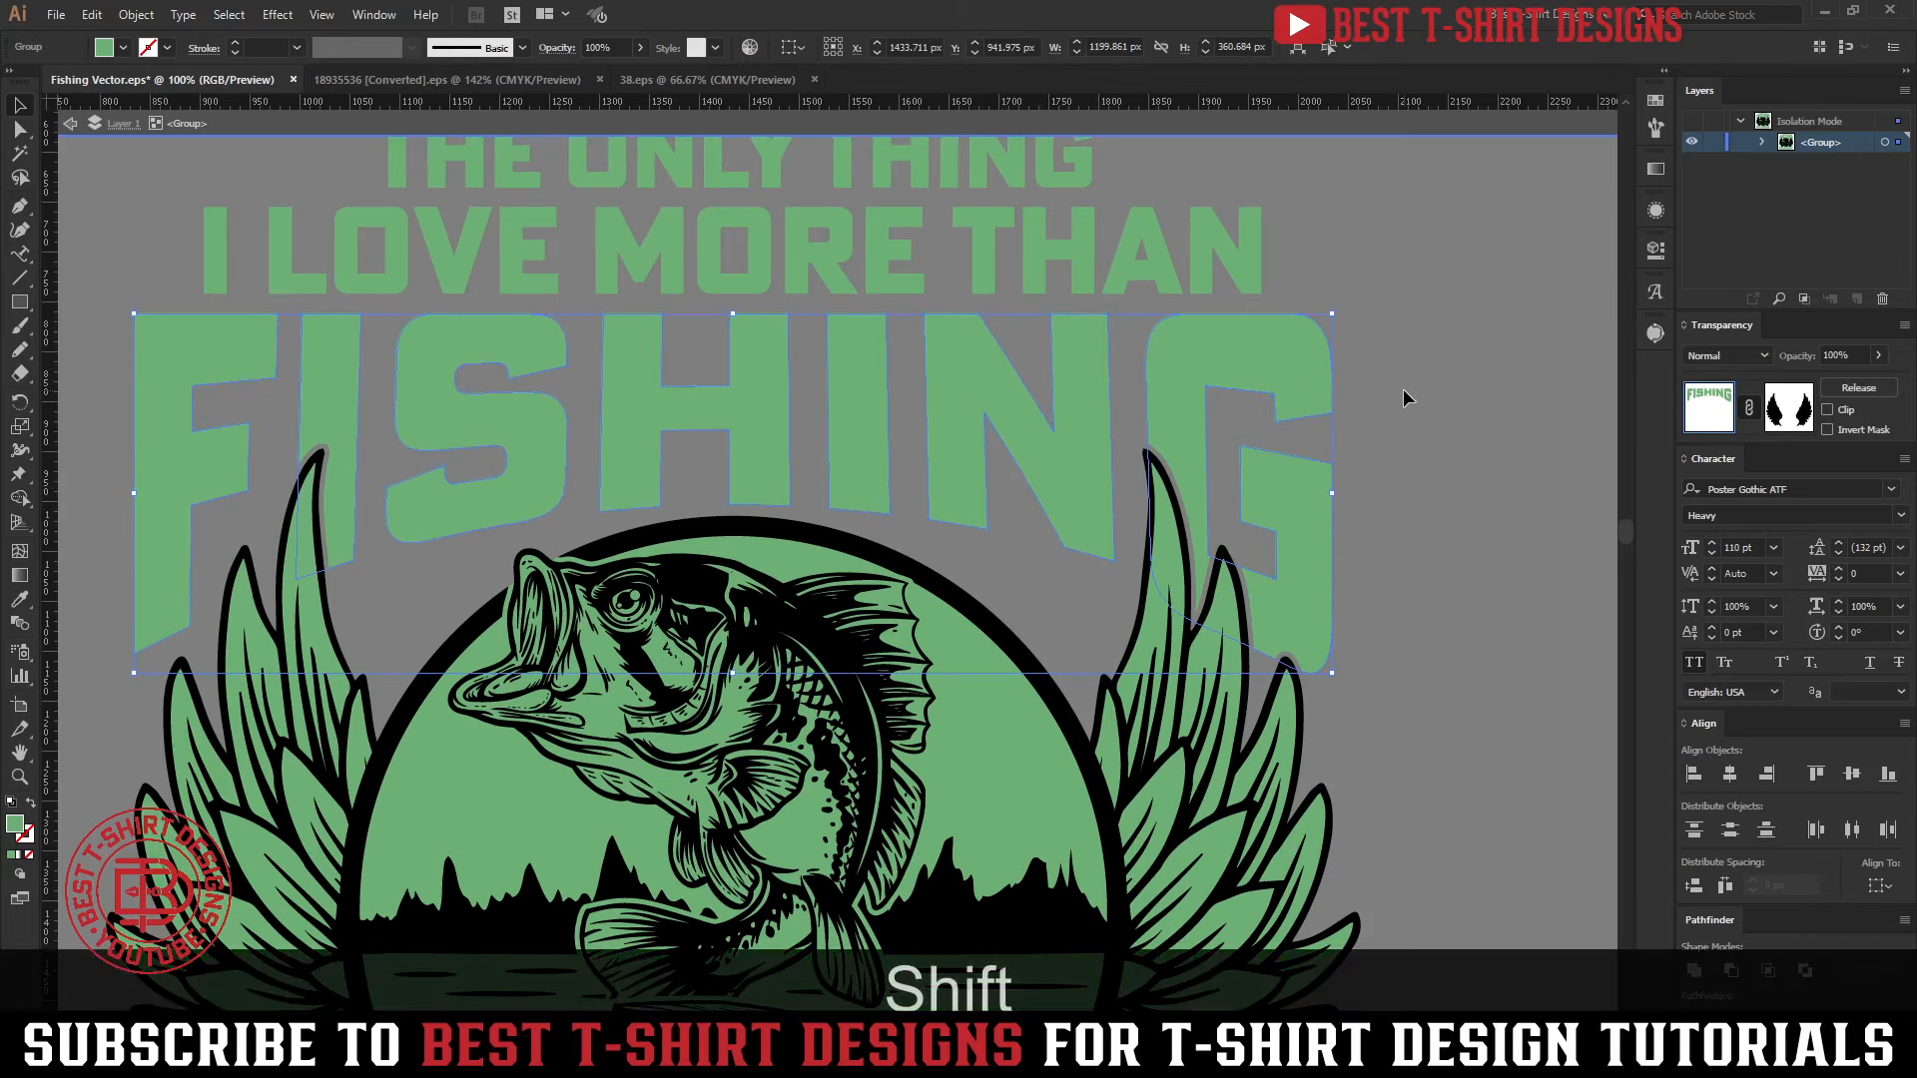
Swap the FISHING lettering's green fill to its stroke and set the stroke weight to 10 pt
key(shift+x)
scroll(274, 47, up, 1)
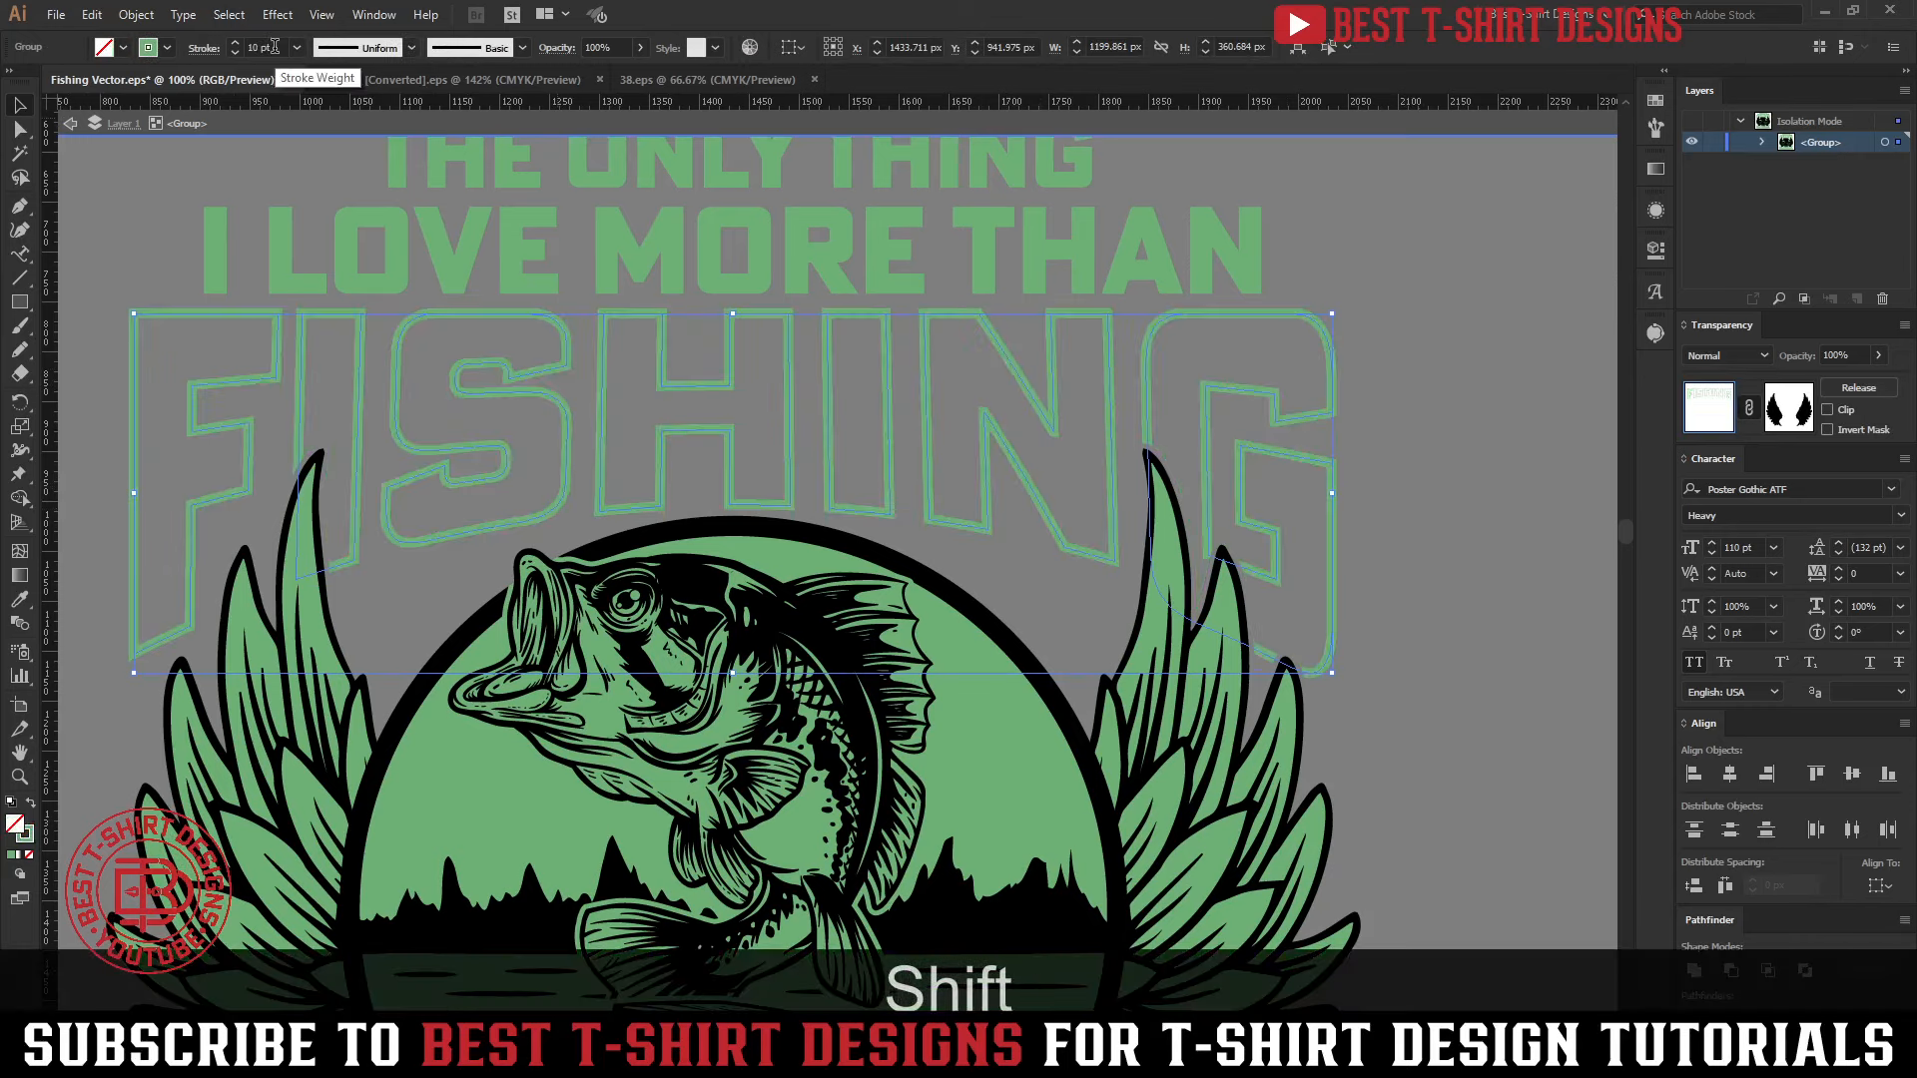
scroll(269, 46, up, 1)
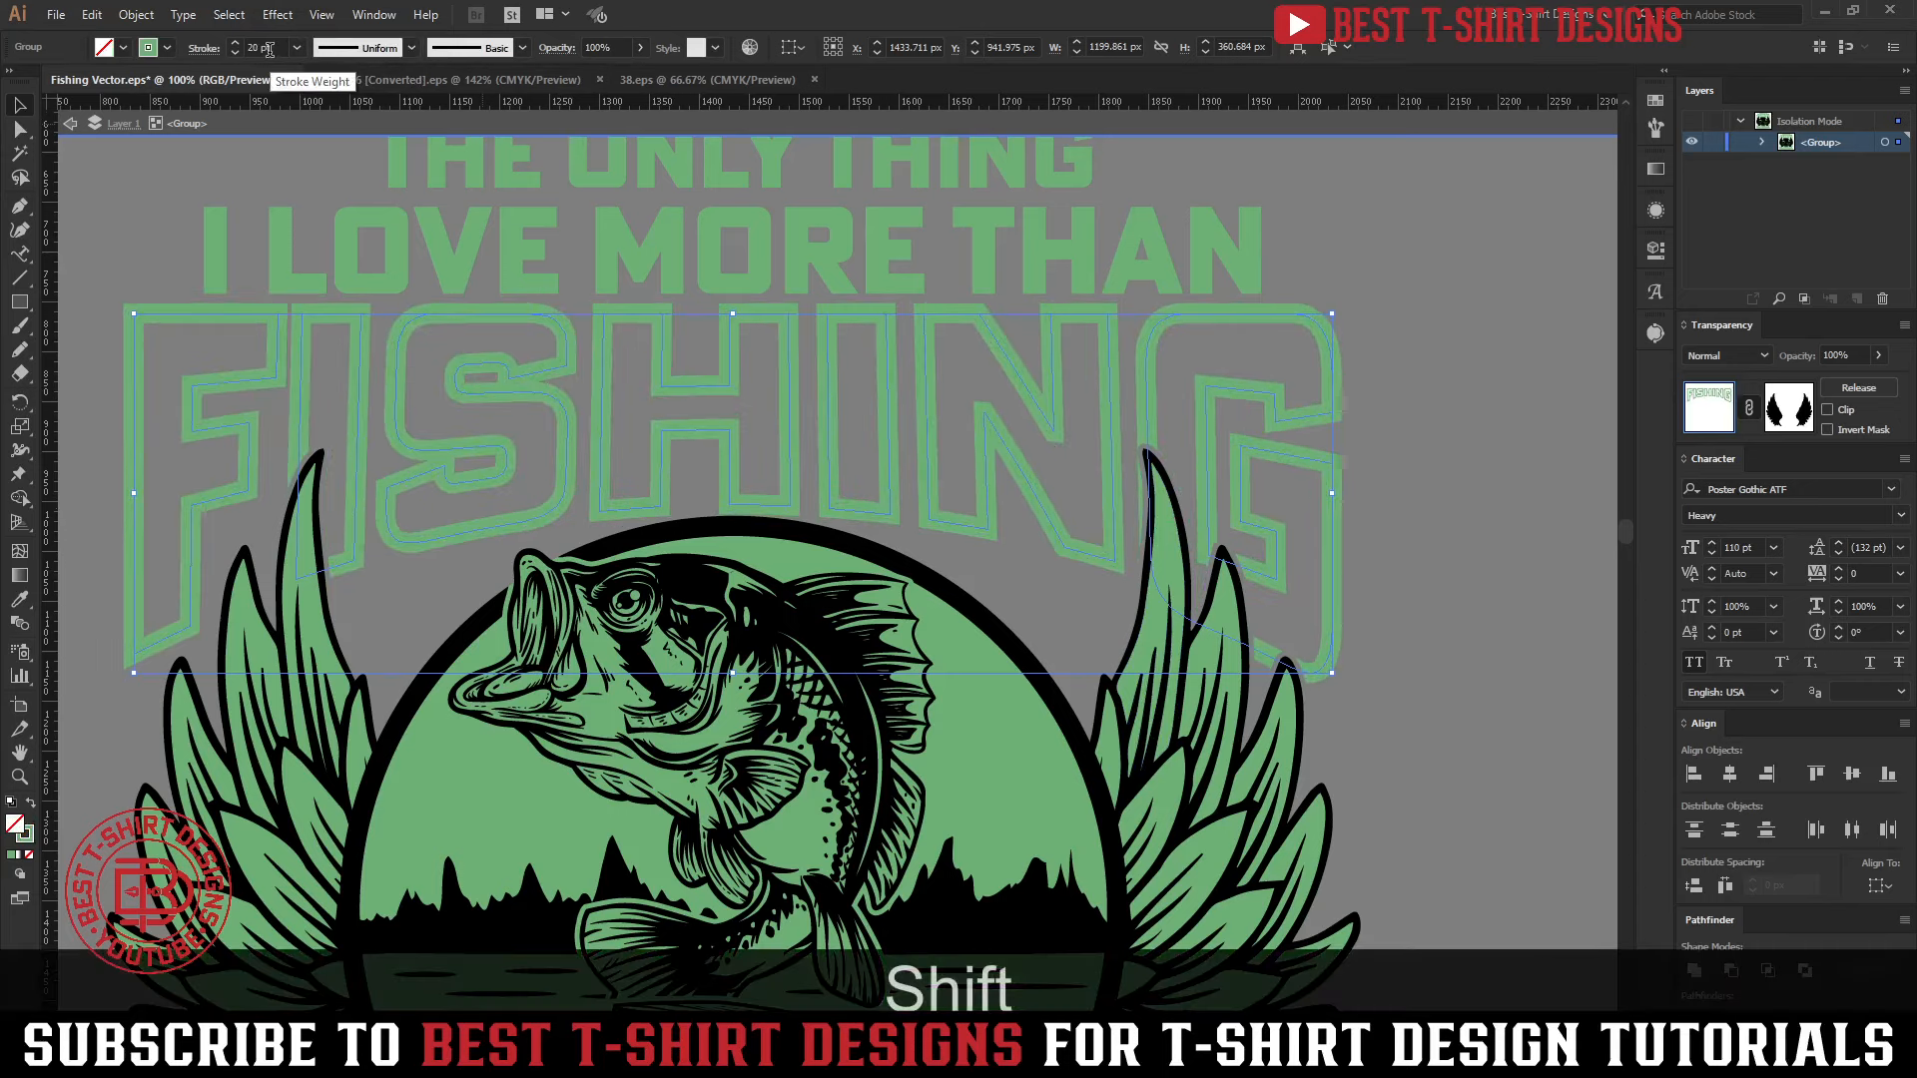
scroll(270, 47, down, 1)
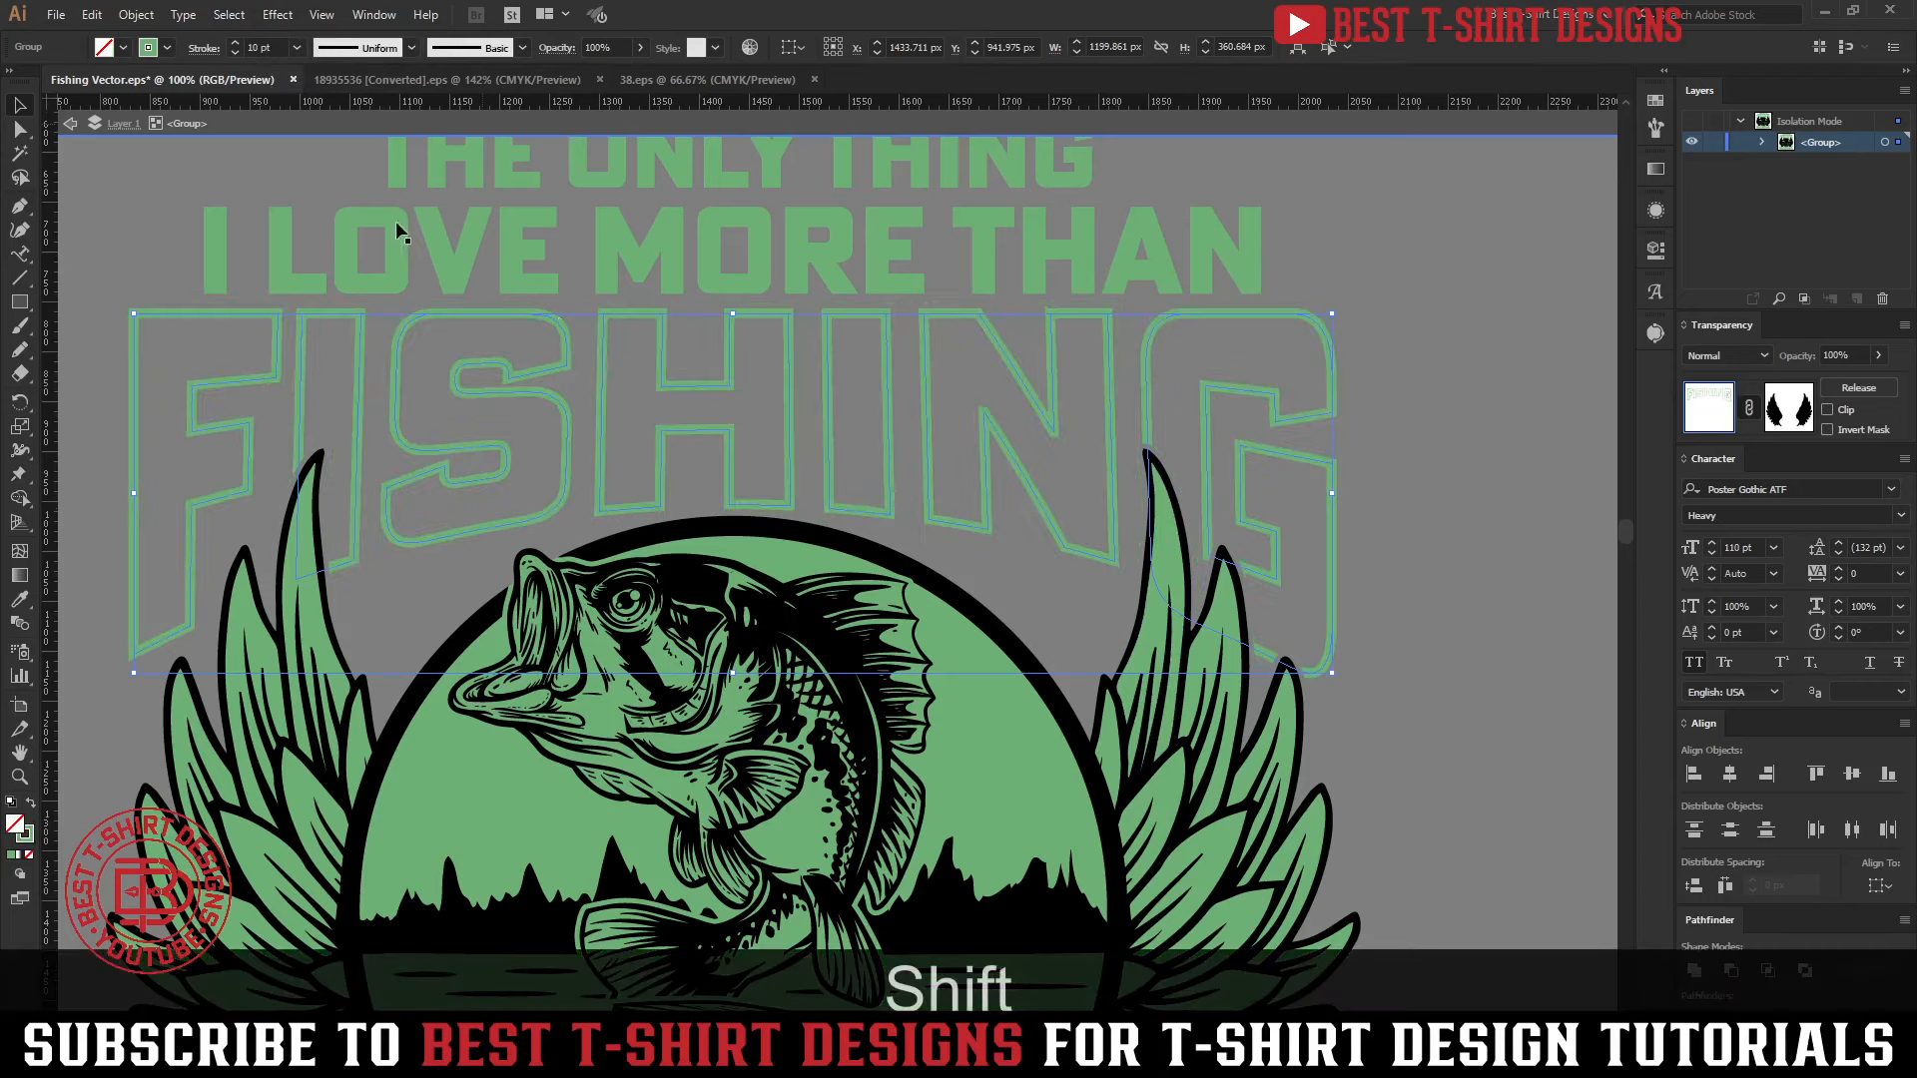
click(1428, 464)
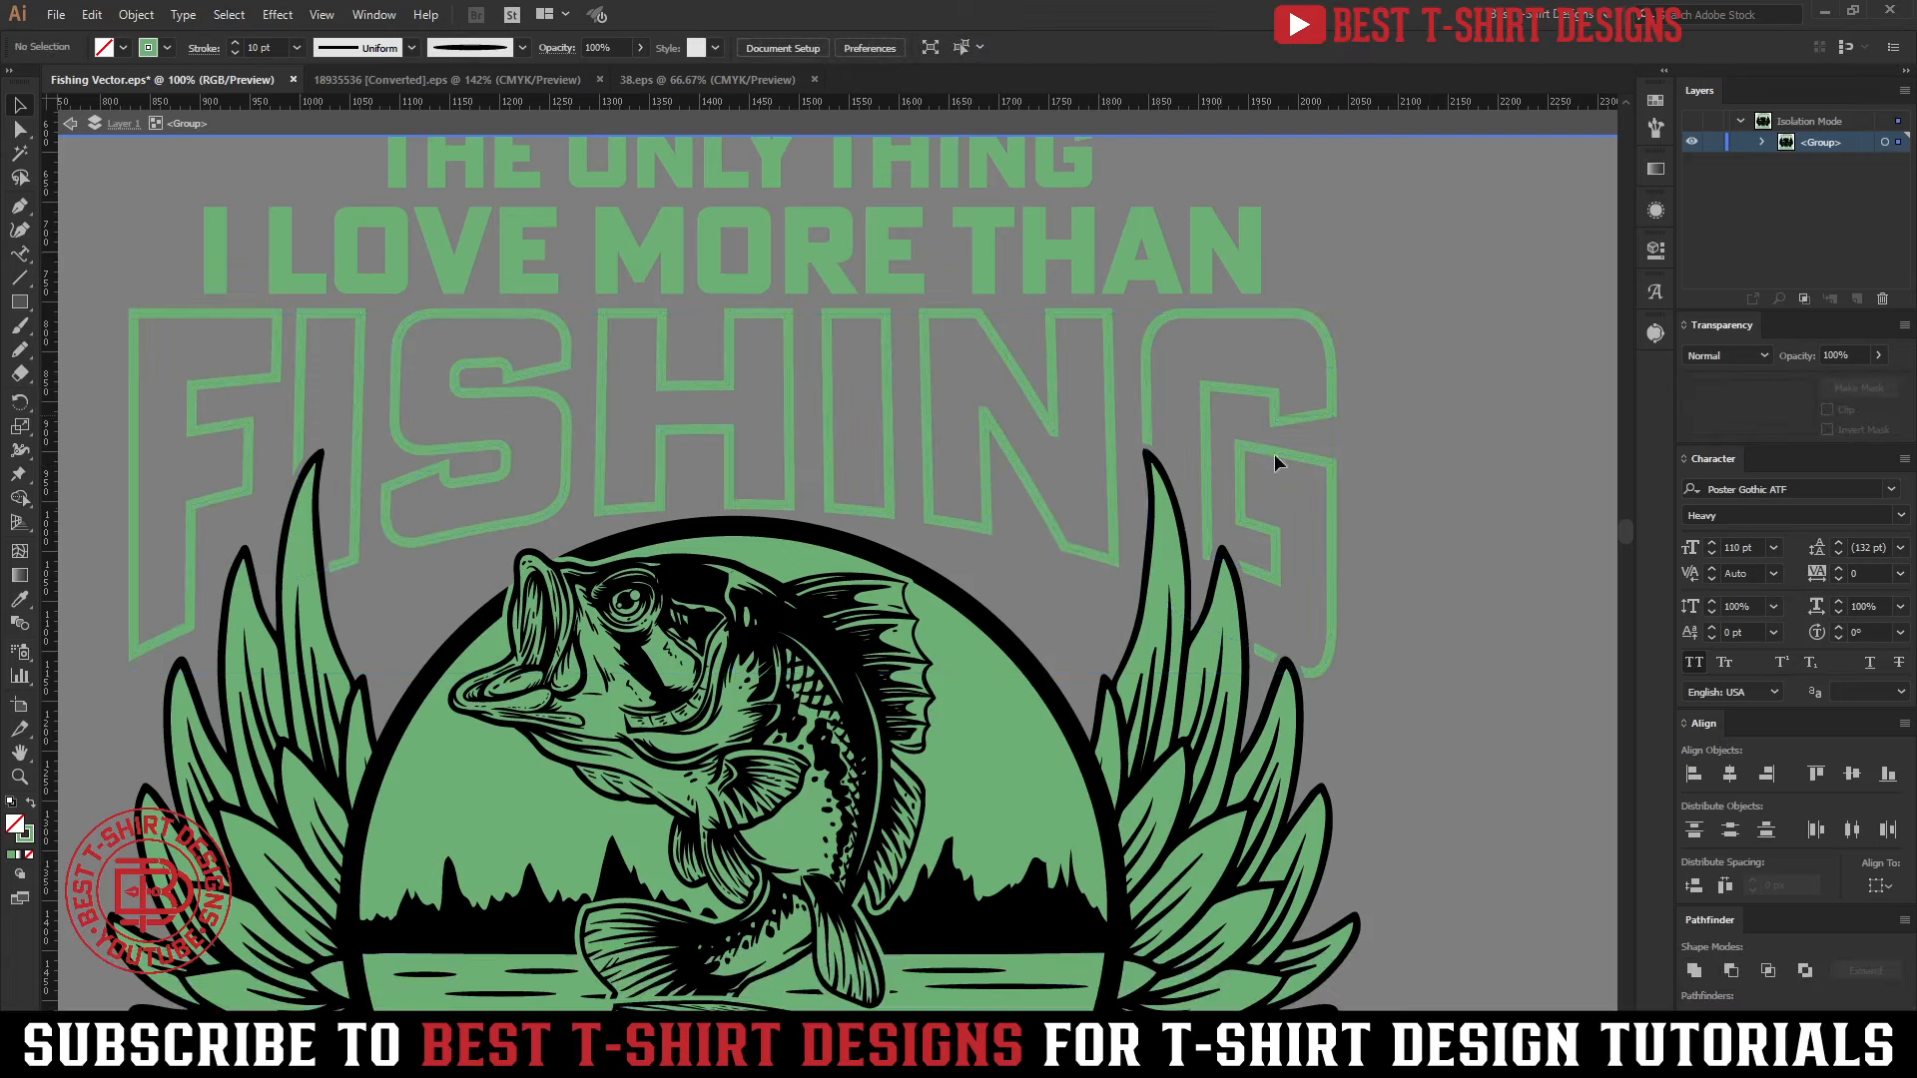
Paste the copied solid FISHING lettering in place behind its green outline
click(1274, 453)
click(1426, 389)
click(766, 405)
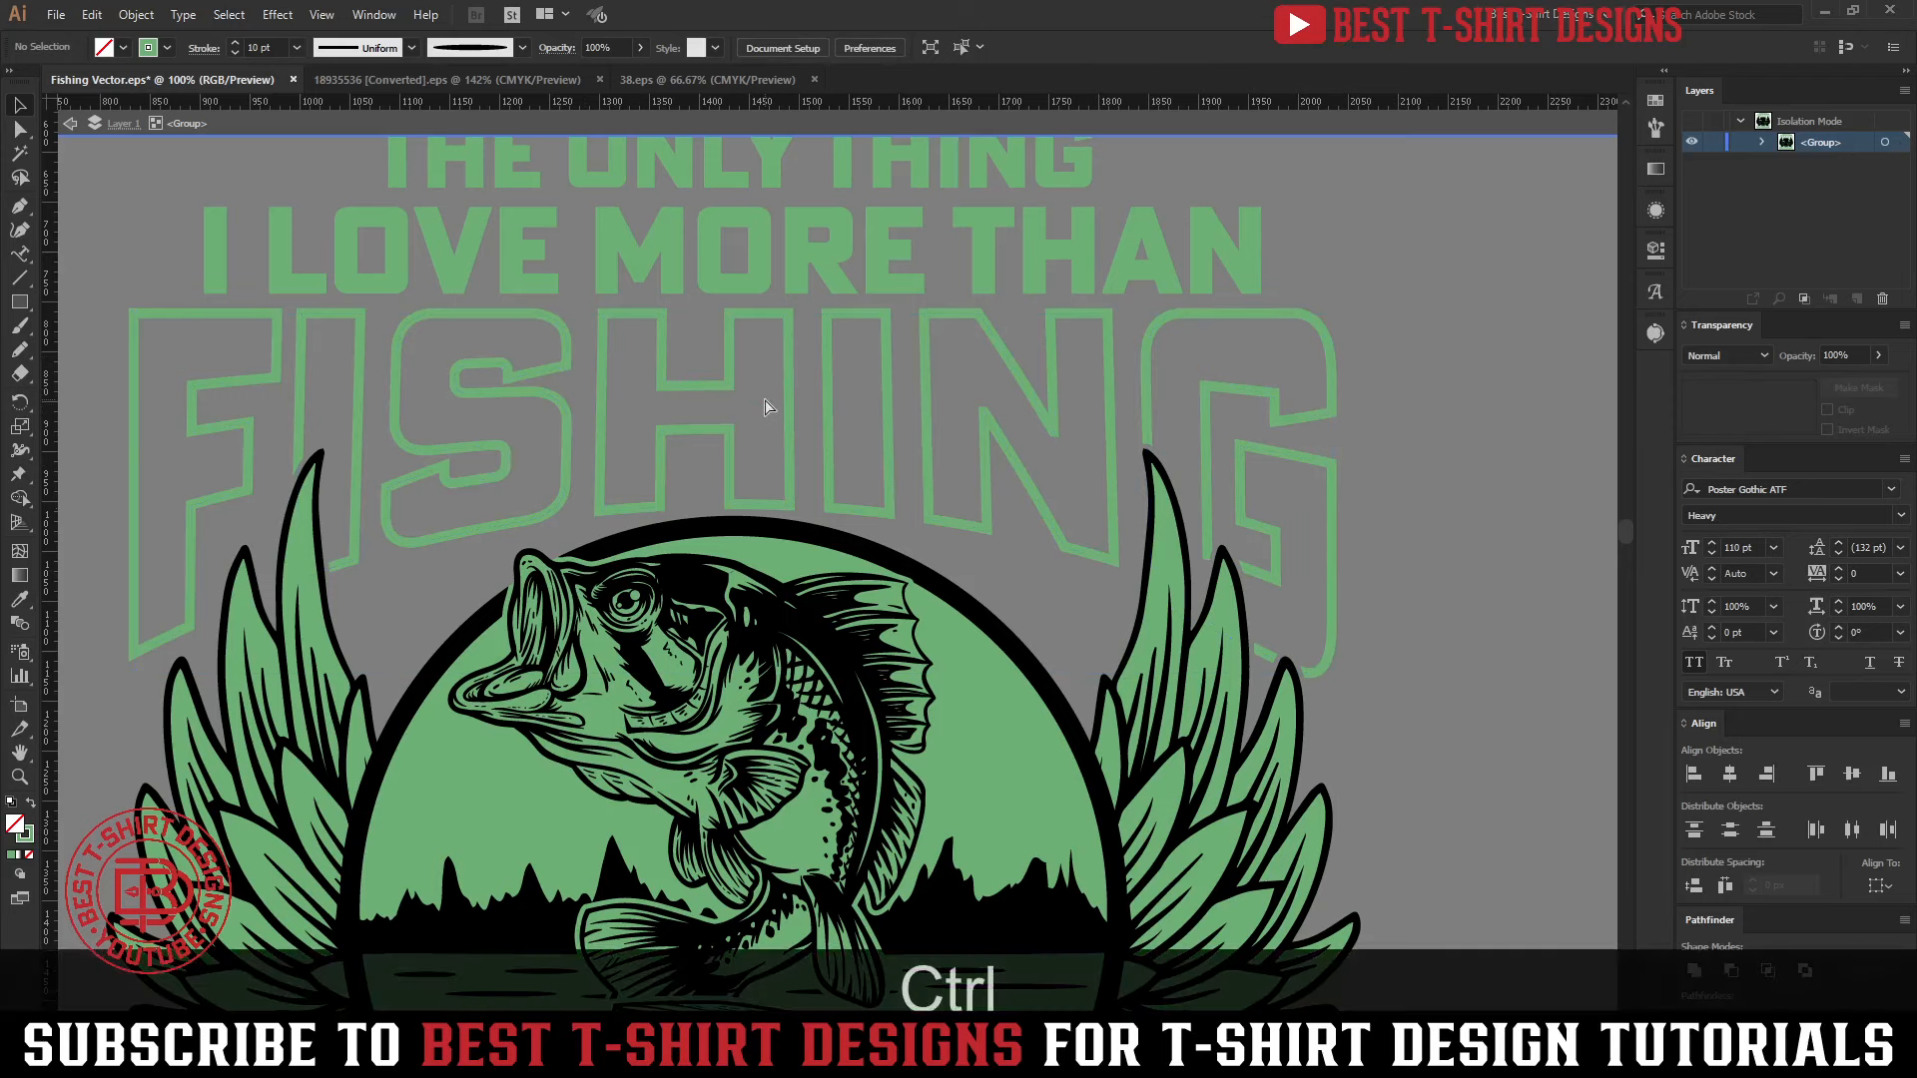
key(ctrl+b)
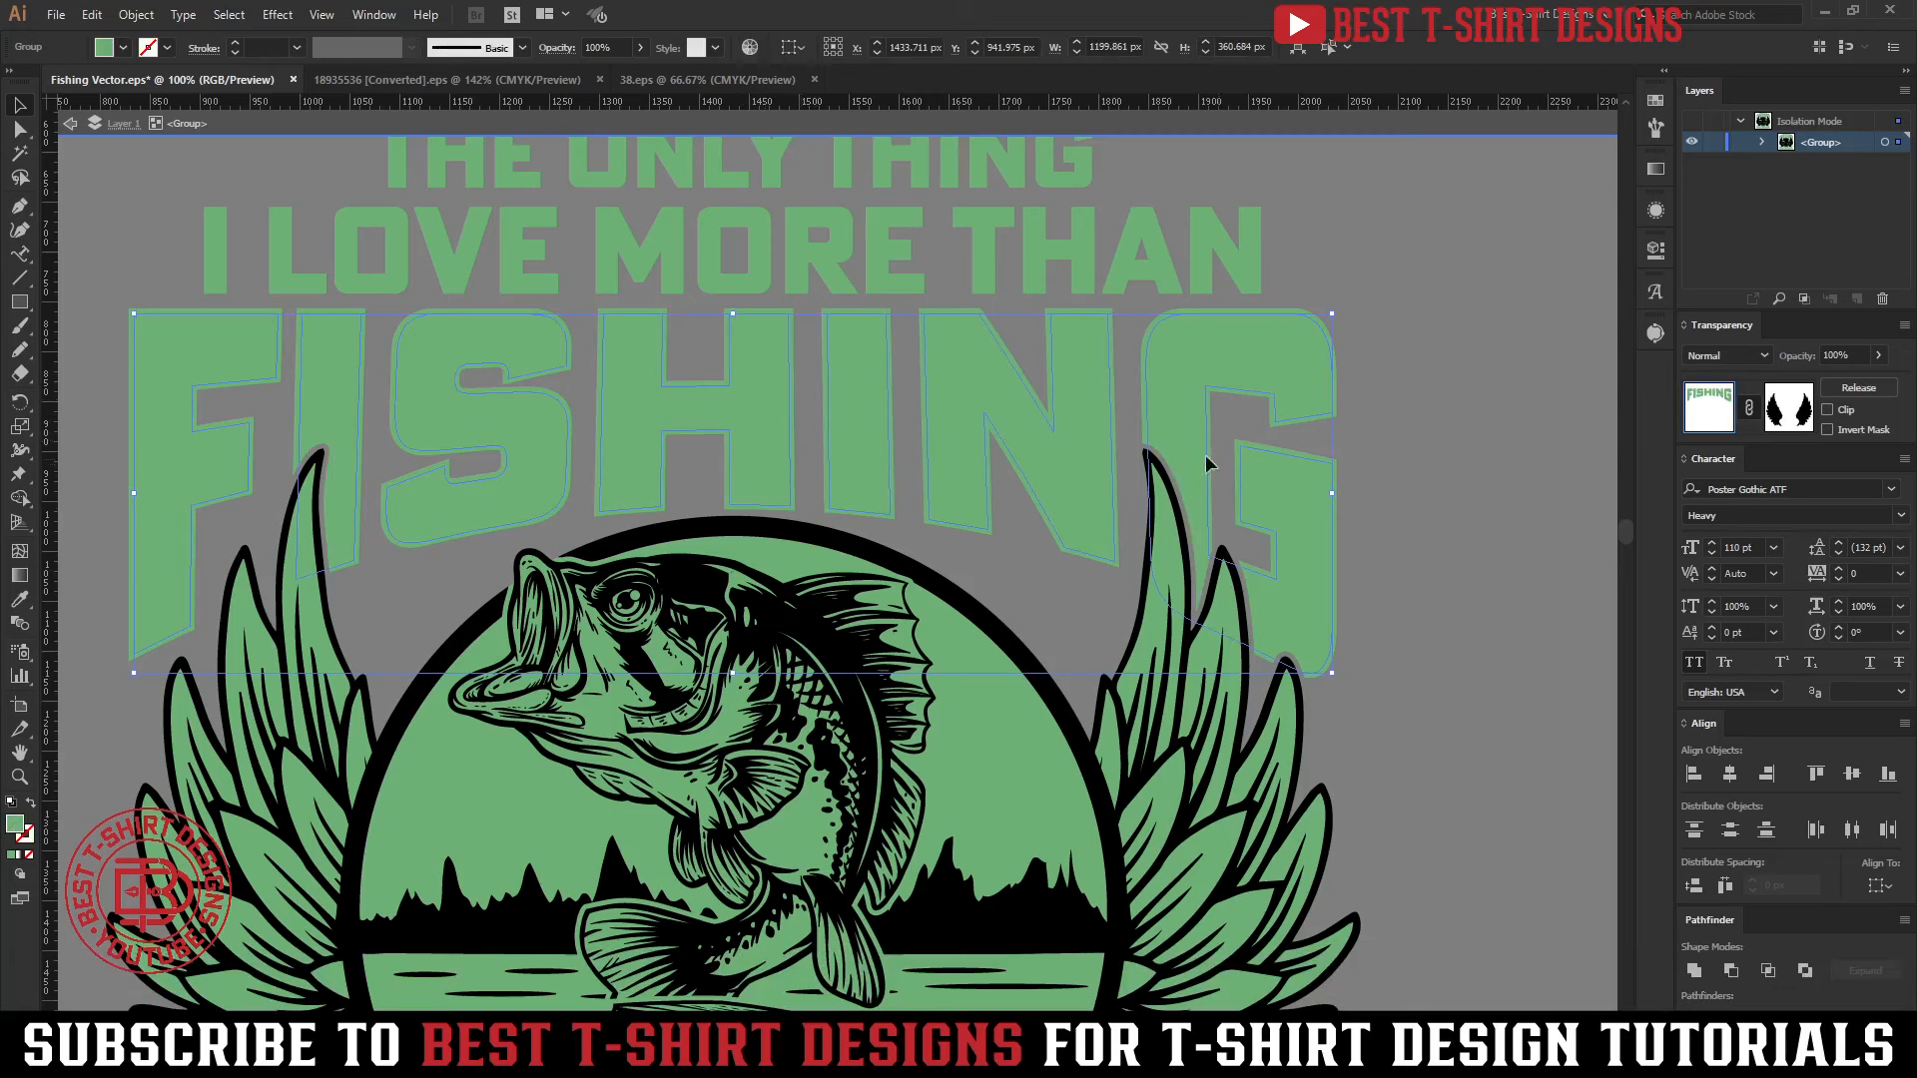
In the pasted lettering's opacity mask, draw a rectangle about 1261 by 420 px over FISHING and fill it with the linear white-to-black gradient
click(1788, 414)
key(m)
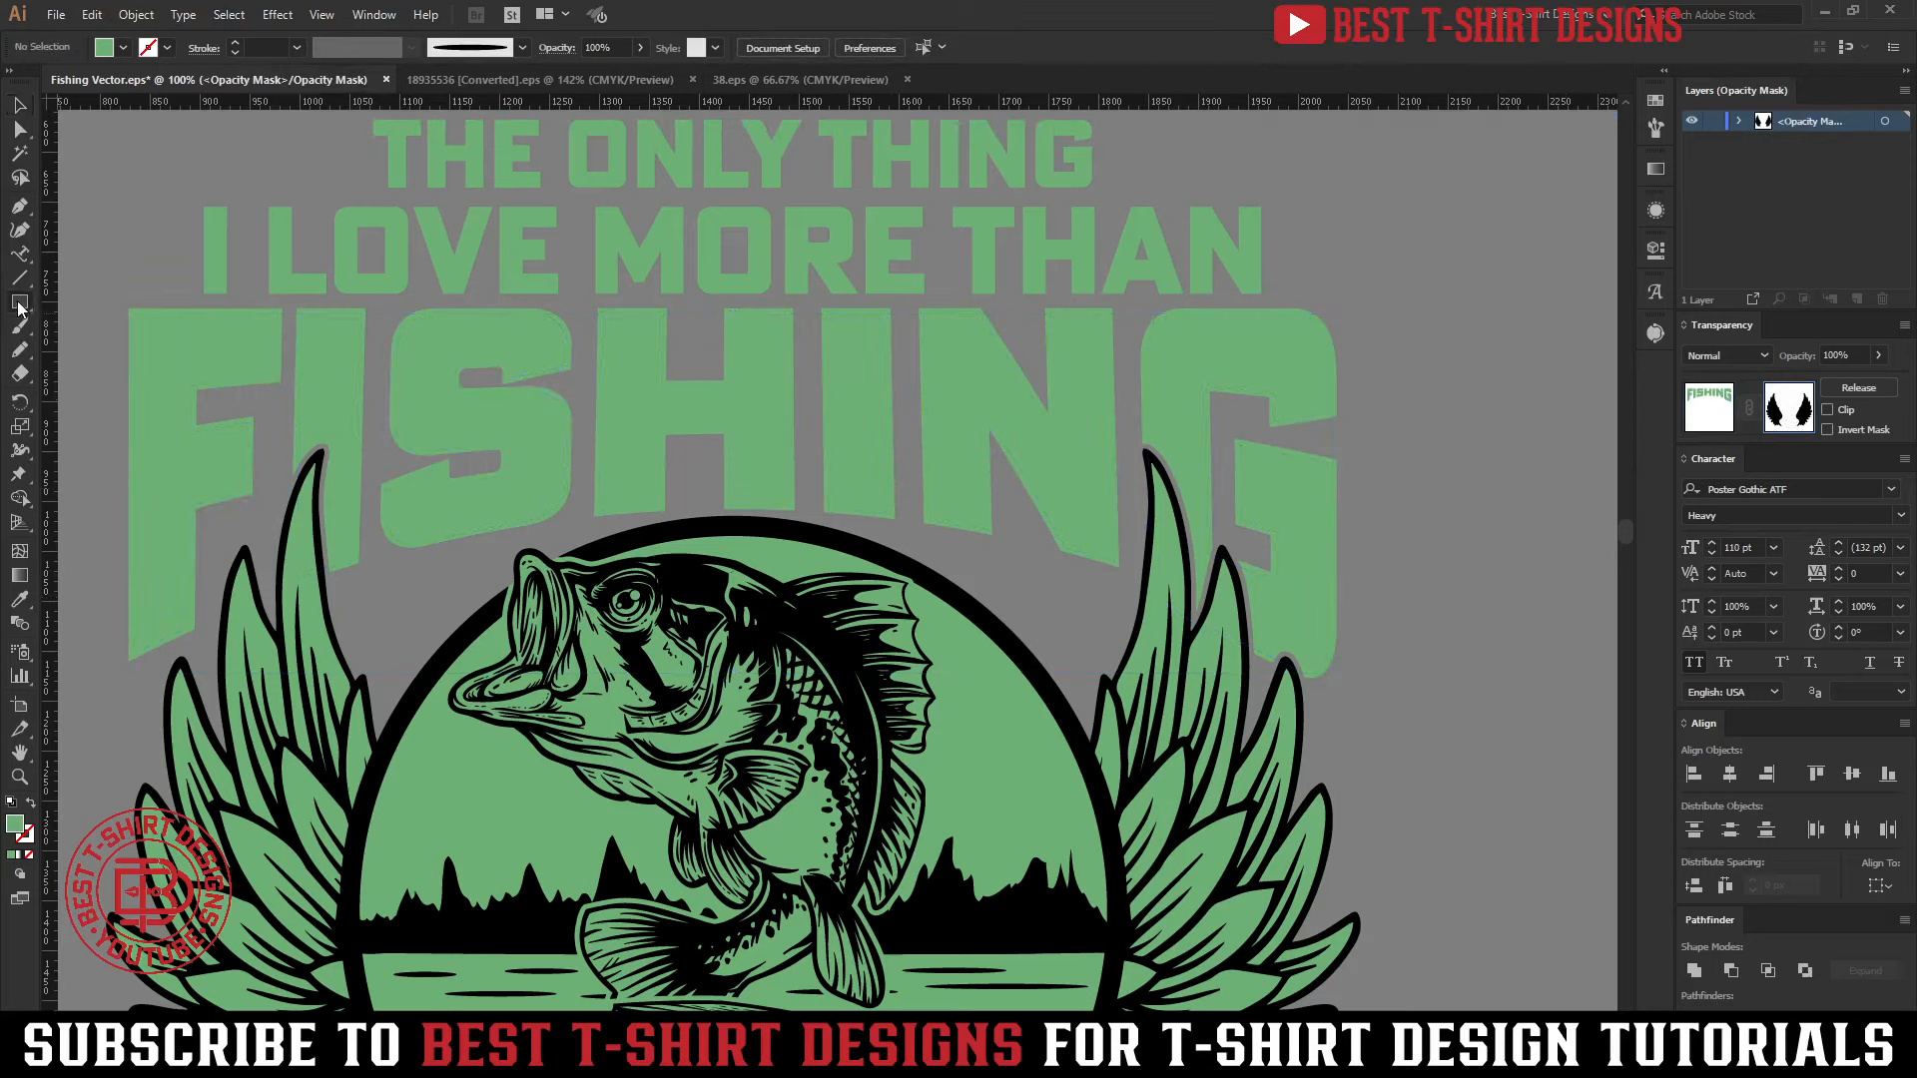
drag(109, 285, 1363, 703)
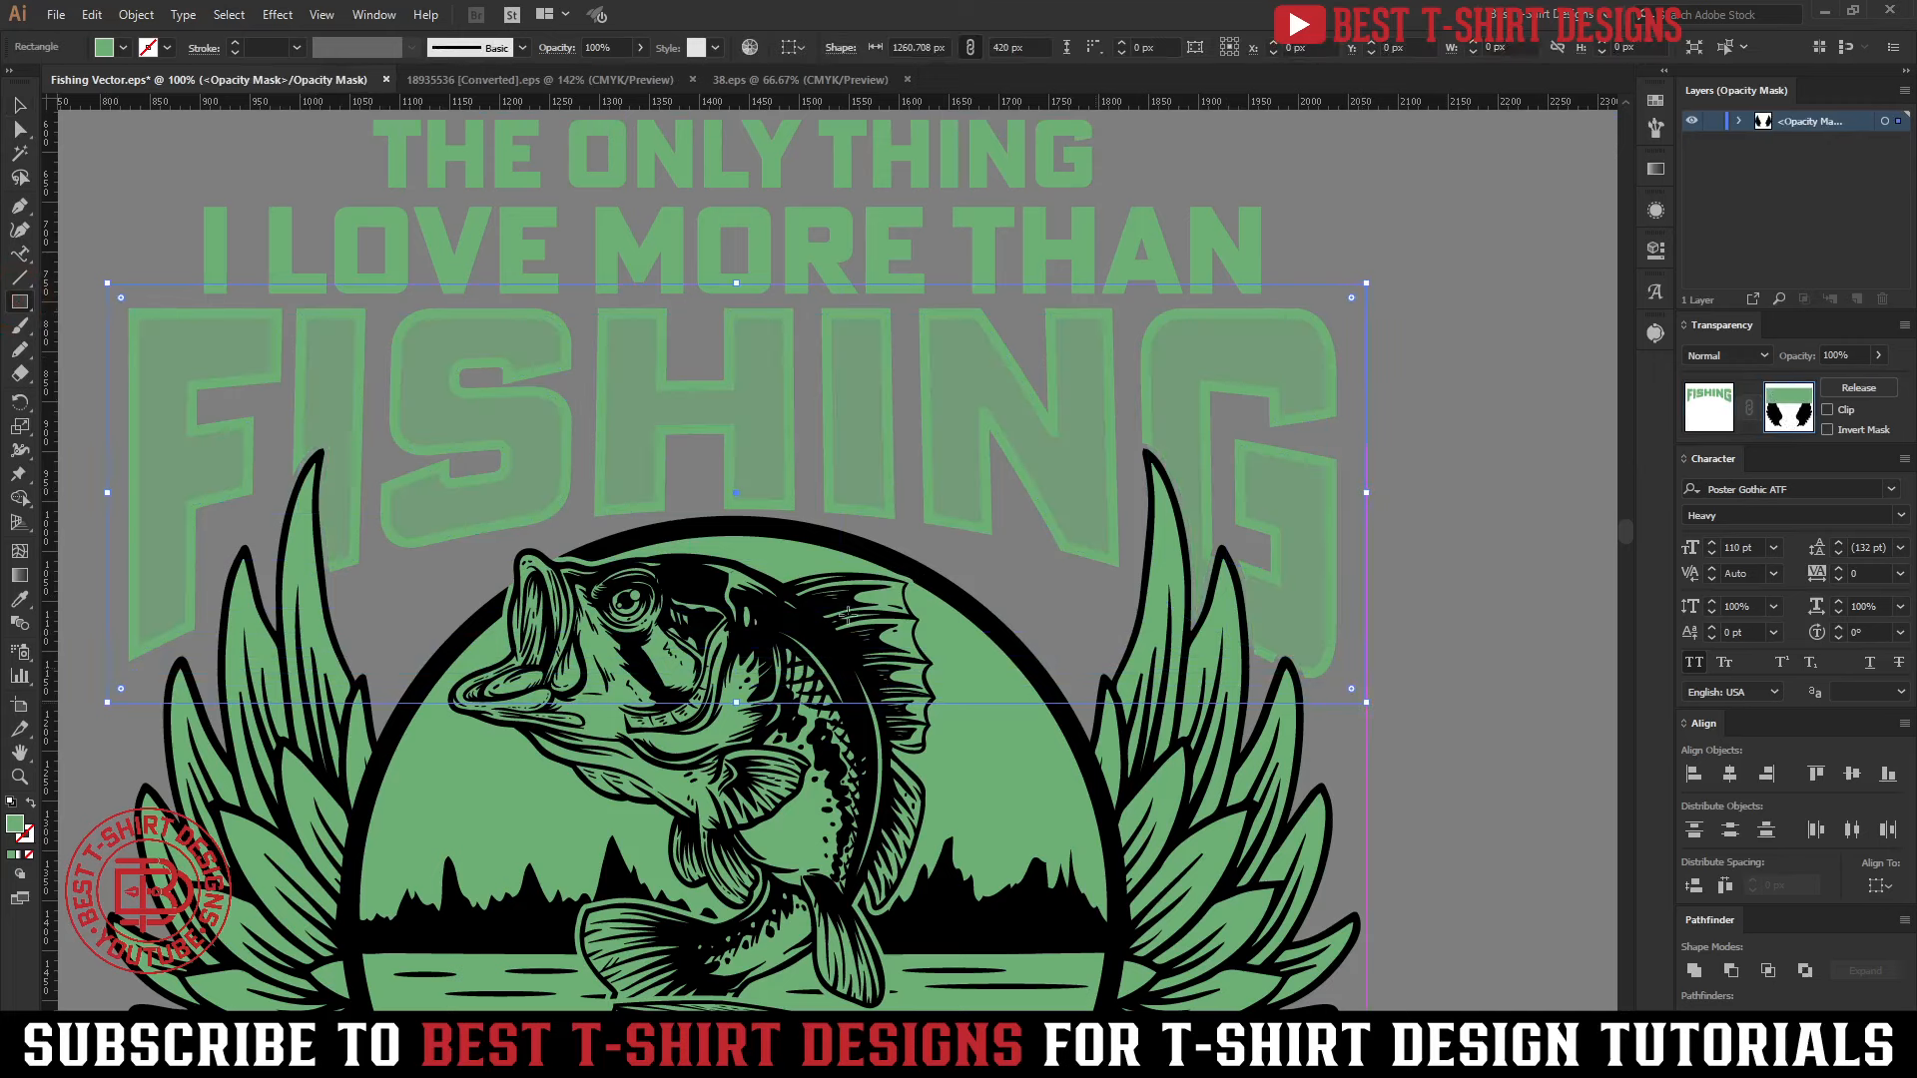
click(1654, 172)
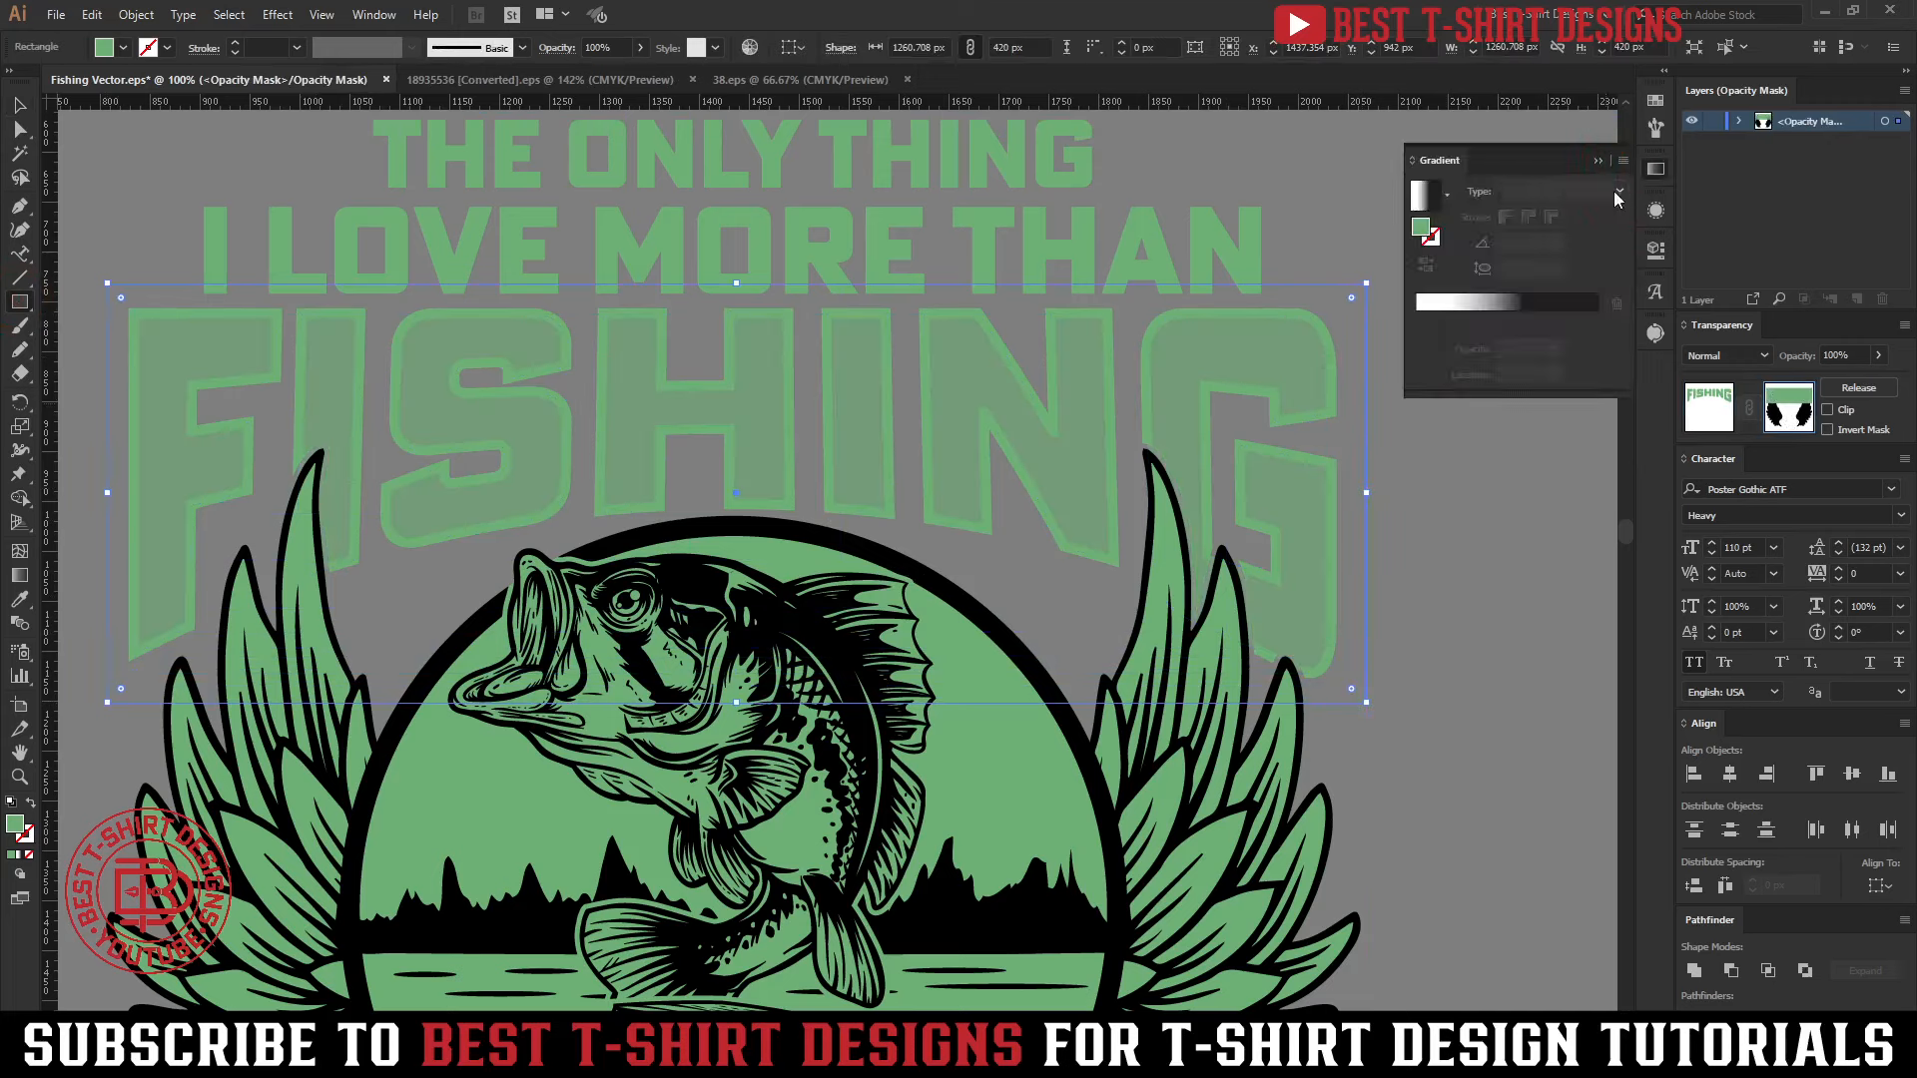
click(1534, 298)
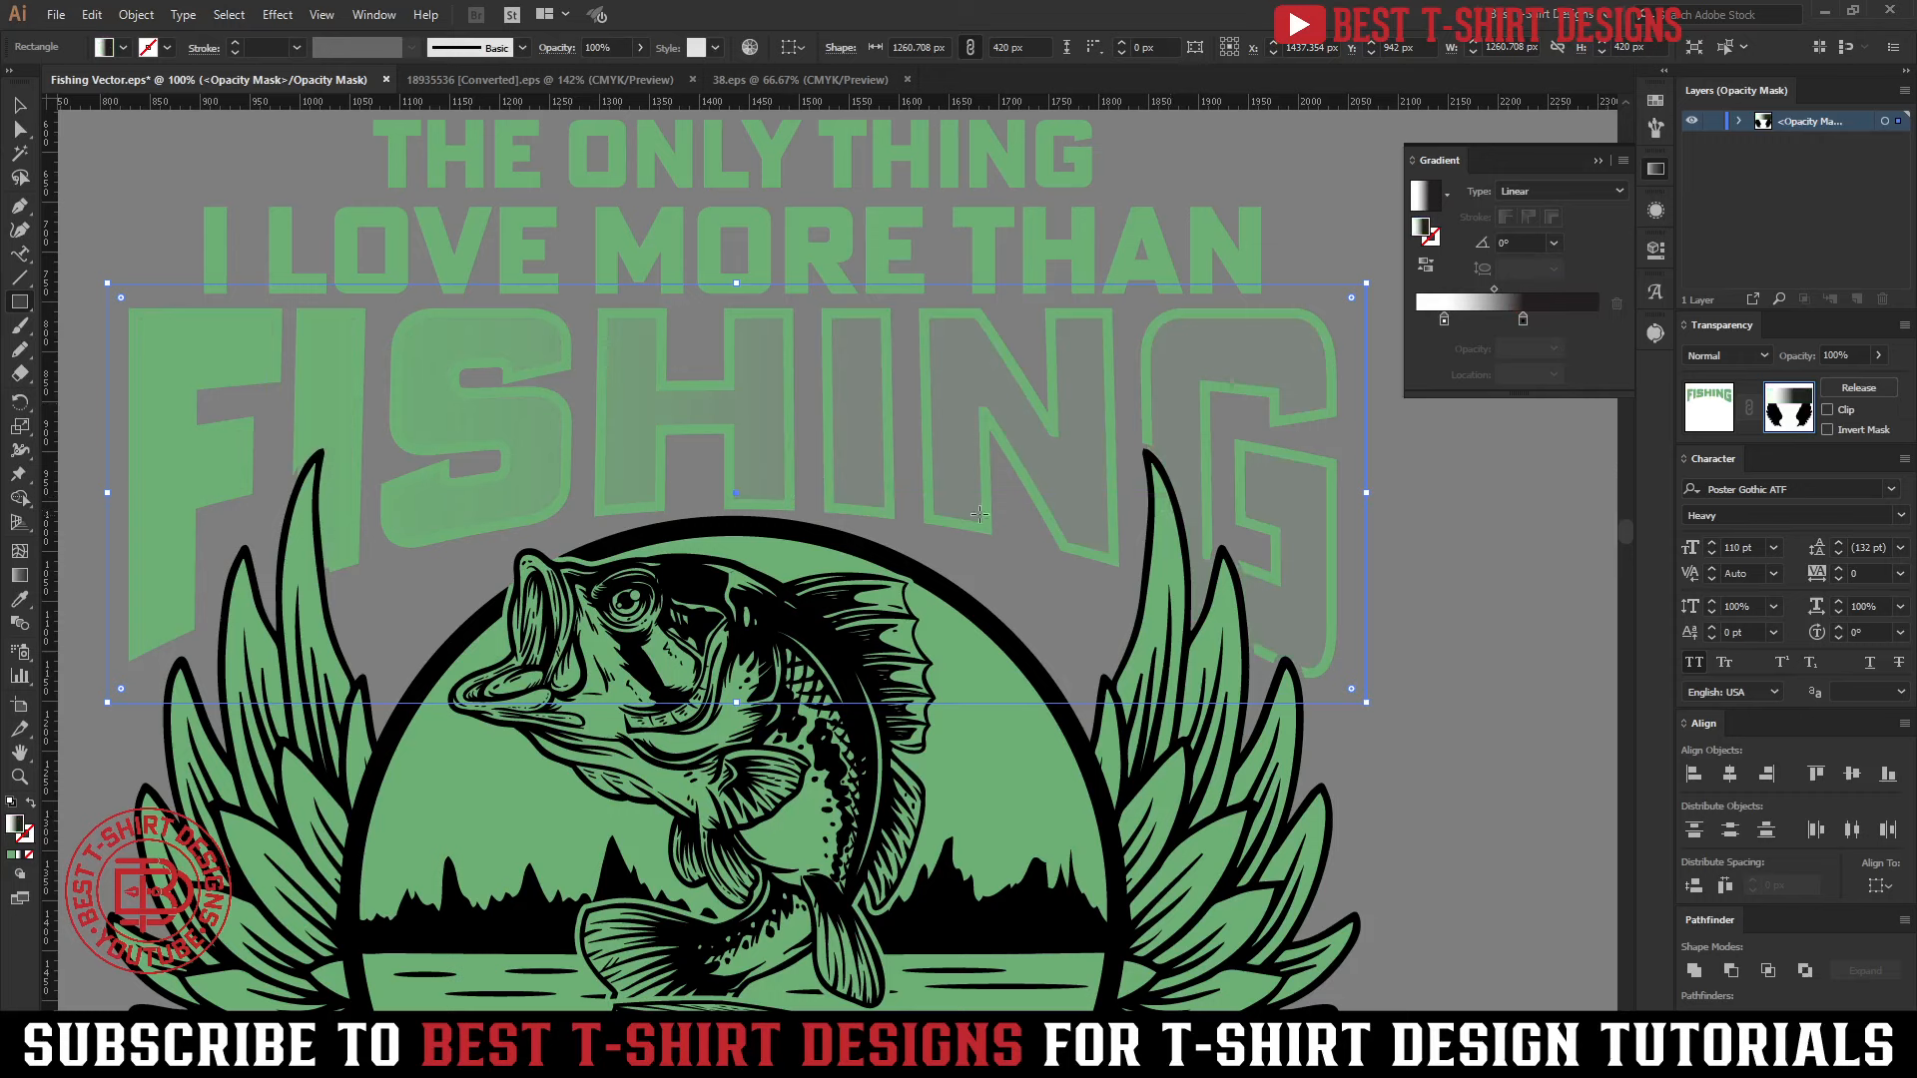
Run the FISHING mask gradient vertically at -90°, shift its white and black stops toward the black end, and finish editing the mask
key(g)
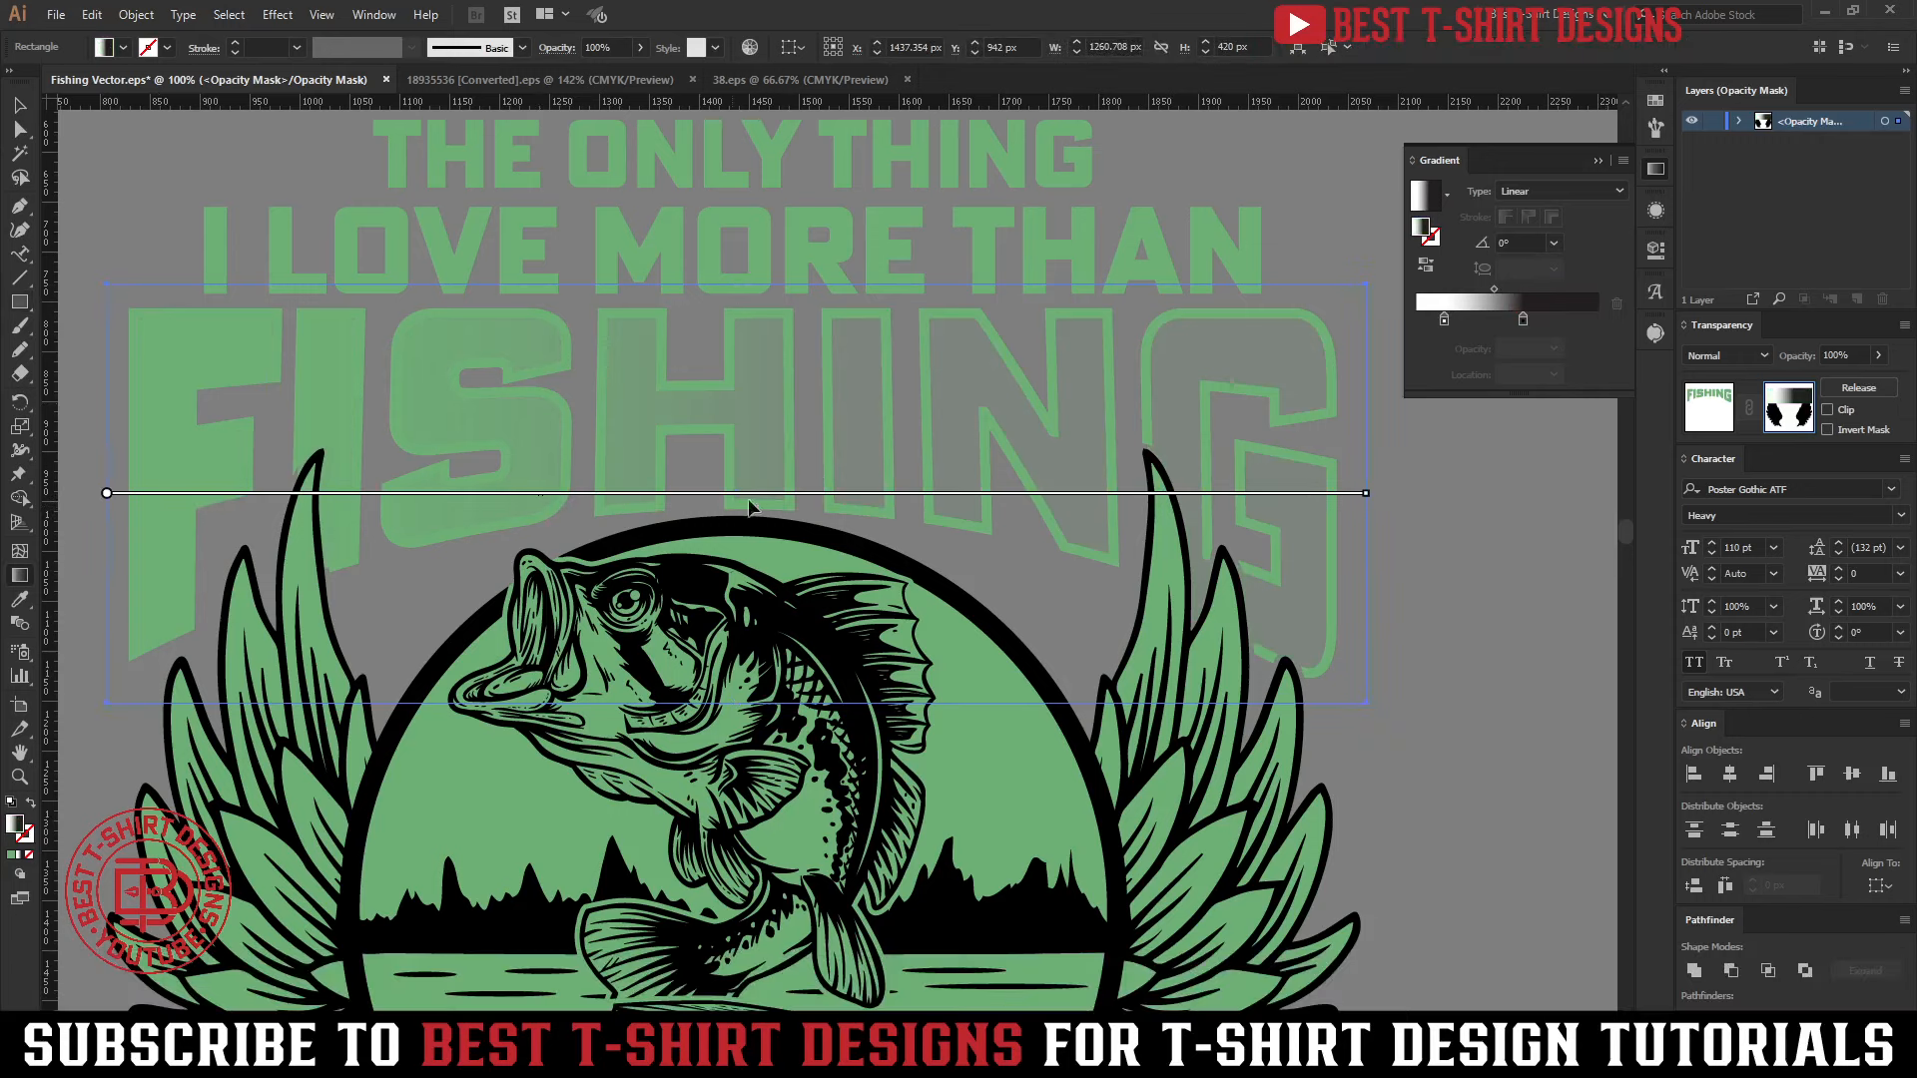
drag(739, 698, 736, 272)
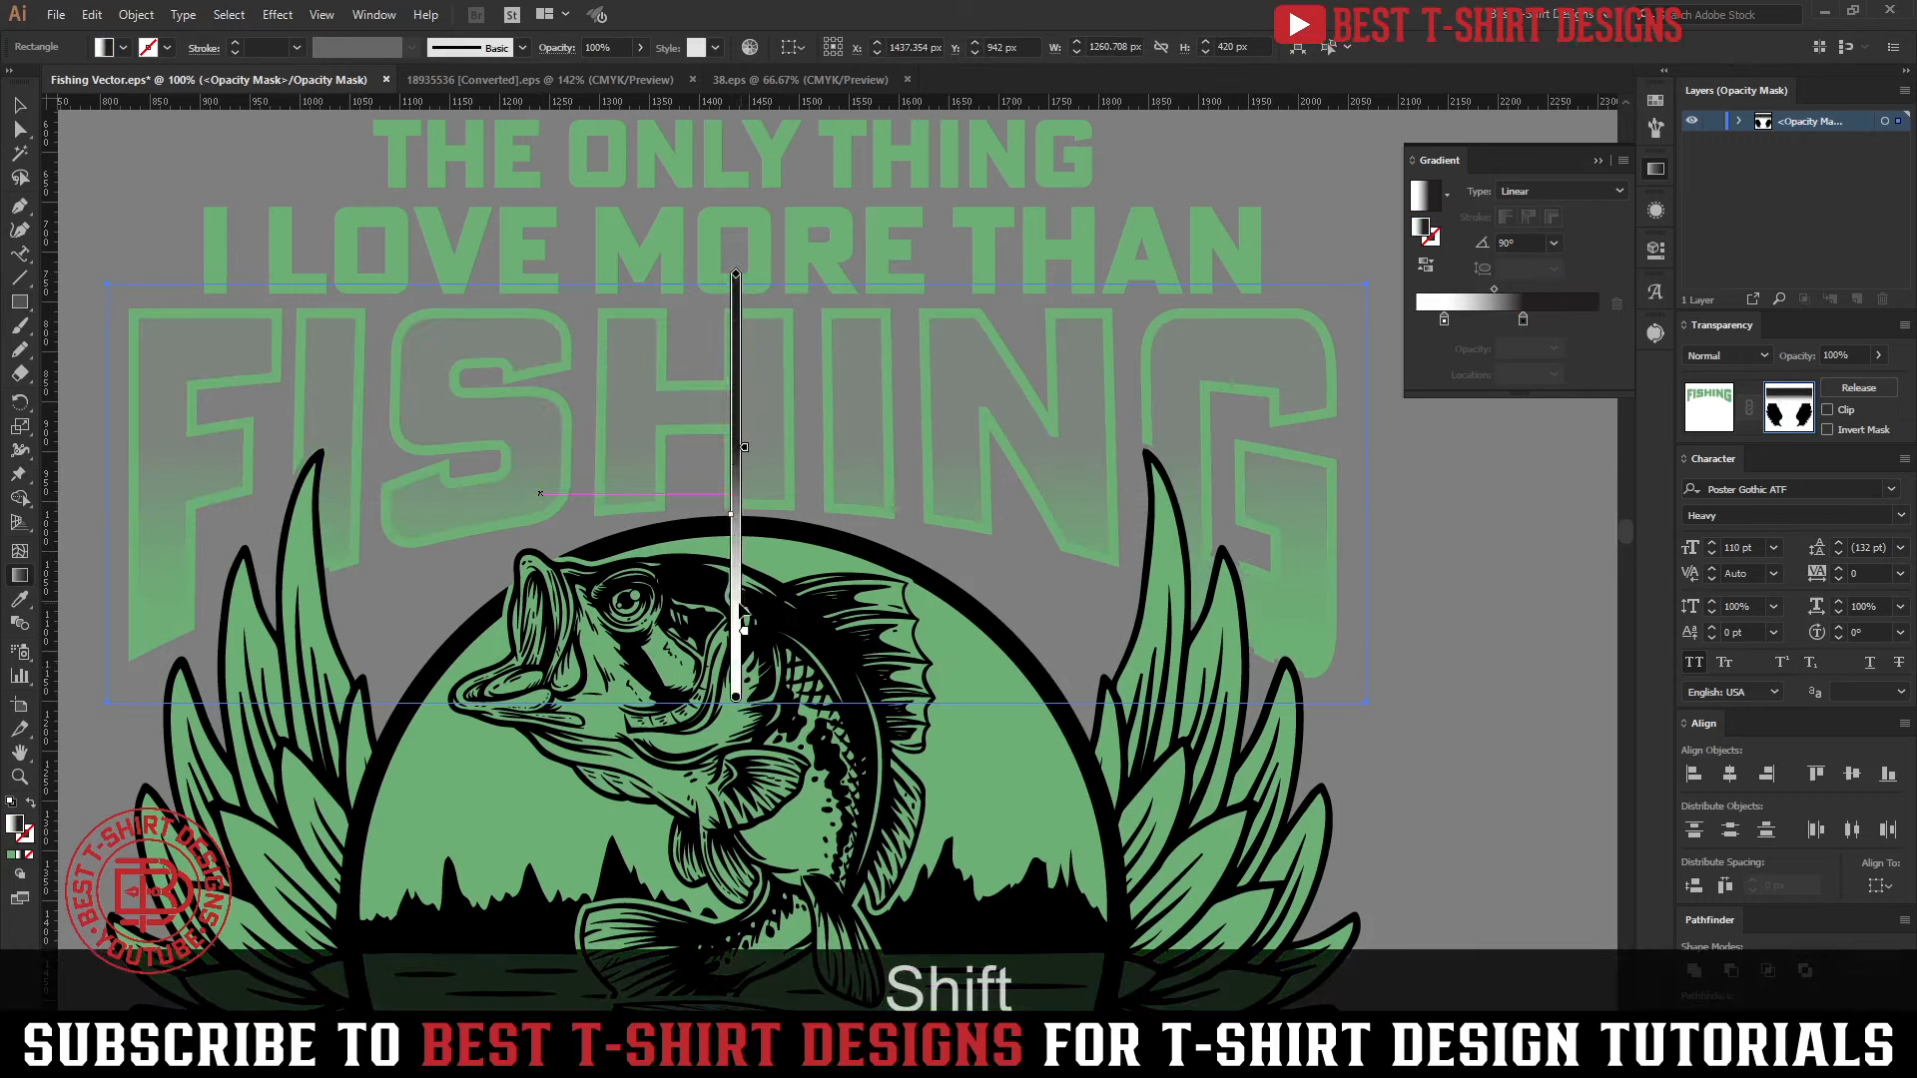
mouse_move(745, 569)
drag(744, 569, 744, 552)
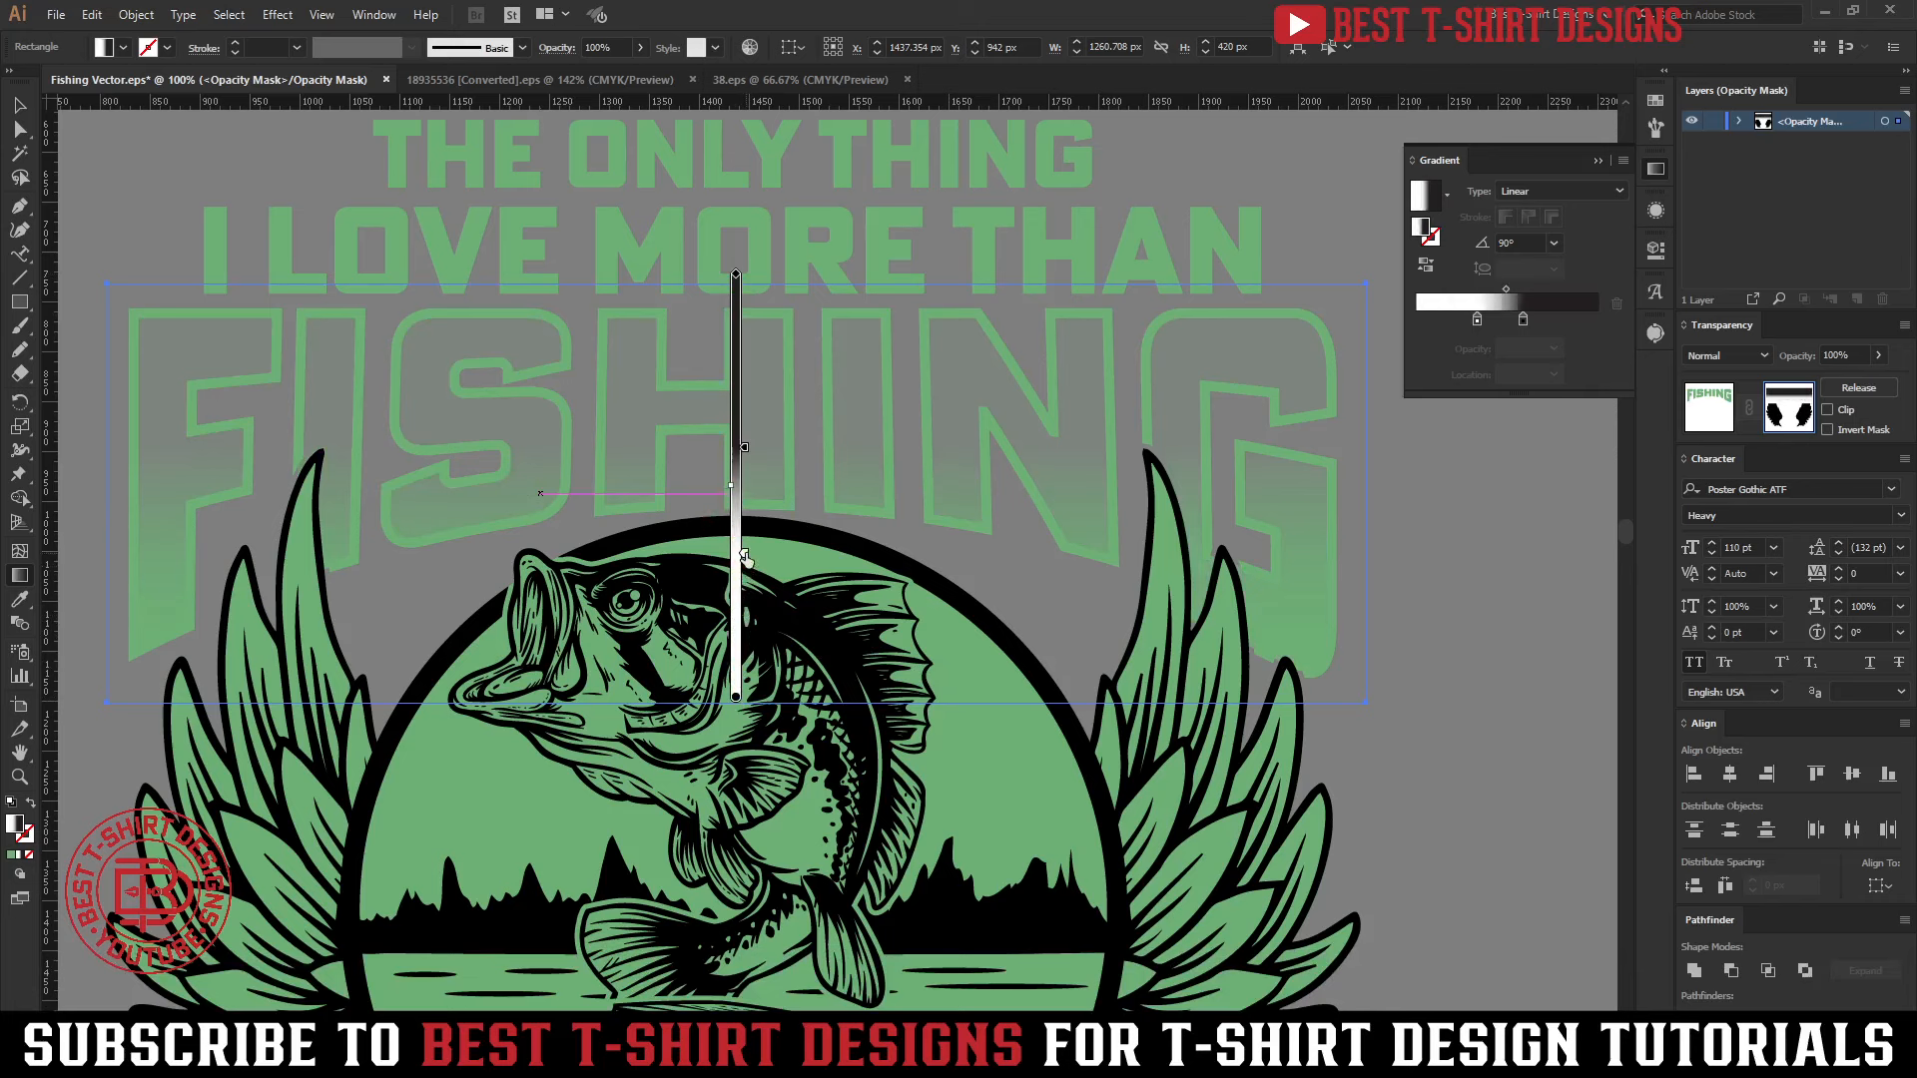
drag(745, 446, 745, 401)
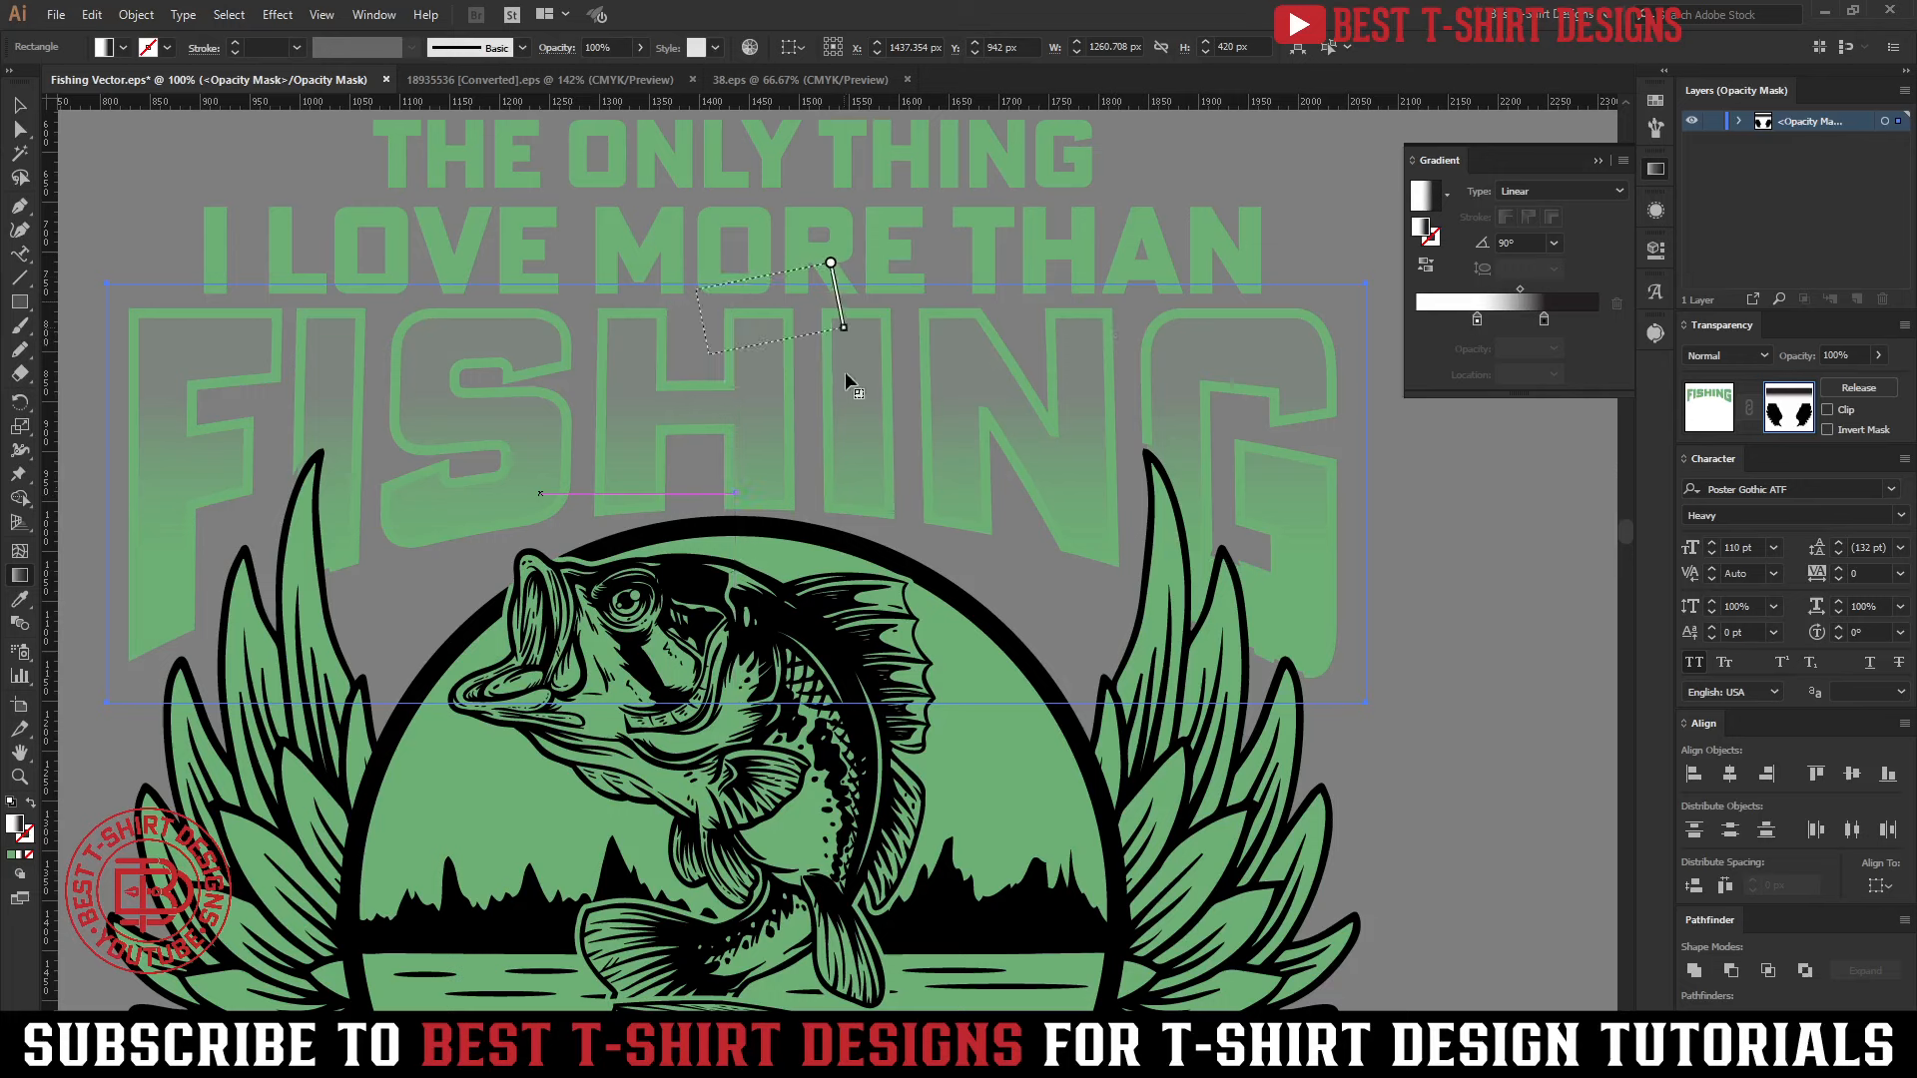
mouse_move(831, 263)
mouse_down()
mouse_move(829, 717)
mouse_move(736, 689)
mouse_move(737, 519)
mouse_up()
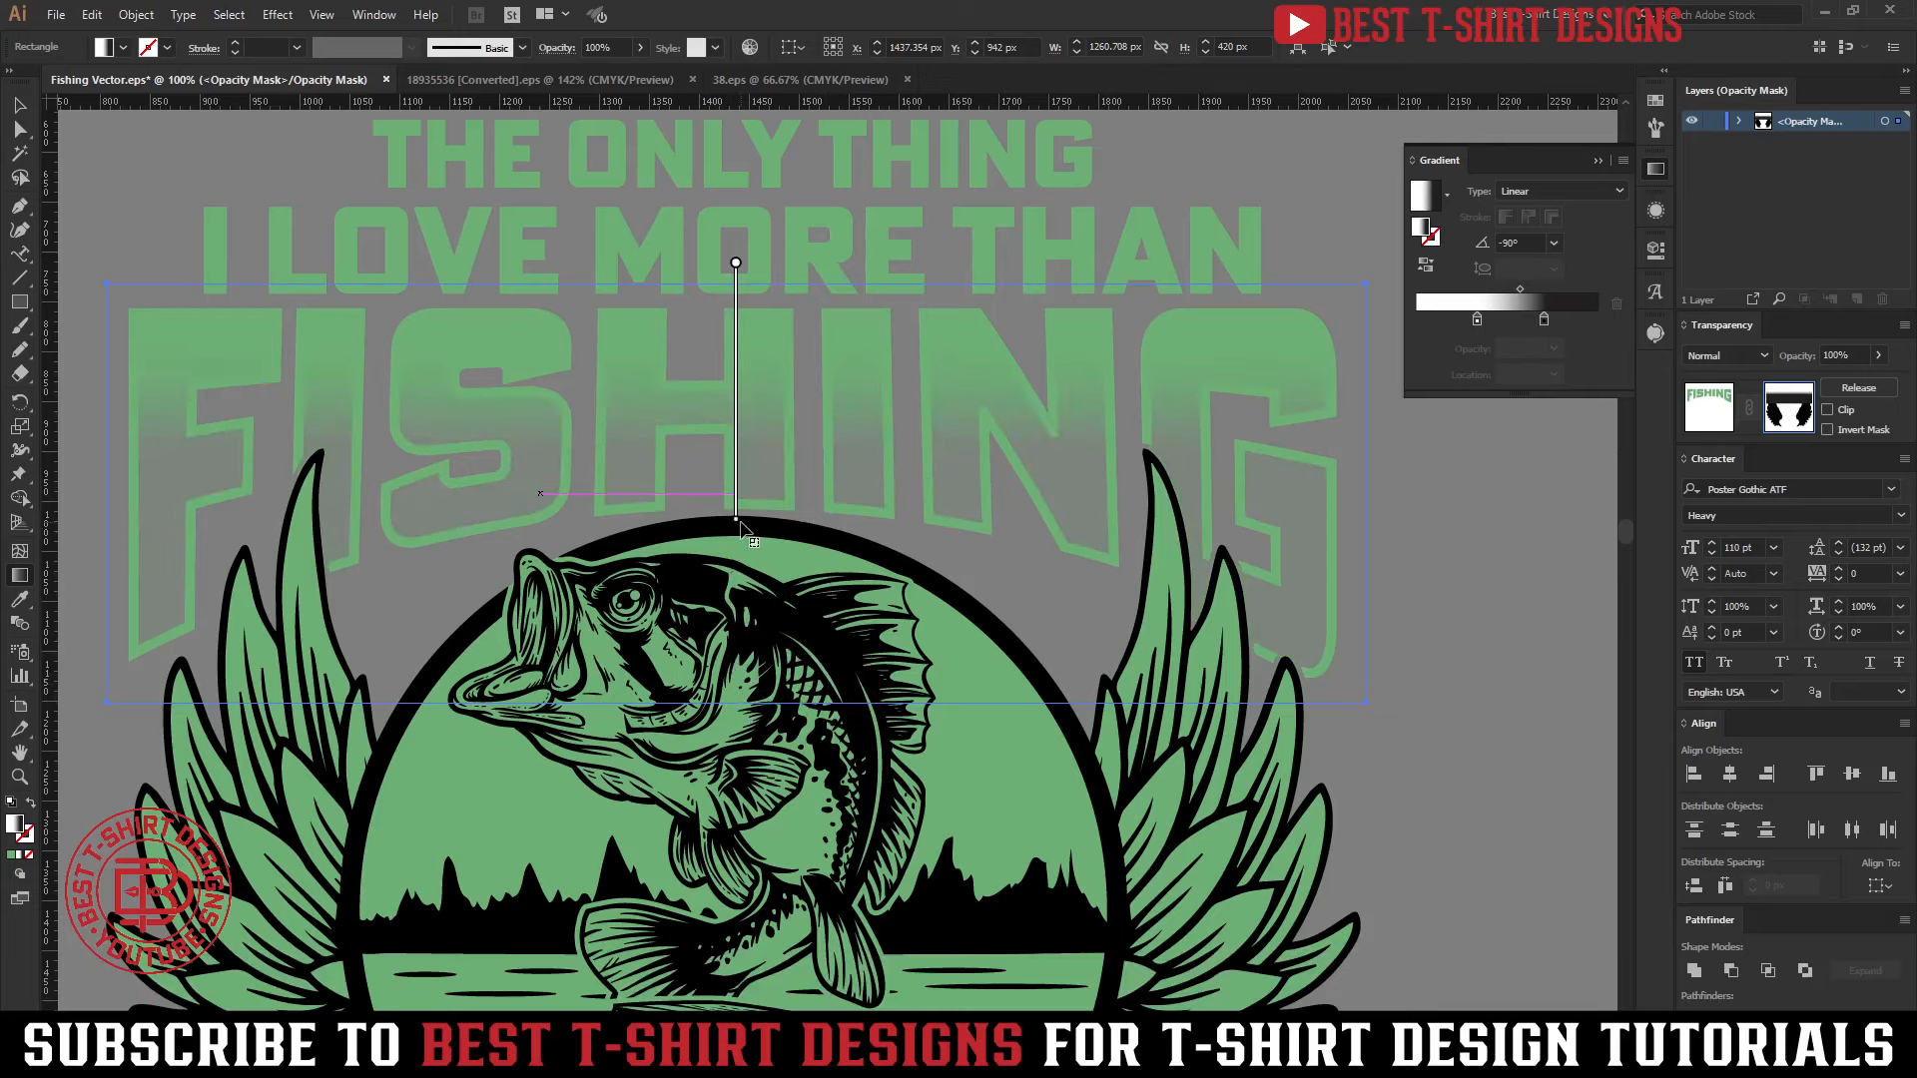
key(v)
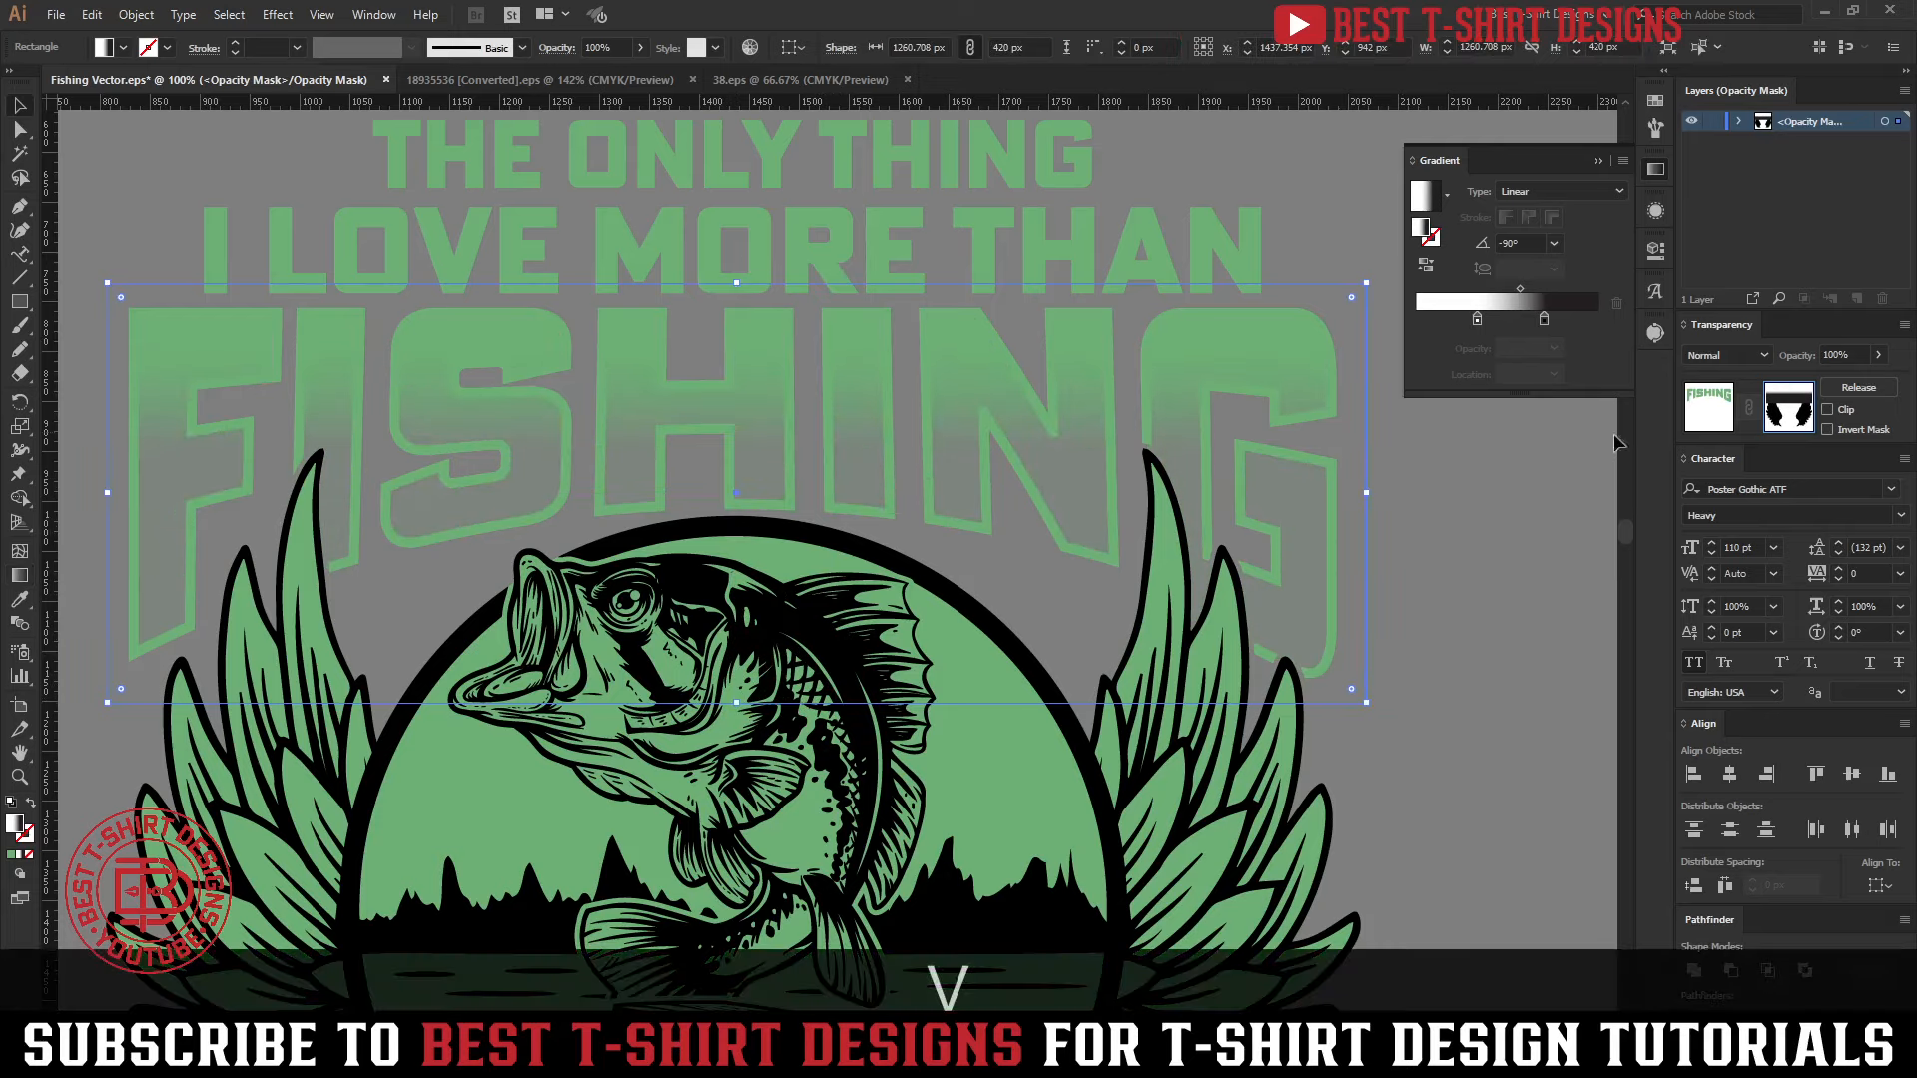
click(1703, 405)
Leave isolation and examine the whole design and its gradient-faded FISHING and GRANDPA lettering
double_click(1392, 637)
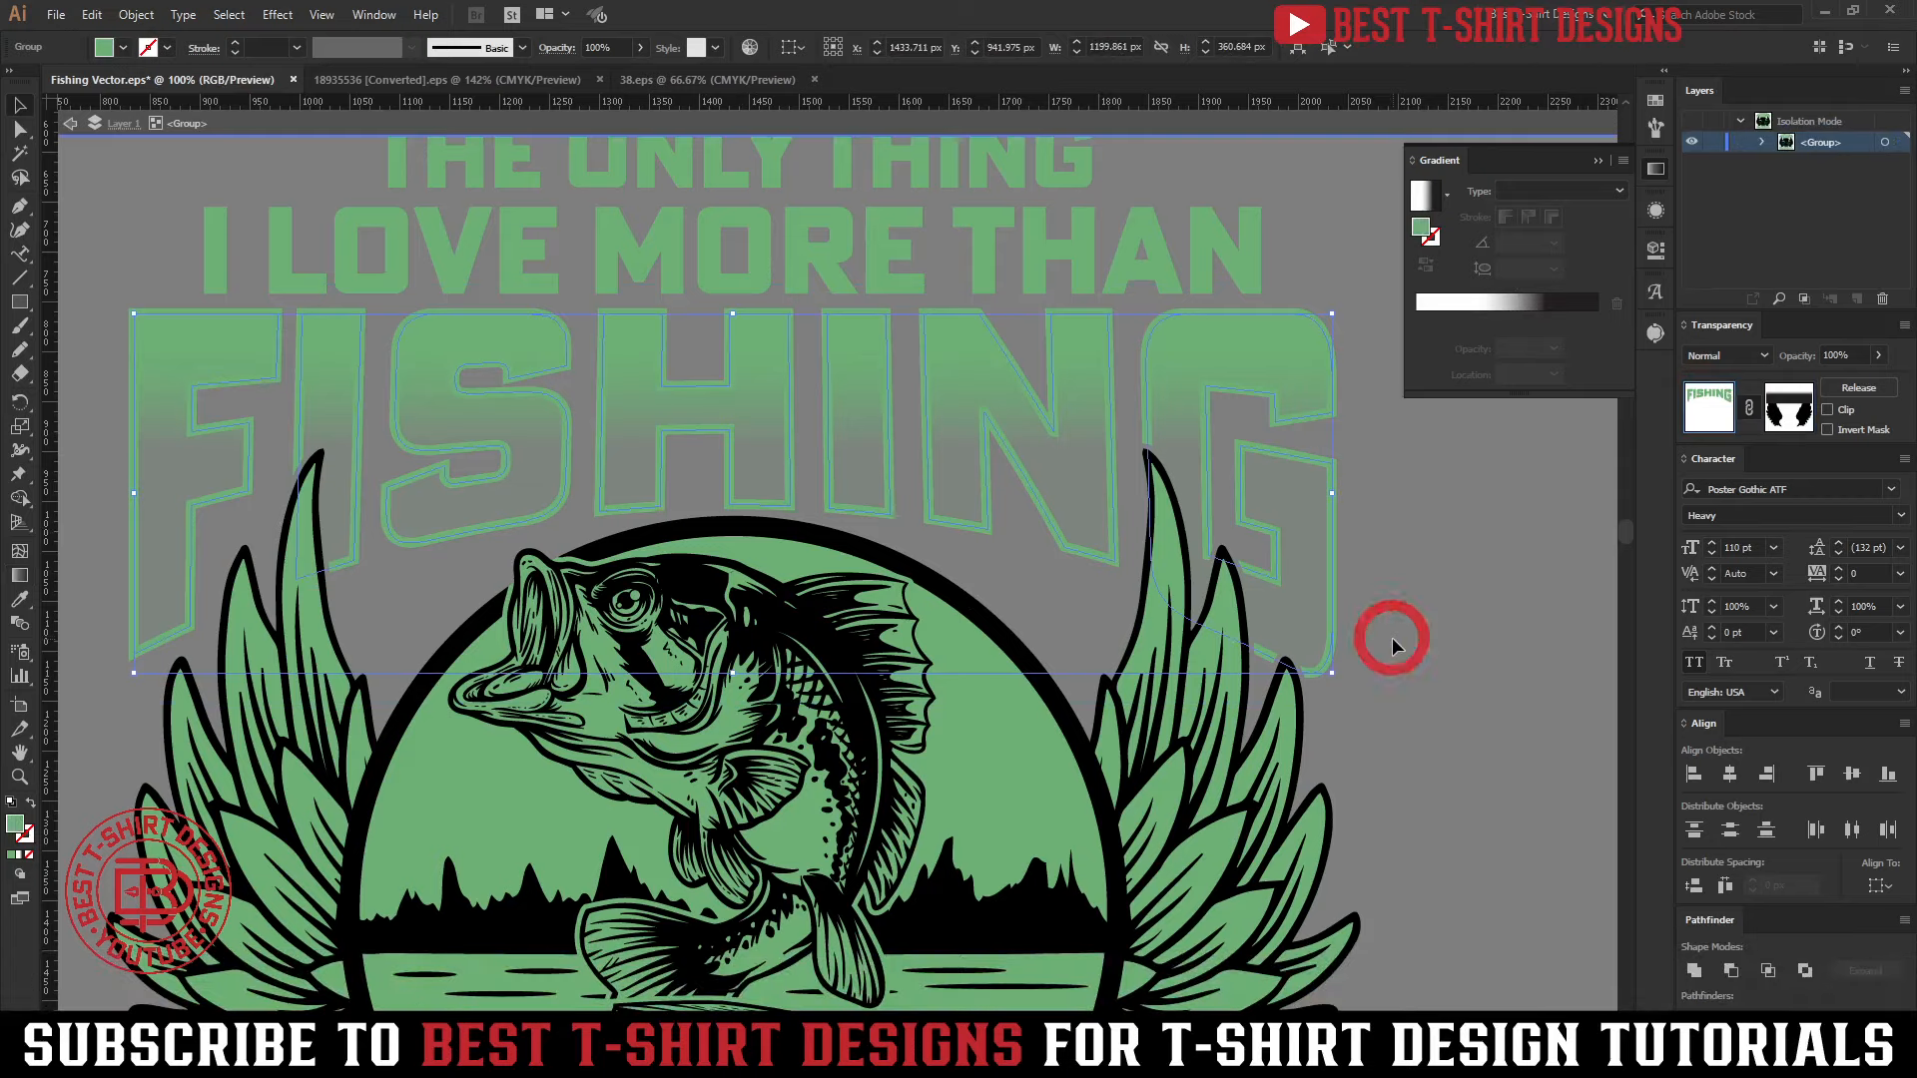
scroll(696, 437, down, 3)
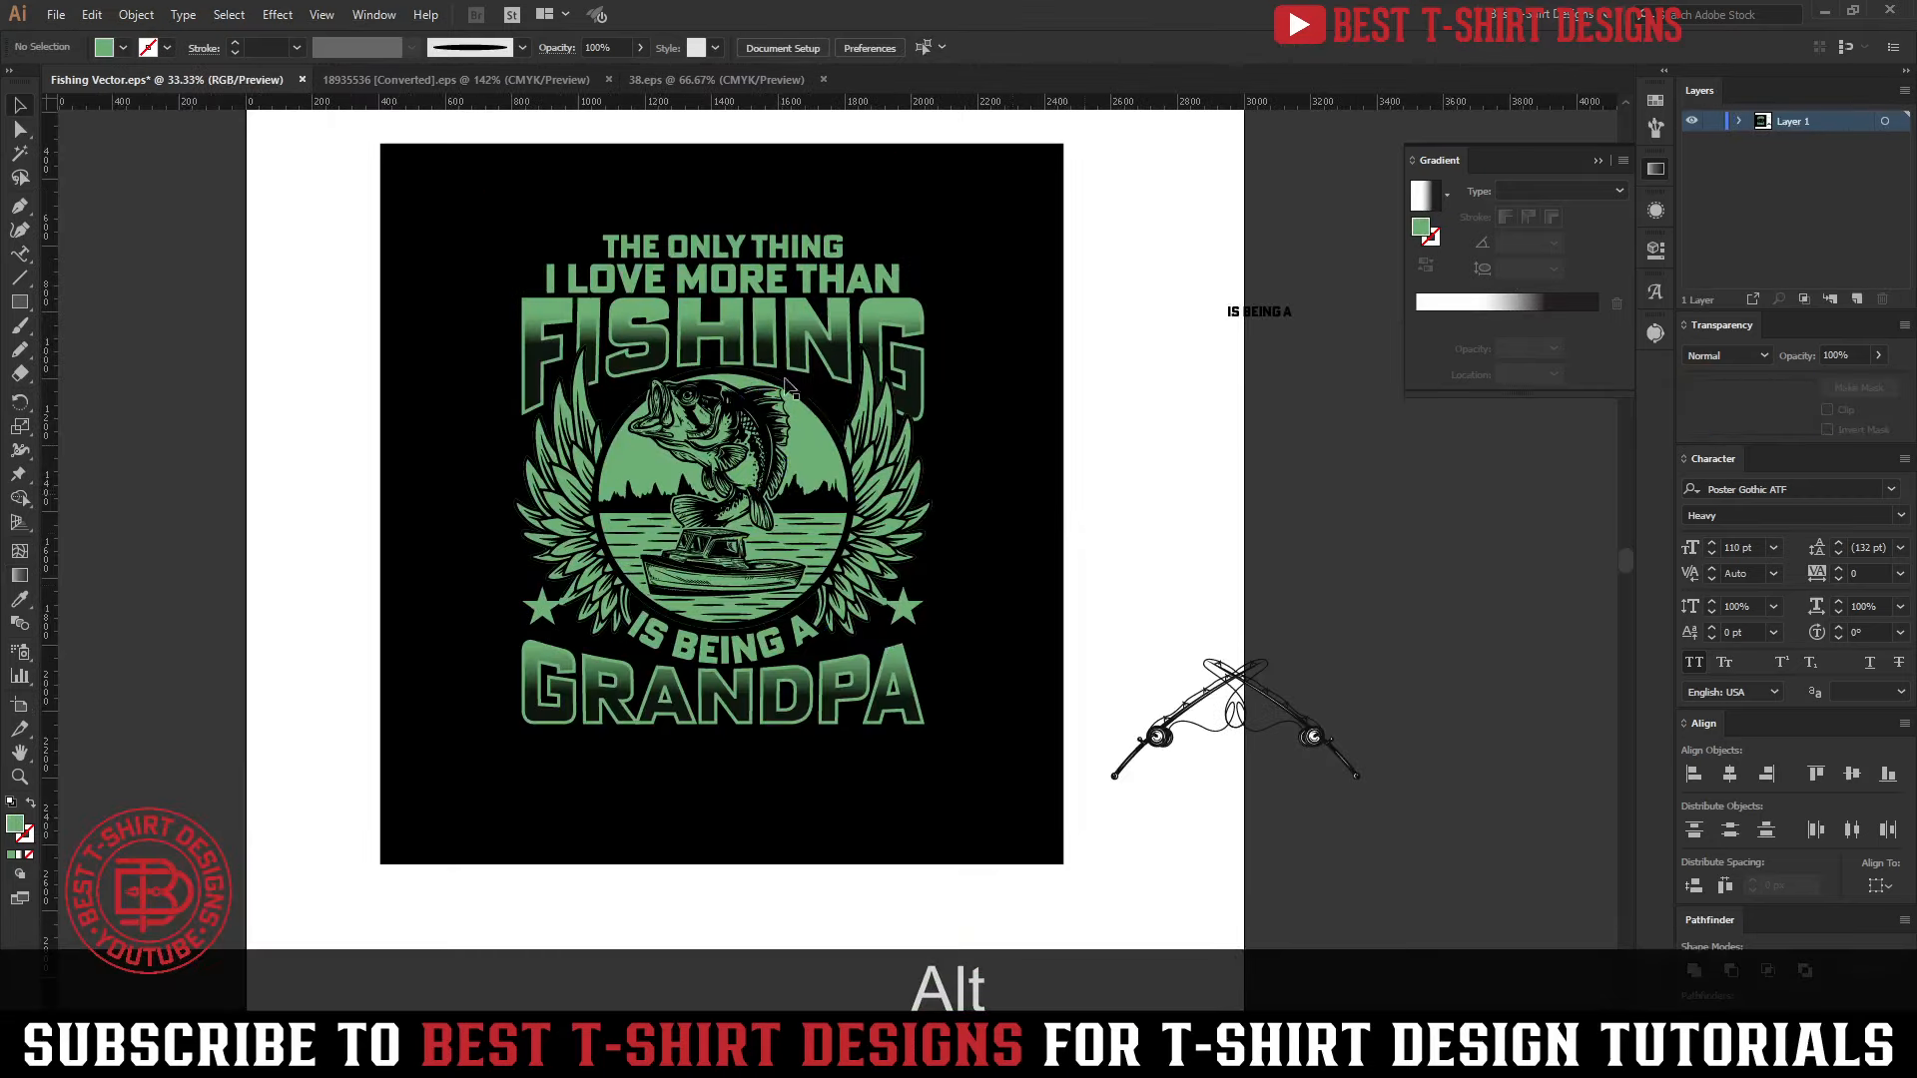
scroll(1065, 543, up, 1)
scroll(1069, 542, up, 1)
click(1068, 542)
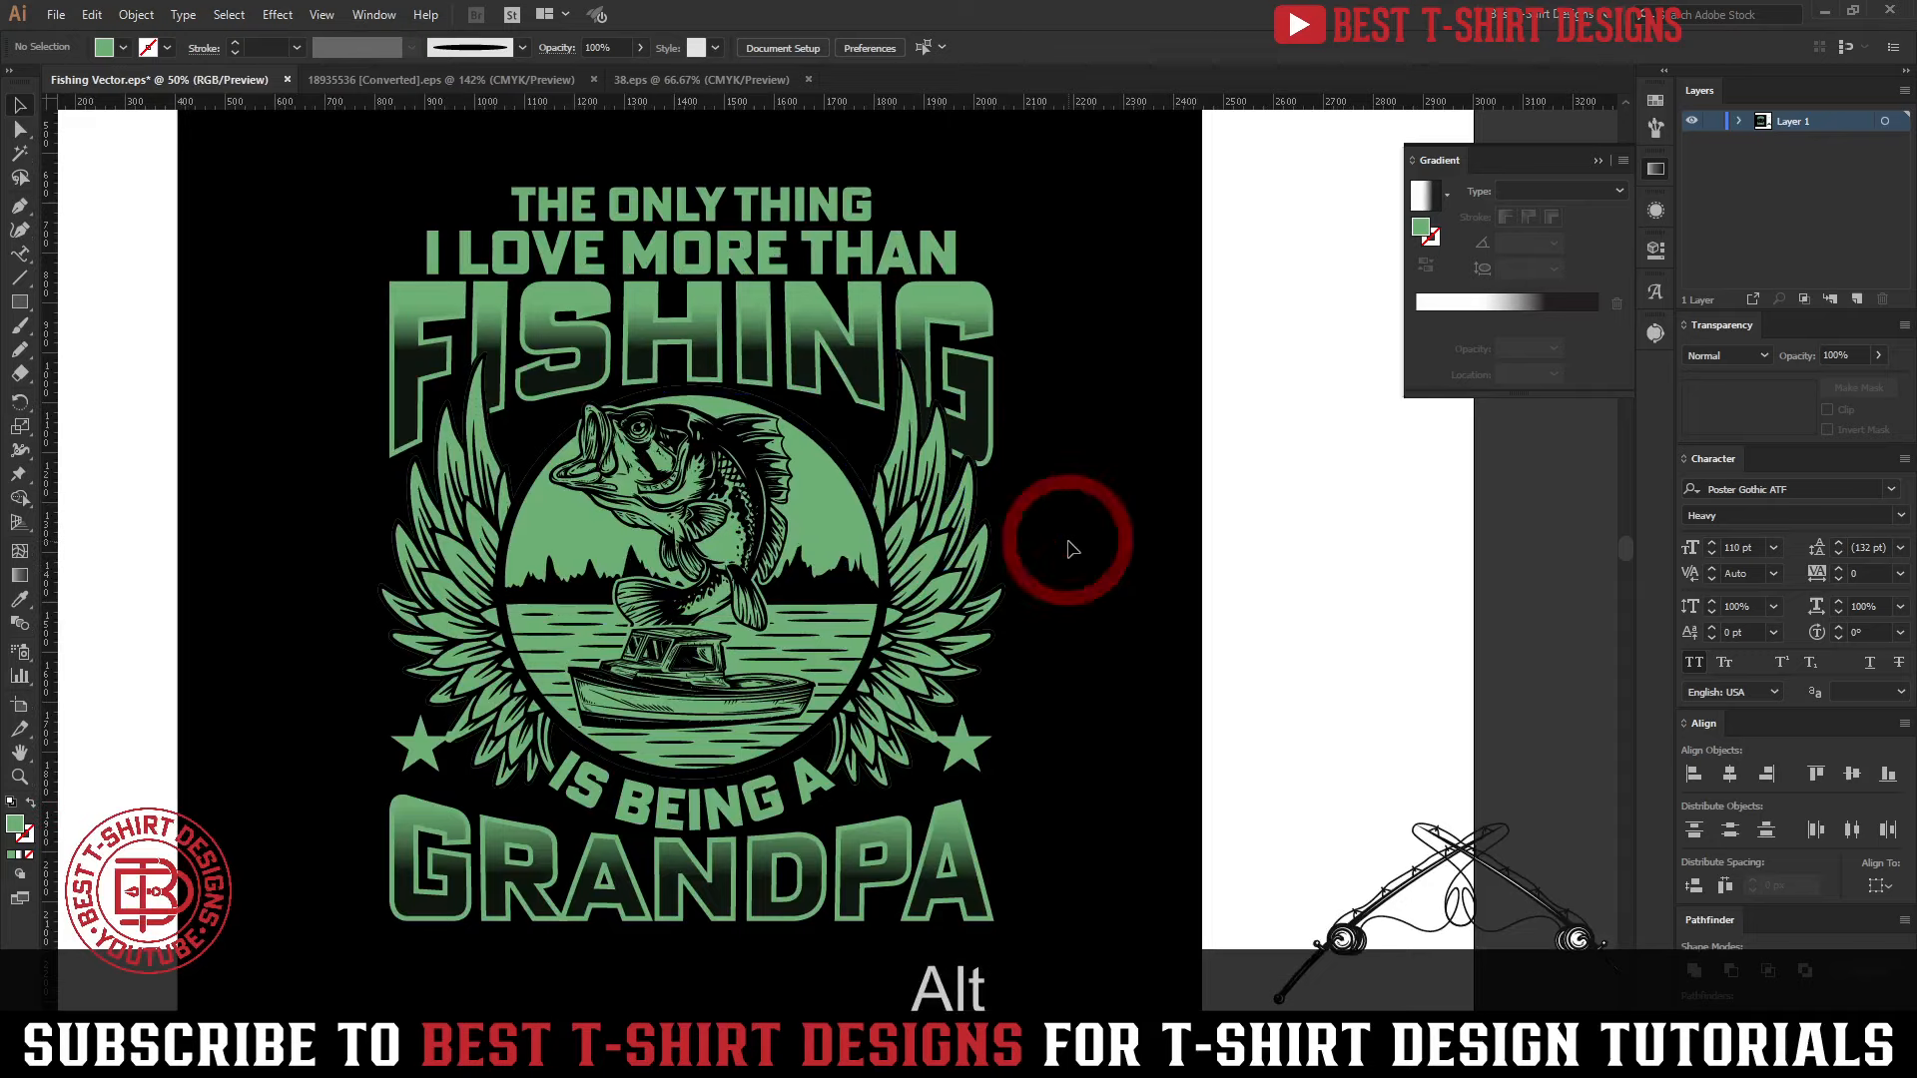
scroll(1068, 542, down, 1)
scroll(384, 614, down, 1)
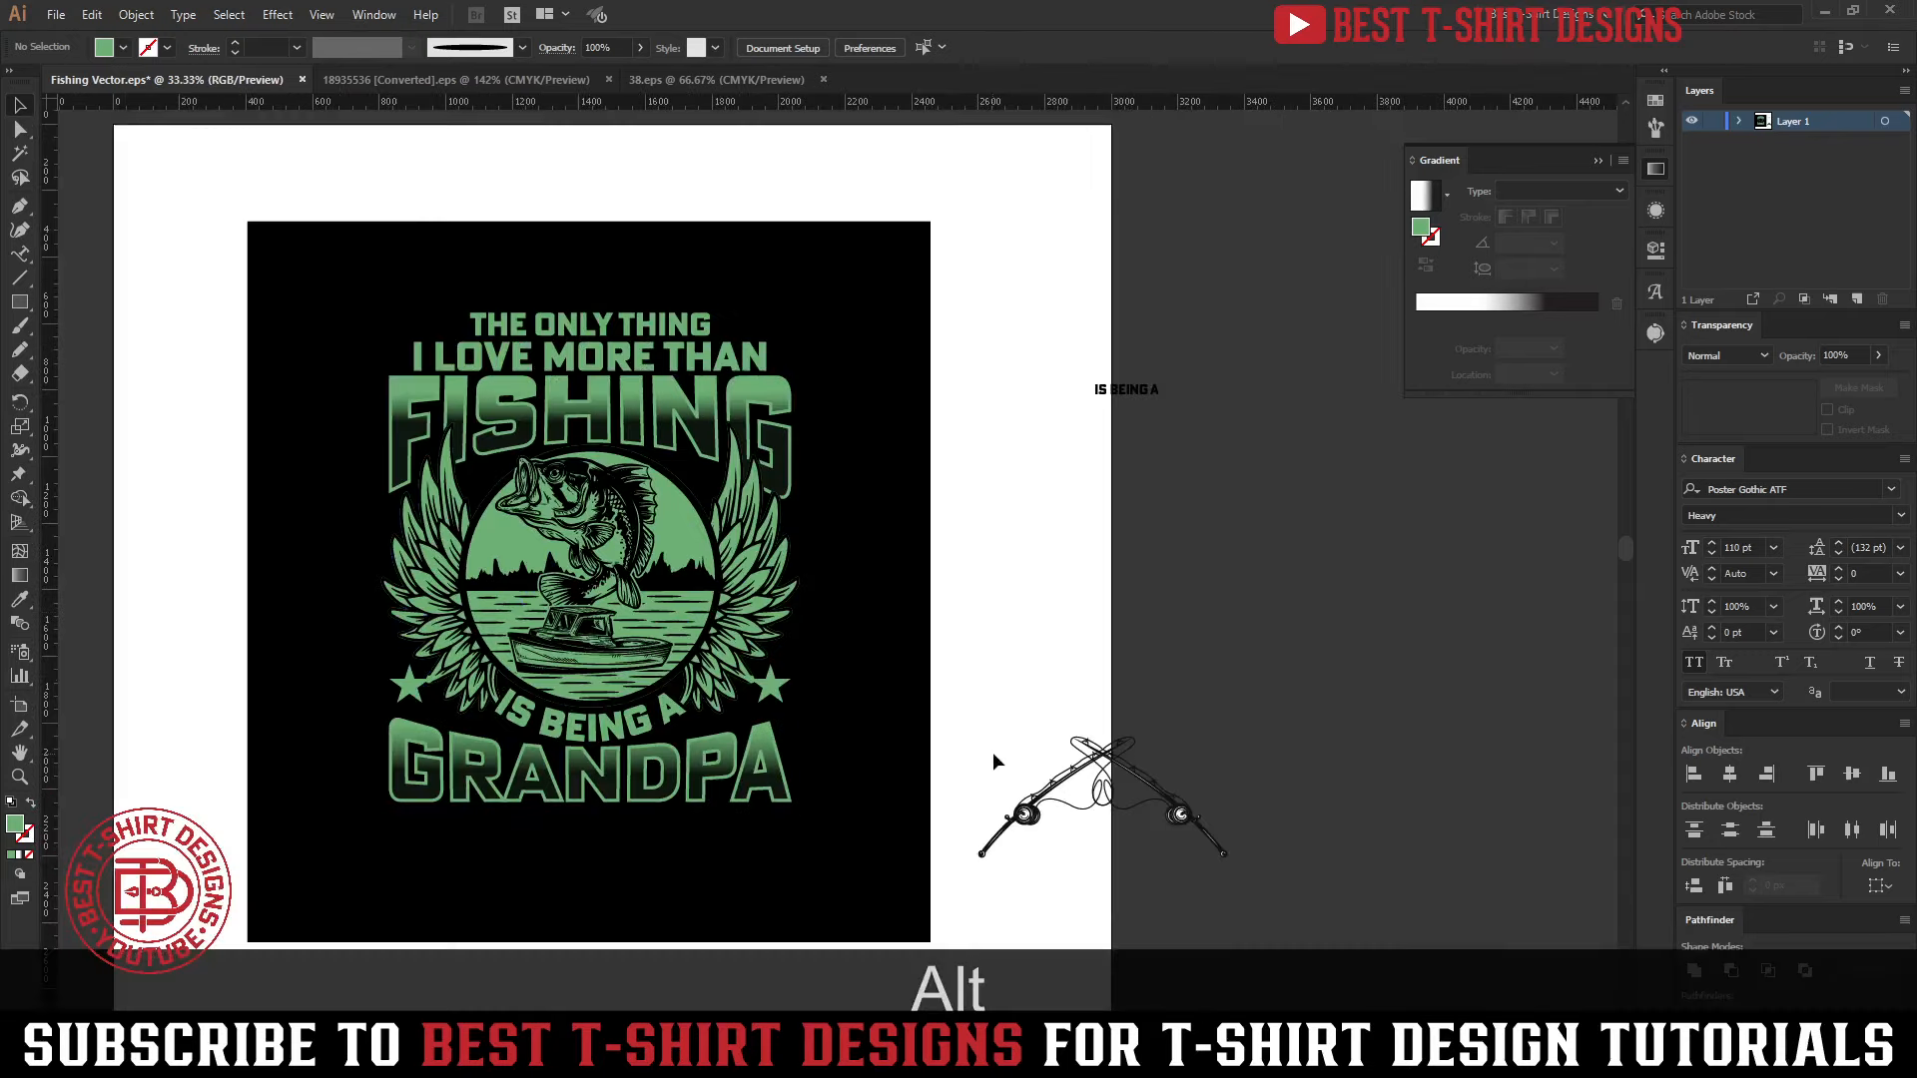
scroll(390, 715, up, 2)
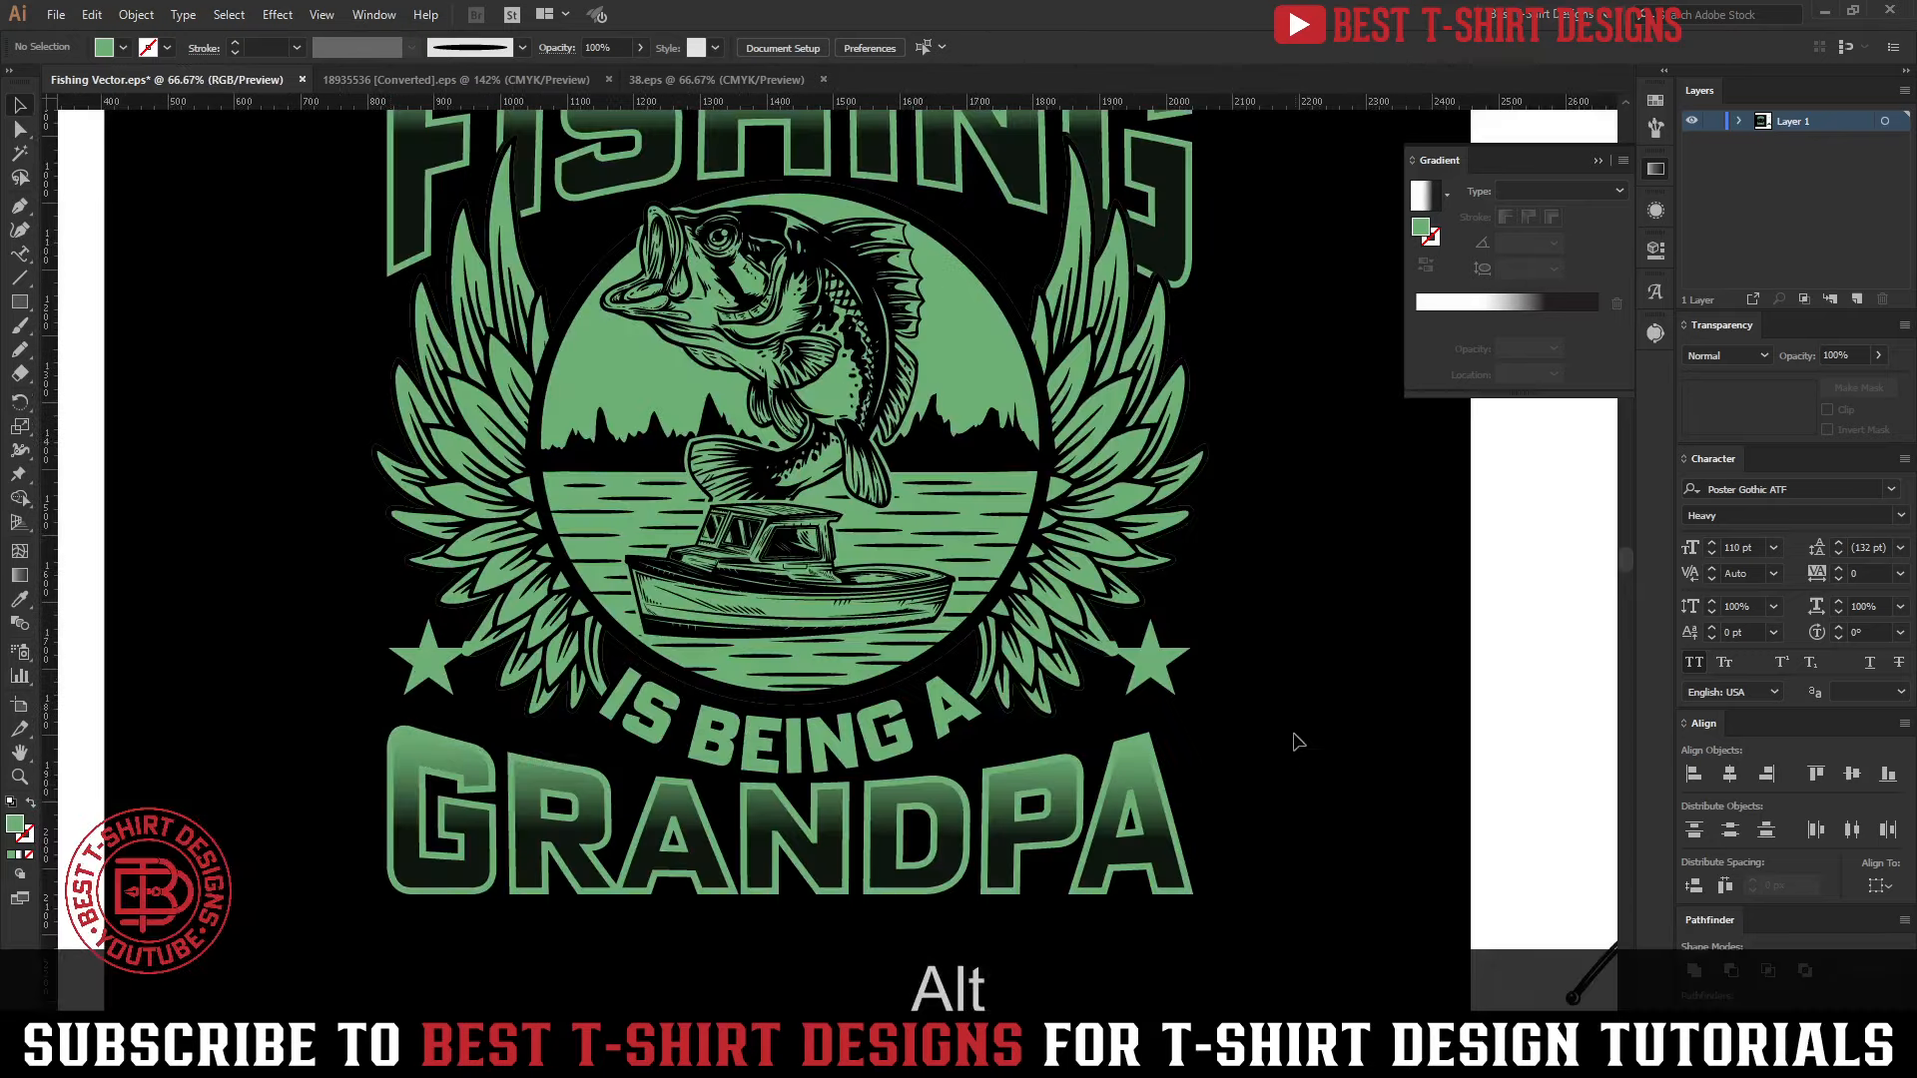
Isolate the artwork group, offset the paths of the star pair by 10 px with Miter joins, and cut the enlarged stars
click(1171, 679)
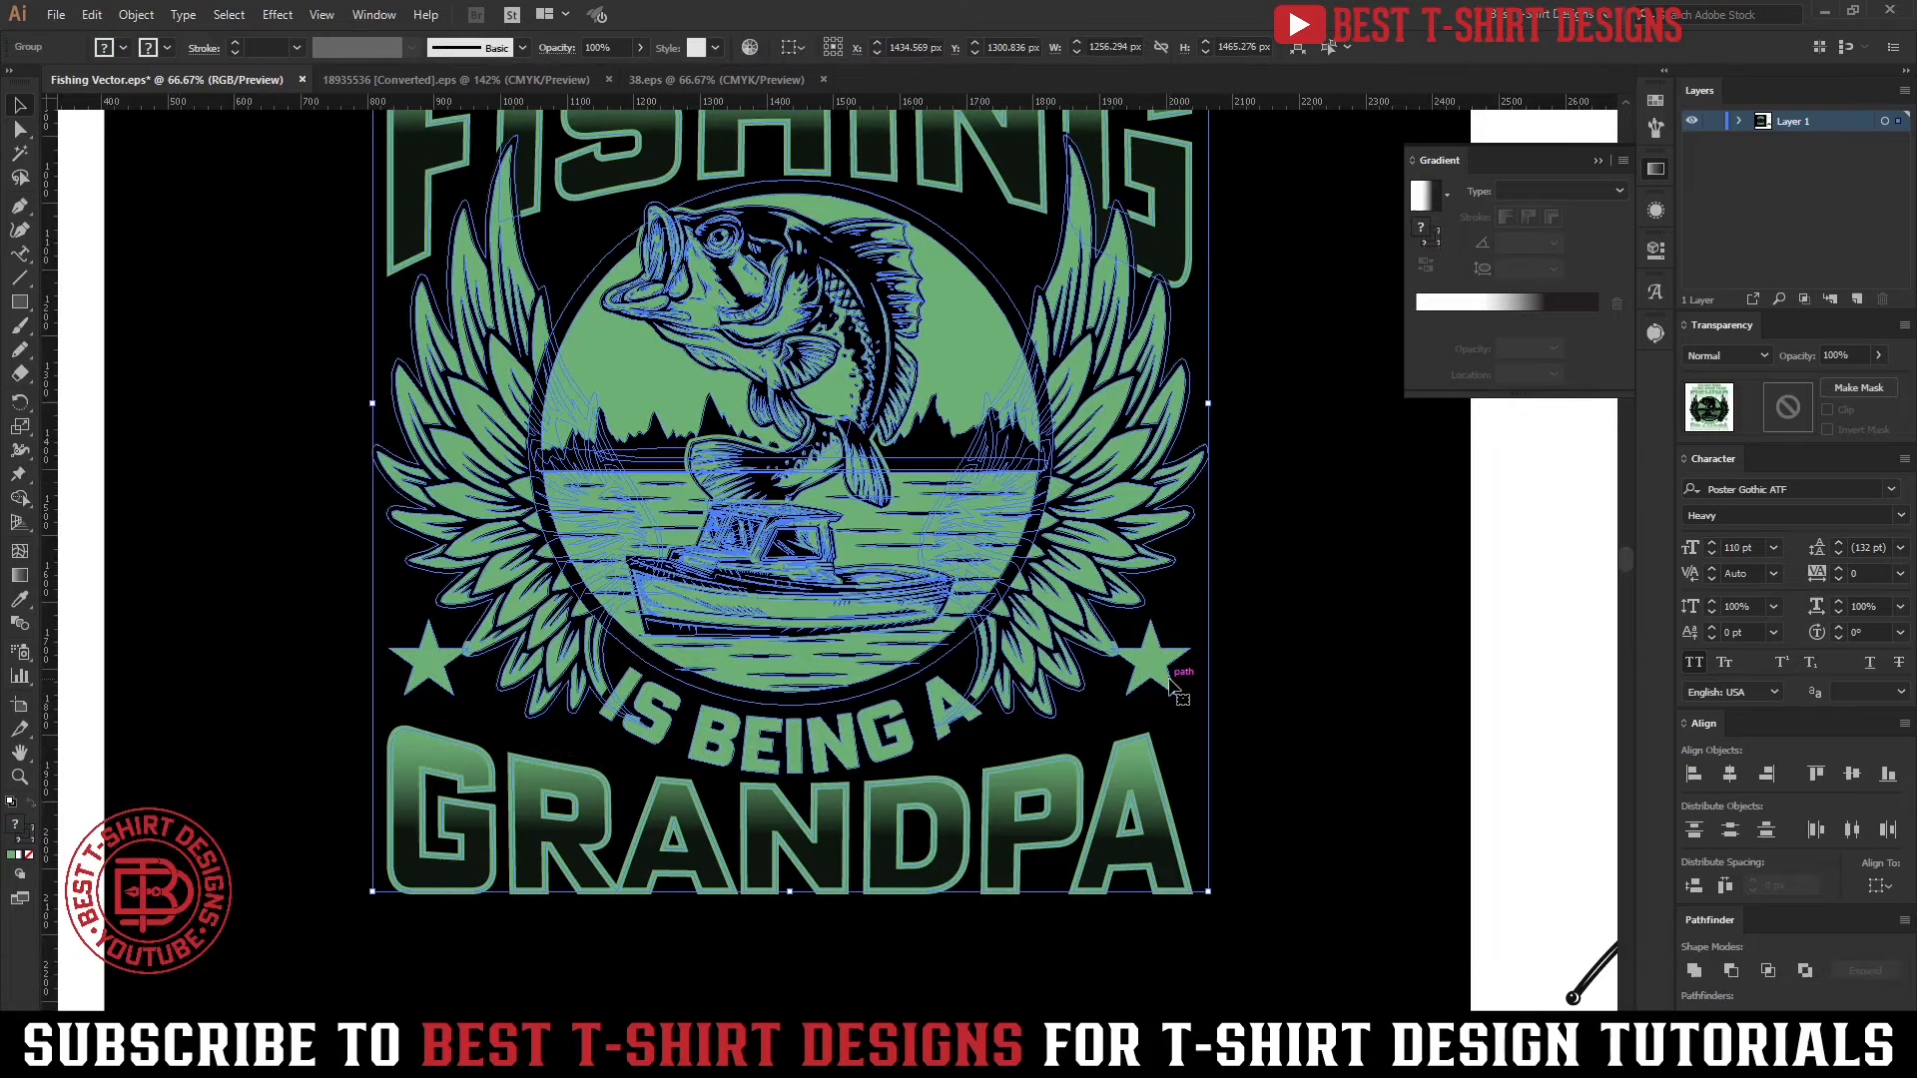
double_click(1171, 680)
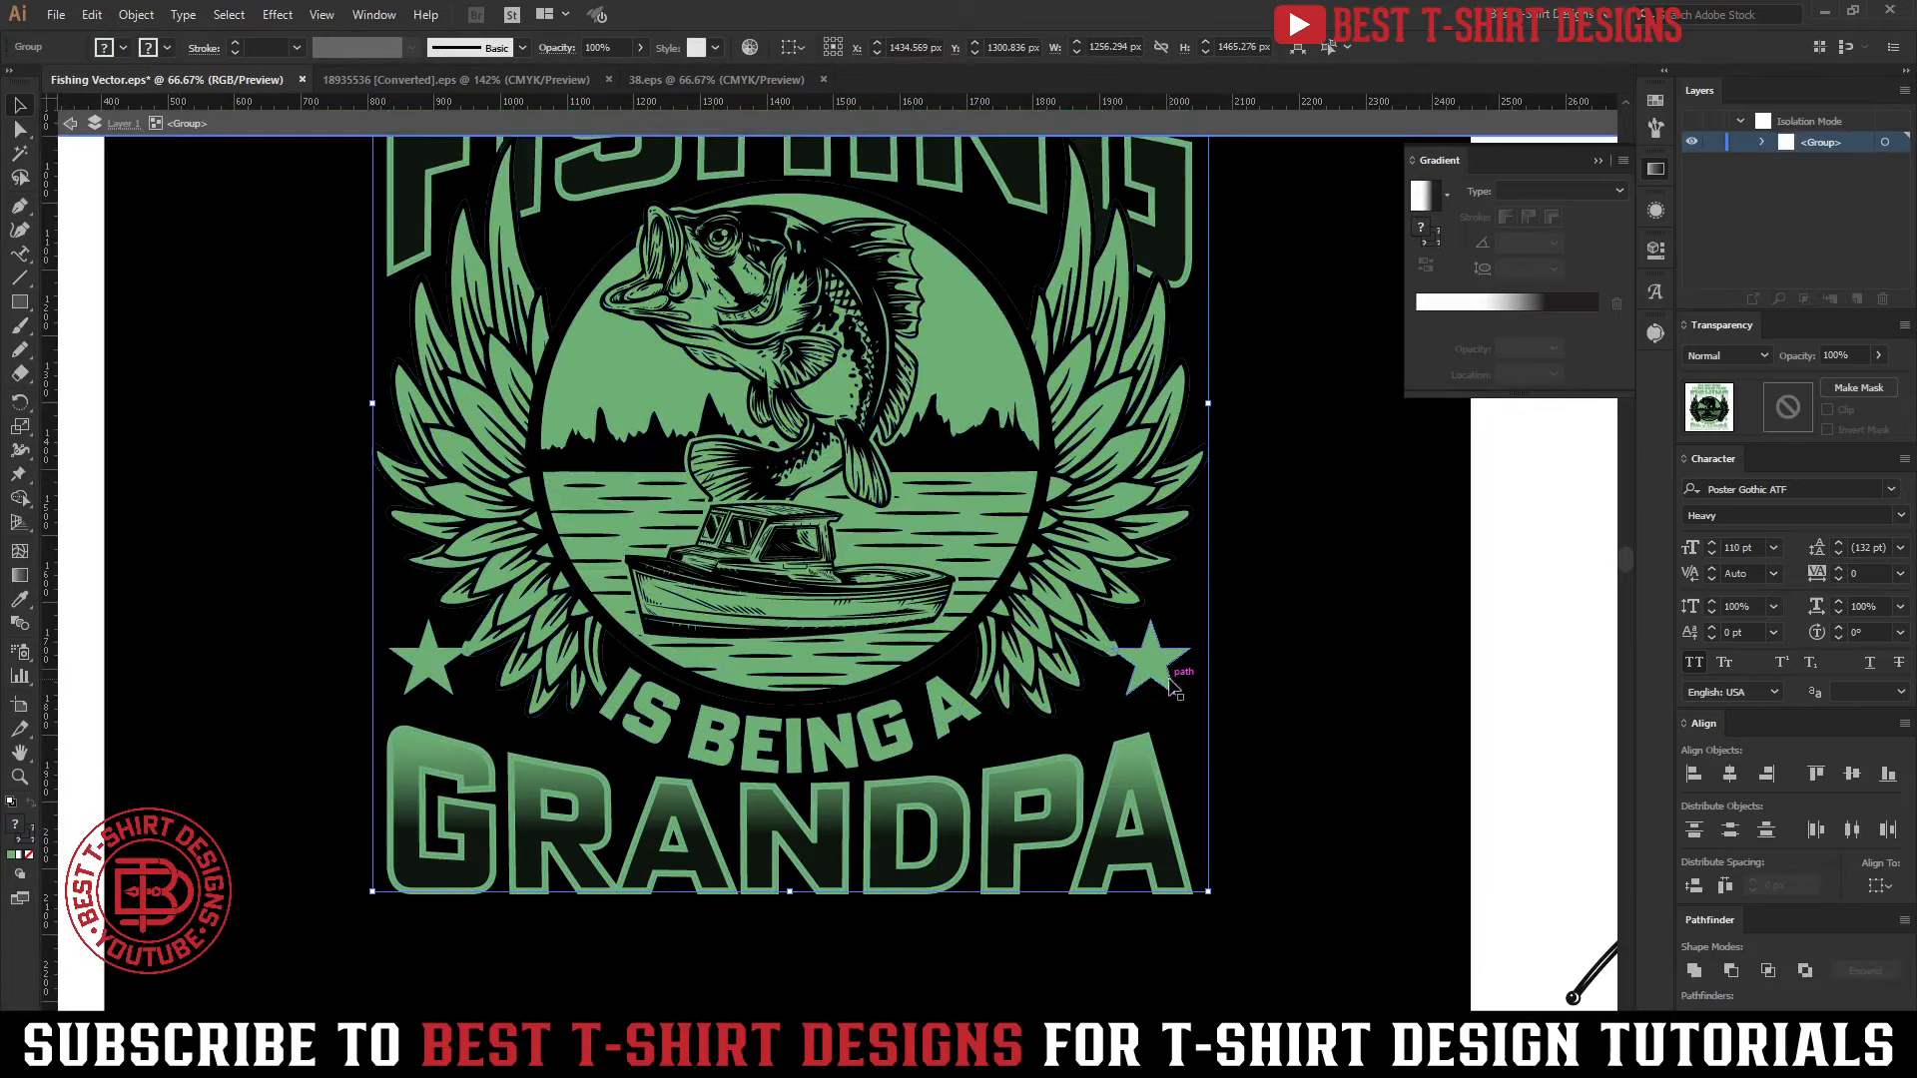
scroll(1156, 667, up, 1)
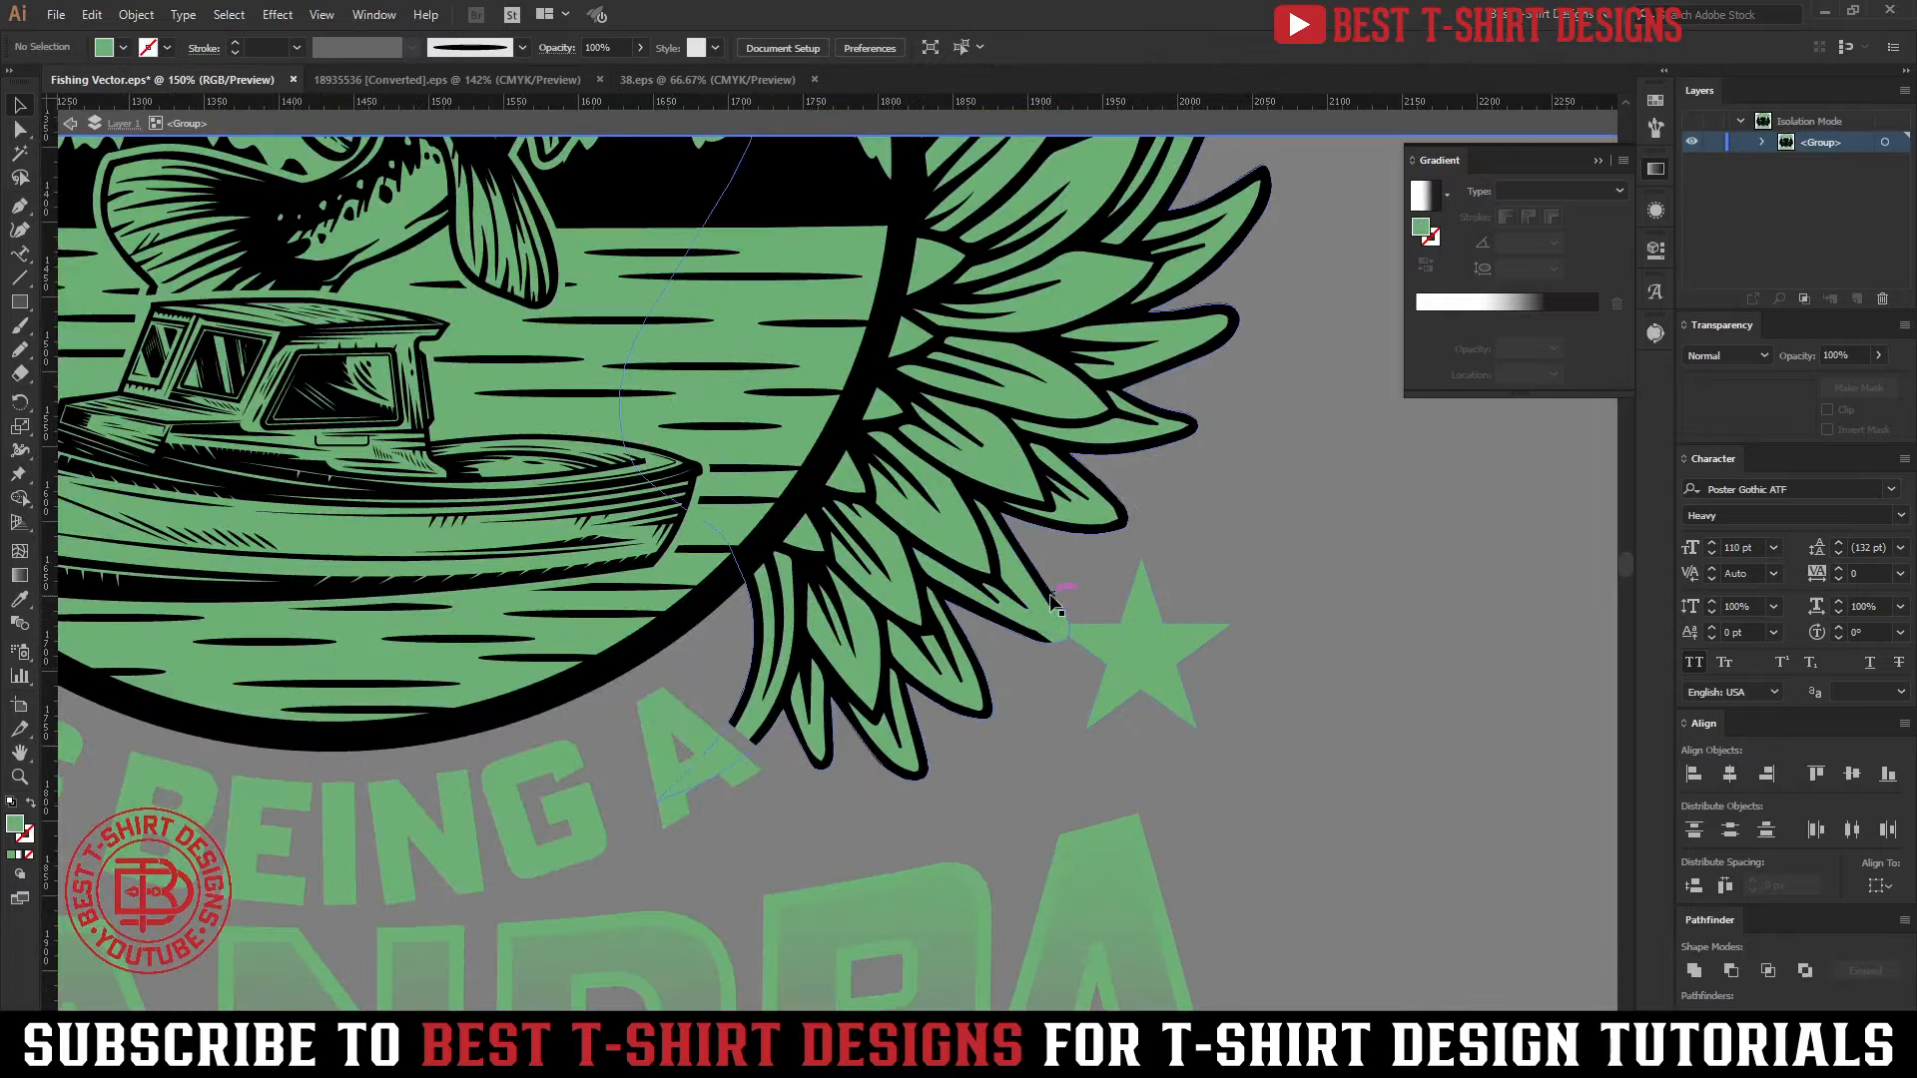
click(1126, 667)
key(ctrl+alt+f)
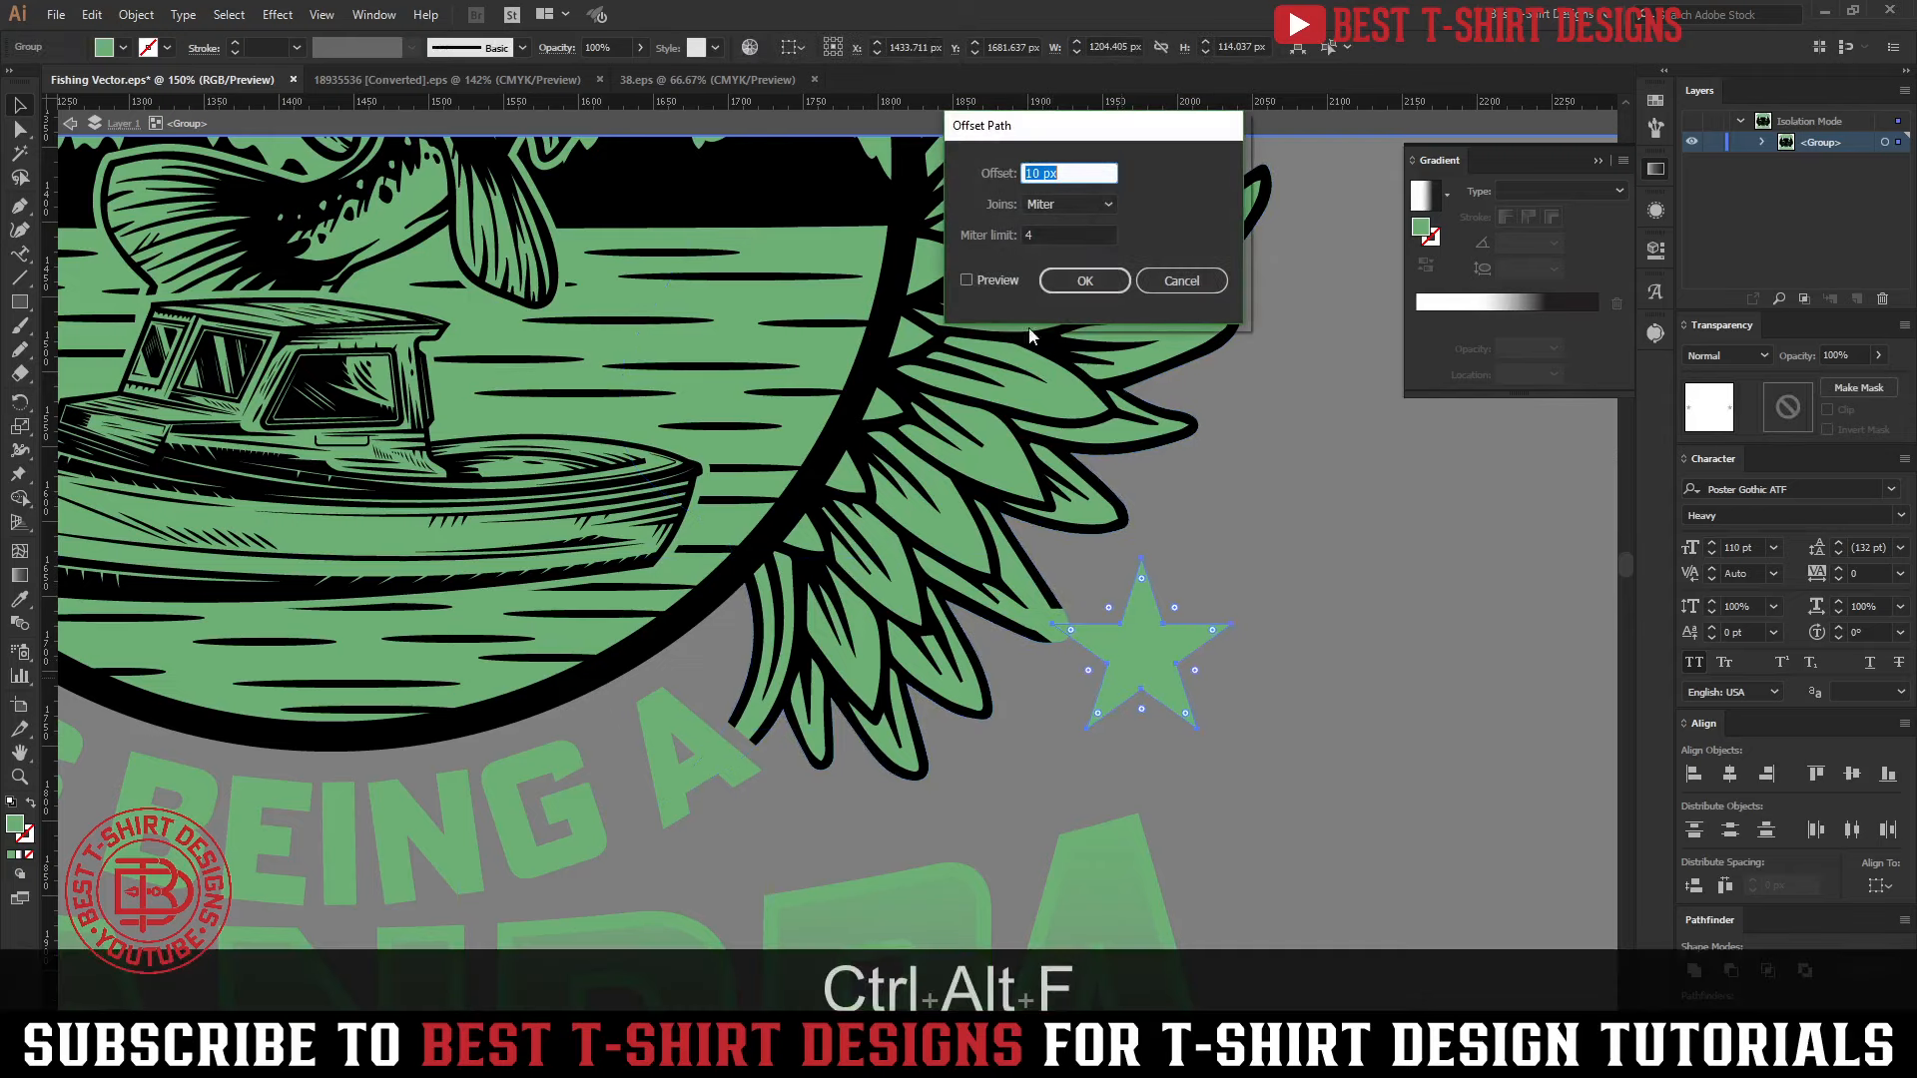
click(966, 281)
click(1084, 281)
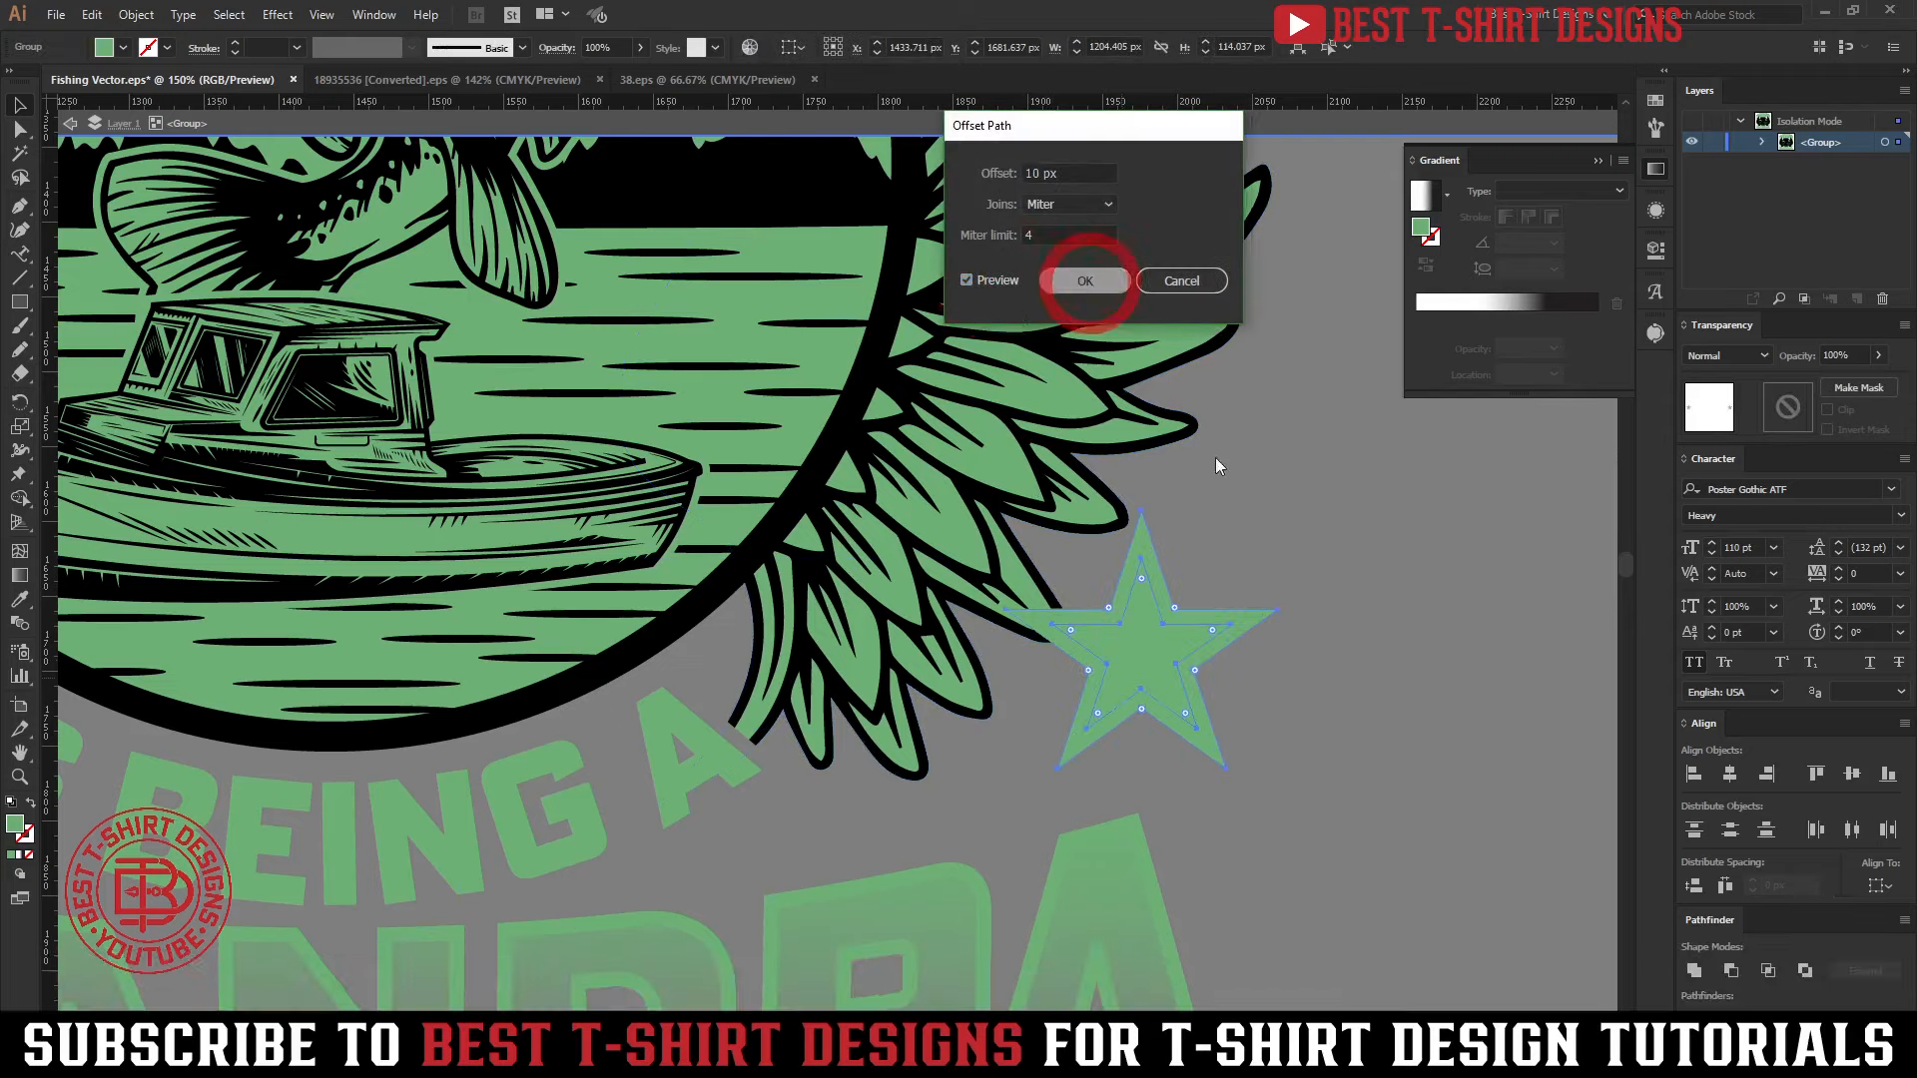
key(ctrl+x)
Isolate the winged emblem artwork, start editing its opacity mask, and paste the enlarged stars in place at the front
double_click(938, 524)
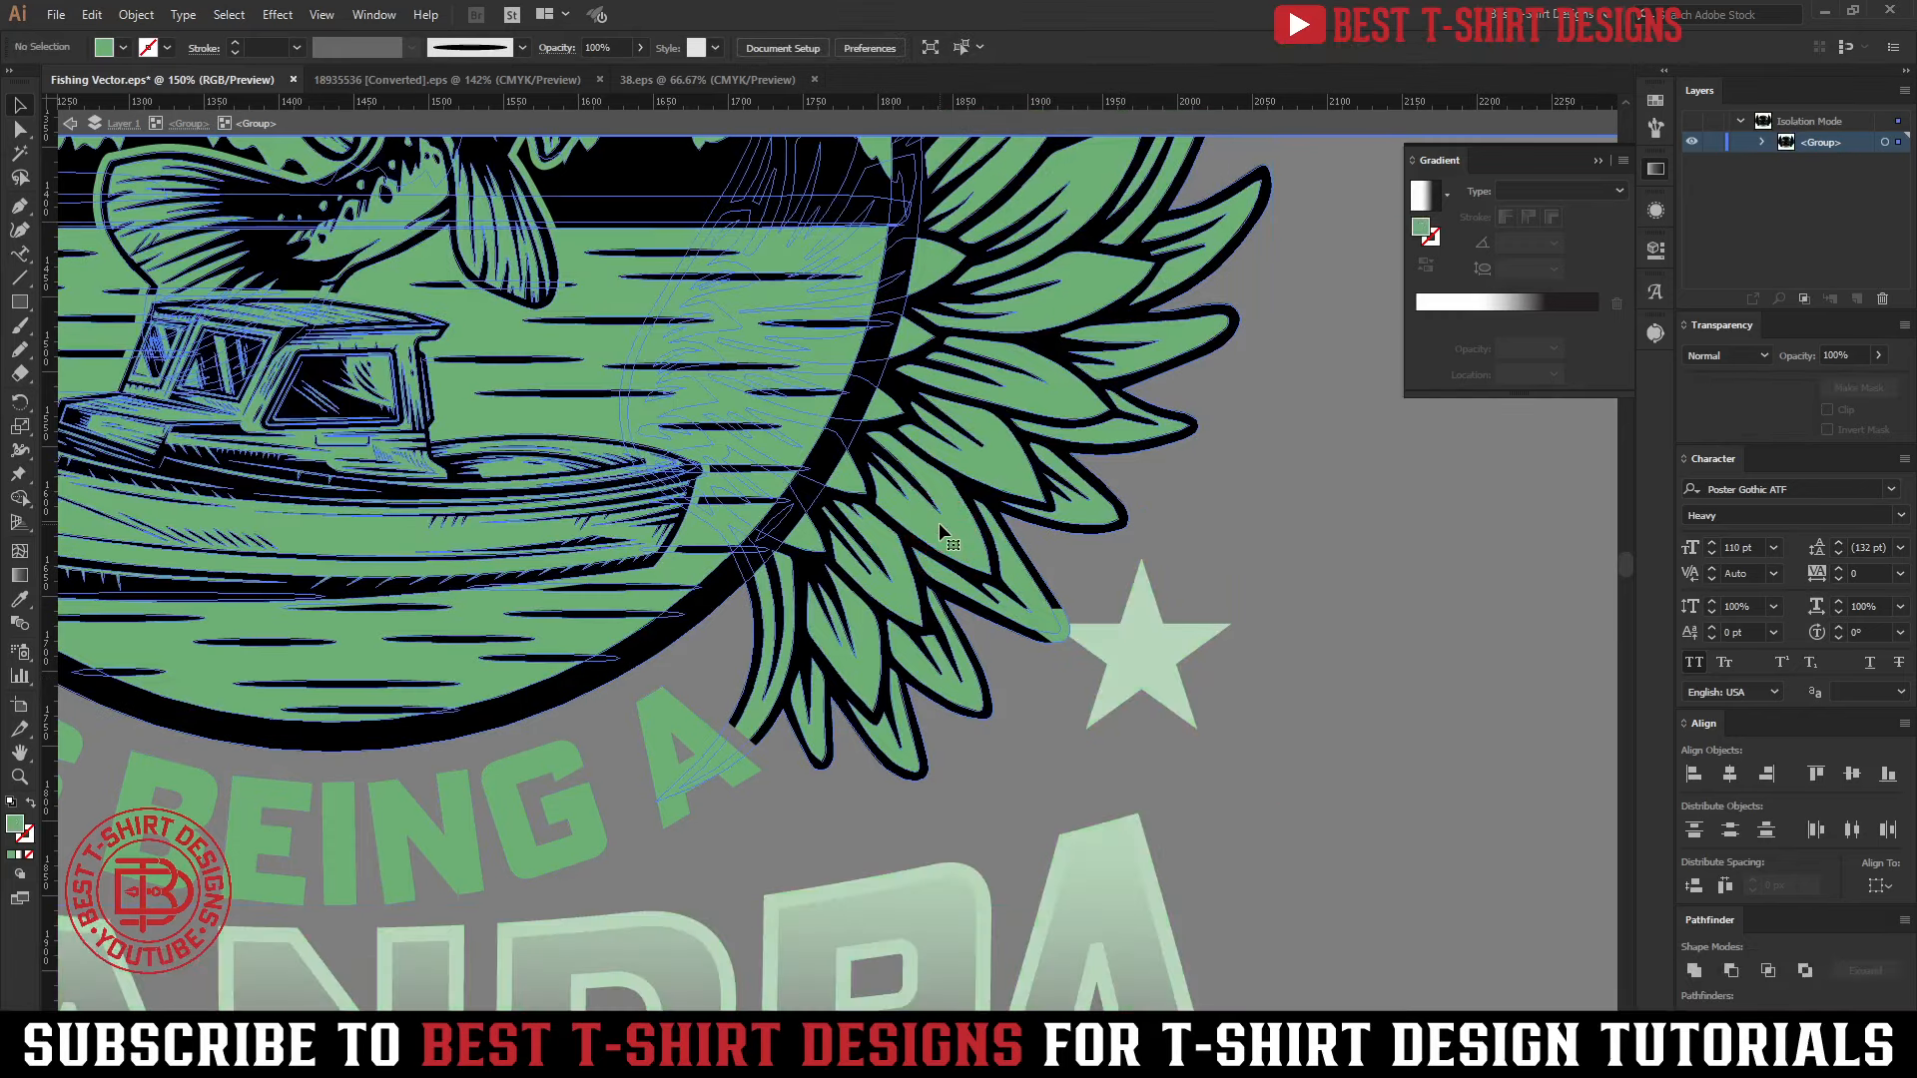
double_click(939, 523)
click(939, 525)
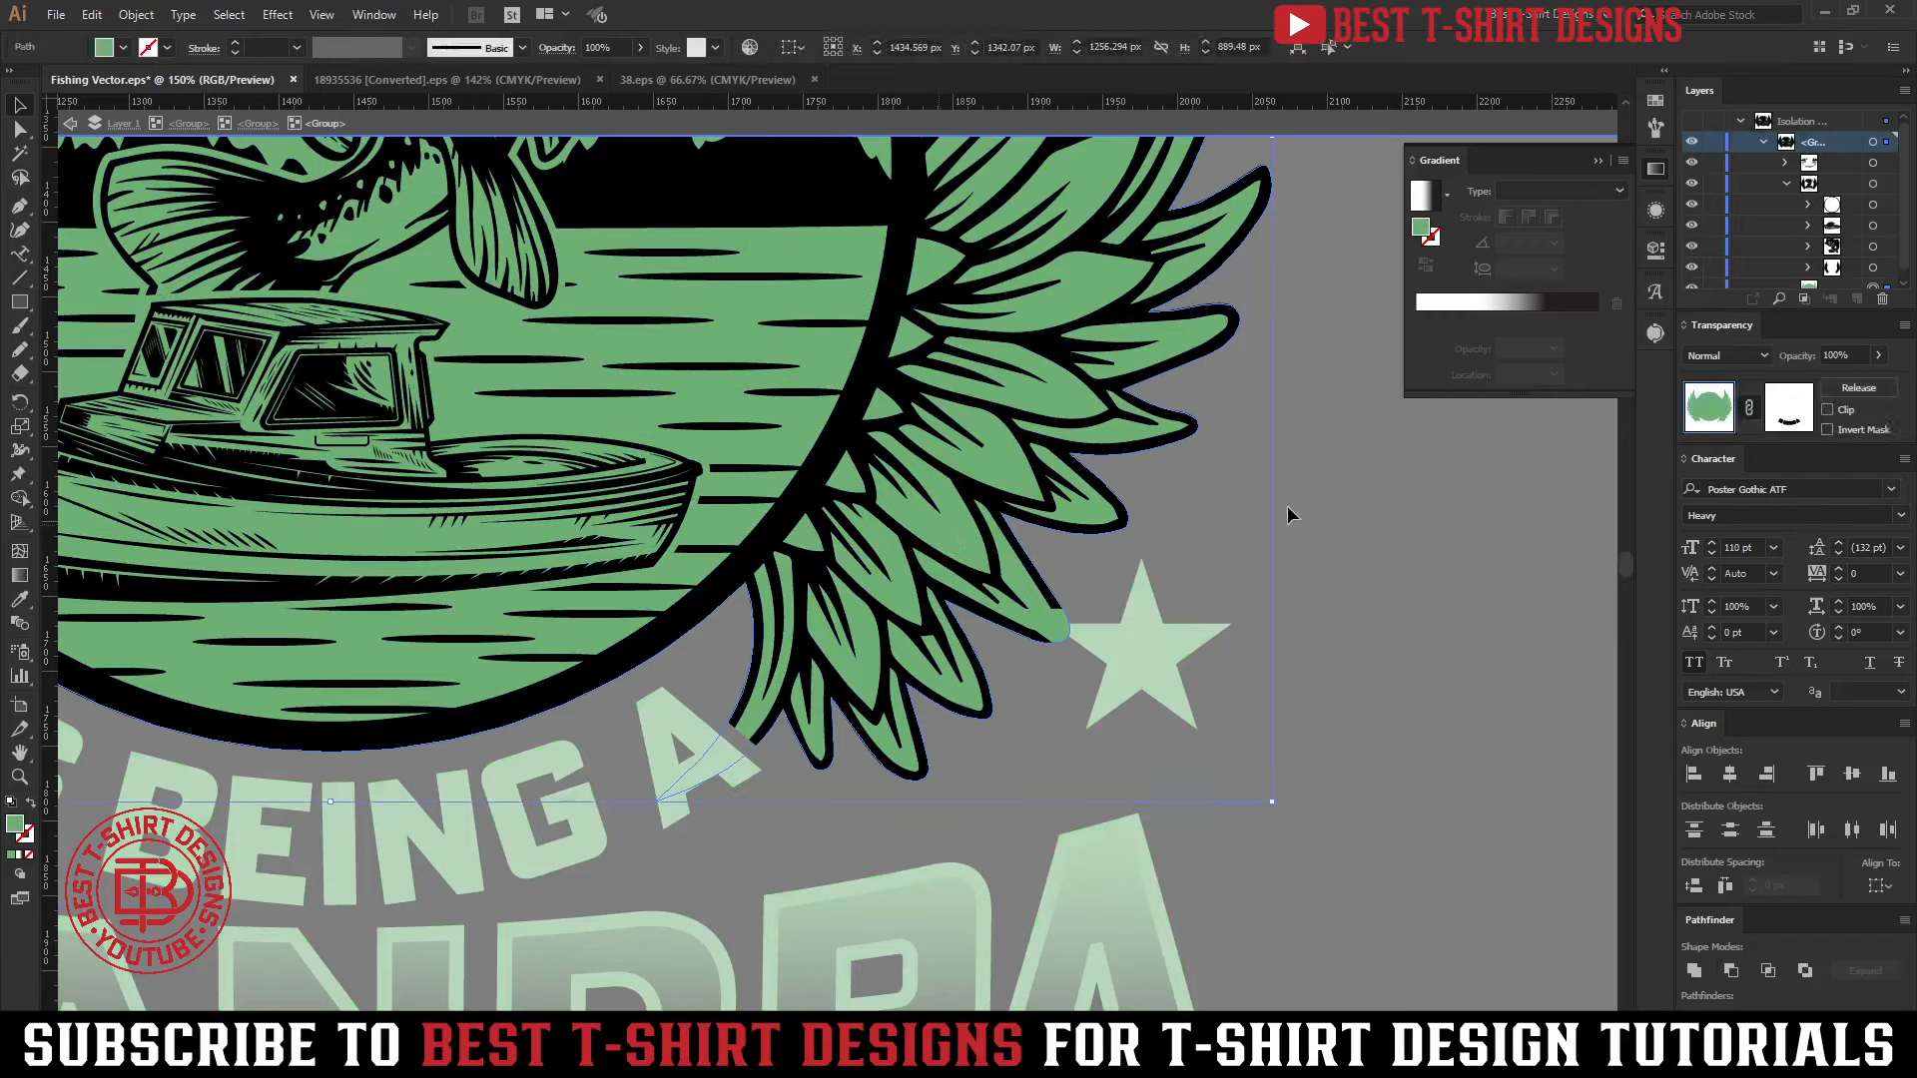
click(1773, 396)
key(ctrl+f)
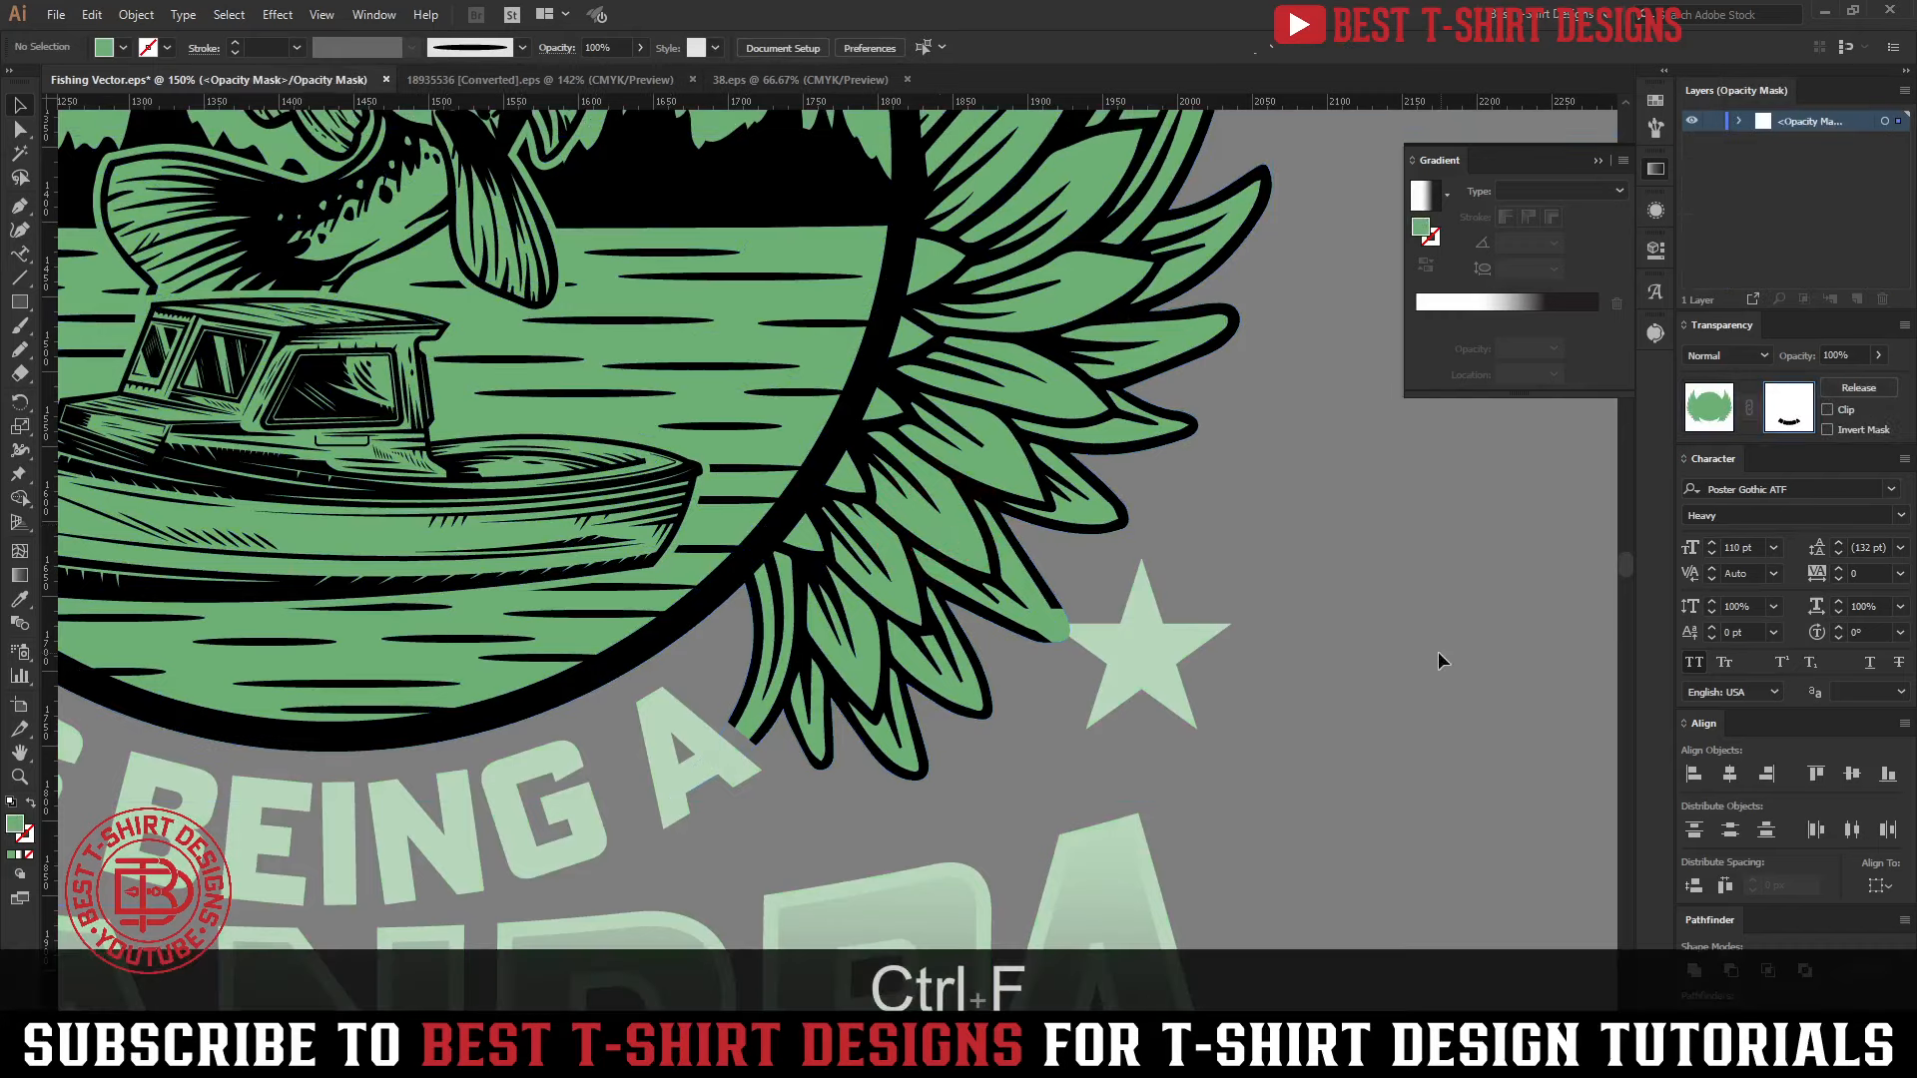
Fill the enlarged stars in the emblem's opacity mask with black and return to the artwork
click(1656, 100)
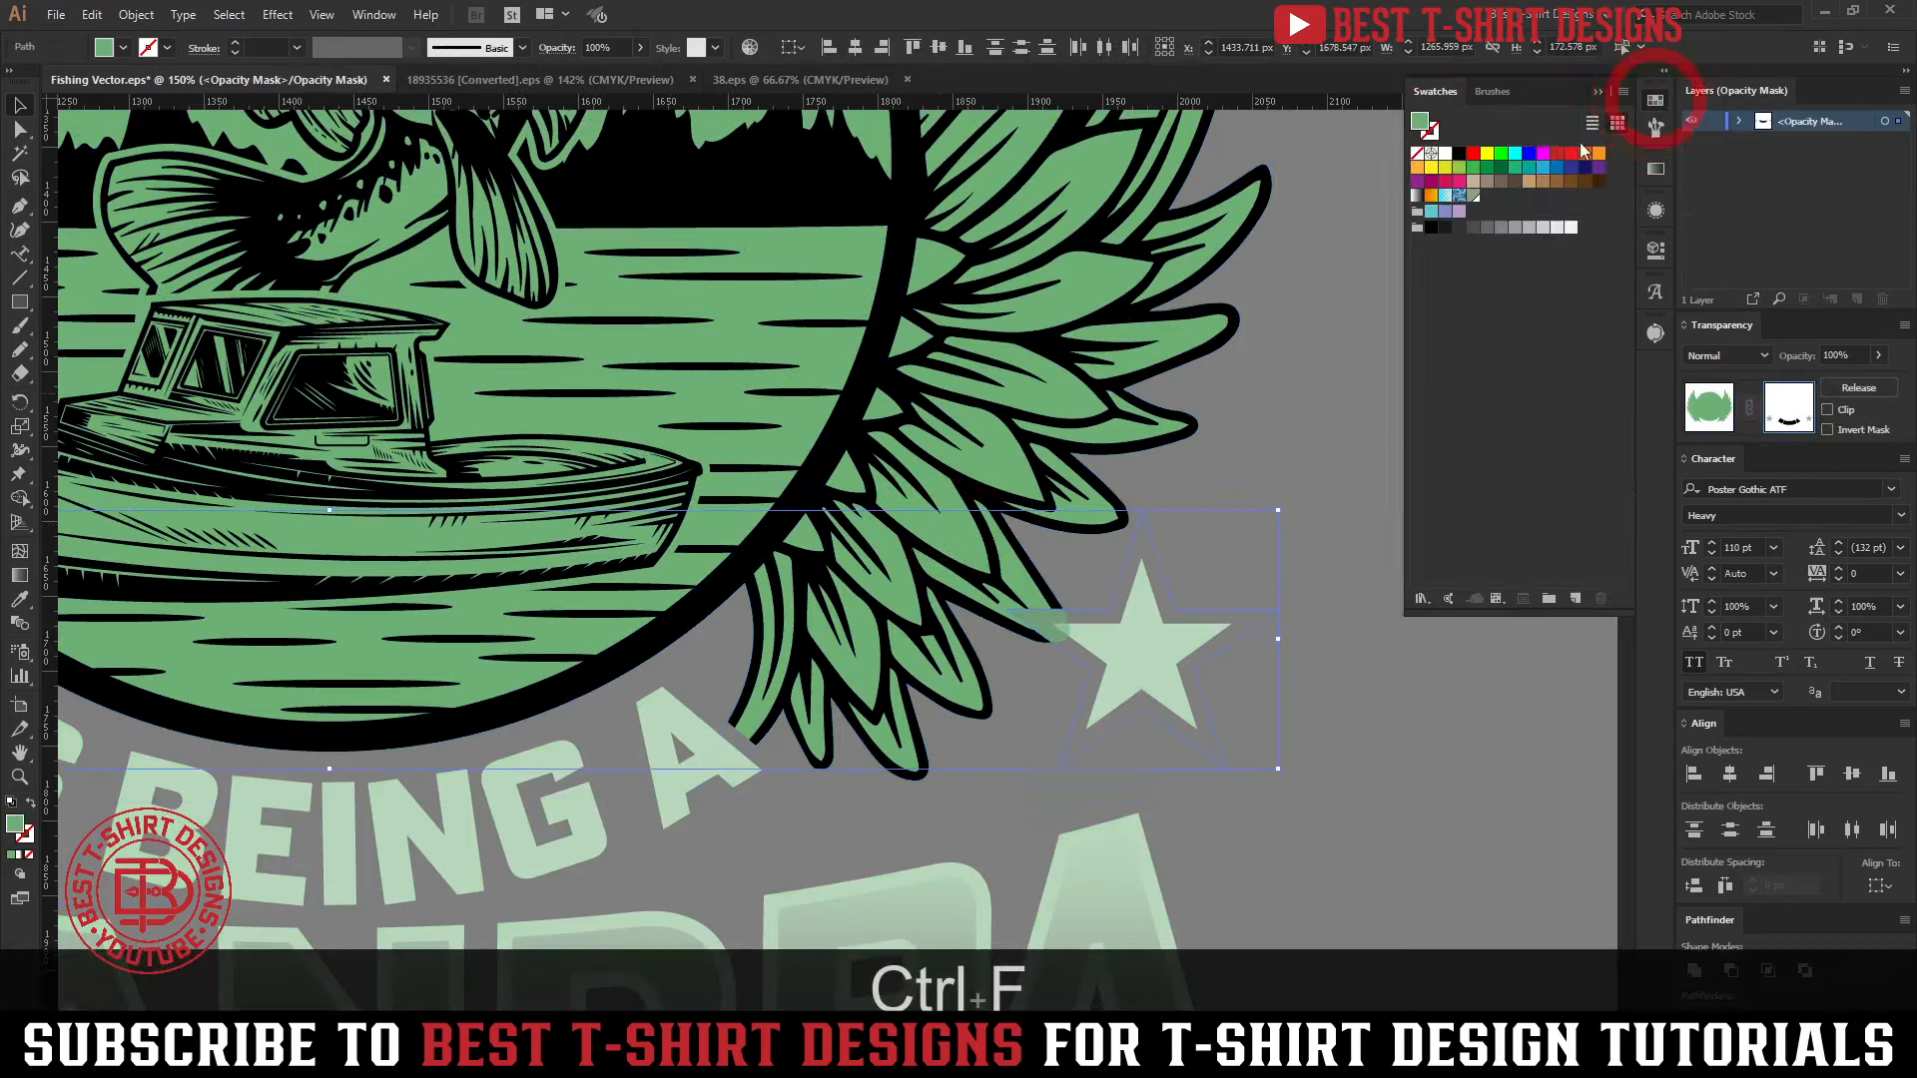
click(1459, 153)
click(1711, 397)
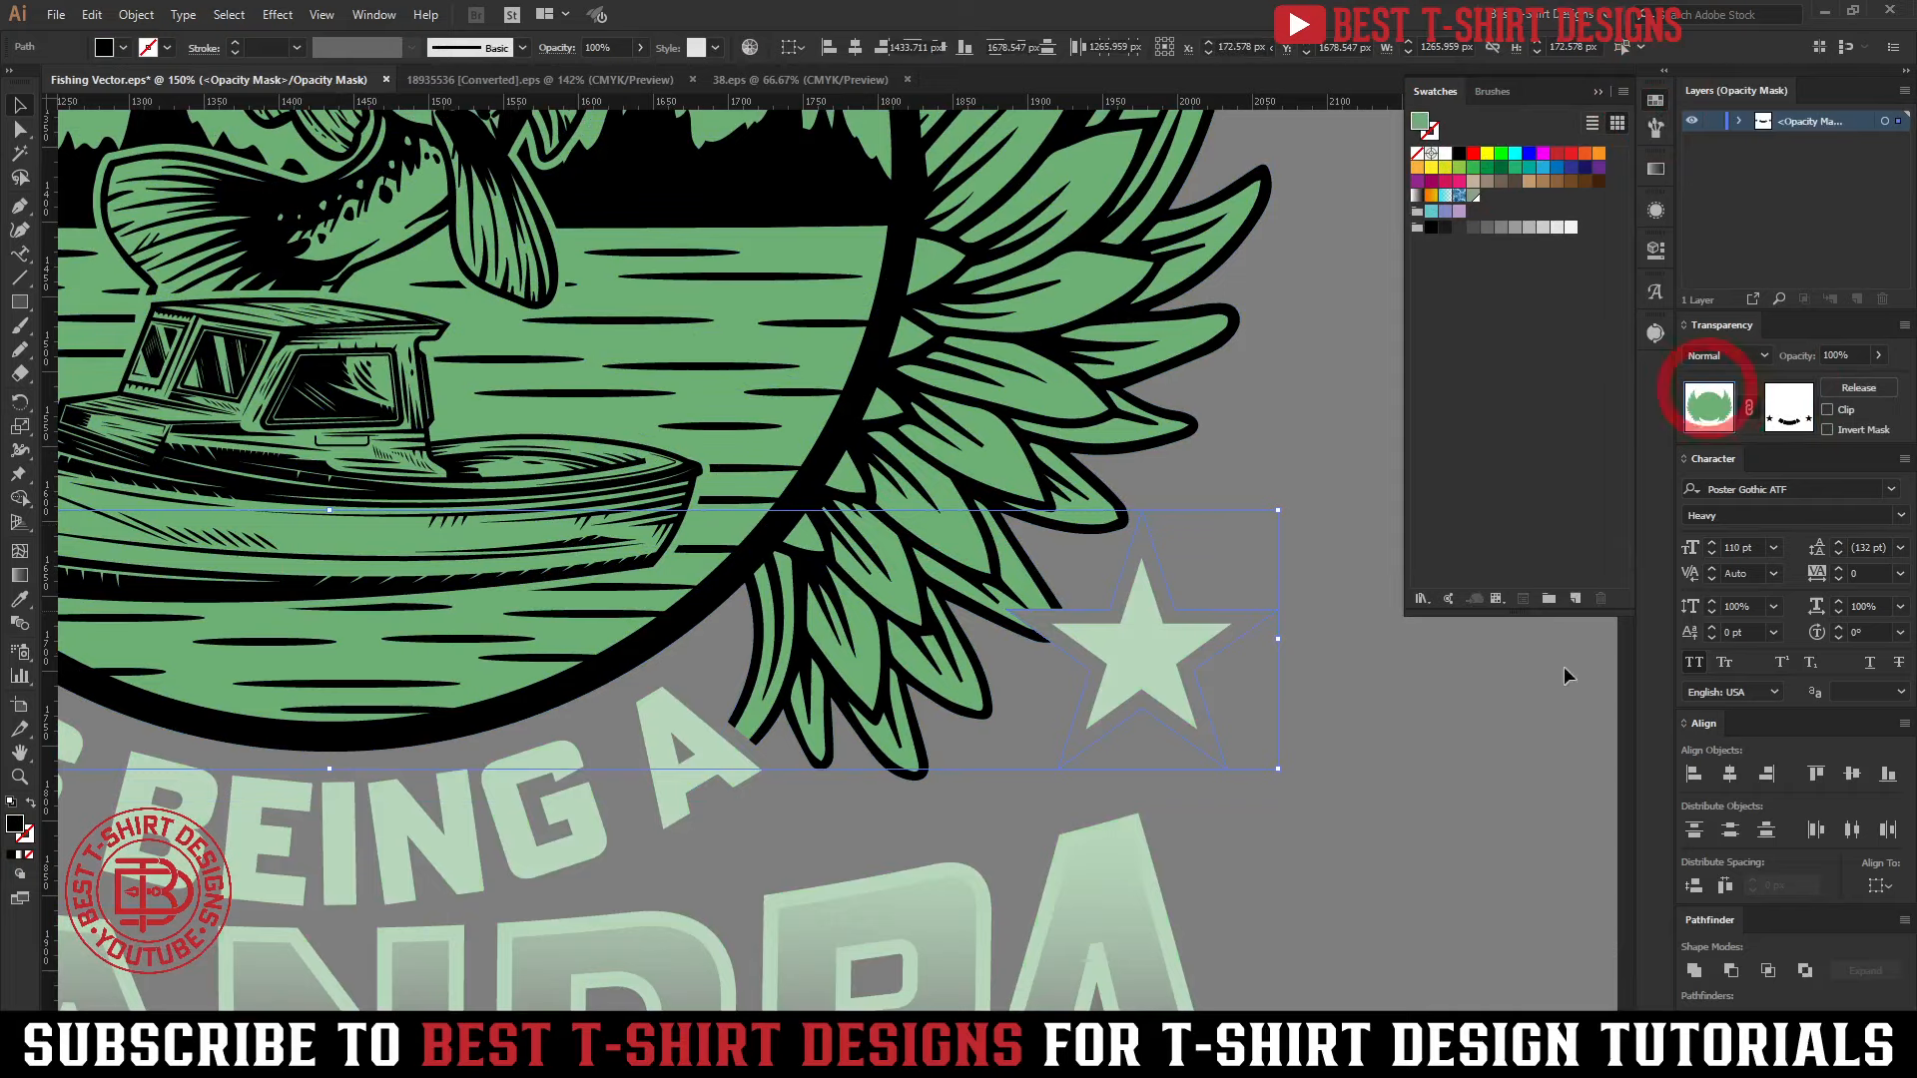
click(1453, 821)
Isolate the artwork group, nudge the GRANDPA lettering down five increments away from IS BEING A, and leave isolation
scroll(1068, 683, down, 3)
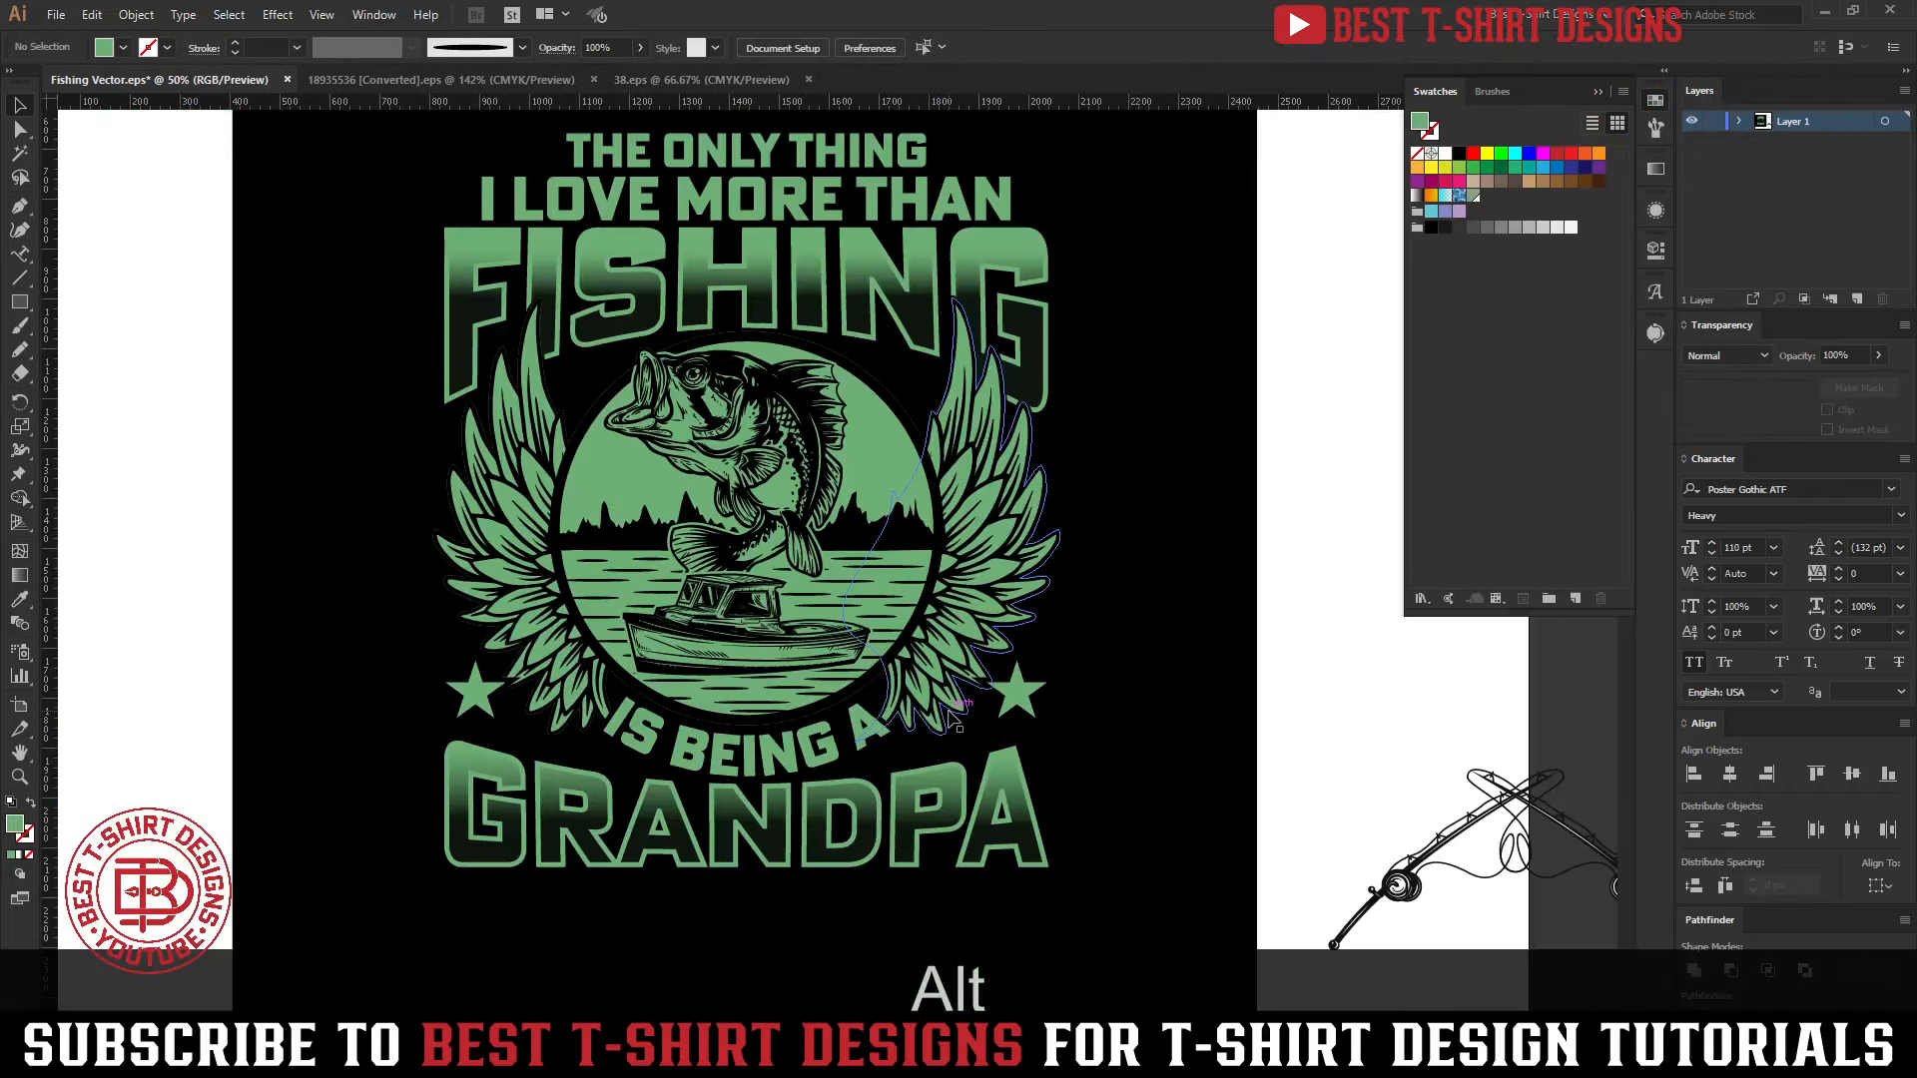
scroll(1068, 683, down, 1)
scroll(1069, 682, up, 1)
drag(1073, 803, 949, 712)
scroll(867, 605, up, 1)
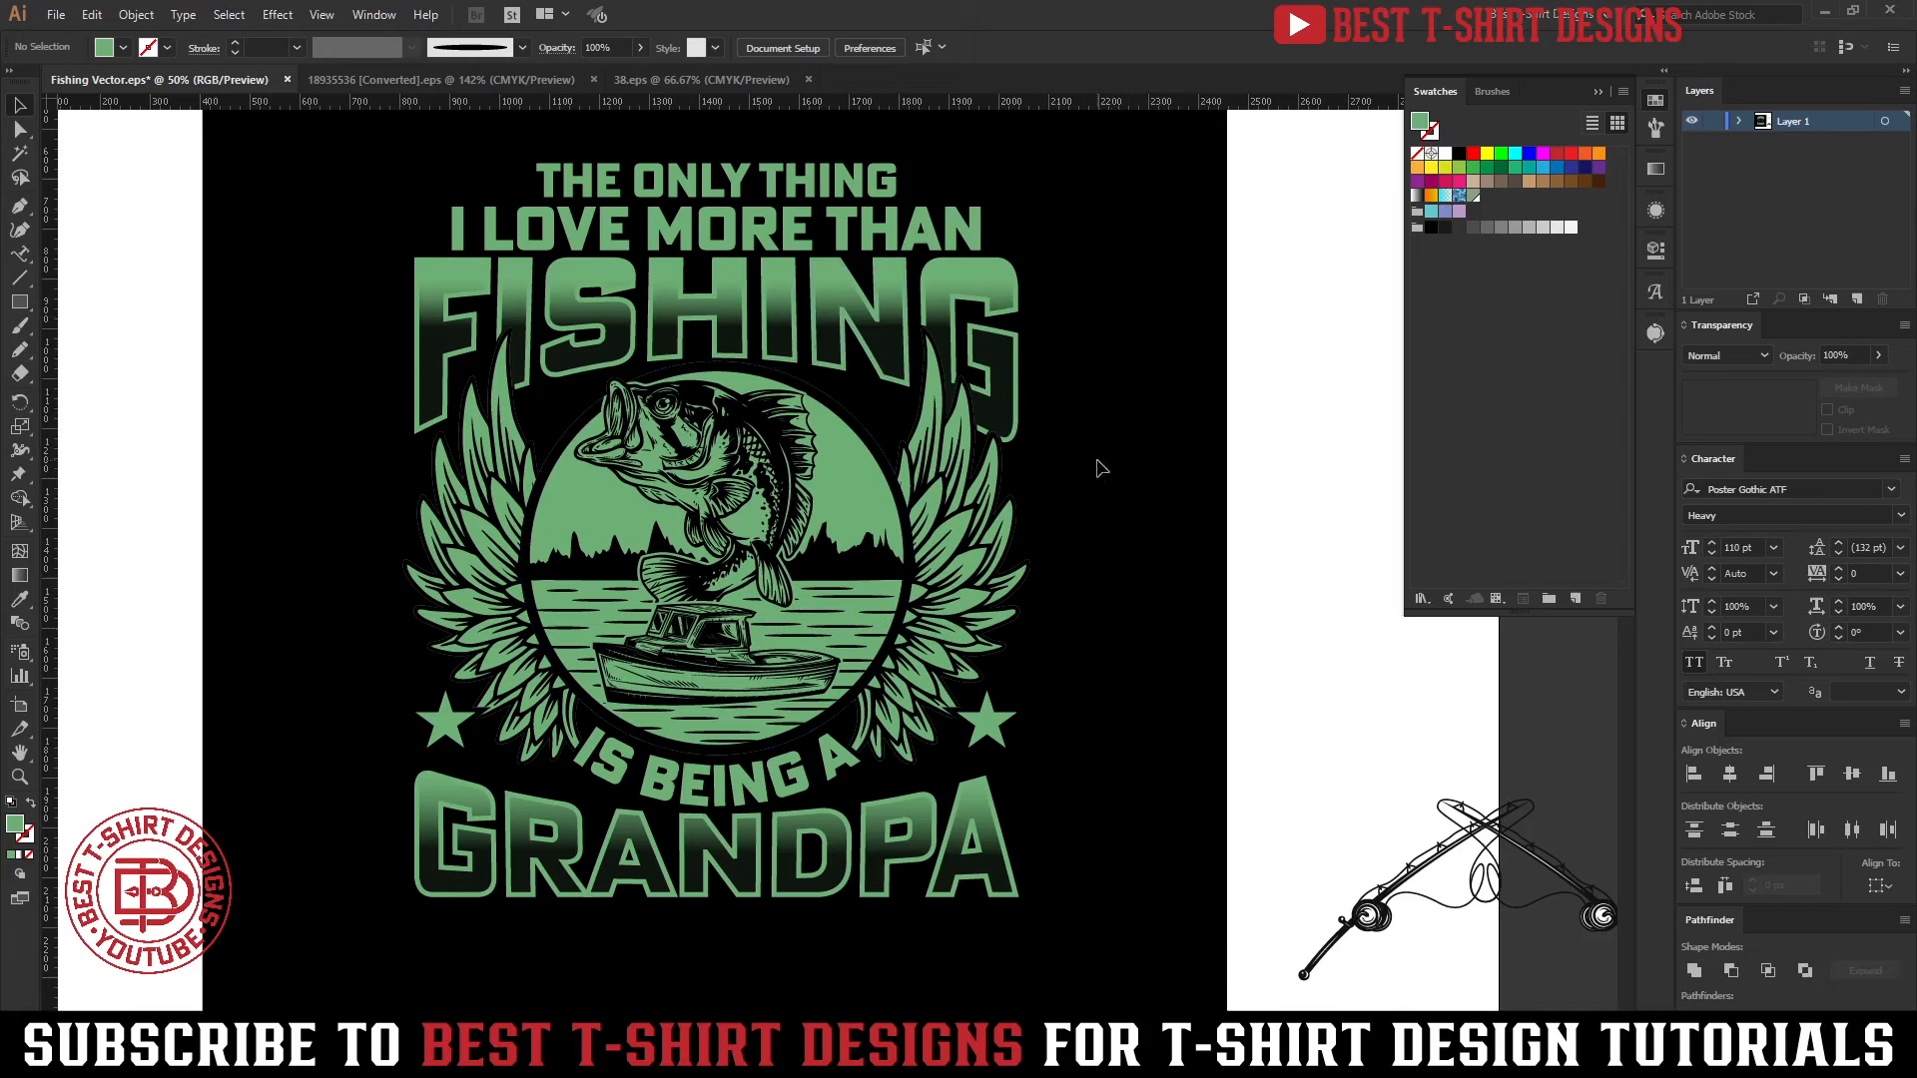
click(960, 853)
double_click(958, 851)
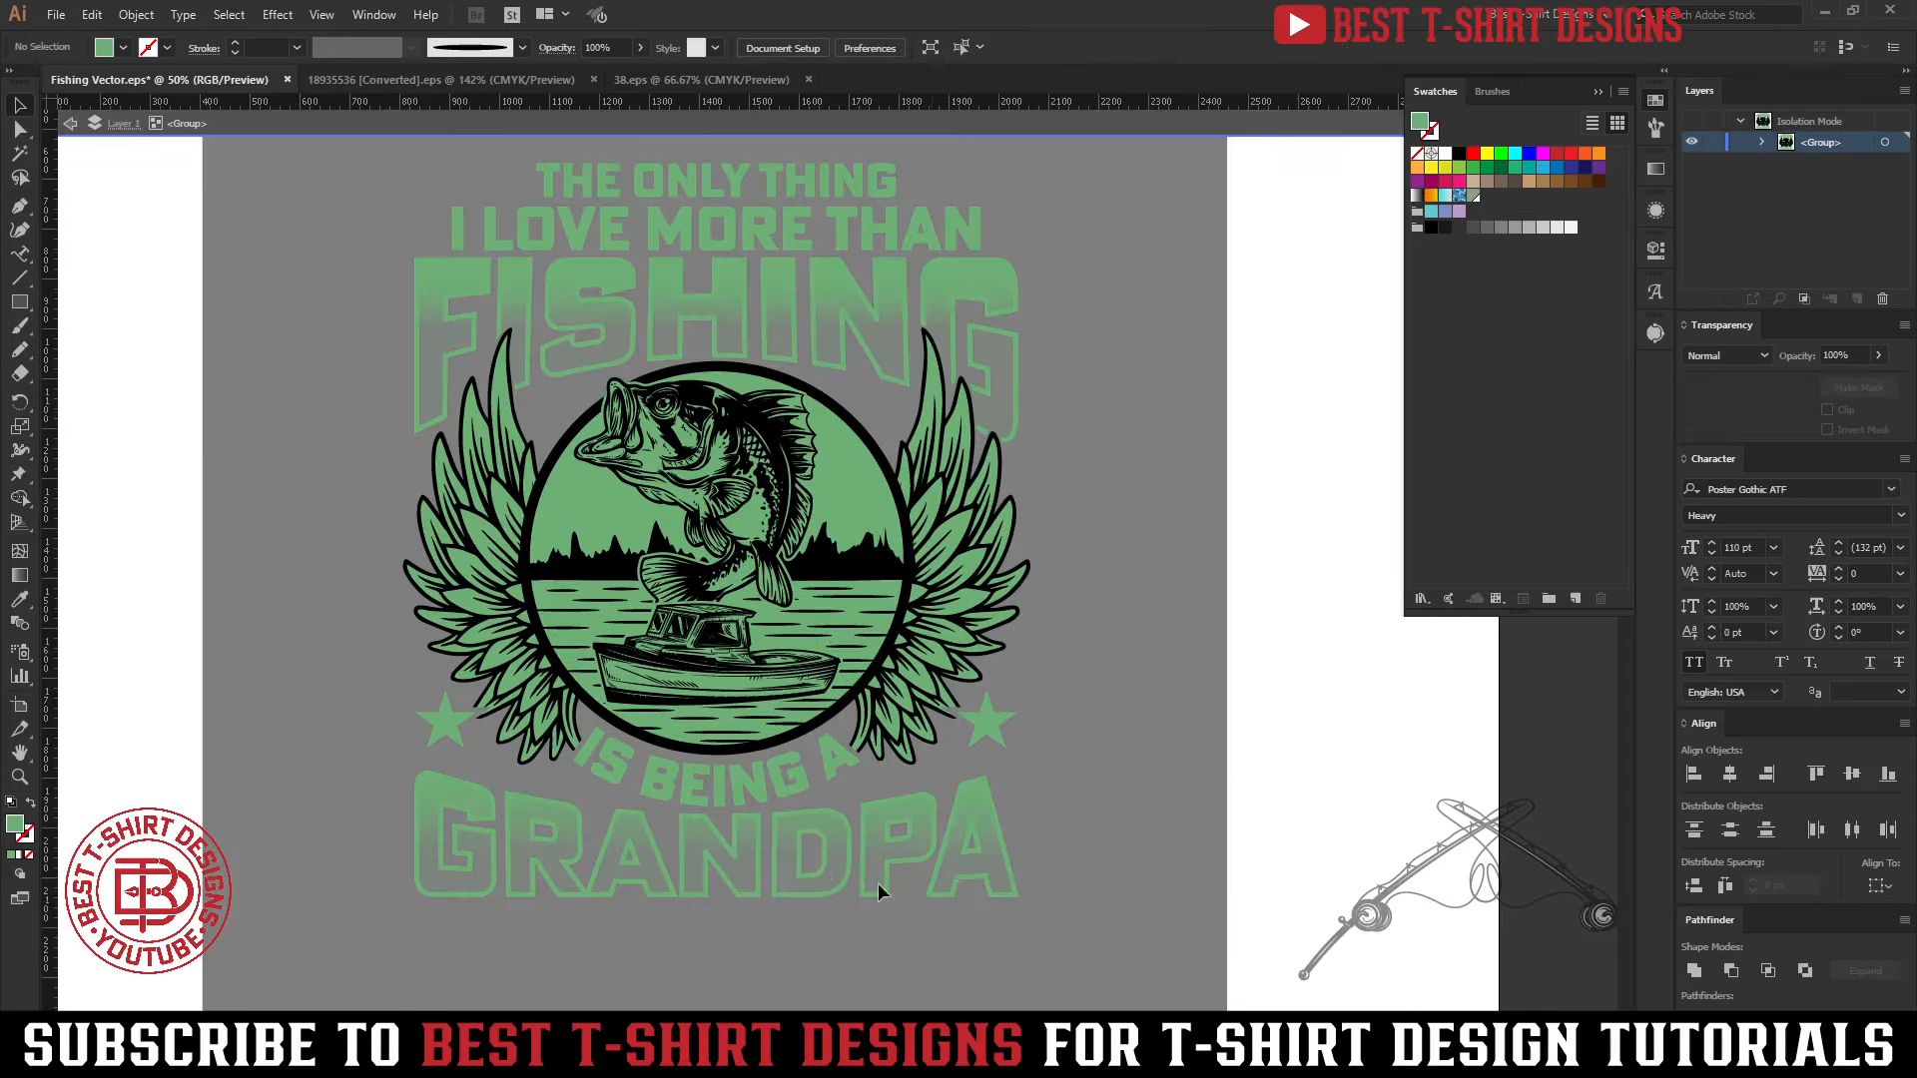
click(784, 856)
key(Down)
key(Down)
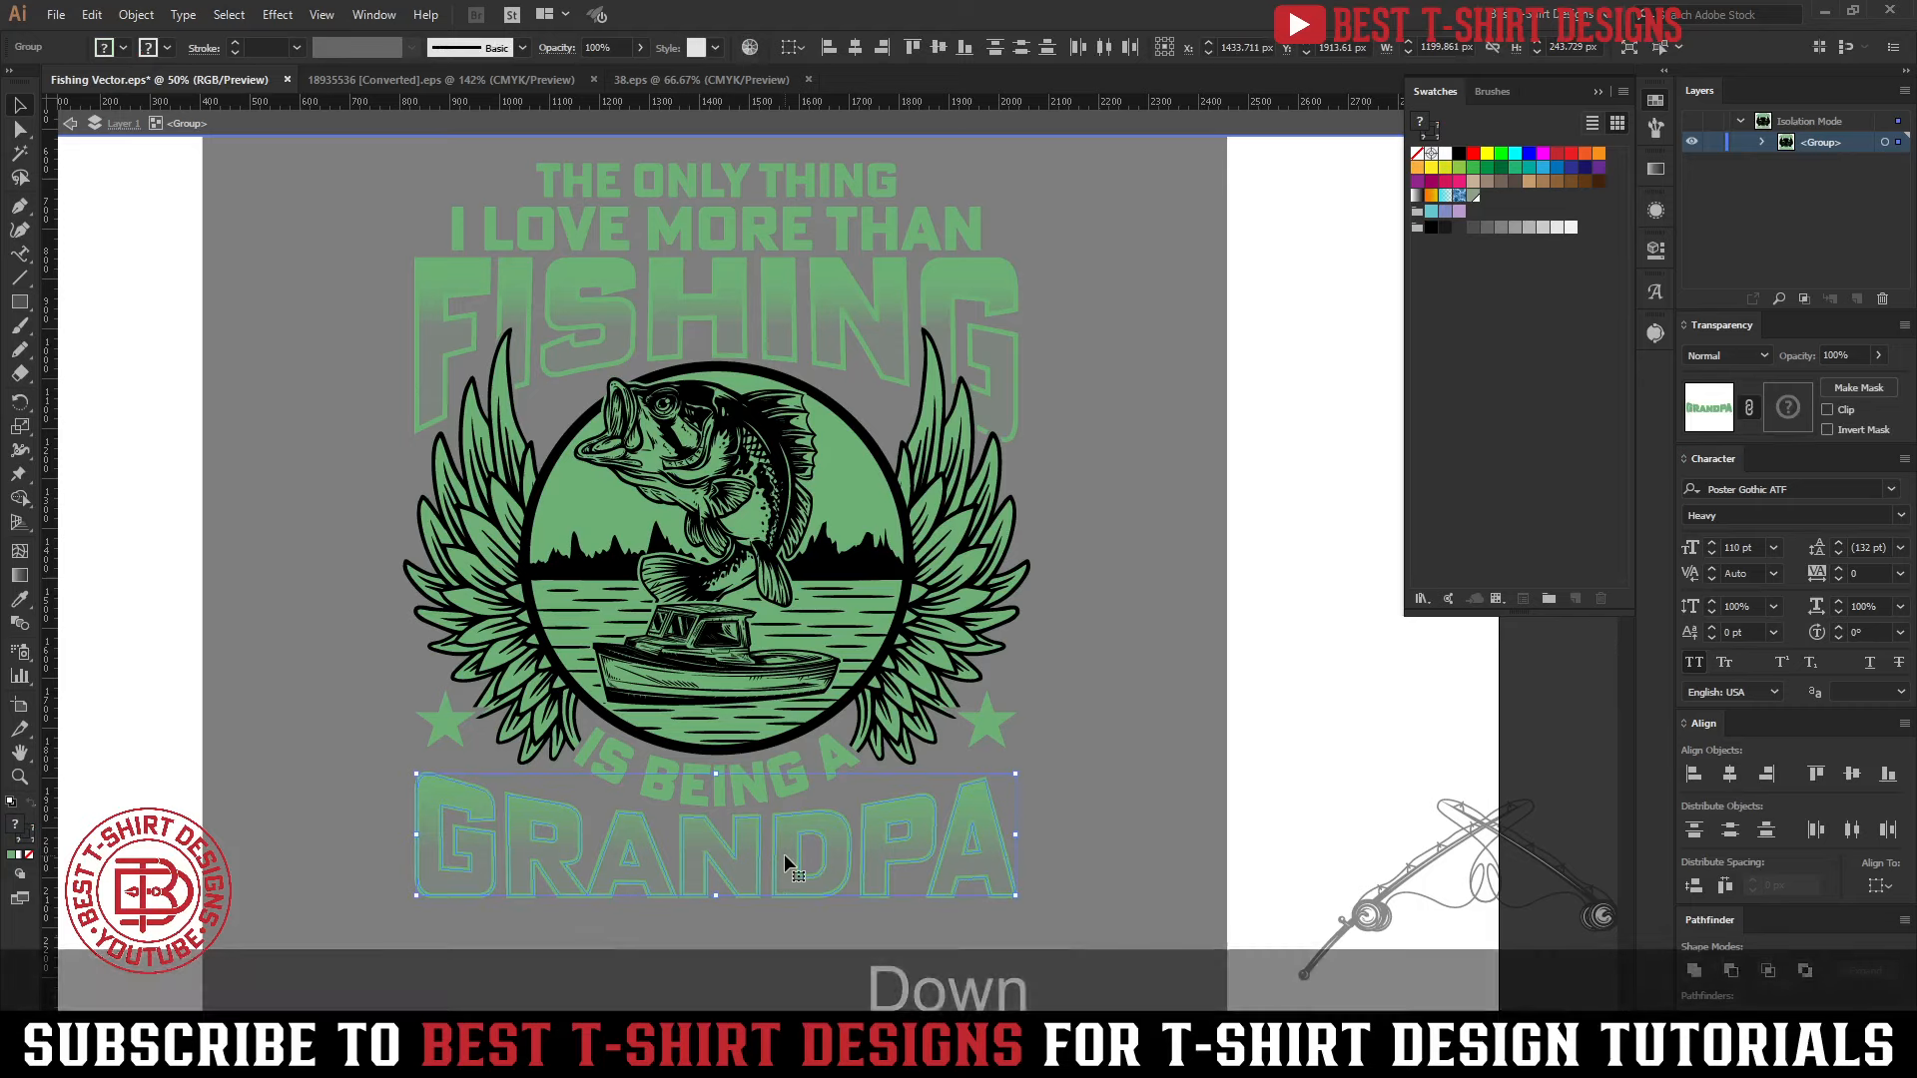
key(Down)
key(Down)
key(Down)
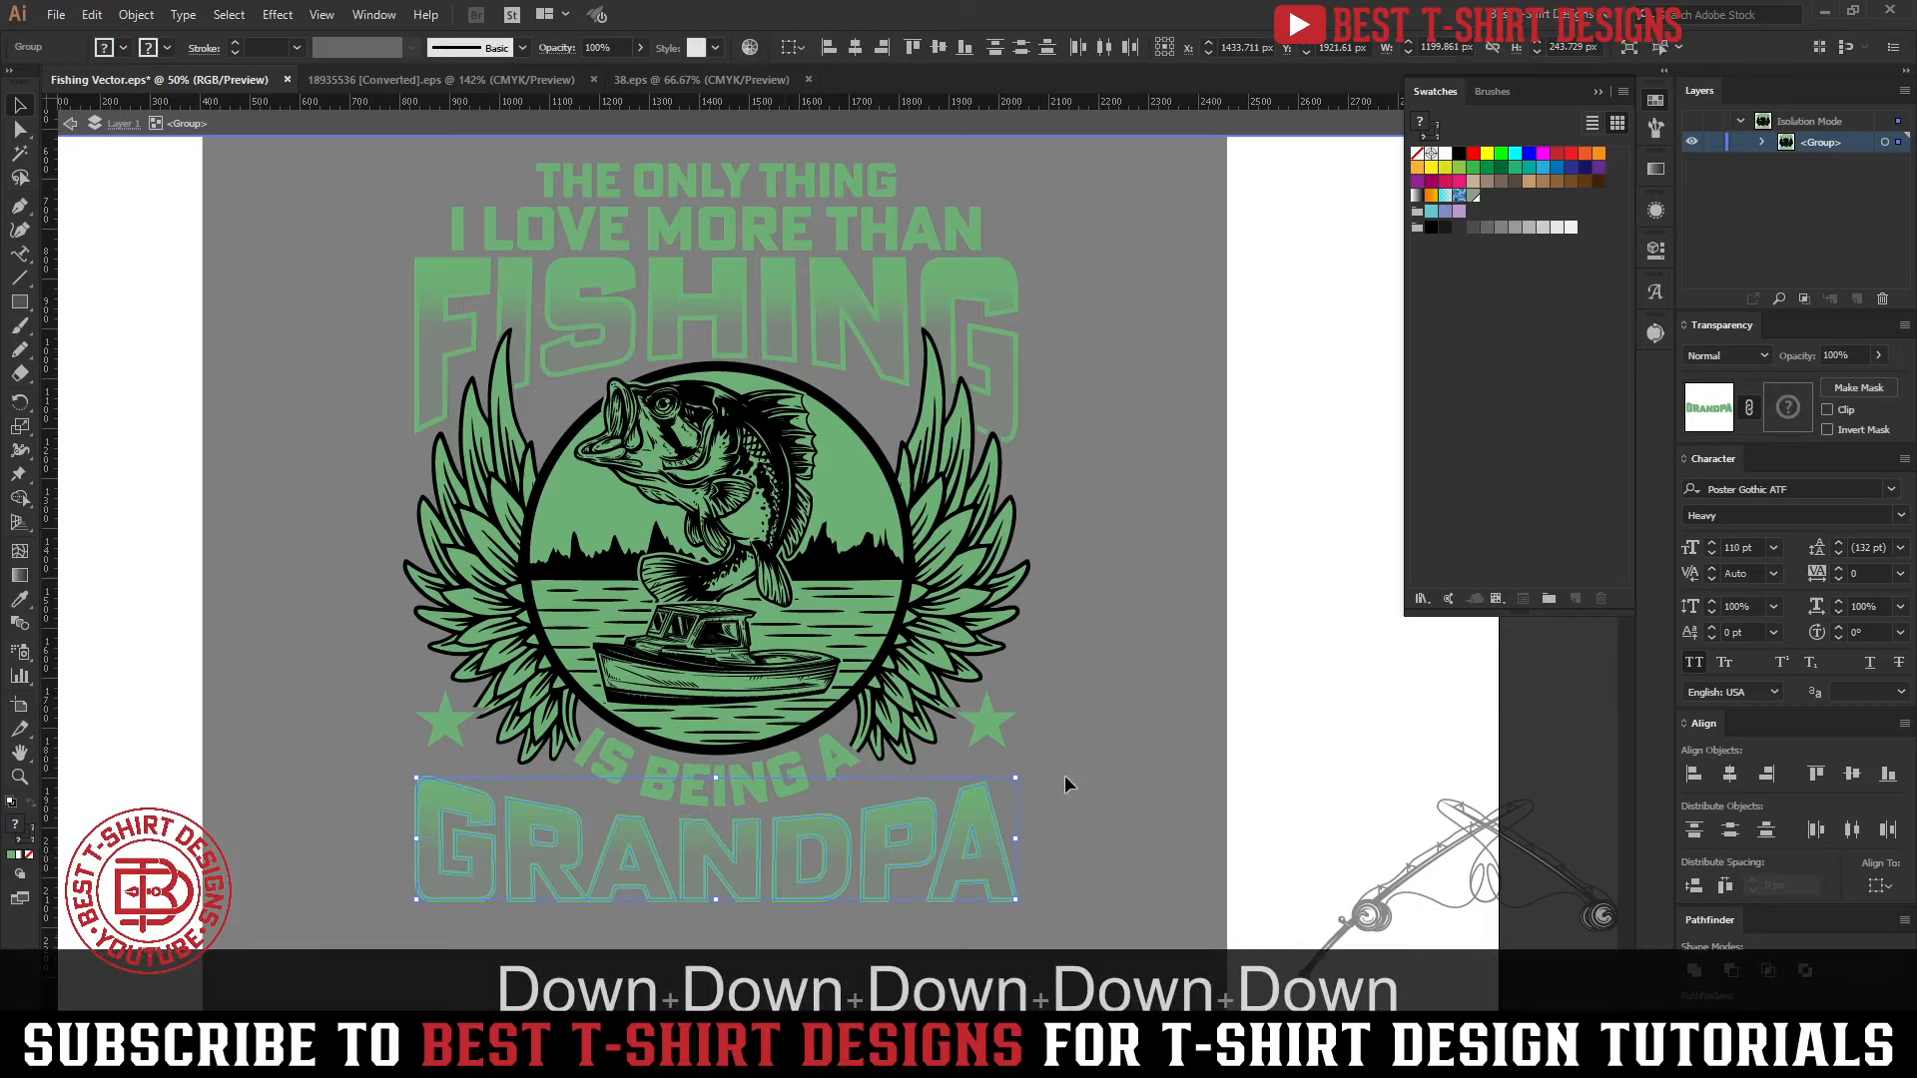
double_click(1175, 709)
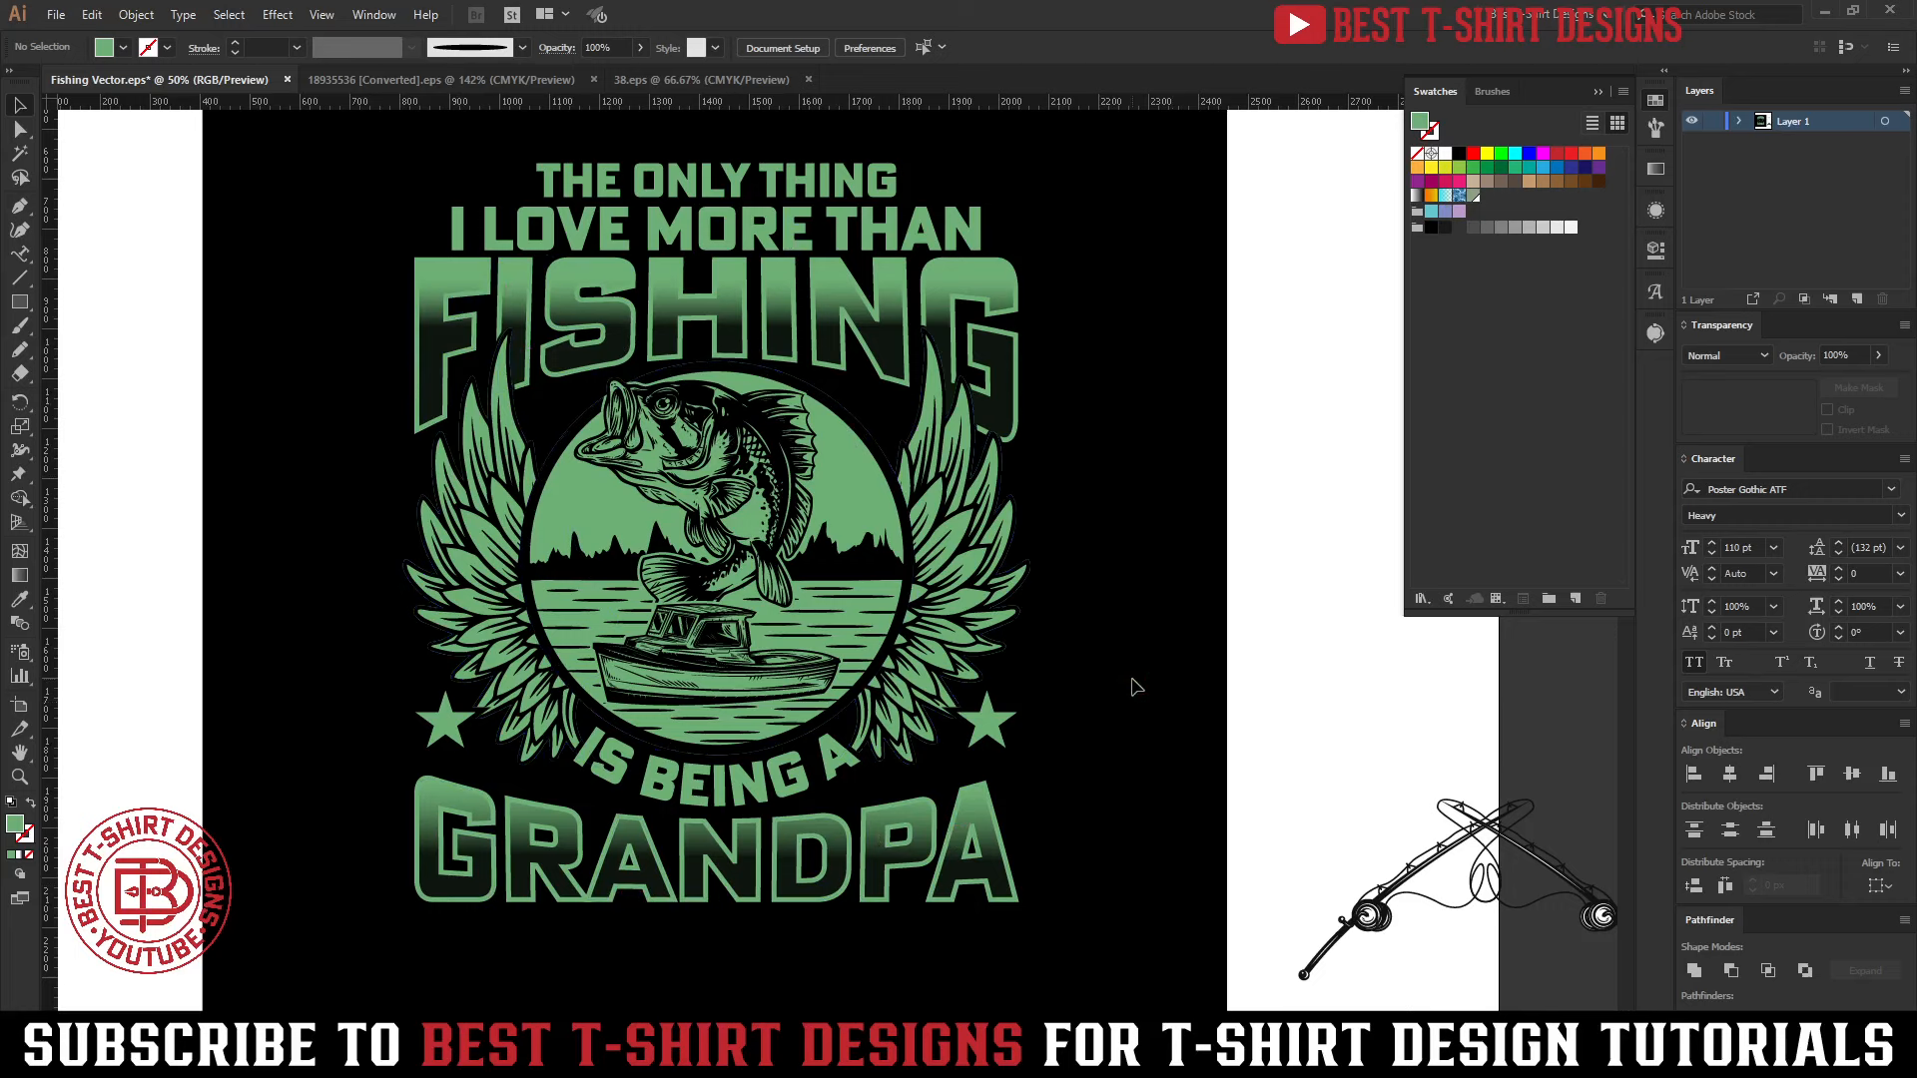
scroll(1135, 687, up, 1)
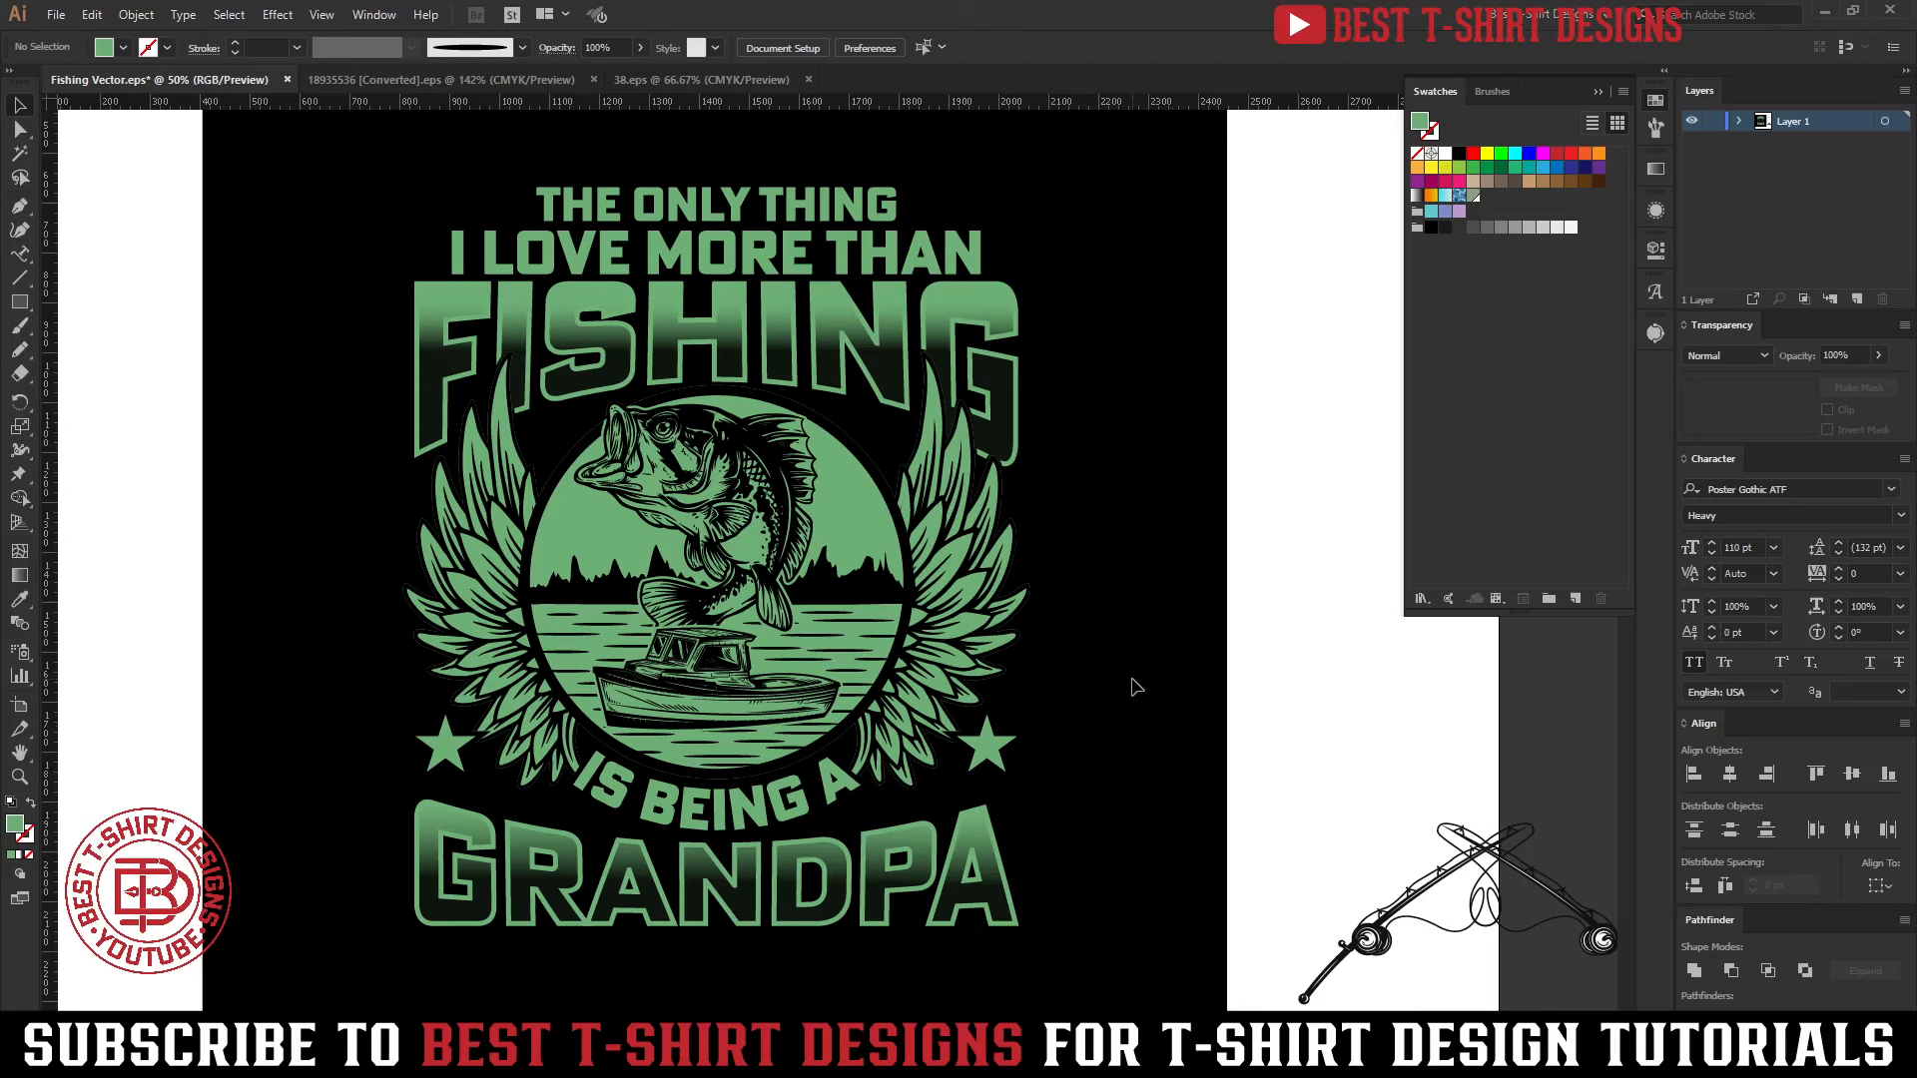
scroll(1135, 687, up, 1)
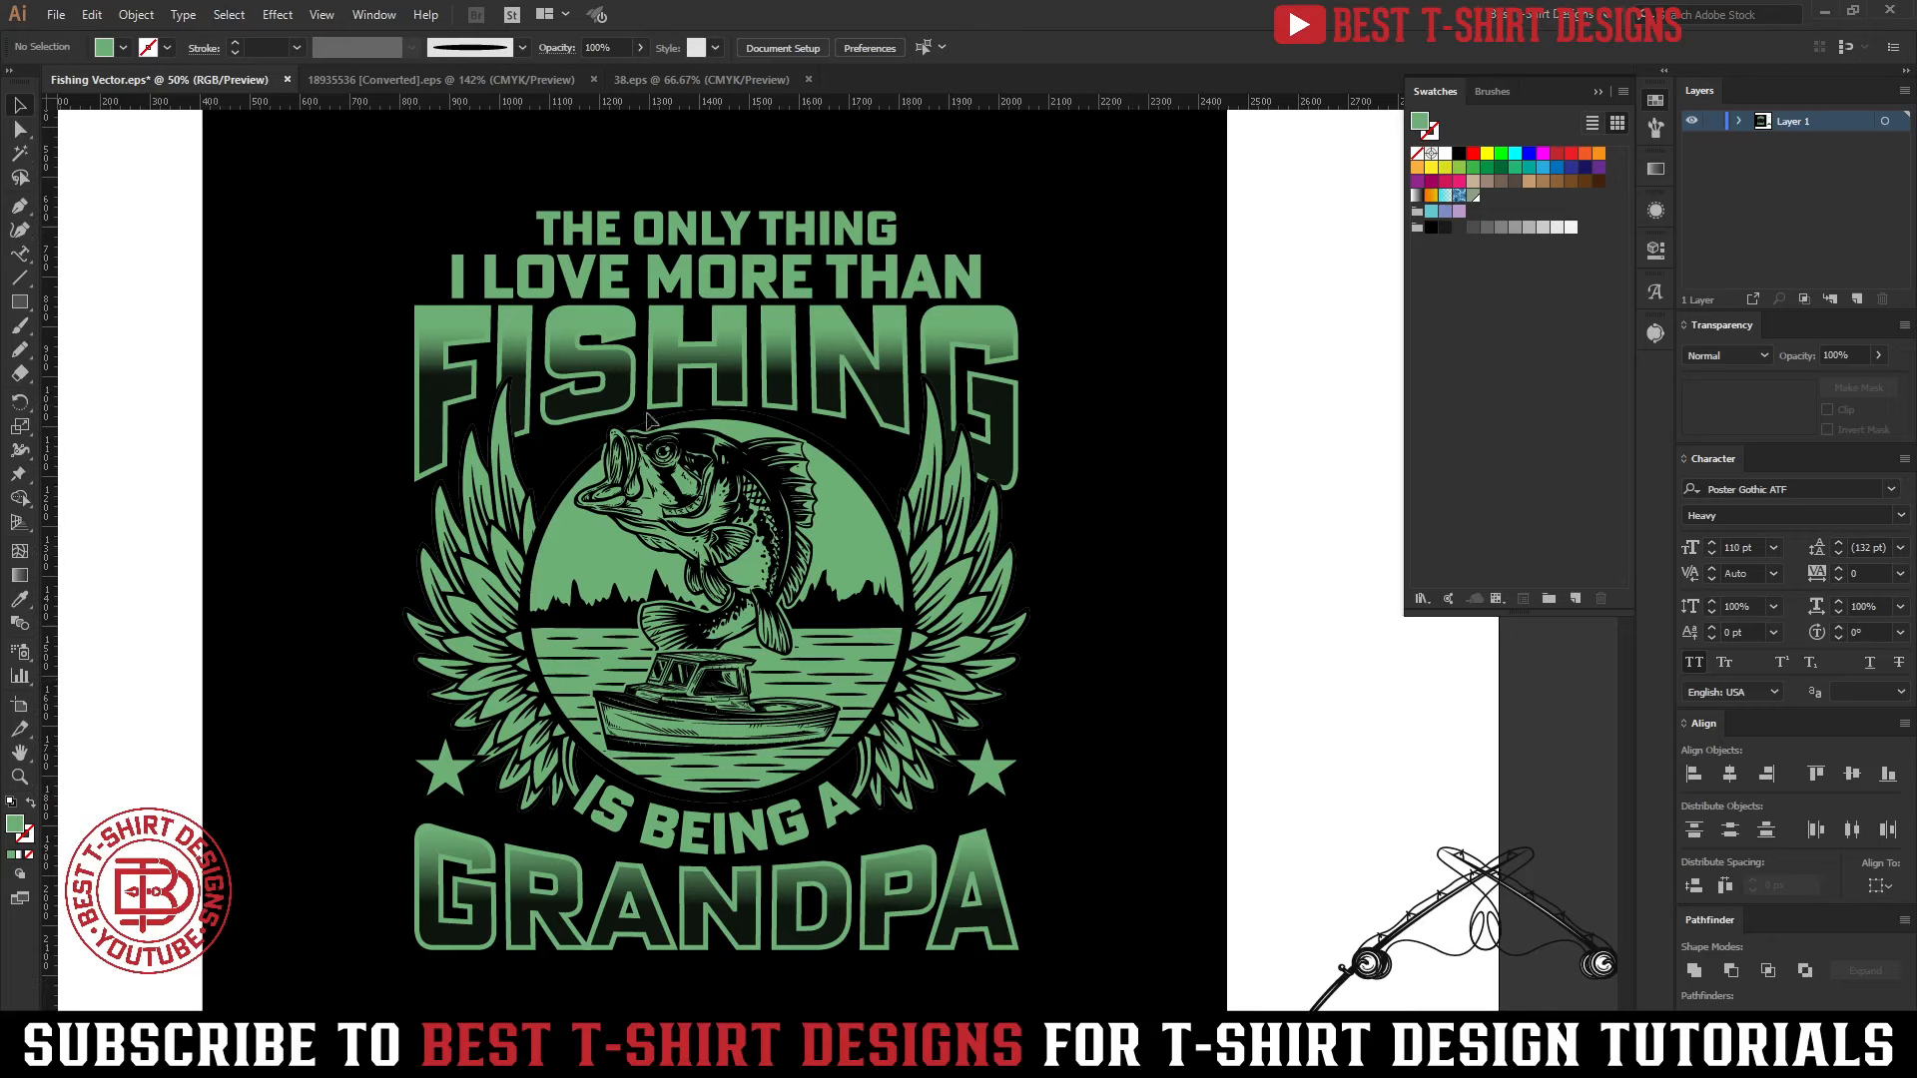